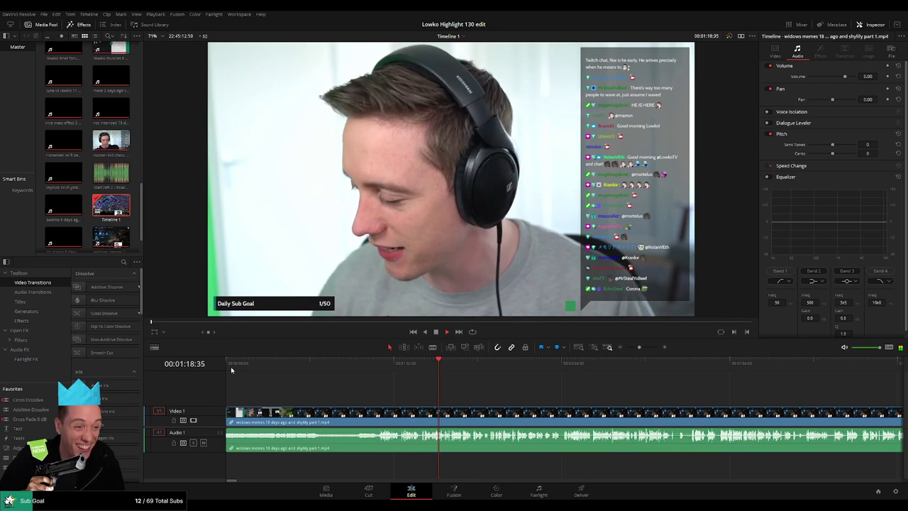
- Shrink the timeline area so the viewer gets larger, and make the Video 1 track slightly taller
drag(220, 355, 220, 373)
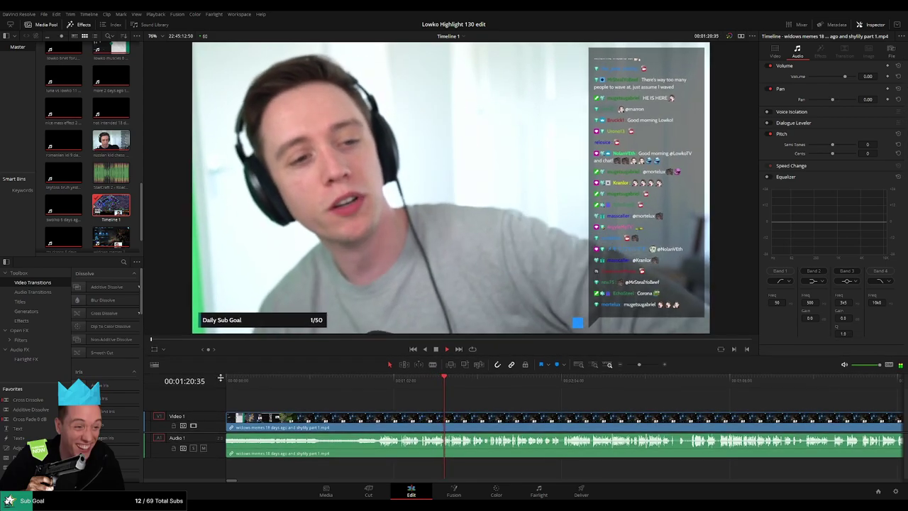
drag(208, 432, 208, 436)
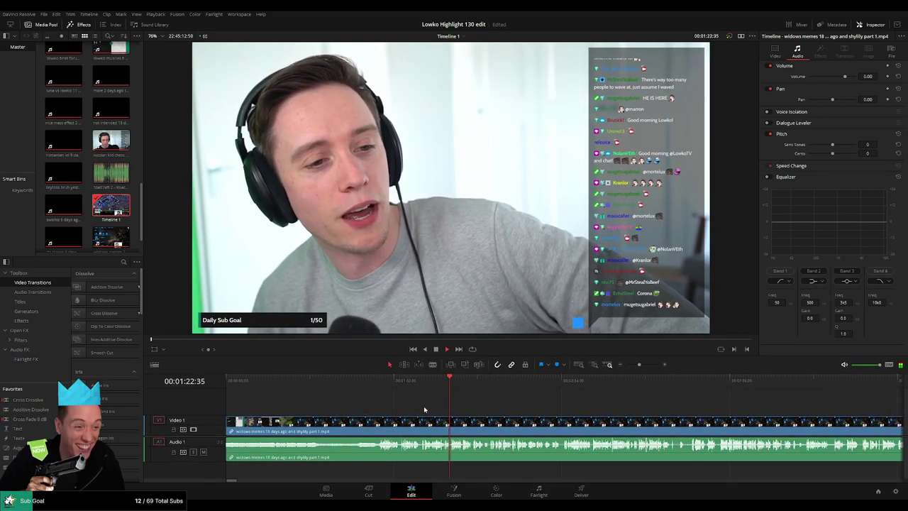
- Skim the first clip from about 00:01:22 to 00:05:37, examining the footage for where usable highlight content starts
scroll(457, 406, up, 2)
drag(582, 407, 371, 402)
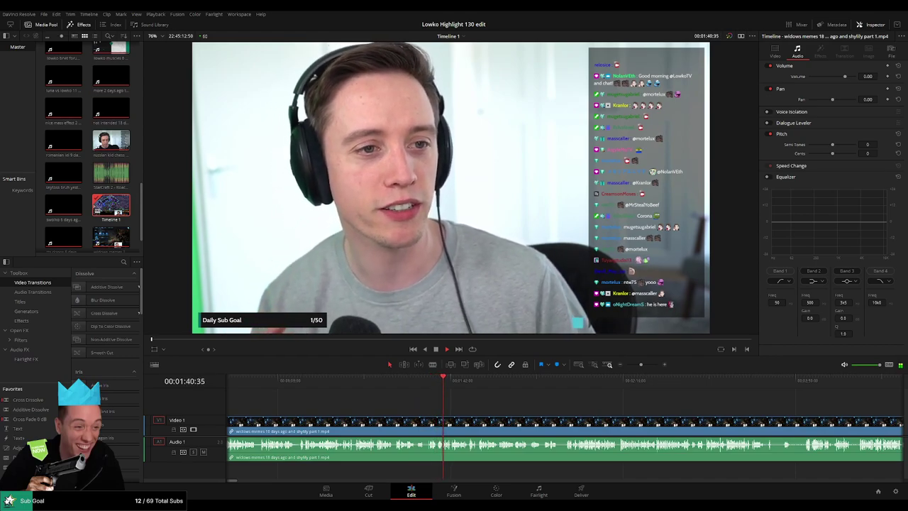
drag(473, 406, 366, 412)
scroll(367, 412, right, 3)
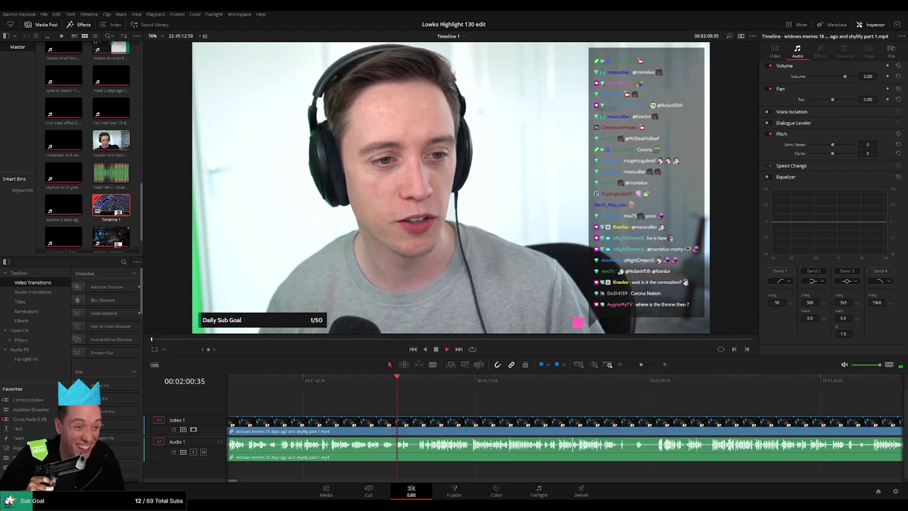
drag(427, 410, 353, 407)
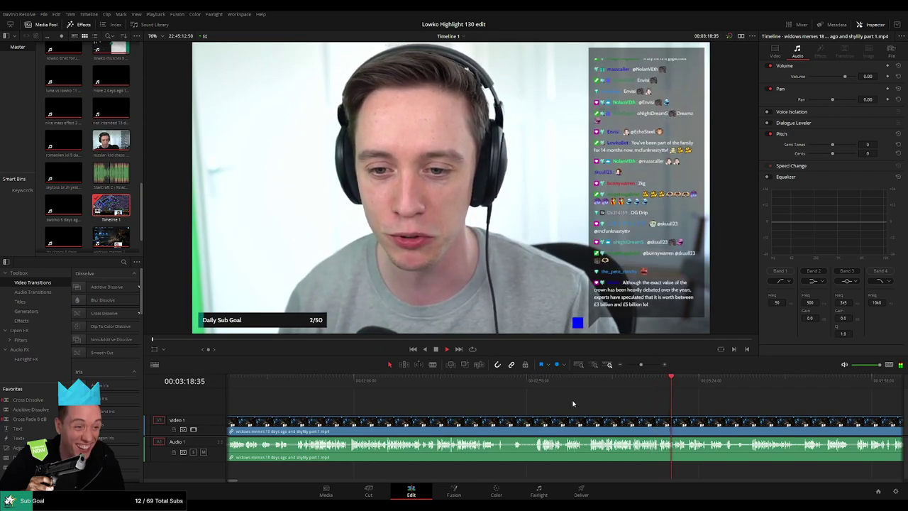
scroll(444, 400, right, 6)
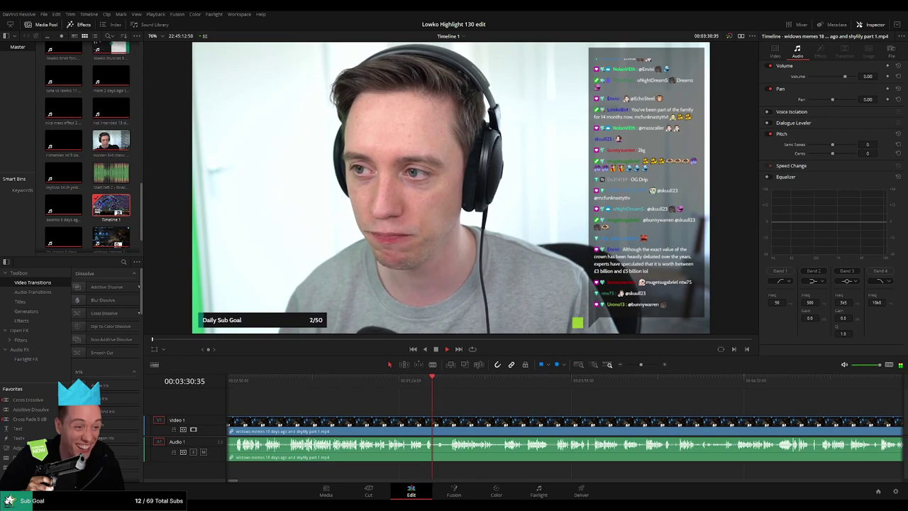
scroll(425, 411, down, 3)
scroll(551, 404, up, 4)
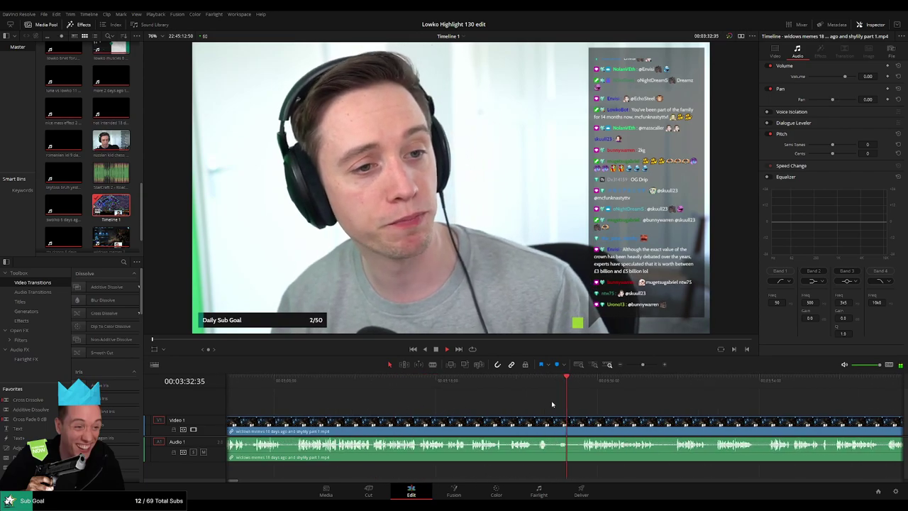
drag(630, 410, 377, 404)
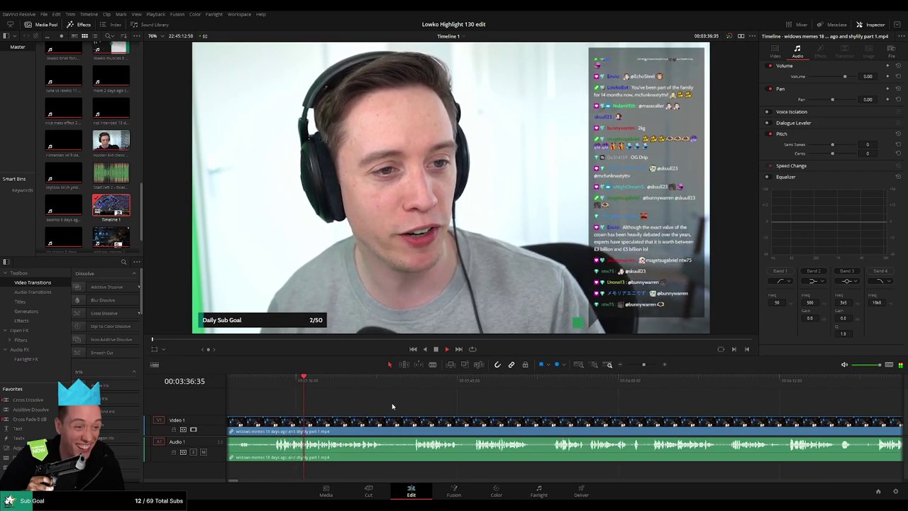
scroll(366, 401, down, 1)
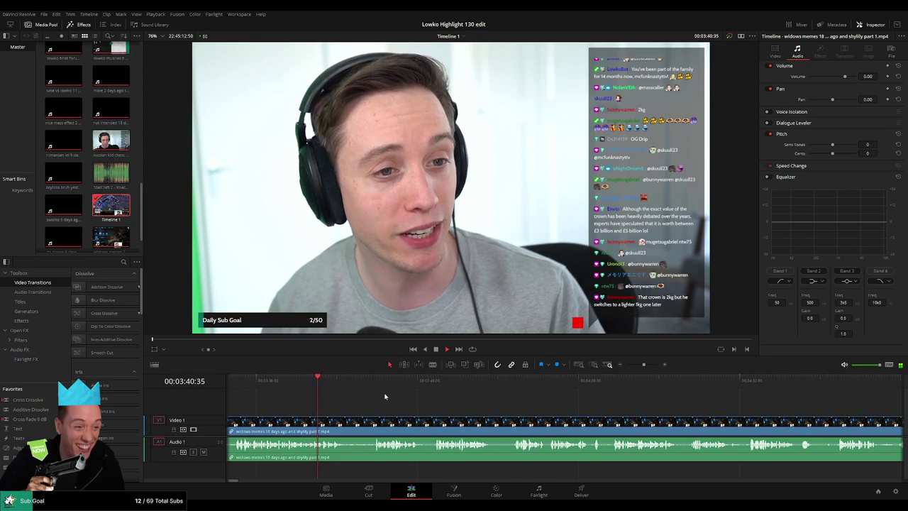
drag(394, 407, 330, 381)
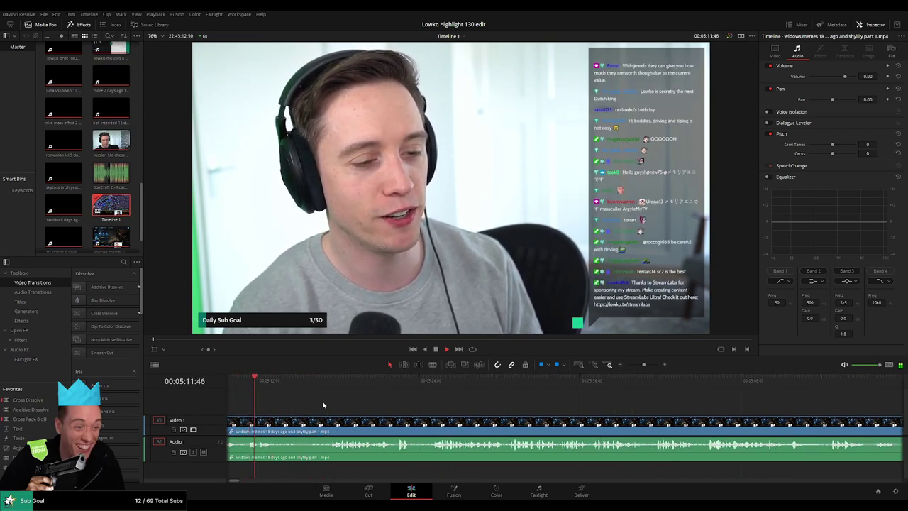
click(273, 380)
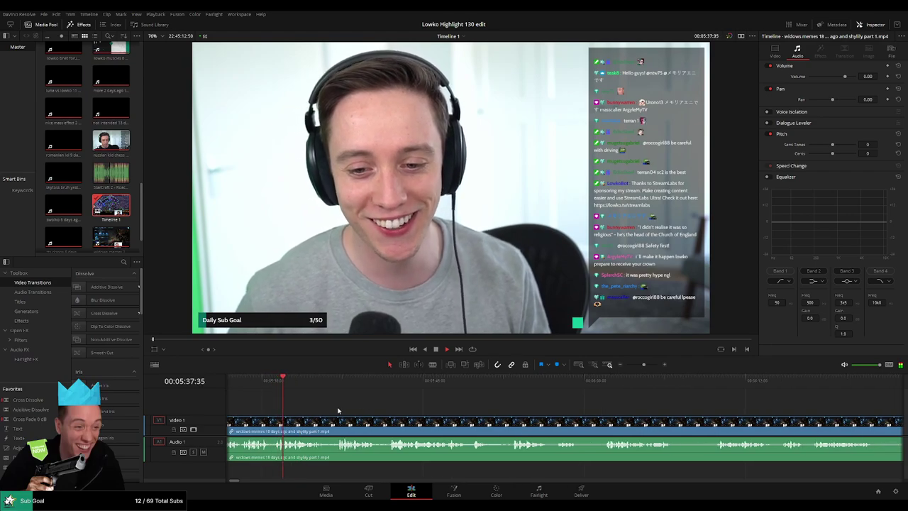
- Reduce the Video 1 track's height and keep reviewing the first clip up to about 00:07:13 for a starting point
drag(206, 436, 206, 427)
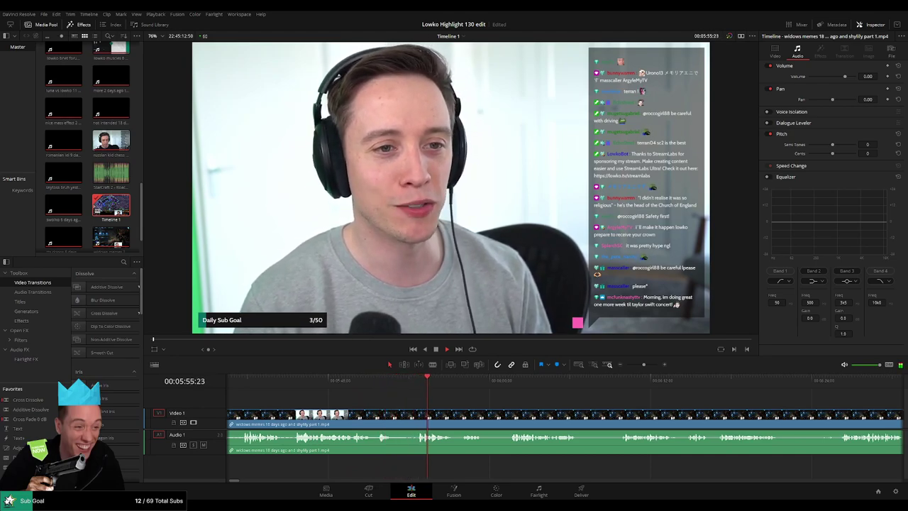
drag(505, 400, 331, 402)
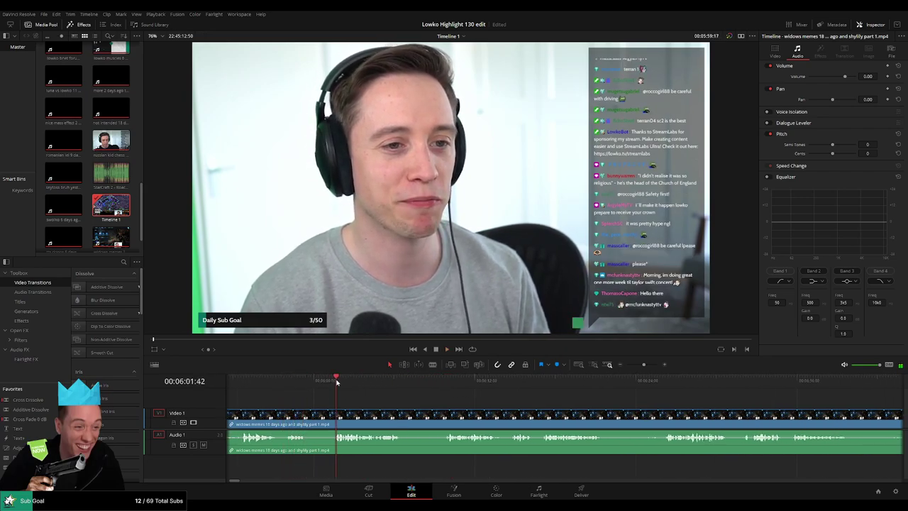
scroll(411, 399, down, 2)
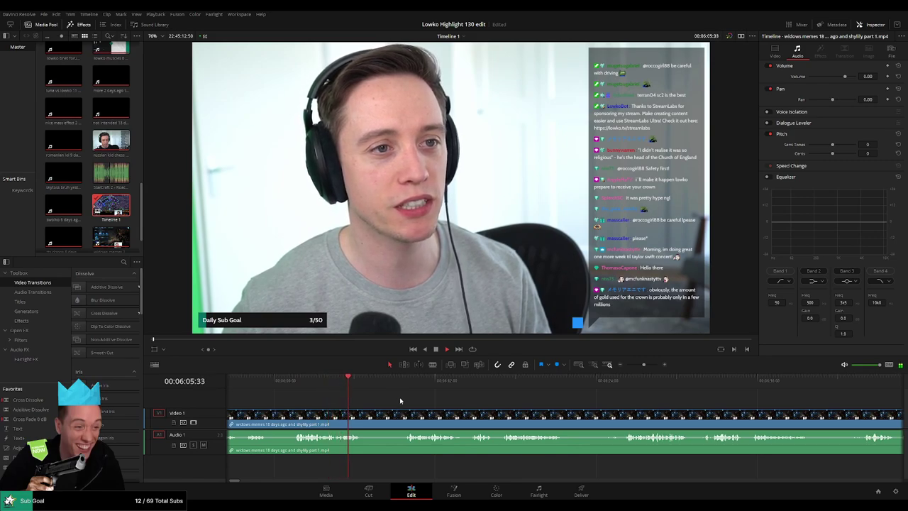
click(408, 383)
scroll(418, 391, up, 4)
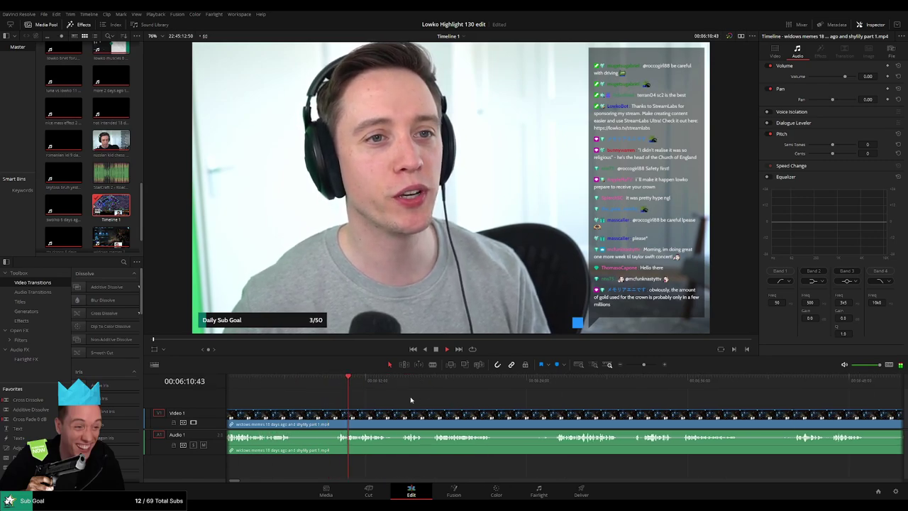
scroll(405, 403, down, 1)
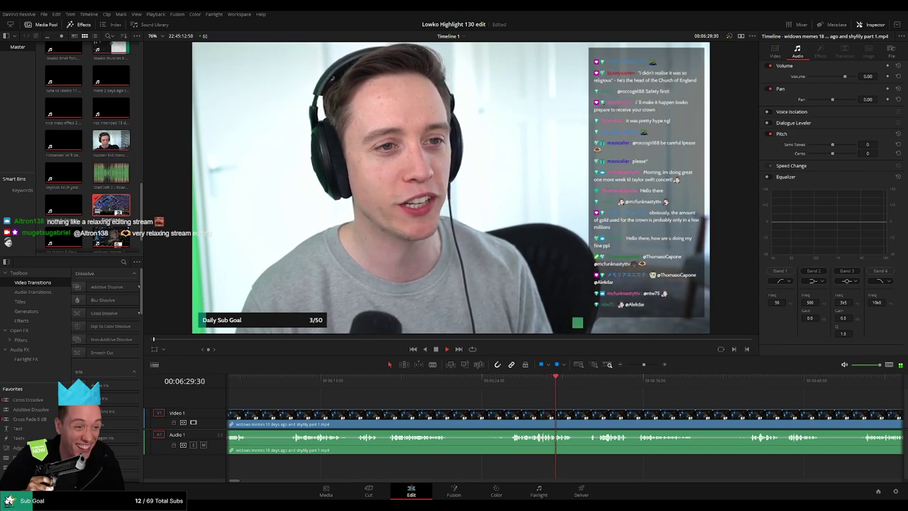
drag(596, 399, 382, 397)
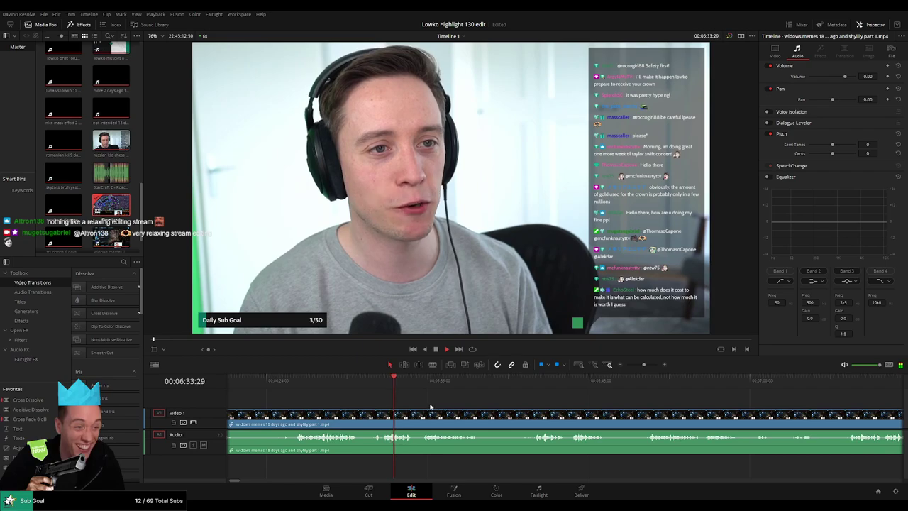
scroll(404, 403, right, 2)
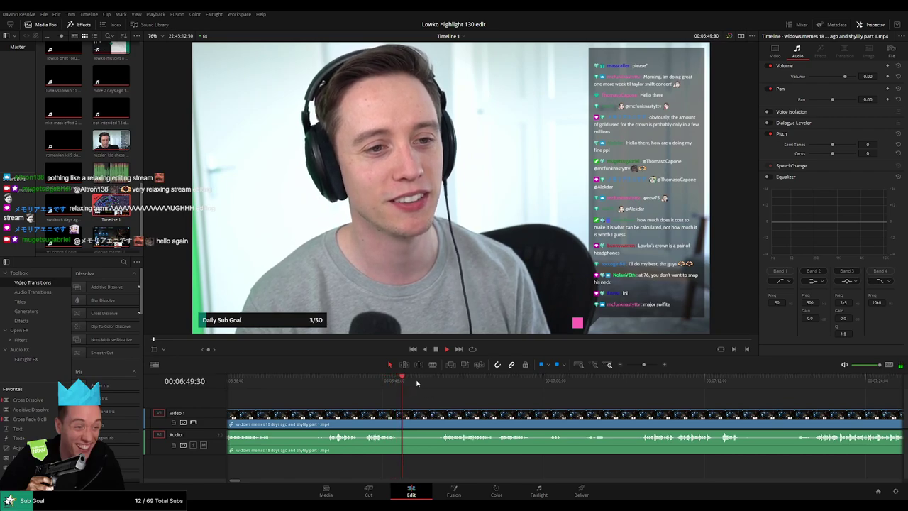
click(437, 381)
scroll(433, 397, right, 2)
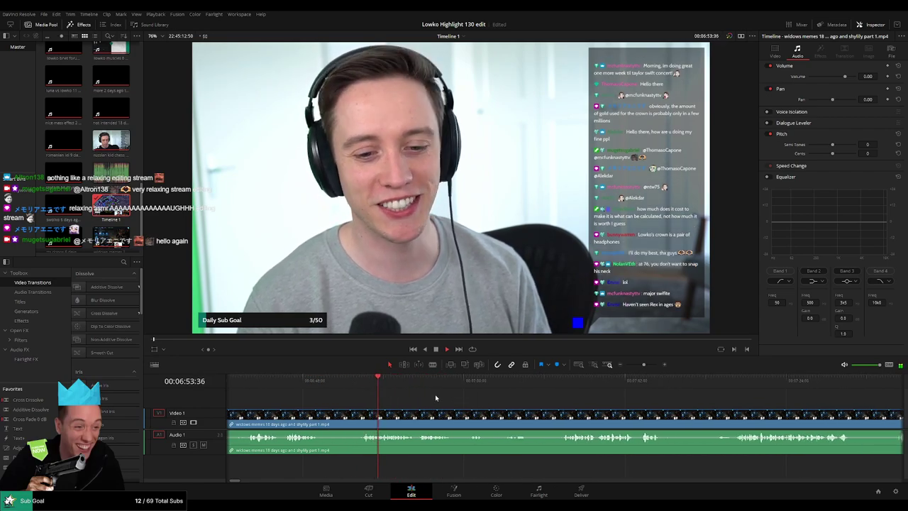
scroll(436, 398, right, 1)
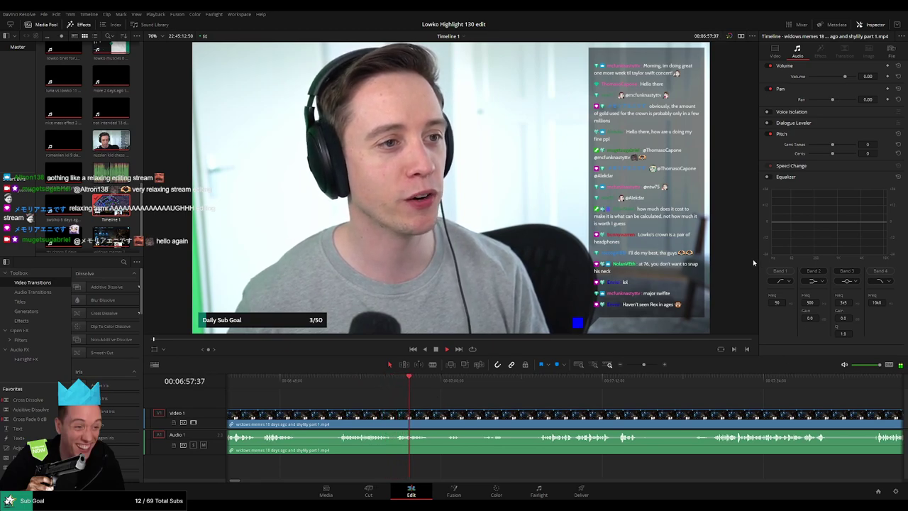
scroll(463, 400, right, 2)
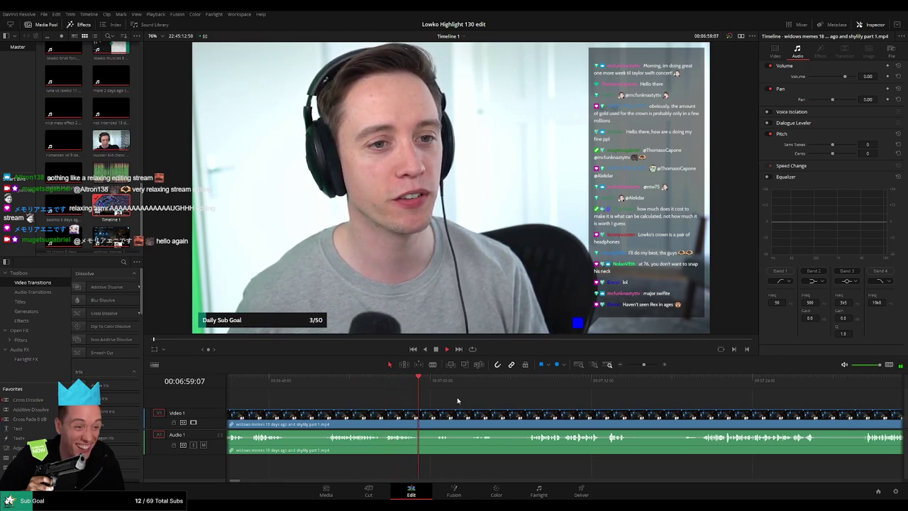
click(420, 381)
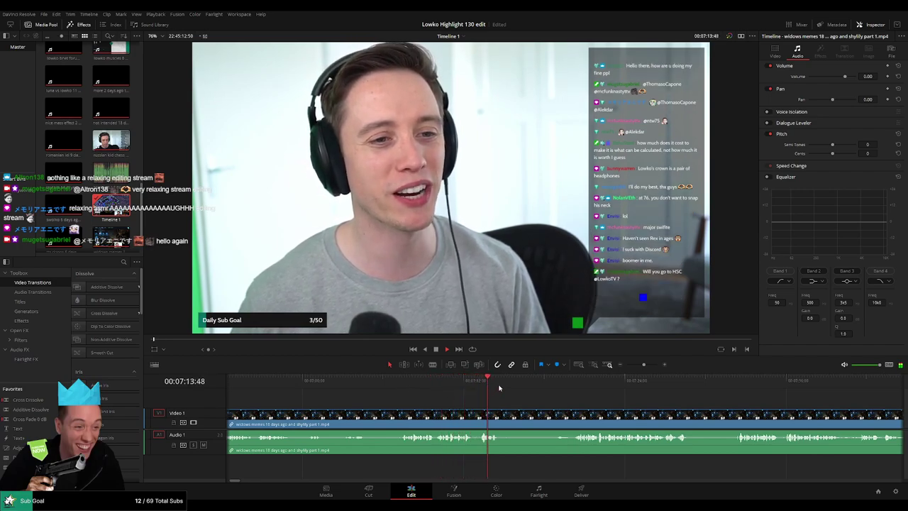
- Split the first clip at 00:07:07:08 and ripple-delete everything before the cut
click(396, 390)
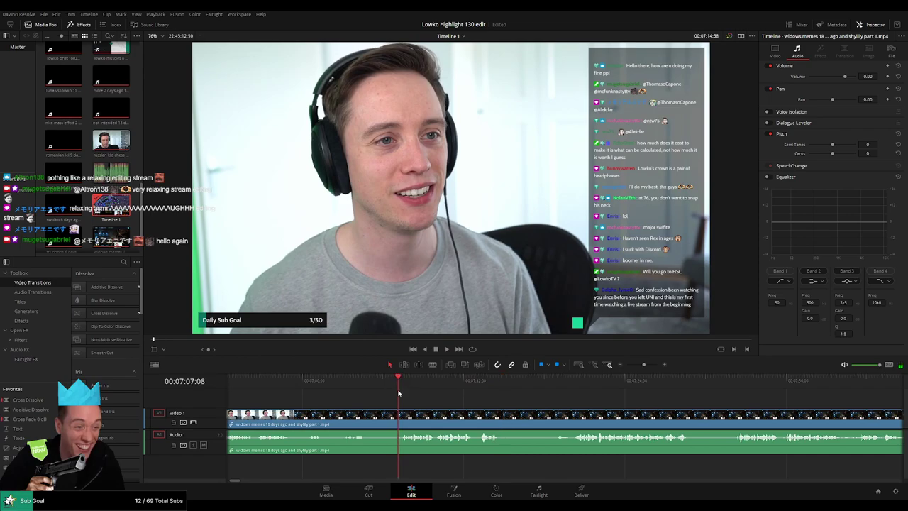
key(ctrl+b)
click(380, 423)
key(Delete)
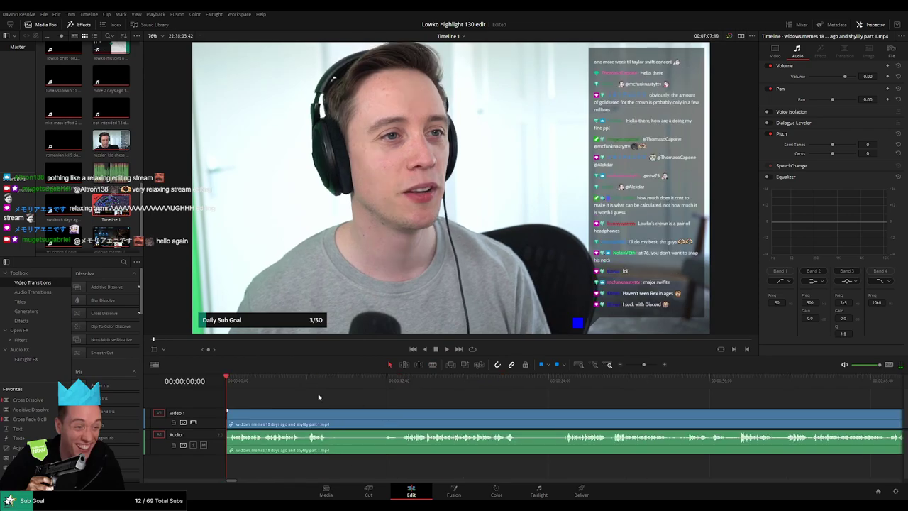
- Survey the whole timeline through to the end of the last clip, and return to its beginning
key(space)
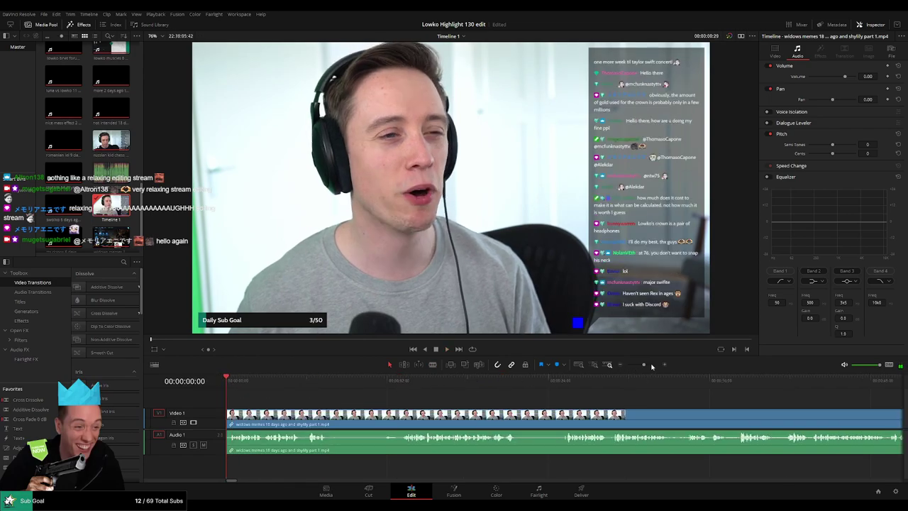
drag(644, 364, 627, 365)
scroll(589, 398, right, 15)
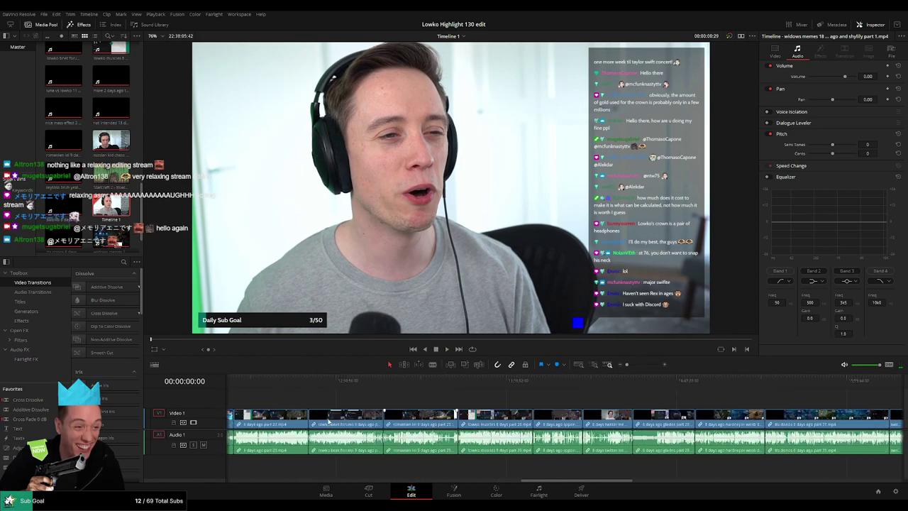
scroll(328, 420, right, 10)
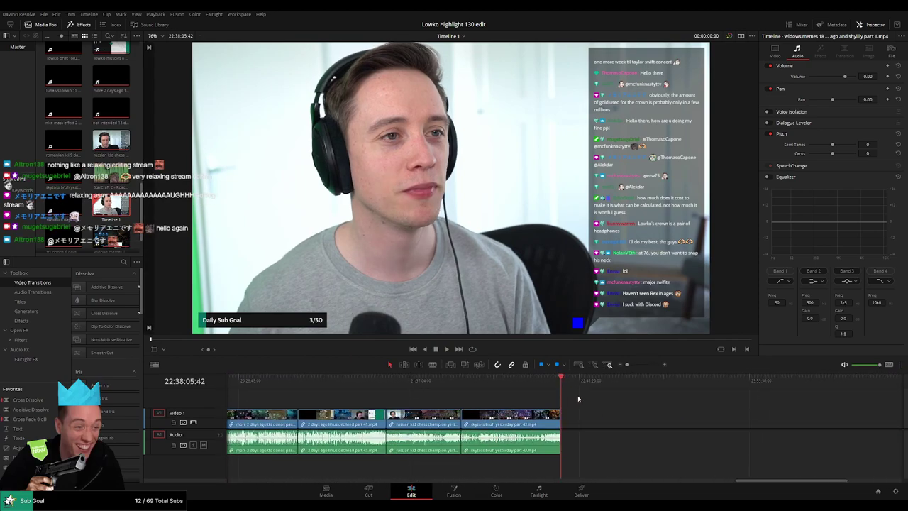
click(578, 399)
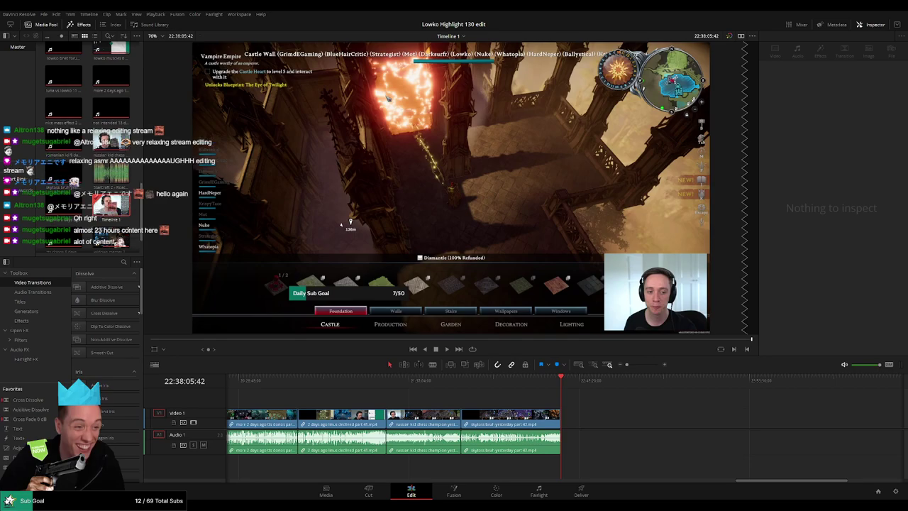
drag(804, 481, 282, 451)
click(272, 417)
- Play the trimmed opening from the start and split the first clip at about 8 seconds
key(space)
scroll(272, 397, up, 3)
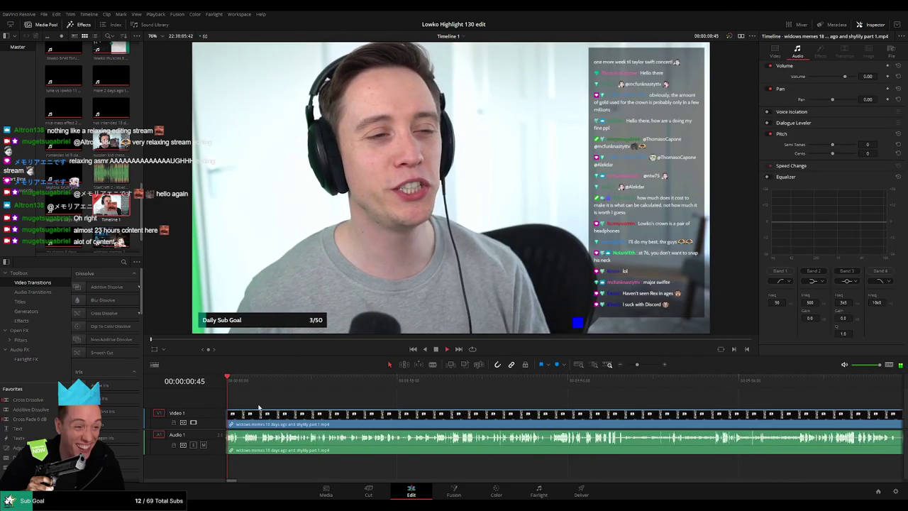
scroll(255, 417, up, 2)
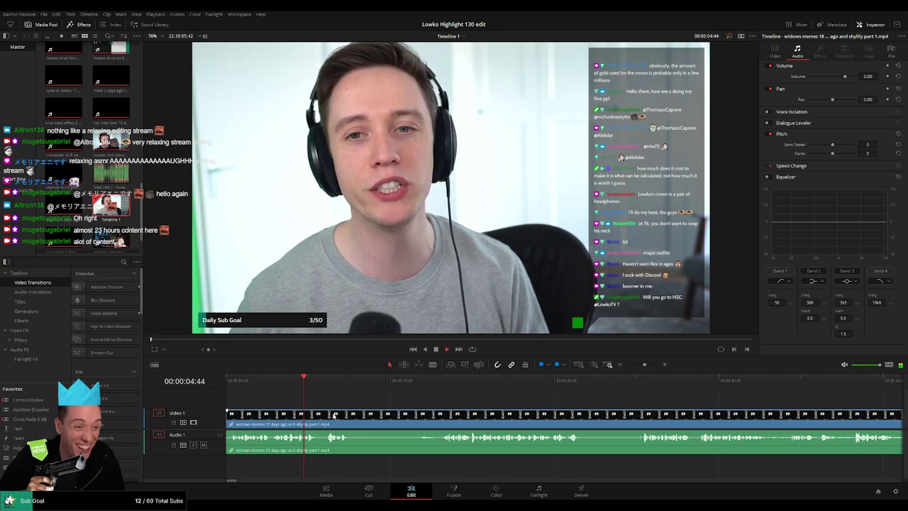
scroll(334, 401, down, 1)
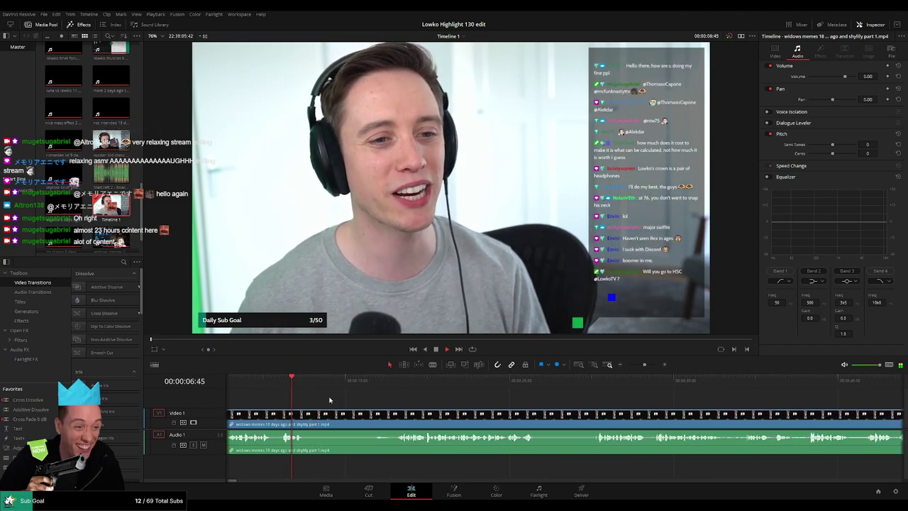
key(space)
key(b)
click(310, 415)
- Split the clip again at about 13 seconds and ripple-delete the section between the two cuts
drag(372, 380, 395, 381)
key(space)
click(396, 419)
key(a)
click(367, 420)
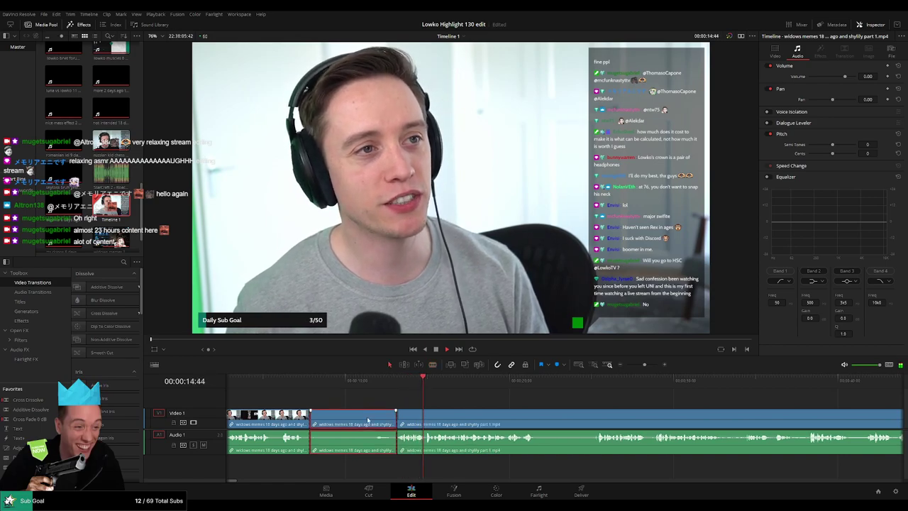
key(Delete)
- Add a Cross Fade 0 dB transition to the audio at the cut near 8 seconds and play across it
click(310, 378)
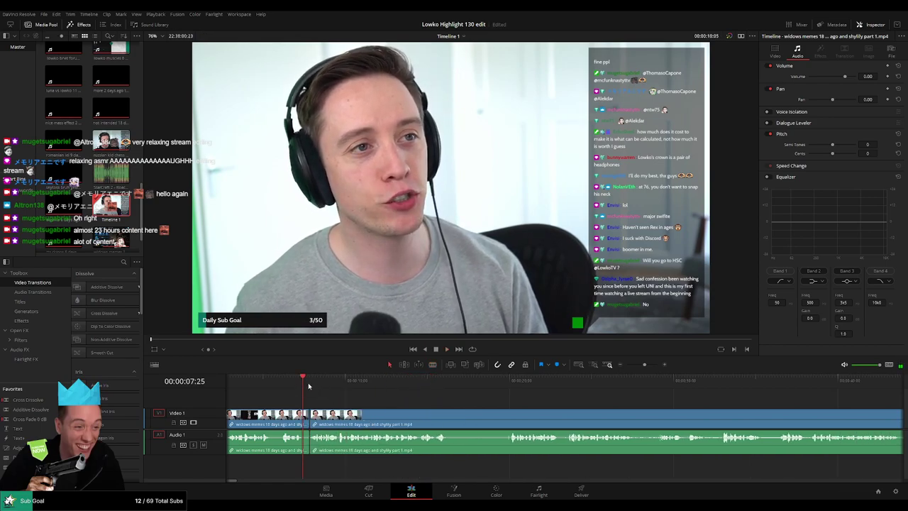
drag(39, 421, 308, 451)
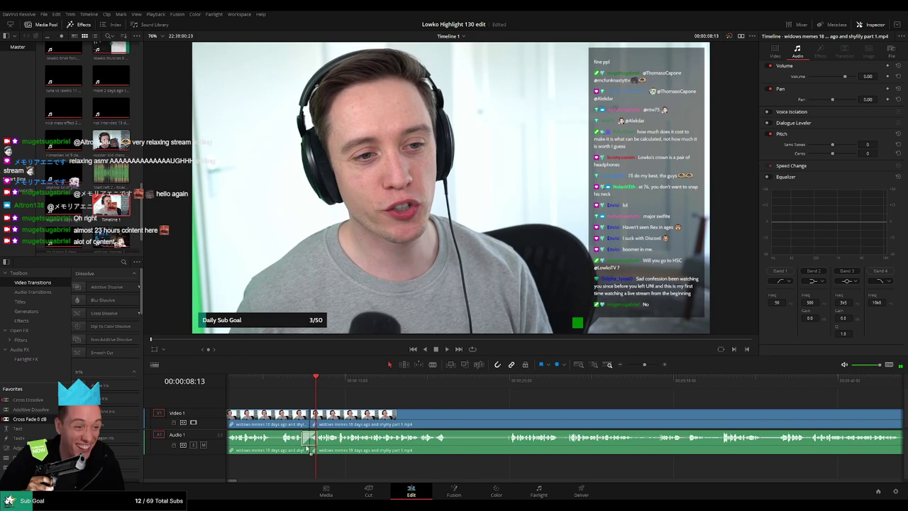
click(304, 387)
key(space)
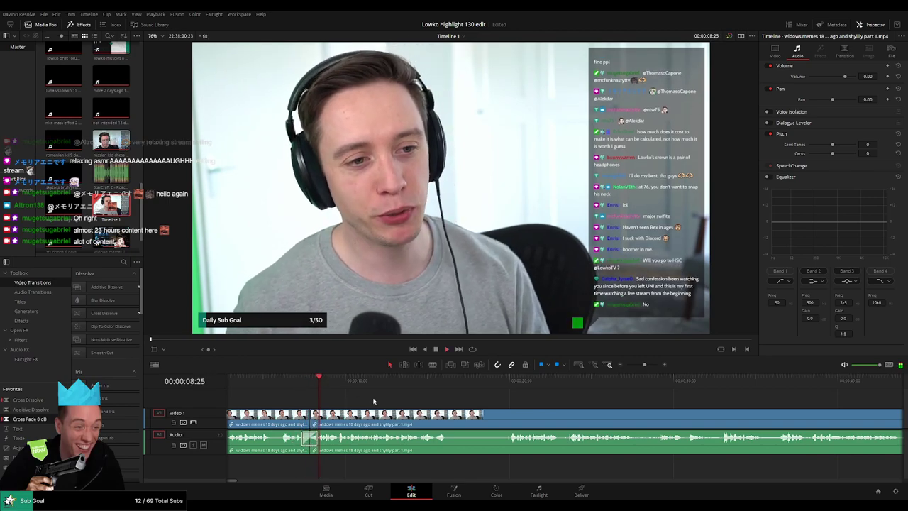
- Play on past the cross-faded cut and split the clip at about 16 seconds
drag(406, 405, 355, 402)
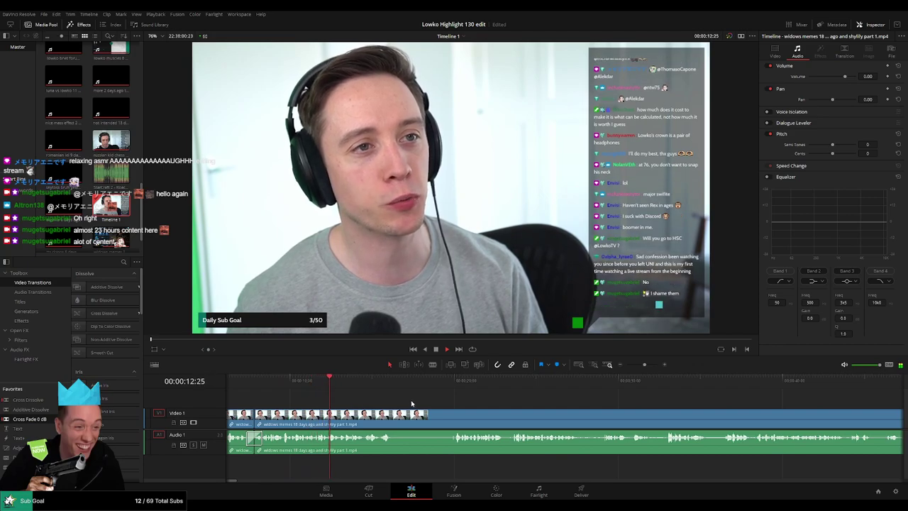
scroll(351, 401, right, 3)
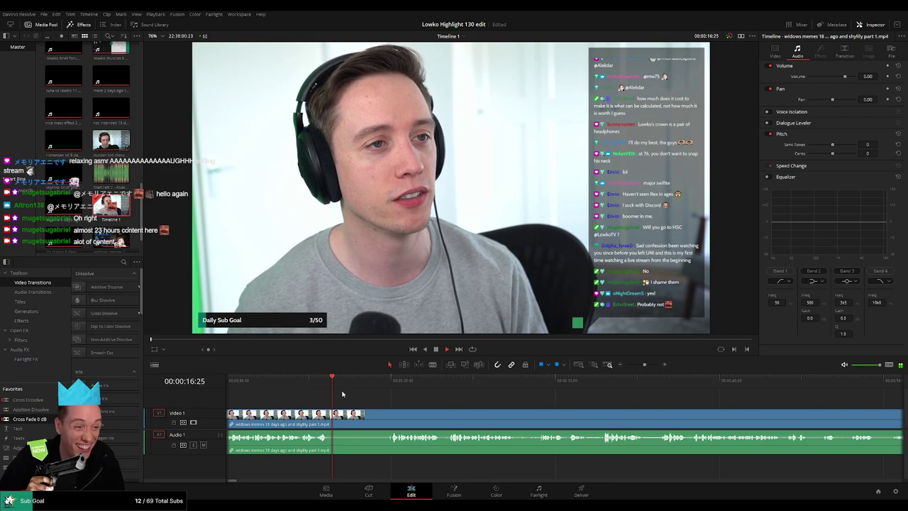
drag(375, 383, 382, 385)
key(b)
click(331, 420)
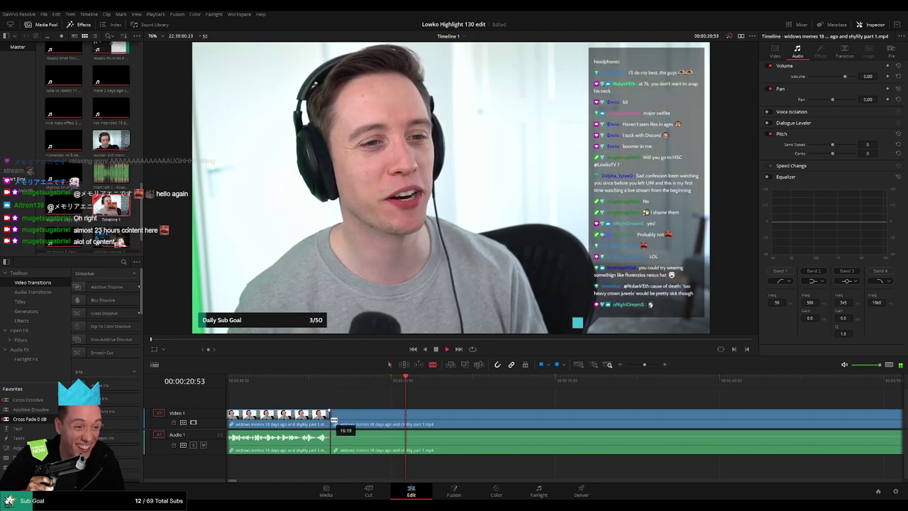
- Split the clip again at about 20 seconds and ripple-delete the section between the 16-second and 20-second cuts
click(391, 423)
key(a)
click(374, 422)
key(Delete)
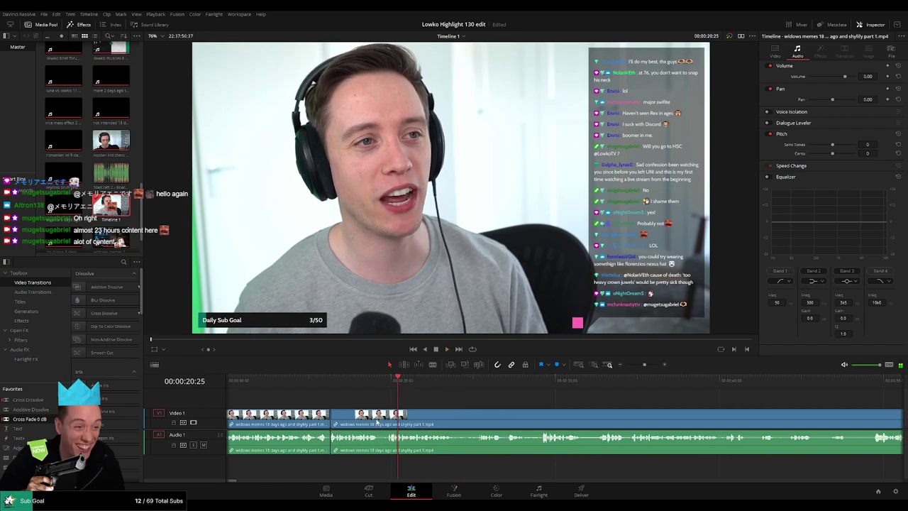
- Play across the cut at 16 seconds and split the following clip at timecode 21:29
click(321, 381)
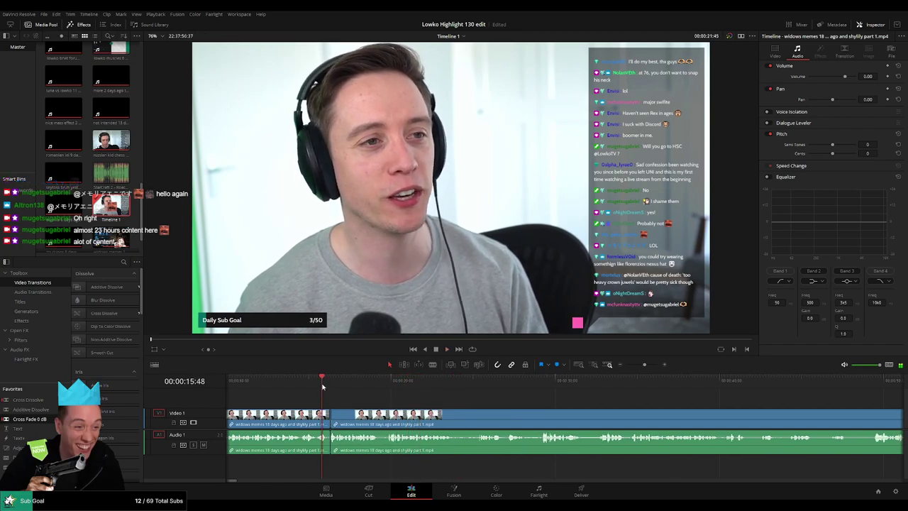
scroll(405, 404, up, 5)
drag(591, 412, 340, 400)
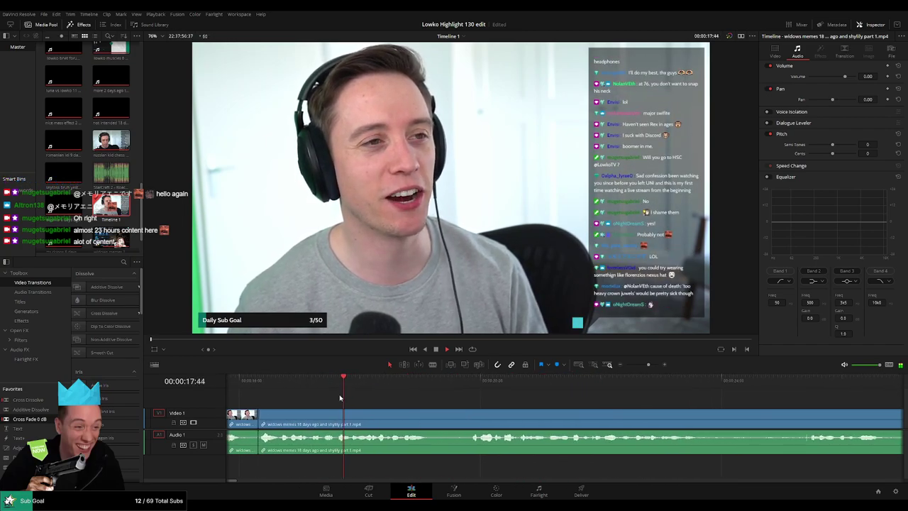
drag(435, 400, 366, 399)
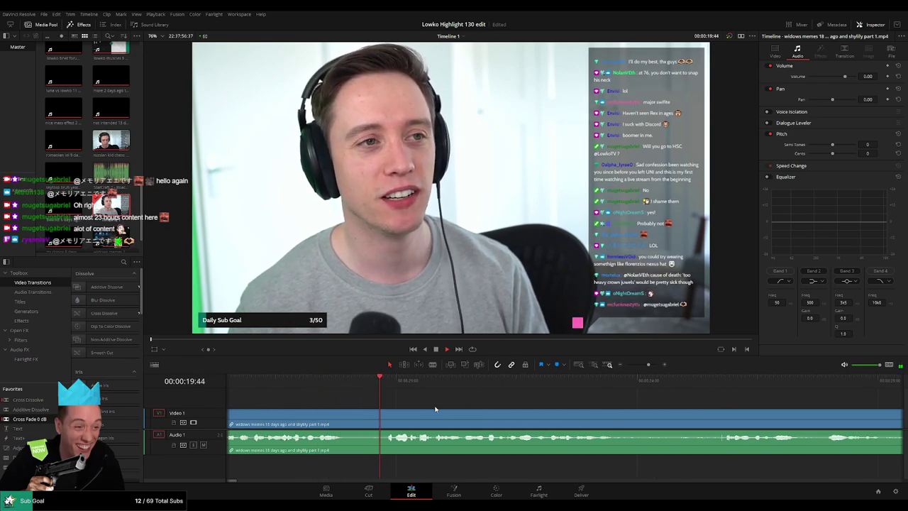
drag(436, 408, 351, 400)
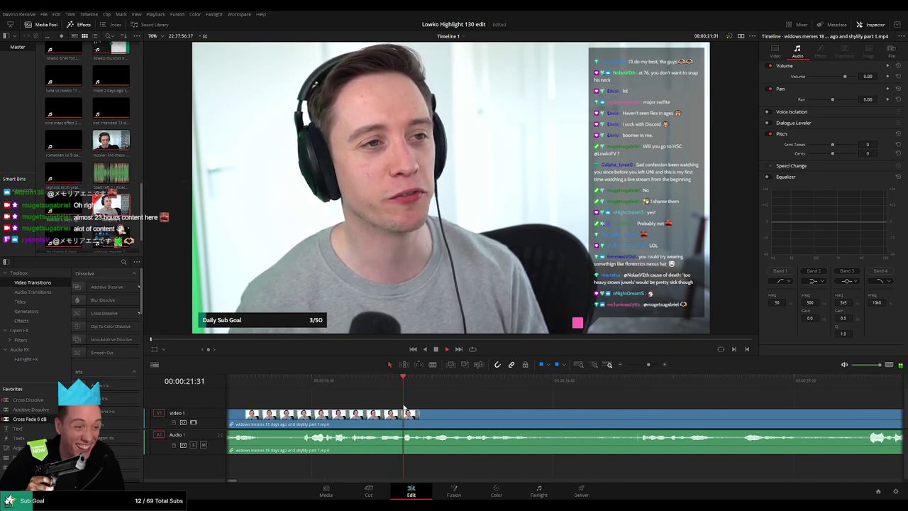
key(b)
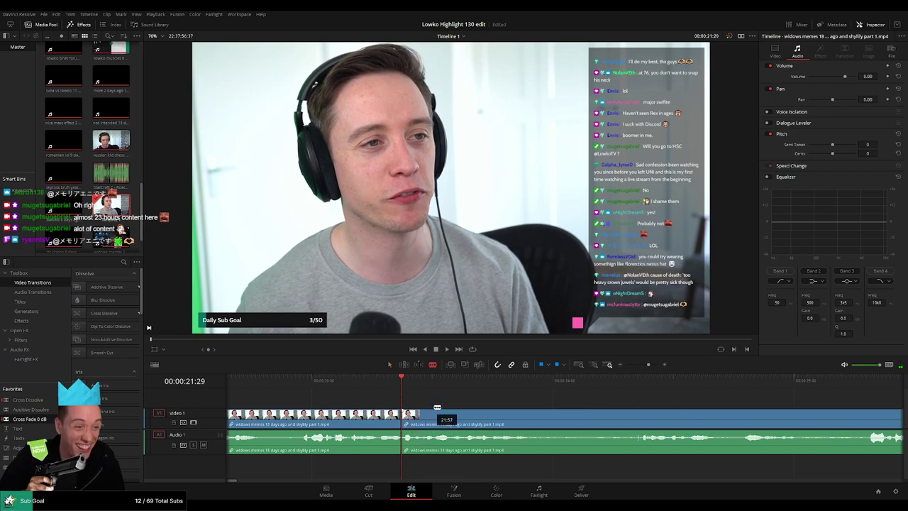
click(402, 417)
- Split the clip again at about 21:50 and lower the audio of the short section between the cuts to silence
click(423, 417)
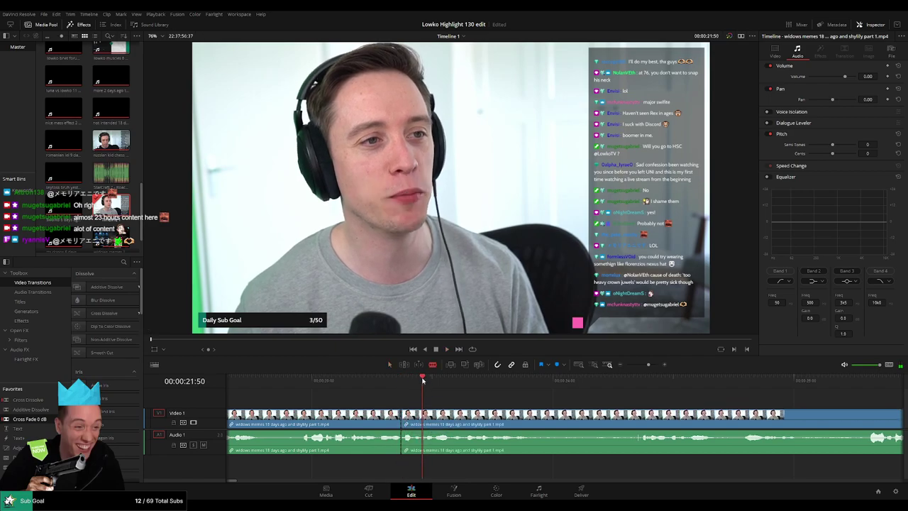
key(space)
click(422, 380)
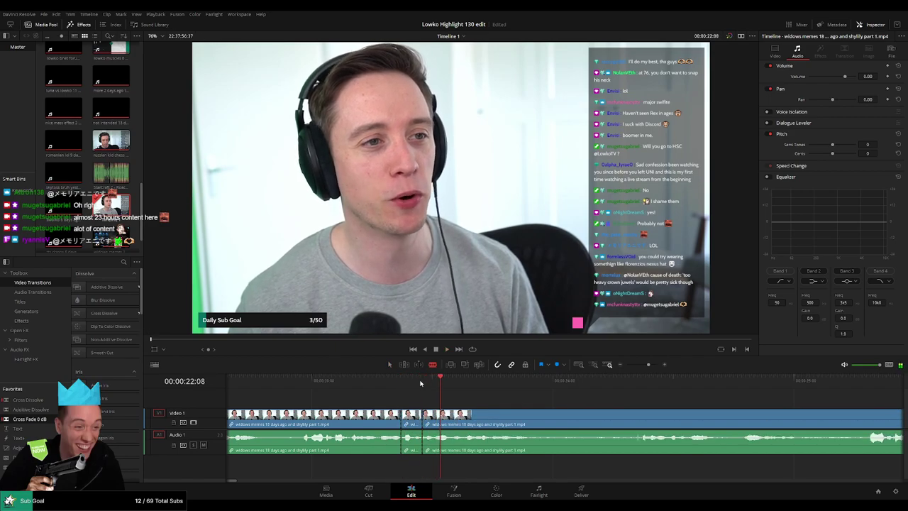
key(space)
key(space)
key(a)
drag(413, 436, 414, 462)
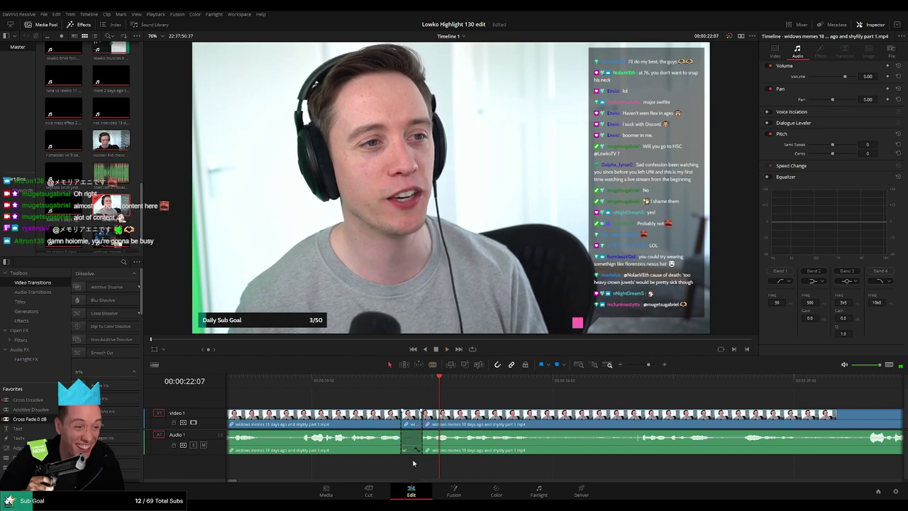
- Place StarCraft 2 - Roach Quotes.mp3 on a second audio track under the silenced section at volume -29, and play across it
drag(117, 177, 422, 470)
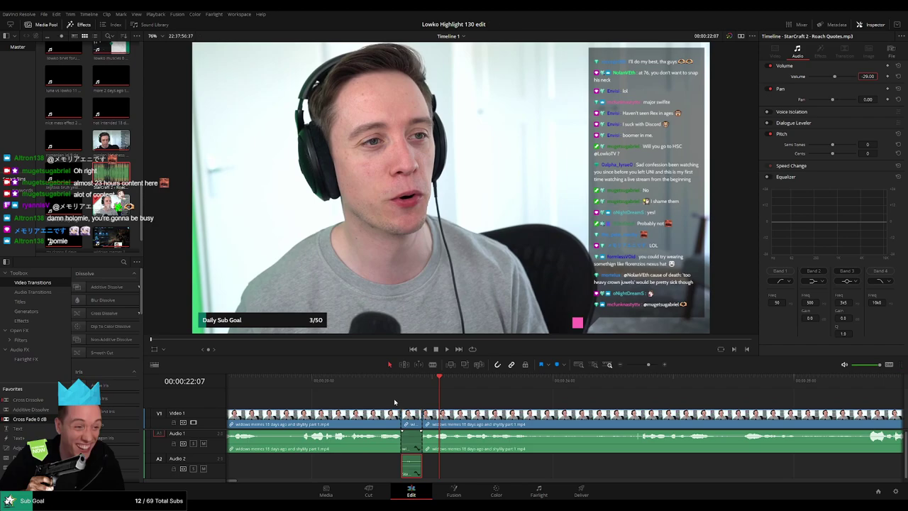
click(378, 382)
key(space)
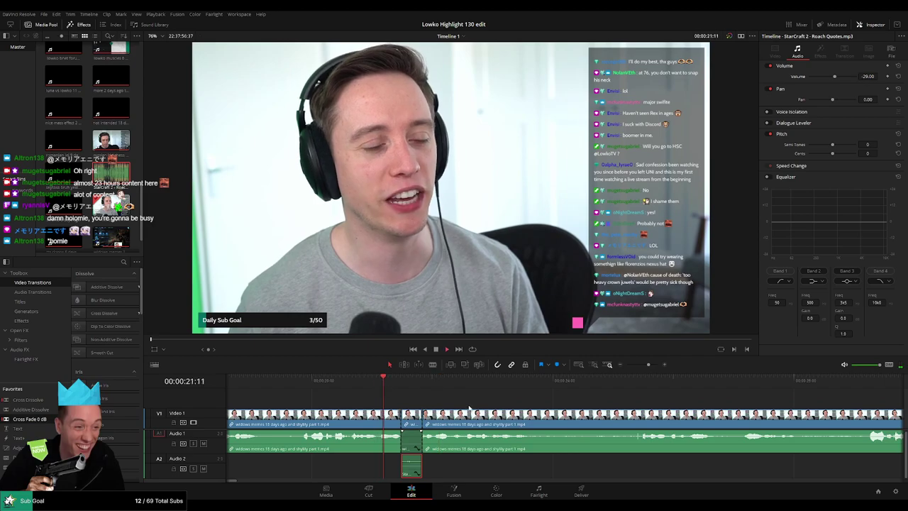
click(479, 402)
scroll(448, 401, right, 2)
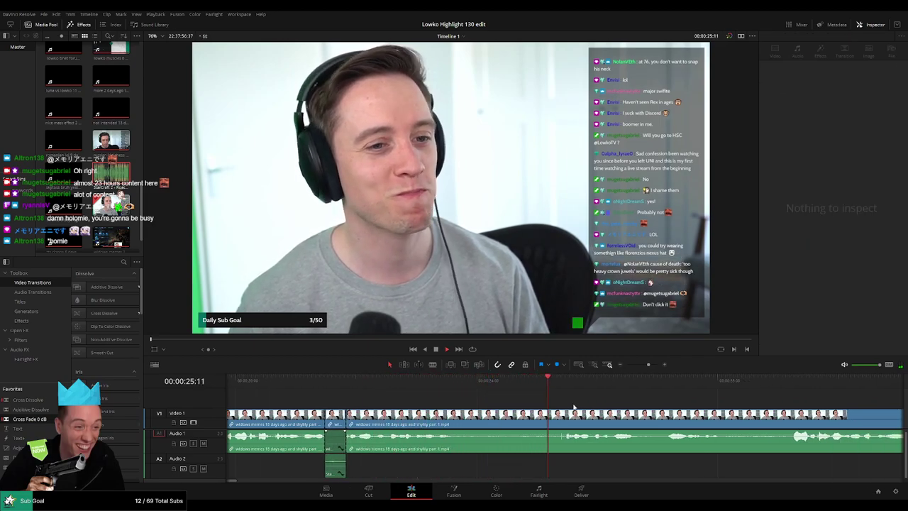
- Replay the footage after the censored word and split the clip at timecode 24:27
drag(573, 406, 488, 403)
key(space)
click(373, 385)
key(space)
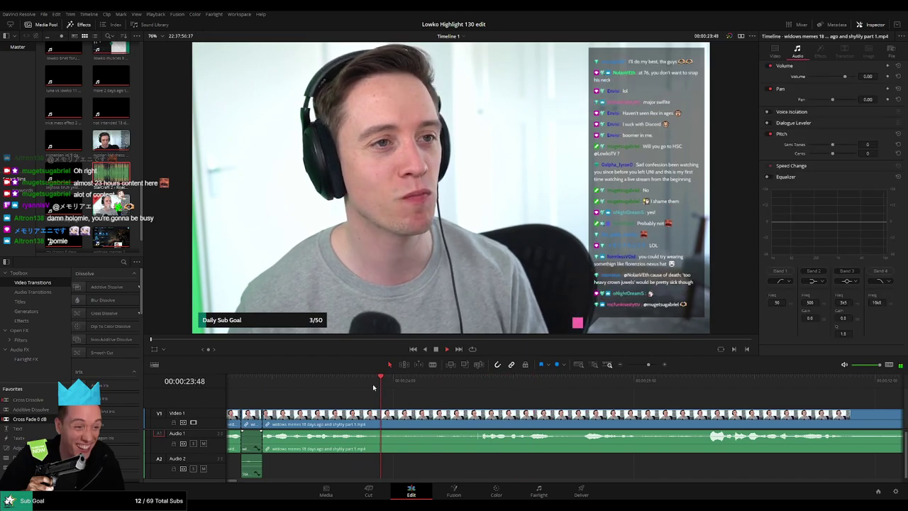
key(space)
key(b)
click(422, 421)
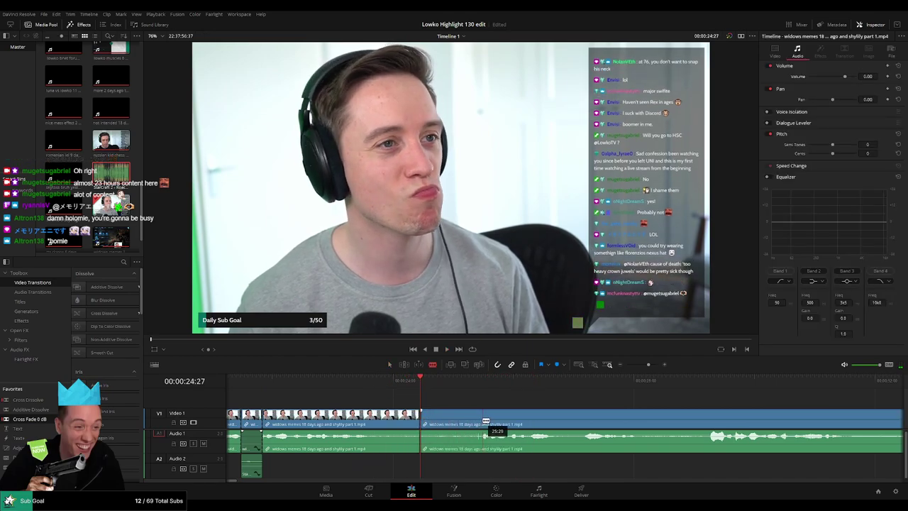
- Split the clip again at about 25.5 seconds and ripple-delete the silent section after the 24:27 cut
click(485, 421)
key(a)
click(450, 419)
key(Delete)
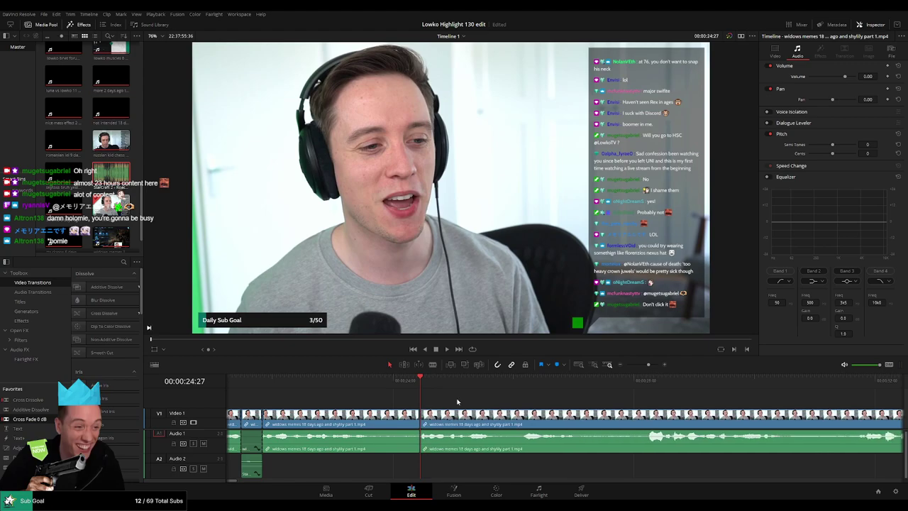
- Play the footage to about 44 seconds, return toward the last cut, and split the clip at about 27 seconds
key(space)
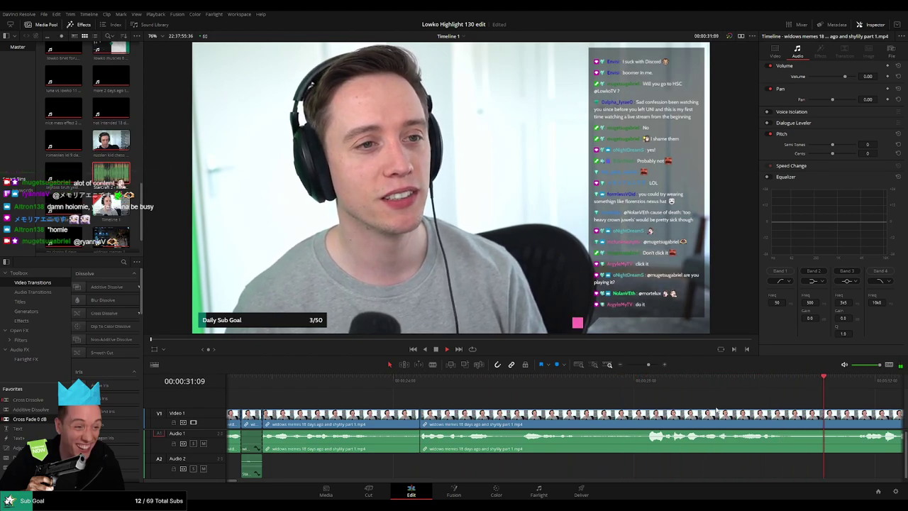
scroll(716, 403, down, 5)
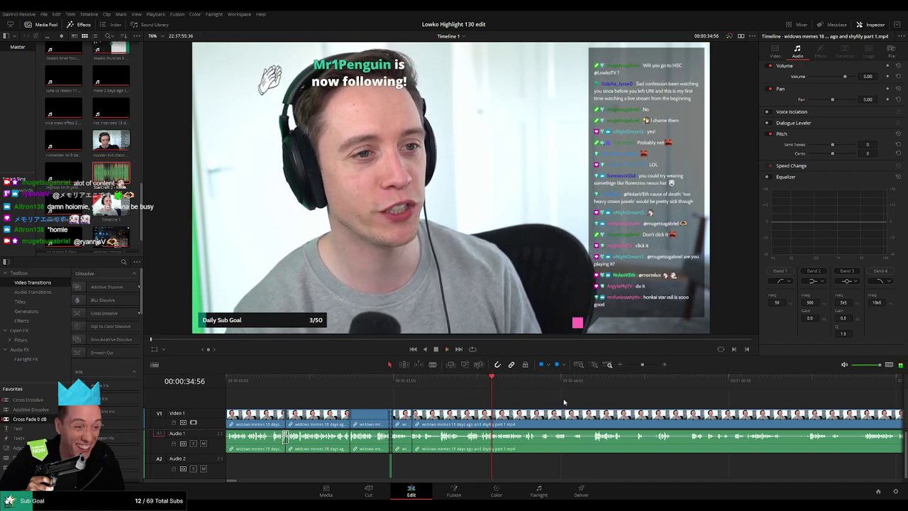
click(556, 402)
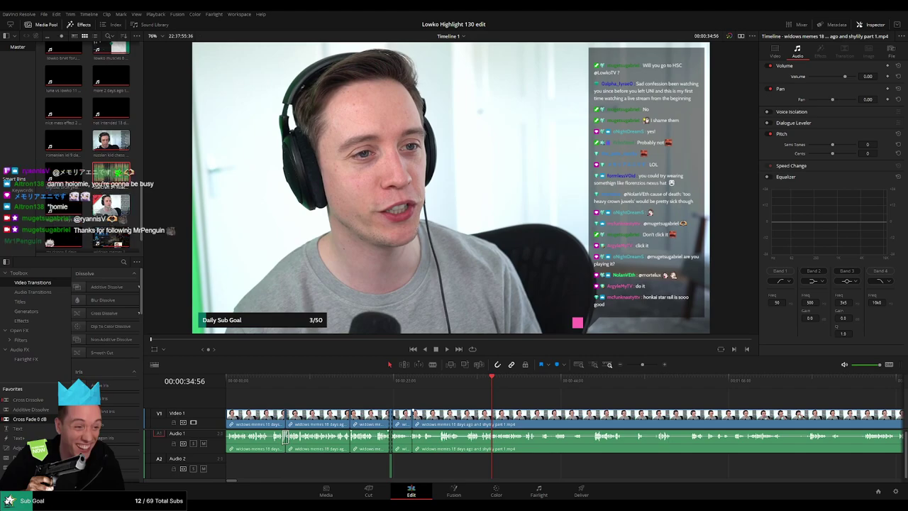
key(space)
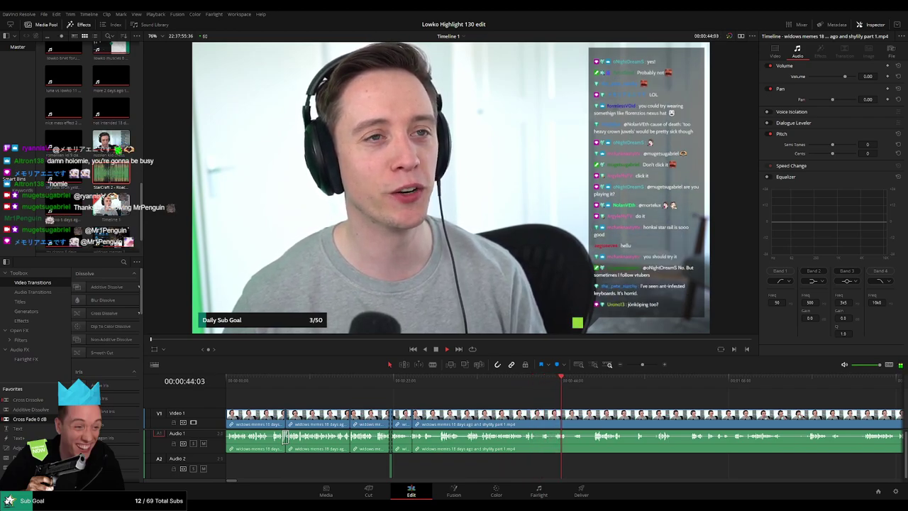
scroll(428, 397, up, 2)
click(328, 381)
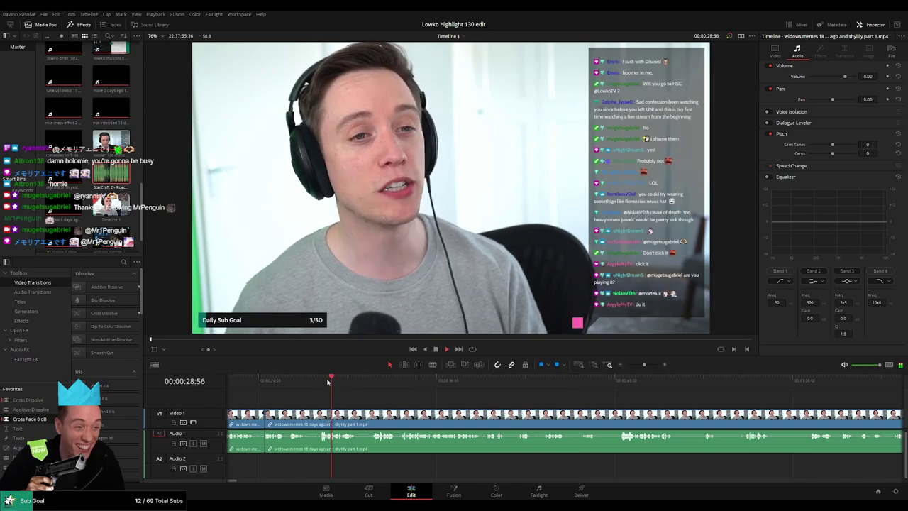
click(287, 379)
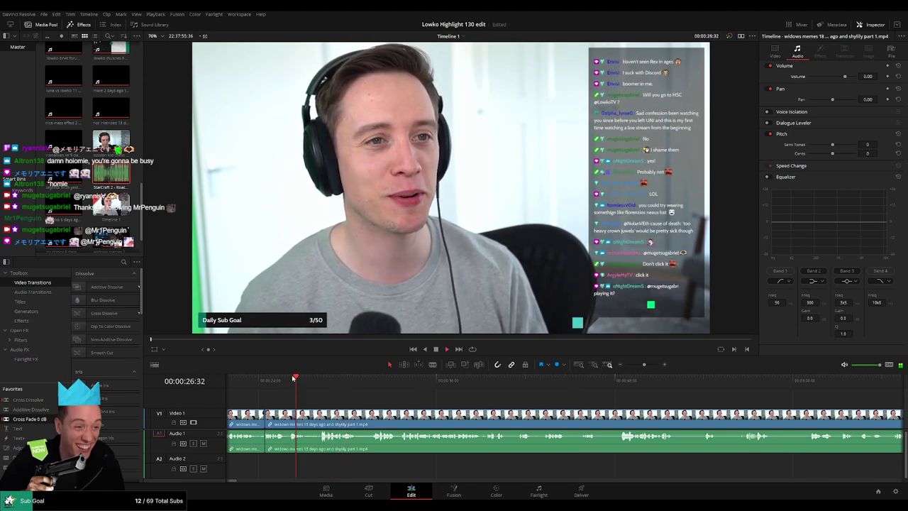
key(b)
click(309, 419)
- Skim the footage from about 40 seconds to 1 minute 24 seconds to find where the unwanted talk ends
drag(460, 383, 497, 389)
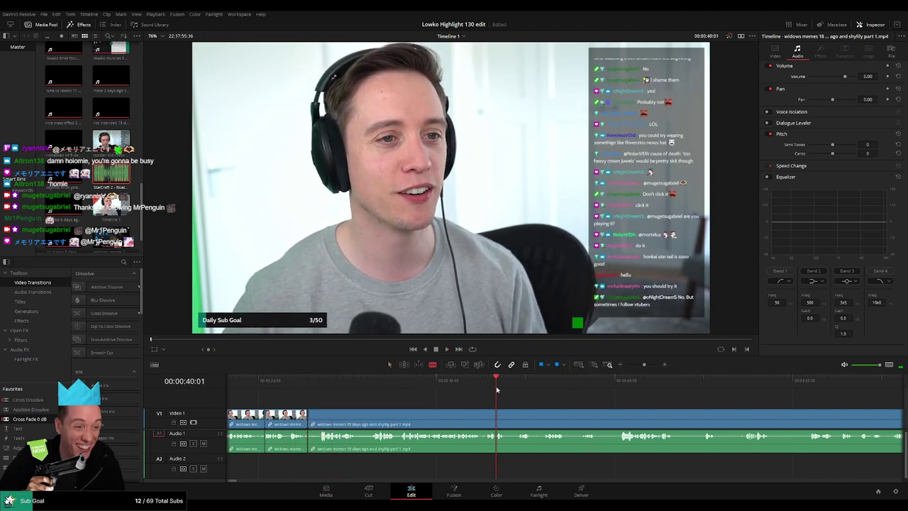
drag(575, 405, 514, 403)
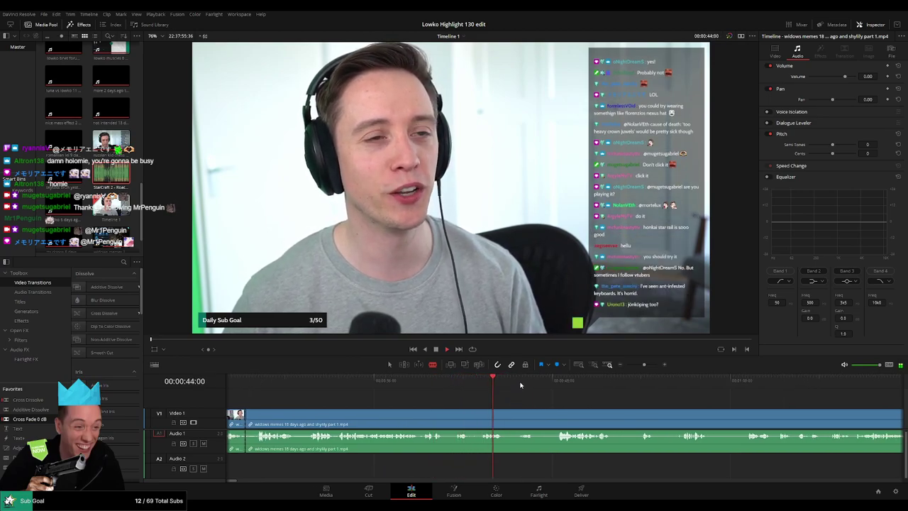
click(553, 381)
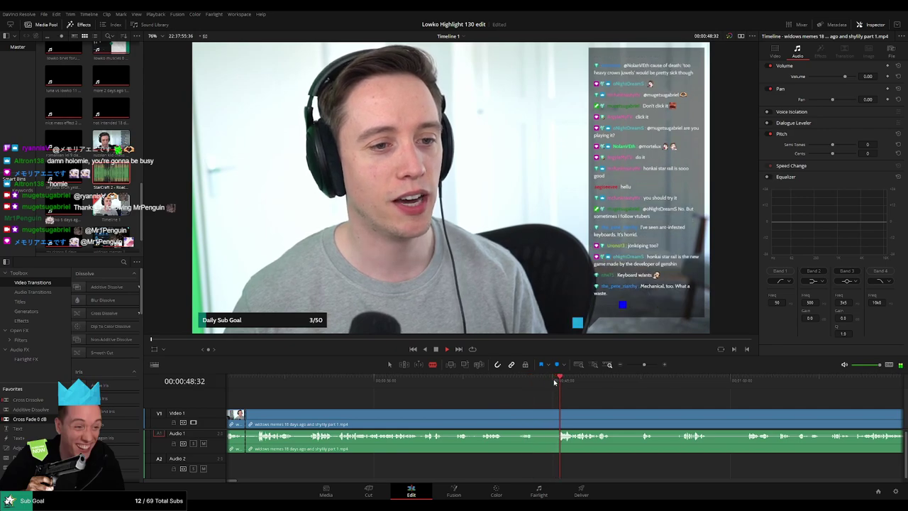
scroll(567, 400, right, 2)
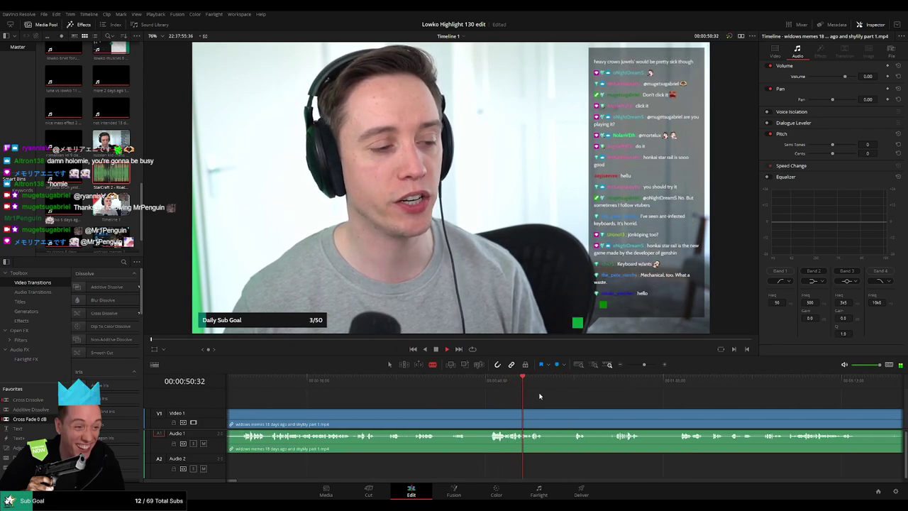
click(571, 383)
scroll(519, 400, right, 2)
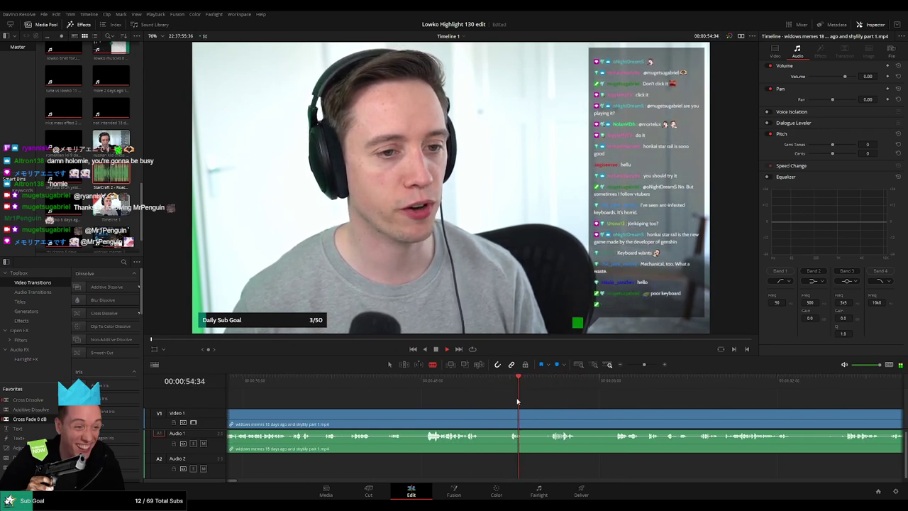
click(481, 383)
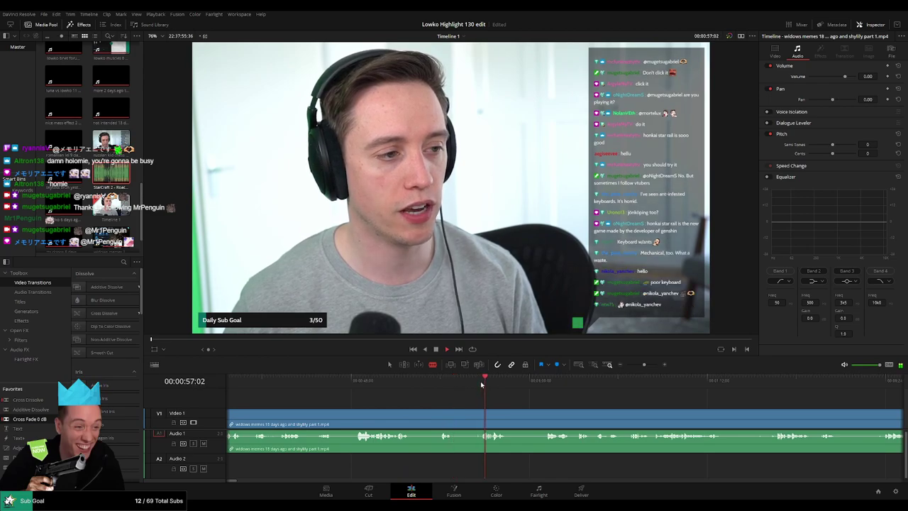
click(543, 380)
scroll(468, 400, right, 3)
scroll(465, 398, right, 1)
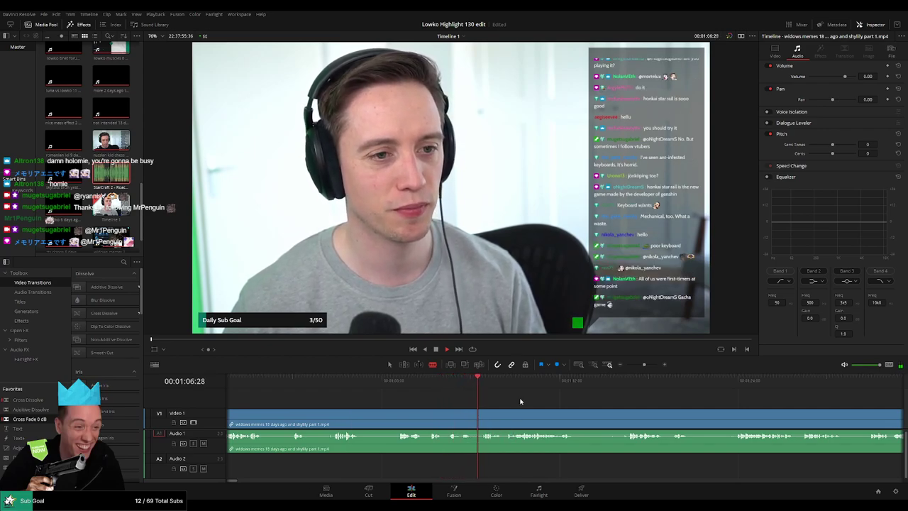
scroll(487, 395, right, 2)
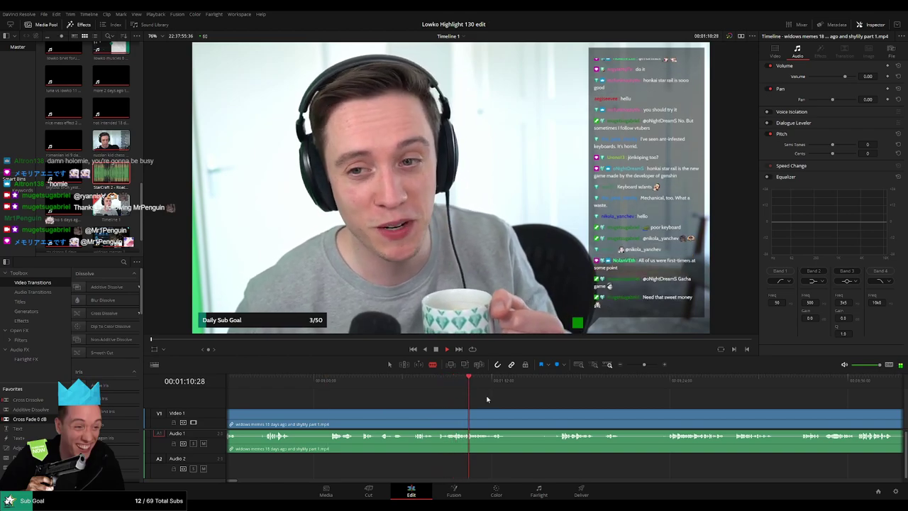
scroll(442, 397, right, 2)
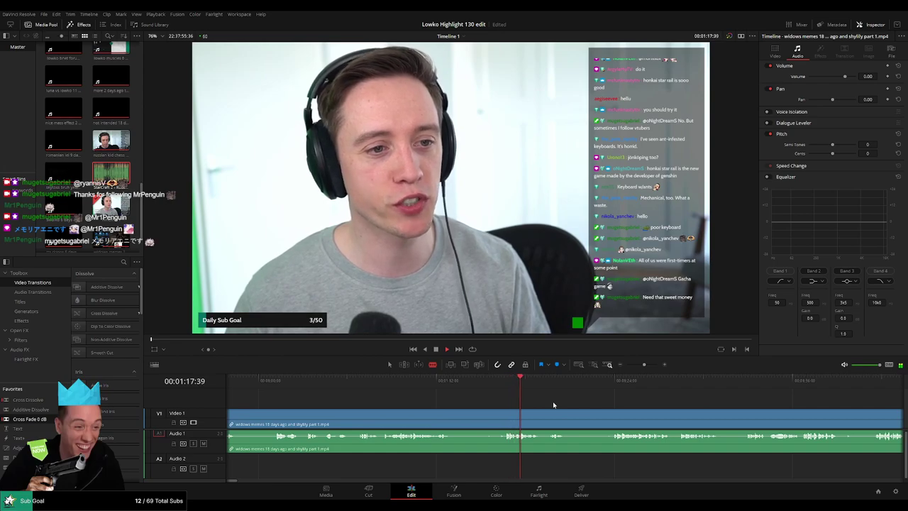
drag(554, 404, 471, 397)
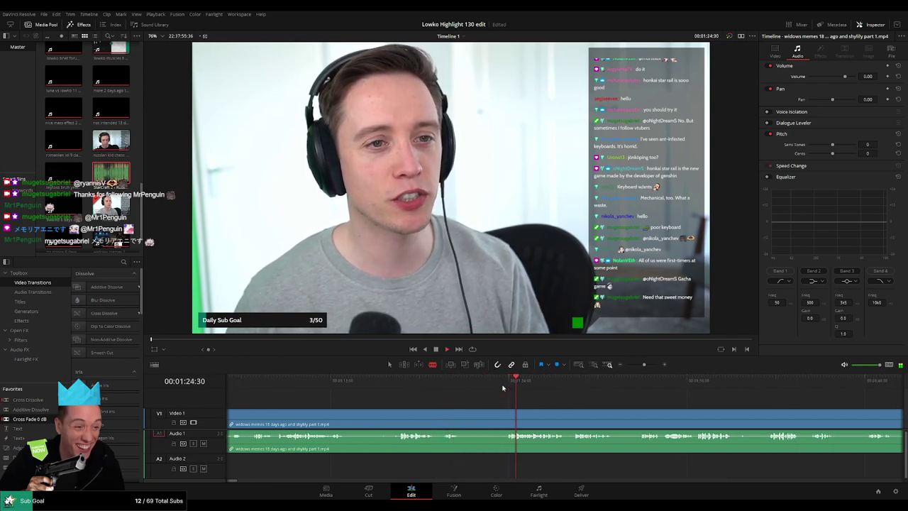
- Split the clip at about 1 minute 24 seconds and ripple-delete the unwanted talk back to the 27-second cut
click(507, 413)
key(a)
click(480, 417)
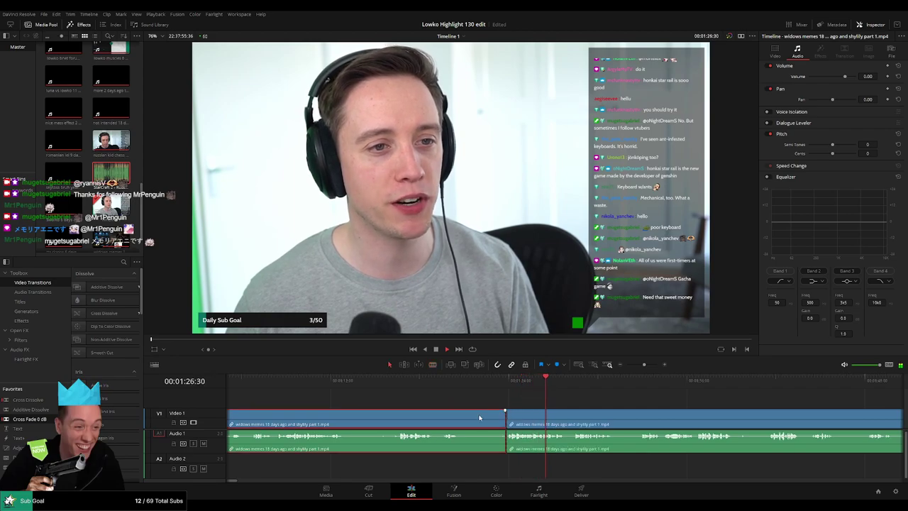
key(Delete)
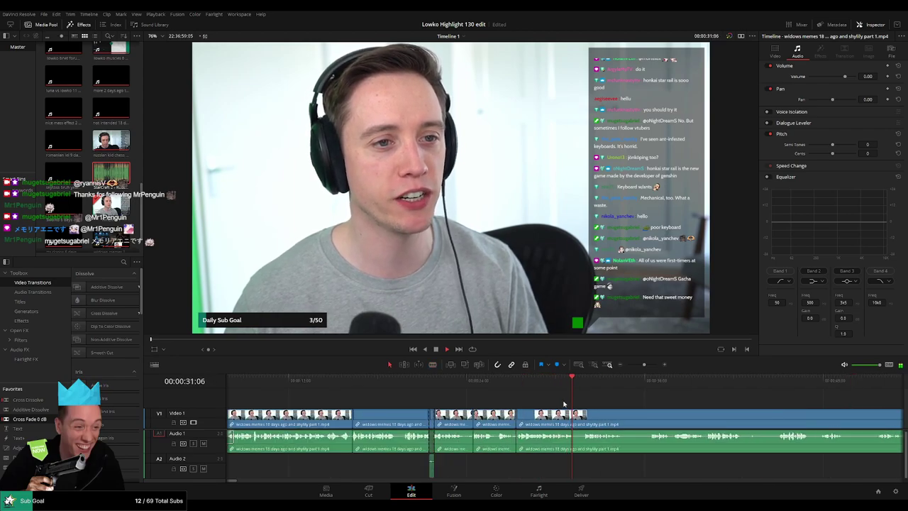
- Cross-fade the audio at the 27-second cut and replay the footage across it
drag(569, 406, 448, 406)
drag(524, 405, 434, 403)
click(302, 382)
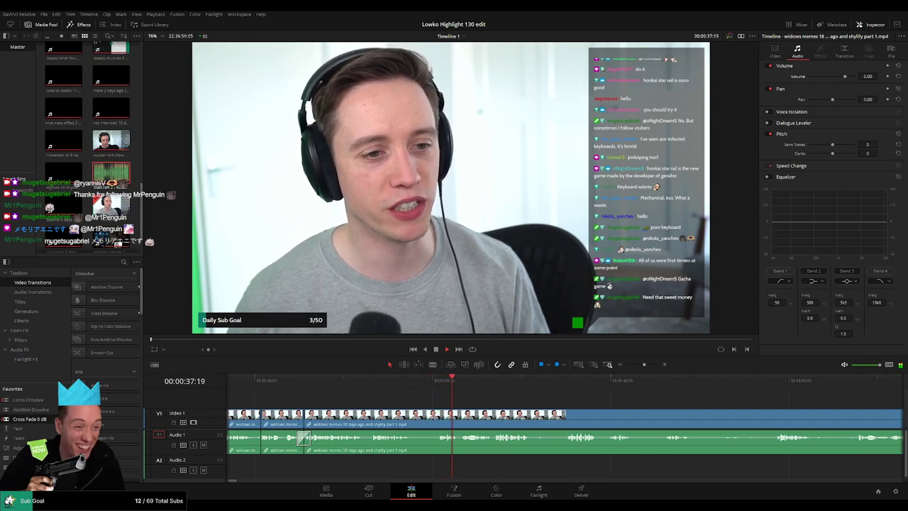
- Ripple-delete the short pause after about 34.5 seconds, cross-fade the audio at the cut and replay the footage across it
key(b)
click(410, 419)
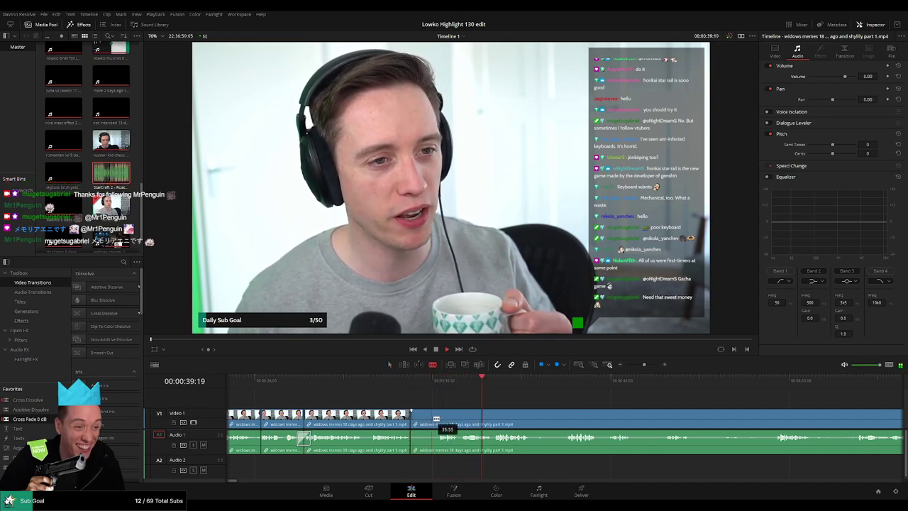
key(a)
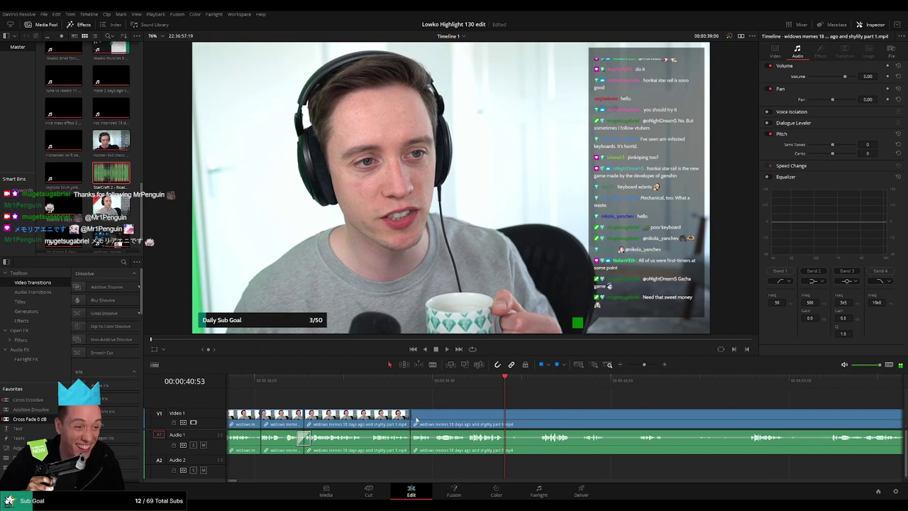
click(468, 381)
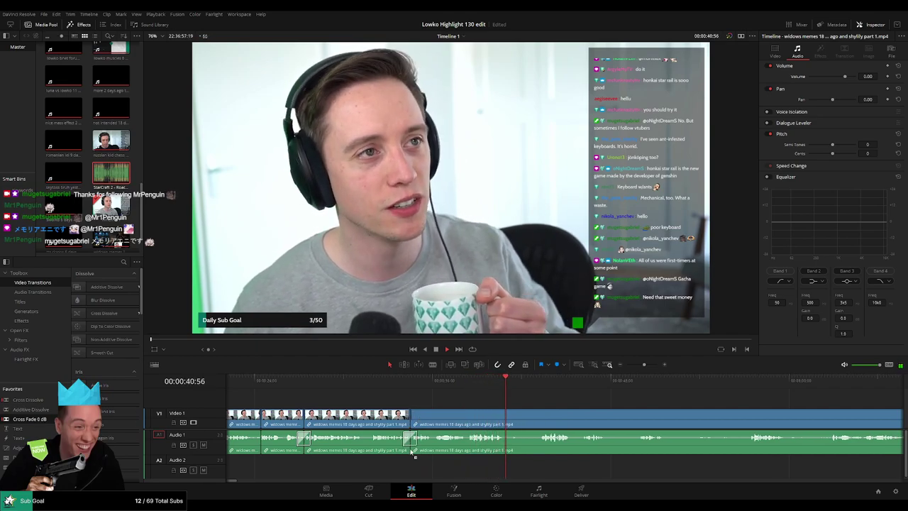
click(398, 381)
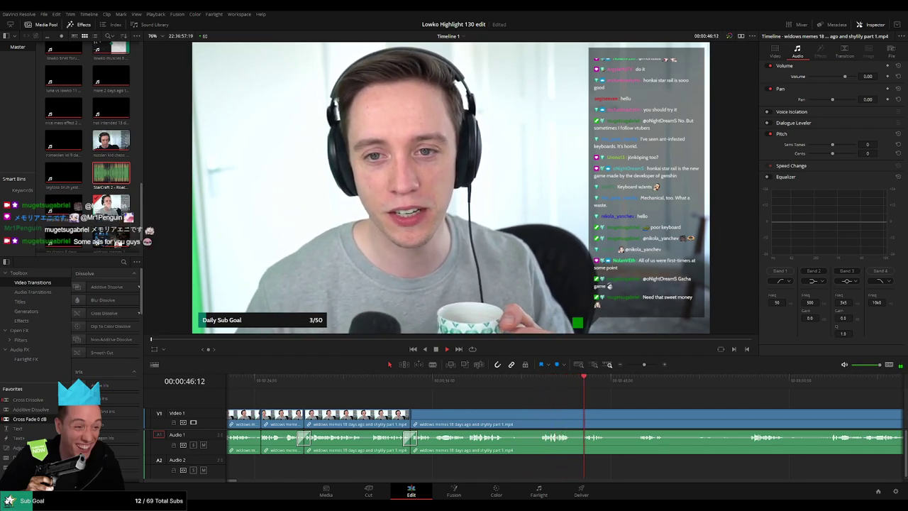
- Split the clip at about 41 and 43 seconds, ripple-delete the piece between and apply Cross Fade 0 dB to the audio cut
key(b)
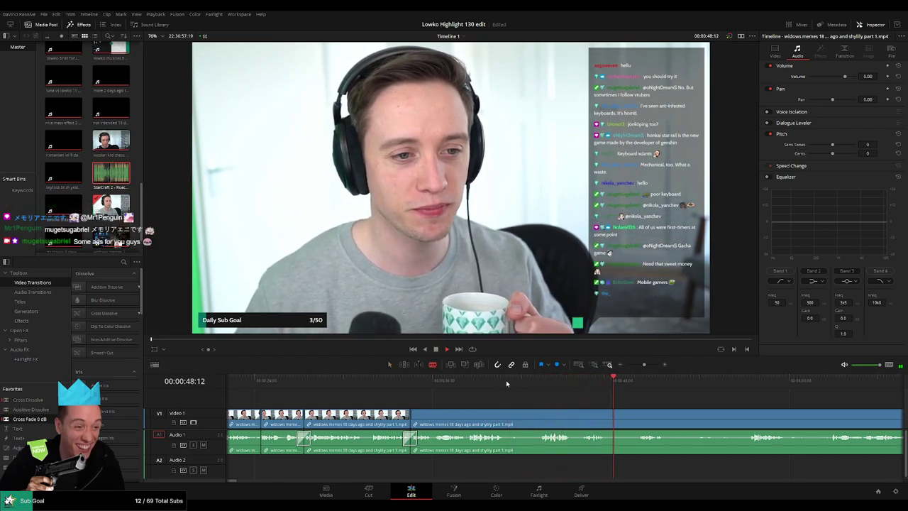
click(507, 382)
drag(513, 382, 535, 382)
key(space)
click(537, 418)
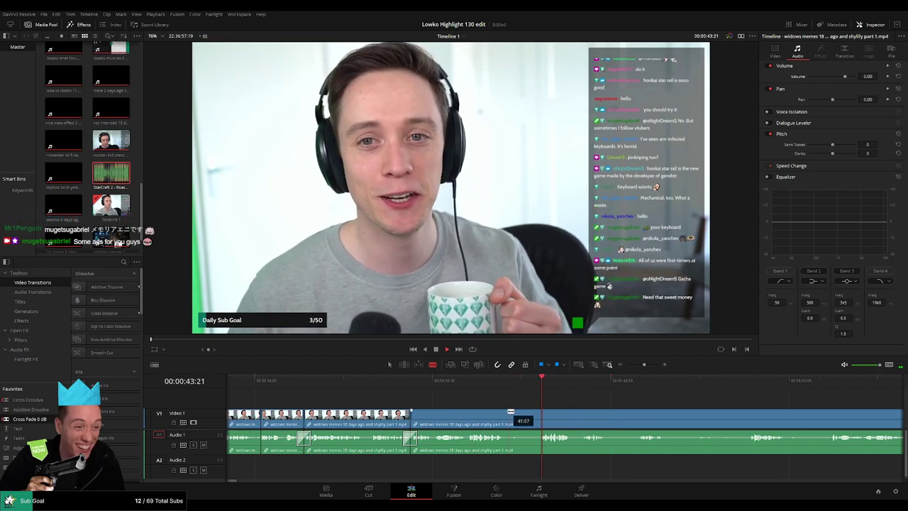
click(505, 419)
key(a)
click(527, 419)
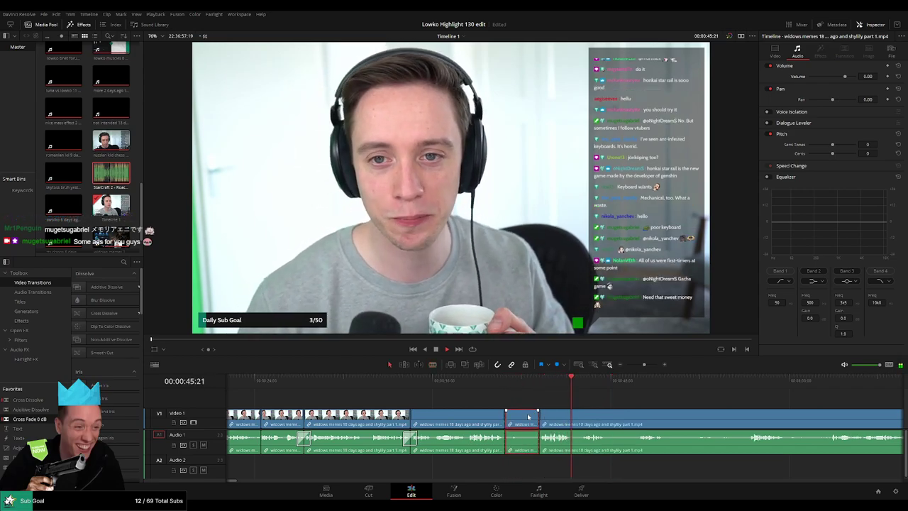
key(Delete)
drag(260, 408, 502, 441)
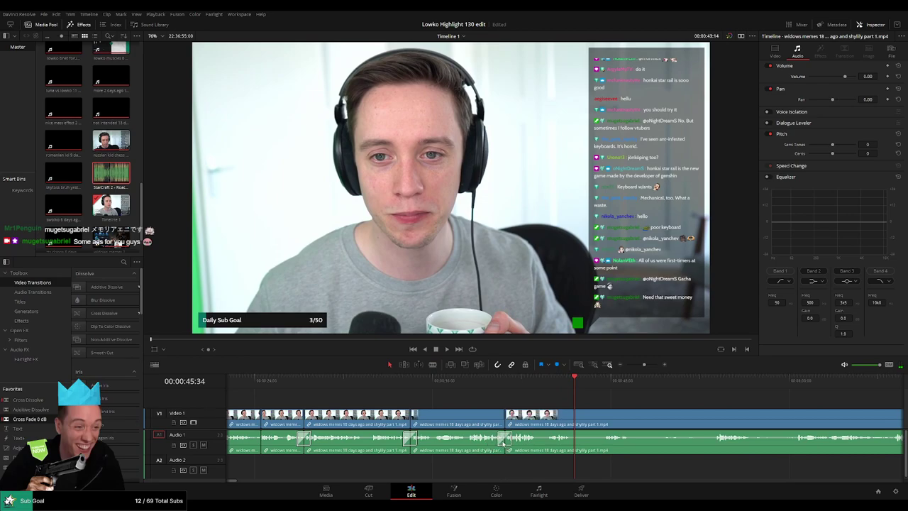
- Replay from the 41-second cut, split the clip at about 45.4 and 47.5 seconds and ripple-delete the piece between
click(498, 382)
key(space)
scroll(414, 399, right, 3)
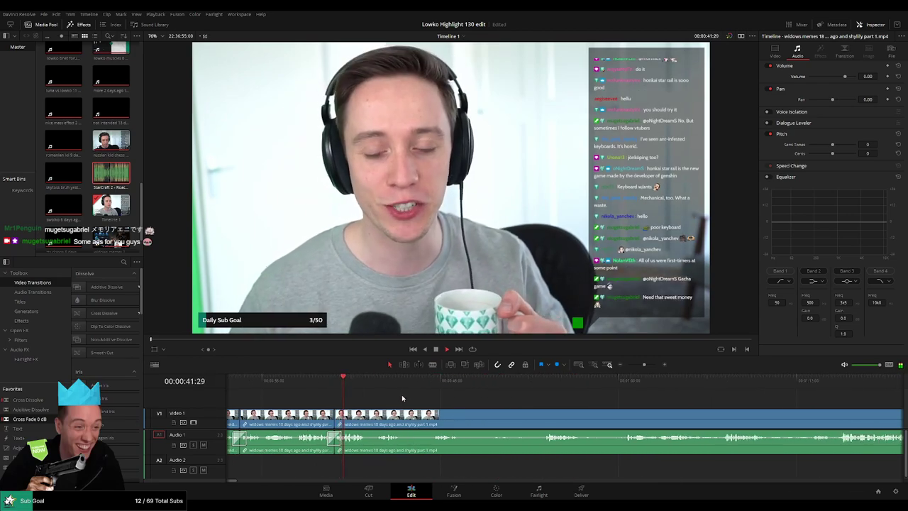
scroll(388, 399, right, 2)
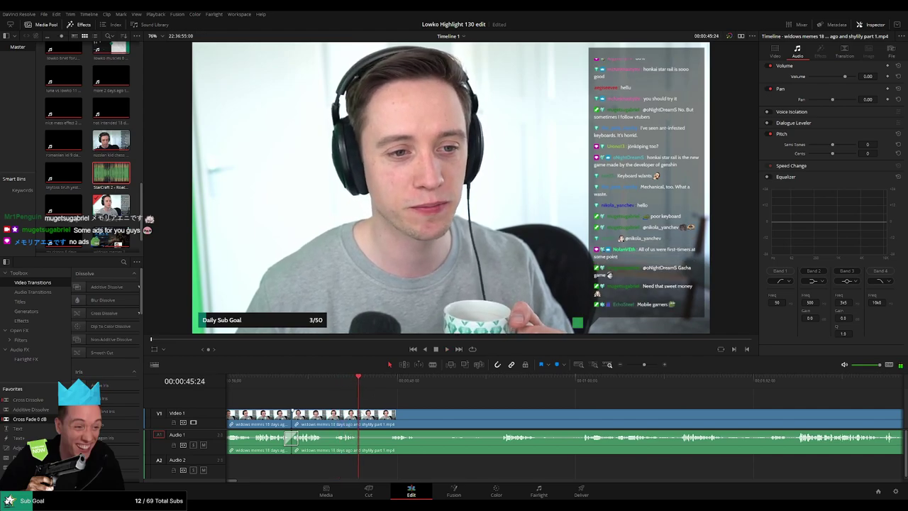
key(ctrl+b)
click(391, 409)
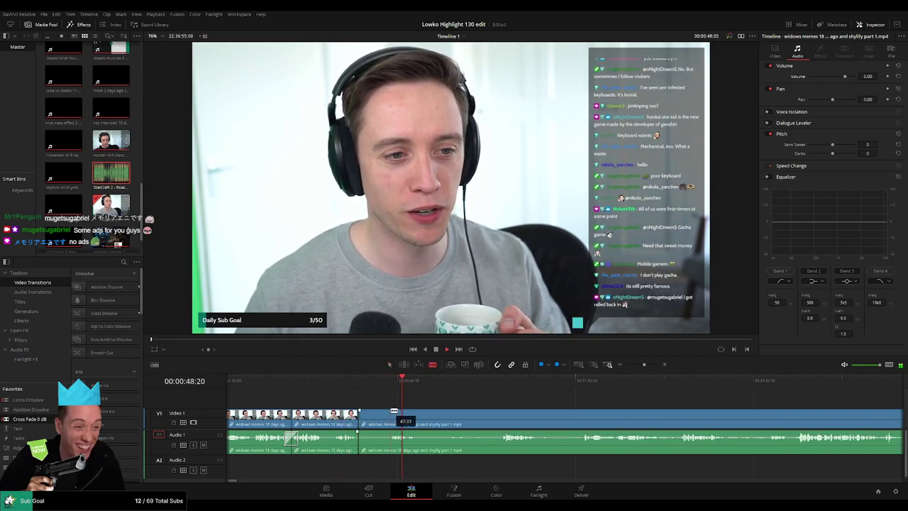
key(a)
click(377, 417)
key(Delete)
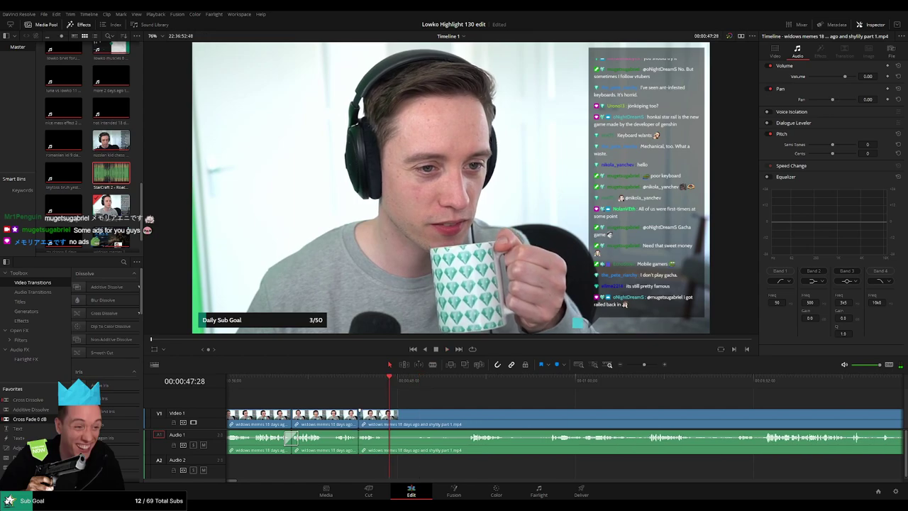
- Cross-fade the audio at the 45-second cut and split the clip at about 47 seconds
key(ctrl+b)
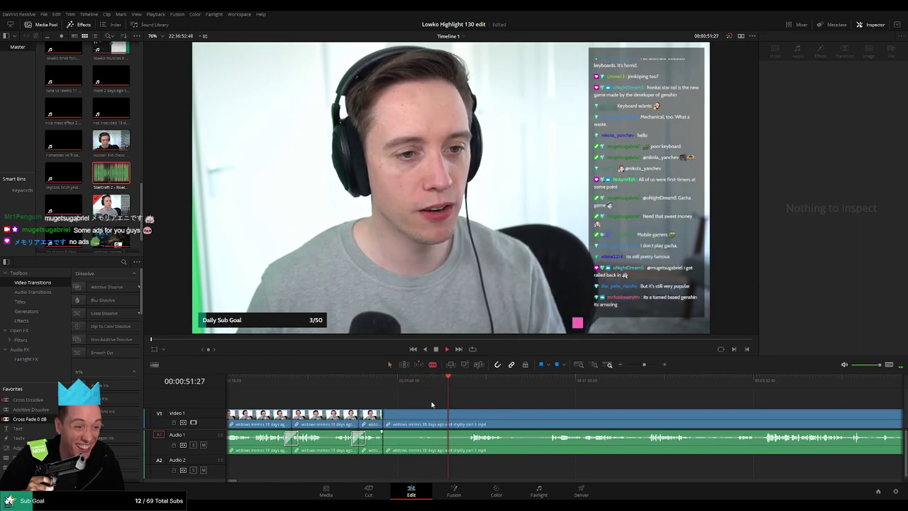
click(467, 383)
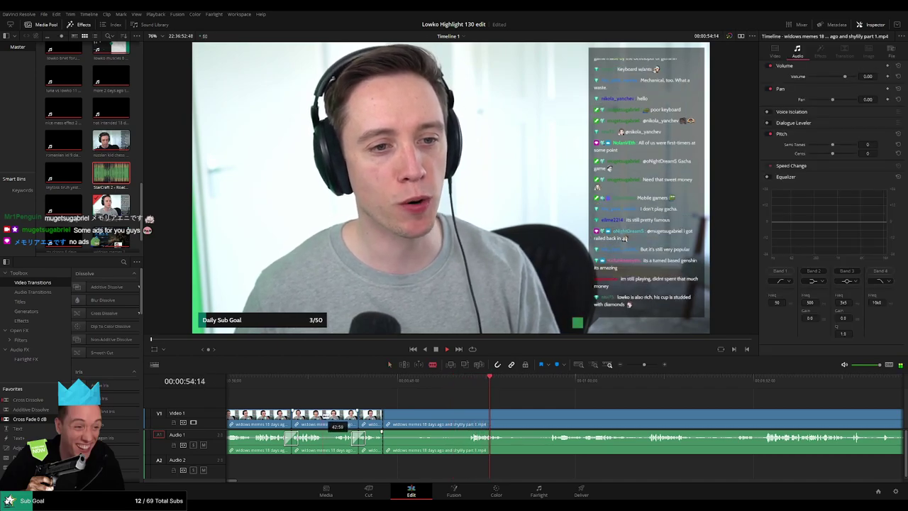
- Ripple-delete the short pause at about 43 seconds and cross-fade the audio at that cut
click(329, 418)
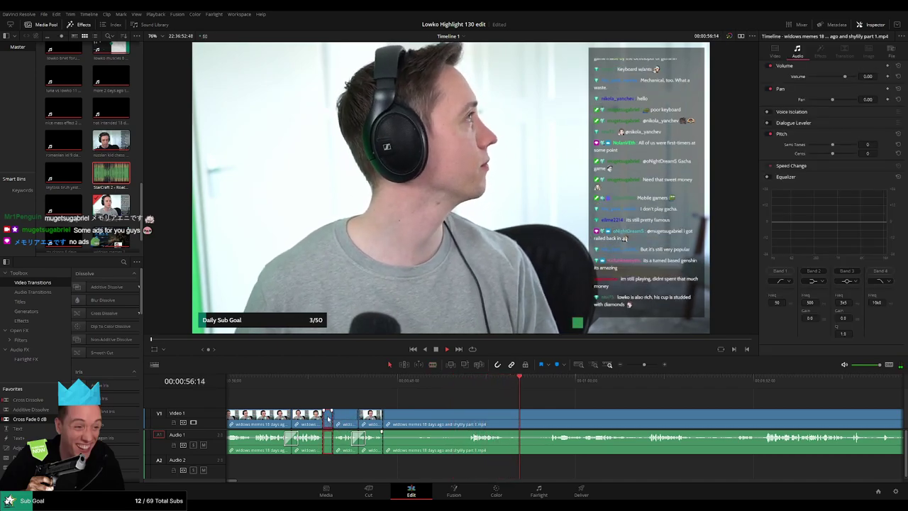
key(Delete)
key(space)
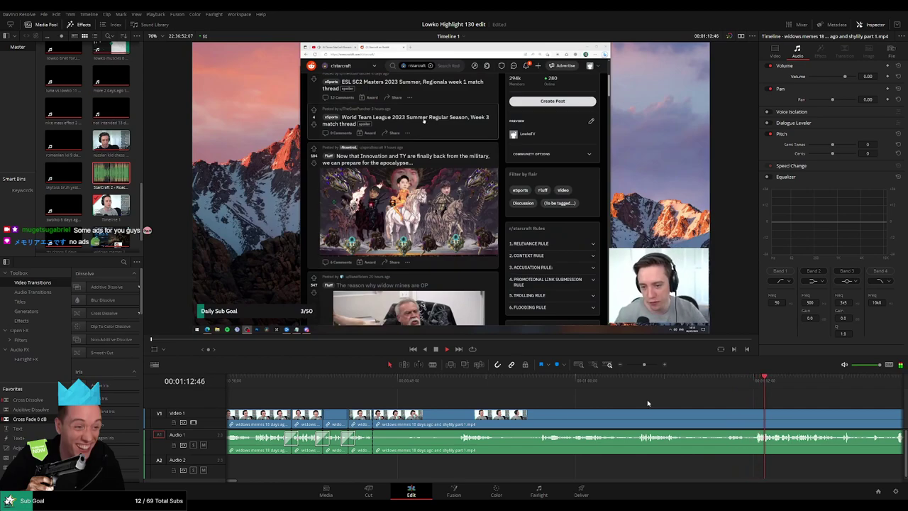
- Split the clip at timecode 01:10:06, ripple-delete the section back to the 46-second cut and cross-fade the audio there
click(468, 383)
click(581, 384)
click(633, 387)
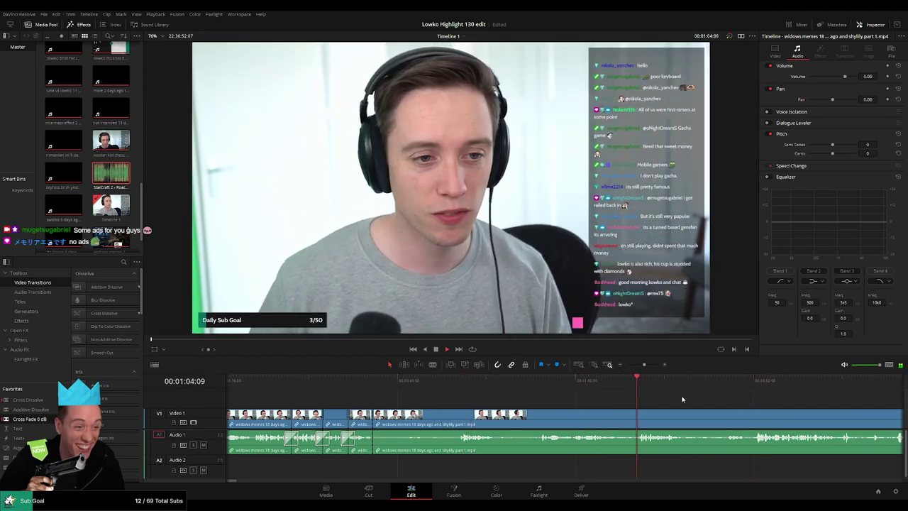
drag(701, 399, 580, 395)
click(598, 387)
key(space)
key(ctrl+b)
click(553, 419)
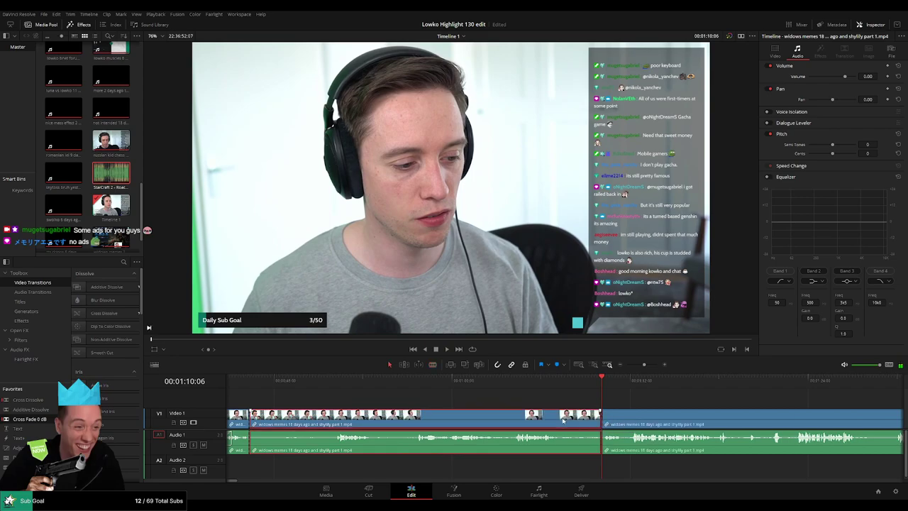
key(Delete)
scroll(431, 401, left, 5)
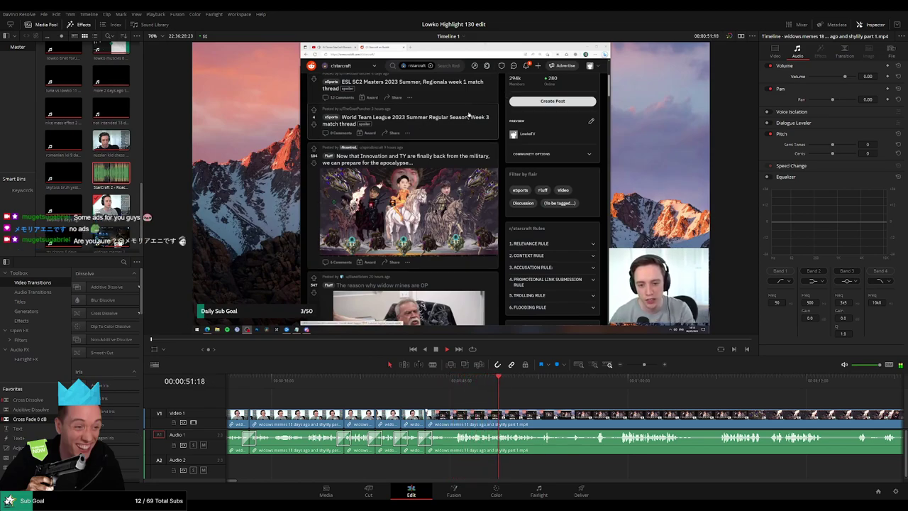
- Ripple-delete the pause between about 1 minute 3.5 seconds and 1 minute 6 seconds and cross-fade the audio at the cut
scroll(421, 403, right, 3)
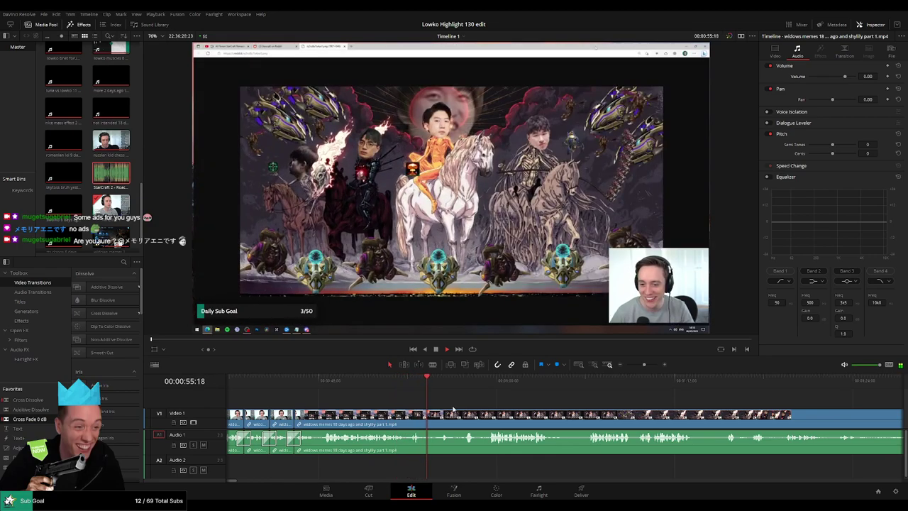
scroll(402, 403, right, 2)
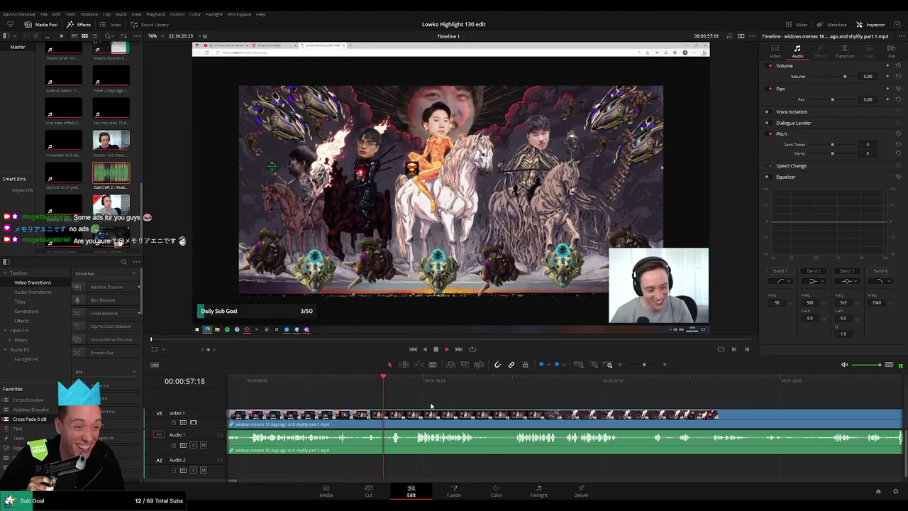
scroll(373, 401, right, 1)
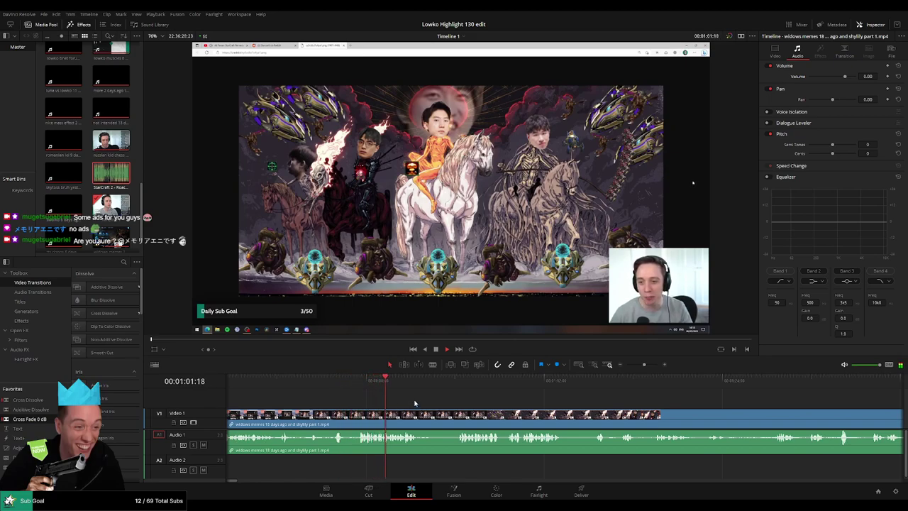
scroll(444, 403, right, 2)
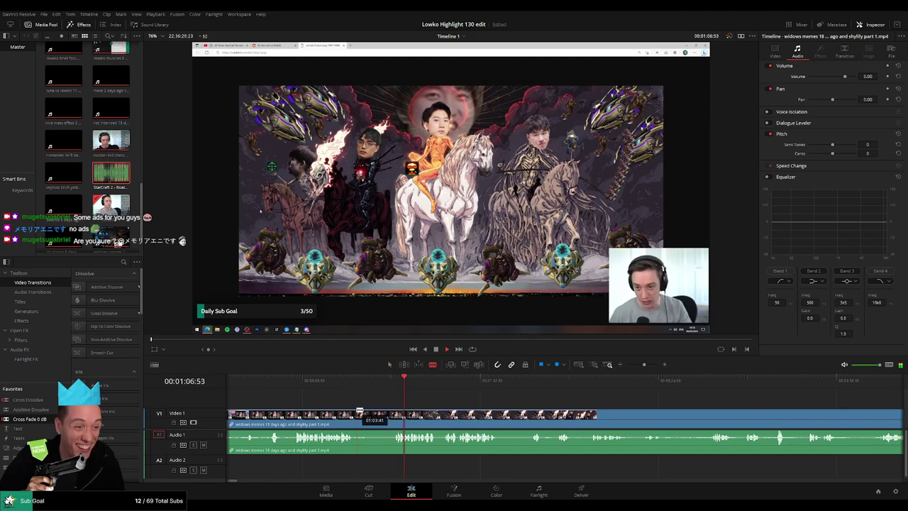
click(356, 412)
click(394, 412)
key(a)
click(376, 416)
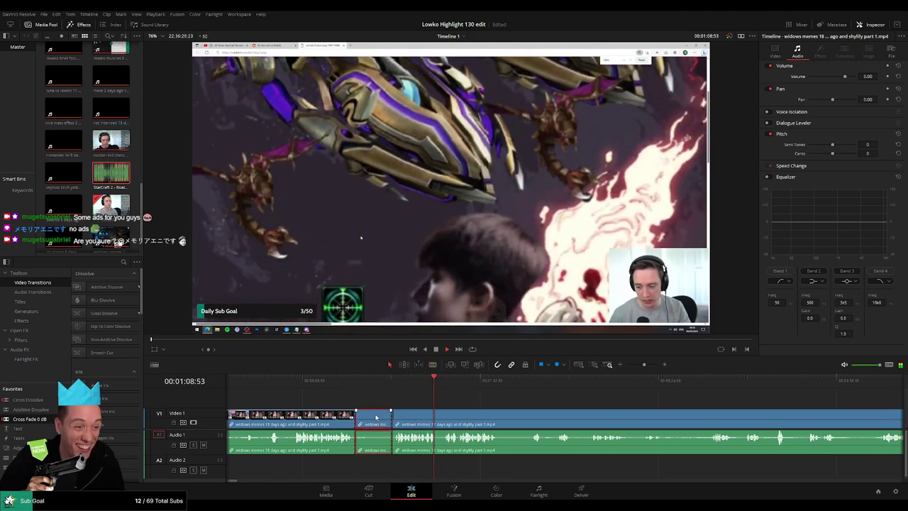
key(Delete)
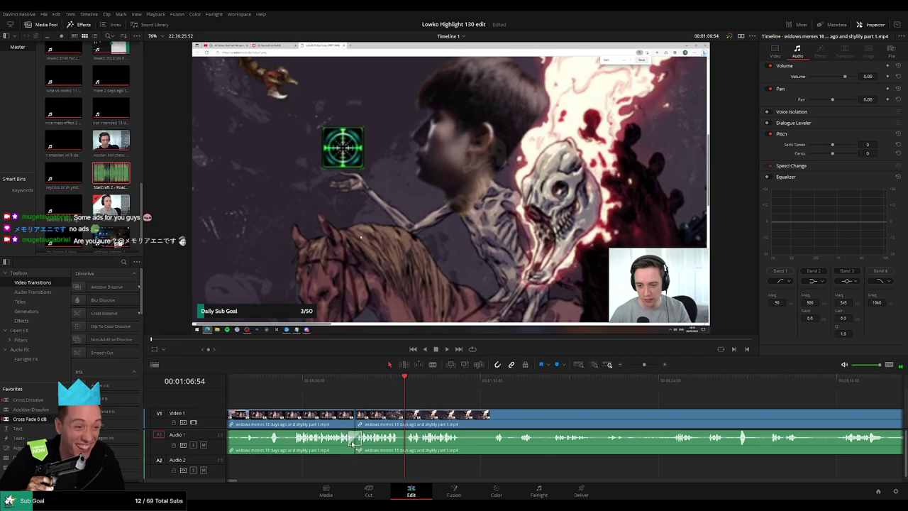
- Ripple-delete the pause between about 1 minute 11 seconds and 1 minute 13 seconds and apply Cross Fade 0 dB to the audio cut
key(space)
scroll(413, 396, right, 3)
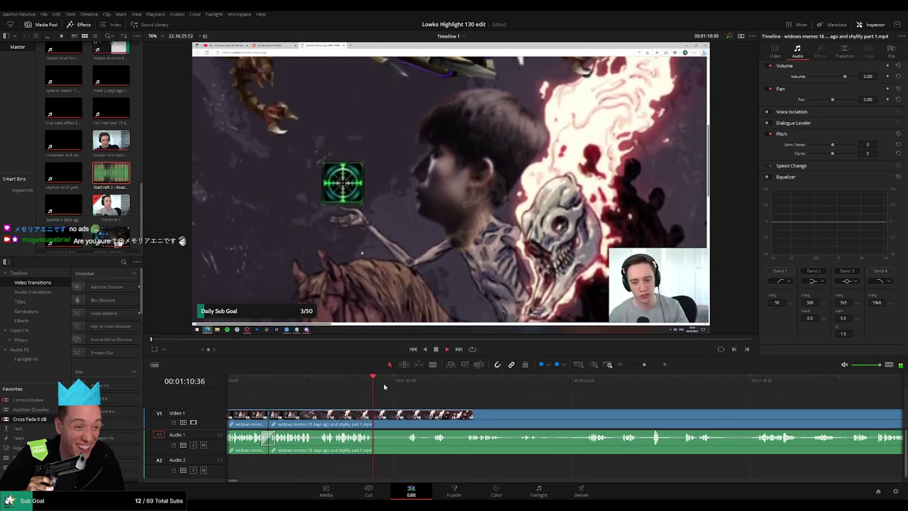
key(b)
click(376, 415)
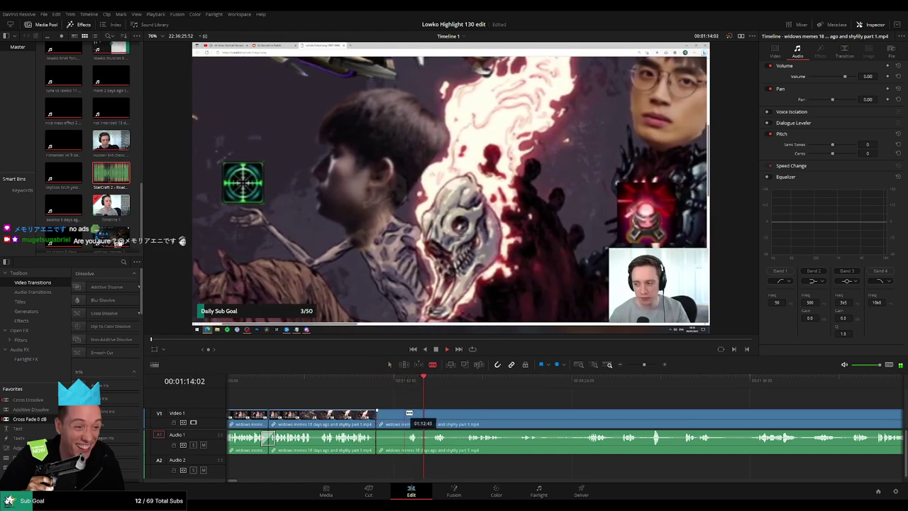
click(406, 415)
key(a)
click(391, 416)
key(BackSpace)
click(391, 416)
key(BackSpace)
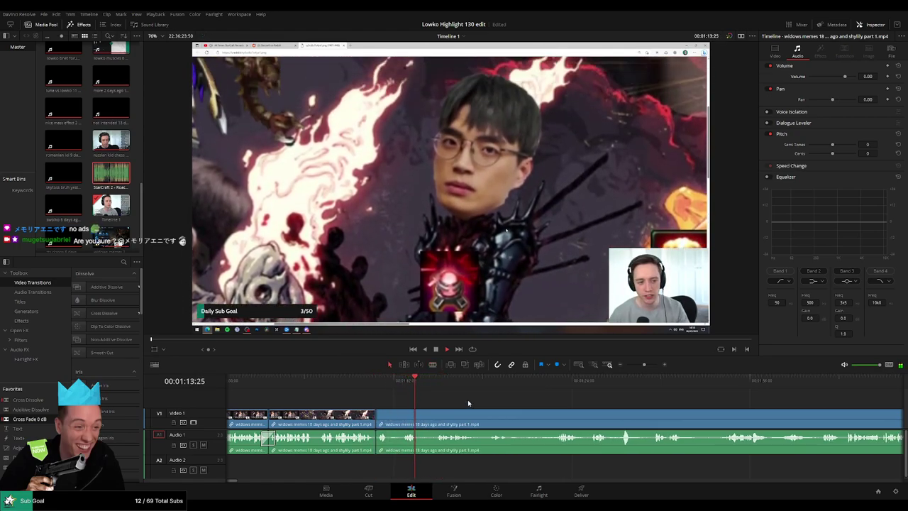
drag(44, 422, 369, 449)
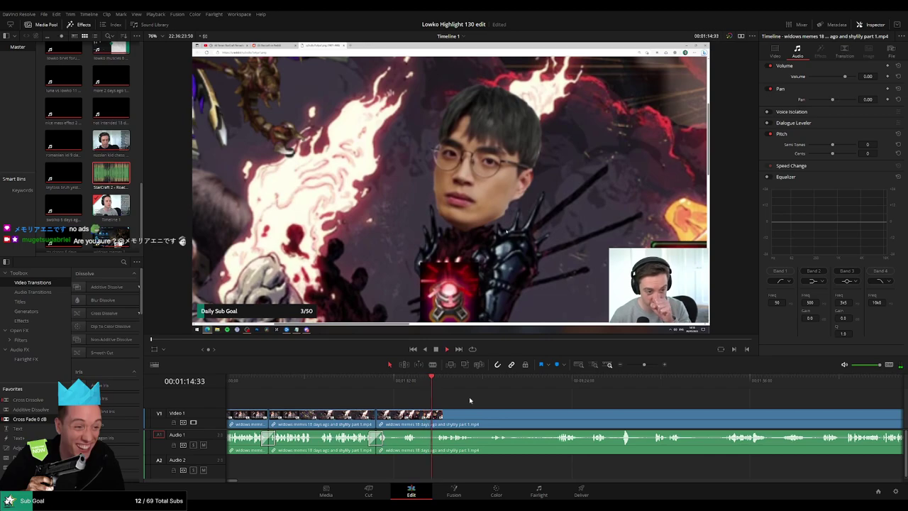
- Split the clip at about 1 minute 21 seconds and 1 minute 23 seconds, ripple-delete the piece between and cross-fade the audio cut
drag(507, 403, 372, 397)
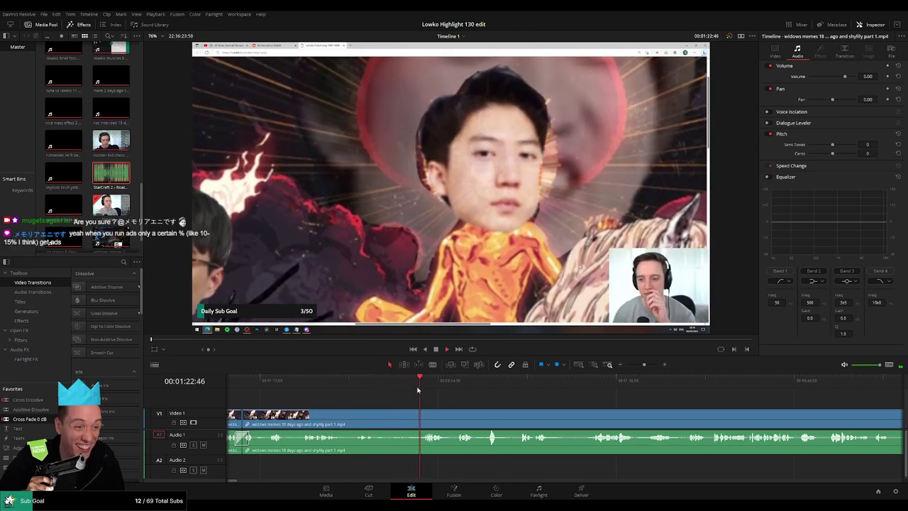
key(b)
click(390, 416)
click(423, 418)
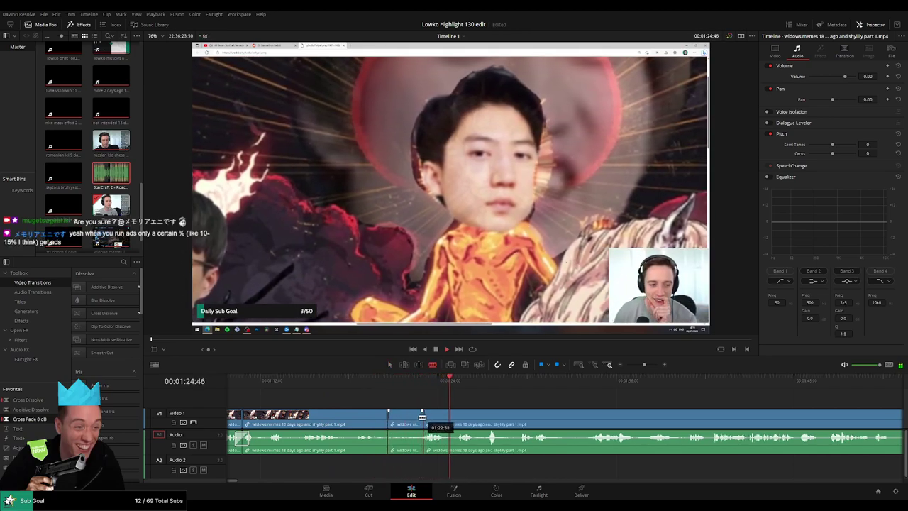
key(a)
click(412, 422)
key(Delete)
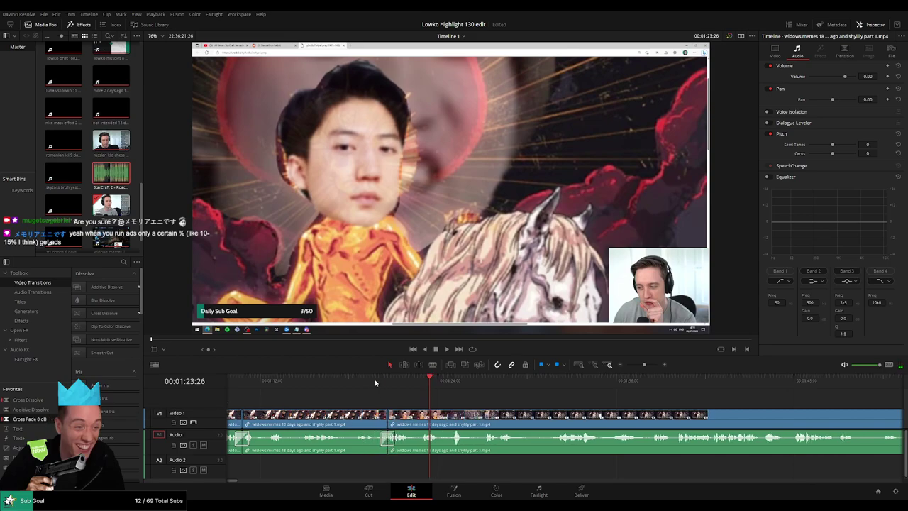
- Split the clip at about 1 minute 29.8 seconds and 1 minute 31.5 seconds, ripple-delete the piece between and cross-fade the audio cut
click(376, 383)
key(space)
scroll(438, 407, right, 3)
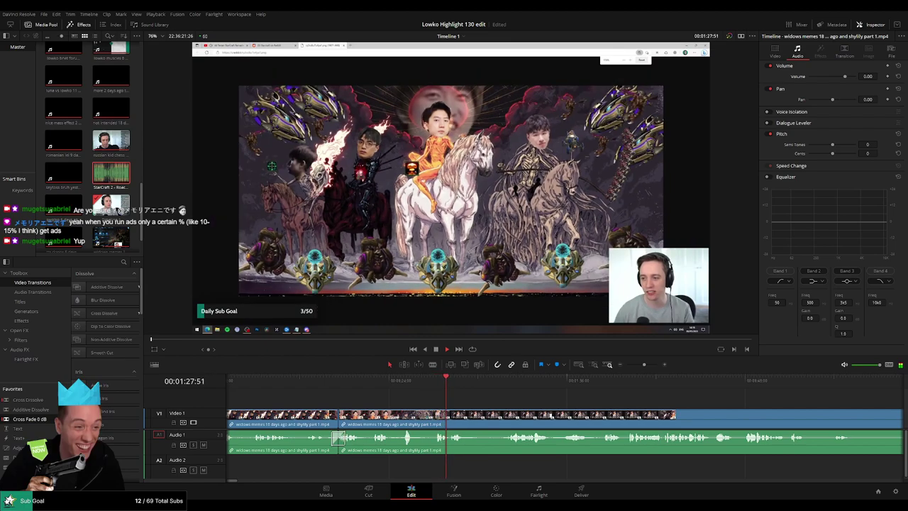
drag(505, 403, 389, 406)
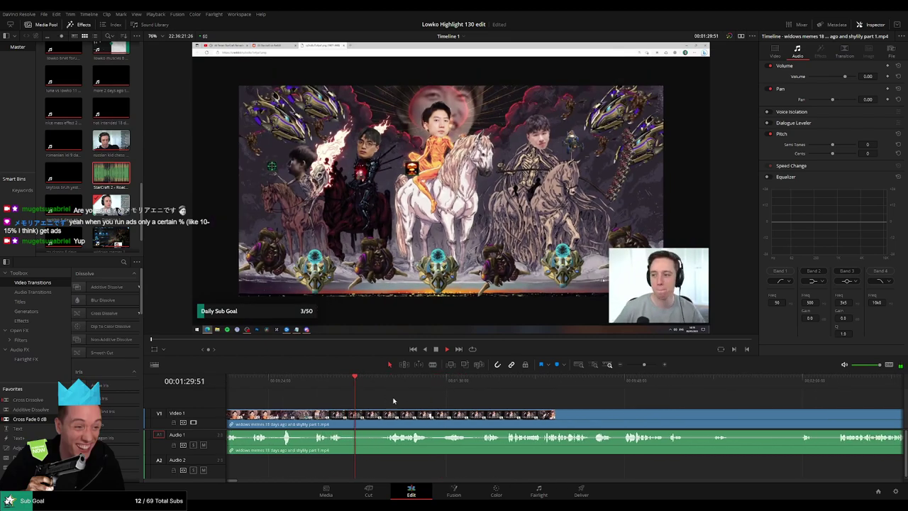
key(b)
click(355, 417)
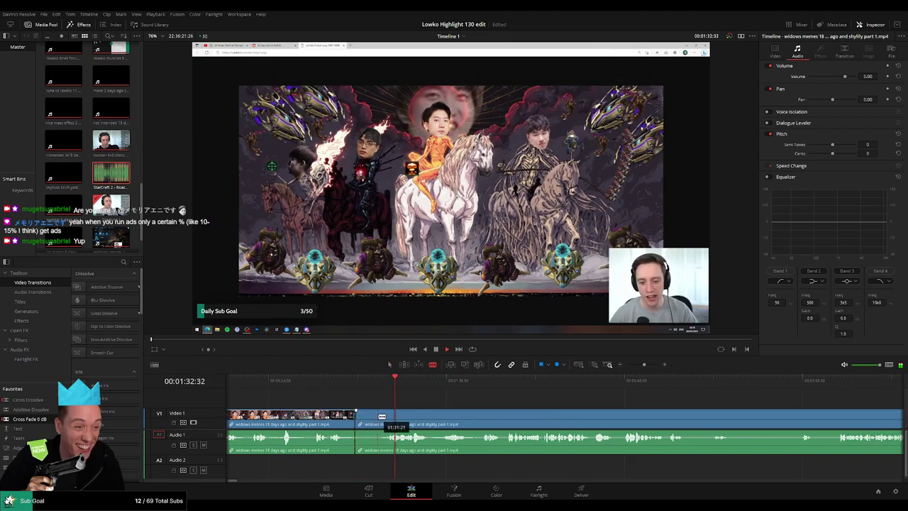
click(383, 417)
key(a)
click(368, 418)
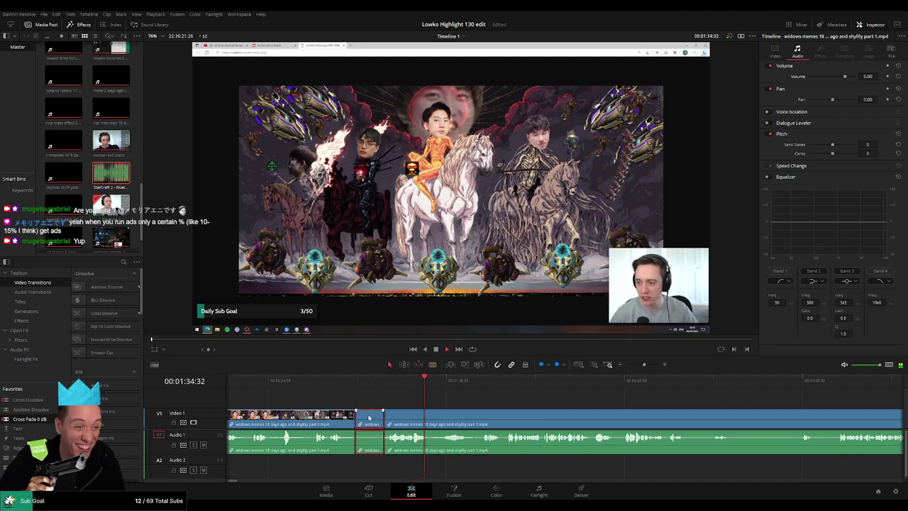
key(Delete)
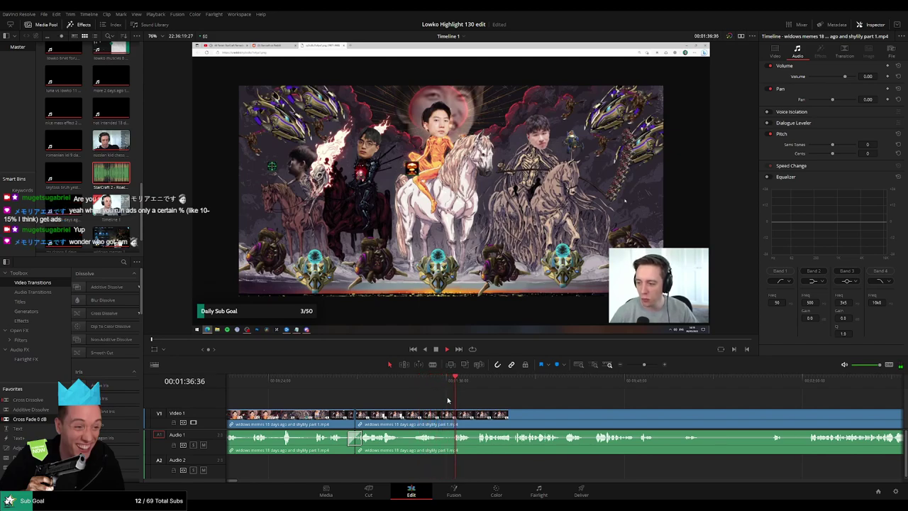
- Split the clip at about 1:50, 1:52 and 1:53, ripple-delete the pause between the first two splits and cross-fade the audio there
drag(483, 403, 363, 401)
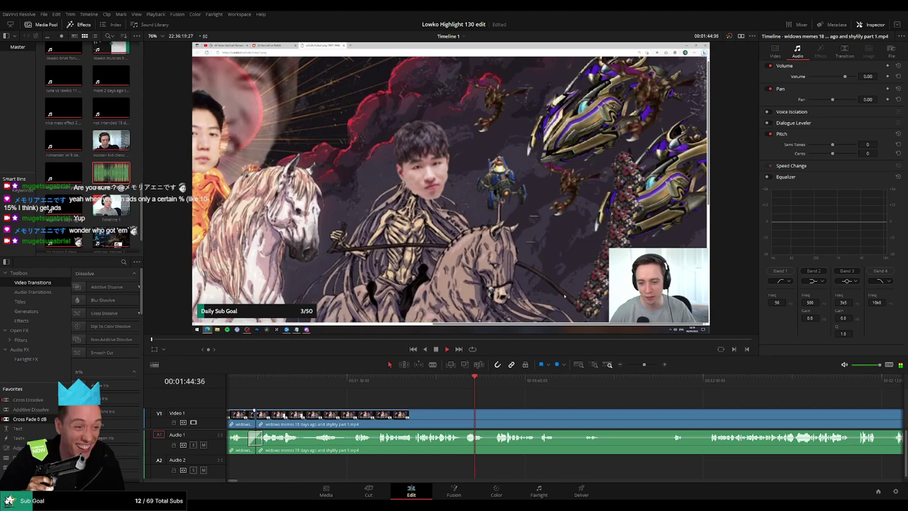
scroll(519, 401, right, 4)
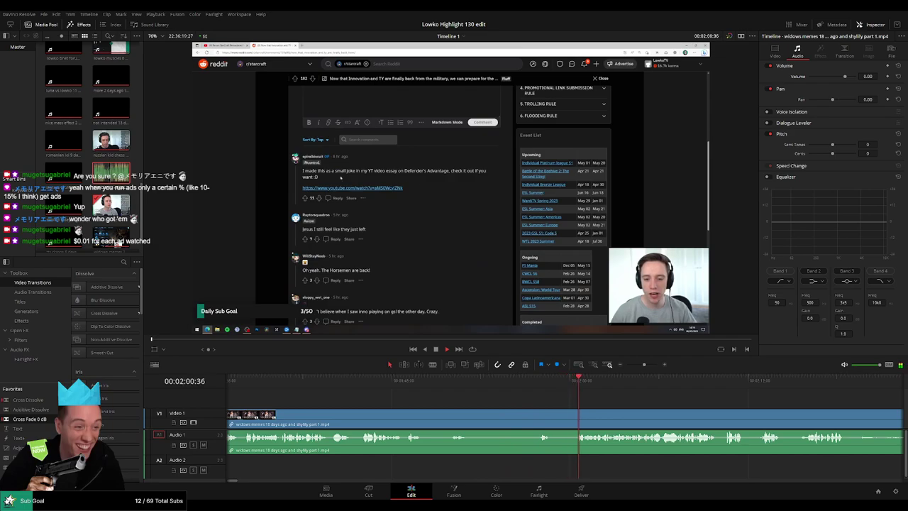
click(405, 383)
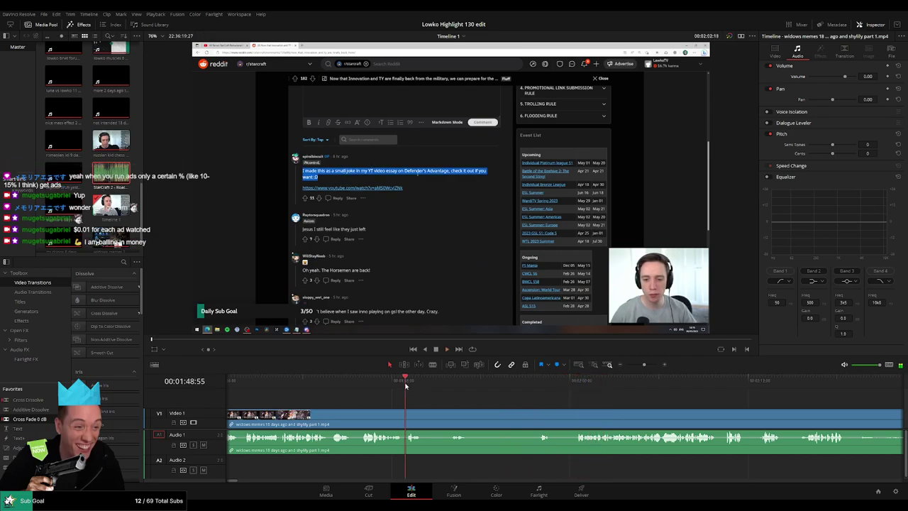
key(b)
click(425, 419)
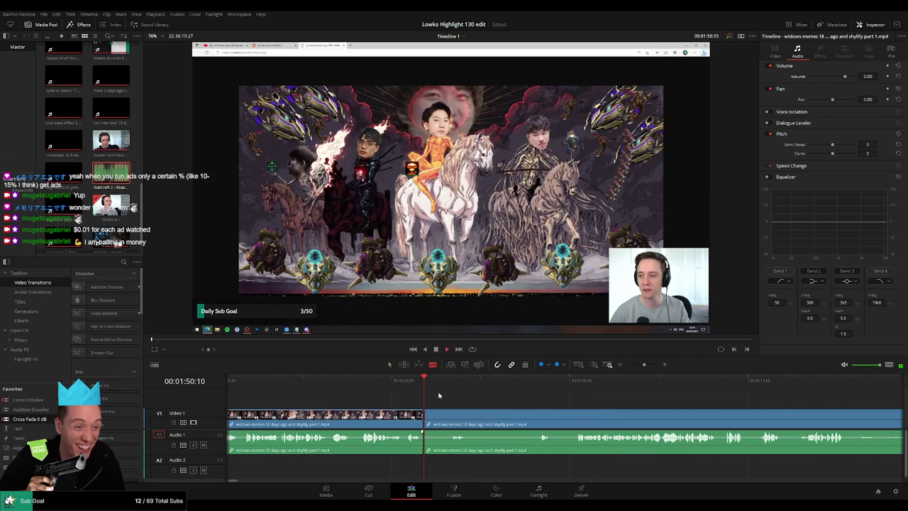
click(451, 413)
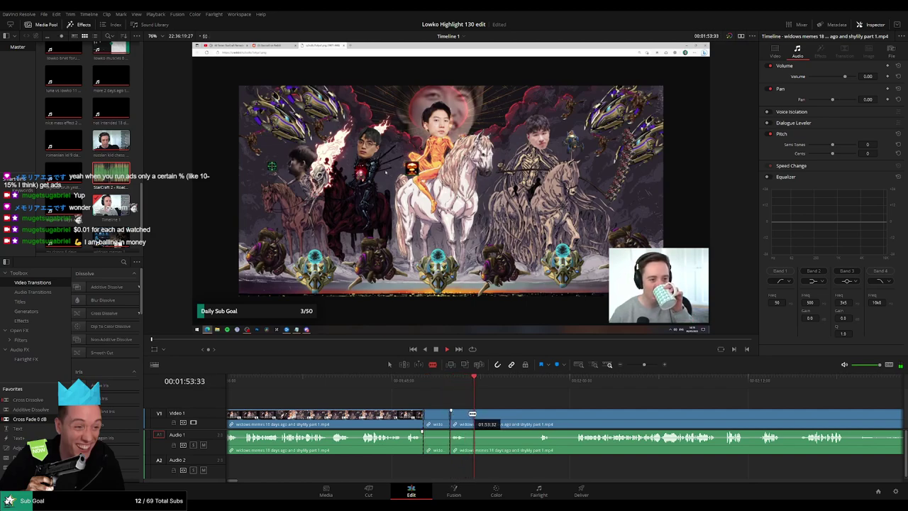
click(468, 413)
key(a)
click(442, 417)
key(BackSpace)
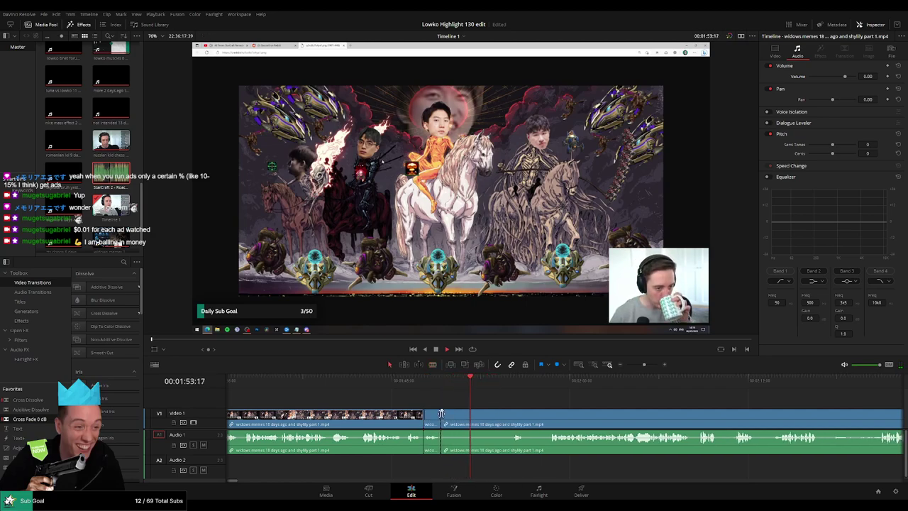
- Split the clip at about 1 minute 58.5 seconds, ripple-delete back to the 1 minute 51 second cut and cross-fade the audio
click(512, 383)
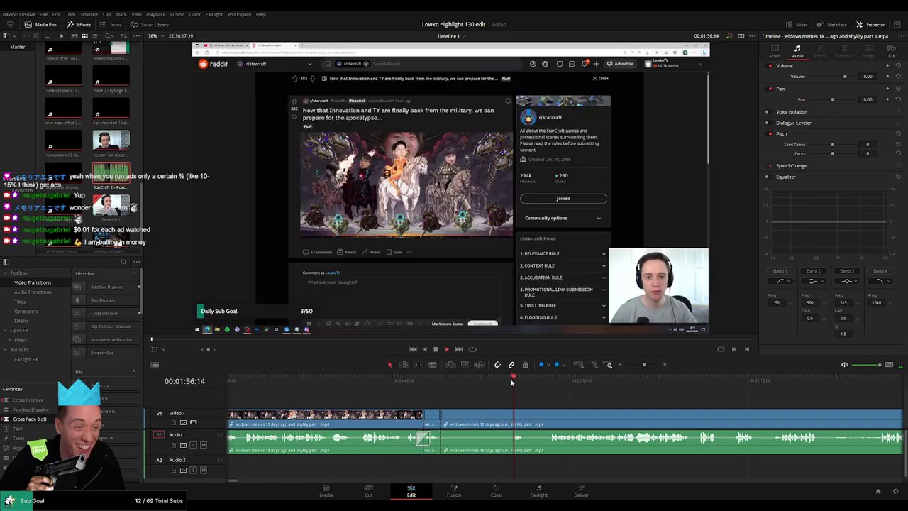
click(551, 381)
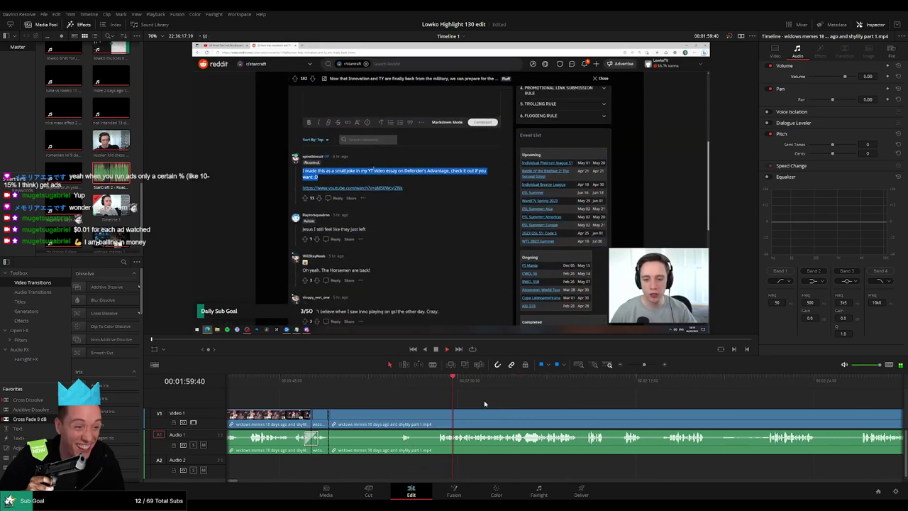
click(438, 415)
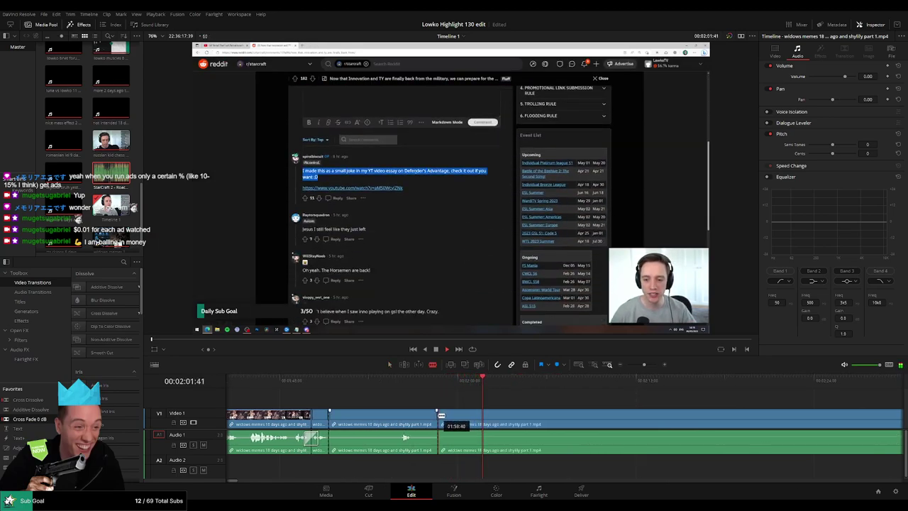
key(a)
click(406, 417)
key(Delete)
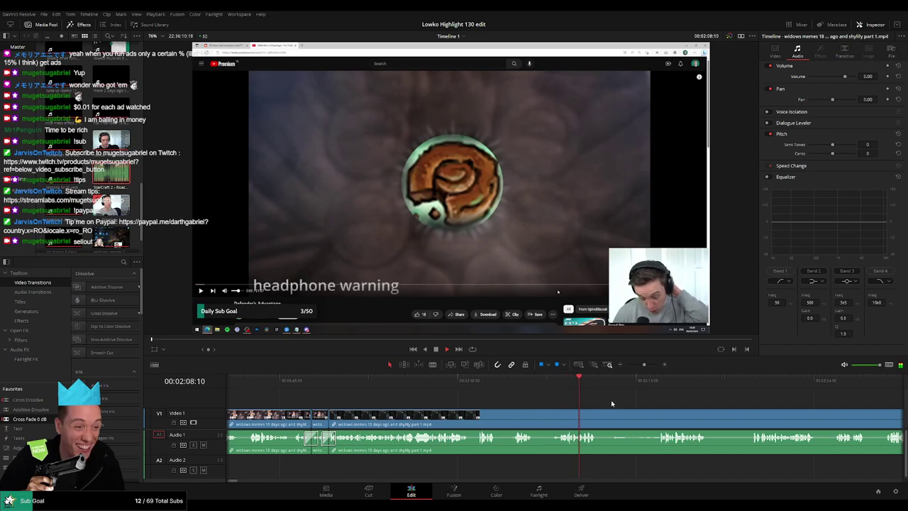
- Split the clip around two pauses between about 2:02.5 and 2:07, and ripple-delete the second pause, from about 2:05
drag(612, 402, 423, 400)
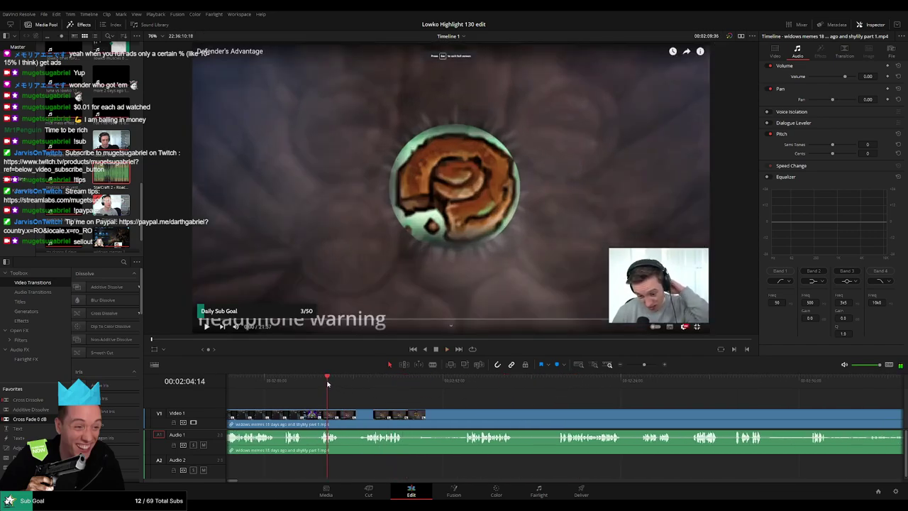
click(305, 414)
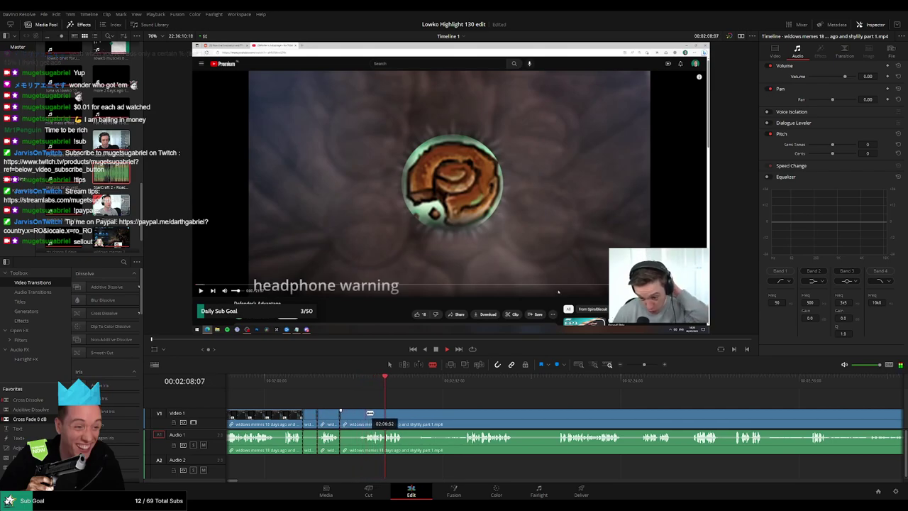
key(BackSpace)
click(352, 418)
key(BackSpace)
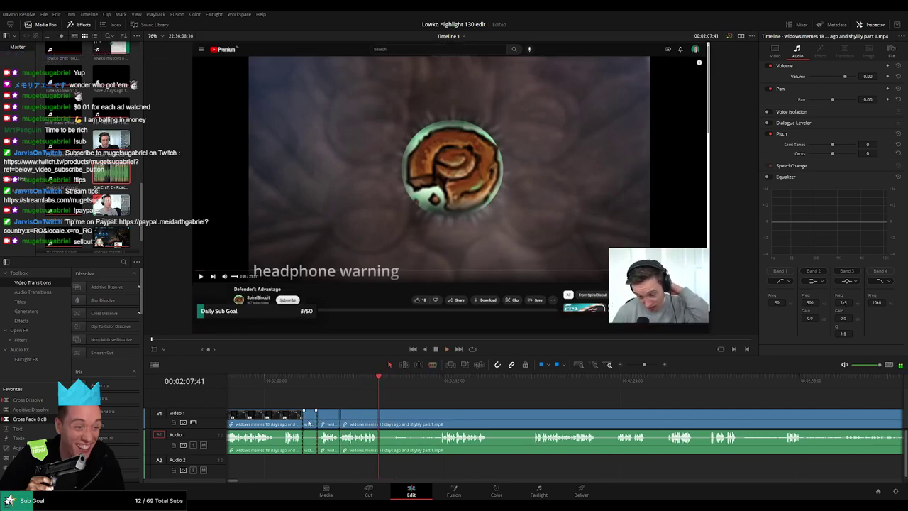
- Ripple-delete the short piece between about 2:02.5 and 2:03.5 and apply Cross Fade 0 dB to both neighbouring audio cuts
click(313, 420)
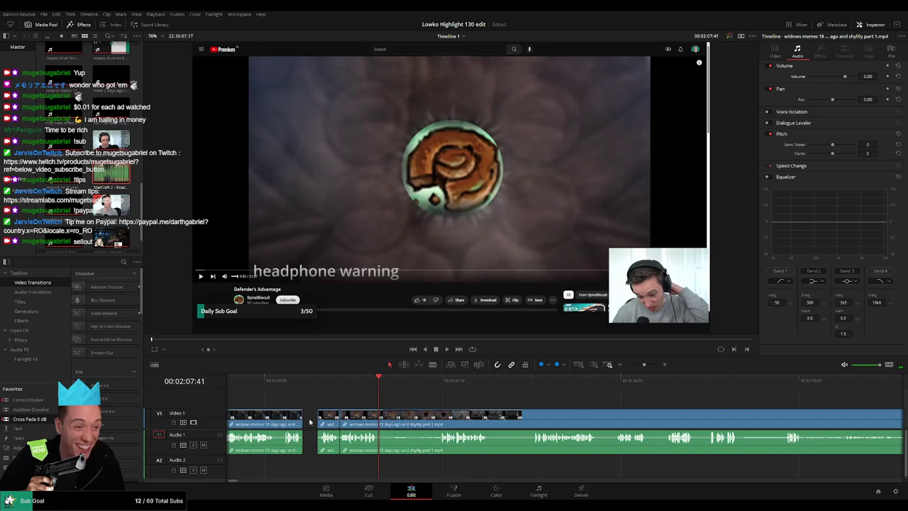
click(309, 422)
key(Delete)
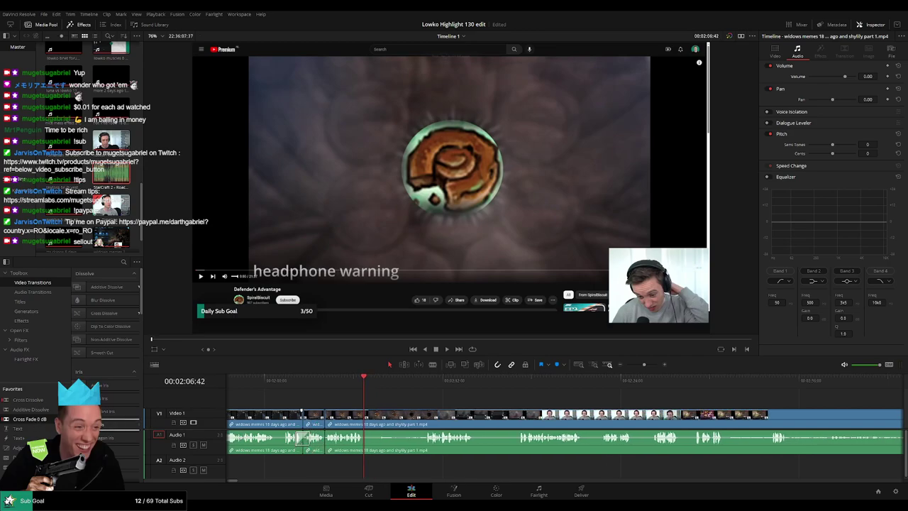
drag(303, 440, 335, 441)
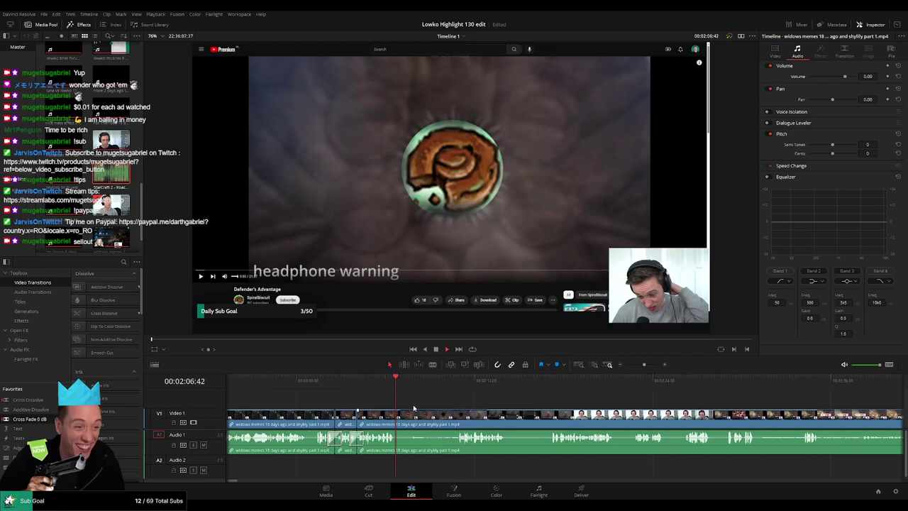
- Split the clip at about 2 minutes 14 seconds and 2 minutes 17 seconds, ripple-delete the piece between and cross-fade the audio cut
key(space)
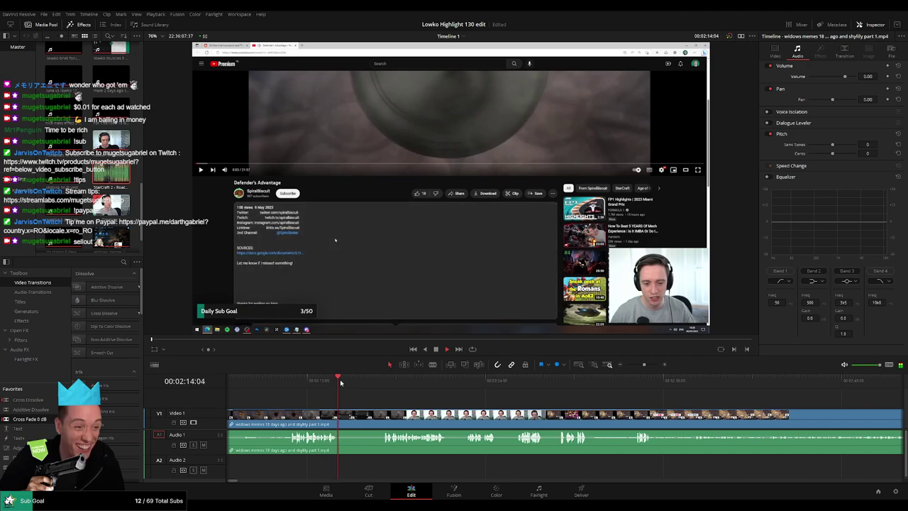
click(339, 410)
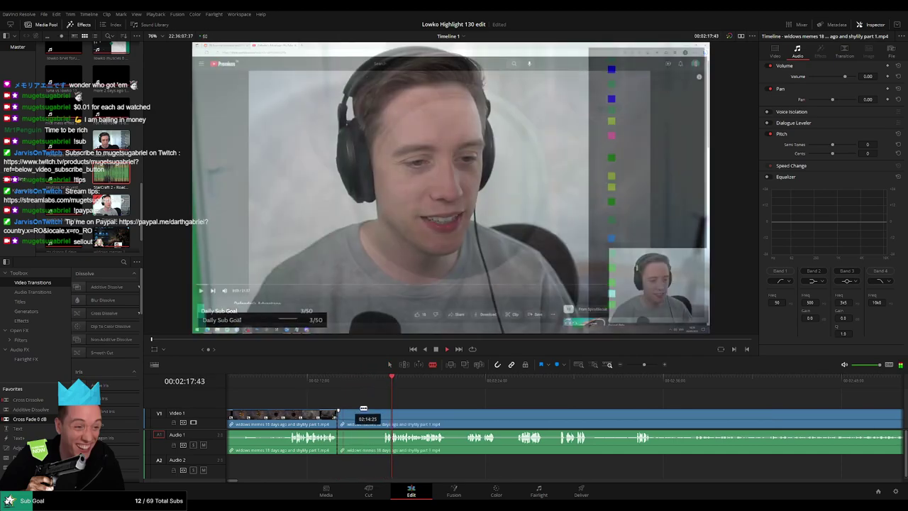
click(382, 410)
key(a)
click(348, 416)
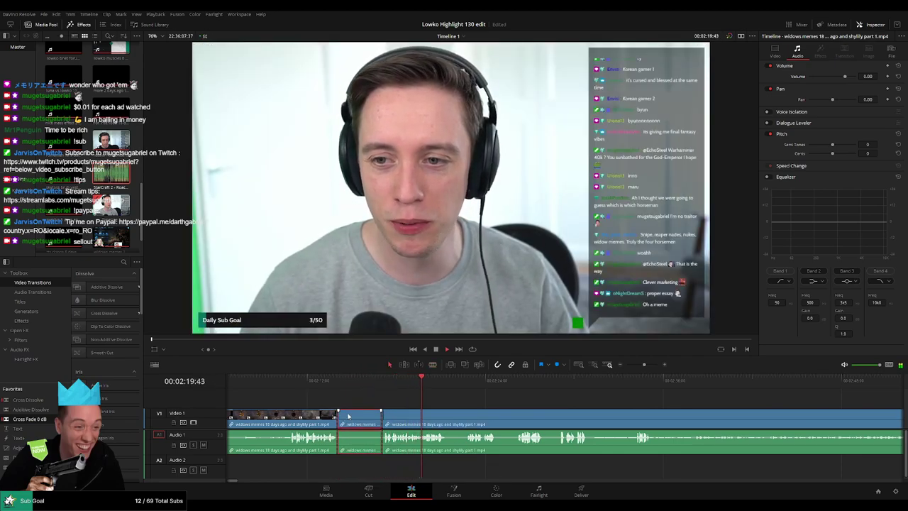
key(BackSpace)
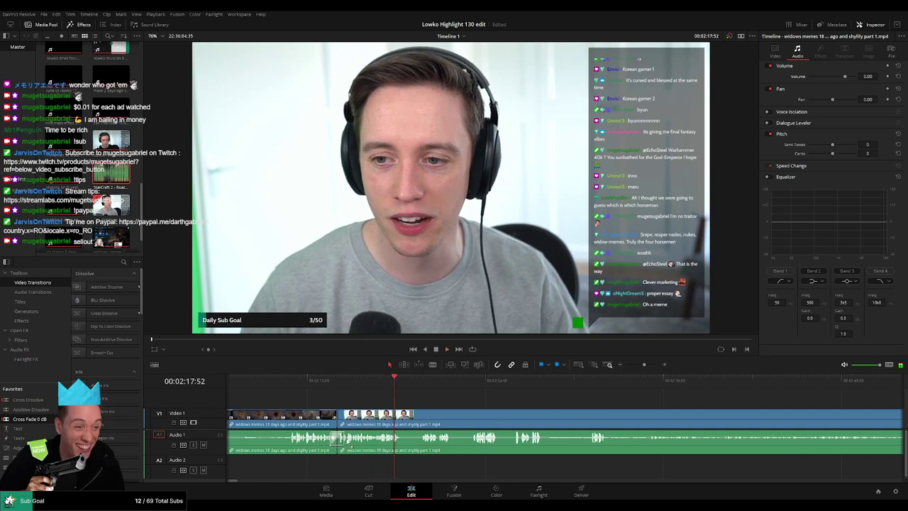
- Ripple-delete the pause between about 2 minutes 18.5 seconds and 2 minutes 19.5 seconds and cross-fade the audio at the cut
key(b)
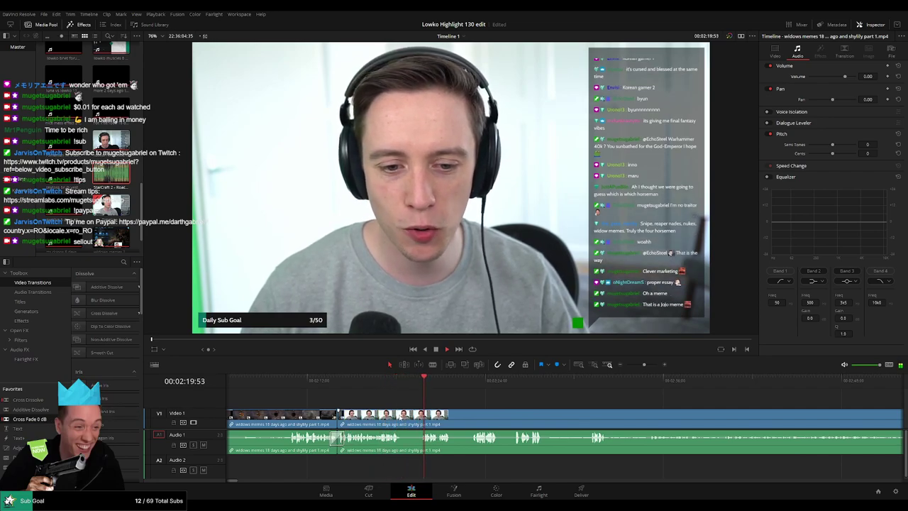
click(403, 415)
click(419, 414)
key(a)
click(415, 419)
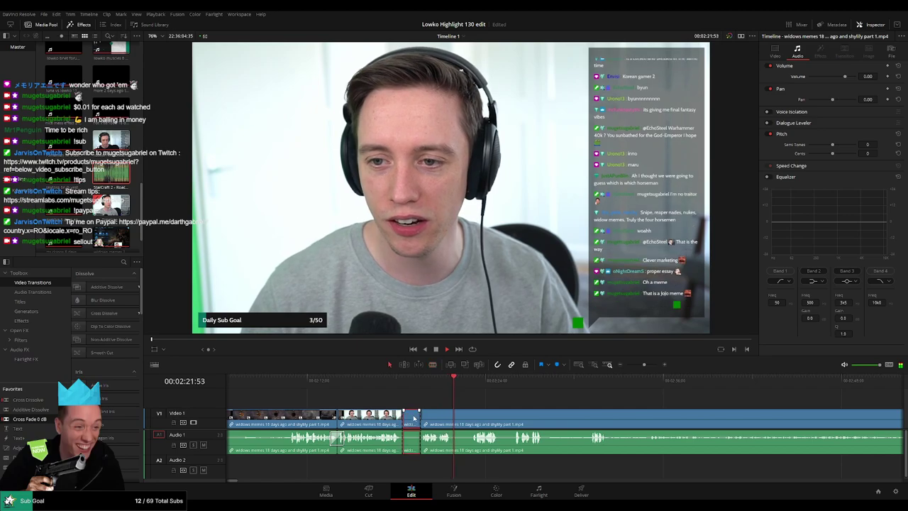
key(BackSpace)
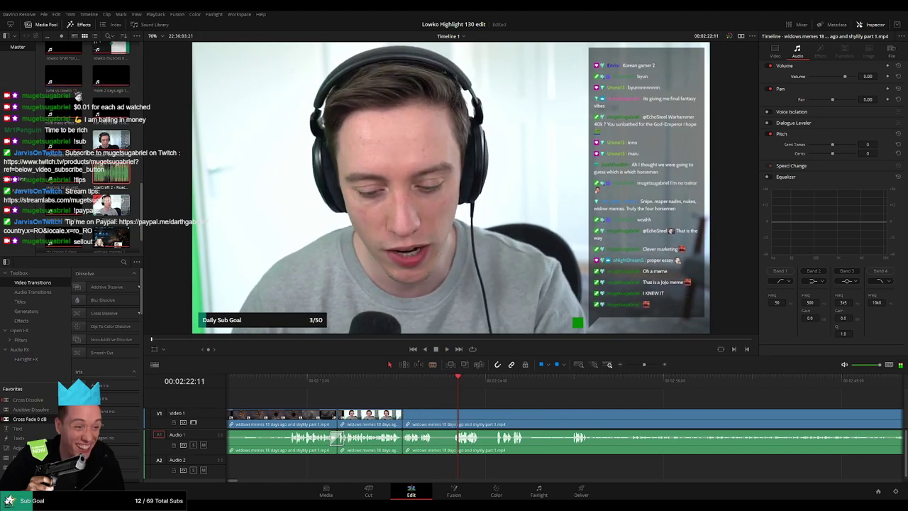
- Ripple-delete the pause between about 2 minutes 20.5 seconds and 2 minutes 22 seconds and apply Cross Fade 0 dB to the audio cut
key(b)
click(433, 417)
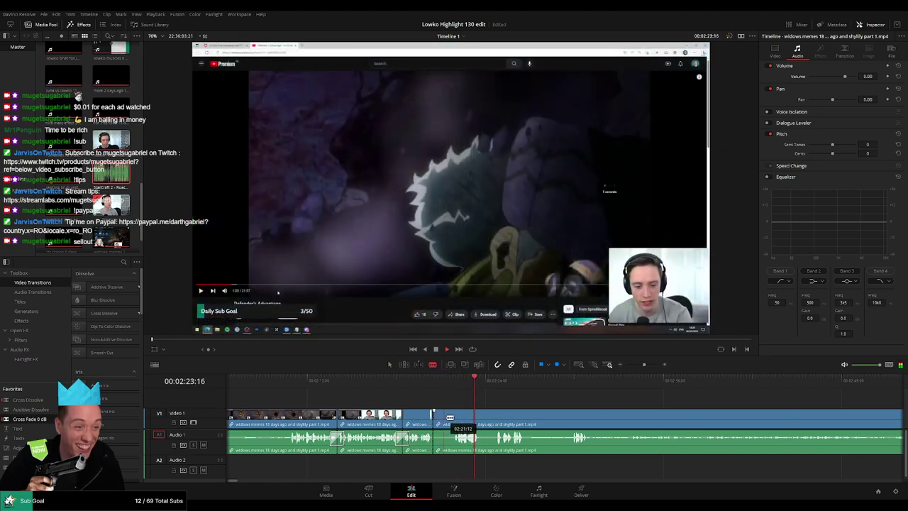
click(453, 417)
key(a)
click(449, 417)
key(Delete)
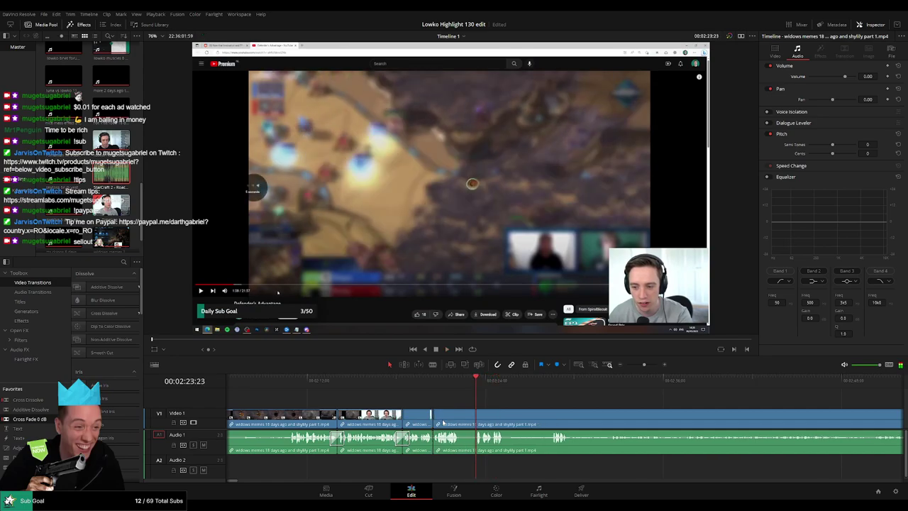
key(space)
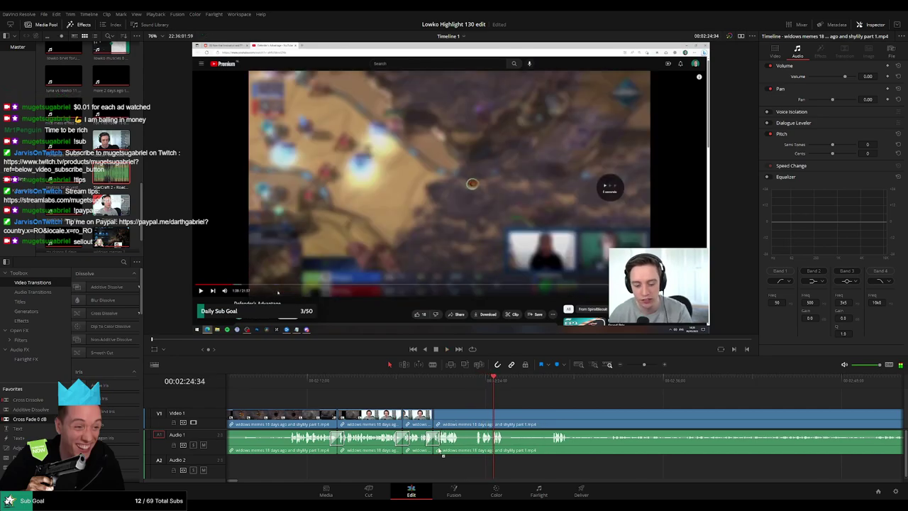
- Review the stream clip from about 2 minutes 24 seconds to 3 minutes 9 seconds for the next place to edit
drag(528, 410, 383, 398)
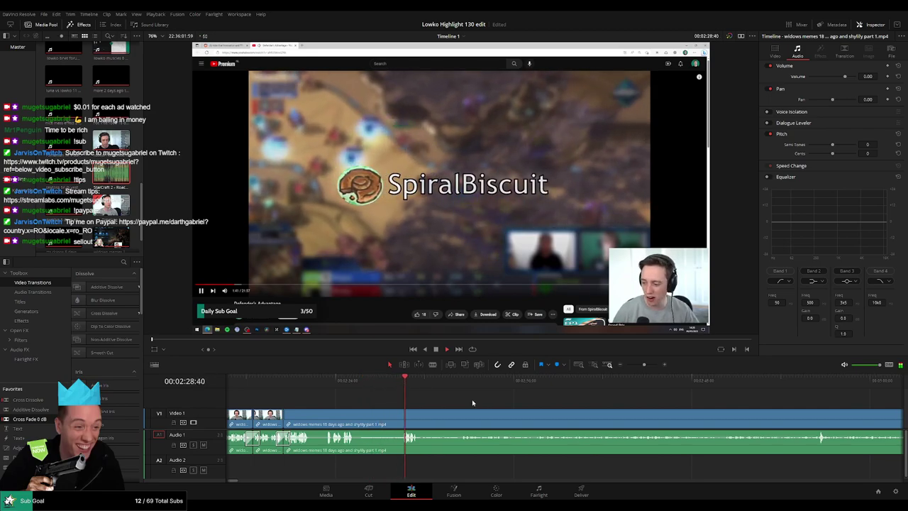
scroll(479, 402, right, 3)
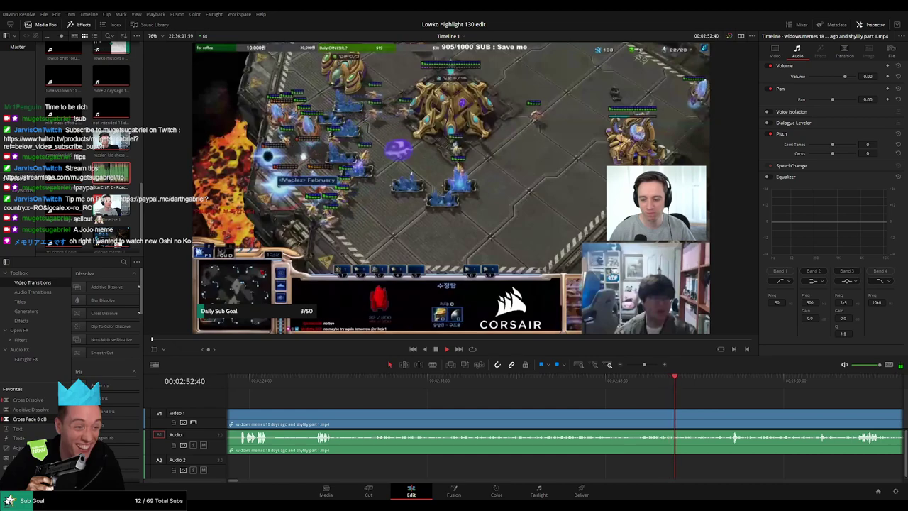
scroll(567, 401, right, 5)
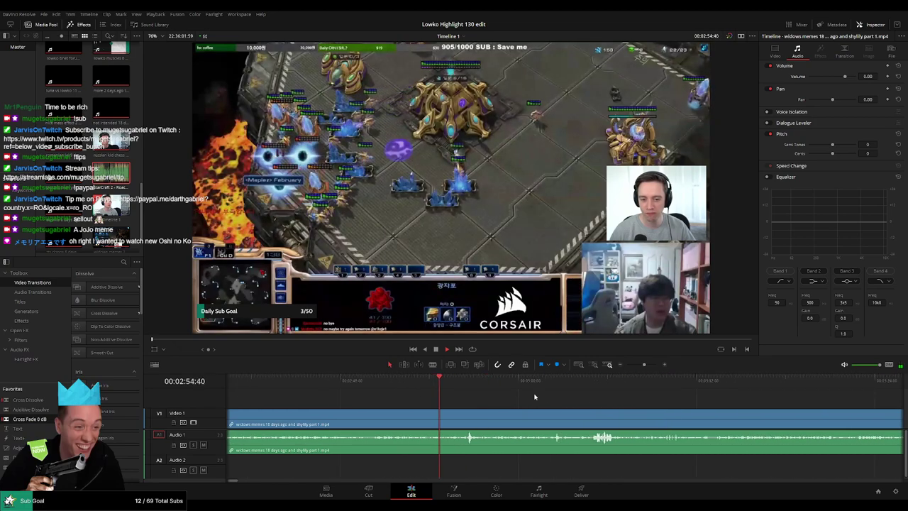
drag(520, 394, 429, 398)
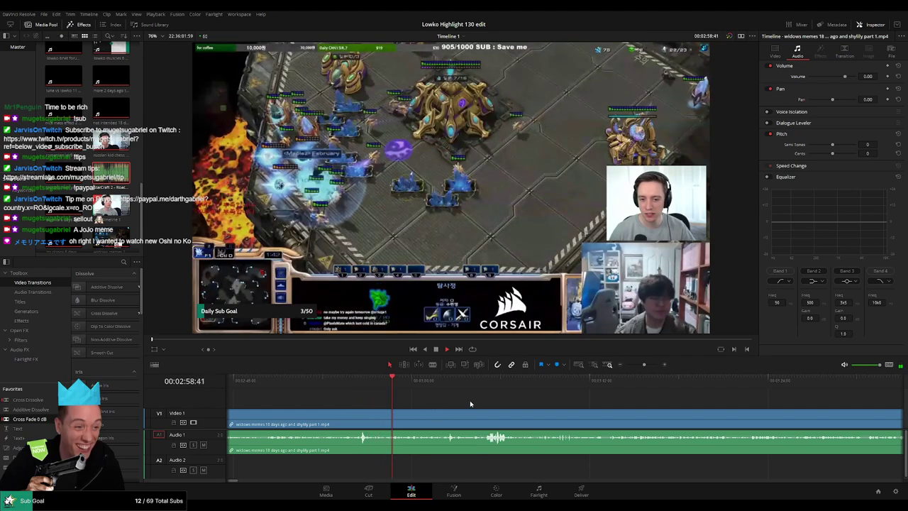
scroll(433, 401, right, 1)
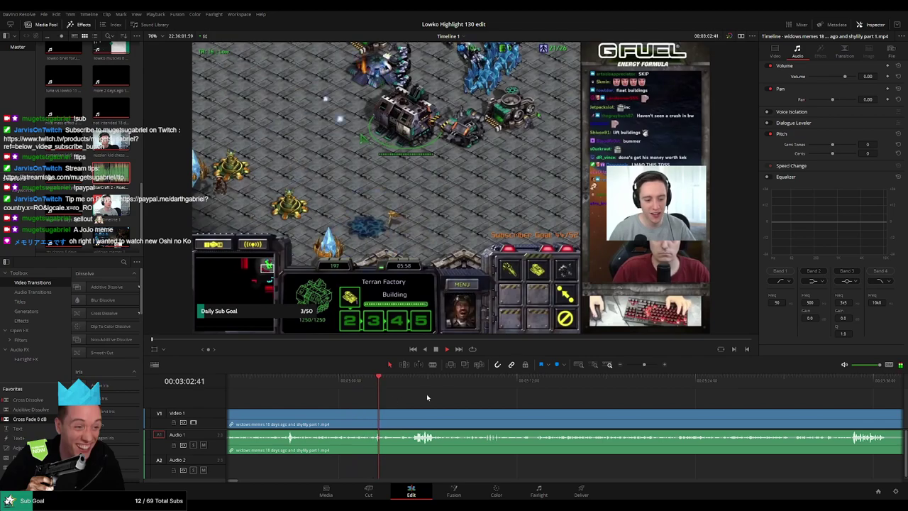
mouse_move(643, 364)
mouse_down()
mouse_move(635, 365)
mouse_move(643, 366)
mouse_up()
scroll(405, 401, right, 2)
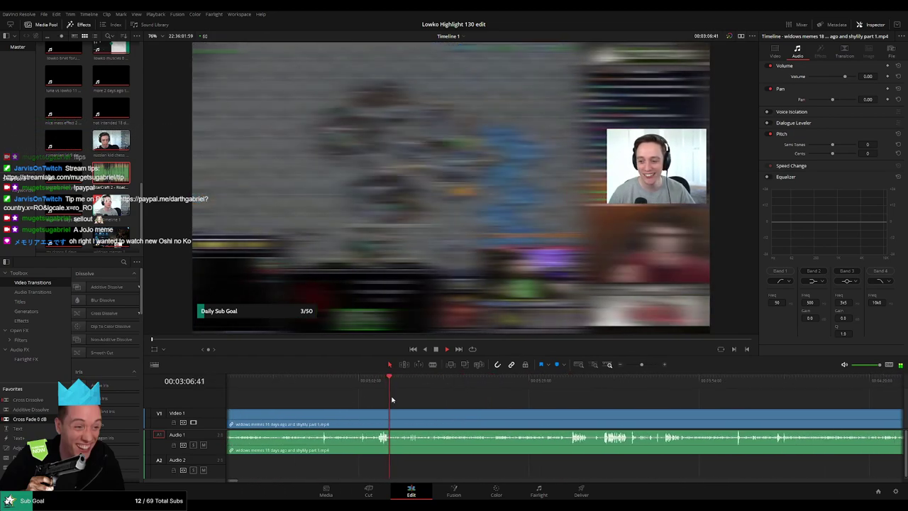
scroll(373, 400, right, 2)
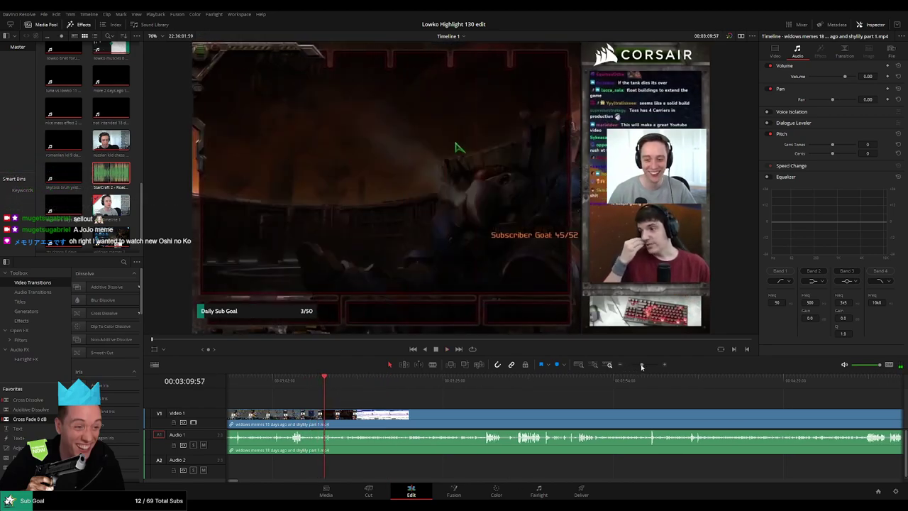
- Split the clip at about 3:08:55 and 3:09:09 to isolate a very short piece as the defeat screen appears
drag(641, 364, 645, 364)
key(space)
click(527, 388)
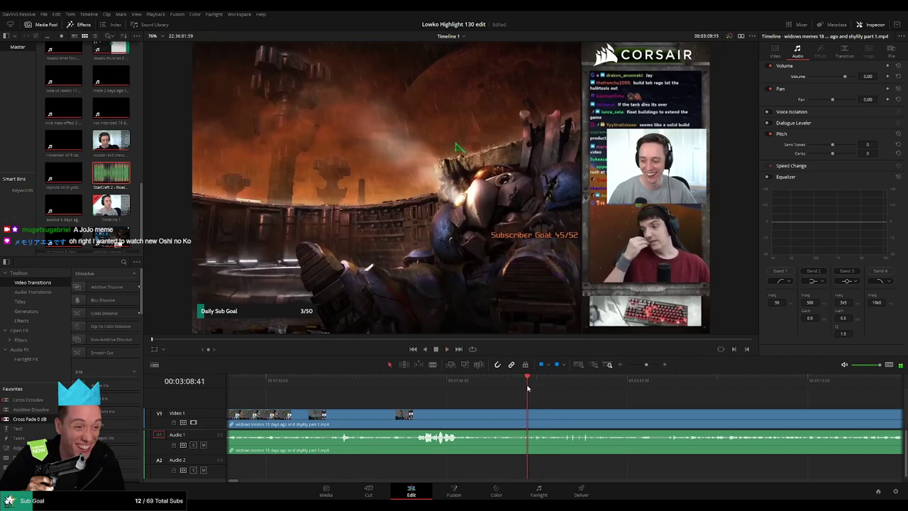
click(526, 388)
drag(527, 388, 533, 389)
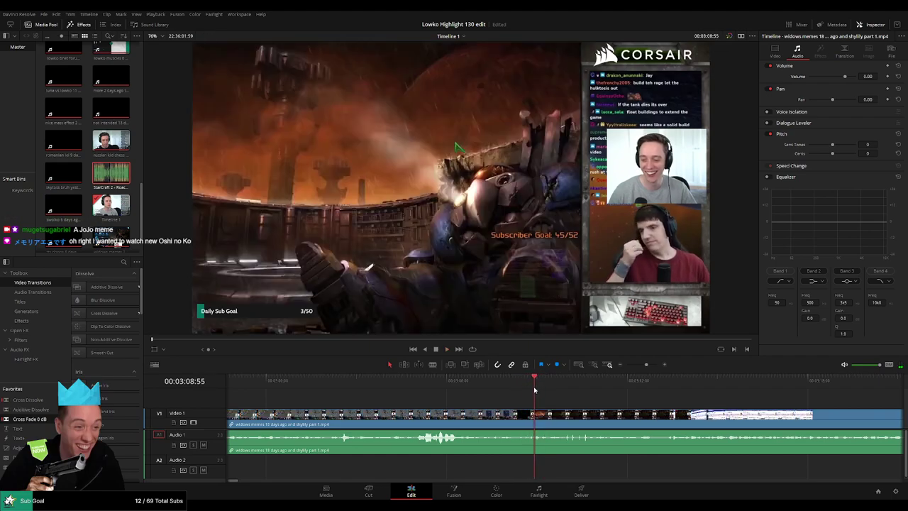
key(b)
click(535, 410)
click(544, 418)
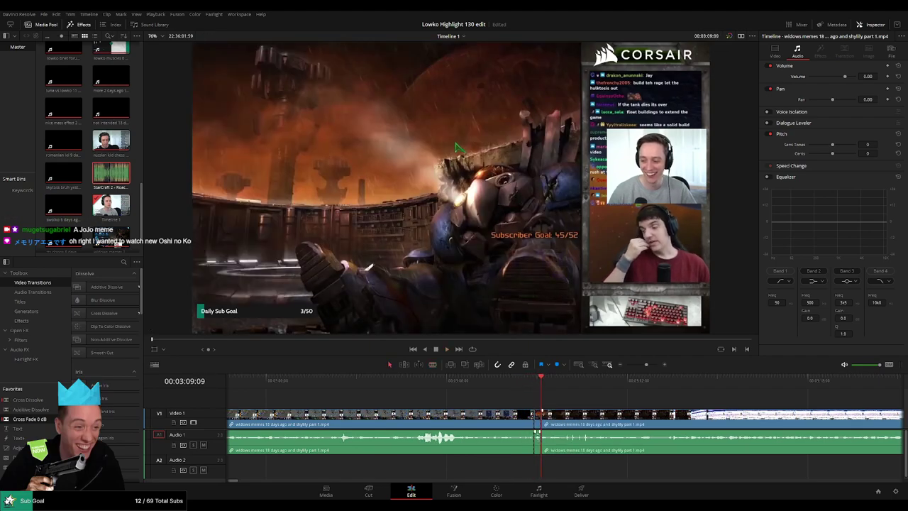
- Place StarCraft 2 - Roach Quotes.mp3 on Audio 2 beneath the short piece, set its volume to -29 and play it back
drag(98, 173, 539, 468)
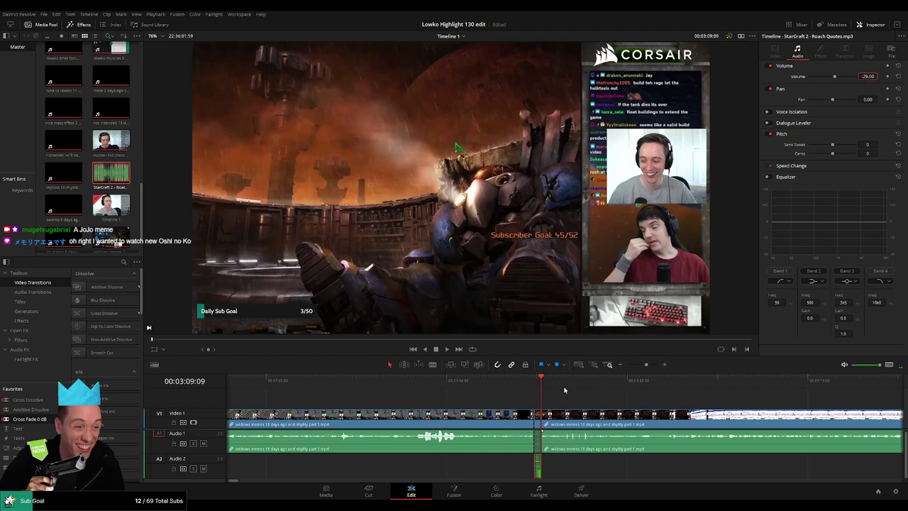
key(space)
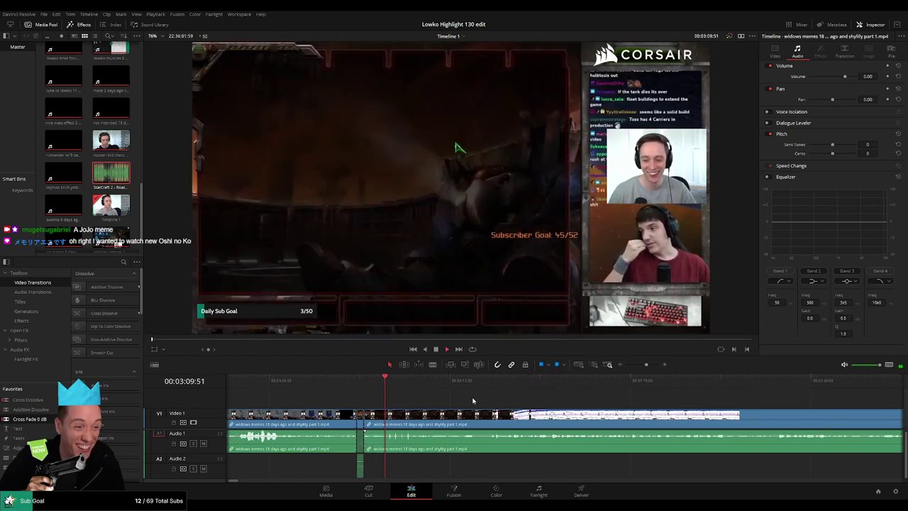
click(390, 389)
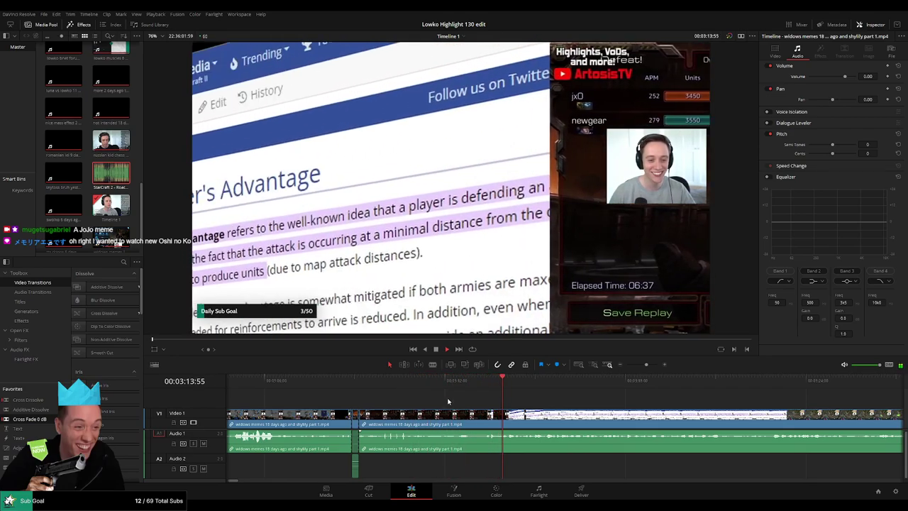
- Split the clip at about 3 minutes 37 seconds and 3 minutes 40 seconds and ripple-delete the piece between
drag(602, 400, 424, 394)
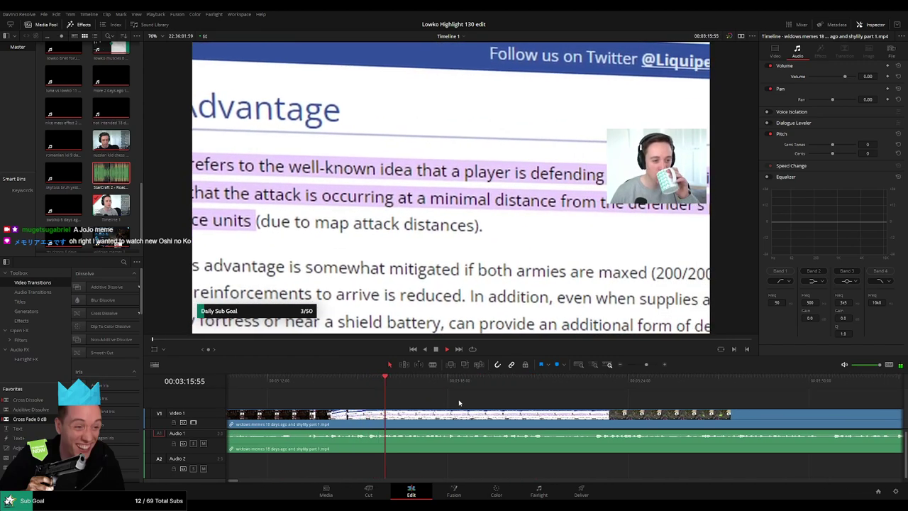
scroll(477, 394, down, 3)
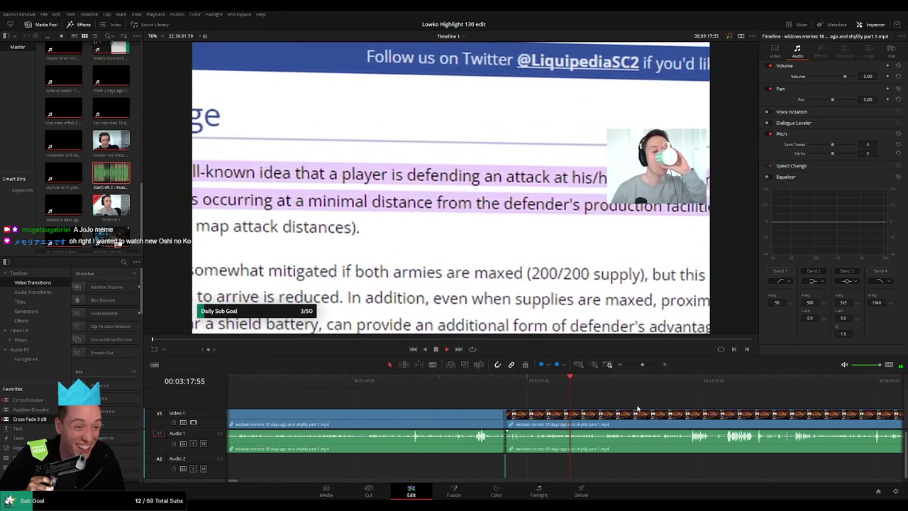
drag(637, 408, 432, 408)
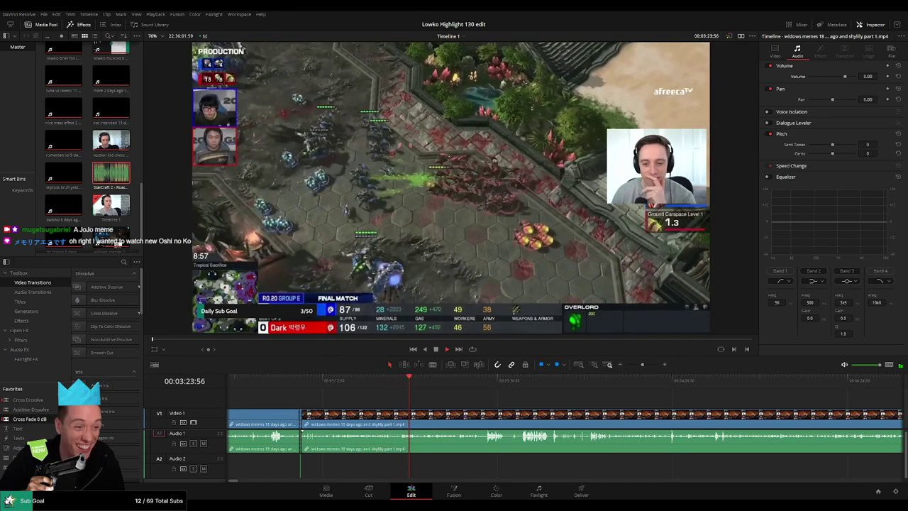
scroll(361, 406, right, 2)
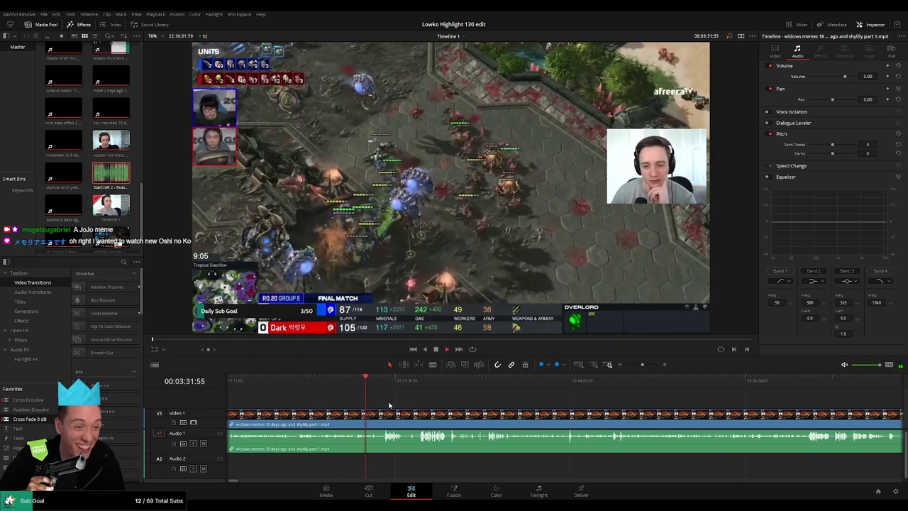
scroll(408, 406, up, 3)
scroll(588, 400, up, 2)
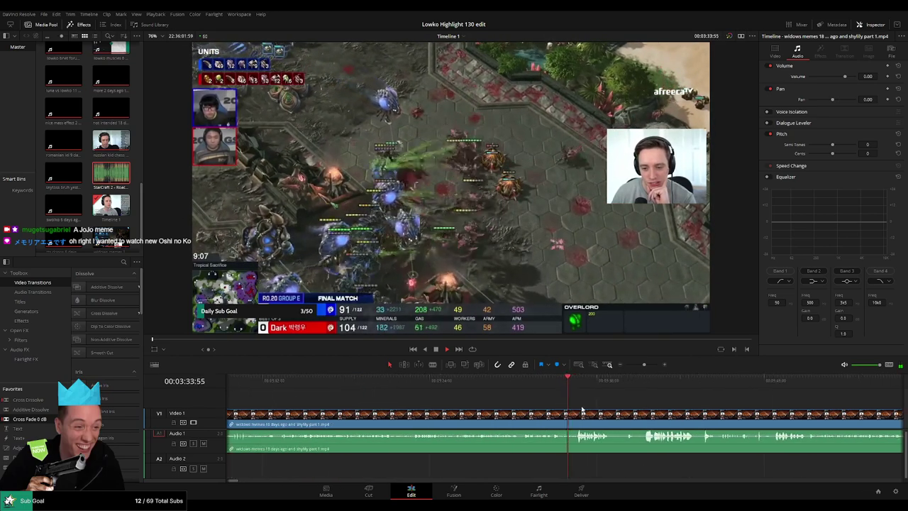
drag(582, 409, 463, 410)
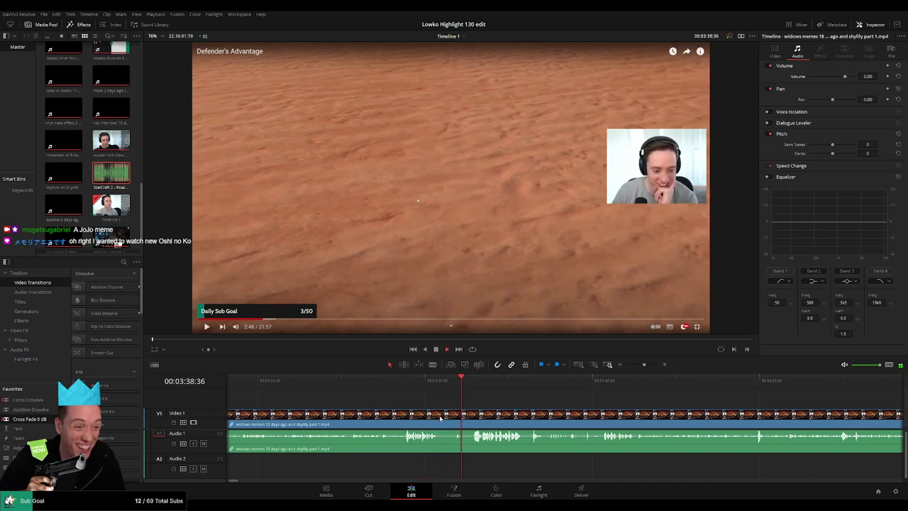
click(442, 414)
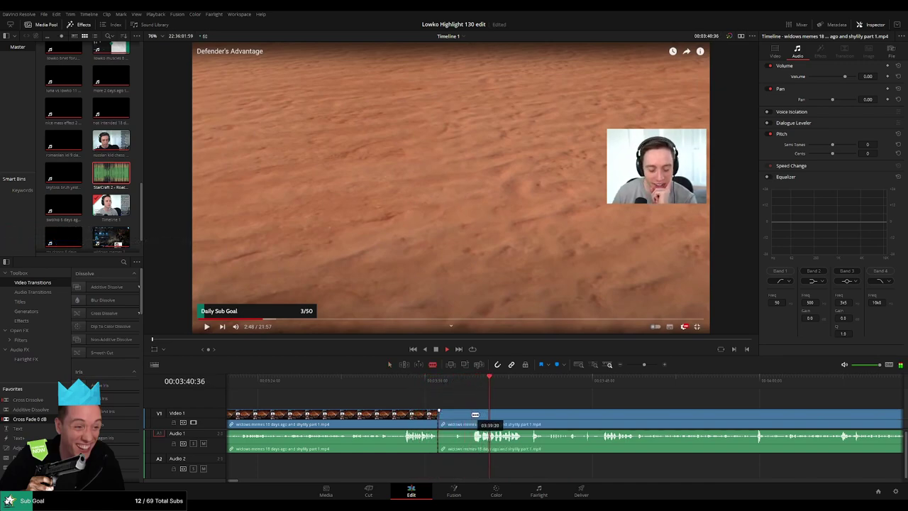
click(480, 415)
key(a)
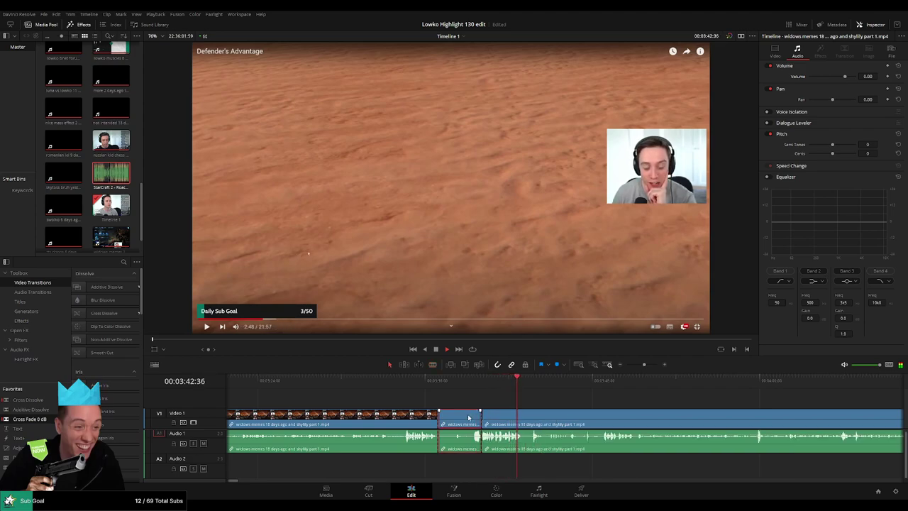
key(Delete)
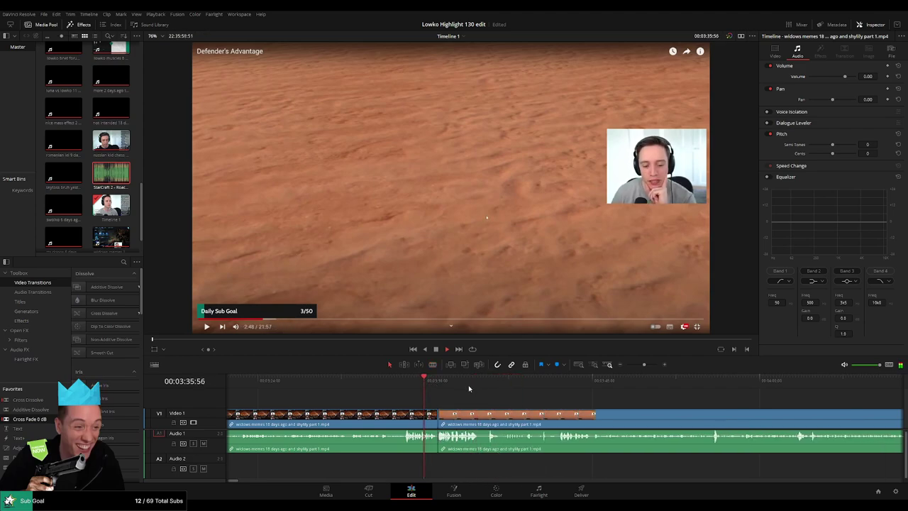
- Split the clip at about 4 minutes 35 seconds and 4 minutes 35.7 seconds and ripple-delete the short piece between
drag(513, 402, 425, 393)
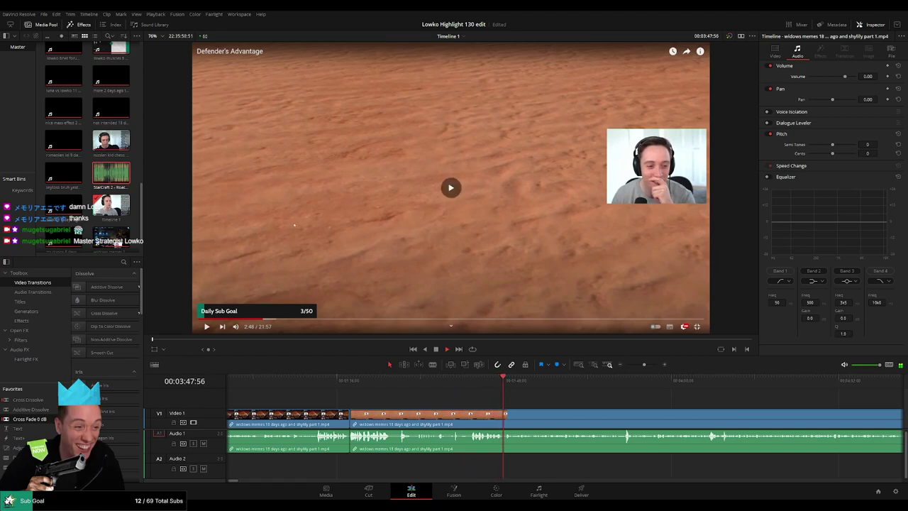
drag(549, 402, 433, 402)
scroll(412, 400, right, 2)
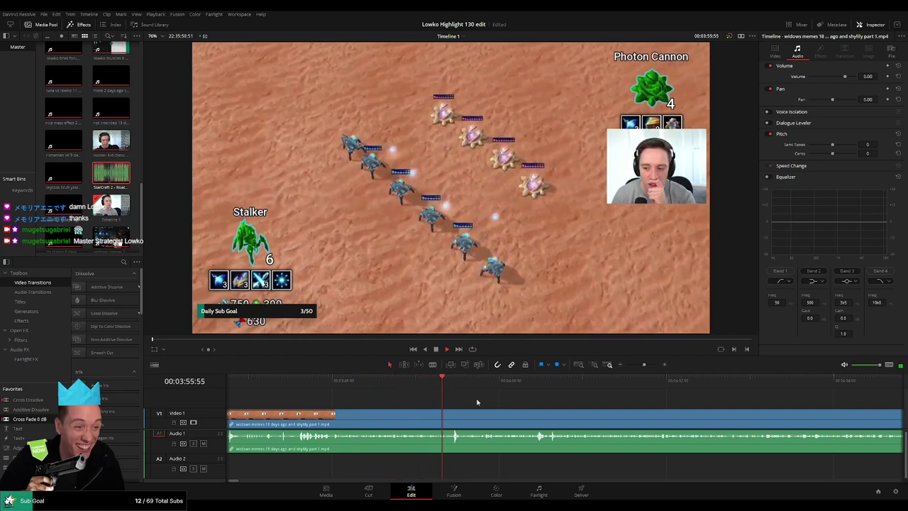
scroll(403, 393, right, 2)
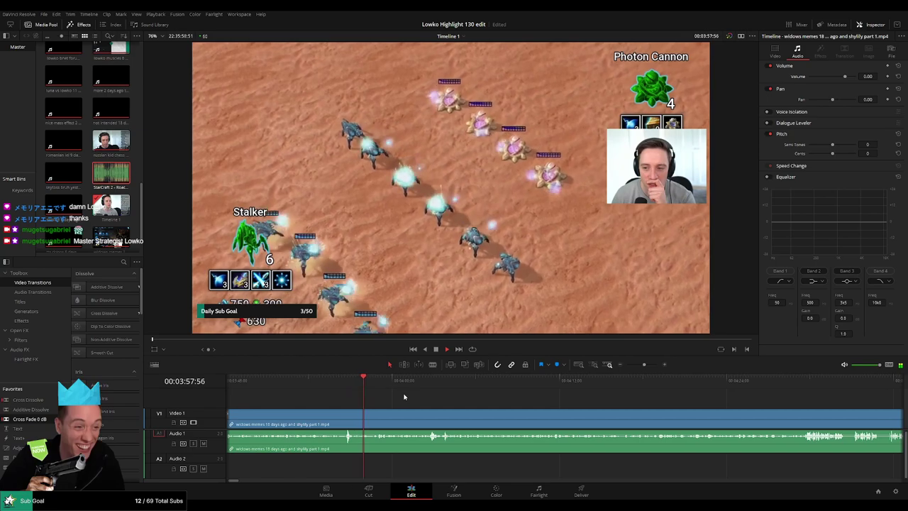
scroll(392, 394, right, 2)
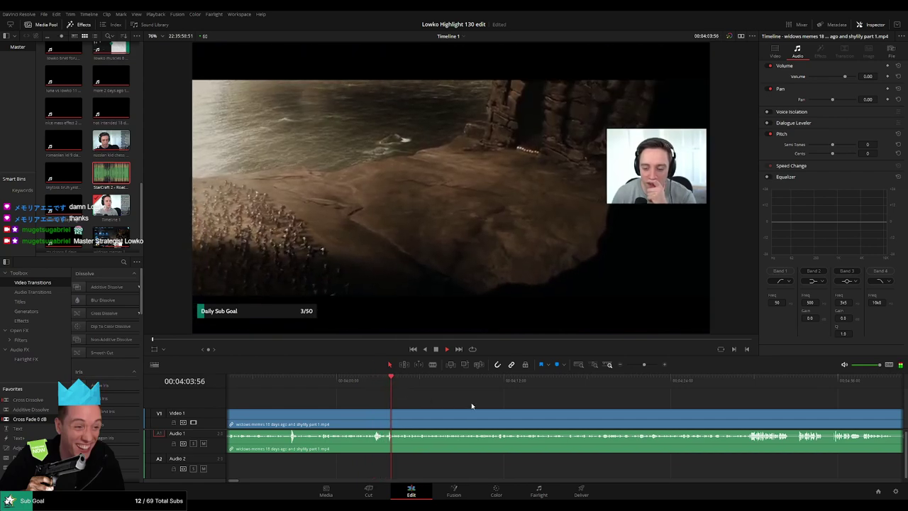
scroll(386, 396, right, 3)
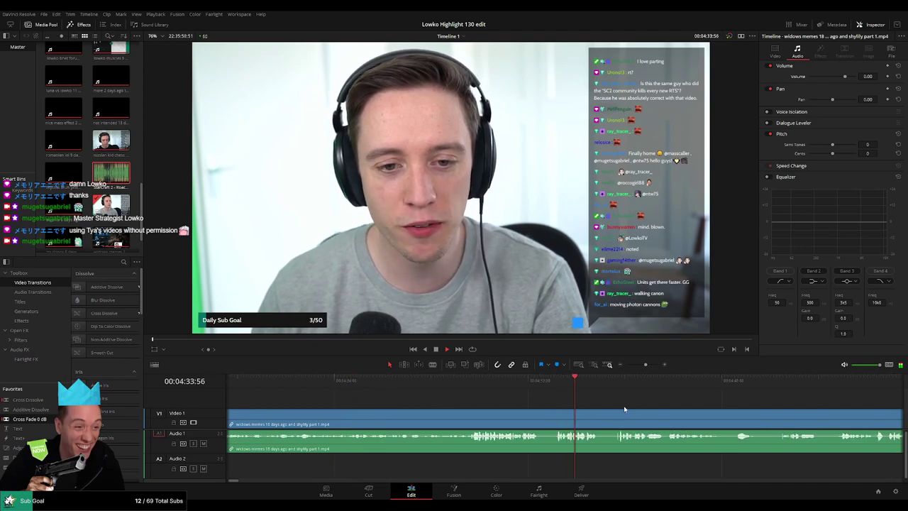
key(b)
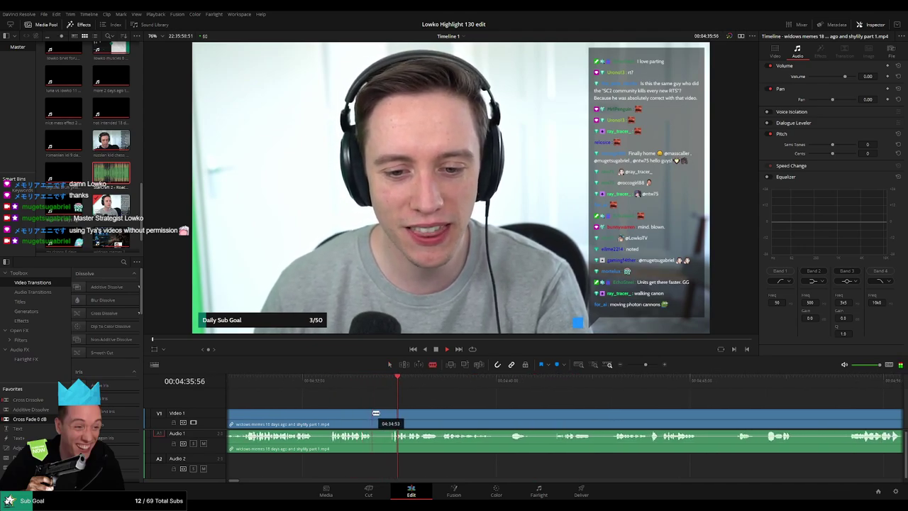
click(373, 414)
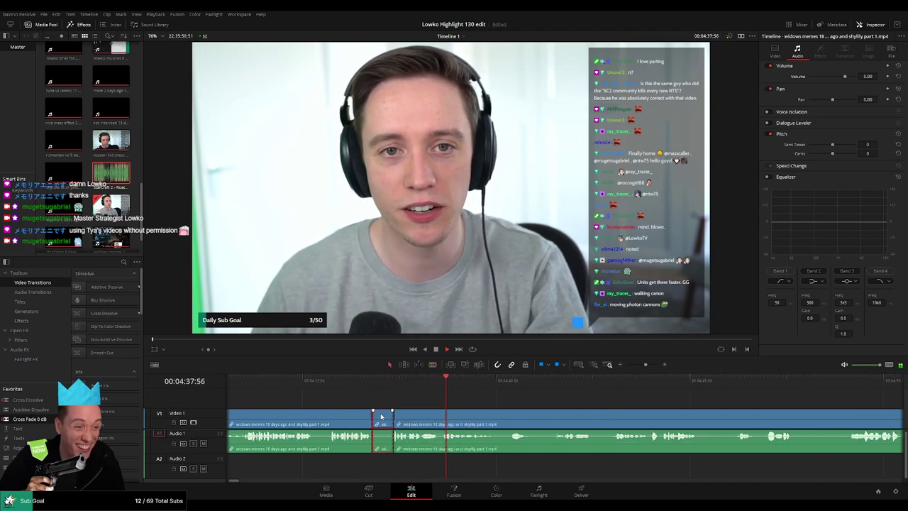
key(a)
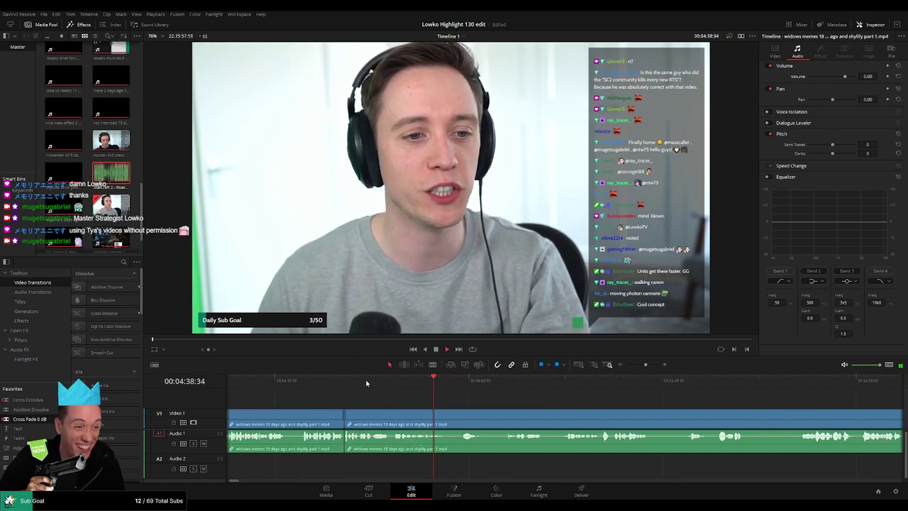
- Ripple-delete the piece between about 4 minutes 39 seconds and 4 minutes 41.5 seconds and play back from just before the cut
scroll(446, 405, left, 2)
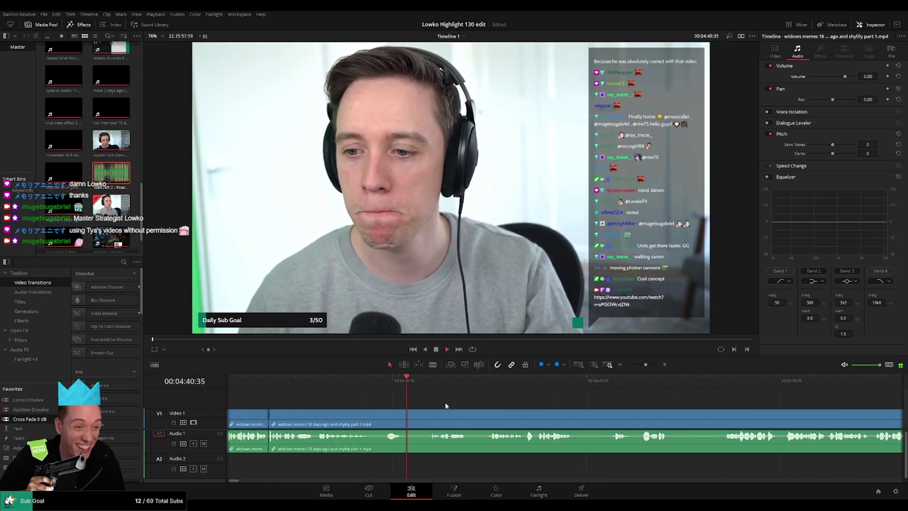
key(b)
click(402, 413)
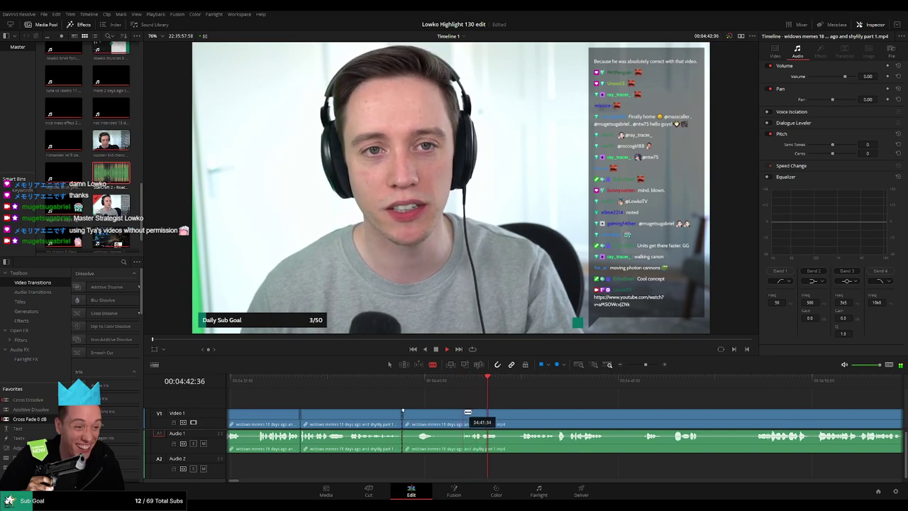
click(465, 415)
key(a)
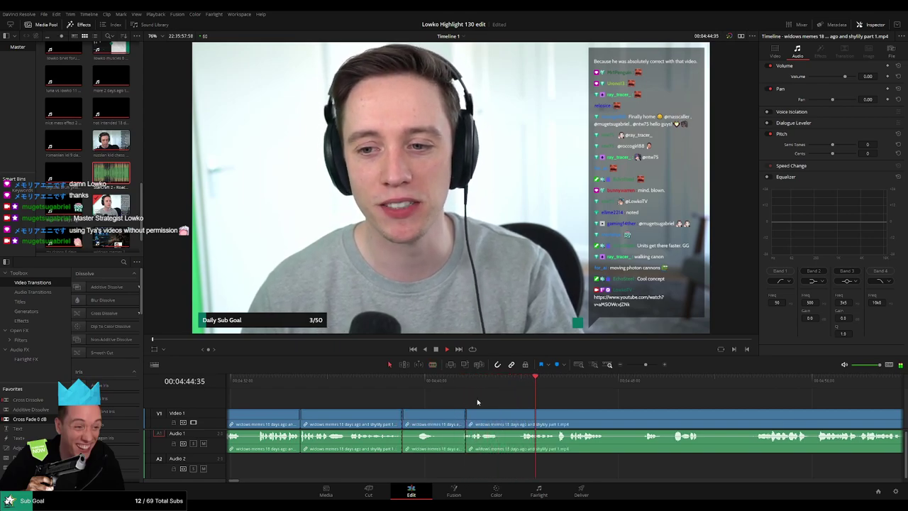
click(448, 418)
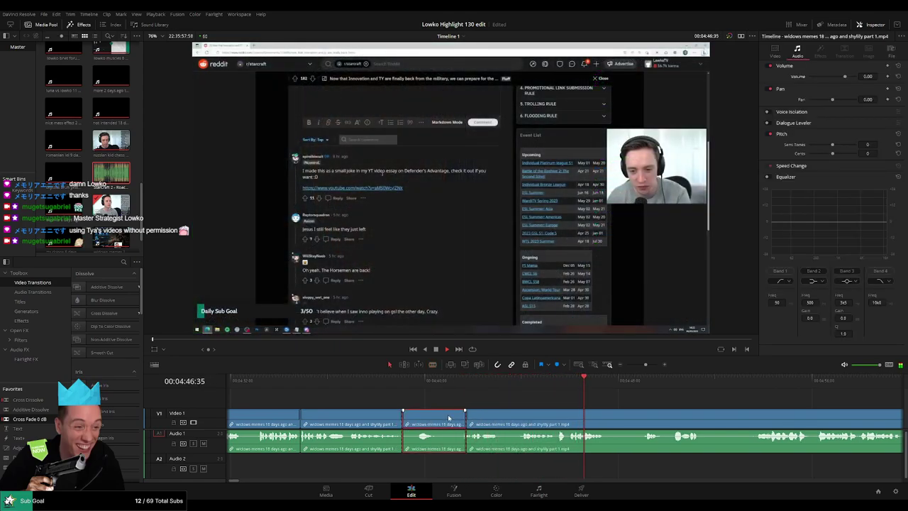
key(Delete)
click(383, 379)
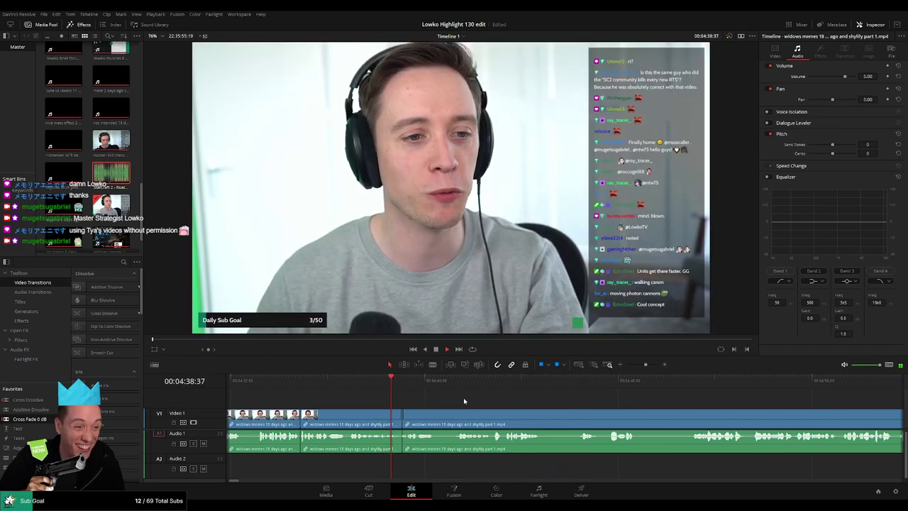
- Split the clip at about 4 minutes 45 seconds and 4 minutes 46 seconds, ripple-delete the piece between and play back from the cut
drag(464, 401, 399, 395)
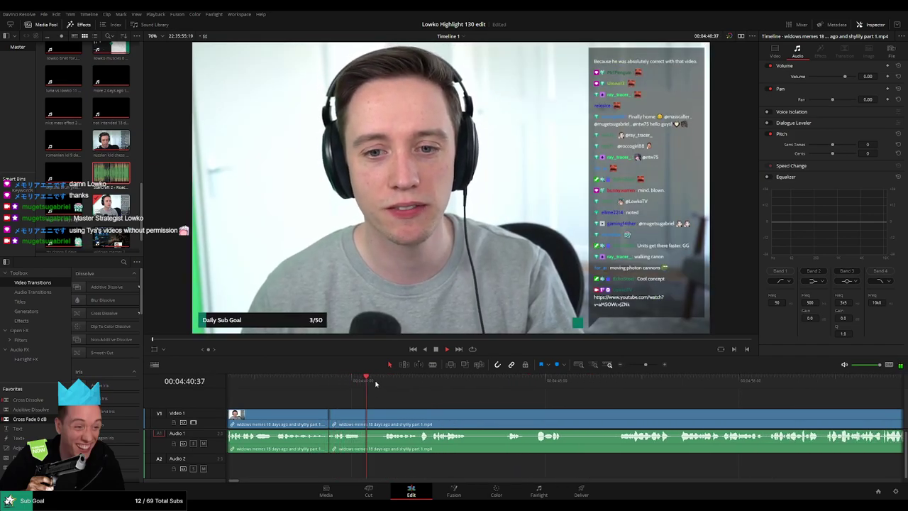
scroll(397, 394, right, 3)
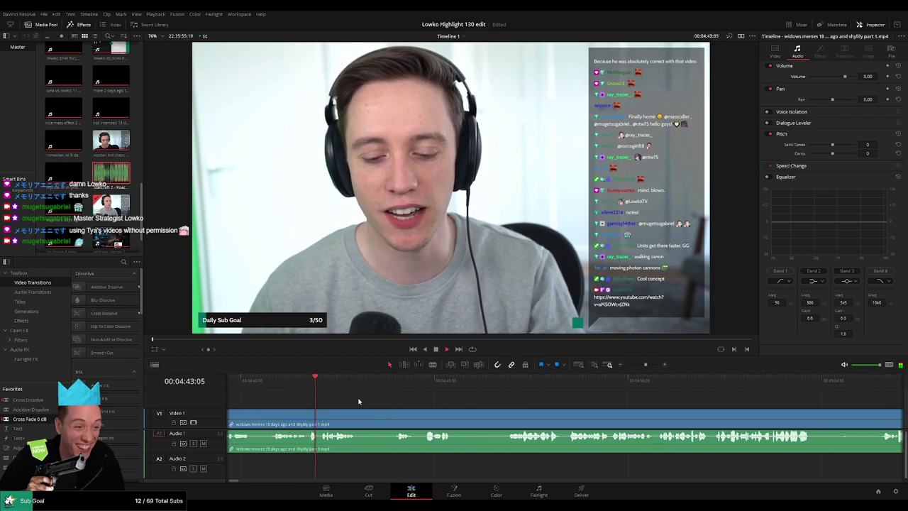
key(b)
click(359, 414)
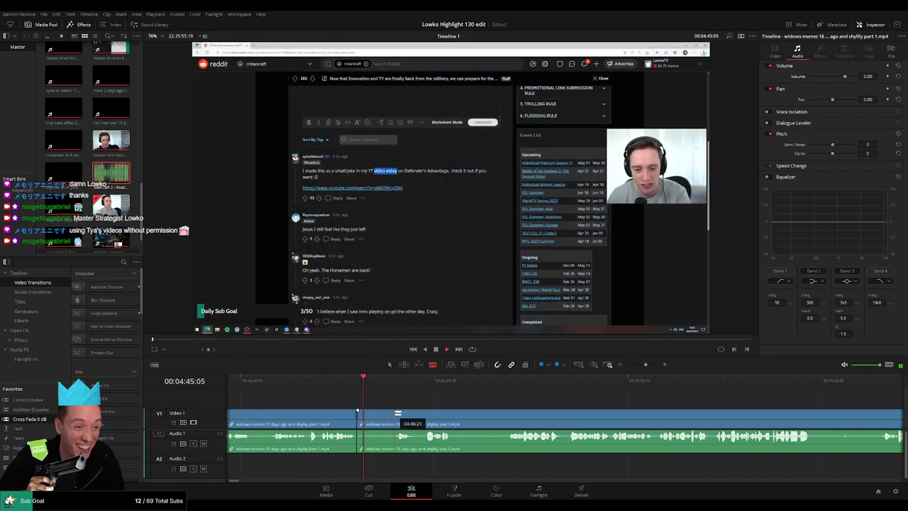
click(392, 414)
key(a)
click(381, 417)
key(Delete)
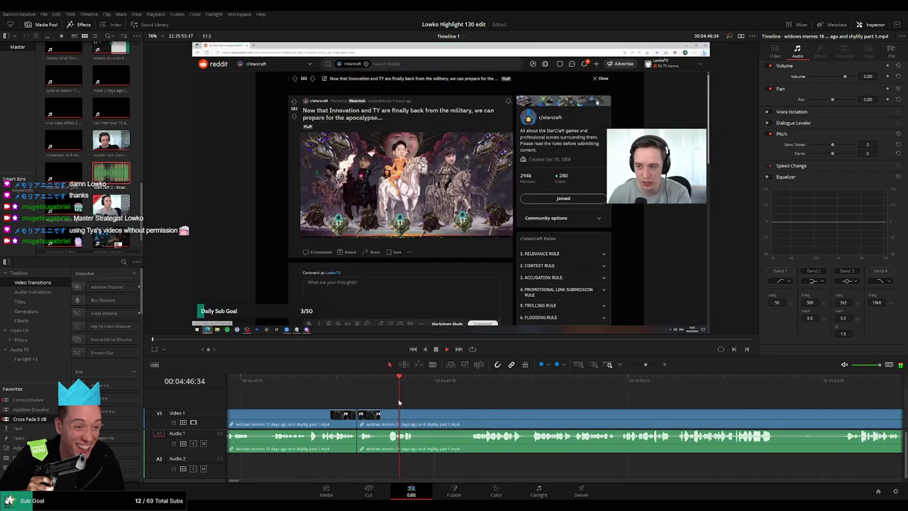
click(365, 380)
- Split the clip at about 4 minutes 47.3 seconds and 4 minutes 49.6 seconds and ripple-delete the piece between
scroll(358, 406, right, 3)
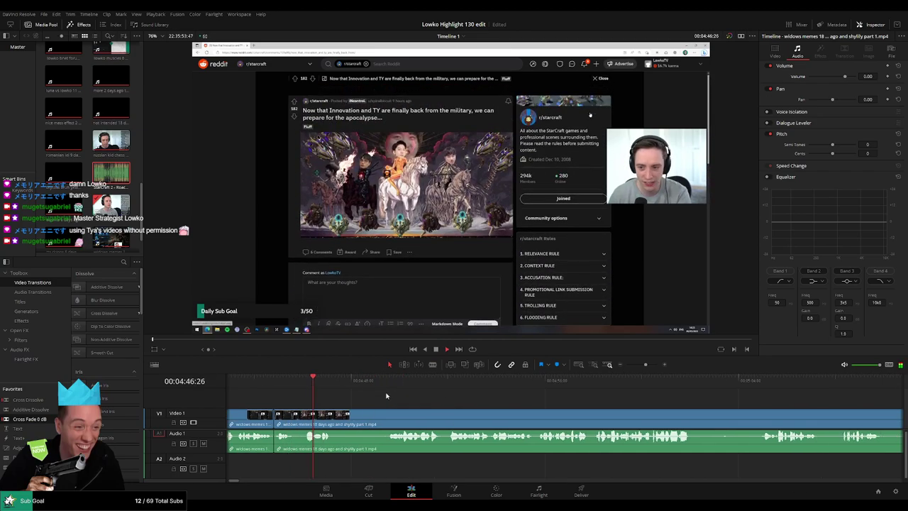
key(b)
click(336, 415)
key(space)
click(386, 382)
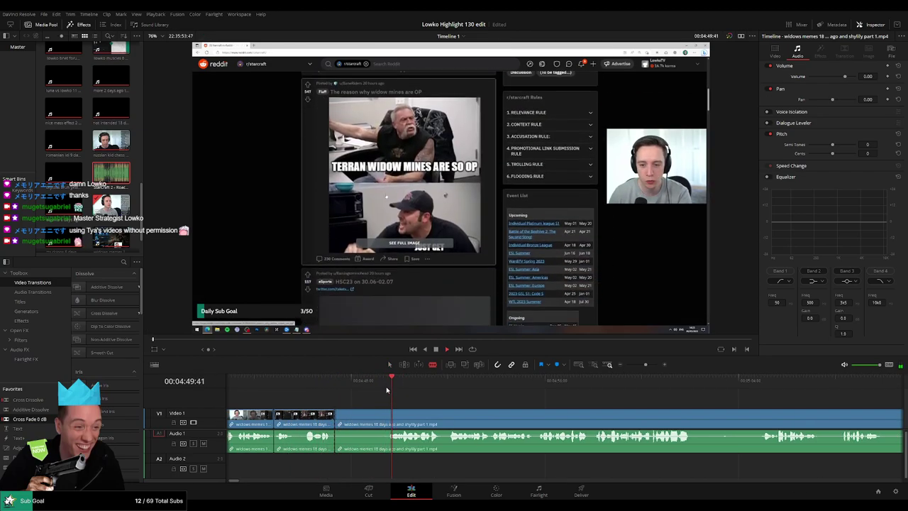
click(389, 414)
key(a)
click(367, 417)
key(Delete)
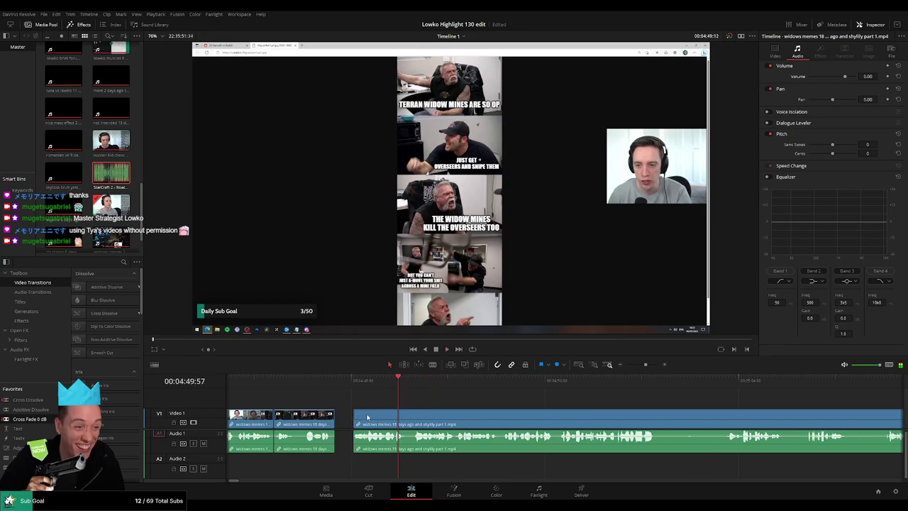
- Restore the last deleted piece, split it slightly earlier at about 4 minutes 49.3 seconds and ripple-delete only the shorter piece
click(336, 385)
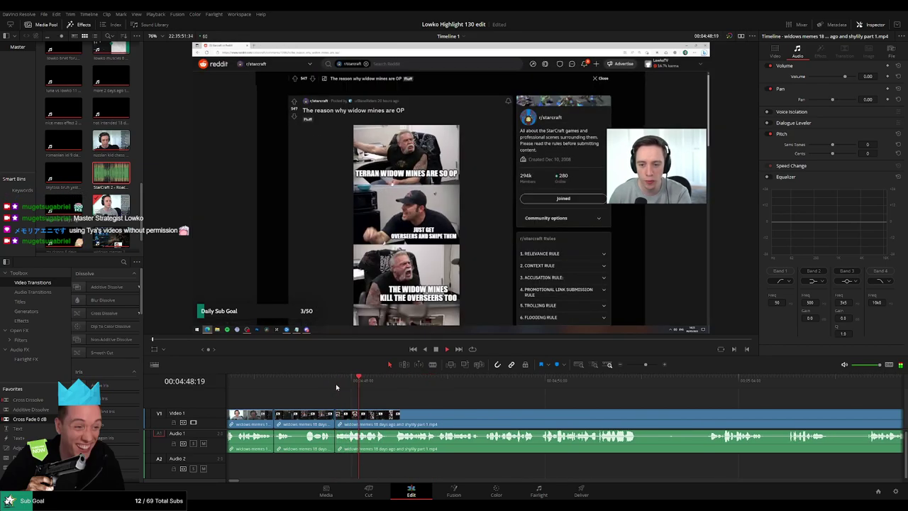
click(382, 419)
key(a)
click(370, 423)
key(Delete)
key(space)
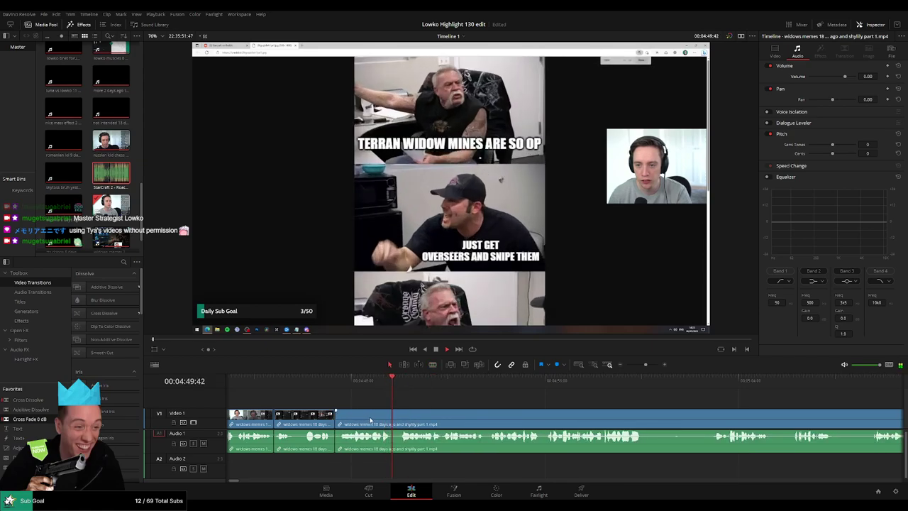
- Play back to about 4 minutes 57 seconds and isolate the short moment between 4:57:07 and 4:57:20 with two splits
drag(489, 402, 355, 395)
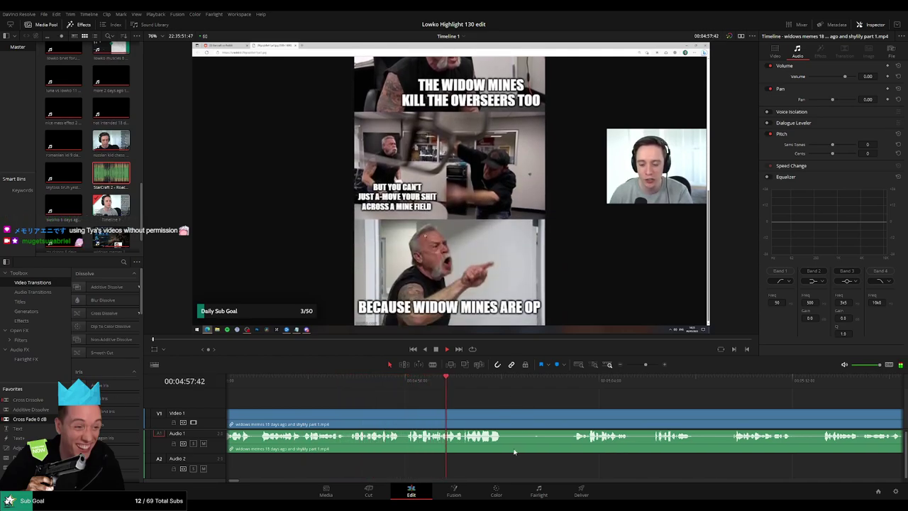
key(space)
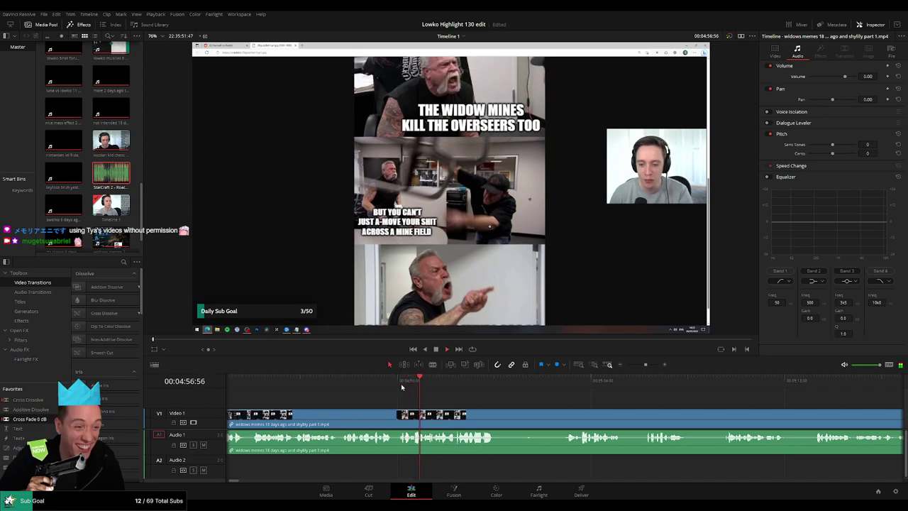
scroll(552, 397, up, 2)
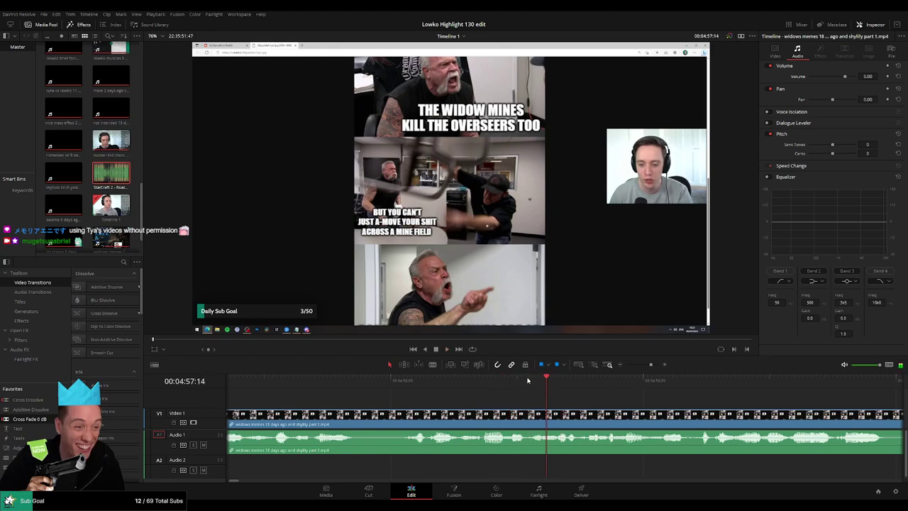
mouse_move(527, 381)
mouse_down()
mouse_move(486, 380)
mouse_move(519, 381)
mouse_up()
key(ctrl+b)
key(space)
click(561, 413)
key(space)
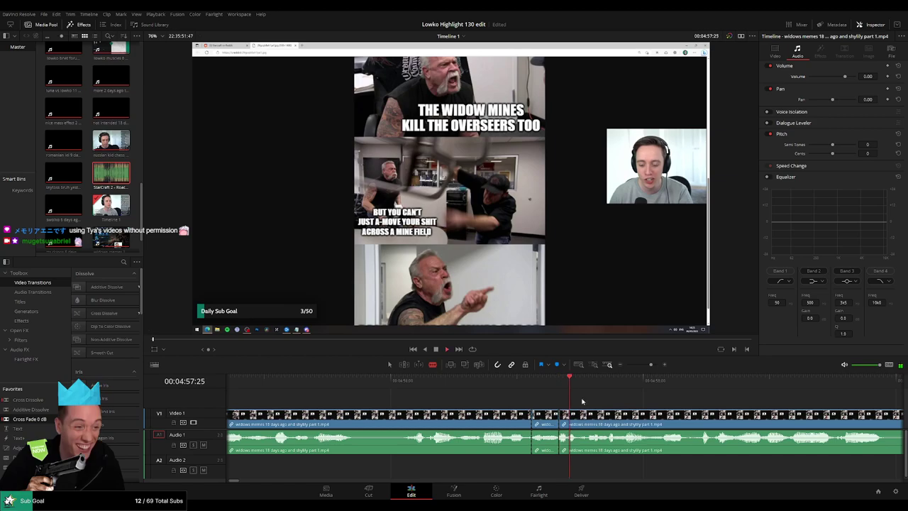
- Disable the short piece's audio and fit StarCraft 2 - Roach Quotes.mp3 beneath it on Audio 2, trimmed to the same length
click(559, 378)
drag(552, 436, 550, 476)
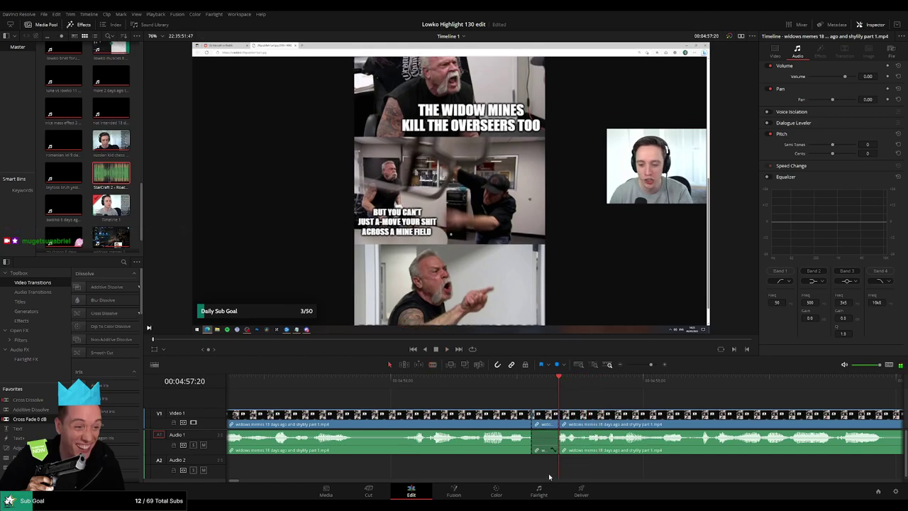
drag(131, 177, 536, 466)
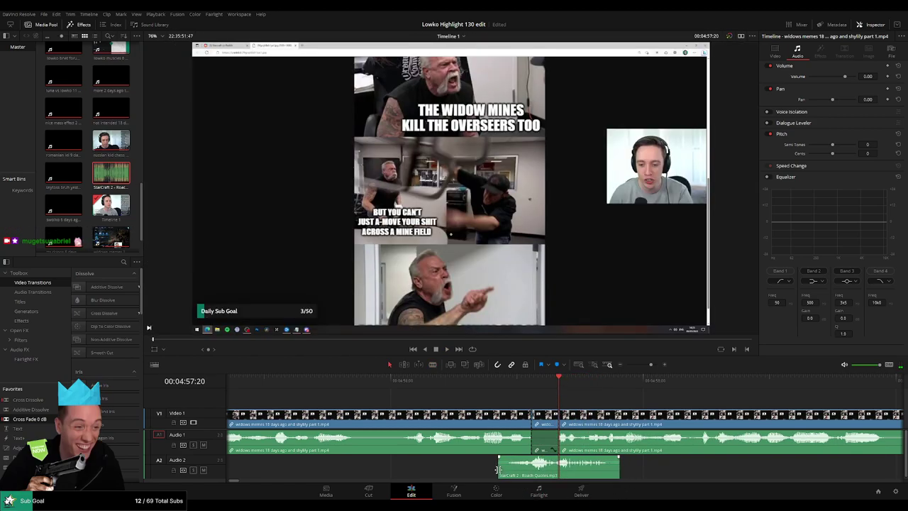
drag(619, 468, 555, 474)
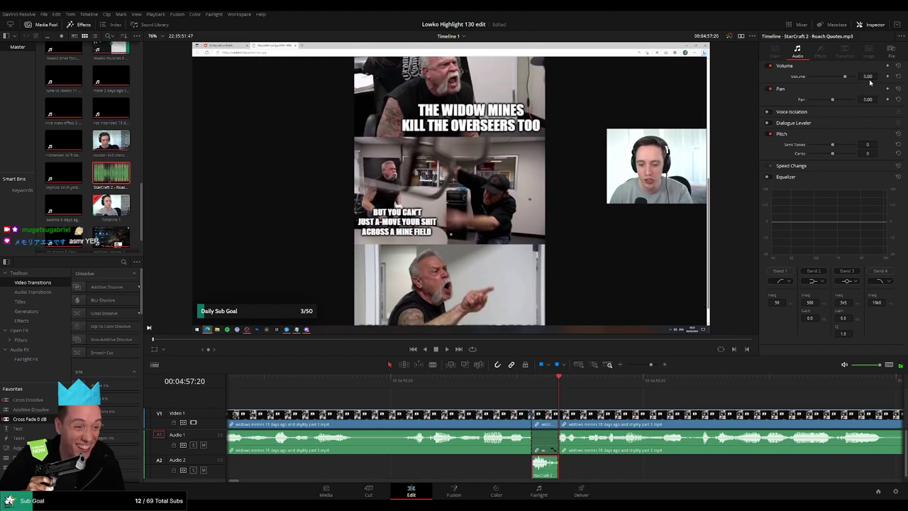
- Set the volume of the sound clip on Audio 2 to -29, keeping it aligned beneath the disabled audio piece
text(-29)
key(Return)
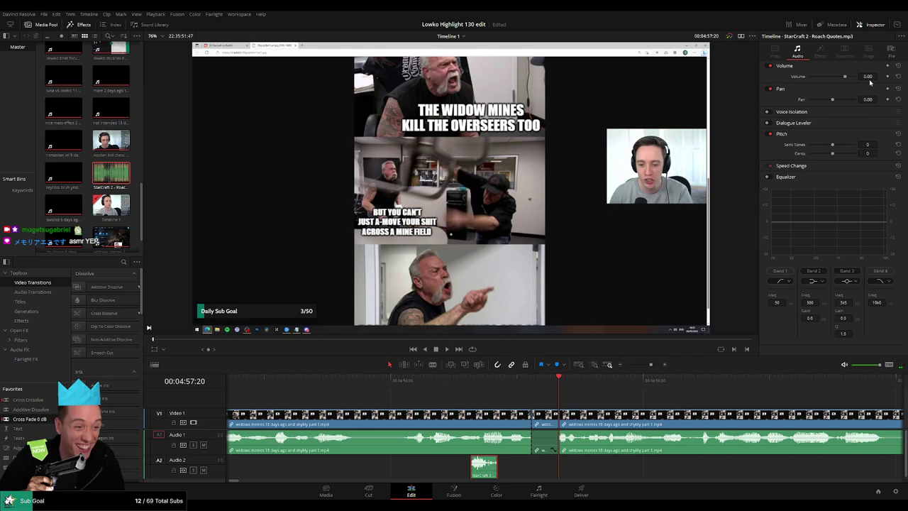
key(ctrl+z)
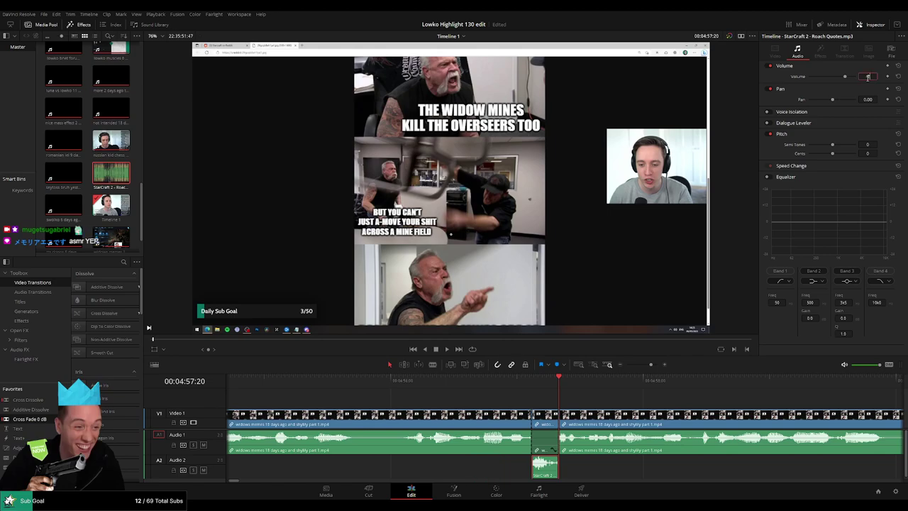
click(575, 402)
- Split the clip at about 5 minutes 0 seconds and 5 minutes 2.9 seconds and ripple-delete the pause between
scroll(603, 396, down, 2)
scroll(633, 403, down, 4)
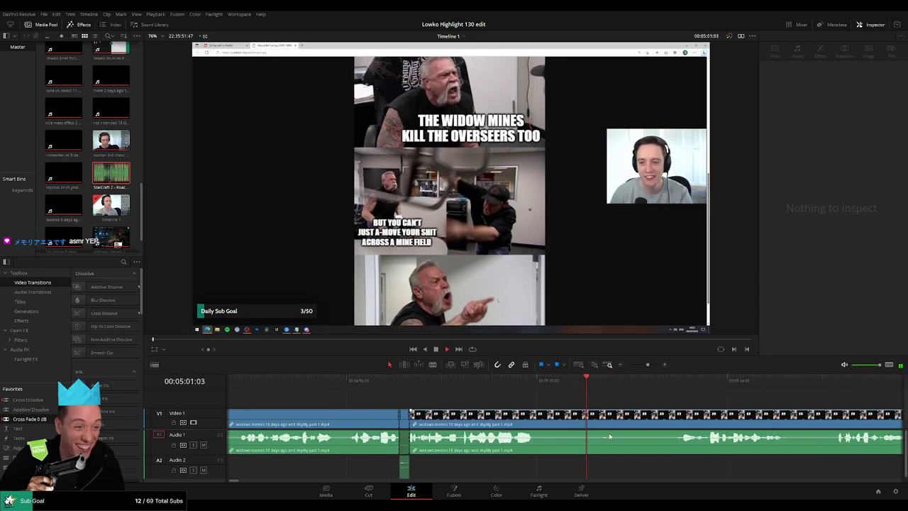
key(b)
click(521, 426)
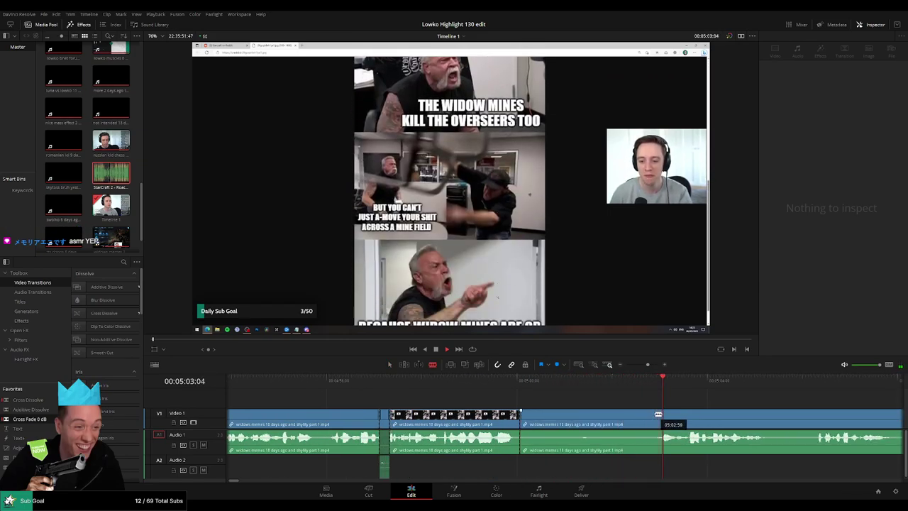
click(653, 419)
key(a)
click(632, 415)
key(Delete)
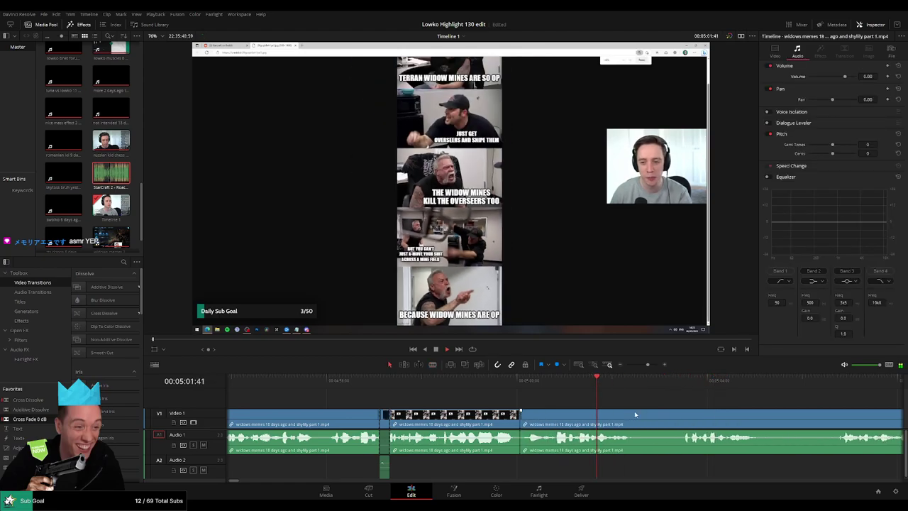
- Split the clip at about 5 minutes 2.4 seconds and 5 minutes 3.5 seconds and ripple-delete the piece between
drag(628, 410, 462, 402)
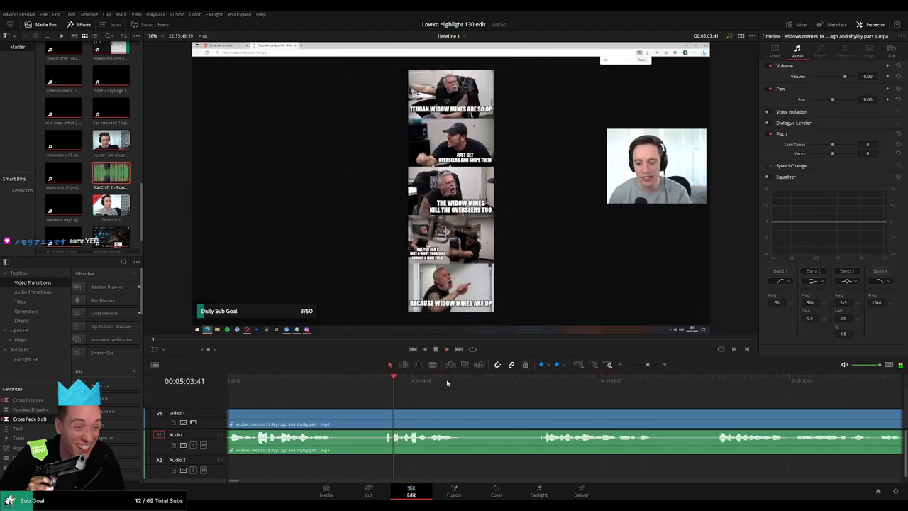
key(b)
click(331, 423)
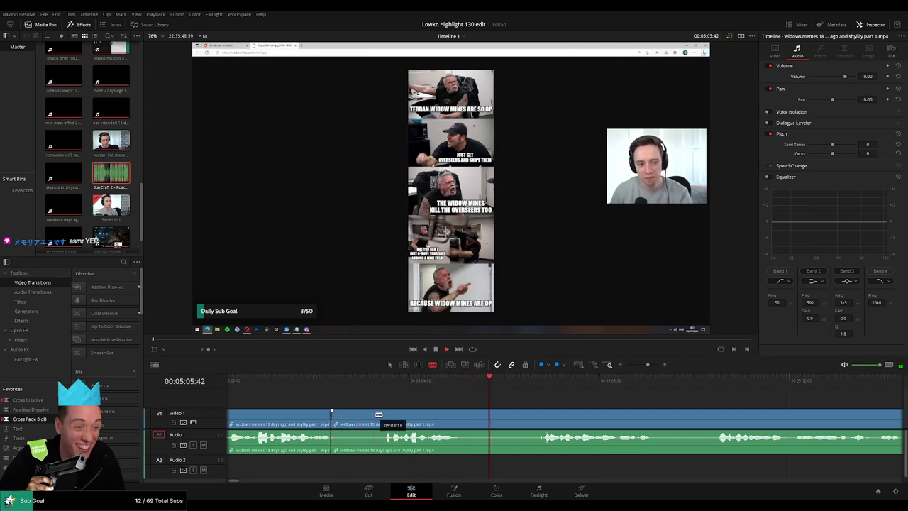
click(383, 419)
key(a)
click(370, 421)
key(Delete)
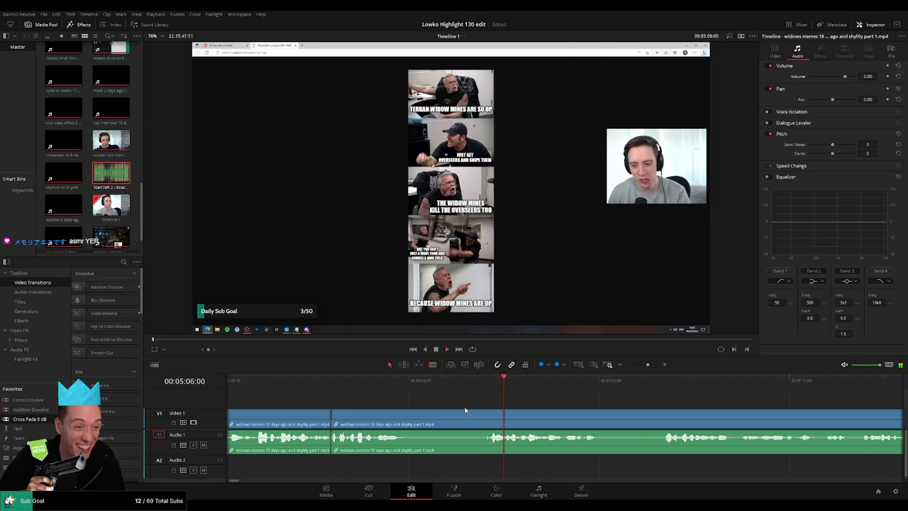
- Split the clip at about 5 minutes 3.9 seconds and 5 minutes 5.7 seconds and ripple-delete the piece between
key(b)
click(407, 423)
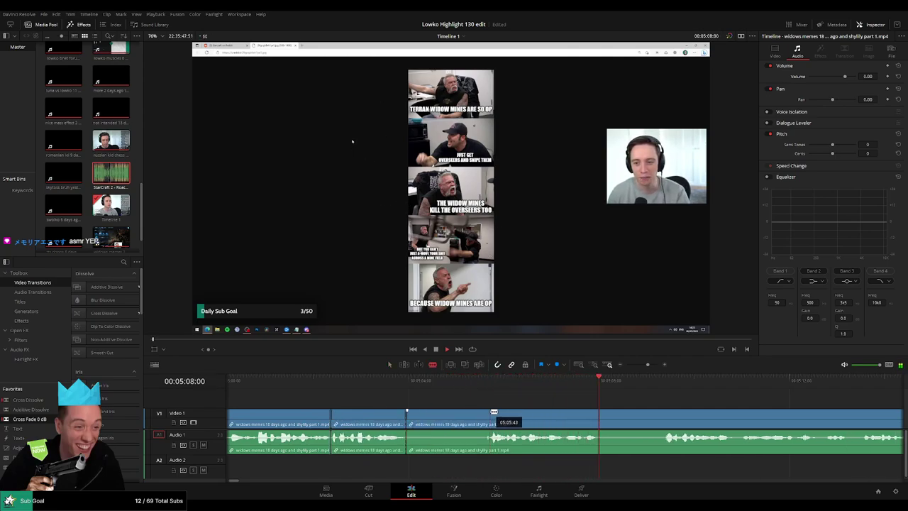
click(490, 420)
key(a)
click(460, 419)
key(Delete)
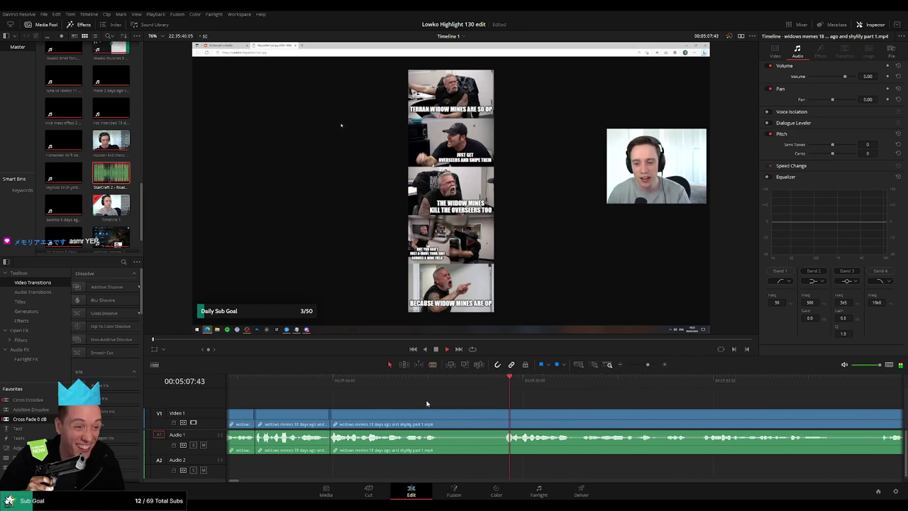
- Split the clip at about 5 minutes 6.2 seconds and 5 minutes 7.6 seconds and ripple-delete the piece between
key(b)
click(380, 420)
click(445, 420)
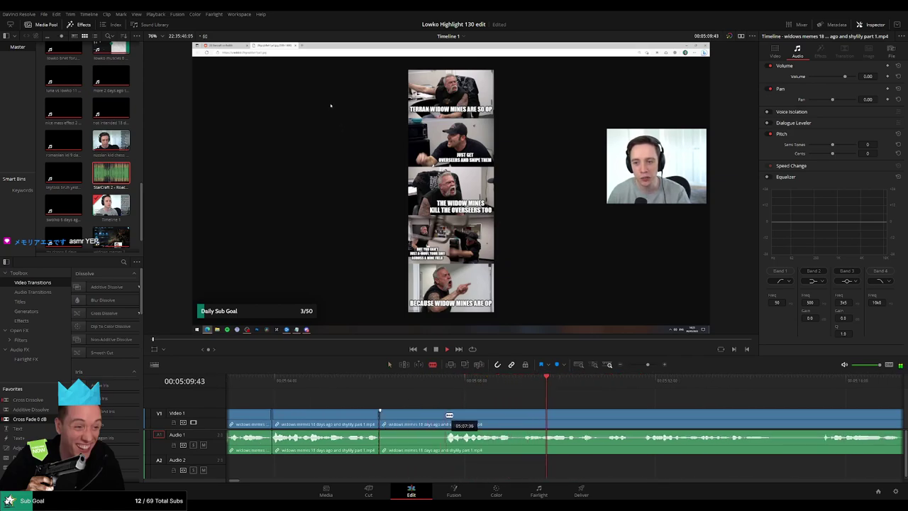
key(a)
click(428, 418)
key(Delete)
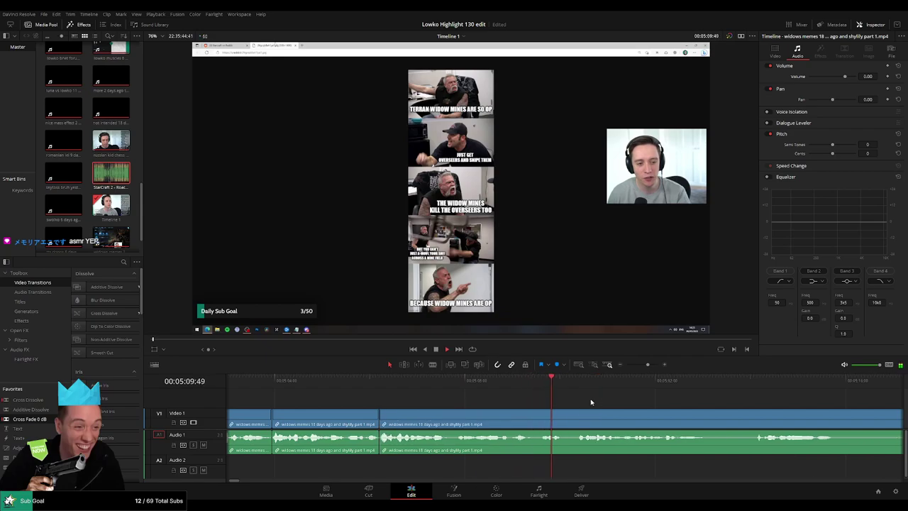
- Play the clip onward past the widow mine meme and split it at about 5 minutes 16 seconds
drag(522, 413, 414, 402)
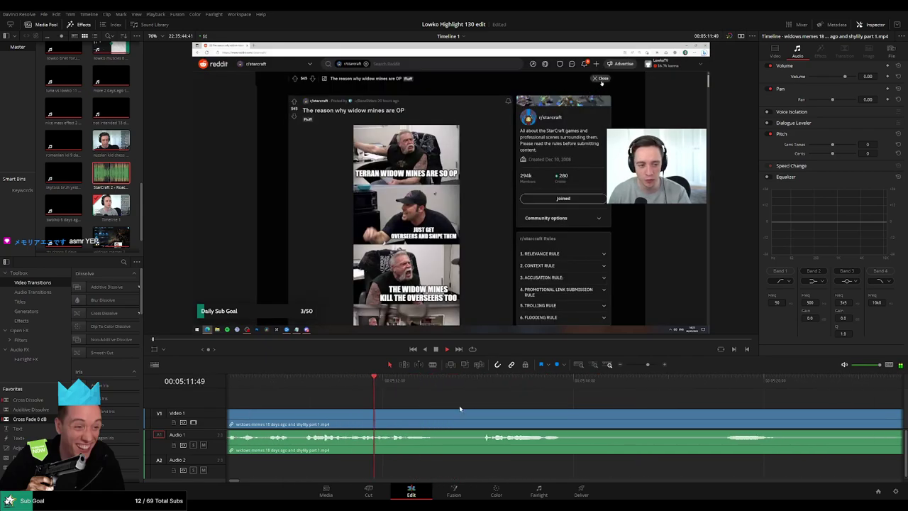
scroll(570, 408, down, 4)
drag(507, 405, 472, 403)
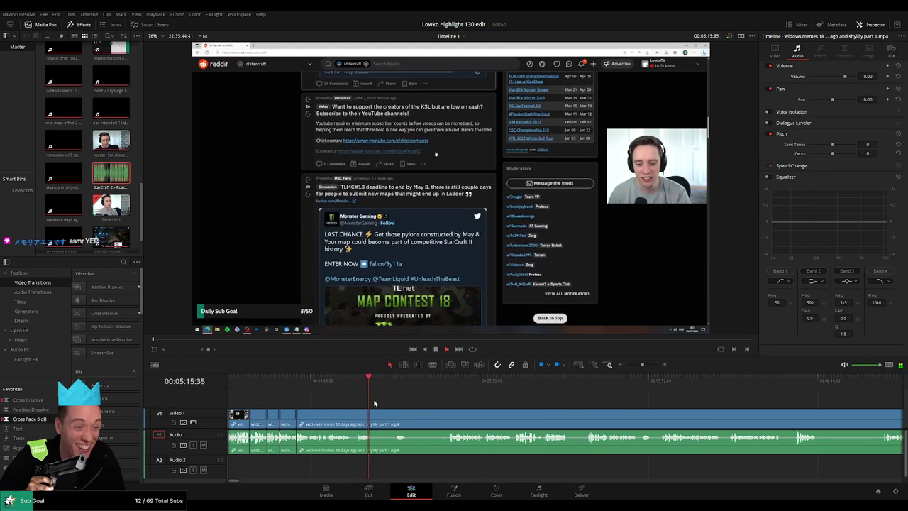
key(b)
click(374, 417)
- Skim the clip from the Reddit browsing at about 5 minutes 16 seconds to the 1v1 menu at about 6 minutes 56 seconds
click(394, 381)
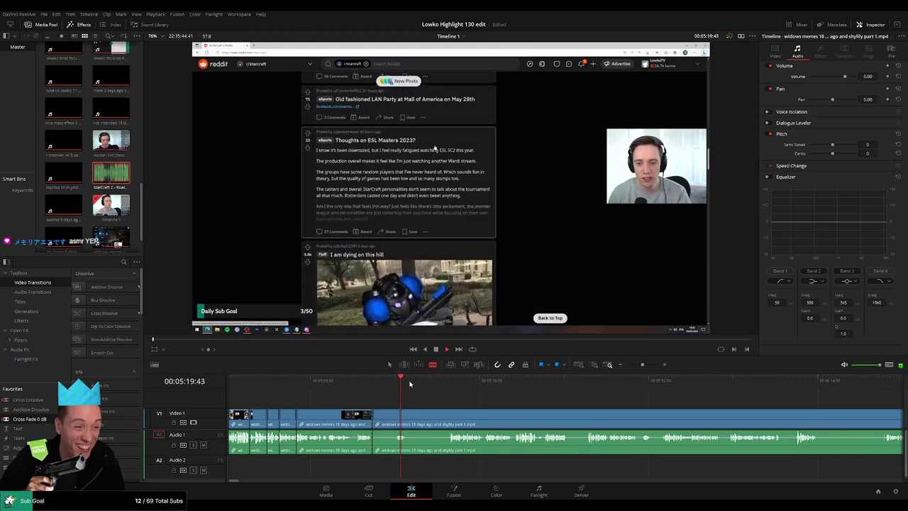
click(448, 381)
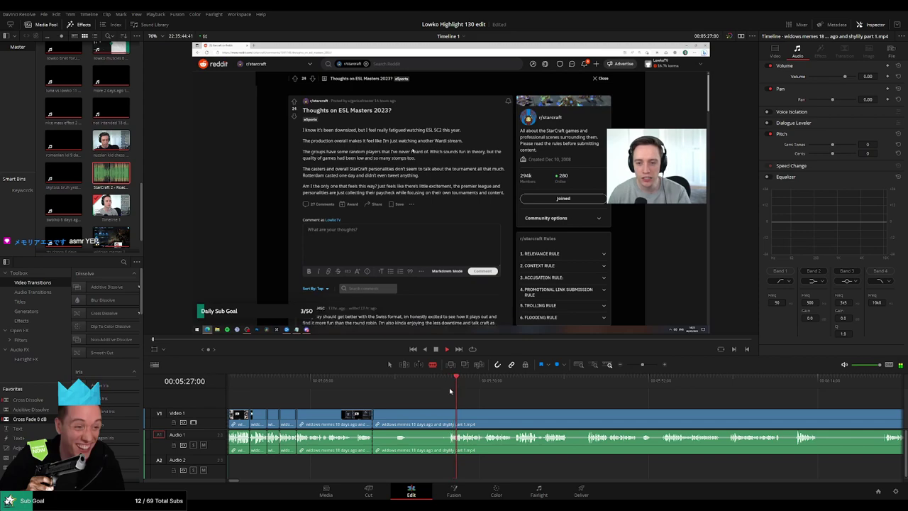
scroll(567, 411, right, 2)
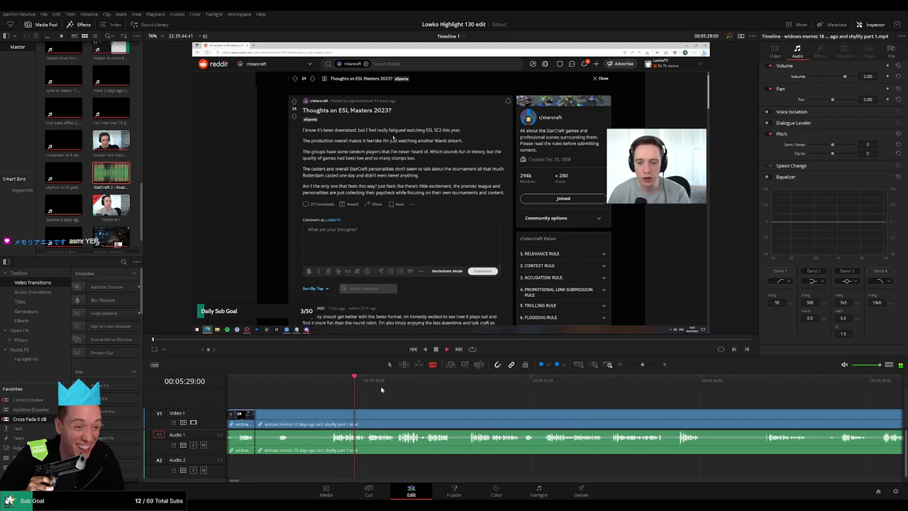
drag(413, 382, 514, 383)
click(549, 381)
drag(615, 399, 458, 386)
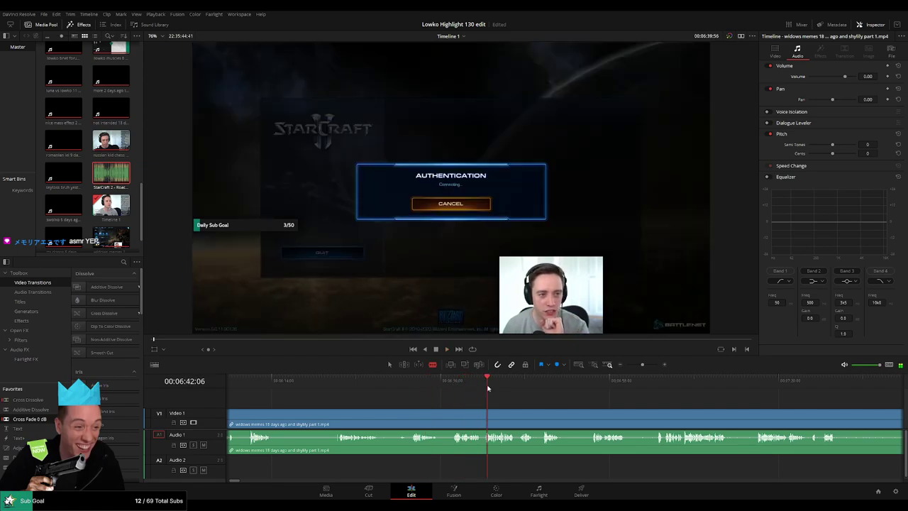
click(590, 385)
drag(649, 406, 449, 404)
key(space)
click(427, 384)
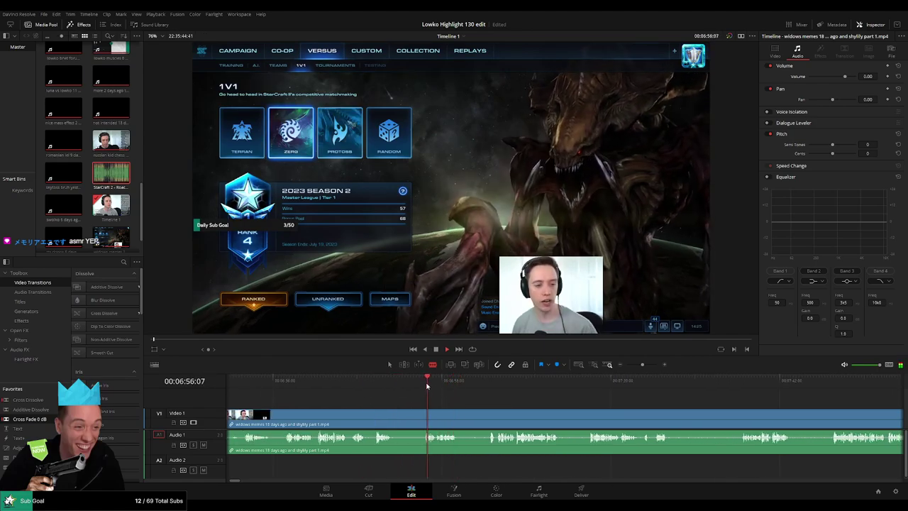
- Review the talk over the 1v1 menu from about 7 minutes to 8 minutes 32 seconds
drag(476, 386, 488, 387)
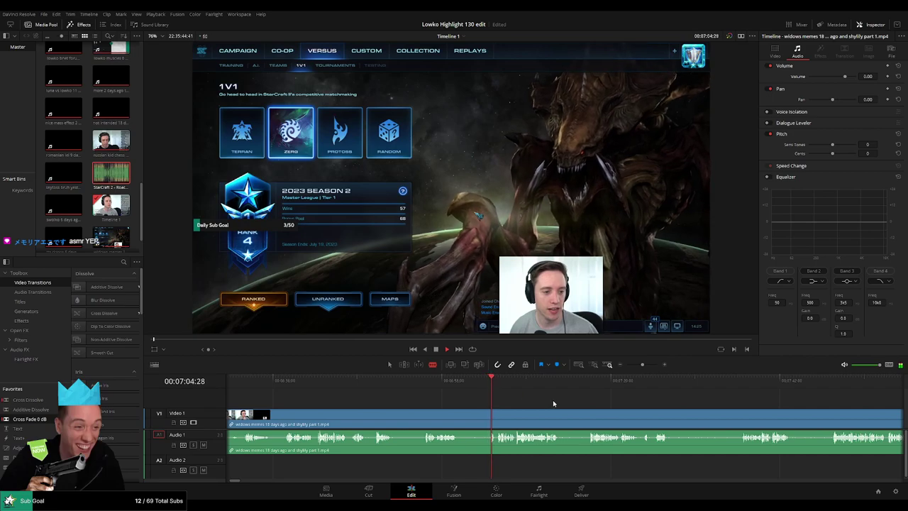
drag(554, 403, 414, 406)
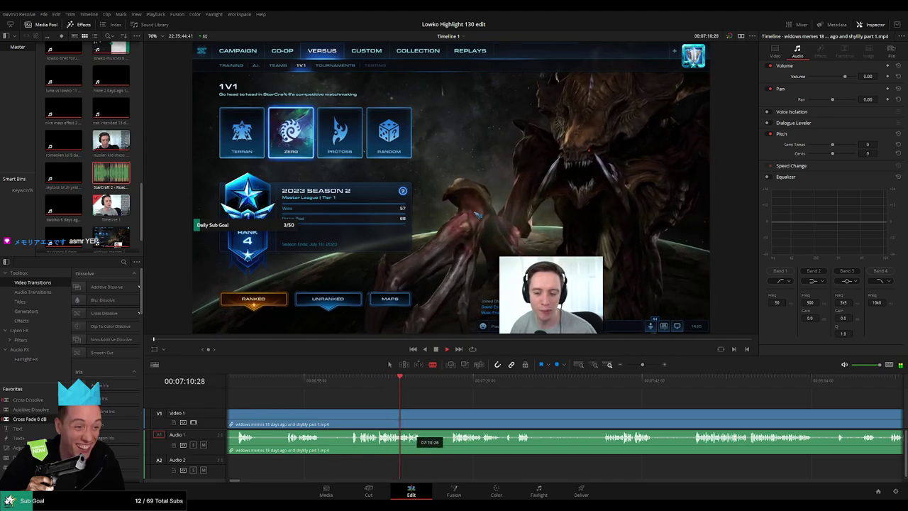
scroll(434, 401, right, 2)
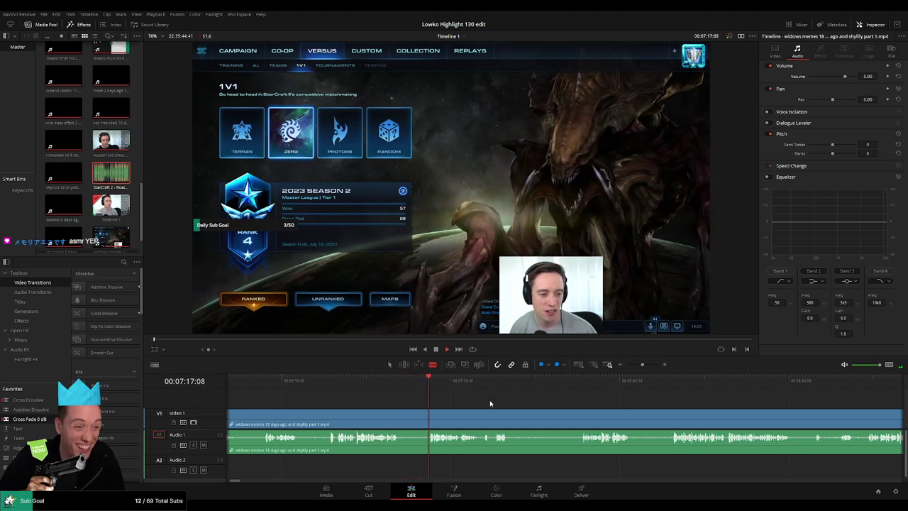
scroll(411, 394, right, 4)
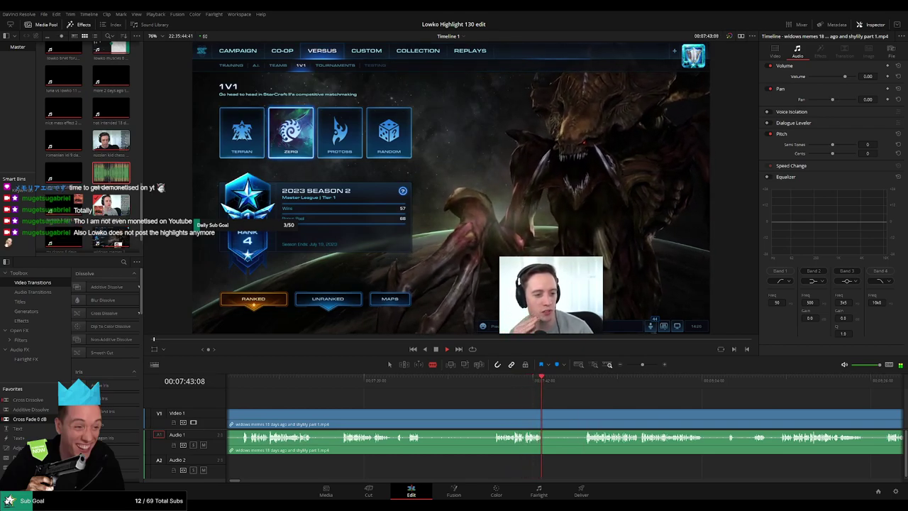
click(582, 379)
drag(642, 405, 474, 403)
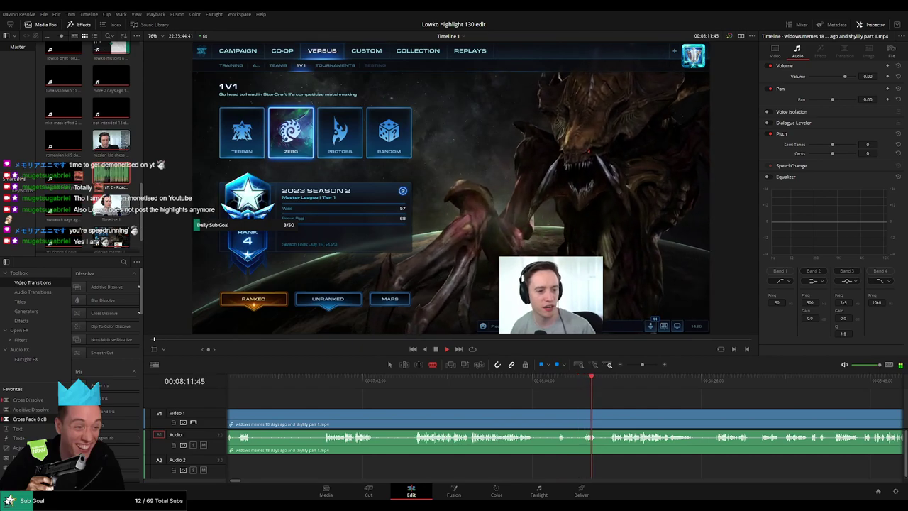
drag(613, 407, 463, 385)
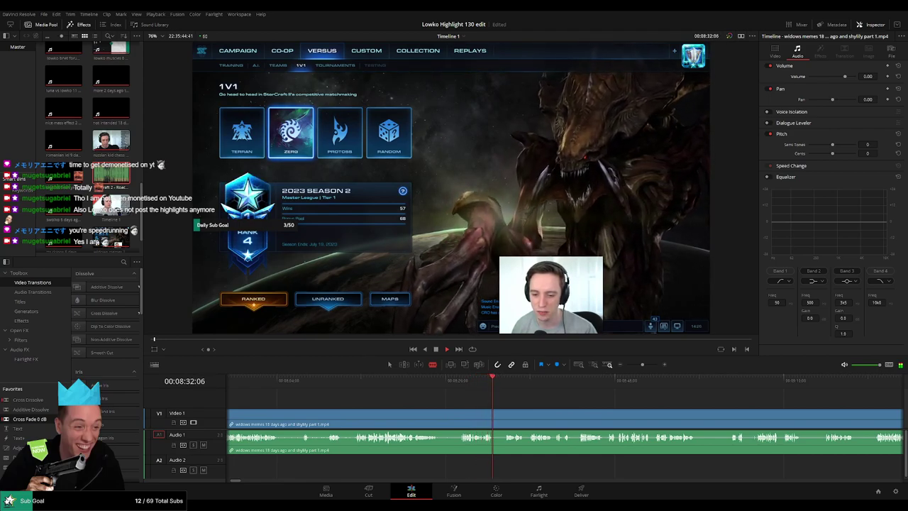
- Skim the rest of the 1v1 menu talk up to the game search at about 10 minutes 12 seconds
drag(529, 397, 649, 384)
scroll(407, 394, right, 6)
drag(390, 387, 542, 390)
drag(593, 402, 446, 407)
drag(491, 383, 495, 381)
click(596, 381)
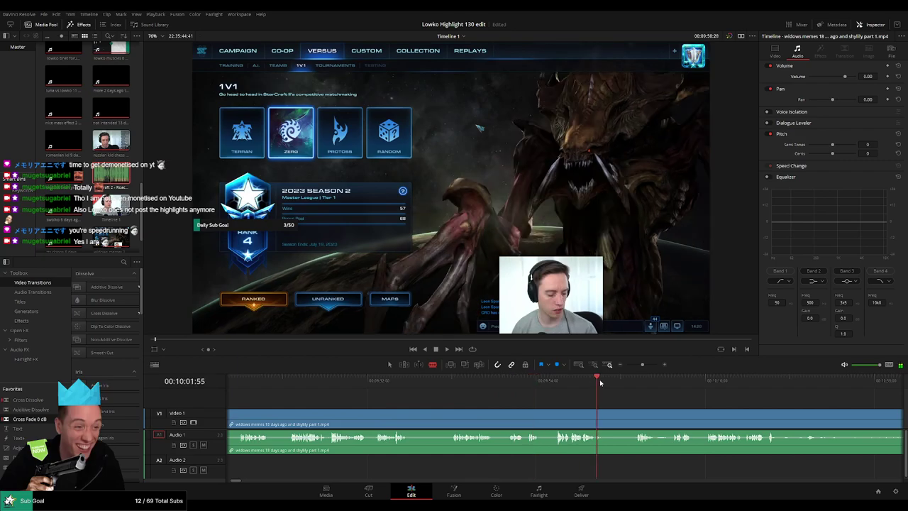
drag(611, 403, 422, 401)
click(449, 382)
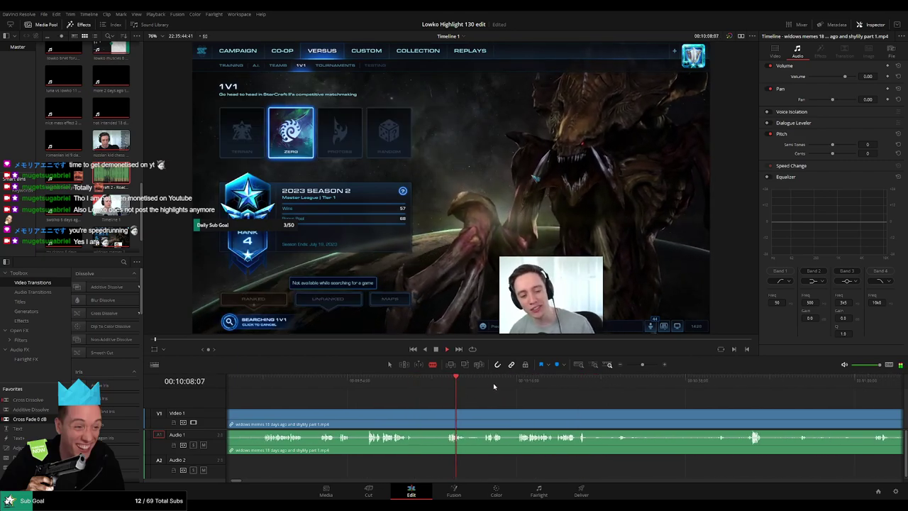
click(481, 385)
drag(529, 403, 421, 405)
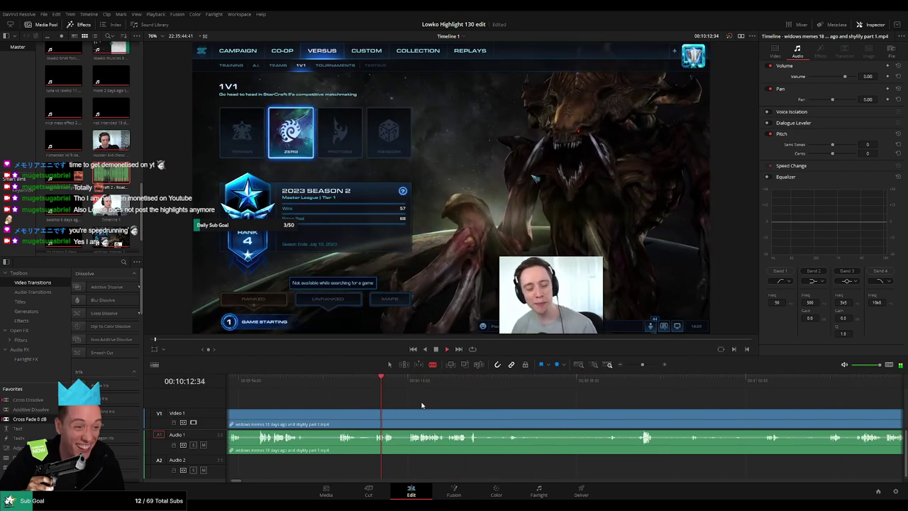
- Split the clip on the Babylon LE loading screen at about 10 minutes 15.9 seconds and ripple-delete everything back to the cut at 5 minutes 16 seconds
click(404, 385)
scroll(414, 400, up, 4)
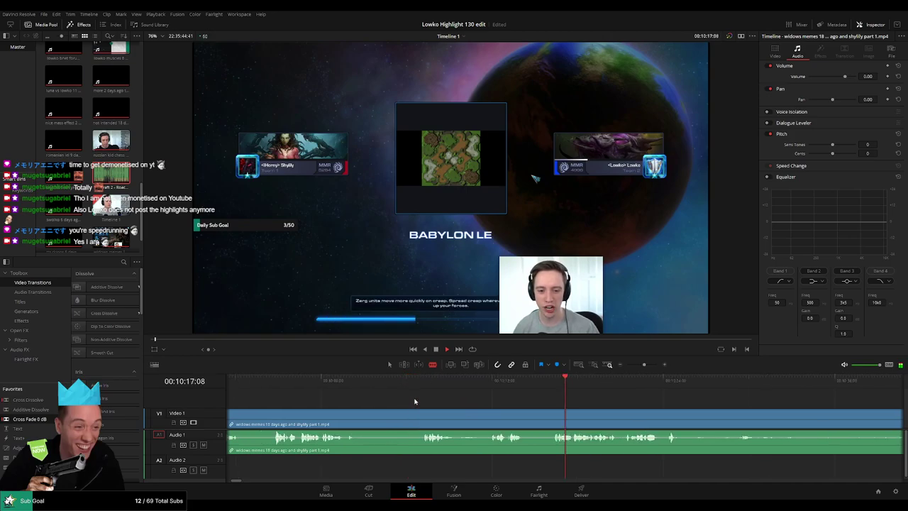
click(413, 385)
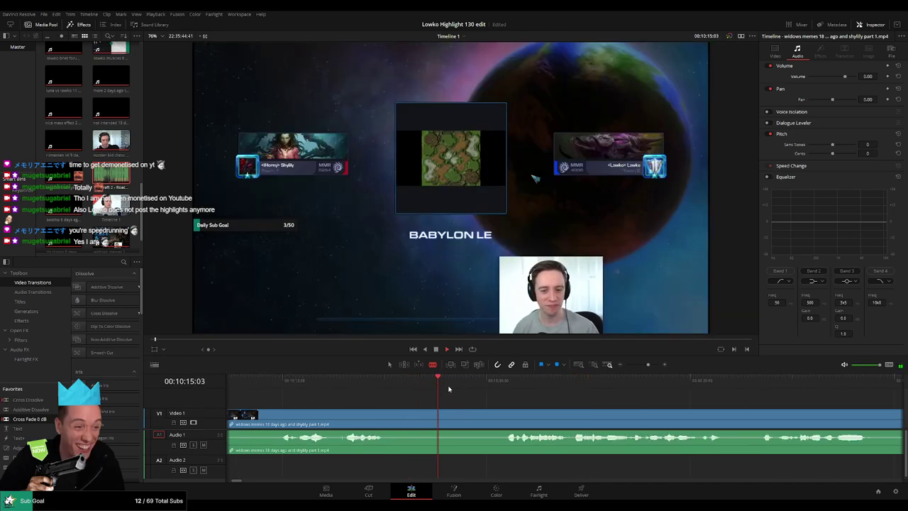
click(482, 417)
key(a)
click(448, 419)
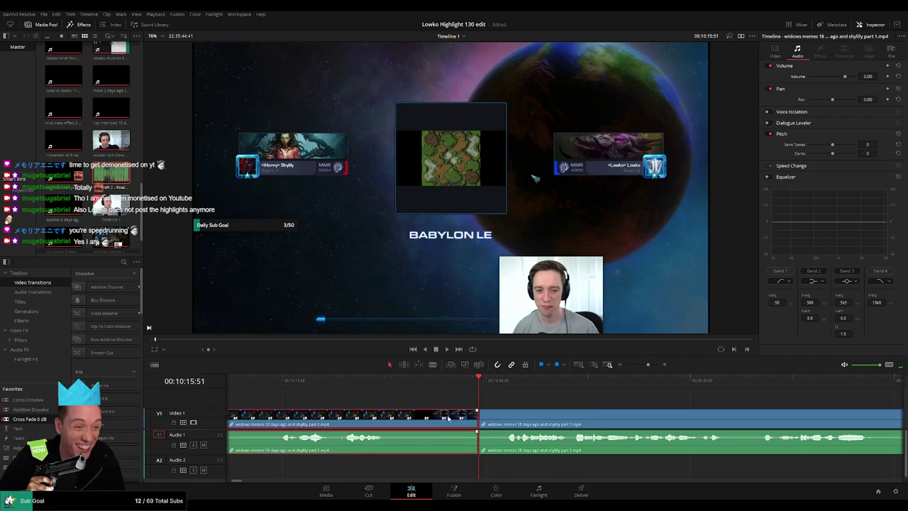
key(BackSpace)
scroll(591, 405, right, 3)
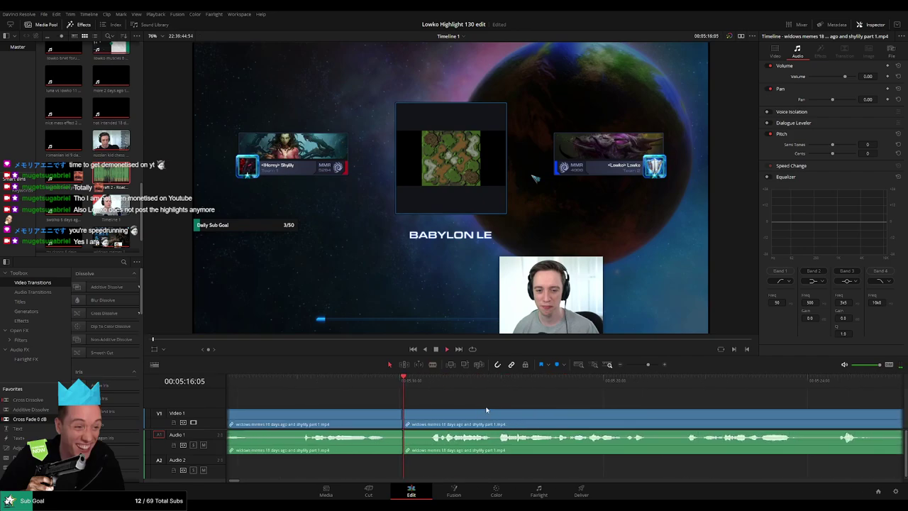
- Split the clip at about 5 minutes 29.2 seconds and 5 minutes 40.4 seconds, ripple-delete the piece between and cross-fade the audio at the cut
click(401, 385)
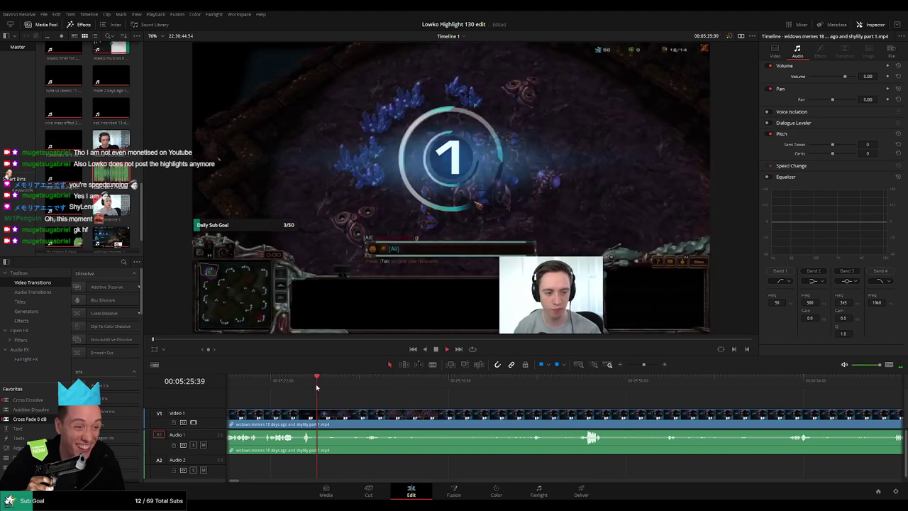
drag(338, 388, 344, 388)
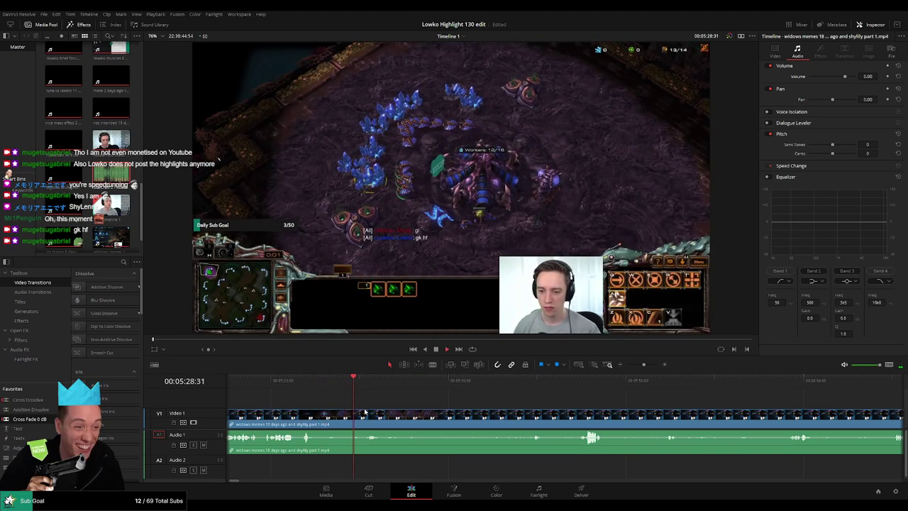
key(b)
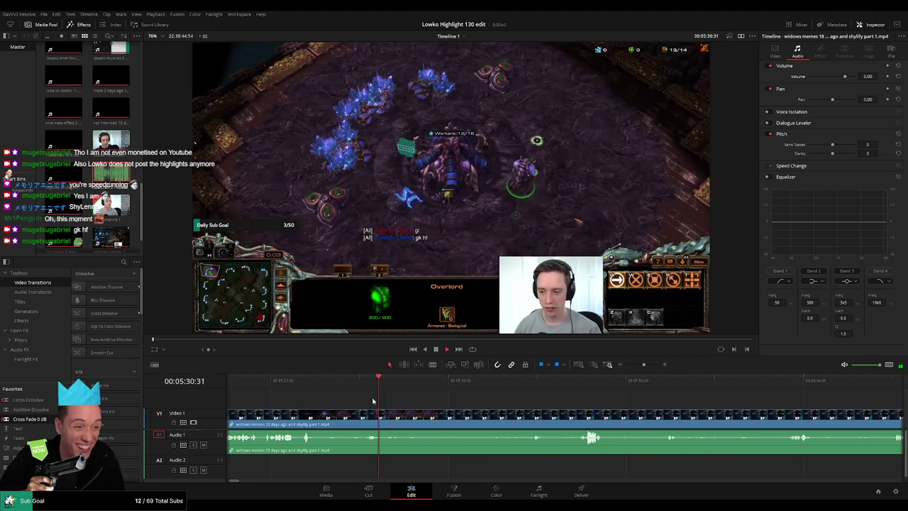
click(362, 420)
drag(536, 387, 489, 389)
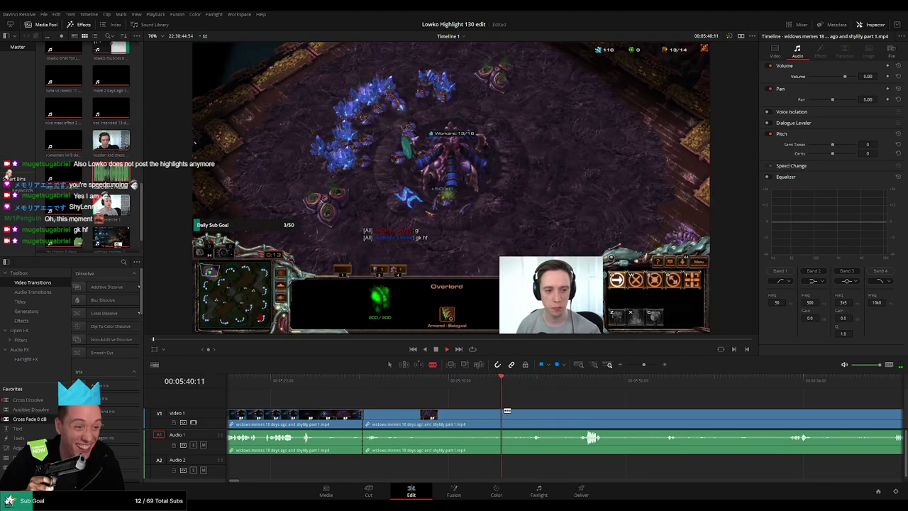
key(space)
click(504, 420)
key(Delete)
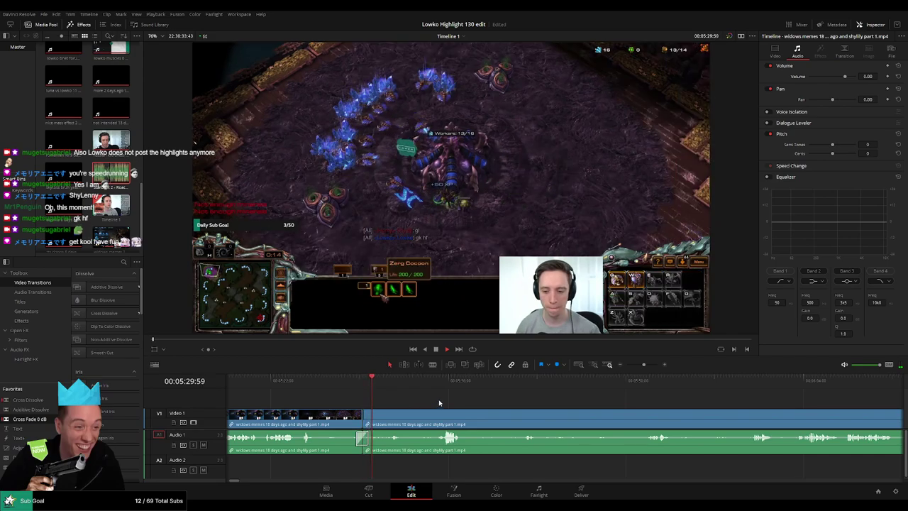
- Replay the "womp womp" moment around 5 minutes 42 seconds and split the clip at about 5 minutes 43.3 seconds
drag(457, 401, 365, 397)
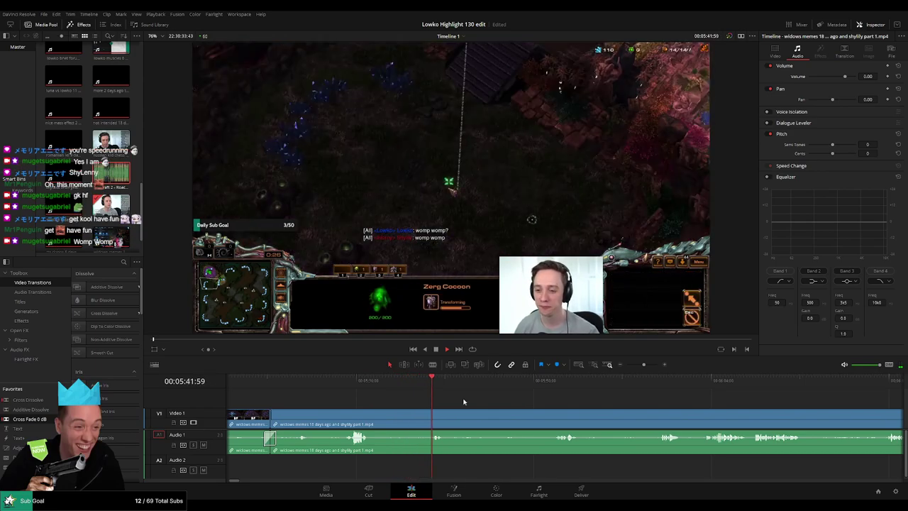
drag(464, 401, 378, 407)
click(355, 385)
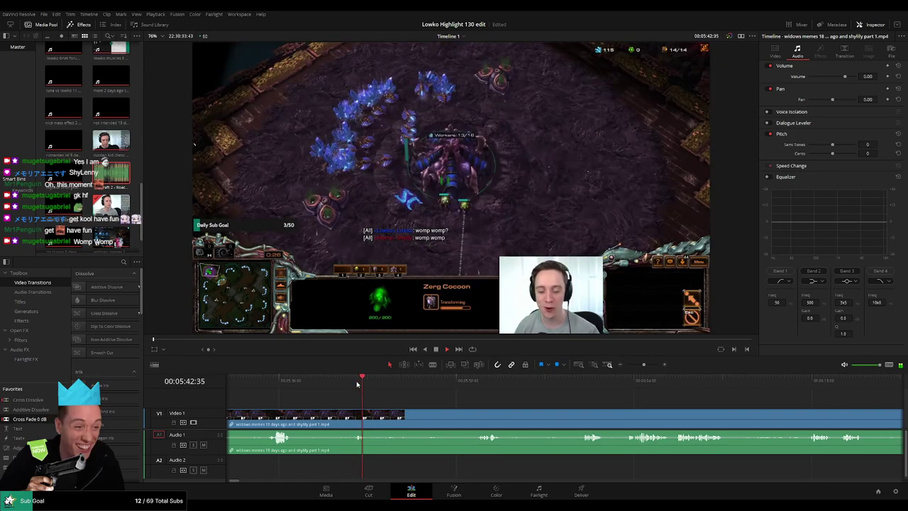
click(357, 384)
click(356, 383)
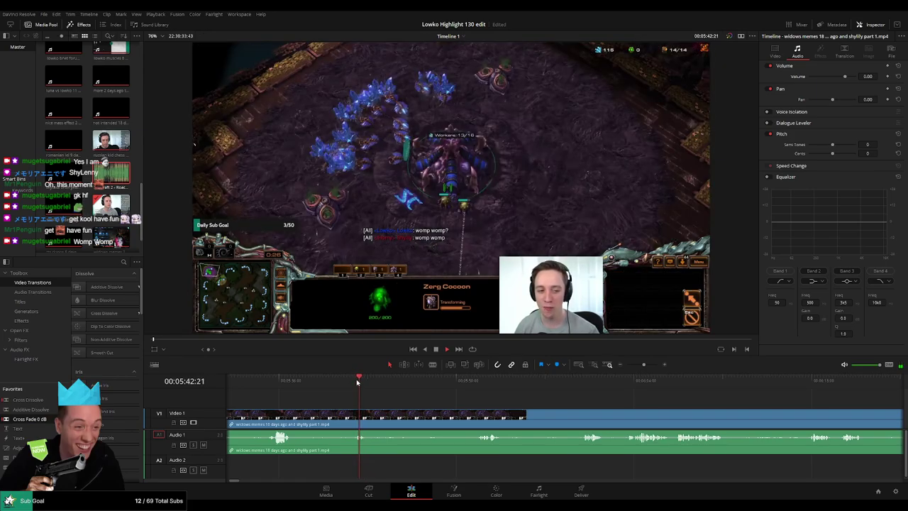
click(356, 383)
click(357, 383)
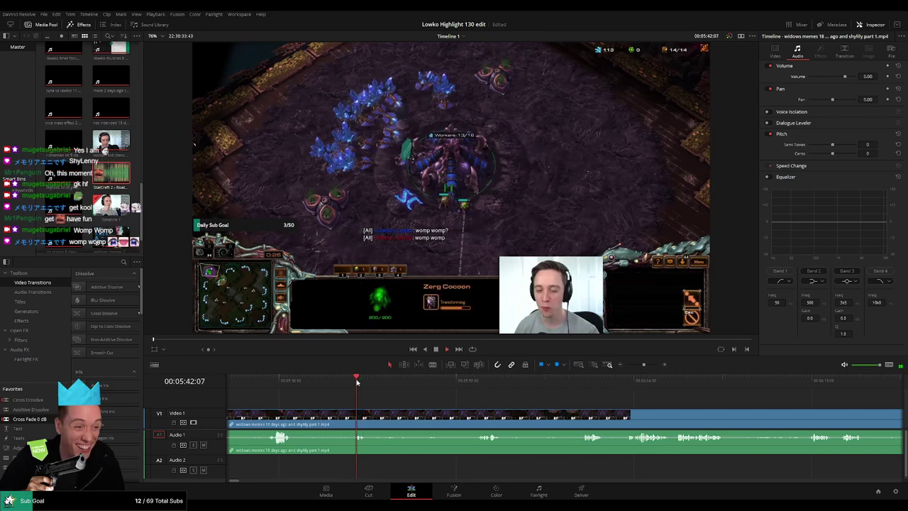
click(356, 383)
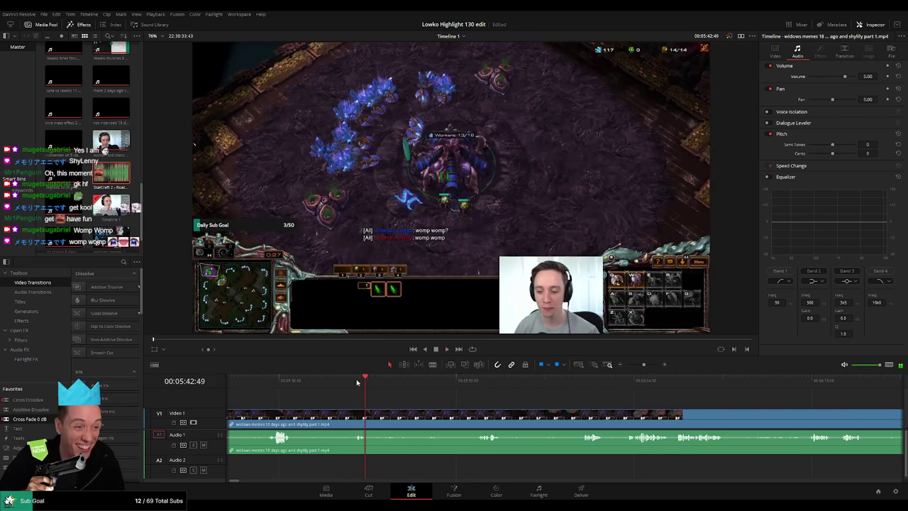
click(357, 383)
click(357, 383)
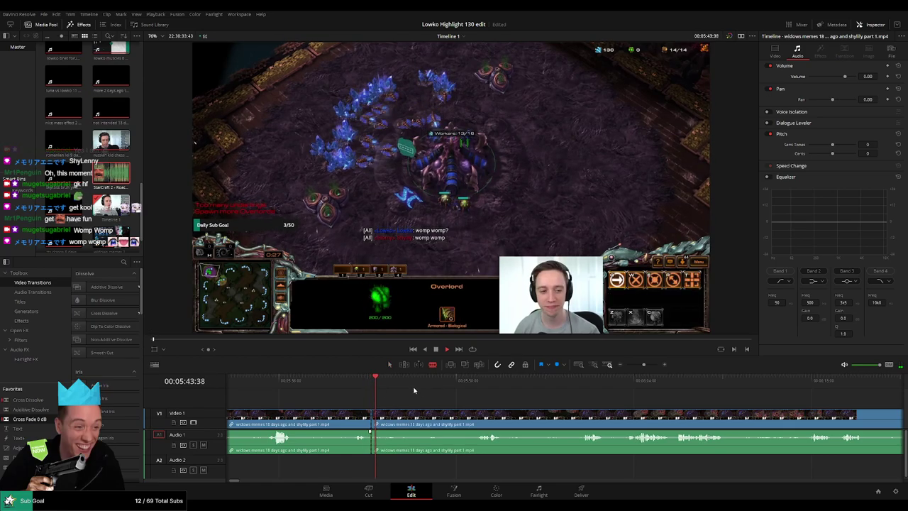
- Split the clip at about 5 minutes 51.6 seconds, ripple-delete the piece back to the previous split and cross-fade the audio at the cut
click(468, 380)
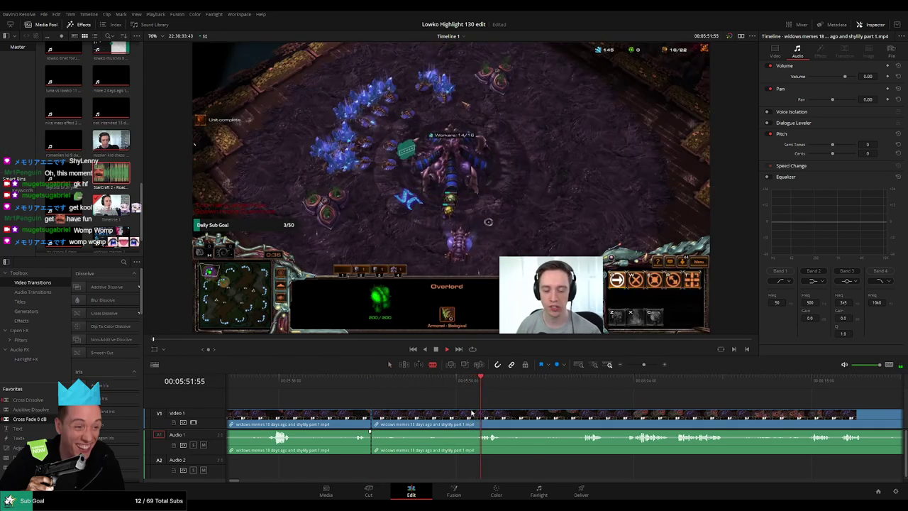
click(477, 416)
key(a)
click(446, 418)
key(BackSpace)
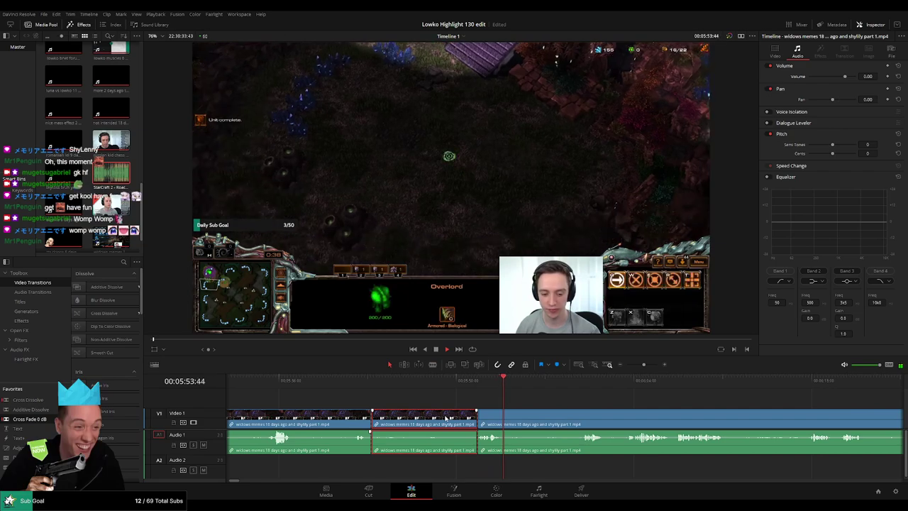
click(355, 386)
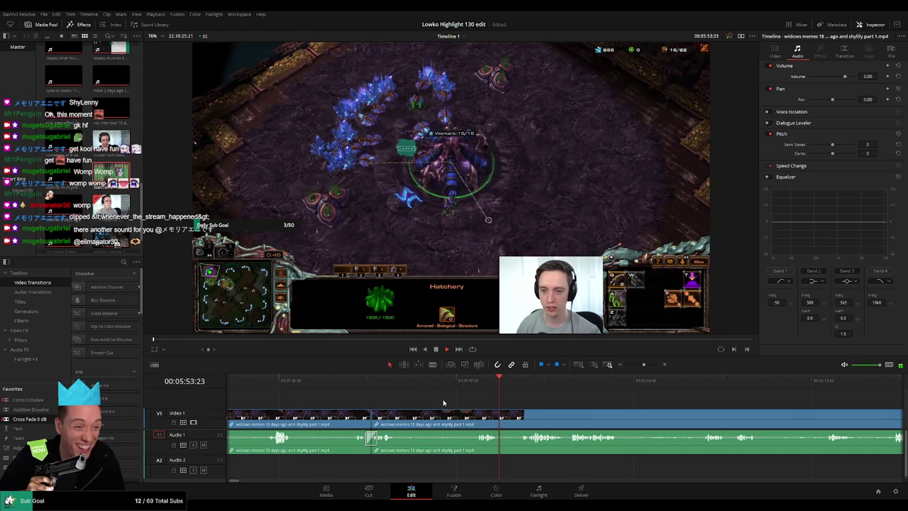
- Split the clip at about 5 minutes 45.5 seconds and 5 minutes 51.4 seconds, ripple-delete the piece between and cross-fade the audio there
drag(391, 387, 398, 387)
key(b)
click(399, 418)
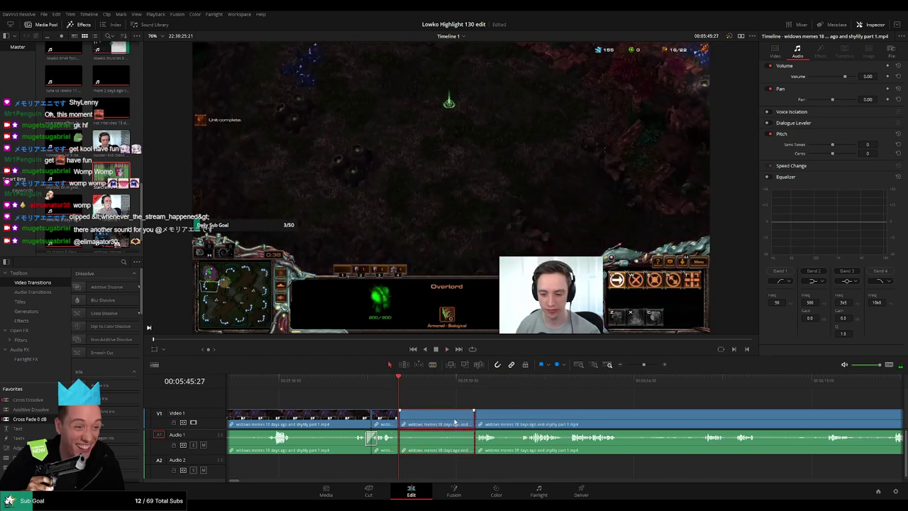
key(Delete)
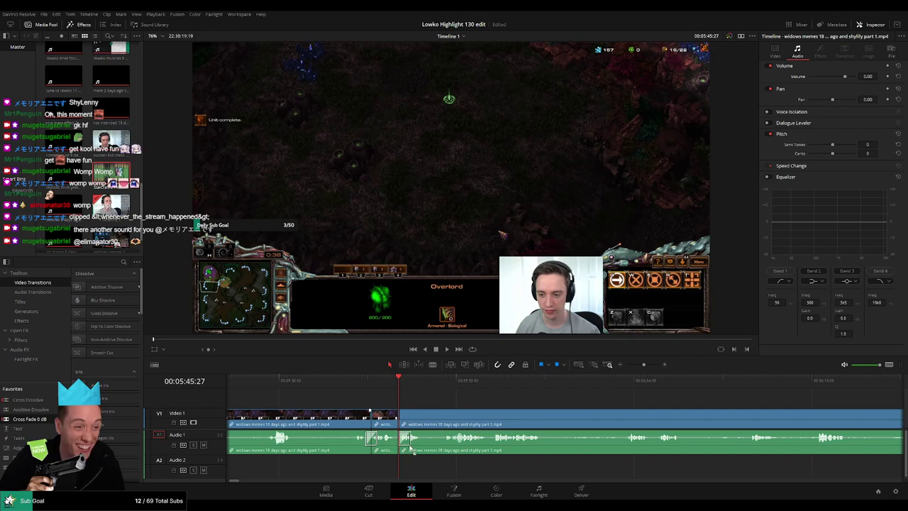
key(space)
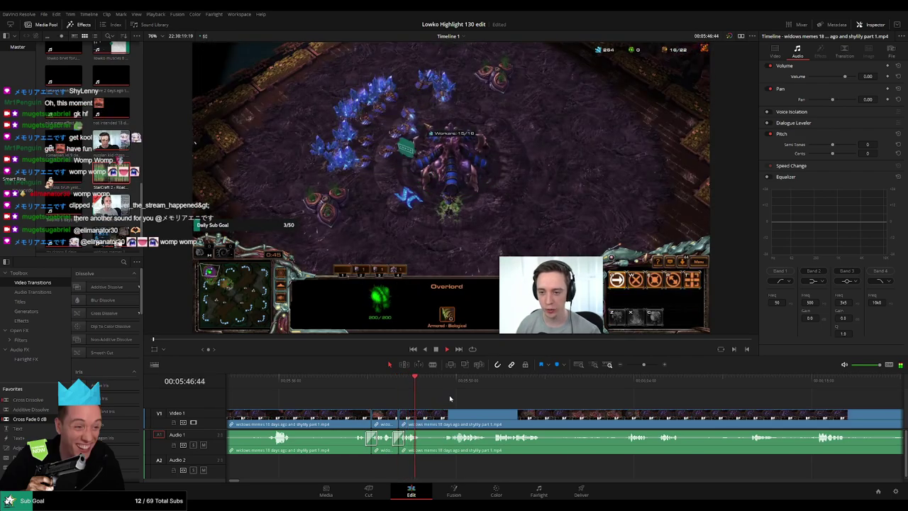
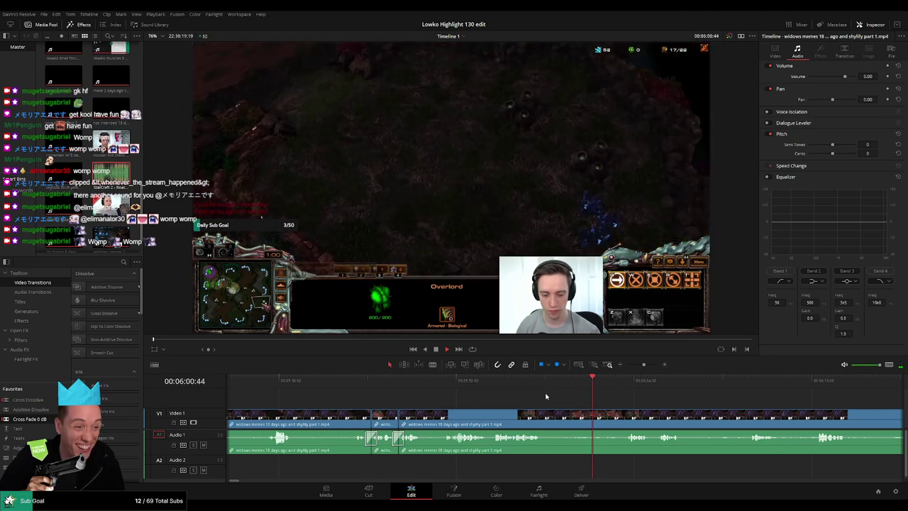
- Split the clip at about 5 minutes 56.8 seconds and 6 minutes 3.3 seconds, ripple-delete the piece between and cross-fade the audio there
click(545, 414)
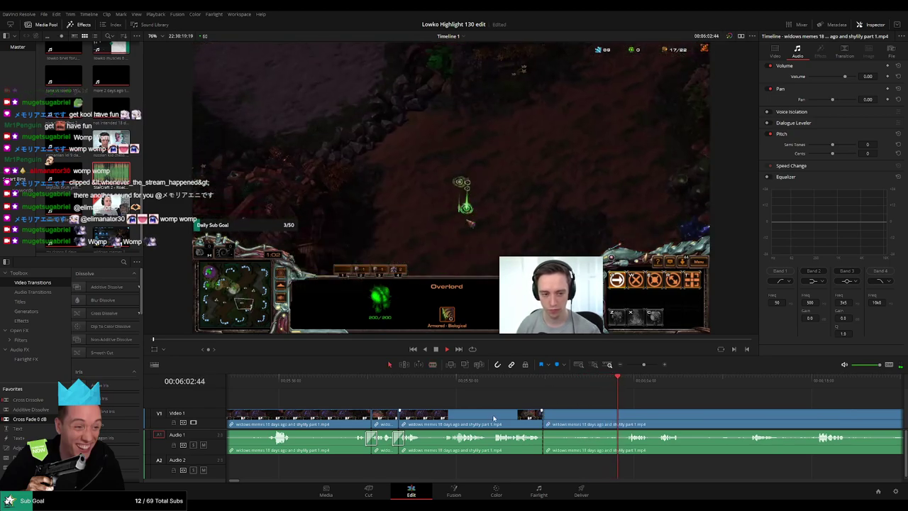
drag(571, 406, 518, 405)
key(b)
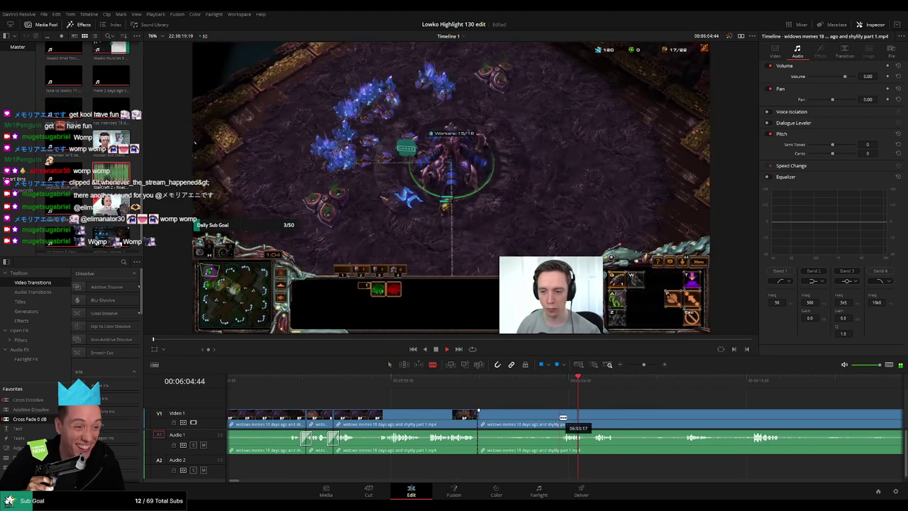
click(561, 418)
key(a)
click(527, 421)
key(Delete)
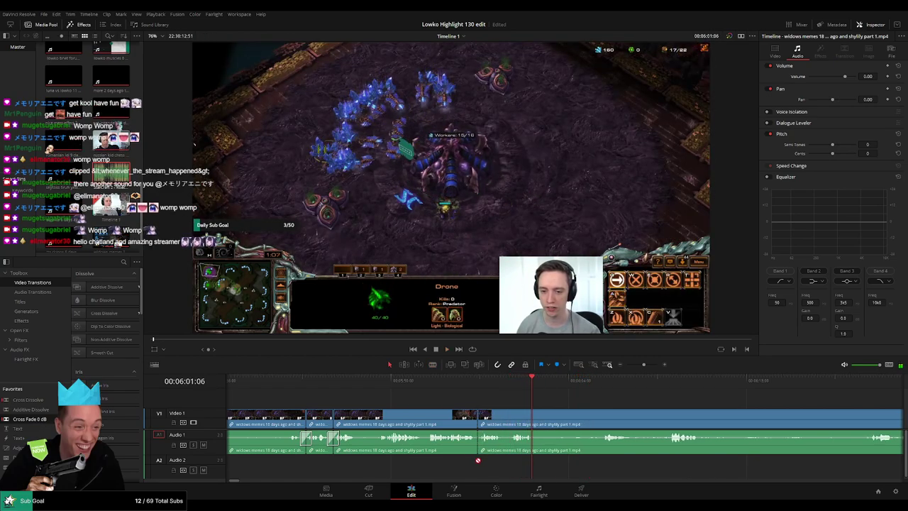
key(space)
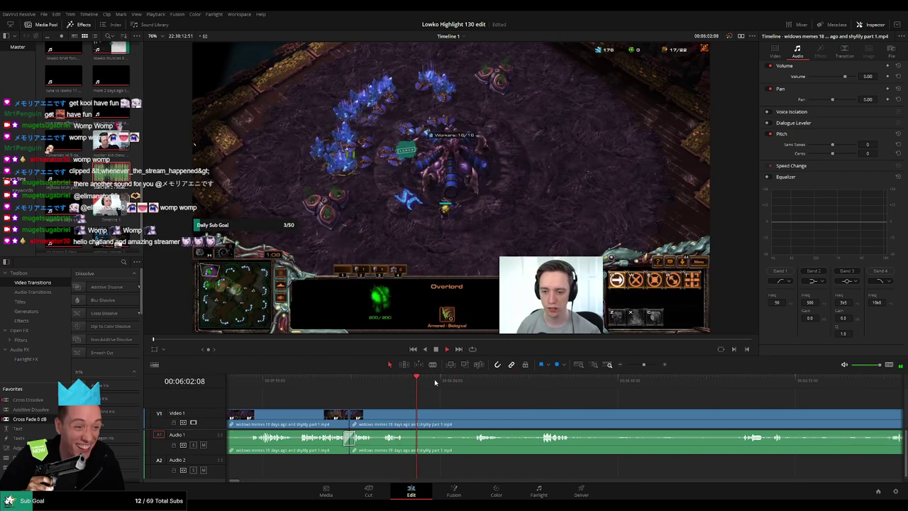
- Split the clip at about 6 minutes 1.4 seconds and 6 minutes 6.5 seconds, ripple-delete the piece between and cross-fade the audio there
click(467, 380)
key(b)
click(407, 414)
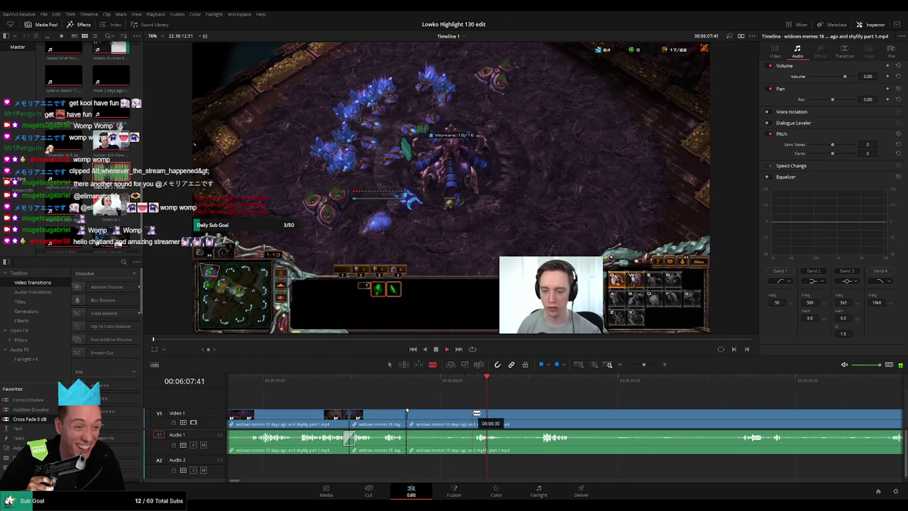
click(473, 415)
key(a)
click(451, 416)
key(Delete)
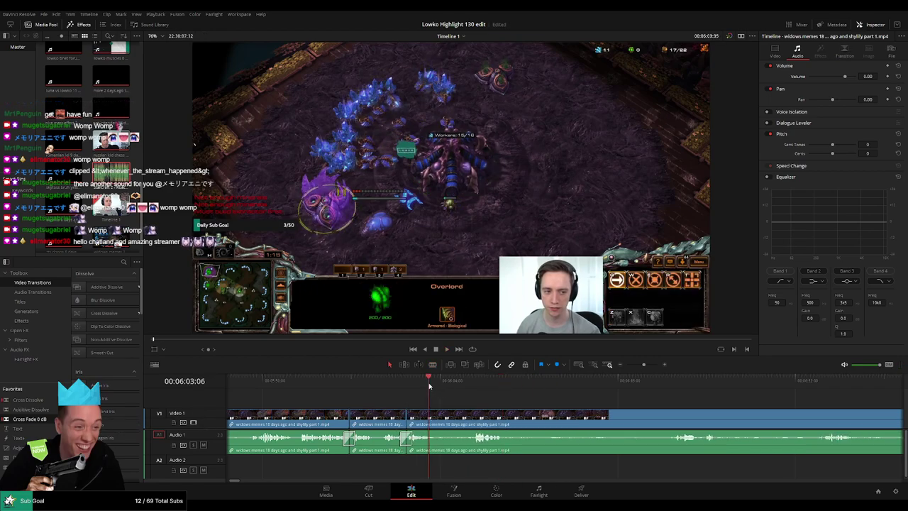
key(space)
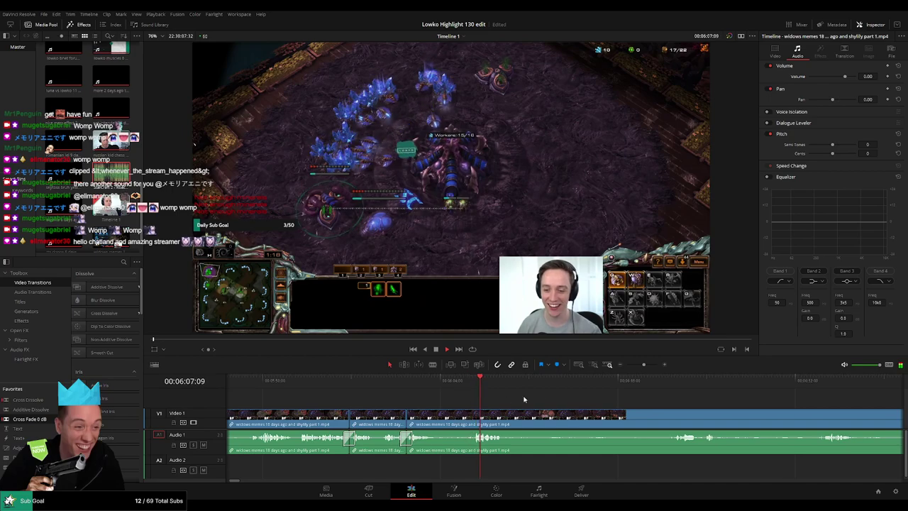
scroll(445, 406, right, 3)
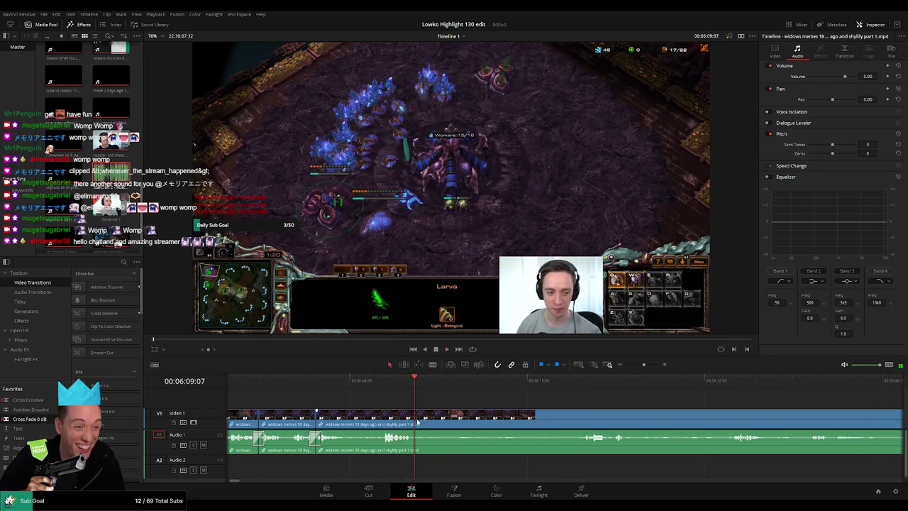
key(b)
click(418, 422)
click(568, 382)
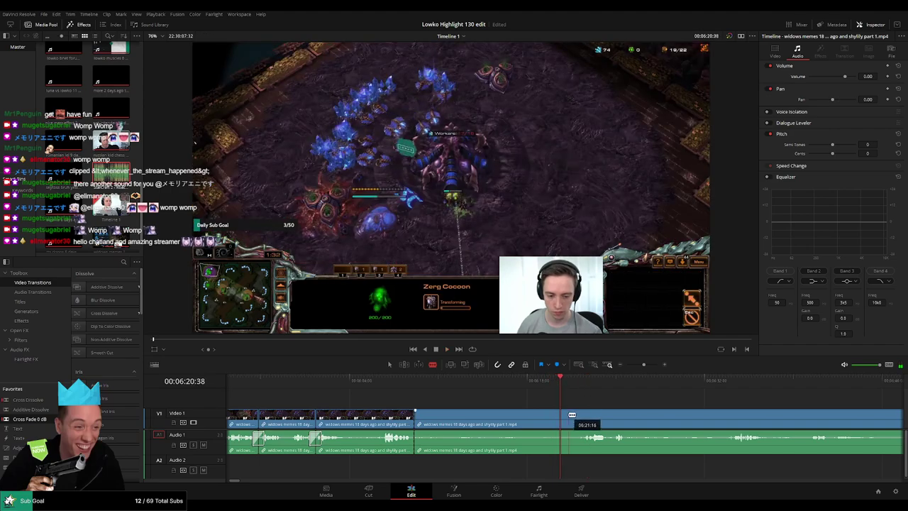
click(506, 382)
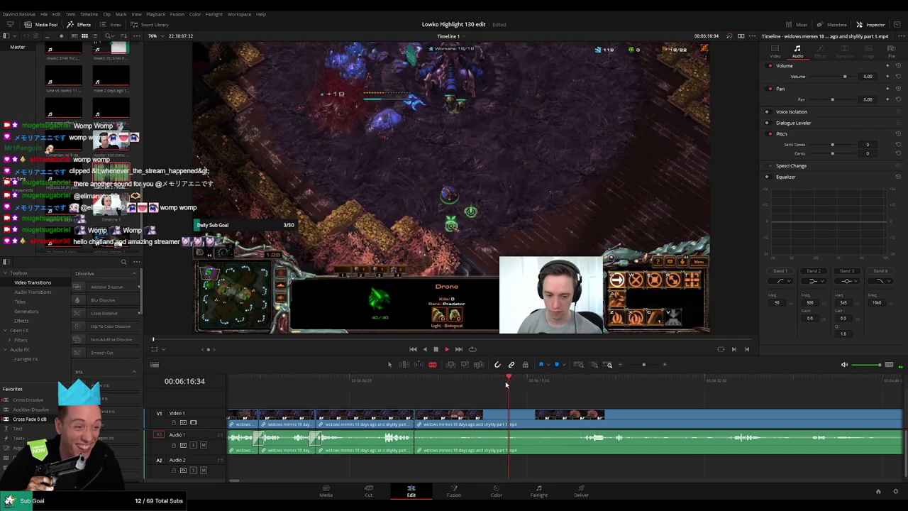
click(456, 380)
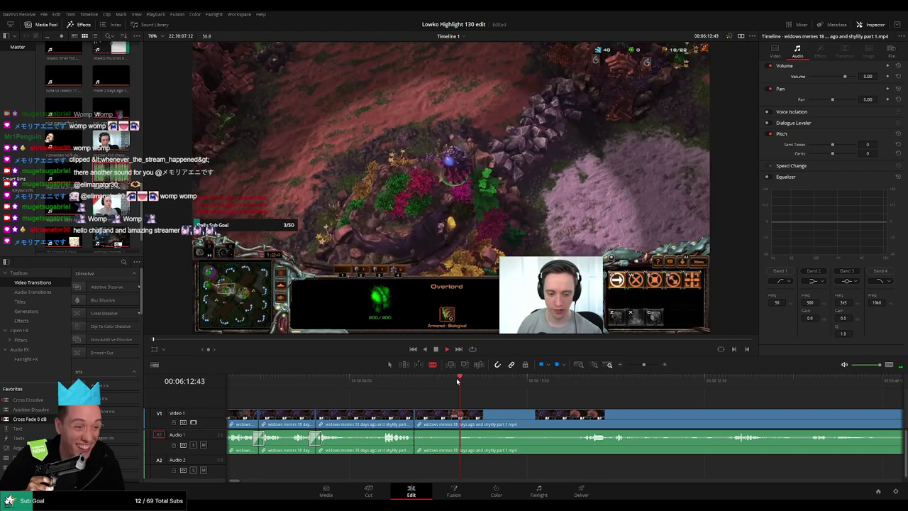
click(444, 381)
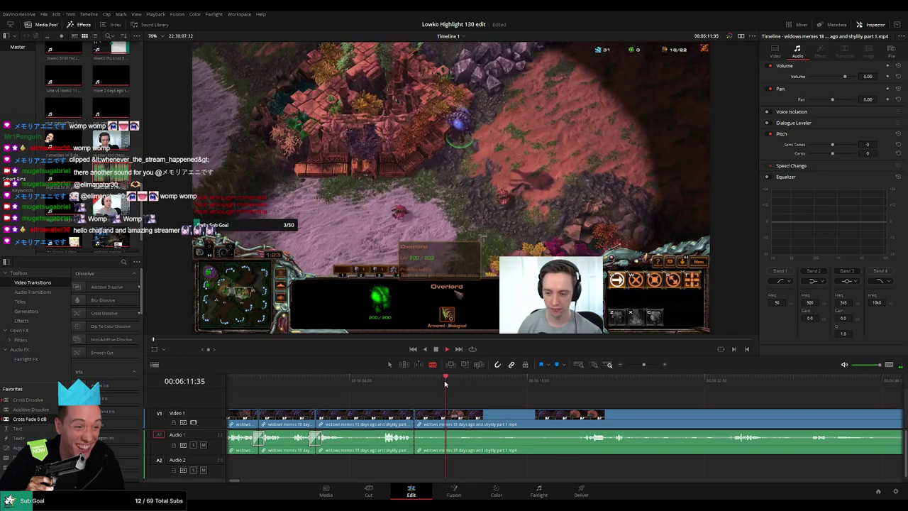
key(ctrl+z)
- Split off a sliver of a few frames at about 6 minutes 34 seconds, just before the talk, and ripple-delete it
drag(511, 399, 412, 397)
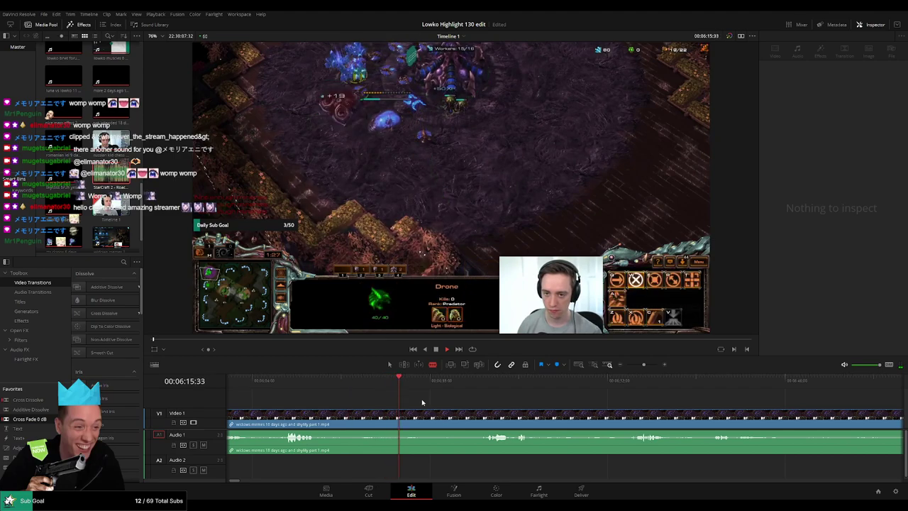
drag(455, 399, 426, 381)
key(space)
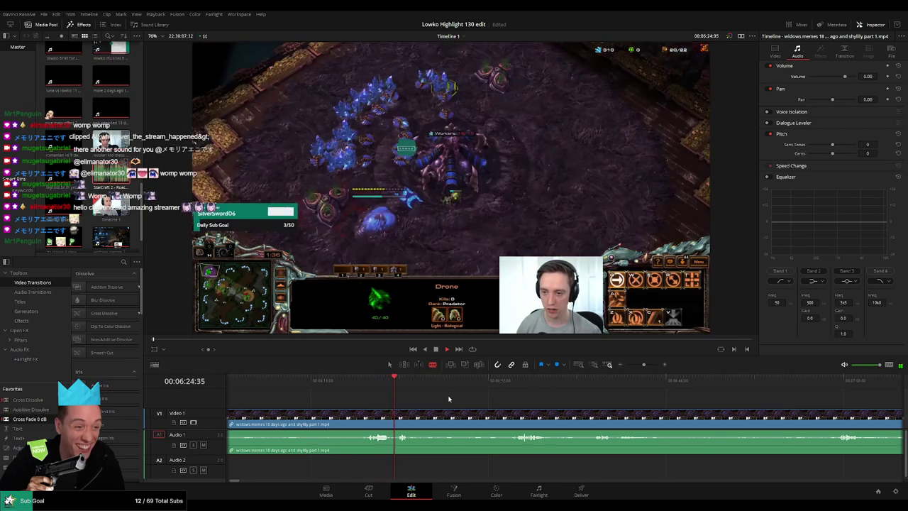
drag(421, 388, 499, 384)
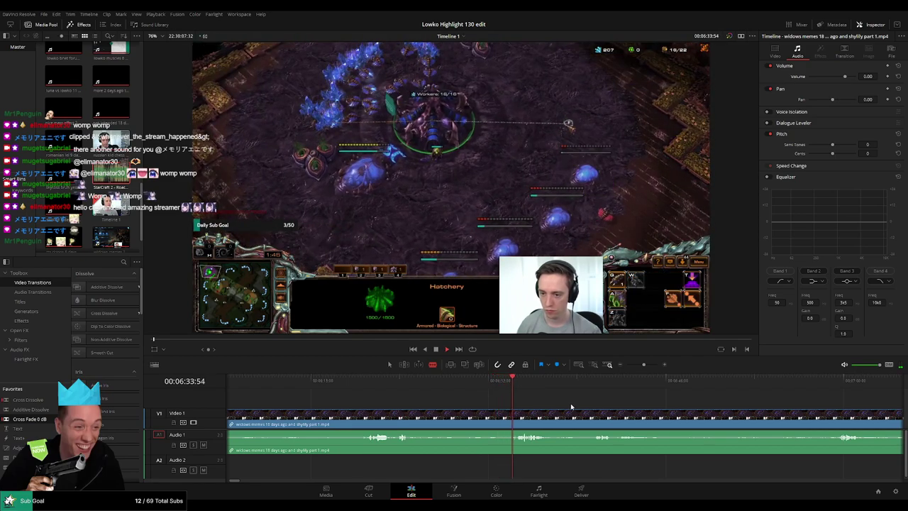
drag(572, 406, 440, 397)
scroll(442, 403, up, 6)
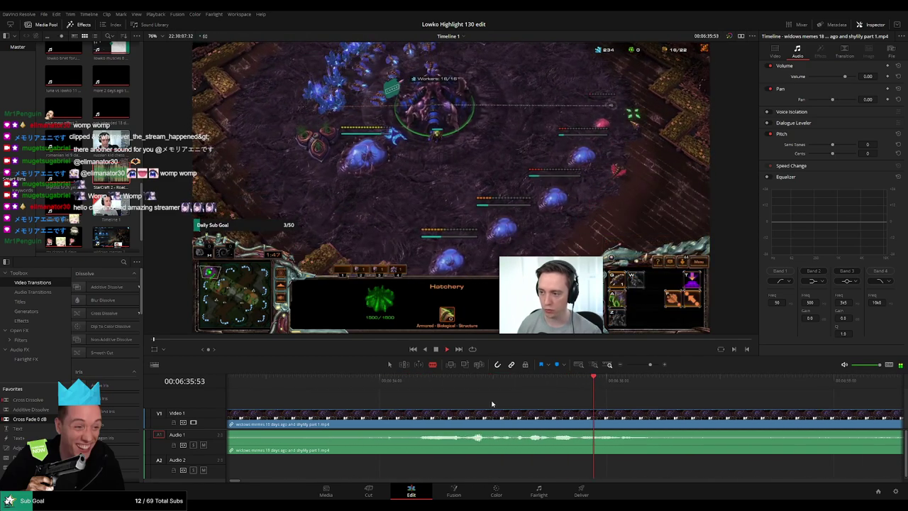
key(a)
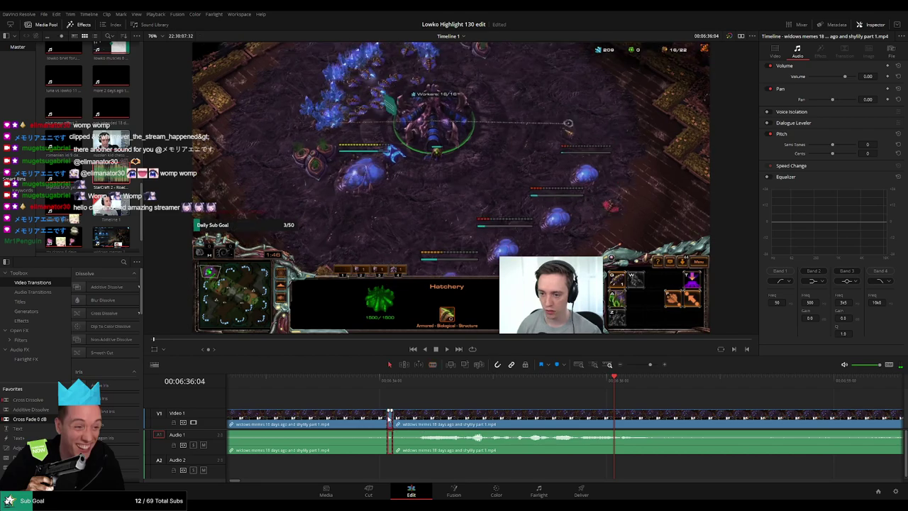
key(Delete)
key(space)
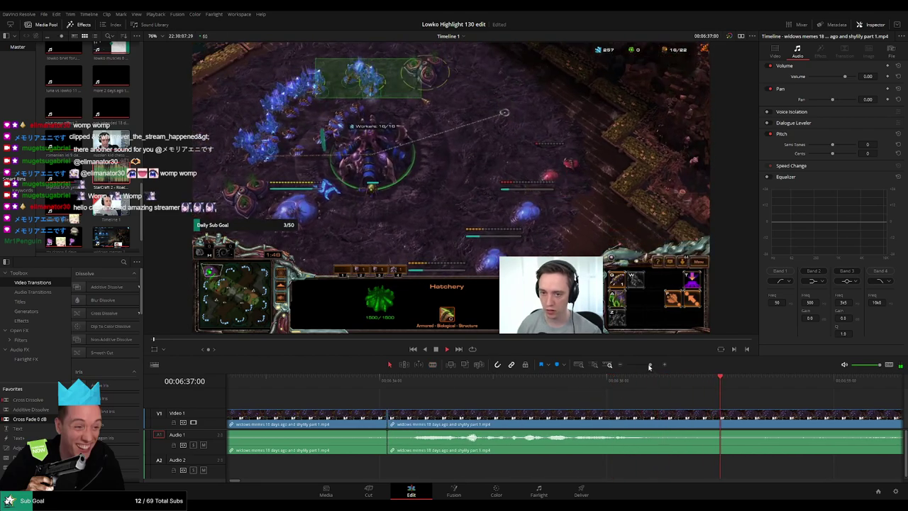
- Split the clip at about 7 minutes 6.4 seconds and 7 minutes 13.1 seconds, ripple-delete the piece between and cross-fade the audio there
drag(651, 365, 643, 366)
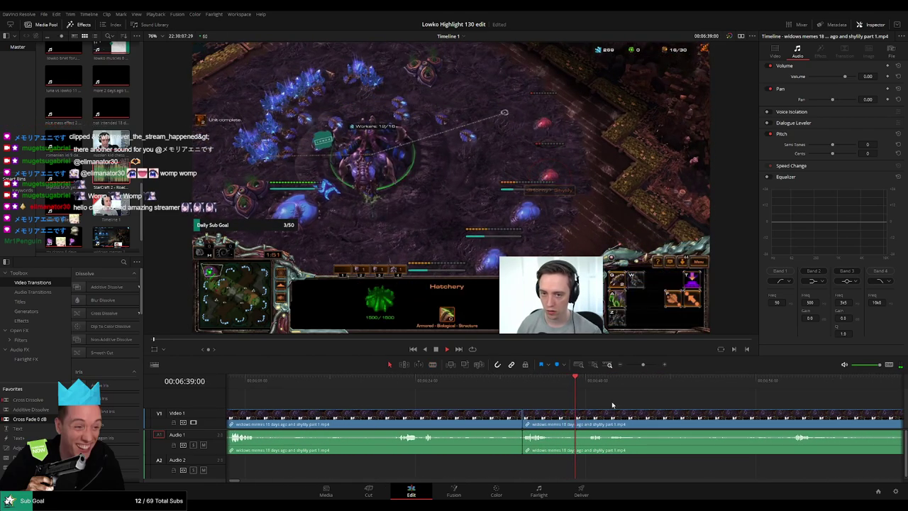
drag(614, 404, 477, 403)
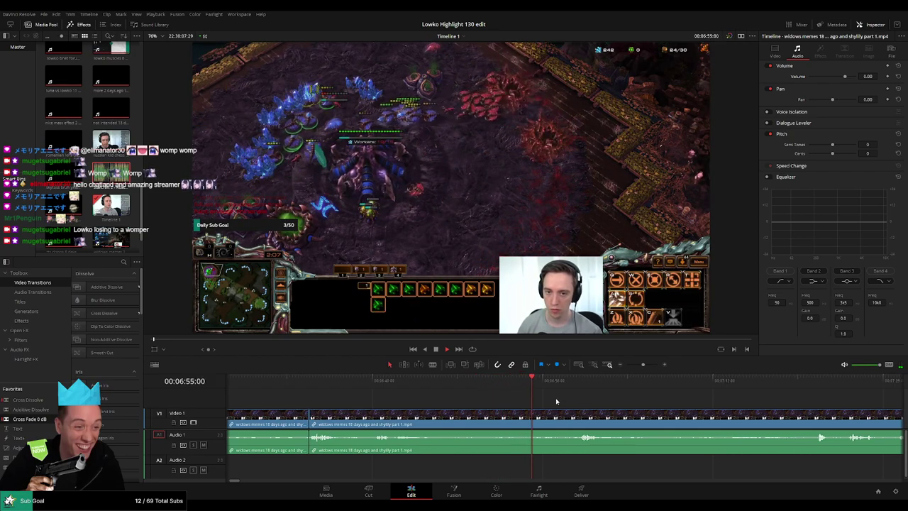
drag(556, 402, 414, 399)
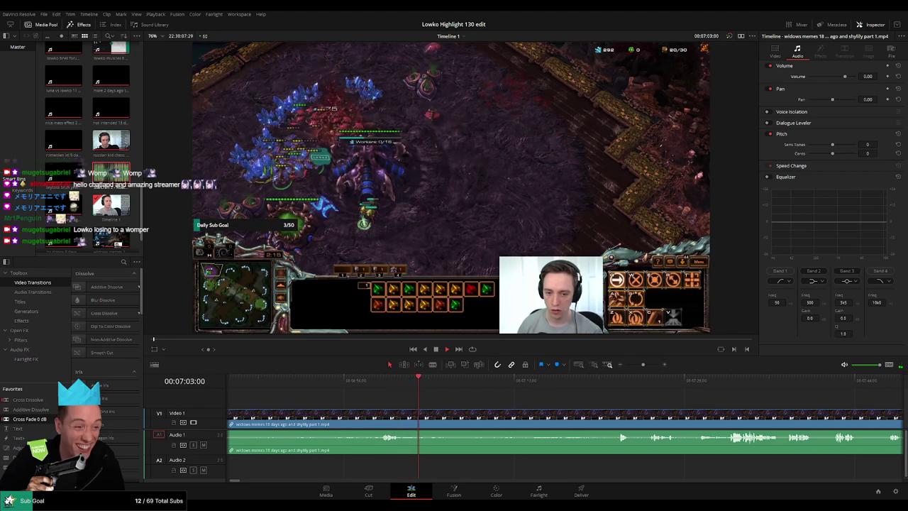
drag(459, 407, 367, 407)
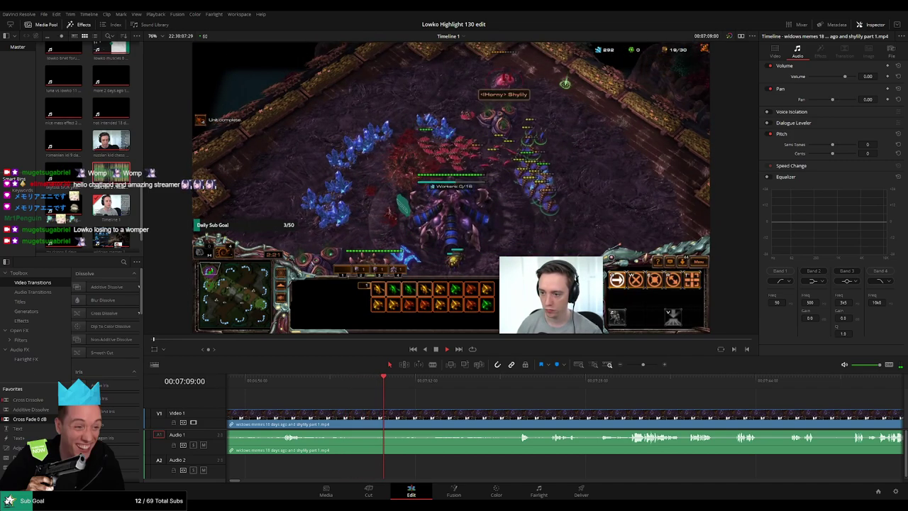
drag(356, 381, 351, 383)
click(358, 419)
key(space)
drag(465, 381, 477, 381)
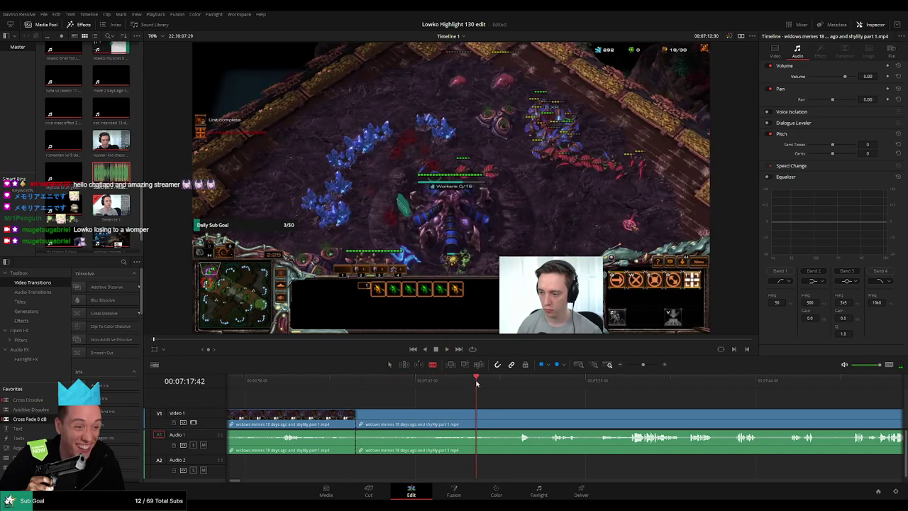
click(435, 380)
click(427, 414)
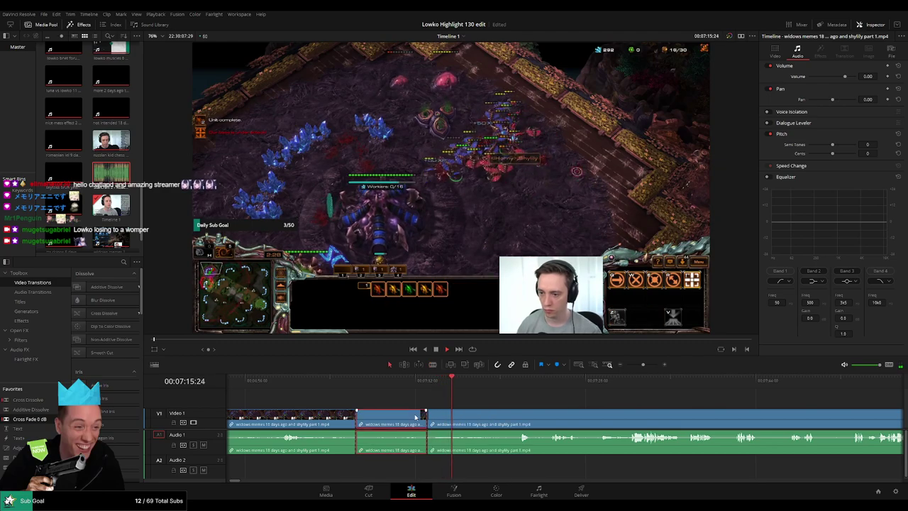
key(Delete)
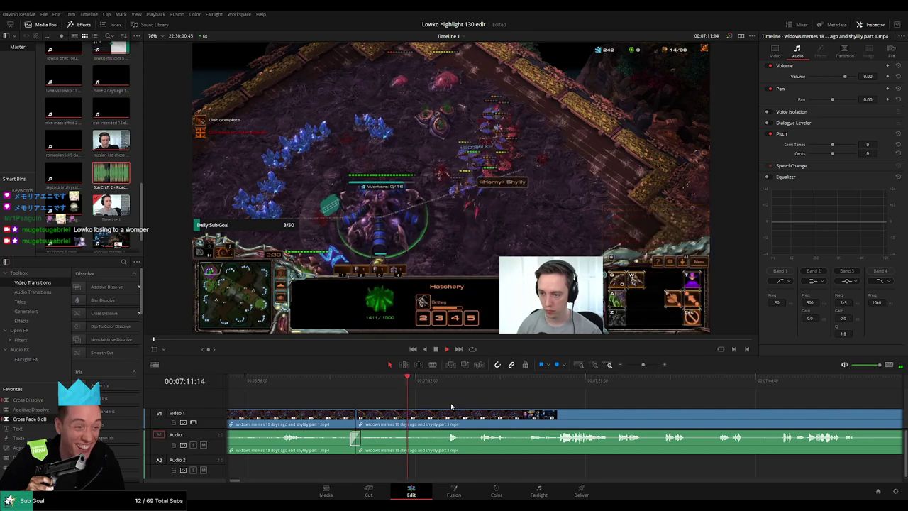
- Split the clip at about 7 minutes 30.1, 31 and 33.3 seconds, around the talk following the defeat screen
click(437, 384)
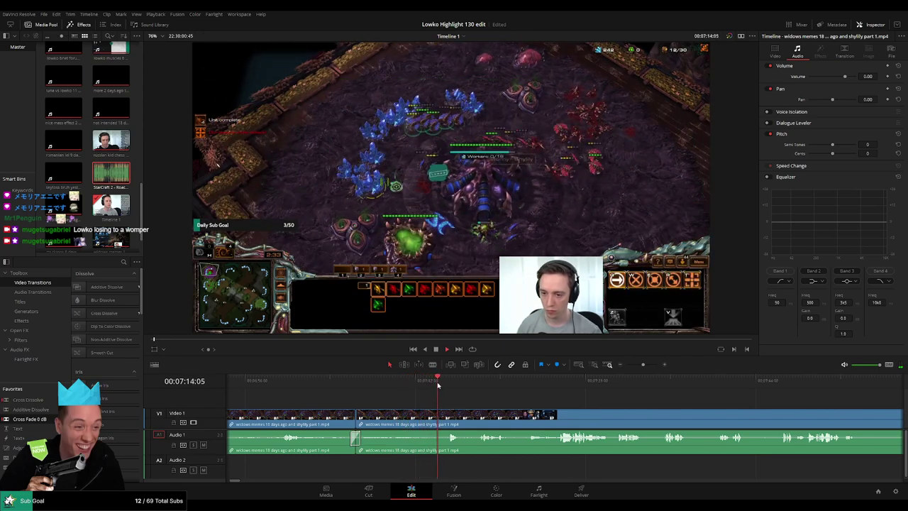
drag(472, 402, 394, 397)
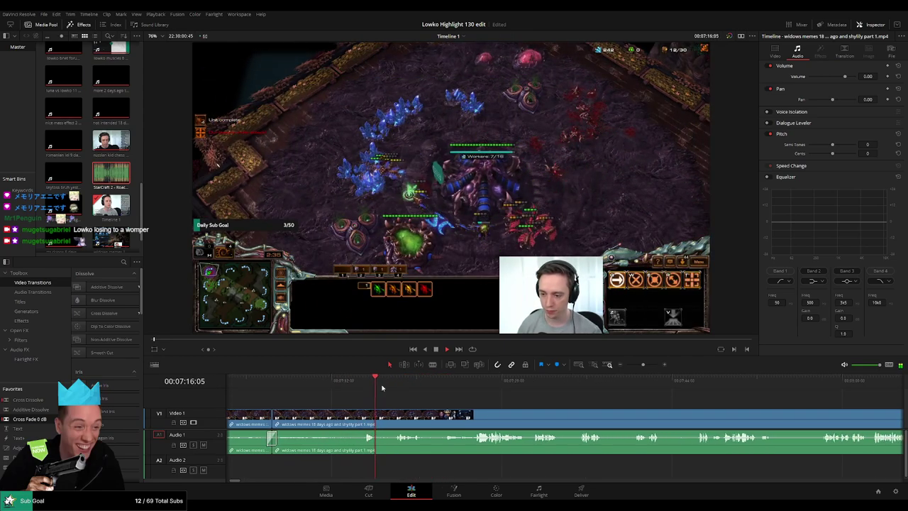
click(392, 387)
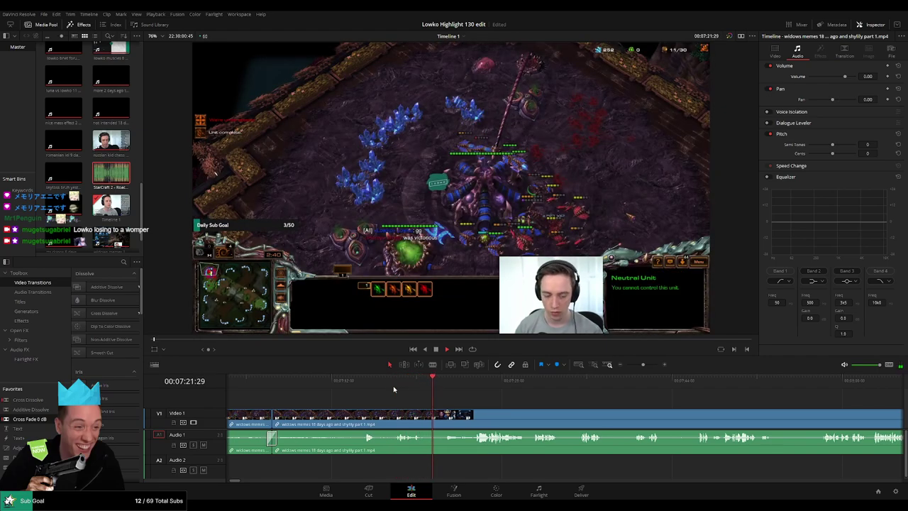
scroll(395, 397, right, 3)
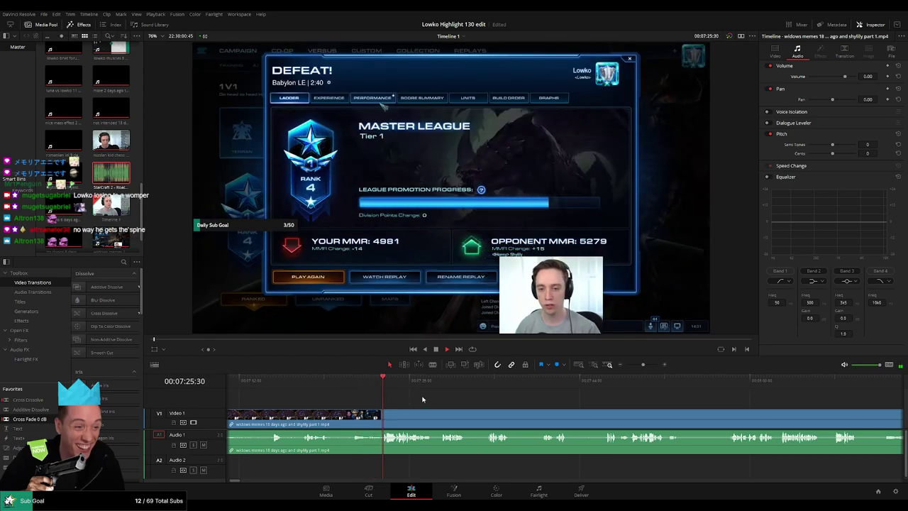
scroll(390, 400, right, 2)
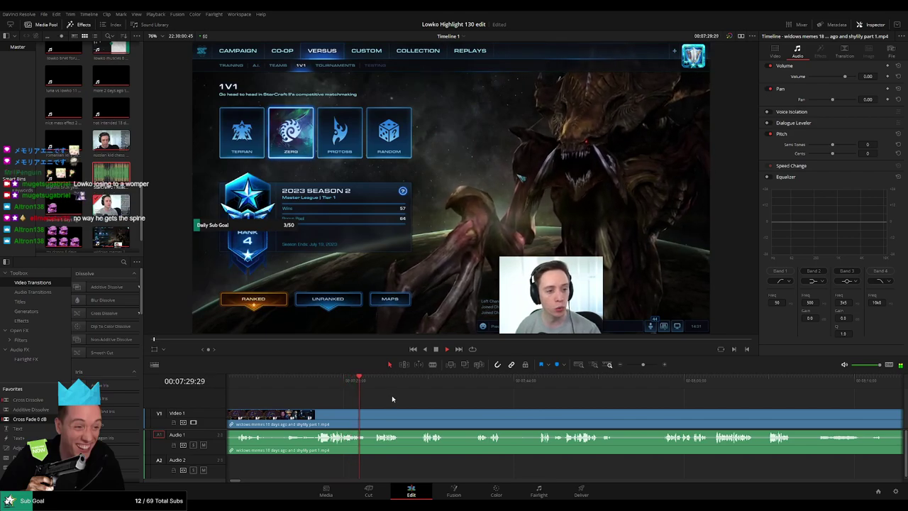
drag(390, 399, 323, 398)
key(b)
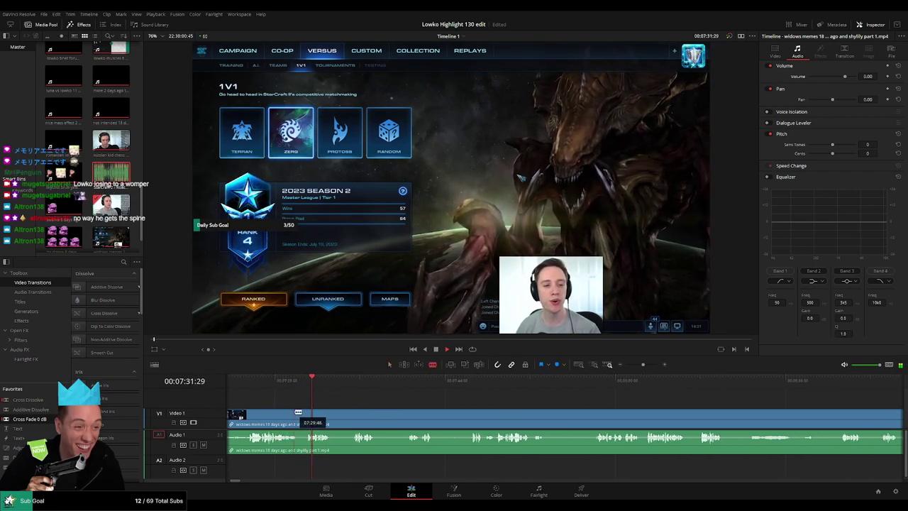
click(298, 412)
click(309, 411)
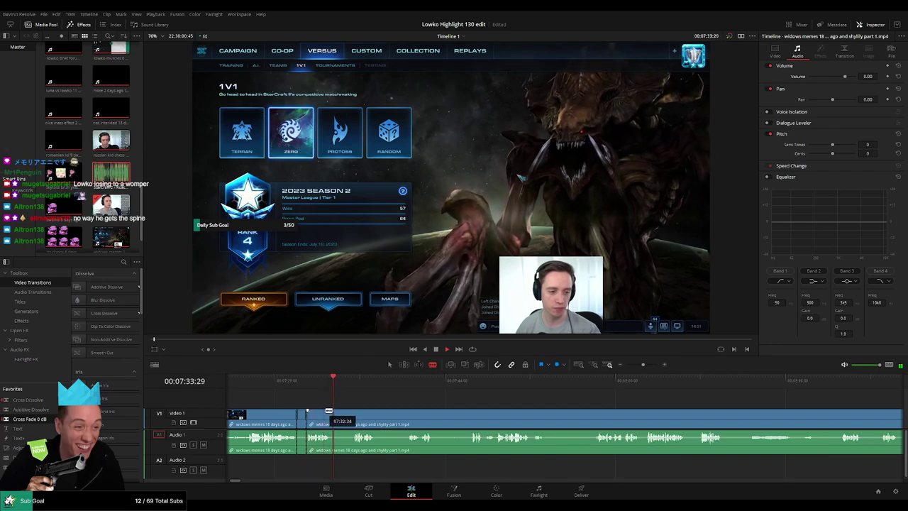
click(334, 412)
- Ripple-delete the clip piece between about 7 minutes 33.3 and 35.3 seconds, plus a further sliver of about 14 frames following that cut
key(space)
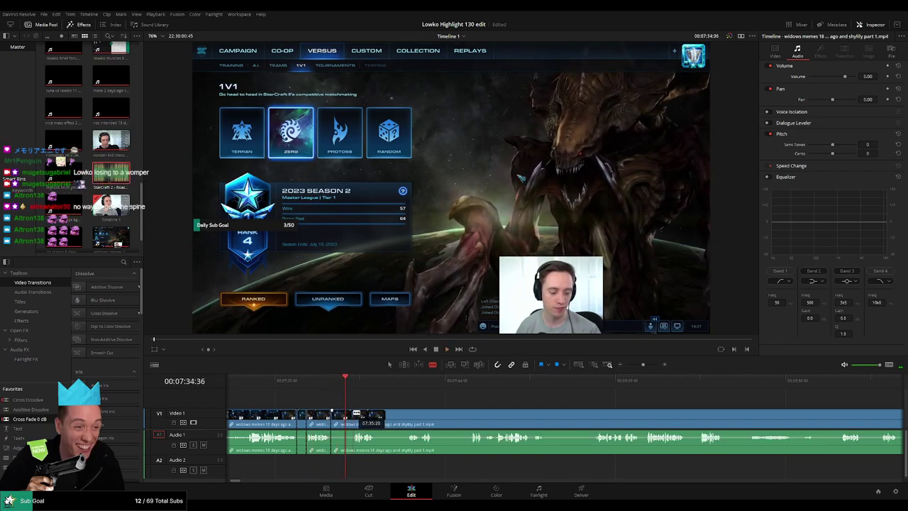
drag(356, 414, 346, 422)
key(Delete)
scroll(355, 401, up, 5)
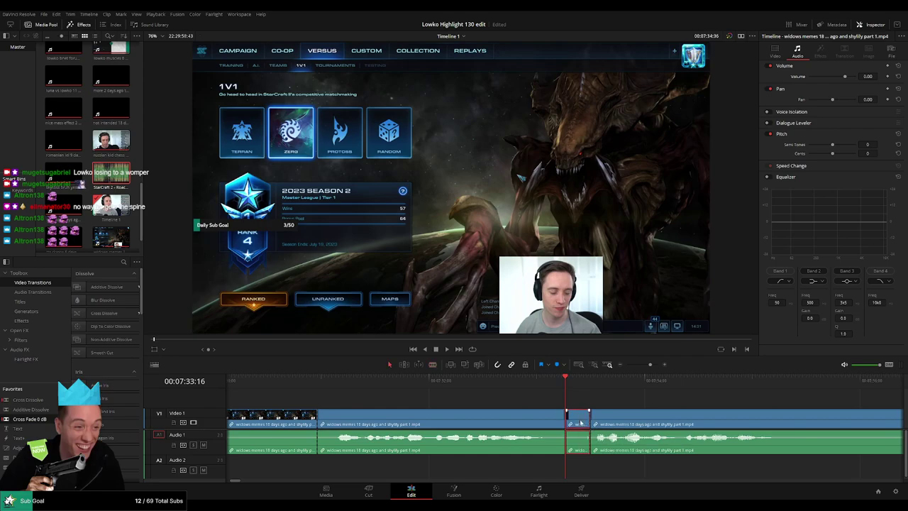
key(Delete)
key(space)
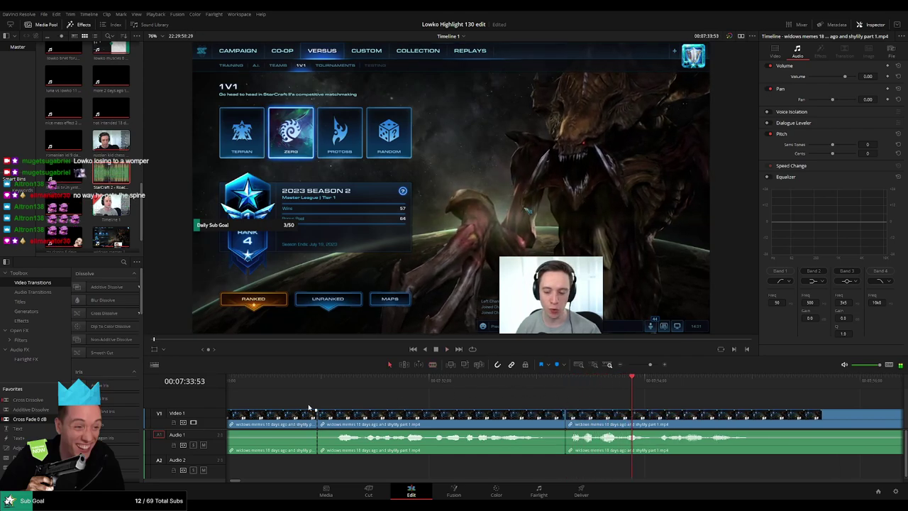
- Ripple-delete the short piece between about 7 minutes 30.1 and 31 seconds and cross-fade the audio at that cut
scroll(331, 406, down, 1)
key(Delete)
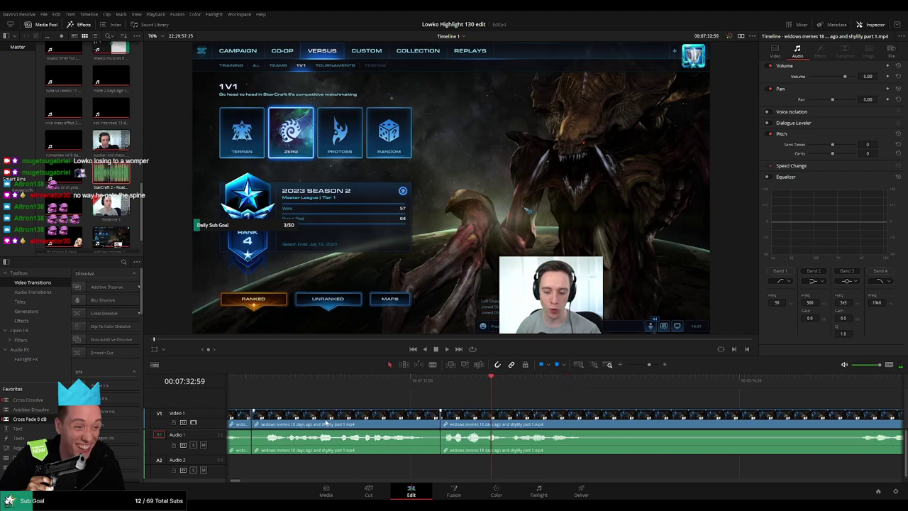
click(382, 385)
key(space)
scroll(524, 399, down, 2)
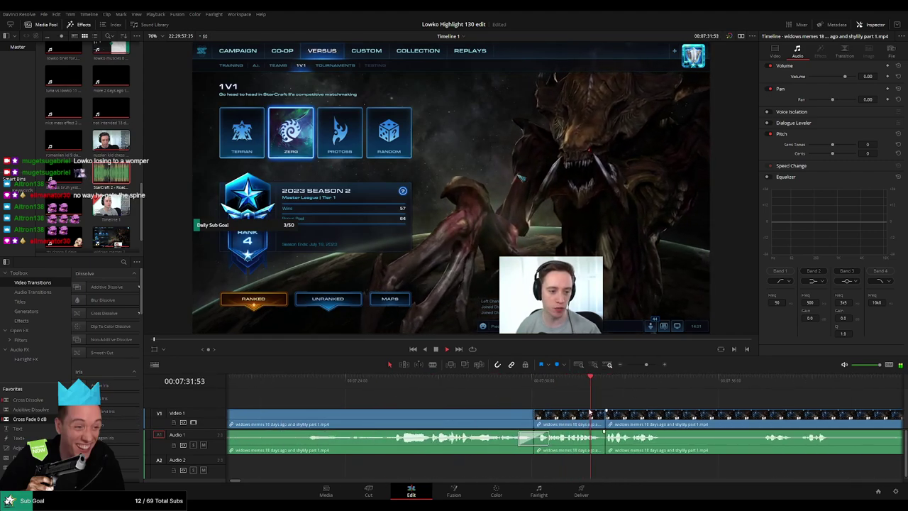
- Split the clip at about 7 minutes 34.3 and 37.5 seconds, ripple-delete the piece between and cross-fade the audio there
scroll(589, 411, right, 3)
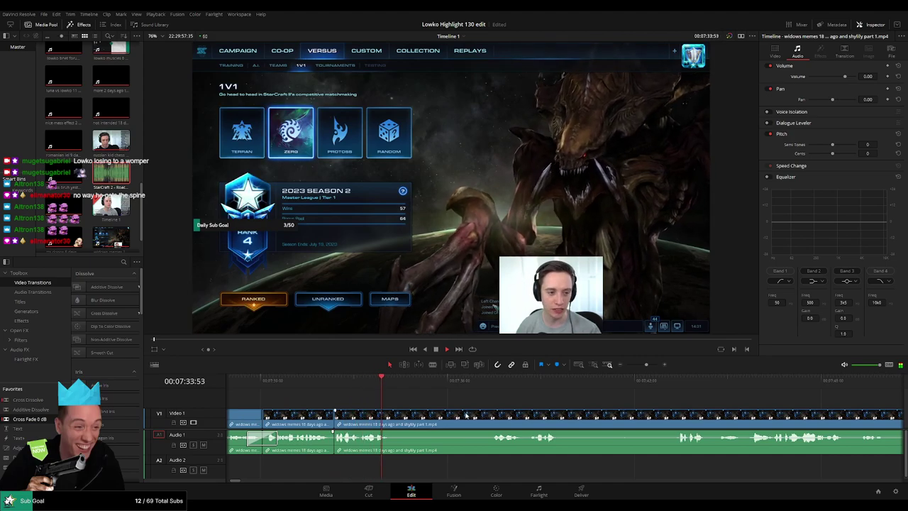
scroll(466, 415, right, 1)
click(373, 394)
key(b)
click(303, 415)
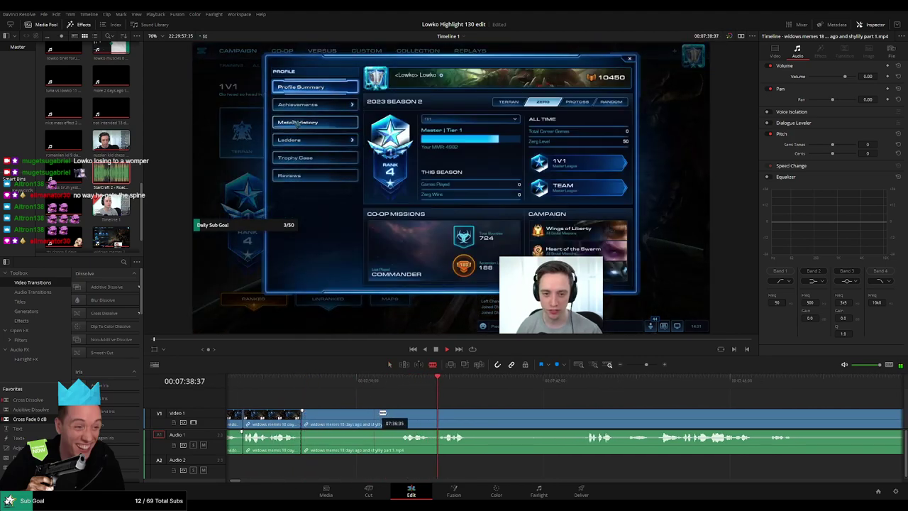
key(BackSpace)
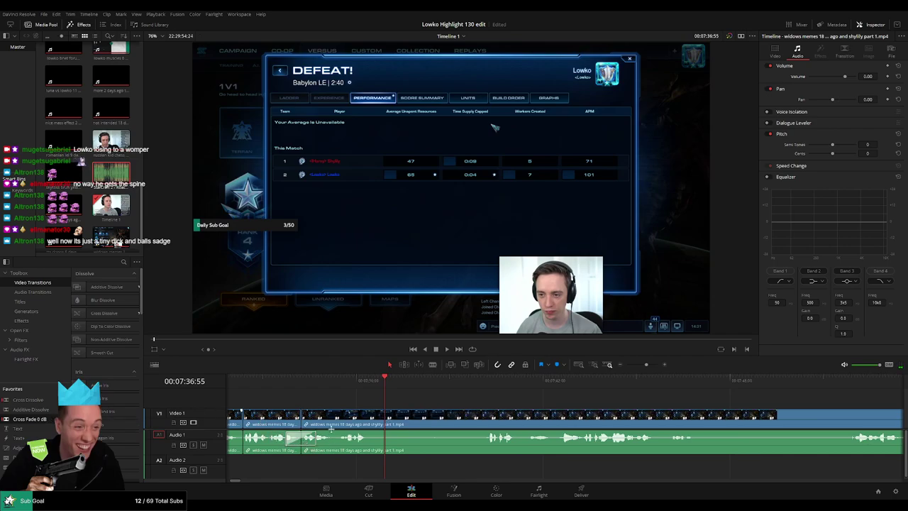
- Split the clip at about 7 minutes 36.5 and 40.1 seconds, ripple-delete the piece between and cross-fade the audio there
click(373, 419)
click(487, 416)
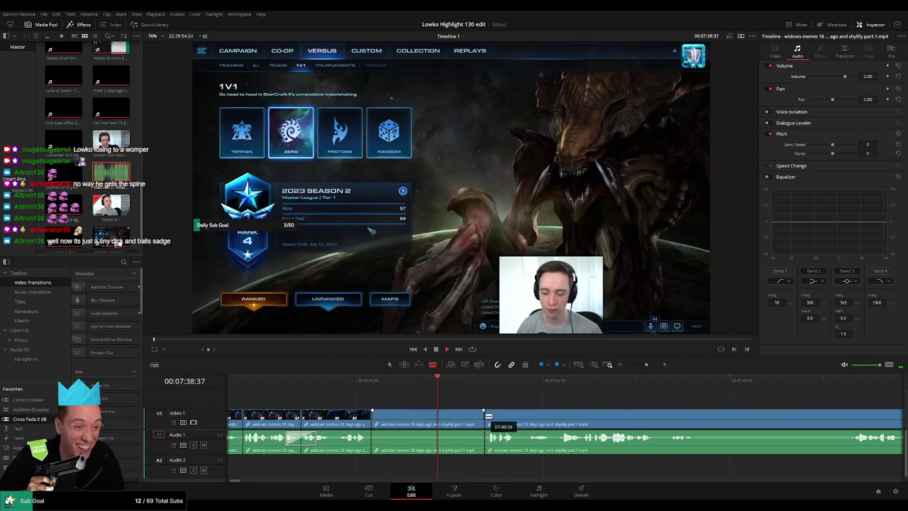
key(a)
click(456, 419)
key(BackSpace)
click(456, 418)
key(BackSpace)
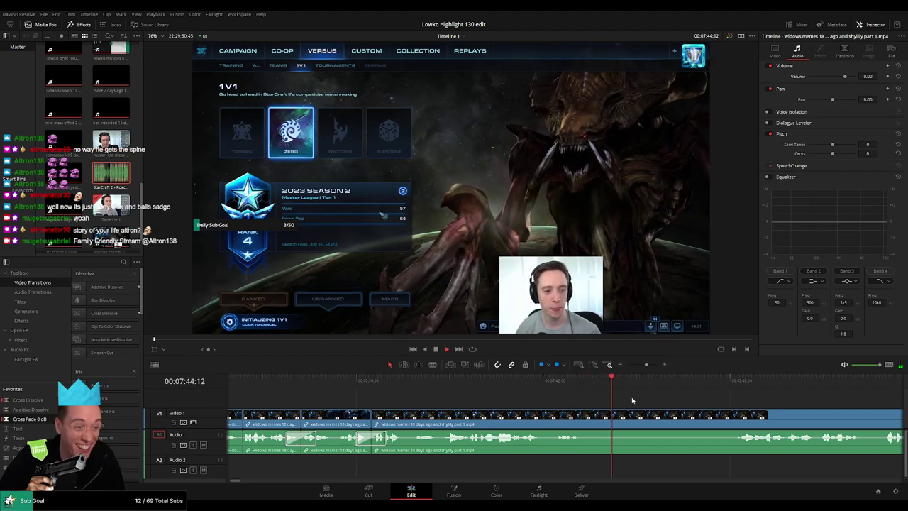
- Split the clip at about 7 minutes 43.3 seconds, undo that split and split it at about 7 minutes 43.5 seconds instead
scroll(631, 396, right, 3)
click(572, 384)
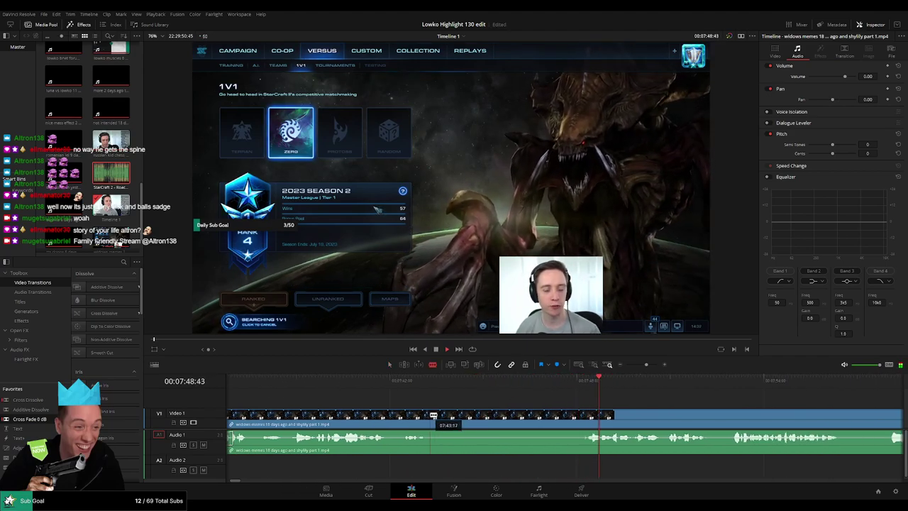
click(430, 415)
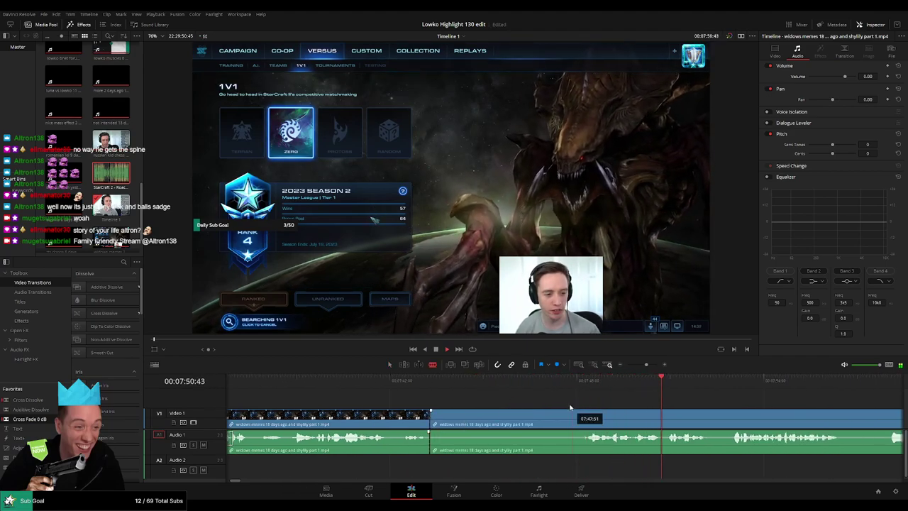
key(ctrl+z)
click(437, 417)
key(a)
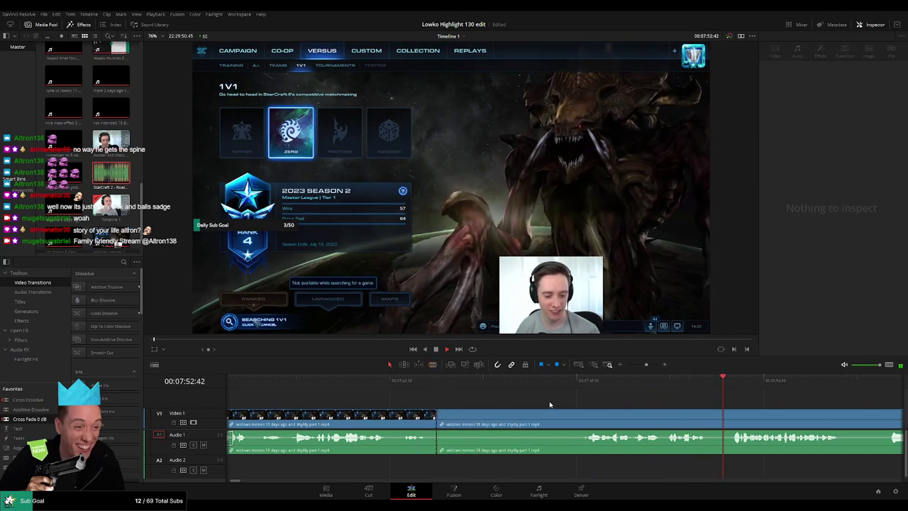
- Split the clip at about 7 minutes 48.1 seconds and ripple-delete the piece from 7 minutes 43.5 seconds up to it
scroll(582, 399, down, 5)
drag(619, 404, 443, 403)
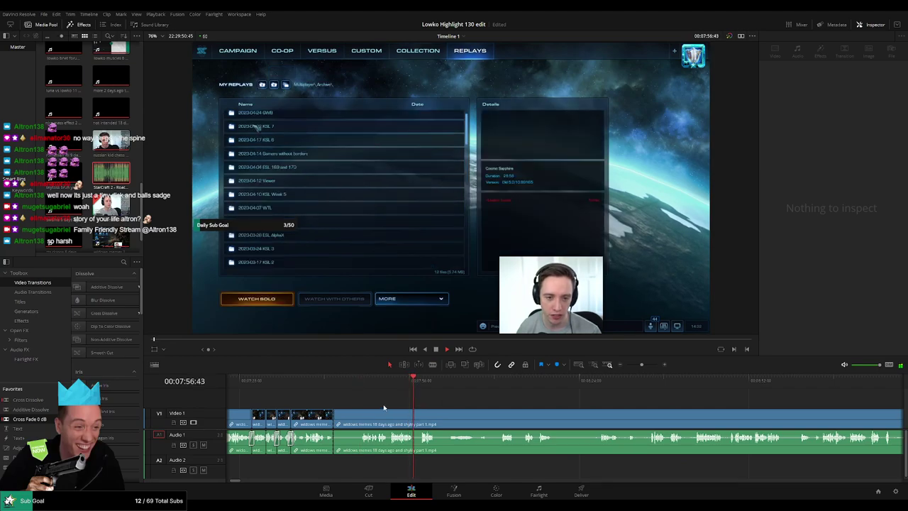
scroll(386, 407, up, 5)
key(space)
drag(297, 407, 511, 414)
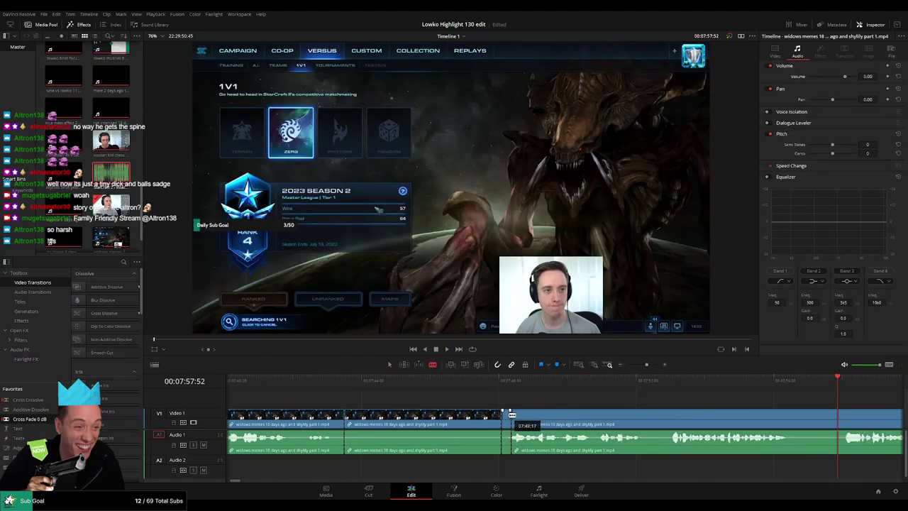
scroll(512, 415, up, 5)
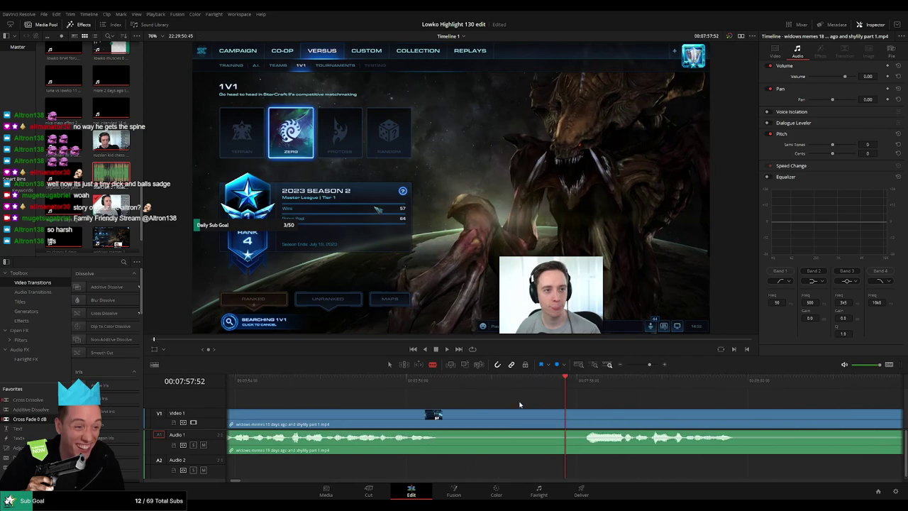
scroll(528, 403, down, 2)
scroll(528, 403, down, 3)
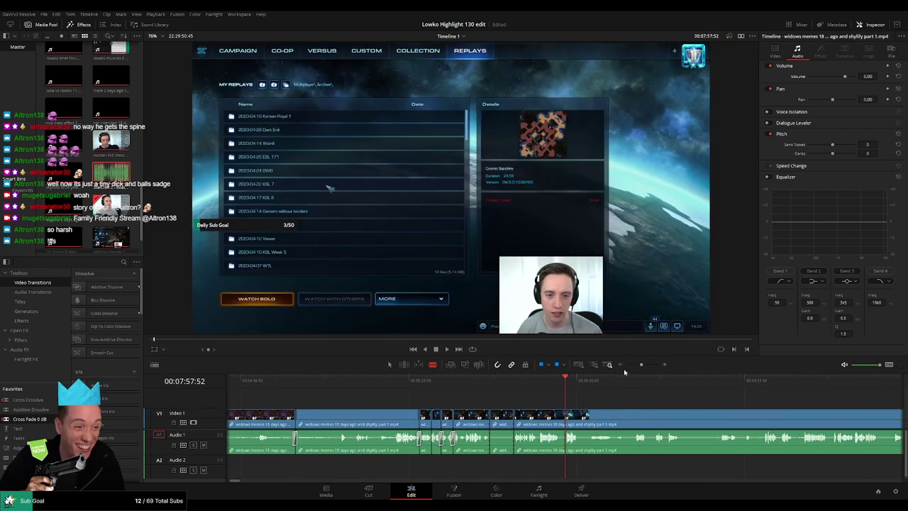
drag(638, 364, 658, 366)
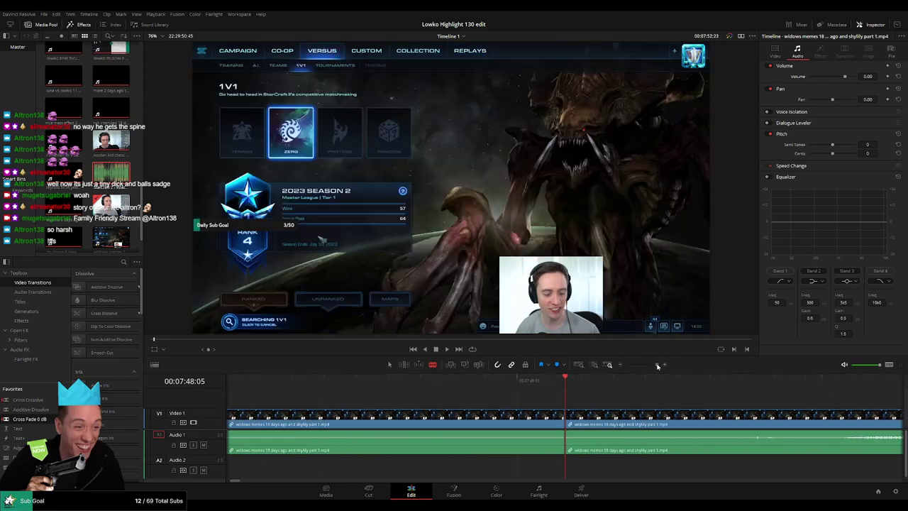
click(640, 364)
click(561, 423)
key(Delete)
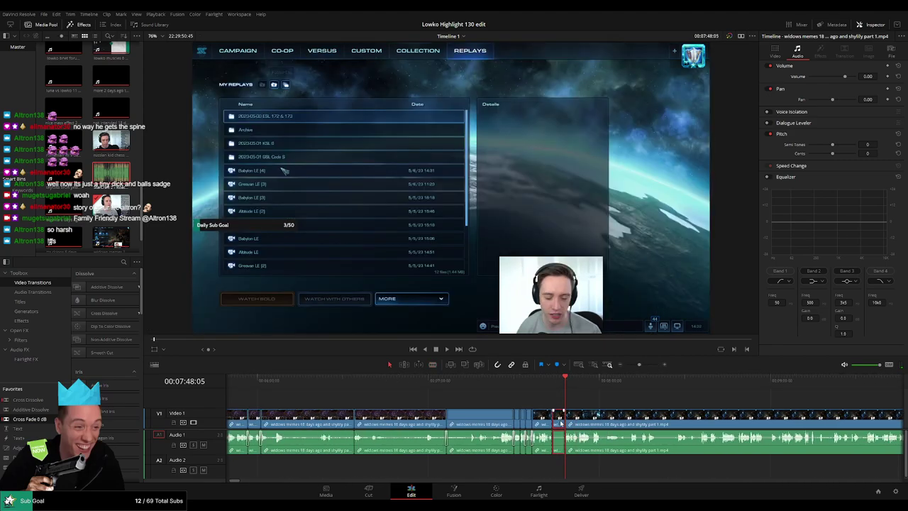
- Split off and ripple-delete a sliver of a few frames at about 7 minutes 43.7 seconds, and cross-fade the audio at the 7:43.5 cut
key(Up)
scroll(596, 415, up, 3)
scroll(601, 415, up, 3)
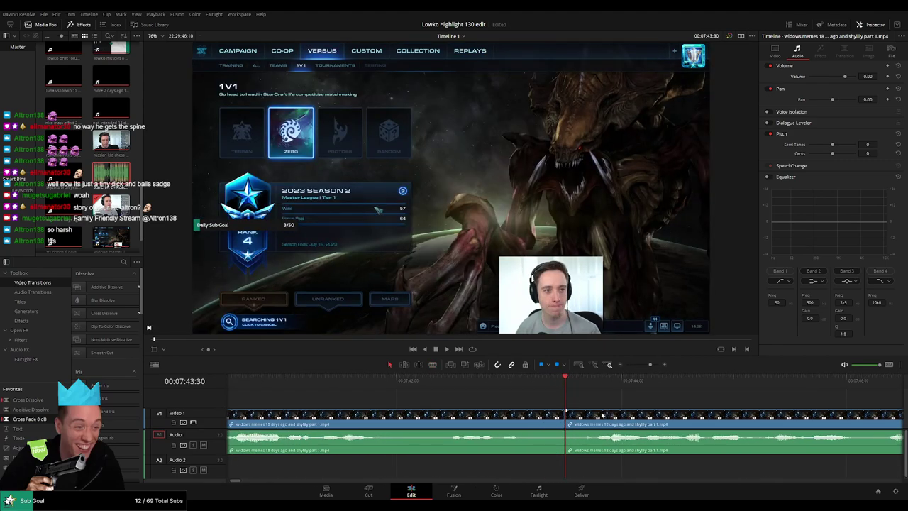
click(588, 422)
key(ctrl+z)
click(588, 418)
drag(598, 418, 590, 421)
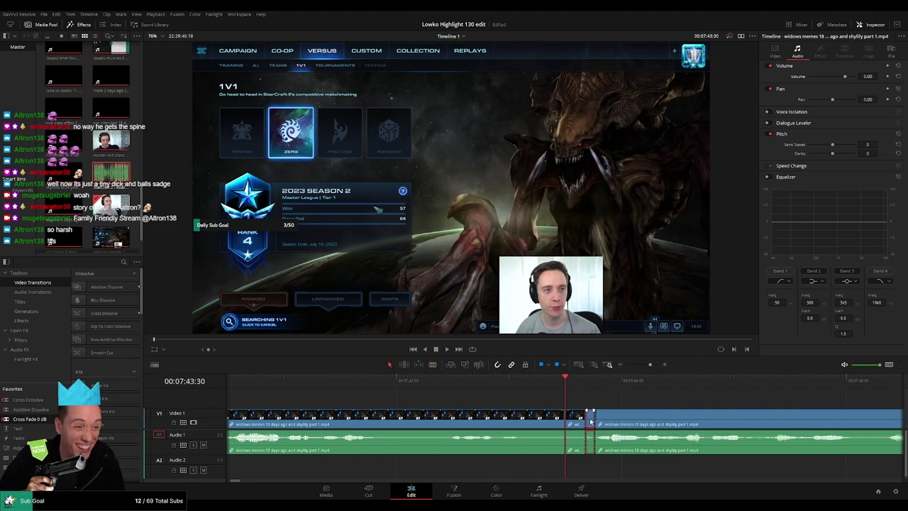
key(space)
click(537, 390)
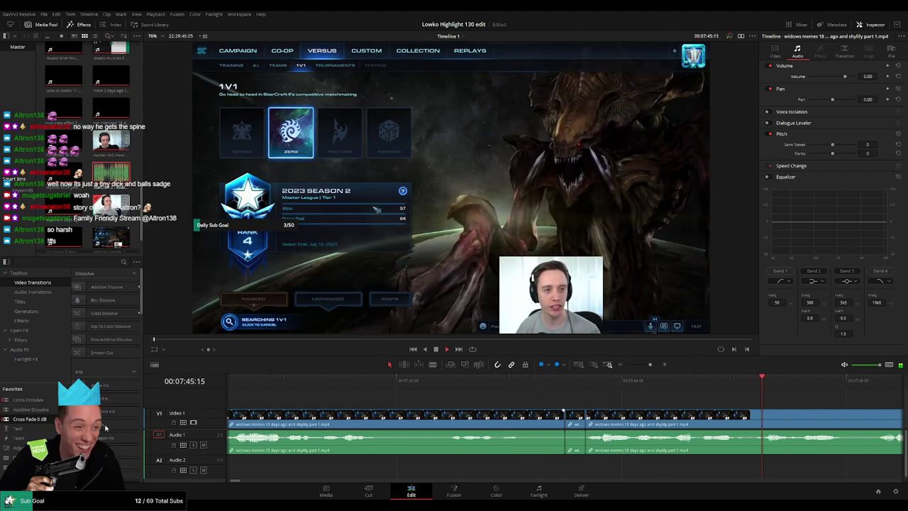
key(space)
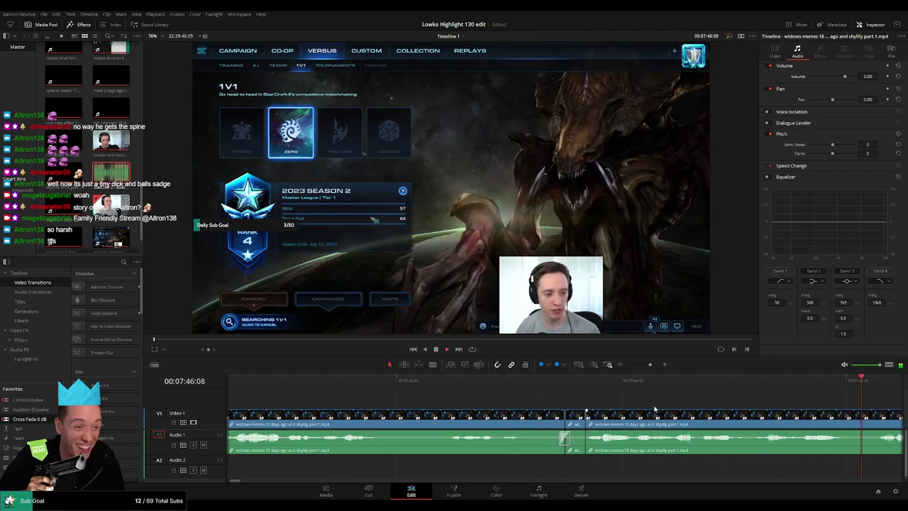
- Split the clip at about 7 minutes 51.8 and 53.4 seconds, ripple-delete the piece between and another half second following the cut
scroll(640, 409, down, 2)
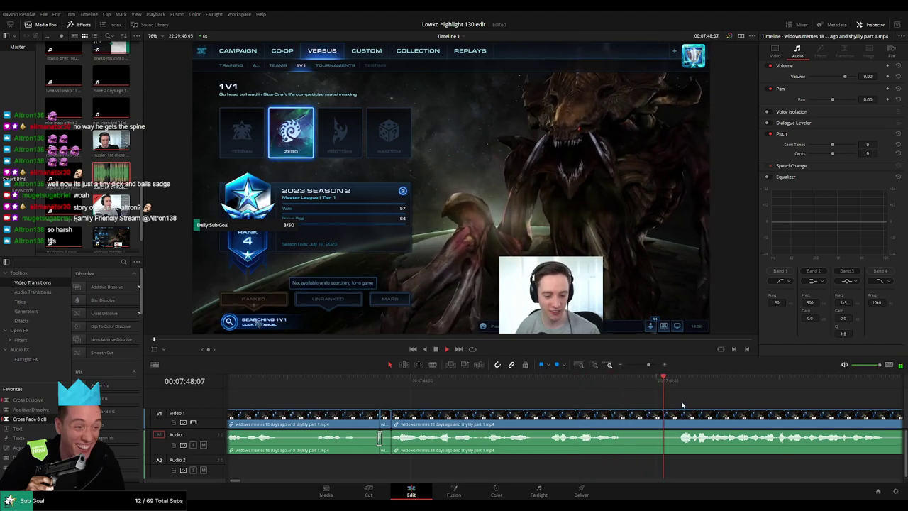
scroll(660, 408, down, 1)
drag(682, 405, 492, 405)
key(b)
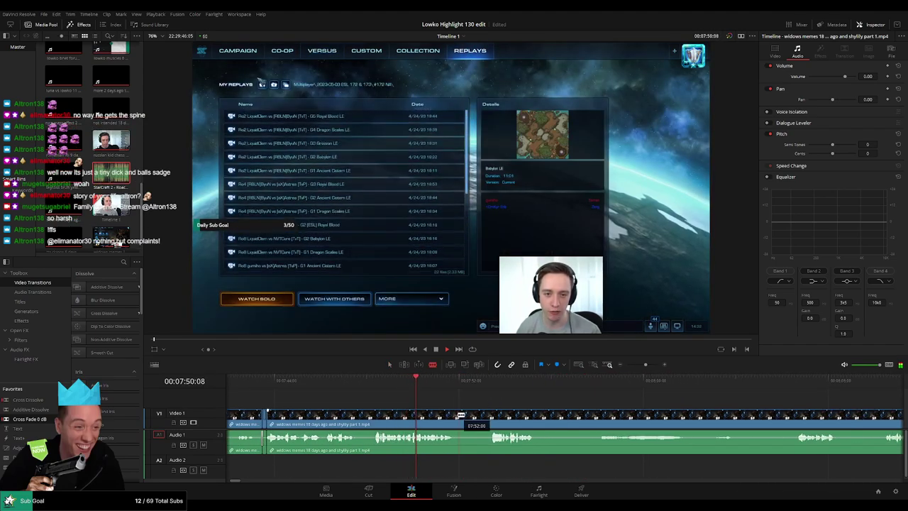
click(455, 414)
key(Delete)
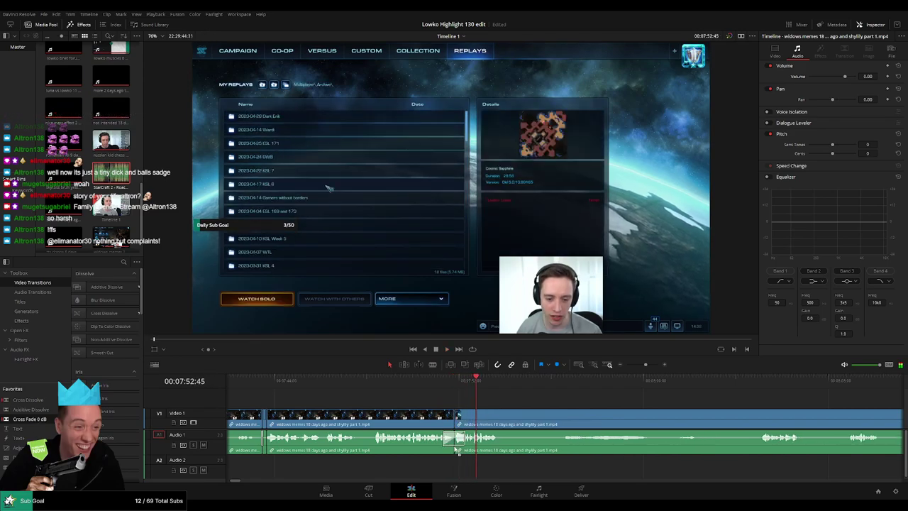
scroll(462, 403, up, 3)
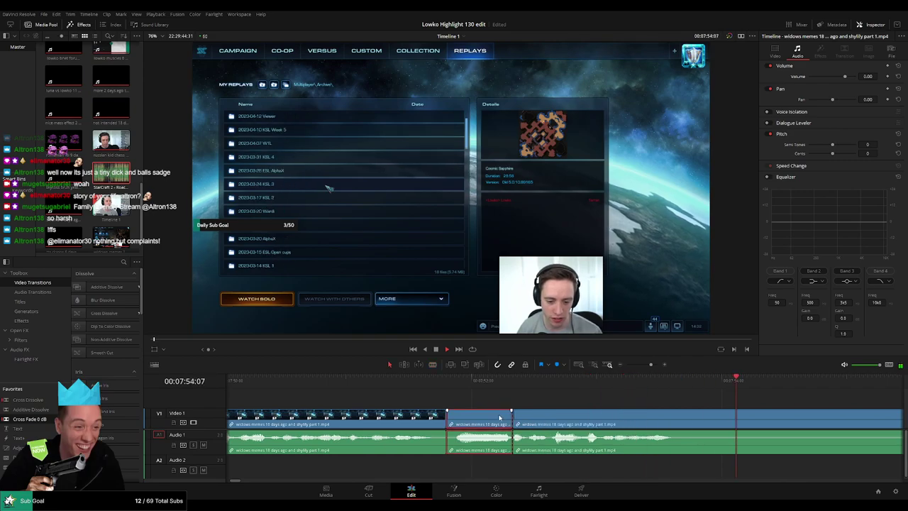
key(Delete)
- Split the clip at about 8 minutes 4.4 seconds, ripple-delete the replay-menu piece back to 7 minutes 51.8 seconds and cross-fade the audio there
scroll(561, 411, down, 2)
drag(650, 364, 646, 365)
click(744, 384)
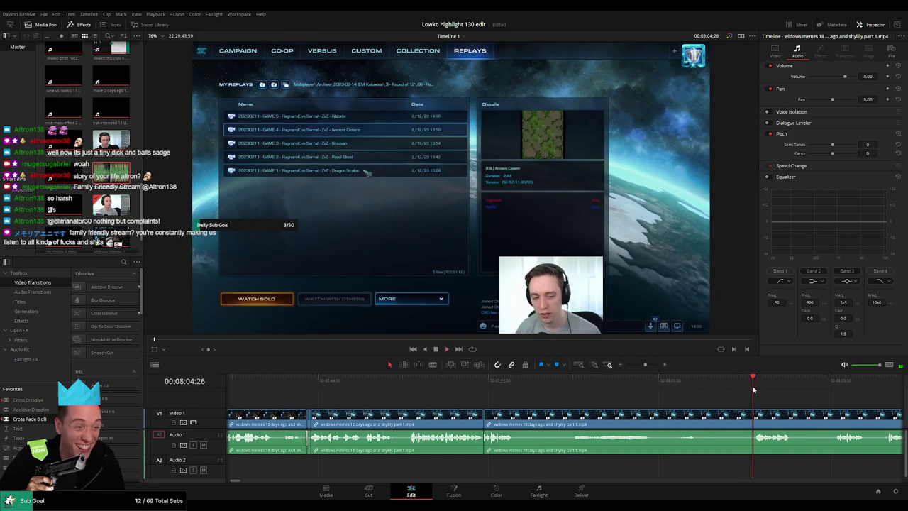
drag(737, 390, 575, 416)
key(b)
click(604, 419)
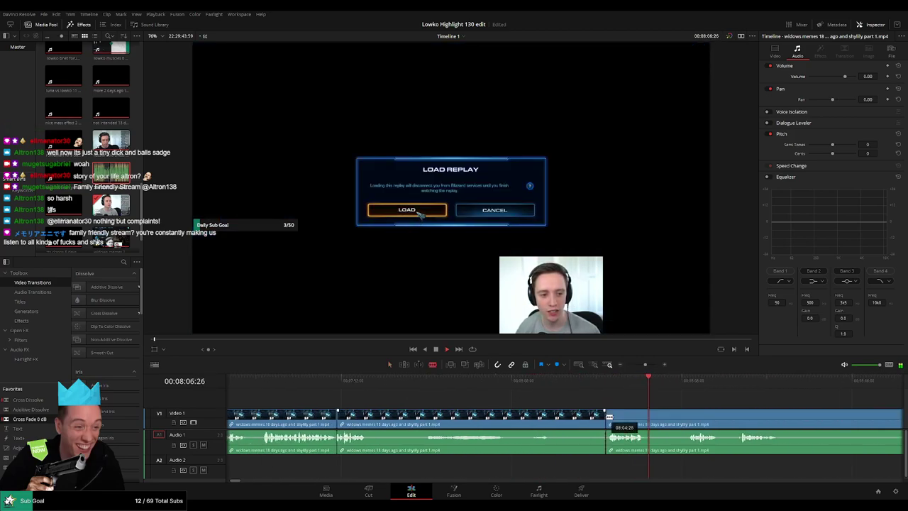
key(a)
click(553, 418)
key(Delete)
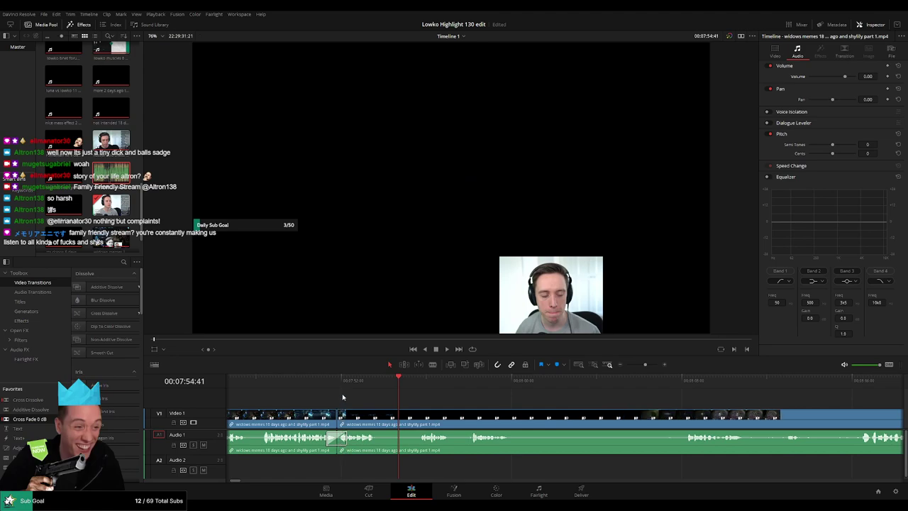
- Split the clip at about 7 minutes 53.9 seconds and 8 minutes 8.2 seconds, ripple-delete the replay-loading piece between and cross-fade the audio there
click(323, 384)
key(space)
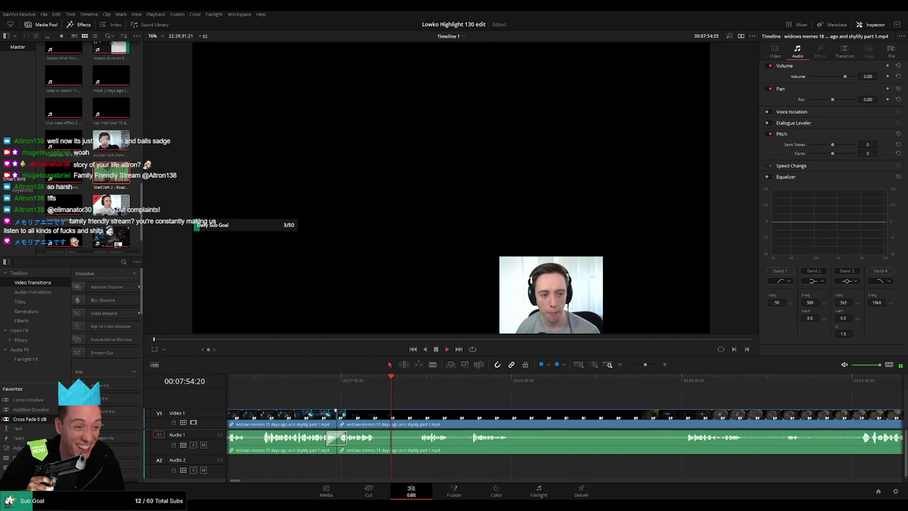
click(384, 419)
mouse_move(675, 383)
mouse_down()
mouse_move(697, 385)
mouse_move(675, 385)
mouse_up()
key(b)
click(685, 418)
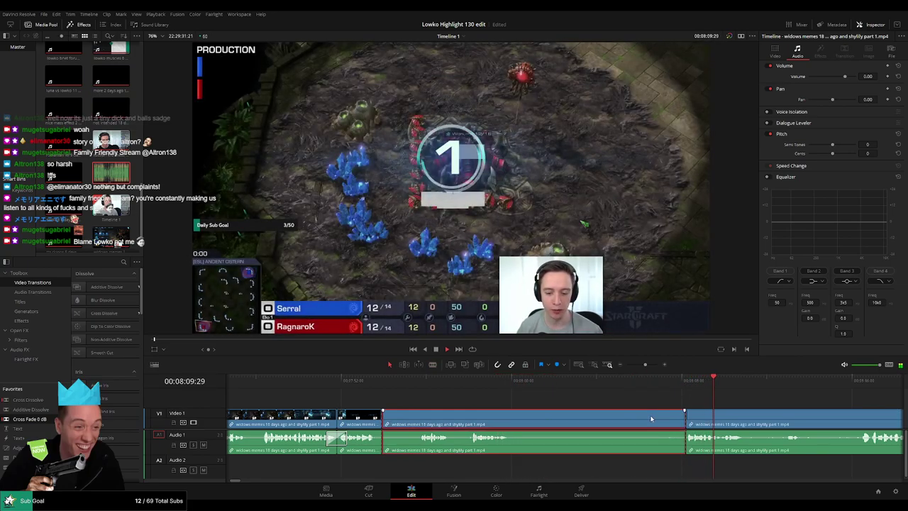
key(shift+Delete)
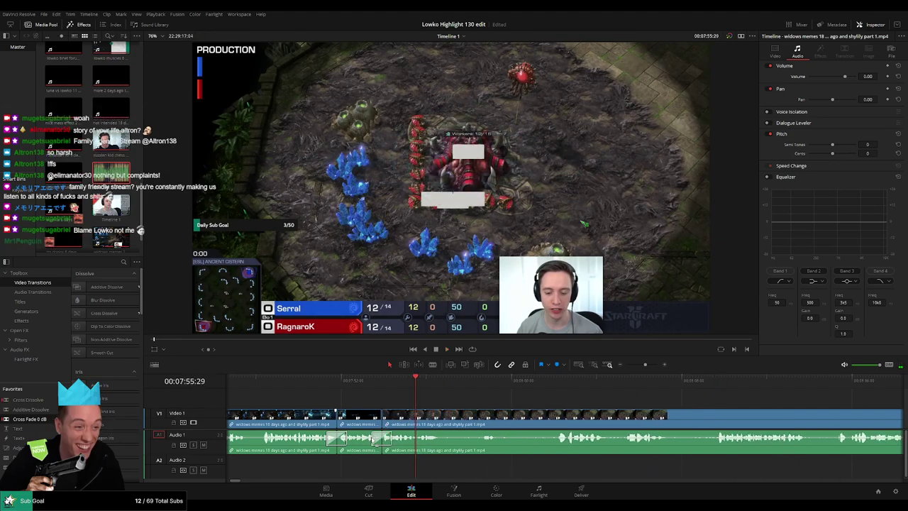
click(360, 383)
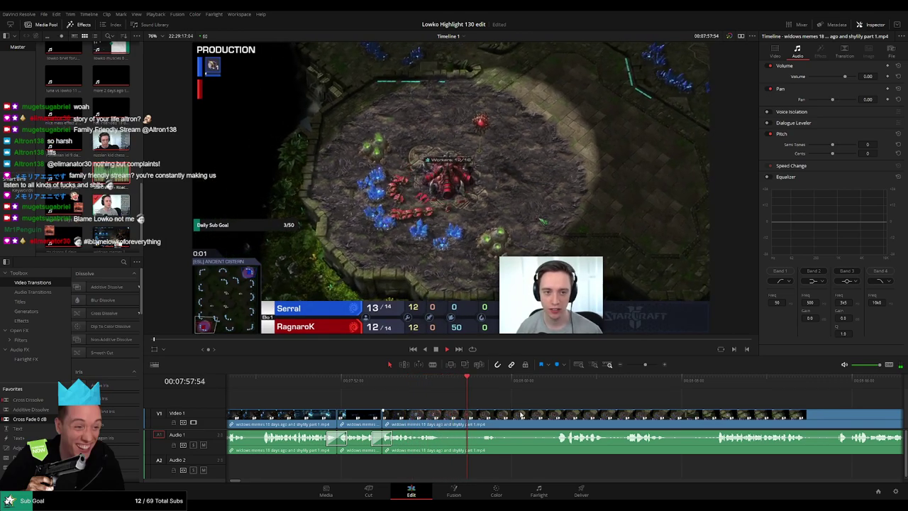
scroll(464, 404, right, 3)
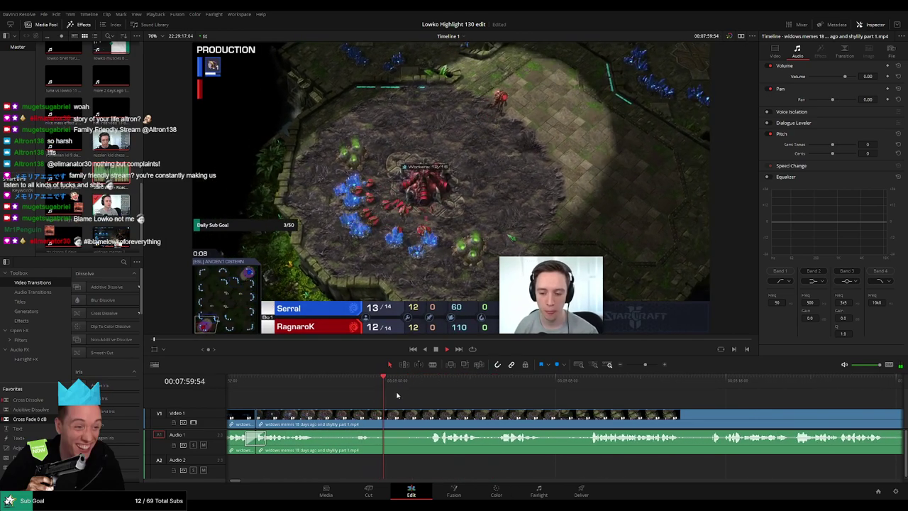
- Split the clip at about 7 minutes 59.4 seconds and 8 minutes 2.1 seconds, ripple-delete the piece between and cross-fade the audio there
click(416, 385)
key(b)
click(372, 410)
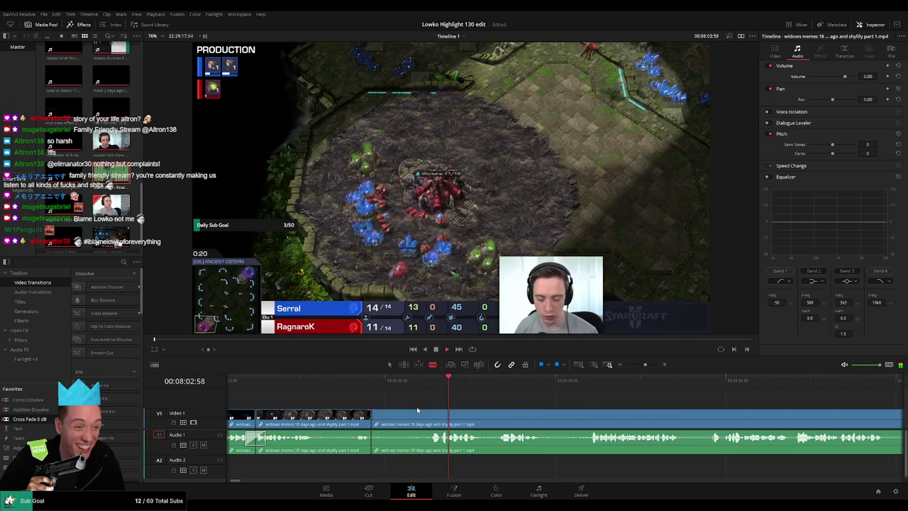
click(430, 412)
key(a)
click(418, 416)
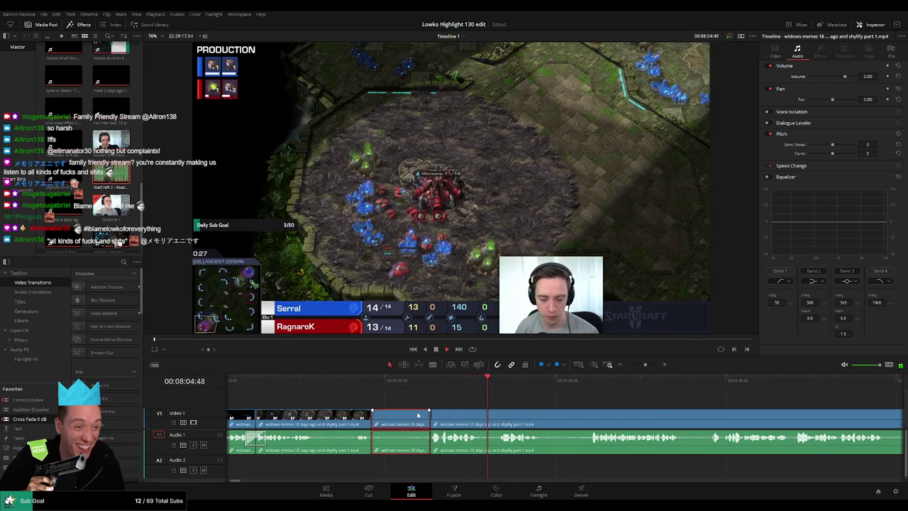
key(Delete)
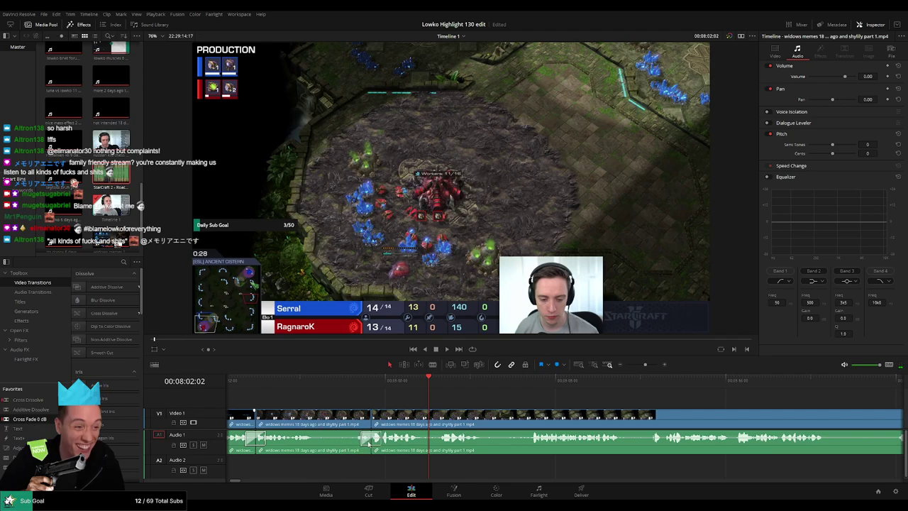
key(space)
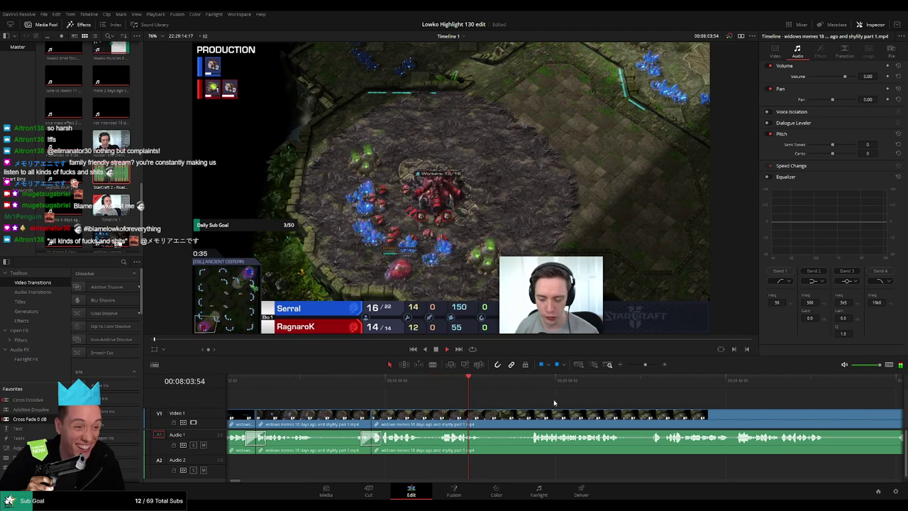
- Split off and ripple-delete a sliver of a few frames at about 8 minutes 12.5 seconds
scroll(553, 402, right, 3)
click(385, 384)
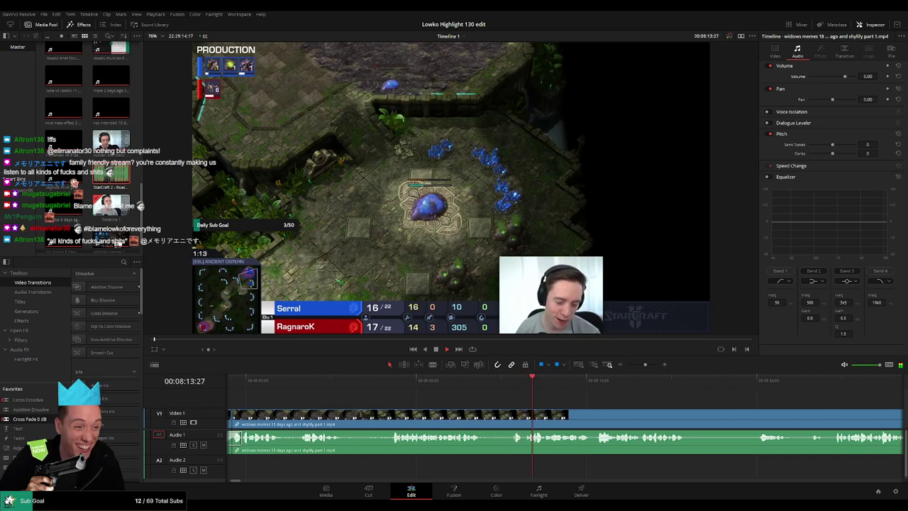
click(507, 382)
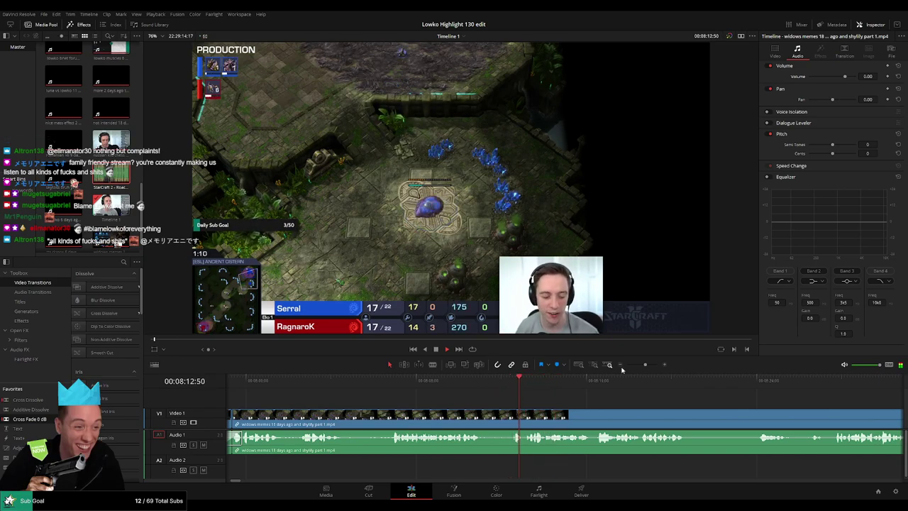
key(space)
drag(645, 365, 652, 366)
click(517, 417)
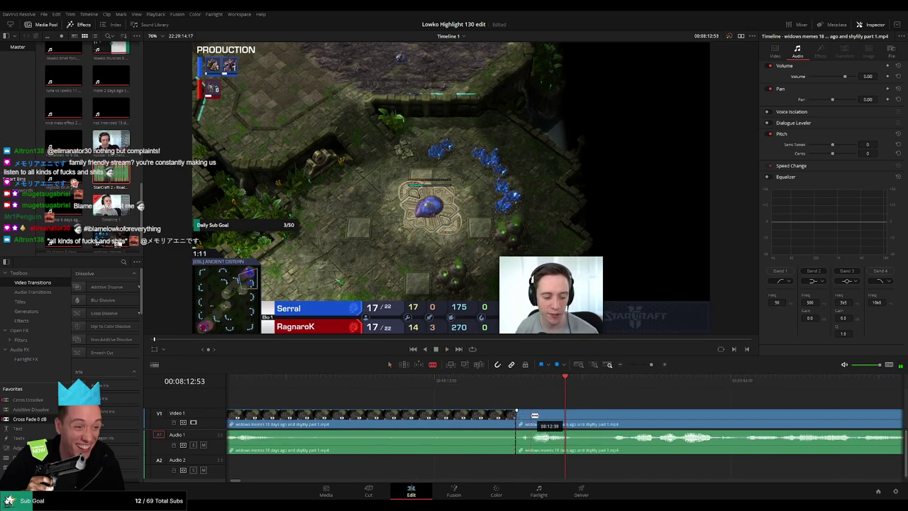
click(530, 415)
key(a)
click(524, 416)
key(Delete)
click(493, 384)
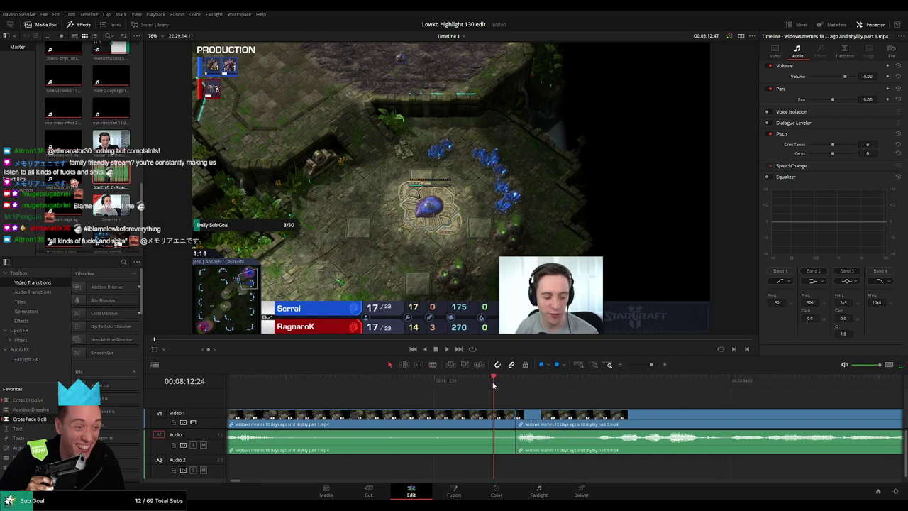
- Review the gameplay up to about 8 minutes 41 seconds, and split off and ripple-delete a sliver of a few frames at 8:41.1
key(space)
drag(651, 365, 645, 365)
drag(662, 399, 393, 393)
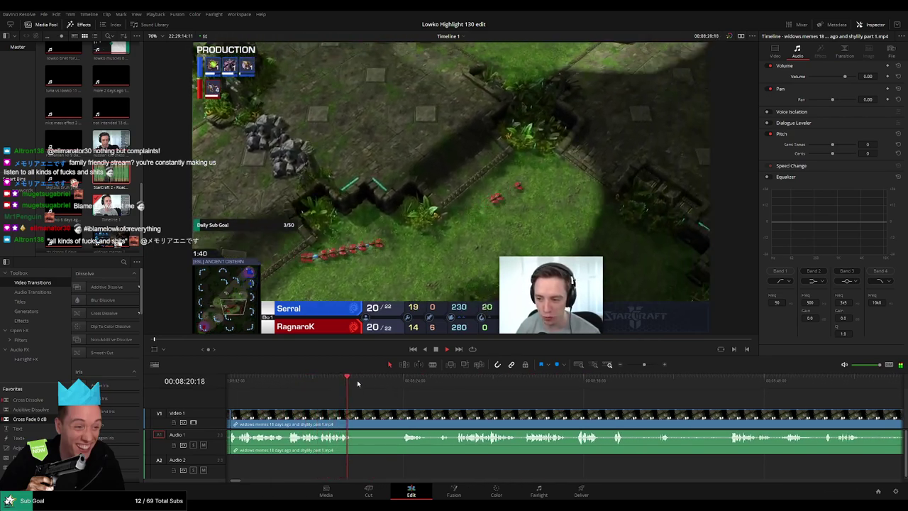
click(360, 383)
click(394, 383)
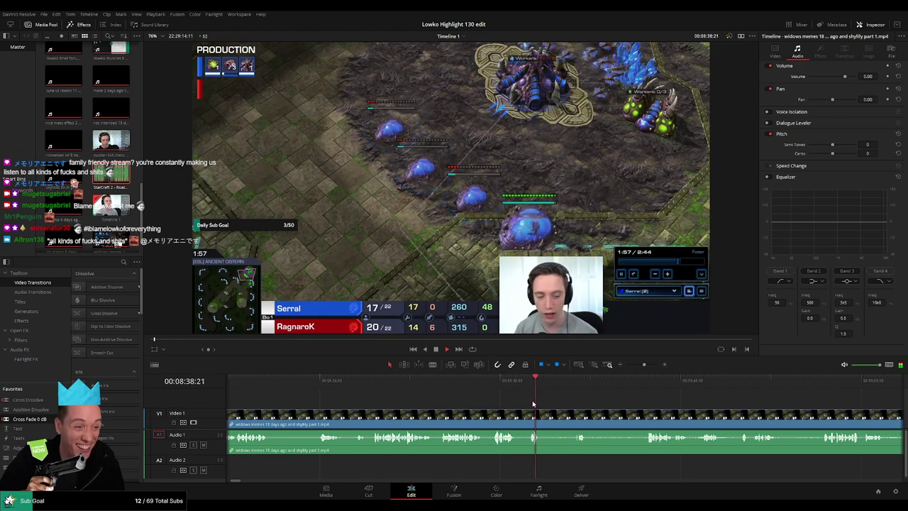
drag(568, 402, 475, 399)
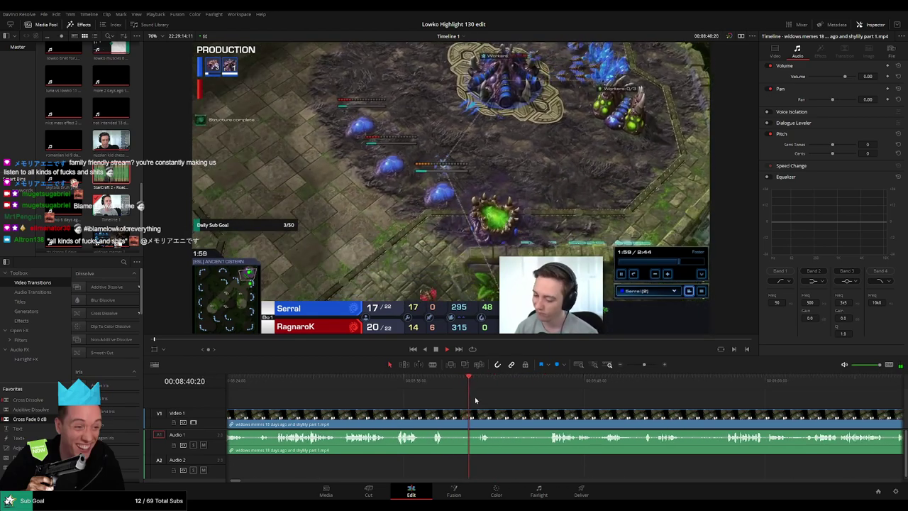
scroll(491, 413, up, 2)
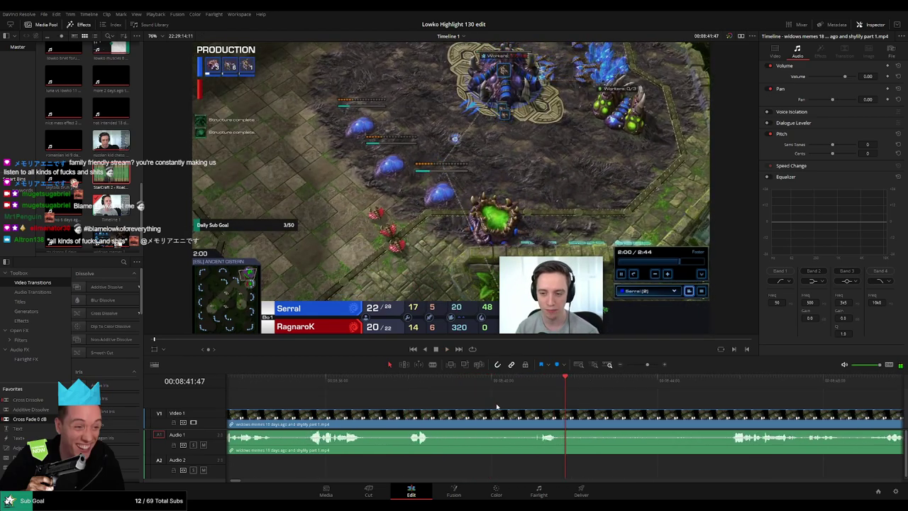
click(511, 418)
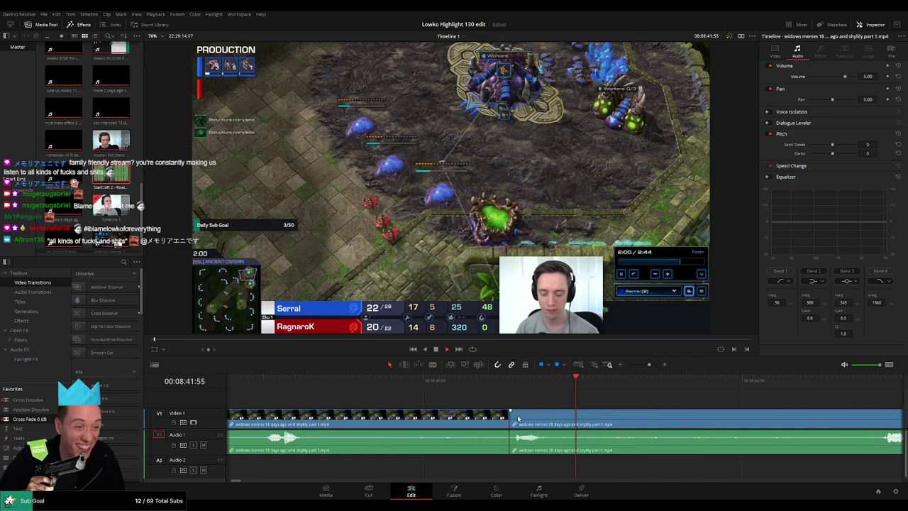
- Split the clip at about 9 minutes 46.6 and 50 seconds, ripple-delete the piece between and cross-fade the audio at the cut
scroll(570, 409, down, 3)
click(651, 387)
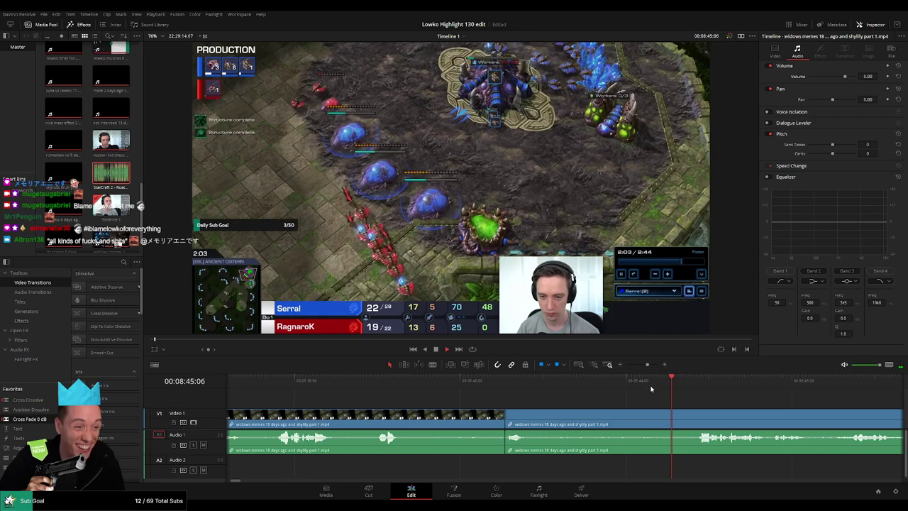
scroll(646, 395, down, 5)
drag(624, 397, 413, 398)
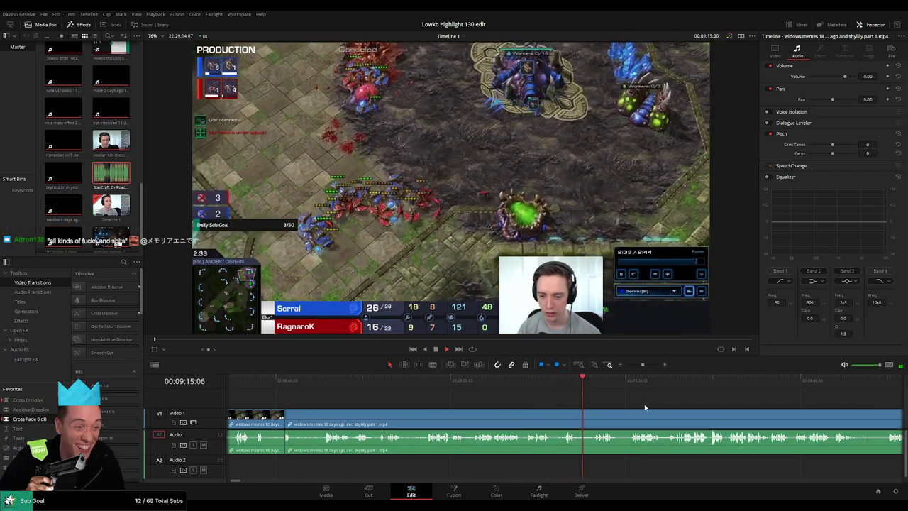
drag(645, 407, 454, 408)
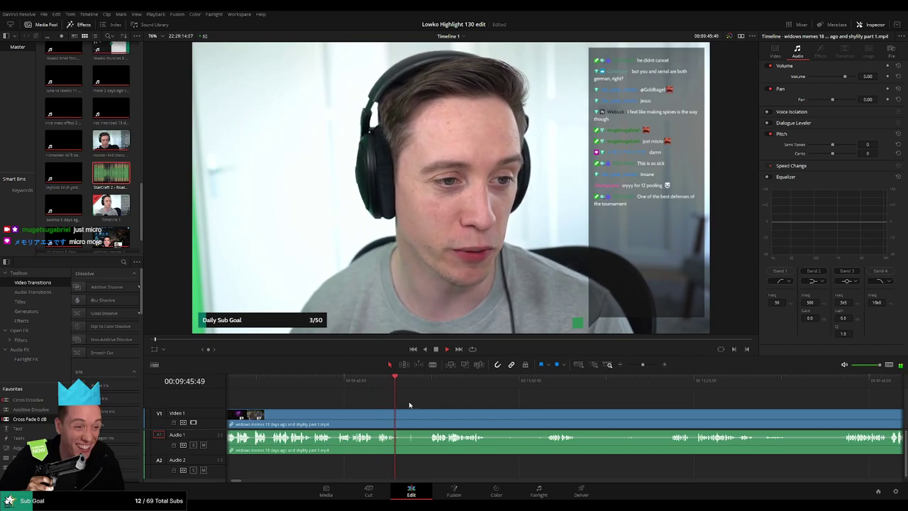
key(b)
click(401, 416)
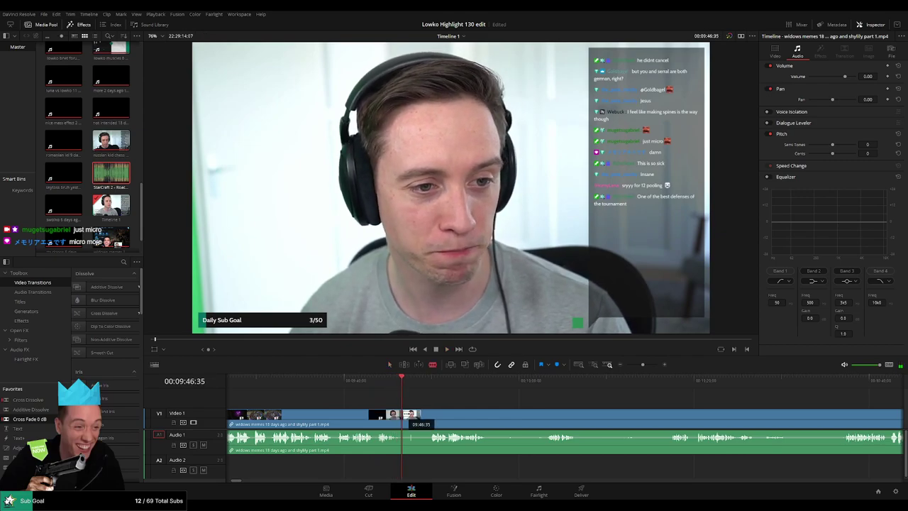
click(434, 387)
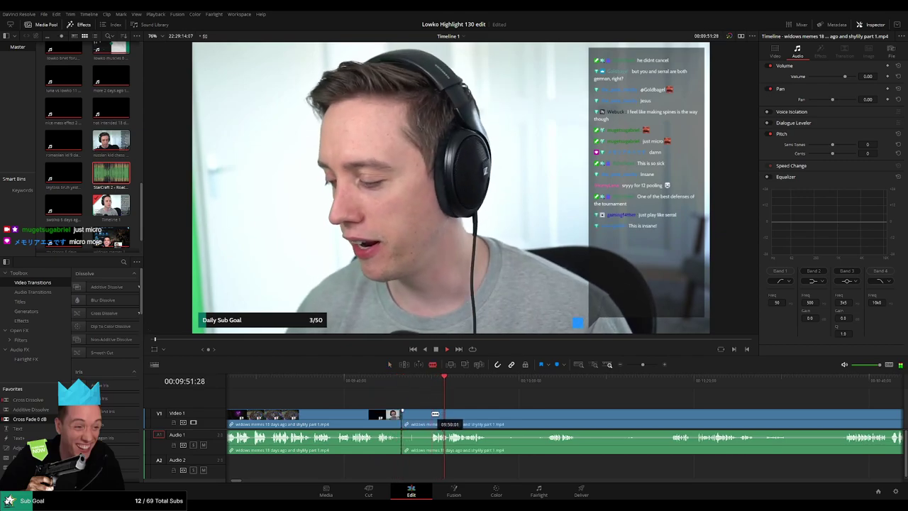
click(431, 415)
key(a)
click(423, 417)
key(Delete)
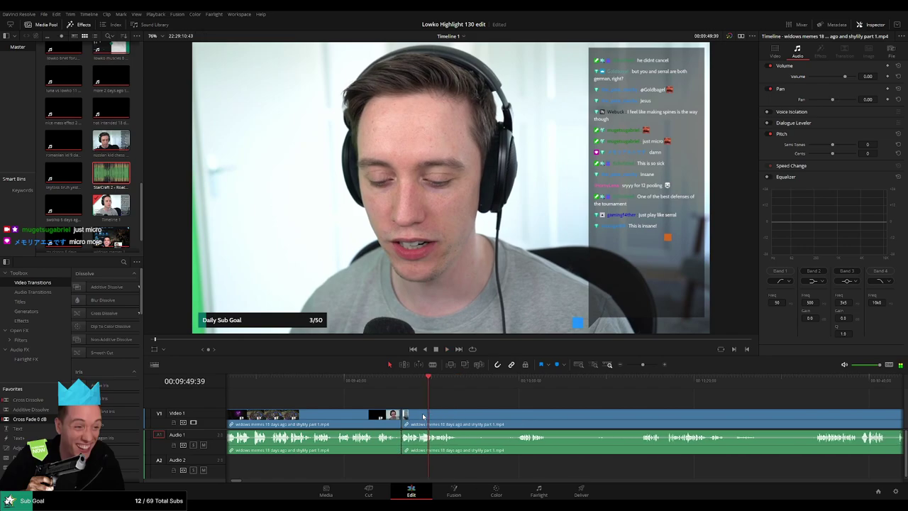
drag(399, 447, 400, 446)
key(space)
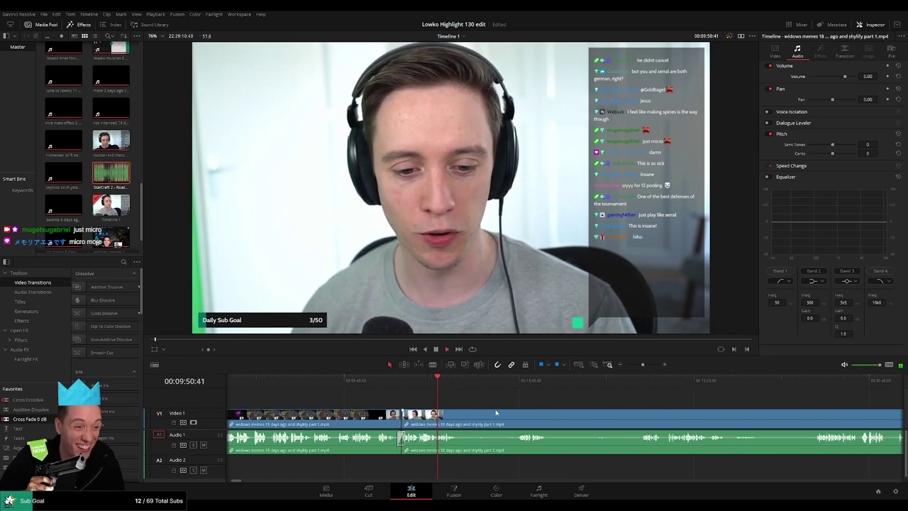
- Split the clip at about 9 minutes 53.1 and 59.9 seconds, ripple-delete the piece between and cross-fade the audio there
drag(505, 406, 363, 402)
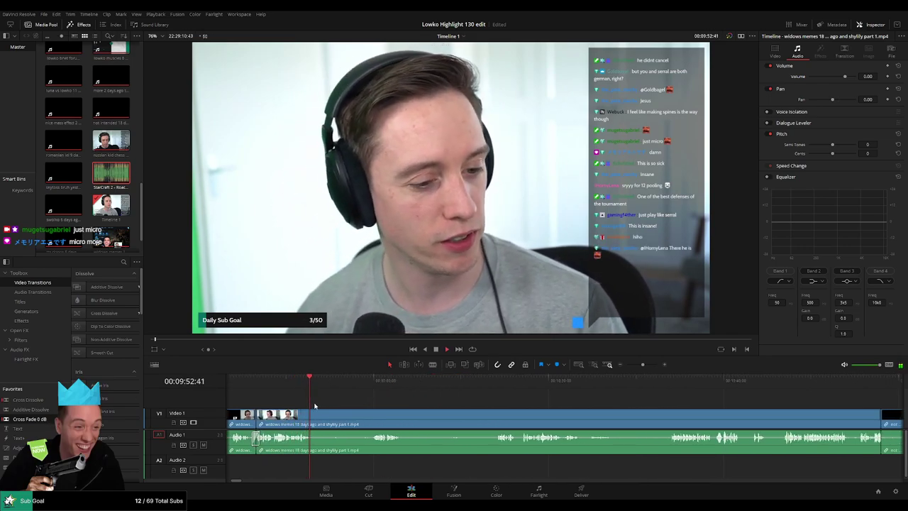
key(b)
click(313, 416)
click(368, 383)
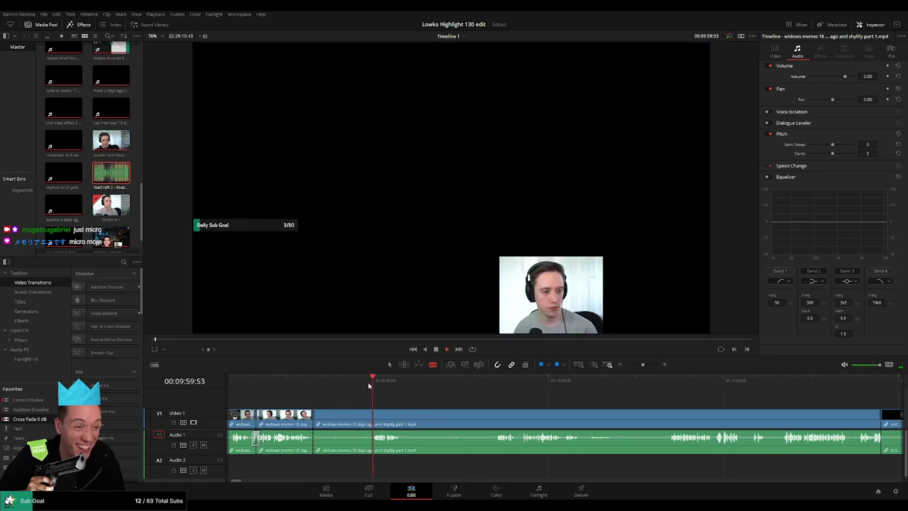
click(372, 414)
key(a)
click(347, 415)
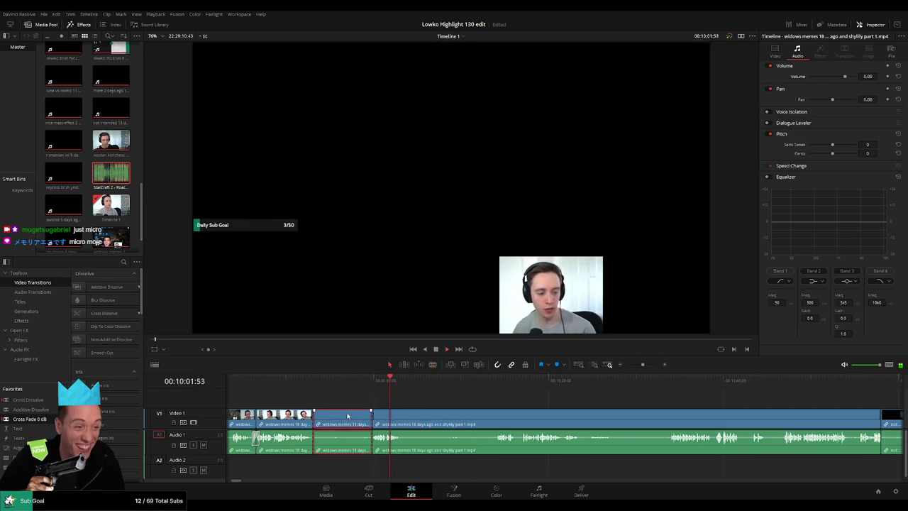
key(Delete)
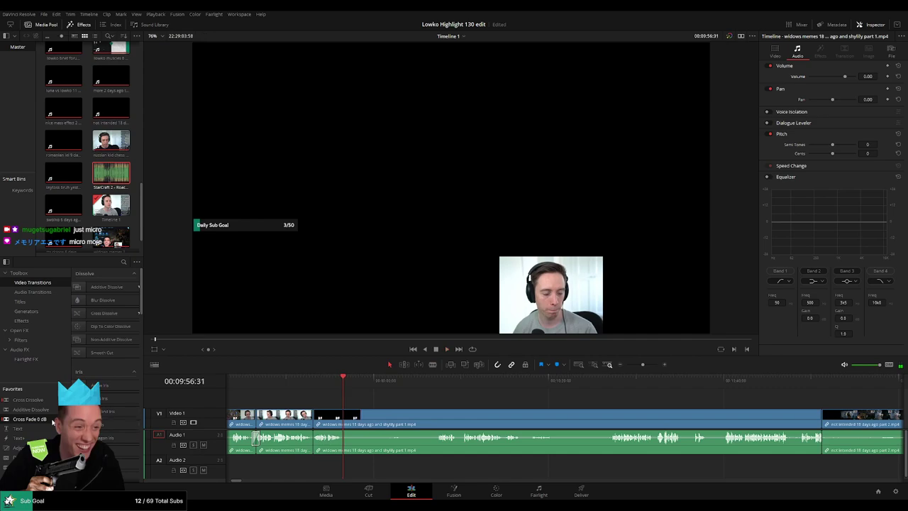
- Split the clip at about 9 minutes 56.5 seconds and ripple-delete its remaining menu footage up to the "not intended 18 days ago part 2" clip
click(430, 380)
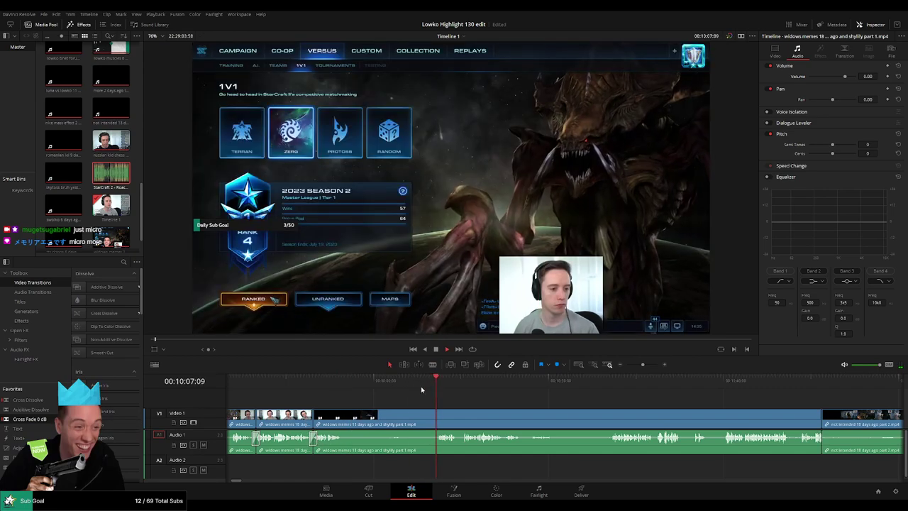
key(b)
click(343, 415)
key(a)
scroll(406, 397, right, 3)
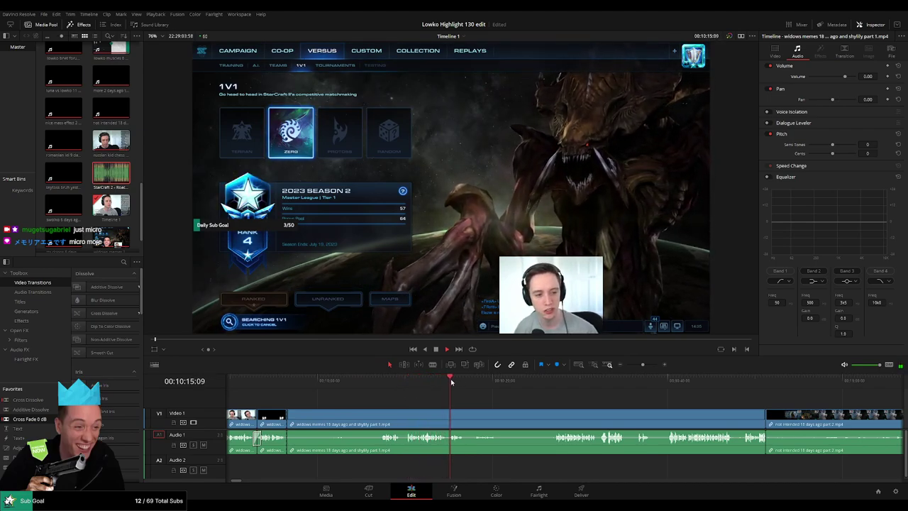
click(516, 421)
key(BackSpace)
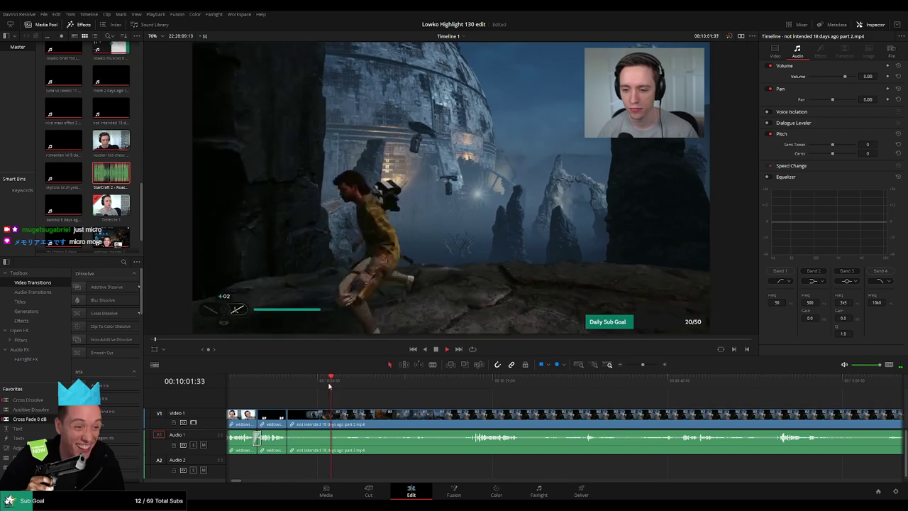
- Review the "not intended 18 days ago part 2" clip from about 9 minutes 58 seconds to 11 minutes 6 seconds for parts to cut
click(304, 385)
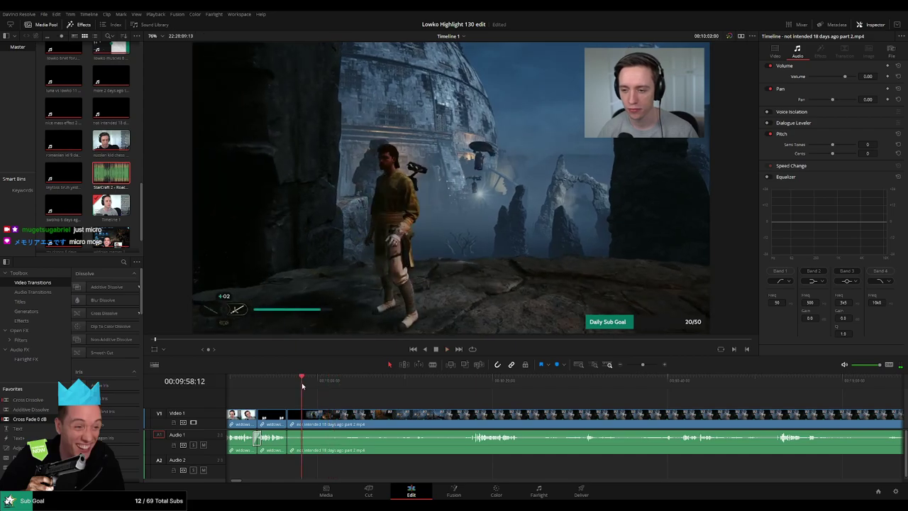
click(357, 385)
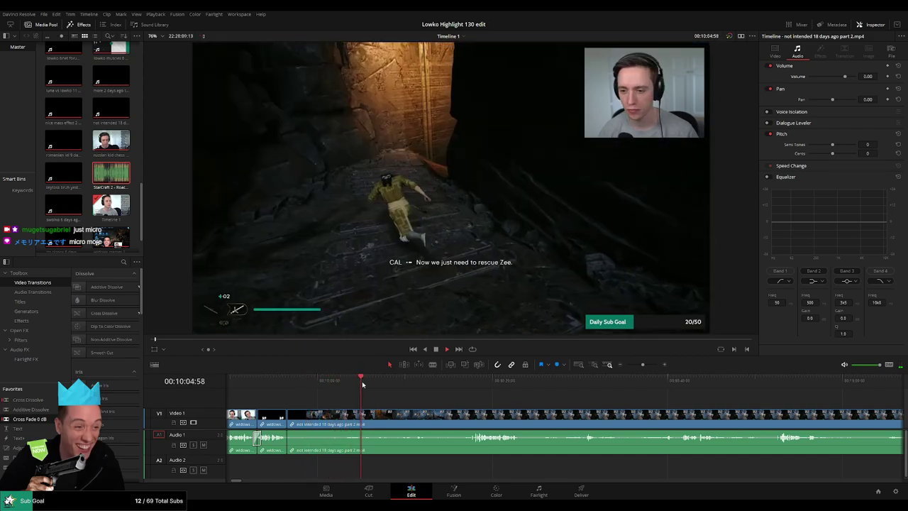
click(400, 386)
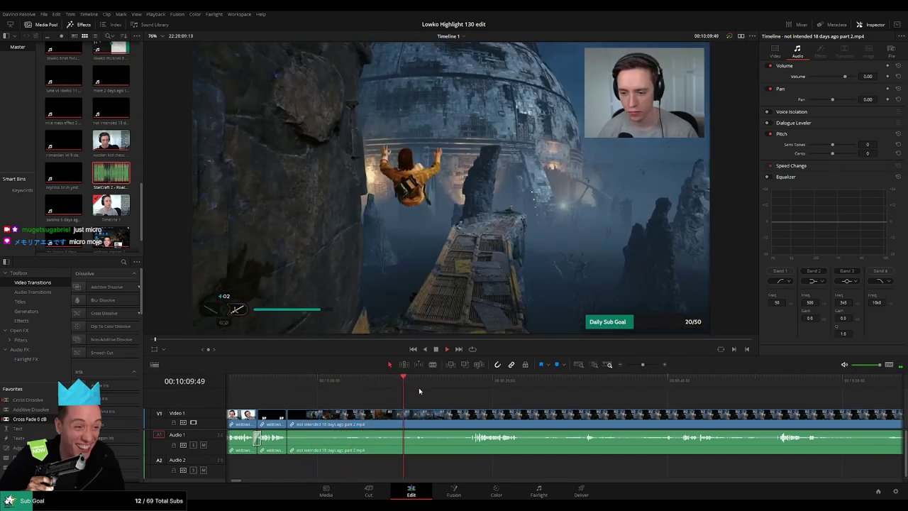
click(468, 384)
scroll(489, 395, right, 2)
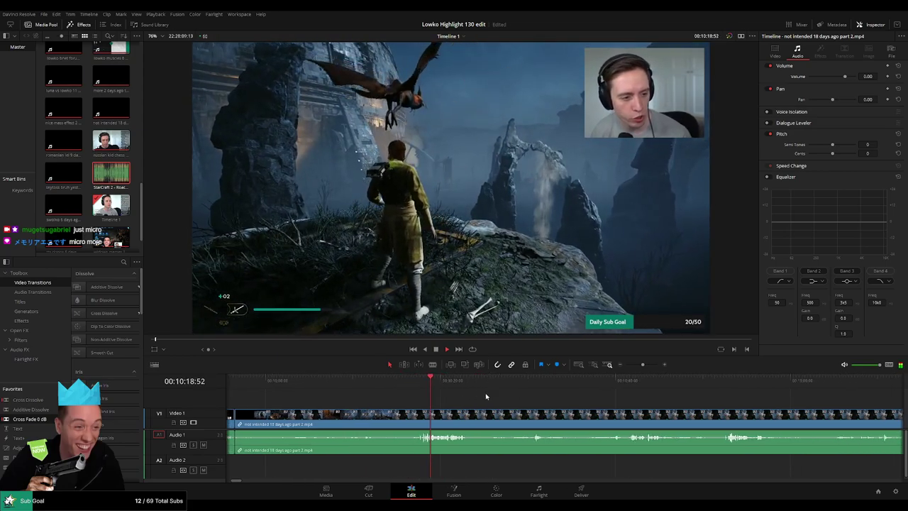
mouse_move(641, 366)
mouse_down()
mouse_move(623, 366)
mouse_move(642, 366)
mouse_up()
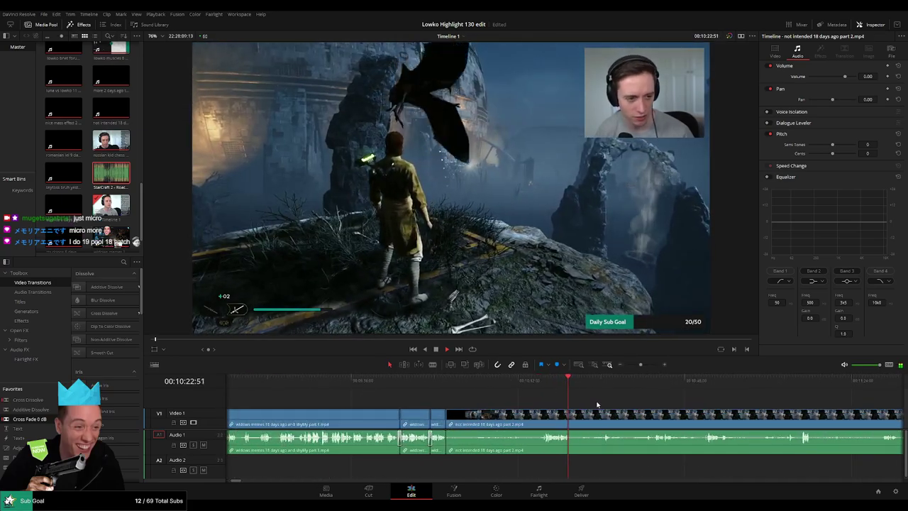
drag(598, 404, 421, 406)
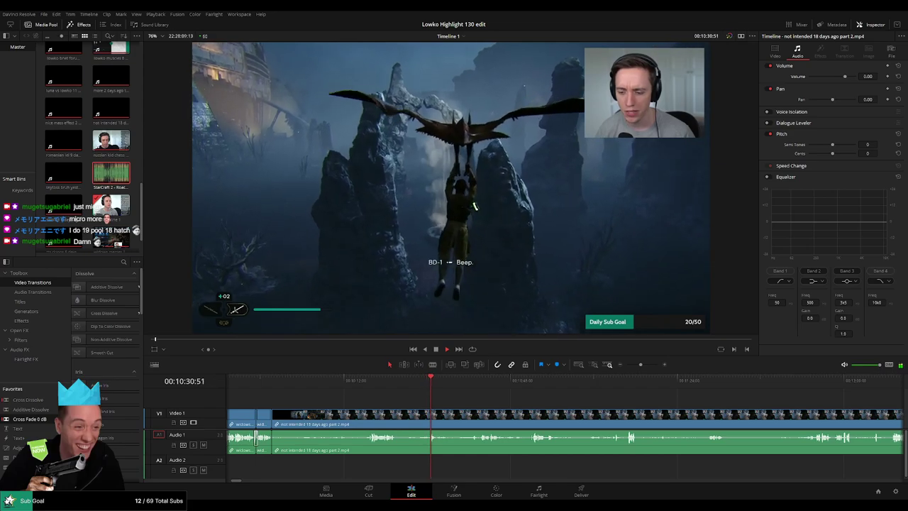
drag(464, 400, 373, 395)
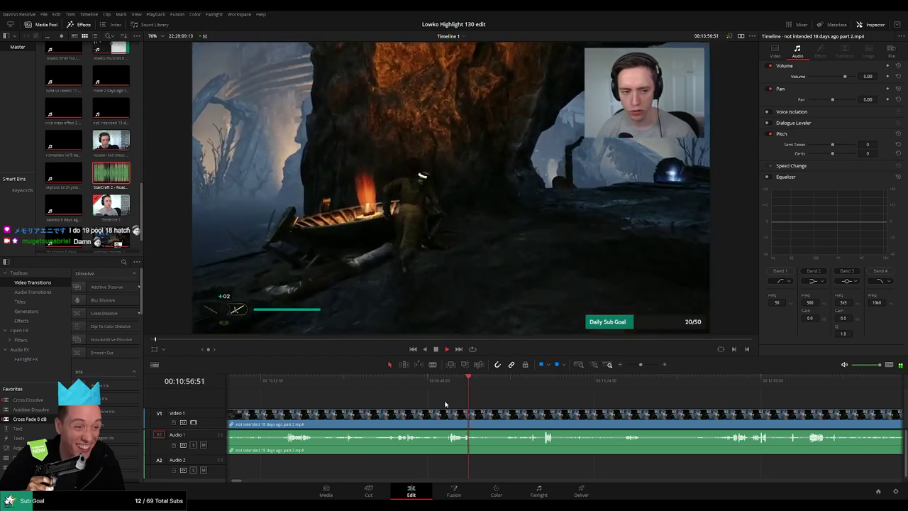
scroll(509, 406, right, 1)
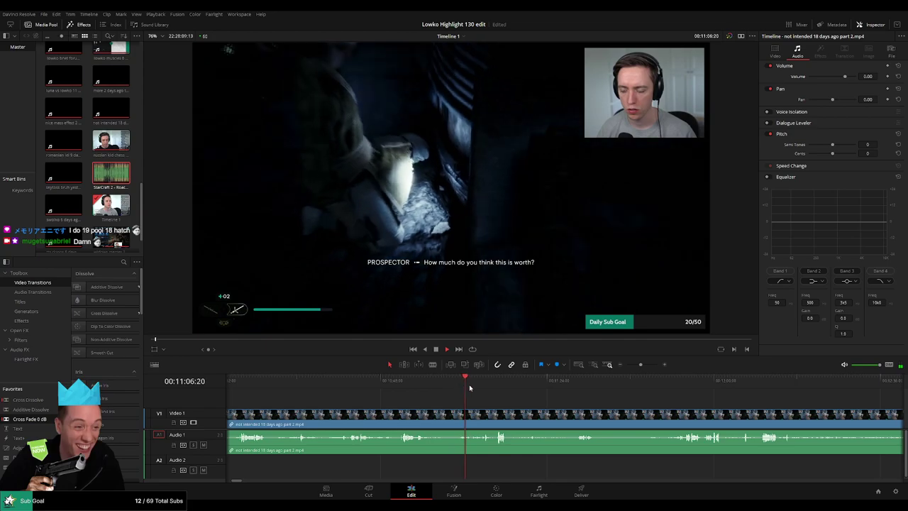
- Review the "not intended 18 days ago part 2" clip from about 11 minutes 6 seconds to 11 minutes 59 seconds for the moment to keep
scroll(502, 398, right, 4)
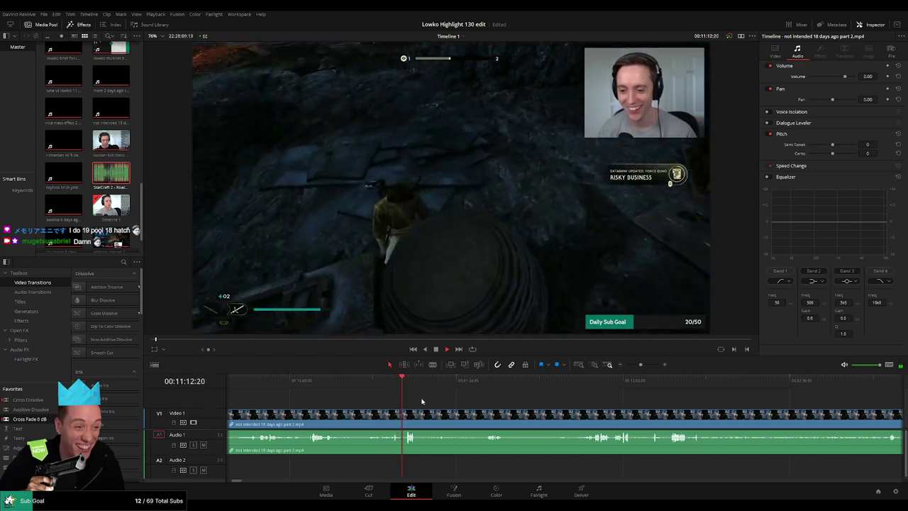
scroll(430, 410, left, 7)
scroll(409, 396, right, 8)
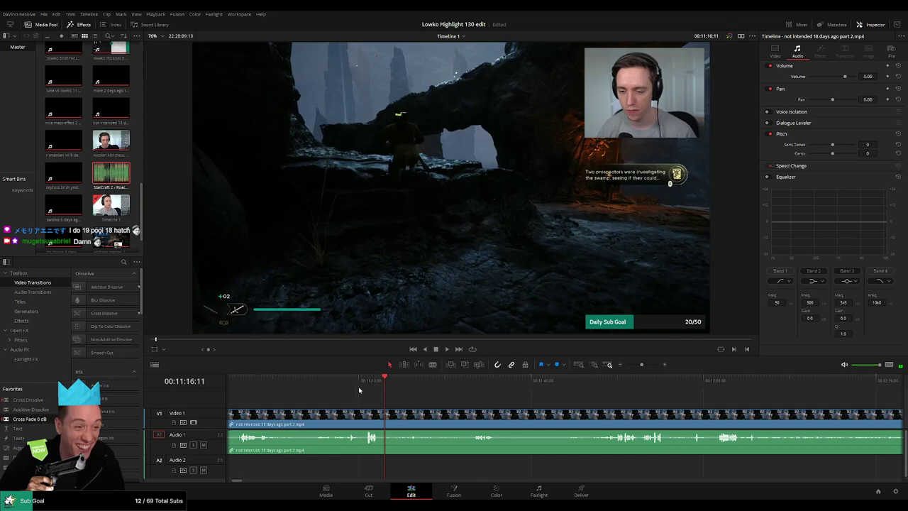
click(359, 390)
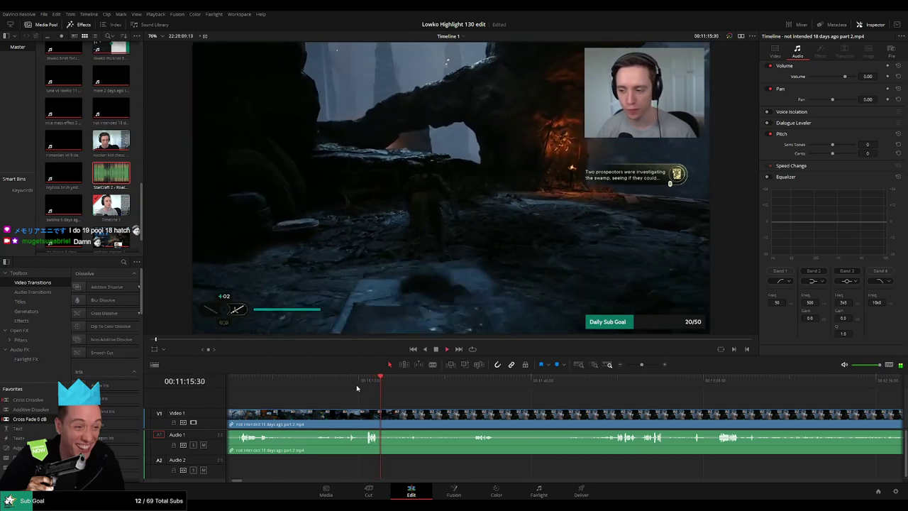
drag(391, 388, 468, 383)
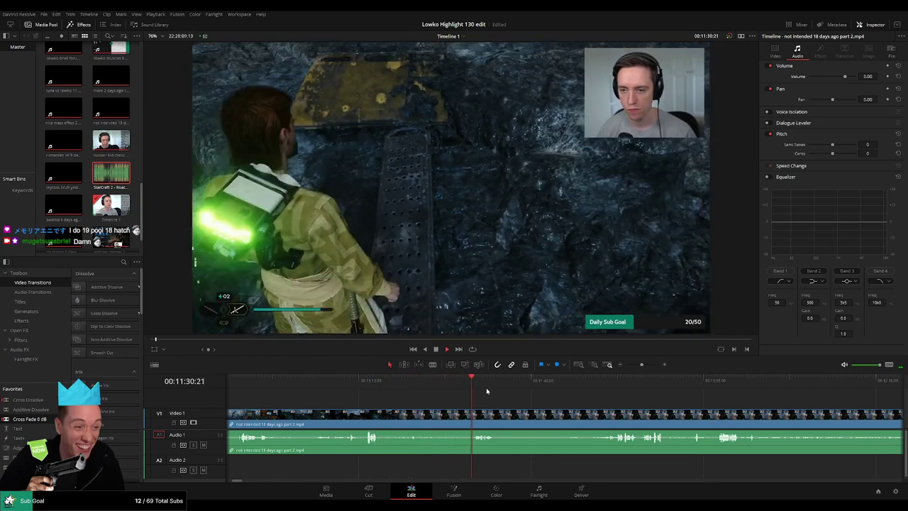
scroll(419, 394, right, 3)
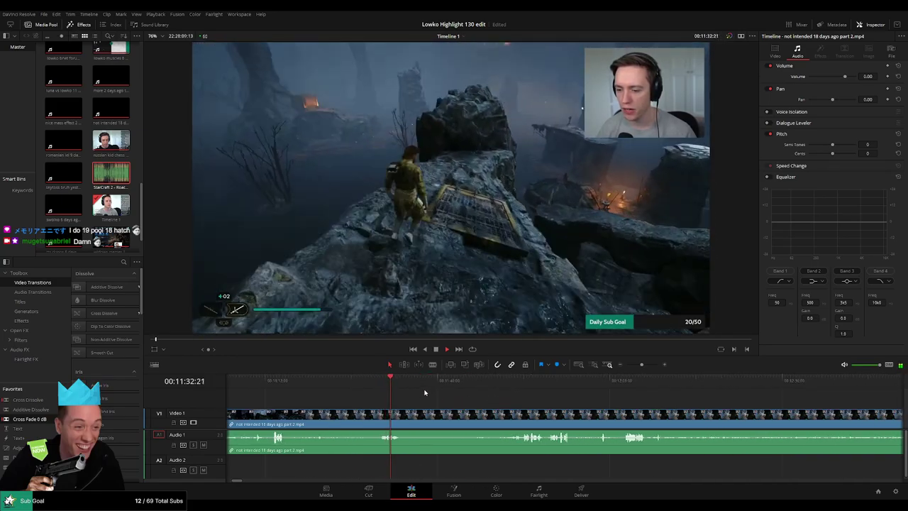
drag(480, 390, 502, 390)
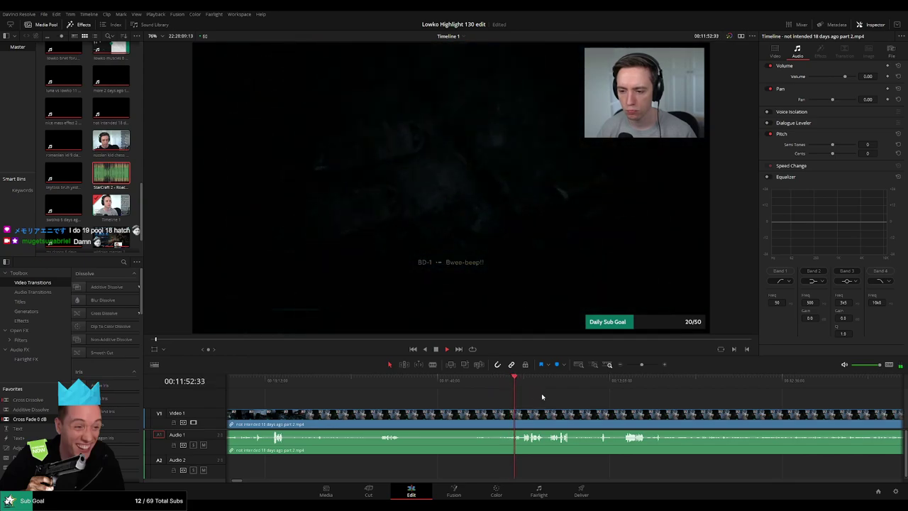
click(495, 382)
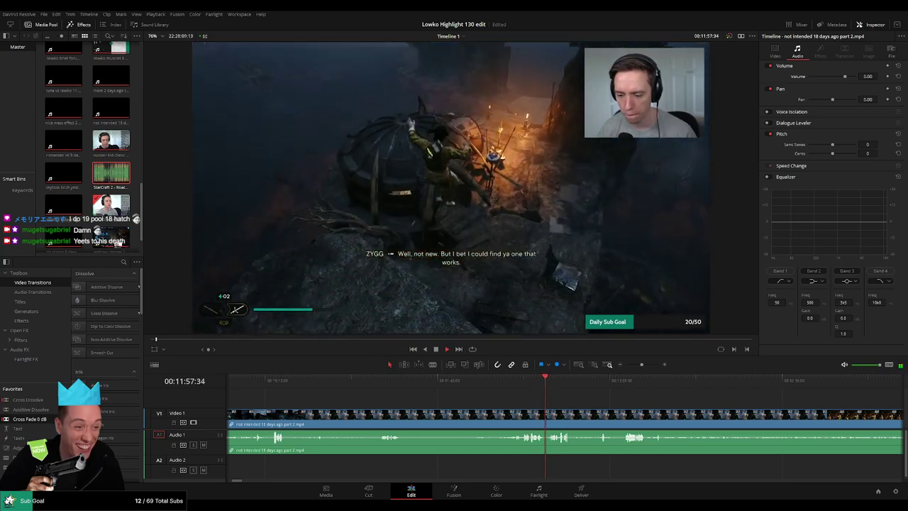
click(502, 381)
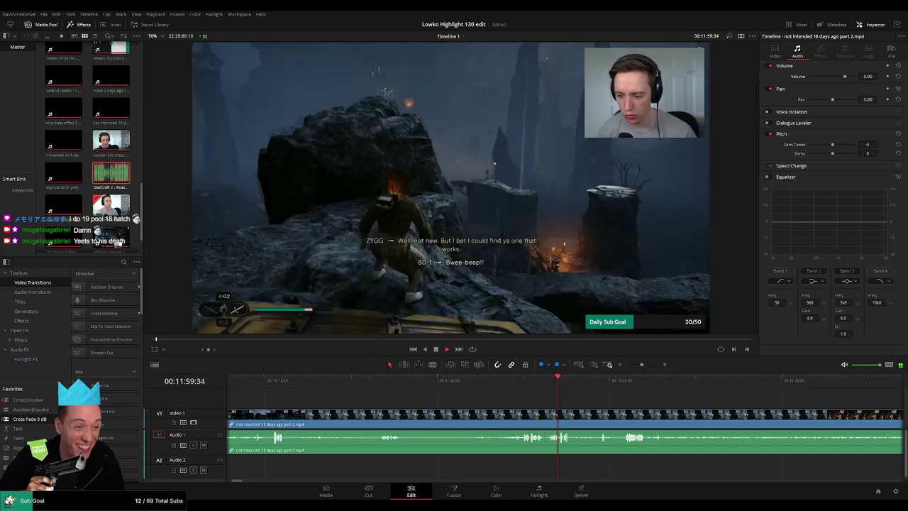
- Split the "not intended 18 days ago part 2" clip at about 11 minutes 48.5 seconds and ripple-delete the footage before the split
scroll(539, 397, up, 2)
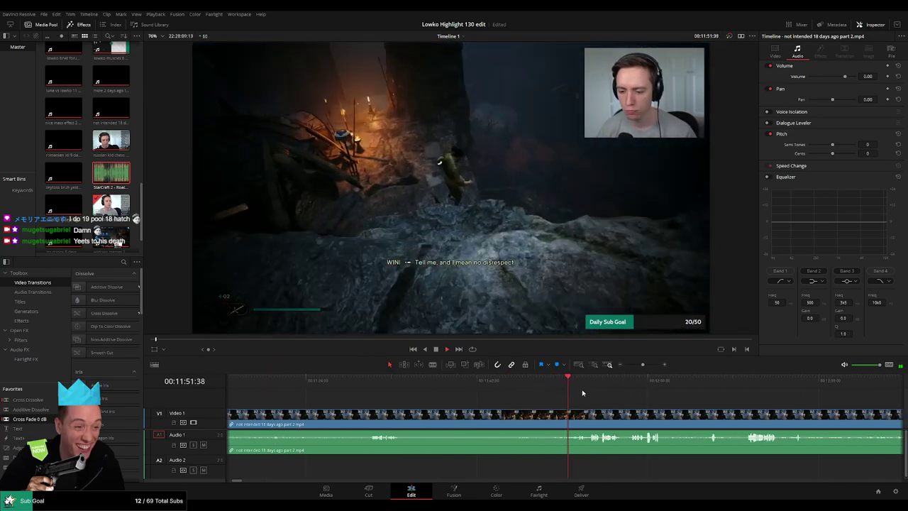
key(space)
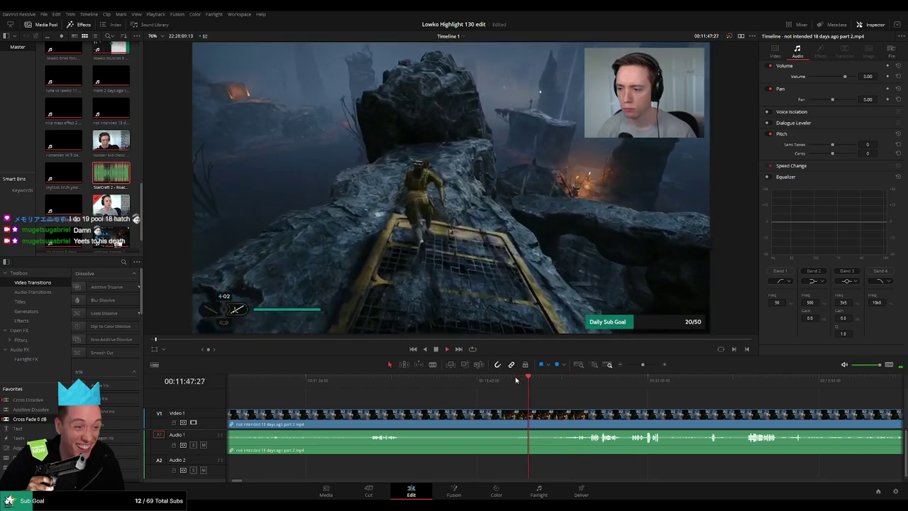
key(space)
key(ctrl+b)
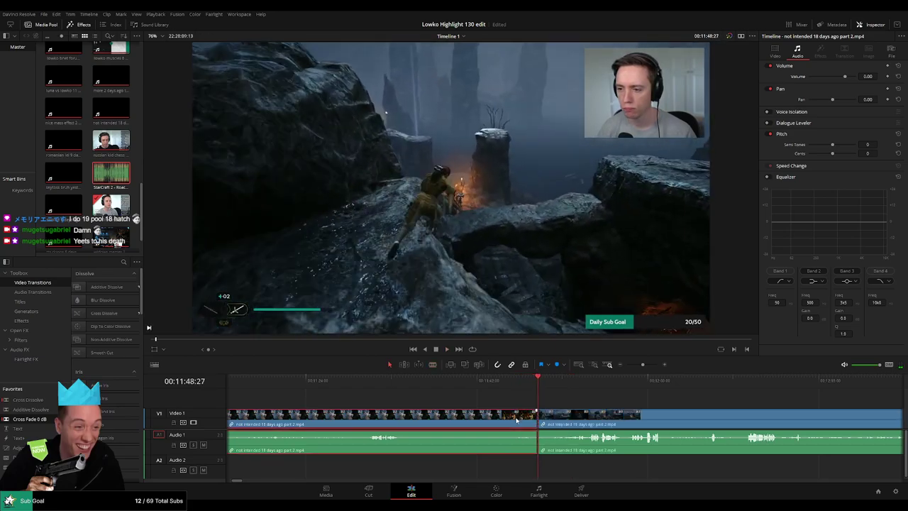
key(Delete)
click(593, 418)
key(Delete)
key(space)
scroll(471, 403, right, 3)
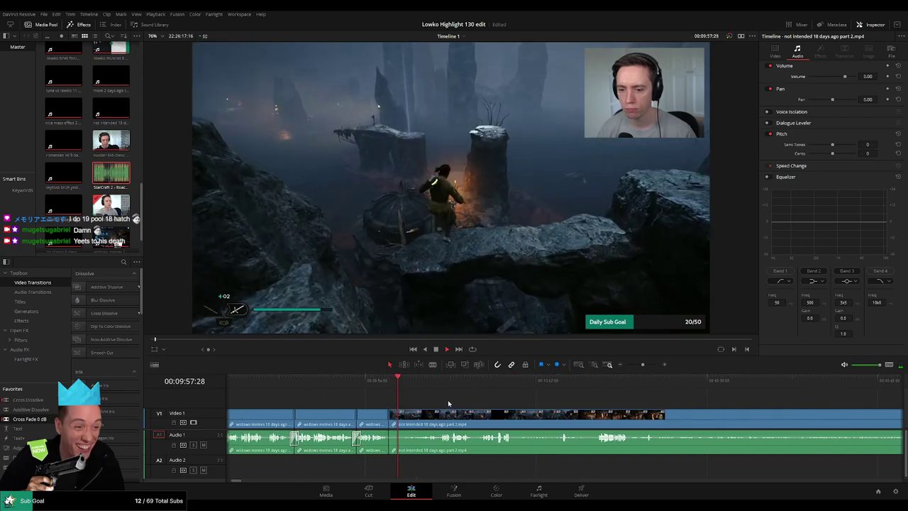
- Split the clip at about 10 minutes 1 second and 10 minutes 1.5 seconds to isolate the short piece between
scroll(446, 399, up, 5)
drag(624, 402, 452, 395)
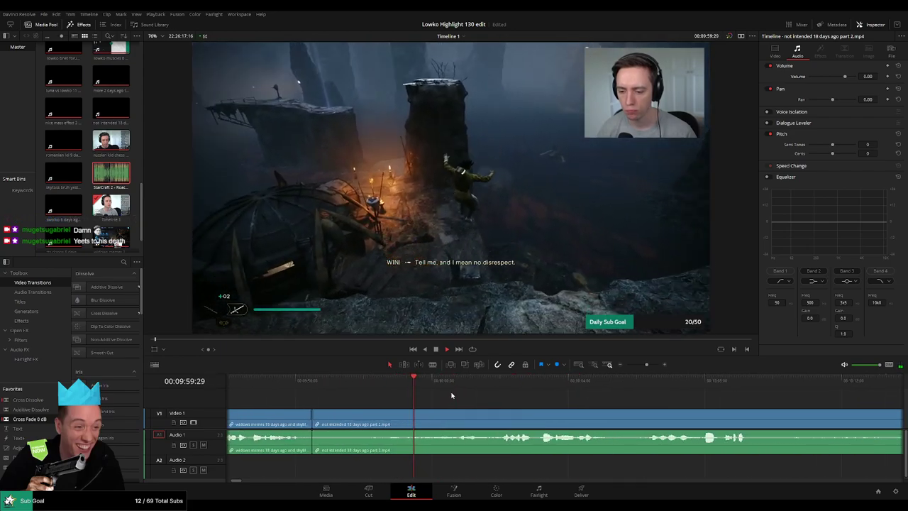
key(b)
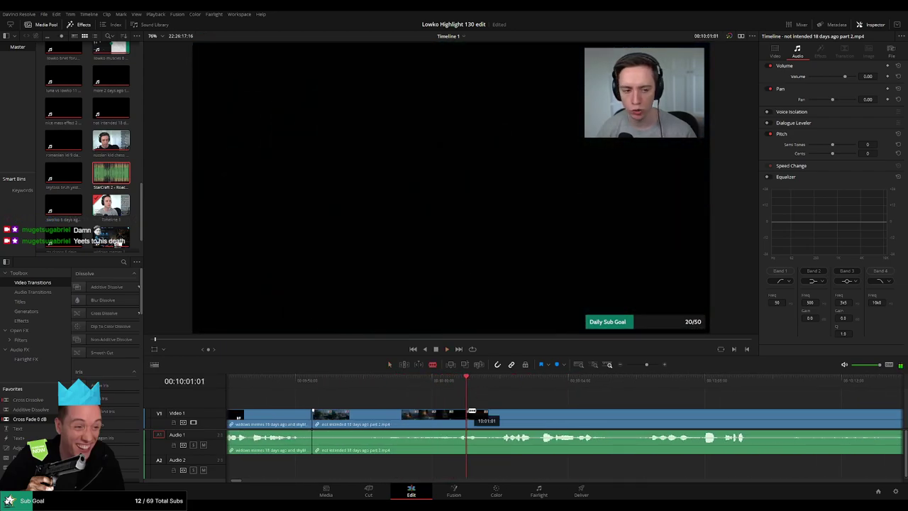
click(468, 414)
click(481, 432)
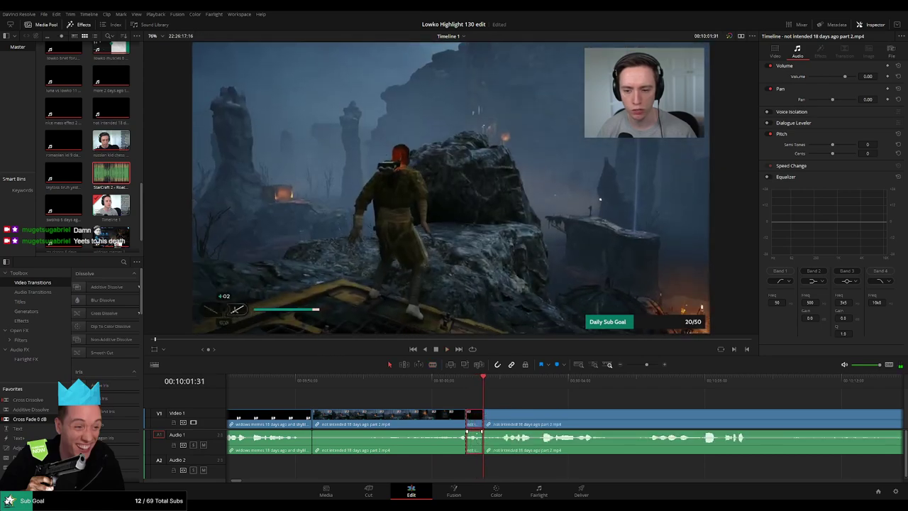
- Cover the isolated piece at about 10 minutes 1 second with the StarCraft 2 Roach Quotes sound on Audio 2 and lower its volume
drag(474, 437, 466, 464)
double_click(122, 186)
click(482, 458)
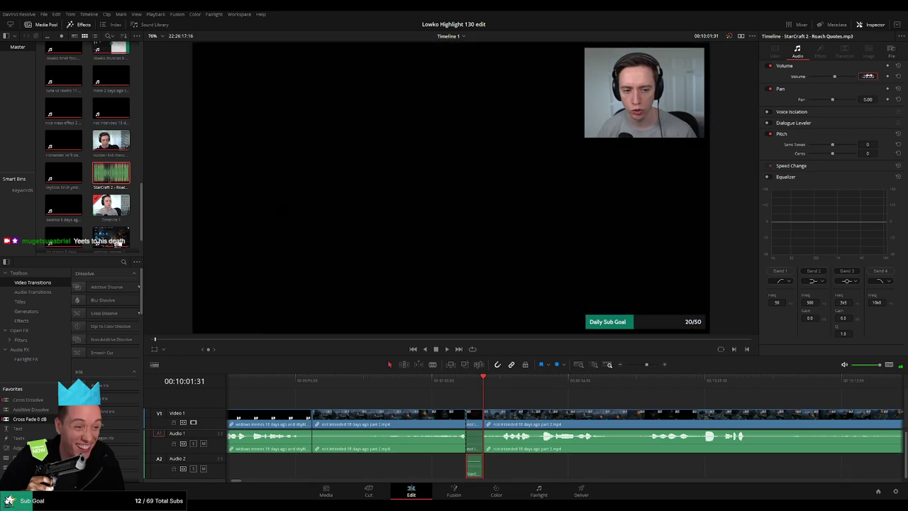
drag(869, 75, 868, 76)
key(space)
click(520, 398)
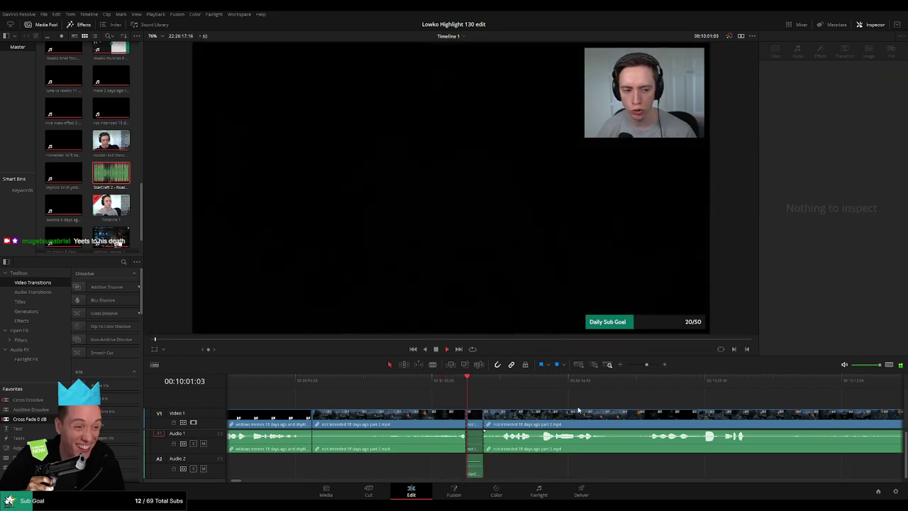
- Try to split the clip at about 10 minutes 25 seconds, during the dialogue cutscene in the hut
drag(573, 407, 447, 400)
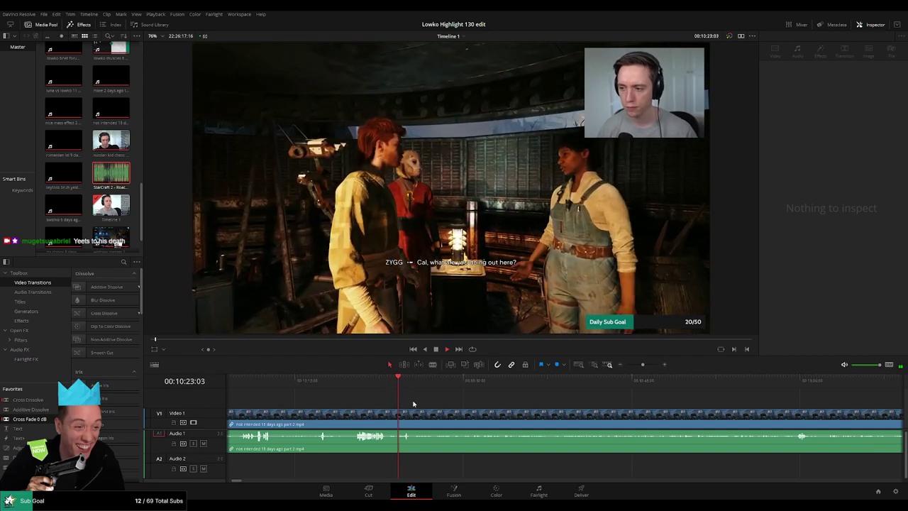
key(space)
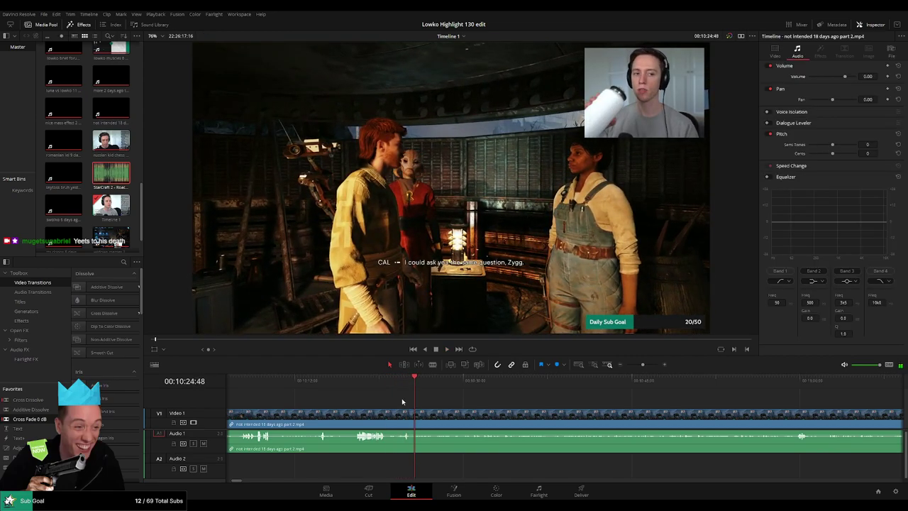
key(b)
click(418, 416)
key(space)
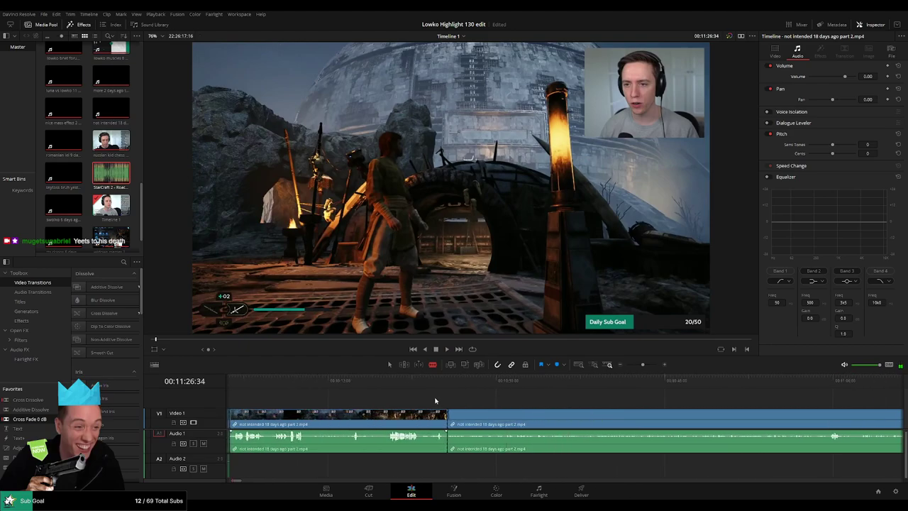
- Replay the footage from about 10 minutes 12 seconds and split the clip at about 10 minutes 24 seconds, where the cutscene dialogue starts
click(409, 382)
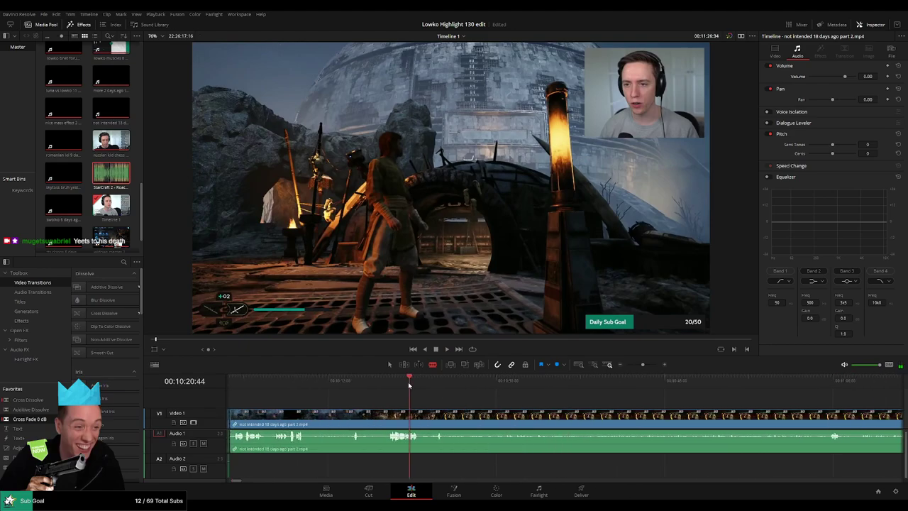
click(406, 381)
key(space)
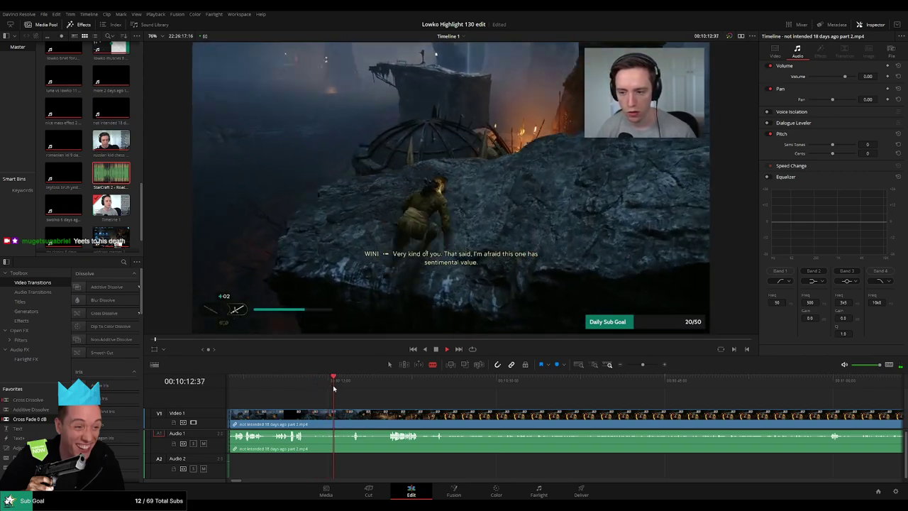
key(space)
key(space)
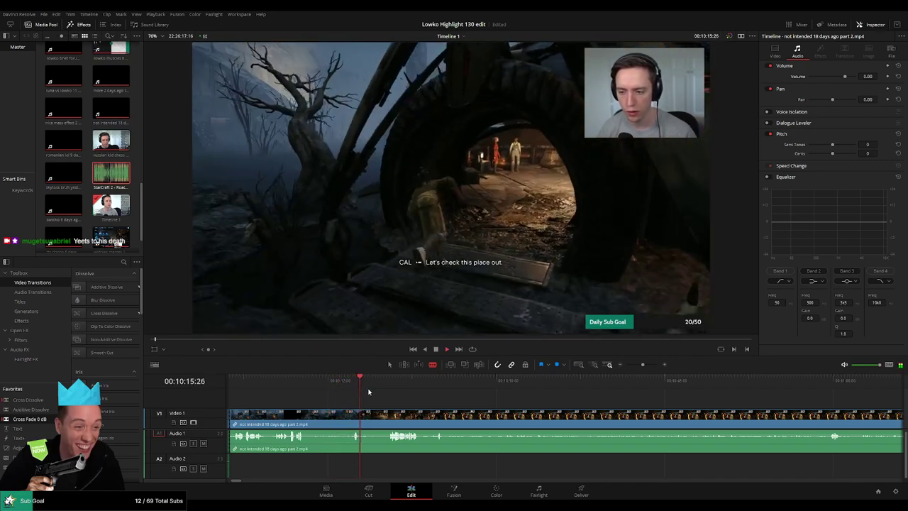
drag(368, 392, 433, 389)
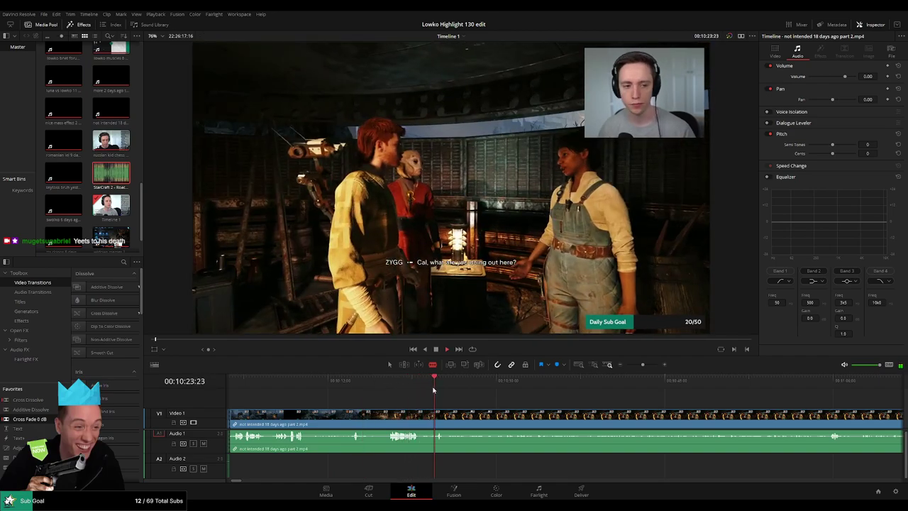
key(ctrl+b)
click(468, 415)
drag(643, 365, 640, 364)
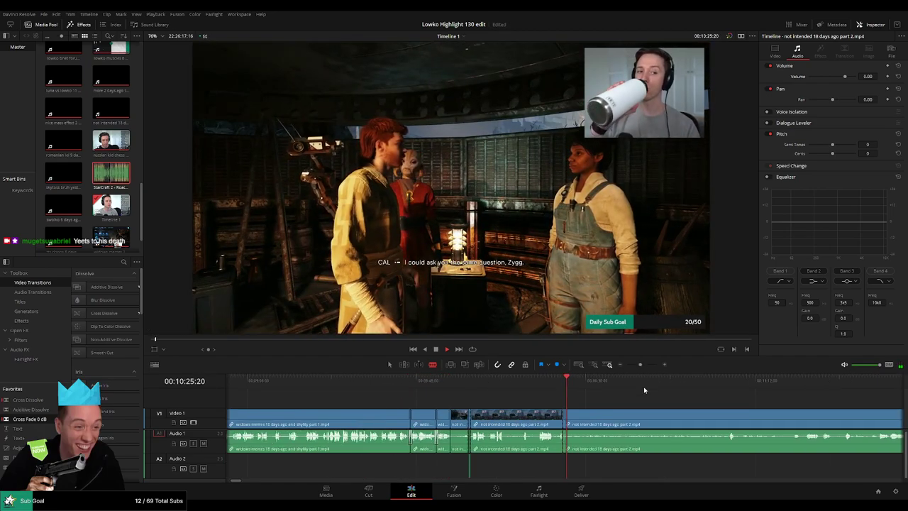
- Split the clip at about 11 minutes 24.5 seconds, ripple-delete the cutscene piece before it and cross-fade the audio at the cut
drag(744, 405, 424, 402)
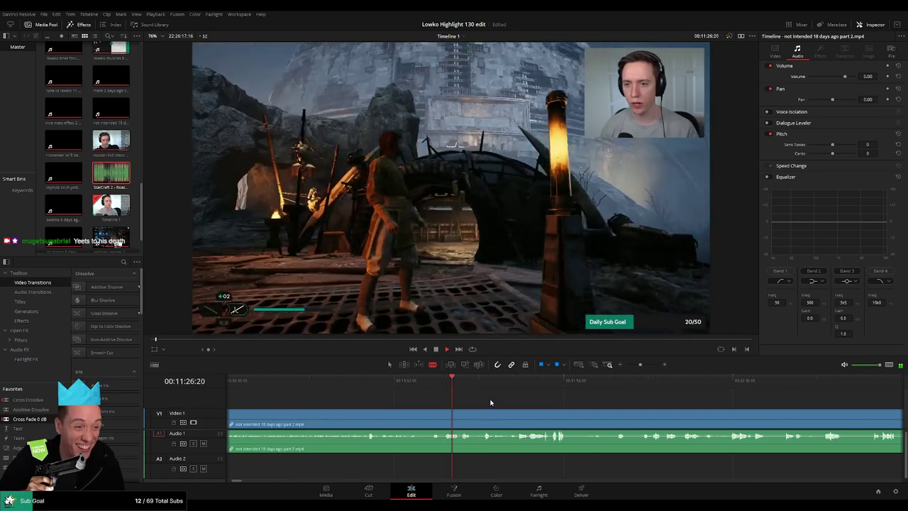
scroll(489, 402, up, 2)
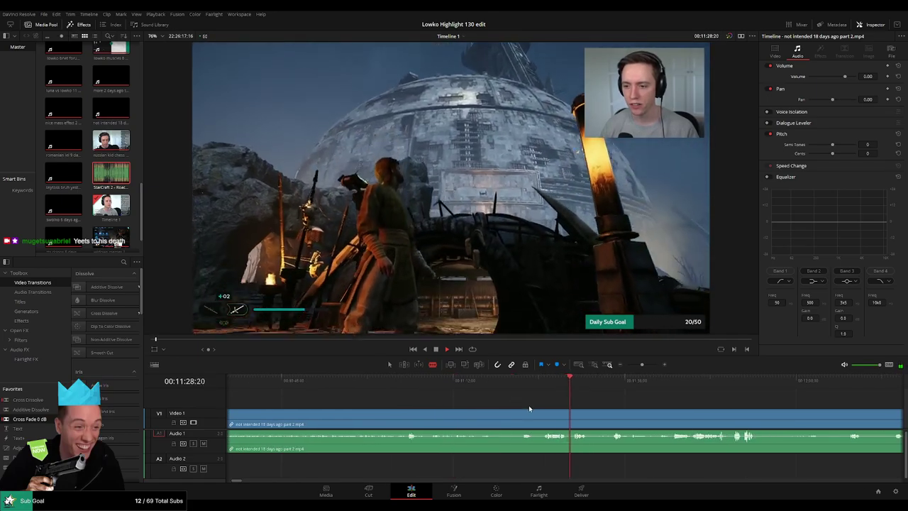
click(523, 380)
click(546, 383)
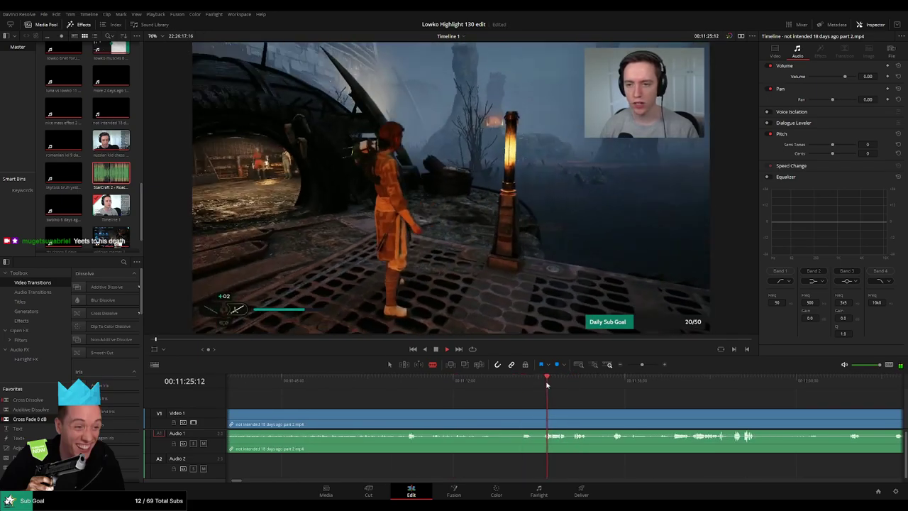
click(542, 413)
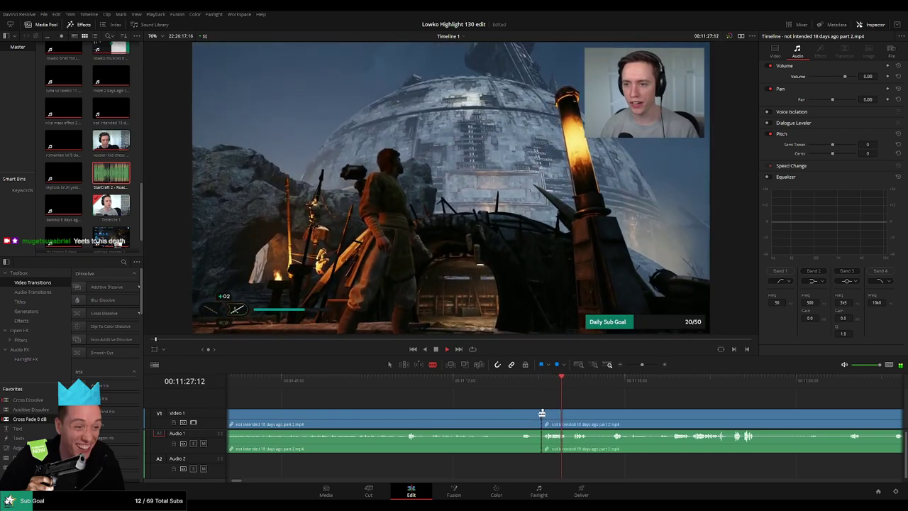
key(a)
click(520, 418)
key(Delete)
scroll(463, 406, right, 5)
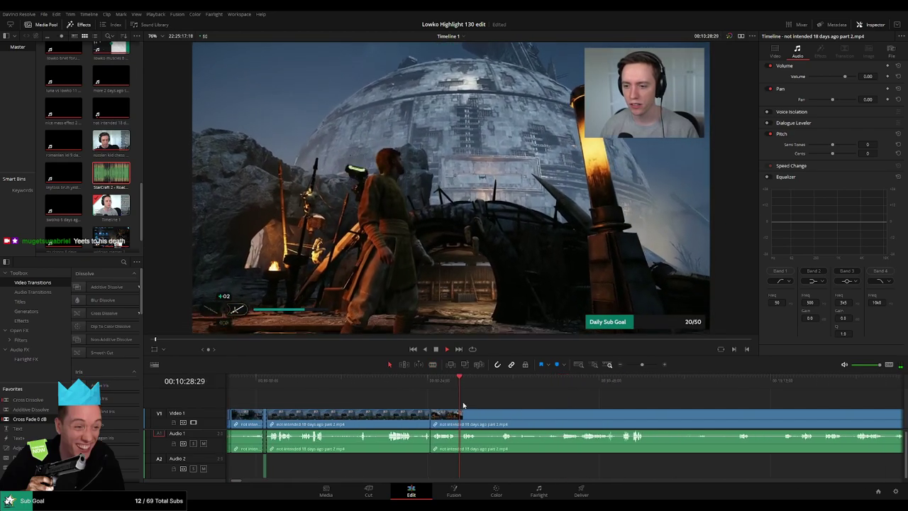
drag(395, 442, 397, 441)
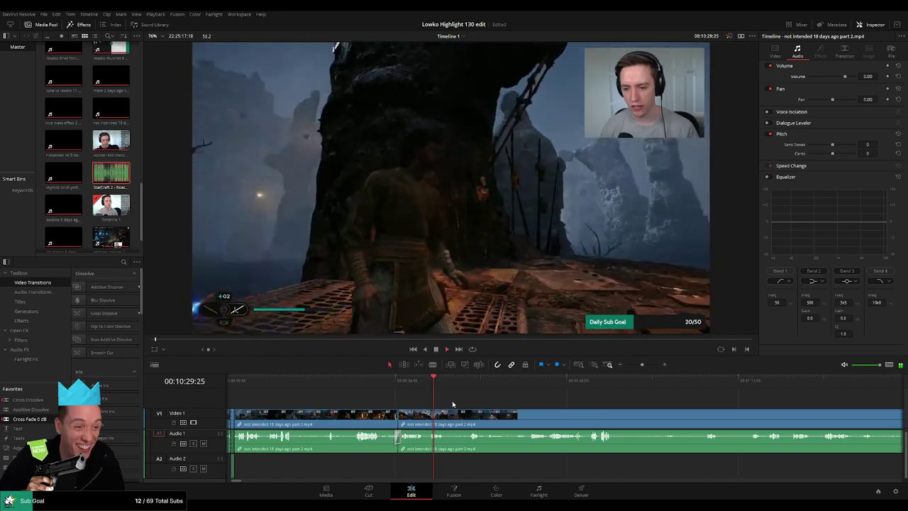
- Try a split in the clip at about 10 minutes 31 seconds, and undo the split
scroll(447, 402, right, 3)
click(390, 387)
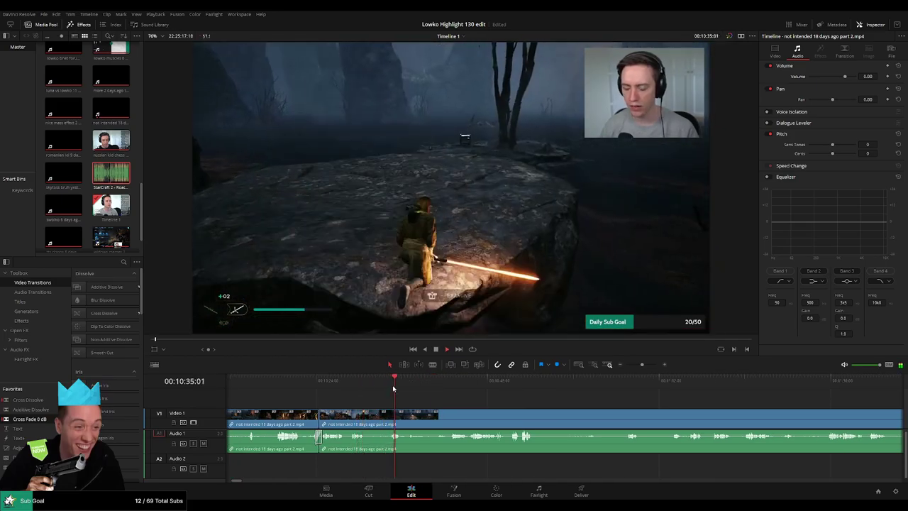
key(b)
click(366, 418)
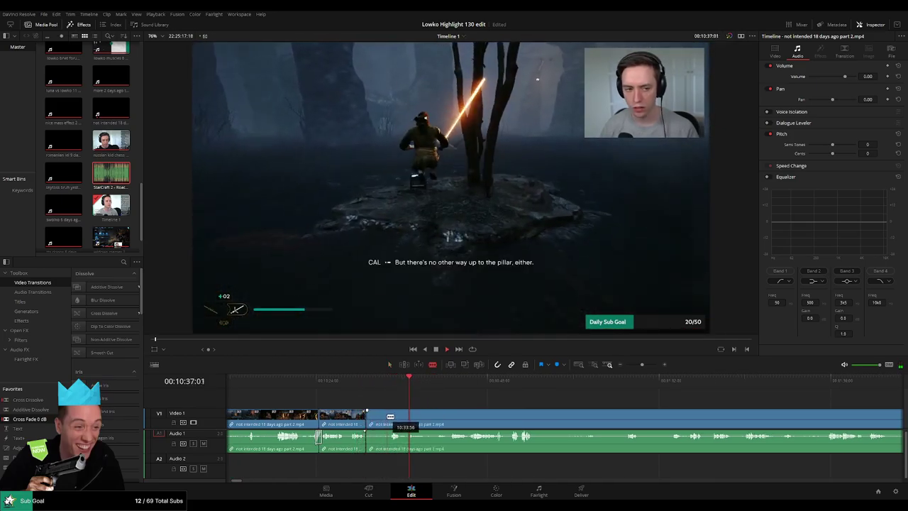
key(ctrl+z)
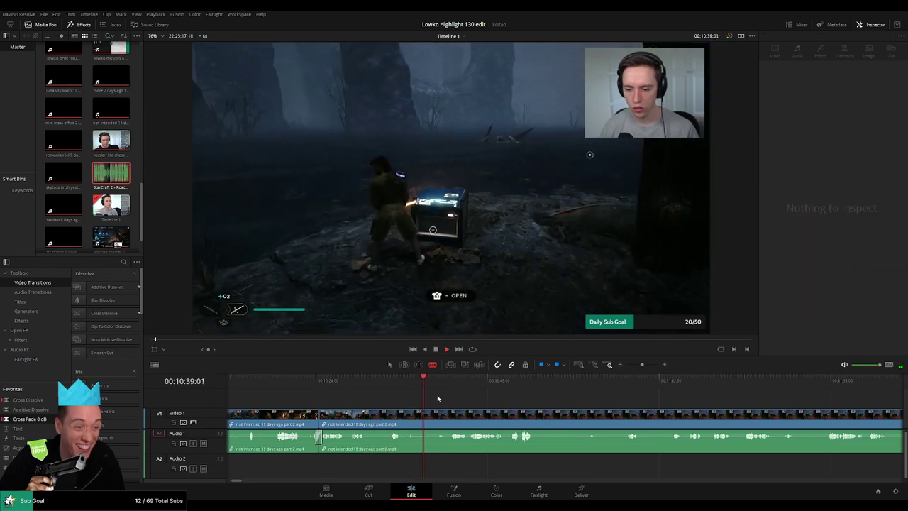
- Review the clip from about 10 minutes 39 seconds to 10 minutes 52 seconds for the next part to cut
click(448, 381)
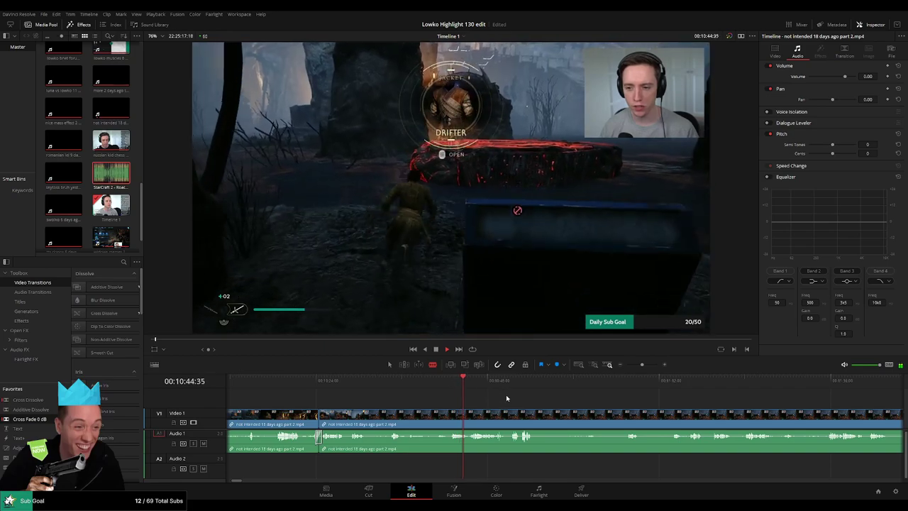
drag(506, 395, 454, 397)
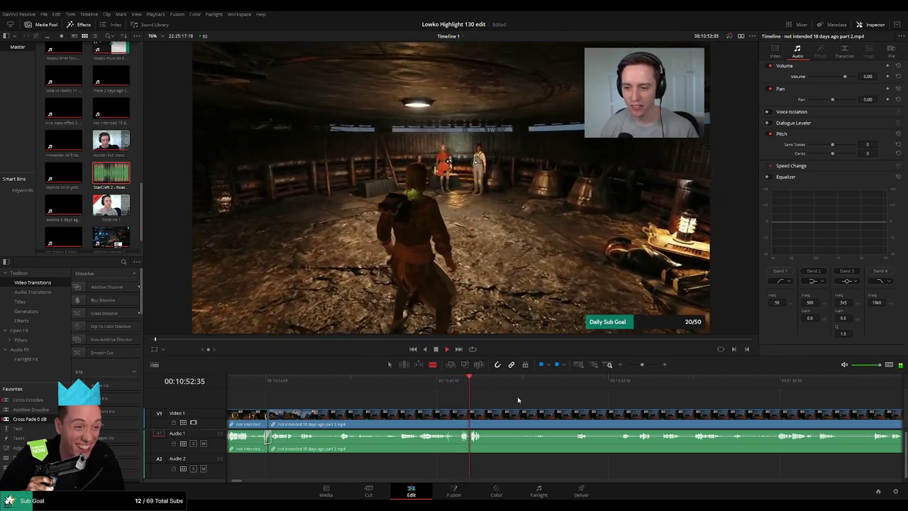
- Split the gameplay clip at 10:54:31, ripple-delete the unwanted footage after it, and bridge the audio cut with Cross Fade 0 dB
scroll(436, 392, down, 3)
key(ctrl+b)
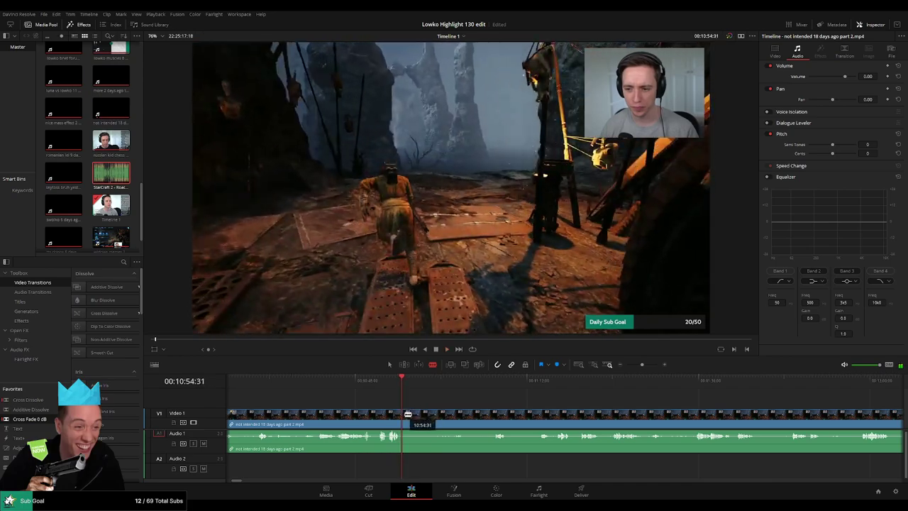
click(483, 380)
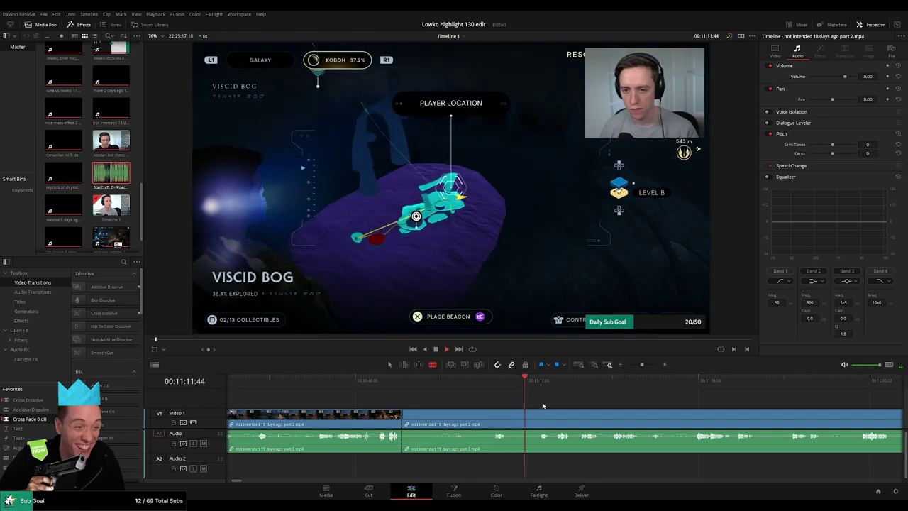
key(Delete)
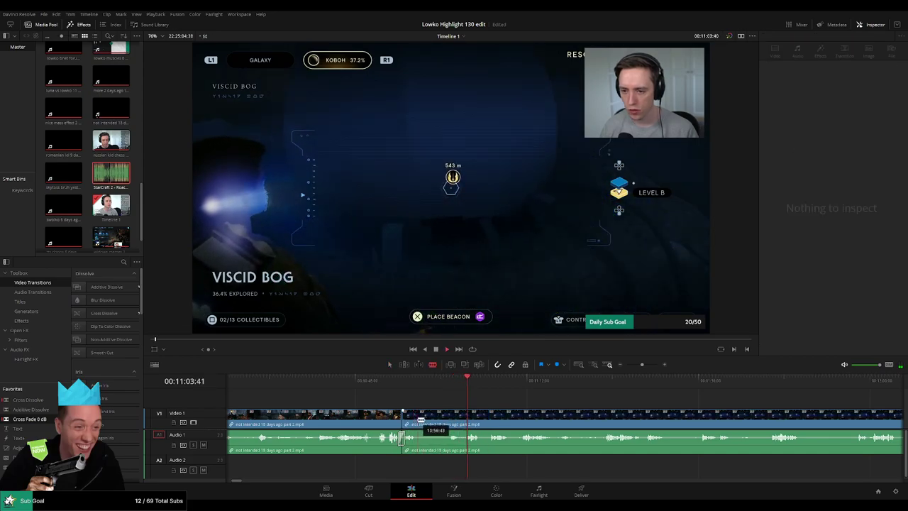
- Cut out the footage from 10:56:43 to about 11:22:49, close the gap, and add Cross Fade 0 dB to the audio cut
click(420, 420)
click(487, 391)
scroll(434, 405, right, 3)
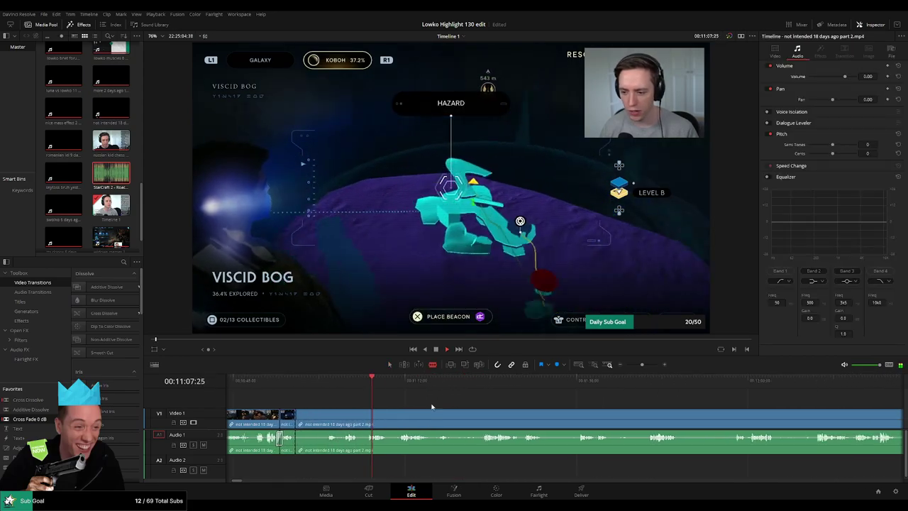
click(478, 383)
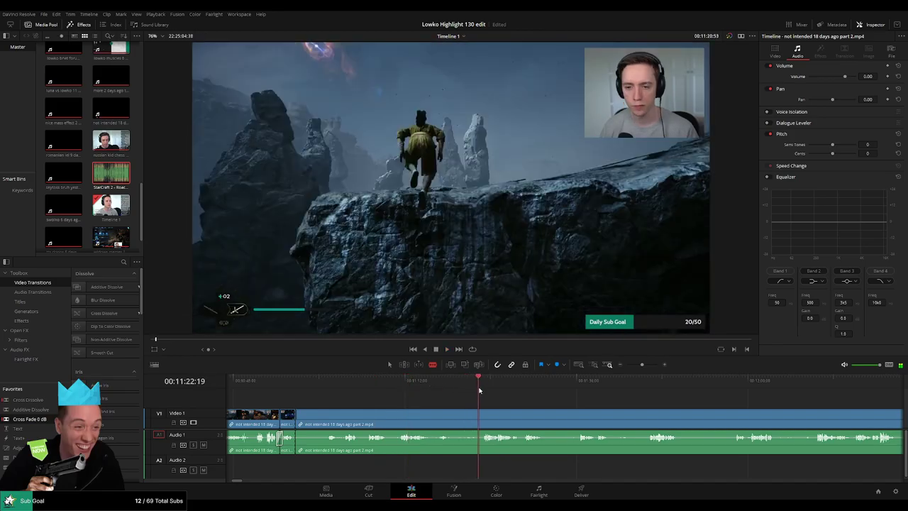
drag(540, 406, 476, 403)
click(422, 419)
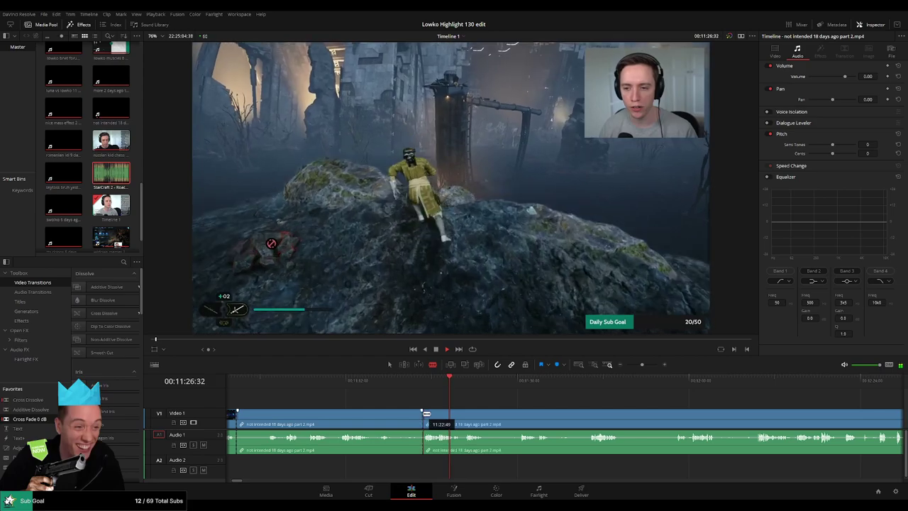
key(a)
click(396, 415)
key(BackSpace)
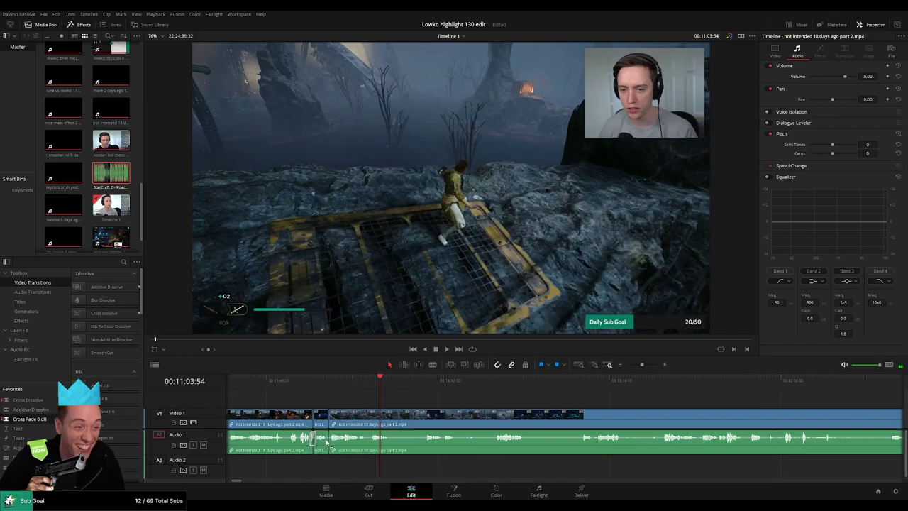
- Cut out the footage from 11:05:22 to about 11:10, close the gap, and add Cross Fade 0 dB to the audio cut
click(374, 385)
scroll(376, 401, right, 6)
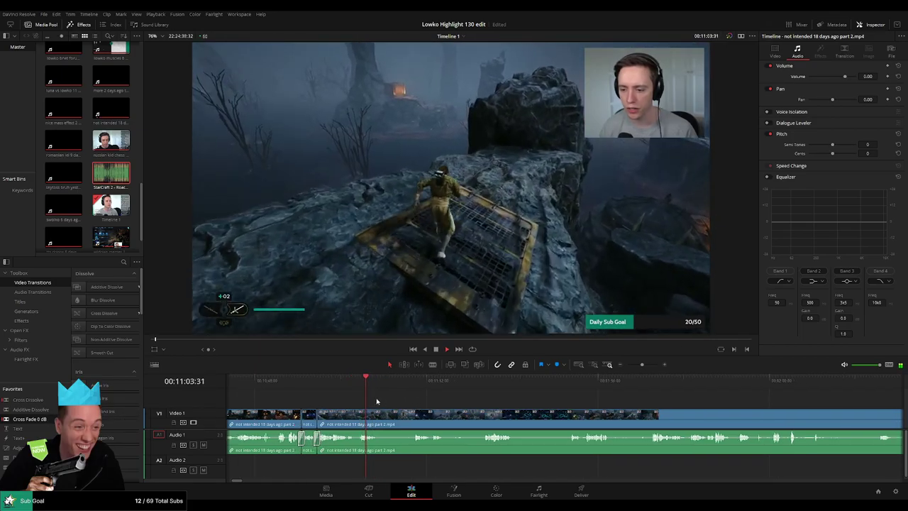
key(b)
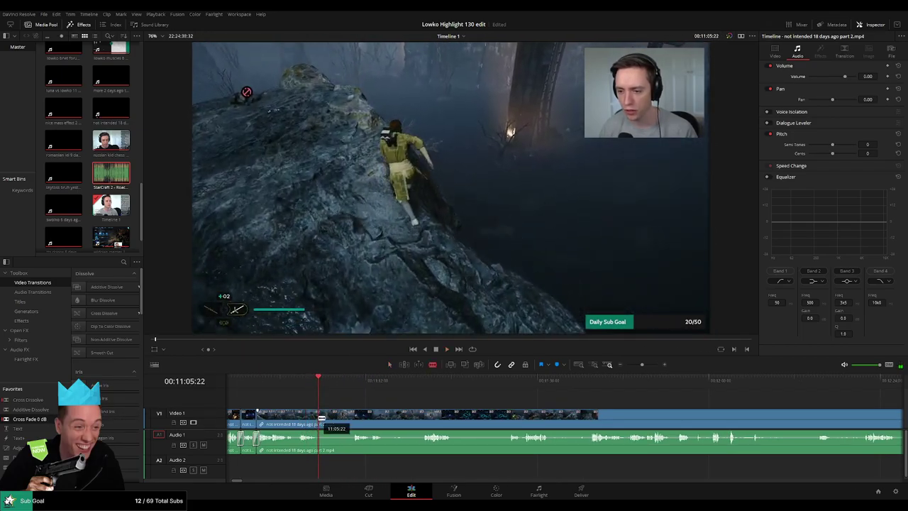
click(319, 417)
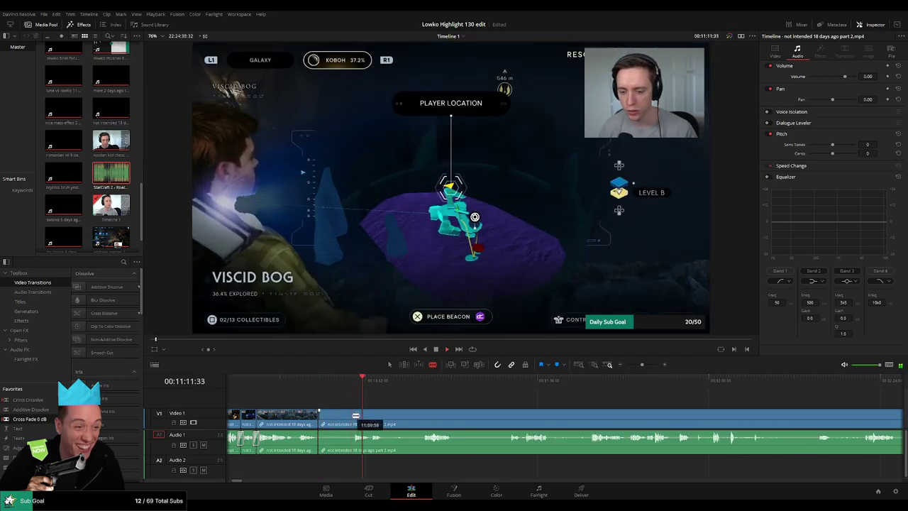
click(352, 417)
key(a)
click(342, 420)
key(Delete)
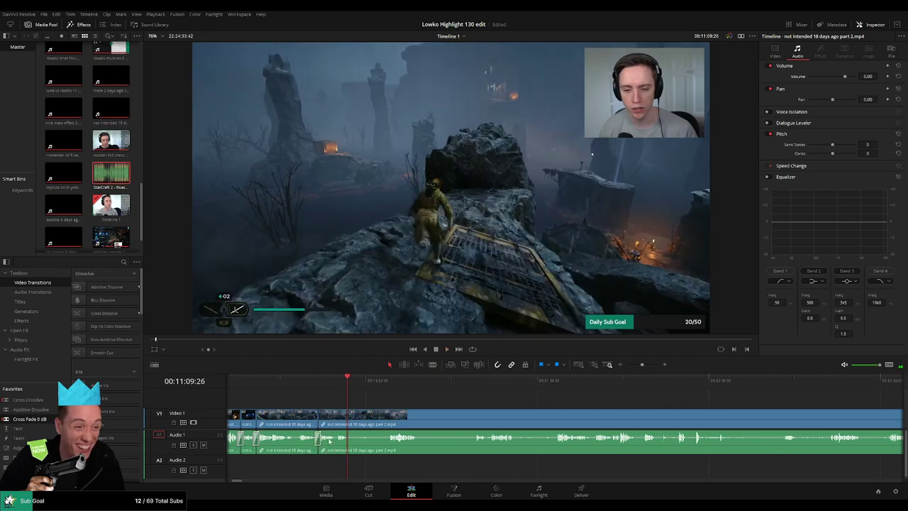
- Cut out the footage from 11:09:43 to about 11:27, close the gap, and add Cross Fade 0 dB to the audio cut
click(349, 417)
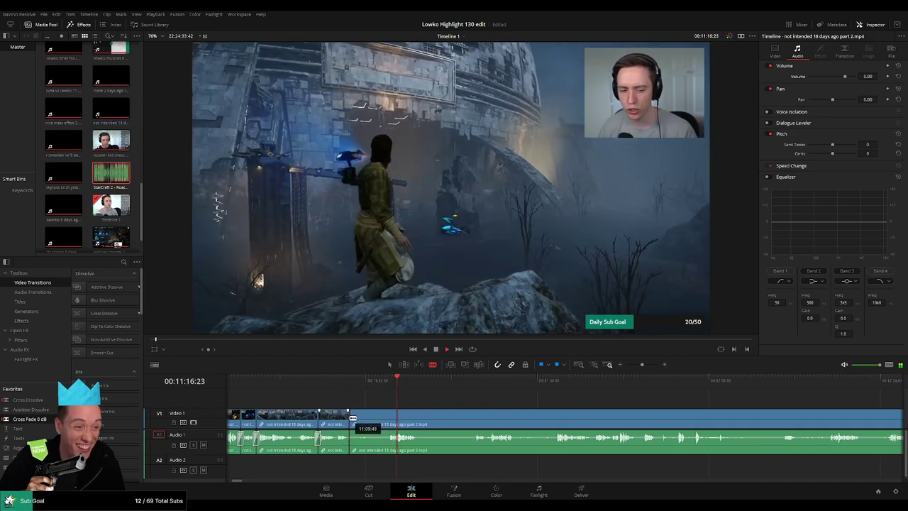
key(a)
scroll(407, 392, right, 3)
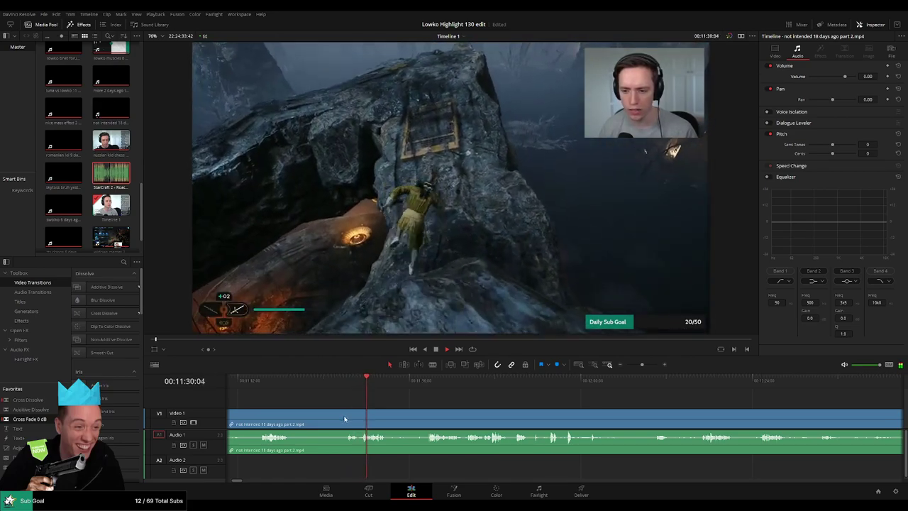
click(346, 419)
key(a)
click(325, 421)
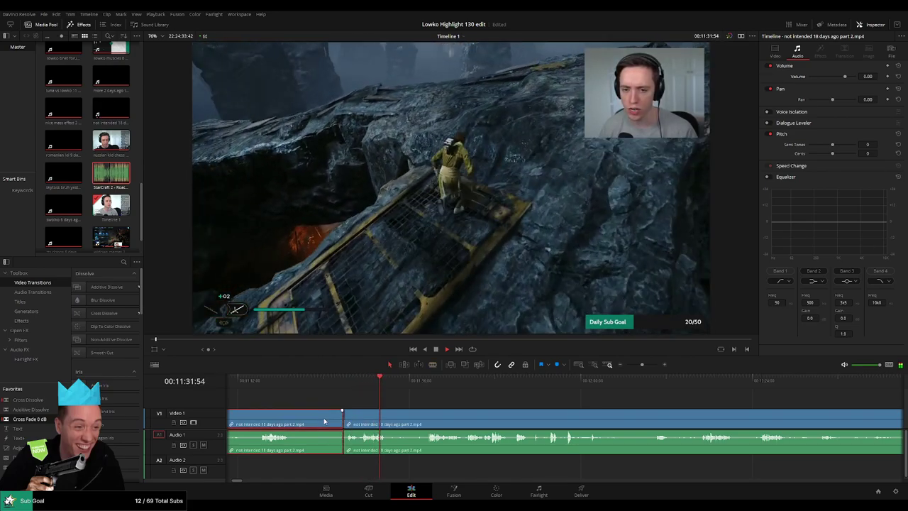
key(Delete)
- Split the clip at about 11:16 and 11:21:30 and ripple-delete the section between the two cuts
drag(331, 411, 529, 405)
key(space)
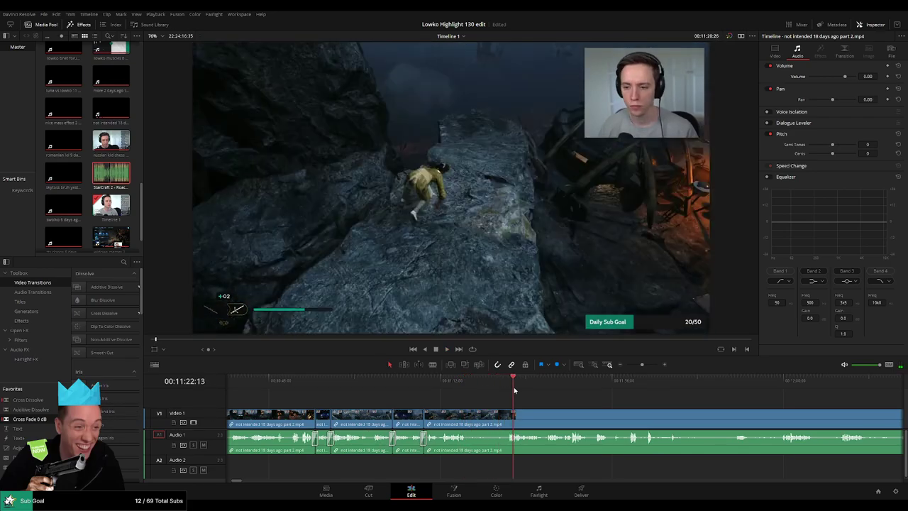
click(467, 421)
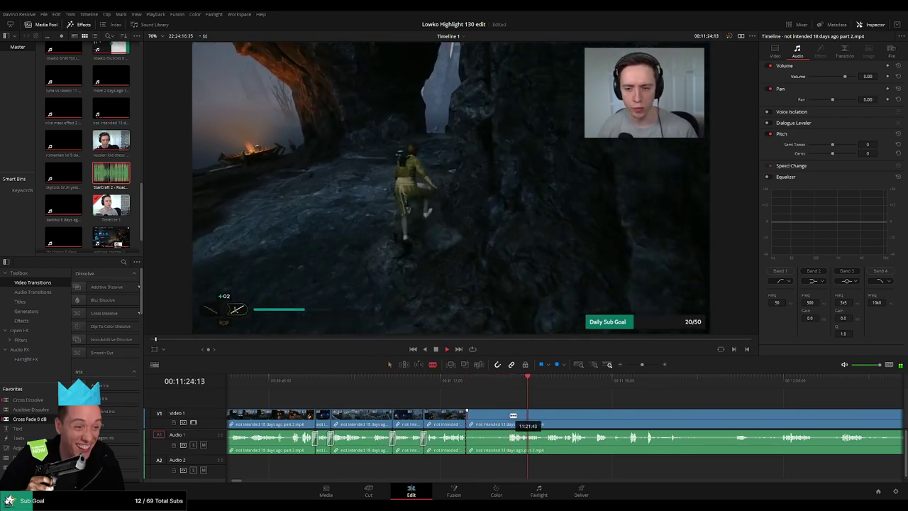
click(507, 417)
key(space)
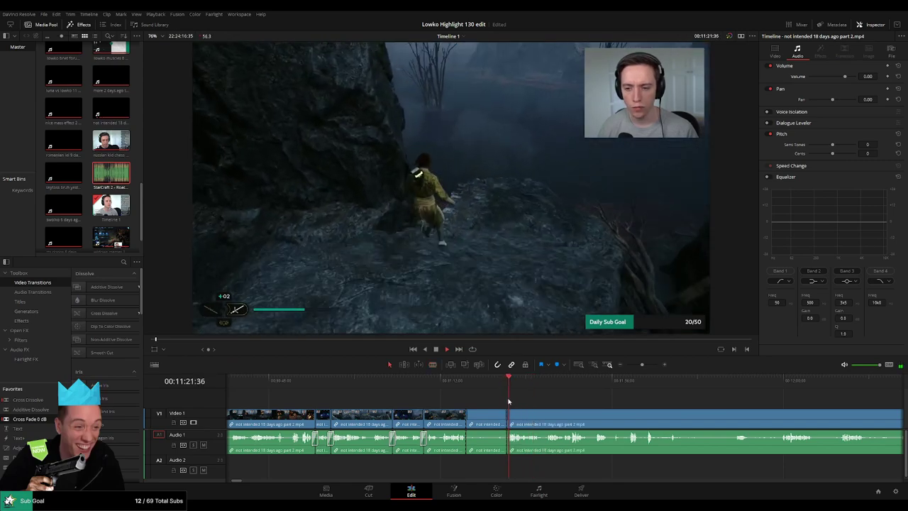
click(488, 419)
key(Delete)
- Trim a few frames beside the cut near 11:16 and apply Cross Fade 0 dB to the audio there
scroll(499, 411, up, 3)
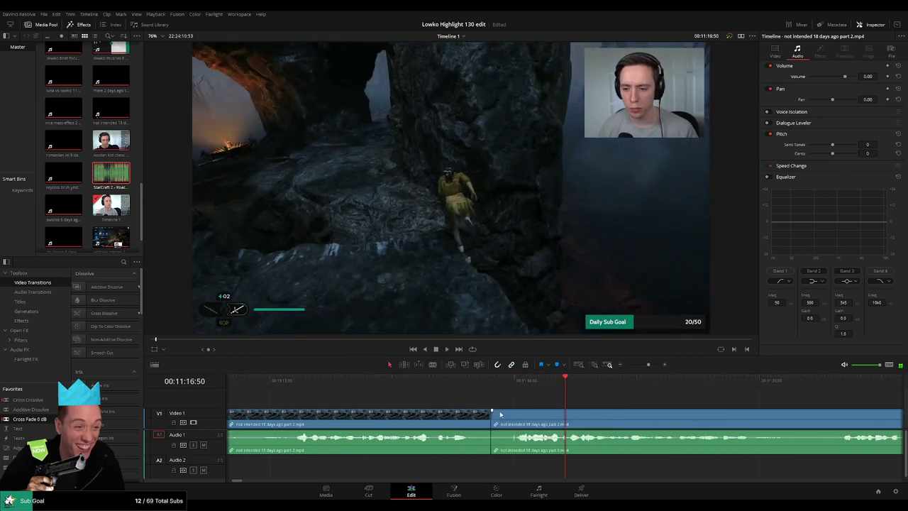
drag(487, 417, 483, 421)
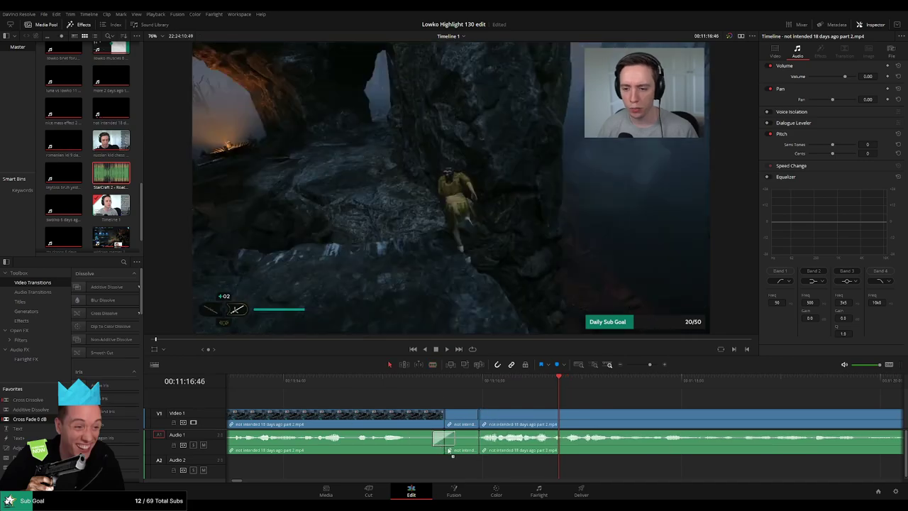
key(space)
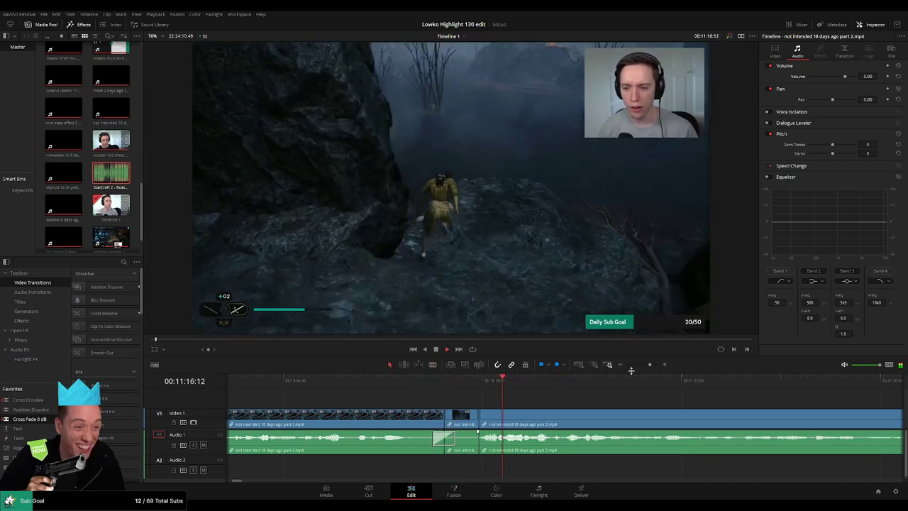
- Play through the footage following the cut near 11:16 and split the clip at 11:39:47
scroll(635, 406, down, 2)
drag(675, 405, 458, 401)
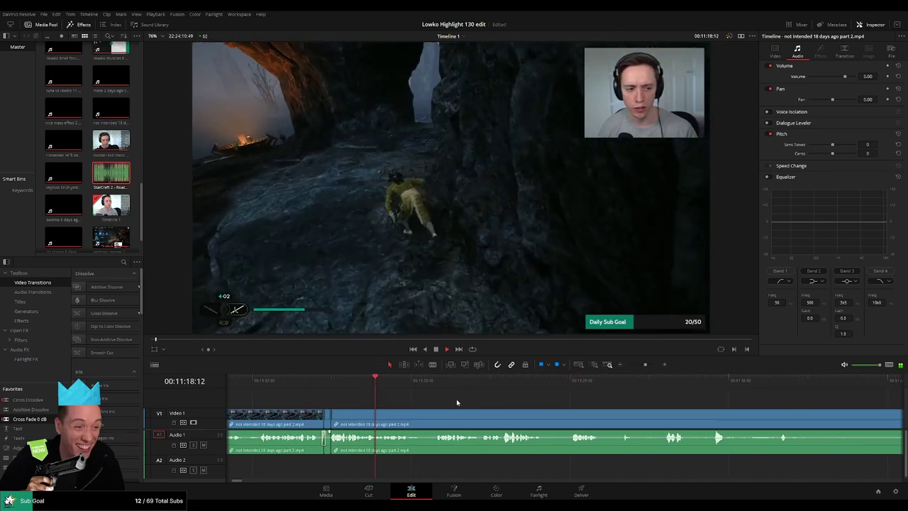
key(space)
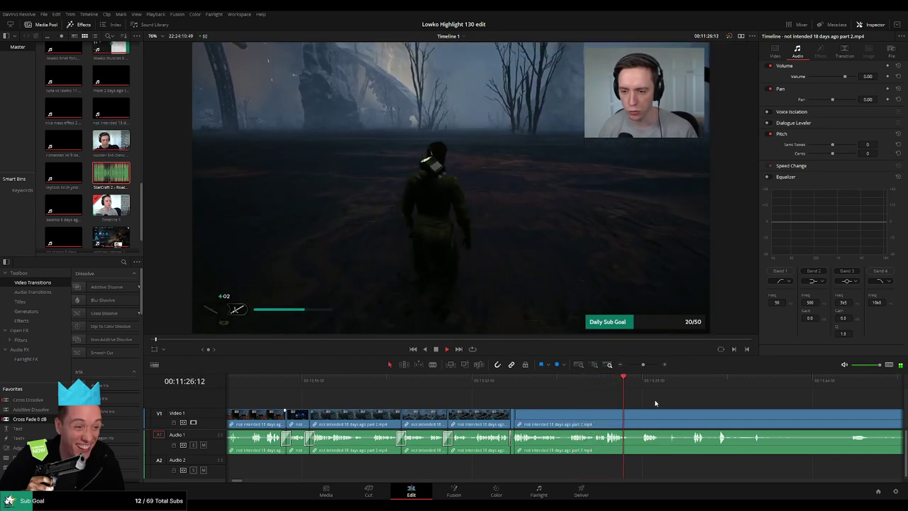
drag(655, 403, 504, 394)
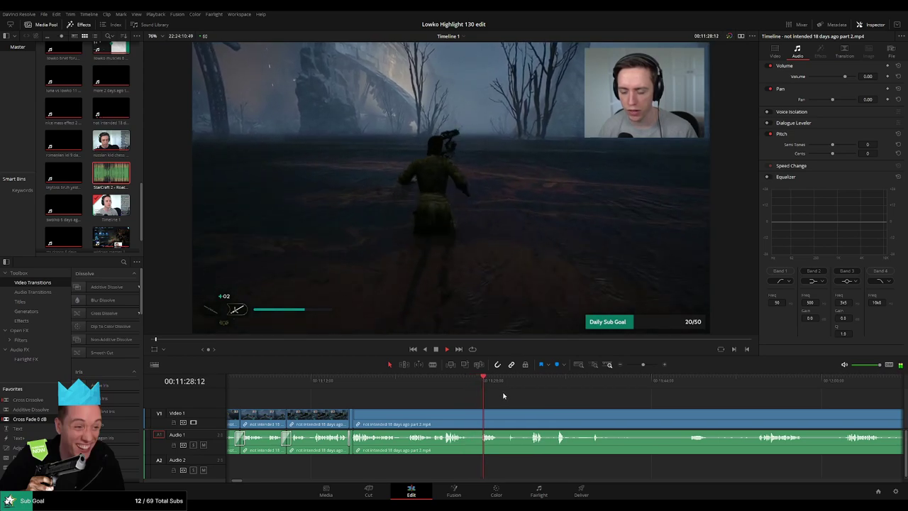
scroll(503, 395, right, 1)
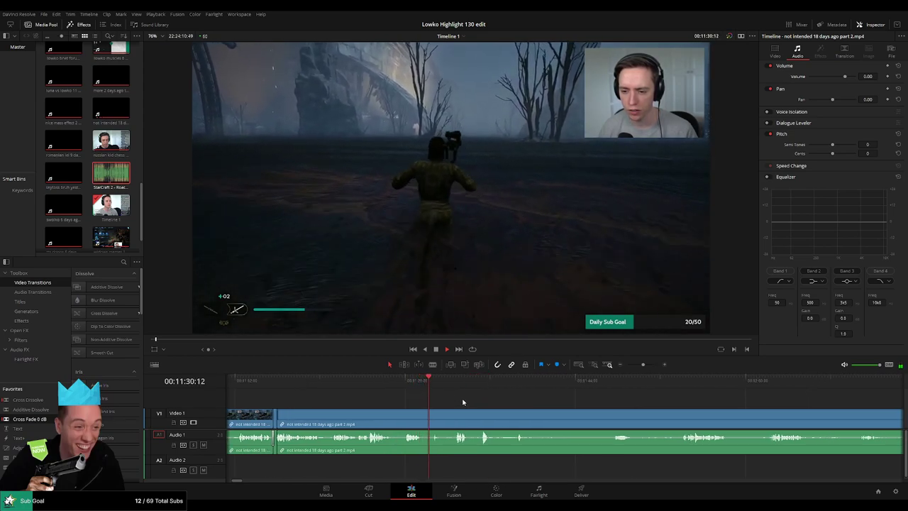
scroll(439, 403, right, 1)
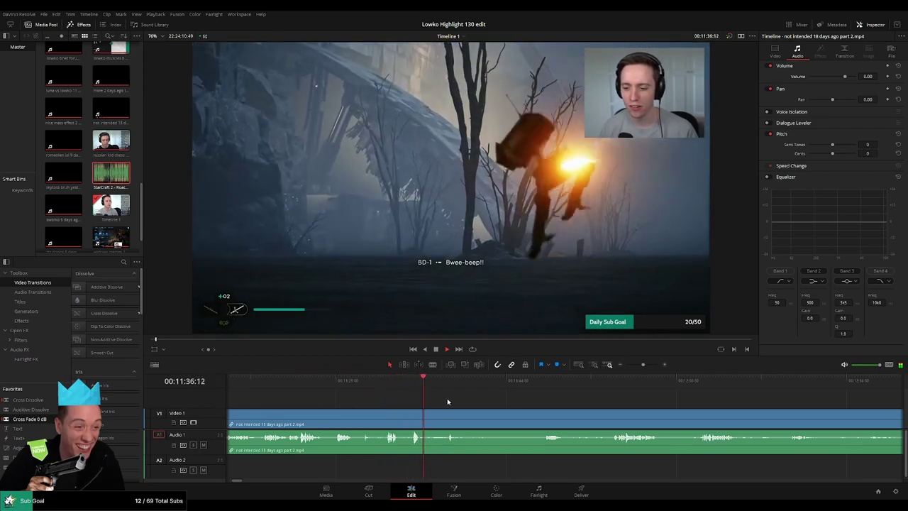
scroll(482, 405, right, 1)
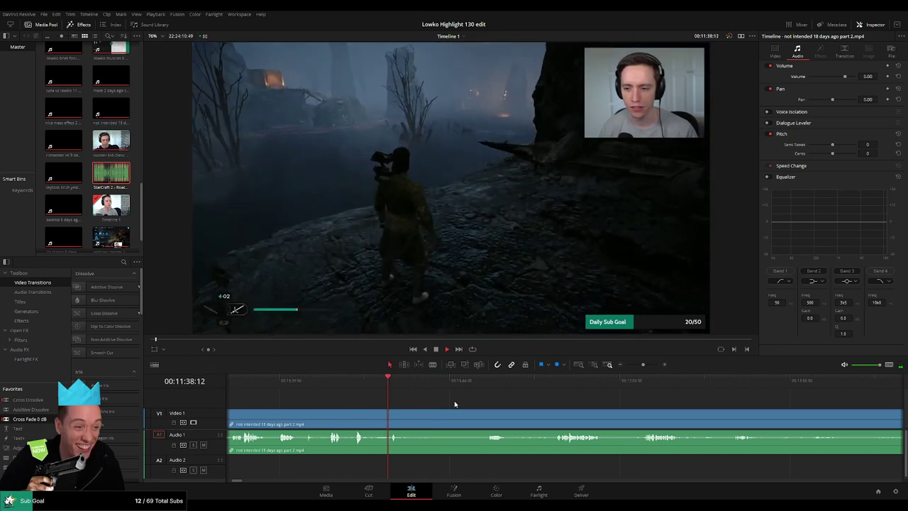
key(b)
click(404, 419)
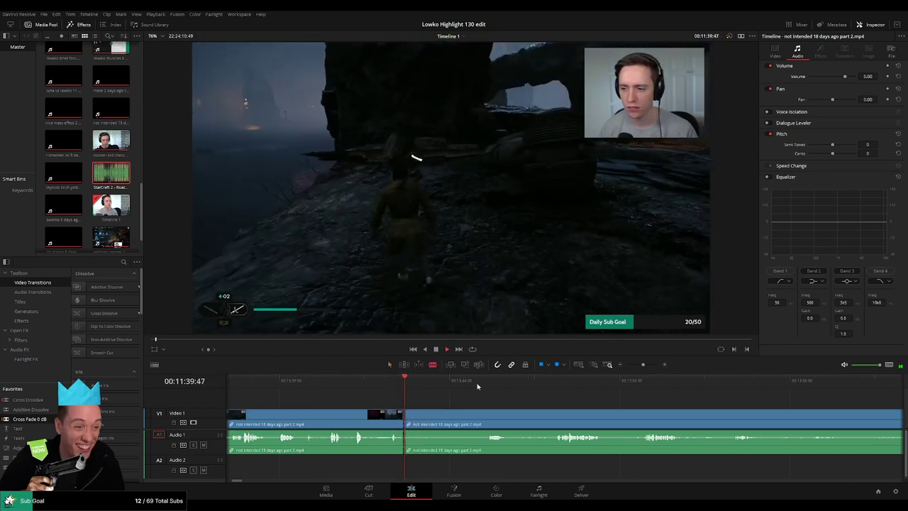
- Ripple-delete the footage between the 11:39:47 cut and the Viscid Bog map scene, and add Cross Fade 0 dB to the audio cut
click(484, 380)
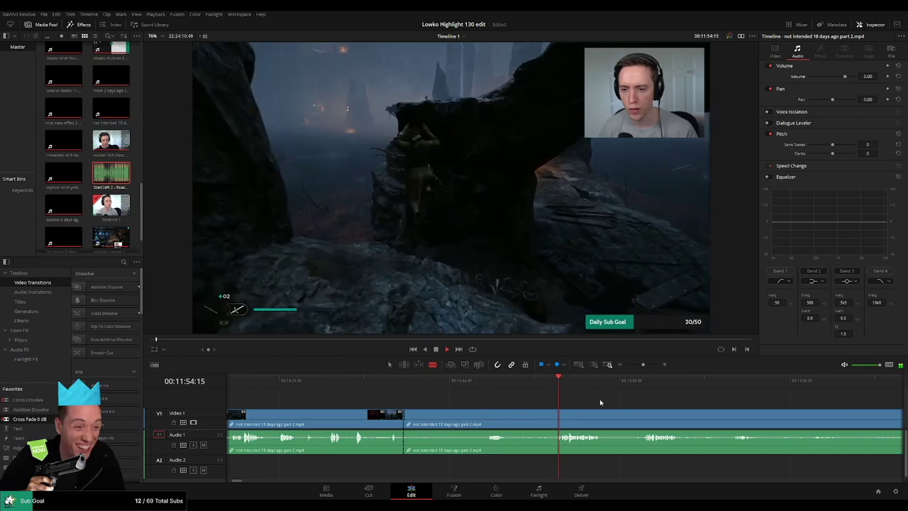
scroll(532, 395, right, 1)
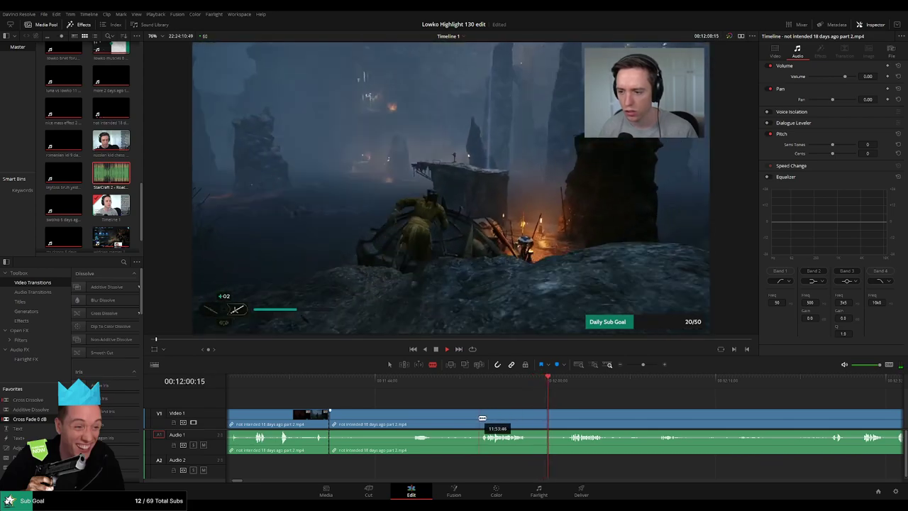
click(479, 419)
key(a)
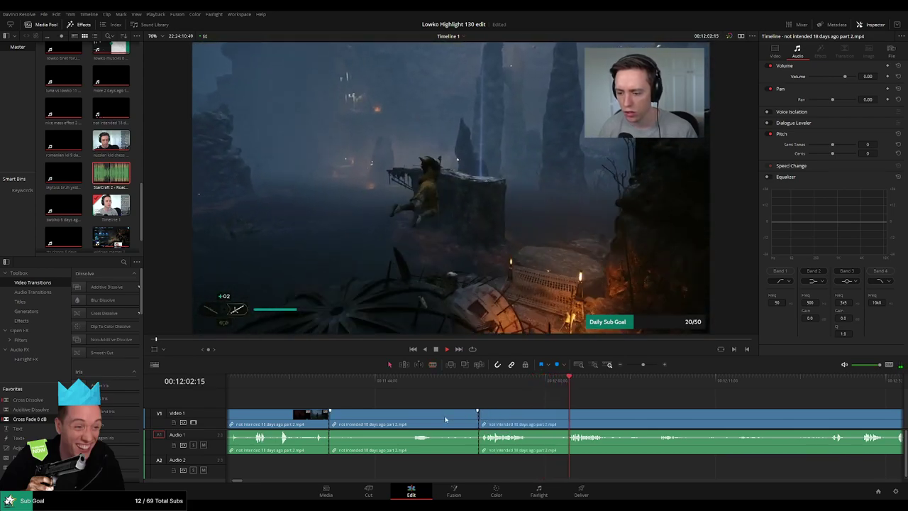
click(446, 419)
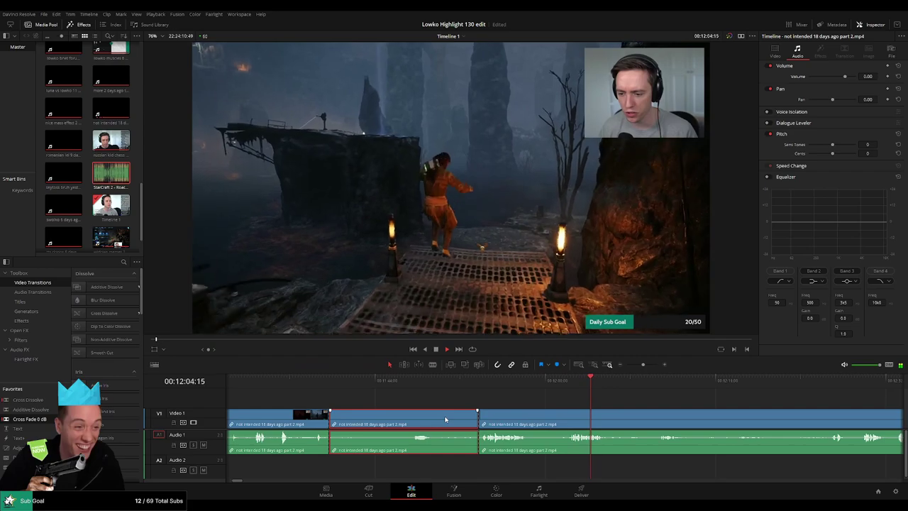
click(524, 395)
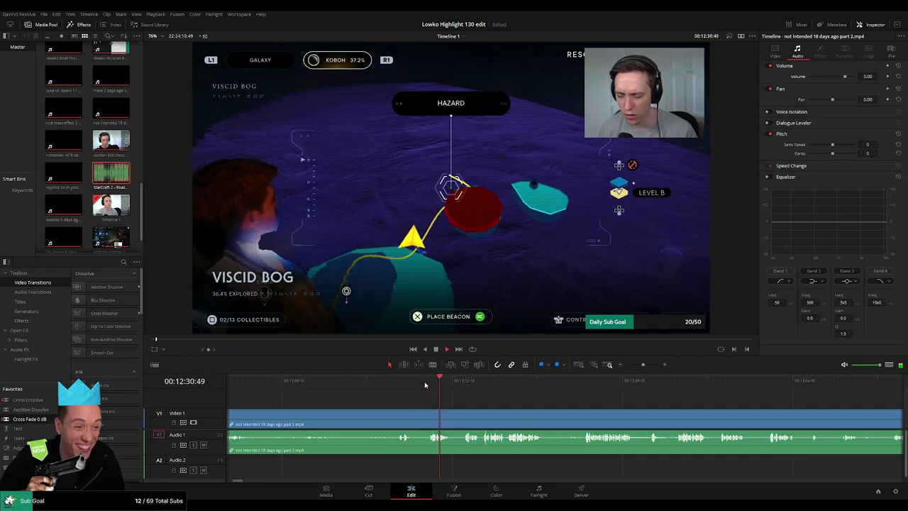
click(383, 412)
key(Delete)
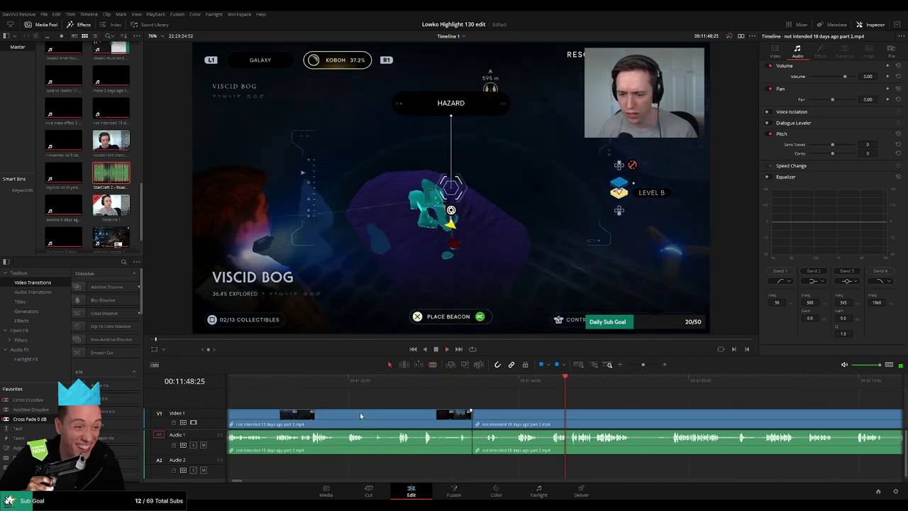
key(space)
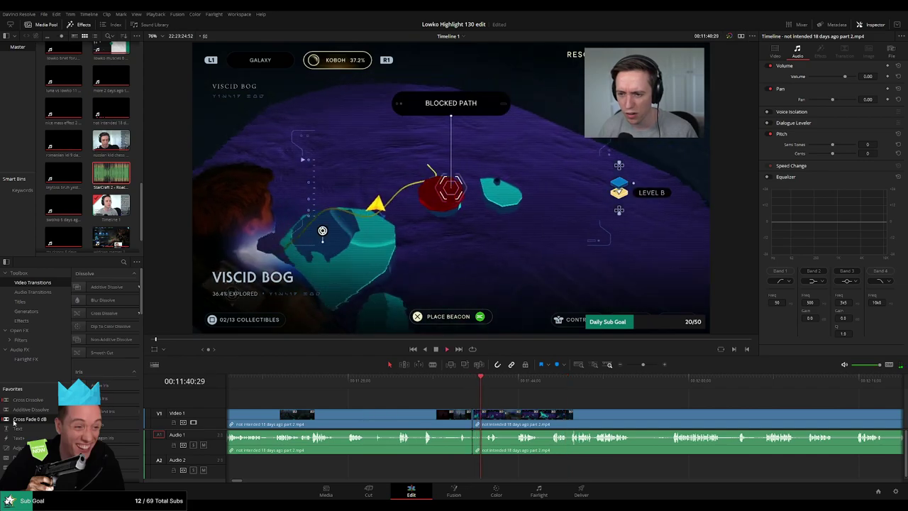
click(512, 387)
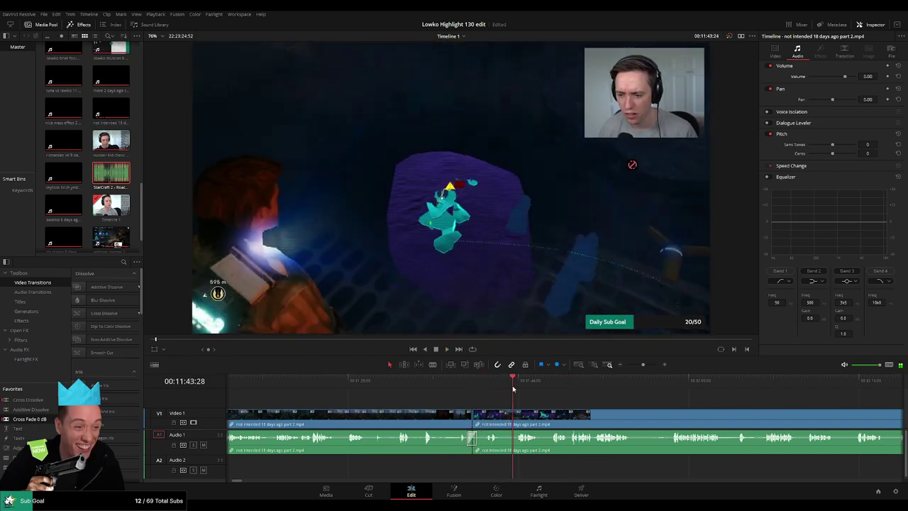
- Split the clip at about 11:54:39 and 11:58, ripple-delete the section between the cuts, and add Cross Fade 0 dB to the audio cut
scroll(417, 421, right, 3)
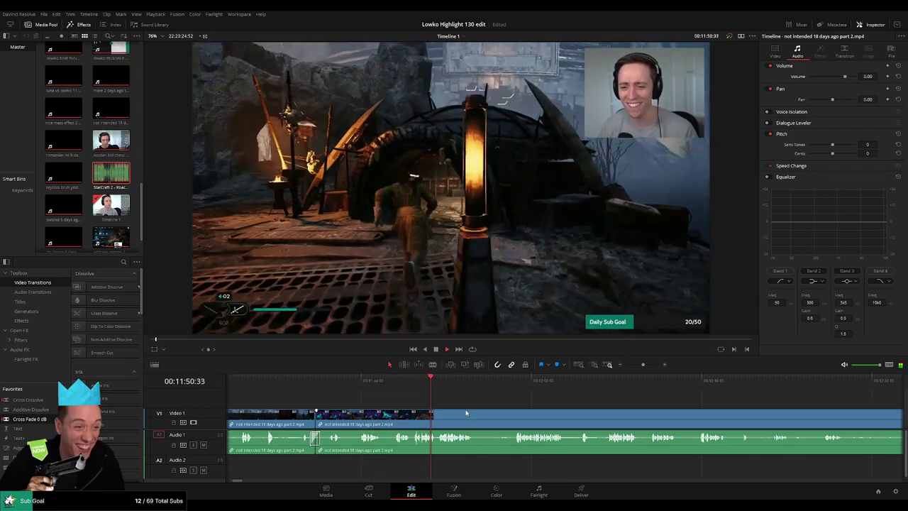
scroll(440, 408, right, 2)
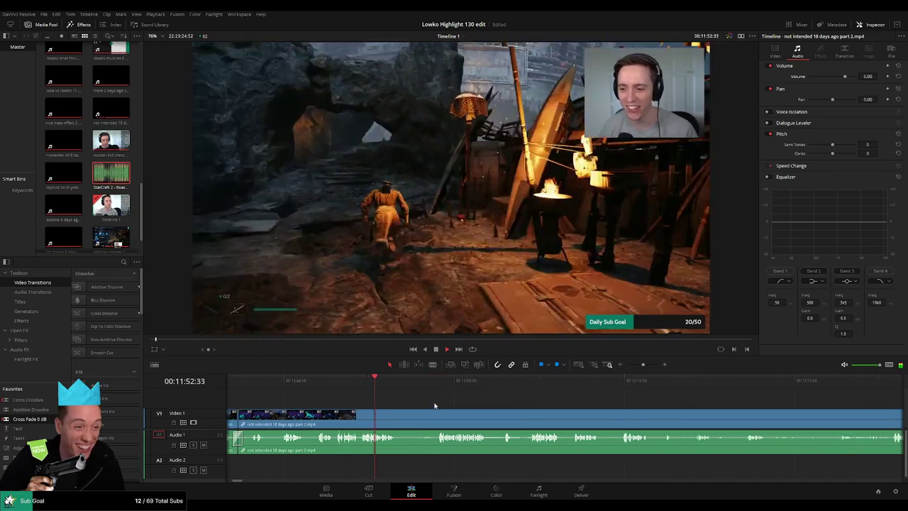
key(b)
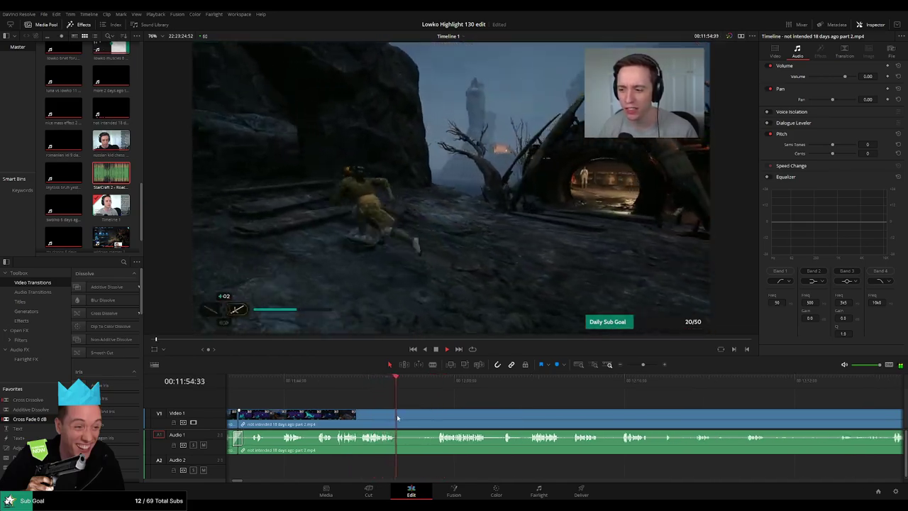
click(397, 414)
click(432, 384)
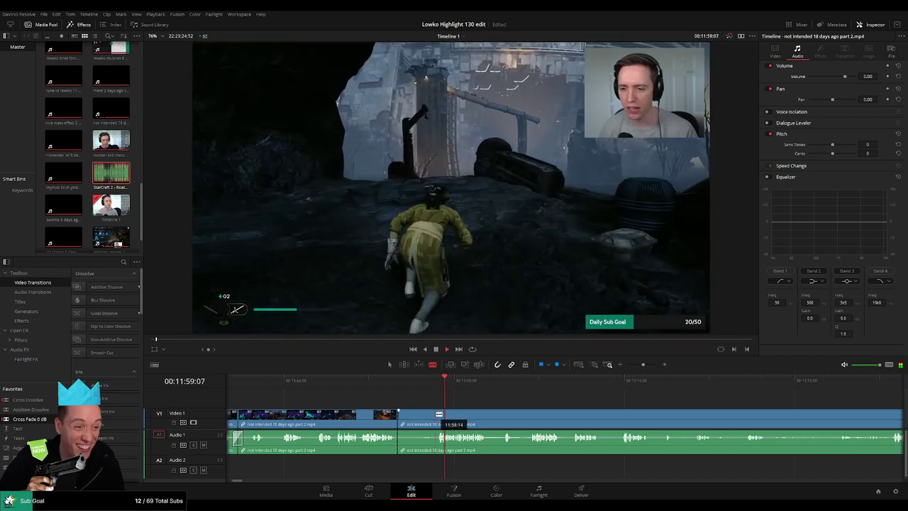
click(436, 414)
key(a)
click(418, 418)
key(Delete)
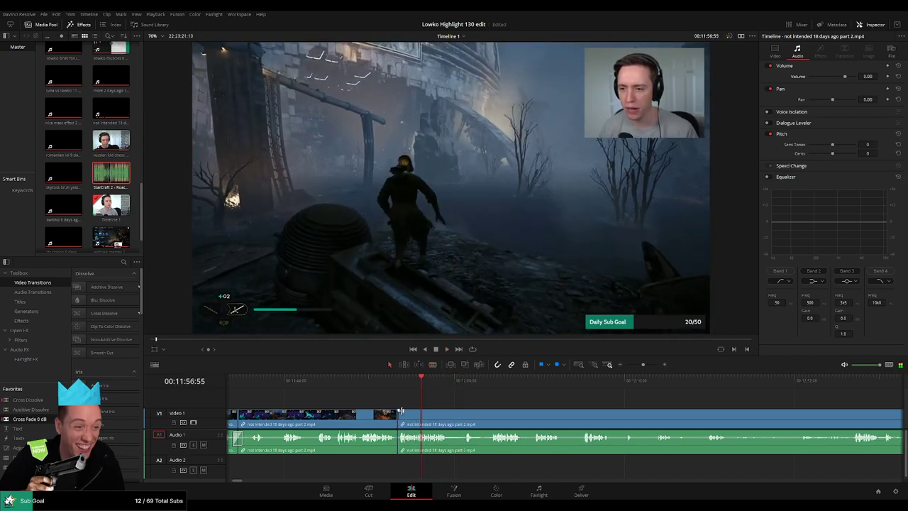
click(398, 386)
key(space)
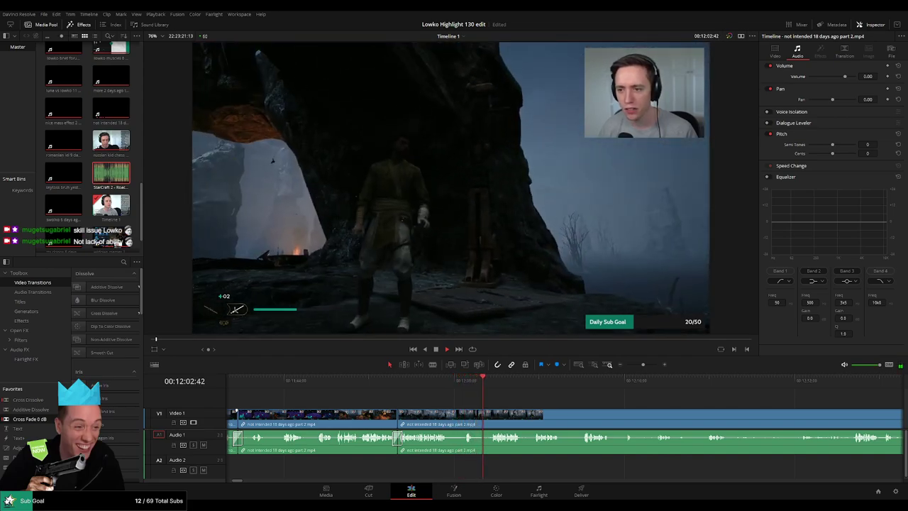
- Split the clip at about 11:59:35 and 12:03, ripple-delete the section between the cuts, and add Cross Fade 0 dB to the audio cut
scroll(397, 385, right, 2)
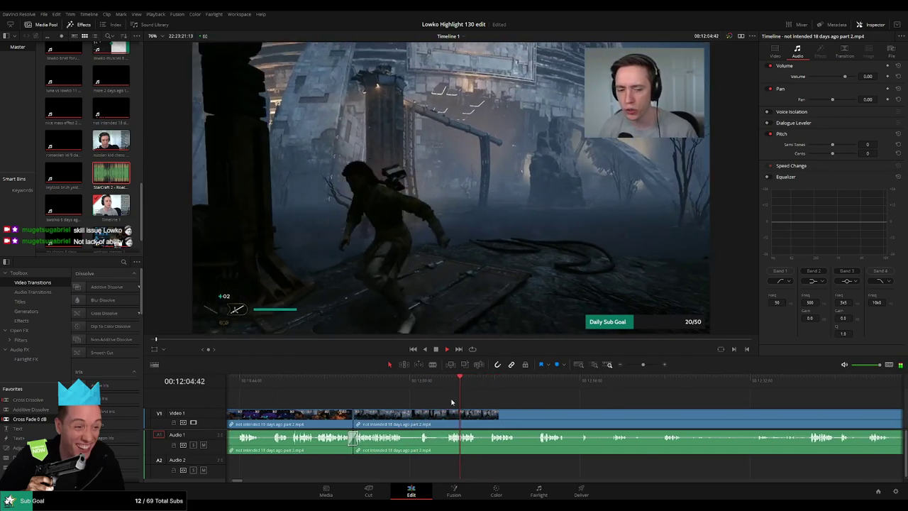
click(399, 386)
key(b)
click(405, 424)
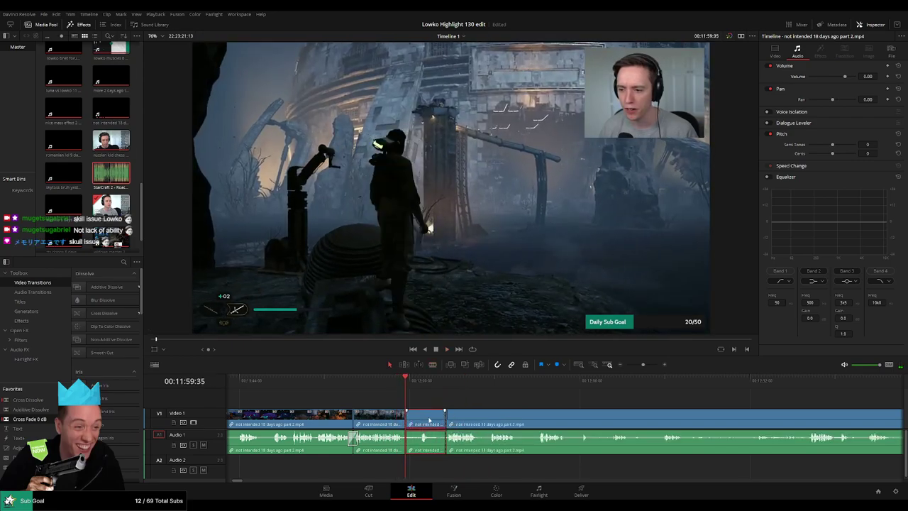
key(Delete)
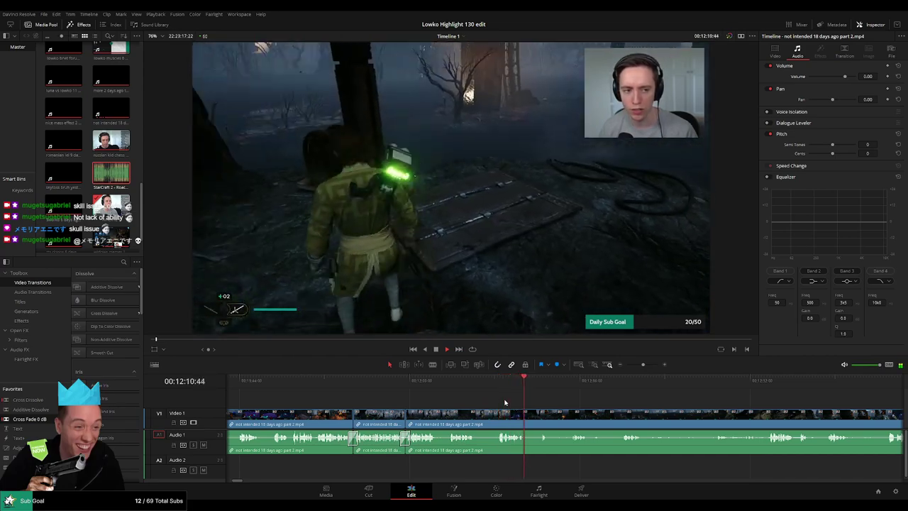
- Split the clip at about 12:13 and 12:19:40, ripple-delete the section between the cuts, and add Cross Fade 0 dB to the audio cut
key(space)
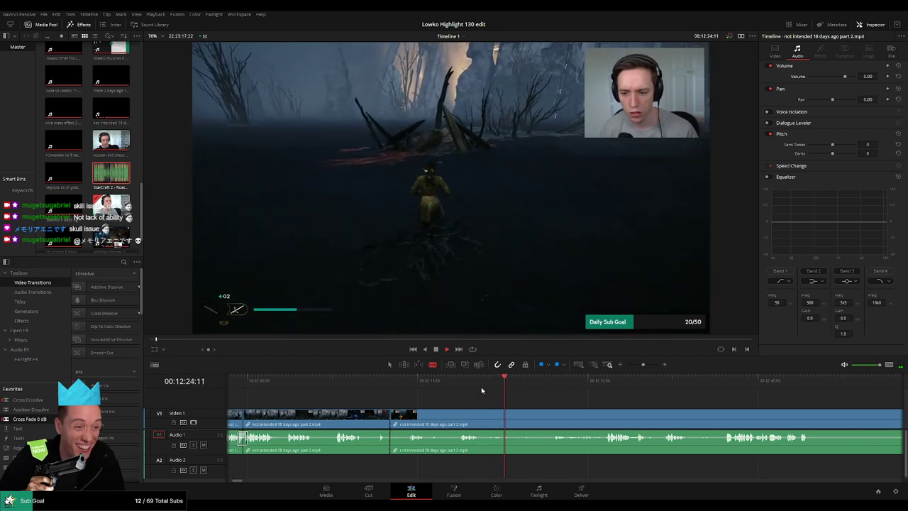
click(462, 387)
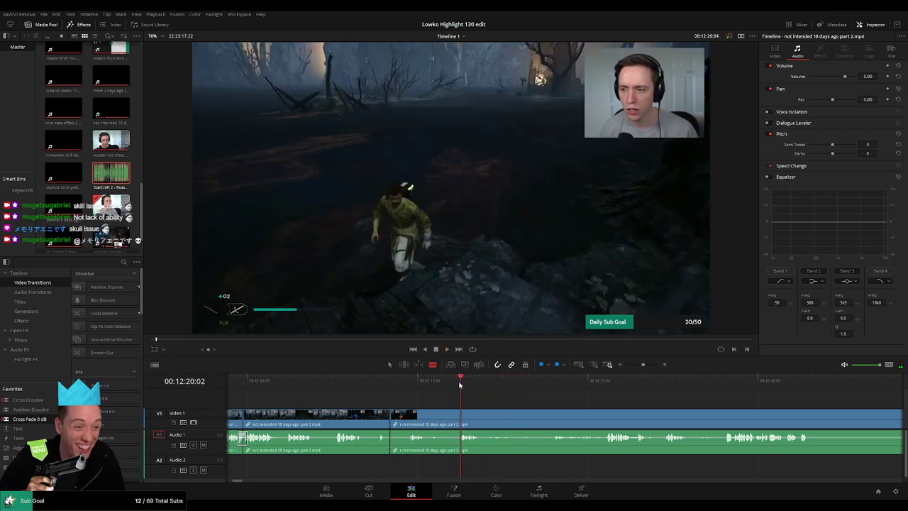
click(457, 416)
key(a)
click(437, 416)
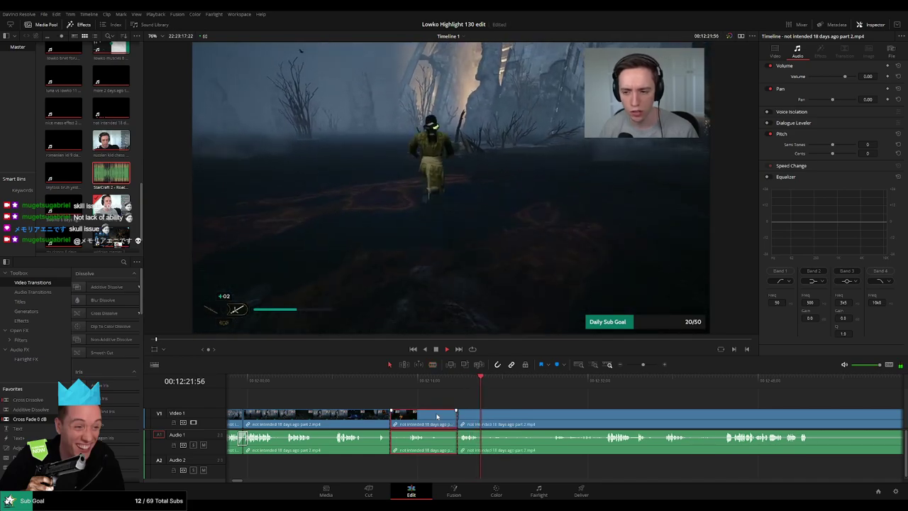
key(Delete)
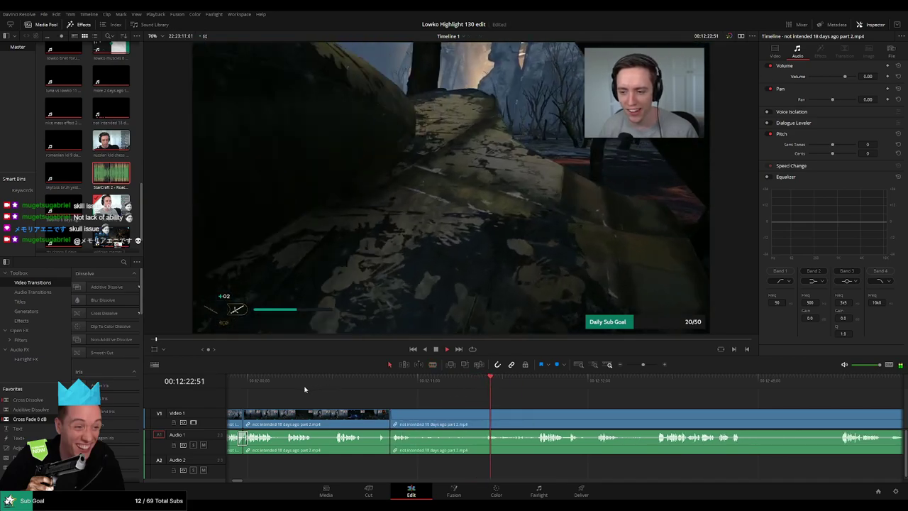
click(376, 385)
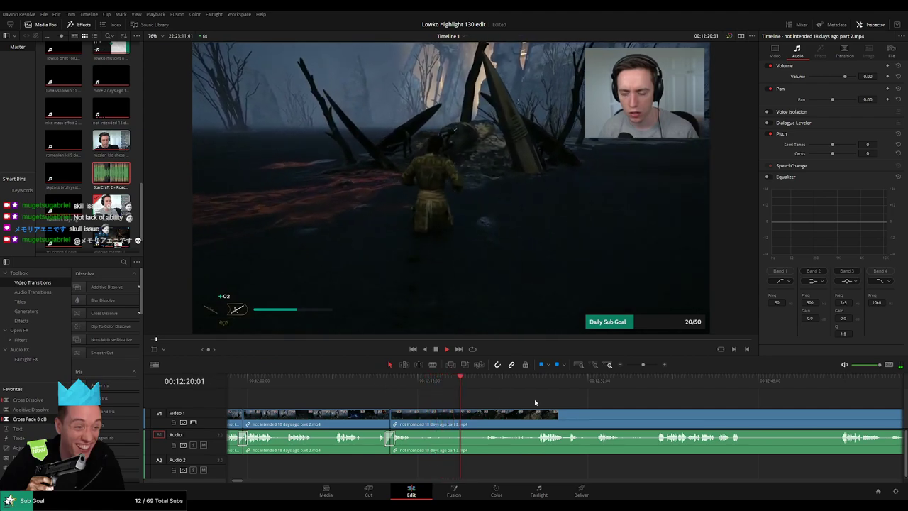
- Split the clip at about 12:35 and 12:39:18, ripple-delete the section between the cuts, and play back the join
drag(535, 401, 467, 402)
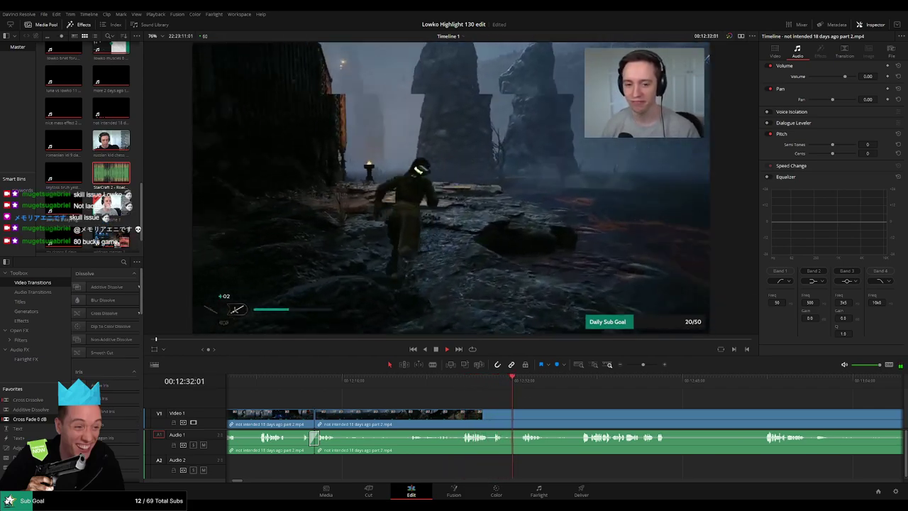
drag(543, 402, 364, 402)
click(367, 383)
key(b)
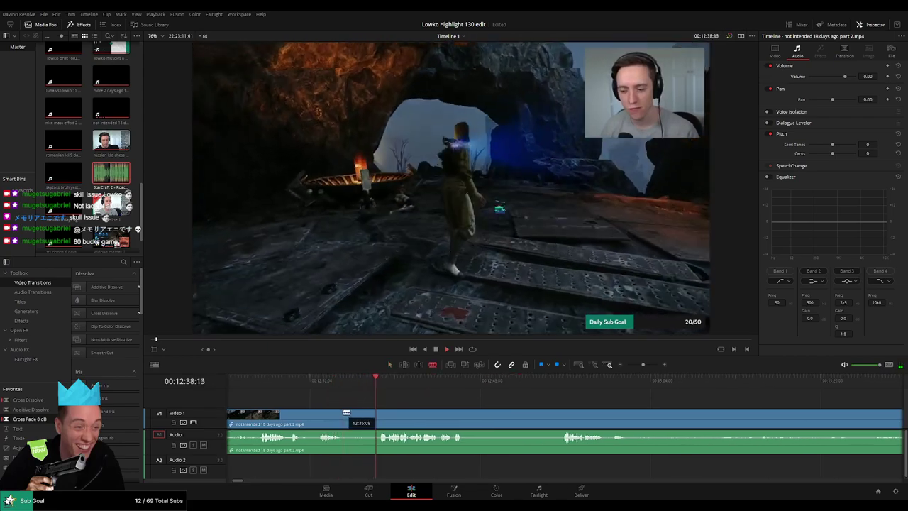
click(345, 413)
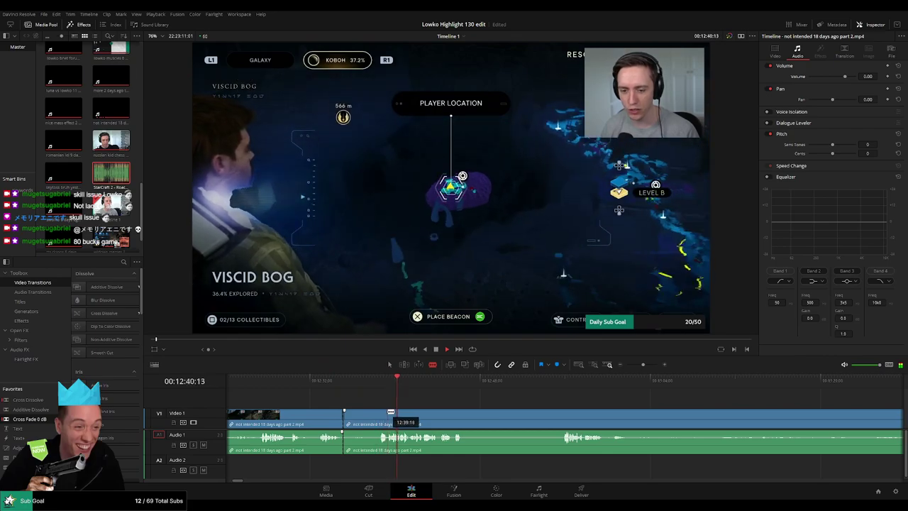
click(391, 413)
key(a)
click(365, 417)
key(space)
key(Delete)
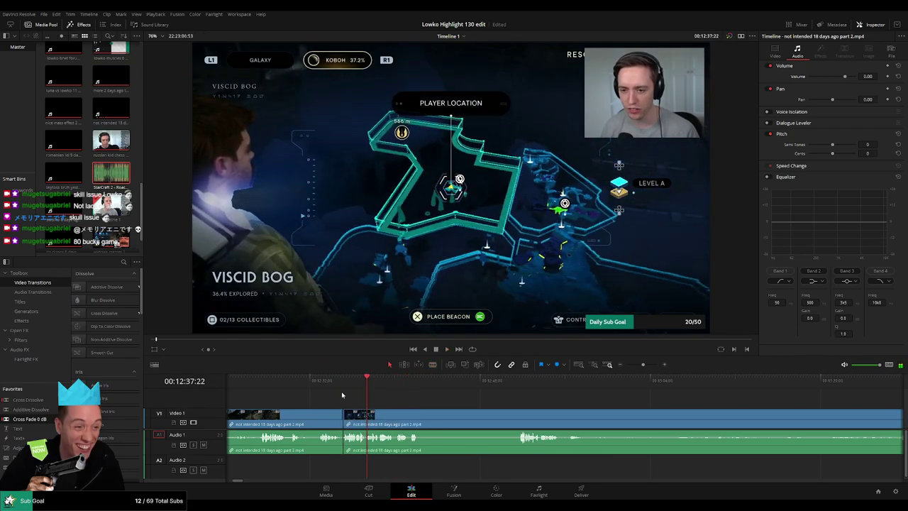
click(332, 383)
key(space)
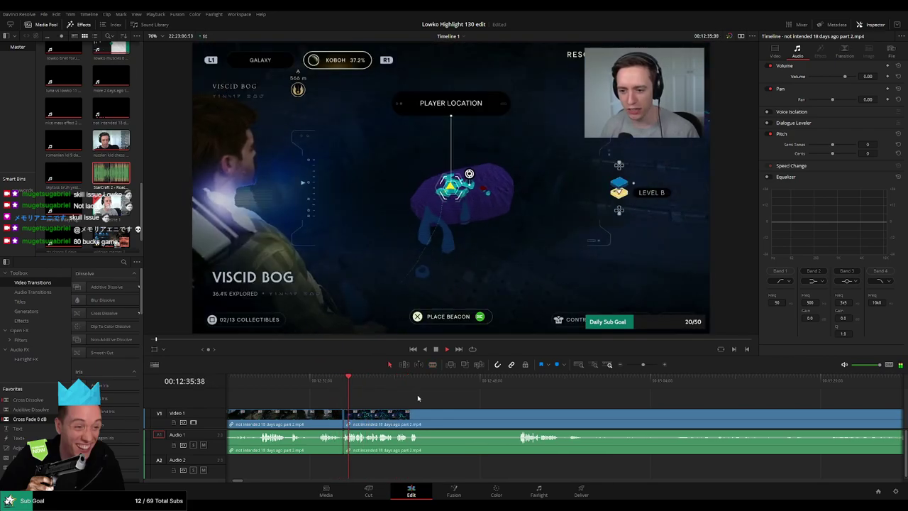
- Split the clip at about 12:43 and 12:51, ripple-delete the section between the cuts, and add Cross Fade 0 dB to the audio cut
drag(436, 397, 411, 401)
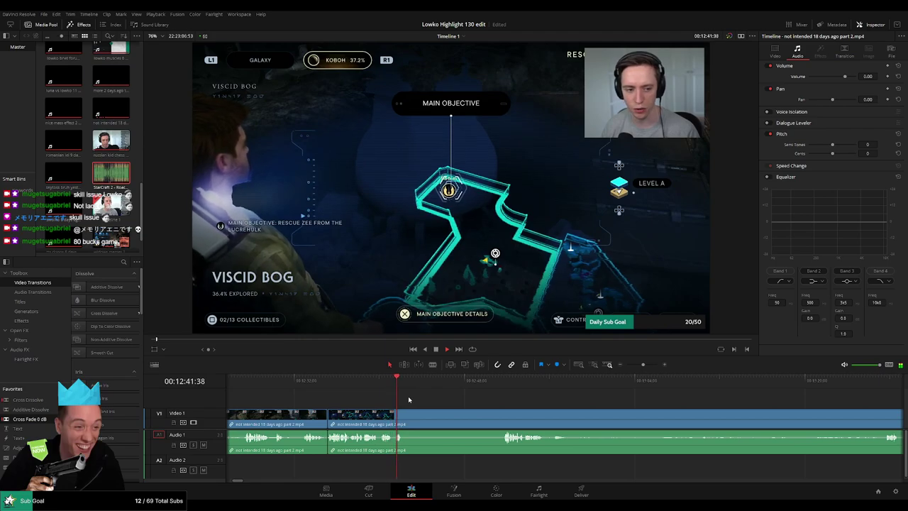
key(b)
click(409, 419)
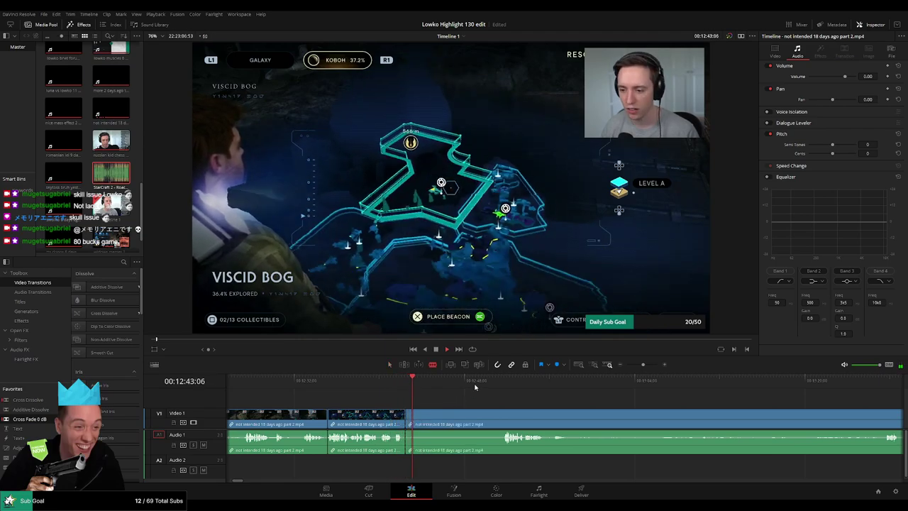
click(500, 382)
drag(495, 399, 425, 403)
click(436, 412)
key(a)
click(404, 415)
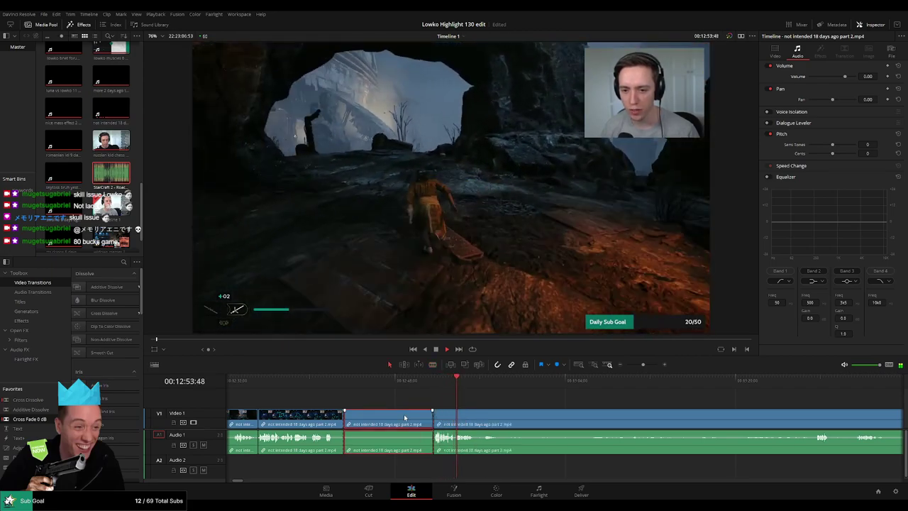
key(Delete)
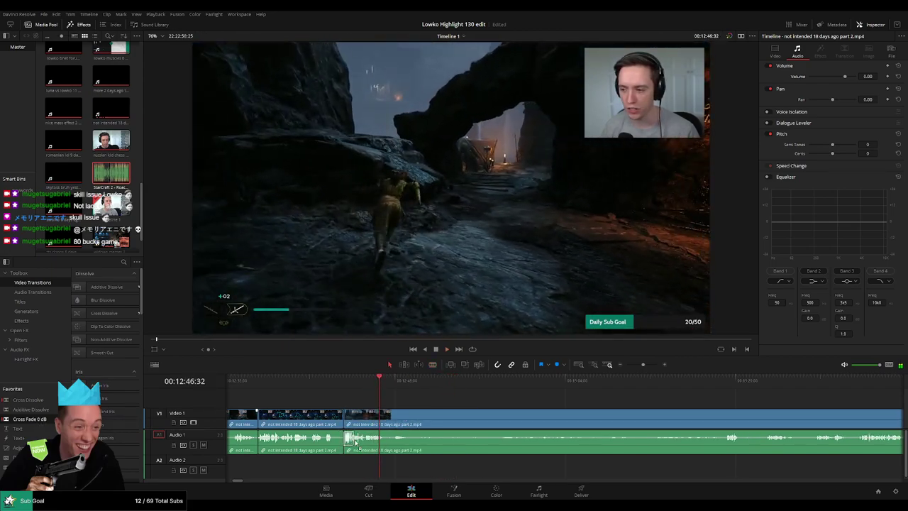
- Split the clip at about 12:47 and skim the following gameplay up to about 13:39
scroll(409, 402, right, 2)
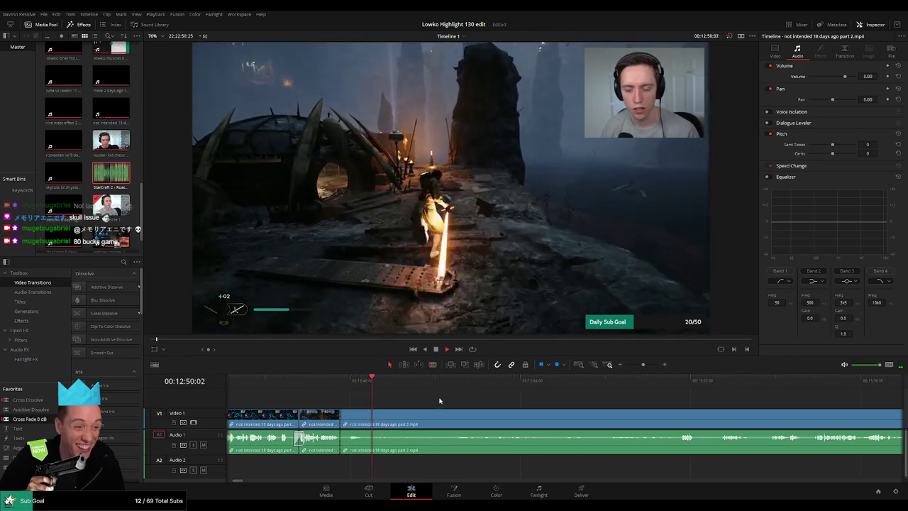
click(596, 391)
scroll(529, 404, right, 5)
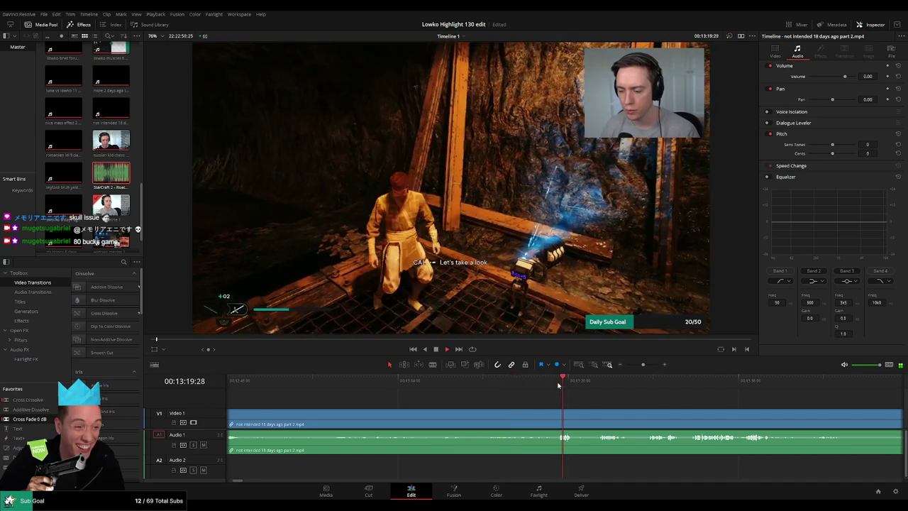
scroll(539, 386, right, 4)
click(507, 386)
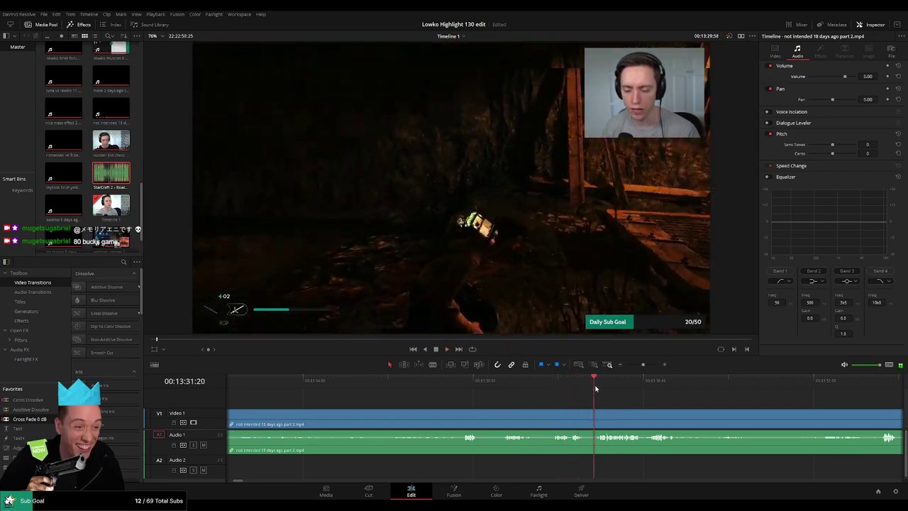
scroll(522, 400, right, 5)
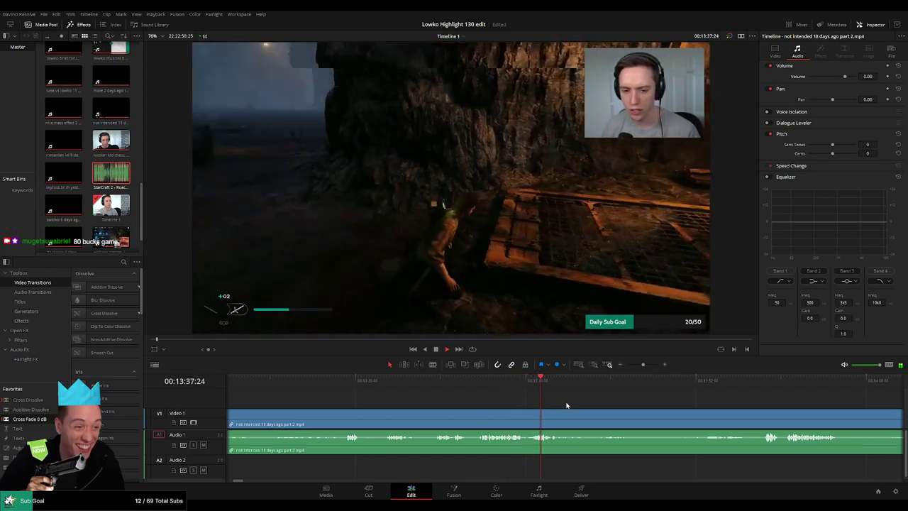
scroll(484, 401, right, 3)
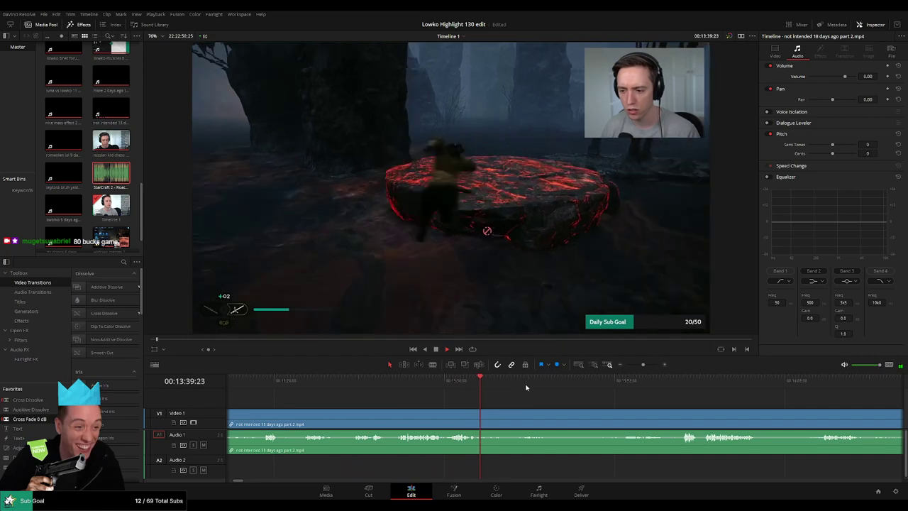
- Skim the gameplay from about 13:39 to 15:51 to find where the next section worth keeping starts
click(611, 388)
click(629, 388)
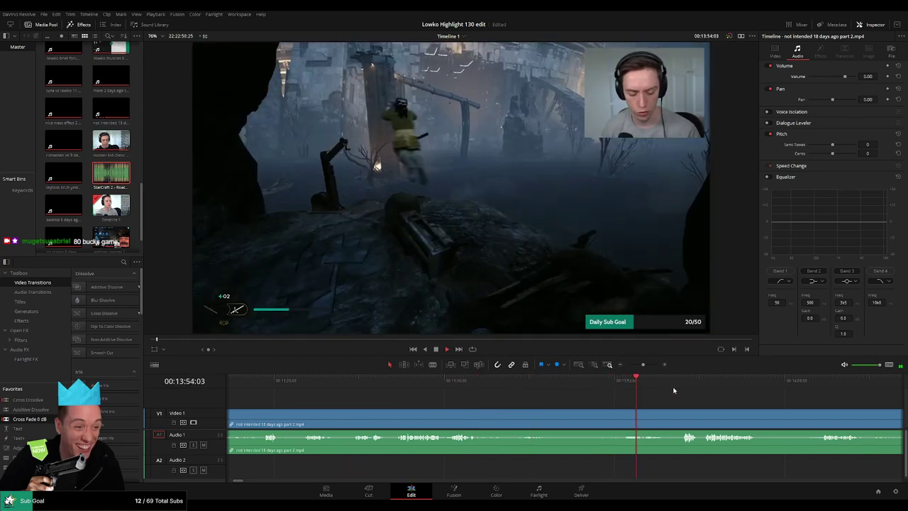
click(679, 389)
scroll(571, 405, right, 5)
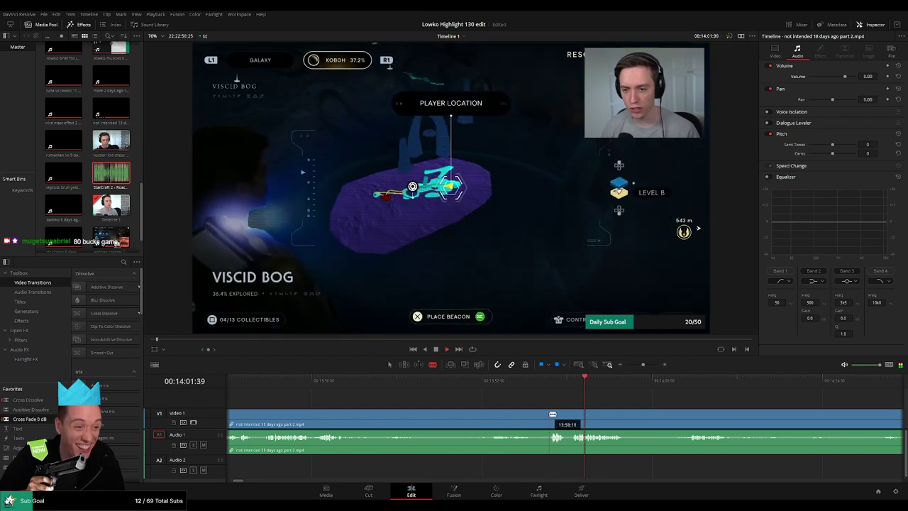
click(686, 385)
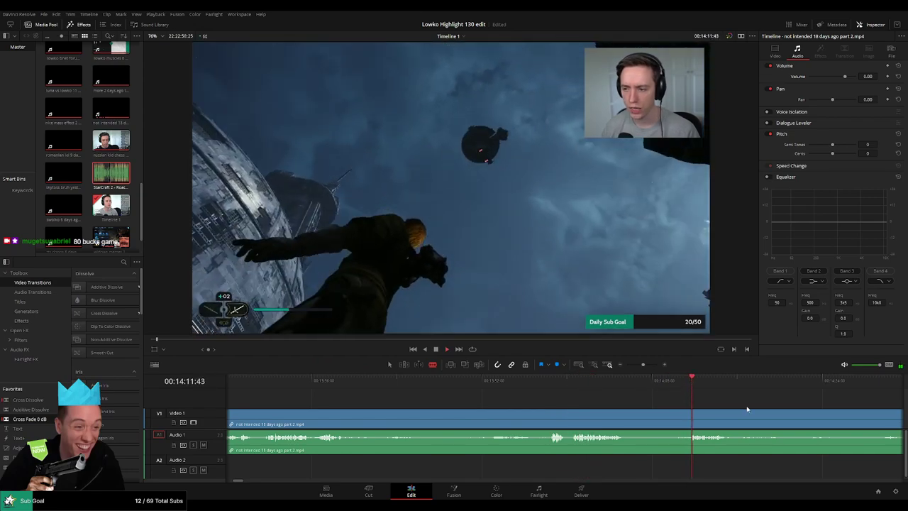
drag(747, 409, 541, 397)
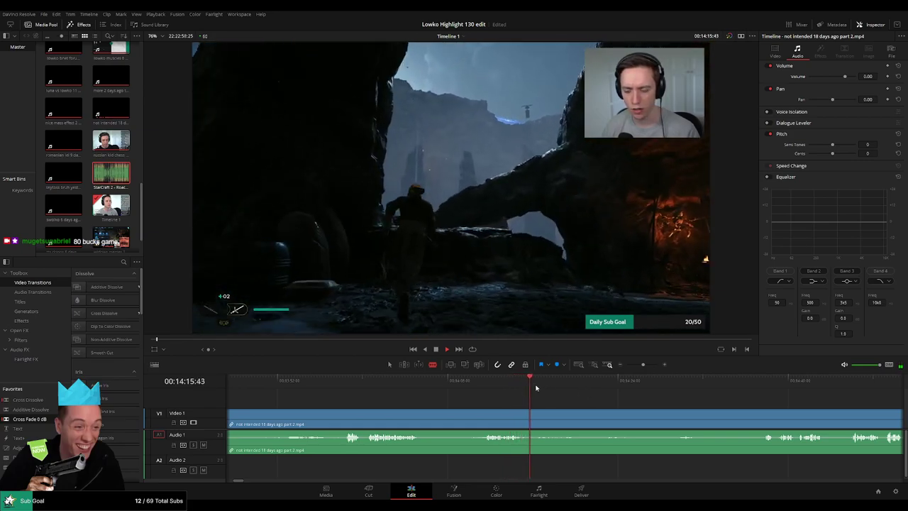
click(624, 387)
drag(624, 386, 579, 391)
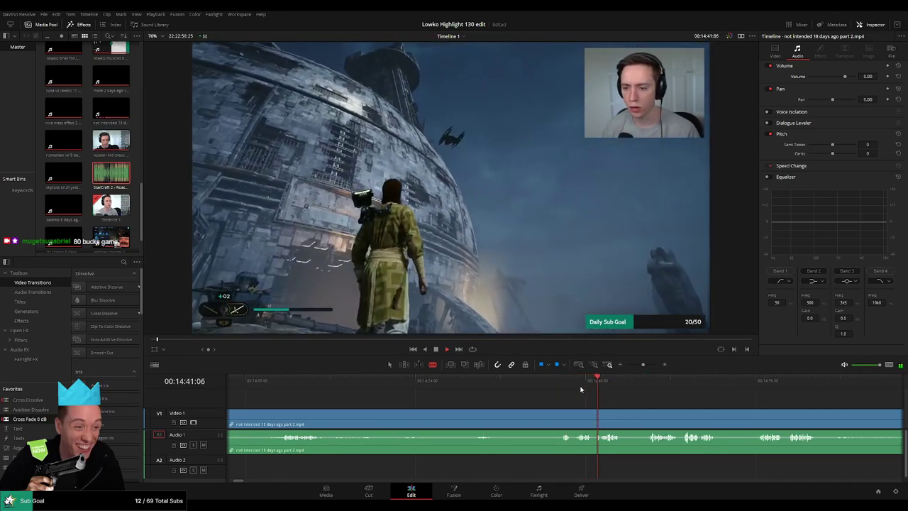
click(649, 386)
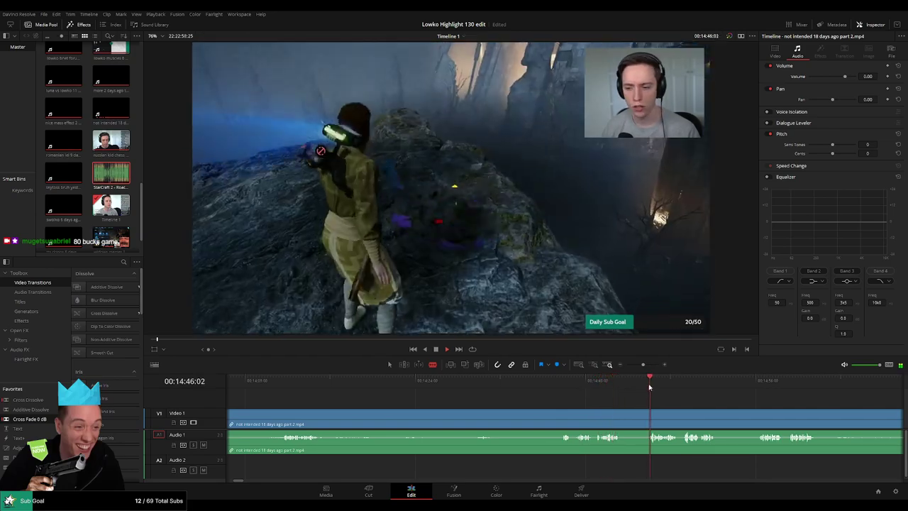
drag(696, 409, 483, 404)
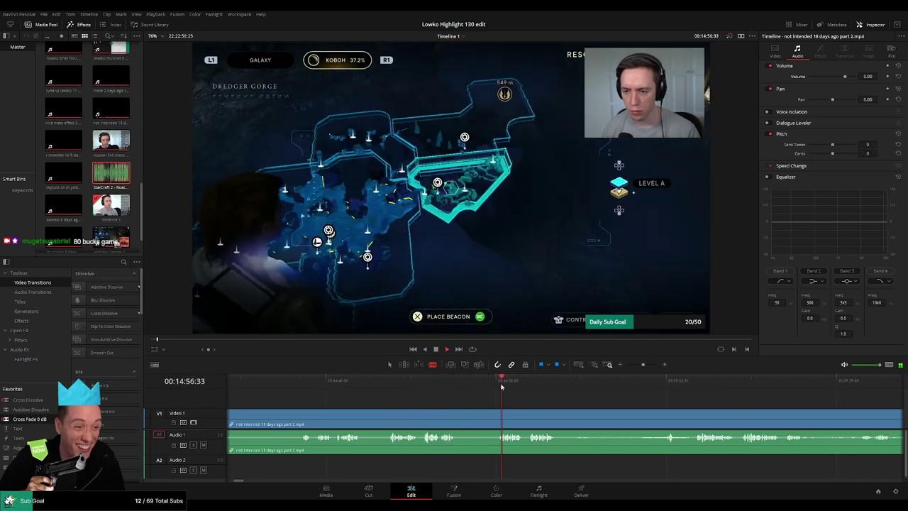
scroll(443, 398, right, 3)
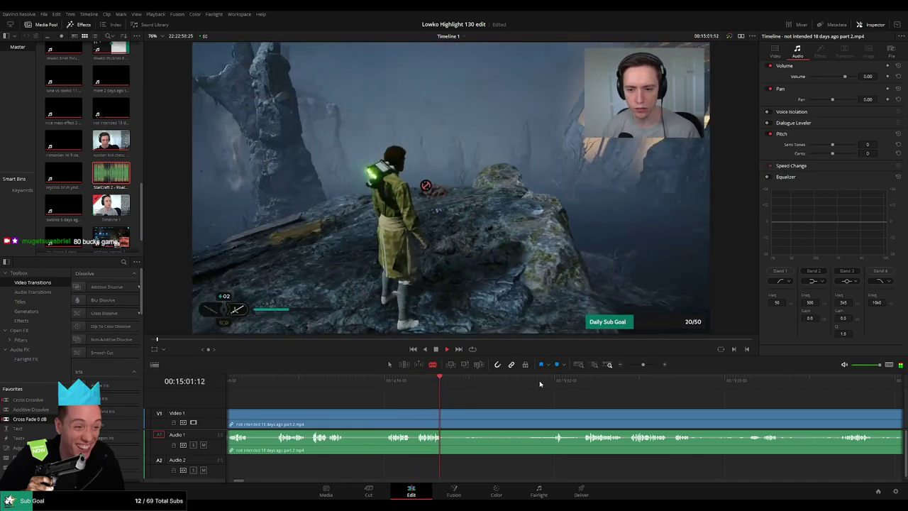
click(557, 384)
scroll(446, 399, right, 4)
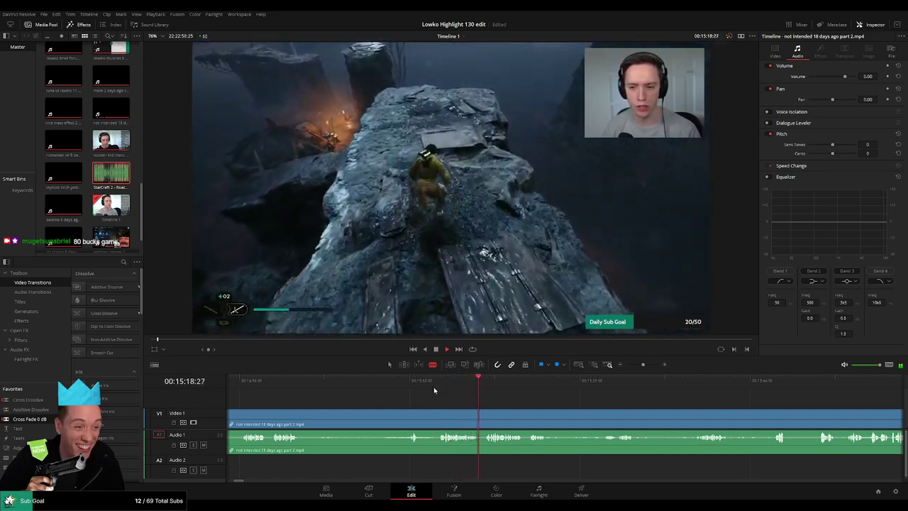
scroll(496, 406, right, 2)
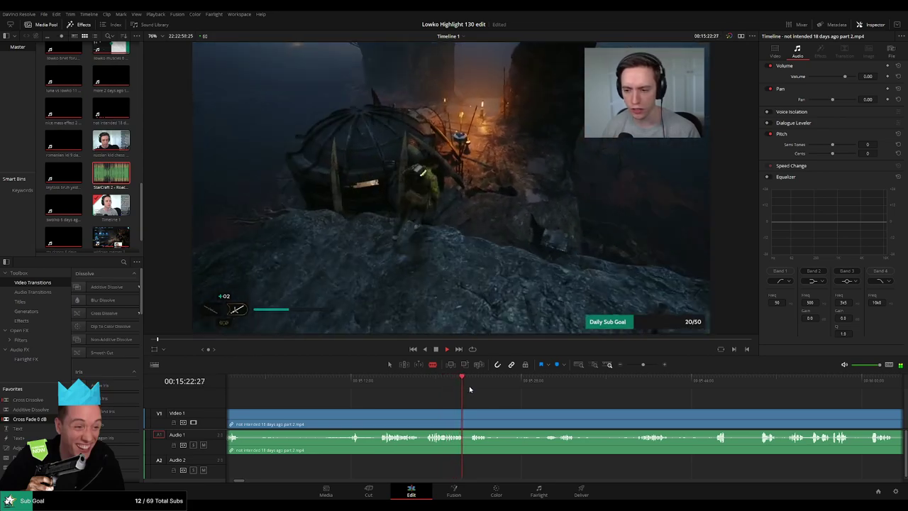
click(541, 390)
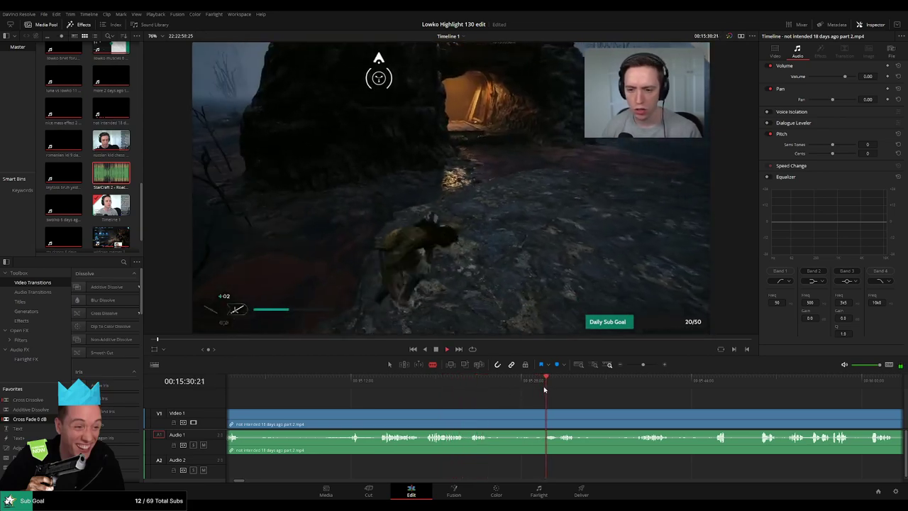
scroll(594, 413, right, 3)
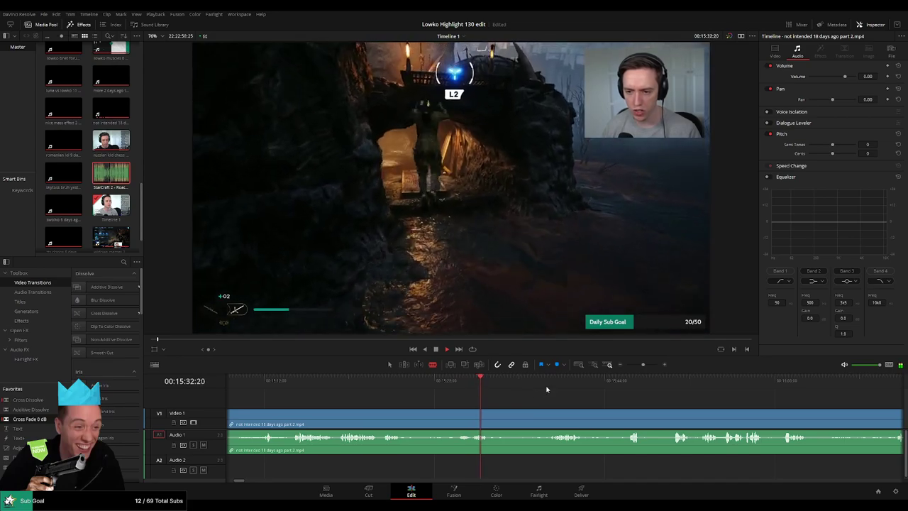
click(546, 388)
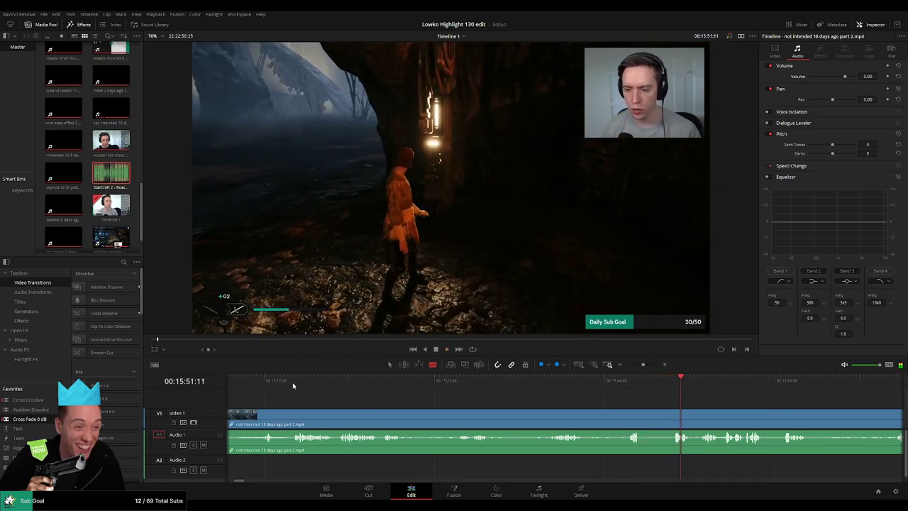
- Split the clip at about 15:11, ripple-delete the section back to the 12:47 cut, and add Cross Fade 0 dB to the audio cut
scroll(397, 404, left, 1)
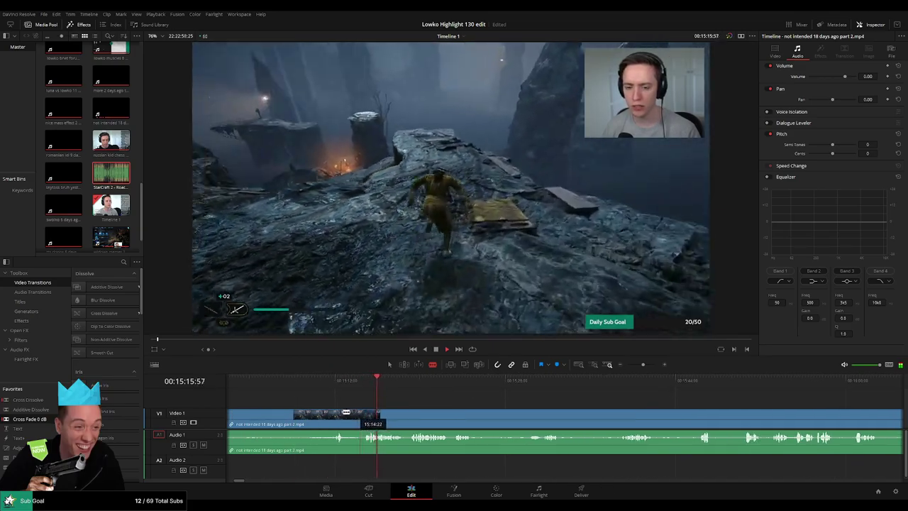
click(336, 384)
click(329, 414)
key(a)
click(311, 419)
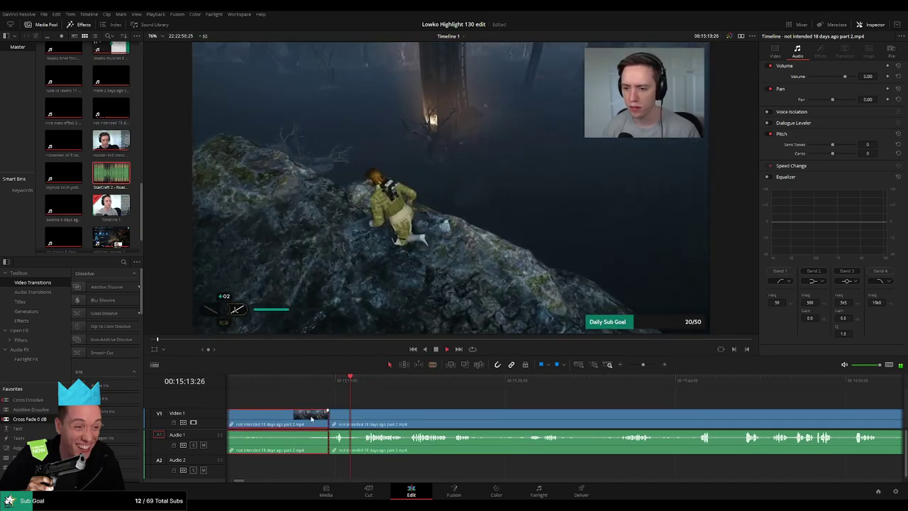
key(Delete)
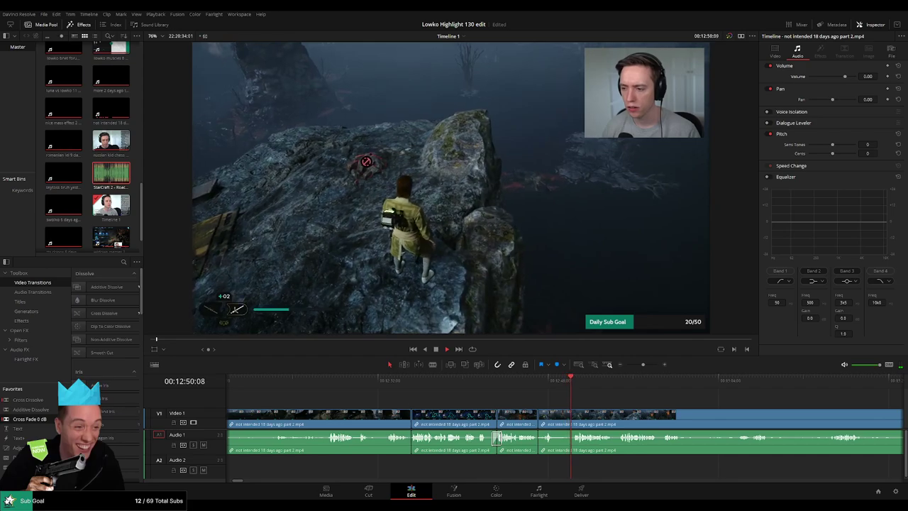
- Split the clip at about 13:00:46 and 13:07, ripple-delete the section between the cuts, and add Cross Fade 0 dB to the audio cut
scroll(549, 407, right, 4)
drag(498, 381, 510, 385)
scroll(468, 399, right, 3)
key(k)
key(b)
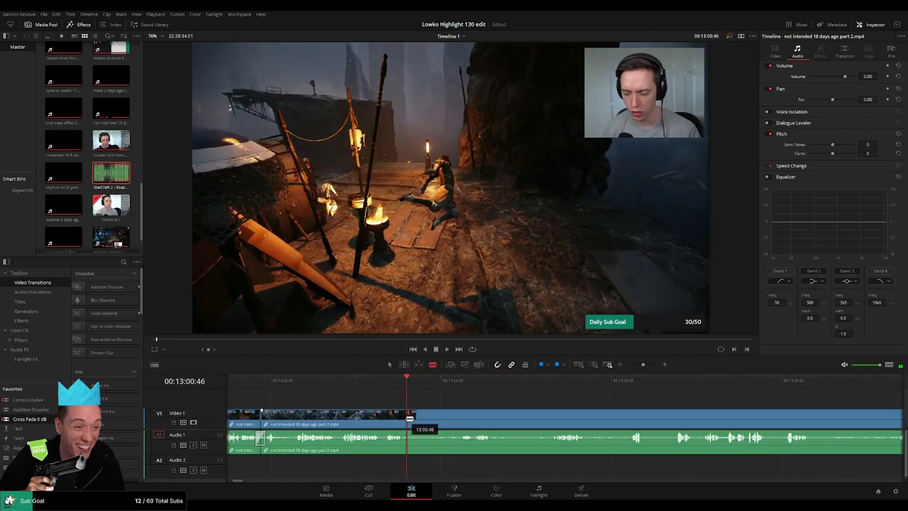
click(461, 384)
click(476, 386)
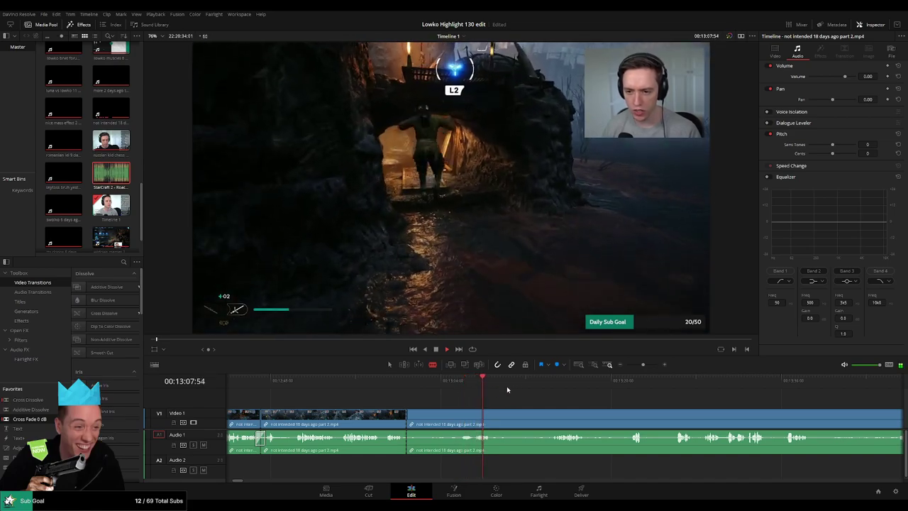
click(474, 416)
key(a)
click(468, 418)
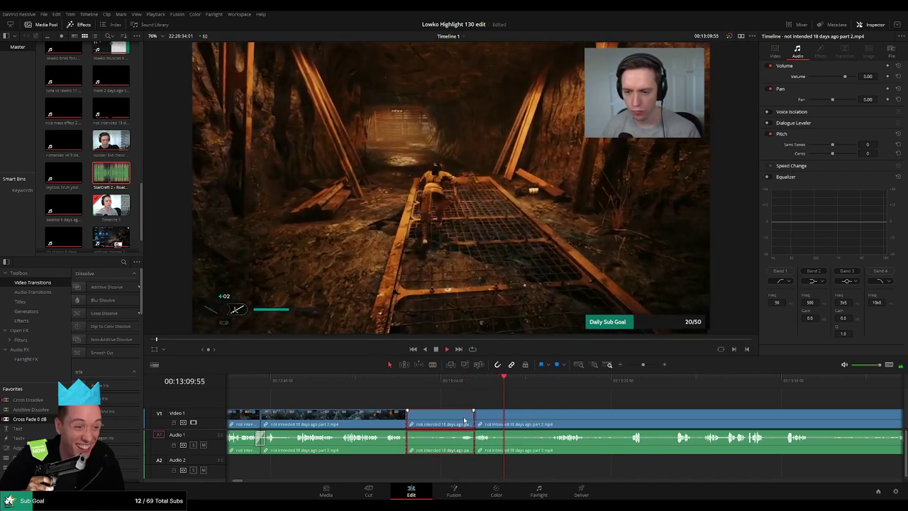
key(Delete)
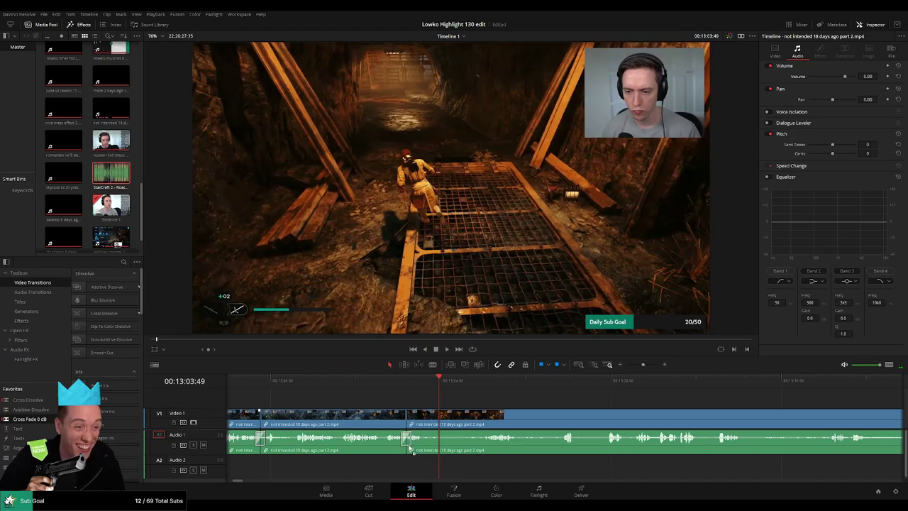
- Split the clip at about 13:16:46 and 13:19:30, ripple-delete the section between the cuts, and add Cross Fade 0 dB to the audio cut
key(space)
click(482, 387)
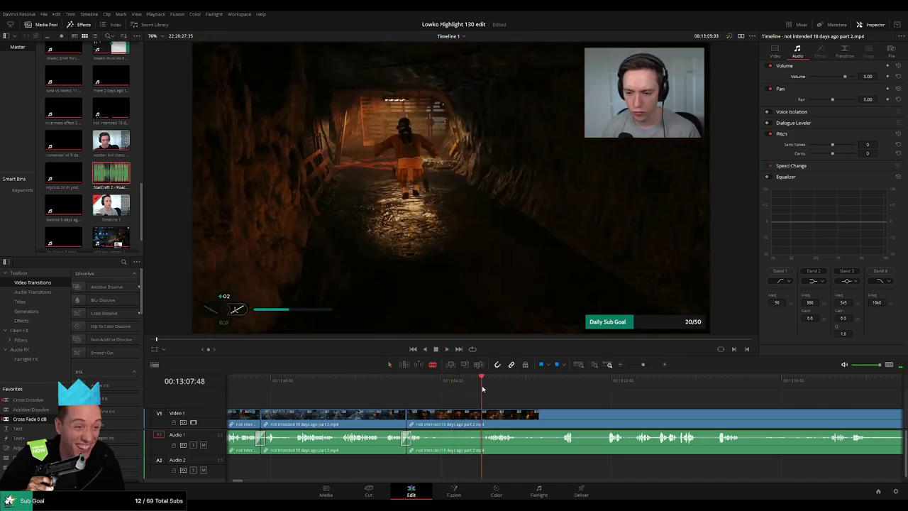
drag(482, 389, 452, 388)
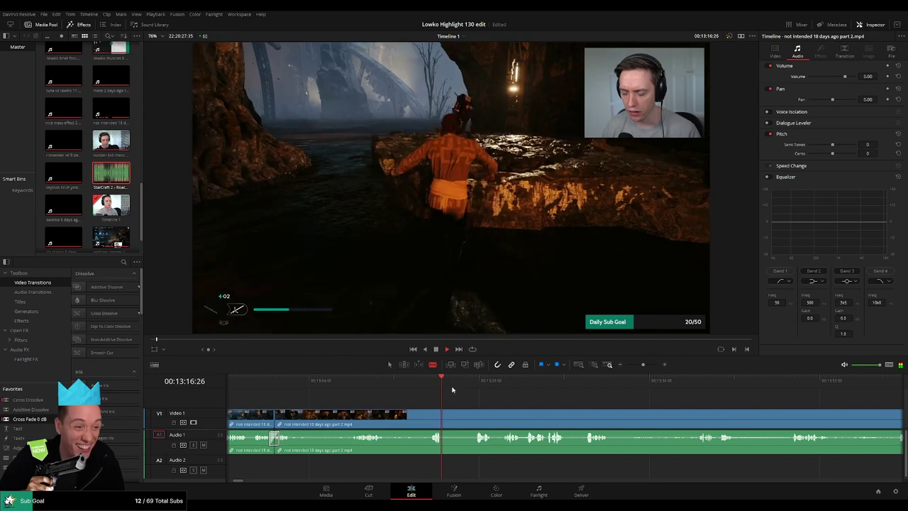
click(469, 389)
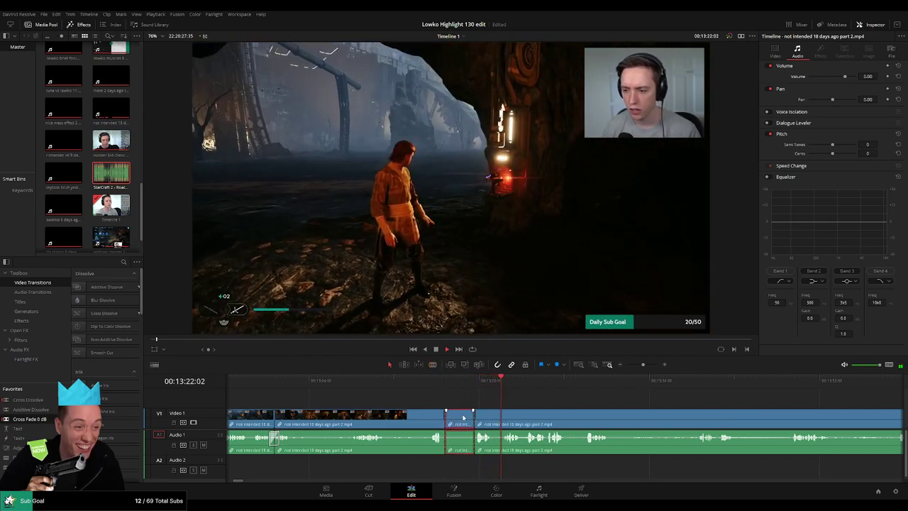
key(Delete)
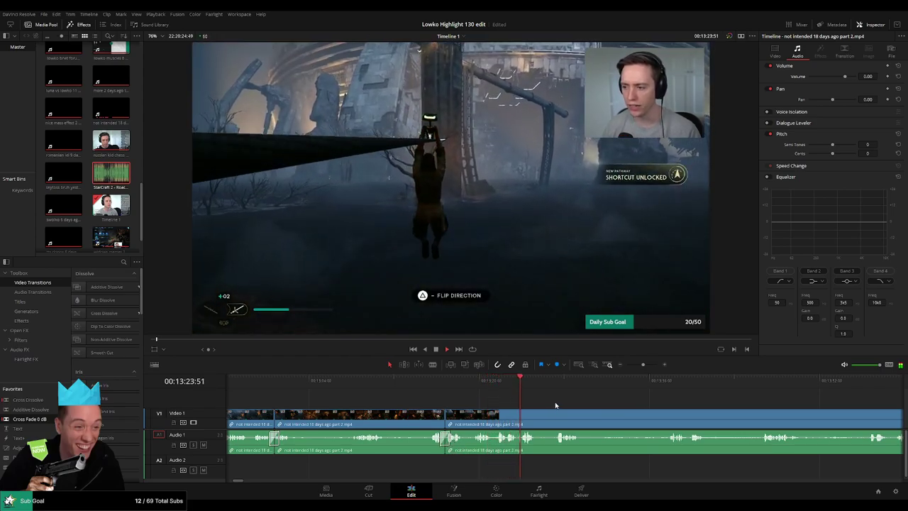
- Split the clip at about 13:41:36 and 13:46:30, ripple-delete the section between the cuts, and add Cross Fade 0 dB to the audio cut
drag(561, 405, 506, 404)
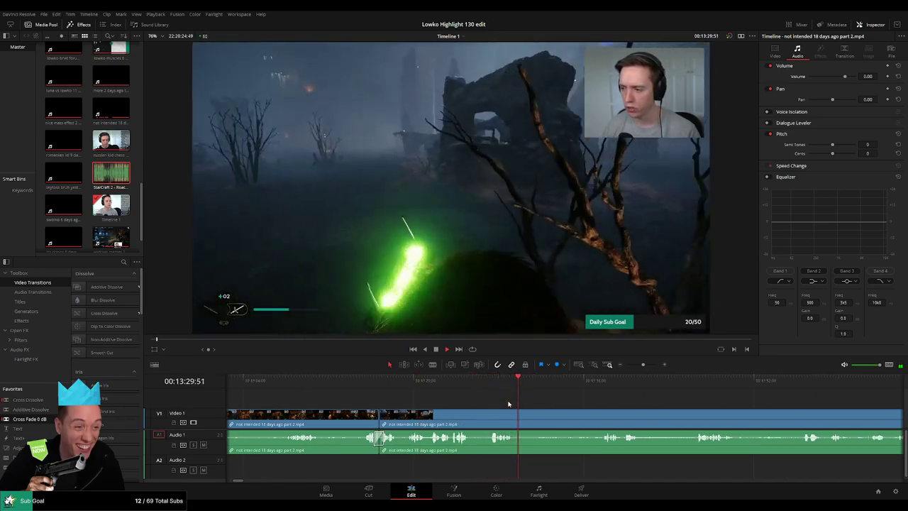
drag(553, 385, 600, 386)
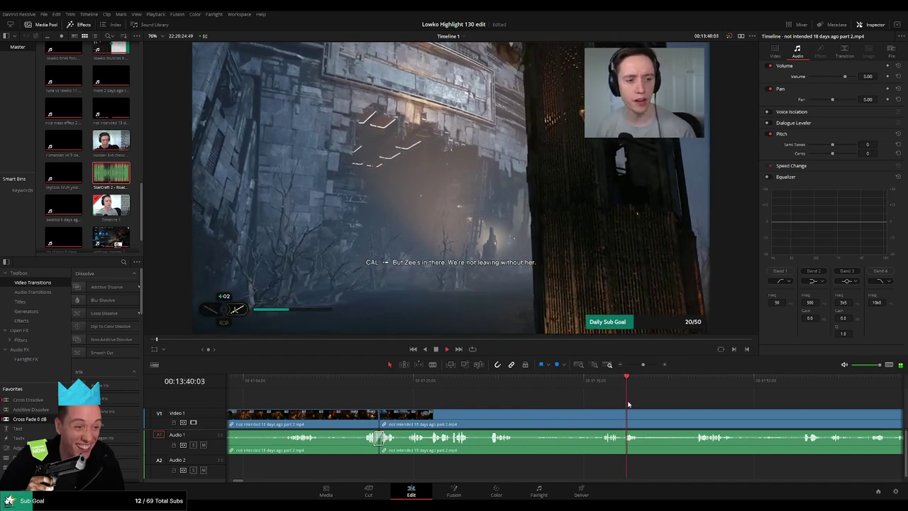
drag(627, 403, 458, 402)
drag(505, 381, 516, 384)
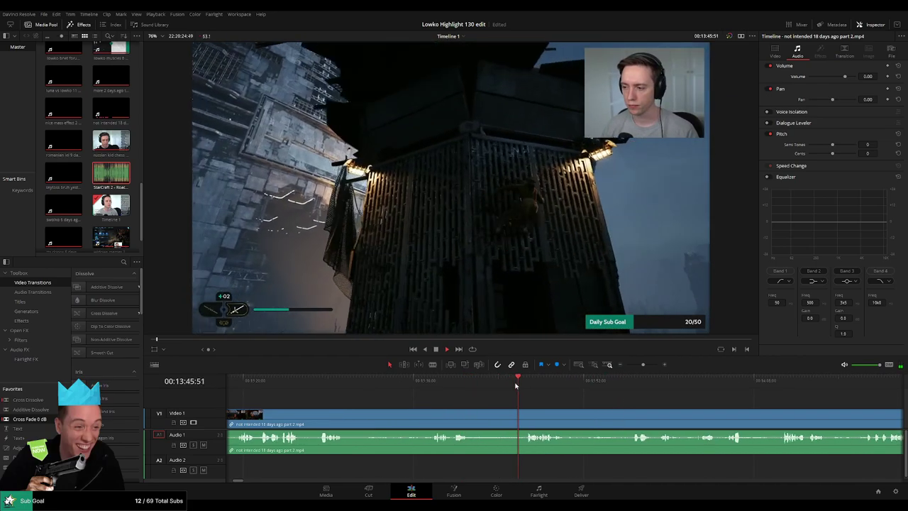
click(475, 384)
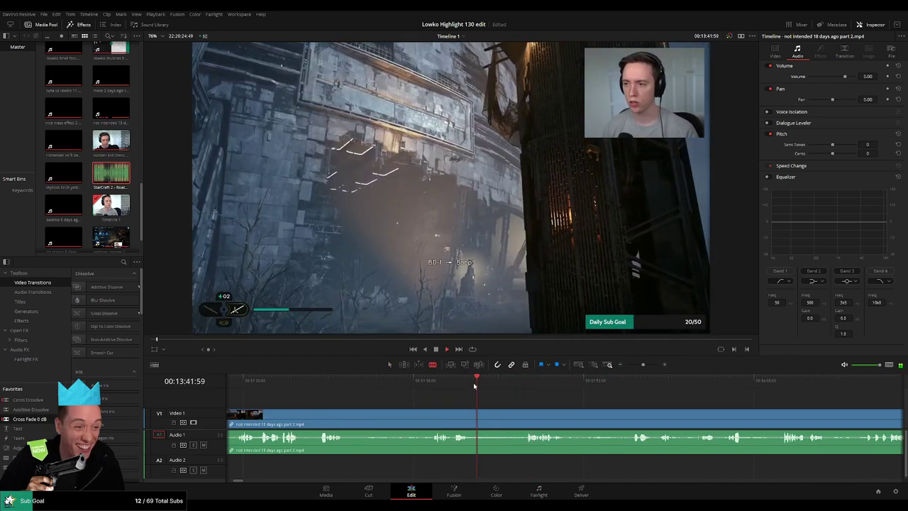
click(473, 416)
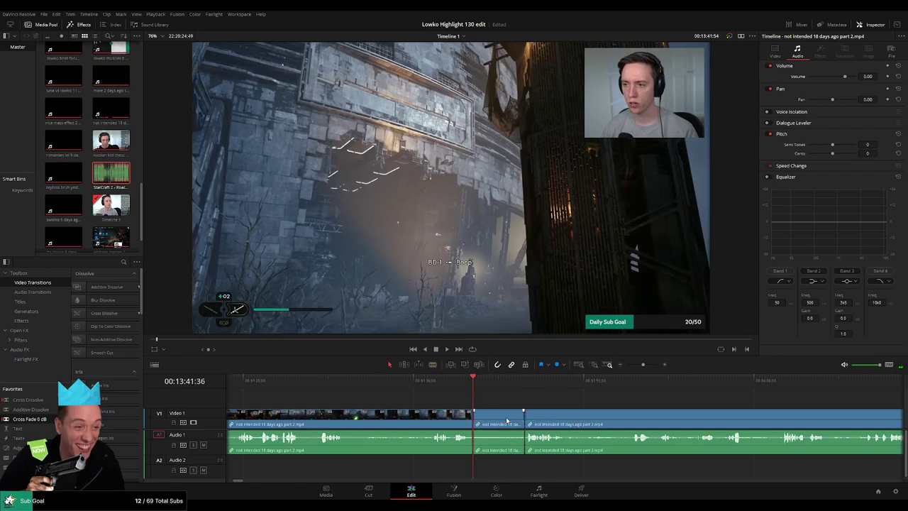
key(Delete)
key(space)
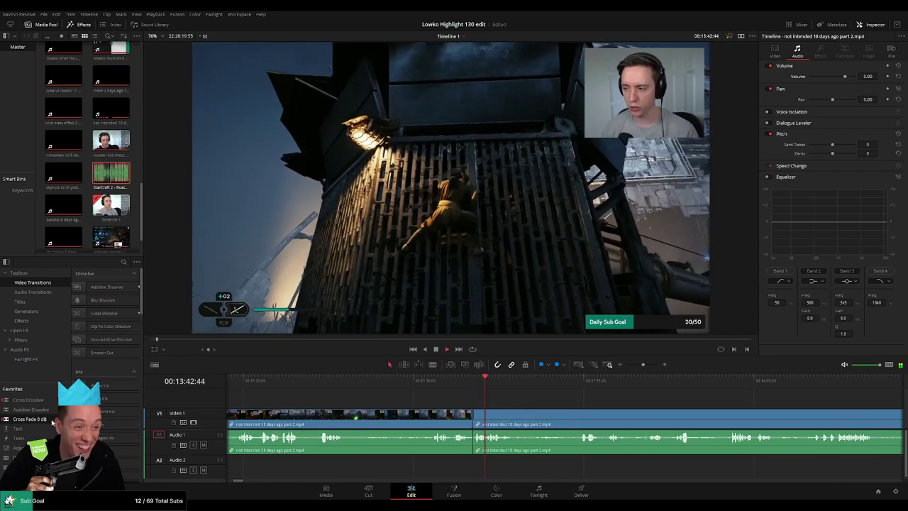
scroll(524, 431, right, 3)
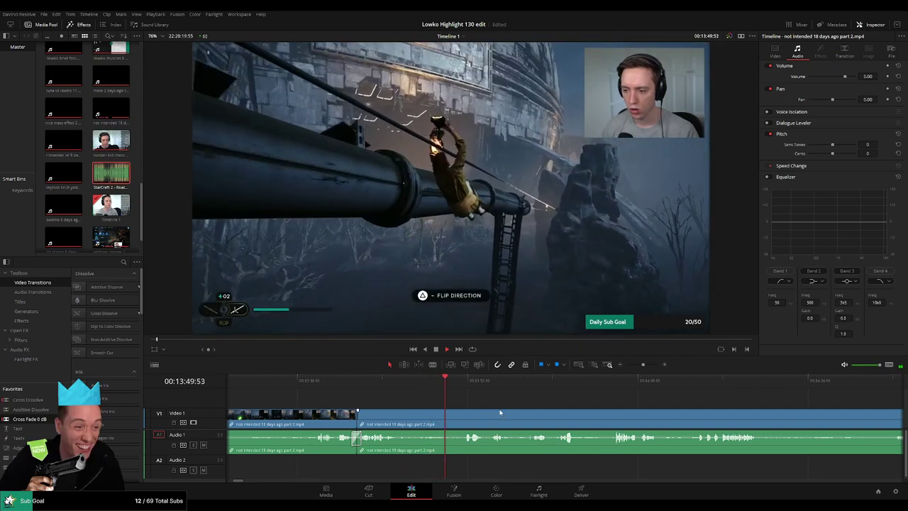
- Play back the following gameplay and isolate the short piece just before the loud sound by splitting the clip at about 14:00:57 and 14:01:17
drag(500, 412, 406, 409)
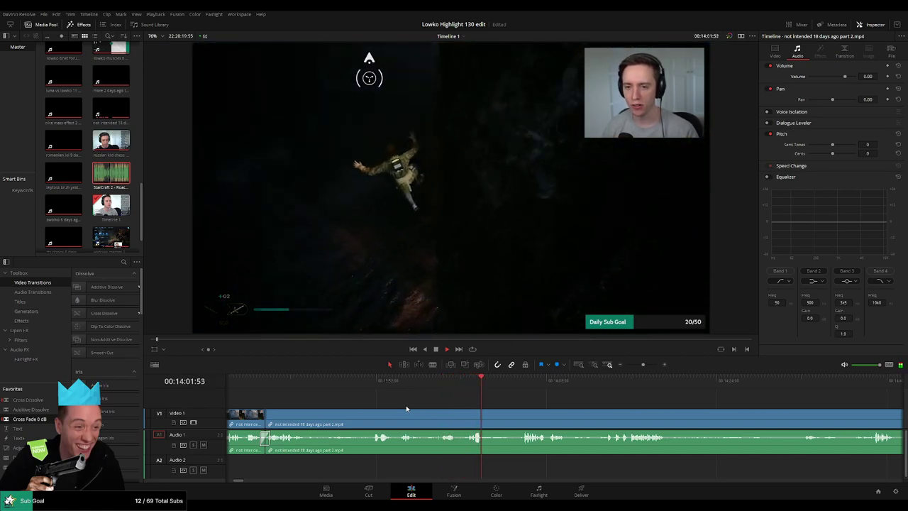
key(space)
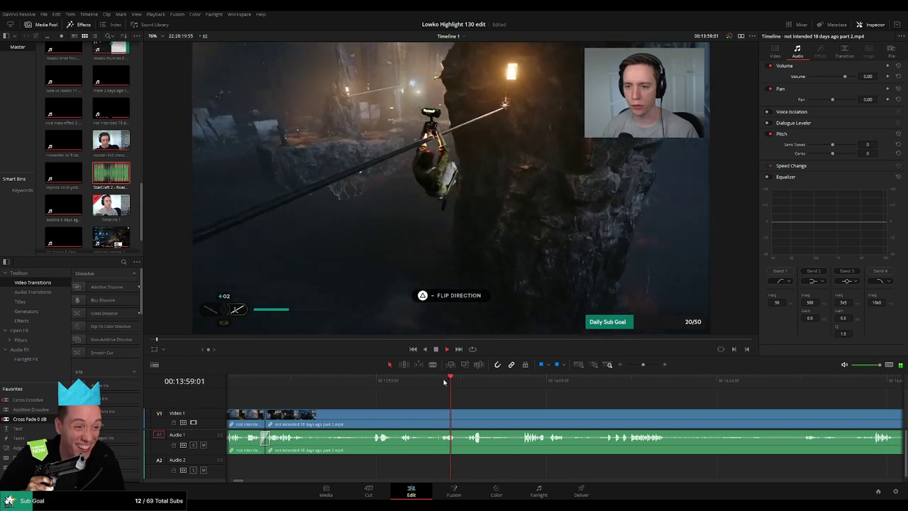
key(space)
scroll(516, 405, up, 6)
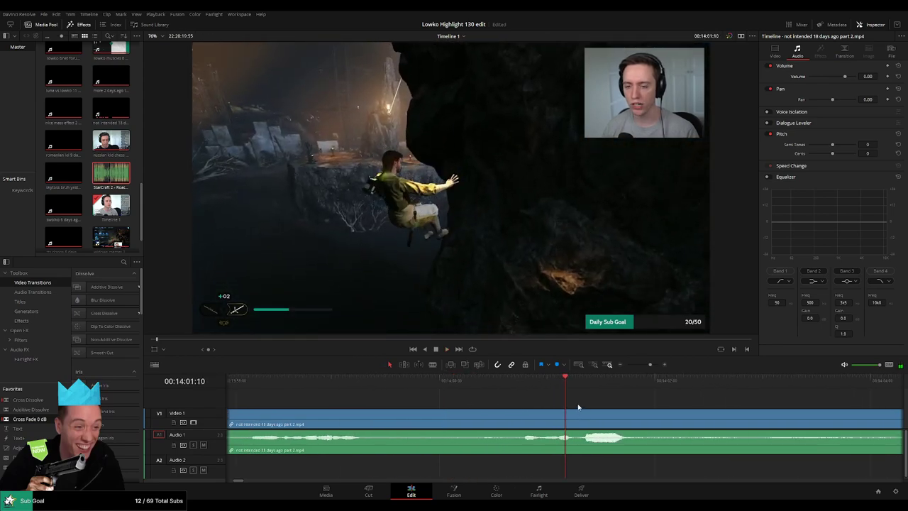
drag(514, 386, 578, 387)
click(579, 418)
key(a)
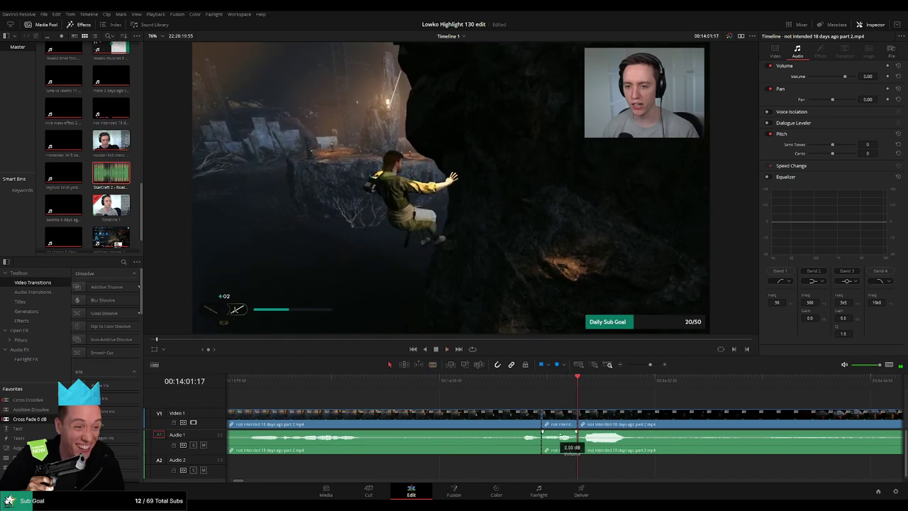
- Place the StarCraft 2 Roach Quotes audio on Audio 2 beneath the isolated short piece, trim it to match, lower its volume and preview it
drag(110, 172, 557, 471)
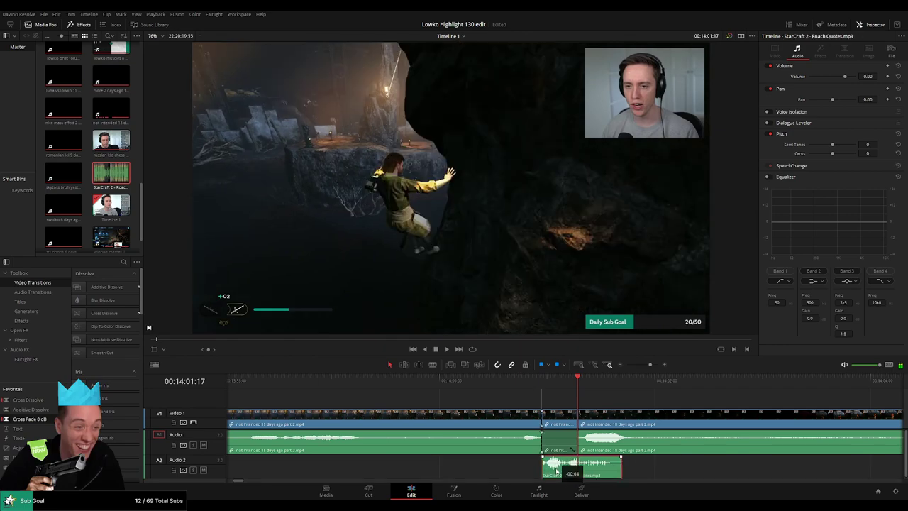
drag(617, 469, 576, 471)
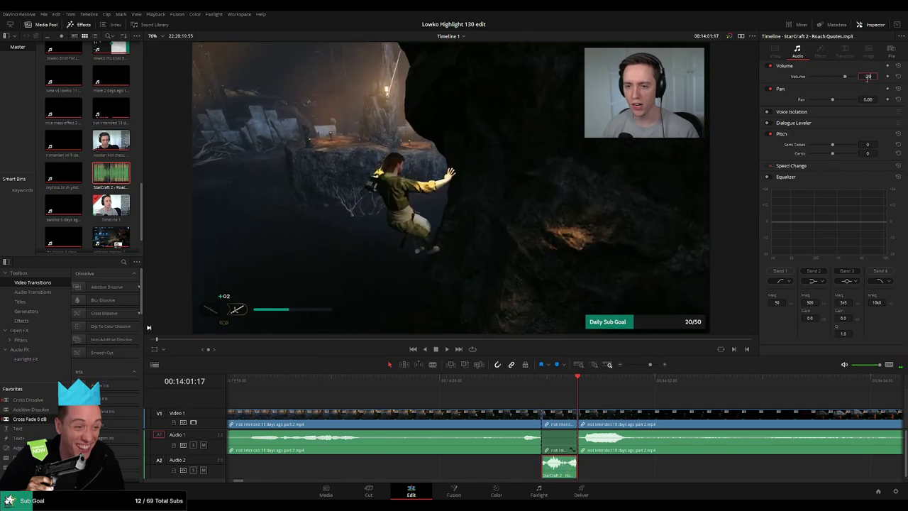
key(space)
click(502, 384)
scroll(591, 404, down, 1)
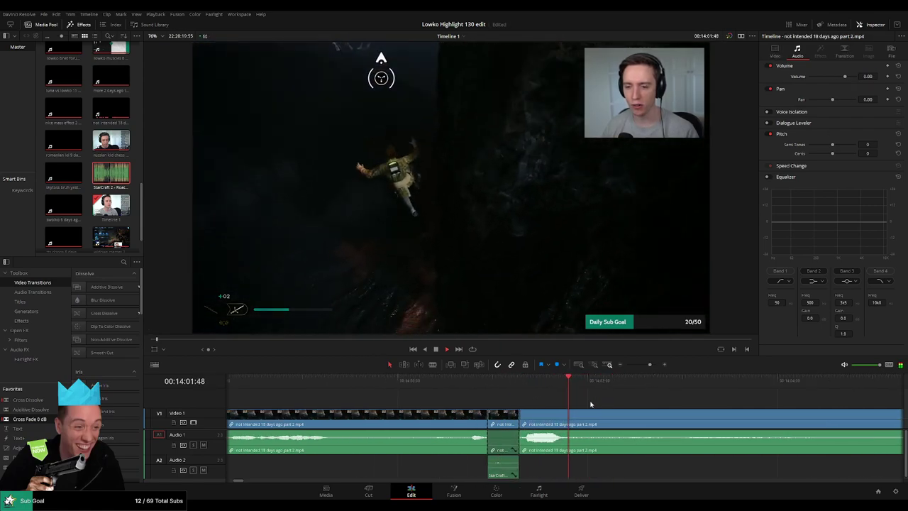
- Play back the gameplay from about 14:01 to 14:28 and follow the audio waveform to find the next dull stretch
scroll(591, 404, down, 2)
drag(610, 403, 462, 399)
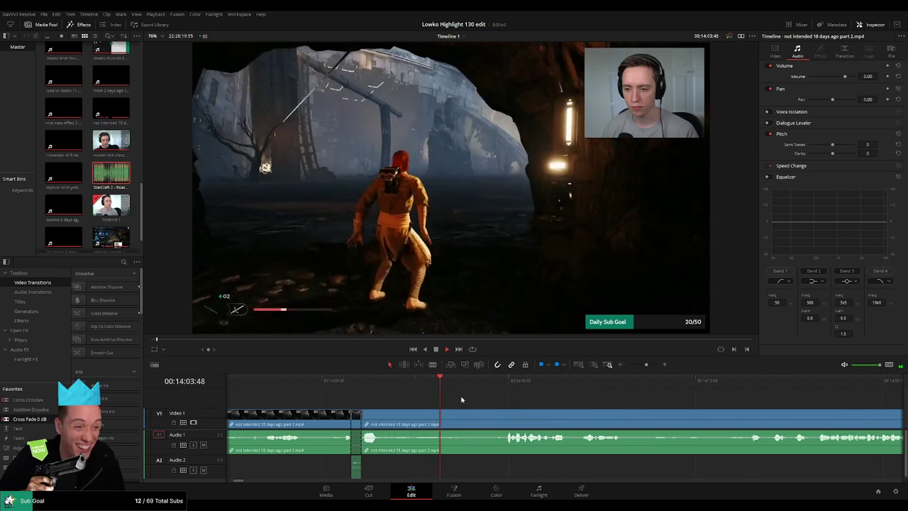
drag(555, 397, 455, 397)
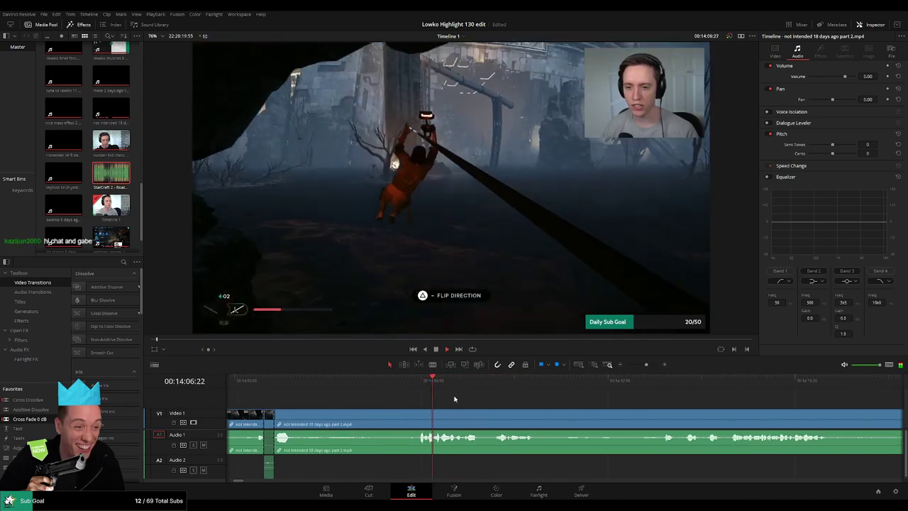
drag(537, 405, 483, 406)
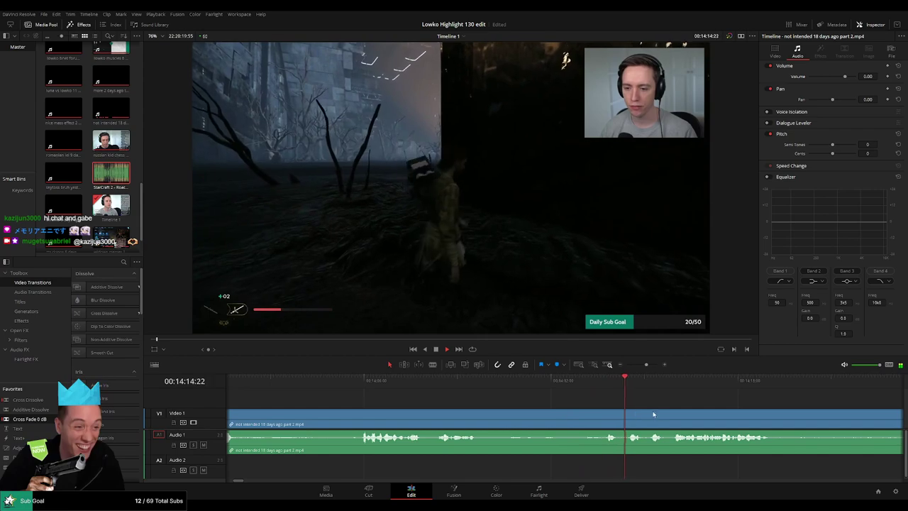
drag(658, 414, 472, 411)
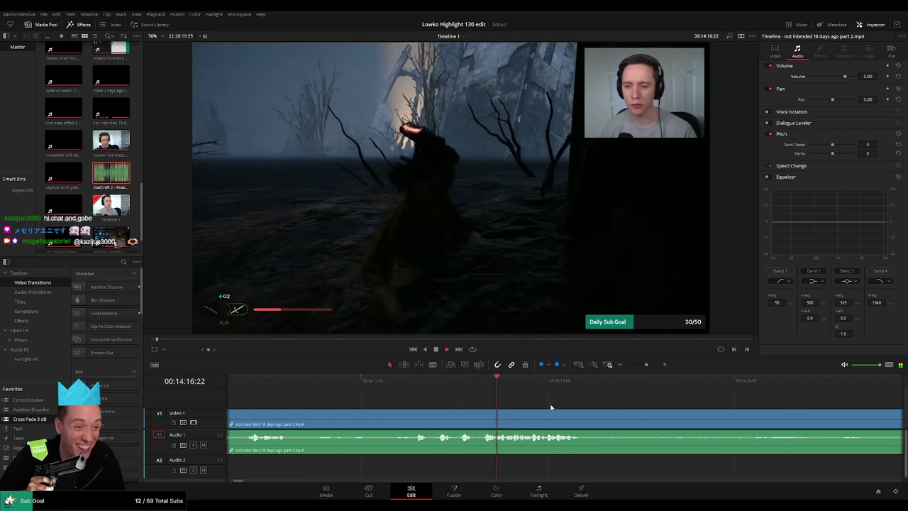
scroll(553, 405, down, 3)
drag(555, 405, 472, 403)
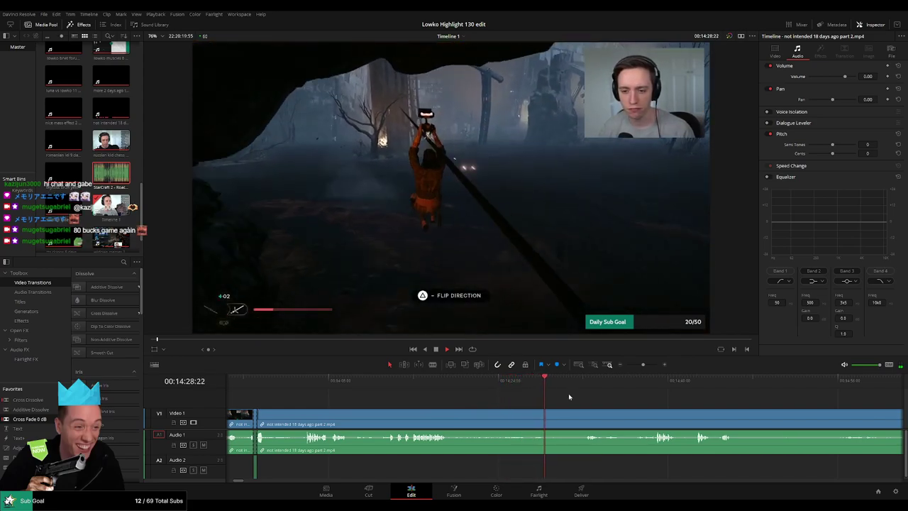
- Split the clip at about 14:29 and 14:38, ripple-delete the section between the cuts, and add Cross Fade 0 dB to the audio cut
drag(568, 396, 456, 396)
key(b)
click(441, 424)
click(470, 381)
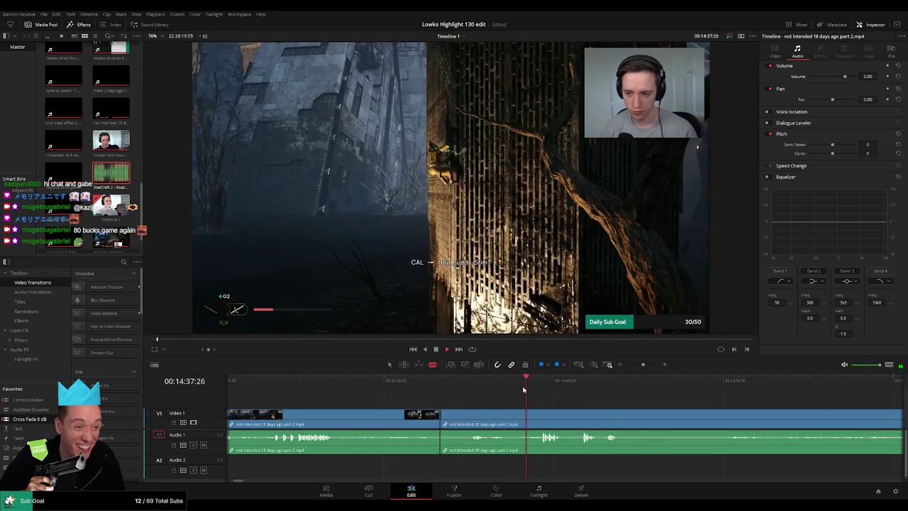
scroll(556, 405, right, 3)
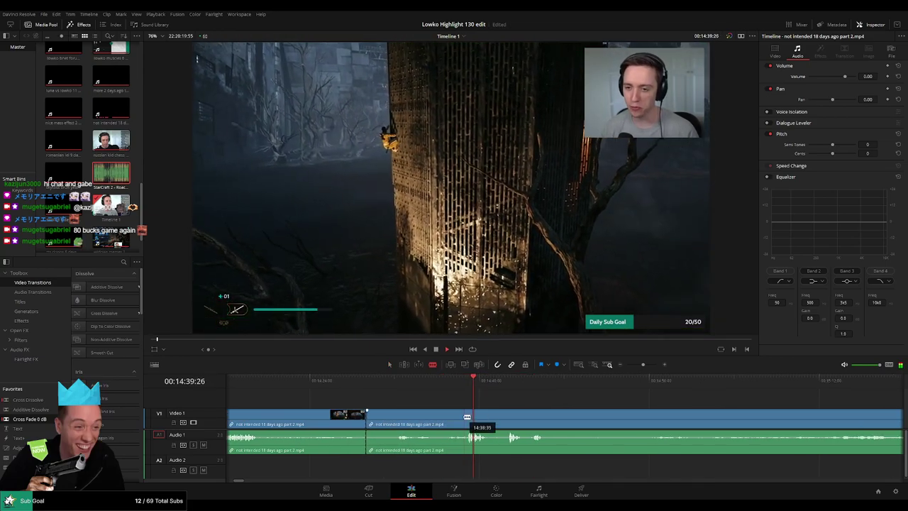
click(464, 418)
key(a)
click(451, 418)
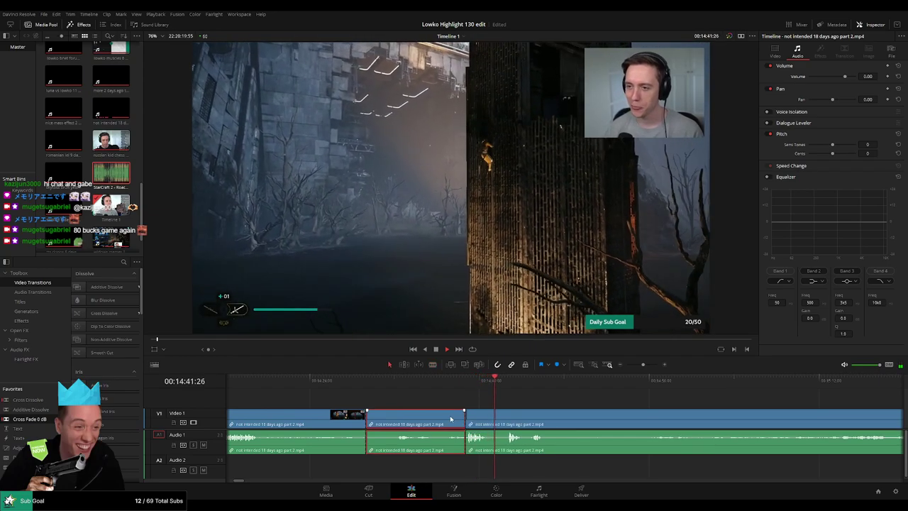
key(Delete)
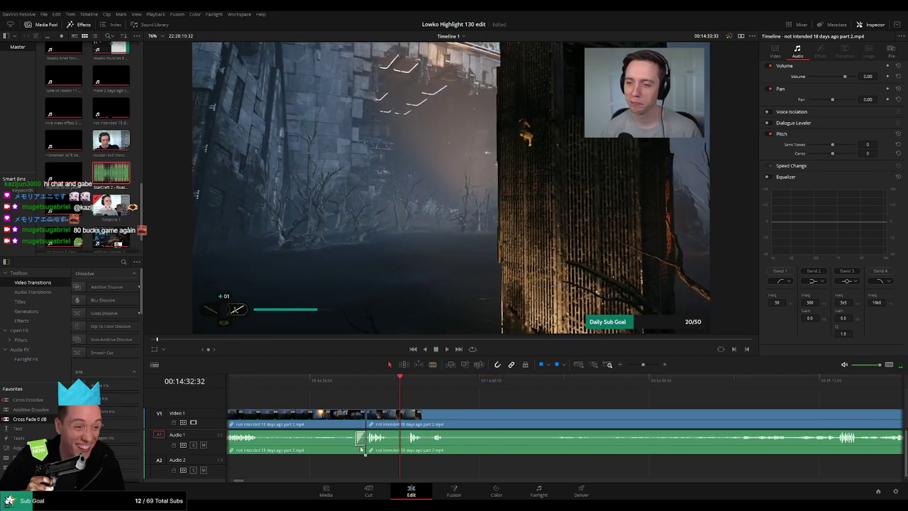
key(space)
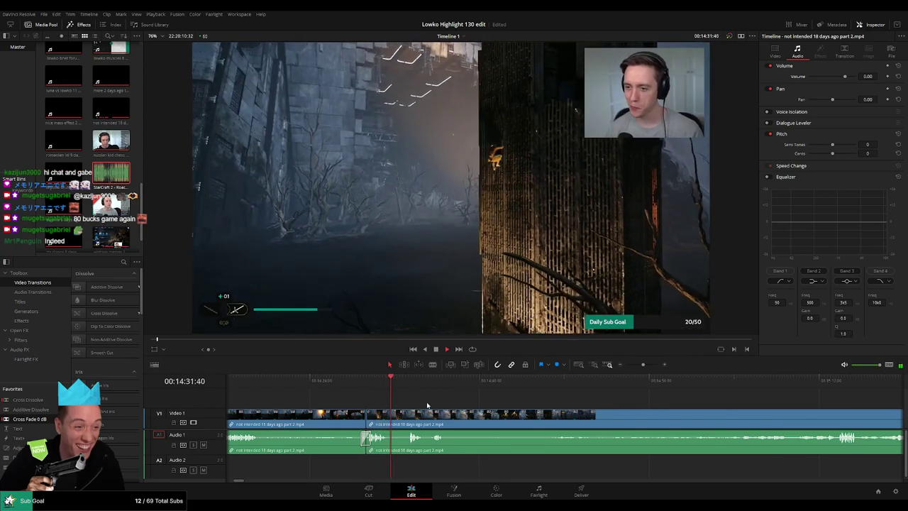
- Play back the footage after the new cross fade and split the clip at about 14:37, just after the speech
drag(440, 400, 404, 399)
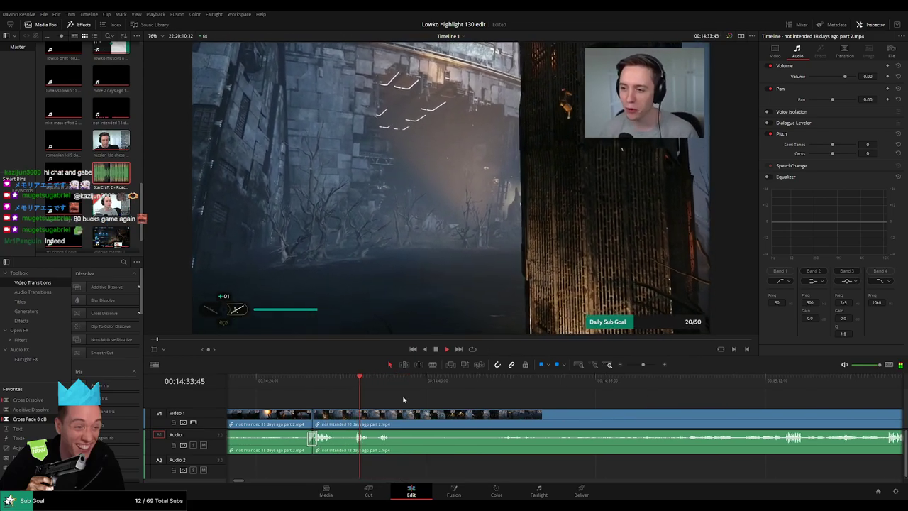
scroll(403, 399, right, 1)
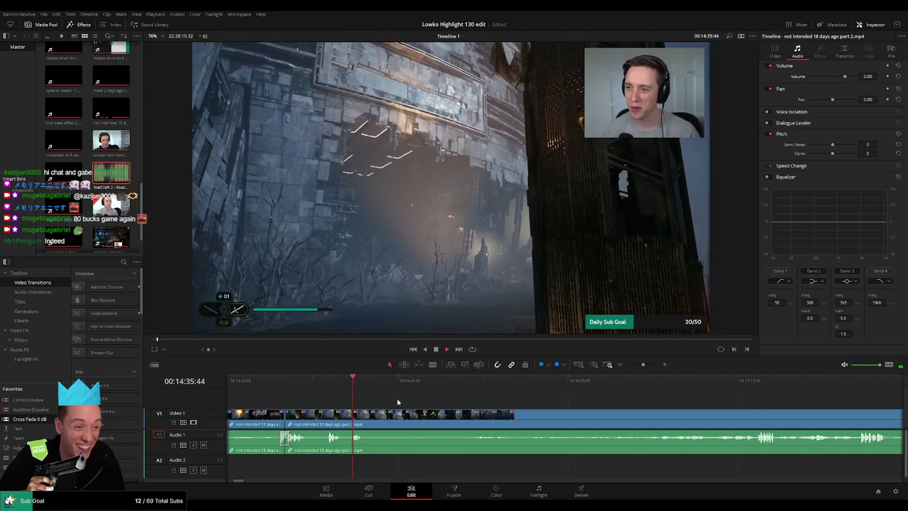
key(b)
click(365, 417)
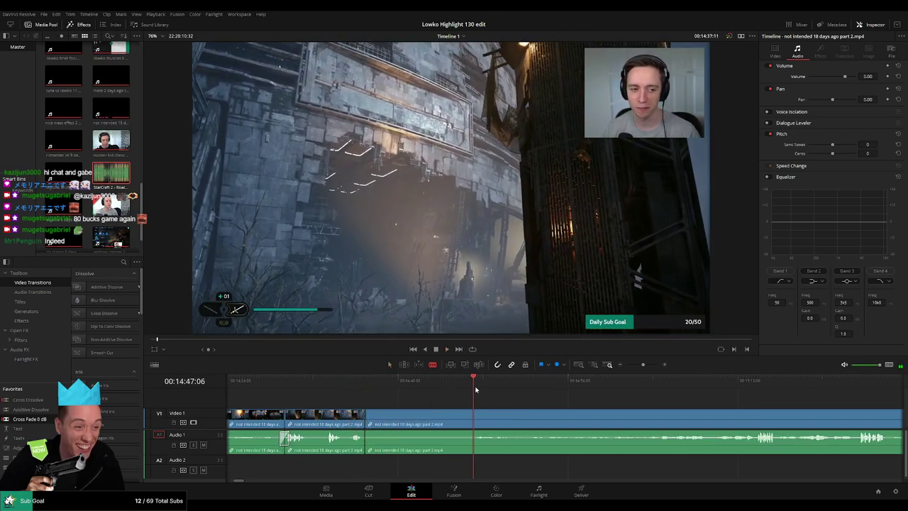
- Skim the gameplay from about 14:47 to 15:36 for the point where the dull section should end
drag(475, 389, 483, 390)
drag(568, 386, 595, 385)
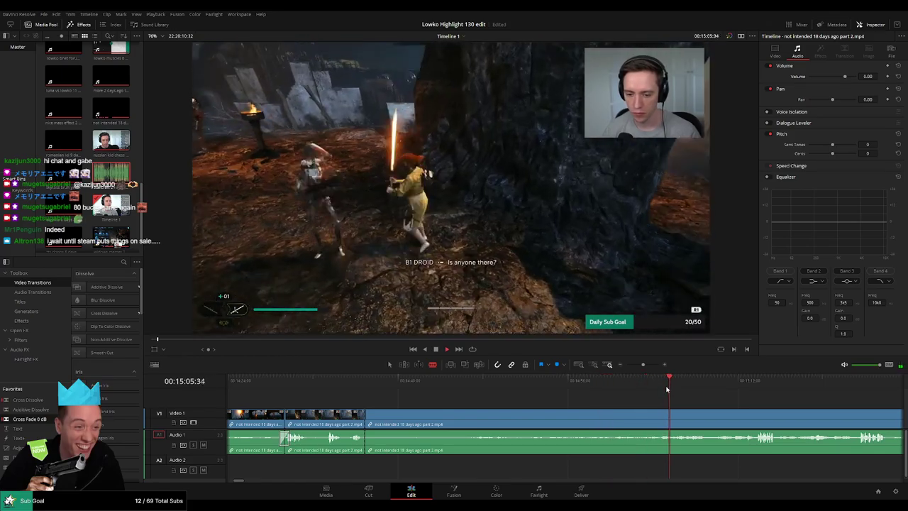
scroll(614, 410, right, 4)
click(626, 399)
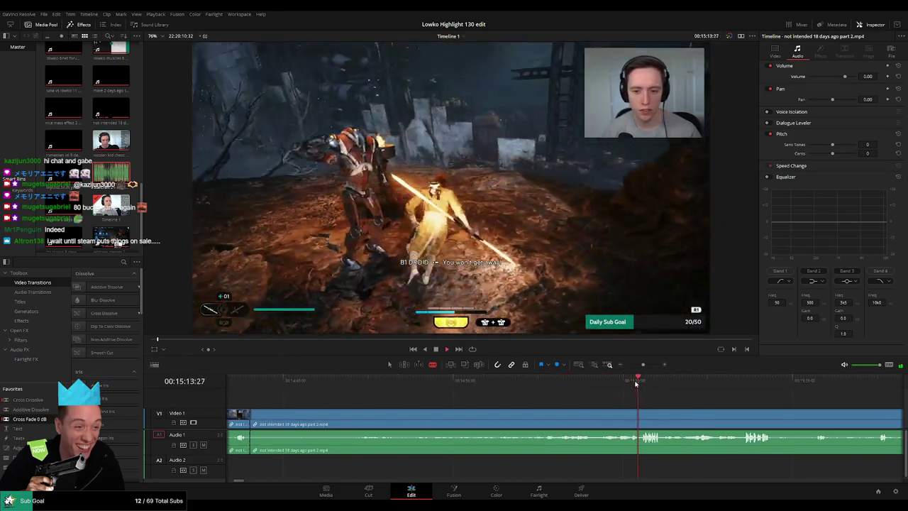
scroll(566, 396, right, 3)
scroll(566, 396, right, 2)
click(554, 386)
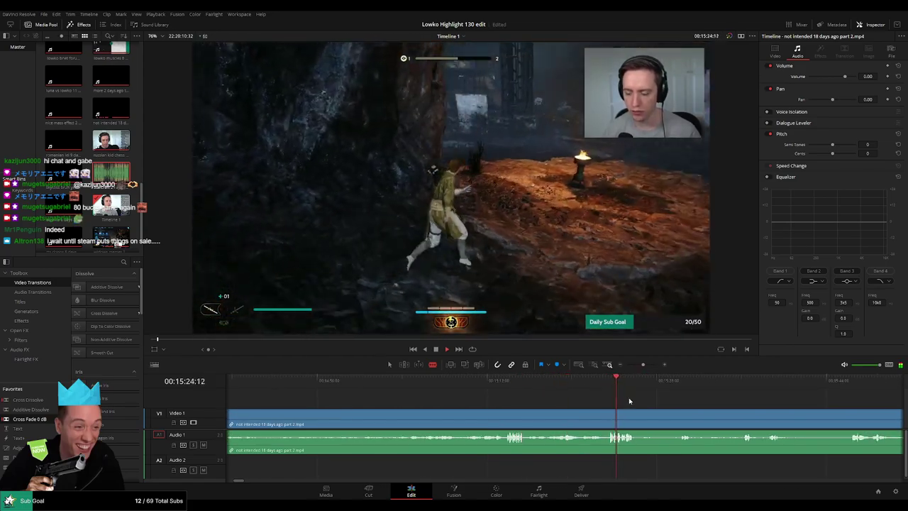
scroll(615, 385, right, 2)
click(636, 384)
scroll(637, 398, down, 10)
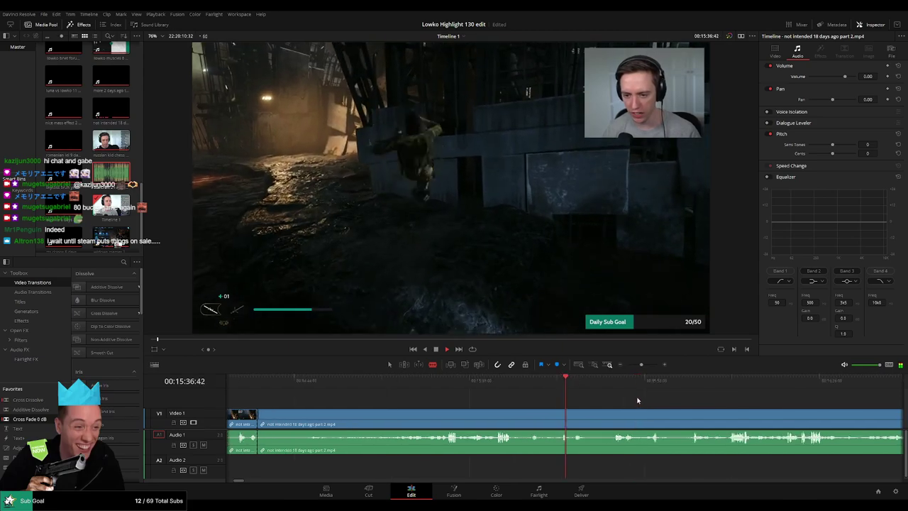
- Sample the footage from about 15:38 to 16:51, checking the louder fight passages for highlights worth keeping
scroll(588, 398, up, 8)
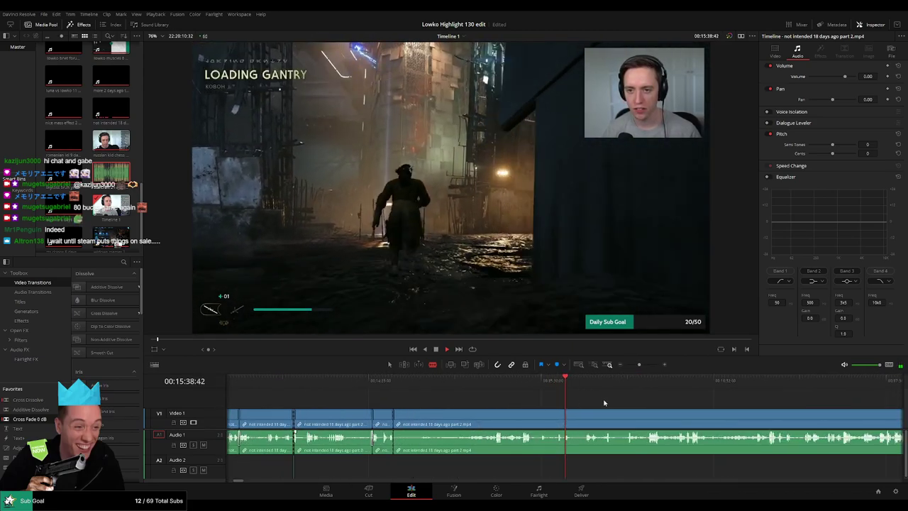
scroll(532, 396, right, 5)
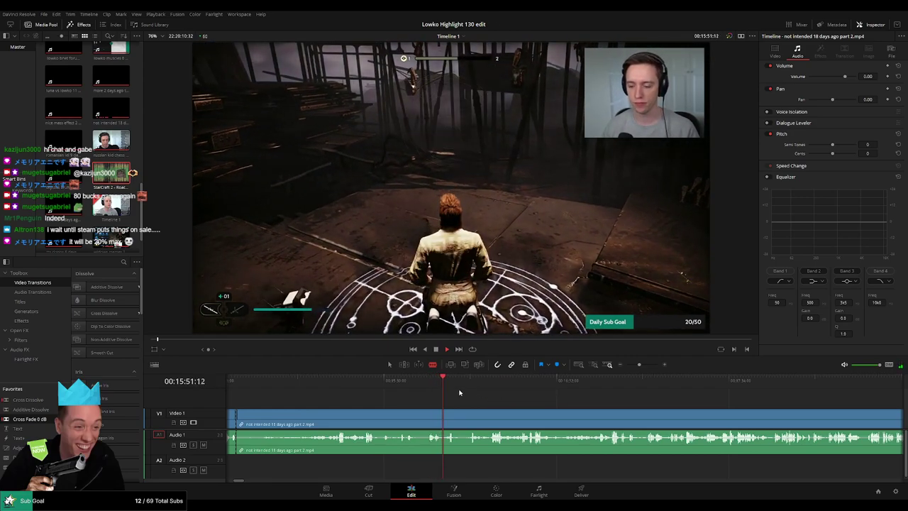
drag(460, 381, 491, 381)
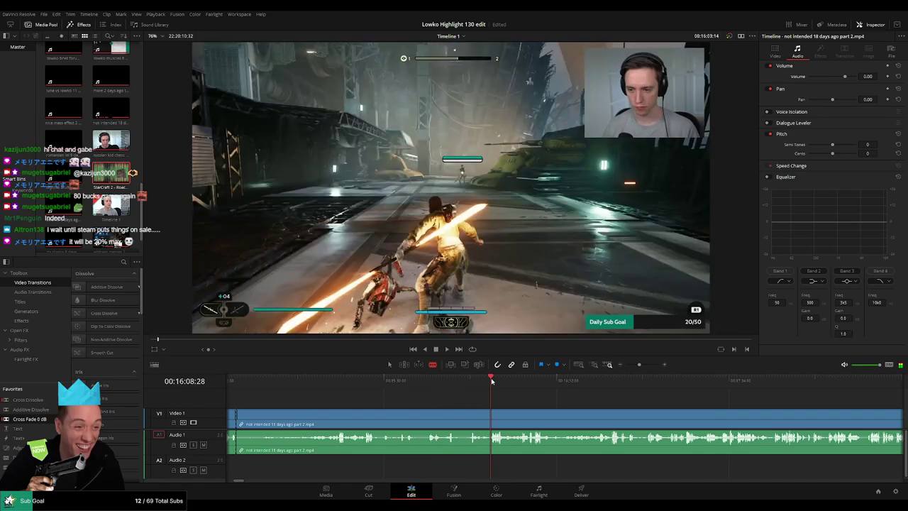
key(space)
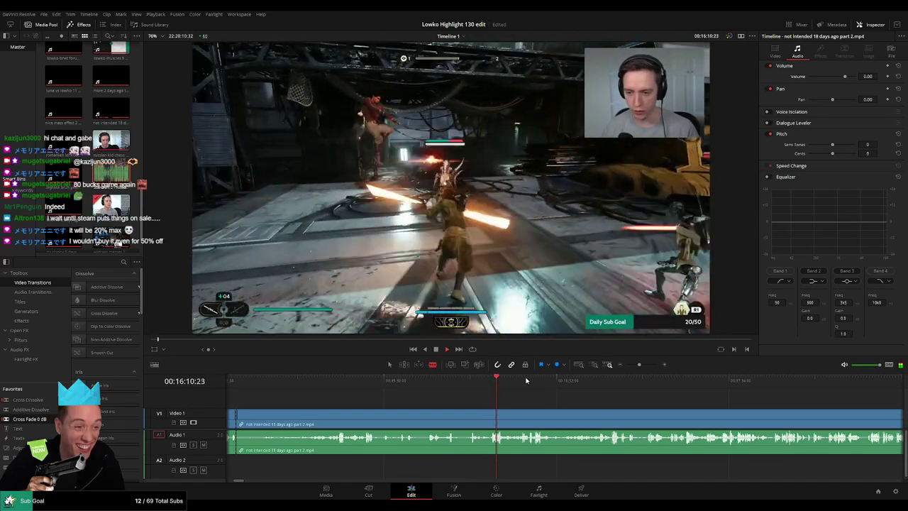
click(520, 380)
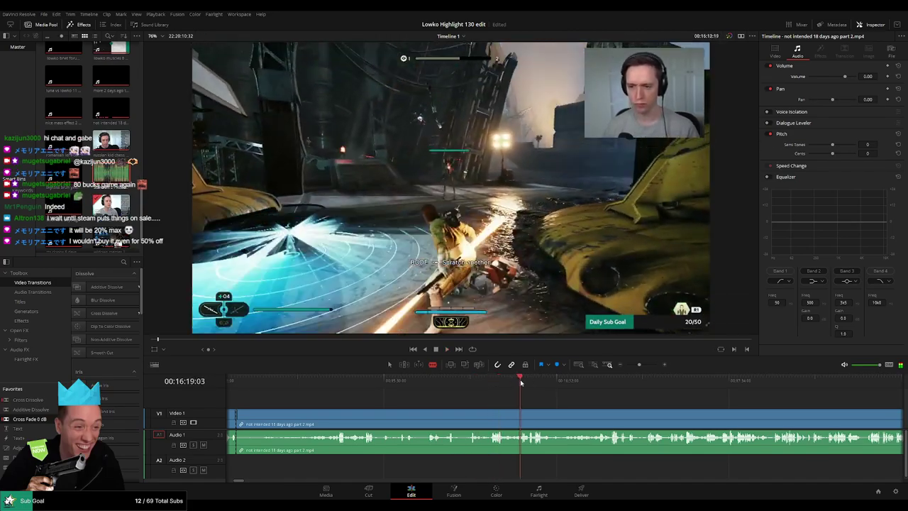
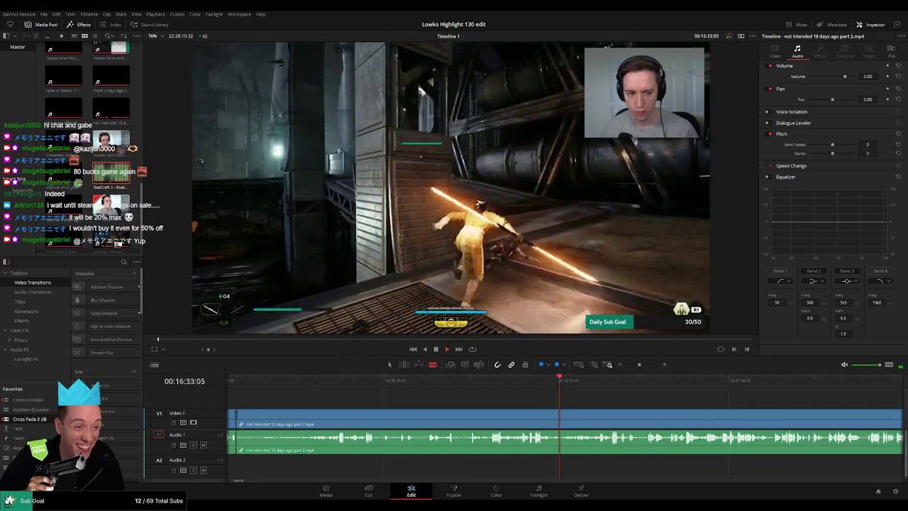
click(597, 379)
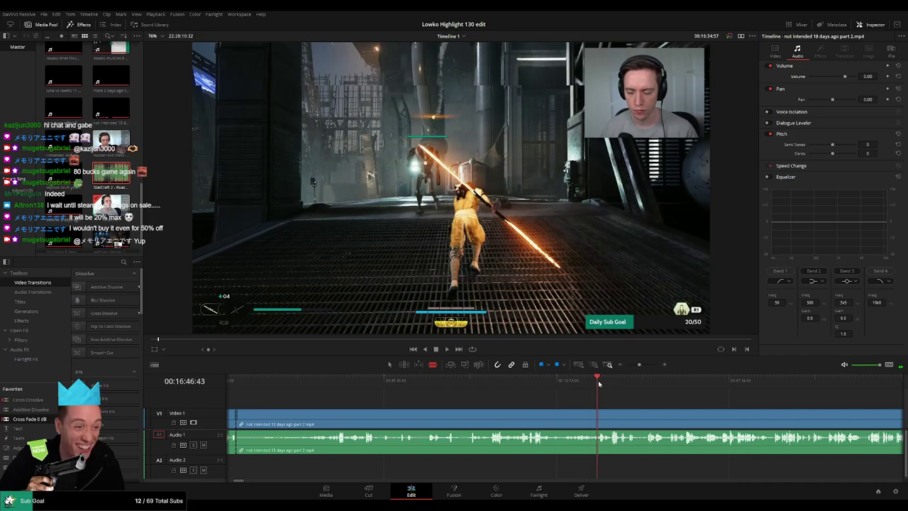
drag(644, 408, 463, 392)
click(429, 381)
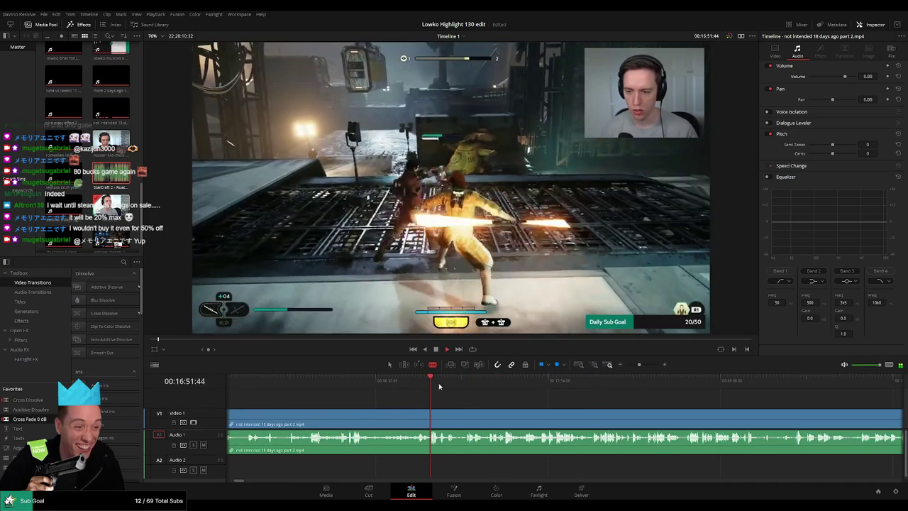
- Sample the gameplay from about 16:51 to 17:11 for moments worth keeping
scroll(551, 397, down, 8)
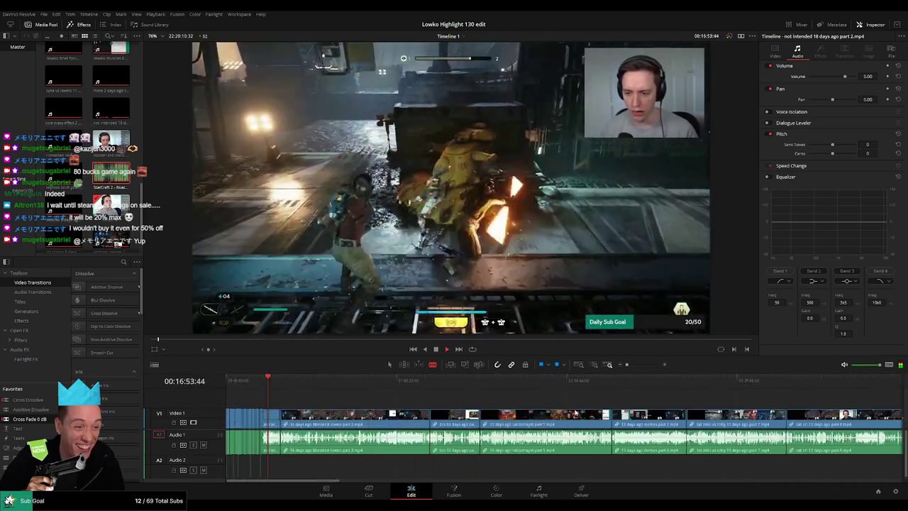
scroll(407, 403, up, 8)
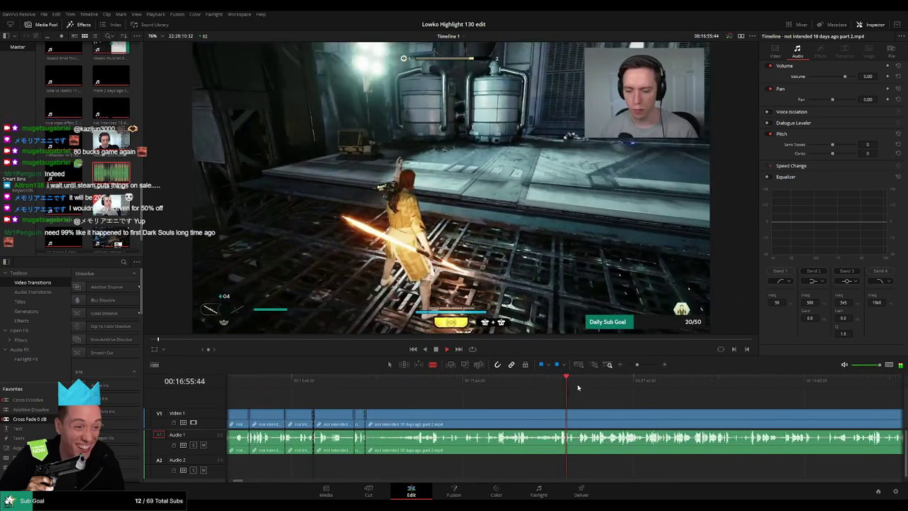
click(579, 386)
drag(635, 413, 444, 402)
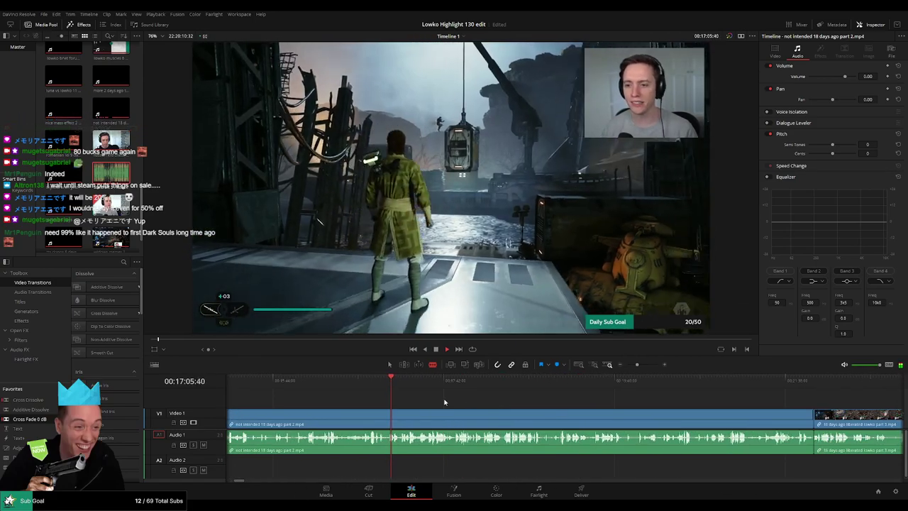
key(shift+Left)
key(shift+Left)
key(shift+Left)
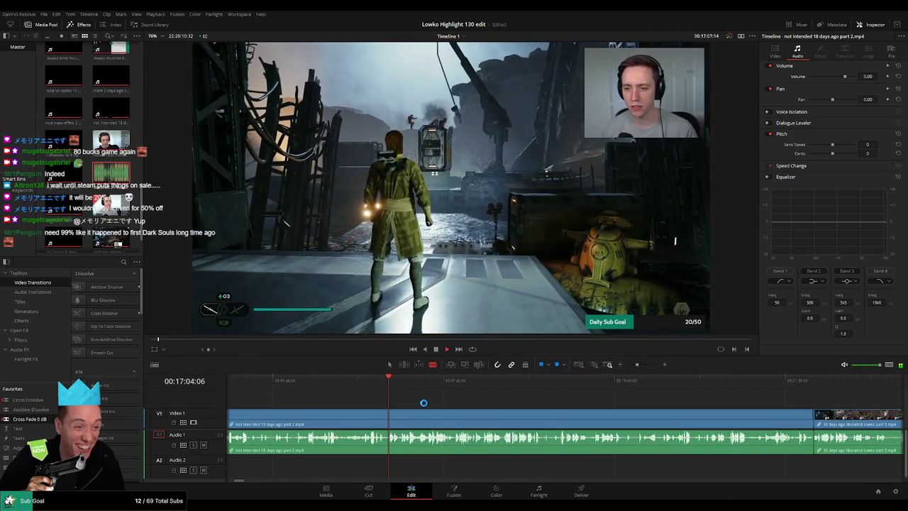
scroll(454, 407, down, 1)
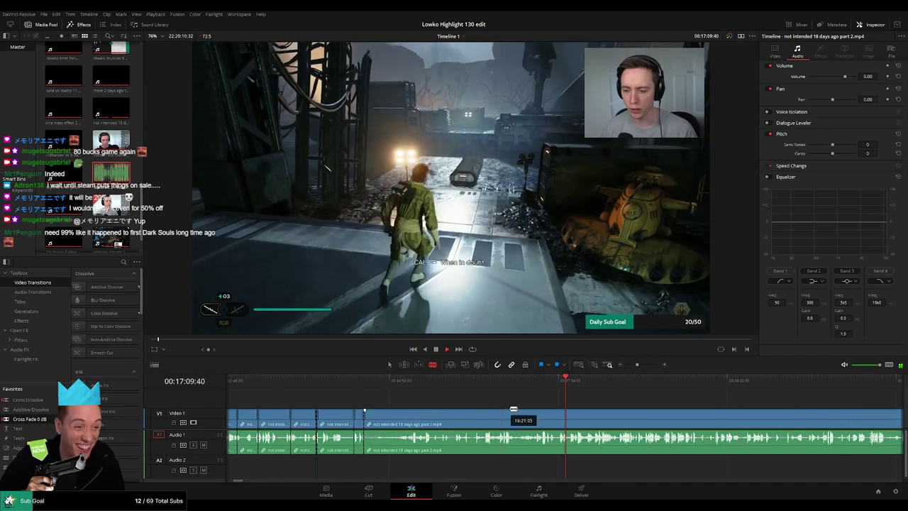
scroll(517, 397, up, 2)
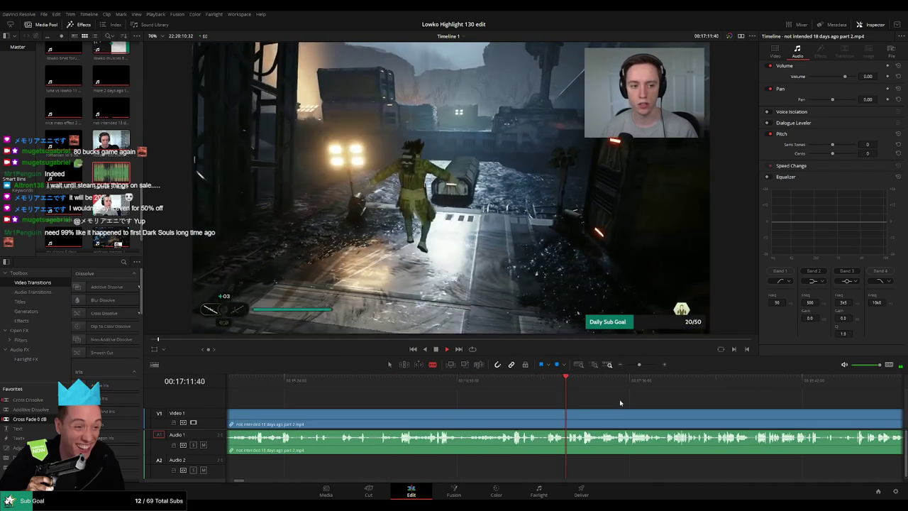
- Skim the fight and its aftermath from about 17:18 to 17:55, checking the louder audio passages
drag(620, 400, 477, 397)
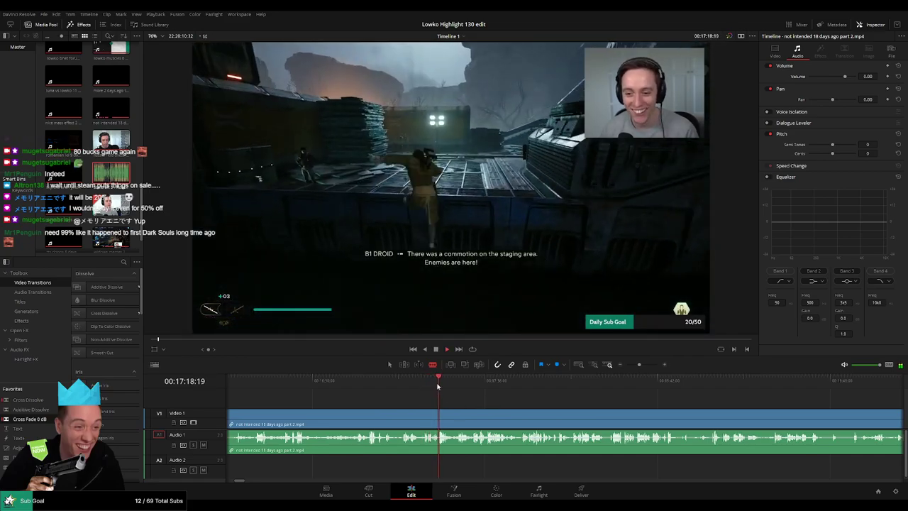
click(458, 383)
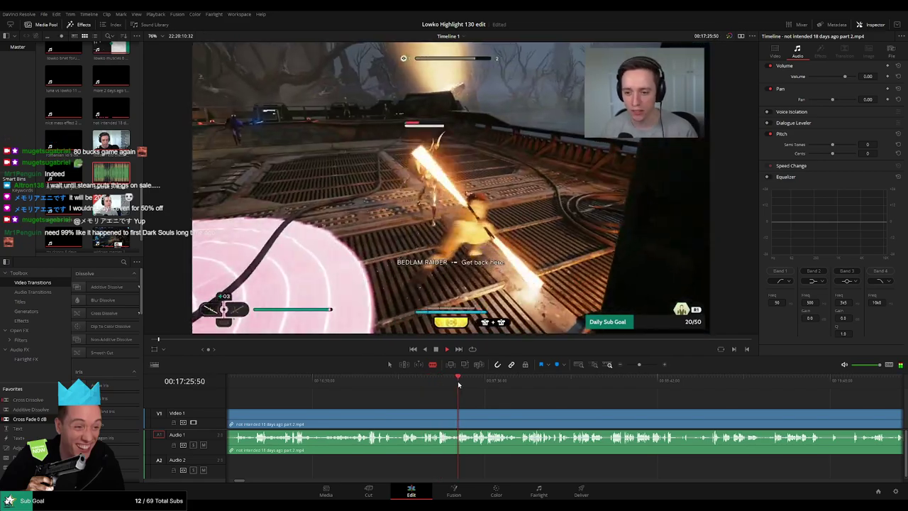
drag(458, 384, 474, 384)
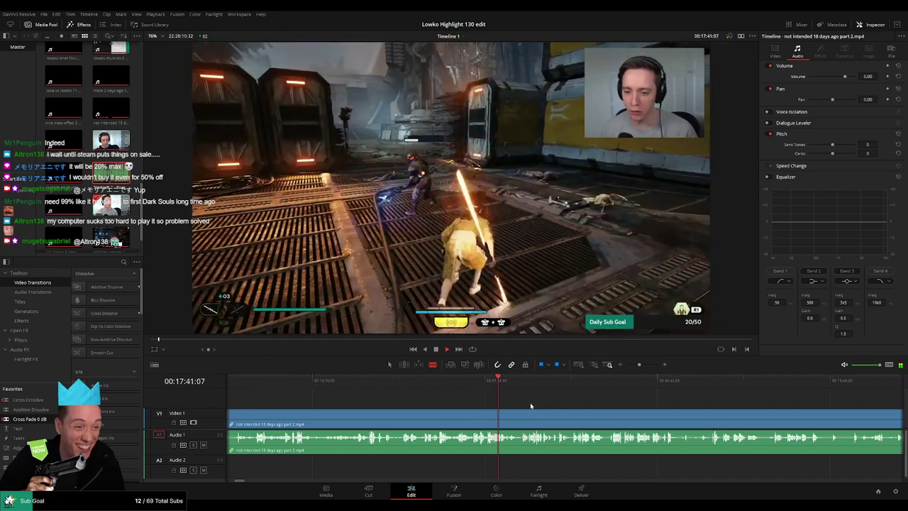
click(523, 382)
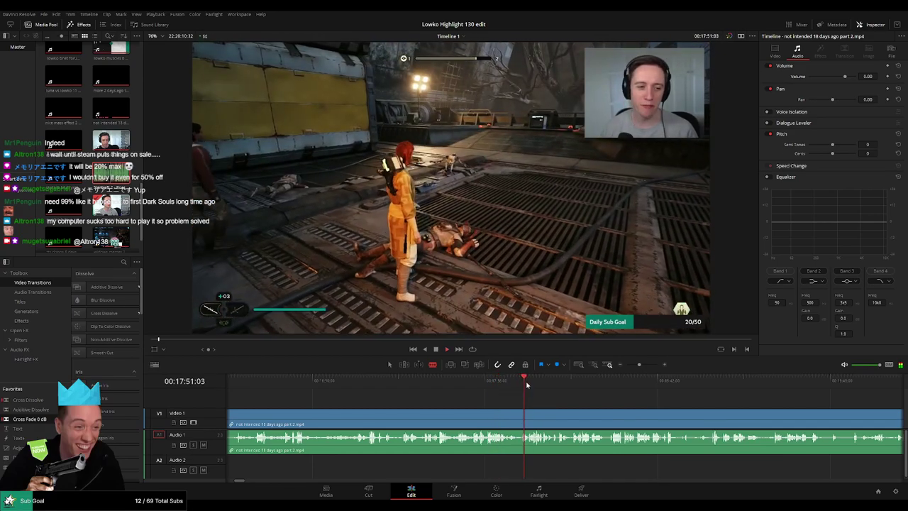
click(530, 381)
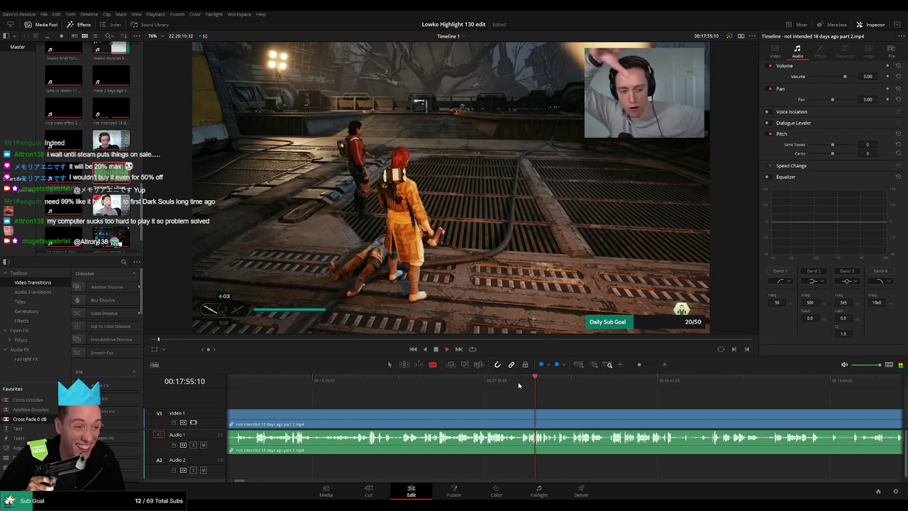
click(520, 383)
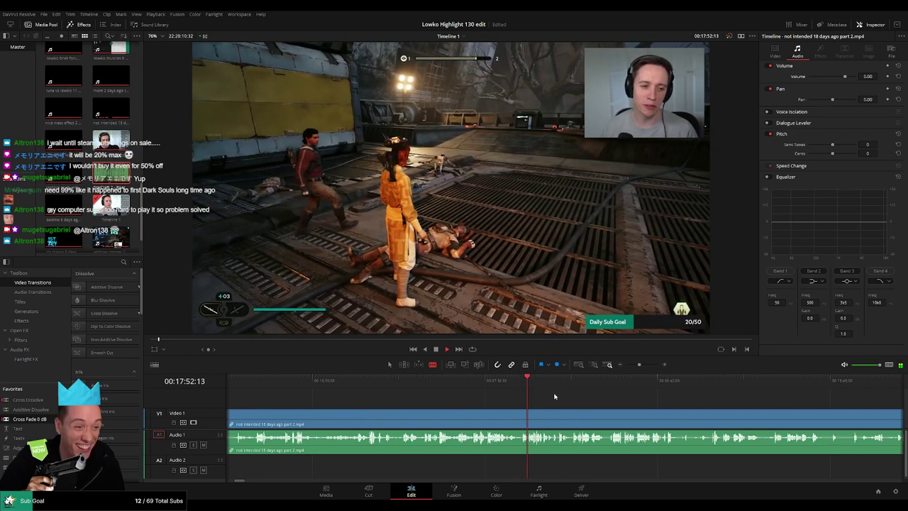
- Replay the streamer's talking moment after the fight, around 17:50 to 18:00, to judge whether it is worth keeping
scroll(627, 404, up, 5)
drag(601, 392, 441, 393)
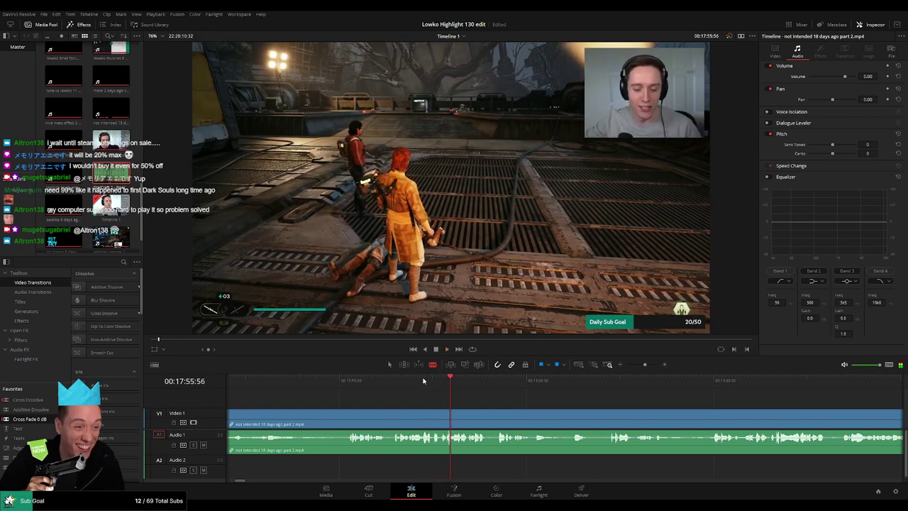
click(421, 379)
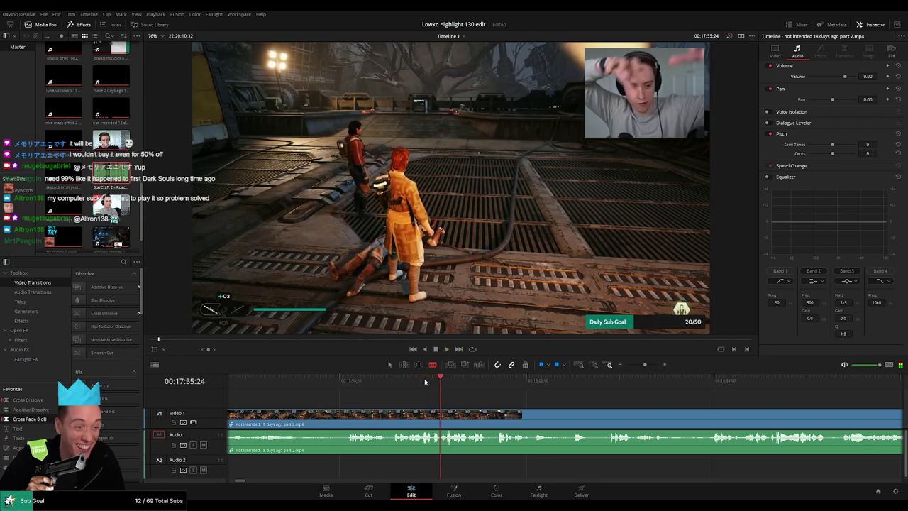
click(424, 378)
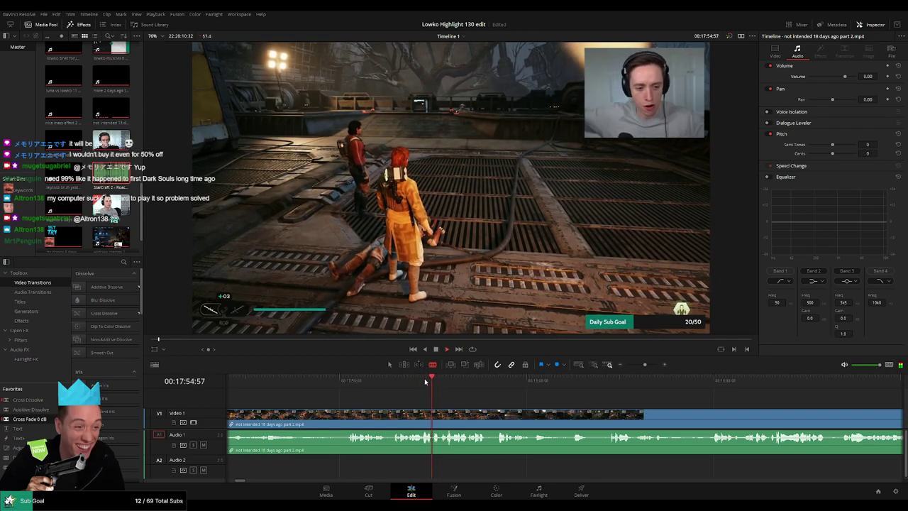
click(424, 380)
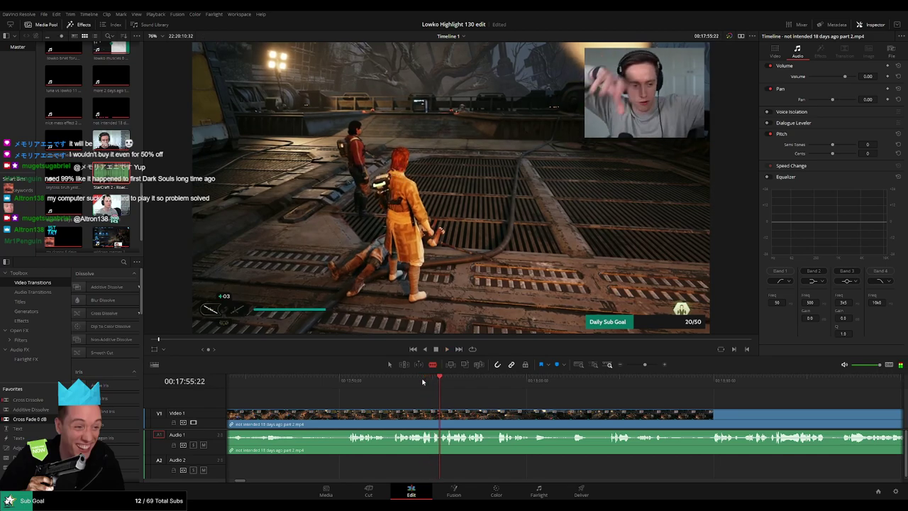
click(421, 381)
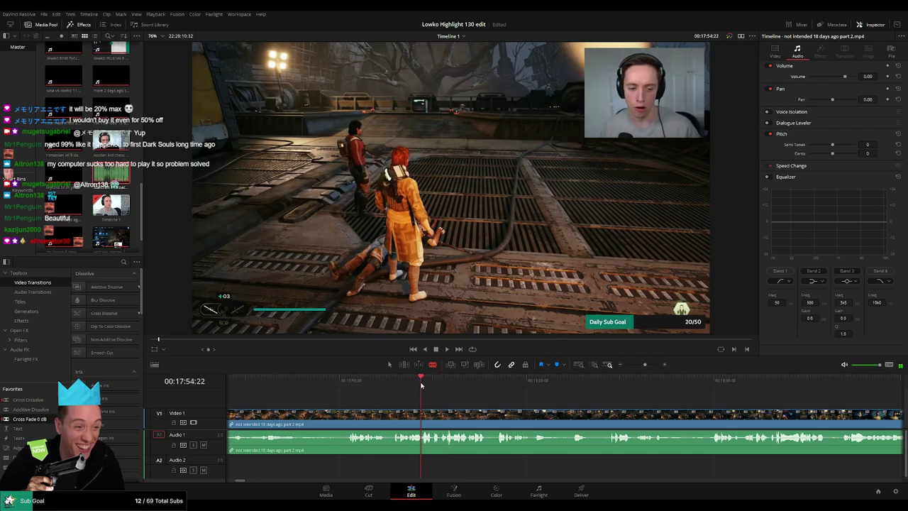
click(419, 381)
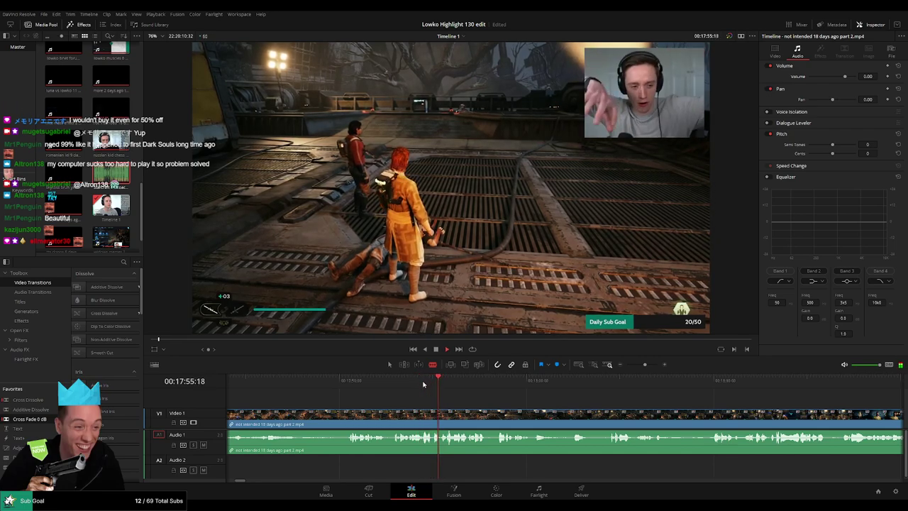
click(345, 382)
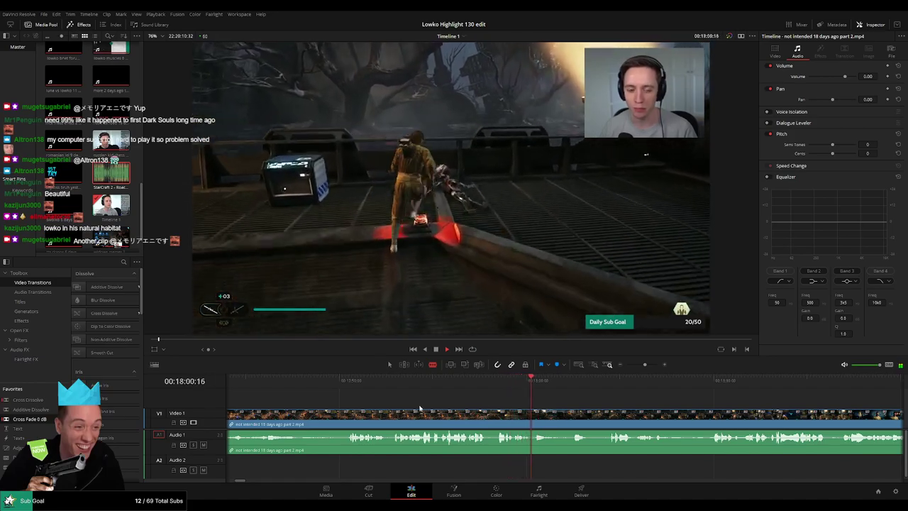
- Split the clip at about 17:25, early in the fight, and ripple-delete the dull section before the cut
key(space)
scroll(401, 402, down, 3)
key(space)
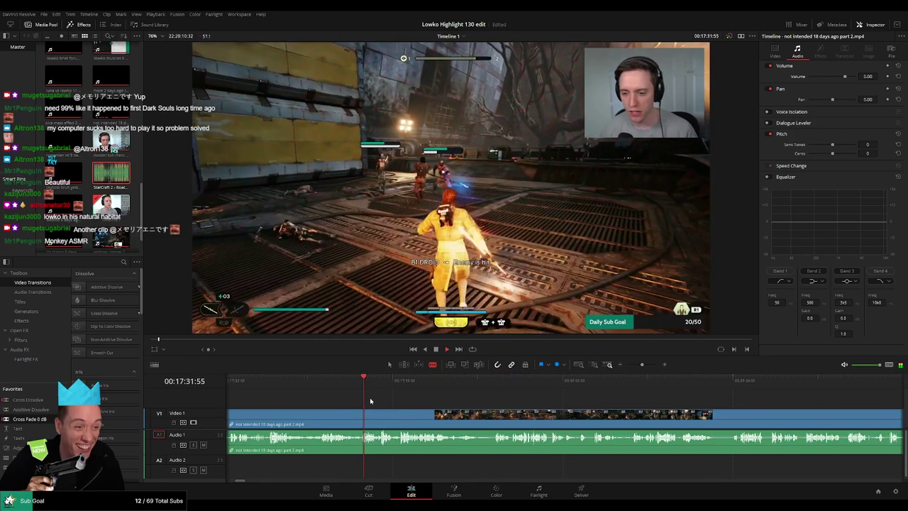
scroll(412, 400, left, 2)
click(432, 382)
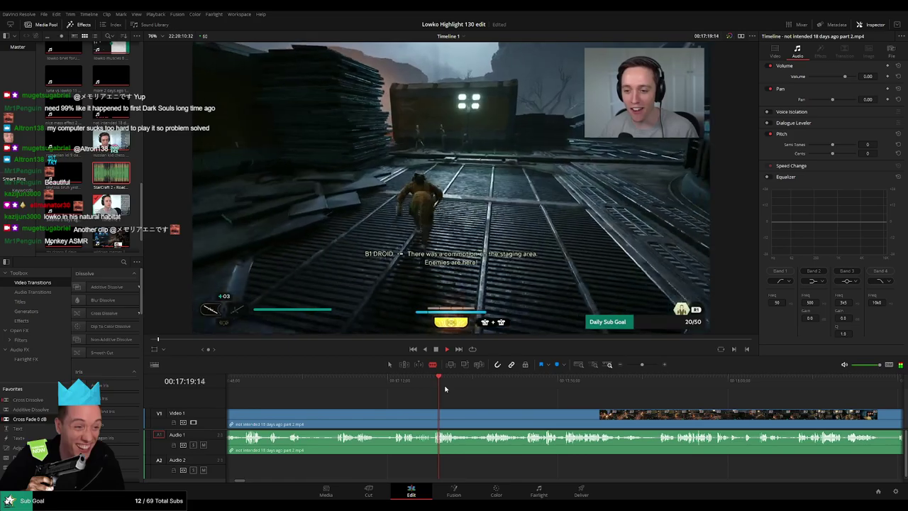
click(479, 381)
scroll(463, 399, right, 1)
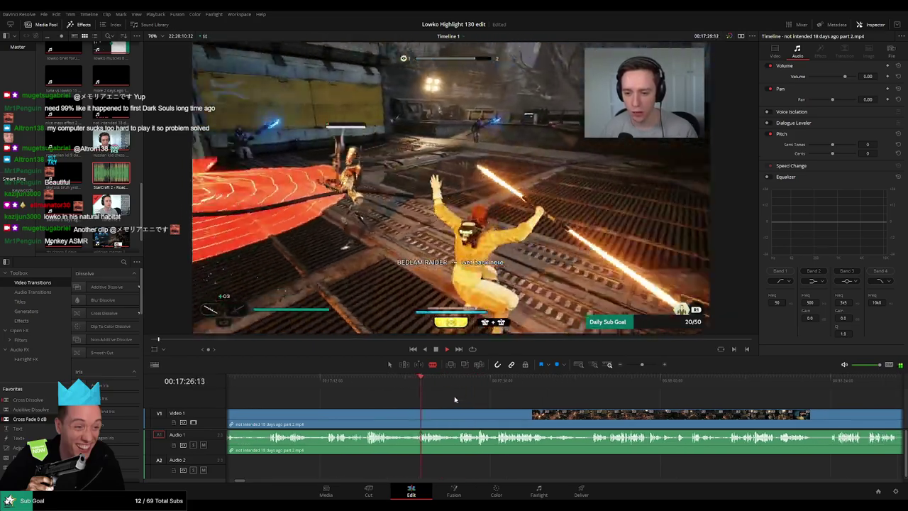
click(415, 415)
key(a)
click(395, 419)
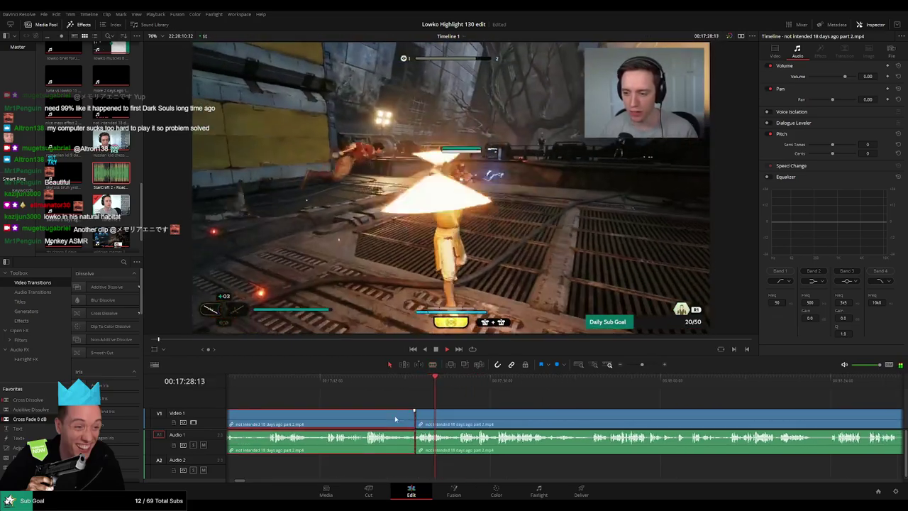
key(Delete)
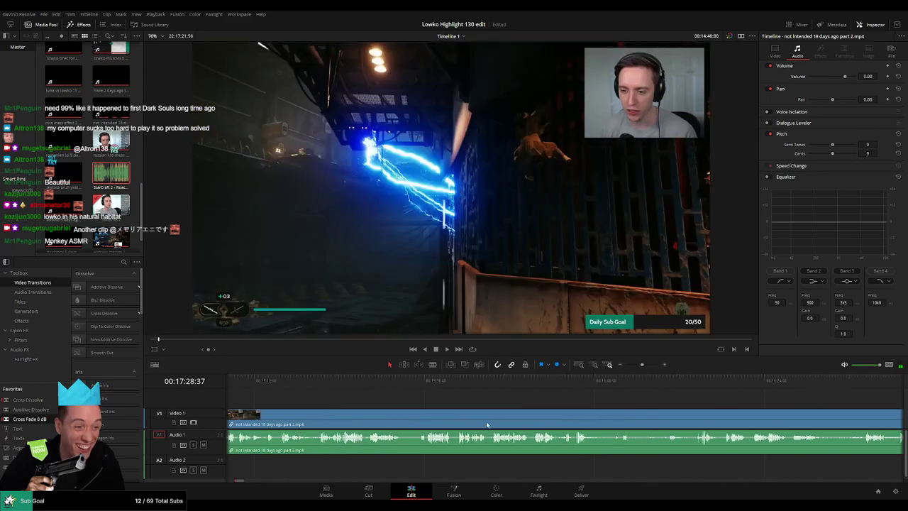
- Play back the fight after the new cut, ripple-delete the short lull from about 14:59 to 15:02, and add Cross Fade 0 dB there
scroll(368, 416, left, 2)
click(478, 392)
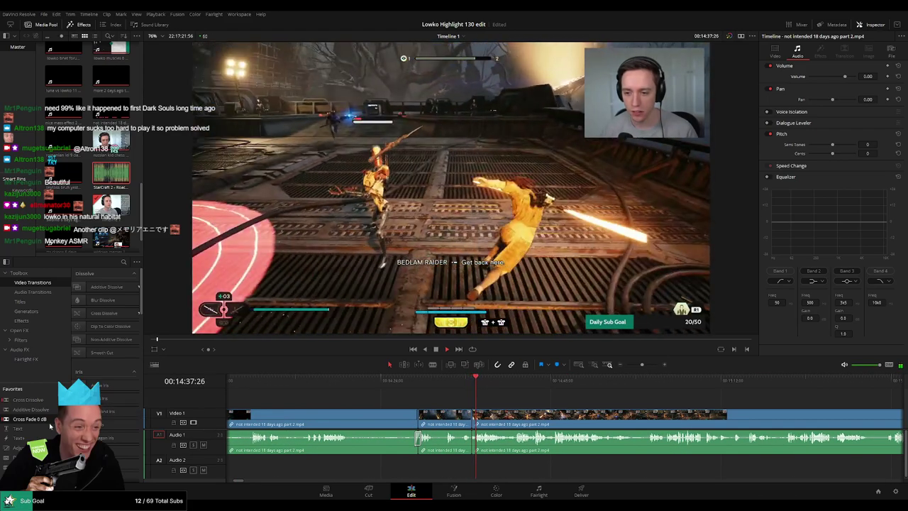
scroll(388, 410, right, 2)
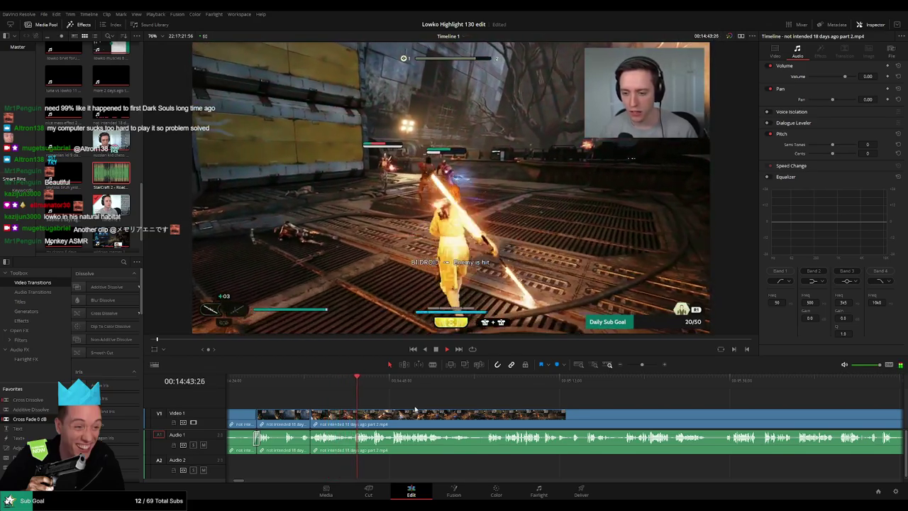
scroll(581, 405, left, 3)
scroll(610, 404, right, 3)
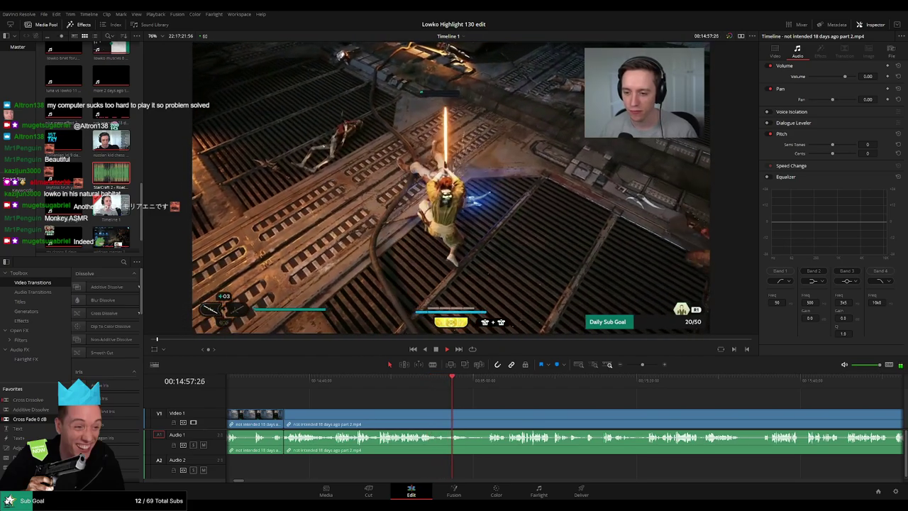
scroll(473, 402, up, 1)
key(space)
key(b)
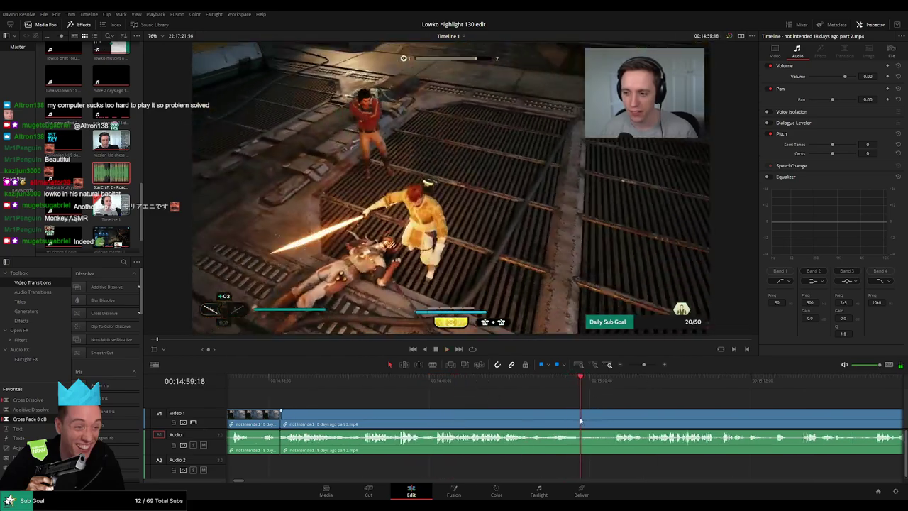
click(581, 418)
drag(618, 415, 610, 416)
key(Delete)
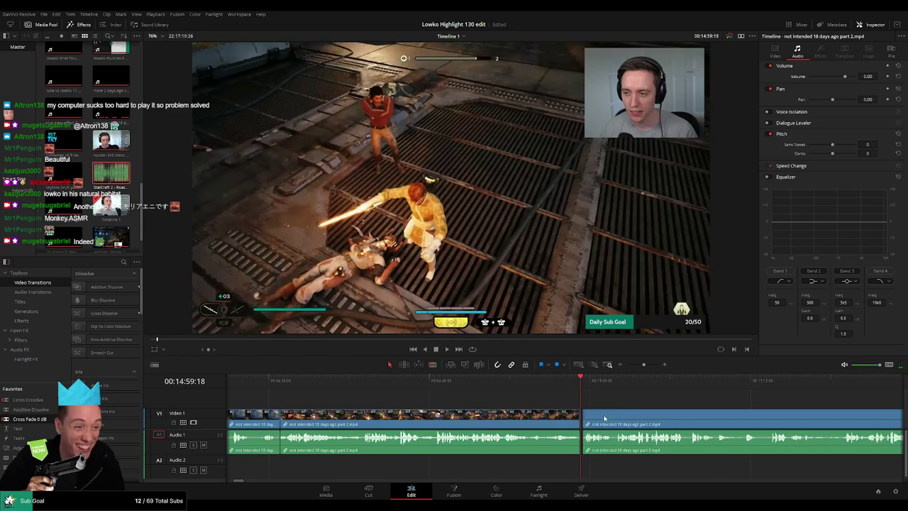
key(space)
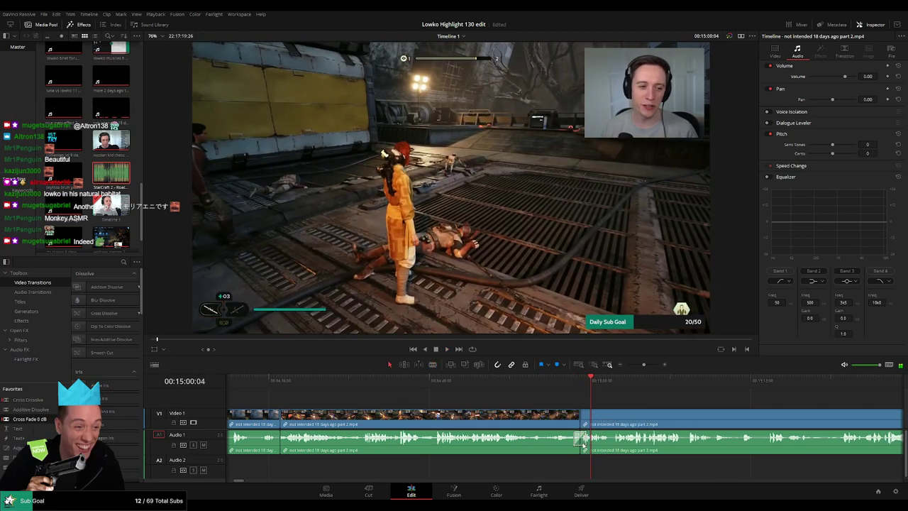
- Play back the talking moment after the cross fade and split the clip at about 15:10
drag(648, 400, 465, 403)
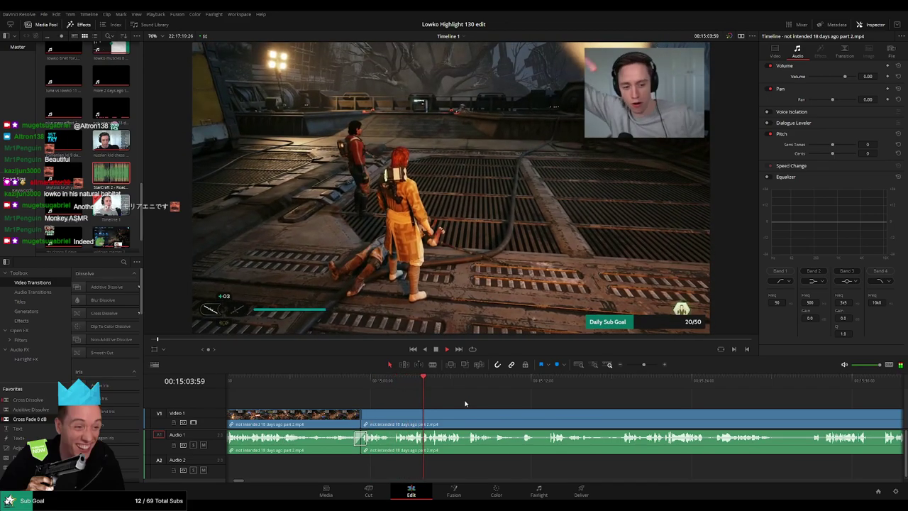
scroll(440, 401, right, 3)
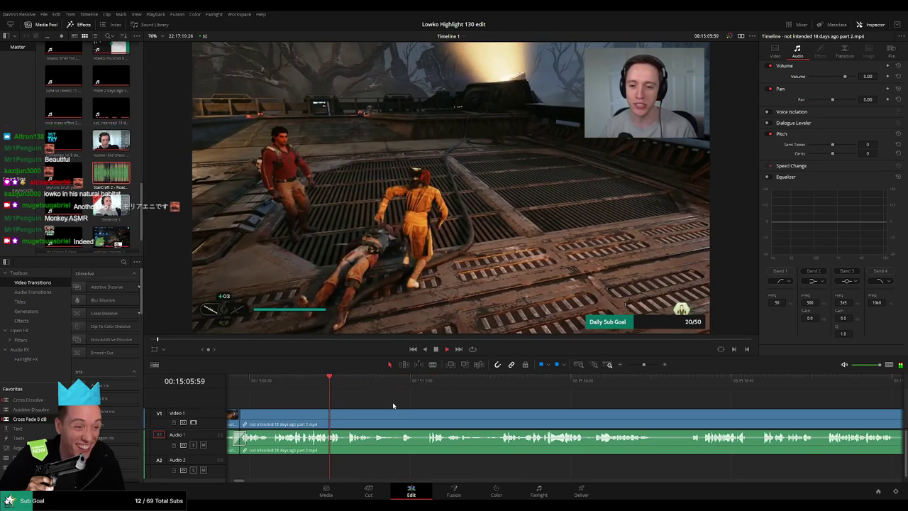
scroll(418, 407, right, 1)
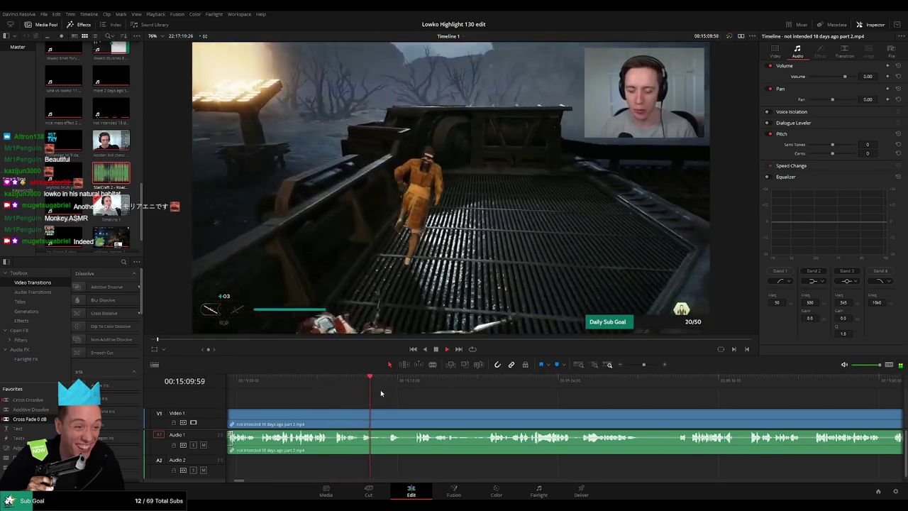
key(b)
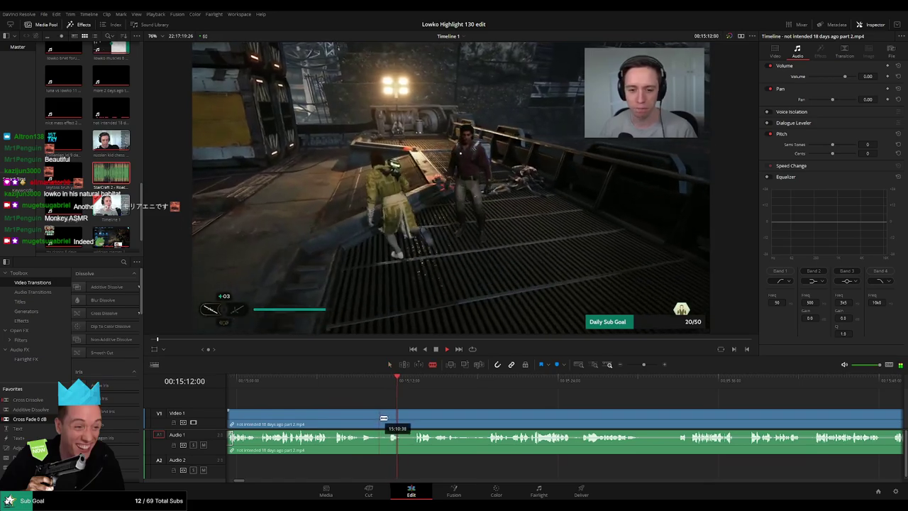
click(381, 418)
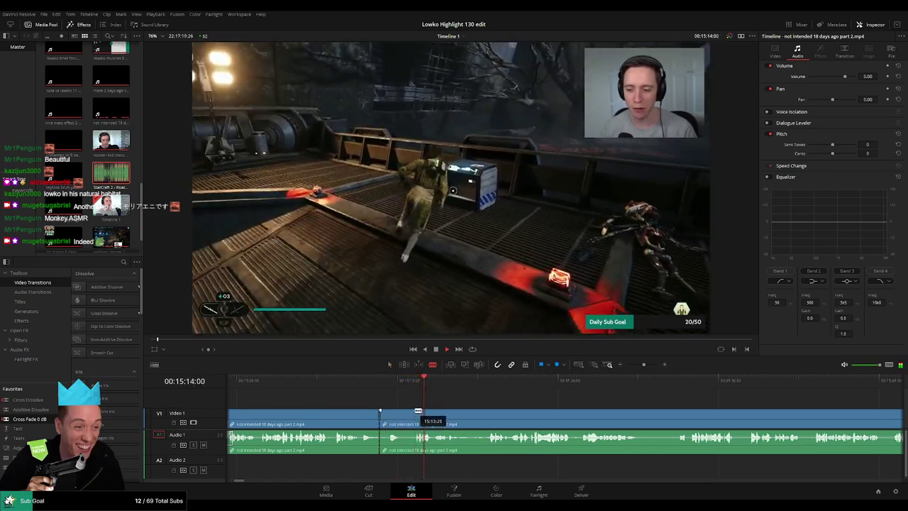
- Ripple-delete the dull footage from about 15:10 to 15:13, add a cross fade at the cut and play it back
click(414, 419)
key(a)
click(402, 417)
key(Delete)
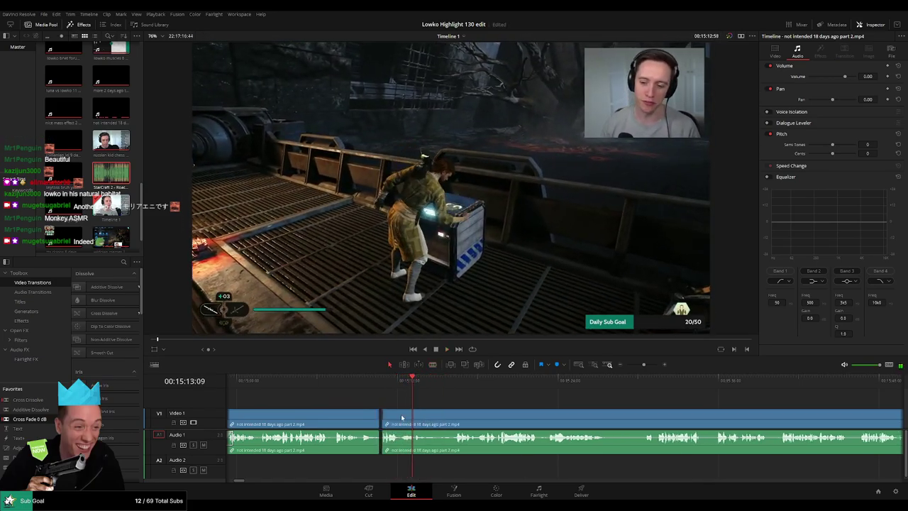
click(371, 383)
key(space)
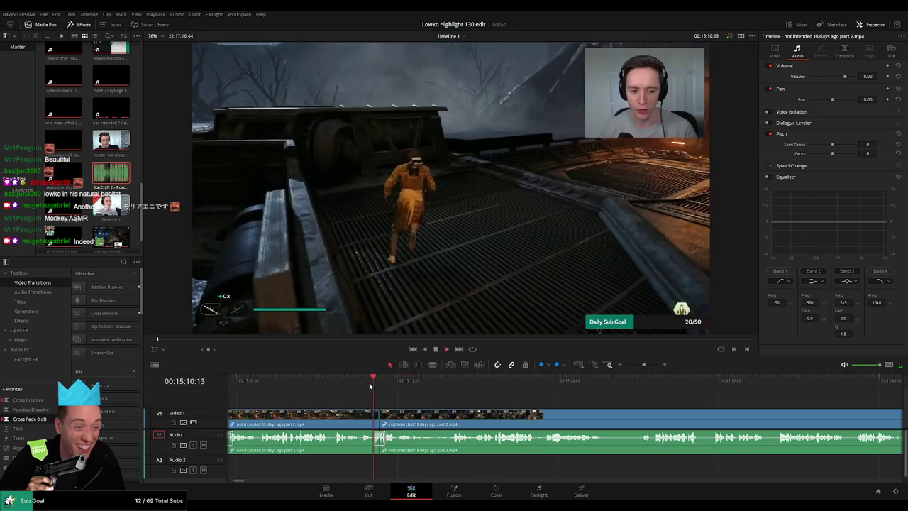
scroll(451, 403, right, 2)
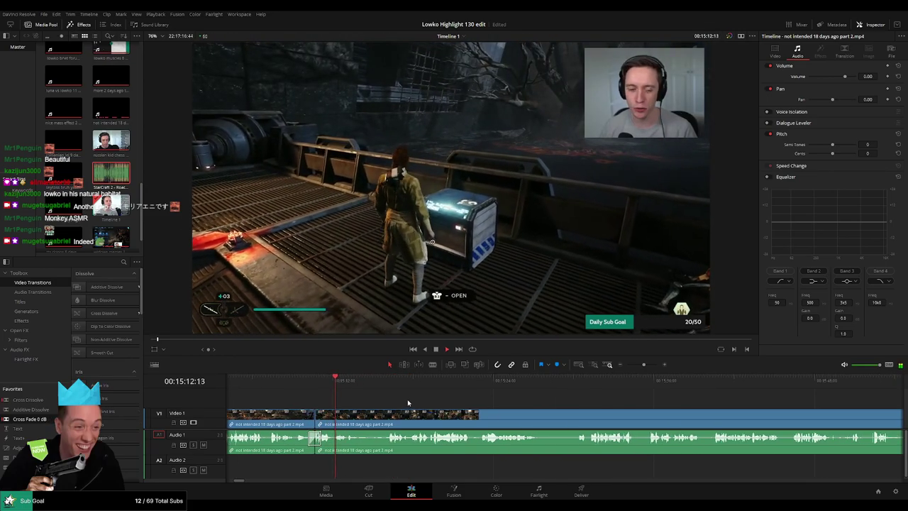
- Cut out the lull by the opened chest, from about 15:13 to 15:16, and add a cross fade between the remaining audio clips
key(ctrl+b)
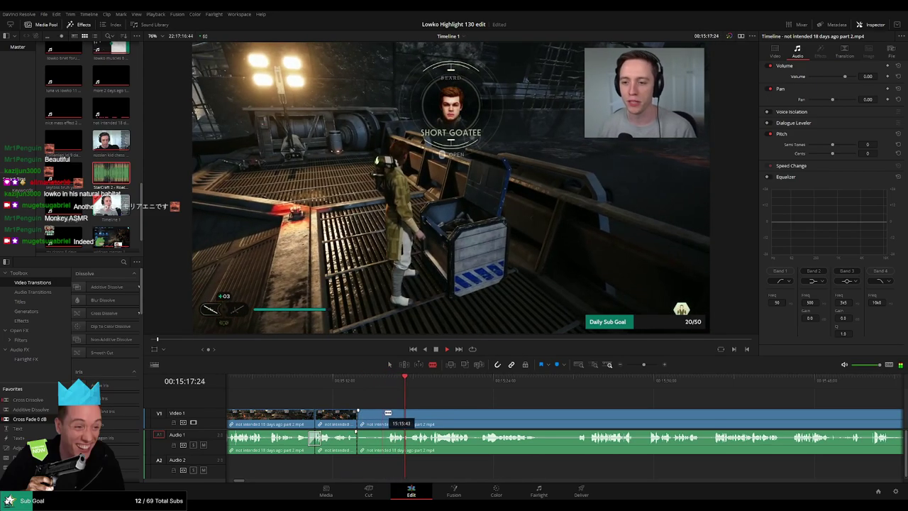
click(388, 414)
key(a)
click(377, 415)
key(Delete)
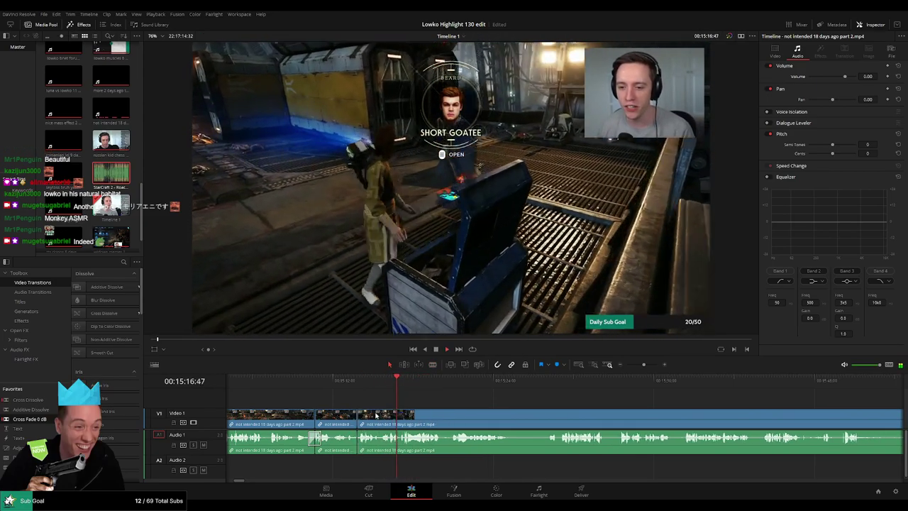
drag(361, 448, 360, 446)
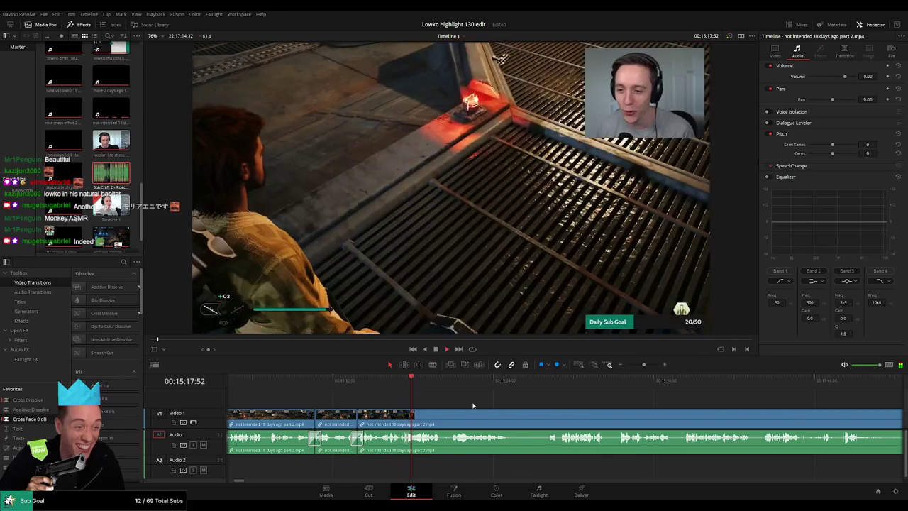
- Ripple-delete the pause in the beard customization scene, from about 15:25 to 15:28, and smooth the audio cut with a cross fade
scroll(443, 401, right, 3)
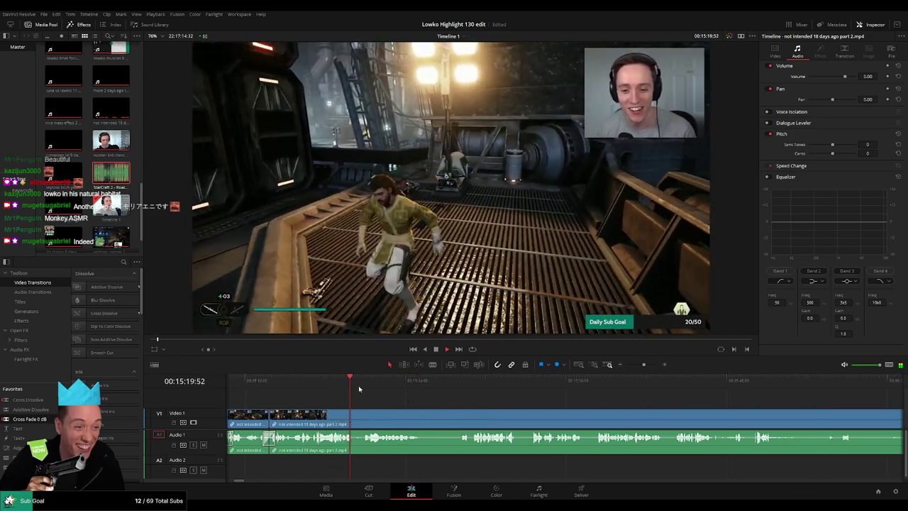
scroll(387, 395, right, 2)
key(b)
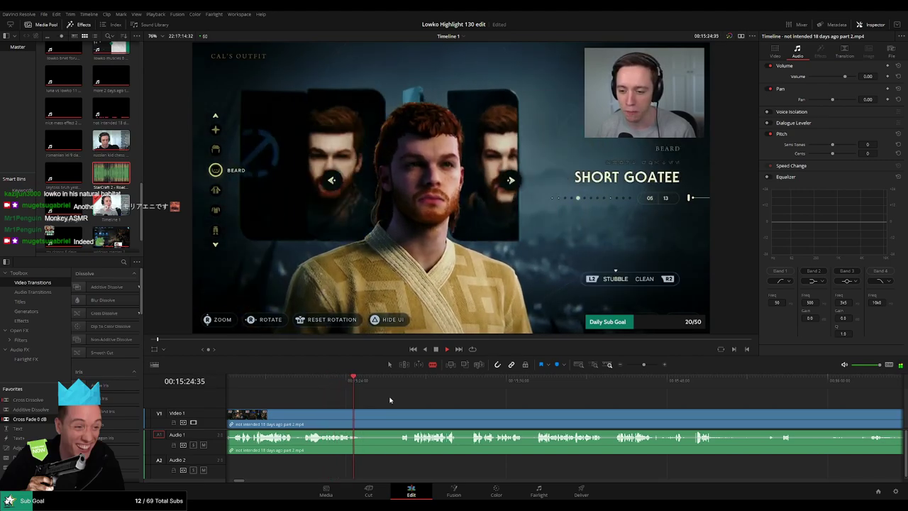
click(367, 420)
click(398, 385)
key(space)
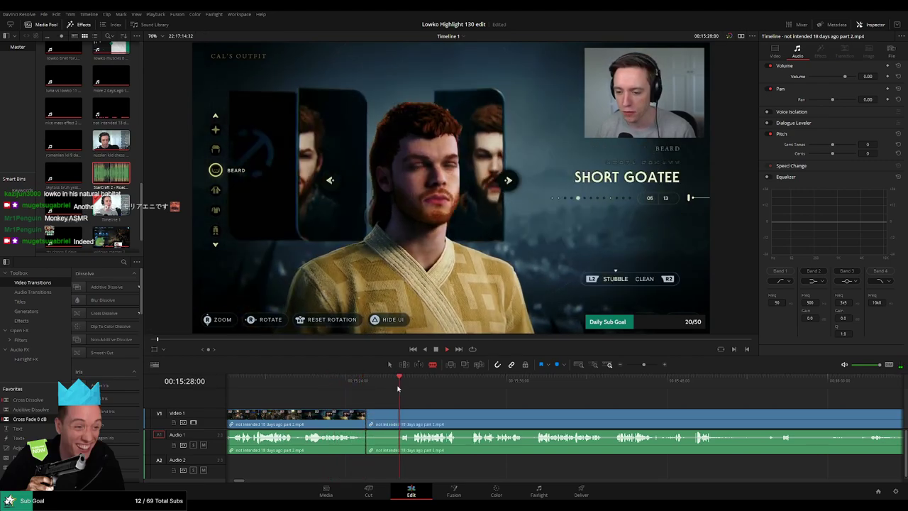
click(400, 414)
key(a)
click(388, 417)
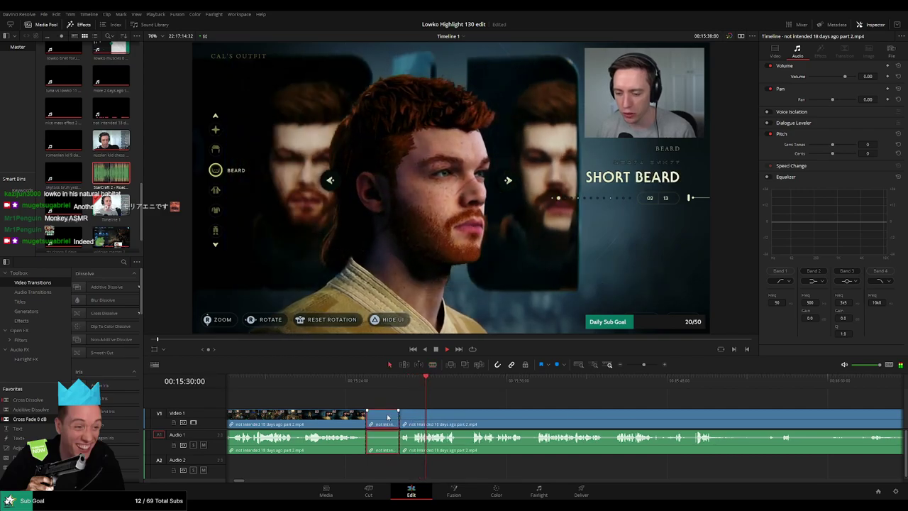
key(Delete)
click(374, 380)
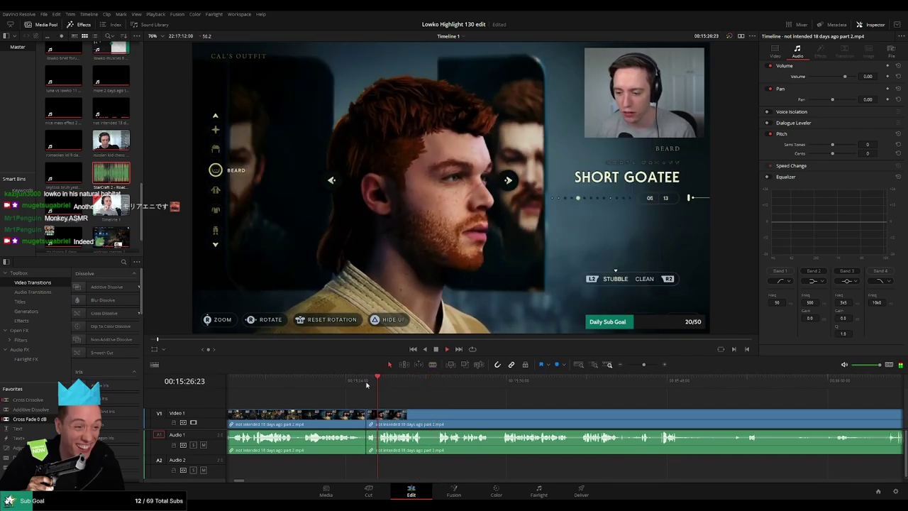
scroll(367, 402, right, 2)
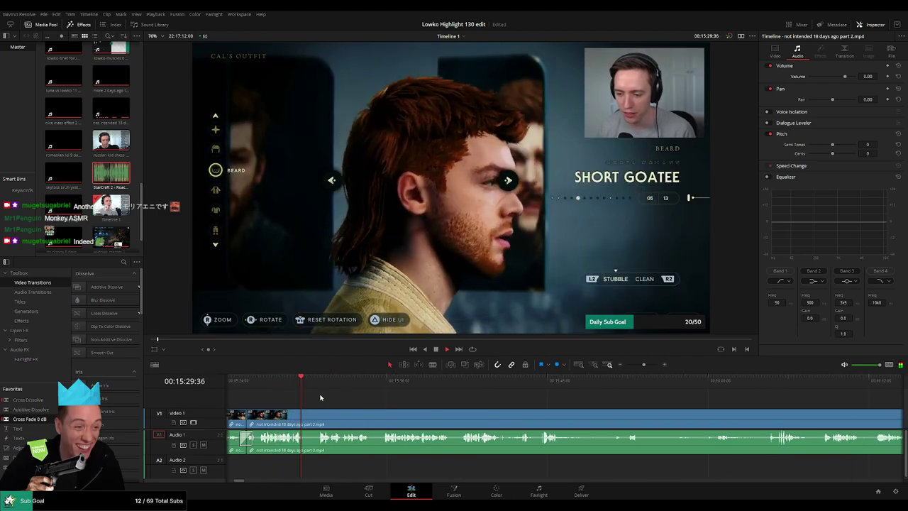
- Isolate the short spoken bit between about 15:29:03 and 15:29:42 with two splits and lower its audio to silence
click(286, 382)
scroll(423, 405, up, 6)
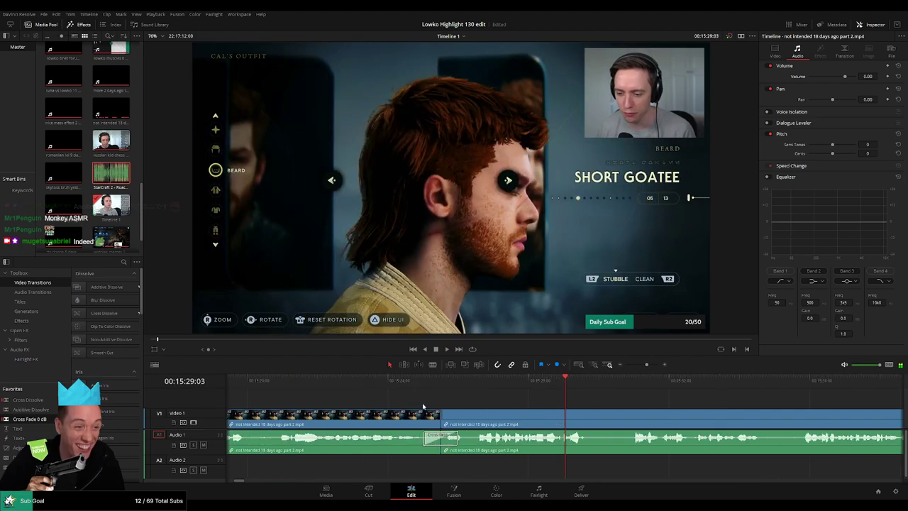
key(b)
click(565, 418)
key(space)
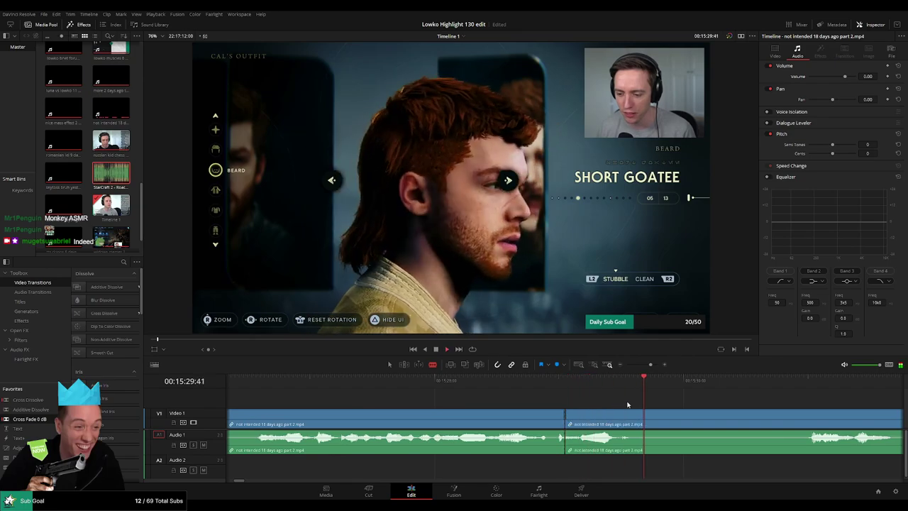
key(space)
click(645, 419)
key(a)
drag(618, 436, 616, 452)
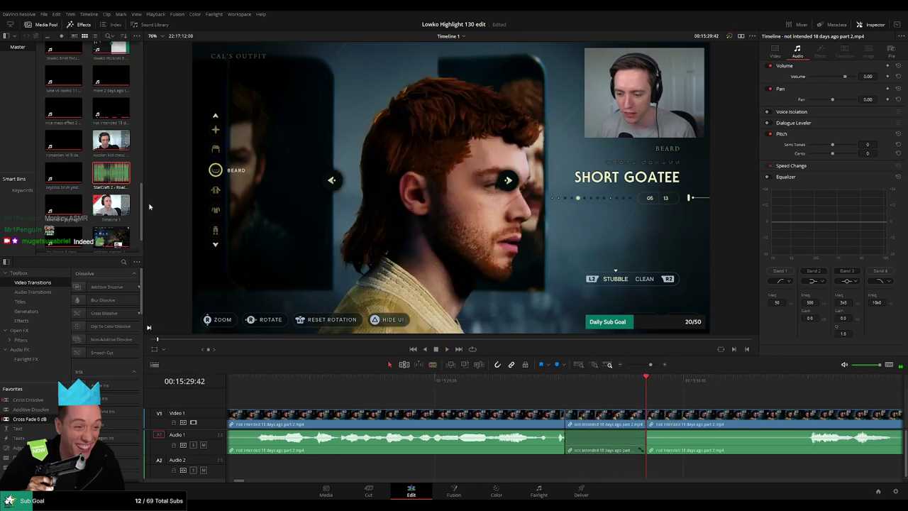
- Cover the muted bit with StarCraft 2 - Roach Quotes.mp3 on Audio 2, trimmed to the same length, at volume -29
drag(111, 171, 570, 469)
mouse_move(659, 468)
mouse_down()
mouse_move(628, 468)
mouse_move(645, 468)
mouse_up()
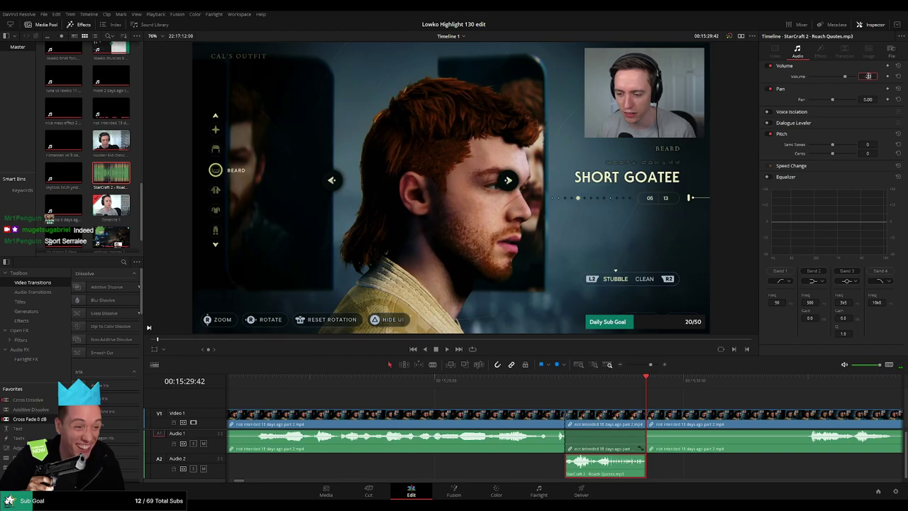
key(Return)
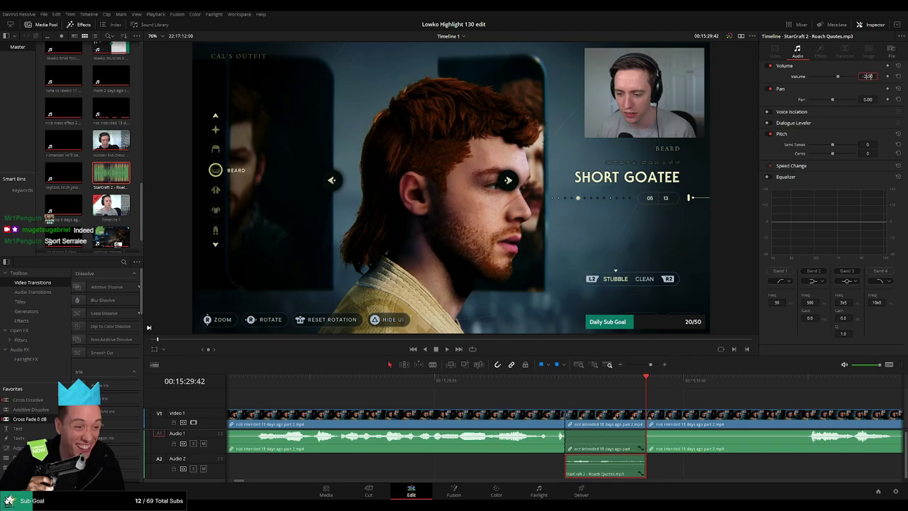
- Play back the censored moment and the gameplay after it, up to about 15:47, to check the sound and look for dull parts
click(522, 383)
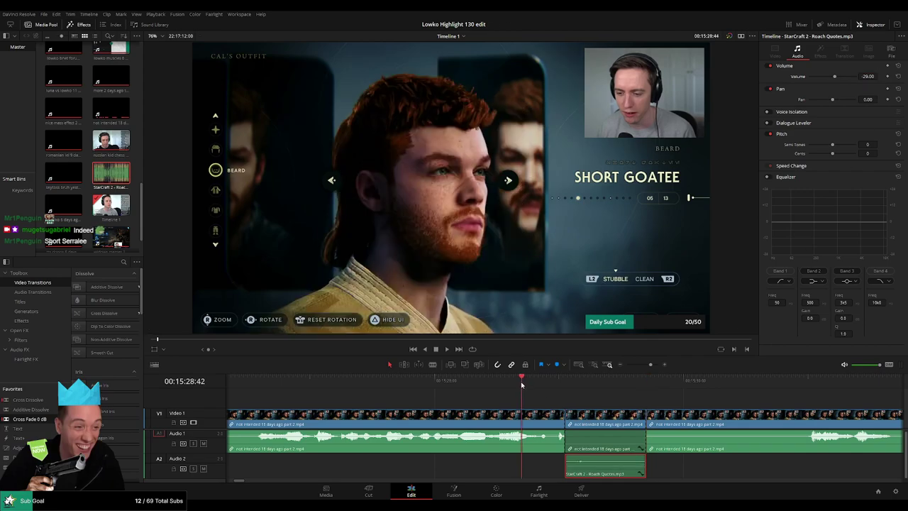
click(642, 403)
scroll(659, 390, down, 2)
click(635, 379)
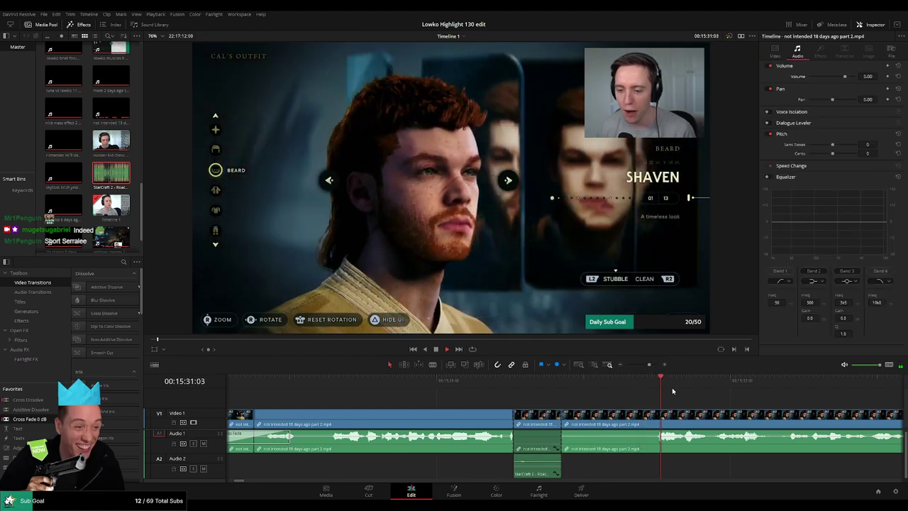
scroll(660, 394, down, 2)
drag(655, 403, 495, 402)
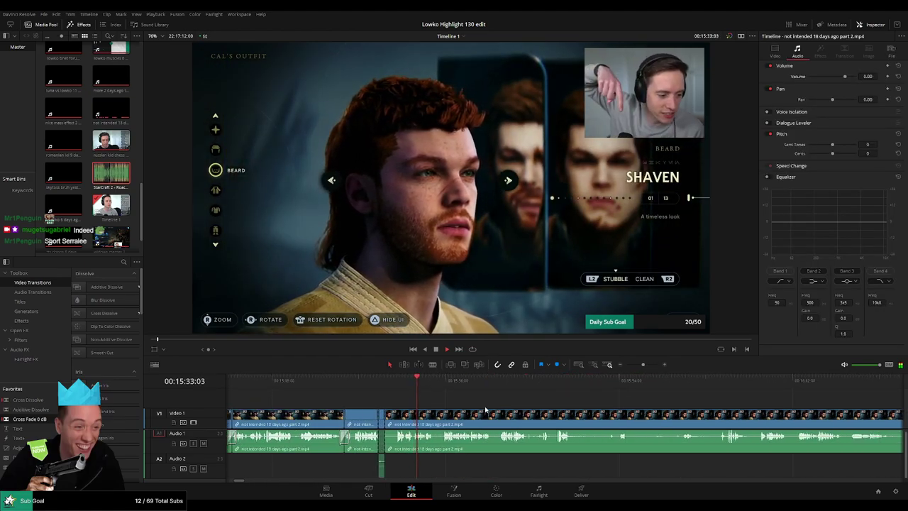
drag(480, 434, 471, 435)
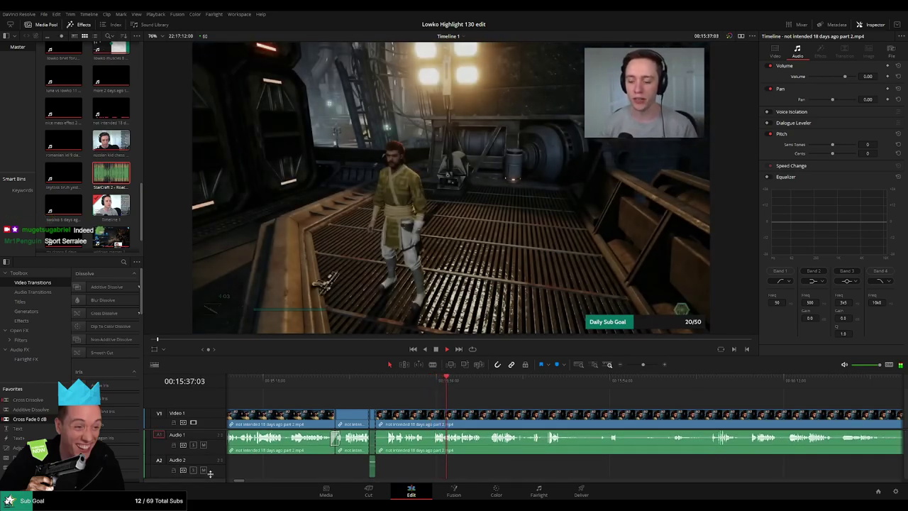
scroll(454, 404, right, 2)
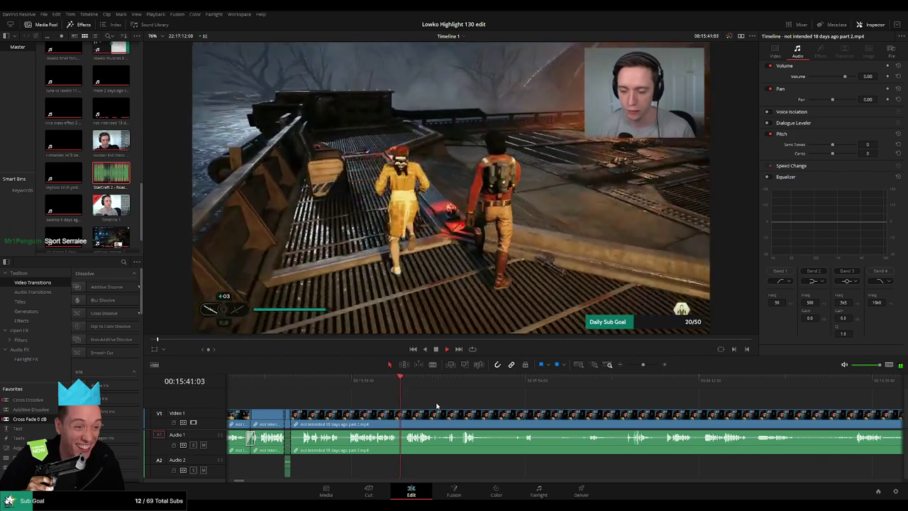
scroll(453, 405, right, 1)
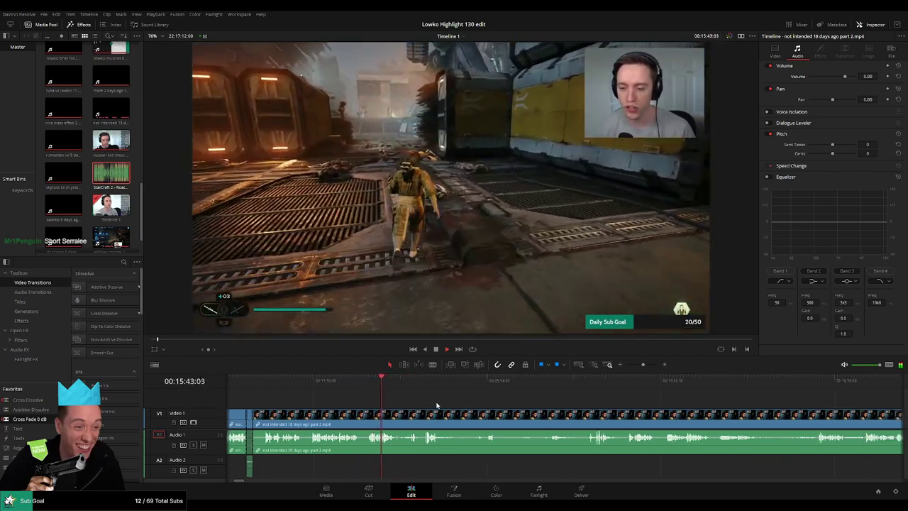
scroll(580, 404, up, 4)
scroll(621, 404, right, 3)
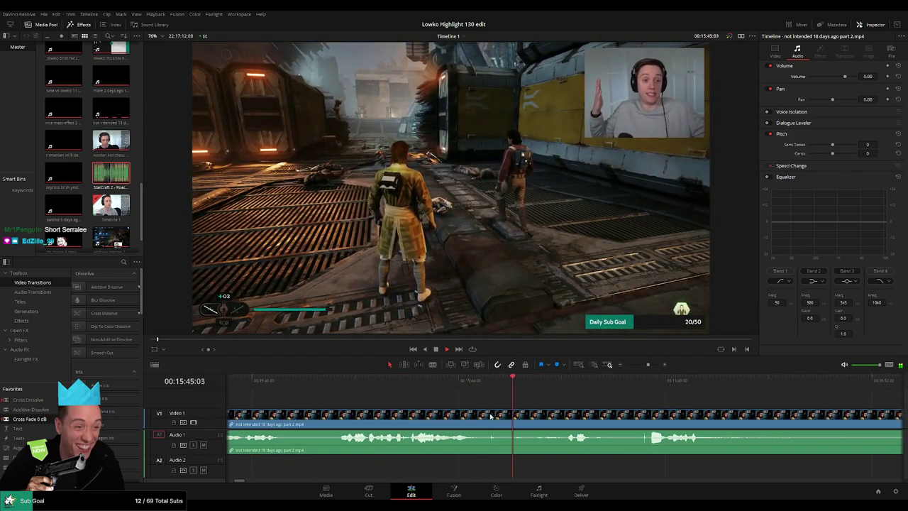
scroll(617, 396, right, 2)
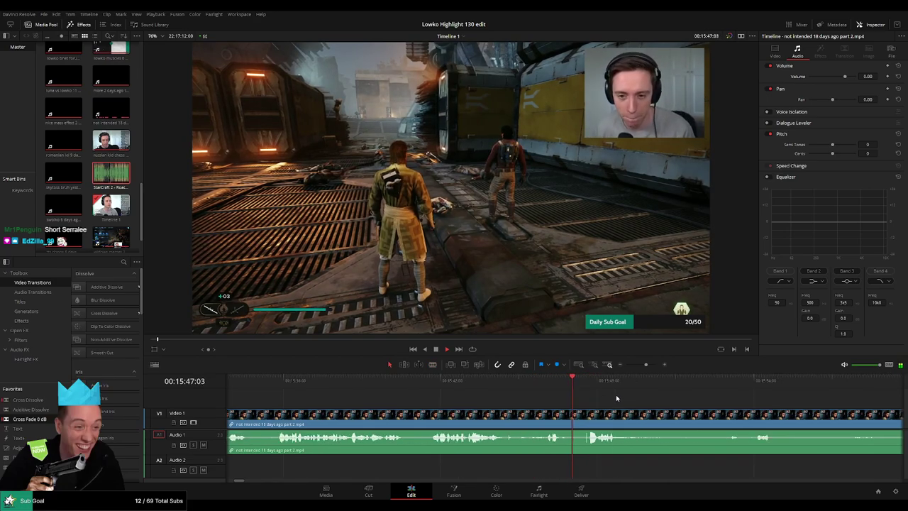
- Split the clip at about 15:47:30 and 15:48 and ripple-delete the short silent piece between the cuts
key(b)
click(578, 411)
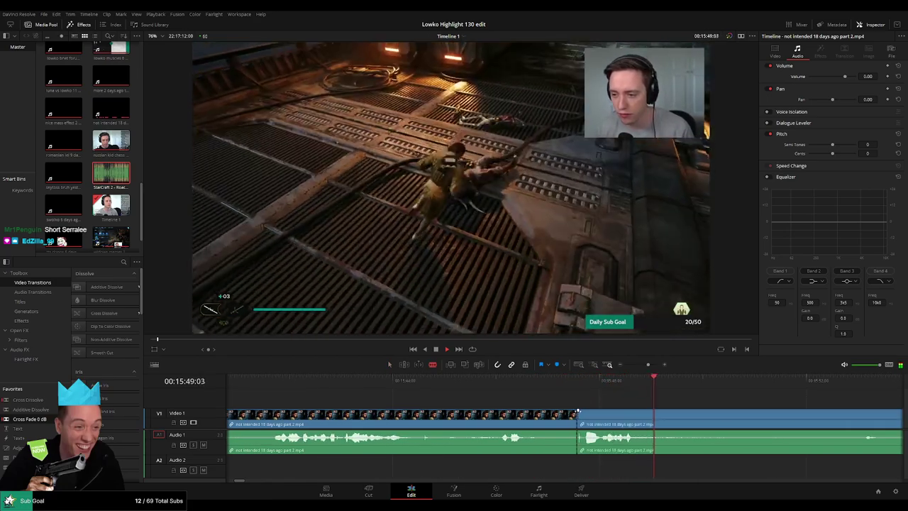
click(600, 412)
key(a)
click(591, 418)
key(Delete)
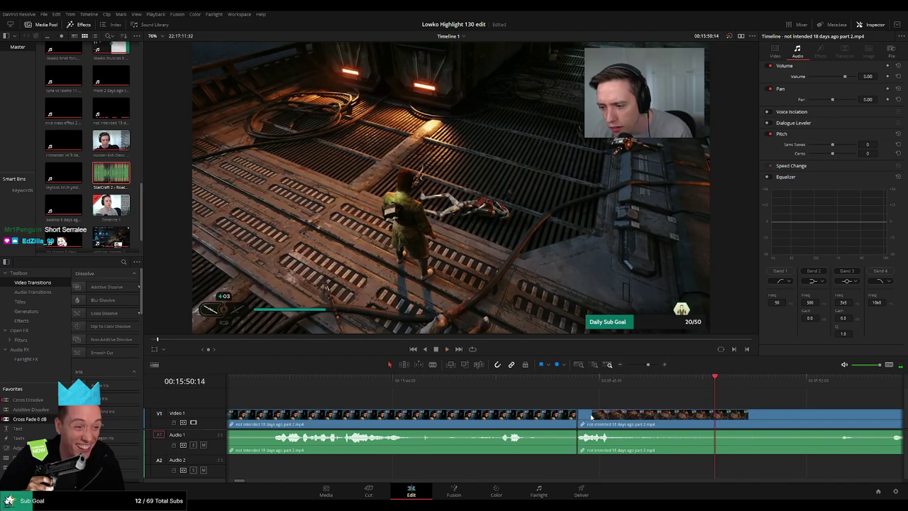
- Play back and rewatch the fallen droid moment and the map scene, up to about 16:05, to judge what to keep
scroll(621, 407, down, 1)
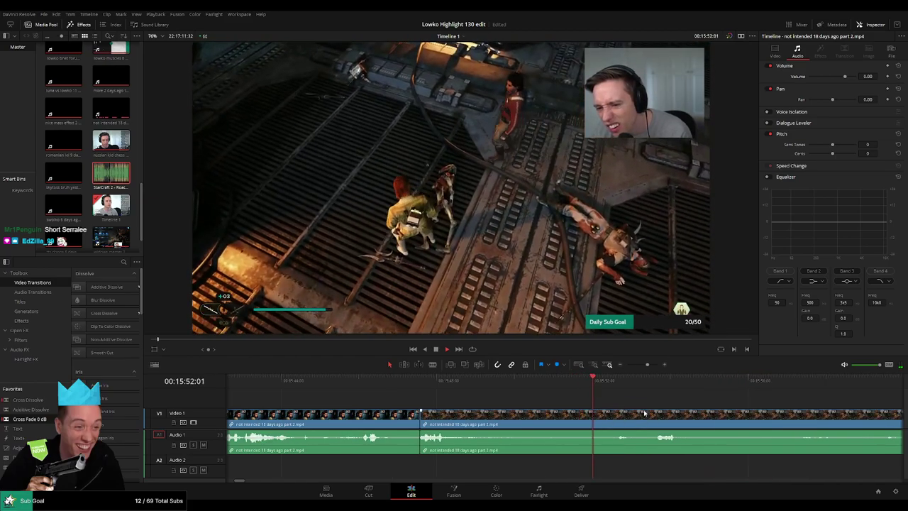
scroll(644, 412, down, 2)
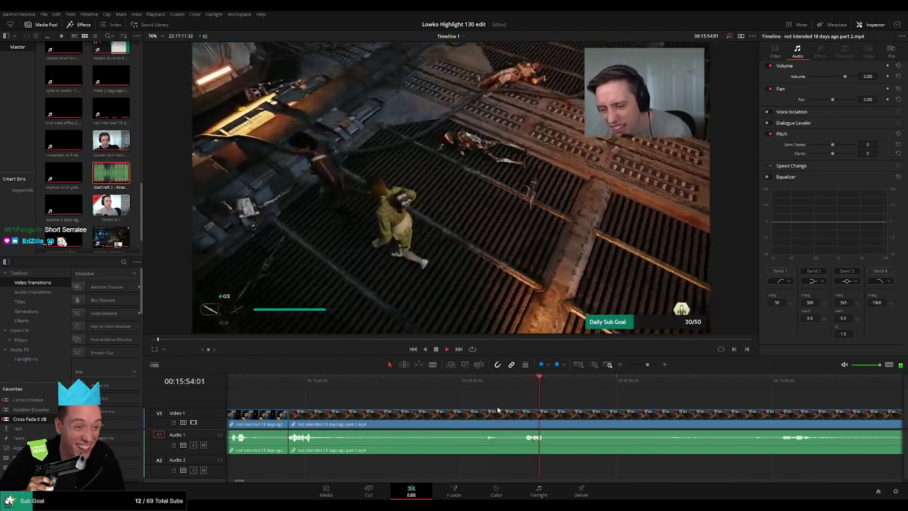
click(288, 386)
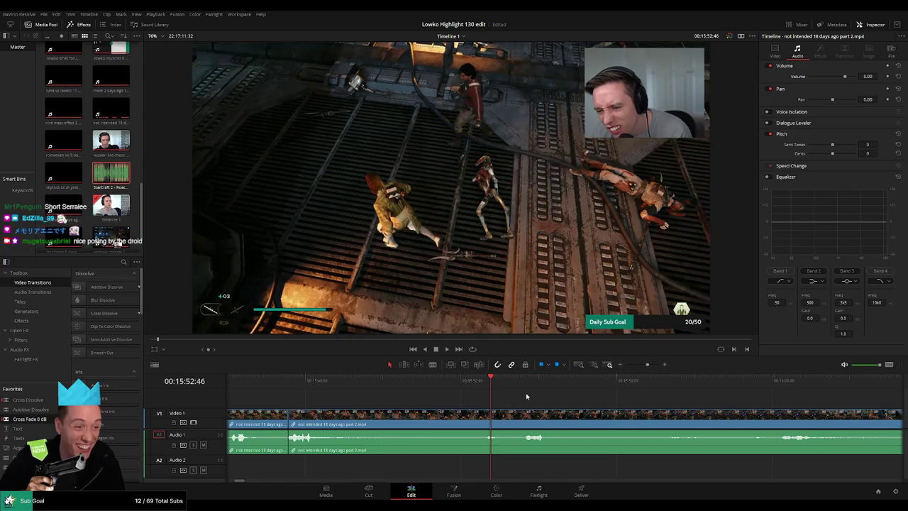
scroll(511, 405, right, 2)
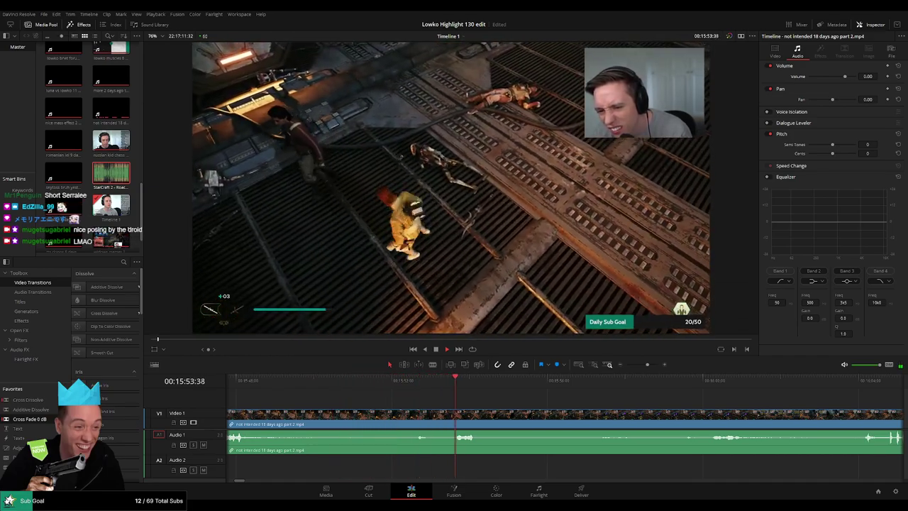
key(space)
key(space)
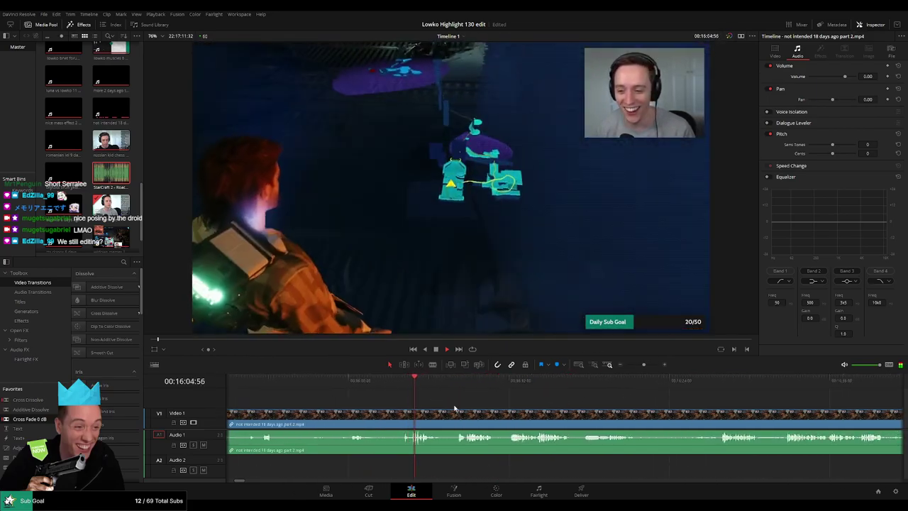
click(347, 382)
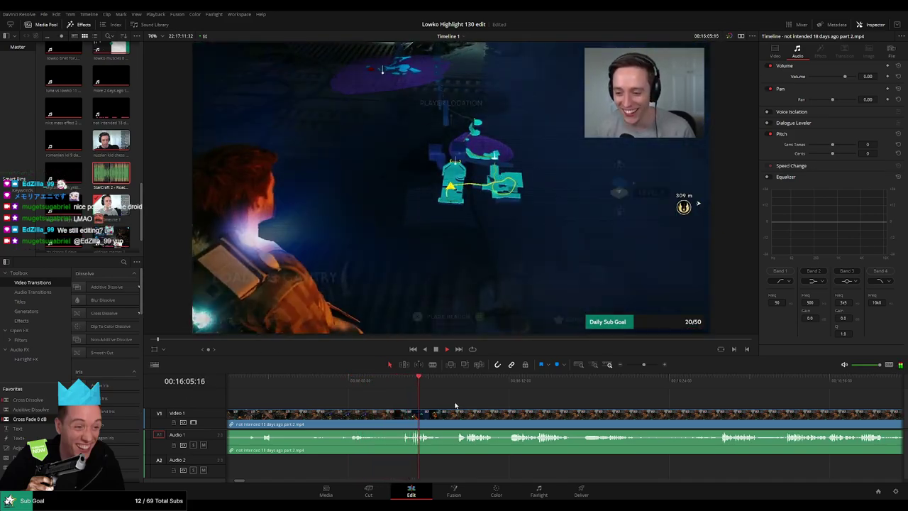
drag(417, 404, 331, 401)
key(space)
- Split the clip at about 16:06:36 and 16:07:53, just after the map scene, and ripple-delete the piece between the cuts
click(361, 383)
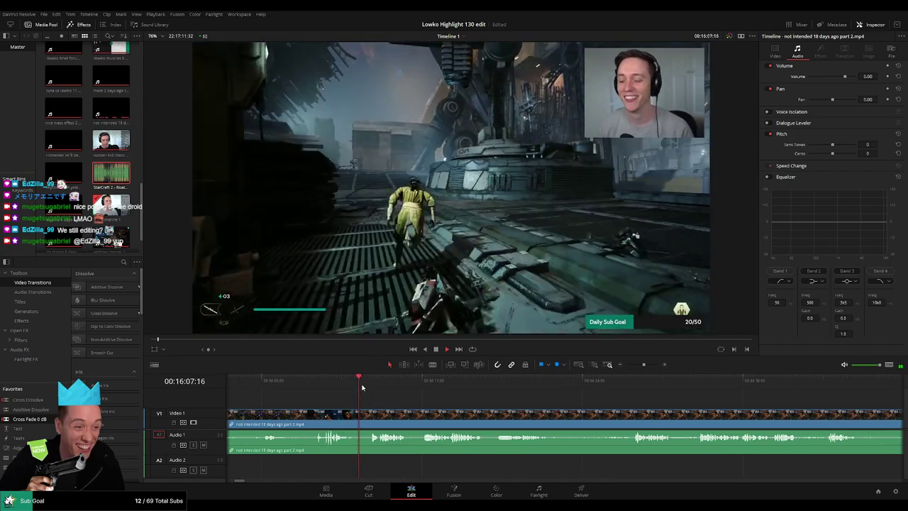
key(b)
click(349, 409)
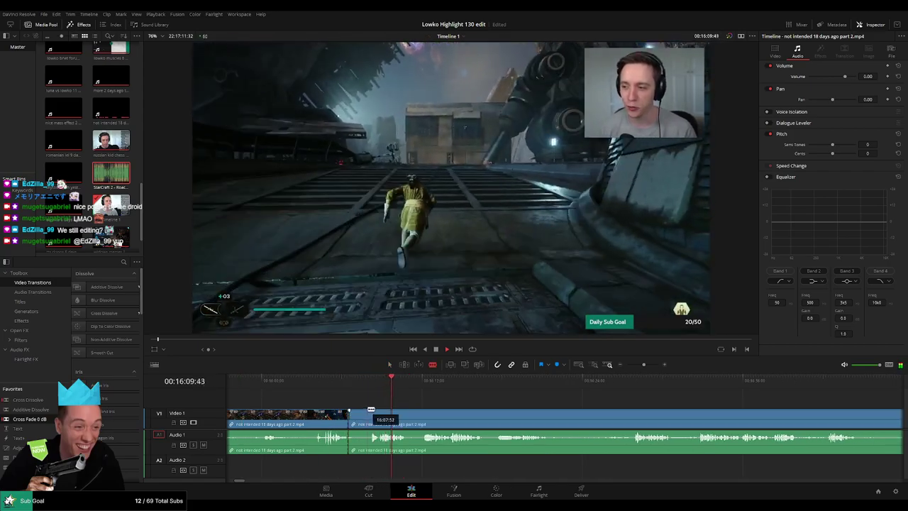
click(370, 410)
key(a)
click(357, 417)
key(Delete)
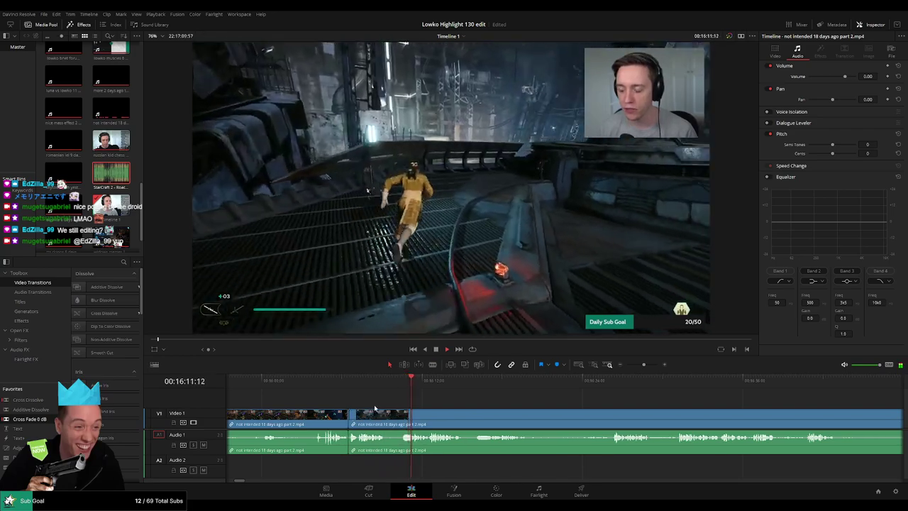
- Split the running footage at about 16:09:20 and 16:10:30 and ripple-delete the quiet piece between the cuts
key(b)
click(385, 410)
click(402, 411)
key(a)
click(395, 414)
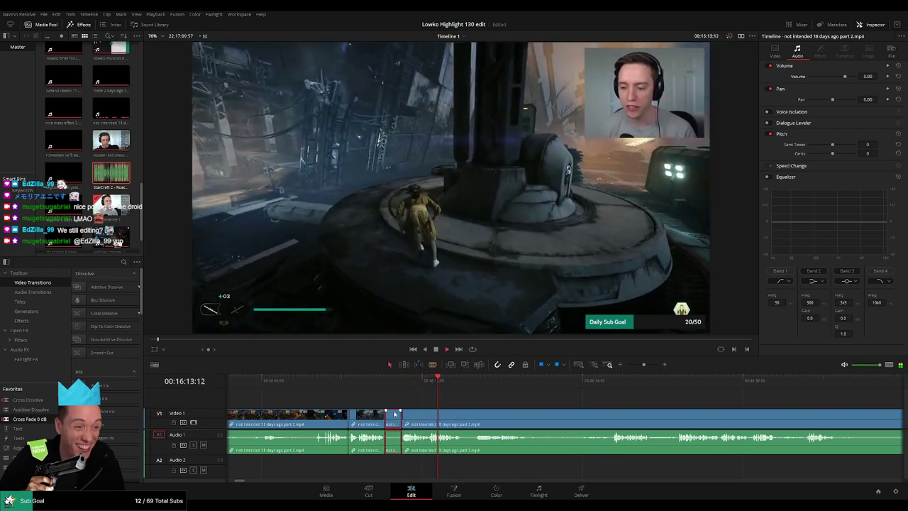
key(Delete)
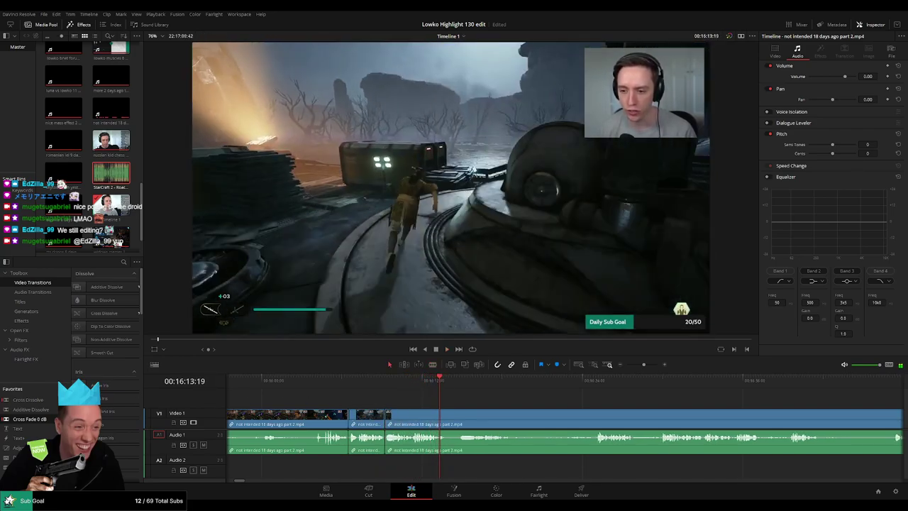
- Add Cross Fade 0 dB to the two new audio cuts after the map scene and play on from there
drag(48, 419, 381, 435)
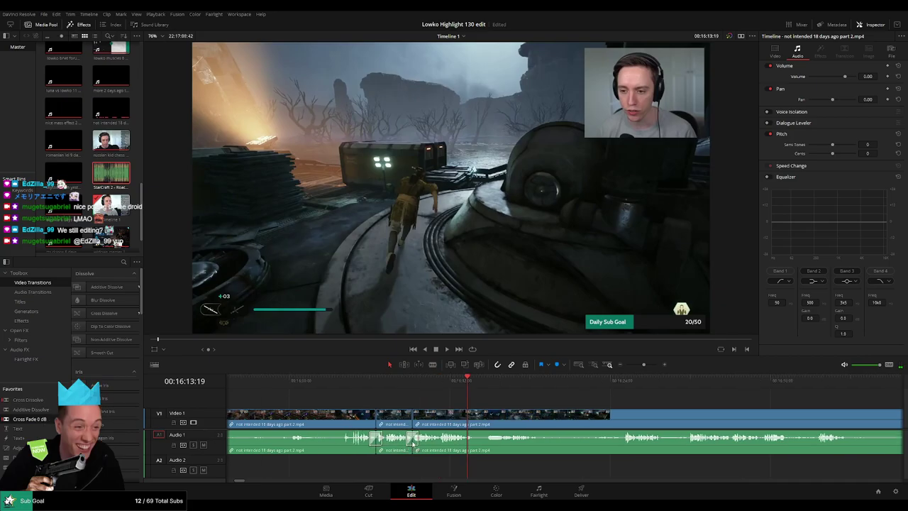
key(space)
drag(481, 406, 369, 396)
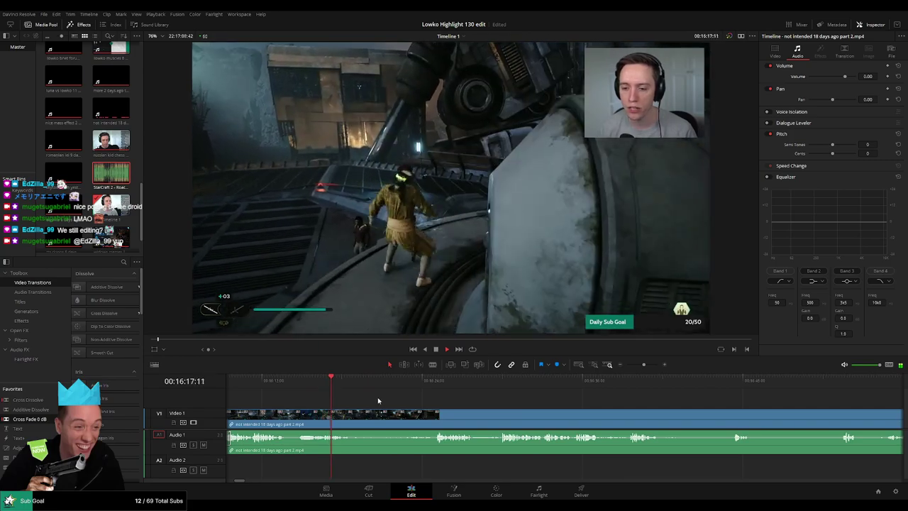
- Split not intended 18 days ago part 2.mp4 at about 16:18:51, skim the remaining footage and ripple-delete that remainder
key(b)
click(352, 417)
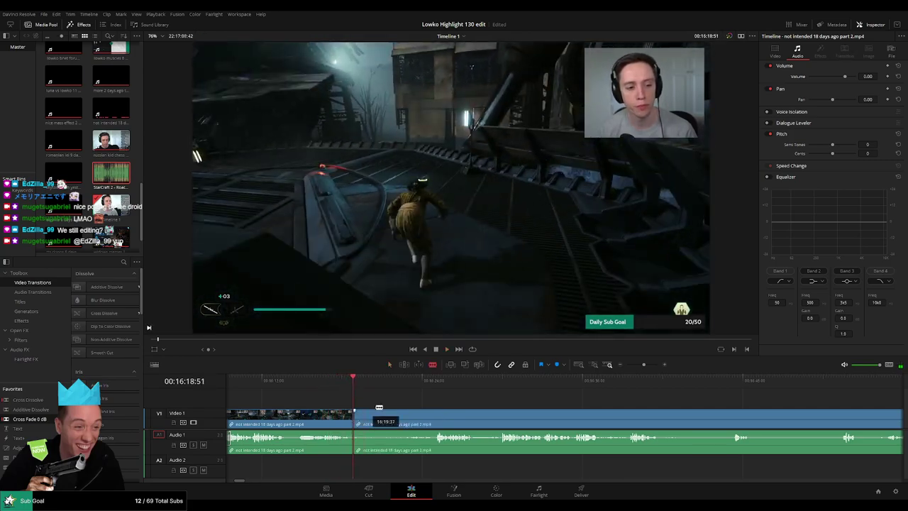
click(430, 381)
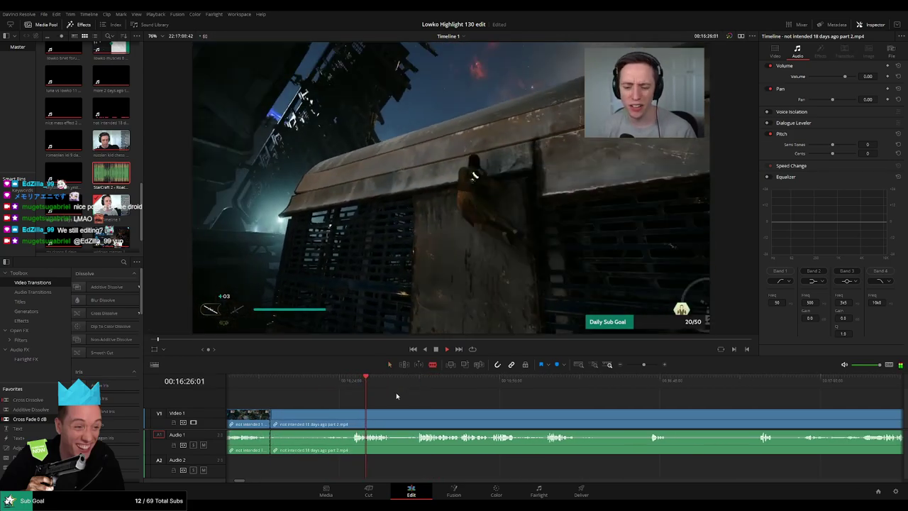
click(415, 383)
scroll(579, 405, down, 5)
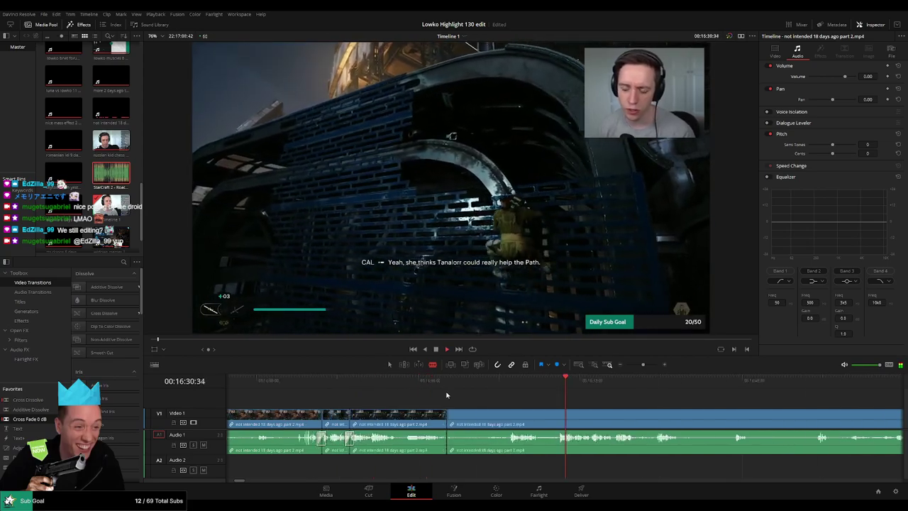
scroll(581, 405, up, 1)
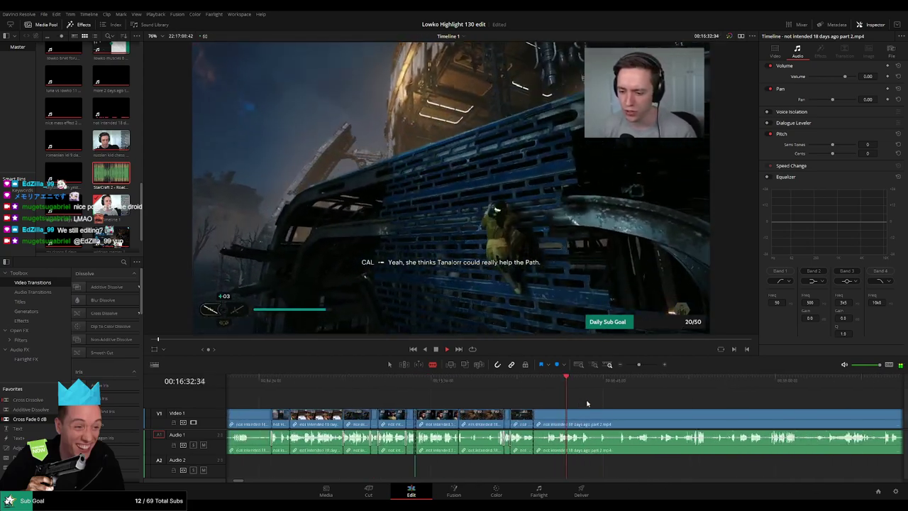
drag(588, 403, 423, 397)
click(415, 384)
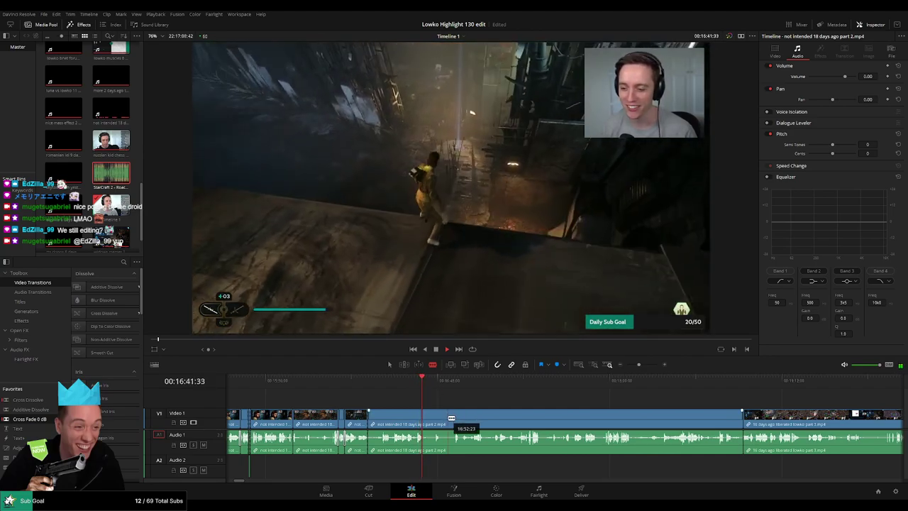
click(451, 417)
key(BackSpace)
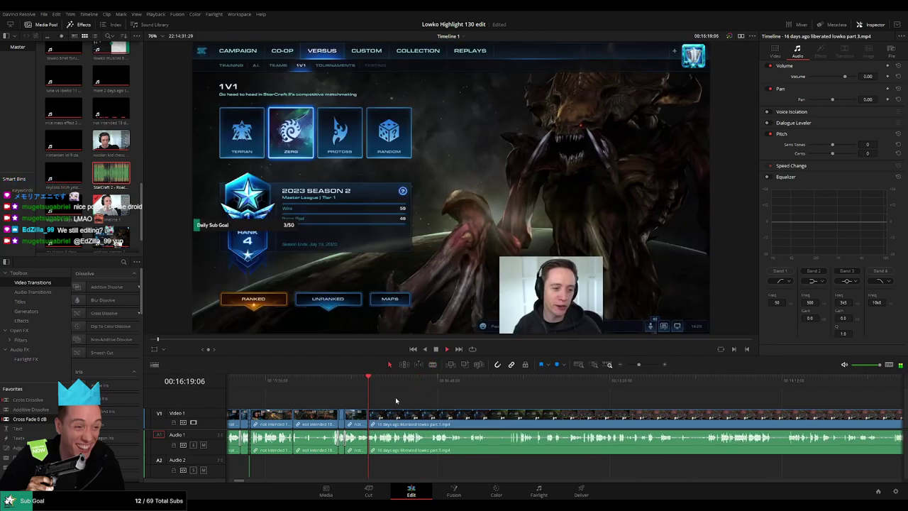
- Split 16 days ago liberated lowko part 3.mp4 at about 17:18:30 and ripple-delete everything before the cut
drag(398, 390, 359, 396)
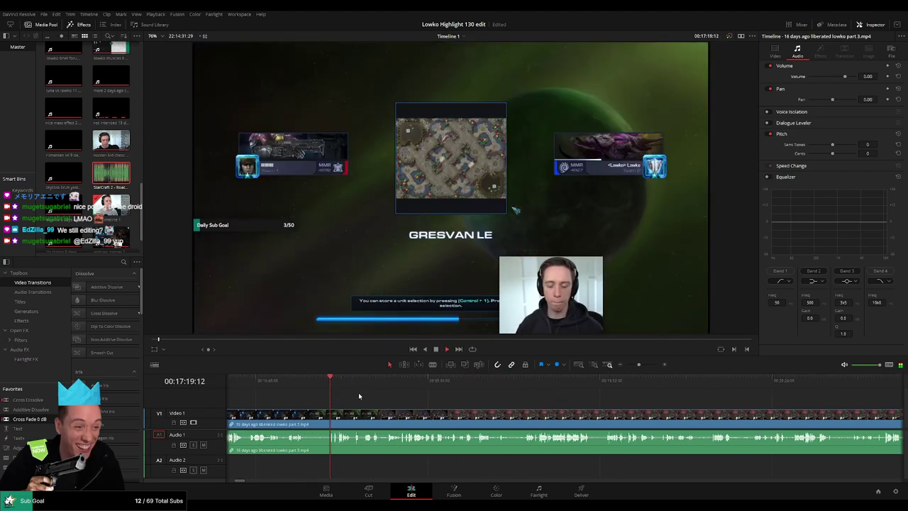
scroll(457, 400, up, 3)
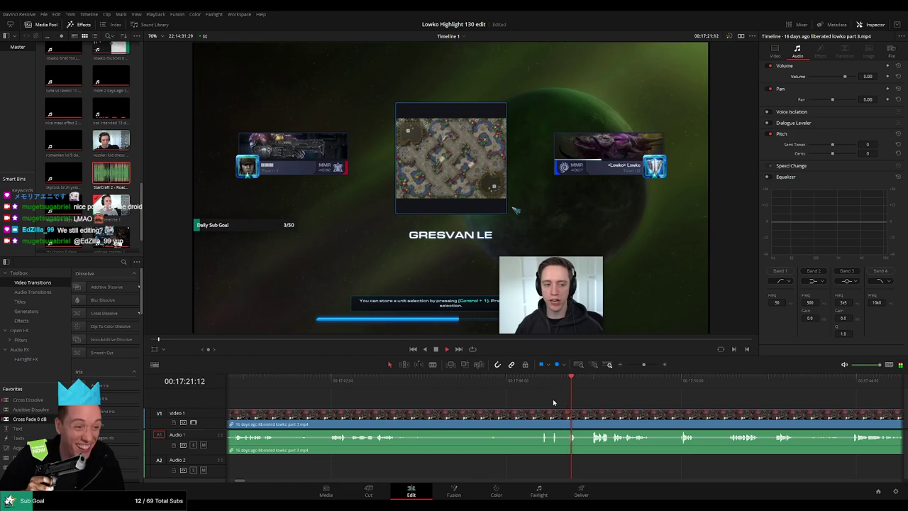
key(b)
click(537, 414)
key(a)
click(500, 417)
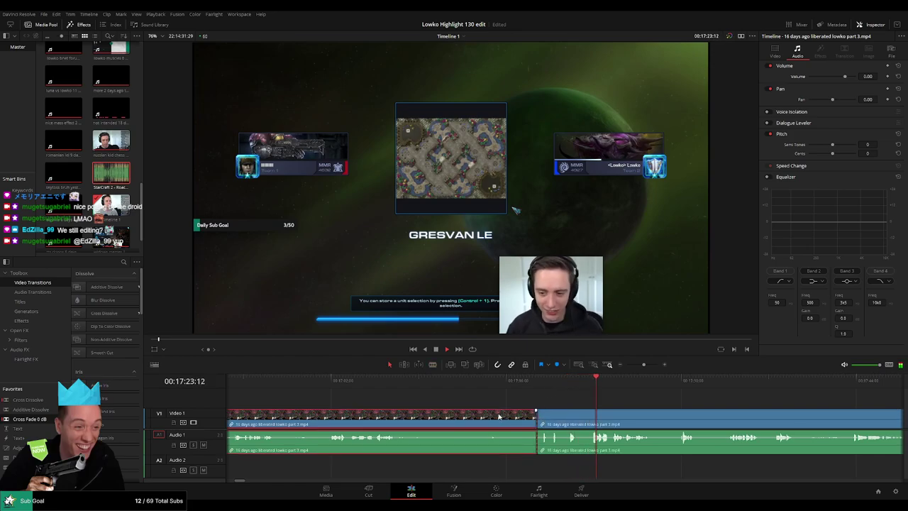
key(Delete)
- Split the loading-screen footage at about 16:28 and 16:30:30 and ripple-delete the silent piece between the cuts
drag(622, 402, 371, 404)
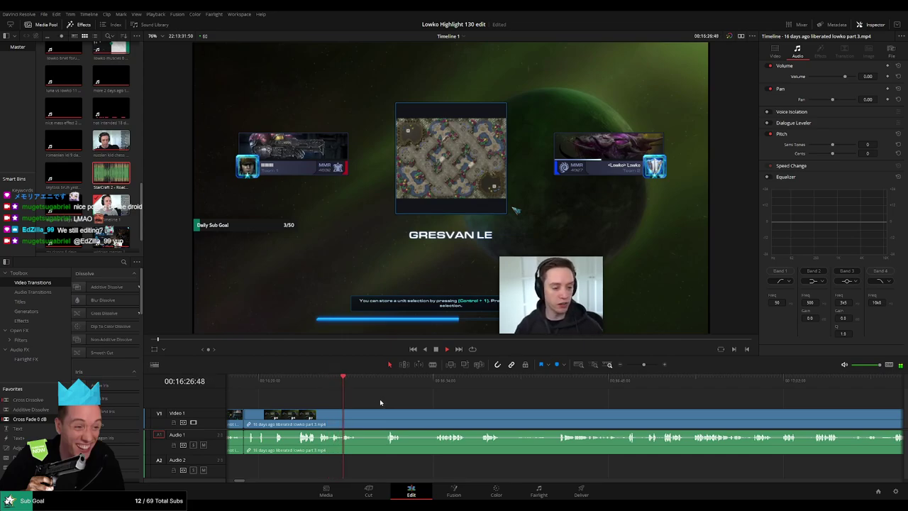
scroll(312, 402, right, 1)
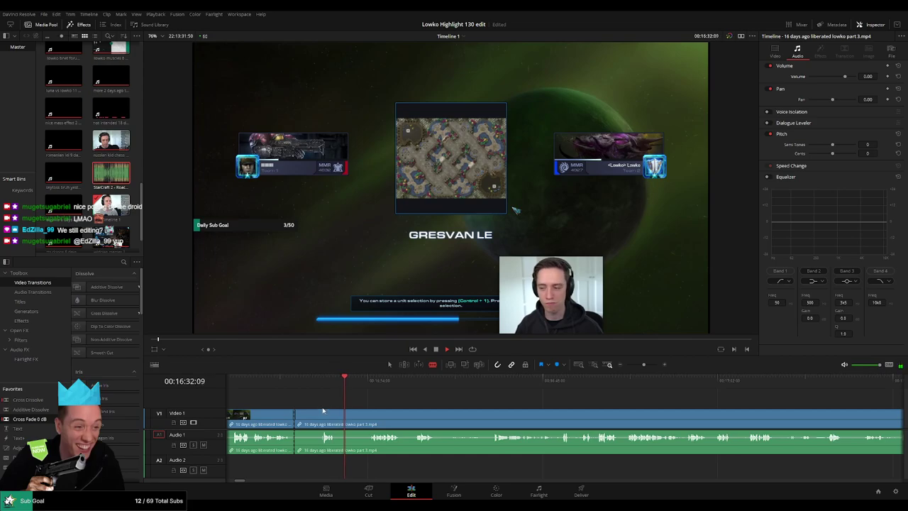
scroll(323, 410, up, 3)
click(485, 417)
key(a)
click(466, 418)
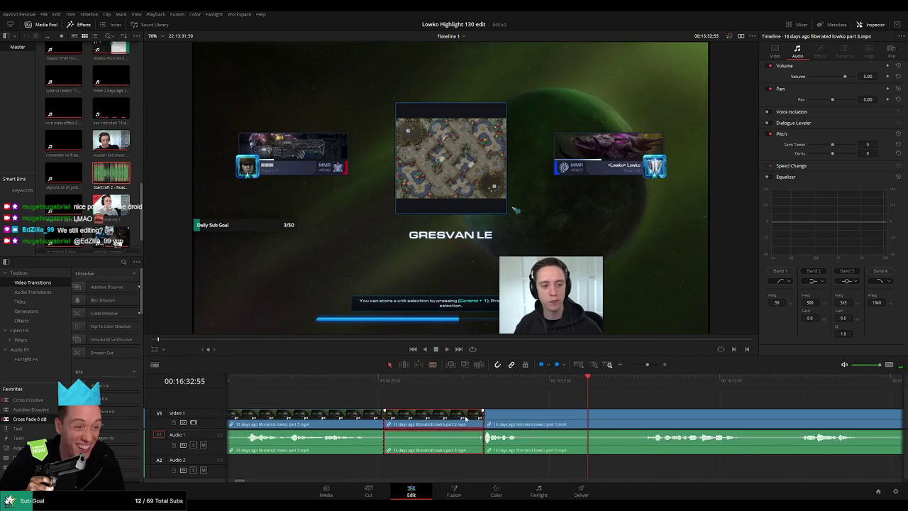
key(Delete)
- Ripple-delete the silent loading-screen piece from about 16:29 to 16:31:55 and add a cross fade to the audio cut
key(space)
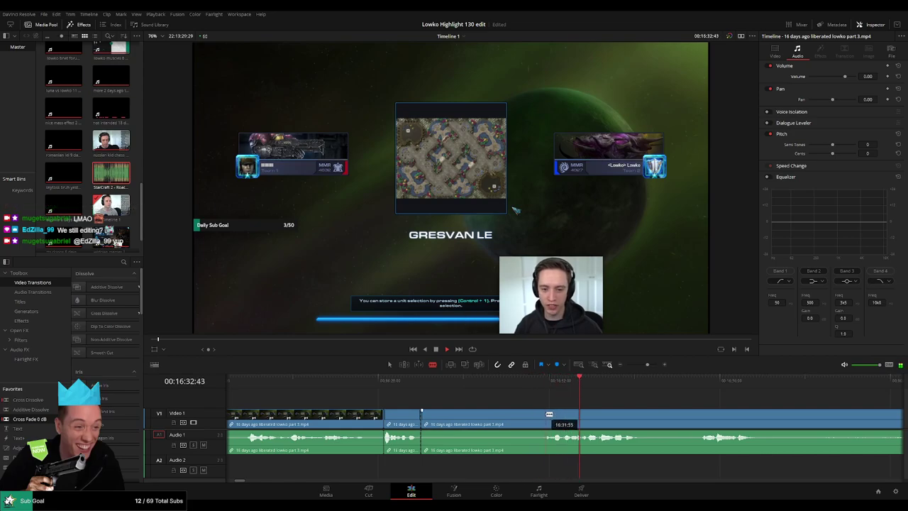
click(546, 419)
key(Delete)
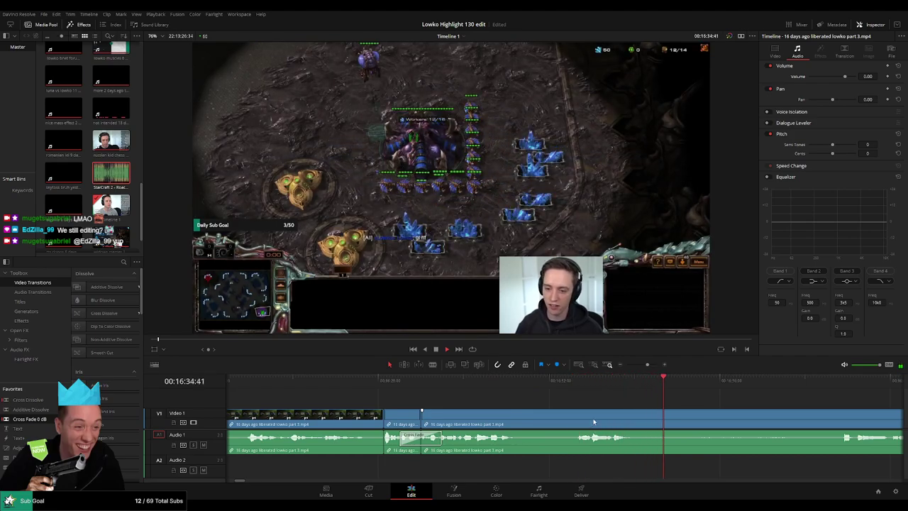
- Play back the opening of the StarCraft match, from about 16:34 to 17:04, to judge which parts to keep
scroll(649, 409, down, 5)
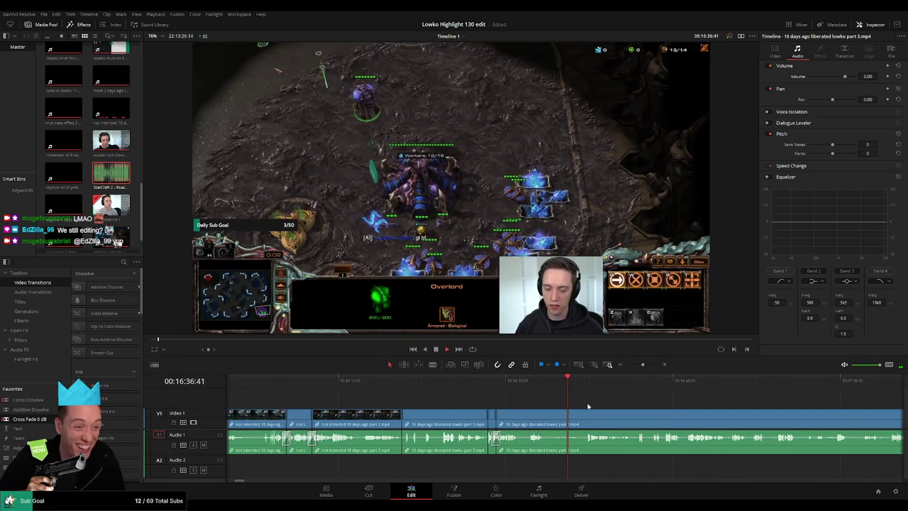
scroll(462, 402, up, 3)
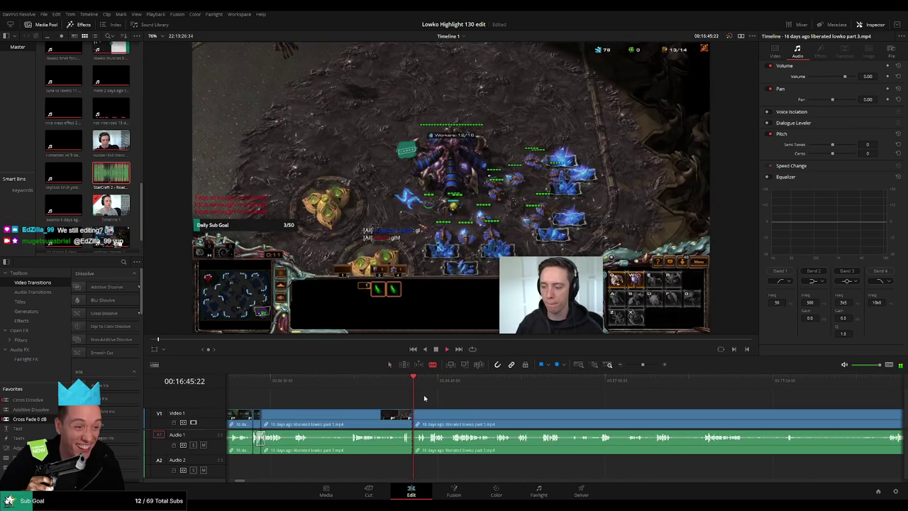
click(456, 399)
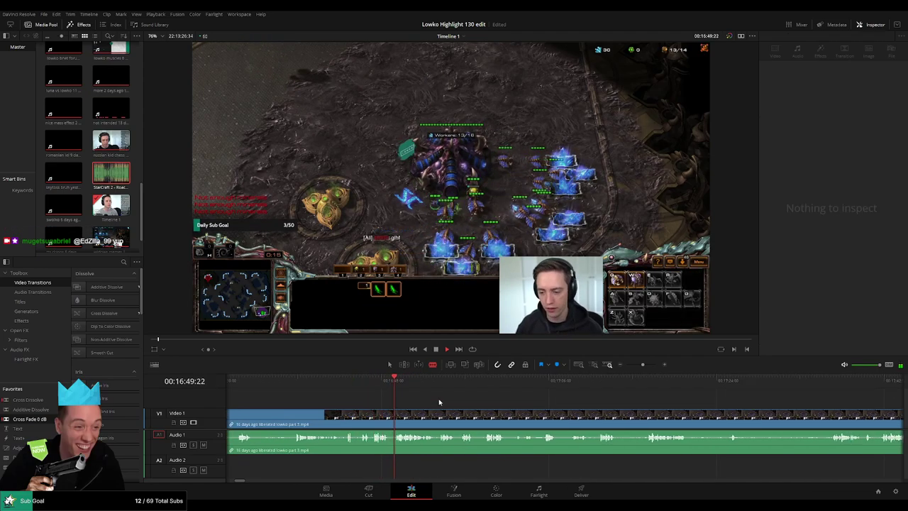
click(378, 383)
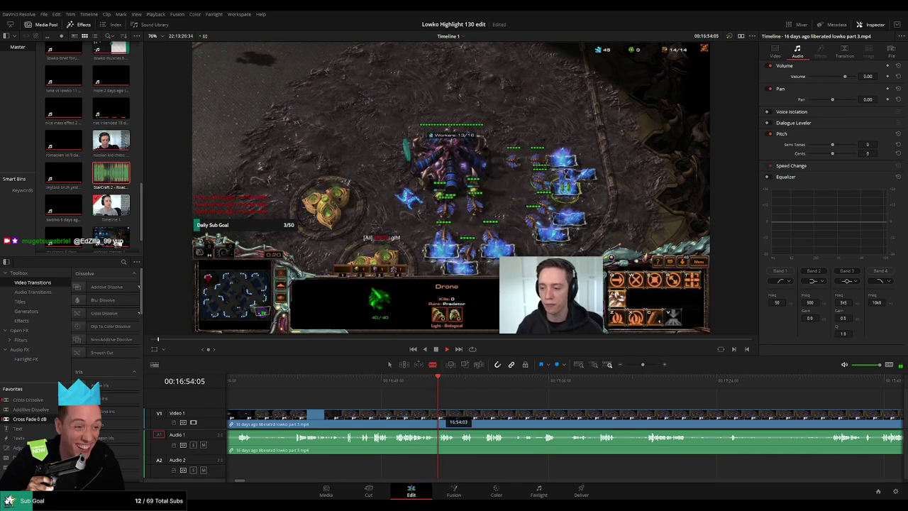
scroll(426, 405, right, 3)
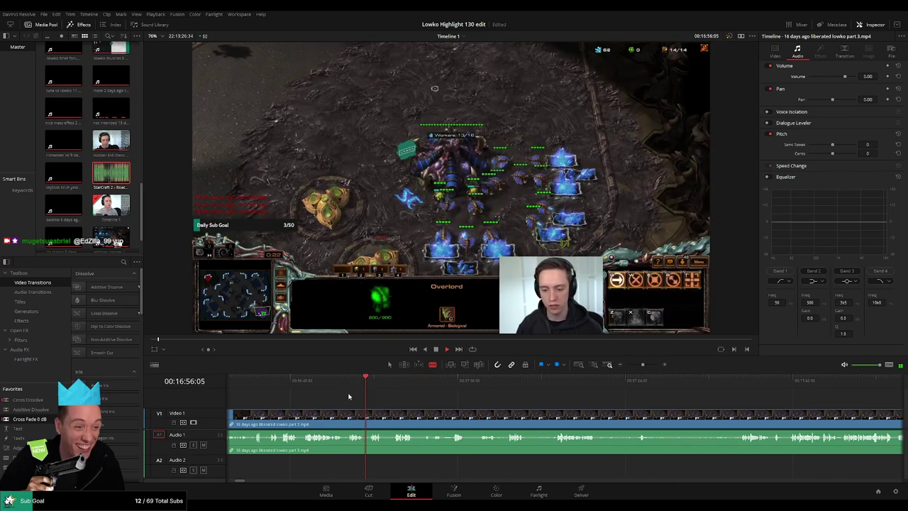
scroll(520, 407, up, 2)
scroll(547, 406, right, 4)
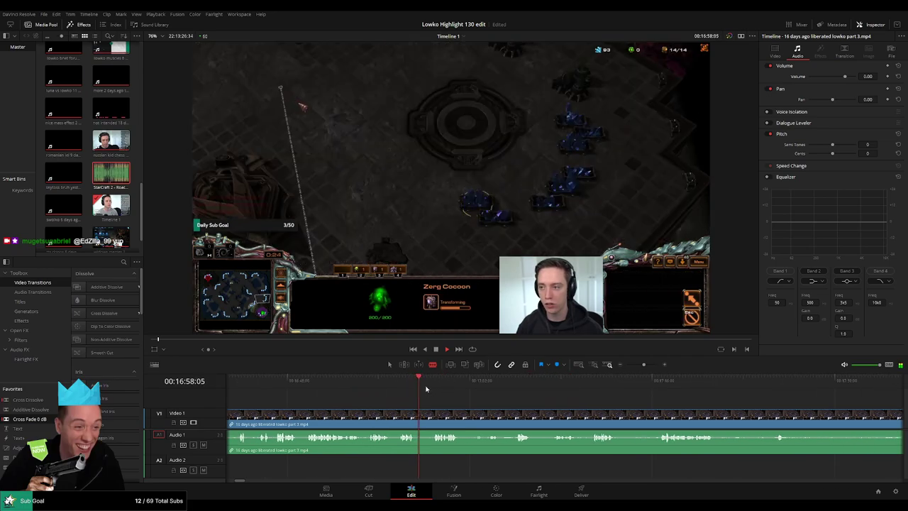
scroll(389, 395, right, 2)
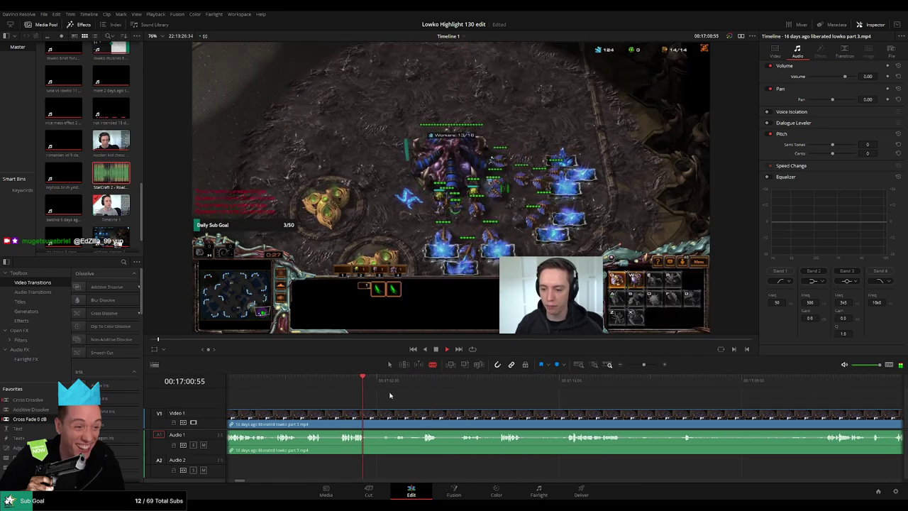
click(342, 381)
click(385, 381)
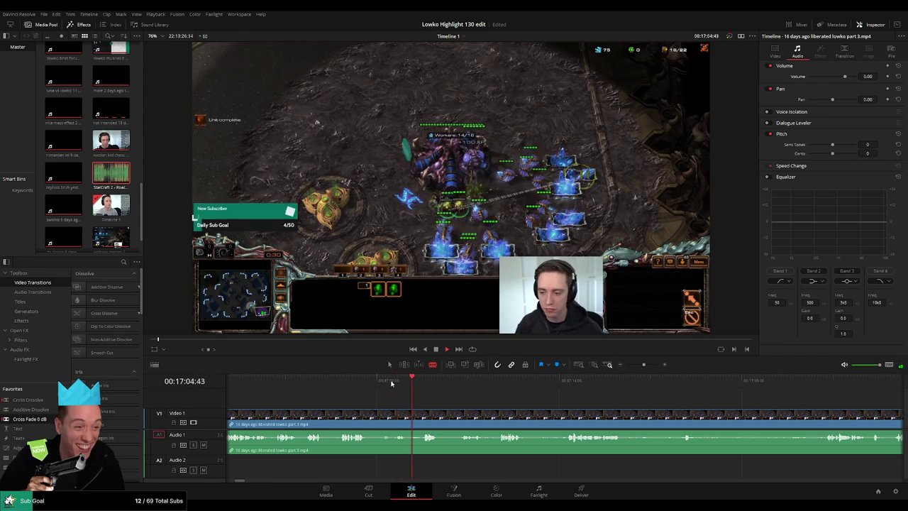
- Split the match opening at about 16:58 and 17:11:25, ripple-delete the piece between, and cross-fade the audio cut
click(375, 415)
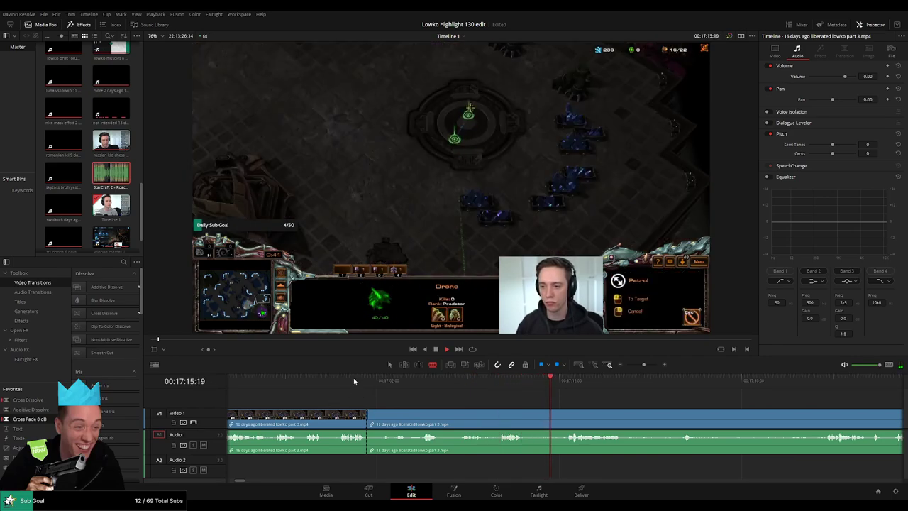
key(ctrl+z)
click(317, 380)
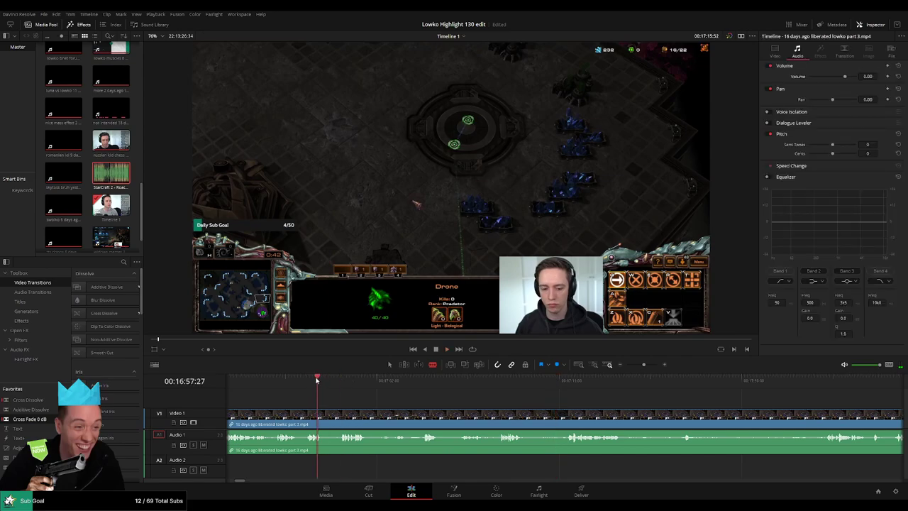
click(330, 415)
key(space)
click(500, 380)
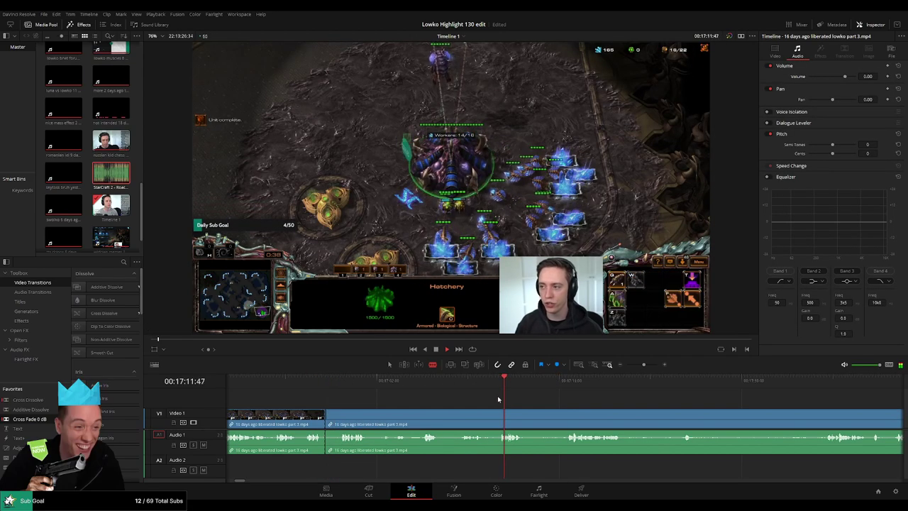
click(498, 411)
key(a)
click(476, 418)
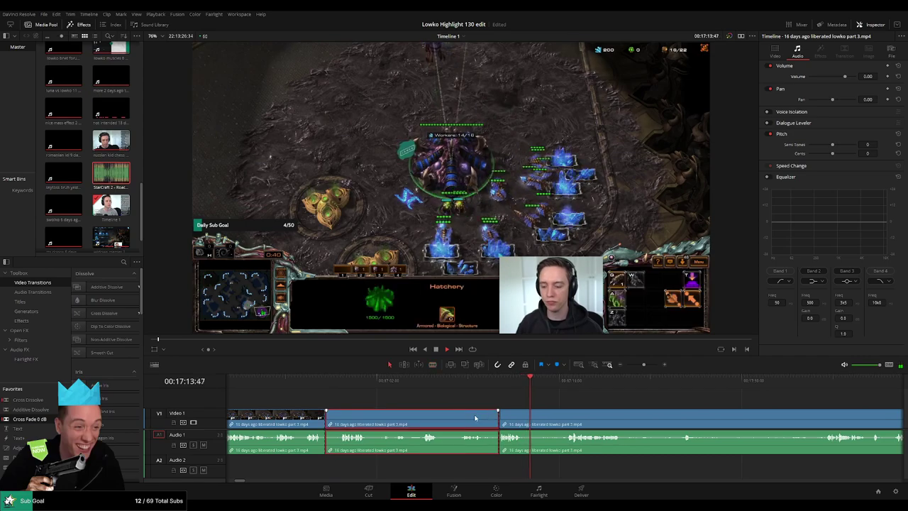
key(Delete)
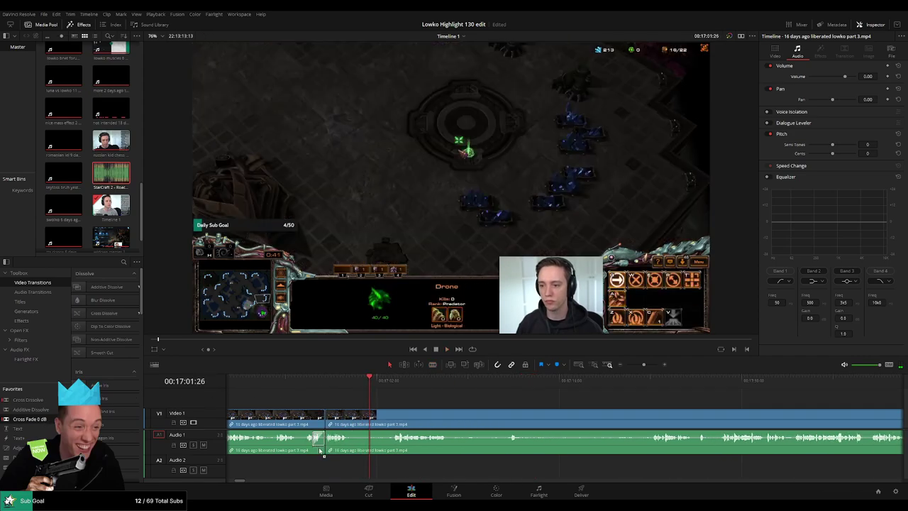
- Split the match footage at about 17:00 and 17:23, ripple-delete the piece between, and cross-fade the audio cut
key(b)
click(353, 420)
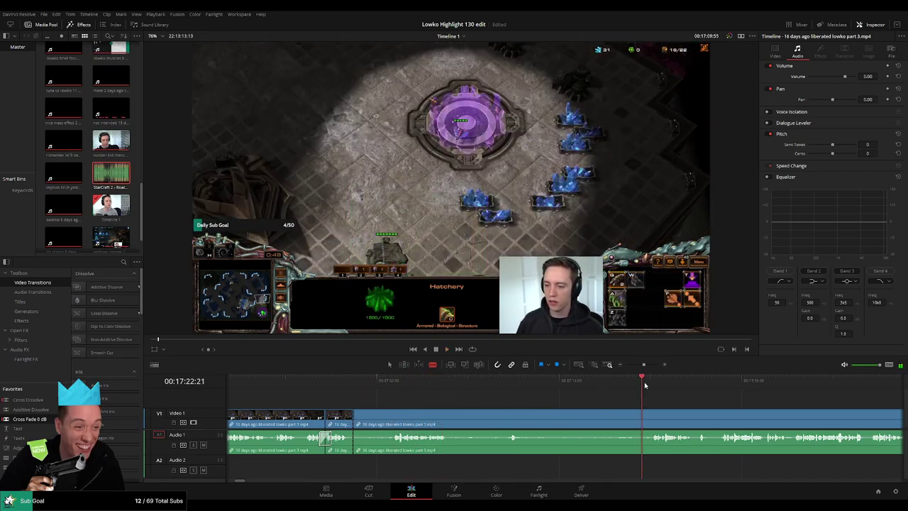
scroll(579, 395, right, 3)
scroll(589, 398, left, 2)
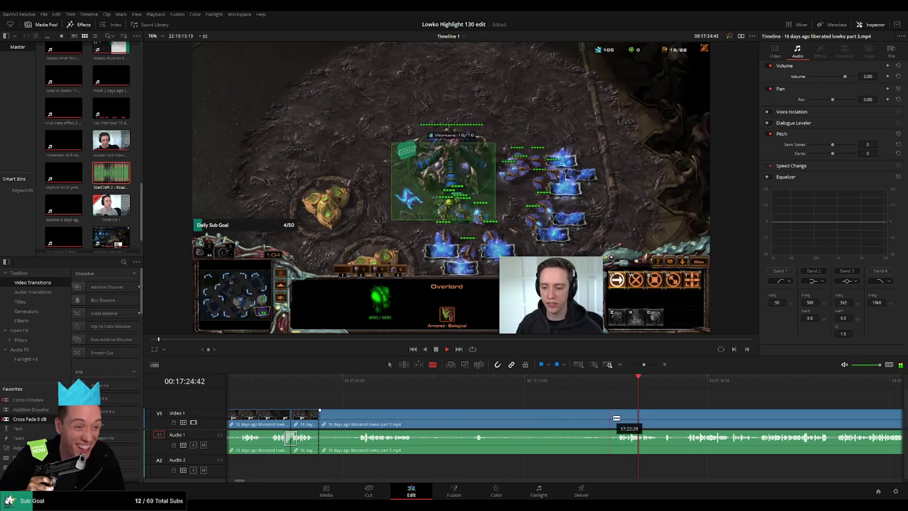
click(619, 418)
key(a)
click(571, 418)
key(Delete)
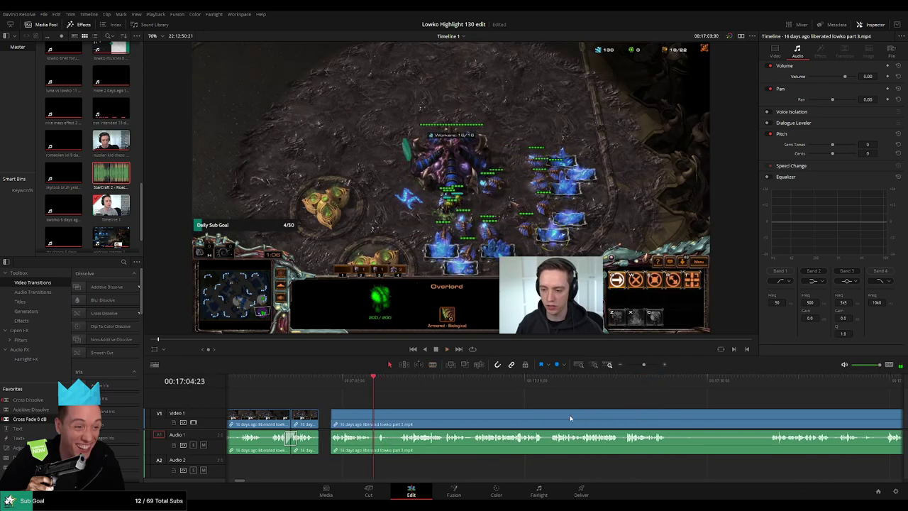
key(space)
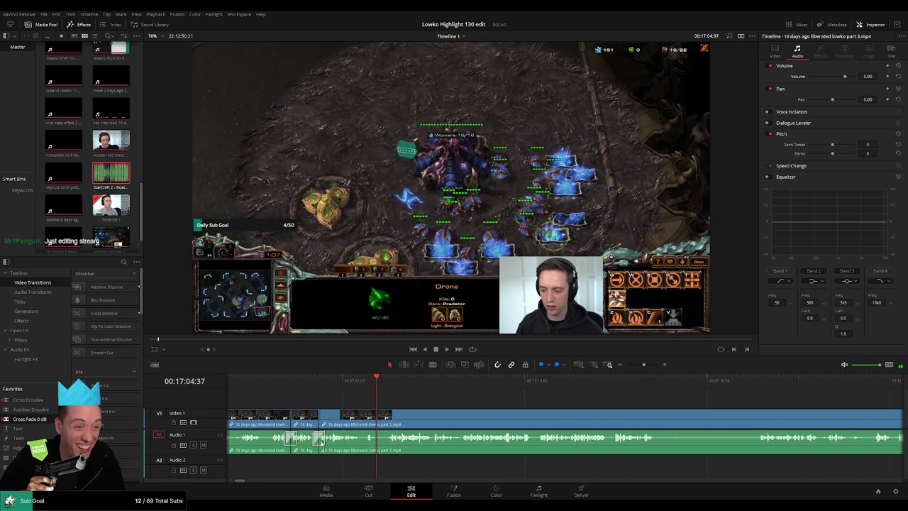
- Split the match footage at 17:26:14 and about 17:33:55, ripple-delete the silent piece between, and cross-fade the audio cut
scroll(408, 402, right, 2)
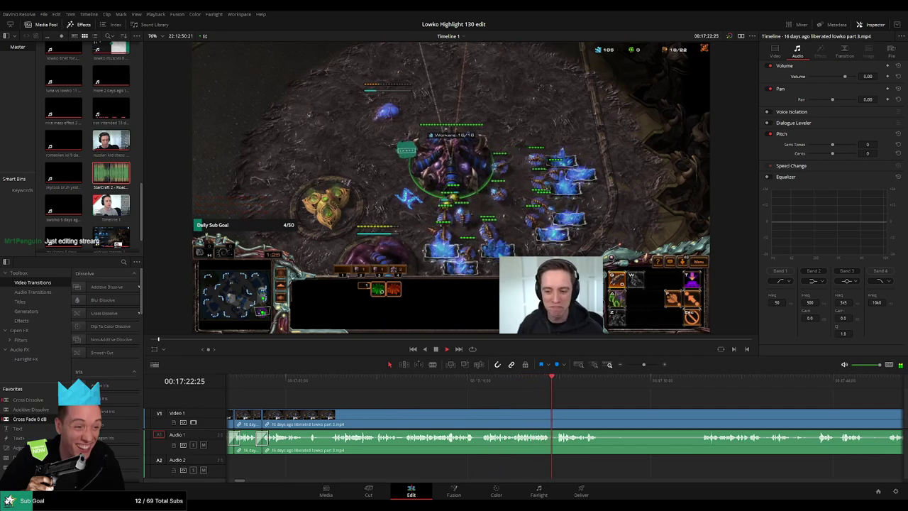
drag(625, 399, 443, 400)
key(b)
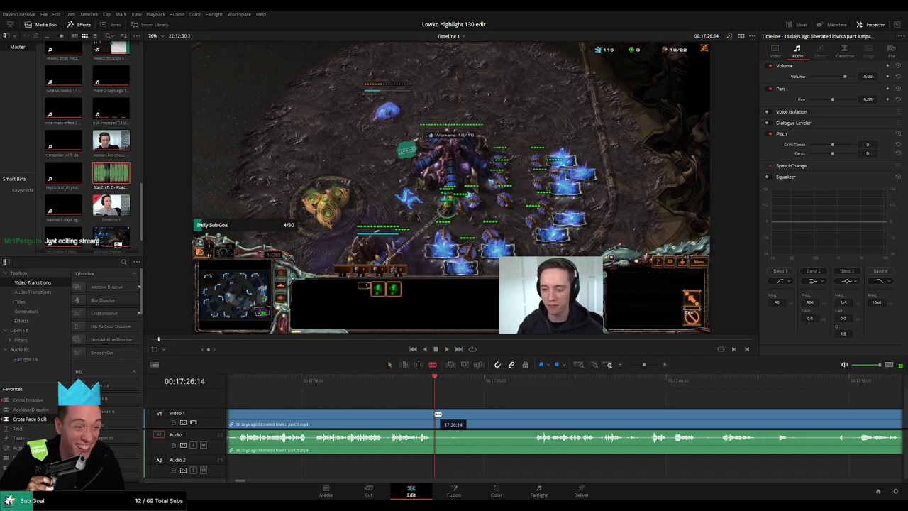
click(434, 425)
click(533, 382)
click(535, 418)
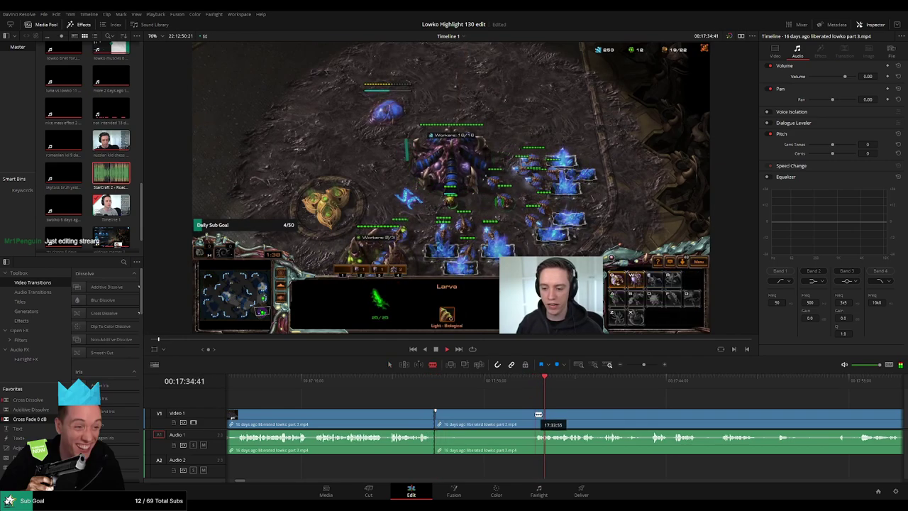
key(a)
click(510, 419)
key(Delete)
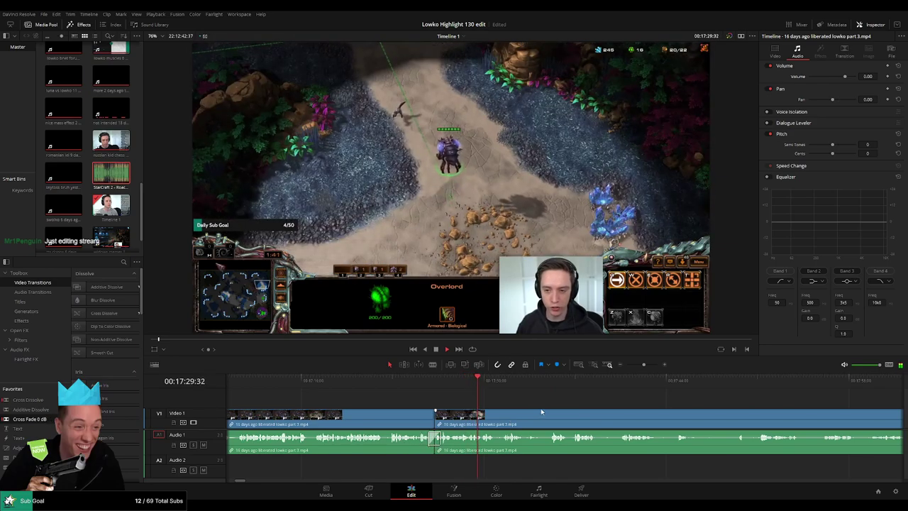
drag(539, 403, 368, 402)
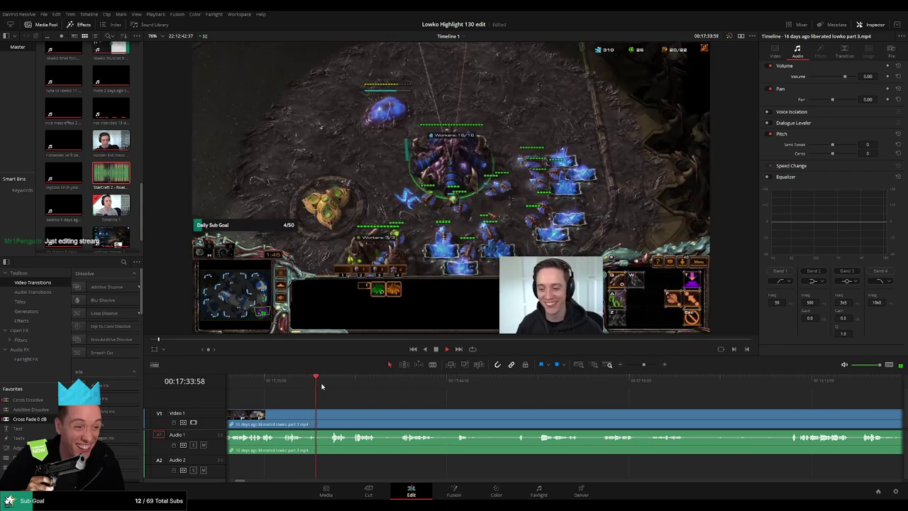
drag(427, 406, 376, 404)
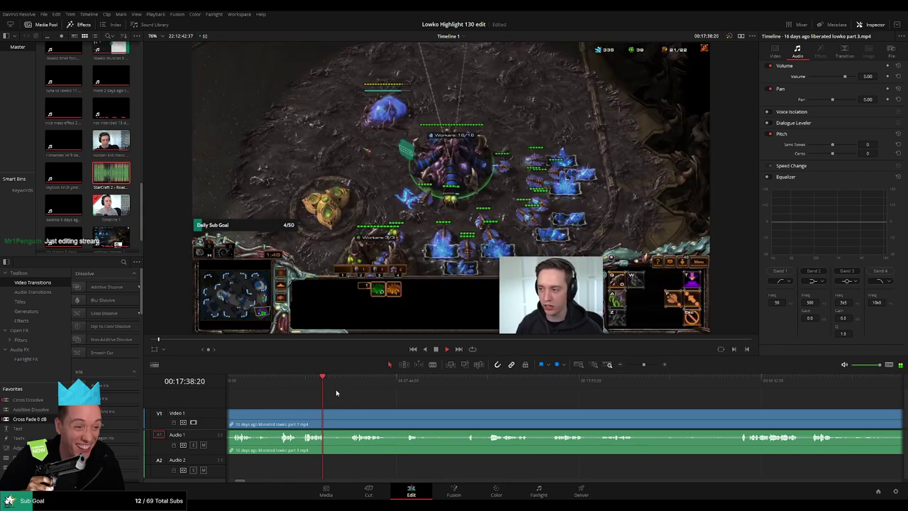
key(ctrl+b)
click(309, 381)
key(space)
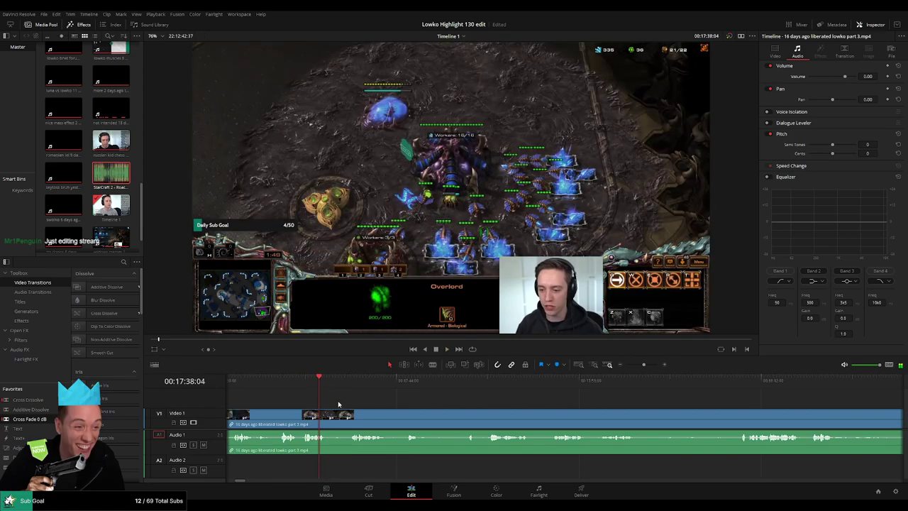
key(ctrl+z)
- Isolate the word between about 17:38:04 and 17:38:31 as its own piece and mute its audio at -100
scroll(338, 403, up, 4)
scroll(563, 414, up, 2)
key(space)
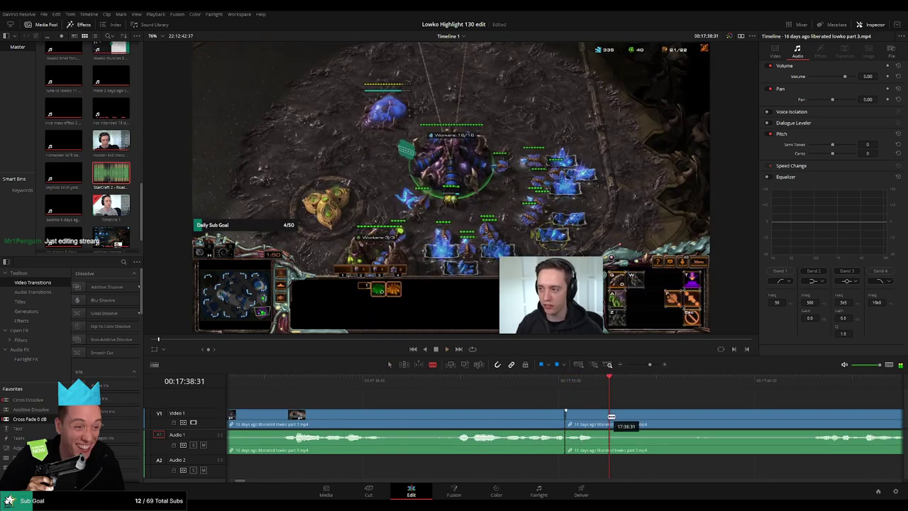
click(610, 416)
key(a)
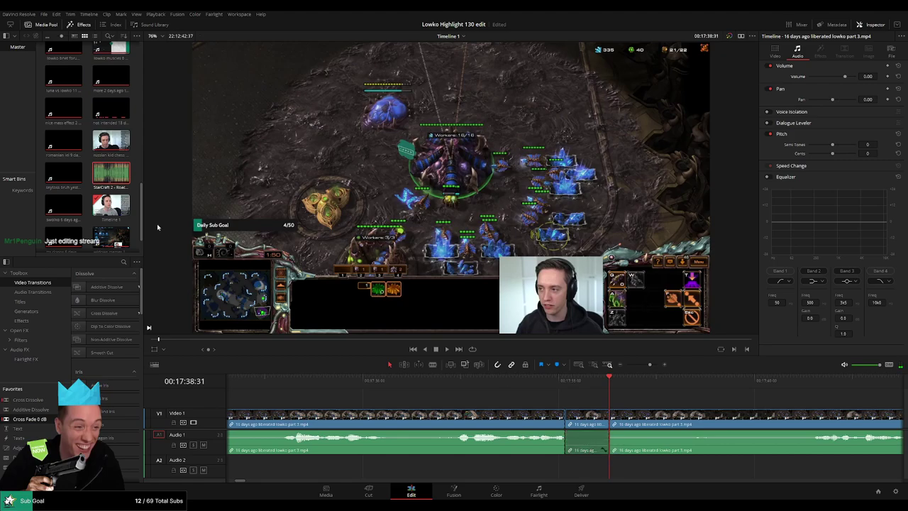
- Cover the muted word with StarCraft 2 - Roach Quotes.mp3 on Audio 2, lowering its volume to about -29
drag(111, 172, 608, 472)
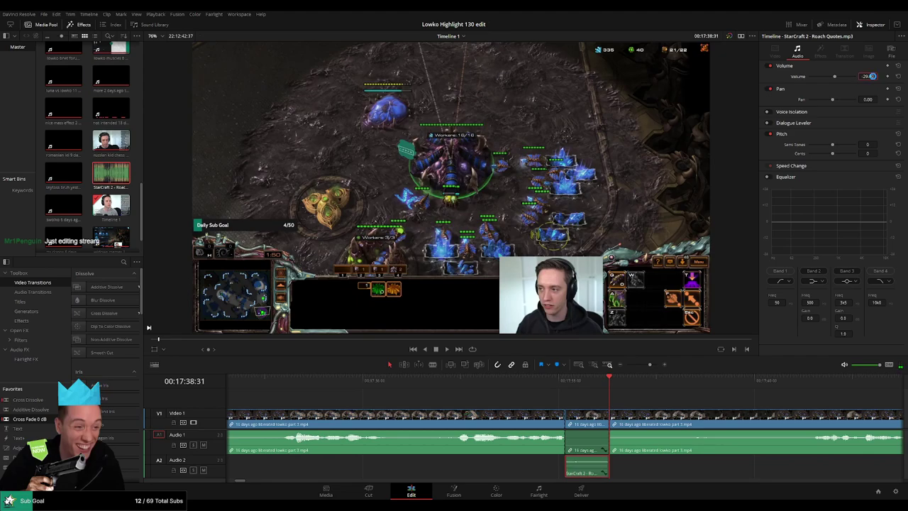
click(670, 407)
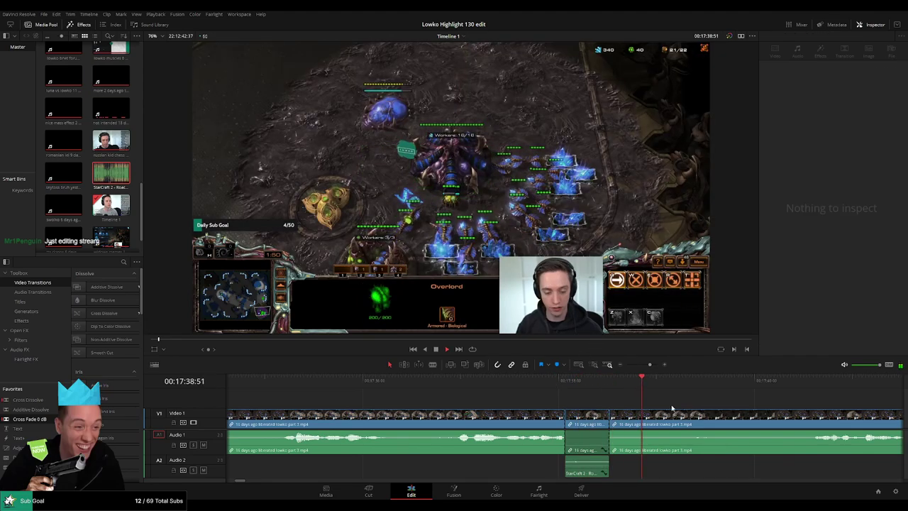
- Split the footage at about 17:39:09 and 17:40:30, ripple-delete the piece between, and cross-fade the audio cut
scroll(660, 409, down, 2)
key(b)
click(564, 417)
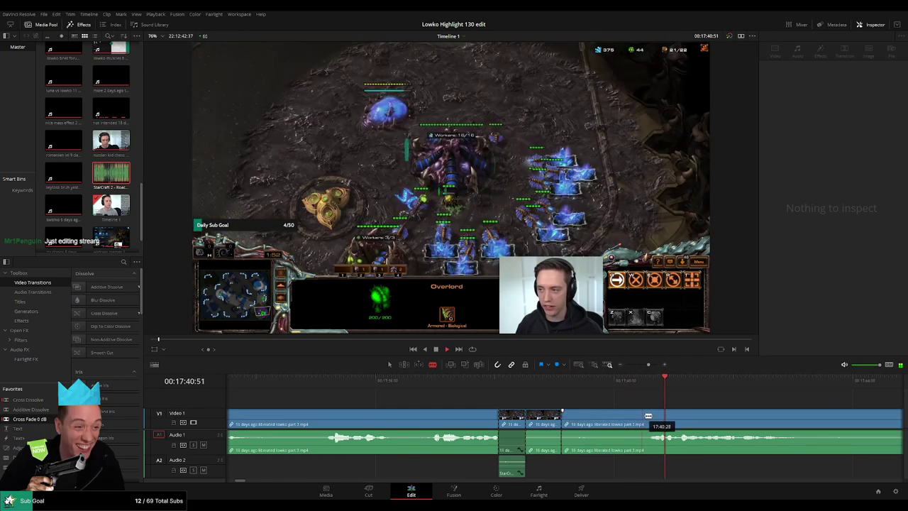
click(648, 415)
key(a)
click(624, 417)
key(Delete)
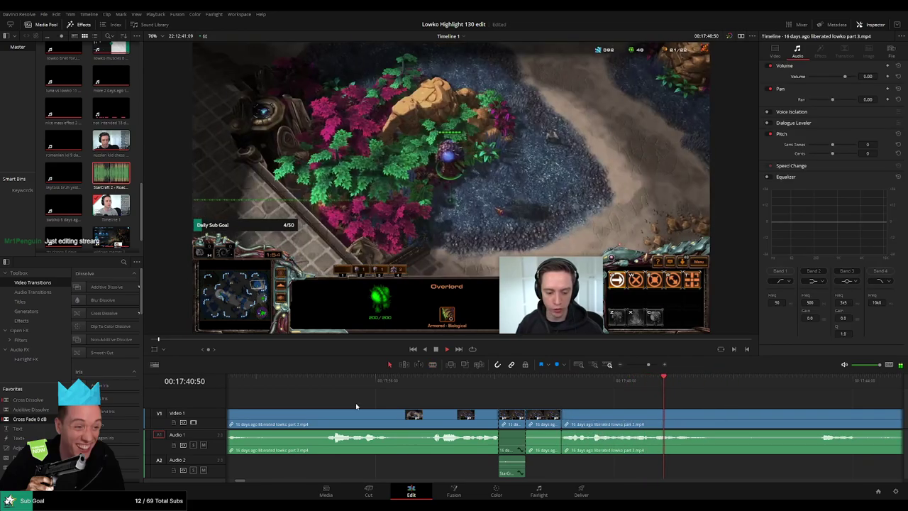
drag(576, 446, 563, 441)
click(517, 381)
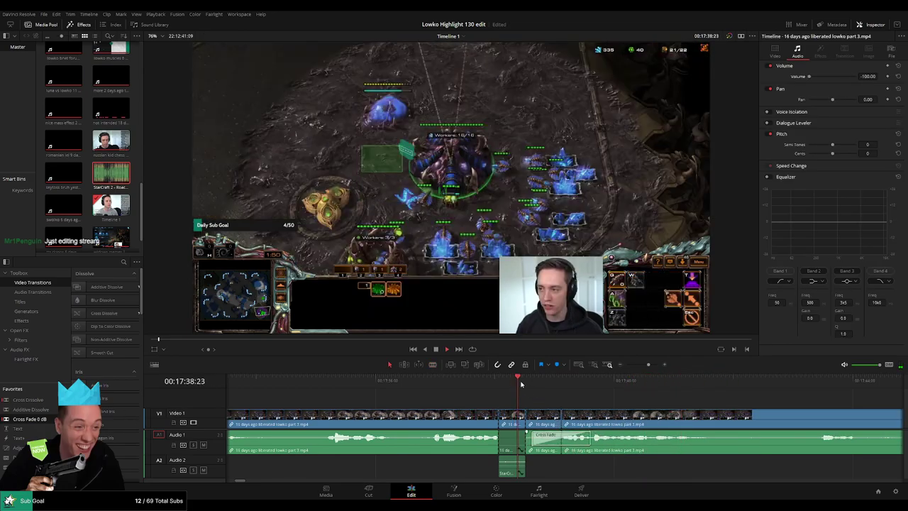
key(space)
- Split the match footage at about 17:45:08 and skim ahead to about 18:45 for the next part worth keeping
drag(648, 365, 642, 366)
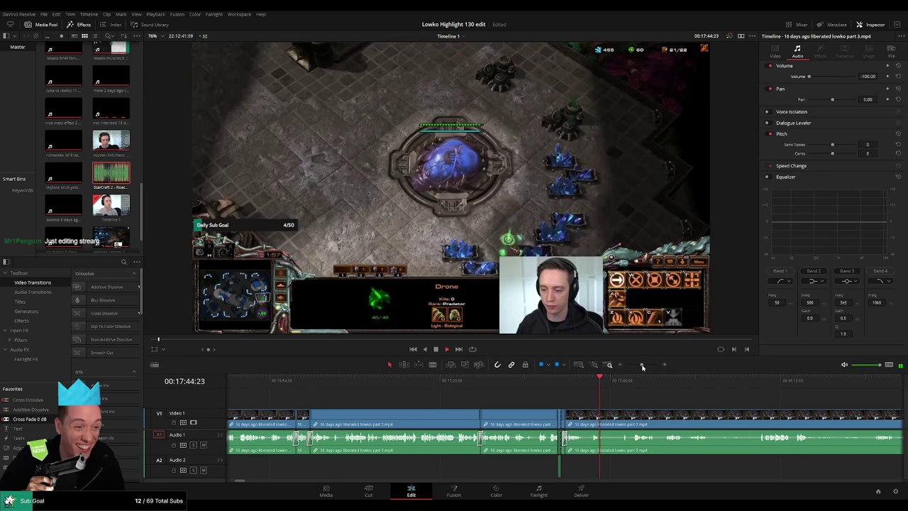
drag(610, 415, 478, 402)
key(ctrl+b)
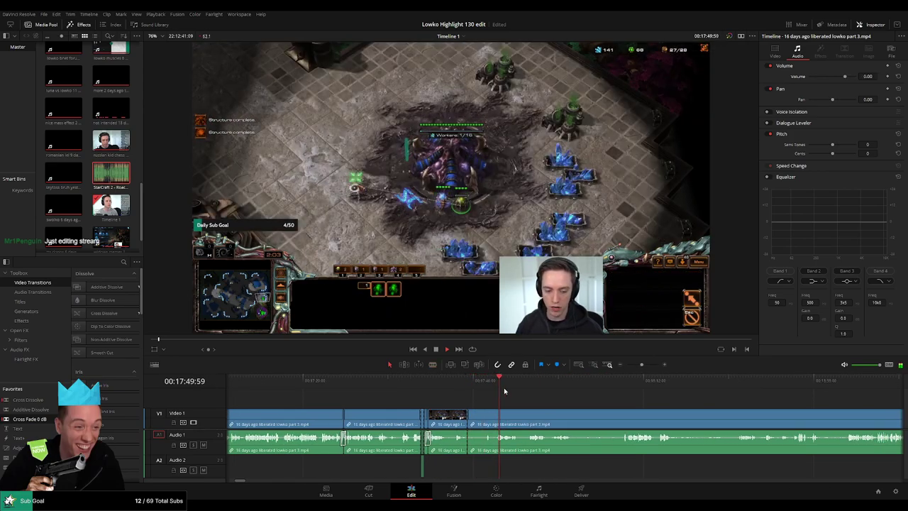
click(529, 387)
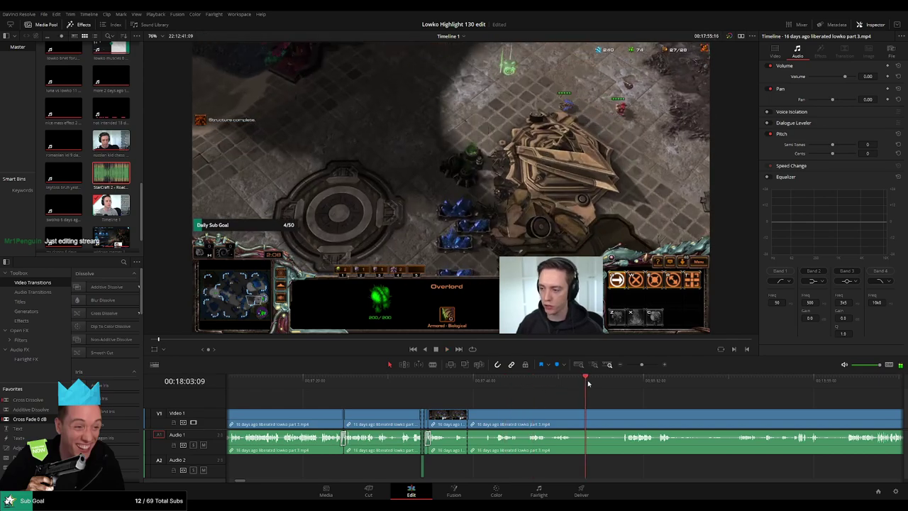
click(629, 383)
drag(650, 402, 686, 391)
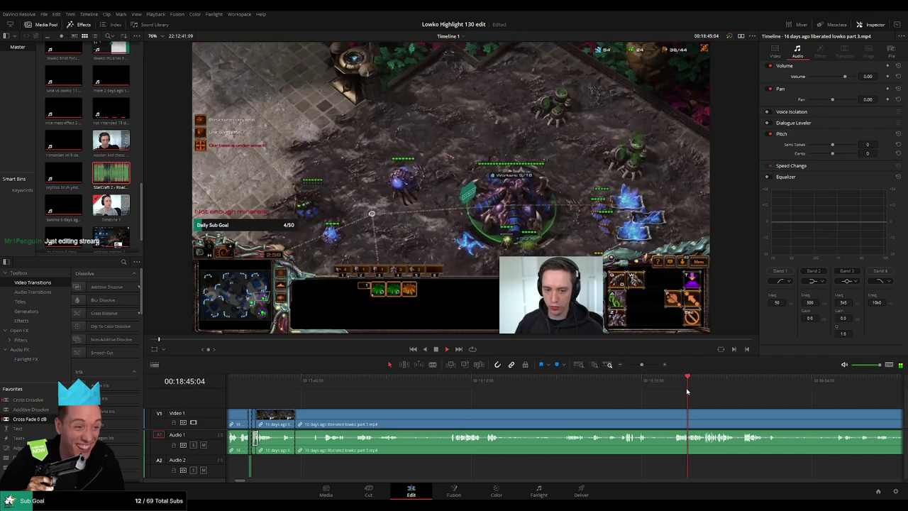
- Split at about 18:08:50, ripple-delete the piece back to the 17:45:08 cut, and add a cross fade to the audio cut
key(b)
click(450, 414)
key(a)
click(427, 417)
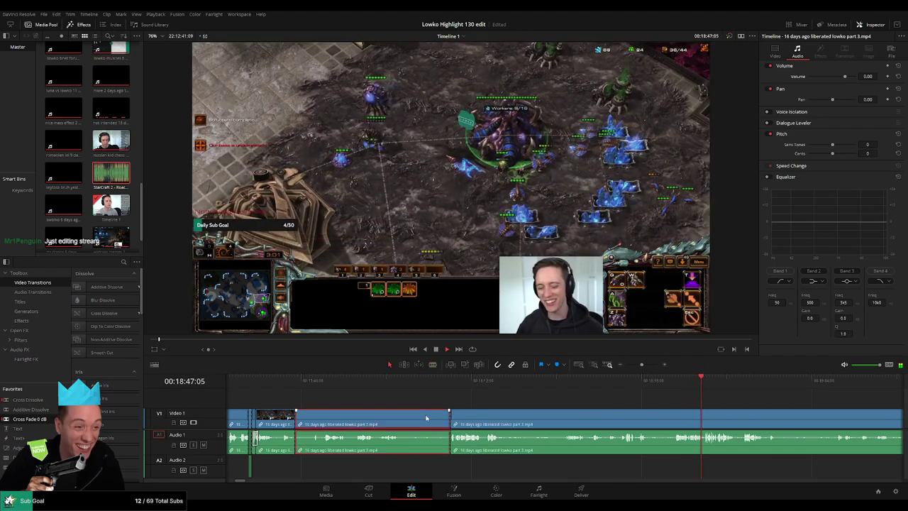
key(Delete)
click(303, 380)
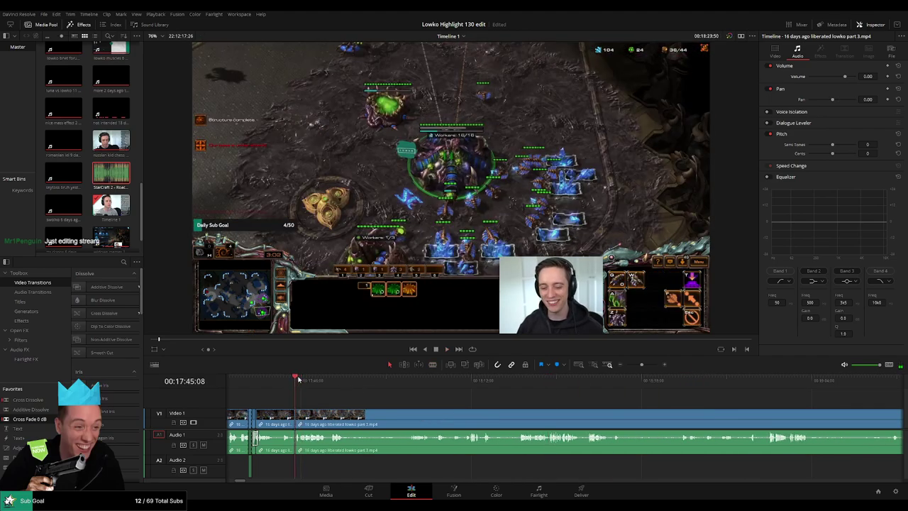
key(space)
drag(304, 441, 296, 439)
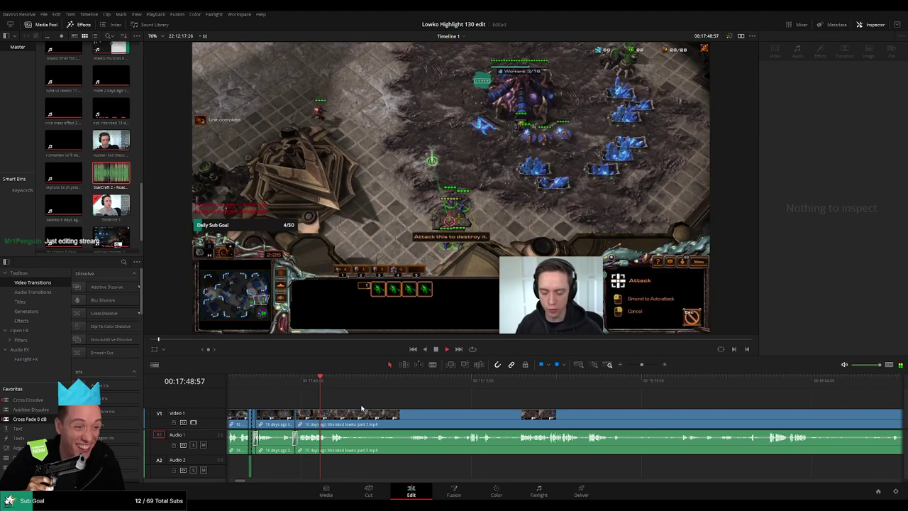
- Play on from the new cut and split the match footage at about 17:52:57
drag(362, 408, 334, 407)
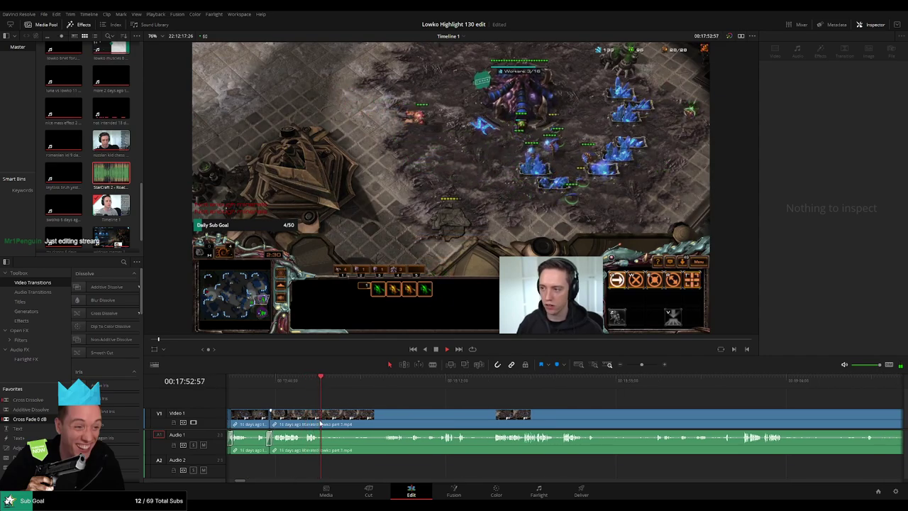
key(b)
click(320, 423)
- Skim the match footage after the 17:52:57 split up to about 19:04 for the next part worth keeping
click(390, 384)
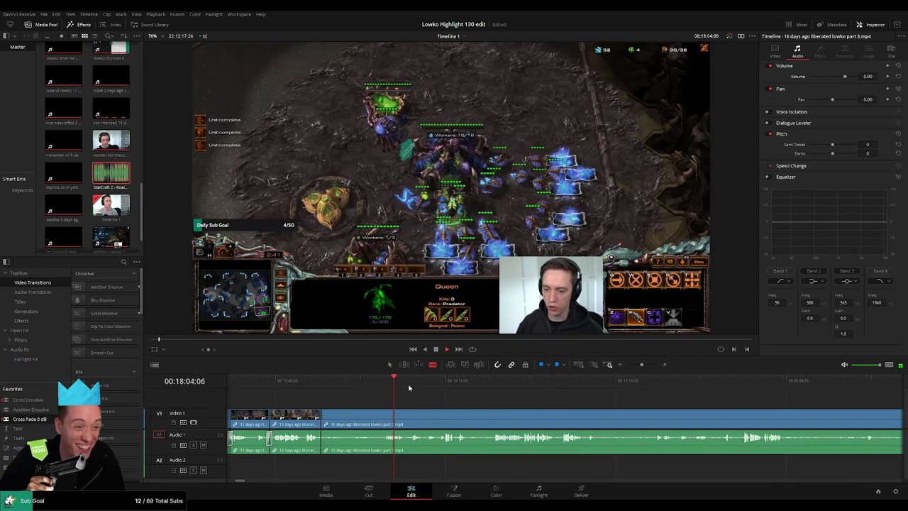
click(415, 383)
click(445, 381)
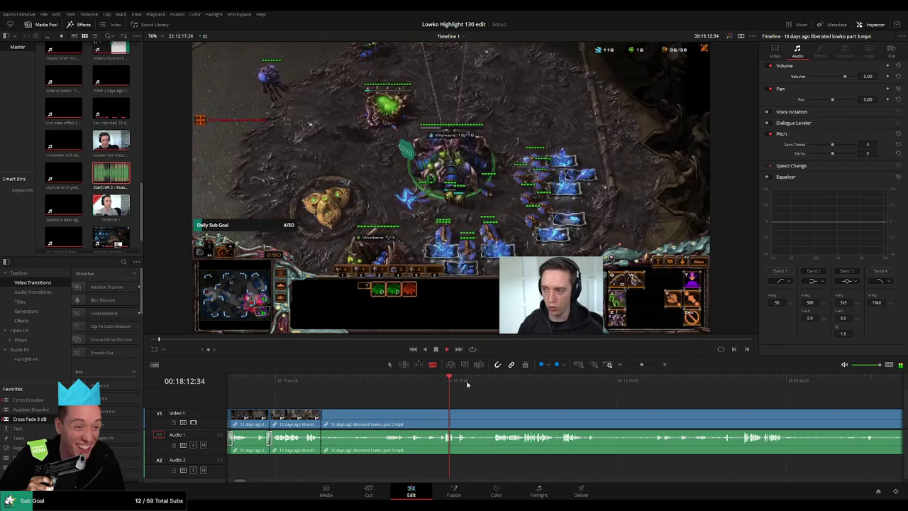
click(494, 381)
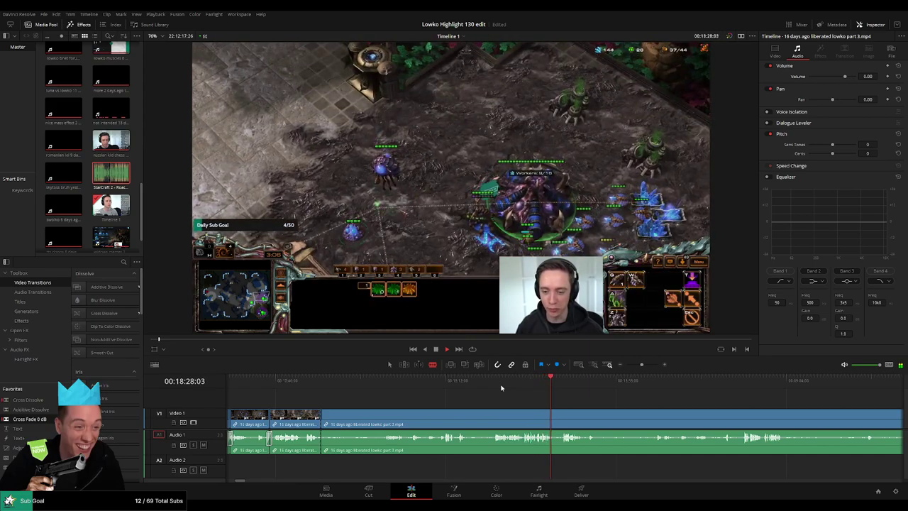
drag(594, 399, 448, 401)
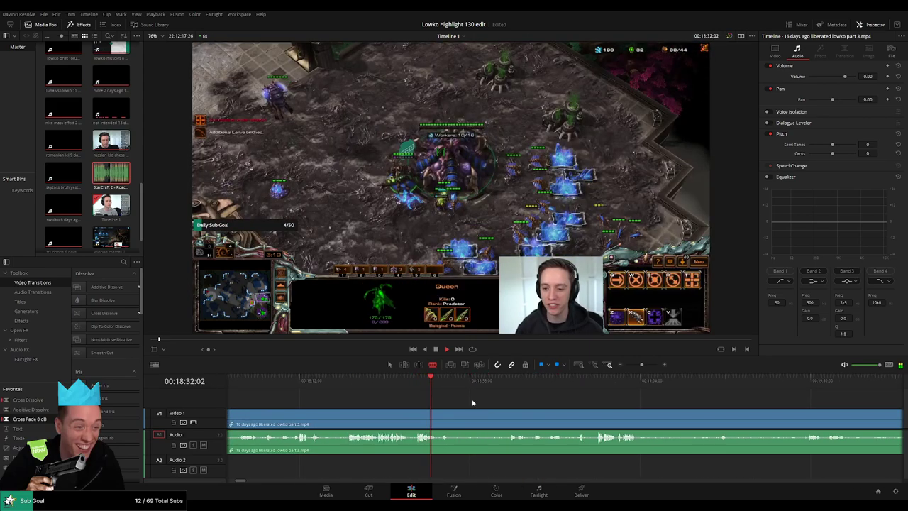
click(529, 380)
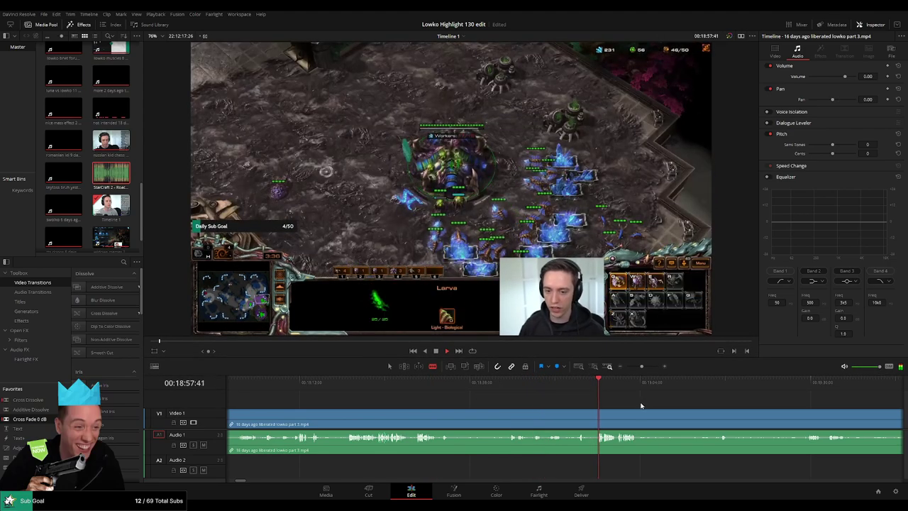
drag(643, 405, 497, 401)
key(space)
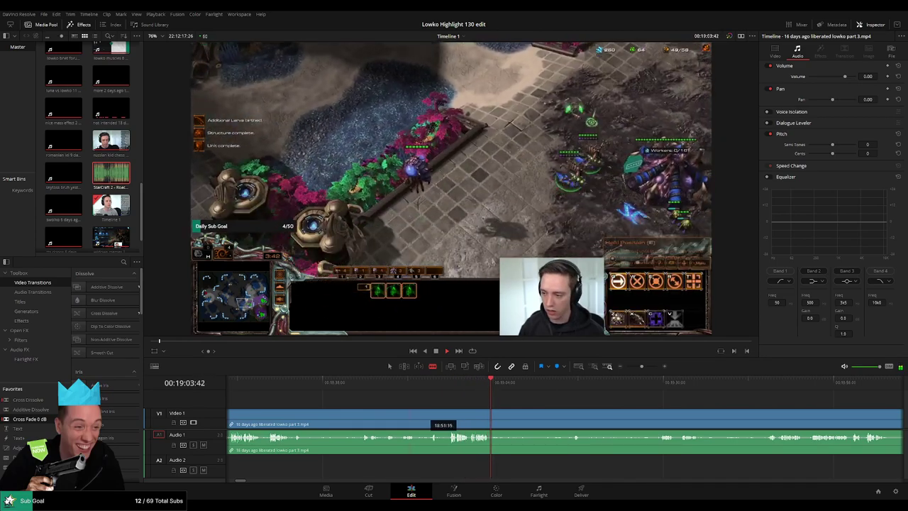
drag(565, 382, 414, 400)
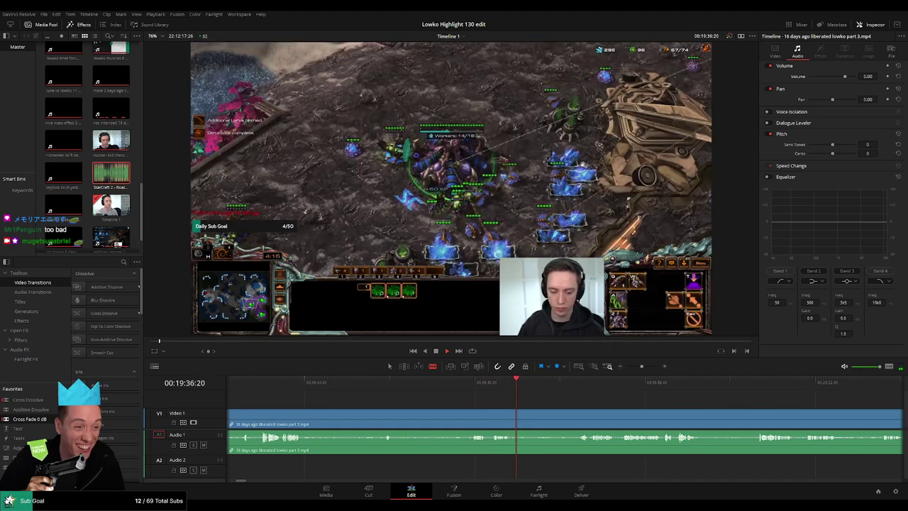
- Sample the speech passages of the match between about 19:46 and 20:33 for entertaining moments
click(578, 387)
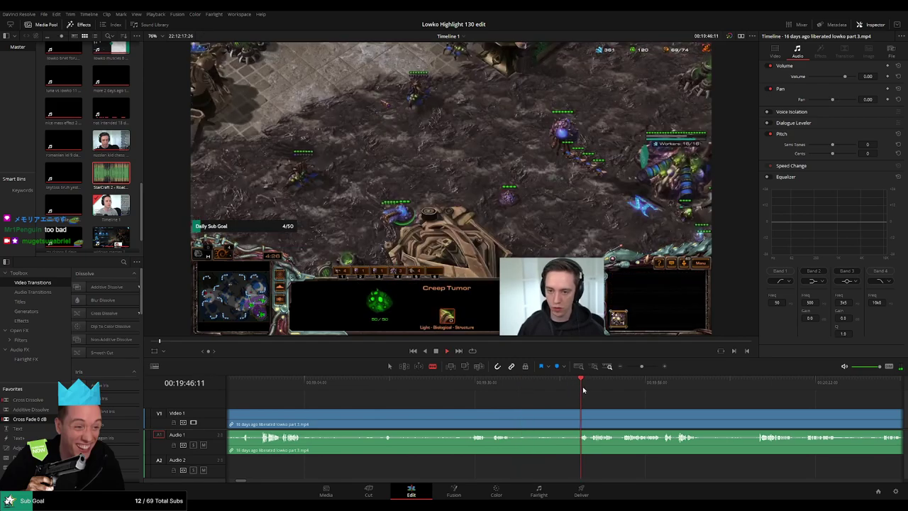
drag(650, 407, 388, 388)
click(352, 384)
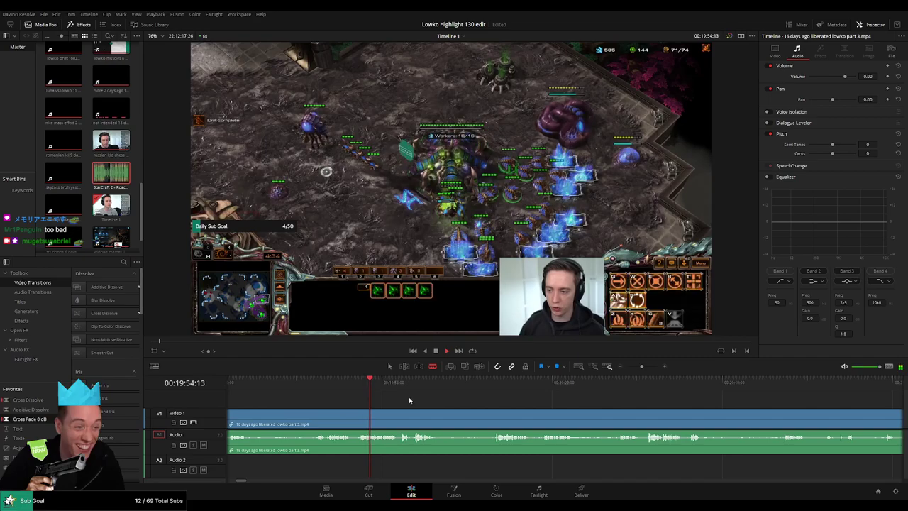
click(401, 384)
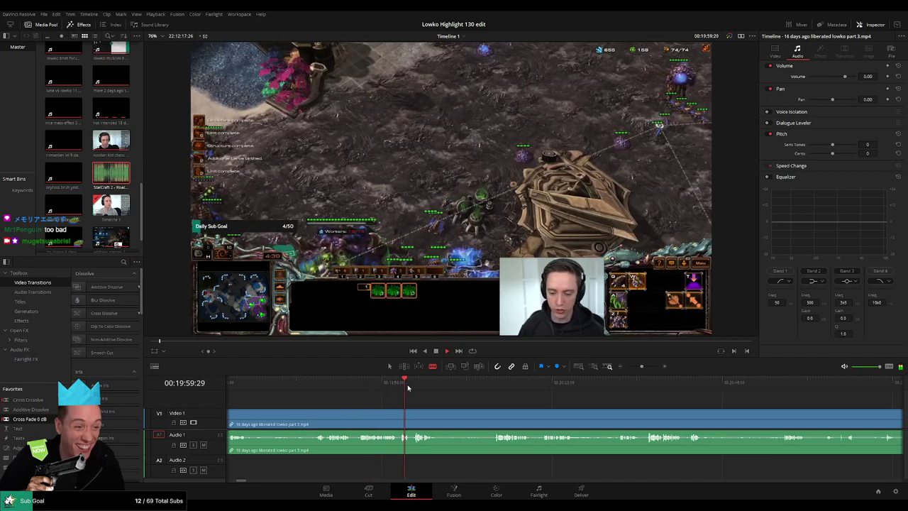
click(419, 384)
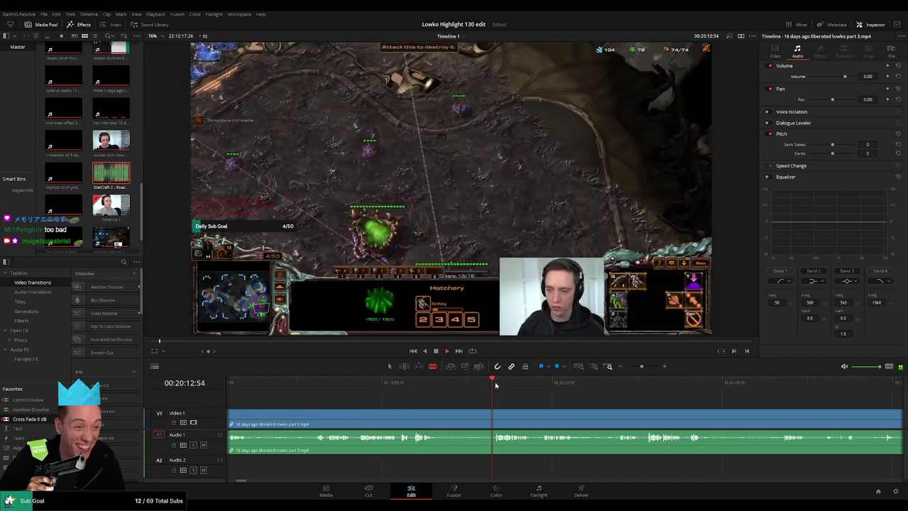
scroll(461, 387, right, 3)
click(418, 384)
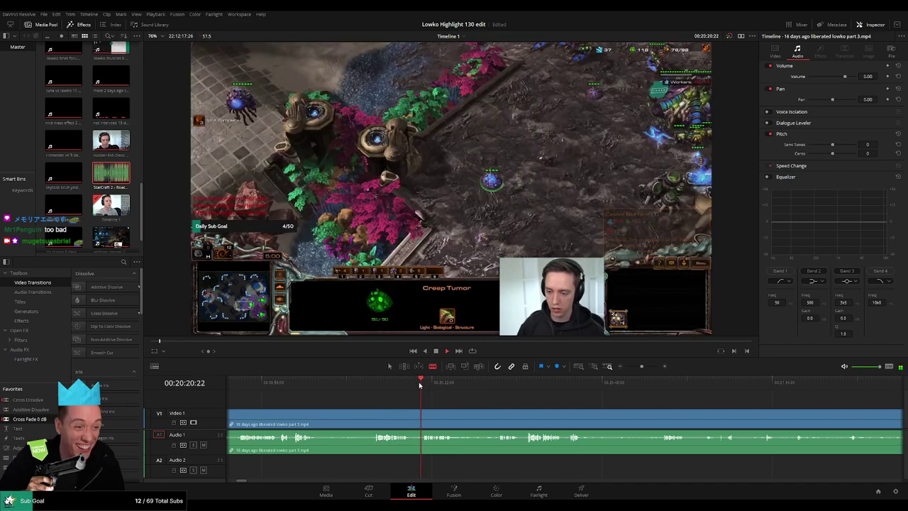
scroll(425, 397, right, 2)
click(425, 384)
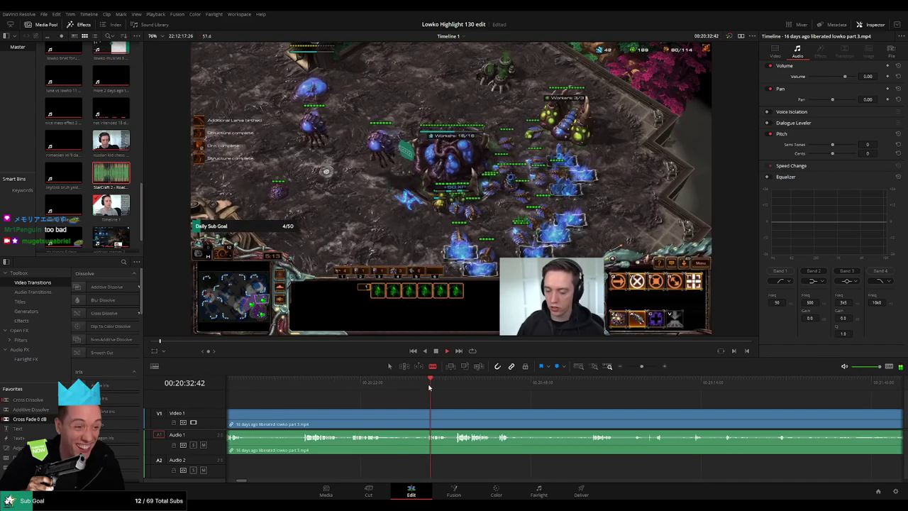
- Skim ahead through the quiet gameplay from about 20:57 to 23:12, checking the audio peaks for anything worth keeping
scroll(421, 391, right, 3)
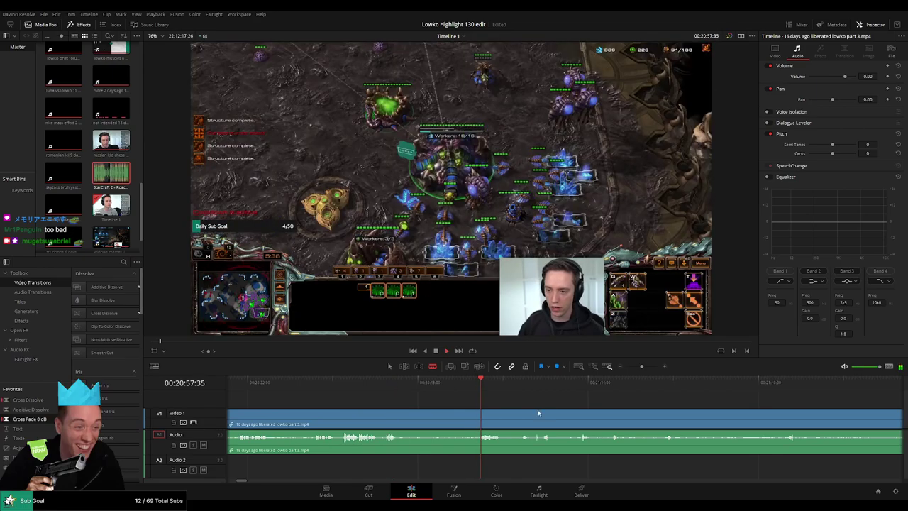
scroll(392, 400, right, 3)
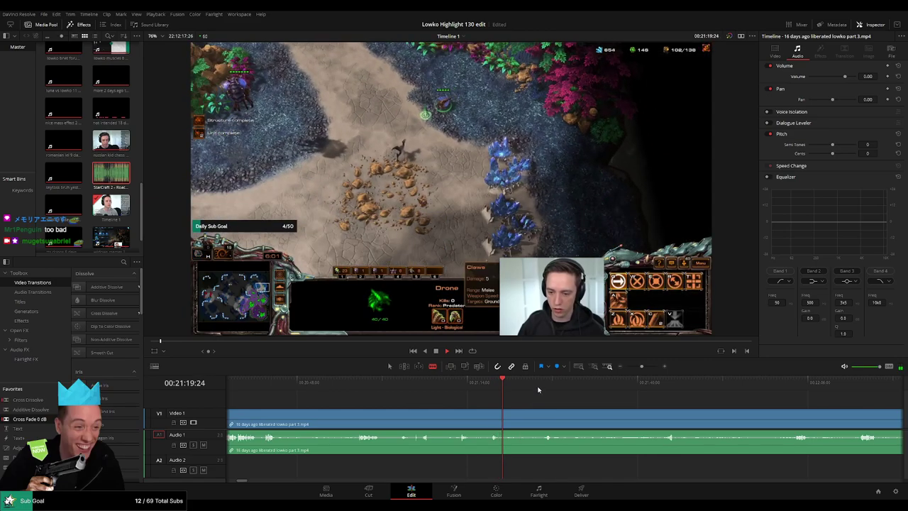
scroll(582, 407, right, 2)
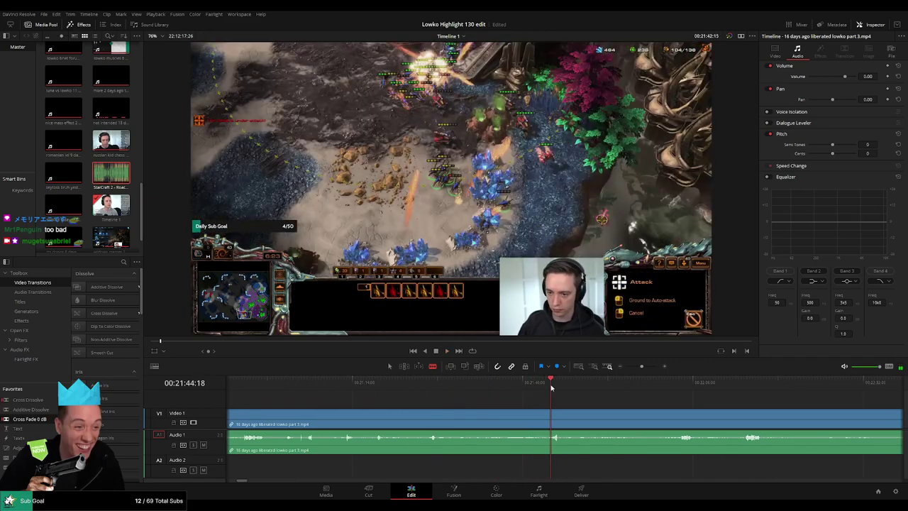
scroll(471, 397, right, 2)
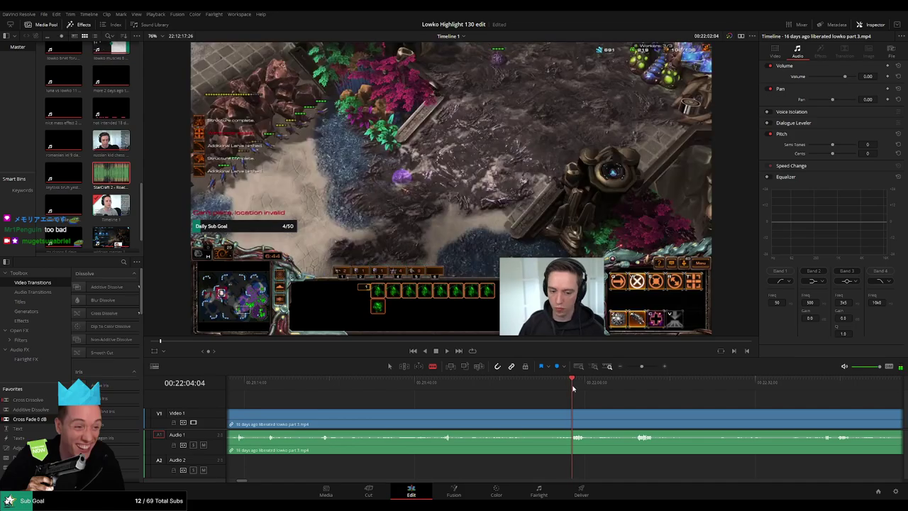
scroll(470, 397, right, 3)
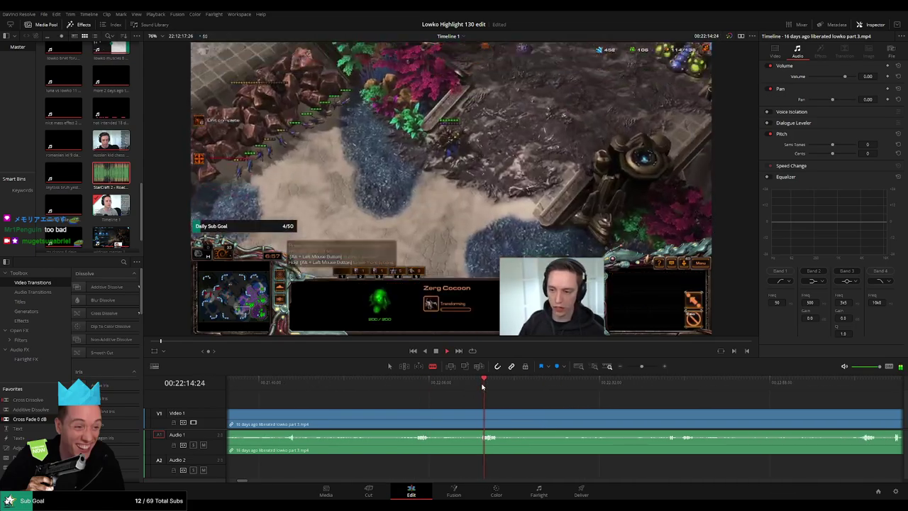
scroll(557, 397, right, 2)
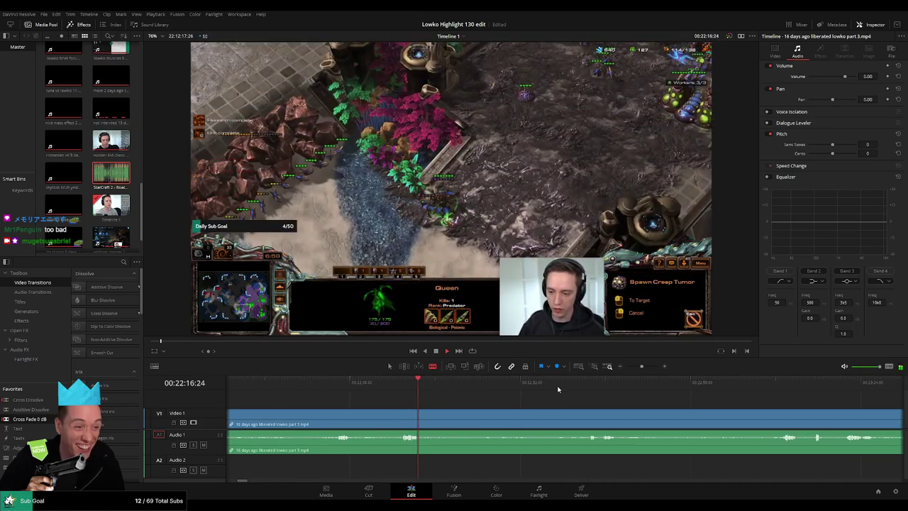
scroll(476, 395, right, 3)
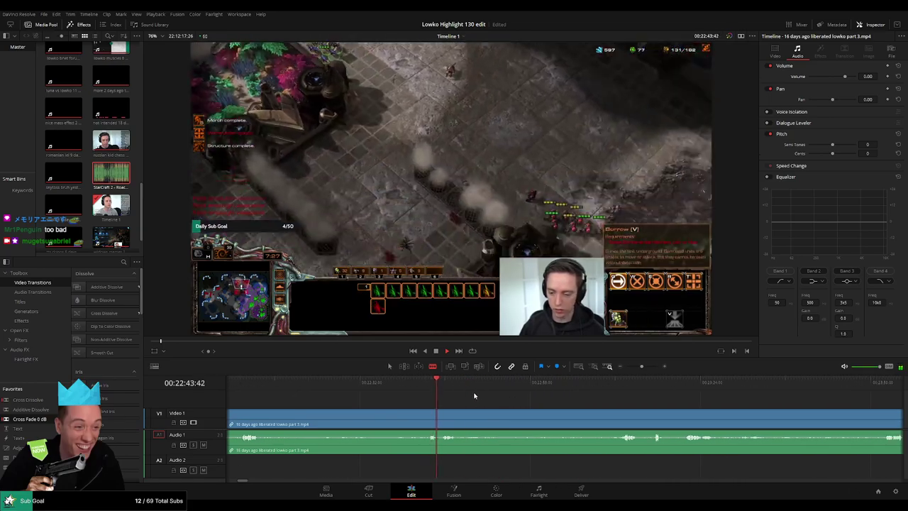
click(444, 383)
click(597, 384)
click(624, 384)
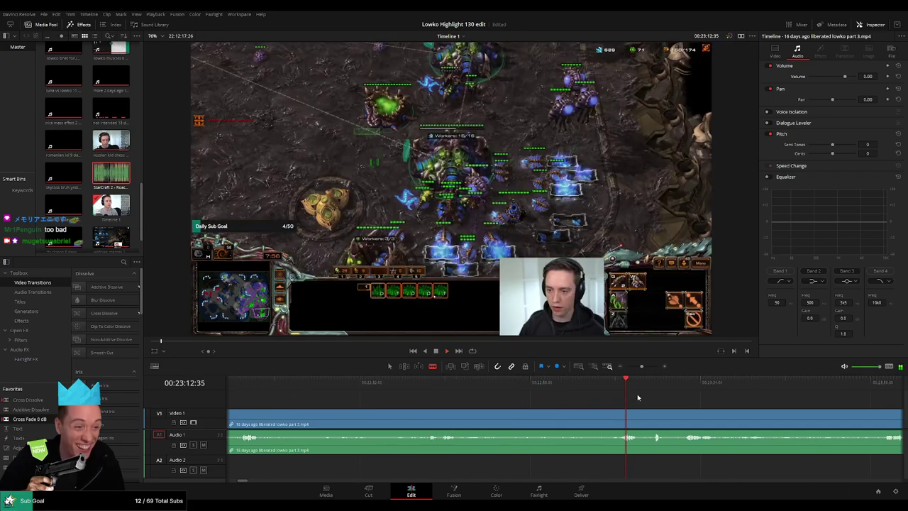
- Check the short speech passages between about 23:17 and 24:22 for the next usable moment
scroll(637, 397, right, 6)
click(385, 386)
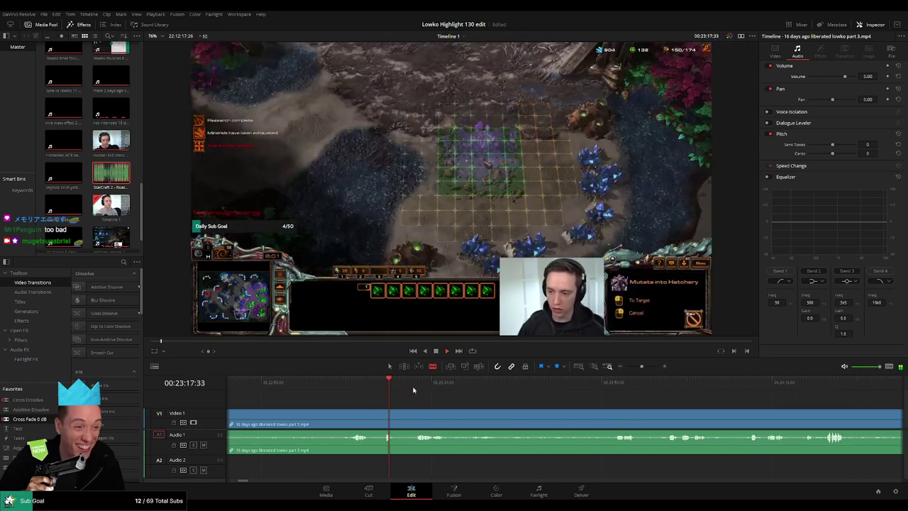
click(418, 388)
scroll(535, 402, right, 2)
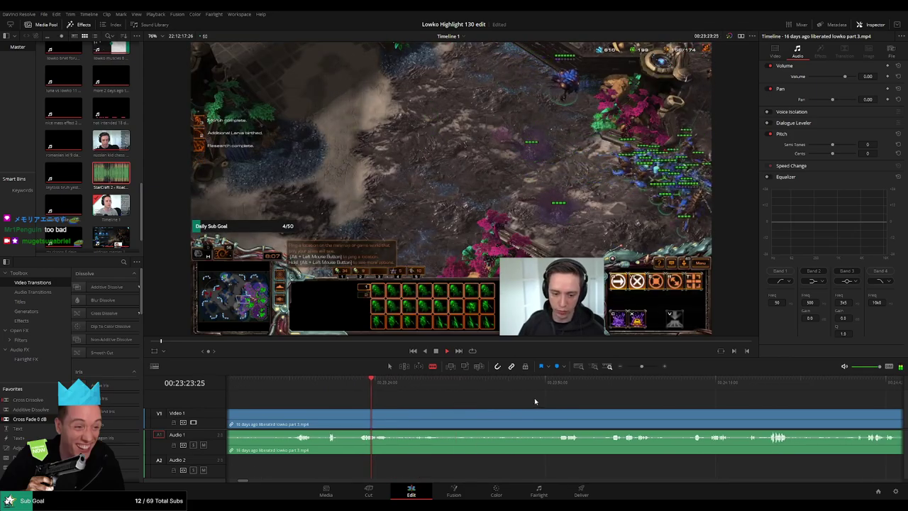
click(557, 390)
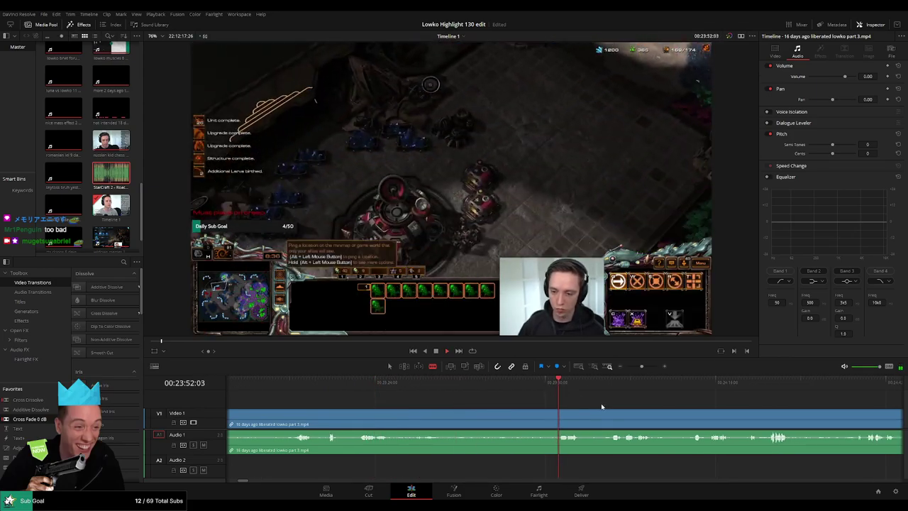
scroll(601, 403, right, 5)
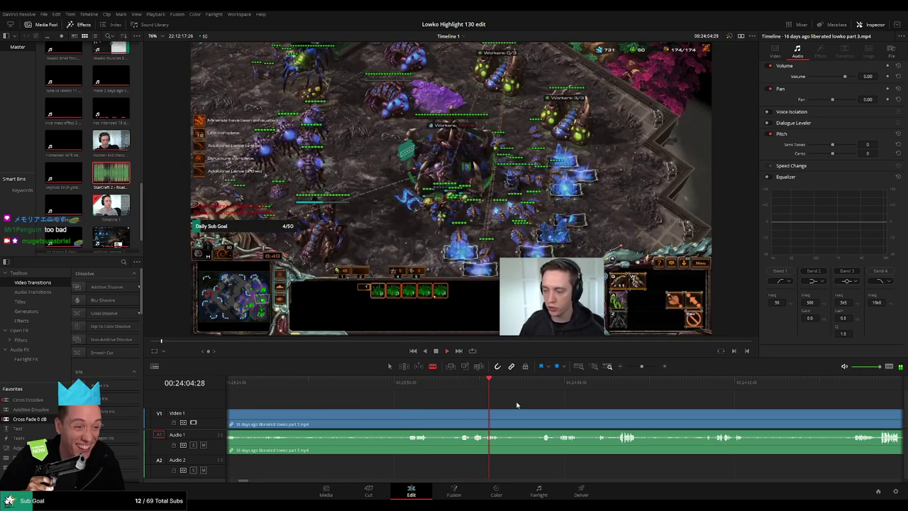
drag(531, 388, 541, 385)
scroll(568, 404, right, 3)
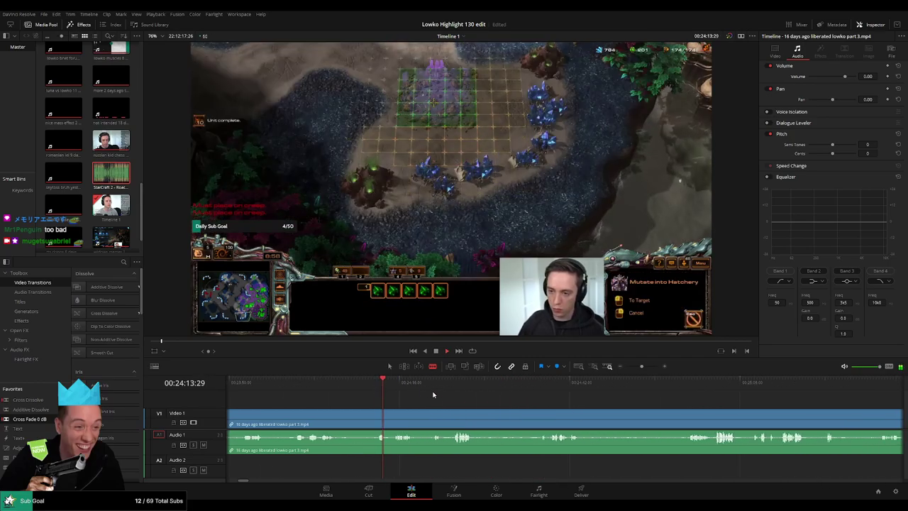
click(396, 388)
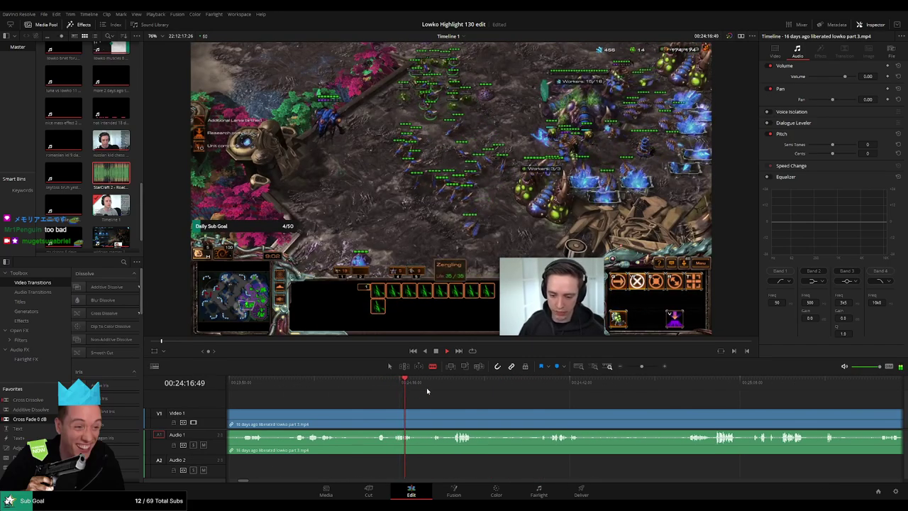
click(429, 387)
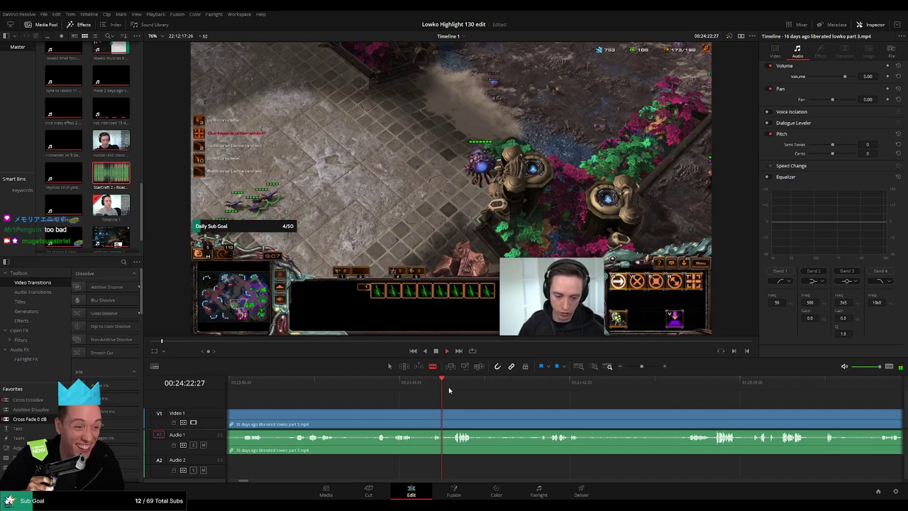
- Preview the footage up to the fight at about 25:03 and split the match clip at about 24:59
click(452, 386)
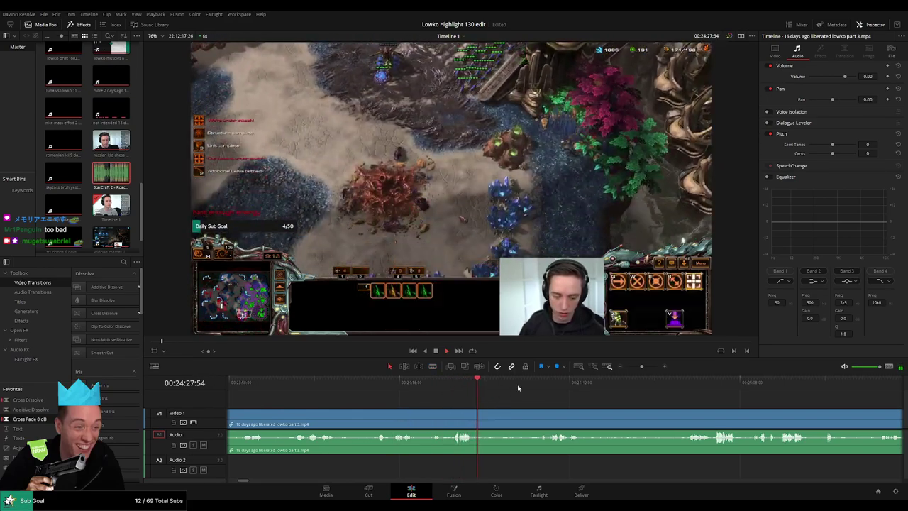
click(553, 387)
key(a)
drag(608, 414, 431, 413)
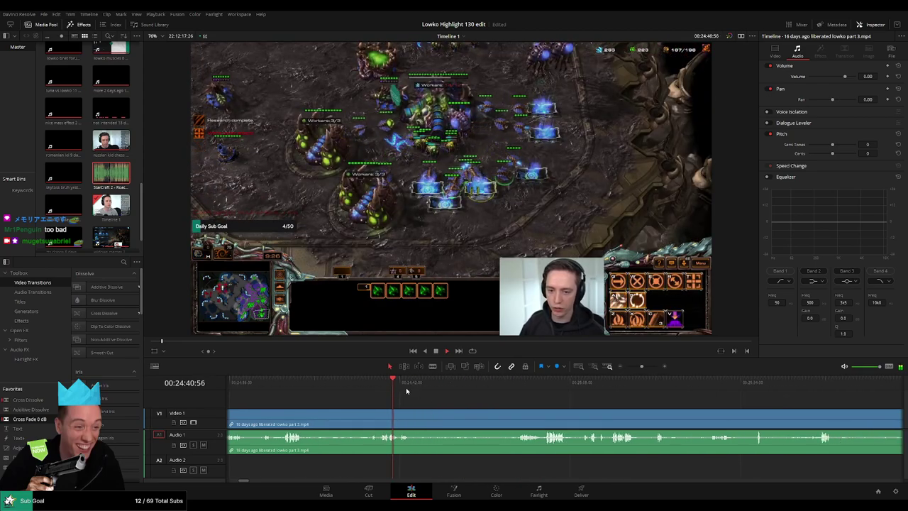
click(517, 386)
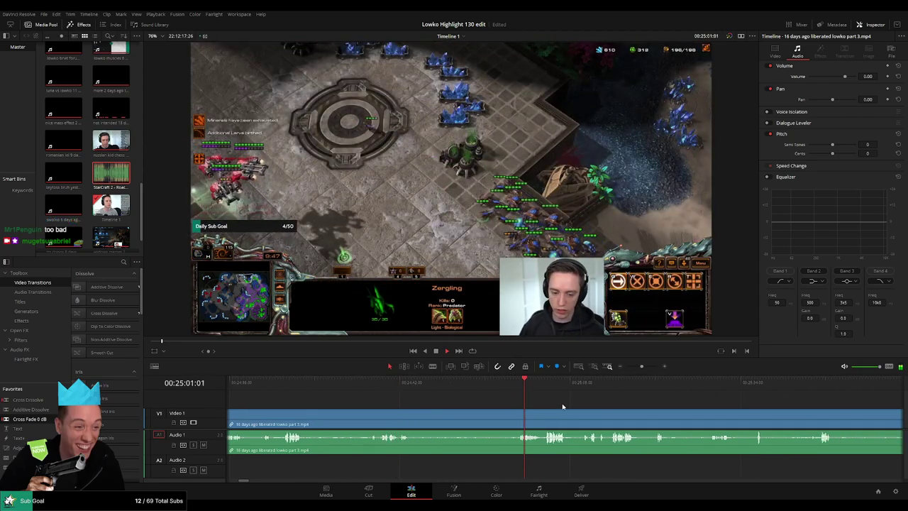
scroll(519, 406, right, 1)
key(b)
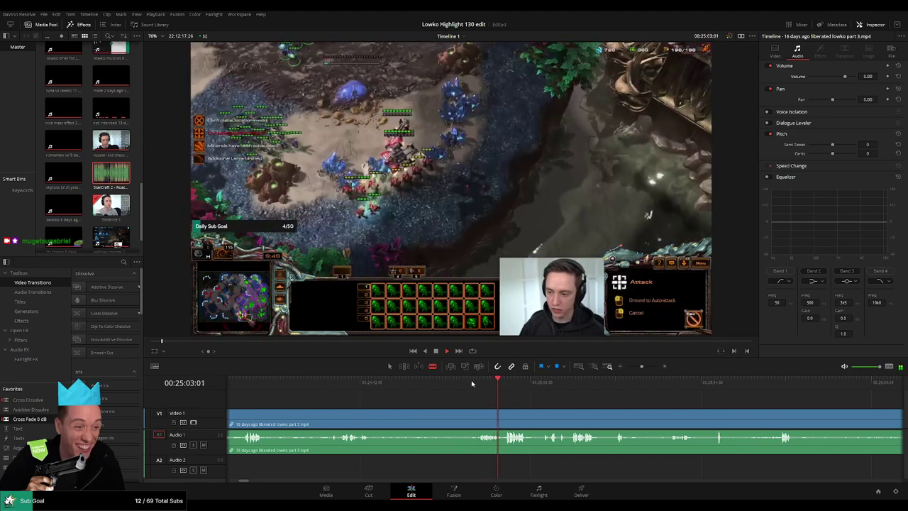
click(471, 382)
click(469, 419)
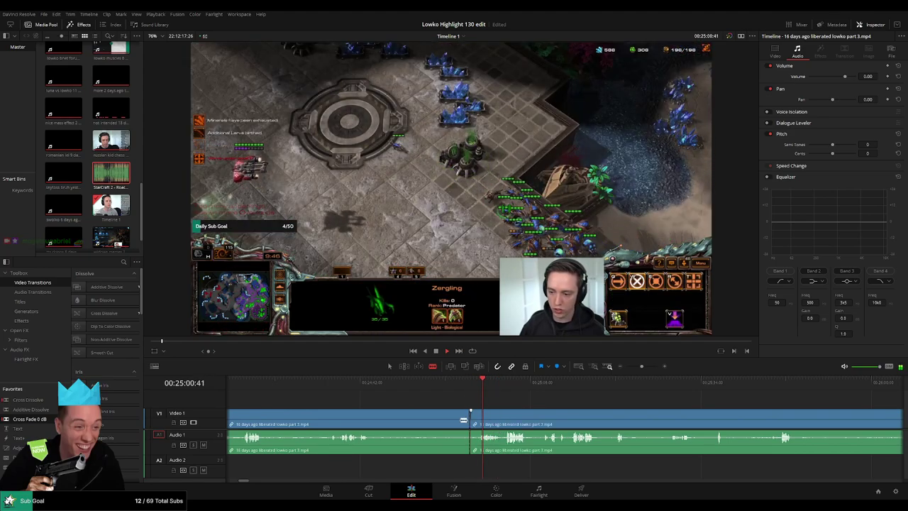
- Ripple-delete the piece between the 17:52:57 cut and the new split, and add a cross fade to the audio cut
key(a)
click(452, 424)
key(Delete)
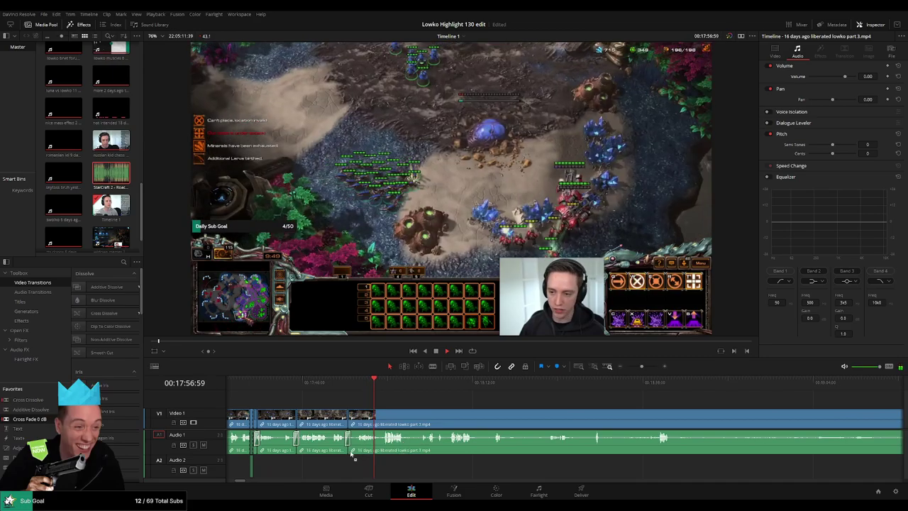
drag(351, 454, 350, 452)
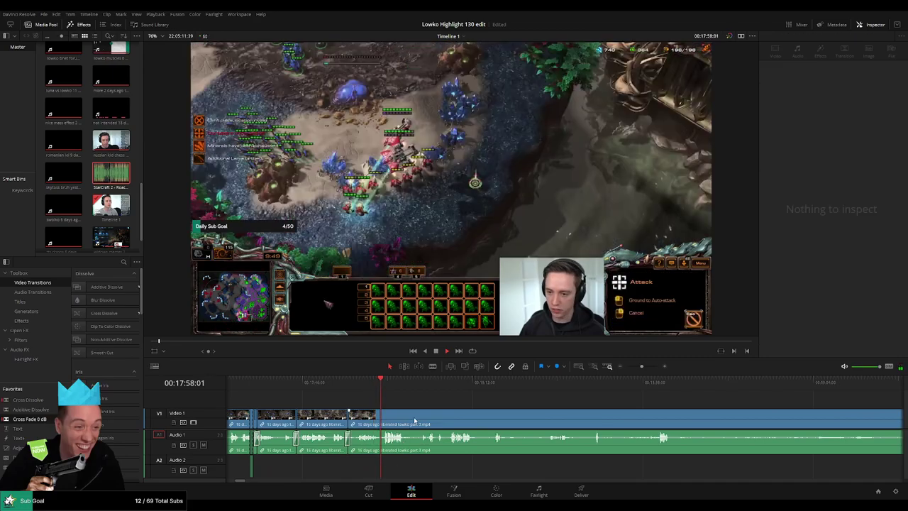
- Preview the footage from about 17:58 to 18:11 and split the match clip at about 18:12
drag(436, 411, 373, 410)
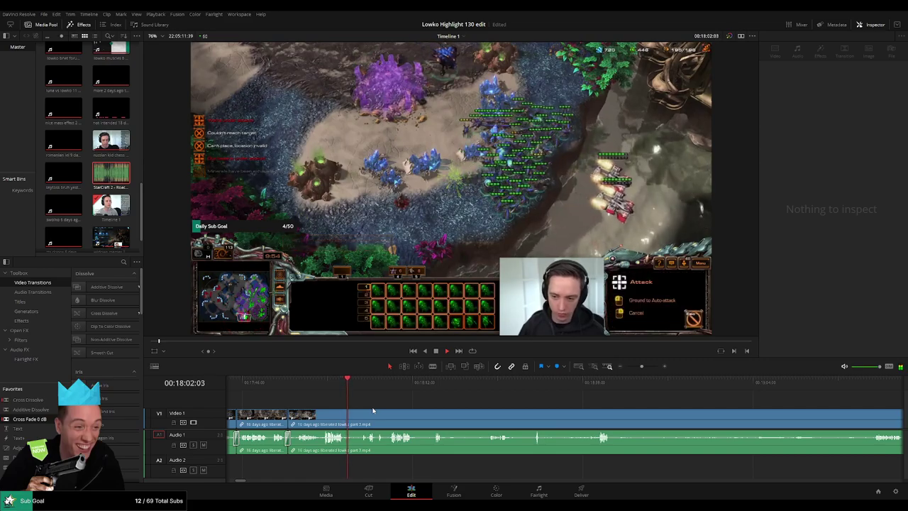
click(362, 387)
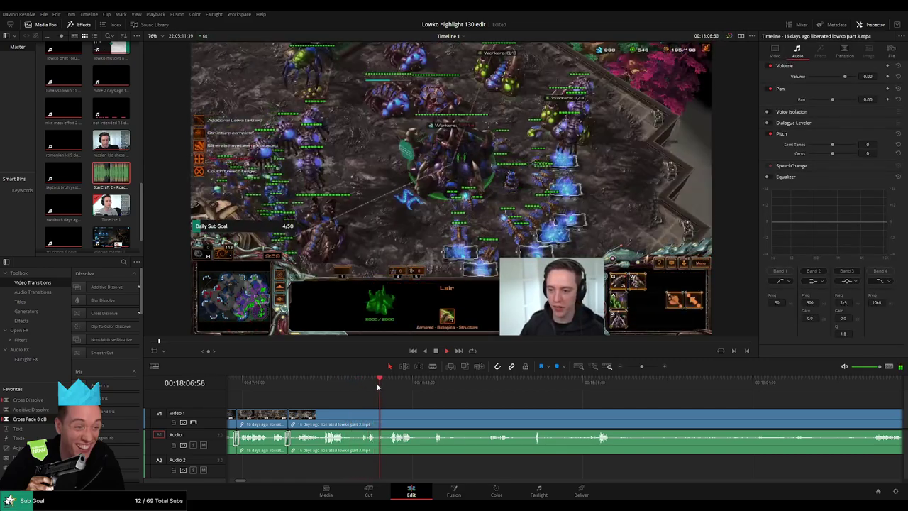
click(391, 385)
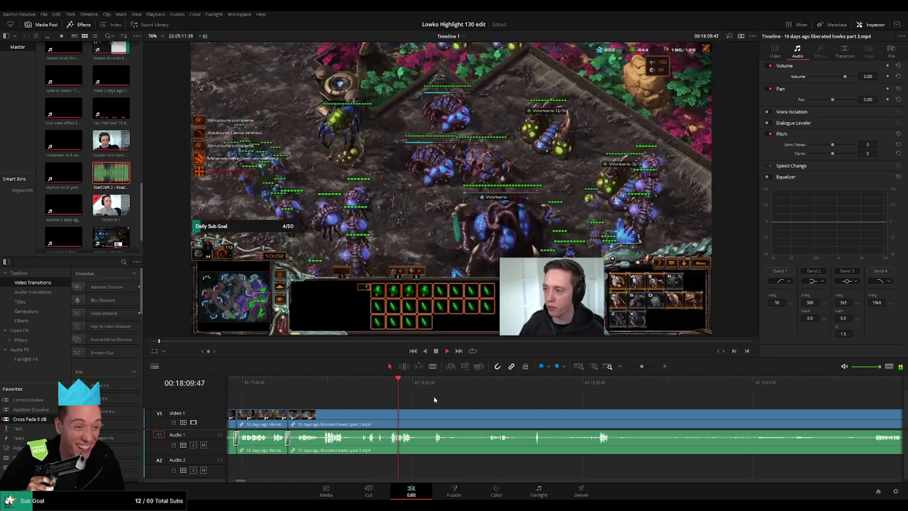
scroll(407, 402, right, 1)
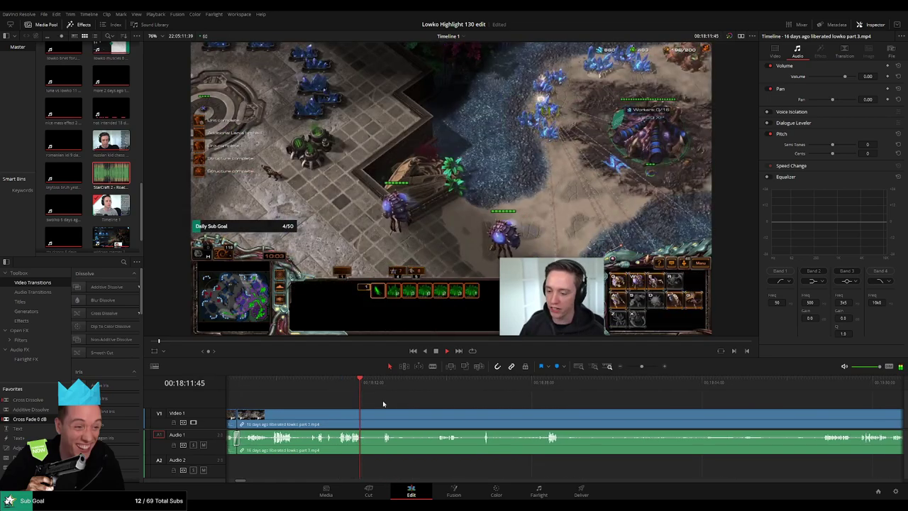
click(366, 415)
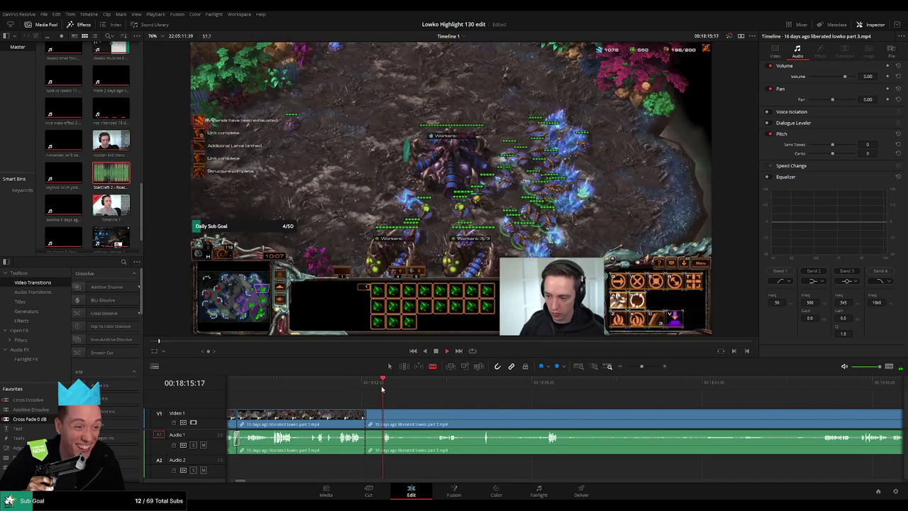
- Ripple-delete the gameplay between the 18:12 cut and about 18:15, and add a cross fade to the audio cut
click(385, 412)
key(a)
click(376, 415)
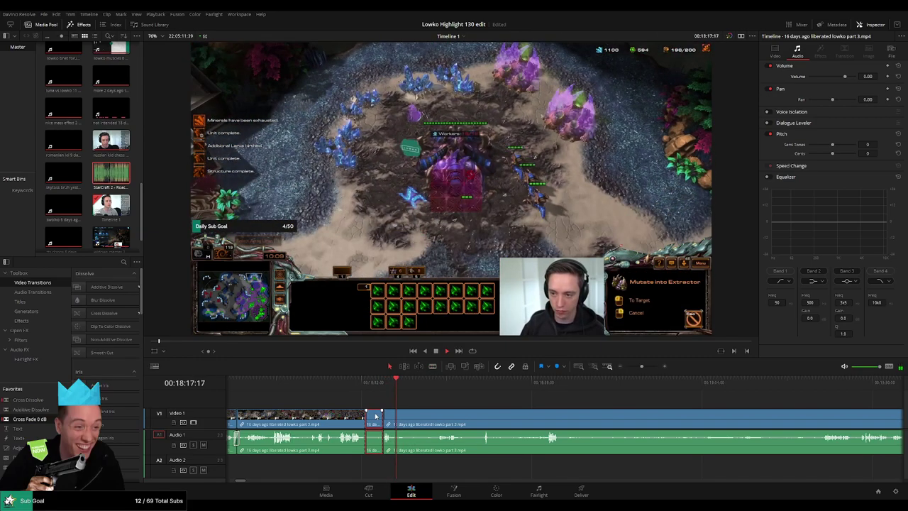
key(Delete)
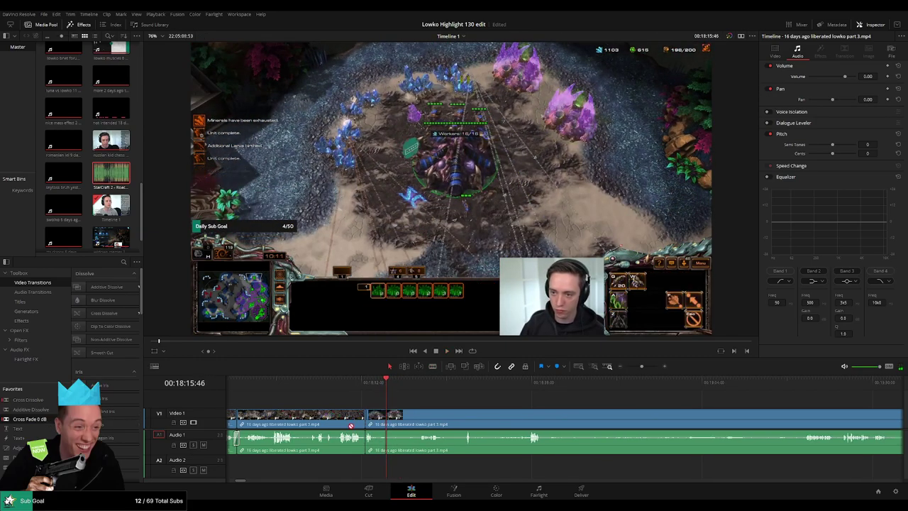
- Split the match clip at about 18:14, shortly after the new cross fade
key(b)
click(378, 415)
key(a)
- Locate the fight at about 18:31, ripple-delete everything from the 18:14 cut up to it, and cross-fade the audio cut
click(419, 383)
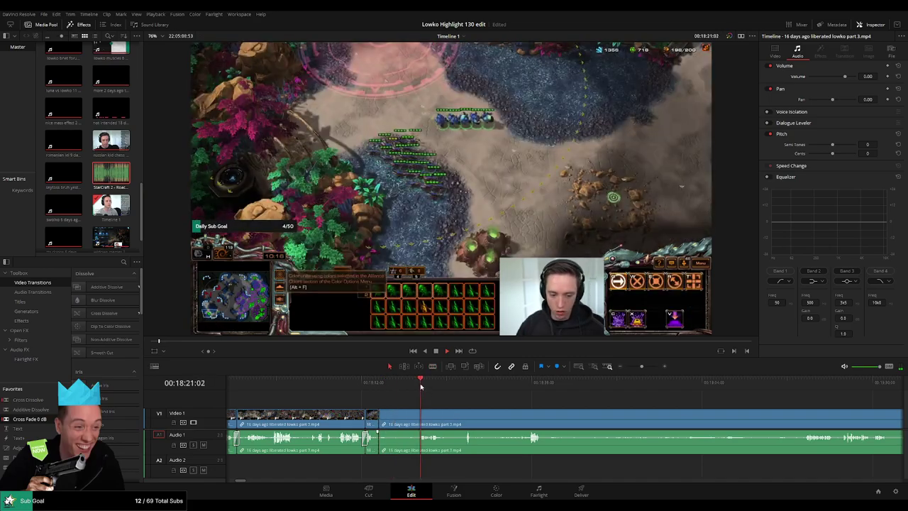
click(464, 384)
click(518, 384)
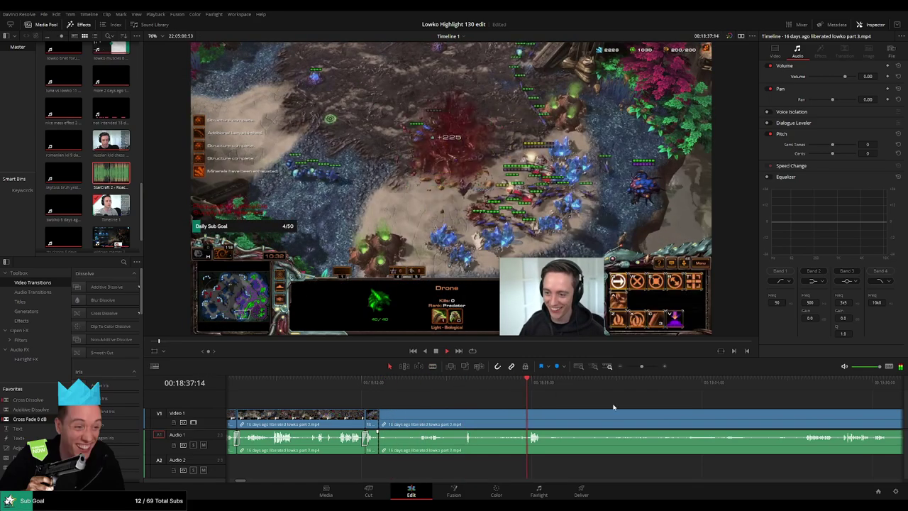
drag(589, 407, 508, 409)
click(433, 383)
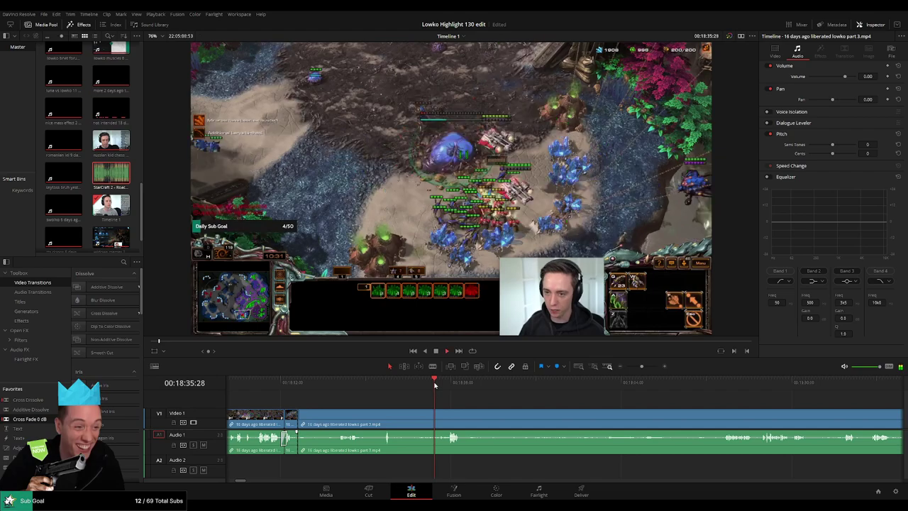
click(419, 383)
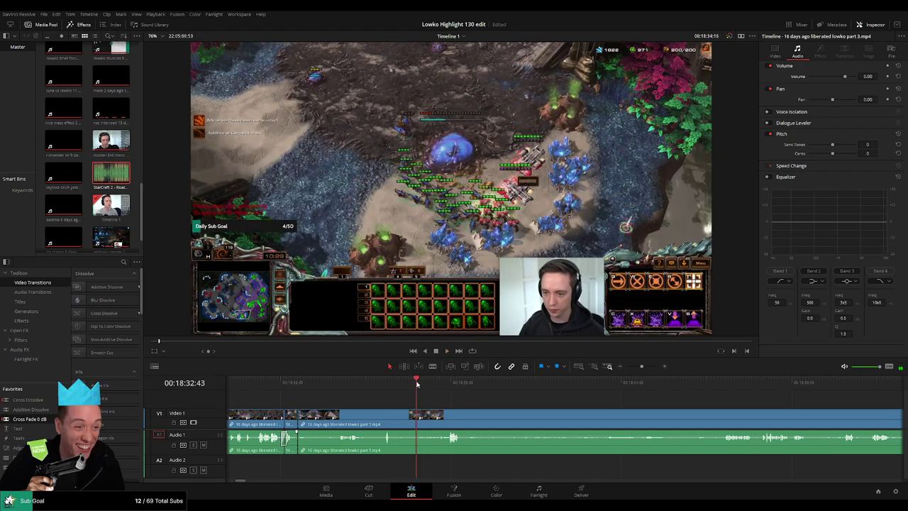
click(406, 383)
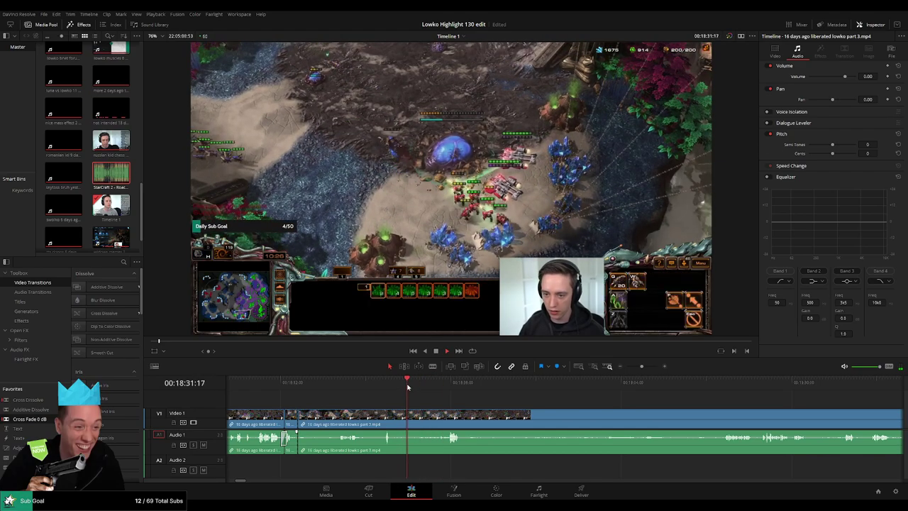
key(ctrl+b)
click(391, 419)
key(Delete)
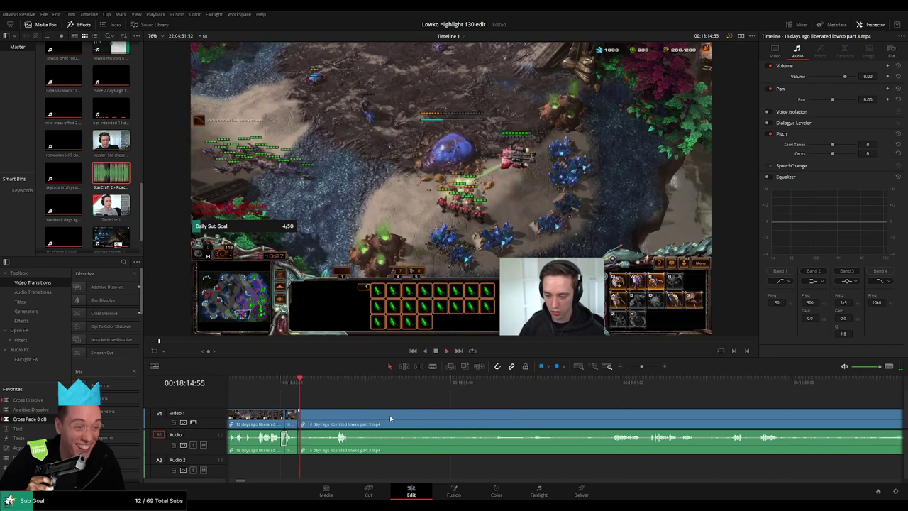
- Preview the fight and the footage following it, and split the match clip at about 18:23
click(363, 385)
drag(422, 405, 603, 410)
key(space)
key(b)
click(308, 417)
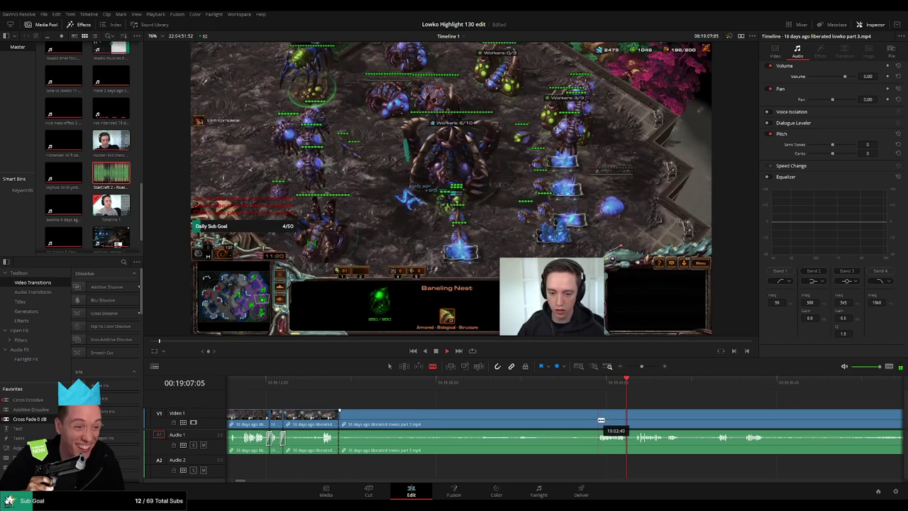
- Ripple-delete the gameplay between the 18:23 cut and about 19:02, and add a cross fade to the audio cut
click(597, 420)
key(a)
click(570, 423)
key(BackSpace)
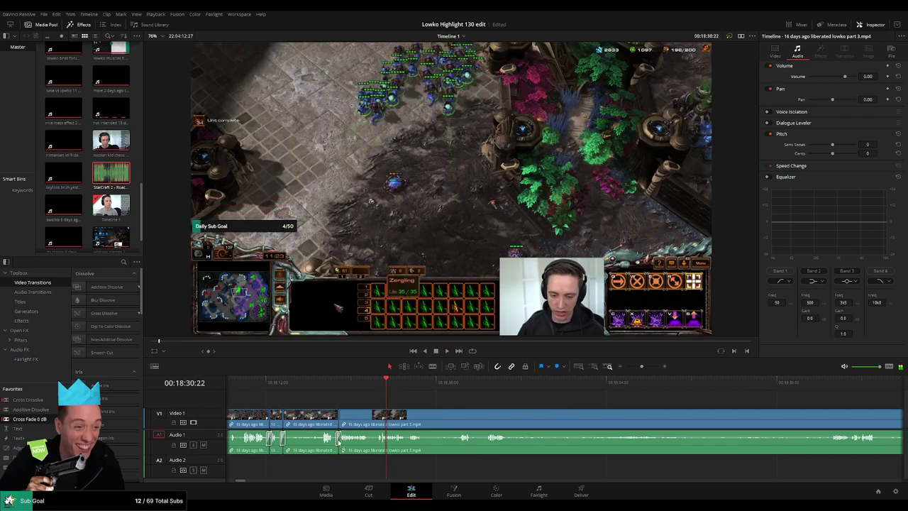
- Preview the kept passage from about 18:30 and split the match clip at about 18:35
key(space)
drag(434, 405, 331, 401)
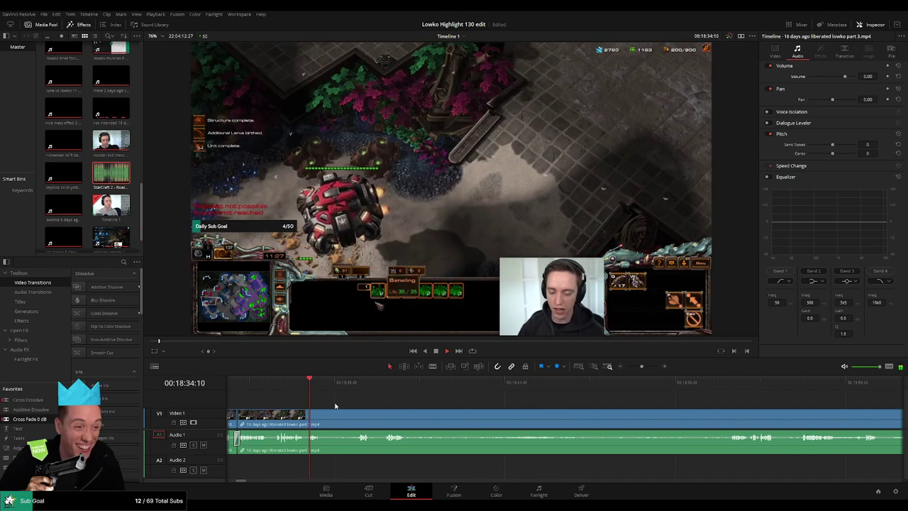
key(b)
click(321, 416)
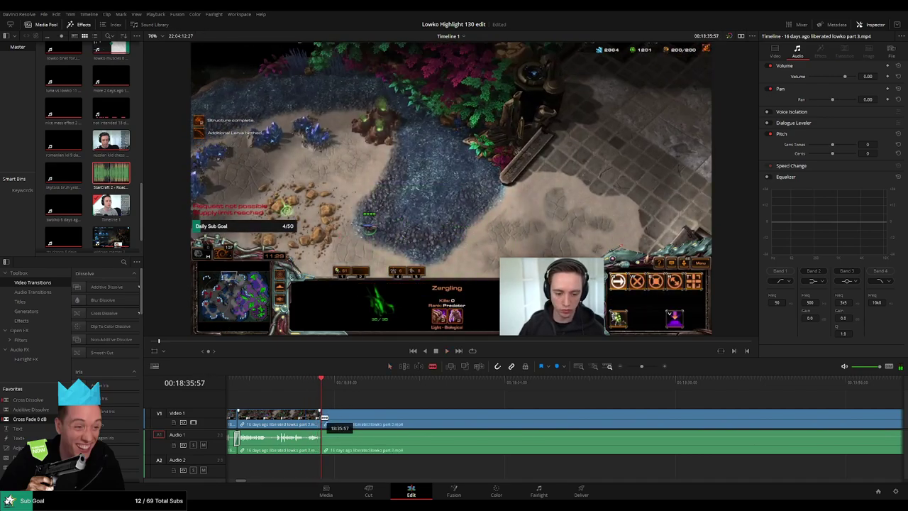
- Skim the footage from about 18:42 to 20:01, checking the audio peaks for the next moment worth keeping
click(358, 386)
key(space)
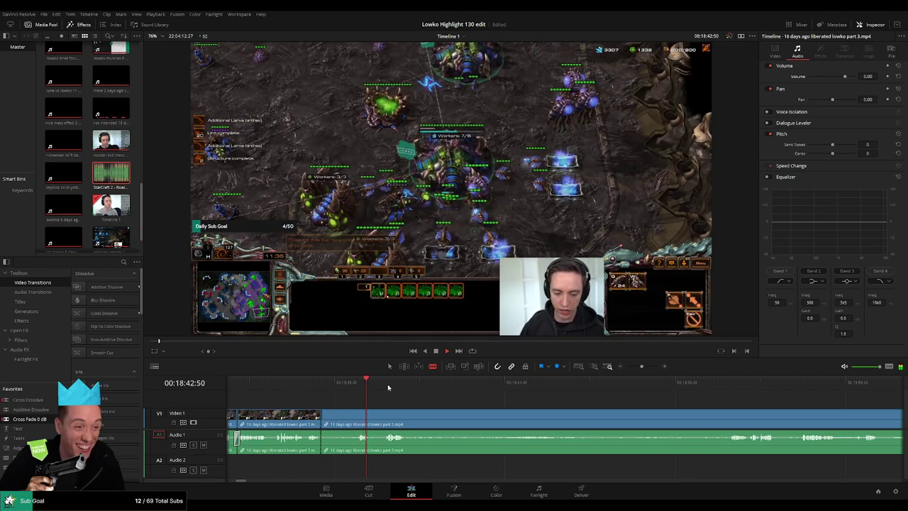
click(391, 386)
drag(546, 387, 729, 402)
drag(784, 419, 530, 401)
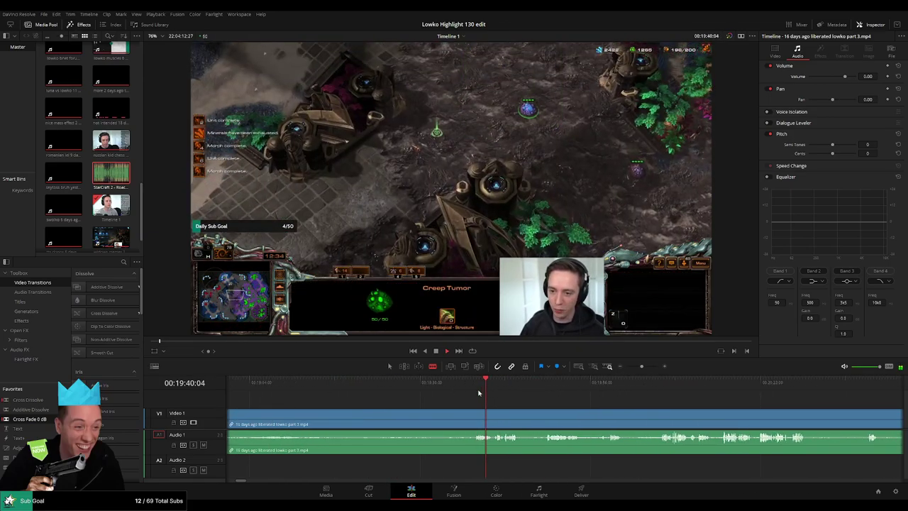
click(499, 387)
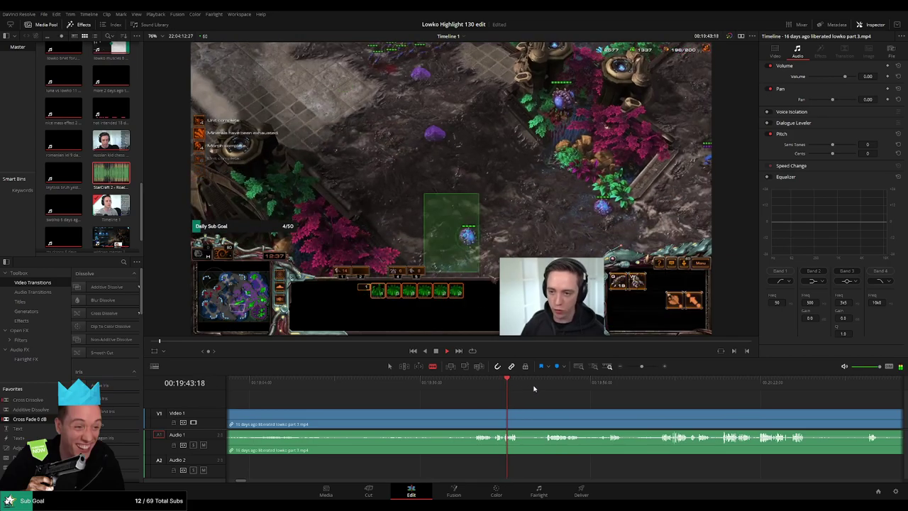
drag(609, 419, 495, 399)
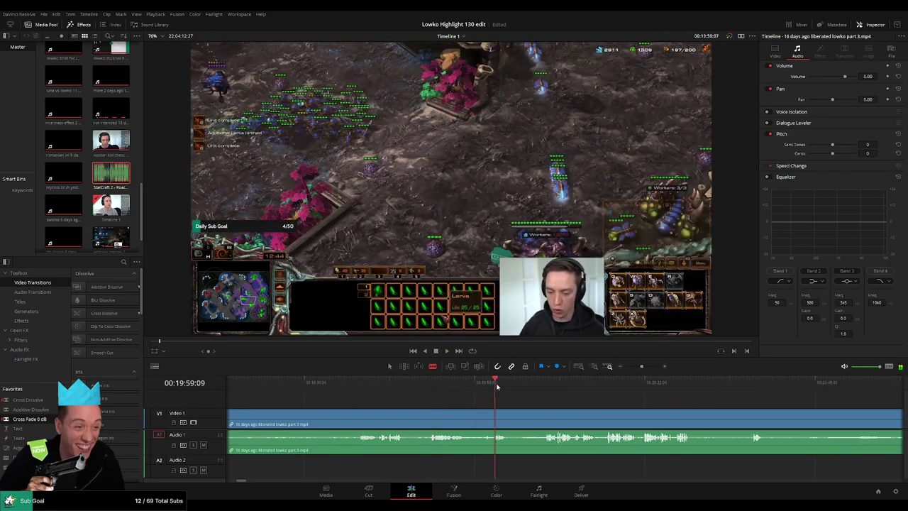
click(498, 387)
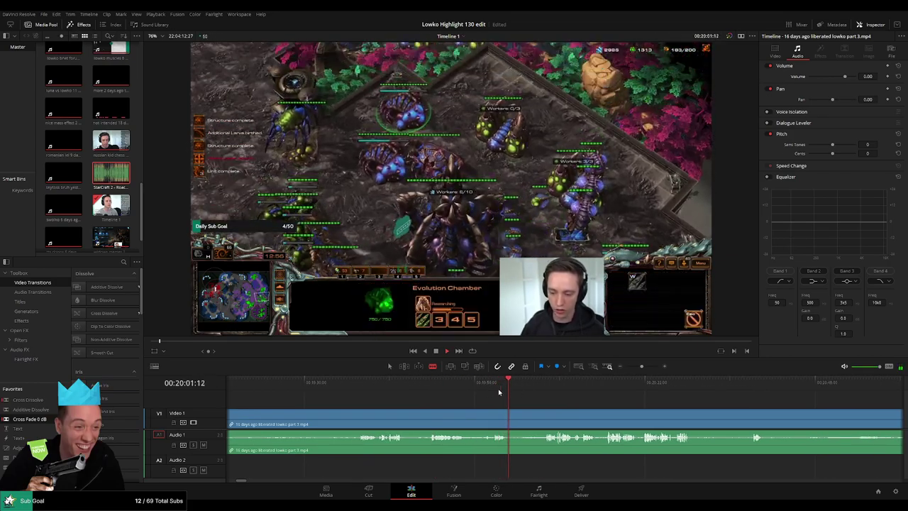
- Go back to the speech starting at about 19:37, ripple-delete everything between it and the 18:35 cut, and cross-fade the audio cut
click(485, 386)
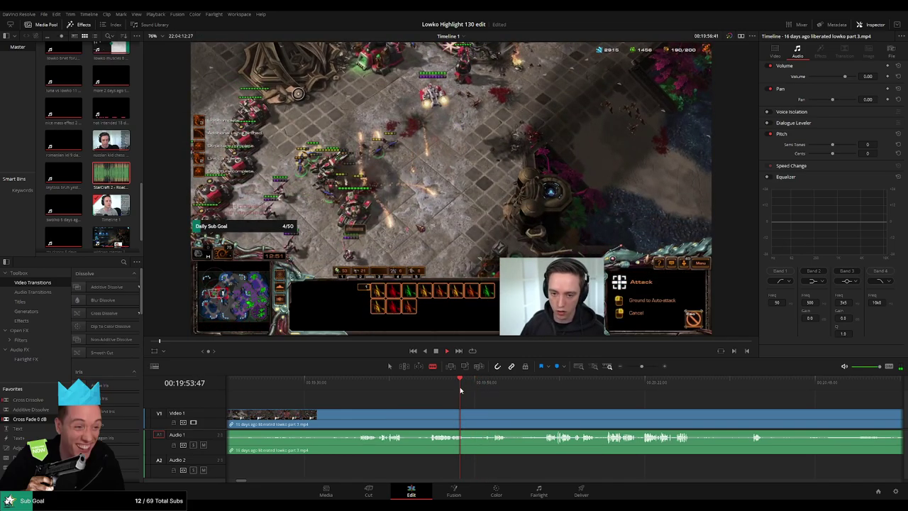
click(433, 388)
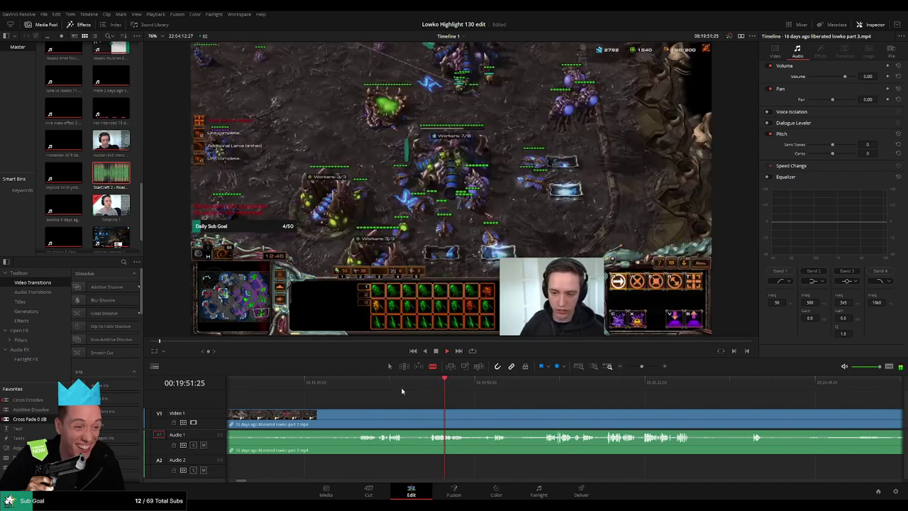
click(381, 386)
scroll(393, 402, left, 2)
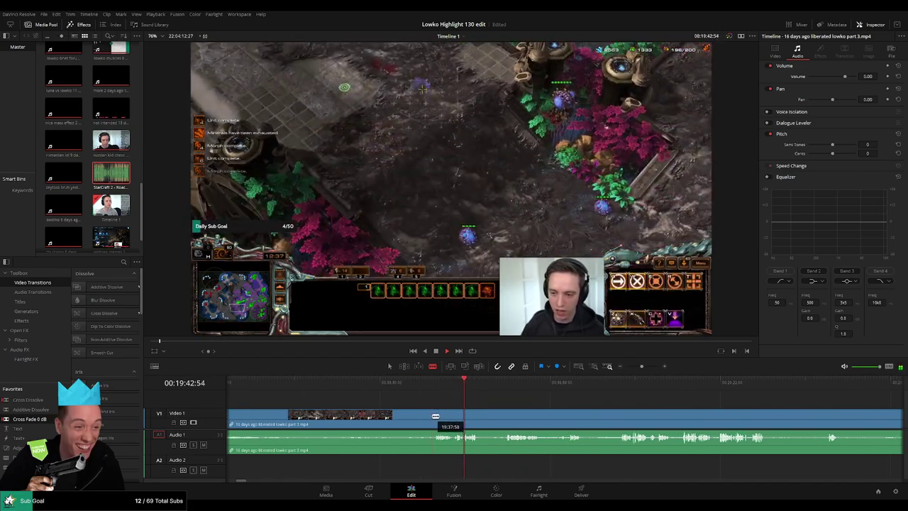
click(423, 385)
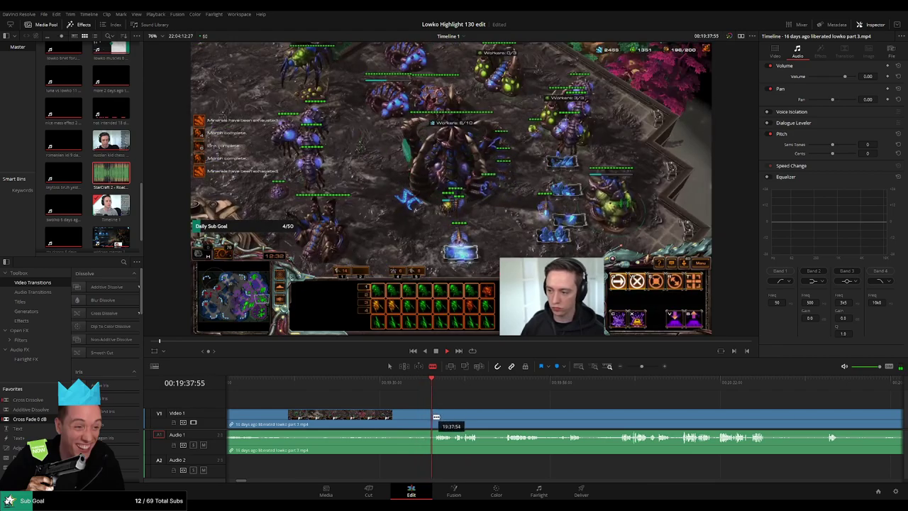
click(434, 415)
key(a)
click(420, 419)
key(Delete)
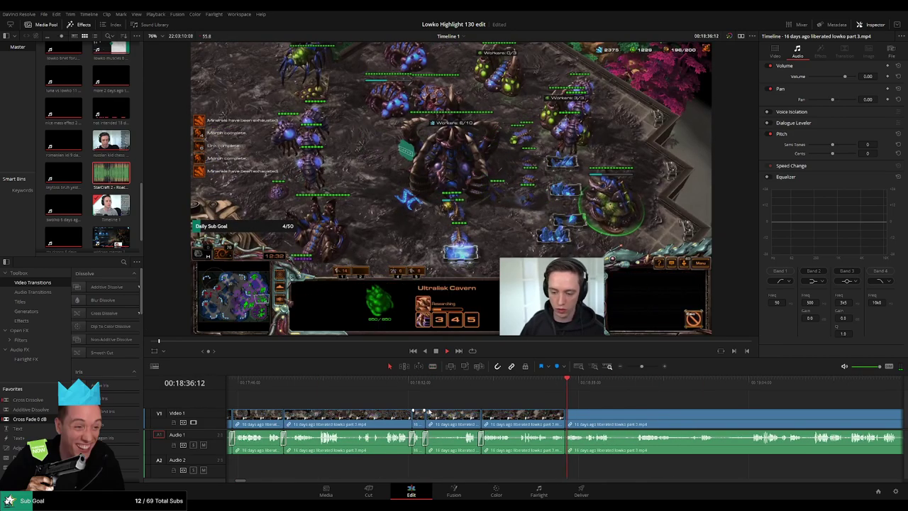
- Preview the speech and fight passages from about 18:37 to 19:25 and split the match clip at about 19:27
key(space)
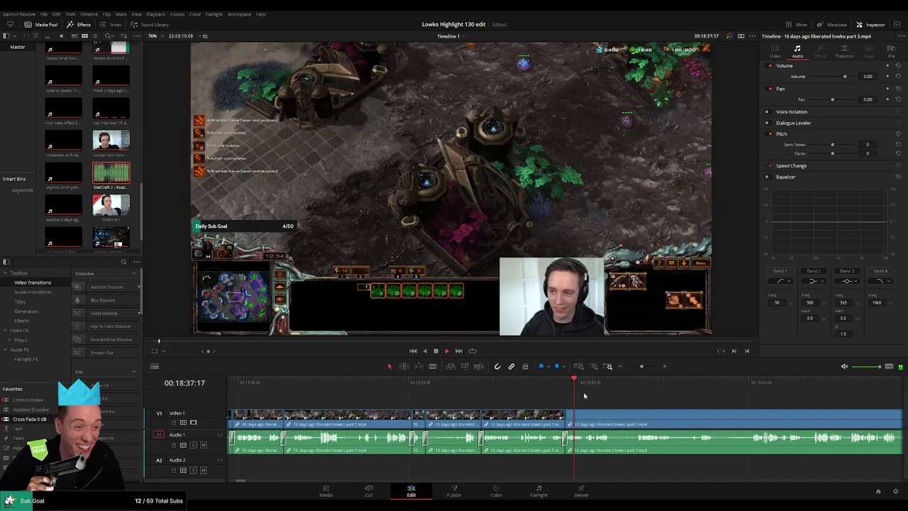
drag(627, 387, 644, 389)
scroll(690, 414, right, 6)
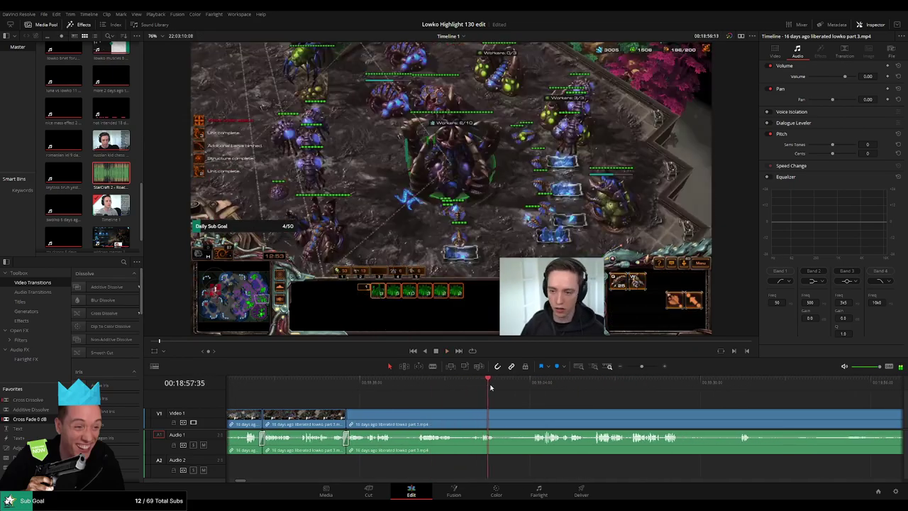
scroll(440, 401, right, 4)
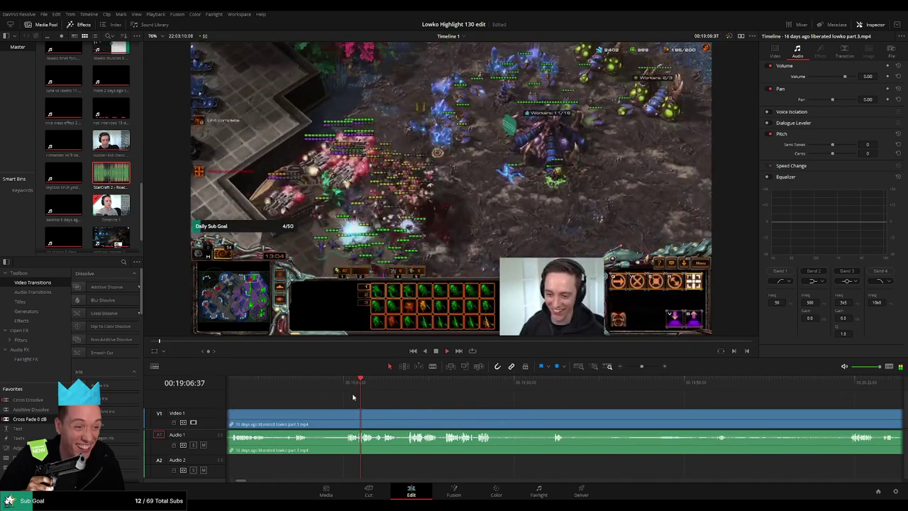
click(344, 384)
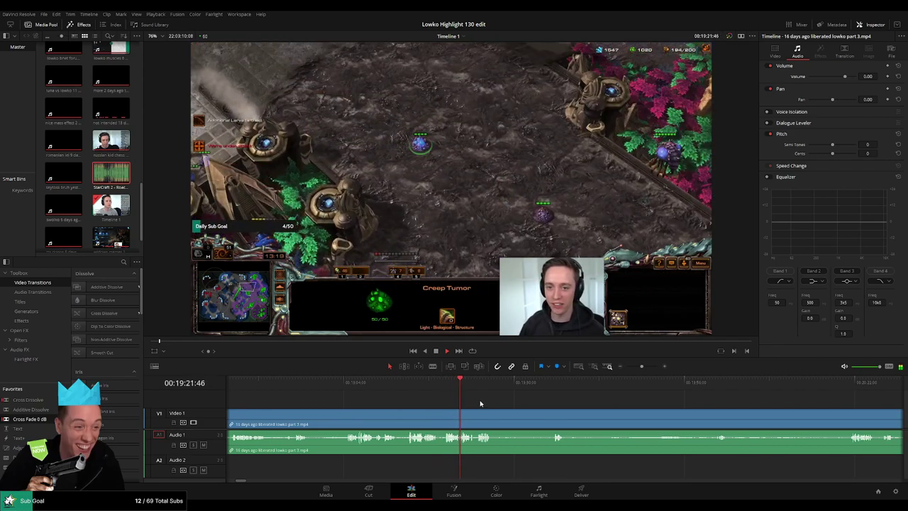
drag(493, 407, 389, 402)
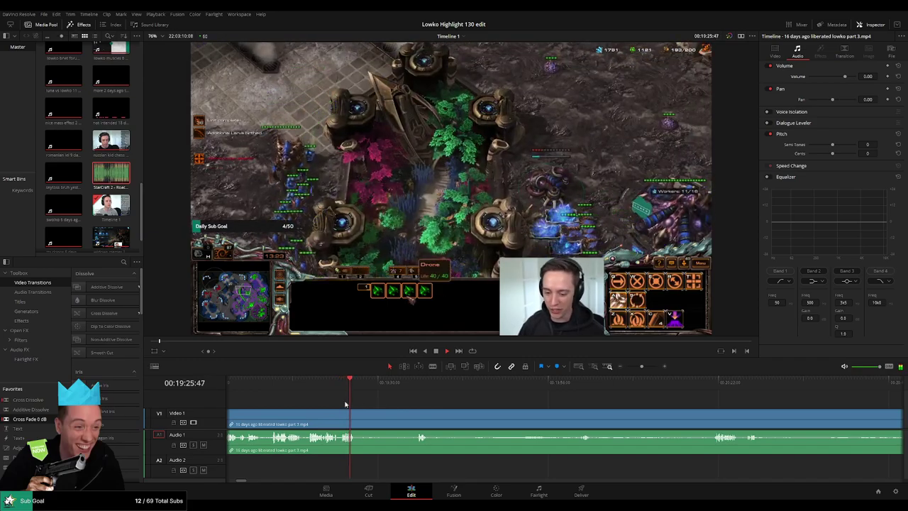
key(b)
click(359, 419)
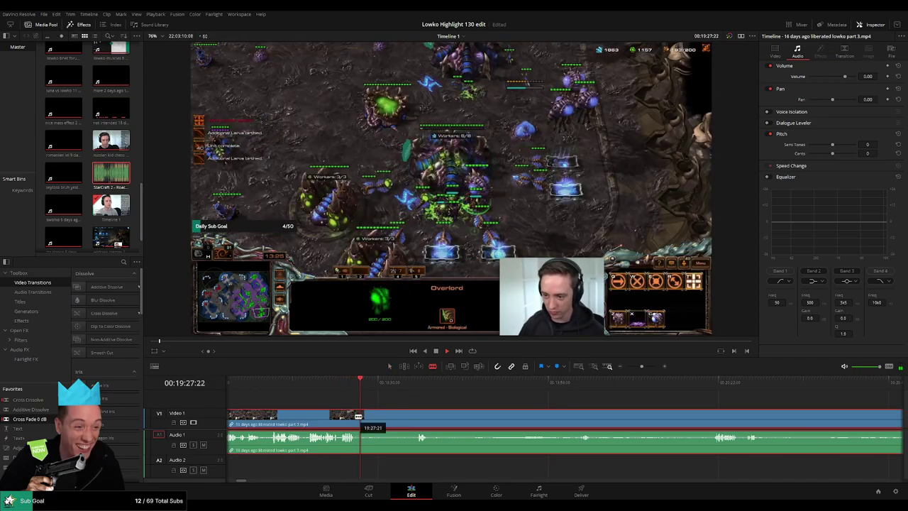
key(a)
- Skim the footage from about 19:38 to 21:47, checking the audio peaks for the next moment worth keeping
click(415, 383)
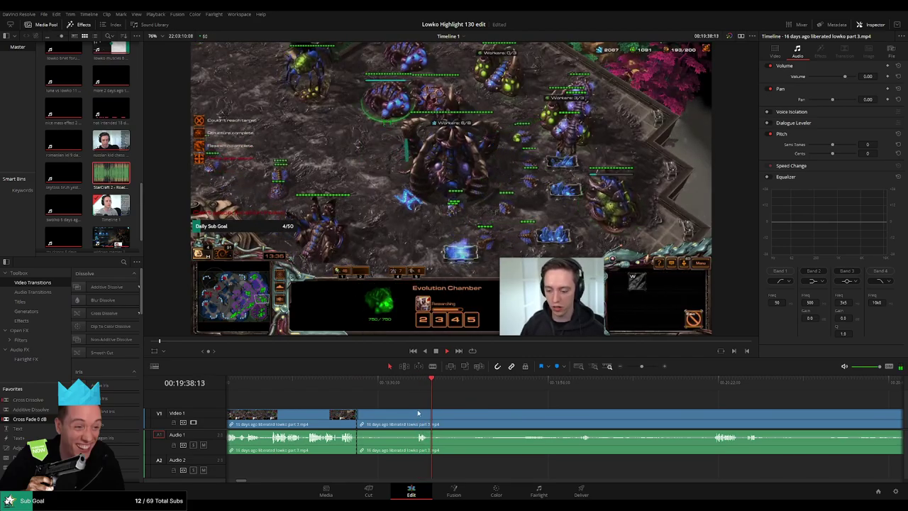
click(584, 389)
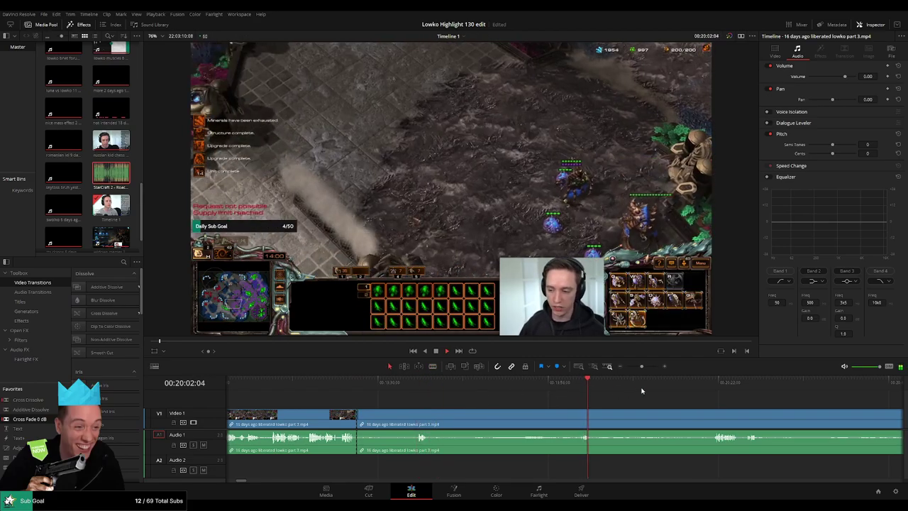
click(709, 387)
drag(767, 404, 503, 398)
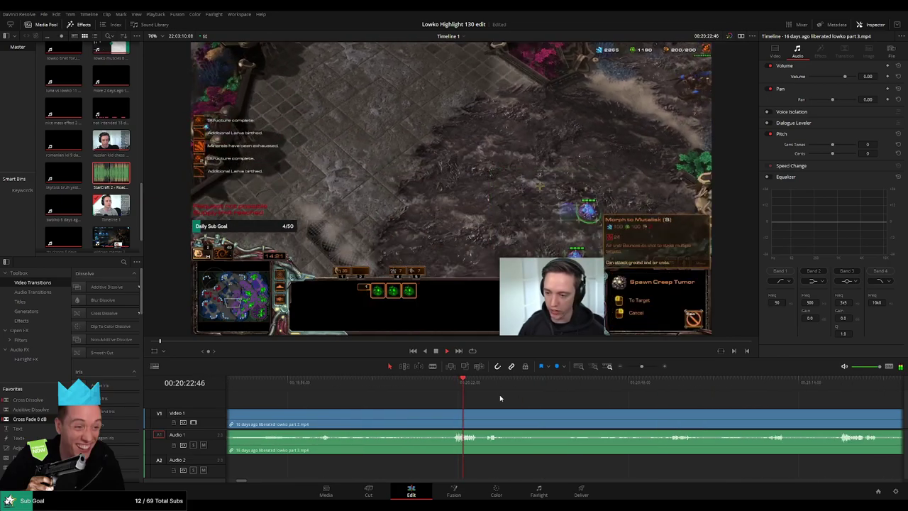
click(487, 386)
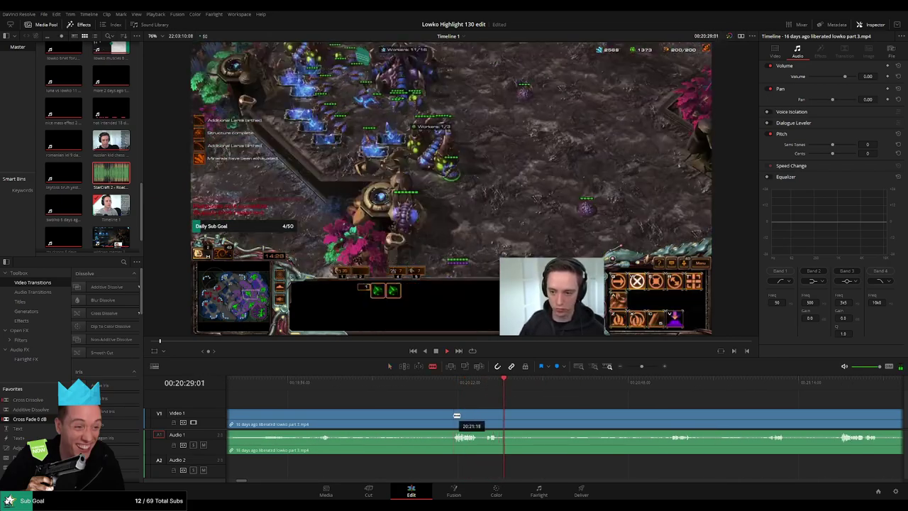
drag(624, 390, 668, 390)
drag(713, 411, 509, 415)
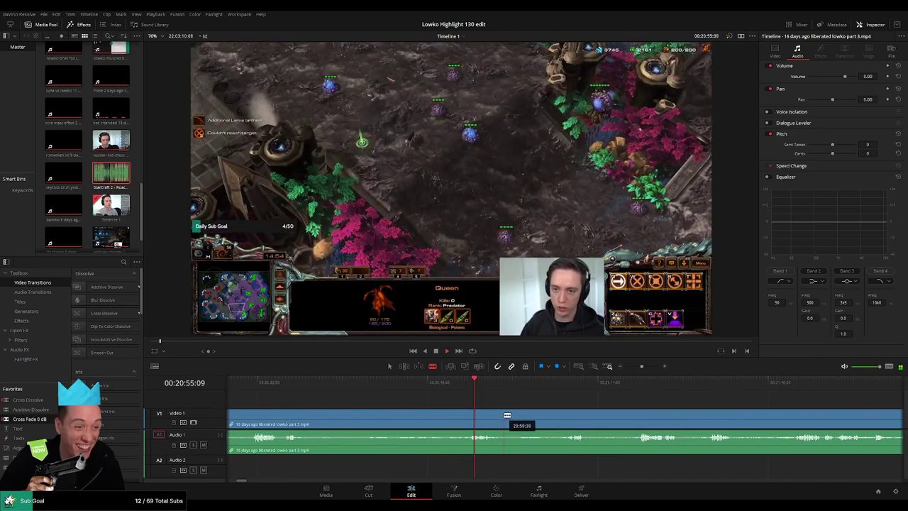
click(569, 386)
click(639, 387)
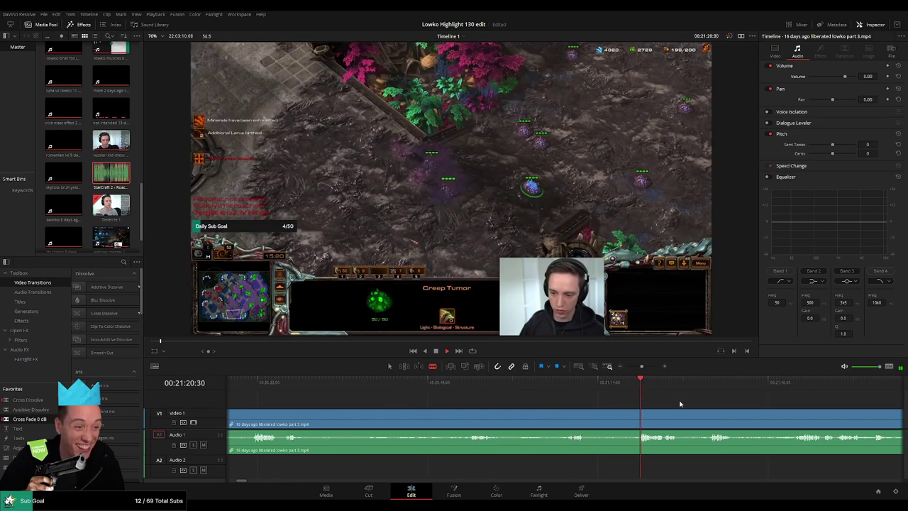
scroll(678, 402, right, 3)
click(525, 387)
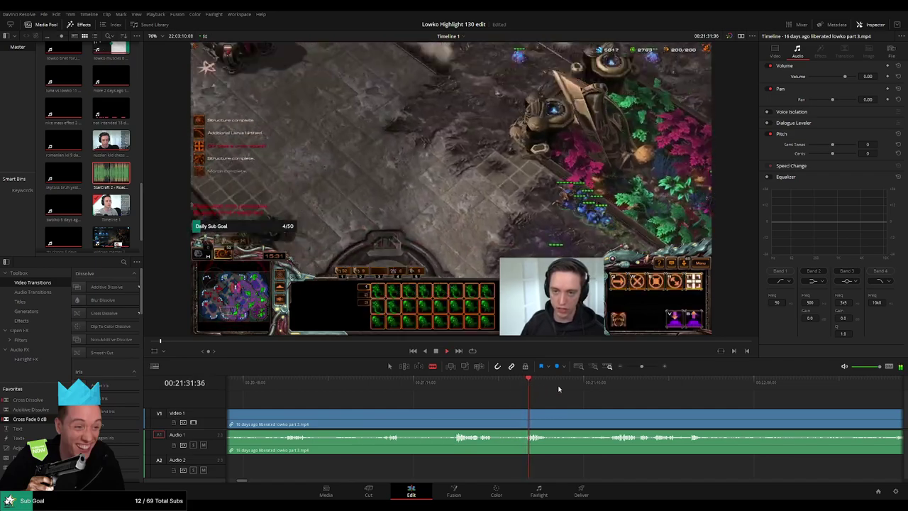
click(601, 386)
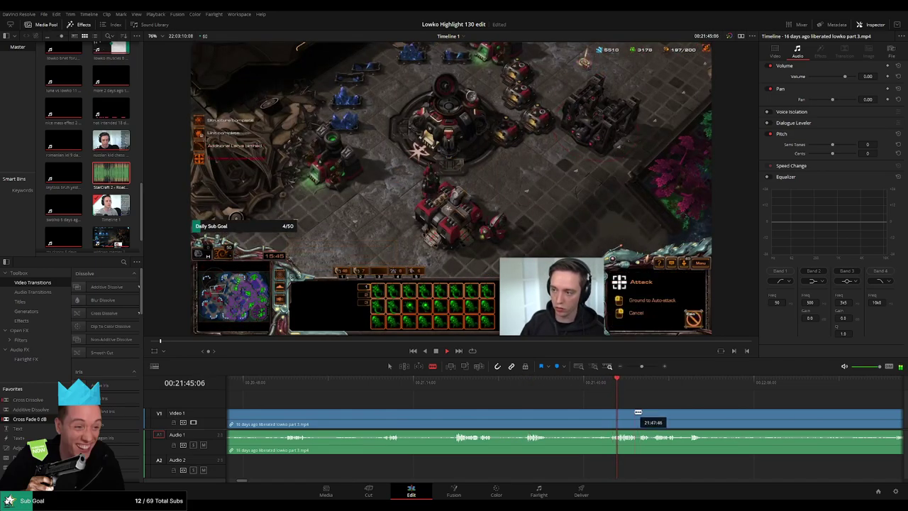
scroll(614, 415, up, 2)
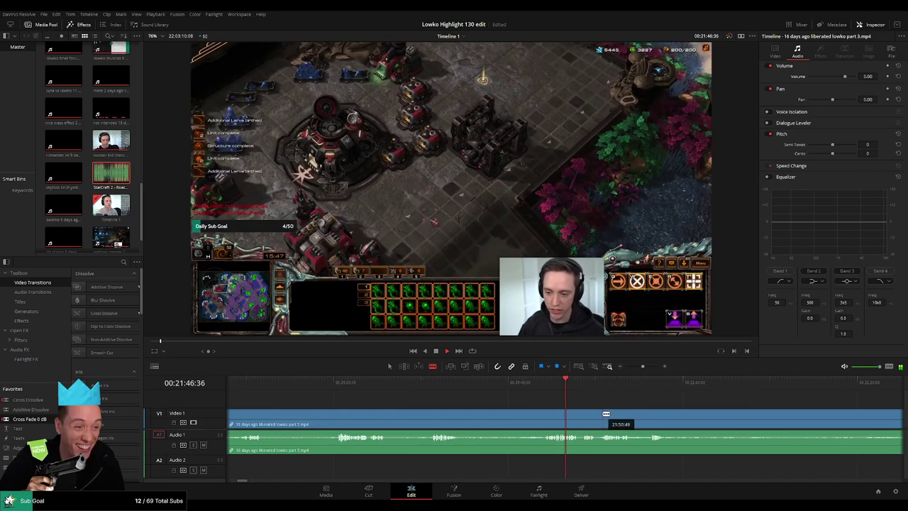
- Split the match clip at about 21:44, ripple-delete everything back to the 19:27 cut, and cross-fade the audio cut
click(540, 419)
key(a)
click(512, 421)
key(Delete)
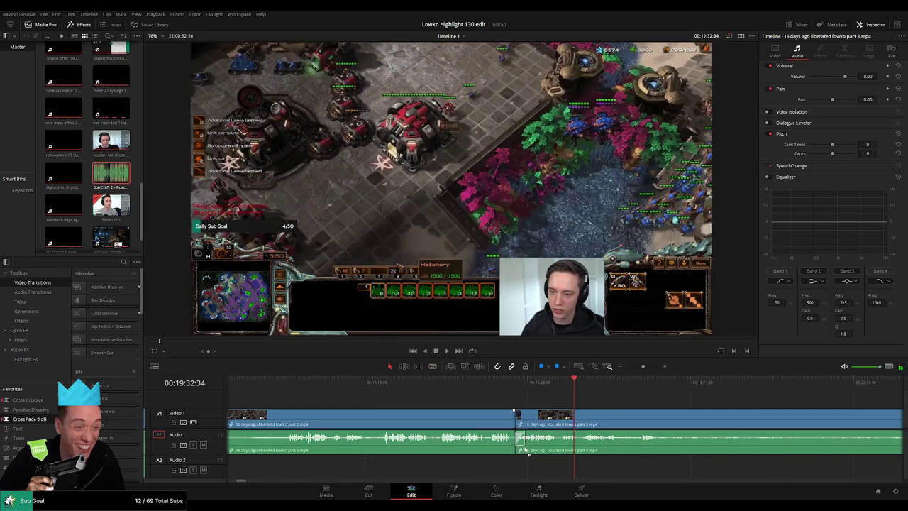
drag(524, 449, 516, 446)
- Preview the kept attack from about 19:32 and split the match clip at about 19:56
key(space)
scroll(633, 416, right, 3)
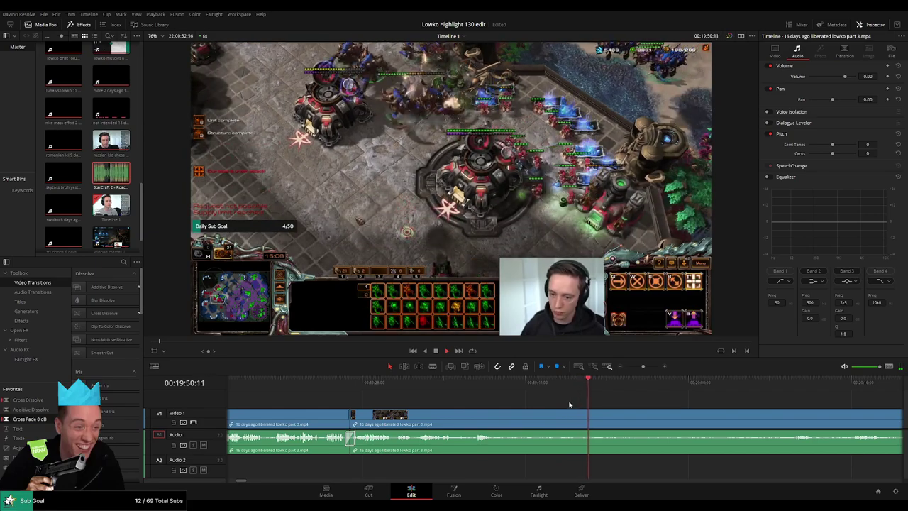
drag(636, 408, 525, 407)
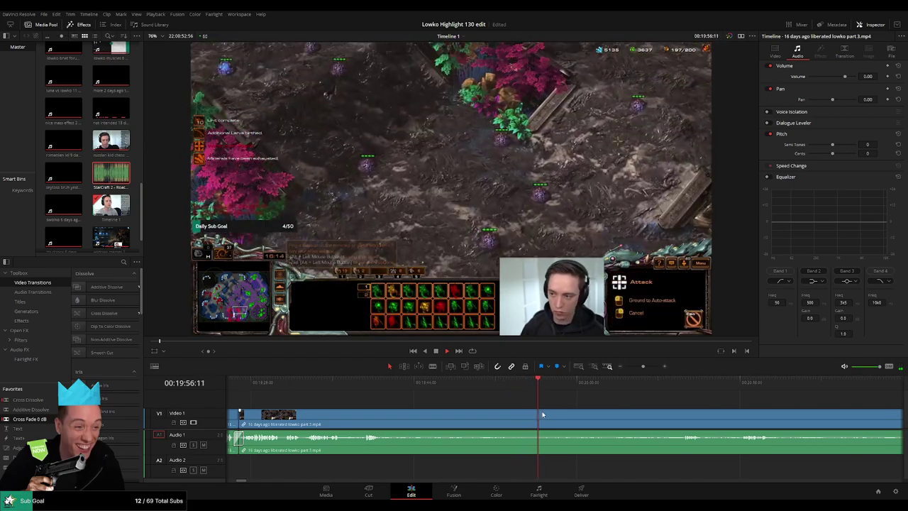
click(543, 416)
key(space)
- Ripple-delete the quiet footage between the 19:56 cut and the speech starting at about 20:09, and cross-fade the audio cut
click(651, 387)
scroll(574, 399, right, 3)
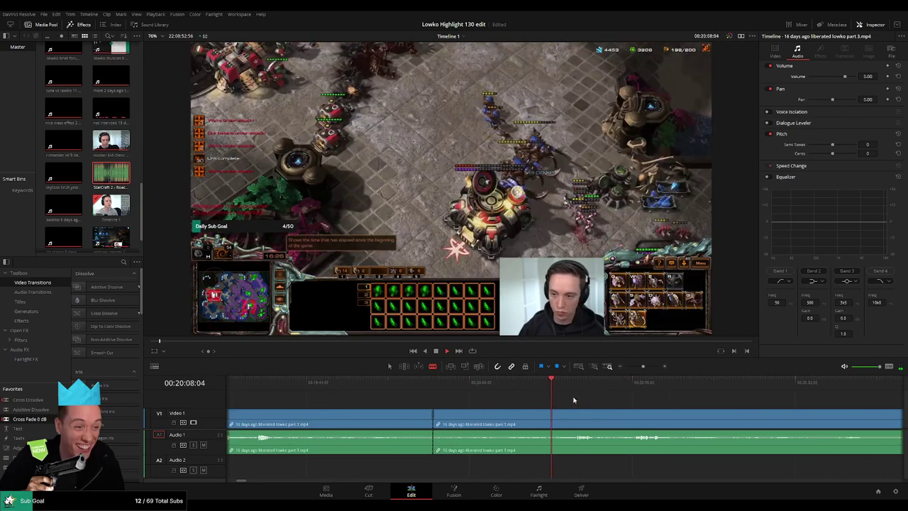
click(559, 417)
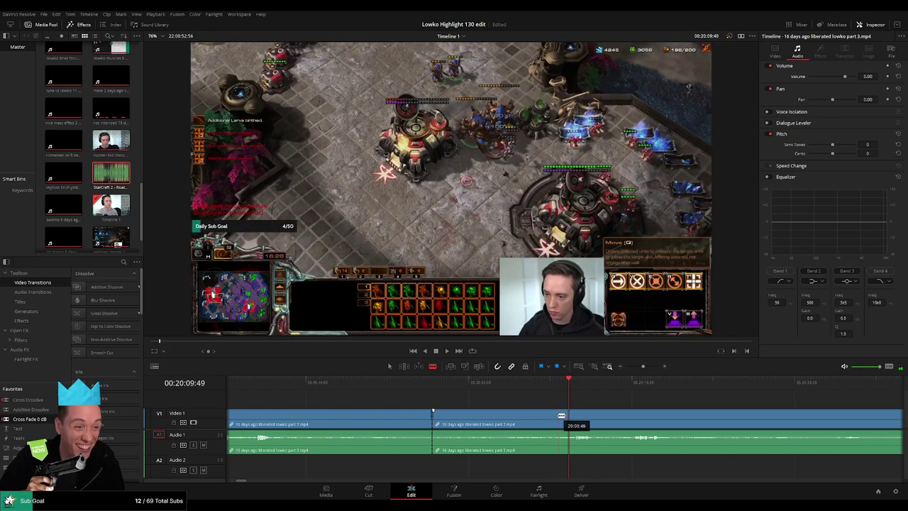
key(Delete)
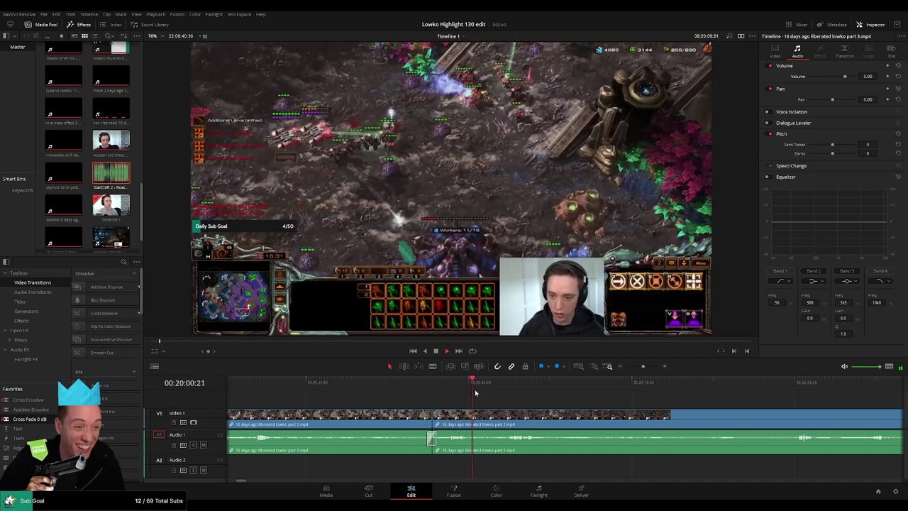
- Preview the kept passage from about 20:00 and split the match clip at about 20:09
click(503, 388)
scroll(488, 398, right, 2)
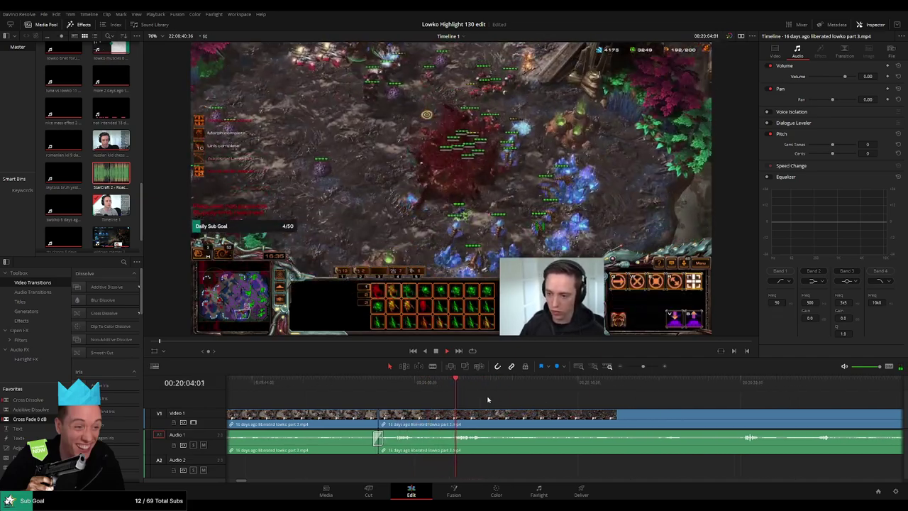
scroll(476, 405, right, 2)
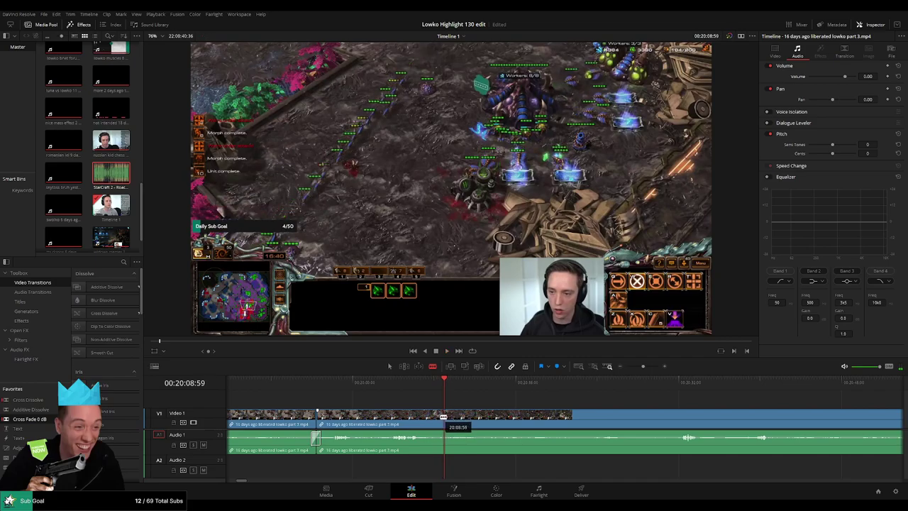
click(444, 417)
key(space)
- Find the base fight starting at about 20:55, ripple-delete everything between it and the 20:09 cut, and cross-fade the audio cut
drag(533, 389, 675, 389)
scroll(649, 399, right, 1)
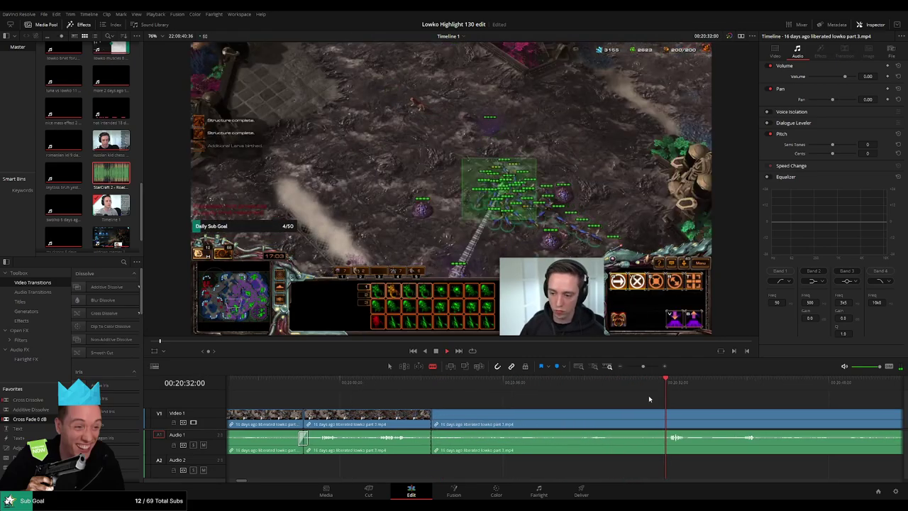
scroll(649, 398, right, 4)
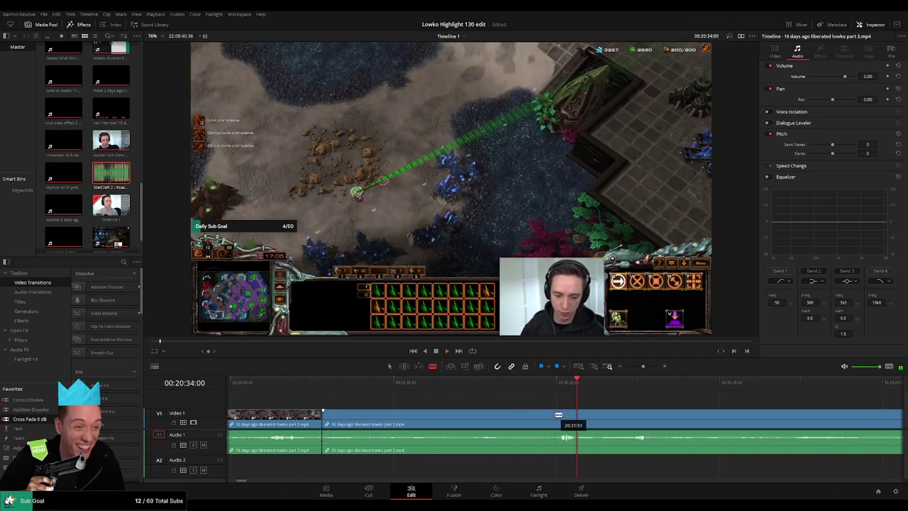
drag(615, 388, 637, 388)
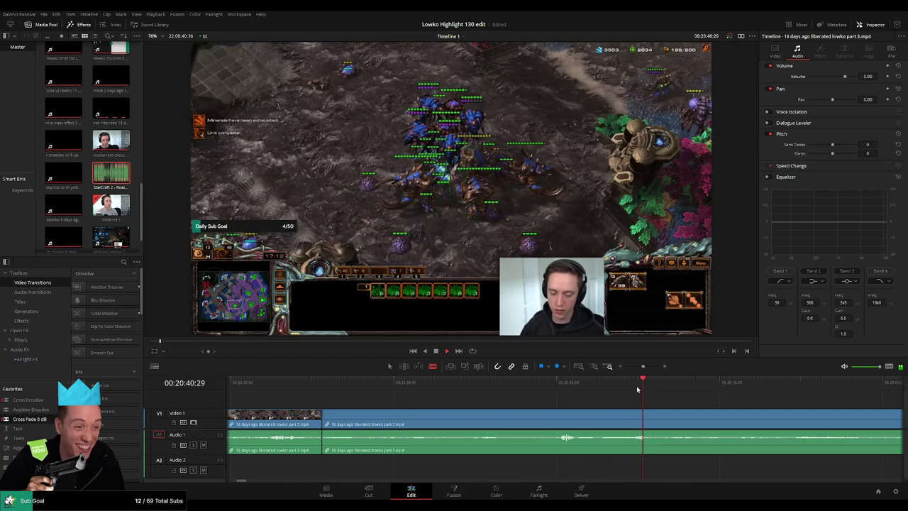
click(816, 397)
scroll(844, 412, right, 7)
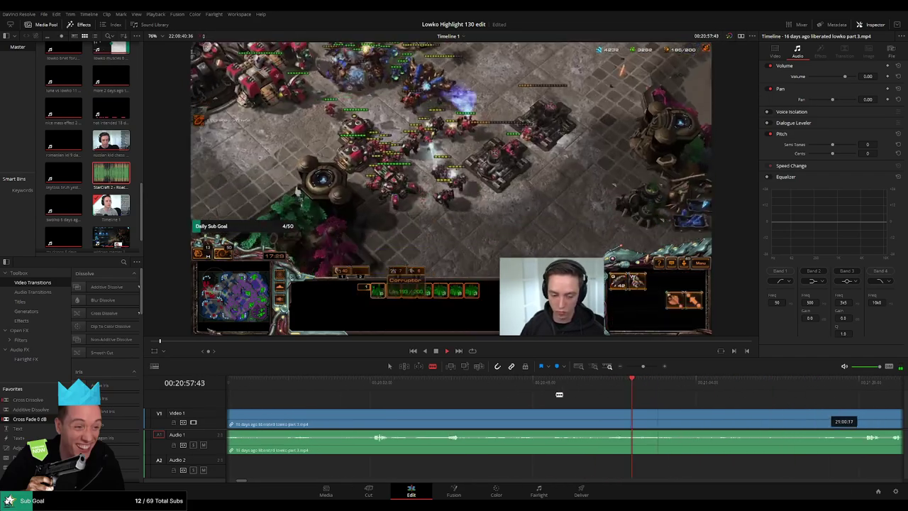
scroll(559, 394, right, 3)
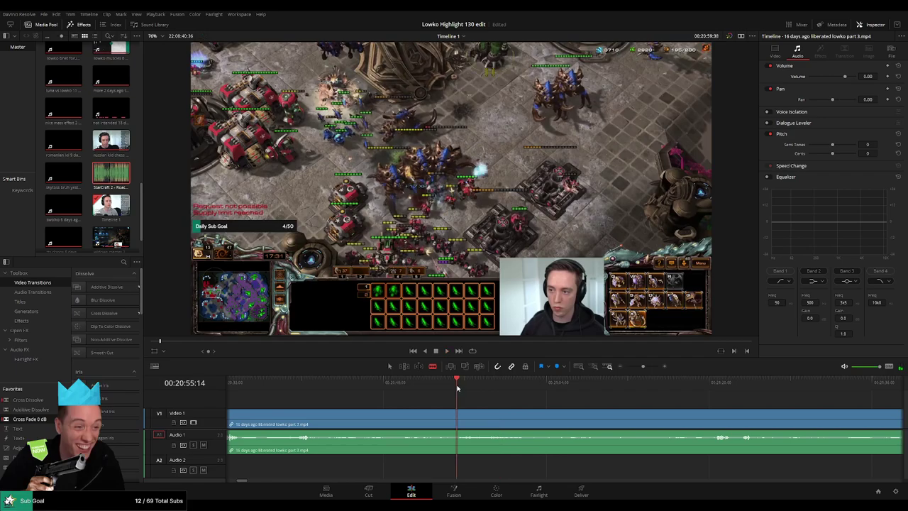
click(455, 414)
key(a)
click(438, 420)
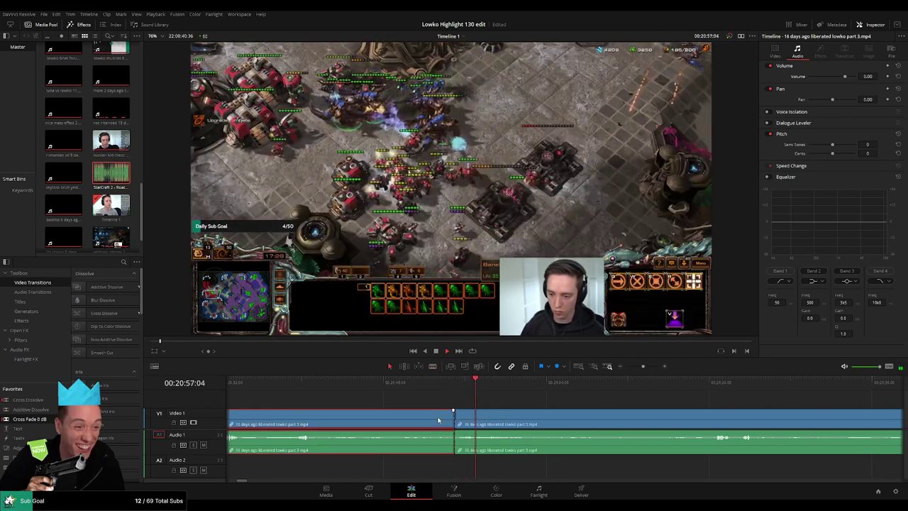
key(Delete)
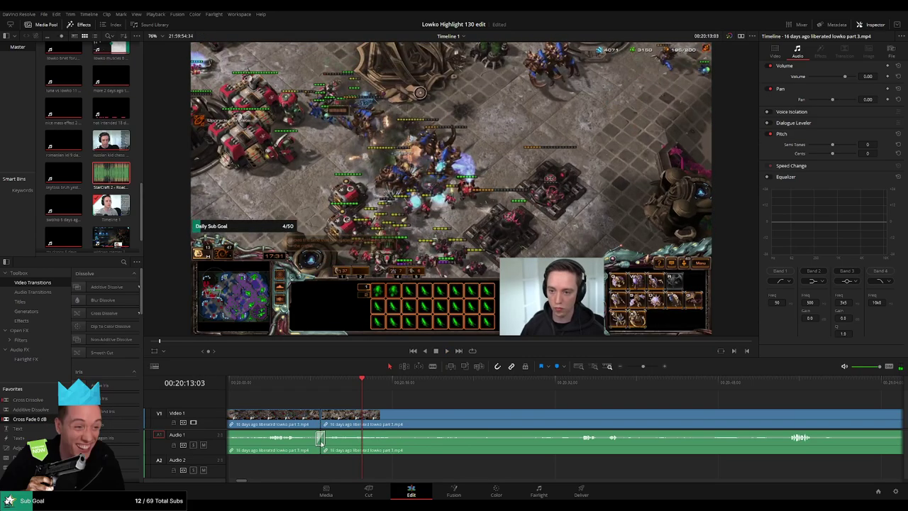
- Preview the base fight from about 20:13 and split the match clip at about 20:23
click(393, 388)
drag(396, 388, 474, 398)
key(b)
click(471, 420)
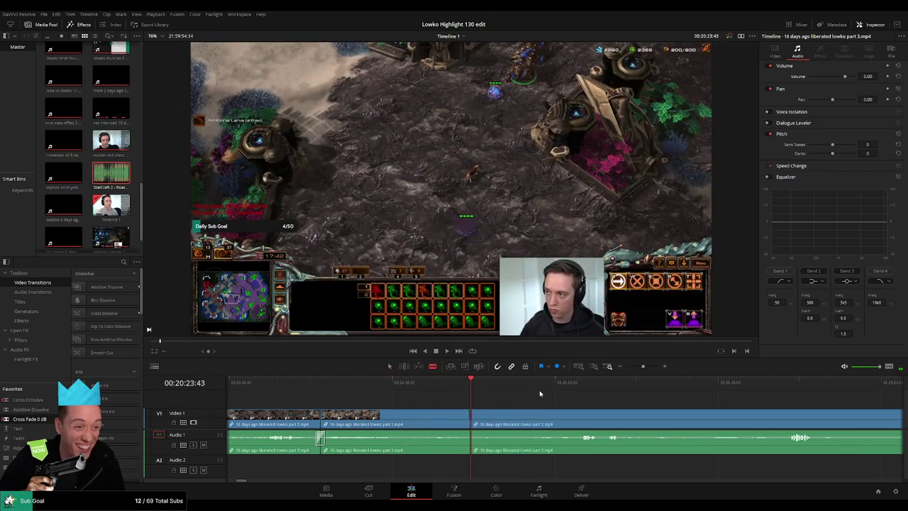
- Find the speech near 20:55, ripple-delete the footage from the 20:23 cut to about 20:51, and cross-fade the audio cut
click(577, 381)
drag(605, 397, 693, 390)
drag(593, 403, 478, 400)
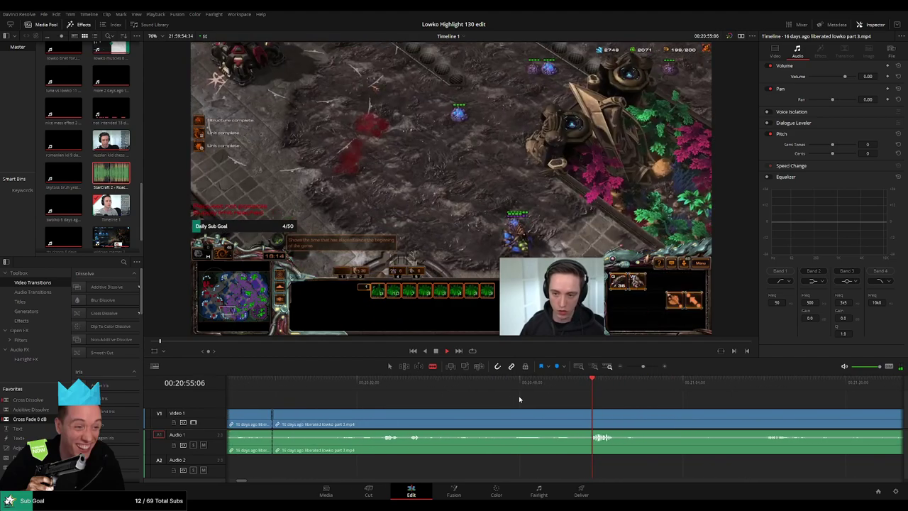
click(554, 388)
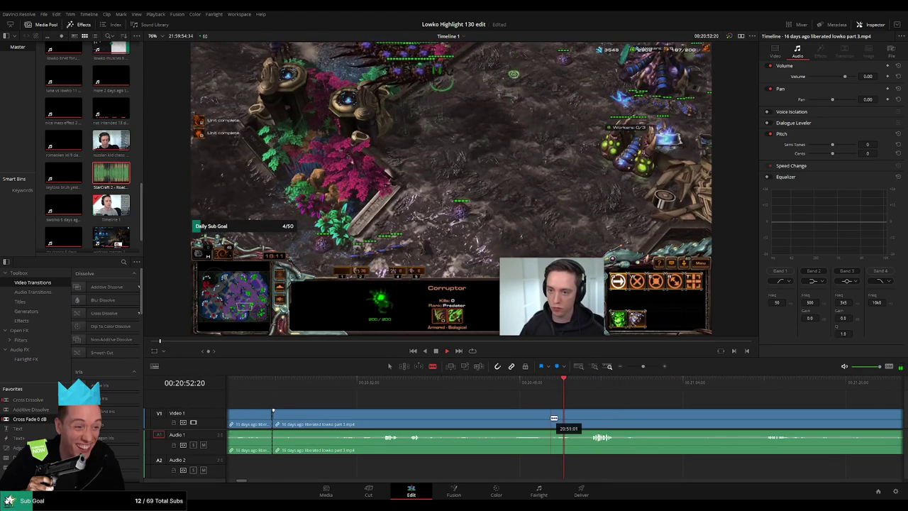
click(551, 418)
key(a)
click(500, 418)
key(Delete)
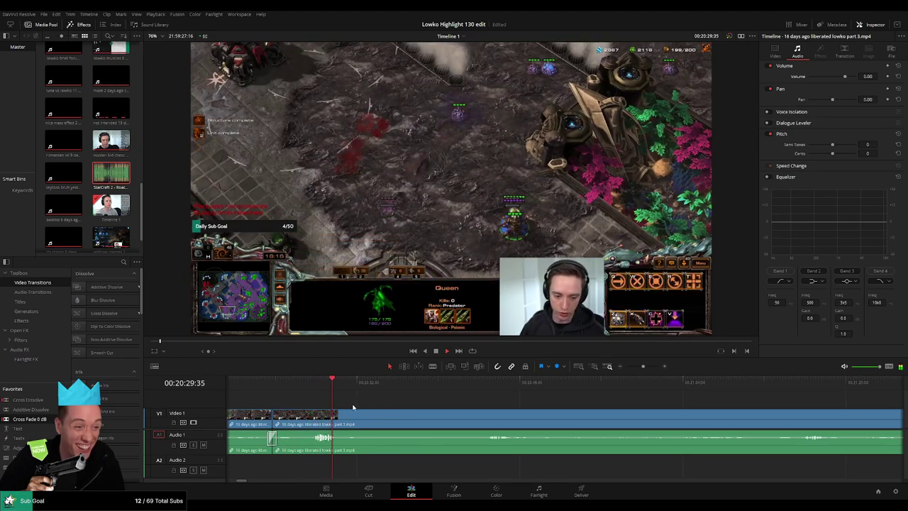
- Split the match clip after the speech at about 20:30 and skim on to the fight at about 21:06
click(473, 381)
click(492, 380)
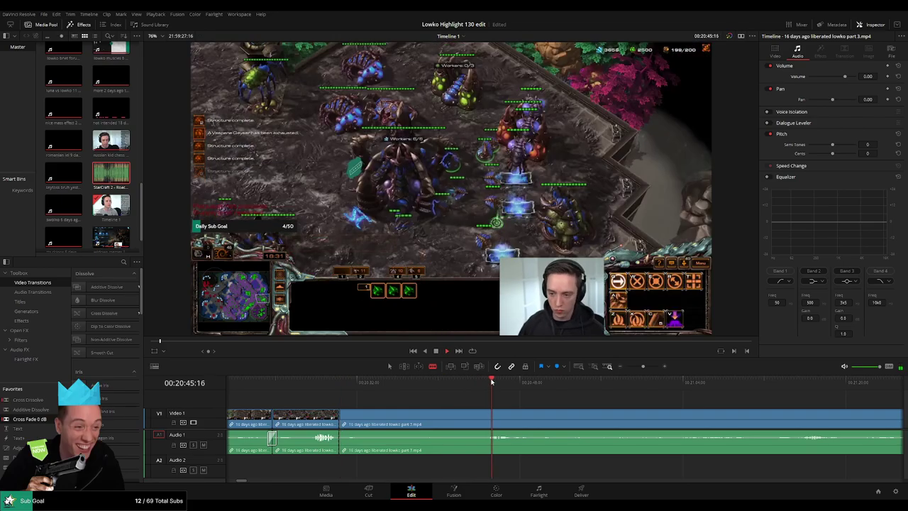
scroll(478, 396, right, 3)
click(475, 383)
click(585, 389)
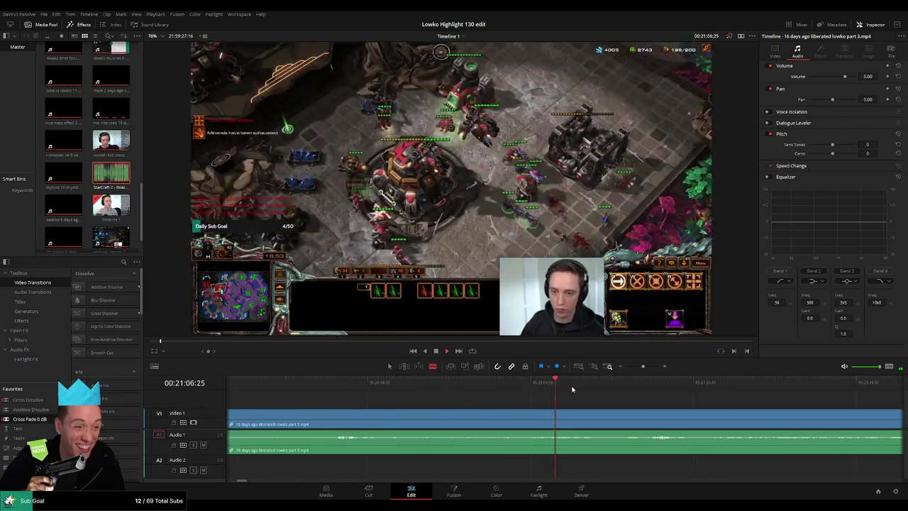
click(578, 389)
- Split the match clip at about 21:04, remove the footage and gap back to the 20:30 cut, and cross-fade the audio cut
key(b)
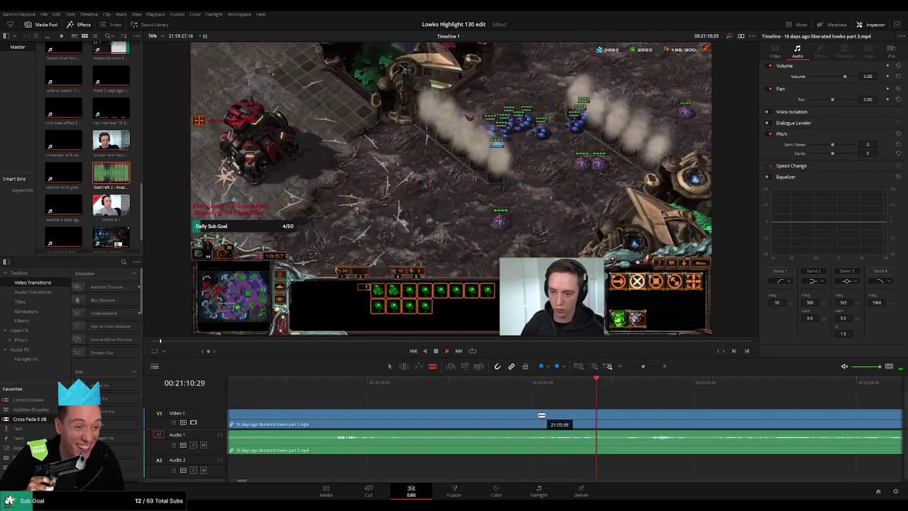
click(532, 418)
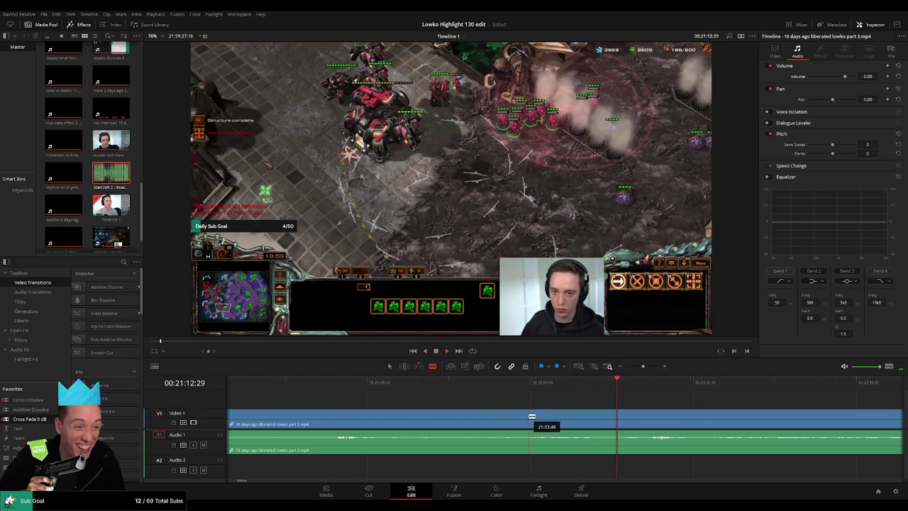
click(533, 416)
key(a)
click(507, 417)
key(BackSpace)
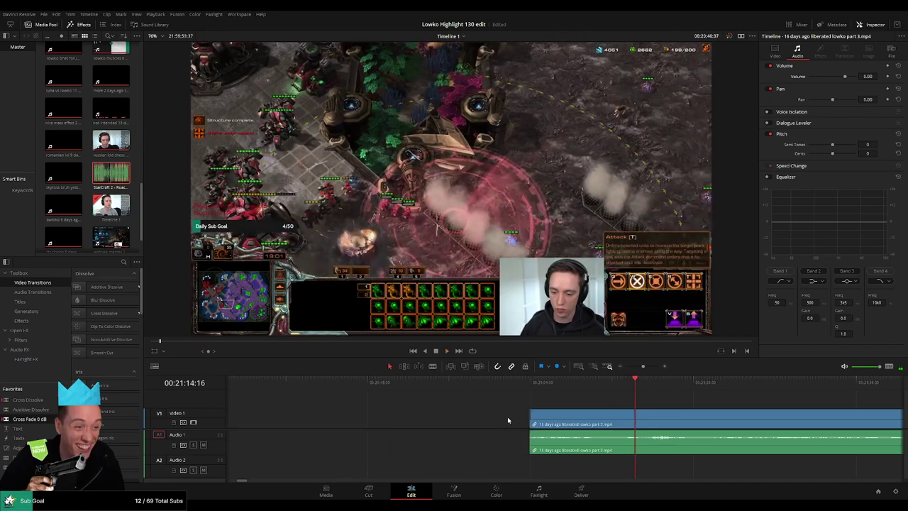
click(508, 417)
key(BackSpace)
- Skim the fight between about 20:45 and 21:08 and split the match clip at about 20:46
key(space)
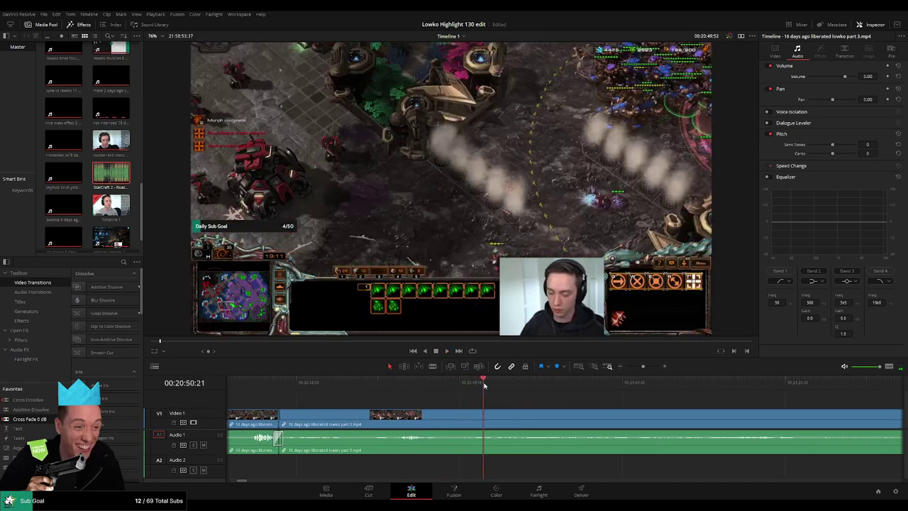
key(b)
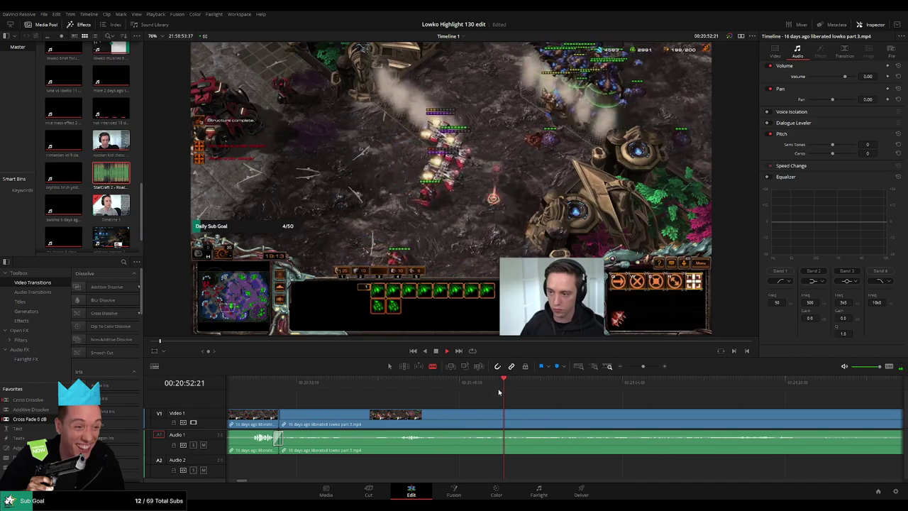
click(558, 385)
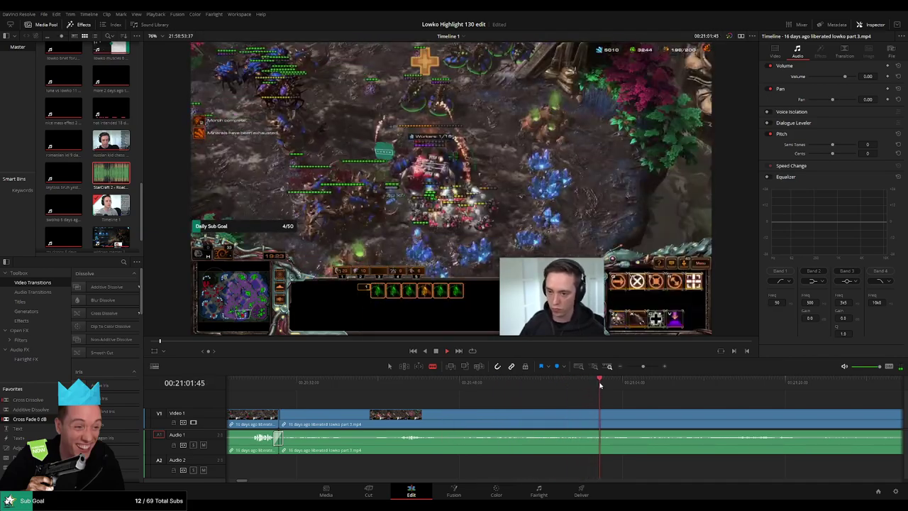
drag(599, 383, 647, 387)
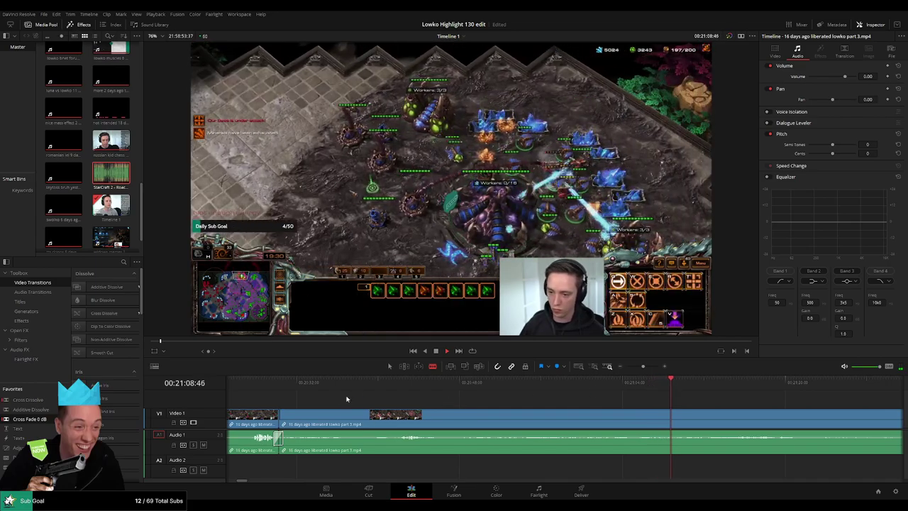
click(395, 383)
click(432, 387)
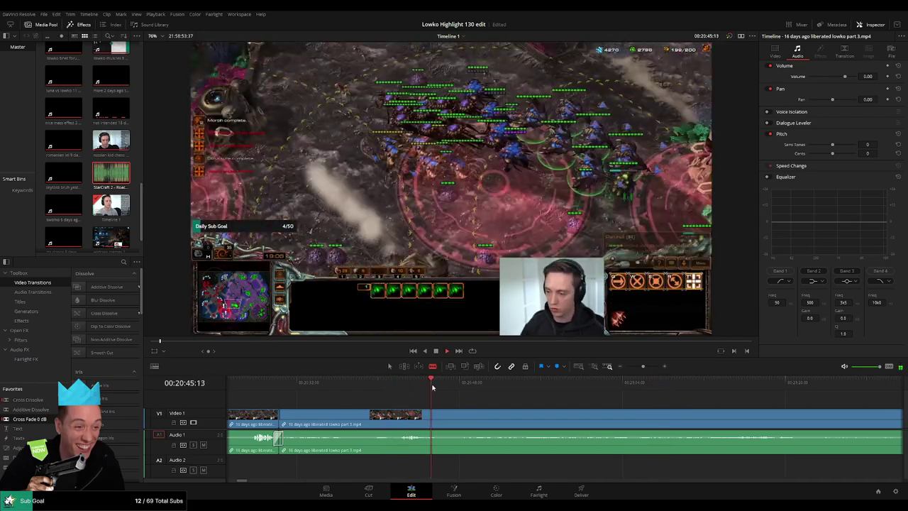
click(445, 419)
- Skim the match footage from about 21:16 to 22:32 for the next speech worth keeping
drag(685, 390, 747, 391)
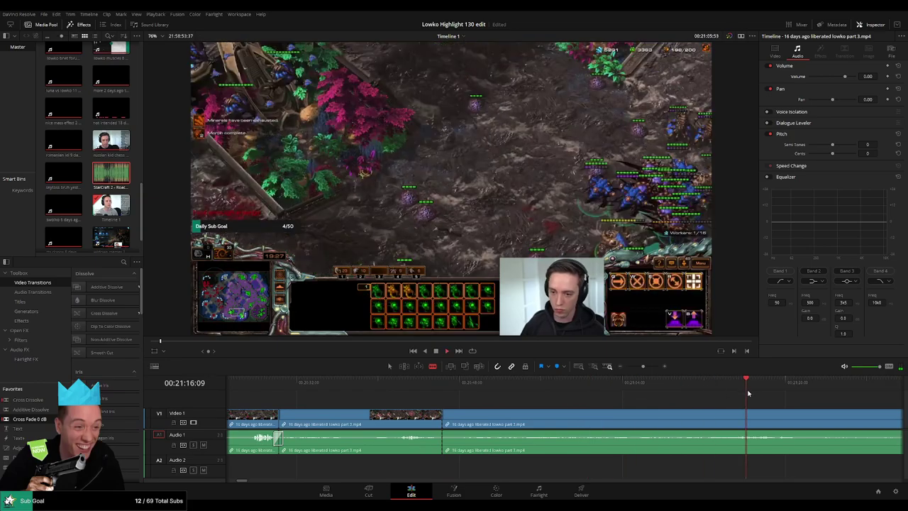
scroll(747, 391, right, 5)
click(569, 385)
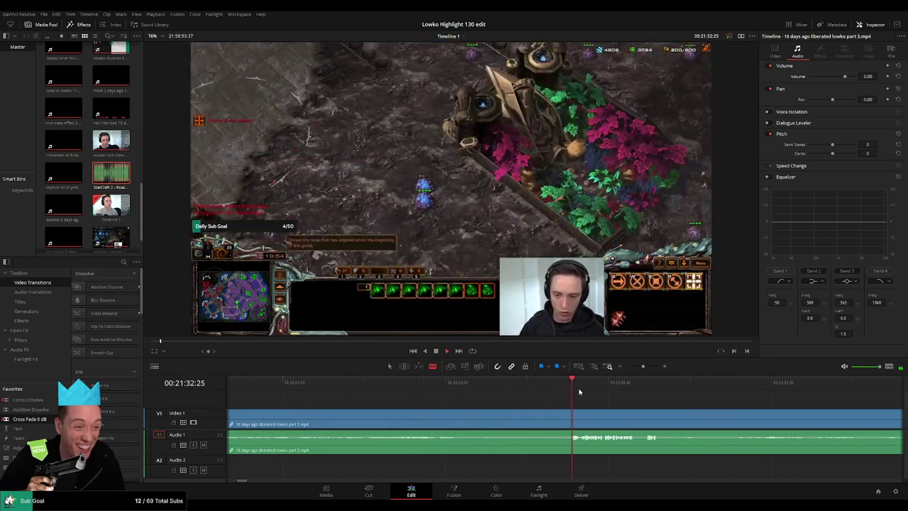
click(511, 387)
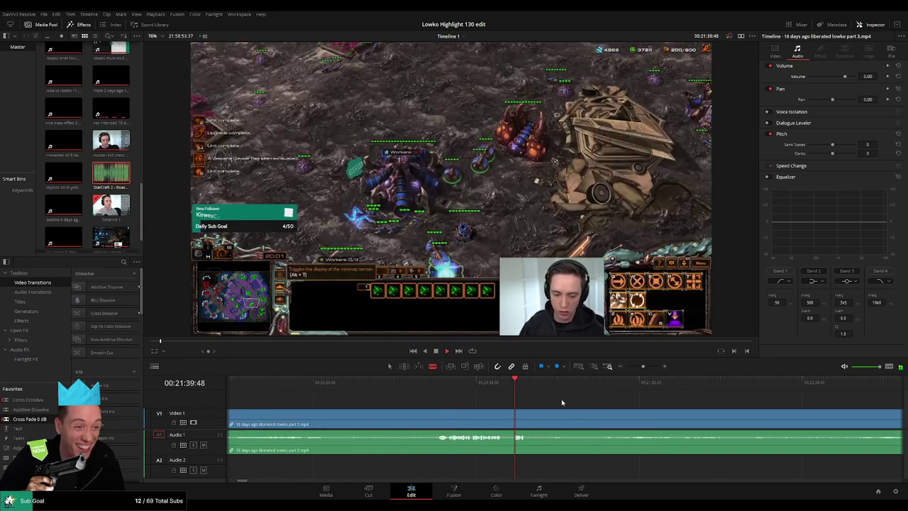
click(496, 386)
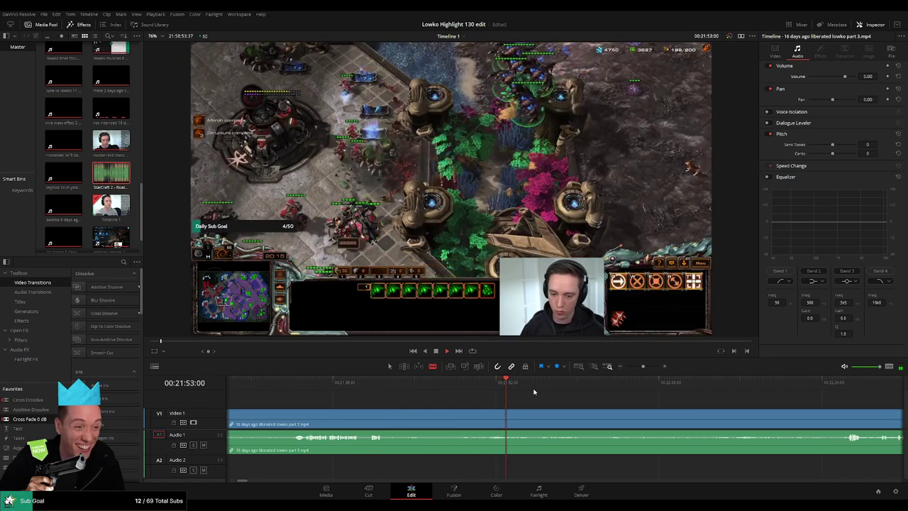
drag(744, 388, 535, 396)
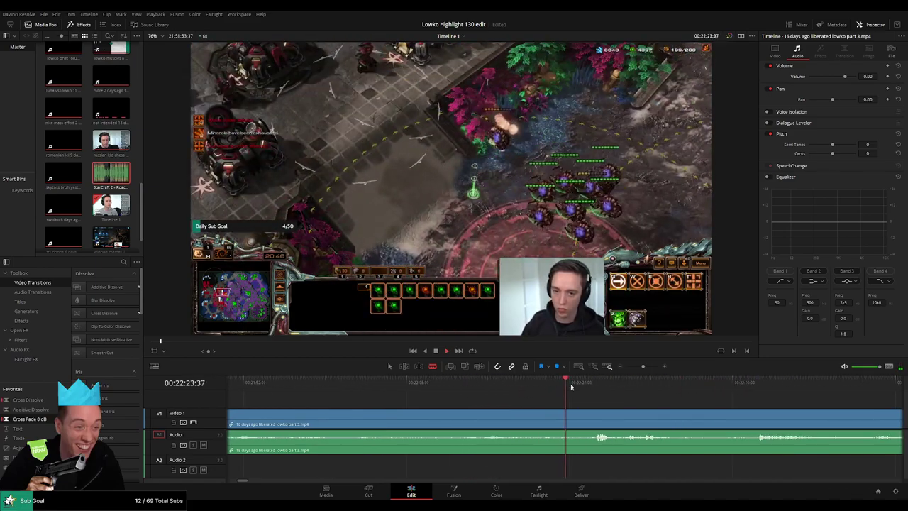
click(602, 387)
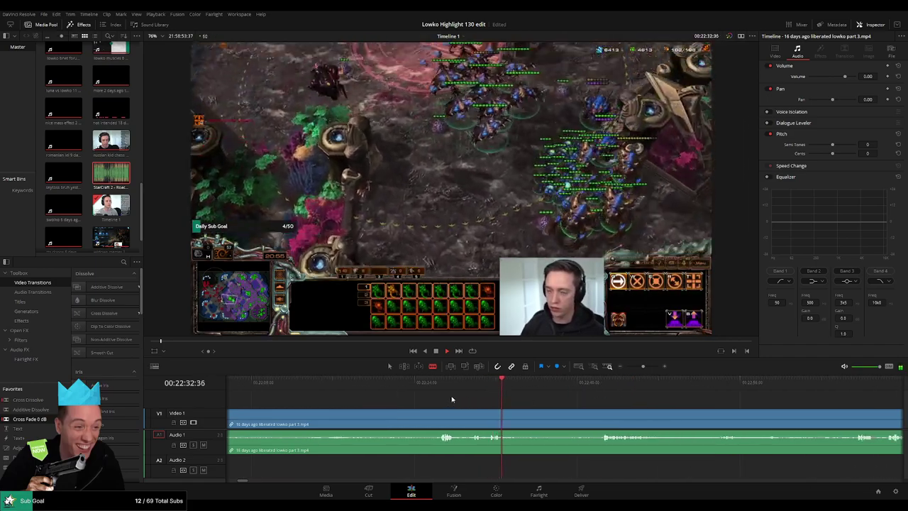
- Split the match clip at about 22:29, remove the footage and gap back to the 20:46 cut, and cross-fade the audio cut
drag(420, 404, 600, 384)
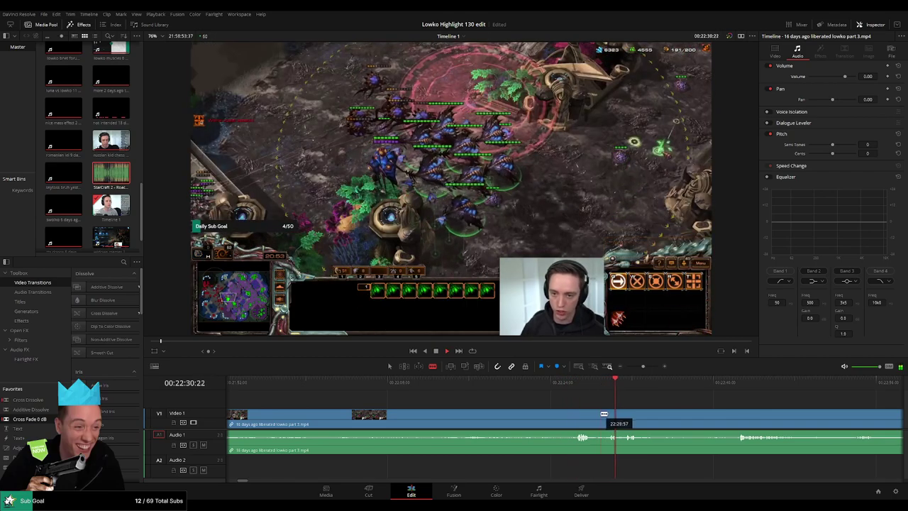
key(space)
click(597, 415)
key(a)
click(559, 422)
key(Delete)
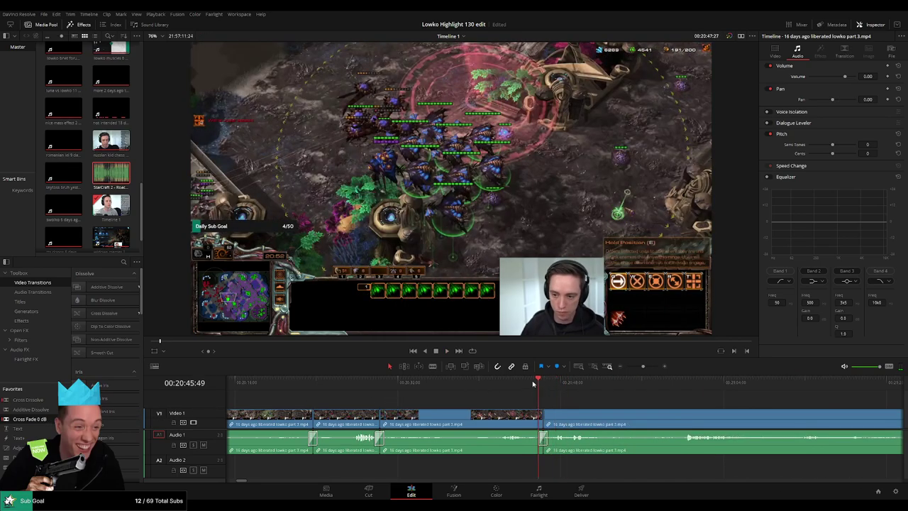
- Play across the cross-faded cut and isolate the word at about 20:48 with a split on each side
key(space)
scroll(595, 401, up, 4)
drag(624, 400, 527, 398)
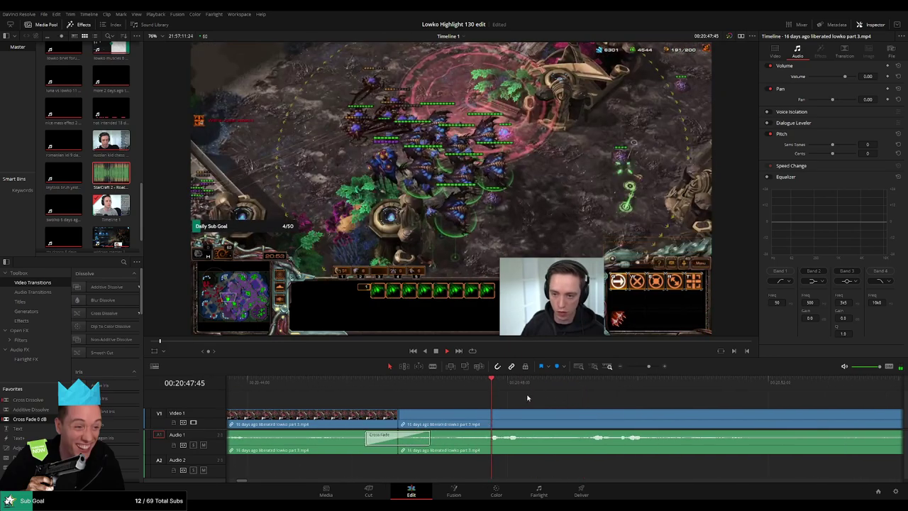
key(space)
key(ctrl+b)
key(space)
key(space)
key(ctrl+b)
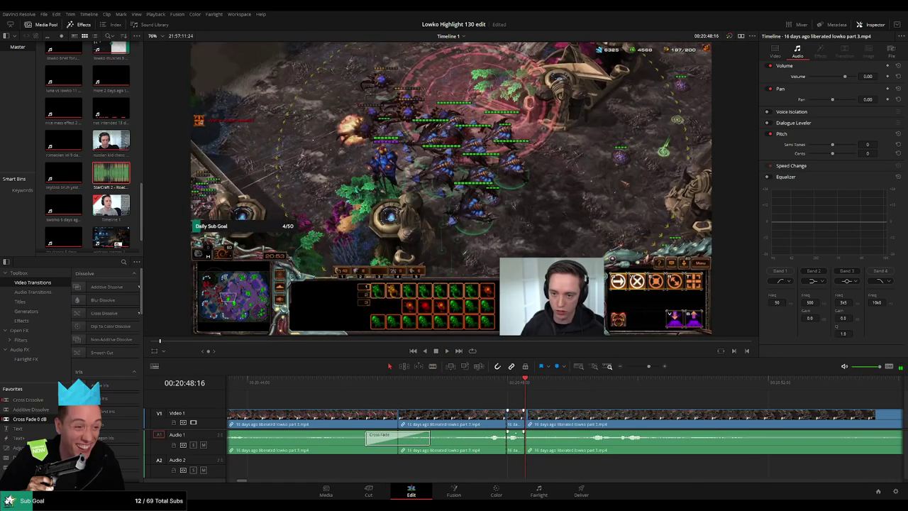
- Mute the isolated word's audio at 20:48 and cover it with a StarCraft 2 - Roach Quotes excerpt on Audio 2 at -29 volume
alt+click(515, 441)
key(d)
double_click(111, 173)
drag(283, 215, 509, 461)
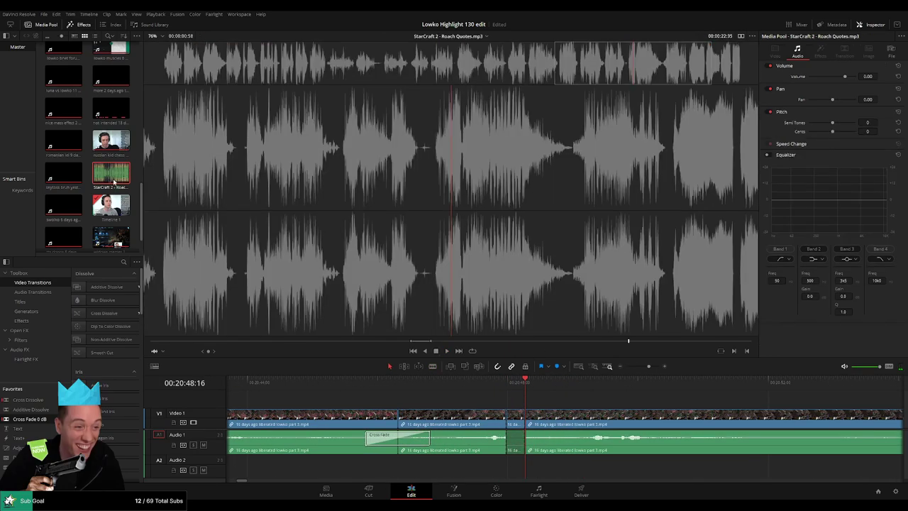
drag(114, 182, 519, 474)
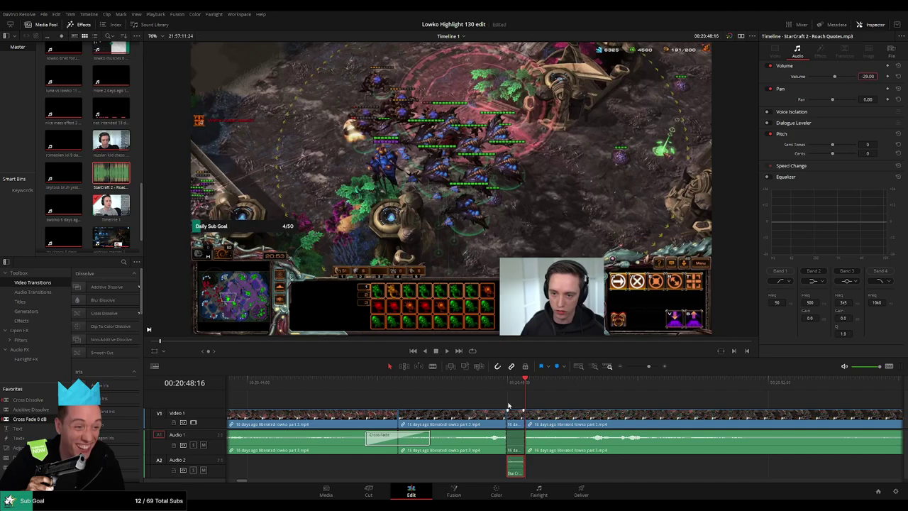
click(492, 385)
key(space)
click(583, 401)
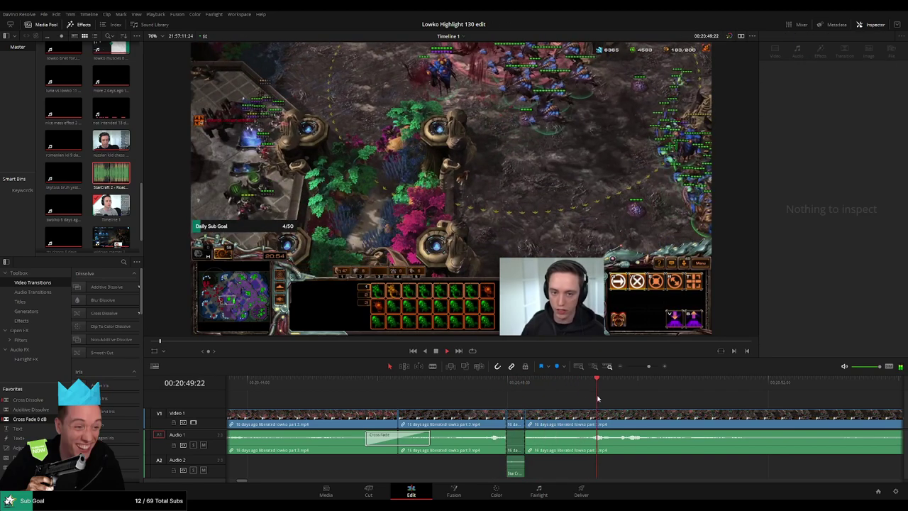
scroll(623, 400, down, 10)
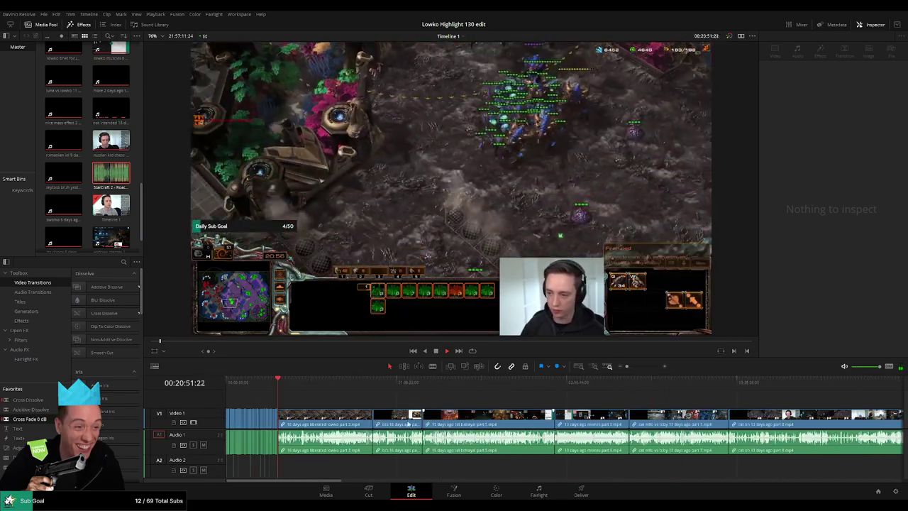
- Split the "16 days ago liberated lowko part 3.mp4" clip at about 20:52 on the timeline
scroll(585, 403, up, 3)
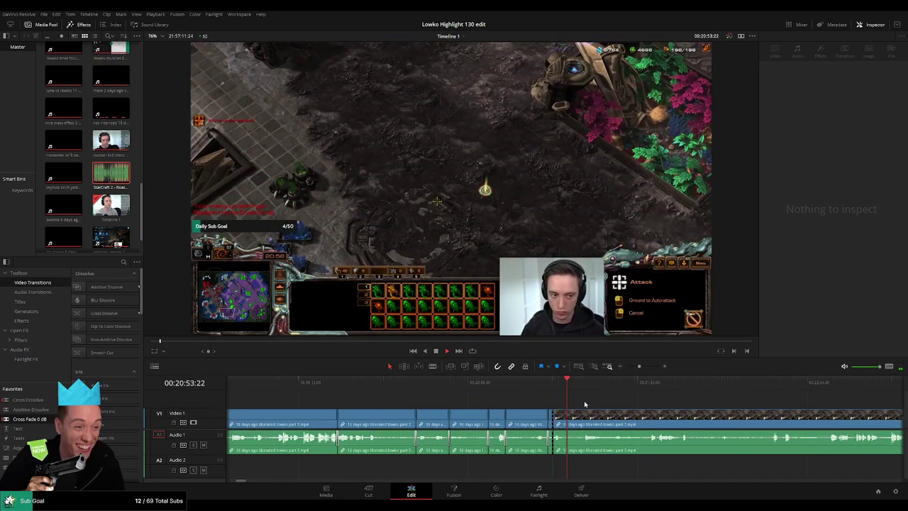
scroll(588, 406, up, 2)
key(b)
click(549, 417)
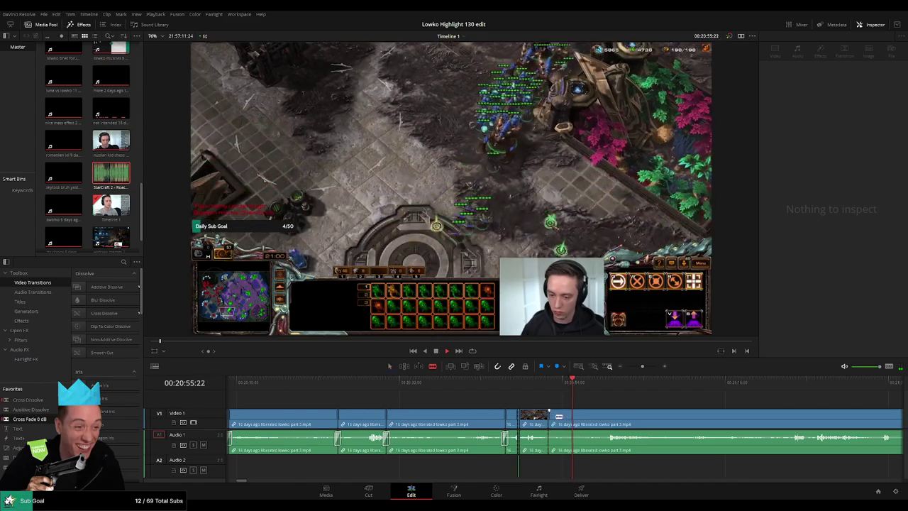
- Split the clip again at about 21:00, ripple-delete the section back to the 20:52 cut, and crossfade the audio join
key(a)
click(605, 384)
drag(650, 402, 487, 397)
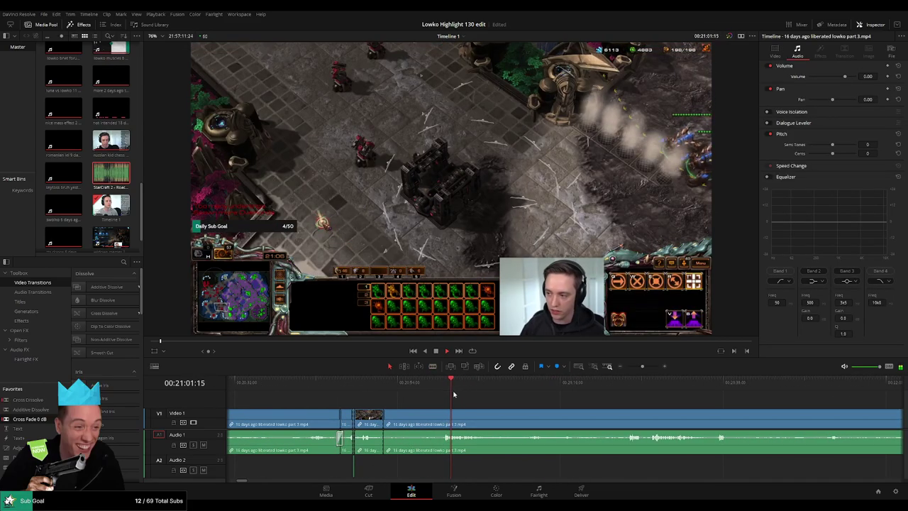
key(b)
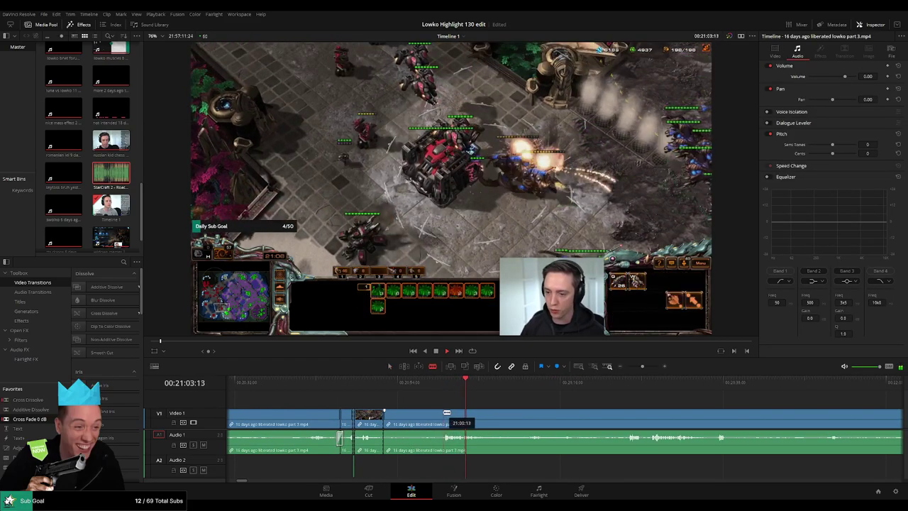
click(441, 418)
key(a)
click(430, 419)
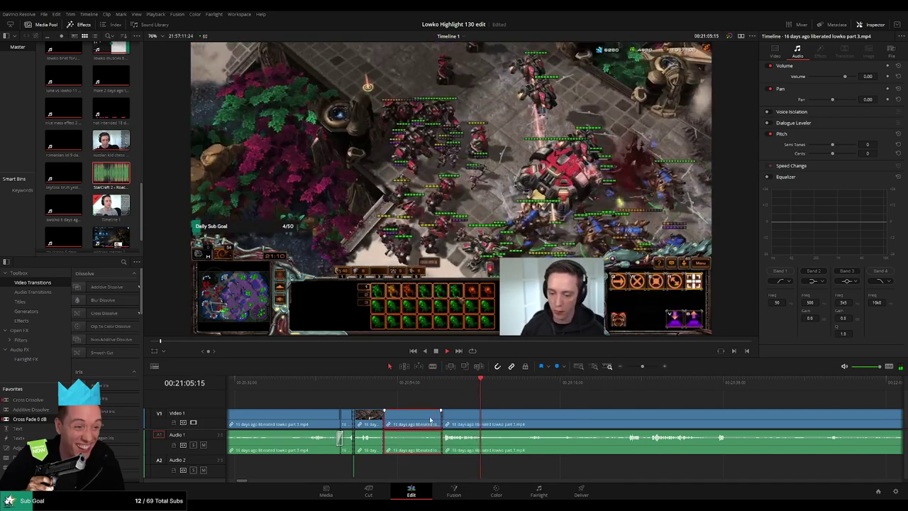
key(Delete)
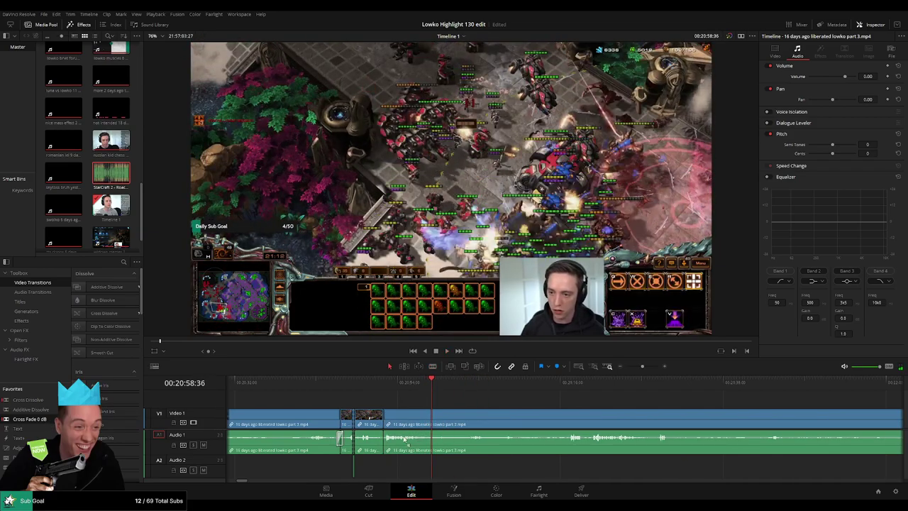
drag(404, 439, 385, 439)
- Cut out the quiet section between about 21:10 and 21:17 and crossfade the audio join
drag(447, 385, 466, 388)
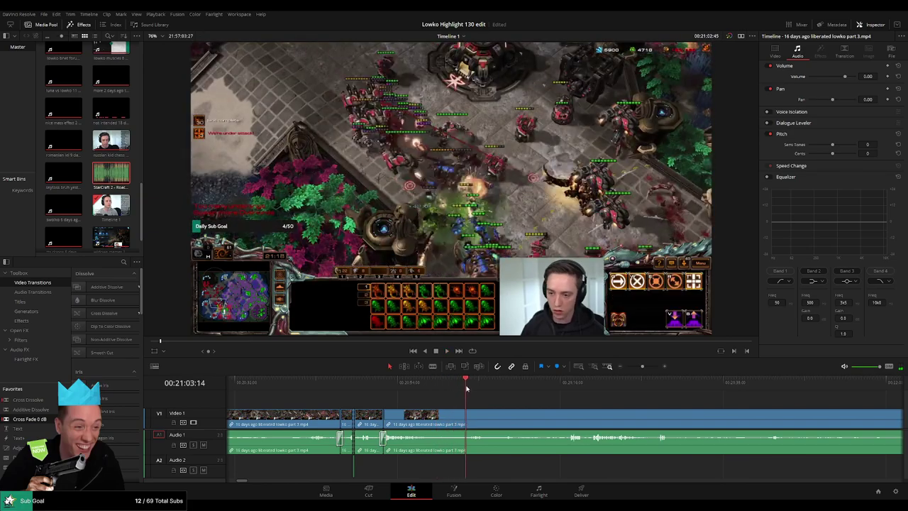
key(space)
drag(540, 402, 427, 397)
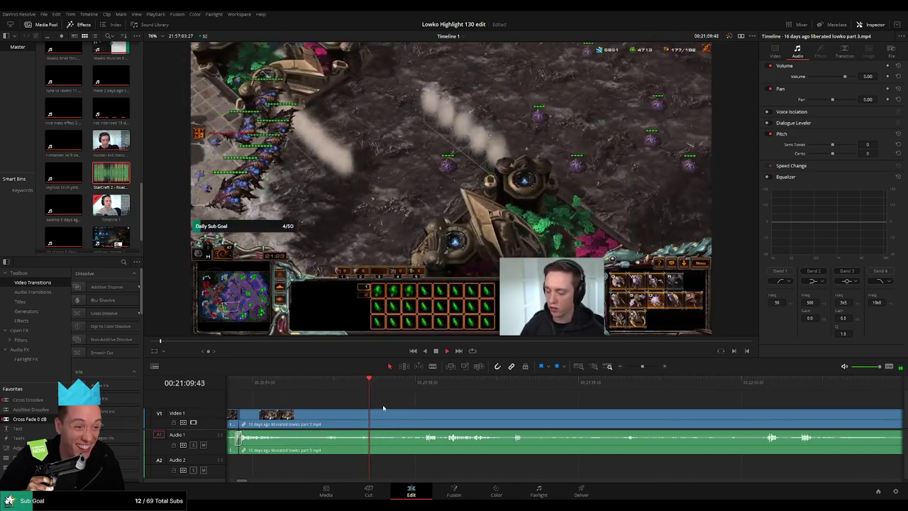
key(ctrl+b)
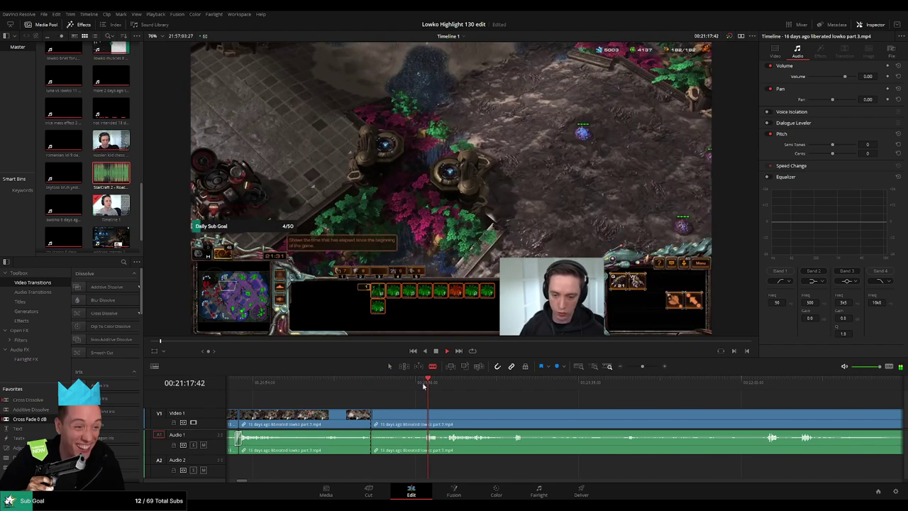
click(422, 417)
key(a)
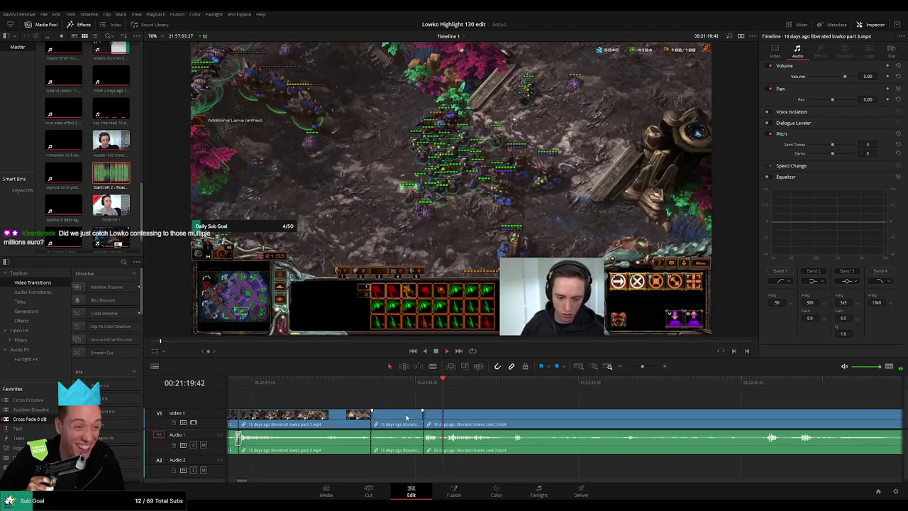
click(406, 417)
key(Delete)
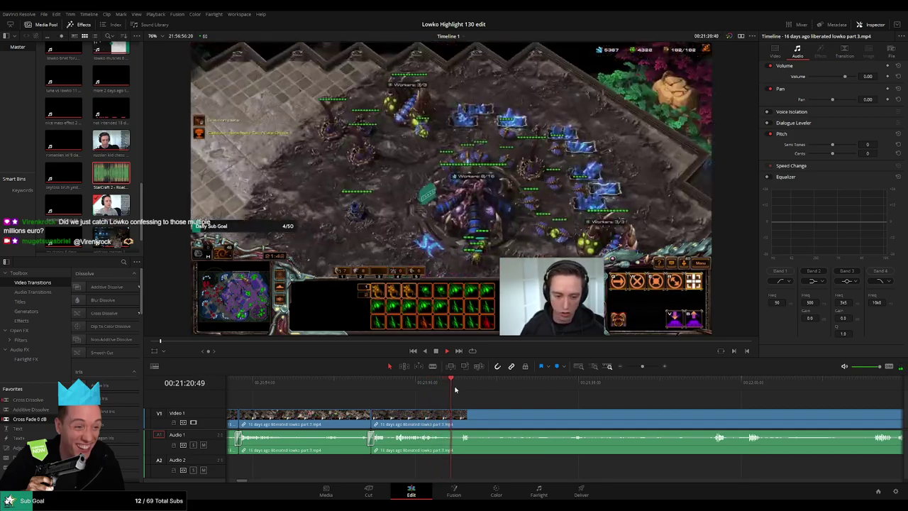
- Split the clip at about 21:24, just after the burst of commentary
scroll(478, 403, right, 1)
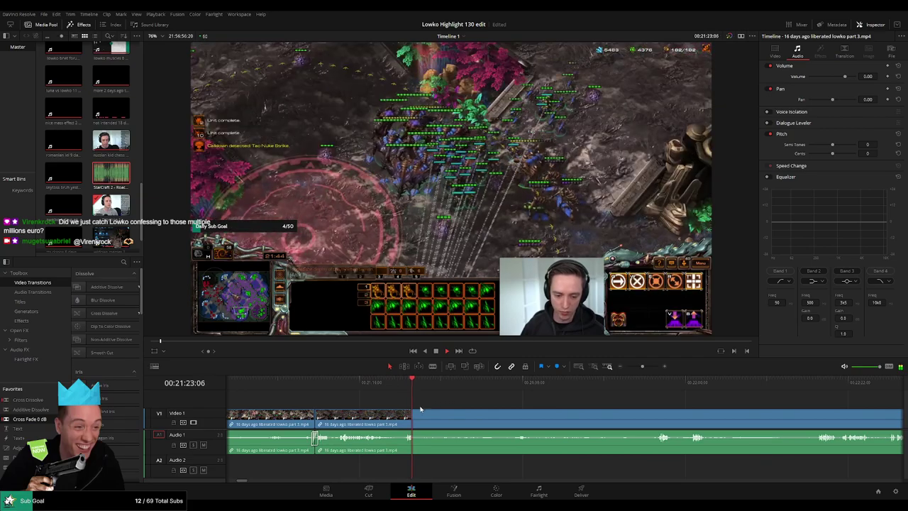
key(b)
click(417, 421)
- Split the clip at about 22:18, just before the next commentary, and ripple-delete the section back to the 21:24 cut
drag(439, 385, 572, 391)
scroll(560, 406, right, 2)
key(space)
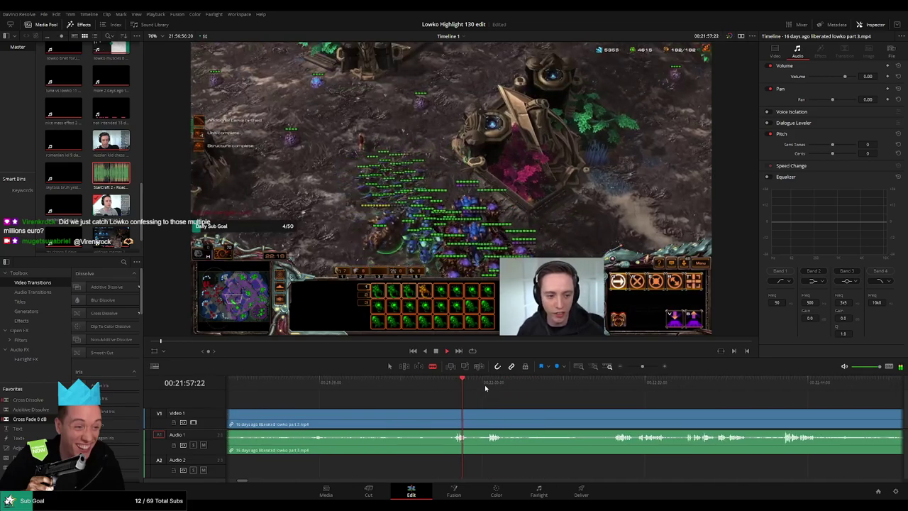
click(486, 387)
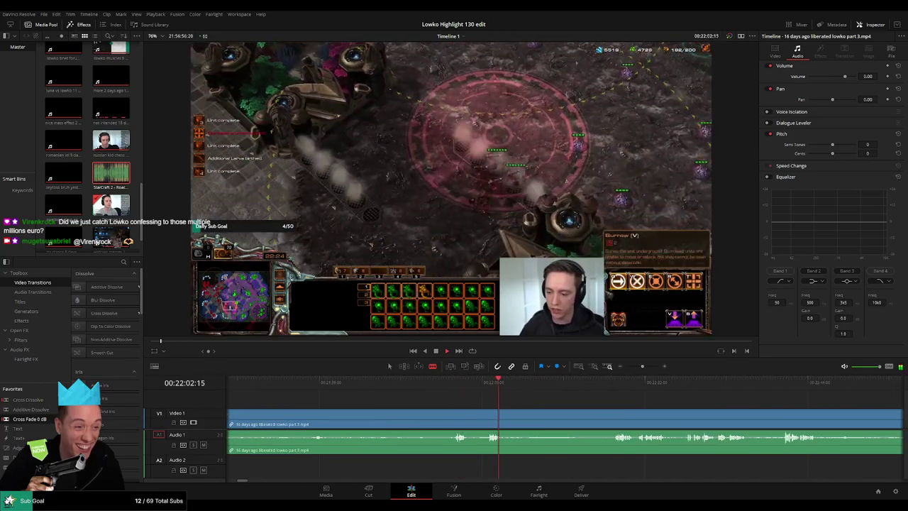
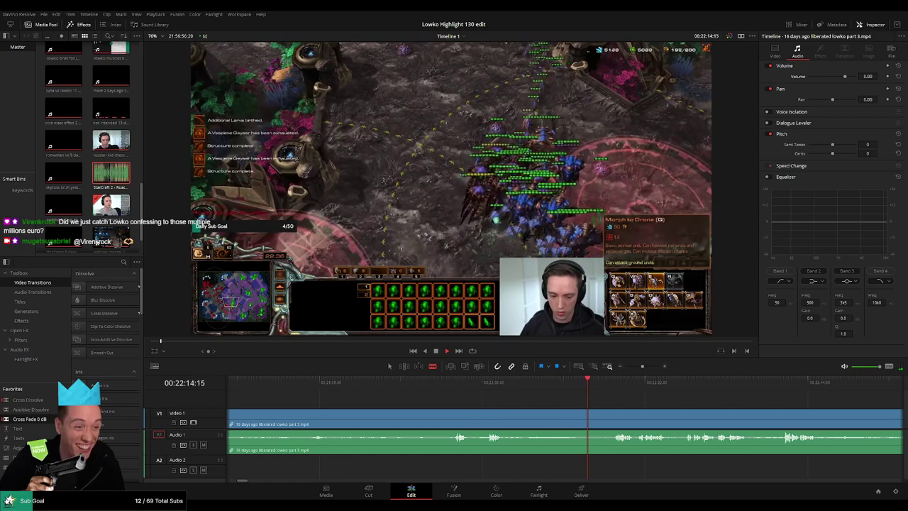
click(612, 383)
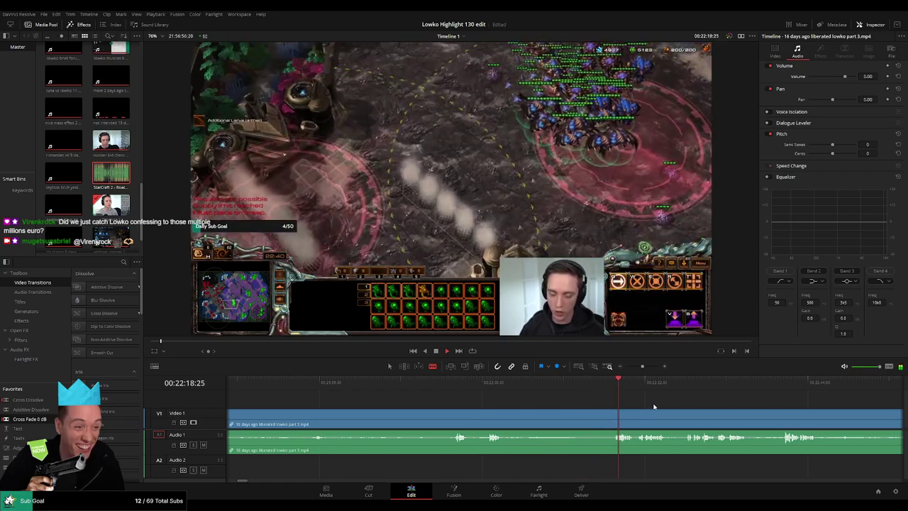
click(646, 383)
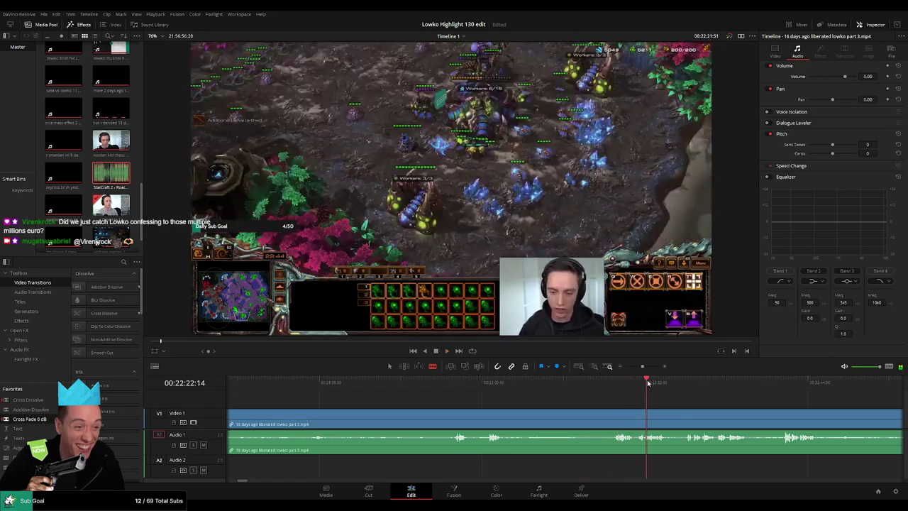
click(663, 384)
click(682, 382)
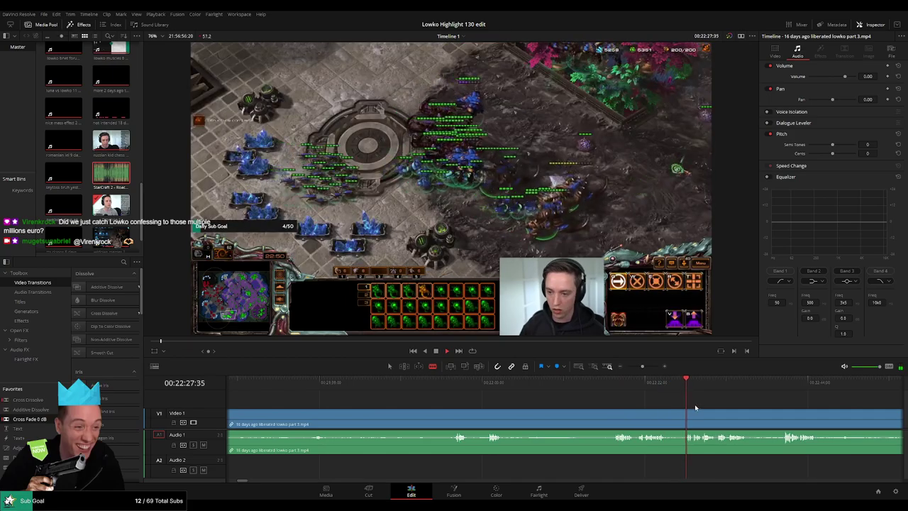
drag(690, 403, 577, 400)
click(502, 422)
key(a)
click(466, 423)
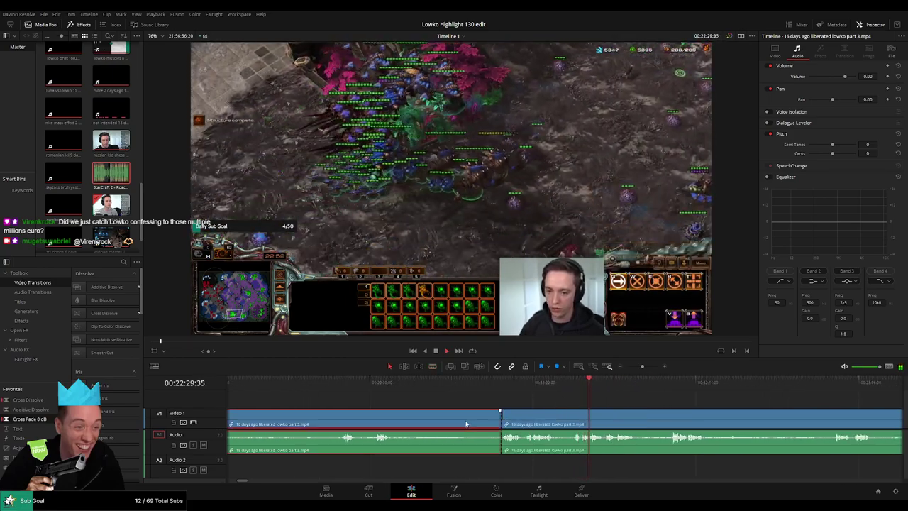
key(Delete)
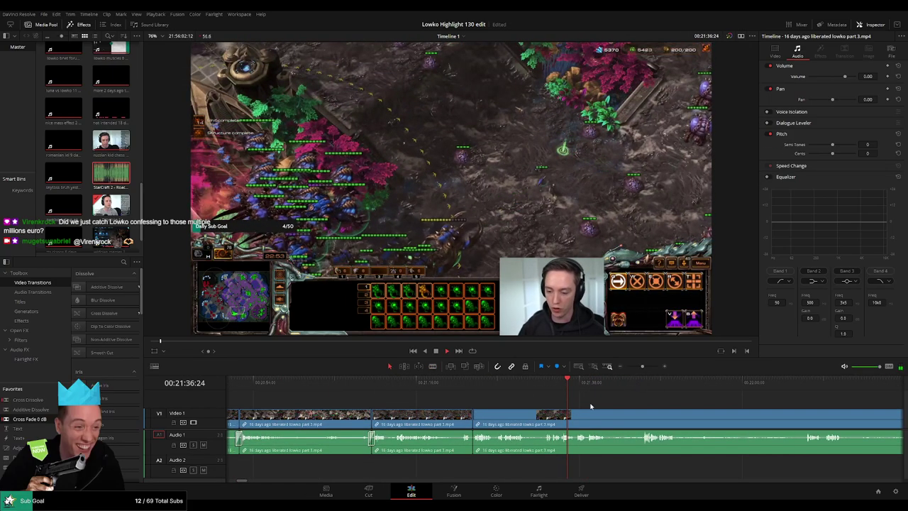
- Add a Cross Fade 0 dB to the new audio join at about 21:24 and resume playback
scroll(590, 406, right, 2)
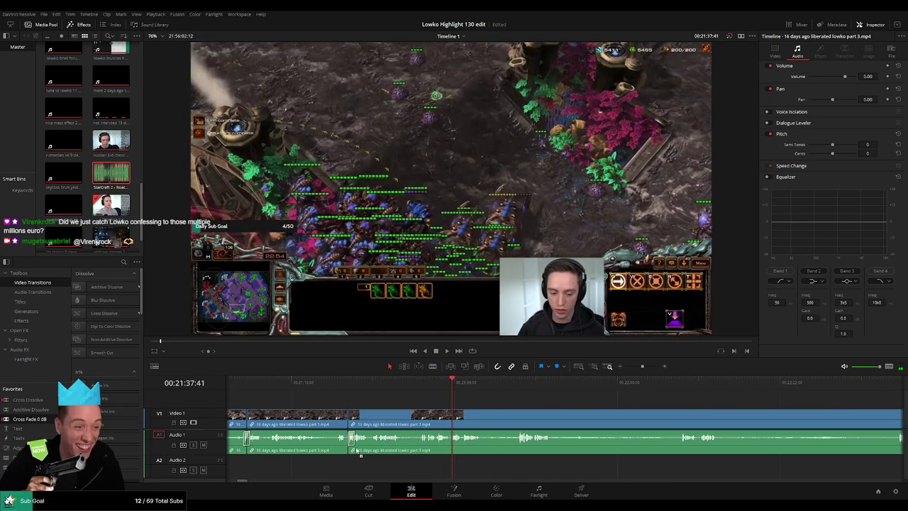
key(space)
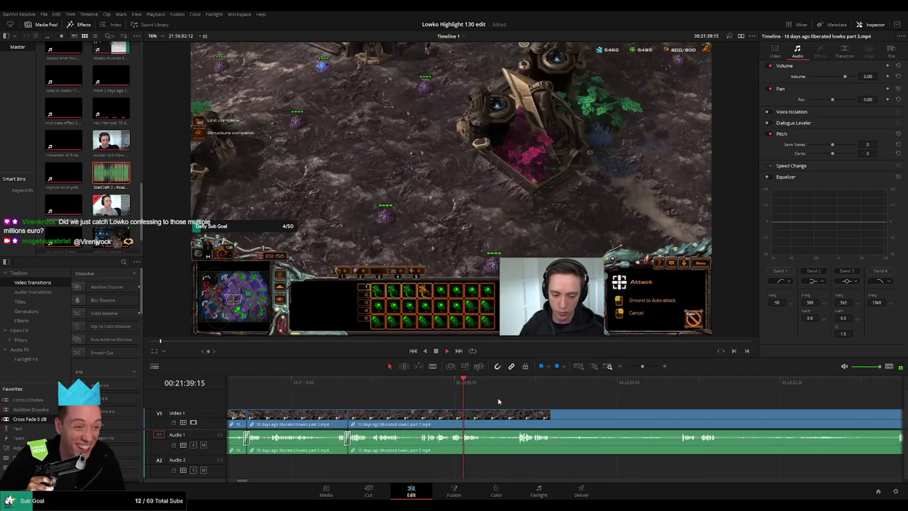
- Cut out the quiet section between about 21:42 and 21:47 and crossfade the audio join
scroll(426, 400, right, 2)
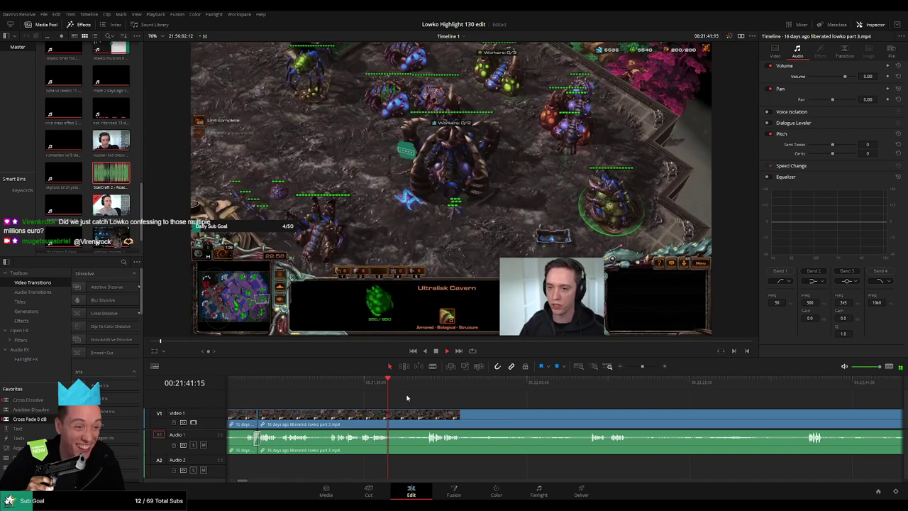
click(425, 384)
key(b)
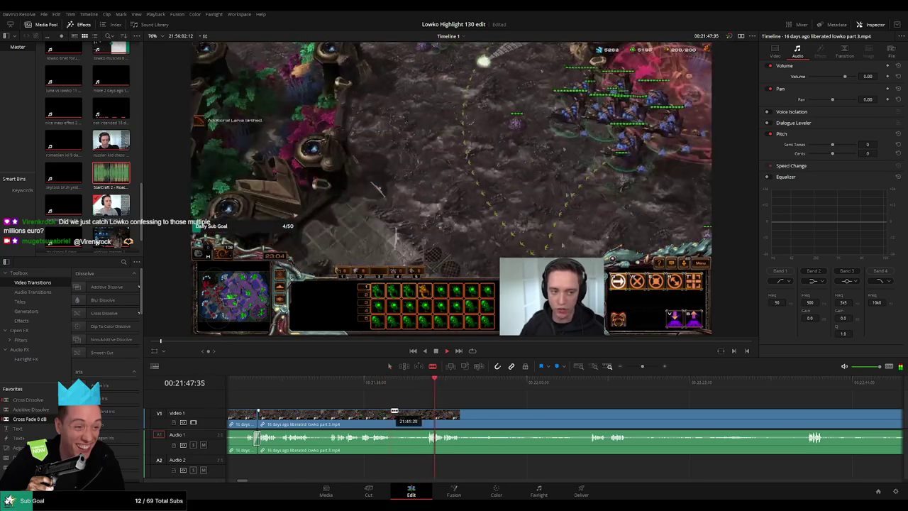
click(393, 411)
click(429, 411)
key(a)
click(408, 416)
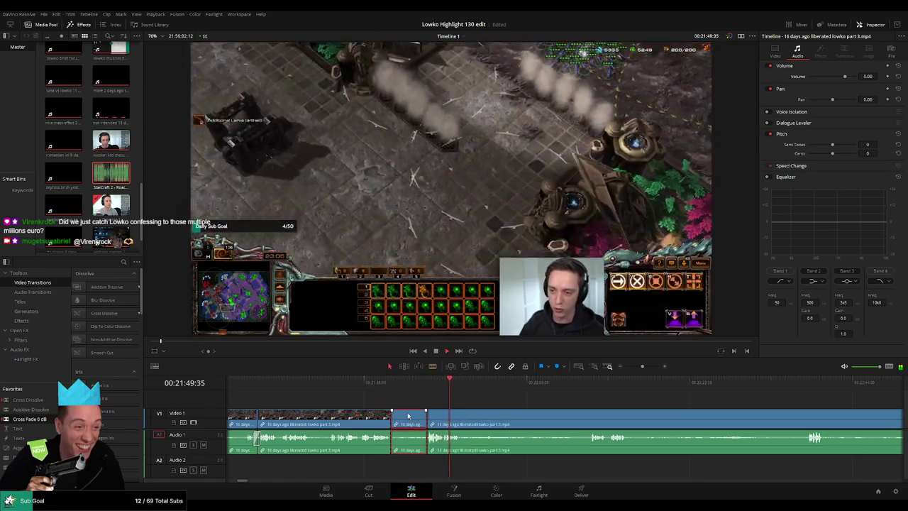
key(Delete)
click(408, 417)
key(BackSpace)
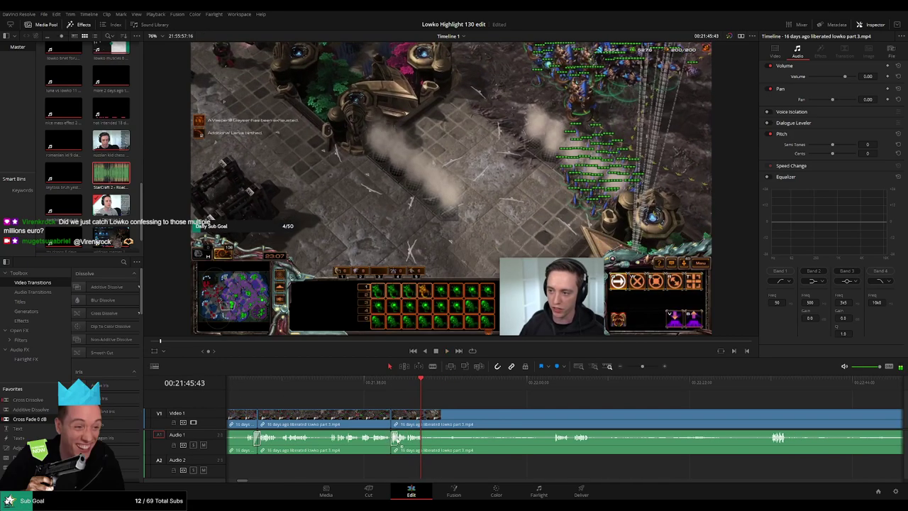
- Cut out the quiet section between about 21:46 and 22:03 and crossfade the audio join
click(447, 385)
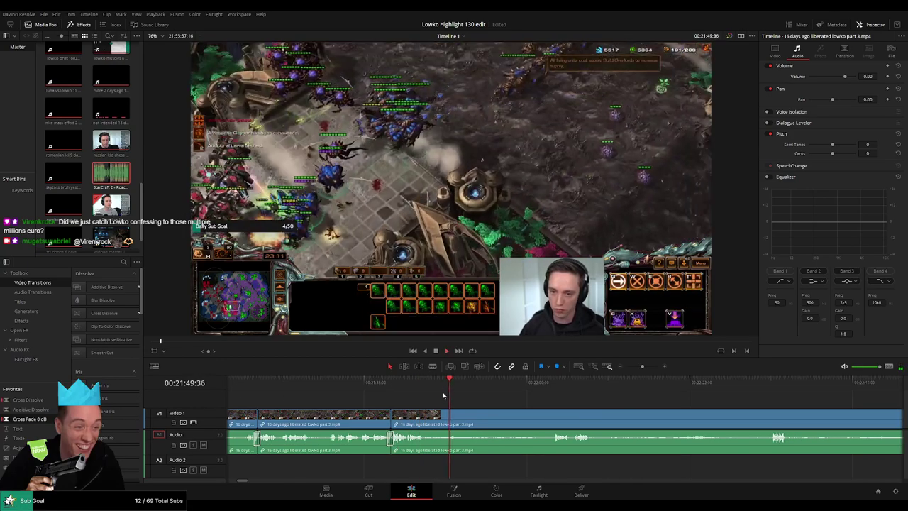
drag(429, 419, 426, 419)
drag(592, 403, 408, 410)
click(387, 418)
key(Delete)
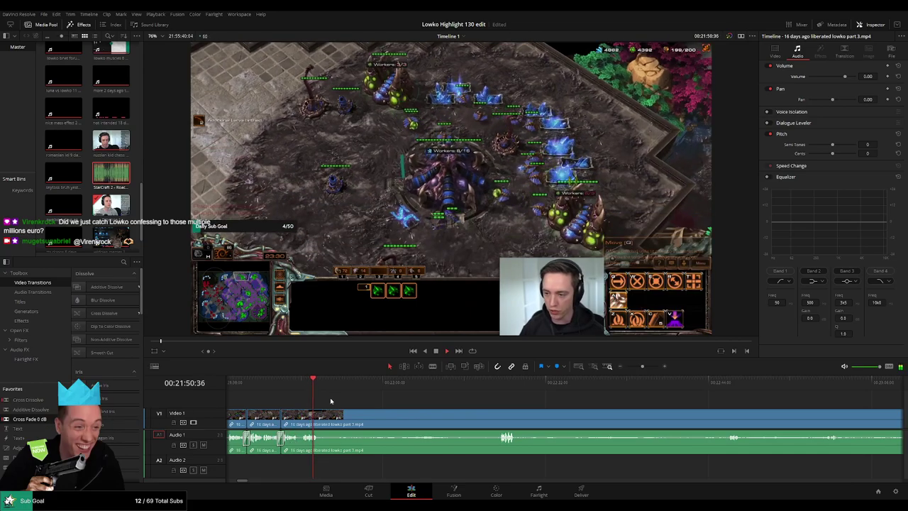
- Split the clip at about 21:52, just after the short burst of commentary
key(b)
click(322, 418)
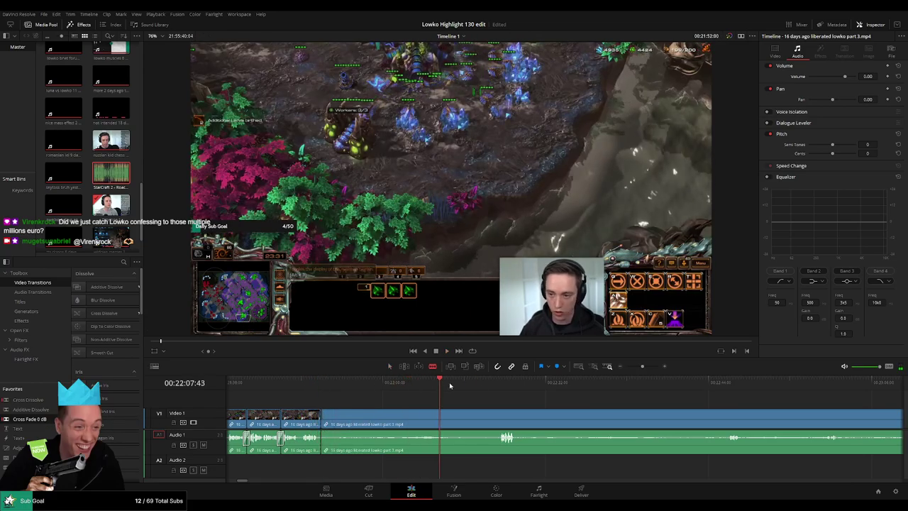
- Split the clip at about 24:05, ripple-delete the section back to the 21:52 cut, and crossfade the audio join
drag(450, 385, 690, 390)
key(space)
scroll(437, 406, right, 1)
scroll(736, 410, right, 5)
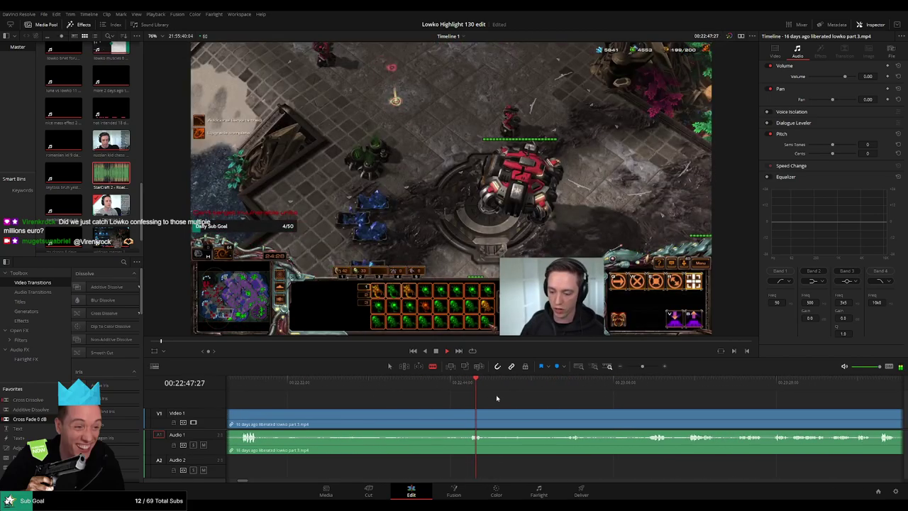
drag(496, 391, 568, 386)
scroll(633, 407, right, 4)
click(505, 386)
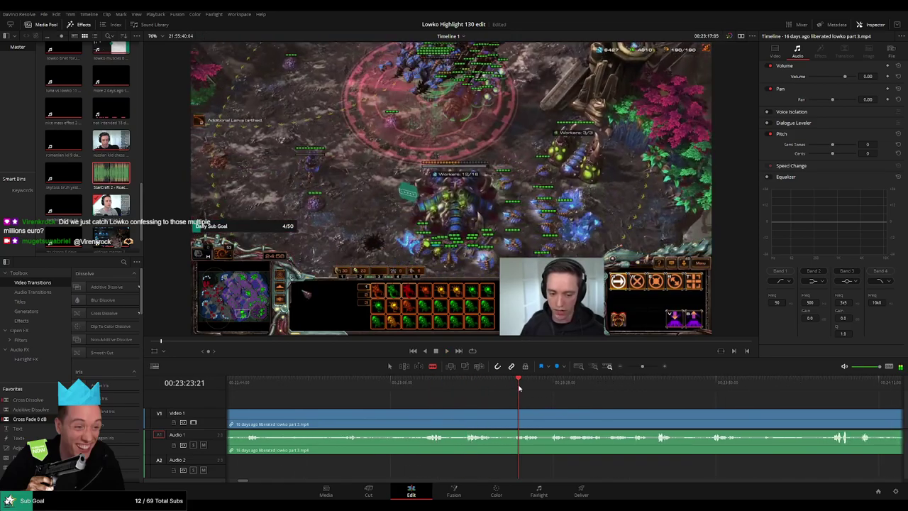
click(462, 387)
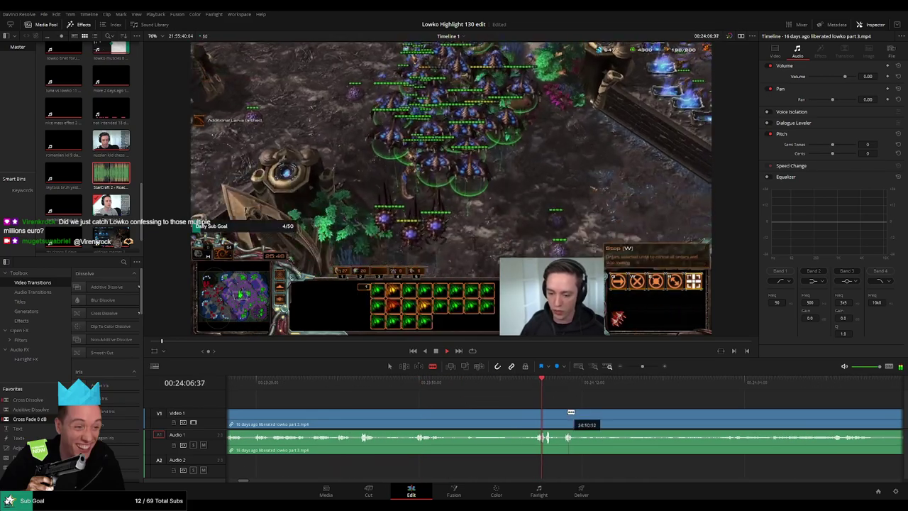
click(536, 419)
key(a)
click(493, 419)
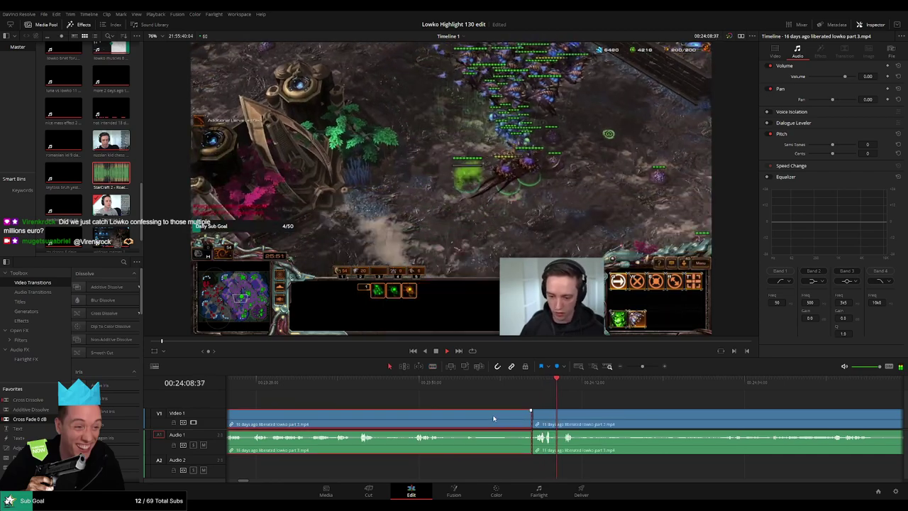
key(Delete)
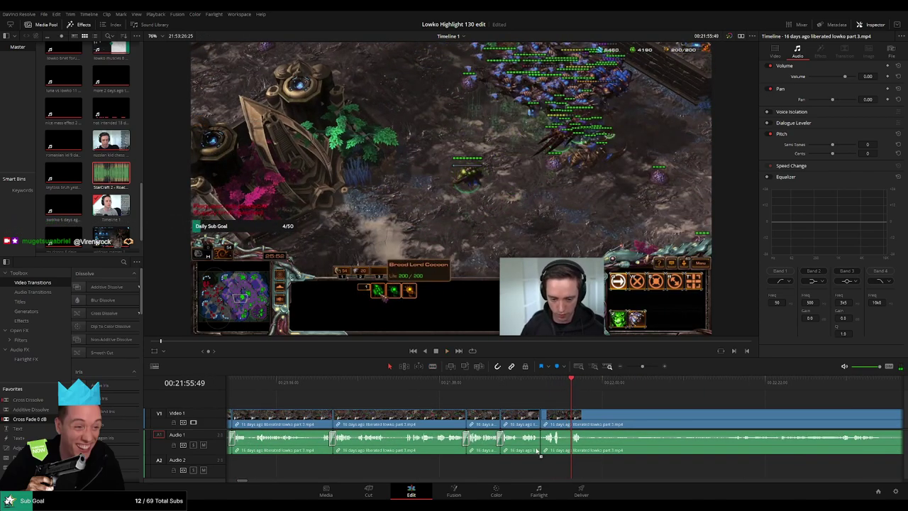
scroll(457, 406, right, 2)
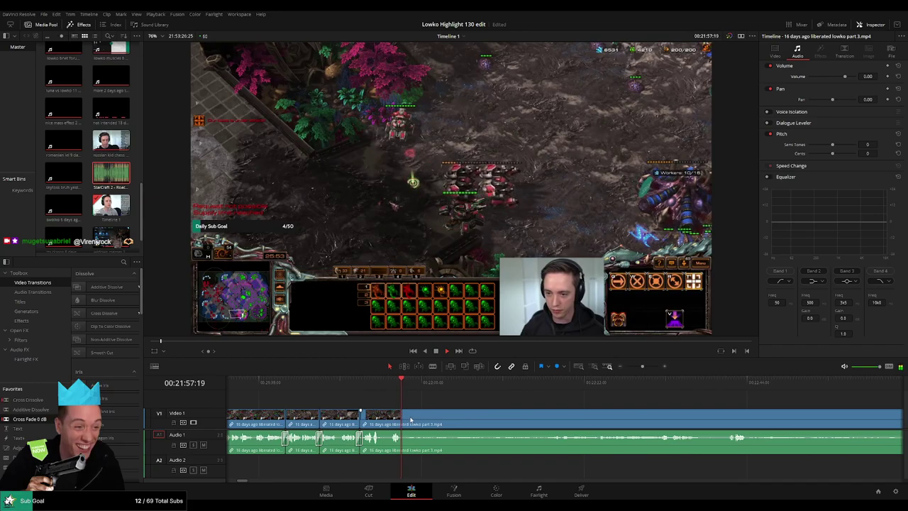
- Examine the footage from about 21:58 to 24:25 for the next section worth keeping
drag(553, 386, 598, 389)
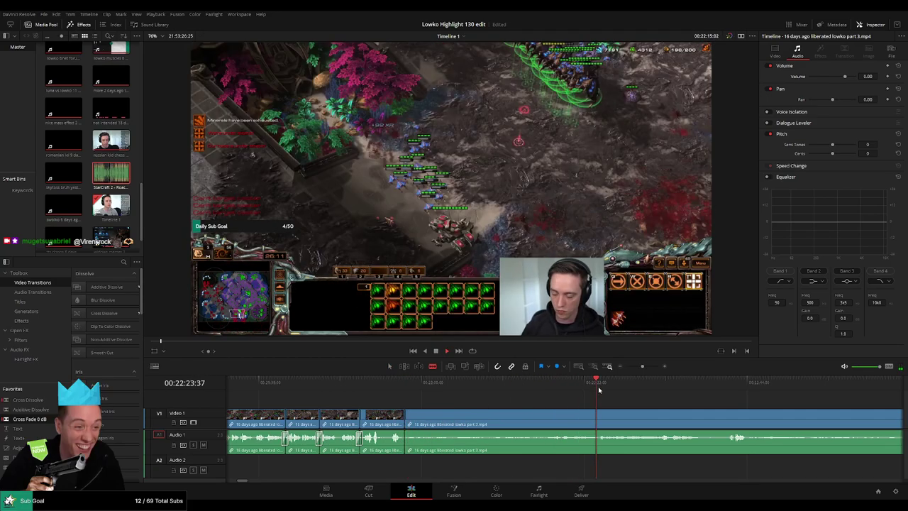
scroll(567, 399, right, 2)
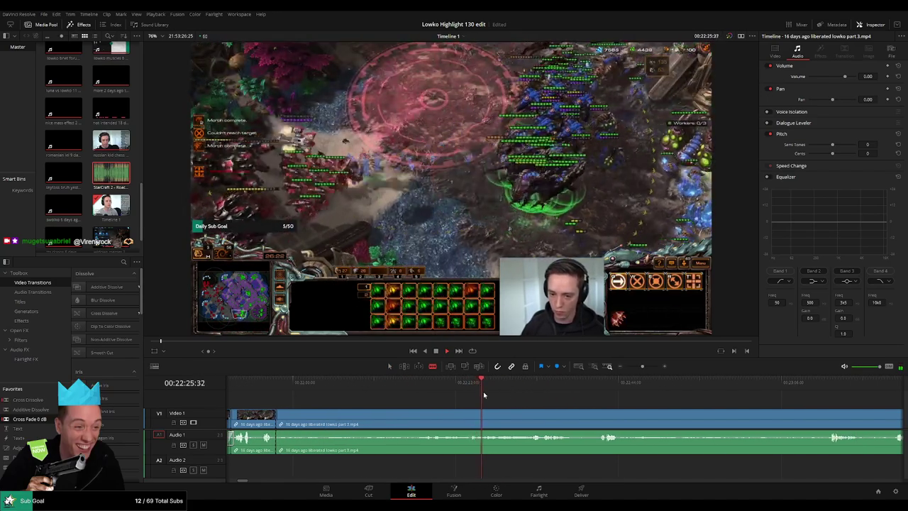
click(534, 387)
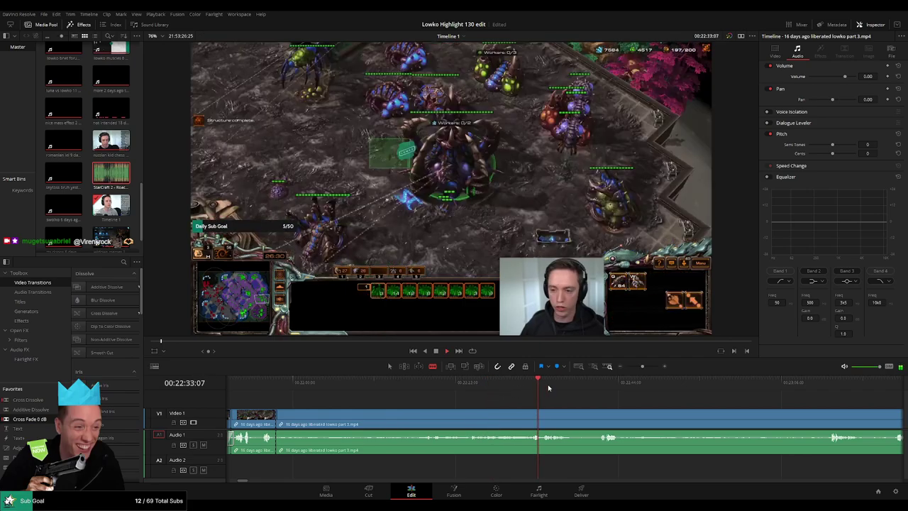
click(602, 383)
scroll(639, 399, right, 3)
drag(595, 387, 473, 407)
scroll(666, 400, right, 3)
click(502, 385)
click(422, 388)
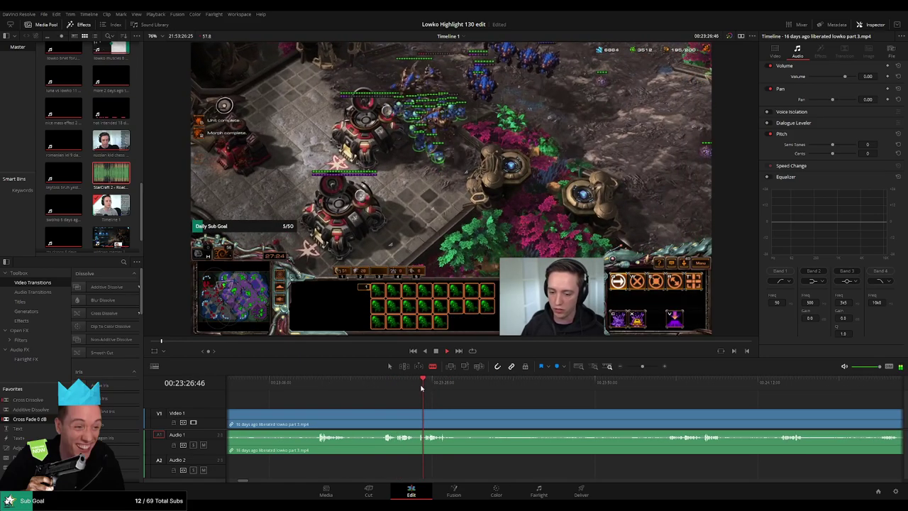
click(648, 389)
drag(695, 402, 468, 391)
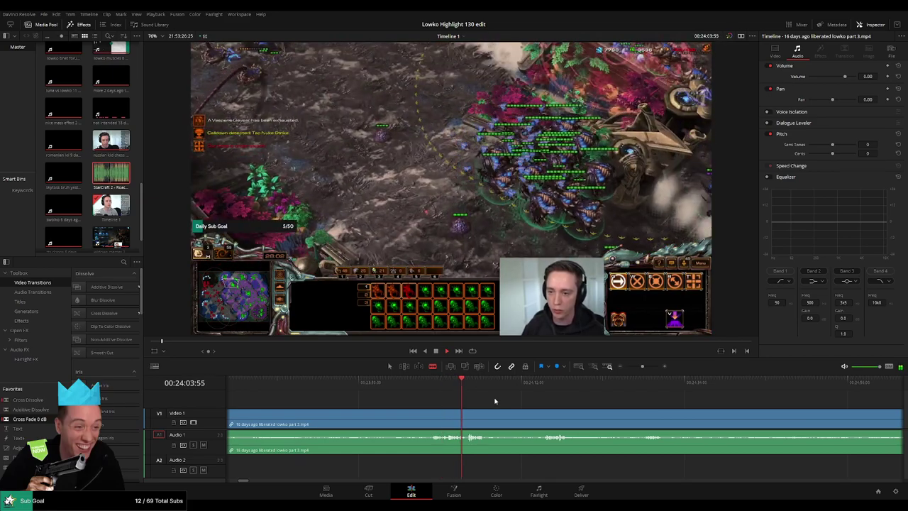
click(538, 385)
scroll(467, 404, right, 2)
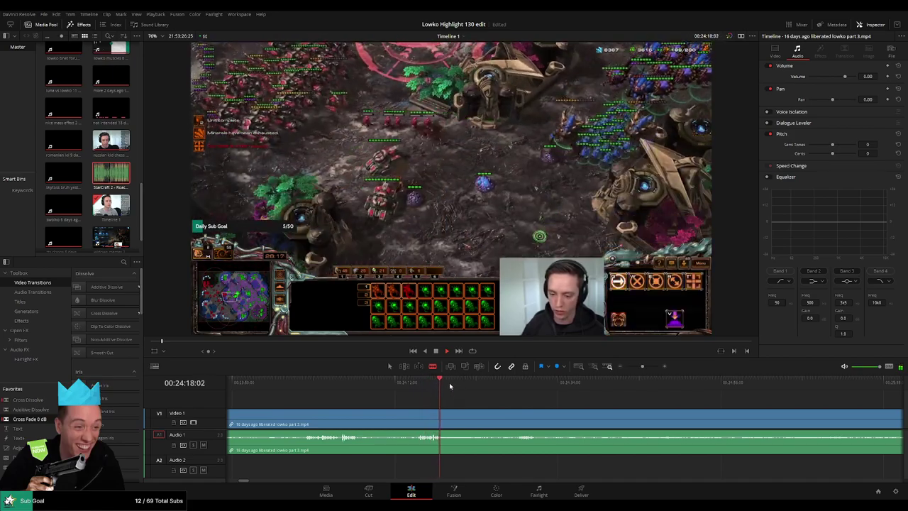
click(521, 381)
scroll(489, 396, left, 3)
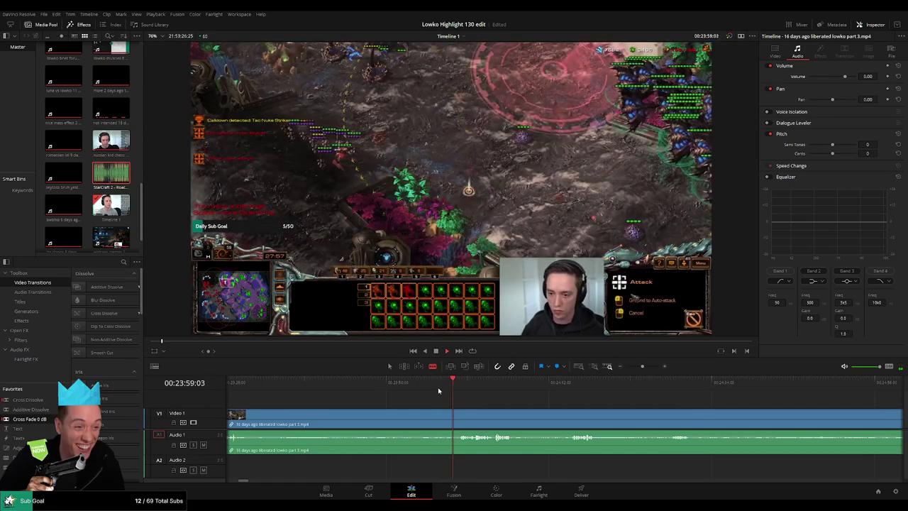
- Cut out the quiet section between about 21:58 and 23:56 and crossfade the audio join
click(446, 390)
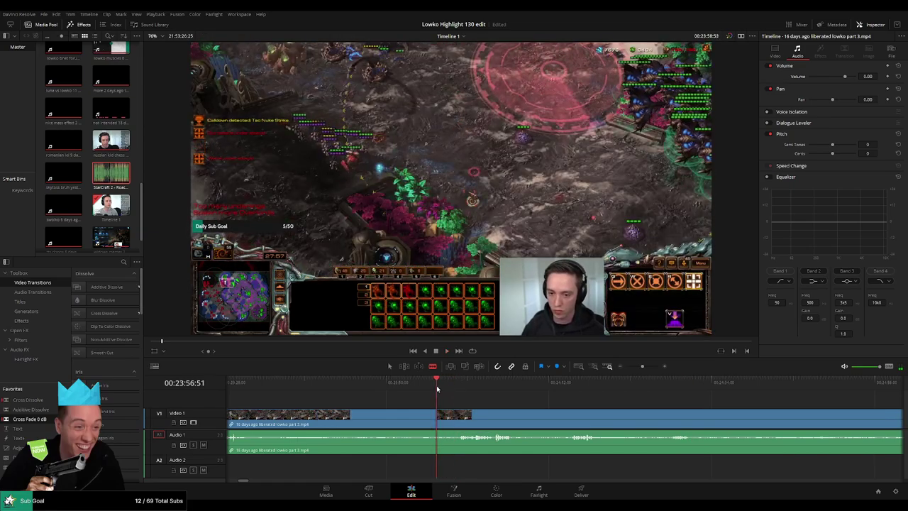
click(433, 419)
key(a)
click(421, 423)
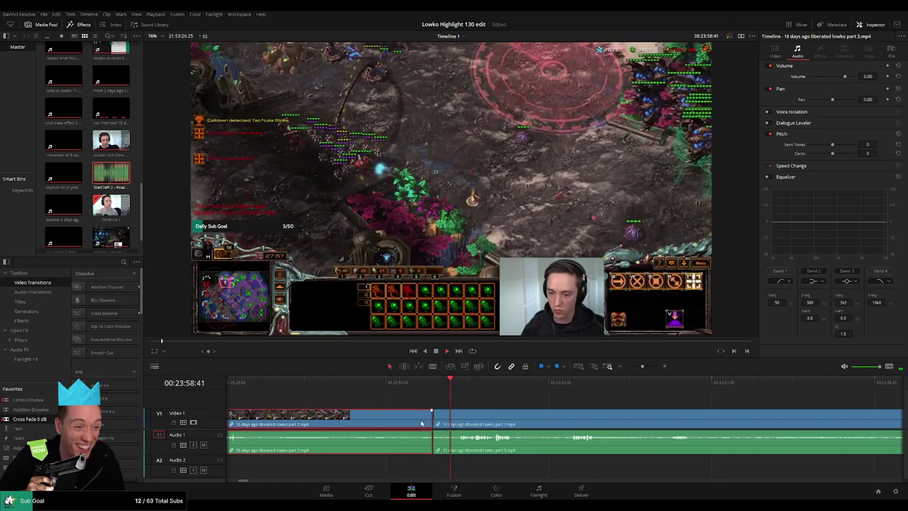
key(Delete)
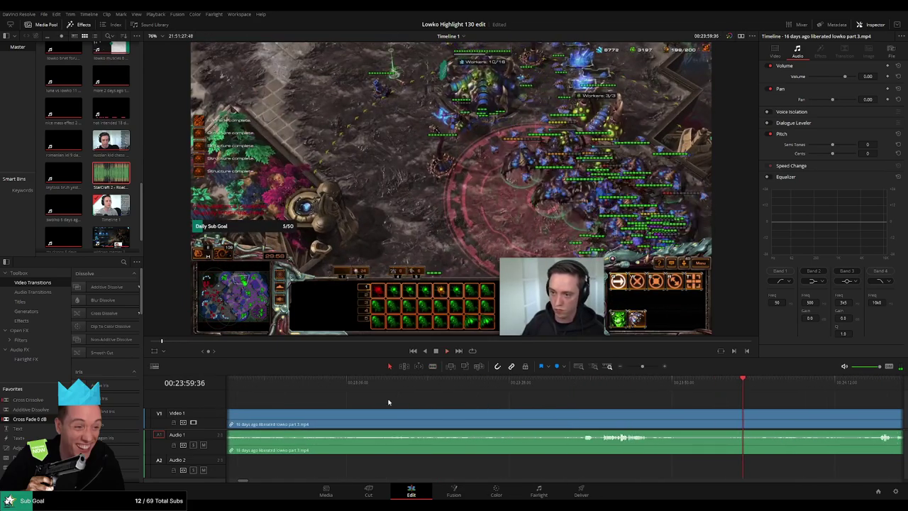
key(space)
scroll(388, 402, down, 4)
key(space)
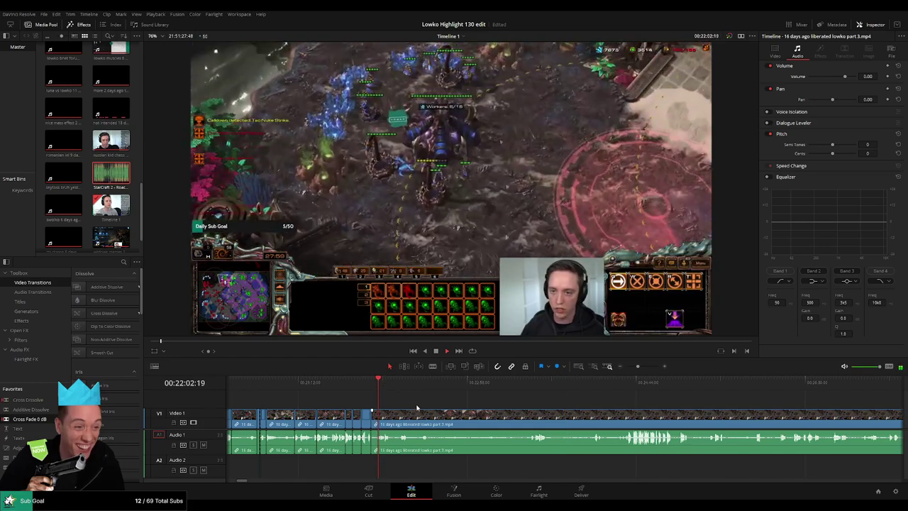
scroll(418, 410, up, 3)
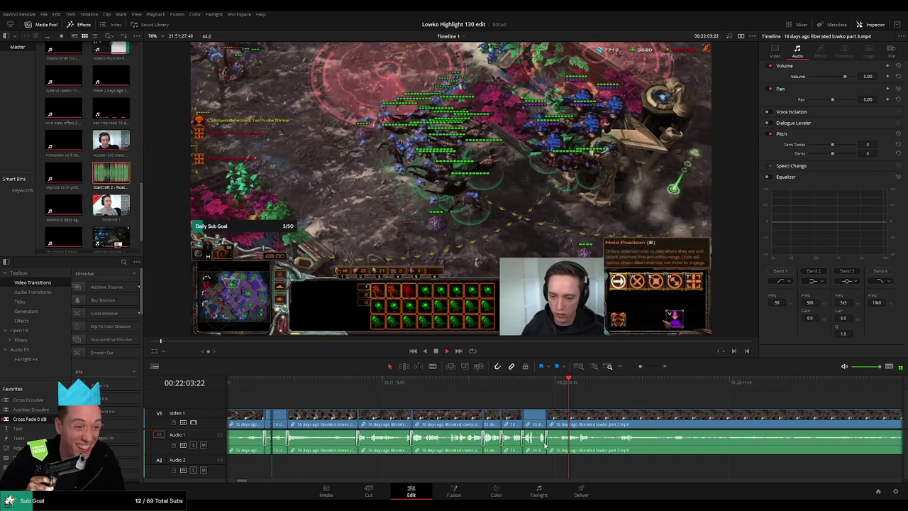
- Split the clip at about 22:09, 22:16 and 22:20
scroll(606, 418, up, 2)
key(b)
click(592, 416)
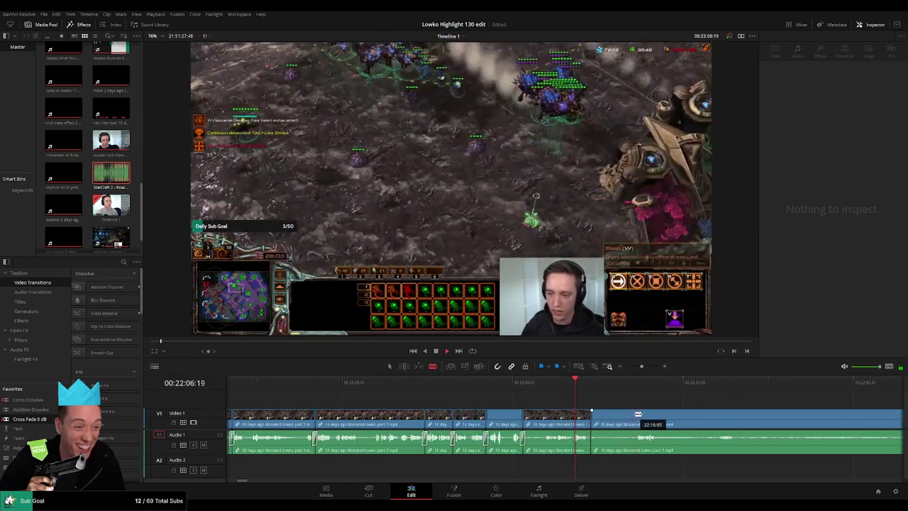
click(634, 414)
click(658, 415)
- Ripple-delete the section between the 22:09 and 22:16 cuts and crossfade the audio join
key(a)
click(628, 420)
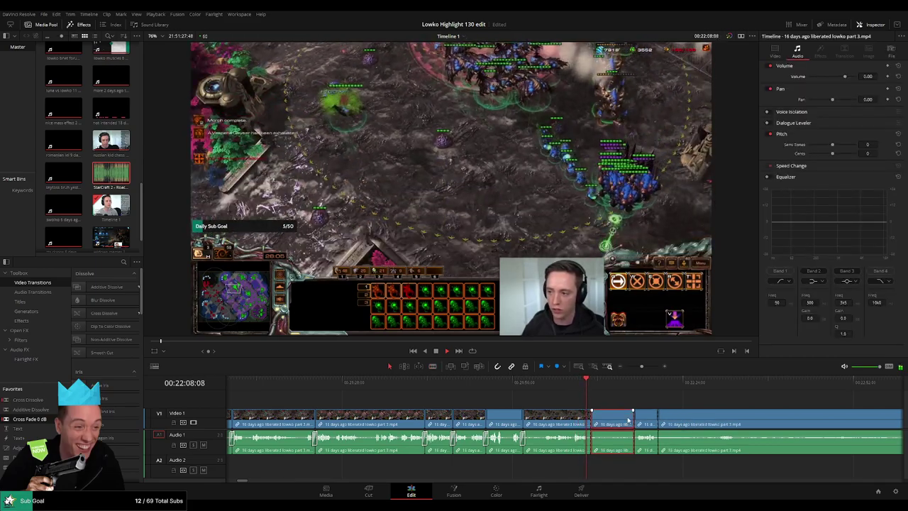
key(Delete)
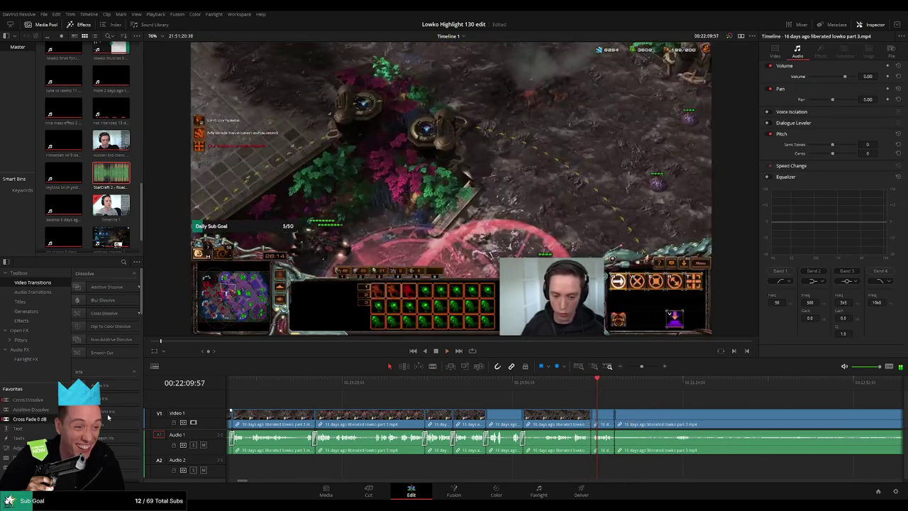
key(space)
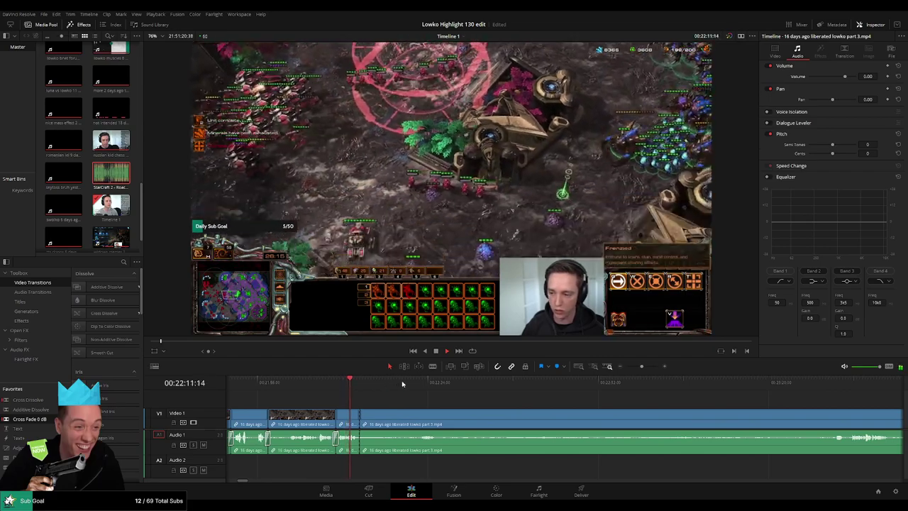
- Examine the footage from about 22:20 to 24:20 for the next commentary worth keeping
click(418, 386)
click(797, 390)
click(849, 389)
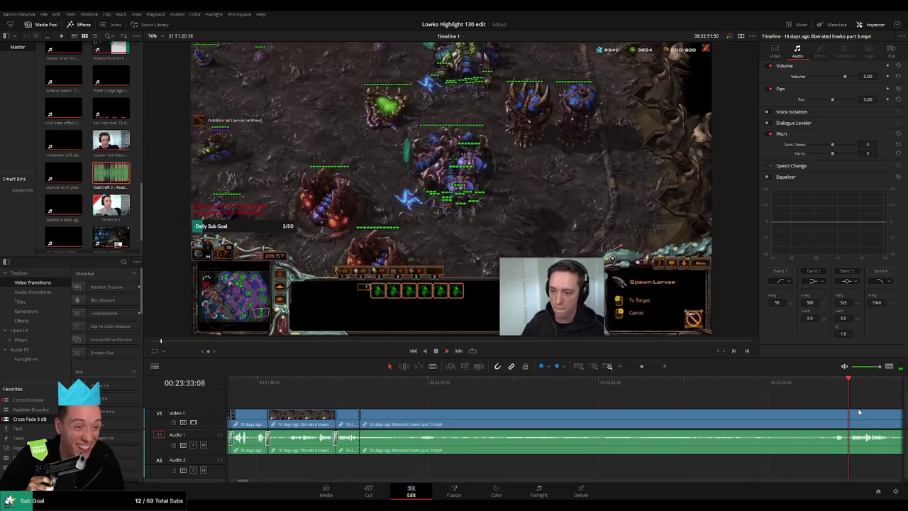
drag(859, 411, 503, 391)
click(746, 389)
click(708, 389)
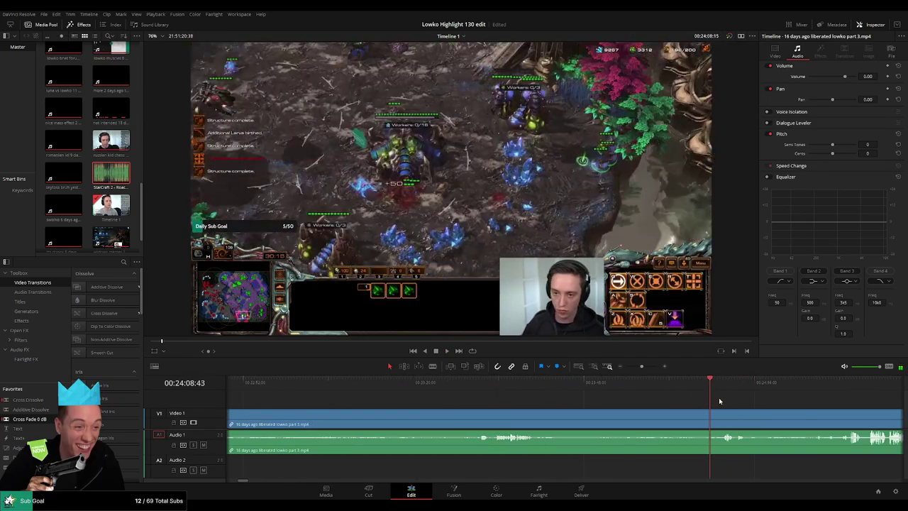
click(722, 389)
drag(793, 412, 543, 399)
- Cut out the quiet section between about 22:13 and 24:09 and crossfade the audio join
click(576, 387)
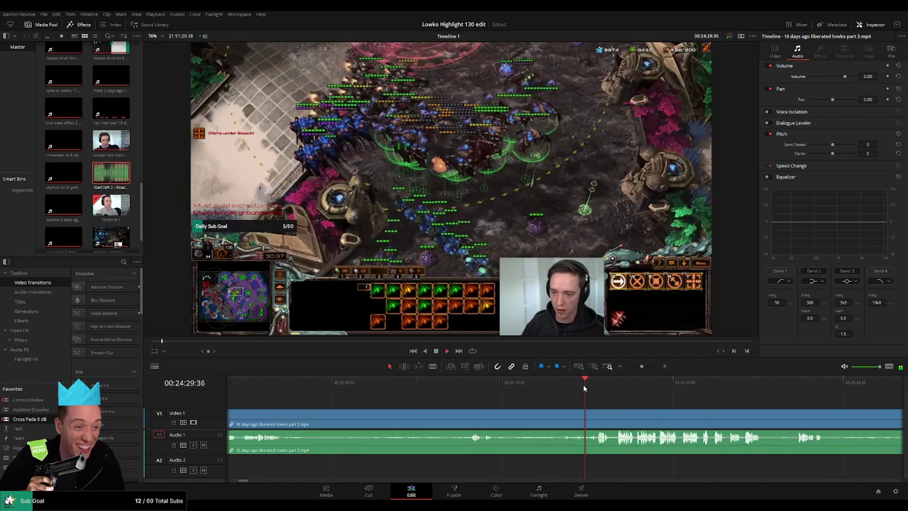
click(551, 383)
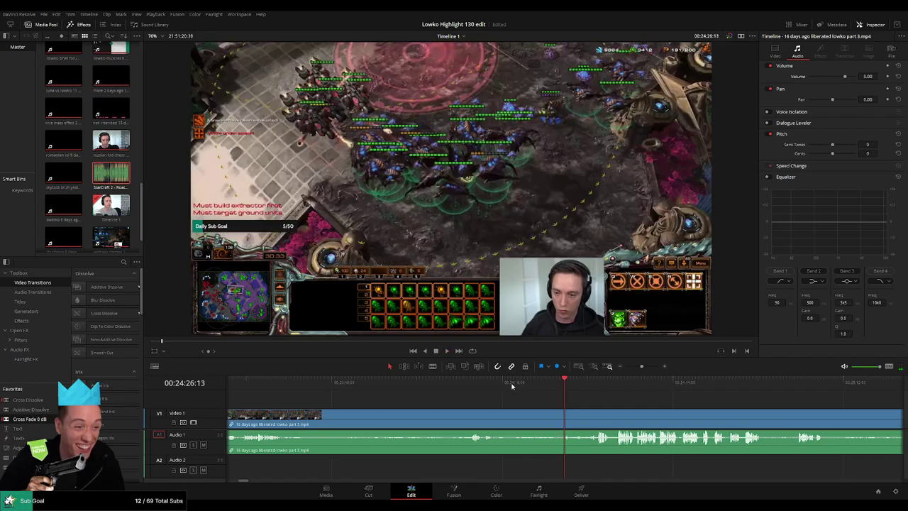
click(471, 383)
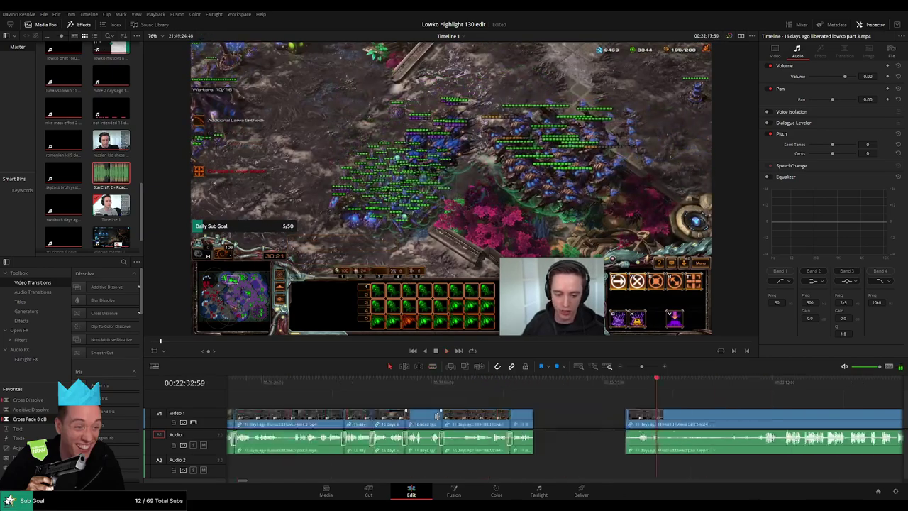
click(537, 387)
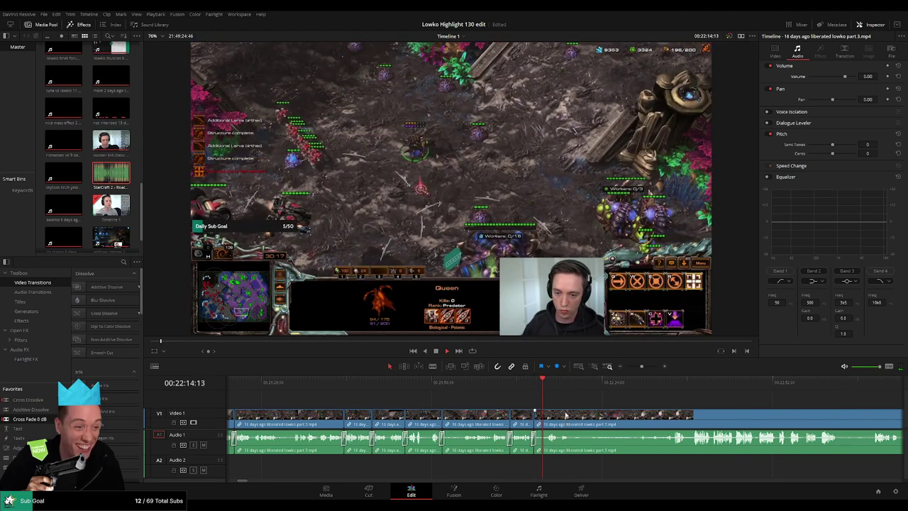
- Split the clip twice at about 22:33 to isolate a very short piece just before the louder commentary
click(457, 383)
drag(457, 383, 574, 385)
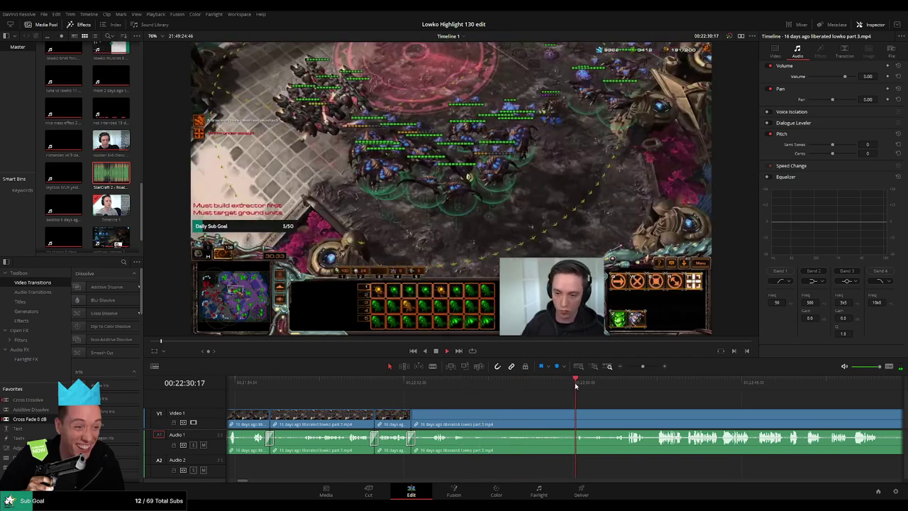
click(558, 418)
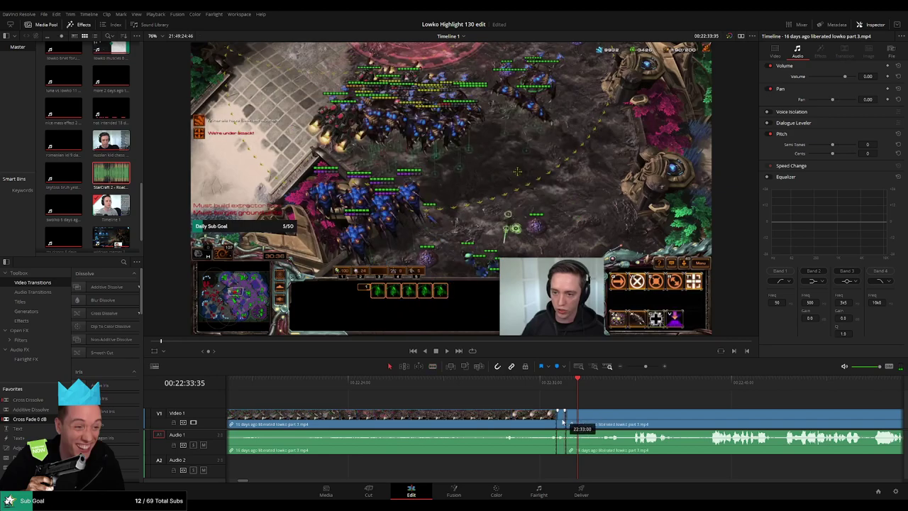
- Lower the volume of the isolated short piece at about 22:33 to silence it, and check the playback
click(561, 438)
click(555, 383)
key(space)
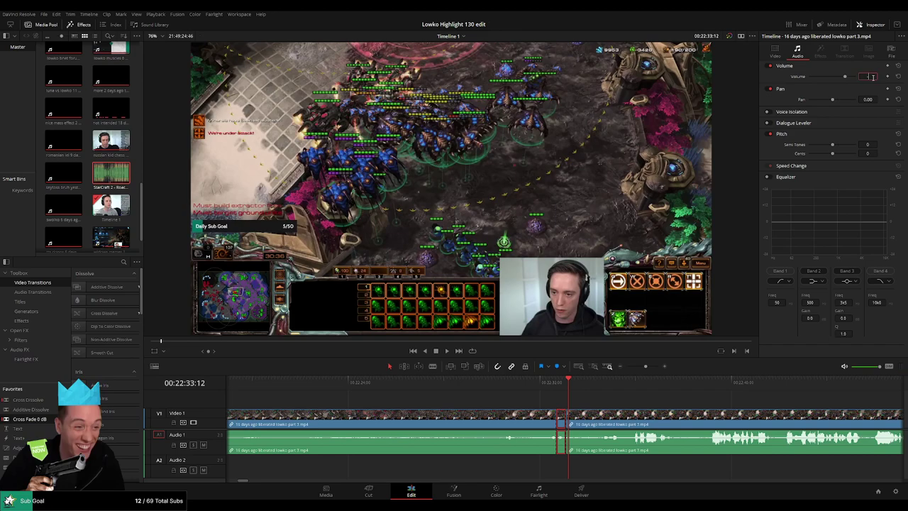
drag(560, 383, 549, 383)
key(space)
click(616, 401)
drag(632, 400, 503, 405)
click(470, 409)
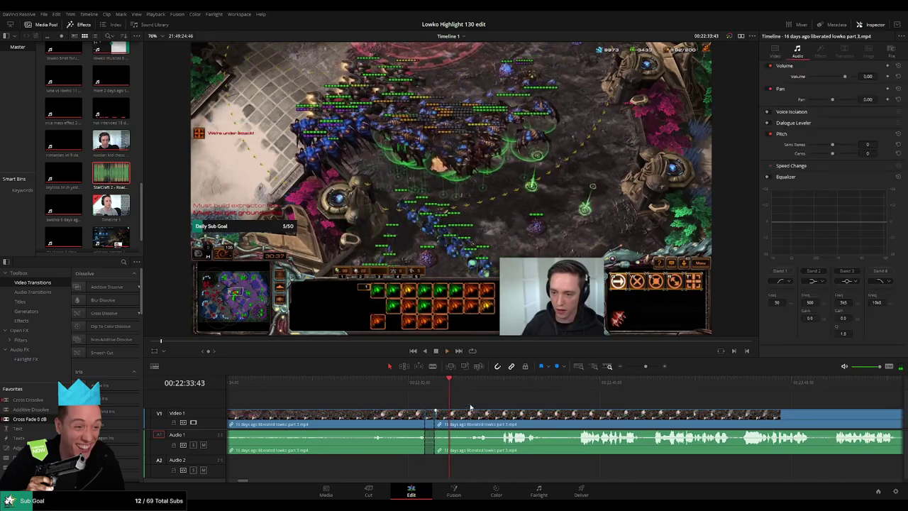
- Place StarCraft 2 - Roach Quotes.mp3 on Audio 2 under the silenced piece at about 22:33, trim it to that length, and lower its volume
drag(110, 179, 426, 474)
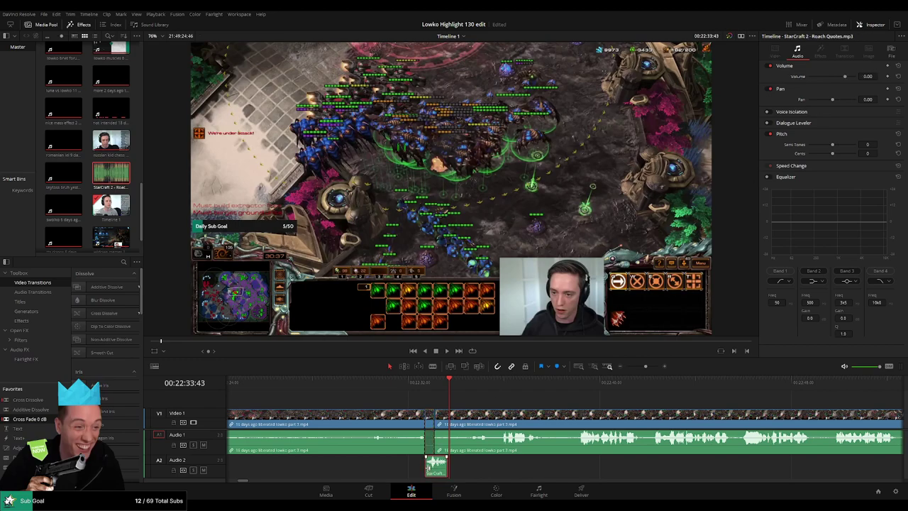
drag(446, 467, 437, 471)
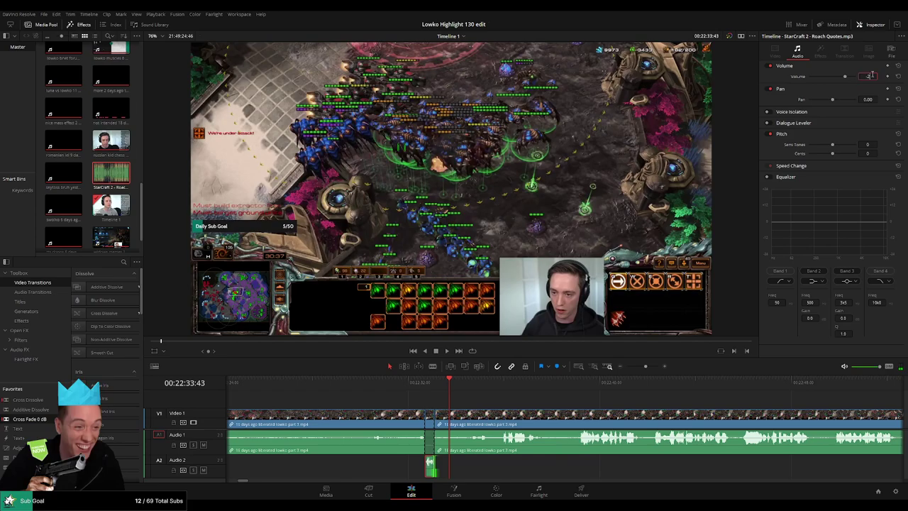
click(418, 388)
key(space)
click(487, 401)
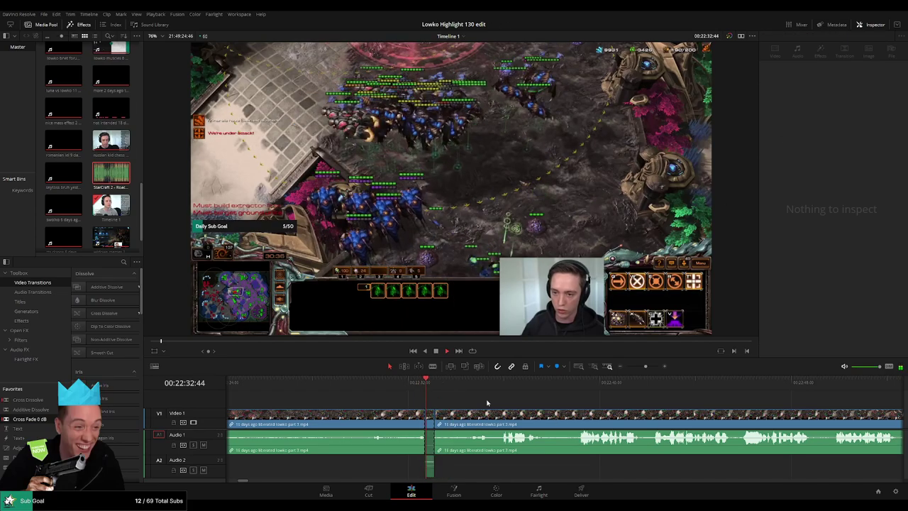
- Isolate a second very short piece of the clip at about 22:35 and silence its audio
click(463, 387)
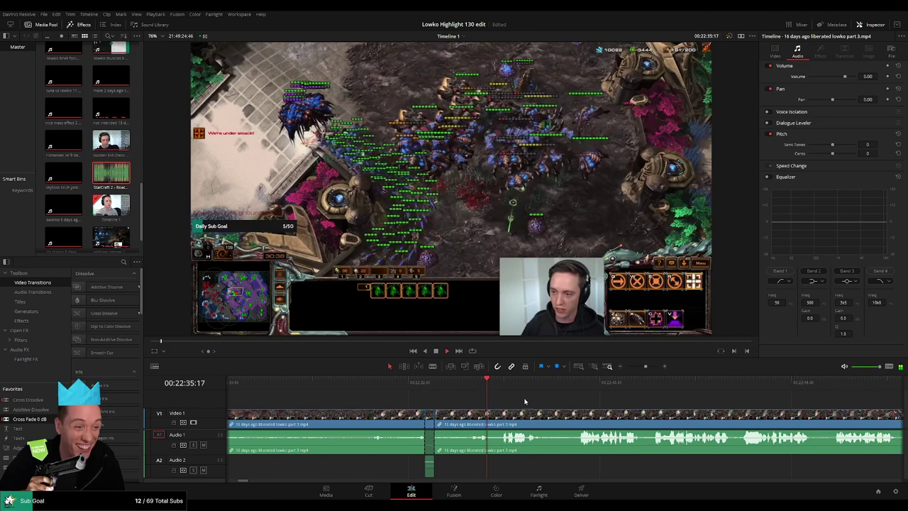
key(space)
scroll(505, 405, up, 2)
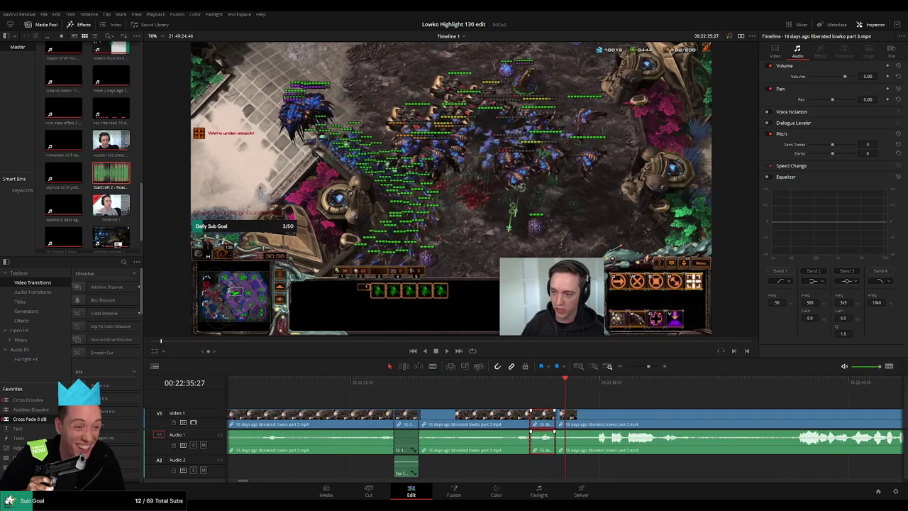
click(544, 453)
- Place StarCraft 2 - Roach Quotes.mp3 on Audio 2 under the silenced piece at about 22:35 and set its volume to -29
drag(118, 172, 549, 471)
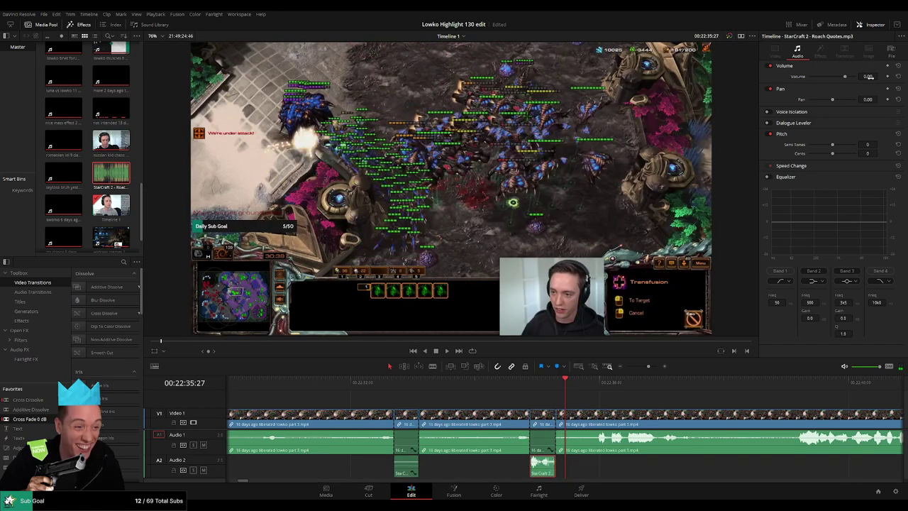
key(space)
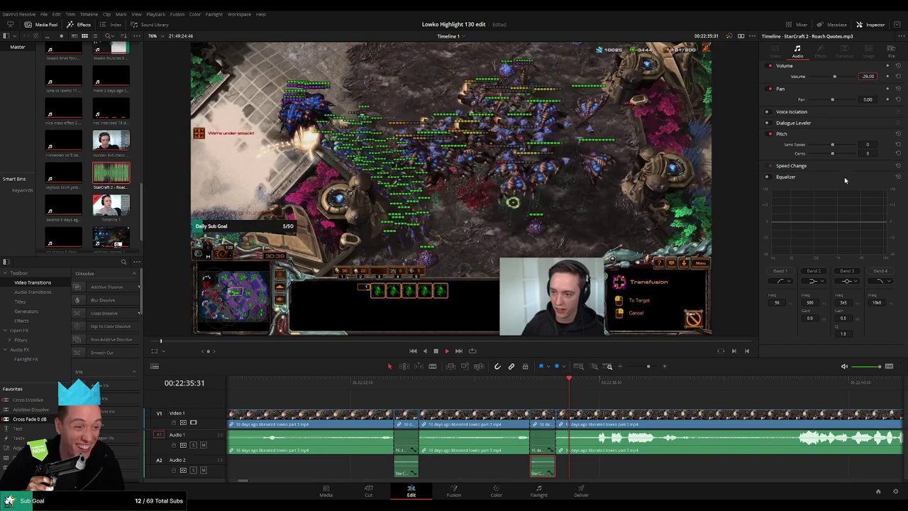
click(621, 400)
scroll(580, 404, down, 4)
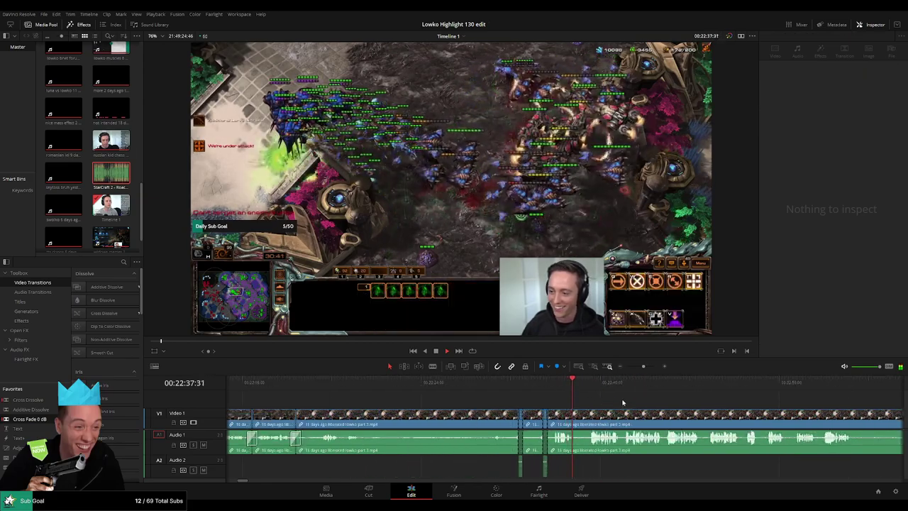
drag(633, 401, 509, 397)
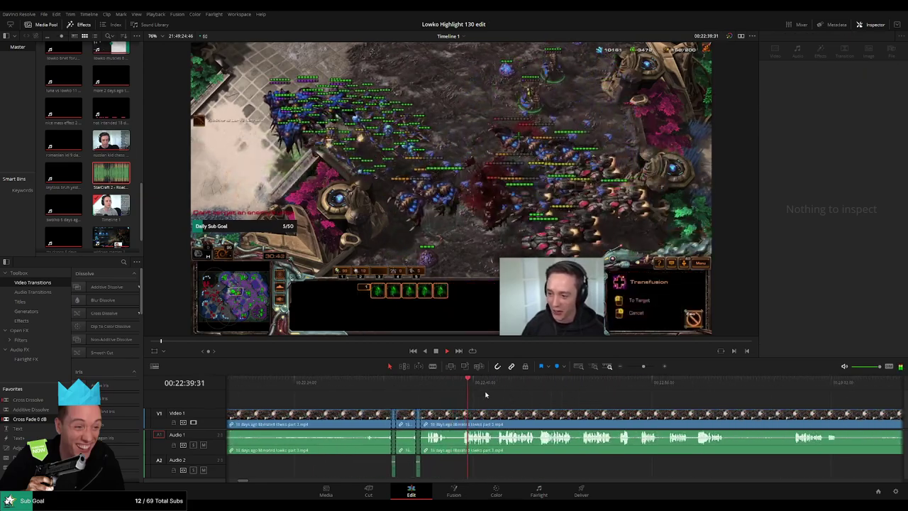
- Isolate a third short piece of the clip at about 22:41, roughly 50 frames long, and silence its audio
key(space)
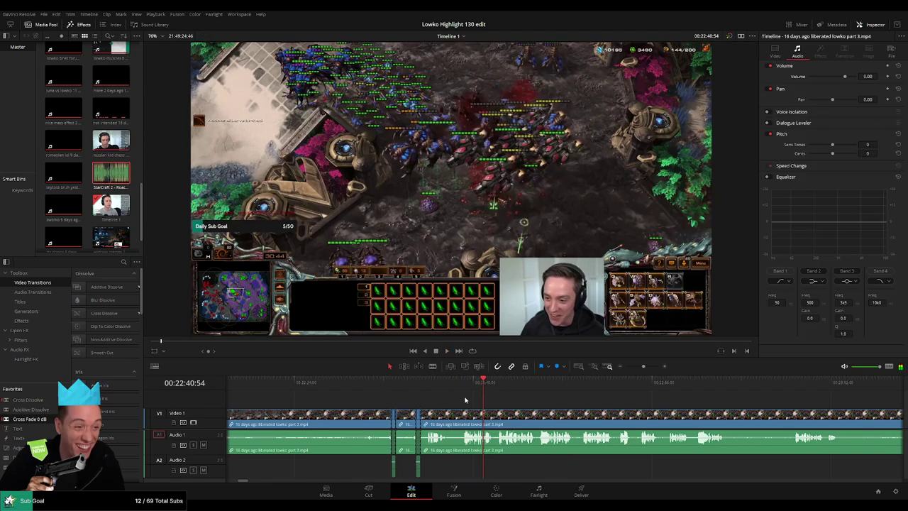
key(space)
scroll(506, 396, up, 5)
click(423, 382)
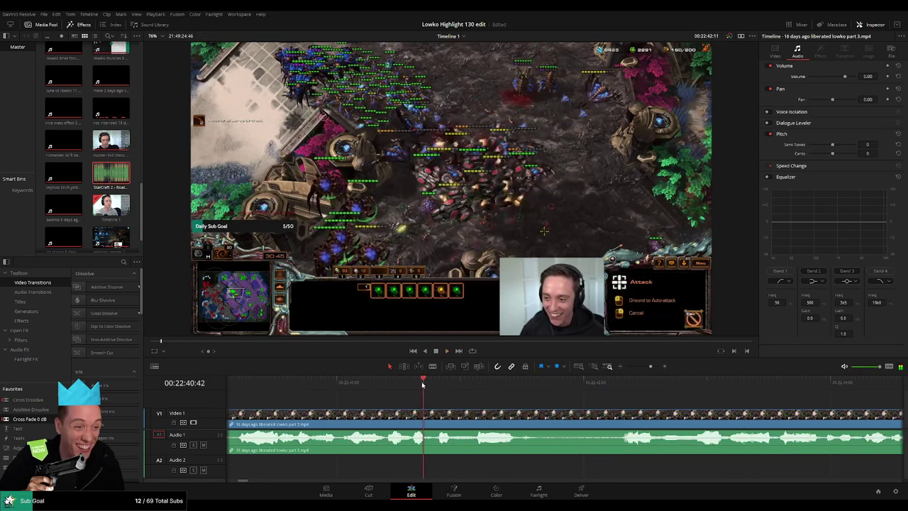
click(430, 385)
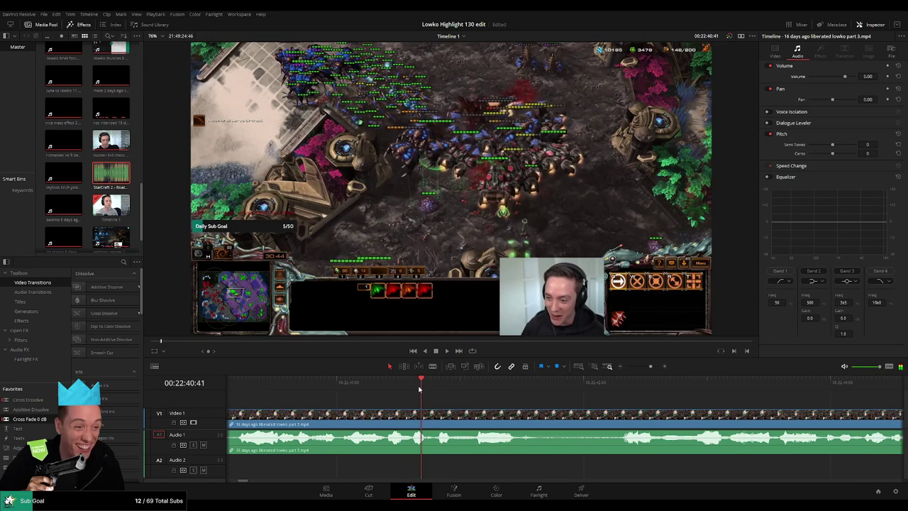
drag(432, 390, 448, 391)
click(457, 418)
key(space)
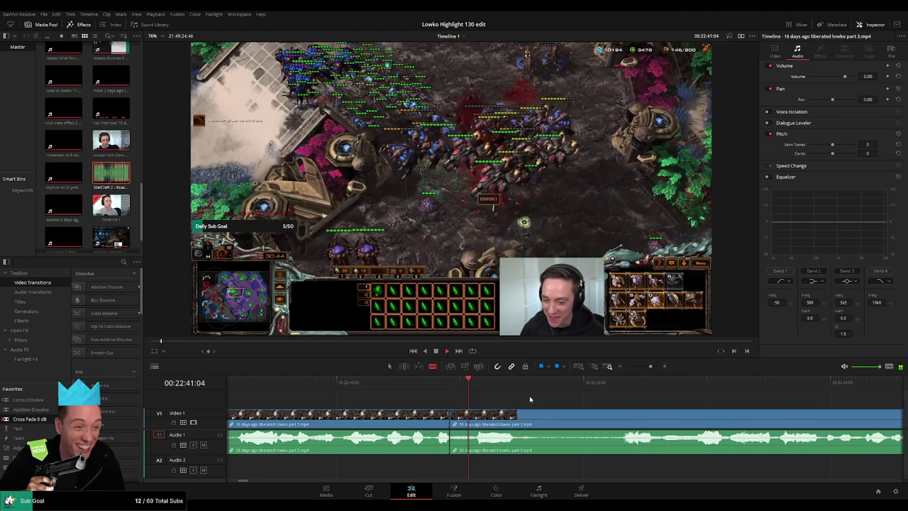
key(space)
click(550, 418)
key(a)
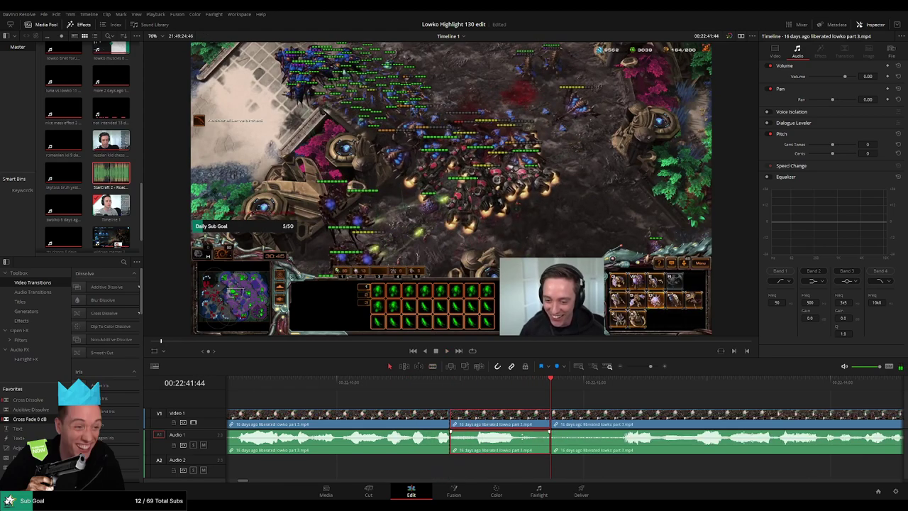
drag(527, 436, 527, 459)
- Place StarCraft 2 - Roach Quotes.mp3 on Audio 2 under the silenced piece at about 22:41, trim it to match, and set its volume to -29
drag(115, 186, 454, 468)
drag(563, 469, 550, 470)
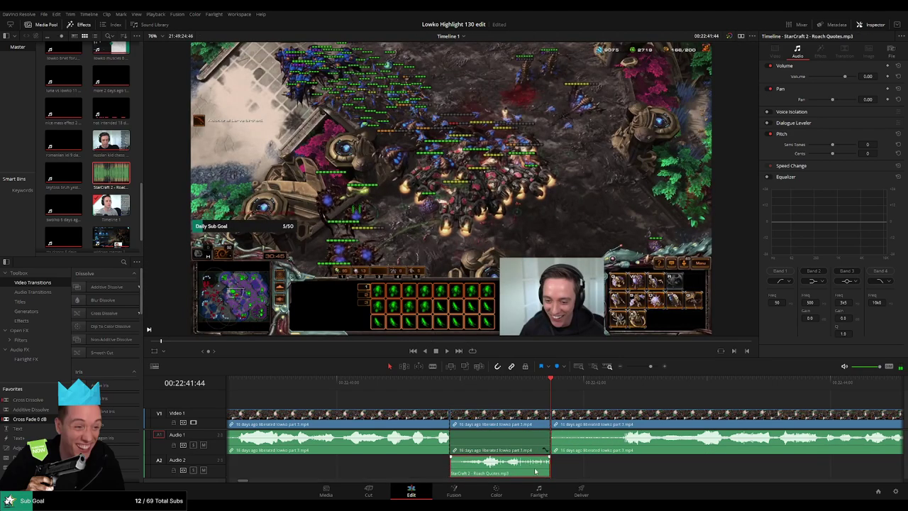
click(861, 79)
text(-29)
key(Return)
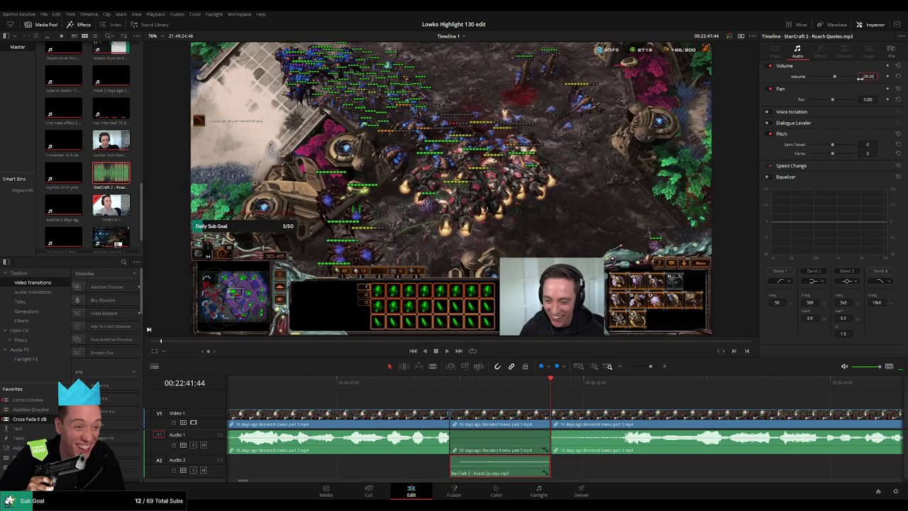
- Play back the footage from the silenced piece at about 22:41 to about 22:55 to review the audio
key(space)
drag(651, 366, 649, 368)
click(635, 397)
key(ctrl+minus)
key(ctrl+minus)
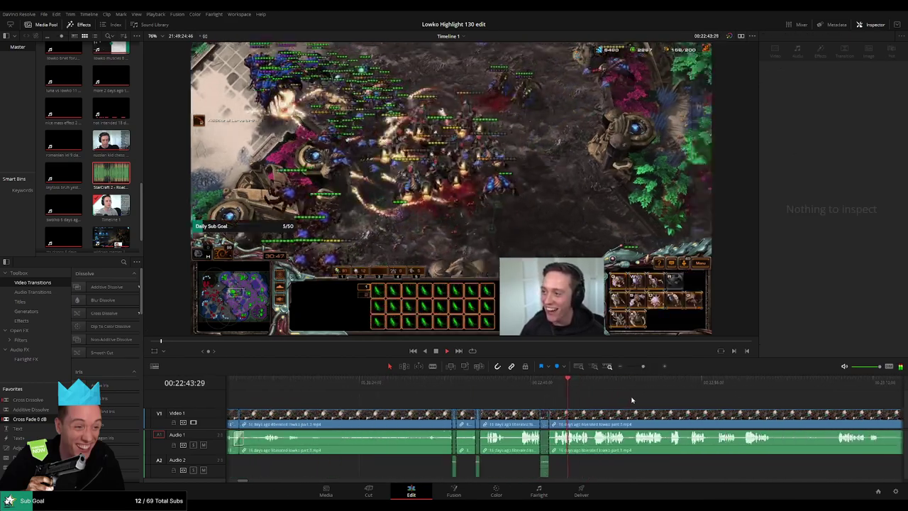
drag(596, 407, 475, 410)
drag(214, 429, 214, 422)
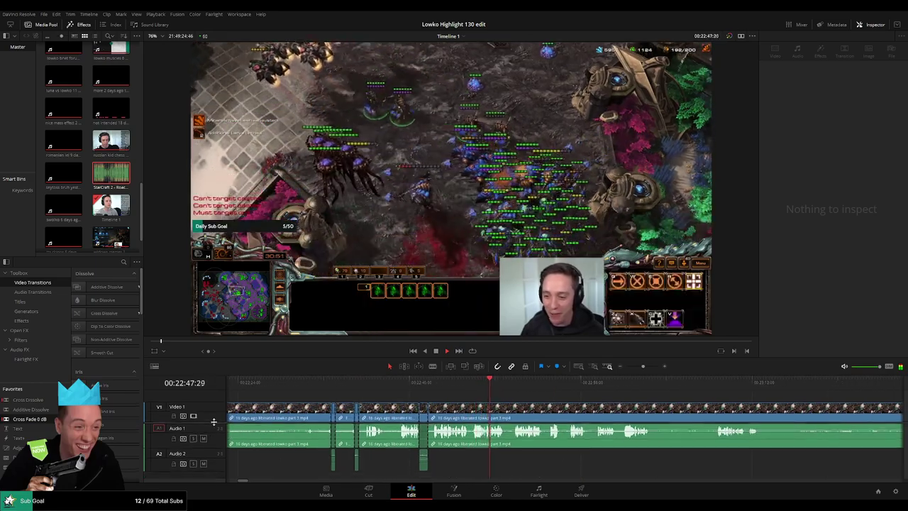
click(511, 385)
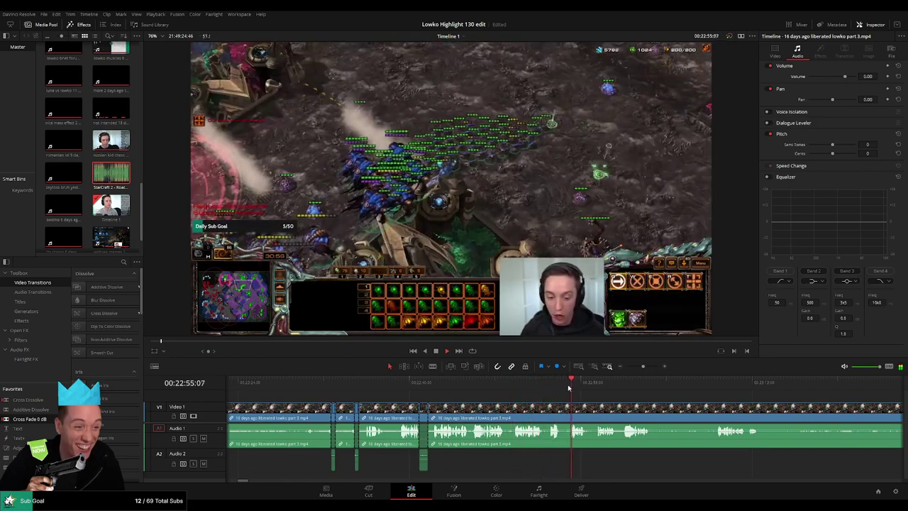
click(326, 385)
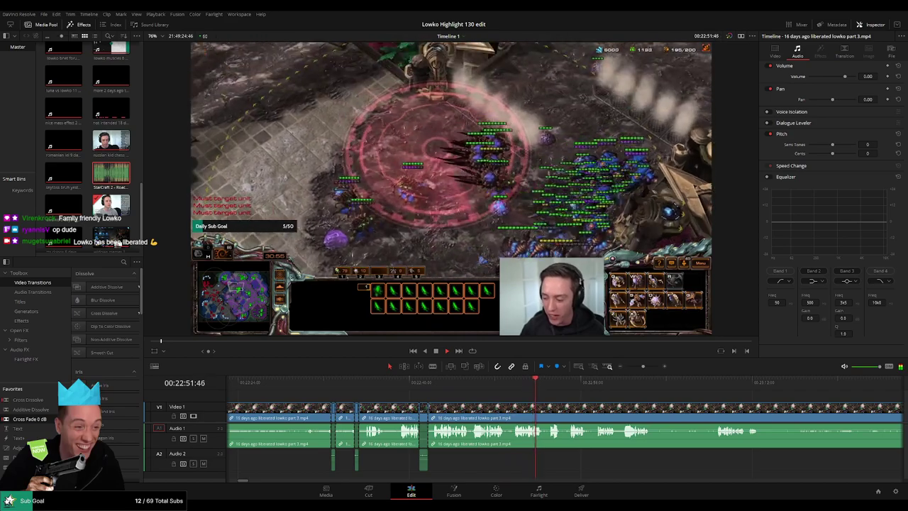
drag(571, 399, 392, 399)
- Cut out the quiet section from about 23:02 to 23:08, close the gap, and crossfade the audio join
scroll(426, 413, right, 1)
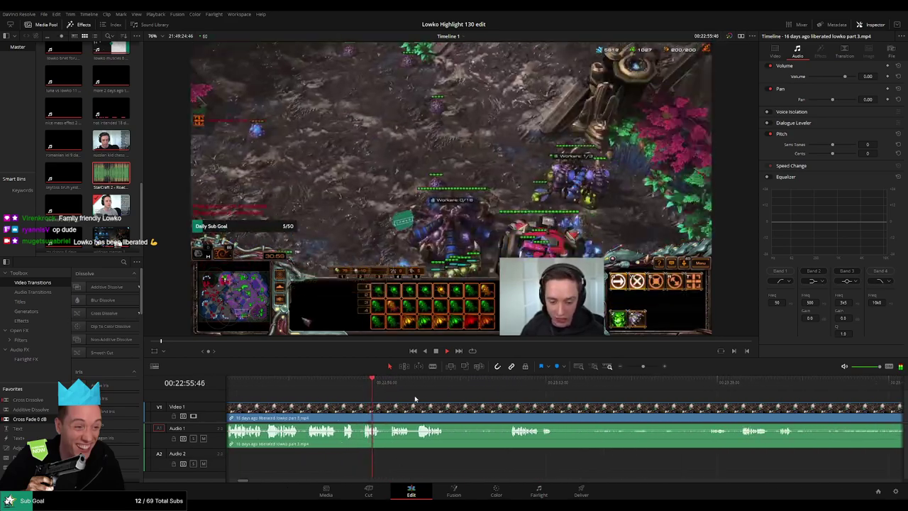
scroll(404, 398, right, 2)
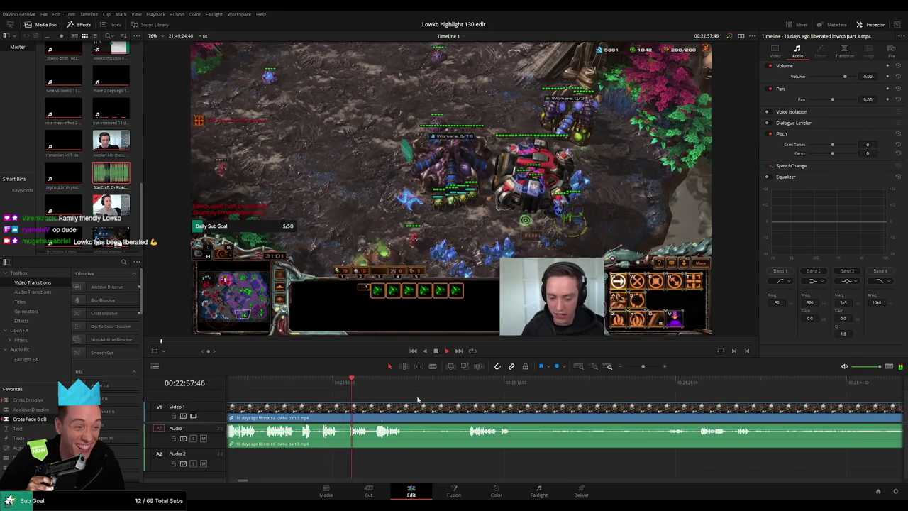
scroll(408, 399, right, 2)
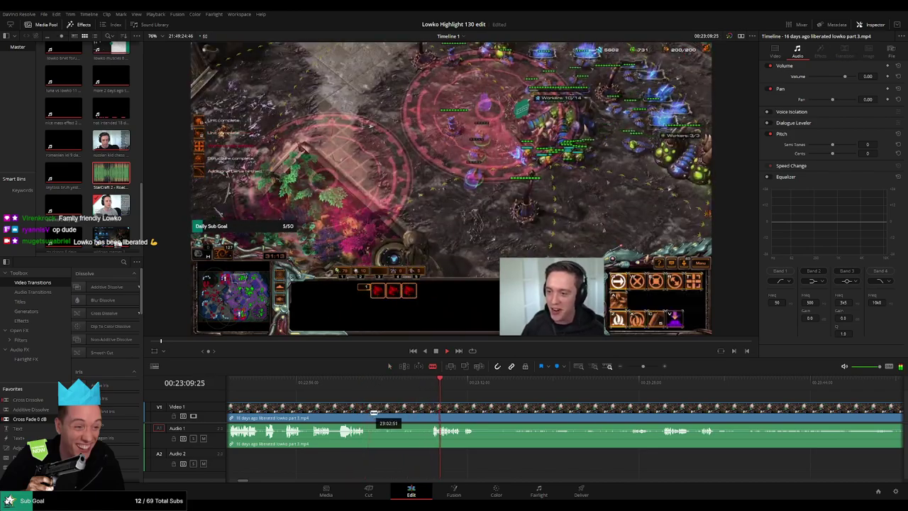
click(370, 412)
click(431, 412)
key(a)
click(415, 412)
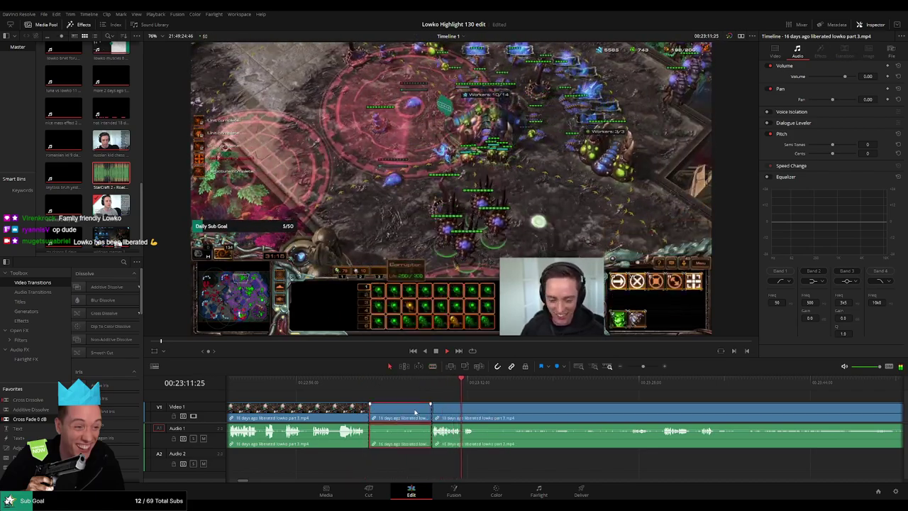
key(Delete)
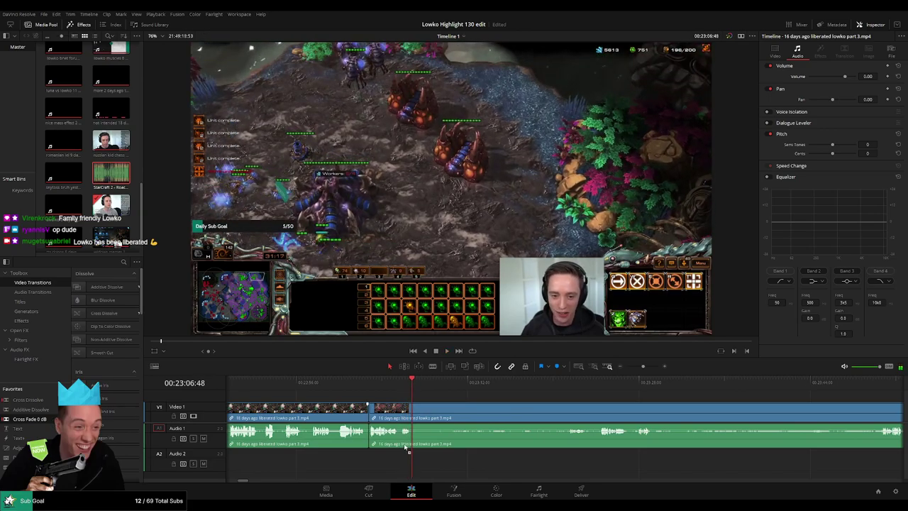
- Cut out the quiet section from about 23:07 to 23:20, close the gap, and crossfade the audio join
drag(463, 388, 570, 390)
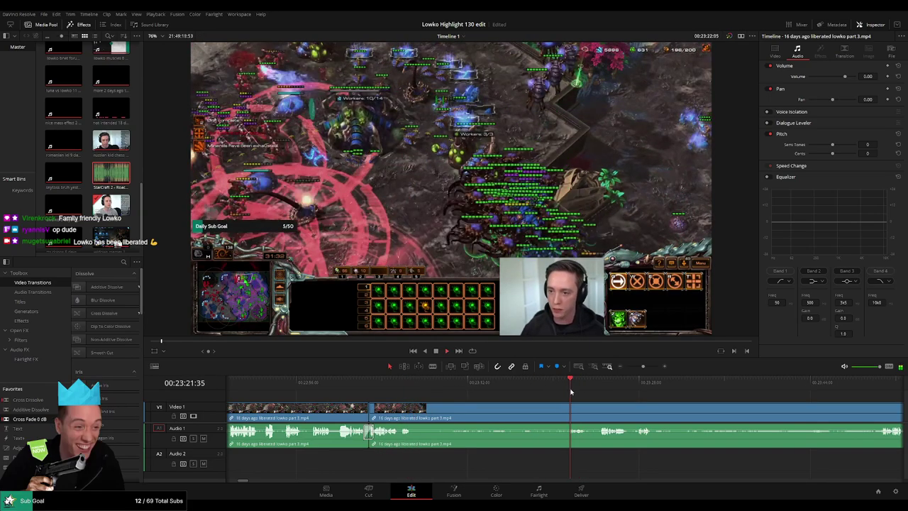
click(413, 419)
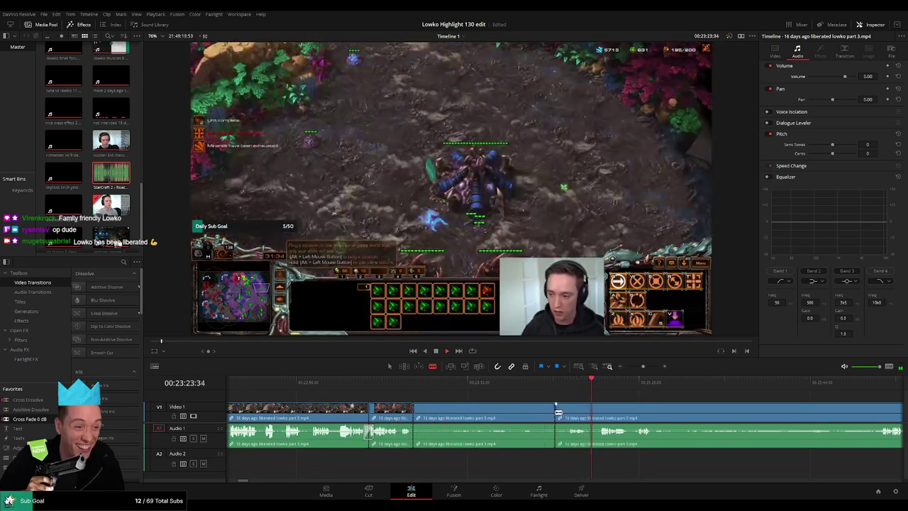
key(a)
click(537, 416)
key(Delete)
click(461, 385)
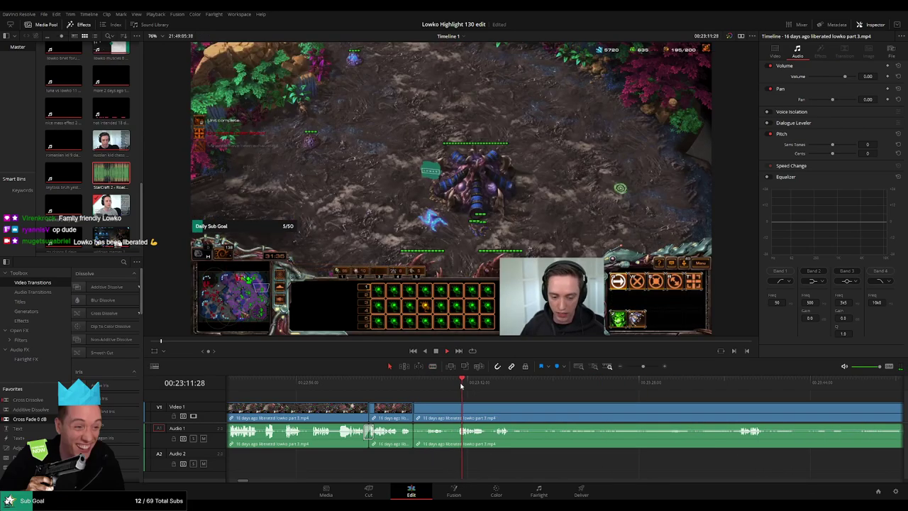
key(space)
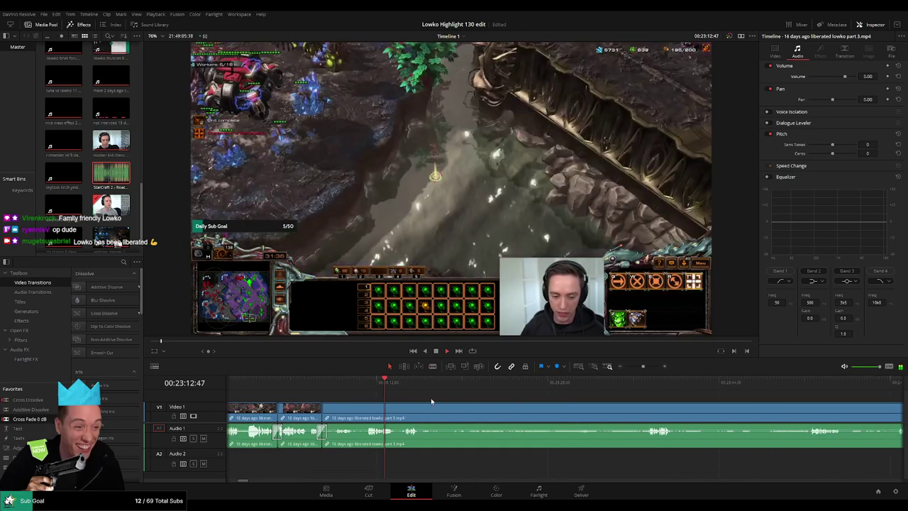
- Cut out the section from about 23:16 to 24:00, close the gap, and add Cross Fade 0 dB to the audio join
key(b)
click(354, 417)
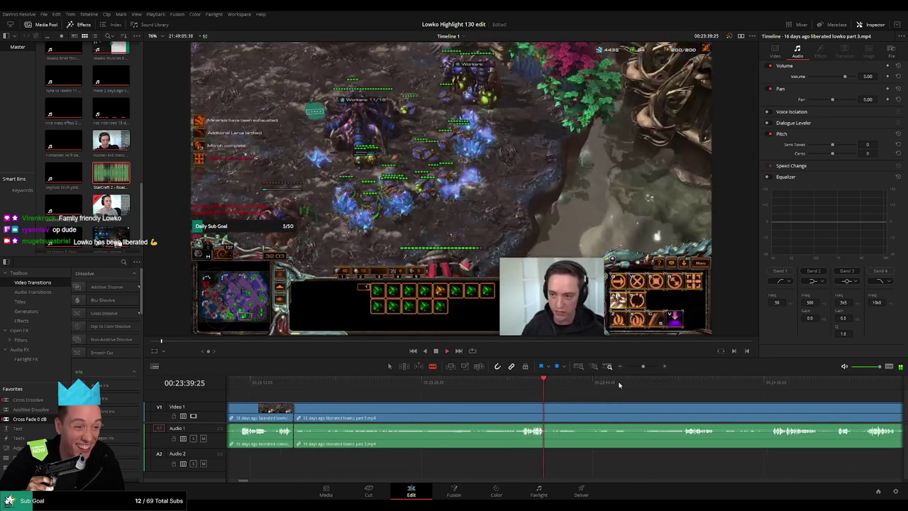
click(670, 383)
key(space)
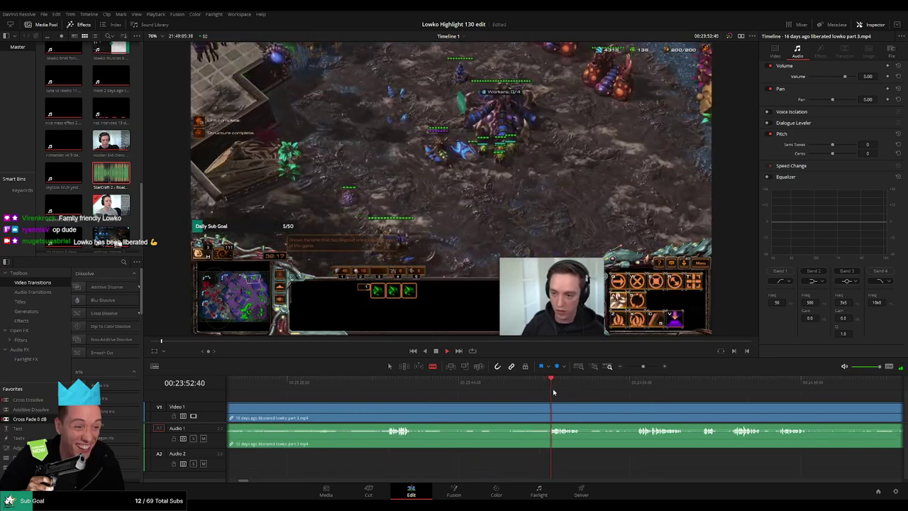
click(630, 383)
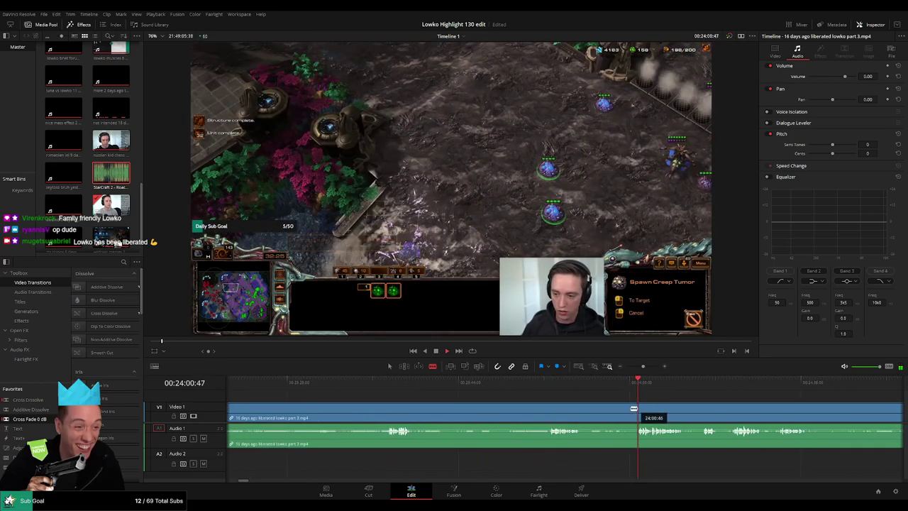
scroll(529, 406, down, 1)
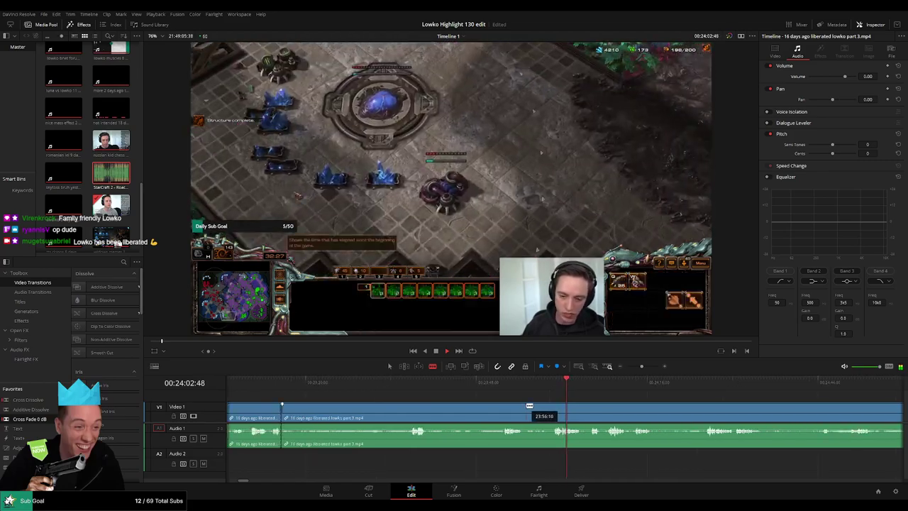
click(554, 416)
key(a)
click(511, 416)
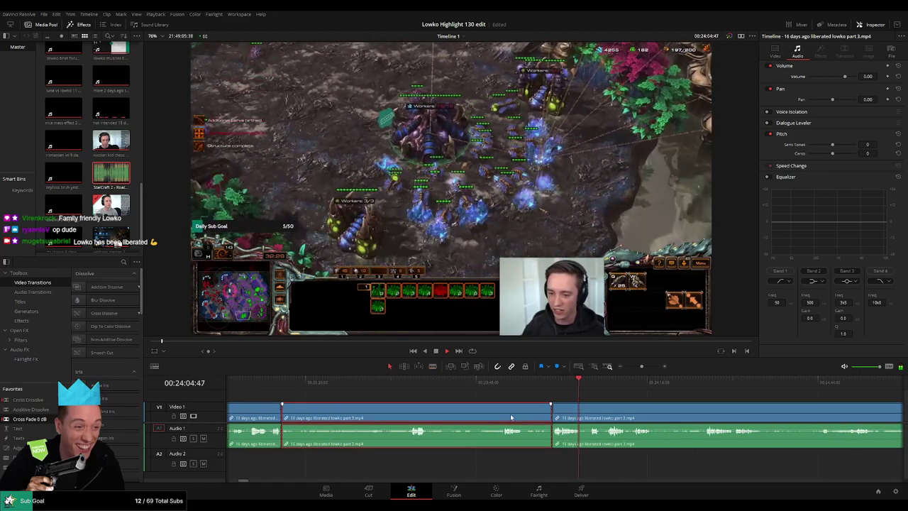
key(Delete)
drag(29, 419, 287, 435)
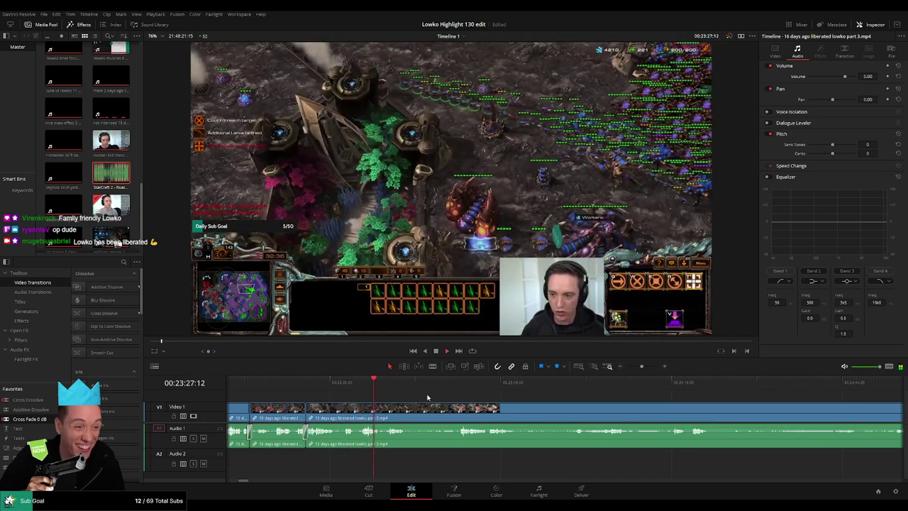
- Cut out the quiet section from about 23:32 to 23:41, close the gap, and crossfade the audio join
scroll(367, 397, right, 3)
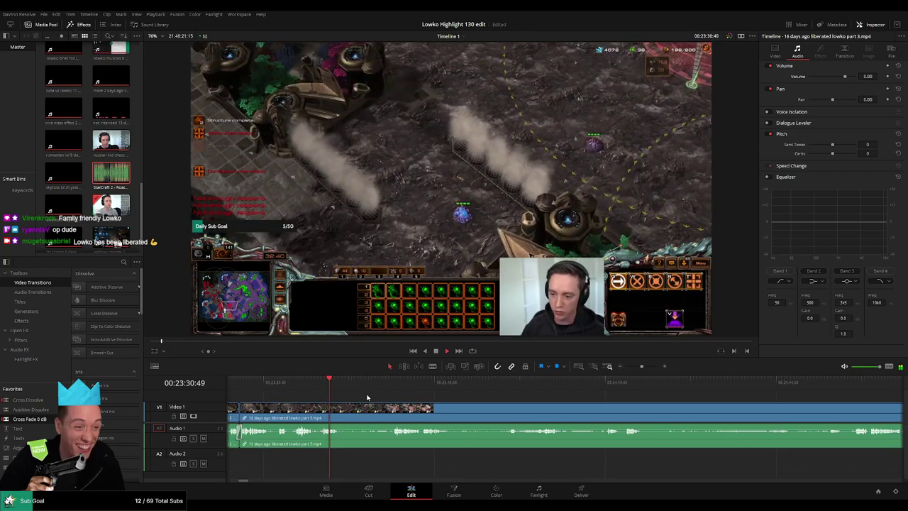
key(b)
click(339, 415)
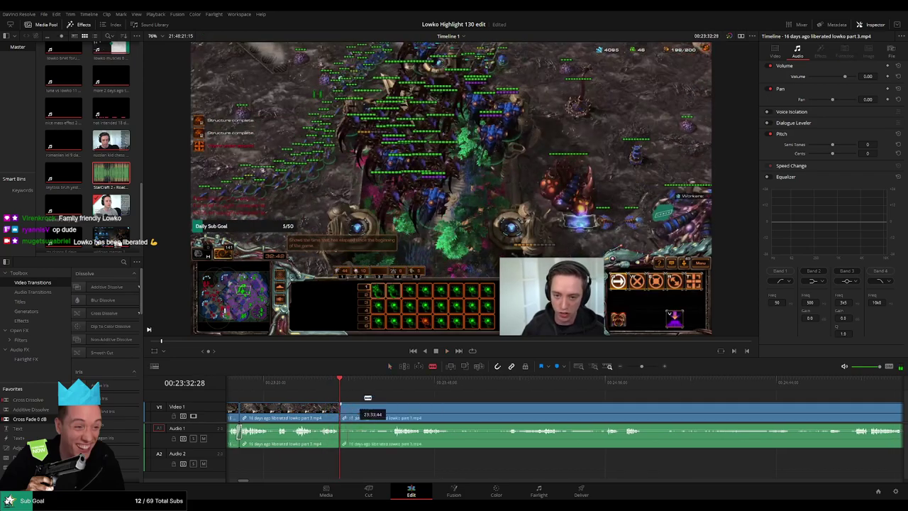
click(394, 381)
click(393, 411)
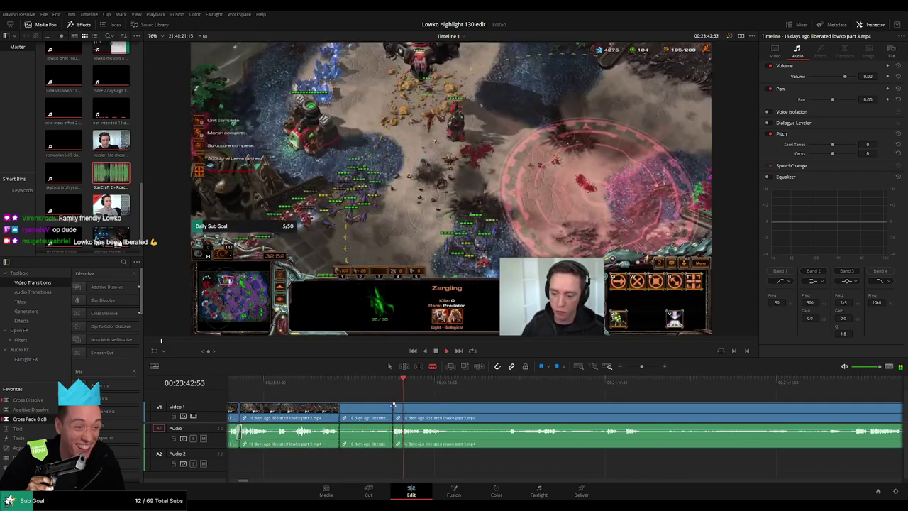
key(a)
click(379, 413)
key(Delete)
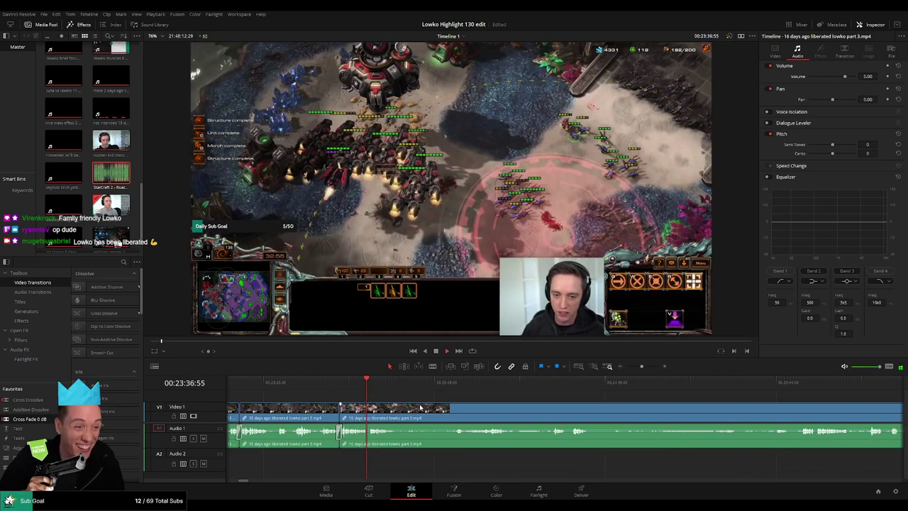
- Cut out the section from about 23:41 to 23:51, close the gap, crossfade the audio join, and review the following footage
scroll(397, 408, right, 2)
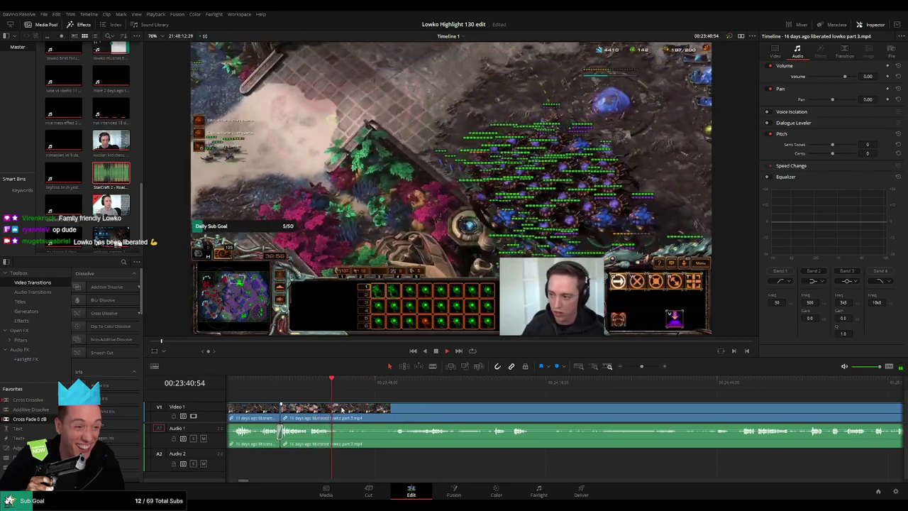
key(b)
click(337, 418)
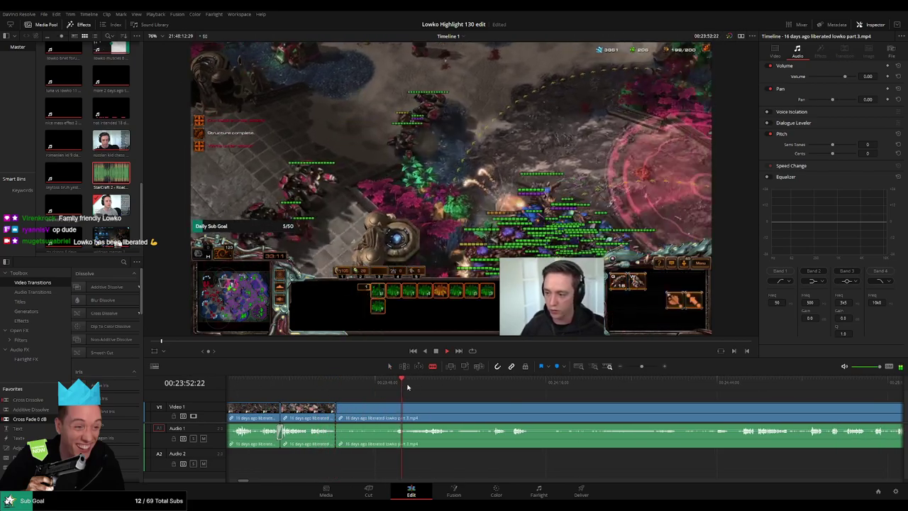
click(394, 410)
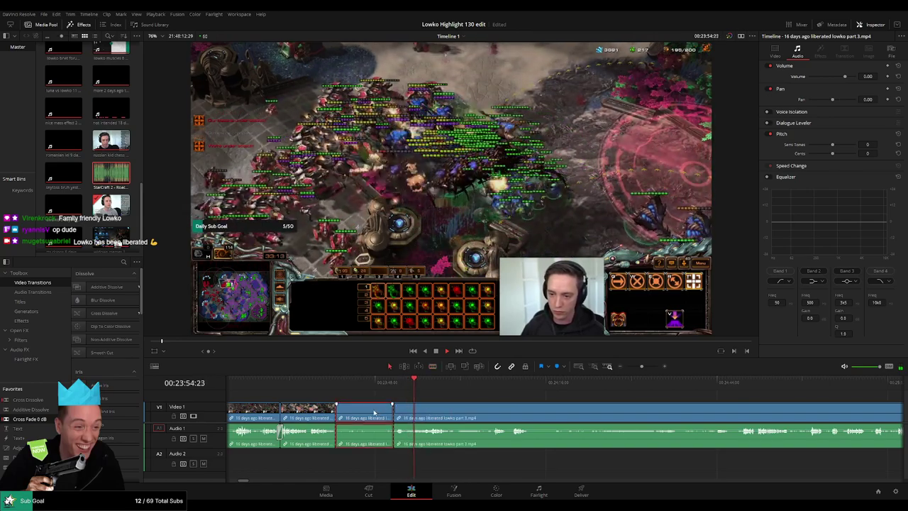
click(374, 413)
key(Delete)
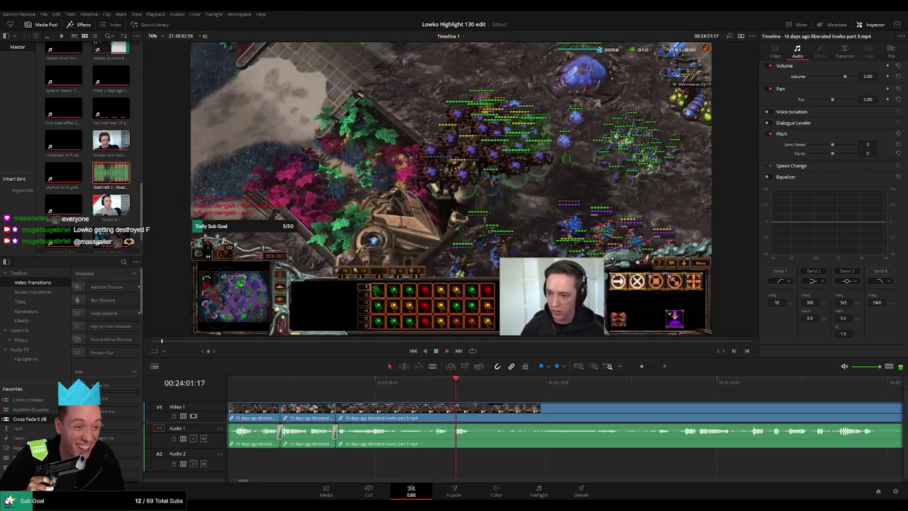
scroll(454, 402, right, 2)
scroll(414, 406, right, 1)
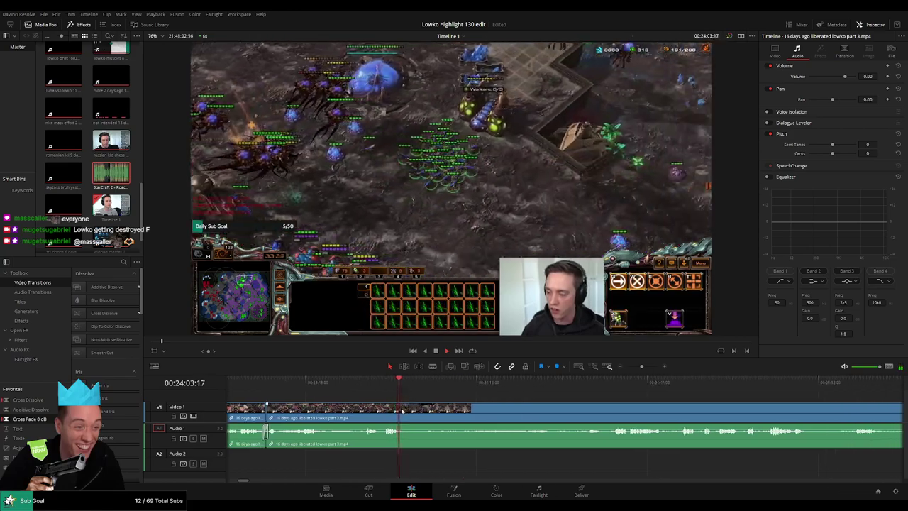
- Cut out the section from about 24:04 to 24:53, close the gap, and crossfade the audio join
key(b)
click(402, 409)
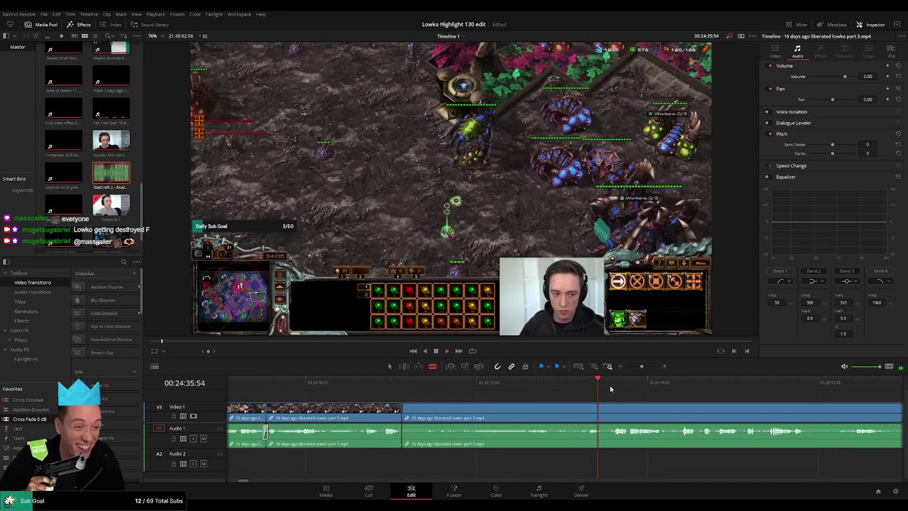
click(611, 389)
drag(646, 398, 507, 397)
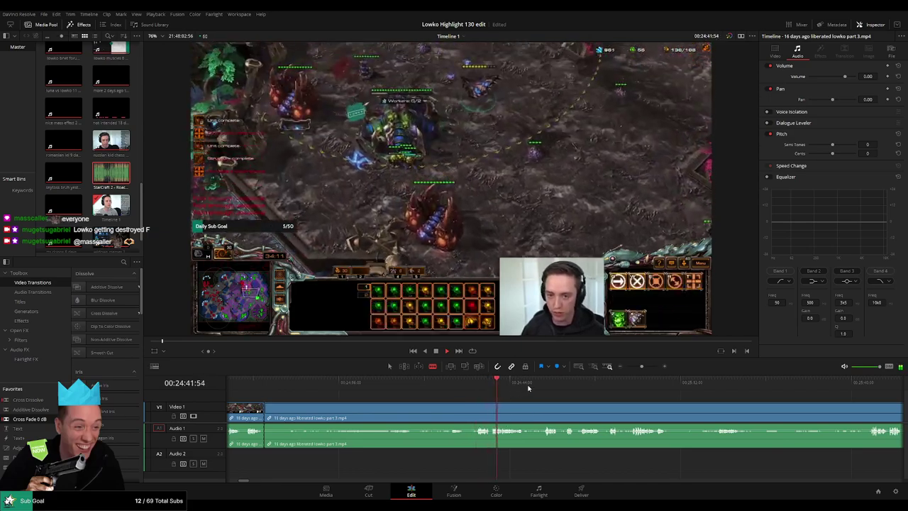
click(537, 386)
scroll(511, 388, right, 2)
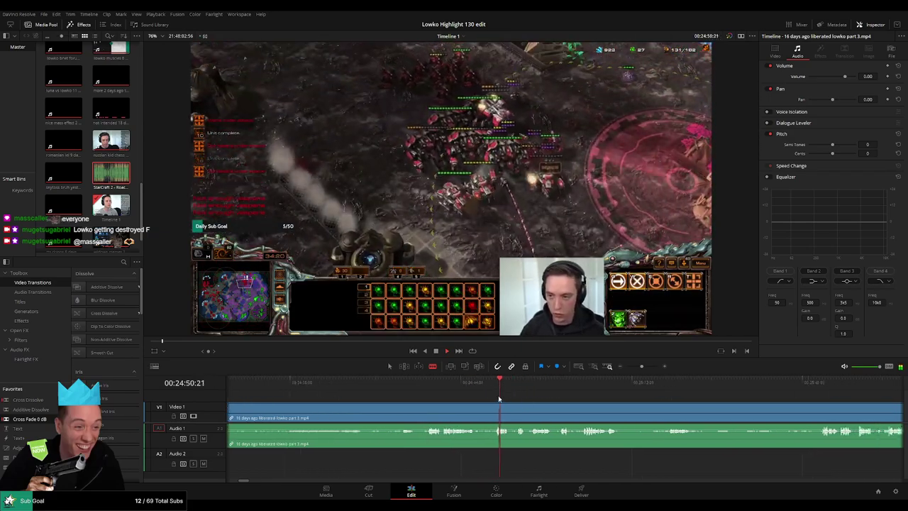
click(509, 386)
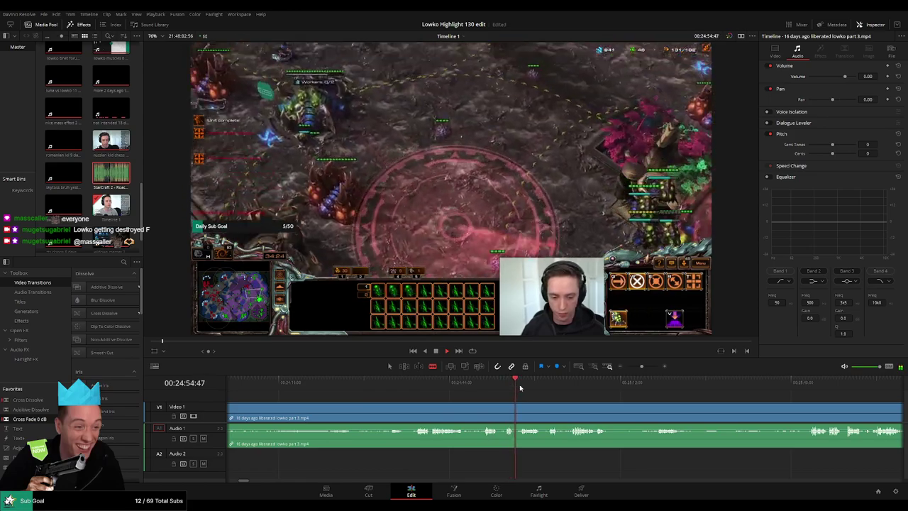
click(506, 387)
click(506, 406)
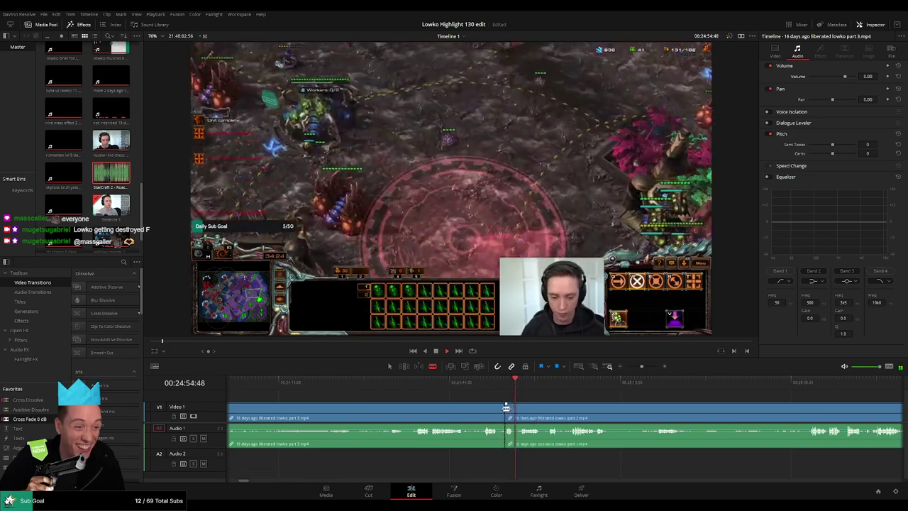
key(a)
click(488, 411)
key(Delete)
key(Delete)
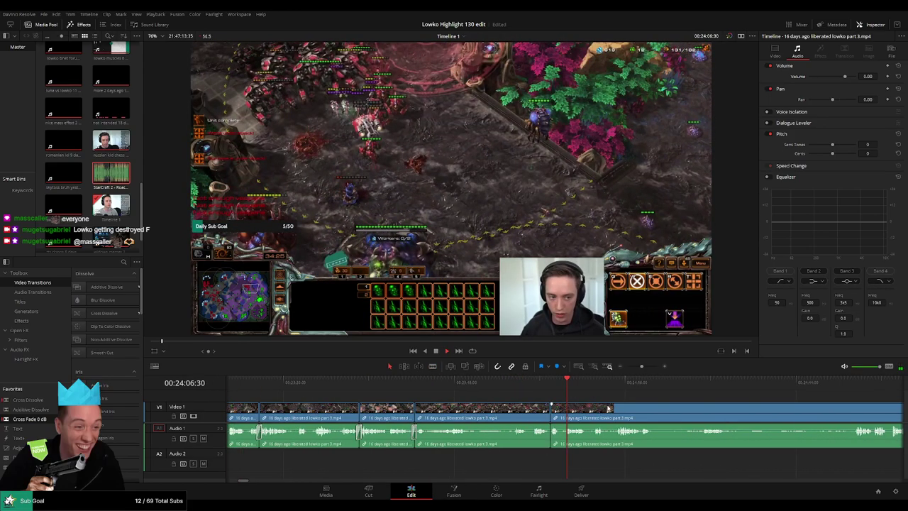
drag(608, 409, 352, 399)
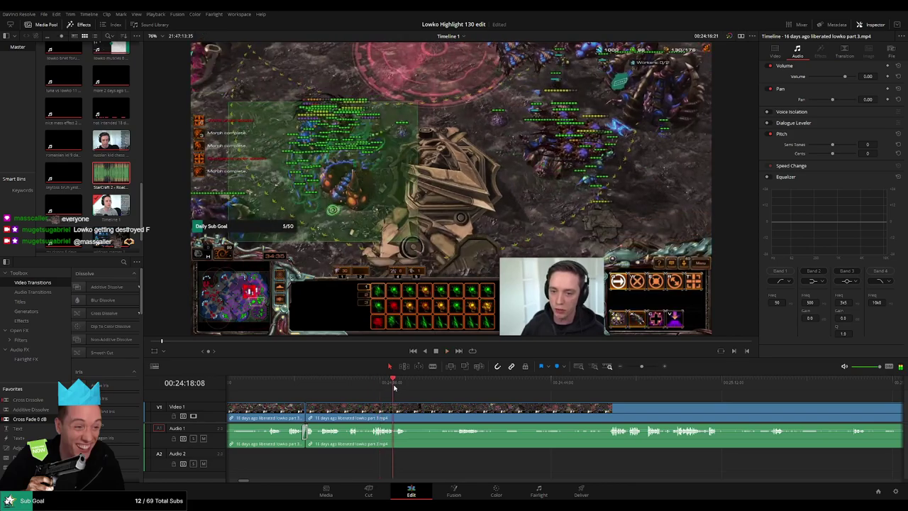
- Cut out the quiet section from about 24:20 to 24:53, close the gap, and crossfade the audio join
click(383, 385)
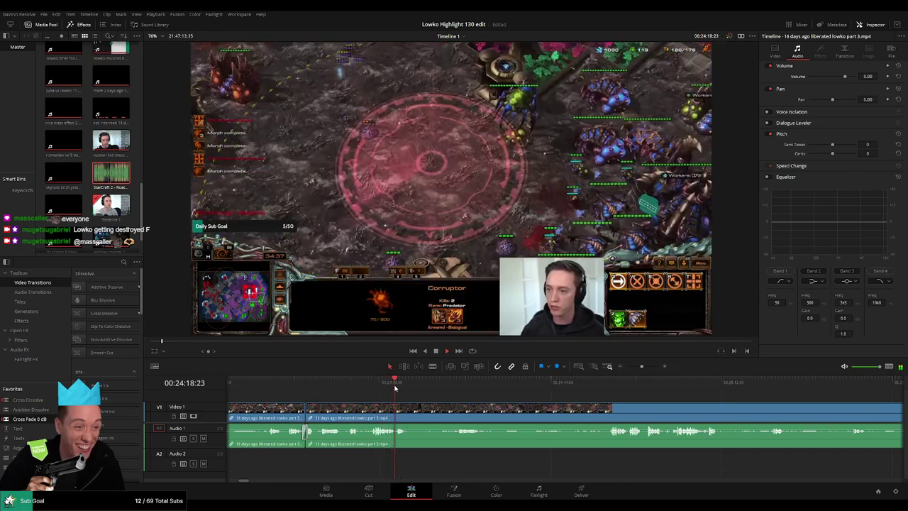
scroll(425, 410, right, 1)
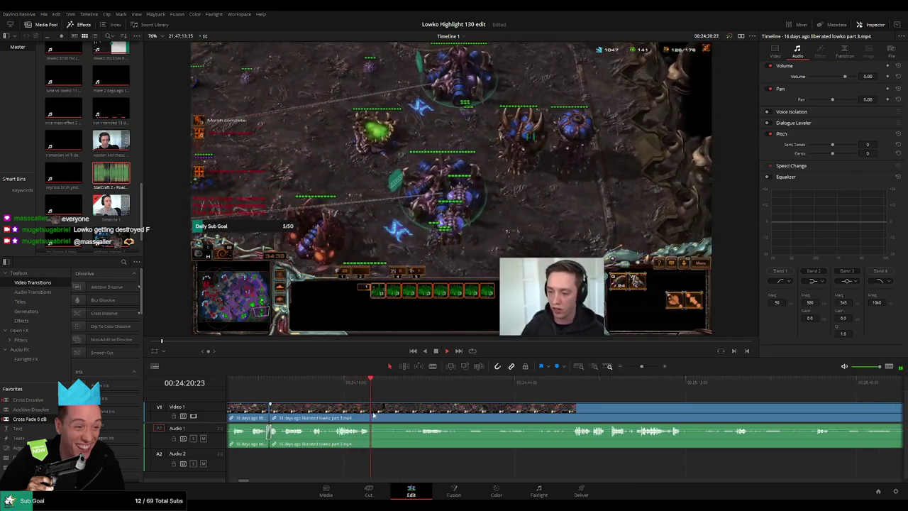
key(ctrl+b)
drag(424, 386, 575, 387)
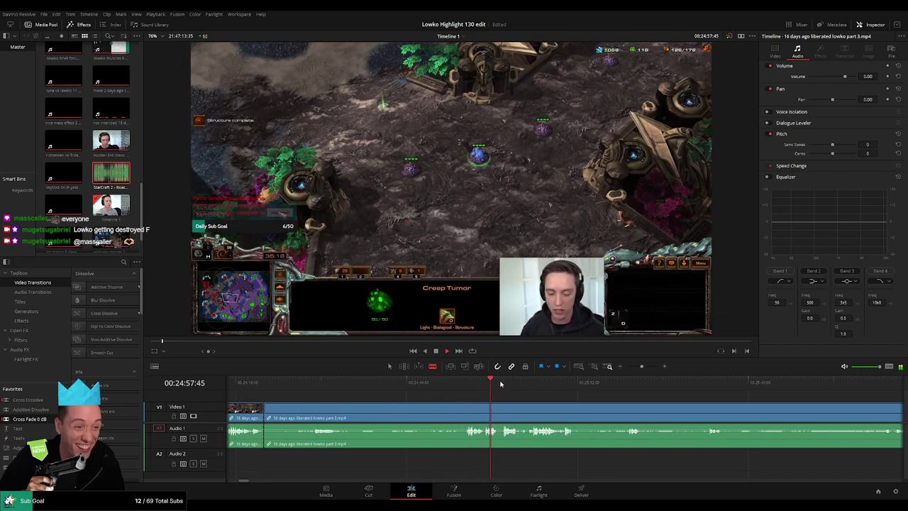
click(467, 406)
key(a)
click(437, 413)
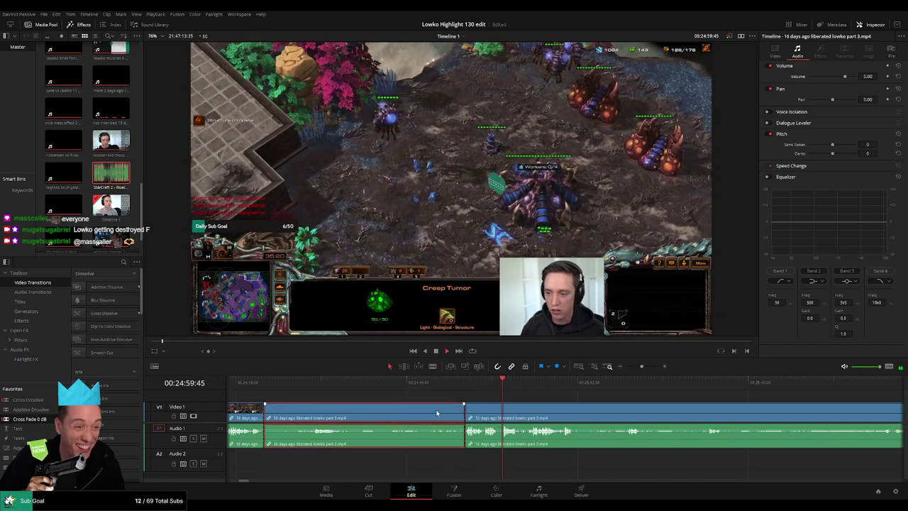
key(Delete)
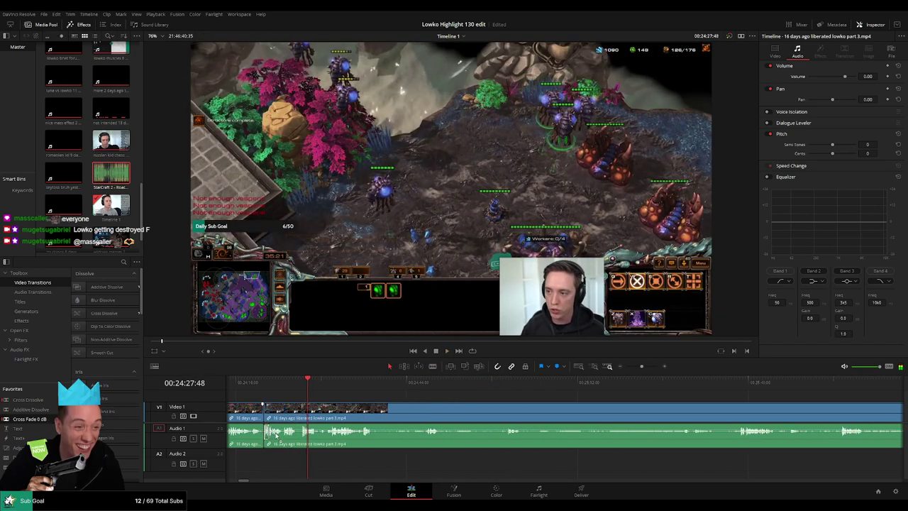
- Cut out the long section from about 24:38 to 26:33, close the gap, and crossfade the audio join
click(346, 398)
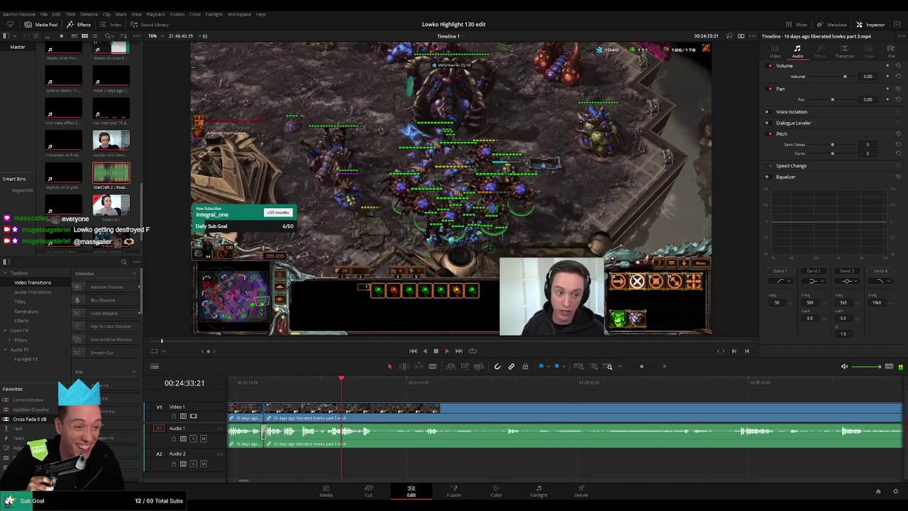
scroll(362, 396, right, 1)
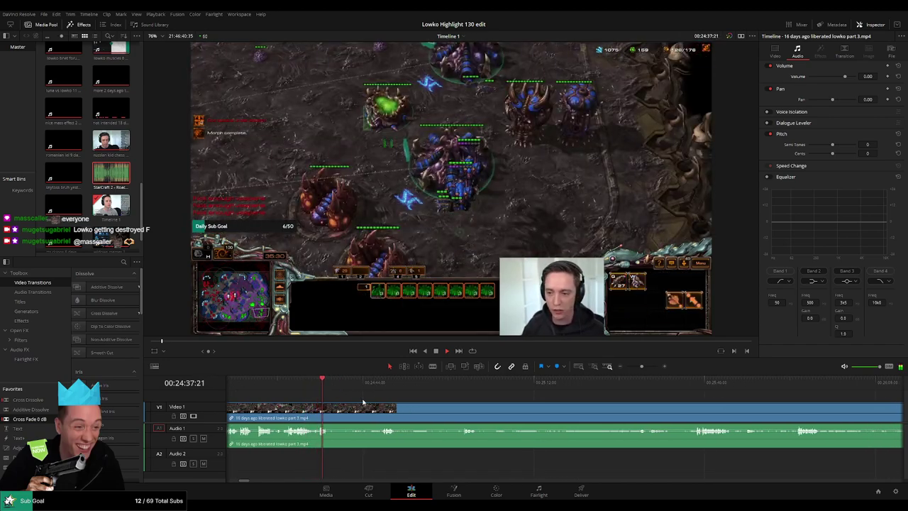
key(ctrl+b)
click(385, 383)
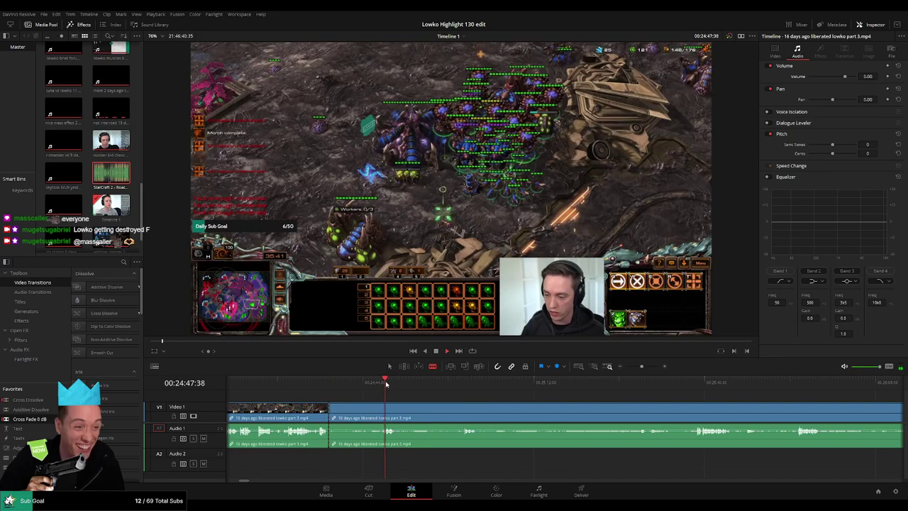
drag(466, 386, 504, 386)
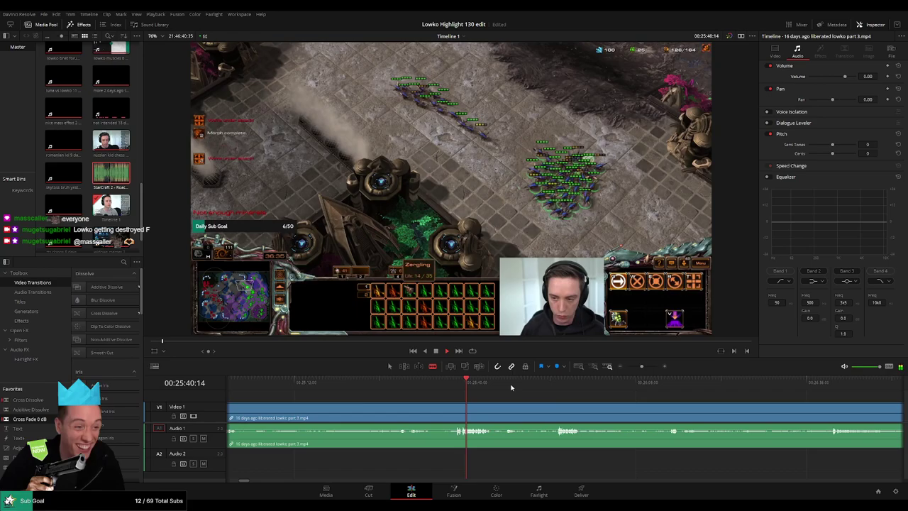
click(573, 388)
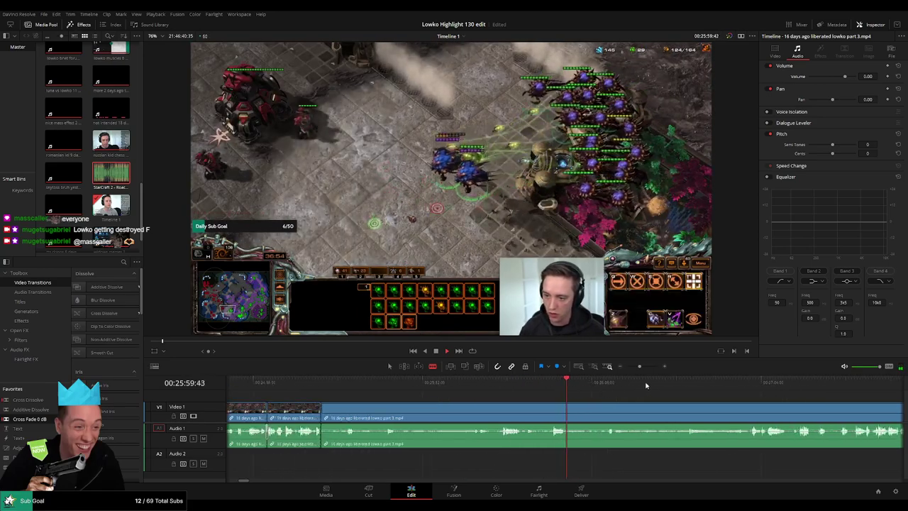
drag(716, 387, 746, 389)
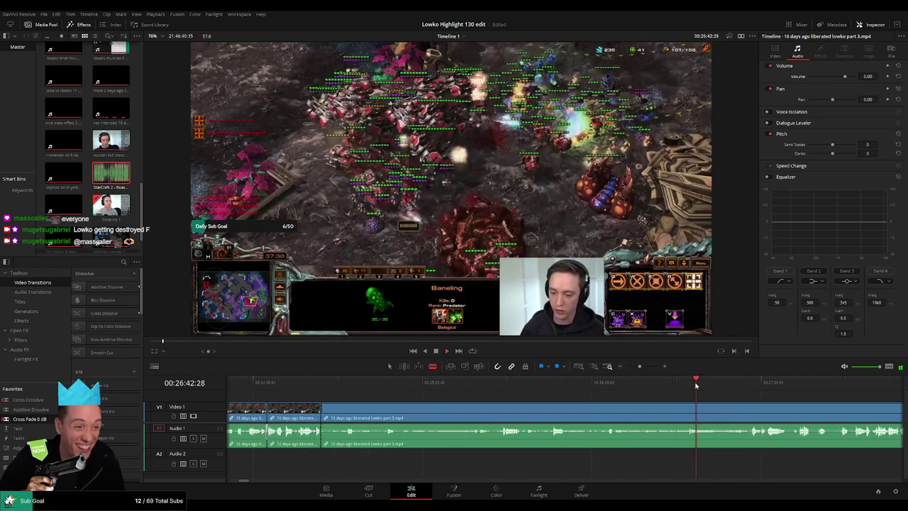
click(566, 383)
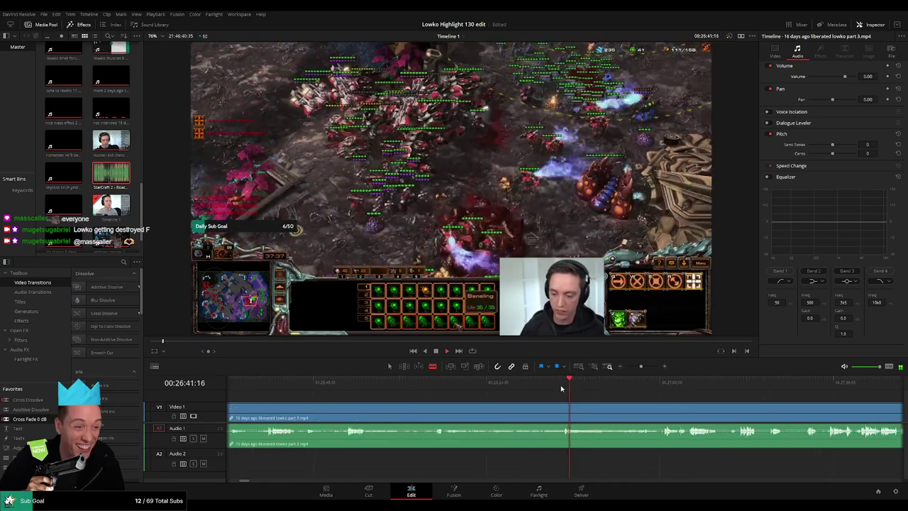
drag(561, 388, 527, 383)
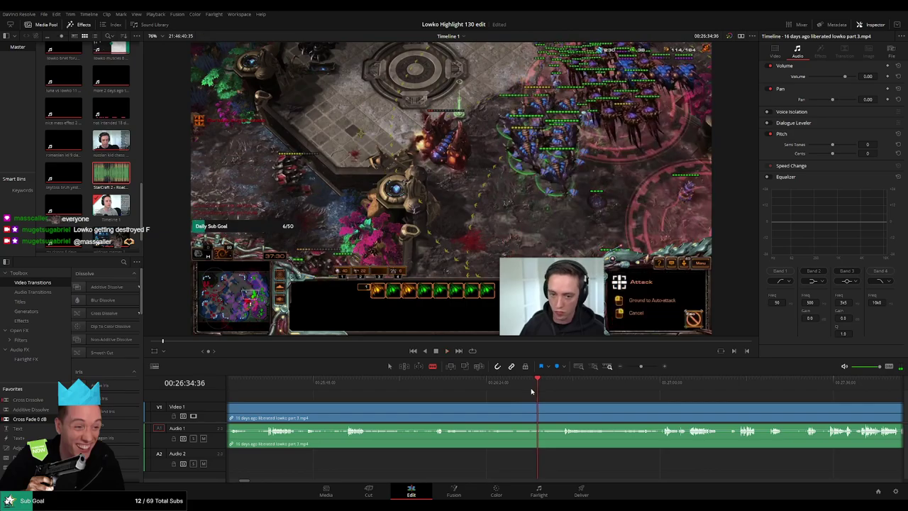
click(529, 383)
key(space)
click(531, 408)
key(a)
click(498, 415)
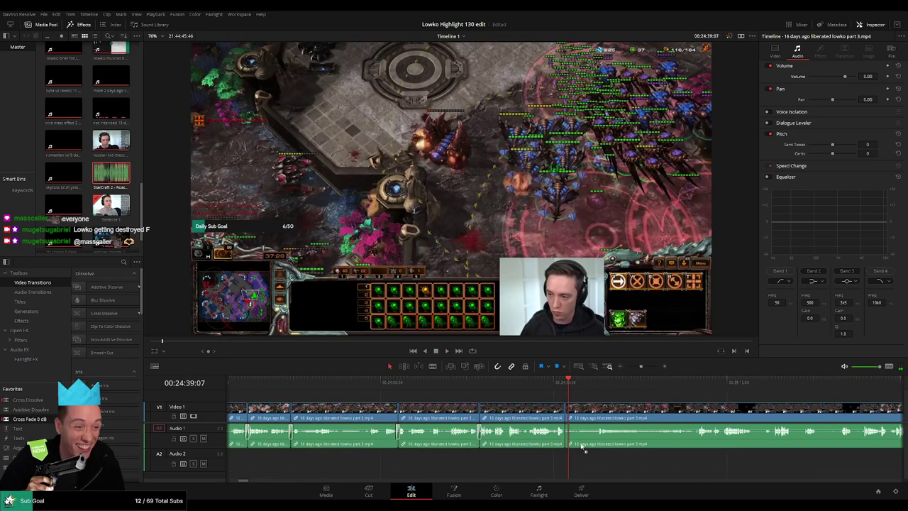
- Split the clip at about 25:05, just before the speech resumes, and remove the tiny sliver at the cut
click(598, 387)
drag(644, 403, 538, 389)
click(558, 387)
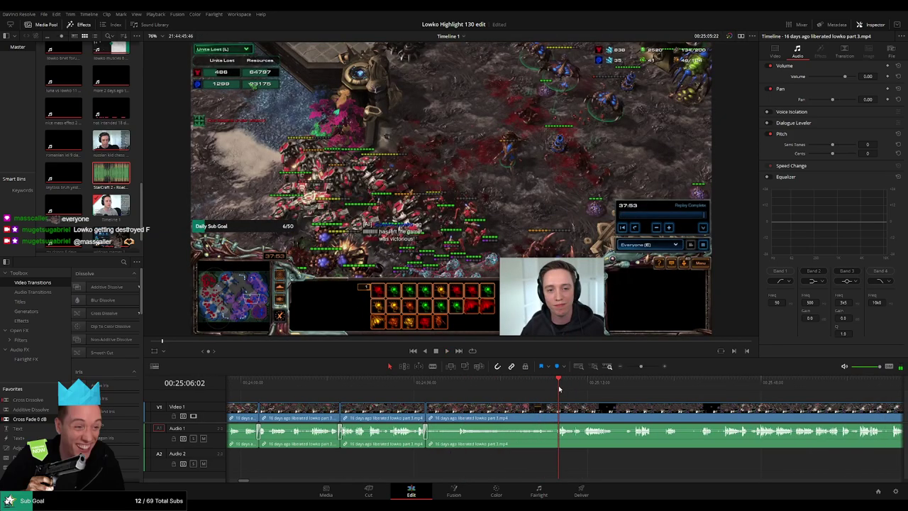
click(551, 387)
scroll(566, 393, up, 2)
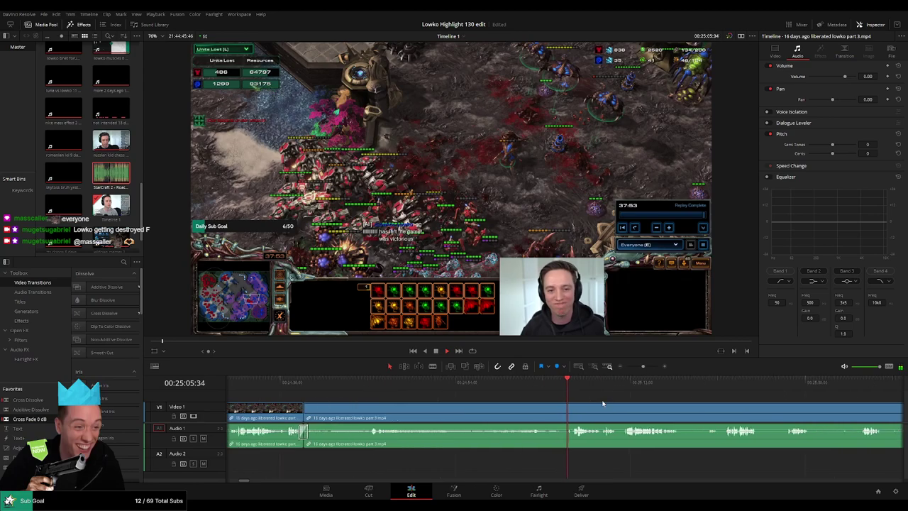
click(563, 416)
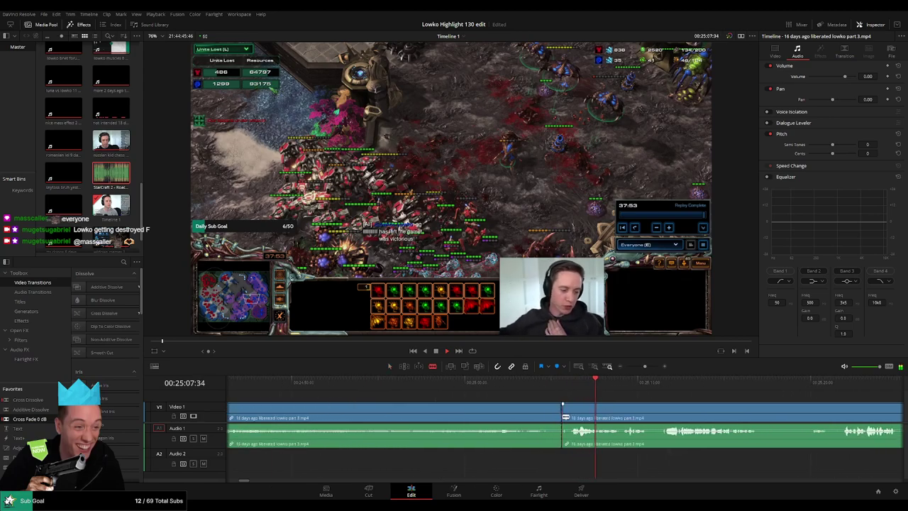
key(a)
key(Delete)
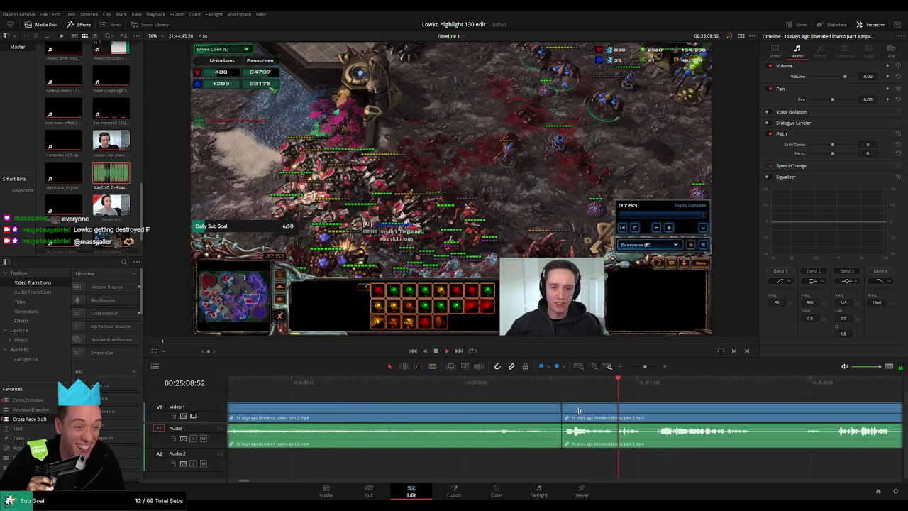
- Cut out the very short pause at about 25:11 and close the gap
drag(695, 398, 465, 389)
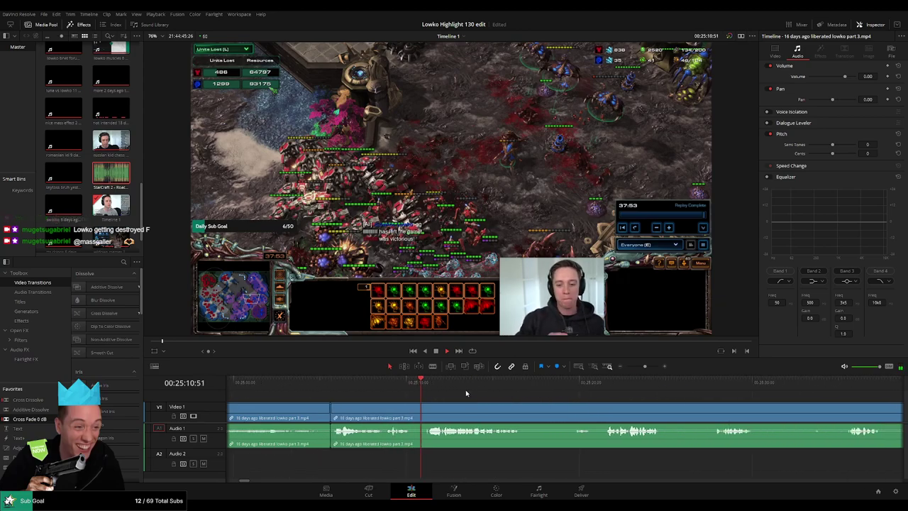
key(b)
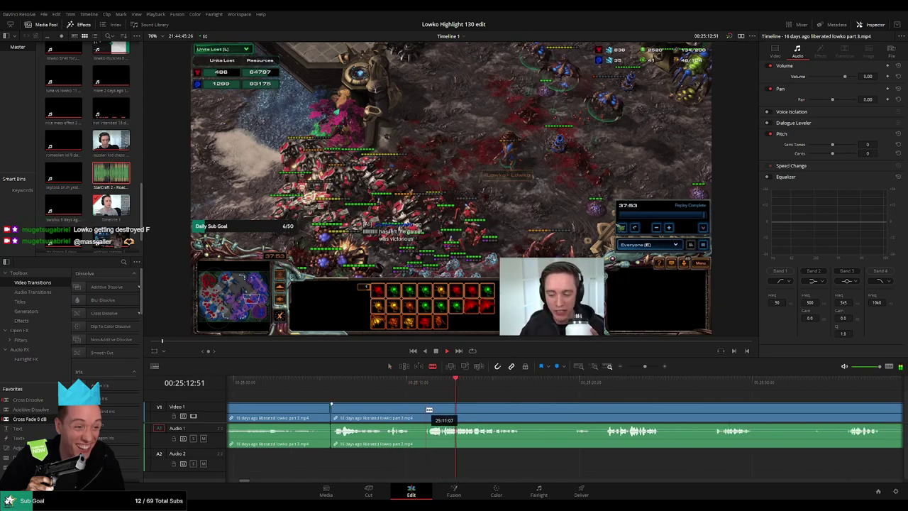
click(429, 409)
key(a)
click(426, 412)
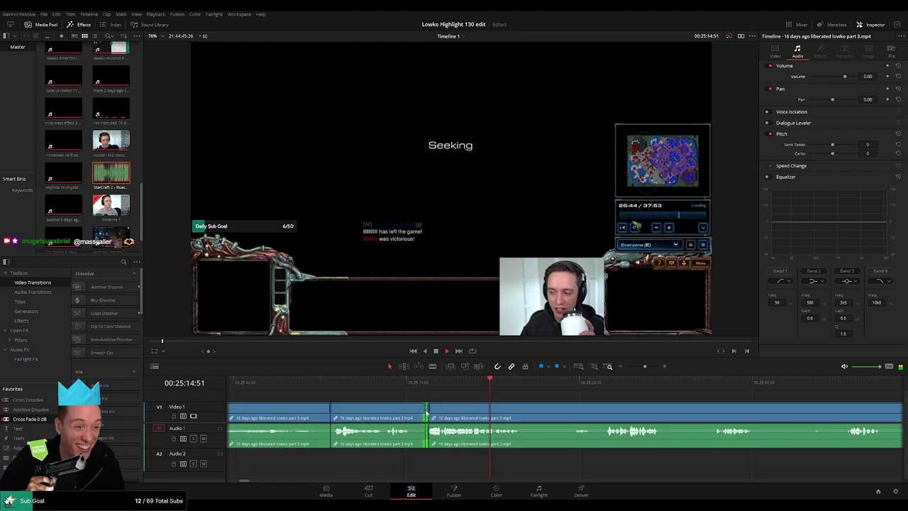
click(428, 409)
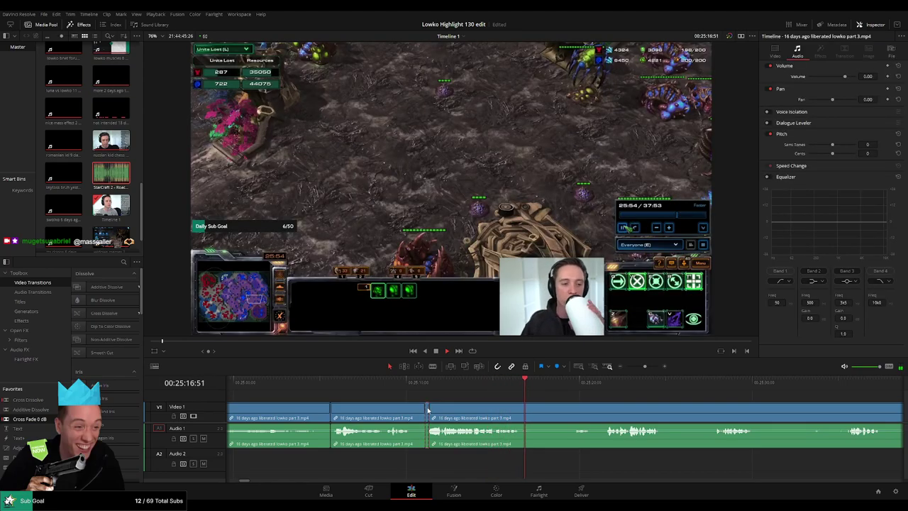
key(Delete)
- Cut out the quiet section from about 25:16 to 25:19 and close the gap
key(b)
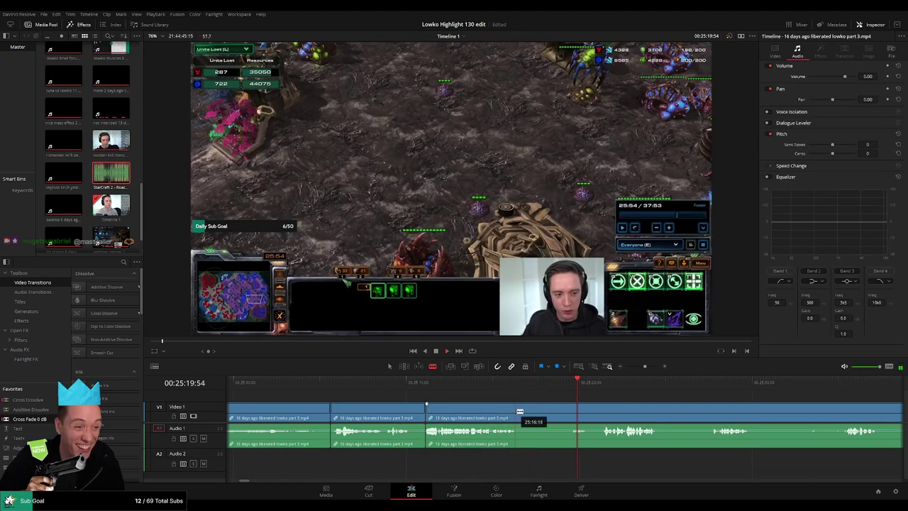
click(520, 417)
click(572, 409)
key(a)
click(555, 413)
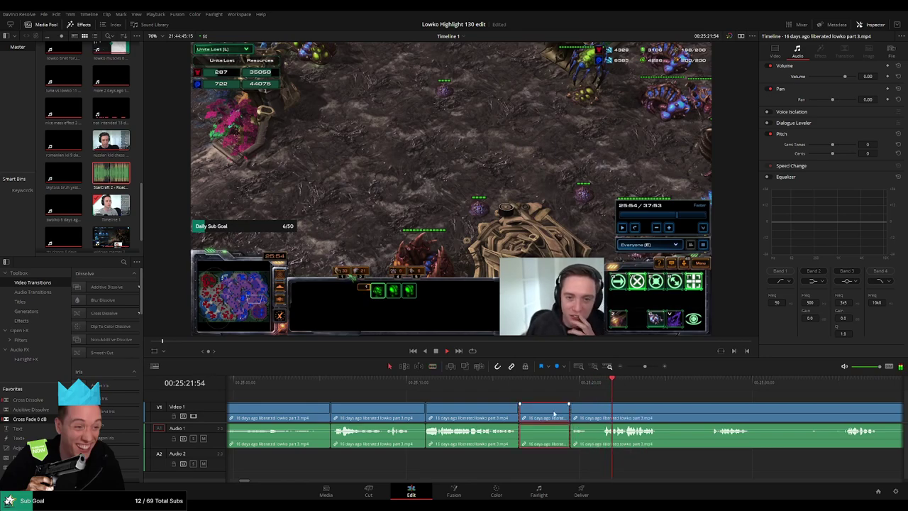
key(Delete)
- Cut out the short pause from about 25:17 to 25:18, close the gap, and replay from the join
click(539, 415)
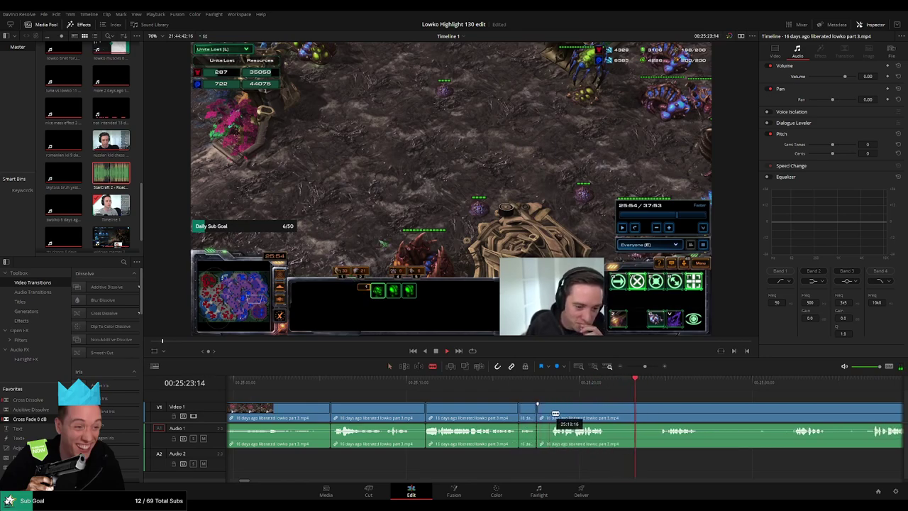
click(553, 415)
key(a)
click(543, 416)
key(Delete)
click(542, 417)
key(Delete)
click(539, 381)
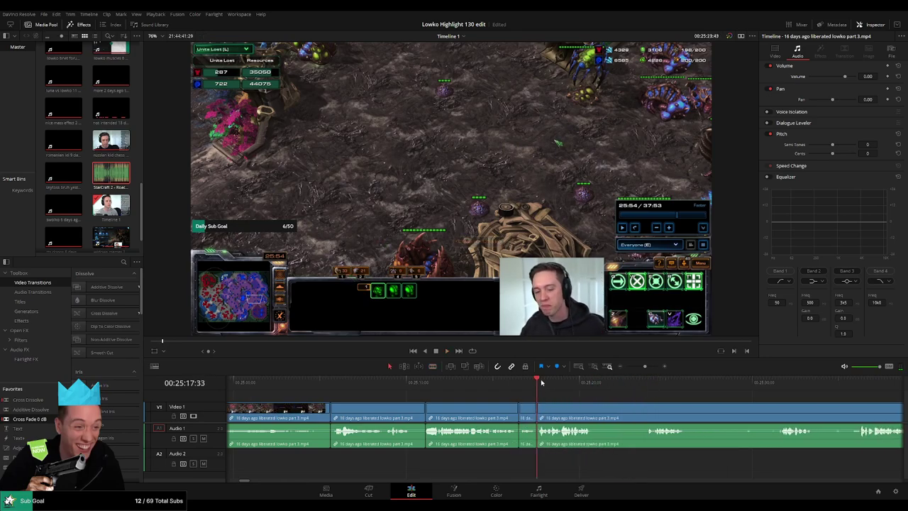
- Cut out the quiet section from about 25:21 to 25:24 and close the gap
key(b)
click(593, 409)
click(647, 408)
key(a)
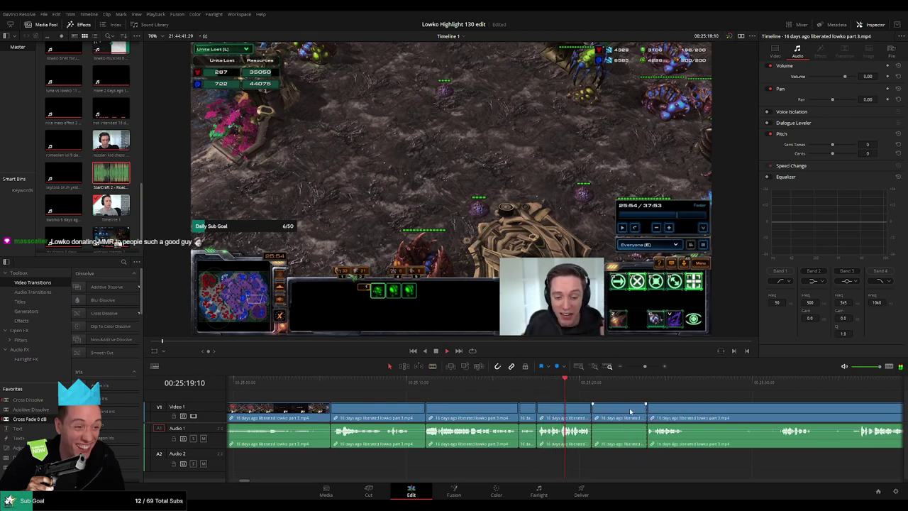
click(629, 411)
key(Delete)
scroll(497, 408, right, 5)
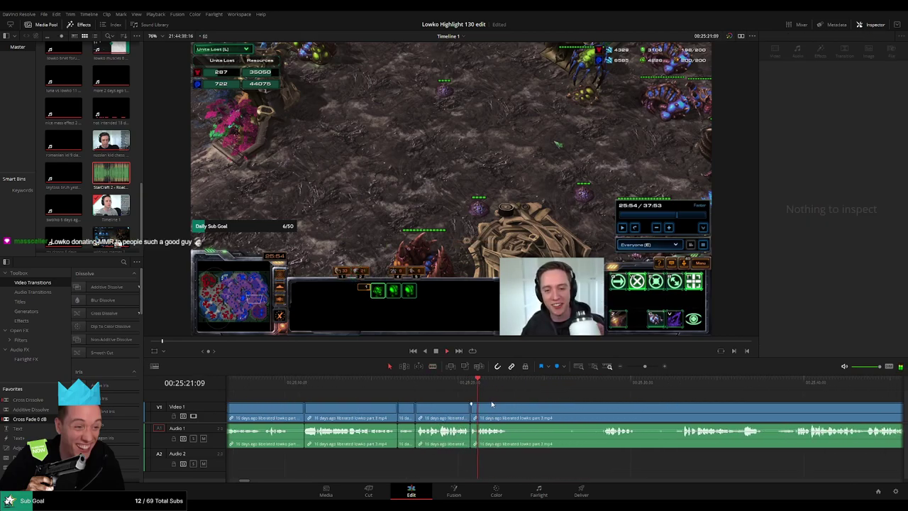
- Cut out the section from about 25:23 to 25:28 and close the gap
key(b)
click(461, 413)
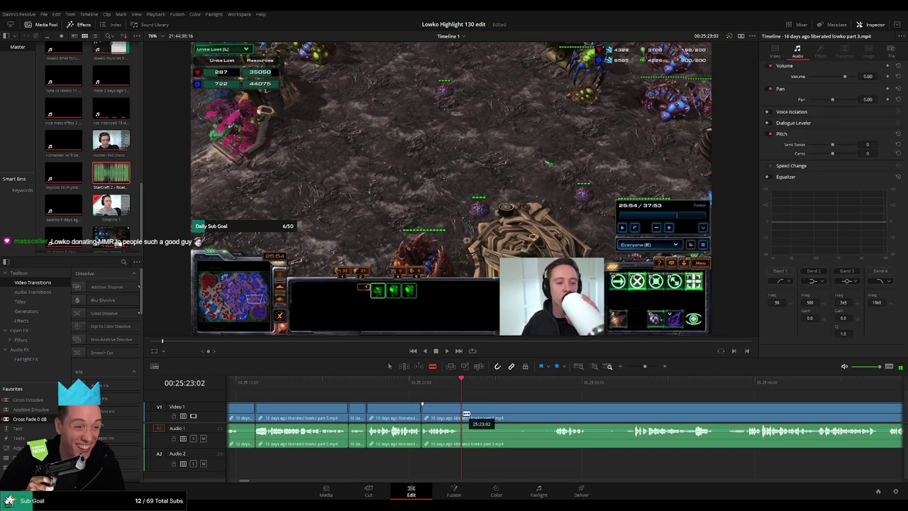
click(552, 382)
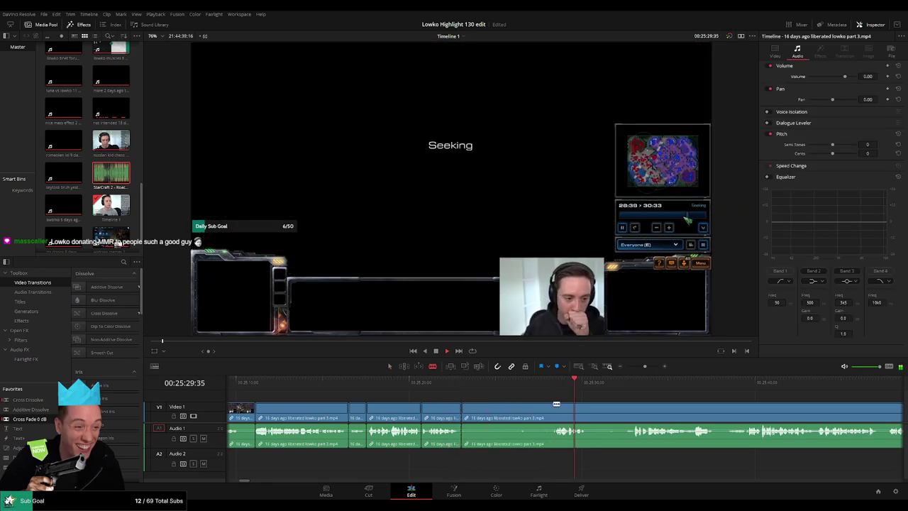
click(556, 405)
key(a)
click(537, 413)
key(Delete)
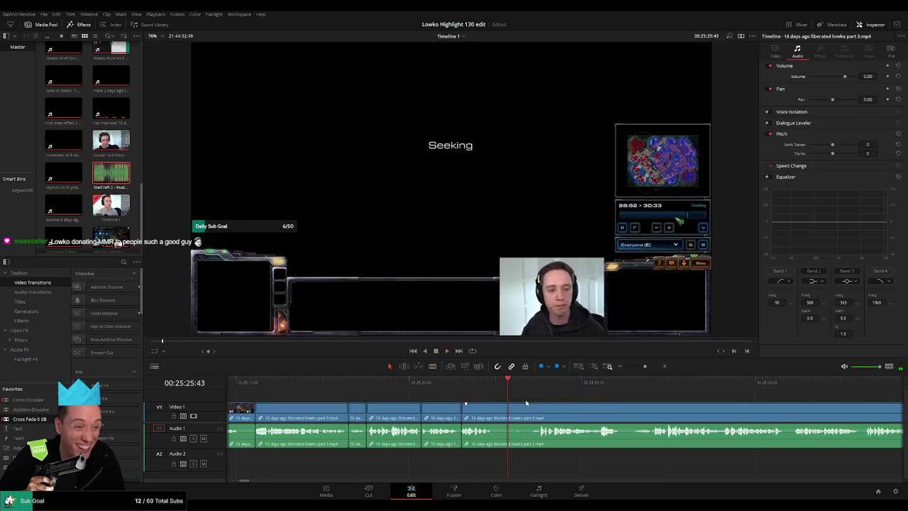
- Replay from the last join, cut out the quiet section from about 25:25 to 25:27, and close the gap
click(462, 382)
key(b)
click(495, 406)
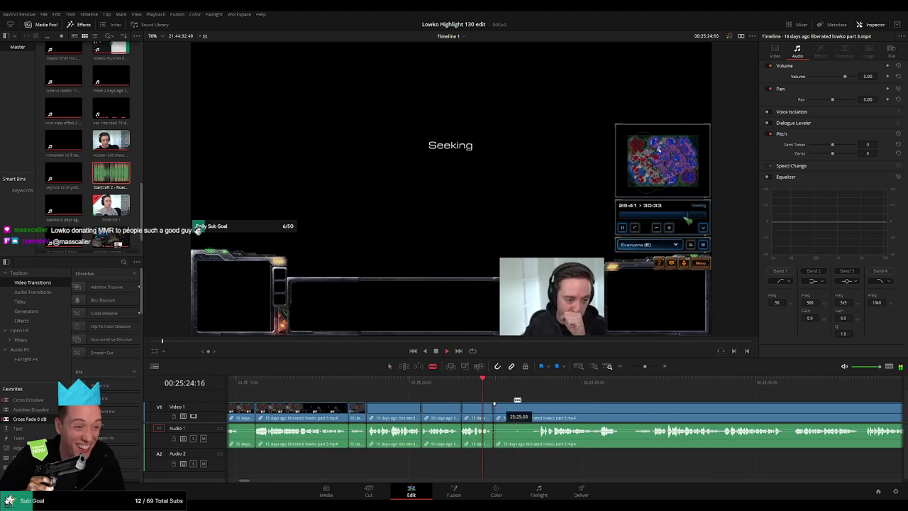
click(537, 383)
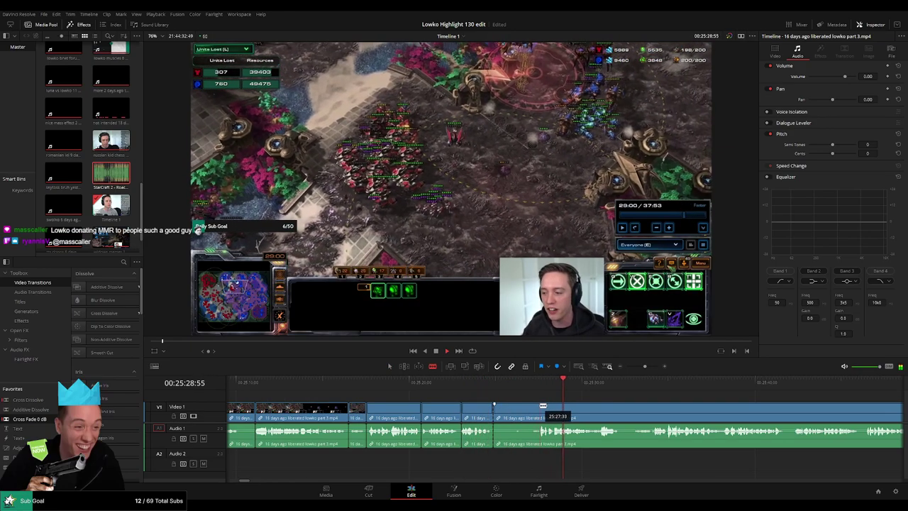
click(538, 408)
key(a)
click(526, 409)
key(Delete)
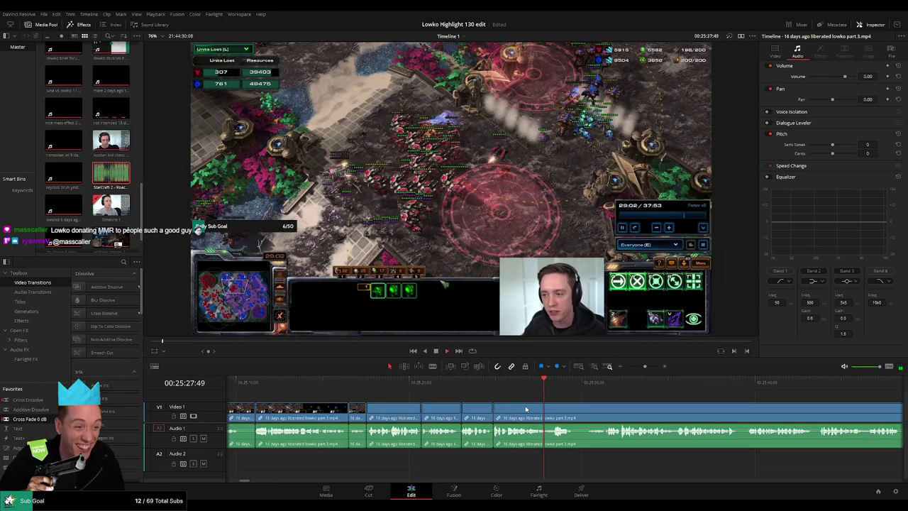
- Review the footage onward, cut out the quiet section from about 25:50 to 25:53, and close the gap
click(481, 384)
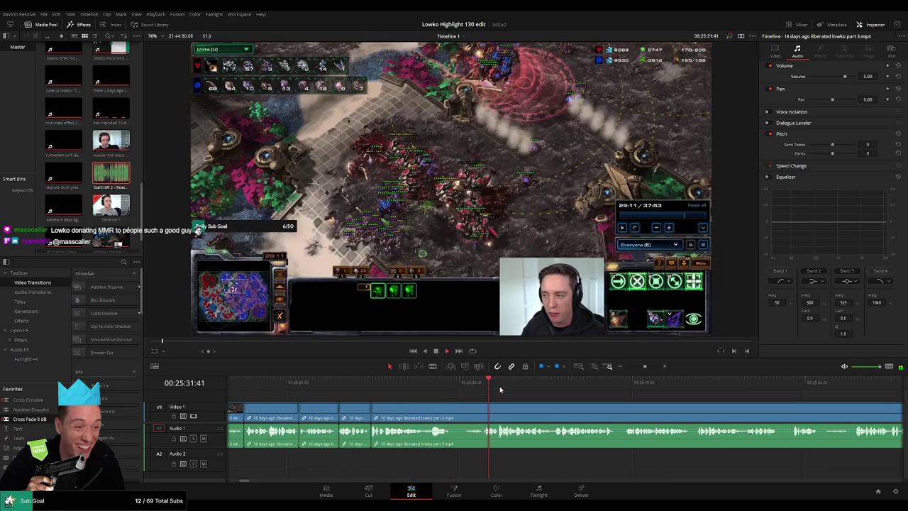
drag(562, 400, 459, 394)
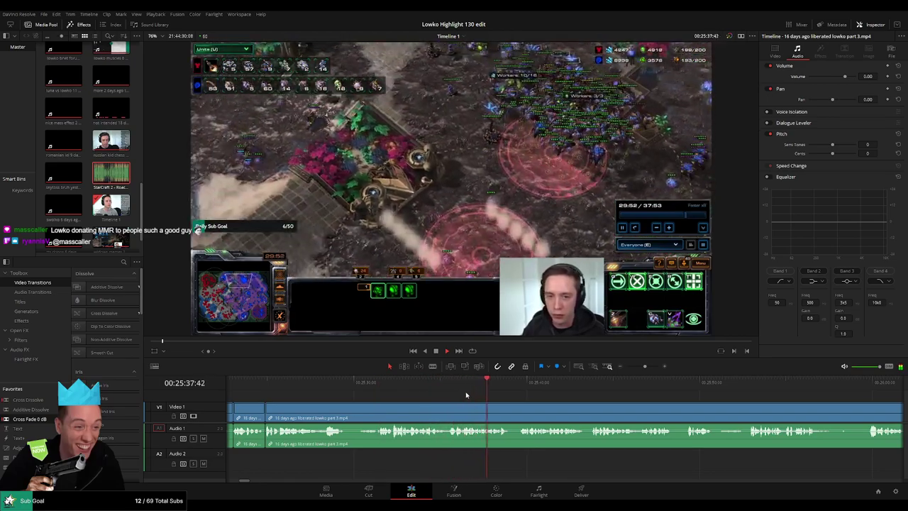
scroll(416, 397, right, 4)
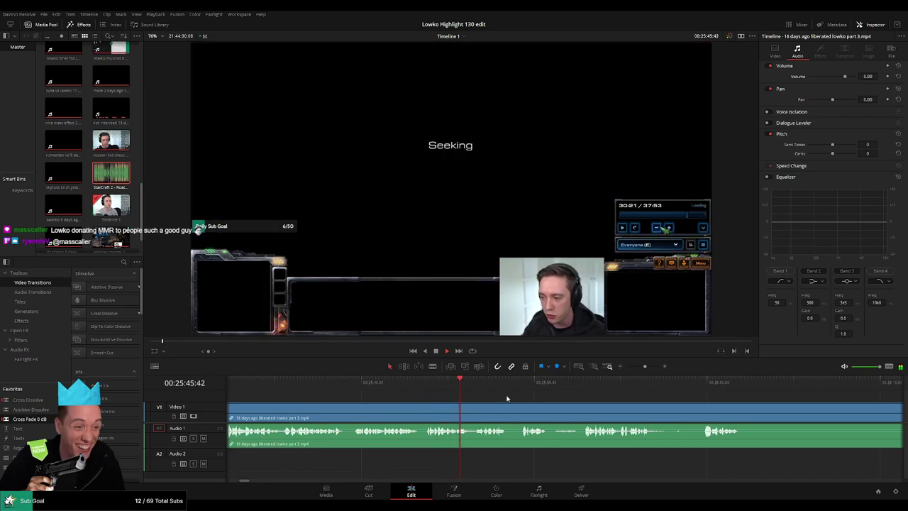
scroll(483, 392, right, 3)
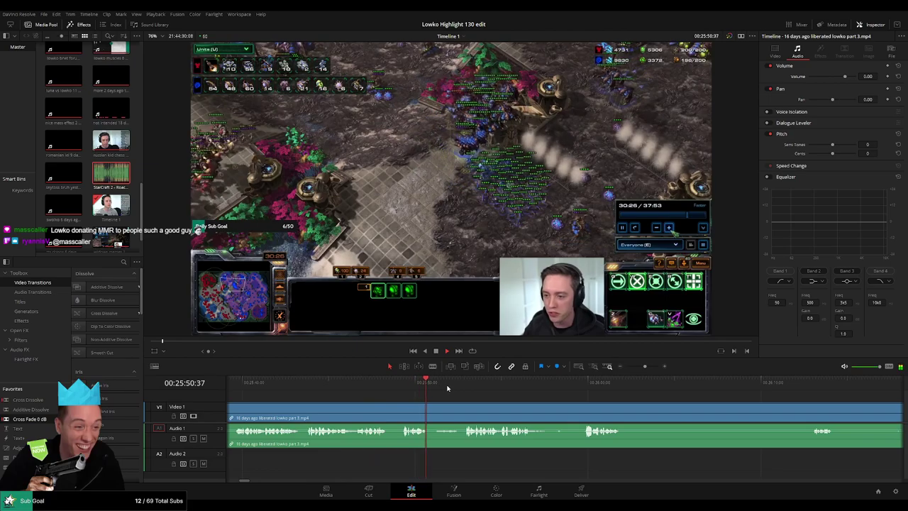
click(458, 383)
key(b)
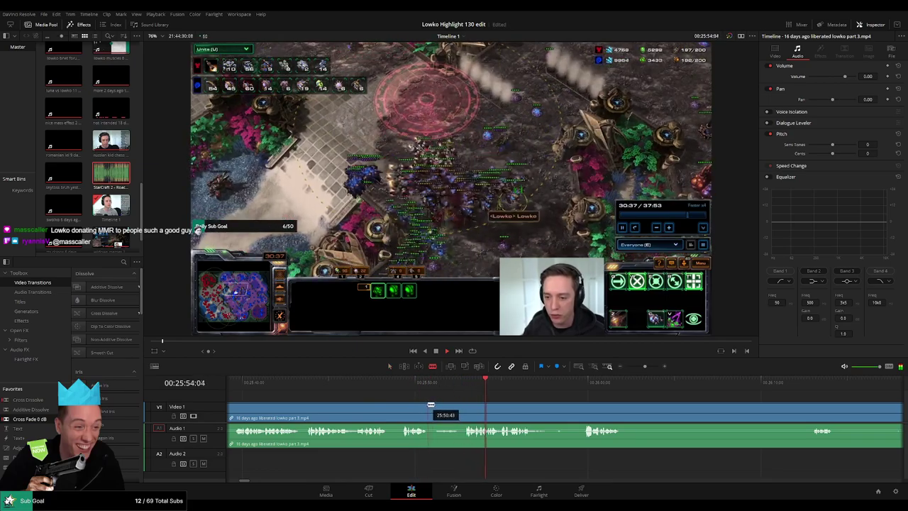
click(427, 411)
click(466, 405)
key(a)
click(452, 408)
key(Delete)
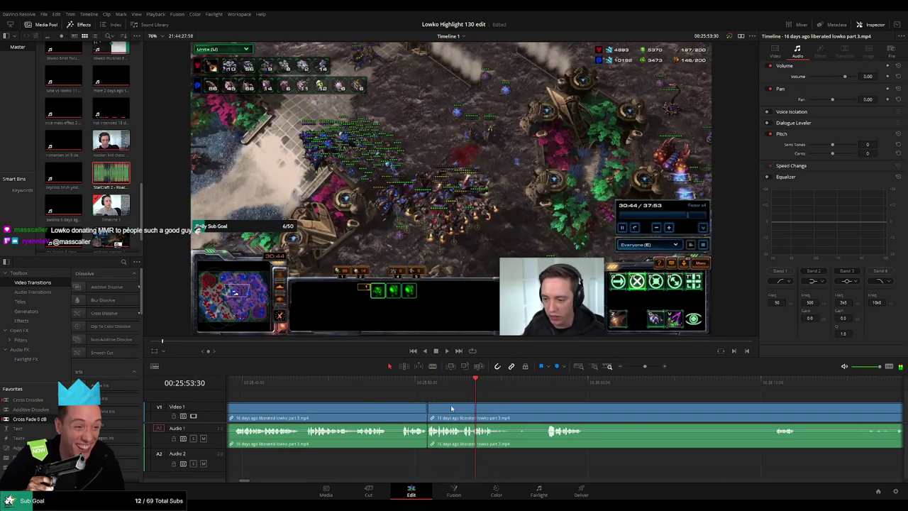
- Cut out the long quiet stretch from about 26:00 to 26:28 with the gap closed, and crossfade the audio join
drag(553, 396, 419, 387)
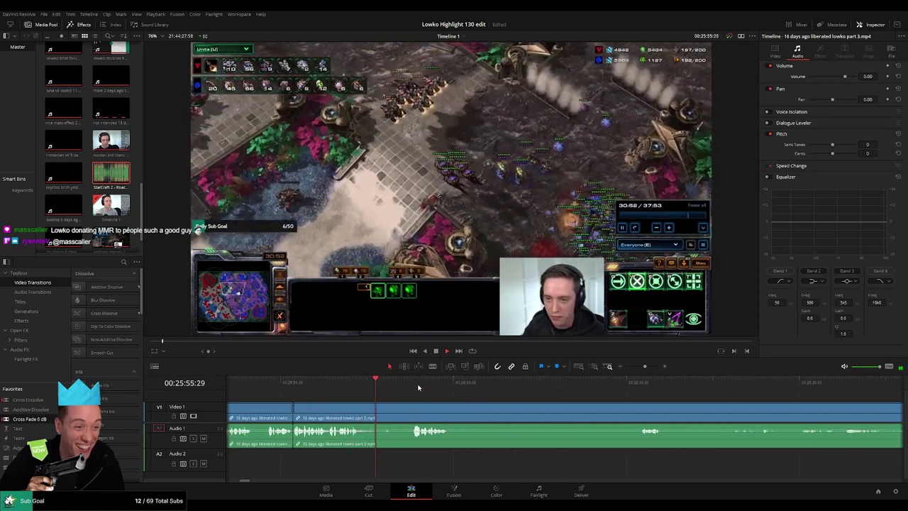
click(413, 387)
drag(490, 402, 431, 405)
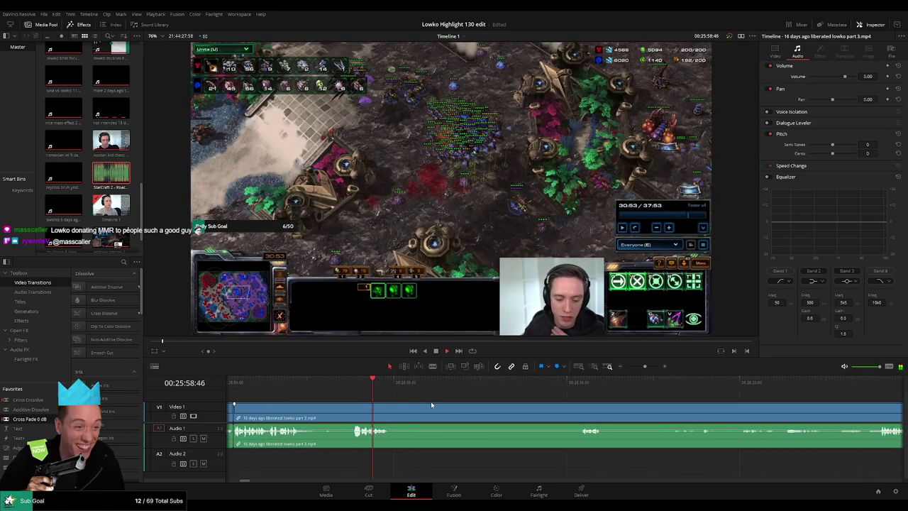
key(b)
click(392, 411)
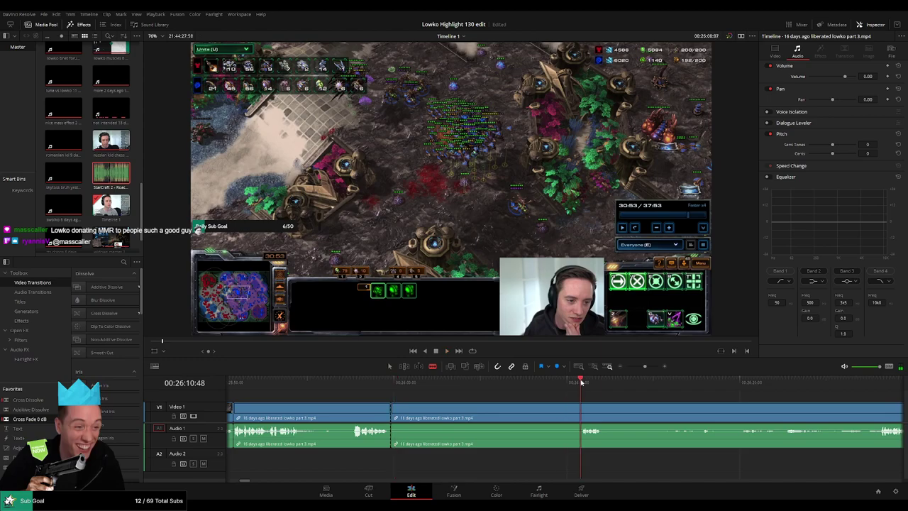
click(583, 407)
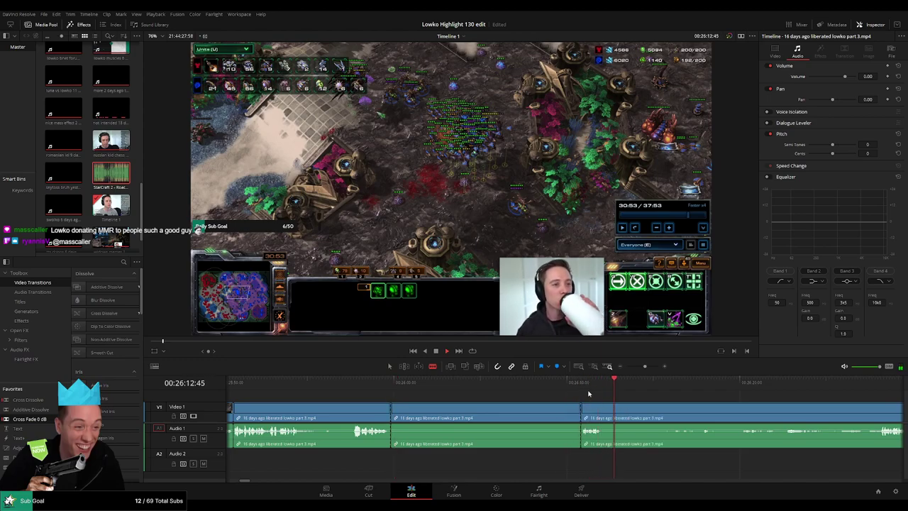
key(ctrl+z)
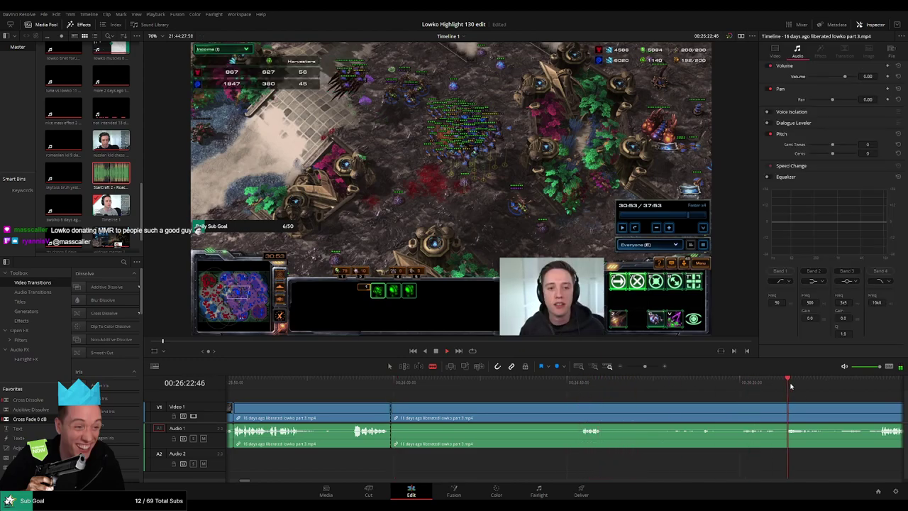
click(668, 383)
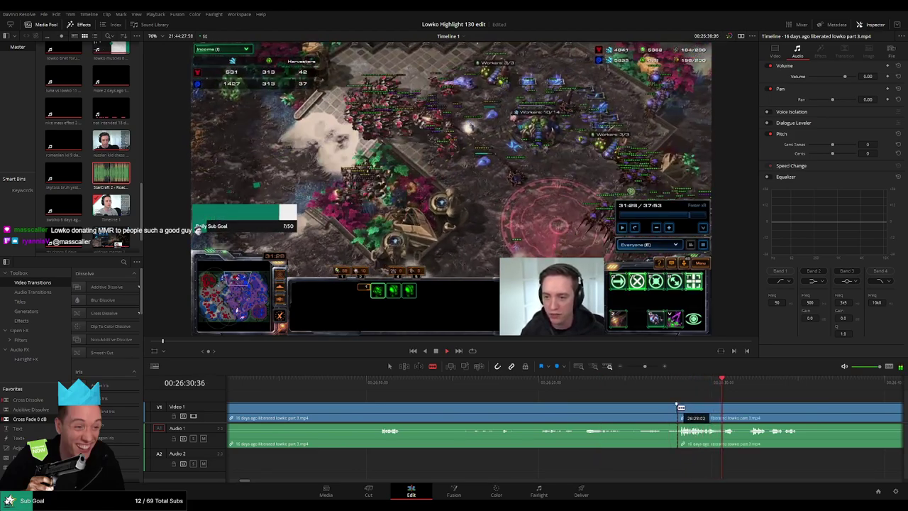
click(676, 409)
key(a)
key(Delete)
drag(383, 409, 632, 395)
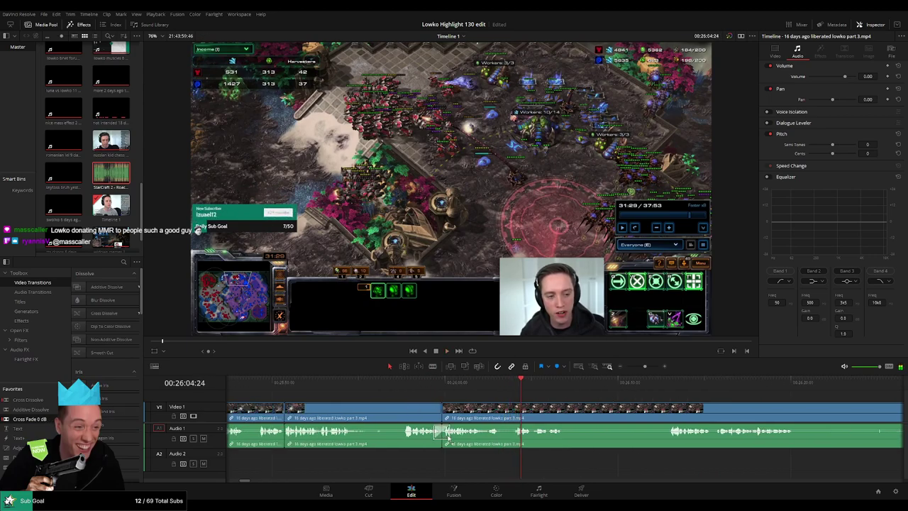
- Cut out the quiet section from about 26:07 to 26:13 with the gap closed, and crossfade the audio join
scroll(490, 404, right, 4)
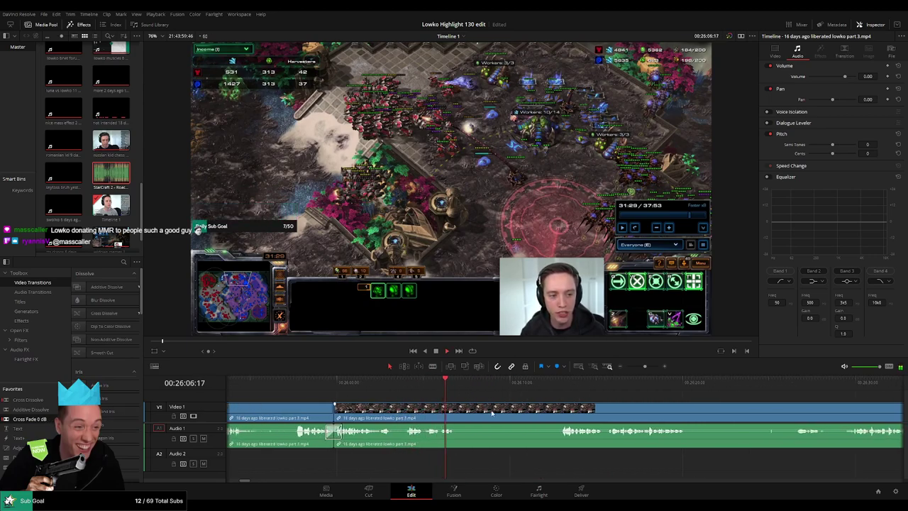
key(b)
click(468, 416)
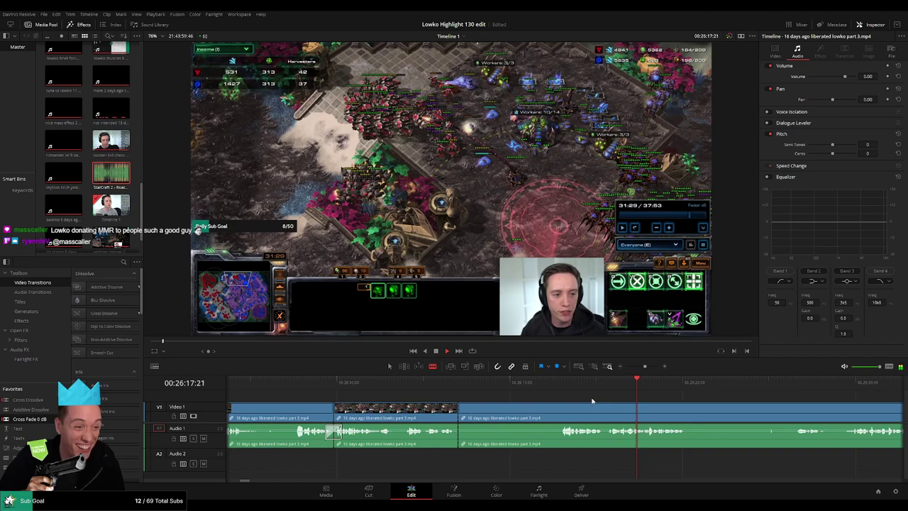
click(562, 412)
key(a)
click(528, 417)
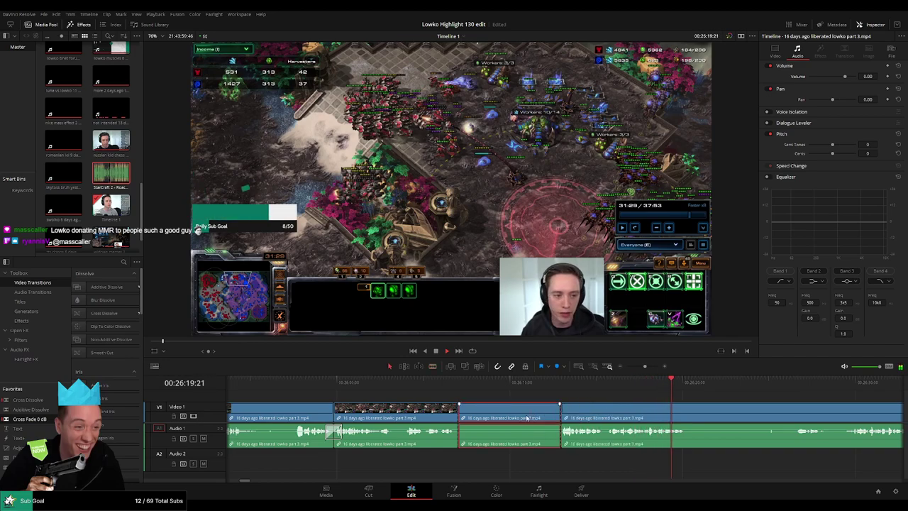
key(Delete)
drag(526, 419, 500, 415)
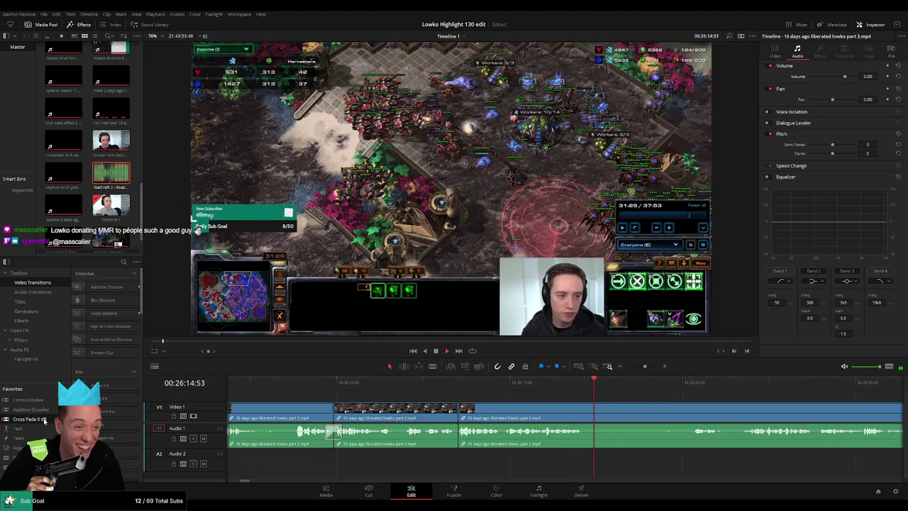
- Cut out the section from about 26:14 to 26:20 with the gap closed, and crossfade the audio join
key(b)
click(588, 412)
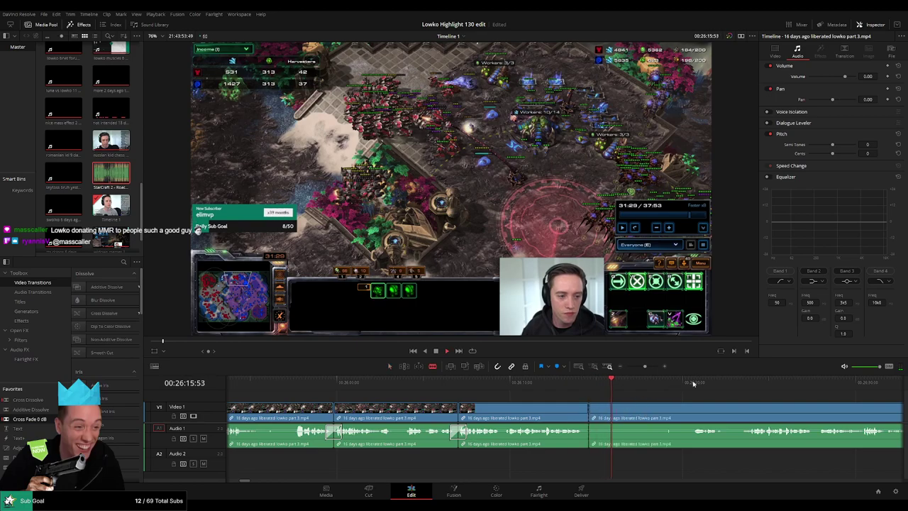
click(692, 383)
drag(712, 398, 550, 397)
click(536, 410)
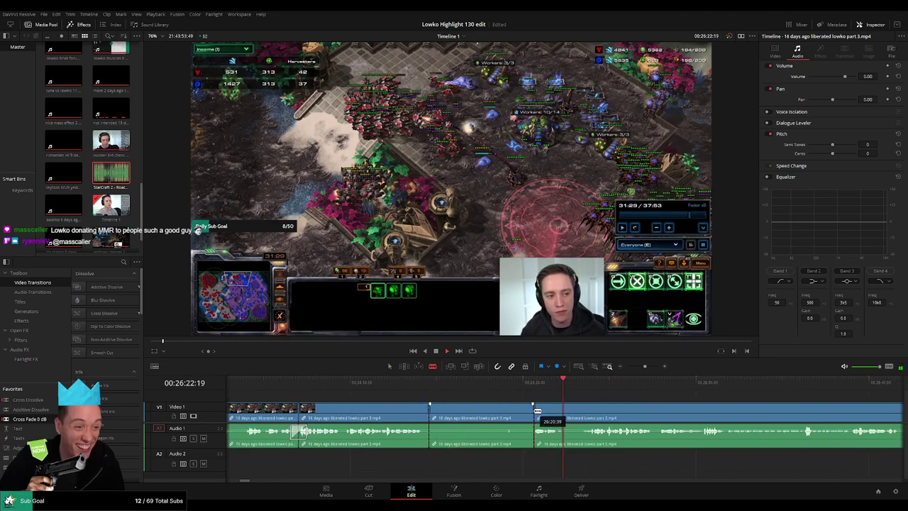
key(a)
click(513, 413)
key(Delete)
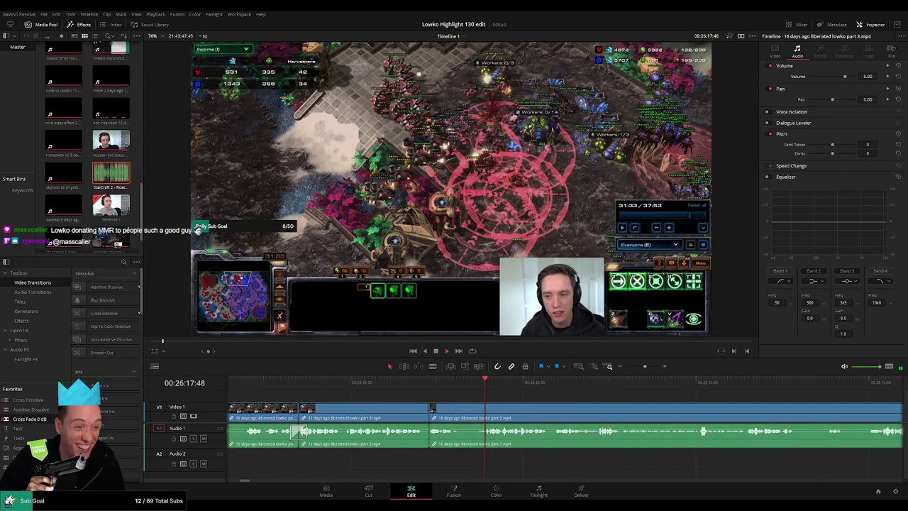
drag(201, 419, 430, 434)
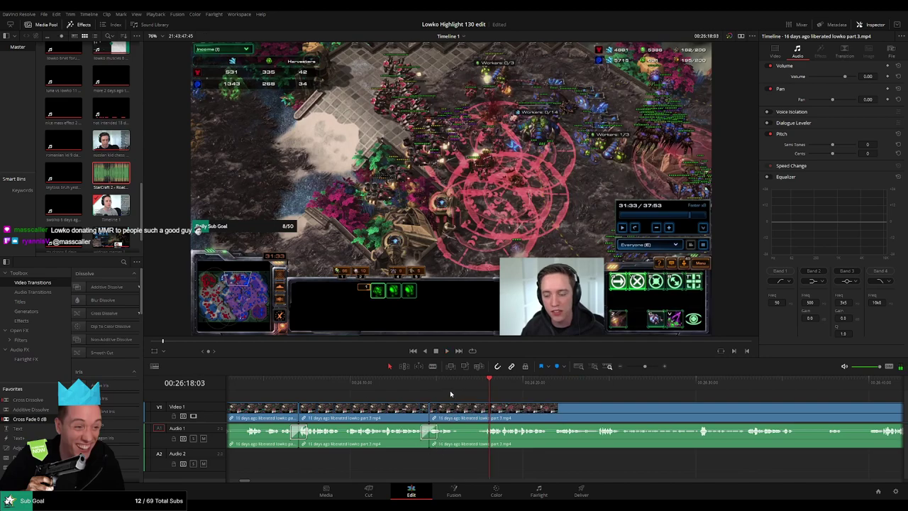
- Replay the footage after the last join, and review the edited highlight from the start of the timeline
click(449, 386)
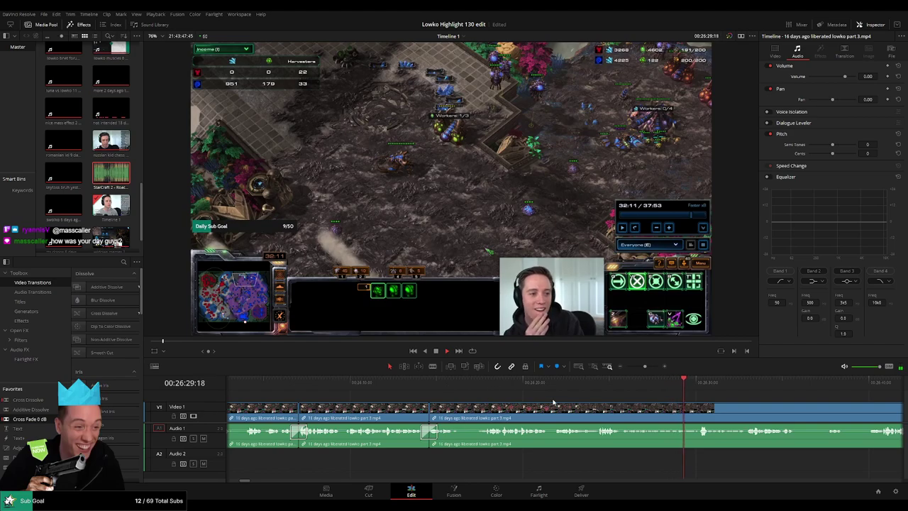
scroll(681, 380, down, 10)
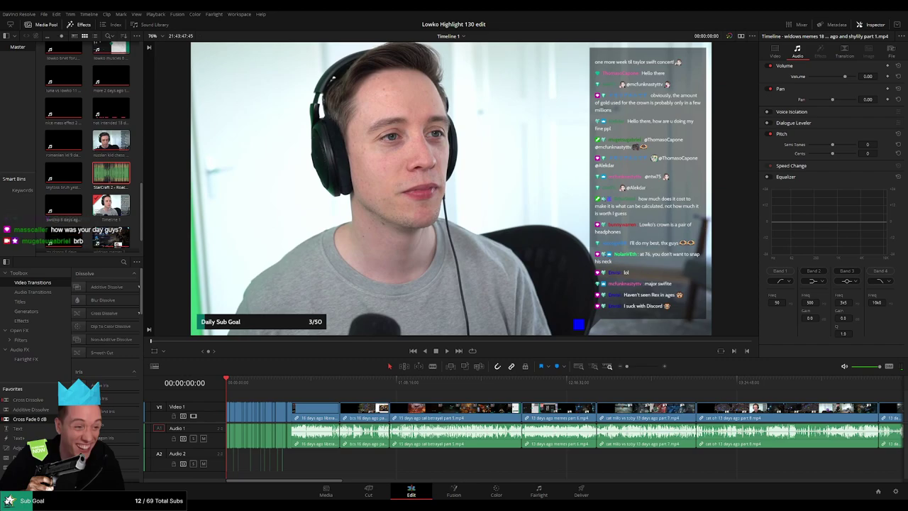
key(space)
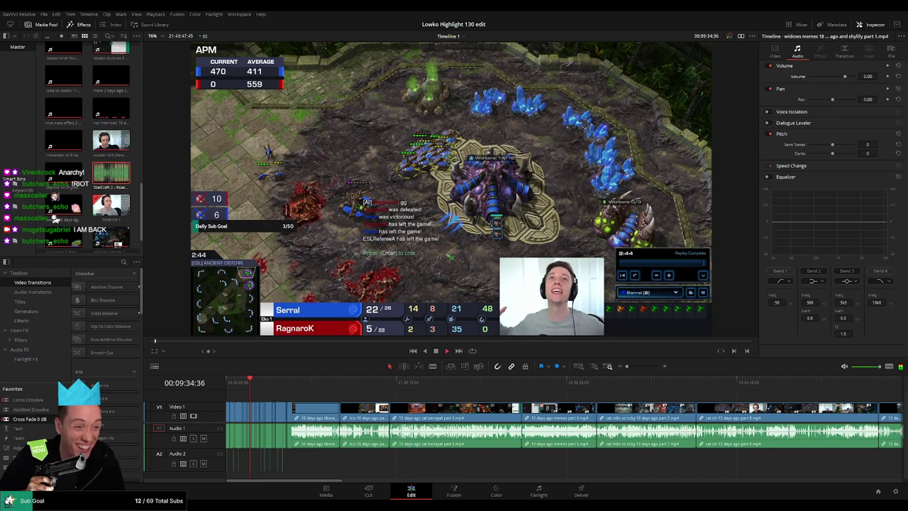
- Return to the last edited section, cut out the short pause from about 26:16 to 26:17, and close the gap
click(290, 382)
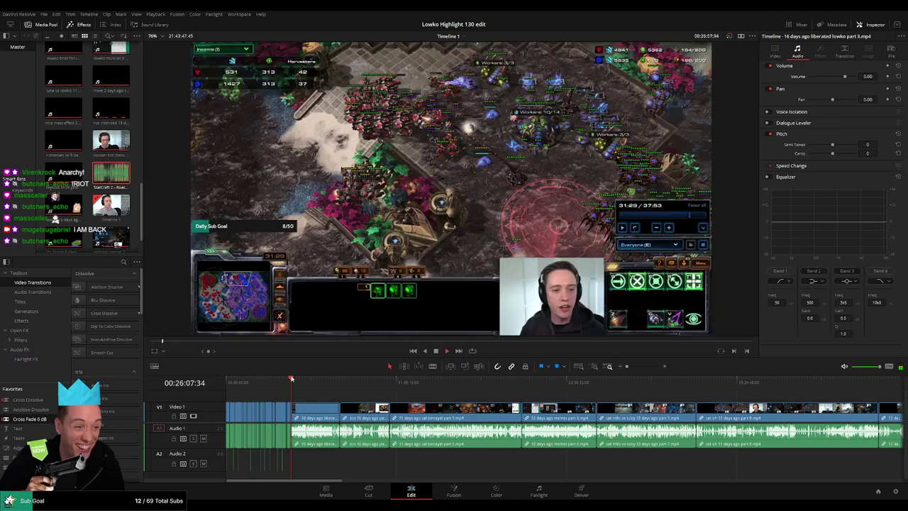
drag(298, 383, 292, 382)
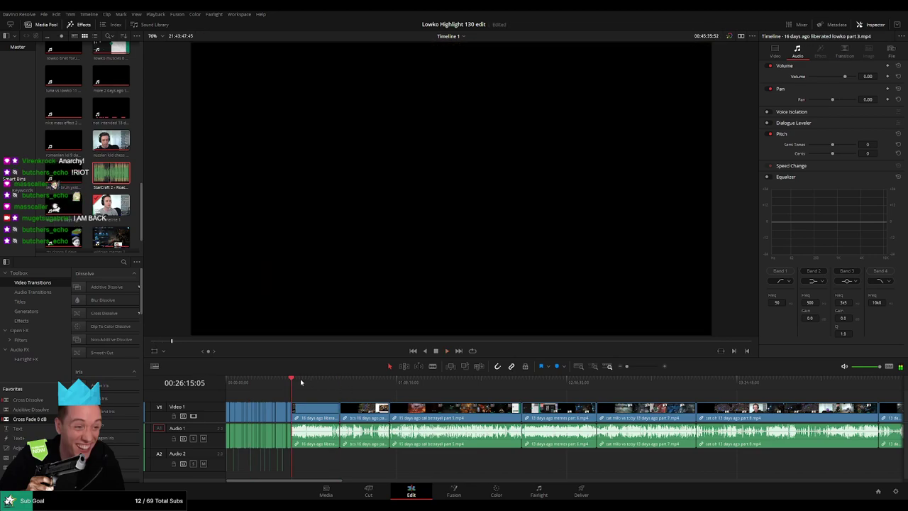
scroll(583, 401, up, 8)
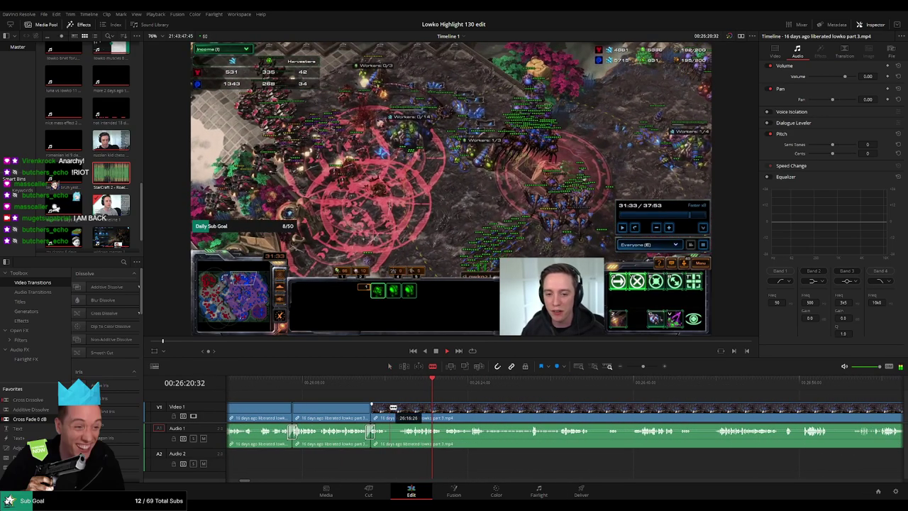
click(391, 407)
click(399, 407)
key(a)
click(397, 414)
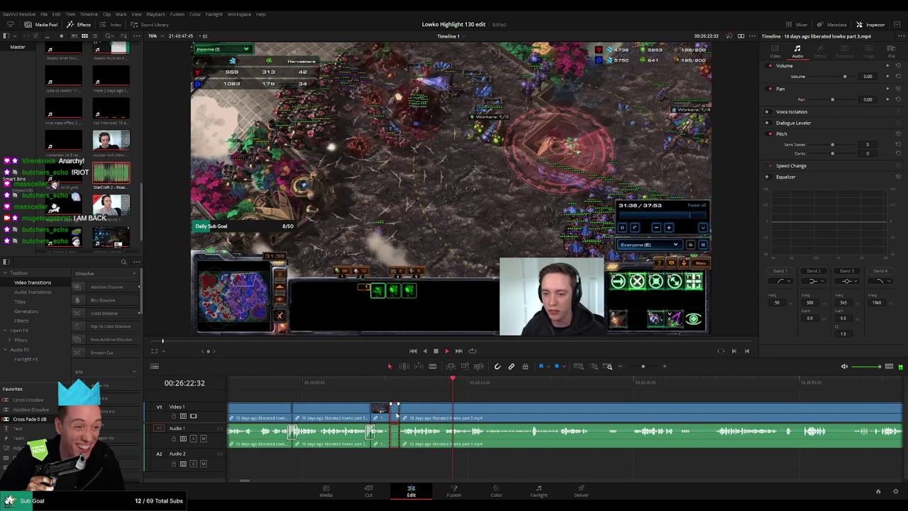
key(Delete)
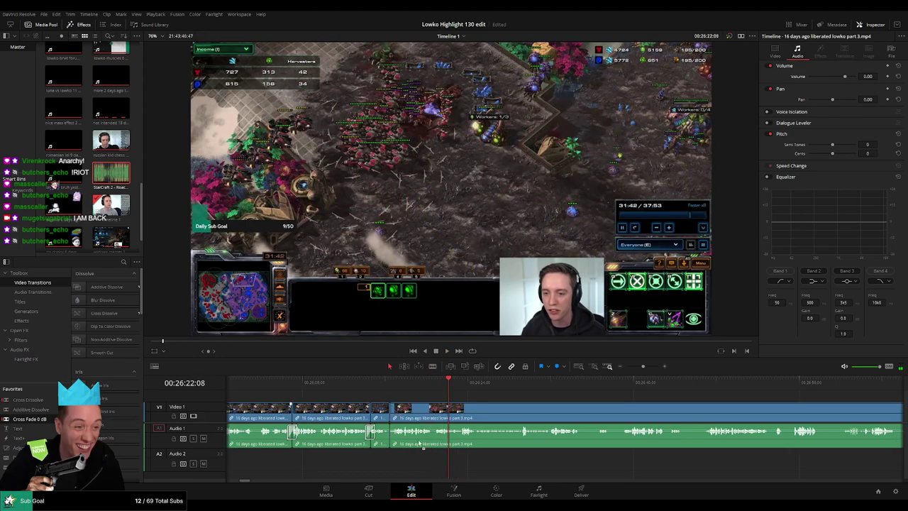
- Isolate the moment from about 26:21:36 to 26:22:02 as its own clip and silence its audio
click(401, 380)
key(space)
drag(643, 366, 646, 366)
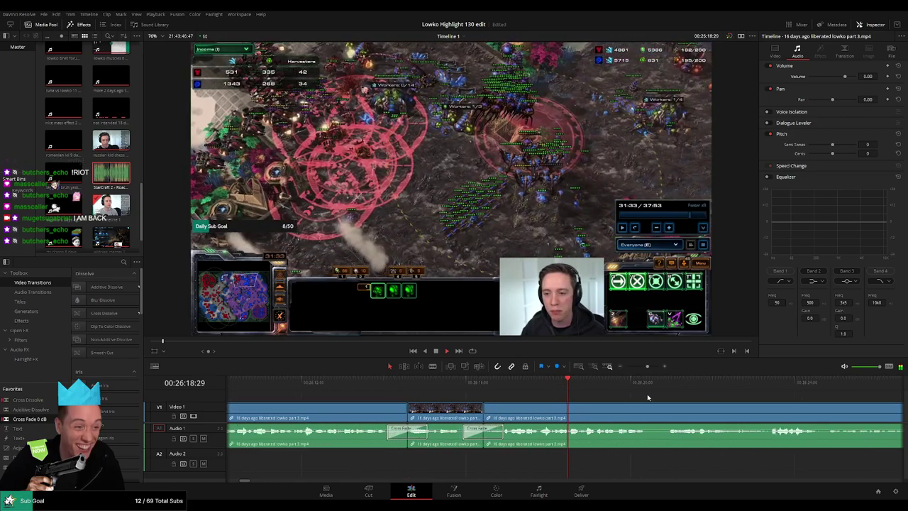
scroll(386, 394, right, 3)
click(438, 383)
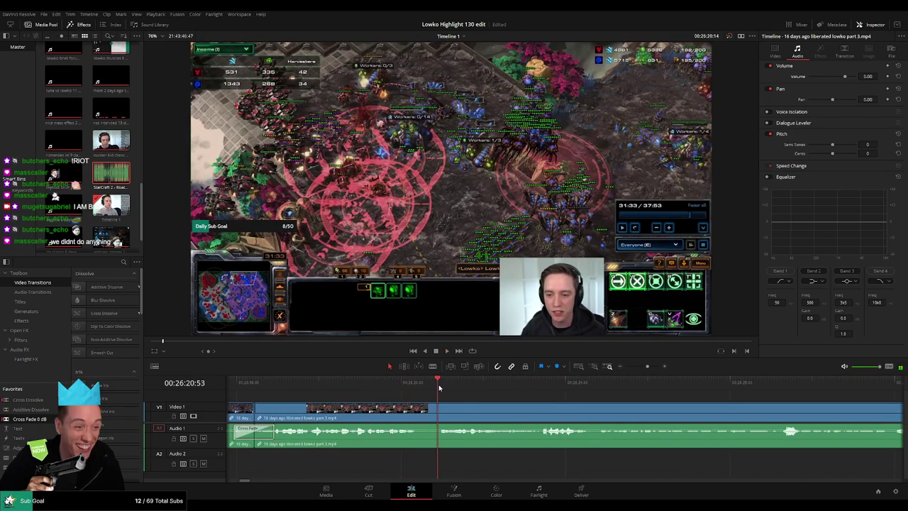
key(space)
key(b)
click(467, 408)
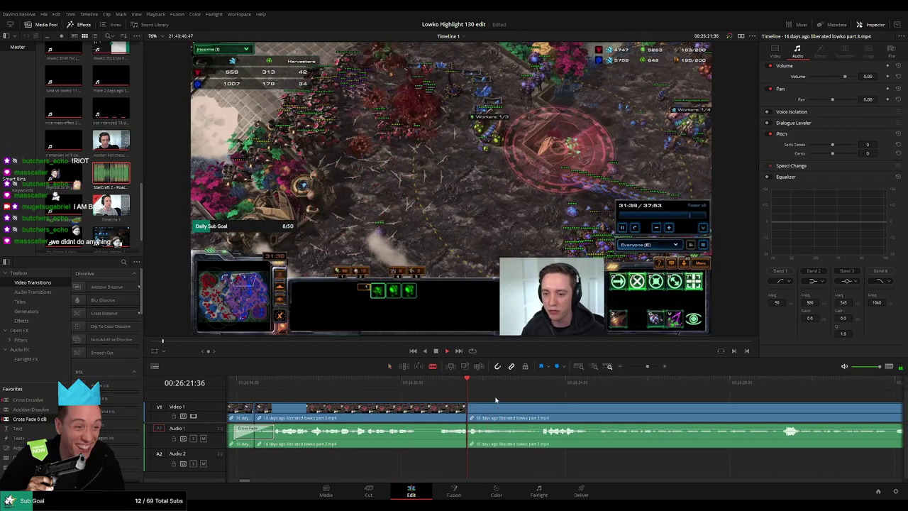
key(space)
click(490, 412)
key(a)
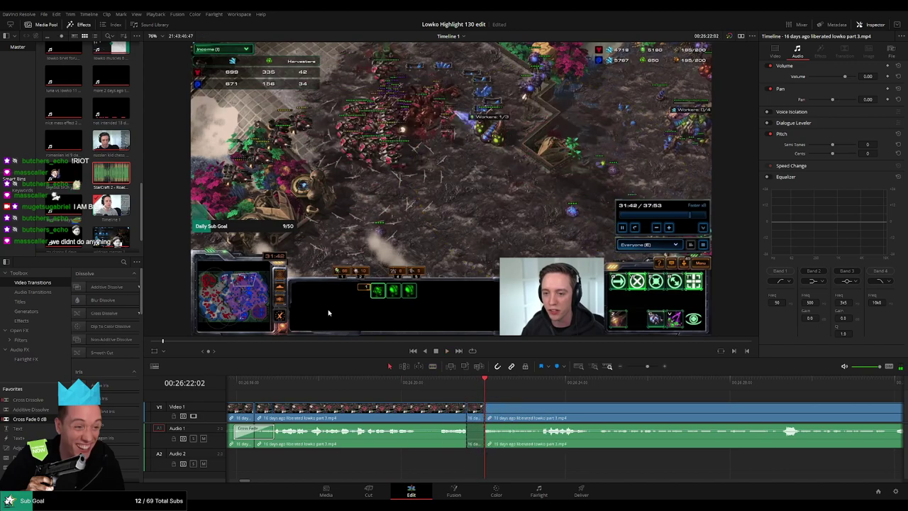
- Place the StarCraft 2 Roach Quotes sound on Audio 2 beneath the silenced moment, match its length, set its volume to -29, and replay it
drag(110, 172, 458, 468)
drag(458, 466, 484, 465)
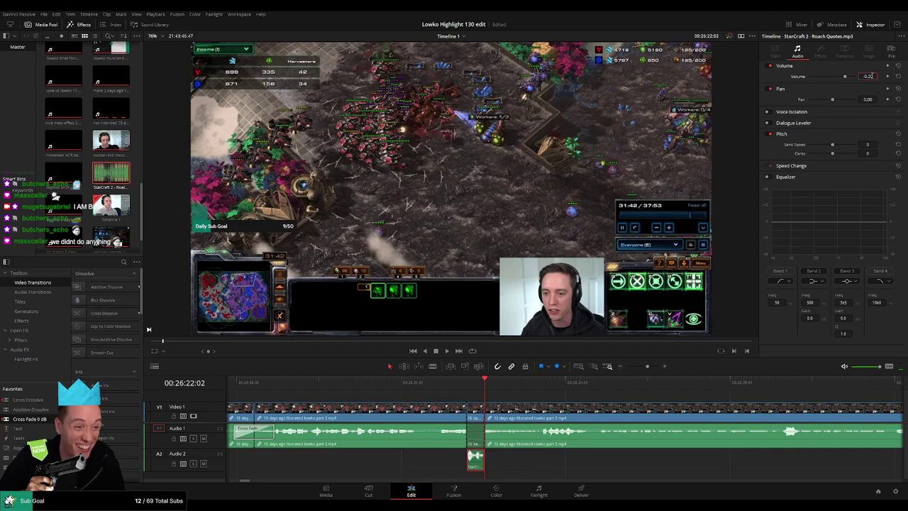
click(437, 383)
key(space)
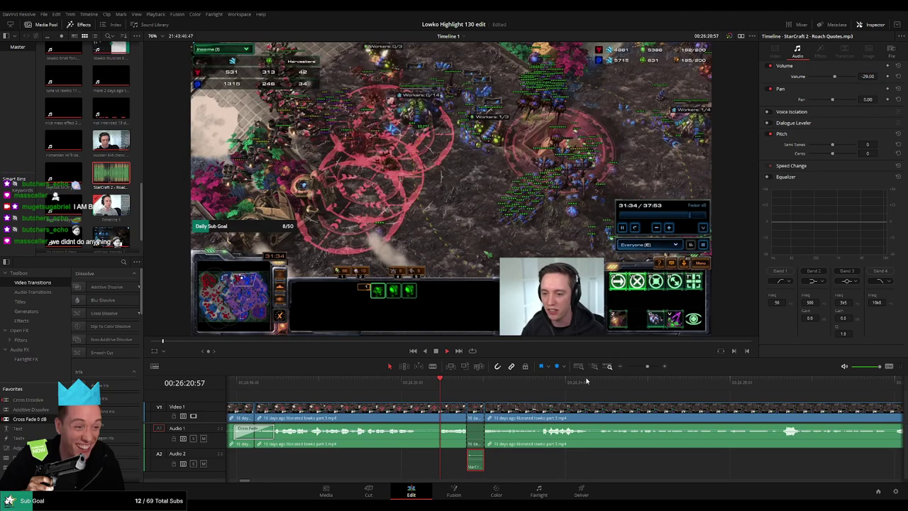
drag(647, 367, 639, 370)
click(593, 396)
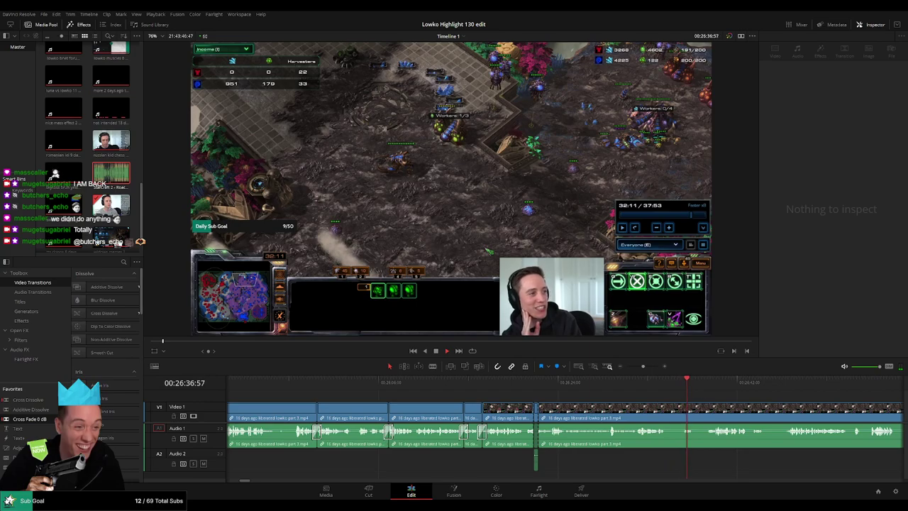
- Cut out the section from about 26:35 to 26:47 with the gap closed, and crossfade the audio join
drag(707, 398, 479, 399)
key(b)
click(438, 407)
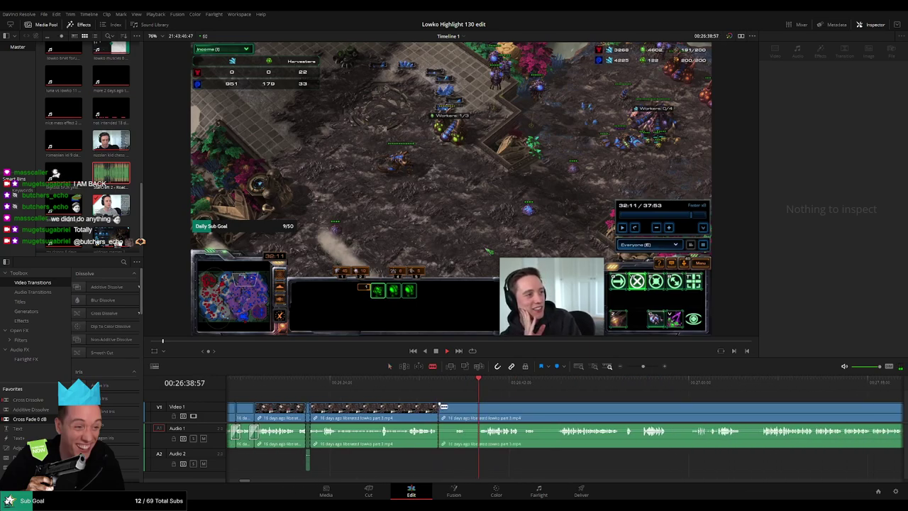
key(a)
key(b)
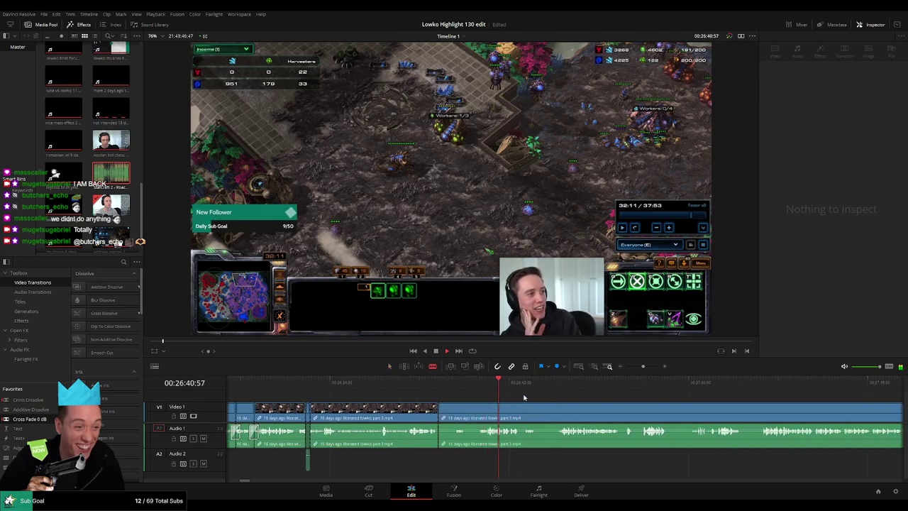
drag(541, 392, 564, 392)
key(space)
scroll(606, 419, right, 3)
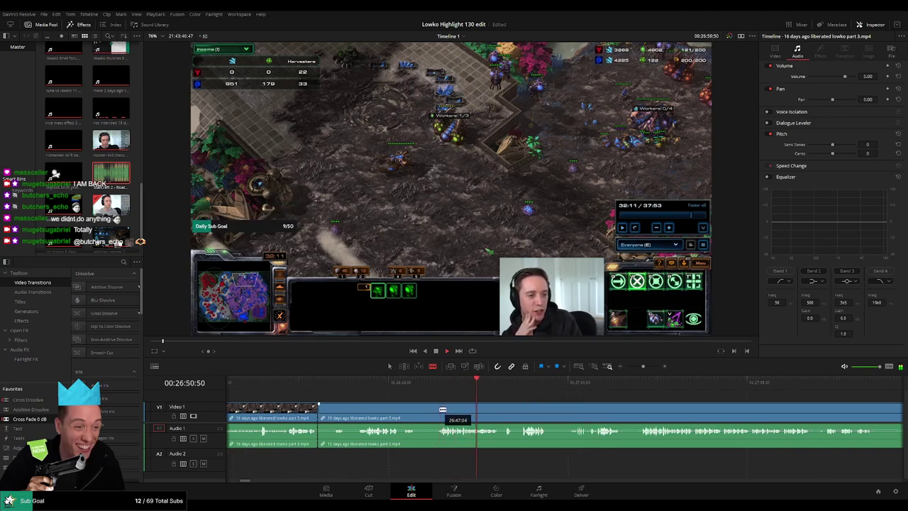
click(437, 409)
key(a)
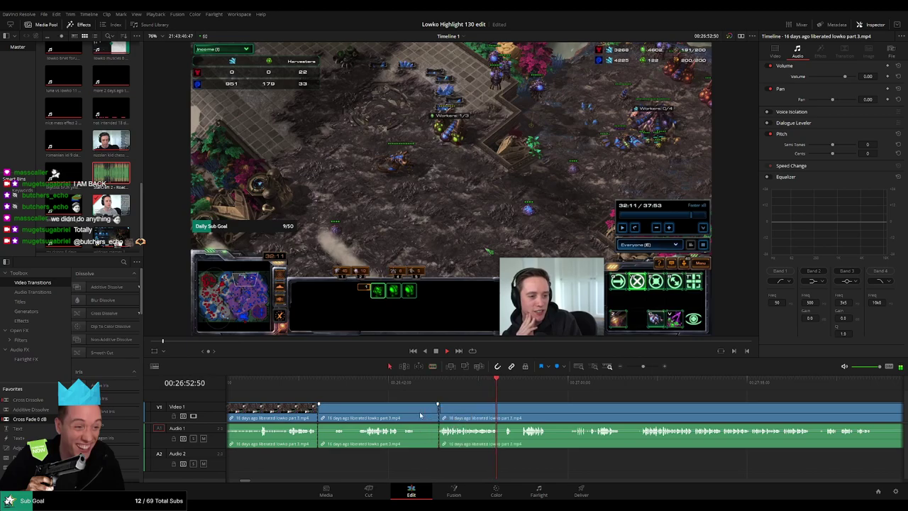
click(421, 415)
key(Delete)
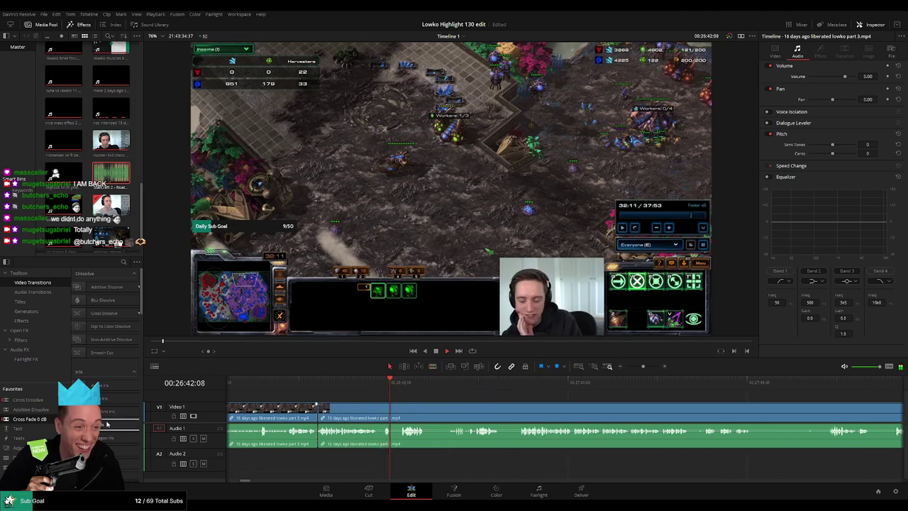
- Cut out the section from about 26:46 to 26:55 with the gap closed, and crossfade the audio join
scroll(409, 412, right, 1)
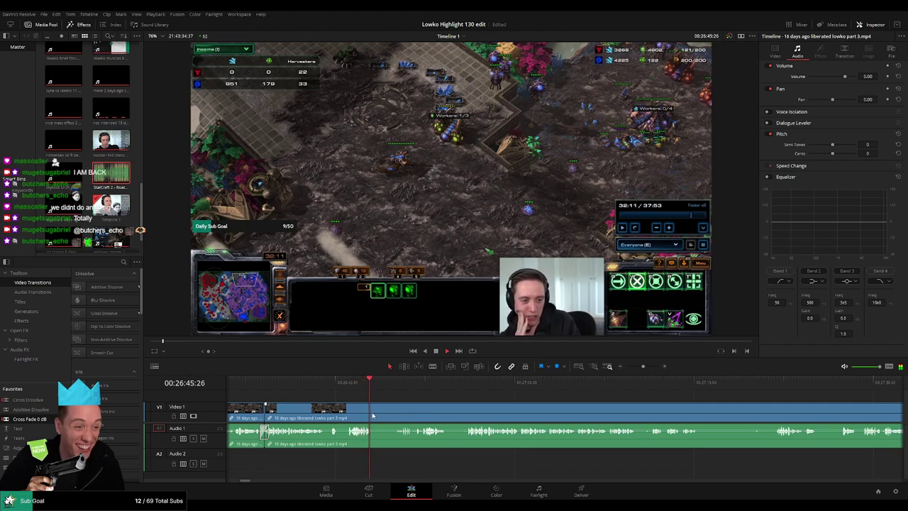
key(b)
click(372, 414)
click(402, 388)
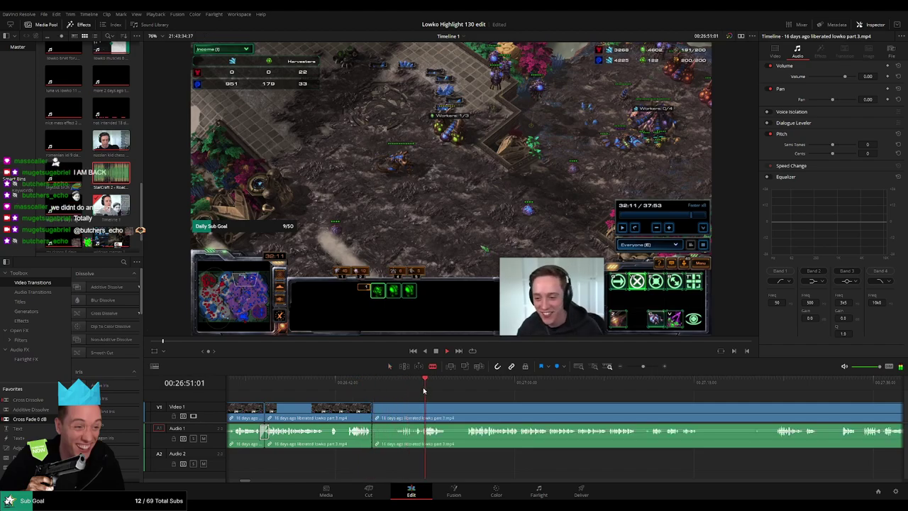
click(468, 388)
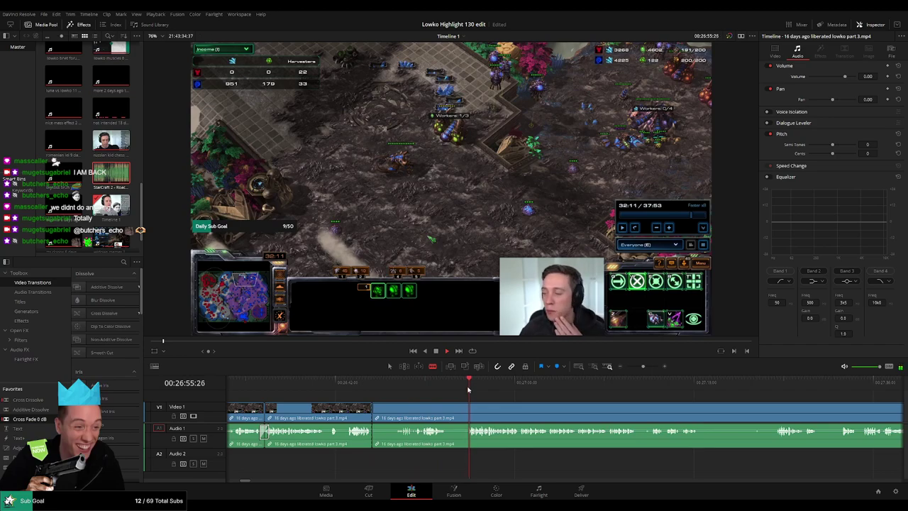
click(468, 415)
key(a)
click(446, 419)
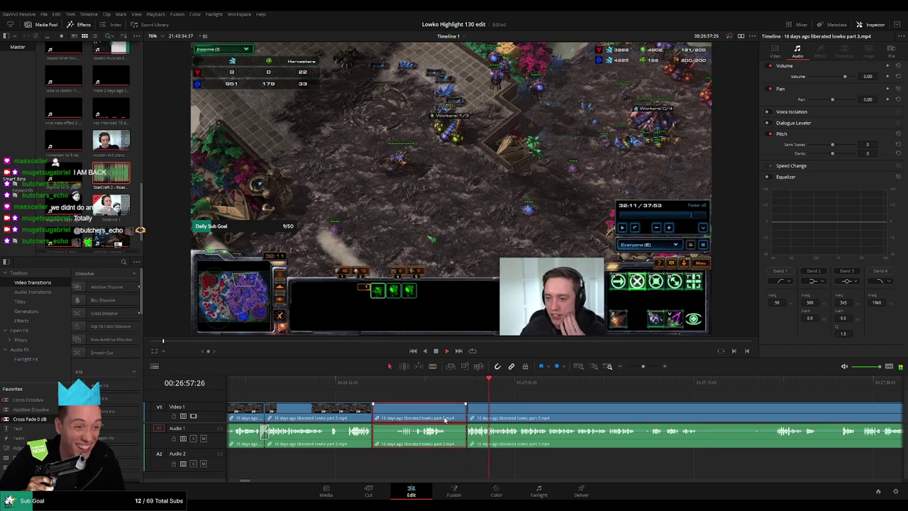
key(Delete)
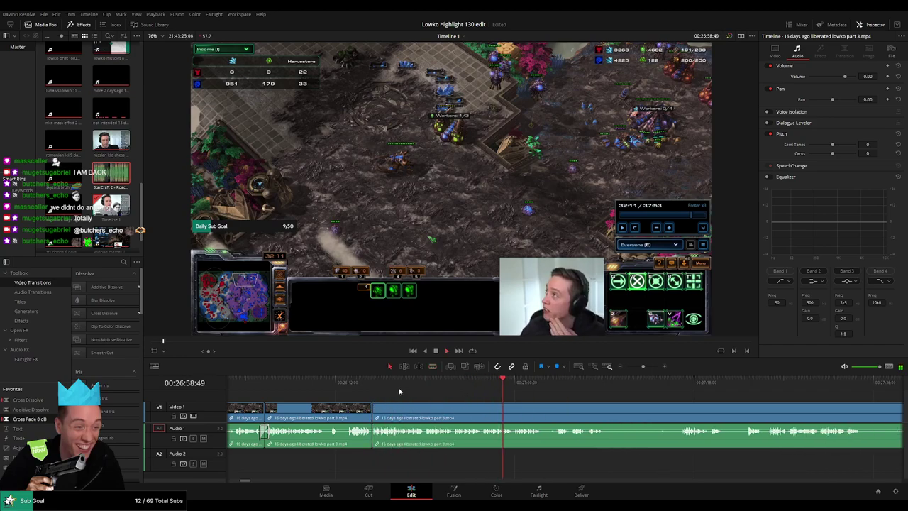
click(399, 391)
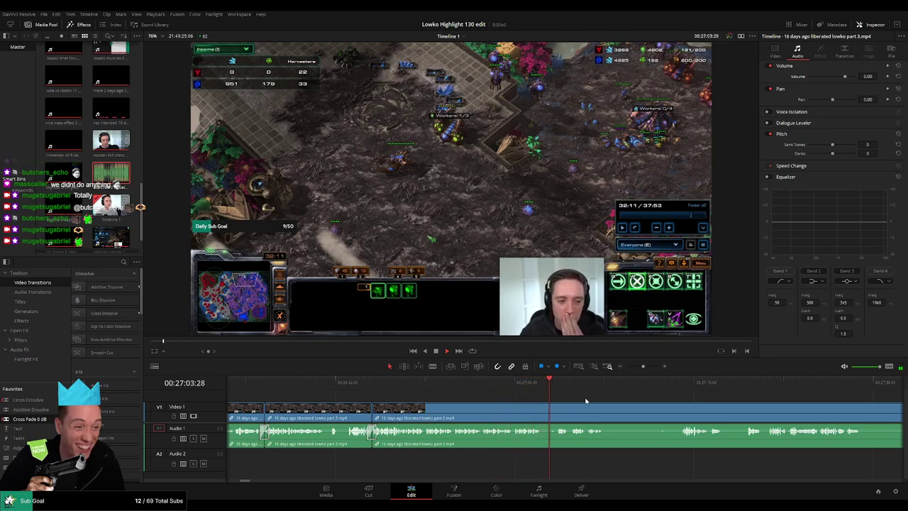
- Cut out the short pause from about 27:03 to 27:04 and close the gap
drag(585, 398, 421, 397)
key(b)
click(378, 413)
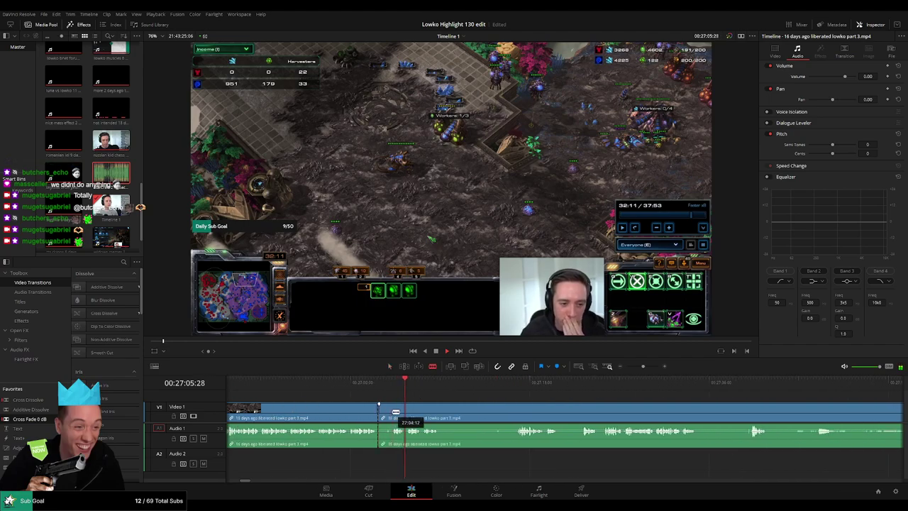
click(392, 413)
key(a)
click(386, 414)
key(Delete)
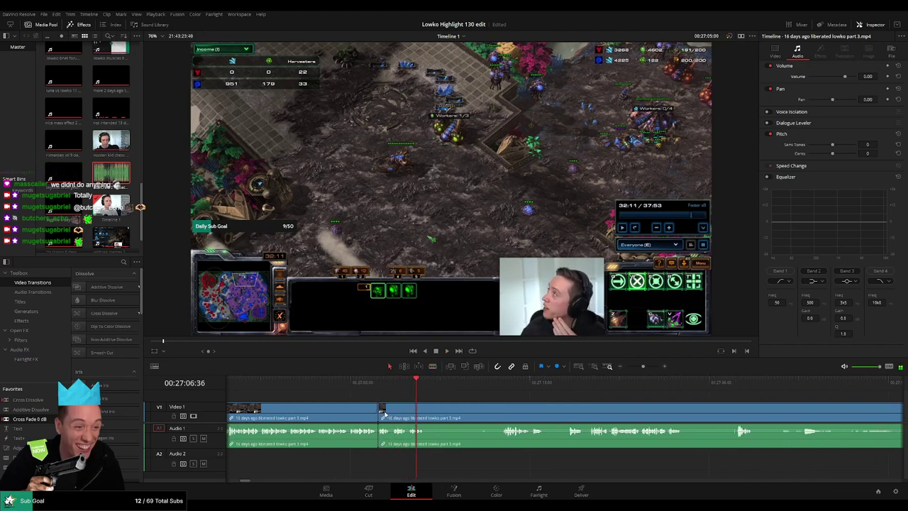
- Cut out the quiet section from about 27:08 to 27:15 and close the gap
key(b)
click(427, 411)
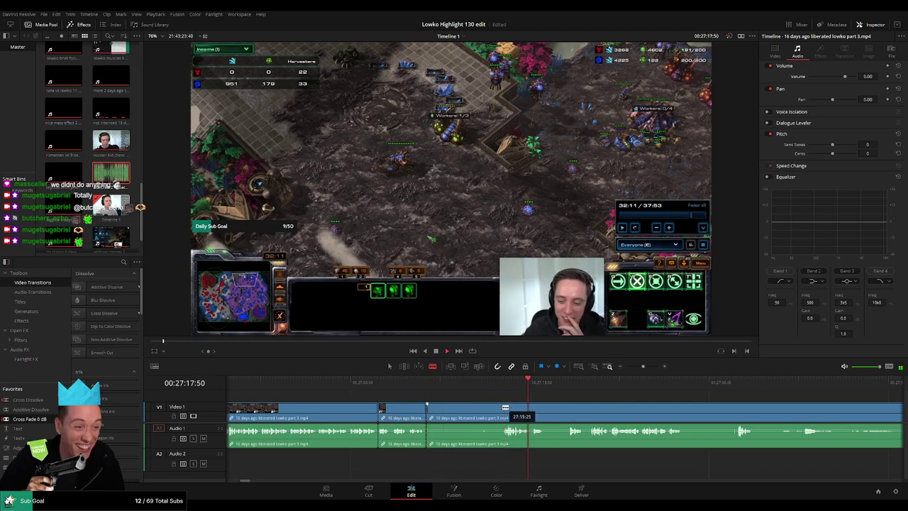
click(500, 411)
key(a)
click(485, 412)
key(Delete)
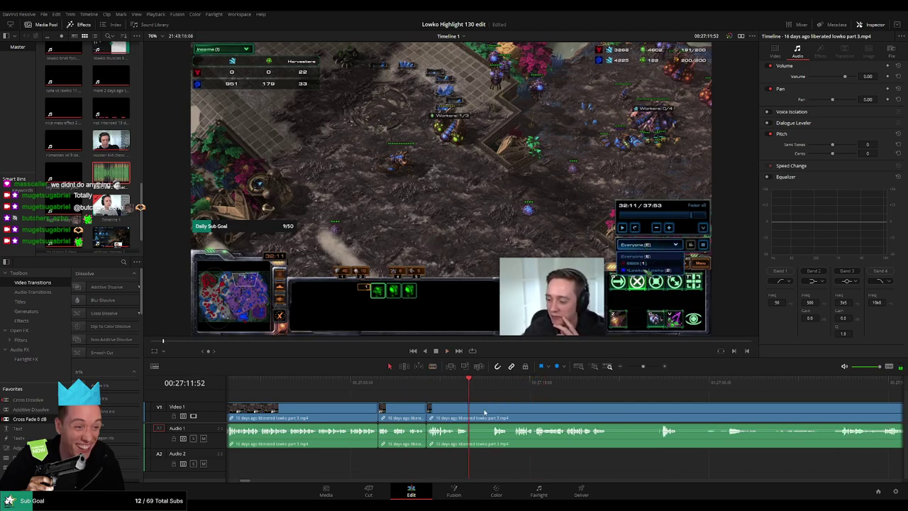
- Cut out the section from about 27:12 to 27:14 and close the gap
click(470, 407)
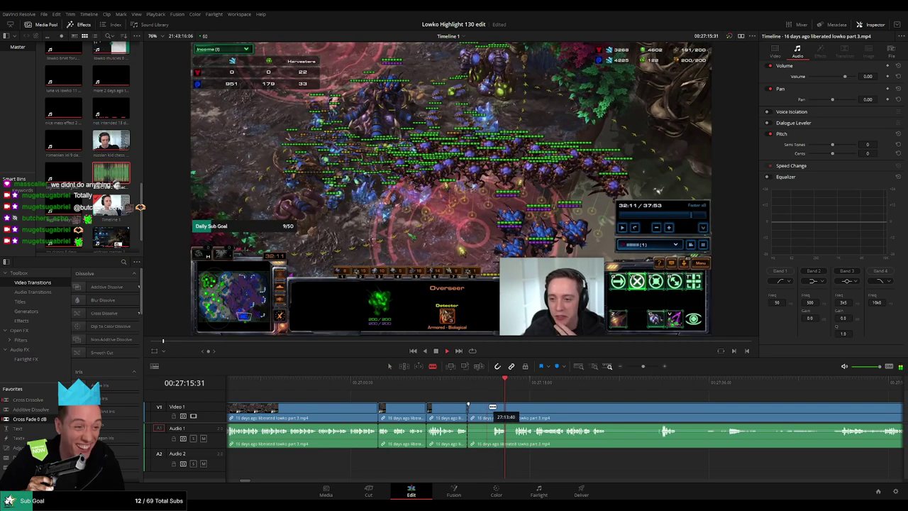
click(493, 407)
key(a)
click(486, 409)
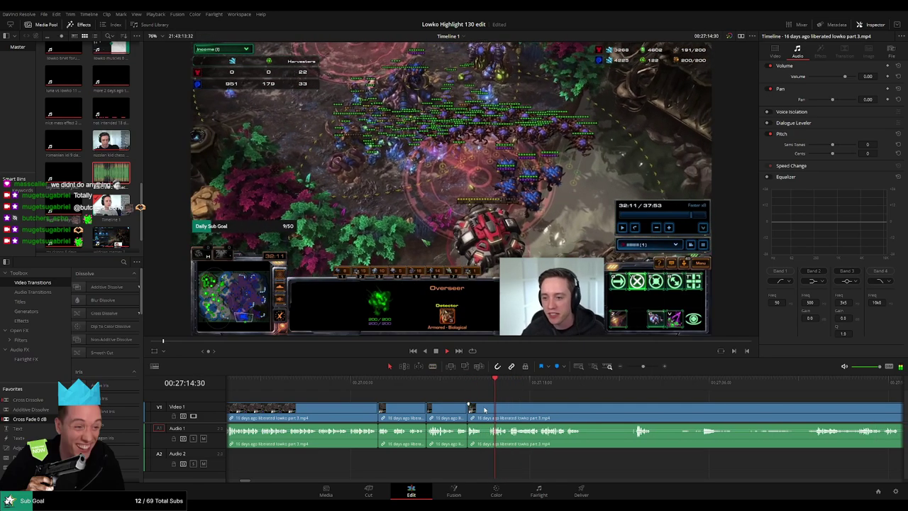
key(Delete)
- Cut out the half-second pause at about 27:13 and close the gap
key(b)
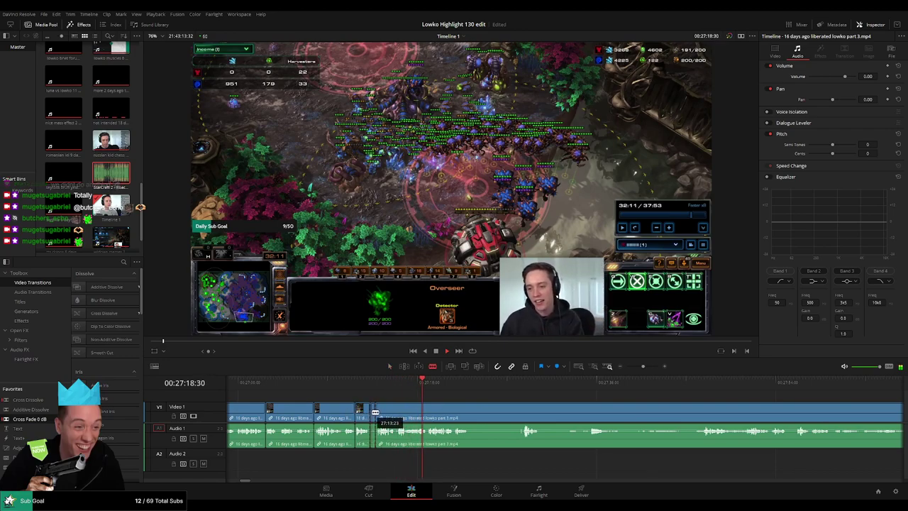
click(374, 413)
key(a)
key(Delete)
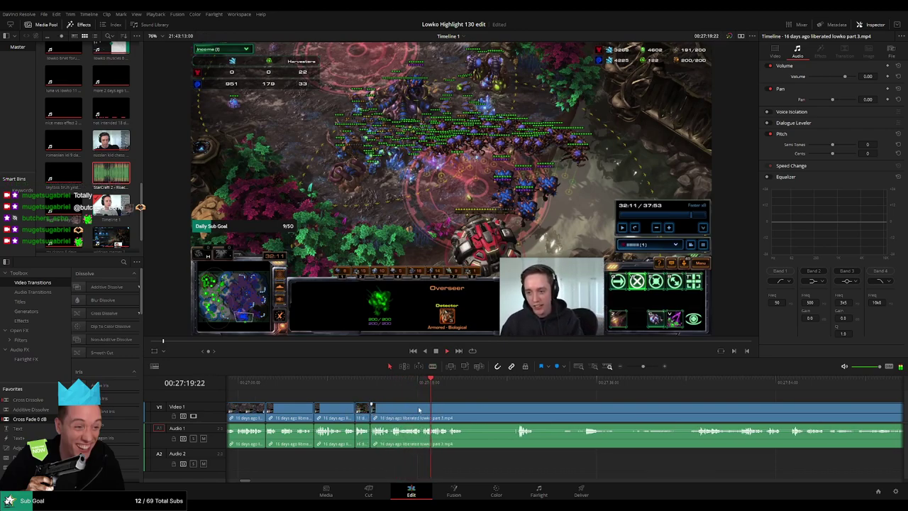
- Split the footage at about 27:23, where the commentary goes quiet
scroll(425, 398, right, 2)
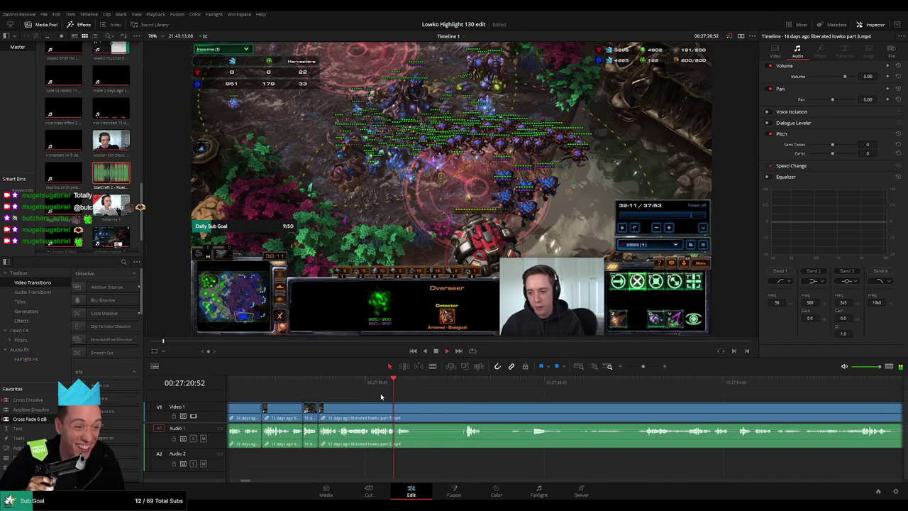
key(b)
click(413, 413)
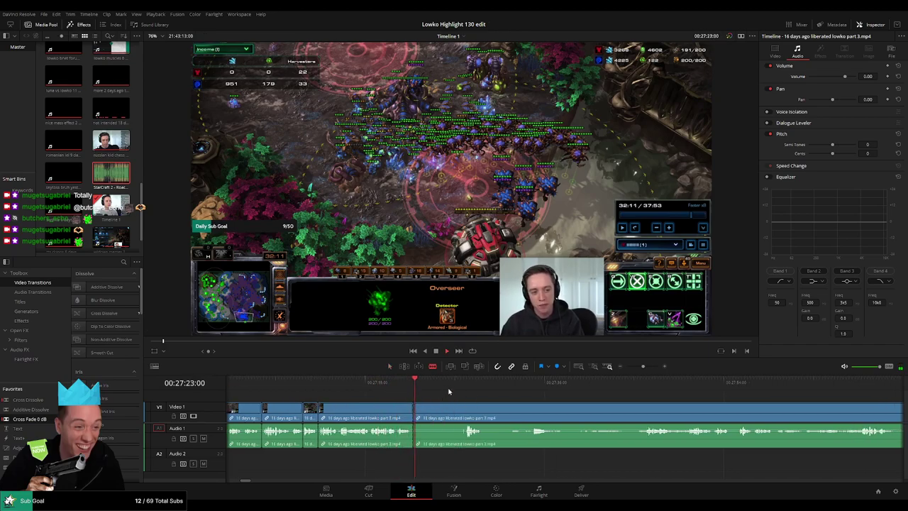
- Skim the footage after the 27:23 split, up to about 29:09, for the start of the next usable section
click(463, 383)
scroll(491, 402, right, 2)
click(474, 383)
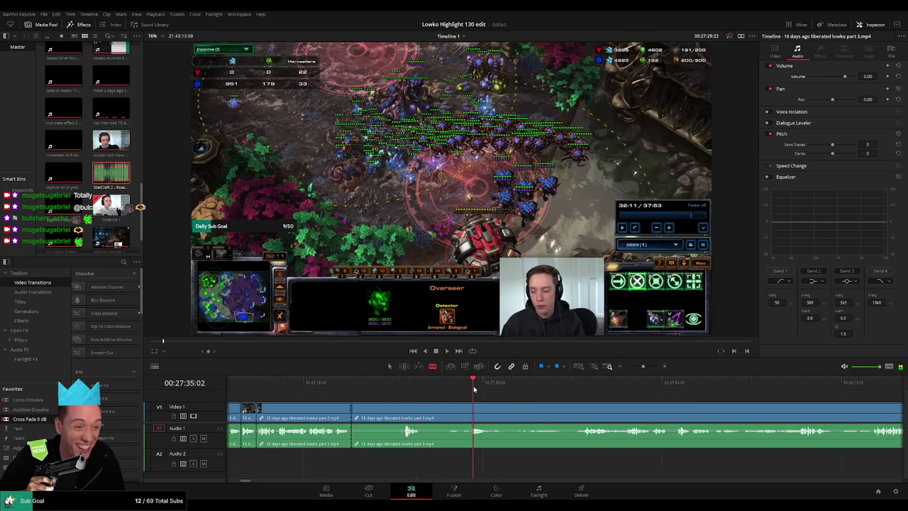
click(586, 384)
drag(642, 367, 634, 369)
click(578, 385)
click(613, 386)
scroll(482, 402, right, 5)
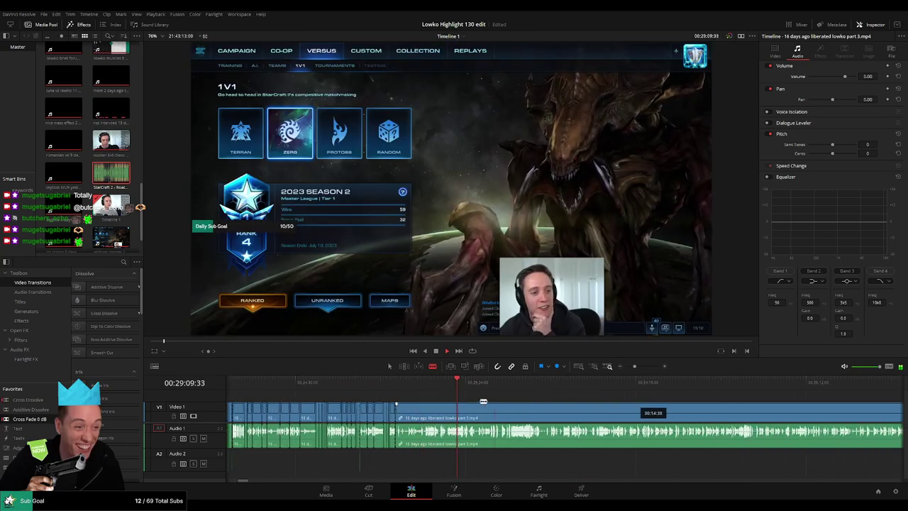
click(422, 387)
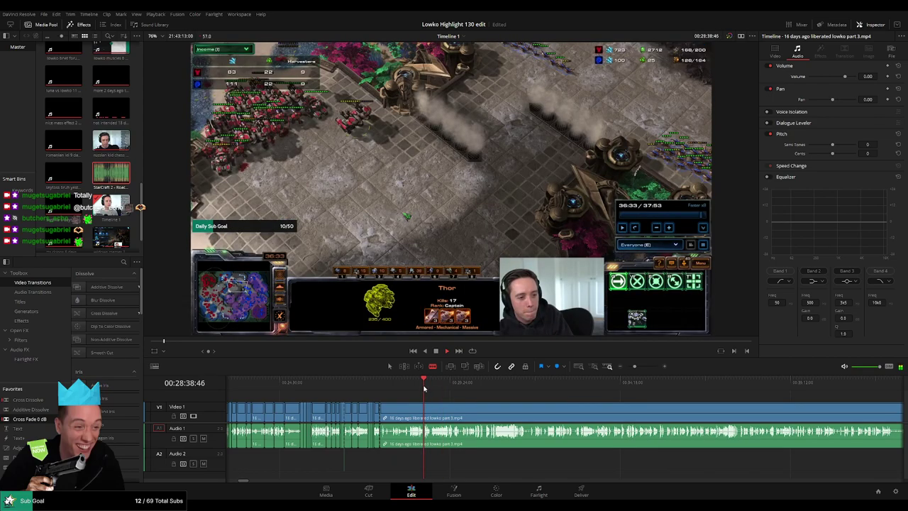
scroll(580, 403, left, 3)
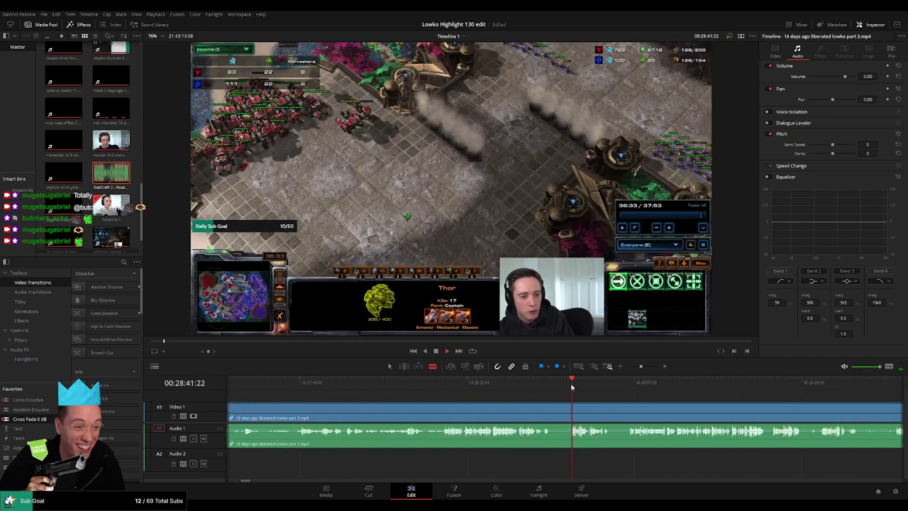
- Cut out the quiet section from the 27:23 split to about 28:15 and close the gap
click(444, 389)
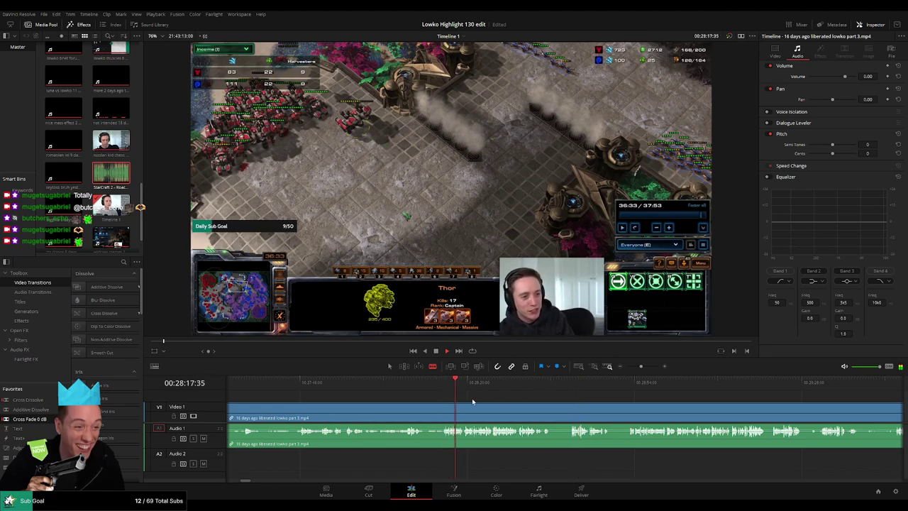
scroll(473, 401, left, 2)
click(497, 389)
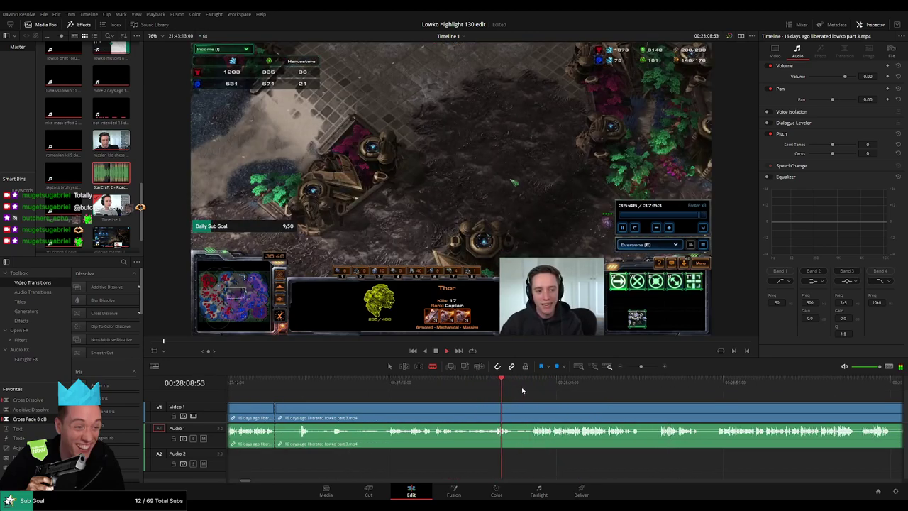
click(529, 390)
click(532, 410)
key(a)
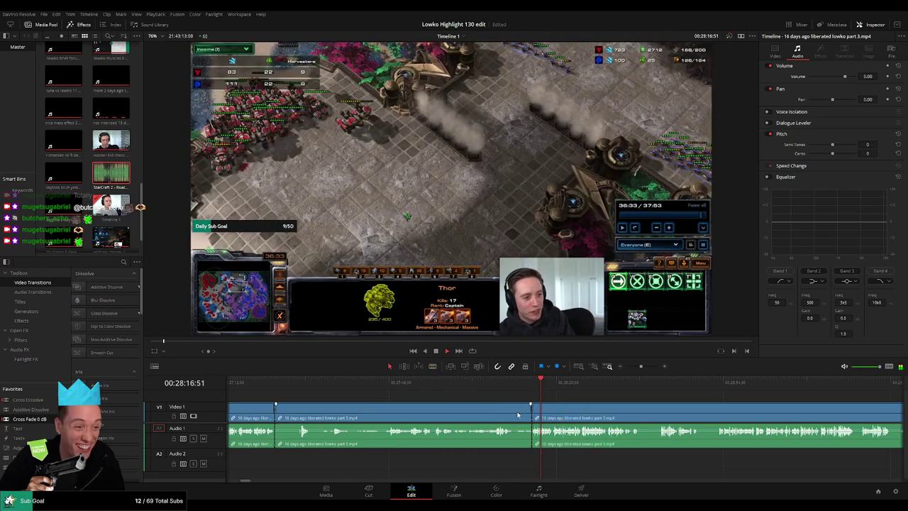
click(518, 414)
key(BackSpace)
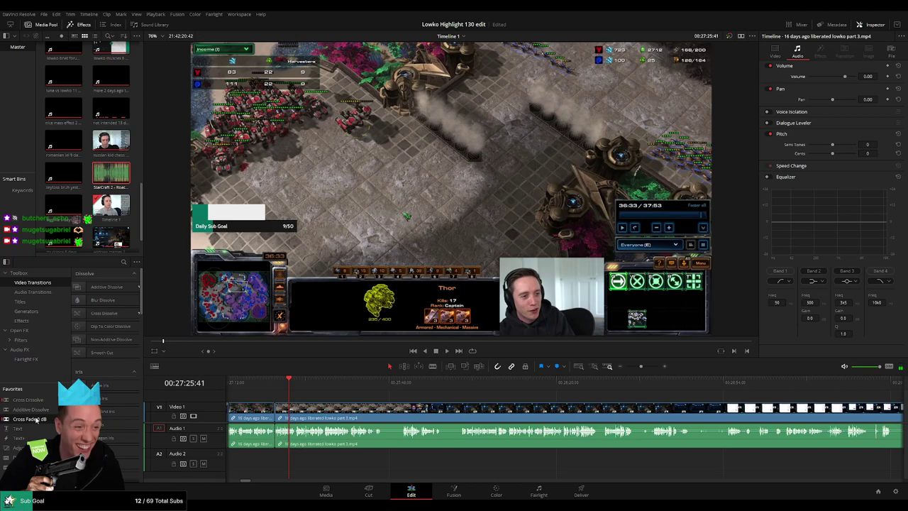
- Add a Cross Fade 0 dB to the audio join at about 27:23 and play back the footage after it
drag(36, 419, 289, 443)
click(306, 380)
key(space)
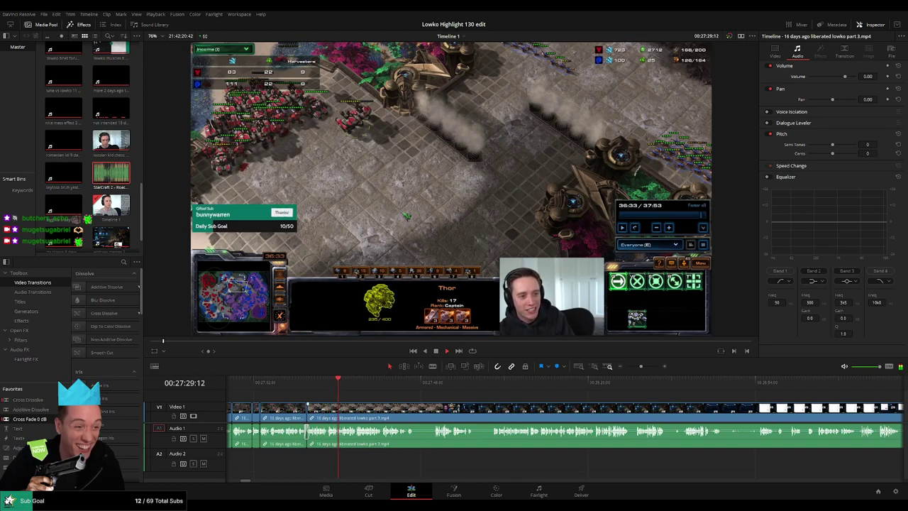
scroll(420, 406, up, 3)
scroll(600, 398, right, 5)
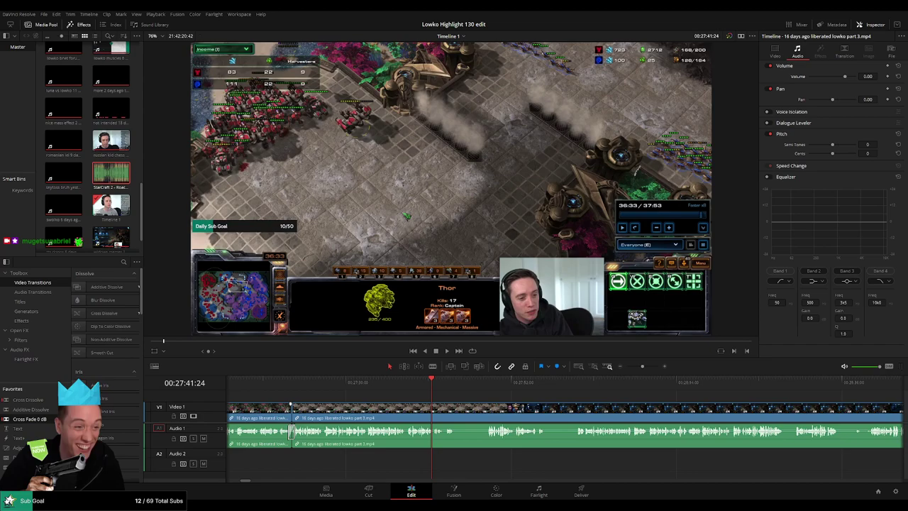
- Play on from about 27:37, then cut out the pause from about 27:45 to 27:49 and close the gap
click(397, 383)
key(space)
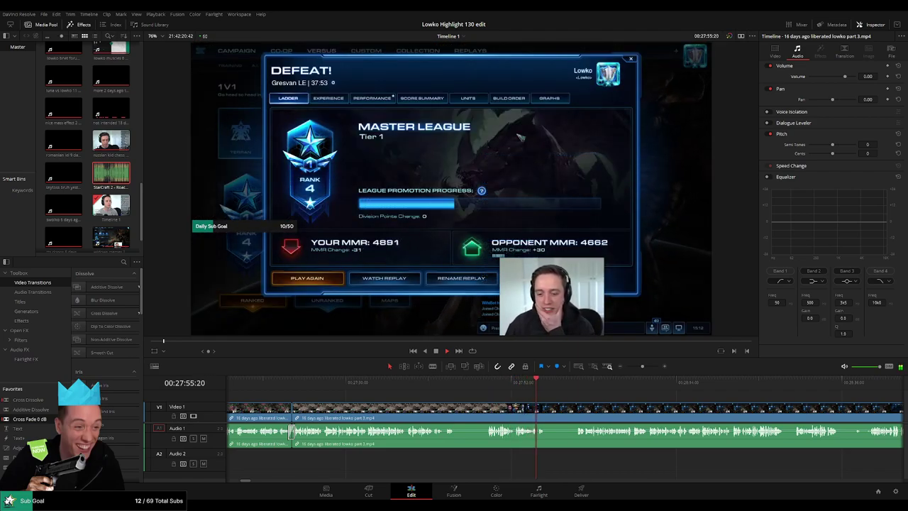
key(b)
click(456, 407)
click(487, 408)
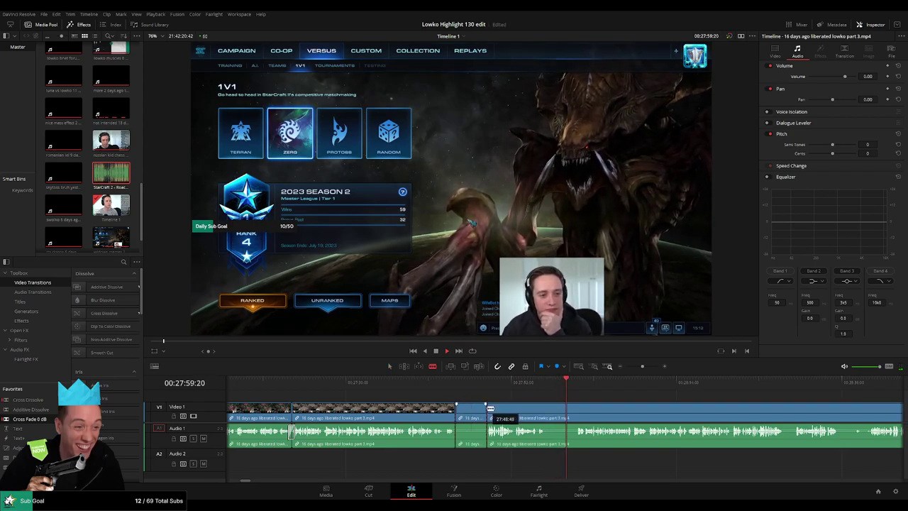
key(a)
click(481, 411)
key(Delete)
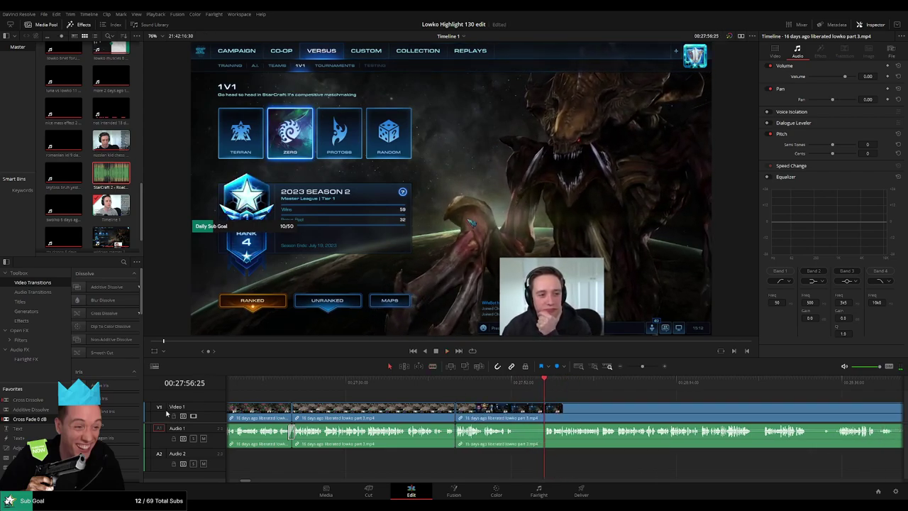
- Add a Cross Fade 0 dB to the audio join at about 27:45 and play back from about 27:51
drag(459, 439, 459, 437)
click(502, 385)
key(space)
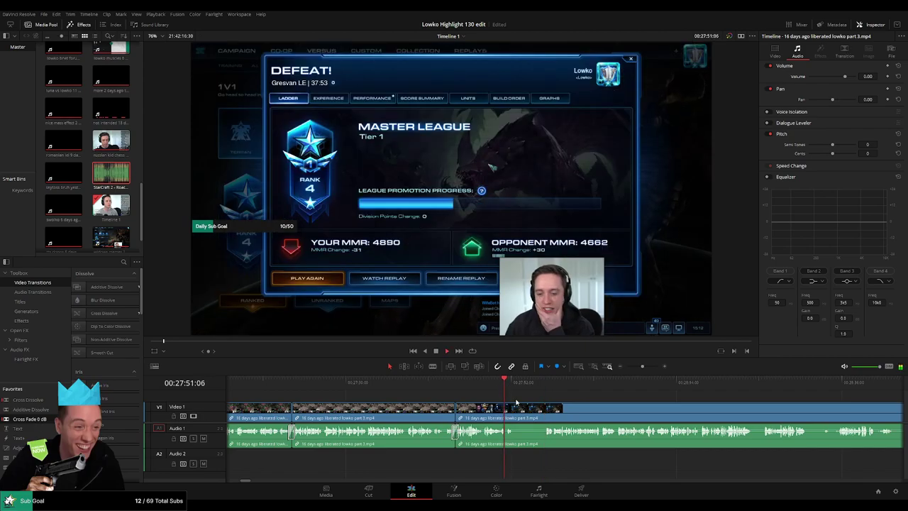
- Cut out the quiet section from about 27:52 to 27:56 and close the gap
scroll(497, 391, right, 3)
key(space)
key(b)
click(389, 411)
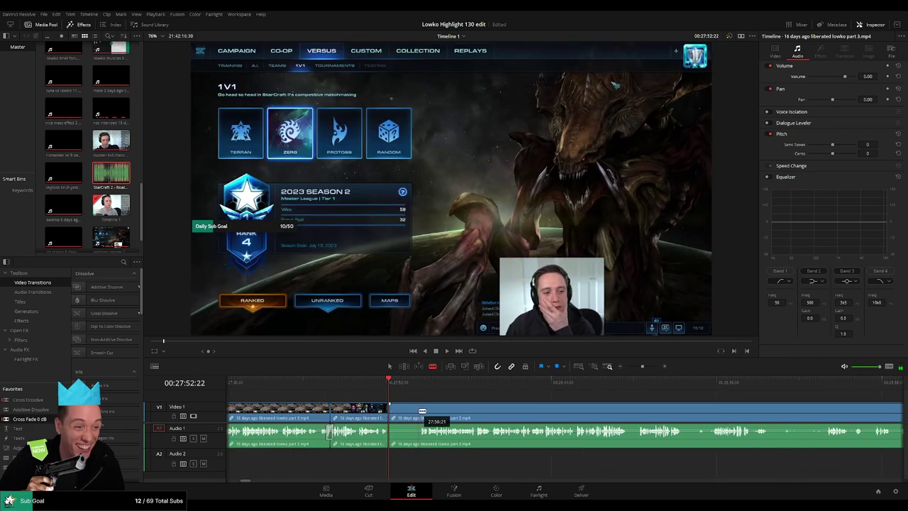
click(420, 412)
key(a)
key(Delete)
- Add a Cross Fade 0 dB to the audio join at about 27:52 and play back from just before it
key(space)
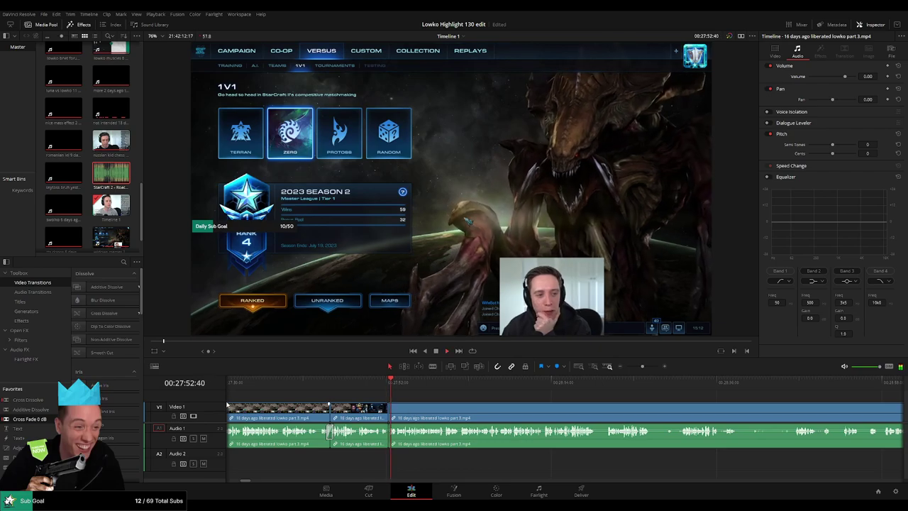
drag(396, 444, 392, 441)
click(374, 384)
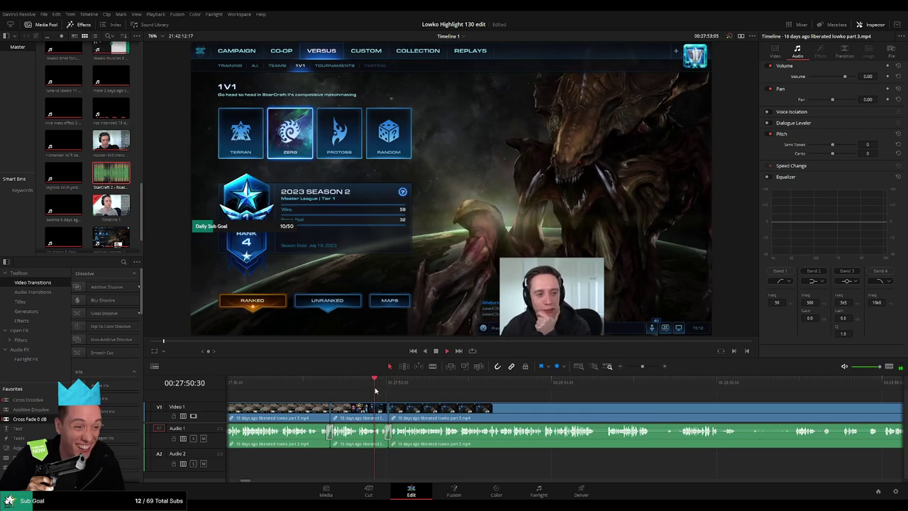
key(space)
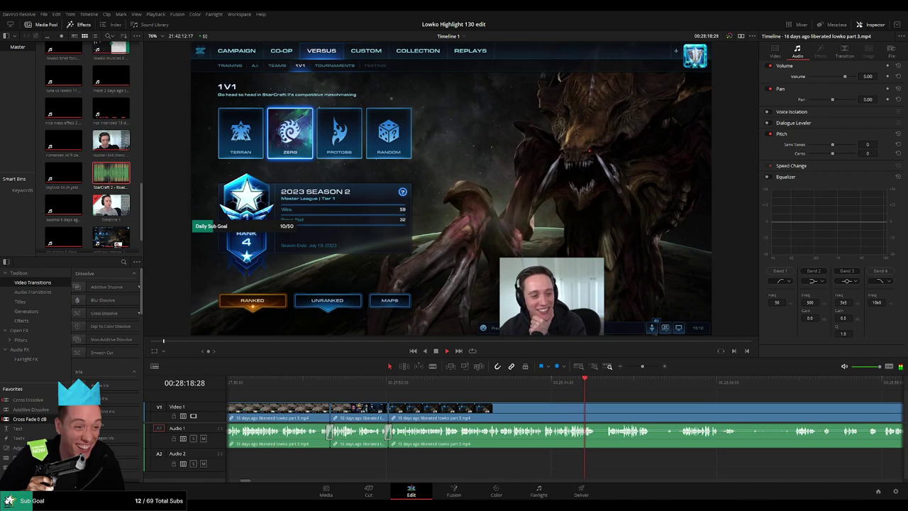
- Cut out the short pause from about 28:20 to 28:21 and close the gap
scroll(419, 393, right, 4)
key(ctrl+b)
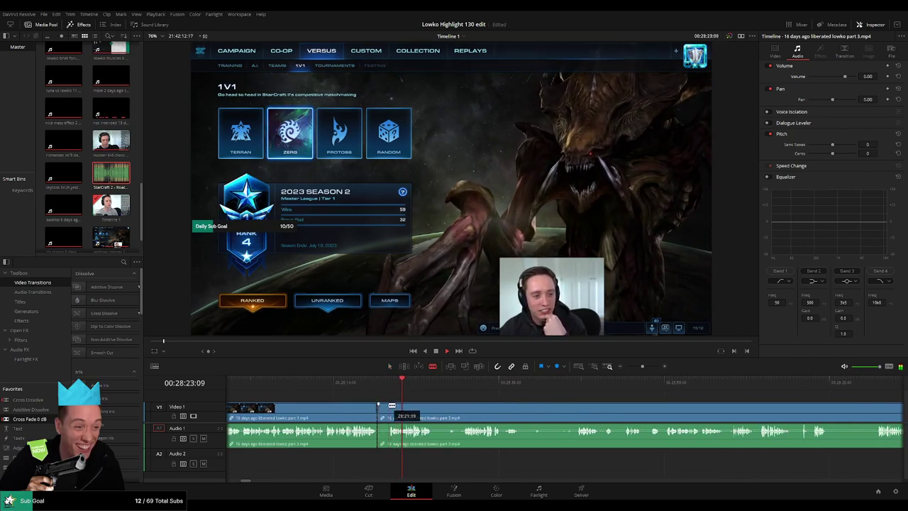
click(388, 406)
key(a)
click(383, 411)
key(BackSpace)
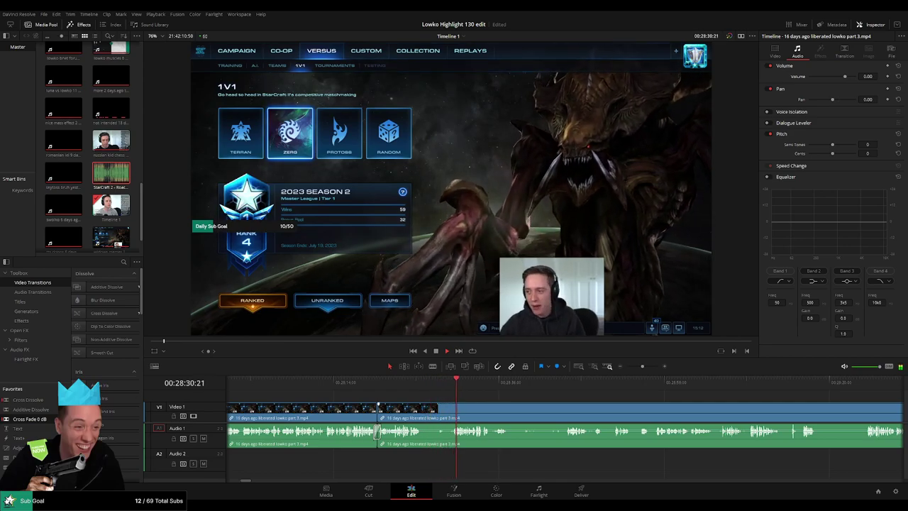
- Cut out the section from about 28:26 to 28:30 and close the gap
key(b)
click(423, 413)
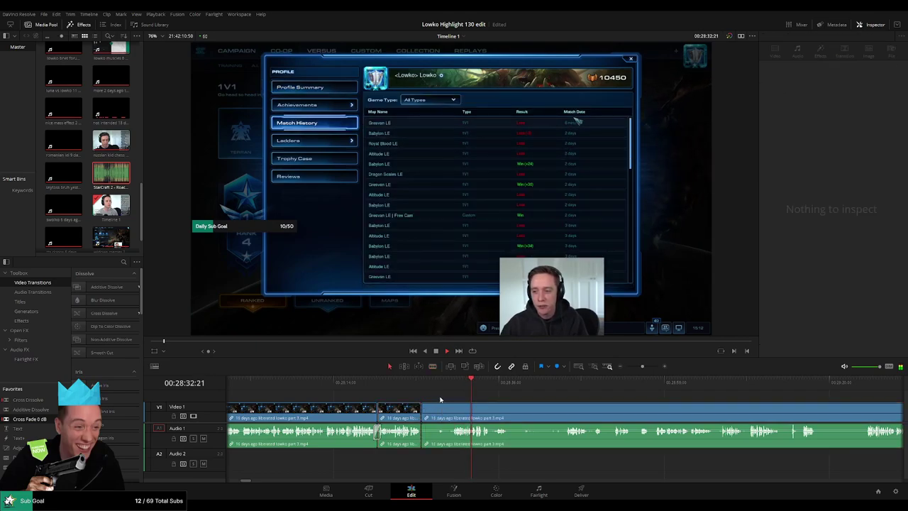
click(452, 407)
key(a)
click(443, 414)
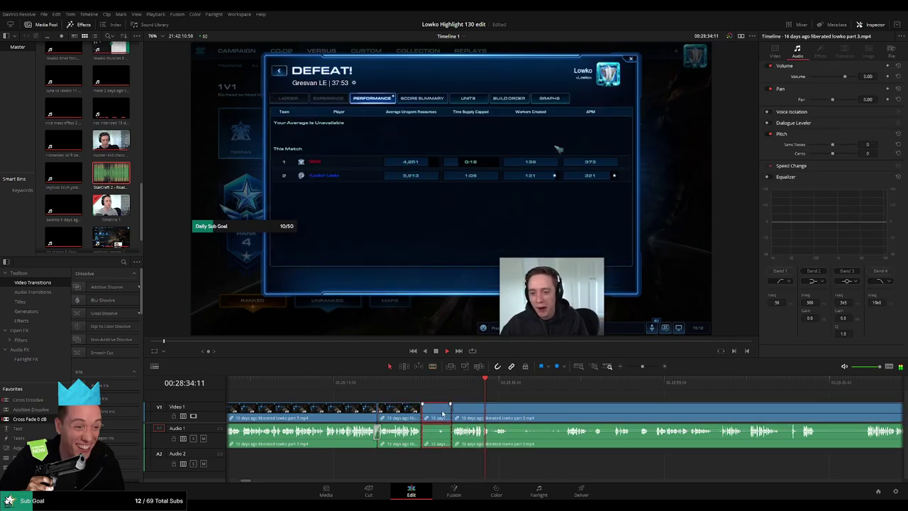
key(Delete)
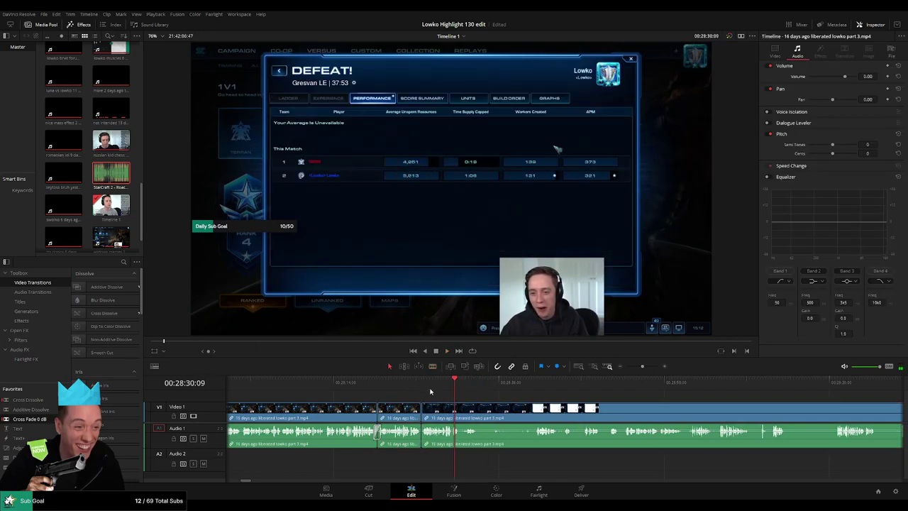
- Review the footage after the 28:26 join, then cut out the section up to about 28:41 and close the gap
drag(422, 384, 415, 385)
key(space)
click(535, 387)
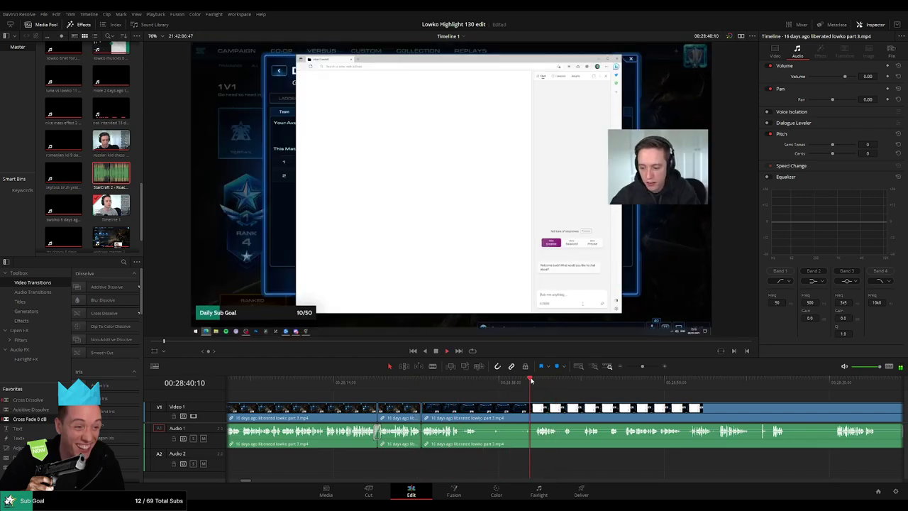
key(space)
key(ctrl+b)
click(503, 413)
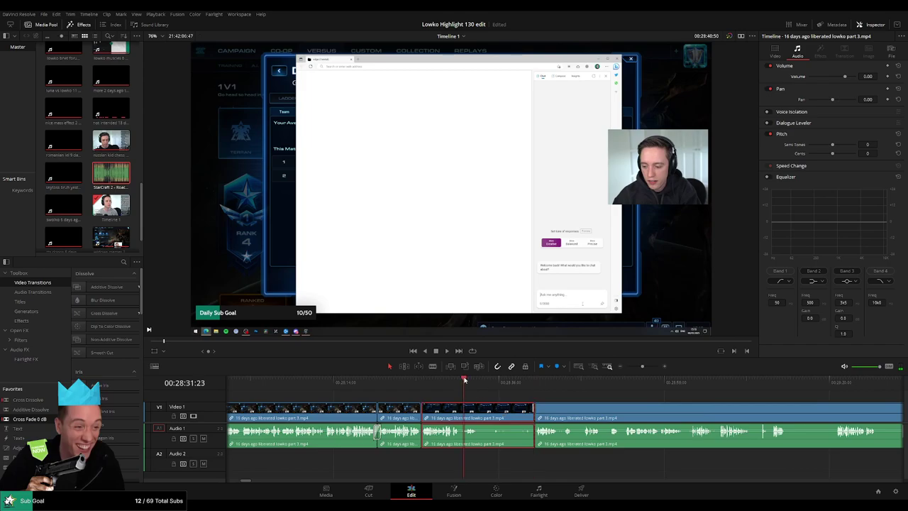
key(space)
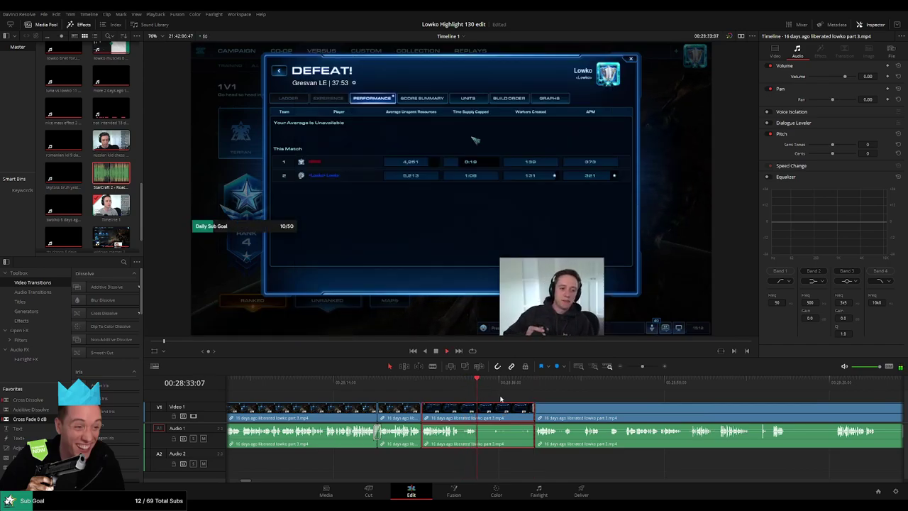
key(Delete)
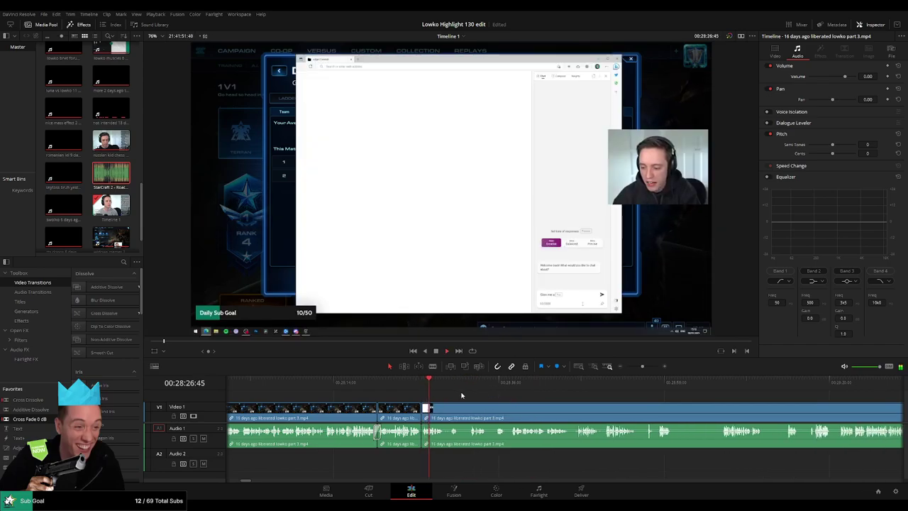
- Cut out the pause from about 28:30 to 28:32, close the gap, and add a Cross Fade 0 dB to the audio join
drag(461, 395, 353, 394)
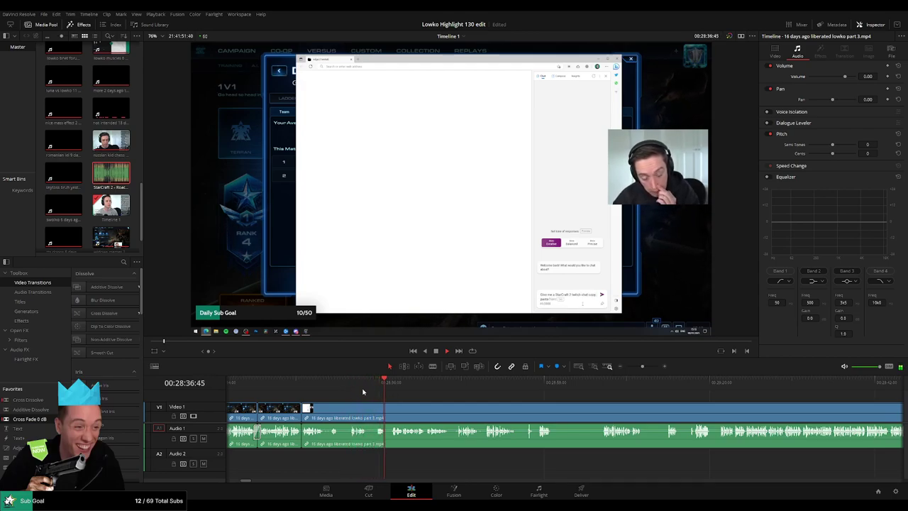
click(331, 383)
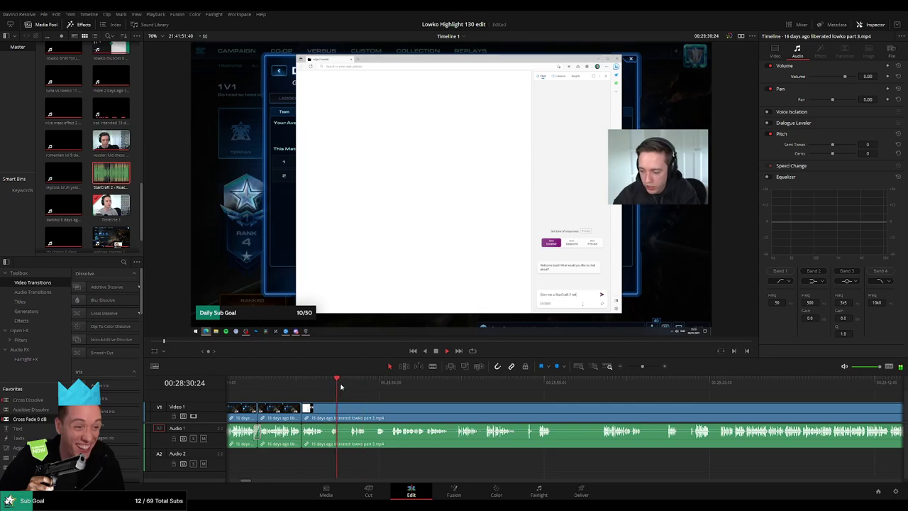
scroll(426, 401, up, 2)
key(b)
click(547, 412)
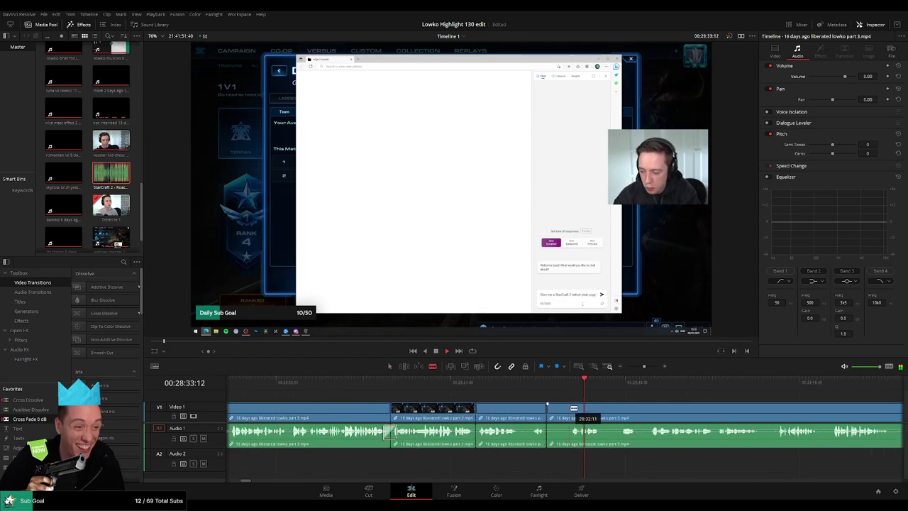
click(571, 407)
key(a)
click(560, 410)
key(Delete)
scroll(496, 398, right, 3)
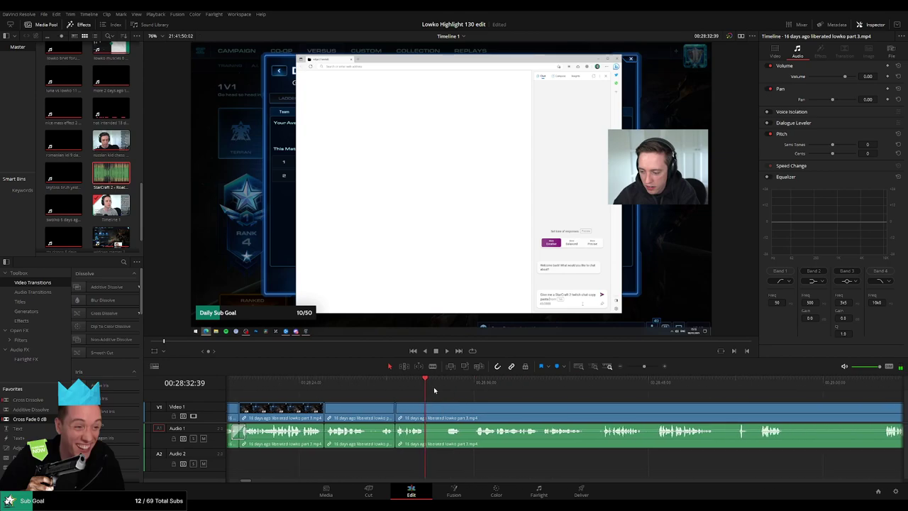
drag(17, 420, 250, 410)
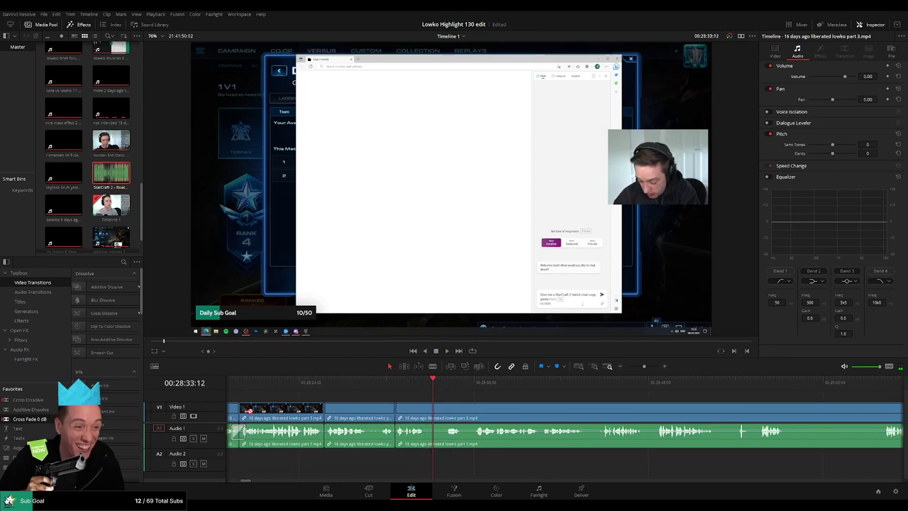
- Cut out the section from about 28:32 to 28:36 and close the gap
click(471, 383)
key(b)
click(424, 408)
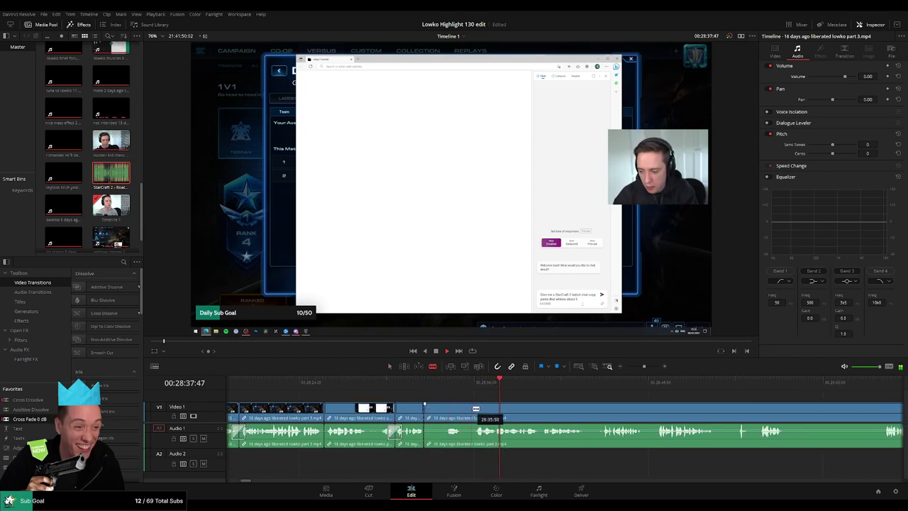
click(475, 409)
key(a)
click(461, 413)
key(Delete)
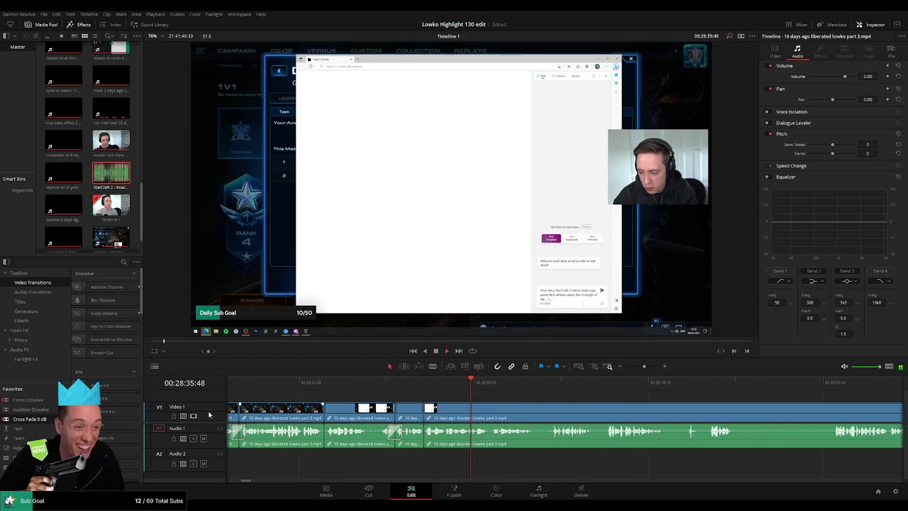
- Add a Cross Fade 0 dB to the audio join at about 28:32 and play back from just before it
drag(430, 439, 430, 439)
click(418, 384)
key(space)
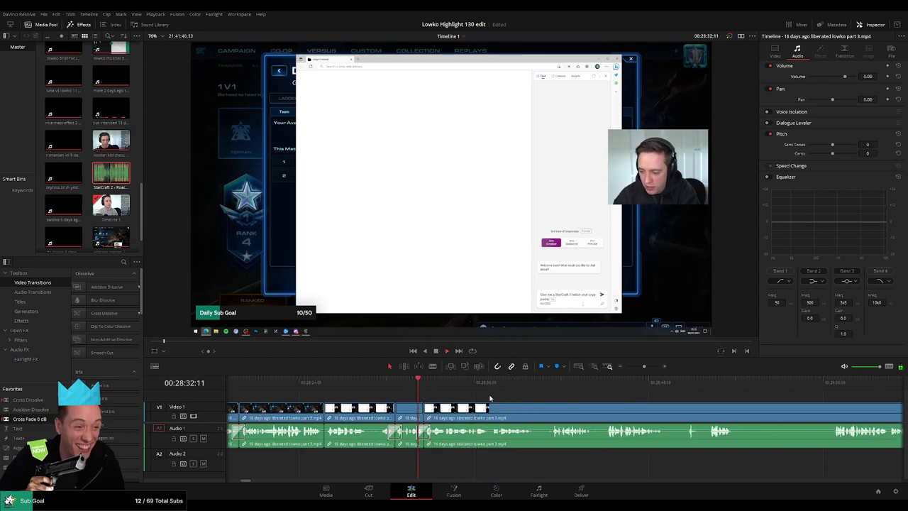
- Cut out the section from about 28:49 to 29:00 and close the gap
scroll(362, 397, right, 2)
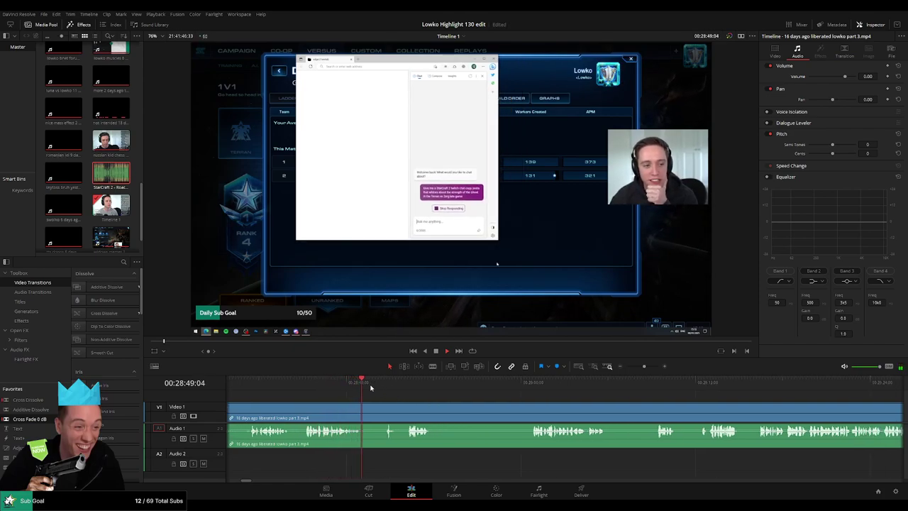
key(b)
click(363, 418)
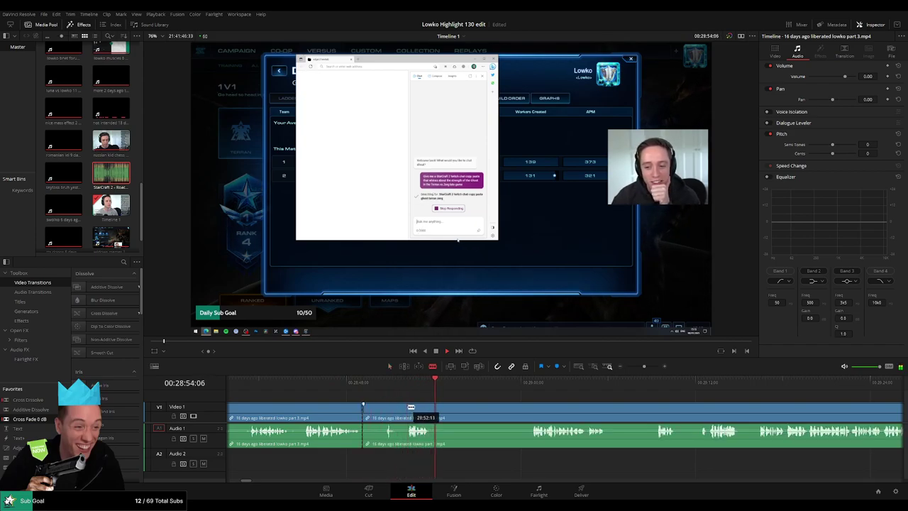
drag(513, 383, 529, 385)
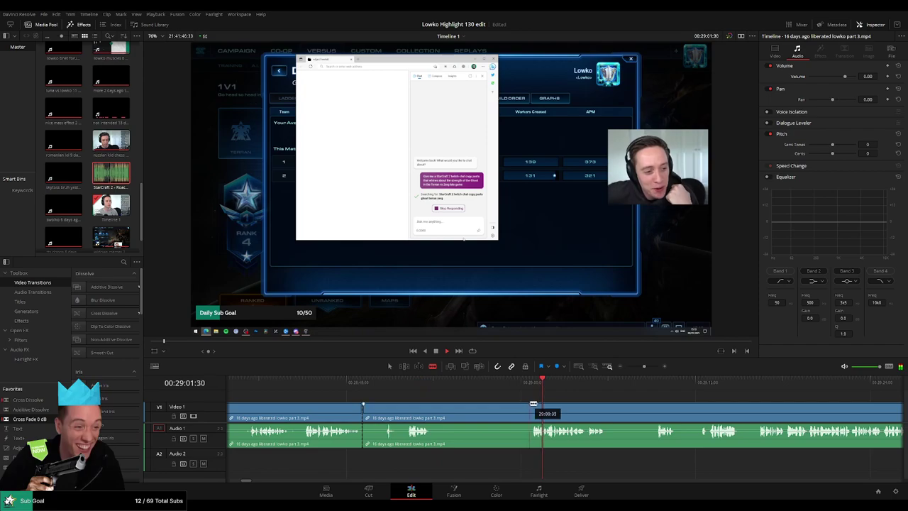
click(532, 405)
key(a)
click(498, 414)
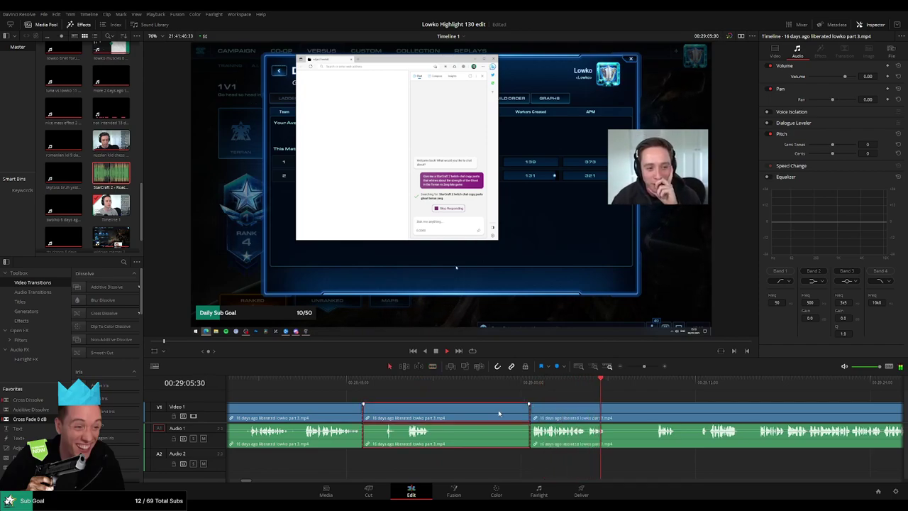
key(Delete)
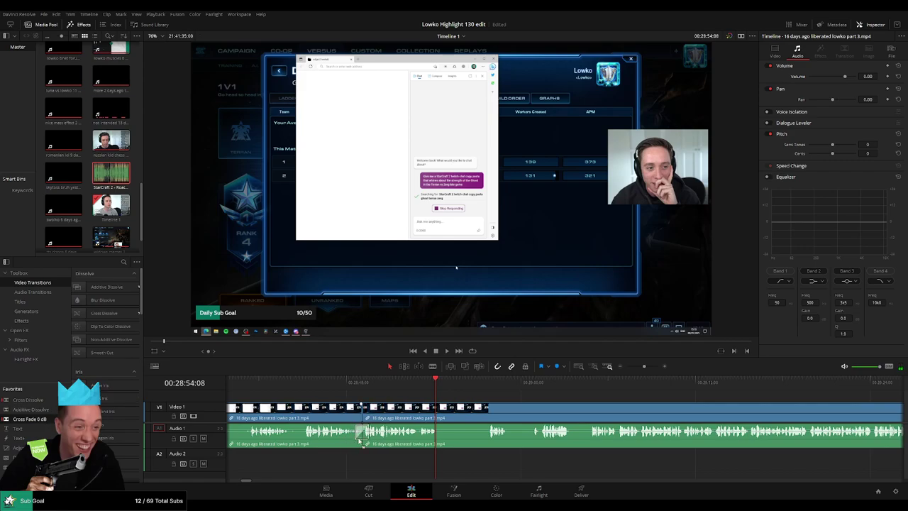
- Add a Cross Fade 0 dB to the audio join at about 28:49 and play back from just before it
drag(359, 441, 360, 438)
click(348, 383)
key(space)
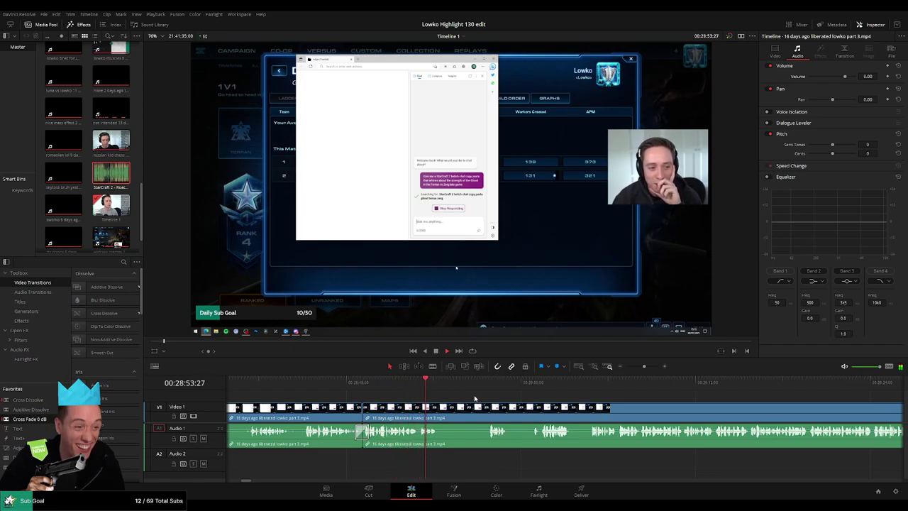
- Cut out the section from about 28:54 to 29:00 and close the gap
click(369, 384)
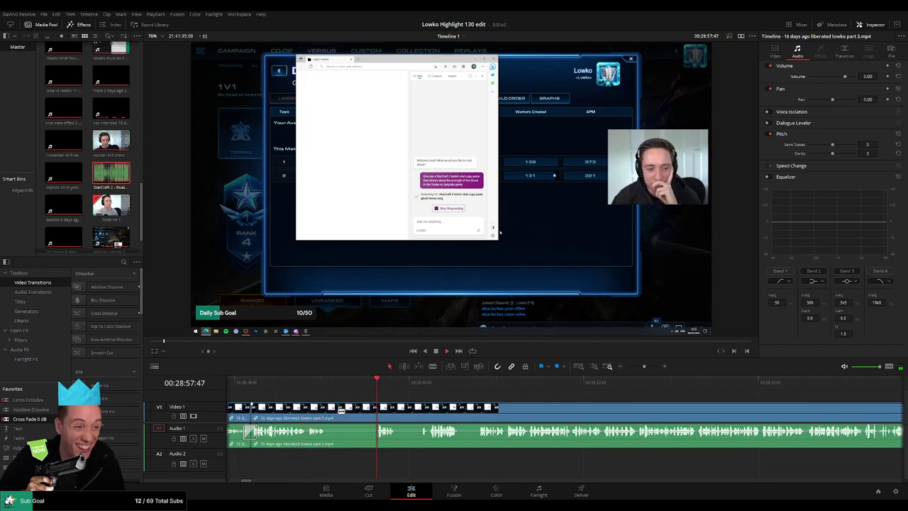
key(b)
click(326, 430)
click(416, 419)
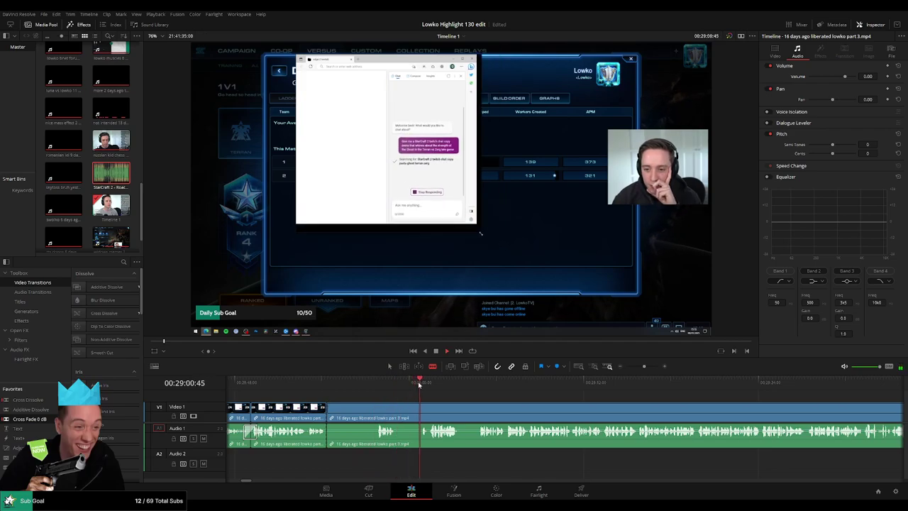
click(397, 413)
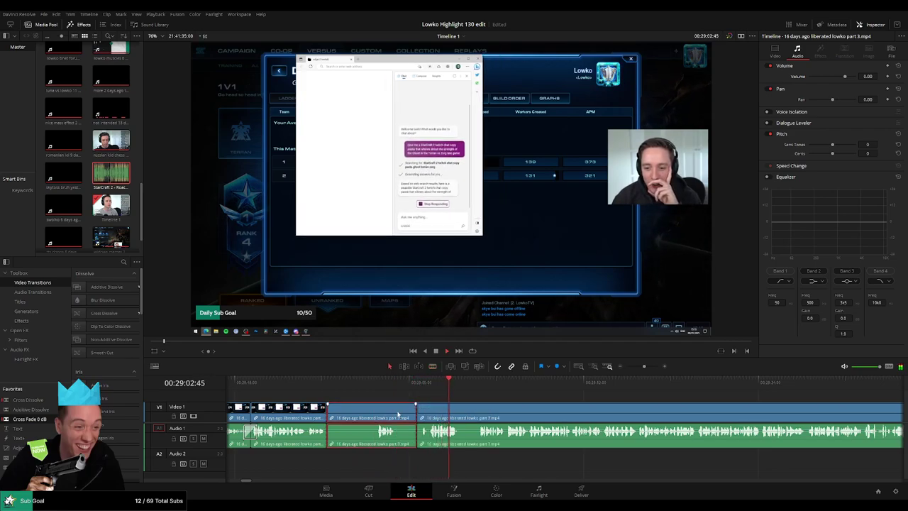
key(Delete)
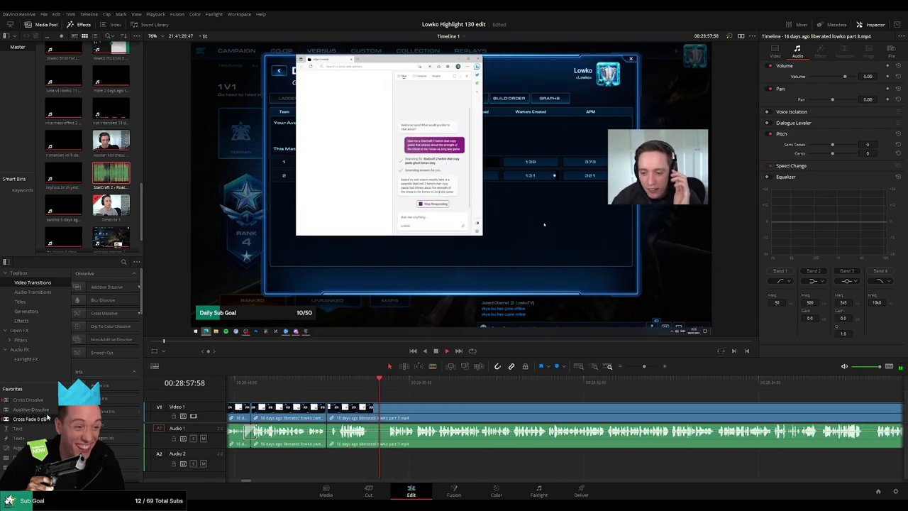
- Cut out the remark from about 28:54 to 28:58 and close the gap
key(b)
click(386, 407)
key(a)
click(371, 409)
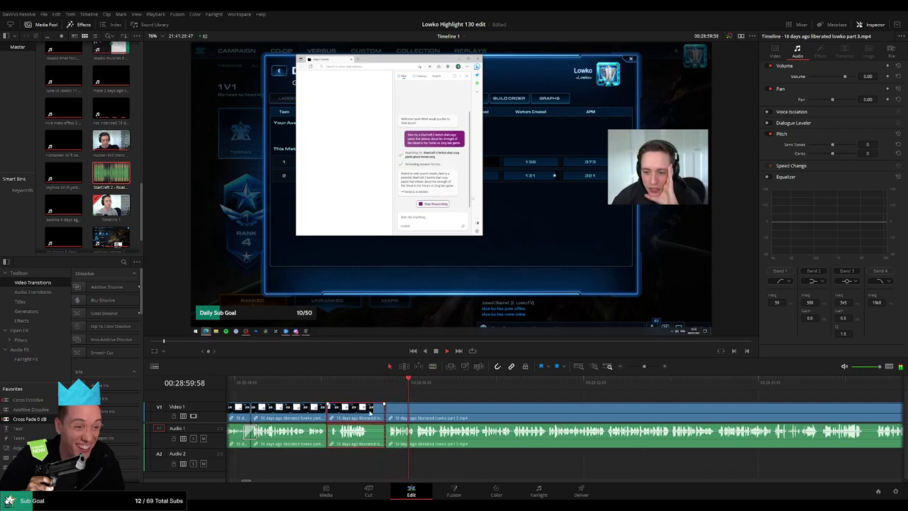
key(Delete)
- Add a Cross Fade 0 dB to the audio join at about 28:54 and play back from just before it
drag(249, 405, 327, 431)
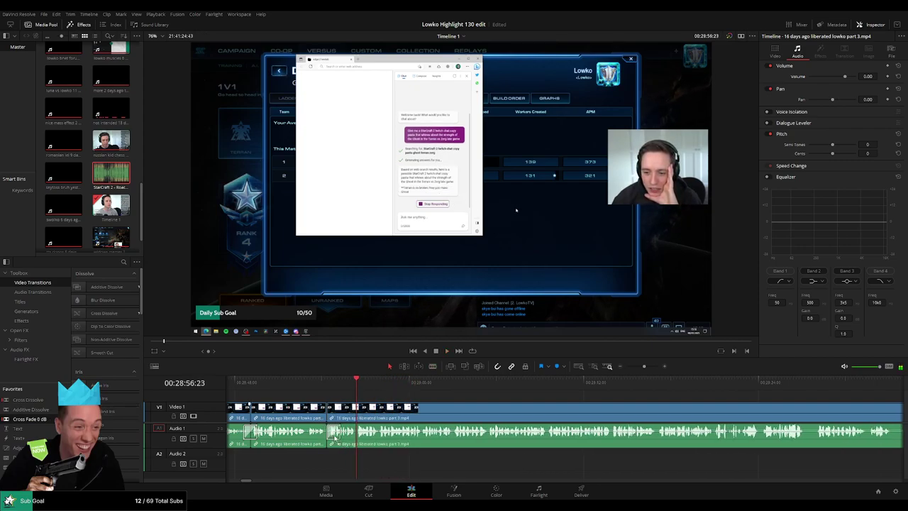
click(319, 391)
key(space)
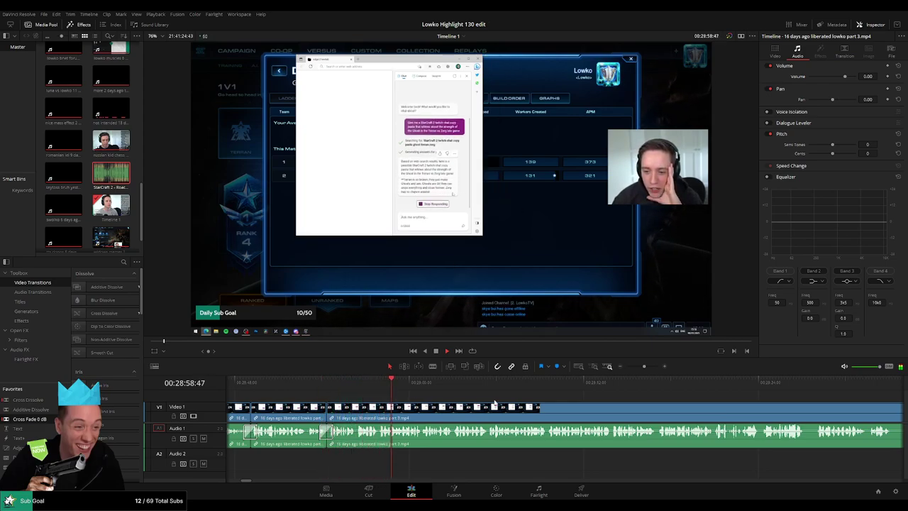
- Review the footage from about 28:58 to 29:25 for pauses and for words that need covering
drag(493, 401, 425, 398)
scroll(427, 427, right, 1)
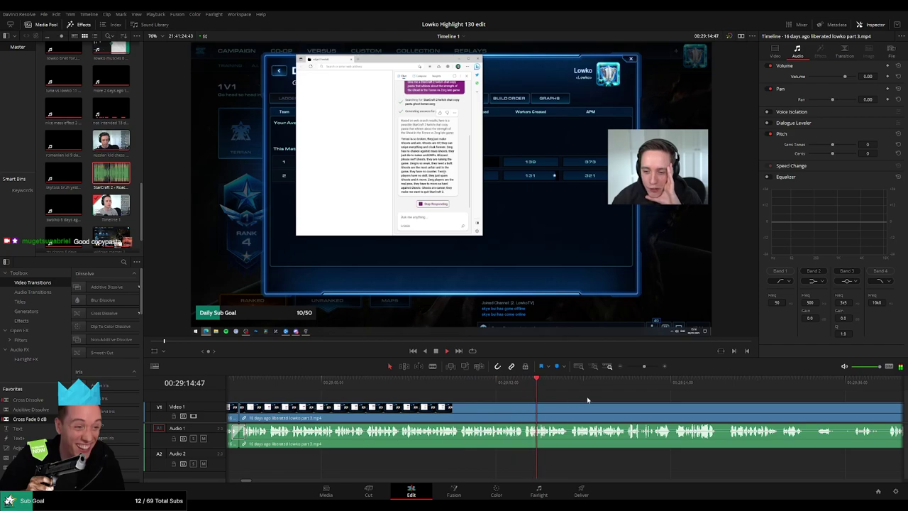
scroll(454, 396, right, 8)
scroll(383, 397, right, 1)
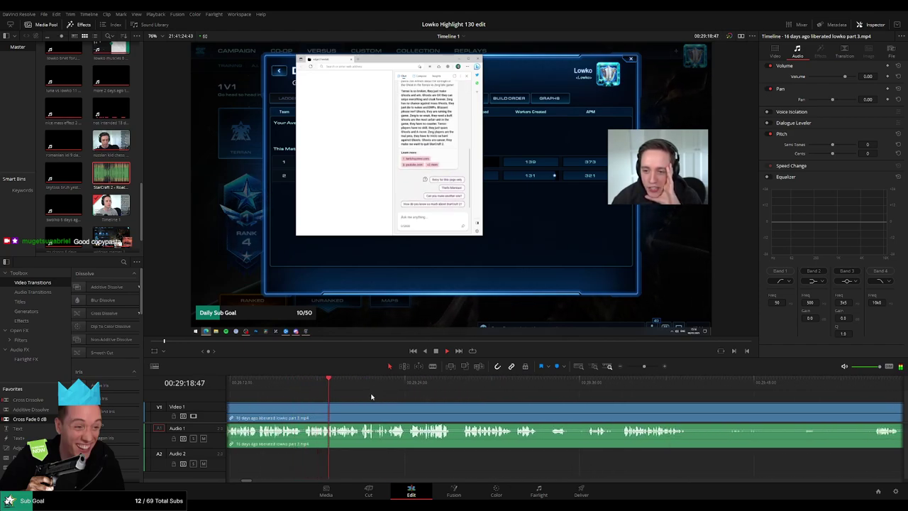
scroll(376, 398, right, 1)
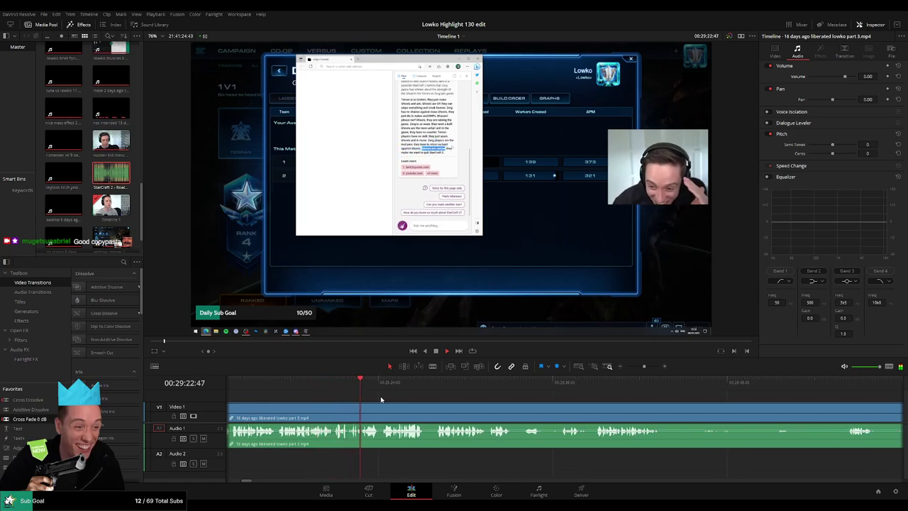
scroll(431, 402, right, 1)
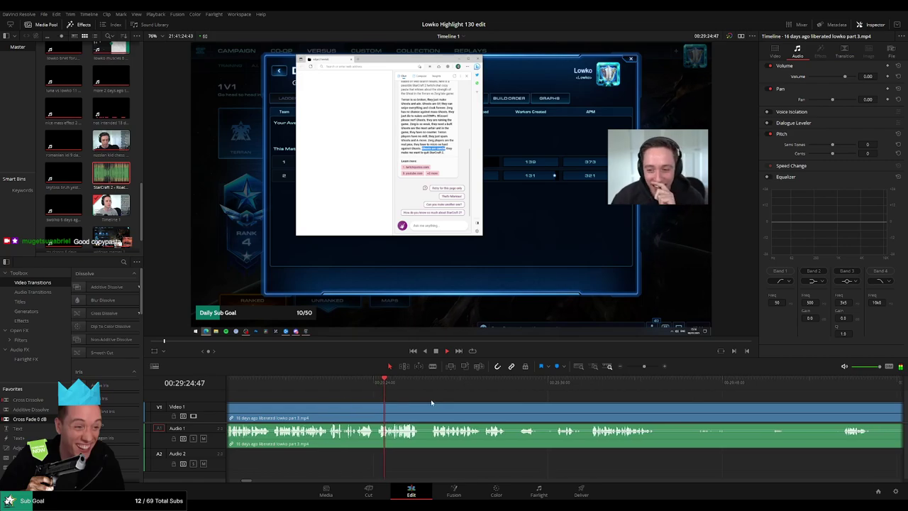
scroll(426, 402, right, 1)
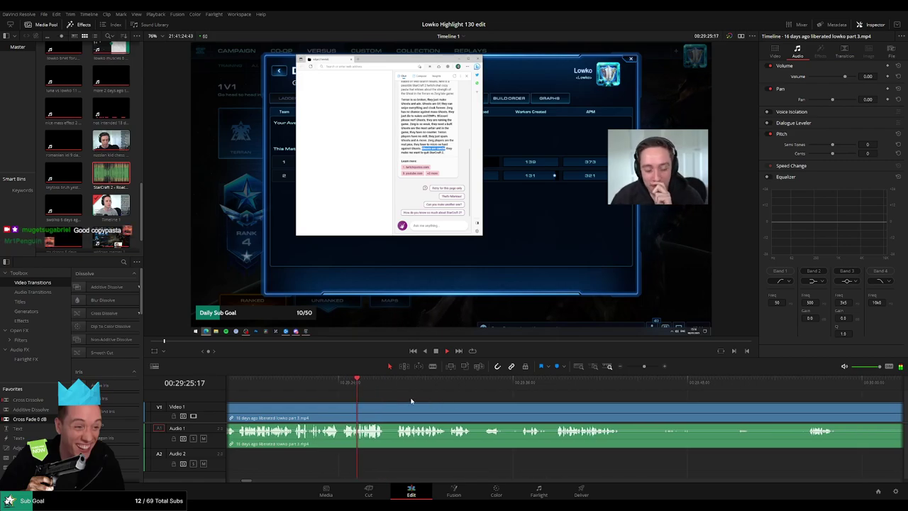
click(344, 383)
key(space)
- Locate the word at about 29:25 and isolate it by splitting the clip at 29:25:25 and 29:25:42
drag(641, 367, 649, 367)
scroll(482, 390, right, 2)
scroll(481, 390, right, 2)
key(space)
scroll(523, 396, right, 1)
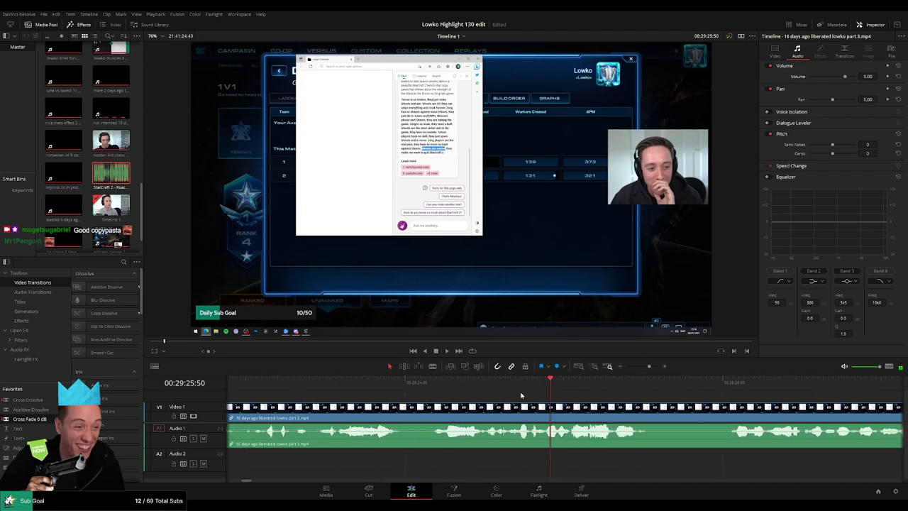
click(500, 381)
key(space)
key(ctrl+b)
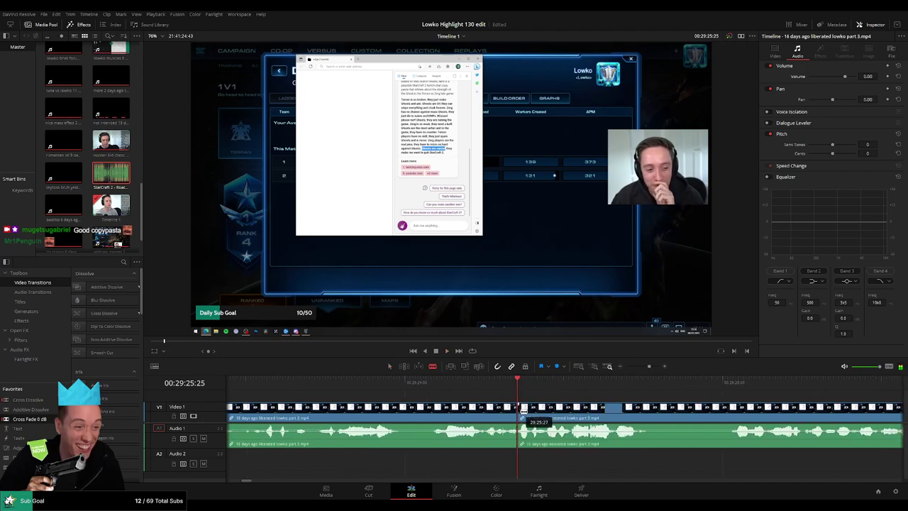
click(544, 408)
key(a)
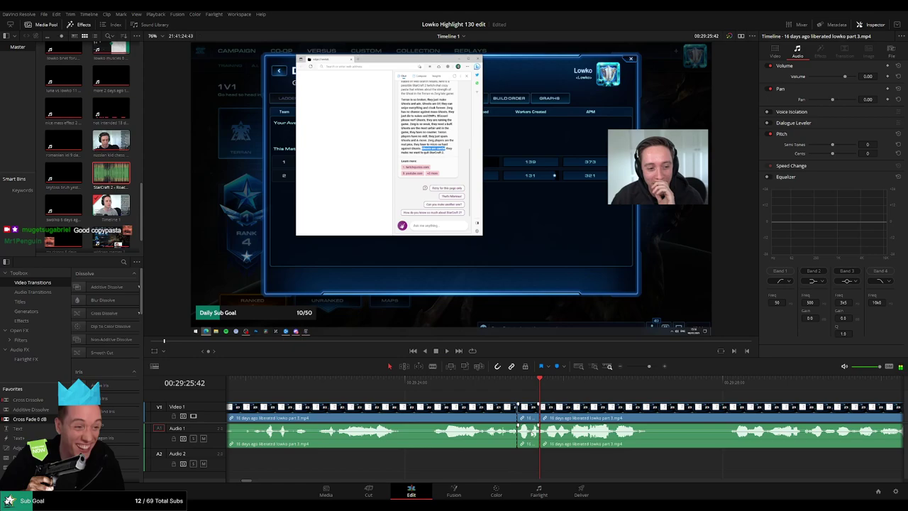
- Silence the isolated audio piece and cover it with an equally long piece of StarCraft 2 - Roach Quotes on Audio 2
drag(533, 434, 537, 447)
drag(111, 173, 498, 462)
drag(498, 463, 539, 462)
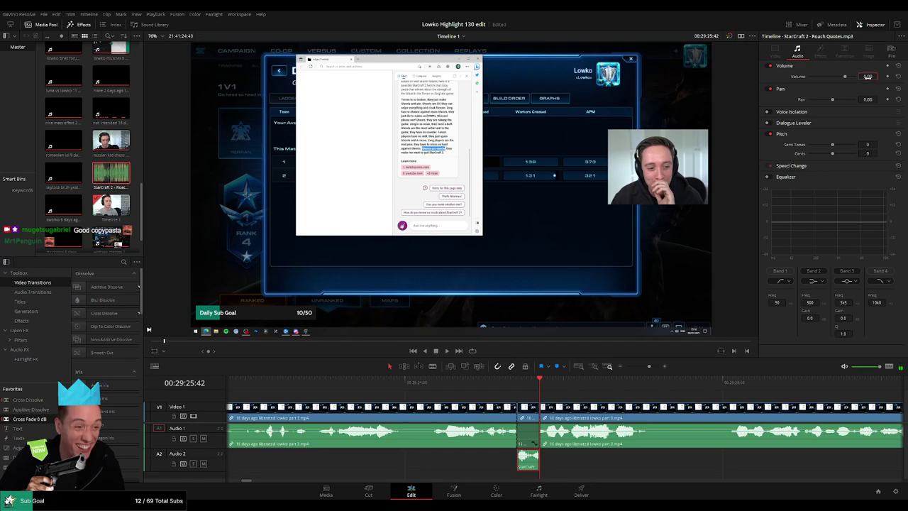
- Set the sound effect's volume to -29 and play back from about 29:24
click(868, 76)
text(-30)
key(Return)
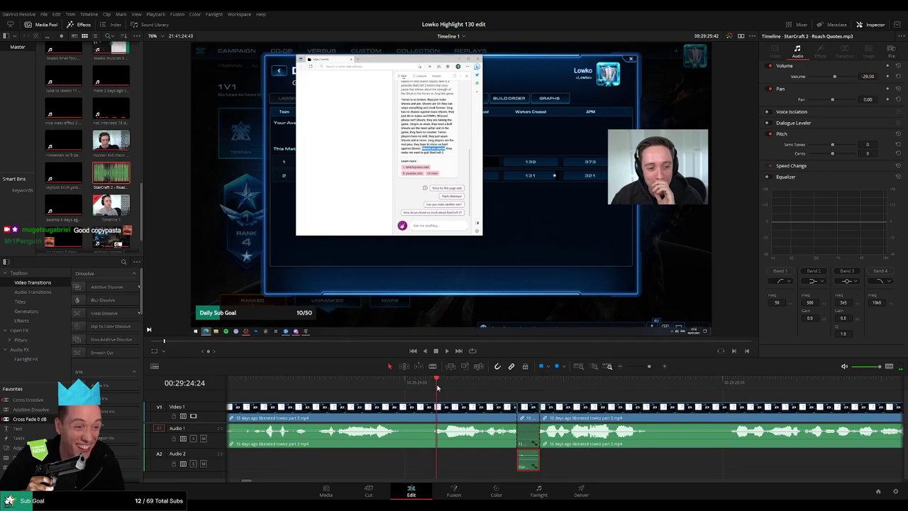
key(space)
drag(649, 367, 645, 367)
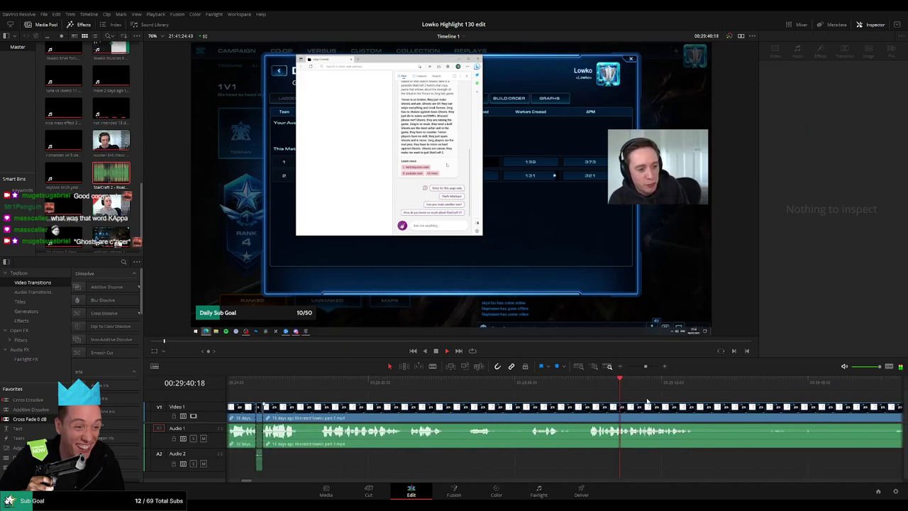
- Cut out the section from about 29:43 to 29:56, close the gap, and add a Cross Fade 0 dB to the audio join
click(429, 382)
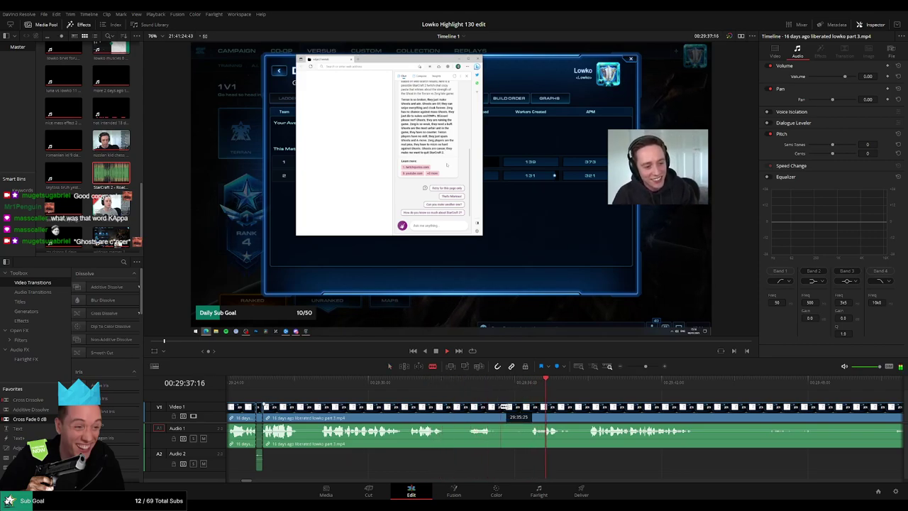
click(667, 386)
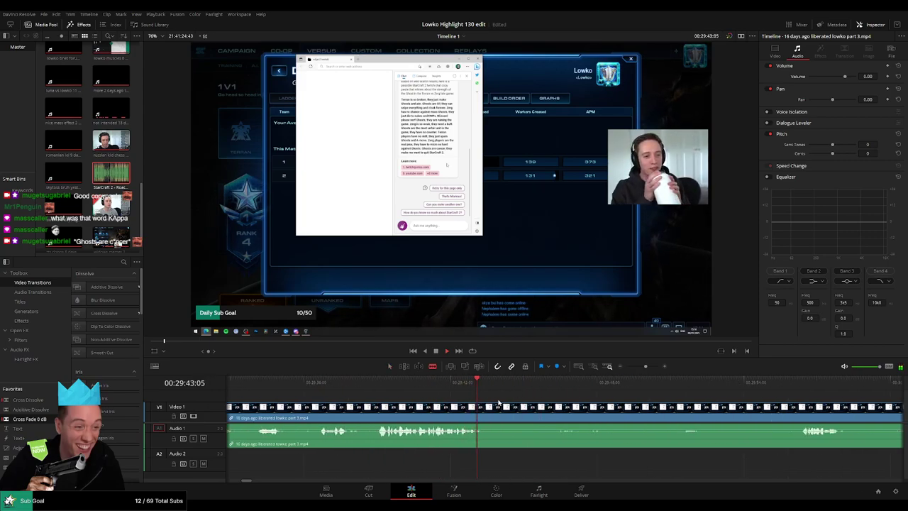
key(ctrl+b)
click(799, 388)
key(ctrl+minus)
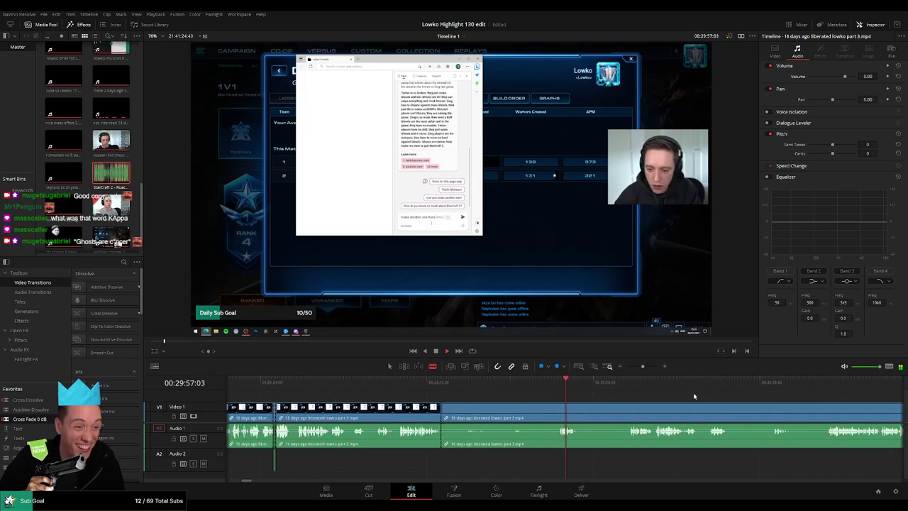
click(559, 408)
key(a)
click(541, 411)
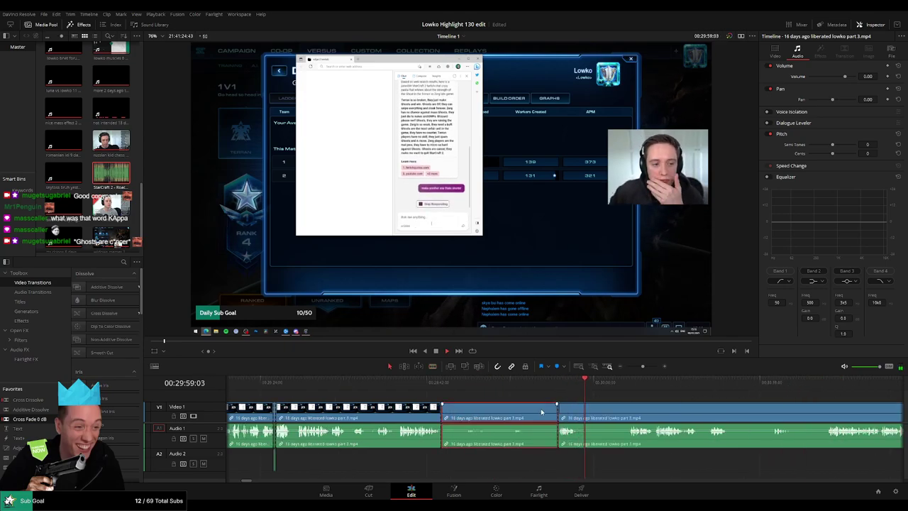
key(Delete)
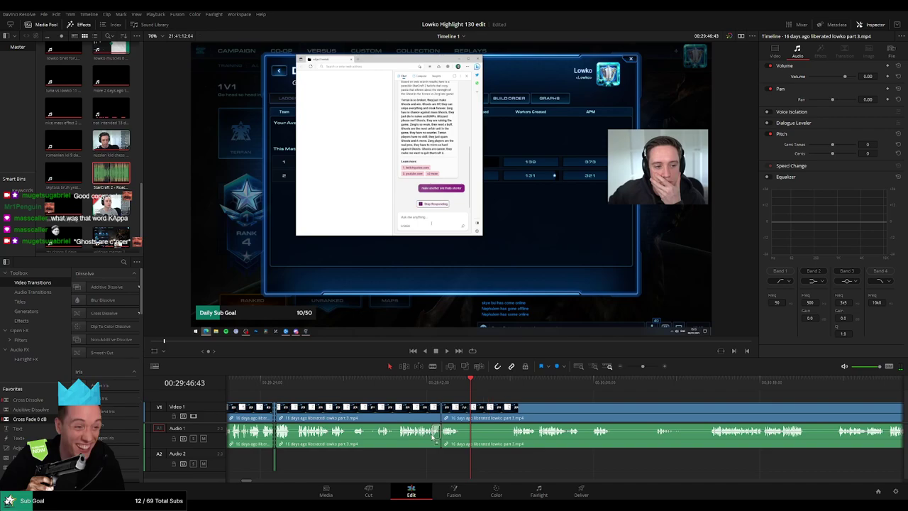
drag(433, 436, 441, 435)
key(space)
- Cut out the pause from about 29:46 to 29:51, close the gap, and add a Cross Fade 0 dB to the audio join
key(b)
click(461, 412)
click(512, 386)
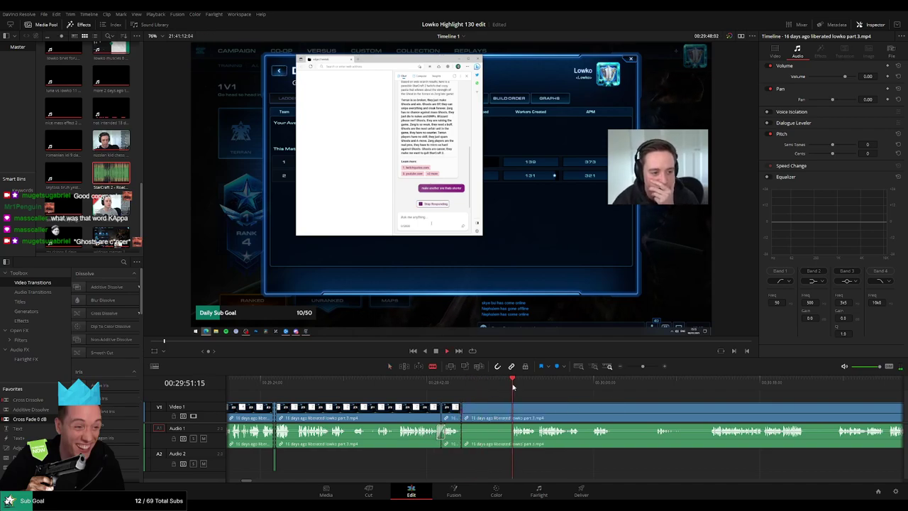
click(510, 417)
key(a)
click(499, 413)
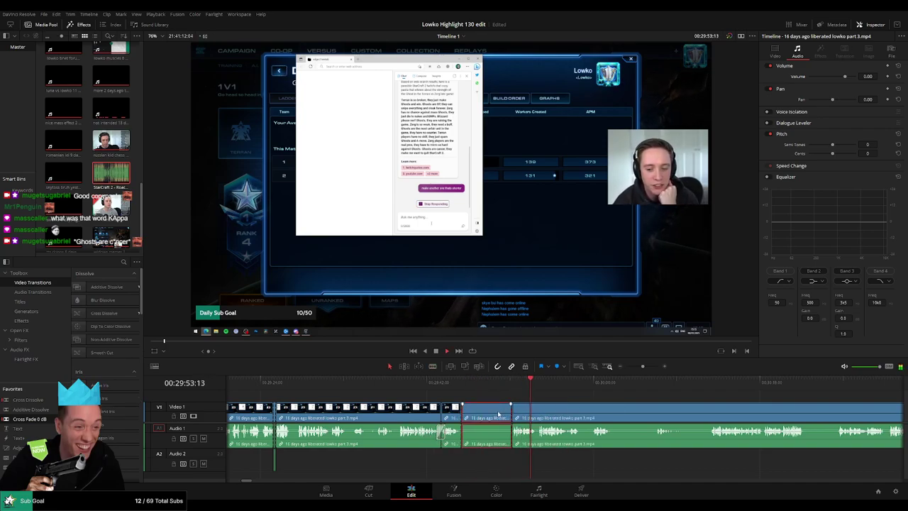
key(Delete)
click(475, 384)
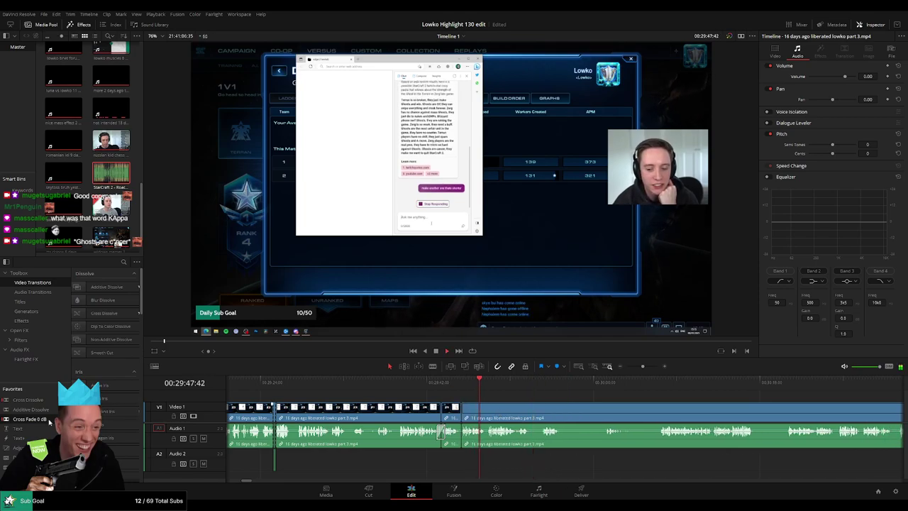
- Cut out the pause from about 29:53 to 29:54, close the gap, and add a Cross Fade 0 dB to the audio join
scroll(453, 401, right, 3)
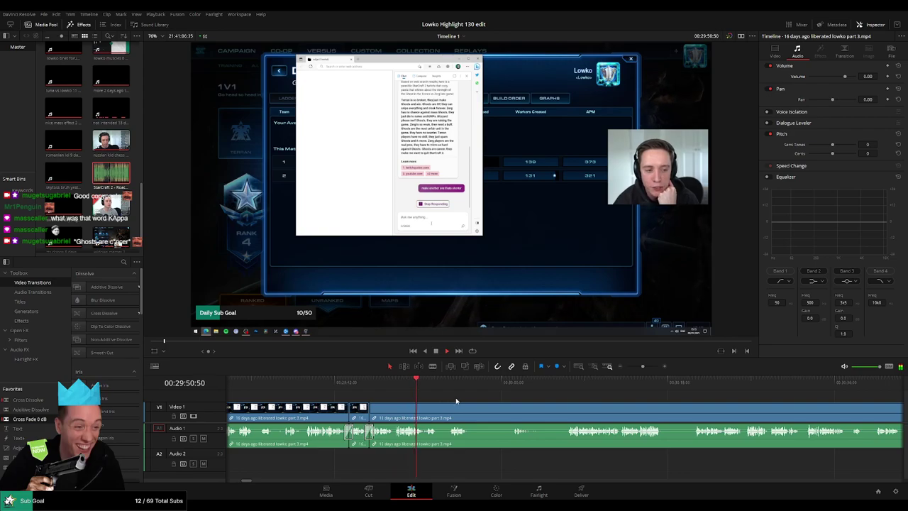
scroll(475, 403, right, 2)
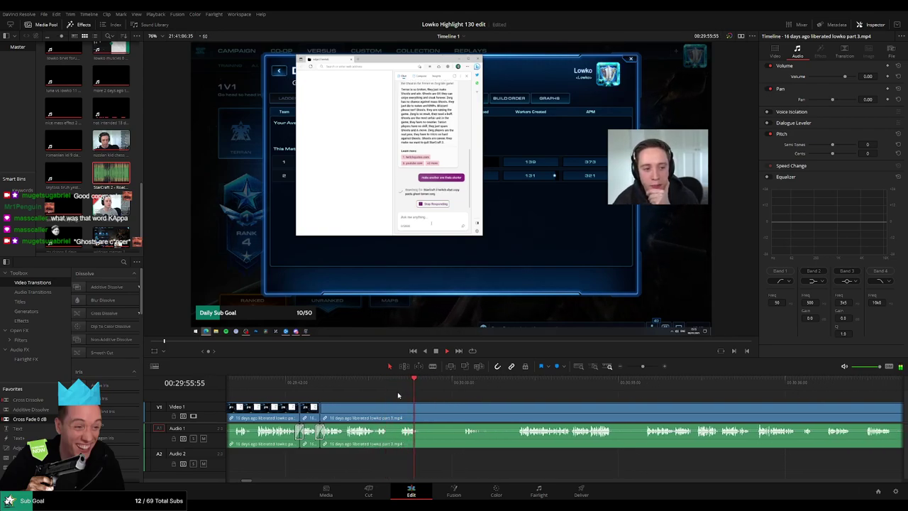
key(b)
click(388, 412)
click(399, 414)
key(a)
click(394, 414)
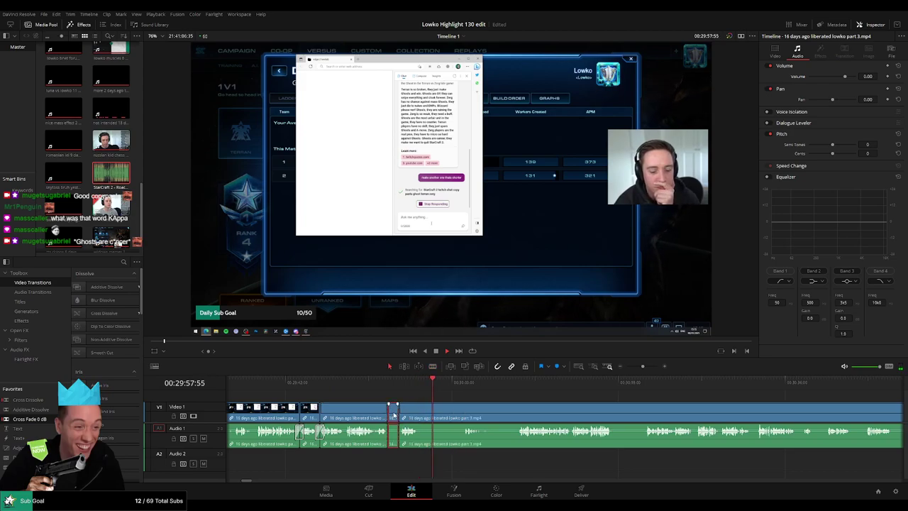
key(Delete)
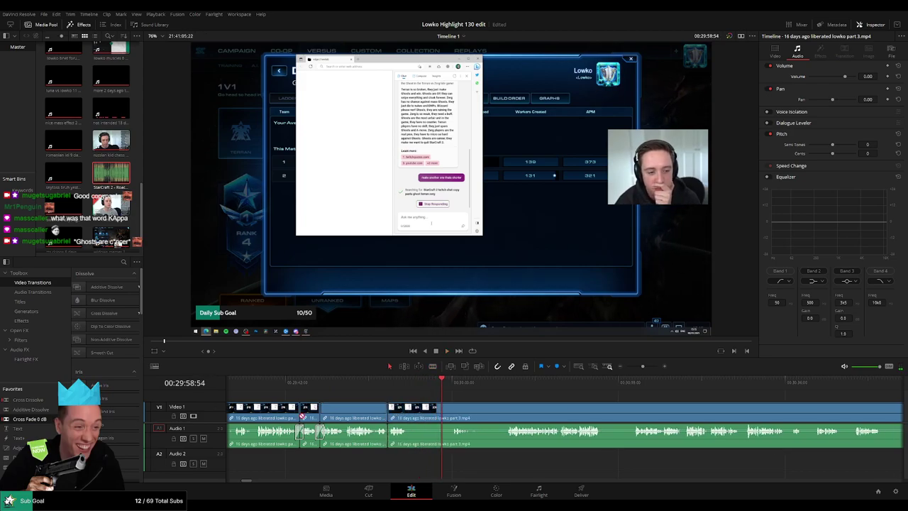
key(space)
- Cut out the section from about 29:55 to 30:05, close the gap, and add a Cross Fade 0 dB to the audio join
key(b)
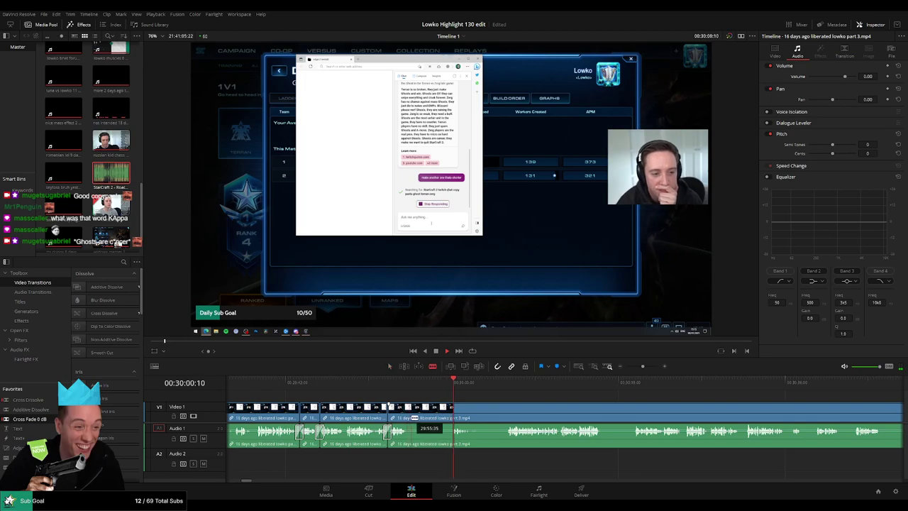
click(412, 417)
key(space)
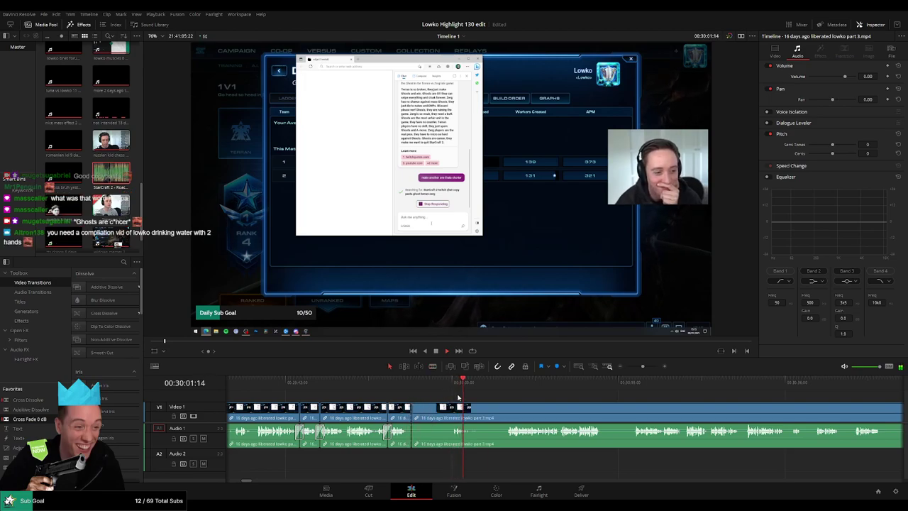
scroll(454, 405, right, 2)
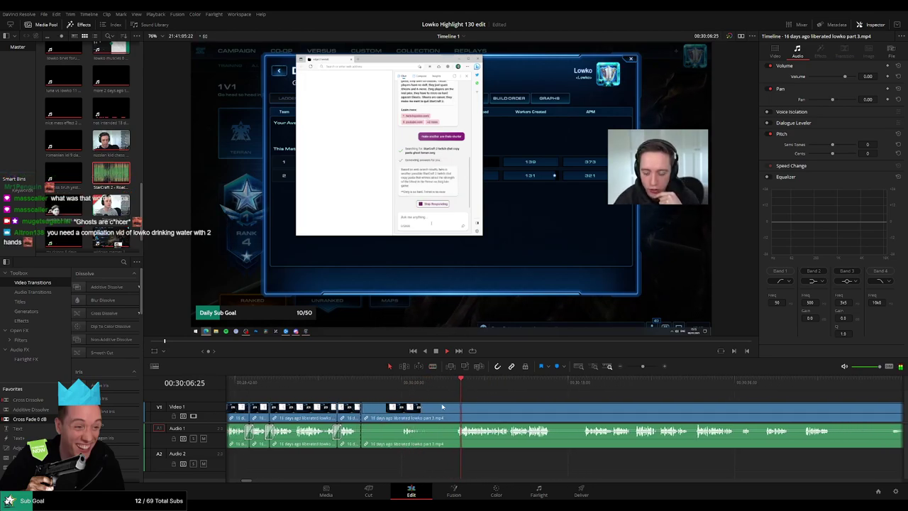
key(b)
click(457, 414)
key(a)
click(439, 417)
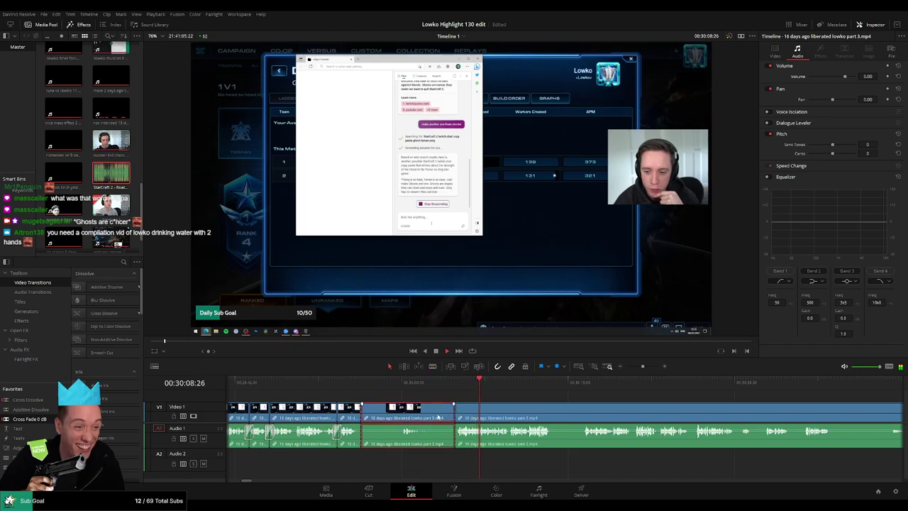
key(Delete)
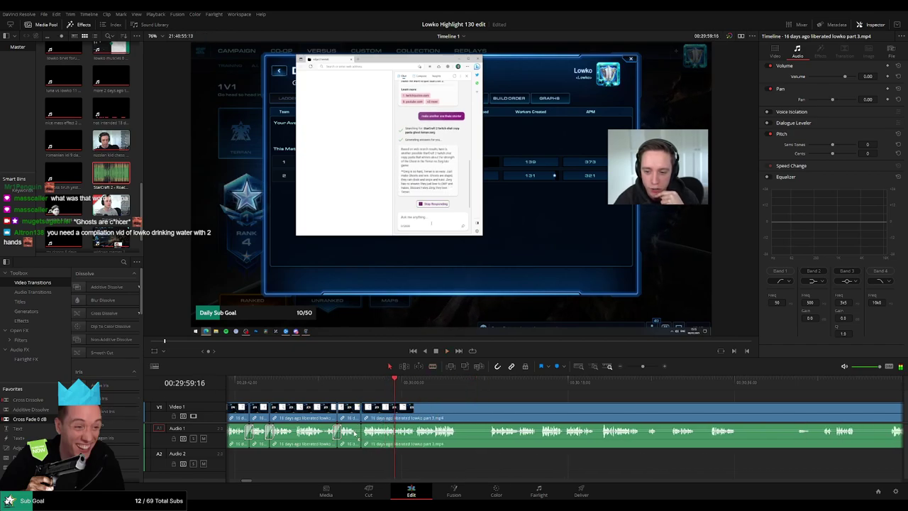
- Cut out the pause from about 30:06 to 30:09, close the gap, and add a Cross Fade 0 dB to the audio join
scroll(437, 459, right, 1)
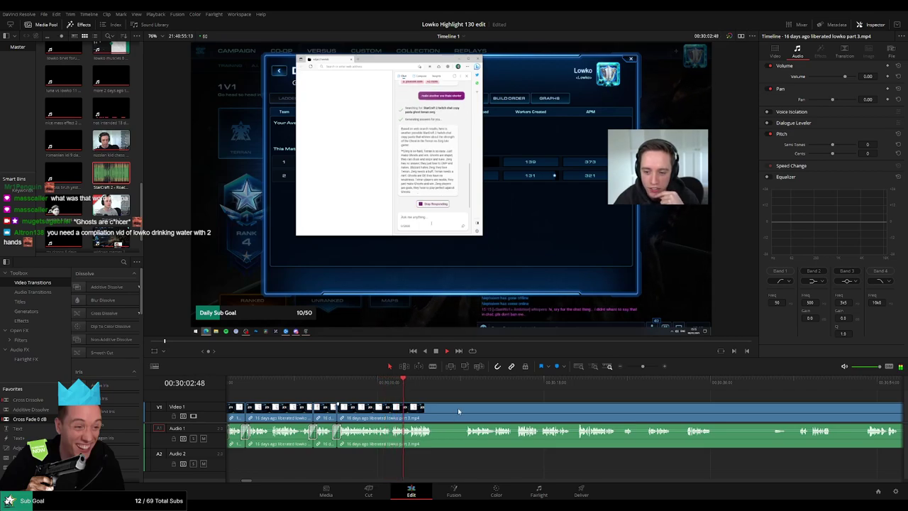
key(b)
click(434, 408)
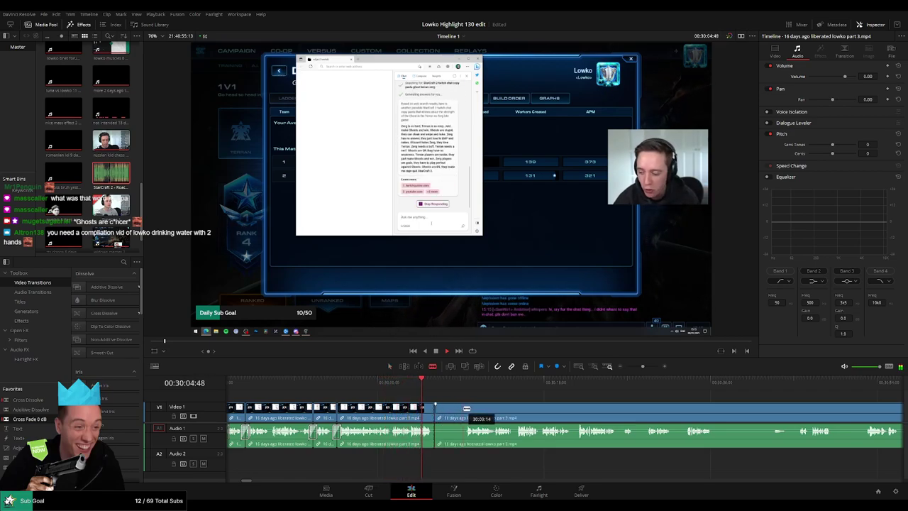
click(464, 409)
key(a)
click(455, 411)
key(Delete)
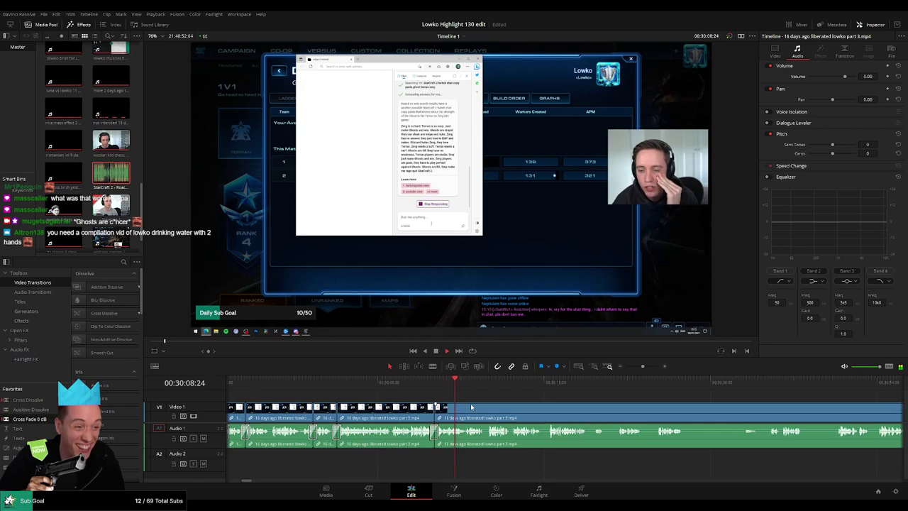
- Try to cut out the pause from about 30:24 to 30:26 and close the gap
drag(528, 406, 432, 405)
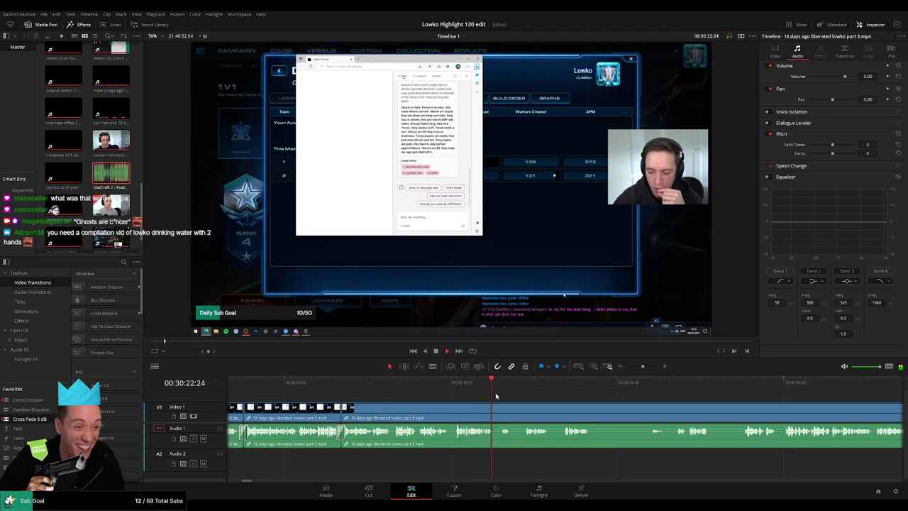
scroll(539, 407, right, 3)
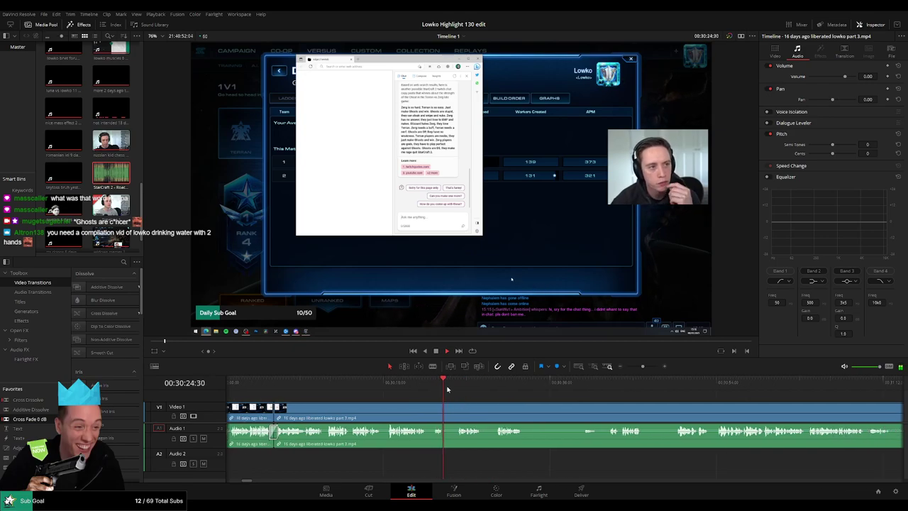
key(b)
click(444, 407)
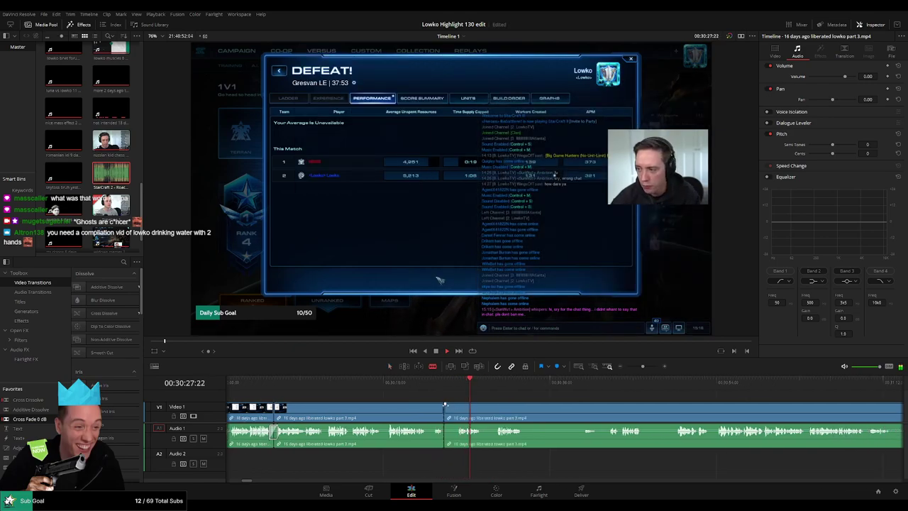
key(a)
drag(446, 406, 457, 407)
click(450, 409)
key(Delete)
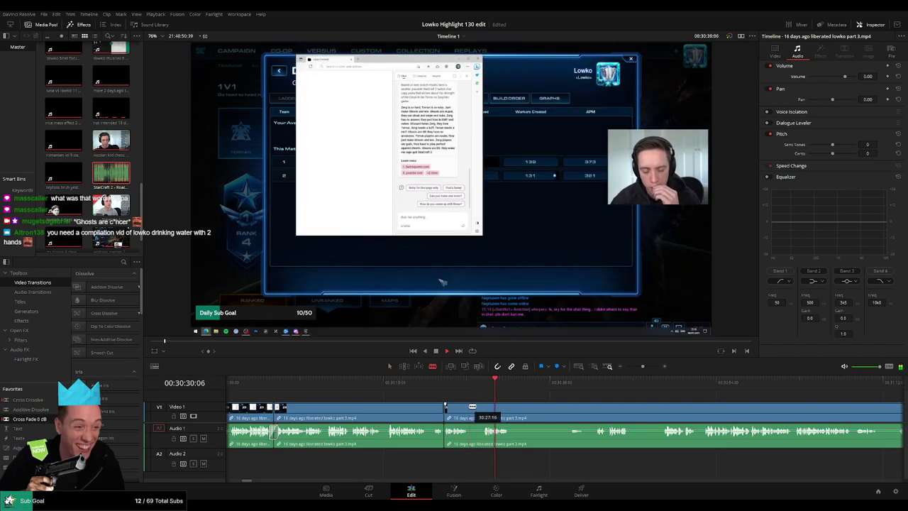
- Try to cut out the pause from about 30:27 to 30:28, close the gap, and add a Cross Fade 0 dB to both recent audio joins
click(469, 407)
click(481, 407)
key(a)
click(475, 410)
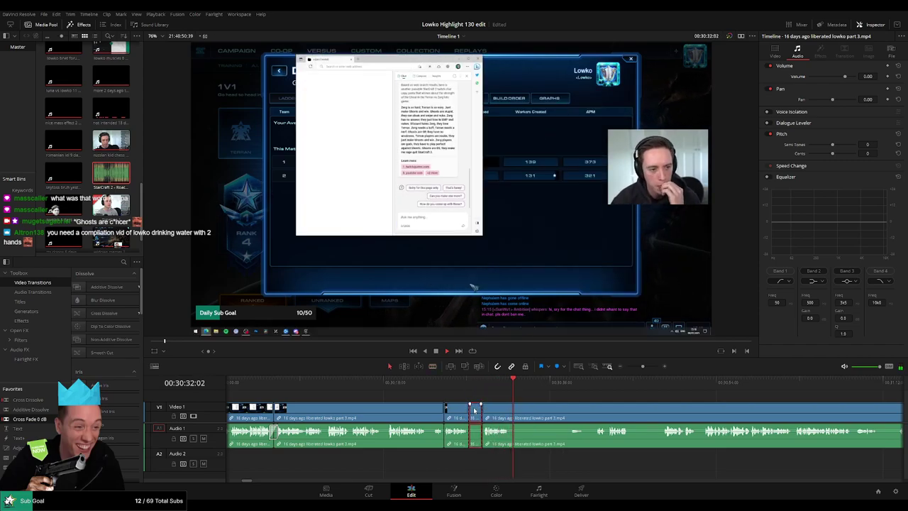
key(Delete)
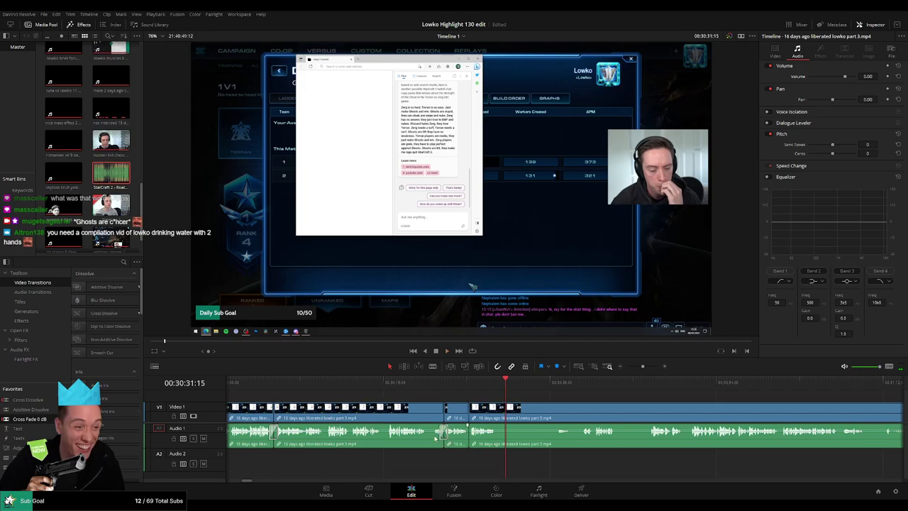
drag(31, 420, 469, 441)
click(442, 388)
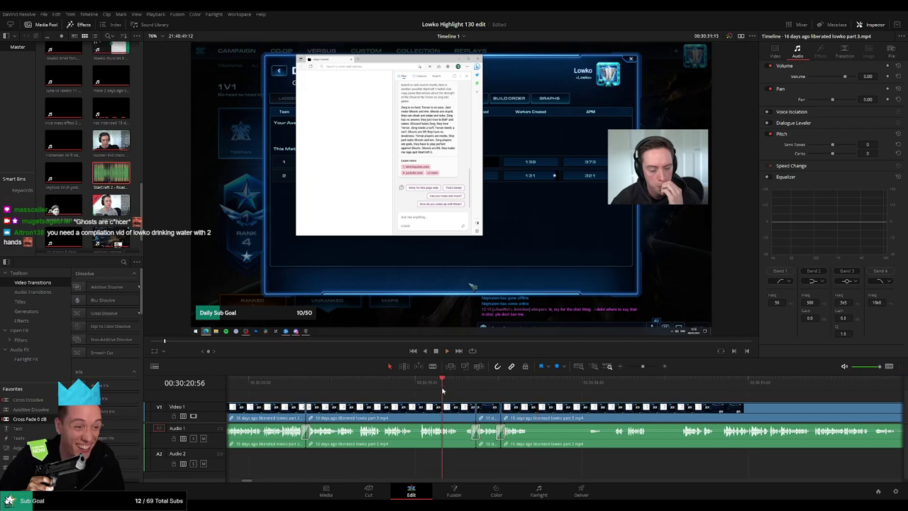
click(400, 388)
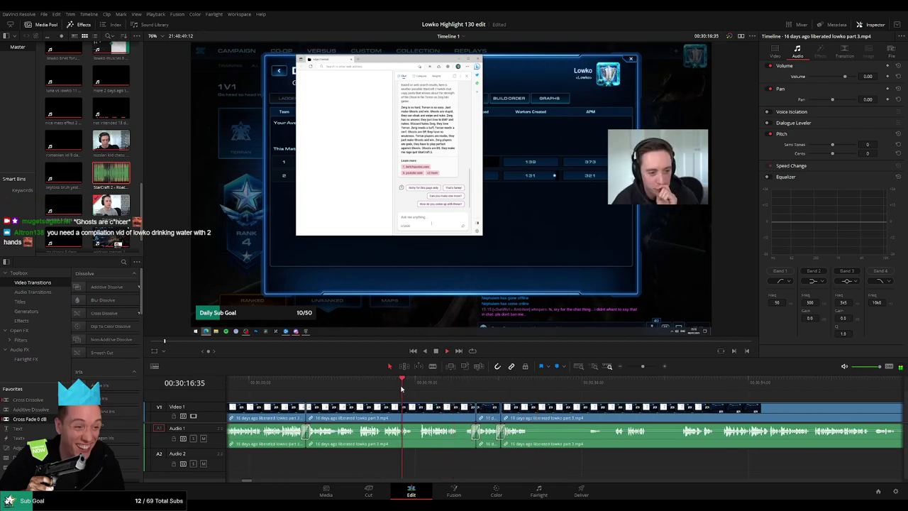
- Undo the last two cuts with their crossfades and play back from about 30:17
key(ctrl+z)
key(ctrl+z)
key(ctrl+z)
key(ctrl+z)
key(ctrl+z)
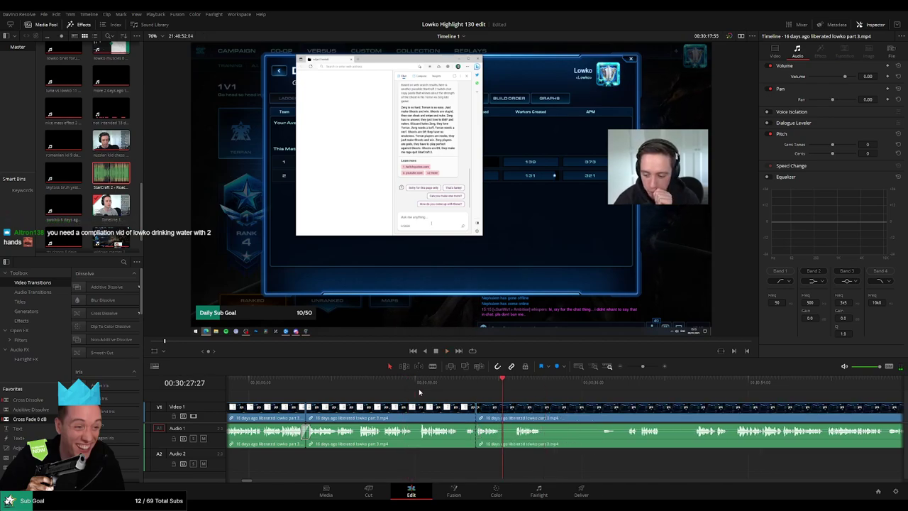
key(ctrl+z)
key(ctrl+z)
key(ctrl+z)
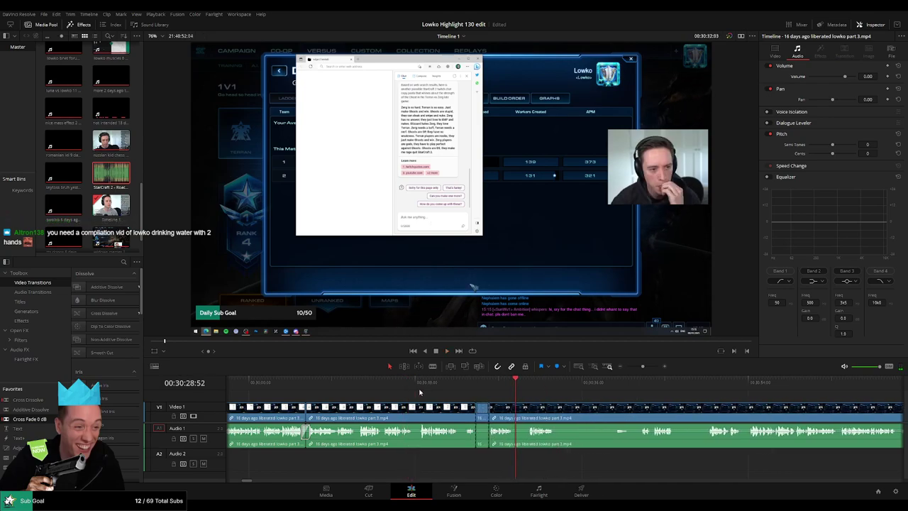
click(445, 387)
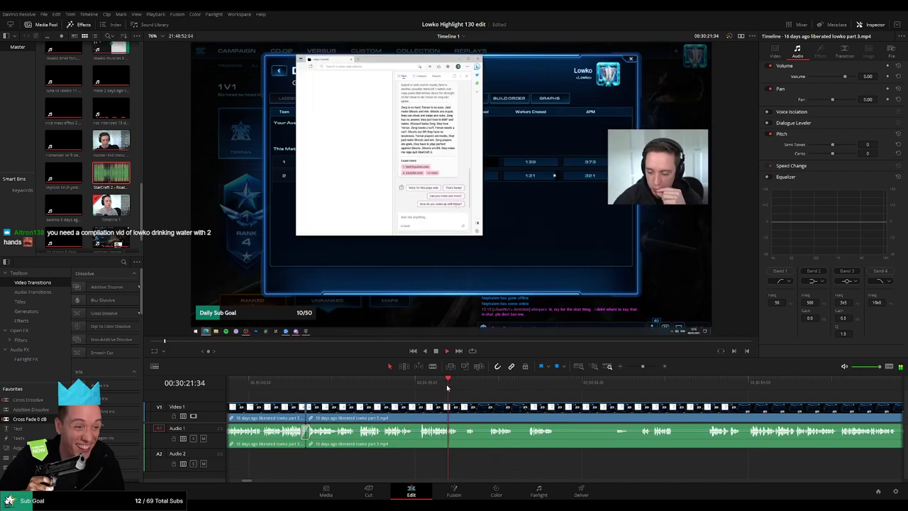
click(407, 387)
key(space)
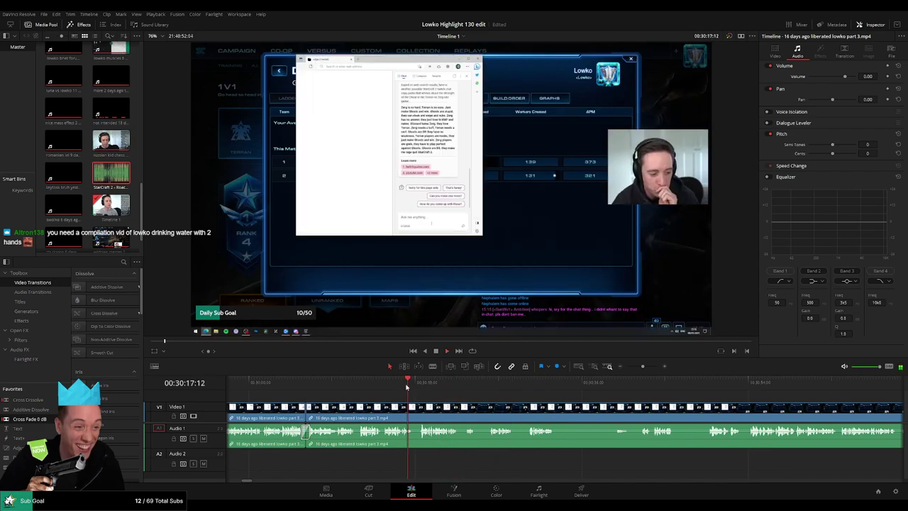
- Cut out the section from about 30:17 to 30:49, close the gap, and add a Cross Fade 0 dB to the audio join
key(b)
click(416, 415)
click(615, 385)
click(645, 386)
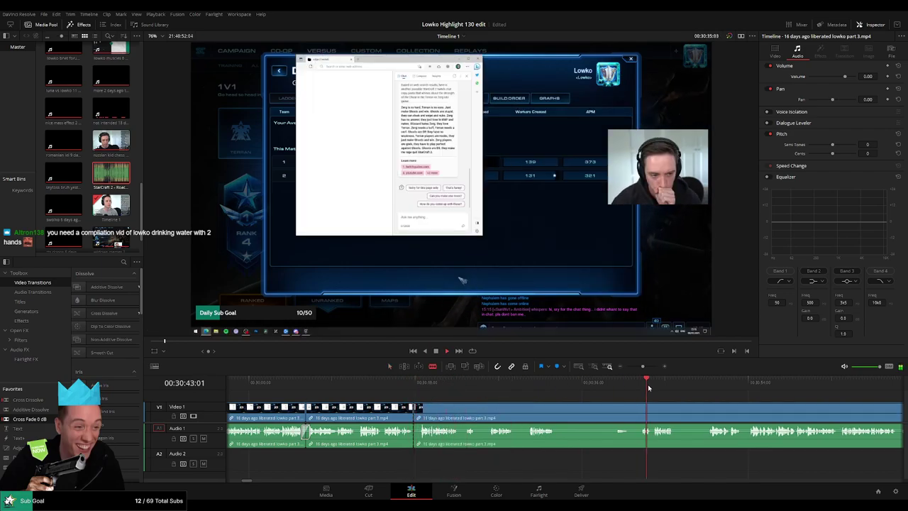
drag(651, 388, 551, 394)
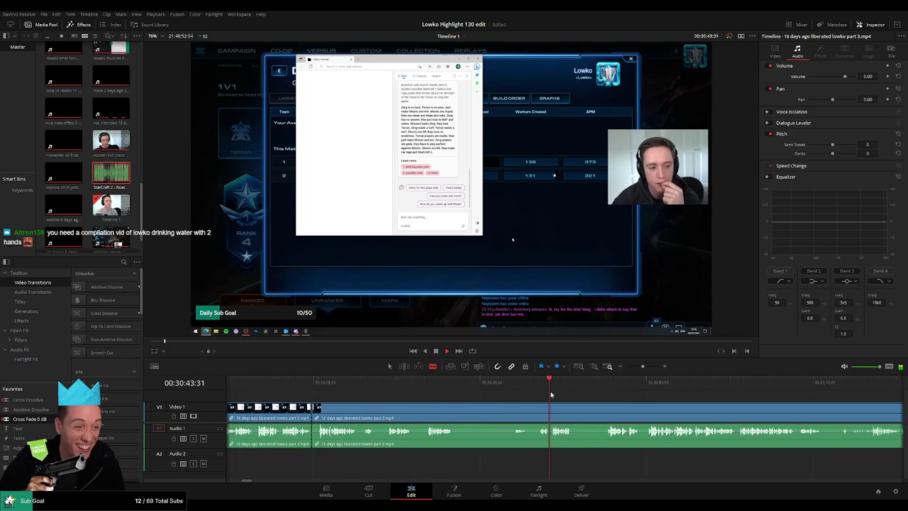
click(609, 384)
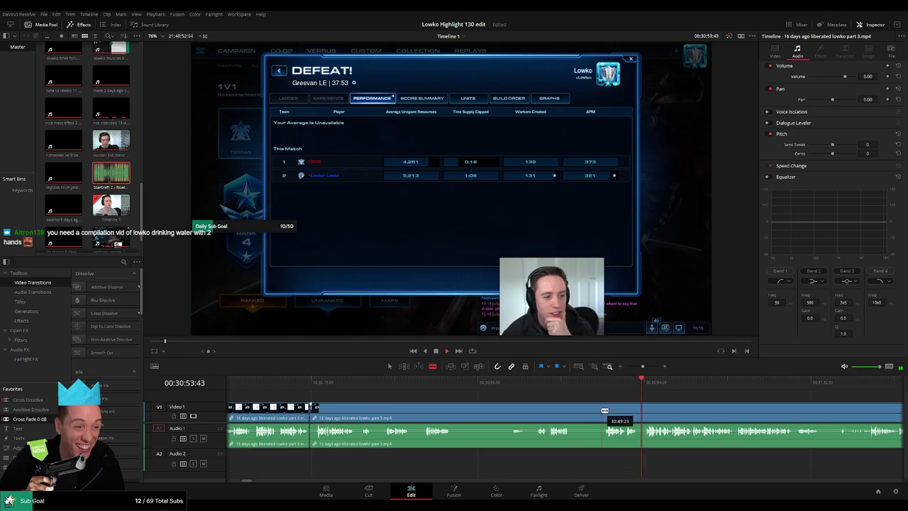
click(602, 410)
key(a)
click(582, 418)
key(Delete)
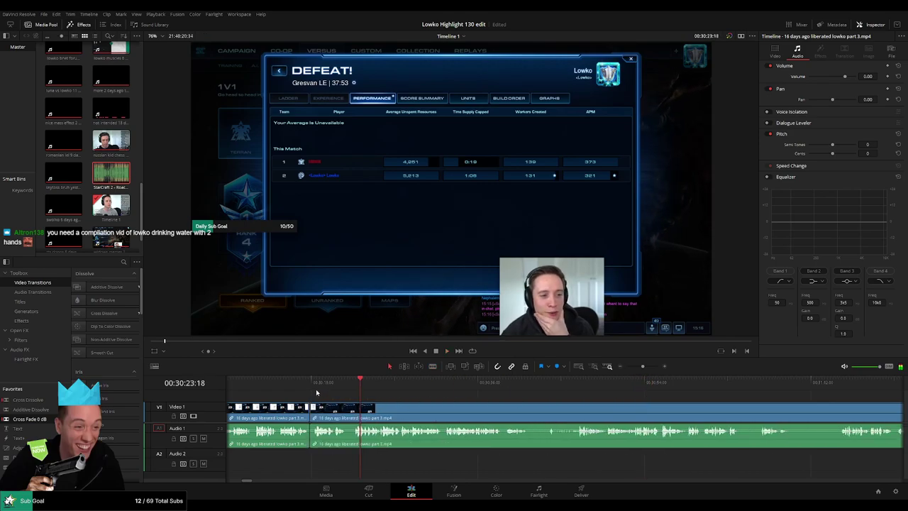
click(312, 384)
key(space)
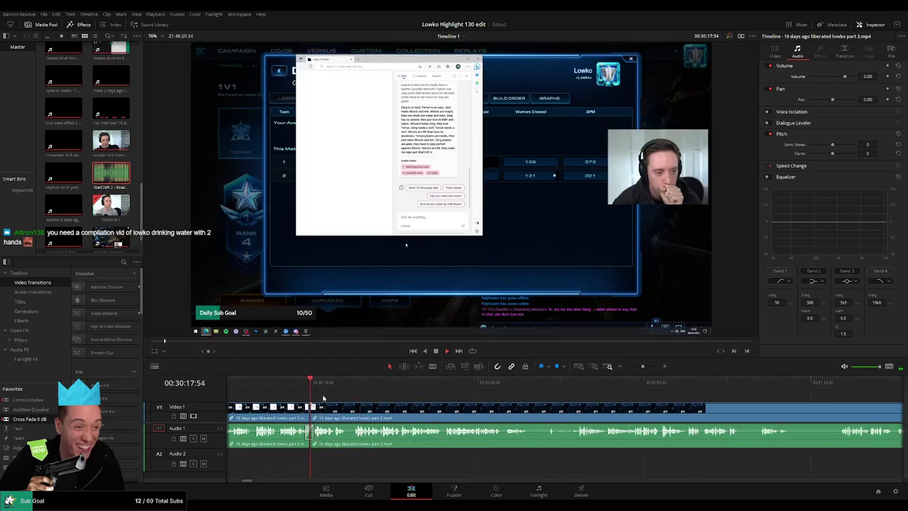
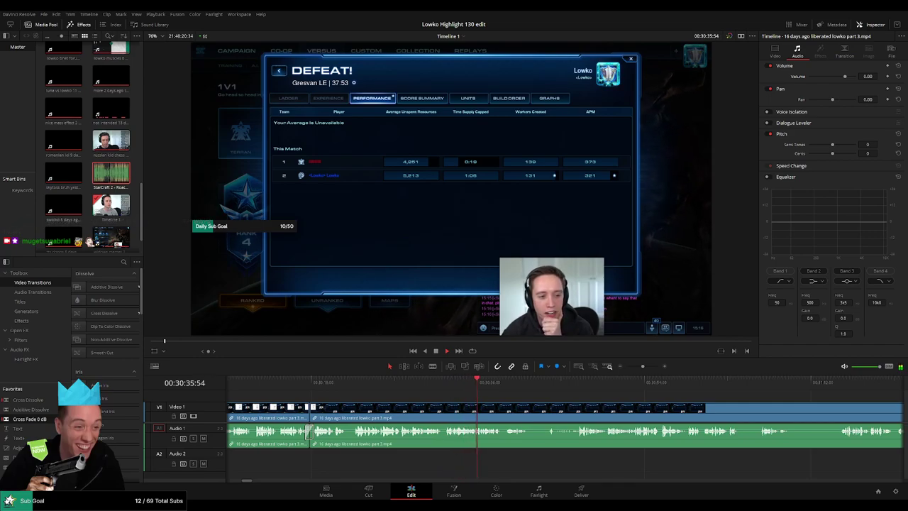
- Cut out the pause from about 30:41 to 30:44, close the gap, and add a Cross Fade 0 dB to the audio join
drag(513, 400, 423, 399)
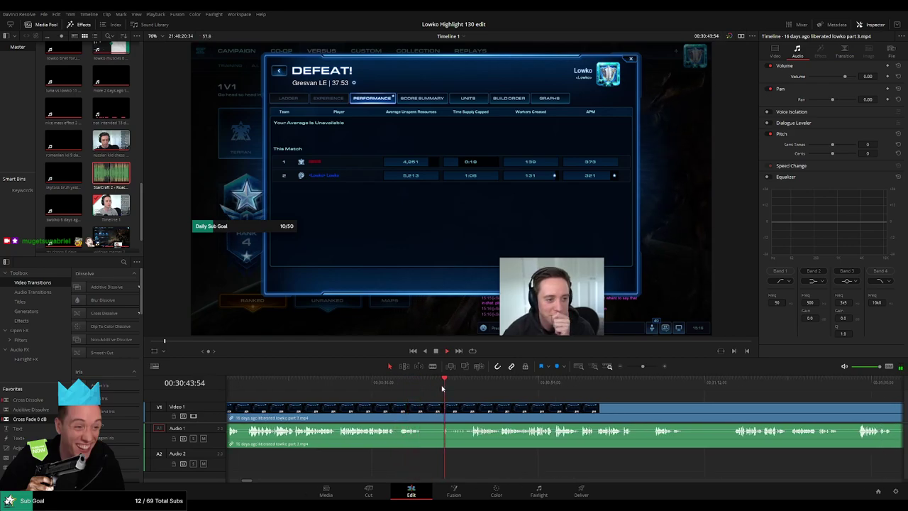
key(b)
click(424, 414)
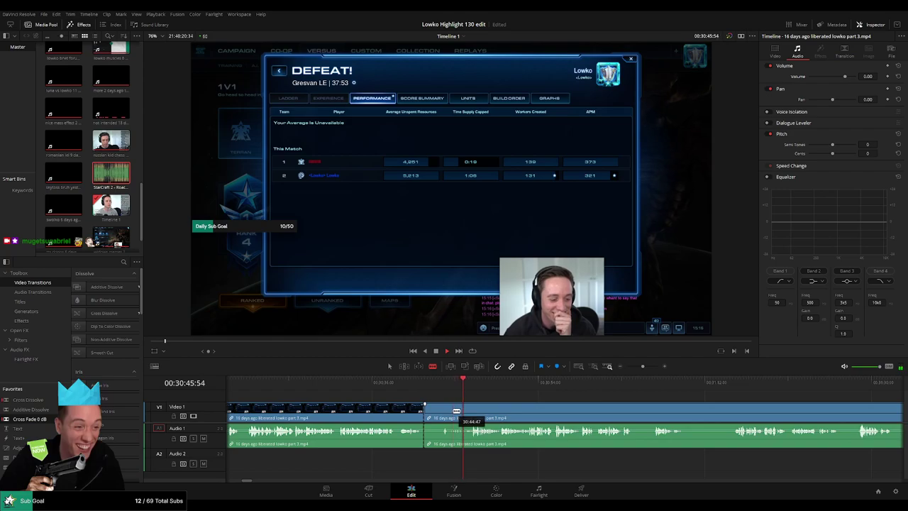
click(451, 411)
key(a)
click(444, 417)
key(Delete)
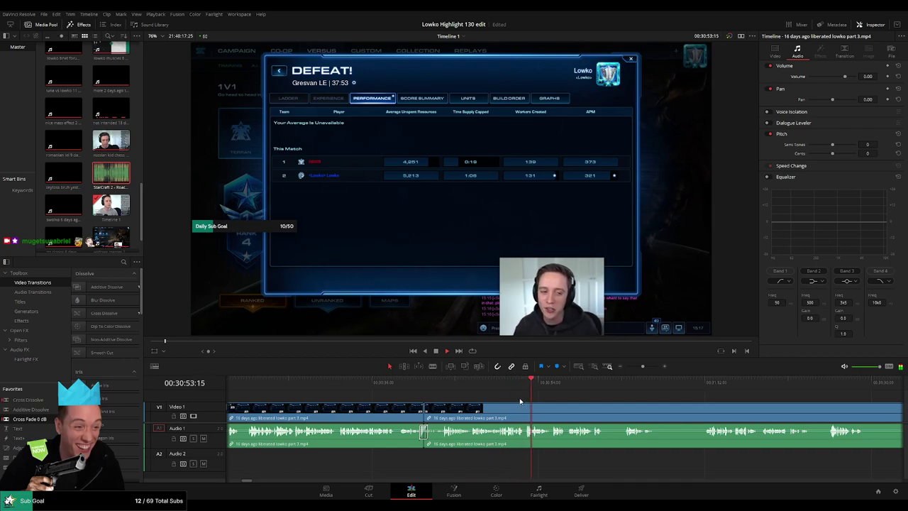
- Cut out the pause from about 31:01 to 31:03, close the gap, and add a Cross Fade 0 dB to the audio join
scroll(446, 390, right, 3)
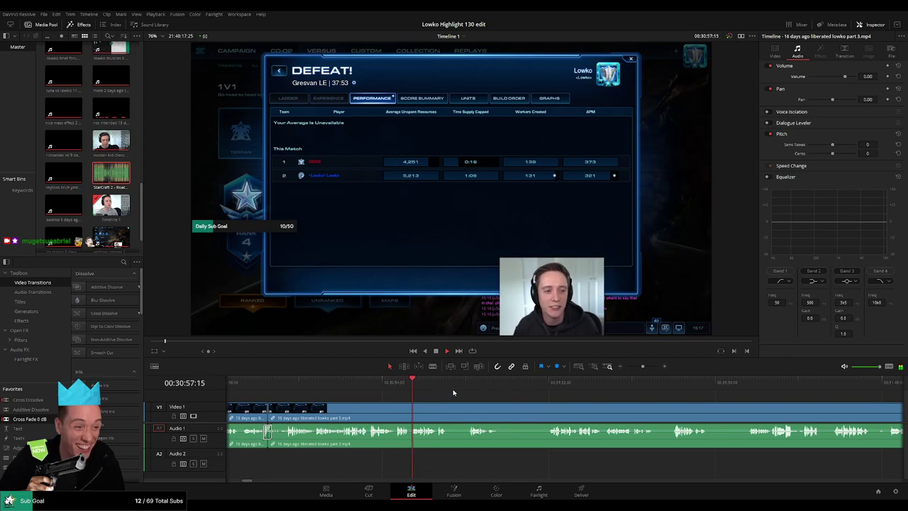
scroll(426, 397, right, 1)
key(b)
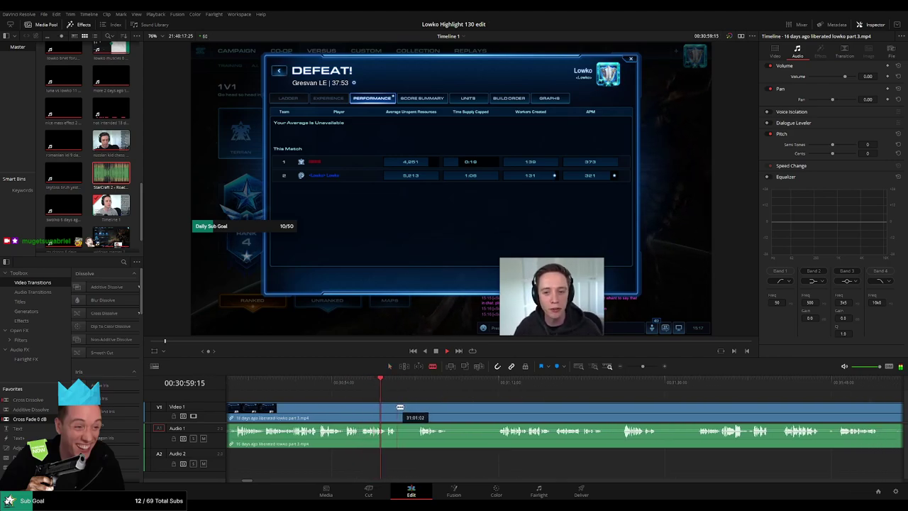
click(397, 408)
click(417, 406)
key(a)
click(406, 409)
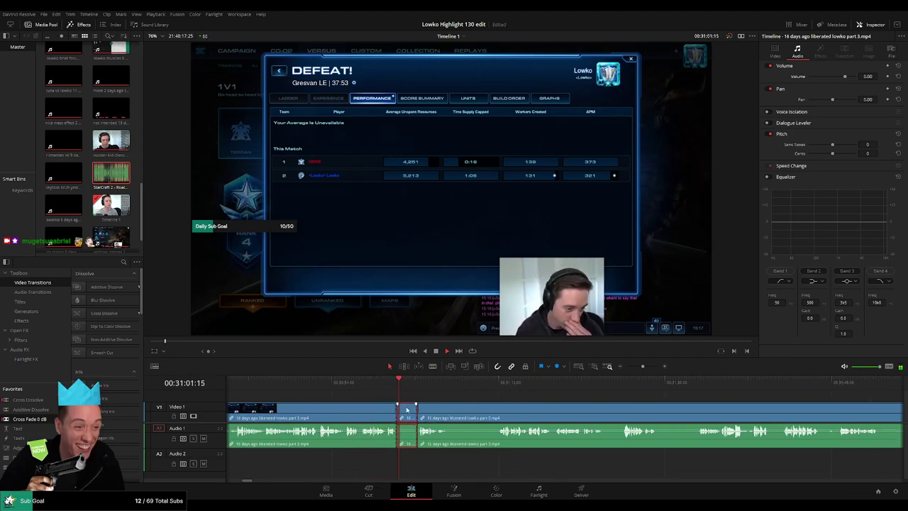
key(Delete)
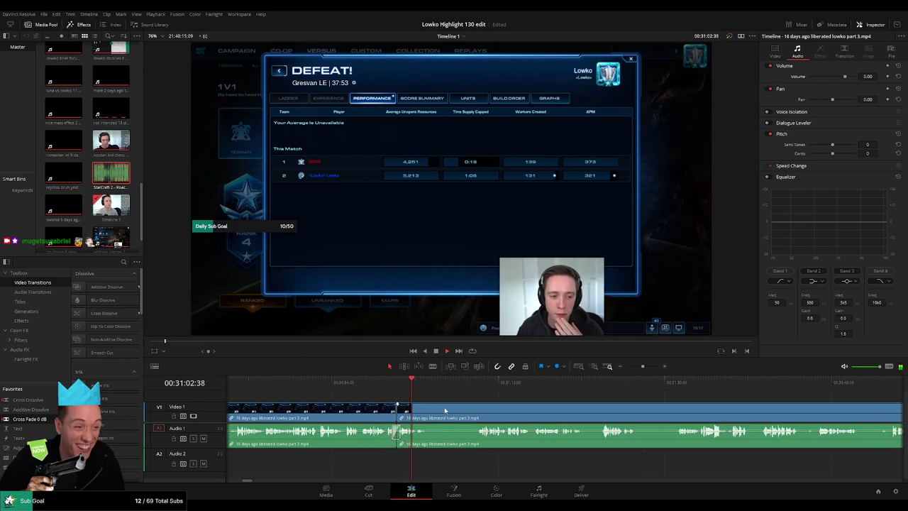
- Cut out the section from about 31:04 to 31:31, close the gap, and add a Cross Fade 0 dB to the audio join
drag(446, 410, 381, 407)
key(b)
click(363, 414)
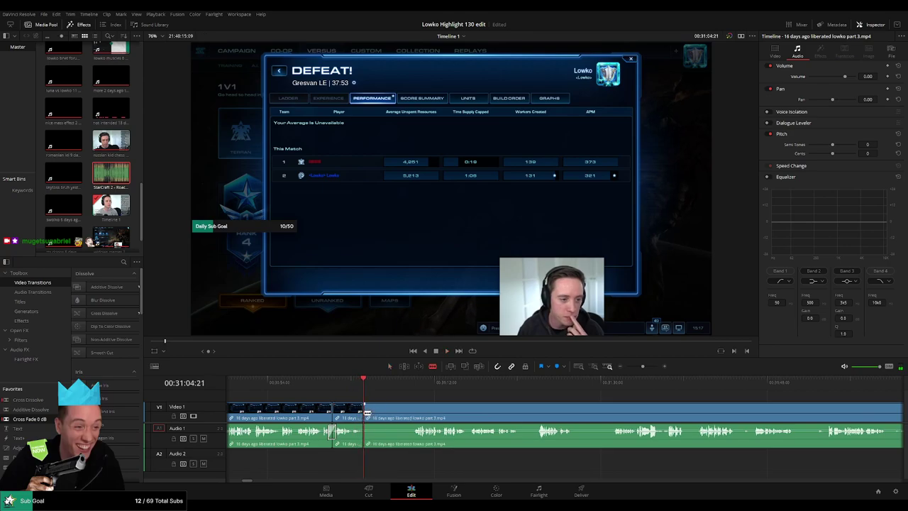
click(412, 383)
drag(443, 402, 397, 403)
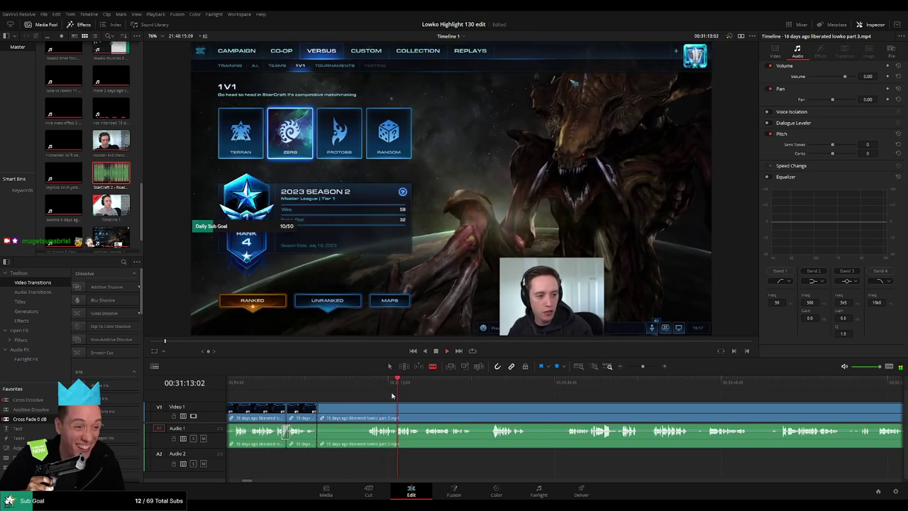
click(488, 387)
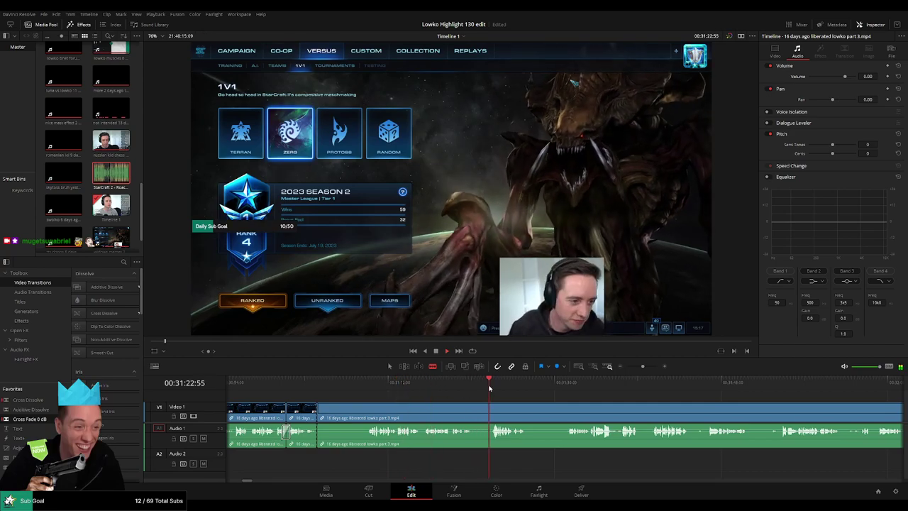
drag(519, 402, 461, 403)
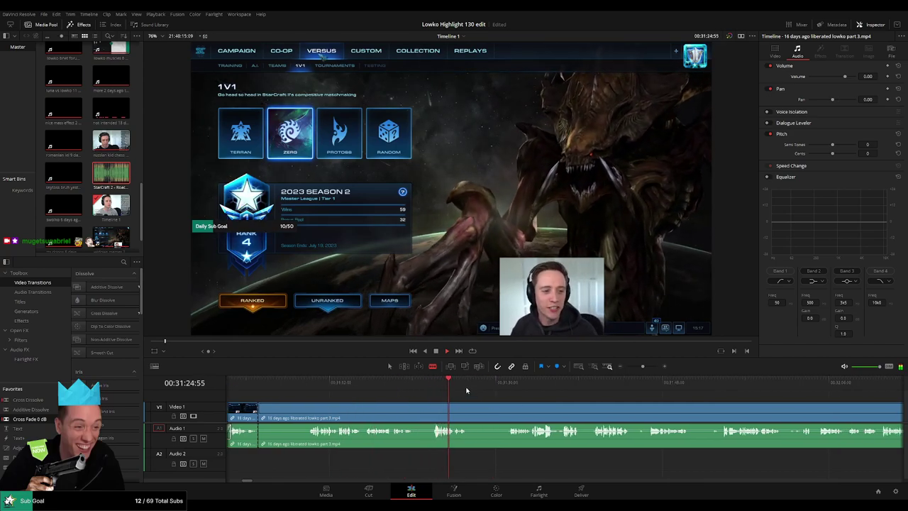
click(510, 383)
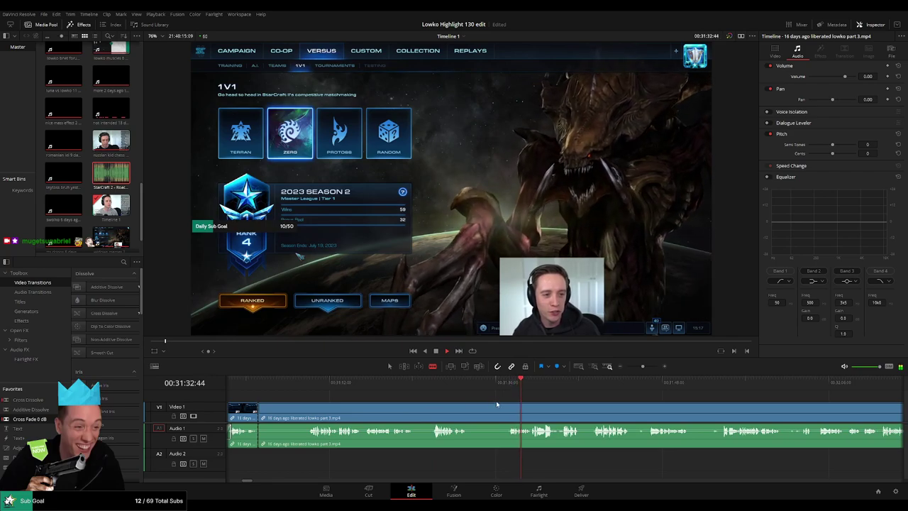
click(507, 409)
key(a)
click(486, 416)
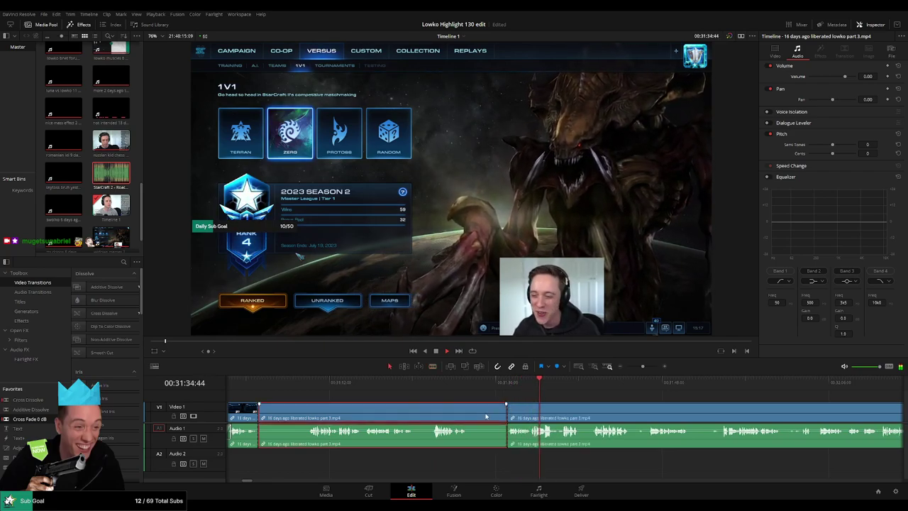
key(Delete)
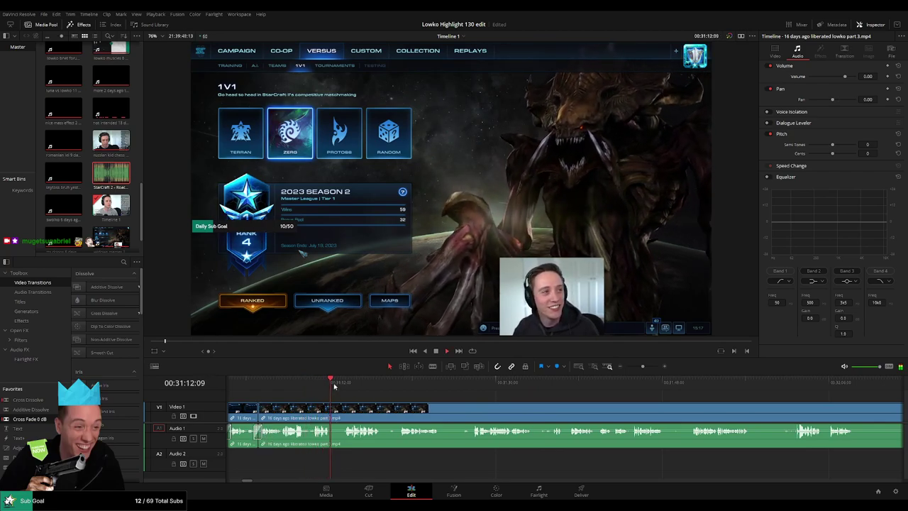
- Cut out the short pause from about 31:12 to 31:13 and close the gap
click(343, 382)
key(b)
click(333, 413)
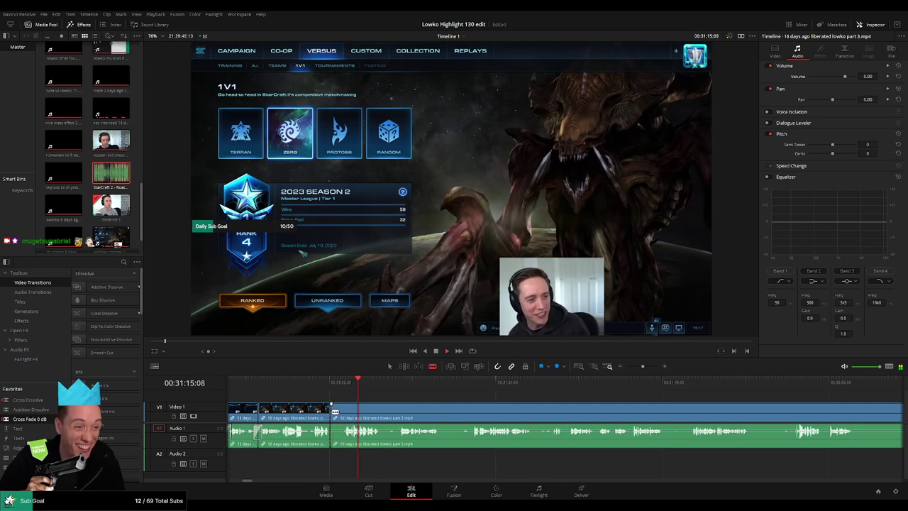
scroll(362, 406, up, 5)
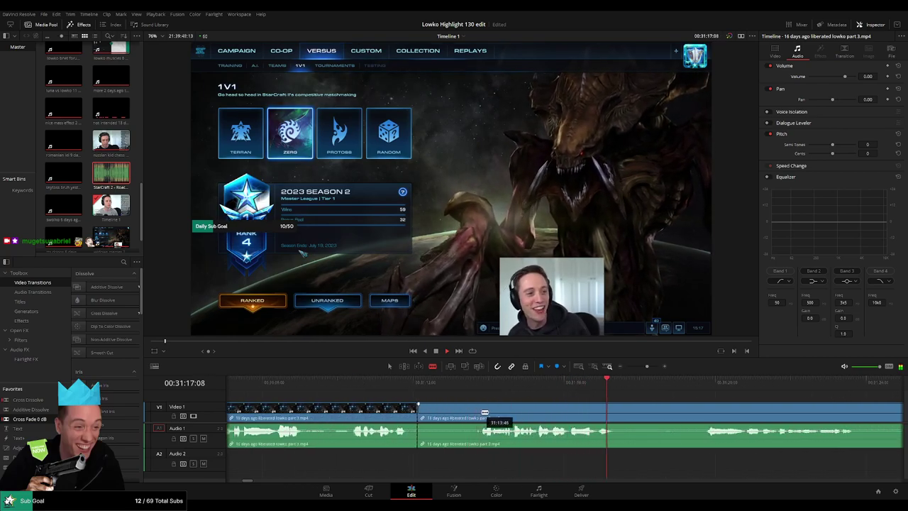
click(479, 413)
key(a)
click(458, 415)
key(Delete)
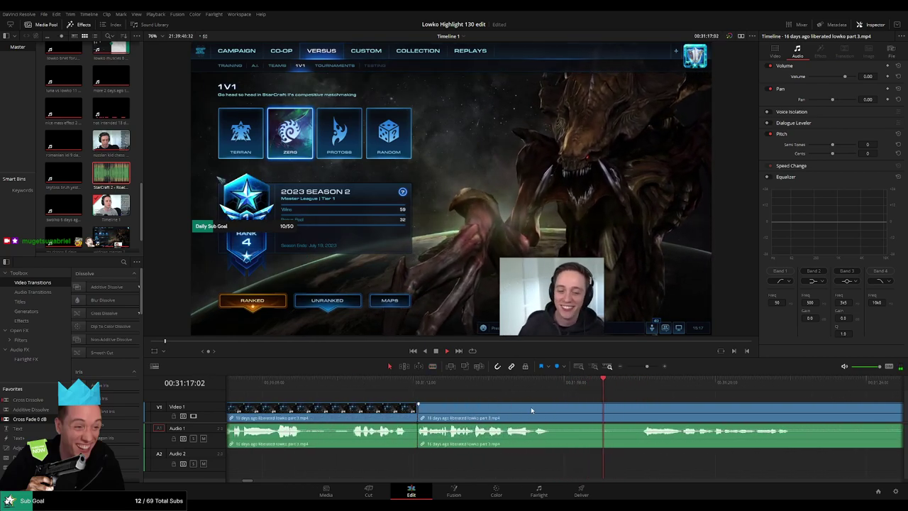
- Cut out the pause from about 31:16 to 31:18 and close the gap
key(b)
click(557, 412)
scroll(567, 403, right, 2)
scroll(503, 400, right, 2)
click(506, 411)
key(a)
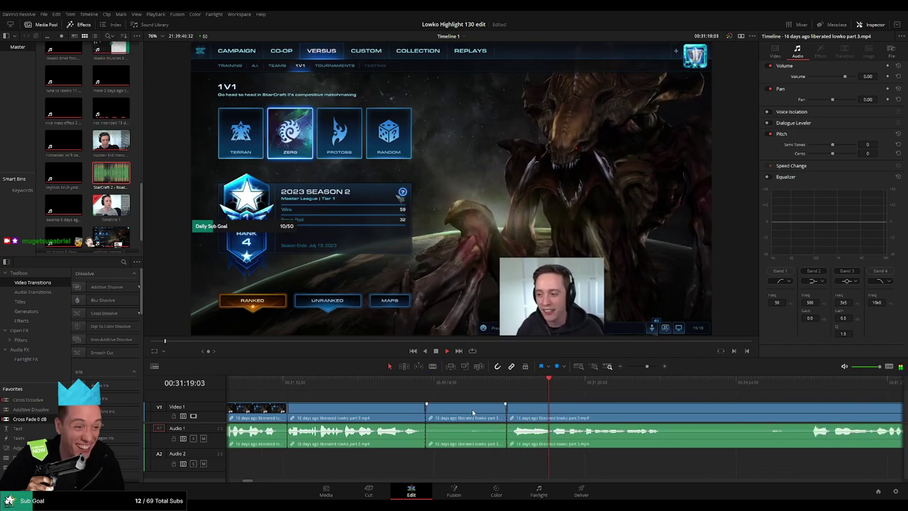
click(474, 412)
key(Delete)
- Cut out the pause from about 31:20 to 31:23, close the gap, and add a Cross Fade 0 dB to the audio join
scroll(528, 401, left, 3)
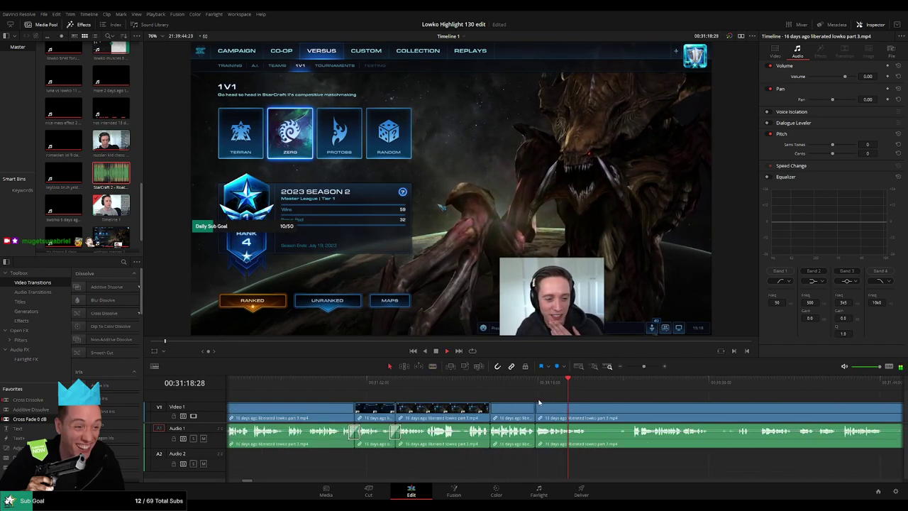
scroll(391, 392, down, 3)
scroll(400, 392, right, 1)
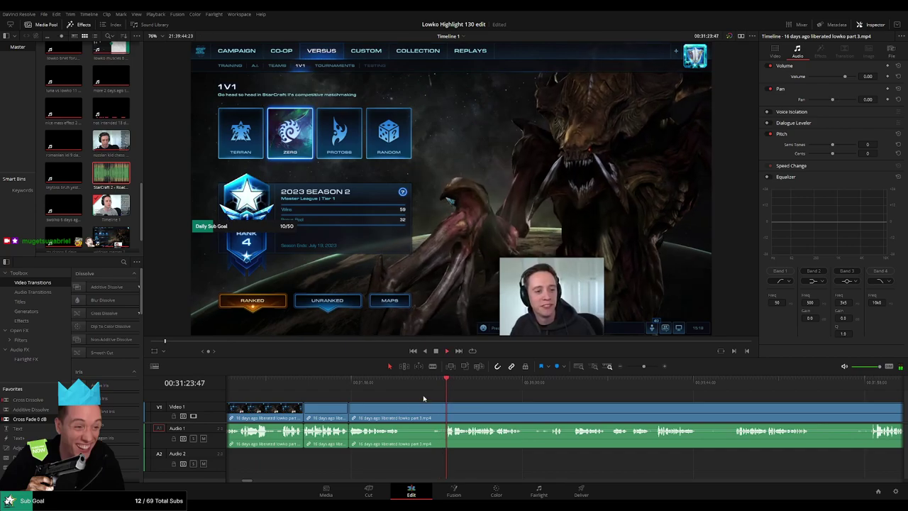
key(b)
click(402, 409)
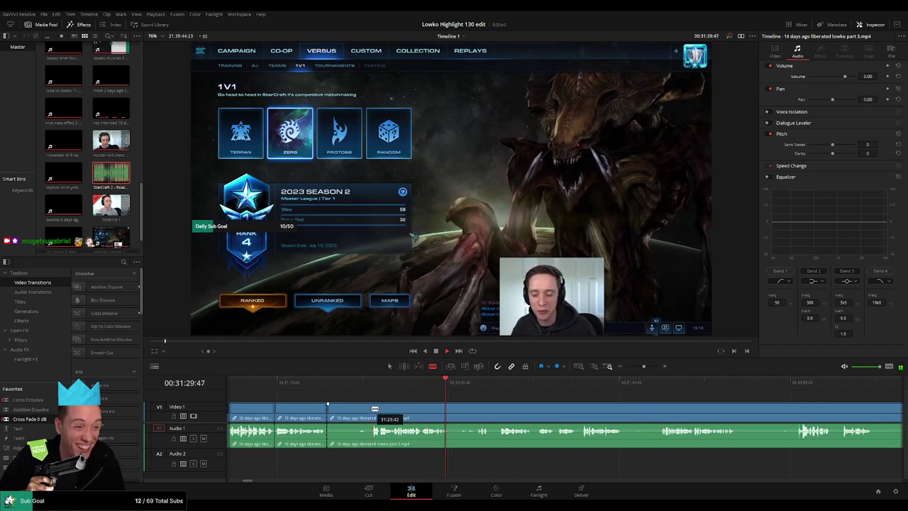
click(370, 410)
key(a)
click(362, 413)
key(Delete)
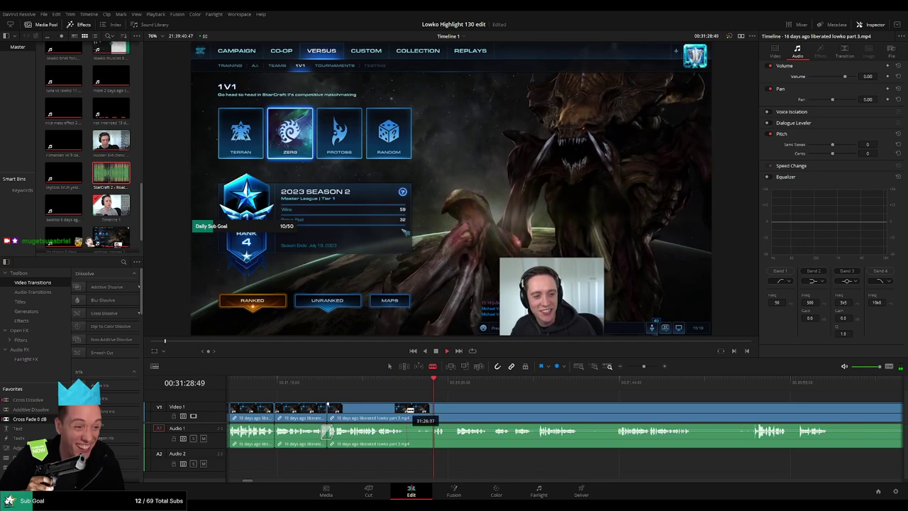
- Cut out the section from about 31:26 to 31:28, close the gap, and add a Cross Fade 0 dB to the audio join
key(b)
click(431, 417)
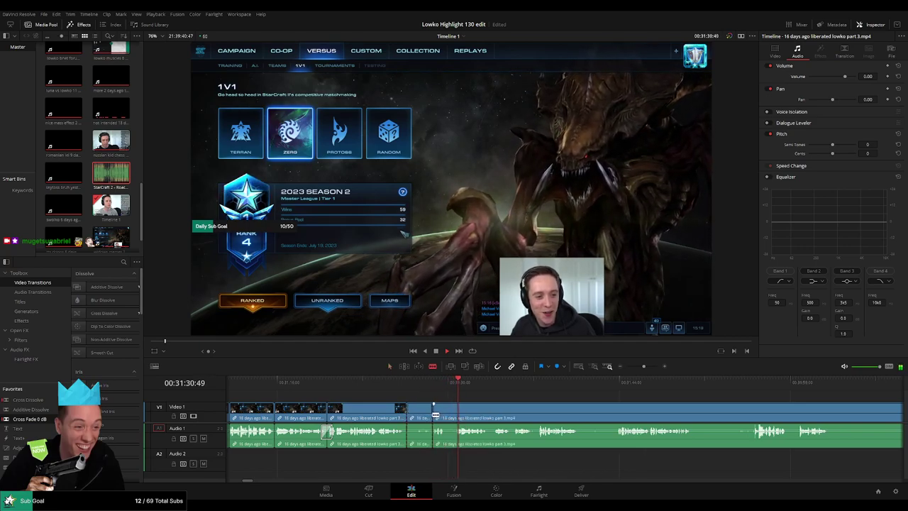
key(a)
click(420, 419)
key(Delete)
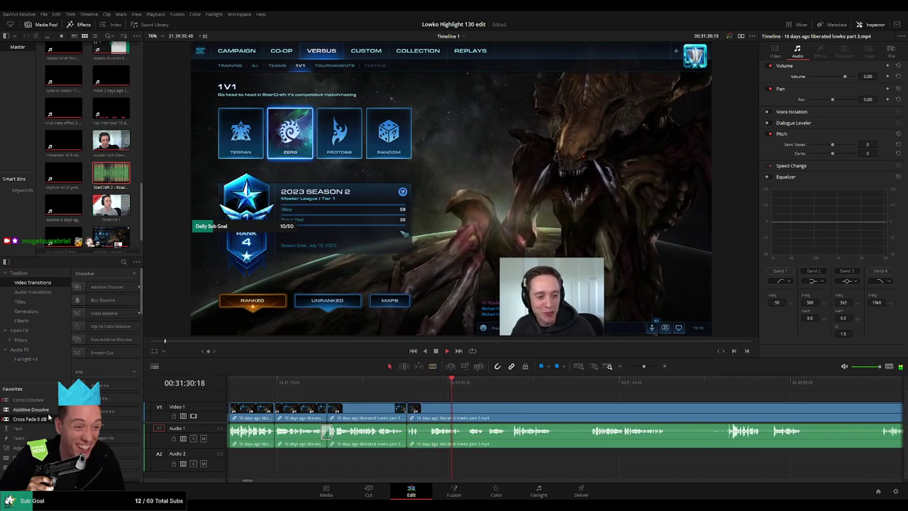
drag(437, 445, 437, 444)
- Cut out the pause from about 31:39 to 31:42 and close the gap
scroll(425, 405, right, 4)
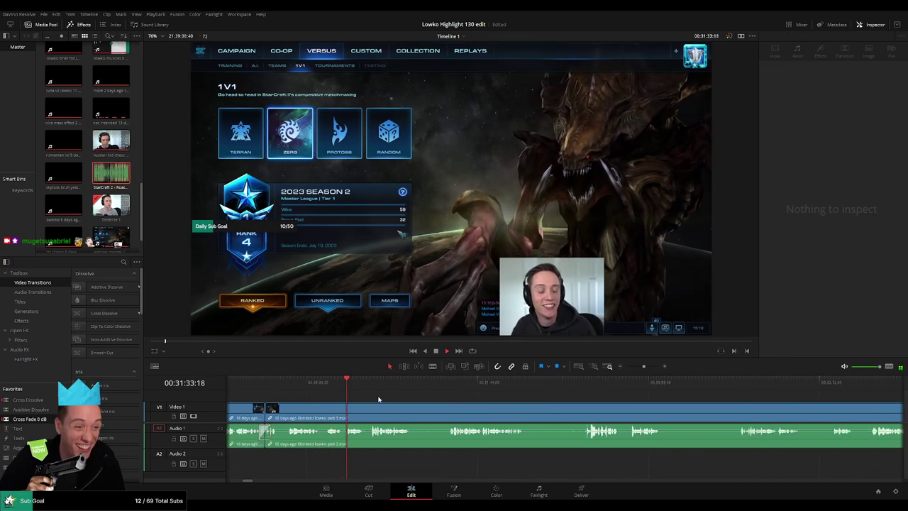
scroll(377, 401, right, 1)
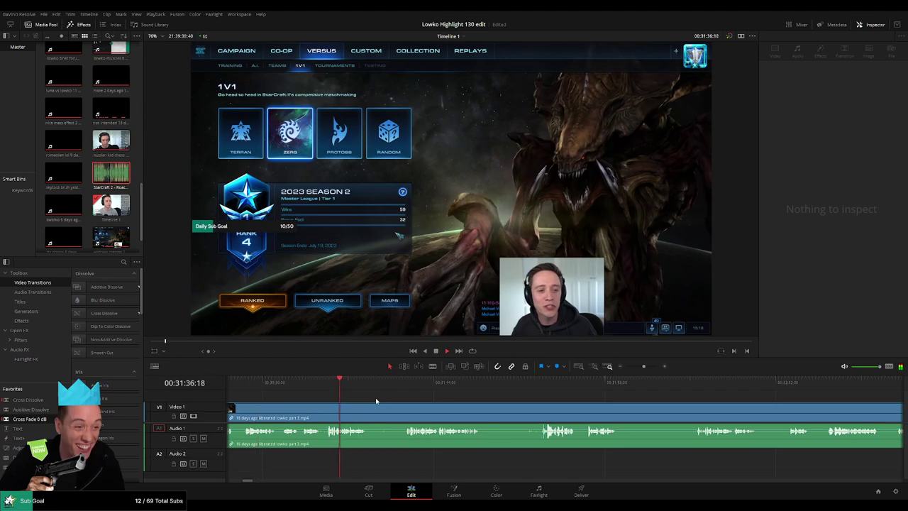
key(b)
click(370, 413)
click(405, 411)
key(a)
click(394, 414)
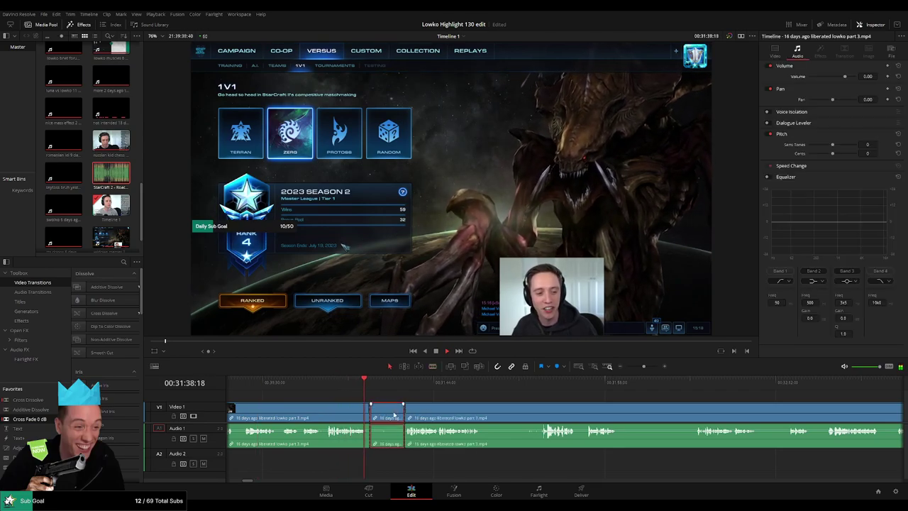
key(Delete)
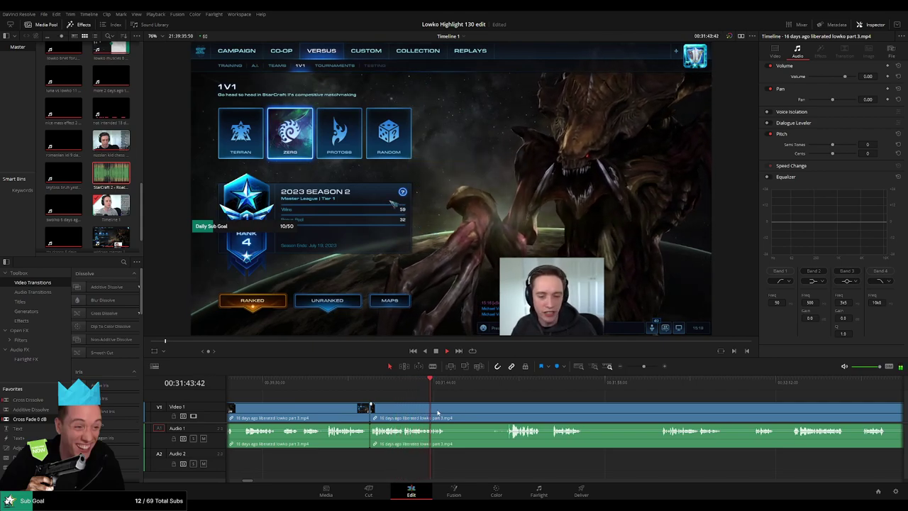
- Skim the uncut part 3 footage by playing short passages from about 31:50 to 32:49
click(505, 382)
scroll(489, 393, right, 3)
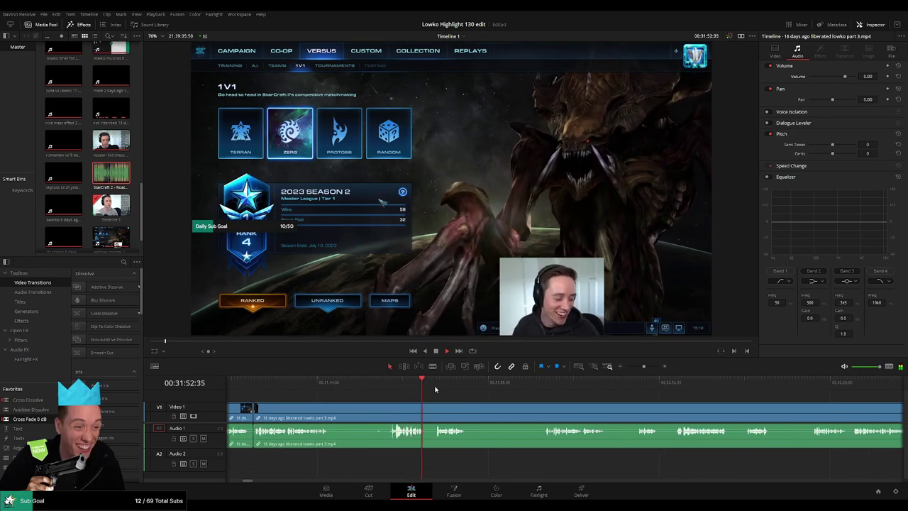
click(544, 383)
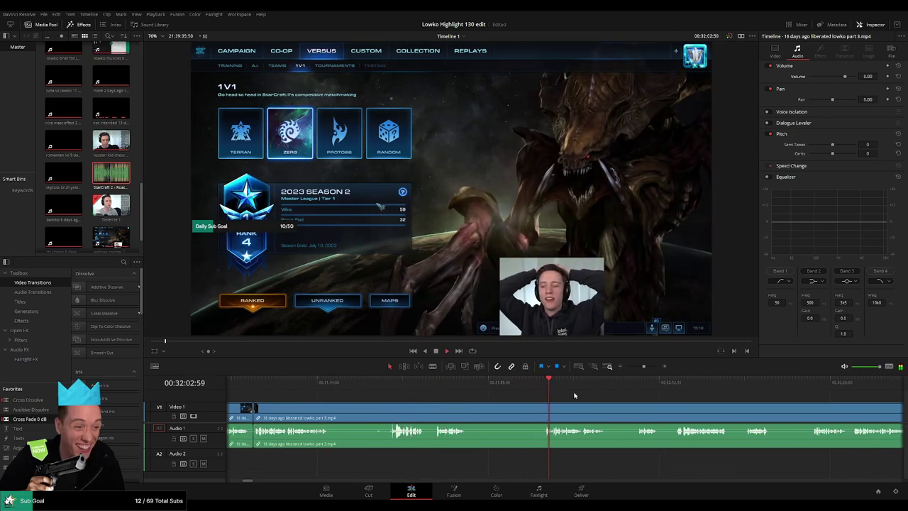
click(651, 385)
drag(656, 389, 673, 391)
scroll(601, 398, down, 3)
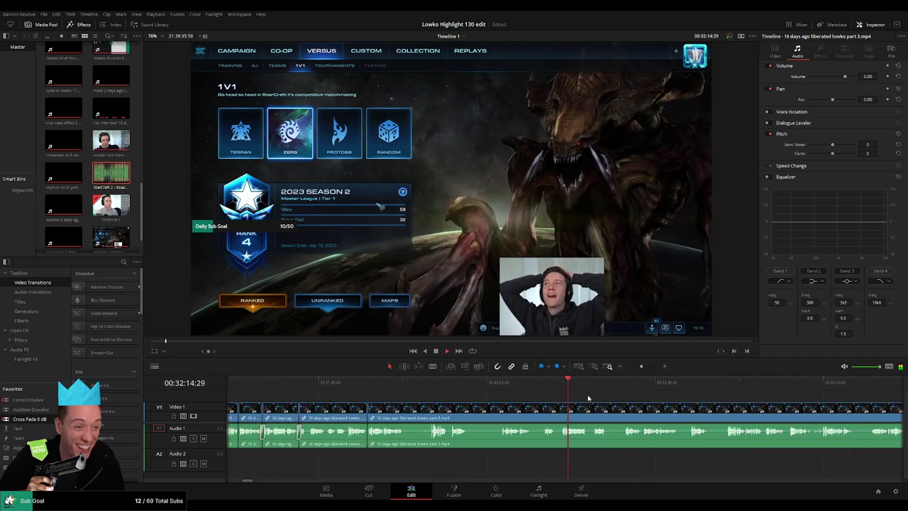
click(595, 387)
scroll(494, 397, right, 3)
click(470, 387)
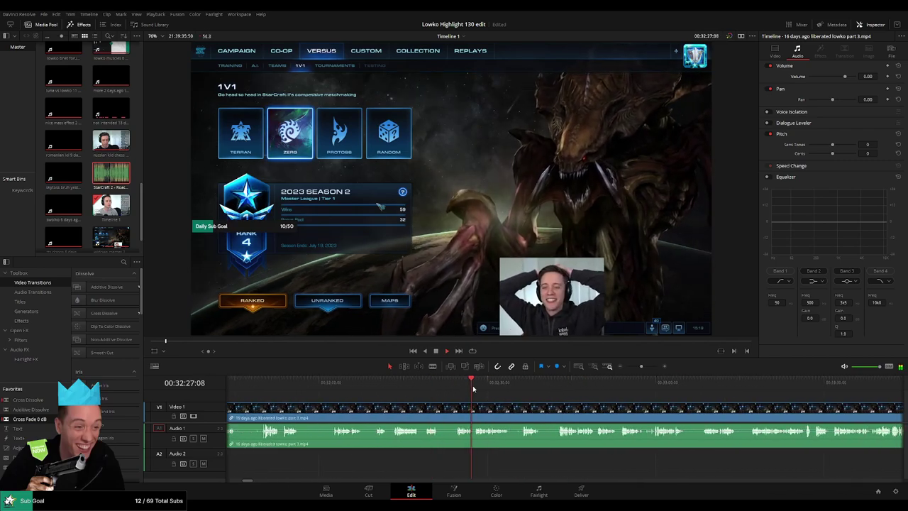
drag(474, 387, 590, 392)
scroll(587, 401, down, 4)
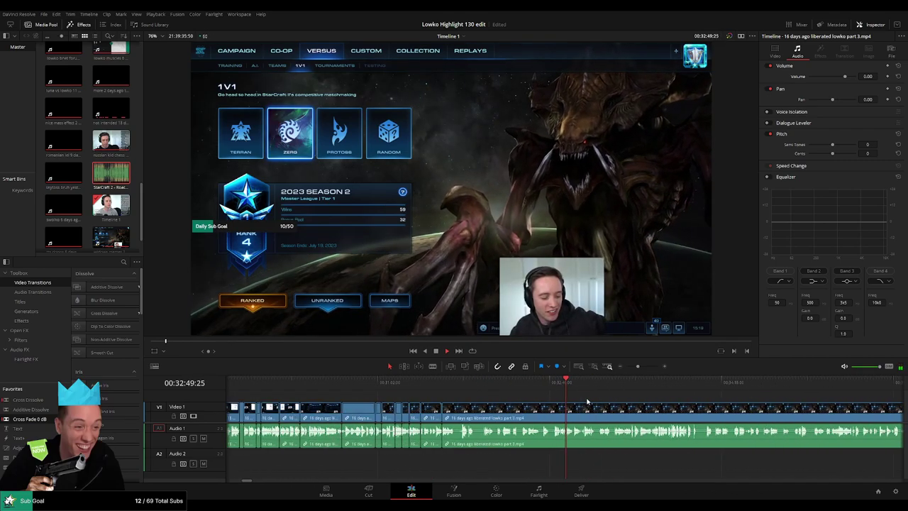
- Check how much of the part 3 clip remains, and skim its footage from about 33:01 to 33:50
key(ctrl+minus)
key(ctrl+minus)
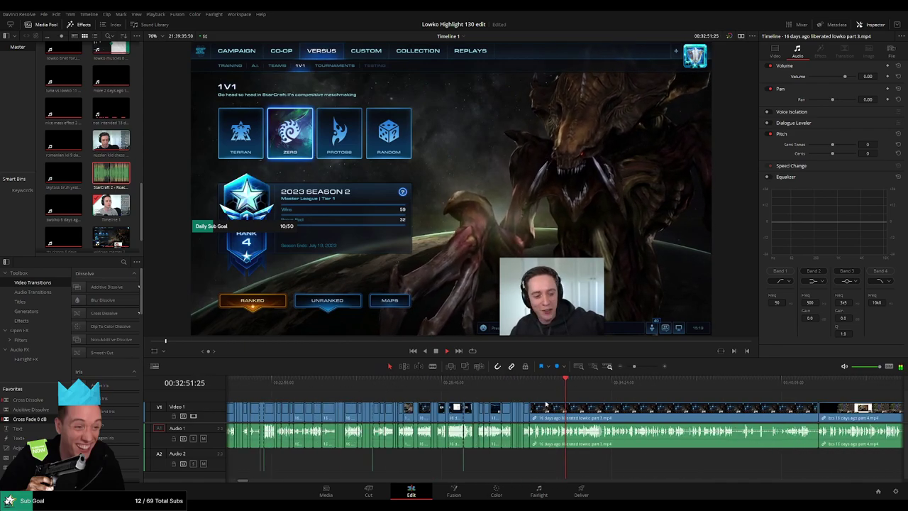
key(ctrl+equal)
key(ctrl+equal)
click(613, 384)
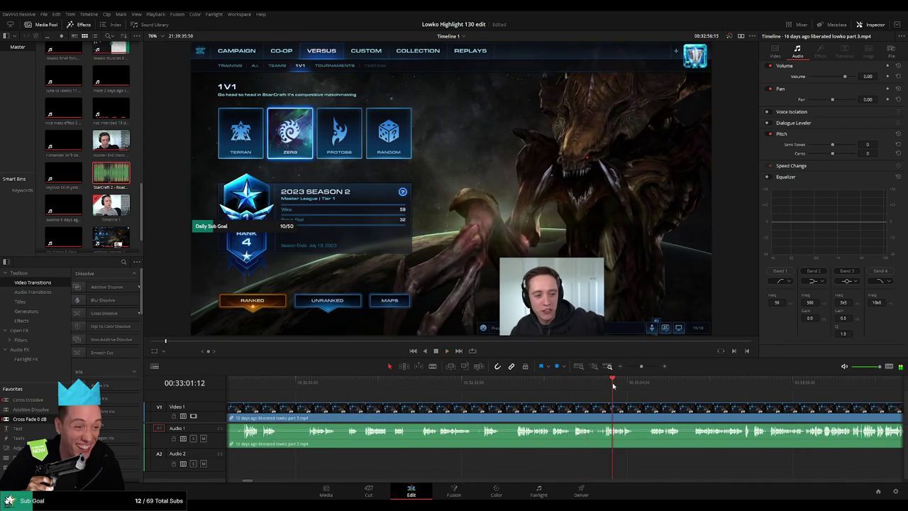
scroll(495, 388, right, 3)
click(486, 384)
click(520, 384)
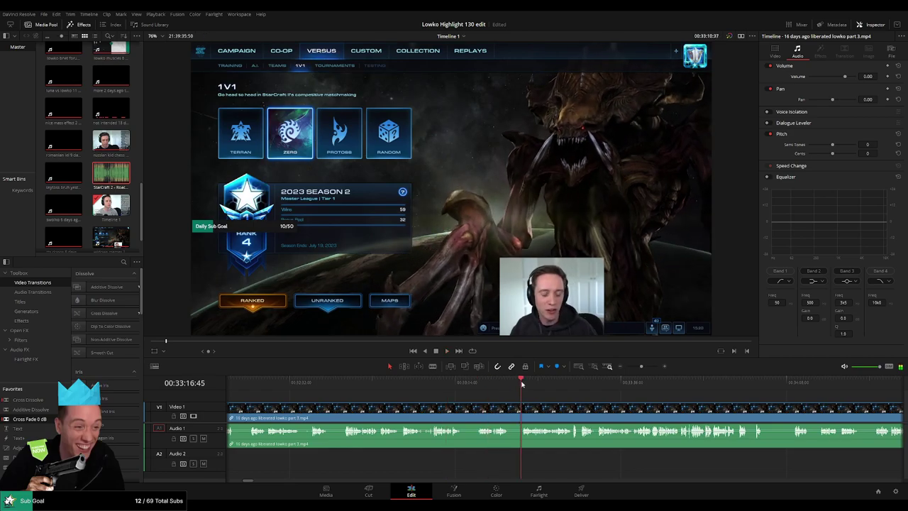
drag(585, 403, 476, 397)
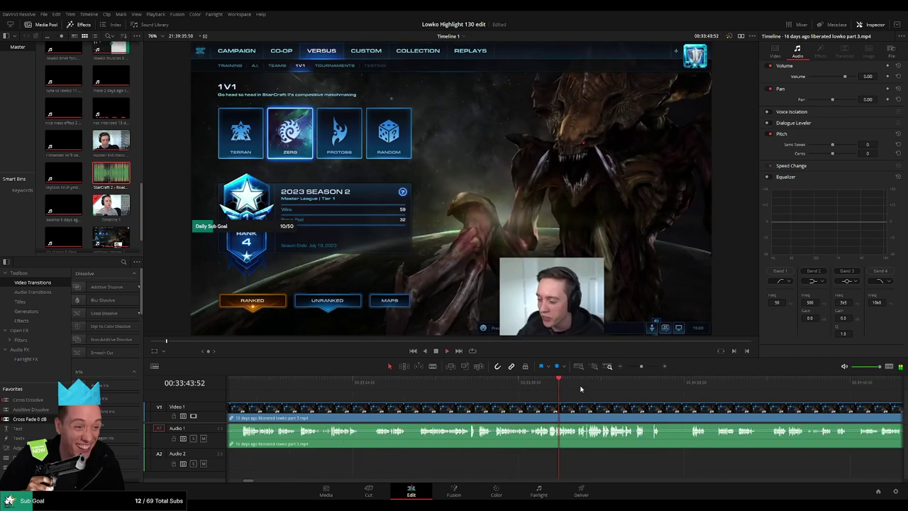
drag(525, 397, 468, 394)
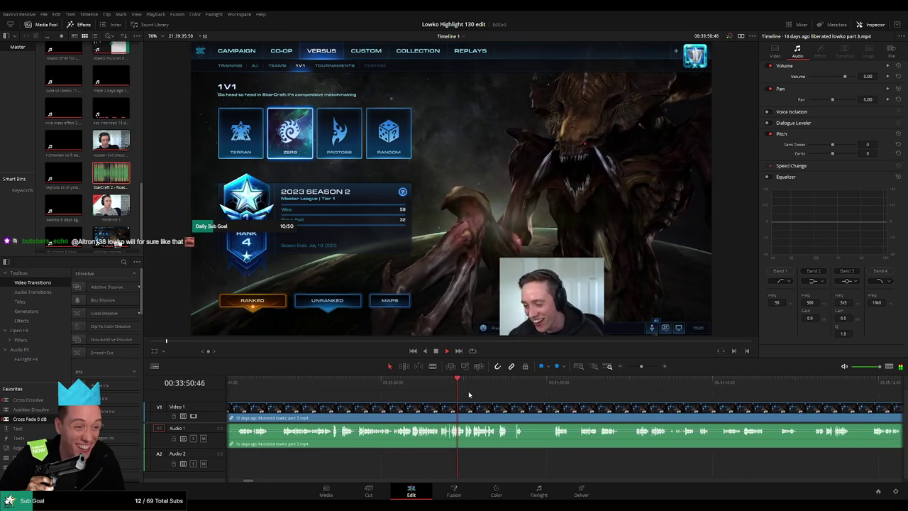
- Skim the uncut part 3 footage by playing short passages from about 34:01 to 36:41
click(513, 382)
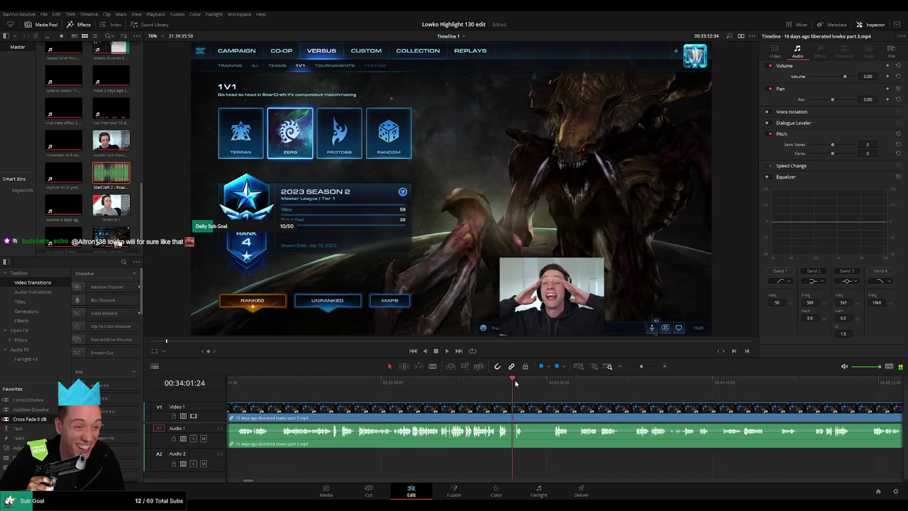
click(559, 383)
drag(603, 391, 530, 385)
drag(652, 394, 735, 401)
drag(766, 400, 540, 395)
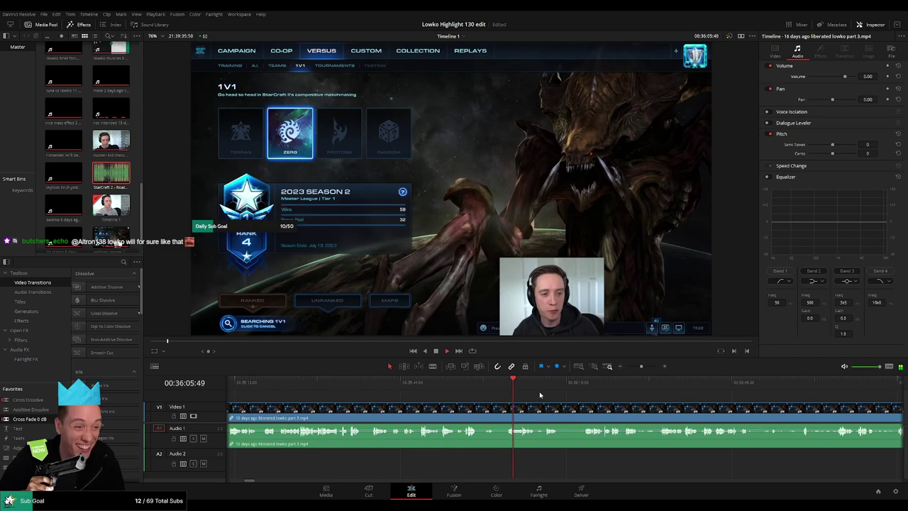
click(588, 385)
drag(679, 388, 697, 389)
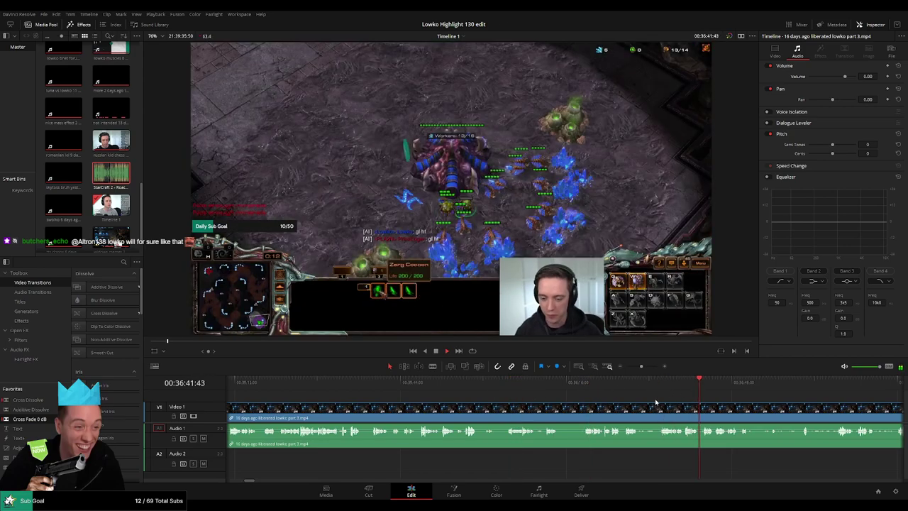
- Skim the last part 3 footage up to about 40:43, then delete the whole remaining part 3 clip and close the gap
scroll(613, 403, down, 2)
click(607, 382)
scroll(609, 393, down, 2)
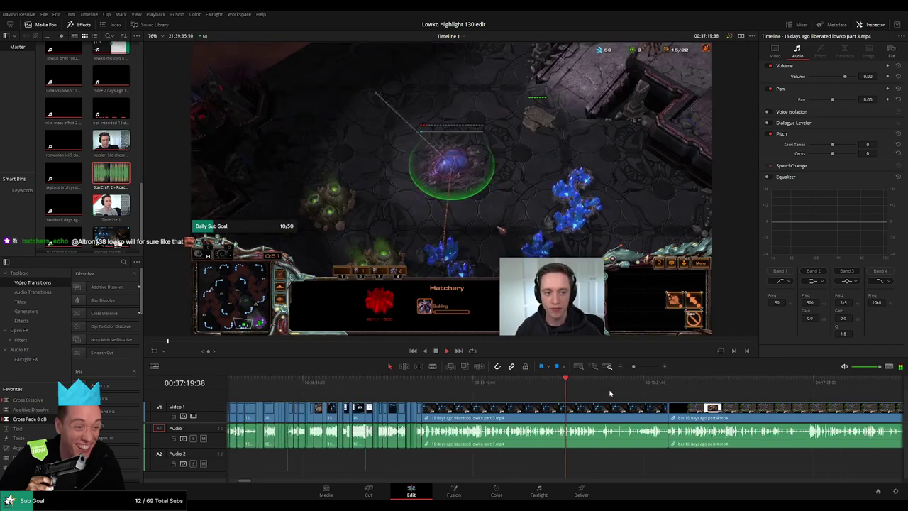
click(582, 380)
click(594, 379)
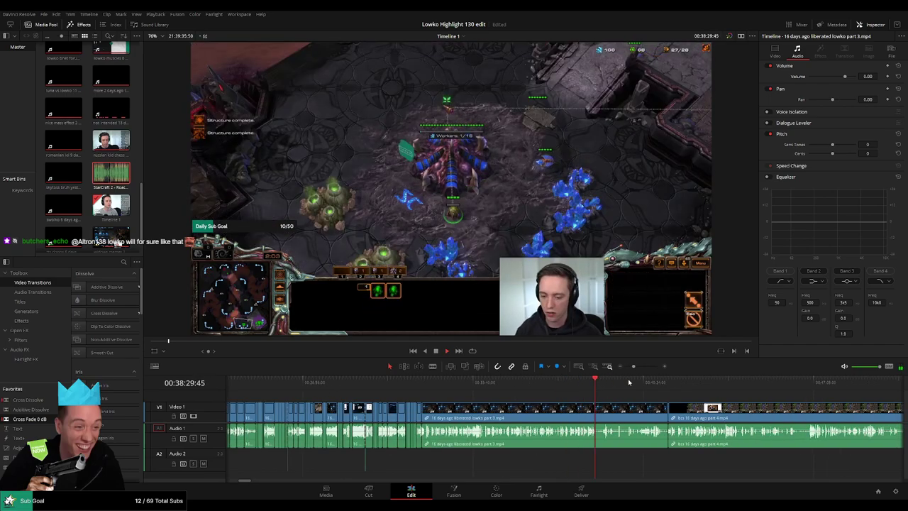
click(628, 381)
click(650, 381)
click(569, 409)
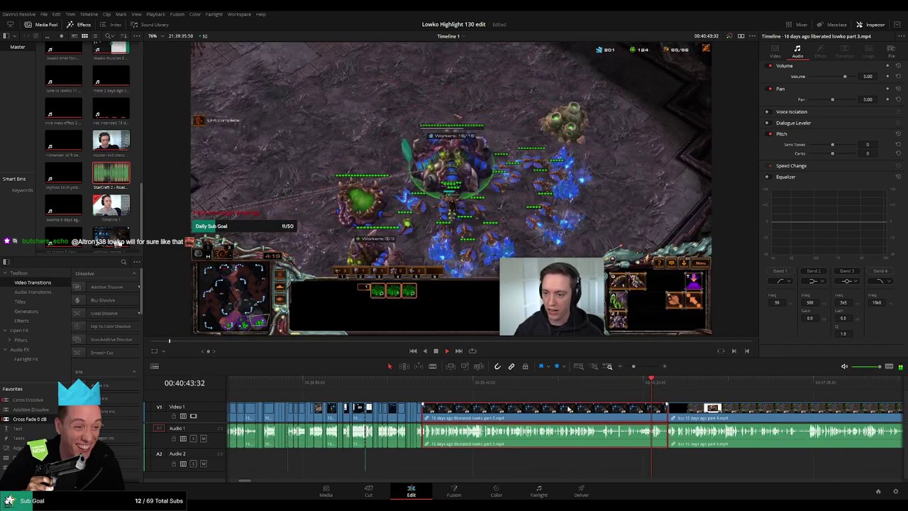
key(Delete)
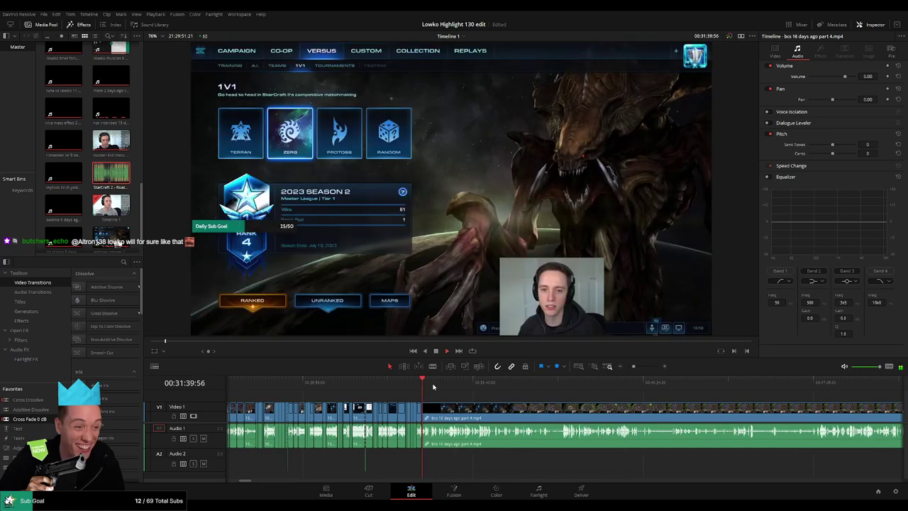
- Skim the part 4 clip from its start to about 43:16, going back to check the passage around 40:23
click(433, 385)
click(462, 385)
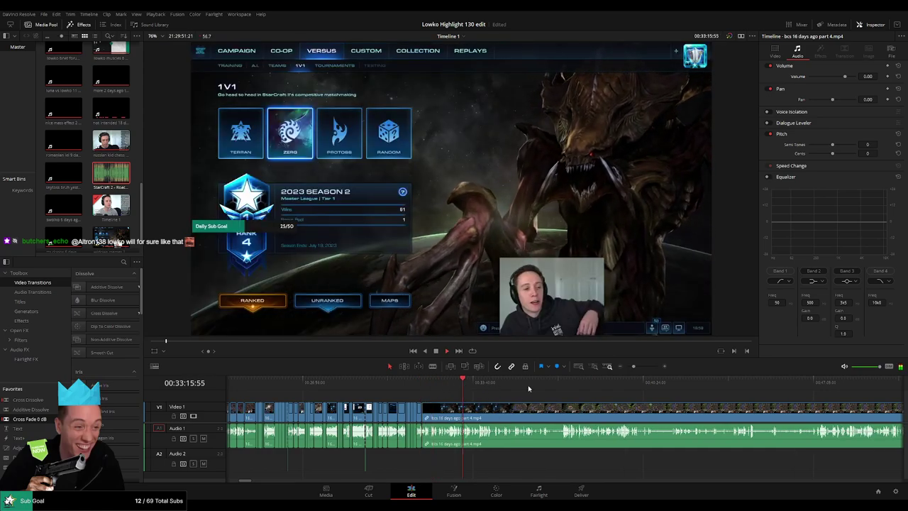
click(569, 384)
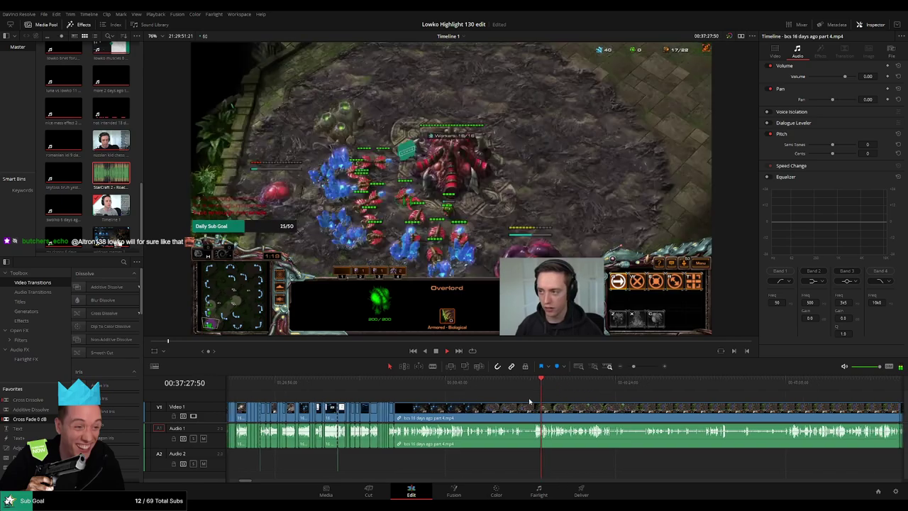
click(594, 383)
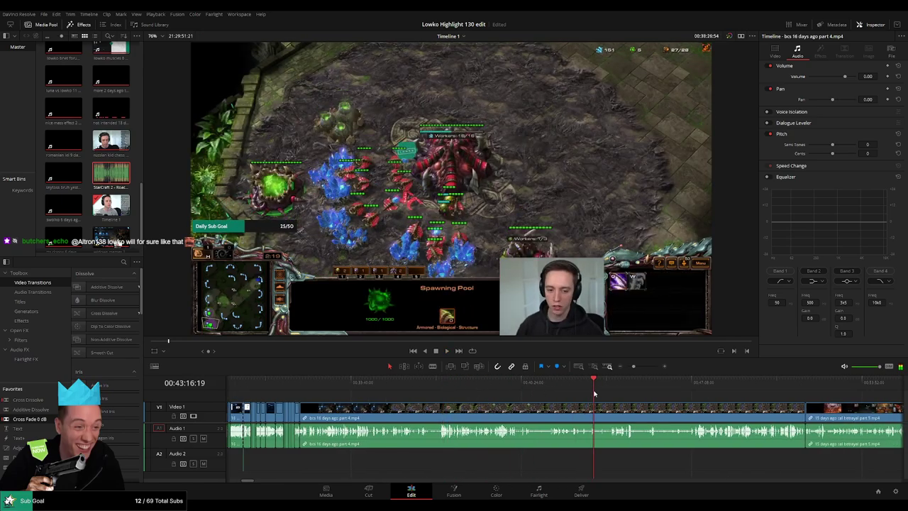
key(space)
click(542, 383)
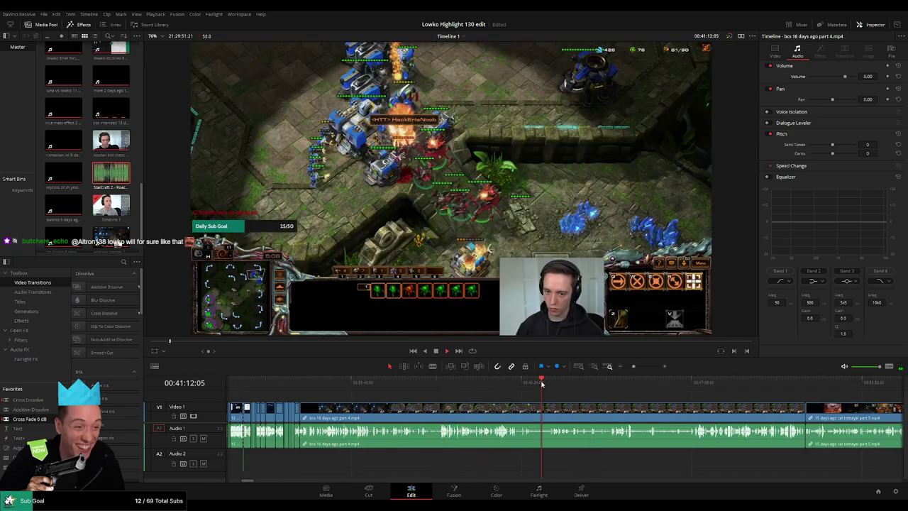
click(522, 385)
scroll(528, 399, up, 4)
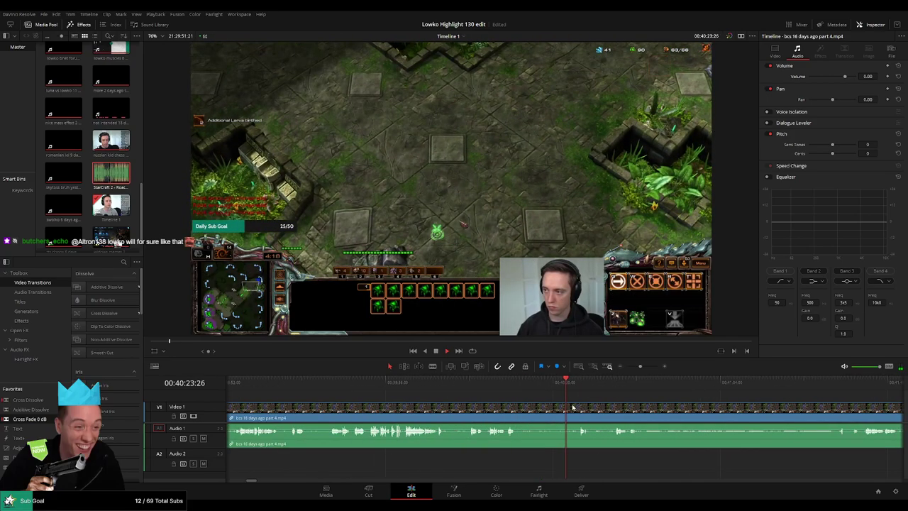
- Find where the wanted part 4 footage begins, split the clip at about 39:57, and delete everything before it, closing the gap
click(392, 387)
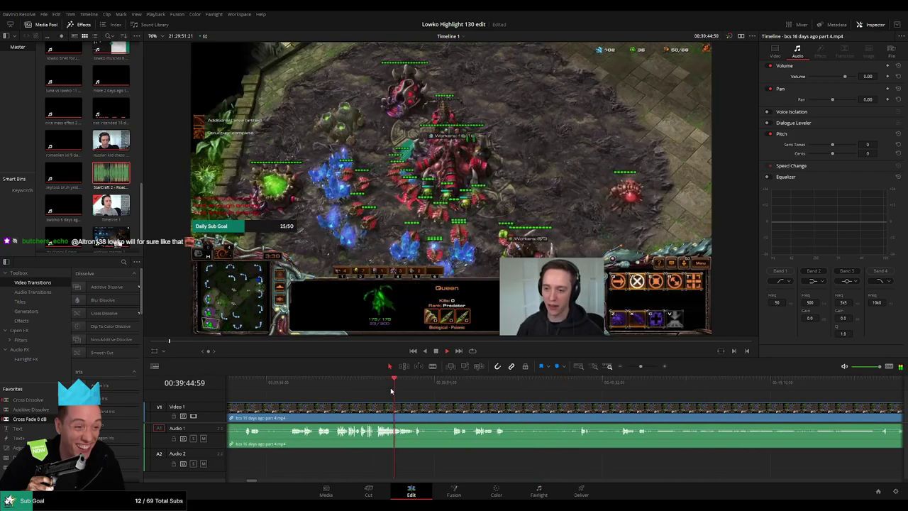
click(312, 388)
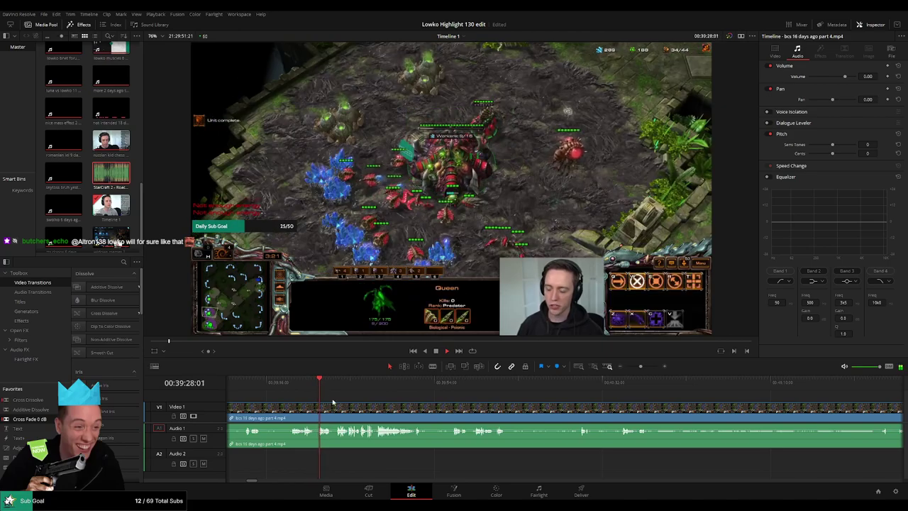
drag(333, 402, 507, 413)
click(478, 389)
click(575, 389)
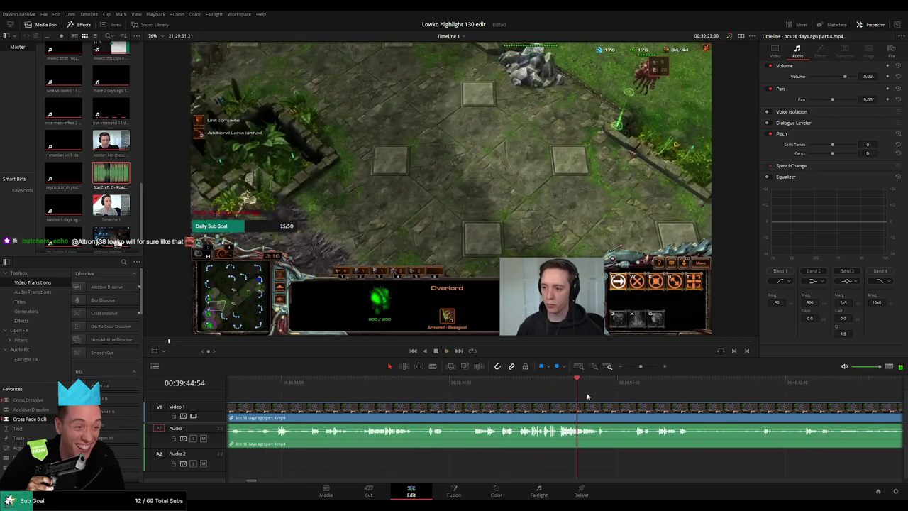
click(598, 390)
click(632, 386)
scroll(473, 394, right, 5)
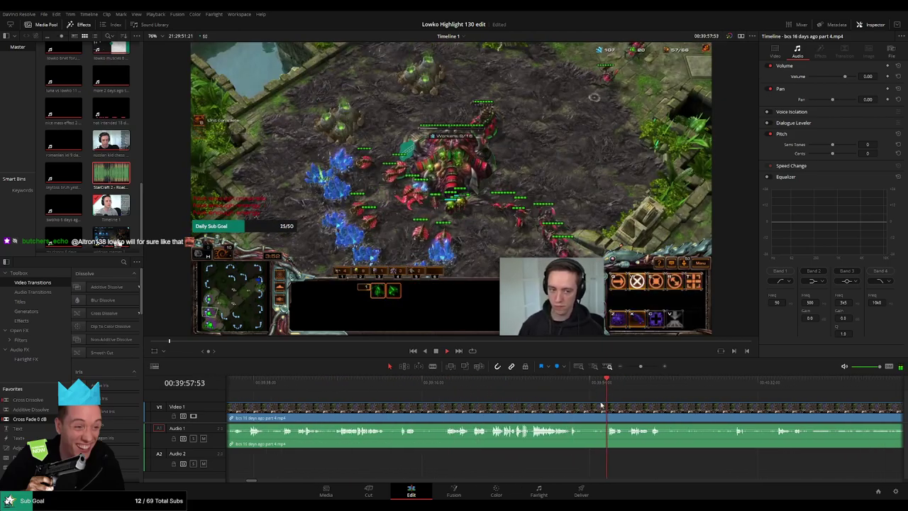
key(b)
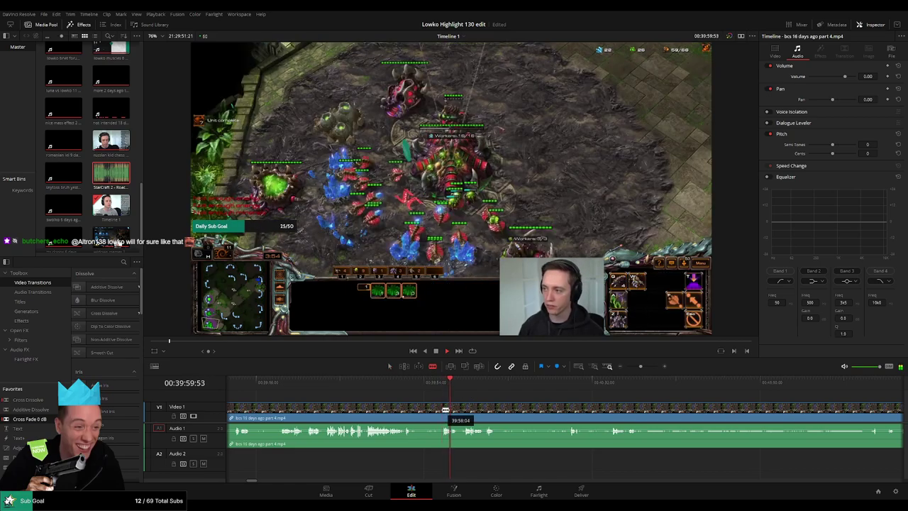
click(441, 410)
key(a)
click(429, 411)
key(Delete)
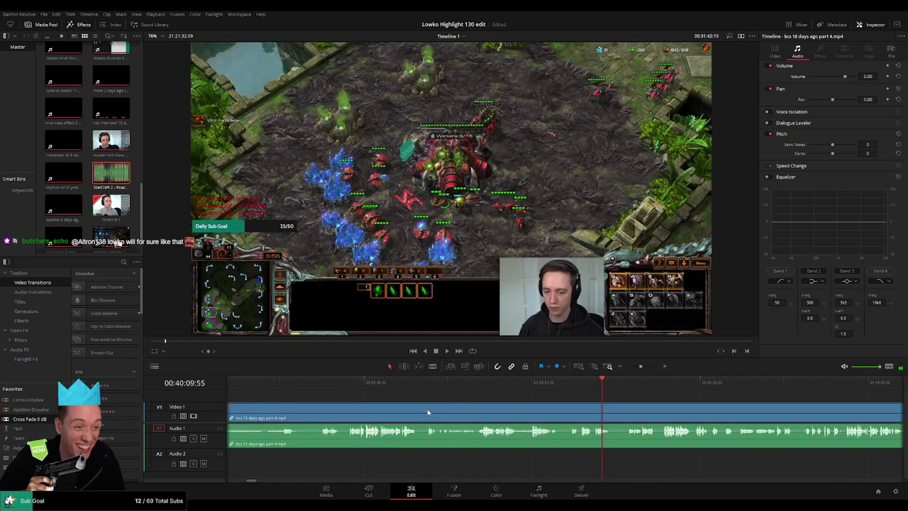
- Play the shortened part 4 clip from its start and split it at about 31:42, after the opening remark
scroll(671, 413, down, 8)
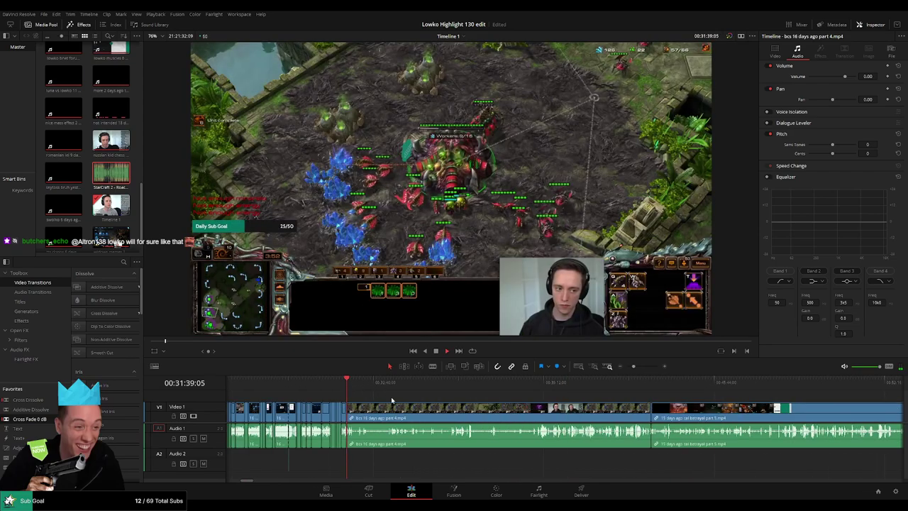
scroll(650, 409, up, 4)
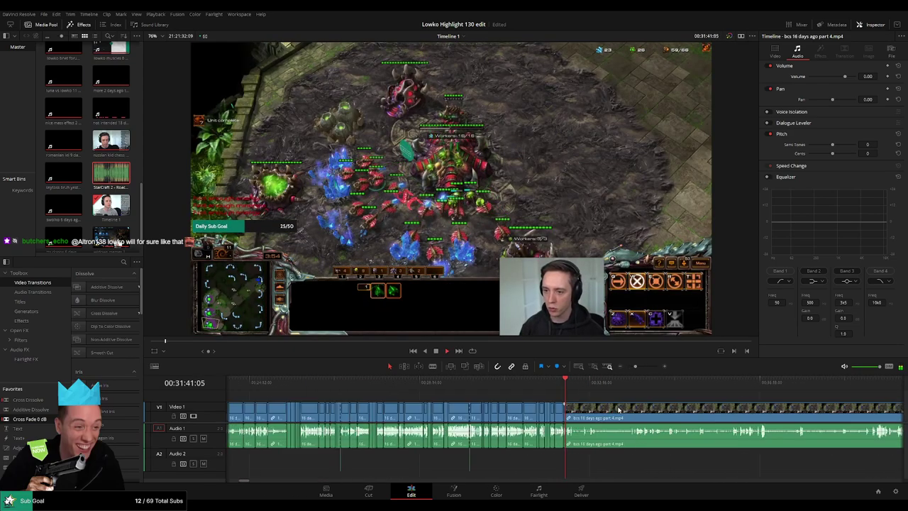
scroll(623, 408, up, 3)
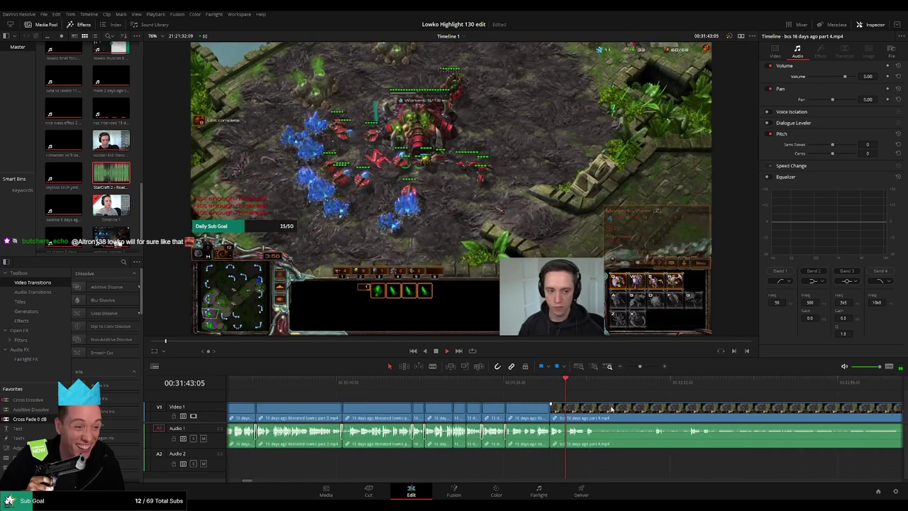
scroll(632, 407, right, 3)
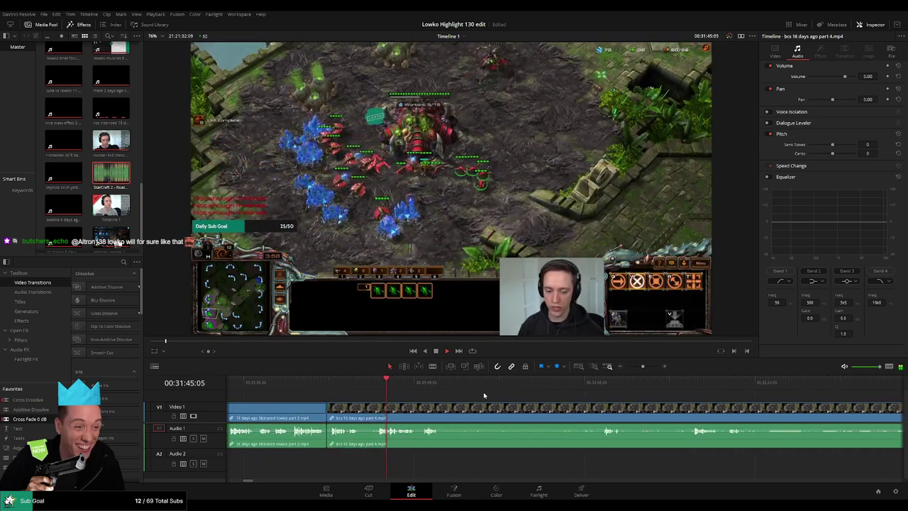
key(b)
click(364, 409)
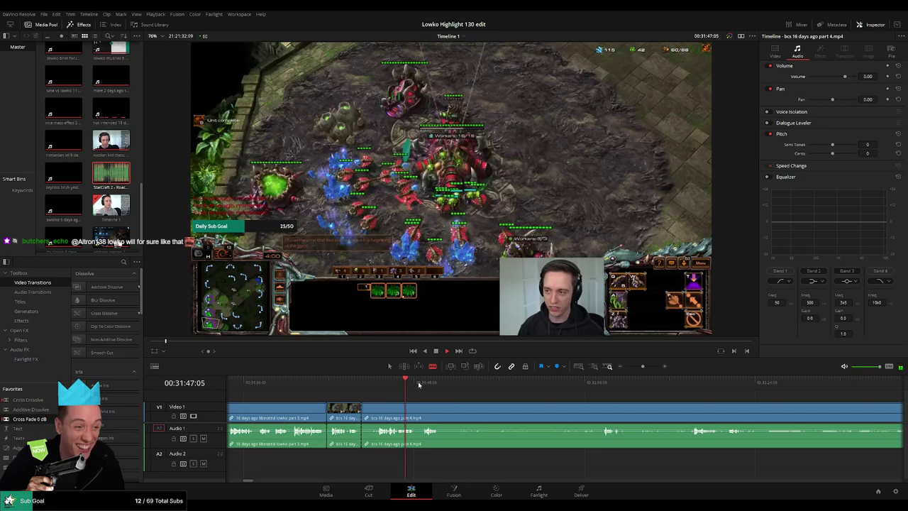
- Cut out the part 4 section from about 31:42 to 32:24 and close the gap
click(564, 383)
click(603, 383)
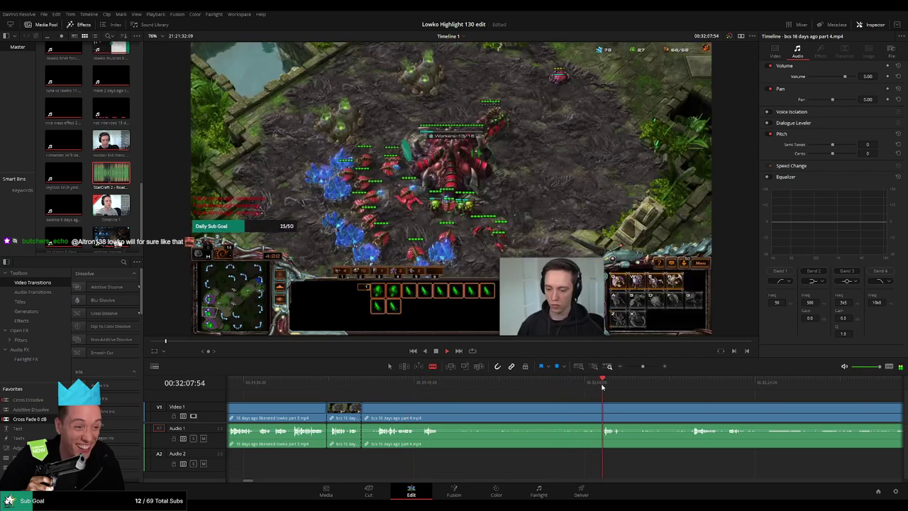
click(678, 390)
click(689, 390)
scroll(744, 406, right, 3)
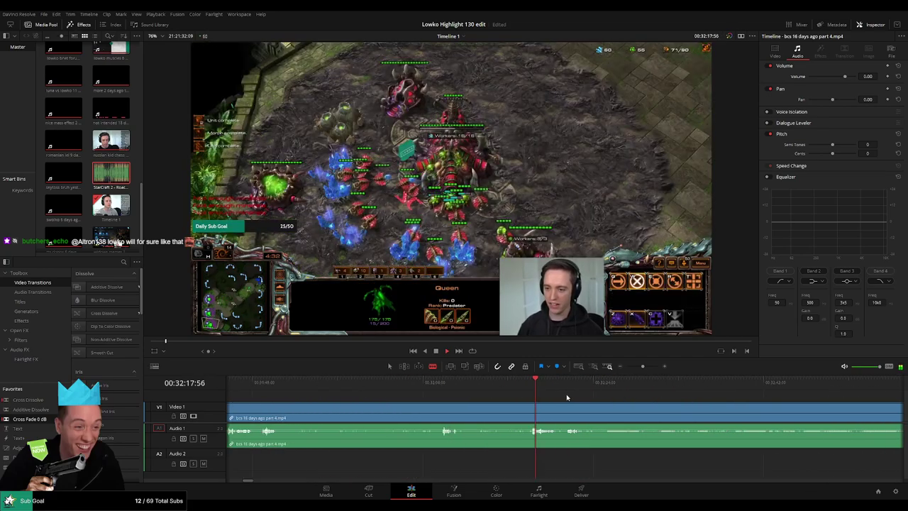
click(563, 380)
scroll(638, 397, right, 3)
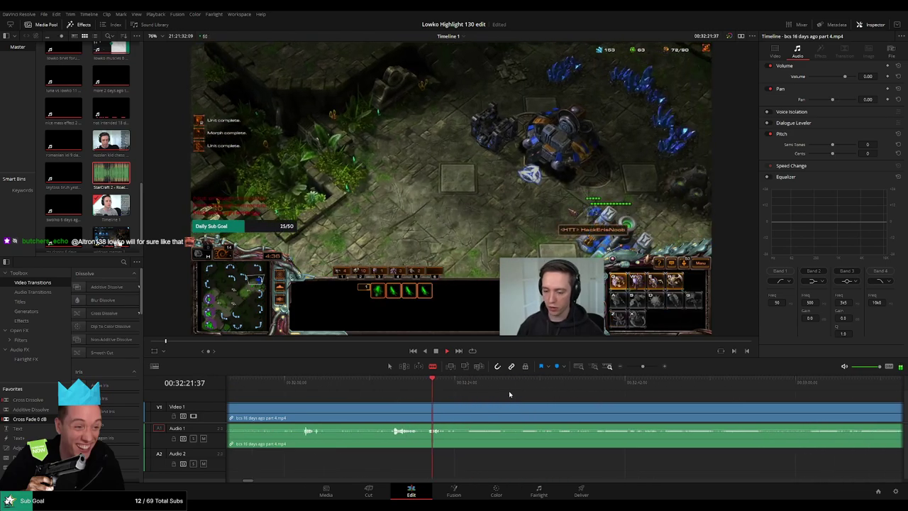
click(471, 390)
key(space)
click(464, 409)
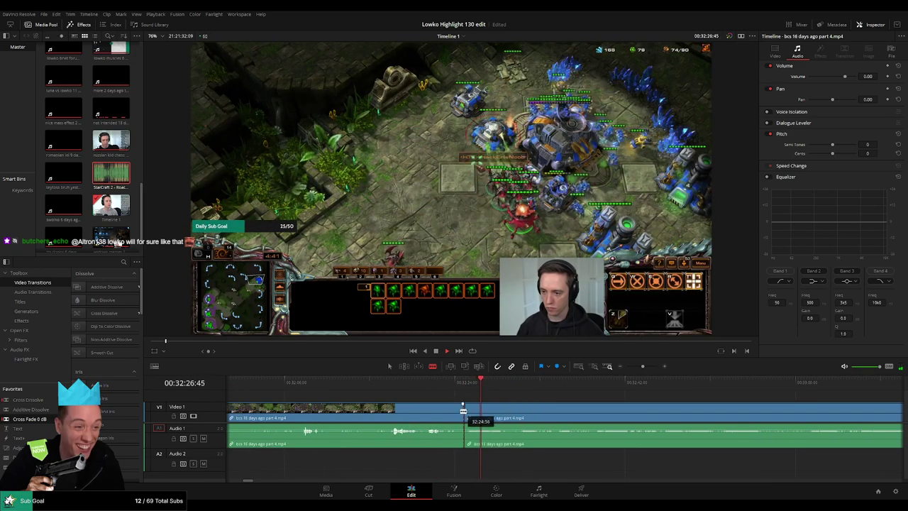
key(a)
click(448, 411)
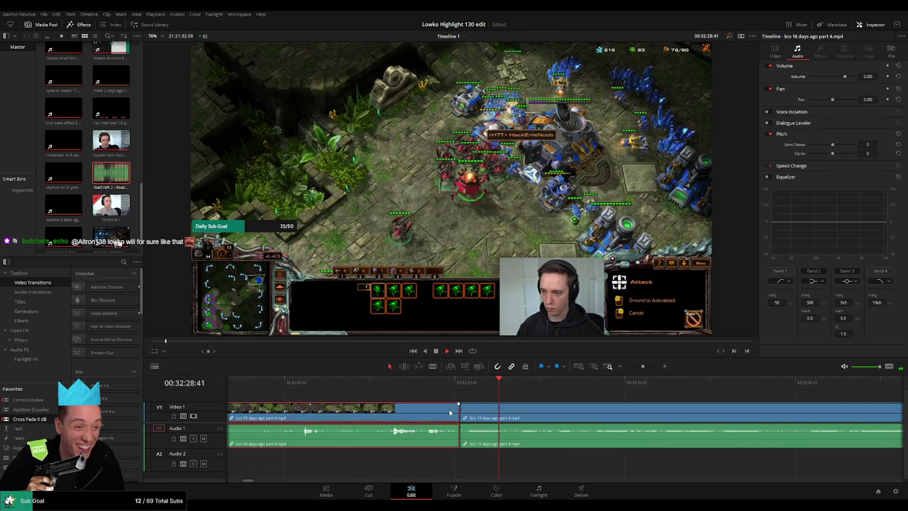
key(Delete)
- Add a Cross Fade 0 dB to the part 4 audio join at about 31:42 and play across it
scroll(449, 412, left, 5)
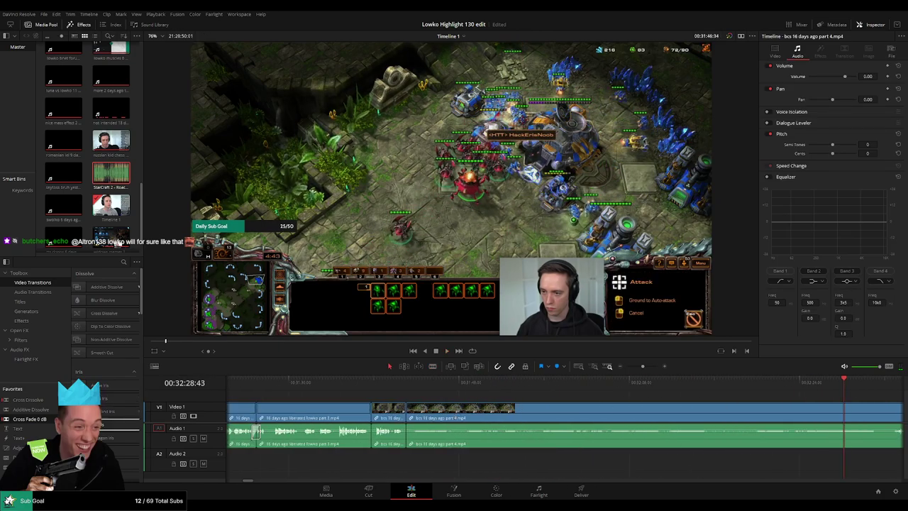
click(410, 399)
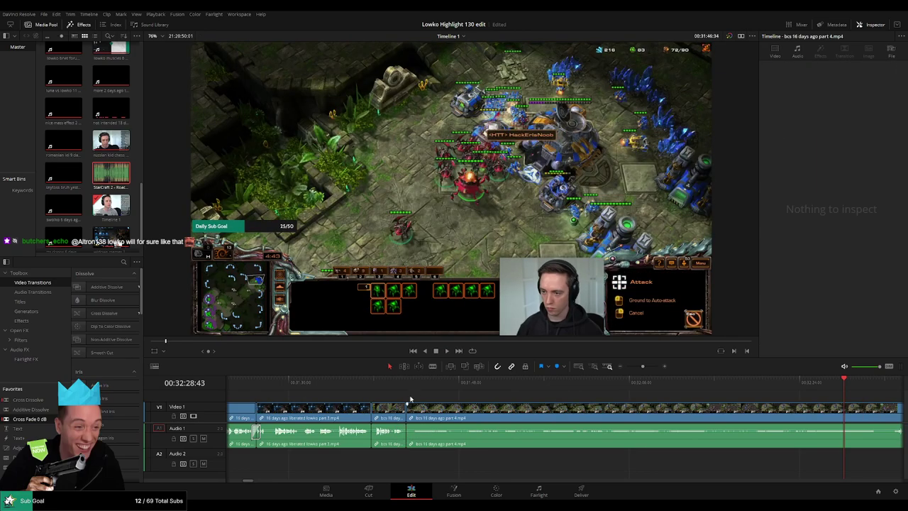
key(space)
drag(30, 419, 334, 413)
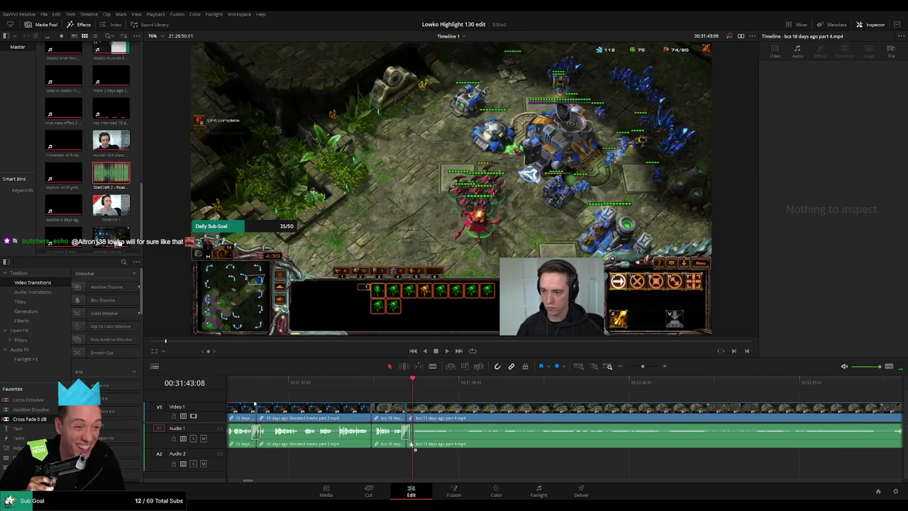
drag(410, 445, 410, 442)
key(space)
- Skim the fight footage from about 31:46 to 32:41 and split the part 4 clip at about 32:35
click(449, 382)
click(474, 381)
click(551, 384)
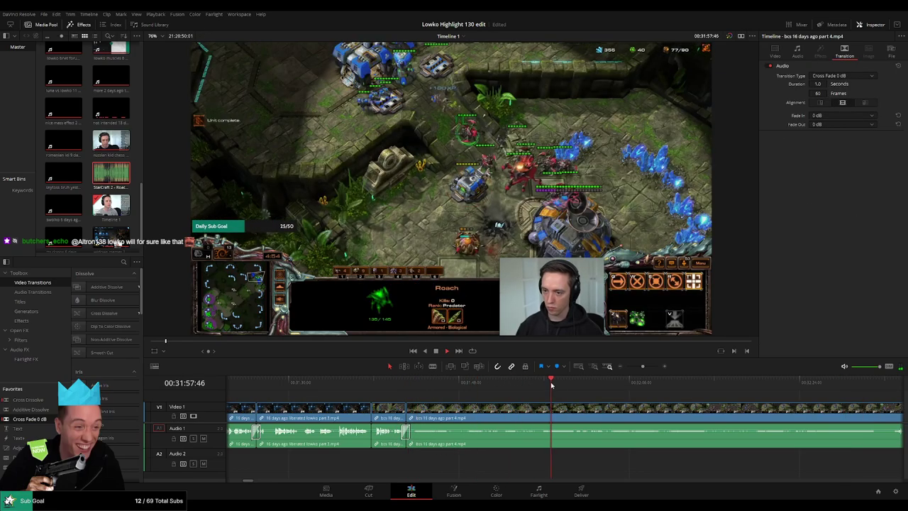
scroll(525, 386, right, 5)
click(522, 385)
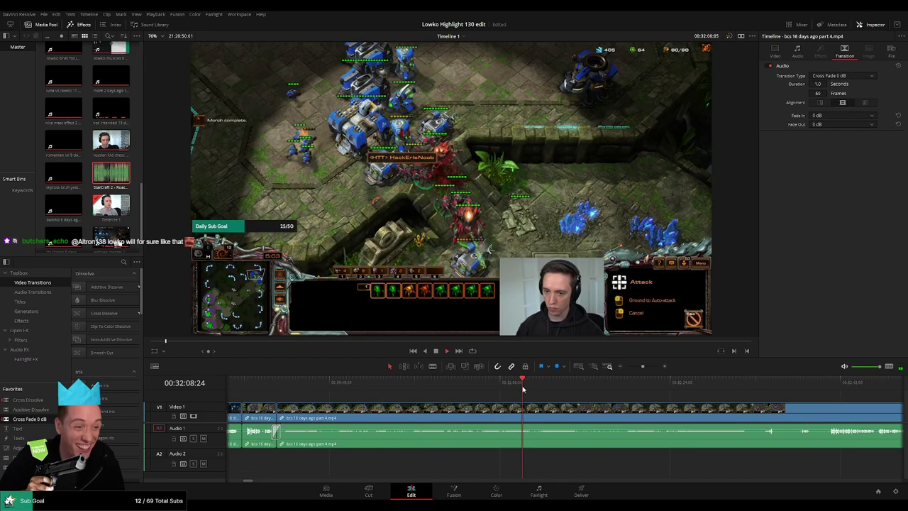
mouse_move(523, 389)
mouse_down()
mouse_move(411, 389)
mouse_move(554, 391)
mouse_move(529, 388)
mouse_up()
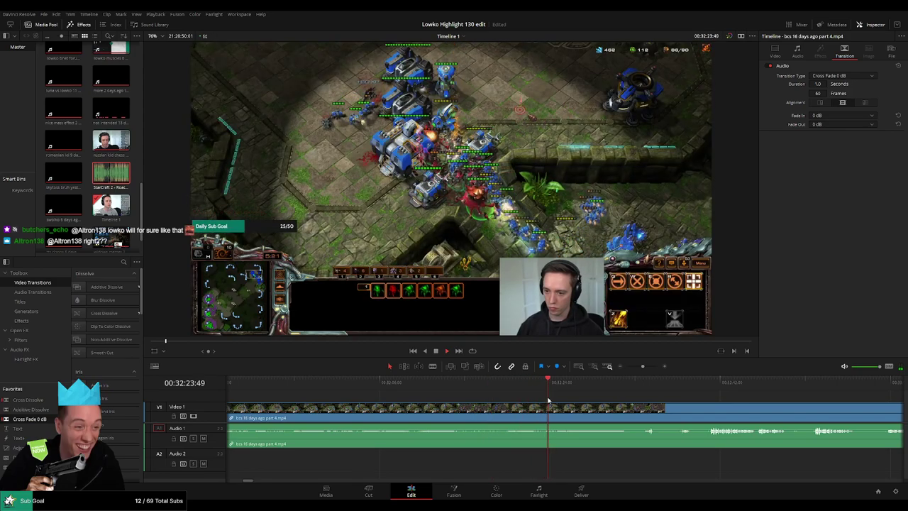
drag(615, 393, 540, 389)
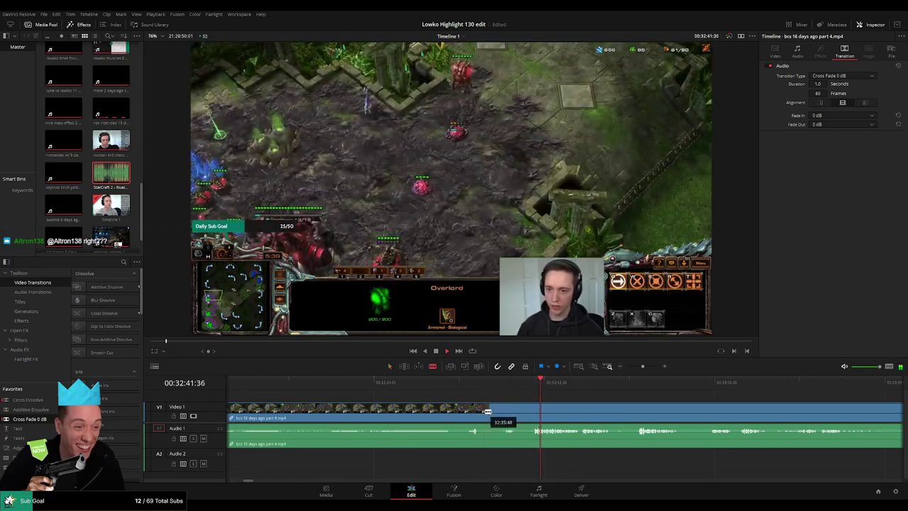
click(481, 411)
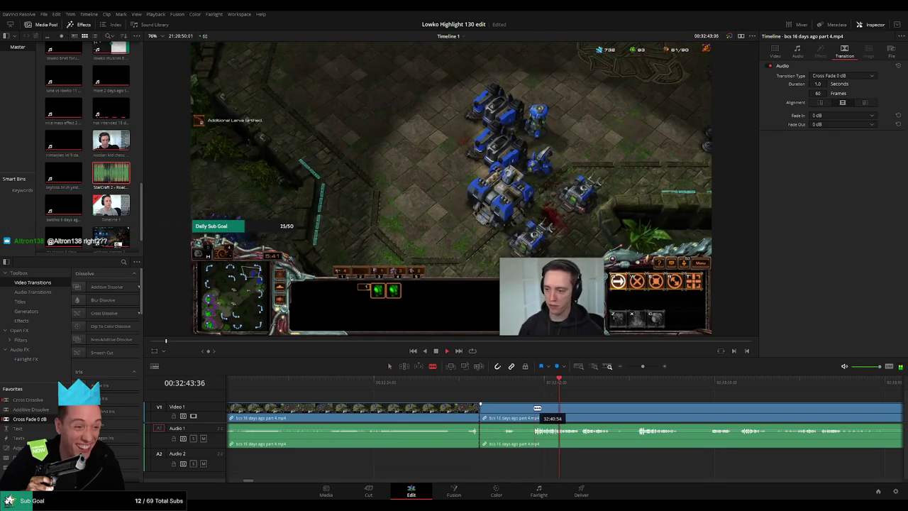
- Ripple-delete the short section from about 32:35 to 32:41 and cross-fade the audio at the join
key(a)
click(517, 414)
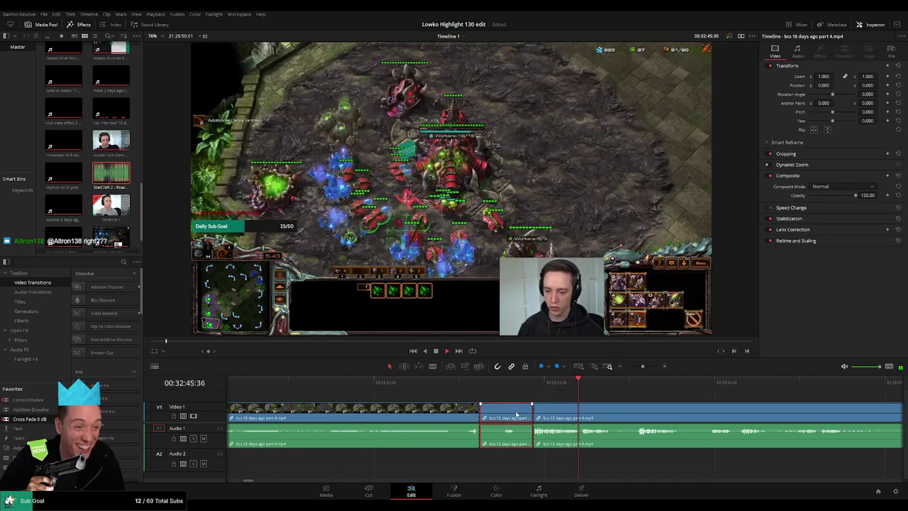
key(Delete)
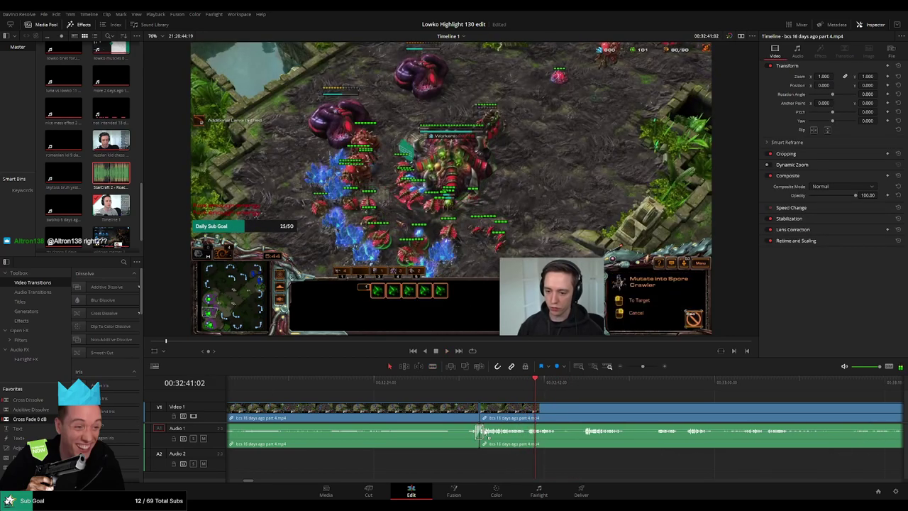
- Split the clip at about 32:50 and 32:54, ripple-delete the section between, and cross-fade the audio at the join
scroll(587, 408, right, 3)
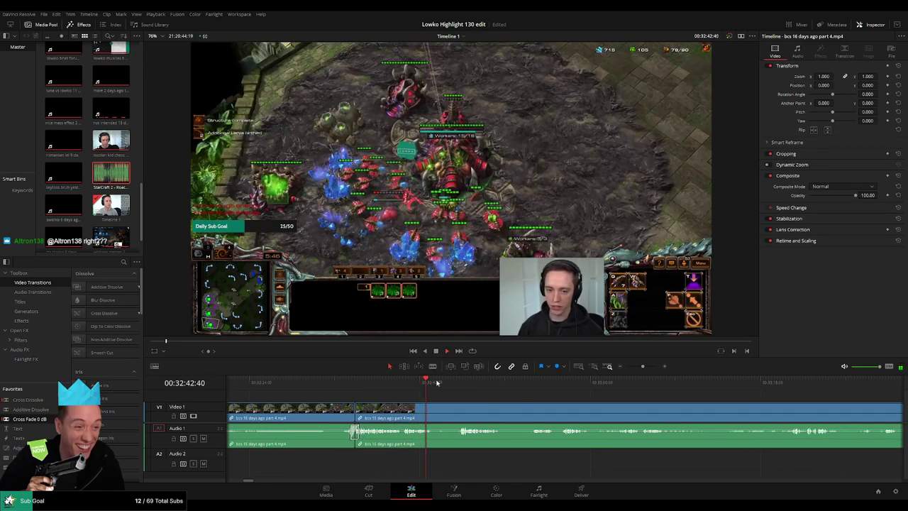
click(456, 384)
key(b)
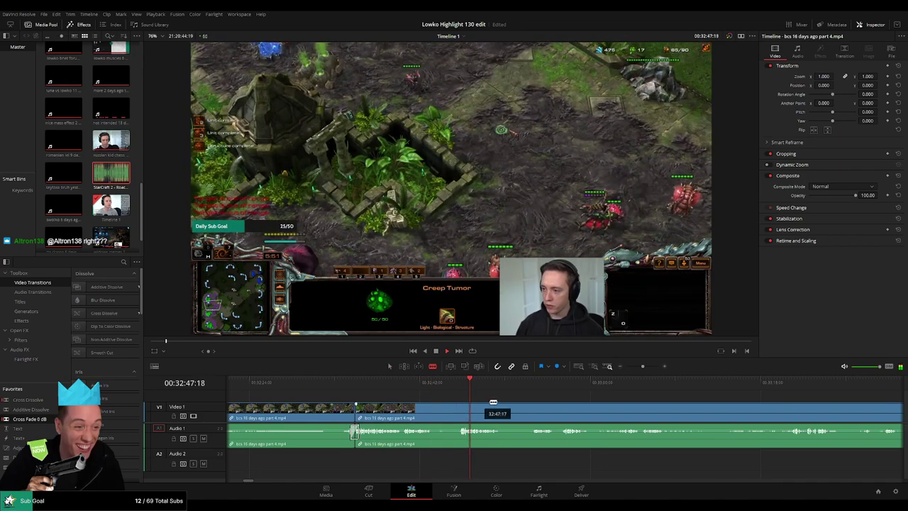
scroll(497, 395, right, 2)
key(a)
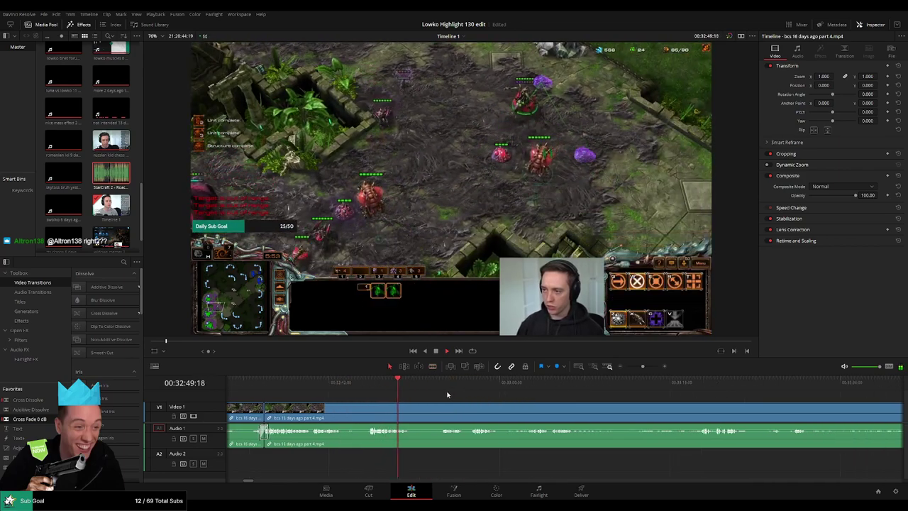
click(439, 383)
key(space)
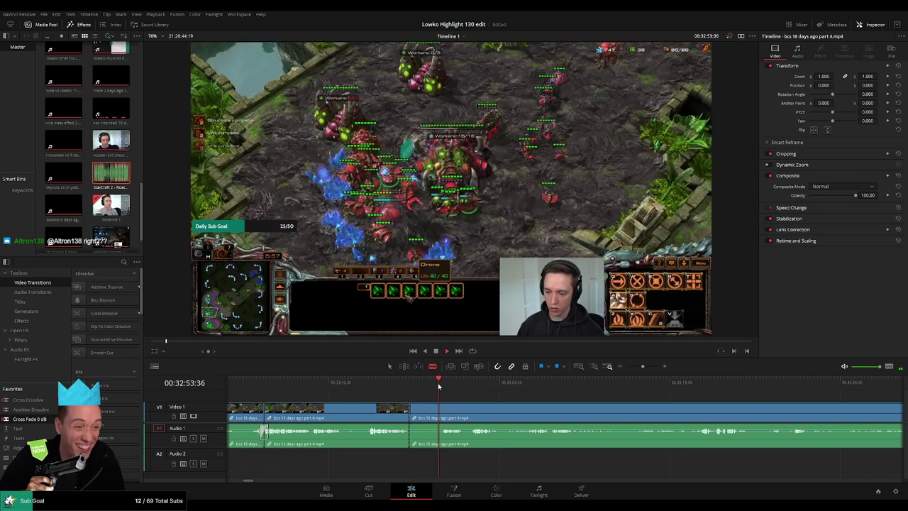
click(440, 411)
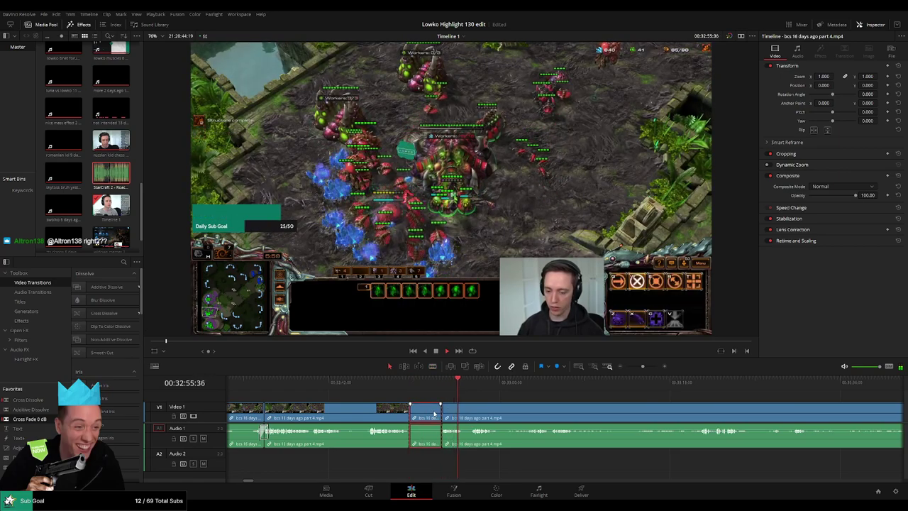
key(Delete)
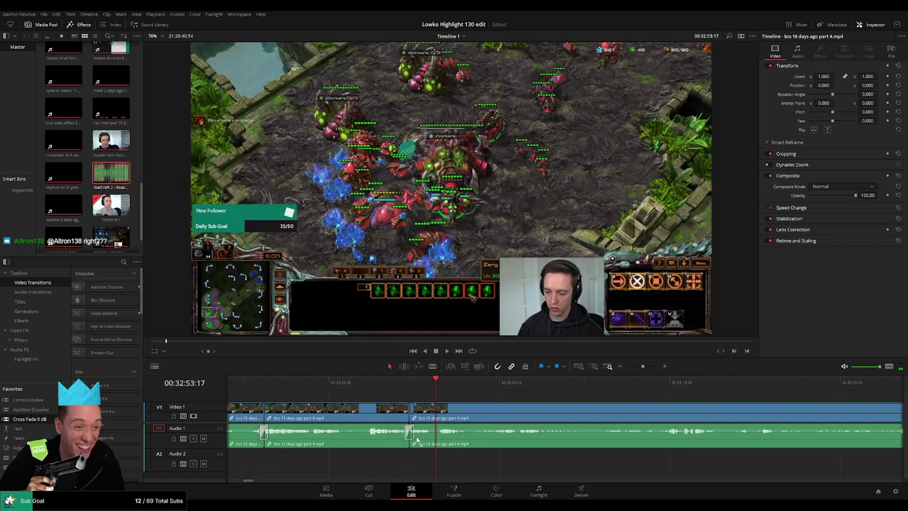
- Split the clip at about 33:11, ripple-delete back to the previous cut, and cross-fade the audio at the join
scroll(507, 410, right, 3)
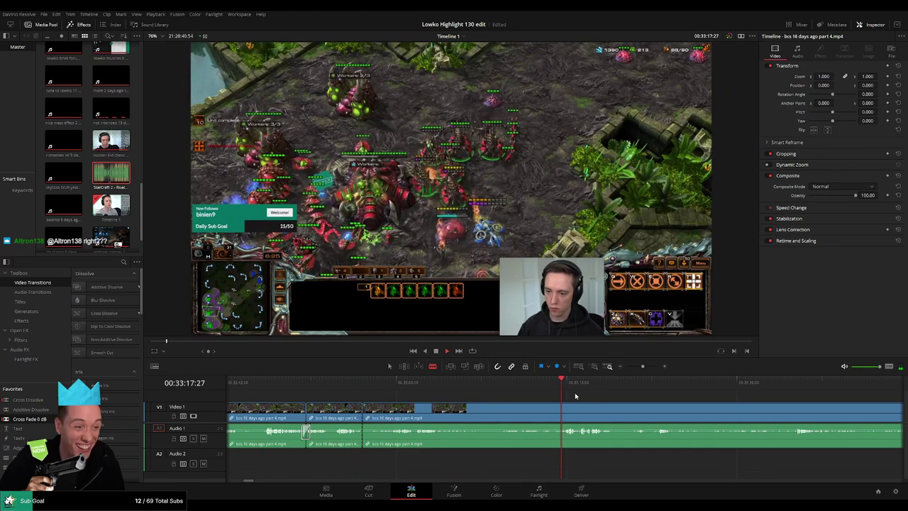
drag(576, 396, 477, 392)
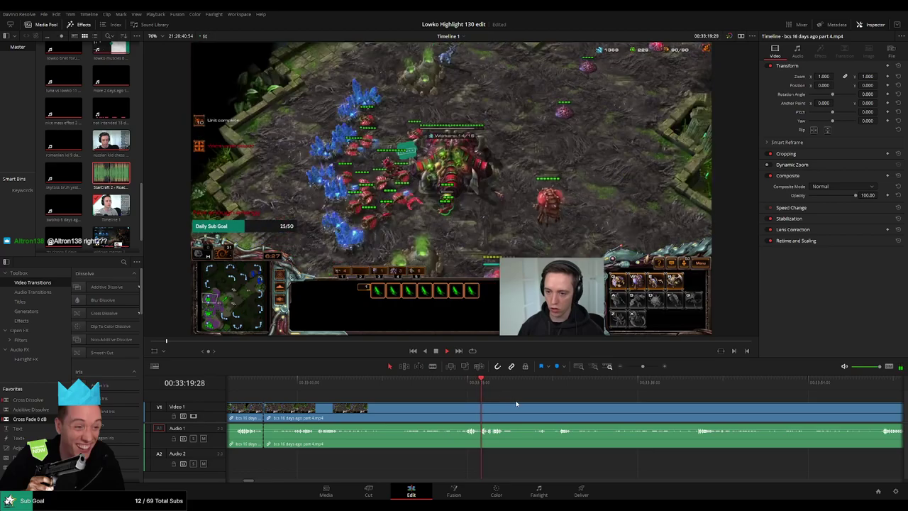
click(428, 388)
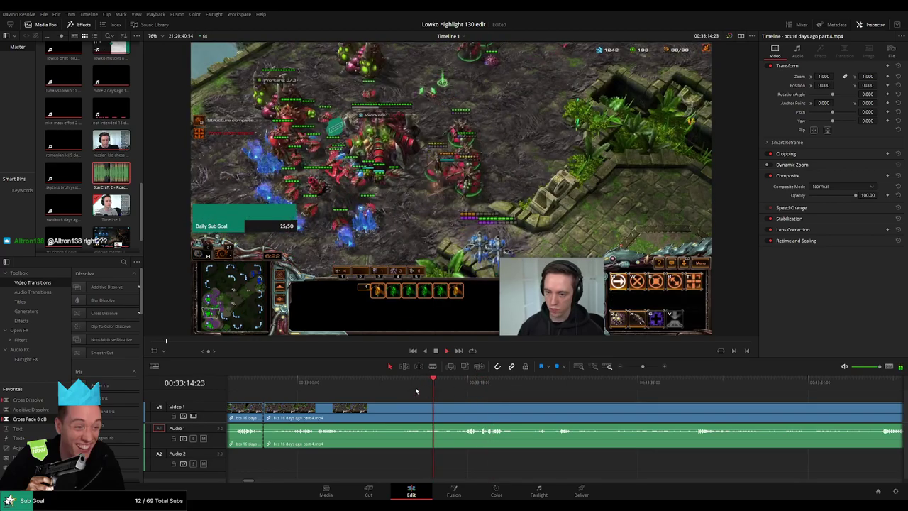
click(397, 388)
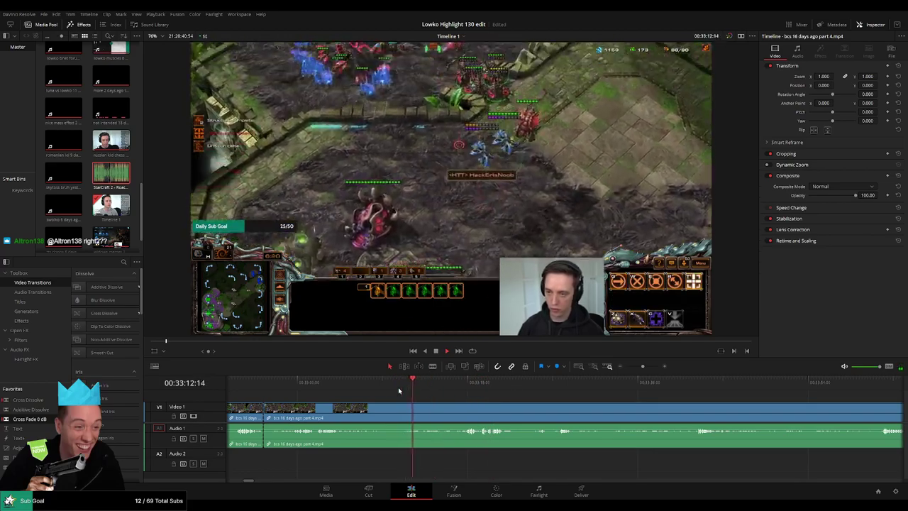
click(400, 389)
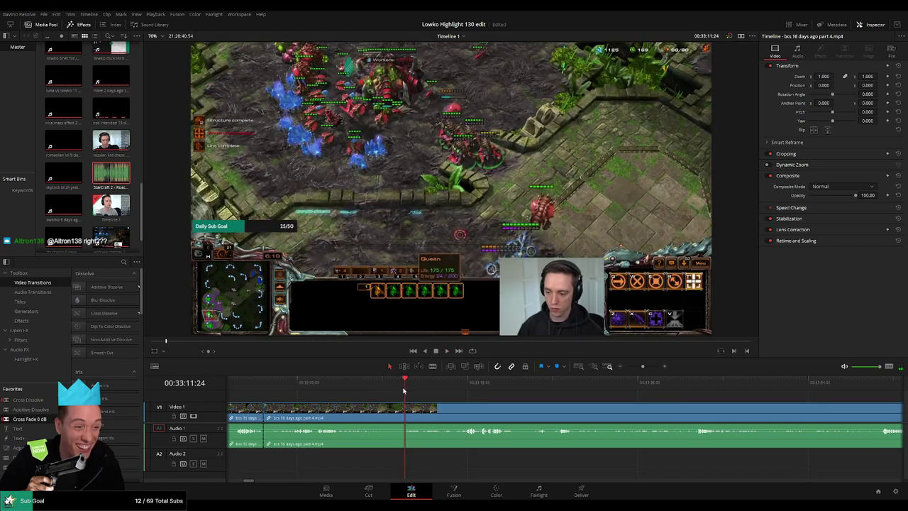
key(b)
click(406, 413)
key(a)
click(390, 415)
key(Delete)
key(space)
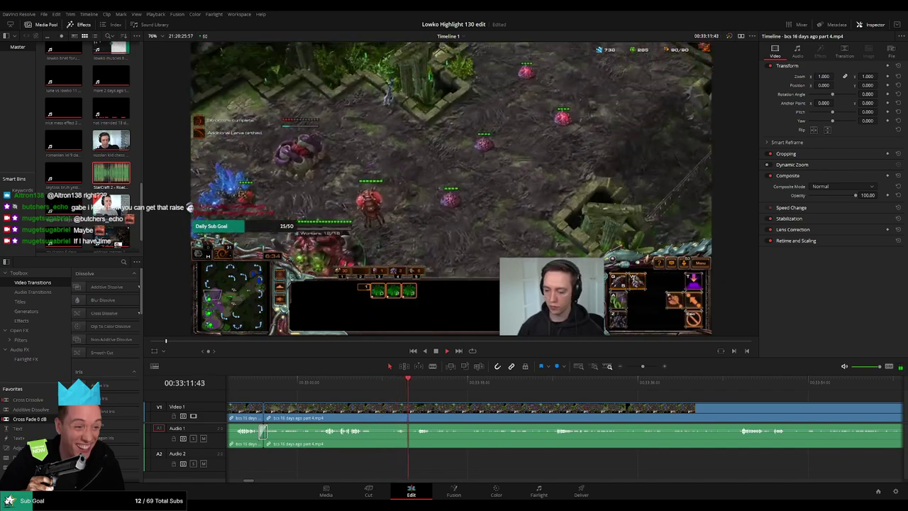
- Split the clip at about 33:08, remove the short gap after it, and split the remaining footage at about 33:12
click(321, 383)
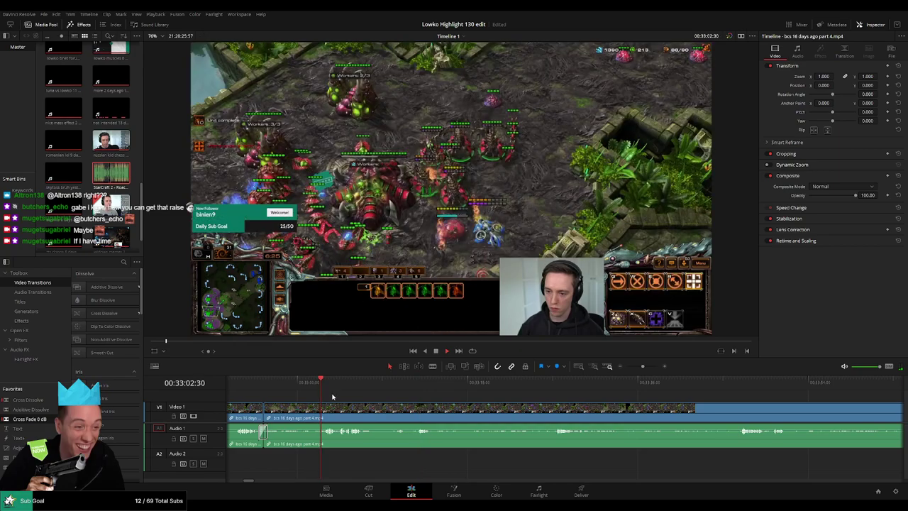
click(356, 383)
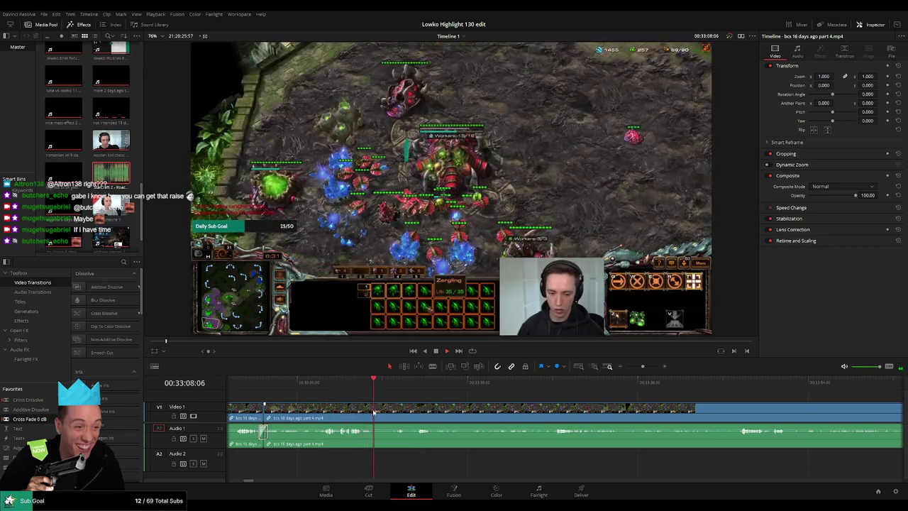
key(b)
click(374, 412)
click(400, 383)
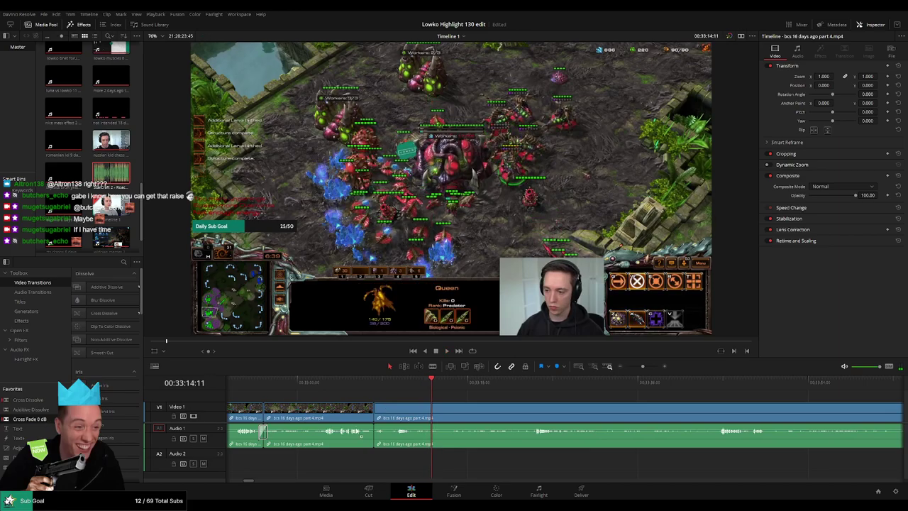
key(b)
click(413, 427)
- Split the clip at about 35:05, ripple-delete the long section back to the 33:12 cut, and cross-fade the join
click(536, 385)
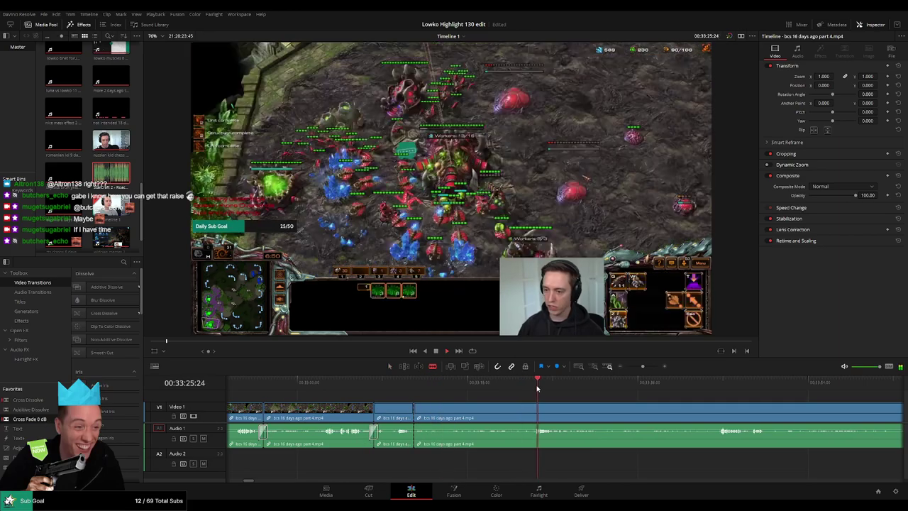
scroll(543, 395, right, 1)
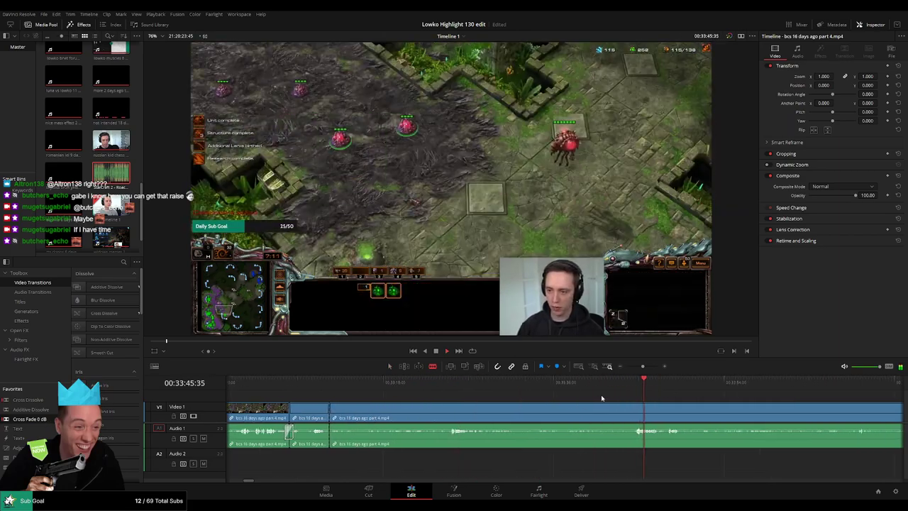
click(623, 386)
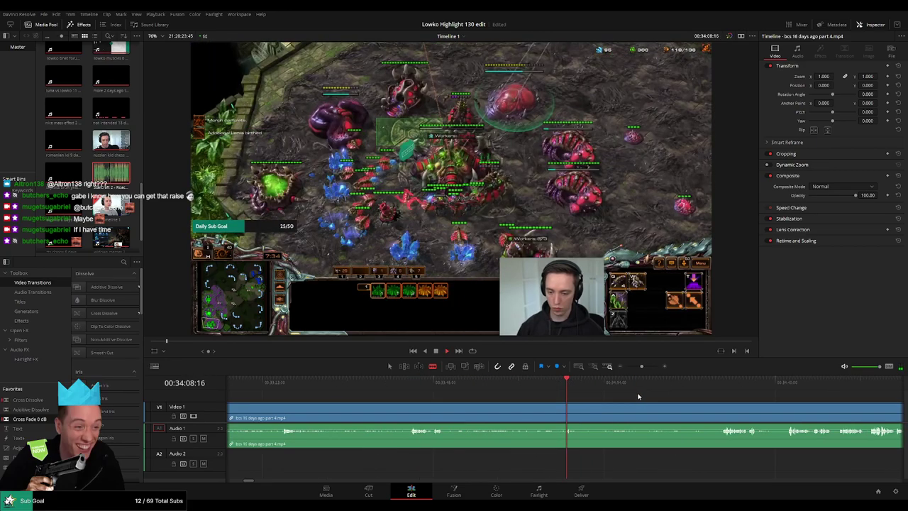
drag(739, 395, 486, 396)
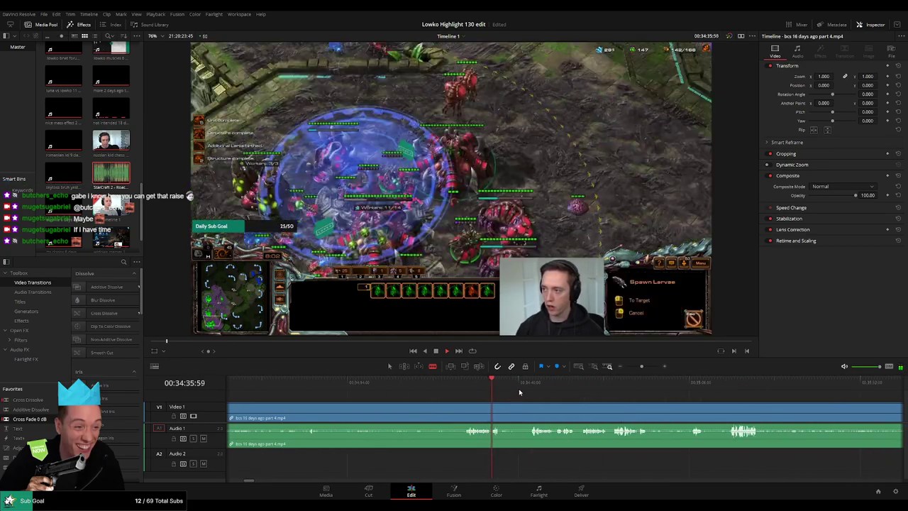
click(528, 387)
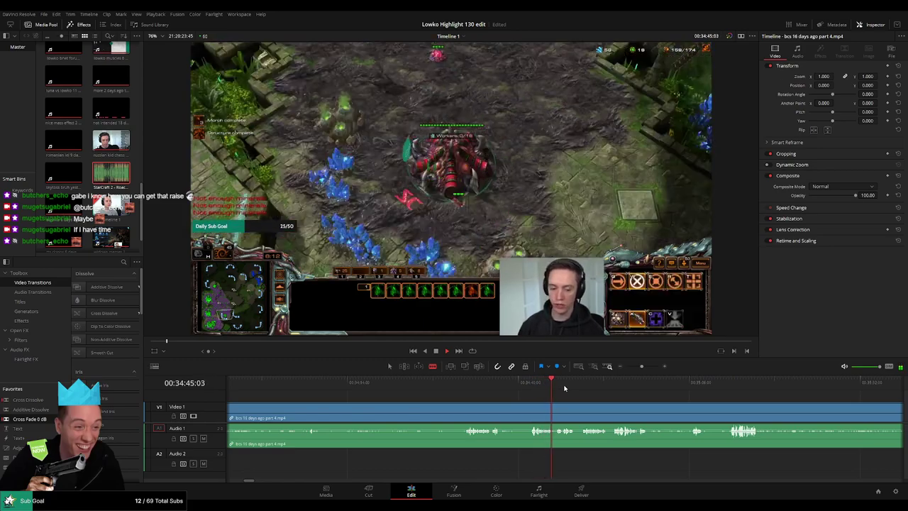
click(584, 388)
click(616, 388)
click(594, 386)
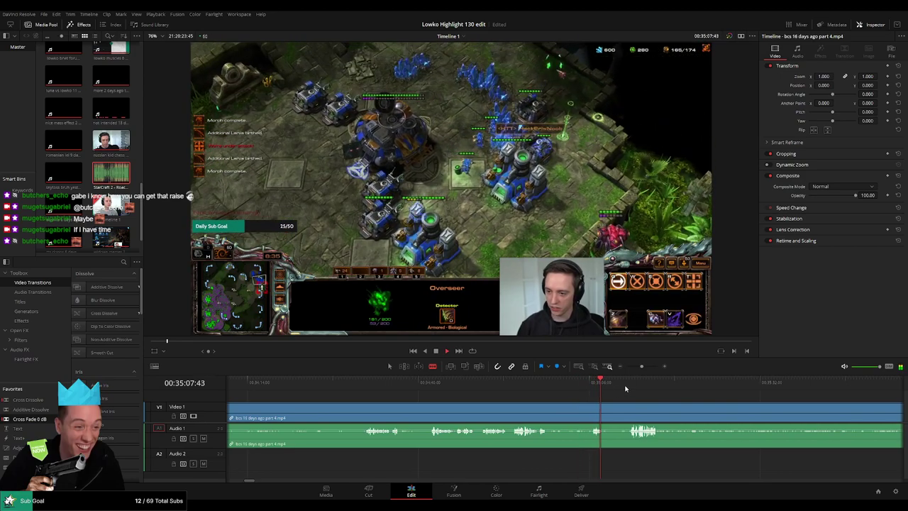
click(624, 388)
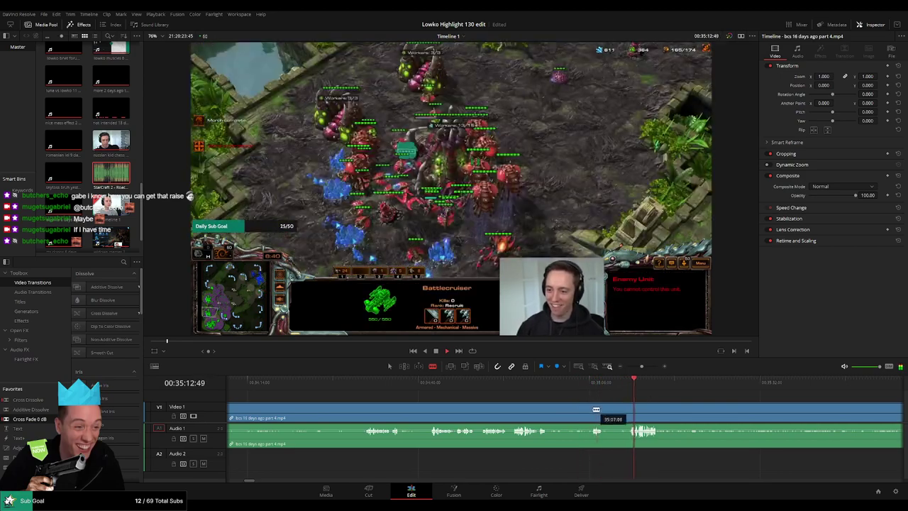
click(588, 409)
key(a)
click(548, 409)
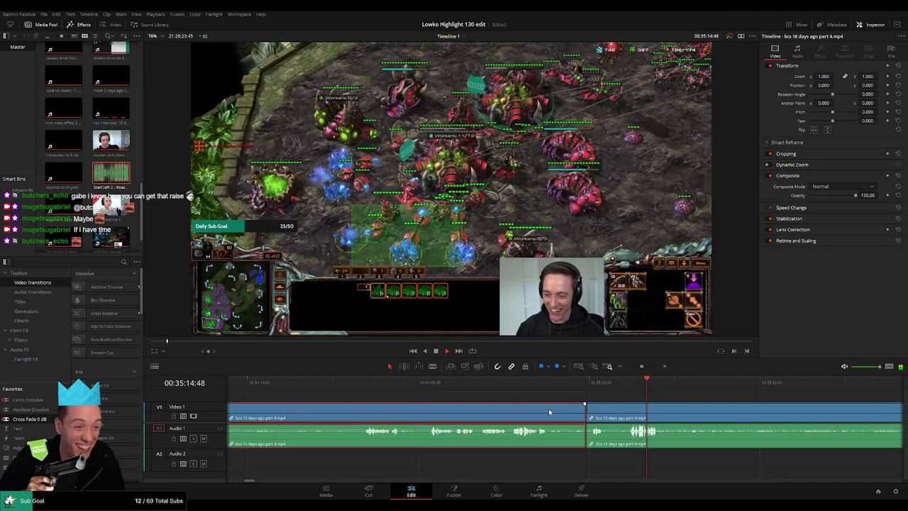
key(Delete)
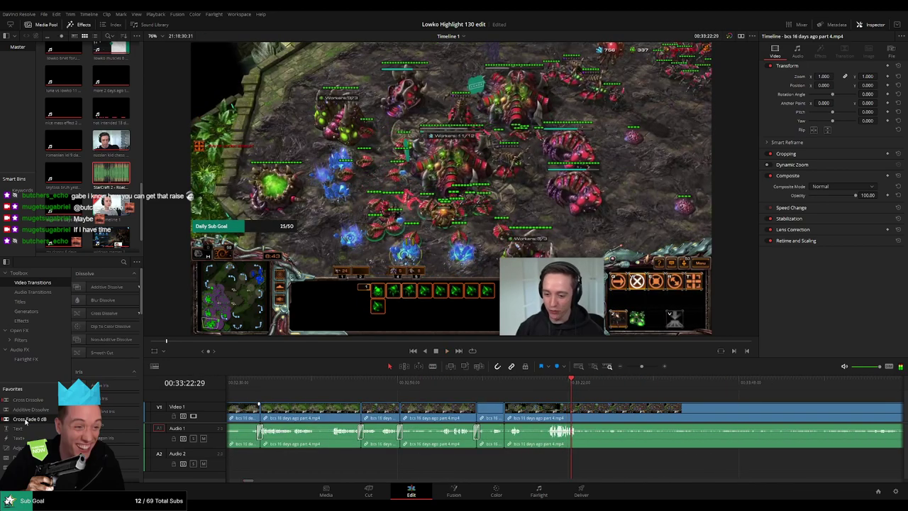
- Isolate a short segment of the reaction footage with cuts at about 33:19:44 and 33:20:14
click(510, 387)
scroll(499, 405, right, 2)
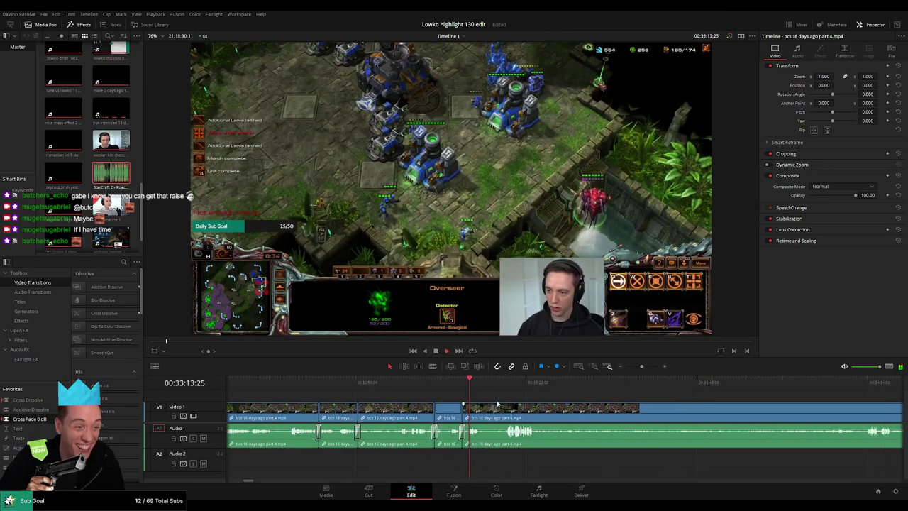
scroll(521, 406, up, 1)
scroll(641, 409, up, 1)
click(607, 388)
scroll(617, 395, up, 4)
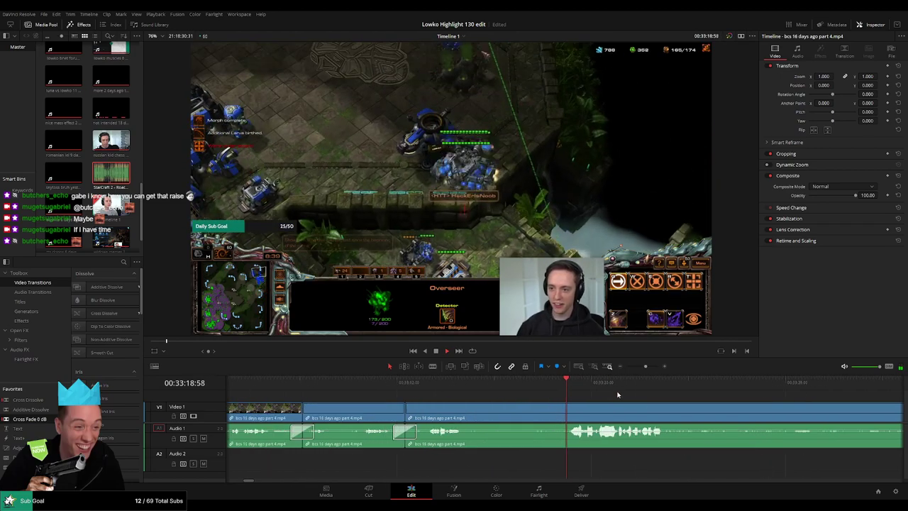
key(space)
drag(575, 385, 582, 387)
key(b)
key(space)
click(602, 410)
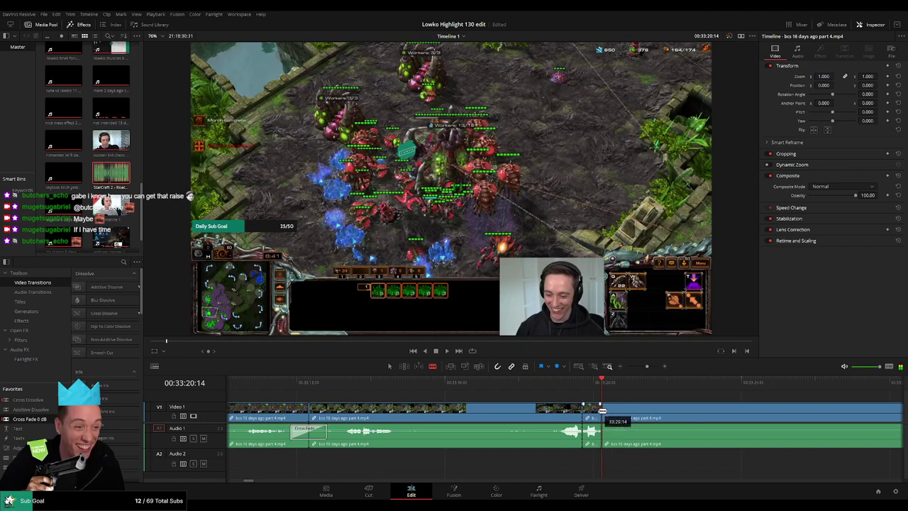
- Silence the short segment's audio and place a trimmed StarCraft 2 - Roach Quotes.mp3 excerpt beneath it on Audio 2
key(space)
key(a)
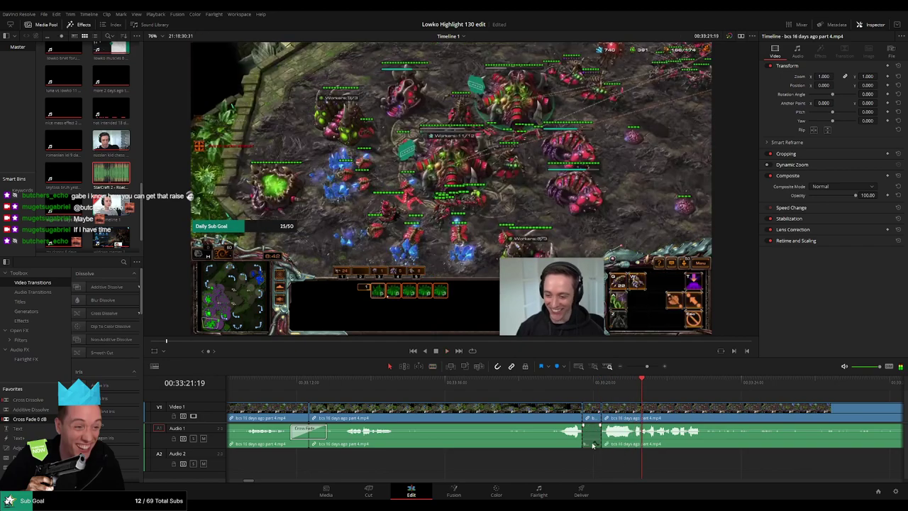
drag(112, 173, 688, 388)
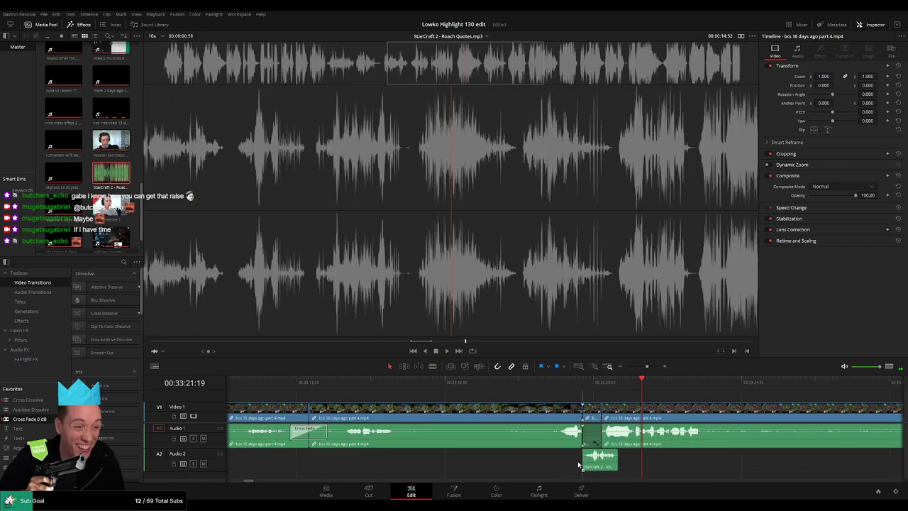
drag(576, 466, 576, 465)
drag(576, 463, 601, 465)
click(596, 465)
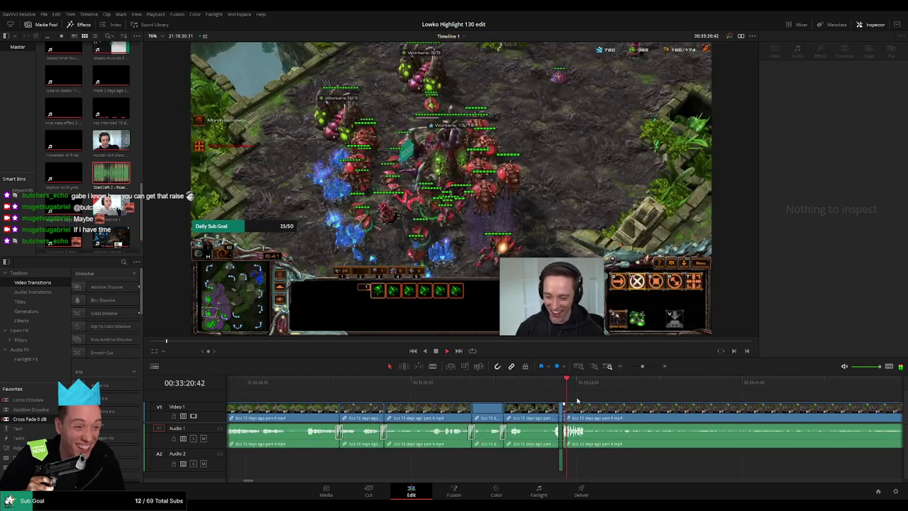
- Review the gameplay footage from about 33:20 to 34:14 to find the next spoken moment
drag(577, 401, 461, 393)
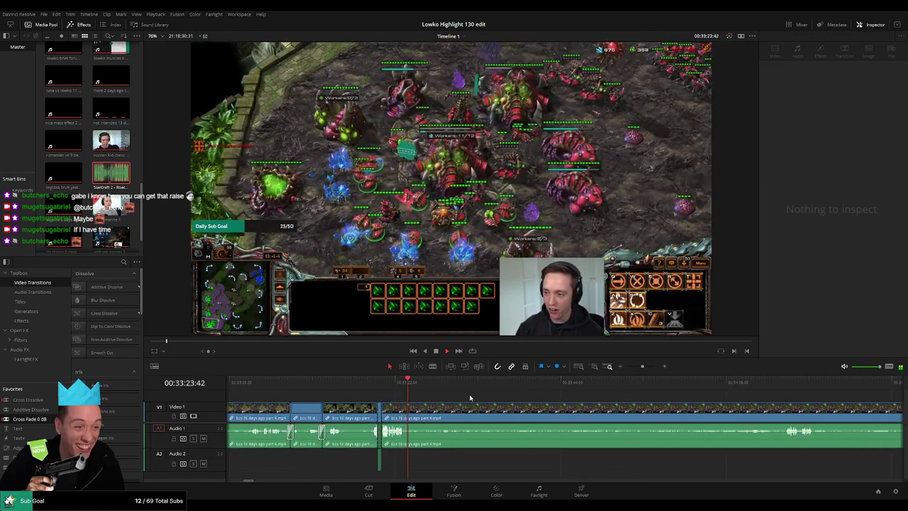
drag(411, 386, 431, 384)
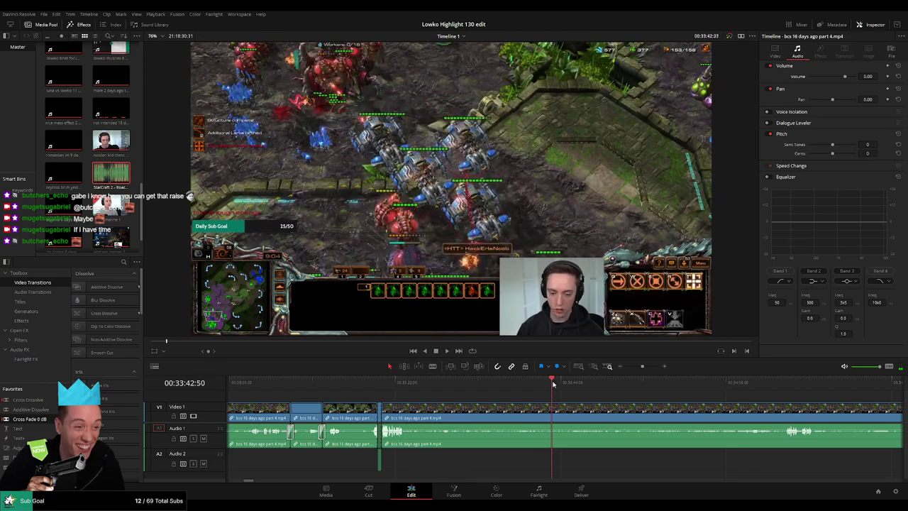
drag(553, 383, 580, 383)
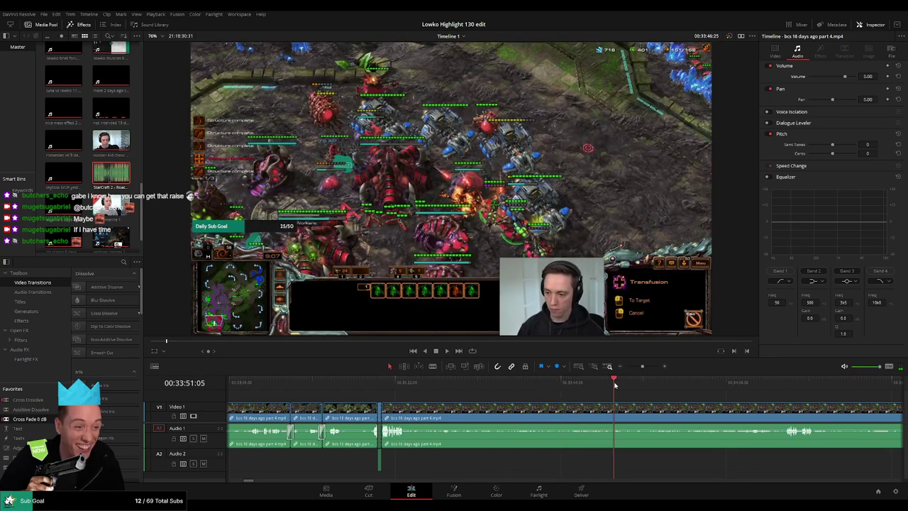
drag(632, 385, 535, 402)
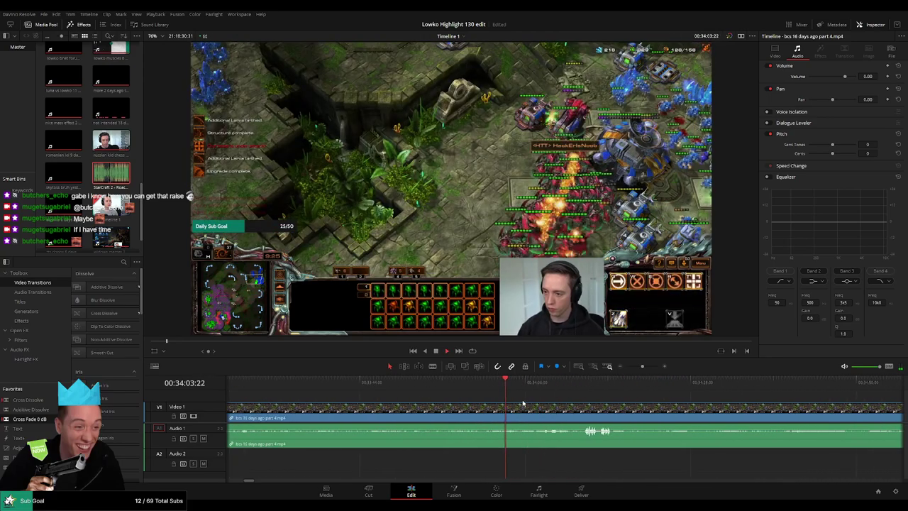
click(580, 388)
drag(633, 401, 473, 401)
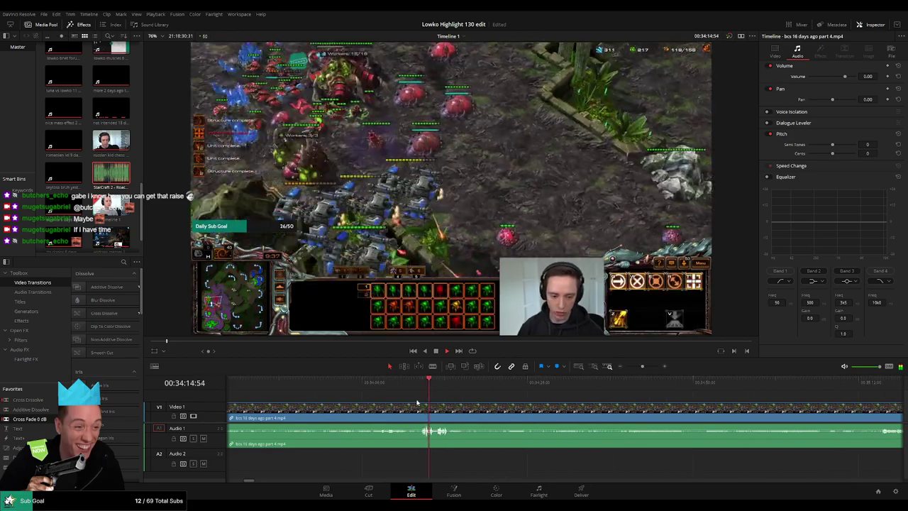
click(392, 384)
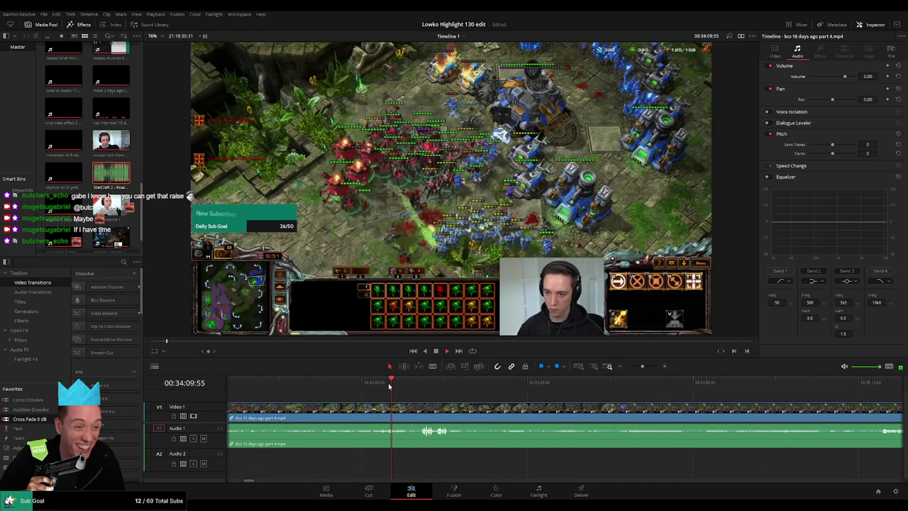
drag(546, 401, 345, 402)
scroll(589, 399, up, 1)
drag(589, 399, 412, 396)
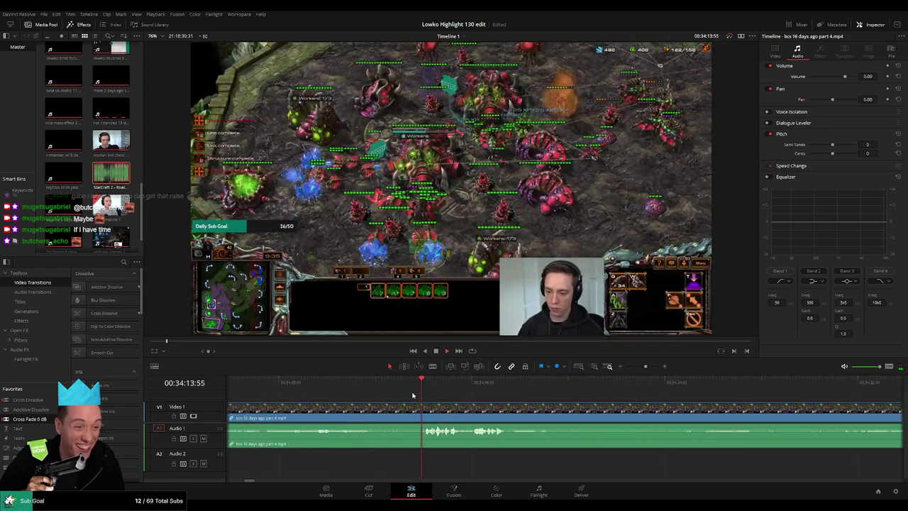
- Isolate a short segment of the gameplay footage with cuts at about 34:14:12 and 34:14:25
key(space)
scroll(537, 397, up, 2)
key(b)
click(566, 413)
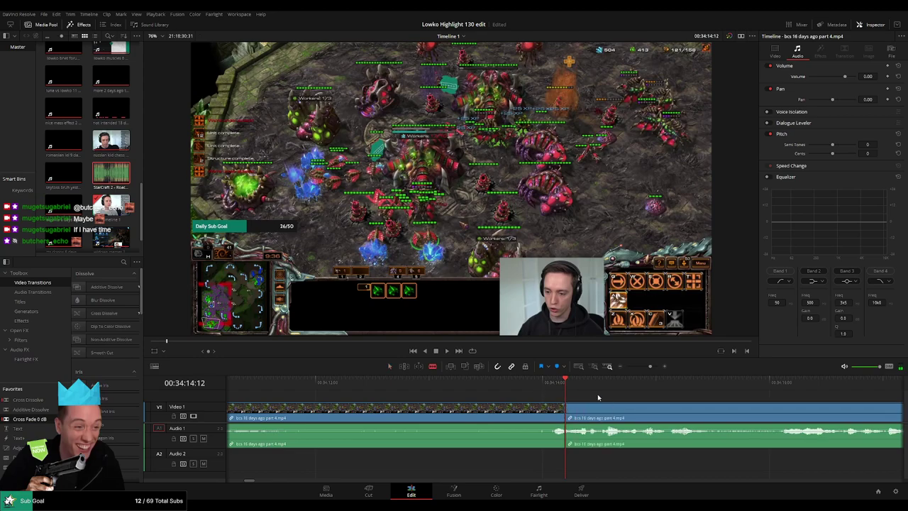
key(space)
click(586, 385)
click(589, 388)
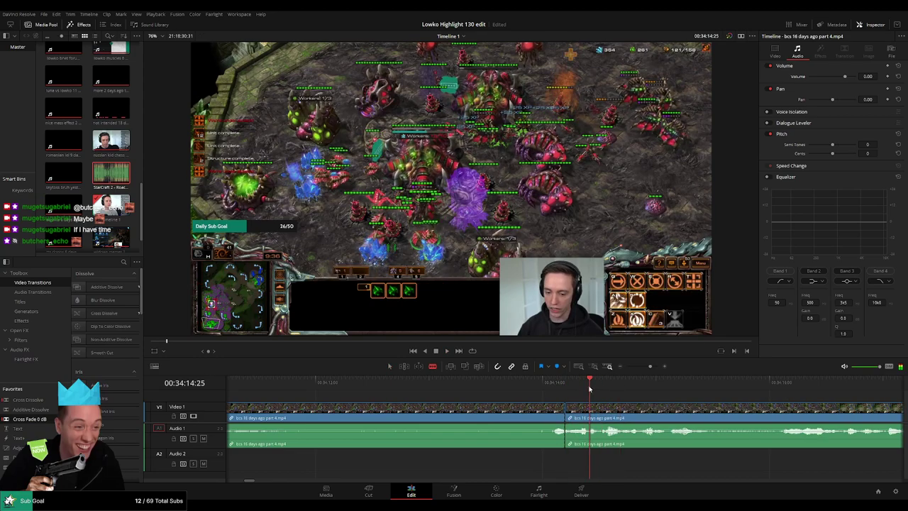
click(591, 413)
key(a)
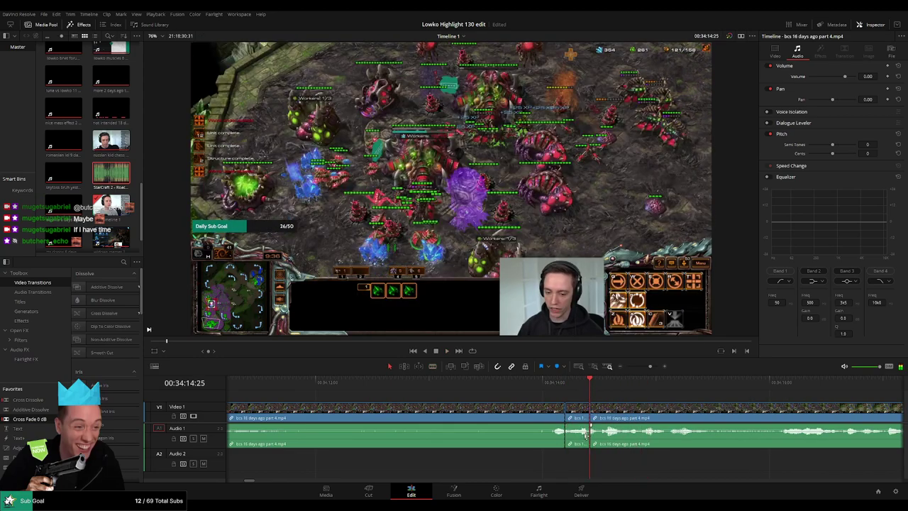
- Silence the short segment's audio and place a StarCraft 2 - Roach Quotes.mp3 excerpt beneath it on Audio 2 at volume -29
key(q)
drag(468, 302, 568, 465)
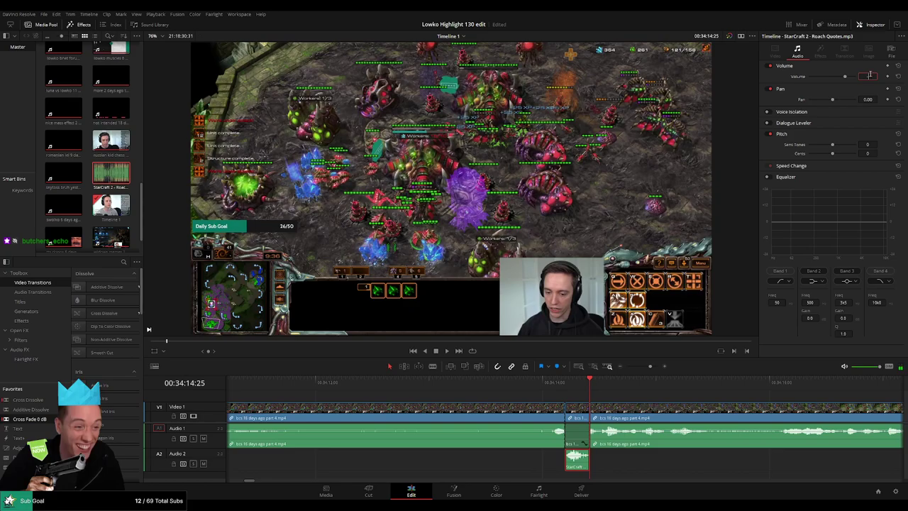
click(544, 383)
key(space)
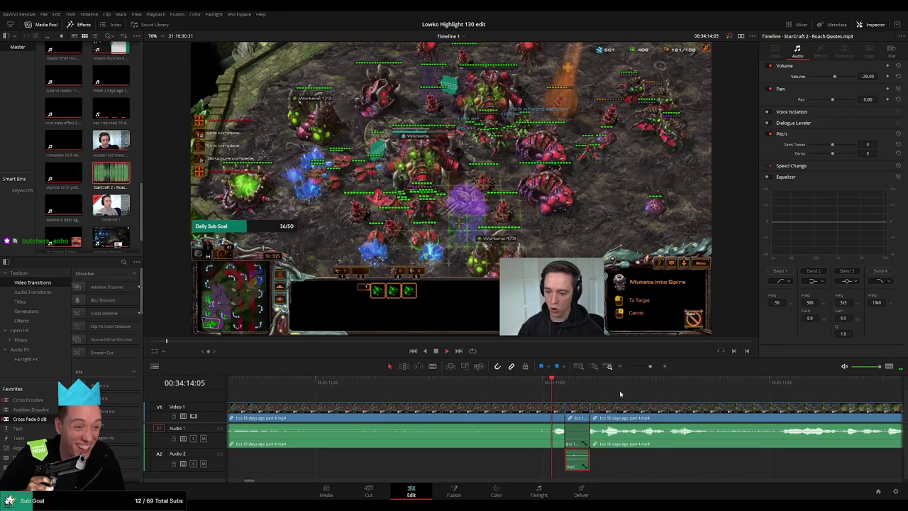
click(620, 391)
- Split the gameplay clip just after the speech ends, at about 34:17
drag(650, 367, 644, 368)
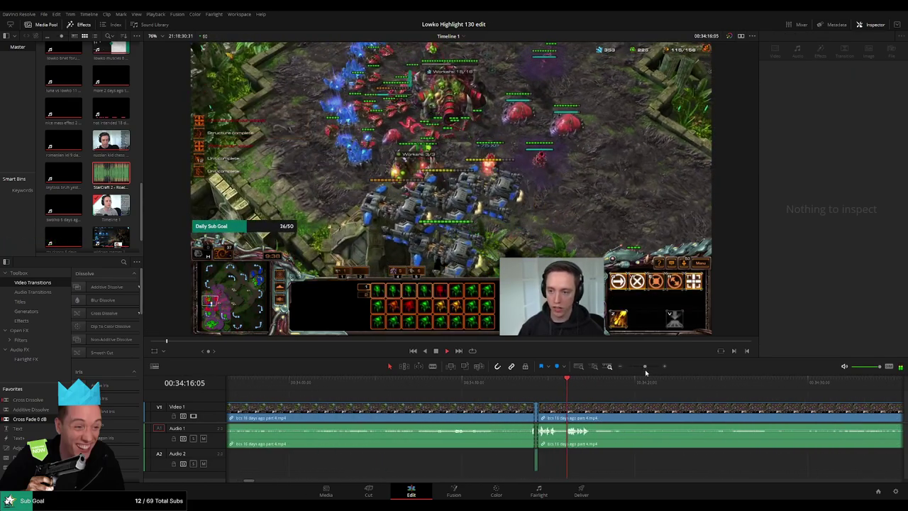
key(b)
click(450, 421)
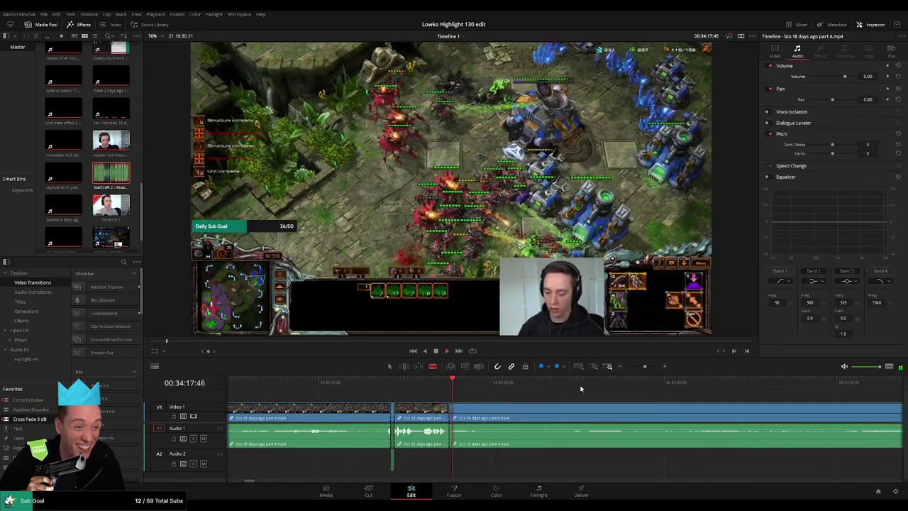
- Split the clip at about 35:23, ripple-delete the quiet gameplay back to the 34:17 cut, and cross-fade the audio join
click(805, 389)
scroll(695, 409, down, 3)
click(770, 389)
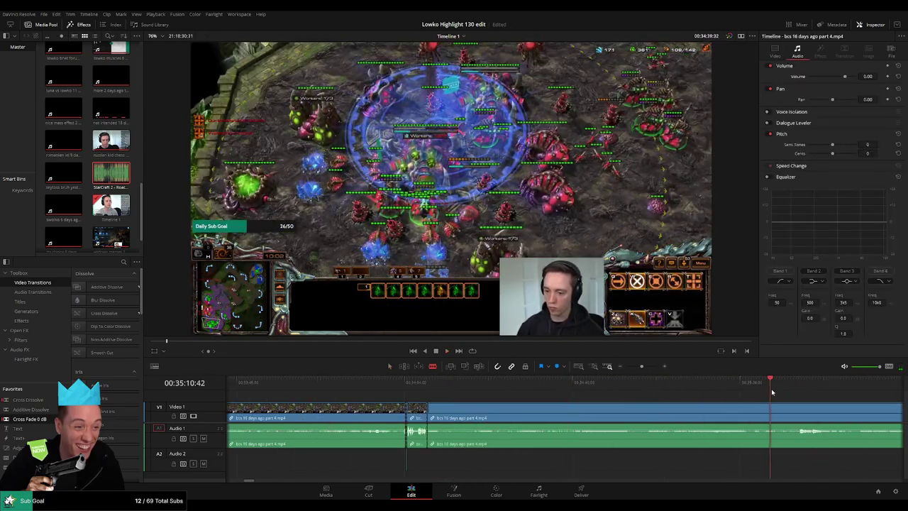
click(795, 388)
scroll(778, 405, down, 2)
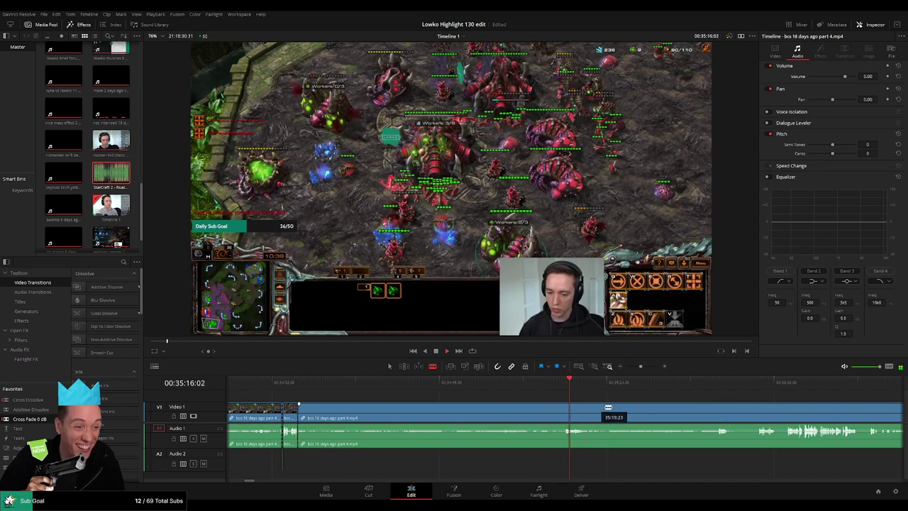
drag(607, 406, 578, 414)
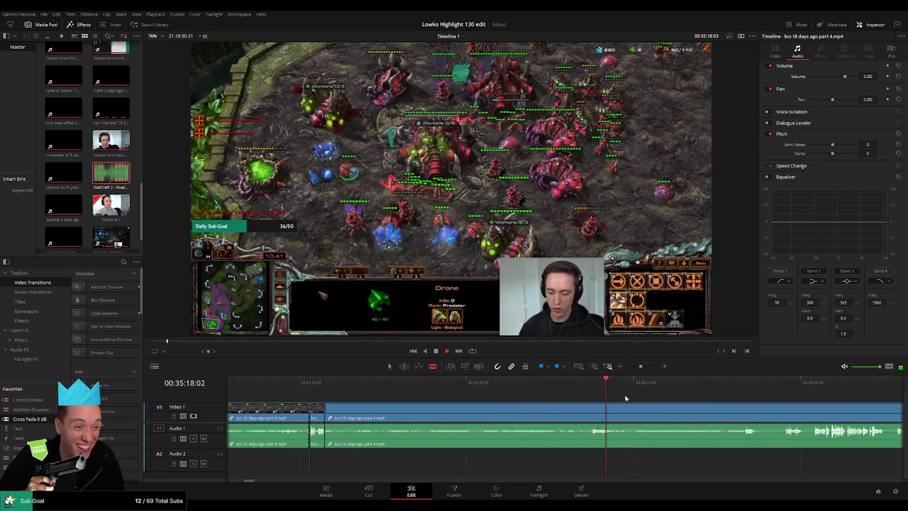
click(679, 383)
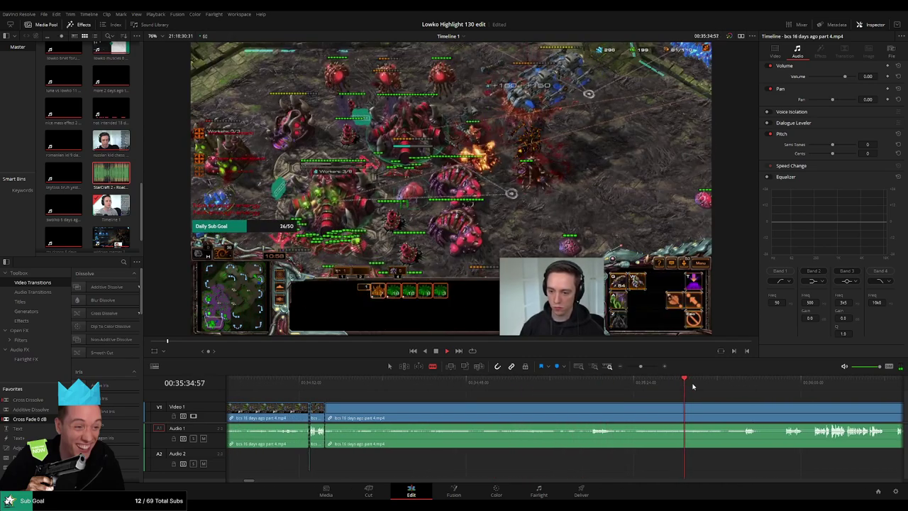
click(648, 389)
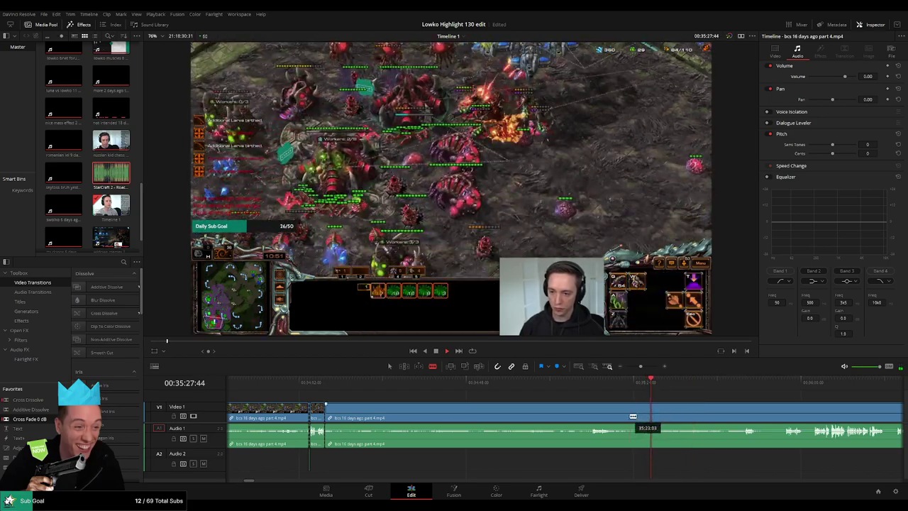
click(632, 416)
key(a)
click(615, 420)
key(Delete)
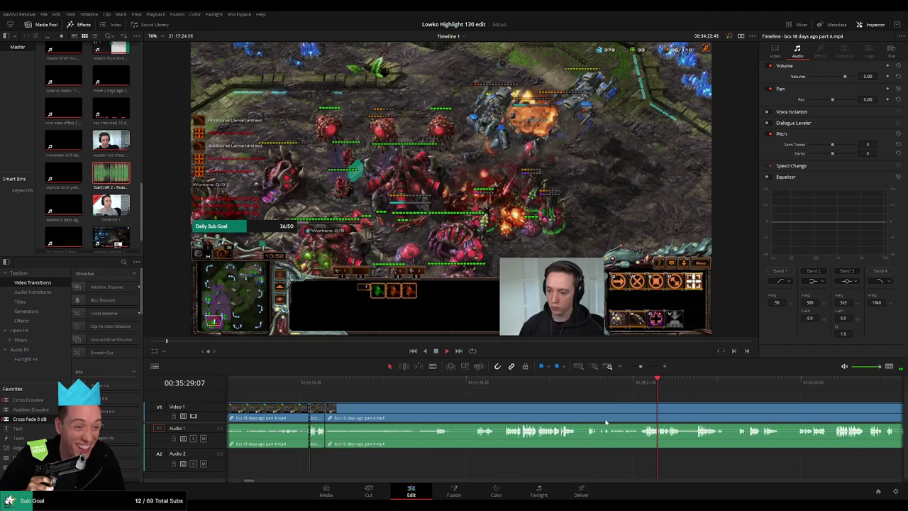
click(392, 389)
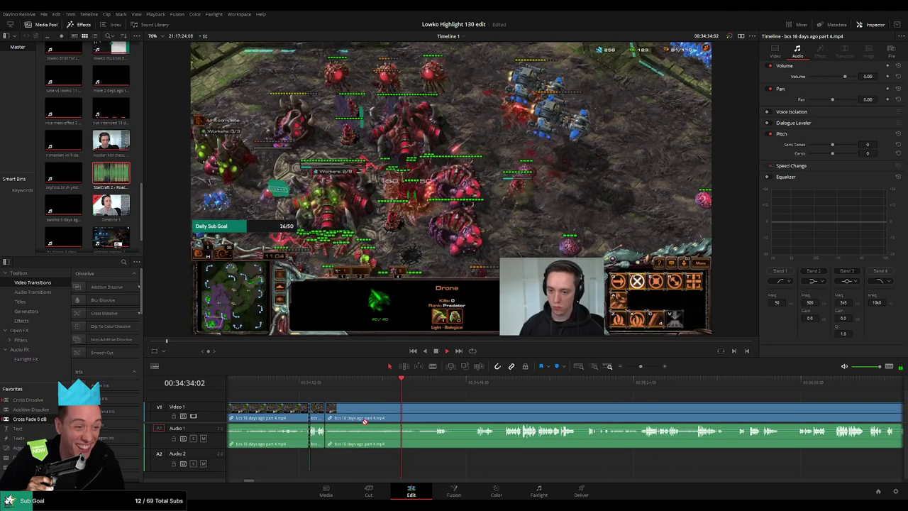
- Split the footage around the silent stretch after the victory screen, at about 34:43 and 34:50
click(435, 384)
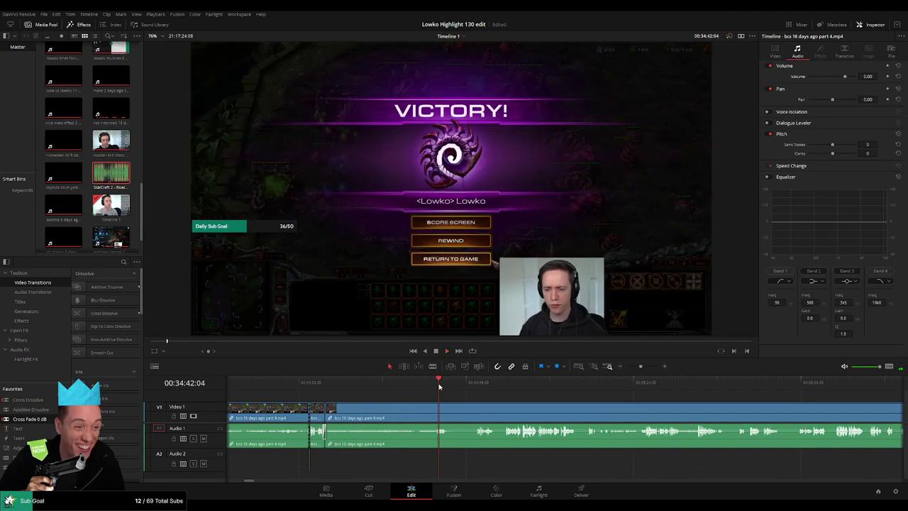
click(434, 386)
key(ctrl+equal)
key(ctrl+equal)
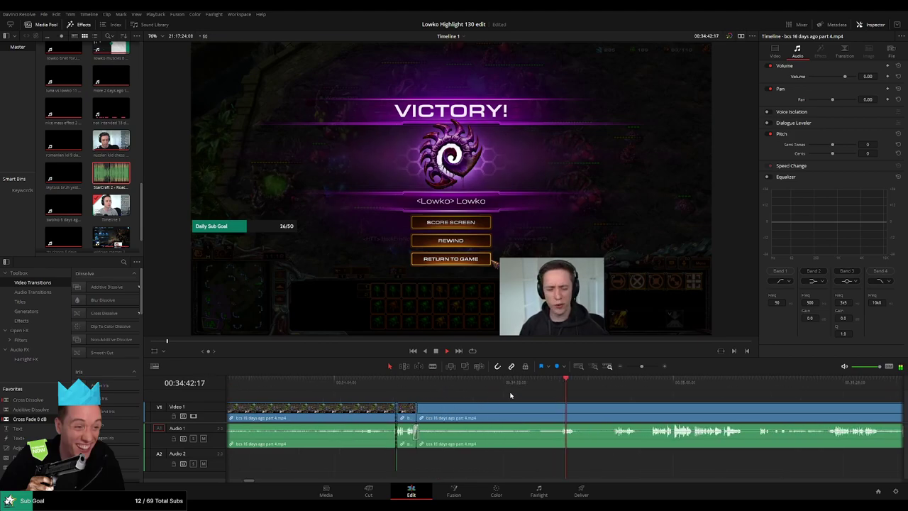
drag(577, 402, 556, 410)
click(481, 387)
key(b)
click(432, 412)
drag(642, 367, 648, 369)
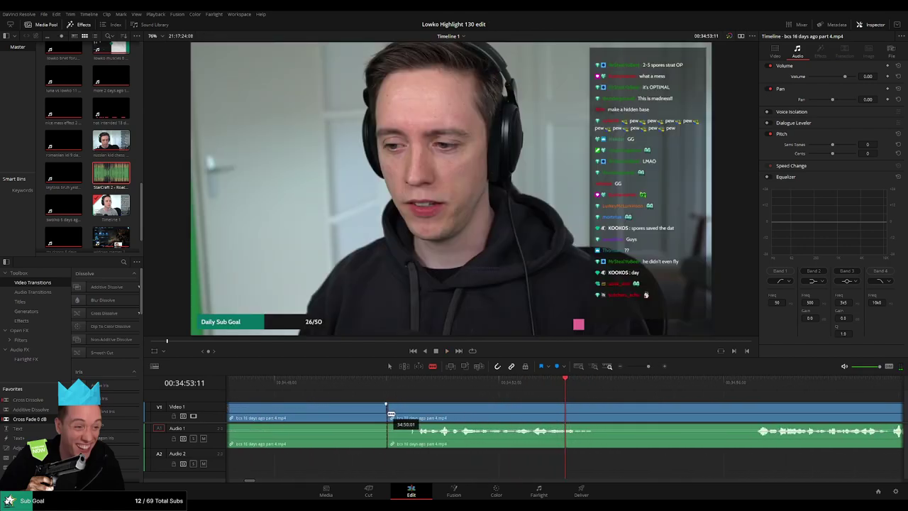
- Ripple-delete a few frames after the 34:50 cut and the silent stretch back to 34:43, and cross-fade the audio join
drag(391, 414, 412, 417)
key(Delete)
key(ctrl+minus)
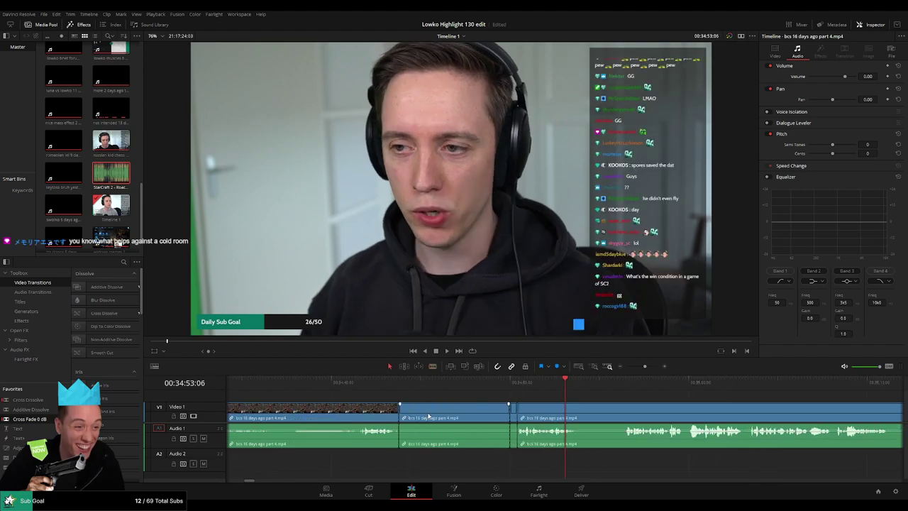
key(Delete)
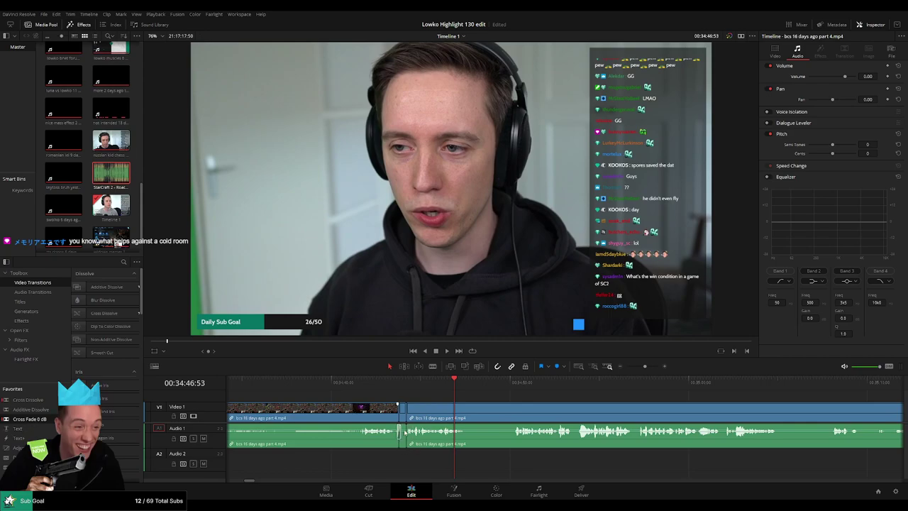
key(space)
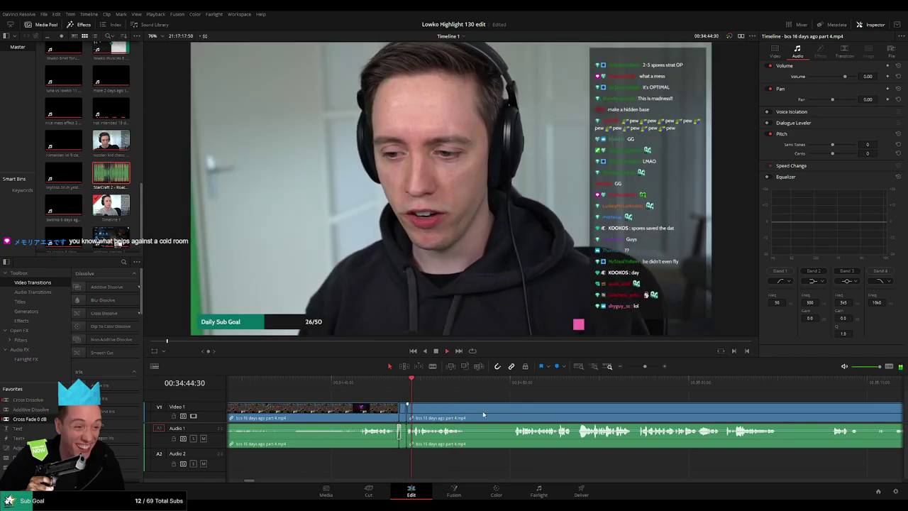
key(space)
click(399, 388)
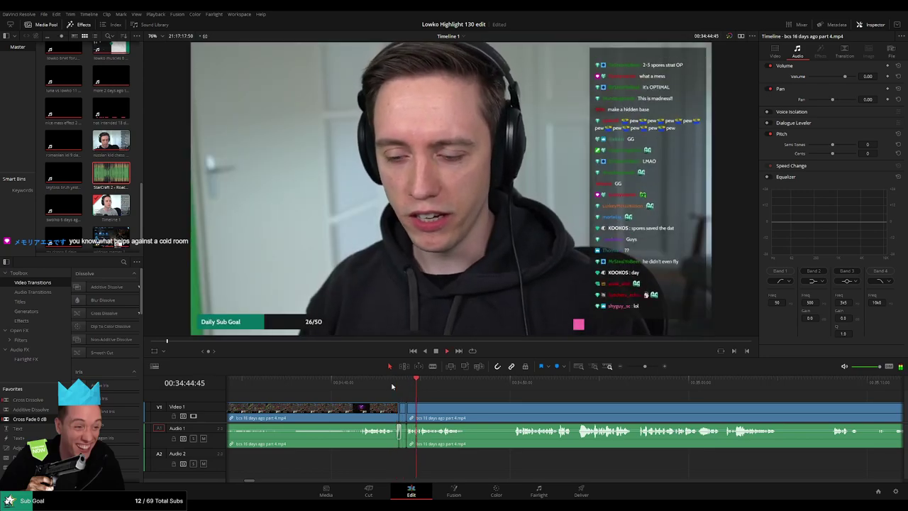
click(381, 385)
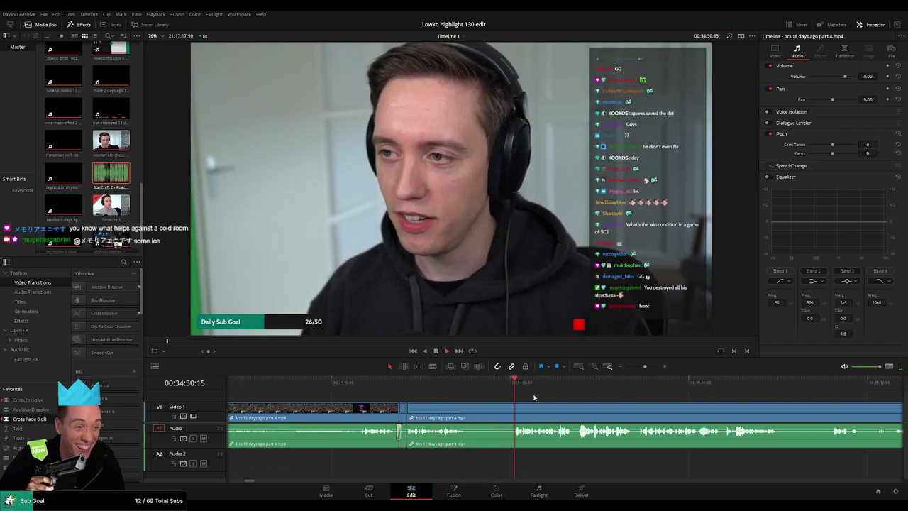
- Cut out the quiet webcam section between about 34:47 and 34:50 with a ripple delete and cross-fade the audio join
key(b)
click(466, 413)
click(512, 409)
key(a)
click(497, 412)
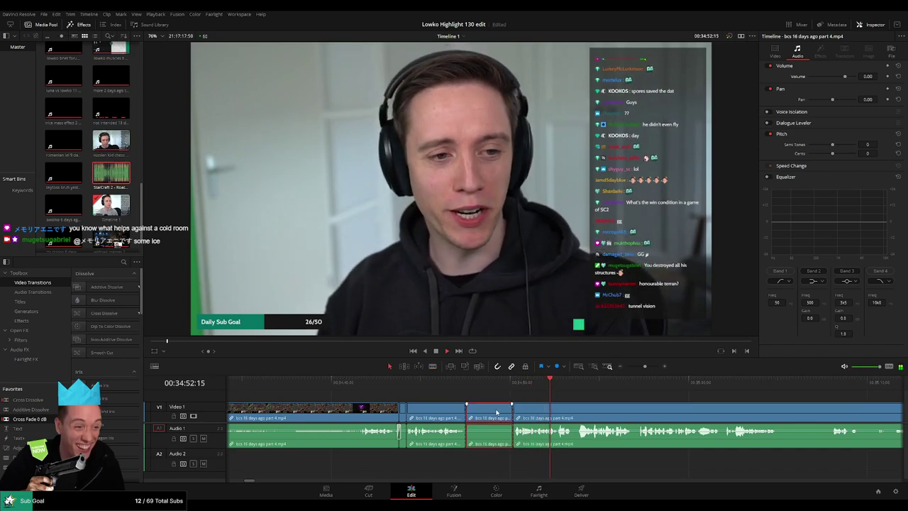
key(Delete)
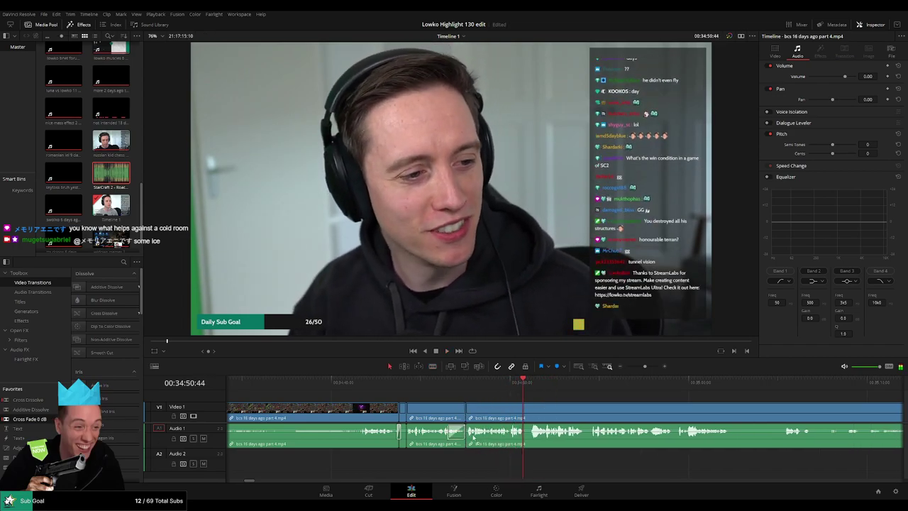
- Split the webcam footage at the start of the next pause in speech, at about 35:02
drag(603, 397, 474, 397)
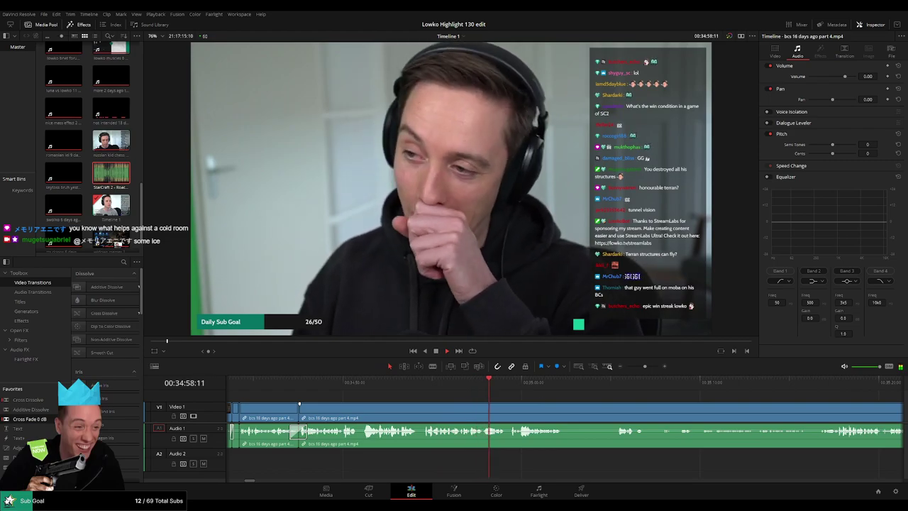
scroll(415, 393, right, 3)
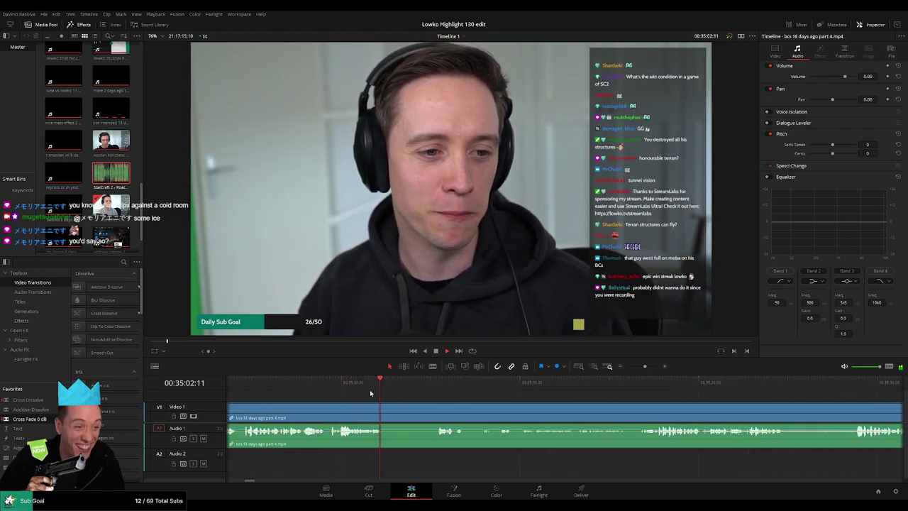
key(b)
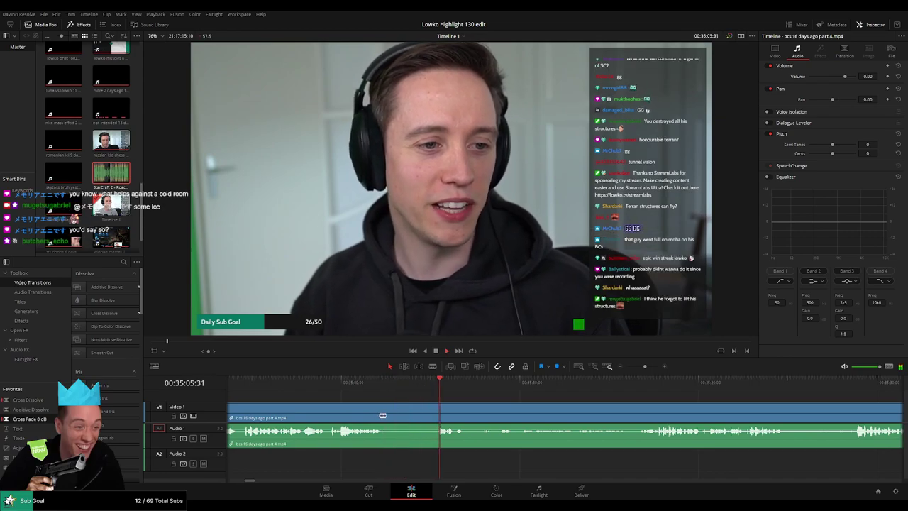
click(388, 413)
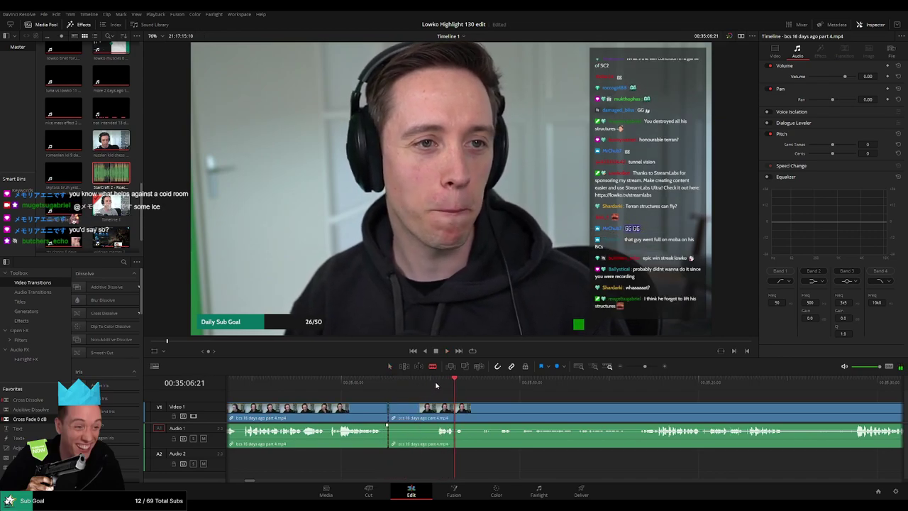
- Cut out the webcam pause between about 35:02 and 35:05 with a ripple delete and cross-fade the audio join
click(436, 413)
key(a)
click(421, 413)
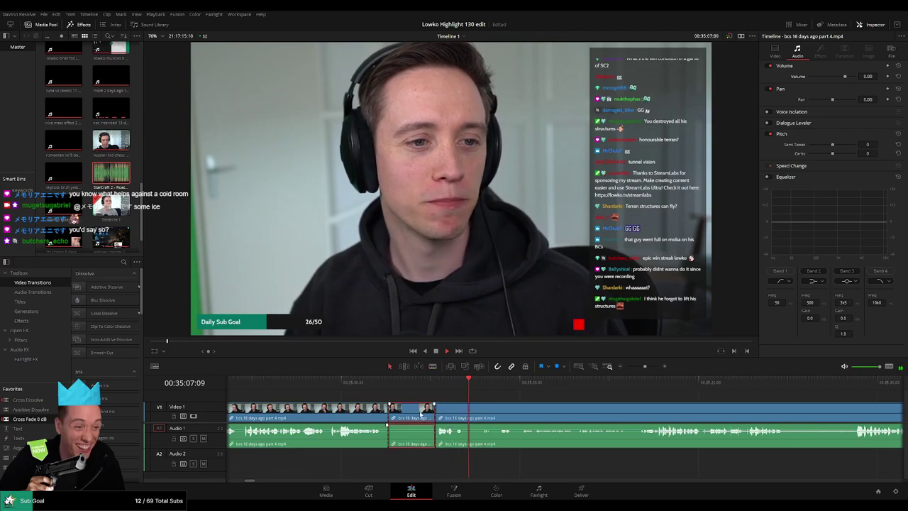
key(Delete)
click(400, 418)
key(Delete)
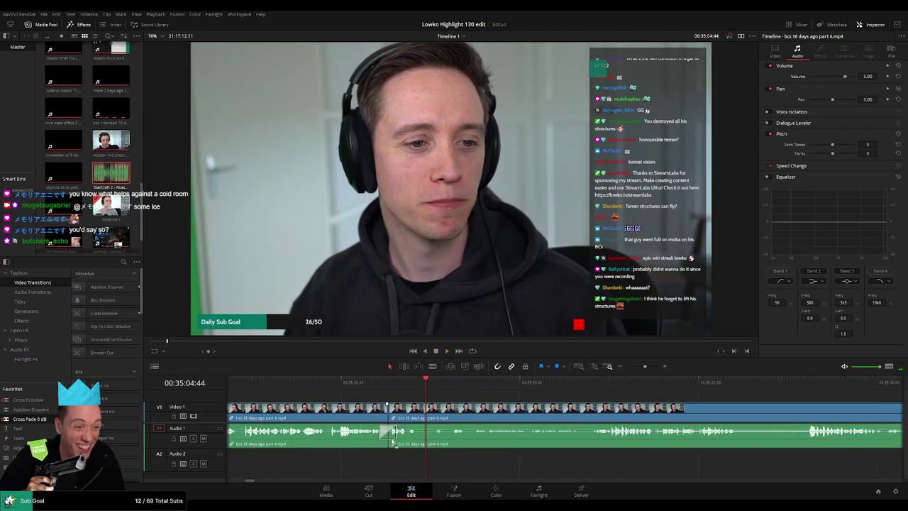
- Play the new join and split the webcam footage at about 35:04, before the next quiet stretch
click(399, 387)
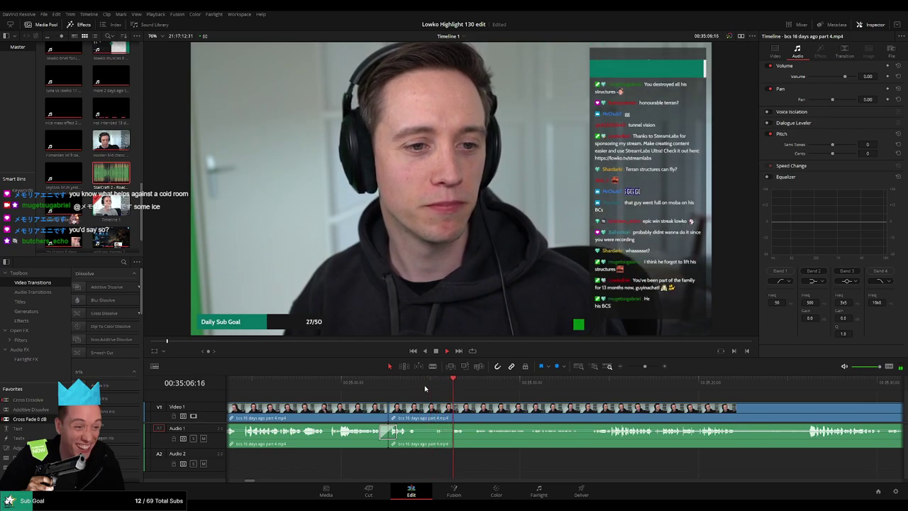
key(b)
click(424, 412)
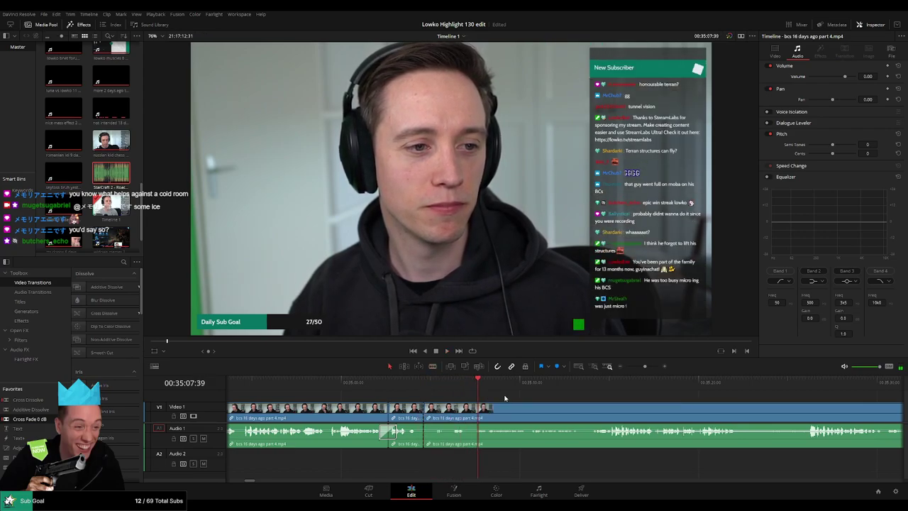
key(a)
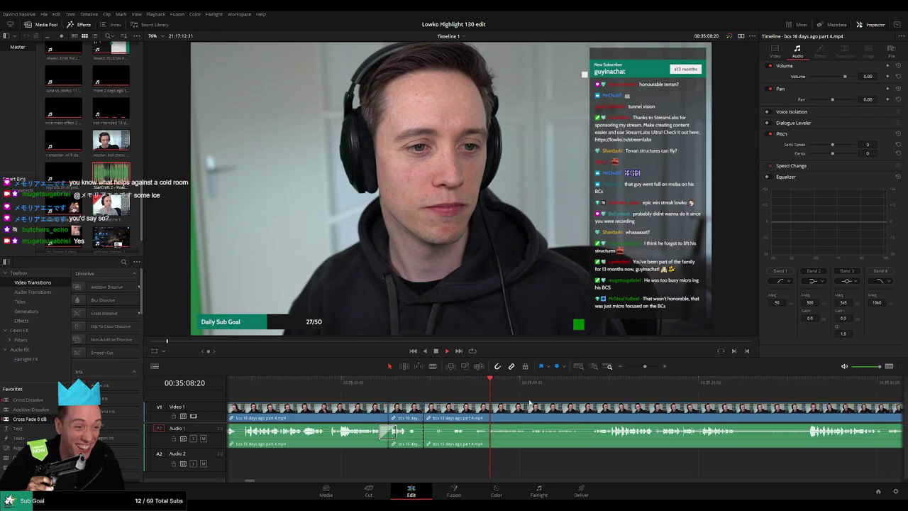
- Skim the rest of the webcam footage after the 35:04 cut and ripple-delete all of it up to the cal betrayal clip
click(591, 381)
drag(658, 402, 517, 407)
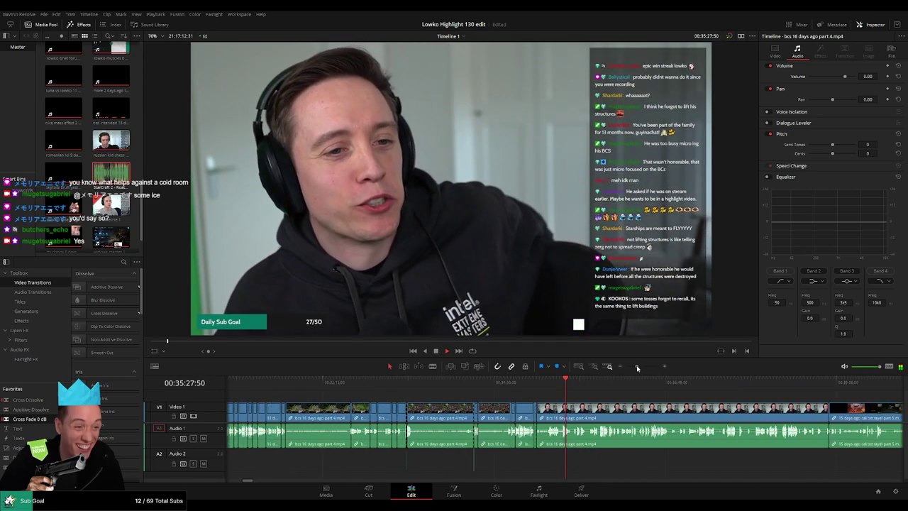
drag(637, 367, 636, 367)
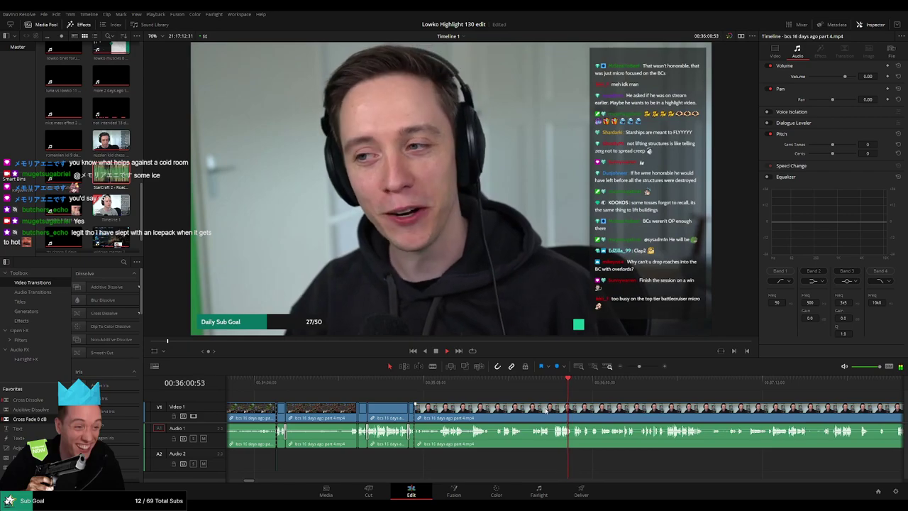
click(540, 384)
click(587, 383)
click(603, 384)
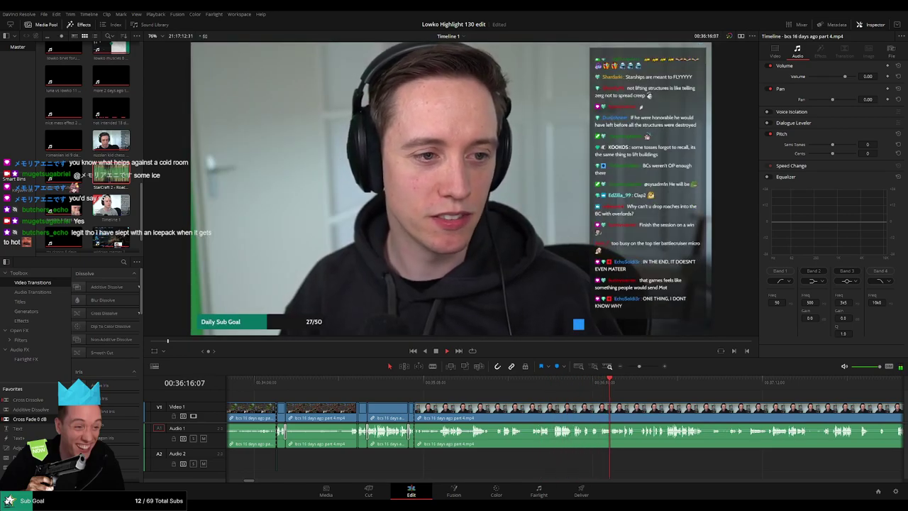
click(665, 383)
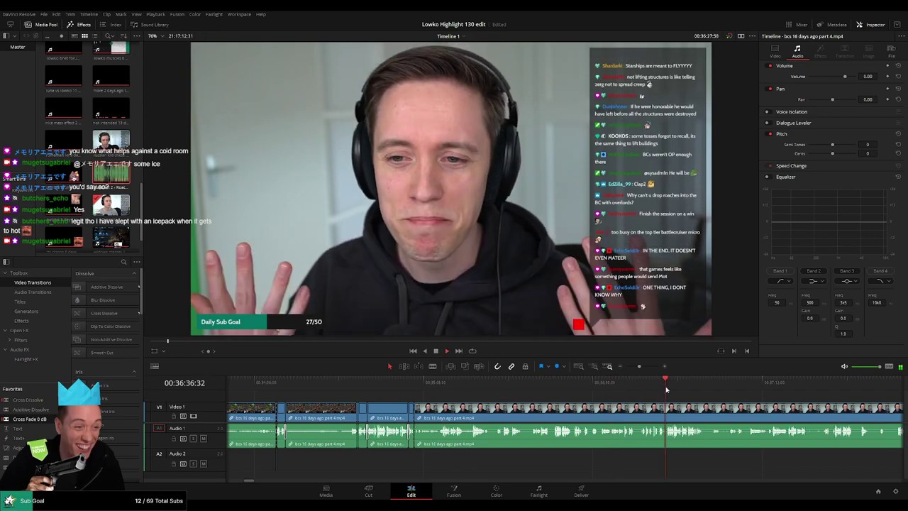
click(624, 387)
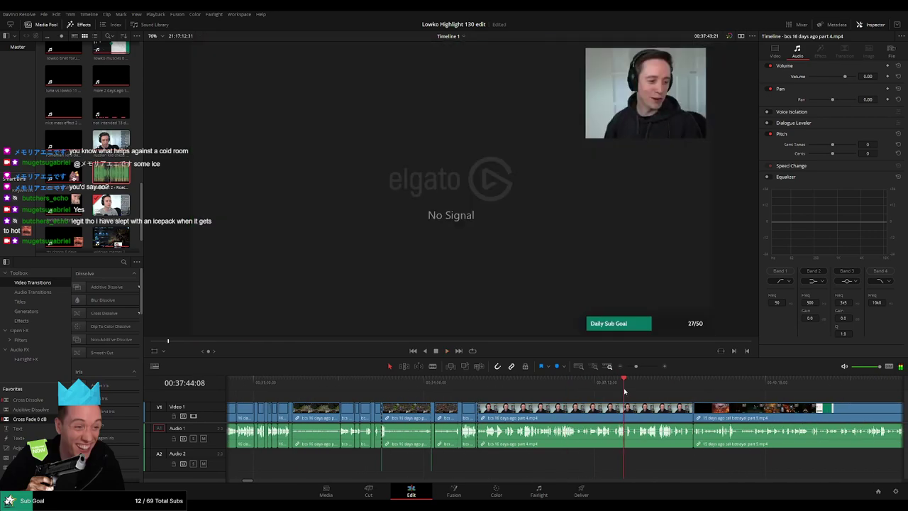
click(644, 412)
key(Delete)
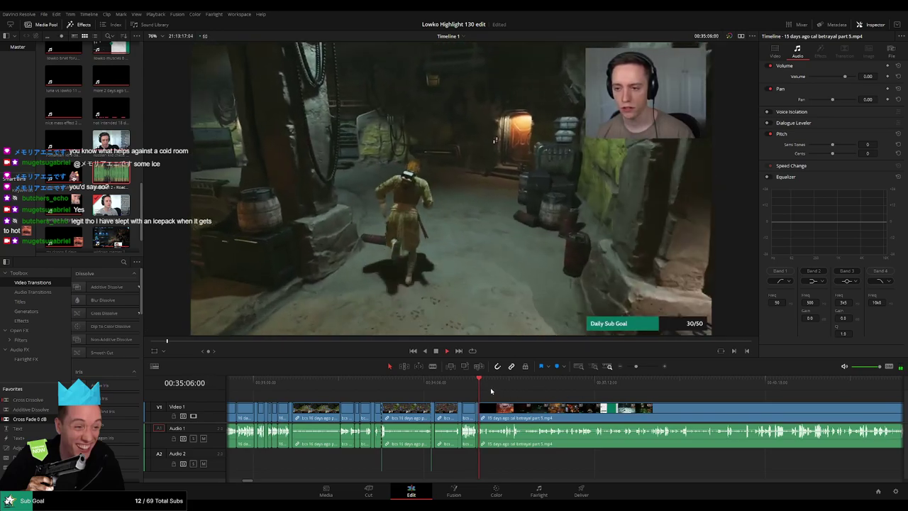
- Look through the cal betrayal clip up to about 40:37 for the start of the cutscene with Cordova
click(491, 391)
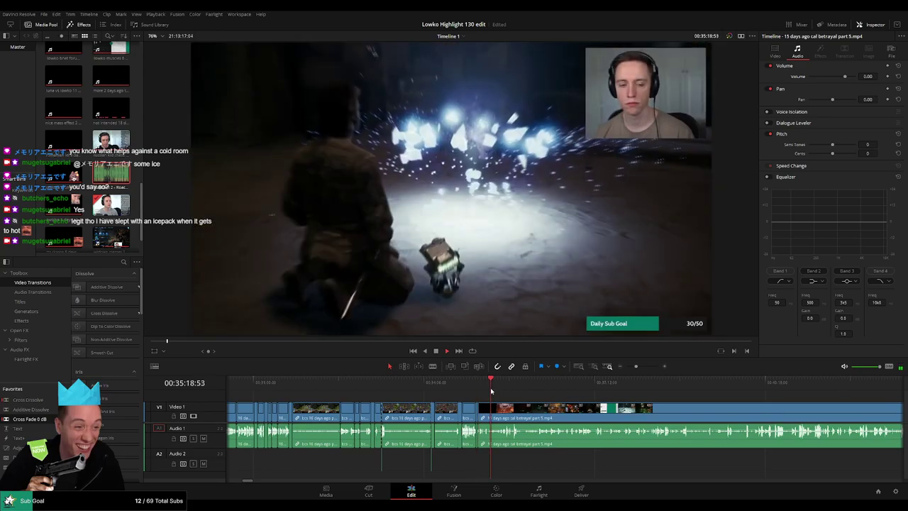
click(699, 392)
scroll(487, 410, right, 5)
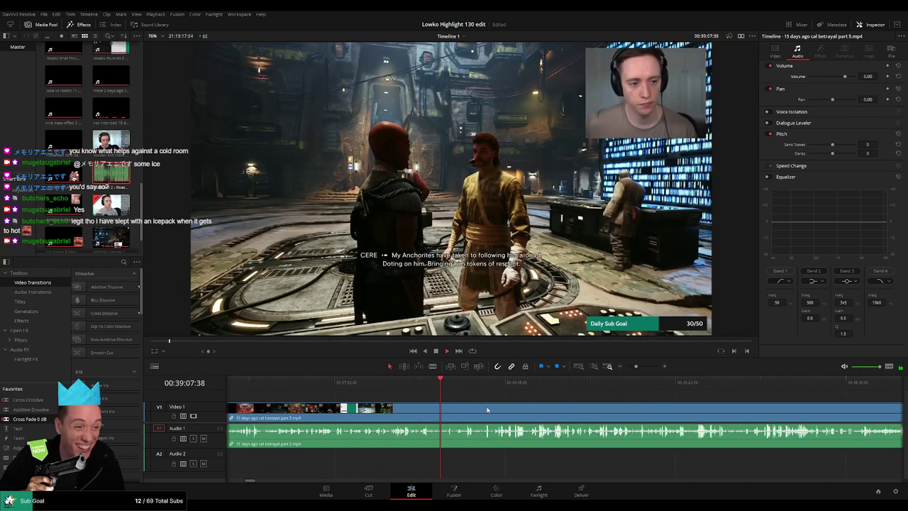
click(522, 389)
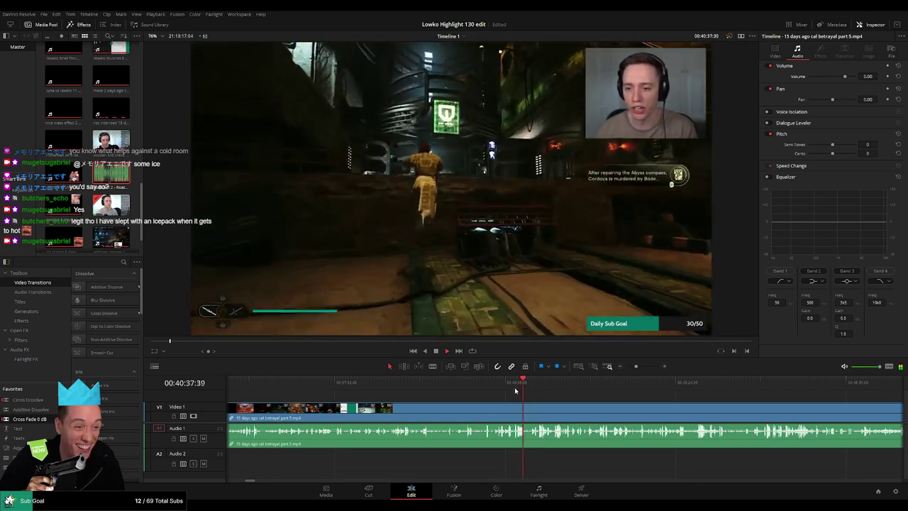
click(516, 388)
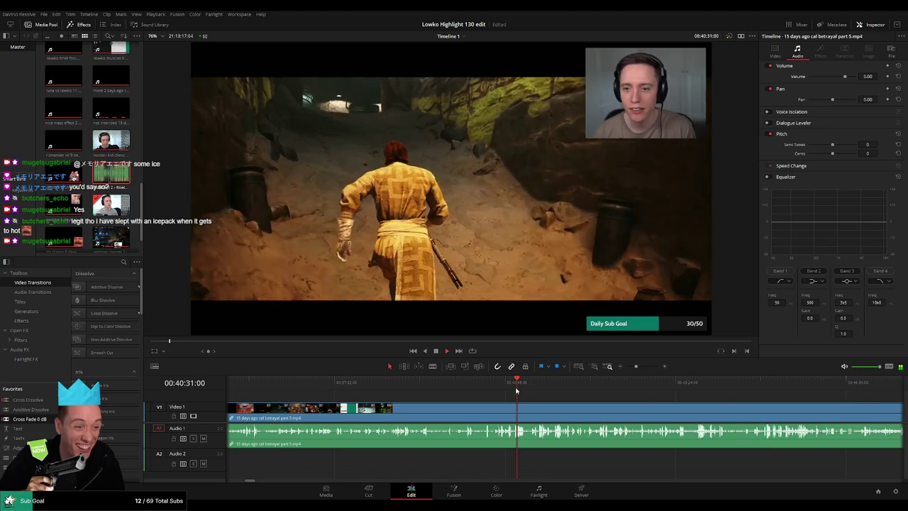
scroll(505, 405, up, 3)
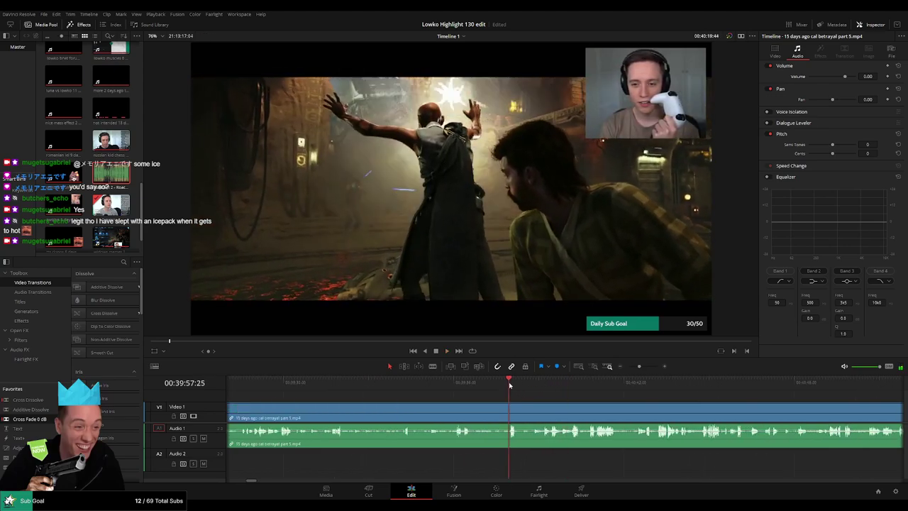
scroll(527, 401, up, 3)
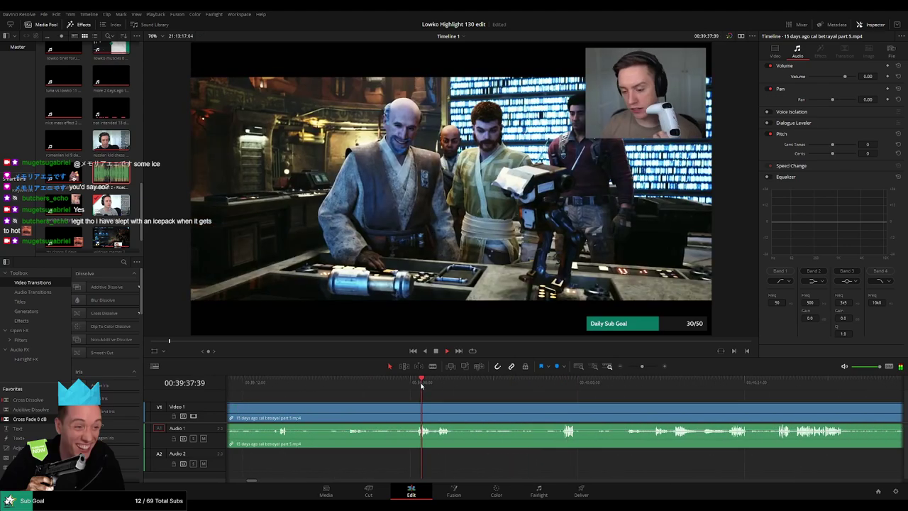
drag(425, 406, 520, 407)
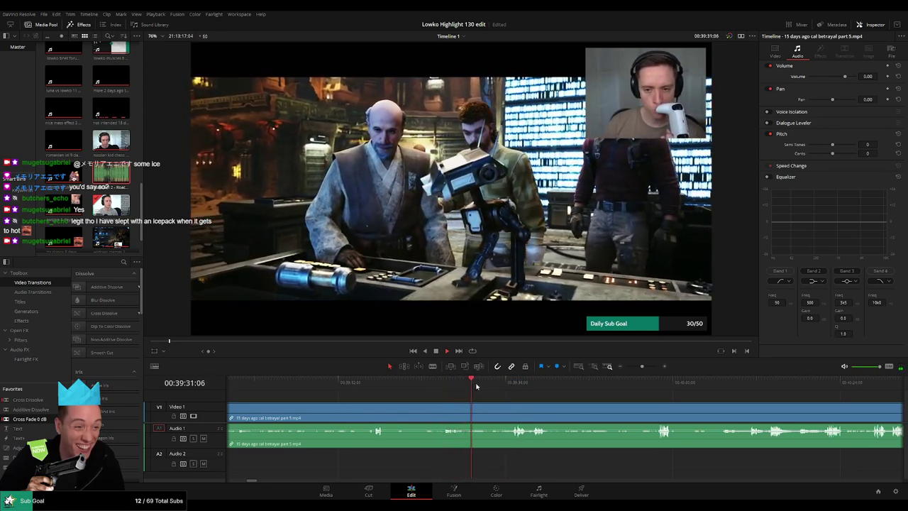
click(369, 385)
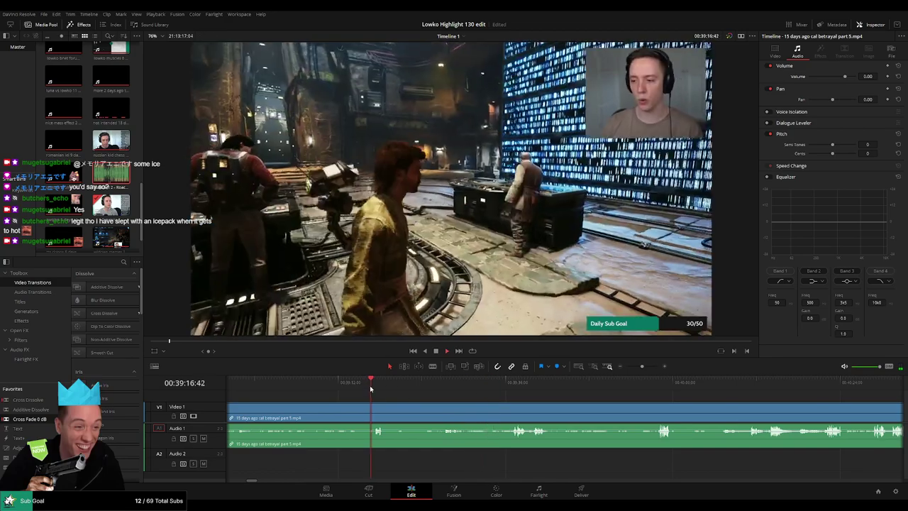
drag(395, 385, 429, 387)
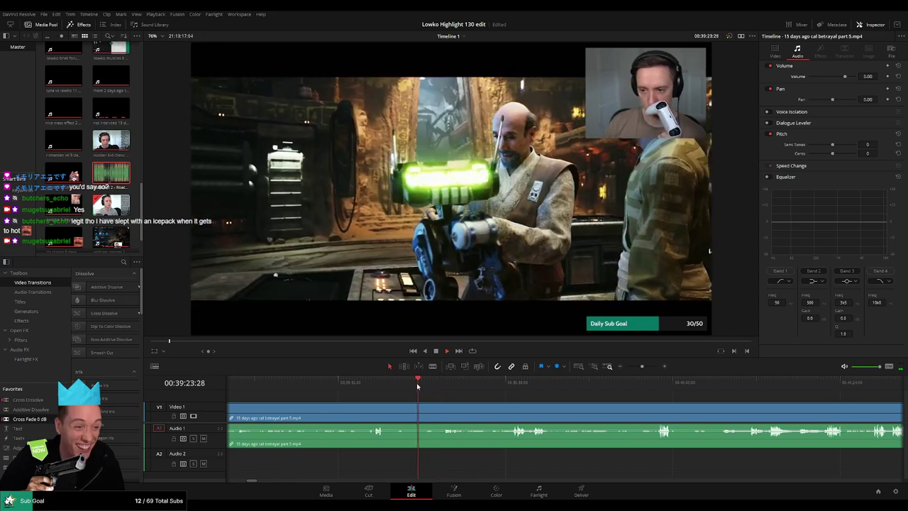
key(b)
click(423, 417)
key(ctrl+z)
- Split the cal betrayal clip at about 39:17, just before the cutscene, and ripple-delete the part before the cut
drag(418, 387, 374, 389)
key(ctrl+b)
click(358, 411)
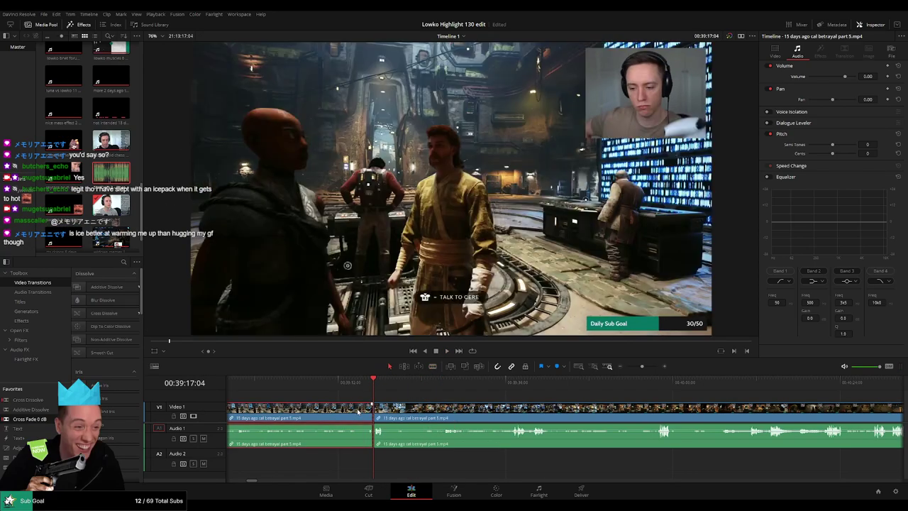
key(Delete)
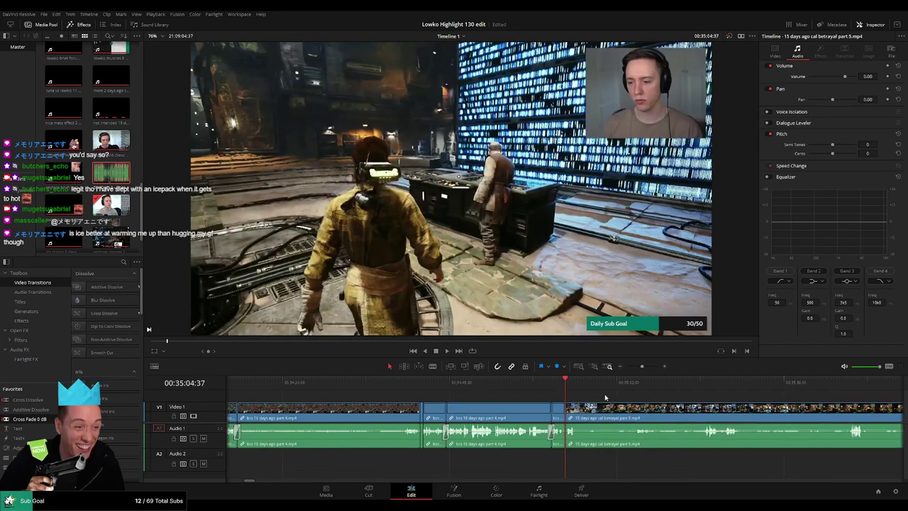
- Cut out the quiet cutscene stretch between about 35:11 and 35:21 with a ripple delete and cross-fade the audio join
key(space)
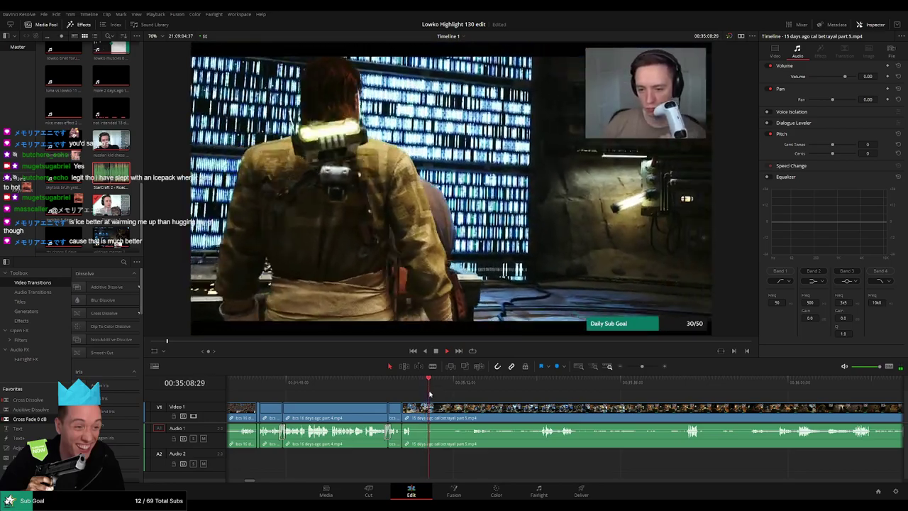
scroll(445, 395, up, 4)
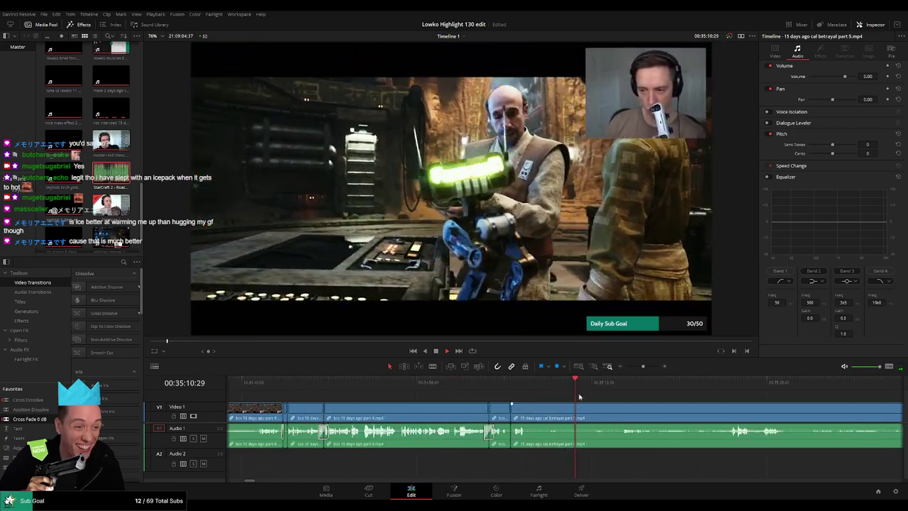
key(b)
click(582, 411)
key(a)
key(b)
click(694, 411)
key(a)
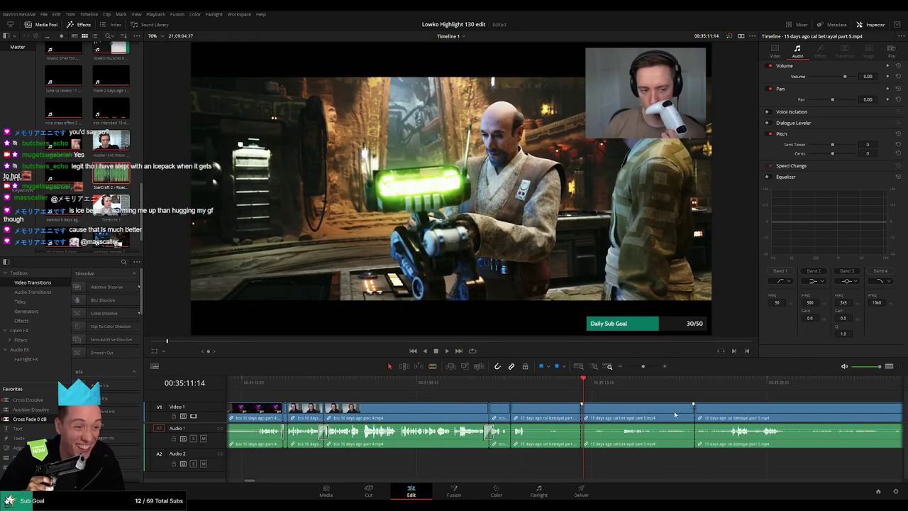
click(668, 414)
key(Delete)
key(space)
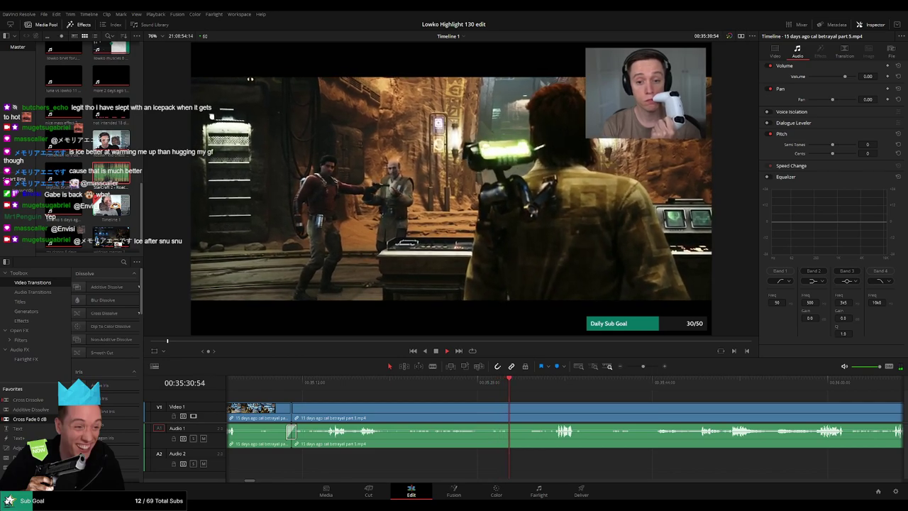
- Review the rest of the cutscene and split the footage where the talking stops in gameplay, at about 36:15
drag(569, 394, 442, 398)
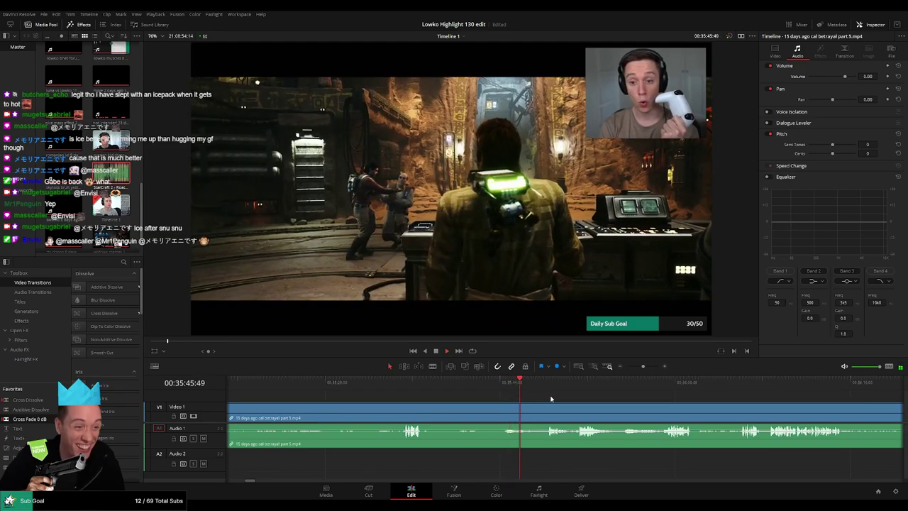
scroll(511, 397, down, 2)
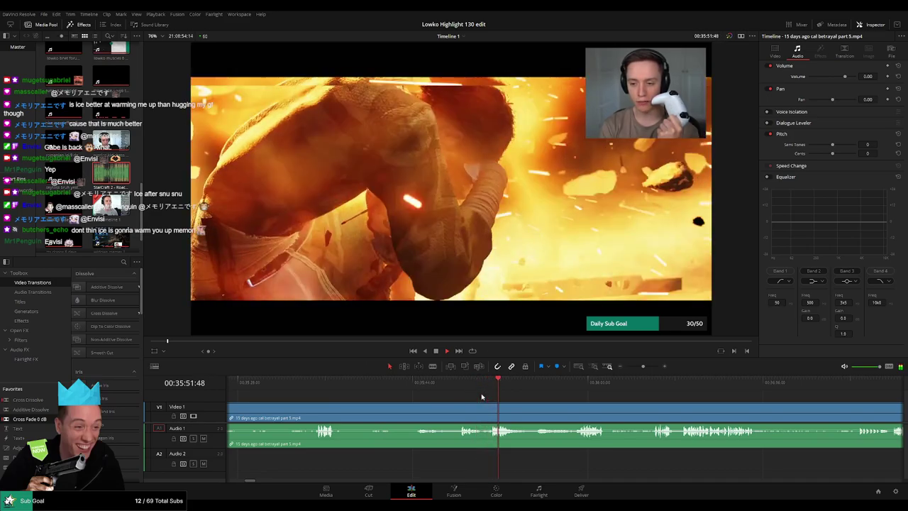
drag(551, 403, 462, 398)
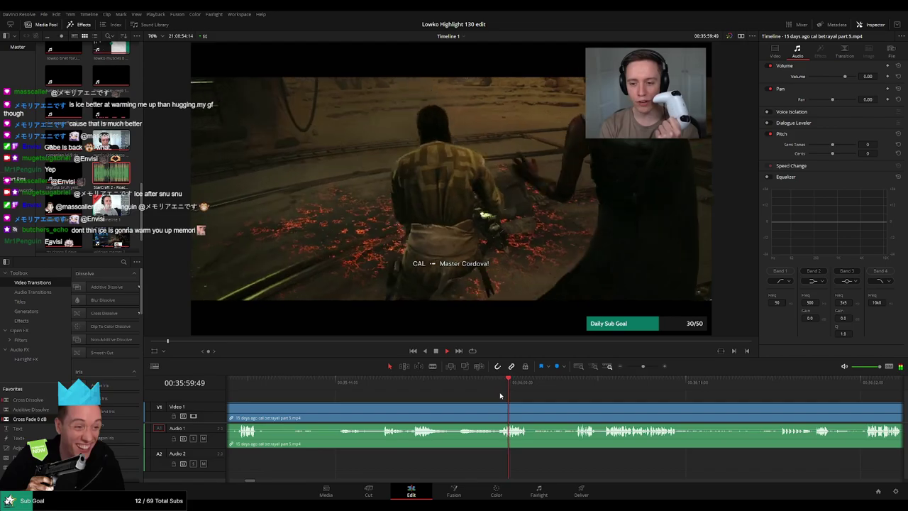
drag(562, 400, 469, 395)
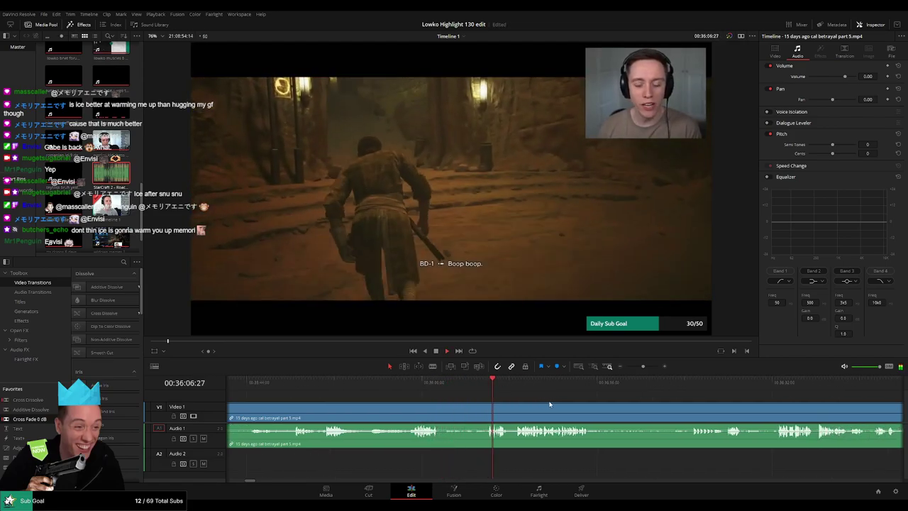
drag(549, 404, 458, 398)
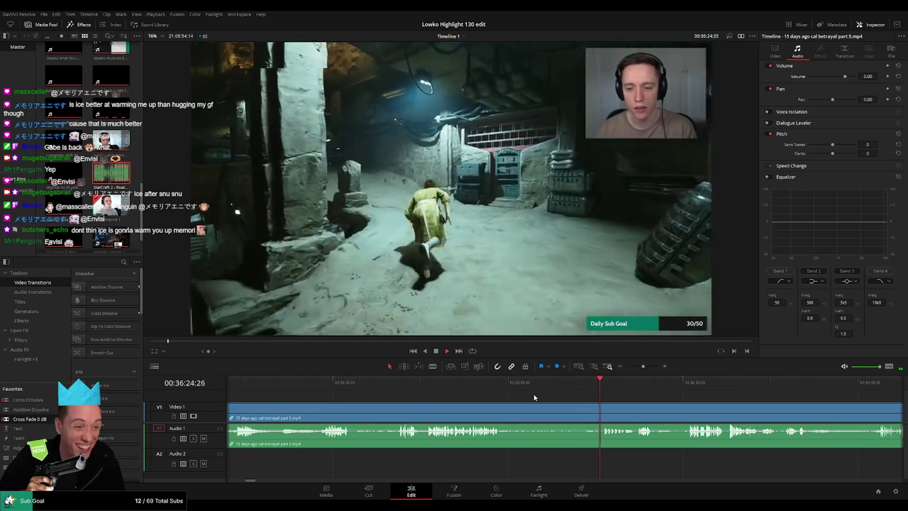
click(494, 383)
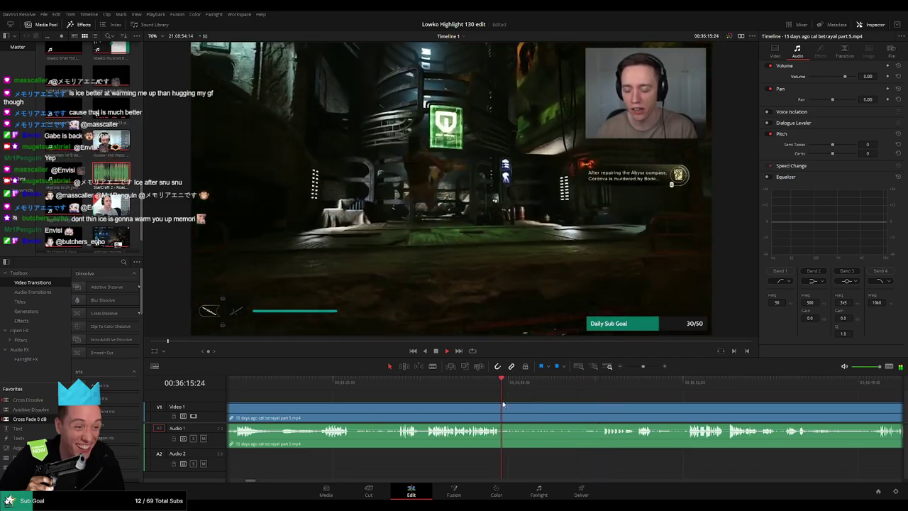
key(b)
click(503, 408)
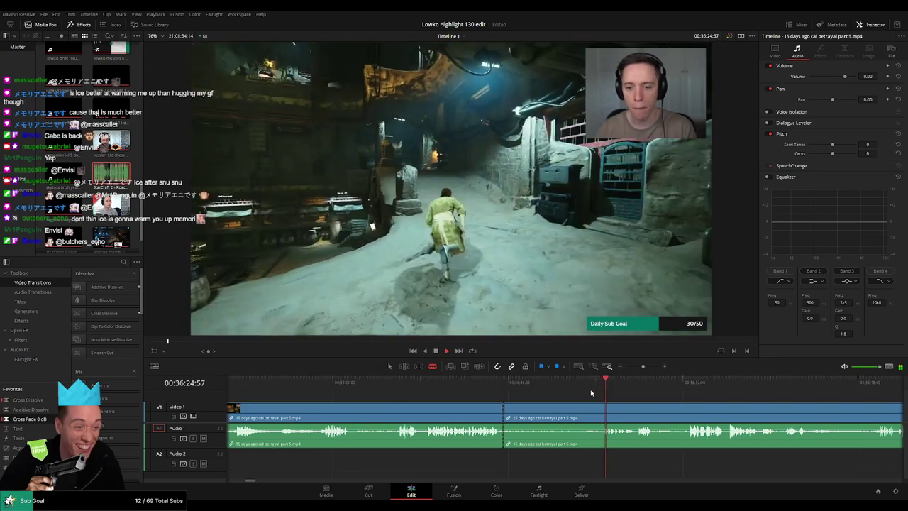
- Split the gameplay at about 36:48 where the talking resumes, ripple-delete the quiet part back to 36:15, and cross-fade the audio join
click(642, 387)
click(683, 387)
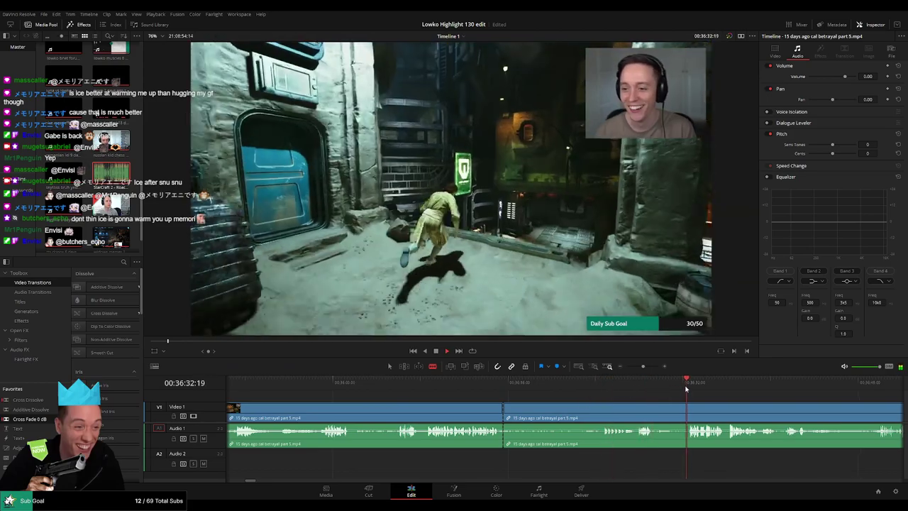
scroll(619, 401, right, 3)
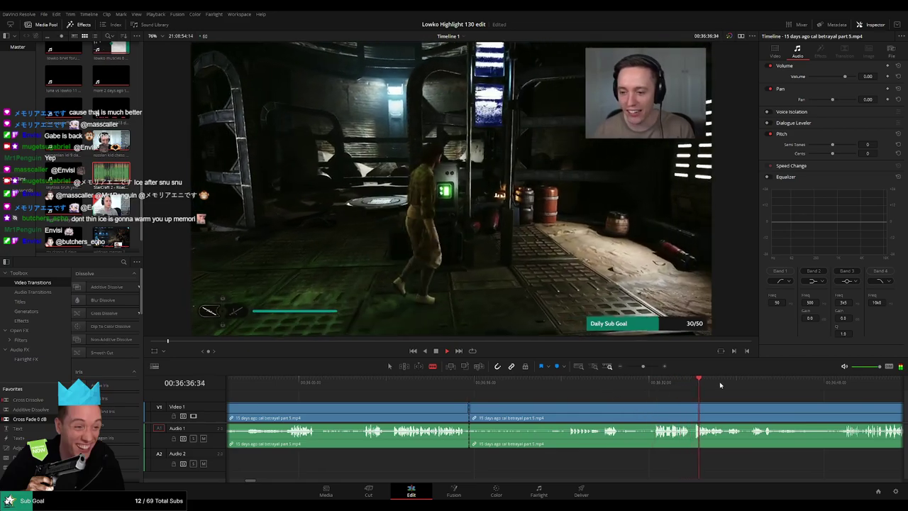
click(745, 383)
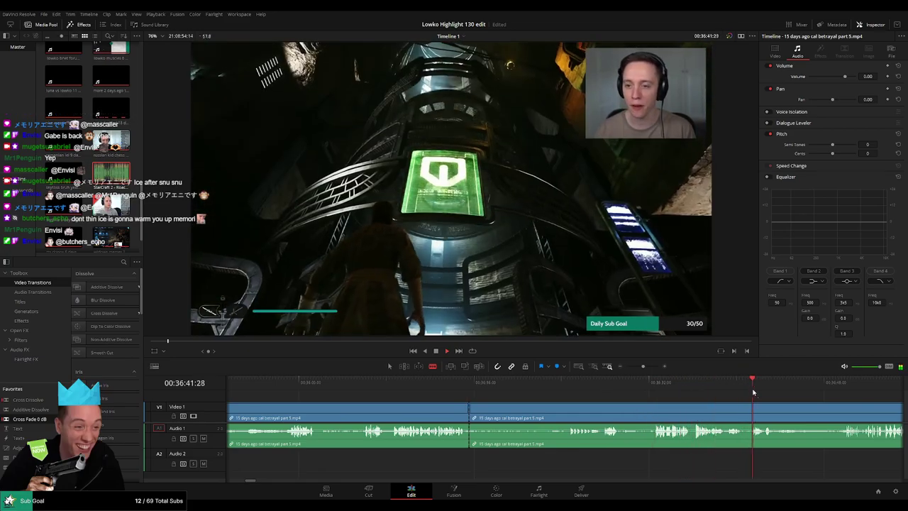
click(695, 383)
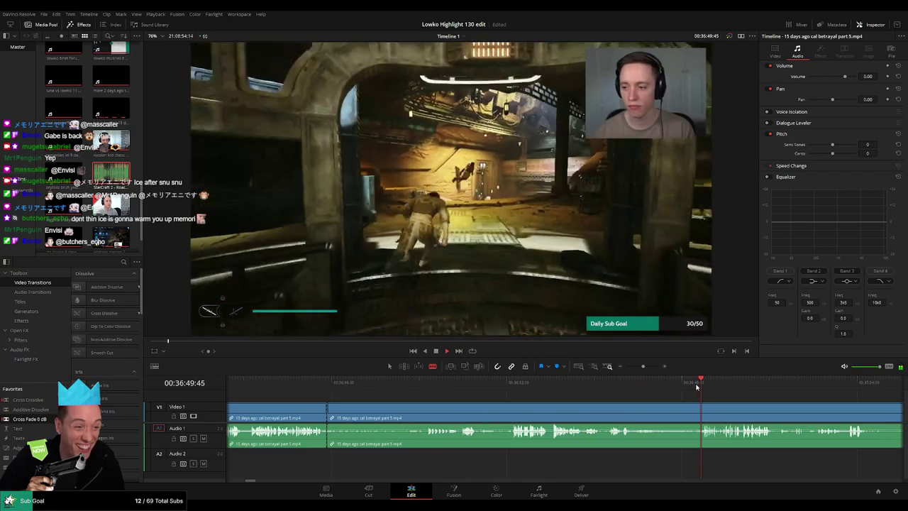
click(688, 413)
key(a)
click(653, 410)
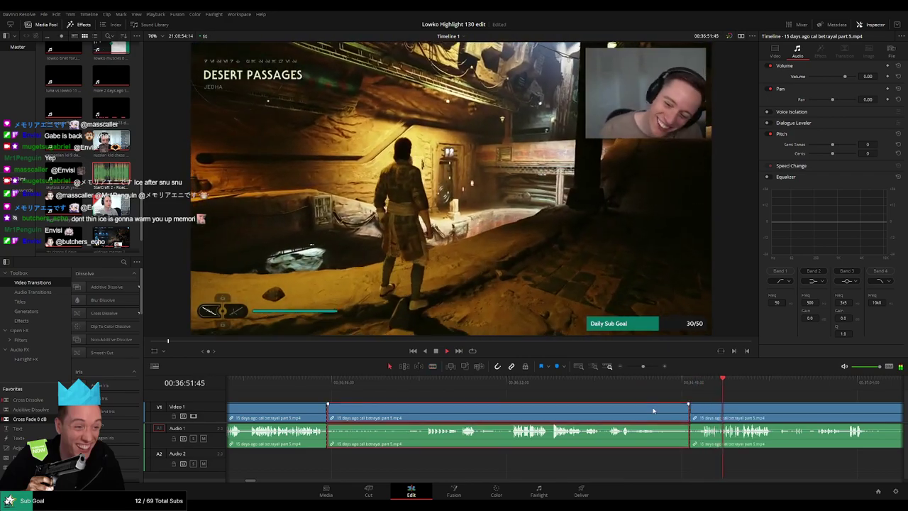
key(Delete)
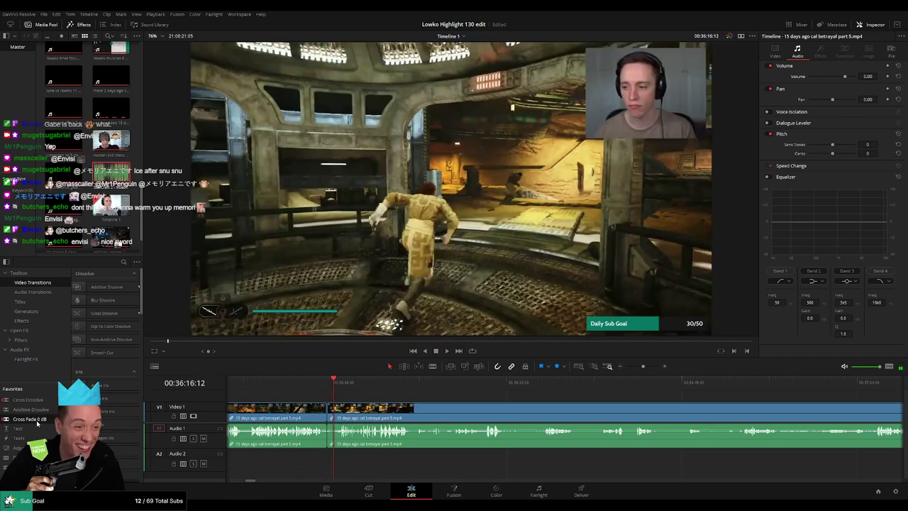
click(319, 388)
key(space)
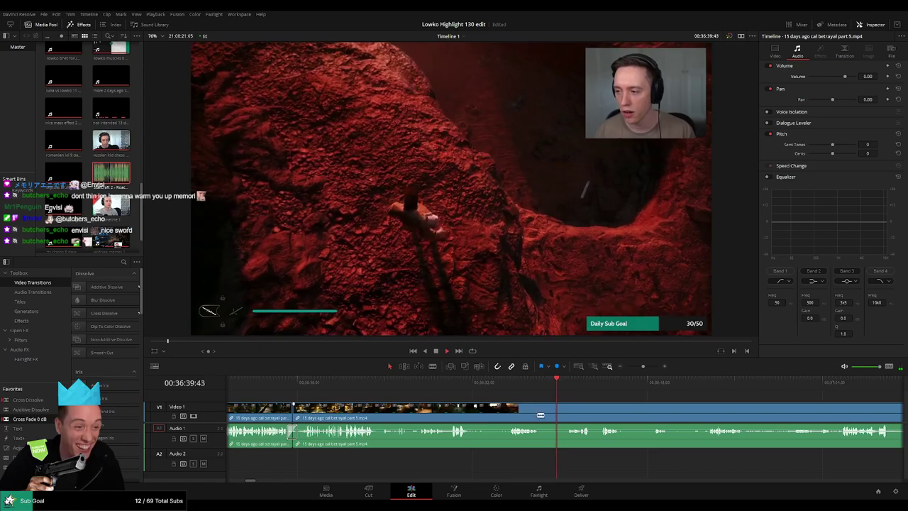
- Cut out the quiet gameplay between about 36:38 and 37:00 with a ripple delete and cross-fade the audio join
key(b)
click(540, 415)
scroll(533, 399, right, 2)
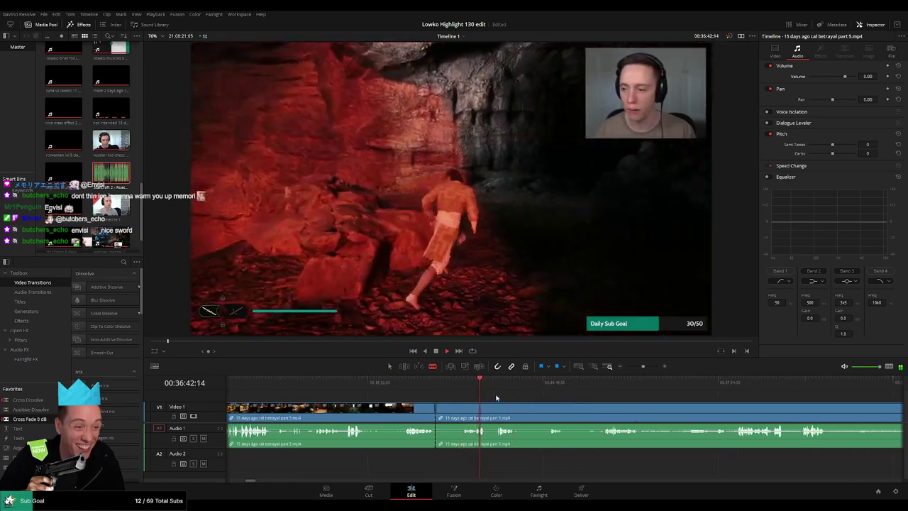
drag(541, 390, 711, 387)
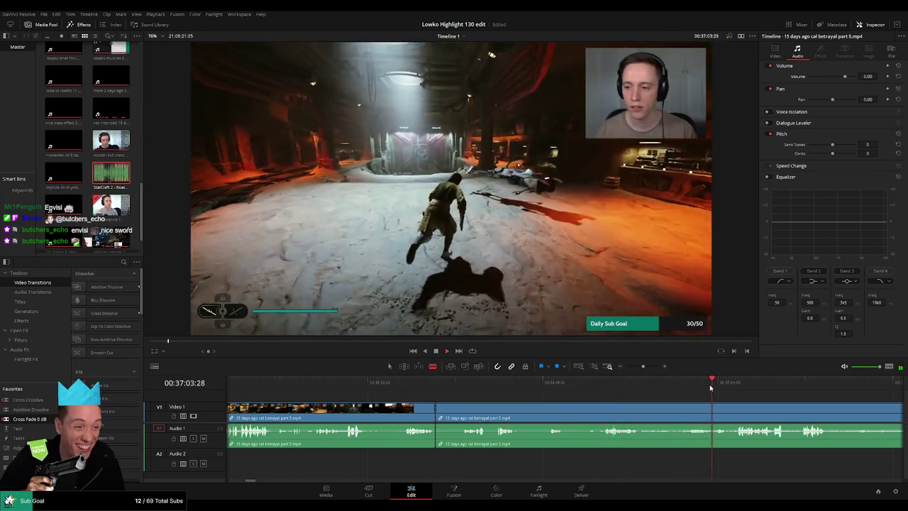
click(600, 386)
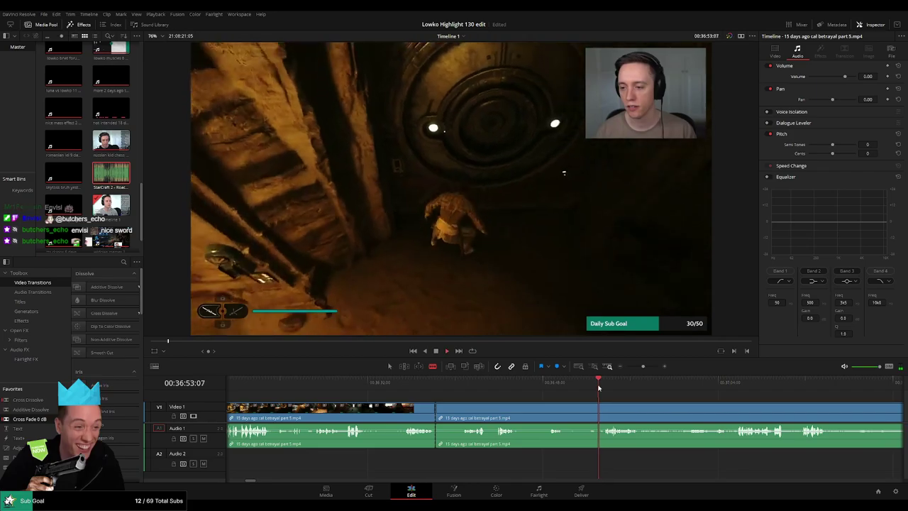
click(688, 385)
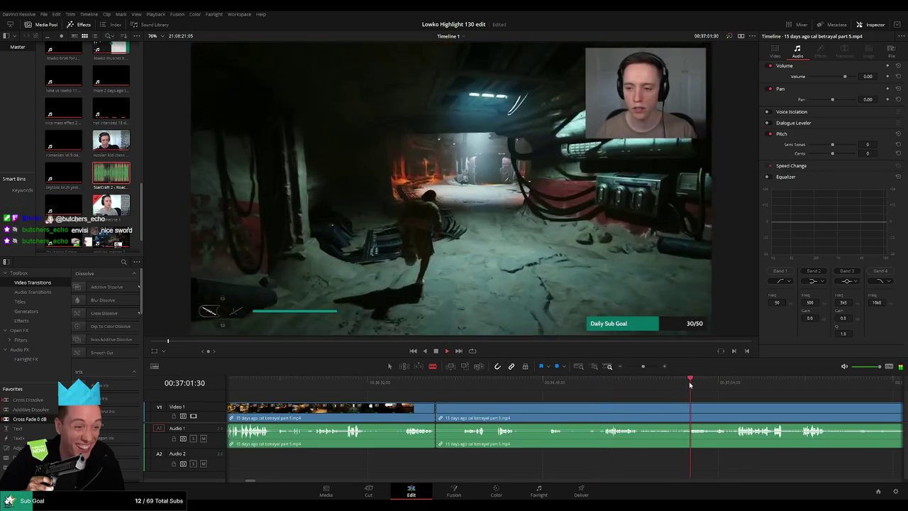
click(677, 385)
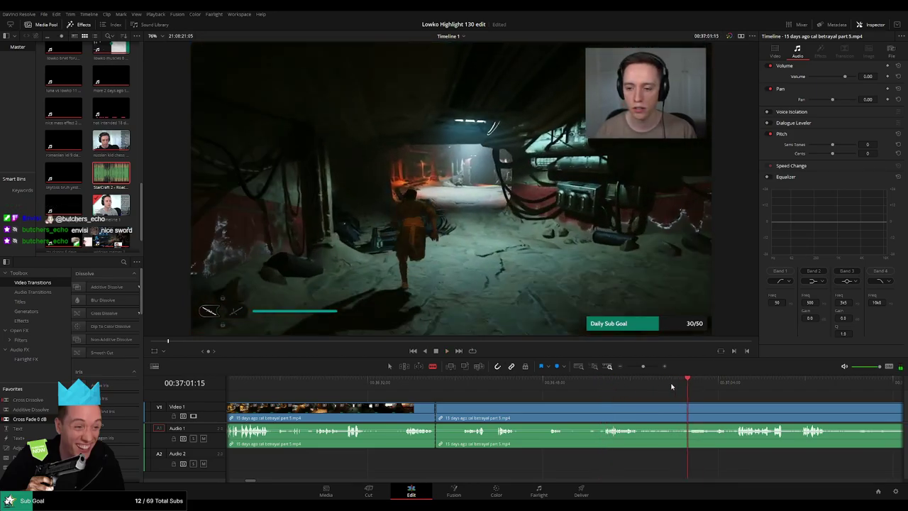
click(666, 385)
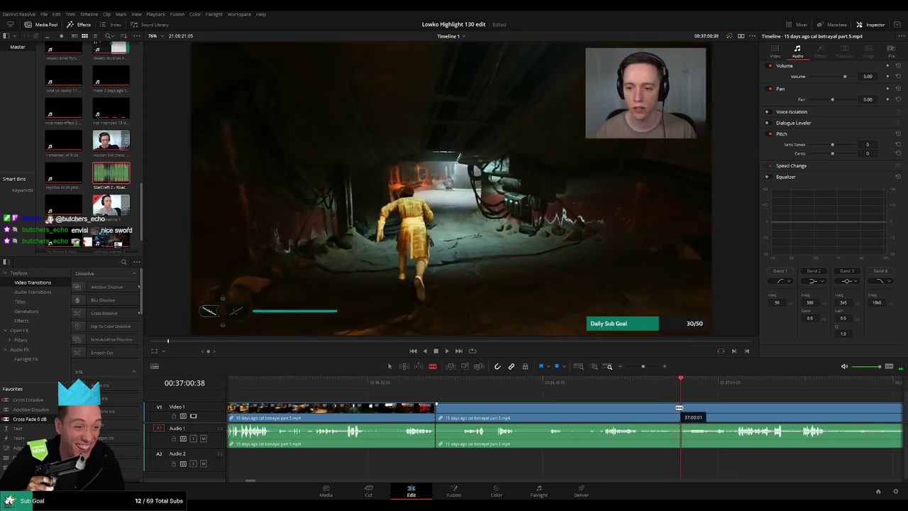
click(649, 414)
key(Delete)
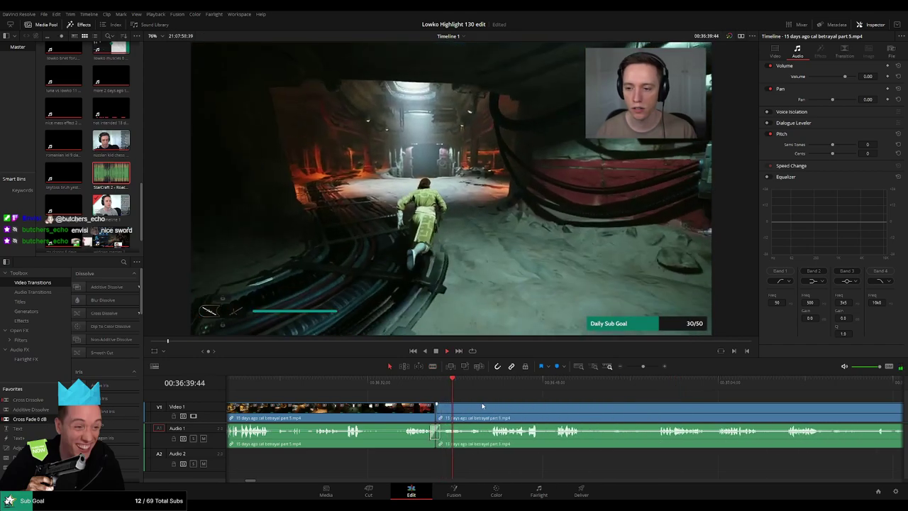
- Review the new join at about 36:38 and the footage around it, up to the speeder bike scene at about 36:45
click(423, 386)
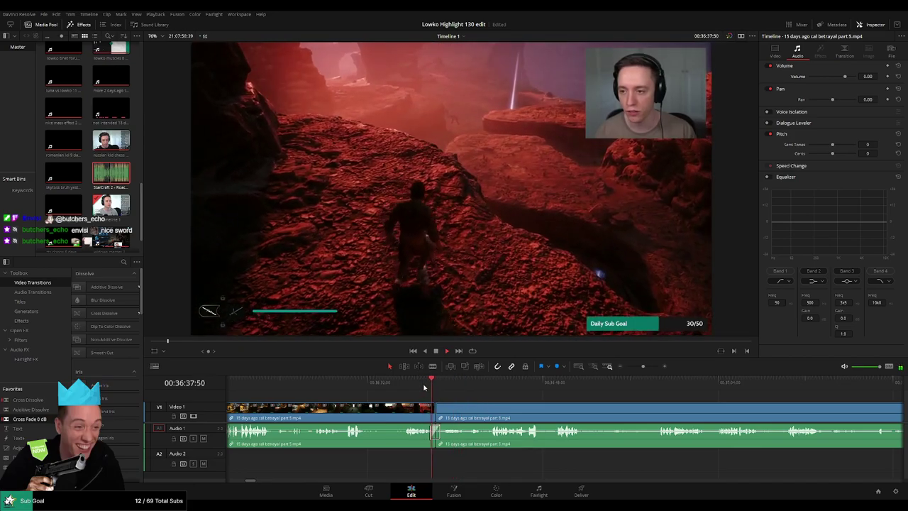
click(471, 387)
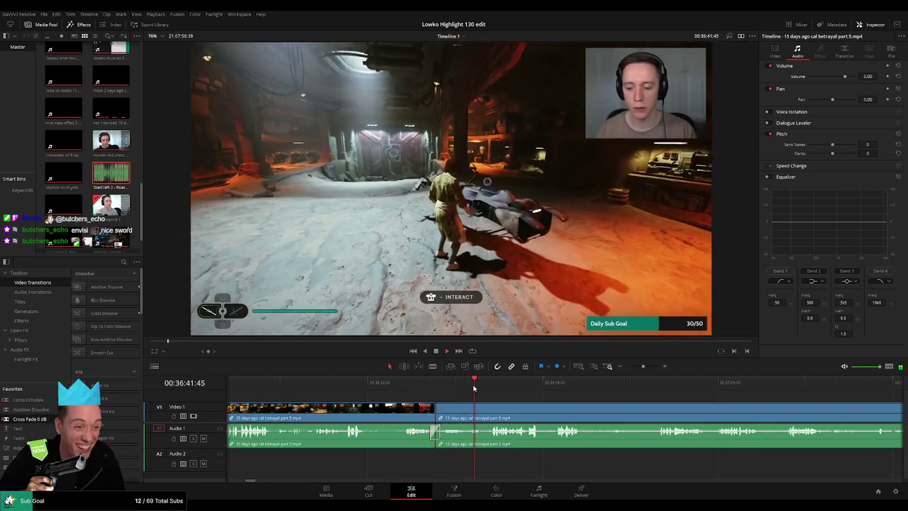
click(352, 388)
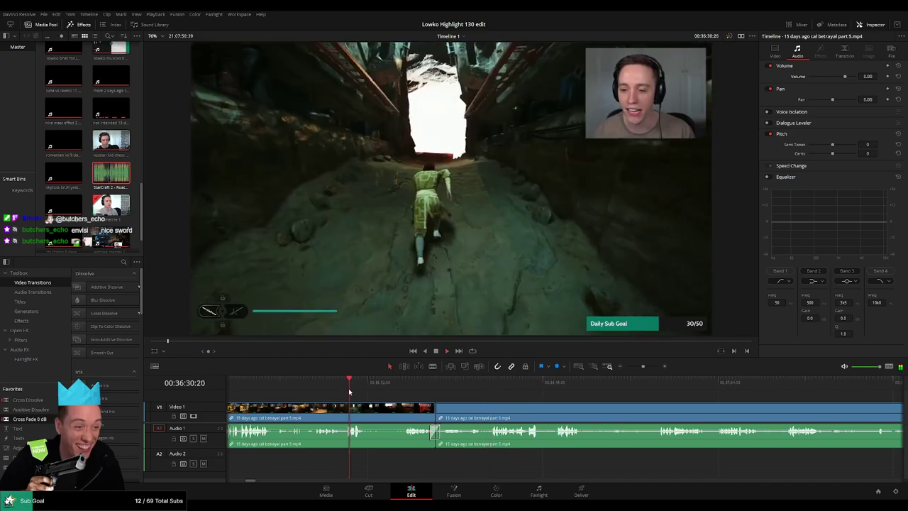
click(483, 388)
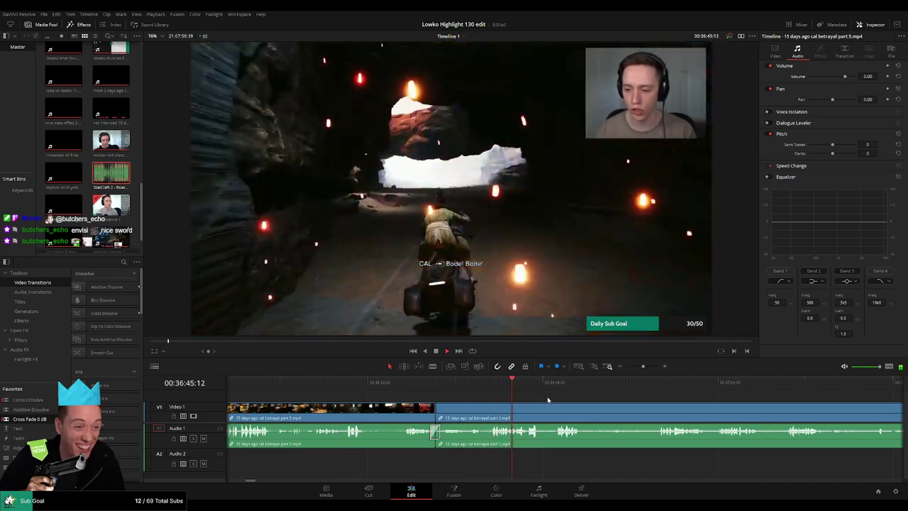
- Isolate the short spoken bit between 36:45:12 and 36:45:28 with two splits and mute its audio
click(486, 384)
drag(642, 367, 436, 390)
key(space)
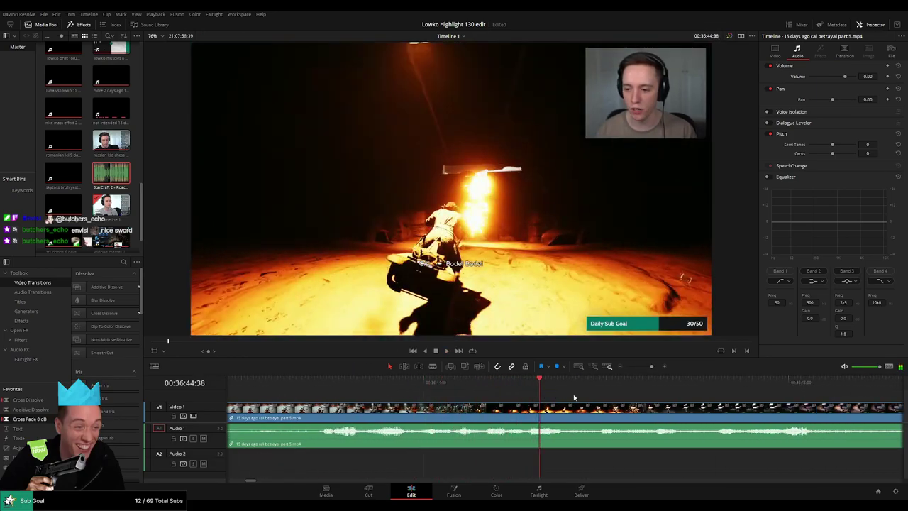
drag(577, 397, 452, 395)
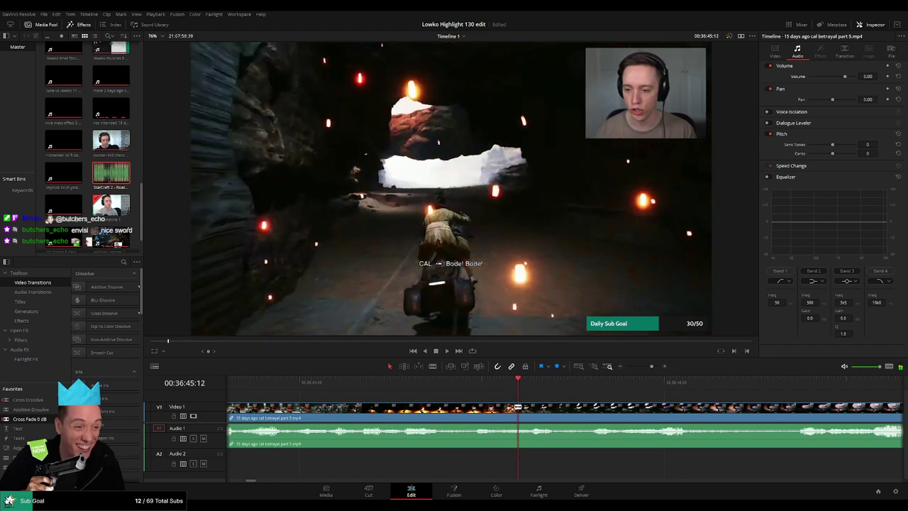
key(b)
click(518, 406)
click(566, 415)
key(a)
drag(547, 432, 547, 444)
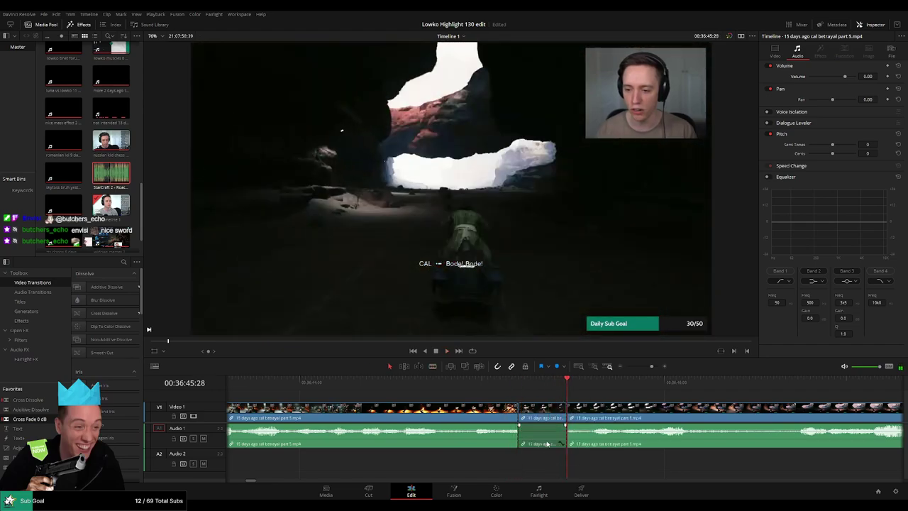
- Place the StarCraft 2 Roach Quotes sound on Audio 2 under the muted piece, trim it to the same length, and set its volume to -29
drag(108, 169, 520, 466)
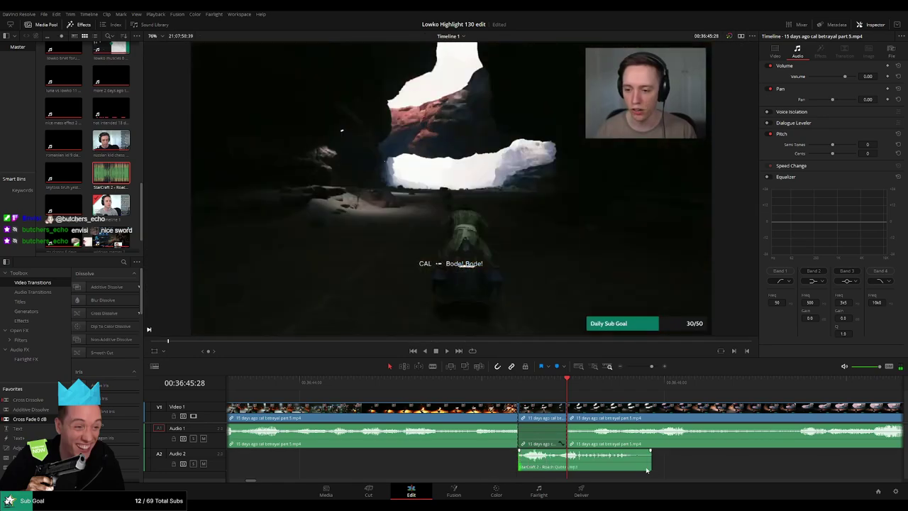
drag(649, 467, 566, 466)
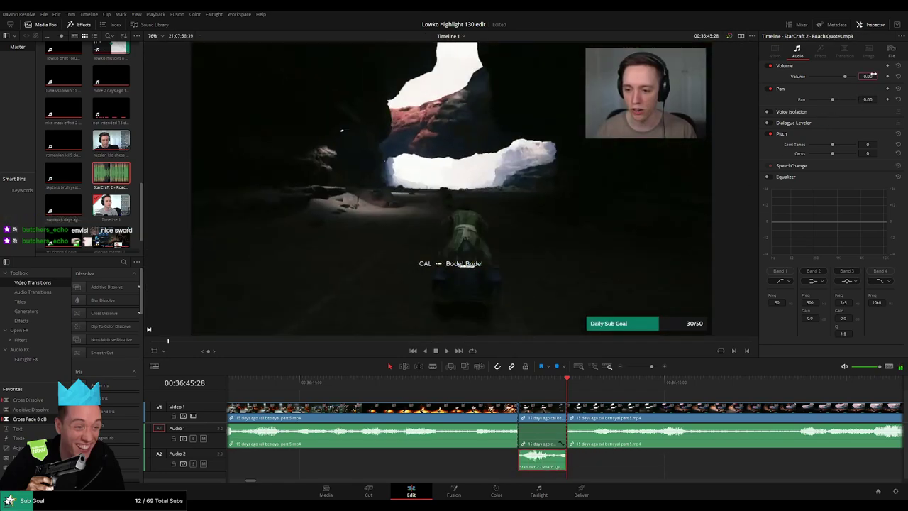
text(-29)
key(Return)
- Isolate the next spoken bit between about 36:45:52 and 36:46:17 with two splits and lower its audio to -100 dB
scroll(442, 401, right, 5)
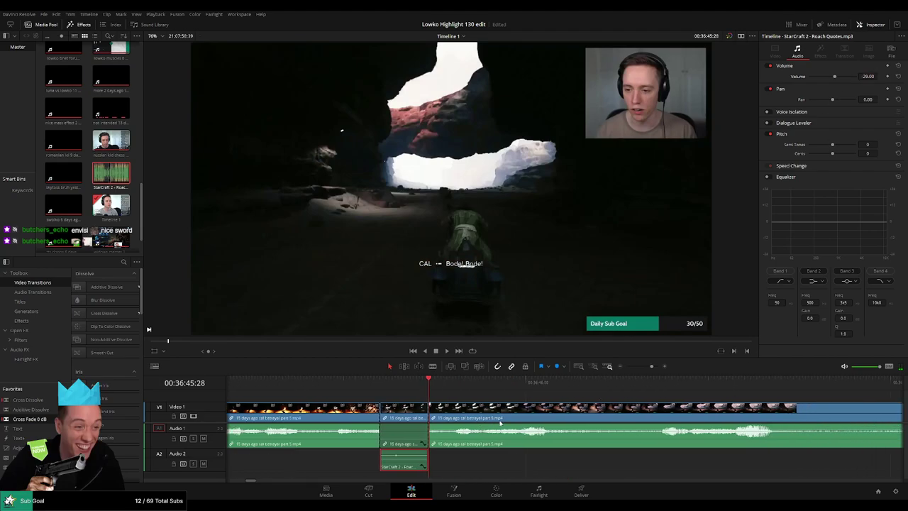
key(space)
drag(491, 395, 336, 395)
key(space)
key(space)
key(b)
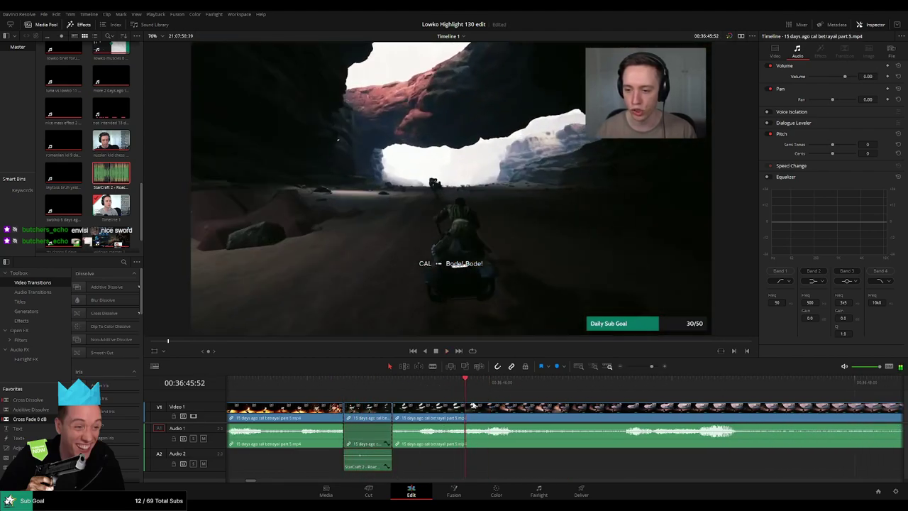
click(471, 409)
key(space)
click(538, 411)
key(a)
drag(521, 431, 521, 450)
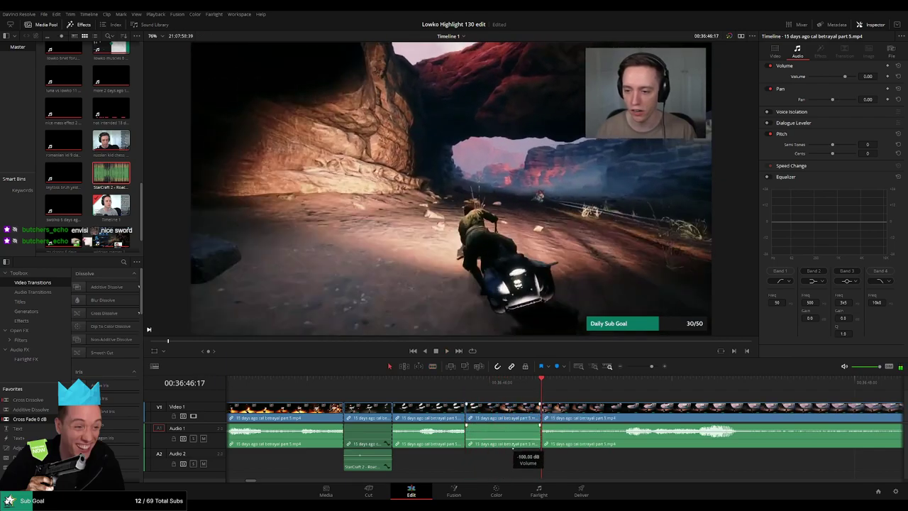
- Add the Roach Quotes sound on Audio 2 beneath the second muted piece, trimmed to match it, with its volume at -29
drag(112, 175, 483, 466)
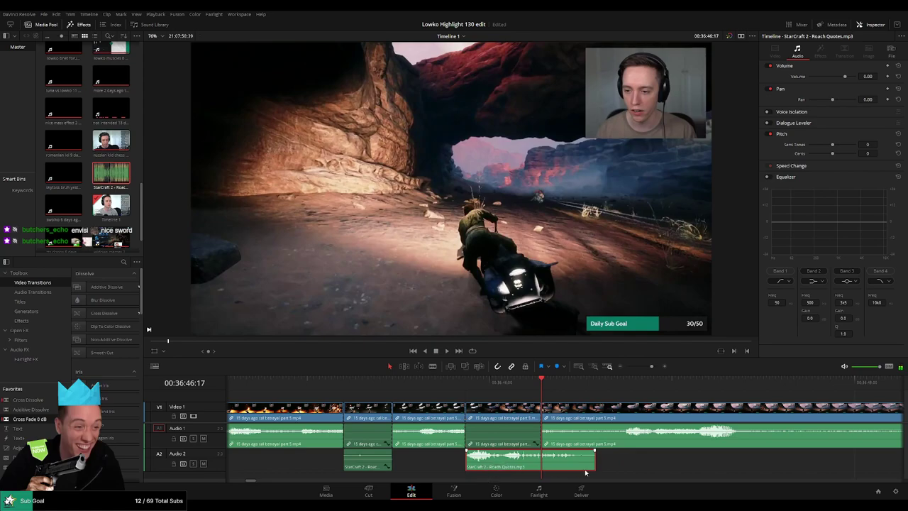
drag(593, 468, 540, 468)
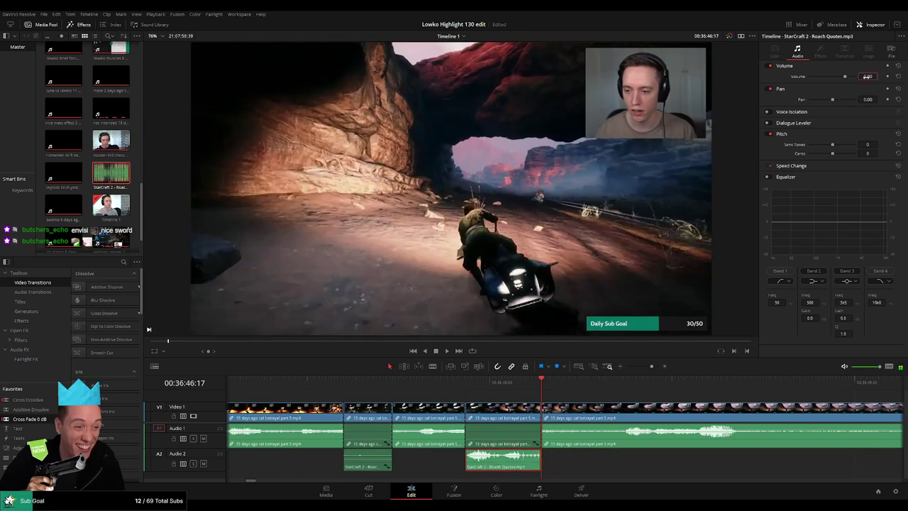
key(Return)
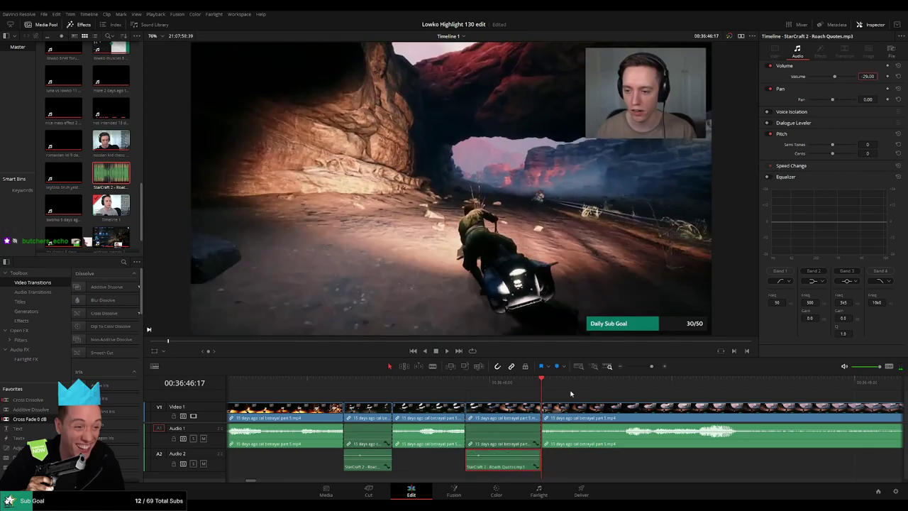
- Isolate the third spoken bit, from about 36:47 to 36:47:28, with two splits and mute its audio
key(space)
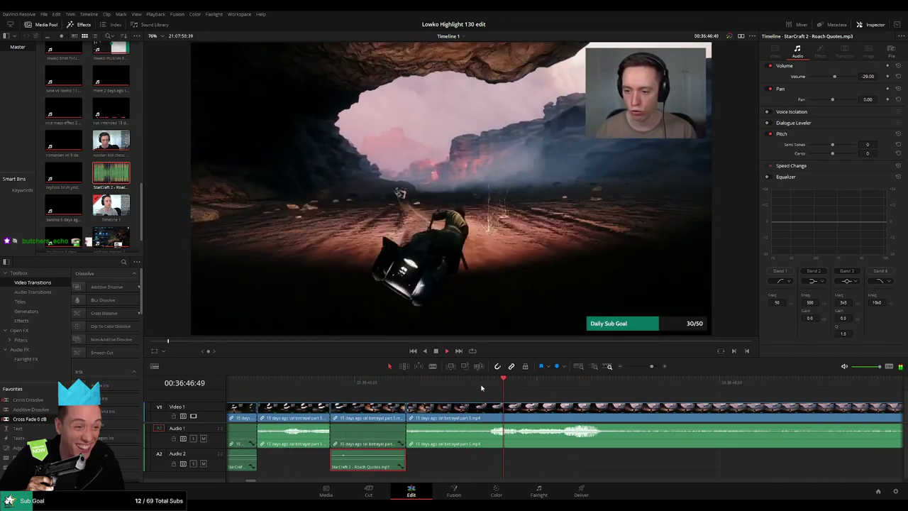
key(ctrl+b)
key(ctrl+b)
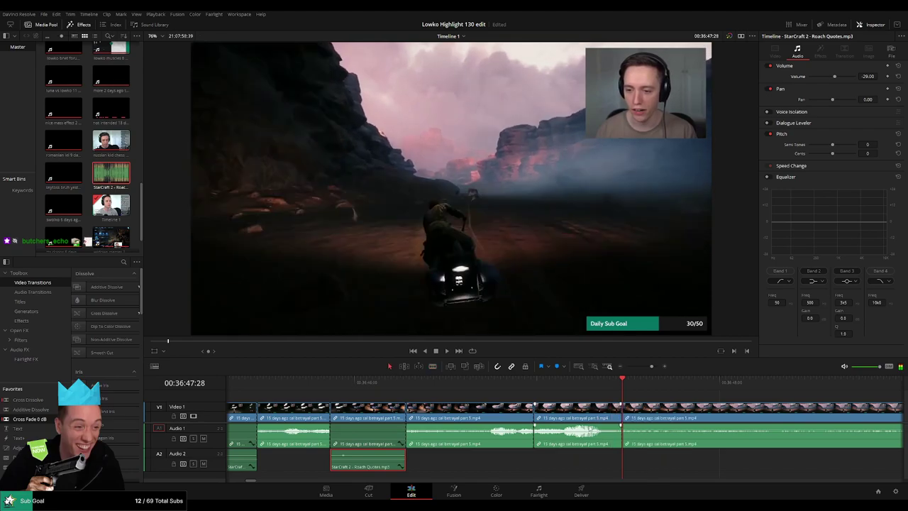
drag(586, 429, 587, 443)
- Cover the third muted piece with the Roach Quotes sound on Audio 2, trimmed to its length and set to volume -29
drag(125, 179, 537, 459)
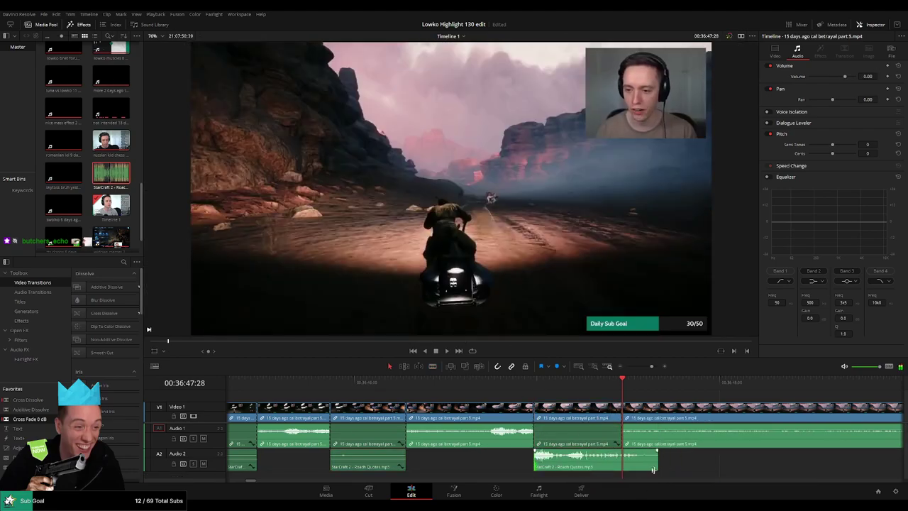
drag(656, 465, 622, 461)
click(607, 459)
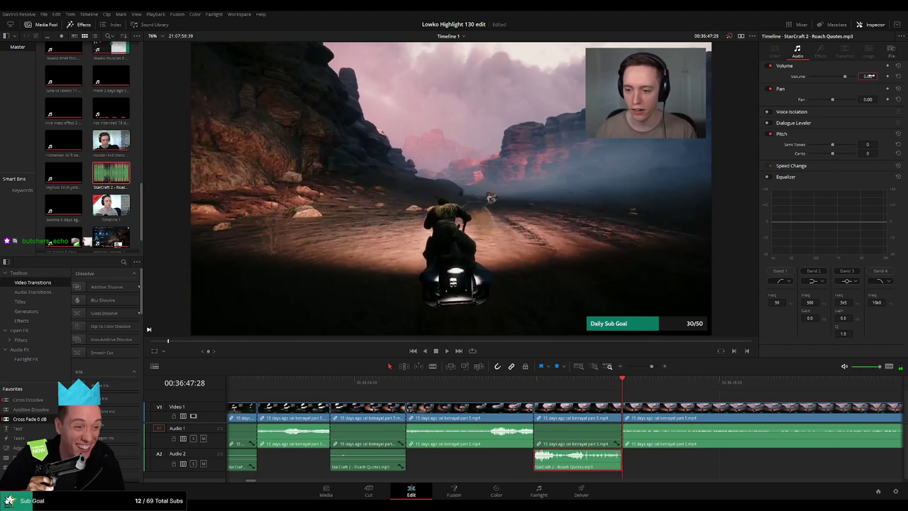
text(-20)
key(Return)
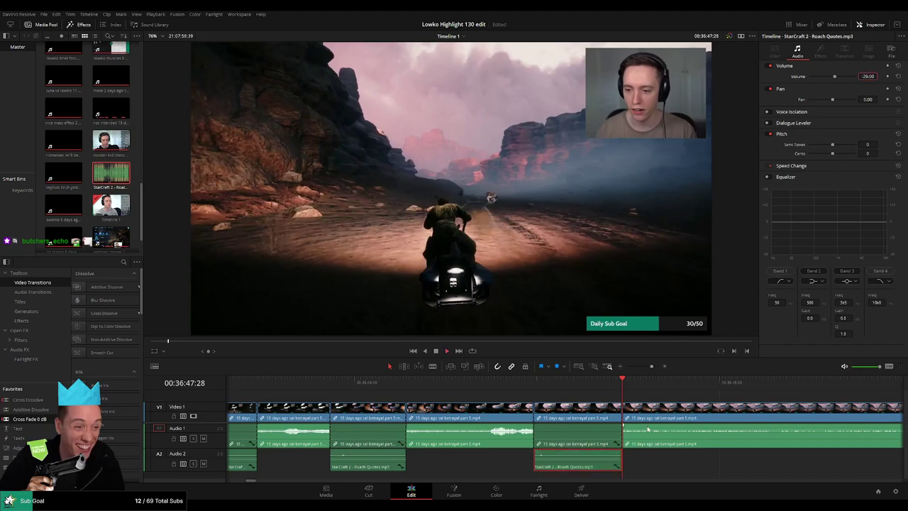
scroll(646, 428, down, 5)
drag(649, 367, 646, 366)
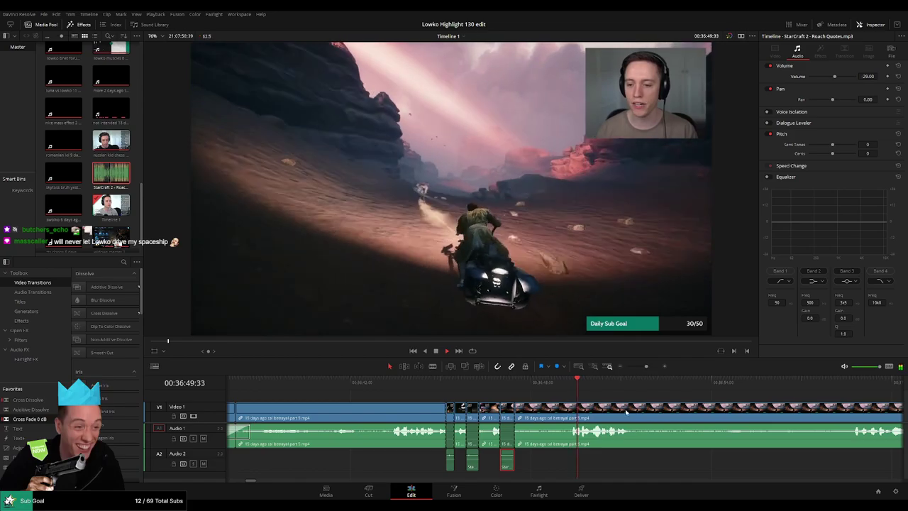
- Play through the speeder chase footage from about 36:49 to 38:29, checking the speech for words to cover
click(622, 399)
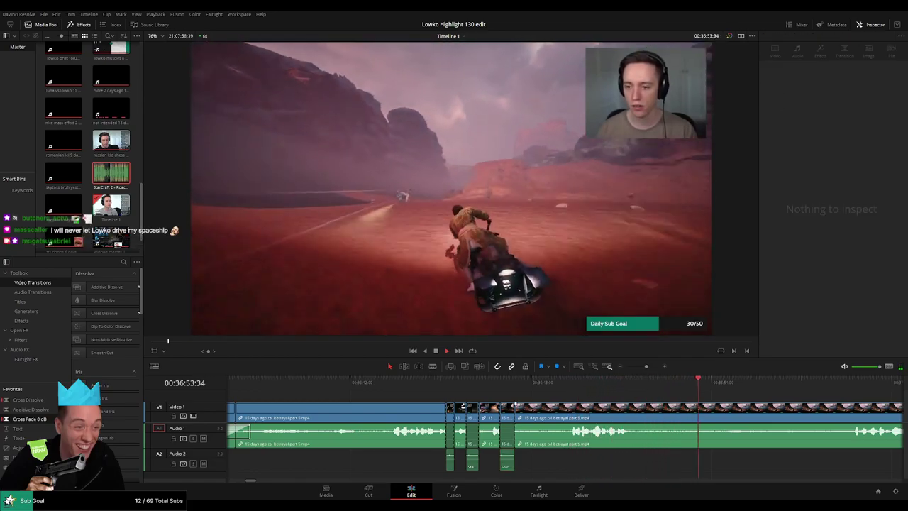
scroll(516, 404, down, 6)
drag(607, 400, 557, 398)
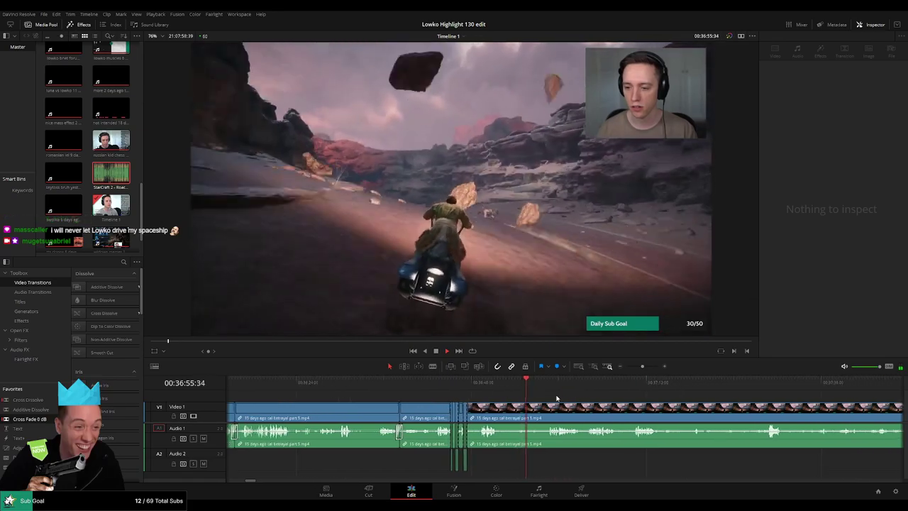
scroll(459, 402, down, 2)
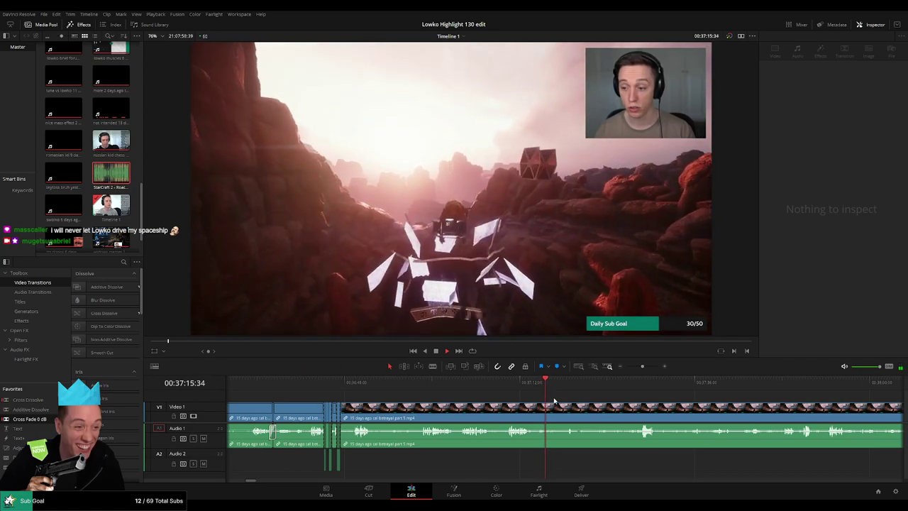
scroll(539, 402, right, 3)
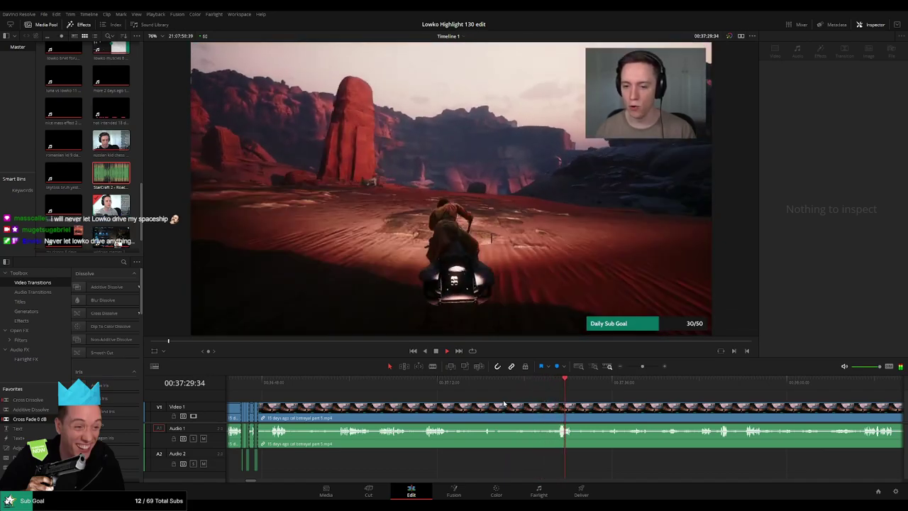
drag(590, 407, 477, 402)
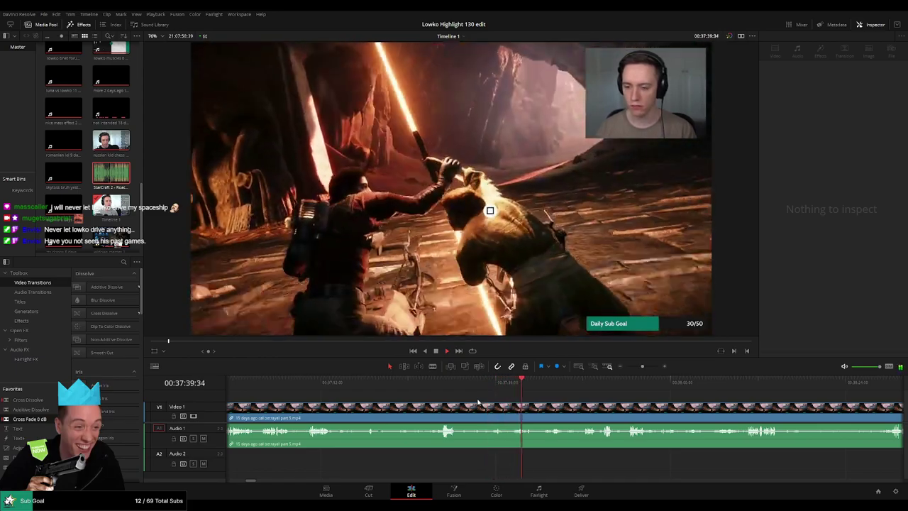
scroll(502, 401, right, 1)
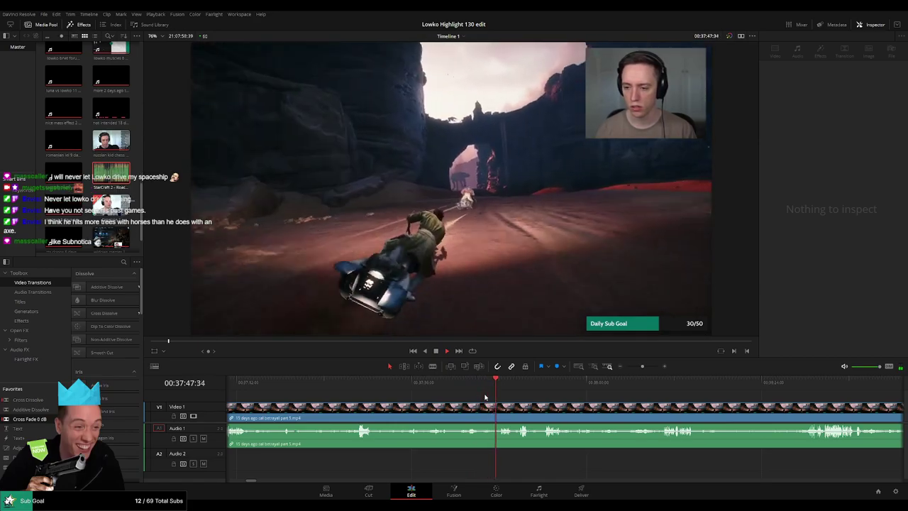
drag(546, 404, 475, 402)
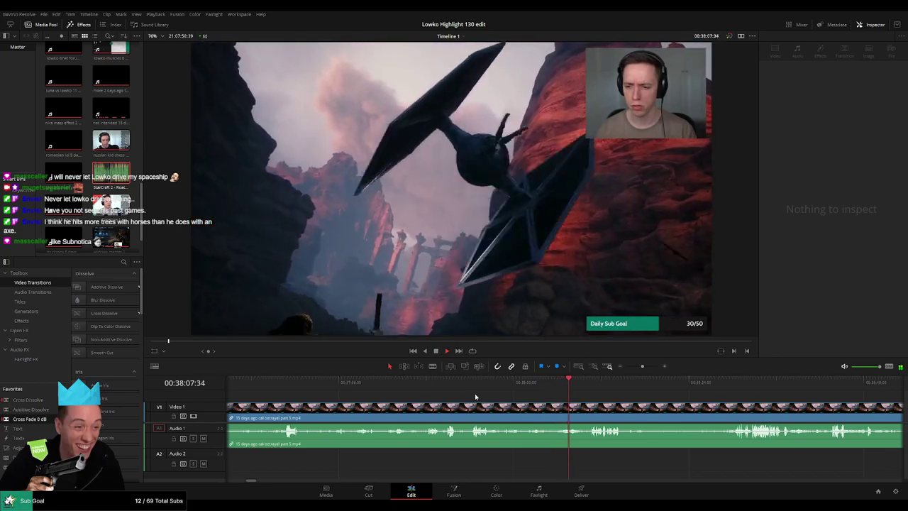
drag(606, 399, 455, 398)
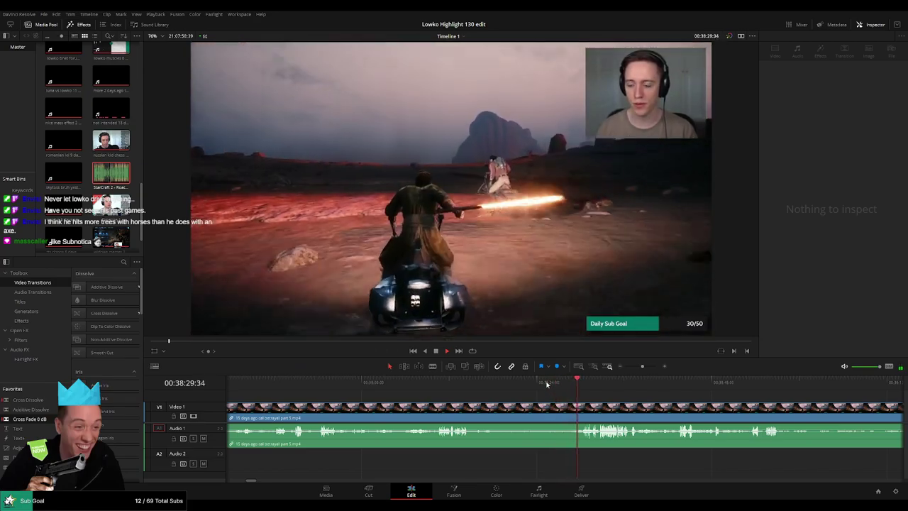
- Replay the speeder chase around 38:27 to 38:31, examining the moment leading into the crash closely
click(561, 383)
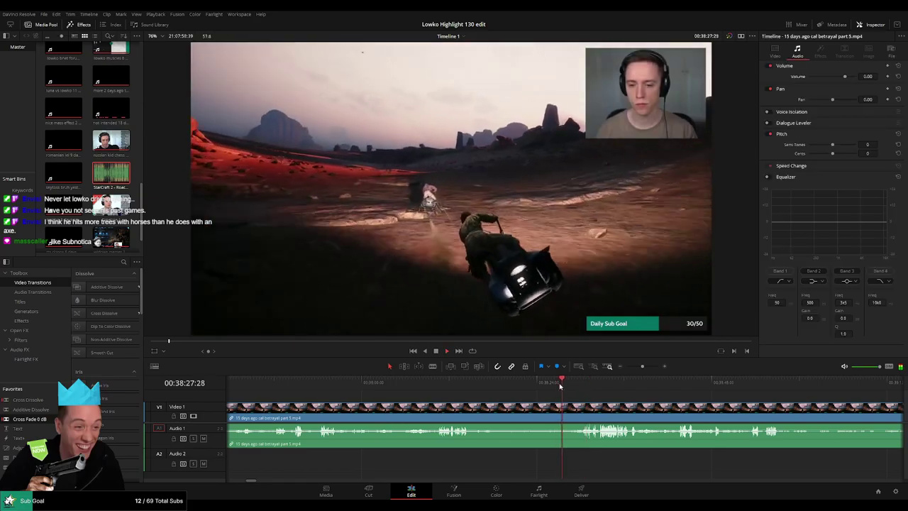
key(space)
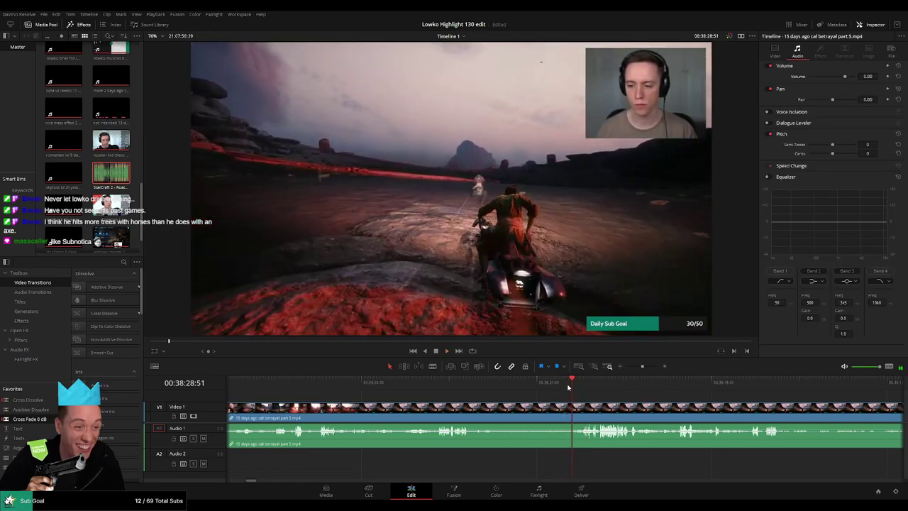
drag(570, 385, 523, 387)
scroll(584, 389, up, 3)
click(559, 385)
key(space)
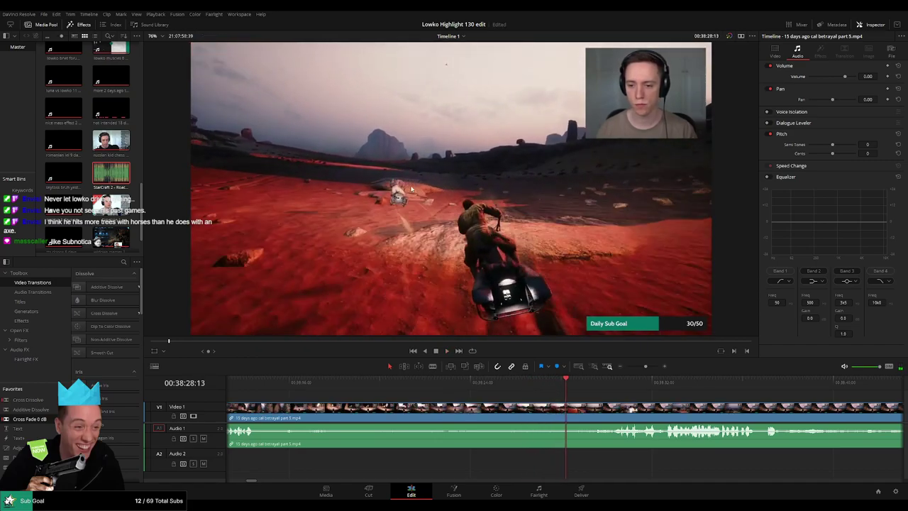
key(space)
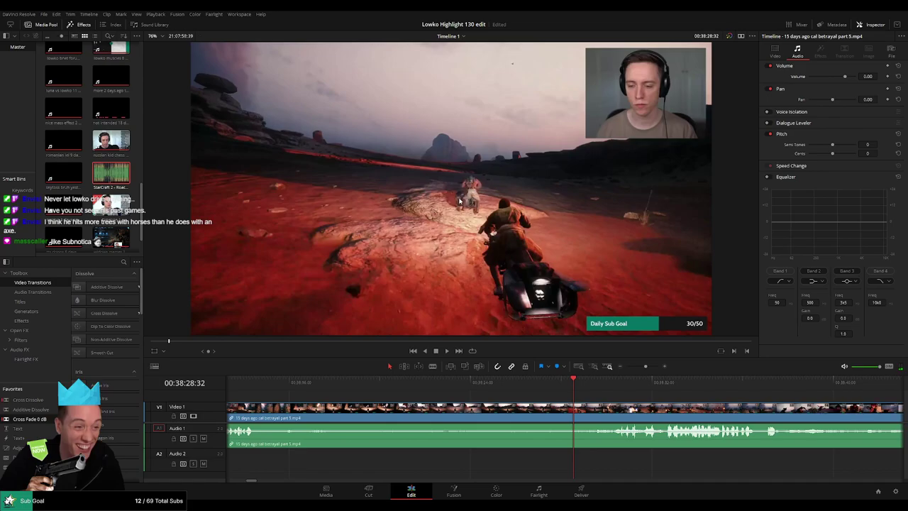
mouse_move(575, 388)
mouse_down()
mouse_move(579, 381)
mouse_move(570, 381)
mouse_up()
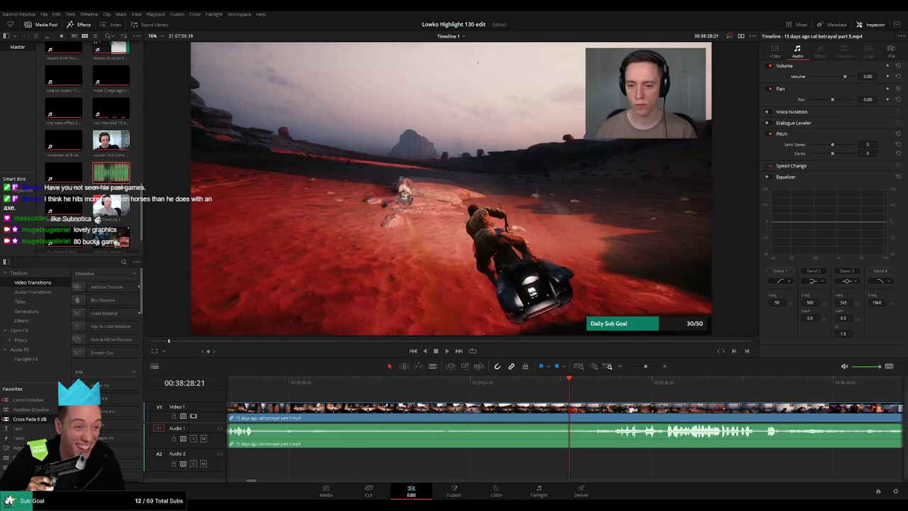
mouse_move(569, 381)
mouse_down()
mouse_move(579, 381)
mouse_move(561, 382)
mouse_up()
key(space)
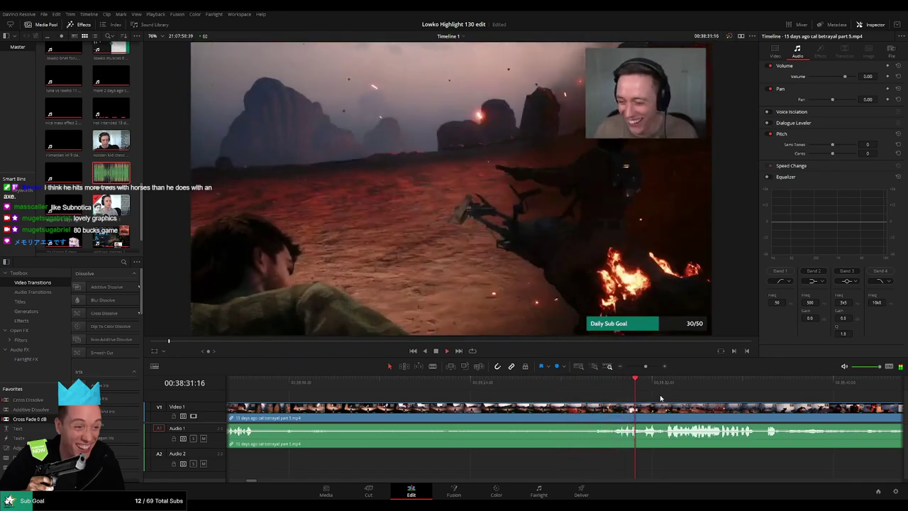
- Review the Cal and Bode confrontation cutscene from about 38:31 to 39:59, skipping ahead through its quieter stretches
scroll(660, 398, down, 2)
drag(603, 399, 516, 399)
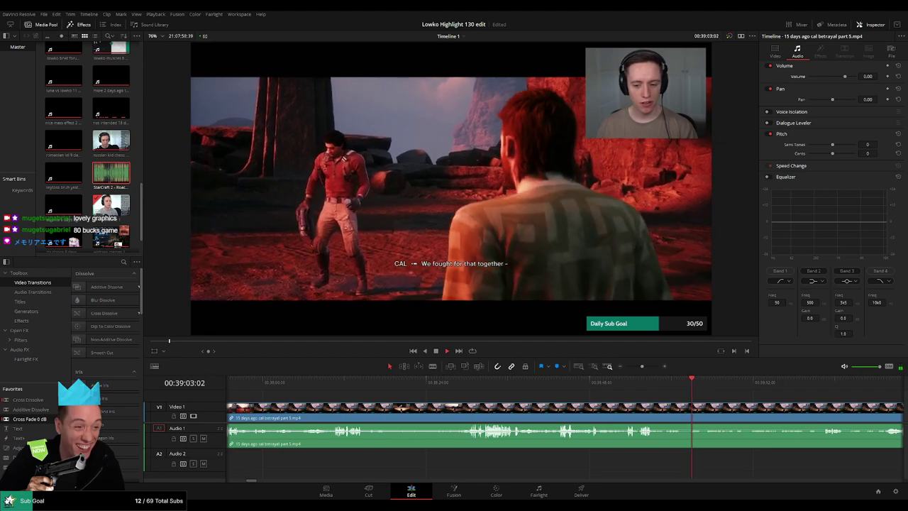
drag(730, 397, 456, 394)
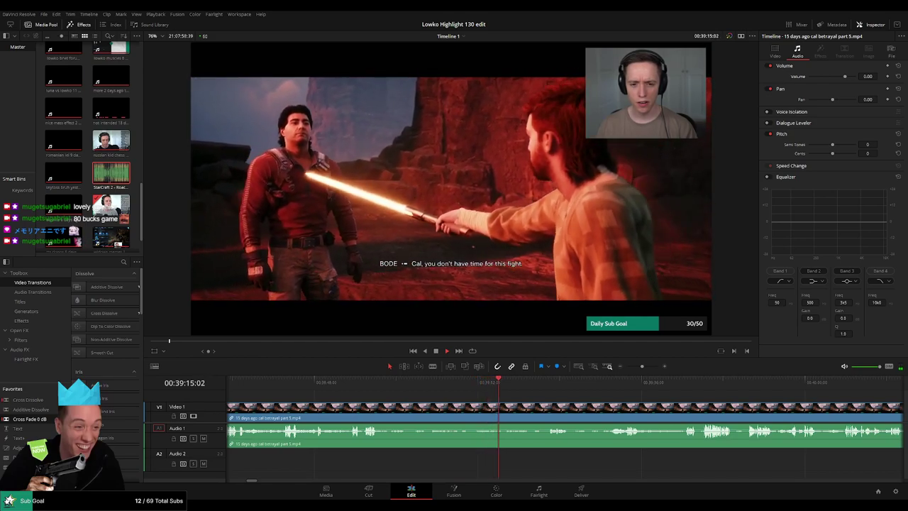
scroll(527, 398, right, 2)
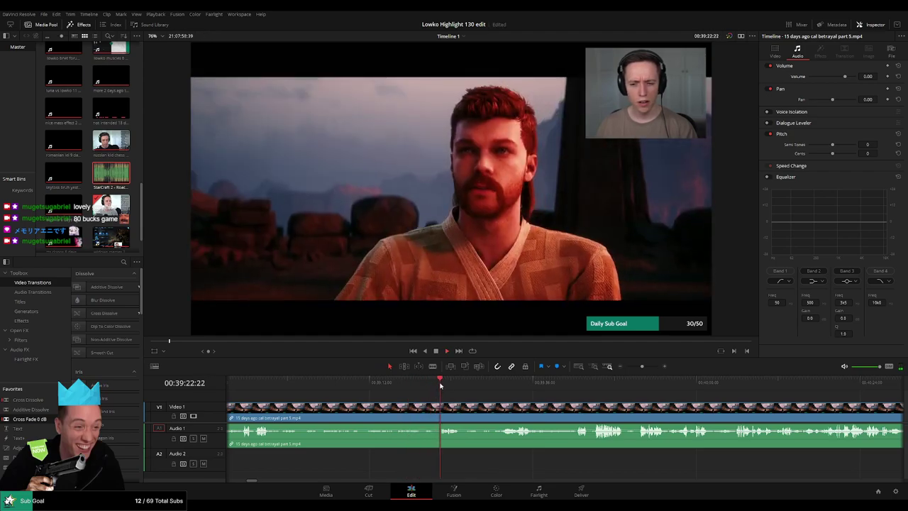
scroll(412, 393, right, 2)
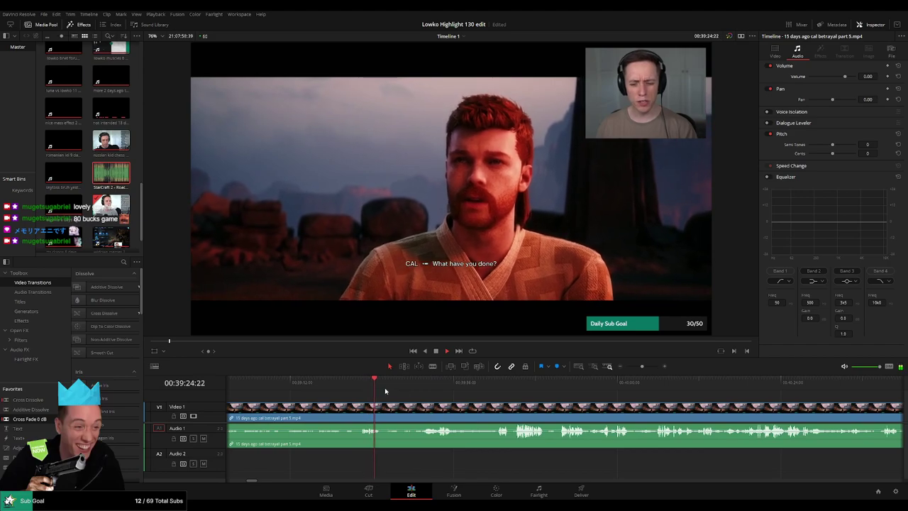
click(385, 381)
drag(397, 384, 405, 383)
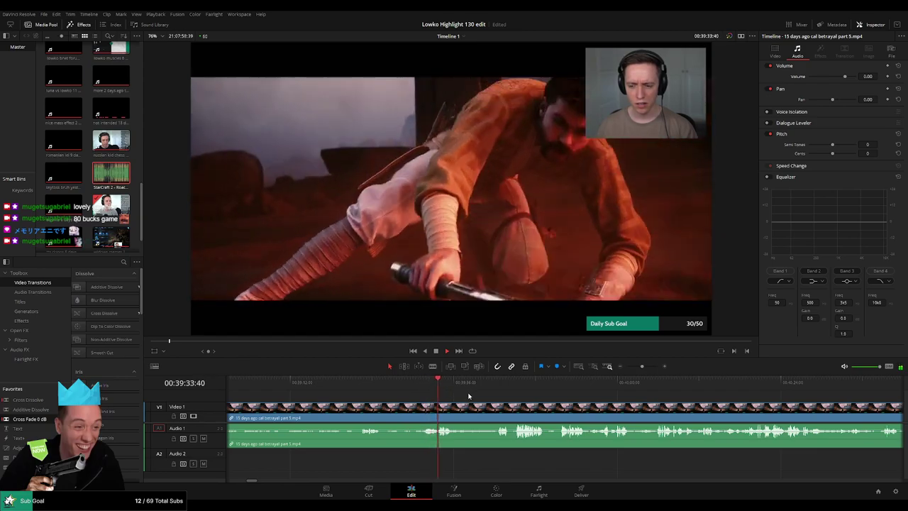
click(425, 387)
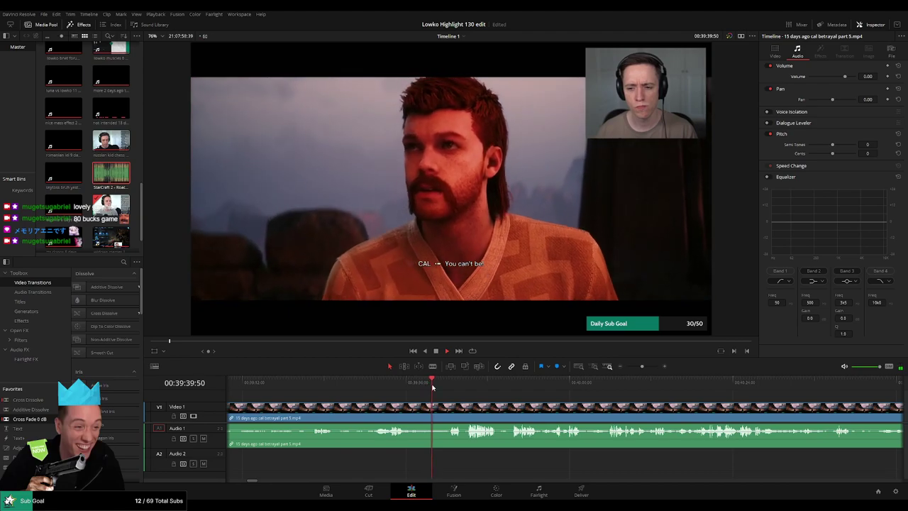
click(443, 386)
drag(444, 387, 448, 386)
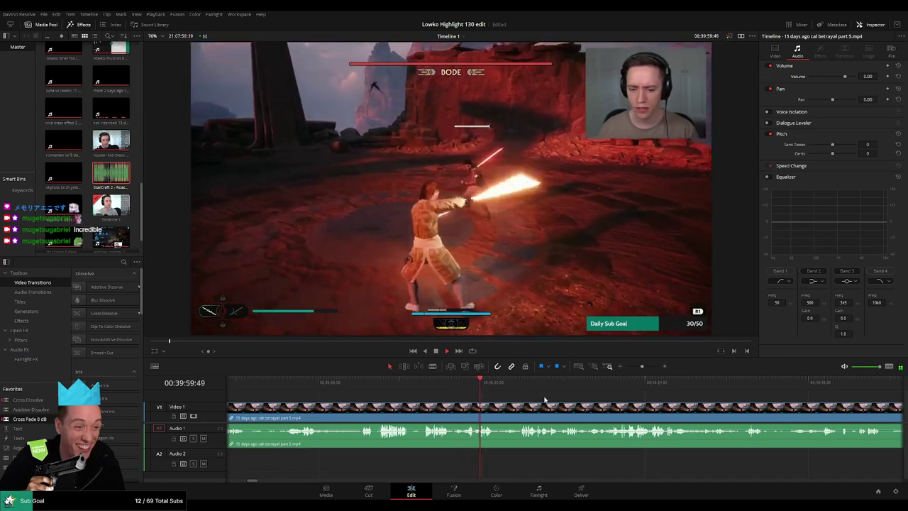
- Review the Bode boss fight and the fall cutscene up to about 40:40, listening for words to mute
scroll(544, 401, right, 3)
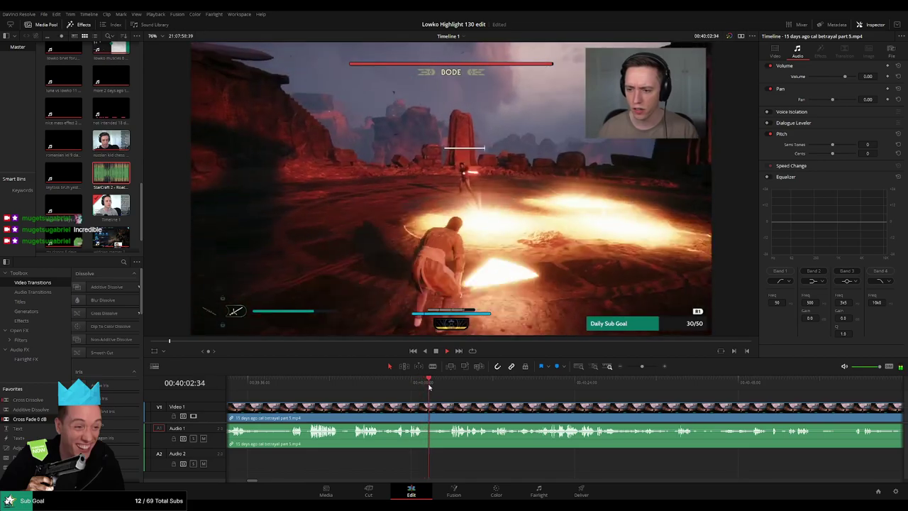
drag(434, 385, 449, 387)
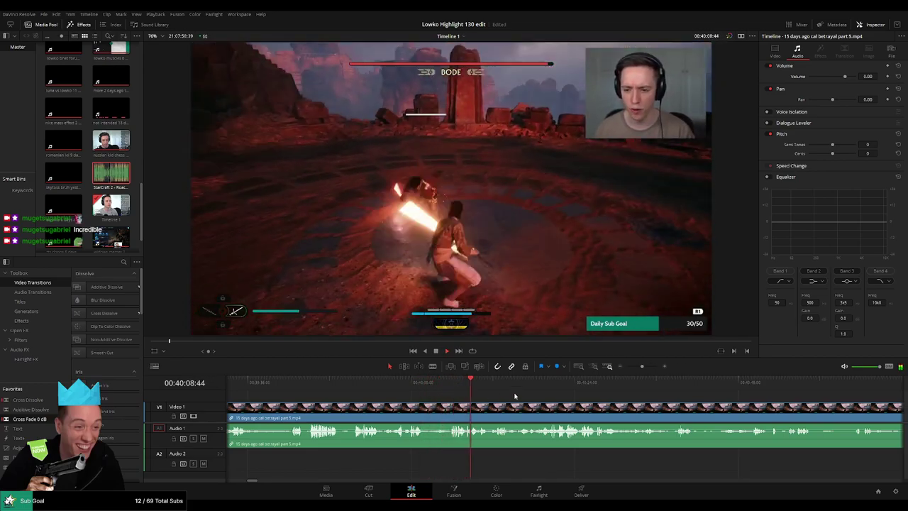
drag(527, 401, 467, 398)
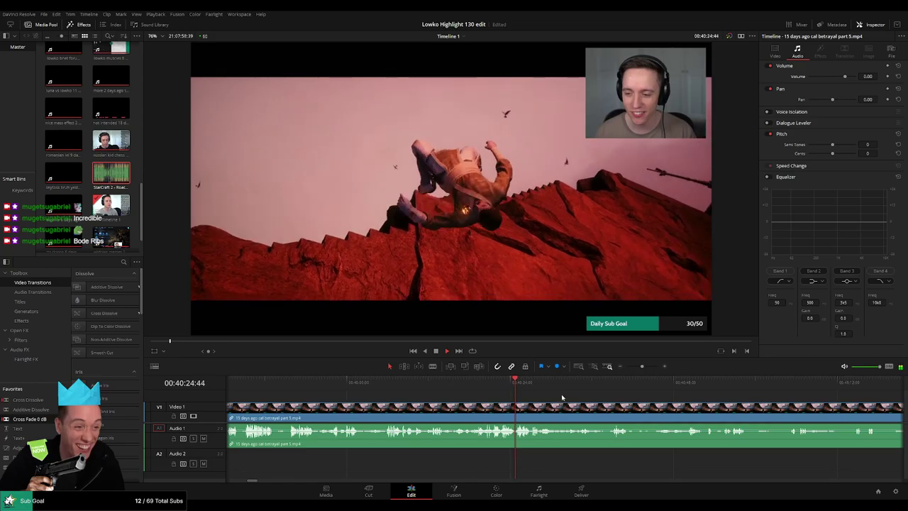
drag(561, 398, 476, 401)
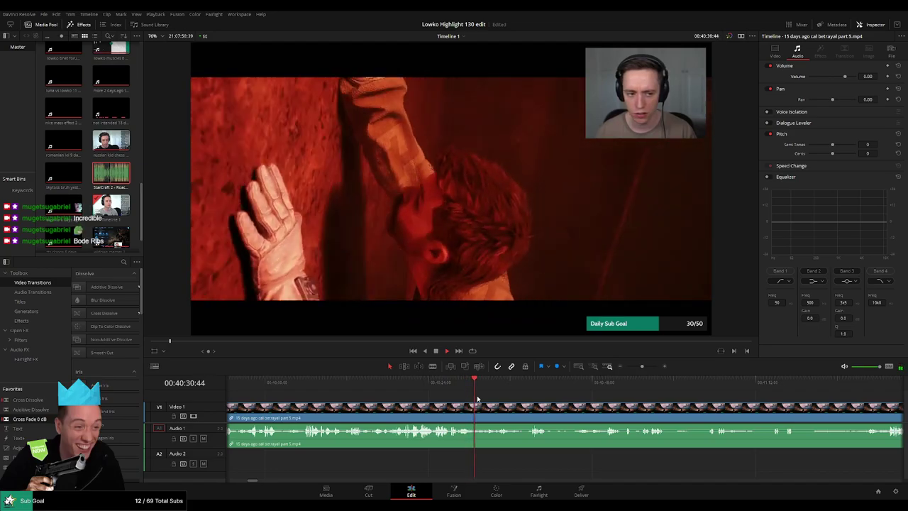
scroll(478, 400, right, 2)
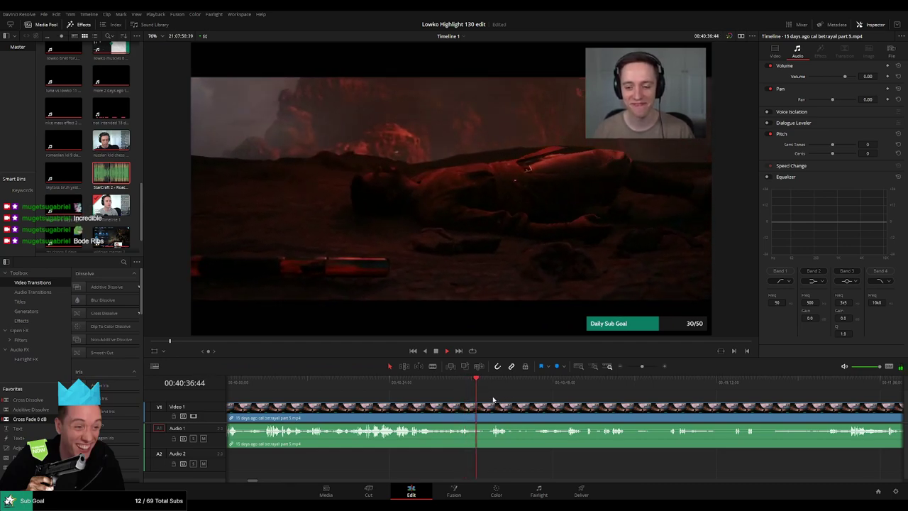
scroll(459, 395, right, 4)
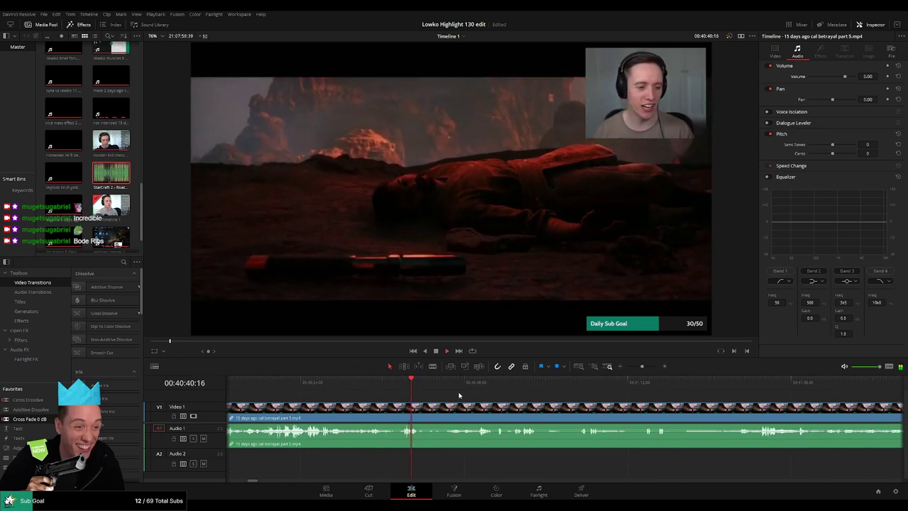
- Isolate the spoken bit between 40:40:02 and 40:40:23 with two splits and mute its audio
drag(641, 367, 652, 367)
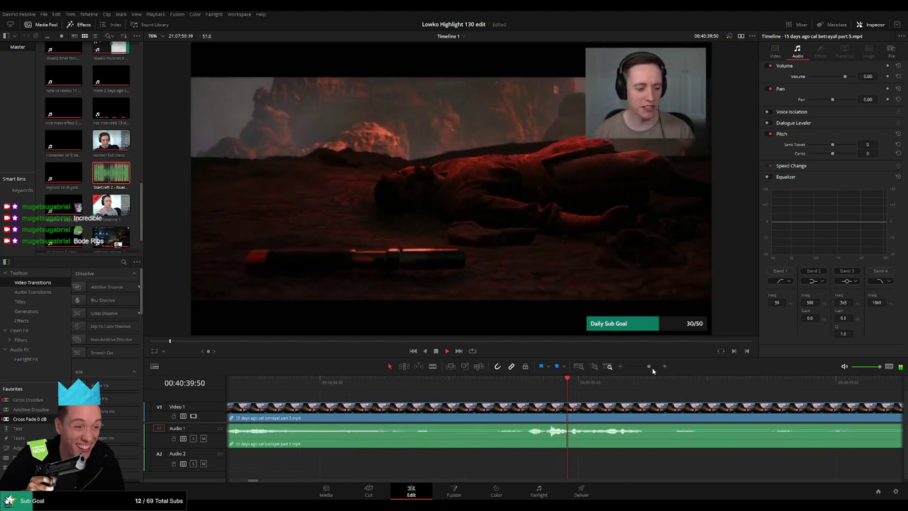
key(space)
key(b)
click(592, 389)
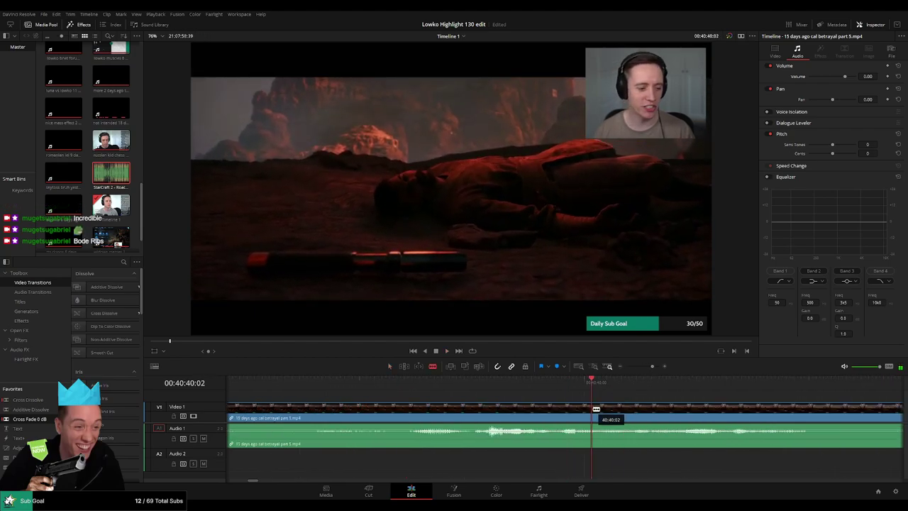
click(594, 410)
key(space)
click(562, 386)
key(space)
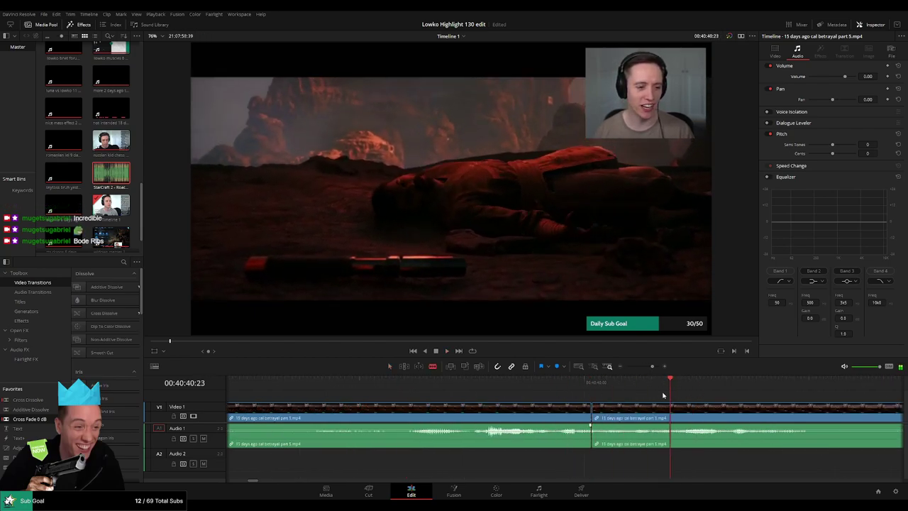
click(669, 409)
key(a)
click(628, 429)
drag(628, 429, 628, 449)
- Cover the newly muted piece with the Roach Quotes sound on Audio 2, trimmed to its length with volume -29
drag(111, 172, 591, 454)
drag(733, 468, 669, 467)
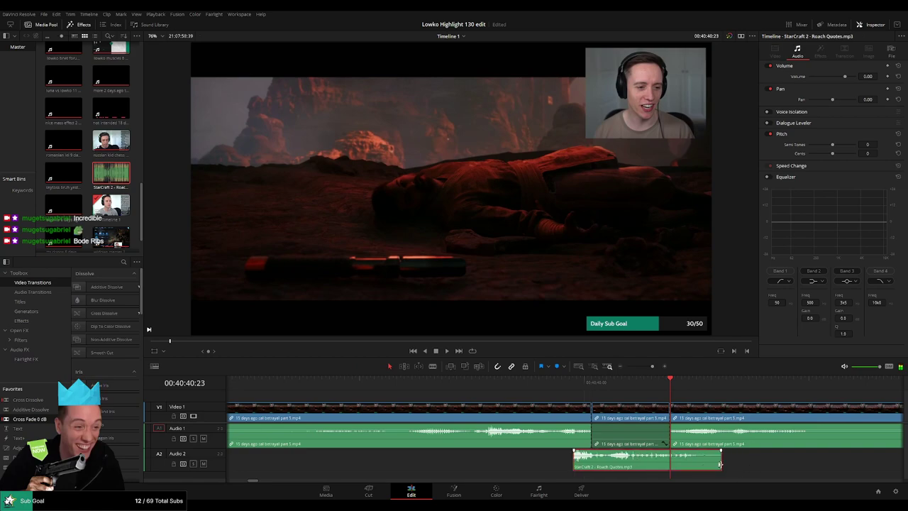
drag(575, 462, 592, 461)
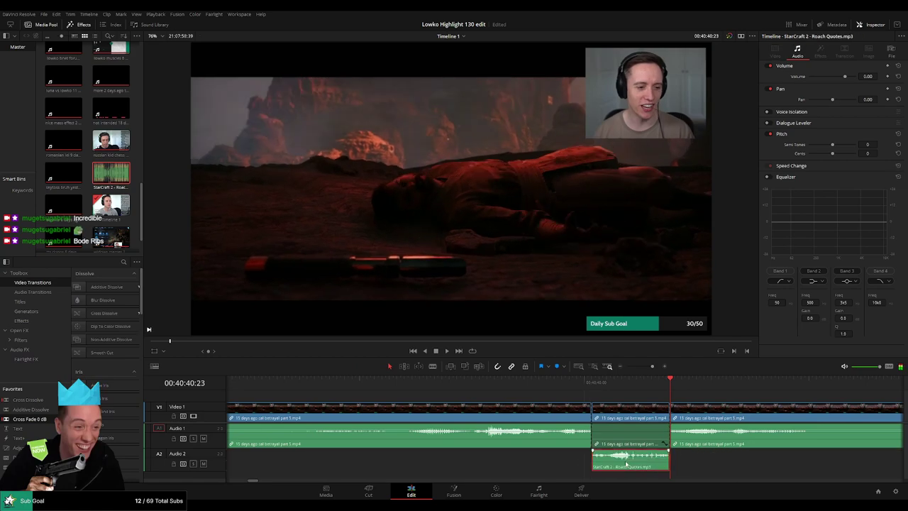
click(869, 77)
text(-20)
key(Return)
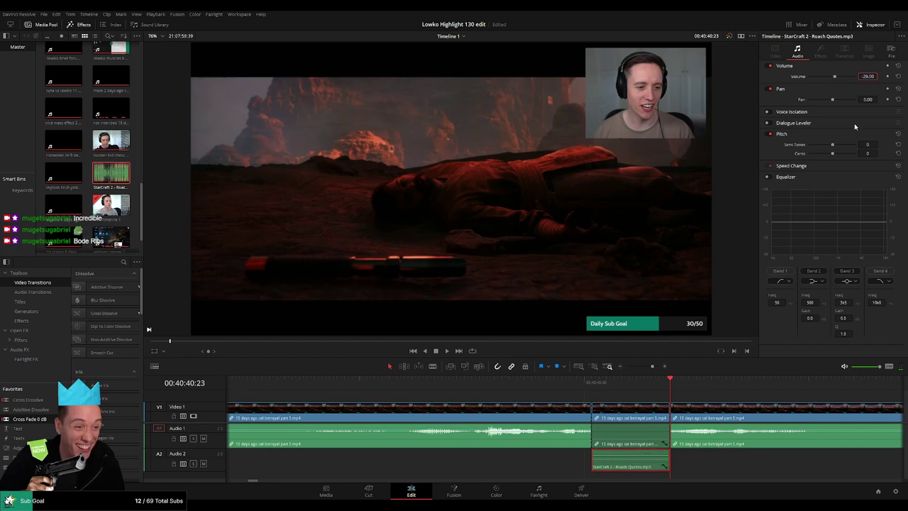
drag(653, 367, 641, 368)
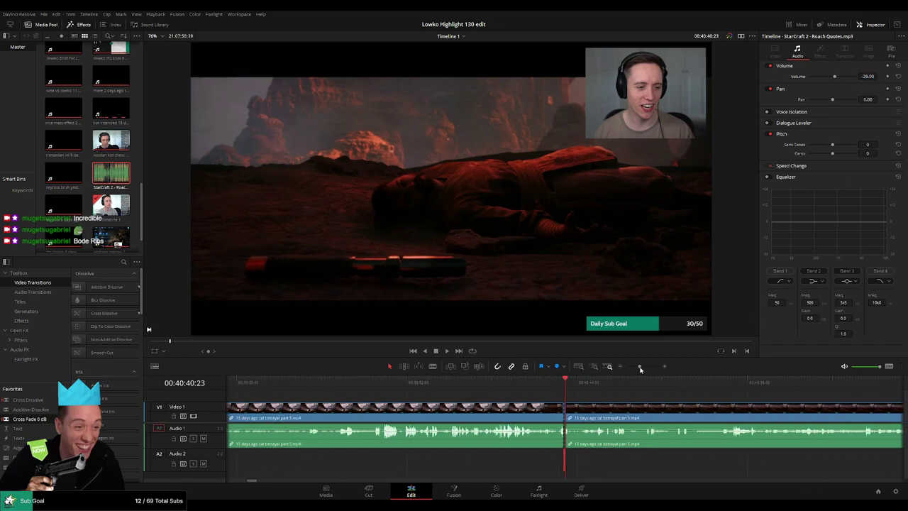
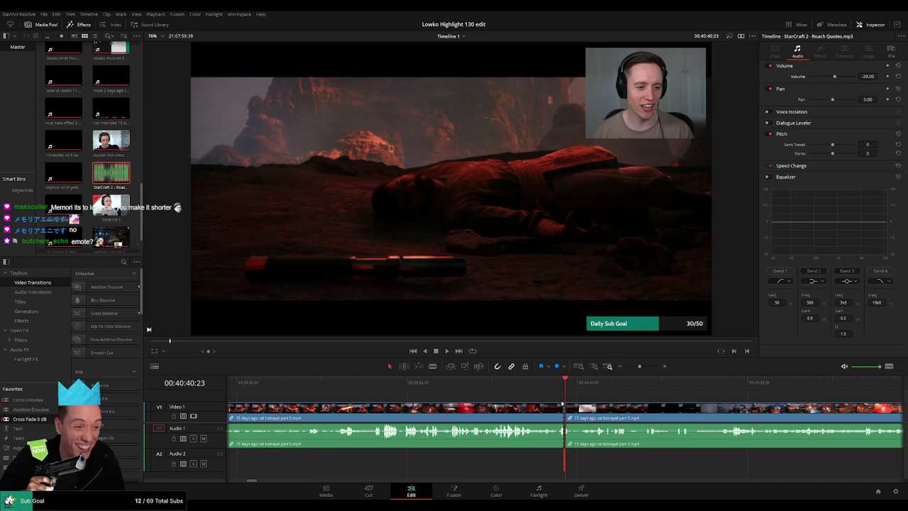
- Replay the Cal and Bode confrontation up to about 40:42 to check the sound newly covering the muted word near 40:40
drag(441, 390, 380, 392)
key(space)
click(369, 389)
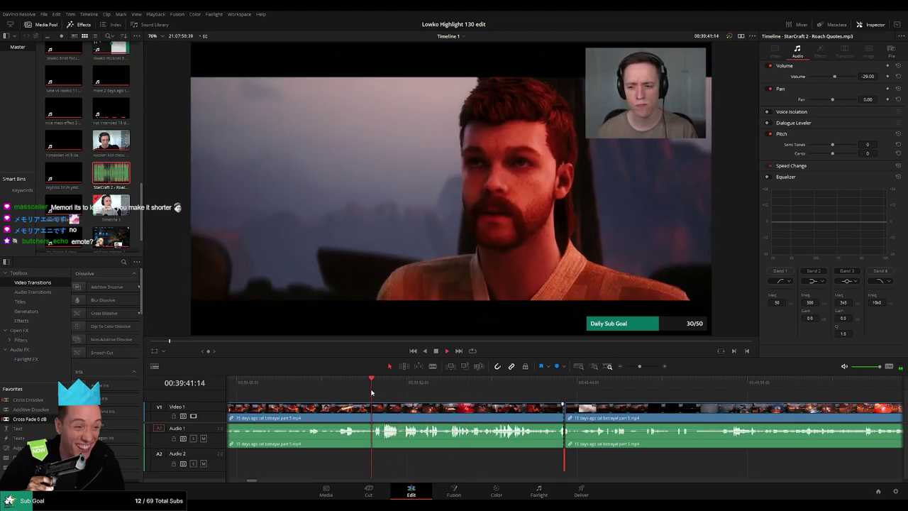
click(307, 392)
scroll(404, 413, left, 1)
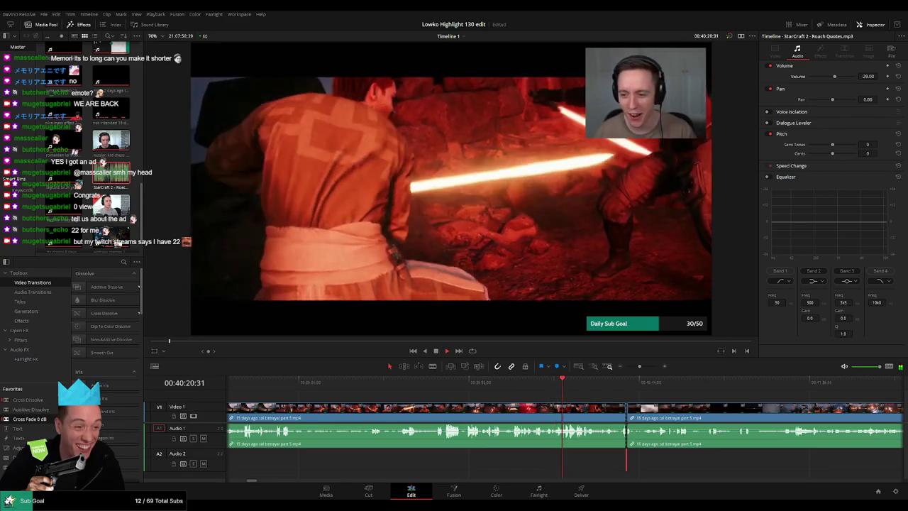
click(586, 401)
drag(591, 400, 437, 398)
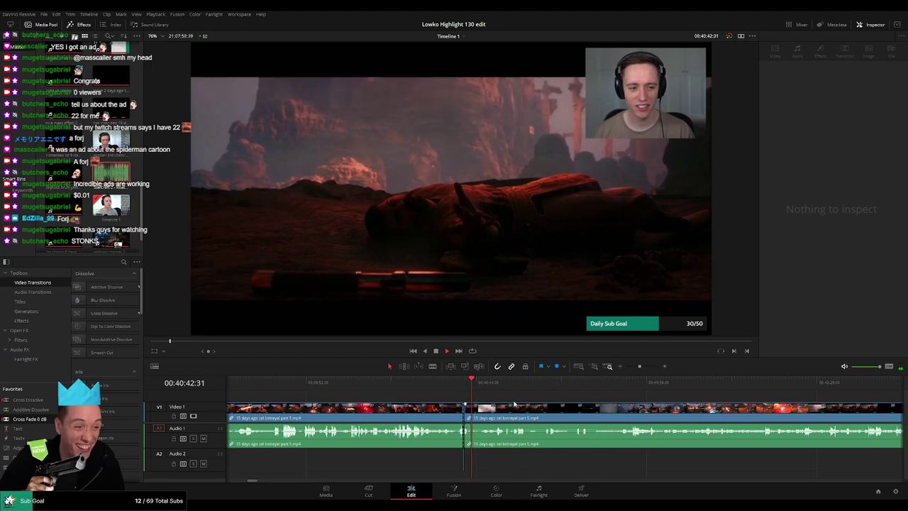
- Review the fallen Cal cutscene and the respawn screen from about 40:42 to 41:31, skipping through the quiet stretches for words to mute
scroll(567, 403, up, 3)
drag(594, 397, 407, 391)
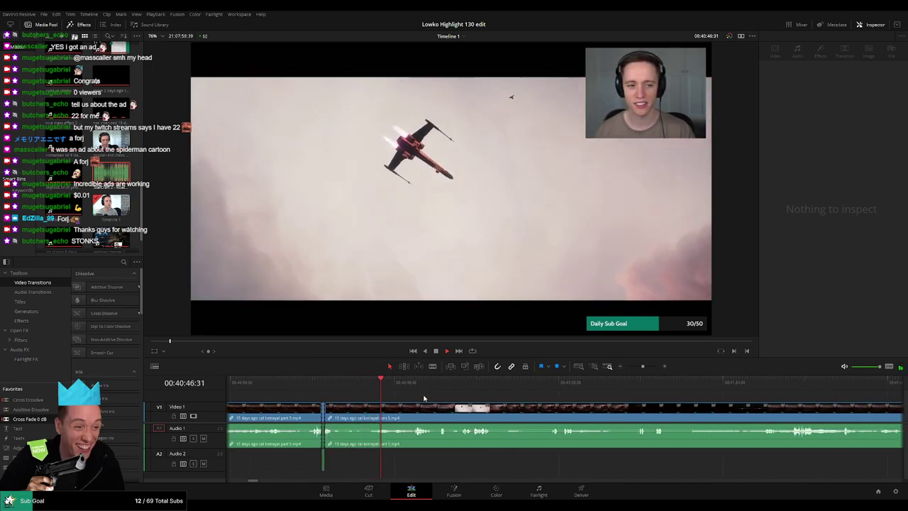
click(396, 384)
click(410, 385)
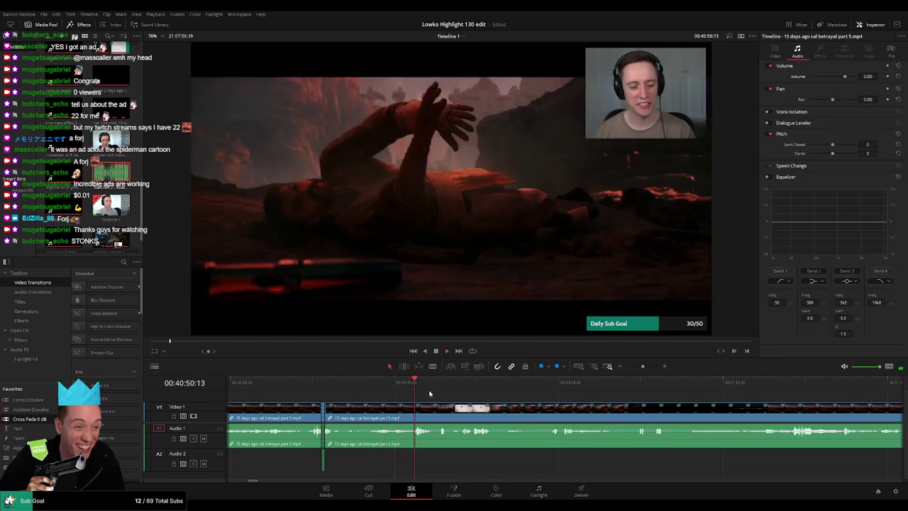
scroll(429, 393, right, 2)
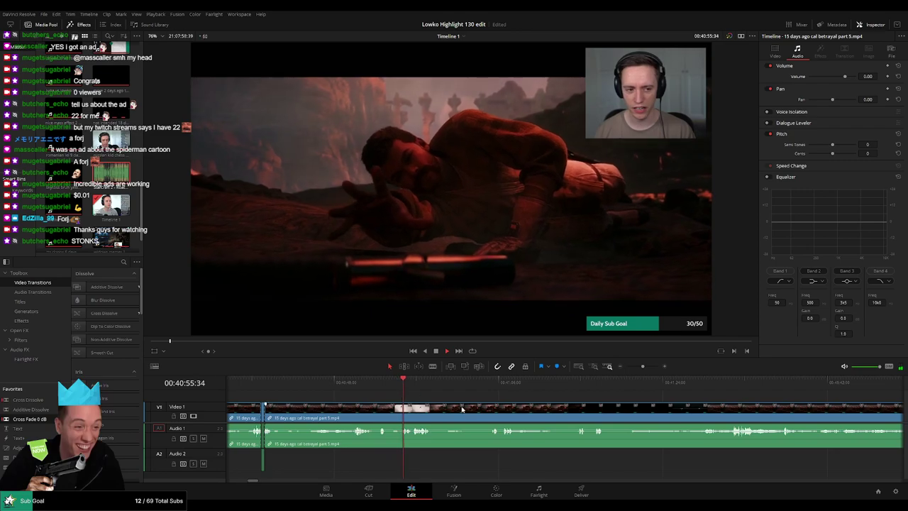
scroll(393, 397, right, 2)
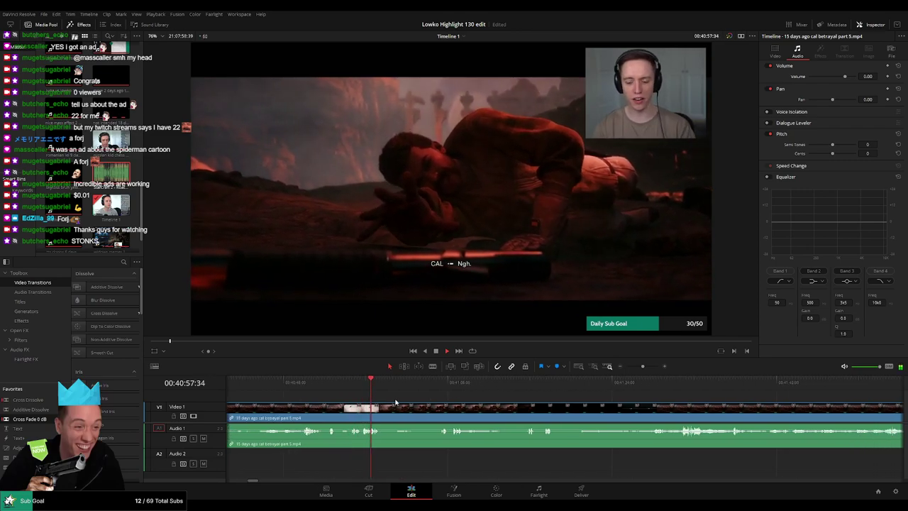
click(395, 387)
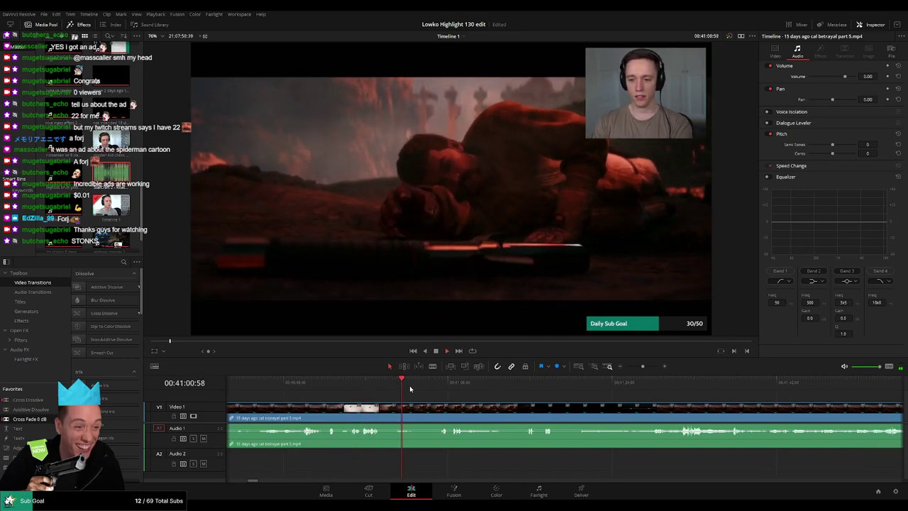
drag(417, 388, 437, 390)
scroll(426, 399, right, 2)
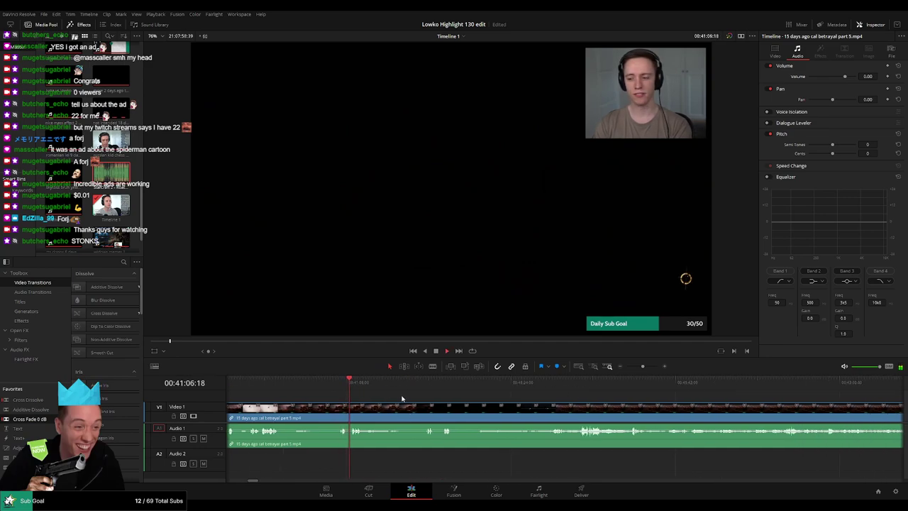
key(b)
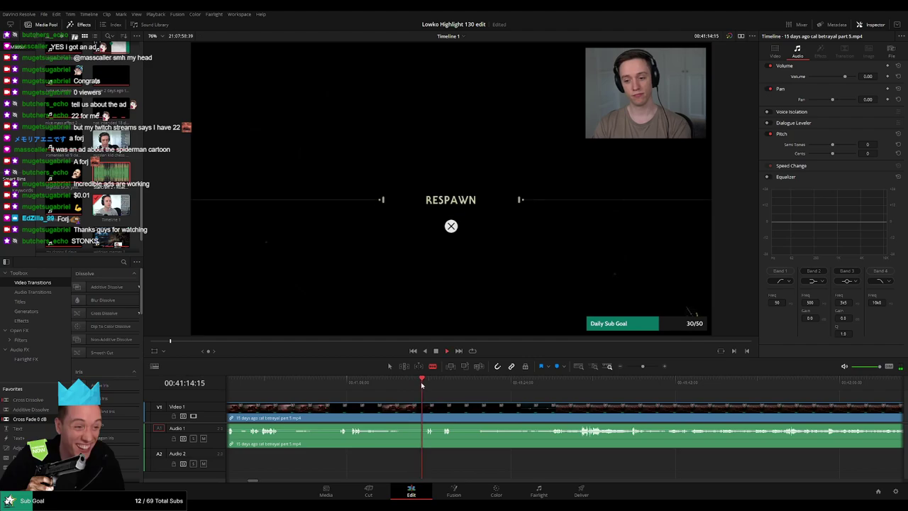
click(479, 389)
click(521, 390)
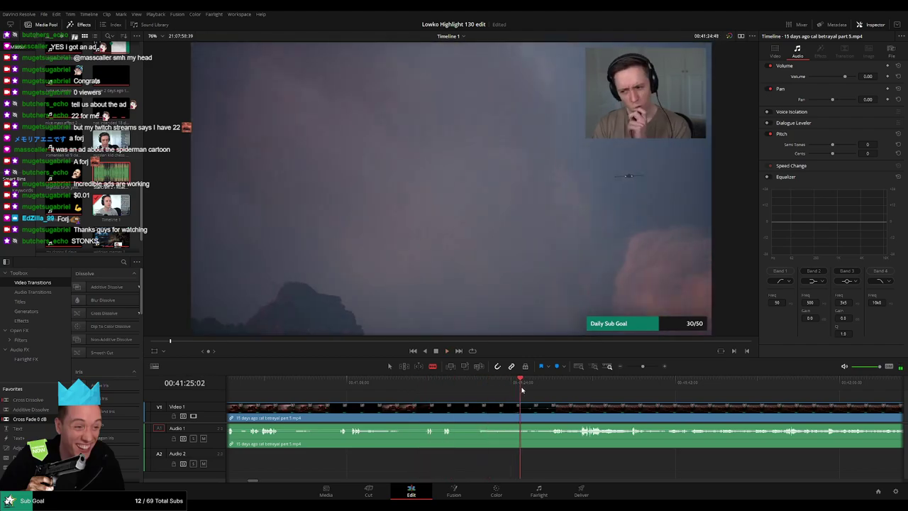
click(543, 389)
- Isolate the spoken bit ending at 41:32:29 with two splits, mute it and cover it with Roach Quotes on Audio 2 at volume -29
key(space)
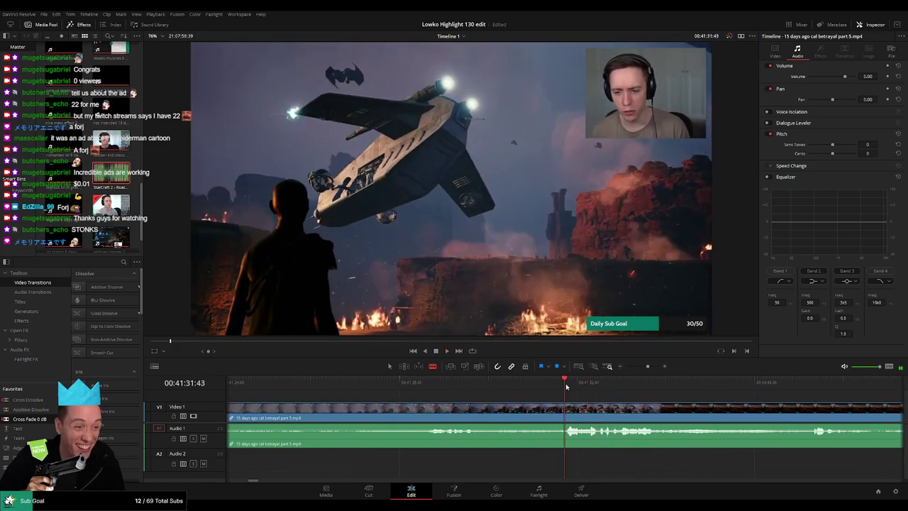
key(ctrl+b)
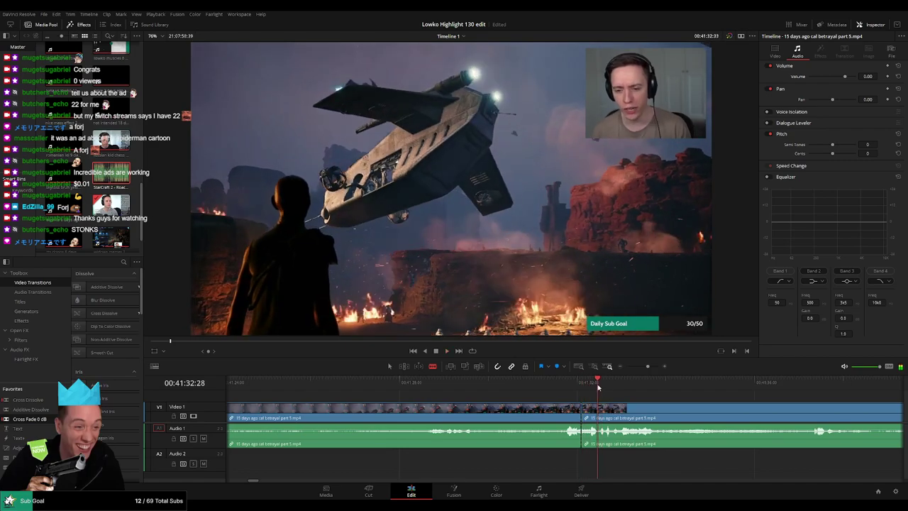
click(598, 387)
key(ctrl+b)
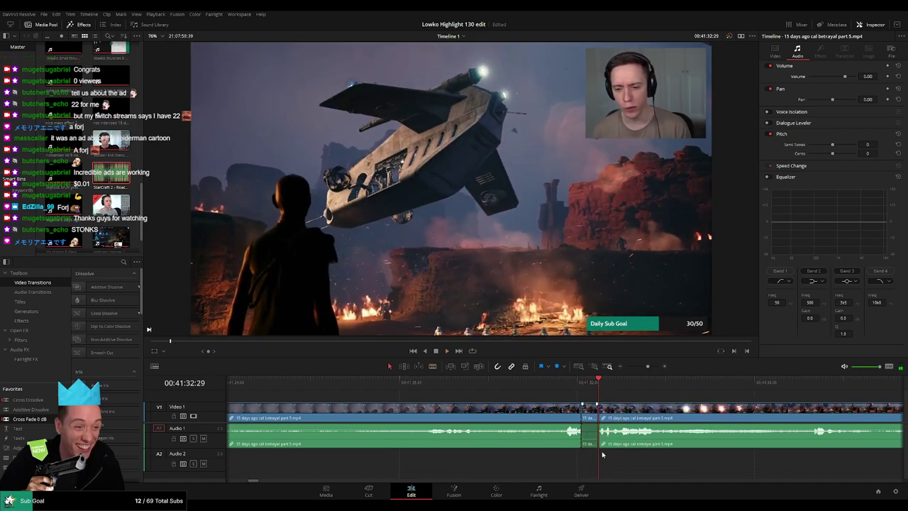
drag(133, 185, 597, 462)
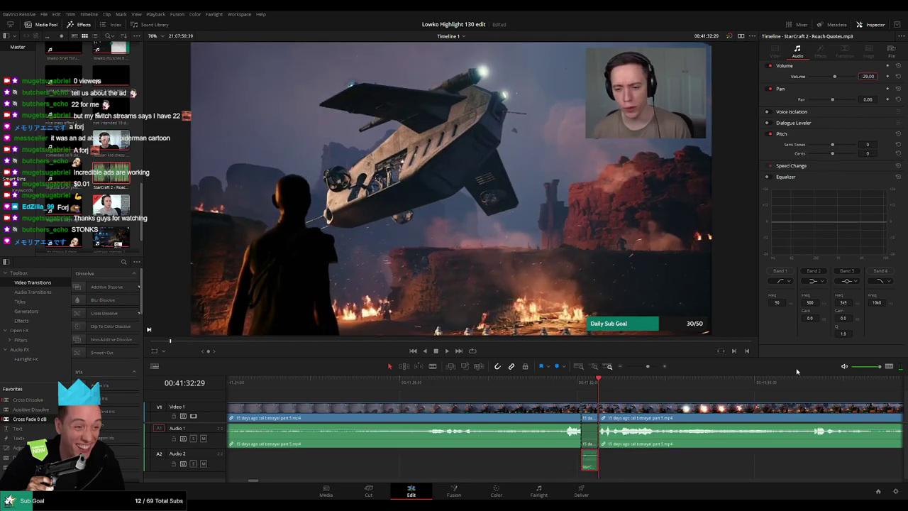
- Review the dropship scene and Cere's stormtrooper battle up to about 42:37, looking for quiet footage to cut
click(407, 385)
key(space)
click(637, 366)
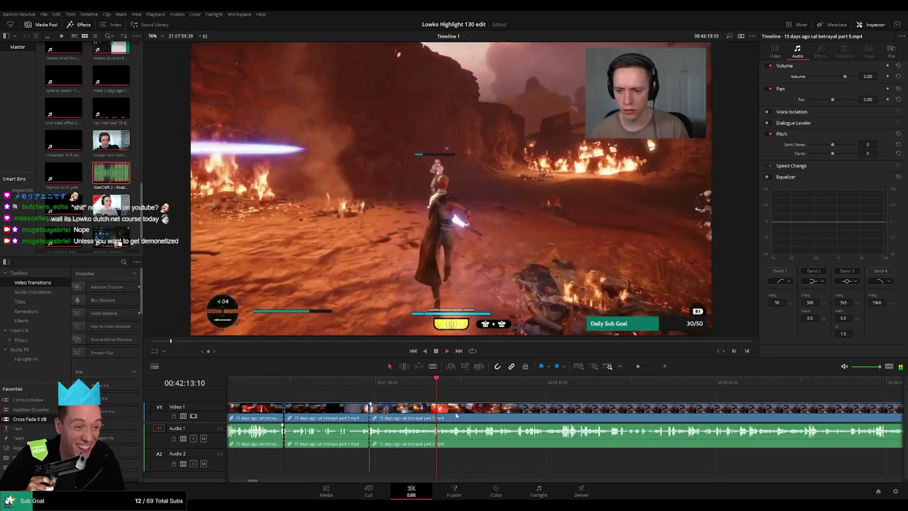
scroll(547, 399, up, 4)
click(575, 385)
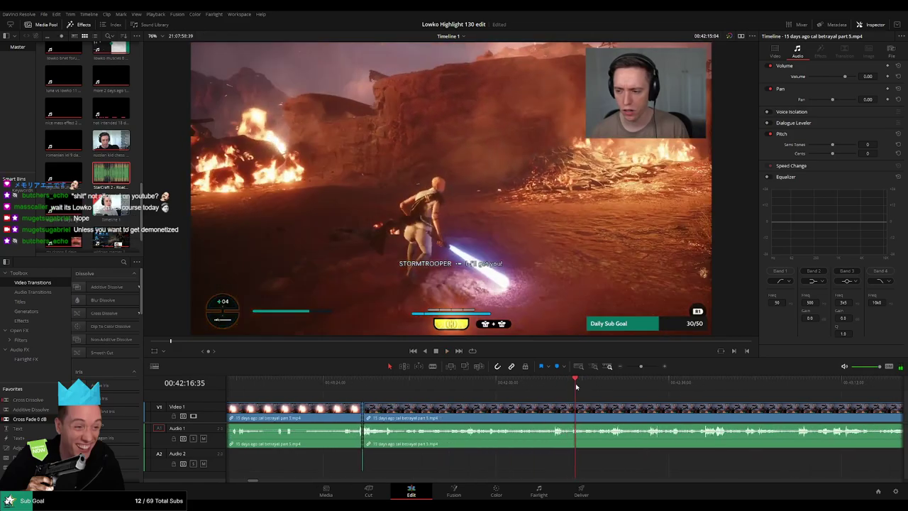
drag(593, 392, 421, 390)
click(441, 388)
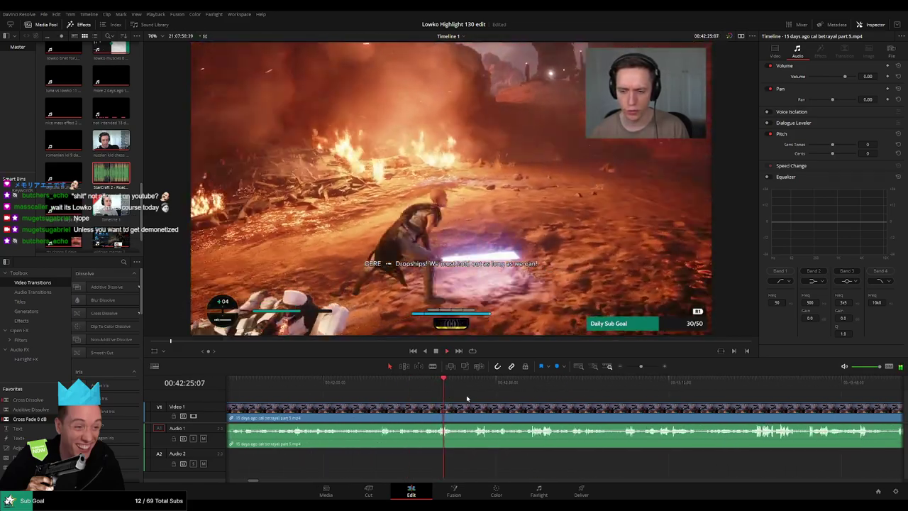
click(478, 384)
drag(539, 395, 449, 395)
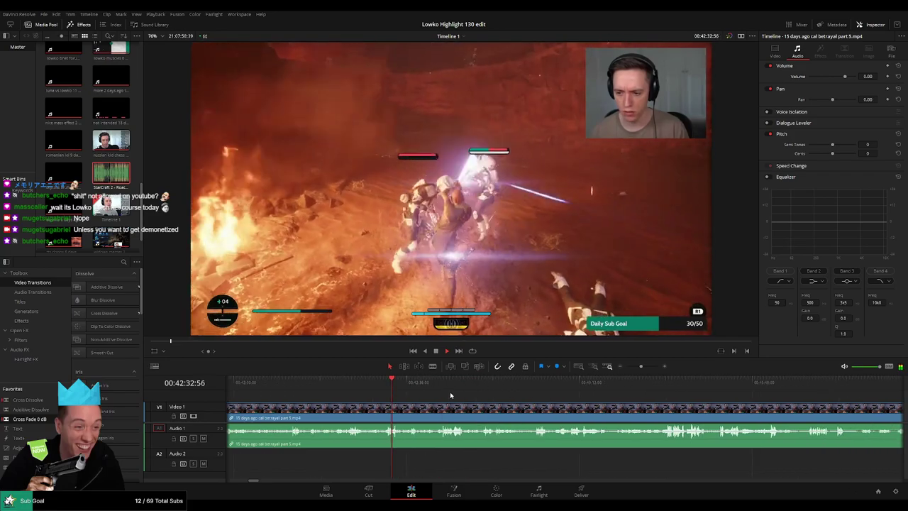
click(413, 382)
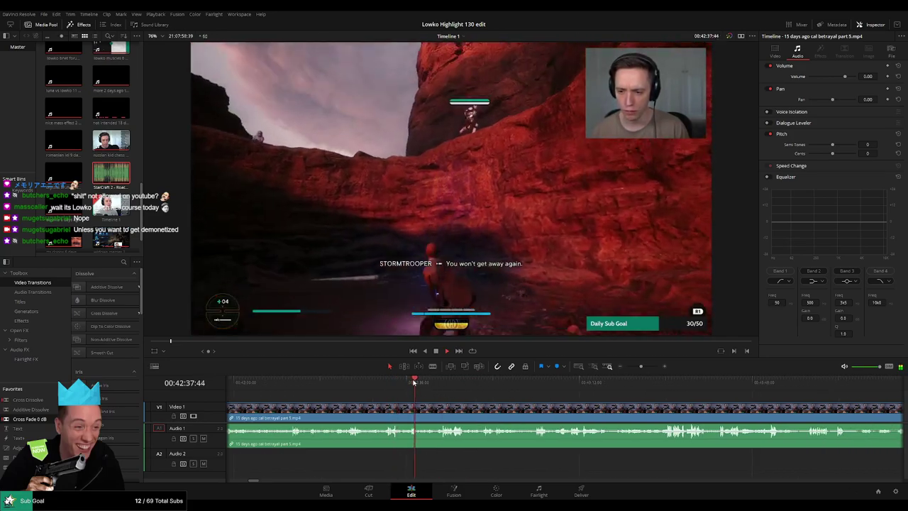
- Ripple-delete the battle footage between about 42:38 and 42:43 and put a Cross Fade 0 dB on the audio join
key(b)
click(435, 418)
click(441, 384)
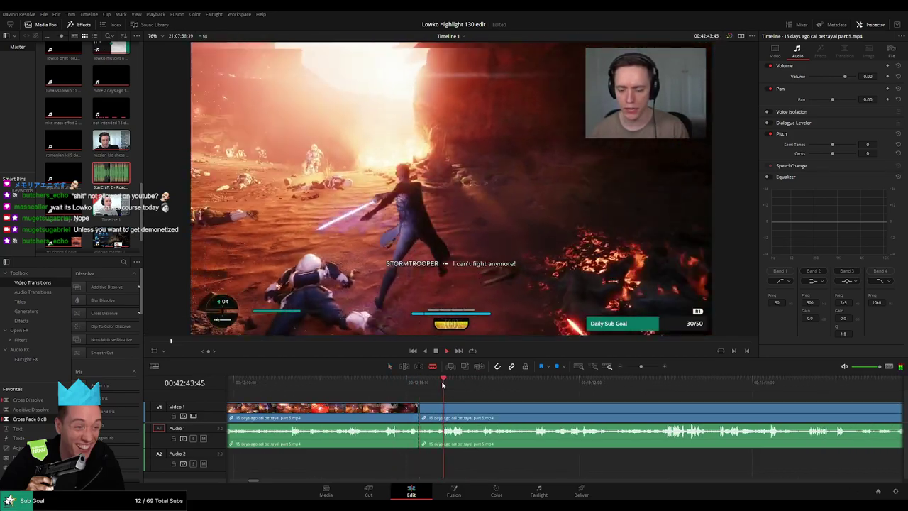
click(441, 408)
key(a)
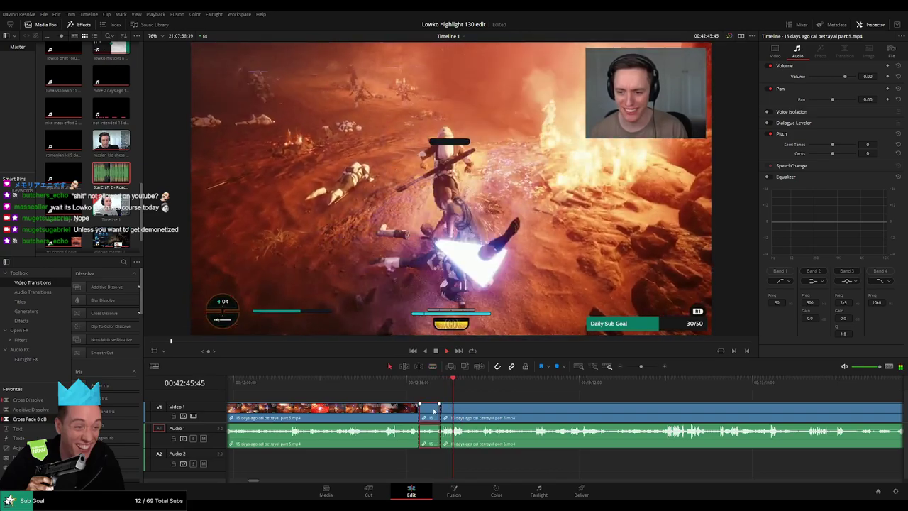
click(433, 412)
key(Delete)
drag(50, 422, 419, 435)
- Ripple-delete the quiet battle footage from 42:43:33 to about 42:46 and cross-fade the audio join
scroll(412, 418, right, 3)
key(b)
click(390, 408)
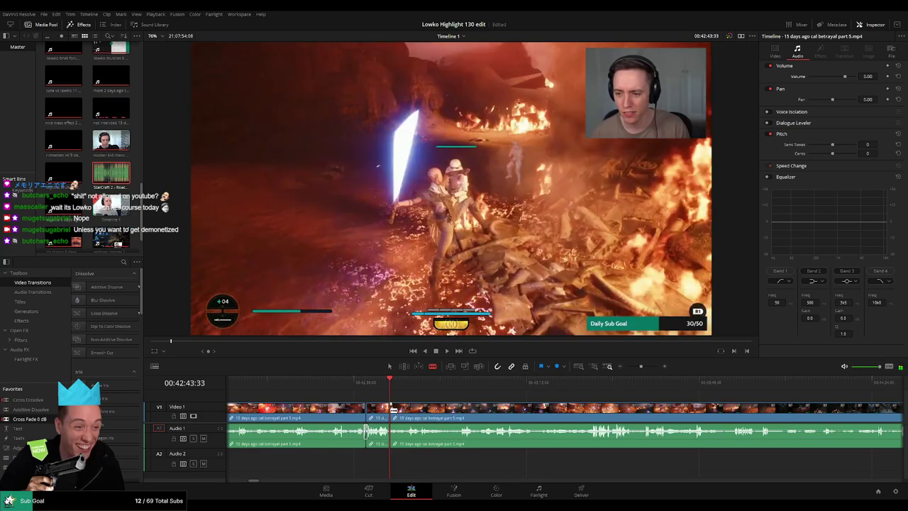
click(406, 382)
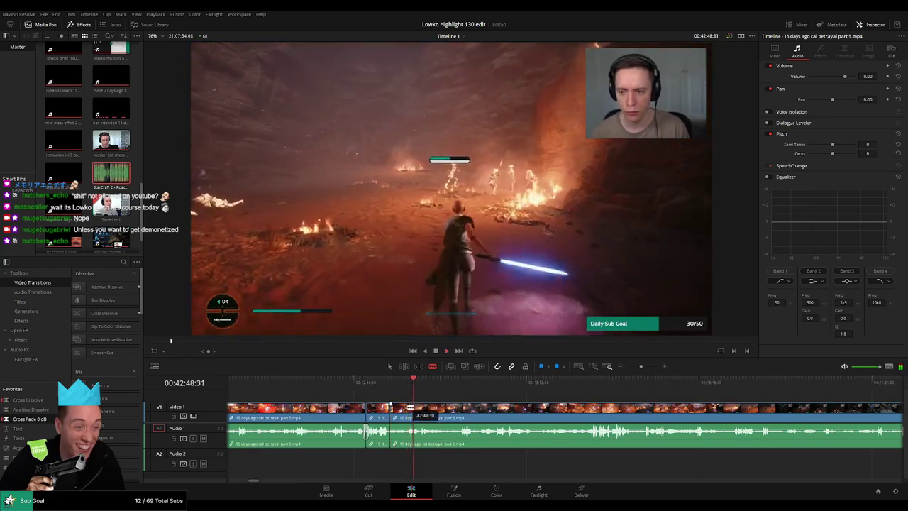
click(405, 409)
key(a)
click(400, 411)
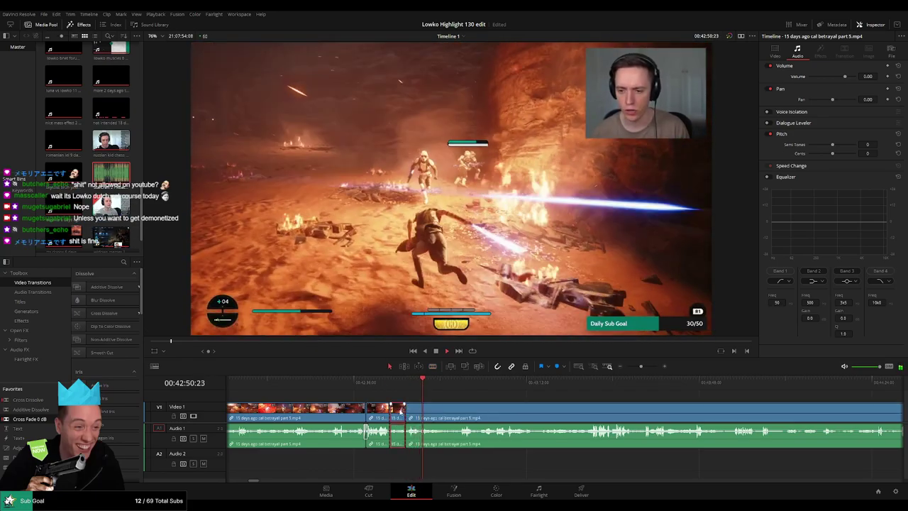
key(Delete)
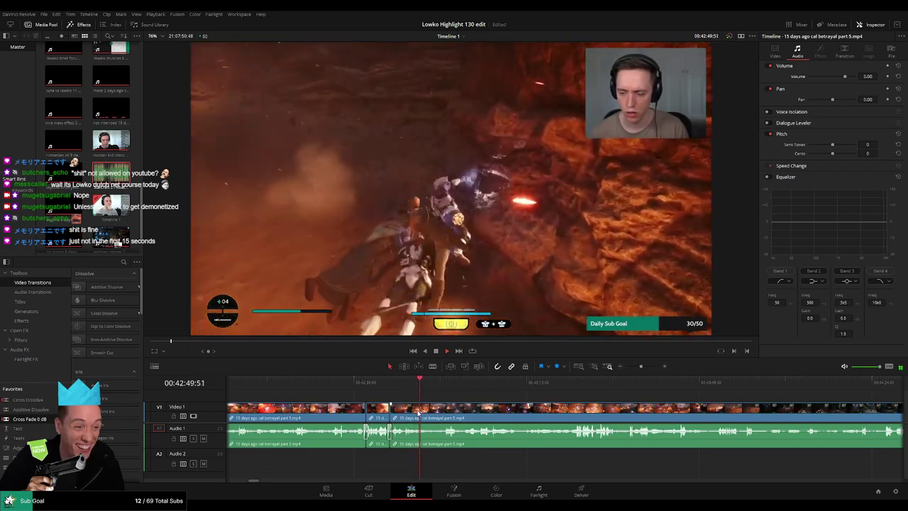
- Ripple-delete the battle footage between about 42:51 and 42:54 and cross-fade the audio join
key(b)
click(445, 384)
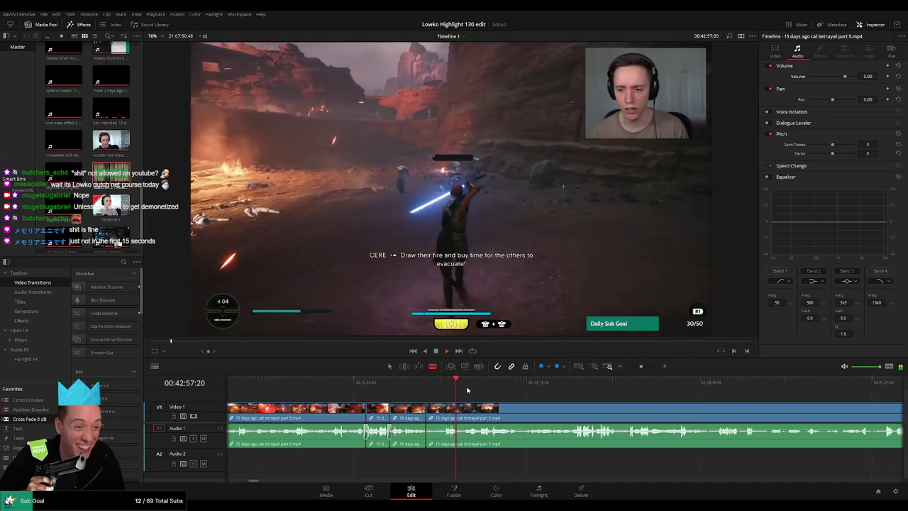
click(444, 410)
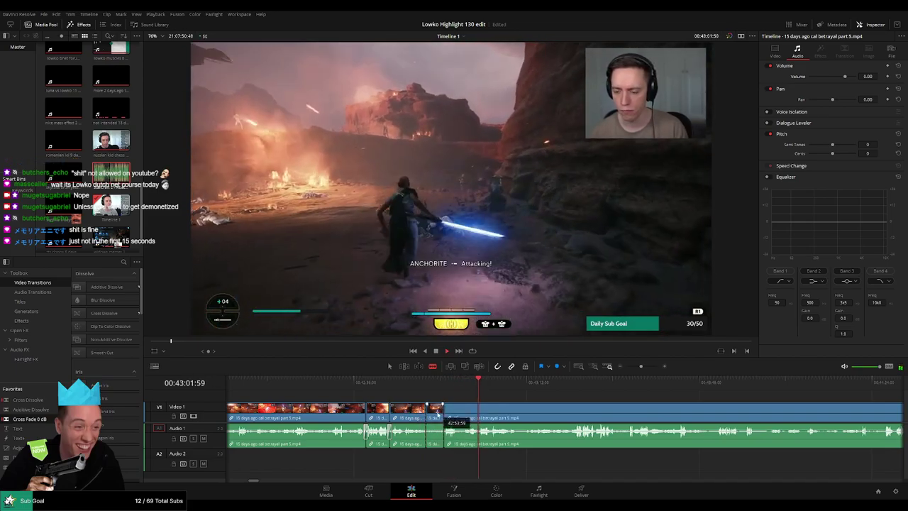
key(a)
click(436, 411)
key(Delete)
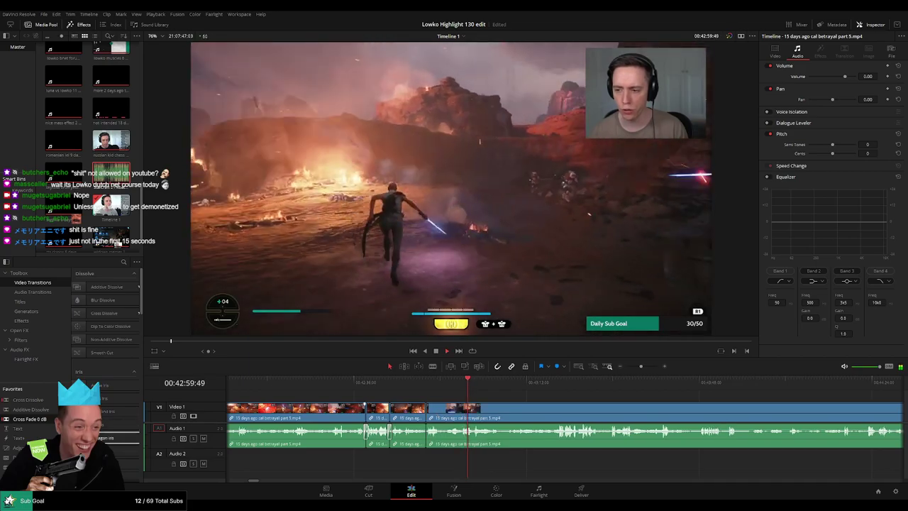
- Split the battle clip at about 43:06 to mark the start of the next section to cut
scroll(418, 418, right, 2)
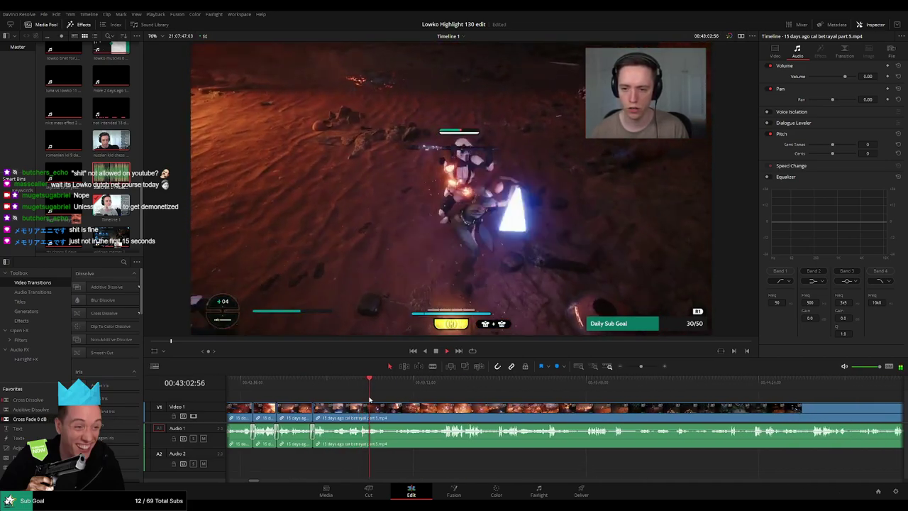
key(b)
click(385, 411)
- Review the Star Wars Jedi footage from about 43:20 onward to locate where the section to cut should end
drag(436, 383, 442, 383)
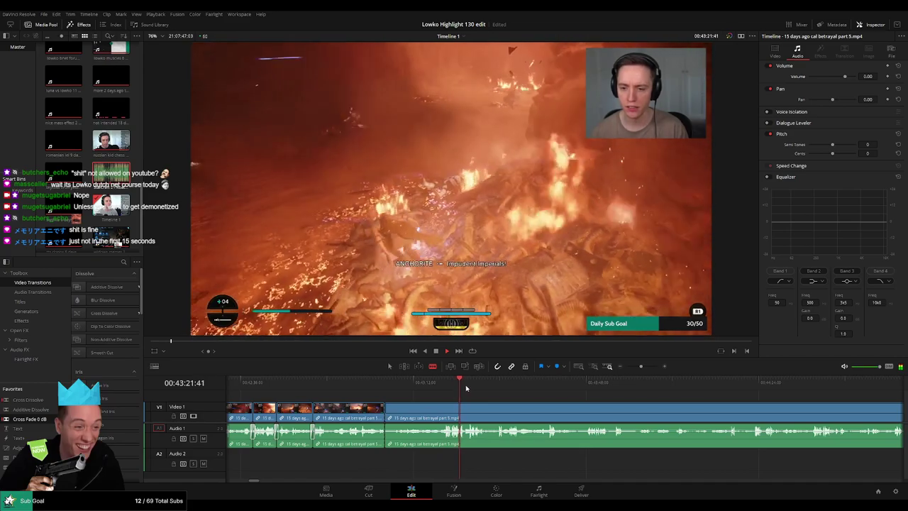
drag(469, 386, 494, 387)
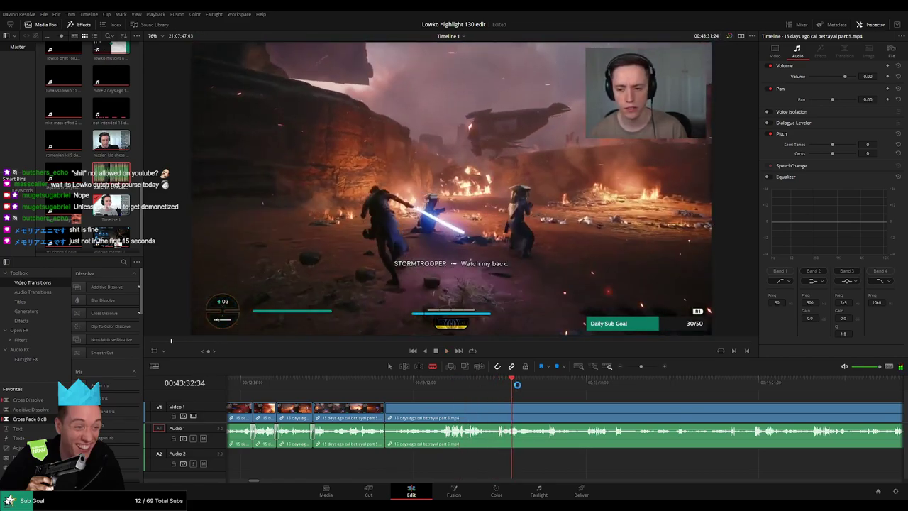
click(580, 383)
drag(582, 387, 591, 387)
drag(640, 403, 500, 397)
drag(609, 390, 624, 391)
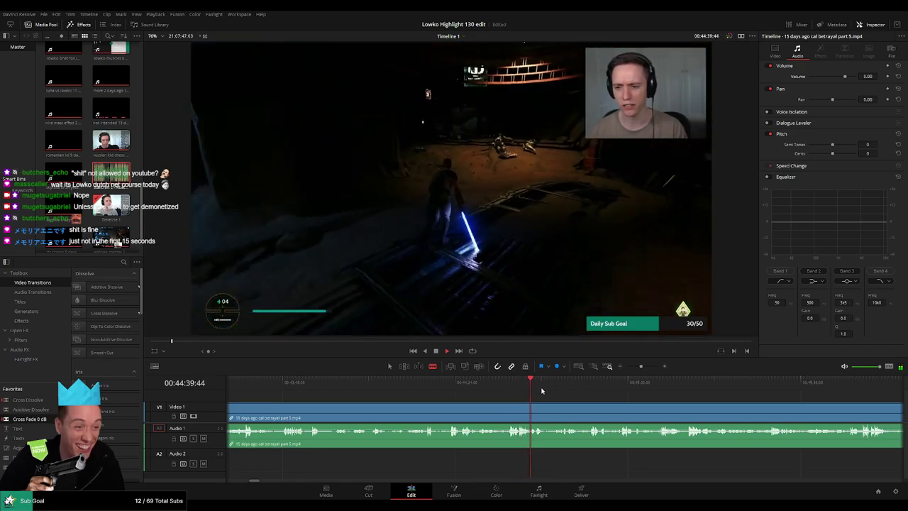
click(587, 387)
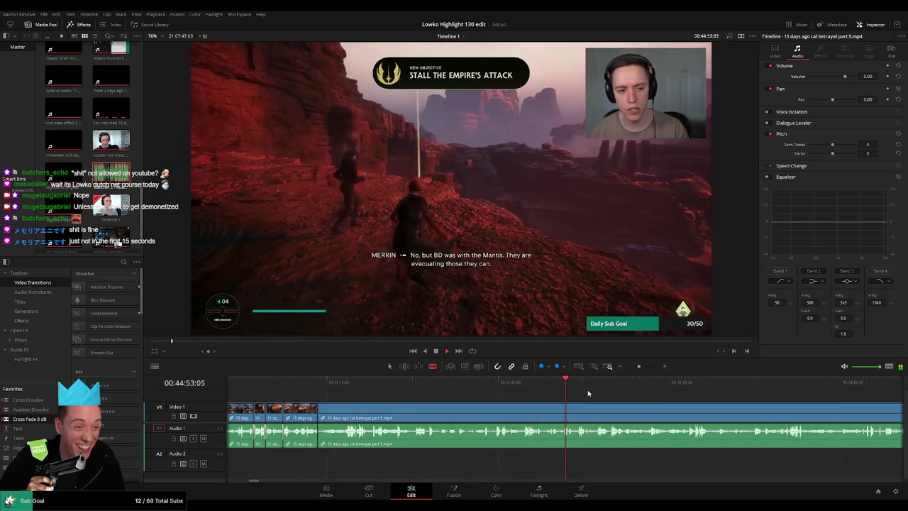
scroll(588, 392, down, 3)
click(569, 383)
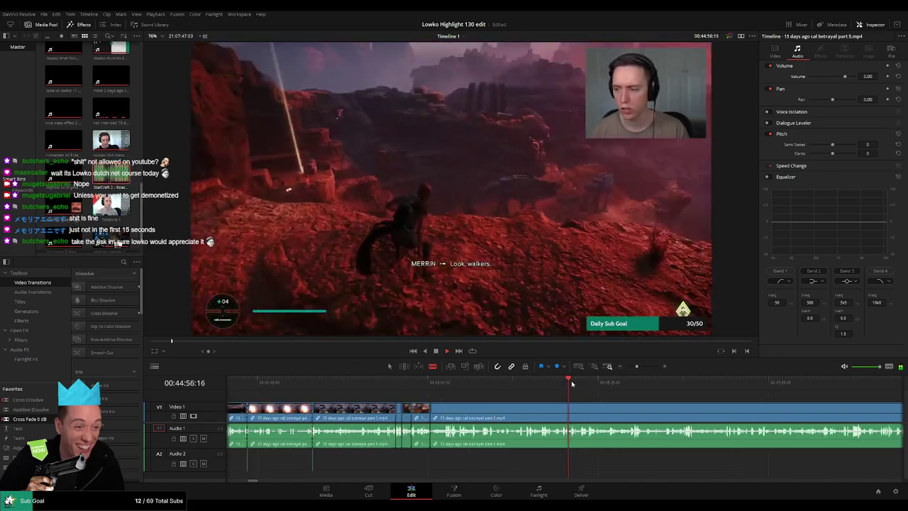
click(572, 384)
scroll(454, 390, right, 4)
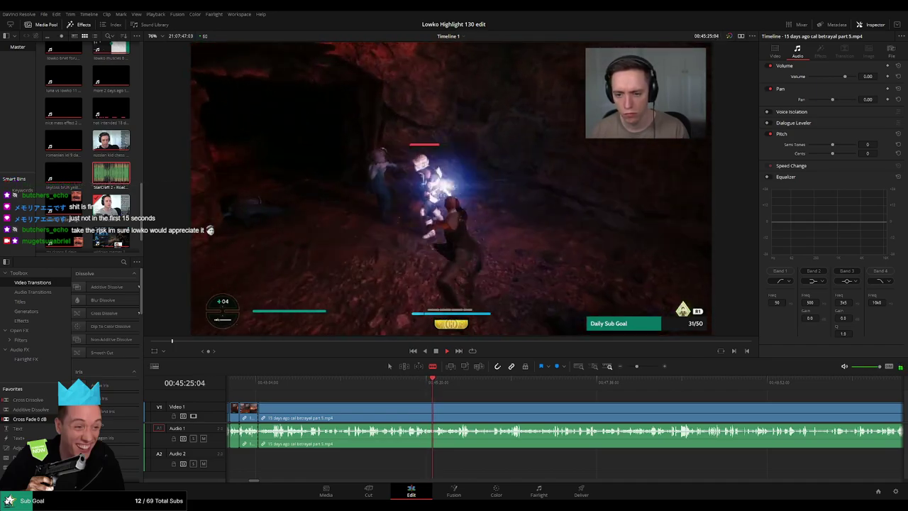
click(533, 380)
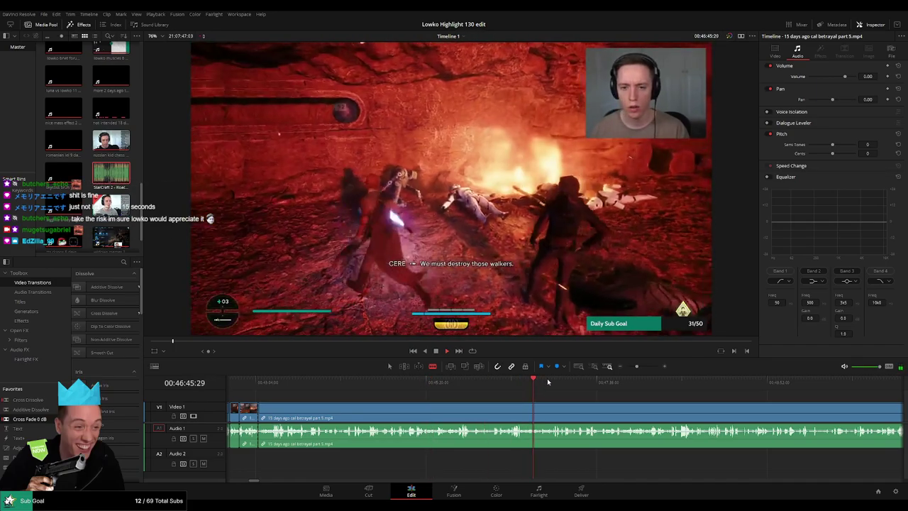
click(641, 381)
drag(676, 389, 479, 386)
click(480, 381)
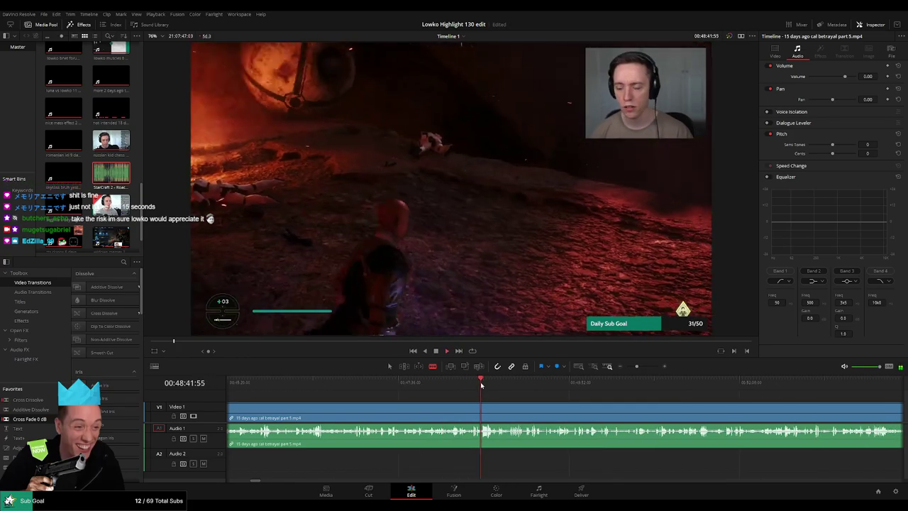
click(578, 390)
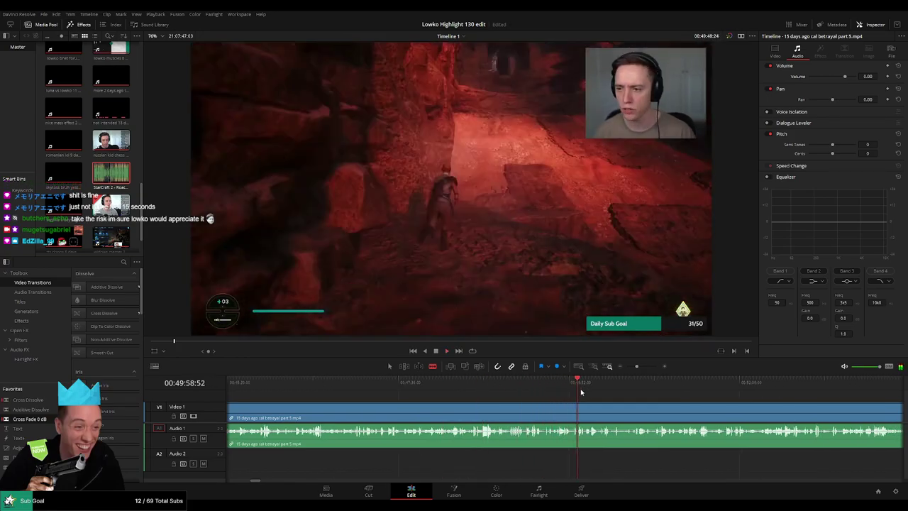
click(733, 383)
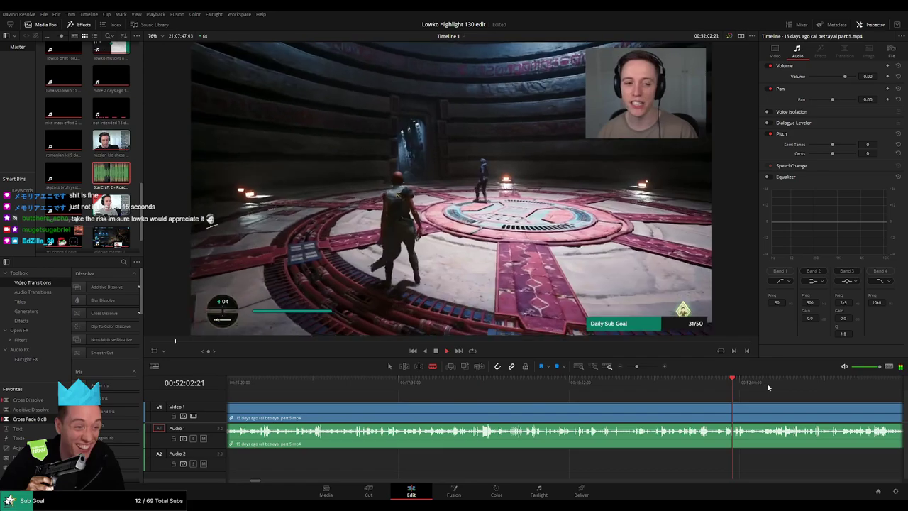
click(767, 387)
scroll(681, 394, down, 5)
scroll(521, 397, up, 5)
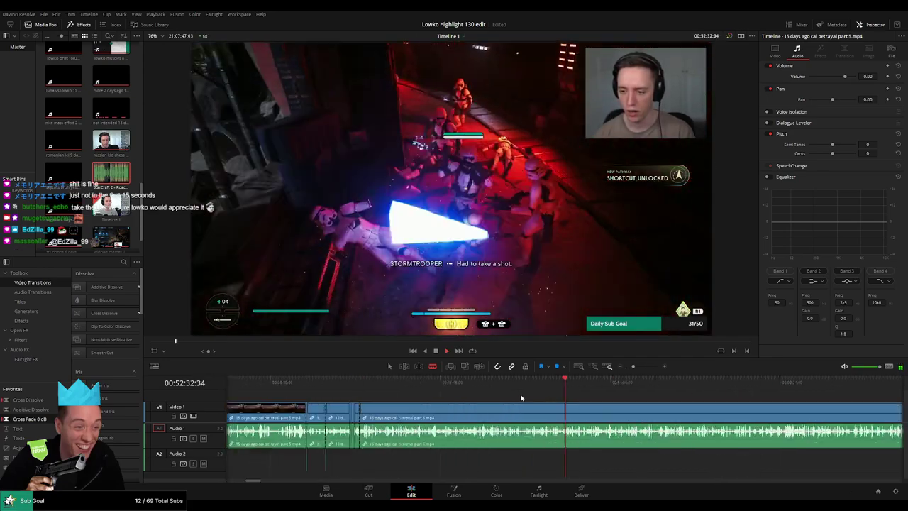
click(670, 385)
scroll(489, 394, right, 5)
click(461, 391)
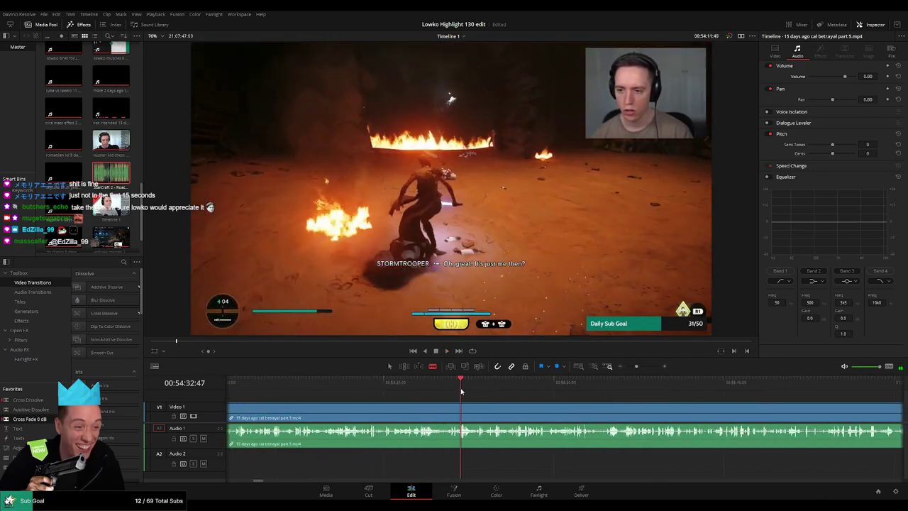
click(523, 387)
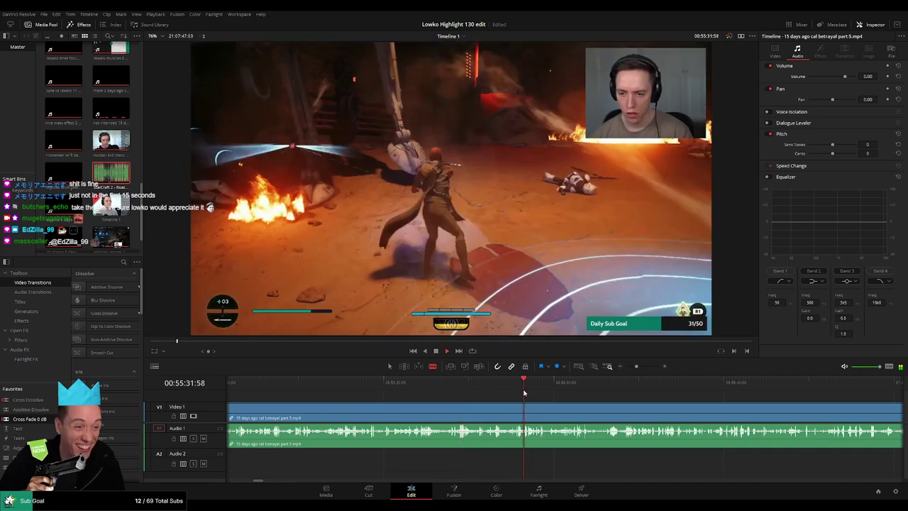
click(573, 387)
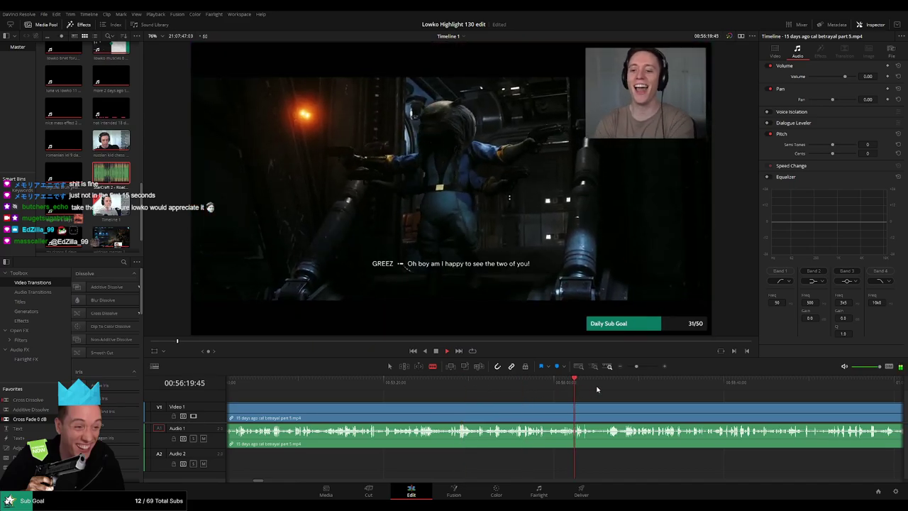
scroll(503, 390, down, 3)
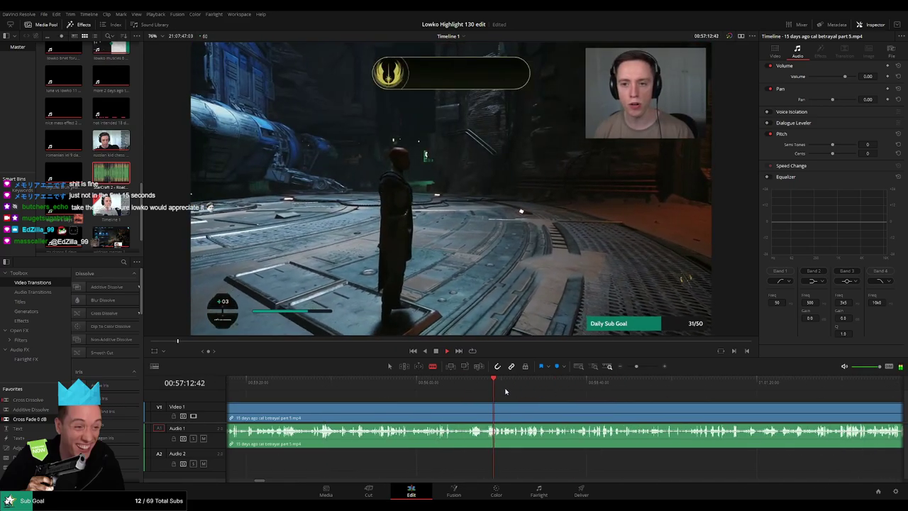
click(537, 387)
click(604, 386)
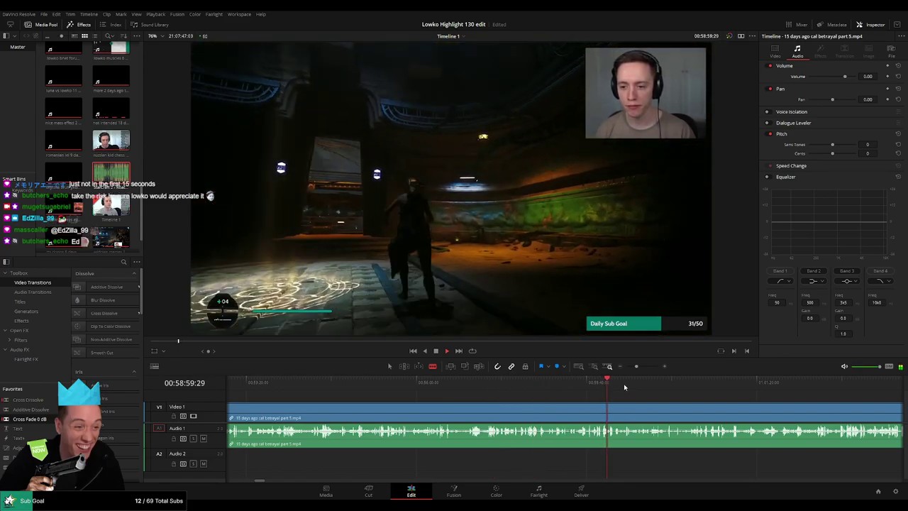
click(627, 386)
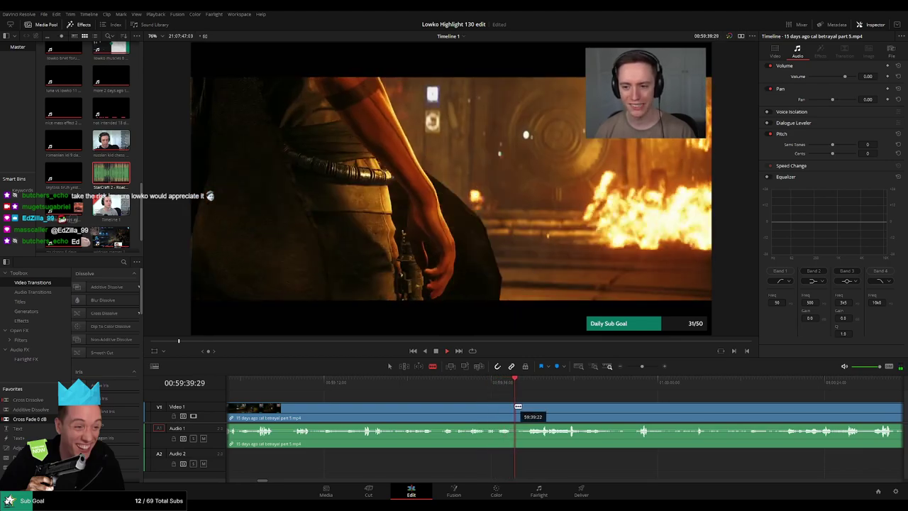
- Split the clip at about 59:39:44 in the burning-room cutscene and ripple-delete the footage back to the 43:06 split
key(space)
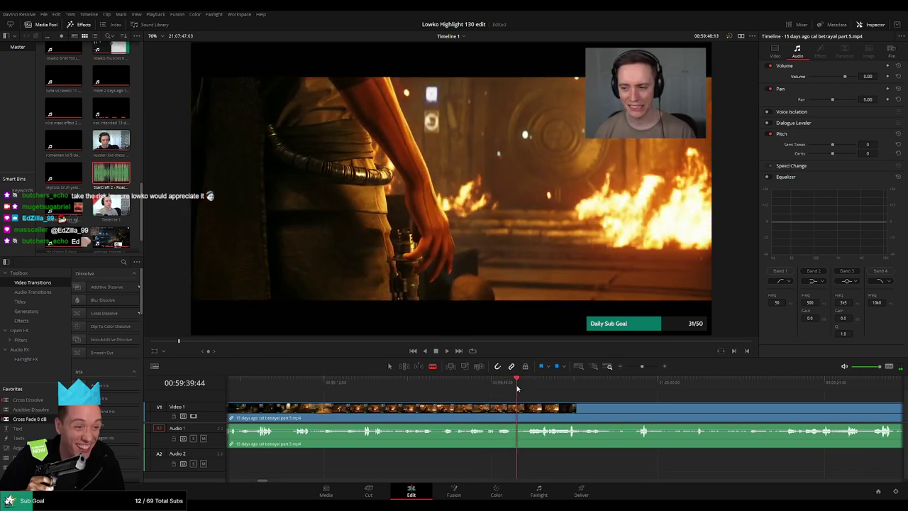
key(ctrl+b)
key(Delete)
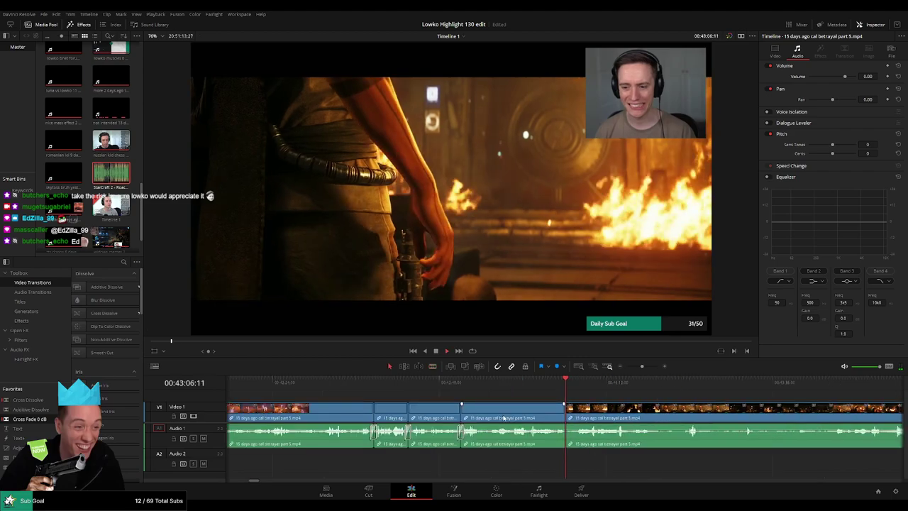
- Isolate the word between about 44:05:04 and 44:05:28 with two splits and mute only that segment's audio
drag(620, 423, 379, 411)
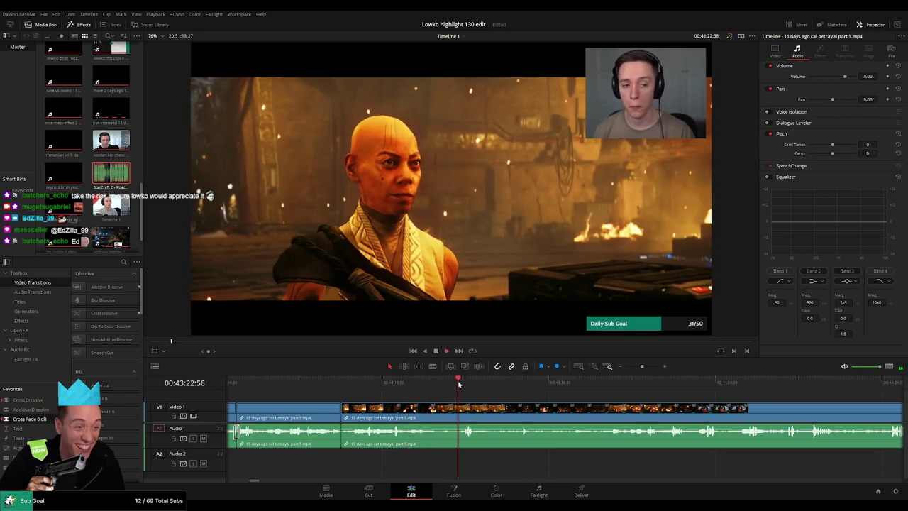
drag(528, 409, 449, 408)
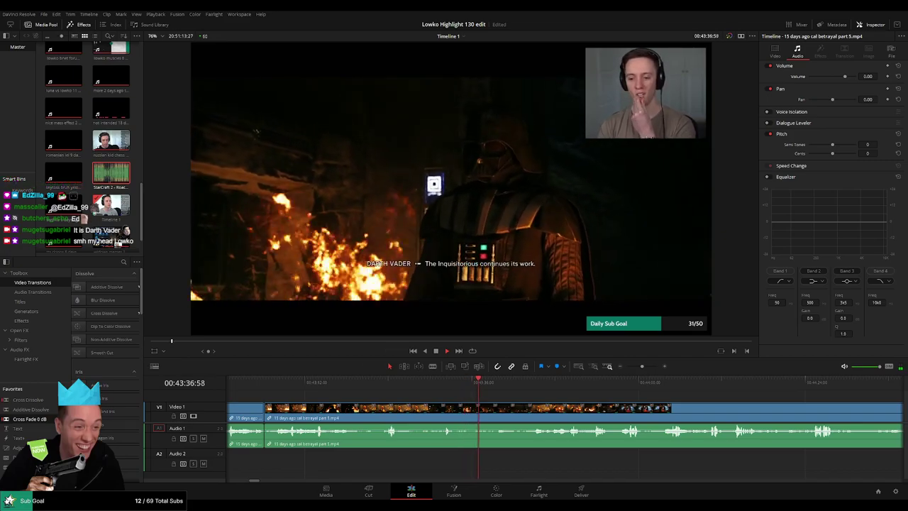
drag(509, 397, 402, 397)
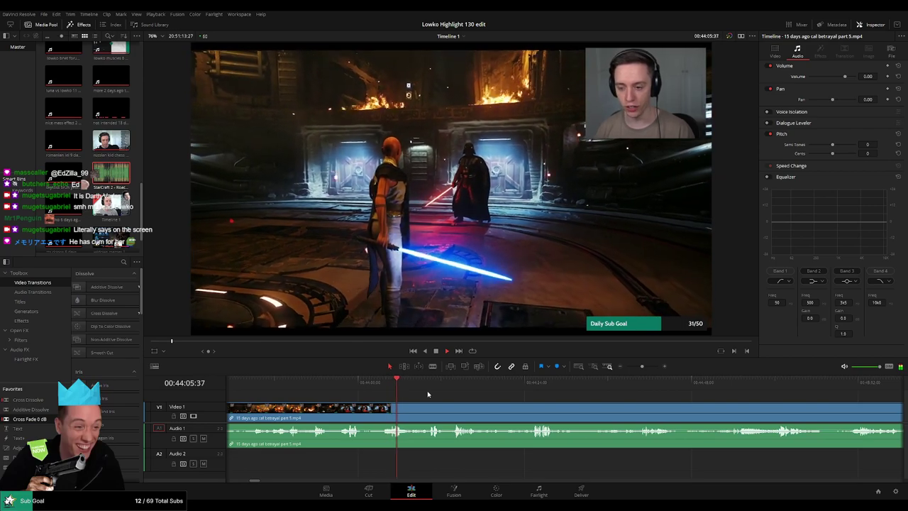
click(388, 387)
drag(641, 367, 653, 366)
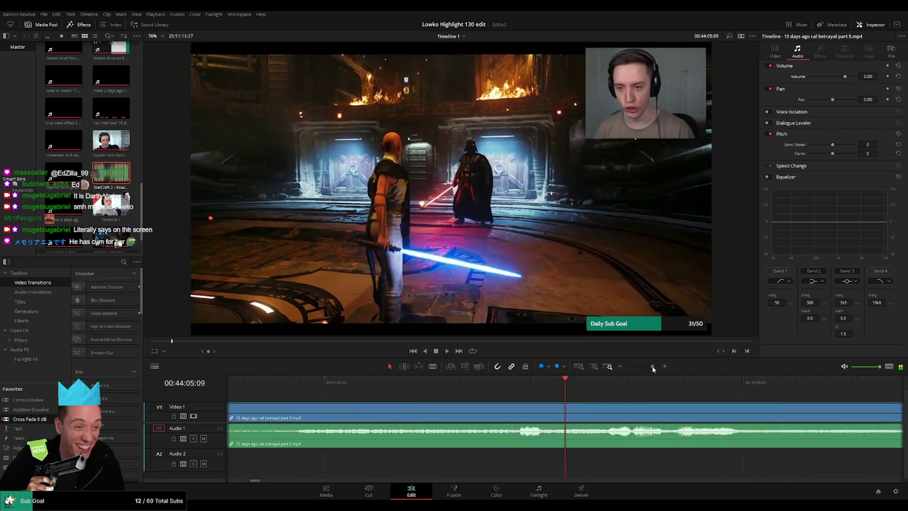
drag(610, 390, 639, 401)
click(552, 410)
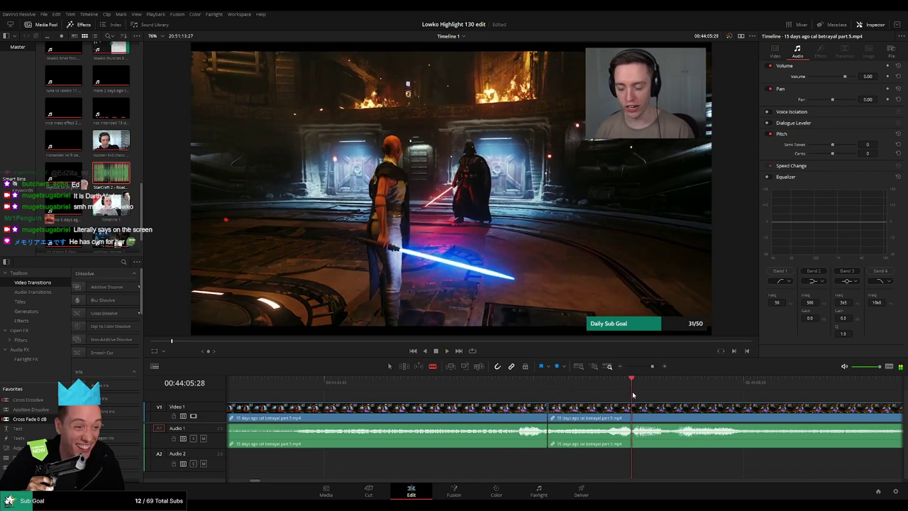
click(634, 413)
key(a)
alt+click(593, 445)
key(d)
- Place StarCraft 2 - Roach Quotes.mp3 on Audio 2 under the muted segment, trim it to match and set its volume to -29
drag(116, 179, 548, 459)
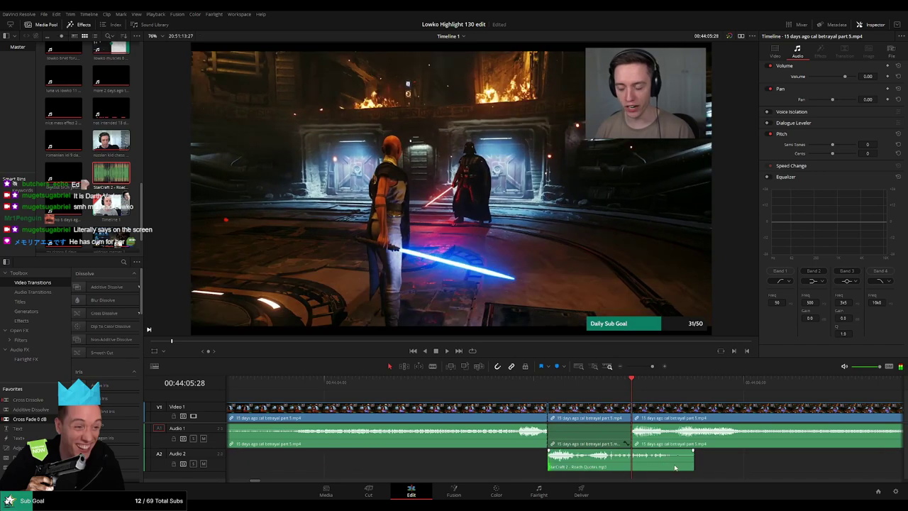
drag(691, 463, 628, 463)
click(616, 462)
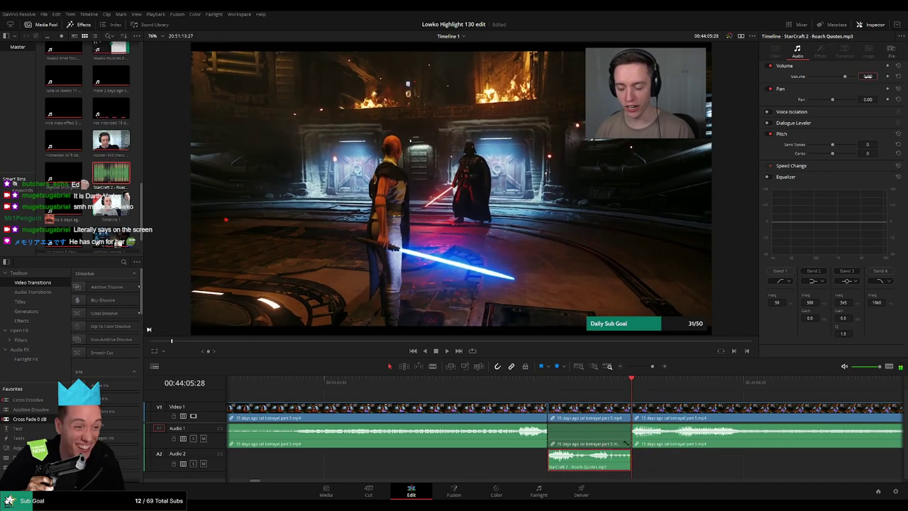
click(868, 77)
text(-30)
key(Return)
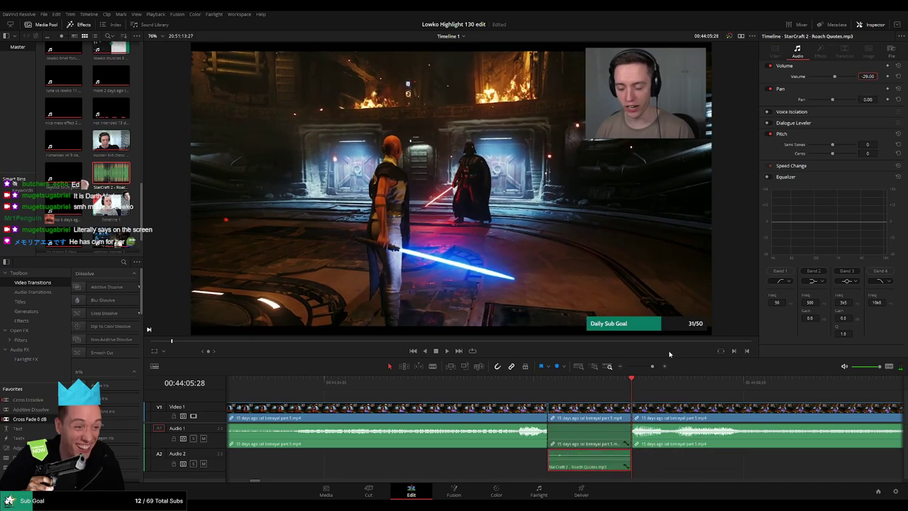
drag(652, 367, 646, 369)
key(space)
scroll(444, 402, right, 5)
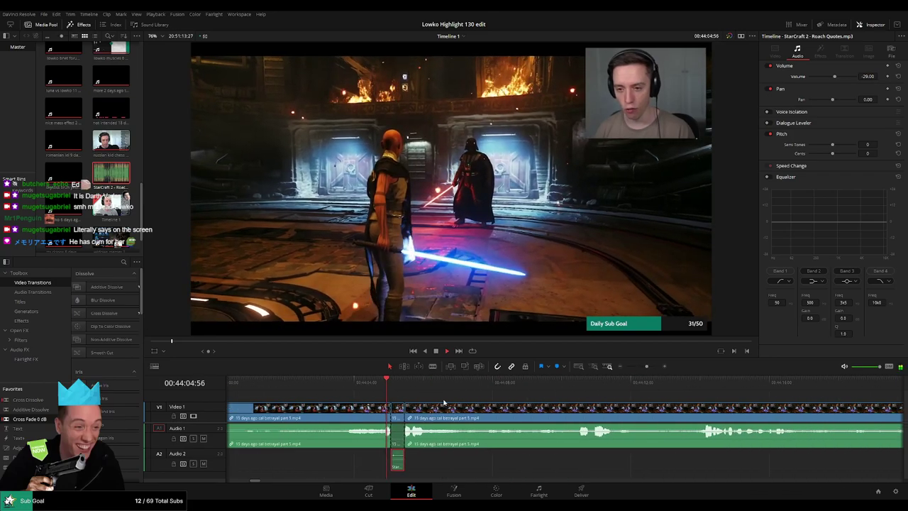
- Split the Darth Vader fight clip at about 44:28 to mark the start of the next section to cut
click(484, 384)
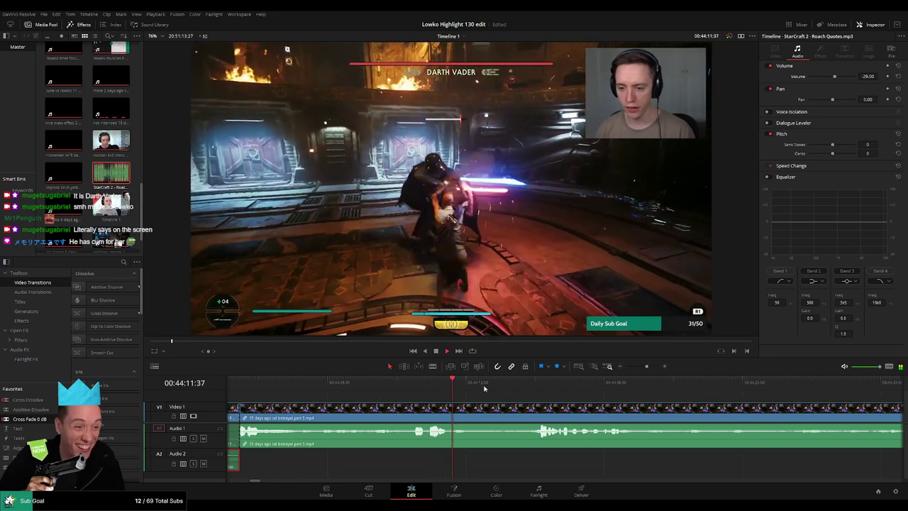
click(414, 390)
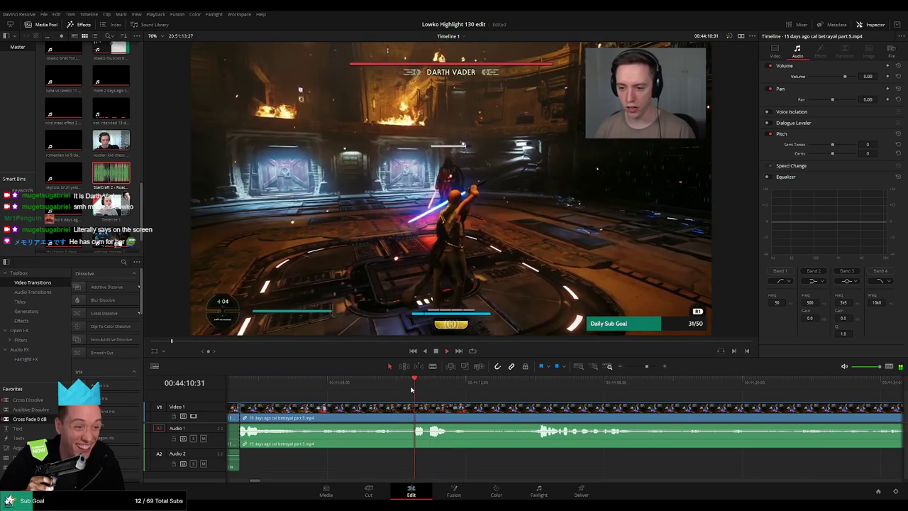
click(411, 389)
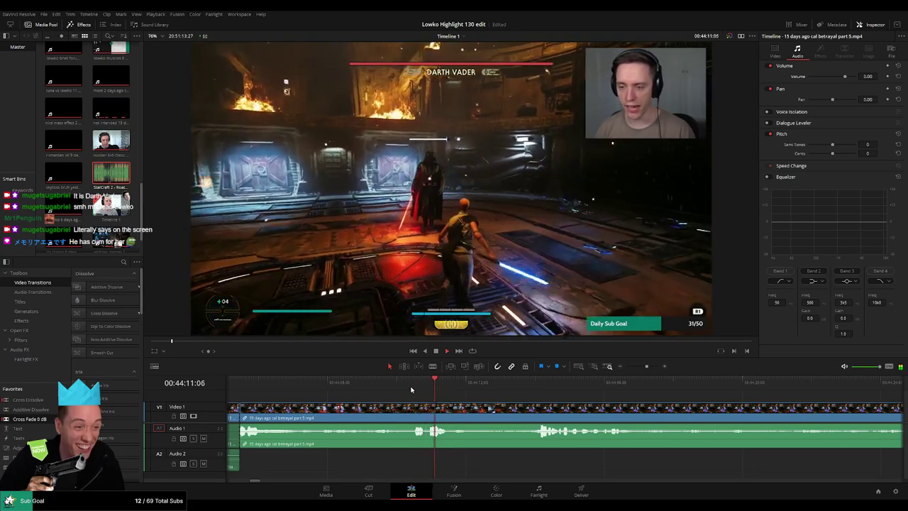
click(525, 392)
scroll(518, 401, down, 3)
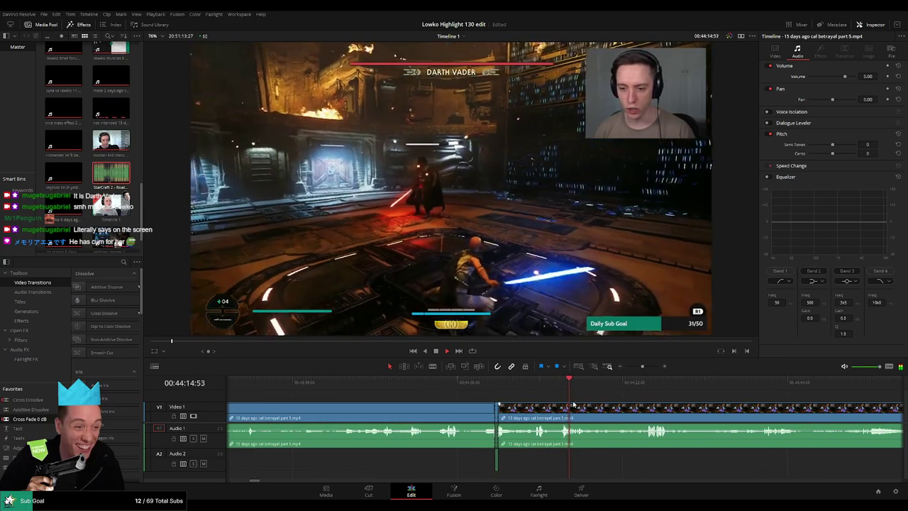
drag(576, 402, 404, 399)
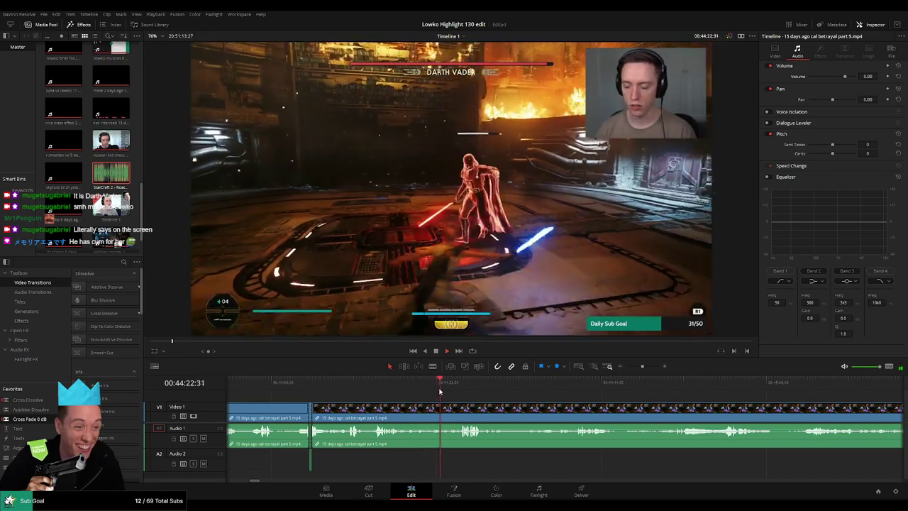
scroll(438, 396, right, 3)
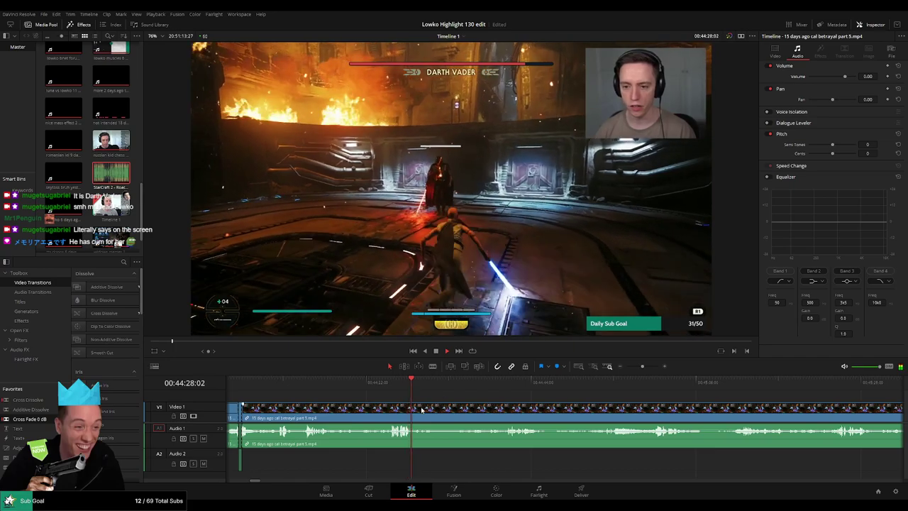
key(b)
click(416, 412)
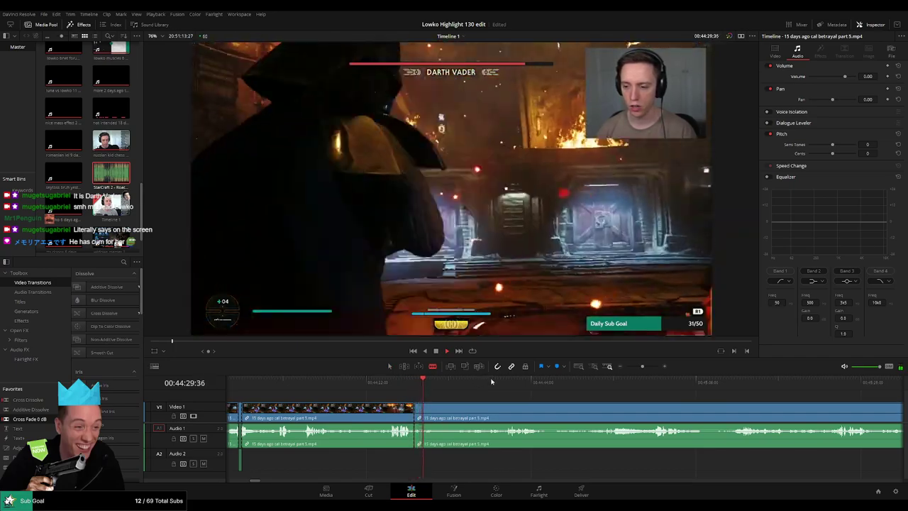
- Undo the split at about 44:28 and review the Darth Vader fight onward to about 45:28
key(ctrl+z)
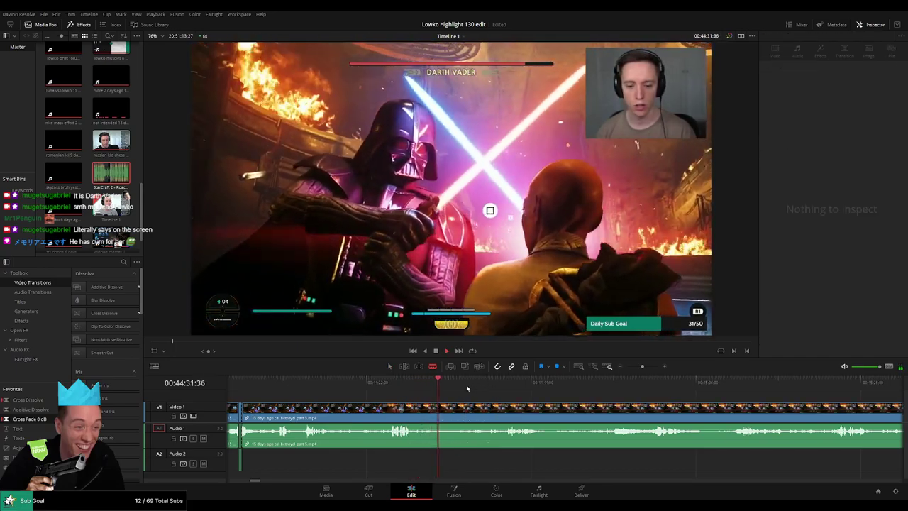
click(459, 382)
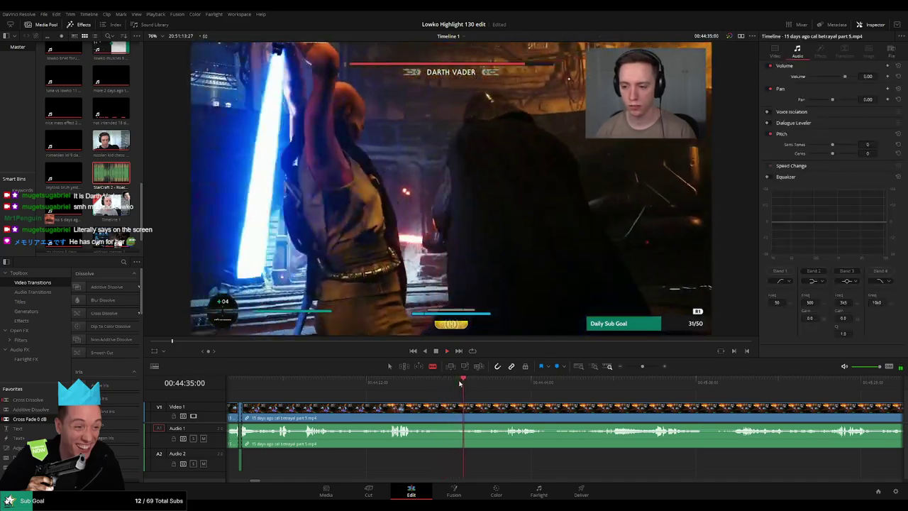
click(489, 383)
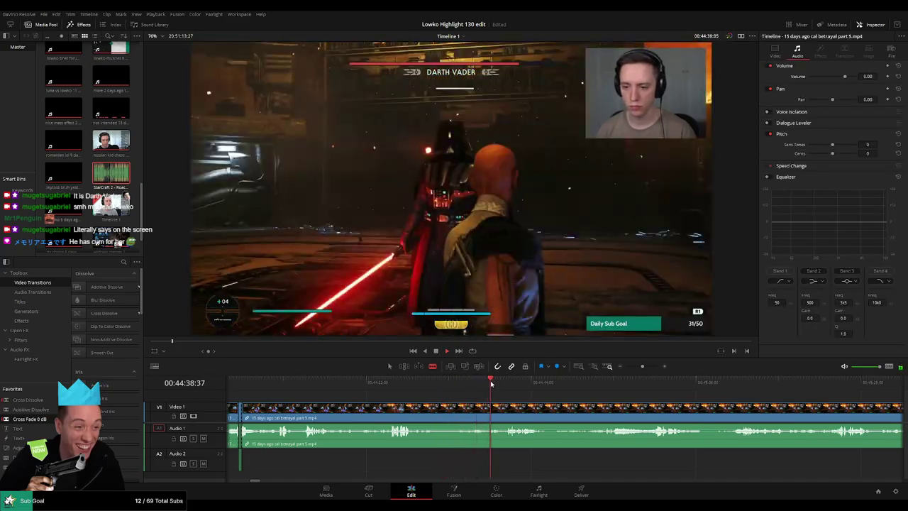
click(508, 383)
drag(556, 399, 444, 396)
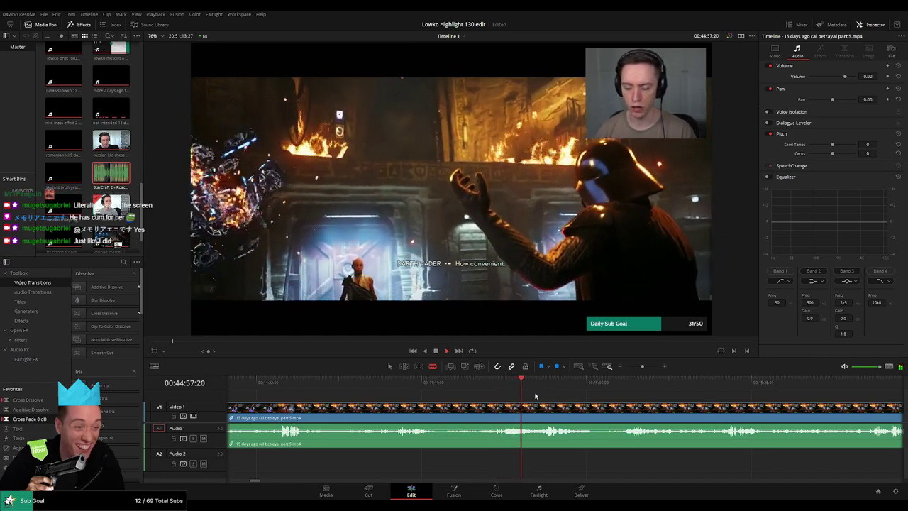
drag(537, 401, 438, 401)
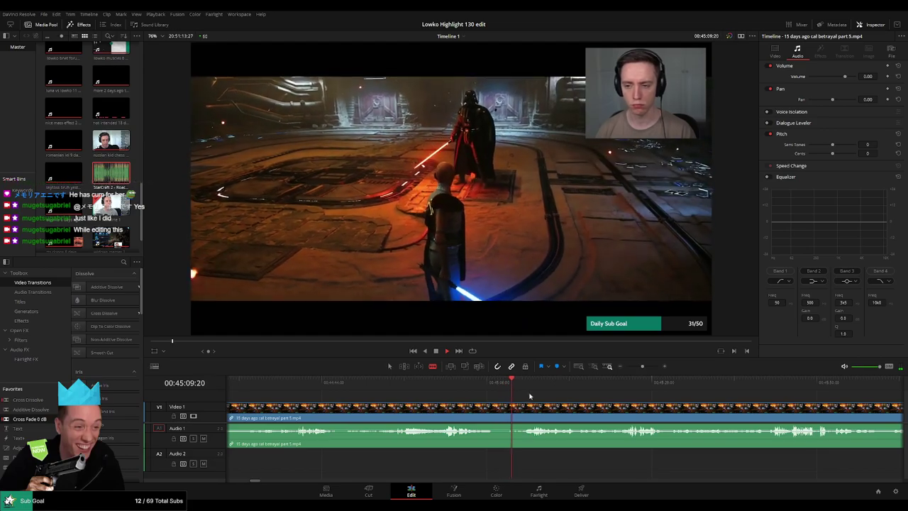
drag(541, 393, 416, 391)
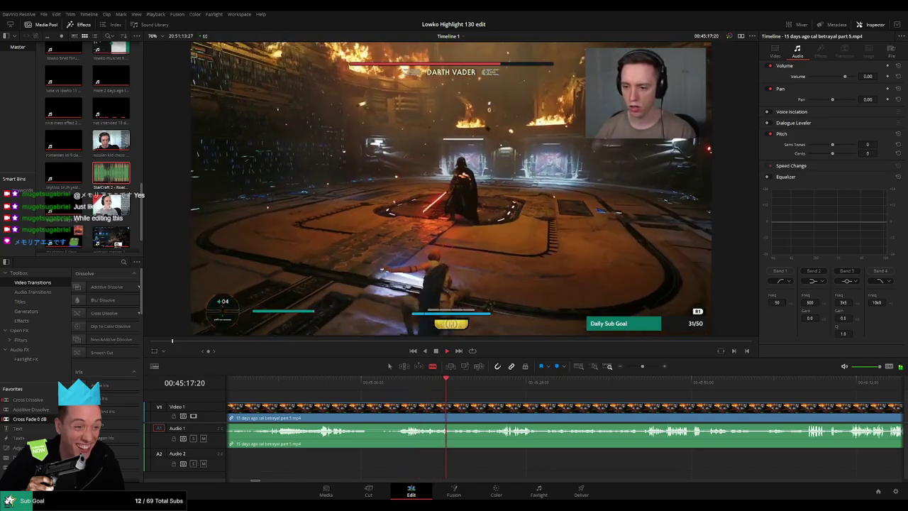
drag(481, 384, 493, 387)
drag(543, 408, 425, 387)
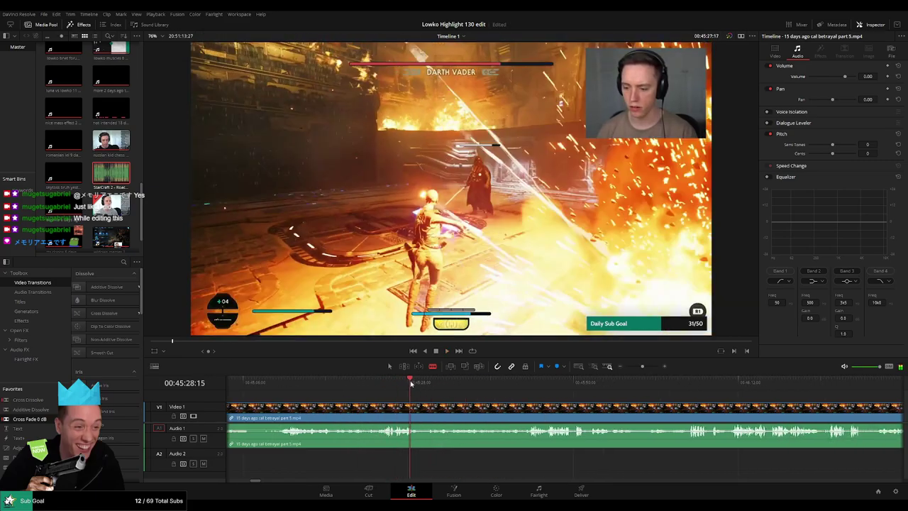
- Split the Darth Vader fight clip at about 45:29:44 and scan the following fight and cutscene footage for where to resume
key(ctrl+b)
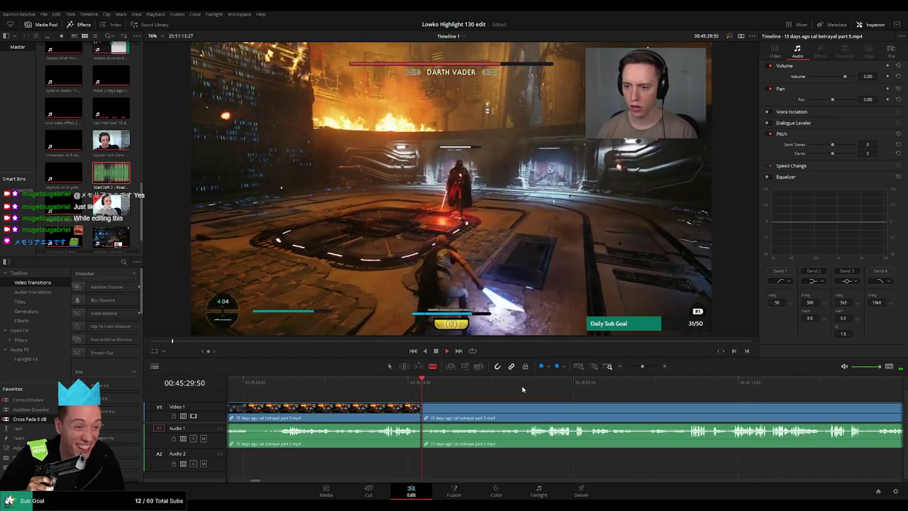
click(537, 383)
scroll(517, 401, down, 5)
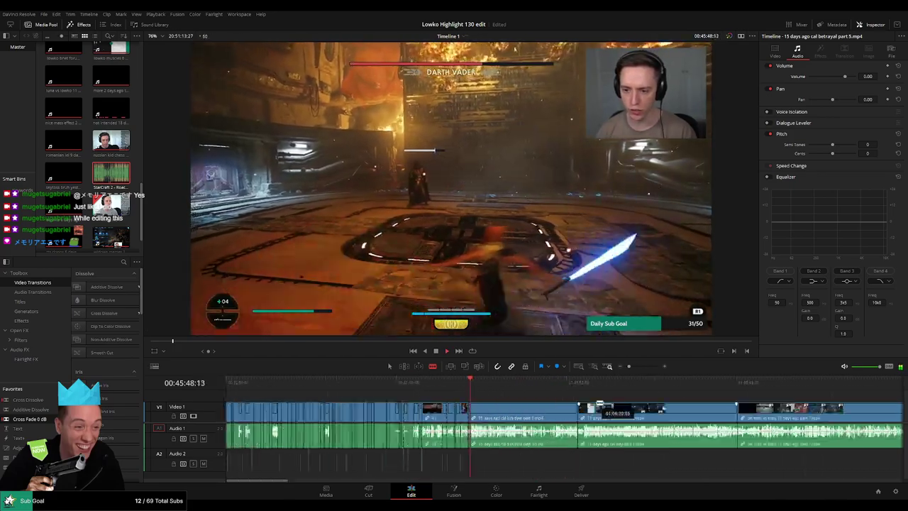
scroll(521, 402, up, 5)
click(633, 385)
scroll(489, 394, right, 4)
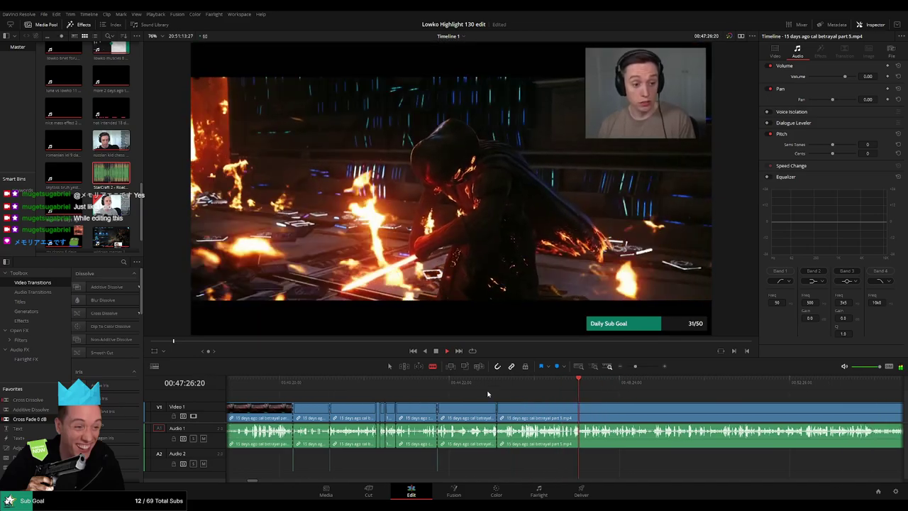
click(415, 383)
scroll(482, 398, up, 2)
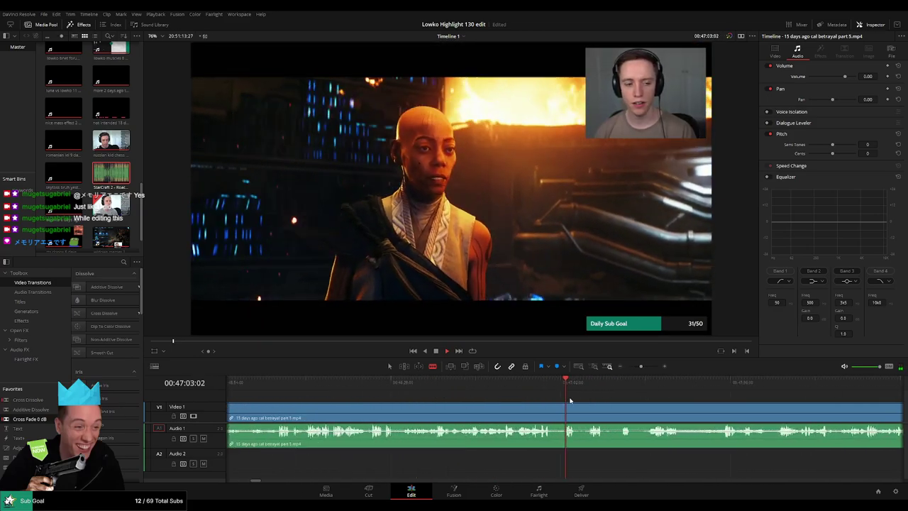
click(505, 383)
click(436, 384)
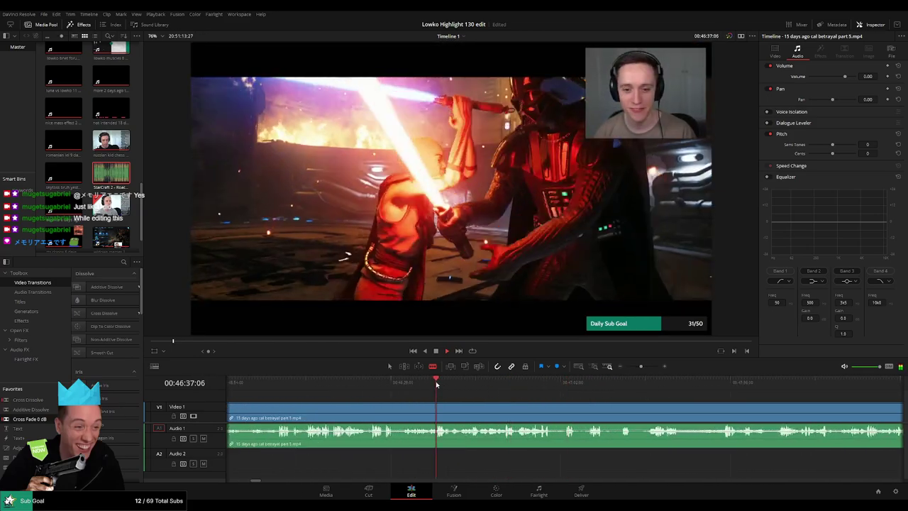
click(400, 383)
click(386, 383)
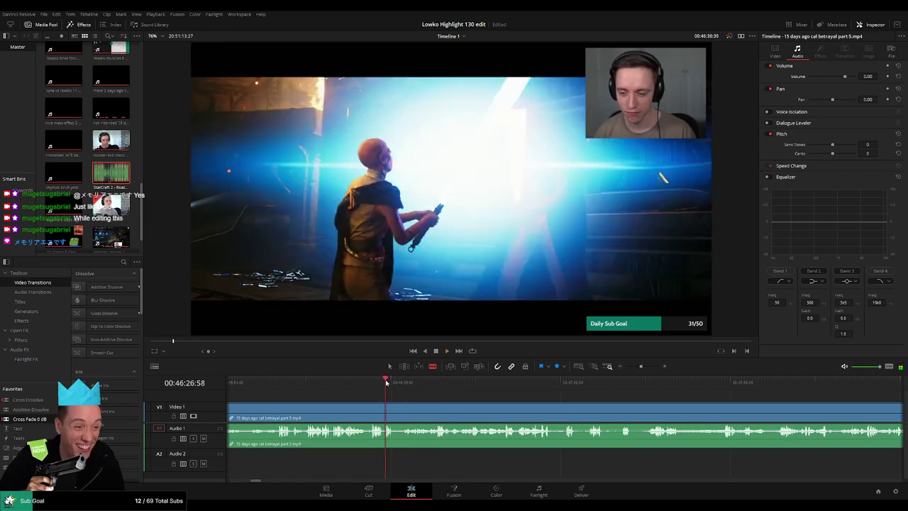
scroll(426, 395, left, 3)
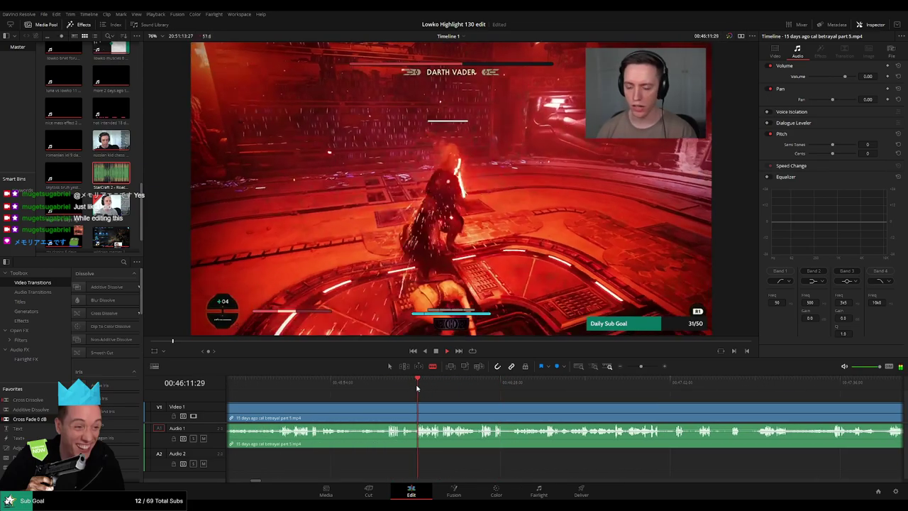
click(389, 386)
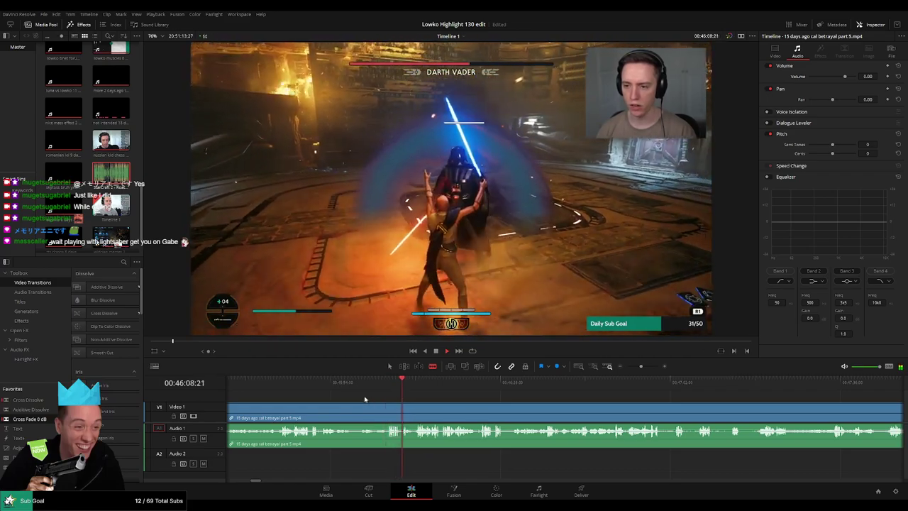
- Split the clip at about 45:59:29 and ripple-delete the fight footage back to the 45:29:44 split
click(358, 410)
key(a)
click(347, 415)
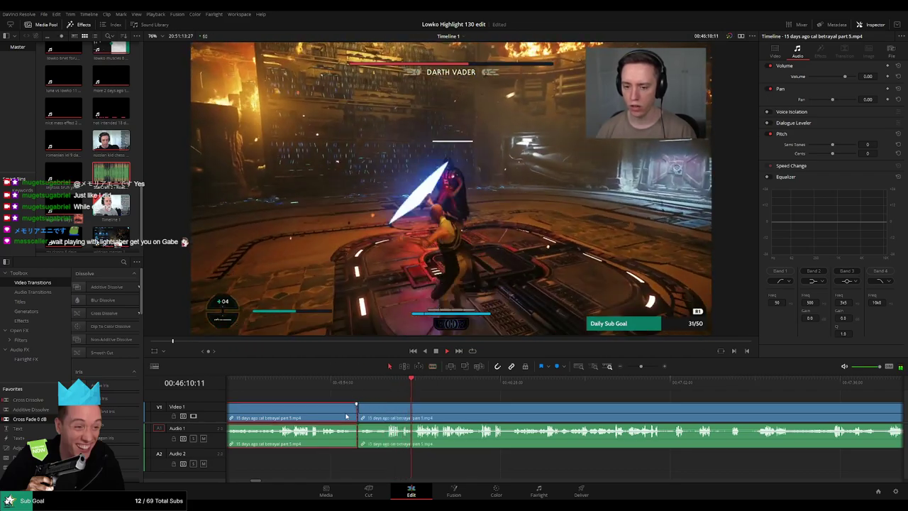
key(Delete)
scroll(667, 414, left, 10)
- Add a Cross Fade 0 dB to the audio join at about 45:29:44 and play the footage across it
click(632, 384)
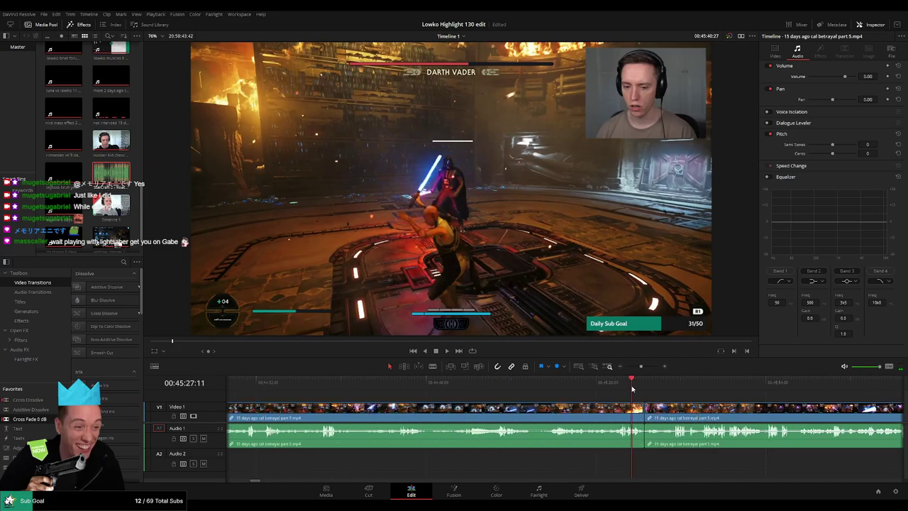
key(space)
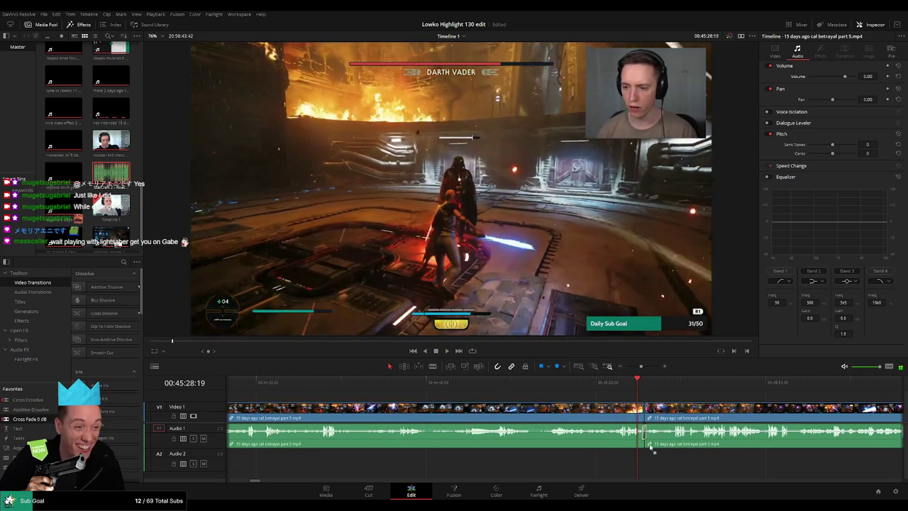
drag(649, 447, 649, 447)
key(space)
scroll(496, 397, right, 5)
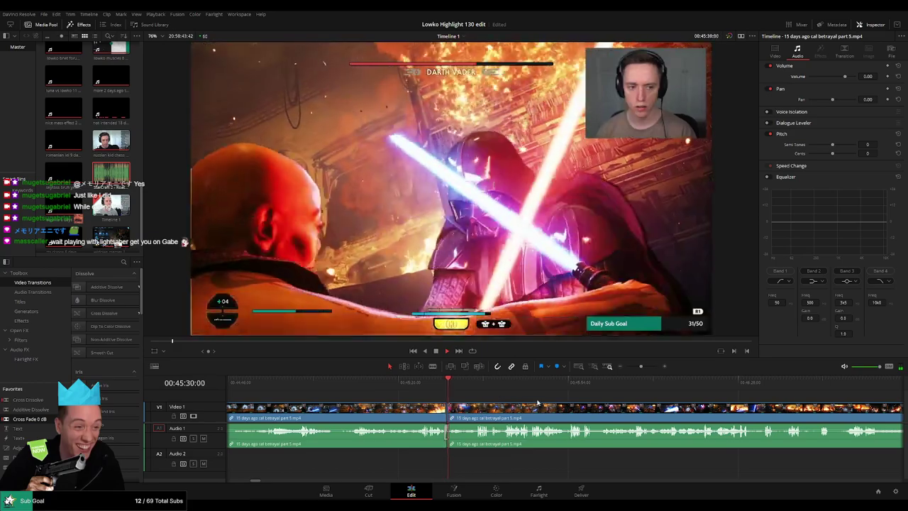
scroll(537, 402, right, 2)
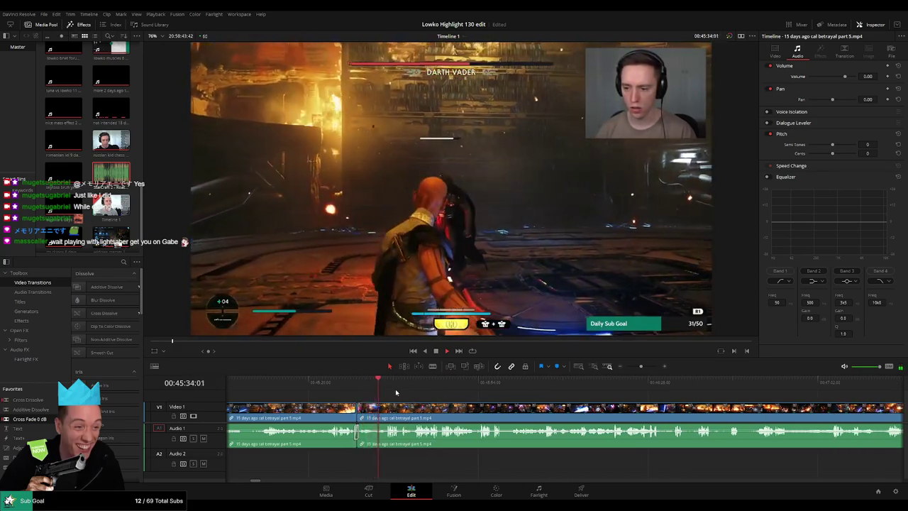
- Split the fight clip at about 45:35:22 and ripple-delete the short segment back to the 45:29:44 join
key(ctrl+b)
click(377, 411)
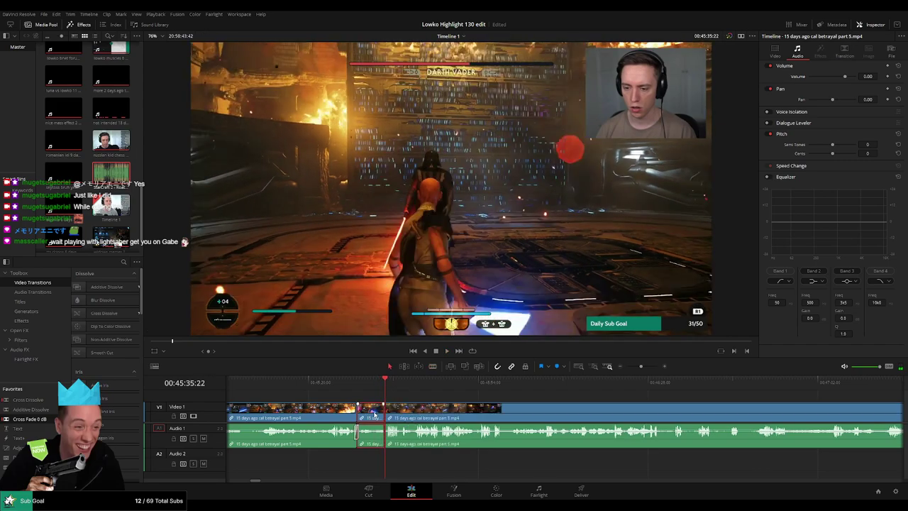
key(Delete)
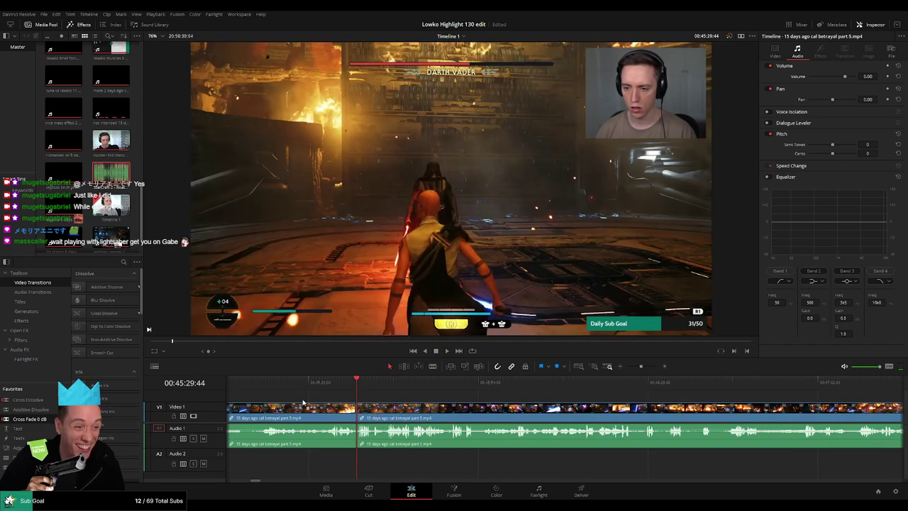
- Isolate the word between about 46:21:16 and 46:21:59 in the burning-room cutscene with two splits and lower only that segment's audio to -98.60
key(space)
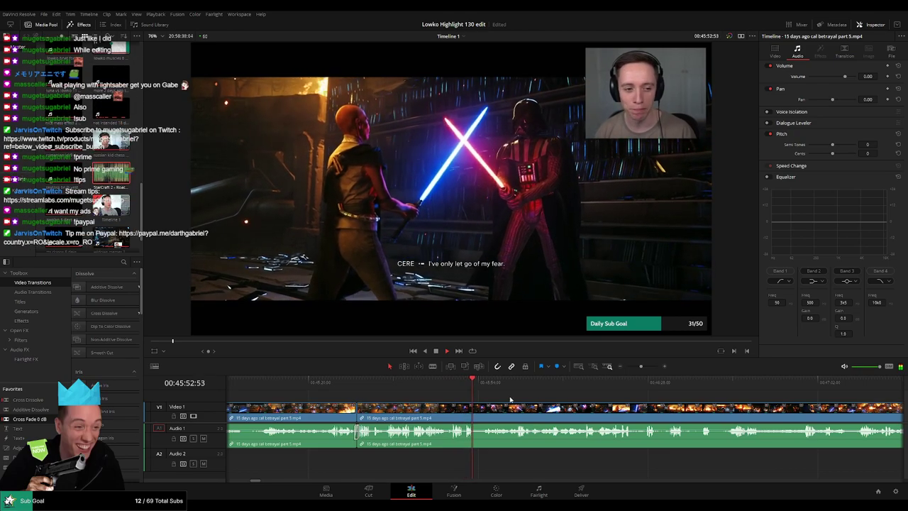
drag(510, 399, 406, 392)
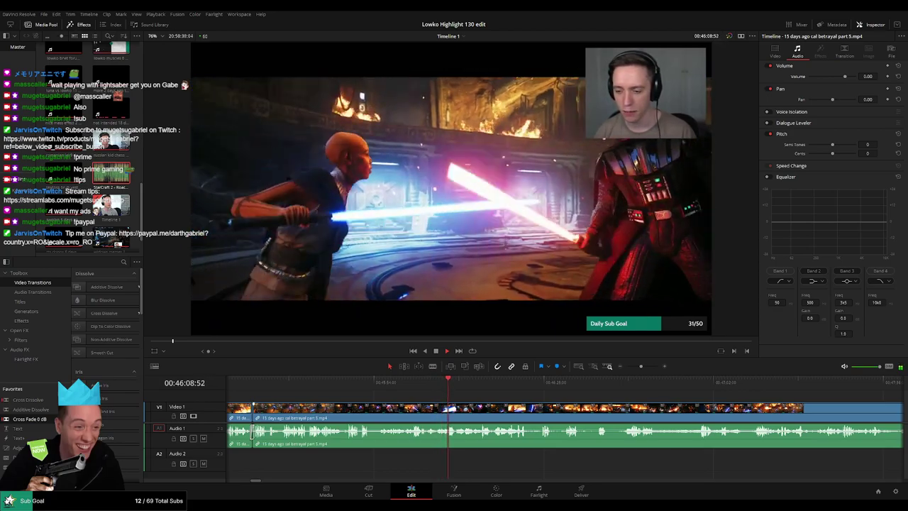
scroll(436, 390, right, 2)
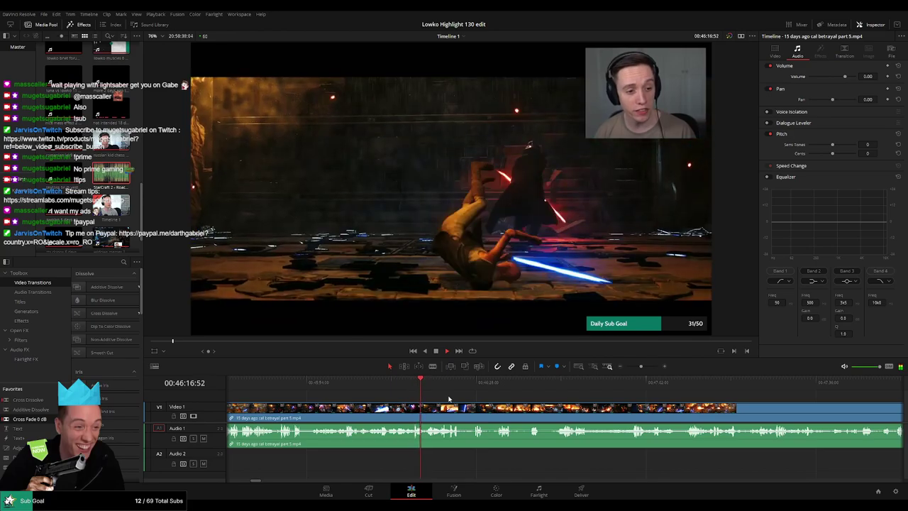
scroll(451, 398, right, 2)
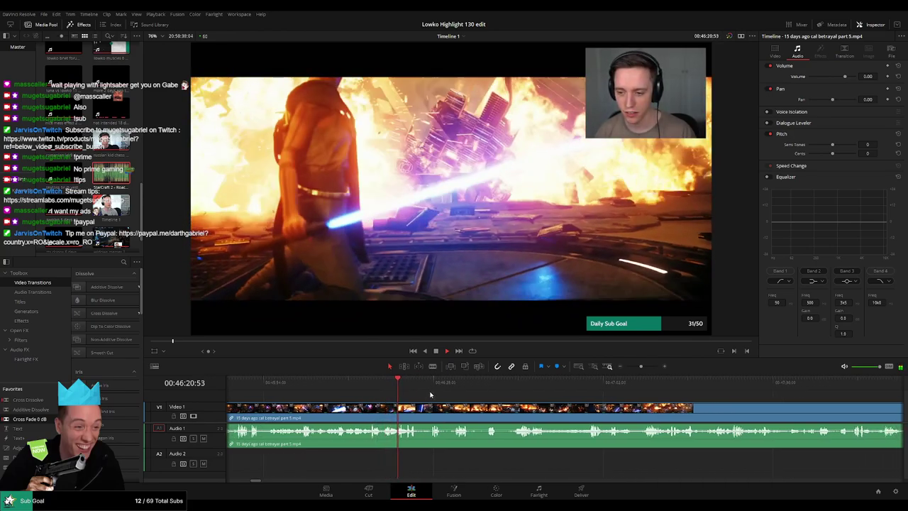
key(space)
drag(640, 366, 649, 368)
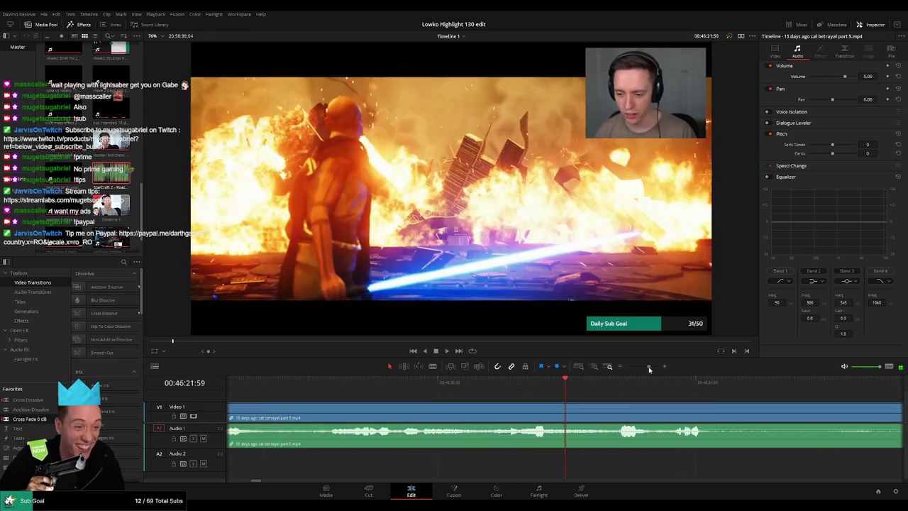
key(b)
click(568, 409)
drag(499, 383, 518, 395)
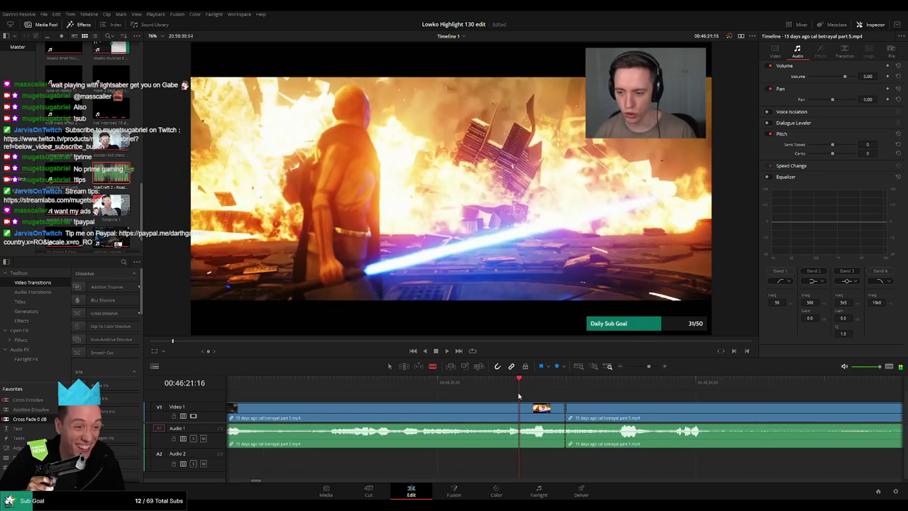
click(521, 413)
key(a)
drag(545, 430, 544, 447)
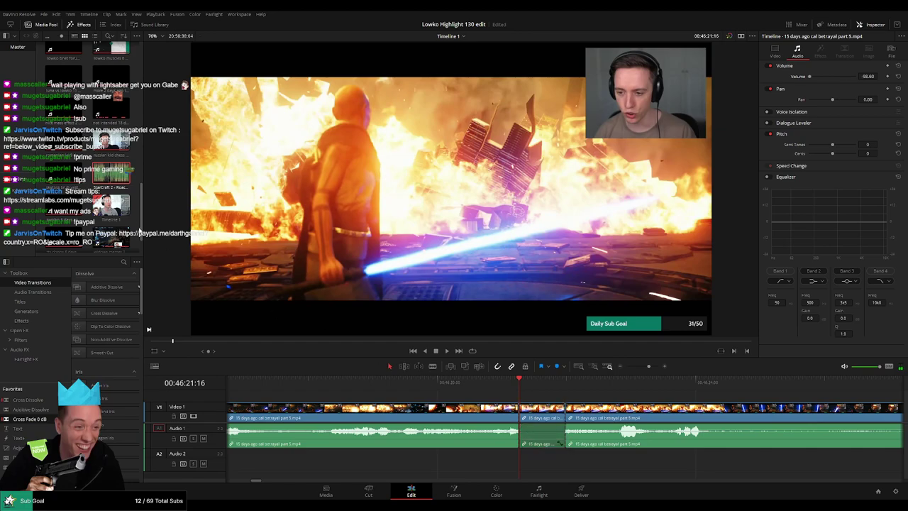
- Place StarCraft 2 - Roach Quotes.mp3 on Audio 2 under the muted segment, trim it to match, set its volume to -29 and play it back
drag(111, 173, 540, 460)
key(q)
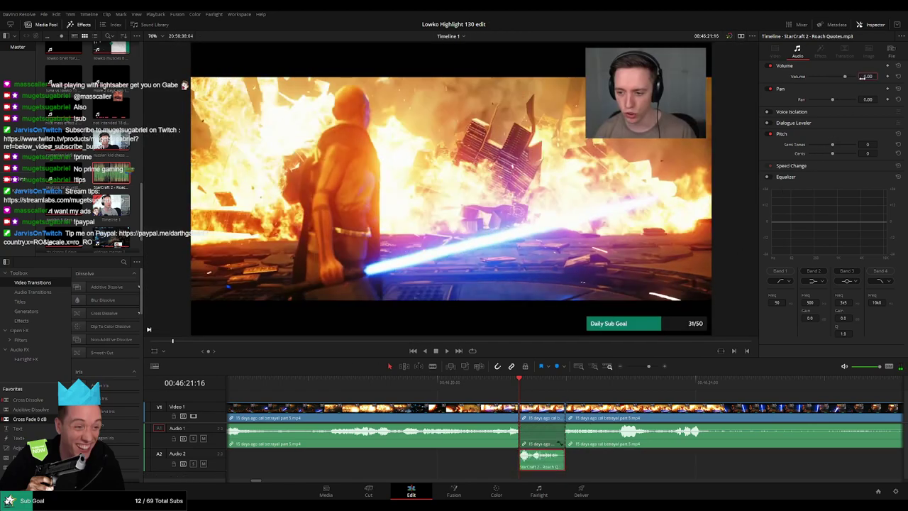
key(Return)
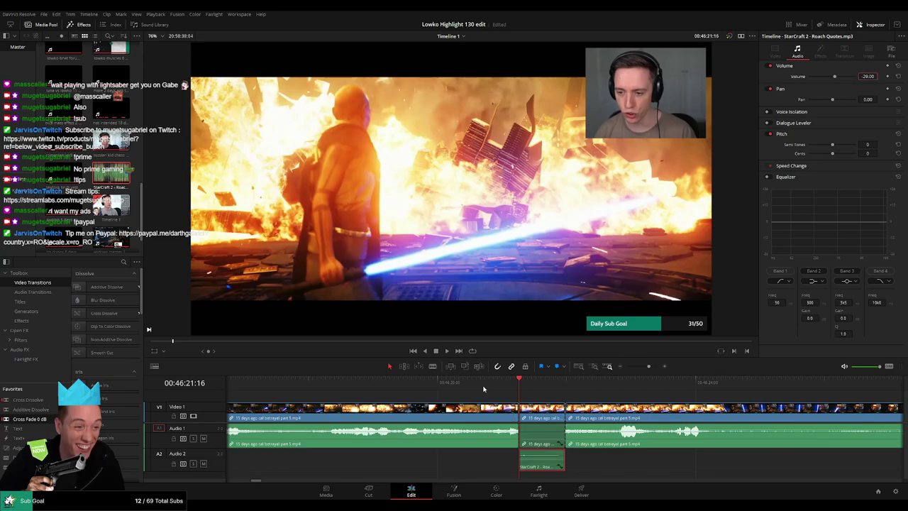
click(484, 388)
key(space)
click(582, 398)
- Play and skim the cutscene and Darth Vader fight from about 46:22 to 47:35 to check for footage worth cutting
scroll(584, 399, down, 4)
scroll(443, 398, right, 2)
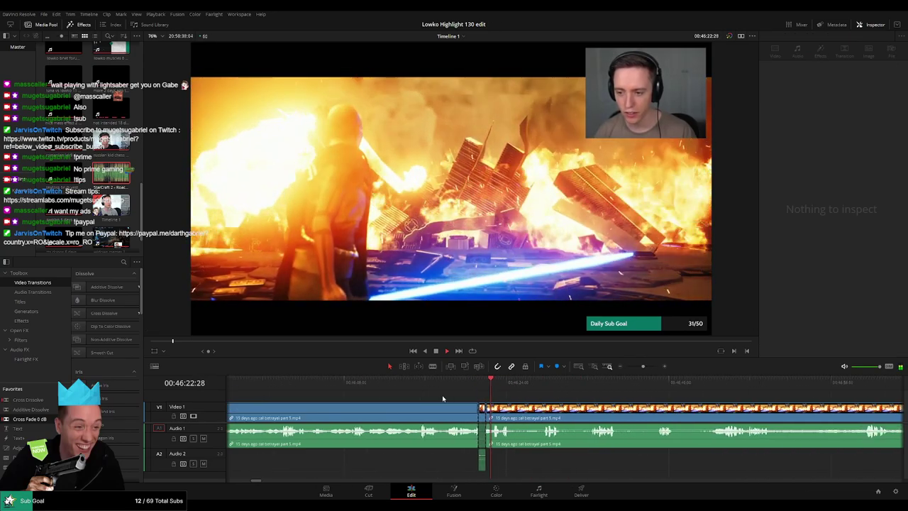
click(452, 389)
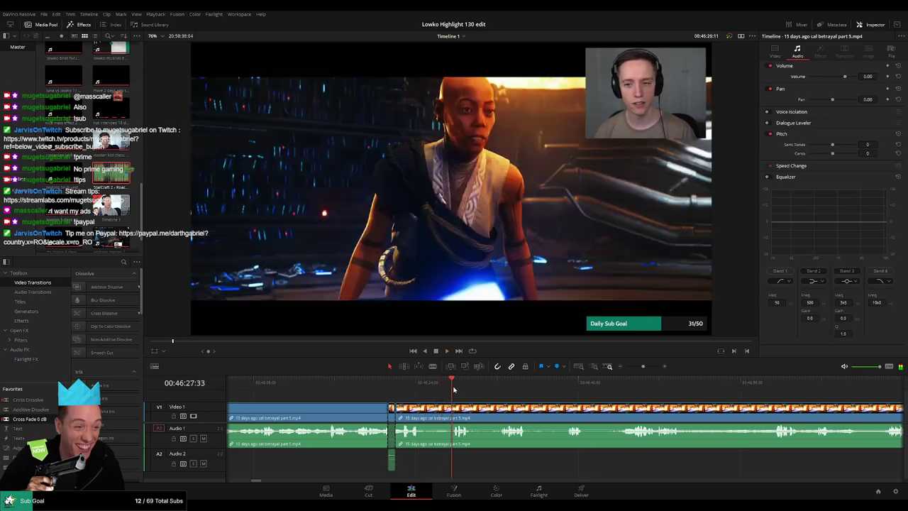
scroll(418, 398, right, 3)
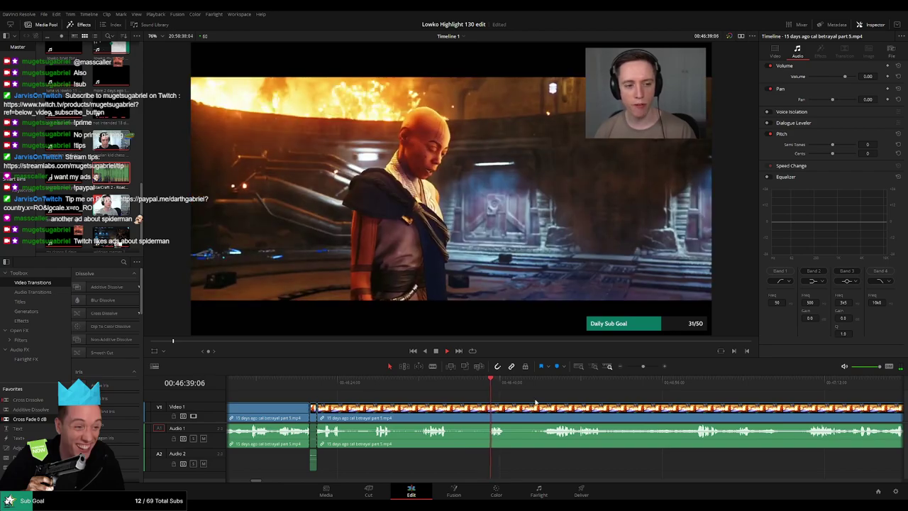
drag(422, 390, 445, 390)
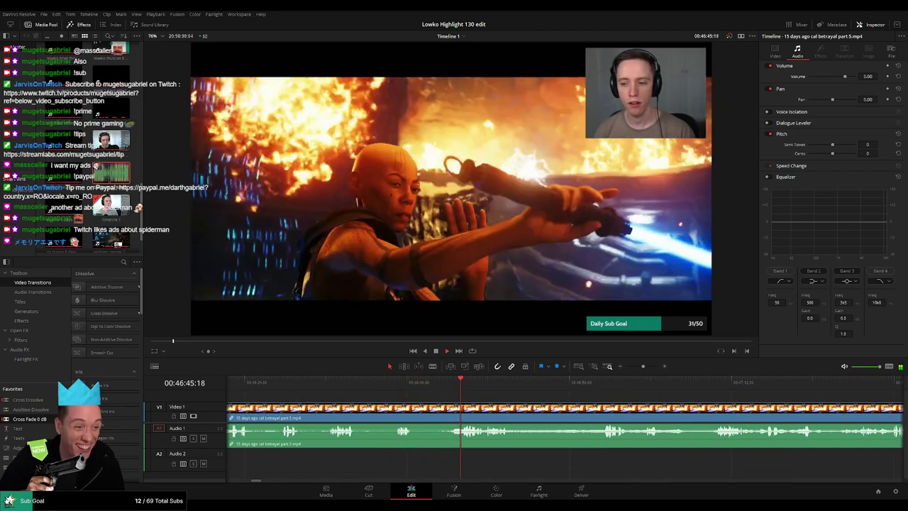
drag(518, 400, 427, 401)
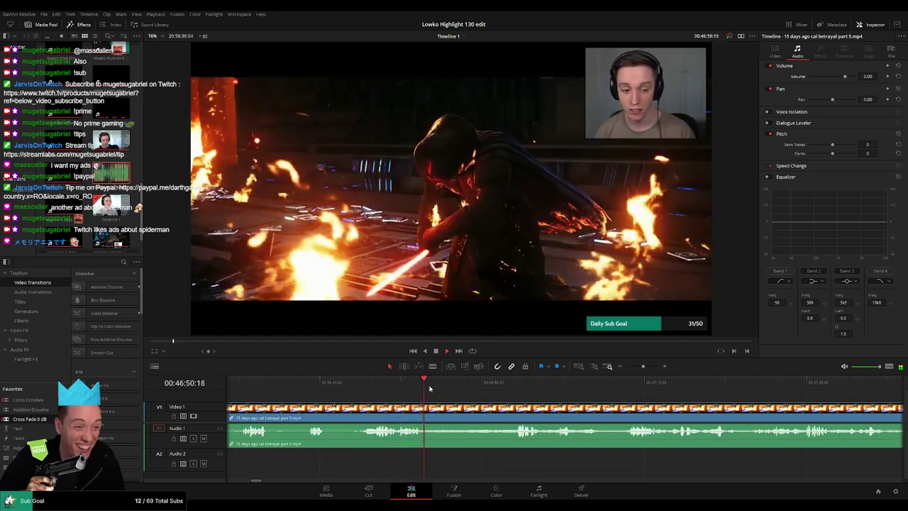
drag(430, 387, 514, 389)
drag(577, 403, 465, 400)
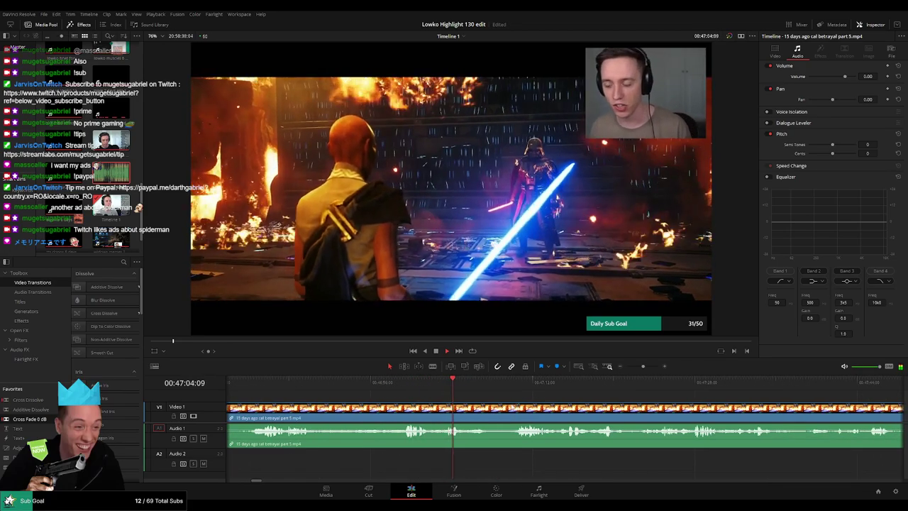
scroll(397, 400, right, 2)
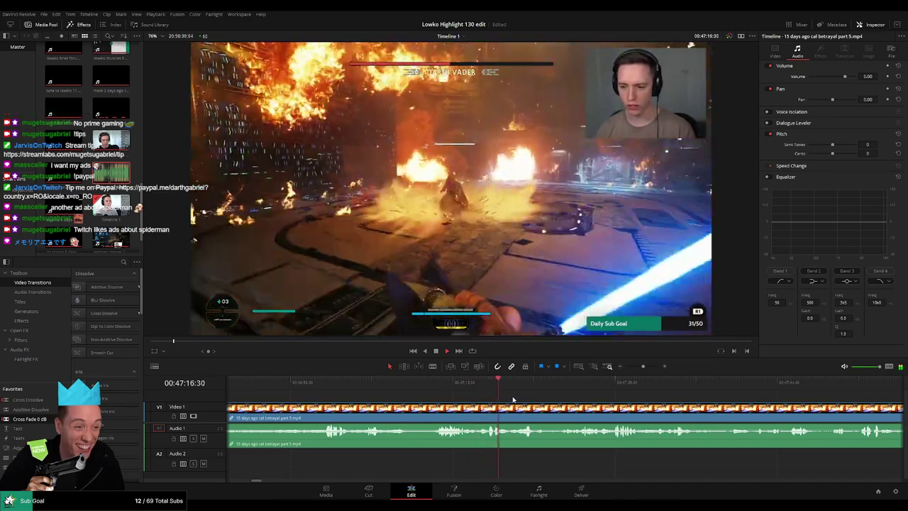
scroll(482, 401, right, 3)
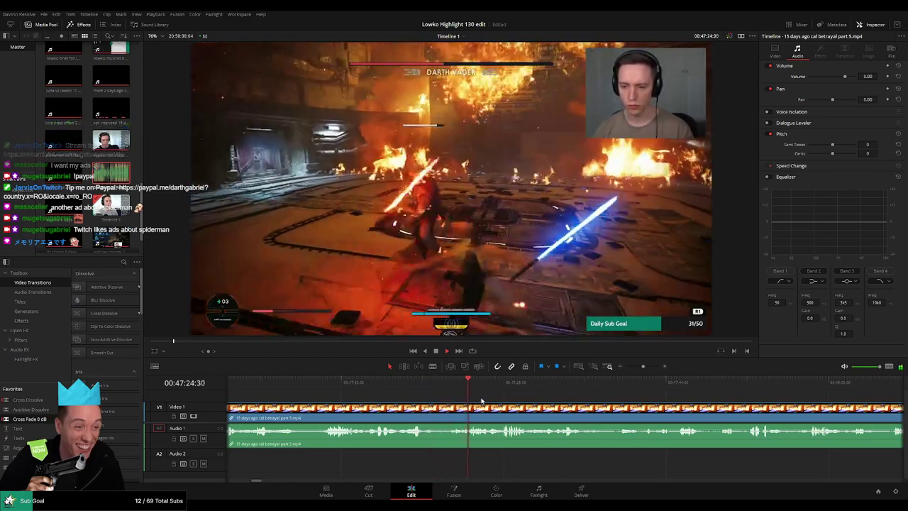
scroll(475, 402, right, 2)
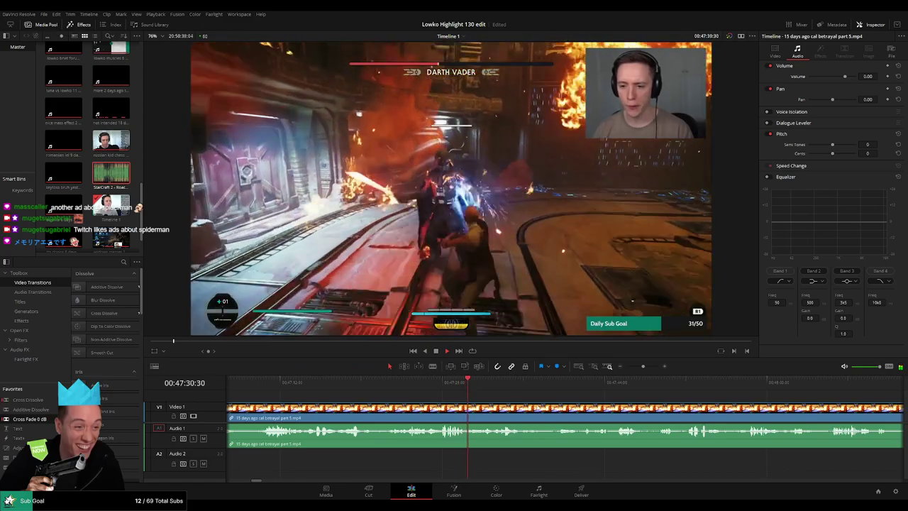
click(495, 383)
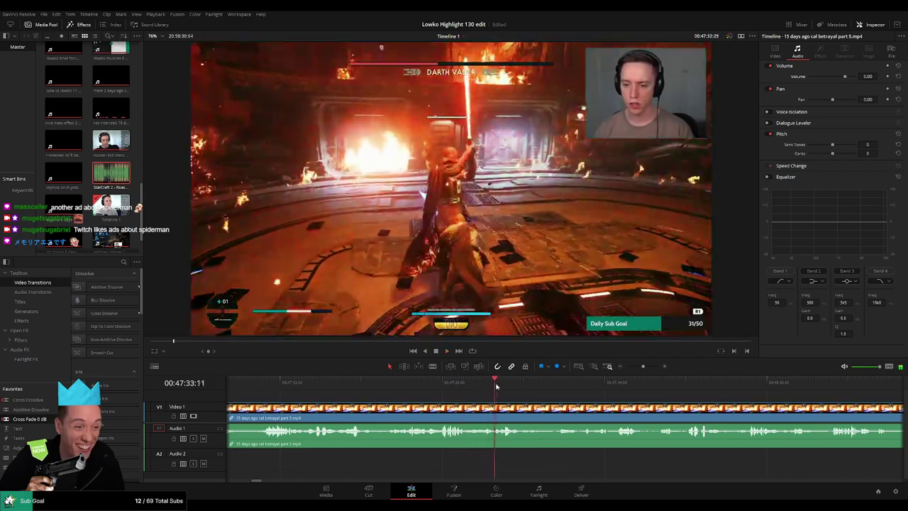
drag(542, 404, 477, 396)
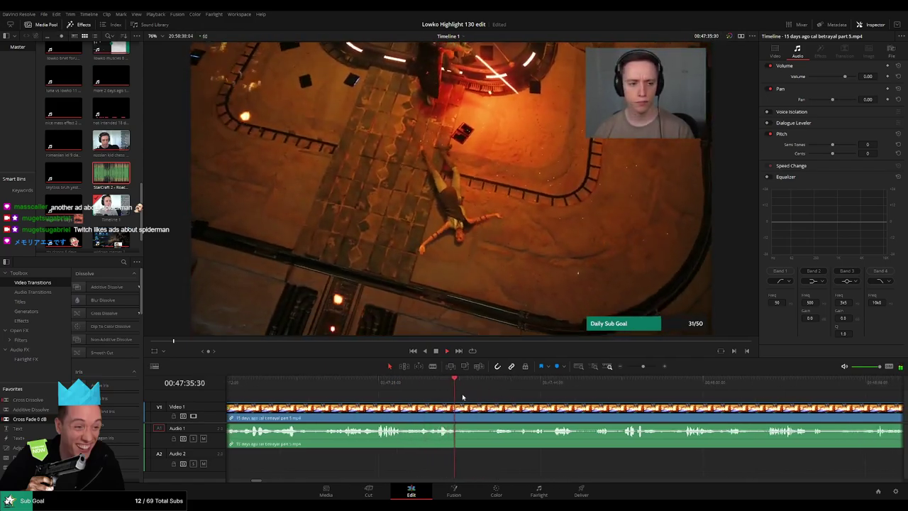
- Isolate the run back after the respawn between about 47:47 and 47:49 with two splits and ripple-delete that segment
click(497, 389)
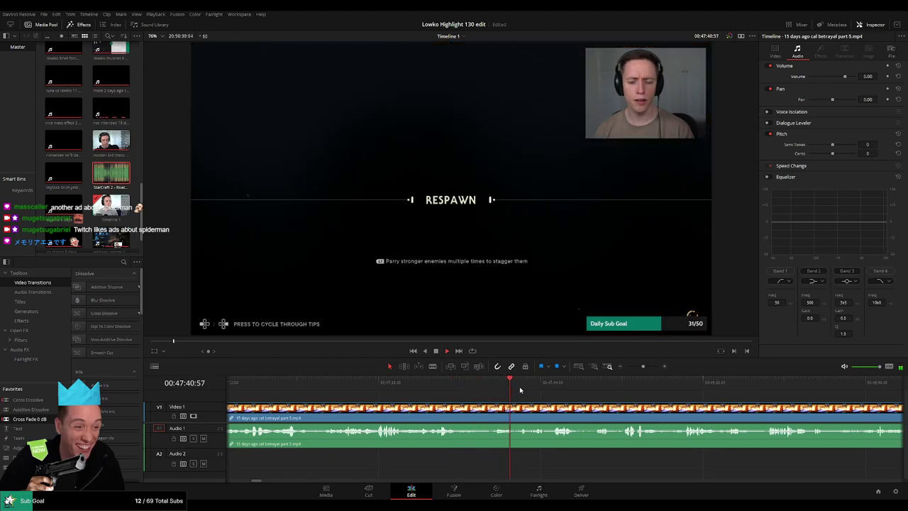
click(519, 389)
scroll(470, 401, right, 3)
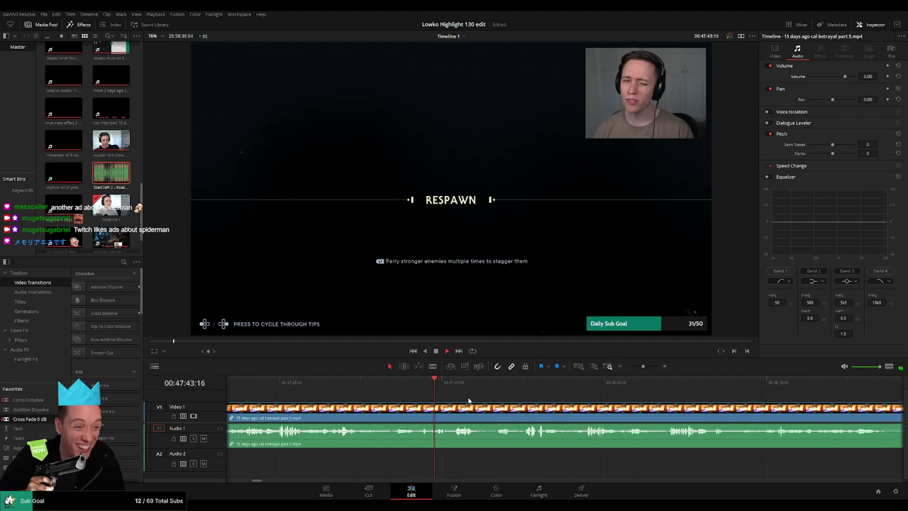
click(435, 383)
scroll(441, 398, right, 1)
scroll(443, 399, right, 1)
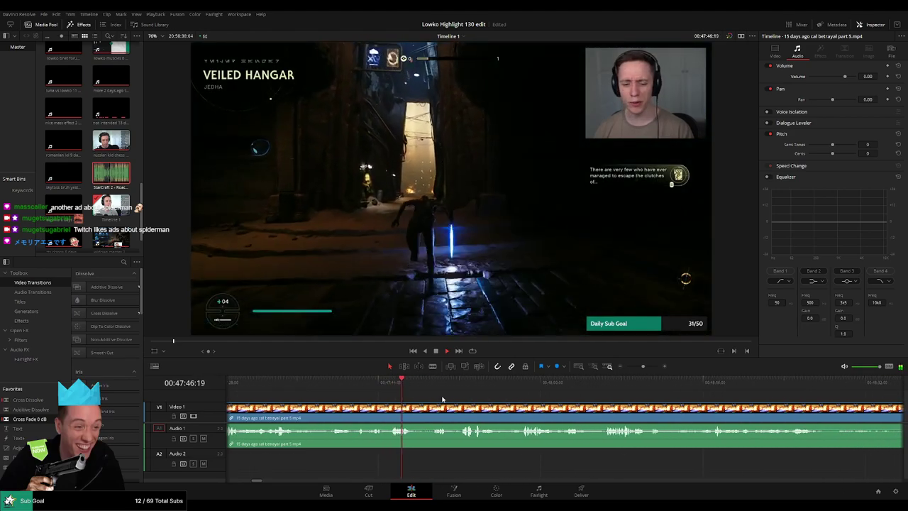
key(b)
click(414, 412)
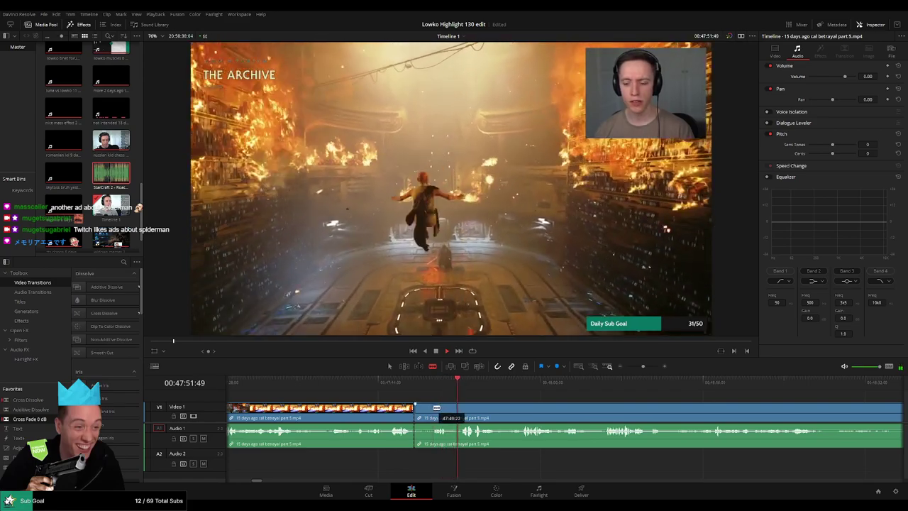
click(433, 408)
key(a)
click(424, 414)
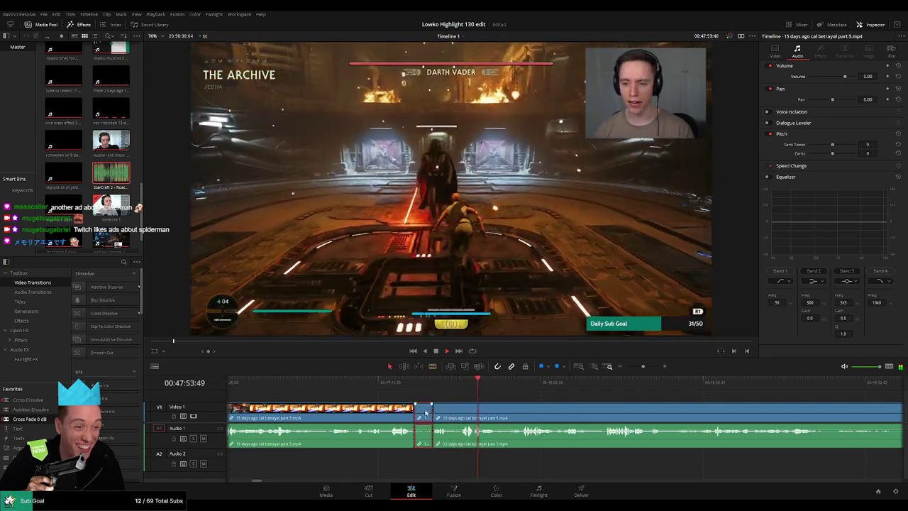
key(Delete)
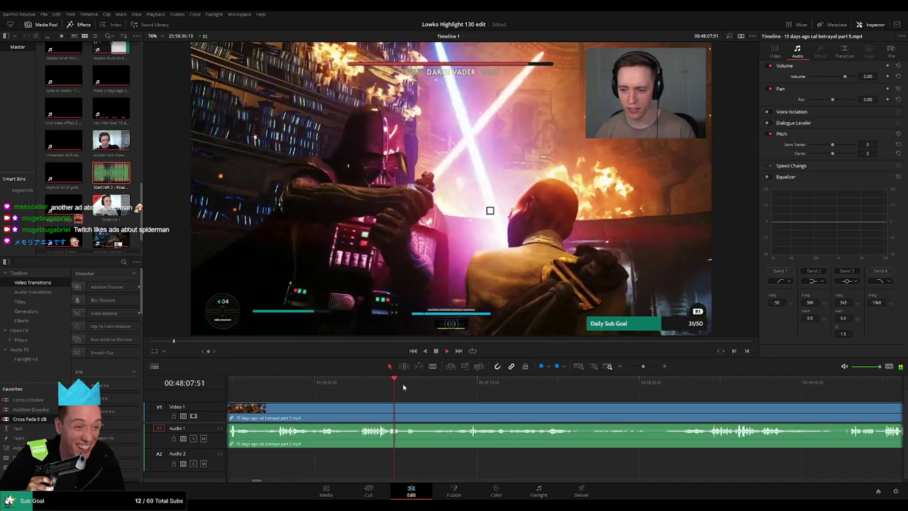
- Check the fight up to about 48:24 and split the clip during the lightsaber clash at about 48:10:26
click(451, 386)
drag(453, 388, 473, 386)
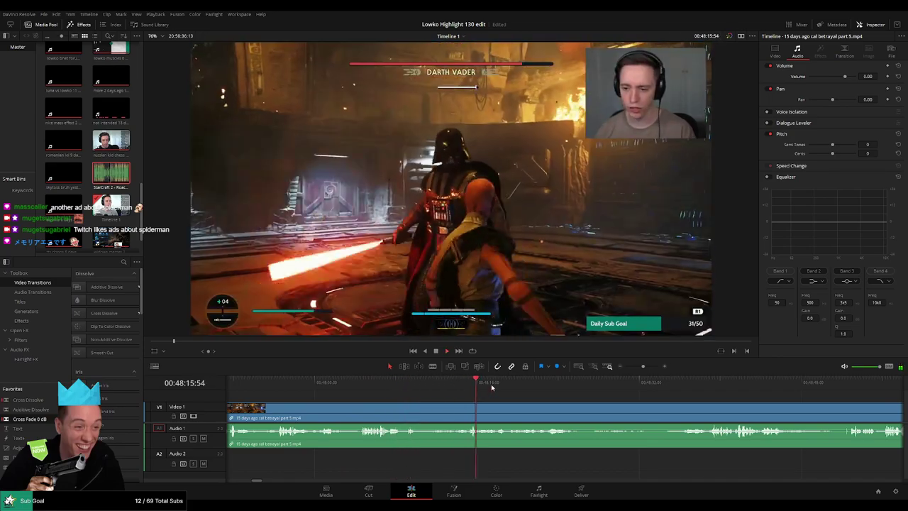
click(546, 385)
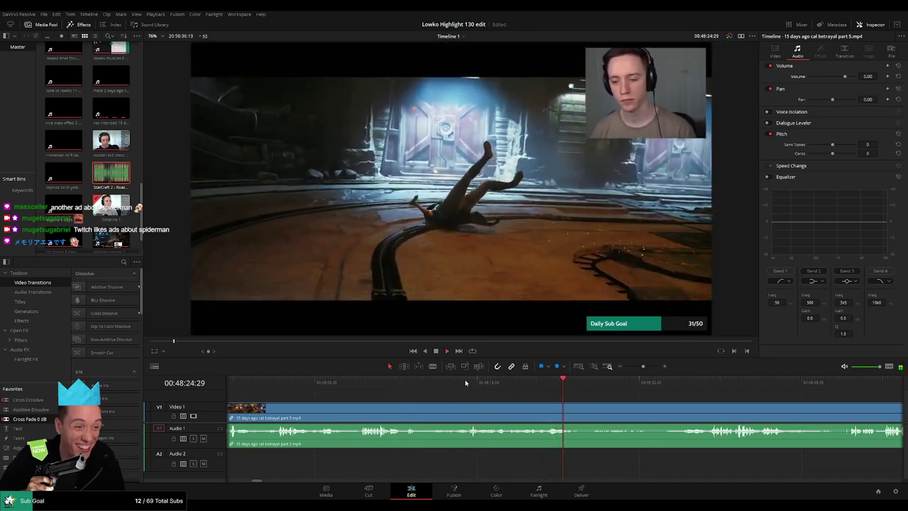
click(412, 387)
key(b)
click(420, 416)
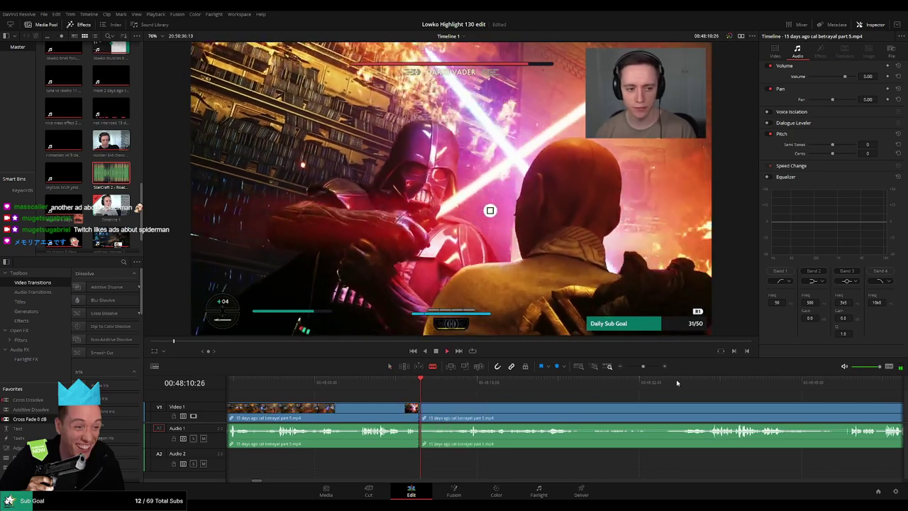
- Skim the remaining Darth Vader fight between about 48:44 and 55:00 to locate where the closing cutscene starts
click(753, 378)
scroll(713, 383, down, 4)
scroll(631, 383, down, 7)
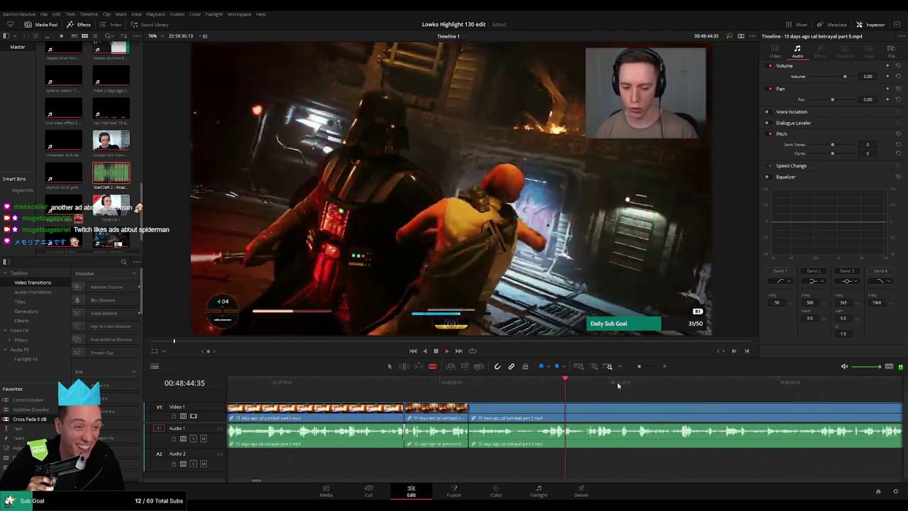
click(579, 385)
click(617, 384)
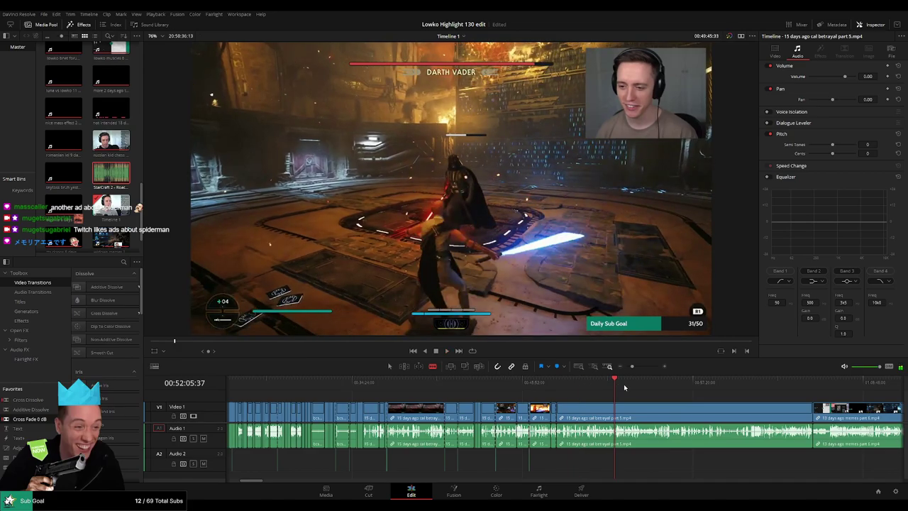
click(620, 384)
click(632, 385)
click(636, 386)
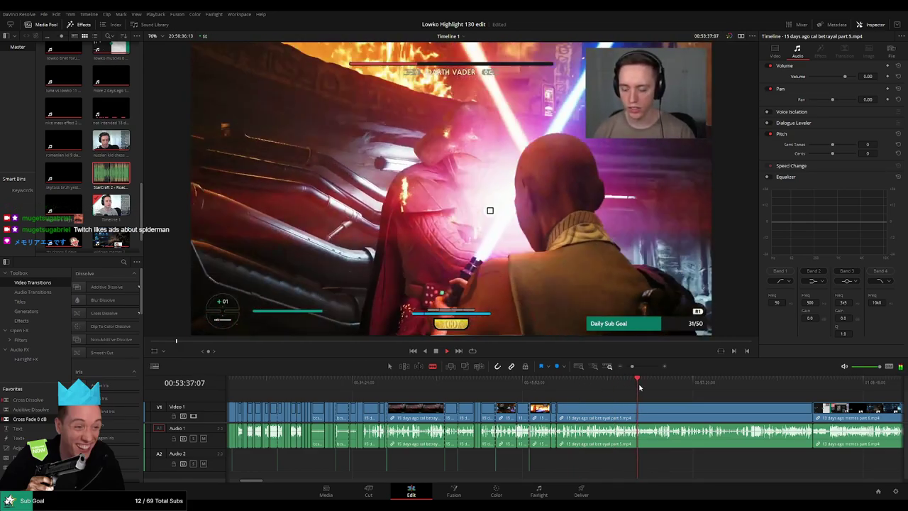
click(642, 385)
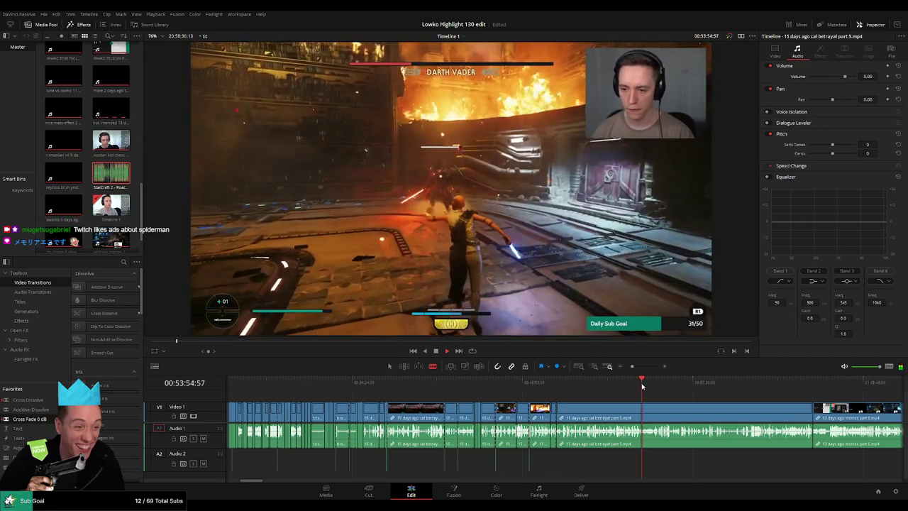
click(646, 386)
click(650, 386)
click(653, 385)
click(658, 385)
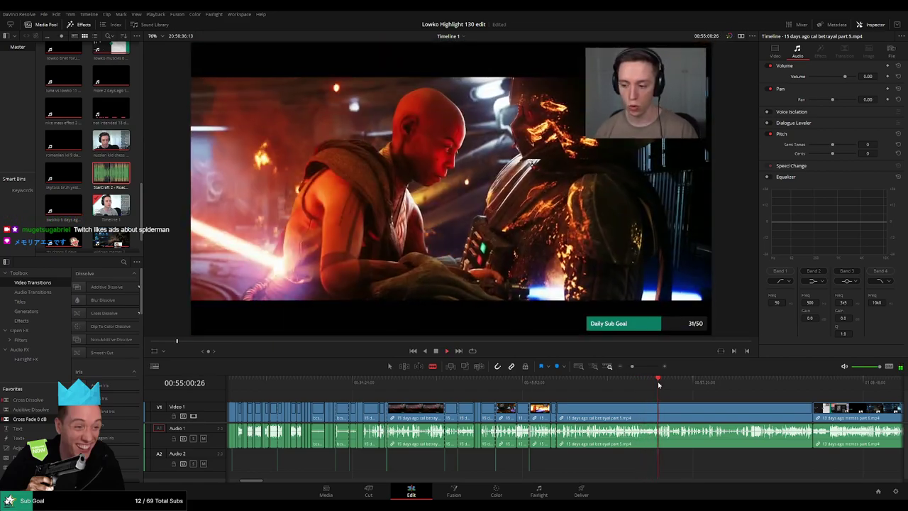
click(652, 385)
scroll(650, 397, up, 4)
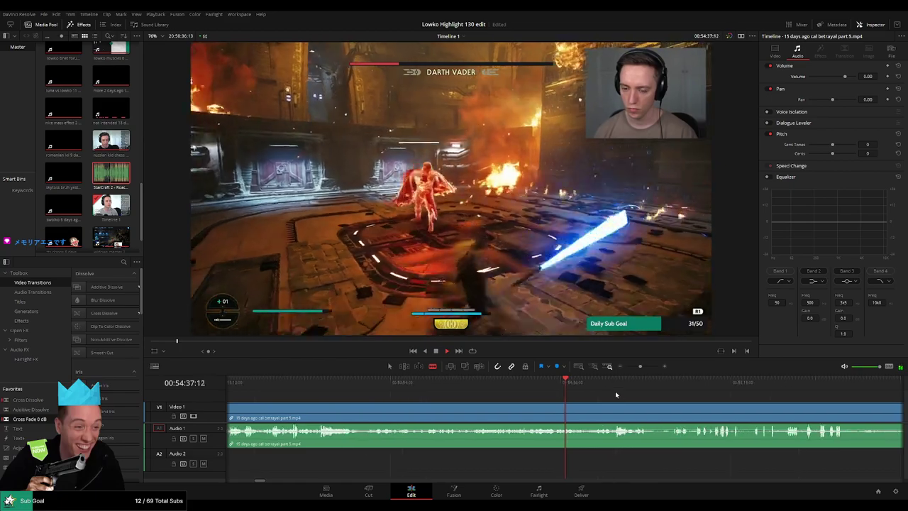
- Split the clip just before the closing cutscene at about 54:43 and ripple-delete the fight segment back to the 48:10:26 split
click(596, 382)
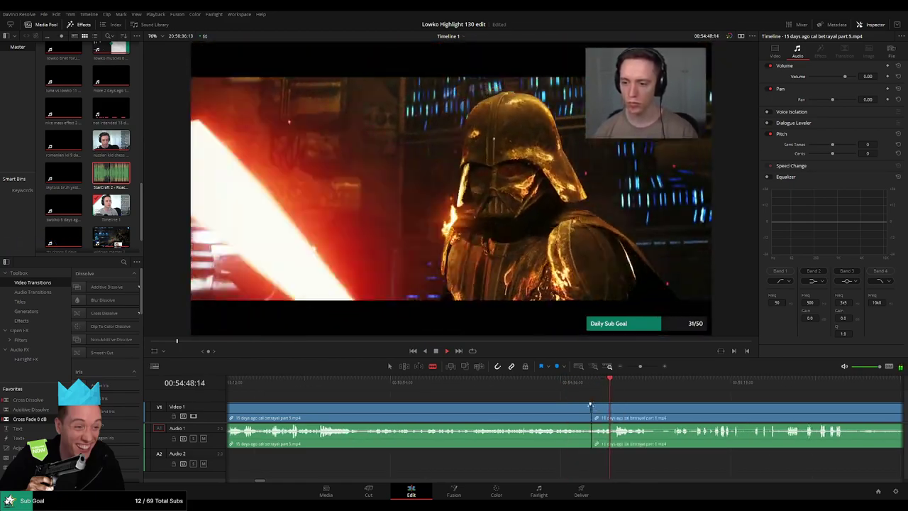
click(587, 408)
key(a)
click(563, 411)
key(Delete)
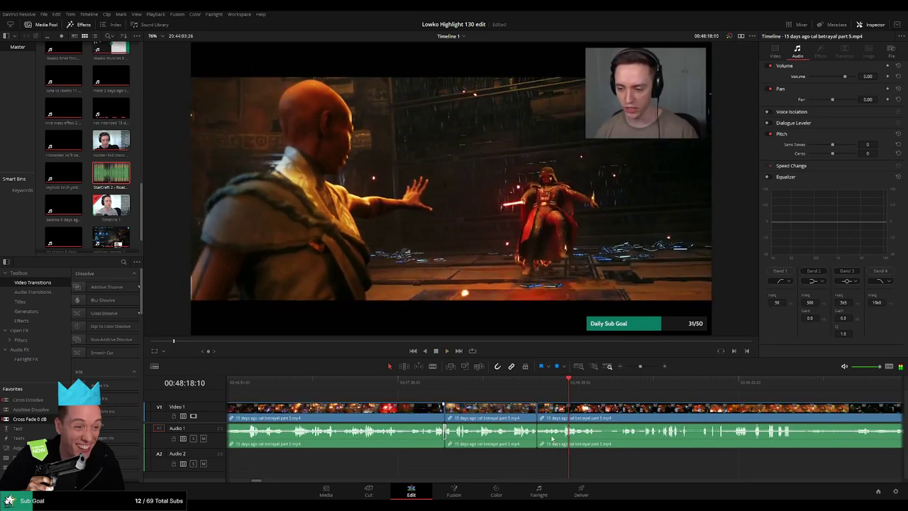
- Play the closing cutscene from the 48:10:26 join through to about 49:52 to review it
drag(597, 399, 473, 400)
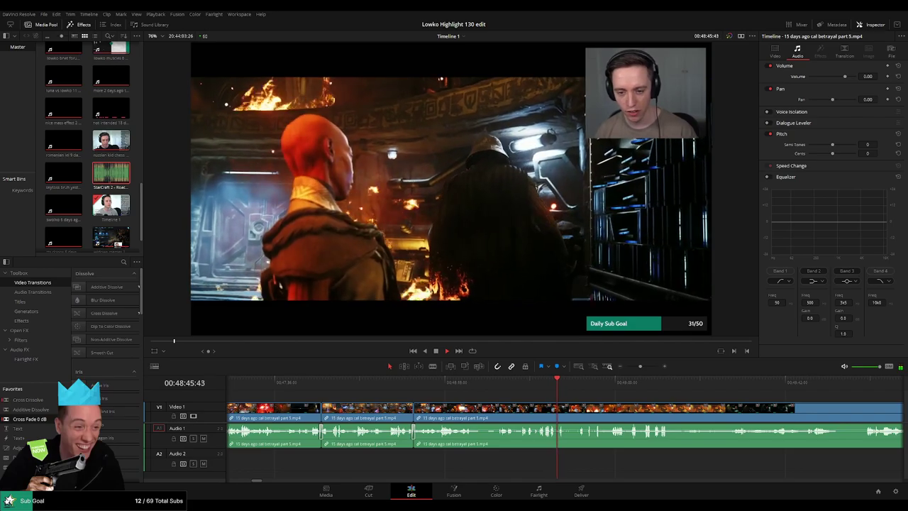
drag(563, 398, 401, 400)
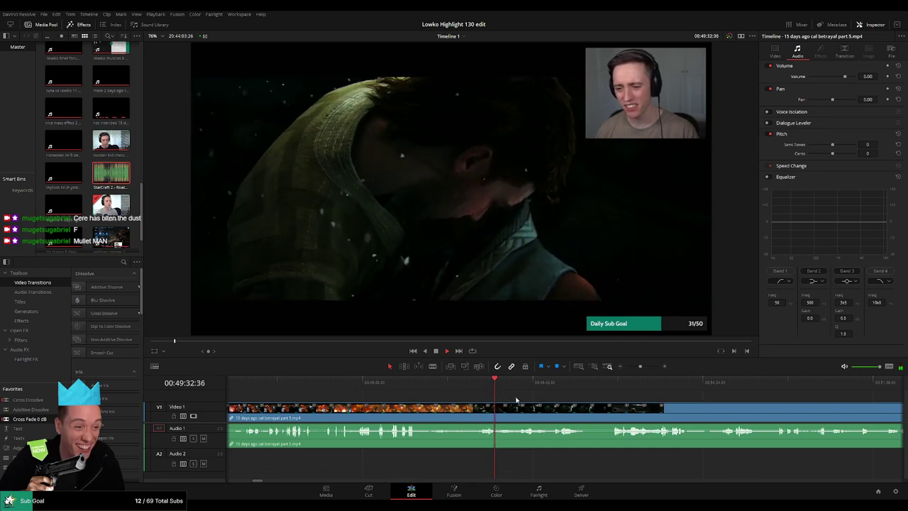
scroll(312, 464, right, 2)
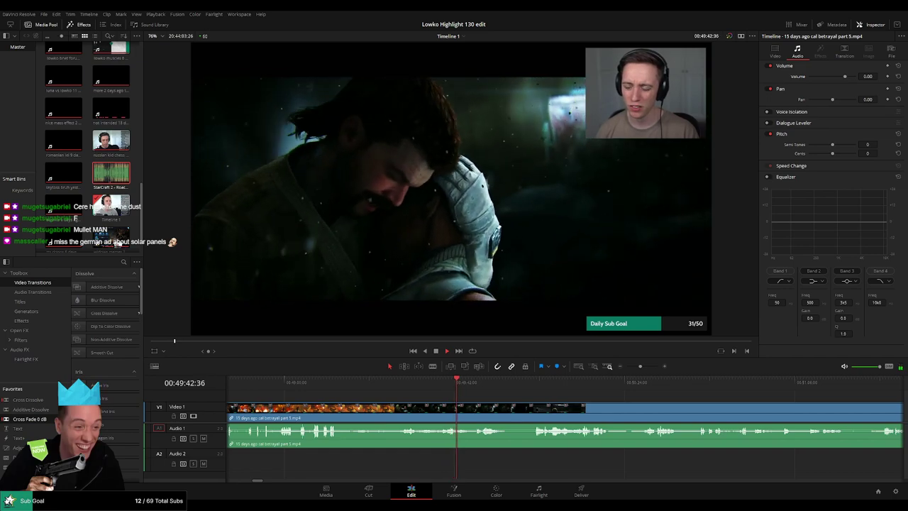
click(480, 382)
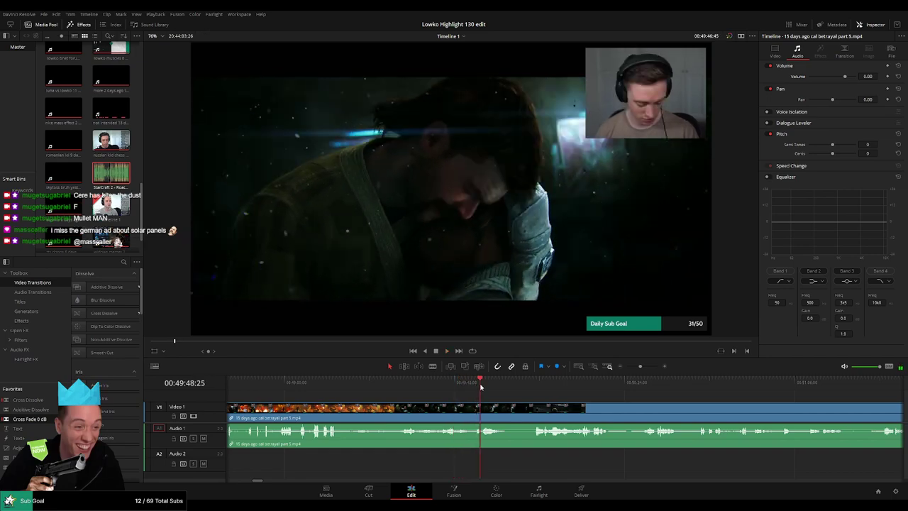
scroll(468, 402, right, 1)
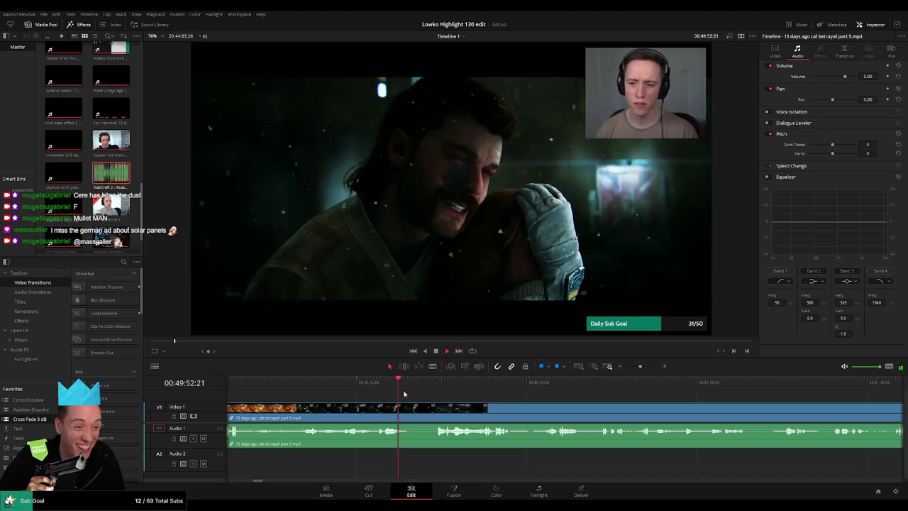
click(407, 381)
key(space)
key(b)
click(412, 414)
drag(428, 385, 437, 384)
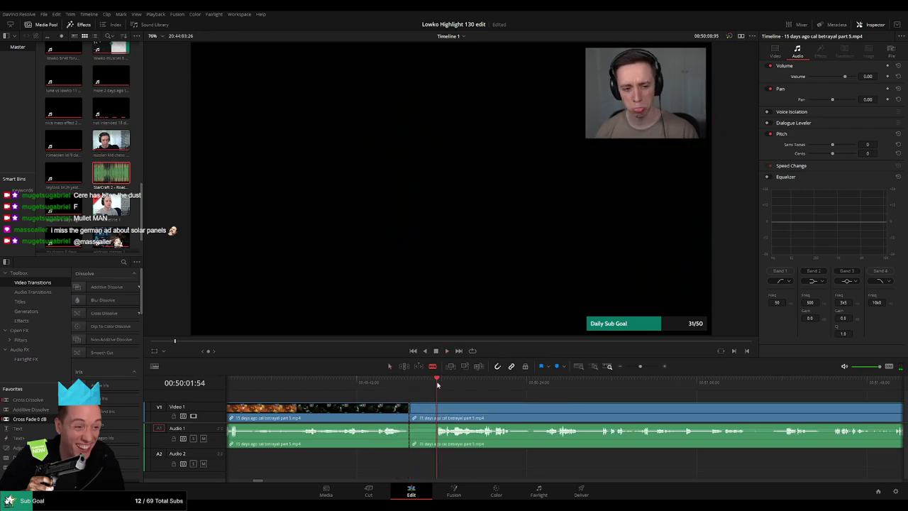
key(space)
click(428, 384)
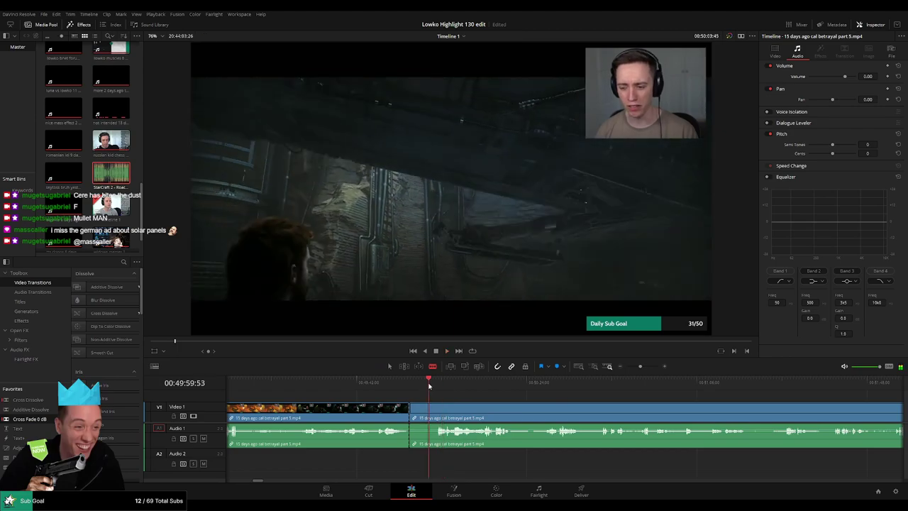
key(ctrl+z)
- Review the cutscene from about 50:00 and split the clip at about 50:20, where the wrapped bodies are shown
click(431, 385)
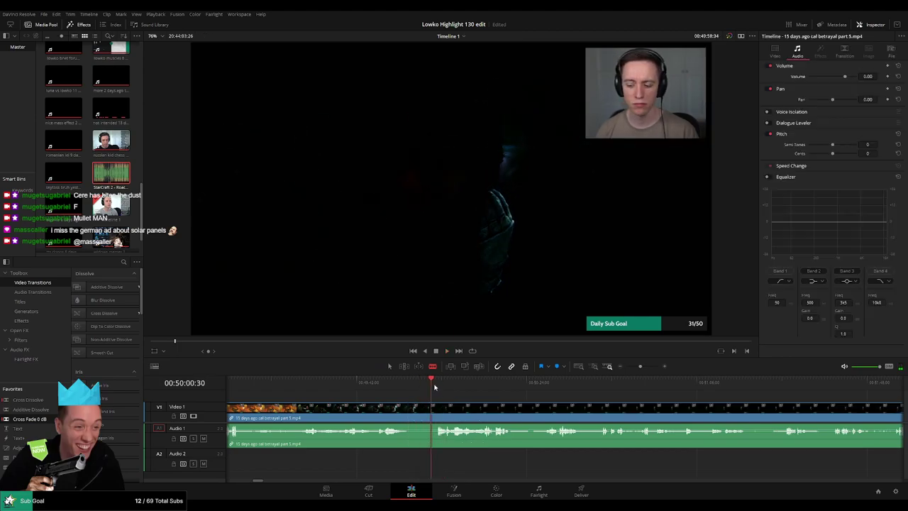
click(449, 385)
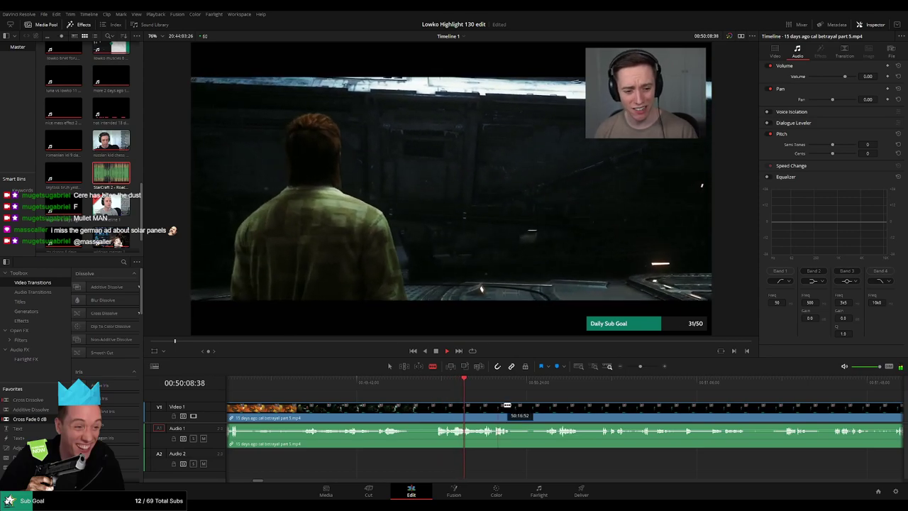
click(439, 384)
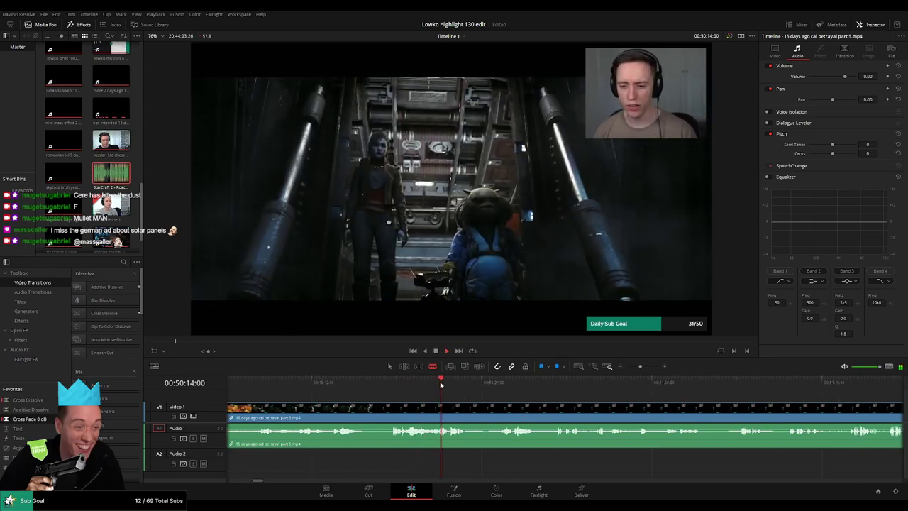
drag(448, 393, 387, 389)
click(389, 388)
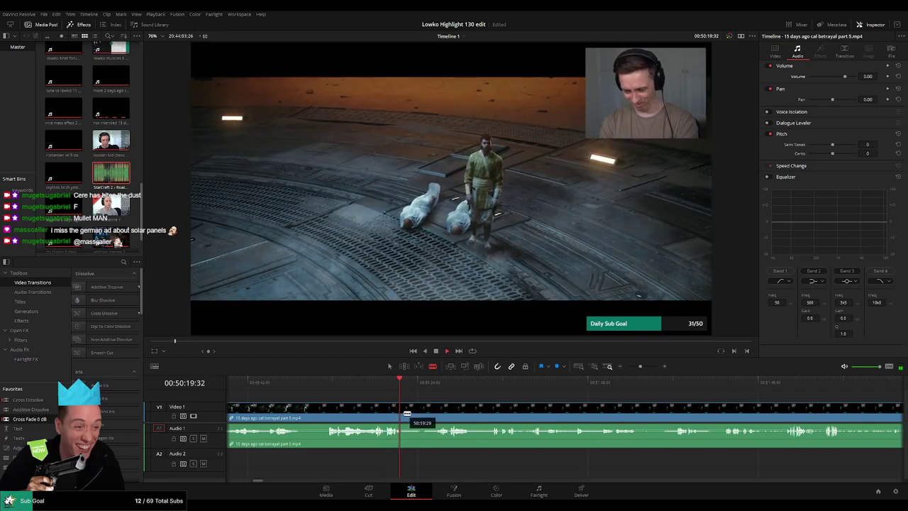
key(ctrl+b)
- Split the clip at about 50:28, ripple-delete the segment back to the 50:20 split and cross-fade the audio join
click(438, 398)
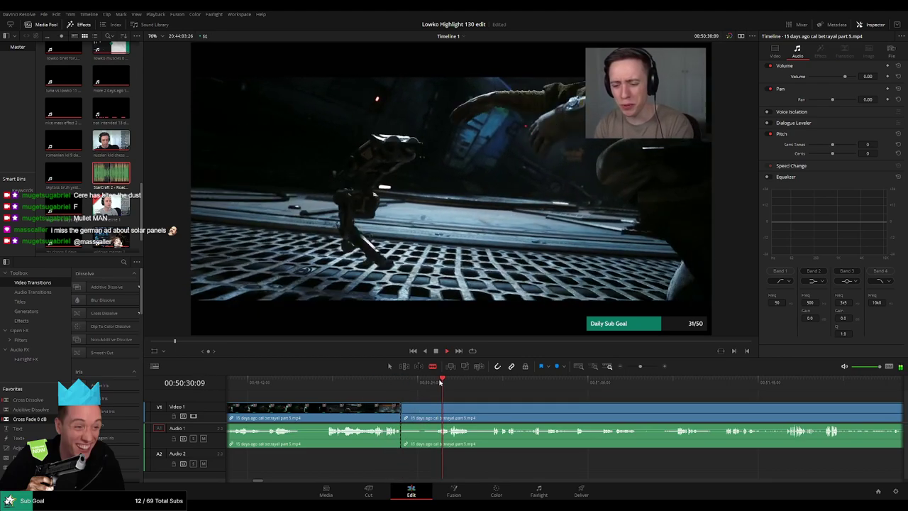
click(436, 411)
key(a)
click(430, 412)
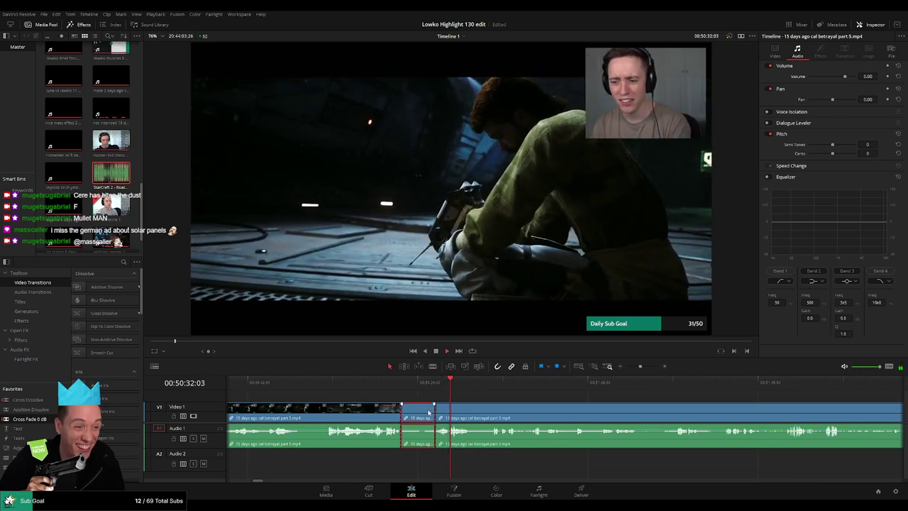
key(Delete)
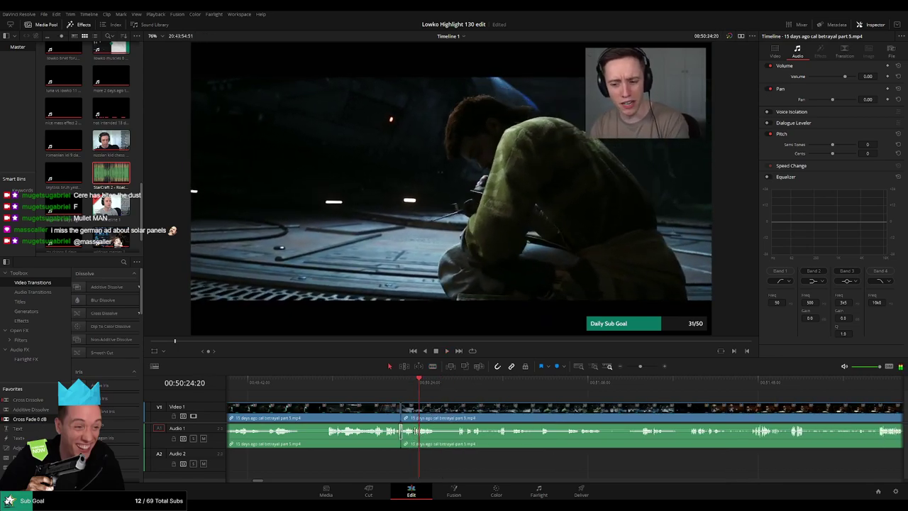
- Ripple-delete the segment between about 50:28 and 50:34 and add an audio cross-fade at the join
drag(469, 418, 395, 412)
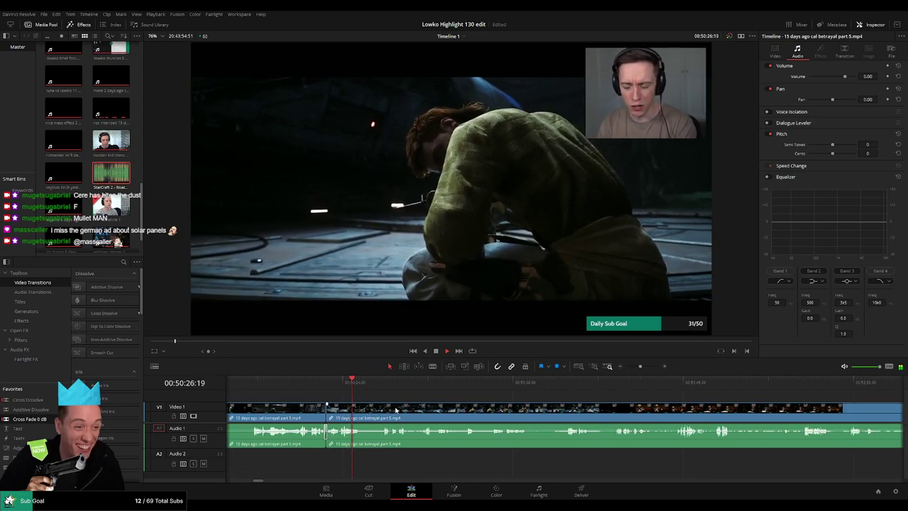
key(b)
click(360, 411)
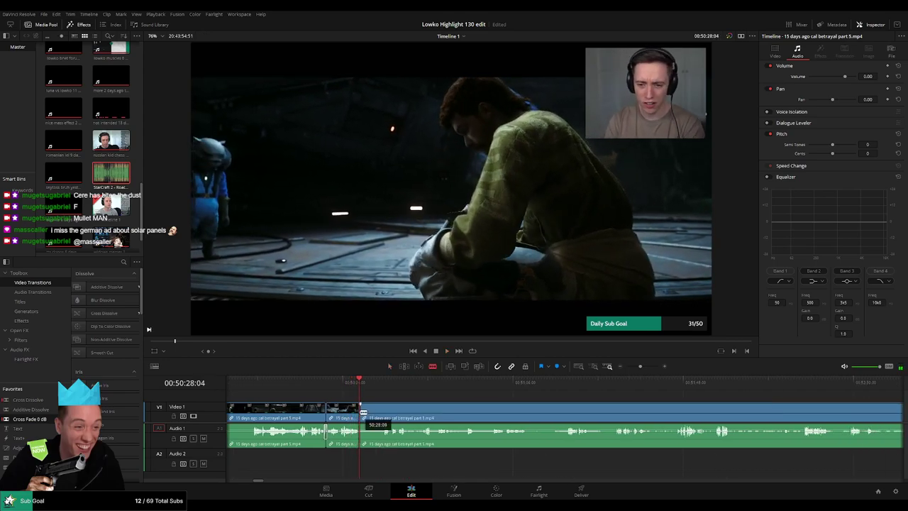
click(383, 382)
key(space)
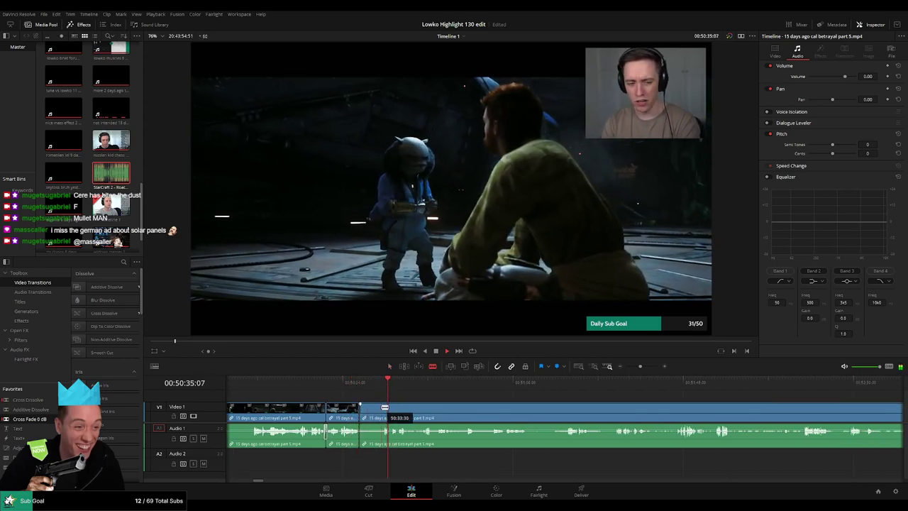
click(383, 407)
key(a)
click(374, 410)
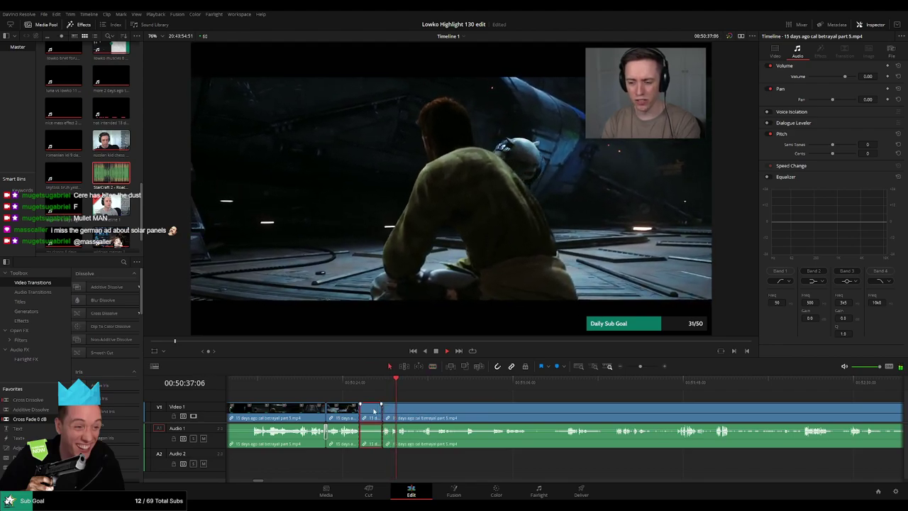
key(Delete)
key(space)
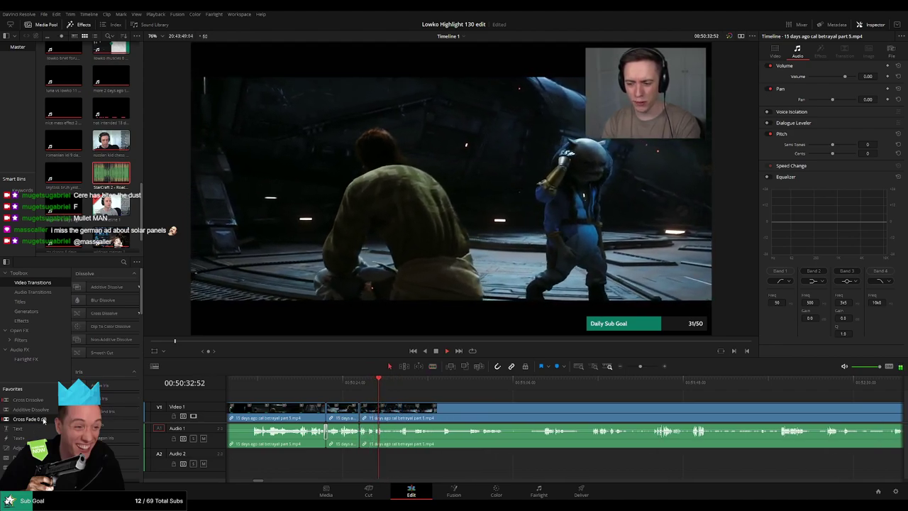
key(space)
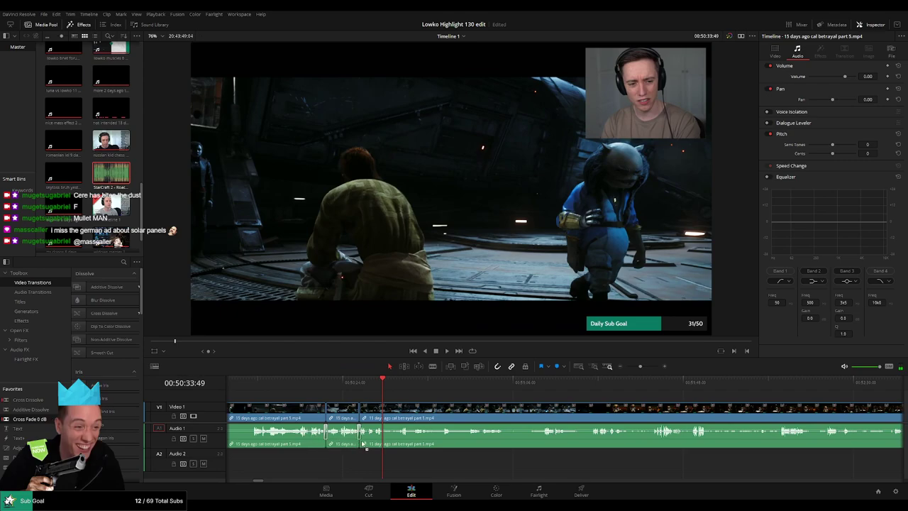
key(space)
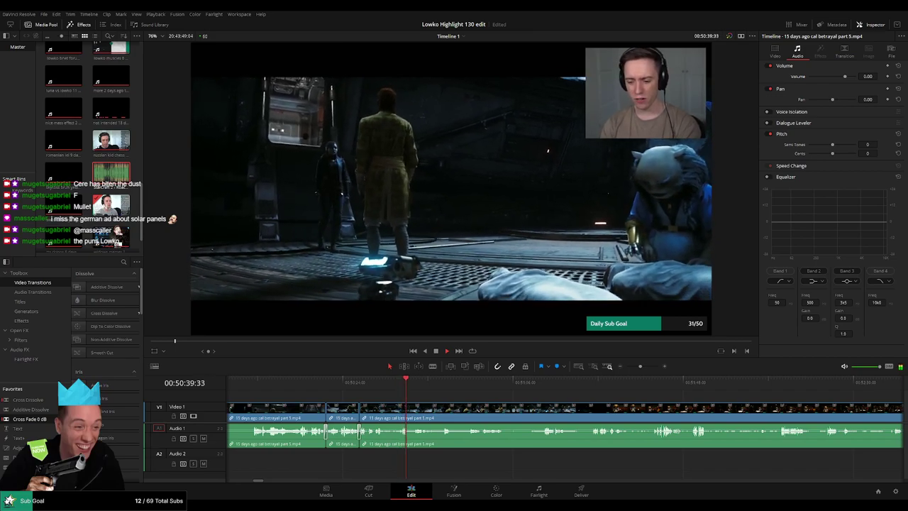
- Review the cutscene past the hug and split the clip at about 51:04
drag(450, 400, 368, 396)
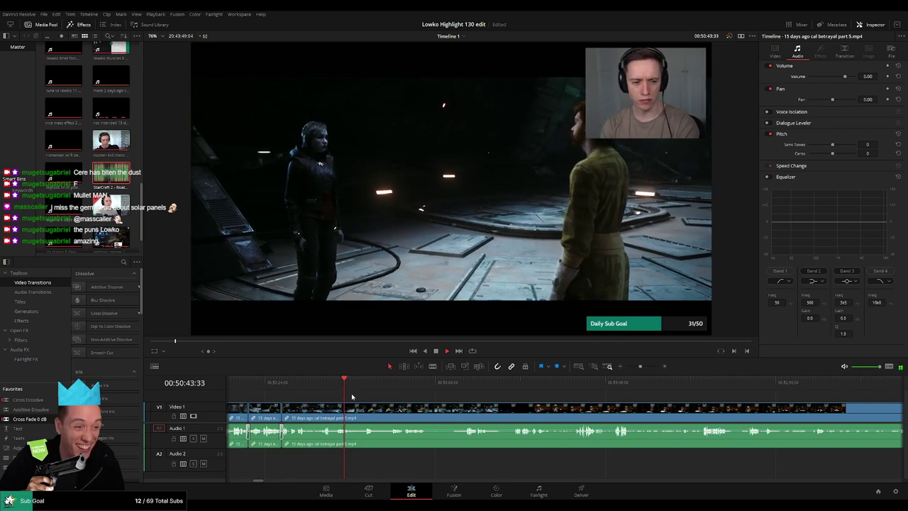
click(364, 388)
click(395, 387)
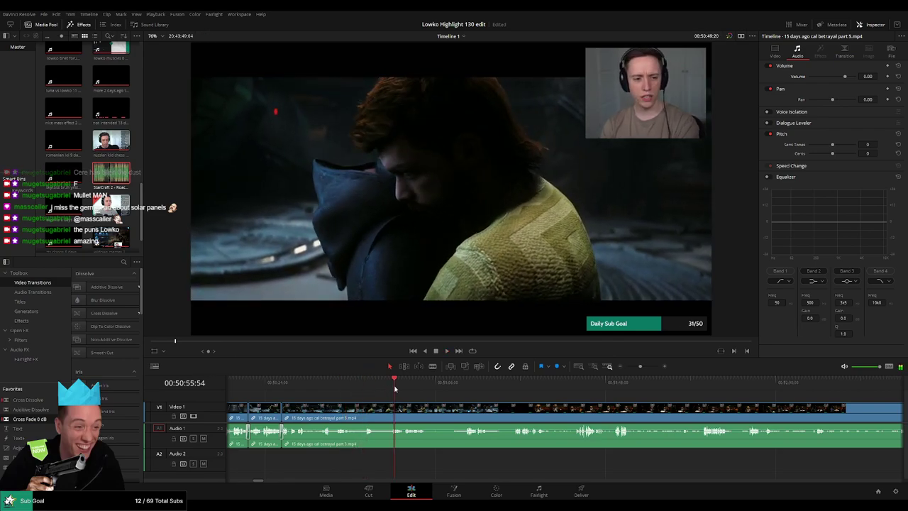
drag(430, 408, 356, 407)
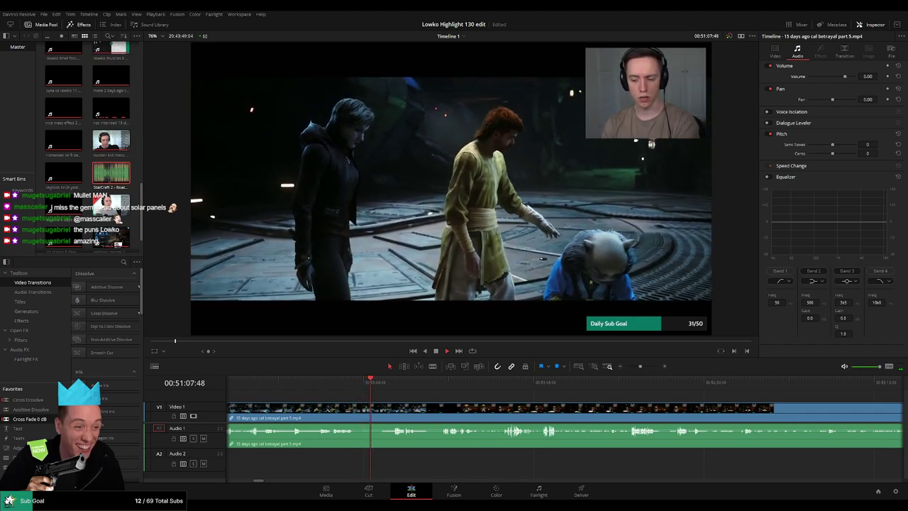
key(b)
click(354, 408)
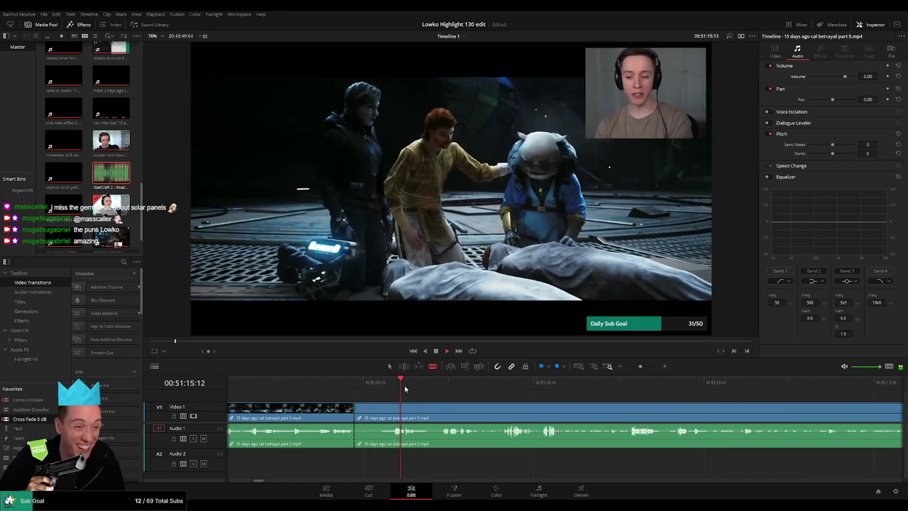
- Split the clip at about 51:13, ripple-delete the segment back to the 51:04 split and cross-fade the audio join
click(441, 387)
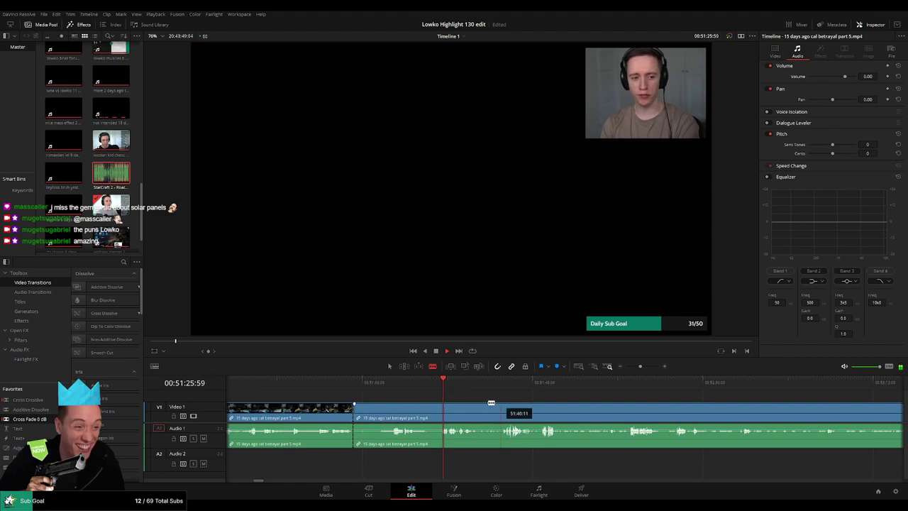
drag(490, 402, 399, 400)
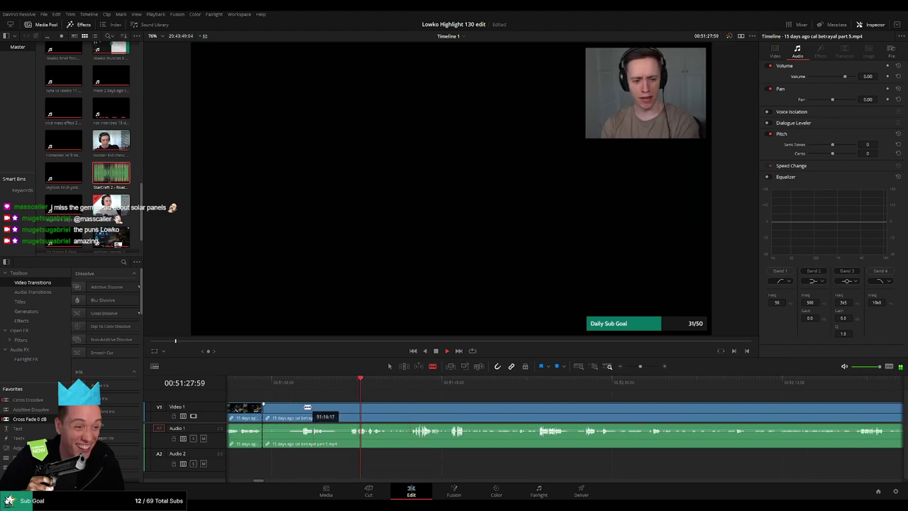
click(299, 410)
key(a)
click(287, 411)
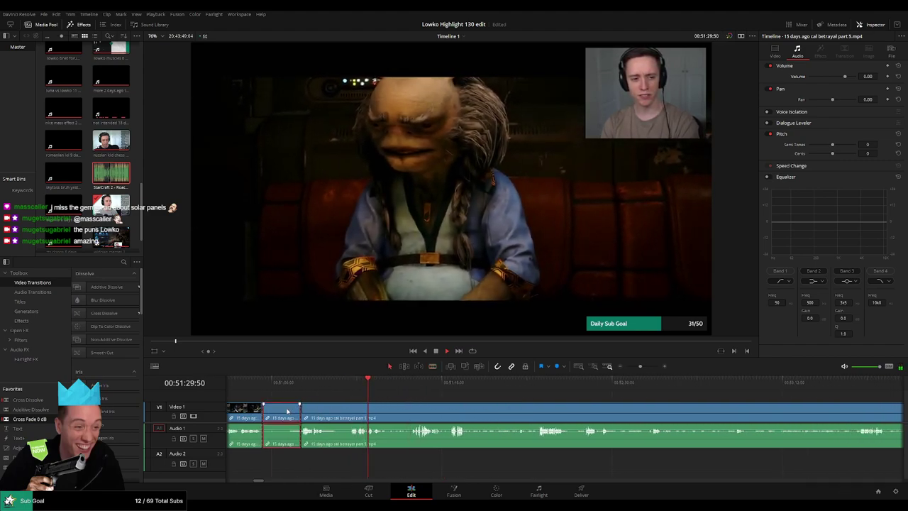
key(Delete)
key(space)
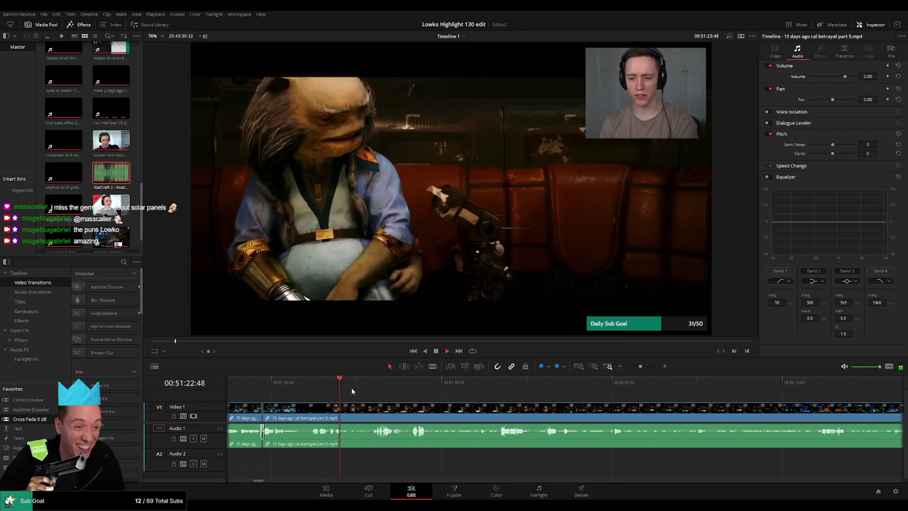
- Ripple-delete the quiet segment between about 51:24 and 51:31 in the ship scene and cross-fade the audio join
click(376, 391)
key(b)
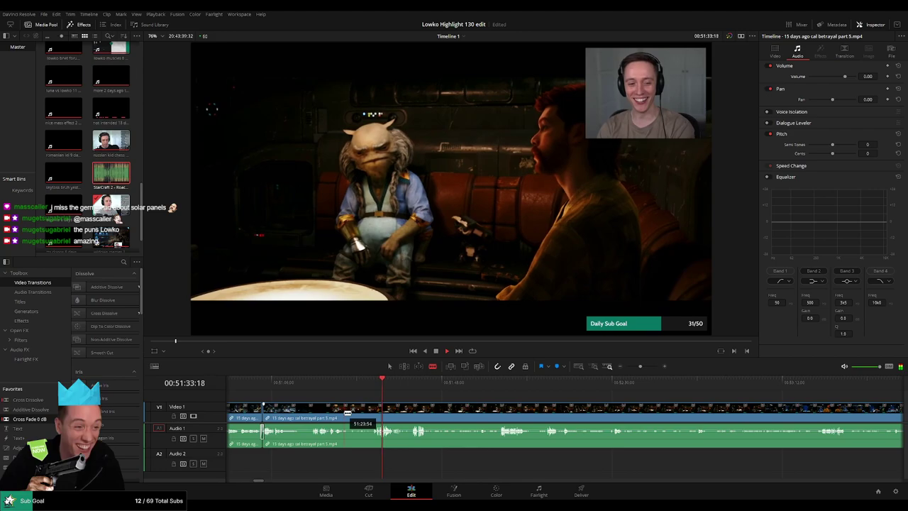
click(344, 416)
click(373, 415)
key(a)
click(362, 417)
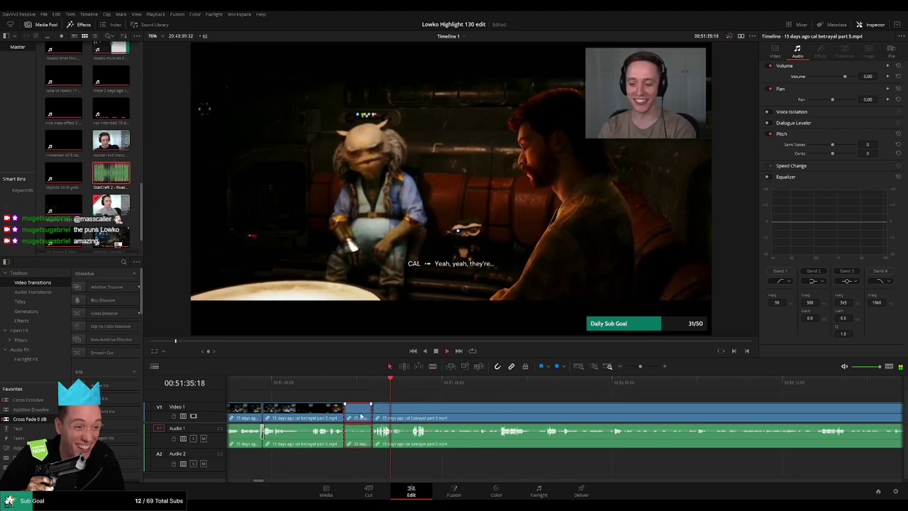
key(BackSpace)
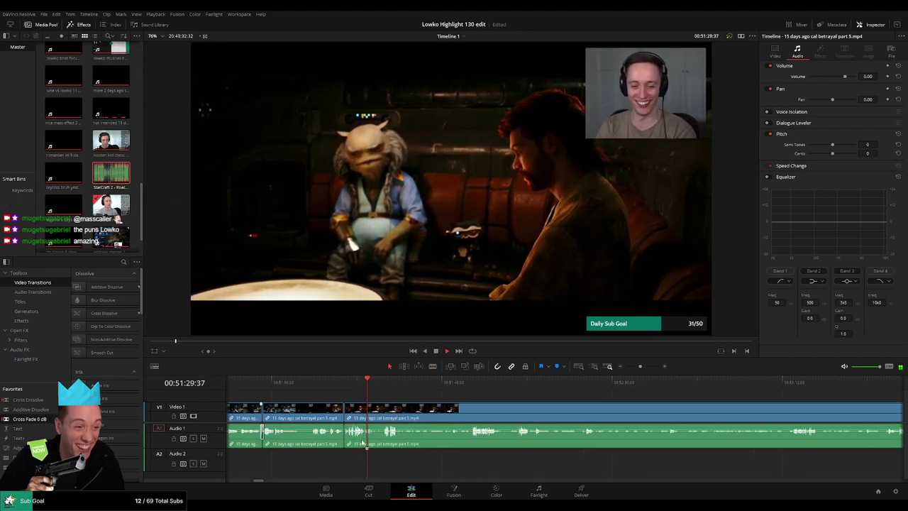
- Split the clip at about 51:37, after Greez's line about finding the proper place for the burial
click(387, 383)
scroll(448, 406, right, 2)
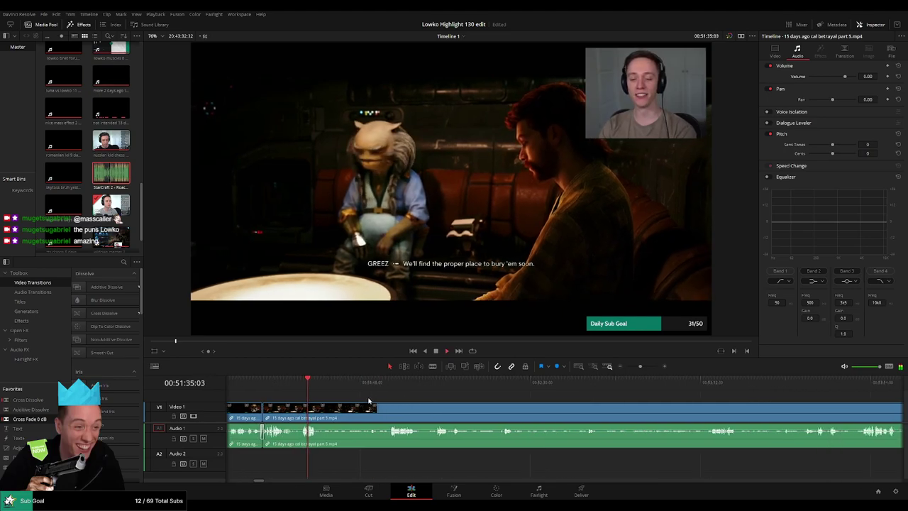
key(b)
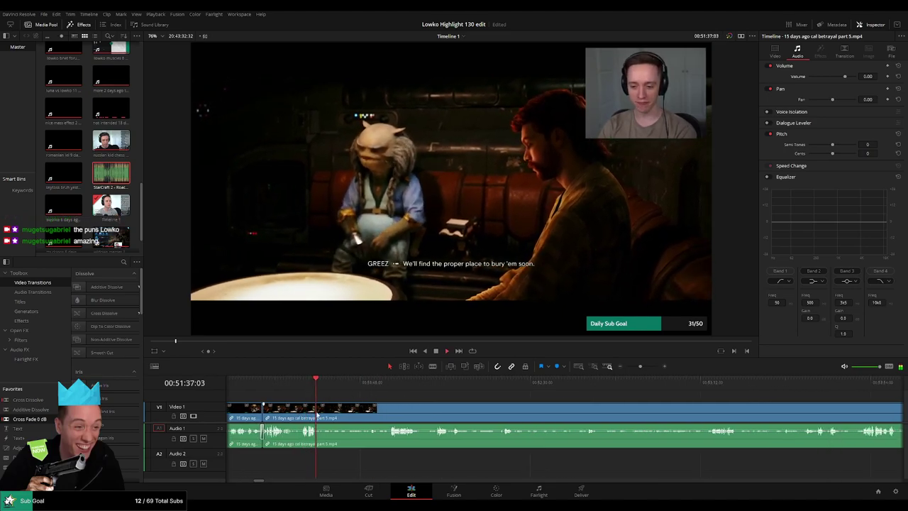
click(314, 410)
- Review the ship cutscene from about 51:47 to 53:18, past Greez's line about Bode being an Imperial spy
click(389, 383)
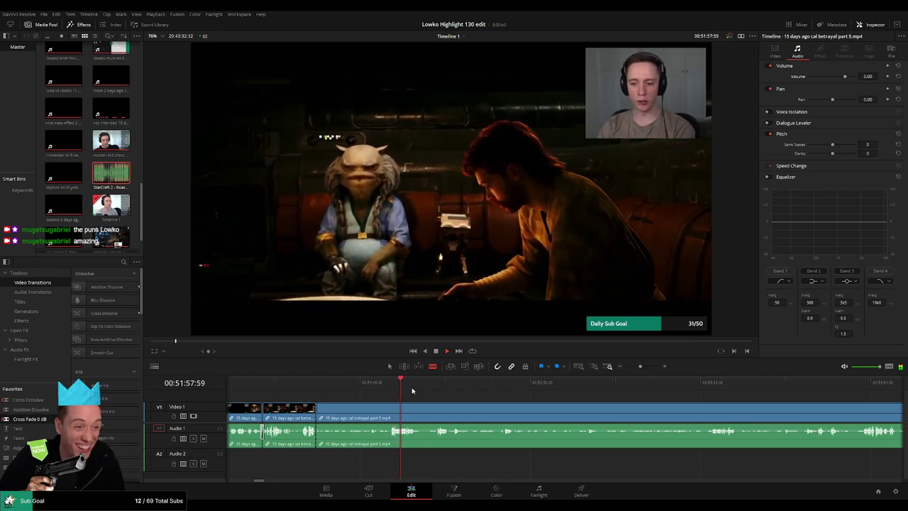
drag(463, 405, 363, 397)
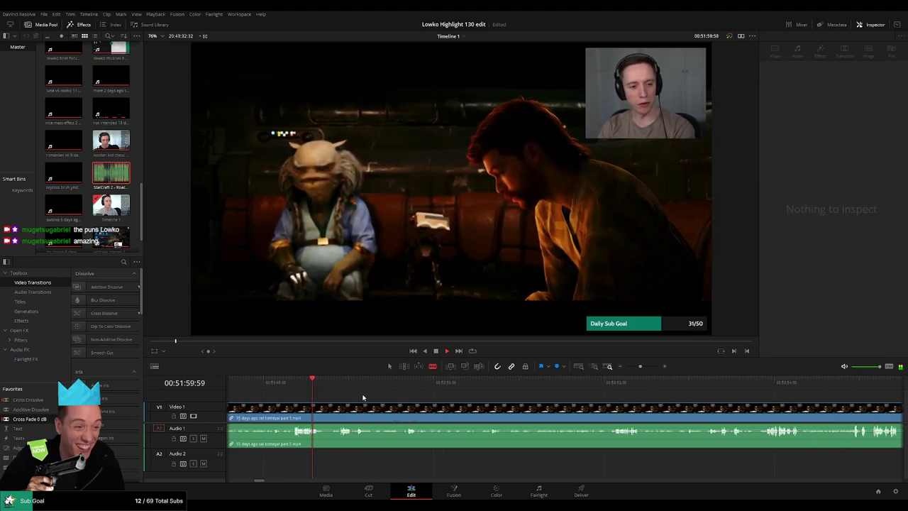
click(342, 383)
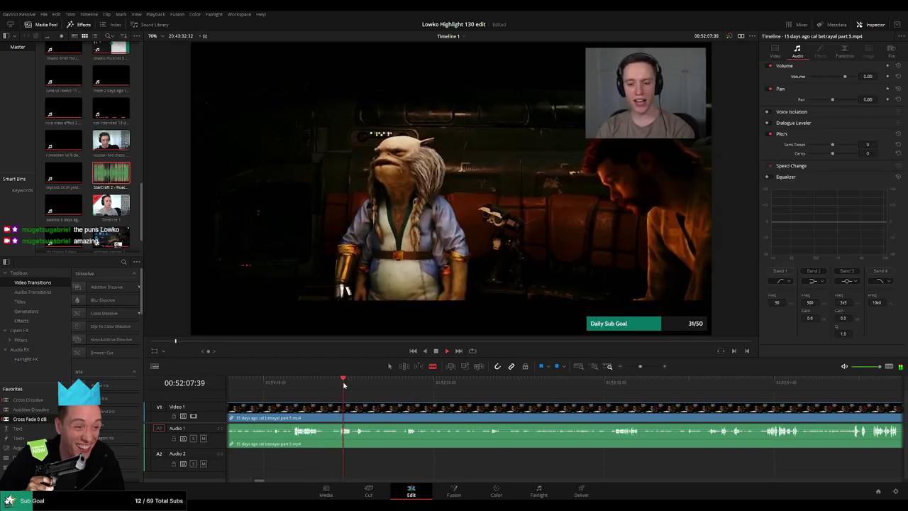
drag(349, 386, 355, 386)
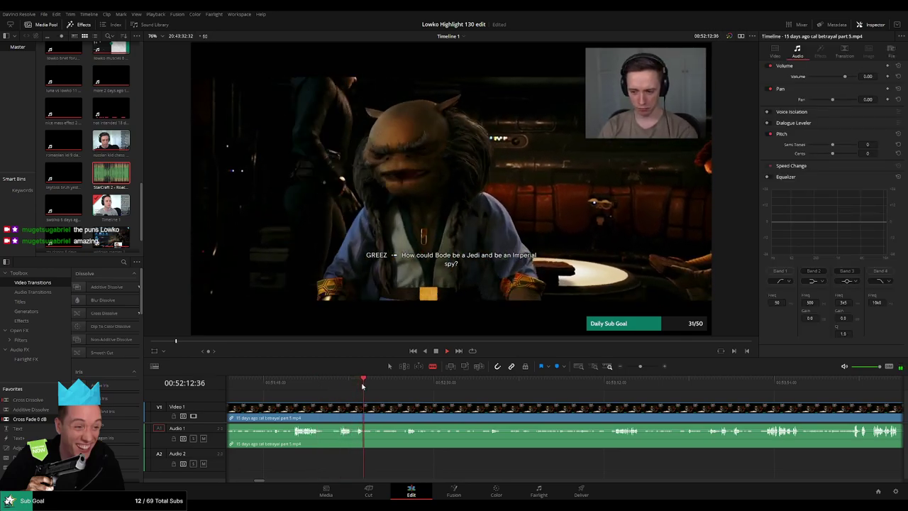
drag(374, 383, 419, 399)
scroll(400, 400, right, 3)
drag(354, 406, 503, 404)
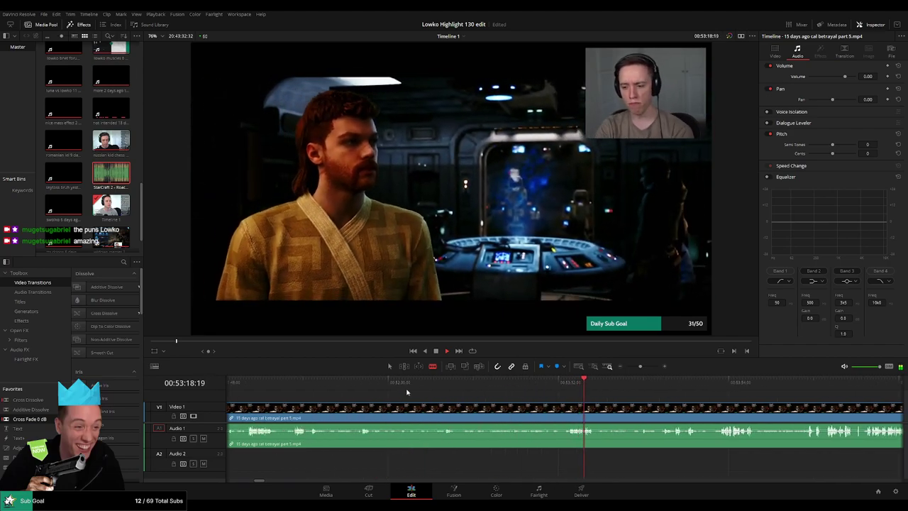
- Split the cutscene clip at about 52:25, after Greez's line "That's enough, okay?"
click(303, 385)
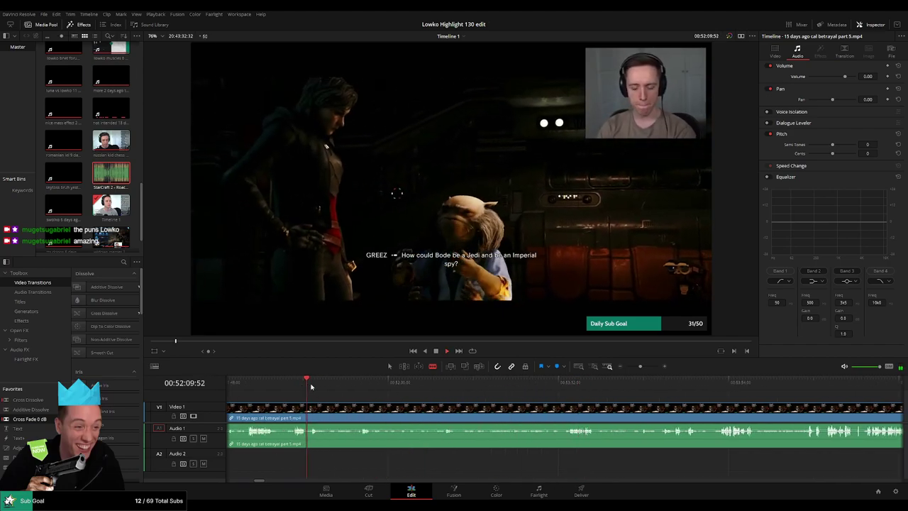
click(314, 385)
click(329, 386)
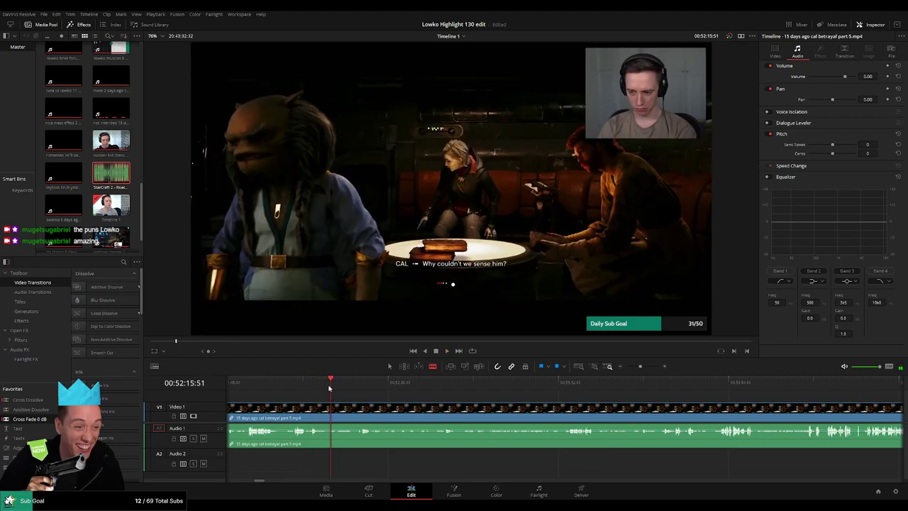
key(space)
drag(337, 387, 364, 385)
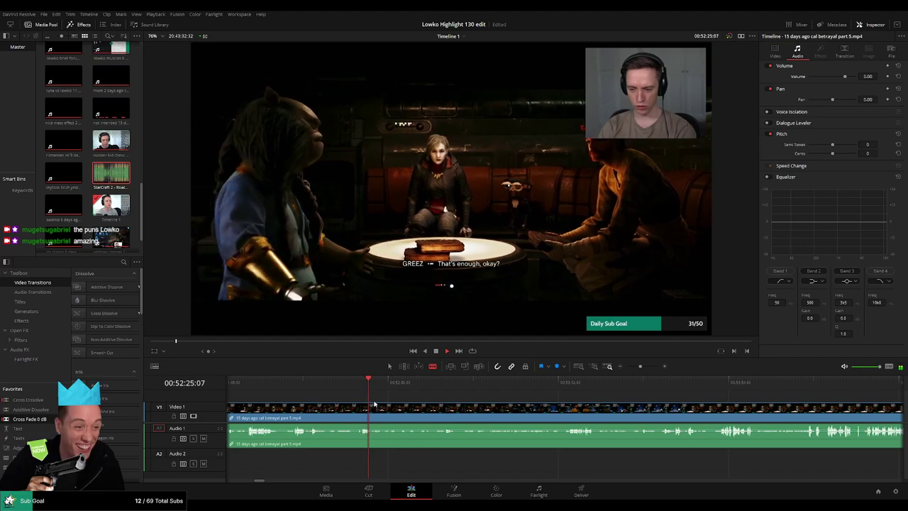
key(ctrl+b)
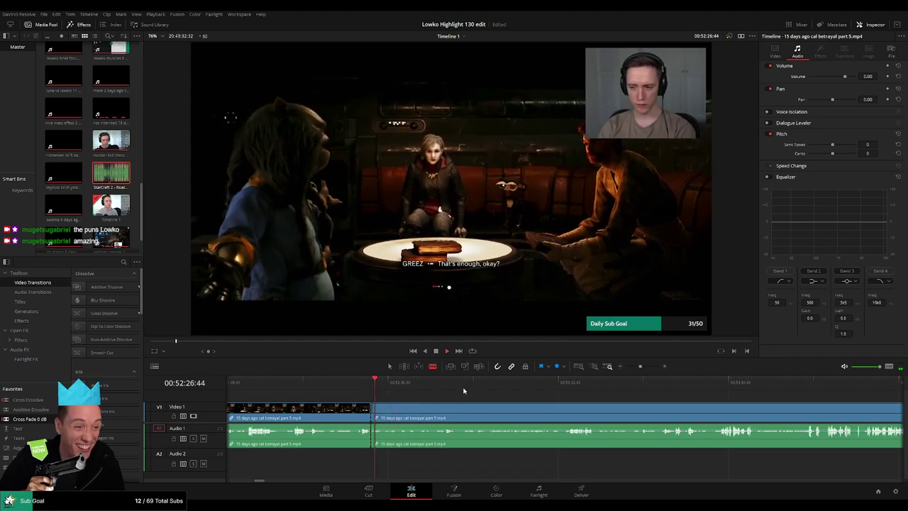
- Ripple-delete the rest of the "15 days ago cal betrayal part 5" clip after the 52:25 split
drag(387, 389, 823, 404)
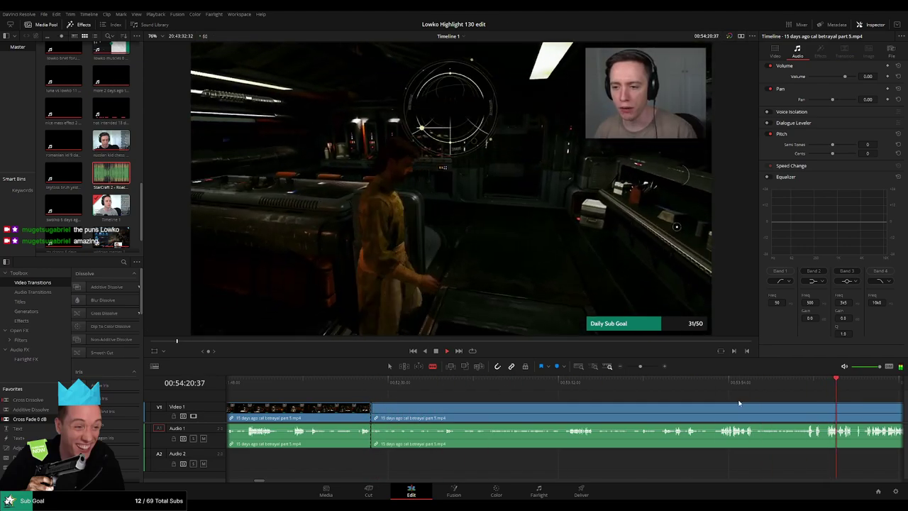
scroll(667, 402, down, 3)
click(591, 383)
mouse_move(592, 383)
mouse_down()
mouse_move(770, 383)
mouse_move(563, 383)
mouse_move(583, 392)
mouse_up()
key(a)
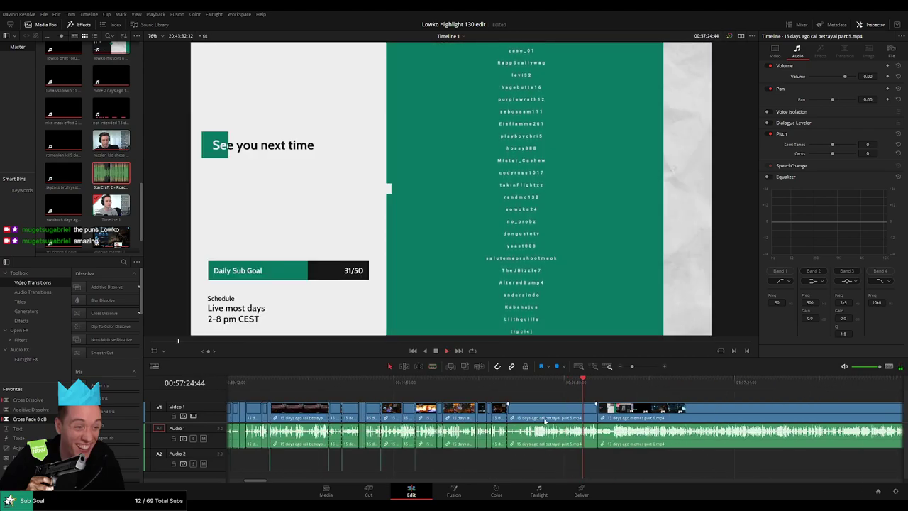
click(545, 420)
key(Delete)
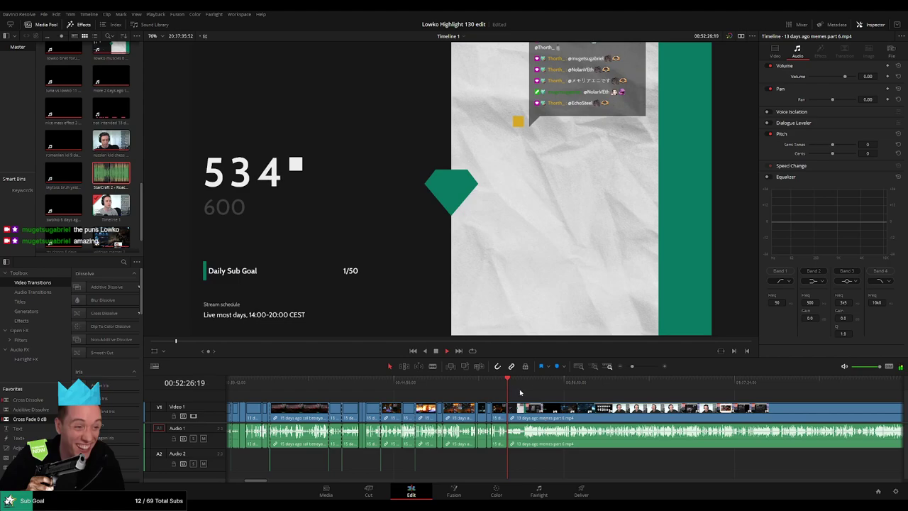
- Review the opening of the "13 days ago memes part 6" clip through the diamond-cut talk, up to about 58:52
click(525, 383)
scroll(458, 397, right, 3)
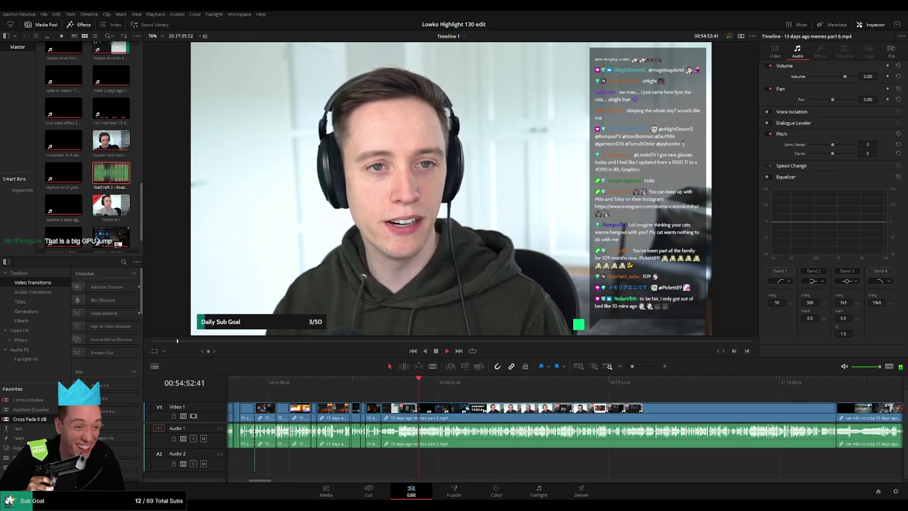
drag(437, 395, 331, 395)
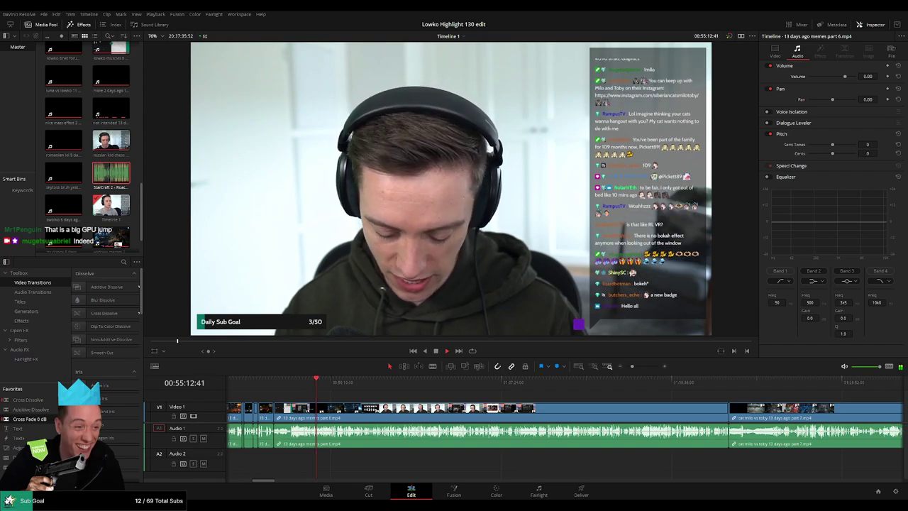
click(335, 383)
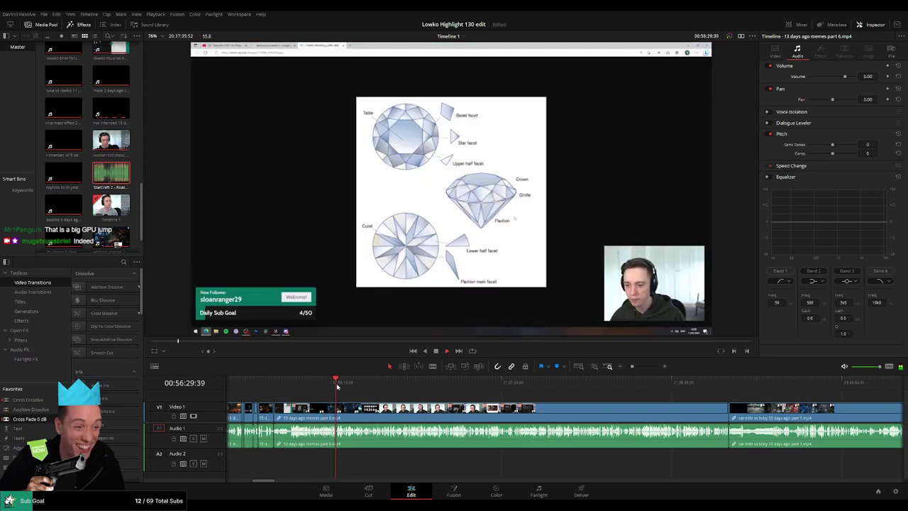
click(358, 383)
click(372, 383)
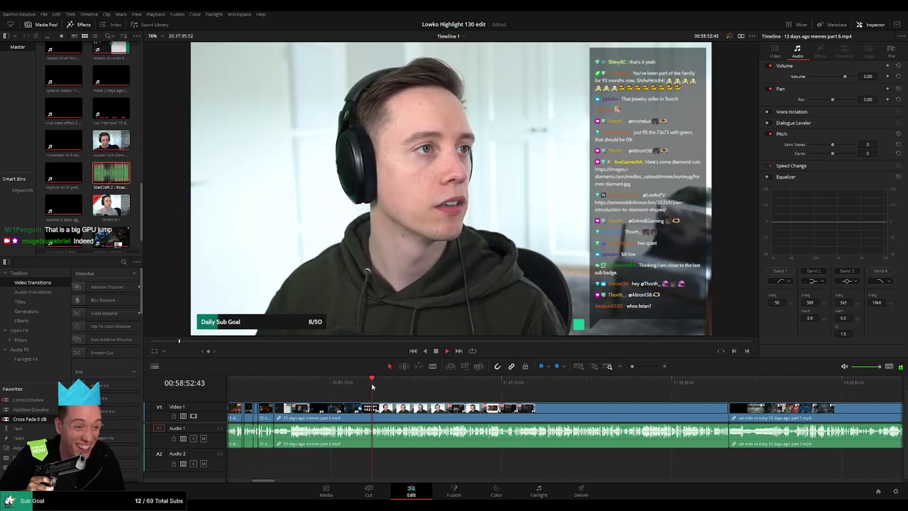
click(381, 383)
click(379, 386)
- Examine the memes clip from about 1:00:13 past 1:03:25 to find where the Reddit browsing starts
scroll(359, 397, right, 3)
click(336, 387)
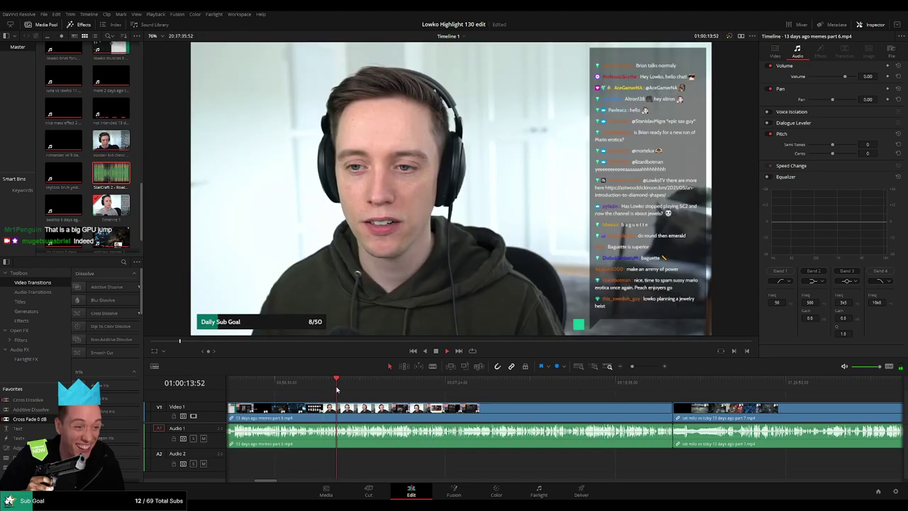
click(349, 388)
click(354, 383)
click(363, 383)
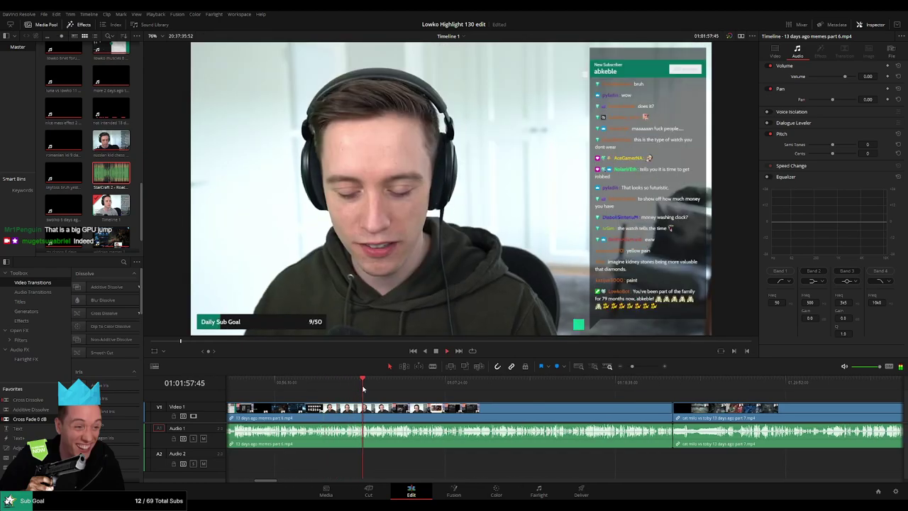
click(369, 382)
click(385, 383)
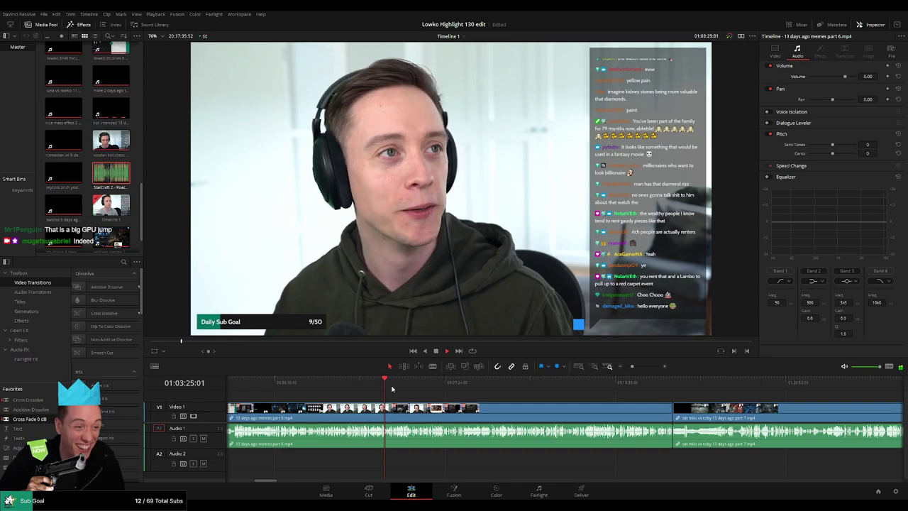
click(399, 383)
click(394, 388)
- Split the memes clip at about 1:03:59, just before the Reddit page appears, and ripple-delete everything before it in that clip
scroll(401, 397, up, 5)
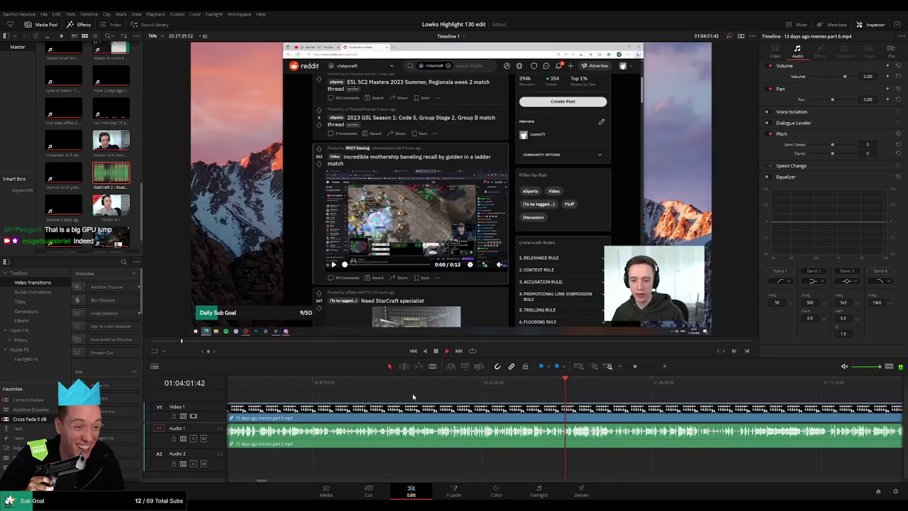
click(517, 383)
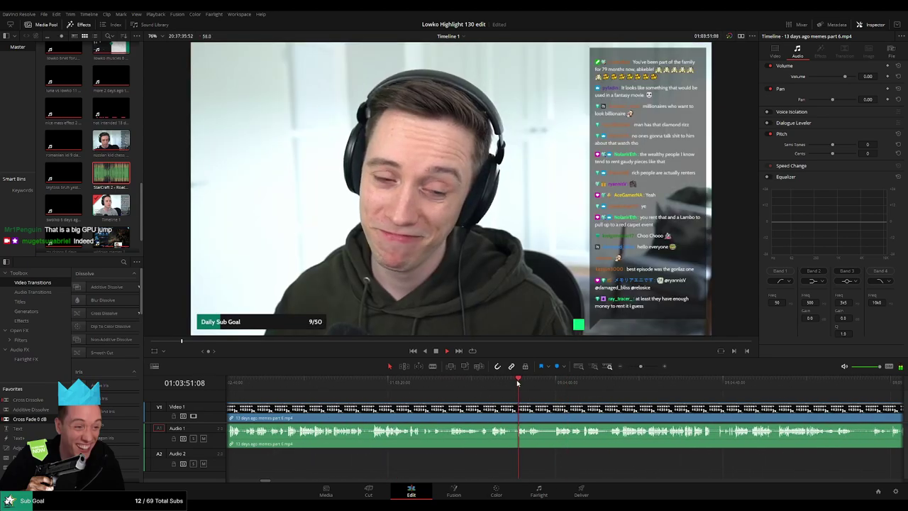
click(539, 386)
click(554, 388)
key(space)
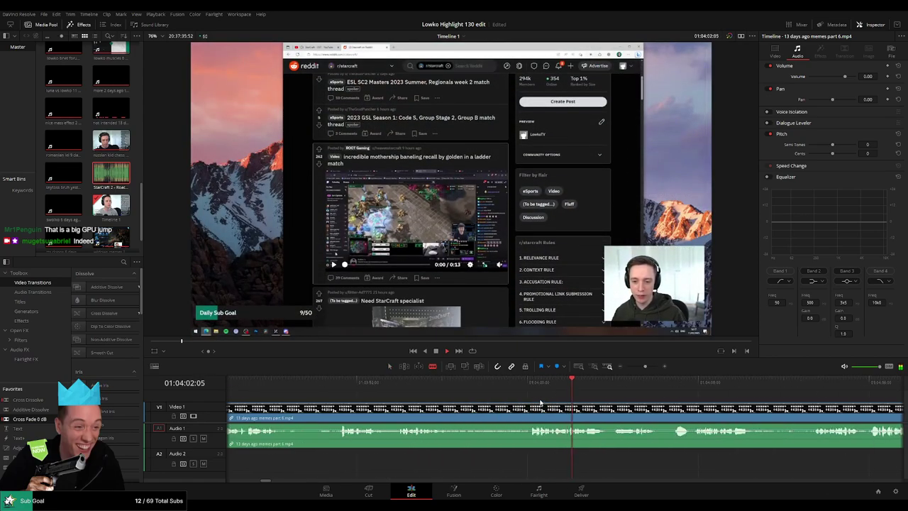
key(space)
click(509, 385)
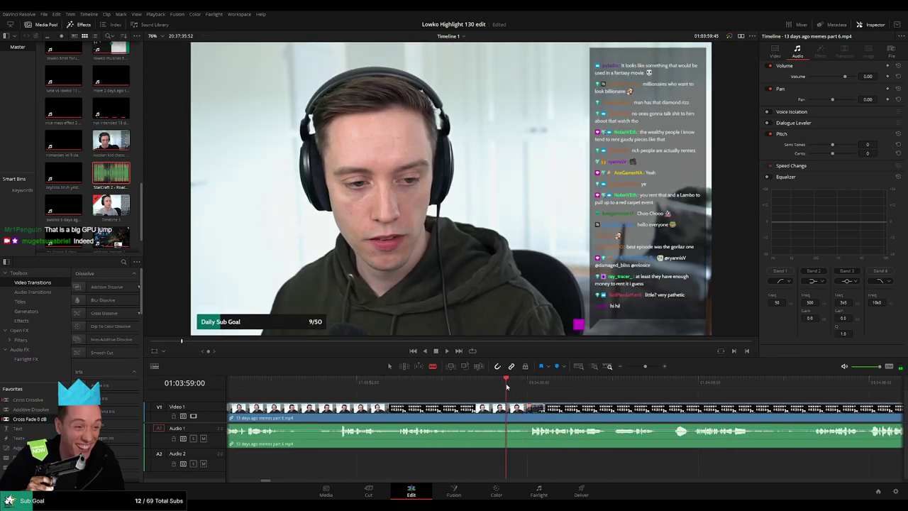
click(509, 417)
key(a)
click(470, 417)
key(Delete)
key(ctrl+z)
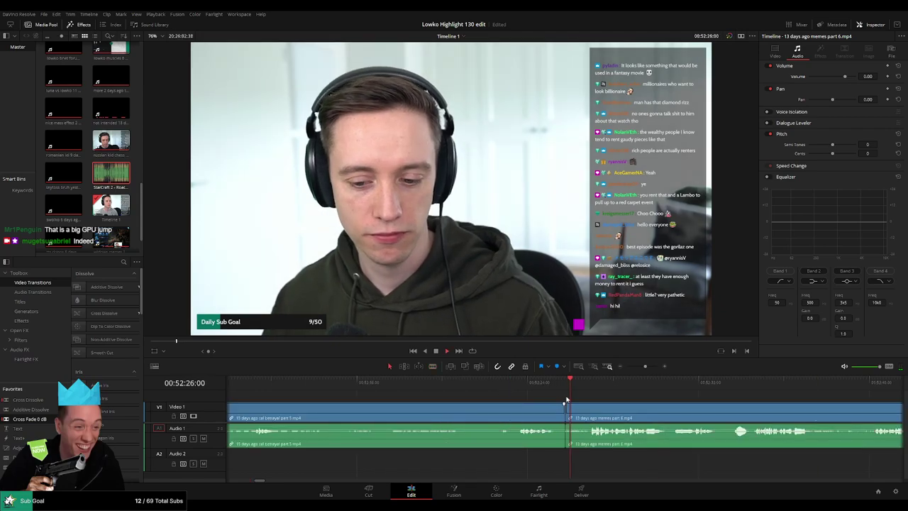
- Ripple-delete the quiet segment between about 52:37 and 52:40 in the memes clip and cross-fade the audio join
key(space)
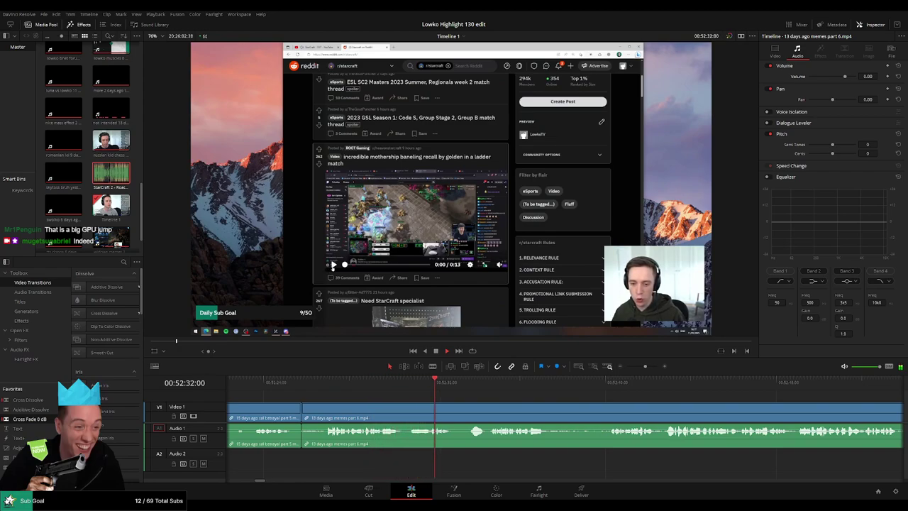
drag(517, 400, 417, 395)
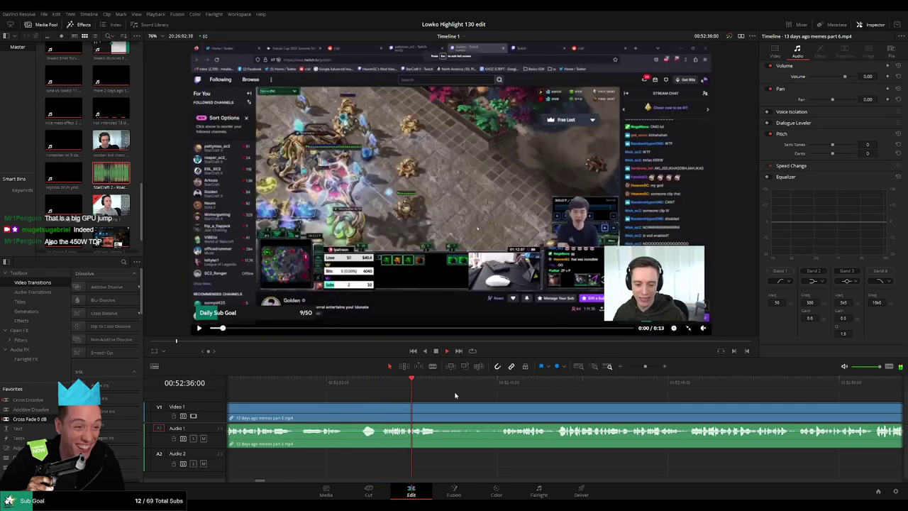
scroll(365, 387, right, 3)
click(384, 383)
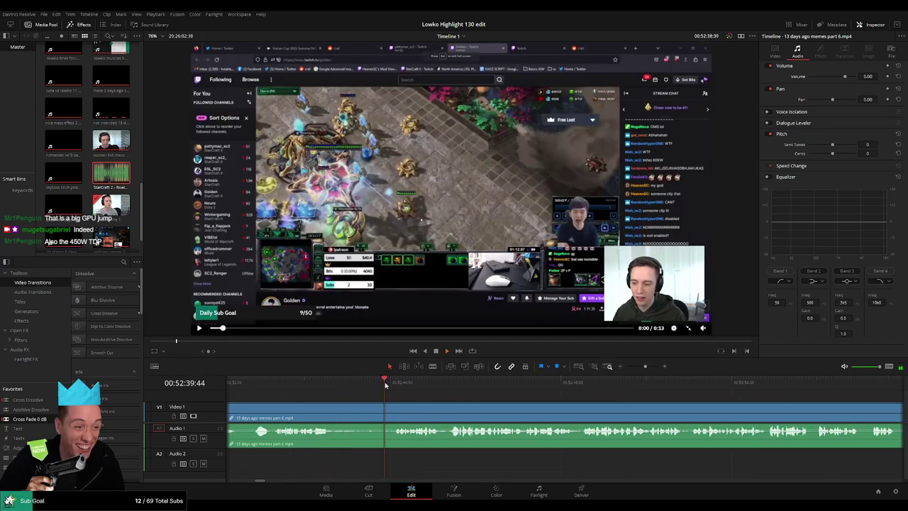
key(b)
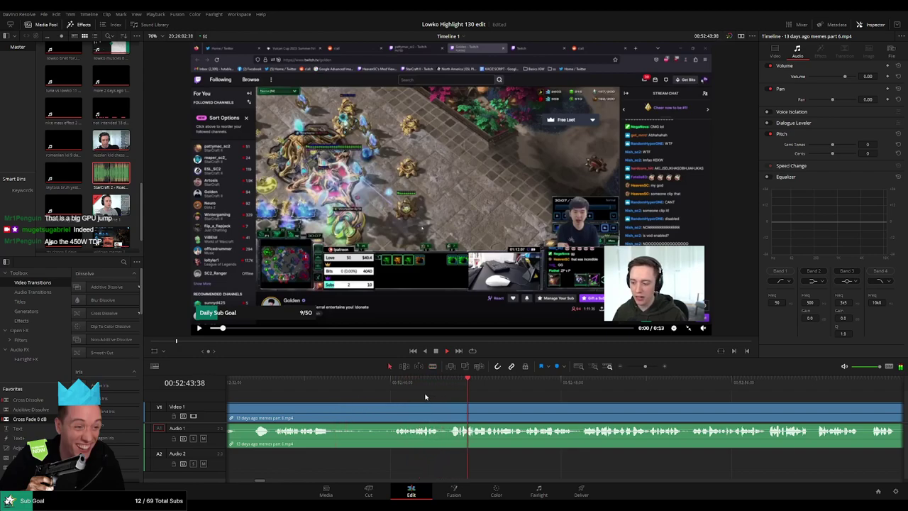
click(336, 408)
click(392, 407)
key(a)
click(384, 409)
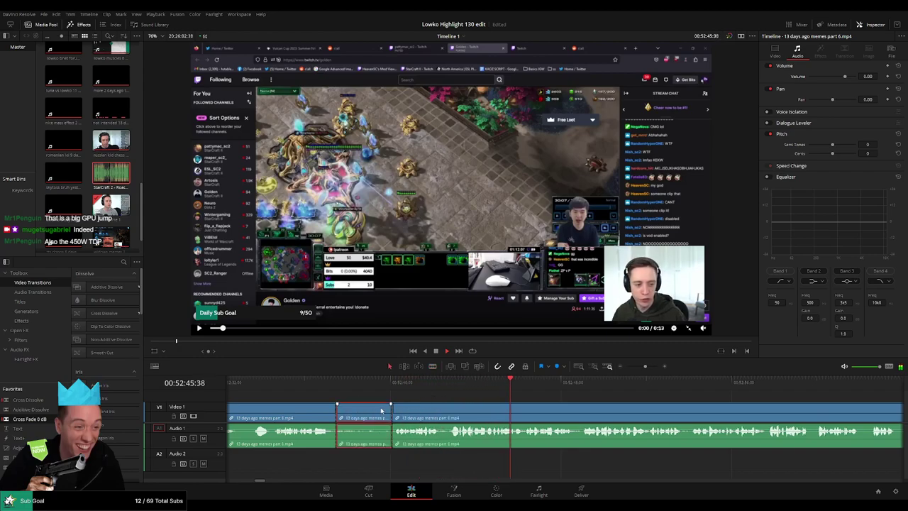
key(Delete)
drag(46, 422, 337, 430)
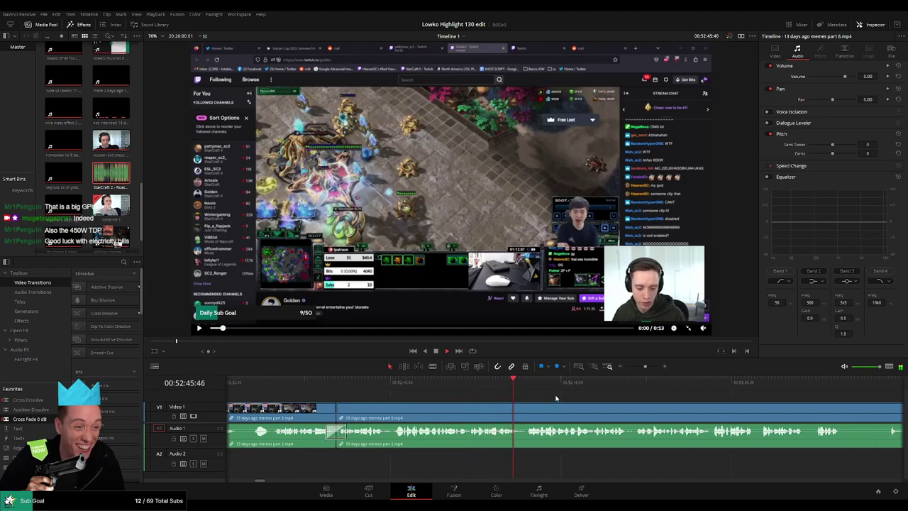
- Review the mothership baneling recall reaction and split the memes clip at about 53:35, after it ends
scroll(556, 398, down, 5)
scroll(347, 395, up, 3)
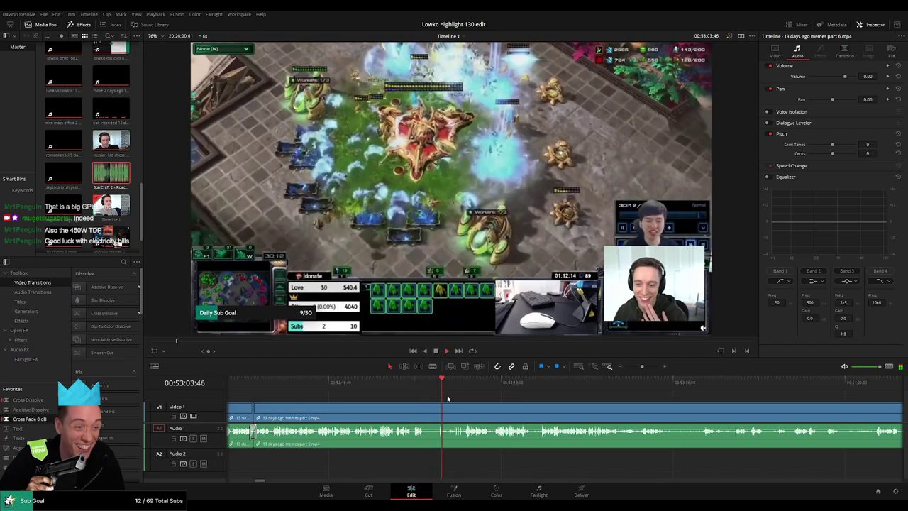
drag(456, 401, 346, 397)
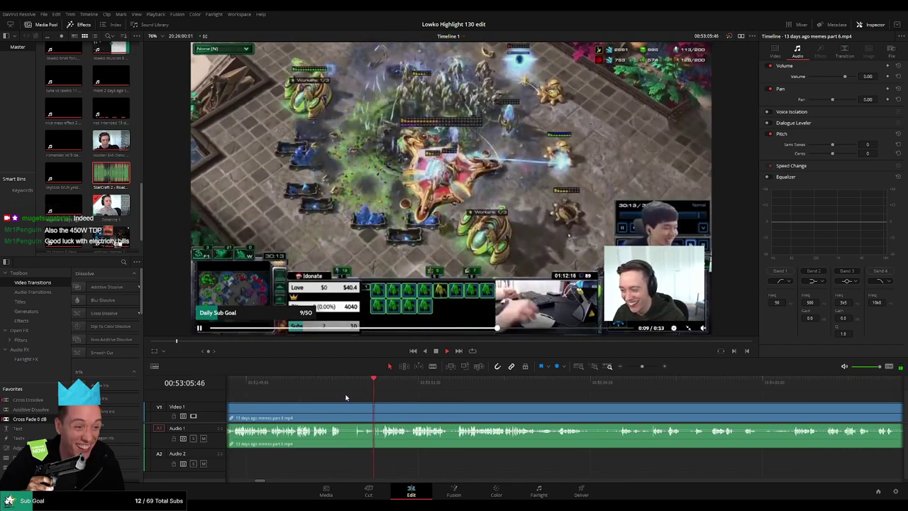
scroll(349, 401, right, 2)
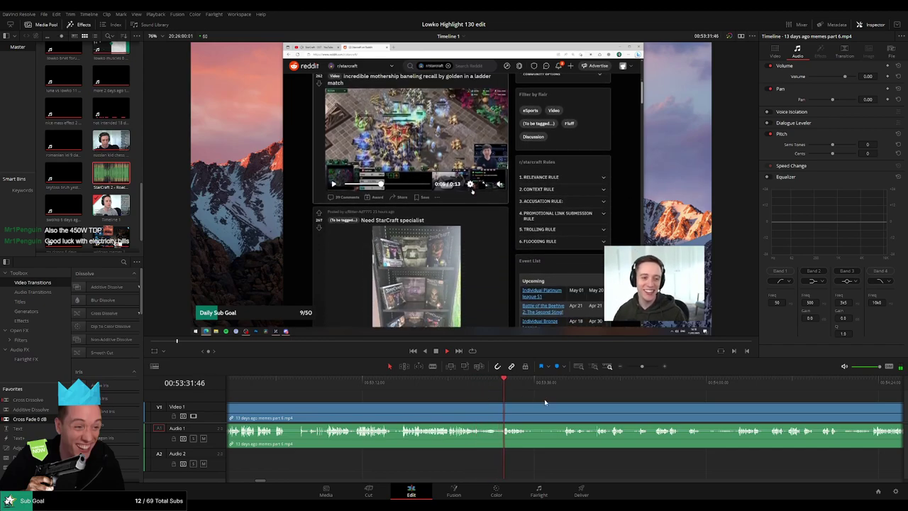
key(space)
key(b)
click(363, 409)
- Skim the memes clip from about 53:35 past the StarCraft shelf and PvT Reddit posts to about 1:04:42 for the next usable moment
click(399, 383)
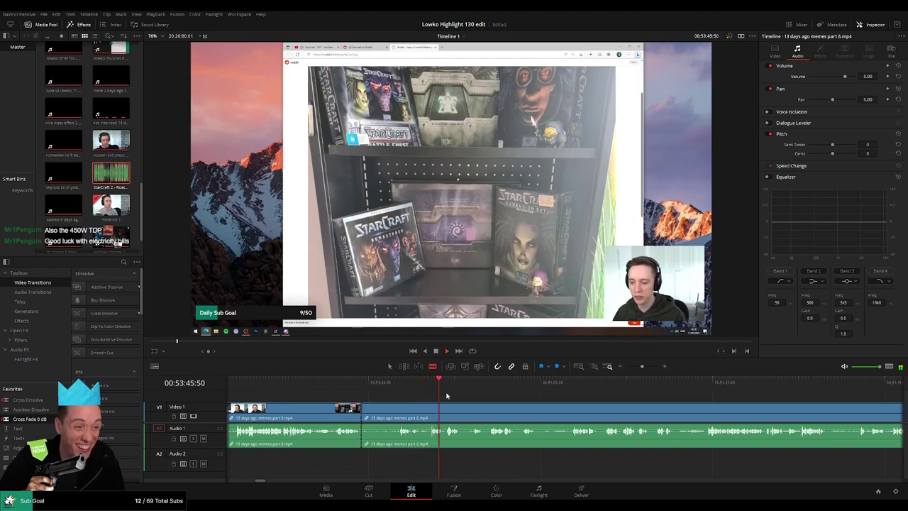
click(489, 387)
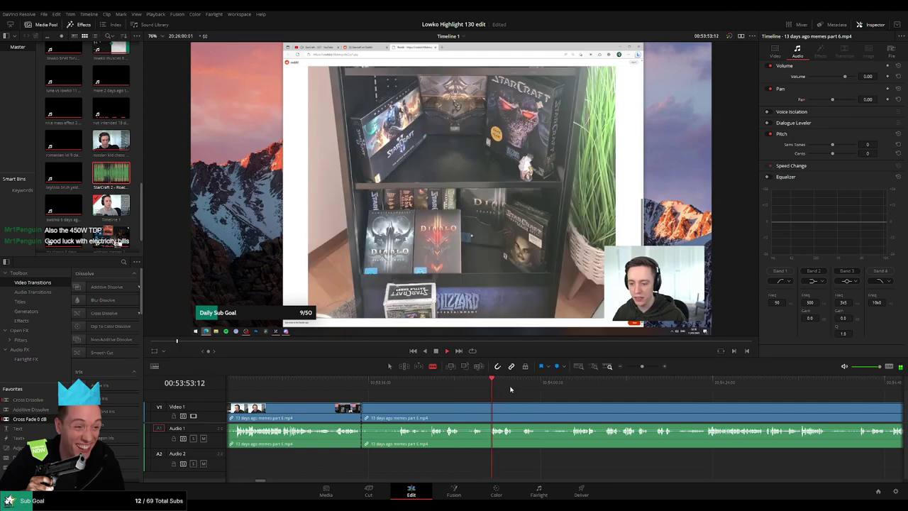
click(569, 386)
drag(605, 400, 462, 398)
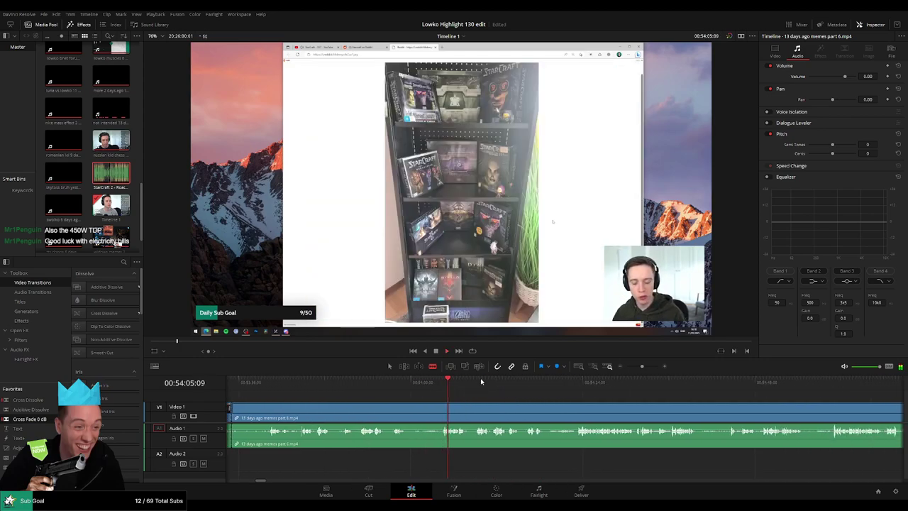
drag(564, 379, 770, 390)
scroll(765, 394, down, 2)
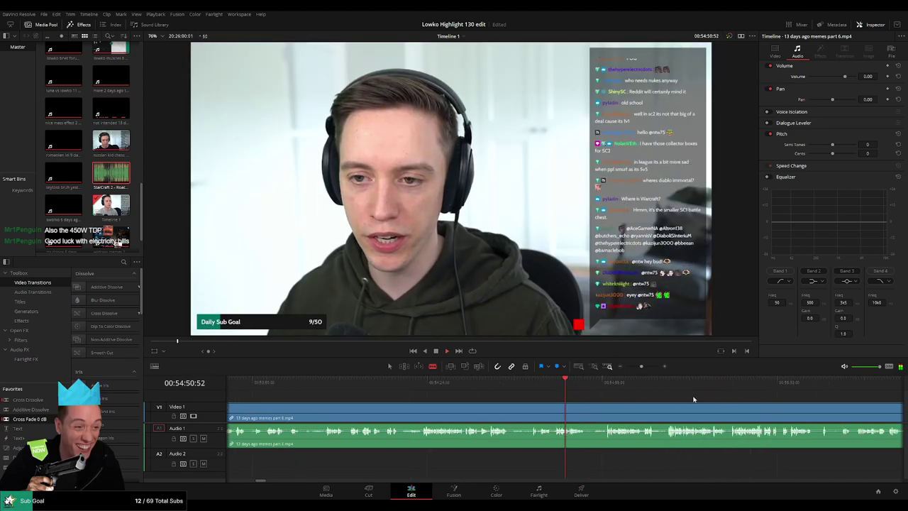
drag(589, 387, 711, 388)
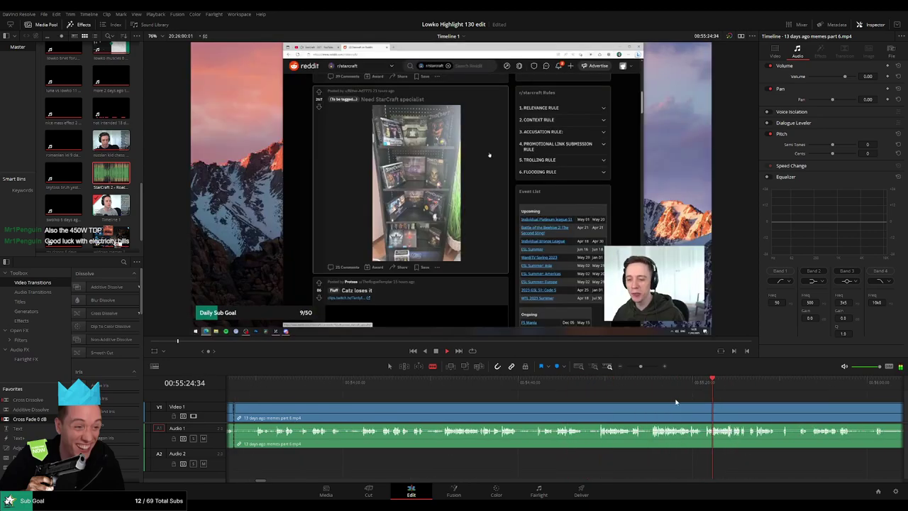
scroll(649, 401, down, 2)
scroll(628, 402, down, 2)
drag(576, 387, 586, 386)
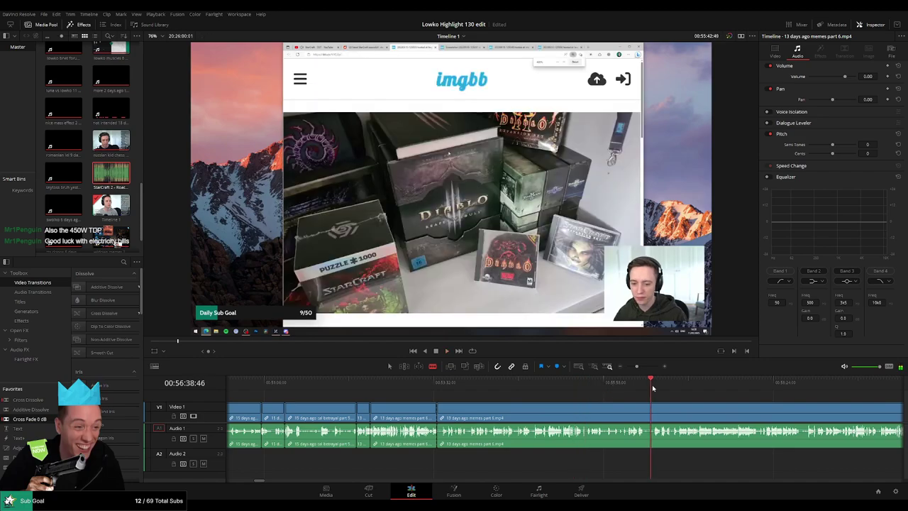
scroll(634, 399, right, 3)
click(499, 387)
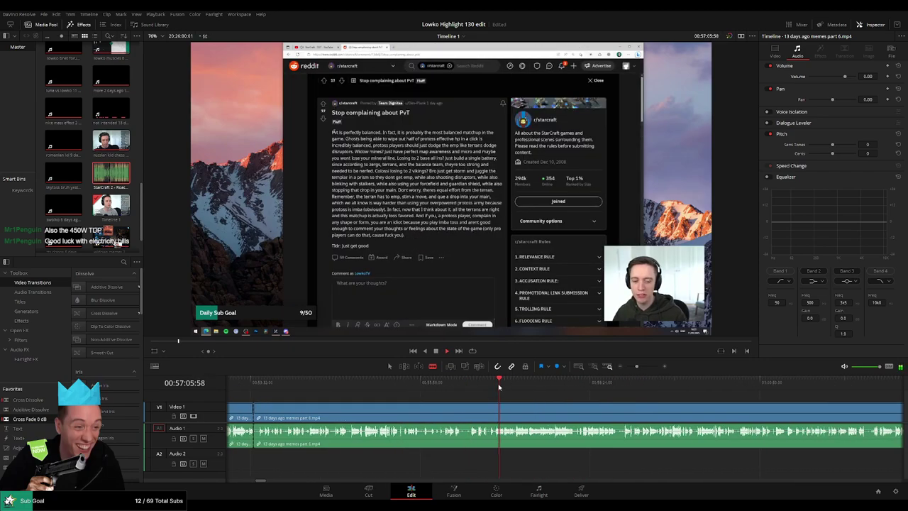
scroll(512, 395, right, 3)
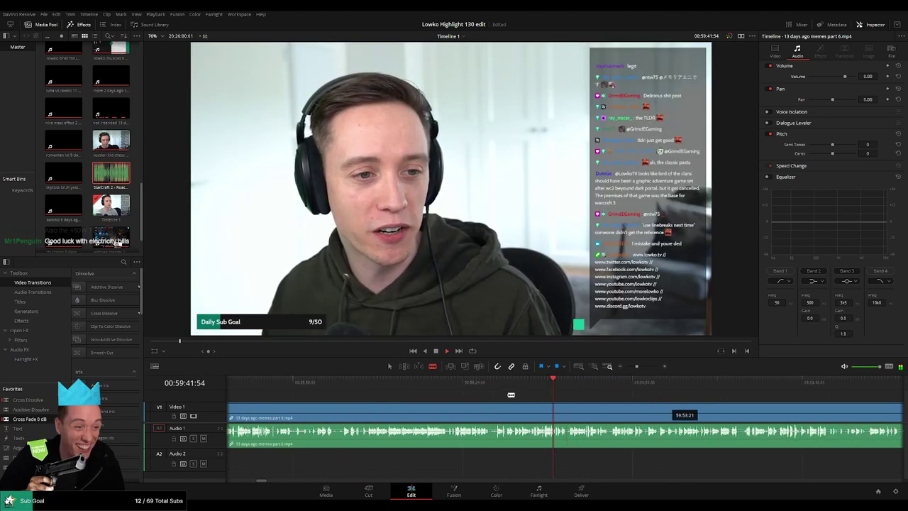
drag(556, 383, 710, 387)
click(835, 390)
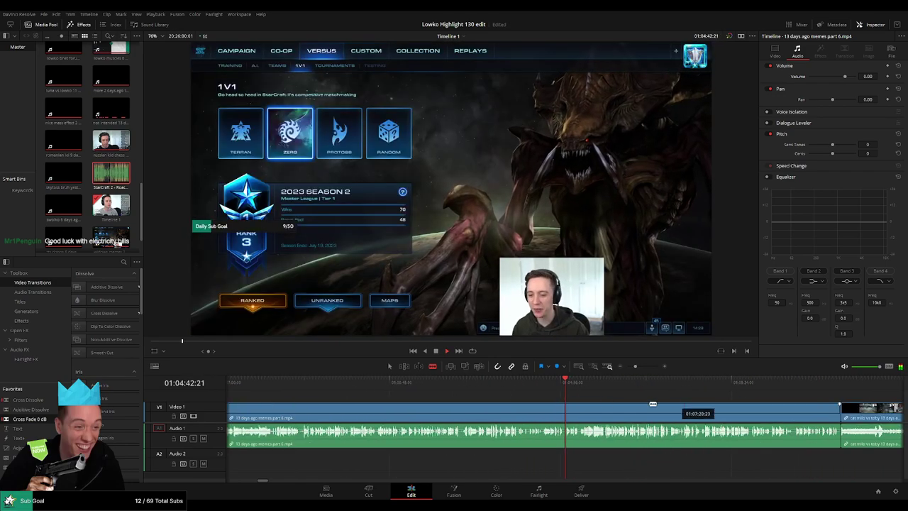
- Examine the memes clip between about 1:04:42 and 1:08:30 to locate where the HeroMarine versus MaxPax match footage begins
click(593, 383)
click(656, 384)
click(734, 384)
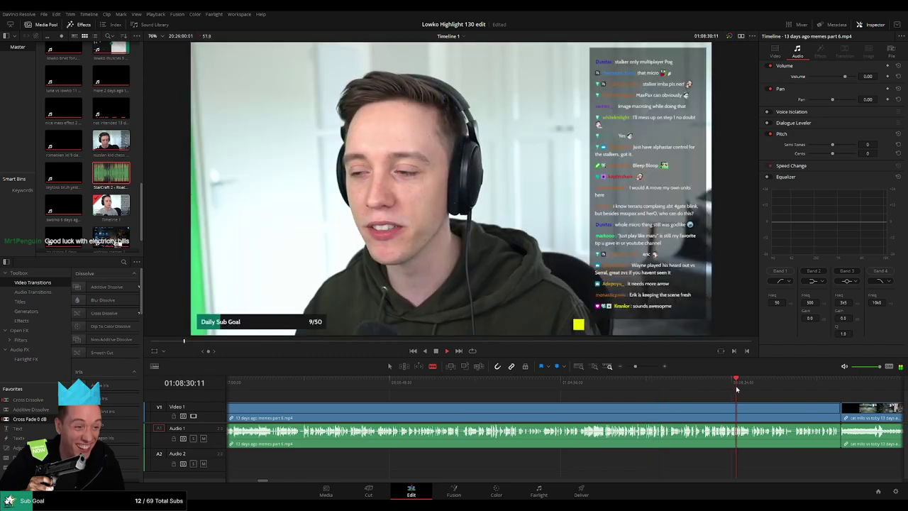
click(658, 384)
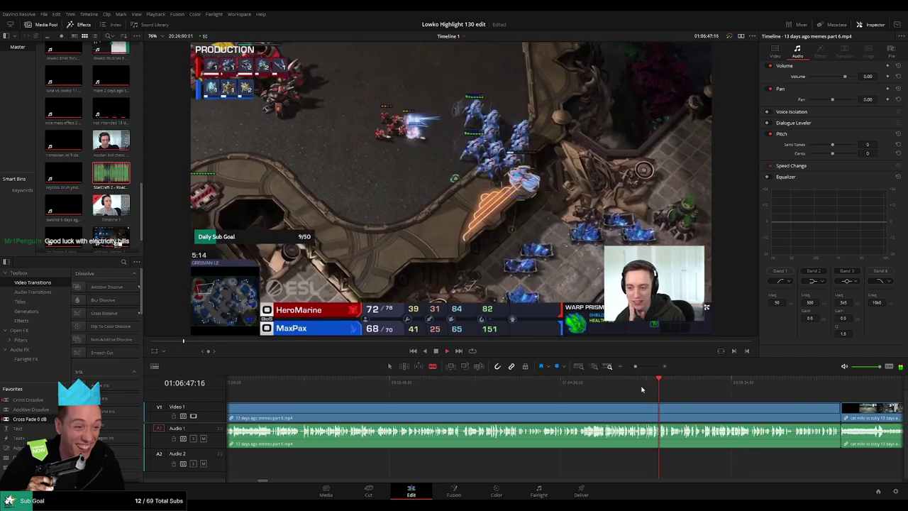
click(642, 389)
scroll(651, 402, up, 5)
click(507, 383)
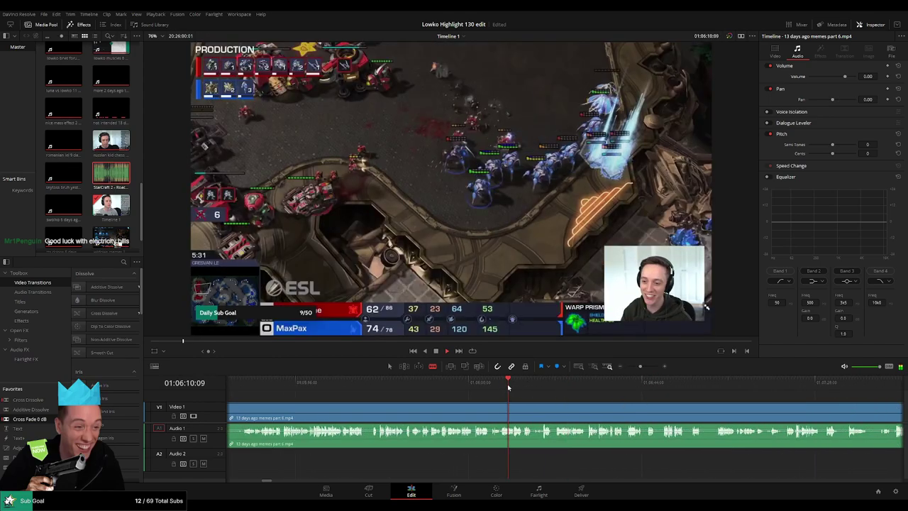
click(371, 385)
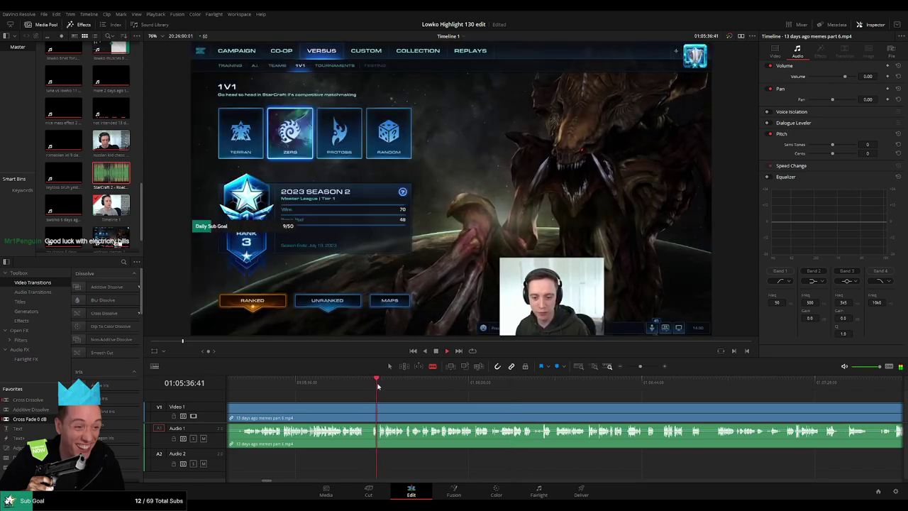
- Split the 13 days ago memes part 6 clip at about 01:05:36, just before the talking starts, and ripple-delete the unwanted section before it
scroll(404, 402, left, 5)
scroll(490, 410, up, 5)
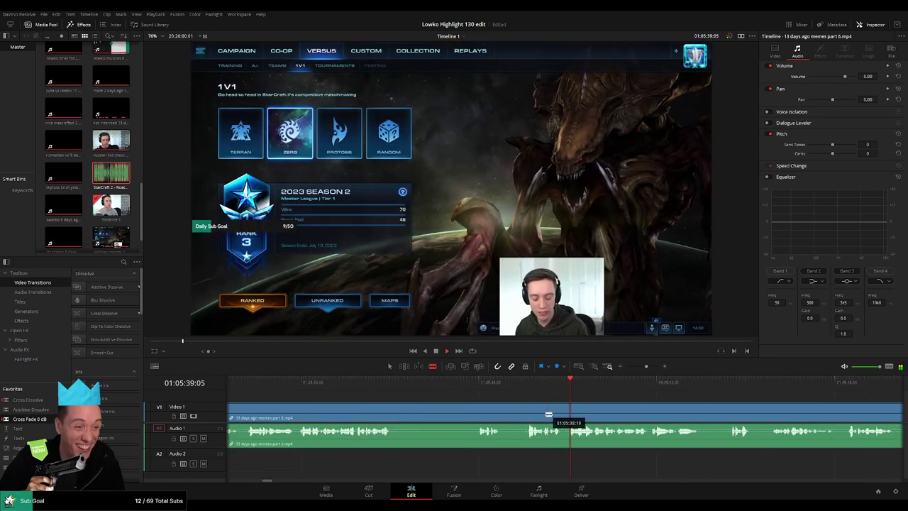
click(523, 413)
key(a)
click(489, 416)
key(Delete)
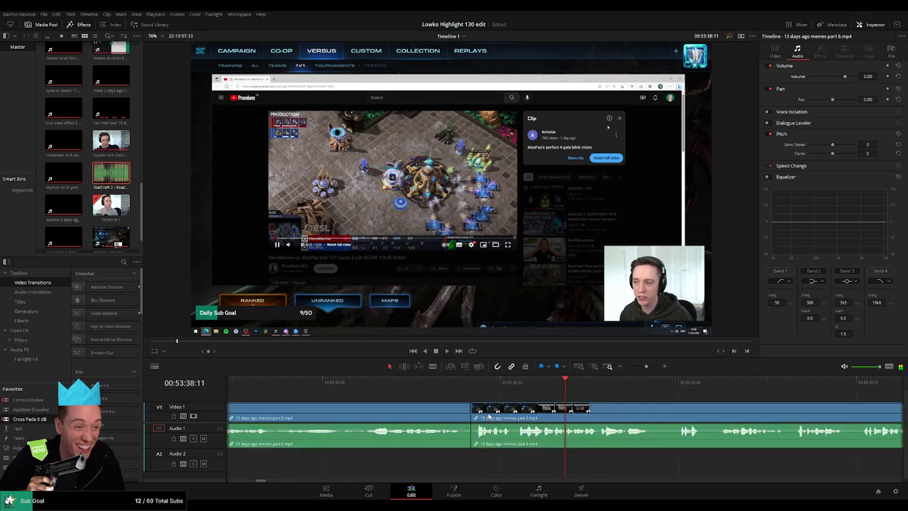
- Review the MaxPax replay and cut out the pause between about 00:54:18 and 00:54:20, smoothing the audio cut with Cross Fade 0 dB
key(space)
click(448, 383)
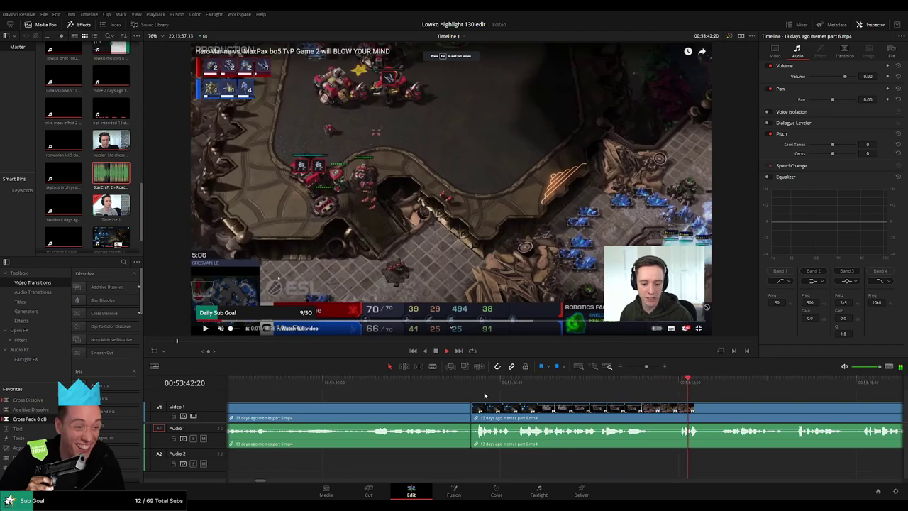
scroll(674, 402, down, 3)
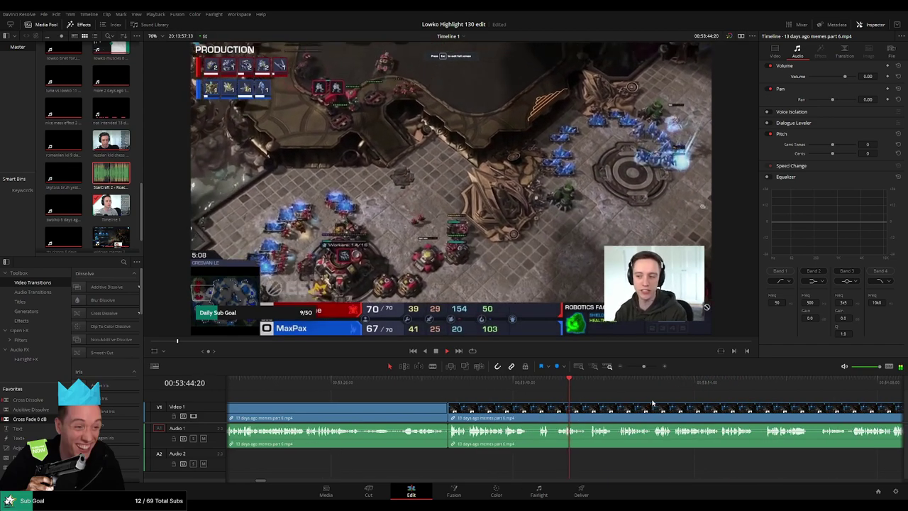
scroll(652, 402, down, 1)
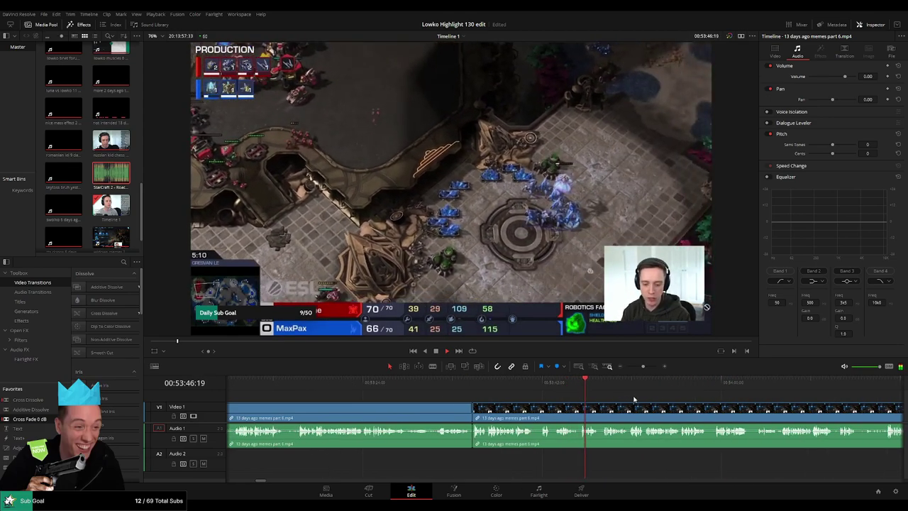
drag(634, 399, 442, 398)
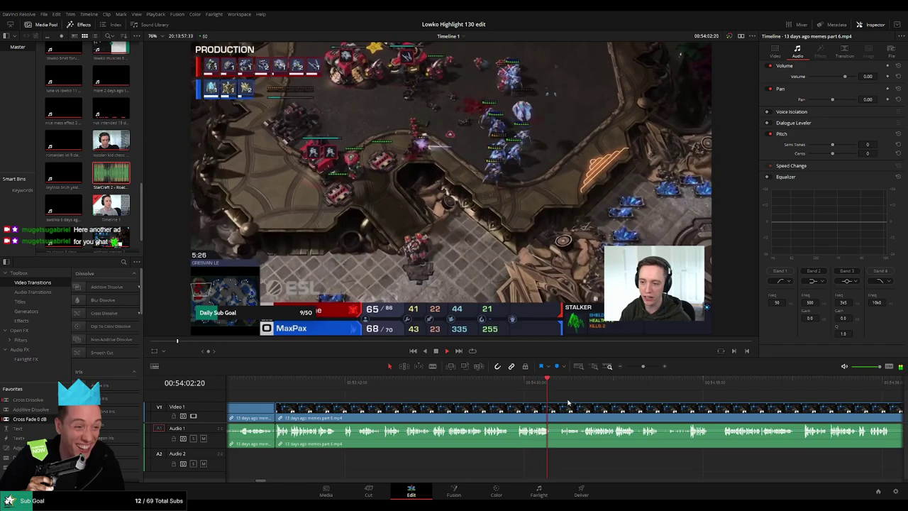
drag(567, 402, 408, 398)
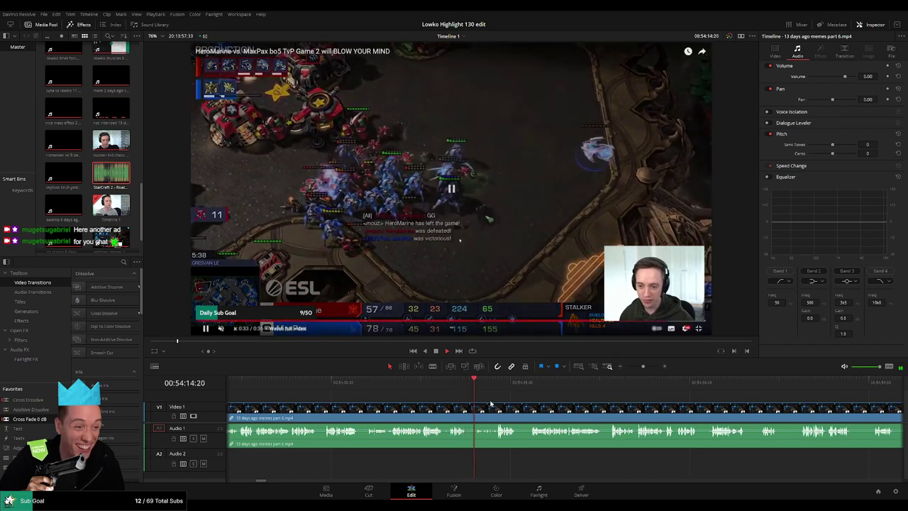
drag(524, 405, 368, 391)
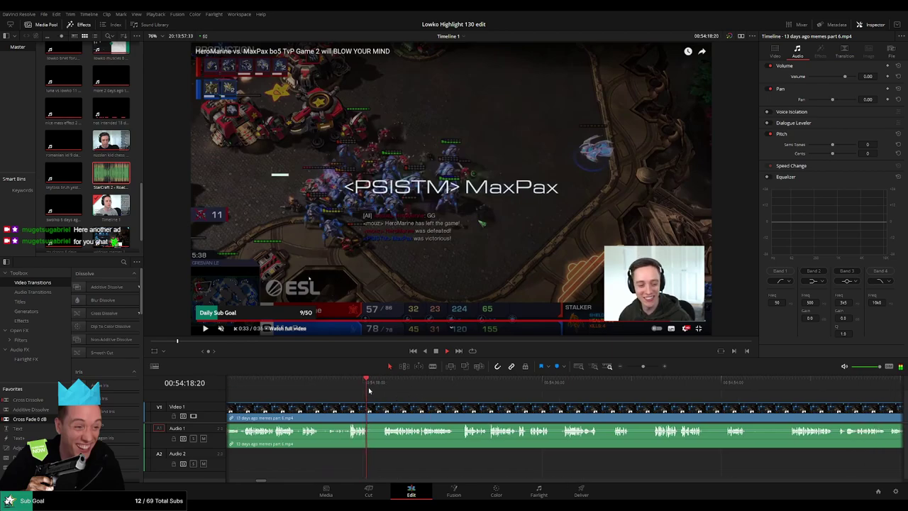
click(370, 412)
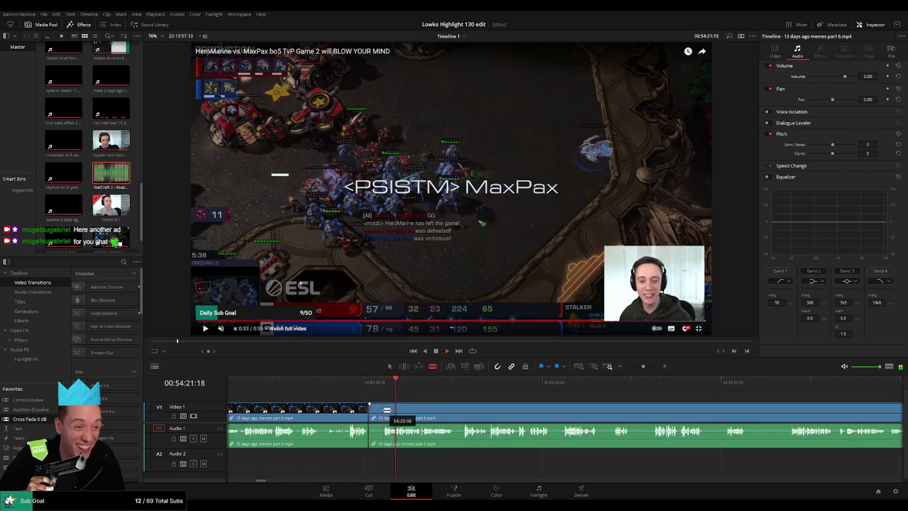
click(383, 409)
key(a)
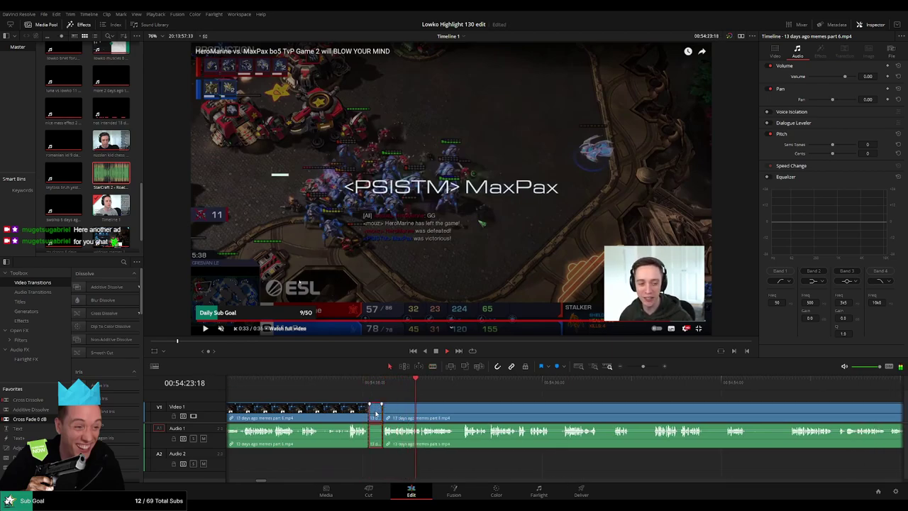
key(Delete)
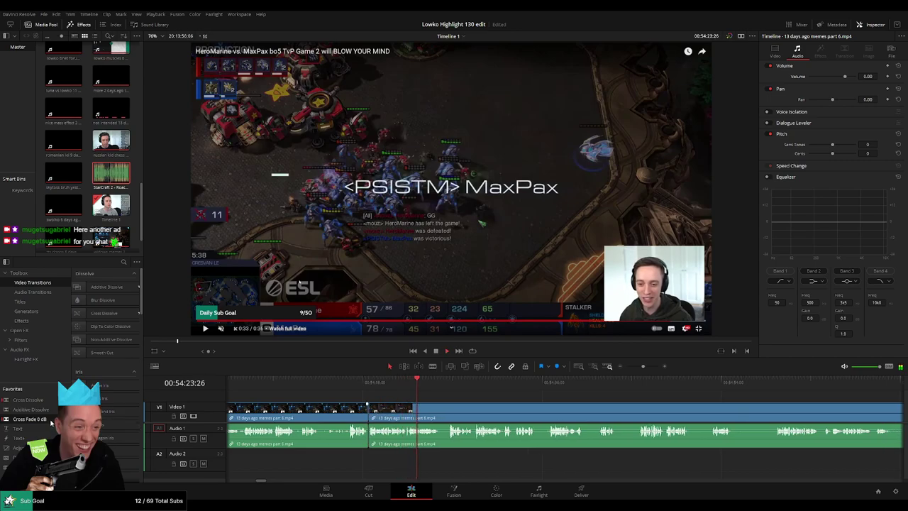
- Remove the roughly one-second pause near 00:54:35, close the gap and smooth the audio cut with Cross Fade 0 dB
scroll(470, 397, right, 3)
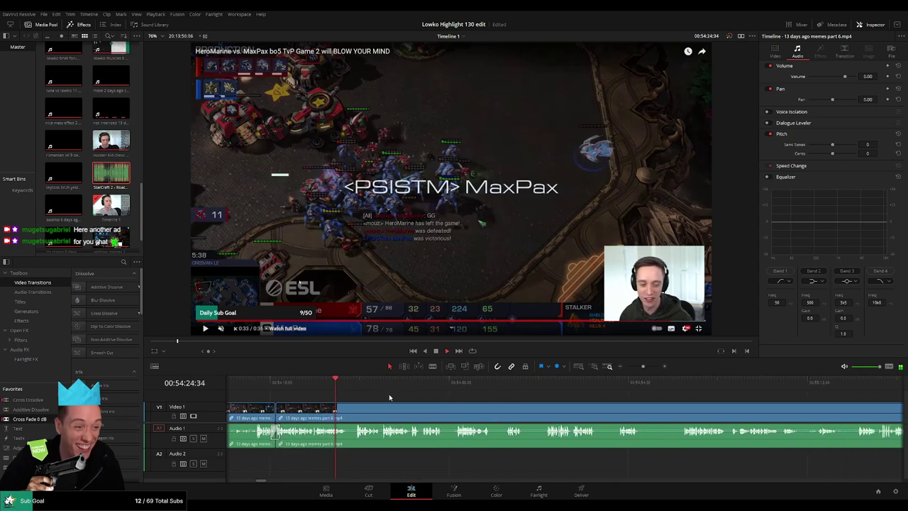
scroll(387, 401, right, 2)
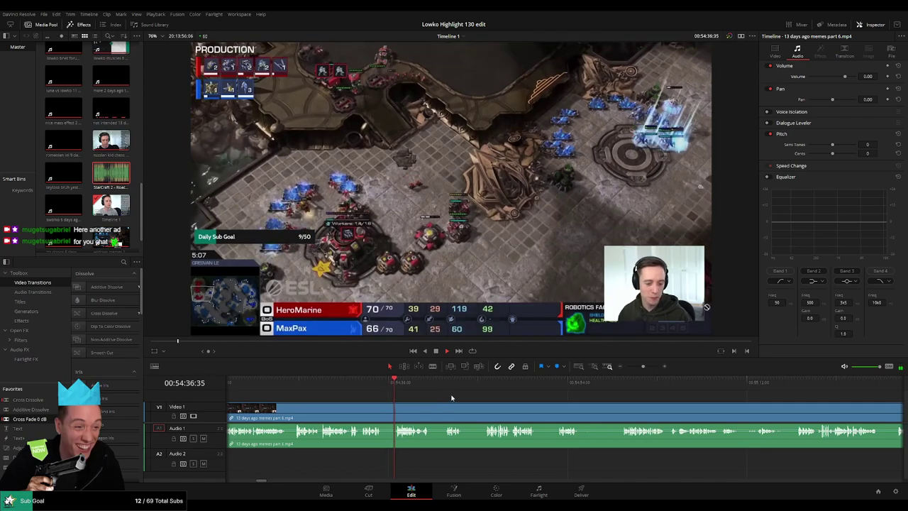
scroll(397, 406, right, 2)
key(b)
click(330, 408)
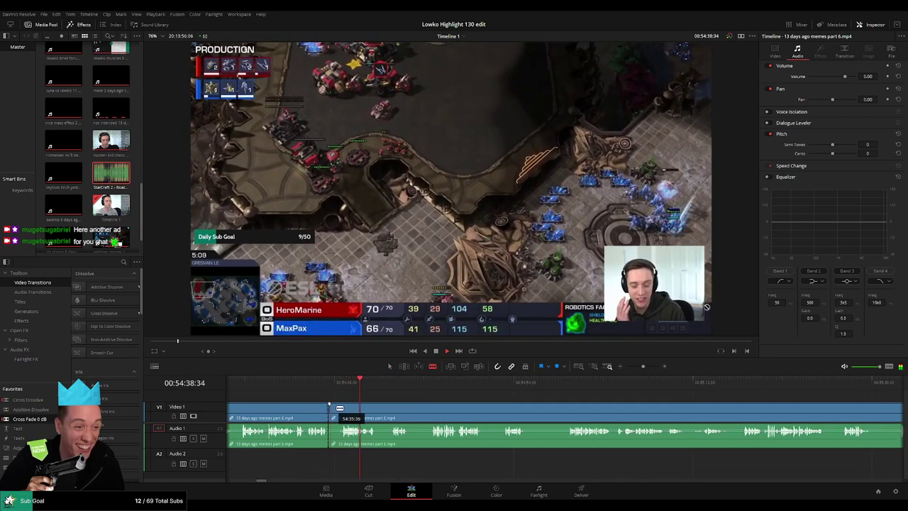
click(341, 408)
key(a)
click(335, 410)
key(Delete)
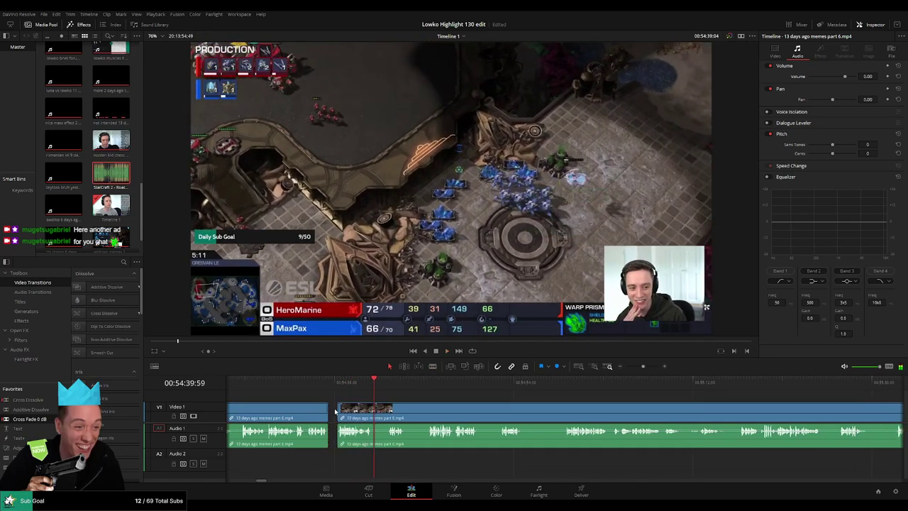
click(335, 411)
key(BackSpace)
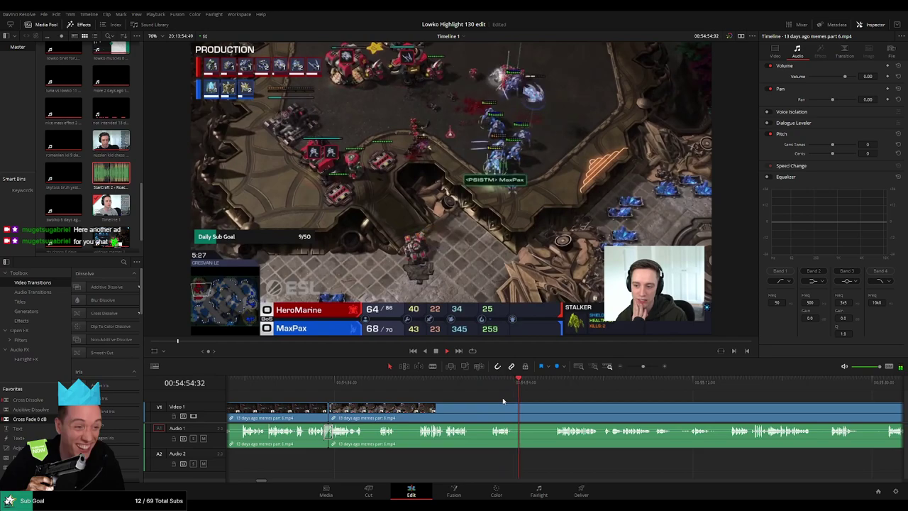
- Play through the rest of the MaxPax discussion and split the clip at about 00:55:10, where the talking stops
scroll(494, 397, right, 3)
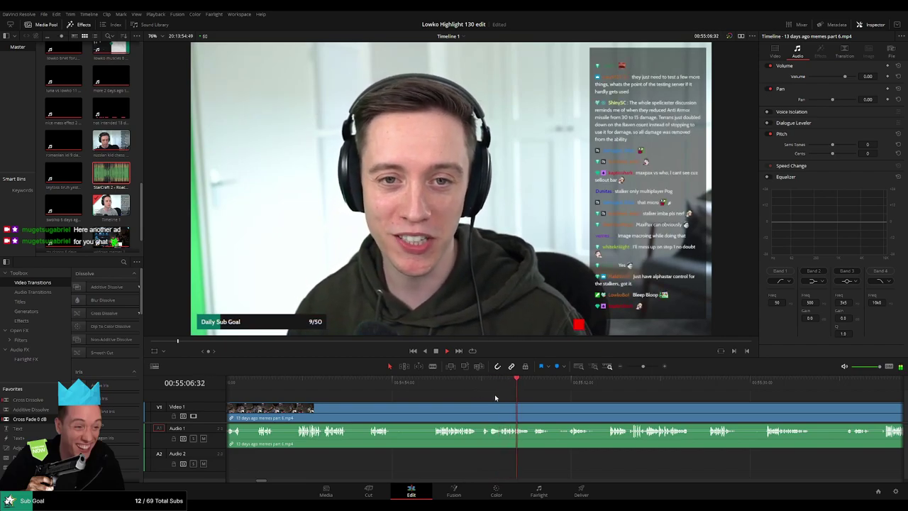
scroll(452, 404, right, 2)
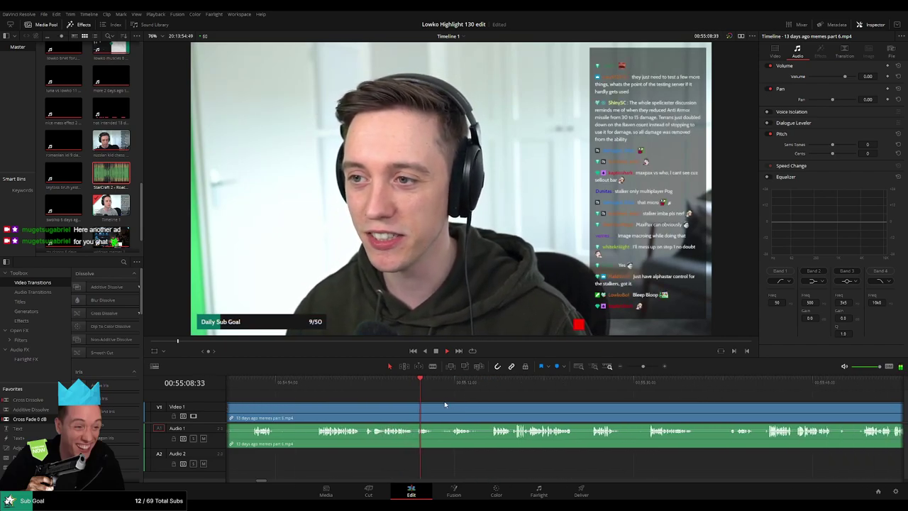
click(446, 383)
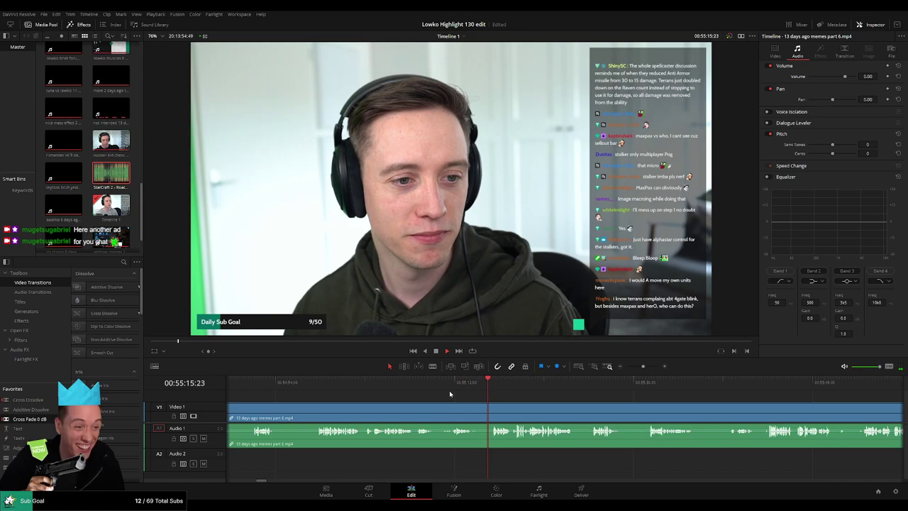
click(435, 410)
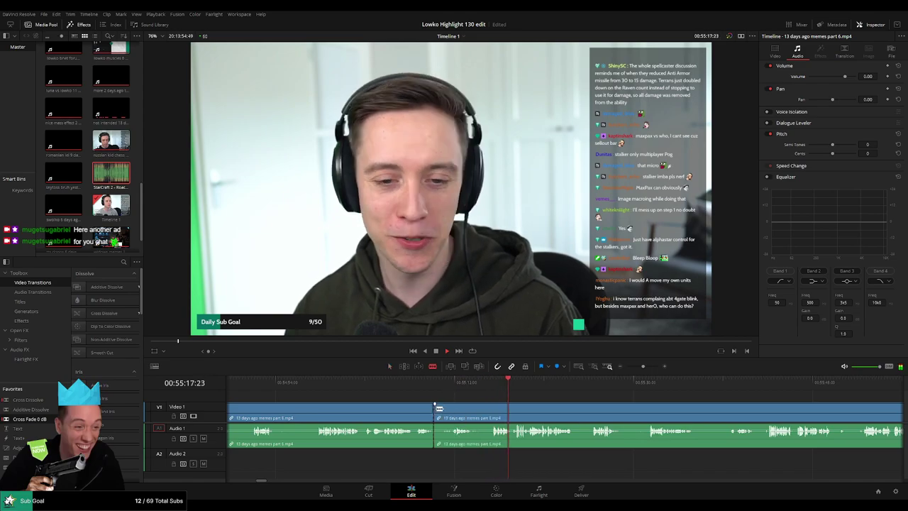
key(a)
- Check the footage after the split and ripple-delete the remainder of the part 6 clip up to the cat milo vs toby clip
scroll(535, 399, right, 1)
drag(467, 389, 532, 389)
click(575, 382)
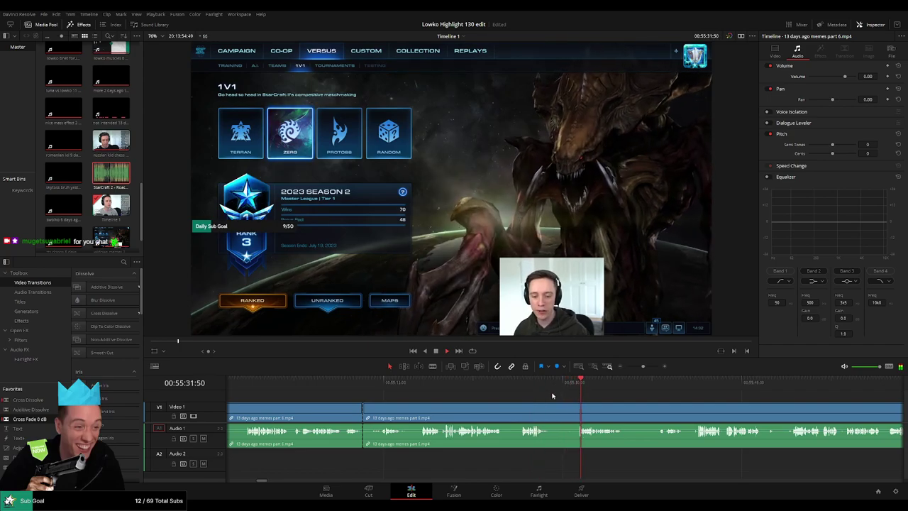
scroll(543, 395, down, 2)
click(428, 382)
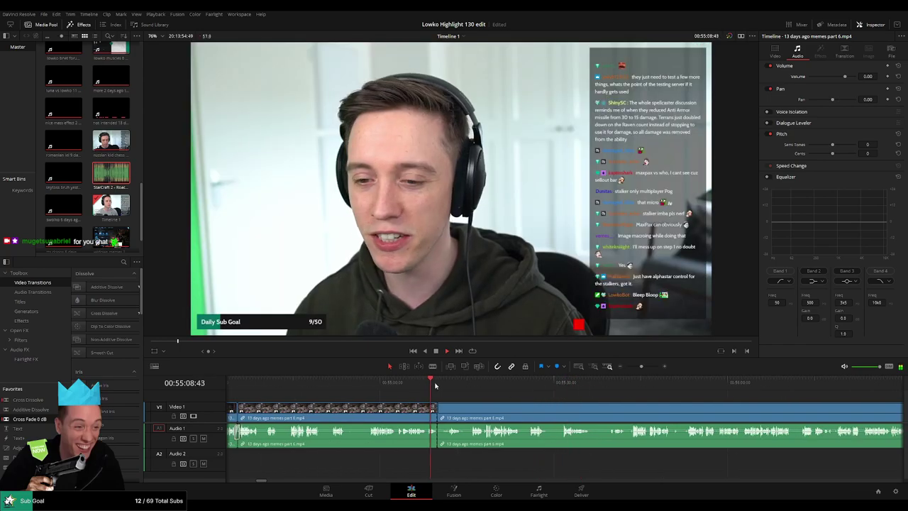
drag(673, 381, 685, 390)
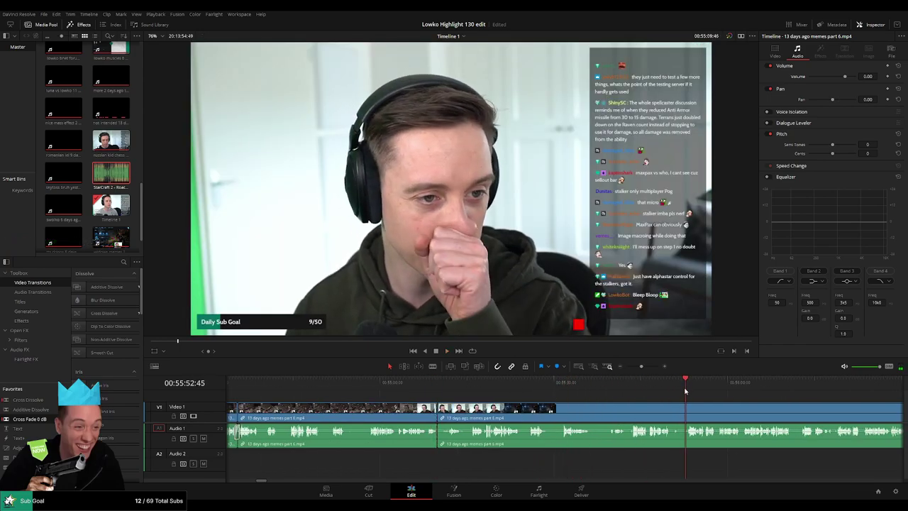
scroll(653, 391, down, 5)
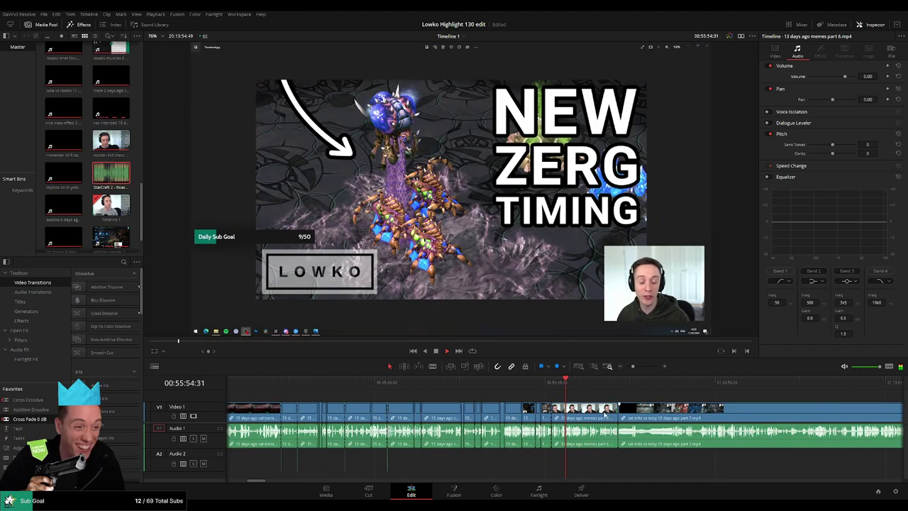
key(Delete)
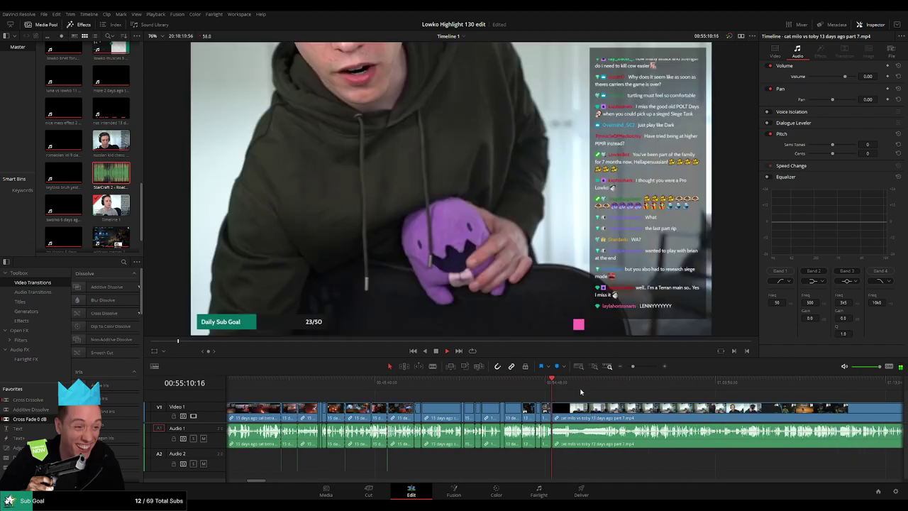
- Skim through the cat milo vs toby clip to examine where the cat segment runs
click(630, 383)
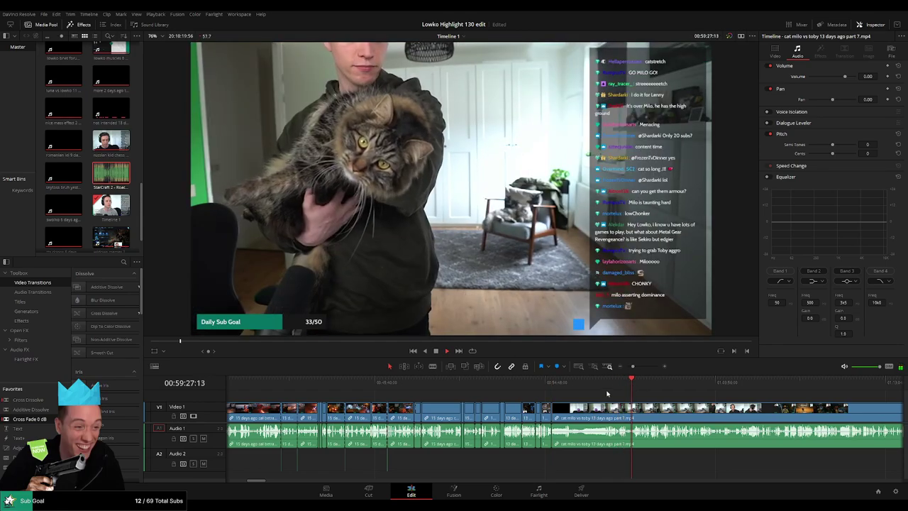
click(616, 384)
click(610, 383)
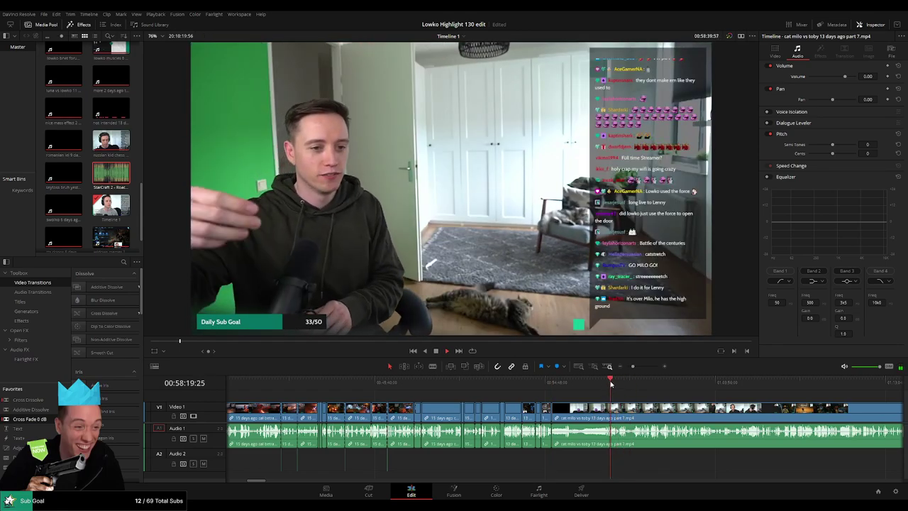
drag(611, 384, 453, 404)
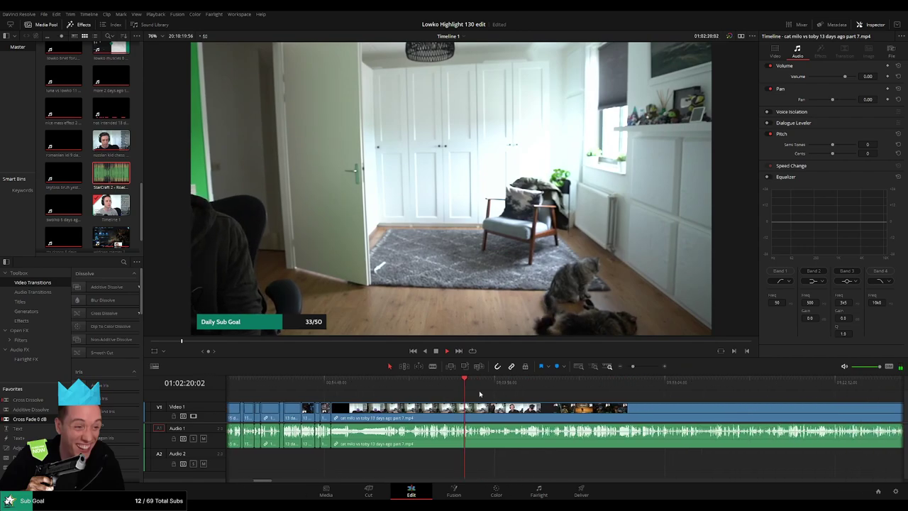
click(505, 384)
click(509, 384)
click(511, 384)
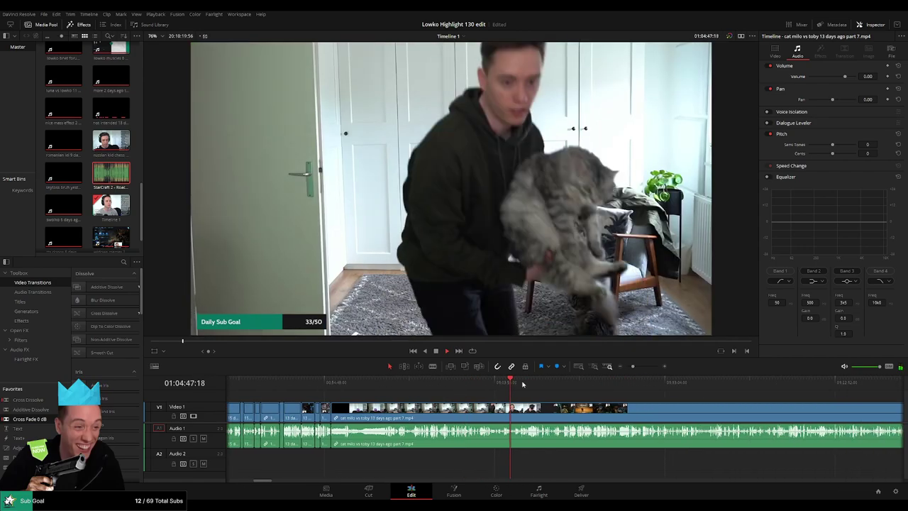
click(522, 384)
click(475, 383)
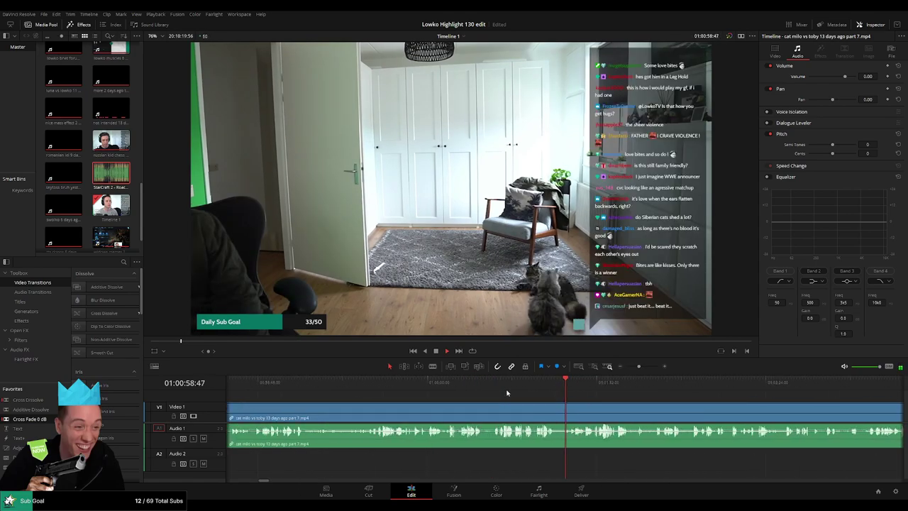
- Skim backwards through the cat milo vs toby clip to find where the cat segment should begin
click(495, 379)
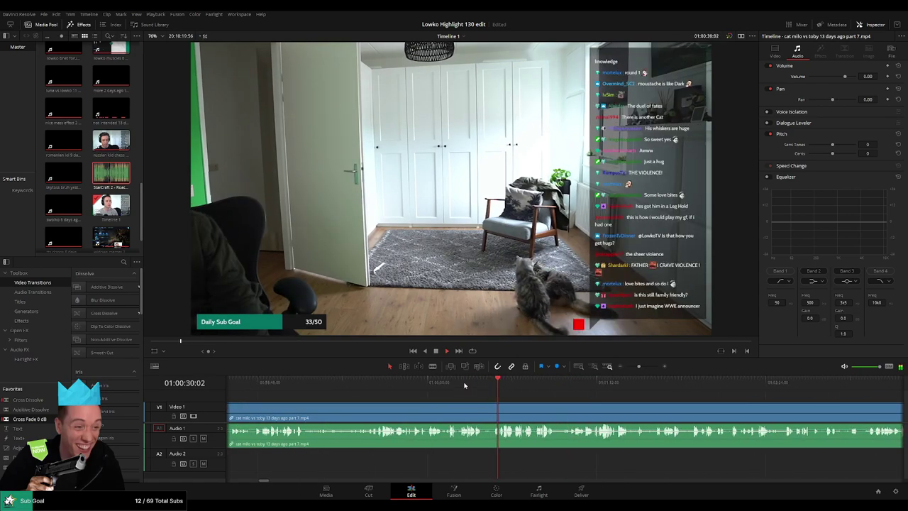
click(461, 381)
scroll(465, 389, up, 2)
click(427, 380)
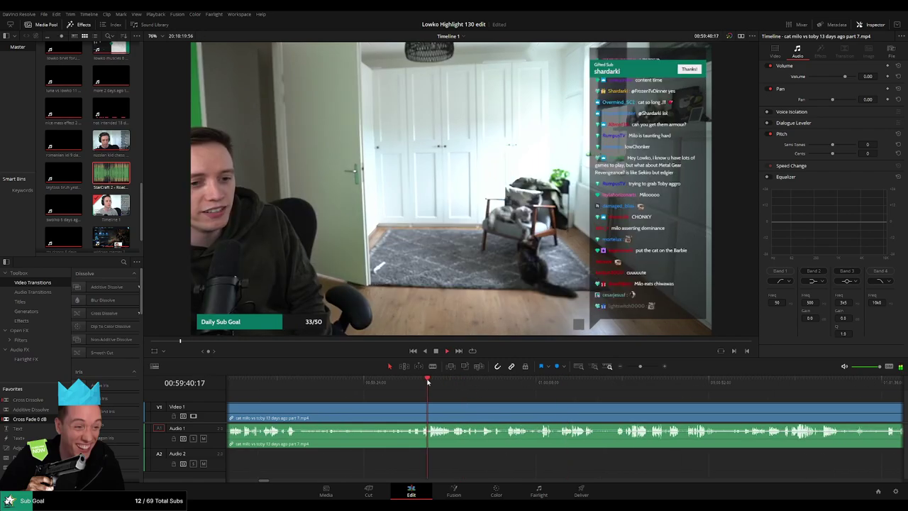
drag(426, 409, 483, 399)
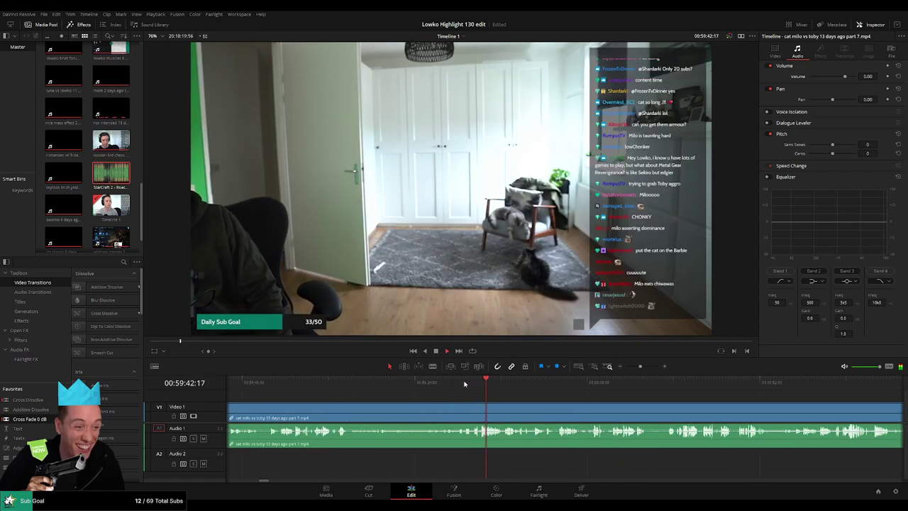
click(461, 381)
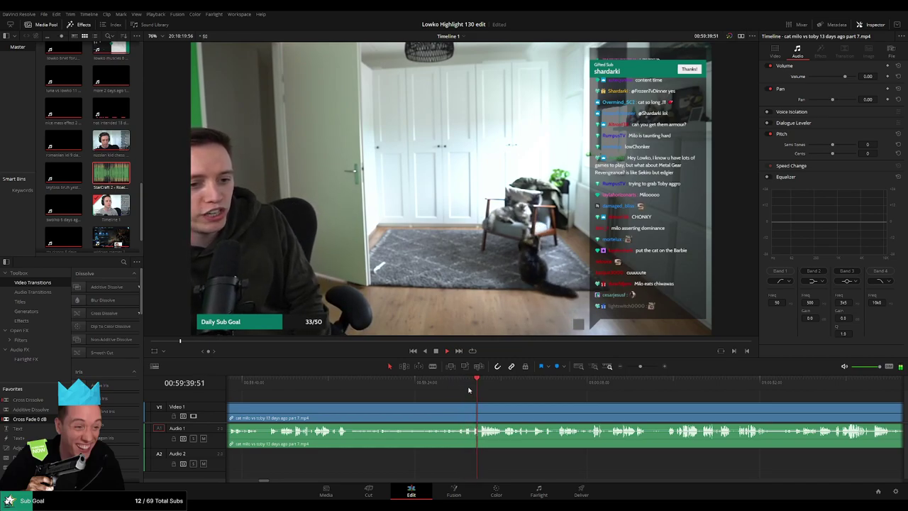
scroll(447, 396, left, 2)
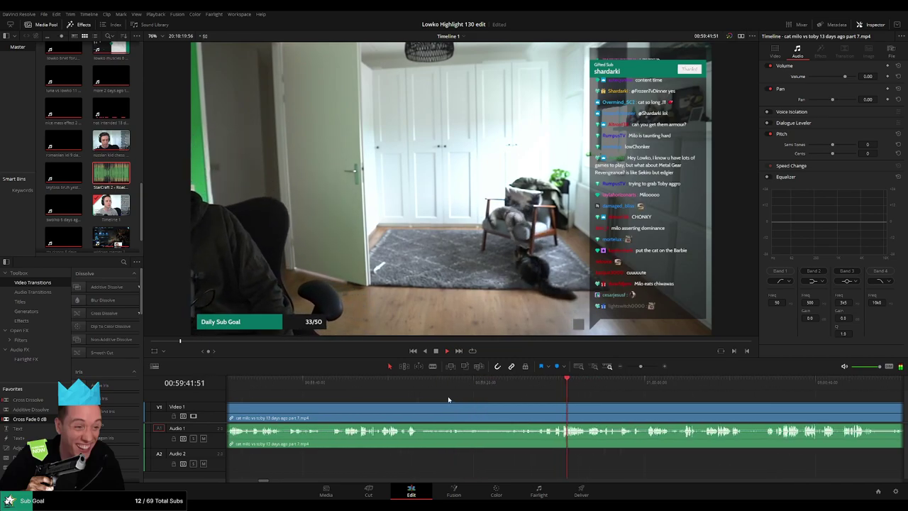
click(340, 383)
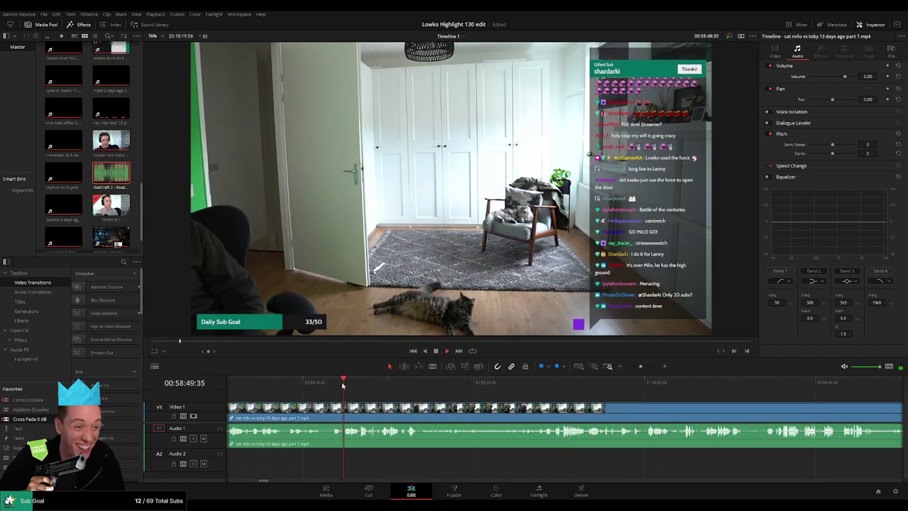
- Split the cat milo vs toby clip at about 00:58:48 and ripple-delete everything in it before the split
scroll(348, 409, left, 3)
click(426, 385)
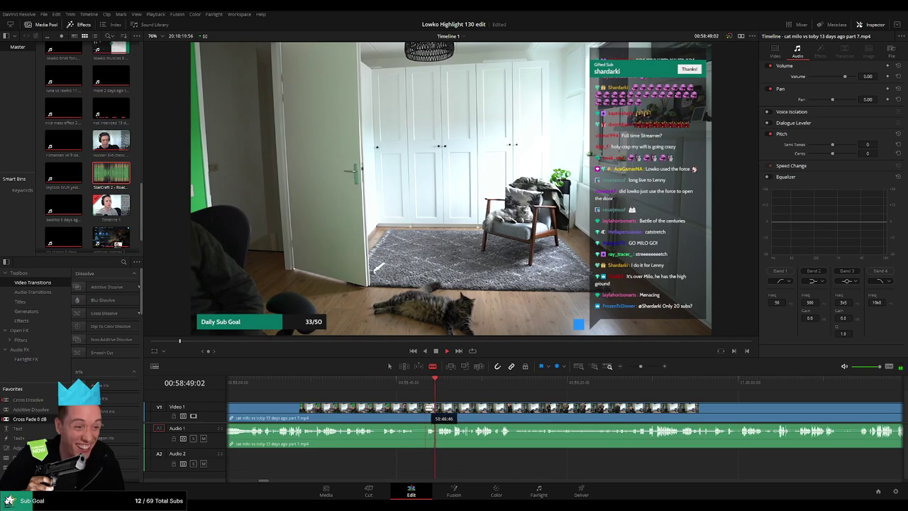
click(428, 407)
key(a)
click(399, 411)
key(Delete)
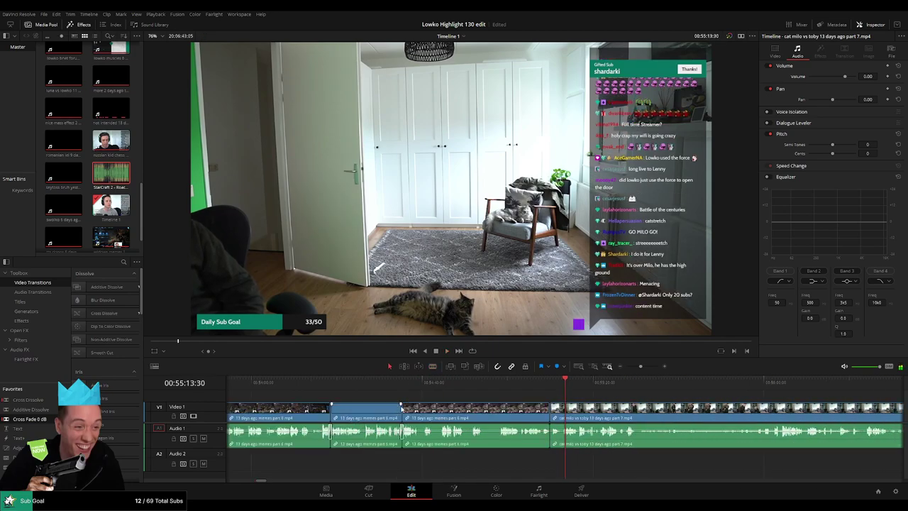
key(Delete)
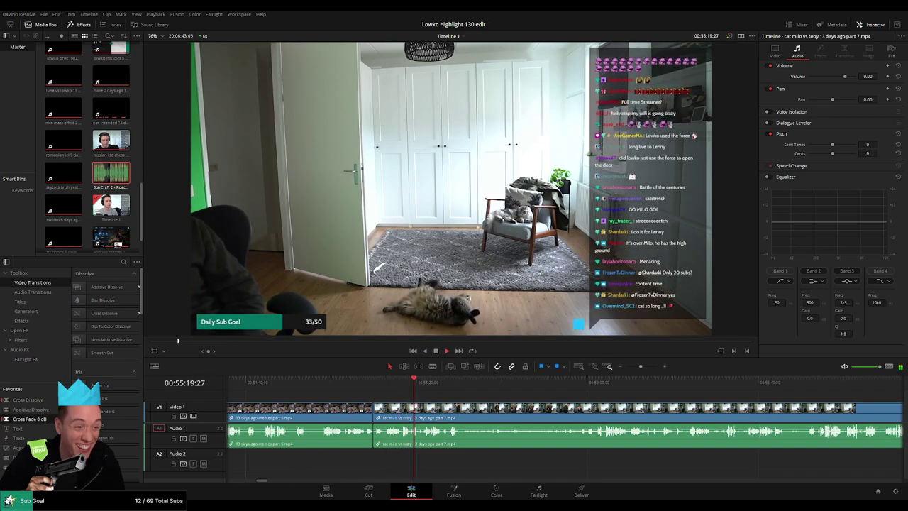
- Split the cat milo vs toby clip at about 00:55:16, shortly after its new start
scroll(451, 401, up, 2)
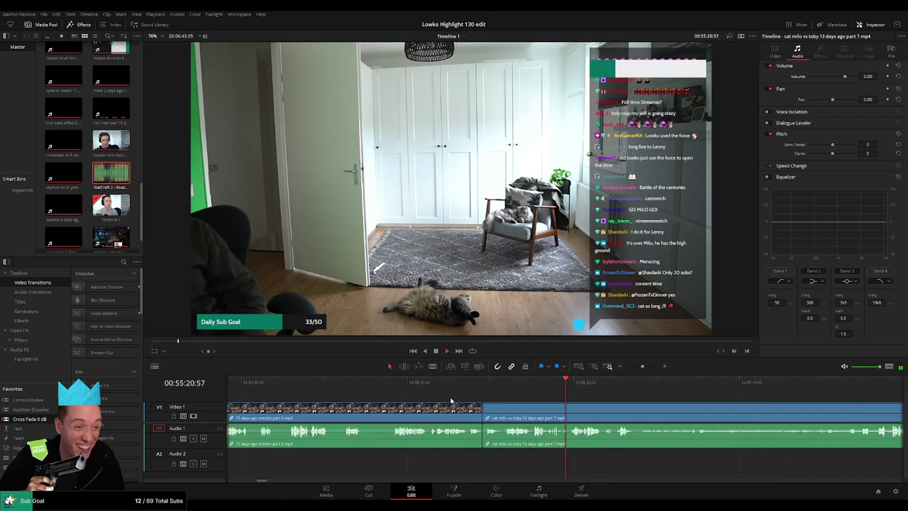
click(515, 395)
key(b)
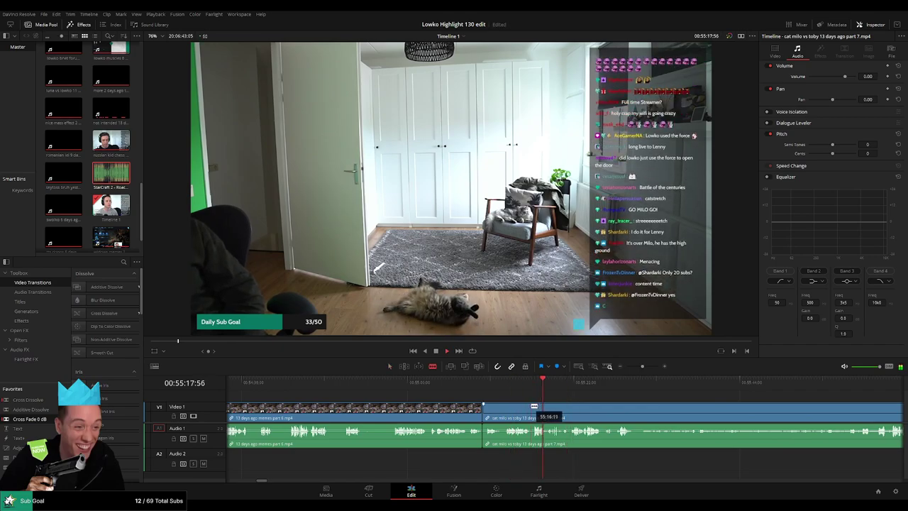
click(532, 406)
click(574, 388)
- Split the cat clip again at about 00:55:21, ripple-delete the piece between the two splits and smooth the audio cut with Cross Fade 0 dB
drag(618, 402, 479, 396)
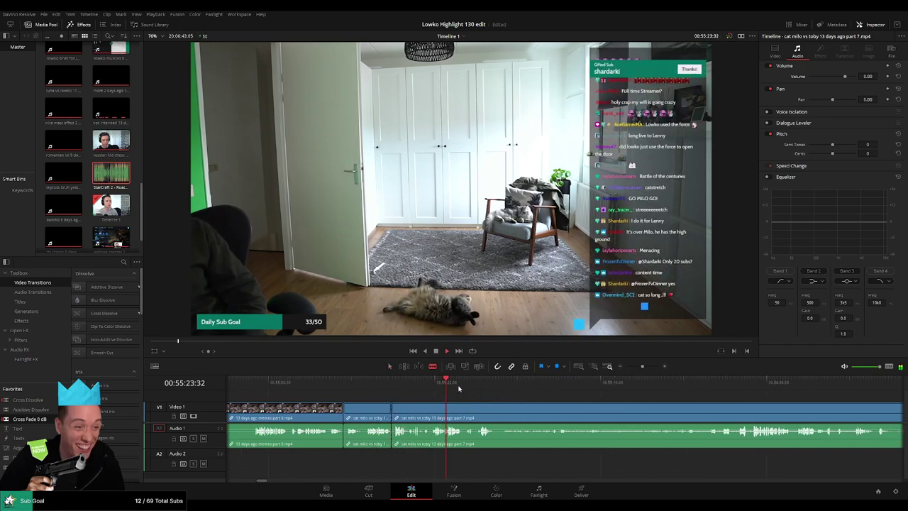
scroll(475, 388, right, 2)
click(495, 387)
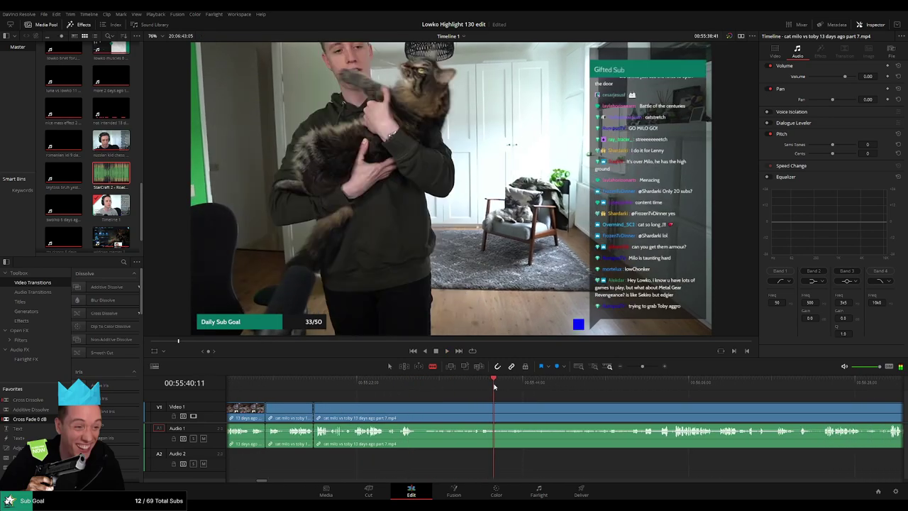
drag(495, 387, 352, 387)
click(366, 383)
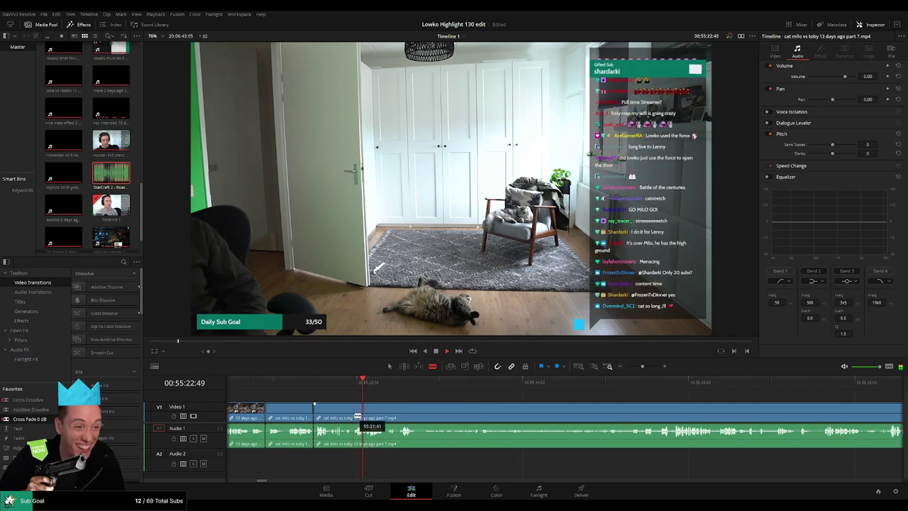
click(356, 416)
key(a)
click(337, 415)
key(Delete)
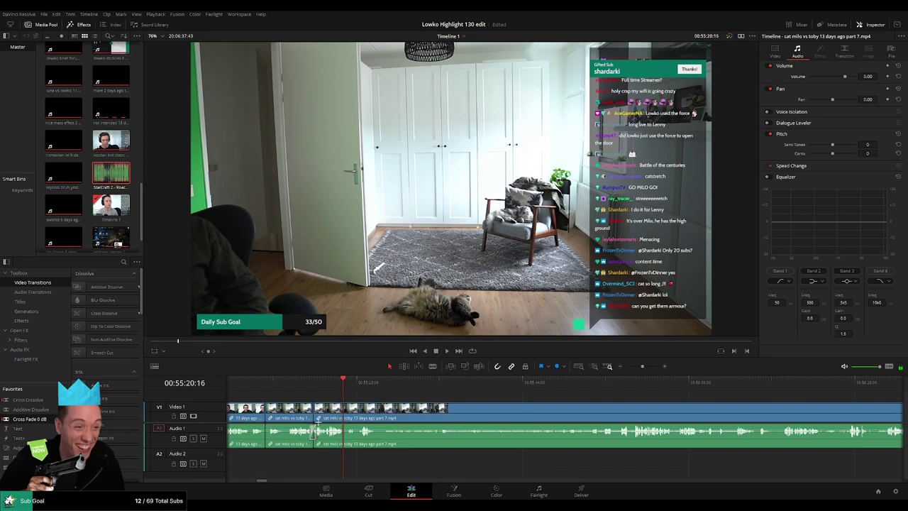
- Play across the new cut, find the first word to censor and split the cat clip there at 00:55:53:31
click(308, 385)
key(space)
drag(319, 386, 464, 399)
scroll(594, 405, down, 2)
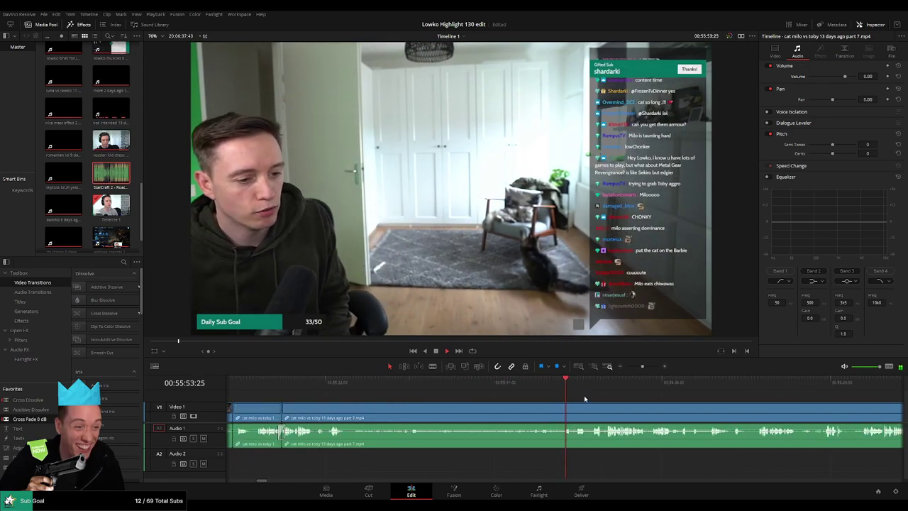
scroll(580, 397, up, 3)
click(521, 382)
key(space)
key(b)
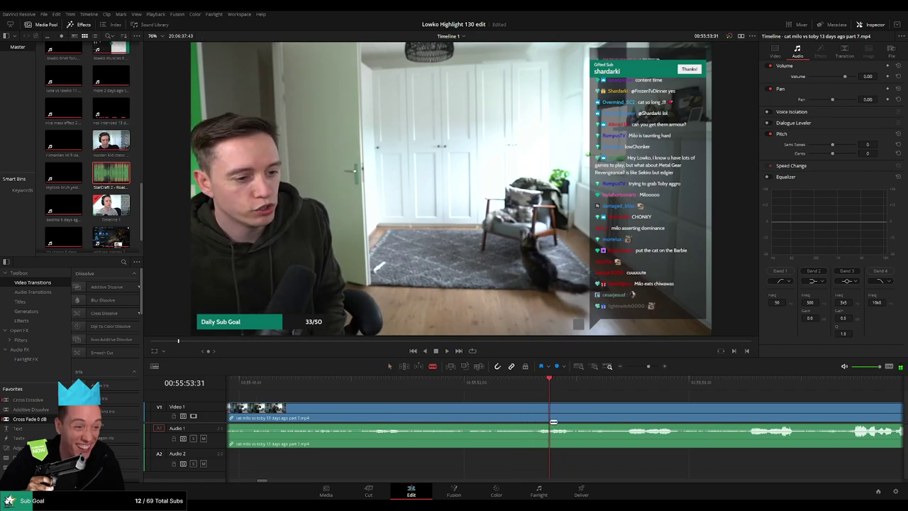
click(552, 422)
- Split the clip again at 00:55:53:52 and mute the audio of the short piece between the two splits
key(space)
key(space)
click(571, 419)
key(a)
drag(561, 431, 560, 443)
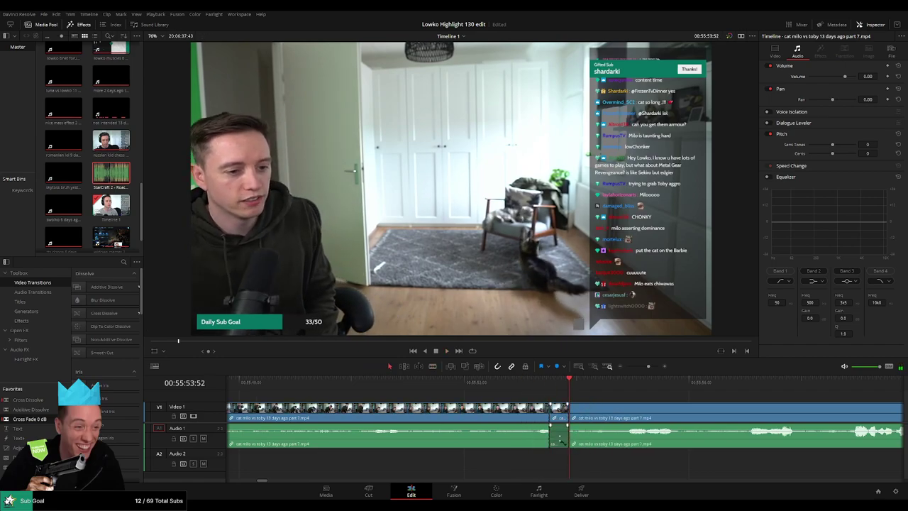
- Place StarCraft 2 - Roach Quotes.mp3 on Audio 2 beneath the muted piece, trim it to the same length and lower its volume
key(q)
drag(543, 317, 537, 465)
drag(539, 462, 561, 466)
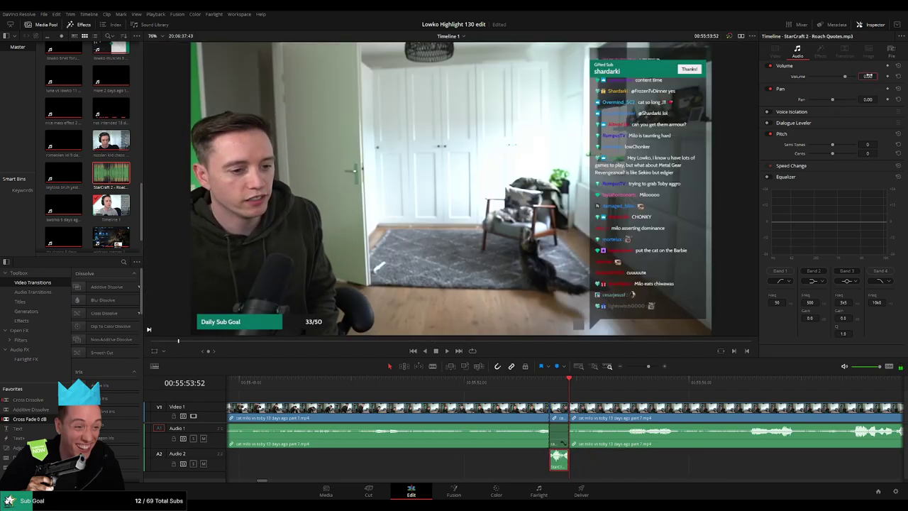
click(615, 400)
scroll(488, 399, right, 3)
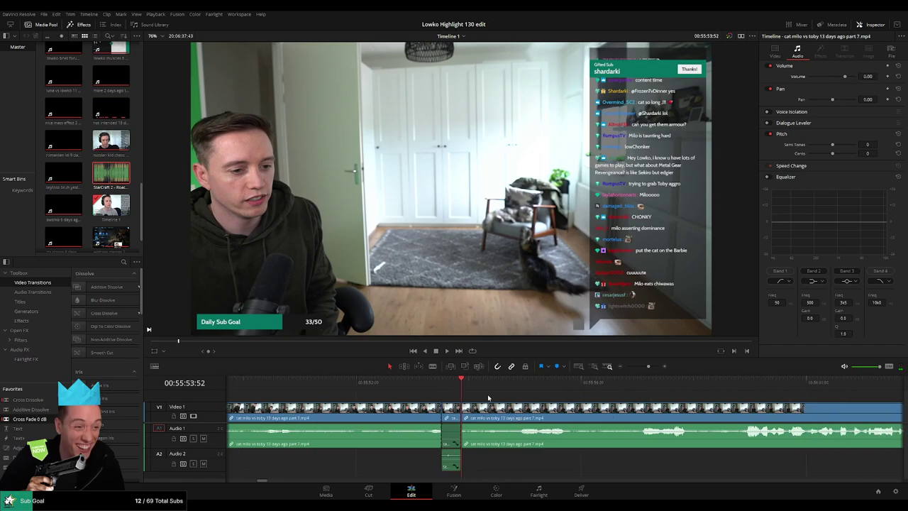
- Split the clip at 00:55:55:15 and 00:55:55:48 around the second word to censor, and mute that piece's audio
key(space)
key(ctrl+b)
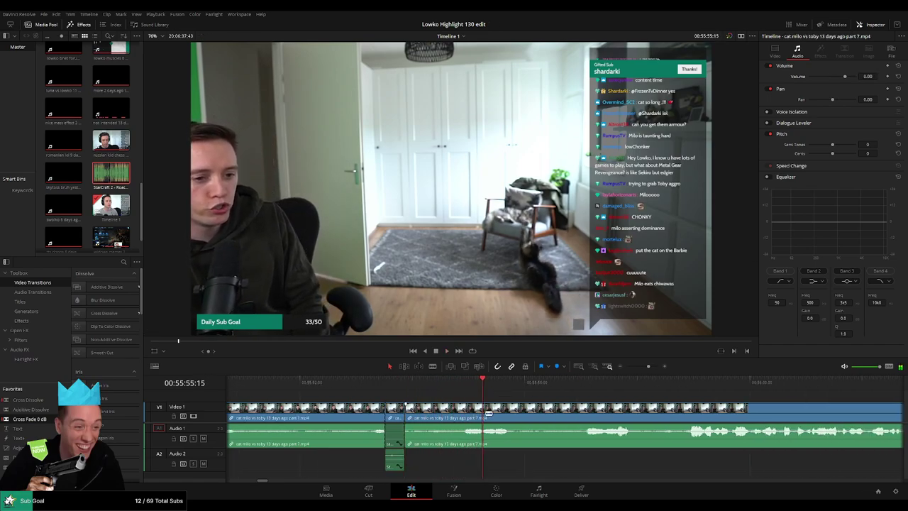
key(ctrl+b)
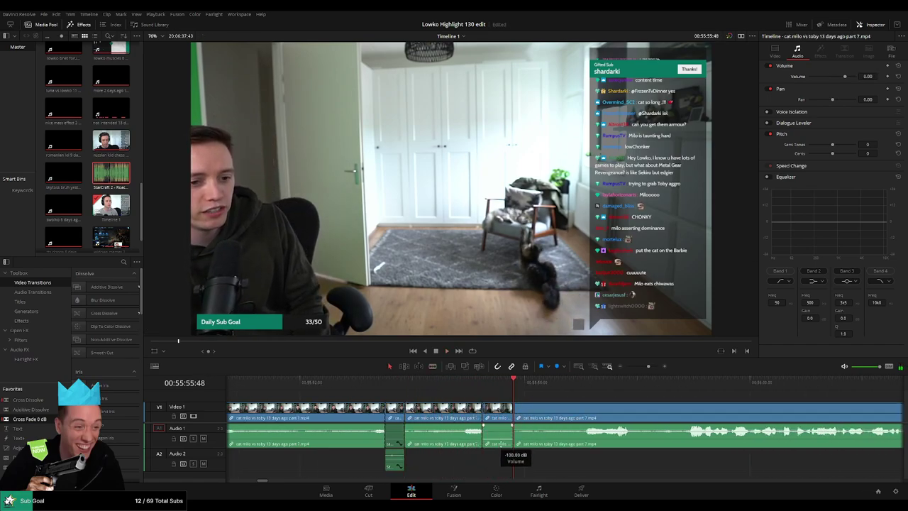
- Add StarCraft 2 - Roach Quotes.mp3 on Audio 2 beneath the second muted piece, trimmed to fit, with its volume at -29
key(q)
drag(294, 253, 468, 469)
drag(469, 465, 512, 466)
click(505, 467)
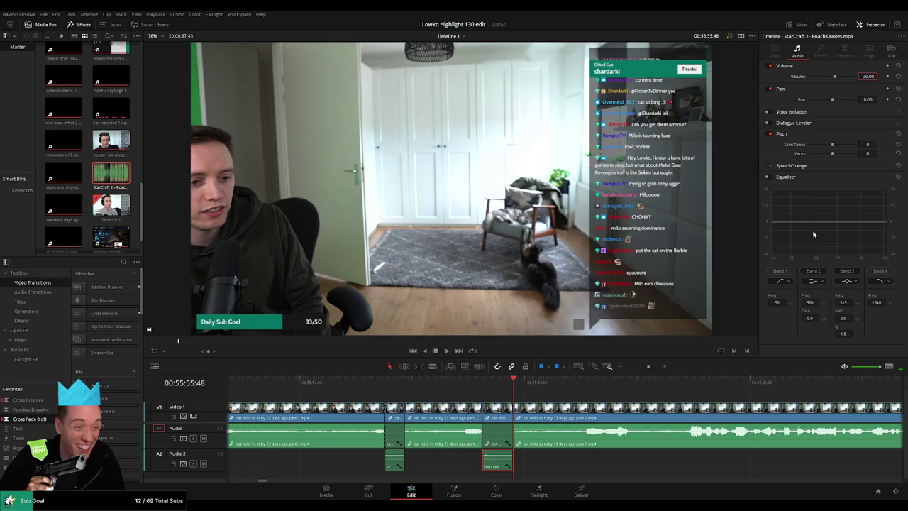
- Split the clip at 00:55:57:28 and 00:55:57:54 around the third word to censor, and mute the piece between
key(space)
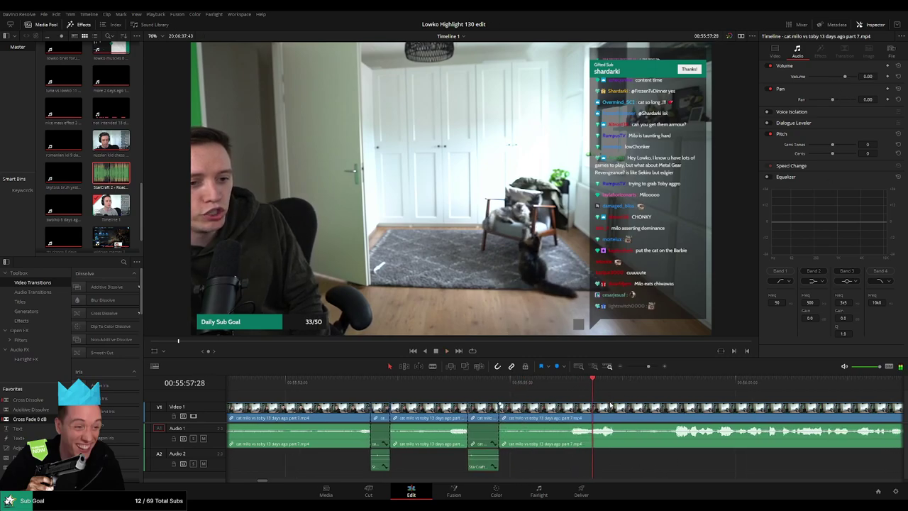
click(595, 413)
key(space)
key(space)
click(619, 414)
key(a)
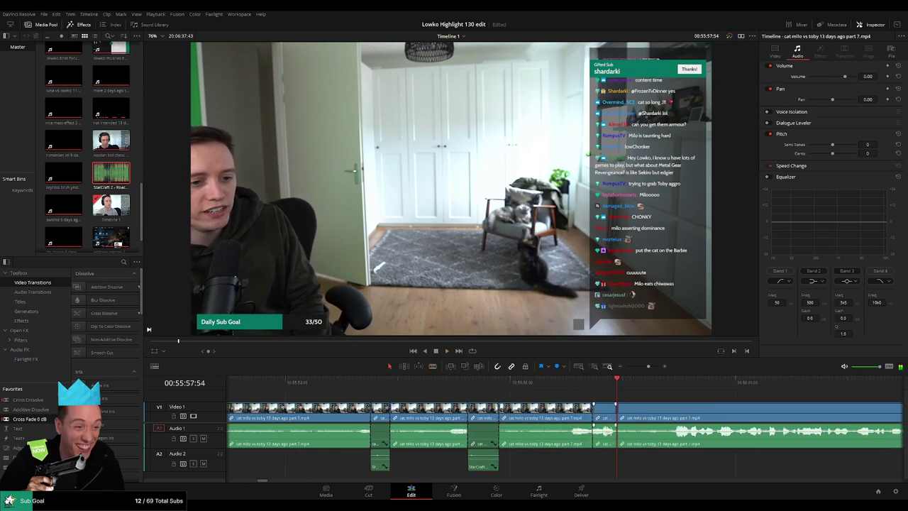
drag(605, 430, 606, 450)
- Cover the third muted piece with StarCraft 2 - Roach Quotes.mp3 on Audio 2, trimmed to fit, and set its volume to -29
drag(111, 175, 581, 468)
drag(582, 466, 616, 466)
click(607, 467)
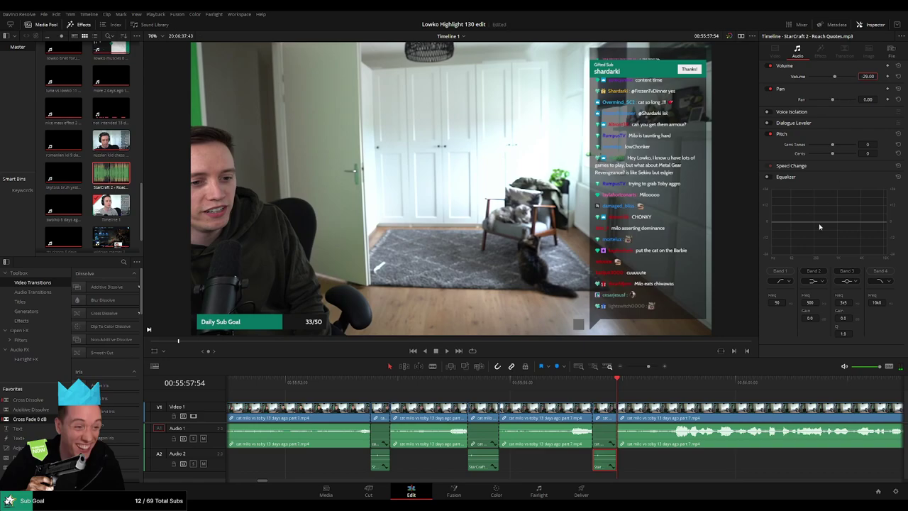
key(space)
click(664, 402)
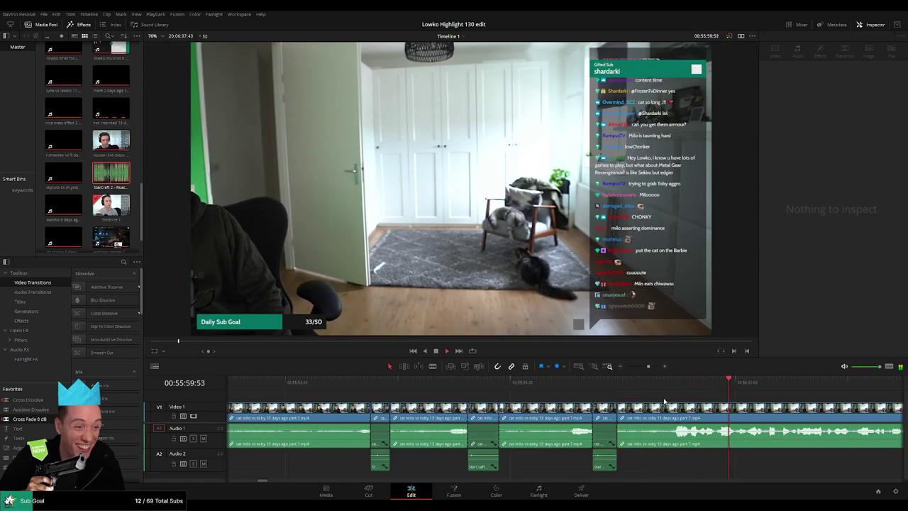
- Review the cat milo vs toby clip after the censored words, from about 00:56:00 to 00:57:05, checking for dull stretches to cut
scroll(664, 402, down, 3)
drag(659, 402, 470, 399)
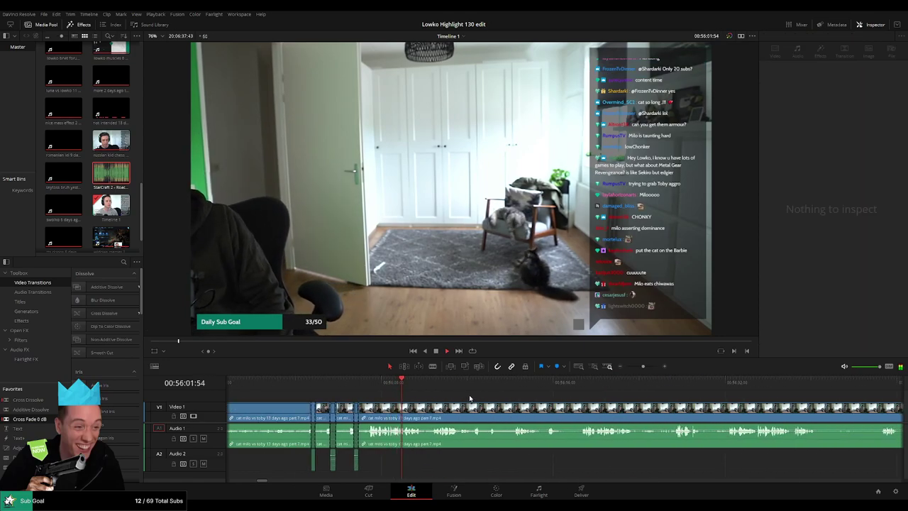
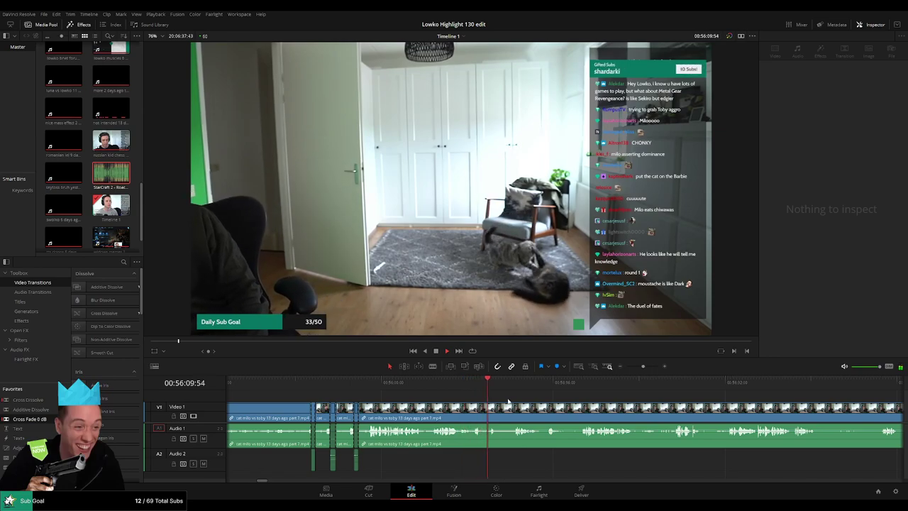
scroll(497, 401, right, 1)
click(435, 385)
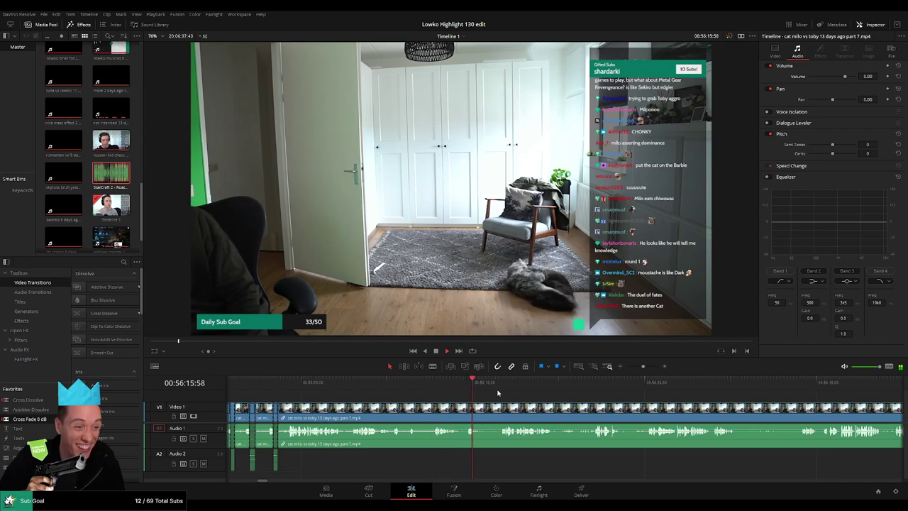
drag(563, 400, 447, 398)
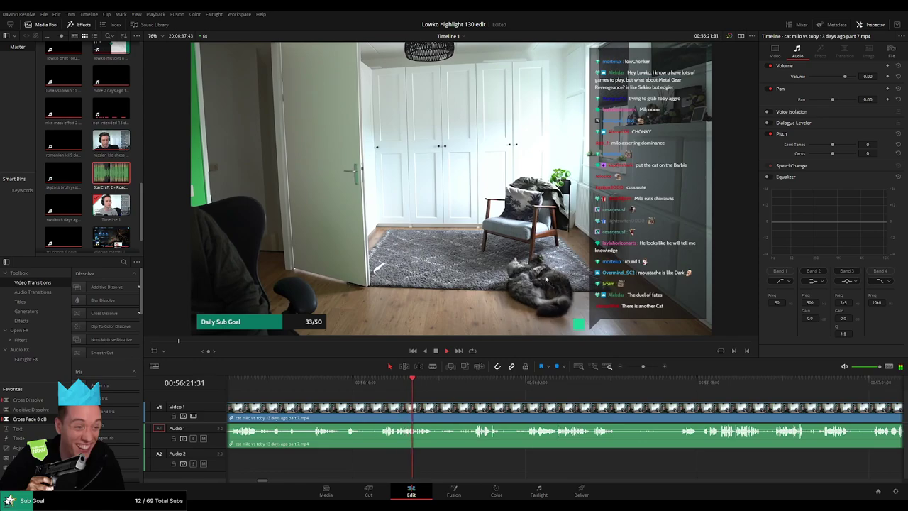
click(464, 388)
scroll(453, 402, right, 5)
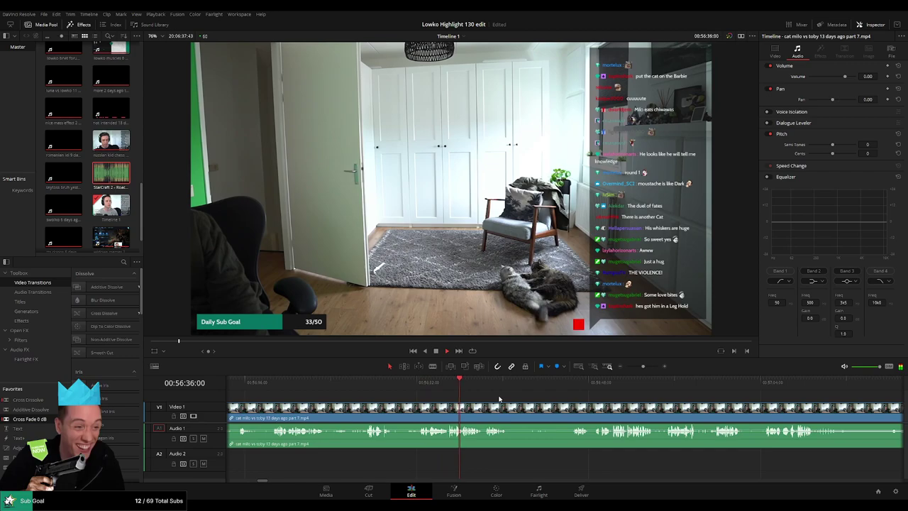
scroll(516, 403, right, 2)
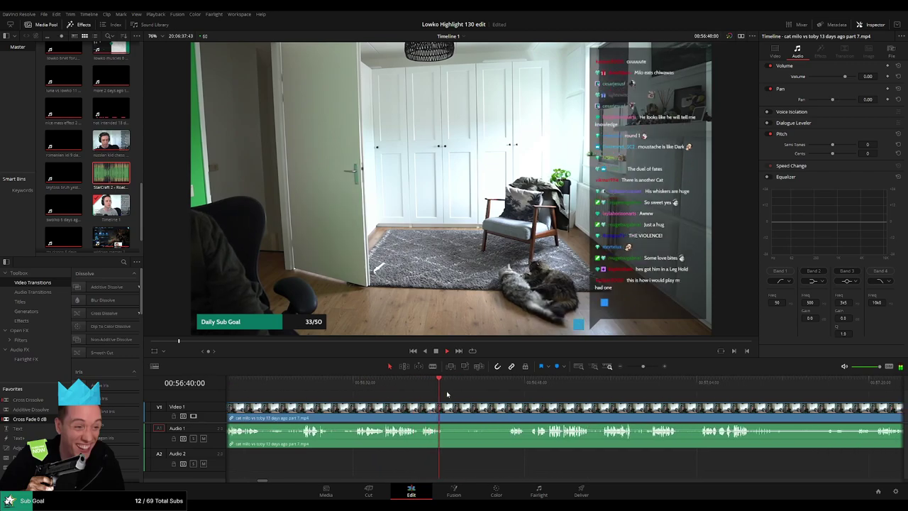
click(481, 386)
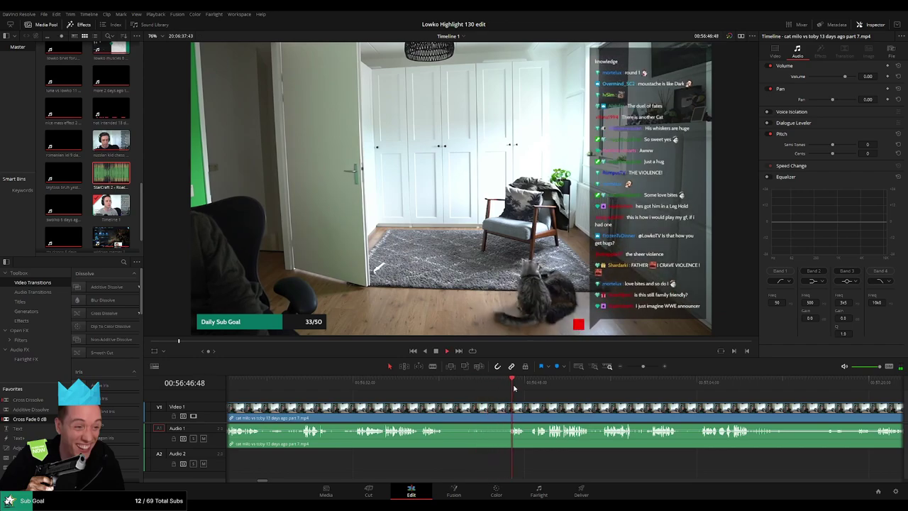
scroll(419, 396, right, 3)
click(422, 386)
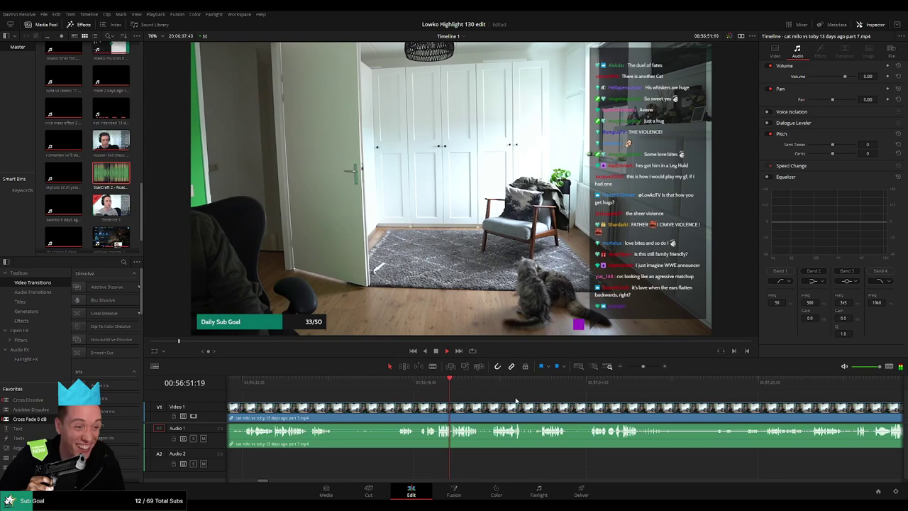
scroll(458, 398, right, 2)
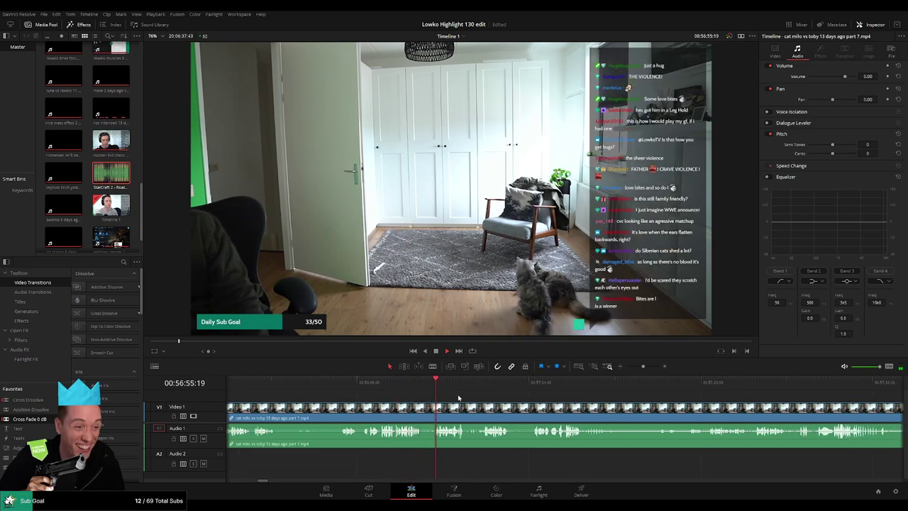
scroll(458, 397, right, 2)
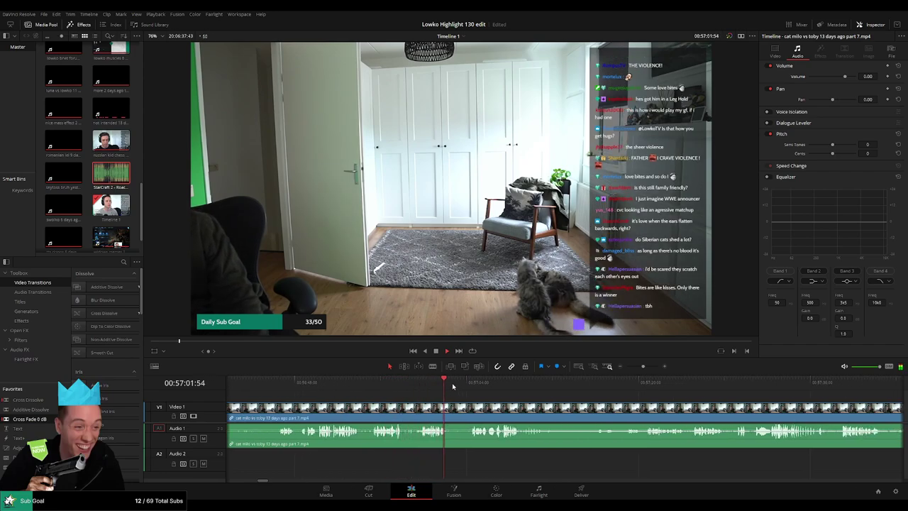
scroll(514, 410, right, 3)
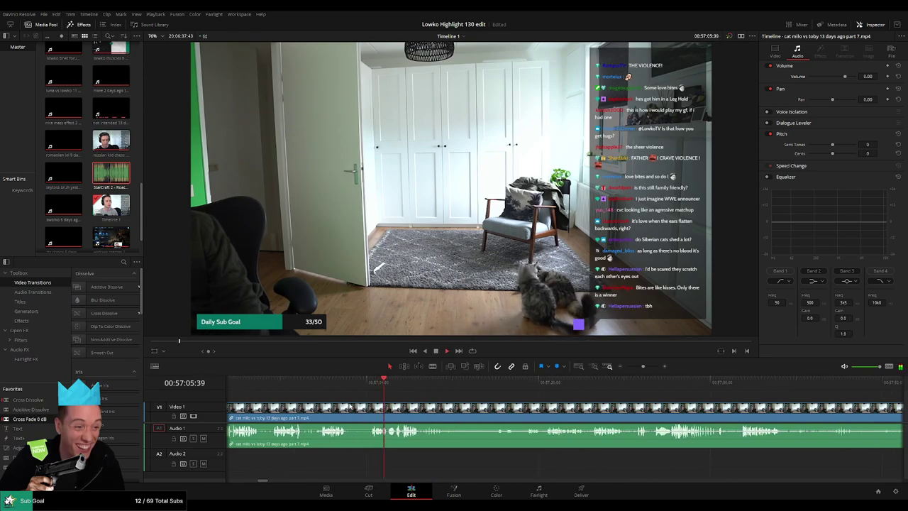
- Cut out the quiet stretch from about 00:57:02 to 00:57:04, closing the gap, and put a Cross Fade 0 dB on the audio cut
key(b)
click(348, 409)
click(369, 410)
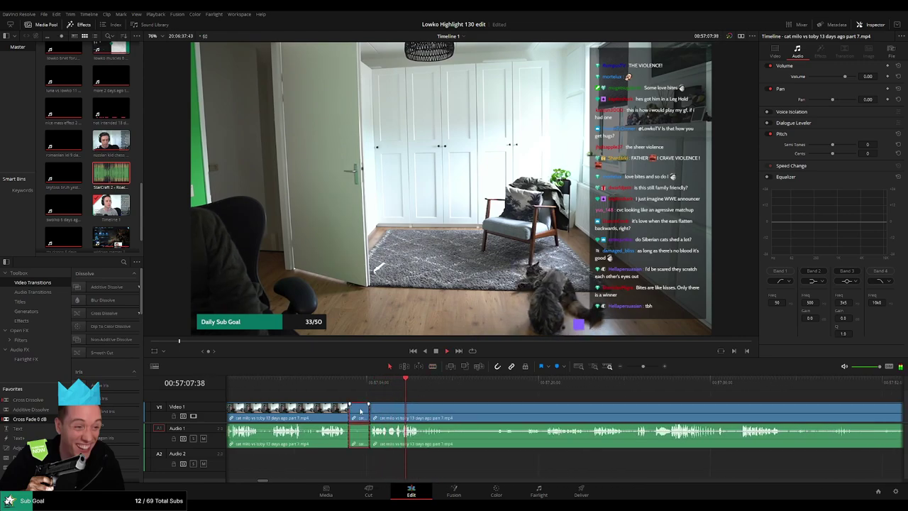
key(a)
key(BackSpace)
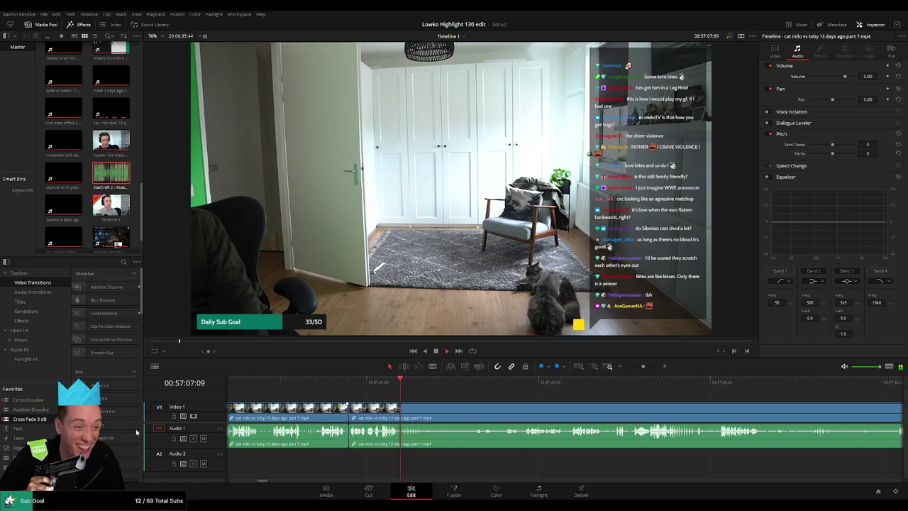
drag(353, 444, 354, 441)
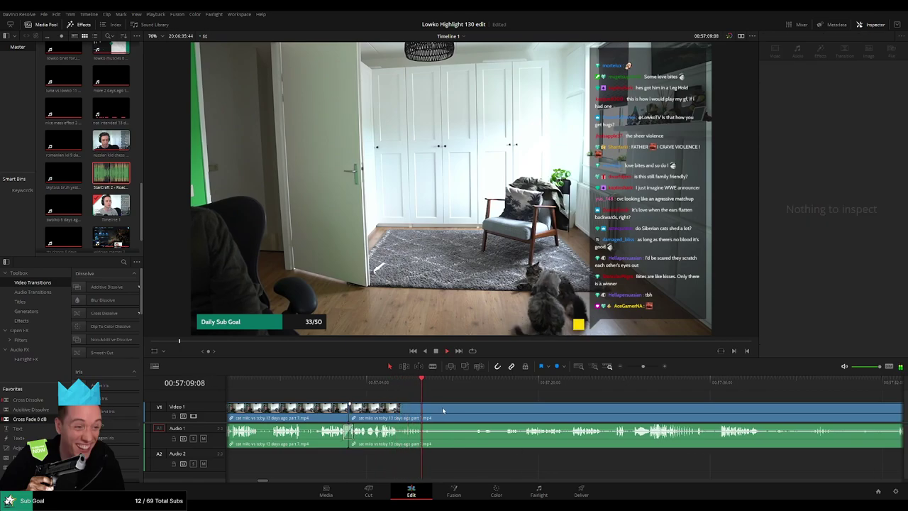
- Remove the quiet stretch from about 00:57:09 to 00:57:14, closing the gap, and smooth the audio cut with Cross Fade 0 dB
click(468, 384)
key(b)
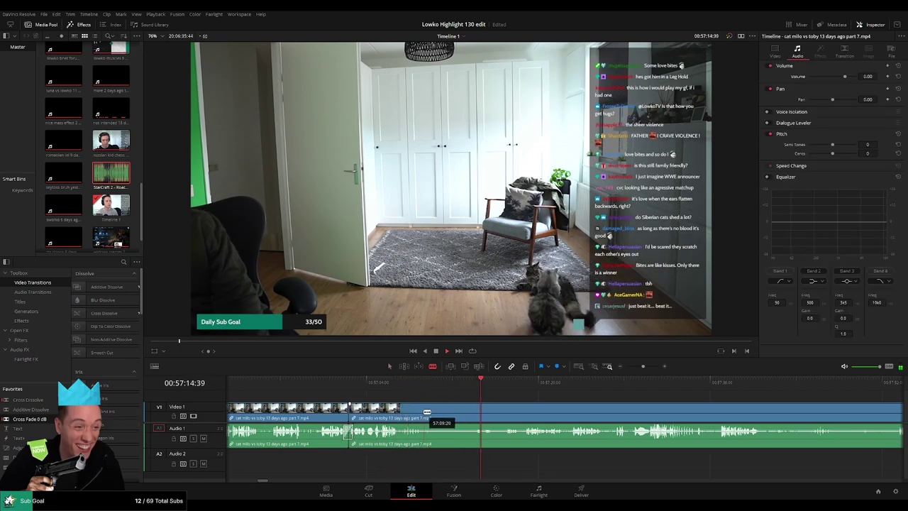
click(422, 411)
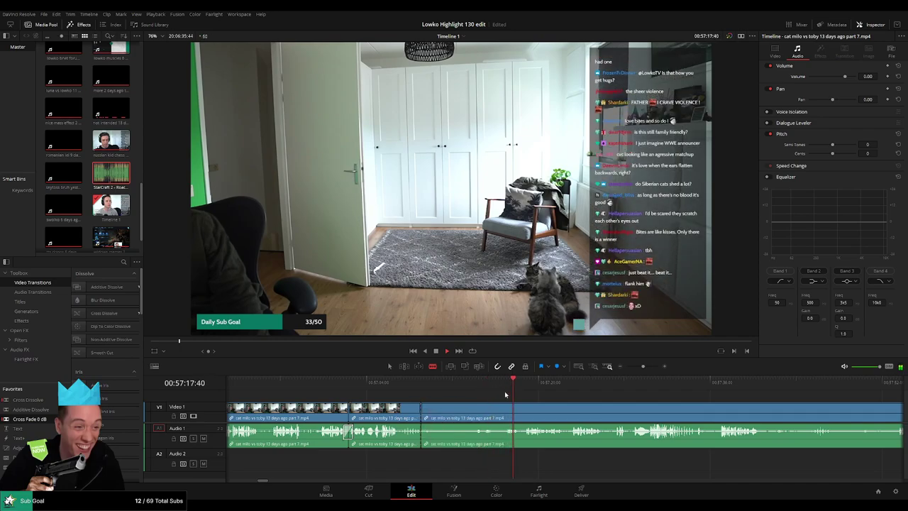
click(473, 411)
key(a)
click(450, 416)
key(Delete)
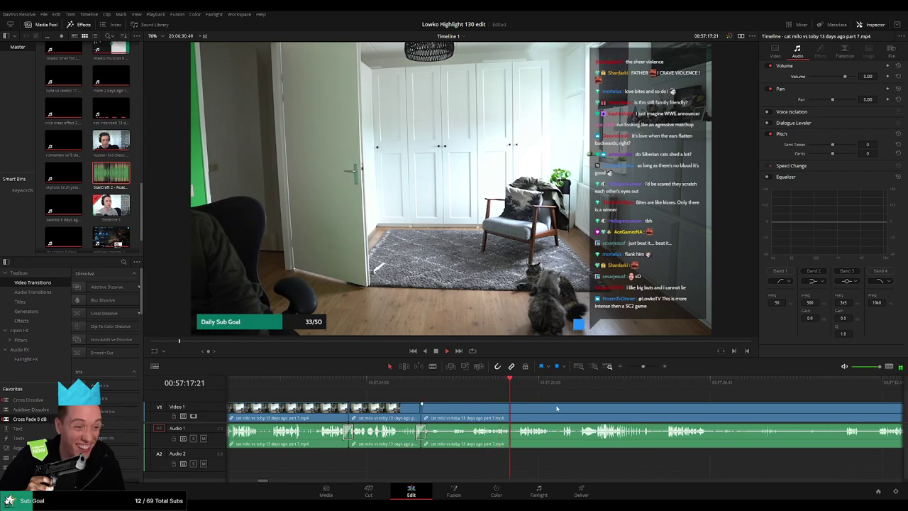
- Review the clip from about 00:57:17 to 00:57:57, skipping ahead through quiet parts to look for the next section to trim
drag(557, 409, 424, 409)
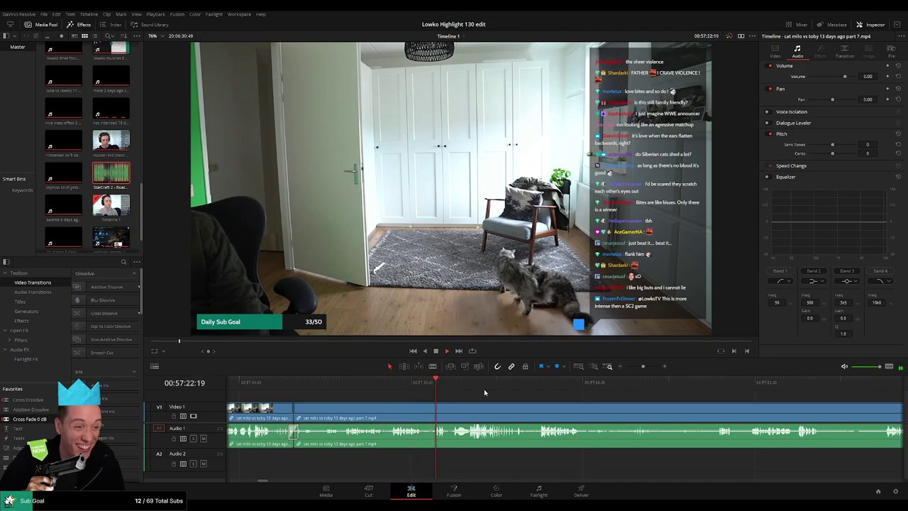
scroll(445, 394, right, 1)
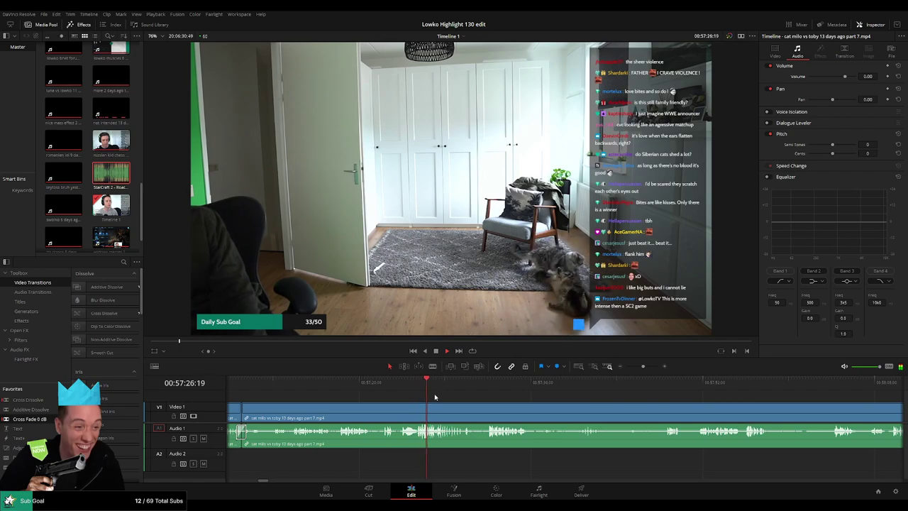
click(487, 384)
scroll(490, 399, right, 5)
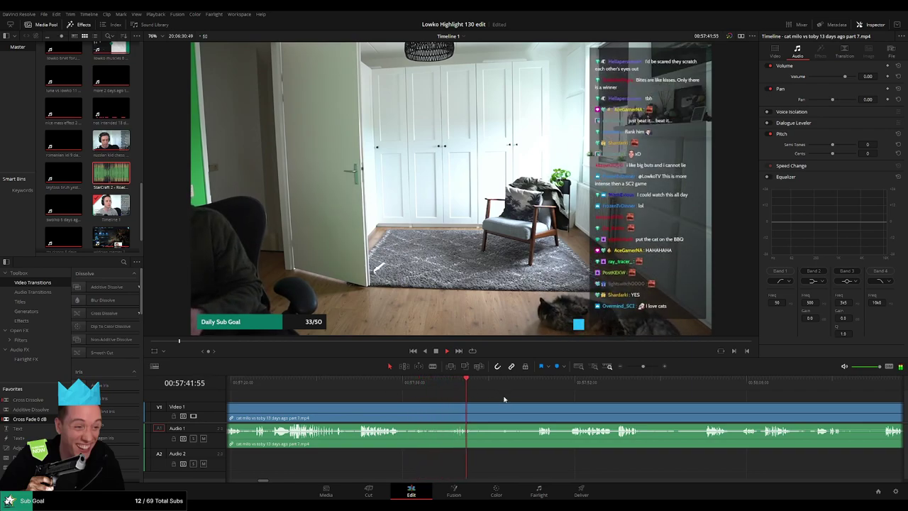
click(527, 385)
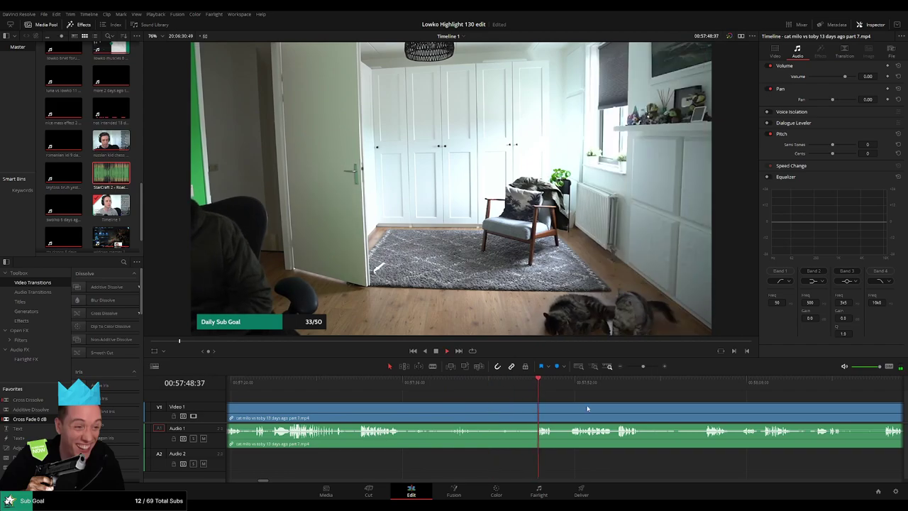
drag(587, 409, 486, 401)
click(472, 387)
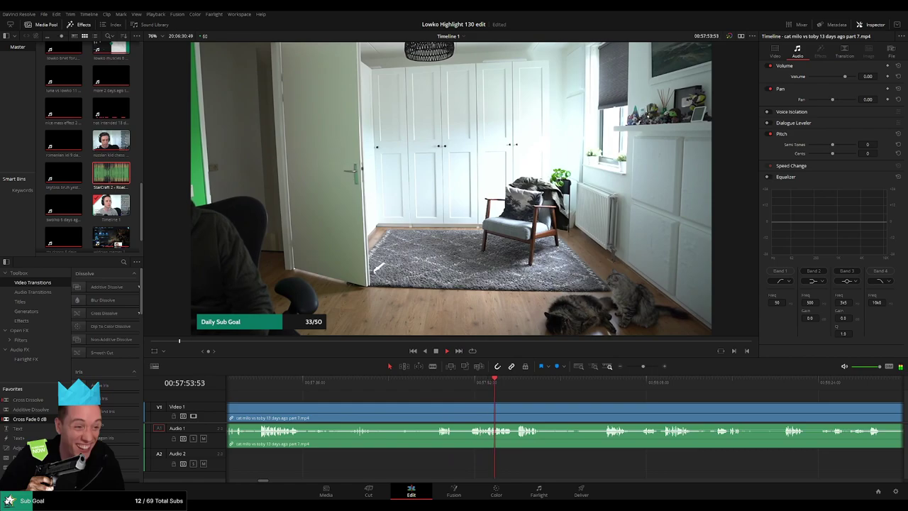
scroll(550, 398, right, 3)
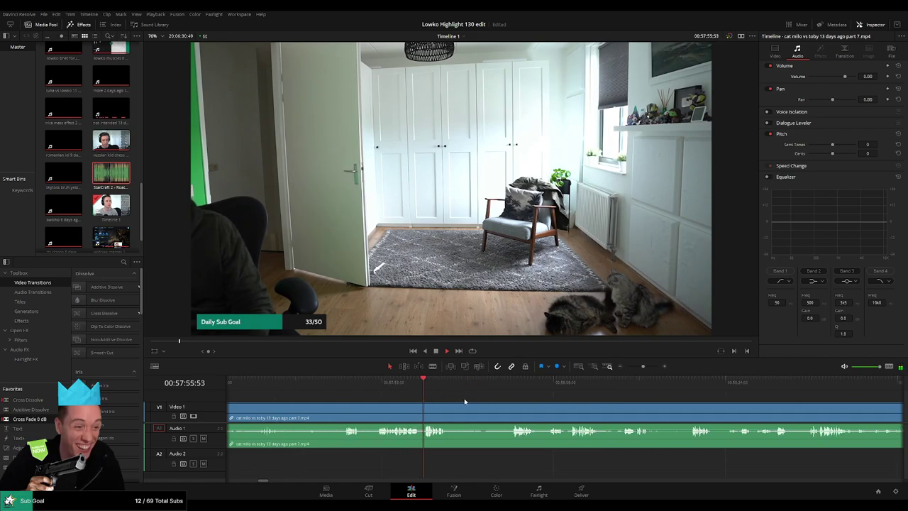
scroll(426, 397, right, 2)
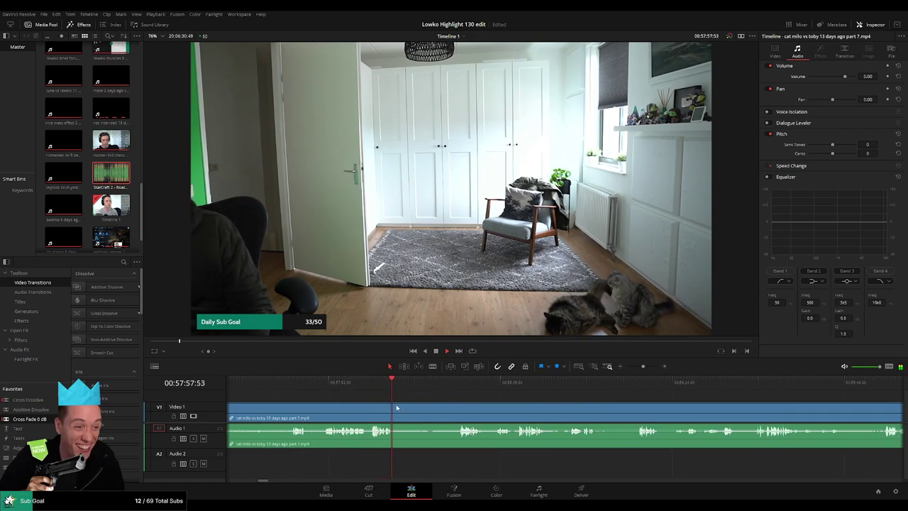
- Split the clip at about 00:57:58 and 00:58:03:41, ripple-delete the piece between, and apply Cross Fade 0 dB to the audio cut
key(b)
click(397, 417)
drag(453, 382, 462, 379)
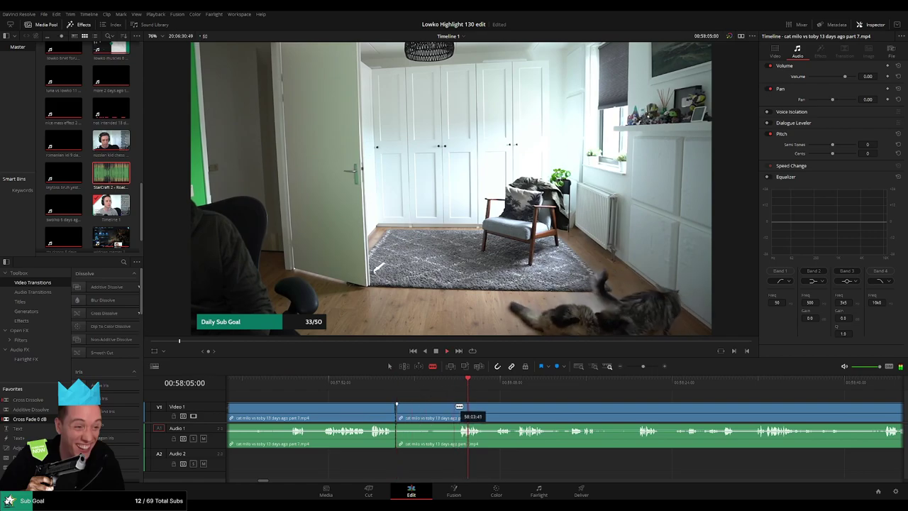
click(458, 408)
key(a)
click(445, 411)
key(Delete)
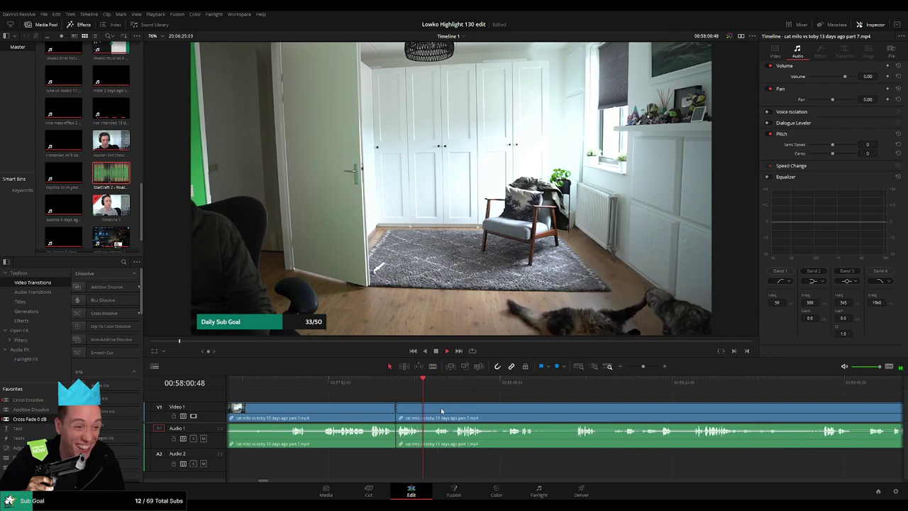
drag(42, 419, 394, 434)
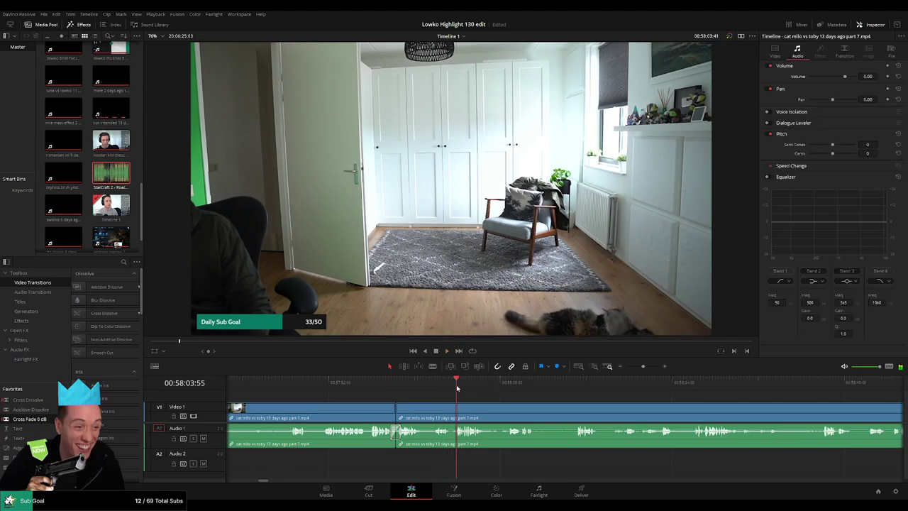
- Review the clip from about 00:58:03 to 00:58:23, and replay the part around 00:58:17 to judge where to cut
scroll(444, 390, right, 4)
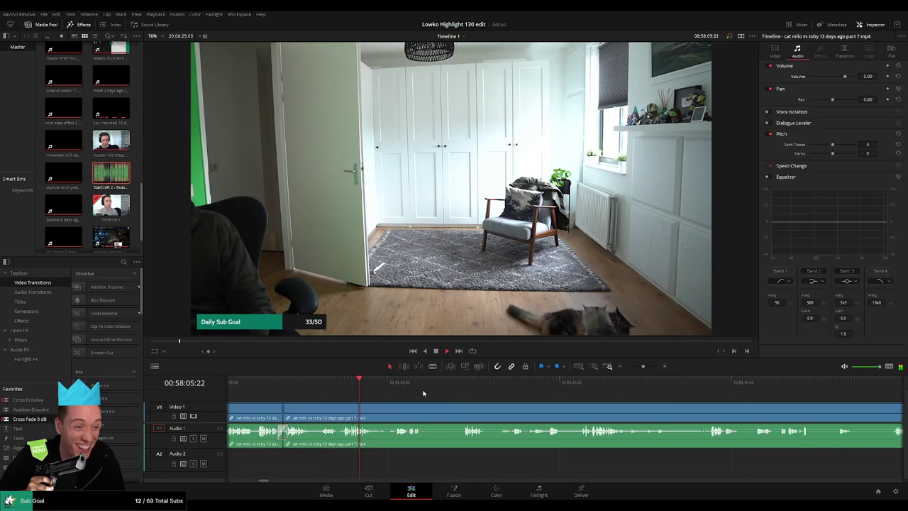
click(394, 384)
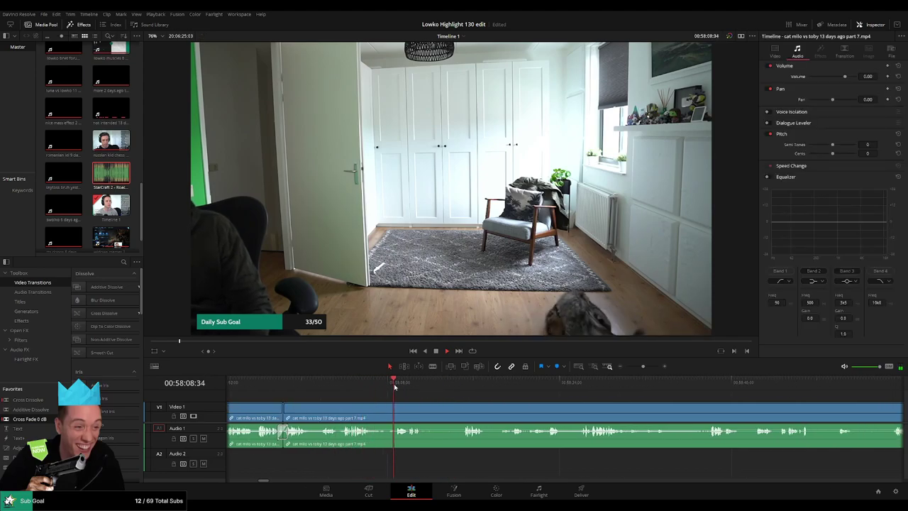
scroll(468, 390, right, 2)
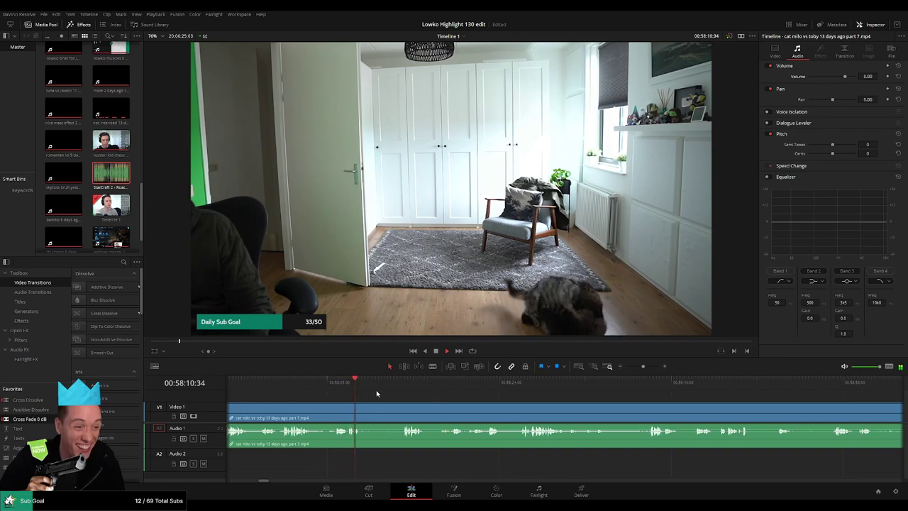
click(388, 386)
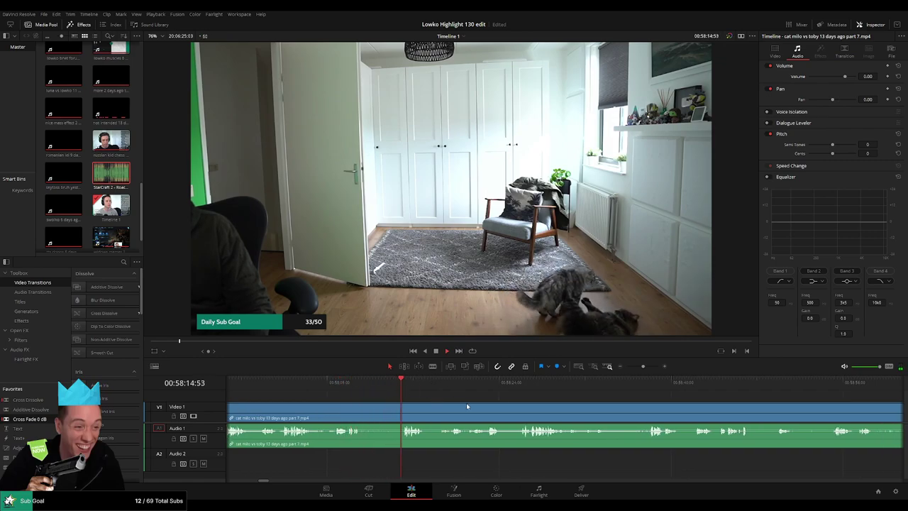
drag(468, 406, 396, 406)
click(379, 387)
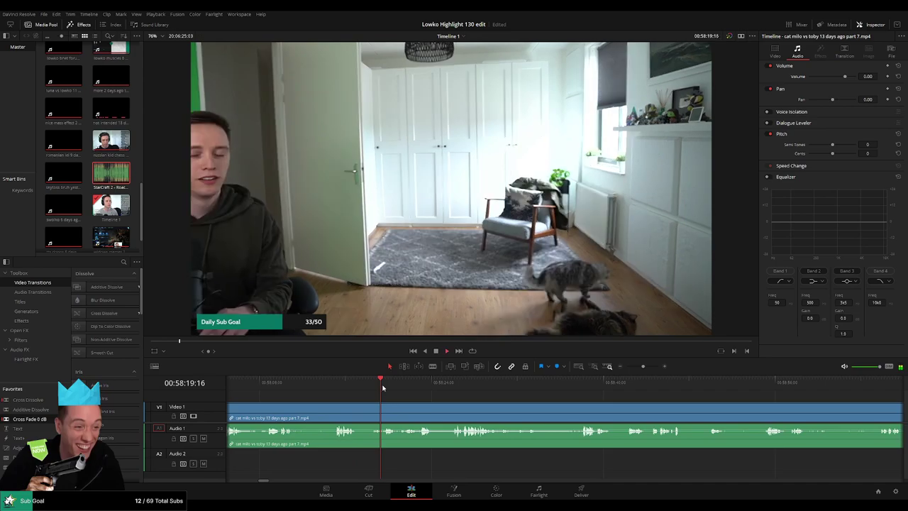
click(406, 387)
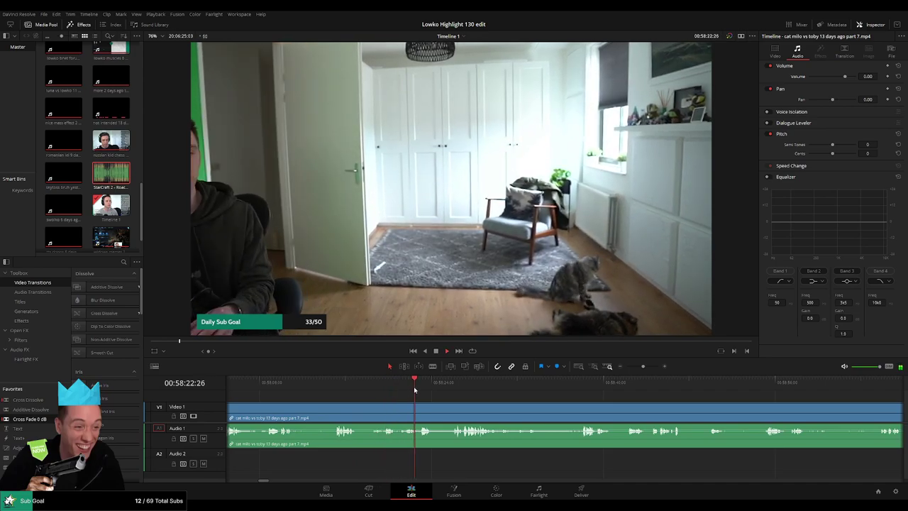
drag(448, 403, 394, 395)
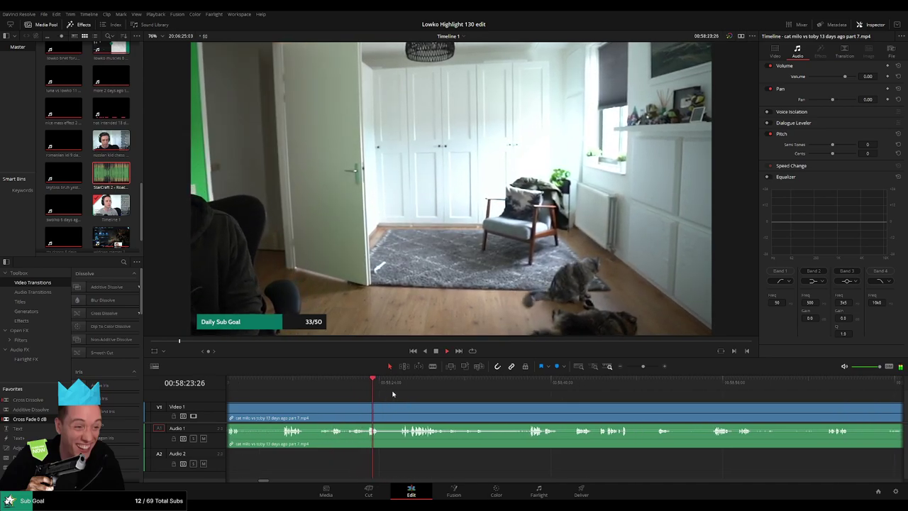
click(285, 385)
drag(288, 410, 353, 409)
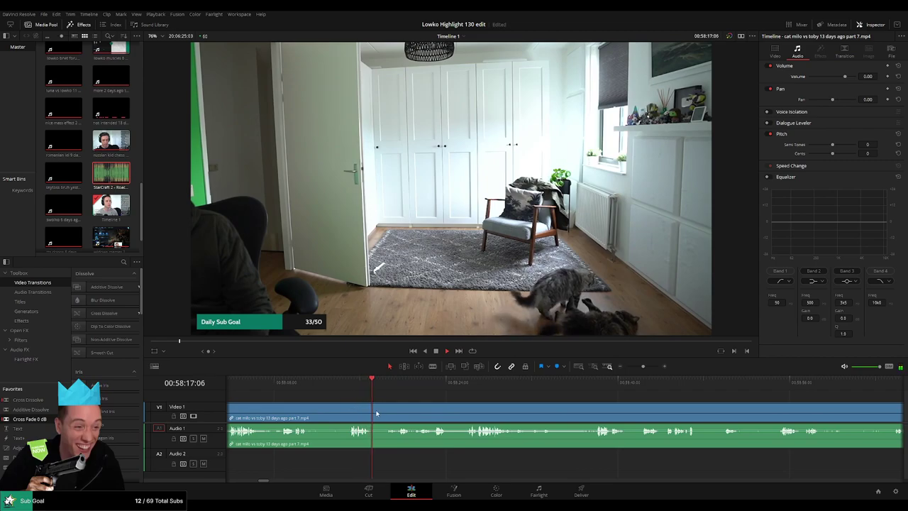
- Split the clip at 00:58:17:06 and about 00:58:26, ripple-delete the piece between, and smooth the audio cut with Cross Fade 0 dB
key(b)
click(373, 412)
click(465, 385)
drag(484, 395, 418, 394)
click(505, 386)
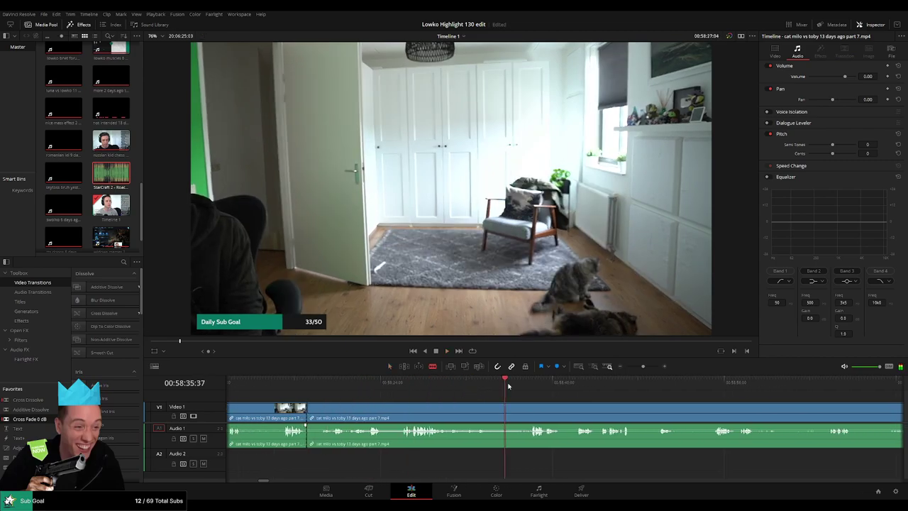
click(401, 414)
key(a)
click(386, 412)
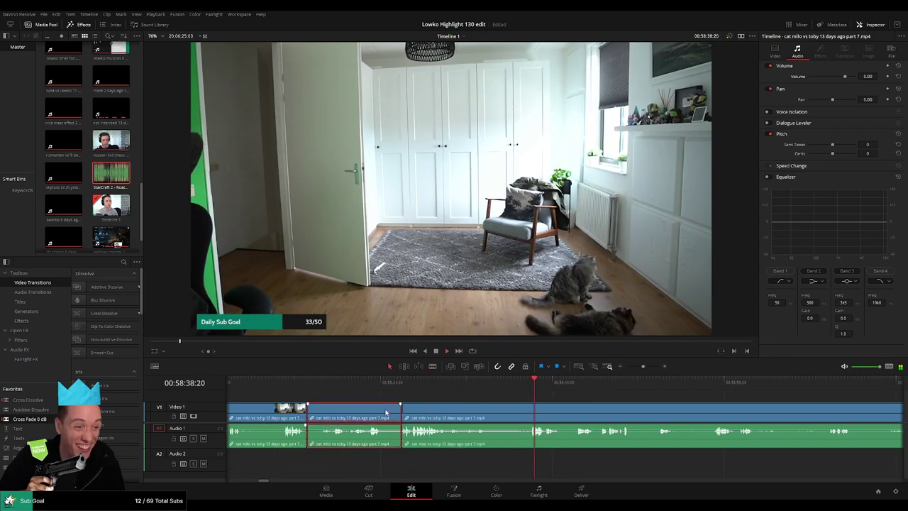
key(Delete)
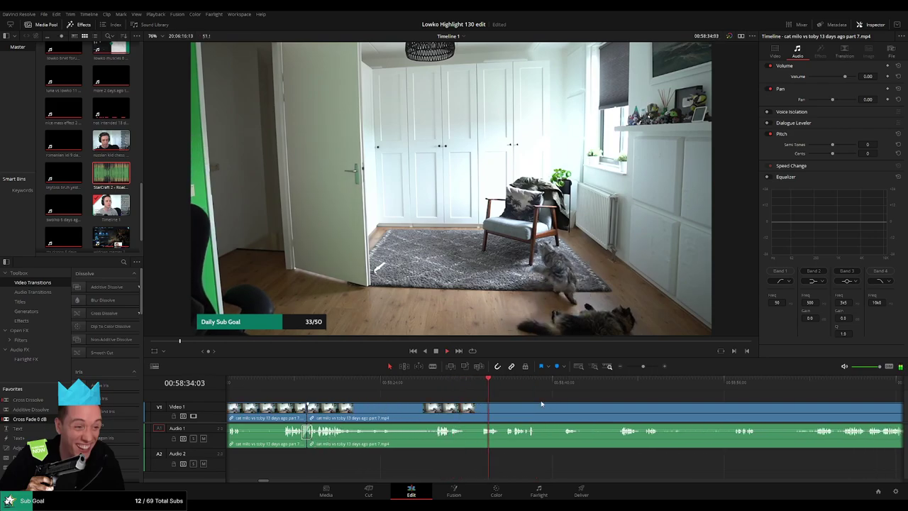
- Review the clip from about 00:58:34 to 00:58:49, skipping ahead through the quiet parts to look for the next edit
drag(545, 400, 415, 393)
click(377, 385)
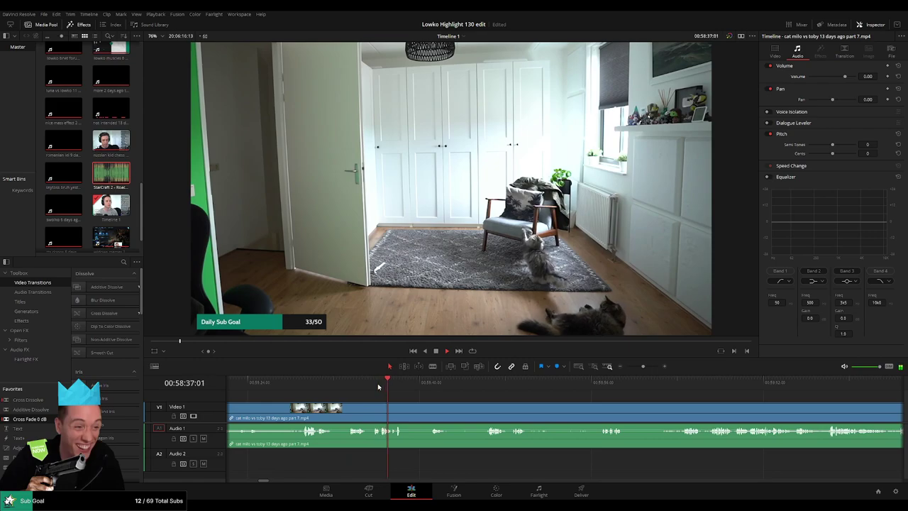
click(434, 387)
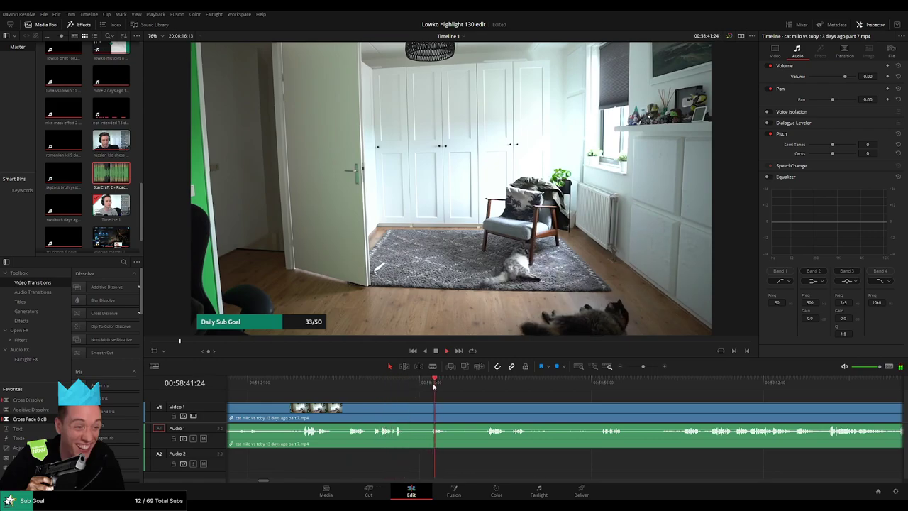
click(483, 386)
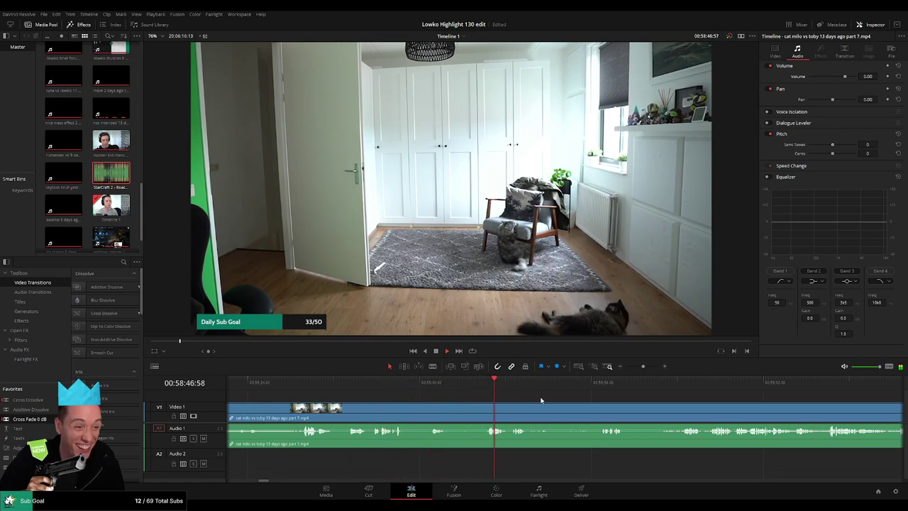
drag(541, 399, 430, 401)
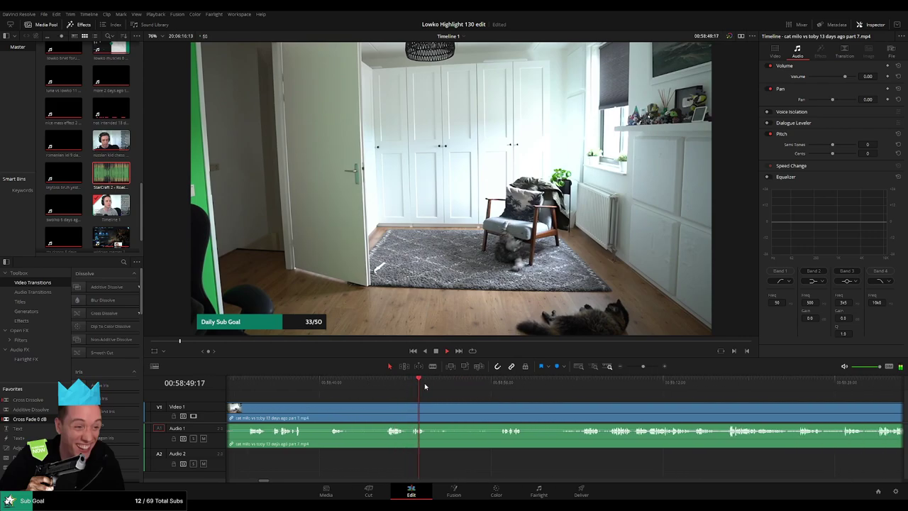
- Isolate the word to censor by splitting the clip just before 00:58:49 and at 00:58:49:09
scroll(448, 408, up, 4)
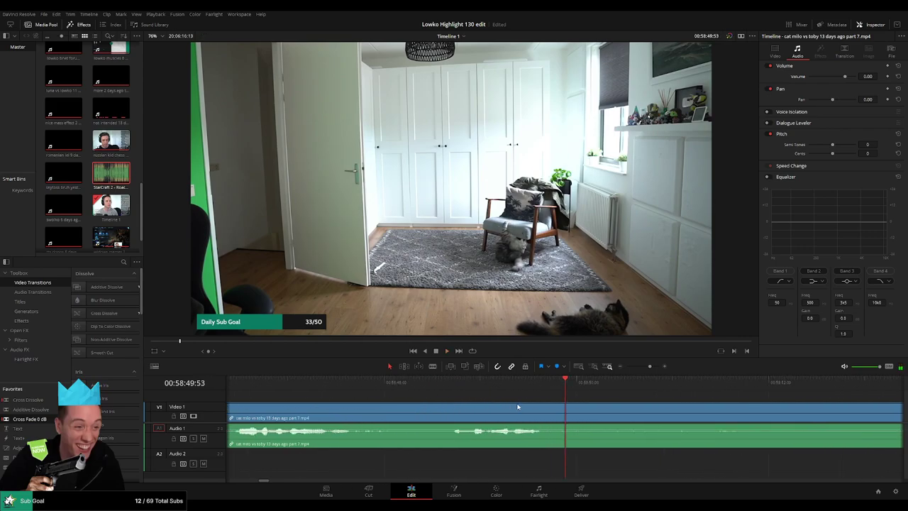
click(451, 383)
key(space)
click(451, 383)
key(b)
click(451, 408)
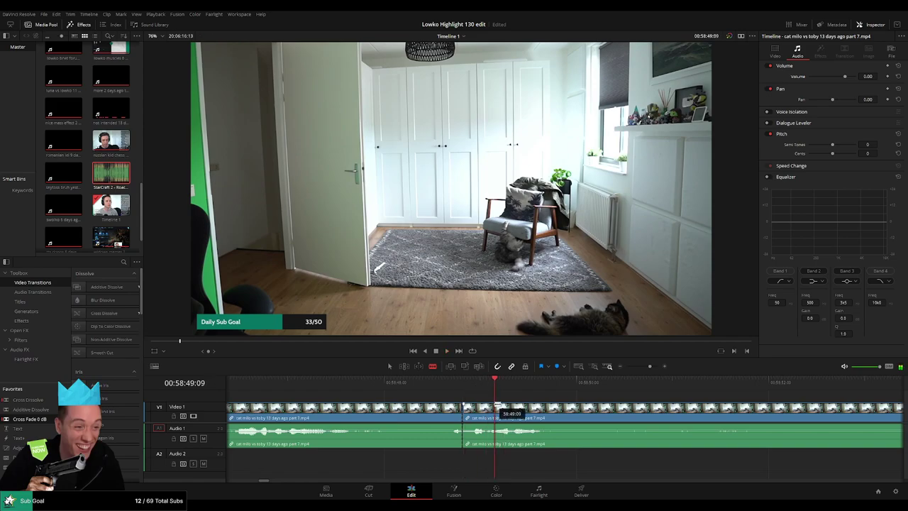
- Mute the isolated word's audio and cover it with StarCraft 2 - Roach Quotes.mp3 on Audio 2, setting the sound's volume to -29
drag(178, 245, 418, 473)
drag(420, 462, 494, 461)
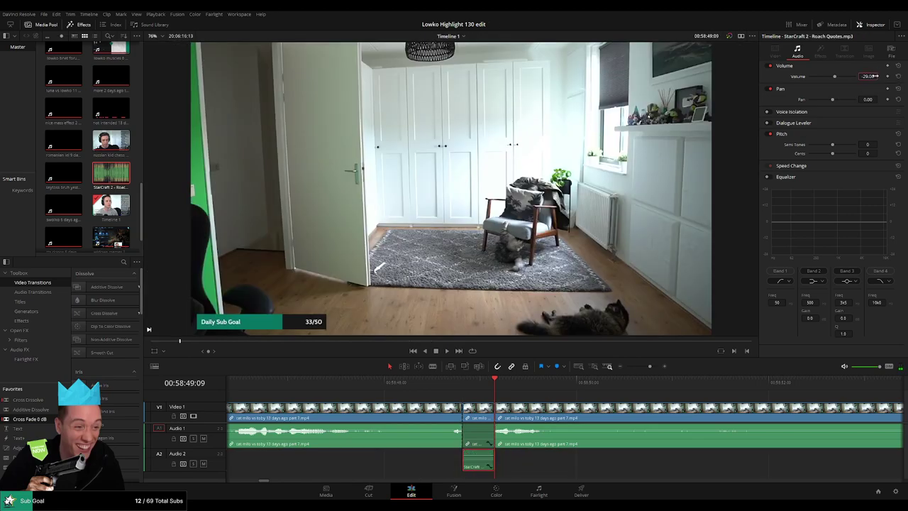
scroll(608, 403, left, 2)
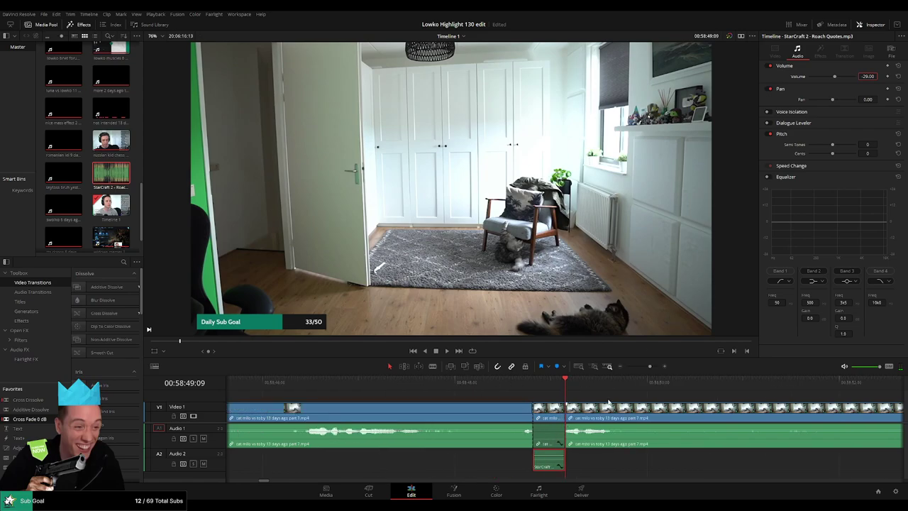
- Remove the stretch from about 00:58:59 to 00:59:07, closing the gap, and smooth the audio cut with Cross Fade 0 dB
click(644, 367)
drag(475, 385, 478, 386)
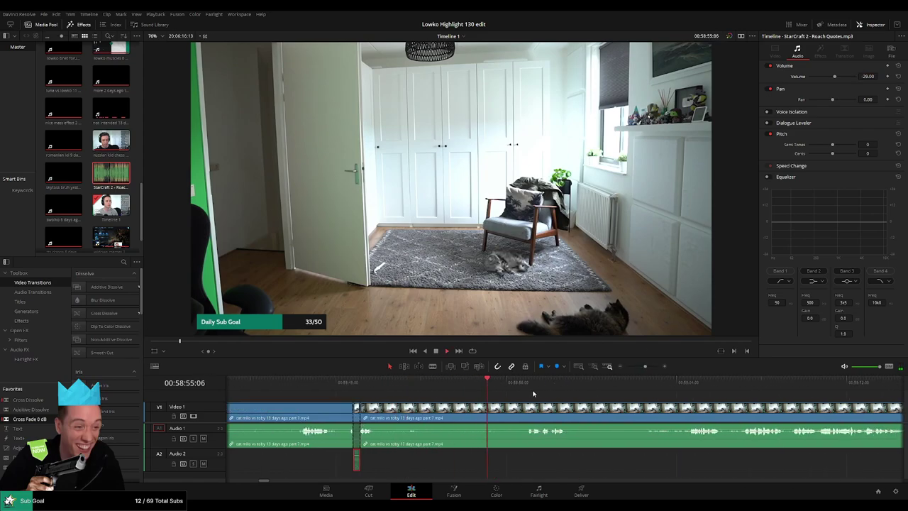
click(542, 397)
click(528, 410)
scroll(474, 399, right, 2)
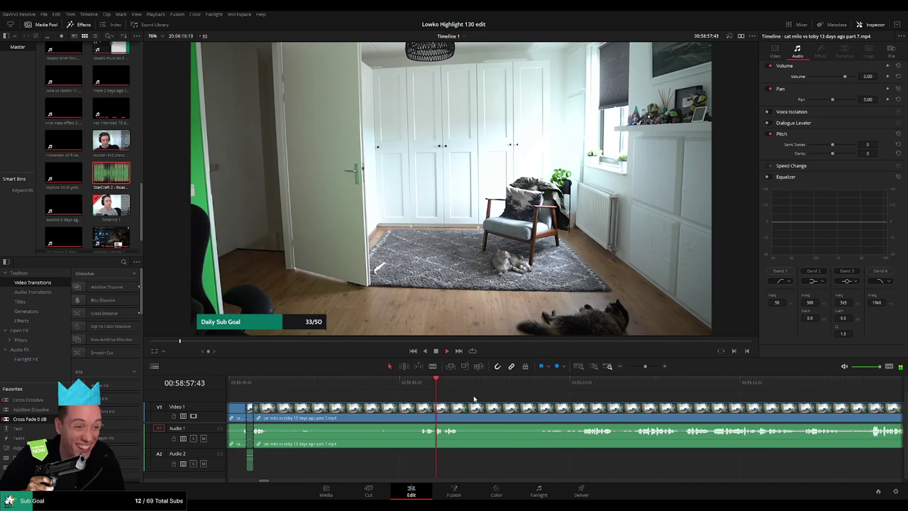
key(b)
click(462, 410)
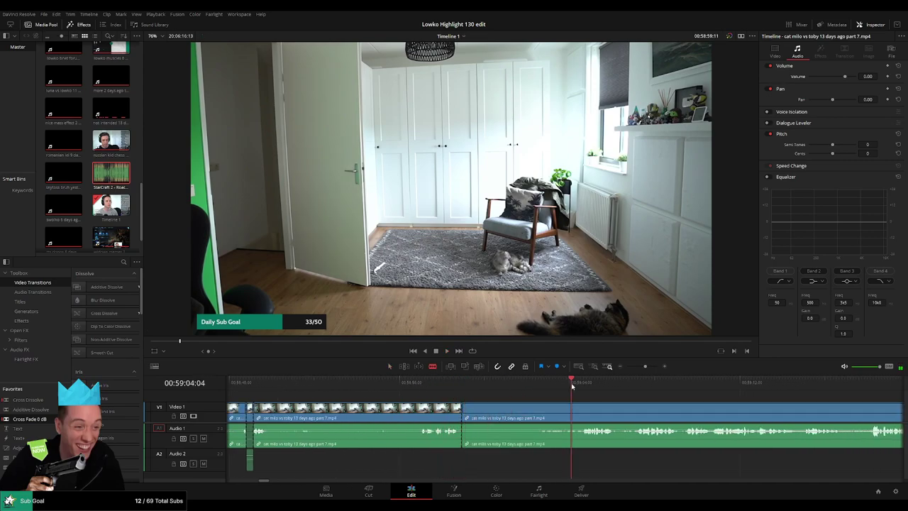
scroll(496, 400, right, 2)
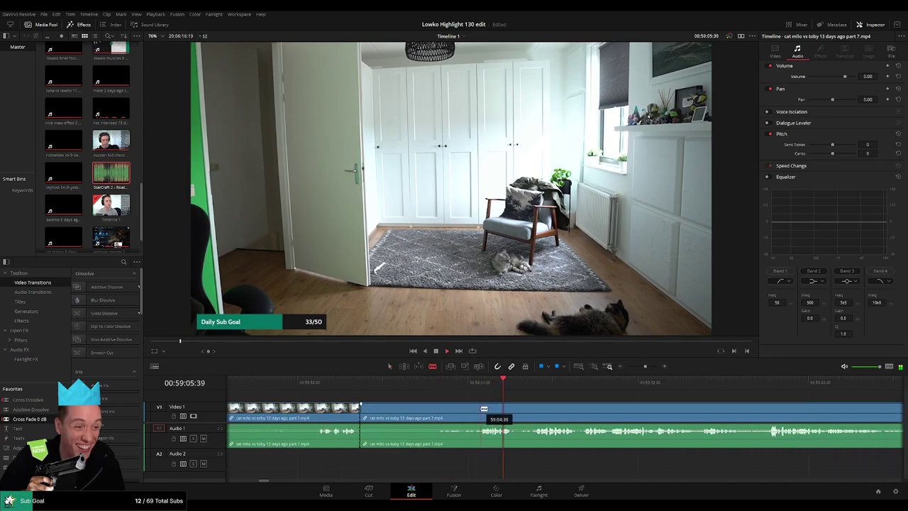
click(532, 412)
key(a)
click(507, 414)
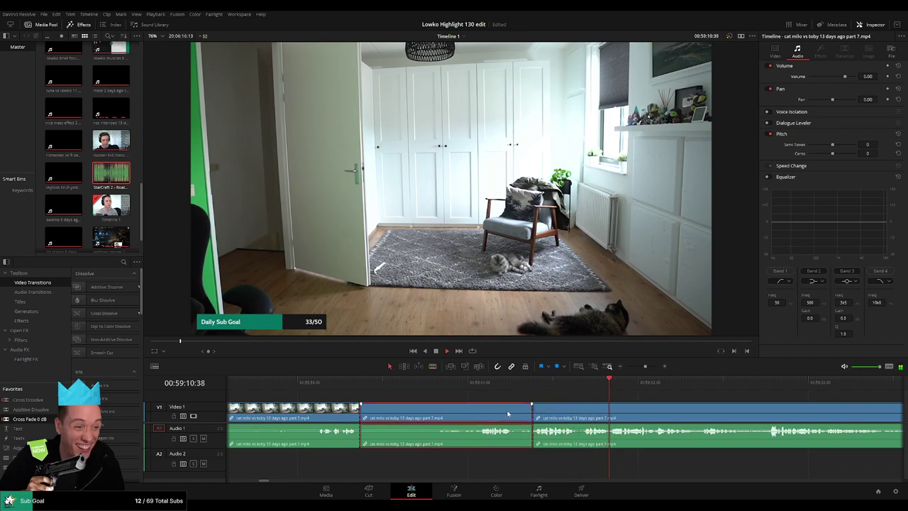
key(Delete)
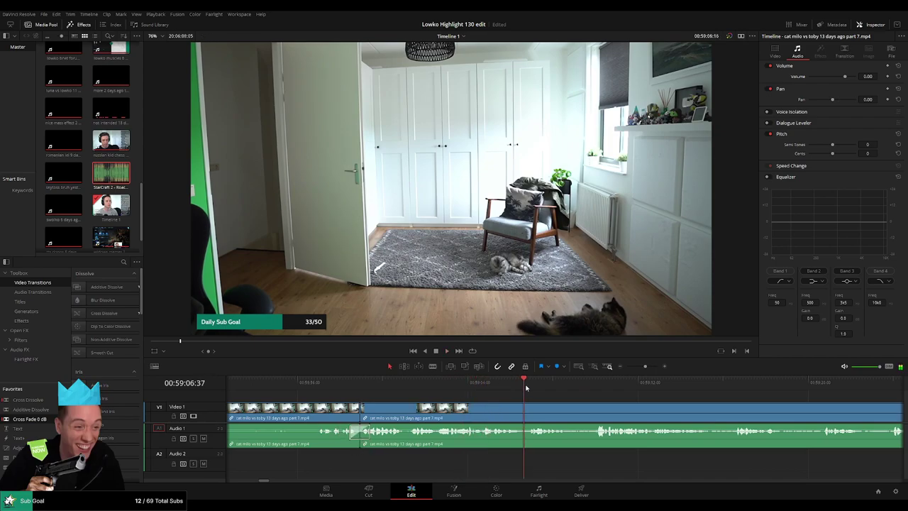
- Split the clip at about 00:59:27 and 00:59:32, ripple-delete the piece between, and apply Cross Fade 0 dB to the audio cut
drag(570, 397, 458, 397)
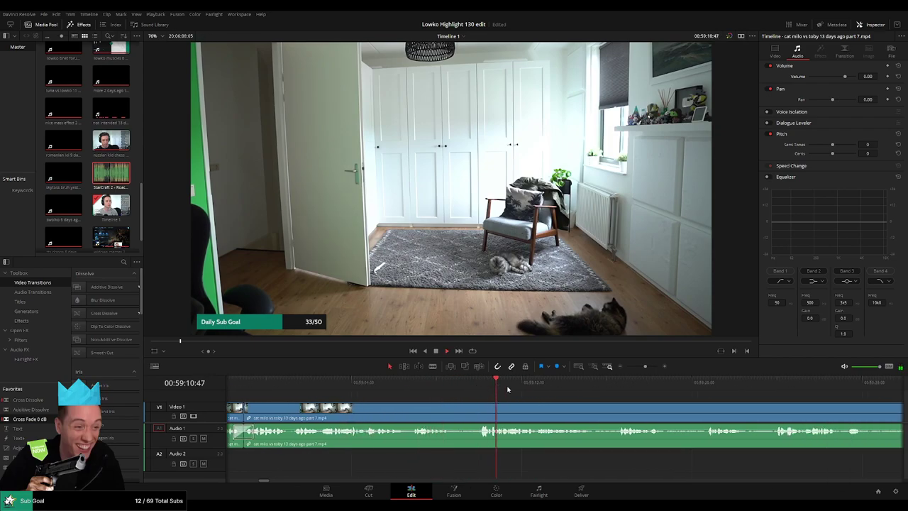
scroll(592, 399, down, 4)
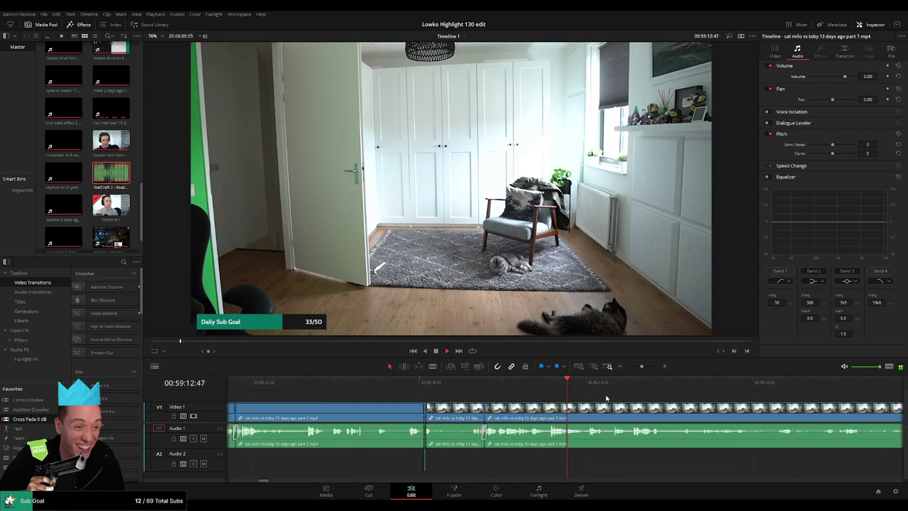
drag(608, 399, 454, 403)
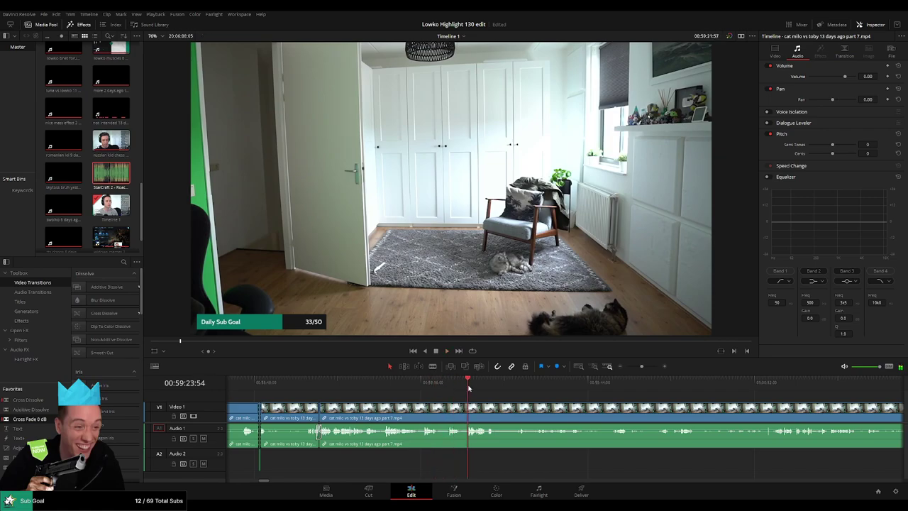
drag(534, 406, 395, 404)
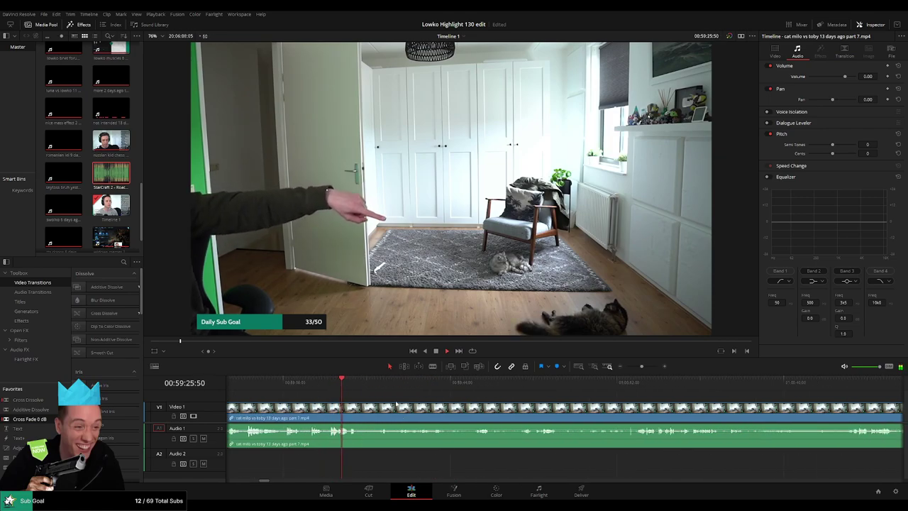
click(350, 412)
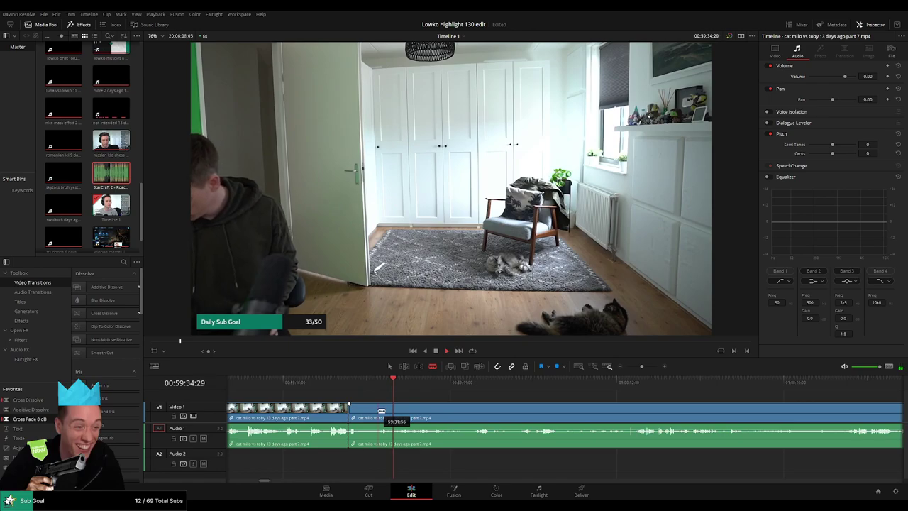
click(381, 411)
key(a)
click(364, 420)
key(Delete)
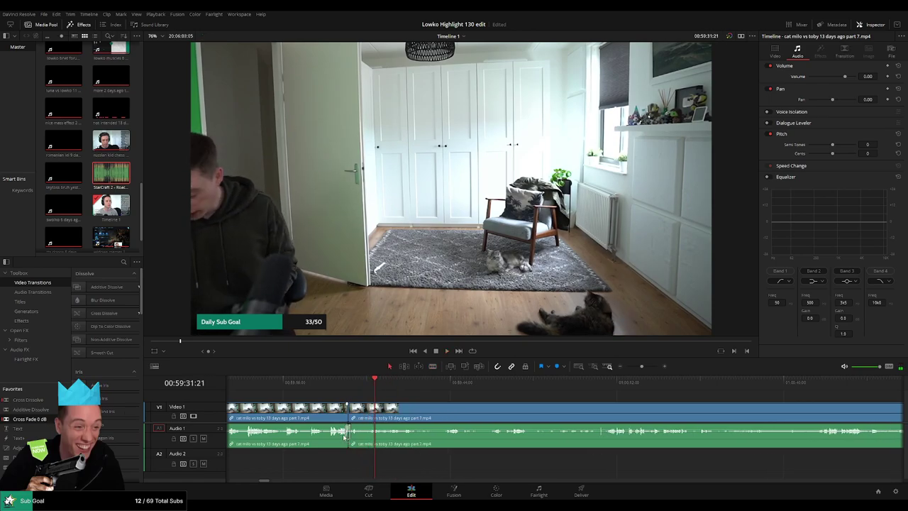
- Review the clip from about 00:59:34 to 01:00:24, skipping through quiet parts to look for the next section to edit
click(393, 382)
click(405, 384)
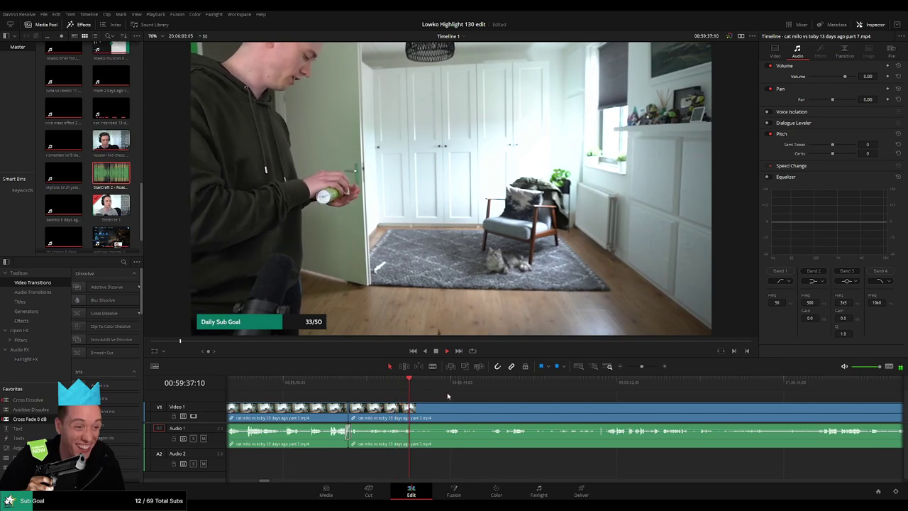
mouse_move(447, 392)
mouse_down()
mouse_move(400, 392)
mouse_move(445, 386)
mouse_up()
click(395, 383)
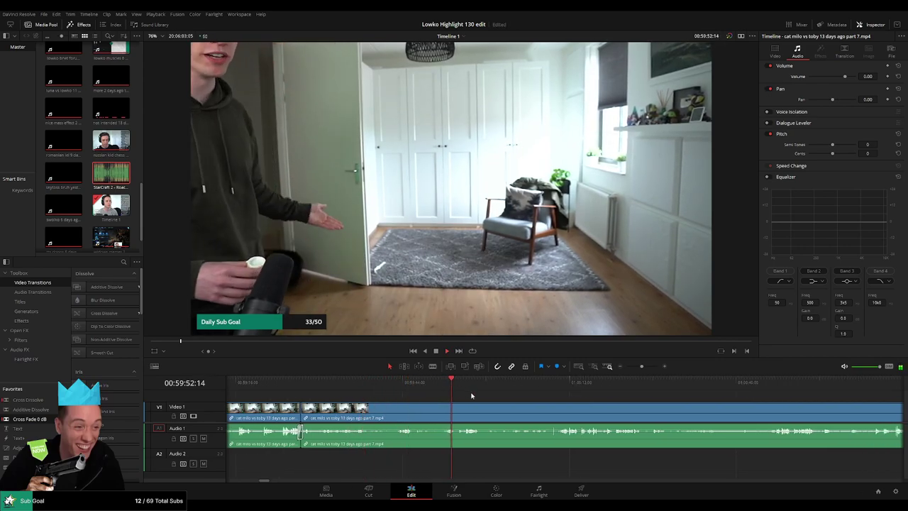
click(462, 387)
click(466, 387)
drag(525, 399, 468, 387)
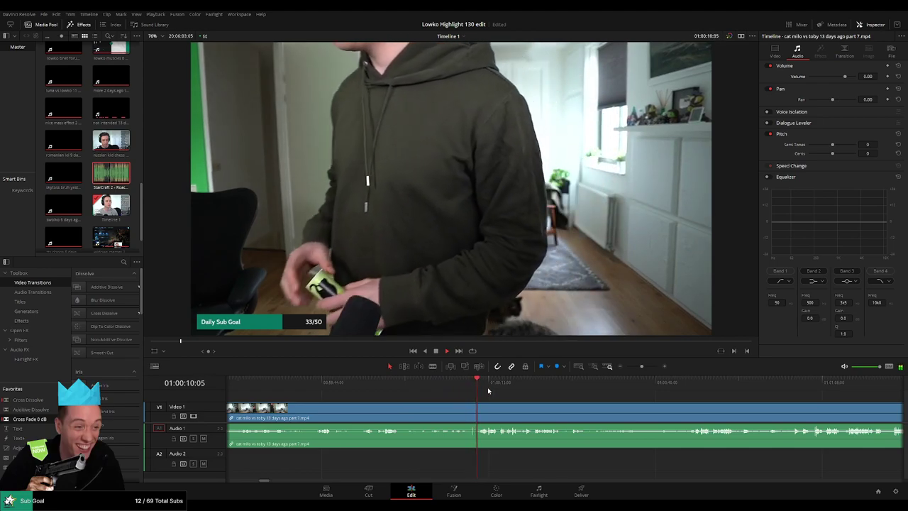
scroll(443, 403, right, 2)
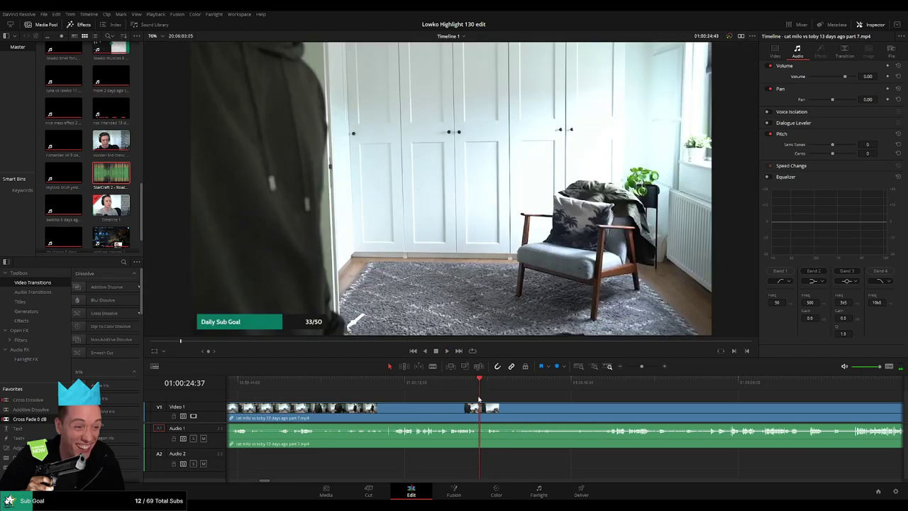
- Locate the next word to censor and split the clip around it at about 01:00:22:48 and 01:00:23:10
click(429, 383)
key(space)
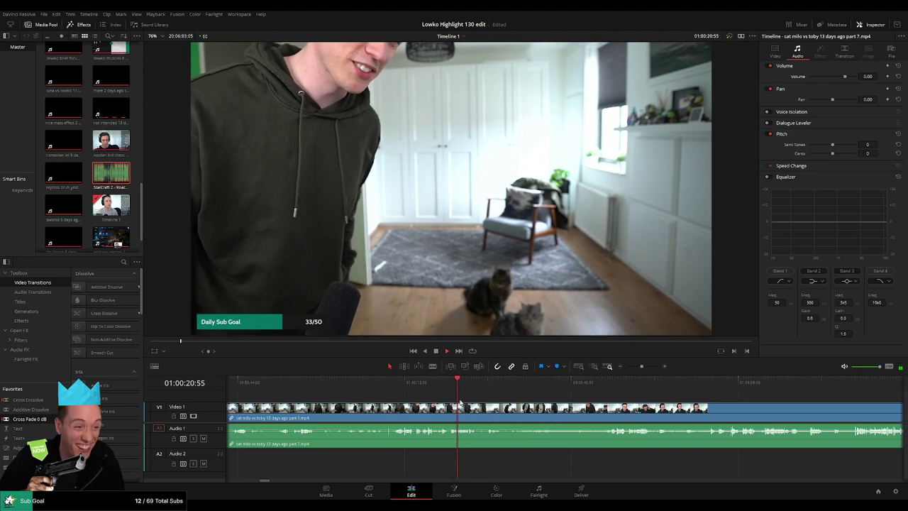
scroll(491, 401, up, 2)
key(b)
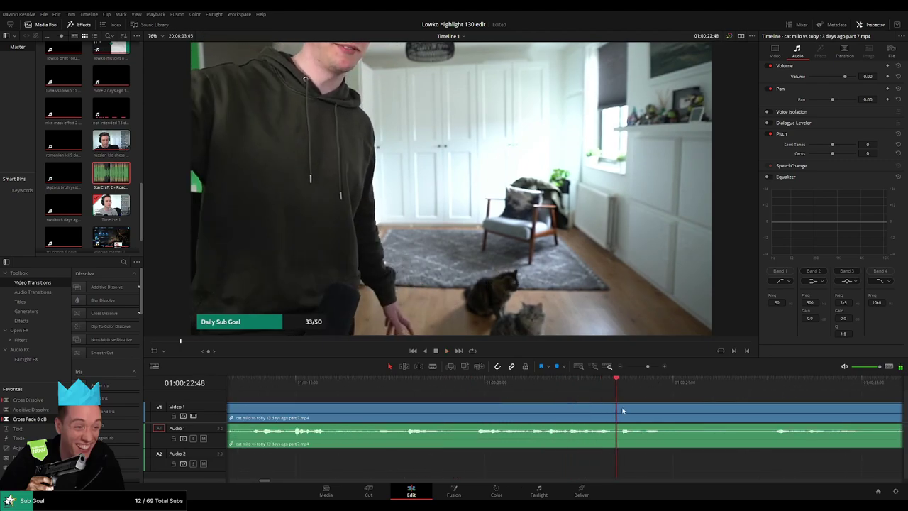
click(615, 410)
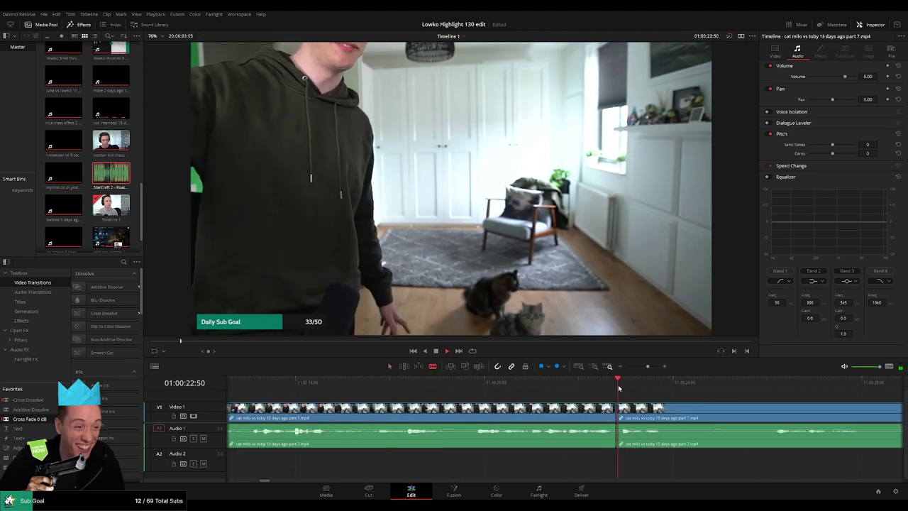
key(space)
key(space)
click(632, 416)
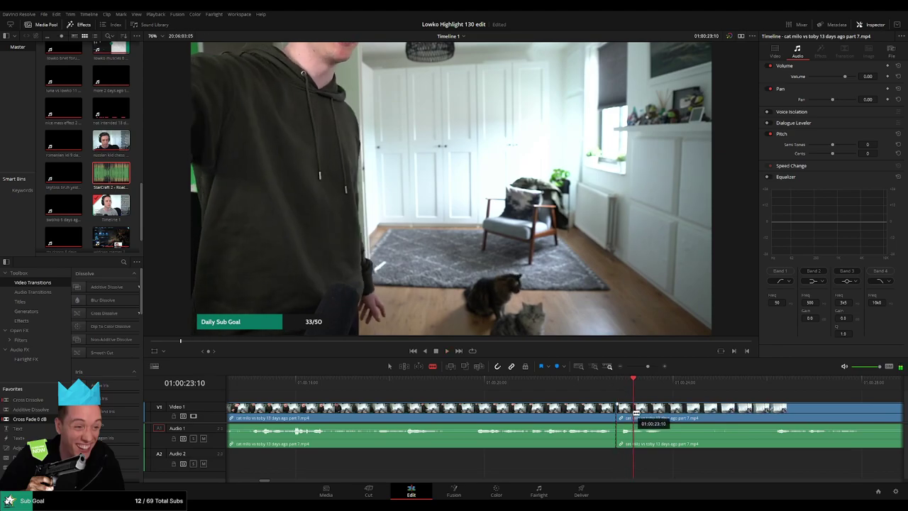
- Mute the short audio piece before 01:00:23:10 and cover it with StarCraft 2 - Roach Quotes.mp3 on Audio 2 at -29 volume
key(a)
drag(626, 431, 626, 449)
drag(117, 173, 632, 456)
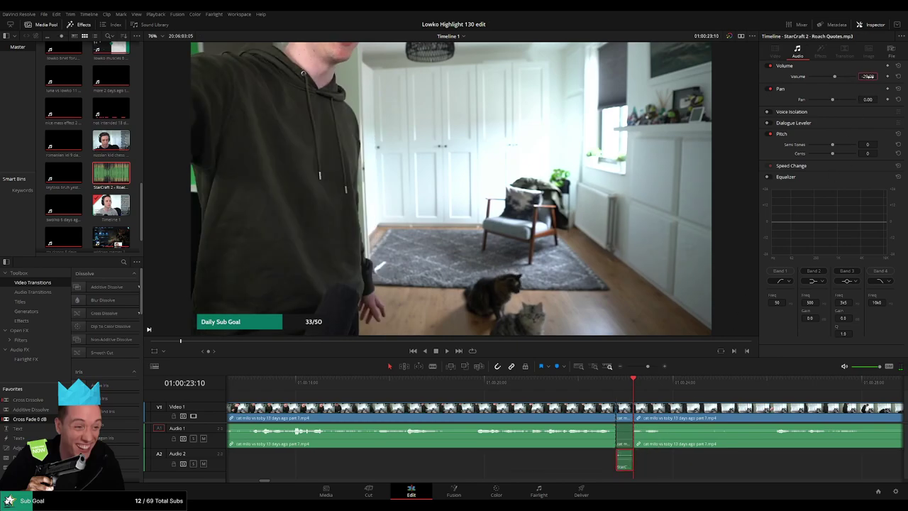
- Play back the newly censored word and review the clip up to about 01:00:36, replaying the part where the cat is held up
click(586, 392)
key(space)
drag(647, 366, 640, 366)
click(575, 392)
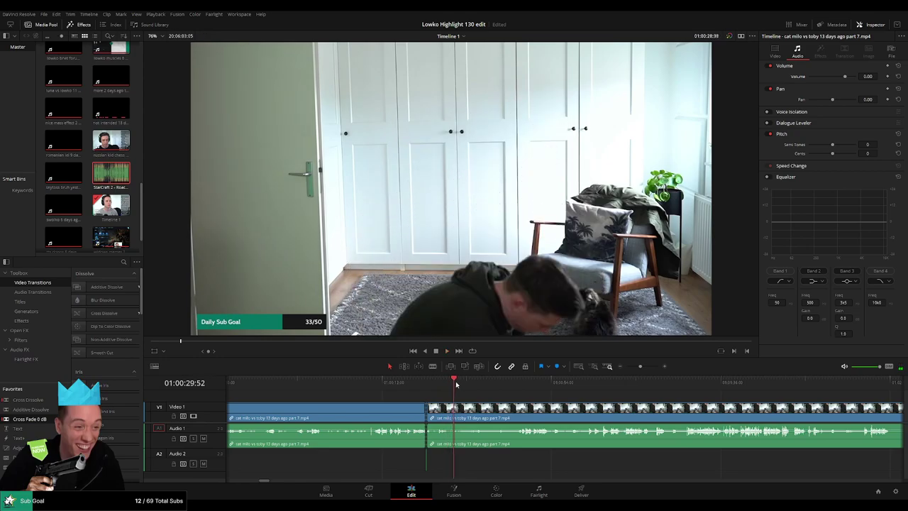
click(468, 386)
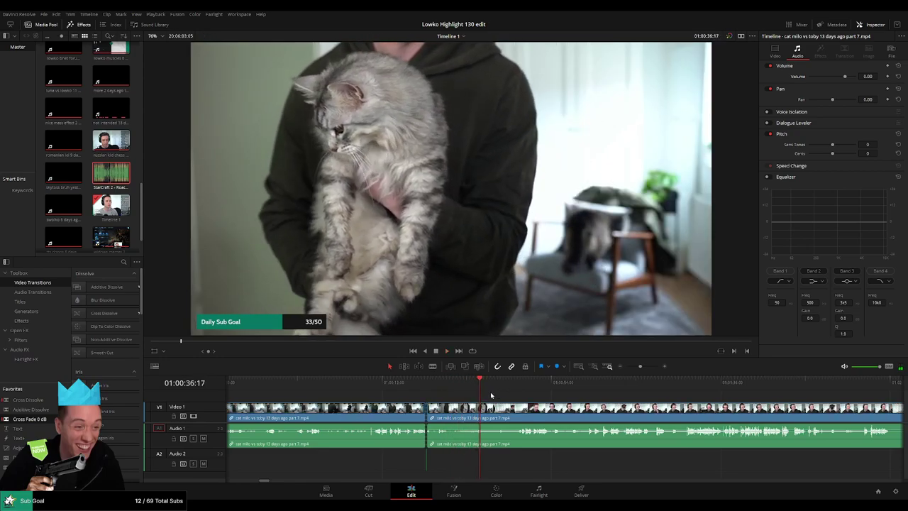
click(467, 386)
key(space)
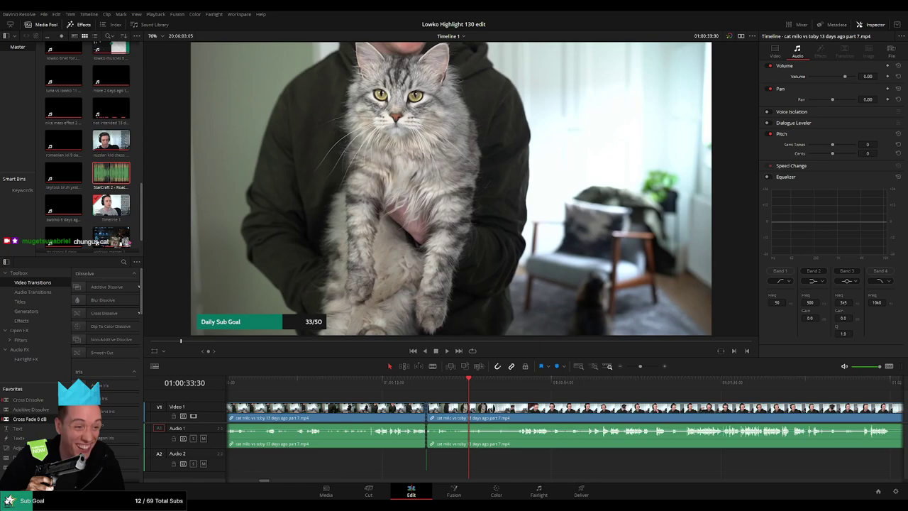
- Review the cat milo vs toby part 7 clip from about 01:00:33 to 01:01:21, skipping ahead through the talking parts
key(space)
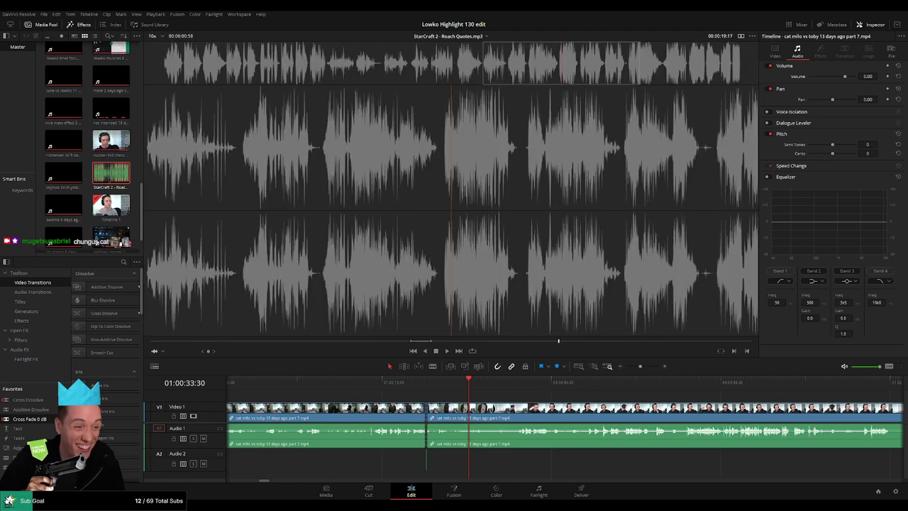
drag(474, 386, 494, 388)
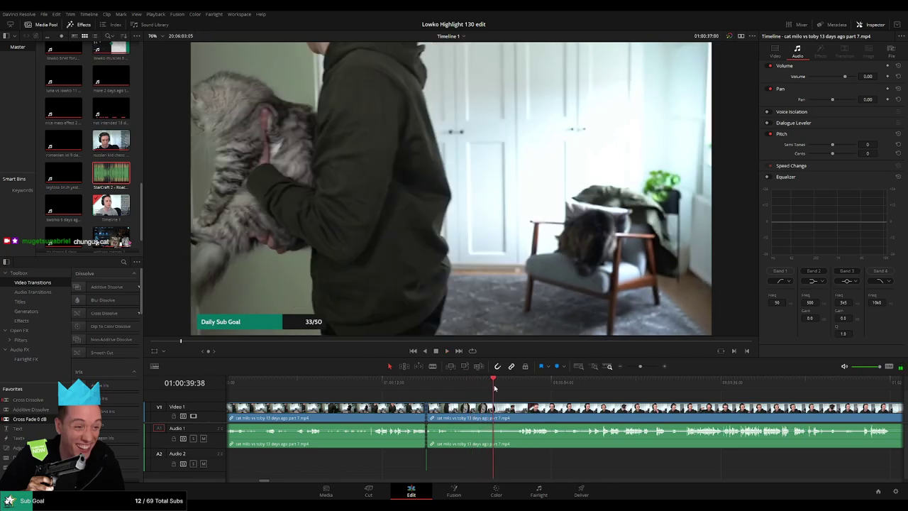
scroll(497, 389, right, 3)
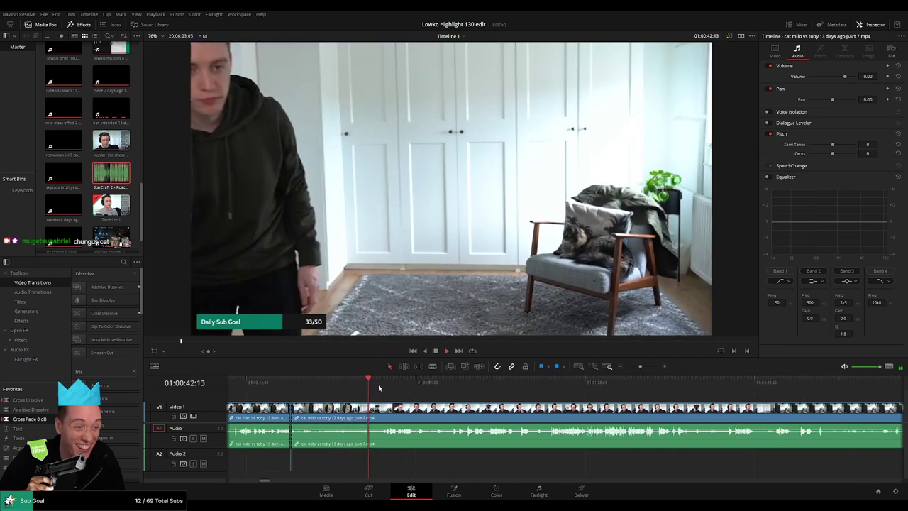
click(384, 388)
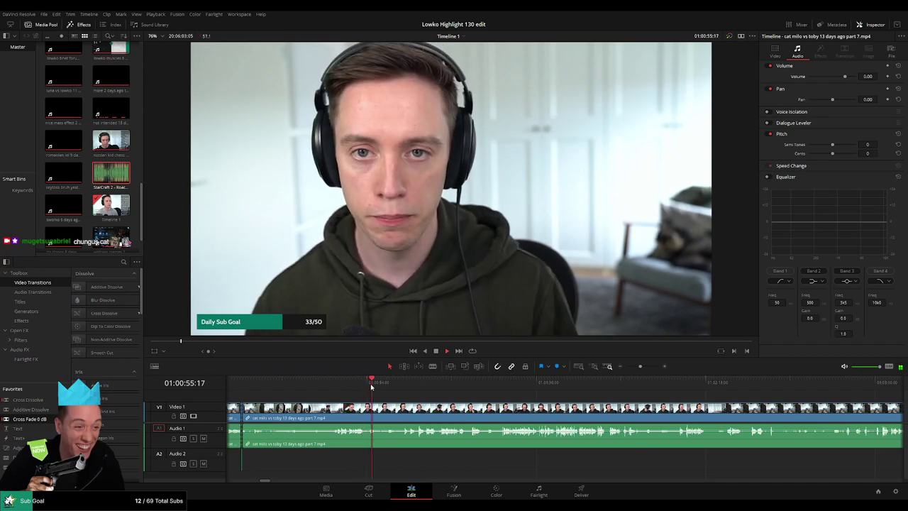
drag(379, 388, 419, 389)
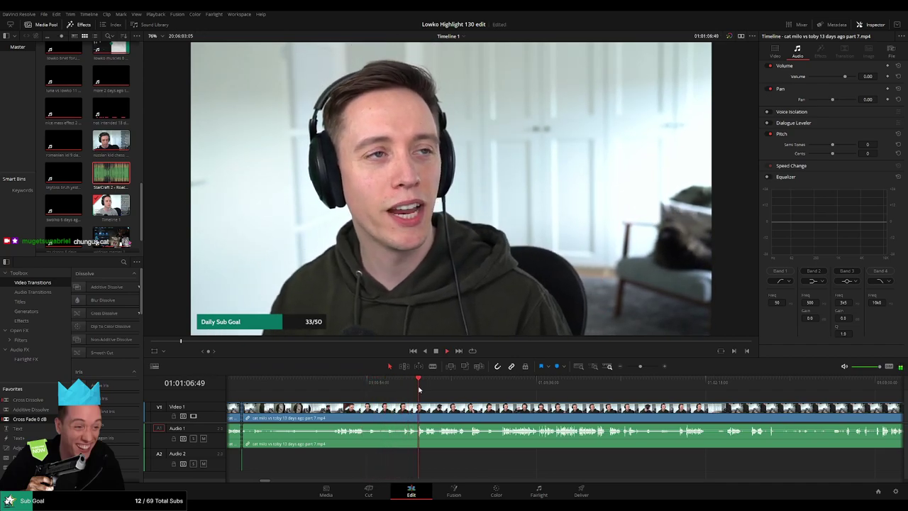
click(446, 390)
click(475, 390)
scroll(454, 392, right, 3)
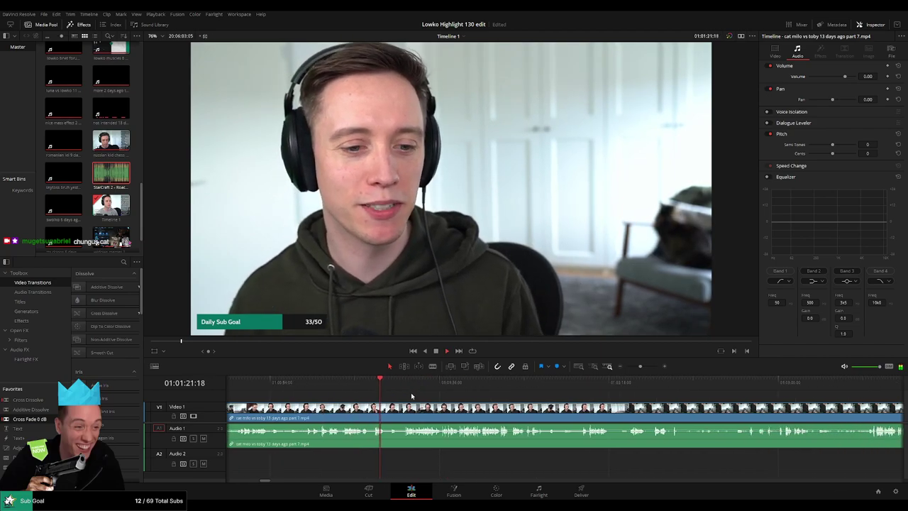
- Skim the same clip from about 01:01:30 to 01:02:24 and replay from about 01:02:14 to find where the cat segment should end
click(411, 391)
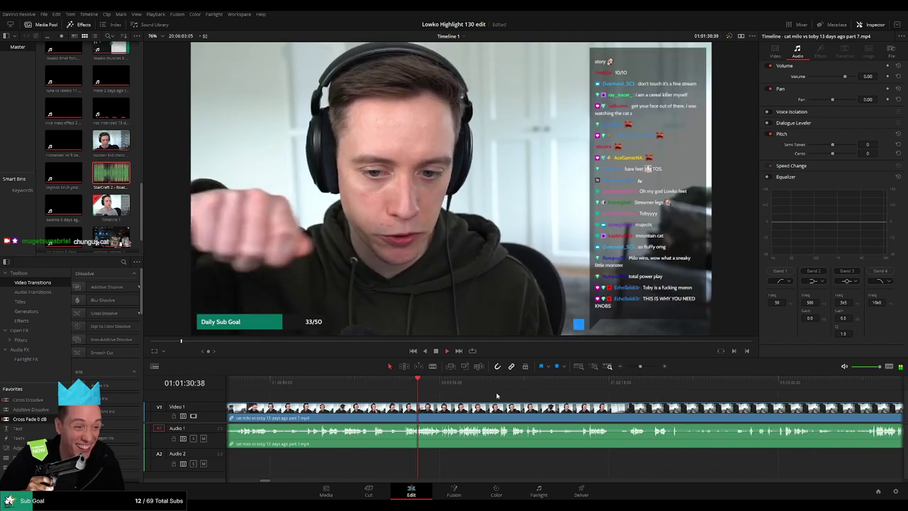
click(512, 389)
click(530, 390)
scroll(482, 392, right, 3)
click(403, 390)
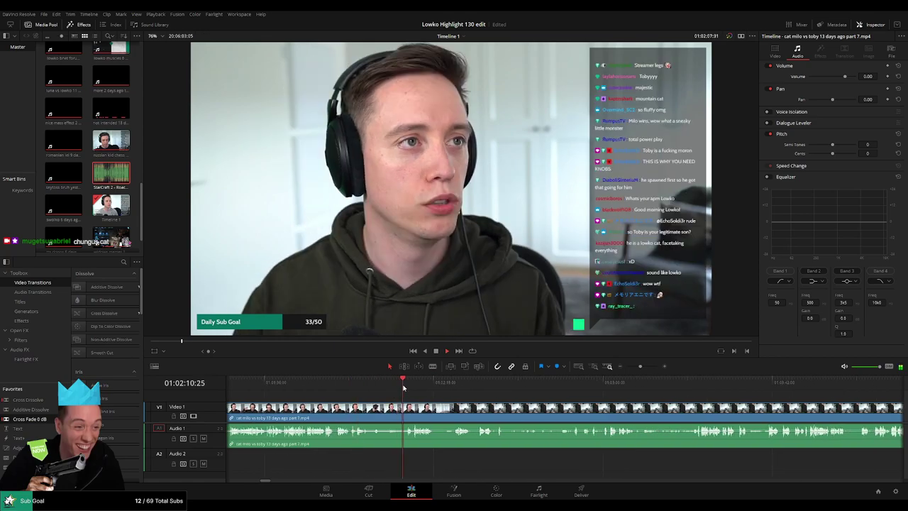
click(413, 389)
click(423, 390)
click(457, 390)
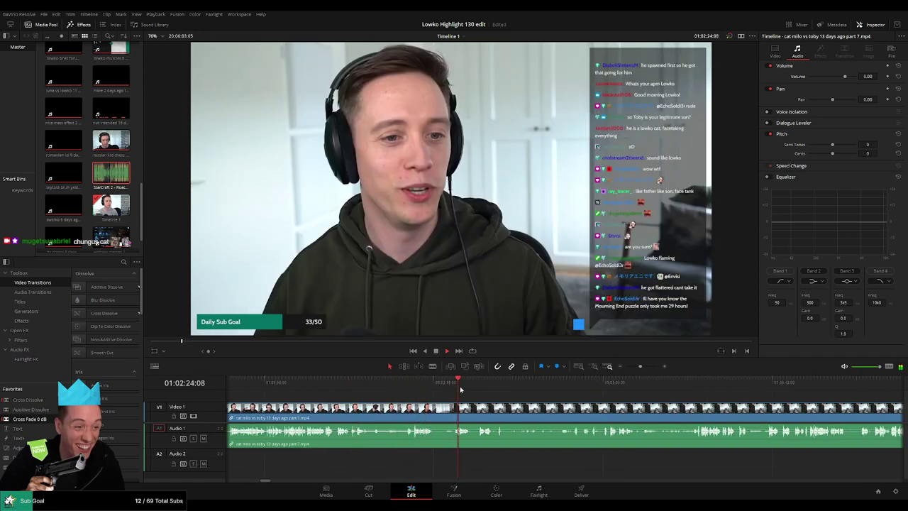
scroll(440, 392, right, 3)
drag(362, 389, 303, 389)
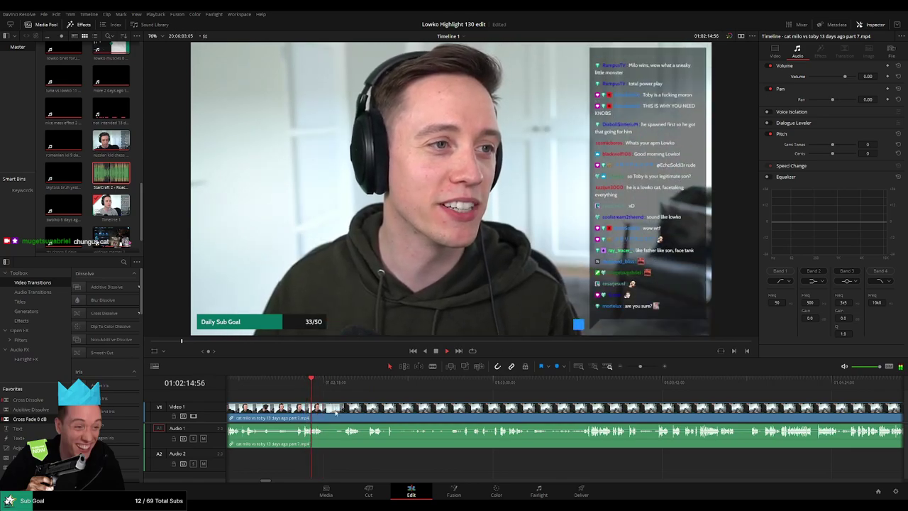
- Split the cat milo vs toby part 7 clip at about 01:02:18:31, check the remaining footage, and ripple delete everything after the cut
scroll(333, 394, left, 3)
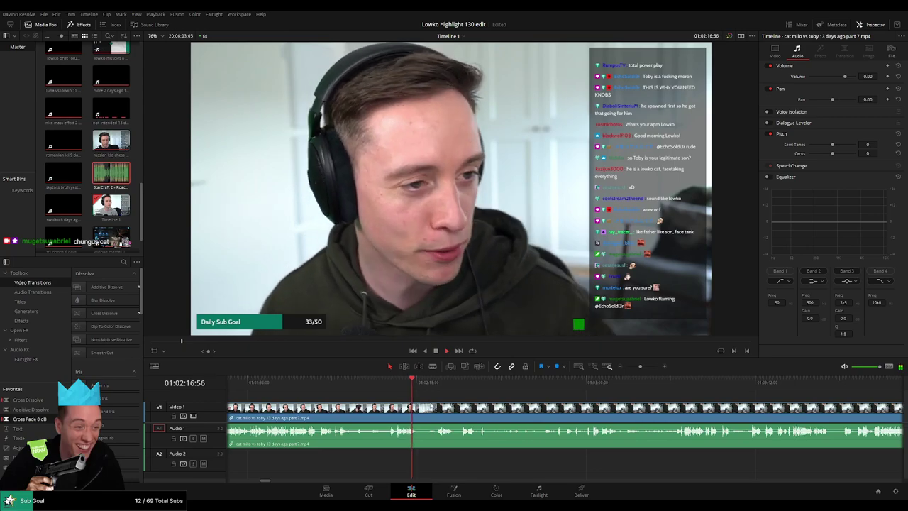
scroll(416, 399, right, 2)
key(space)
key(b)
click(369, 415)
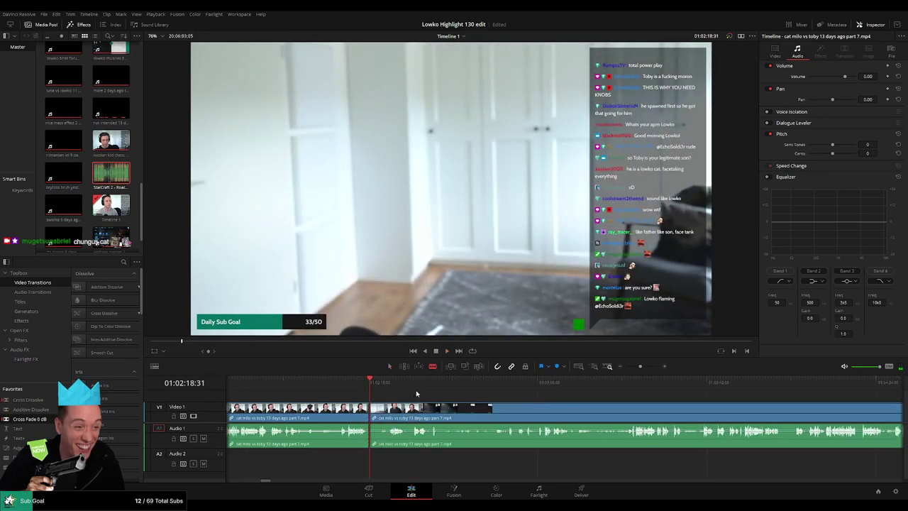
drag(490, 388, 697, 389)
scroll(686, 403, down, 5)
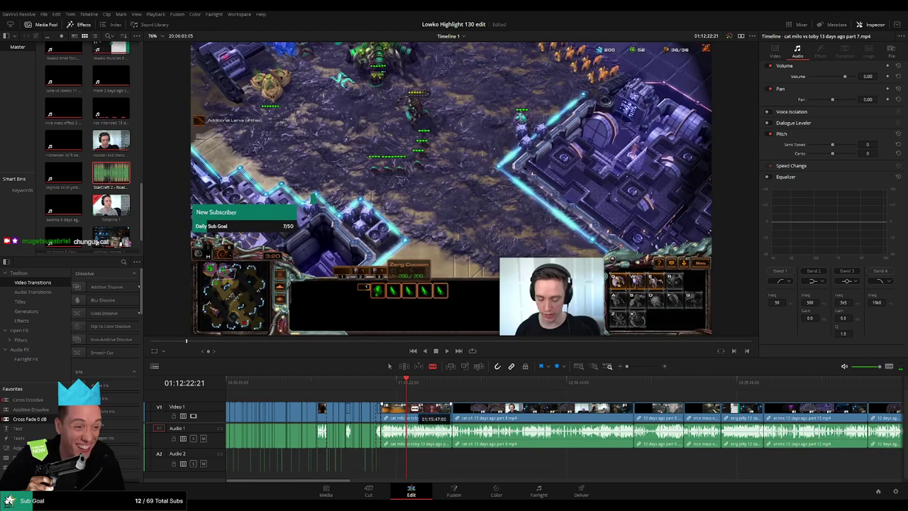
click(411, 410)
key(Delete)
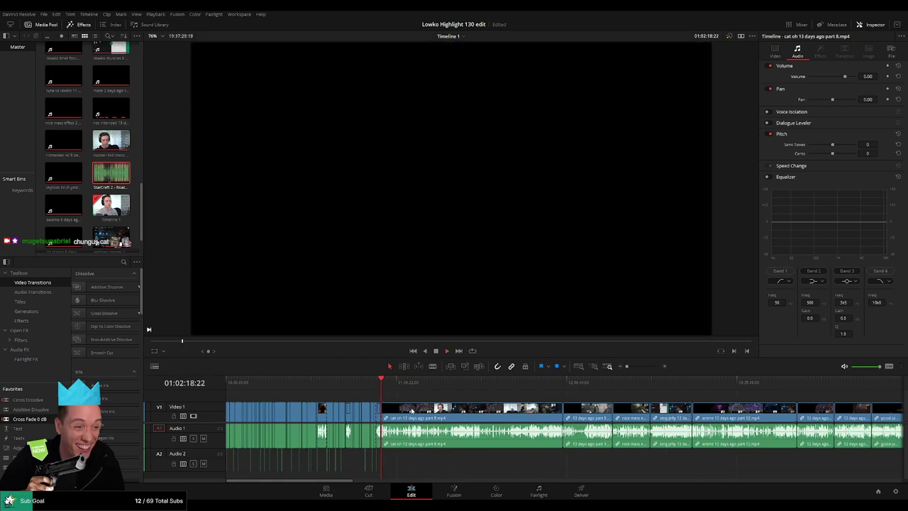
- Skim the cat oh 13 days ago part 8 clip and ripple delete the whole clip from the timeline
drag(388, 395, 524, 390)
click(463, 389)
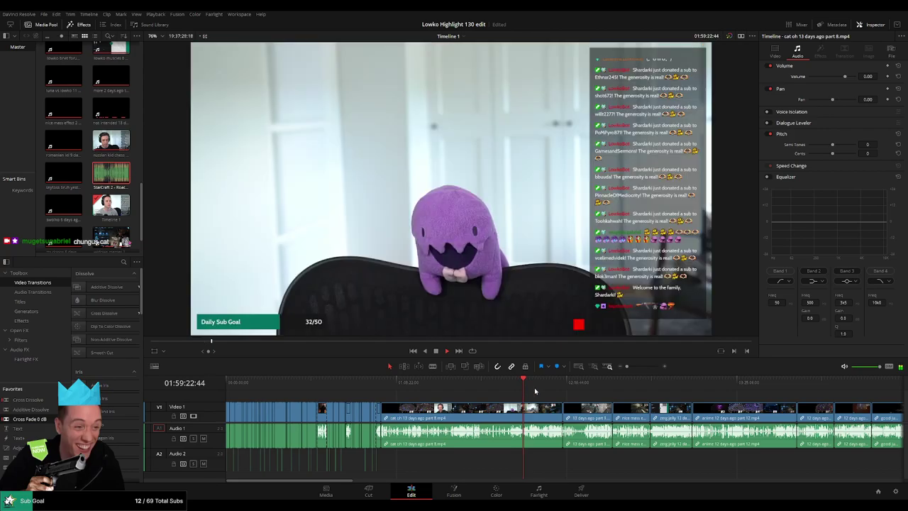
click(538, 389)
click(546, 389)
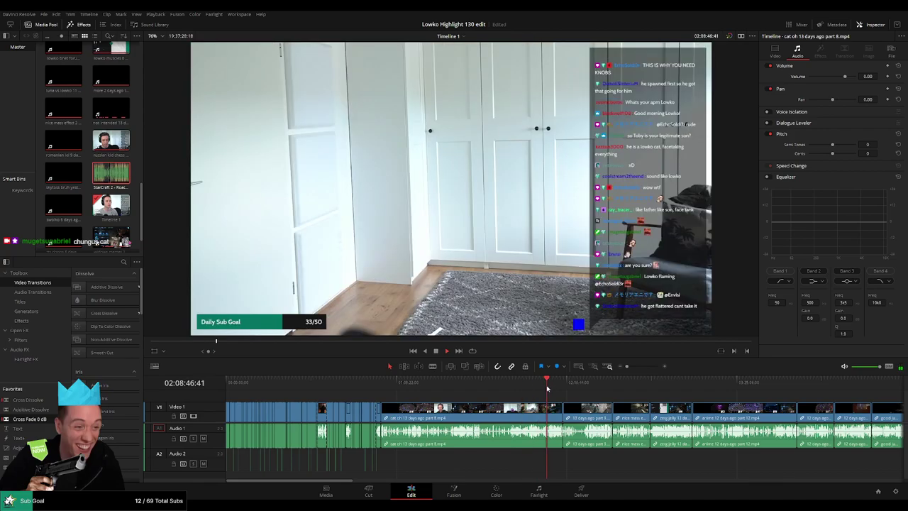
click(523, 417)
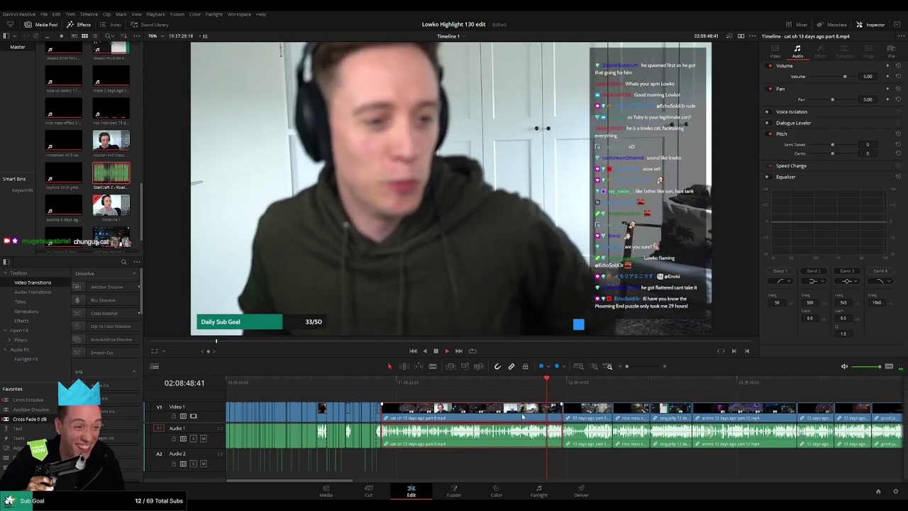
key(Delete)
- Skim the 13 days ago part 9 clip from about 01:02:19 to 01:05:57 to look for a usable segment
scroll(412, 399, up, 6)
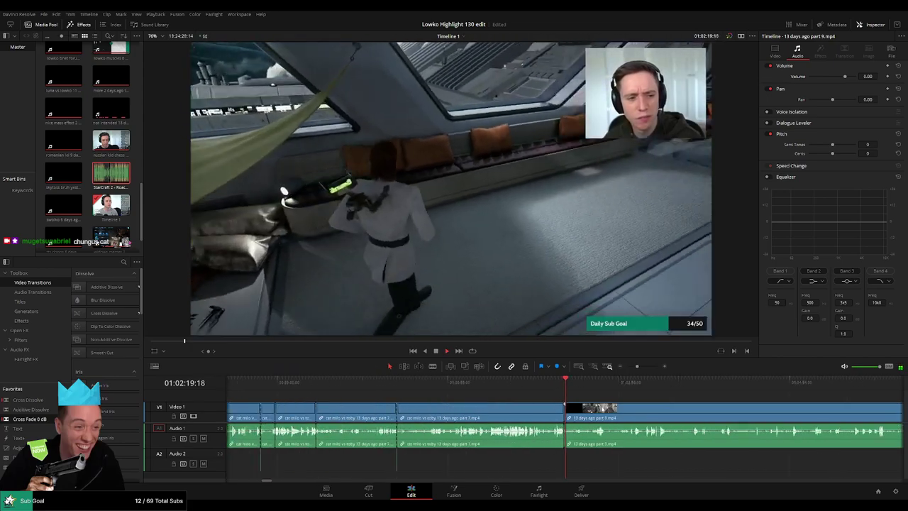
click(651, 384)
scroll(652, 404, right, 1)
scroll(651, 405, right, 5)
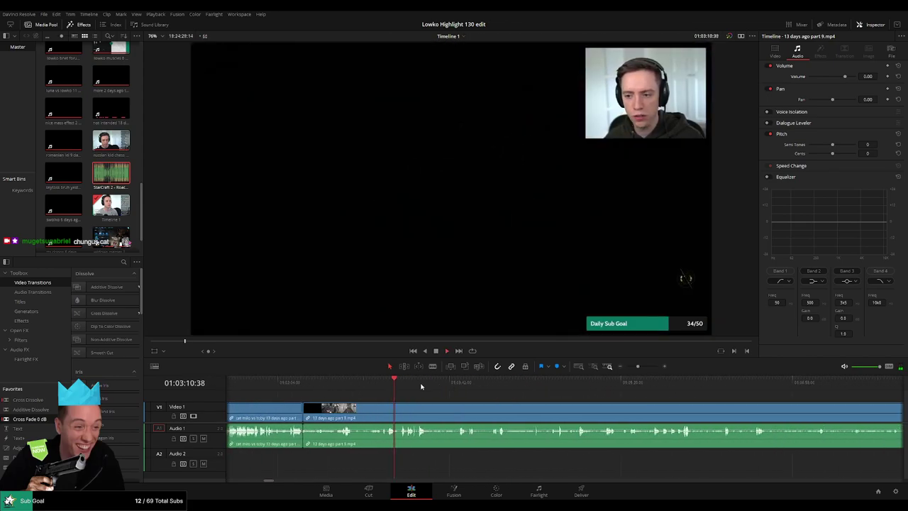
drag(440, 385, 634, 389)
scroll(695, 412, right, 4)
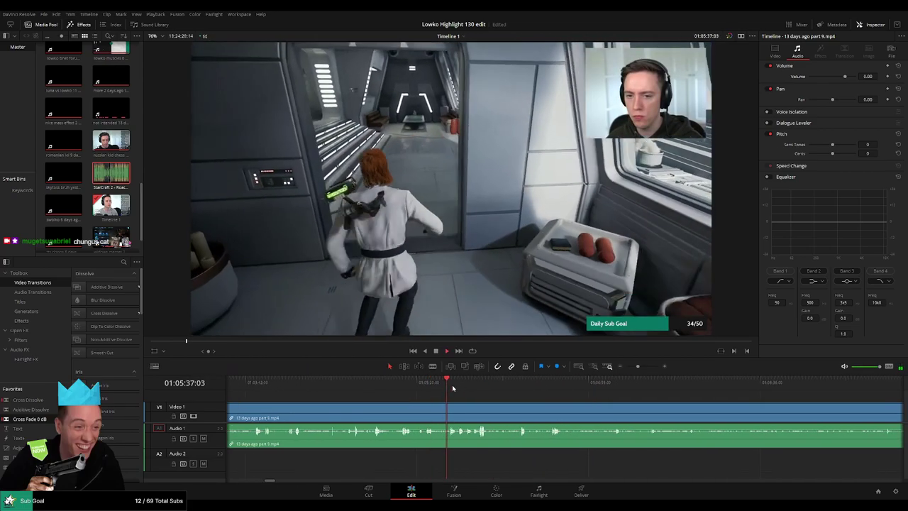
click(480, 389)
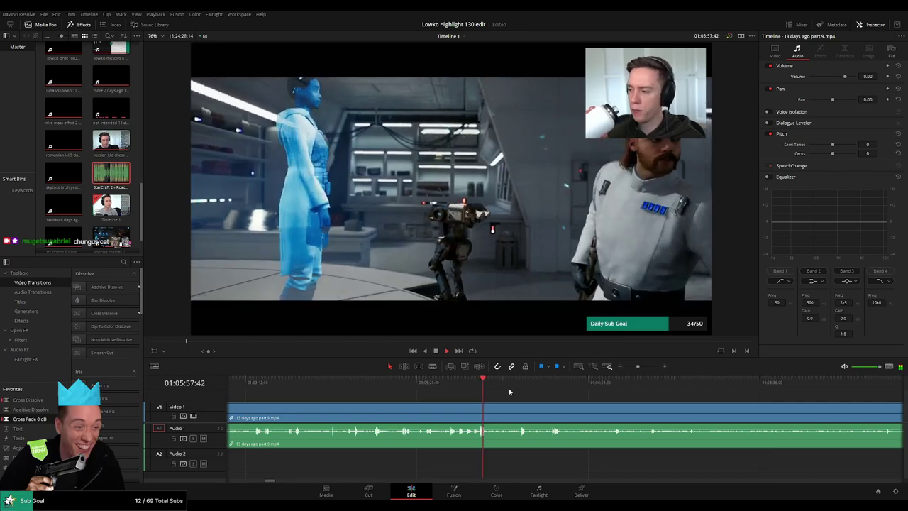
click(447, 386)
- Examine the hologram scene from about 01:05:38 to 01:05:57 in the part 9 clip to choose where the segment should start
scroll(468, 394, up, 3)
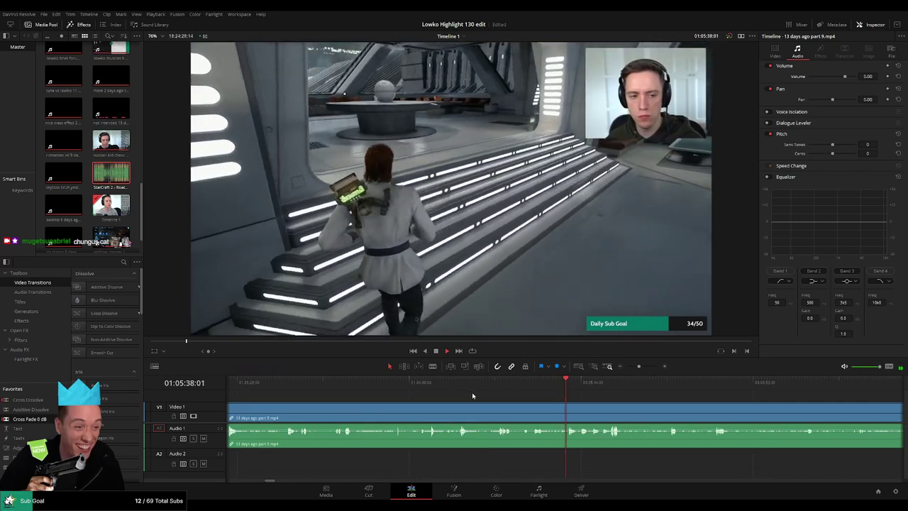
scroll(580, 401, up, 3)
key(b)
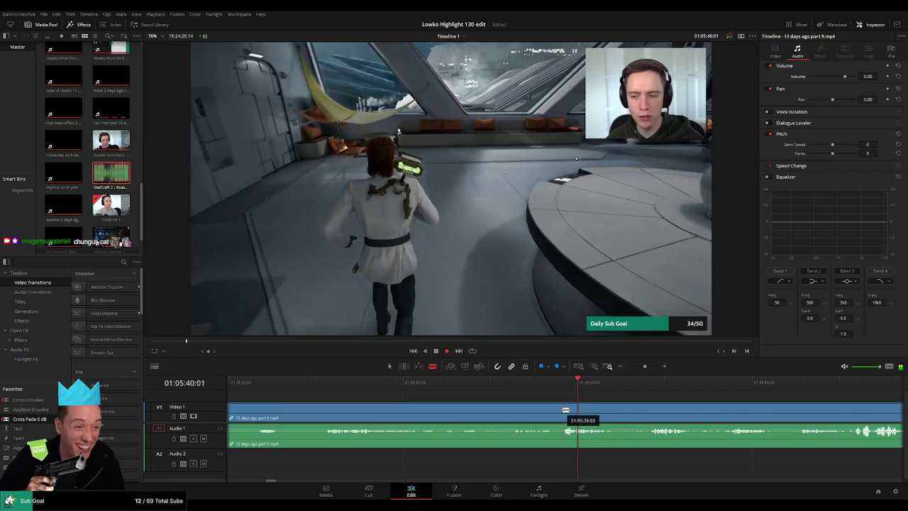
click(638, 389)
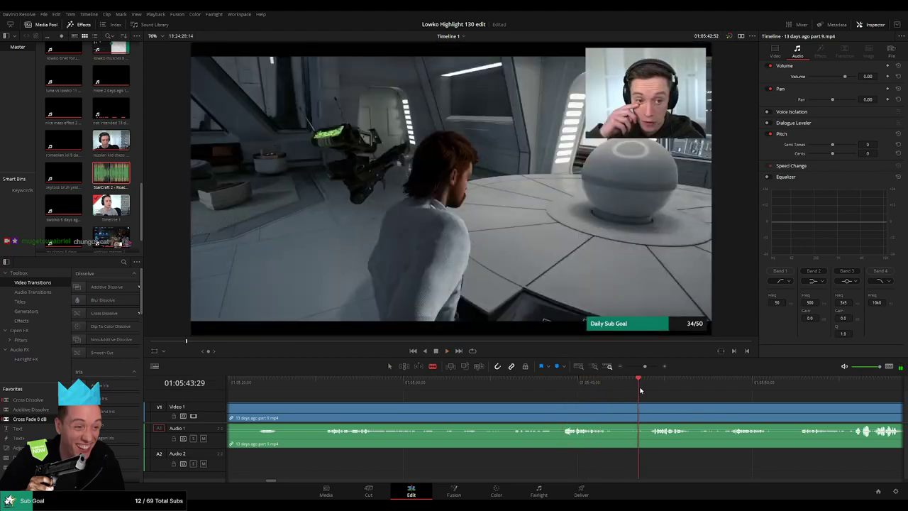
scroll(679, 406, right, 1)
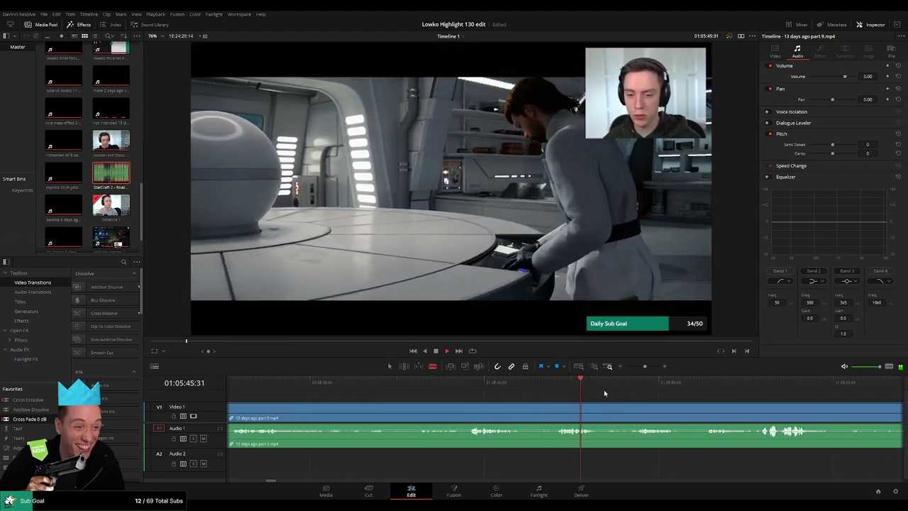
click(624, 383)
scroll(648, 404, right, 2)
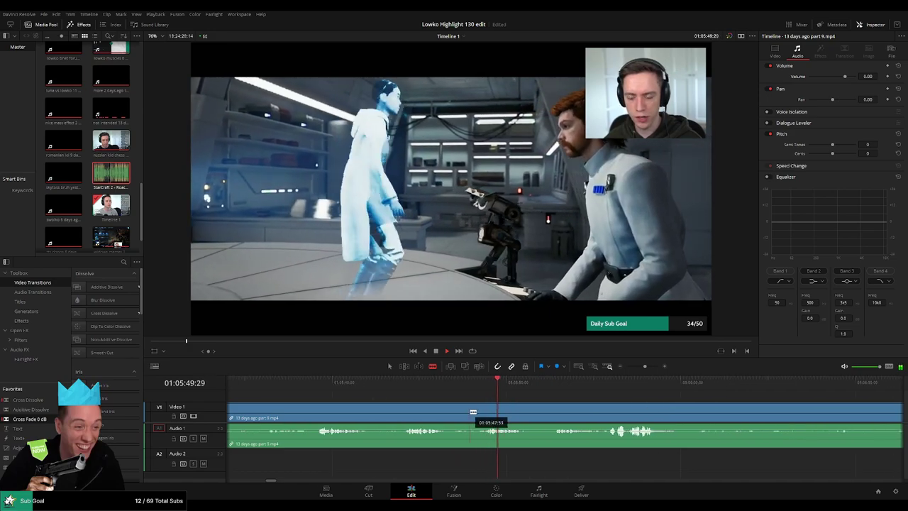
click(547, 387)
scroll(496, 390, right, 1)
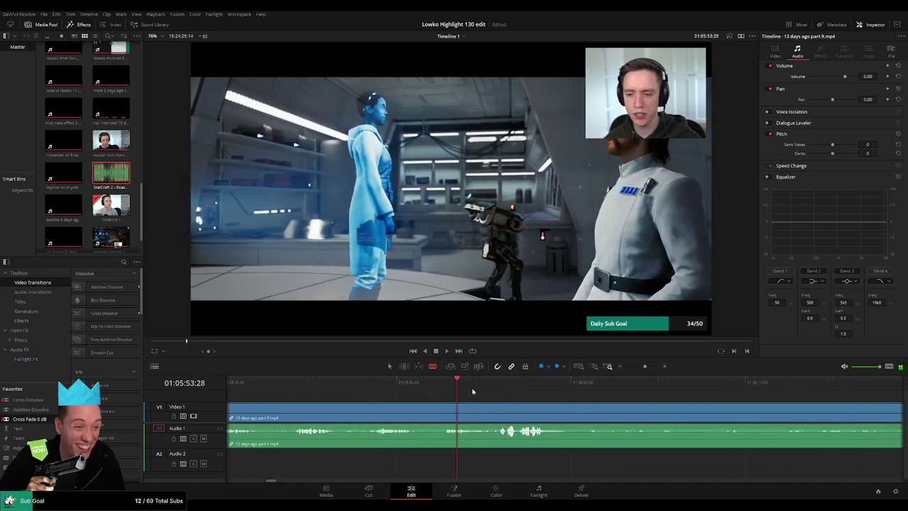
click(490, 387)
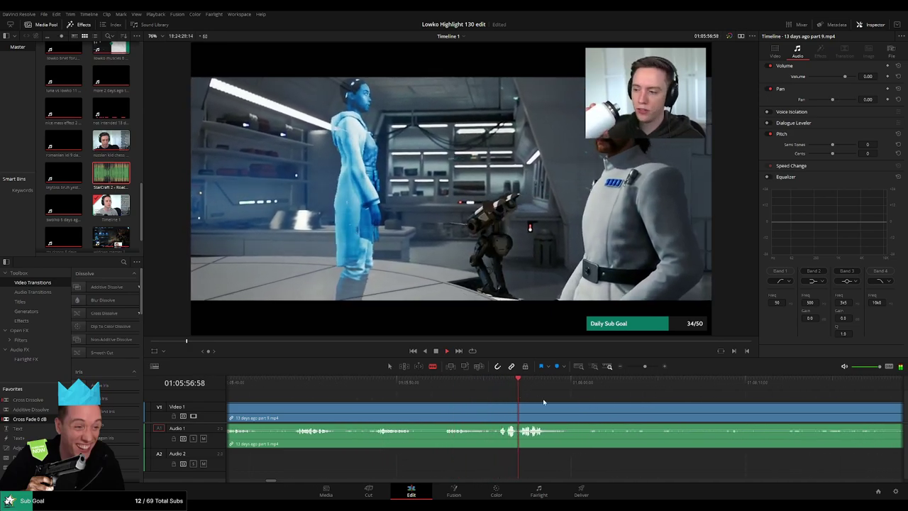
scroll(568, 399, down, 2)
click(557, 387)
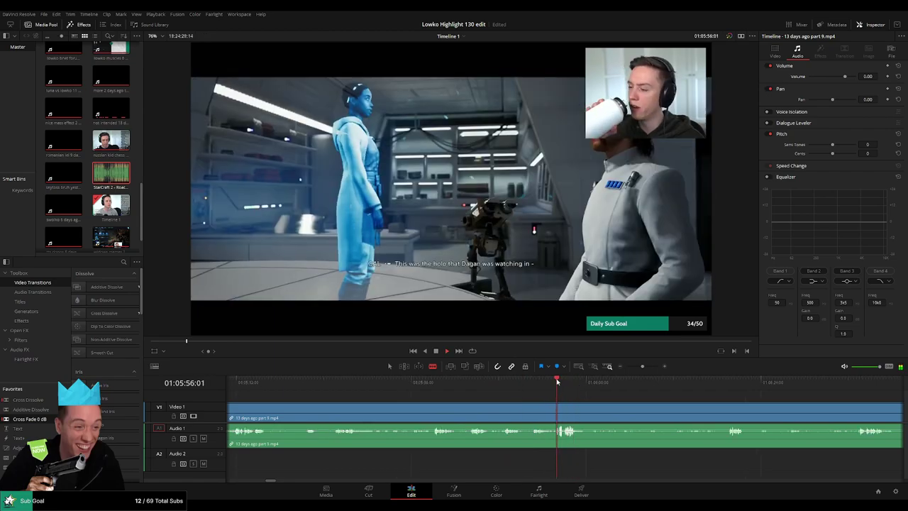
click(543, 383)
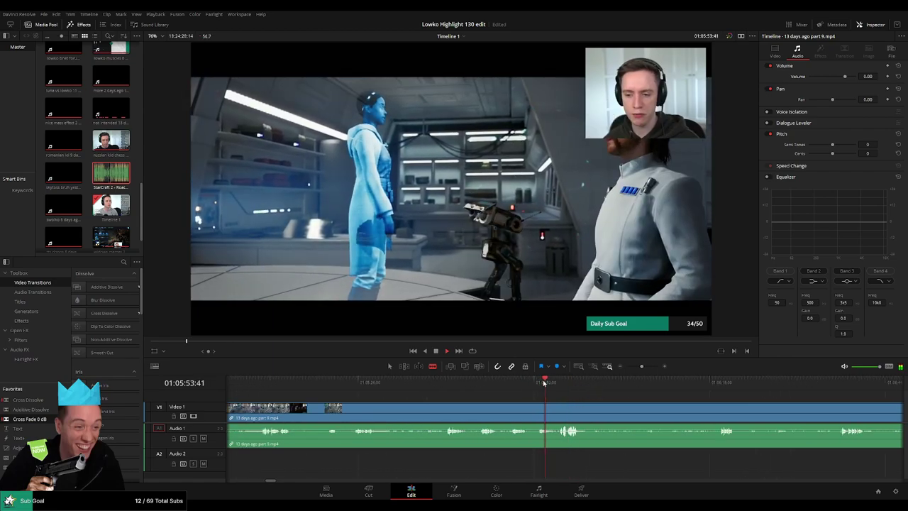
- Split the 13 days ago part 9 clip at about 01:05:39 and ripple delete the portion before the cut
key(ctrl+b)
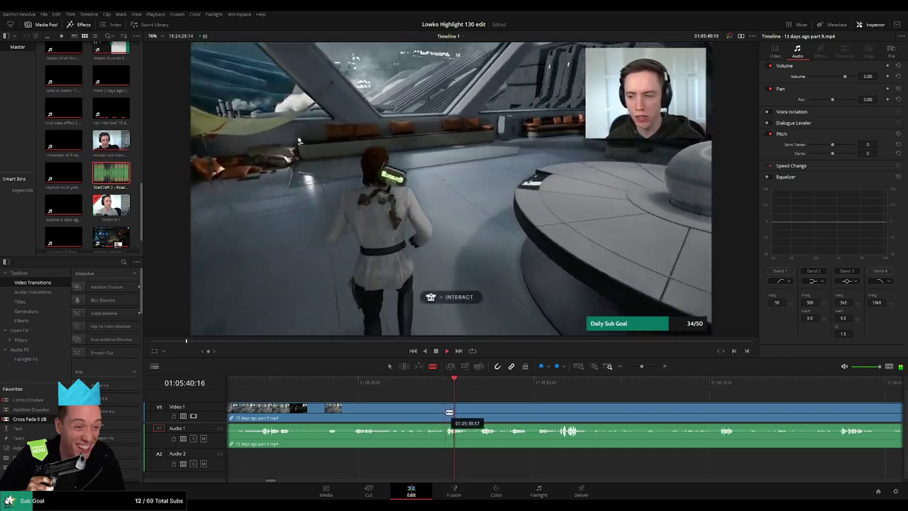
click(424, 413)
key(Delete)
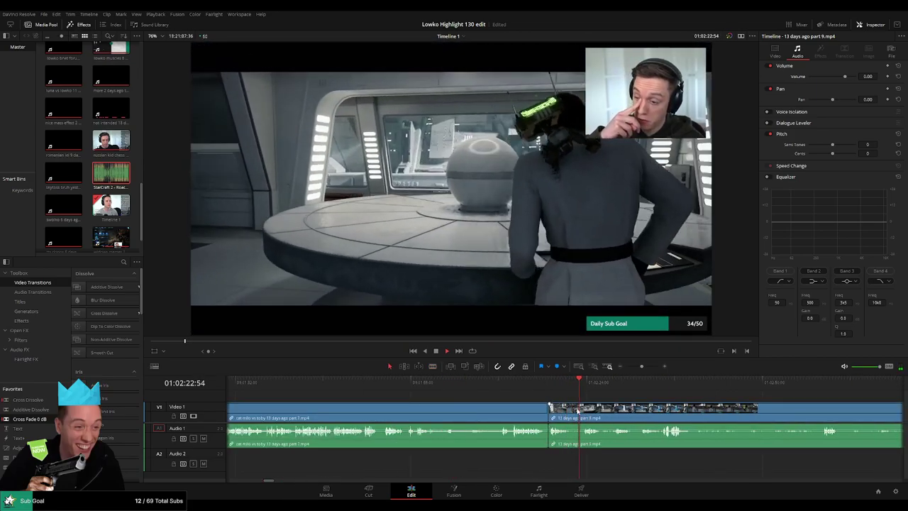
- Skim the 13 days ago part 9 clip from about 01:02:22 to 01:08:06 to look for usable moments
drag(577, 410, 372, 406)
drag(519, 385, 625, 387)
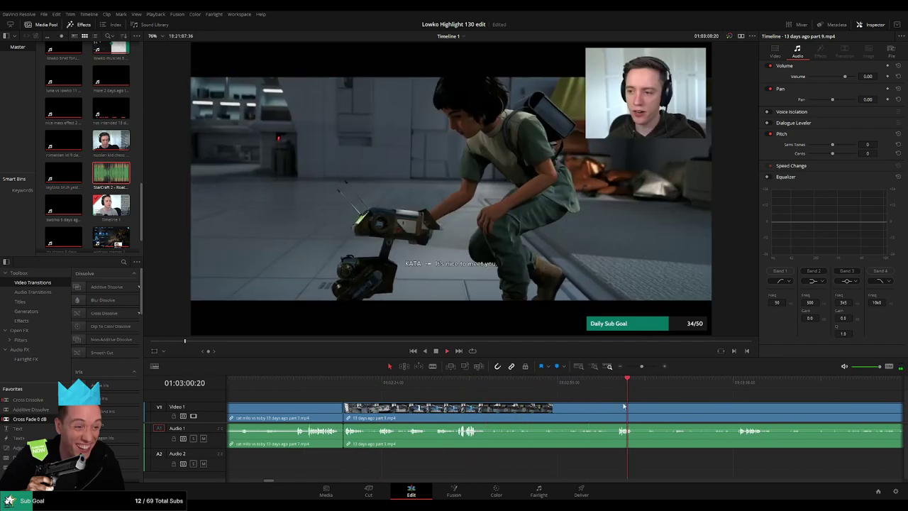
scroll(619, 404, down, 5)
scroll(578, 397, right, 3)
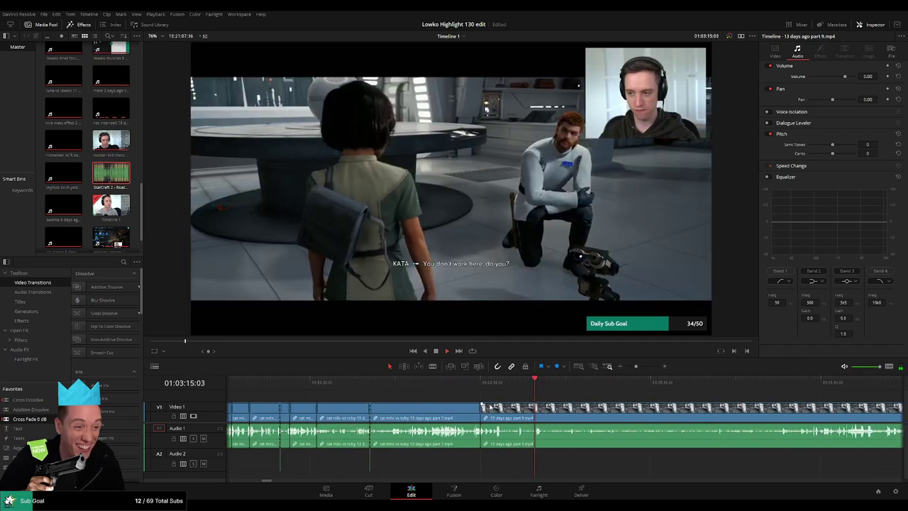
mouse_move(448, 388)
mouse_down()
mouse_move(639, 395)
mouse_move(461, 390)
mouse_up()
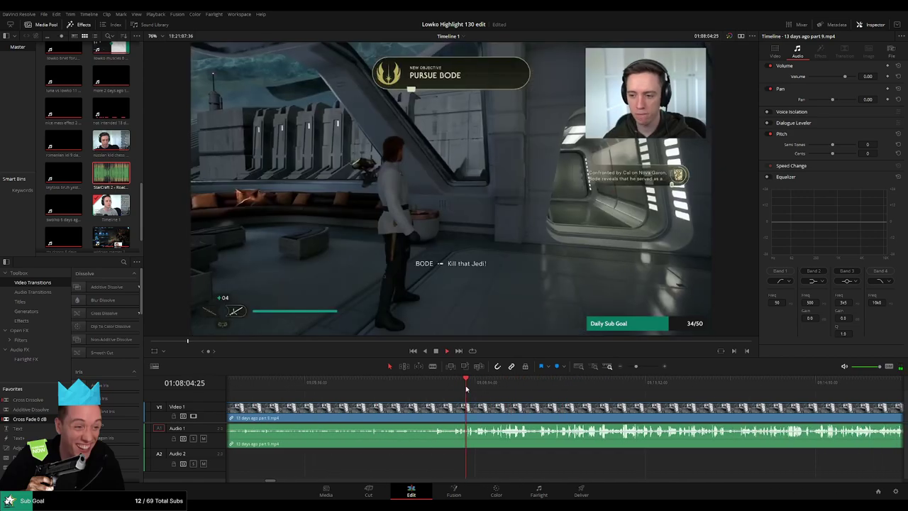
click(564, 383)
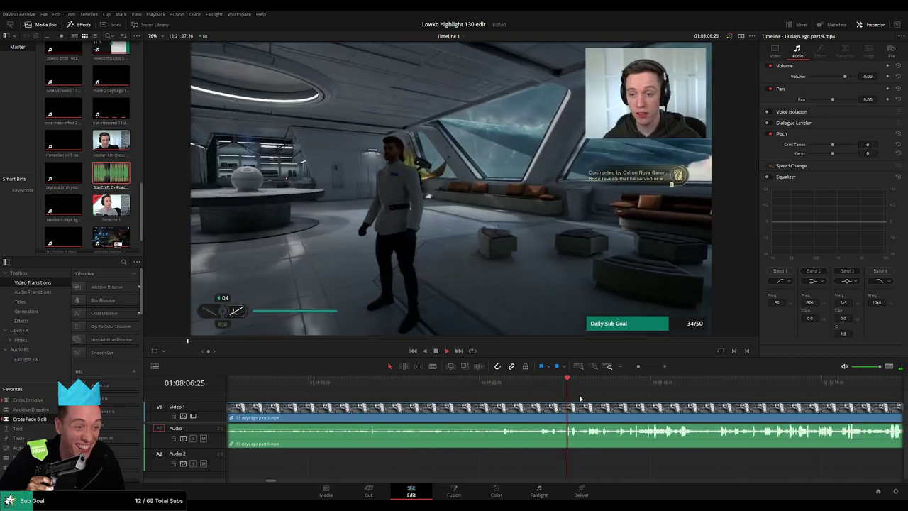
click(506, 385)
click(504, 387)
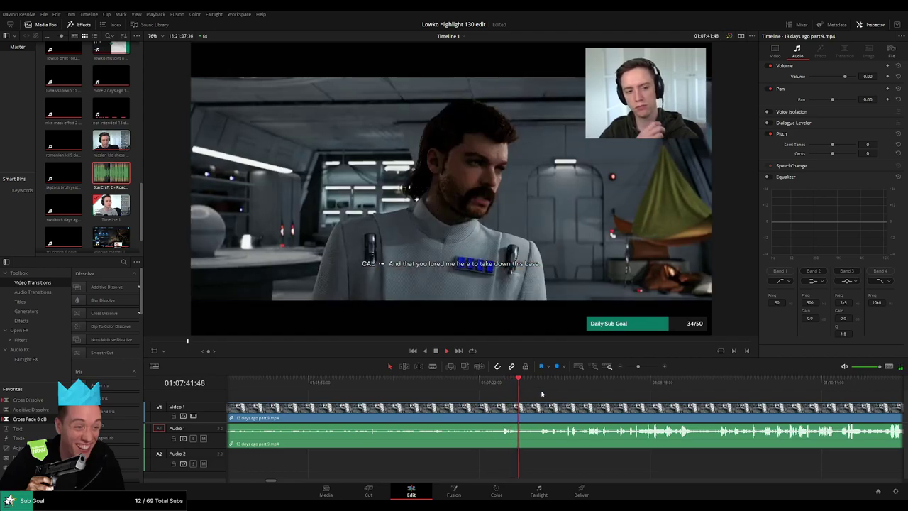
- Review the gameplay after the cutscene in the part 9 clip, from about 01:07:41 to 01:09:07, for footage to cut
drag(515, 397, 335, 388)
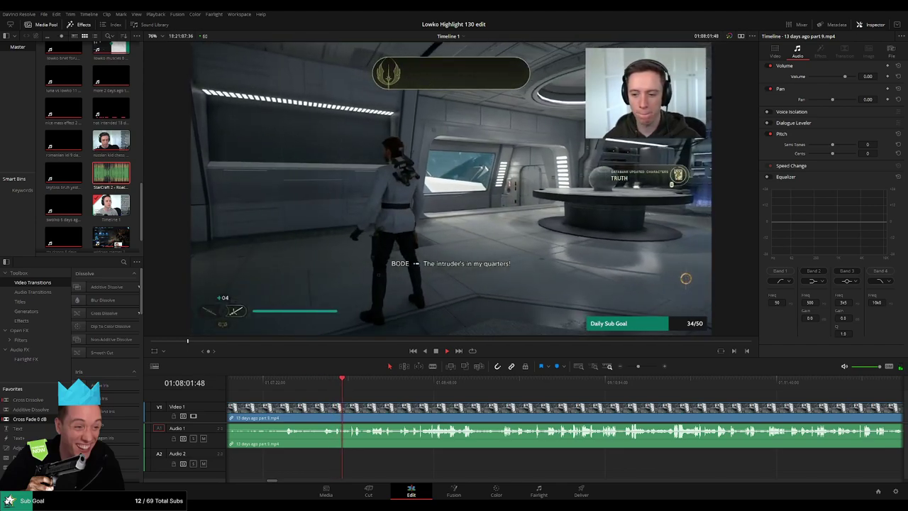
scroll(363, 397, up, 3)
scroll(305, 399, right, 4)
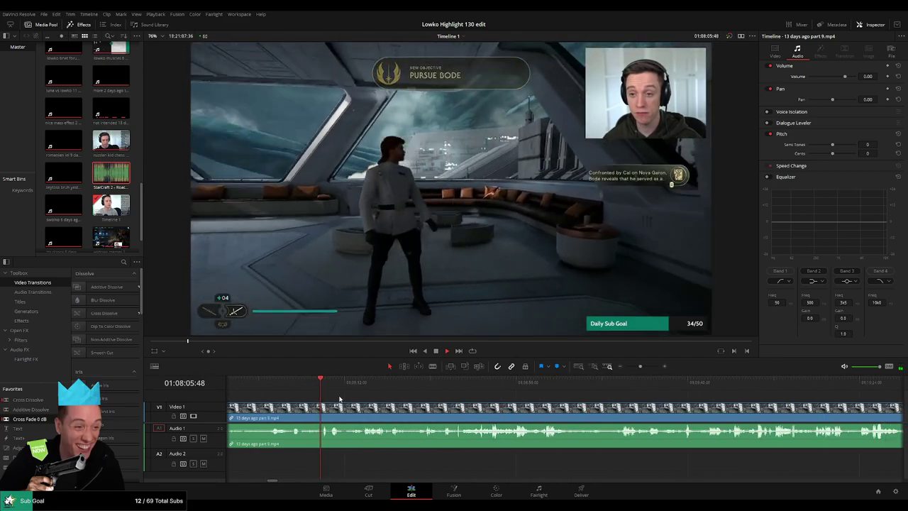
scroll(364, 396, up, 2)
scroll(430, 400, right, 4)
click(443, 407)
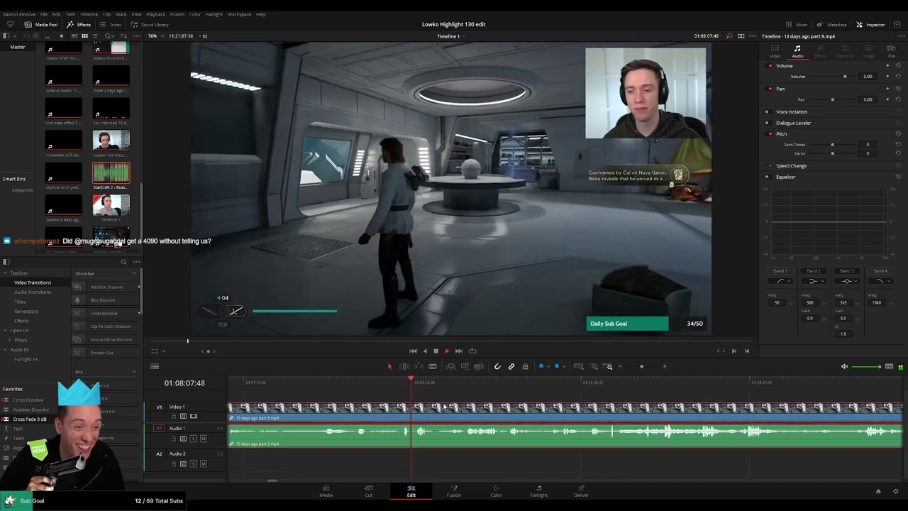
click(441, 398)
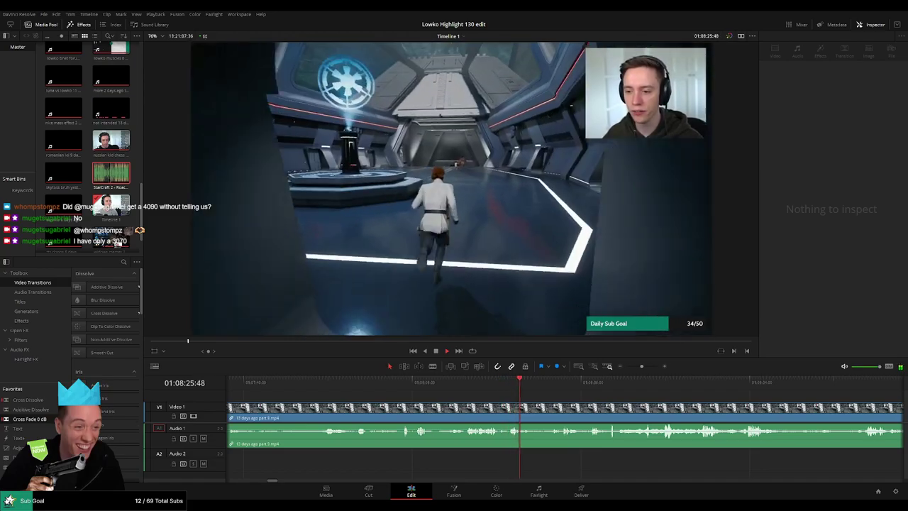
drag(552, 401, 377, 400)
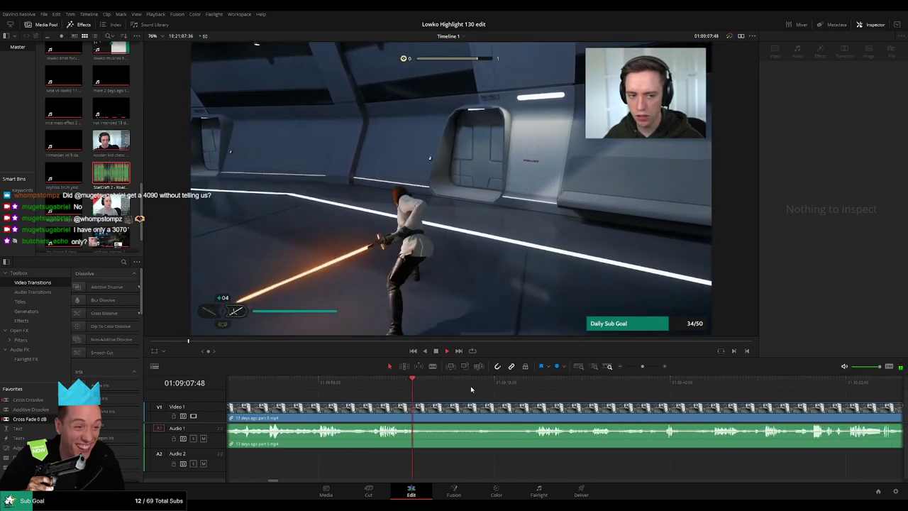
- Split the part 9 clip at about 01:09:10 and 01:09:21, ripple delete the section between, and cross-fade the audio at the cut
key(b)
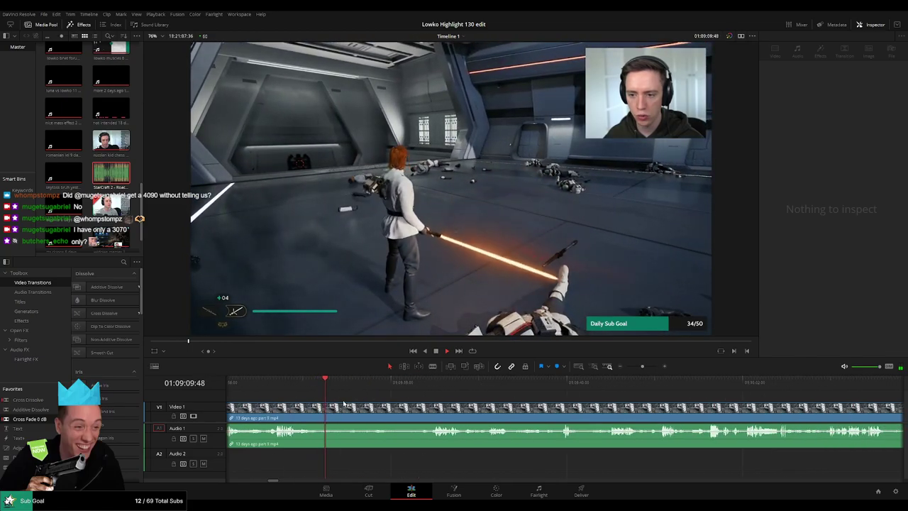
click(328, 407)
drag(407, 385, 429, 387)
key(space)
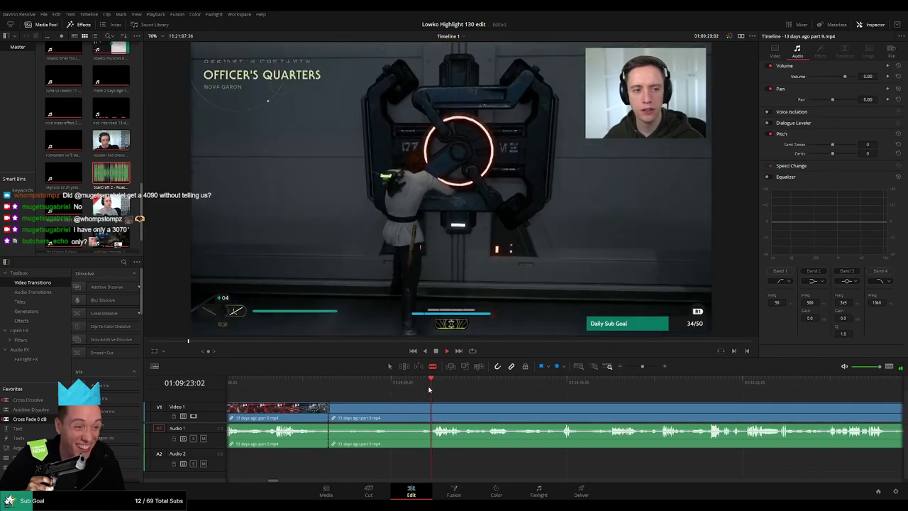
click(423, 410)
key(a)
click(406, 411)
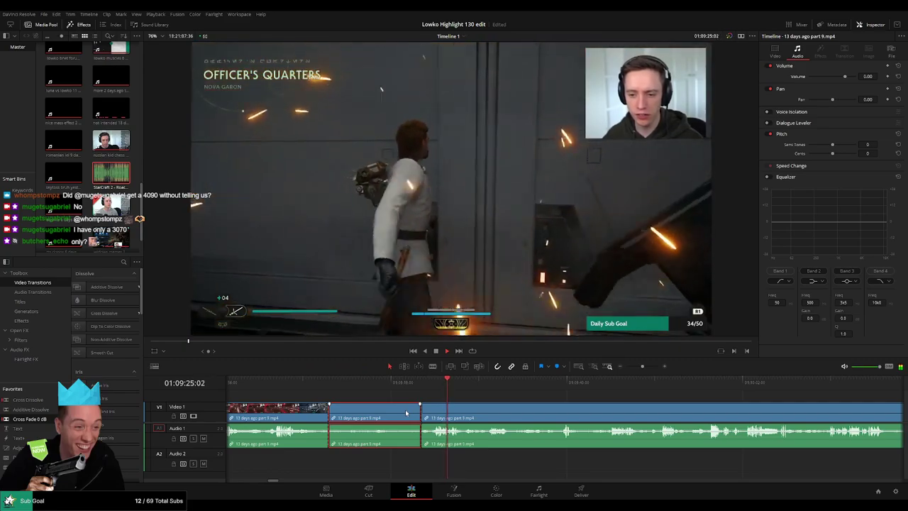
key(Delete)
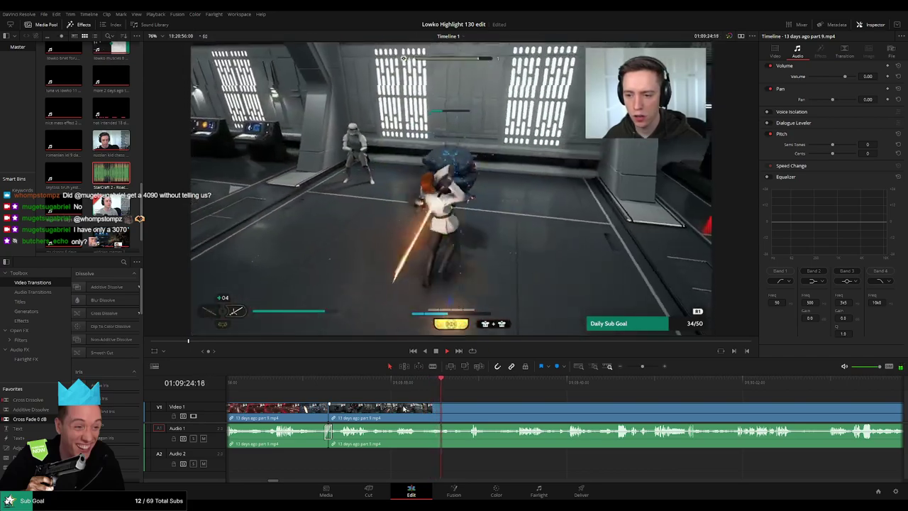
- Ripple delete the part 9 section from about 01:09:29 to 01:09:34 and add an audio cross fade at the cut
click(468, 381)
scroll(421, 398, right, 5)
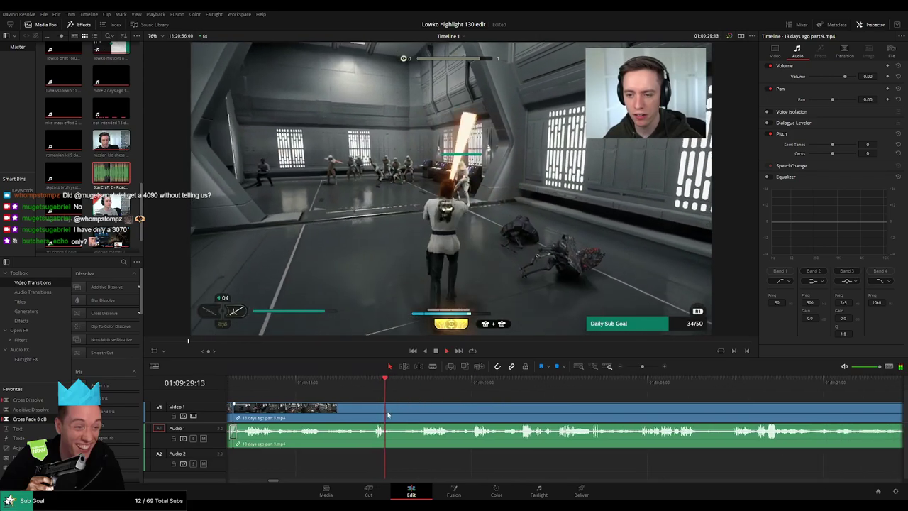
key(b)
click(386, 413)
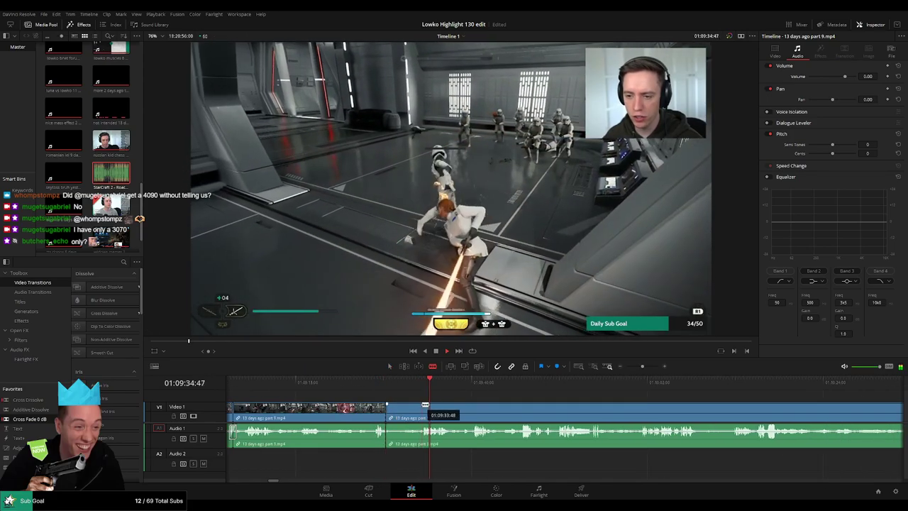
key(a)
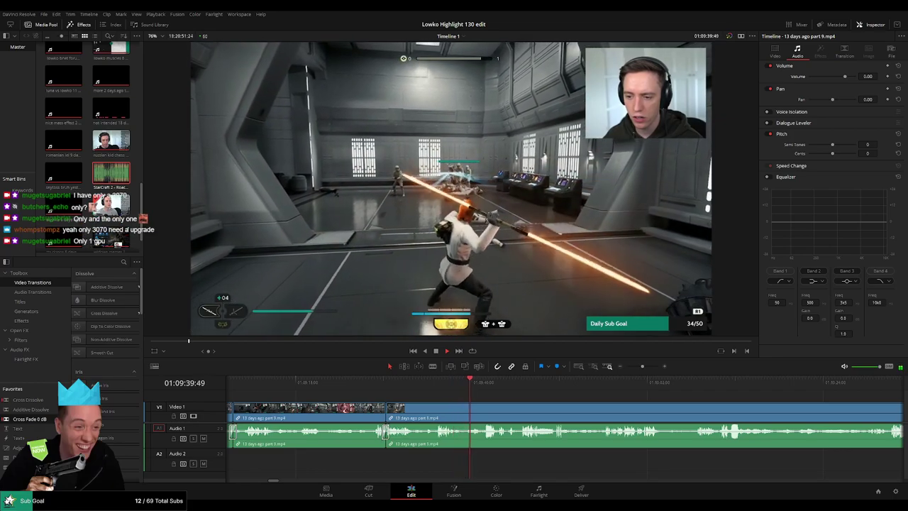
- Try a split in the part 9 clip at about 01:09:34, check the fight up to about 01:09:57, and undo the split
click(445, 383)
click(419, 383)
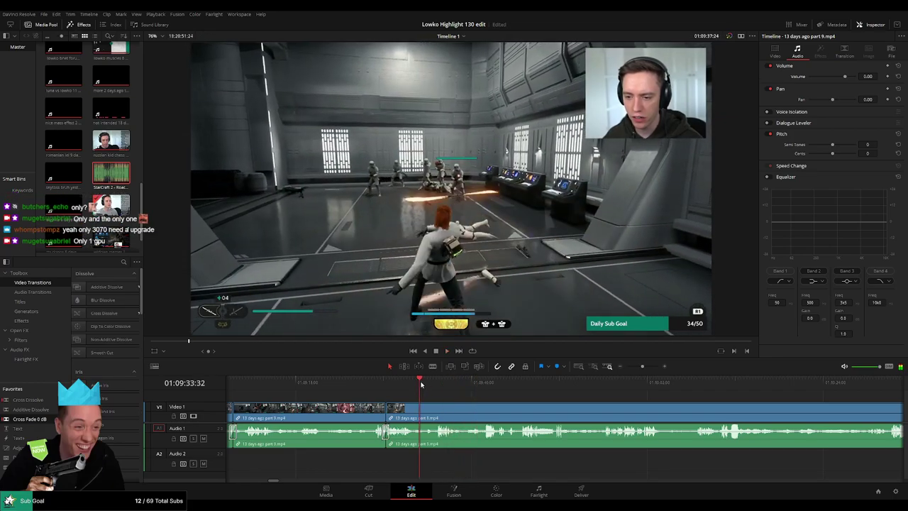
key(space)
key(b)
click(426, 410)
key(space)
click(499, 380)
click(531, 383)
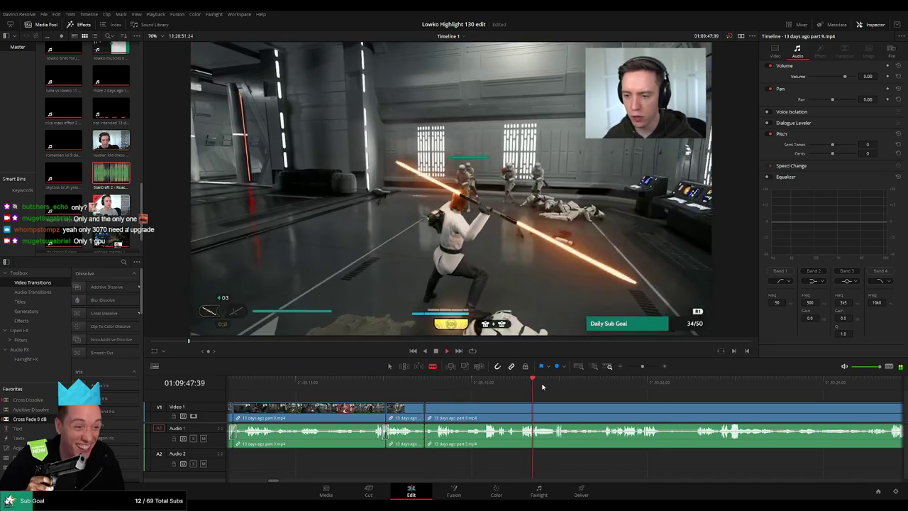
scroll(454, 395, right, 3)
click(473, 383)
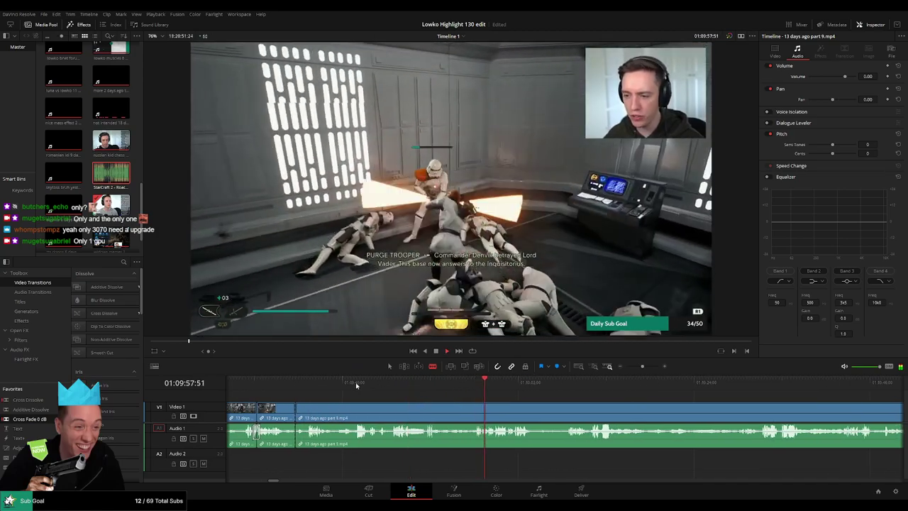
key(ctrl+z)
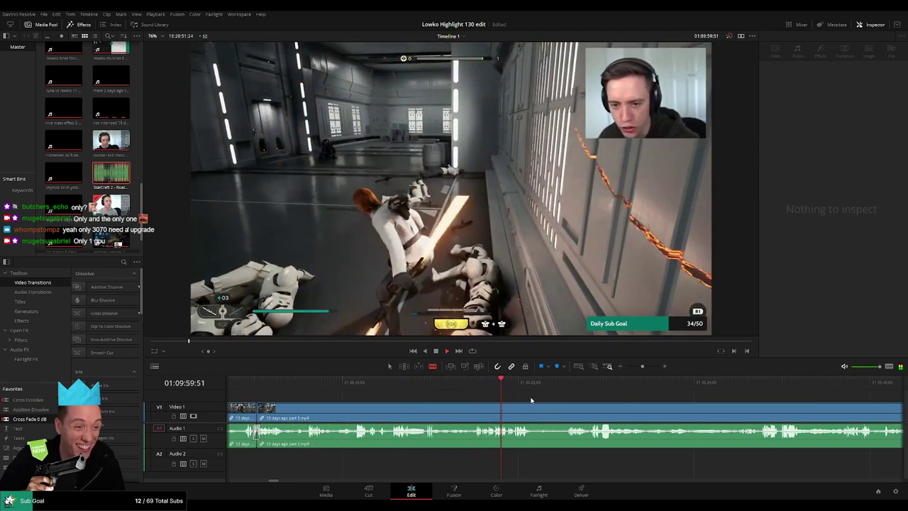
- Split the part 9 clip at about 01:10:04 and 01:10:08, ripple delete the section between, and cross-fade the audio at the cut
scroll(488, 398, right, 3)
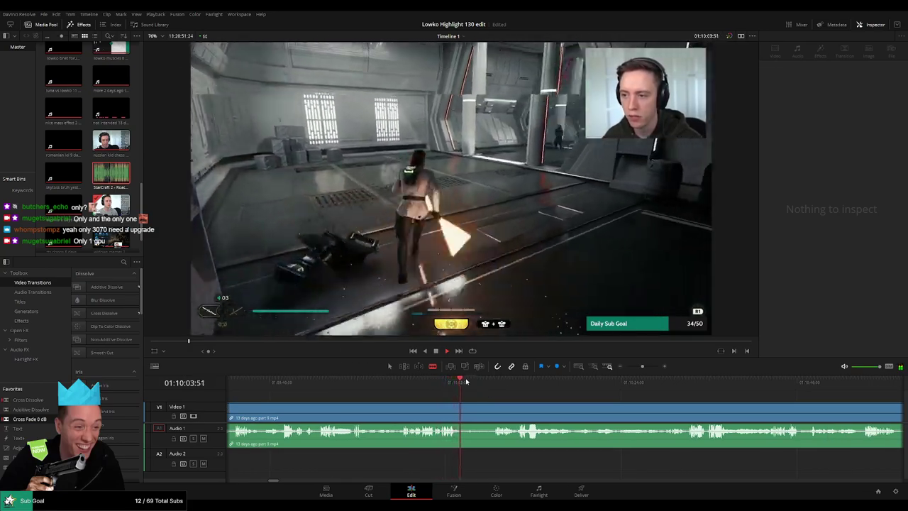
drag(465, 381, 494, 385)
click(463, 406)
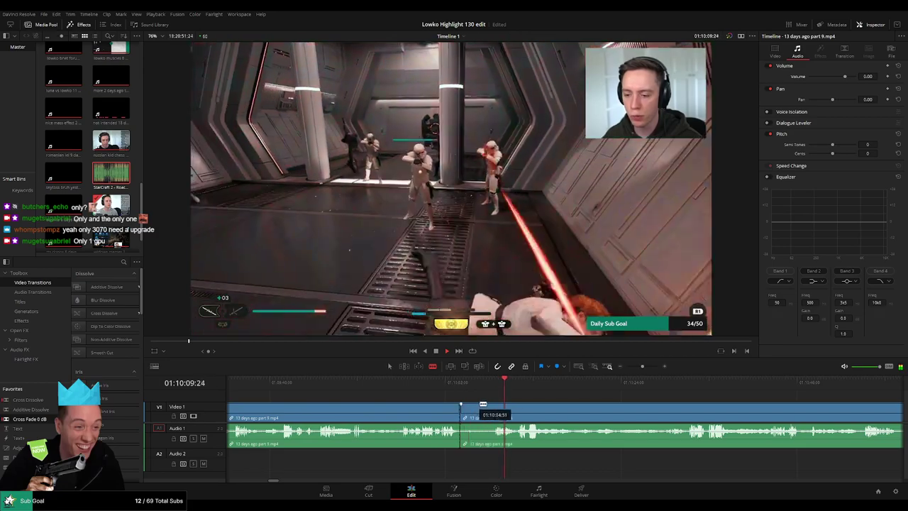
click(495, 405)
key(a)
click(484, 411)
key(BackSpace)
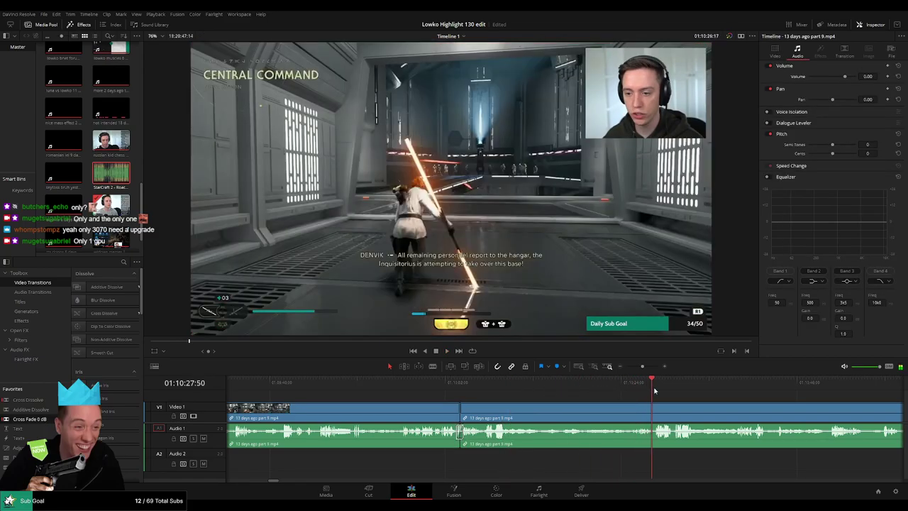
- Isolate the word to censor in the part 9 clip with splits at about 01:10:39:03 and 01:10:39:18
click(446, 388)
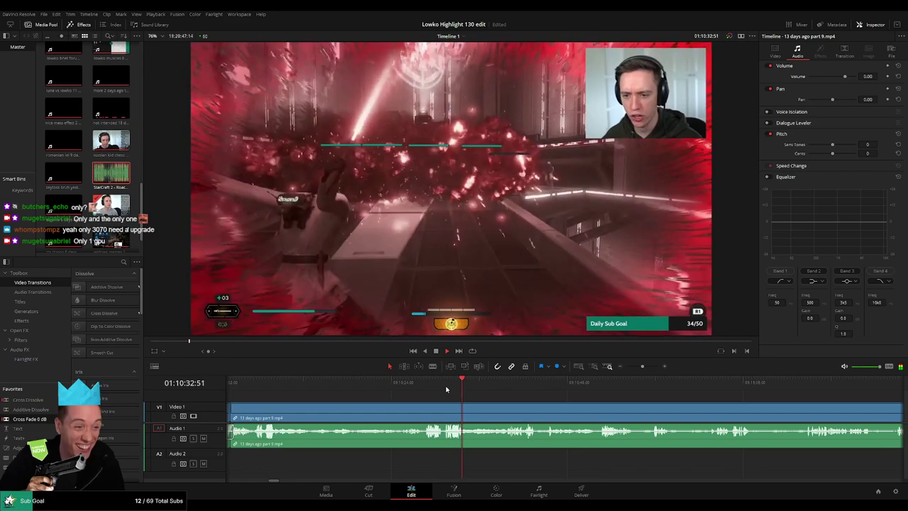
click(490, 386)
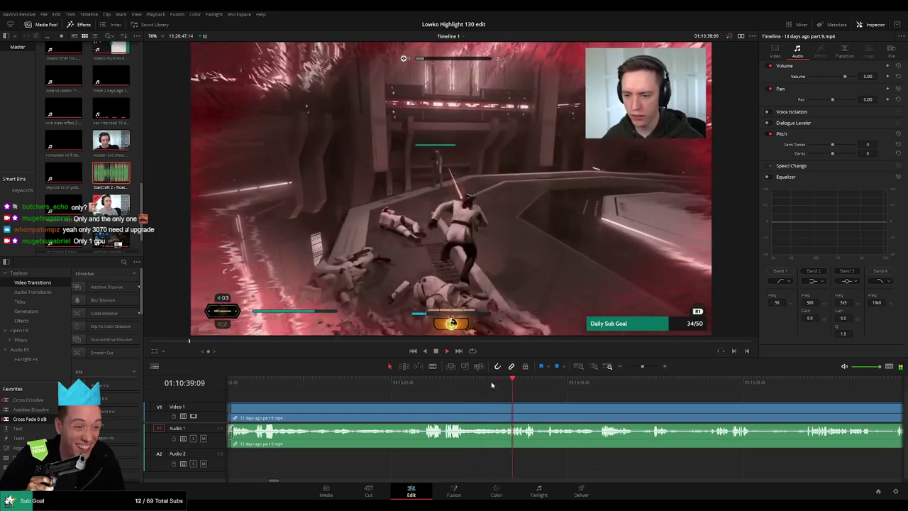
scroll(512, 387, up, 10)
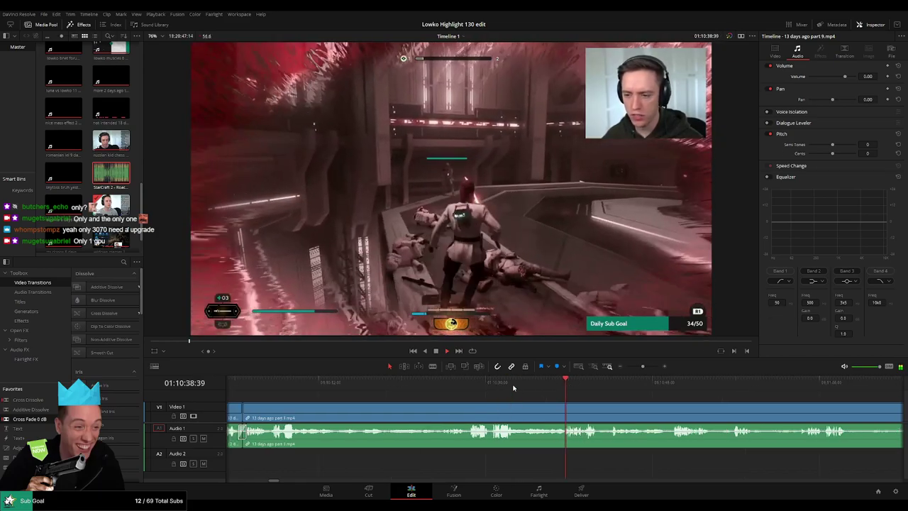
click(495, 382)
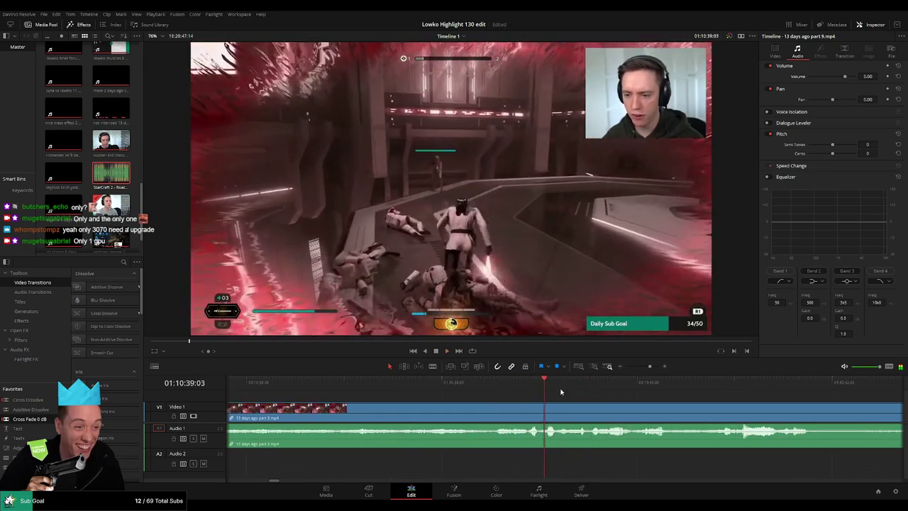
key(b)
click(547, 409)
key(space)
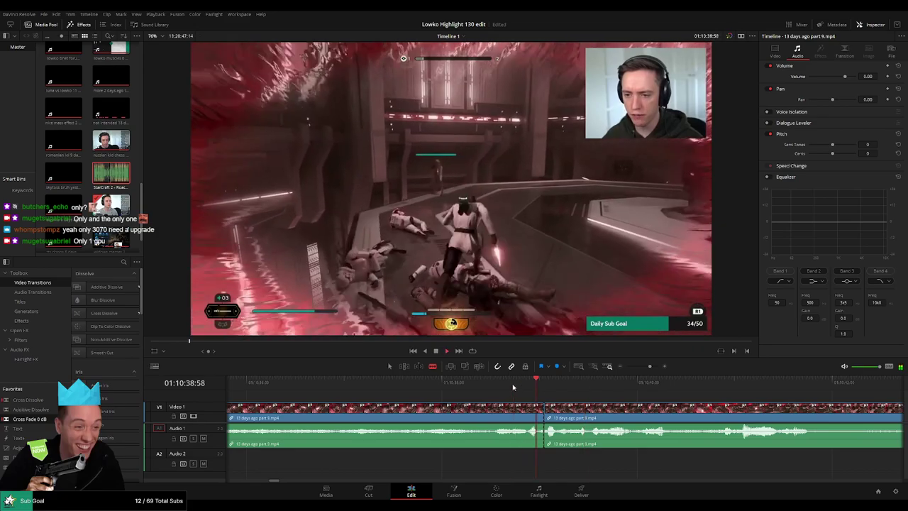
click(567, 430)
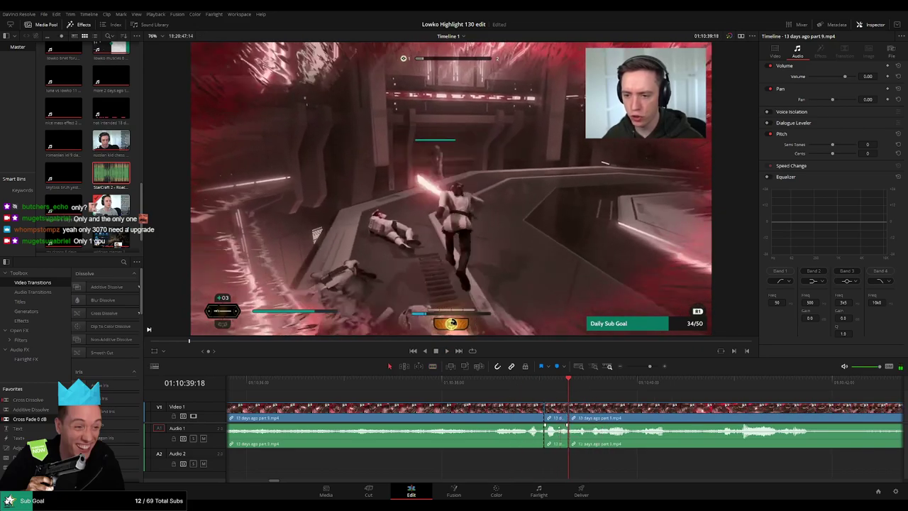
- Silence the isolated slice's audio and cover it with StarCraft 2 - Roach Quotes.mp3 on Audio 2, trimmed to the slice, at volume -29
drag(559, 428, 559, 450)
drag(117, 183, 545, 460)
drag(601, 457, 567, 457)
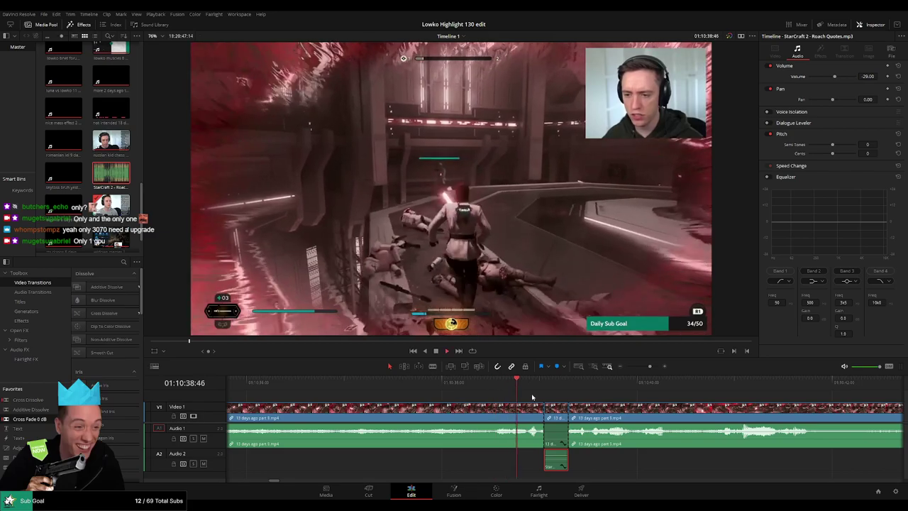
- Split the part 9 clip at about 01:10:58 and 01:11:03, ripple delete the section between, and cross-fade the audio at the cut
click(583, 401)
scroll(584, 402, down, 5)
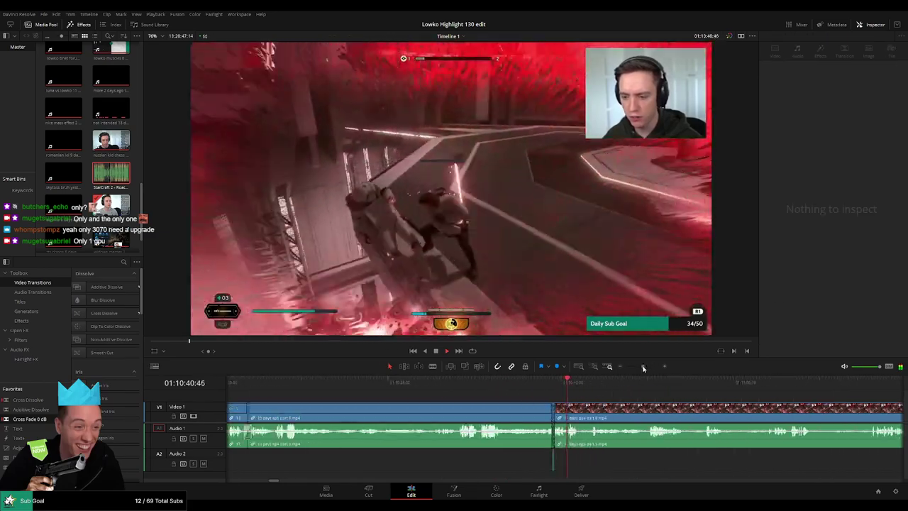
drag(631, 400, 501, 397)
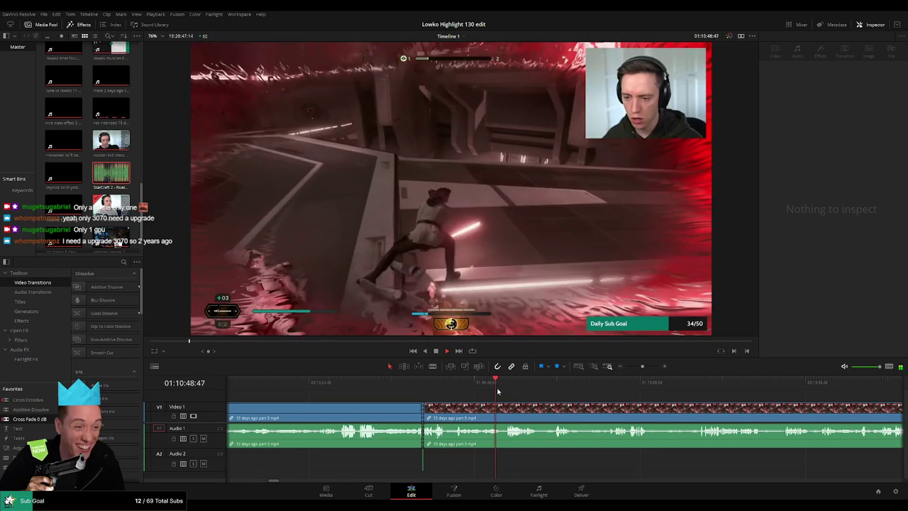
click(504, 389)
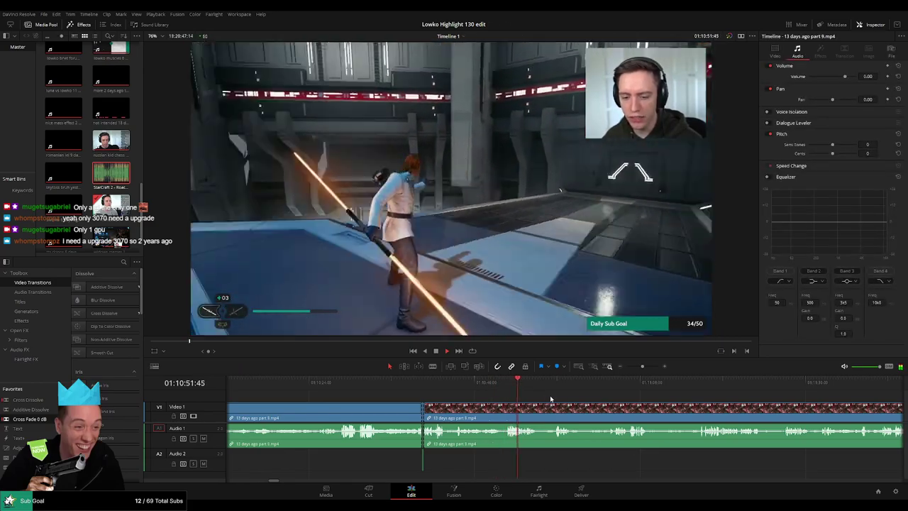
drag(551, 399, 442, 395)
click(444, 383)
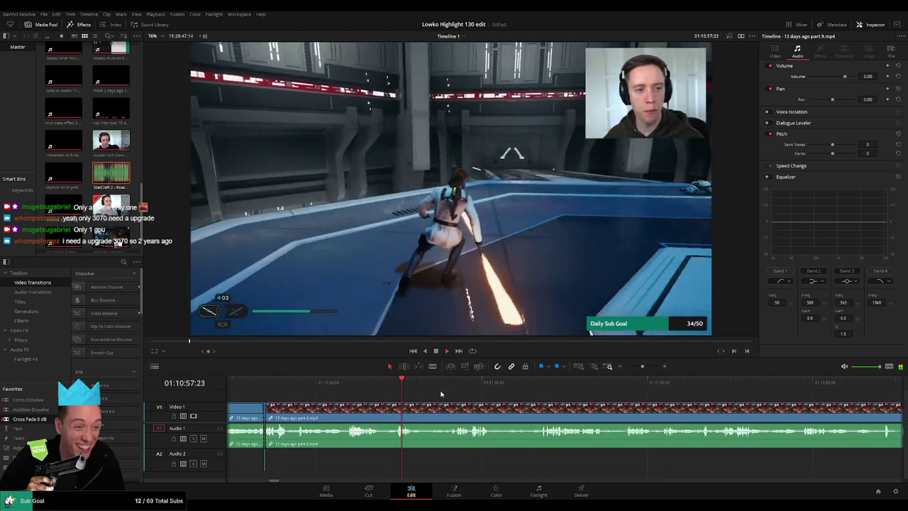
key(b)
key(ctrl+b)
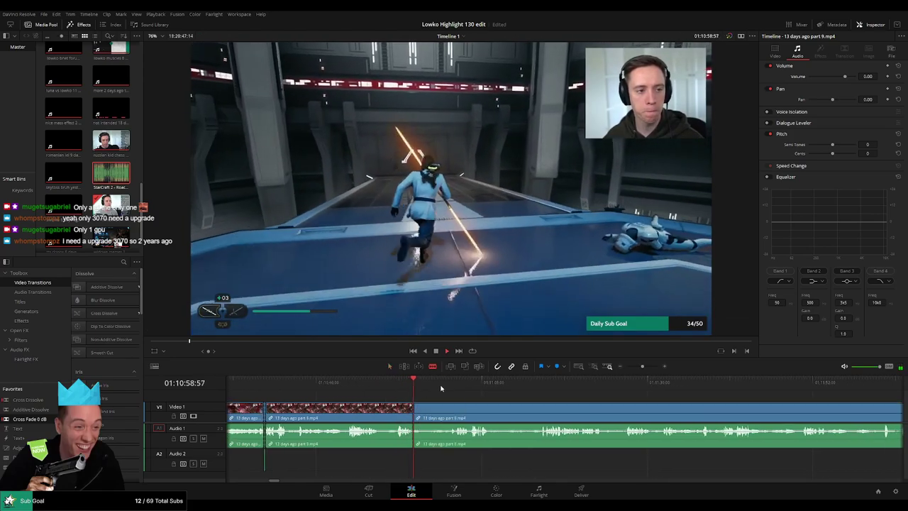
click(448, 390)
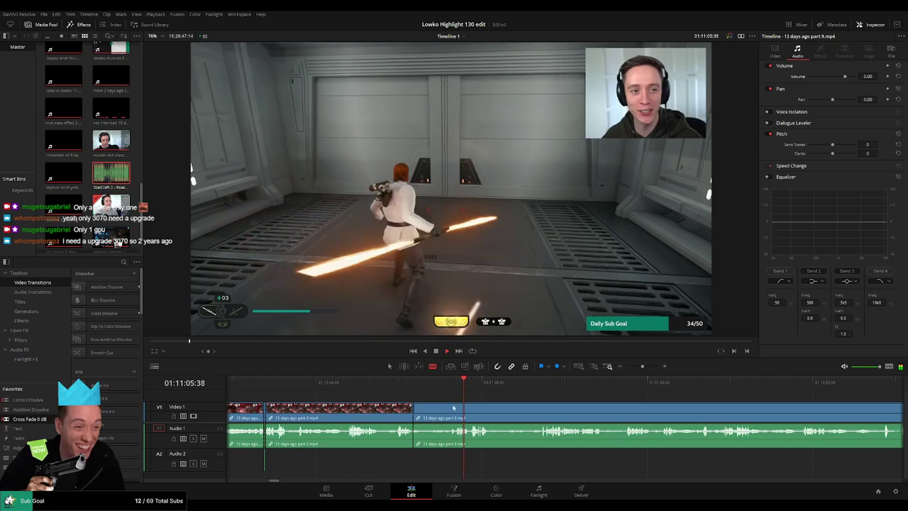
click(451, 409)
key(a)
click(444, 412)
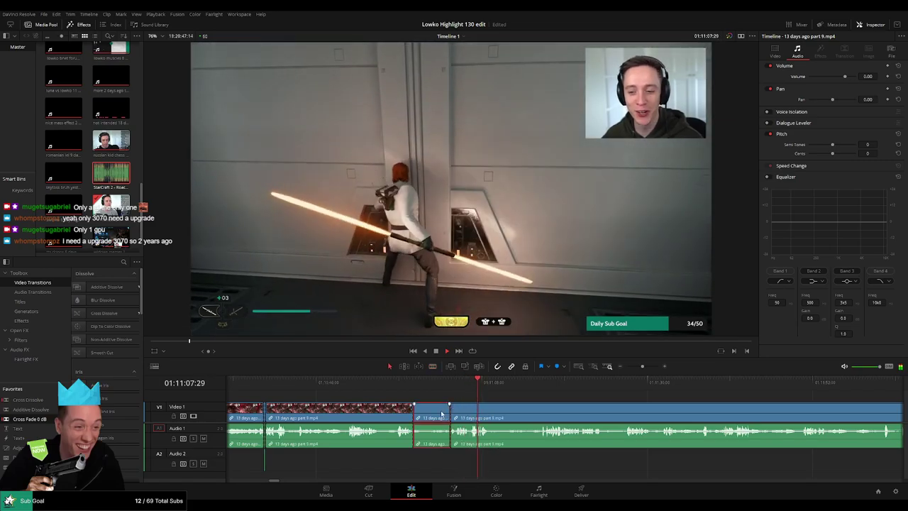
key(Delete)
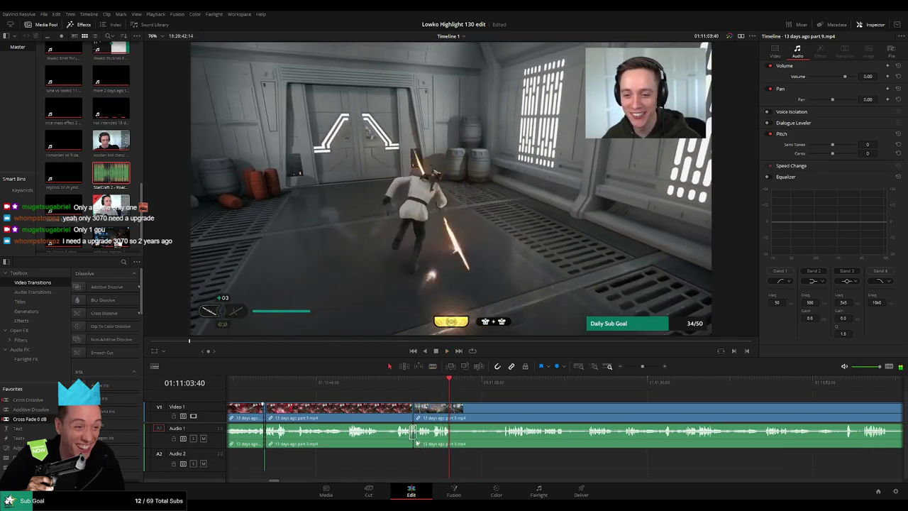
- Split the part 9 clip again at about 01:11:04, just after the short kept moment
key(b)
click(456, 413)
click(505, 382)
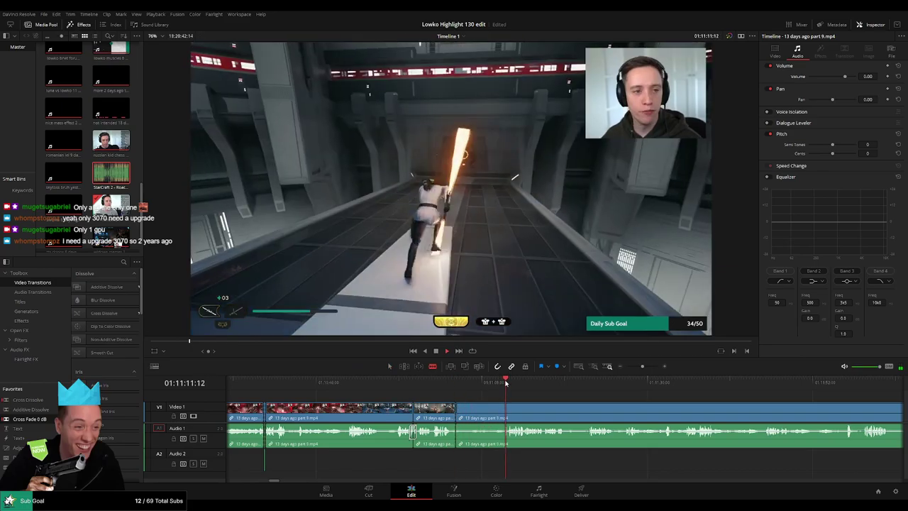
- Check the remaining part 9 footage up to about 01:17:16 and ripple delete everything after the 01:11:04 split
drag(549, 401, 466, 395)
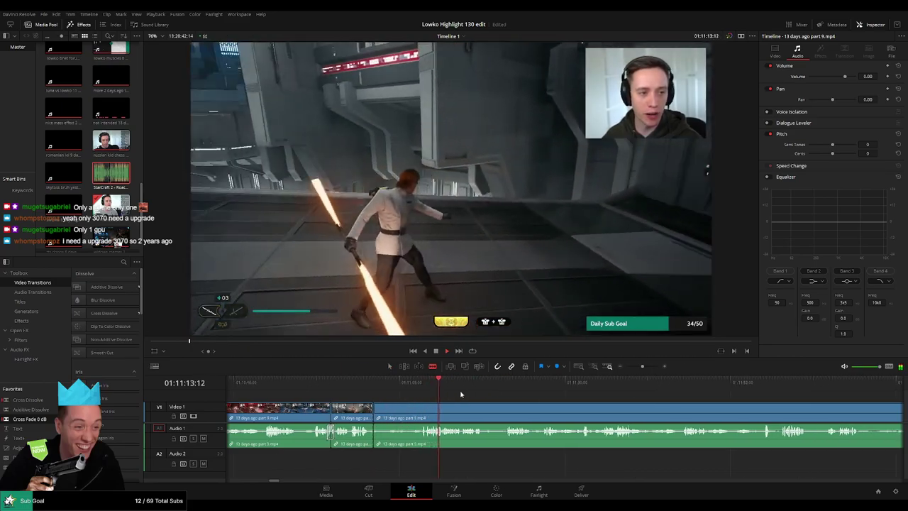
click(515, 383)
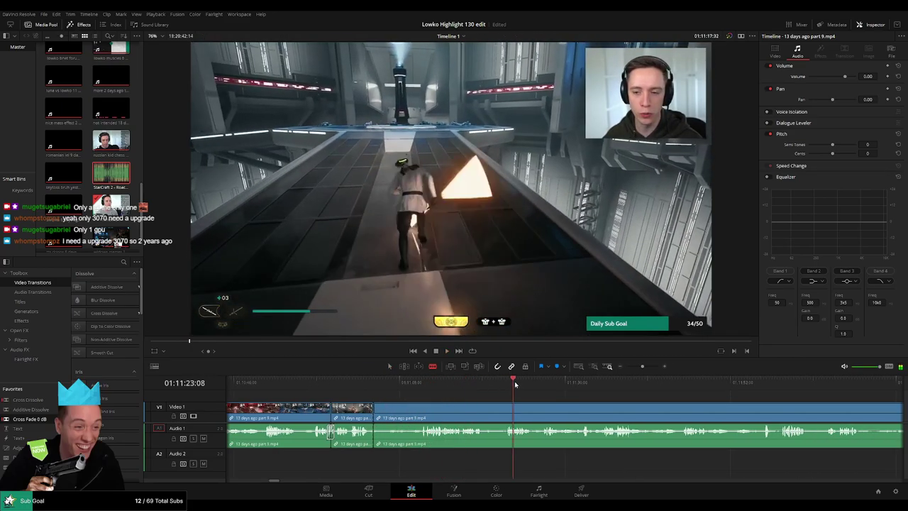
drag(553, 384, 824, 405)
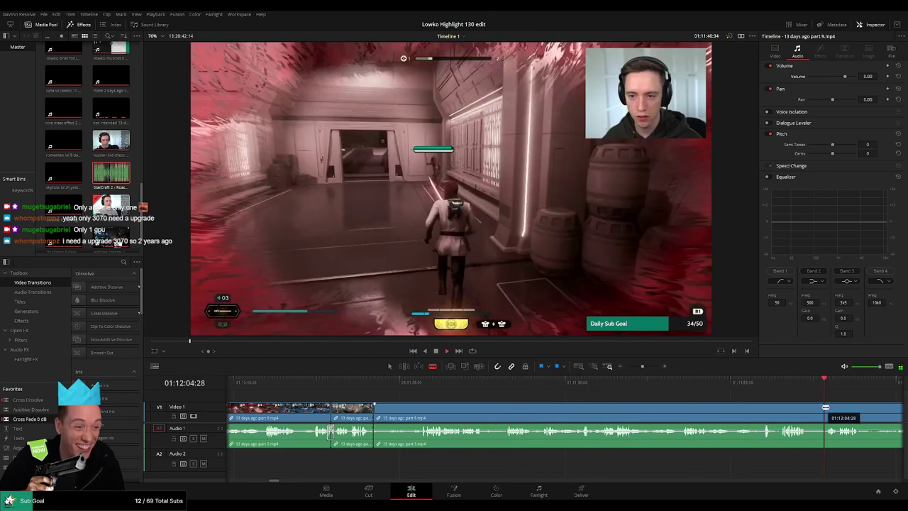
scroll(776, 401, down, 3)
scroll(642, 399, down, 2)
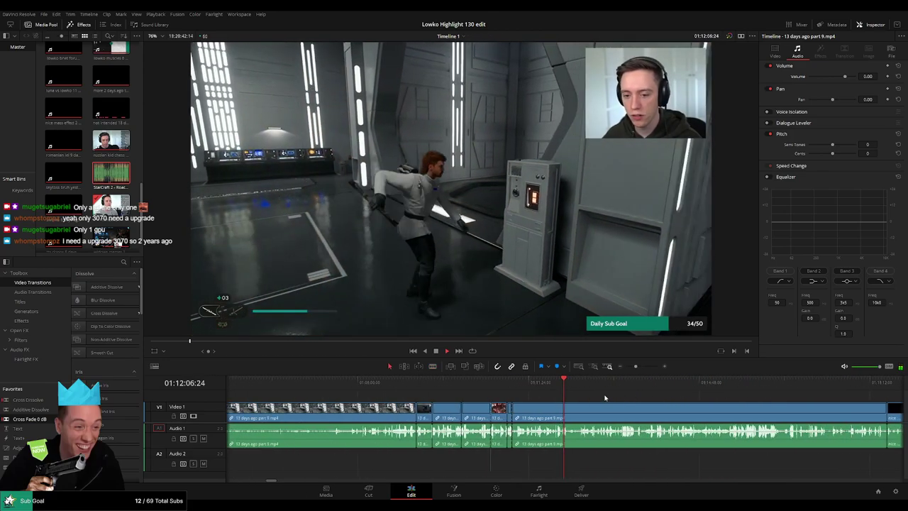
scroll(588, 395, right, 2)
key(a)
click(496, 384)
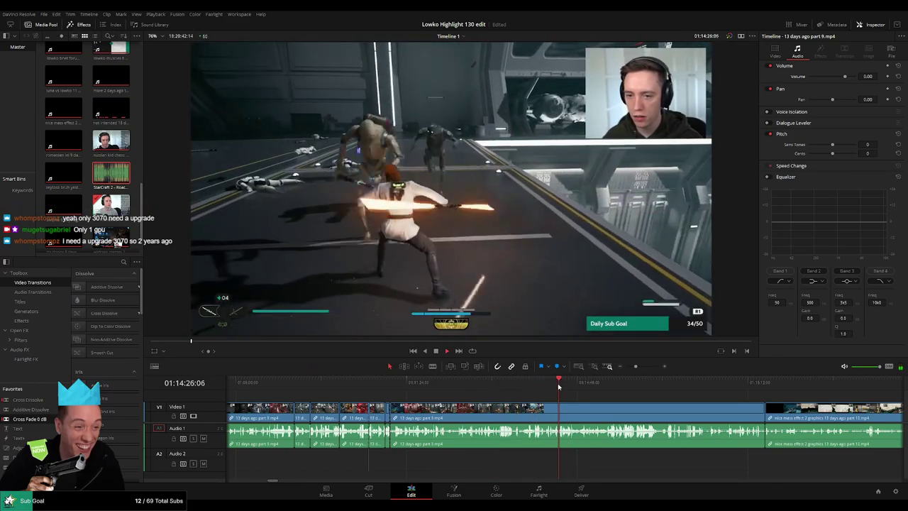
drag(585, 387, 602, 387)
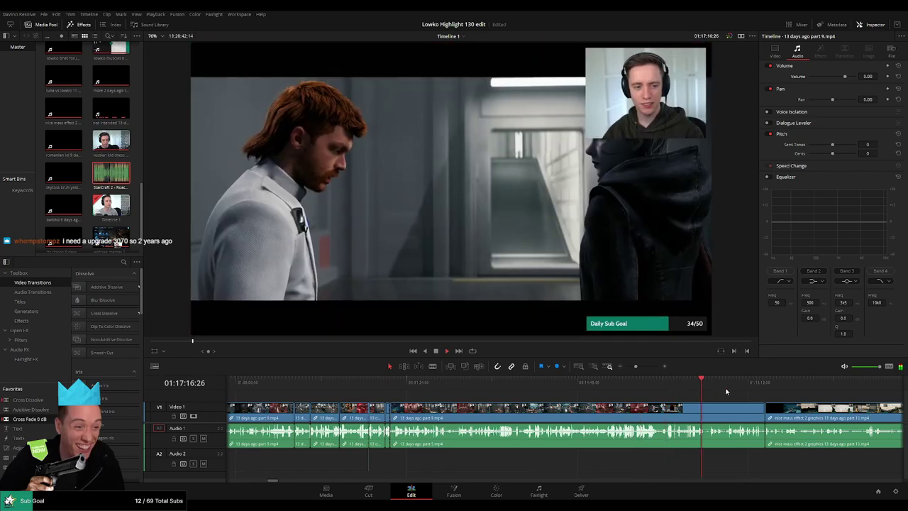
click(630, 412)
key(Delete)
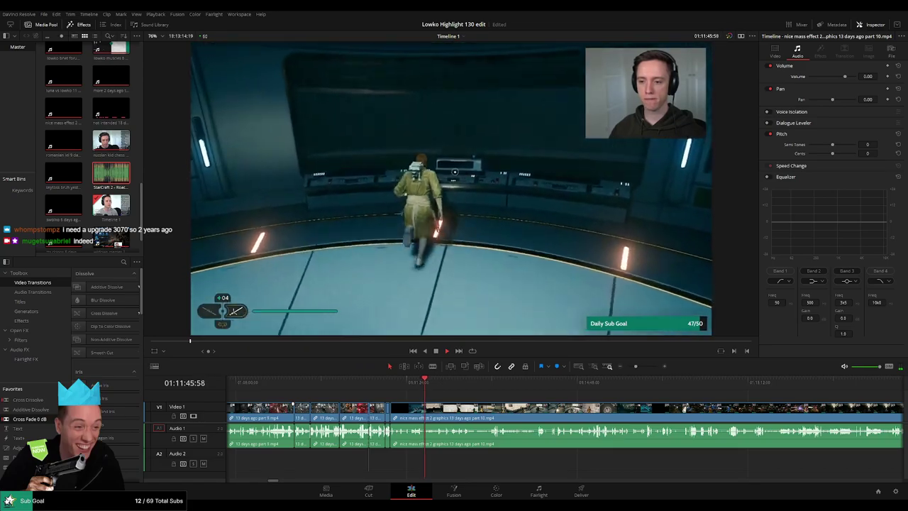
- Review the beginning of the nice mass effect 2 graphics part 10 clip up to about 01:13:16 for a starting point
click(440, 385)
scroll(456, 397, right, 3)
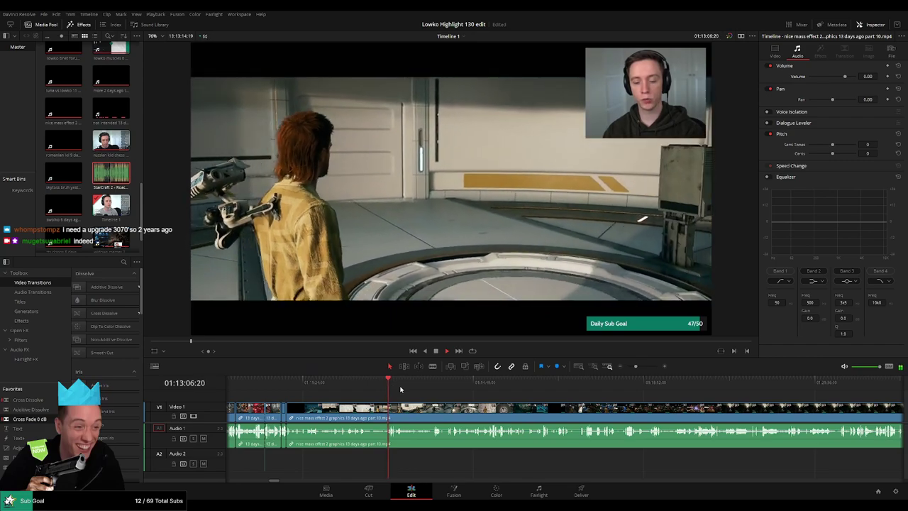
scroll(417, 403, up, 2)
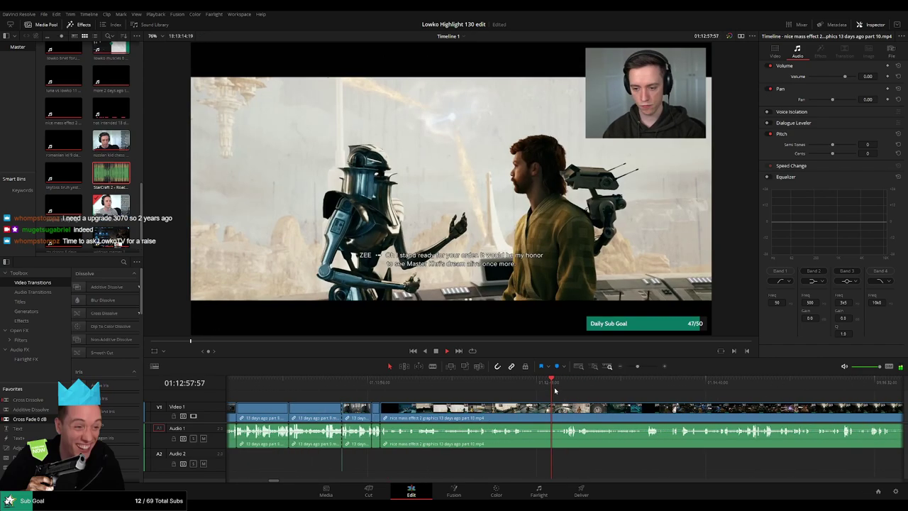
drag(556, 390, 415, 386)
scroll(585, 397, up, 2)
click(574, 386)
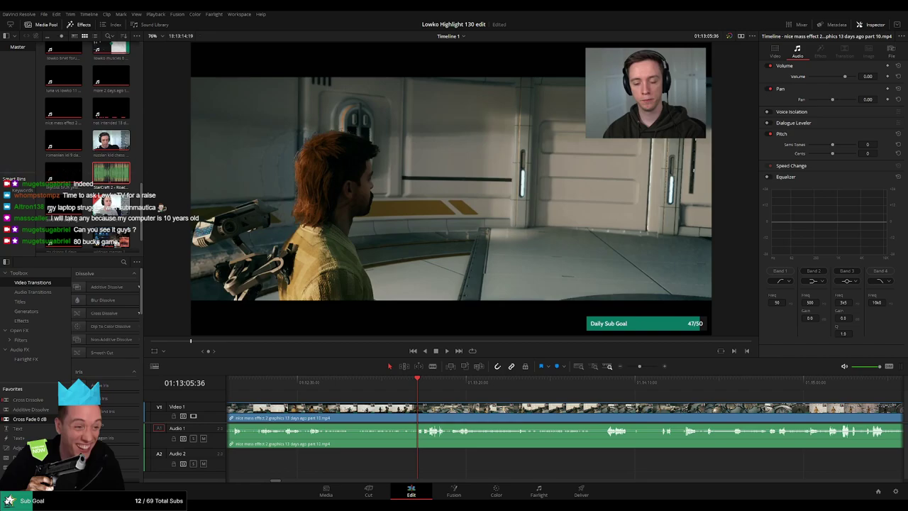
click(415, 383)
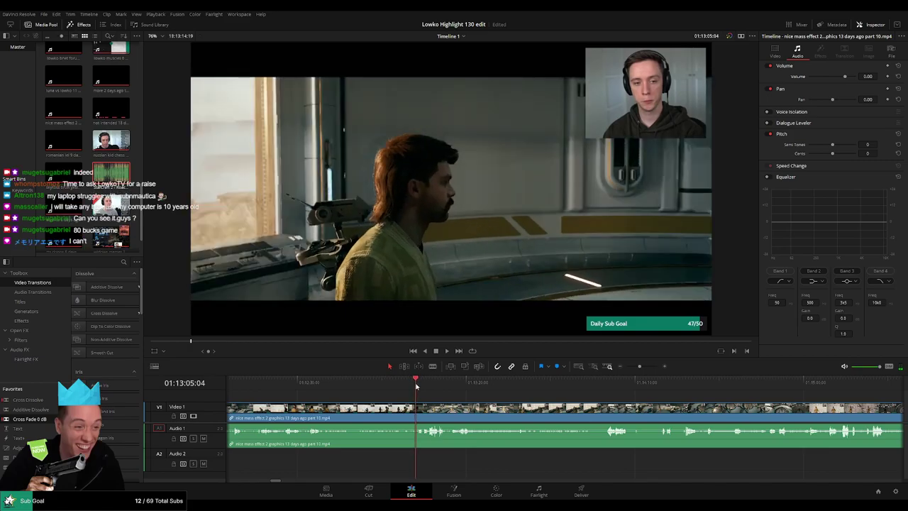
click(416, 383)
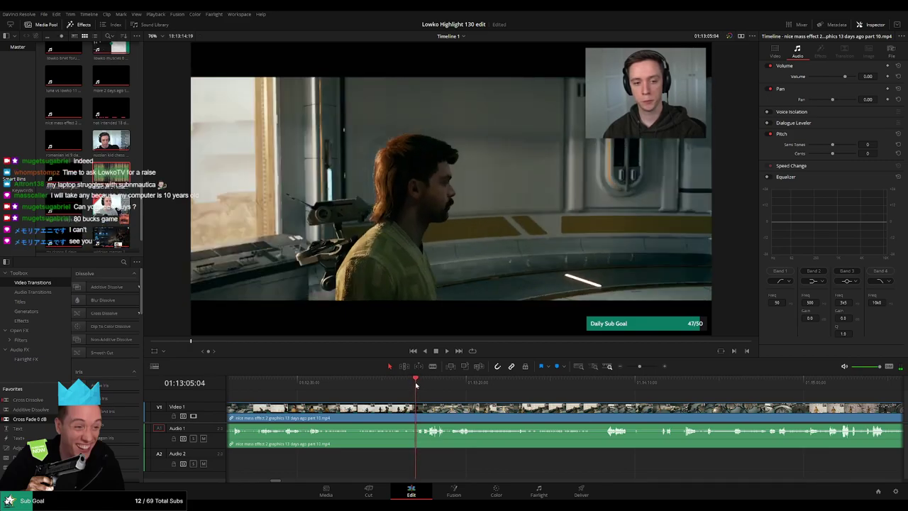
click(433, 383)
key(space)
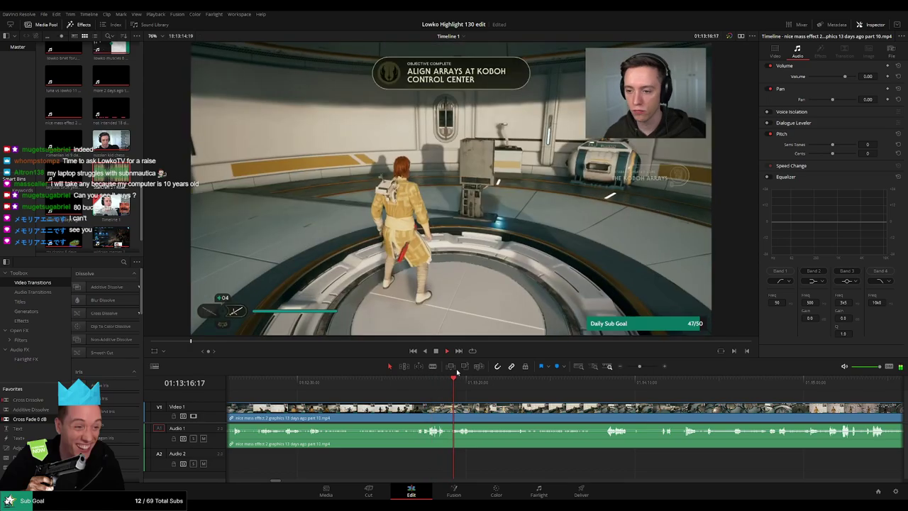
scroll(483, 395, up, 2)
click(451, 383)
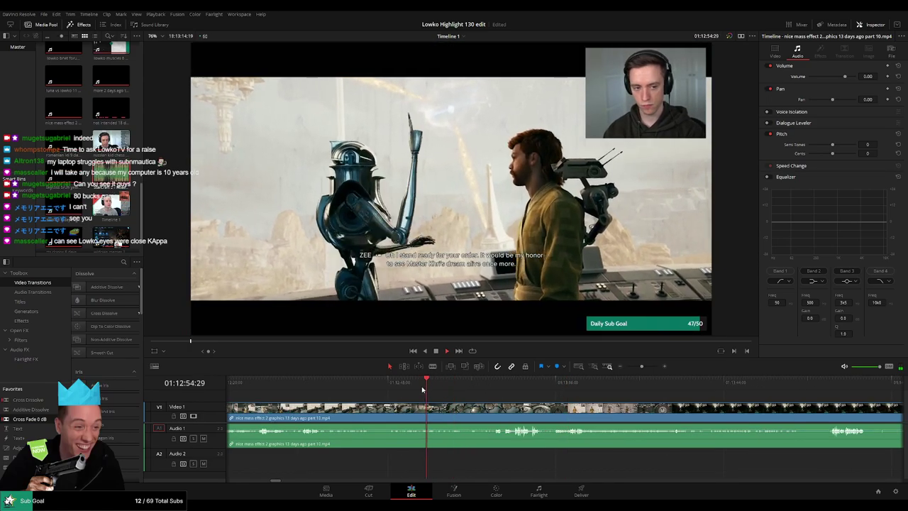
- Try a split in the part 10 clip at about 01:12:46, check the preceding cutscene, and undo the split
click(378, 410)
key(a)
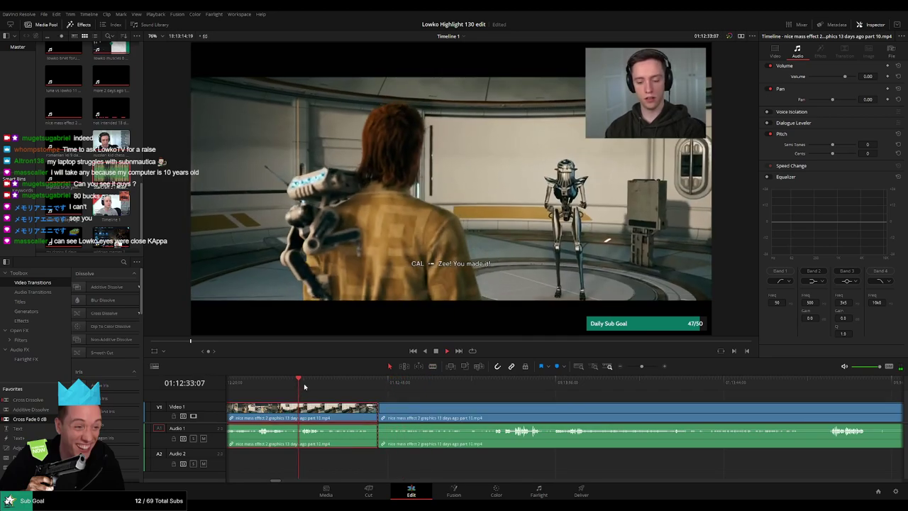
drag(328, 401, 456, 395)
click(460, 395)
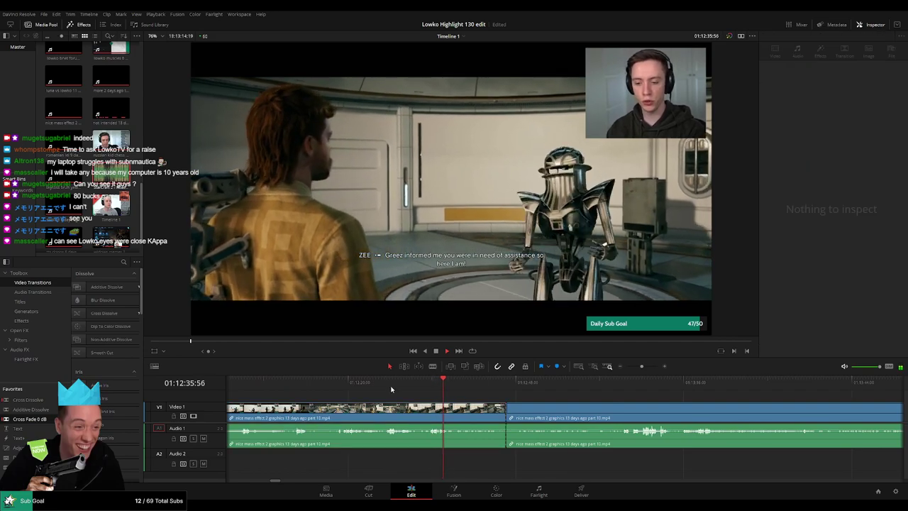
key(ctrl+z)
- Try an earlier split in the part 10 clip just before the cutscene at about 01:12:18, and undo it
click(340, 383)
drag(361, 398, 416, 400)
key(b)
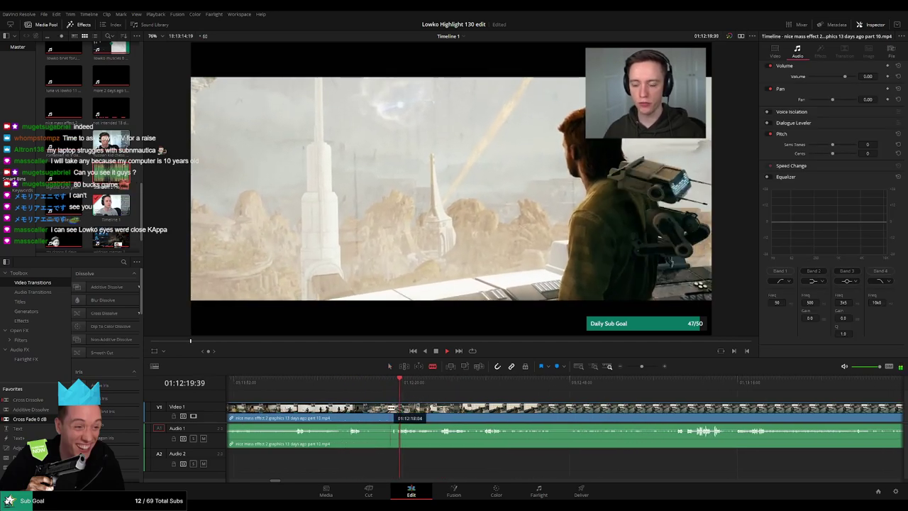
click(386, 410)
key(a)
click(374, 411)
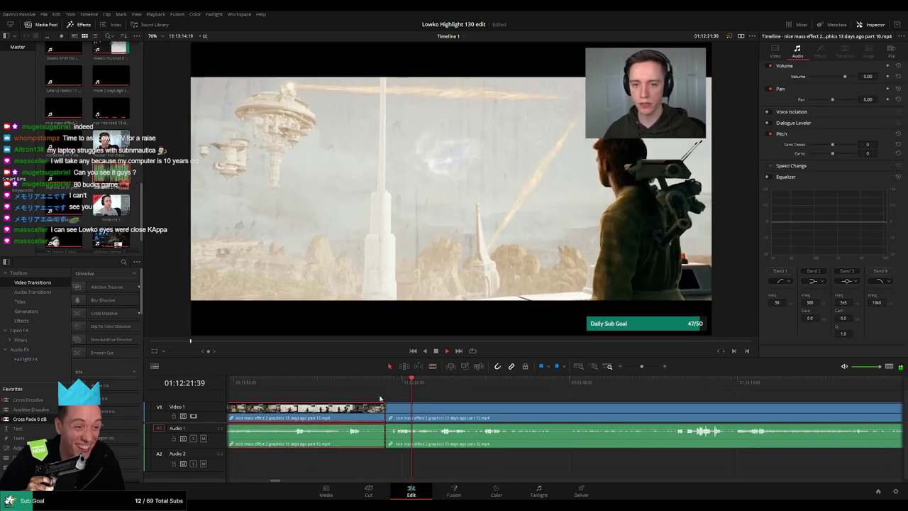
key(ctrl+z)
- Split the part 10 clip at about 01:12:17 and ripple delete the portion before it
click(352, 386)
click(382, 386)
key(b)
click(383, 414)
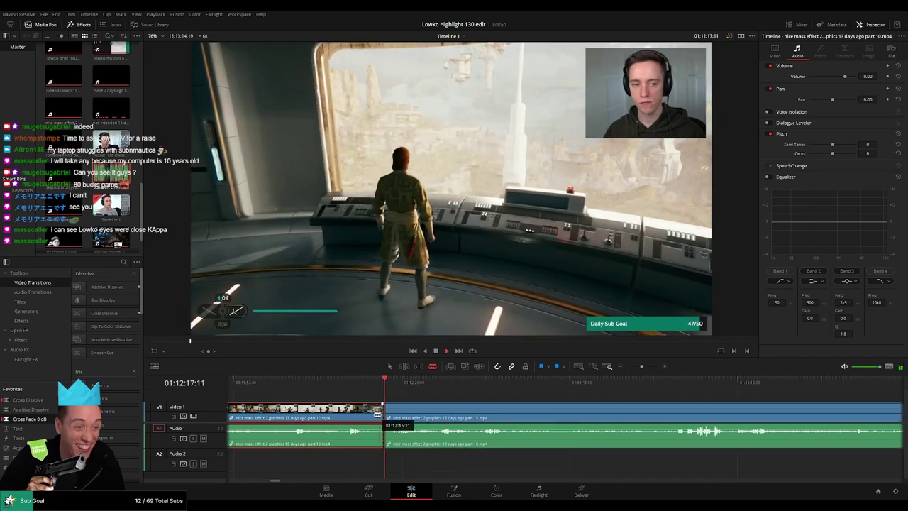
key(a)
click(365, 411)
key(Delete)
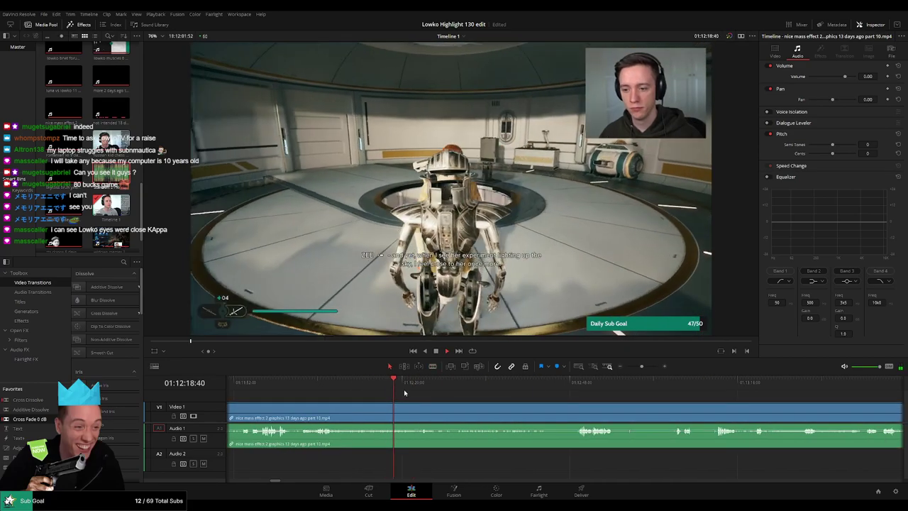
- Split the part 10 clip at about 01:12:44 and 01:12:49 and ripple delete the section between
click(580, 390)
drag(560, 397, 385, 398)
click(460, 386)
click(493, 385)
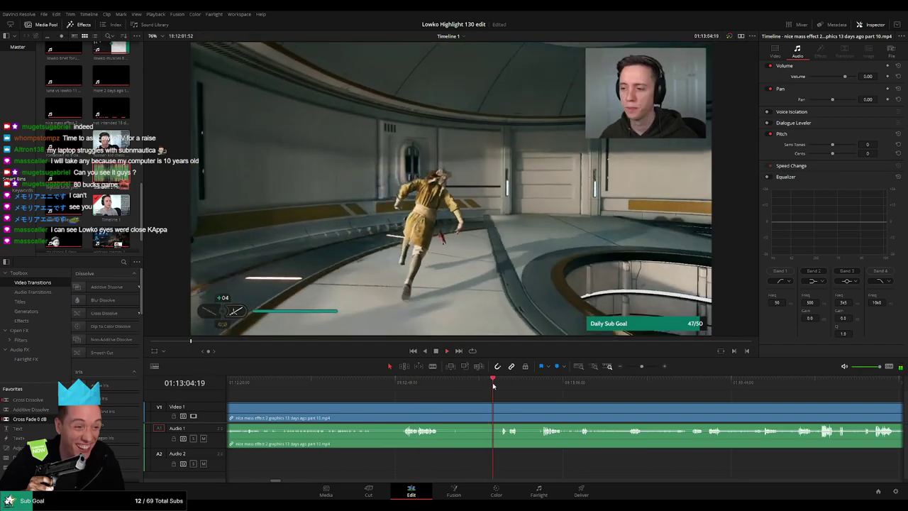
drag(493, 385, 331, 391)
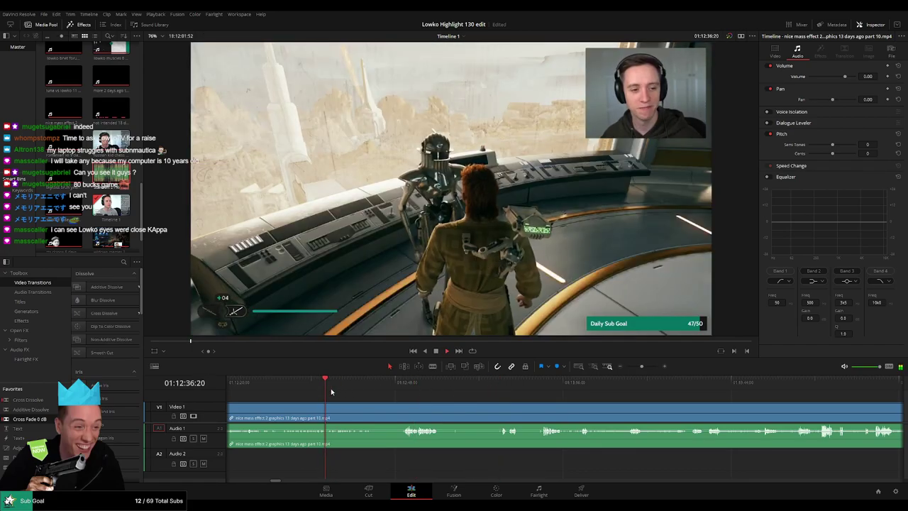
drag(388, 389, 403, 392)
key(space)
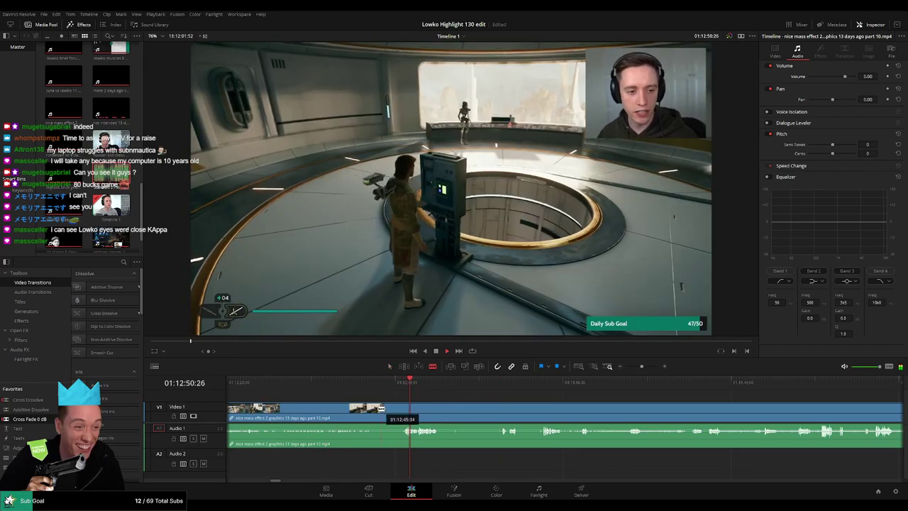
click(372, 410)
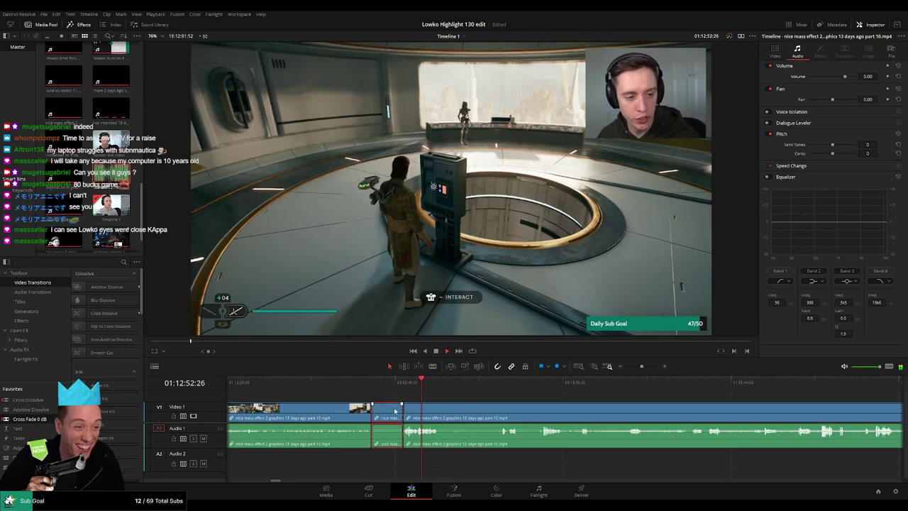
key(Delete)
- Check the part 10 clip at about 01:12:22 and just after the new cut near 01:12:44
scroll(394, 409, left, 5)
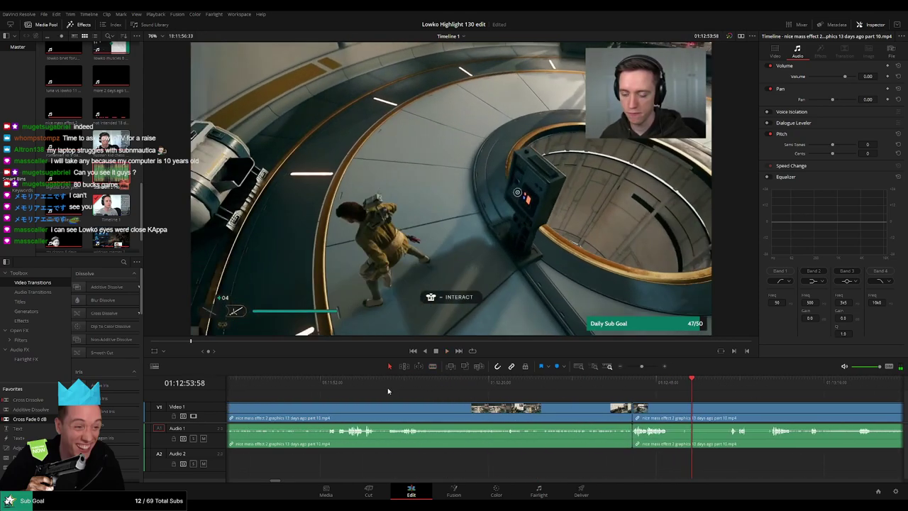
click(388, 385)
drag(389, 383, 427, 389)
click(504, 389)
scroll(412, 393, right, 4)
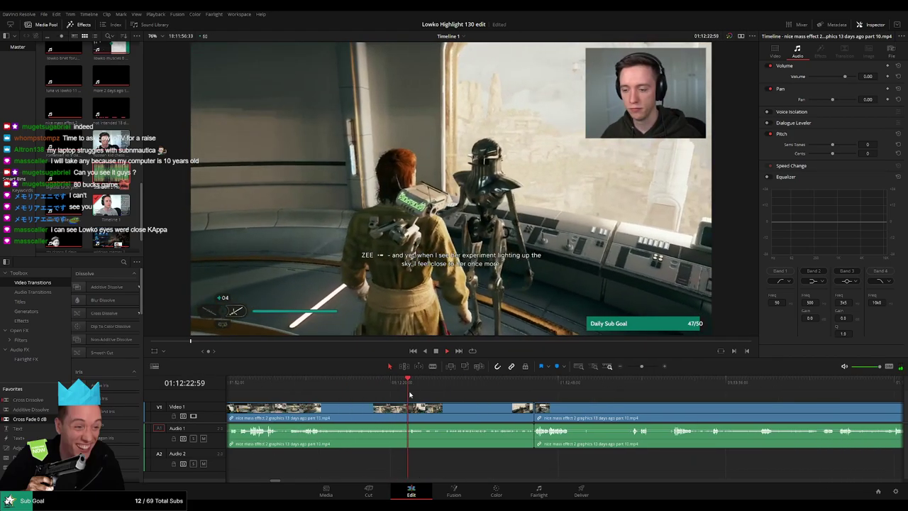
click(513, 387)
scroll(436, 398, right, 3)
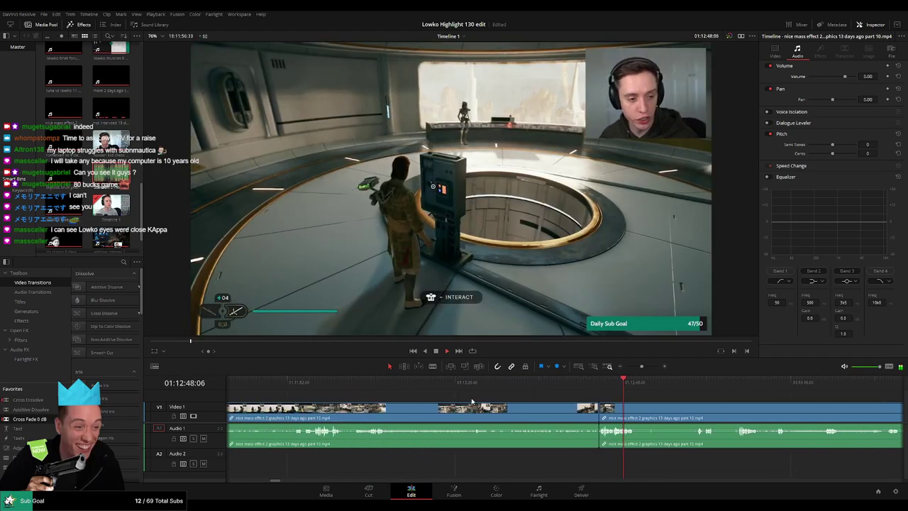
- Split the part 10 clip at about 01:12:50 and 01:13:00 and ripple delete the section between
scroll(436, 399, right, 3)
drag(408, 388, 427, 390)
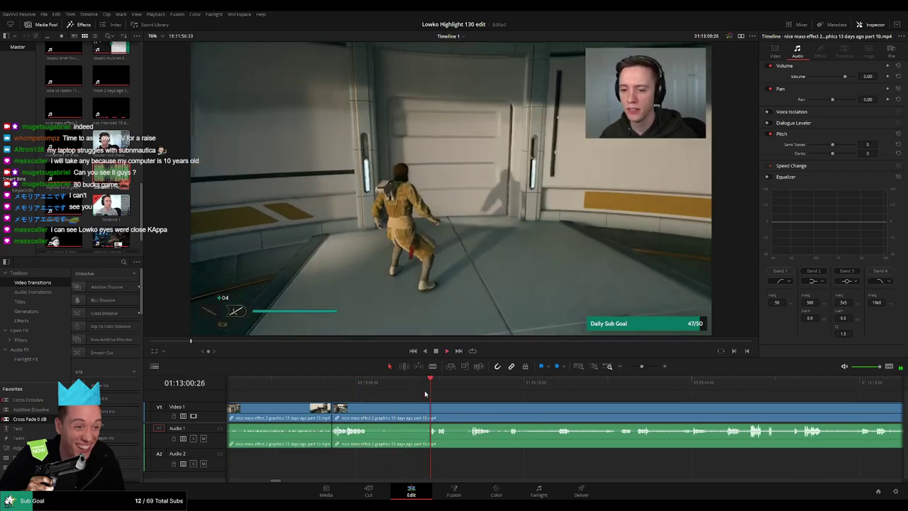
key(b)
click(367, 408)
click(429, 407)
key(a)
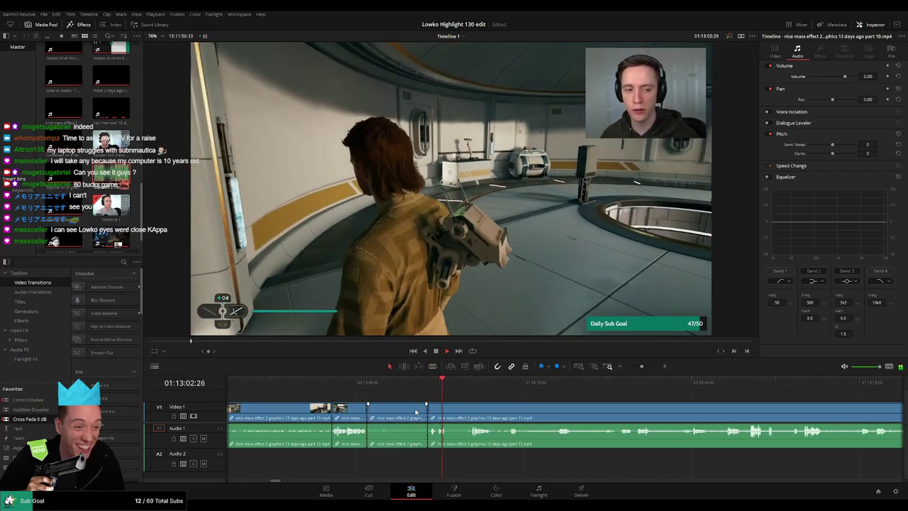
click(416, 411)
key(Delete)
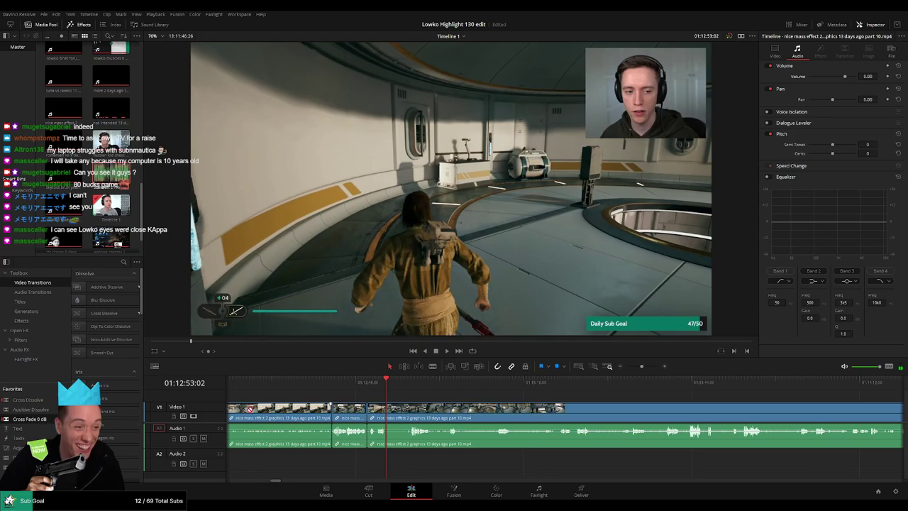
- Add Cross Fade 0 dB transitions at the audio cuts near 01:12:44 and 01:12:50, and play back the first join
drag(227, 419, 361, 426)
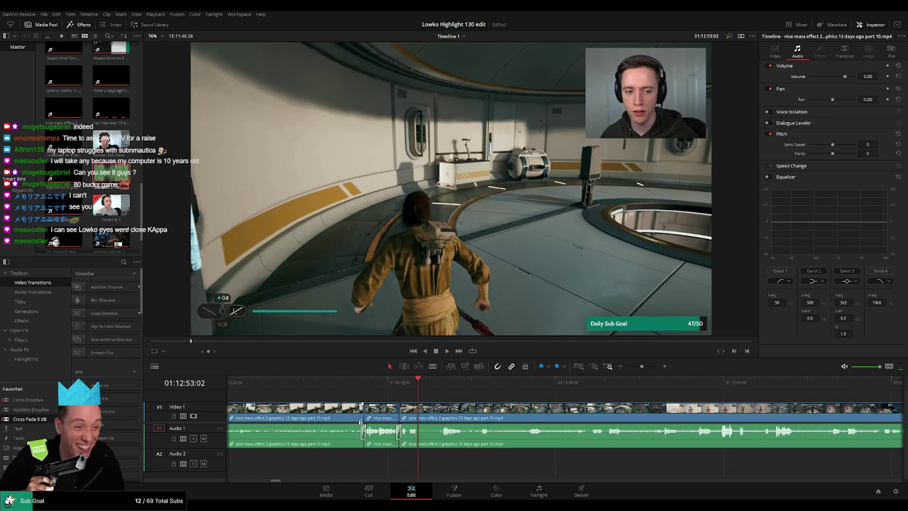
click(358, 382)
key(space)
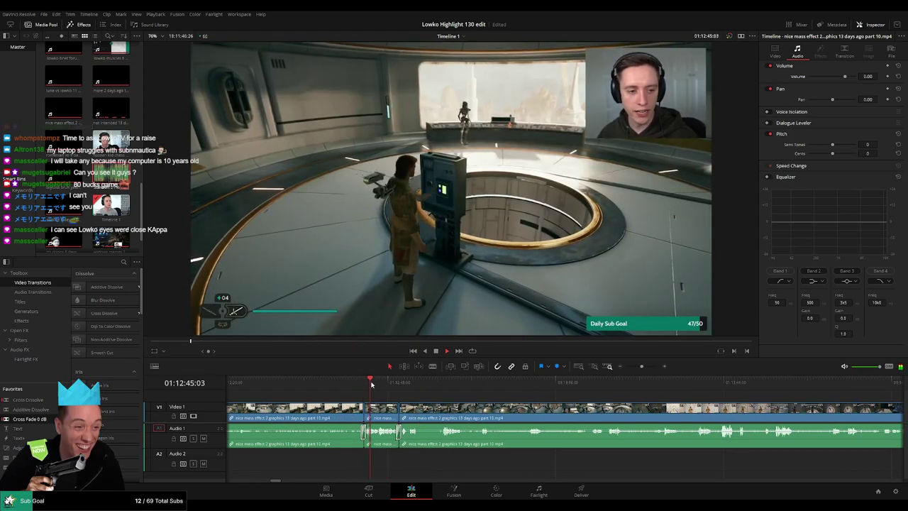
- Split the part 10 clip just after the cut at about 01:12:44 and ripple delete the short sliver before the split
click(365, 385)
scroll(369, 407, up, 3)
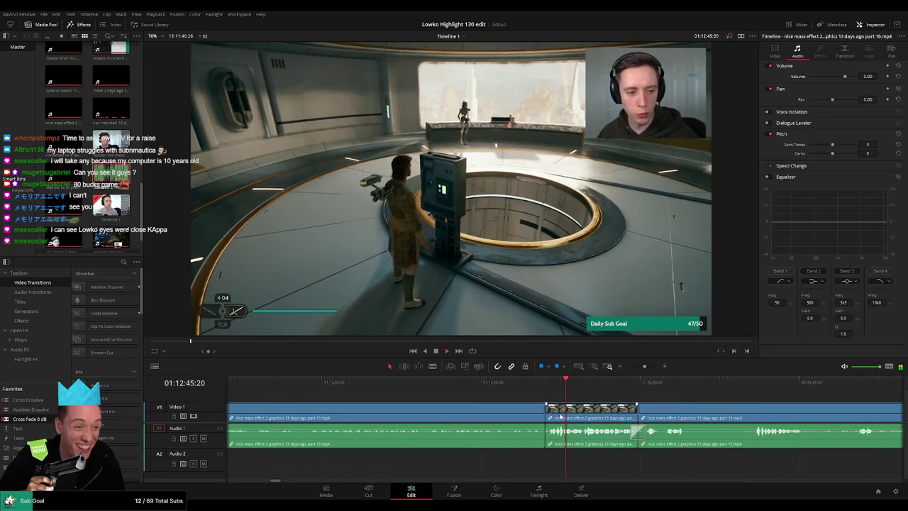
scroll(560, 416, up, 3)
key(b)
click(468, 416)
key(a)
click(465, 416)
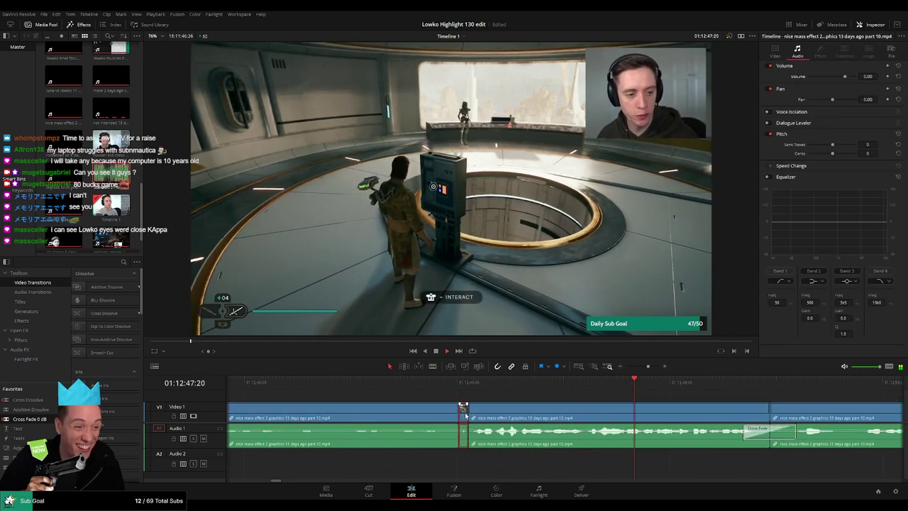
key(Delete)
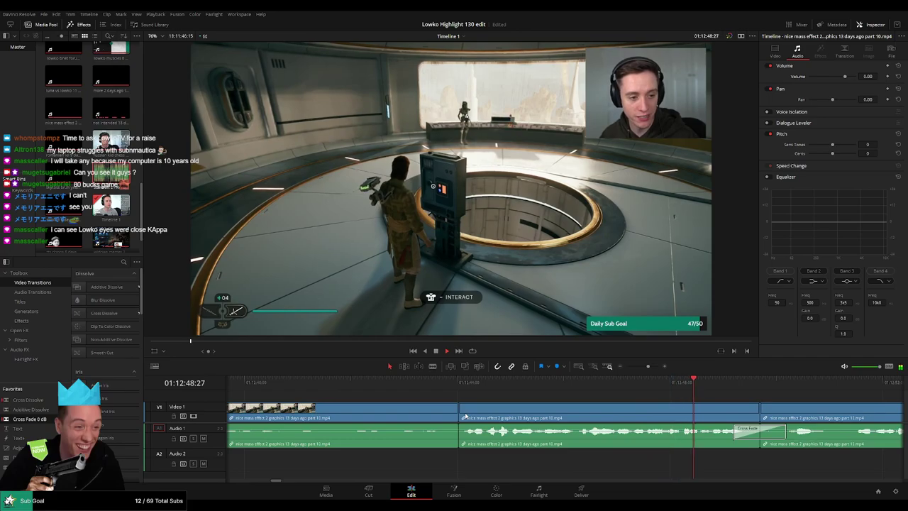
- Play through the join at about 01:12:50 and split the following part 10 clip at about 01:12:53
scroll(723, 416, down, 2)
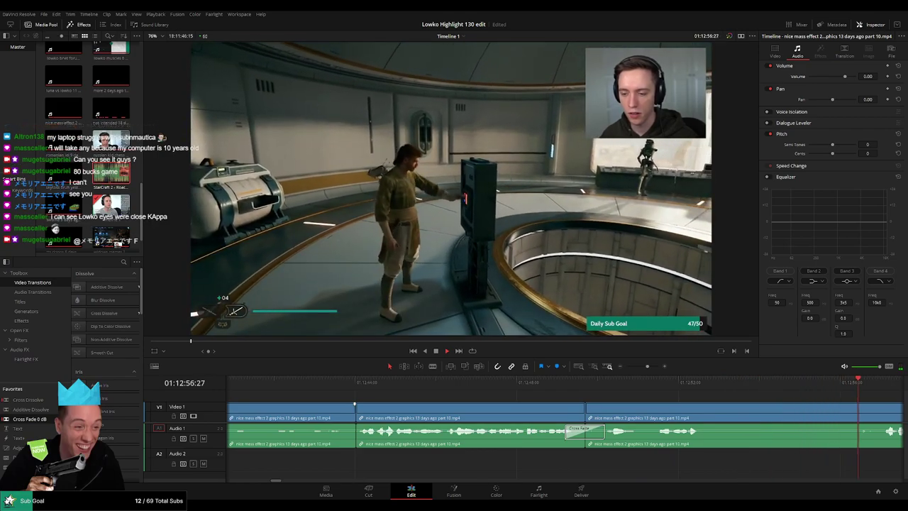
scroll(601, 417, down, 3)
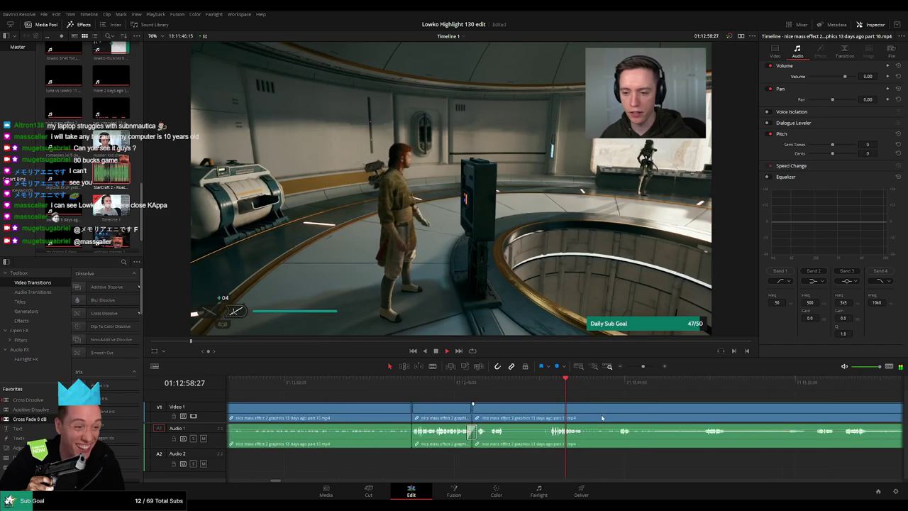
click(508, 408)
key(a)
- Split the part 10 clip at about 01:13:21 and ripple delete the section back to the cut at about 01:12:53
scroll(511, 397, right, 3)
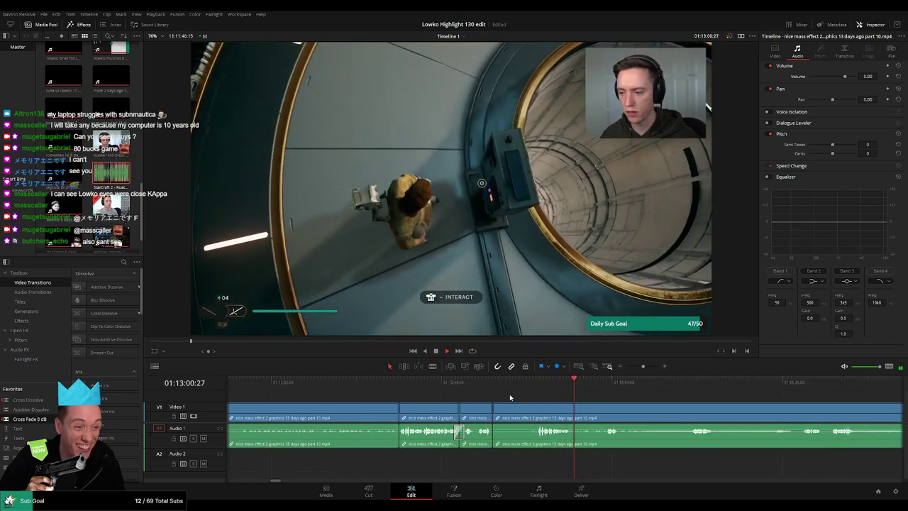
click(516, 385)
click(514, 388)
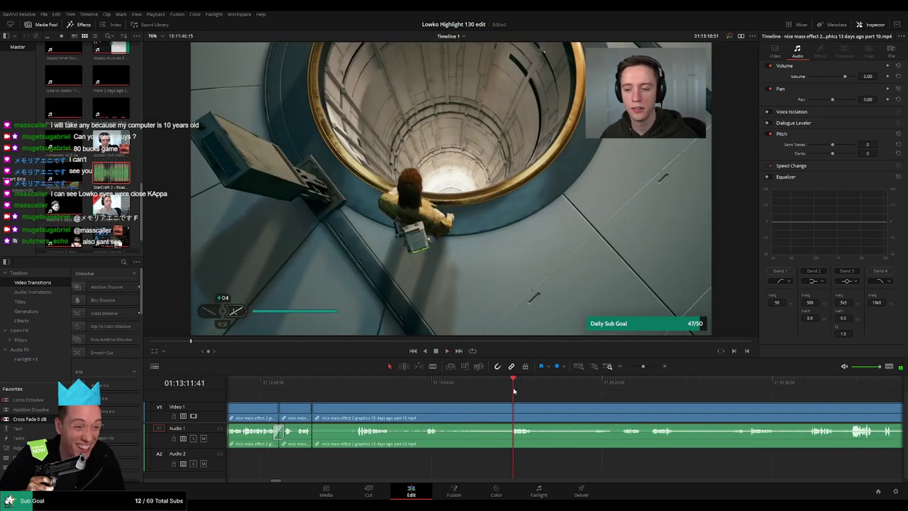
click(606, 384)
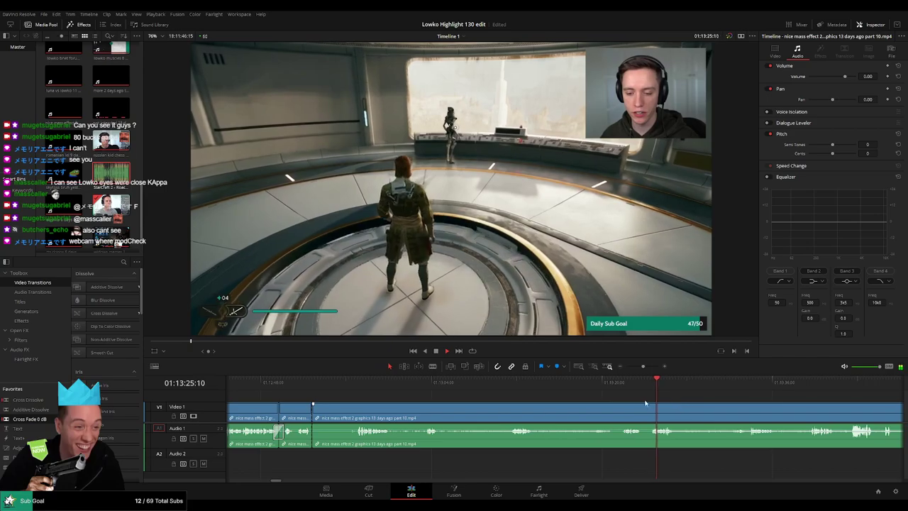
drag(641, 402, 563, 407)
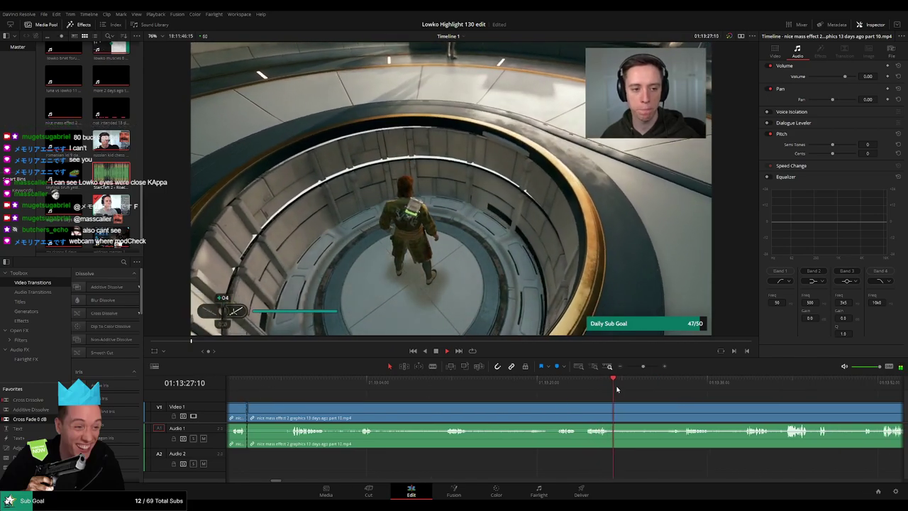
key(b)
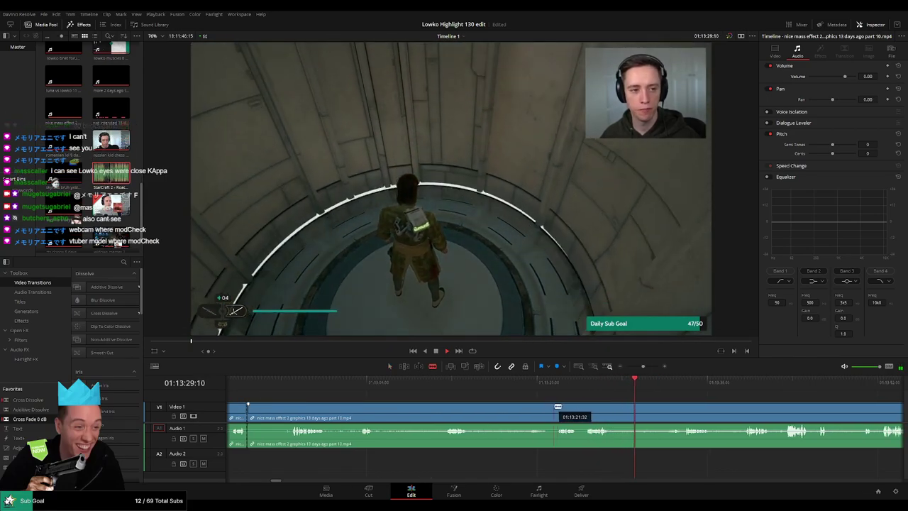
click(556, 407)
key(a)
click(518, 414)
key(Delete)
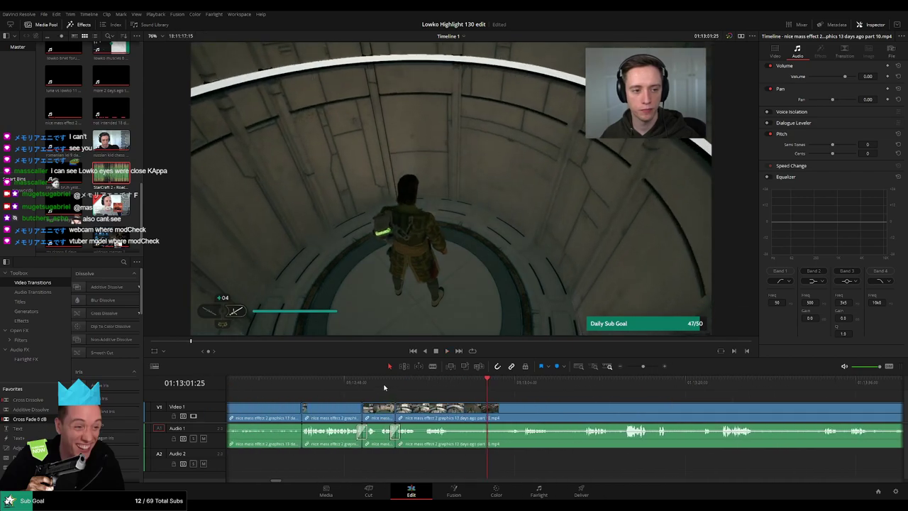
- Play back the trimmed section, split the part 10 clip at about 01:13:17 and 01:13:21, and ripple delete the section between
click(384, 388)
key(space)
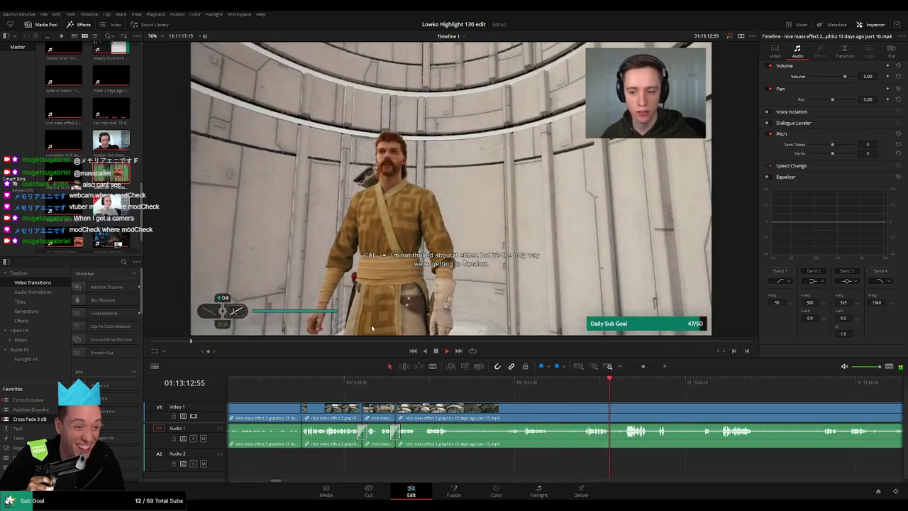
drag(658, 401, 457, 407)
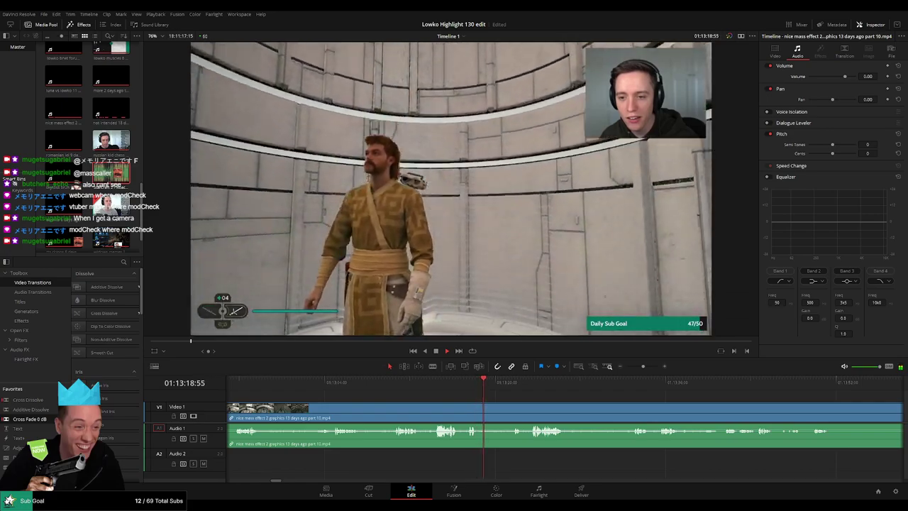
key(b)
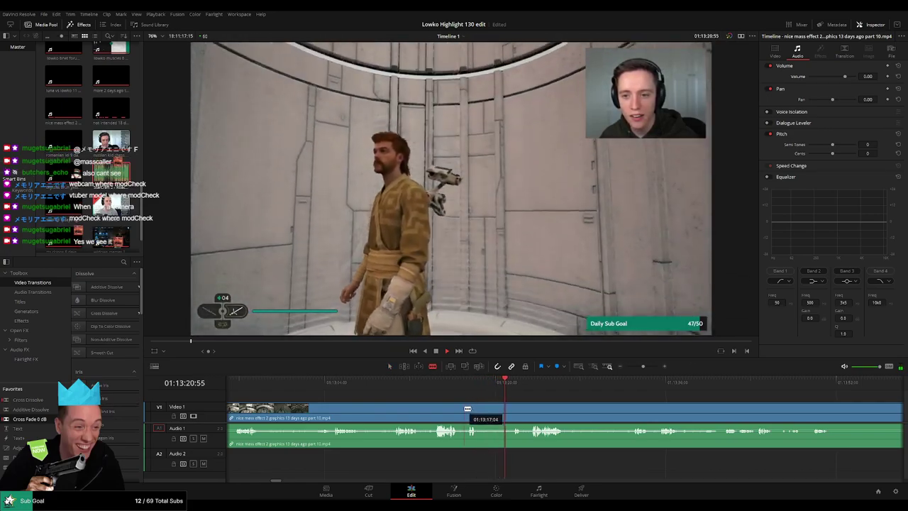
click(465, 409)
click(503, 408)
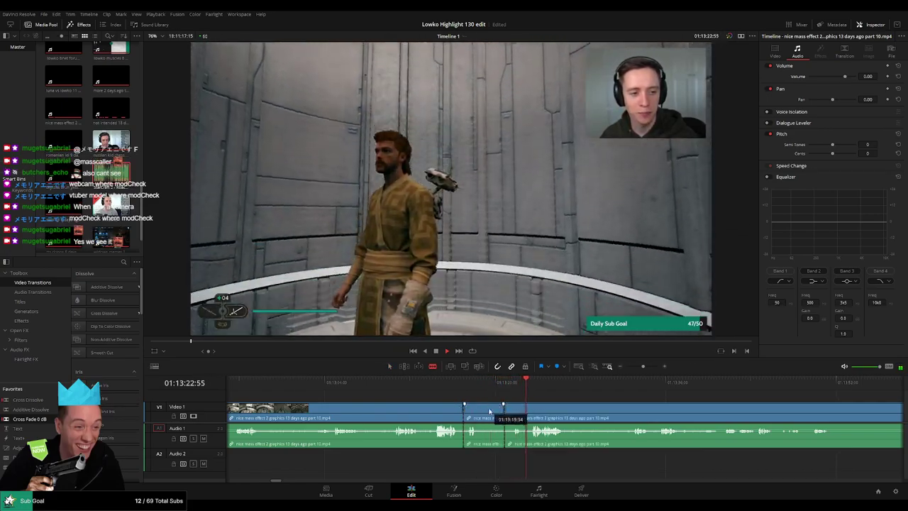
key(a)
click(488, 412)
key(Delete)
- Play back the part 10 clip across the join at about 01:13:17
key(space)
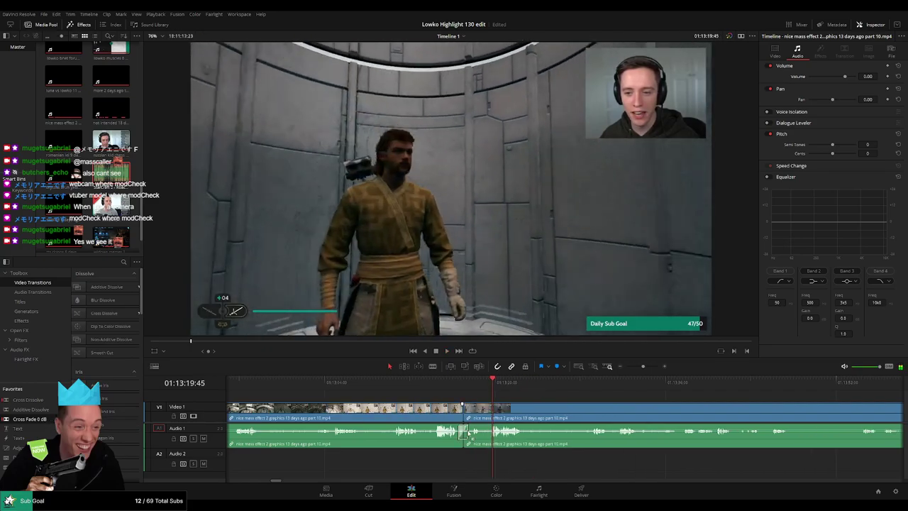
click(456, 396)
key(space)
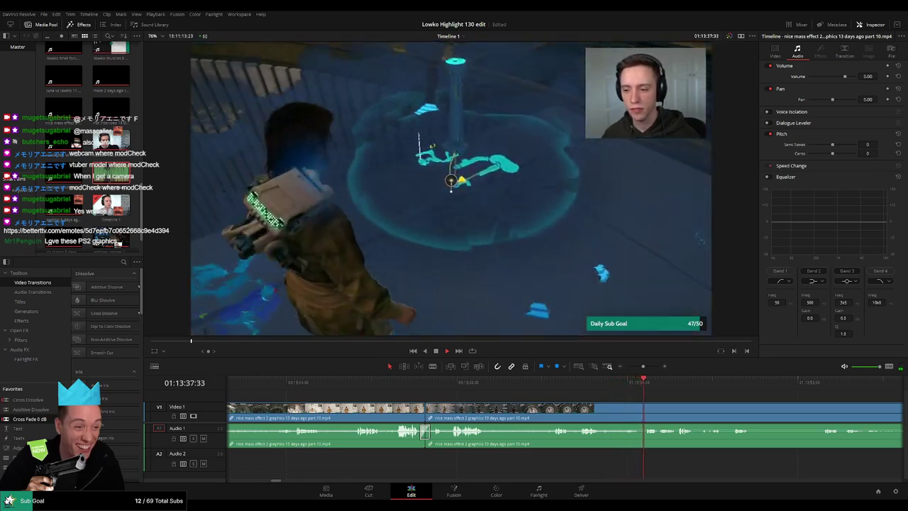
- Split the part 10 clip at about 01:13:34 and at the cockpit scene near 01:15:23, and ripple delete the section between
drag(638, 398, 497, 400)
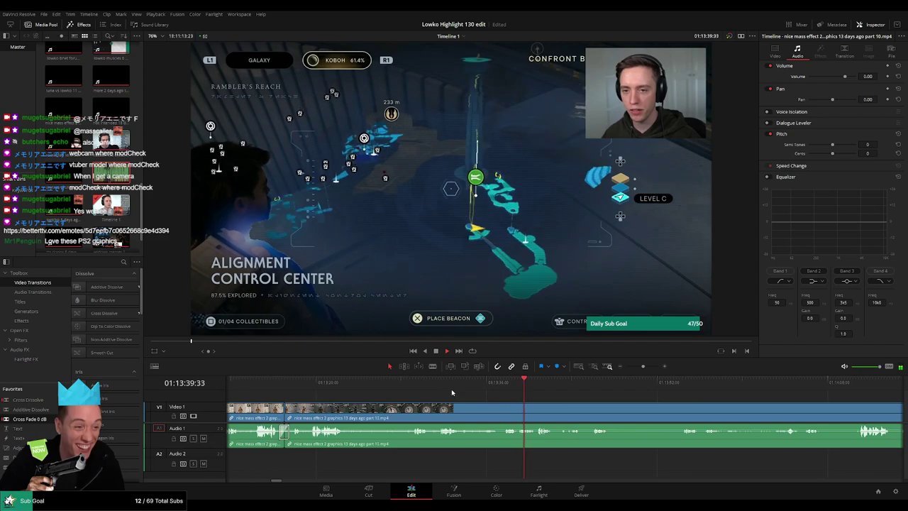
scroll(566, 408, right, 3)
click(365, 386)
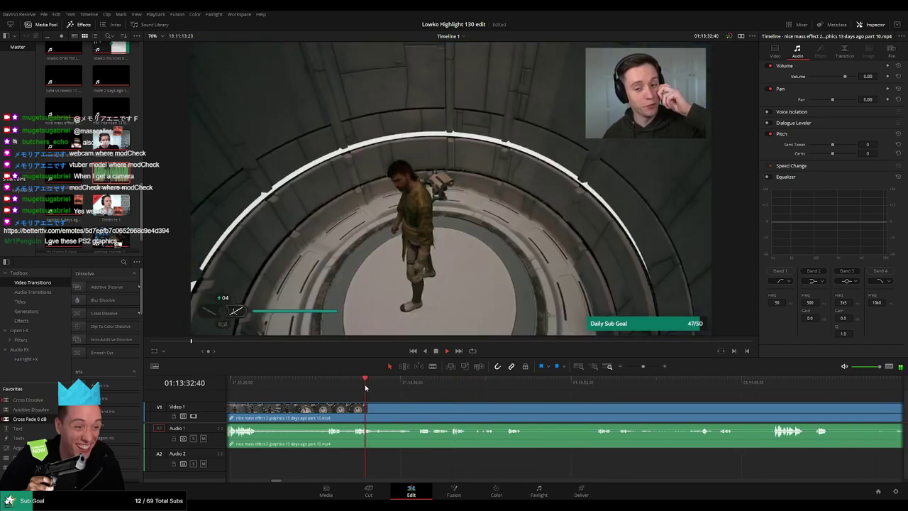
key(b)
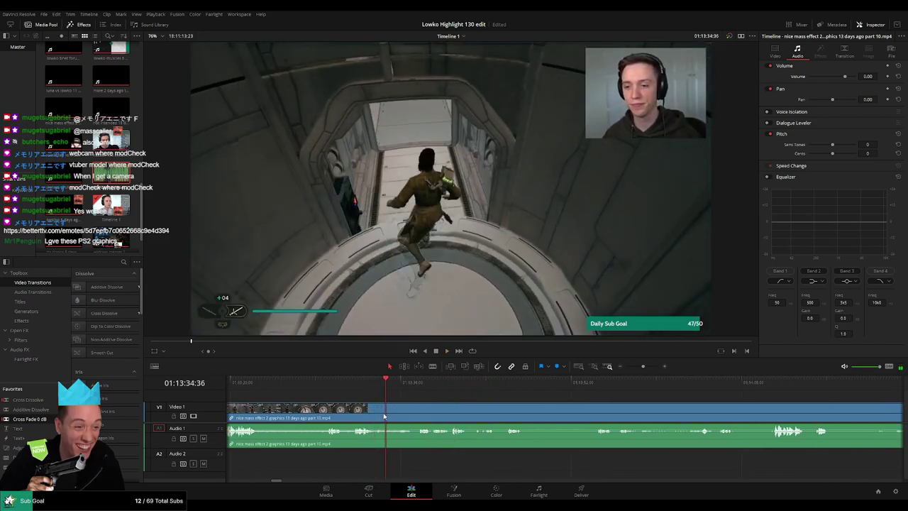
click(385, 415)
drag(441, 396, 782, 394)
scroll(740, 399, down, 6)
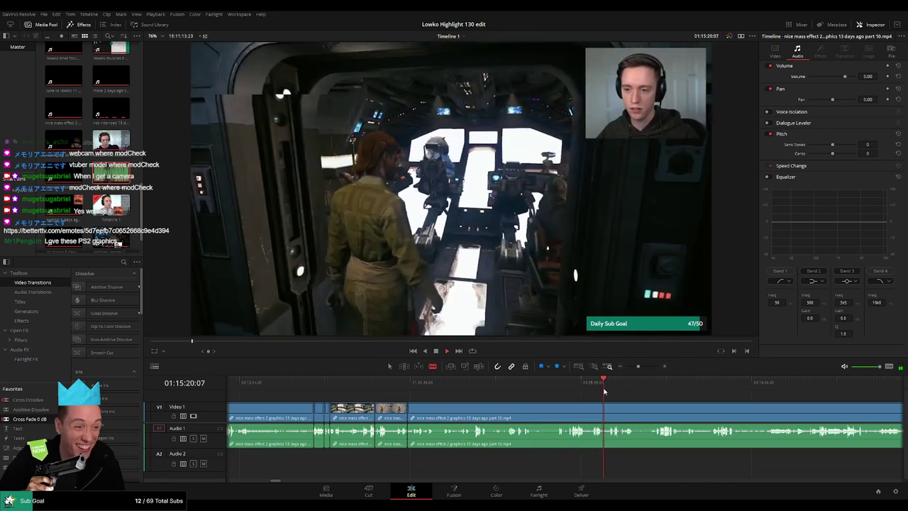
click(561, 383)
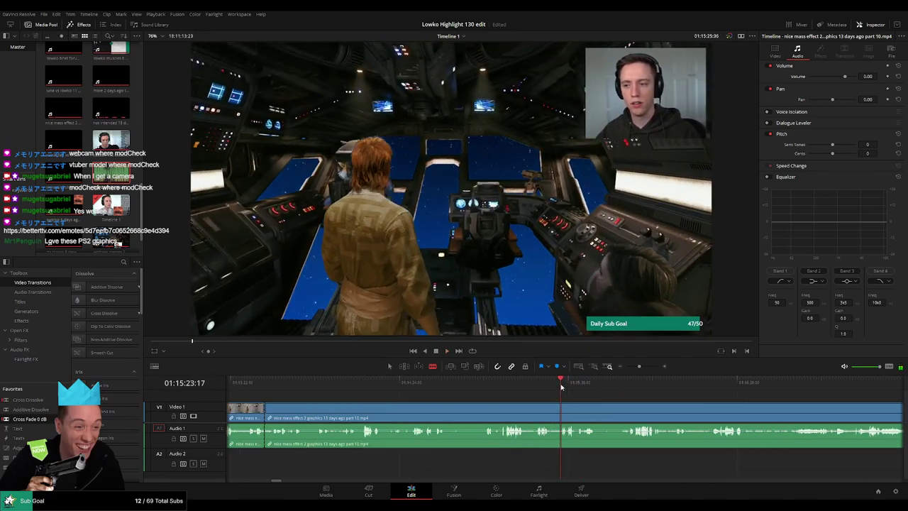
scroll(576, 394, up, 3)
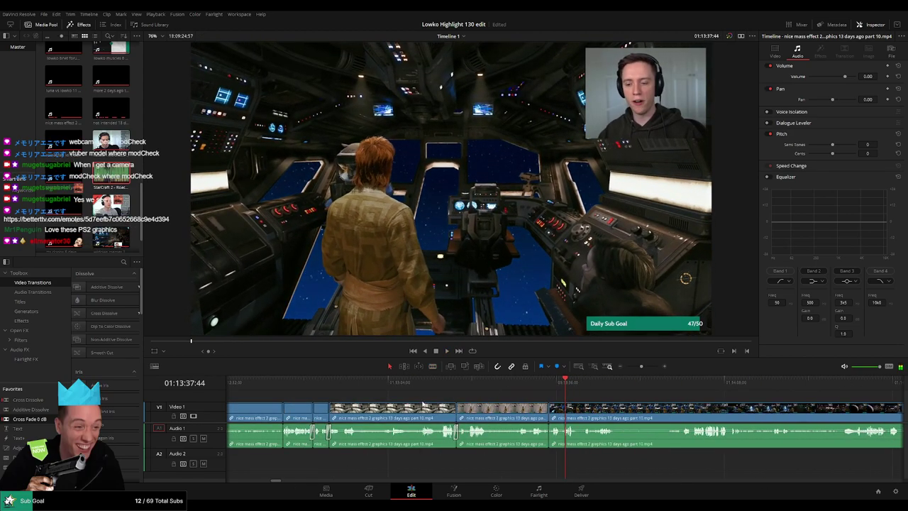
- Play back the cockpit scene, split the part 10 clip at about 01:13:47 and 01:14:30, and ripple delete the section between
key(space)
click(543, 390)
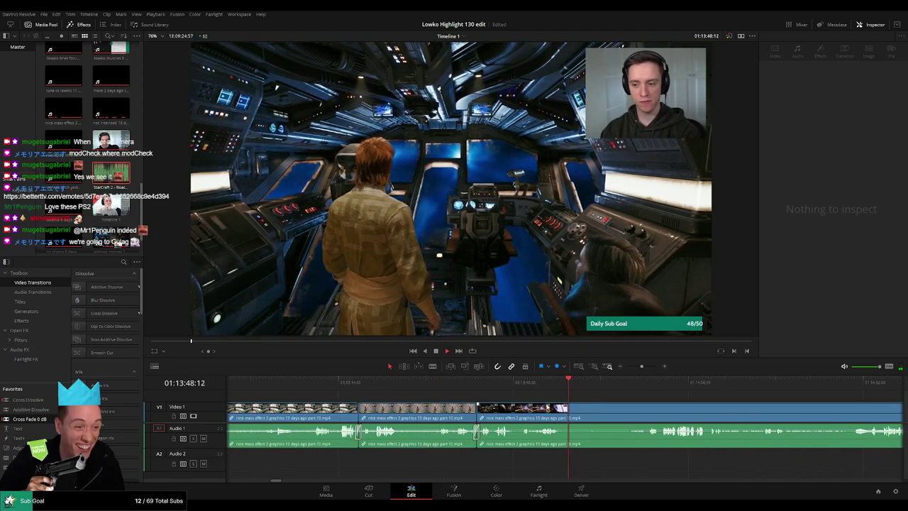
click(624, 383)
drag(681, 409, 663, 388)
key(b)
click(371, 410)
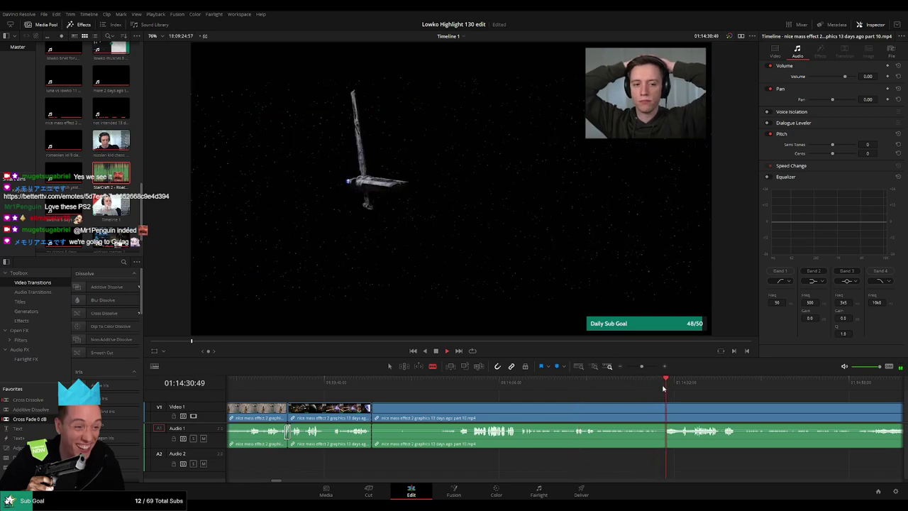
click(665, 410)
key(a)
click(615, 411)
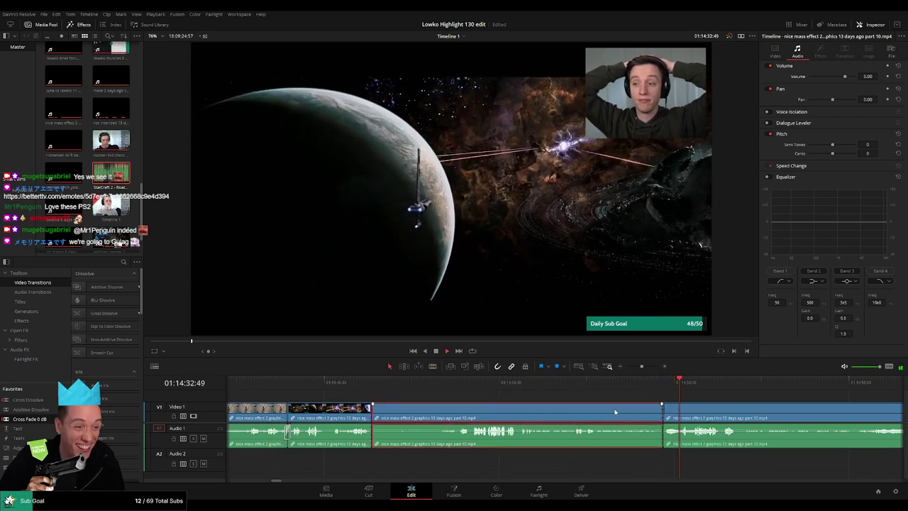
key(BackSpace)
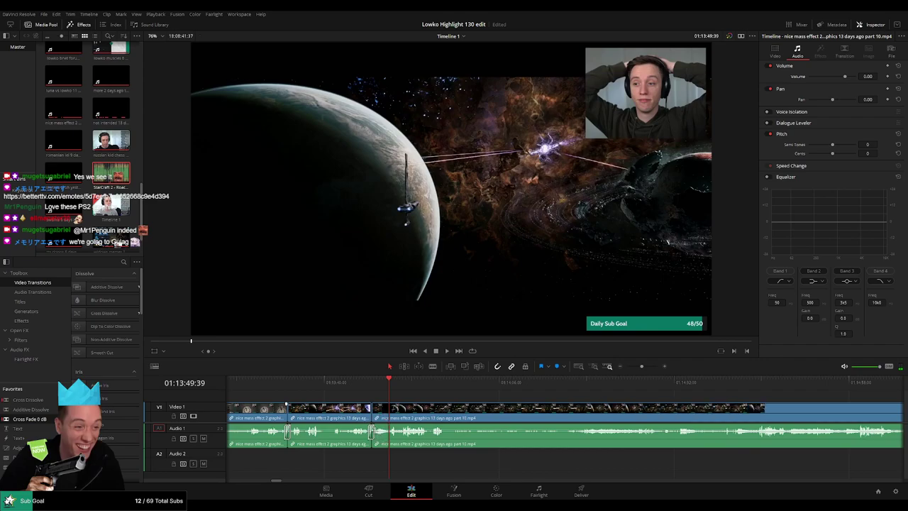
- Play back the part 10 clip from about 01:13:49 through the cockpit scenes and split it at about 01:15:07
key(space)
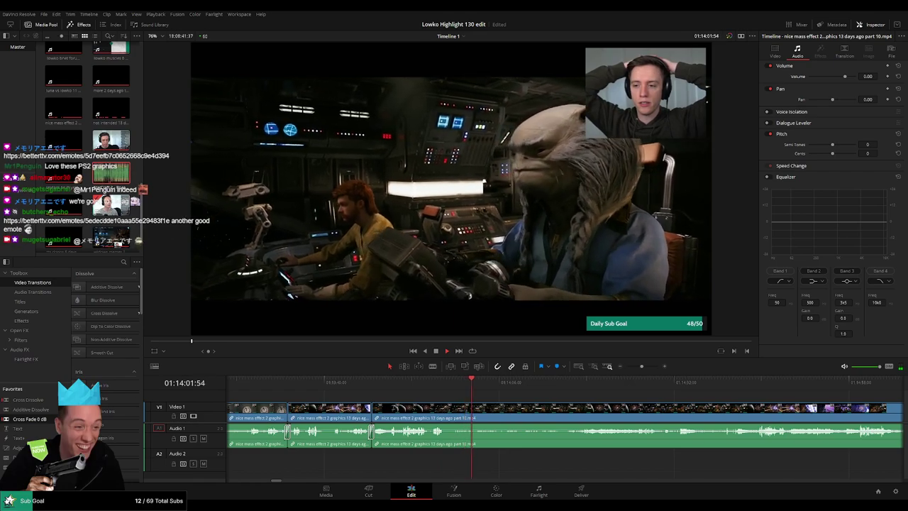
drag(483, 387, 545, 385)
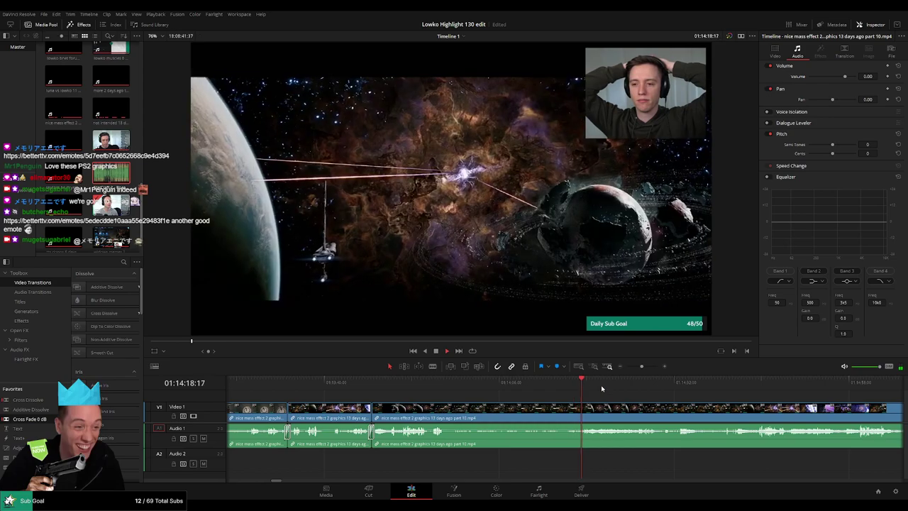
drag(614, 398, 482, 398)
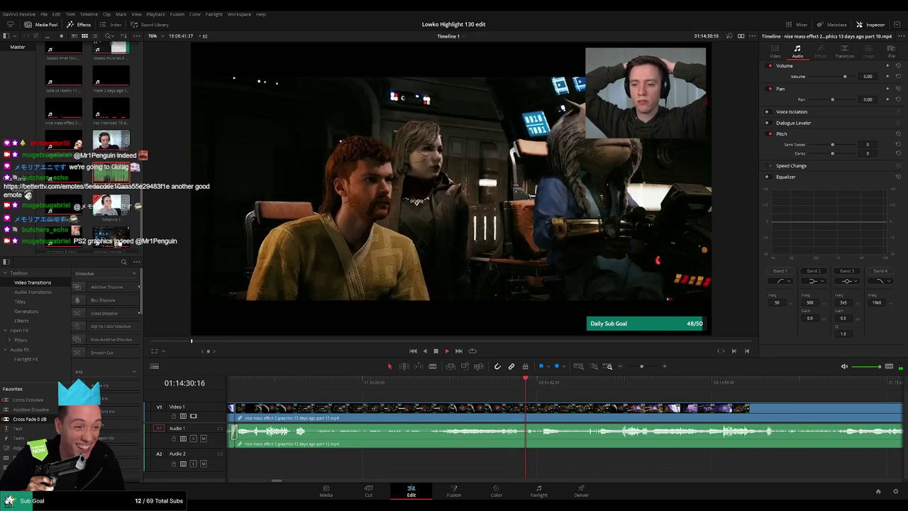
drag(568, 401, 437, 397)
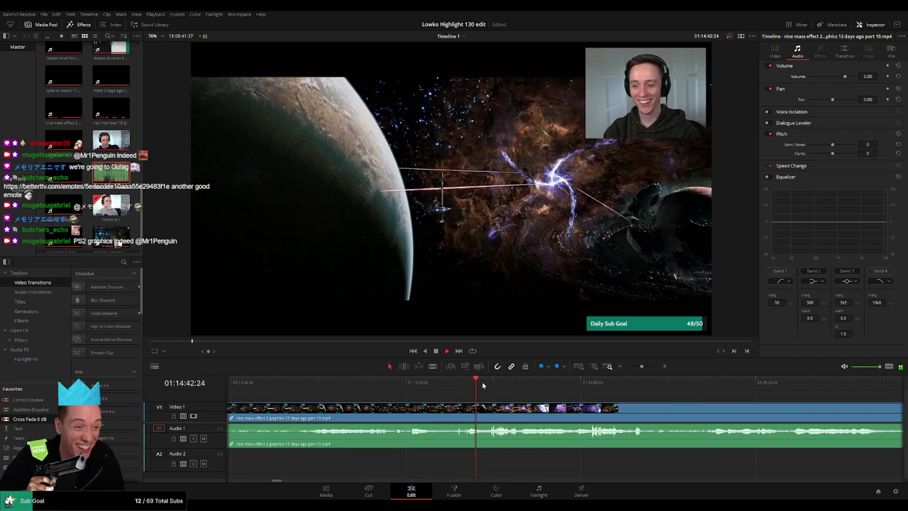
drag(545, 400, 461, 397)
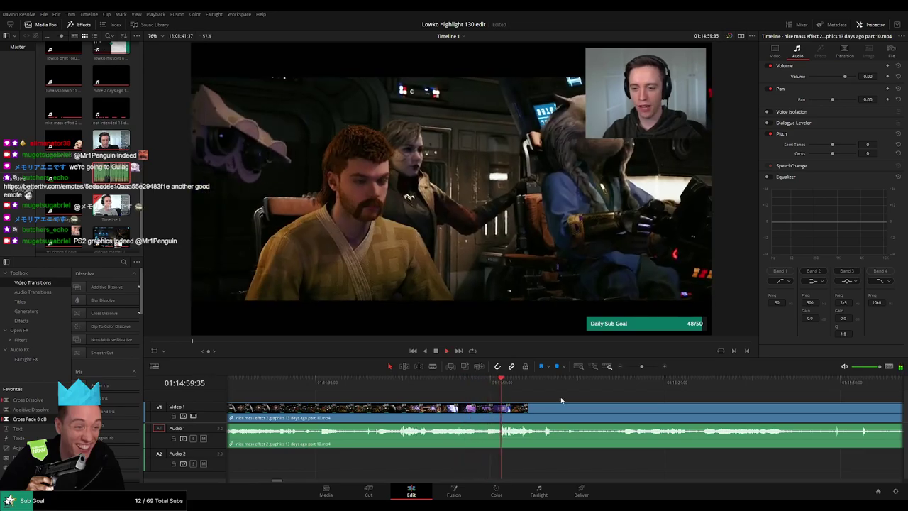
drag(561, 400, 444, 389)
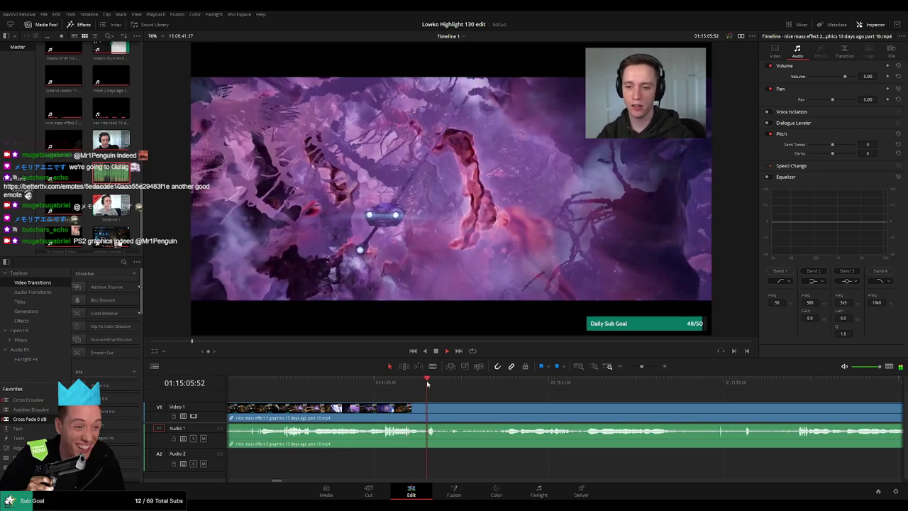
scroll(404, 401, right, 1)
key(b)
click(395, 417)
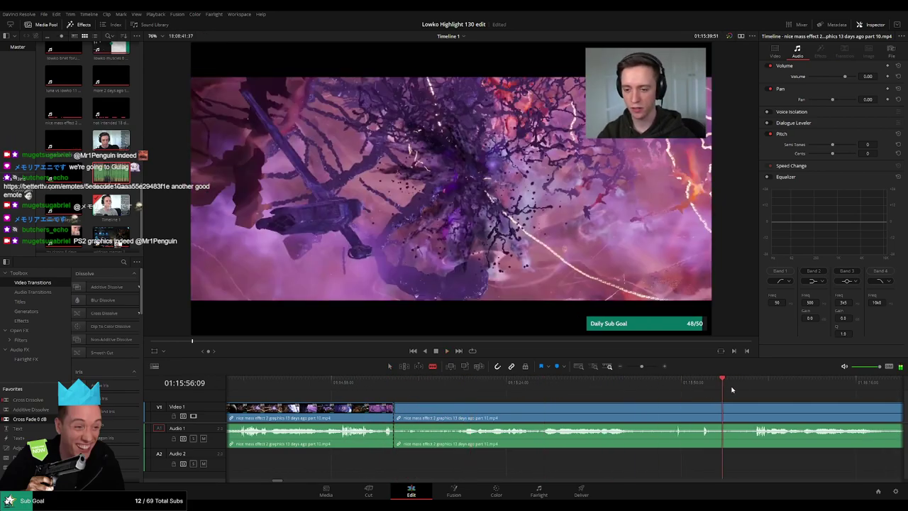
- Skim the rest of the part 10 clip and ripple delete everything in it after the split at about 01:15:07
scroll(519, 386, right, 6)
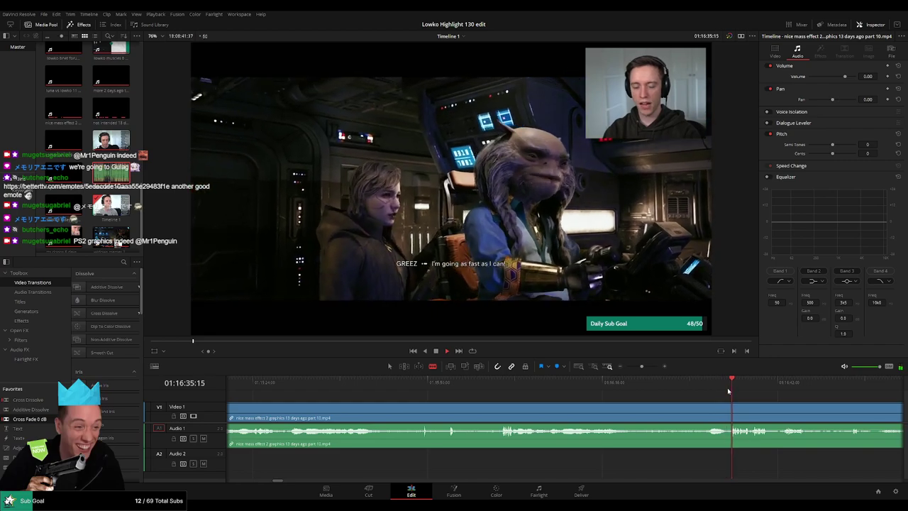
scroll(787, 393, down, 3)
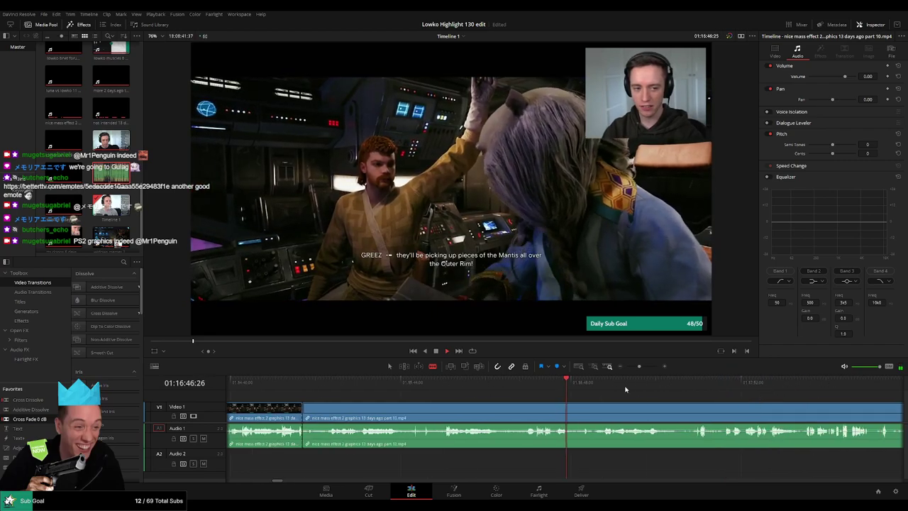
click(717, 392)
scroll(530, 398, right, 6)
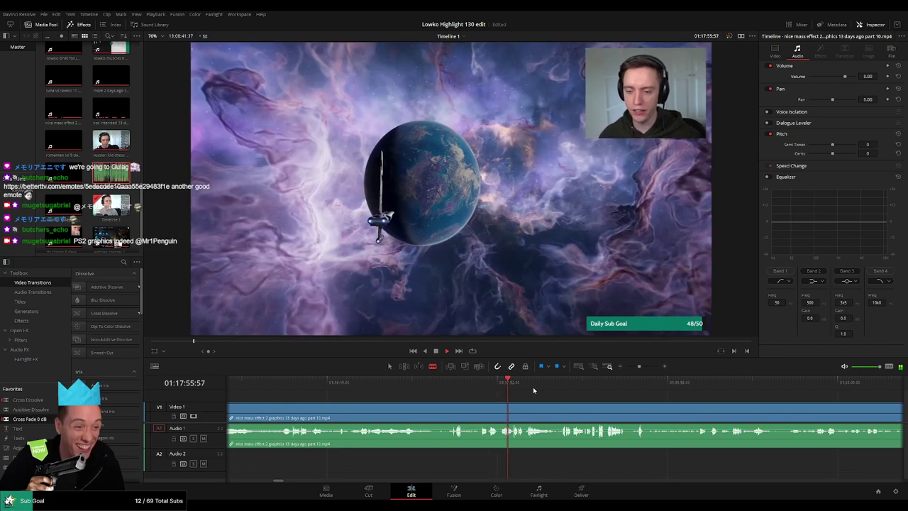
click(521, 388)
click(533, 389)
click(557, 389)
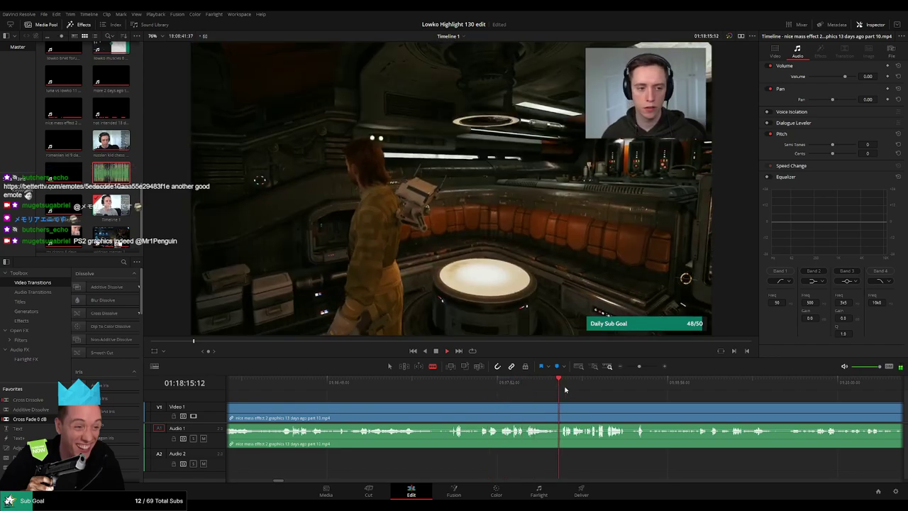
click(566, 389)
click(680, 390)
scroll(659, 394, down, 4)
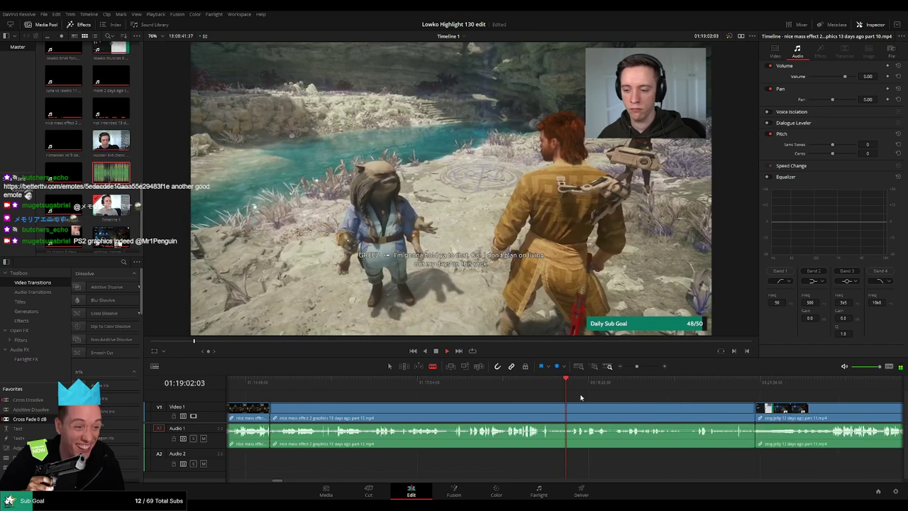
scroll(581, 397, down, 2)
key(a)
click(556, 415)
key(Delete)
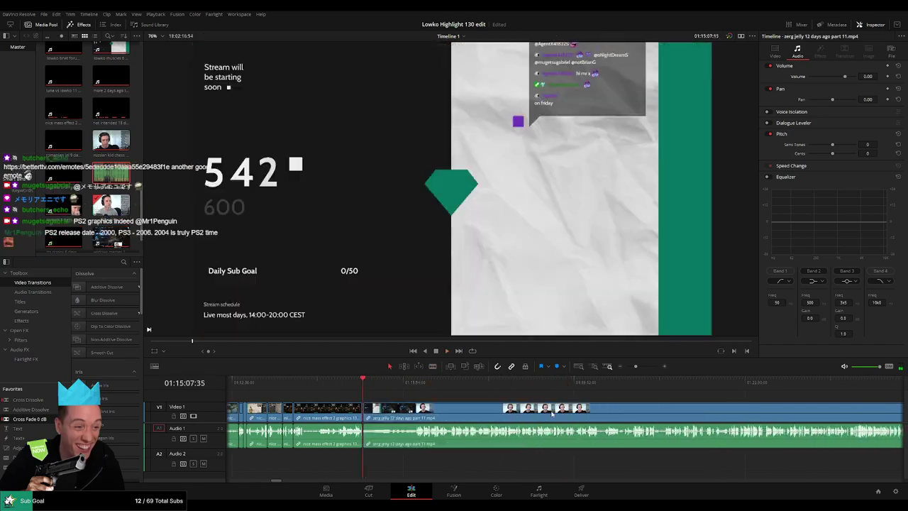
- Skim the Reddit browsing in the zerg jelly part 11 clip for its best moments
click(414, 386)
drag(429, 388, 698, 395)
scroll(482, 393, right, 2)
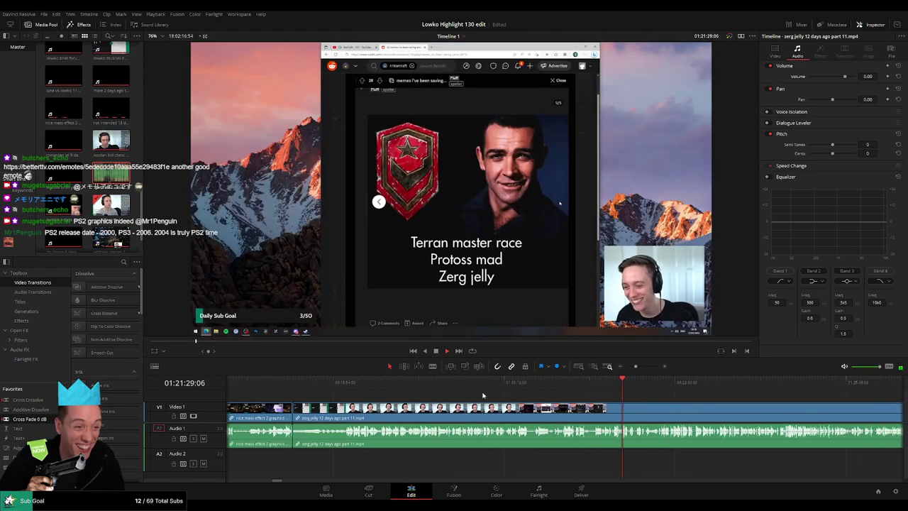
click(486, 385)
scroll(566, 400, up, 2)
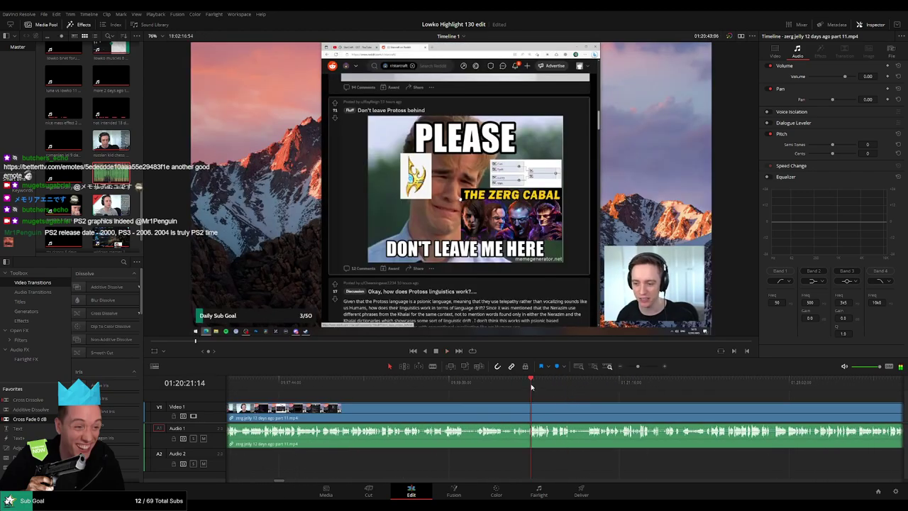
key(space)
click(487, 384)
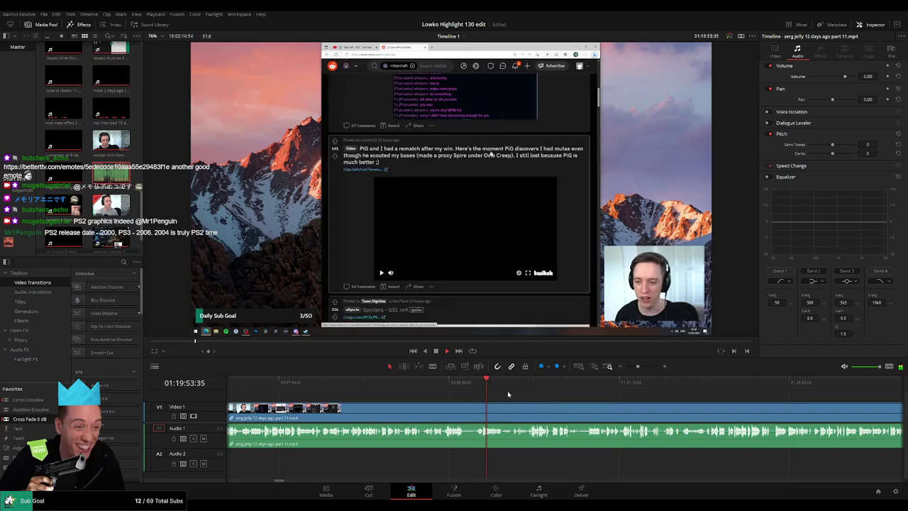
drag(348, 386, 483, 387)
key(space)
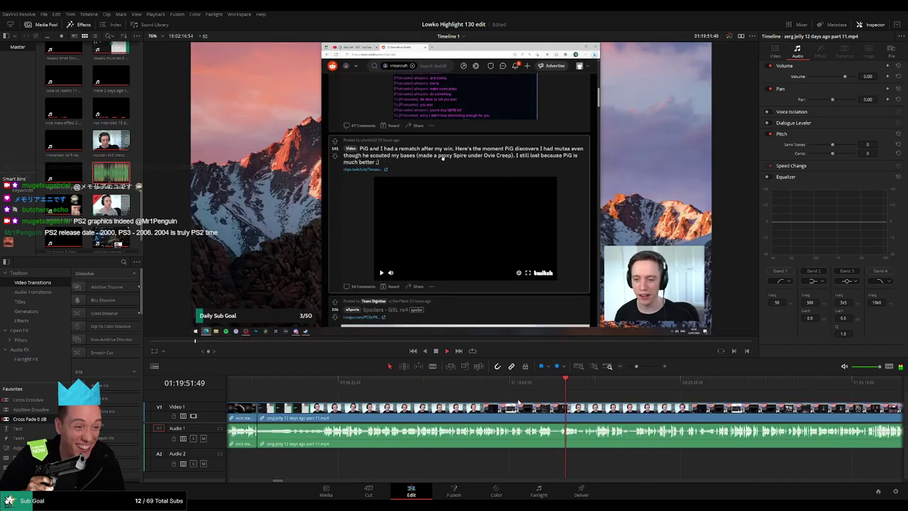
- Play back the Twitch clip scene near 01:20:05 and skim on to the "Don't leave Protoss behind" post
drag(587, 404, 475, 404)
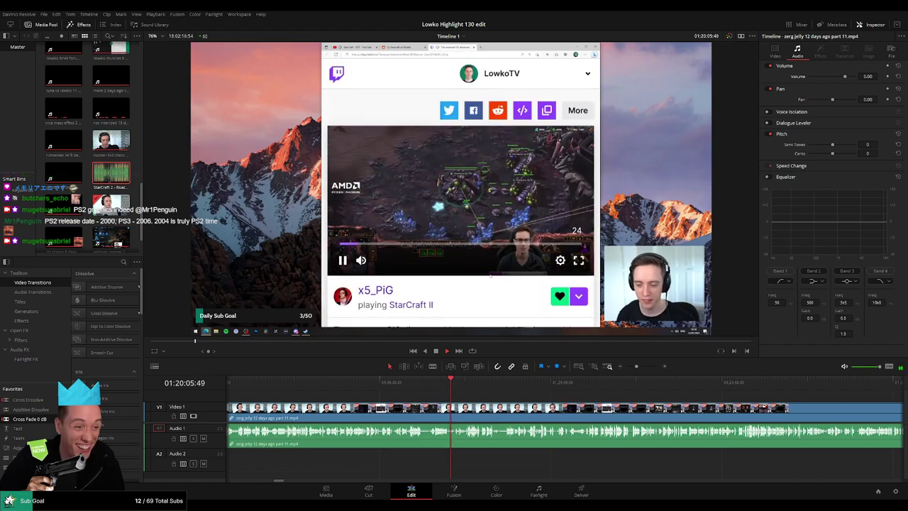
scroll(561, 402, up, 2)
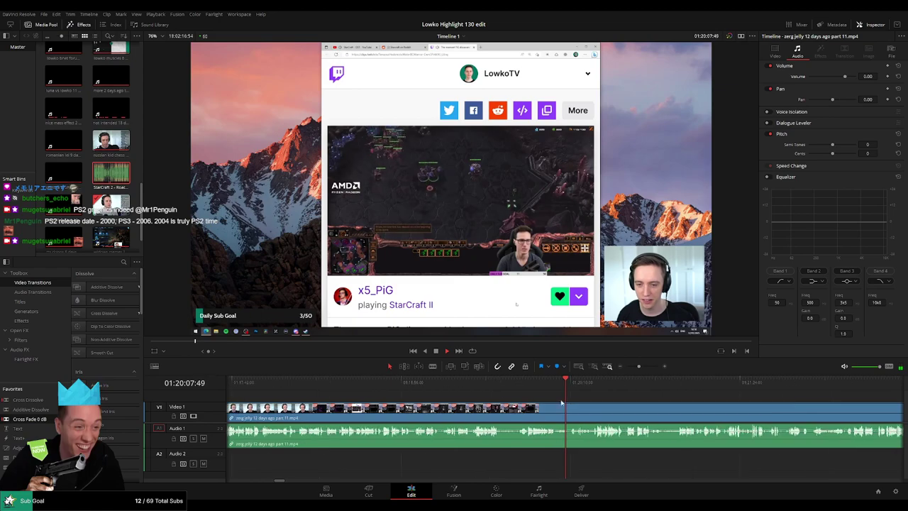
scroll(562, 401, up, 2)
click(615, 384)
drag(662, 395, 399, 394)
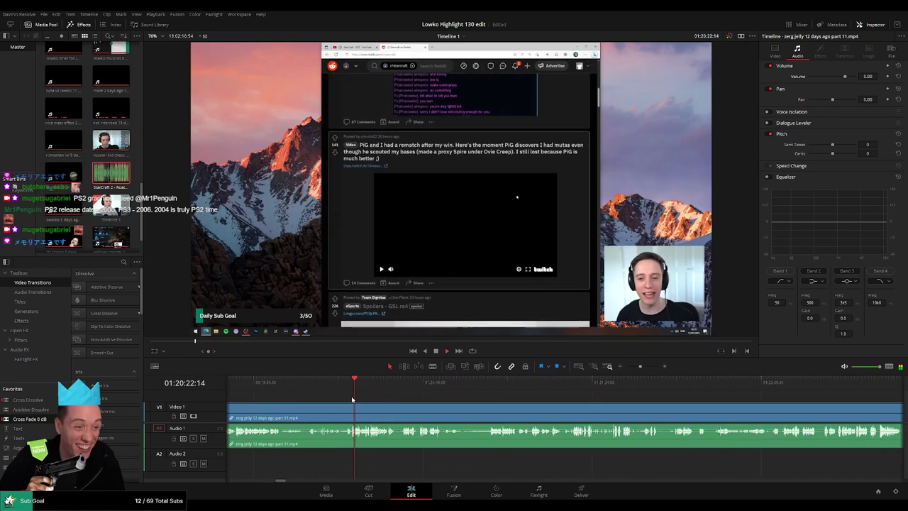
click(378, 388)
scroll(456, 395, up, 2)
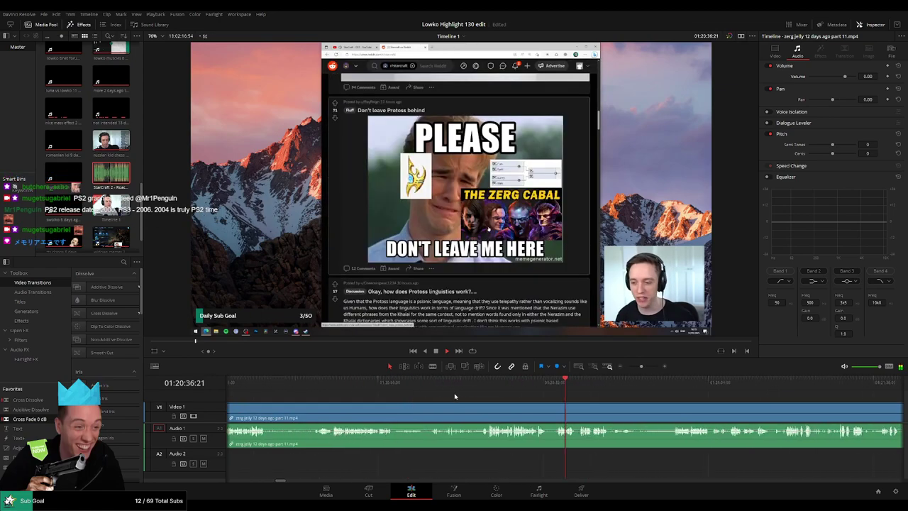
- Split the part 11 clip at about 01:20:33, at the "Don't leave Protoss behind" post, and ripple delete everything before it
click(545, 407)
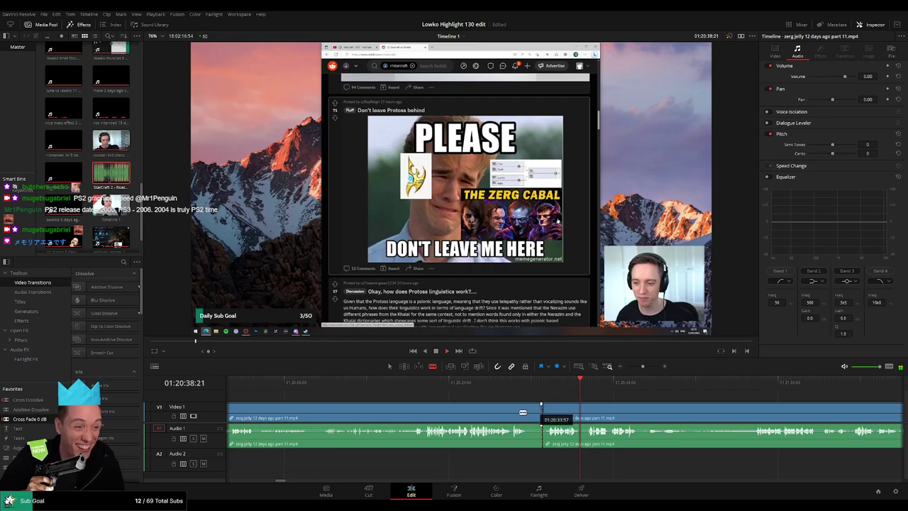
key(a)
click(519, 415)
key(Delete)
- Play back the start of the part 11 clip, split it at about 01:15:11 and 01:15:12, and ripple delete the section between
click(522, 383)
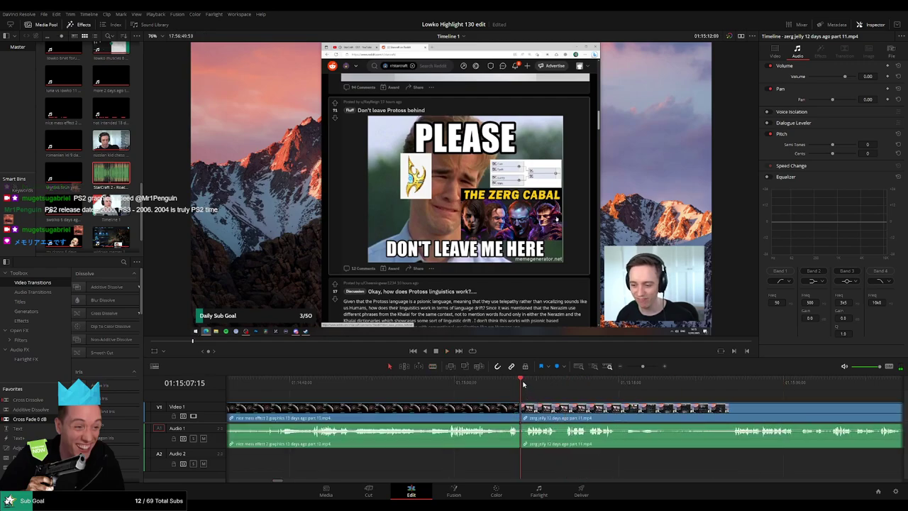
drag(580, 400, 414, 397)
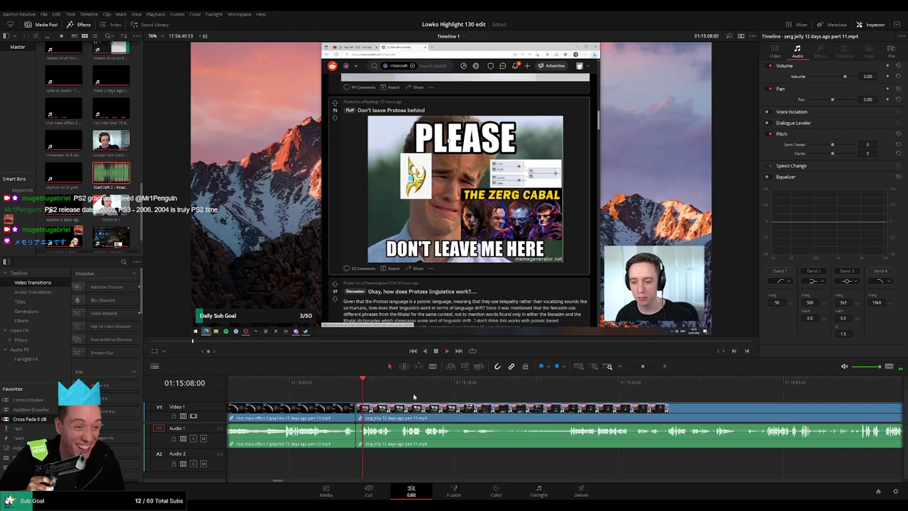
scroll(404, 395, right, 2)
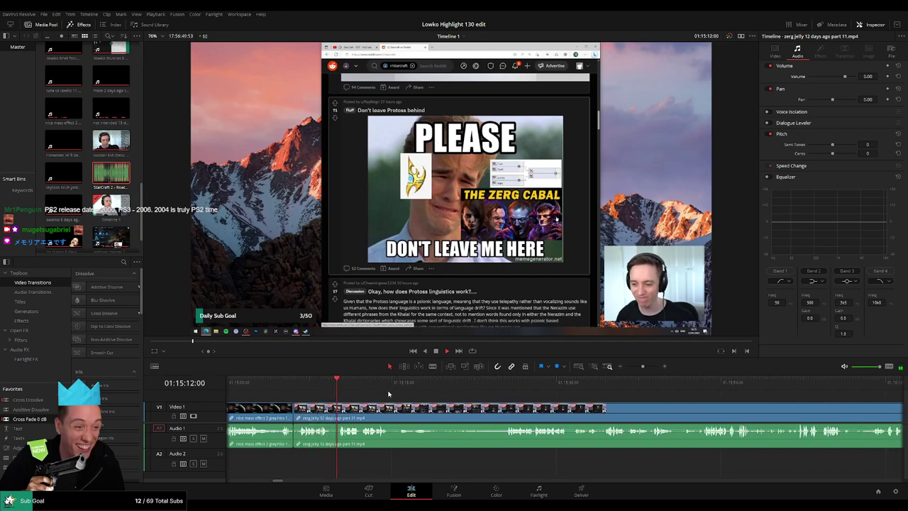
scroll(516, 413, up, 4)
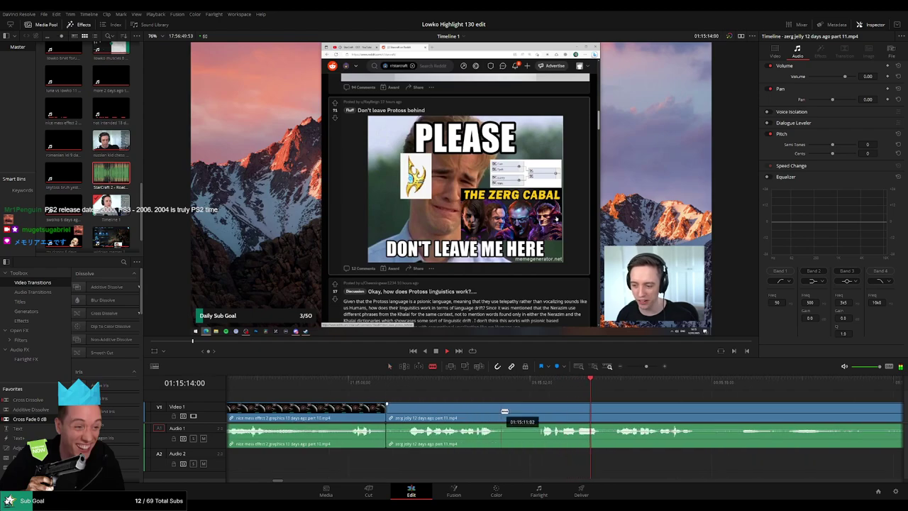
click(503, 410)
click(541, 411)
key(a)
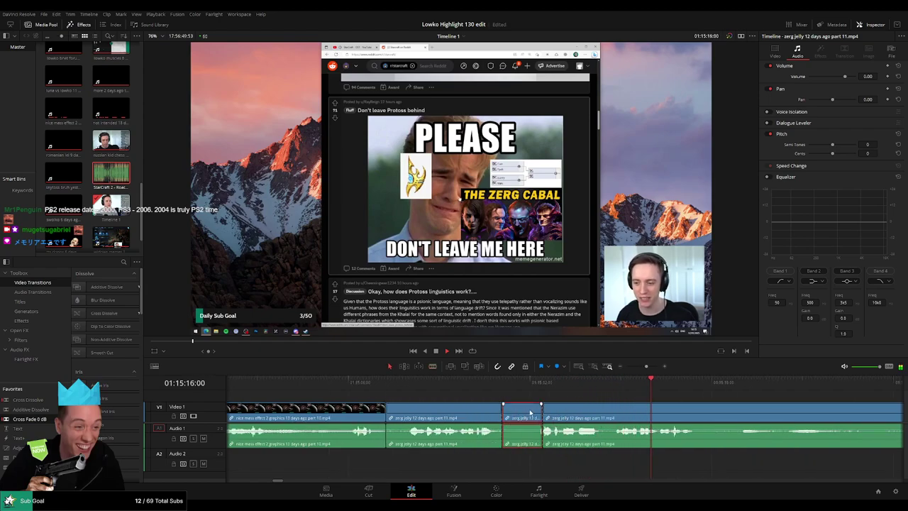
key(Delete)
- Split the part 11 clip at about 01:15:16 and at the "memes i've been saving since 2011" post near 01:15:29, and ripple delete the section between
scroll(561, 405, right, 3)
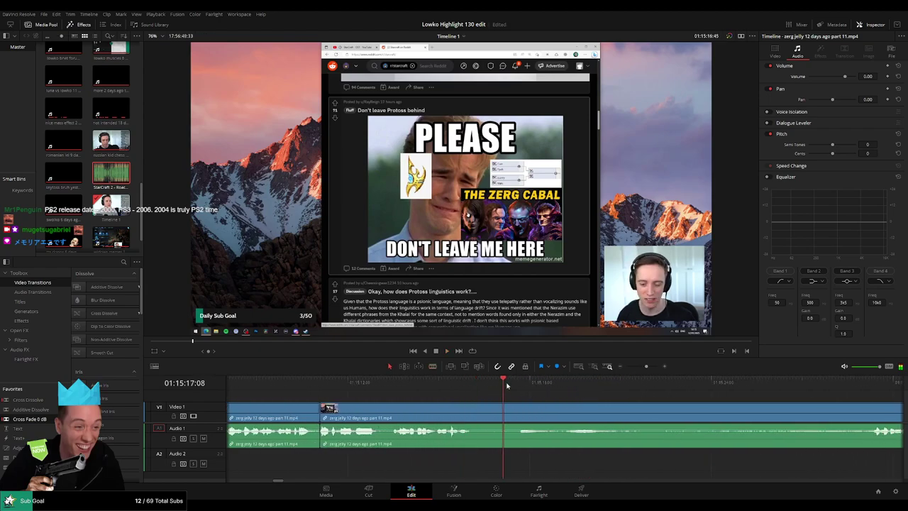
scroll(531, 397, down, 4)
scroll(425, 403, right, 2)
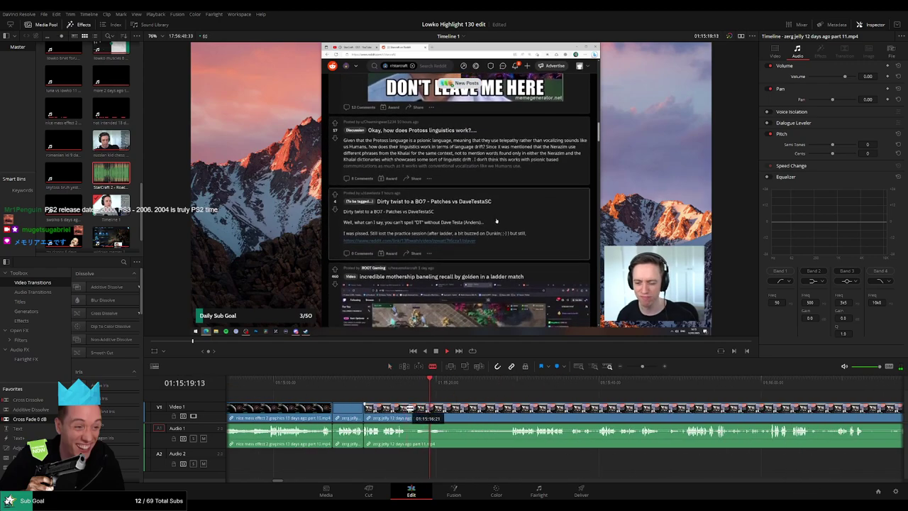
click(508, 393)
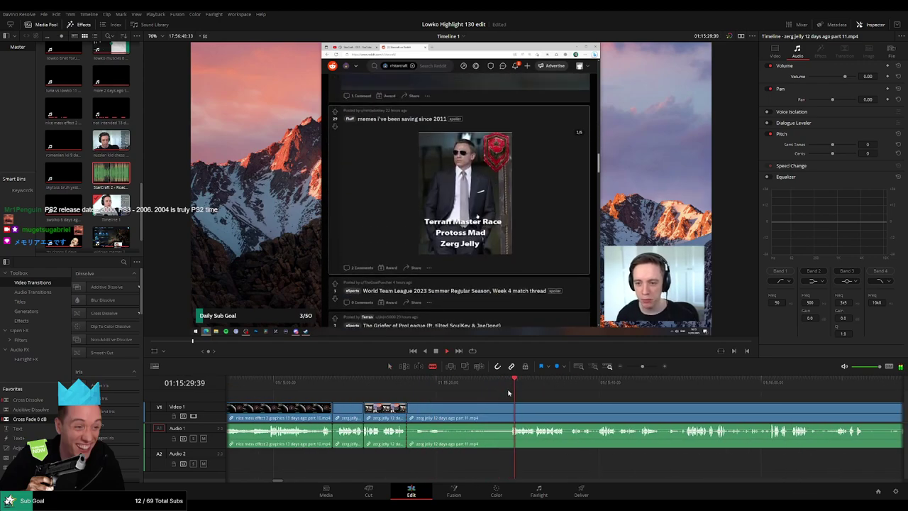
click(509, 408)
key(a)
click(488, 419)
key(Delete)
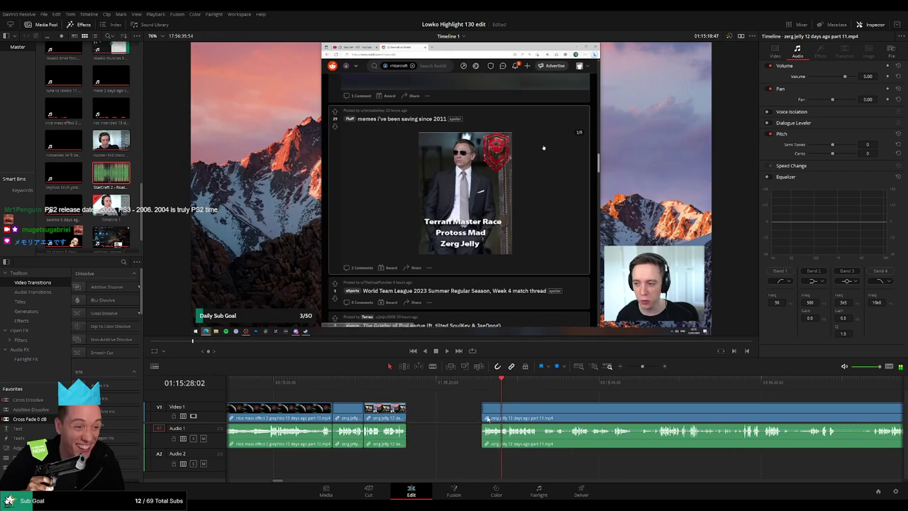
- Play back the part 11 clip through the "memes i've been saving since 2011" gallery, from about 01:15:18 to 01:15:54
key(ctrl+z)
key(space)
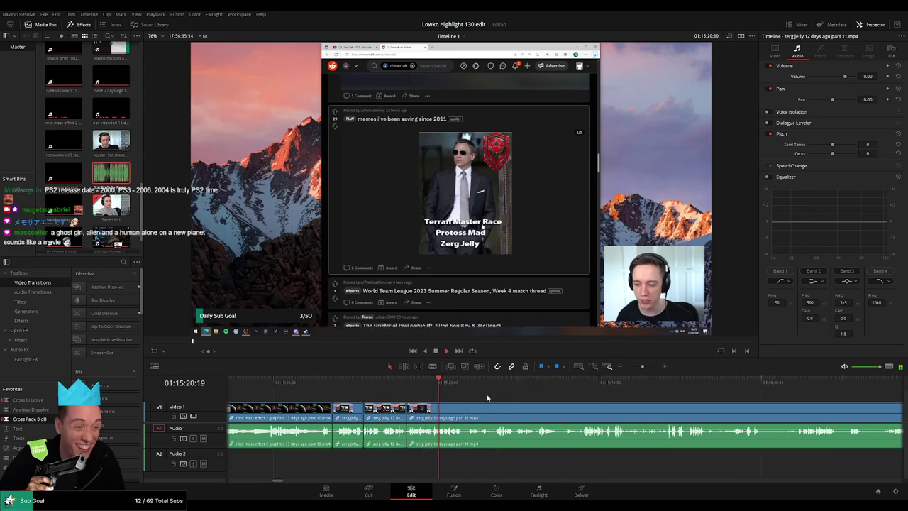
scroll(426, 398, down, 3)
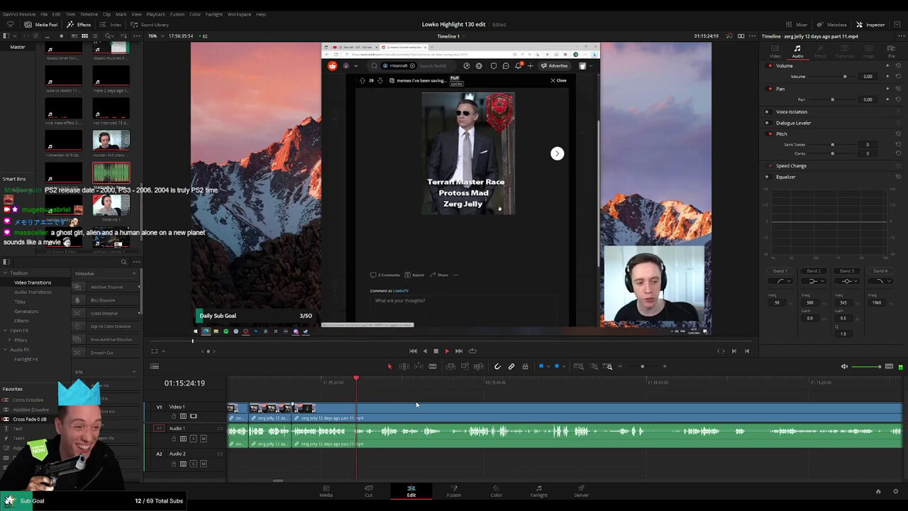
scroll(386, 398, down, 1)
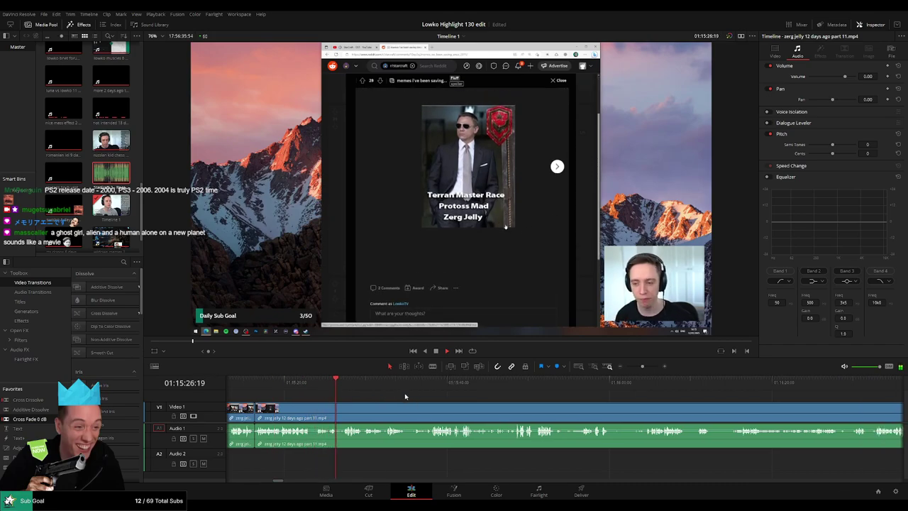
scroll(405, 395, up, 1)
drag(615, 402, 417, 397)
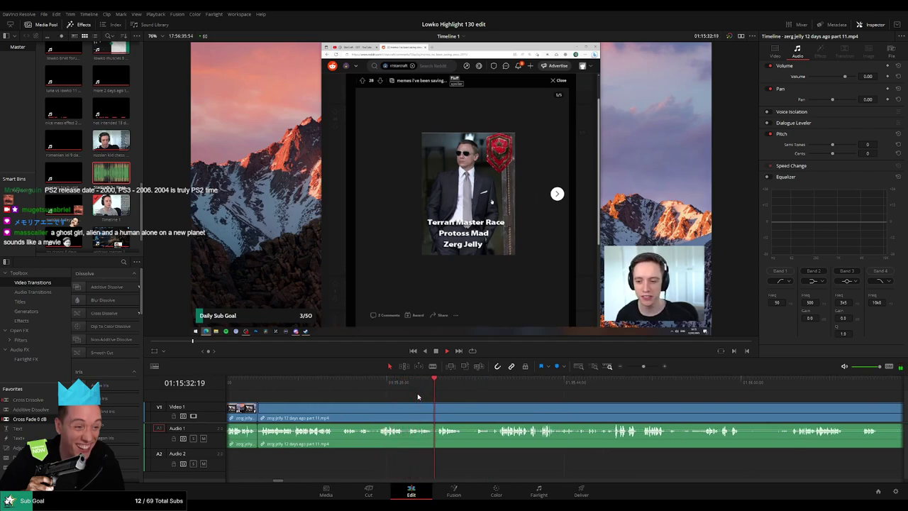
drag(437, 401, 298, 393)
click(339, 381)
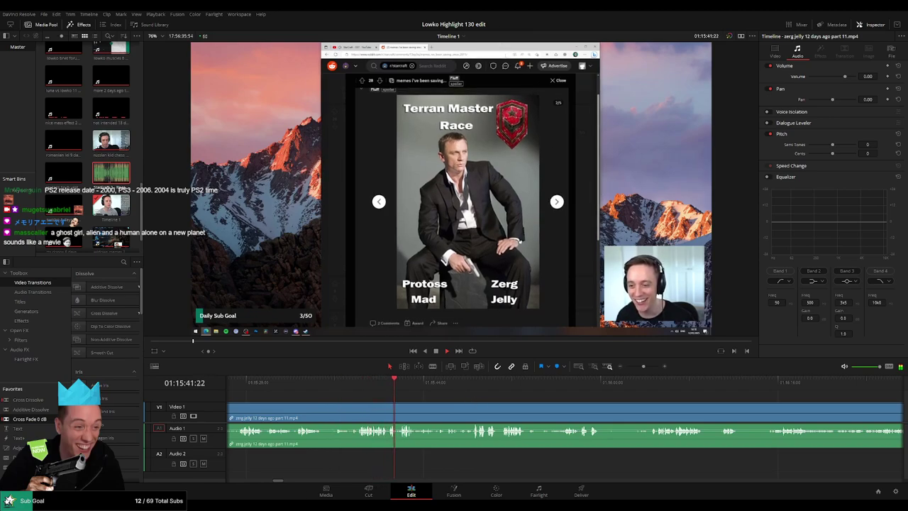
scroll(436, 401, right, 3)
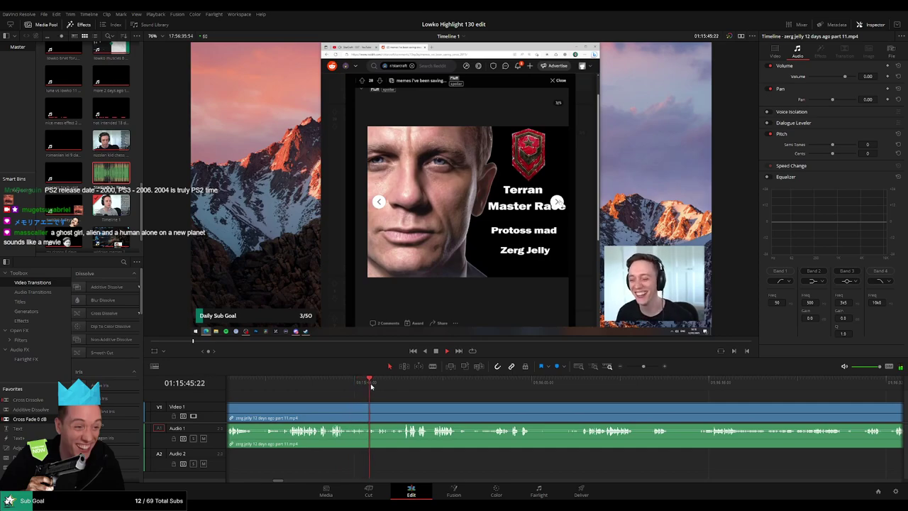
drag(371, 385, 395, 385)
drag(464, 401, 378, 397)
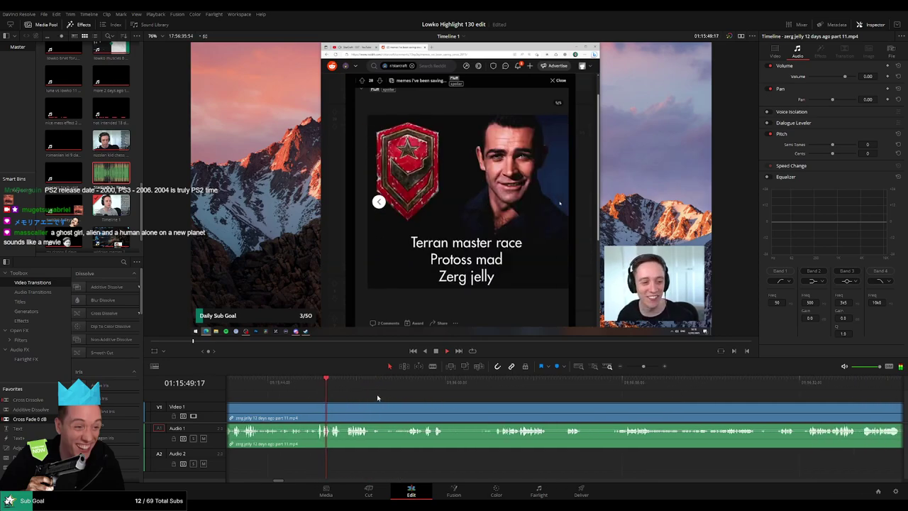
scroll(377, 398, right, 3)
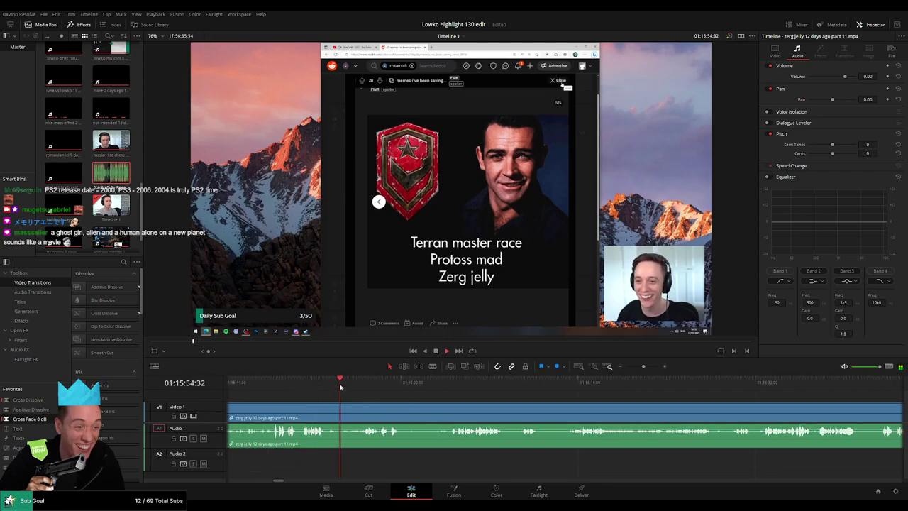
- Split the part 11 clip at about 01:15:59, just after the memes gallery is closed
drag(340, 387, 362, 384)
key(b)
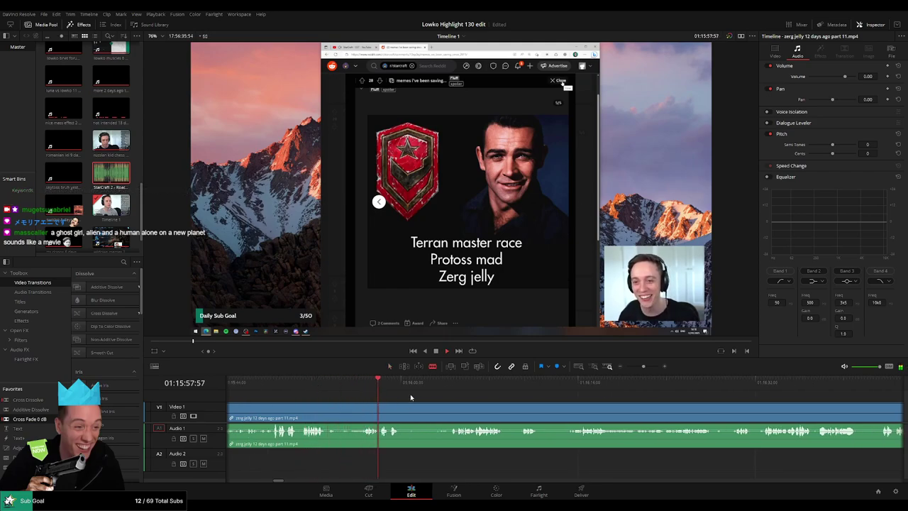
scroll(417, 398, right, 4)
key(b)
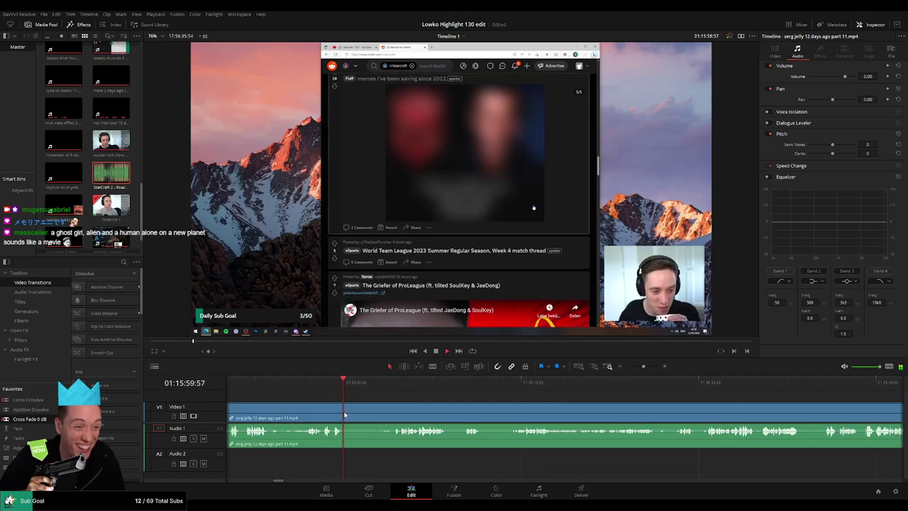
click(344, 413)
click(393, 382)
key(a)
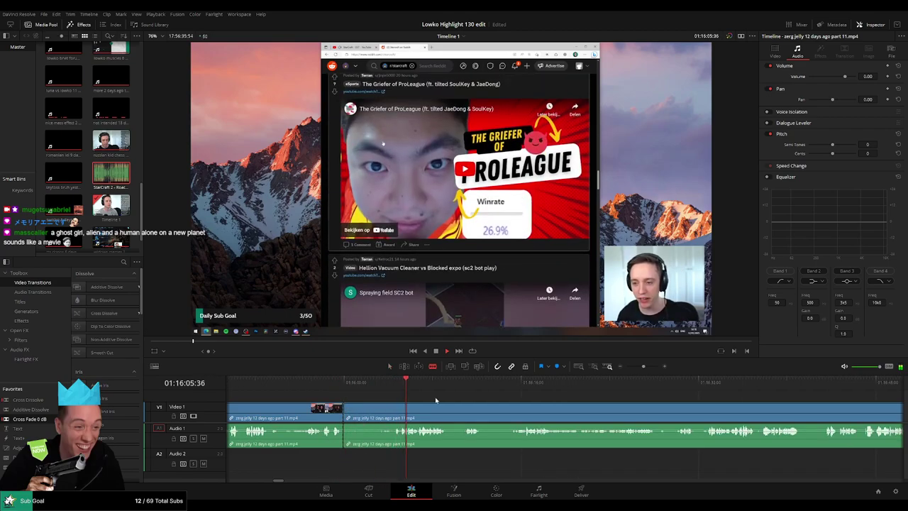
- Skim the part 11 clip past the "The Griefer of ProLeague" post and through the ESL_SC2 Twitch clip to about 01:17
scroll(425, 402, right, 2)
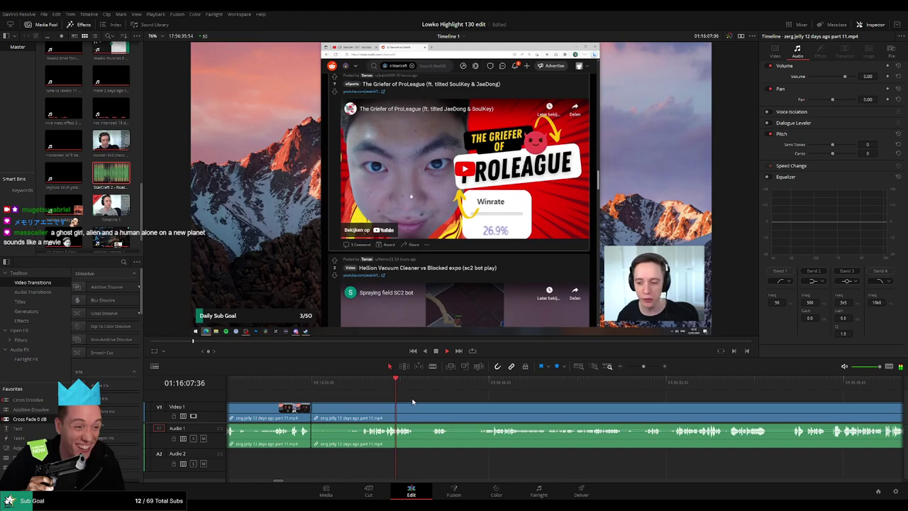
click(430, 385)
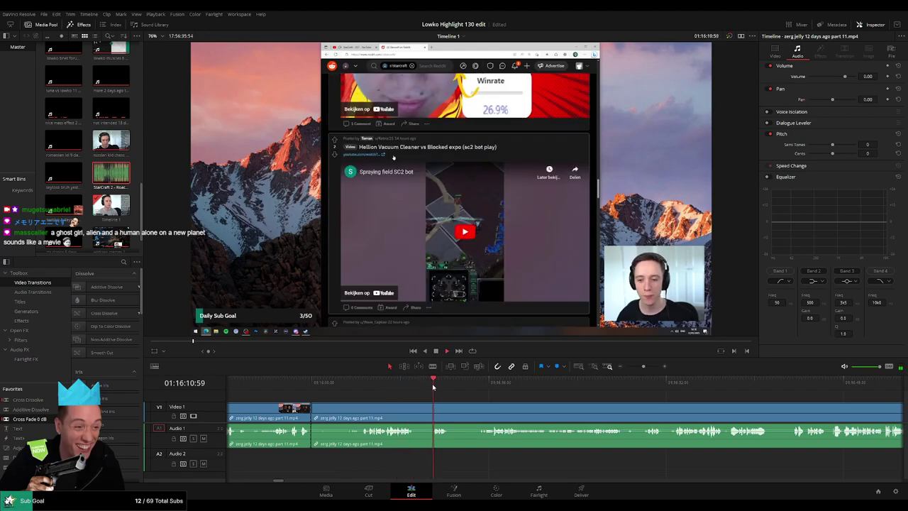
click(481, 385)
scroll(496, 393, right, 4)
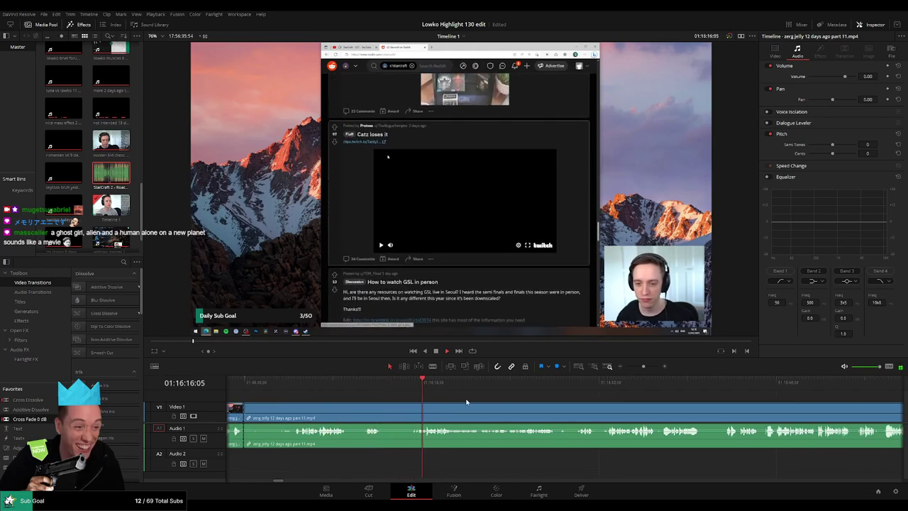
click(497, 386)
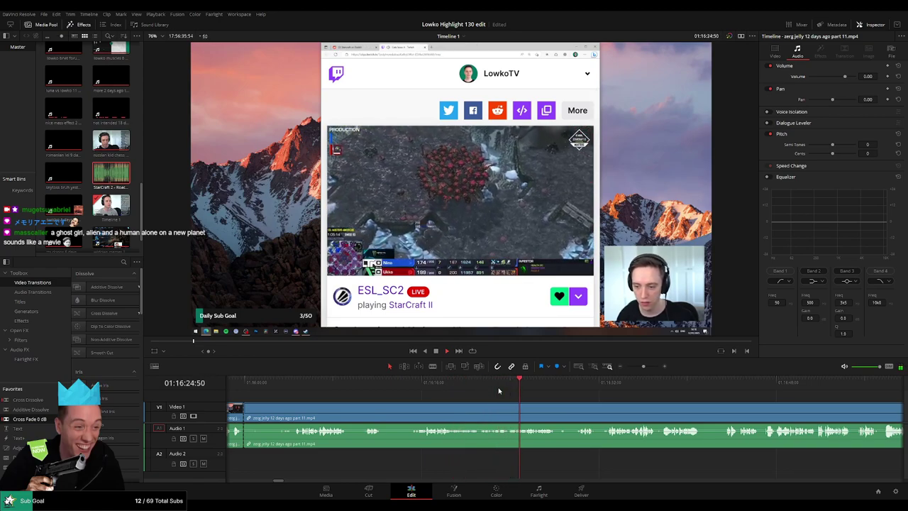
click(582, 382)
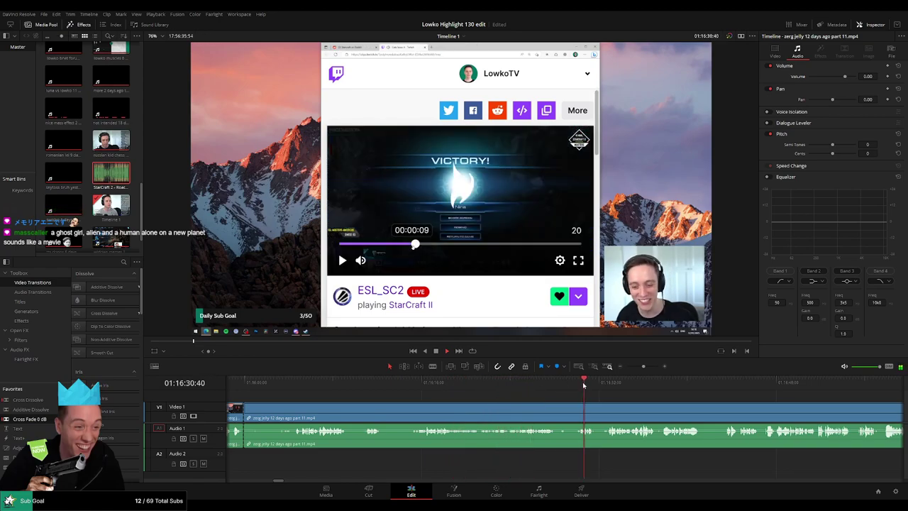
click(636, 387)
click(814, 381)
scroll(703, 401, down, 1)
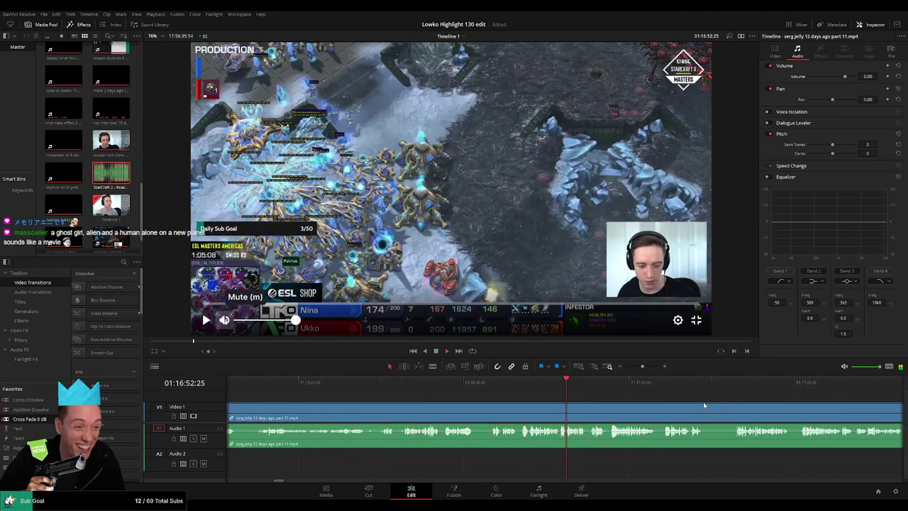
click(611, 386)
click(639, 387)
- Skim the rest of the part 11 clip and ripple delete everything after the split at about 01:15:59
scroll(645, 397, down, 2)
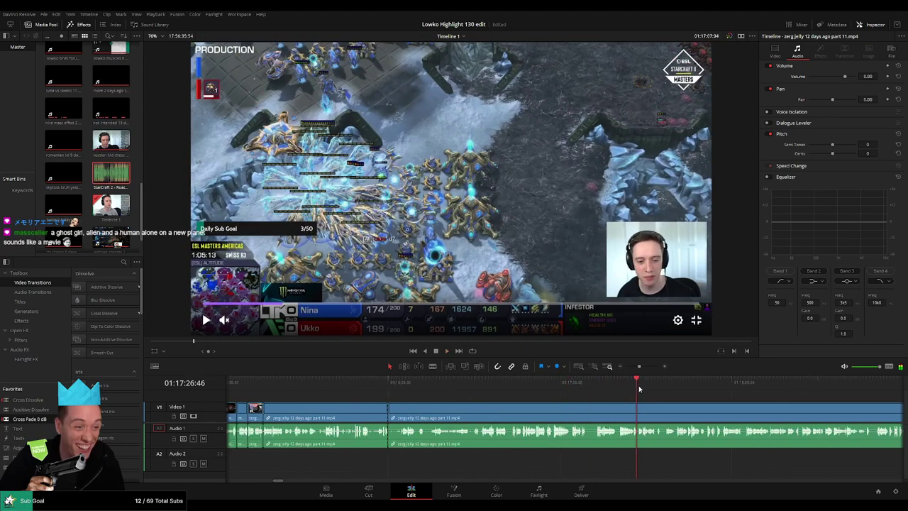
scroll(639, 389, down, 2)
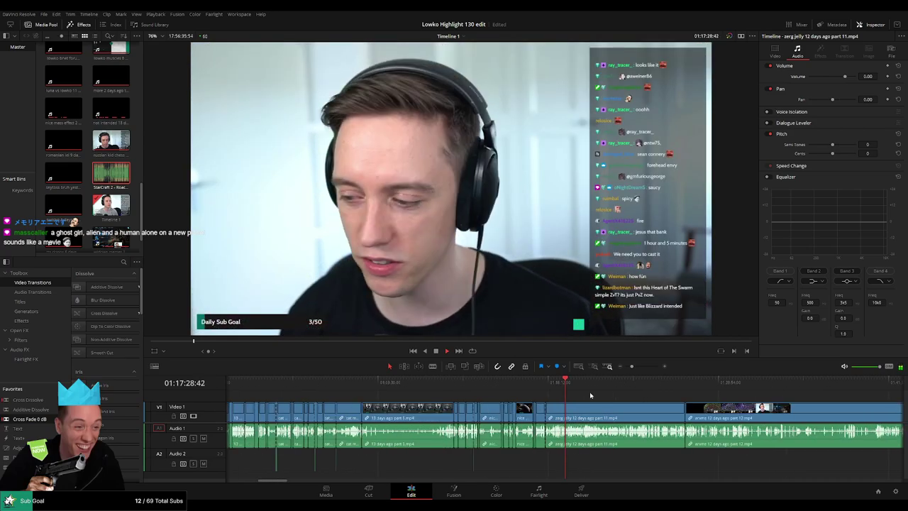
click(570, 387)
click(582, 387)
click(589, 386)
mouse_move(593, 397)
mouse_down()
mouse_move(510, 399)
mouse_move(600, 384)
mouse_move(561, 383)
mouse_move(583, 384)
mouse_up()
click(513, 386)
click(523, 385)
click(533, 385)
click(559, 413)
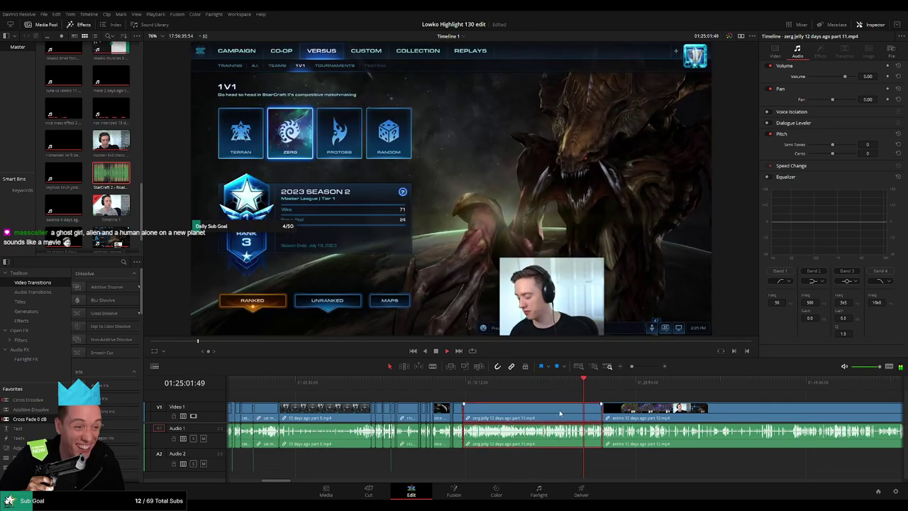
key(Delete)
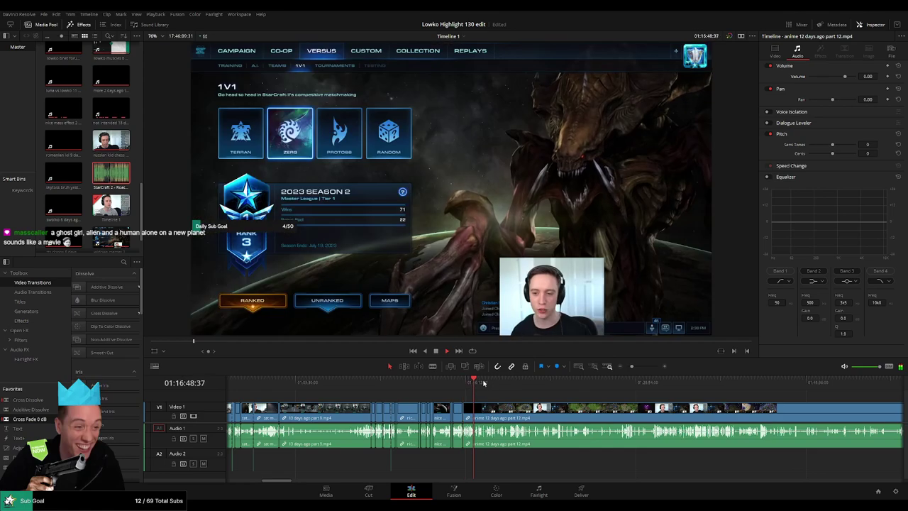
- Skim the start of the anime part 12 clip and play back the early game scene from about 01:19:33
click(488, 383)
scroll(456, 390, right, 5)
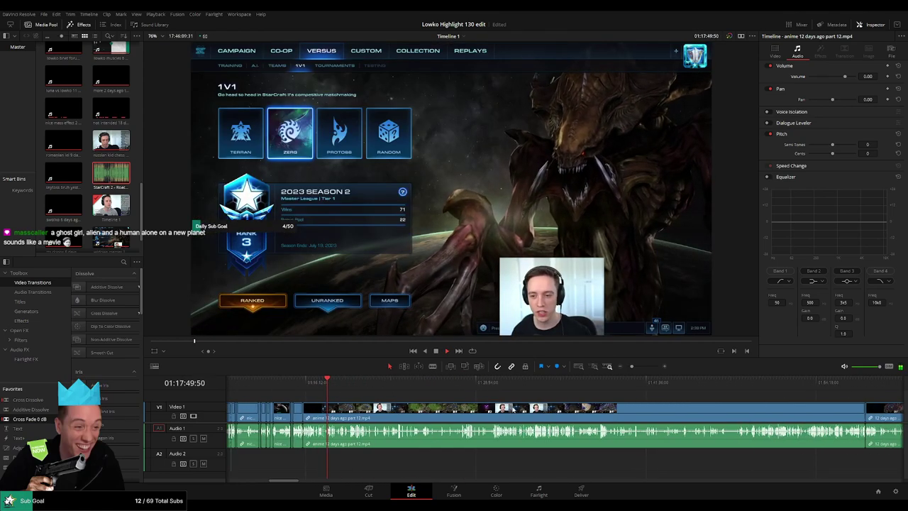
drag(327, 384, 352, 389)
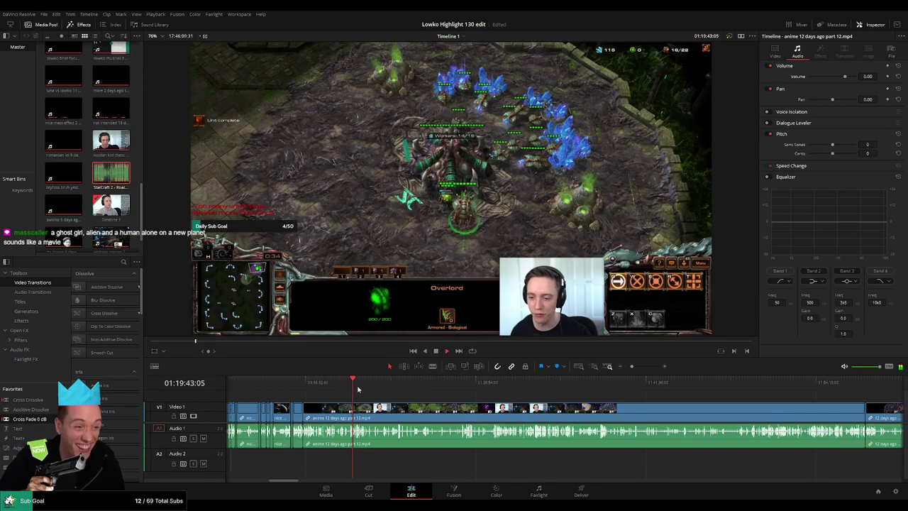
scroll(606, 419, up, 5)
click(526, 385)
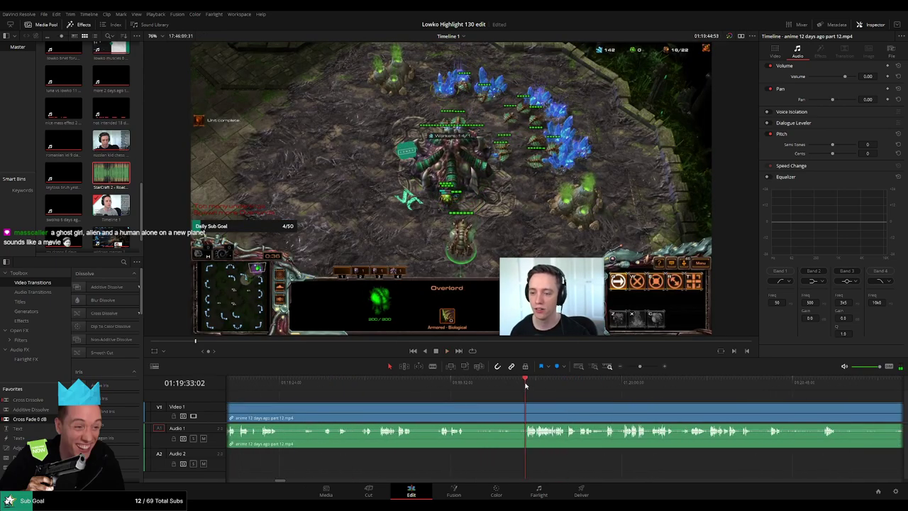
key(space)
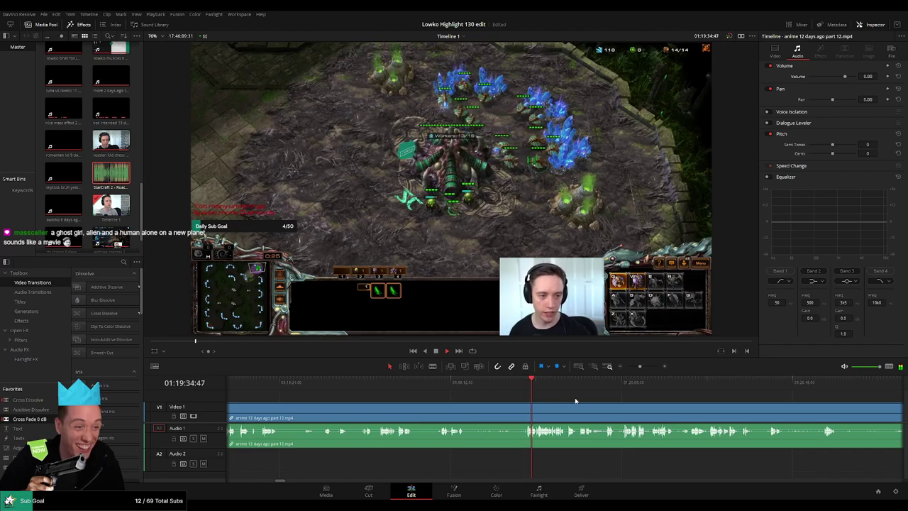
drag(576, 401, 428, 393)
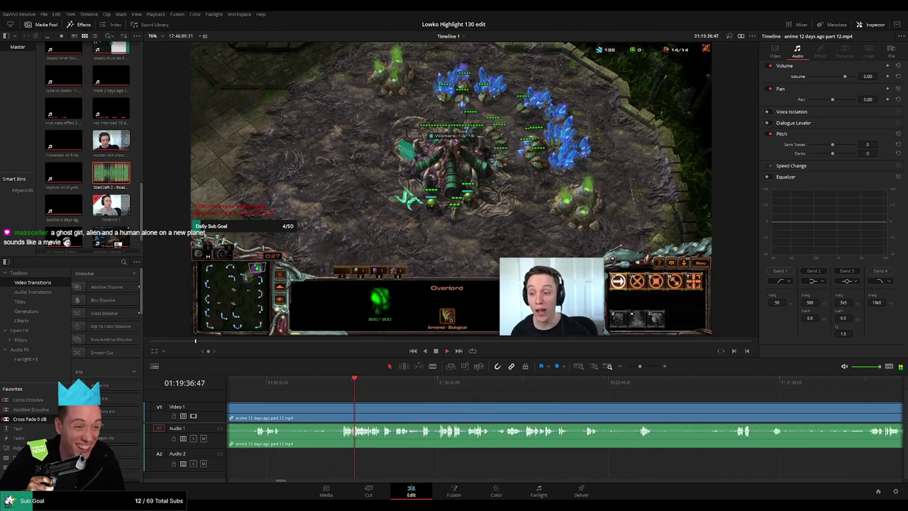
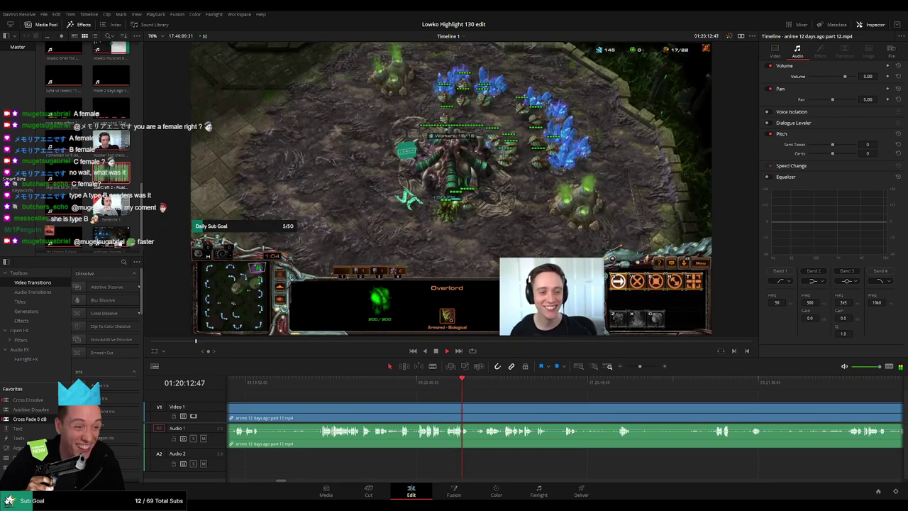
- Skim on through the StarCraft match in the part 12 clip to the scene at about 01:27:55
click(484, 383)
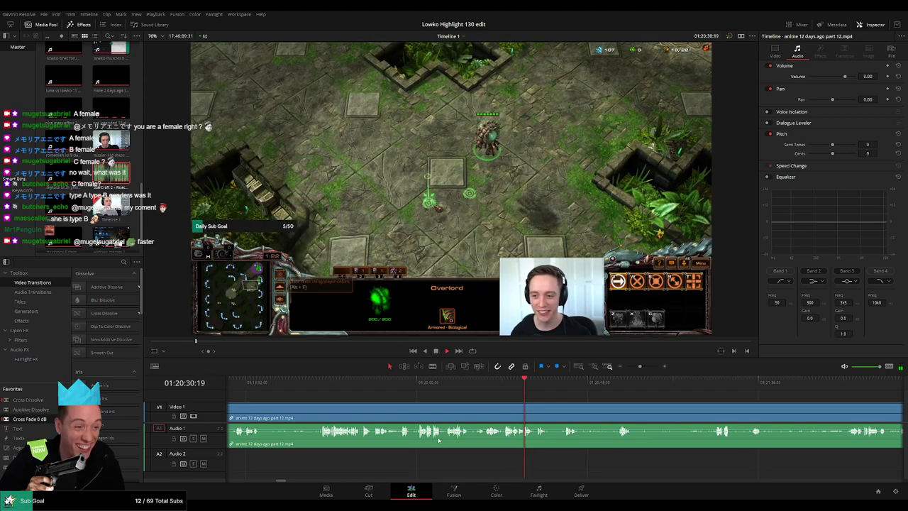
drag(546, 400, 721, 386)
click(455, 383)
click(414, 384)
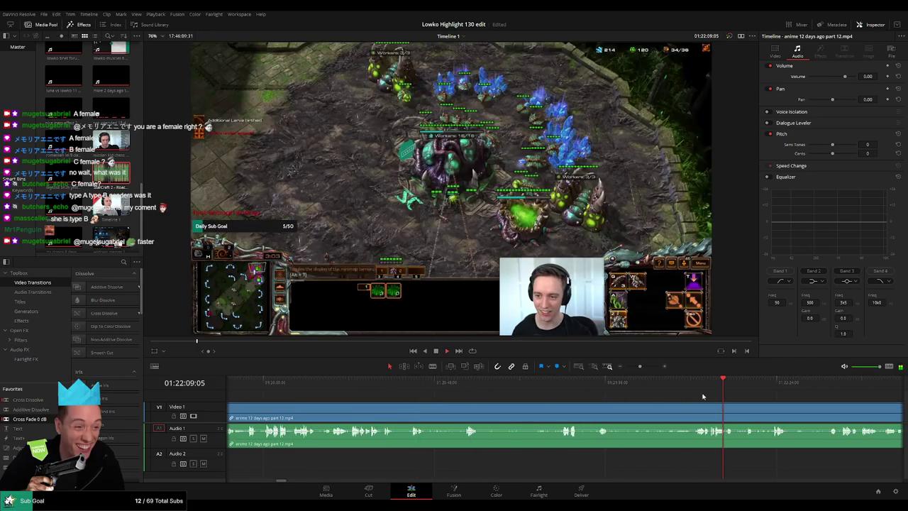
click(577, 387)
click(584, 387)
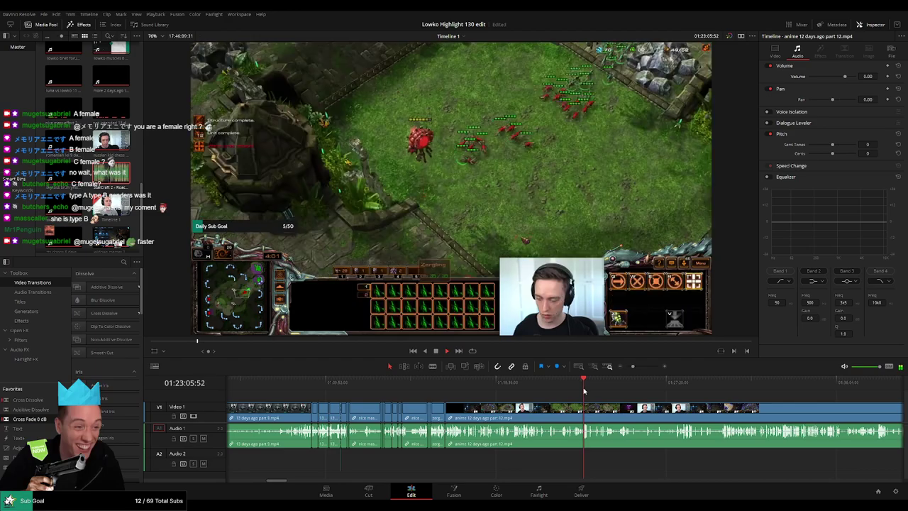
drag(622, 398, 543, 387)
click(499, 386)
key(space)
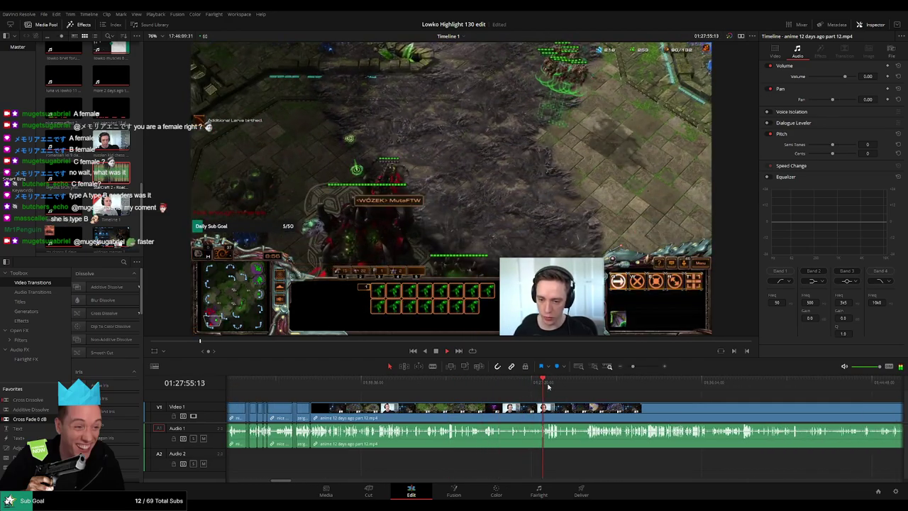
- Split the anime part 12 clip at about 01:27:52 and ripple delete everything in it before the split
scroll(541, 396, up, 3)
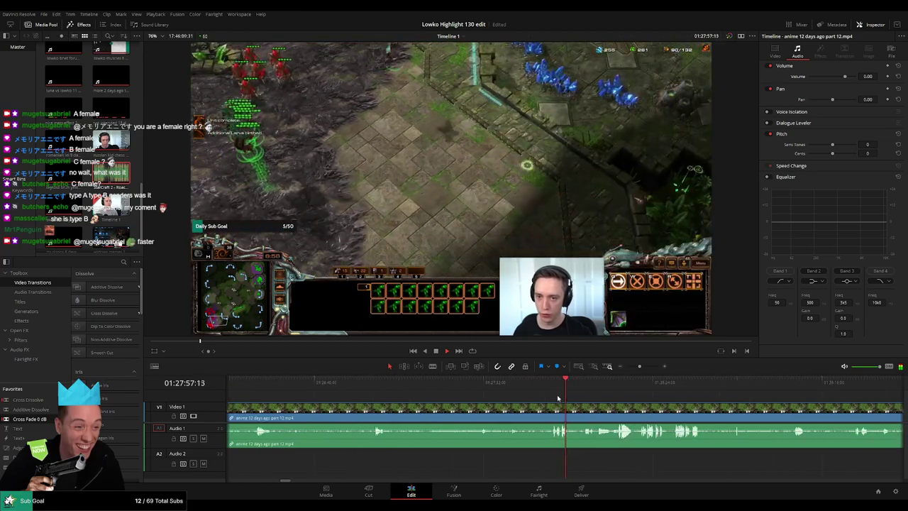
click(611, 385)
click(620, 385)
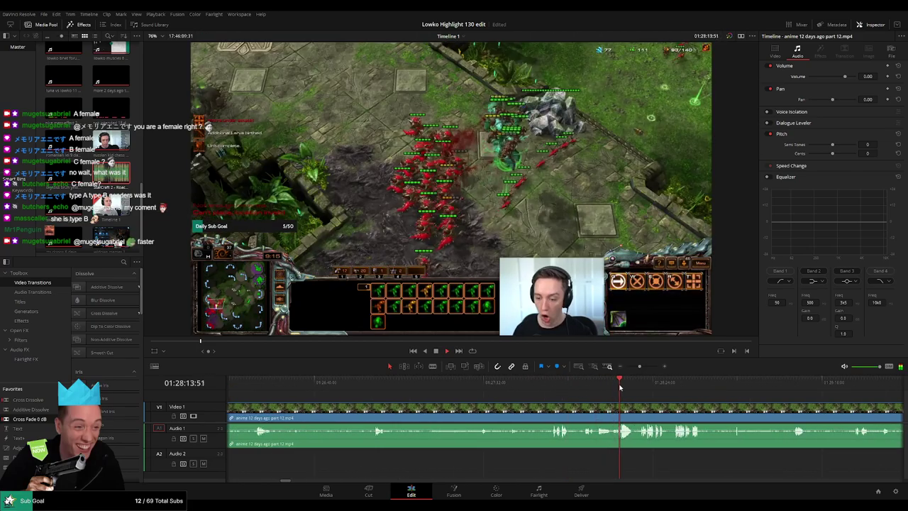
key(space)
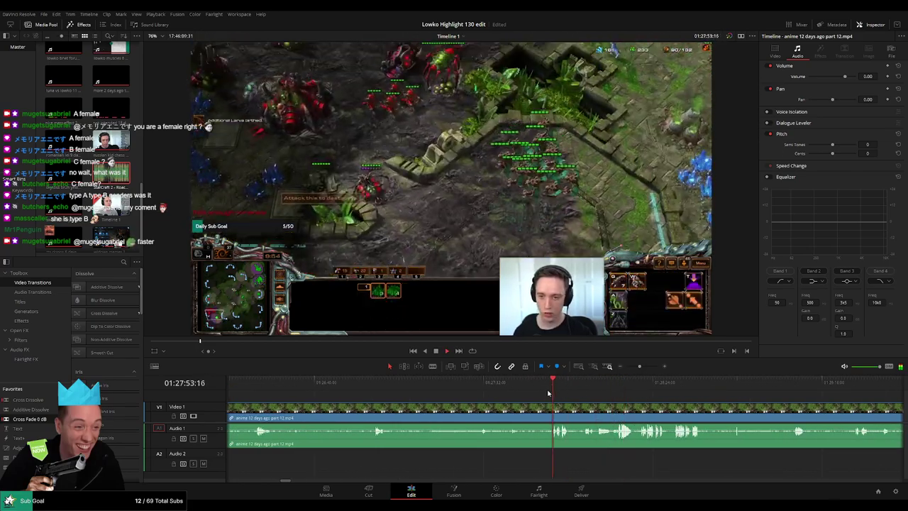
key(b)
click(548, 413)
key(a)
click(525, 412)
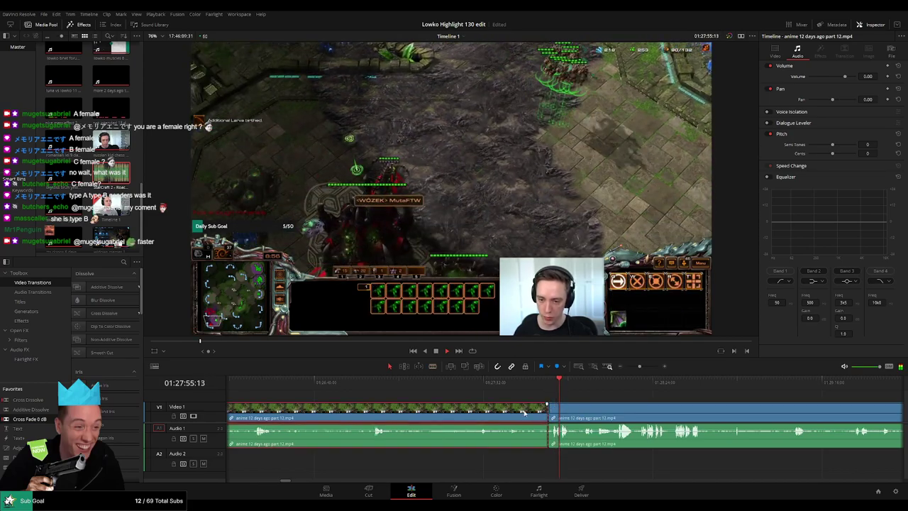
key(Delete)
- Skim the StarCraft match in the remaining part 12 clip from about 01:16:04 to 01:16:44
key(ctrl+=)
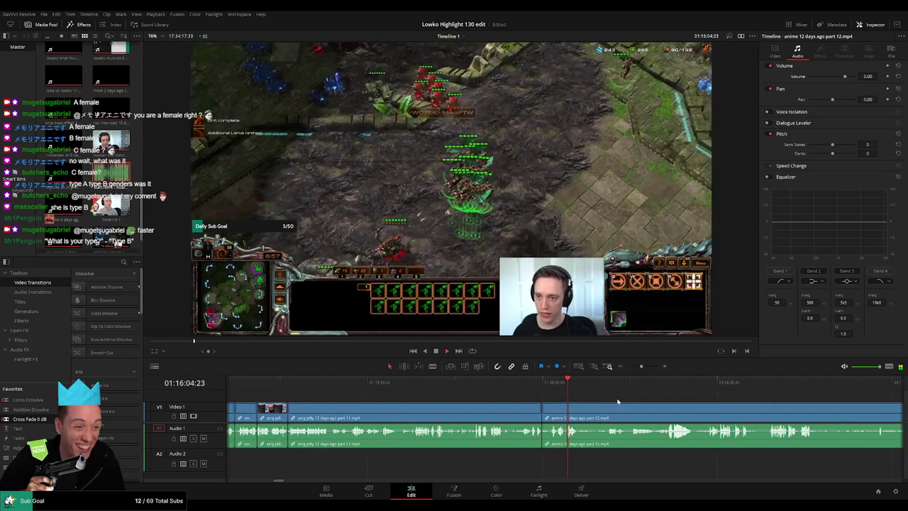
drag(617, 402, 472, 399)
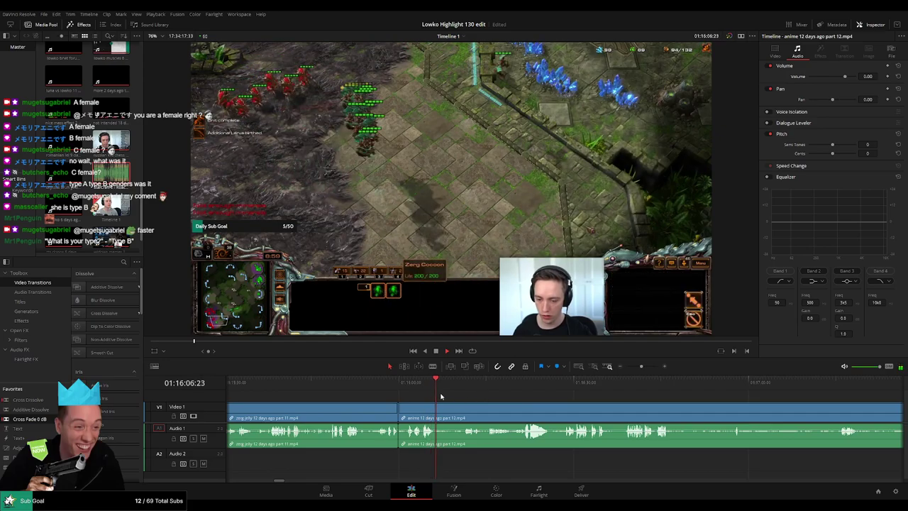
click(461, 383)
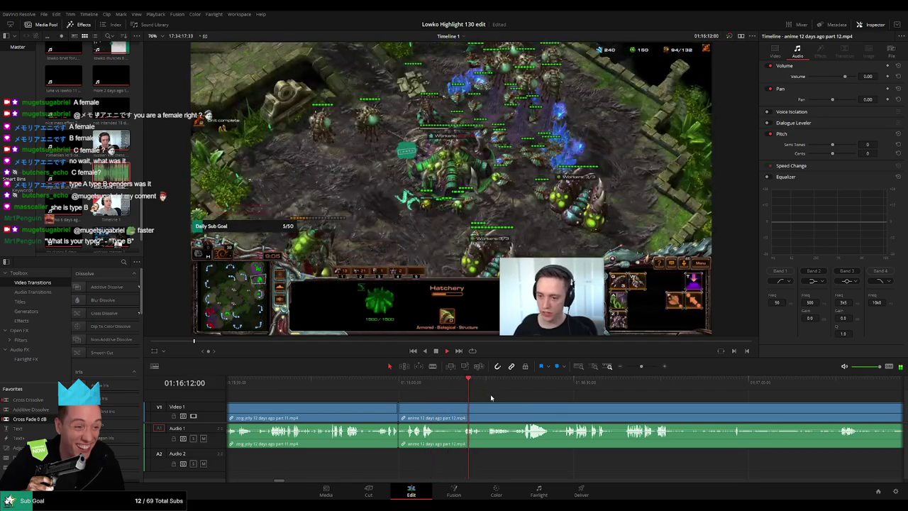
scroll(485, 394, right, 3)
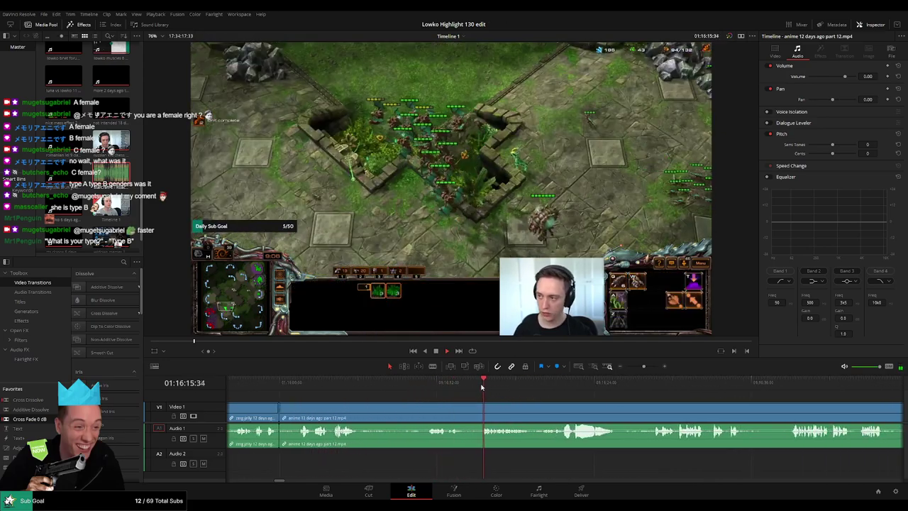
scroll(485, 394, right, 2)
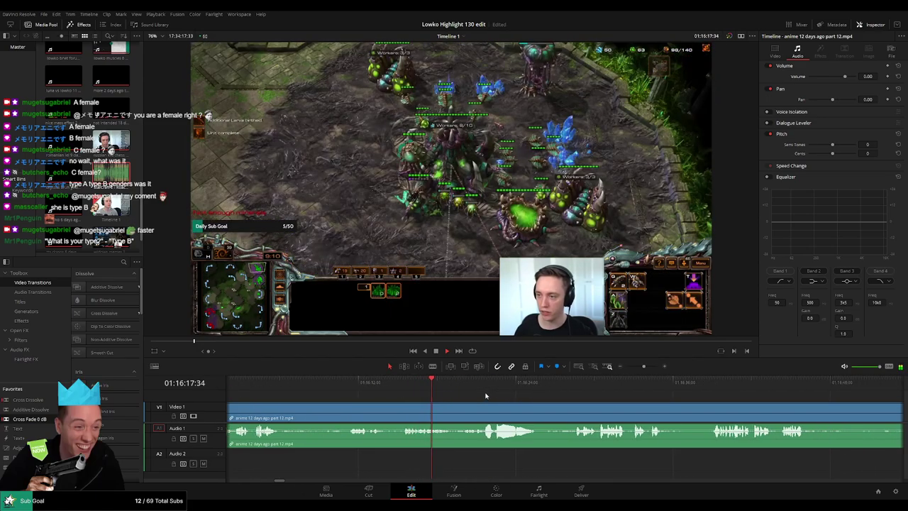
scroll(479, 396, left, 2)
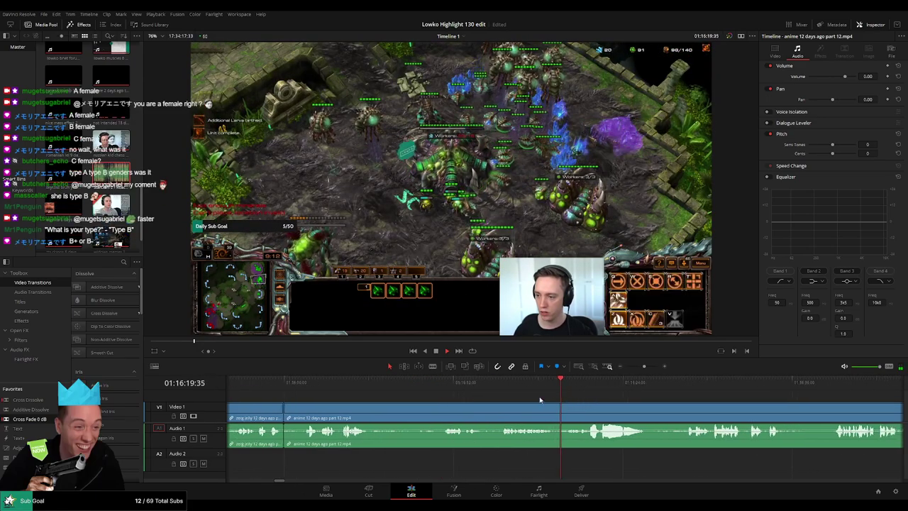
scroll(456, 392, right, 3)
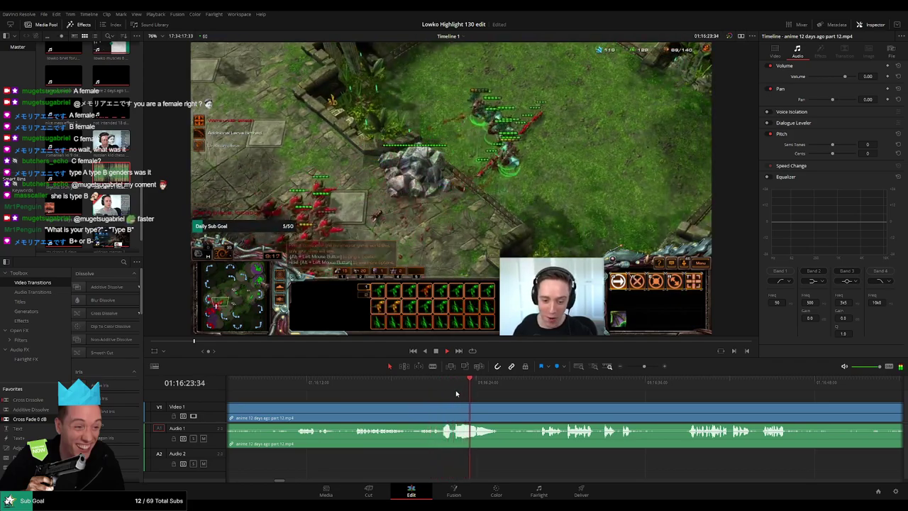
click(526, 388)
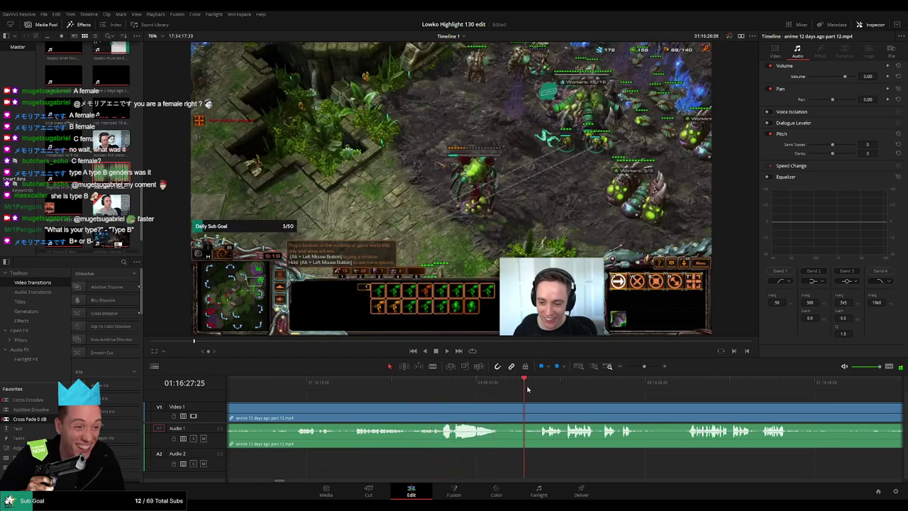
drag(602, 408, 486, 399)
scroll(485, 400, right, 3)
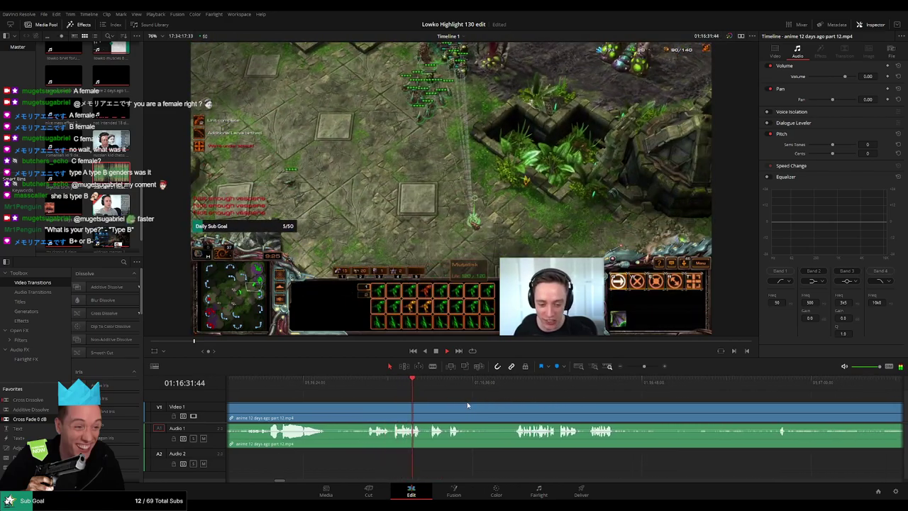
scroll(438, 404, right, 3)
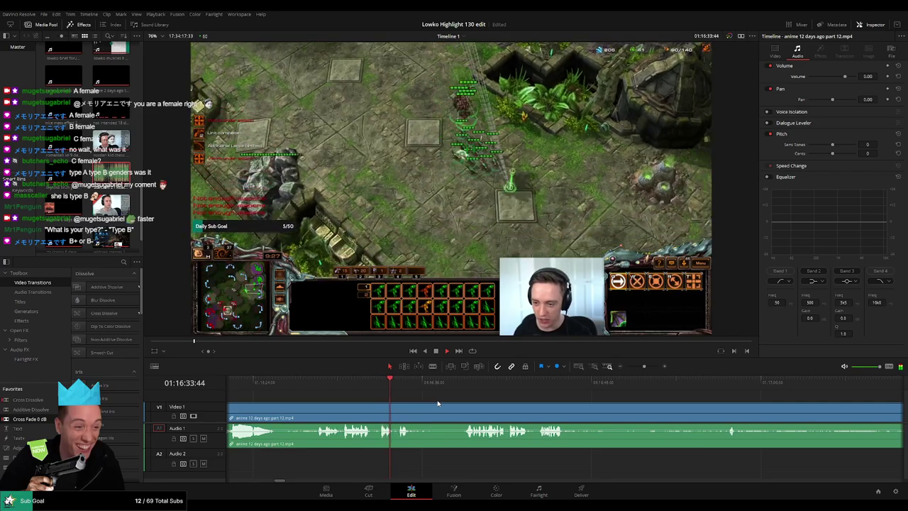
drag(431, 386, 466, 384)
scroll(509, 404, right, 3)
scroll(475, 402, down, 5)
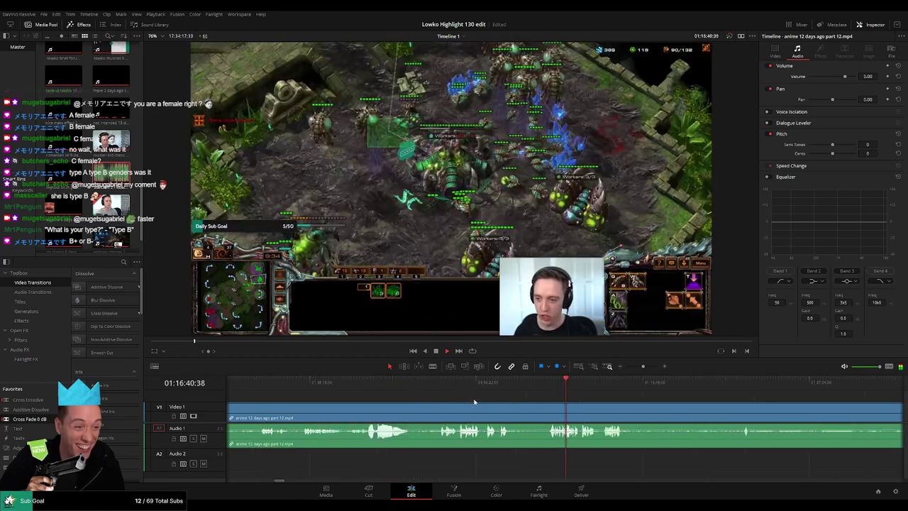
scroll(496, 401, down, 3)
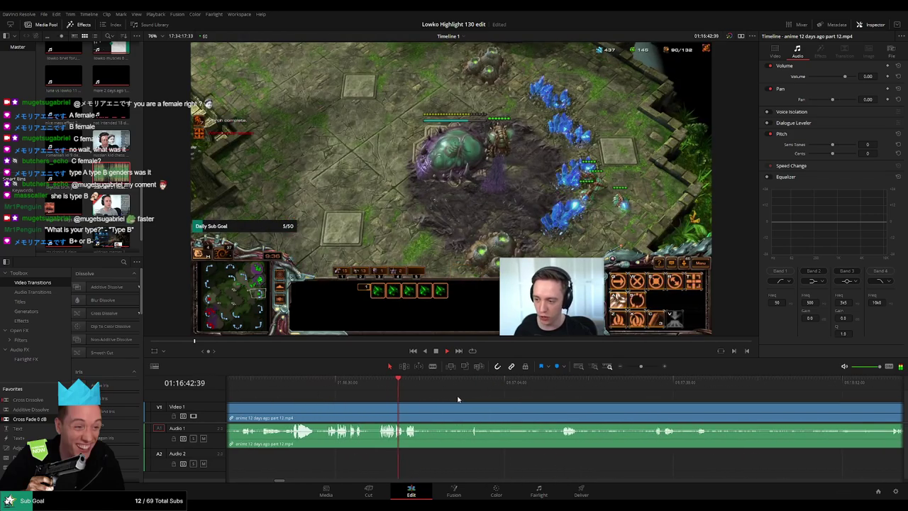
scroll(425, 399, down, 1)
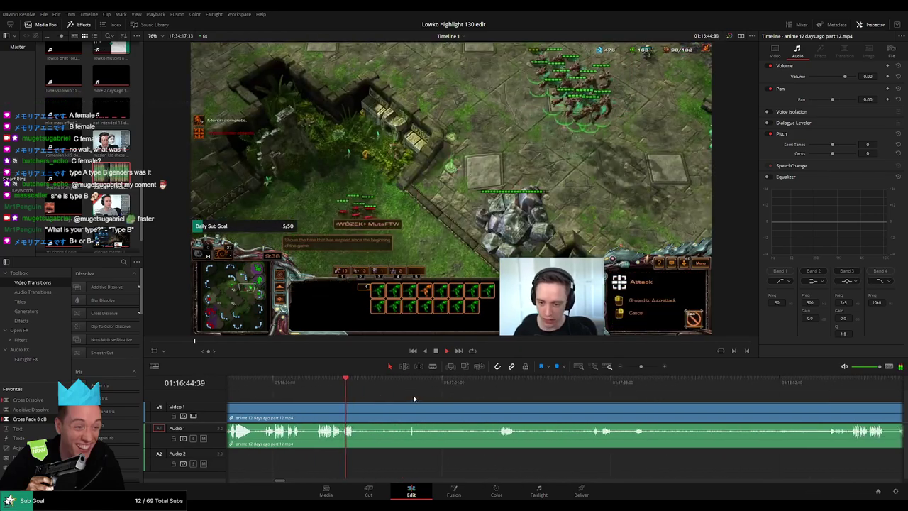
- Split the part 12 clip at about 01:16:49 and 01:17:34 and ripple delete the section between the splits
key(b)
click(367, 411)
click(494, 383)
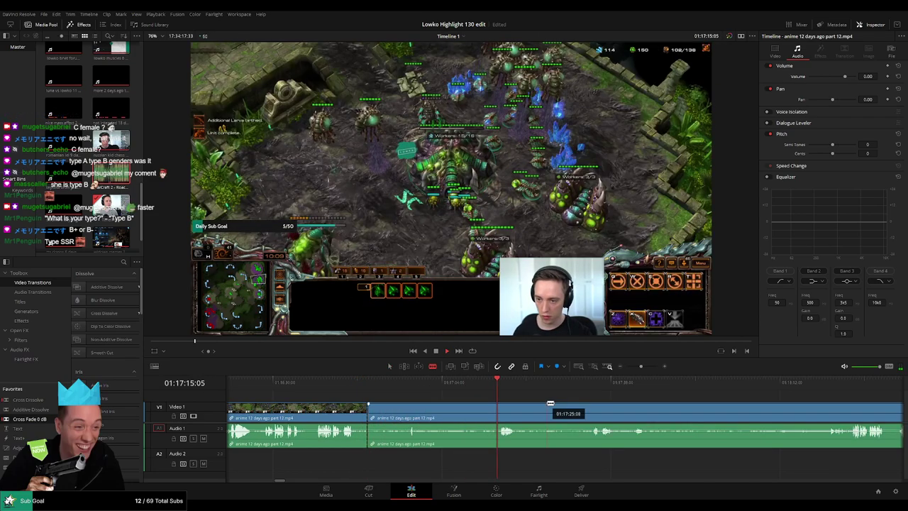
drag(549, 404, 478, 406)
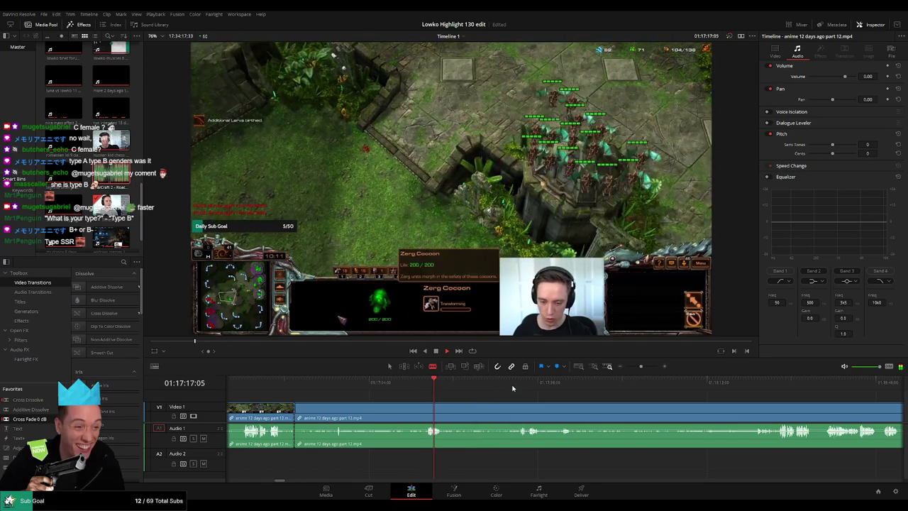
click(520, 383)
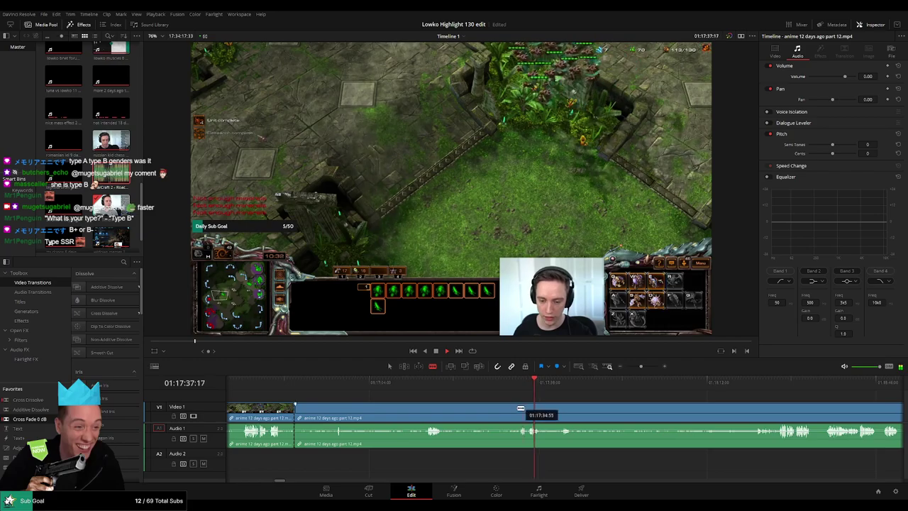
click(520, 409)
key(a)
click(497, 415)
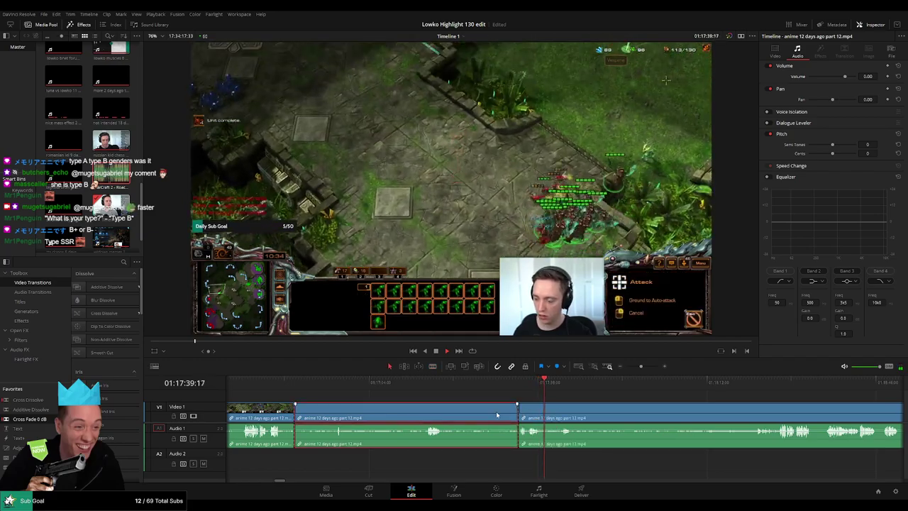
key(Delete)
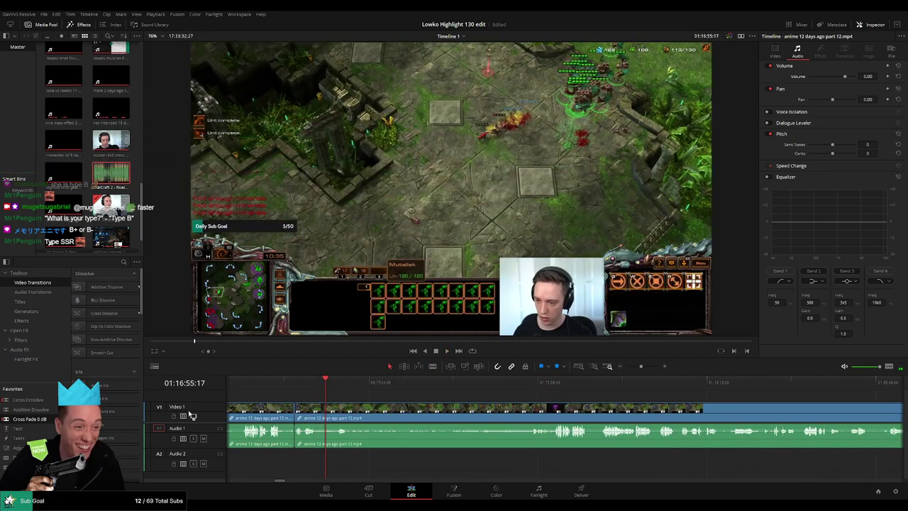
- Ripple delete the part 12 section from about 01:16:53 to 01:17:22 and smooth the new audio cuts with Cross Fade 0 dB
key(b)
click(317, 410)
key(a)
drag(512, 393, 467, 391)
key(space)
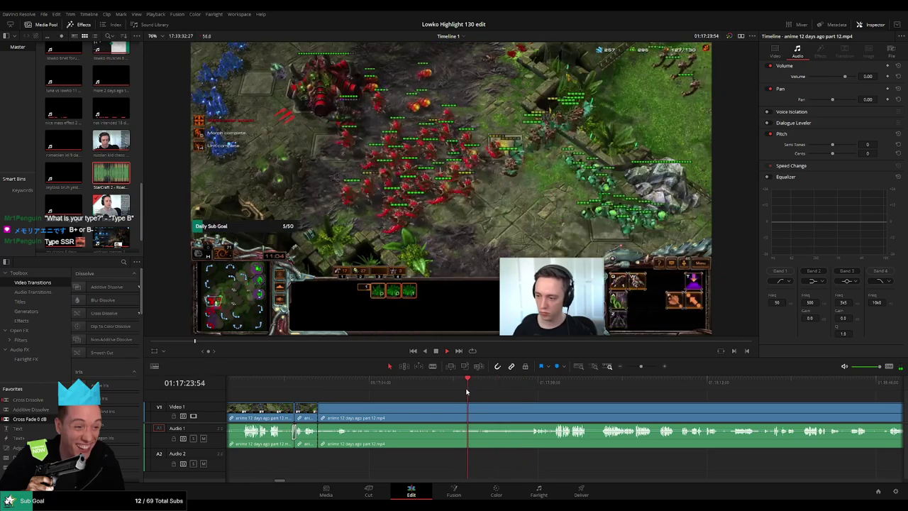
key(b)
click(459, 410)
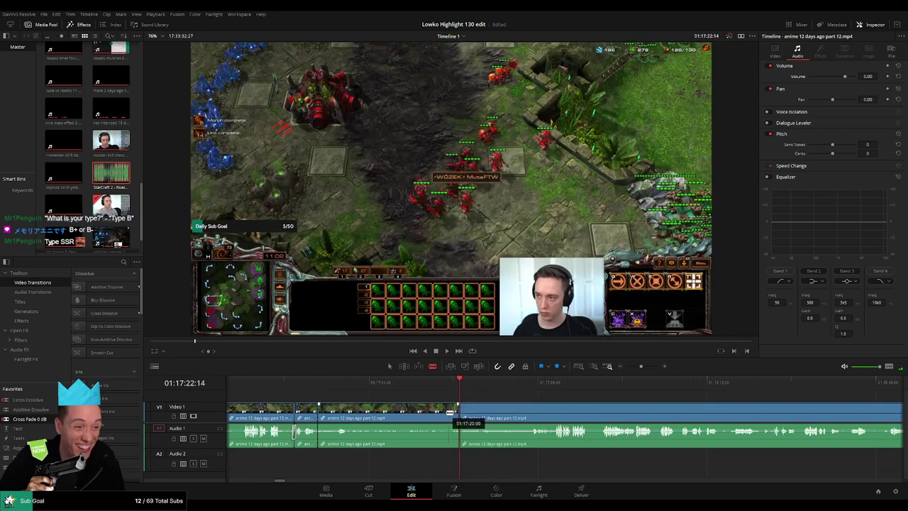
key(a)
click(449, 413)
key(Delete)
key(space)
drag(36, 419, 151, 412)
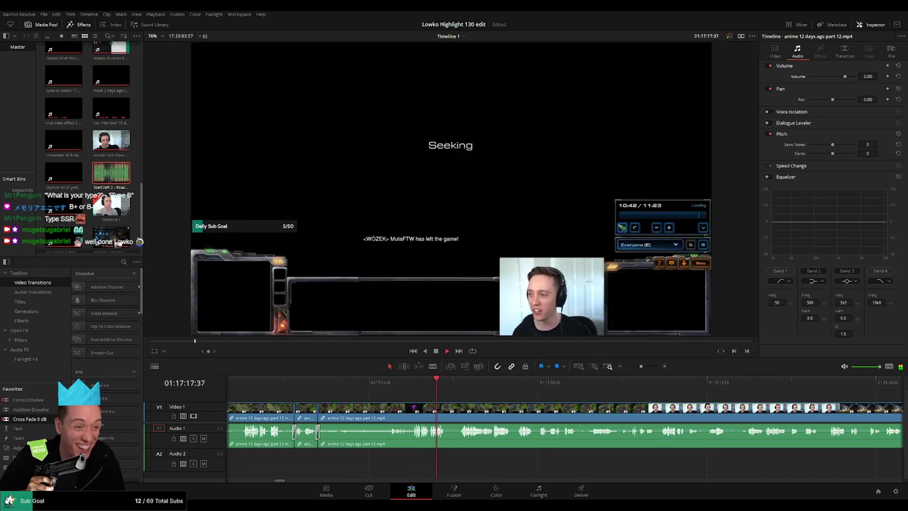
- Cut the part 12 replay scene at about 01:17:19 and 01:17:22 and ripple delete the piece in between
click(461, 395)
scroll(596, 408, up, 1)
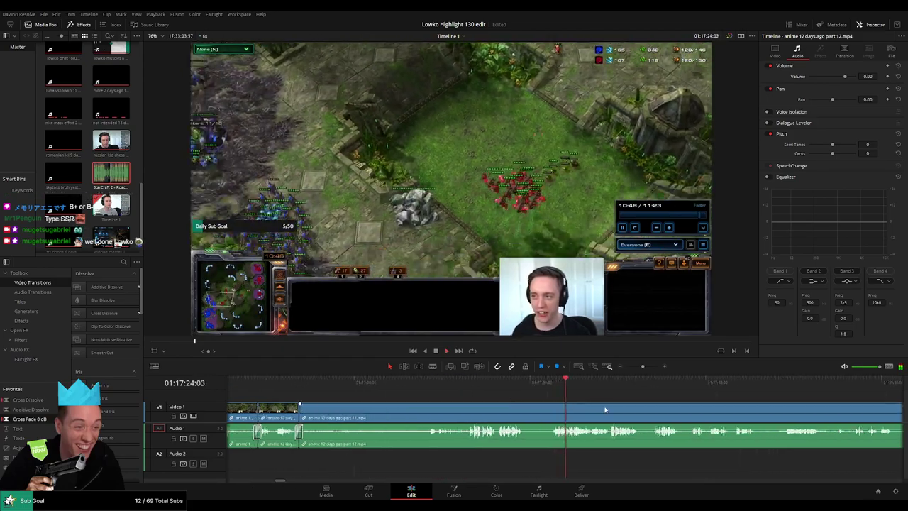
scroll(588, 412, down, 2)
scroll(584, 411, up, 3)
key(b)
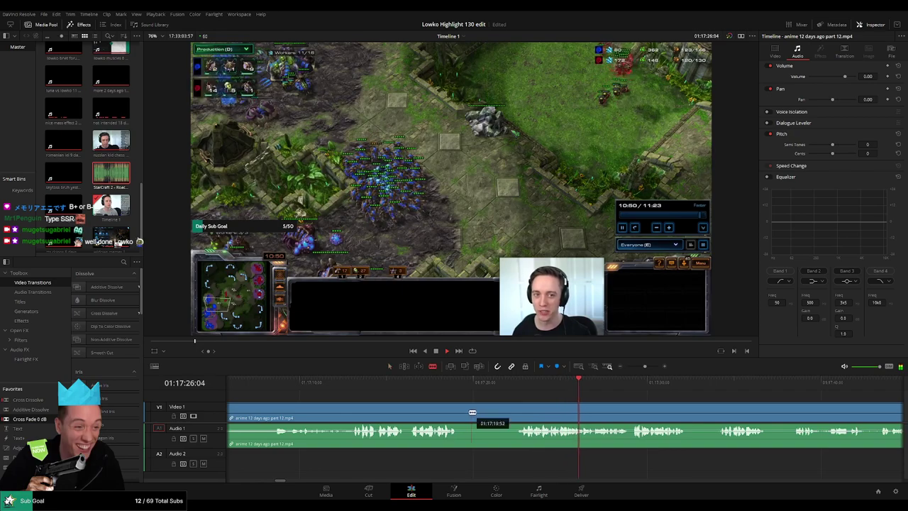
click(462, 412)
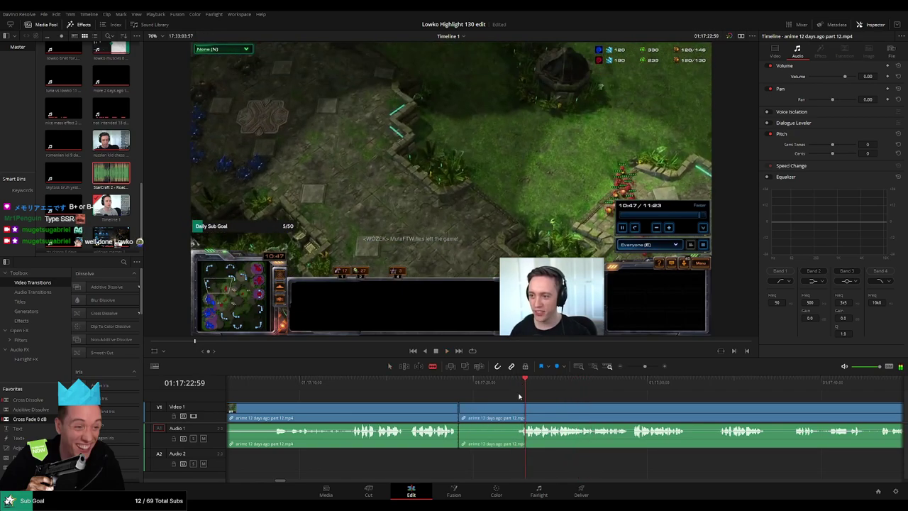
scroll(539, 403, up, 5)
click(555, 416)
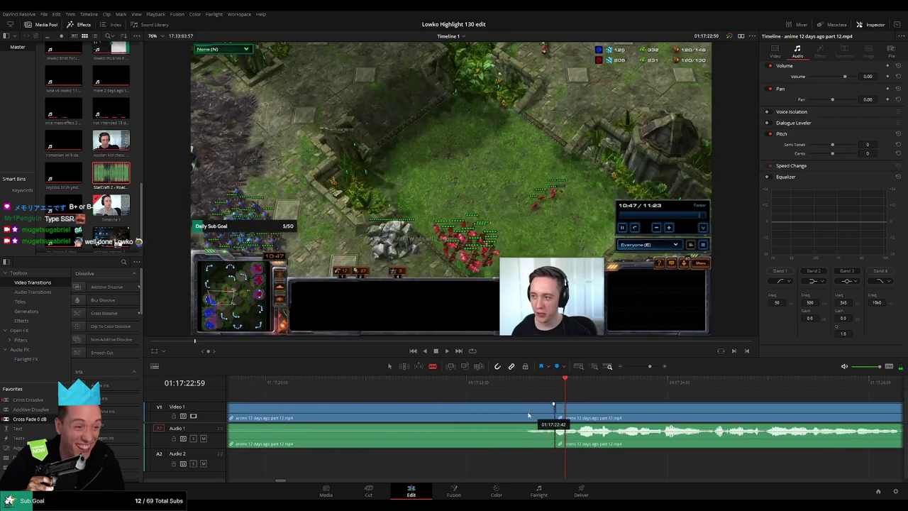
key(a)
click(527, 415)
key(Delete)
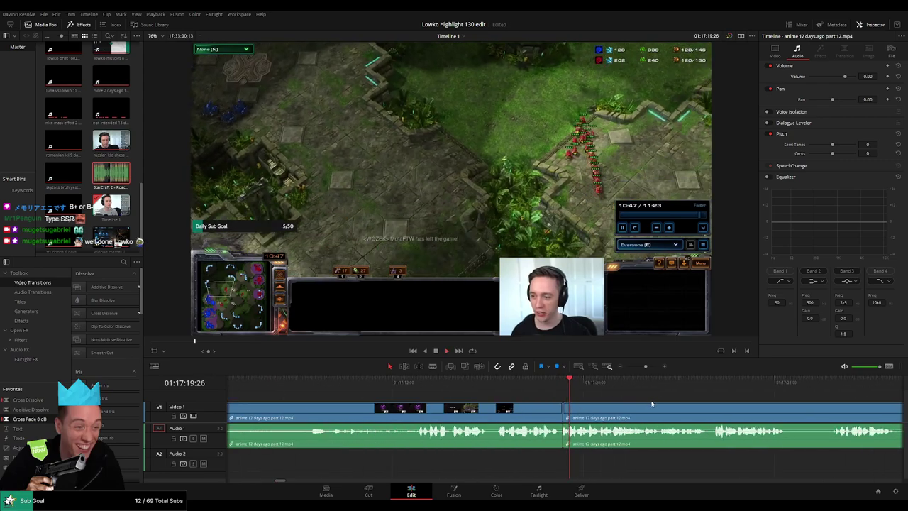
- Ripple delete the quiet stretch of the part 12 replay between about 01:17:28 and 01:17:30
drag(652, 404, 451, 401)
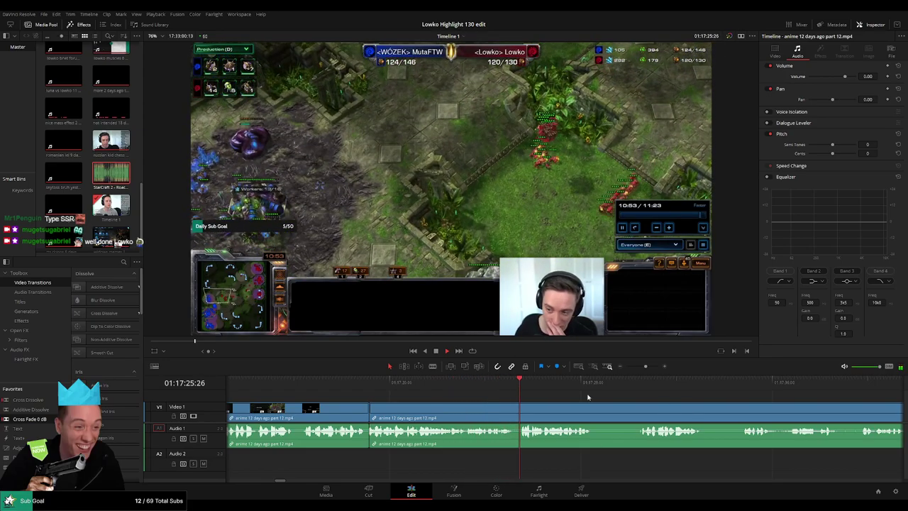
scroll(587, 397, down, 3)
drag(587, 395, 373, 394)
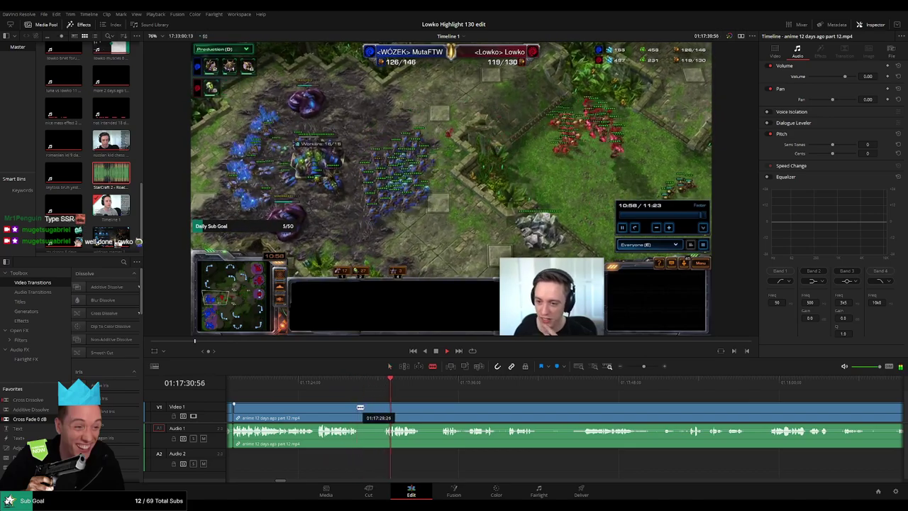
click(361, 407)
scroll(405, 403, up, 6)
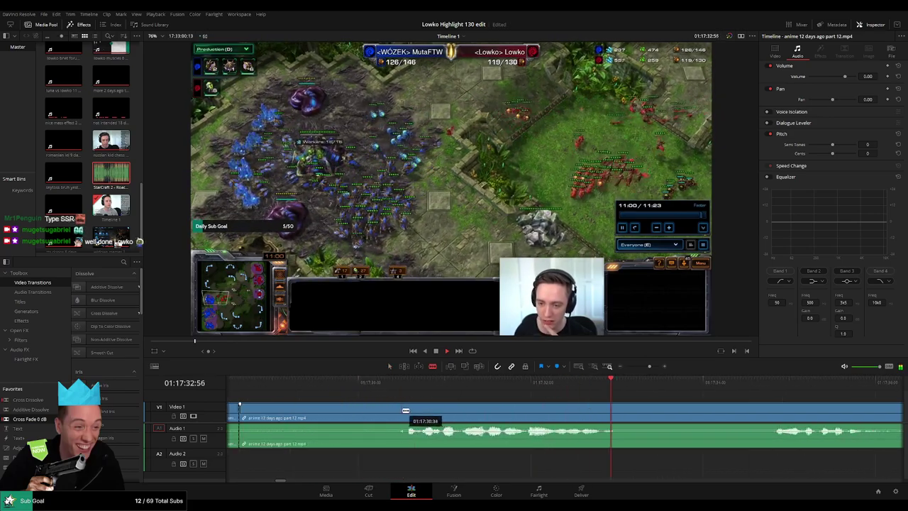
click(409, 410)
key(a)
click(388, 413)
key(Delete)
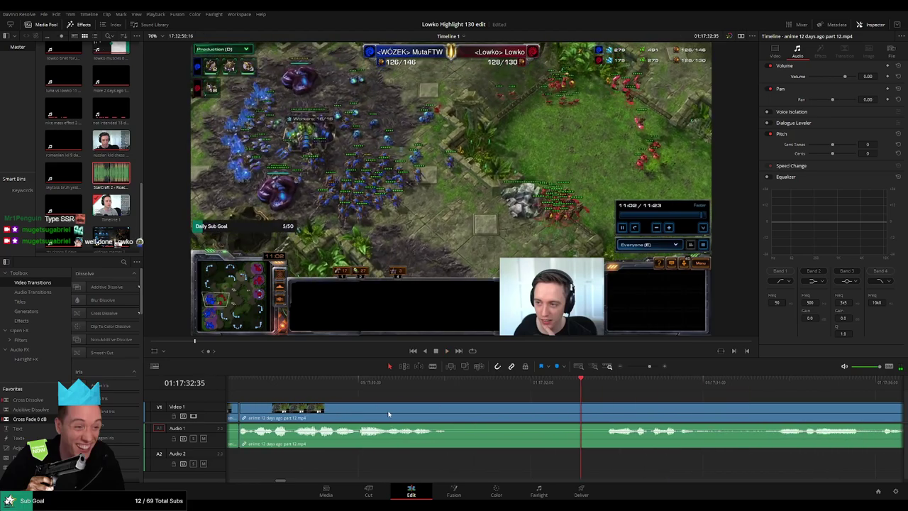
scroll(549, 409, down, 2)
scroll(552, 410, down, 8)
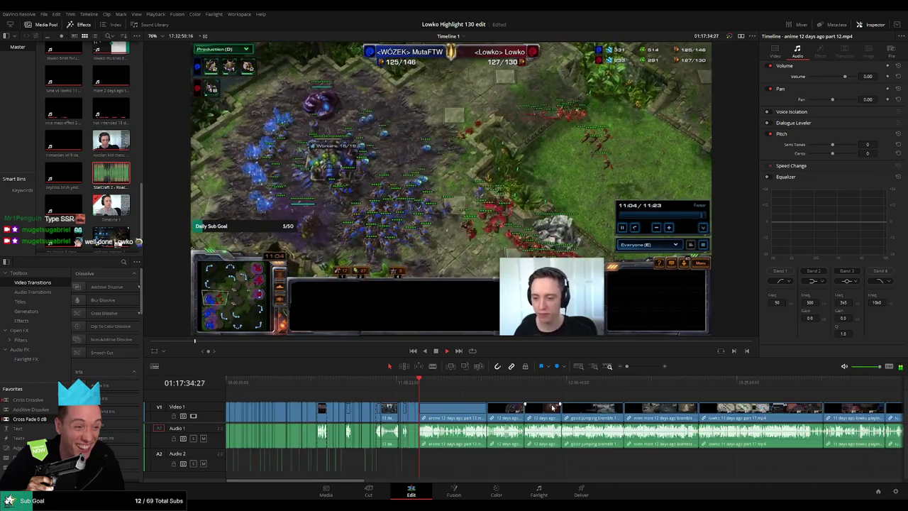
- Isolate the word to censor in the part 12 replay by splitting the clip at 01:17:39:04 and 01:17:39:17
scroll(537, 409, up, 3)
scroll(482, 408, up, 4)
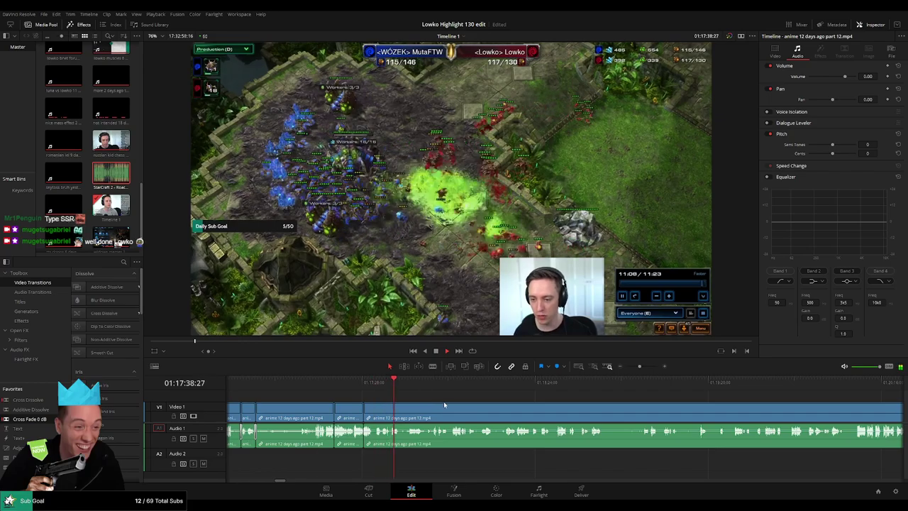
scroll(586, 410, up, 2)
drag(586, 411, 431, 404)
scroll(441, 402, up, 4)
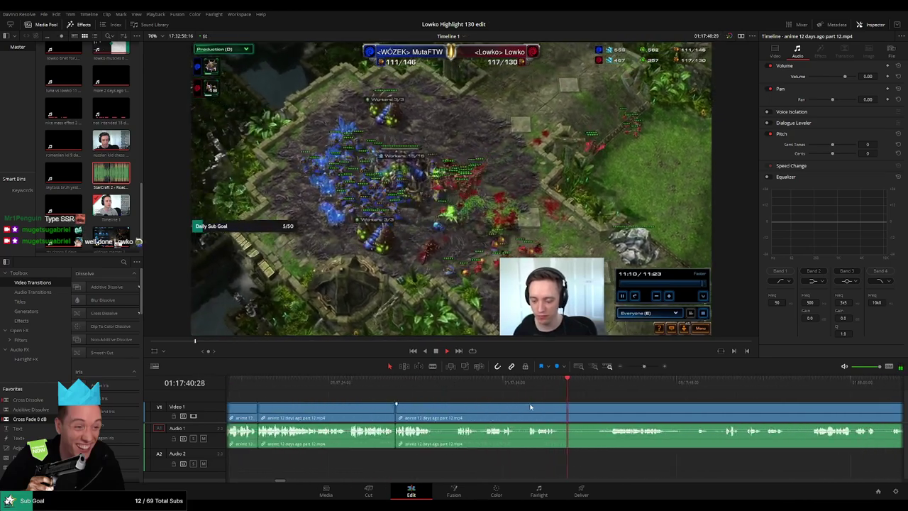
click(529, 383)
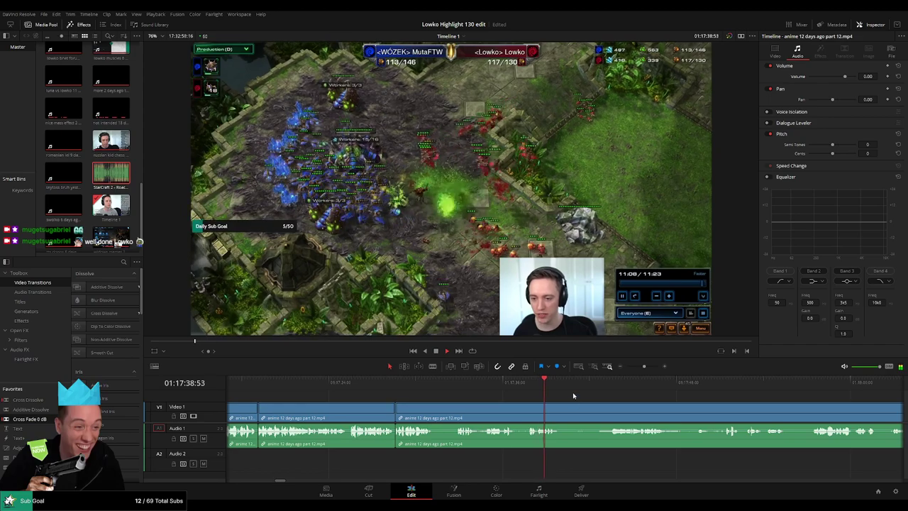
key(space)
scroll(566, 399, up, 4)
click(559, 387)
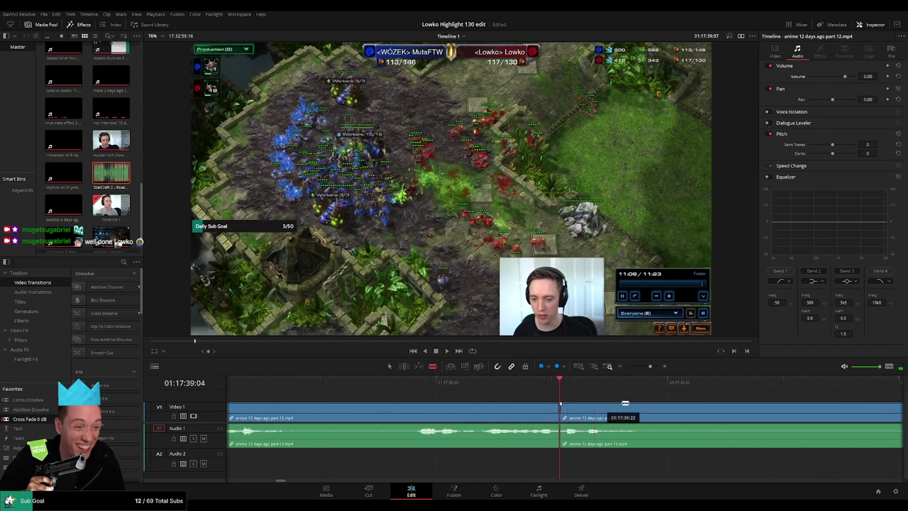
key(space)
key(space)
click(585, 409)
key(space)
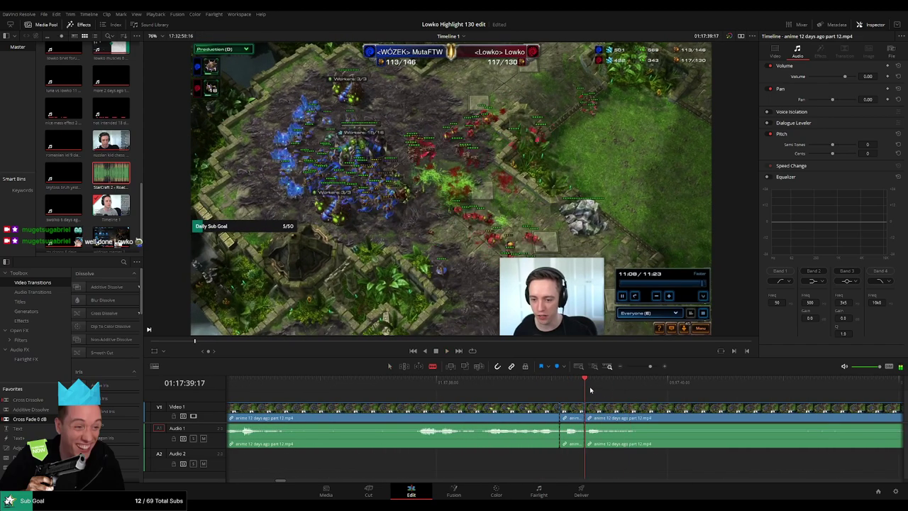
- Mute the isolated piece's audio and cover it with an equally short snippet of the StarCraft 2 Roach Quotes sound on Audio 2 at volume -29
click(572, 412)
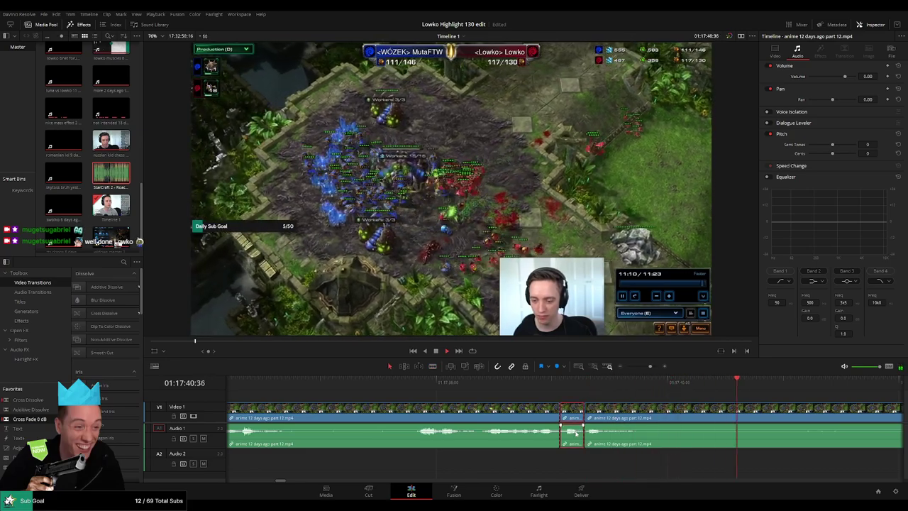
drag(121, 178, 578, 467)
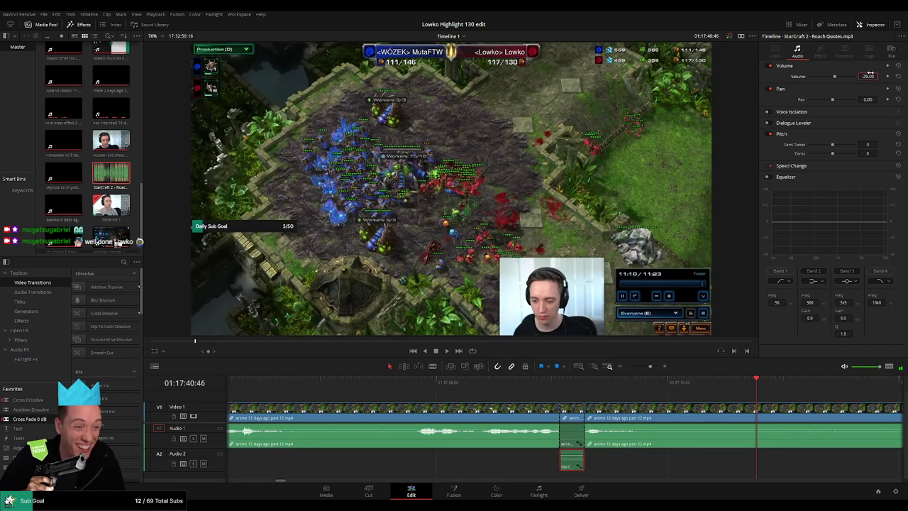
key(space)
drag(650, 367, 642, 366)
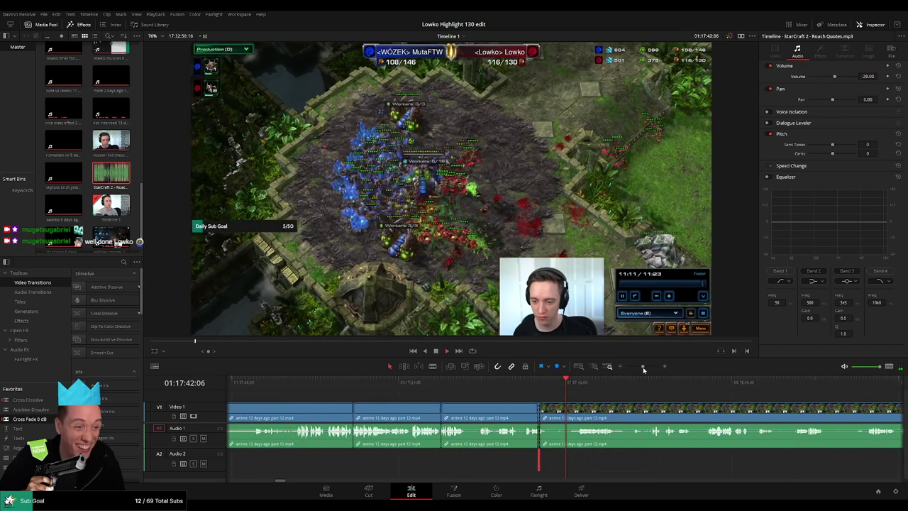
- Review the end of the part 12 replay and split the clip at about 01:17:55, in the full-screen webcam shot
click(608, 400)
drag(620, 399, 476, 402)
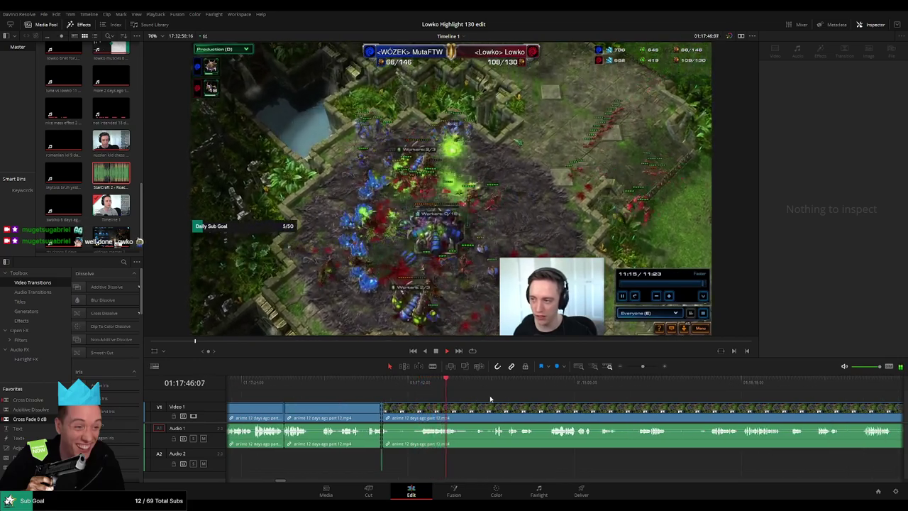
click(466, 382)
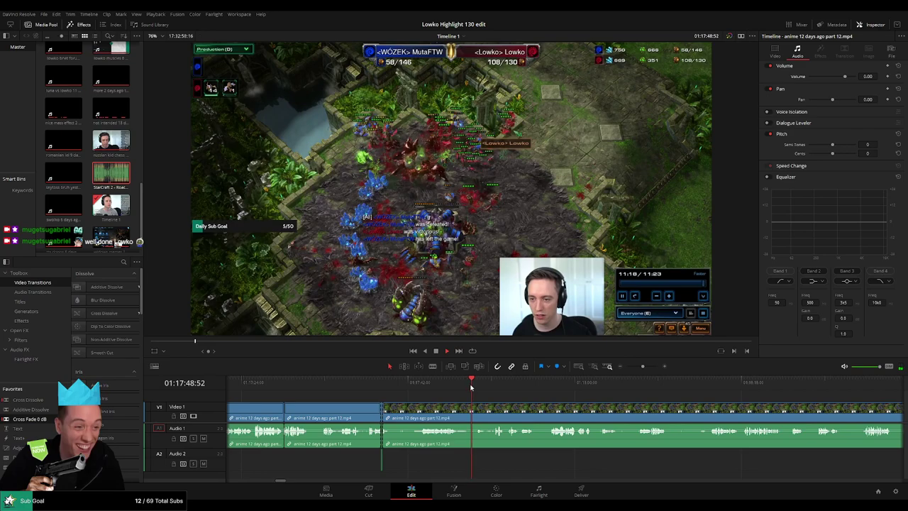
click(490, 385)
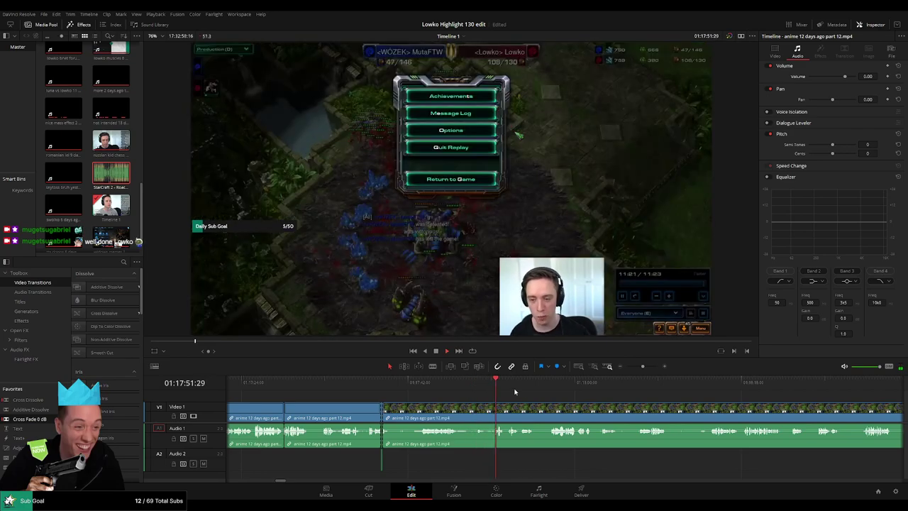
drag(536, 392, 456, 393)
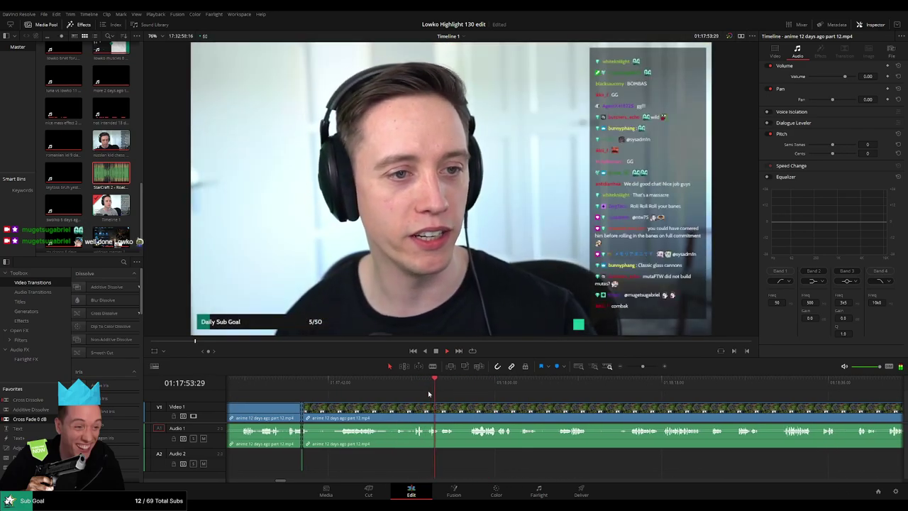
scroll(433, 394, down, 1)
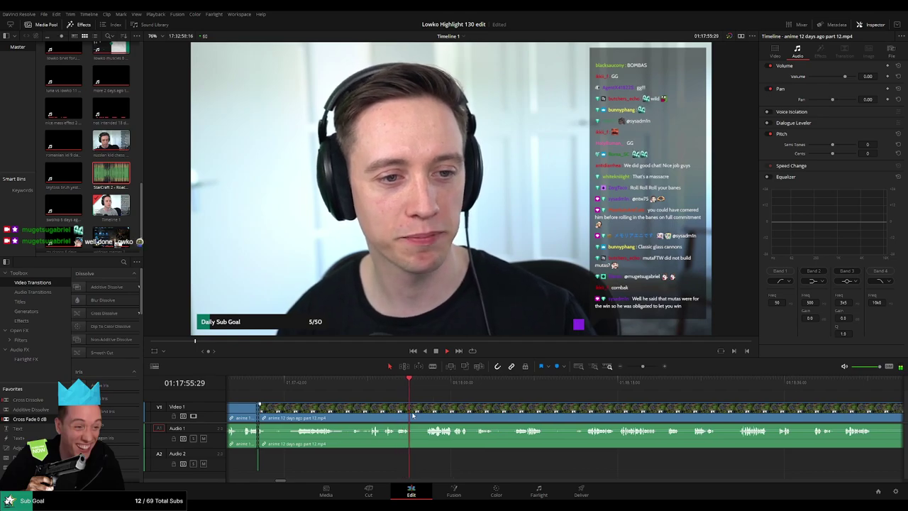
key(b)
click(412, 414)
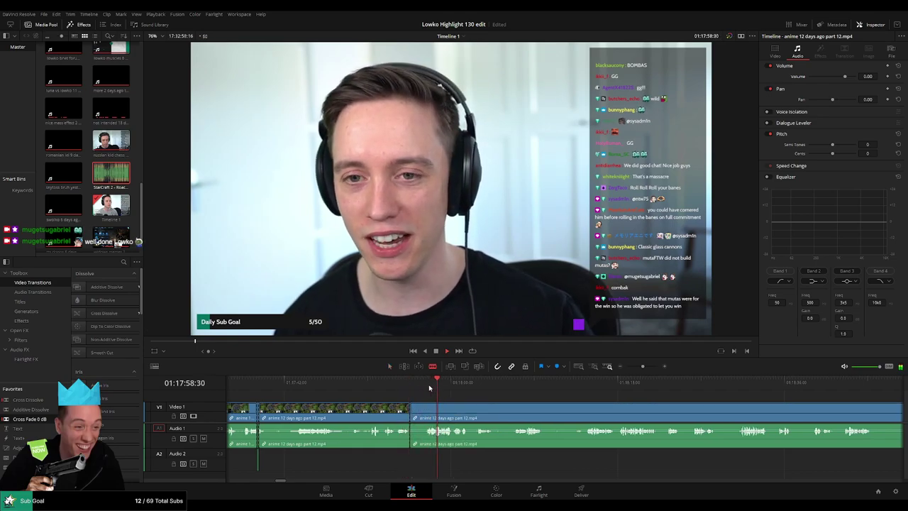
- Ripple delete the part 12 section from about 01:17:55 to 01:17:57 and smooth the audio cut with Cross Fade 0 dB
scroll(482, 401, down, 1)
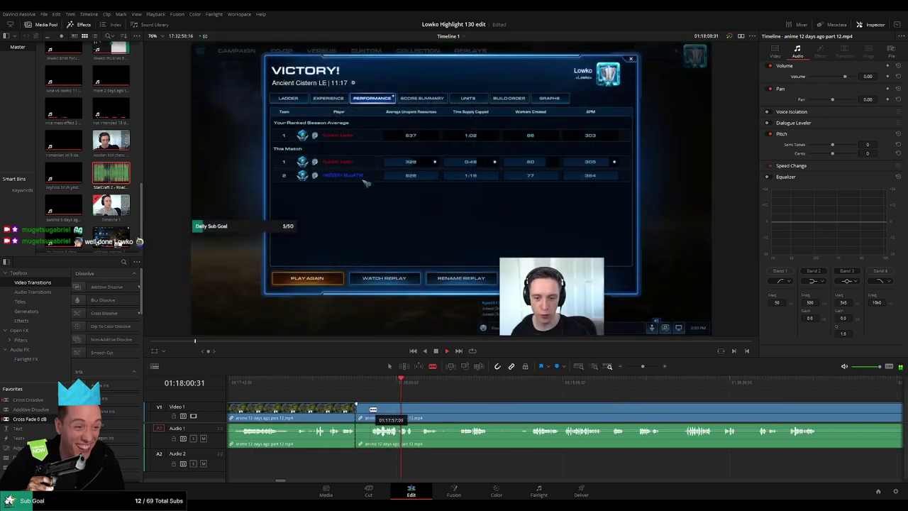
click(370, 409)
key(a)
click(365, 410)
key(Delete)
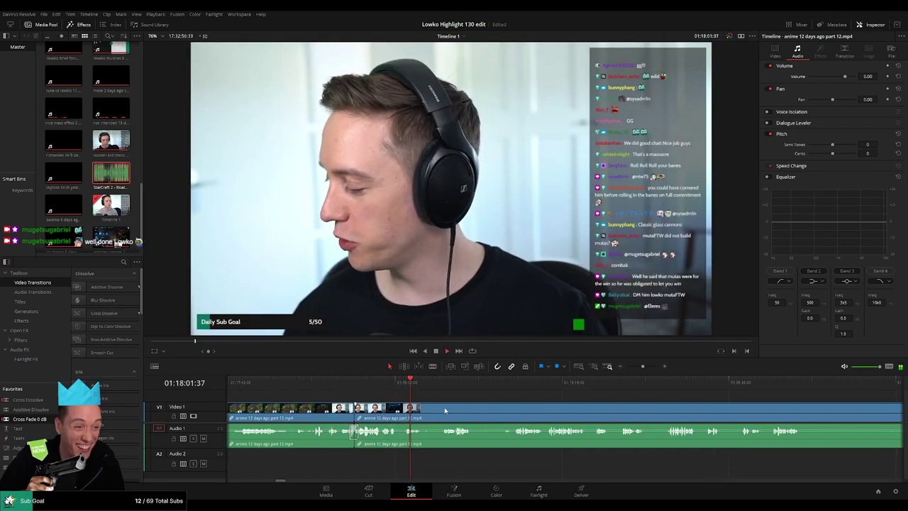
- Split the part 12 clip at about 01:18:03, during the pause in the webcam shot
scroll(446, 409, down, 1)
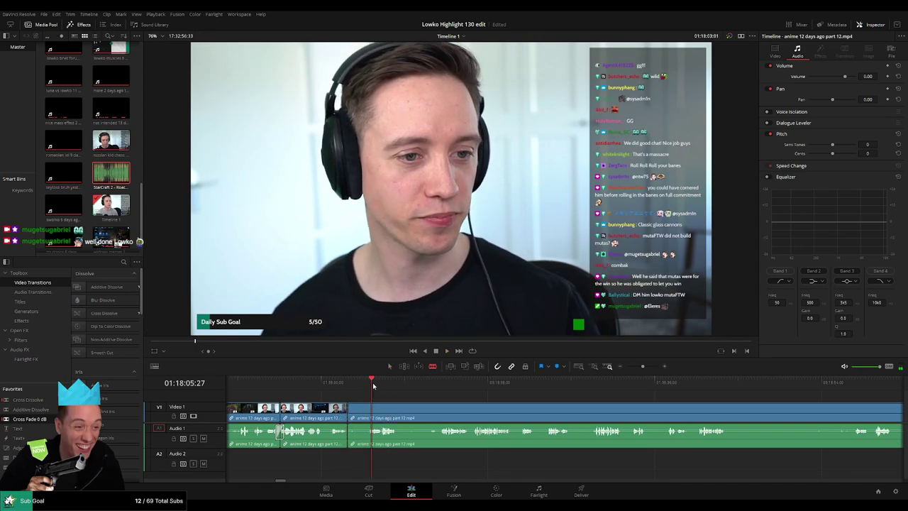
key(b)
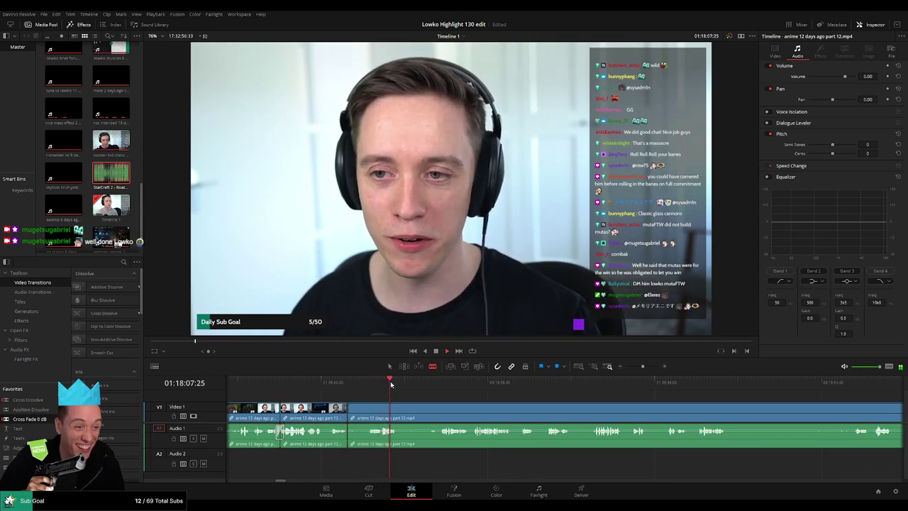
- Scan the uncut footage between about 01:18:07 and 01:20:07 for the point where the next usable talking section starts
drag(391, 384, 428, 381)
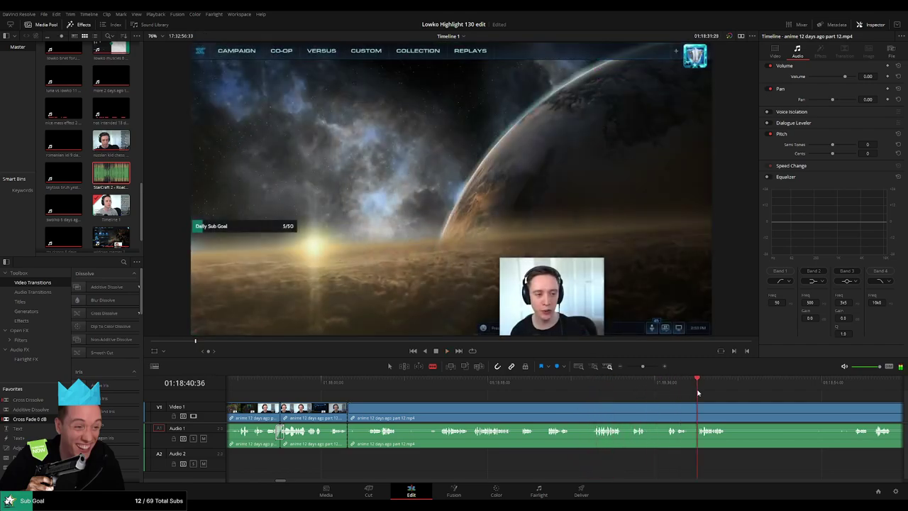
key(ctrl+minus)
key(ctrl+minus)
key(ctrl+minus)
key(ctrl+minus)
click(704, 388)
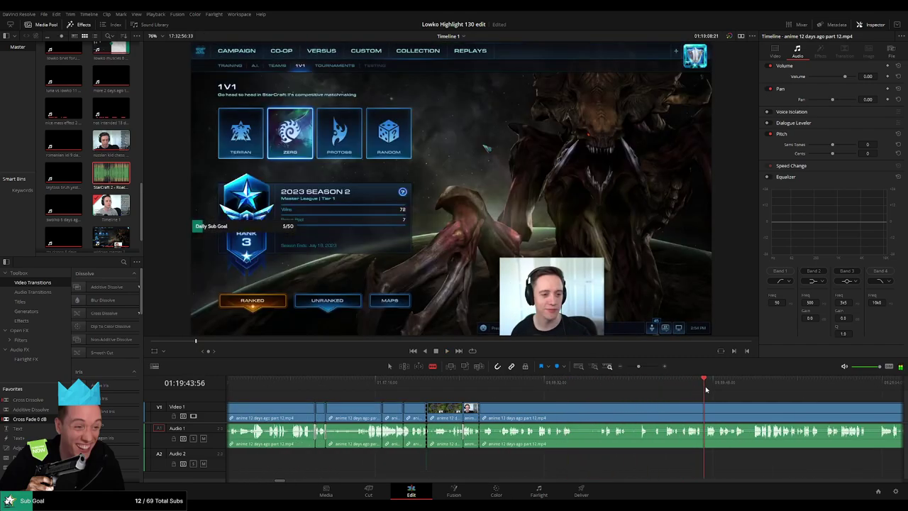
scroll(706, 389, right, 3)
click(481, 388)
key(space)
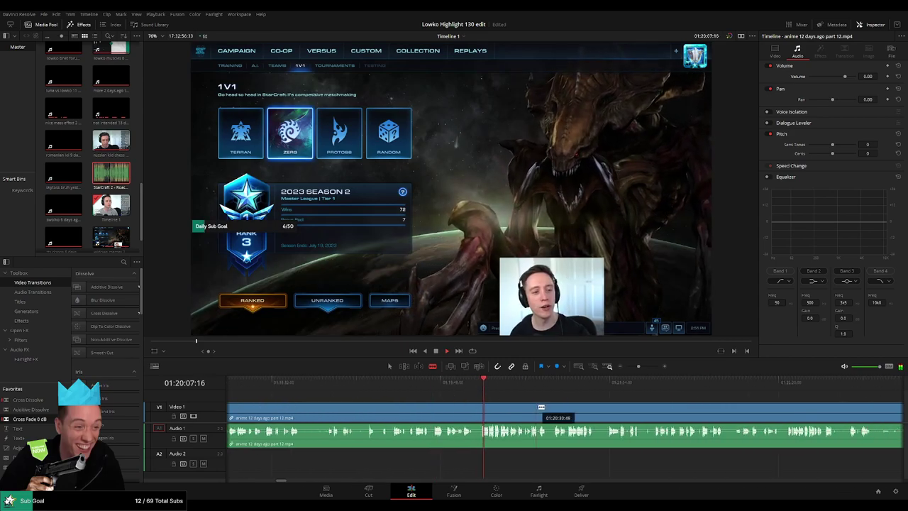
click(464, 386)
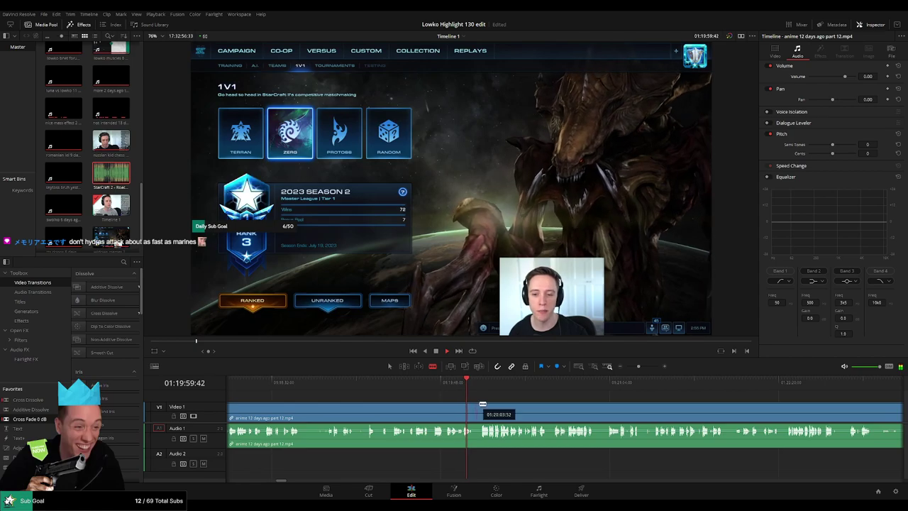
scroll(493, 402, up, 3)
click(458, 389)
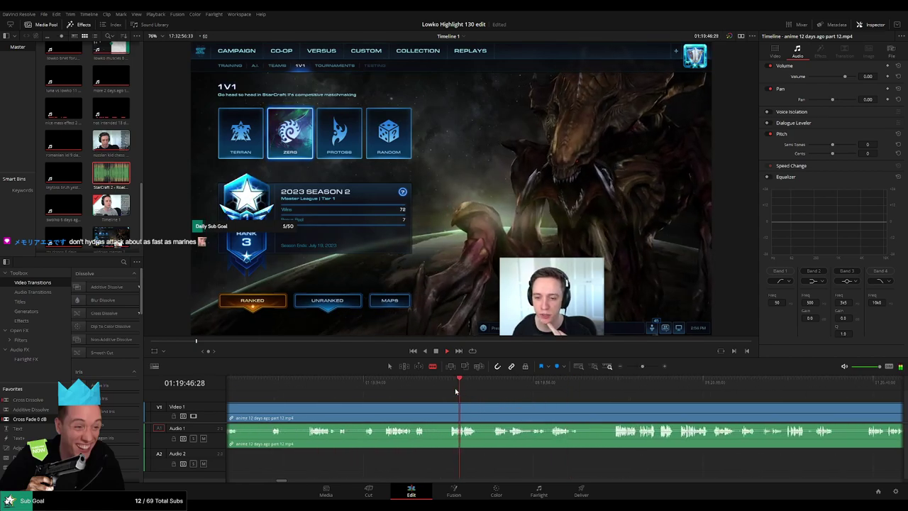
scroll(397, 393, left, 2)
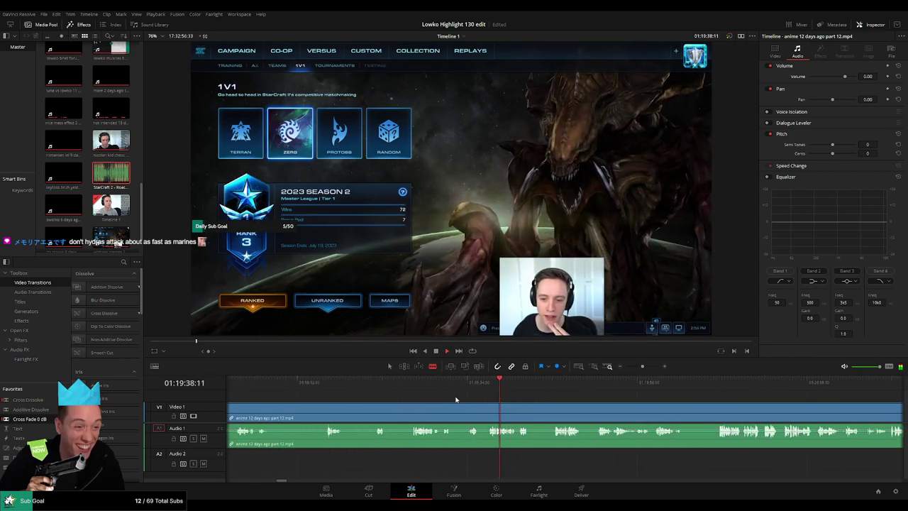
click(417, 390)
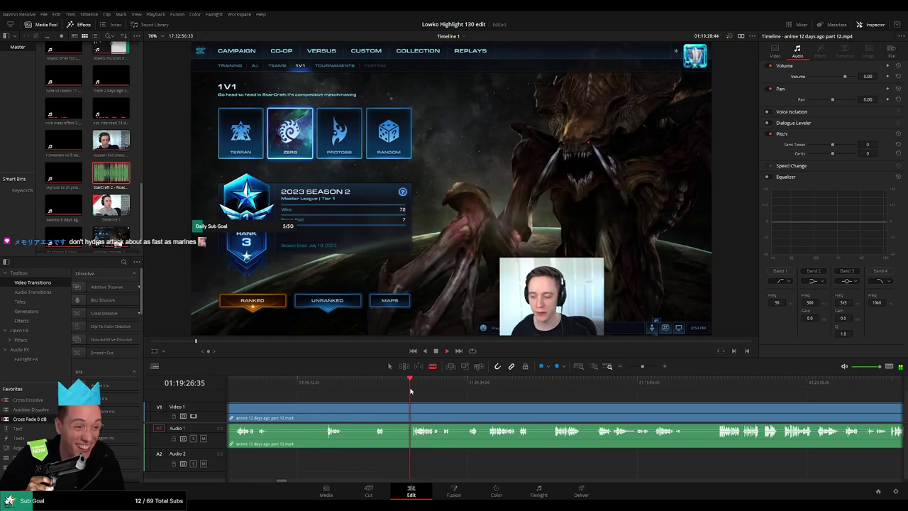
click(376, 389)
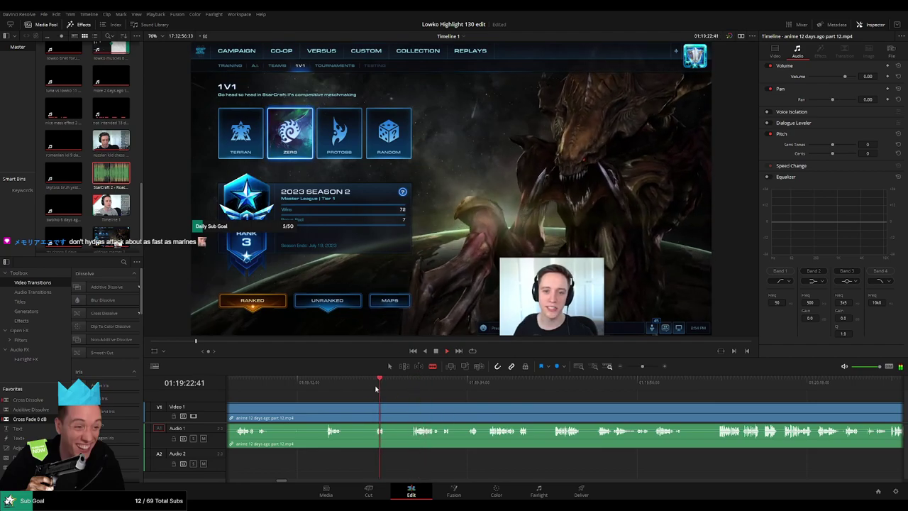
- Split the long clip at about 01:19:16 and ripple-delete the unwanted section before it
click(327, 391)
drag(364, 409, 521, 409)
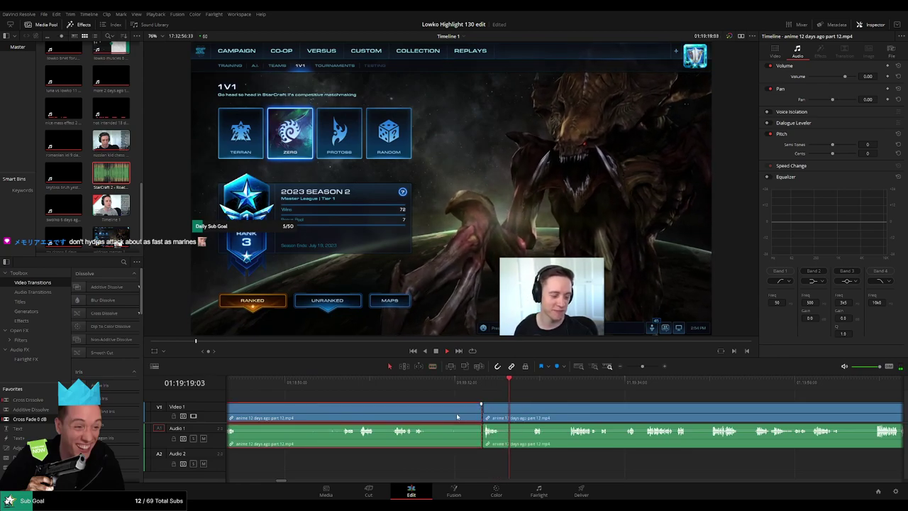
key(Delete)
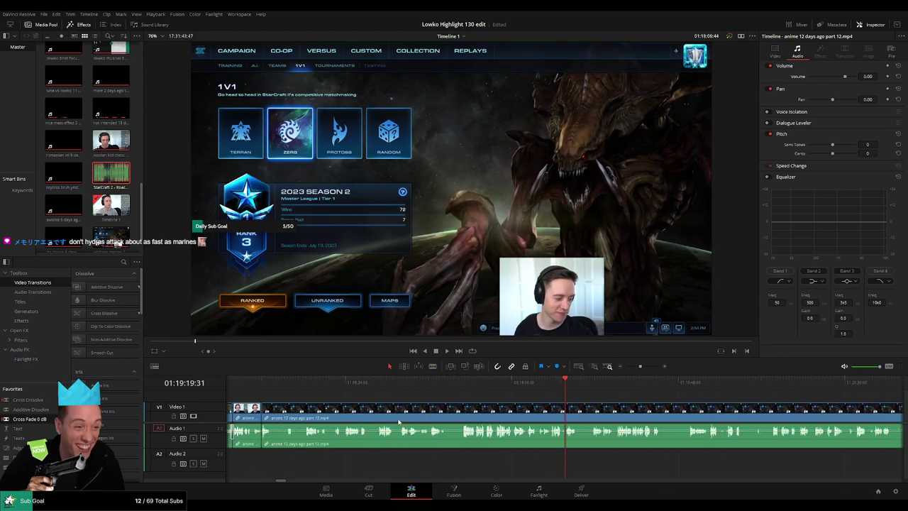
- Cut out the footage from about 01:18:05 to 01:18:09 at the start of the long clip, closing the gap
click(260, 381)
key(space)
scroll(303, 422, down, 2)
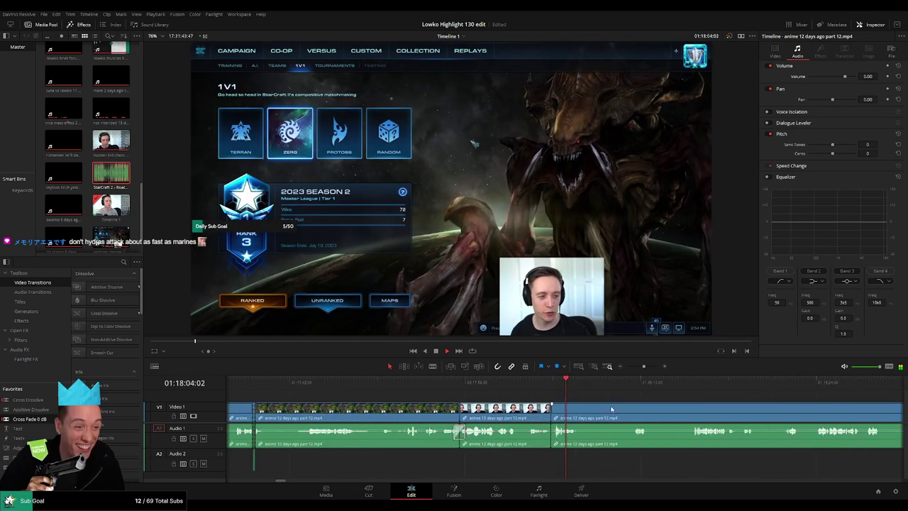
key(b)
click(491, 411)
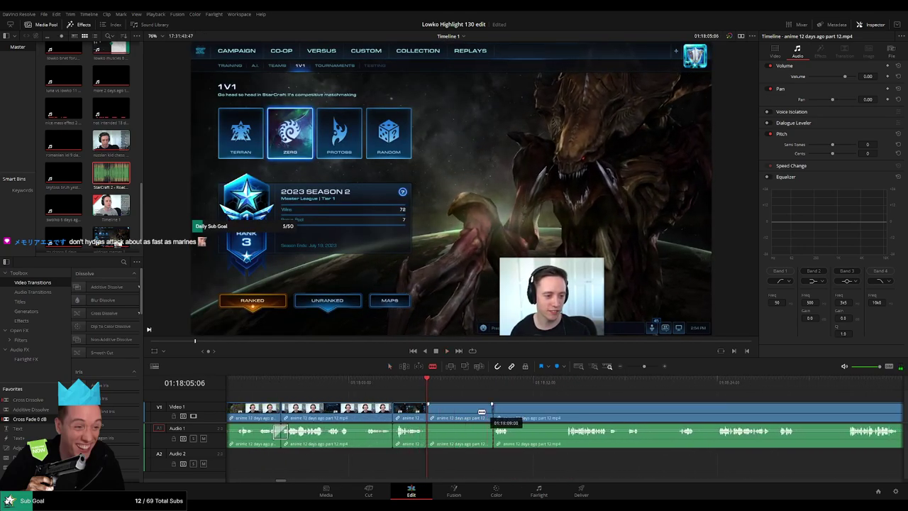
key(a)
click(473, 414)
key(Delete)
key(space)
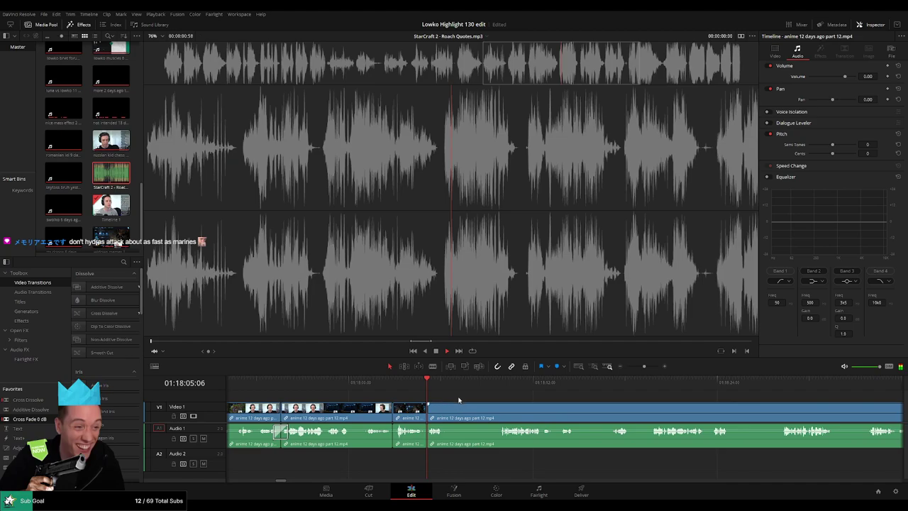
- Ripple-delete the pause between 01:18:06:12 and about 01:18:09:33, and cross-fade the audio at the new cuts
key(q)
key(space)
key(b)
click(449, 413)
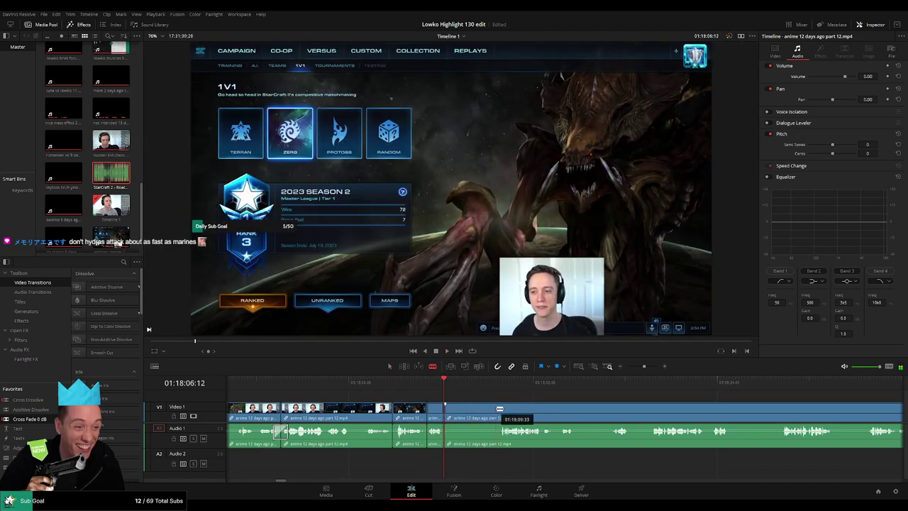
click(499, 411)
key(a)
key(Delete)
key(space)
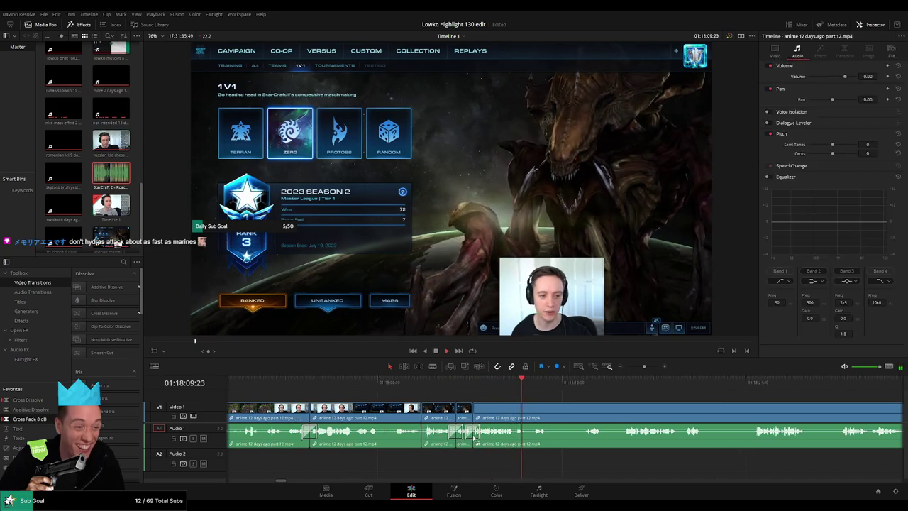
- Split the clip at about 01:18:11 and 01:18:13 and ripple-delete the silent piece between the cuts
key(b)
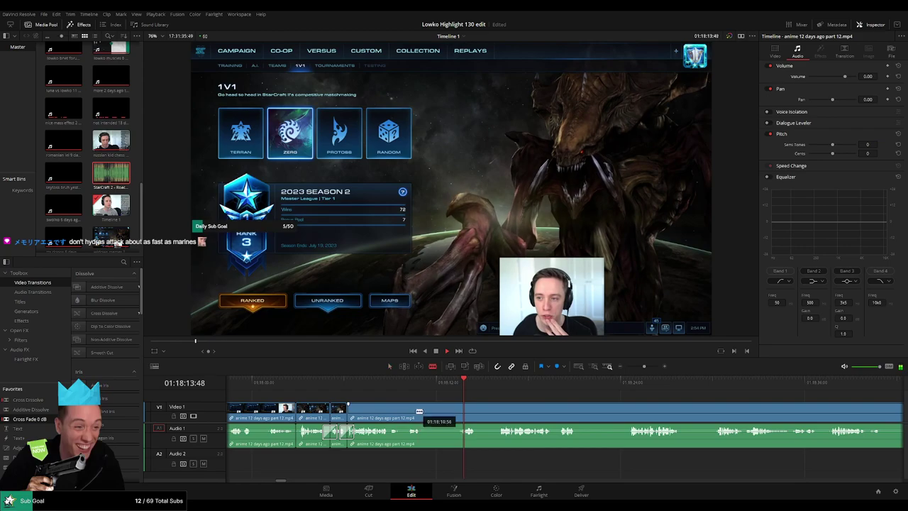
click(423, 412)
click(460, 412)
key(a)
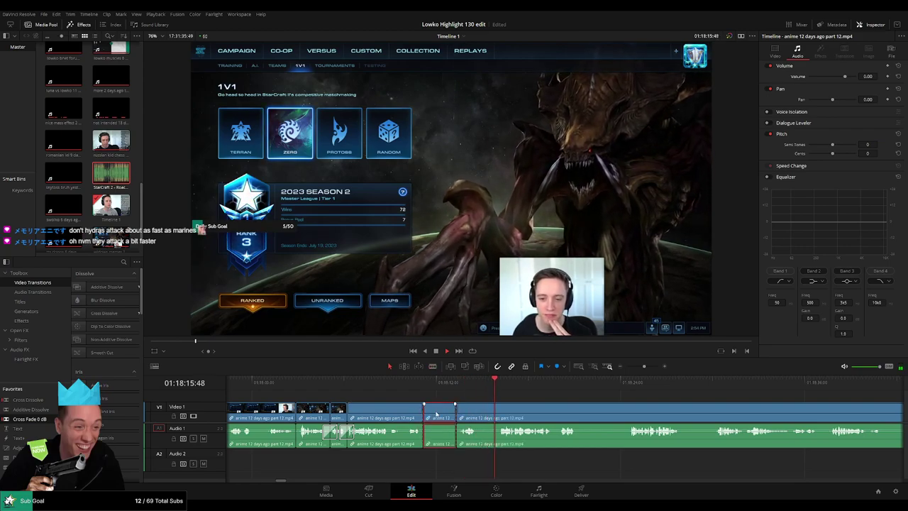
click(439, 412)
key(Delete)
click(456, 412)
key(Delete)
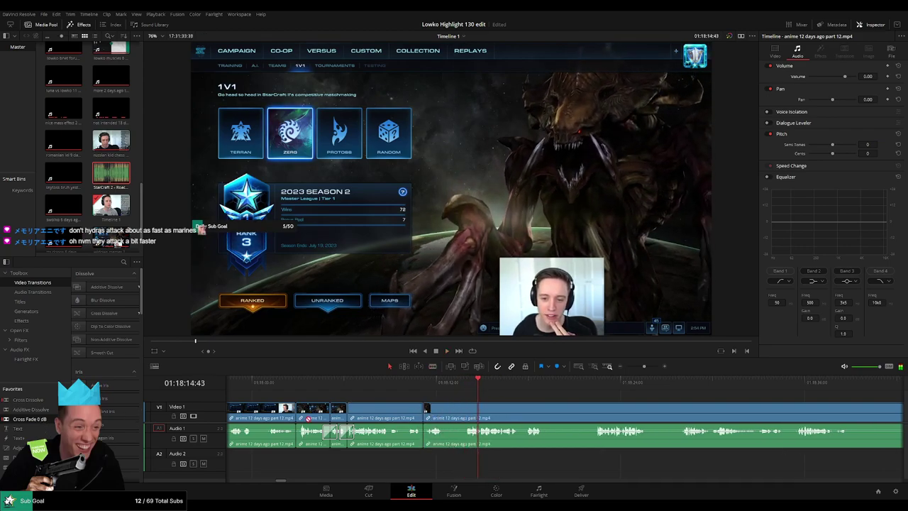
- Split the clip at about 01:18:12:30 and 01:18:13:45 and ripple-delete the short piece between them
scroll(367, 397, right, 5)
key(b)
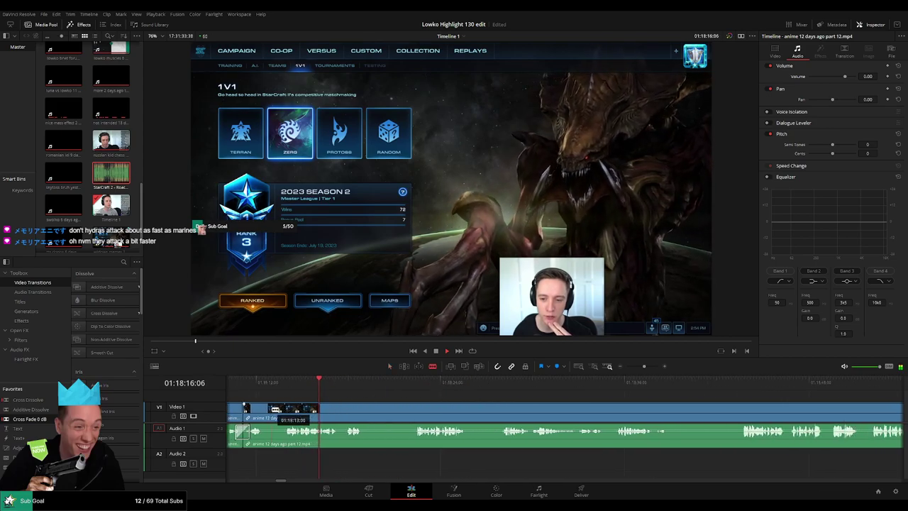
click(265, 409)
click(284, 410)
key(a)
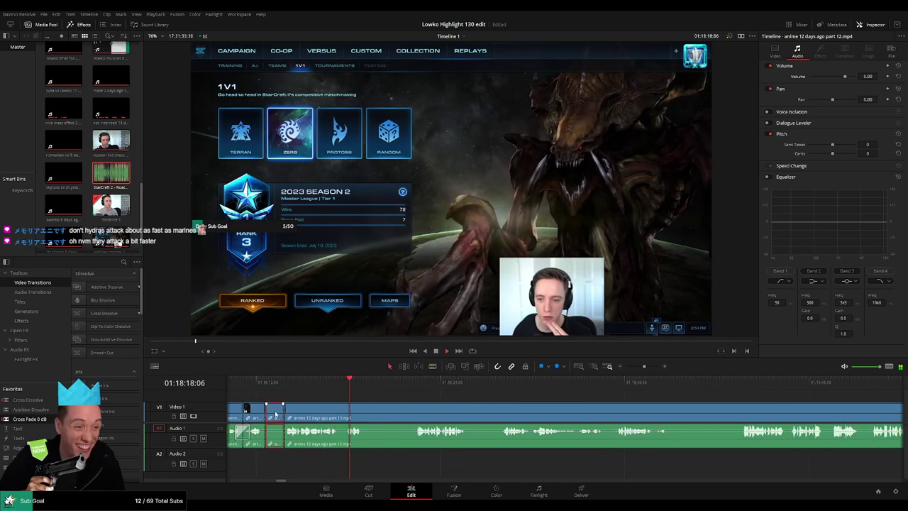
click(276, 413)
key(Delete)
- Cut out the pause from 01:18:17:45 to about 01:18:21, closing the gap
click(348, 410)
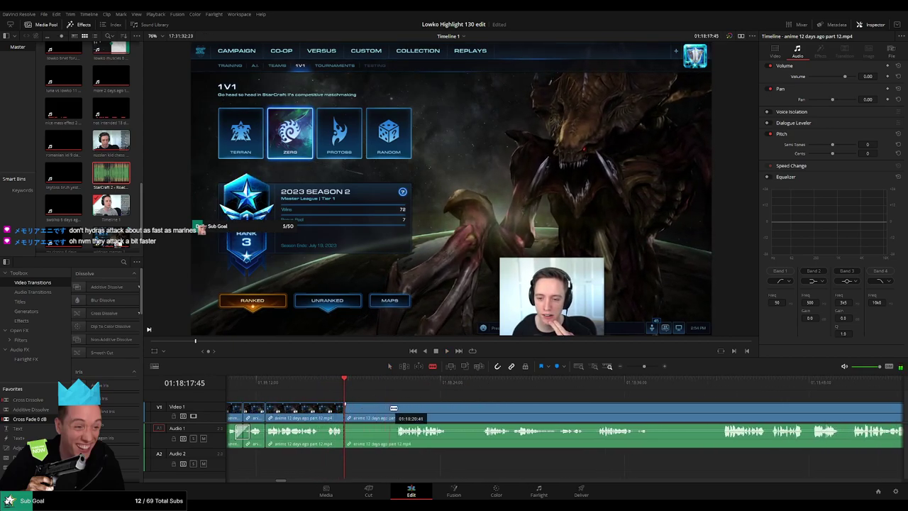
click(395, 409)
key(a)
key(Delete)
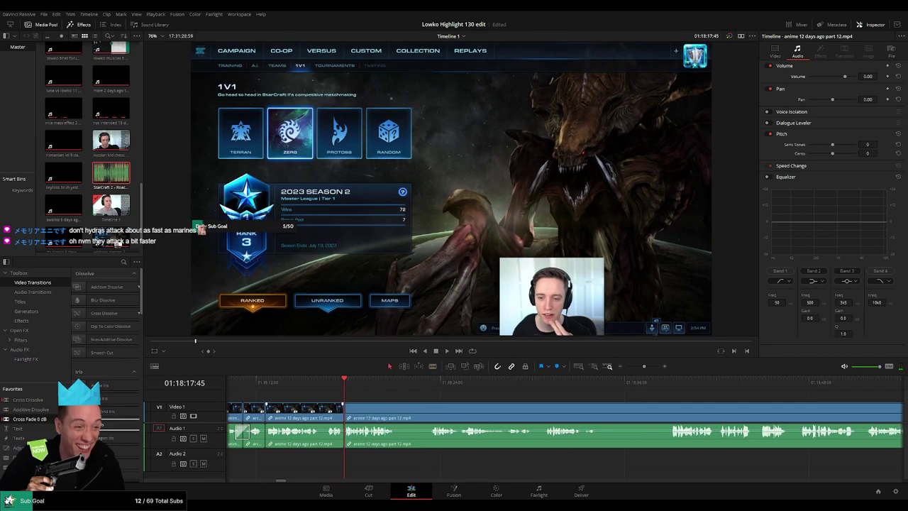
- Add Cross Fade 0 dB transitions to the audio at the newest cuts near 01:18:12 and 01:18:17:45
scroll(301, 446, left, 2)
drag(32, 422, 394, 448)
scroll(394, 449, left, 2)
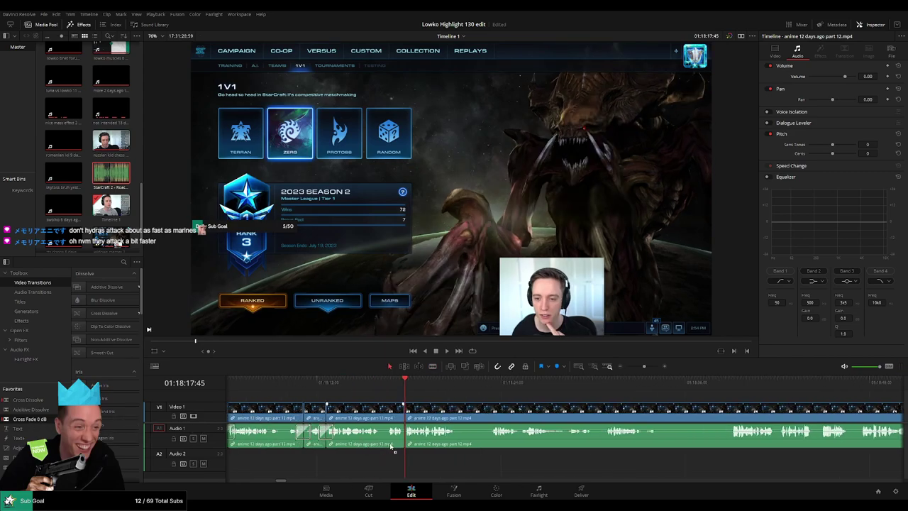
- Ripple-delete the pause from about 01:18:21 to 01:18:23 and cross-fade the audio at that cut
scroll(308, 419, right, 6)
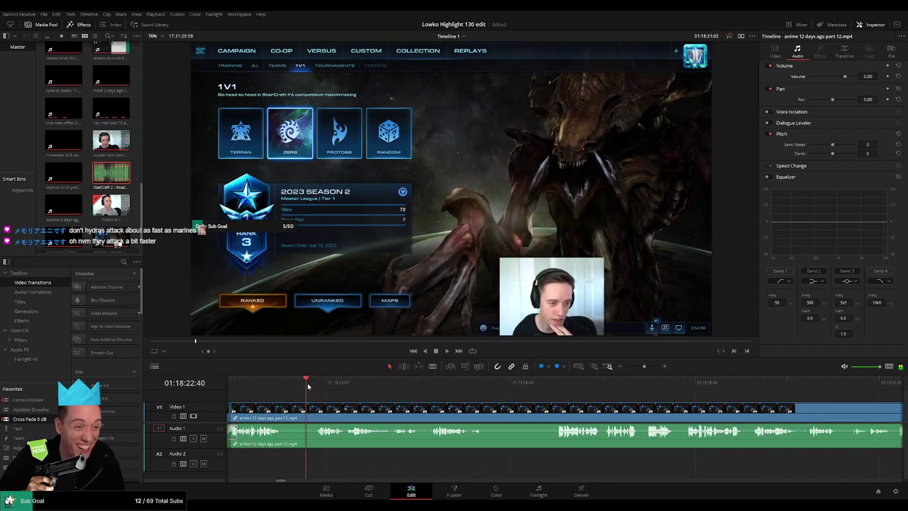
key(b)
click(284, 410)
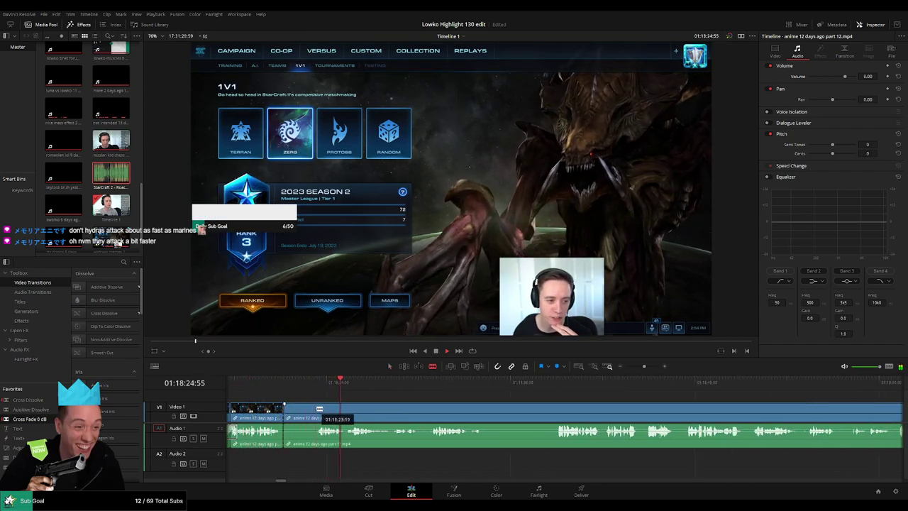
click(318, 408)
key(a)
click(303, 412)
key(Delete)
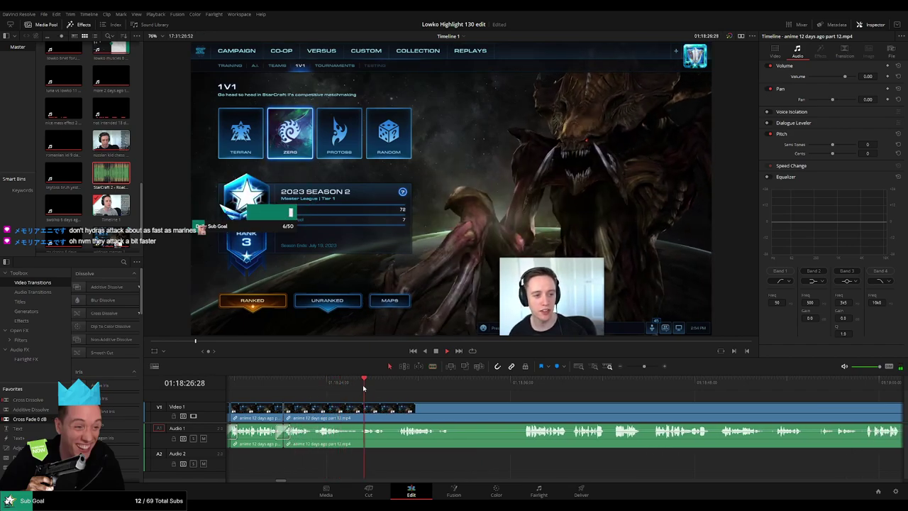
- Split the clip at about 01:18:23 and 01:18:29 and ripple-delete the footage between the cuts
key(b)
click(314, 411)
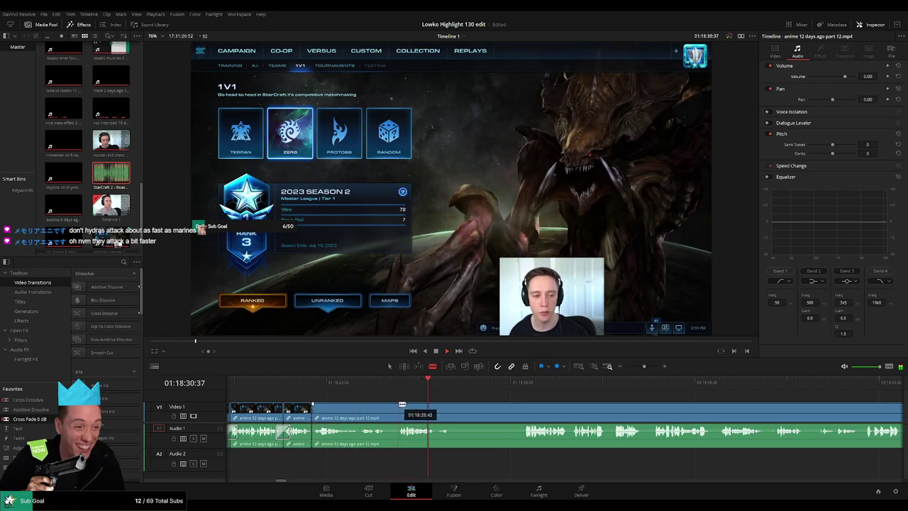
click(402, 405)
key(a)
click(375, 412)
key(Delete)
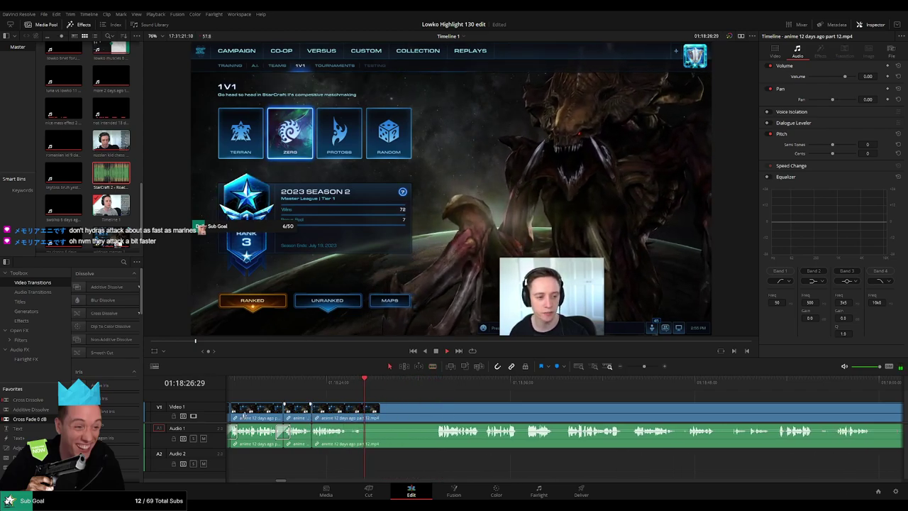
- Shorten the audio cross fade at the cut near 01:18:23 to 34 frames and play it back
click(305, 383)
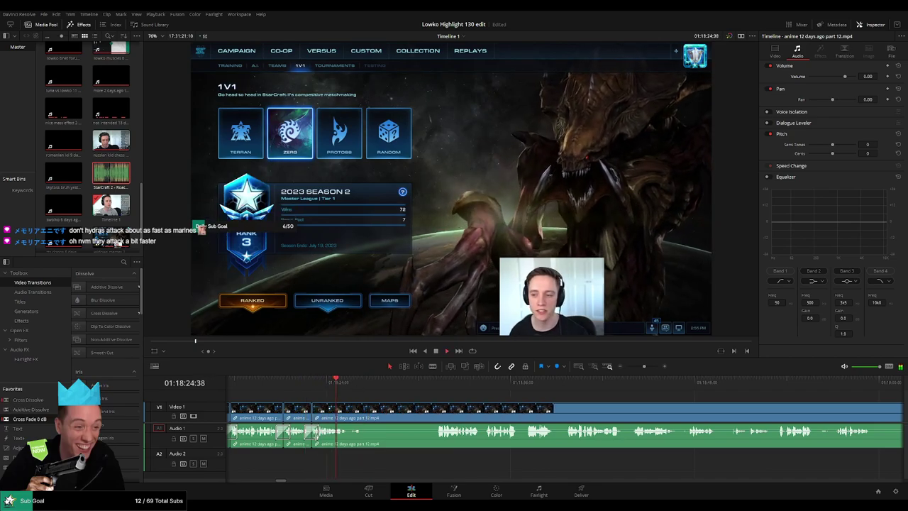
click(313, 433)
key(space)
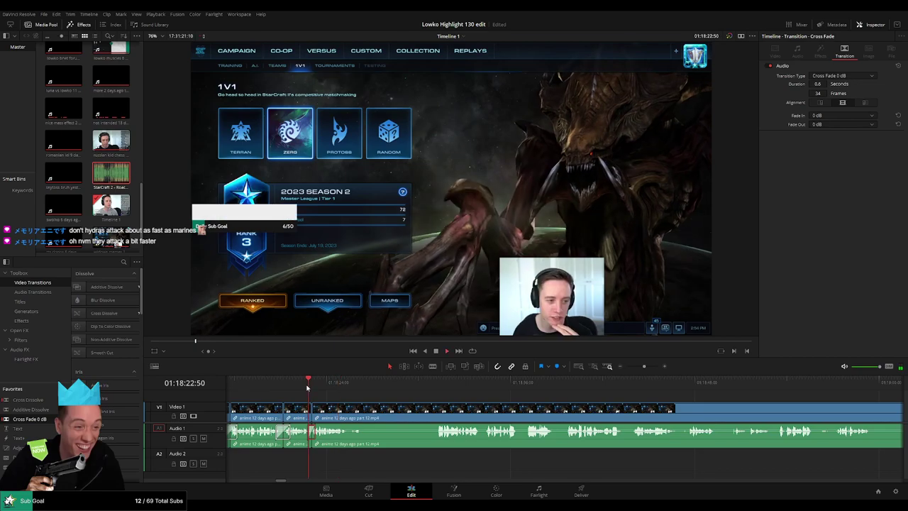
- Cut out the footage from 01:18:26:27 to about 01:18:31, closing the gap
key(space)
key(b)
click(367, 412)
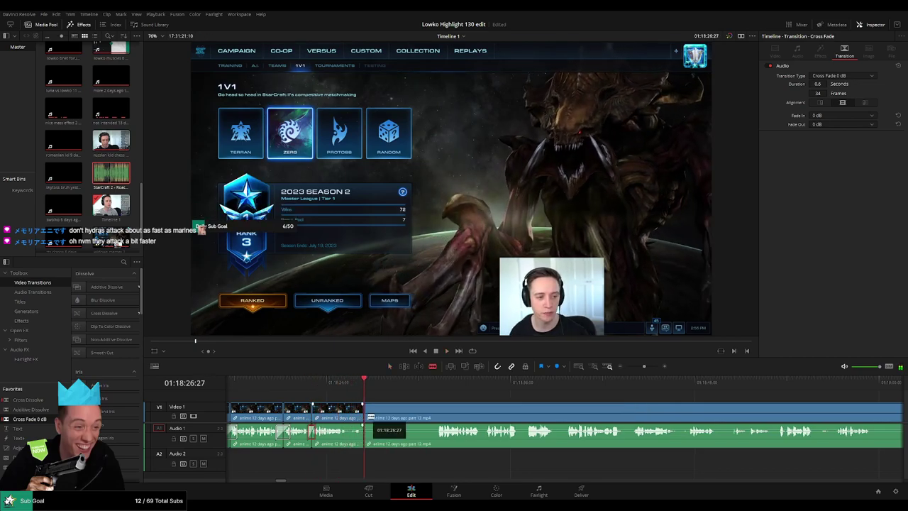
click(434, 415)
key(a)
click(417, 418)
key(BackSpace)
click(414, 418)
key(Delete)
- Cross-fade the audio at the 01:18:26:27 cut and play through the footage up to about 01:18:49
key(space)
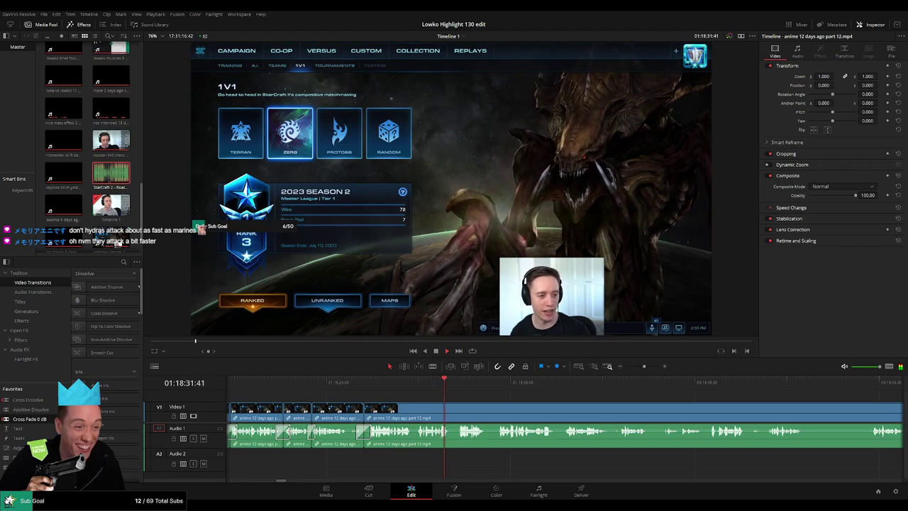
scroll(402, 404, right, 3)
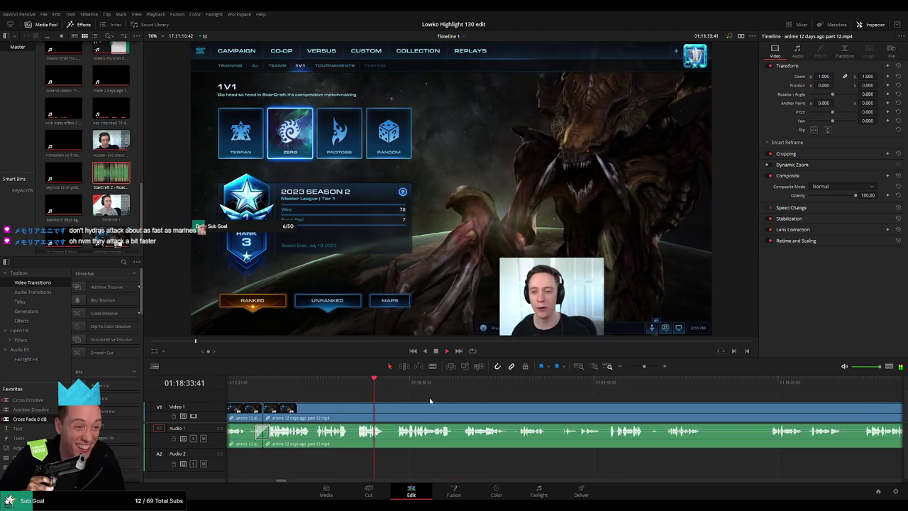
scroll(448, 401, right, 2)
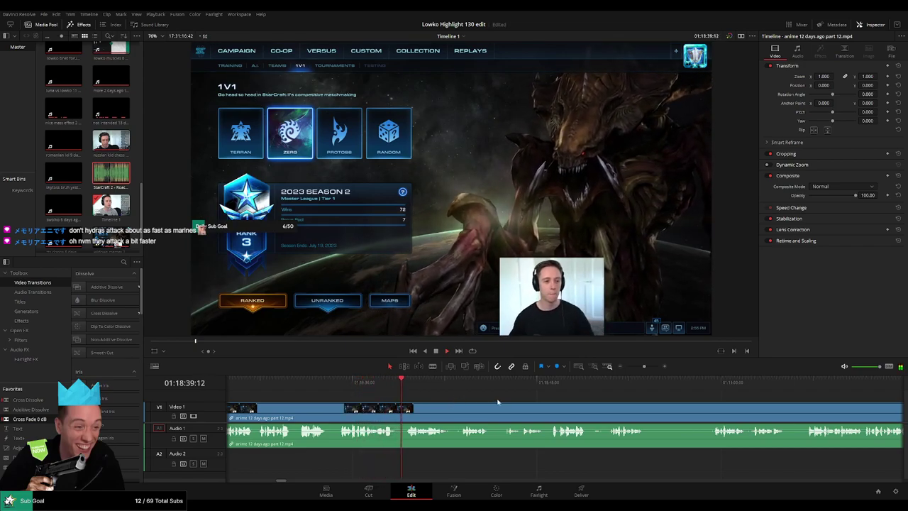
scroll(436, 400, right, 2)
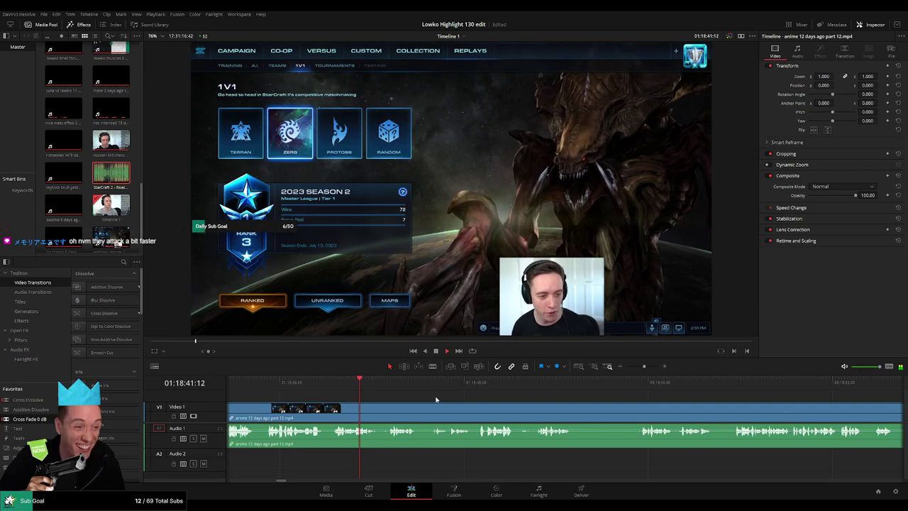
scroll(369, 392, right, 2)
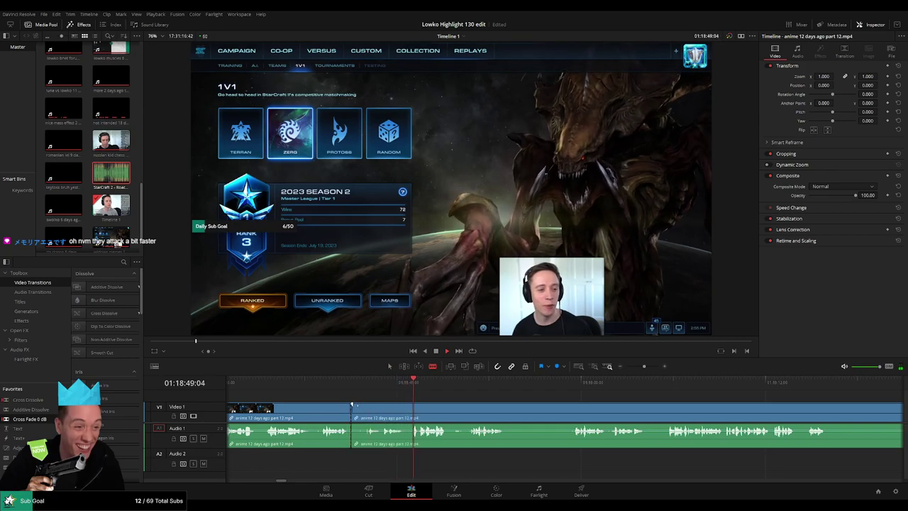
- Split the clip around the pause from about 01:18:45 to 01:18:46 and ripple-delete that segment
scroll(349, 407, down, 2)
click(338, 407)
key(a)
click(314, 413)
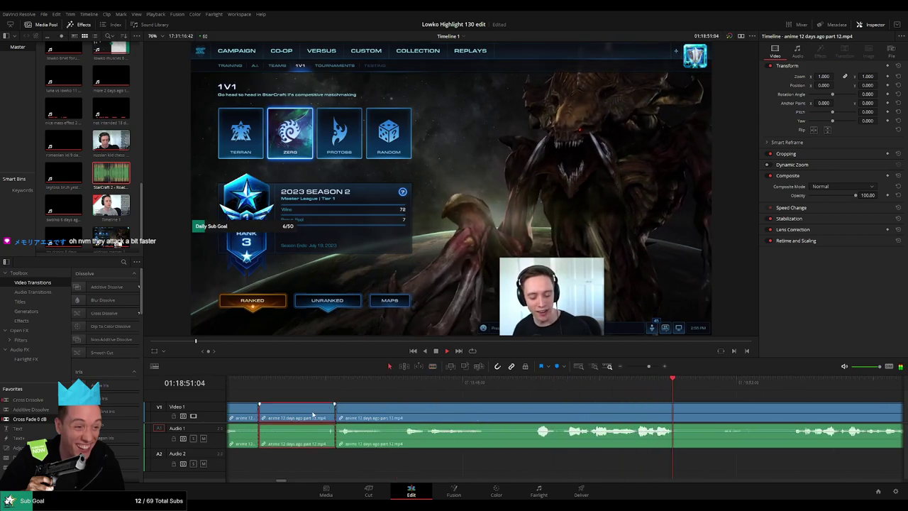
key(Delete)
- Ripple-delete the footage from about 01:18:54 to 01:18:58 and add a Cross Fade 0 dB to the audio at that cut
scroll(585, 408, down, 6)
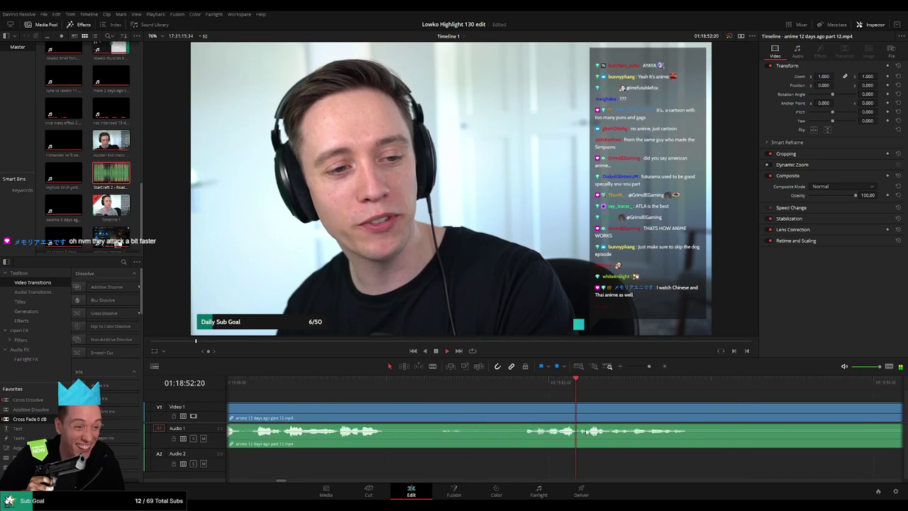
drag(594, 412, 437, 401)
click(461, 381)
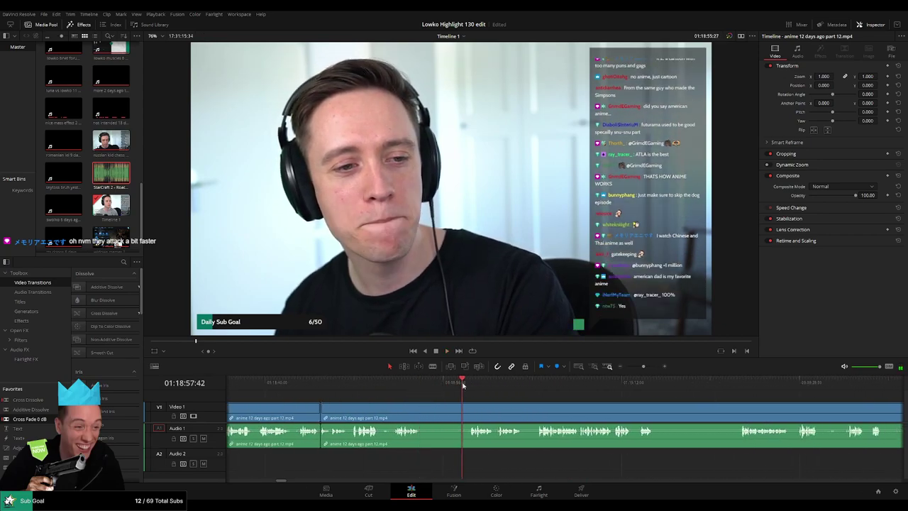
key(b)
click(421, 407)
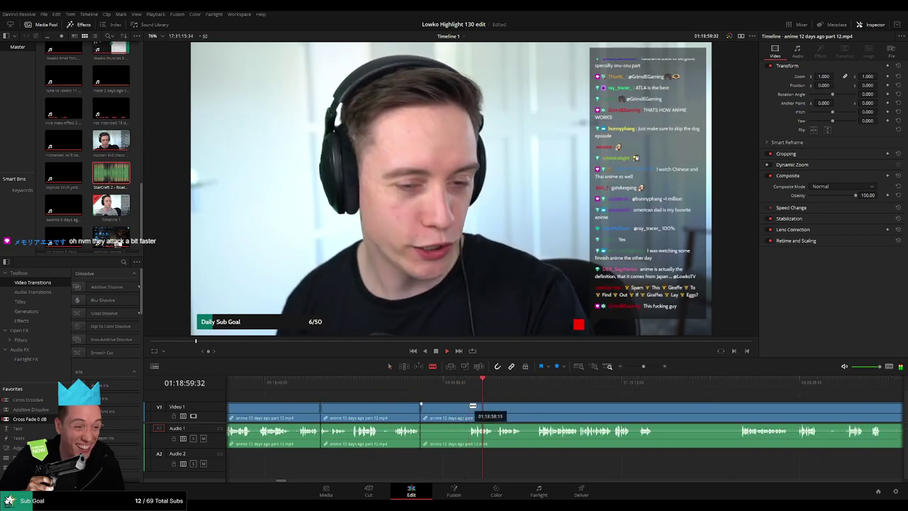
click(469, 406)
key(a)
click(458, 410)
key(Delete)
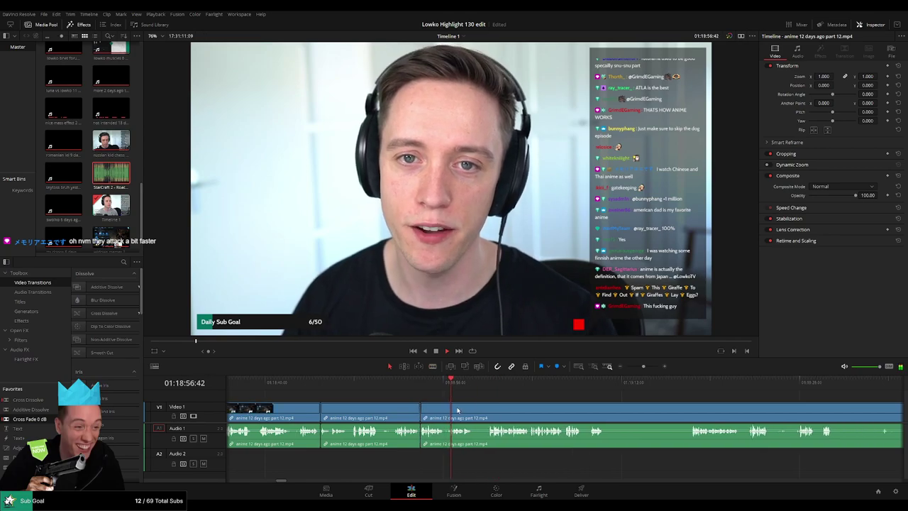
drag(431, 447, 422, 435)
key(space)
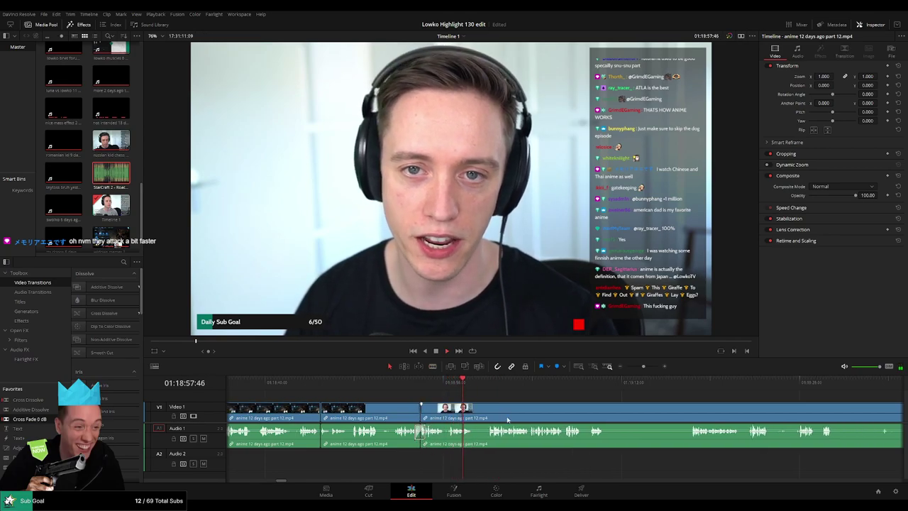
- Cut out the pause from about 01:18:58:30 to 01:19:00, closing the gap, and cross-fade the audio there
scroll(468, 399, right, 3)
click(369, 387)
key(b)
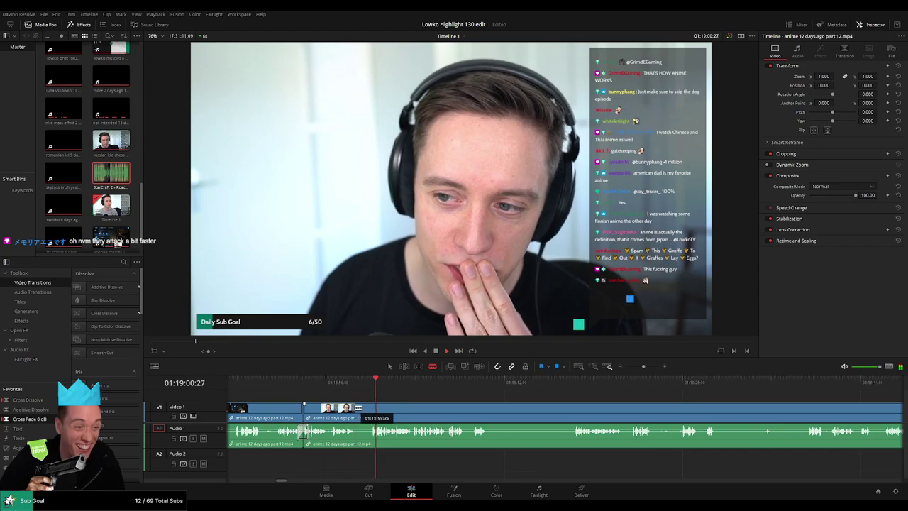
click(355, 409)
click(372, 408)
key(a)
click(364, 409)
key(Delete)
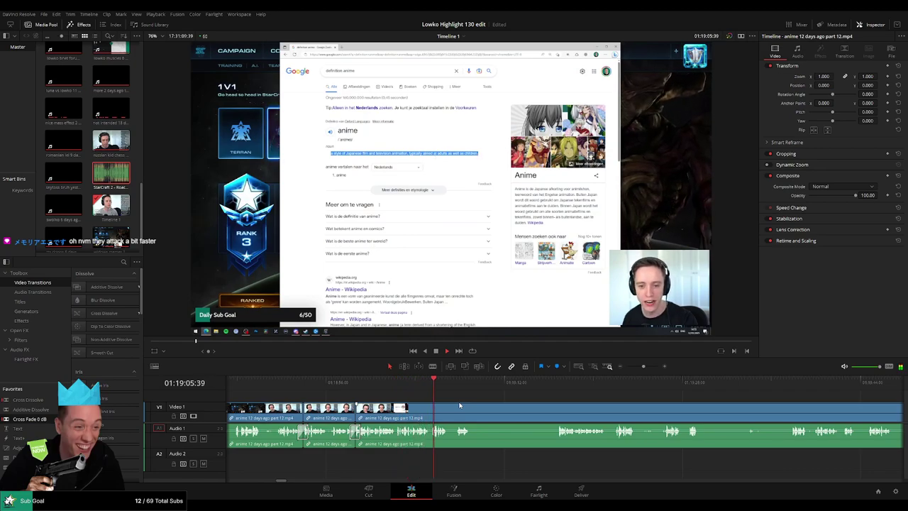
- Ripple-delete the silent stretch from about 01:19:09 to 01:19:17 and cross-fade the audio at the cut
scroll(447, 407, right, 1)
click(400, 386)
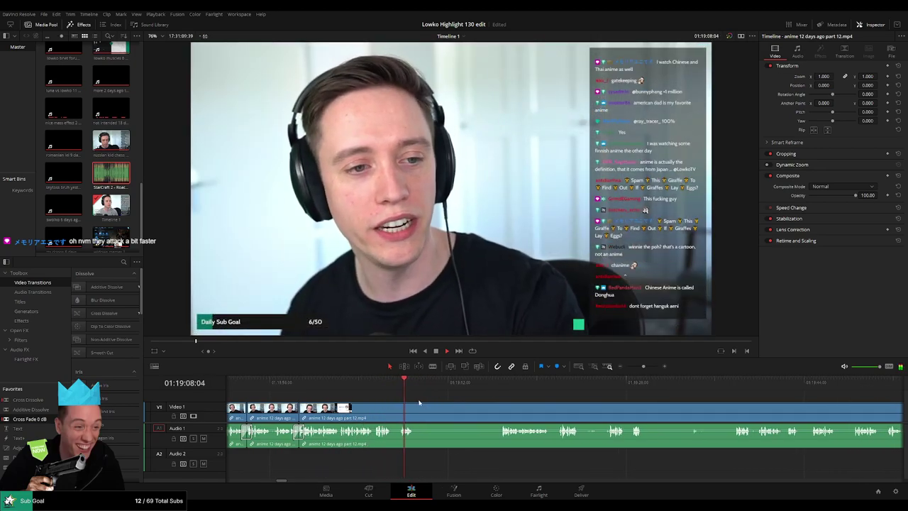
scroll(407, 402, right, 2)
key(b)
click(374, 416)
click(459, 385)
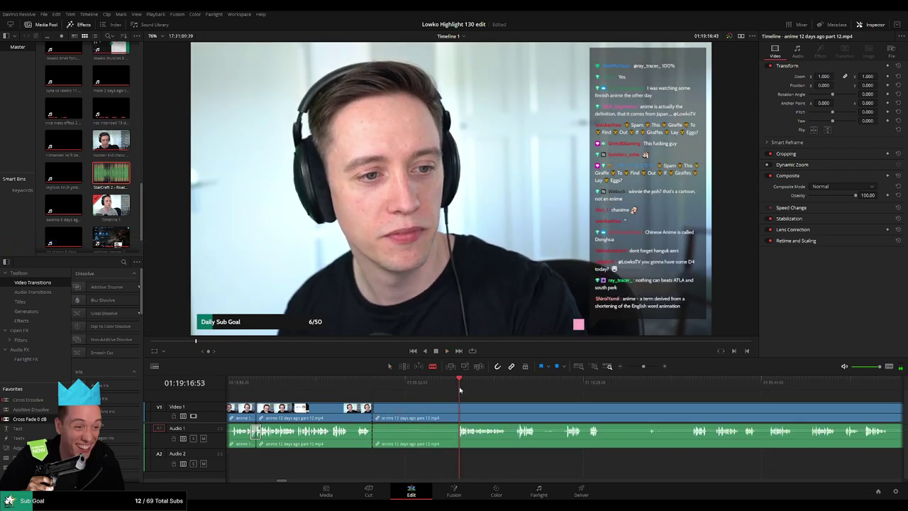
click(460, 409)
key(a)
click(443, 415)
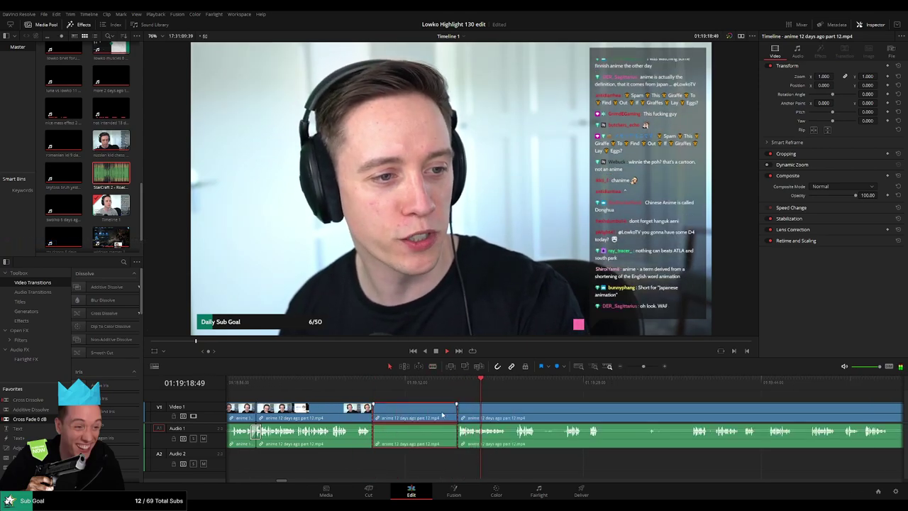
key(Delete)
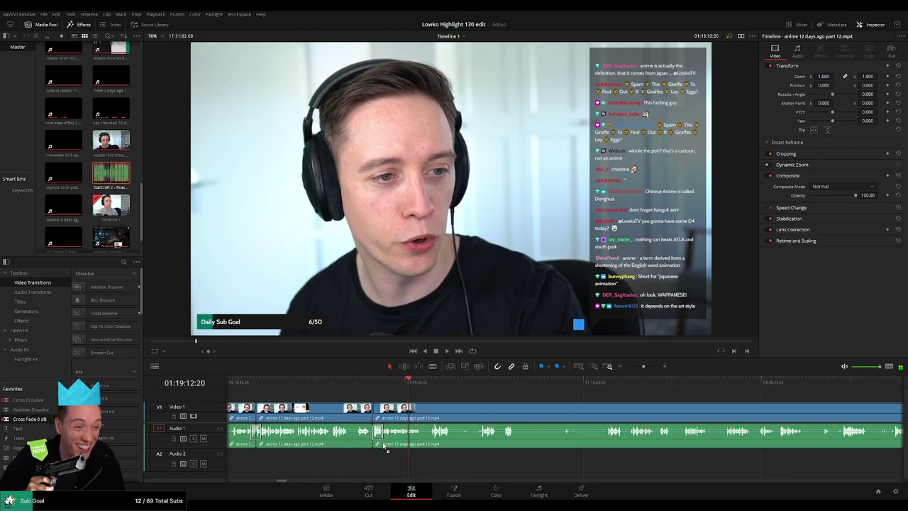
- Remove the footage from about 01:19:16 to 01:19:19 without leaving a gap and apply a Cross Fade 0 dB at the audio cut
scroll(435, 418, down, 2)
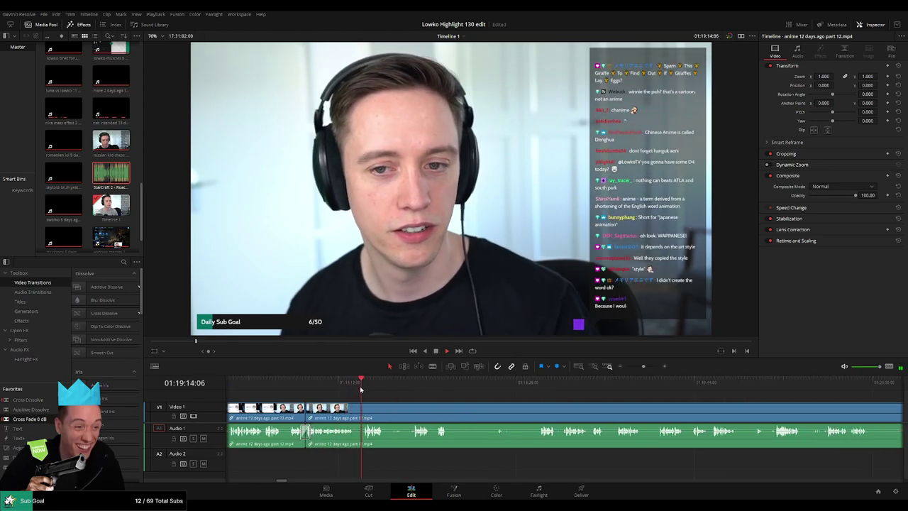
drag(409, 407, 366, 402)
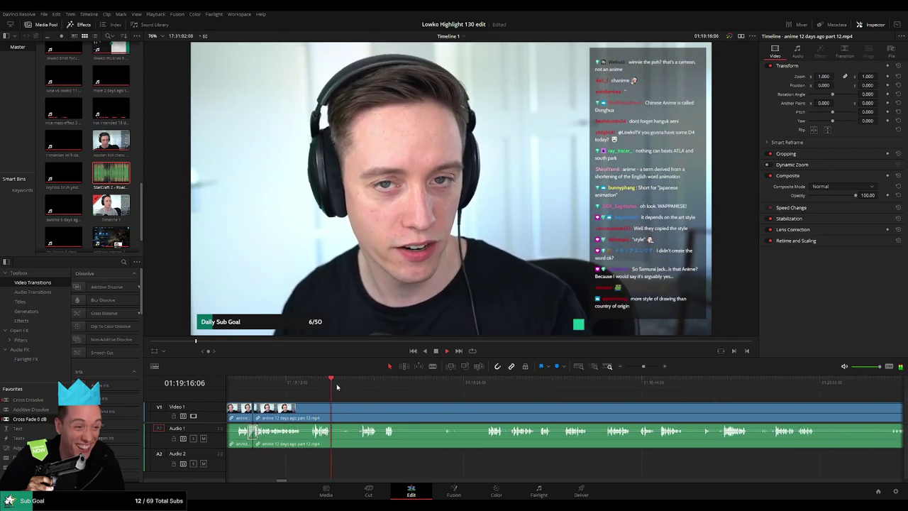
click(357, 387)
key(b)
click(332, 407)
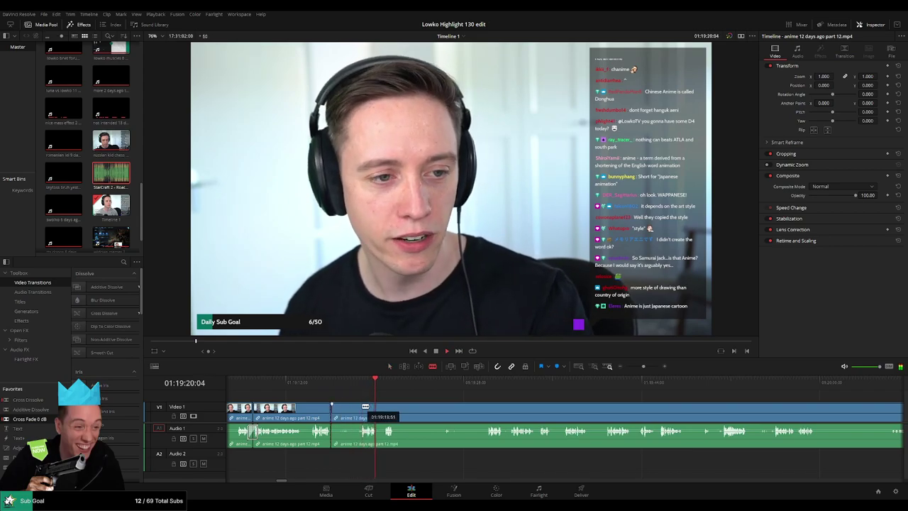
click(359, 410)
key(a)
click(350, 412)
key(Delete)
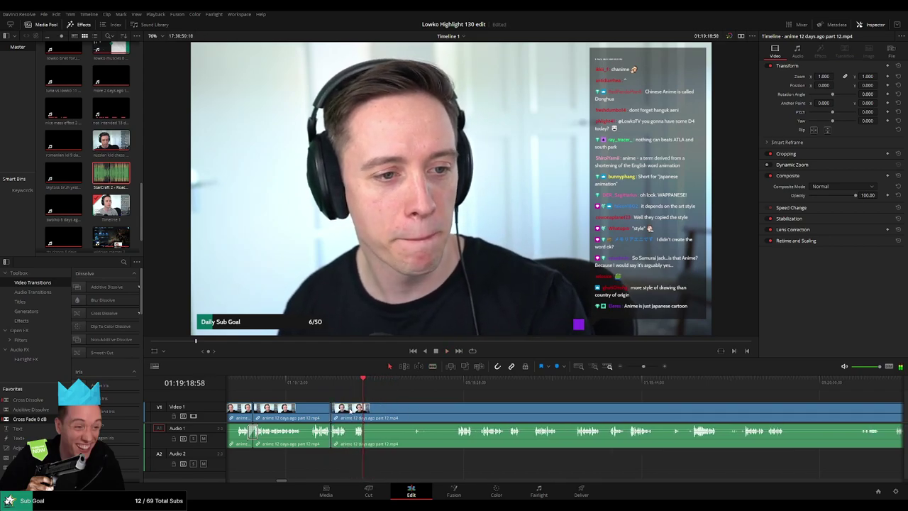
drag(333, 444, 333, 444)
key(space)
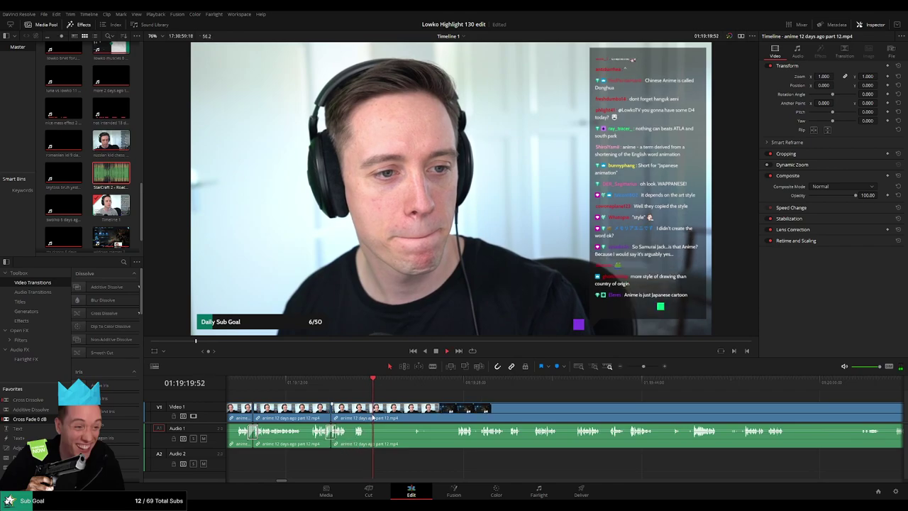
- Split the clip at about 01:19:19 and 01:19:27, ripple-delete the footage between, and play back from shortly after the cut
key(b)
click(364, 414)
click(455, 383)
scroll(454, 399, right, 2)
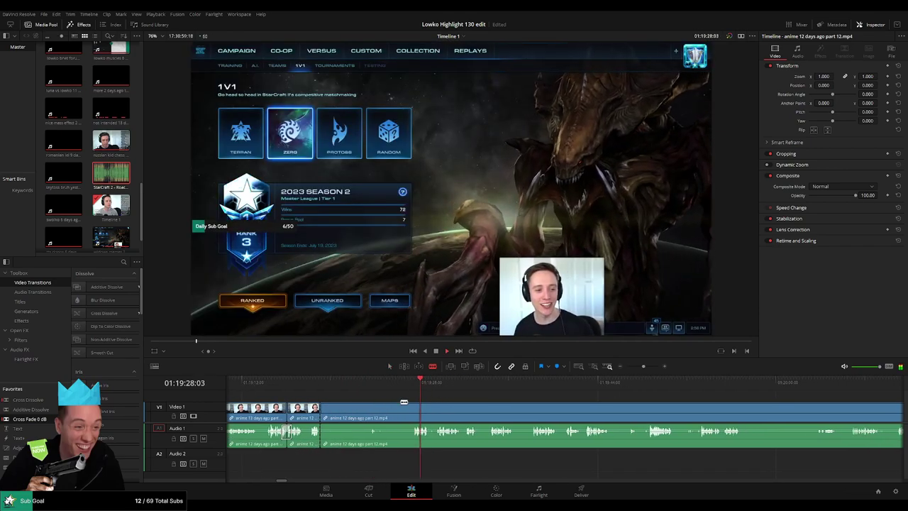
click(414, 412)
key(a)
click(395, 411)
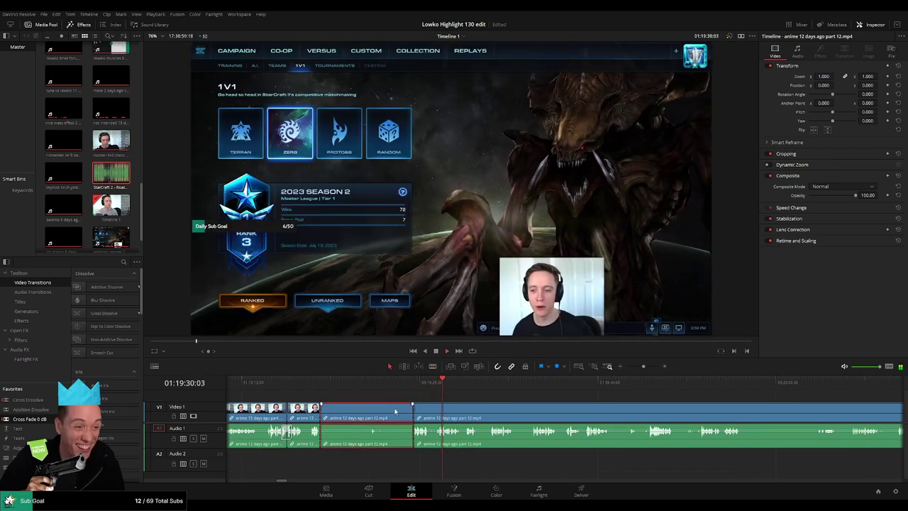
key(Delete)
click(343, 381)
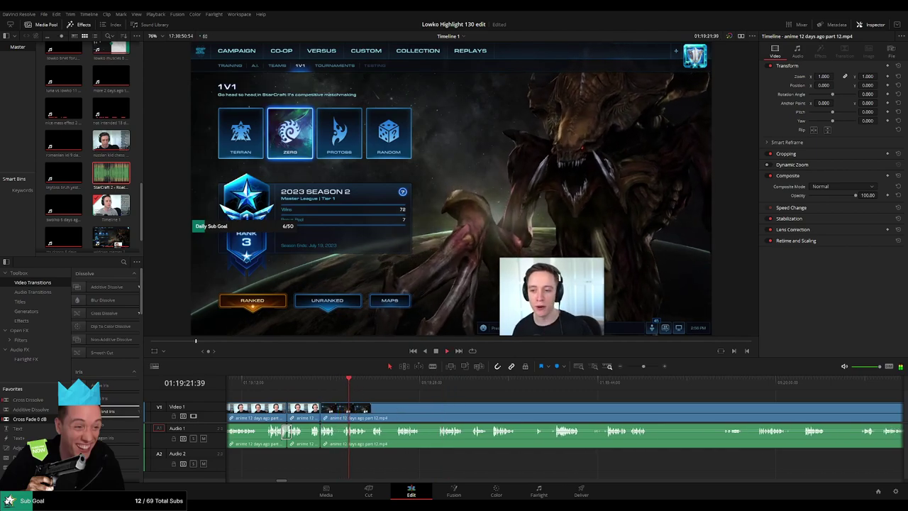
click(326, 440)
key(Delete)
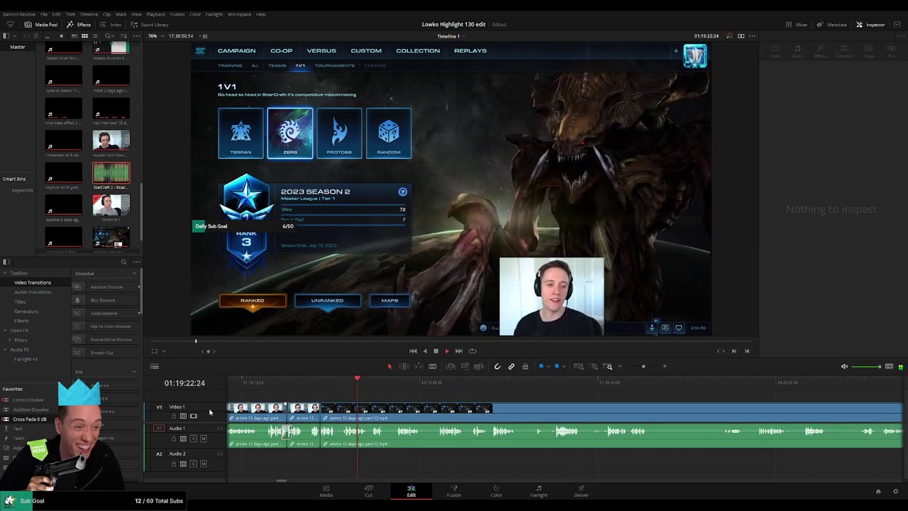
drag(30, 419, 344, 441)
key(ctrl+z)
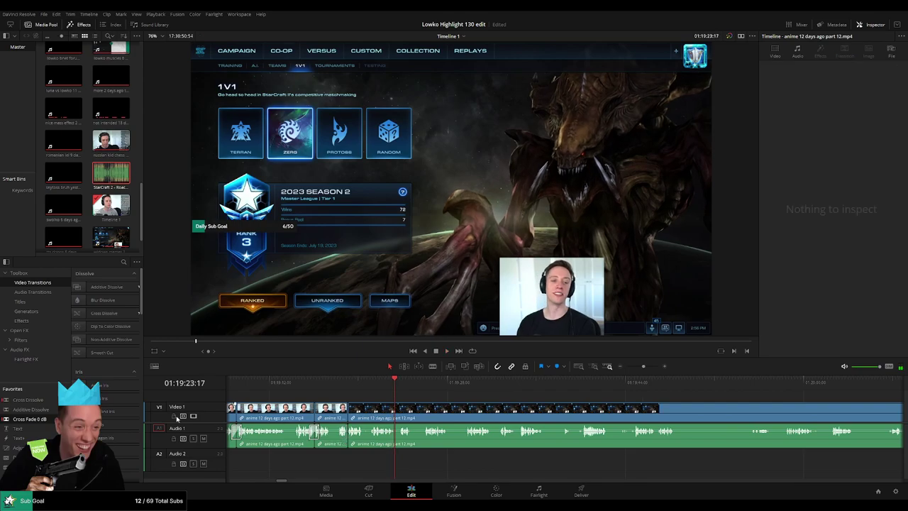
- Apply a Cross Fade 0 dB to the audio cut near 01:19:19 and play the footage after it
drag(40, 422, 372, 440)
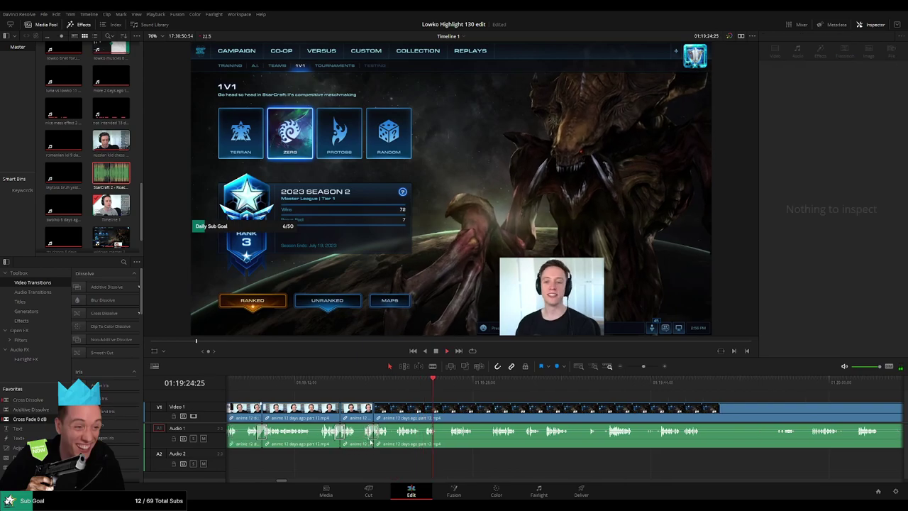
click(413, 385)
scroll(470, 401, right, 7)
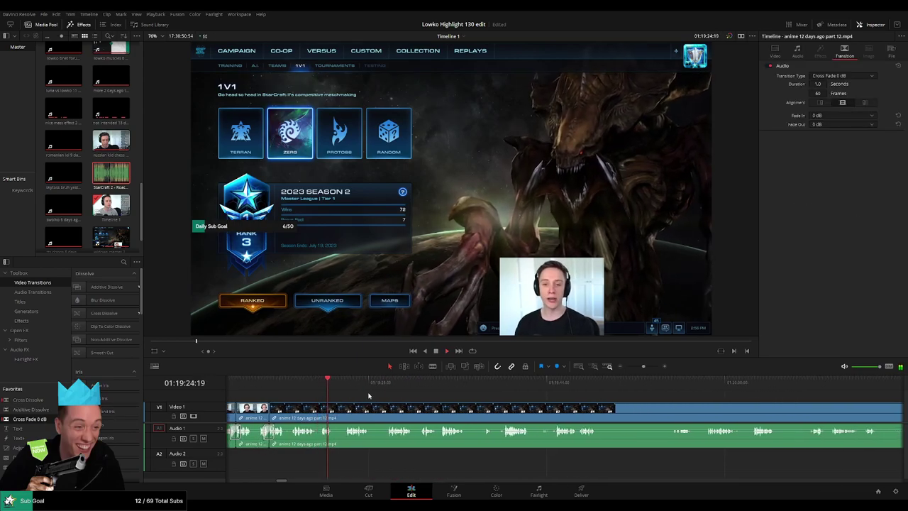
- Split the clip around the short pause from about 01:19:25 to 01:19:26 and ripple-delete it
click(344, 390)
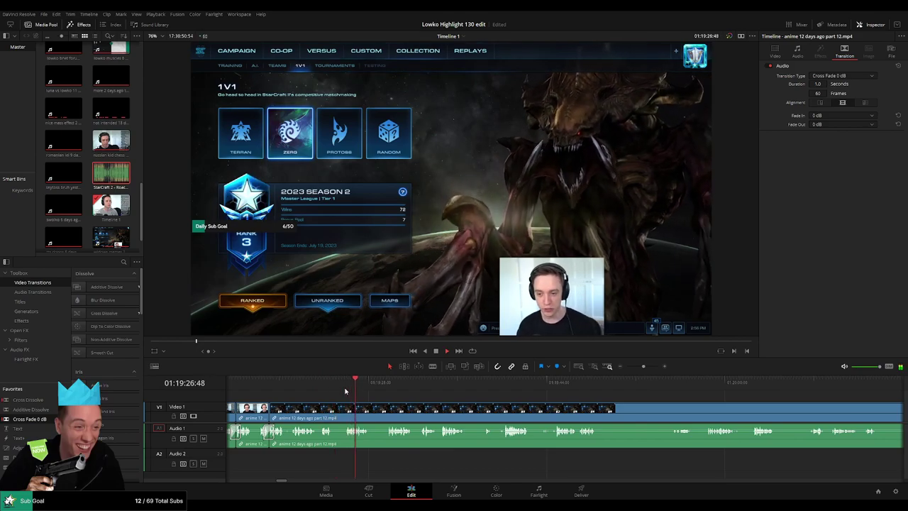
key(b)
click(346, 410)
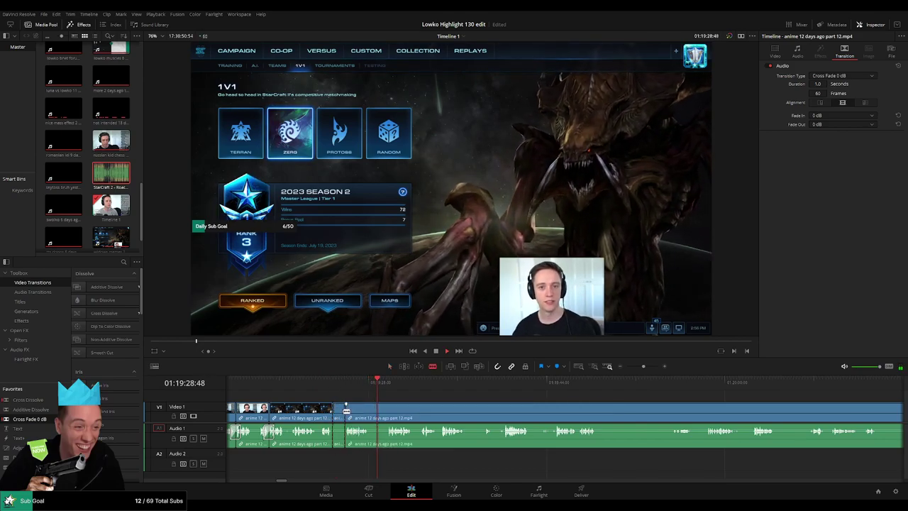
key(a)
click(338, 413)
click(338, 413)
key(Delete)
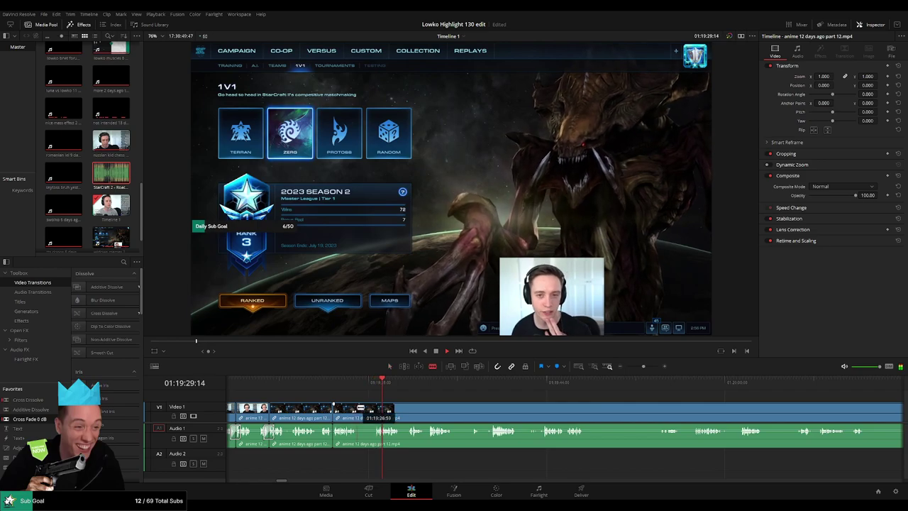
- Ripple-delete the pause from about 01:19:27 to 01:19:28:30 and cross-fade the audio at the cuts near 01:19:25 and 01:19:27
click(358, 408)
click(374, 407)
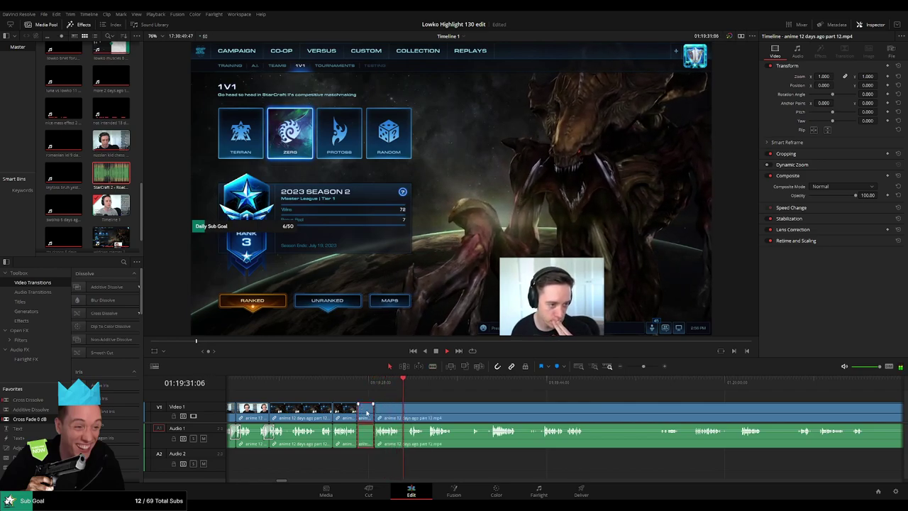
key(Delete)
scroll(408, 407, right, 1)
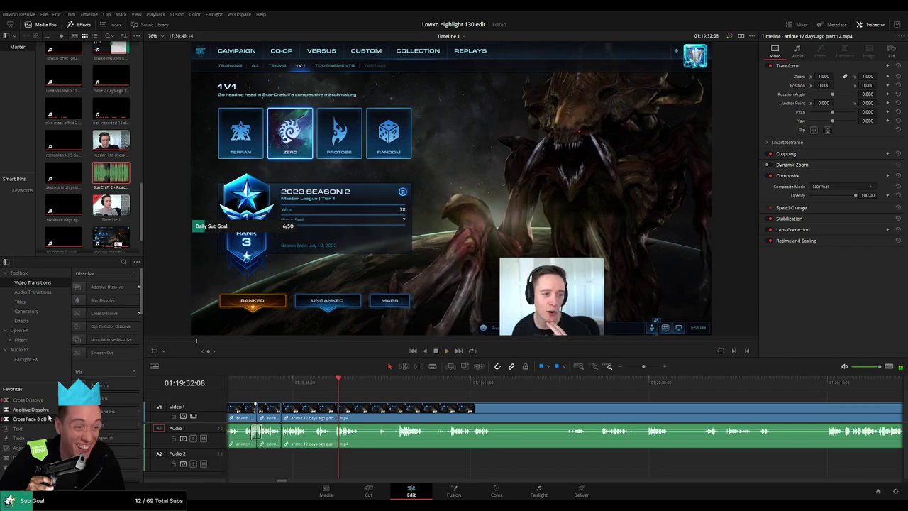
- Split the clip at about 01:19:33:30 and 01:19:37:30 and ripple-delete the pause between the two cuts
click(346, 383)
key(b)
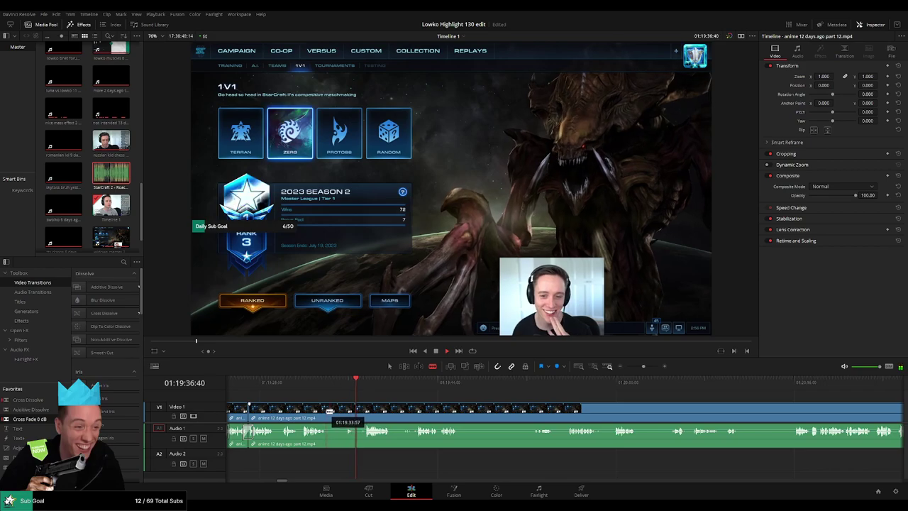
click(327, 410)
click(366, 411)
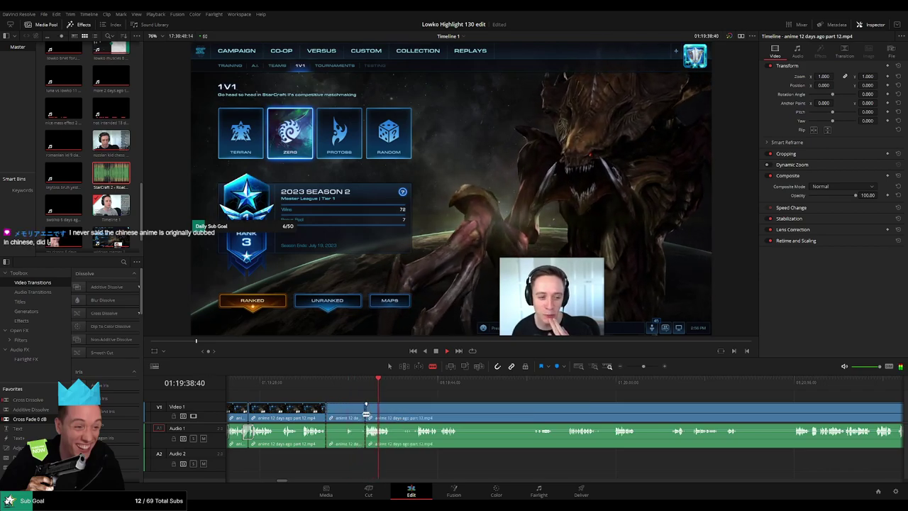
key(Delete)
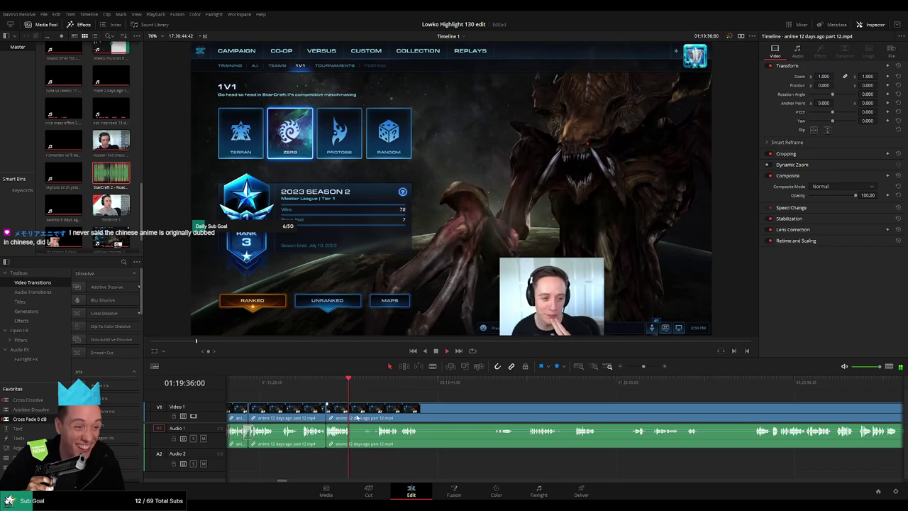
- Ripple-delete the next short pause, starting near 01:19:36:20, and cross-fade the audio at the new cuts
key(b)
click(354, 417)
key(Delete)
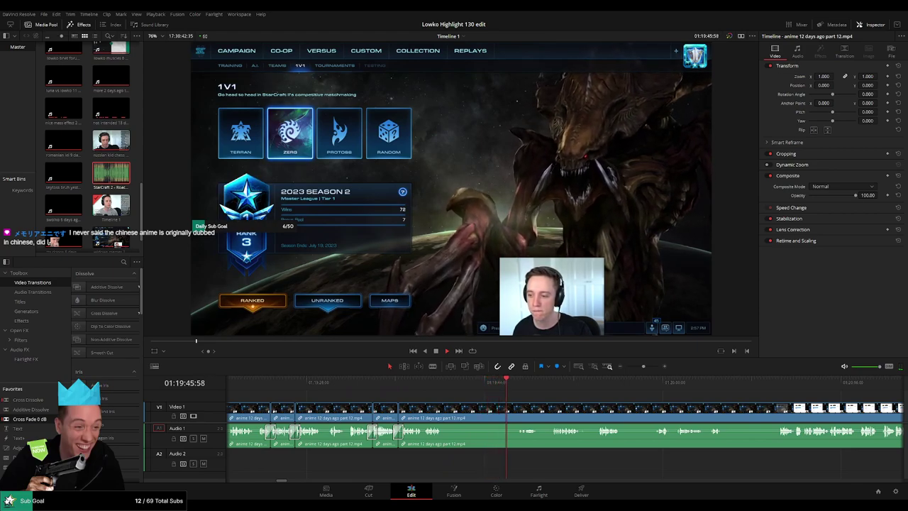
- Split the clip at about 01:19:40 and skim ahead to 01:20:11 to find where the conversation resumes
key(b)
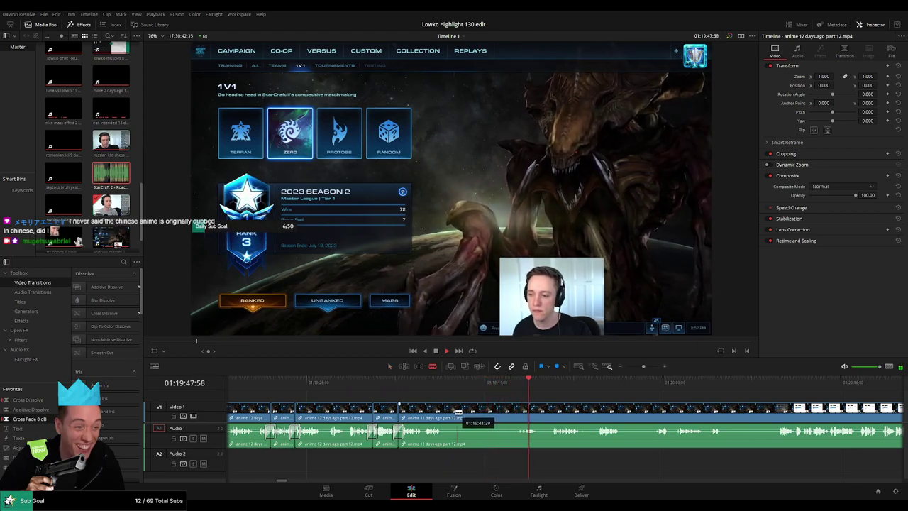
click(444, 412)
key(a)
click(712, 390)
click(768, 390)
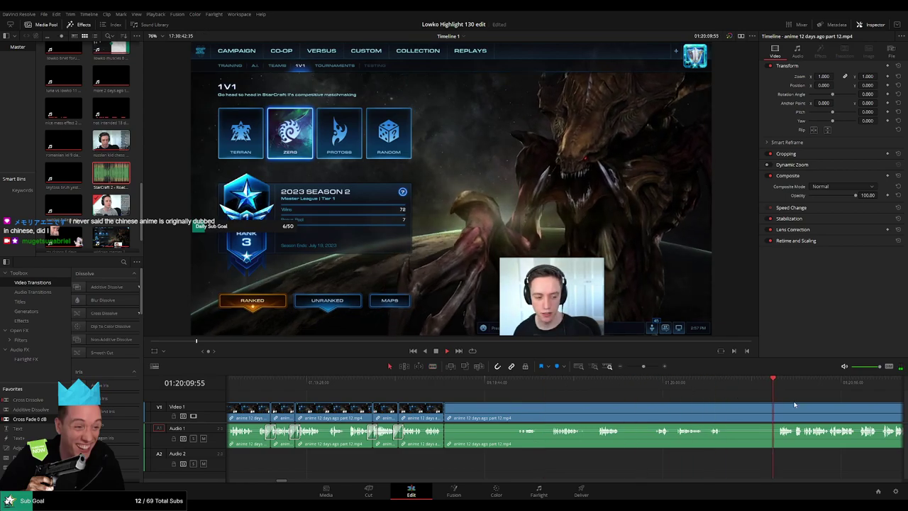
drag(790, 403, 569, 398)
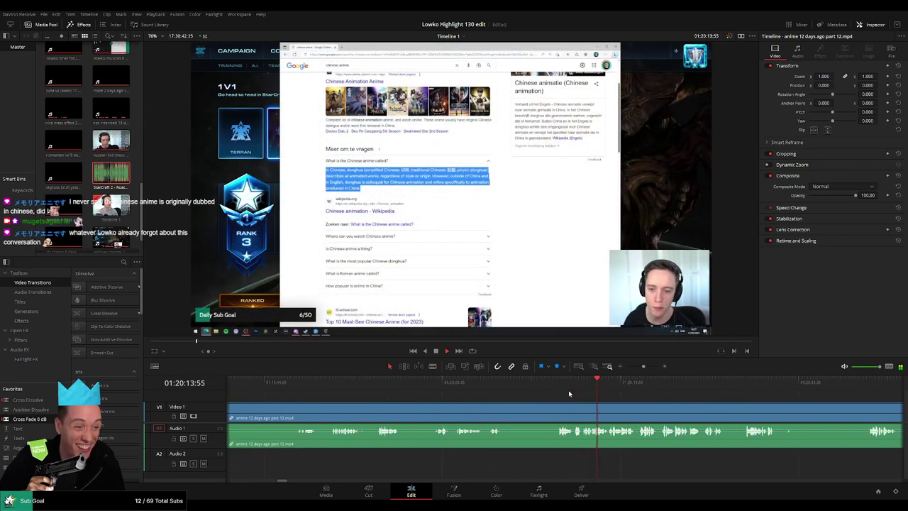
click(441, 383)
click(458, 387)
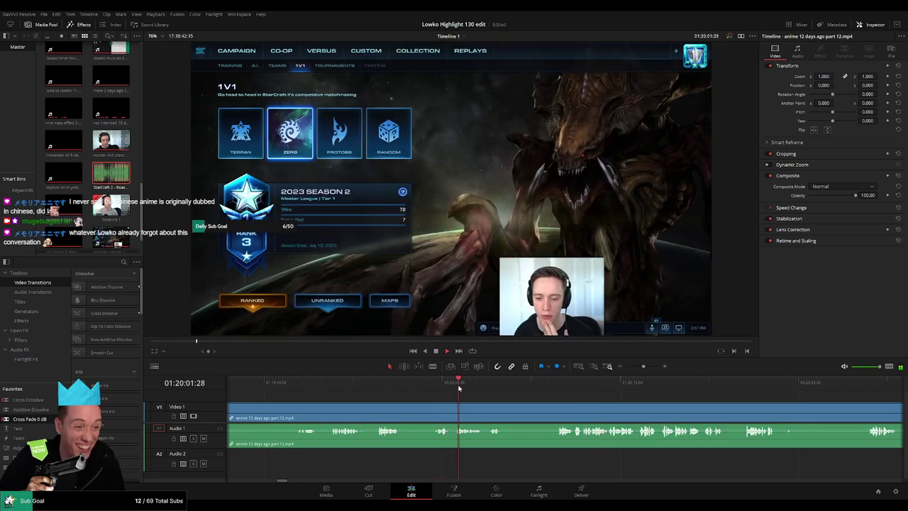
click(486, 387)
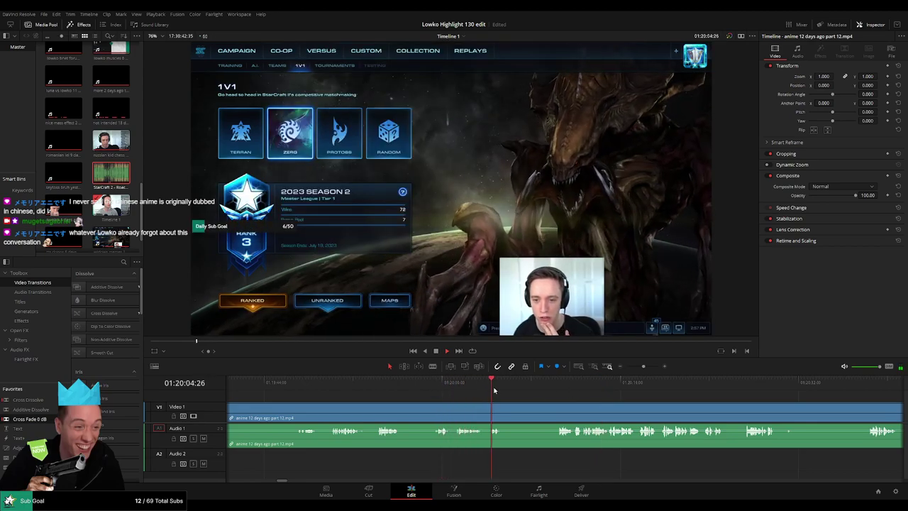
click(557, 388)
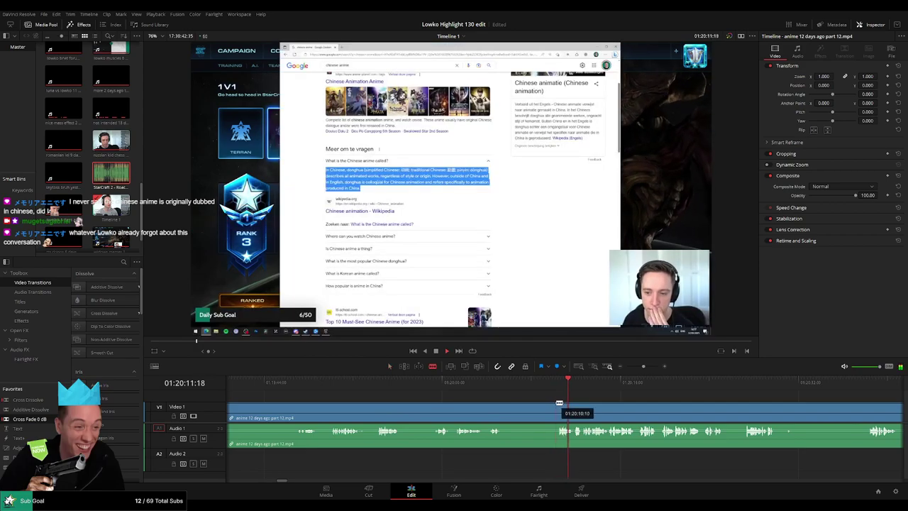
- Split the clip just before the speech at about 01:19:50 and ripple-delete the footage back to the 01:19:40 cut
click(379, 388)
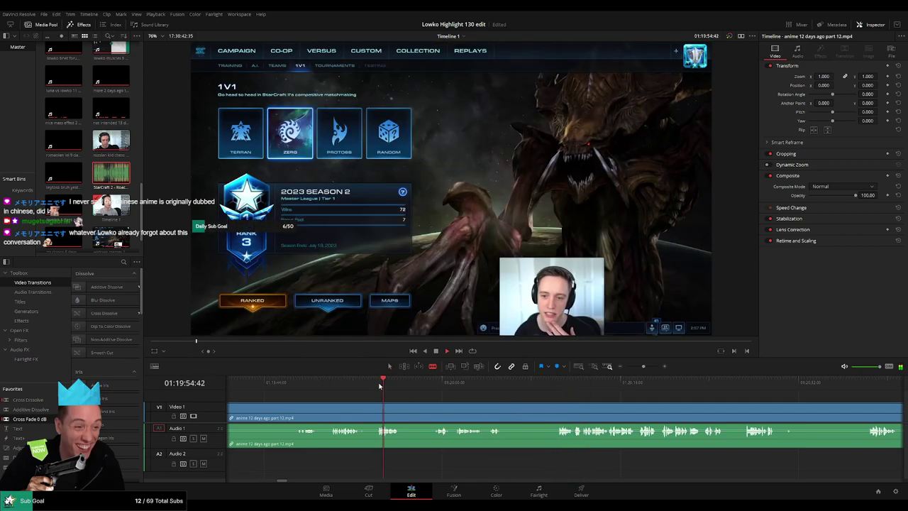
click(333, 384)
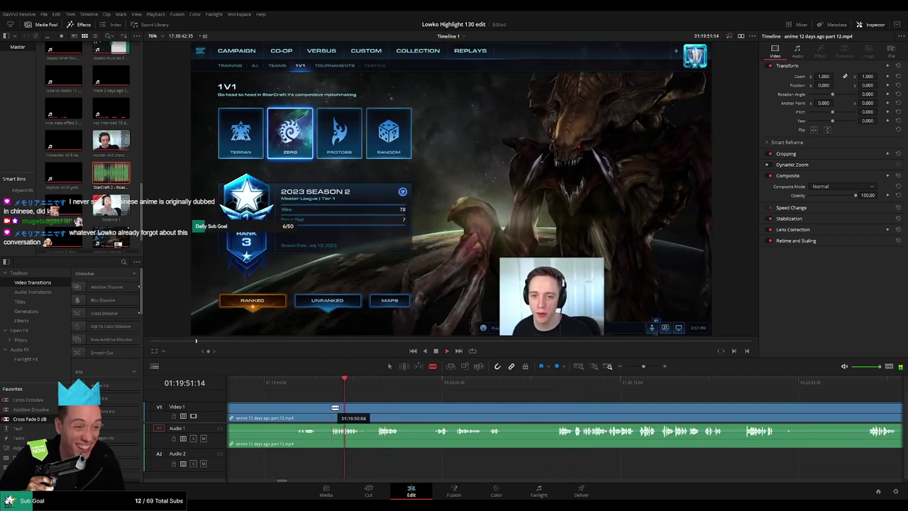
click(329, 409)
key(a)
click(321, 413)
key(Delete)
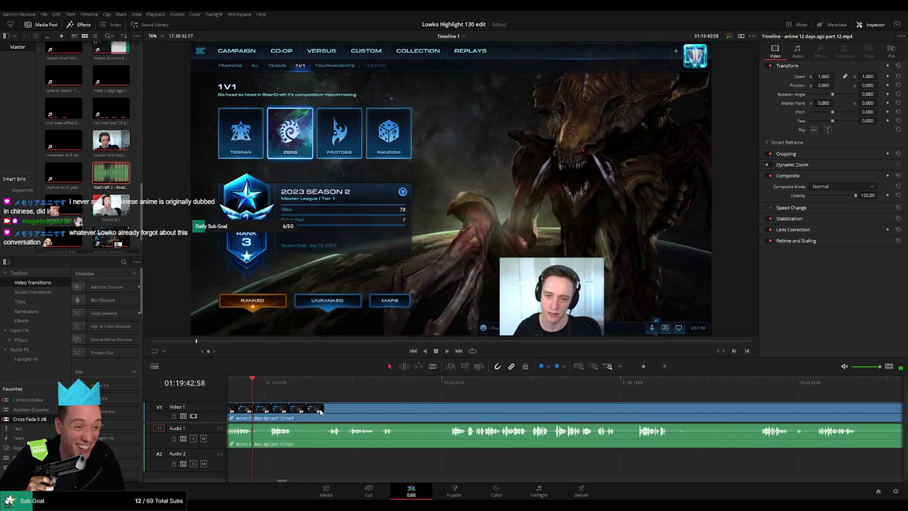
- Split the clip at about 01:19:46:30 and 01:19:49:40 and ripple-delete the pause between the cuts
drag(646, 409, 441, 399)
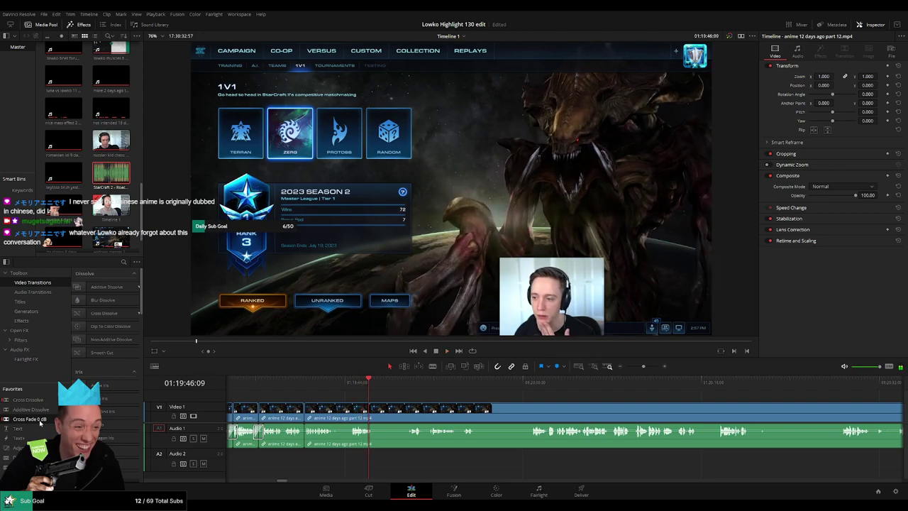
drag(424, 404, 345, 405)
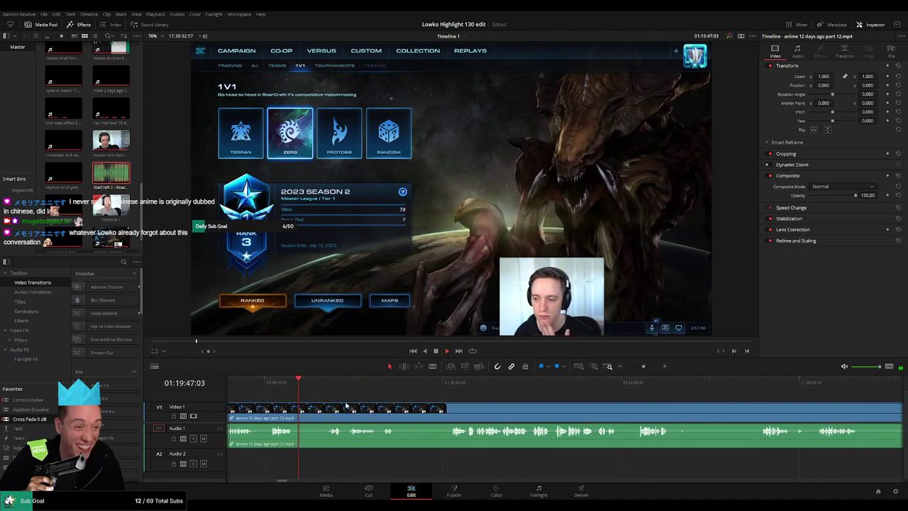
click(326, 384)
key(b)
click(296, 406)
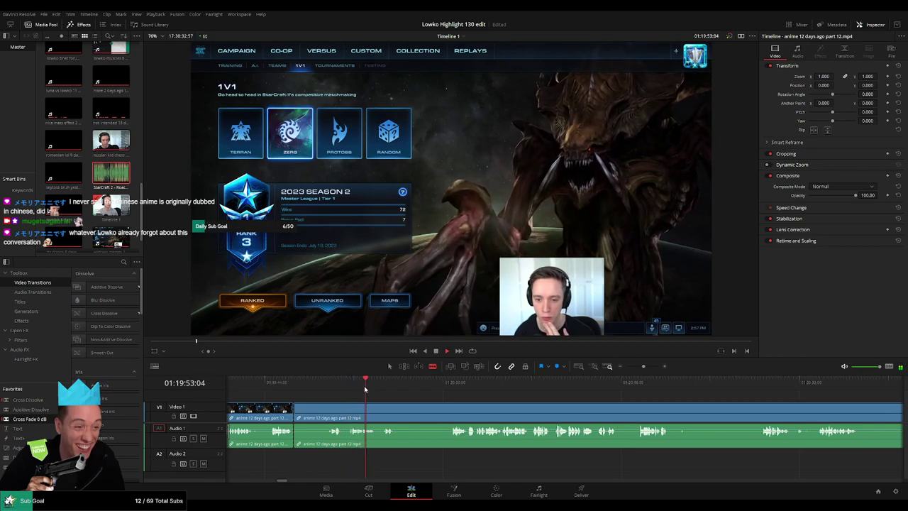
click(327, 415)
key(Delete)
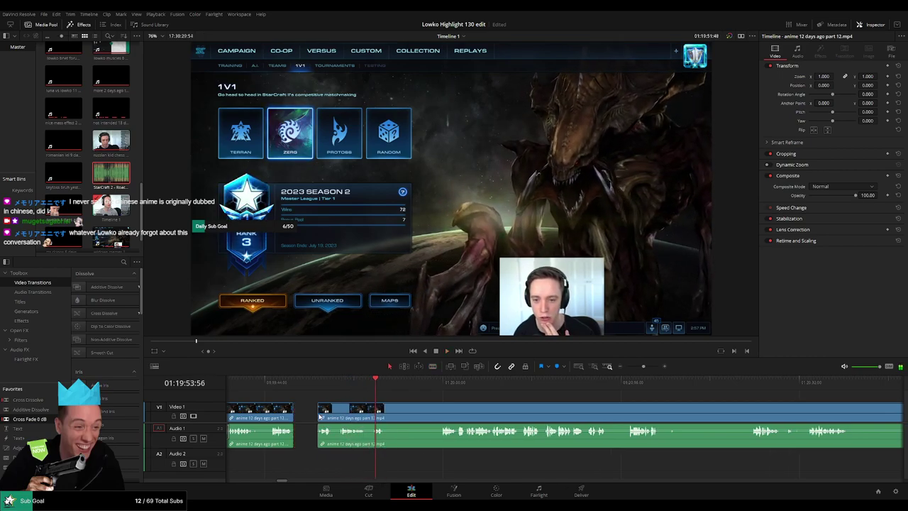
- Split the clip at about 01:19:52:50 and 01:19:57:40 and ripple-delete the silent footage between the cuts
key(b)
key(space)
click(367, 409)
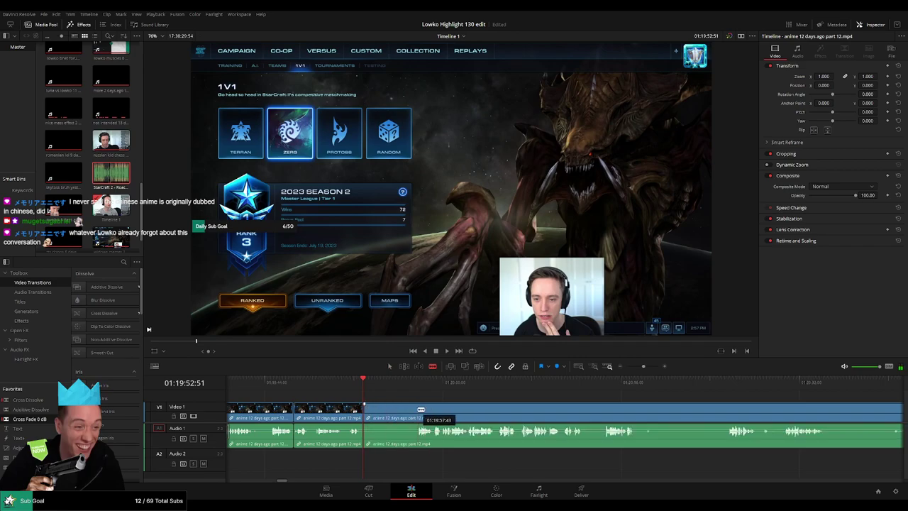
key(BackSpace)
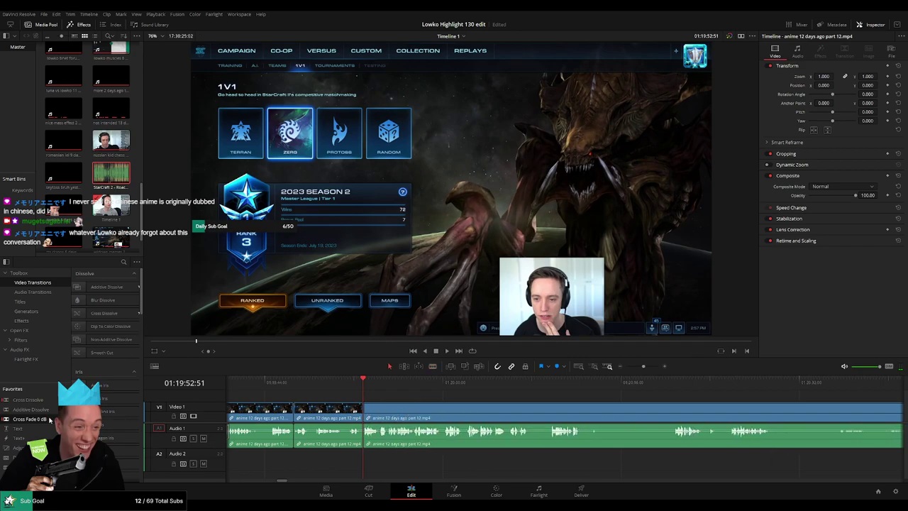
- Split the clip at about 01:20:12 and 01:20:20:40, ripple-delete the footage between, and cross-fade the audio cut
key(space)
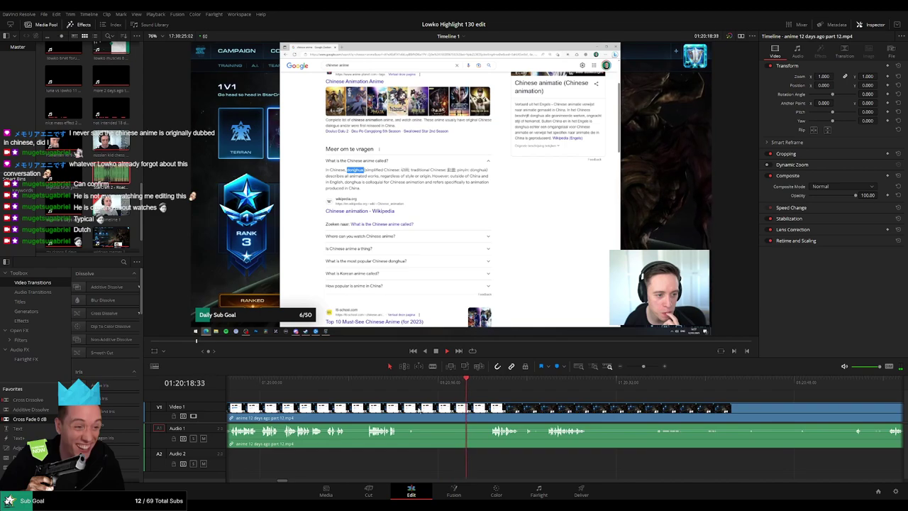
click(398, 409)
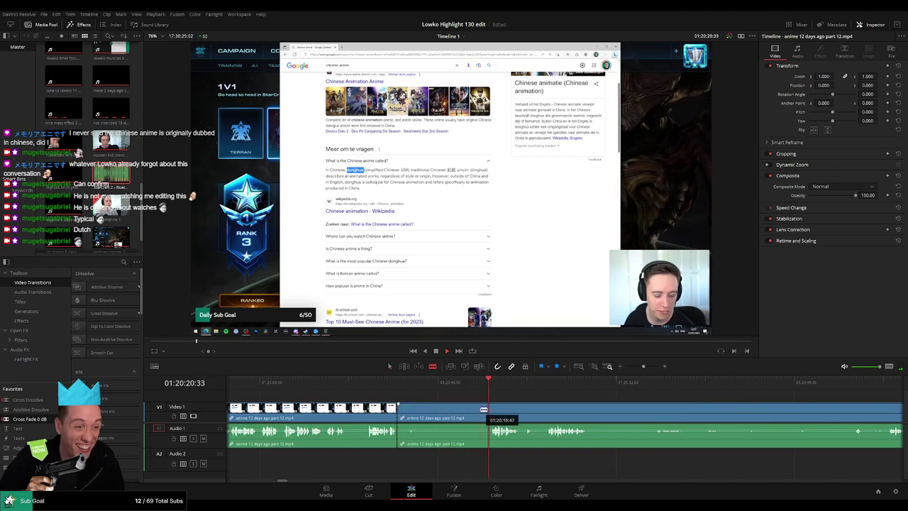
click(493, 410)
key(a)
click(464, 413)
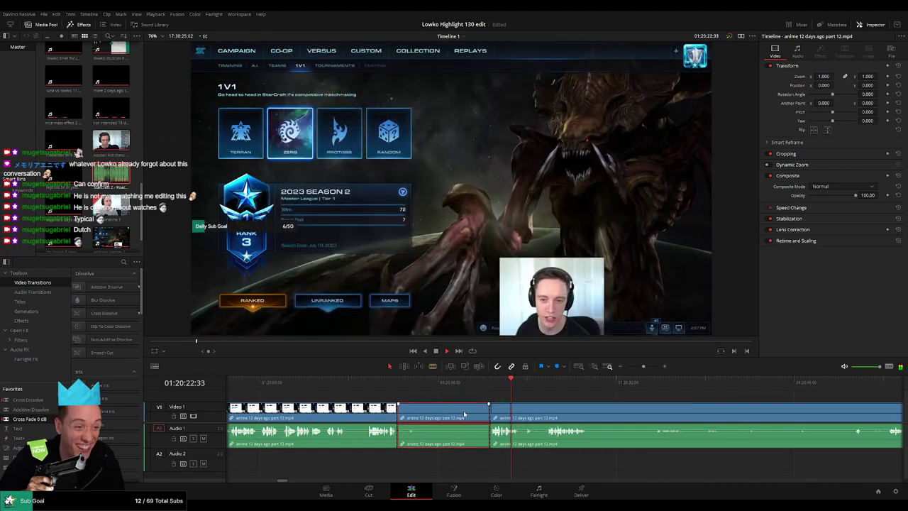
key(Delete)
key(space)
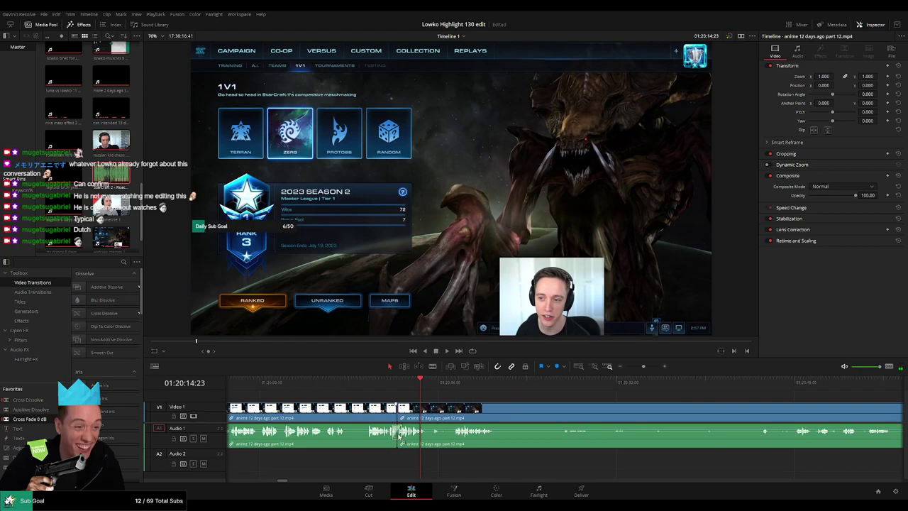
- Replay from about 01:20:07 and ripple-delete the short pause starting near 01:20:07:45
click(340, 390)
key(space)
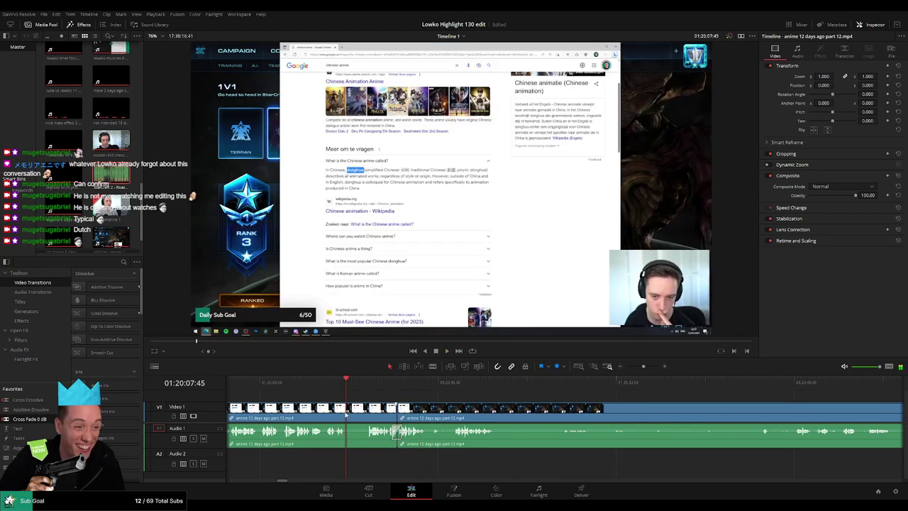
key(Delete)
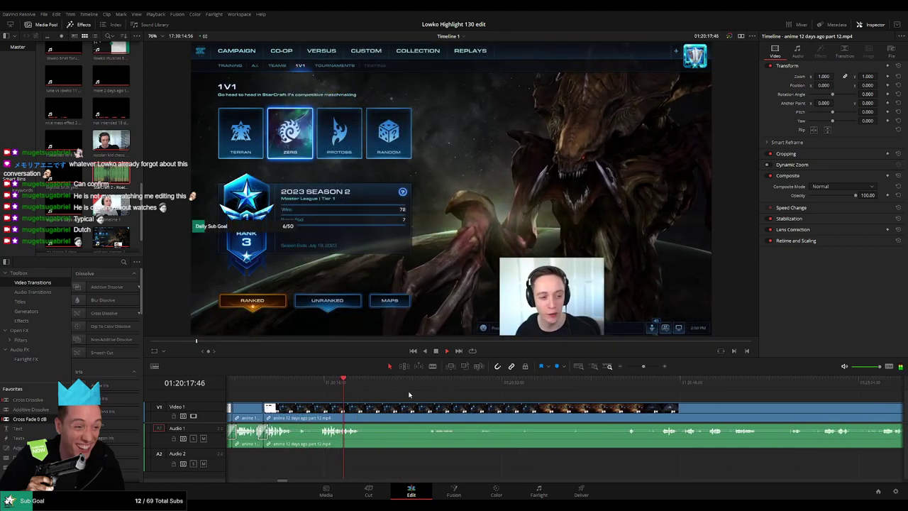
- Split the clip at about 01:20:19:30, after the speech ends, and move the playhead ahead to about 01:20:46
key(b)
click(362, 408)
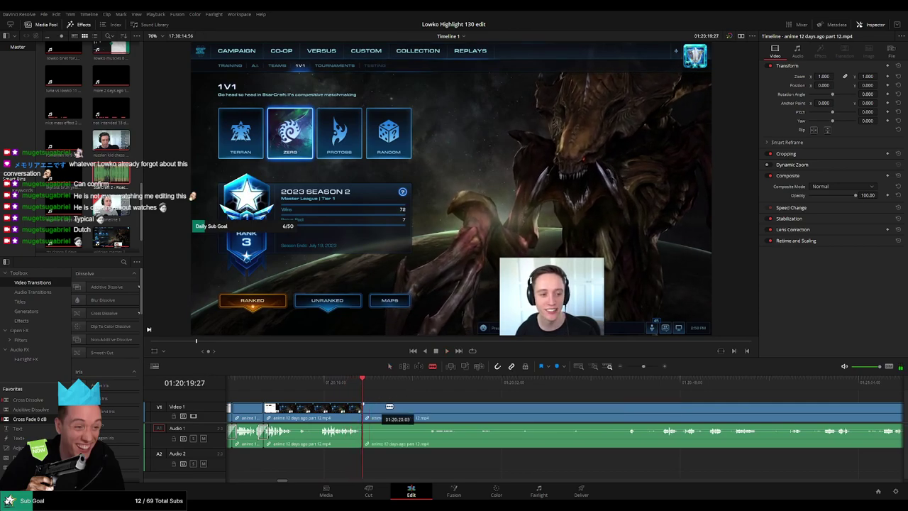
click(661, 387)
- Skim the StarCraft match footage between about 01:20:57 and 01:21:25 for commentary worth keeping
drag(644, 367, 643, 370)
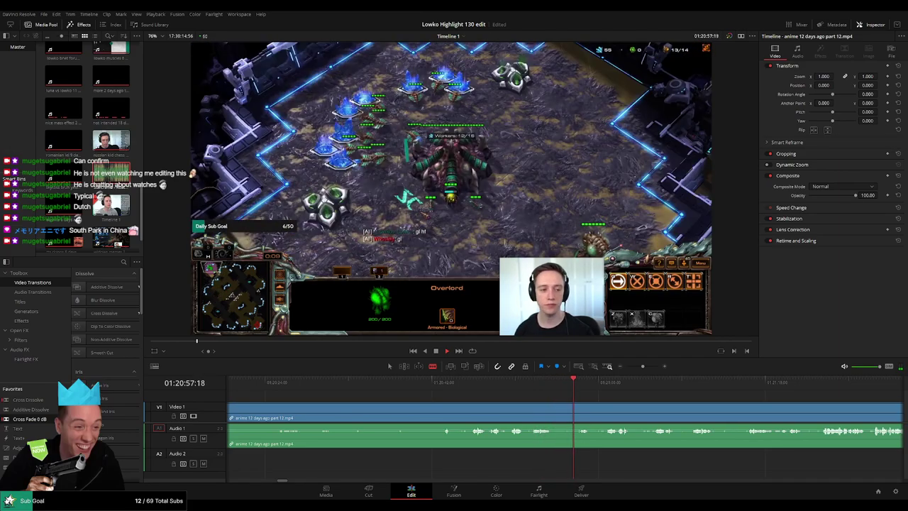
scroll(472, 395, right, 2)
click(466, 391)
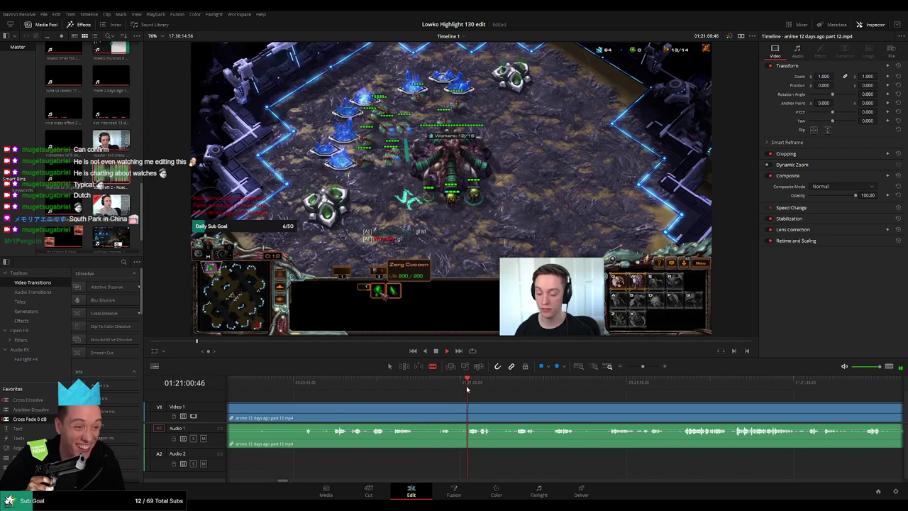
scroll(452, 397, right, 2)
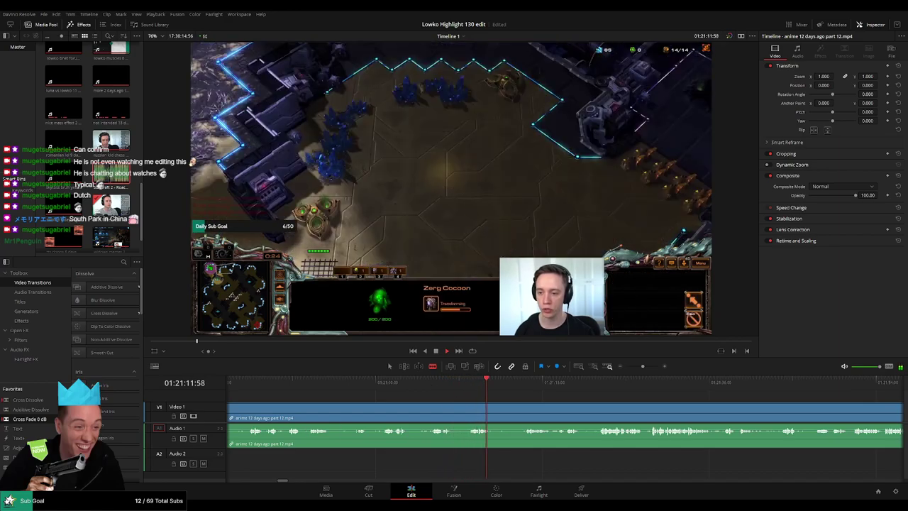
click(522, 386)
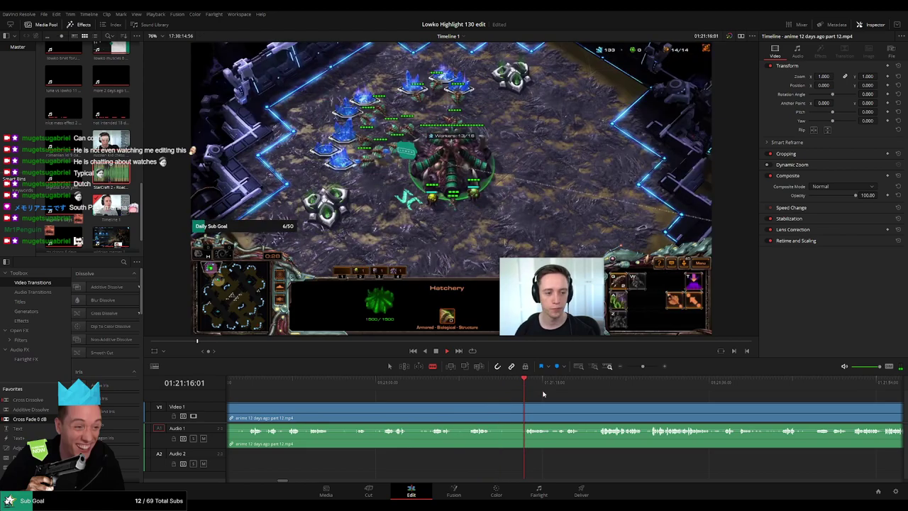
scroll(468, 393, right, 3)
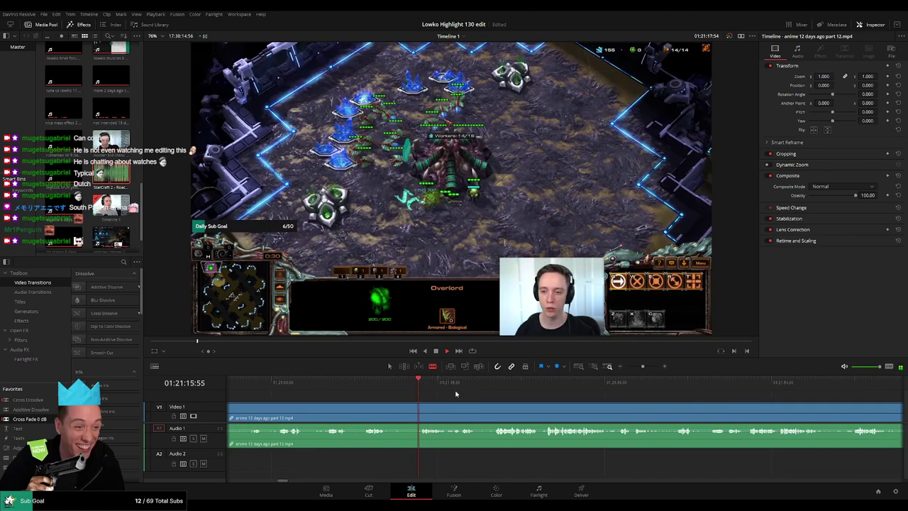
click(457, 386)
scroll(502, 400, right, 2)
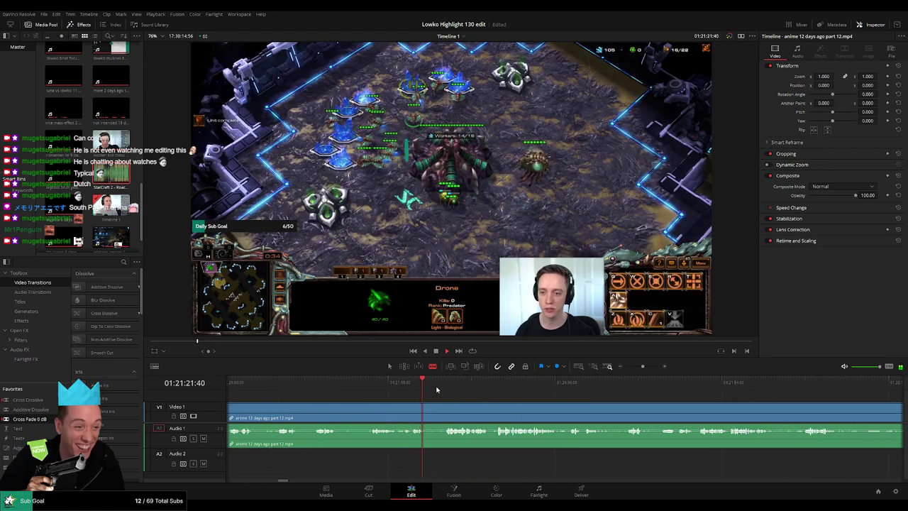
click(442, 387)
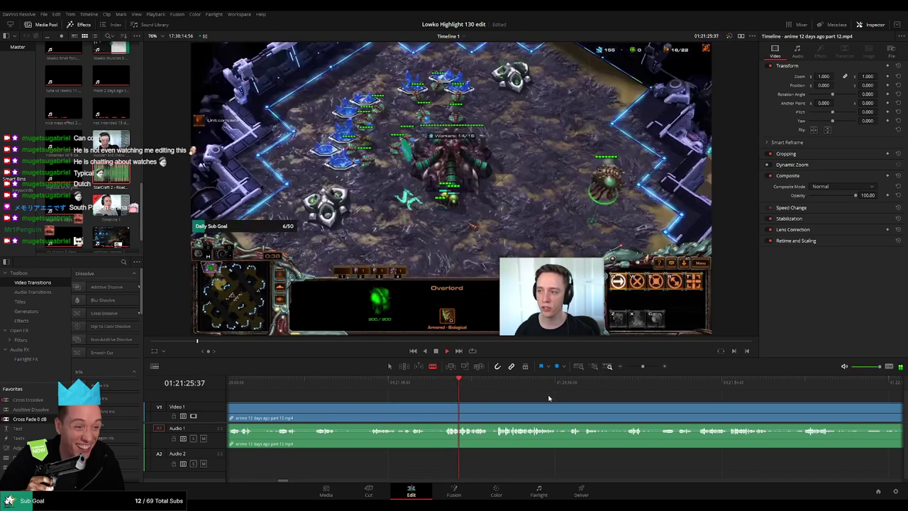
- Review the match footage from about 01:21:55 to 01:22:40, checking the louder section of speech
drag(642, 366, 639, 366)
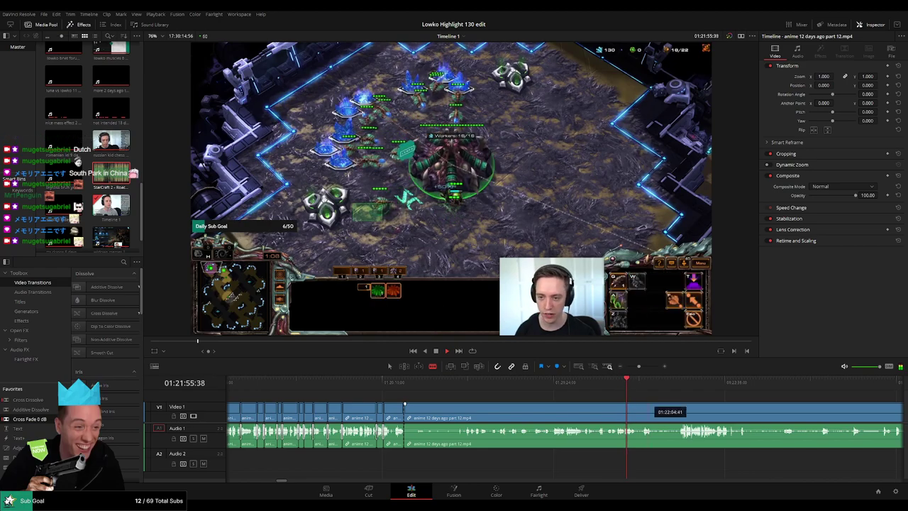
drag(645, 398, 448, 395)
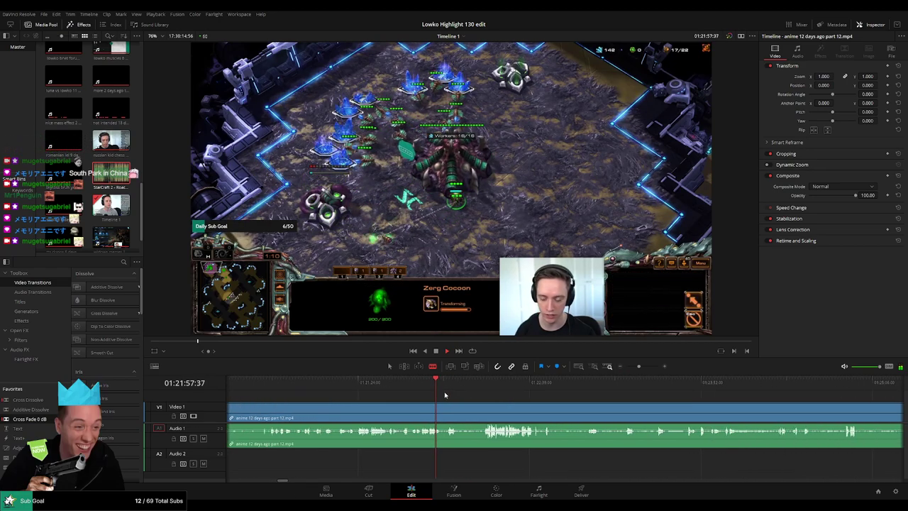
click(447, 387)
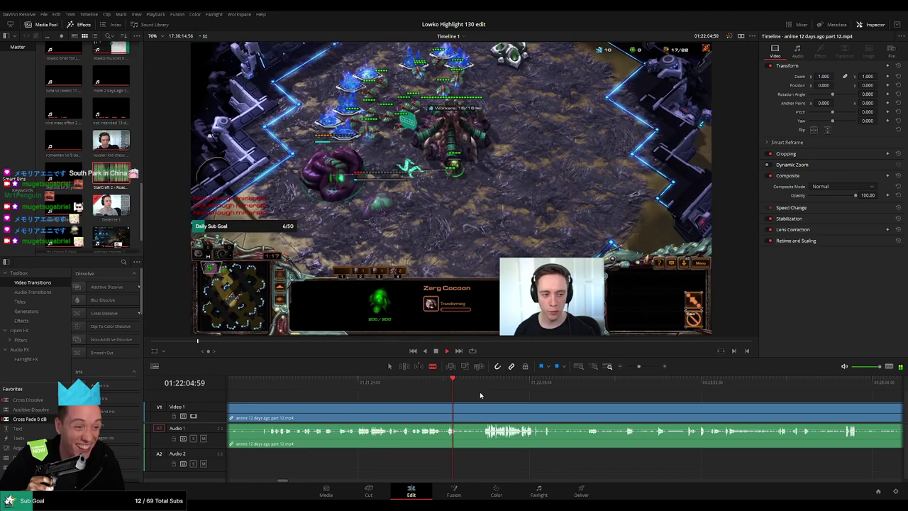
click(486, 387)
key(space)
key(space)
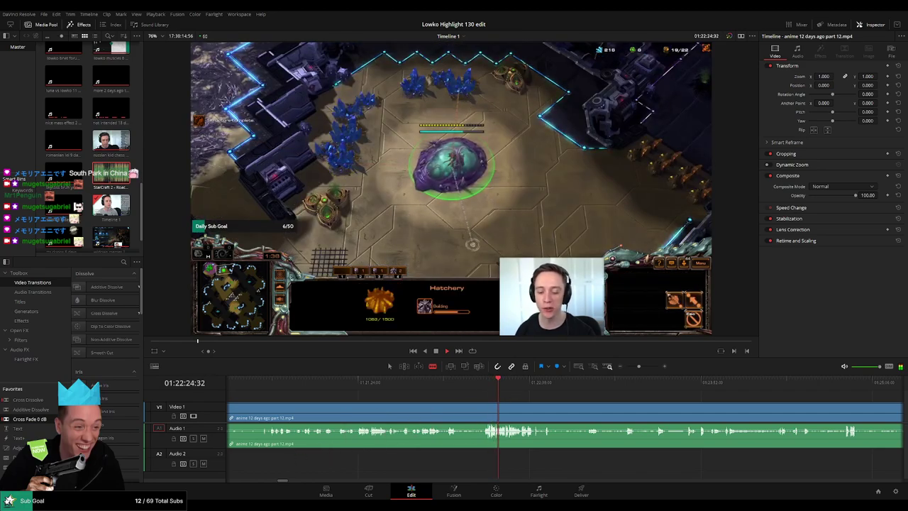
scroll(573, 404, down, 3)
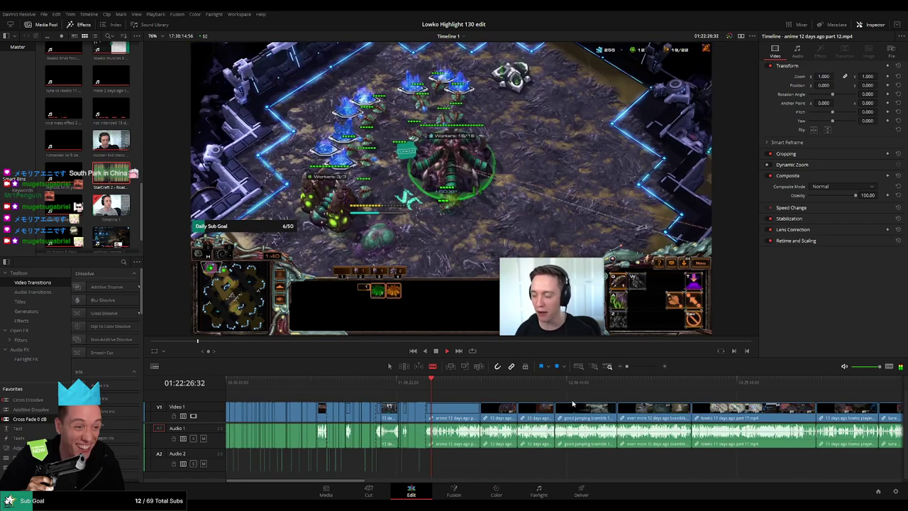
scroll(589, 407, up, 3)
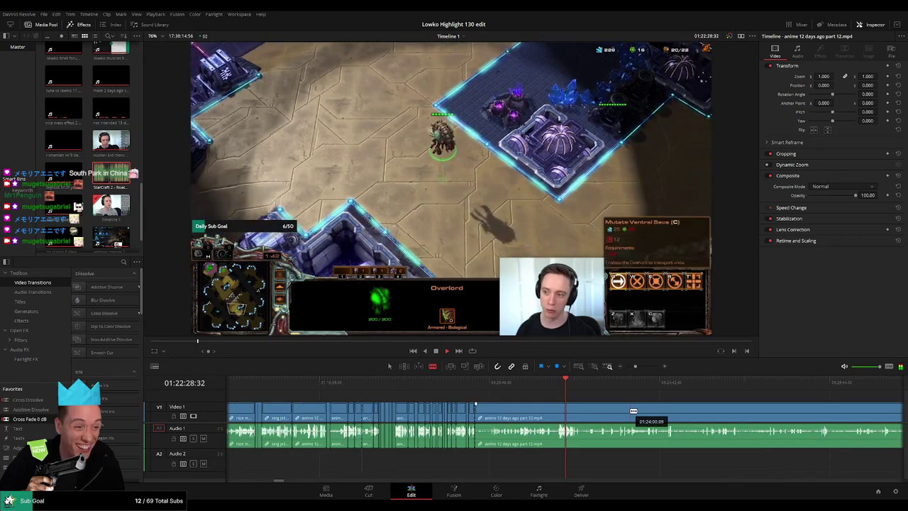
scroll(451, 402, right, 4)
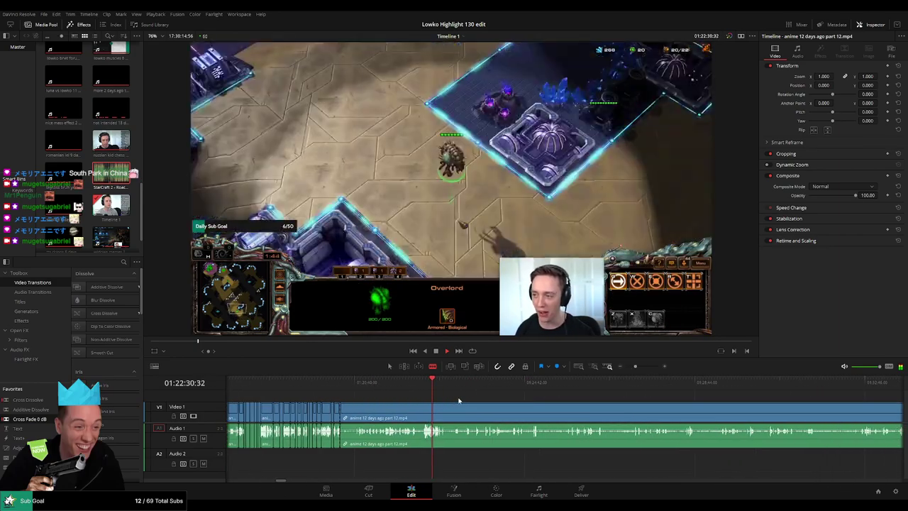
scroll(473, 401, right, 1)
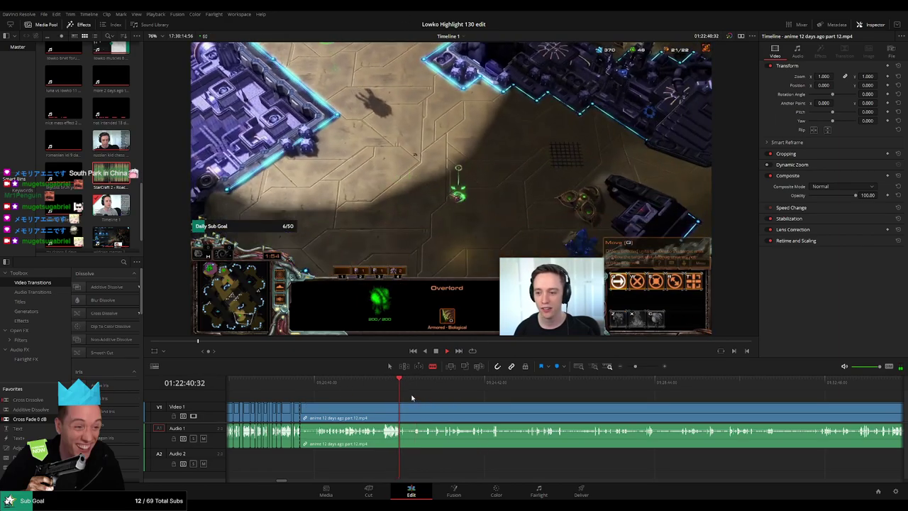
- Skim the rest of the "anime 12 days ago part 12.mp4" match to about 01:41:02 and ripple-delete that remaining clip
drag(413, 386, 455, 386)
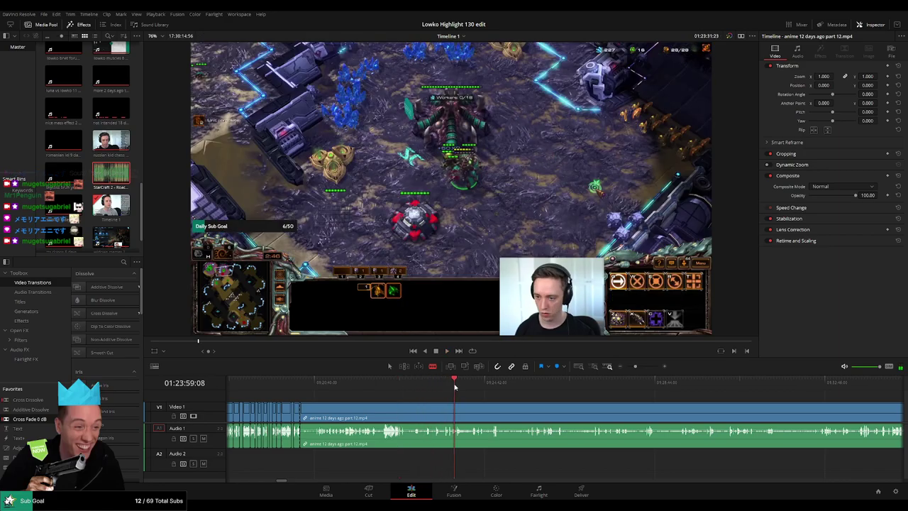
drag(592, 383, 666, 383)
scroll(630, 402, down, 5)
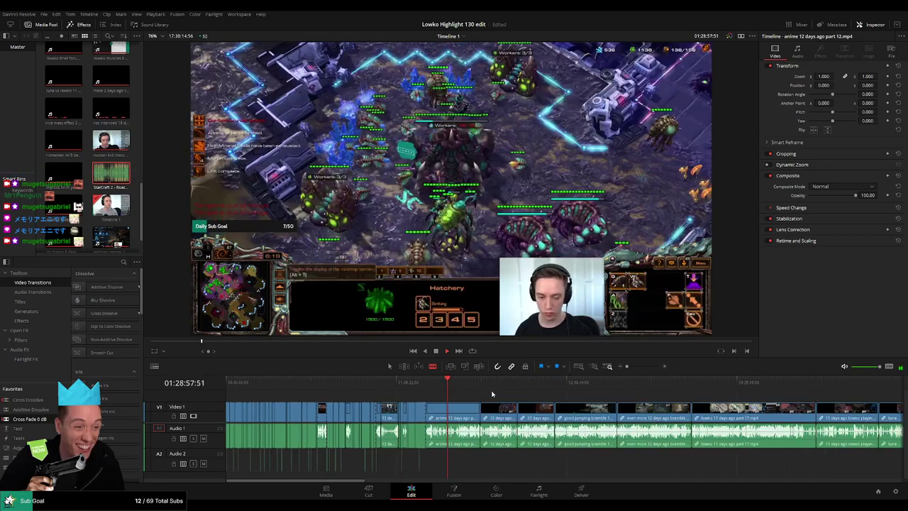
scroll(495, 393, up, 3)
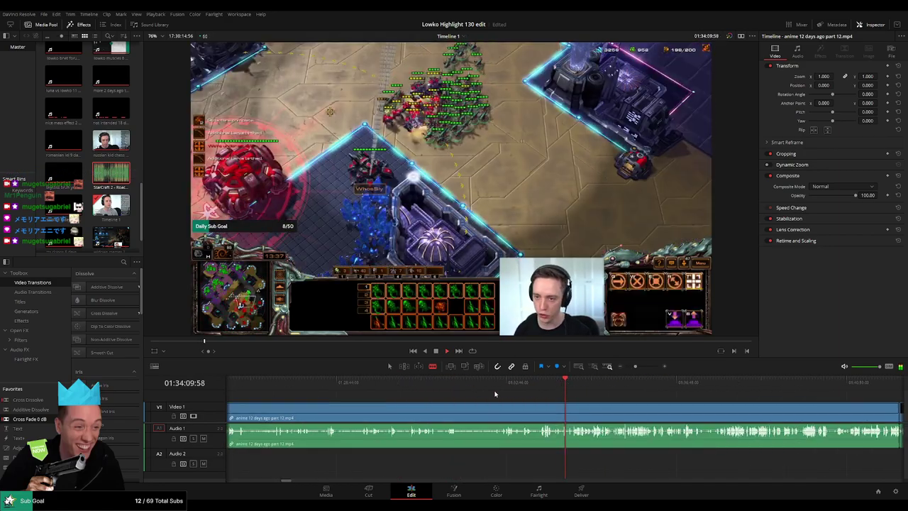
drag(591, 387, 711, 393)
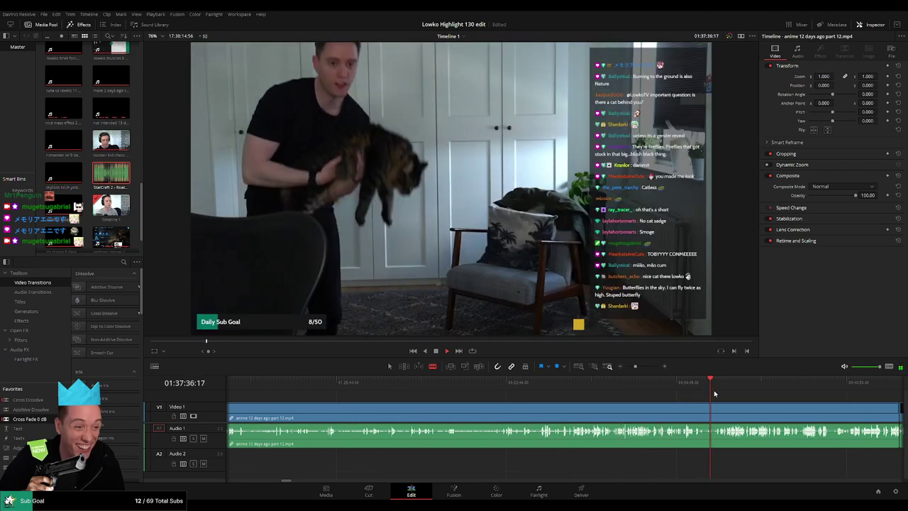
click(825, 391)
scroll(730, 399, down, 1)
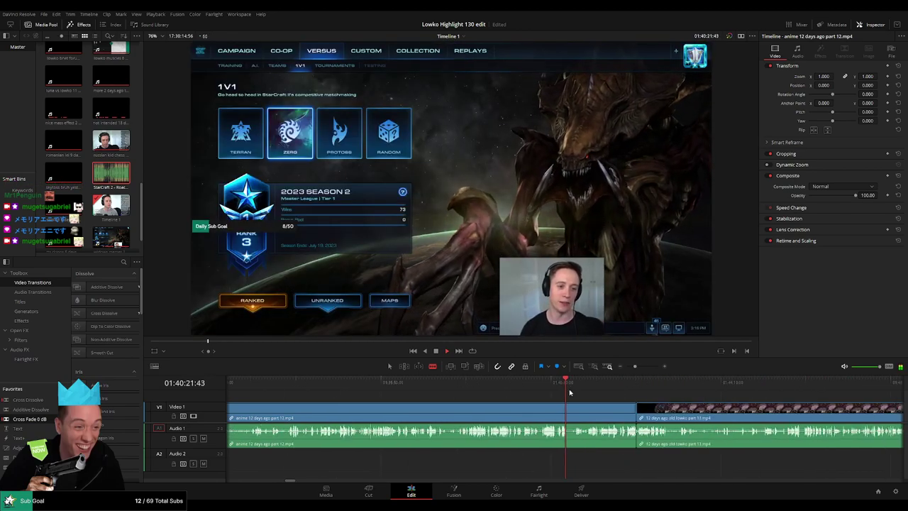
click(593, 390)
scroll(587, 389, down, 3)
click(467, 418)
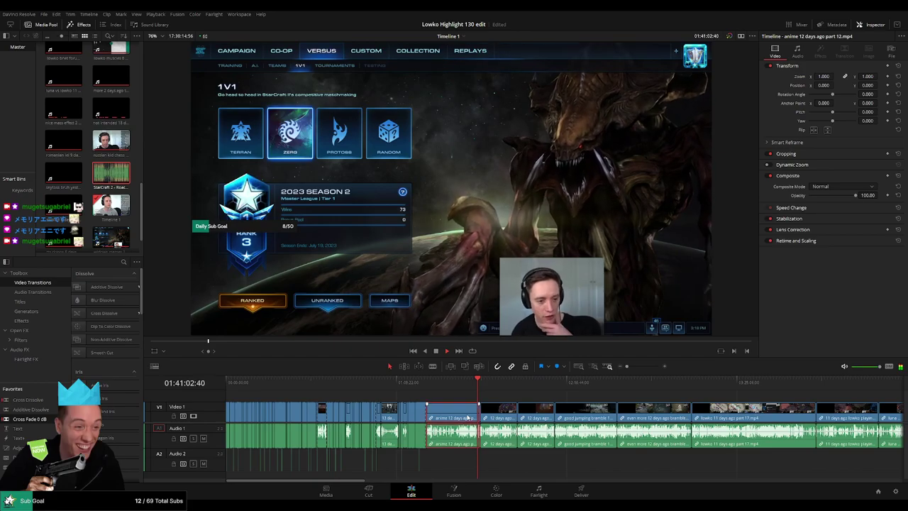
key(Delete)
- Skim the opening match of "12 days ago old lowko part 13.mp4" up to the webcam talk at about 01:25:28
click(432, 388)
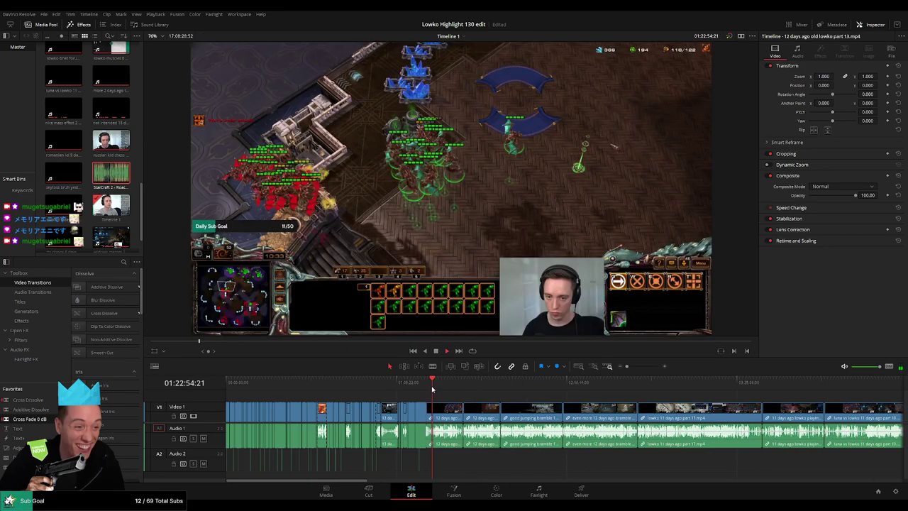
scroll(434, 389, up, 4)
click(427, 382)
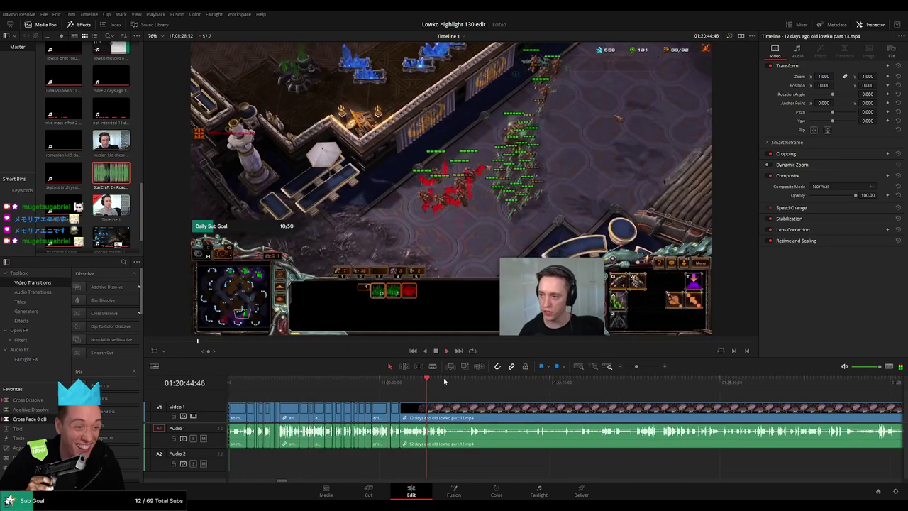
drag(444, 380, 511, 383)
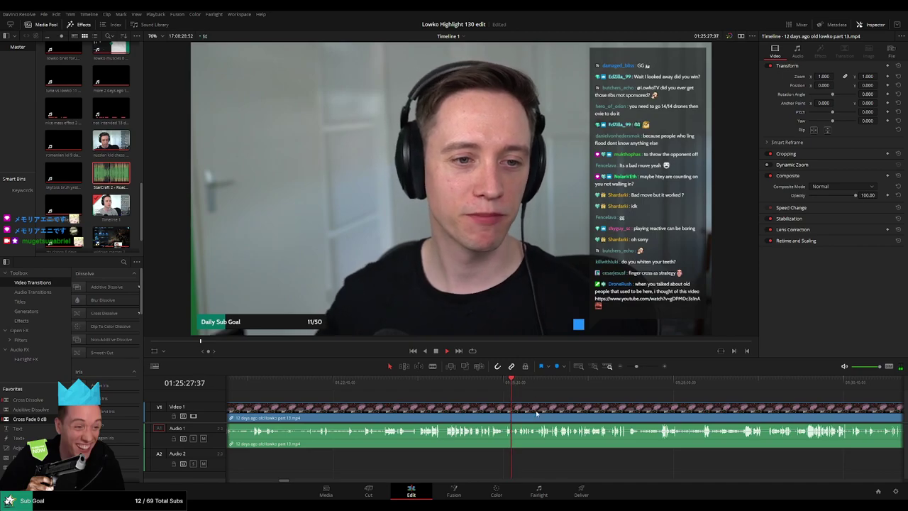
key(space)
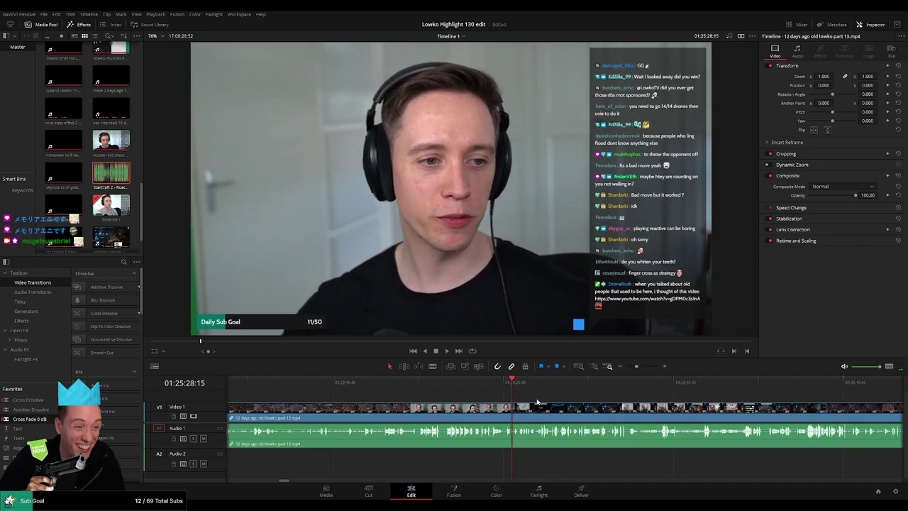
key(space)
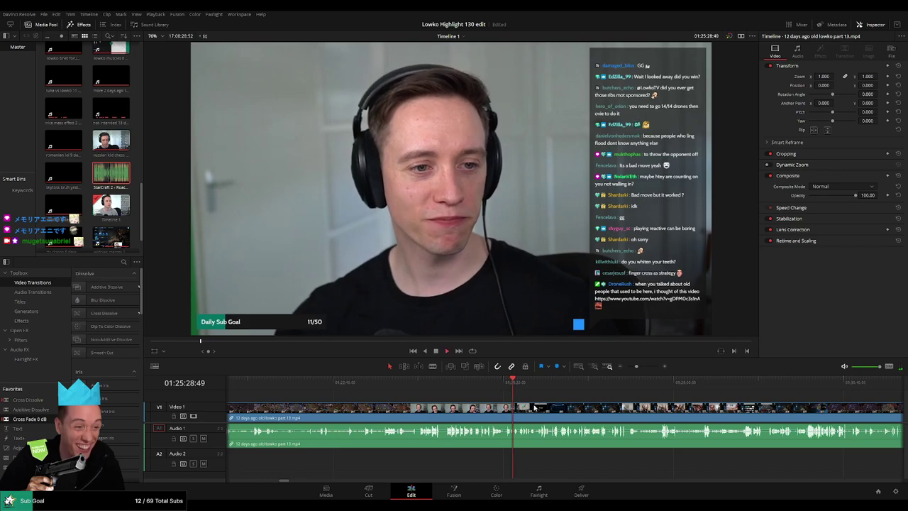
- Split the "12 days ago old lowko part 13.mp4" clip at 01:25:35:20 and ripple-delete the footage before the cut
click(593, 387)
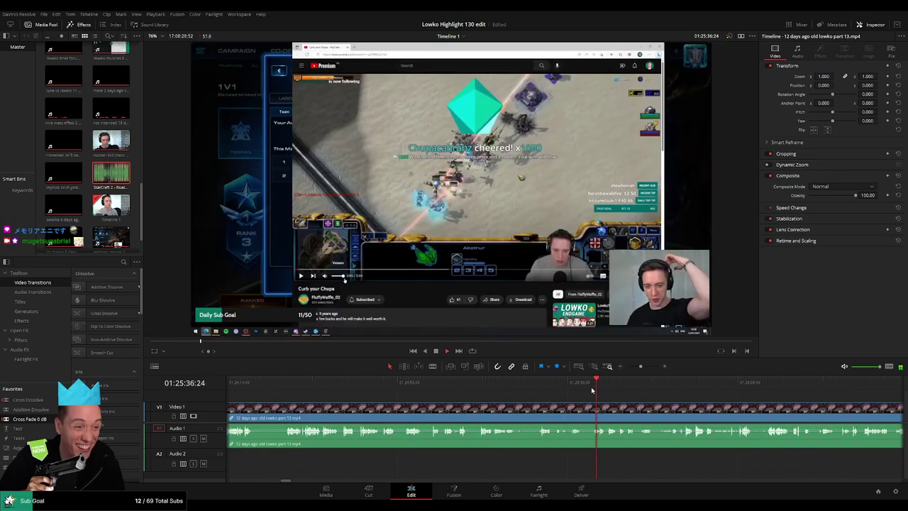
scroll(607, 399, up, 2)
click(523, 390)
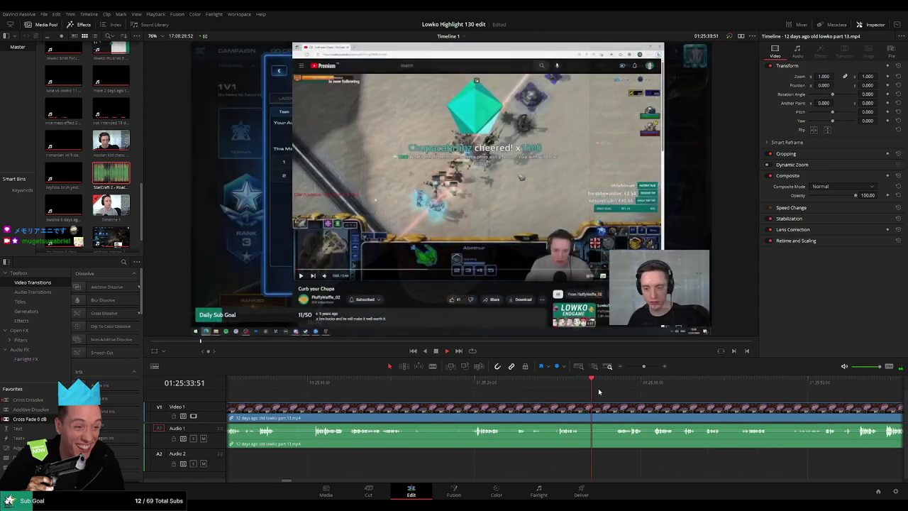
key(ctrl+b)
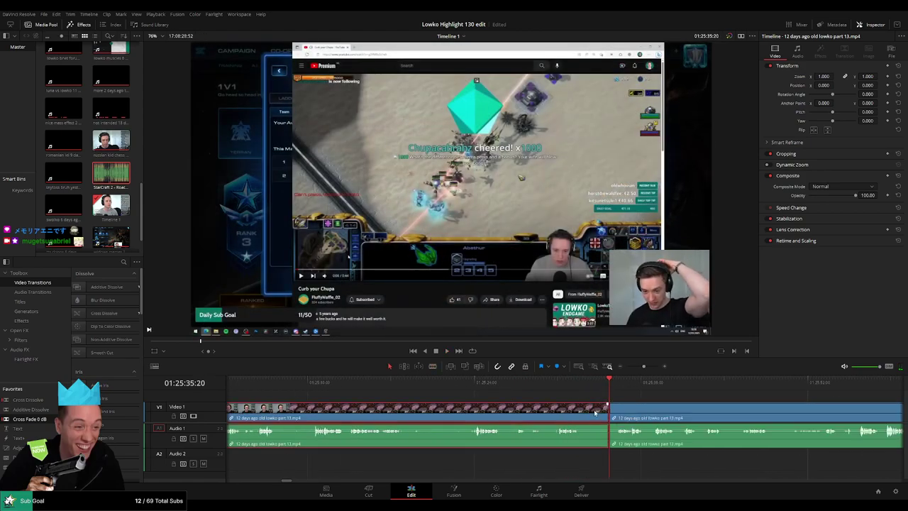
key(Delete)
click(594, 412)
key(Delete)
key(space)
scroll(490, 397, right, 3)
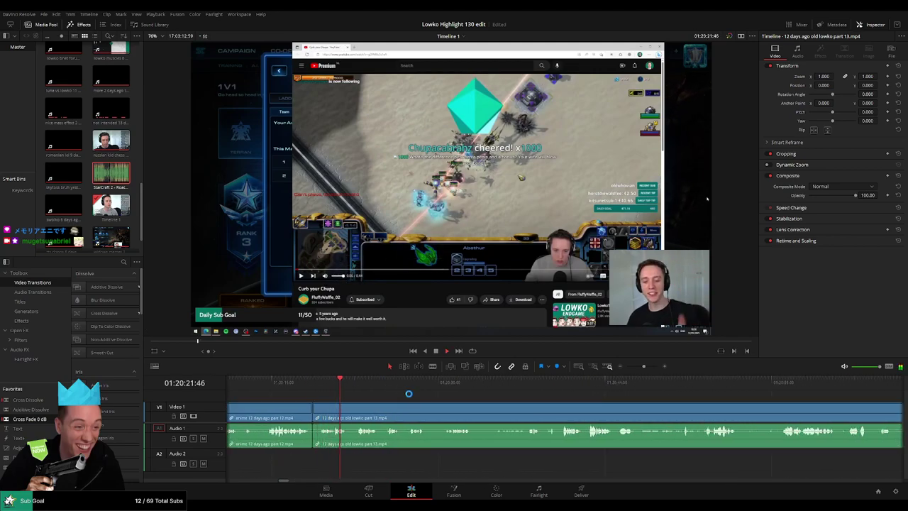
- Split the clip at about 01:20:29 and 01:20:30:30 and ripple-delete the short pause between the cuts
scroll(425, 404, right, 3)
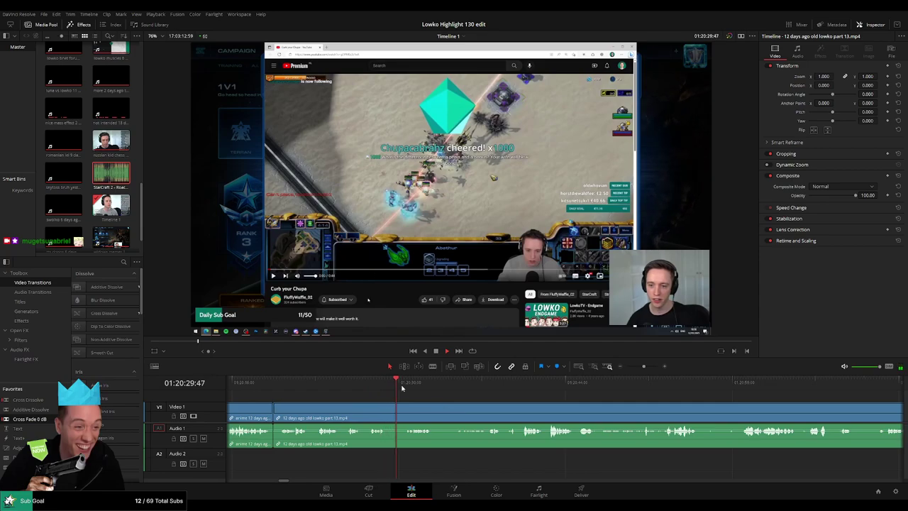
key(b)
click(386, 406)
click(404, 408)
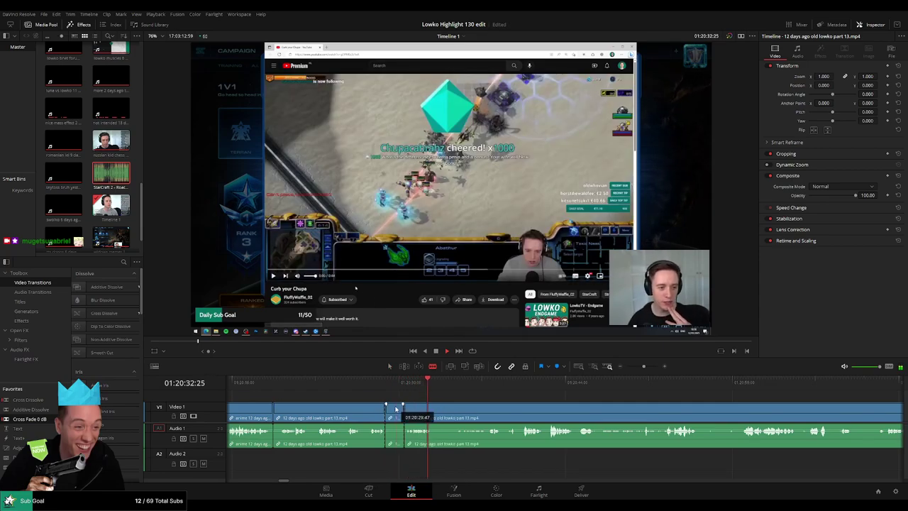
key(a)
click(395, 409)
key(BackSpace)
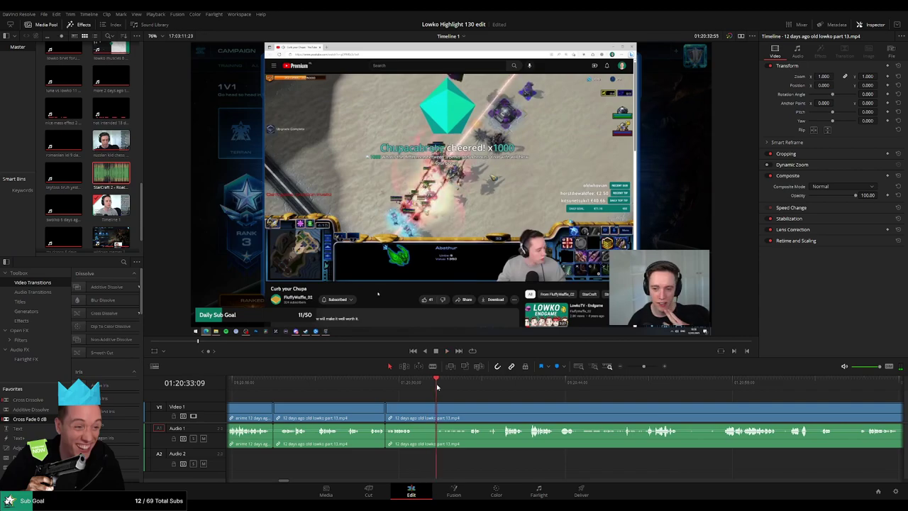
- Play through the "Curb your Chupa" video reaction from about 01:20:33 to 01:20:51 to check it for pauses
drag(520, 400, 417, 393)
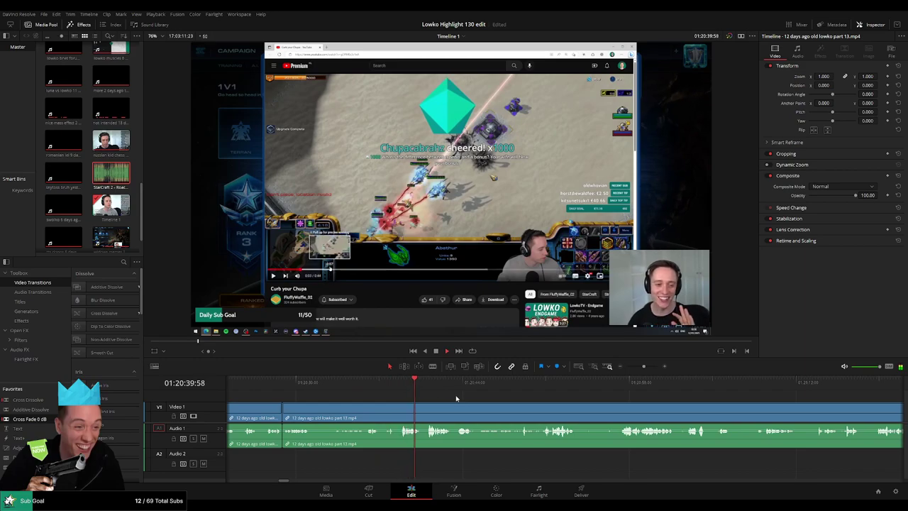
drag(408, 383, 394, 381)
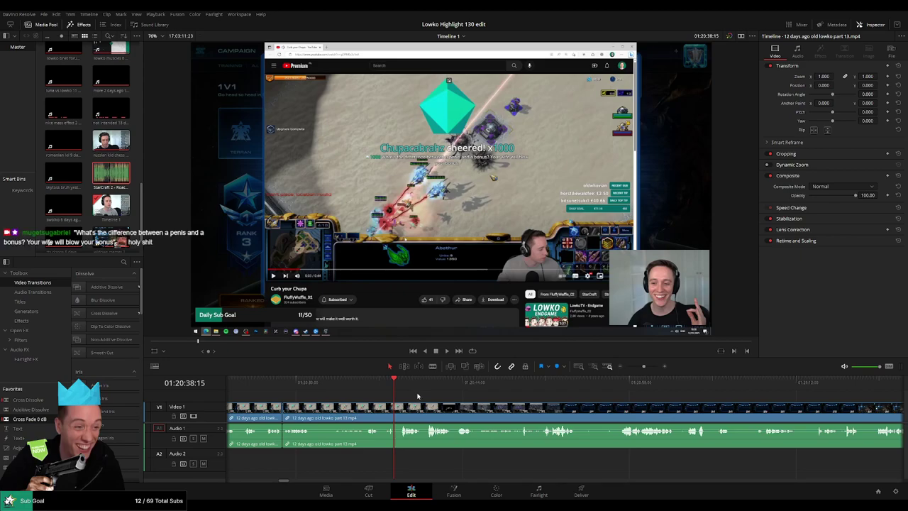
key(space)
click(367, 385)
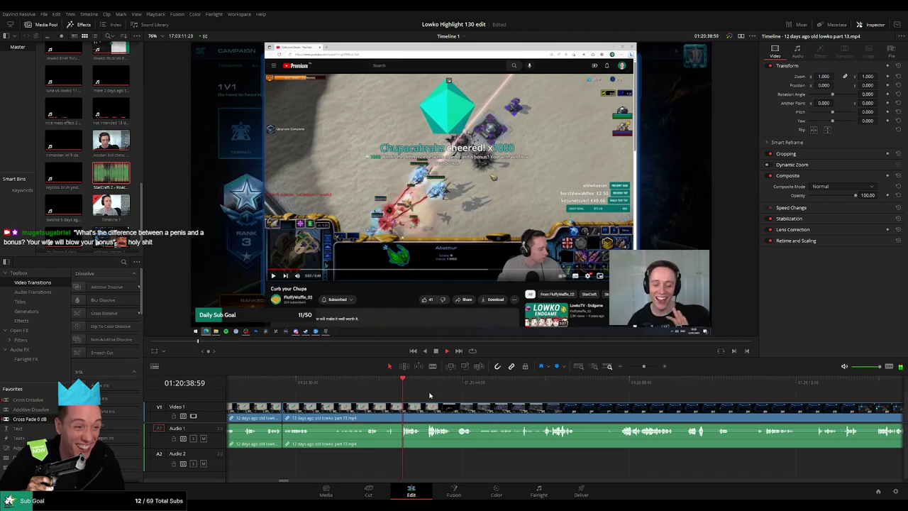
drag(468, 394, 387, 387)
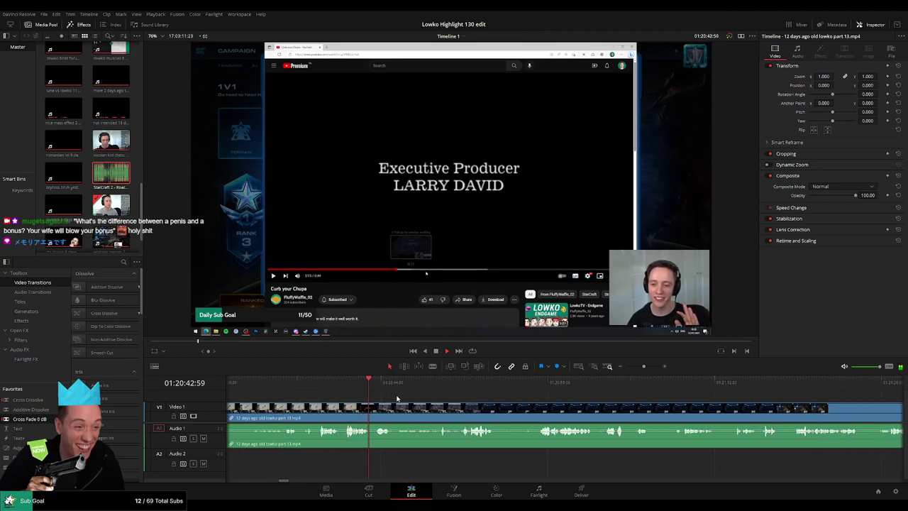
scroll(383, 393, right, 1)
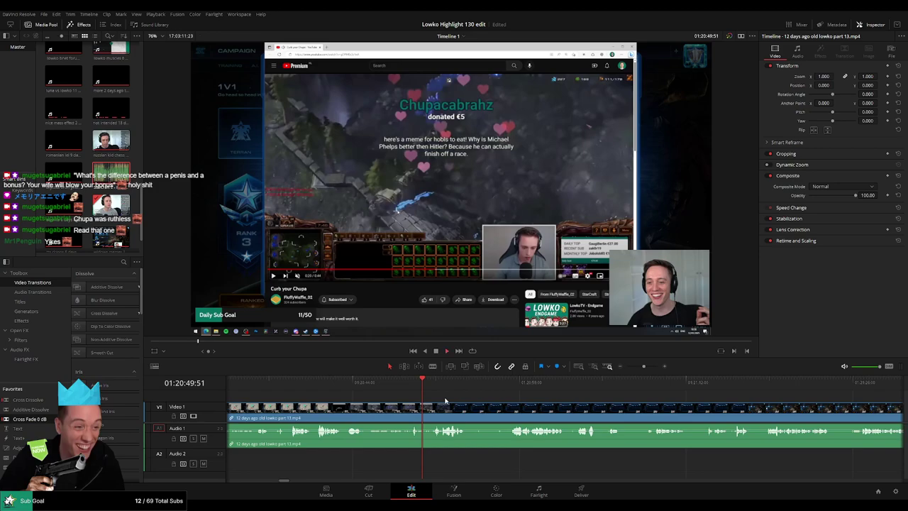
drag(459, 398, 399, 399)
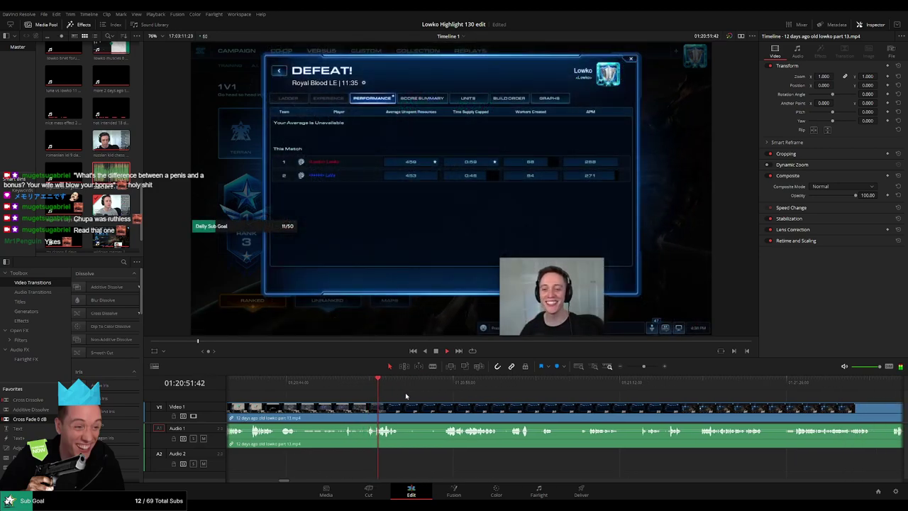
- Split the "12 days ago old lowko part 13.mp4" clip at 01:20:53:34 and about 01:20:57 and ripple-delete the quiet section between the cuts
scroll(405, 396, right, 2)
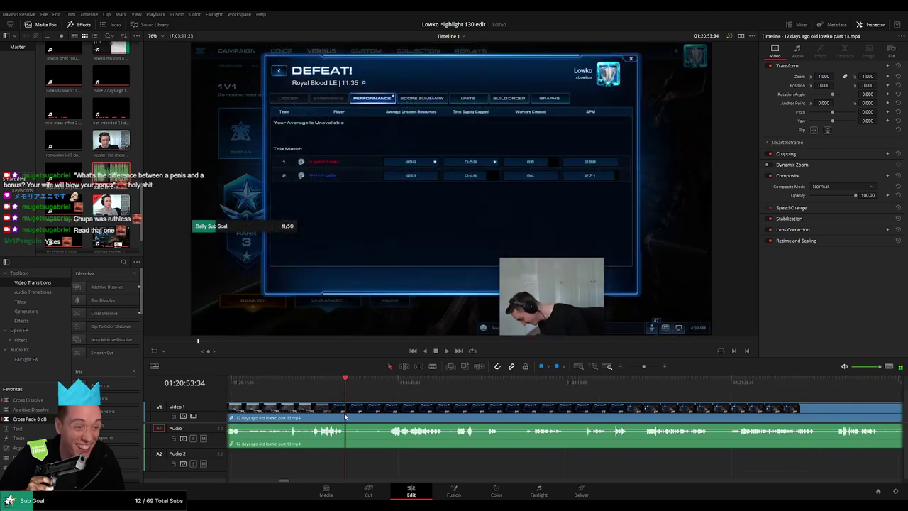
key(ctrl+b)
key(ctrl+b)
click(374, 409)
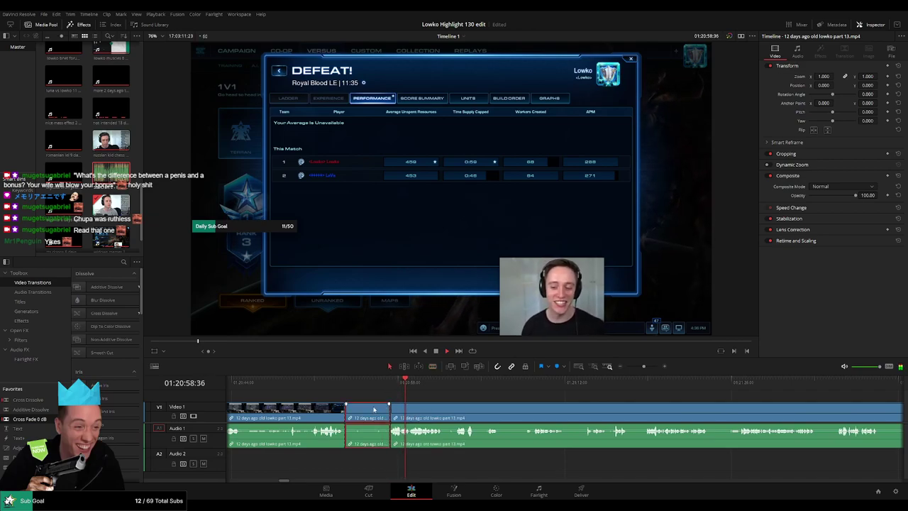
key(Delete)
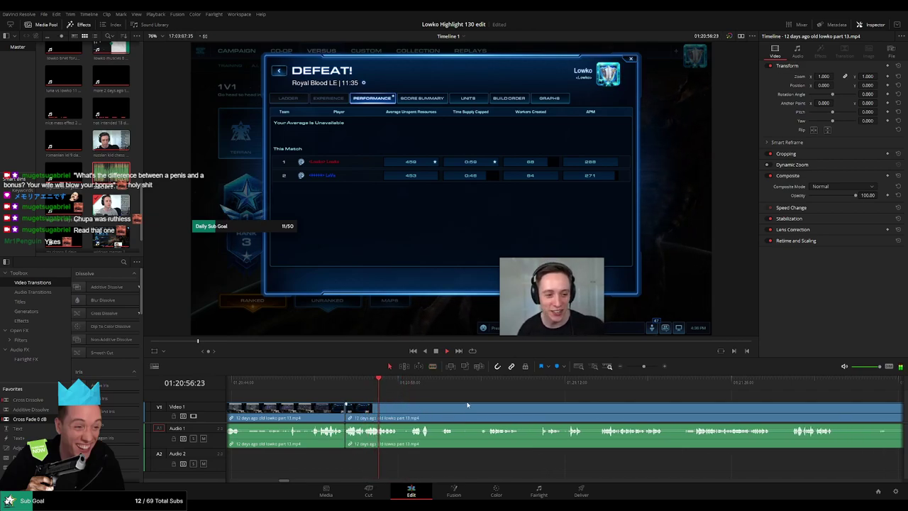
- Split the clip at about 01:20:58 and 01:20:59 and ripple-delete the short pause between the cuts
scroll(412, 397, right, 2)
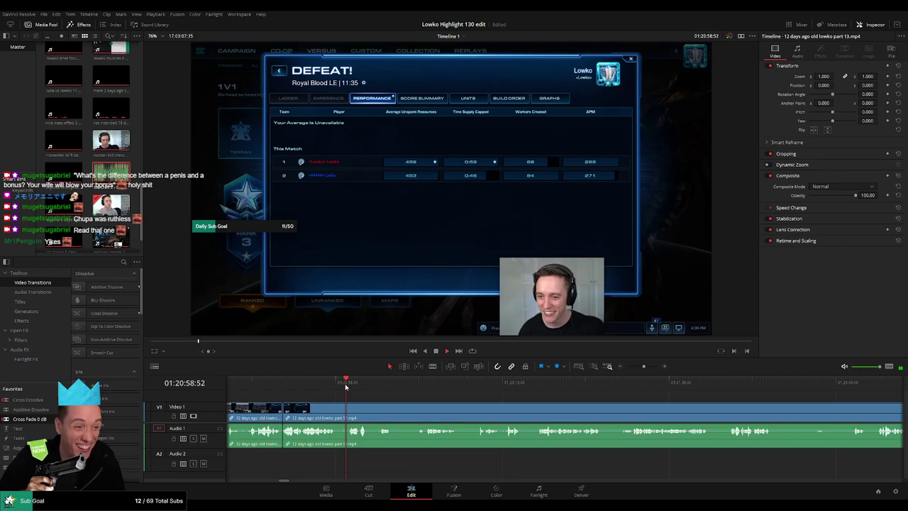
click(334, 403)
click(348, 404)
key(a)
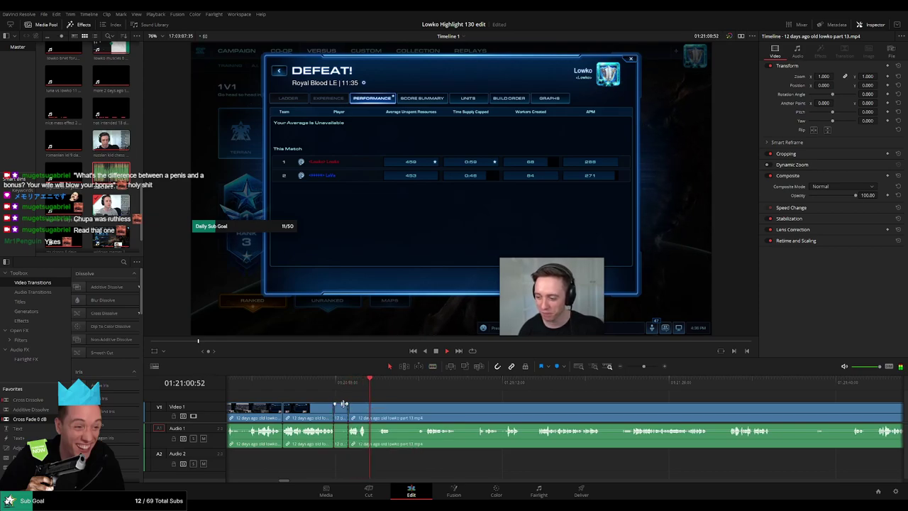
key(Delete)
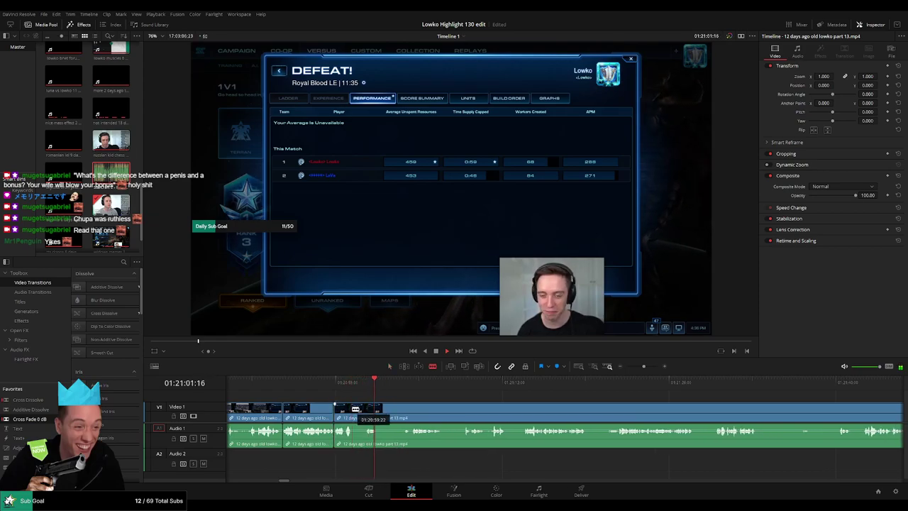
- Split the clip at 01:20:59:22 and about 01:21:04 and ripple-delete the footage between the cuts
scroll(338, 407, right, 2)
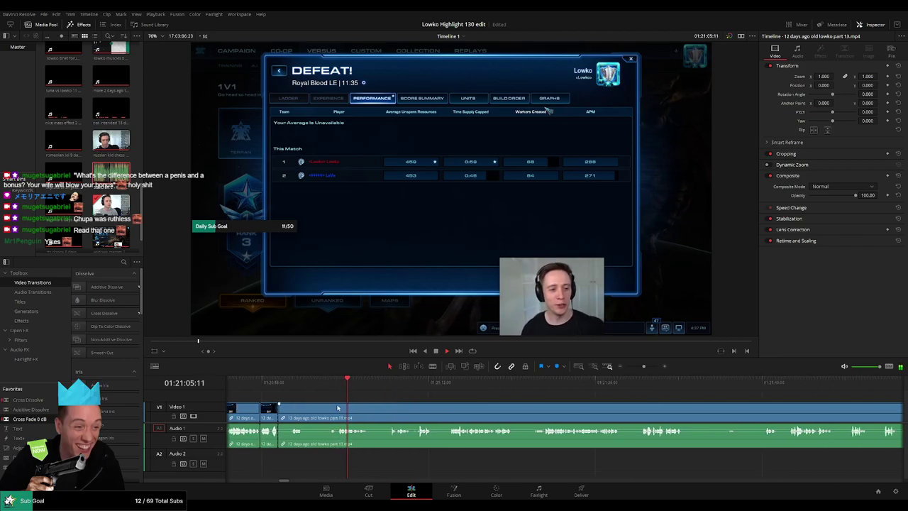
key(Delete)
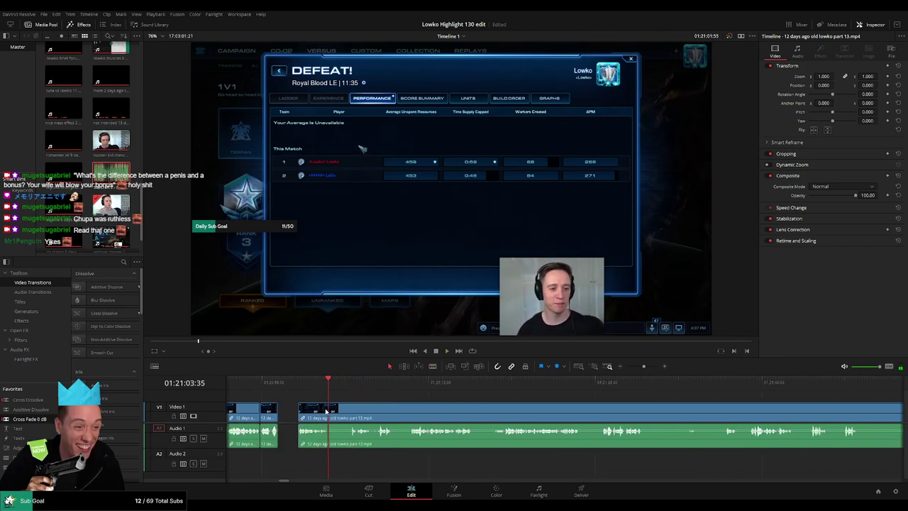
- Split the clip at 01:21:01:57 and 01:21:04:19 and ripple-delete the pause between the cuts
click(330, 387)
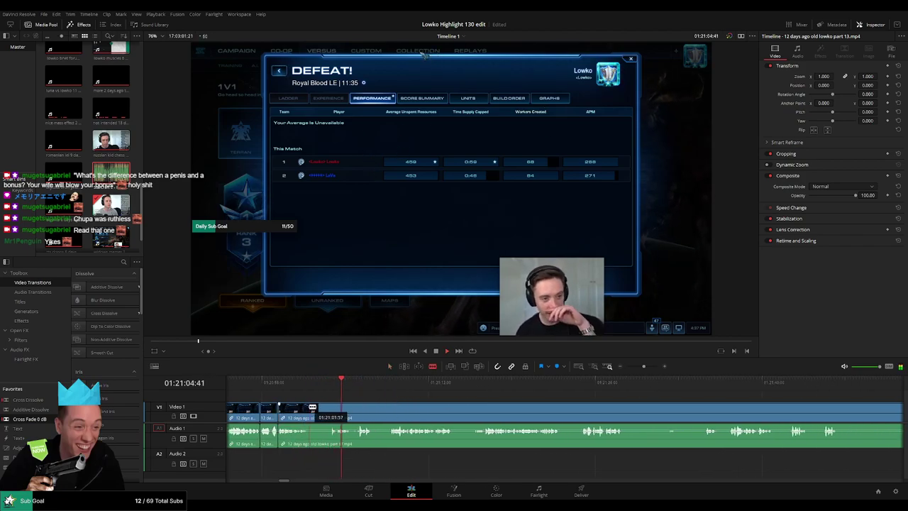
click(336, 409)
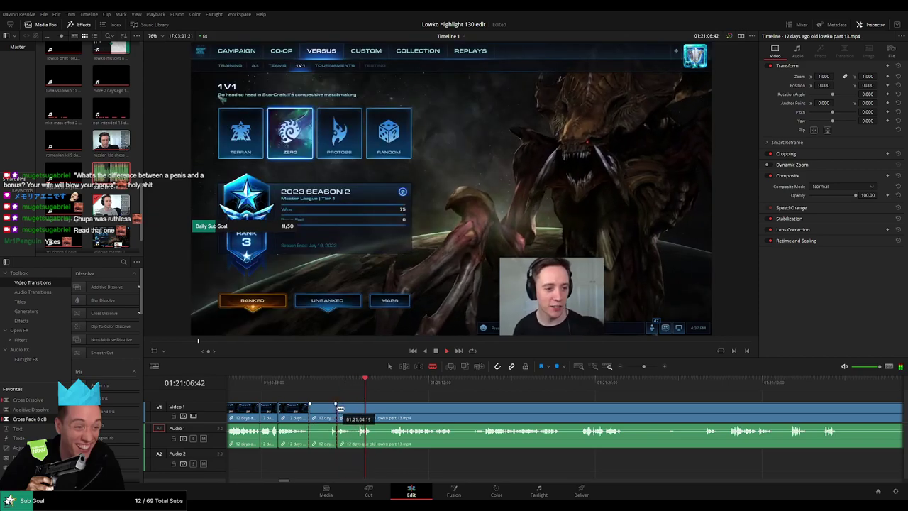
key(a)
click(325, 412)
key(Delete)
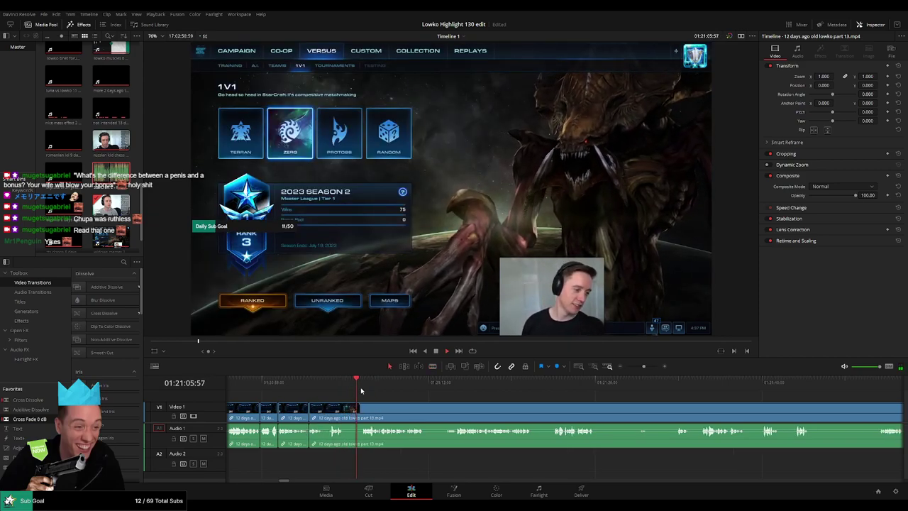
- Split the clip at about 01:21:05 and at 01:21:06:24 and ripple-delete the short piece between the cuts
key(b)
click(345, 406)
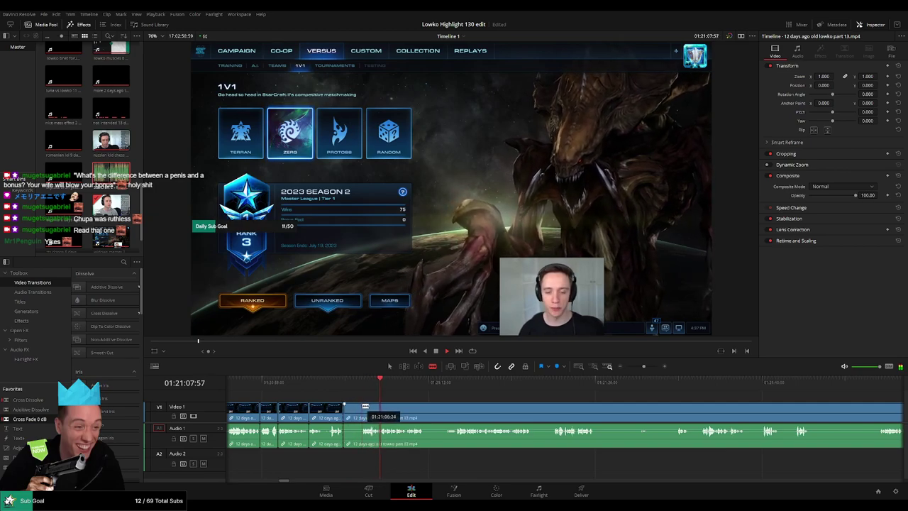
click(365, 406)
key(a)
click(358, 406)
key(Delete)
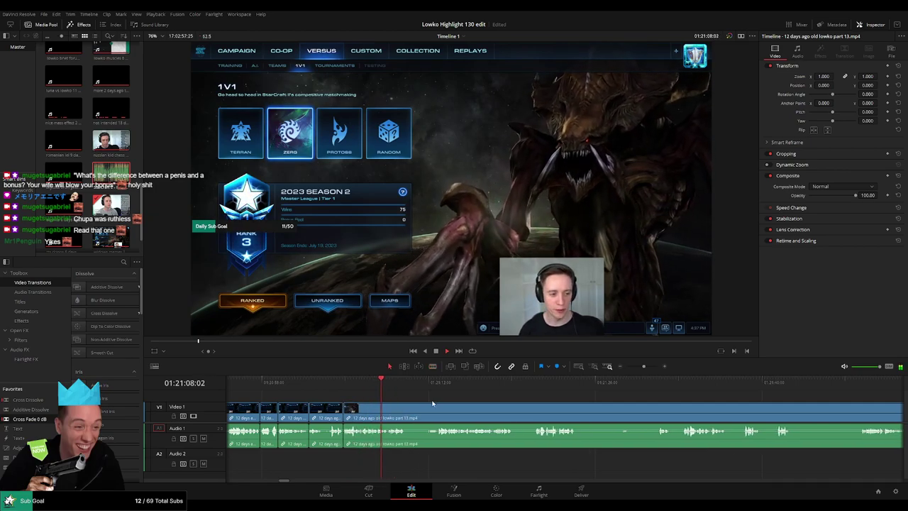
- Split the clip at about 01:21:10 and at 01:21:12:48 and ripple-delete the silent part between the cuts
key(b)
click(406, 407)
drag(429, 401, 381, 400)
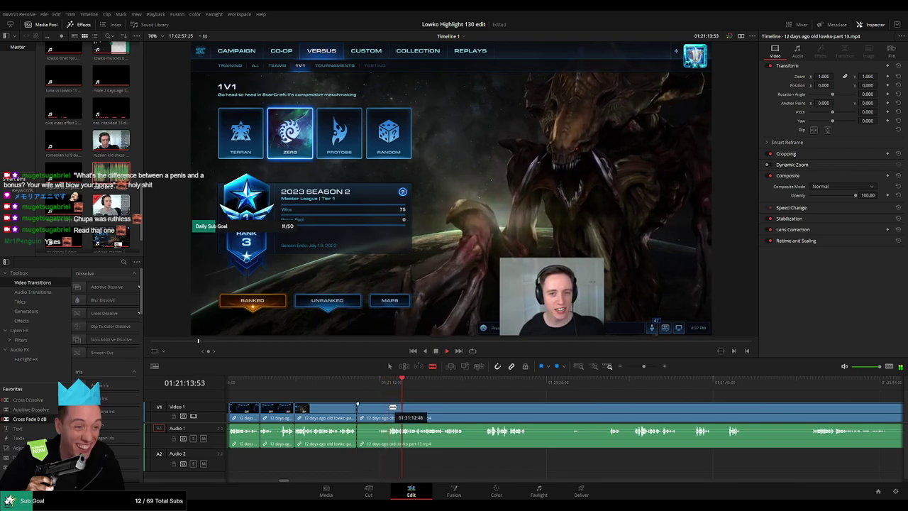
click(392, 407)
key(a)
click(379, 410)
key(Delete)
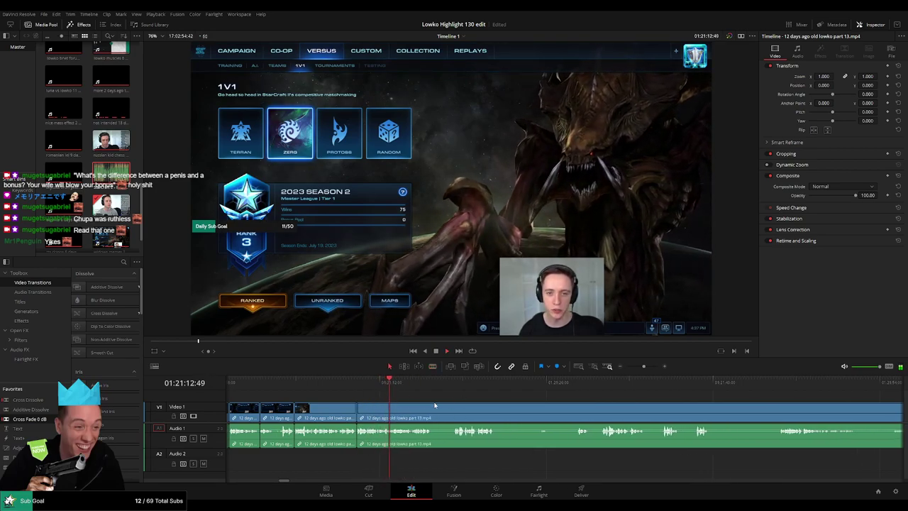
- Split the clip at about 01:21:16 and at 01:21:17:54, ripple-delete the pause between the cuts and replay the join
drag(435, 405, 404, 401)
key(b)
click(388, 406)
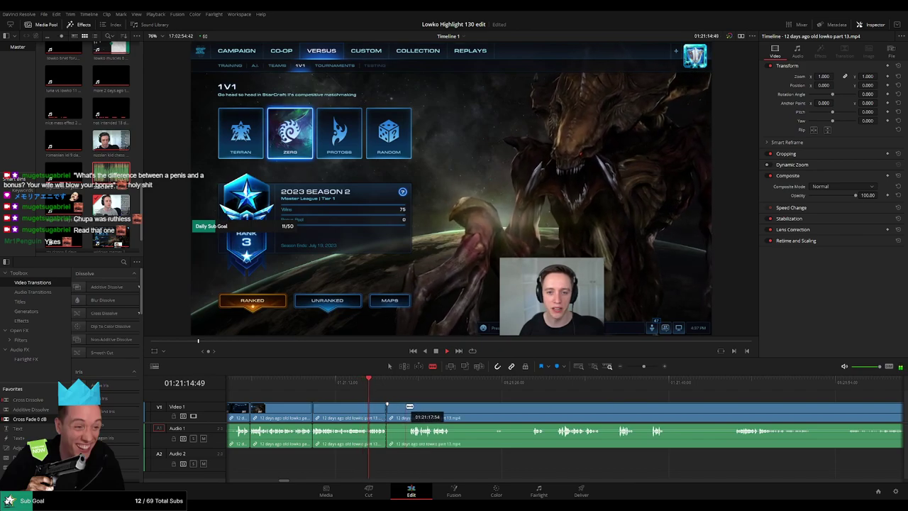
click(410, 406)
key(a)
click(401, 408)
key(Delete)
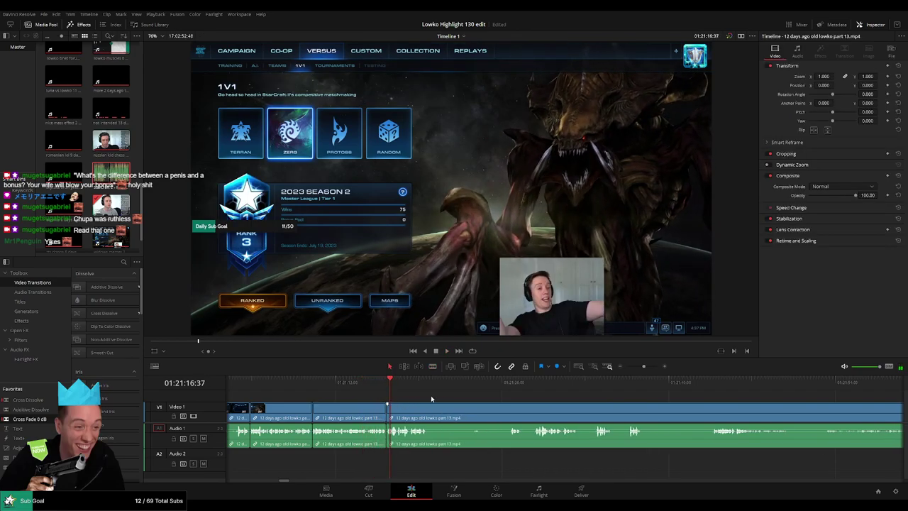
click(375, 383)
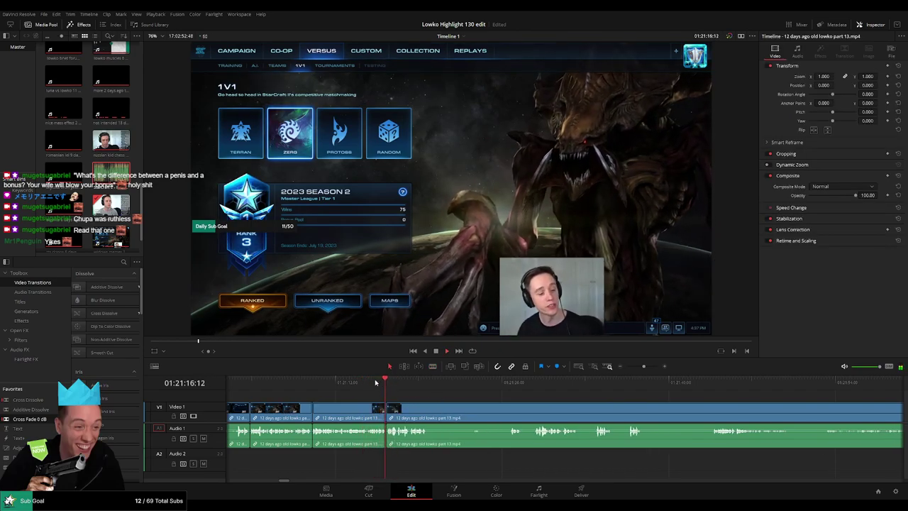
- Split the clip at 01:21:19:53 and 01:21:26:41 and ripple-delete the long quiet section between the cuts
drag(420, 403, 408, 403)
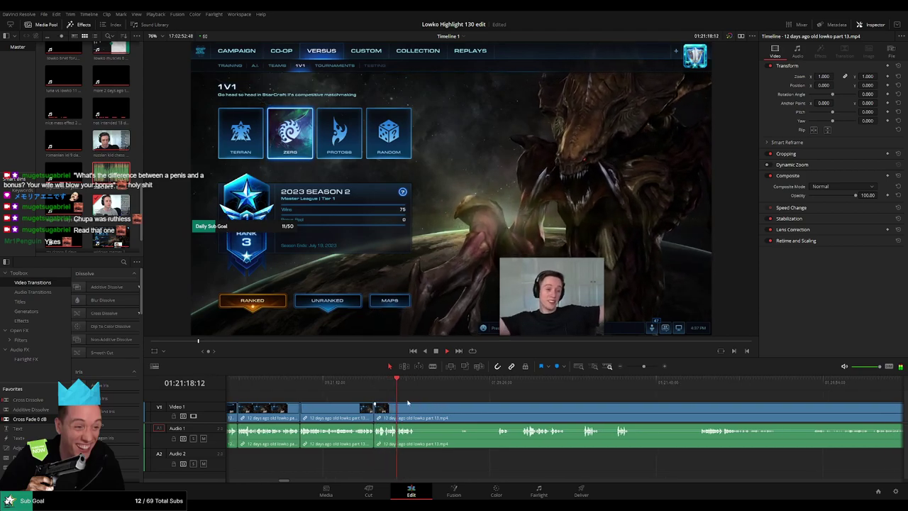
scroll(408, 403, right, 4)
key(b)
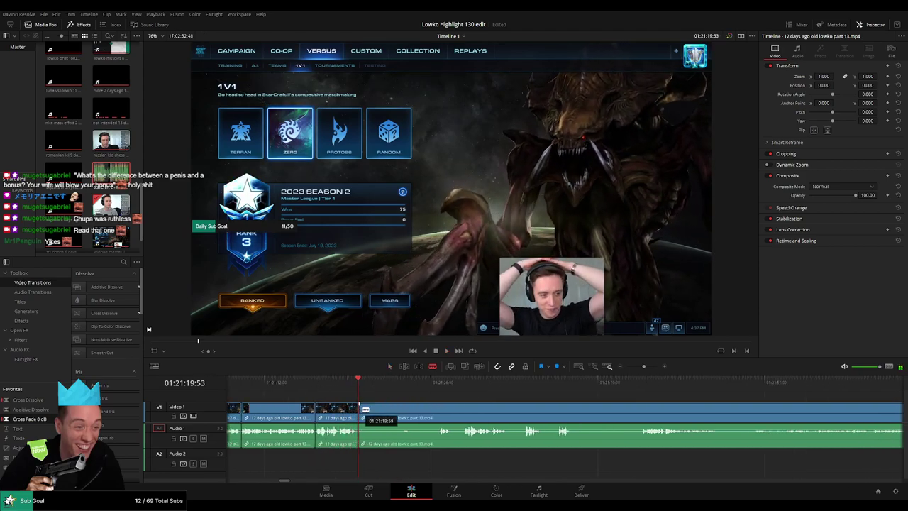
key(space)
click(441, 382)
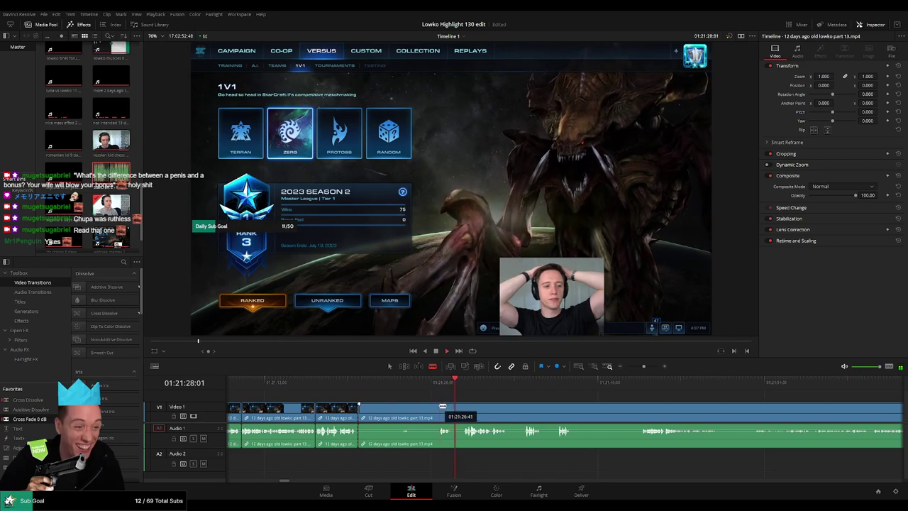
click(441, 406)
key(a)
click(416, 411)
key(Delete)
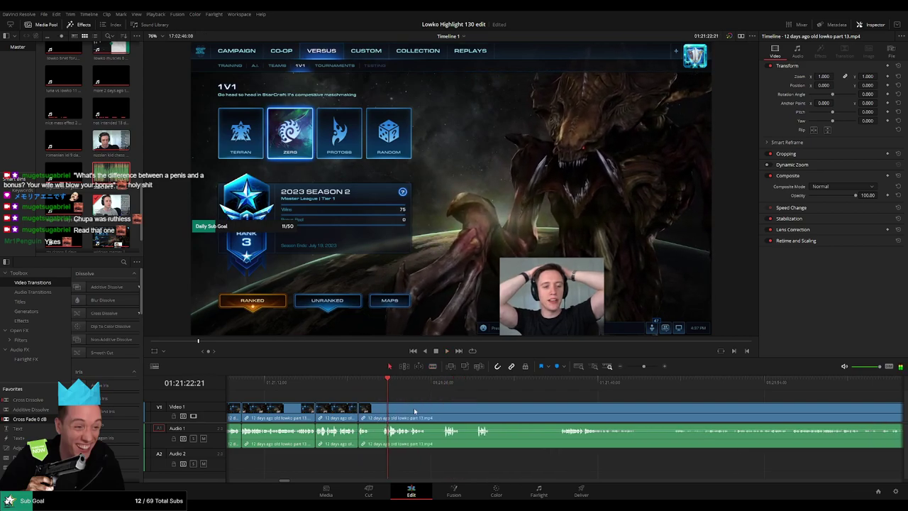
- Split the clip at about 01:21:21 and 01:21:22 and ripple-delete the short gap between the cuts
key(b)
click(370, 409)
click(382, 409)
key(a)
click(376, 410)
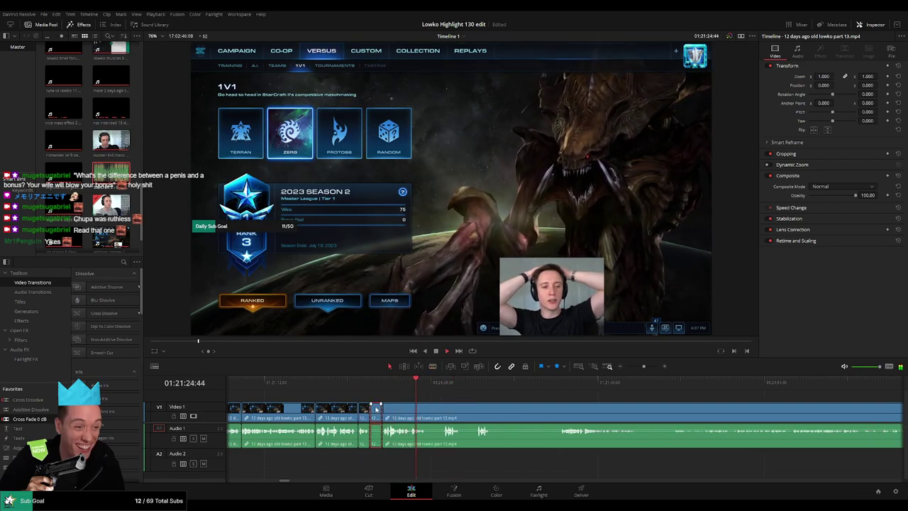
key(Delete)
- Split the clip at 01:21:30:06 and 01:21:35:48 and ripple-delete the lead-in before the "Introducing Amazon Lowko" video
scroll(379, 392, right, 2)
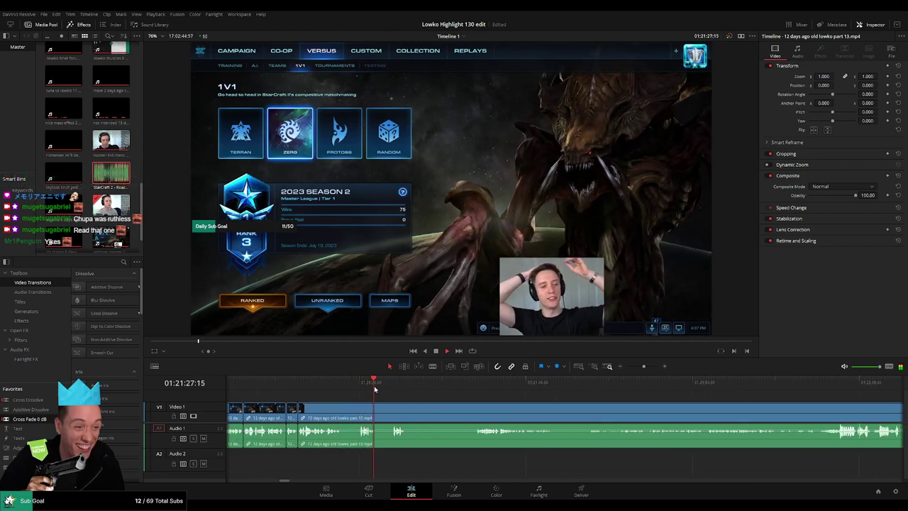
scroll(374, 388, right, 2)
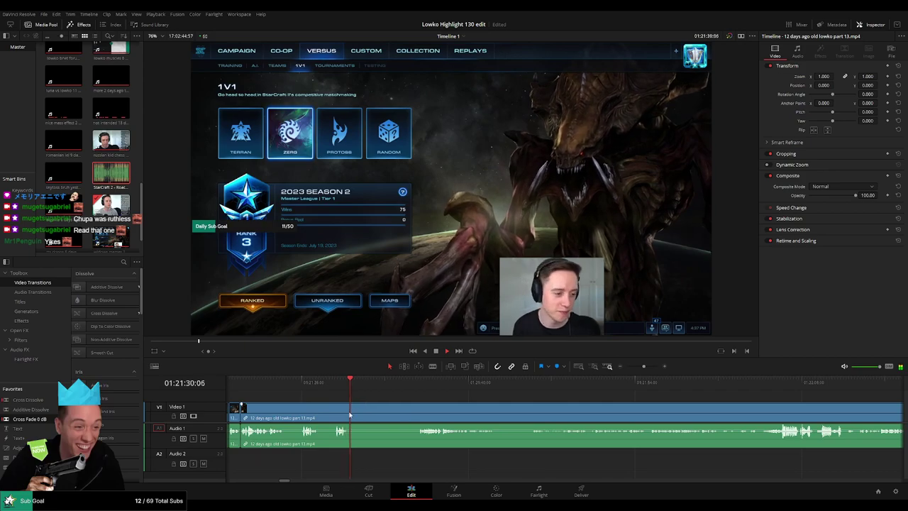
key(b)
click(349, 413)
click(417, 384)
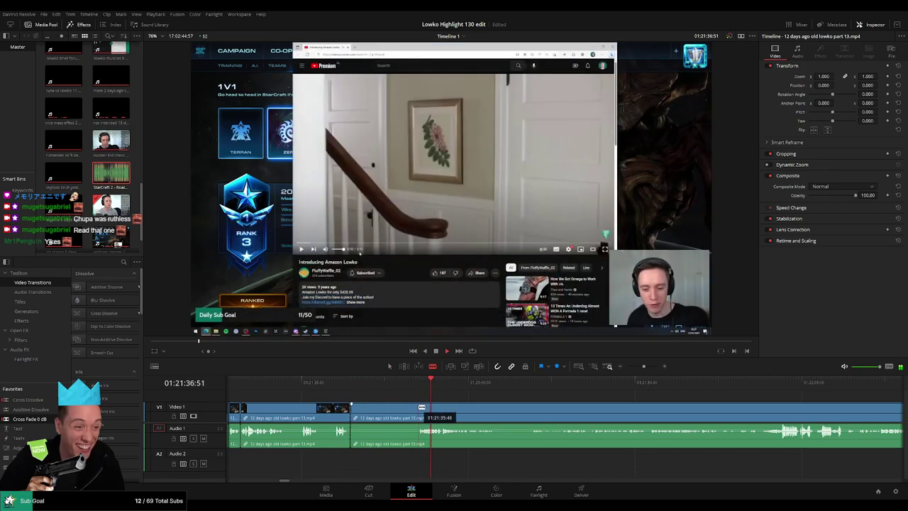
click(420, 407)
key(a)
click(395, 413)
key(BackSpace)
click(395, 413)
key(BackSpace)
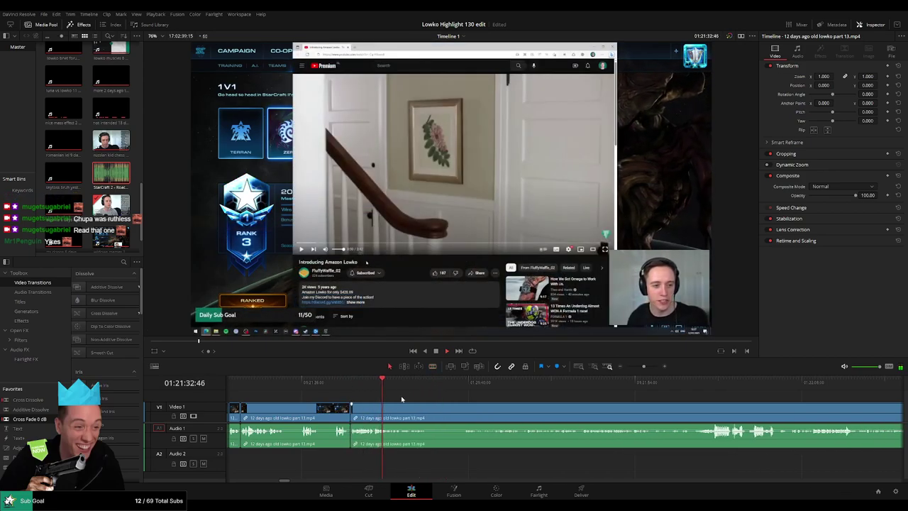
- Review the "Introducing Amazon Lowko" reaction from about 01:21:32 to 01:23:34 for sections to cut
scroll(490, 404, right, 2)
click(444, 386)
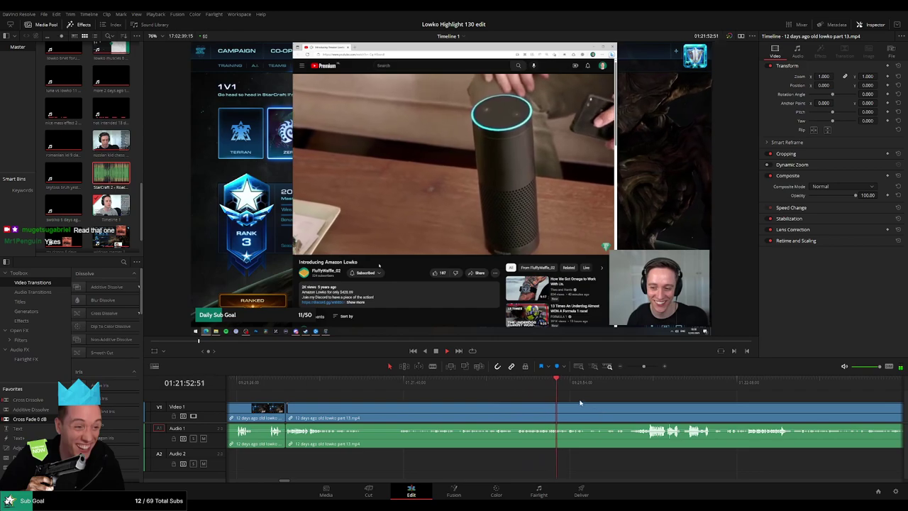
drag(618, 403, 466, 395)
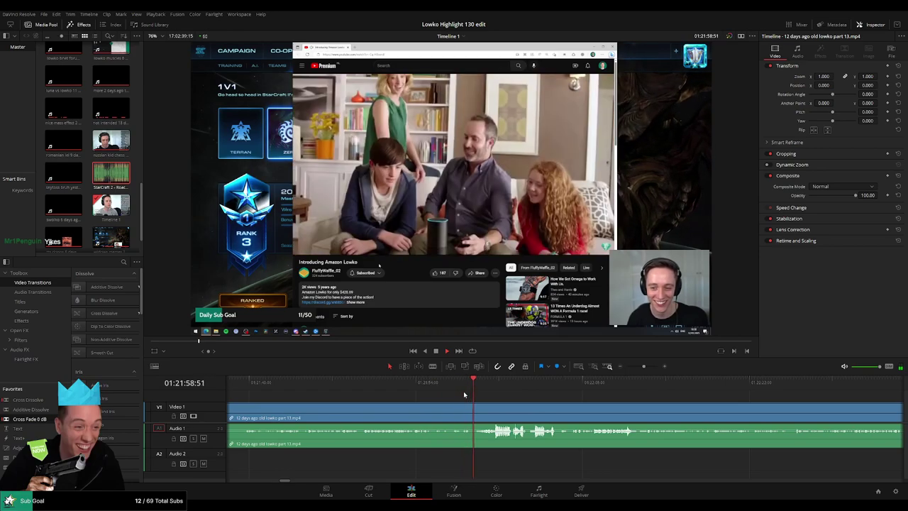
scroll(489, 395, right, 1)
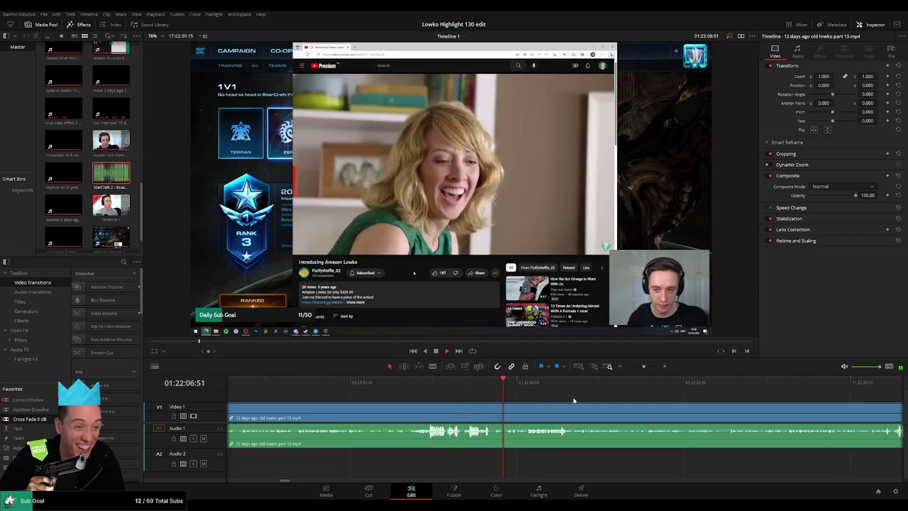
drag(574, 398, 473, 395)
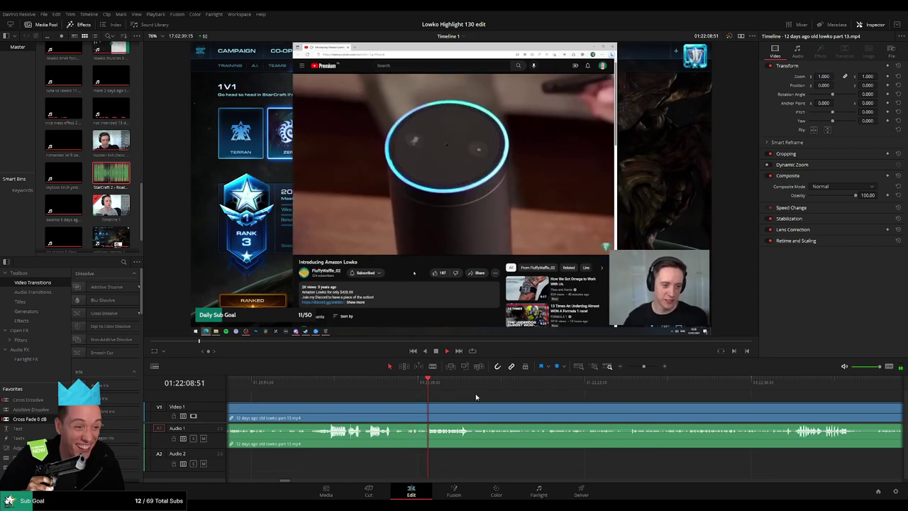
scroll(468, 397, right, 2)
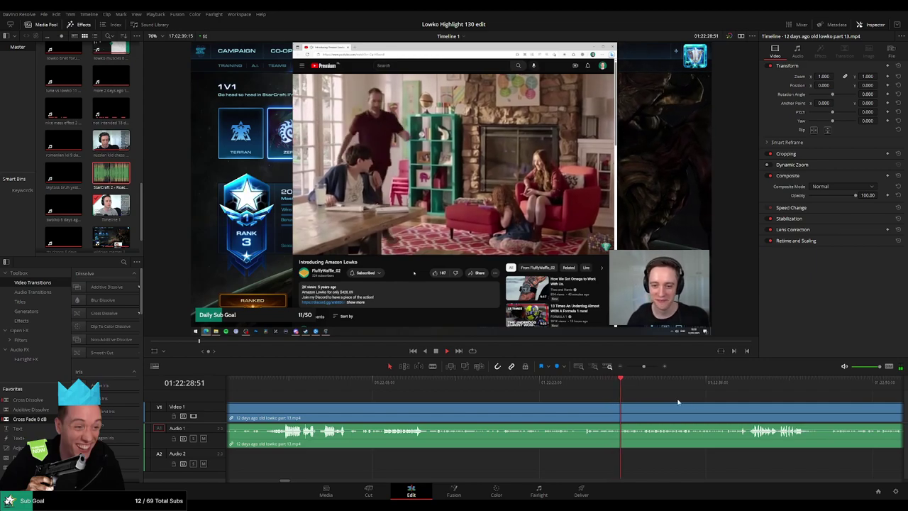
drag(679, 402, 405, 405)
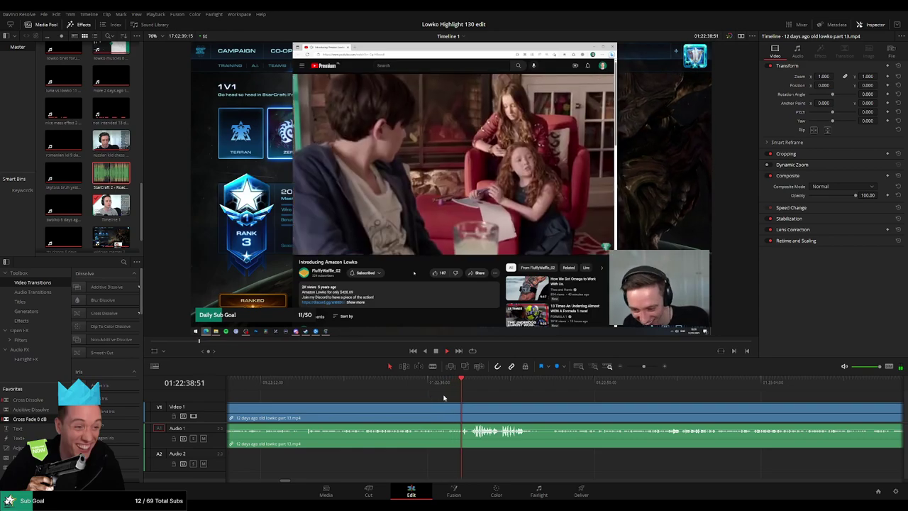
scroll(464, 395, right, 5)
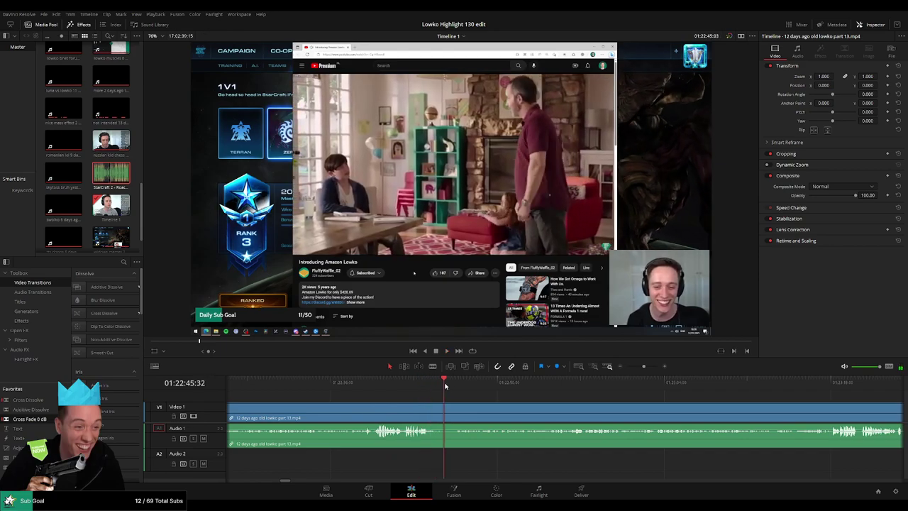
scroll(461, 391, right, 2)
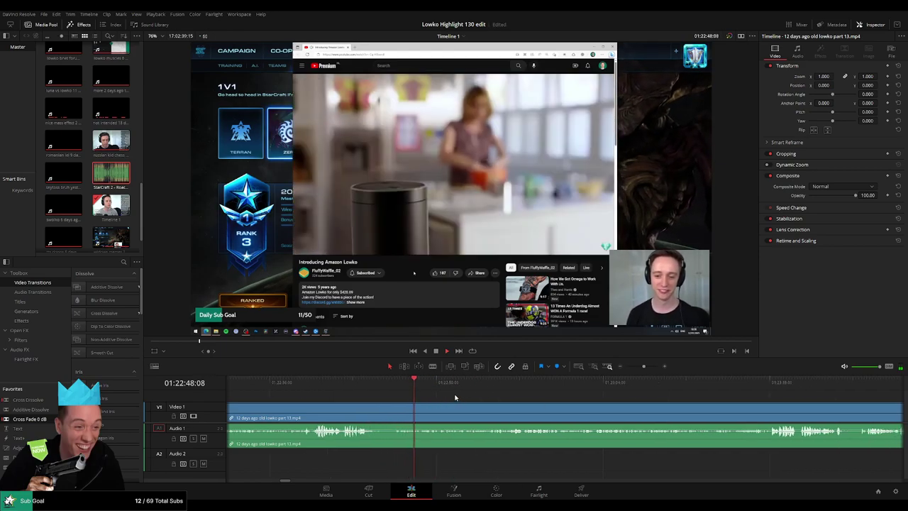
scroll(447, 400, right, 2)
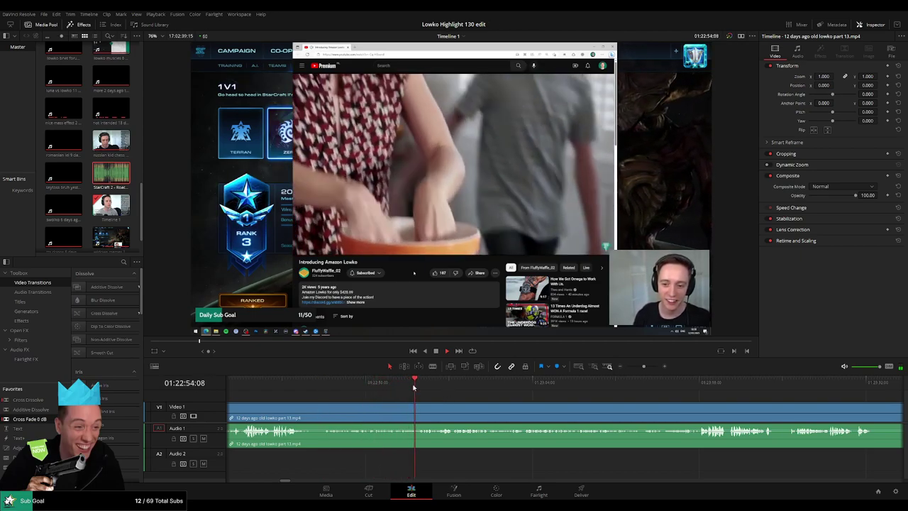
drag(528, 410, 427, 403)
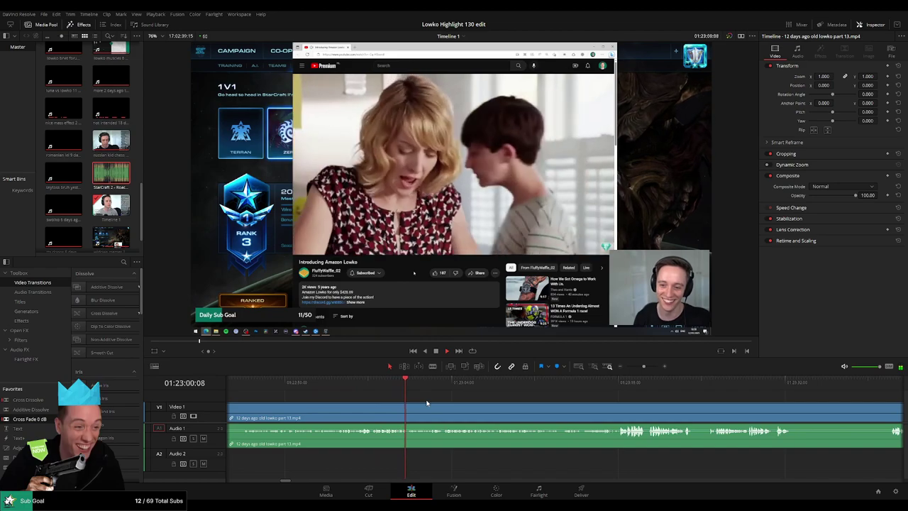
scroll(454, 399, right, 3)
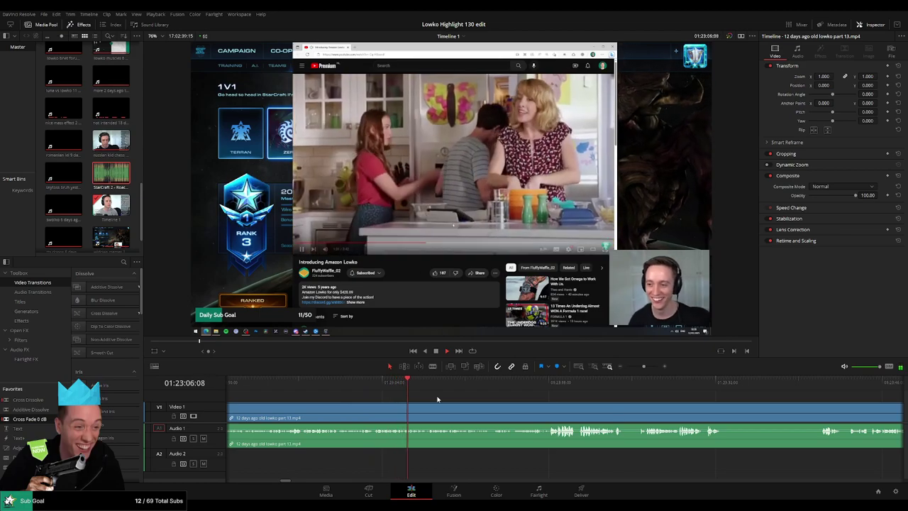
scroll(454, 398, right, 2)
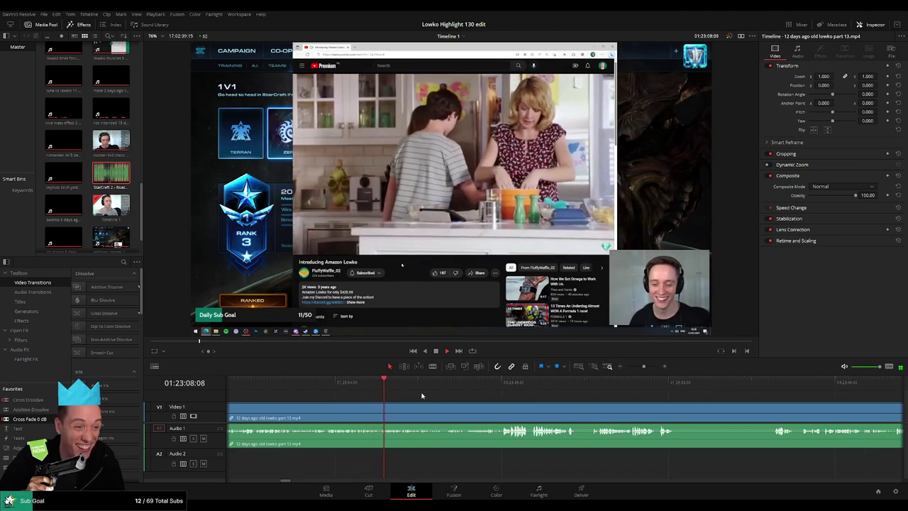
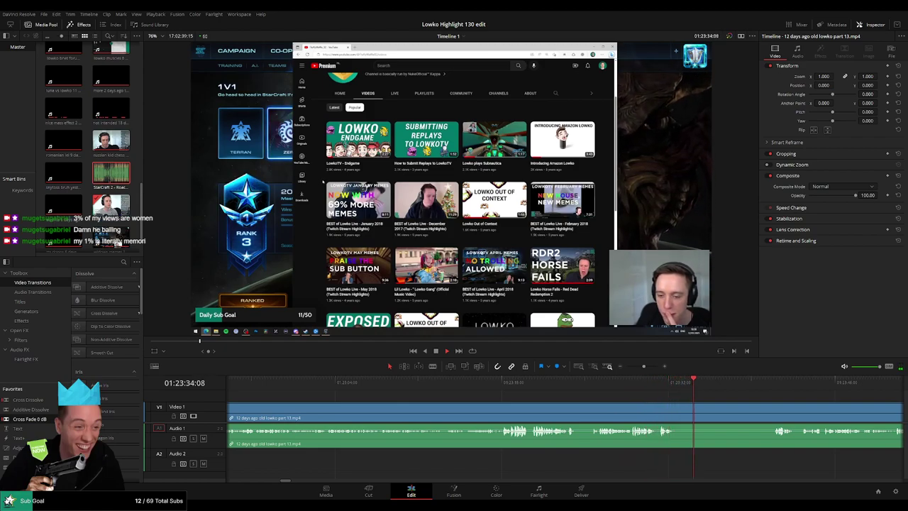
- Split the clip at about 01:23:32 and 01:23:41 and ripple-delete the quiet channel browsing between the cuts
key(b)
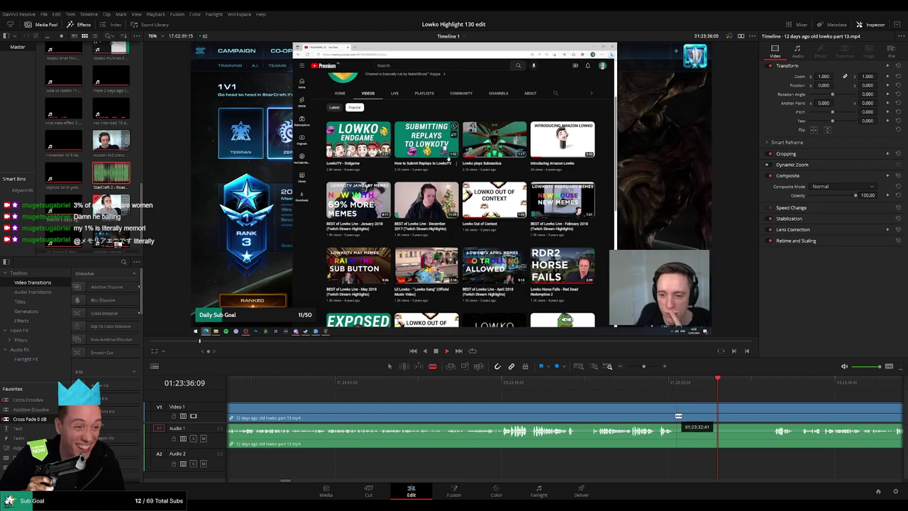
click(673, 417)
click(772, 417)
key(a)
click(741, 417)
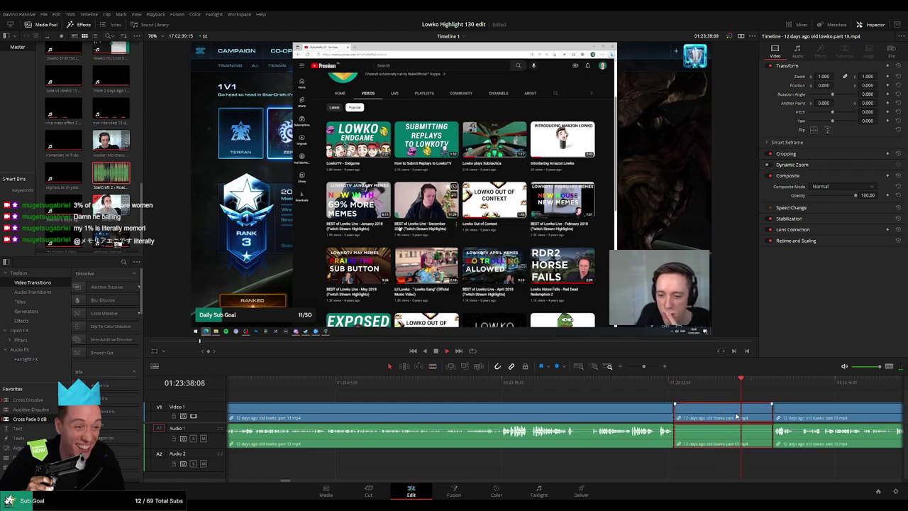
key(Delete)
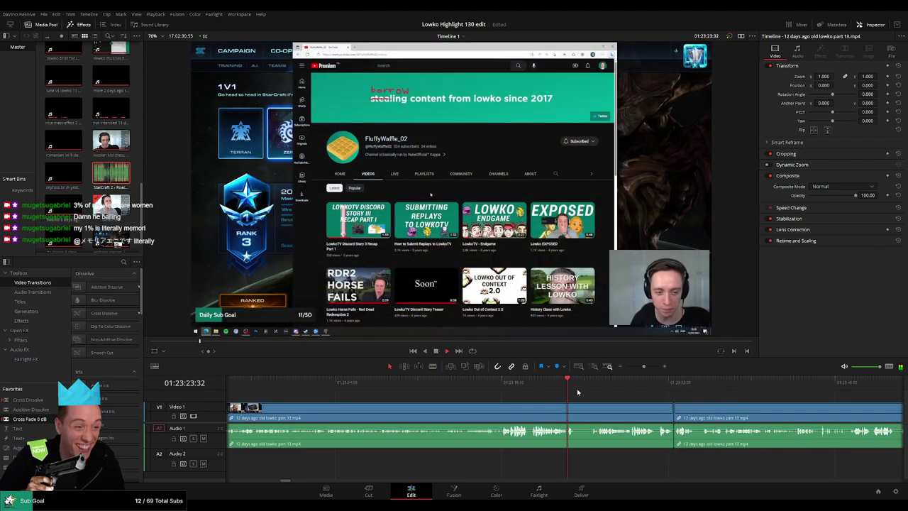
- Split the clip at 01:23:24:13 and about one second after it, ripple-delete the short pause, and resume playback from the next cut
key(space)
key(ctrl+b)
drag(576, 414, 590, 413)
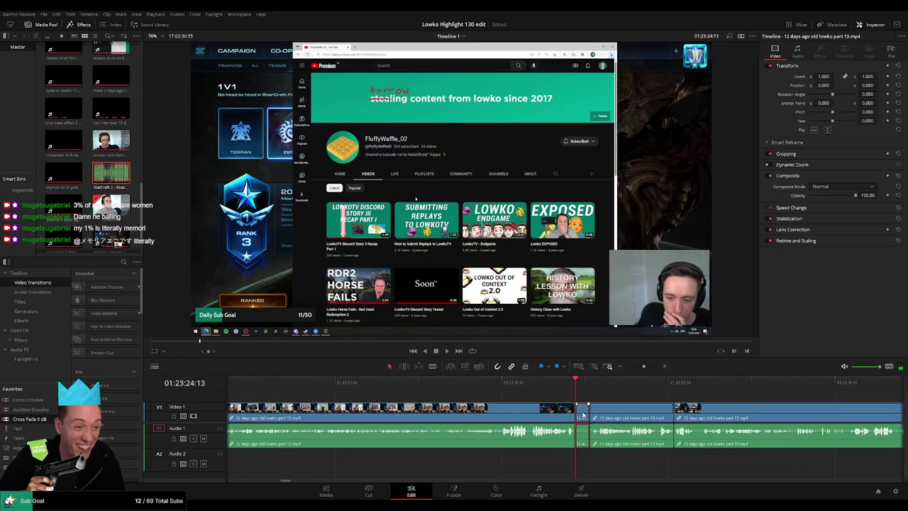
click(583, 415)
key(Delete)
key(space)
key(Down)
- Review the "Lowko Out of Context" reaction up to about 01:23:46 for sections to cut
scroll(533, 399, right, 3)
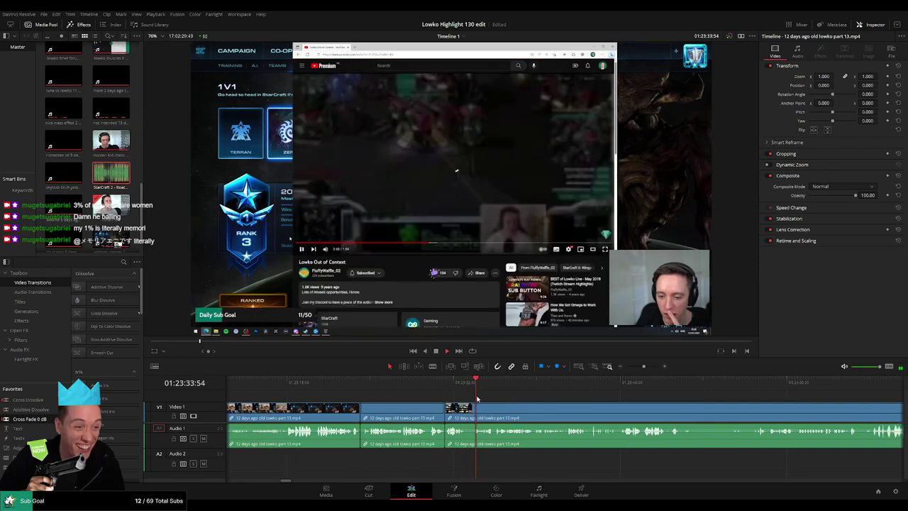
scroll(454, 397, right, 2)
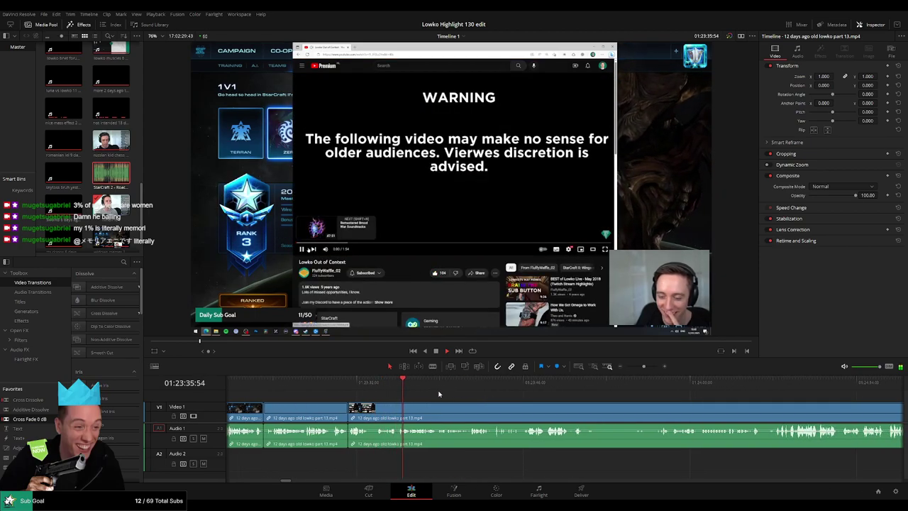
scroll(469, 397, right, 1)
scroll(468, 397, right, 2)
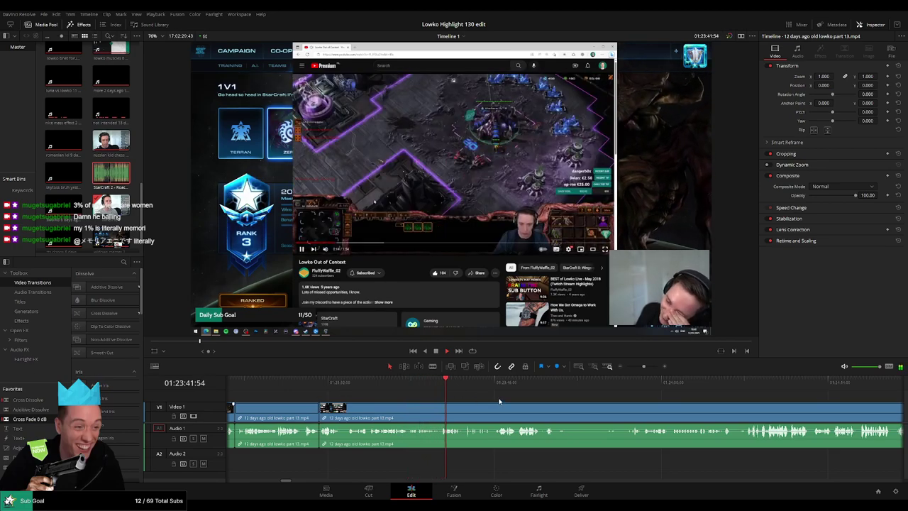
scroll(483, 402, right, 5)
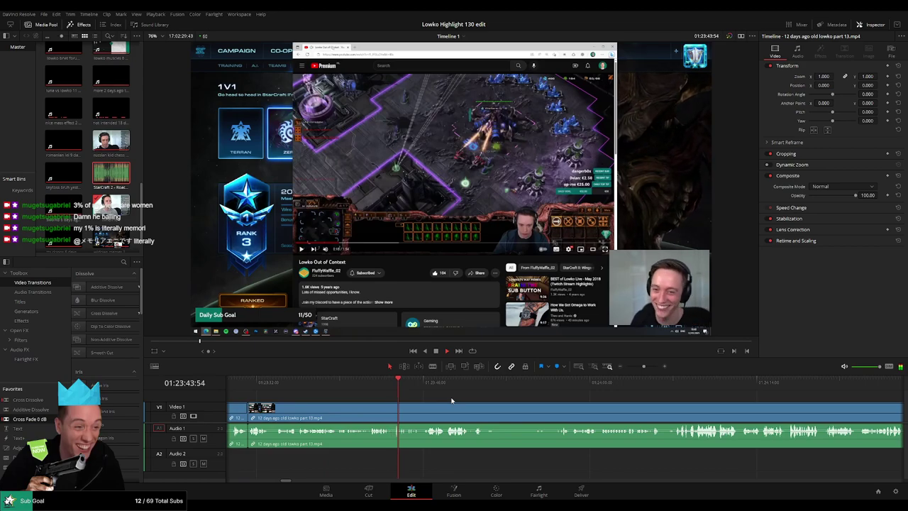
click(424, 384)
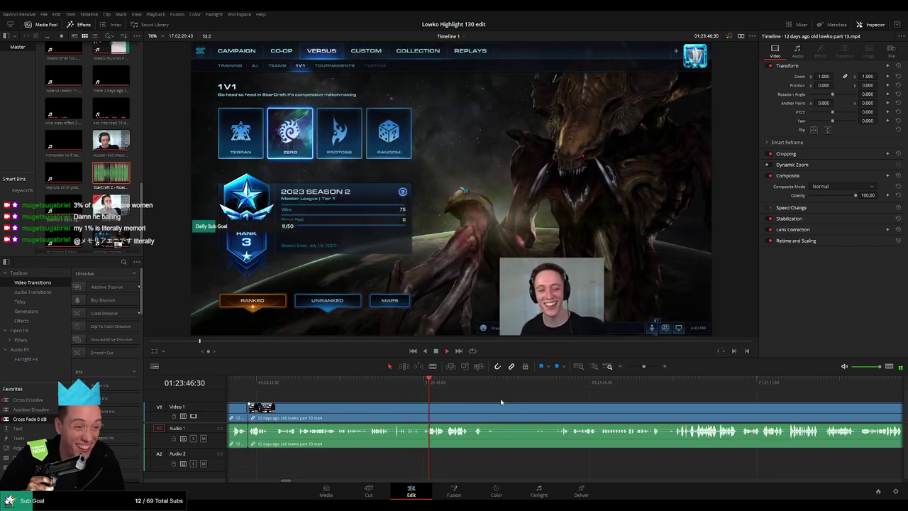
- Split the clip at 01:23:52:06 and 01:23:57:17, ripple-delete the section between the cuts, cross-fade the audio join and replay it
scroll(501, 402, right, 6)
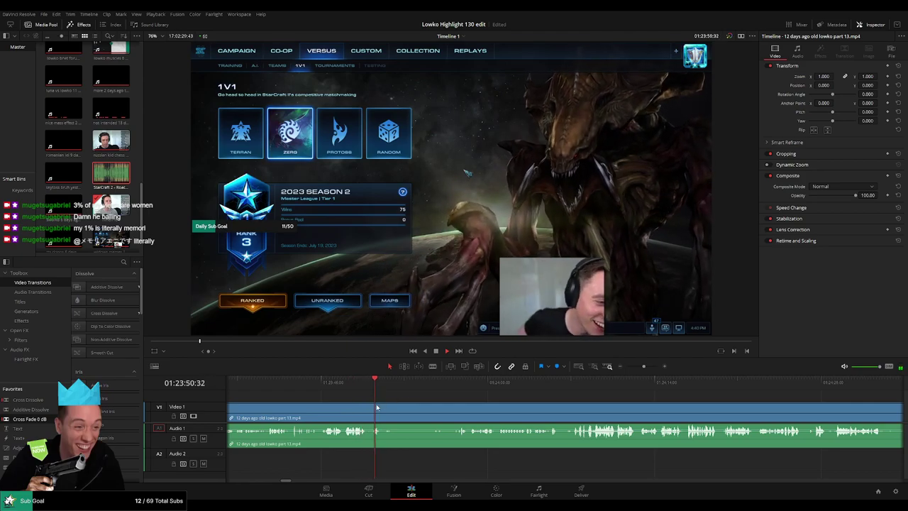
key(b)
click(394, 417)
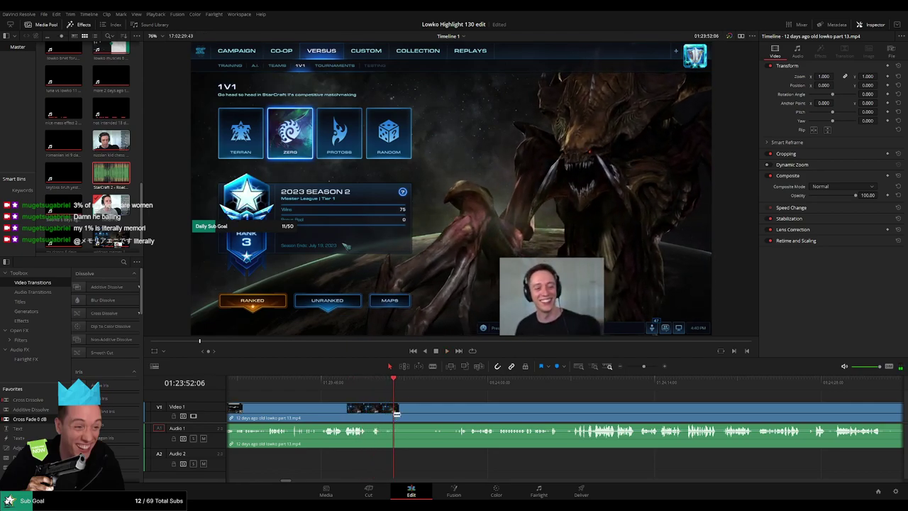
click(446, 385)
click(454, 411)
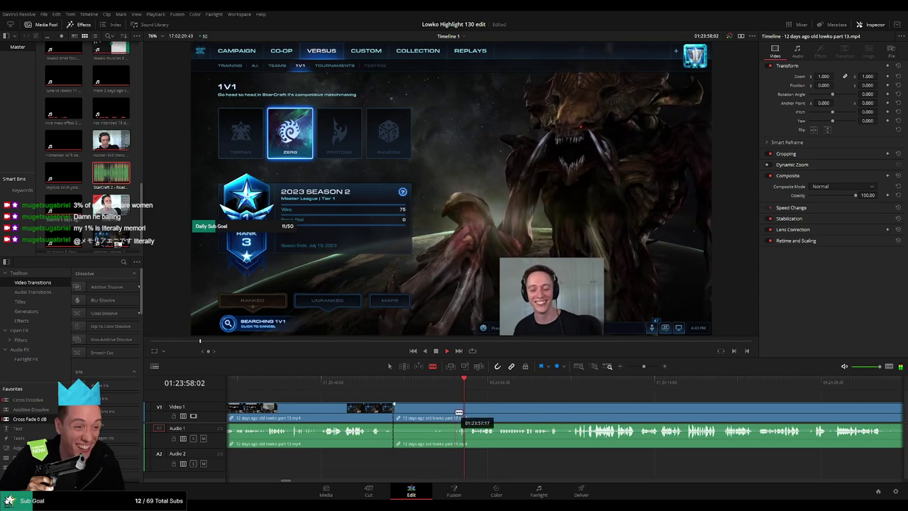
key(a)
click(430, 417)
key(Delete)
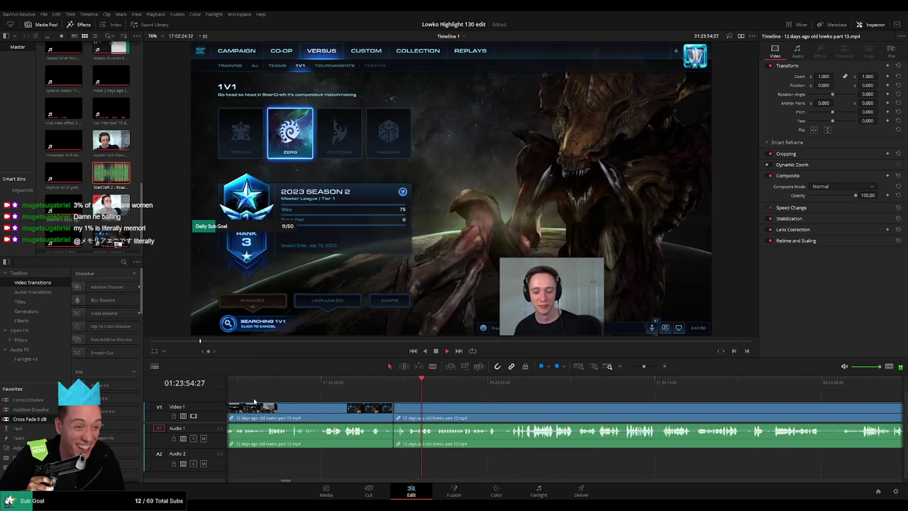
key(space)
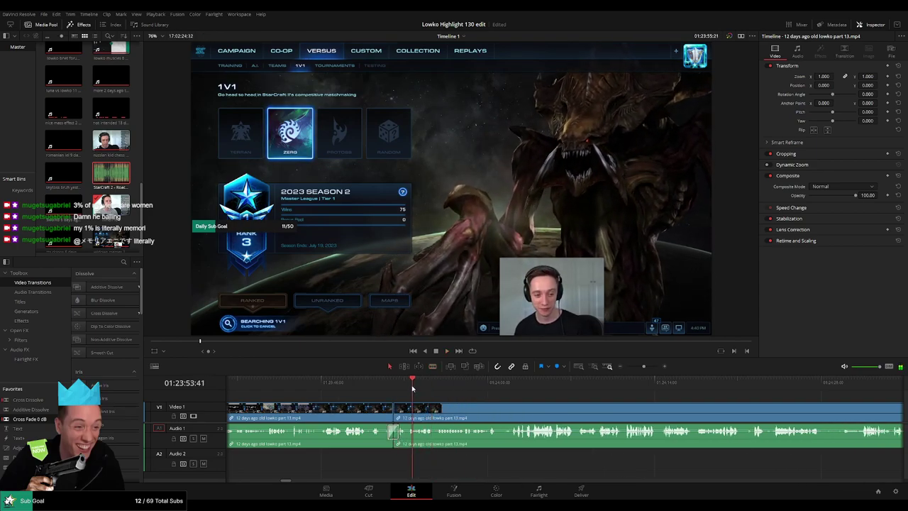
key(space)
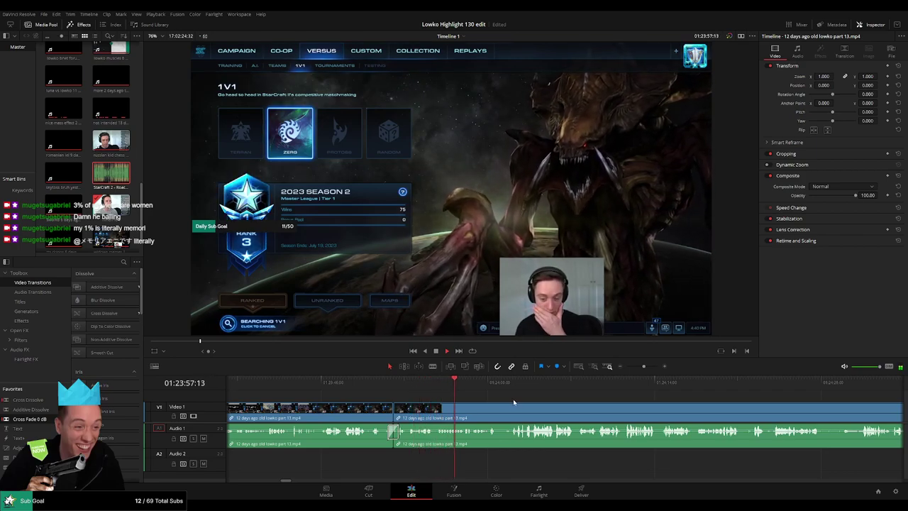
- Review the laughing reaction from about 01:23:57 to 01:24:01, replaying it around 01:23:58 to find what needs editing
scroll(428, 395, right, 3)
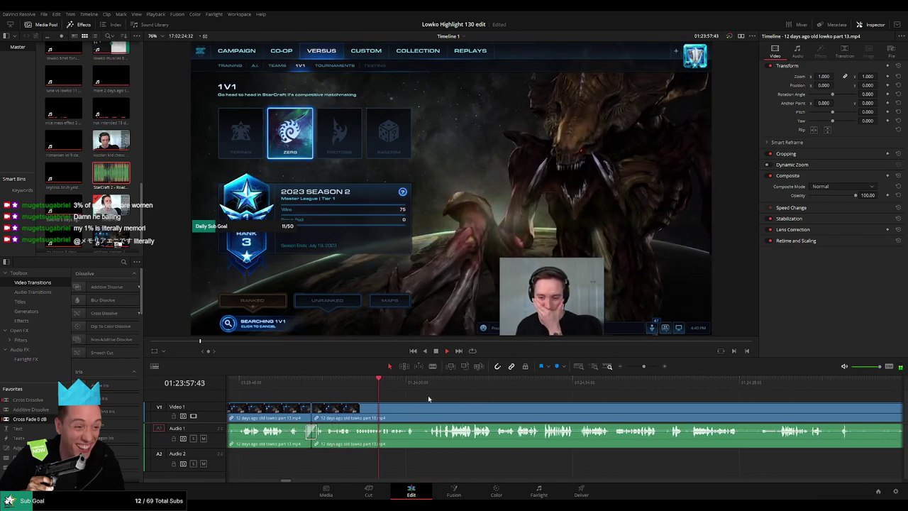
click(382, 392)
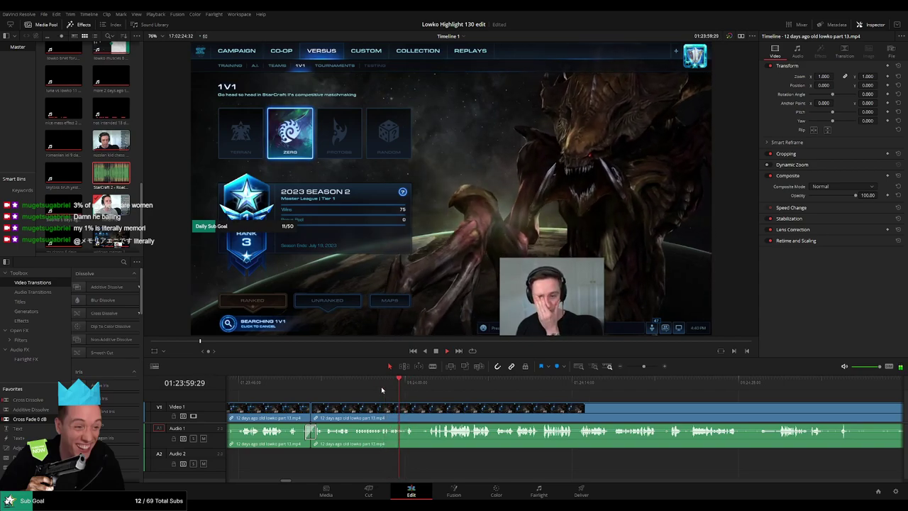
click(382, 390)
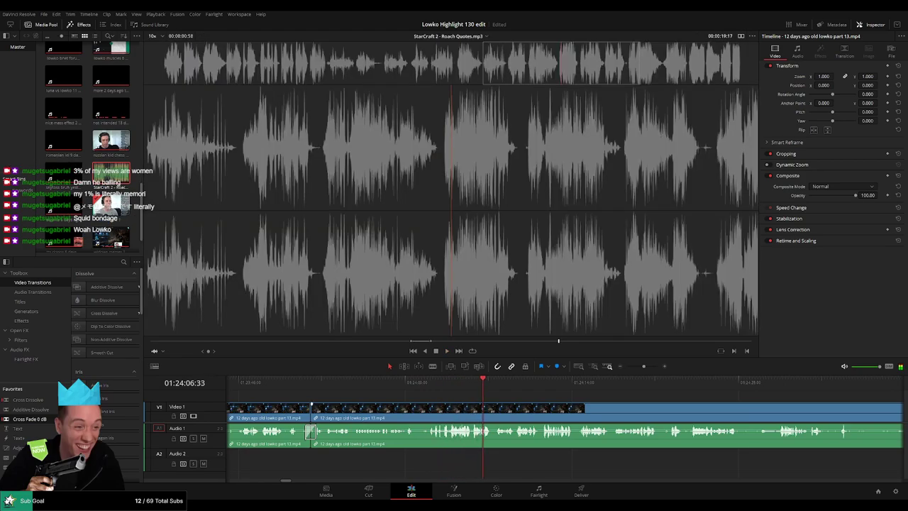
click(407, 381)
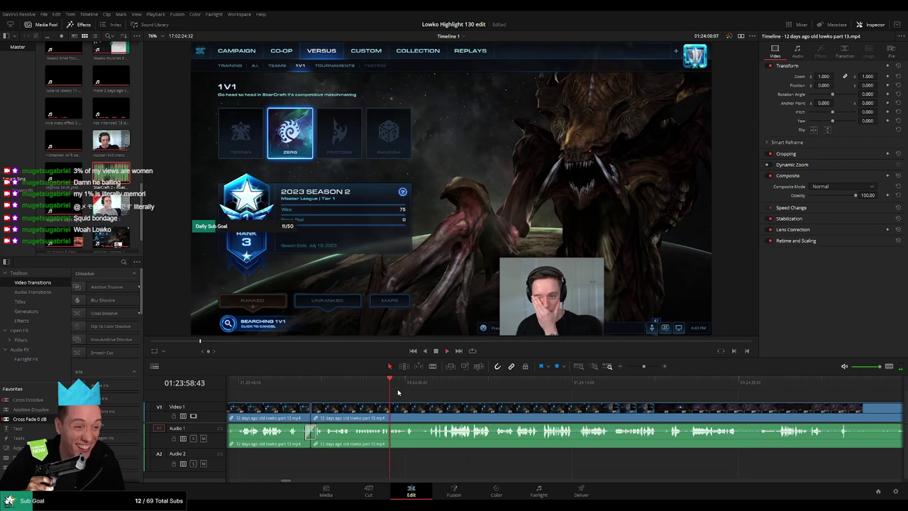
key(q)
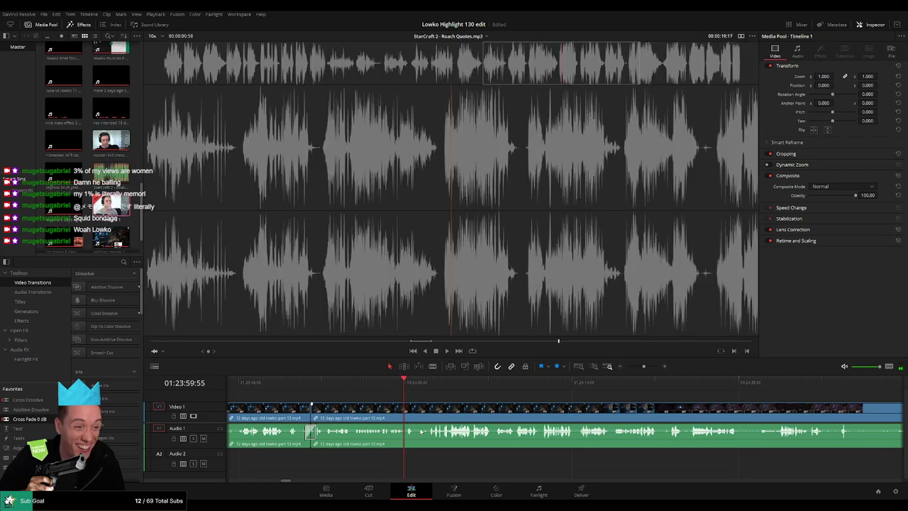
click(396, 396)
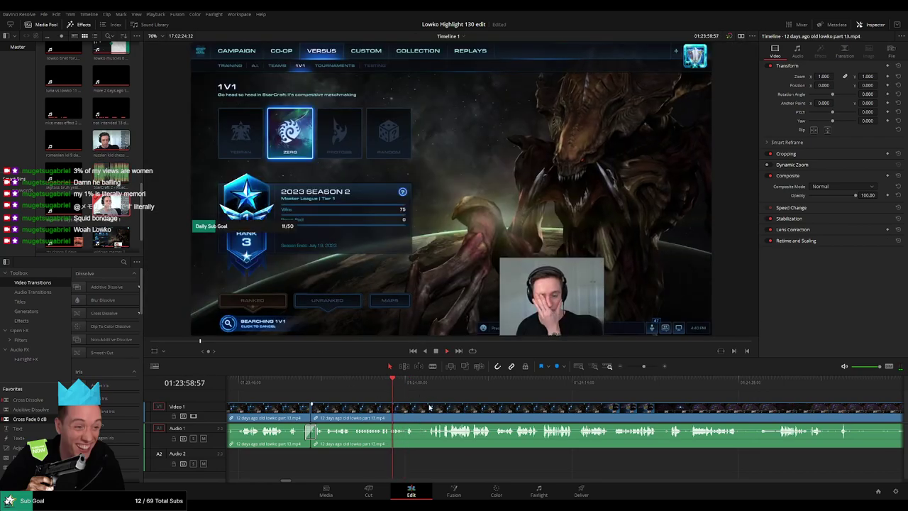
scroll(441, 408, up, 4)
drag(632, 411, 405, 397)
click(458, 384)
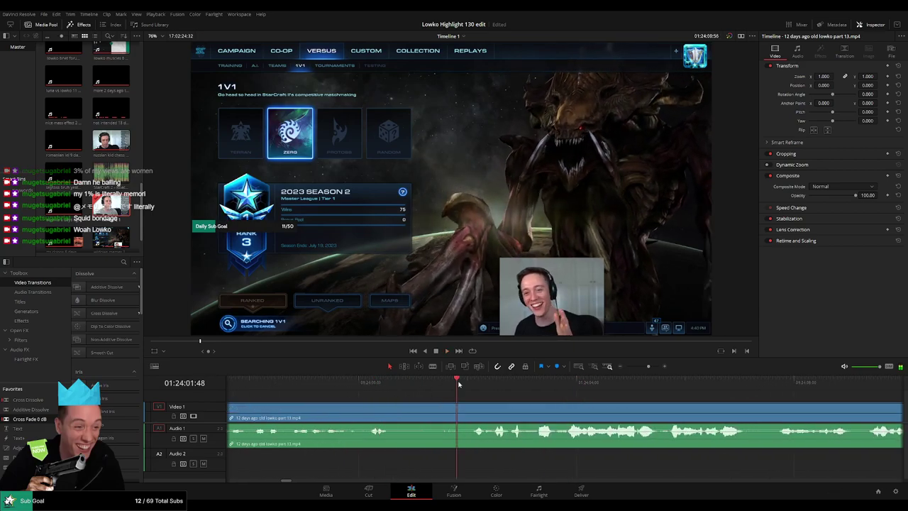
- Split out 01:24:03:14 to 01:24:03:42, replace its audio with StarCraft 2 - Roach Quotes.mp3 on Audio 2 at volume -29.00, and replay it
scroll(430, 395, right, 4)
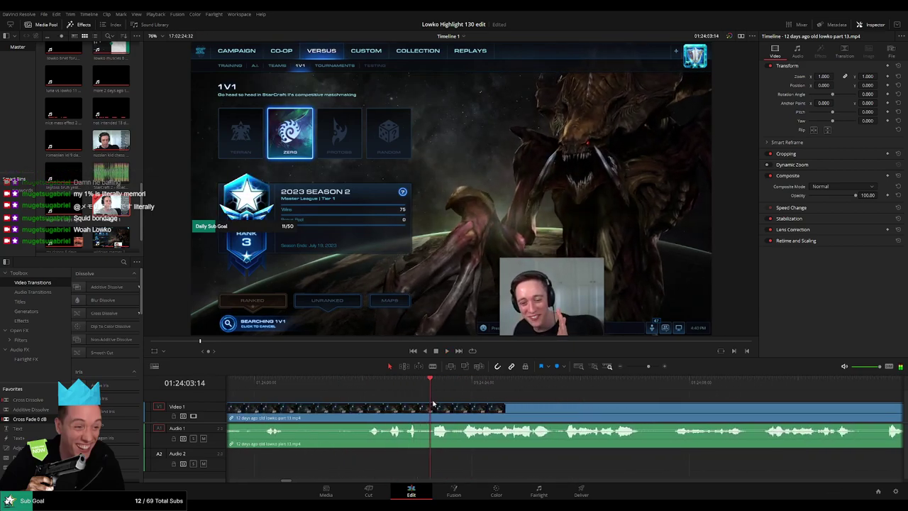
key(ctrl+b)
key(ctrl+b)
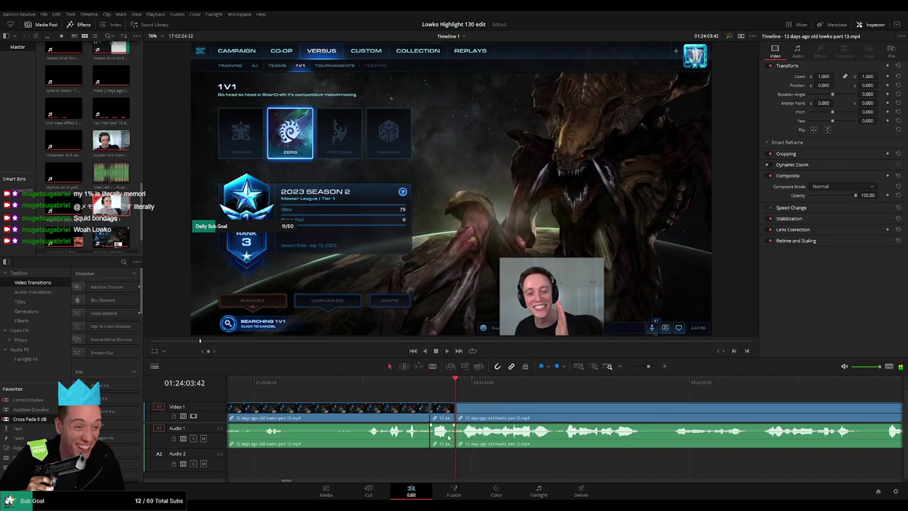
drag(111, 171, 433, 459)
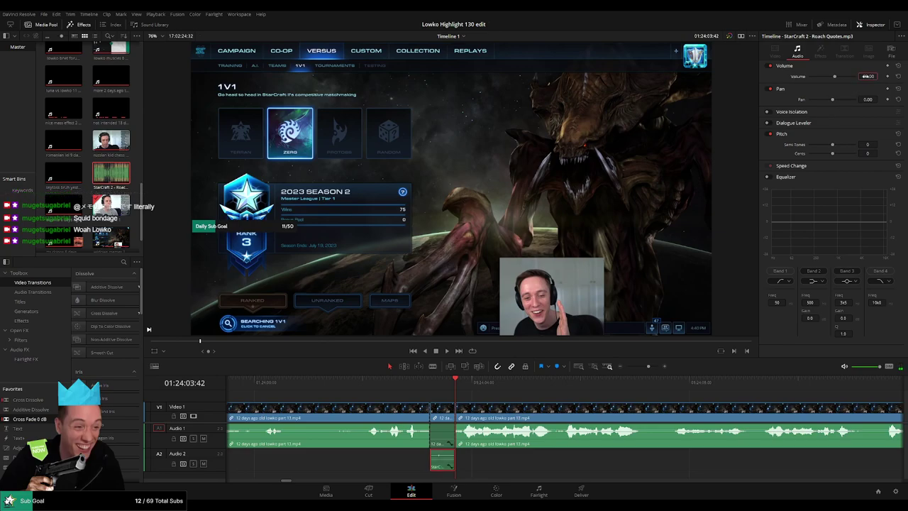
click(399, 385)
key(space)
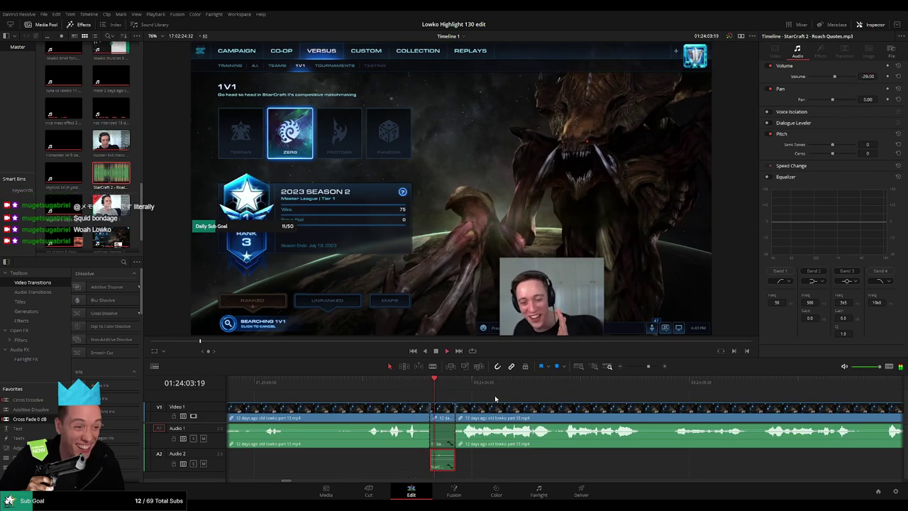
click(498, 399)
- Split the clip at about 01:24:14 and less than a second after it, ripple-delete the short pause, and replay the join
scroll(555, 408, down, 4)
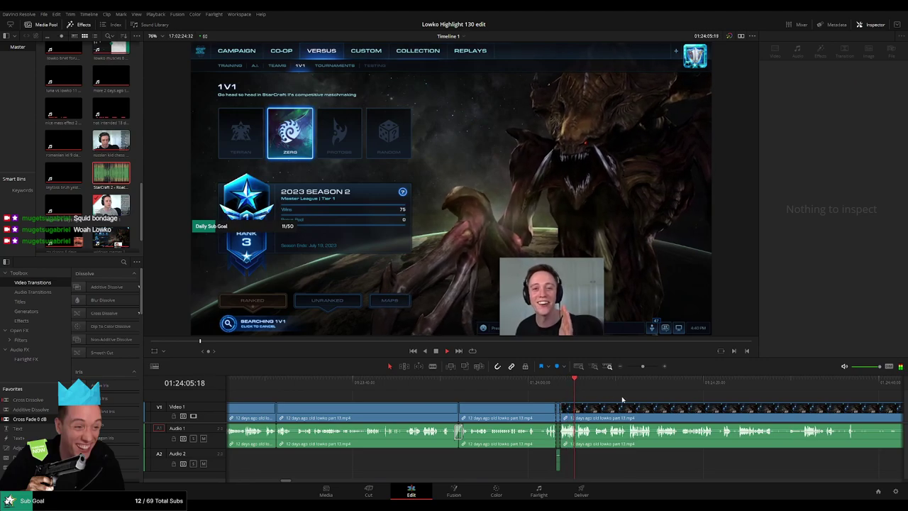
drag(622, 399, 449, 391)
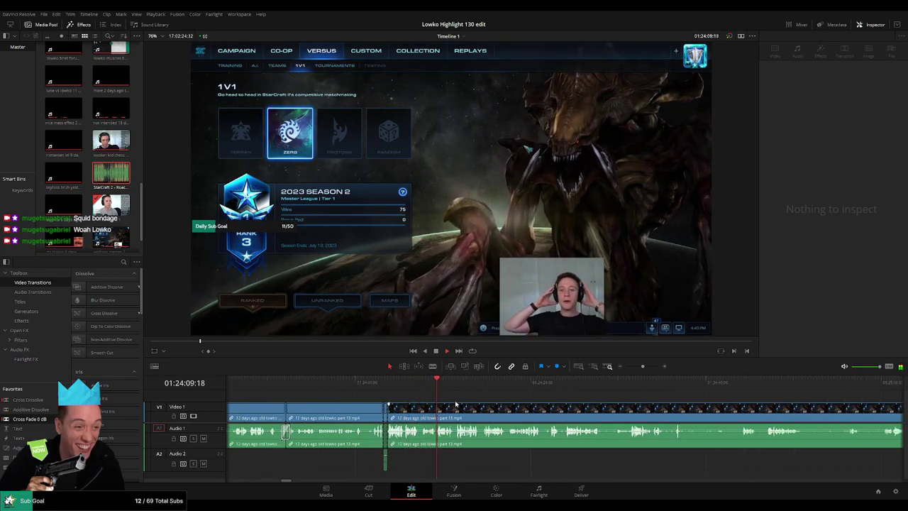
scroll(461, 397, right, 2)
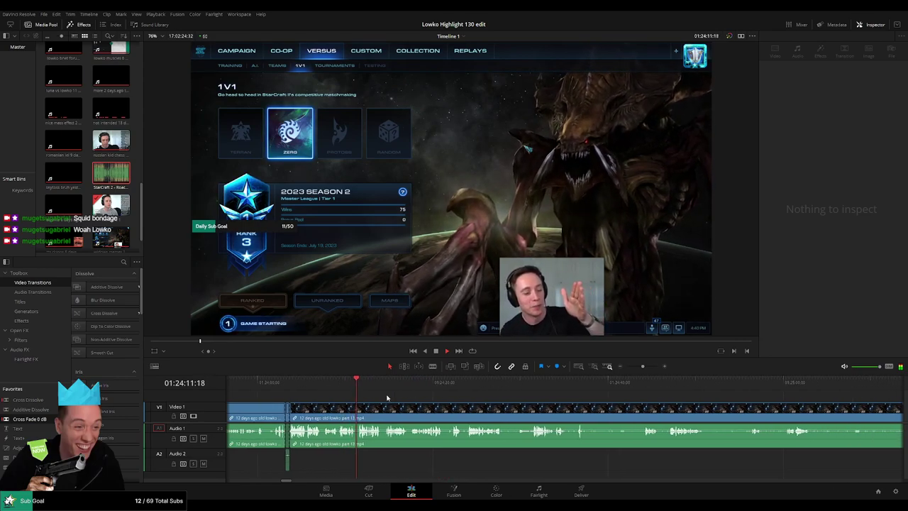
mouse_move(434, 402)
mouse_down()
mouse_move(537, 403)
mouse_move(426, 403)
mouse_up()
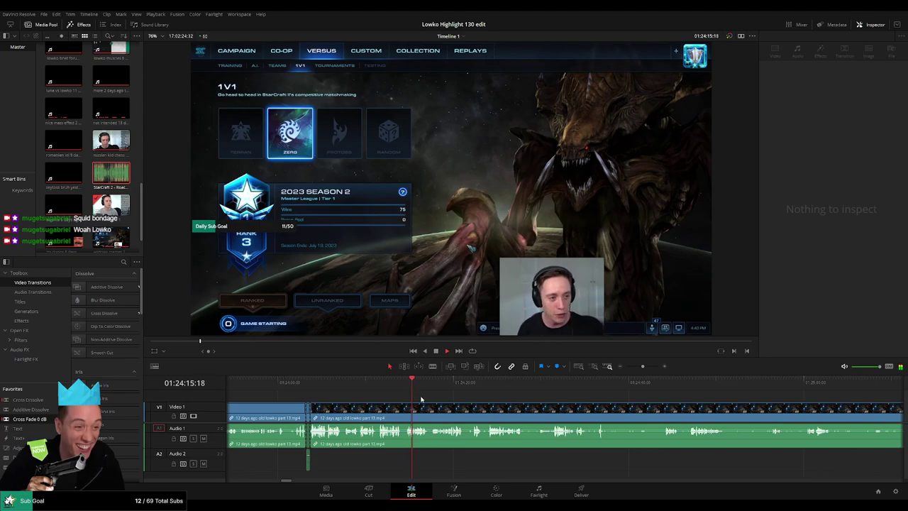
key(ctrl+equal)
key(ctrl+equal)
key(ctrl+equal)
key(b)
click(412, 409)
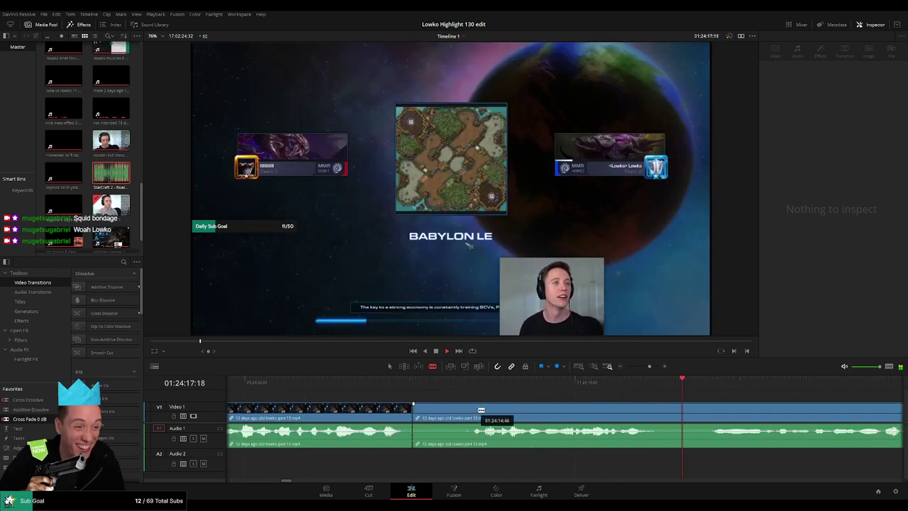
click(472, 410)
key(a)
click(449, 414)
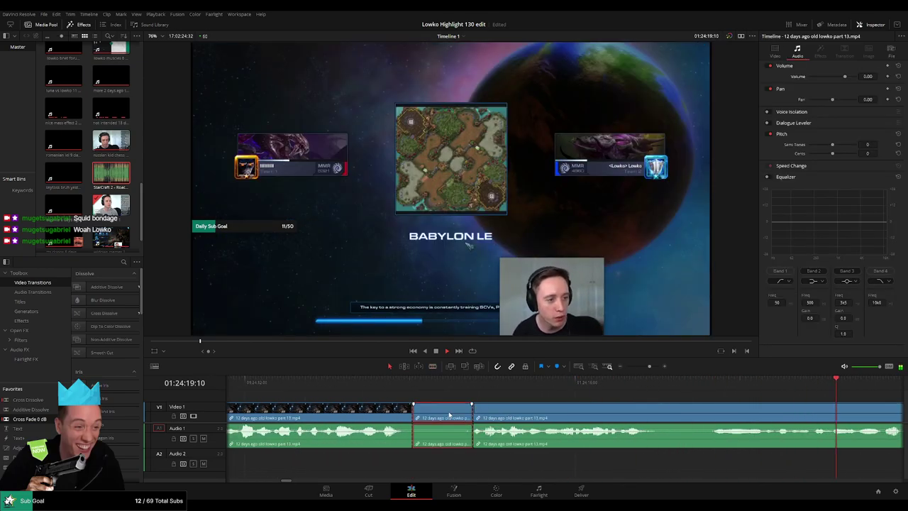
key(Delete)
click(380, 383)
- Split the clip at 01:24:17:41 and 01:24:17:54 to isolate the word spoken on the Babylon LE loading screen
drag(562, 402, 435, 405)
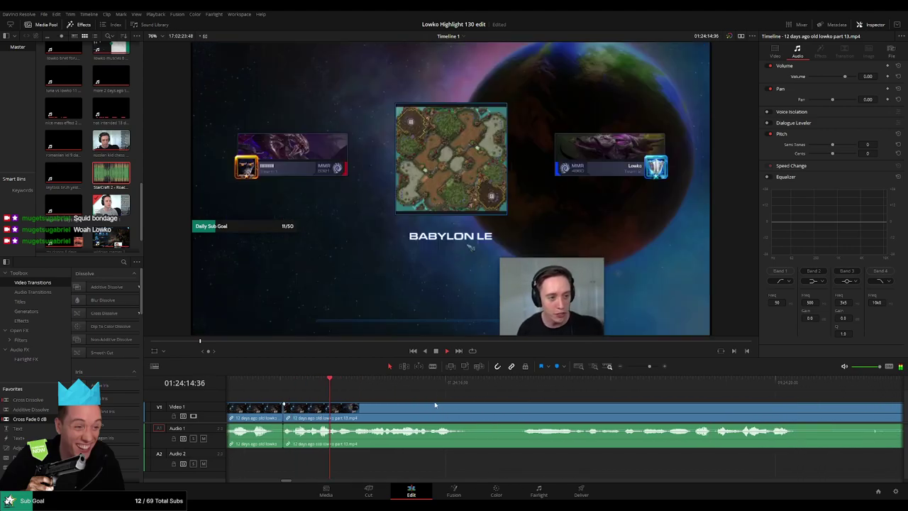
drag(651, 398, 466, 394)
key(space)
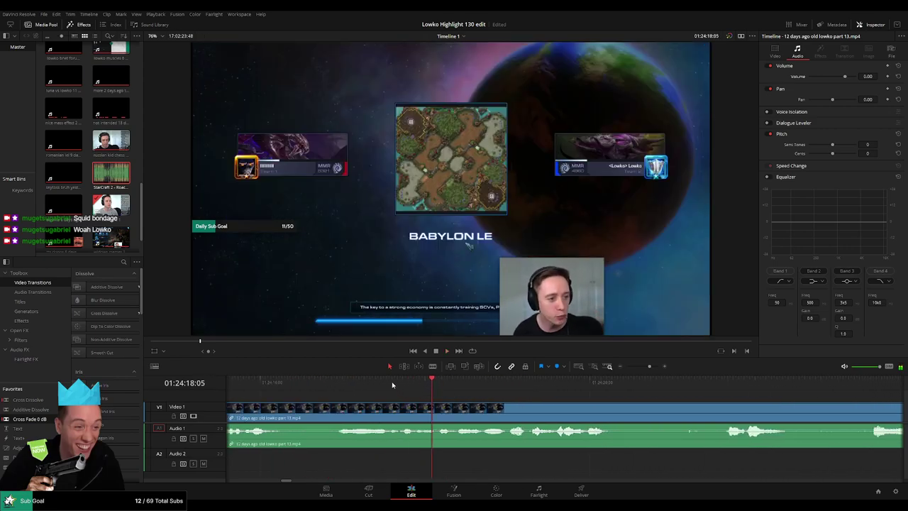
click(390, 383)
key(space)
key(b)
click(399, 410)
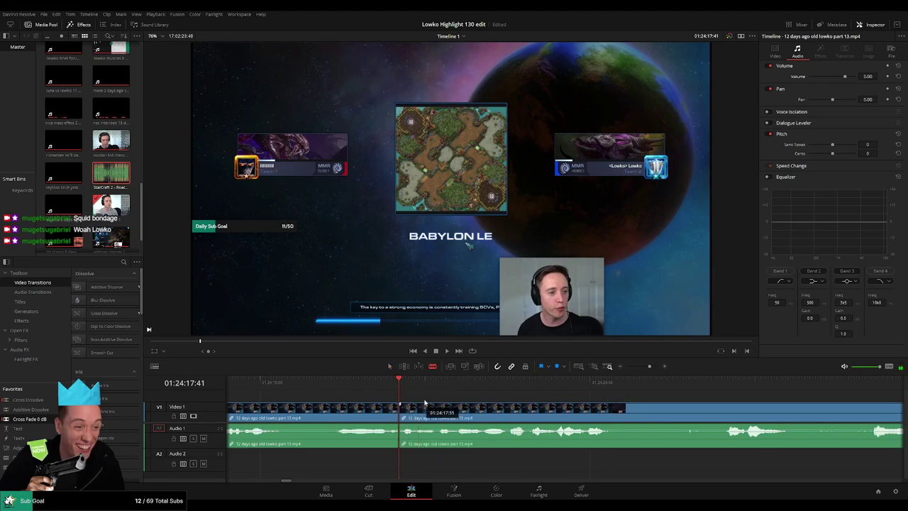
click(425, 407)
- Disable the isolated segment's audio and cover it with StarCraft 2 - Roach Quotes.mp3 on Audio 2, trimmed to match, at volume -29.00
key(a)
drag(409, 432, 410, 463)
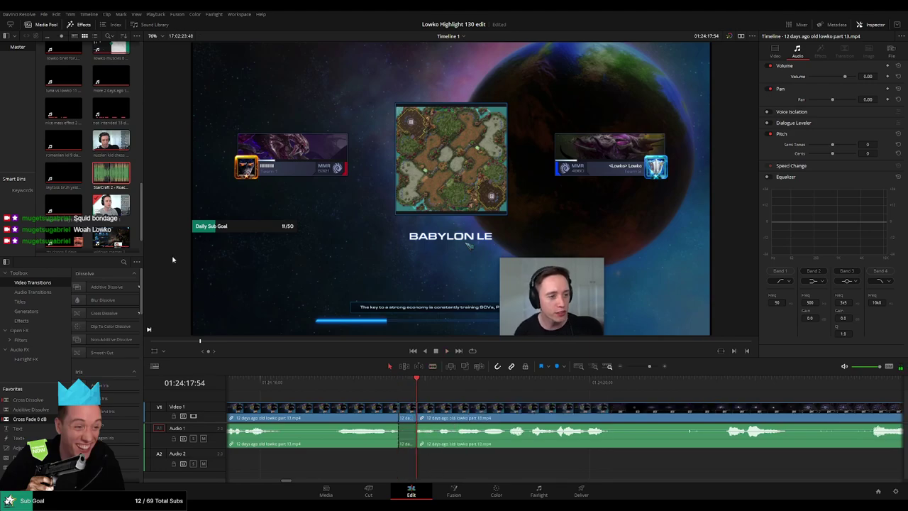
drag(118, 178, 400, 464)
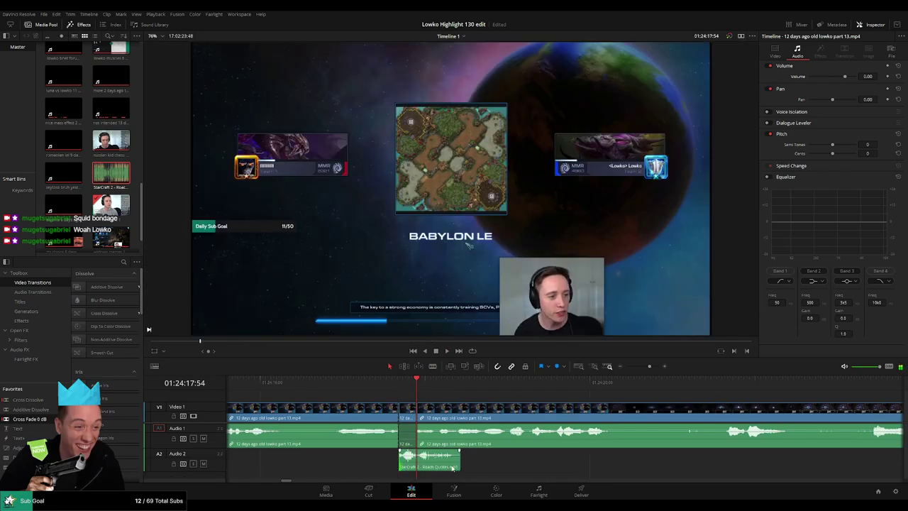
drag(458, 466, 412, 465)
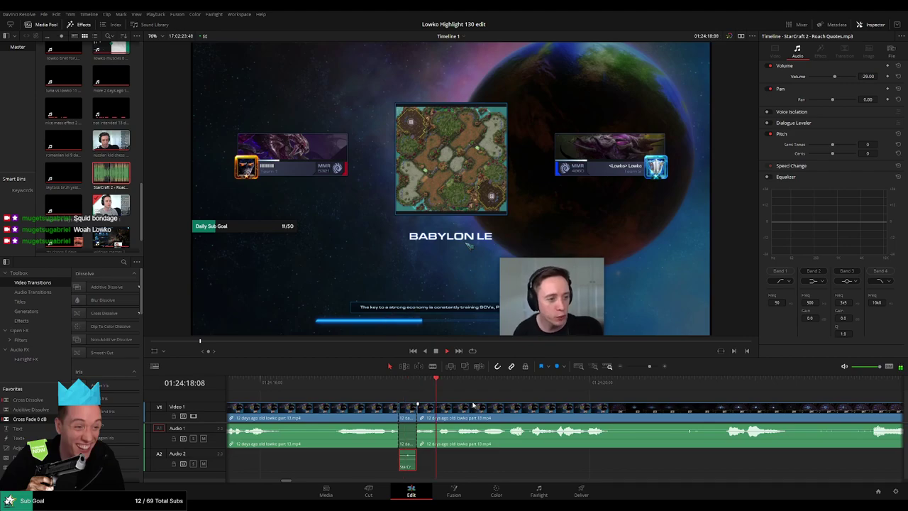
- Split the clip at about 01:24:20:30 and one second after it, and ripple-delete the pause during the match start
scroll(474, 406, down, 2)
scroll(580, 411, down, 3)
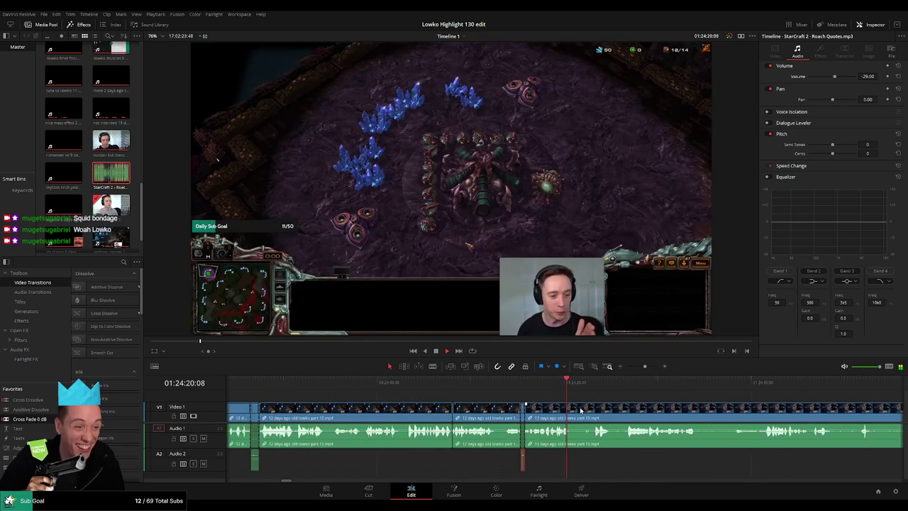
click(631, 401)
drag(631, 401, 407, 395)
key(b)
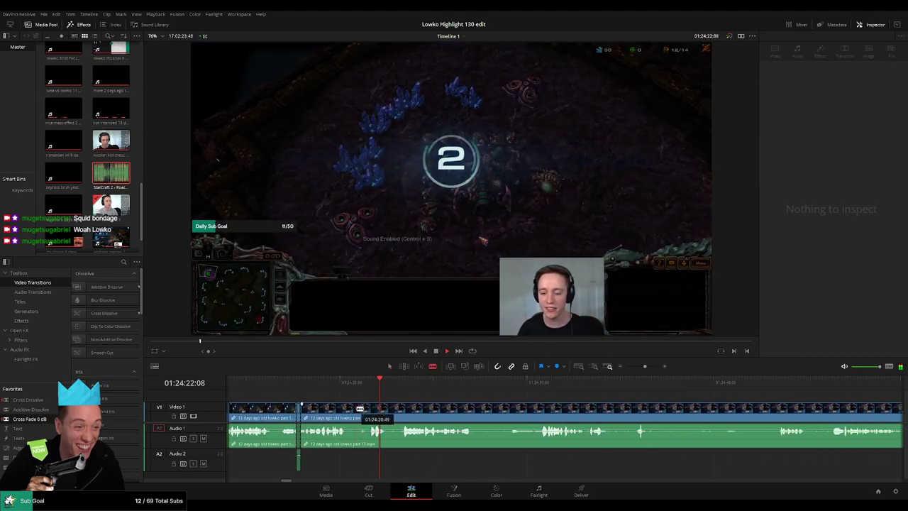
click(349, 408)
click(368, 408)
key(a)
click(360, 411)
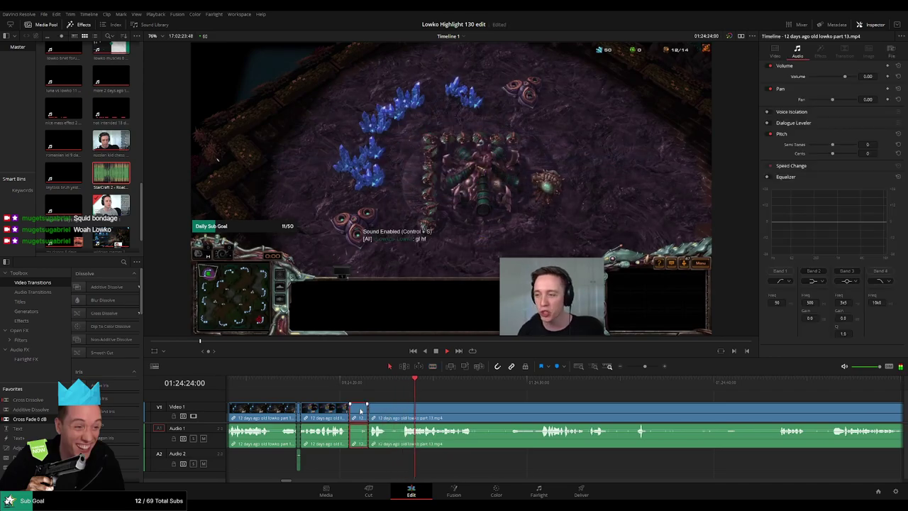
key(Delete)
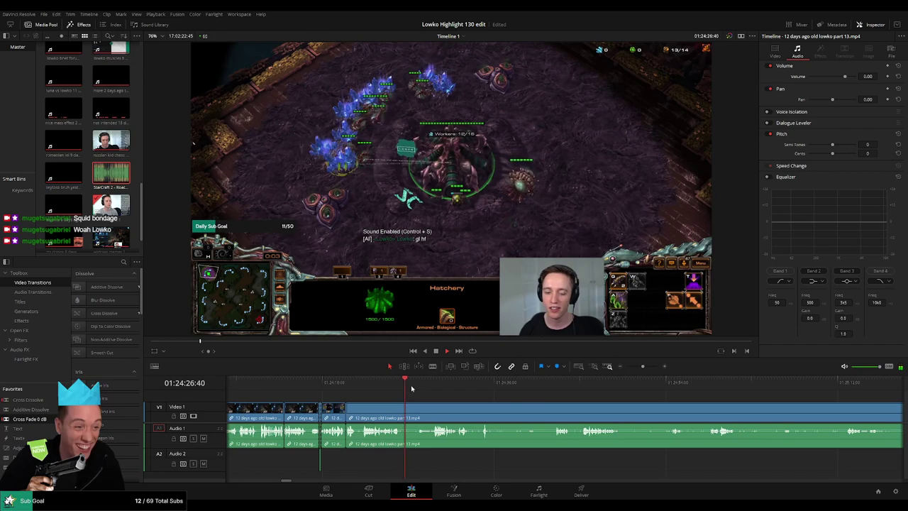
- Split the clip at 01:24:33:45 and about 01:24:42, ripple-delete the quiet gameplay between the cuts, and cross-fade the audio join
scroll(410, 392, right, 3)
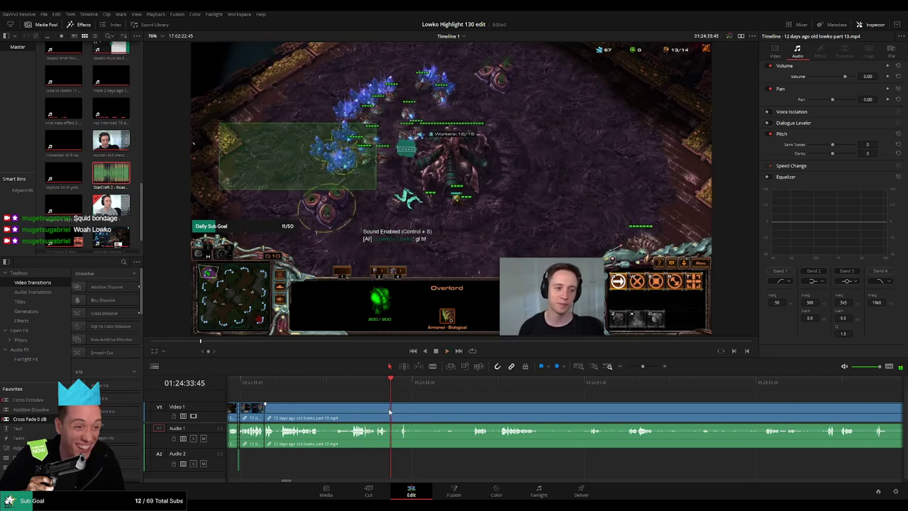
key(b)
click(390, 412)
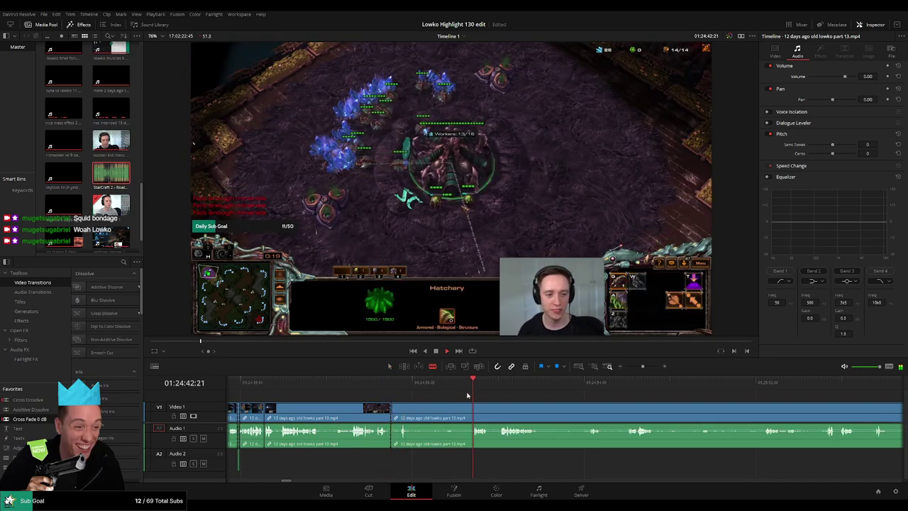
click(470, 411)
key(a)
click(454, 411)
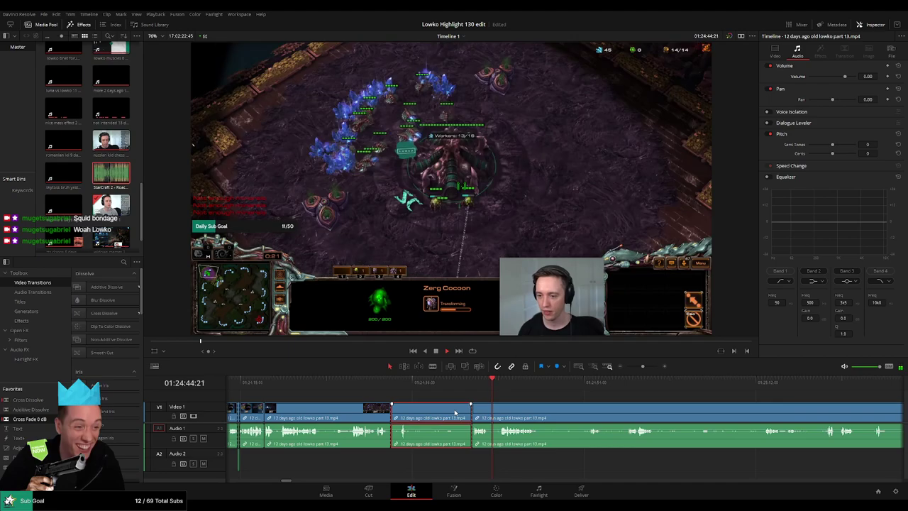
key(Delete)
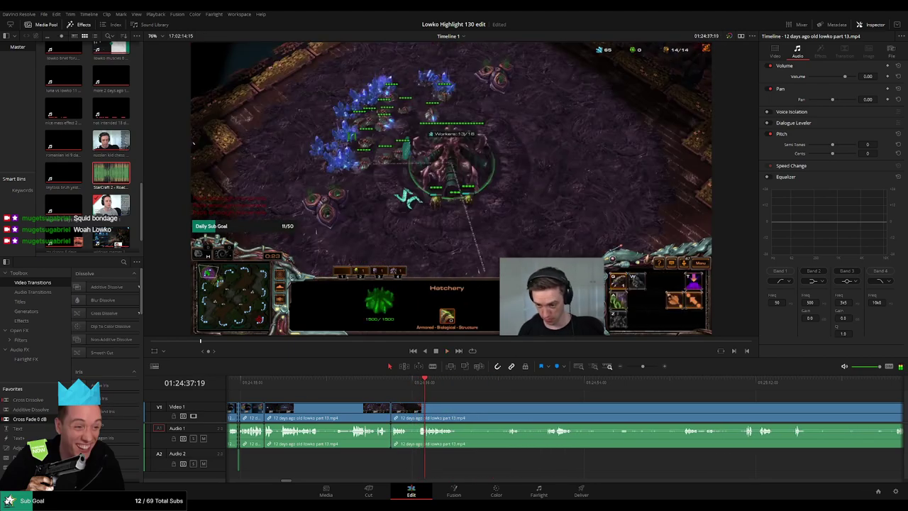
drag(487, 401, 383, 407)
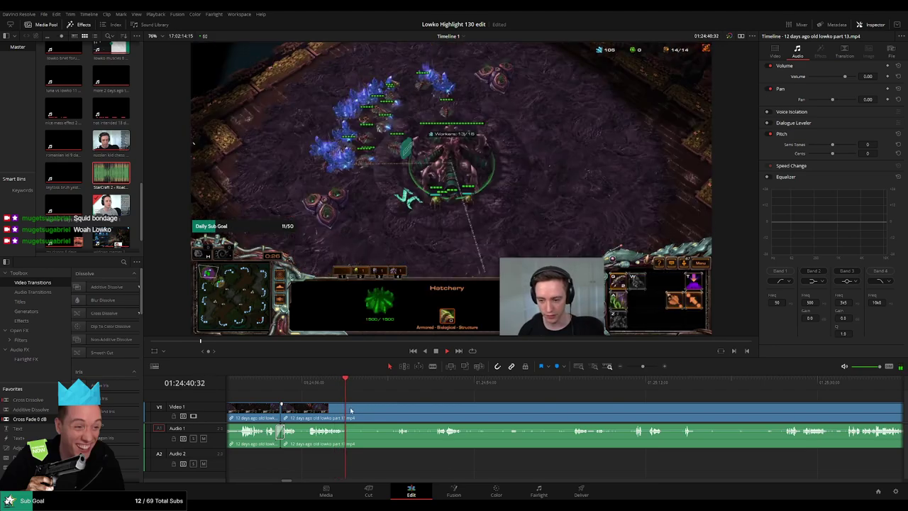
- Split the clip at about 01:24:41 and 01:24:46, ripple-delete the quiet gameplay between the cuts, and cross-fade the audio join
key(b)
click(349, 411)
click(400, 387)
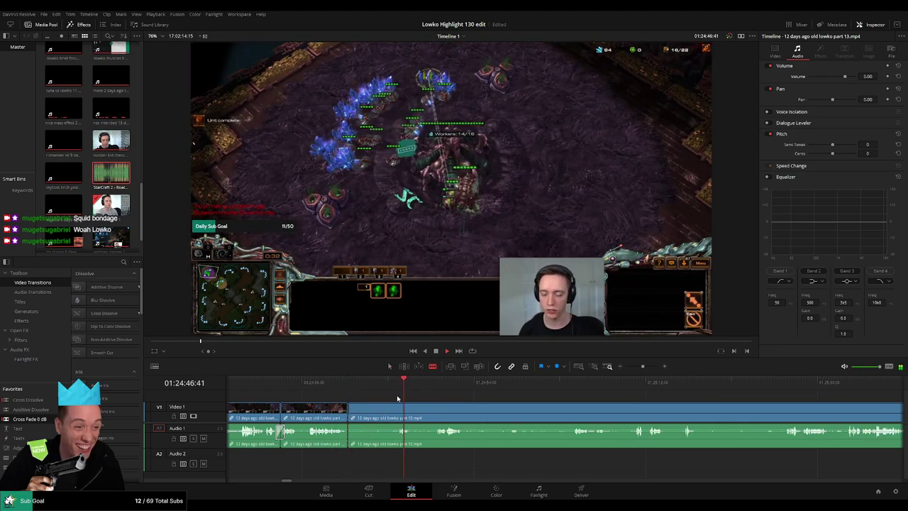
click(396, 409)
key(a)
click(381, 413)
key(Delete)
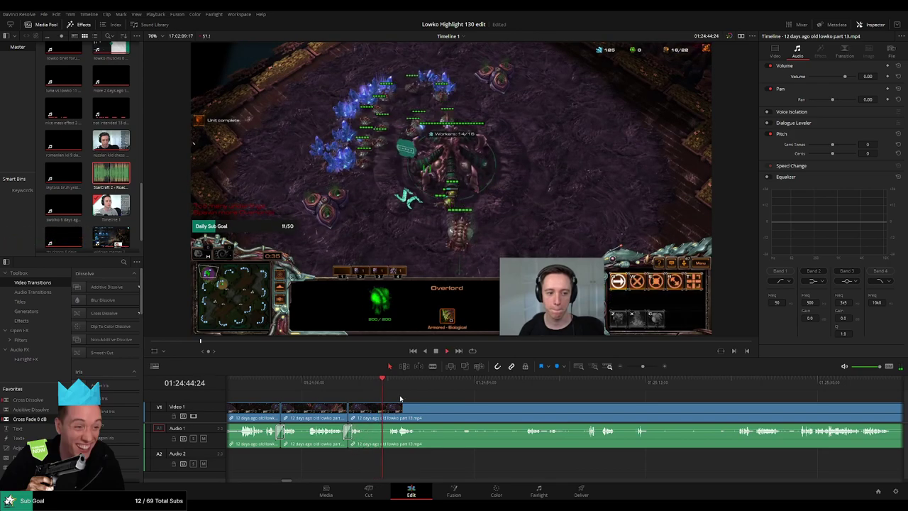
- Split the clip at 01:24:42:31, about 01:24:45 and 01:24:48:12, ripple-delete the segment between the first two cuts, and cross-fade the audio join
key(b)
click(364, 416)
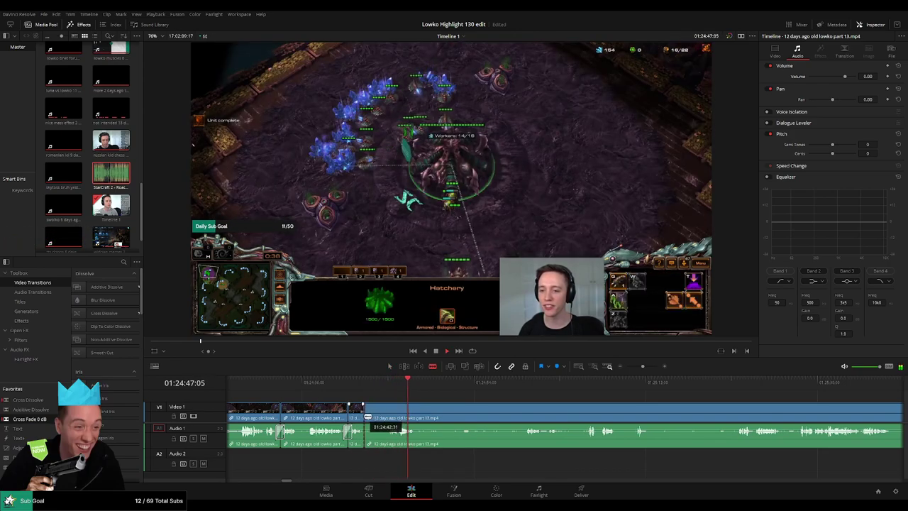
click(388, 413)
click(422, 409)
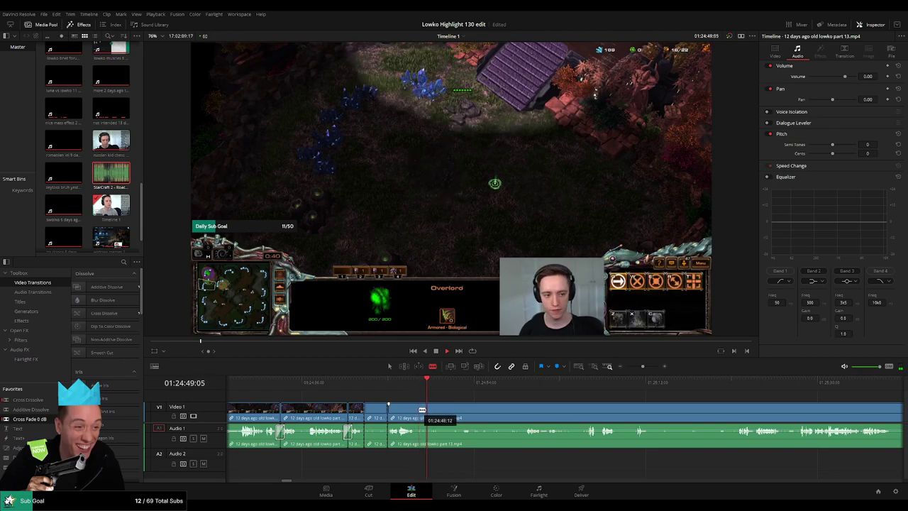
key(a)
click(375, 415)
key(Delete)
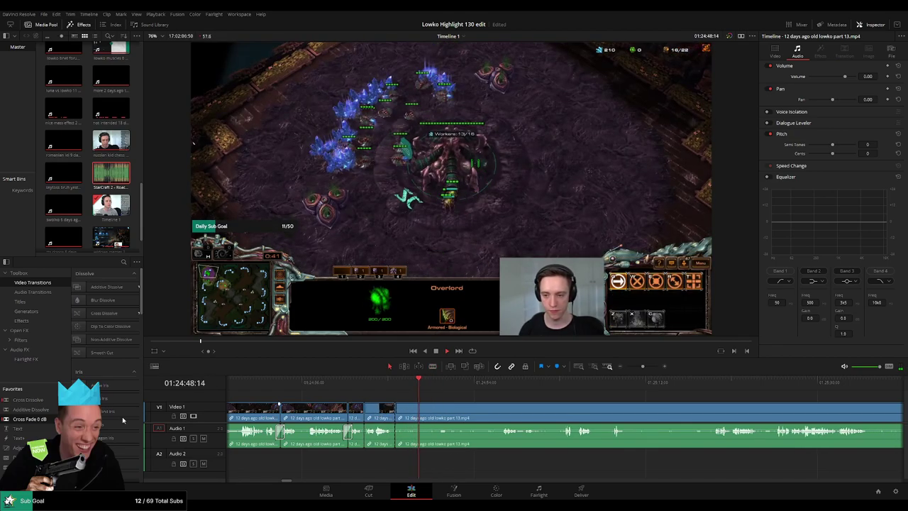
- Split the clip at about 01:24:57 and 01:25:00:48, ripple-delete the quiet segment before the first of these cuts, and cross-fade the audio join
click(504, 384)
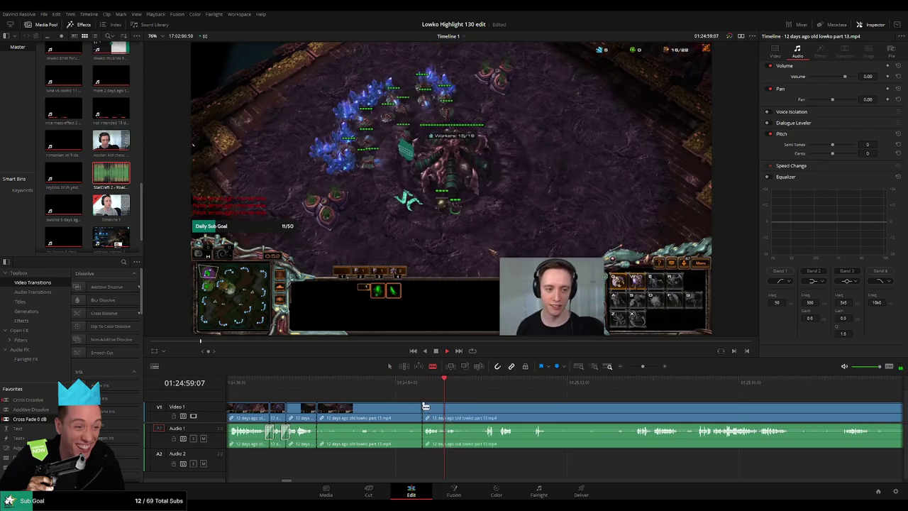
drag(460, 388, 483, 388)
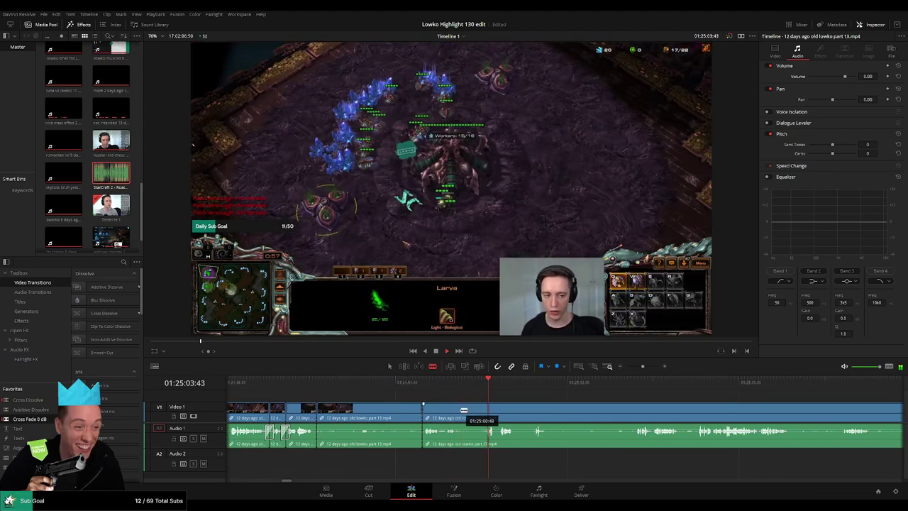
key(Delete)
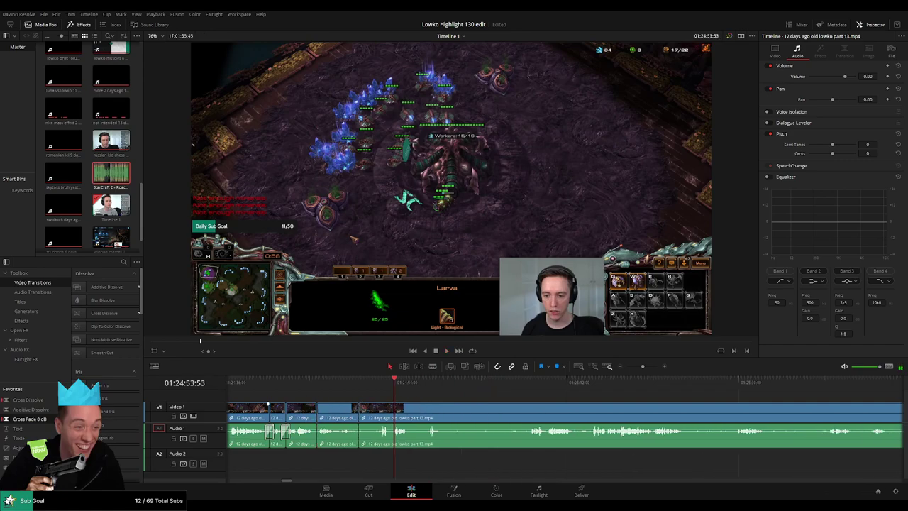
- Skim the rest of the StarCraft match and ripple-delete the remaining 12 days ago old lowko part 13.mp4 clip
drag(538, 388, 544, 388)
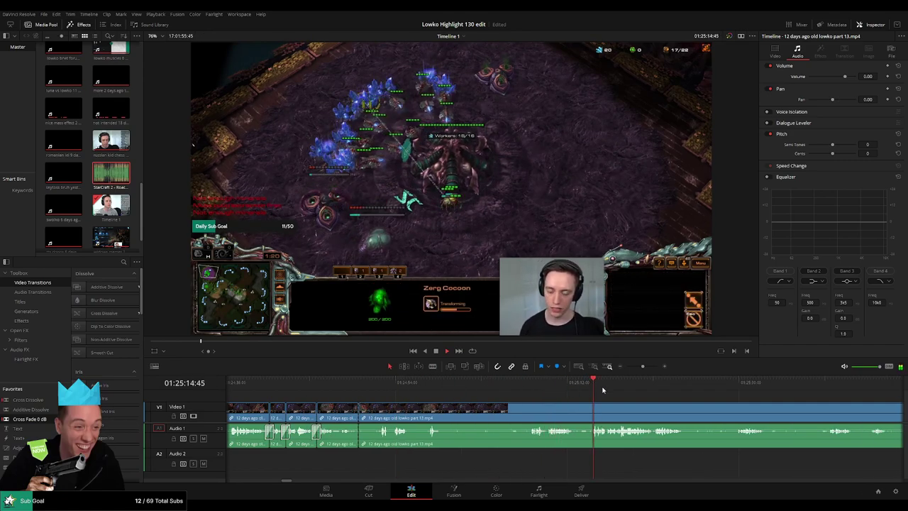
scroll(606, 401, down, 6)
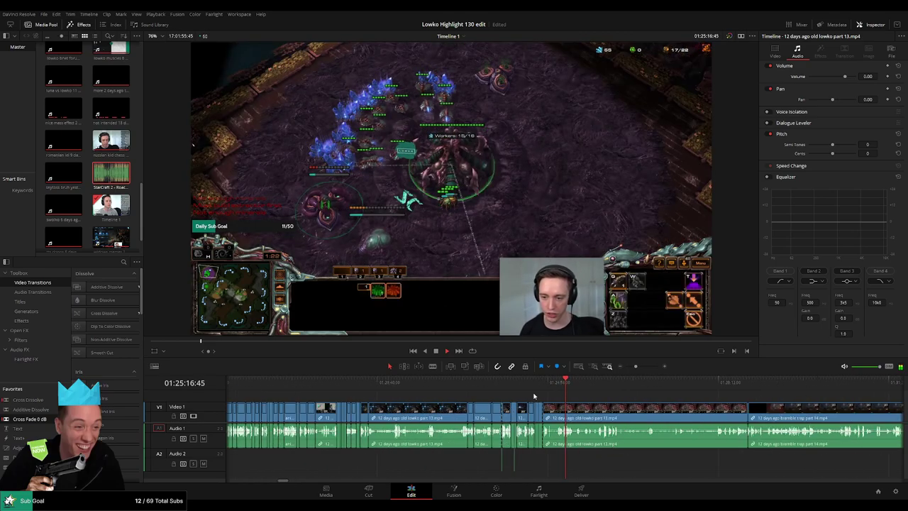
drag(697, 395, 700, 395)
click(688, 415)
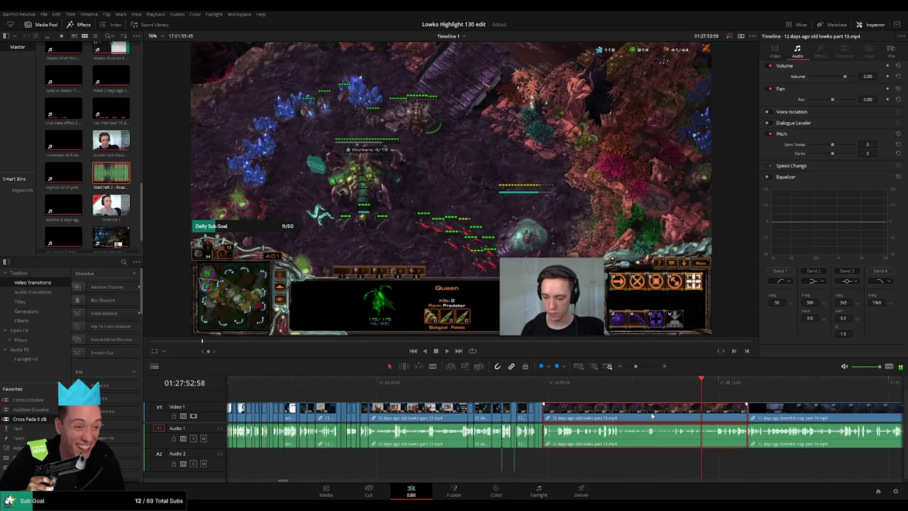
key(Delete)
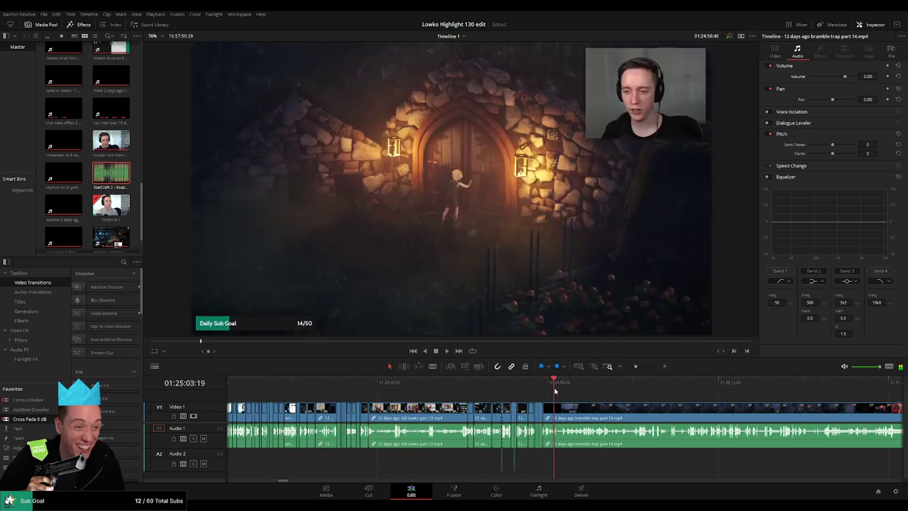
- Sample the start of the bramble trap clip and look over the remaining unedited clips through to the end of the timeline
click(567, 391)
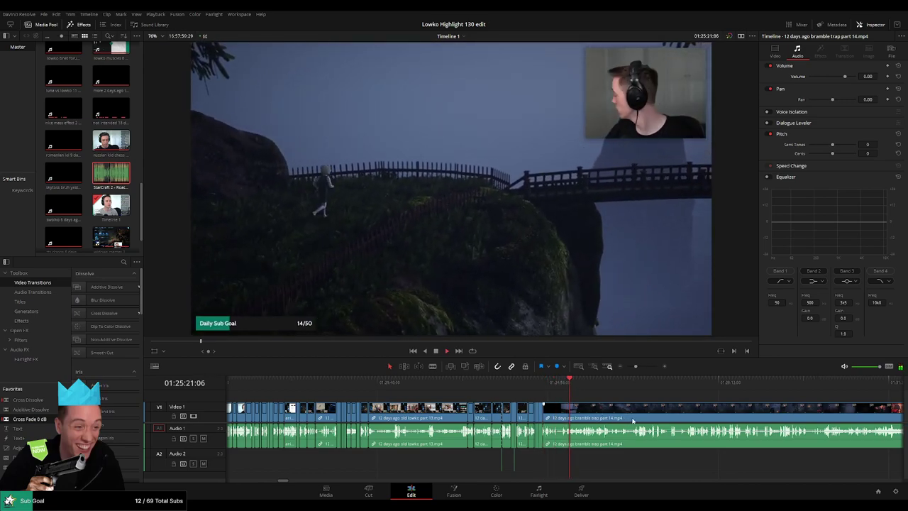
drag(632, 421, 381, 404)
key(space)
drag(636, 367, 625, 369)
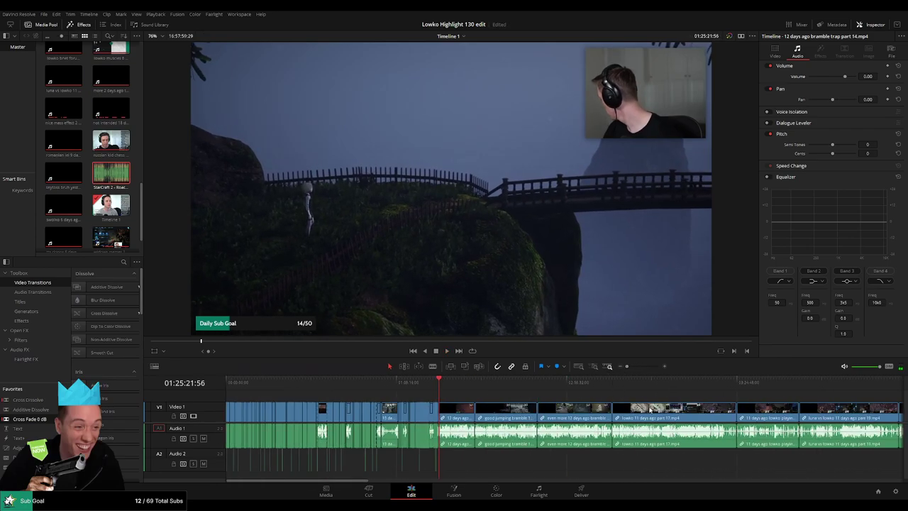
scroll(683, 410, right, 10)
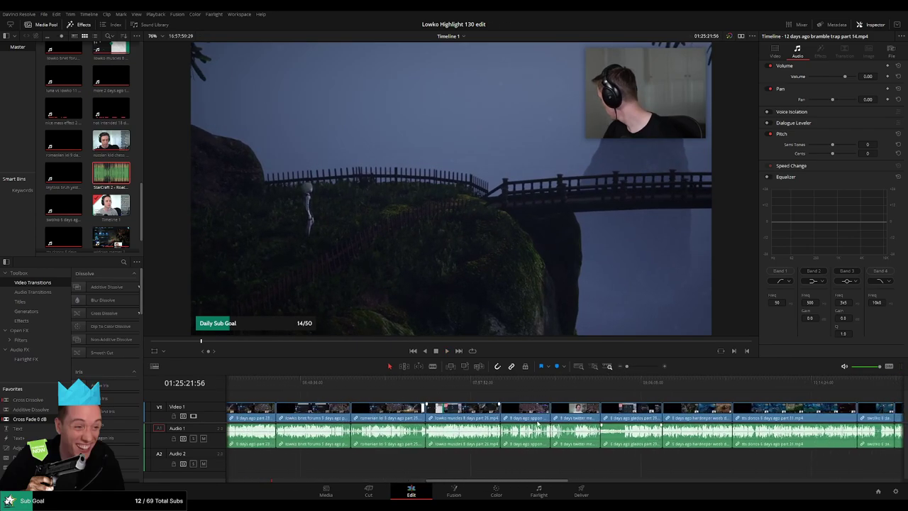
scroll(459, 420, right, 6)
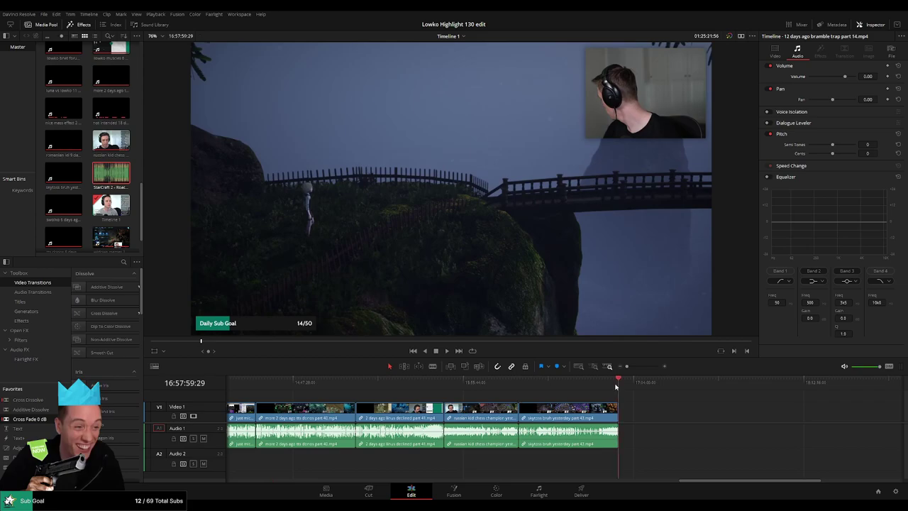
click(616, 387)
scroll(616, 418, left, 10)
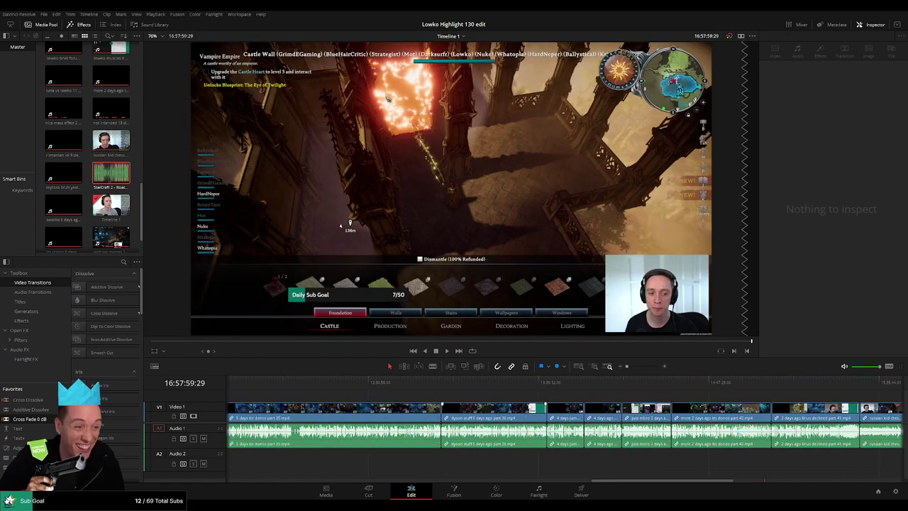
scroll(286, 395, left, 2)
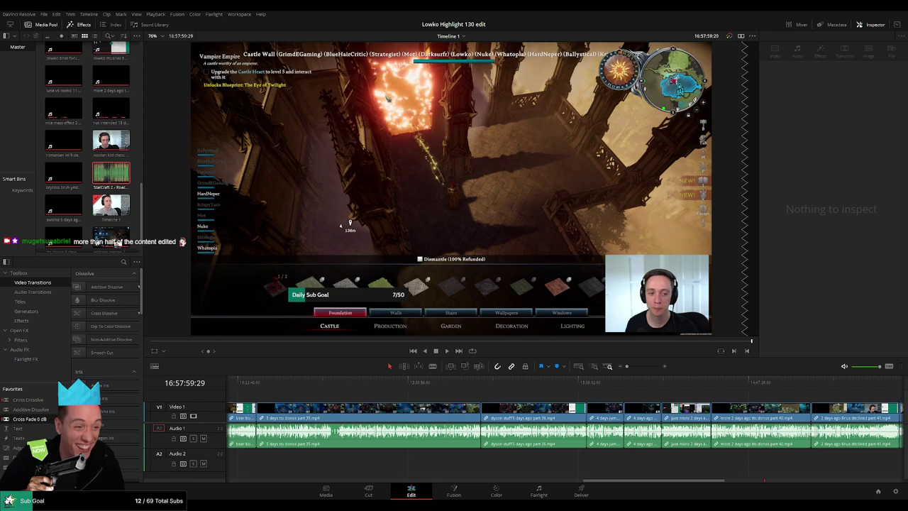
scroll(431, 434, left, 15)
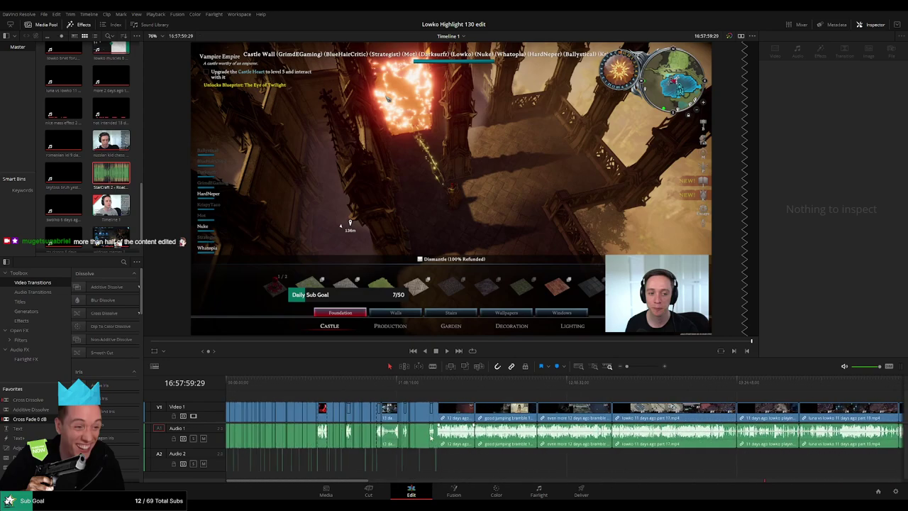
- Skim 12 days ago bramble trap part 14.mp4, split it at 01:26:29:39 on the branch scene, and ripple-delete everything in the clip before the cut
click(443, 383)
key(space)
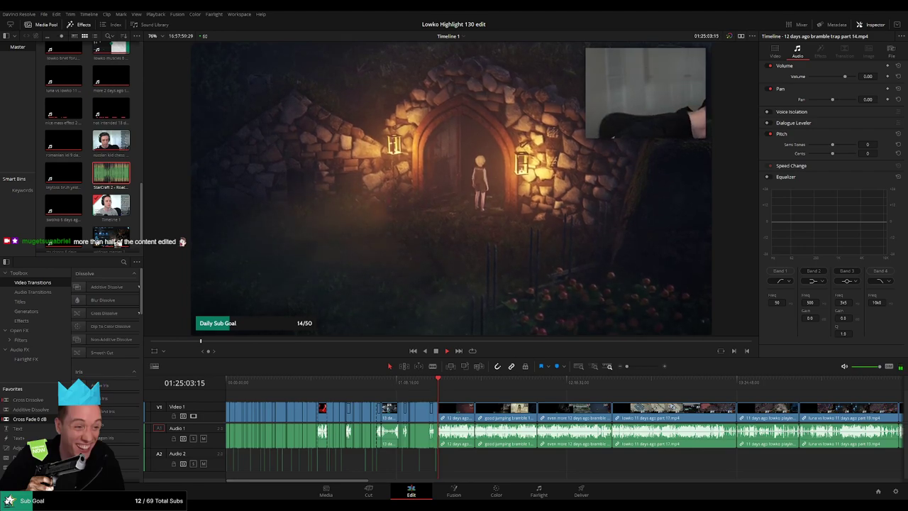
scroll(462, 402, up, 3)
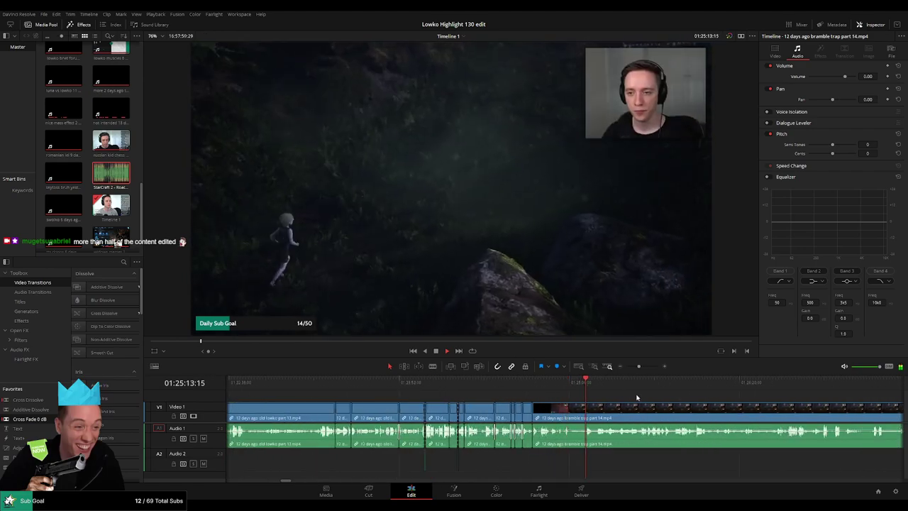
click(435, 383)
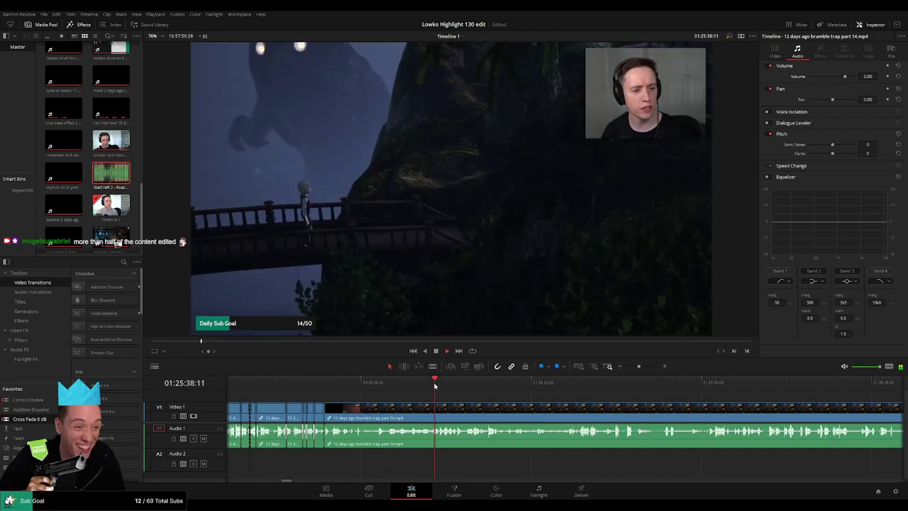
drag(499, 386, 511, 386)
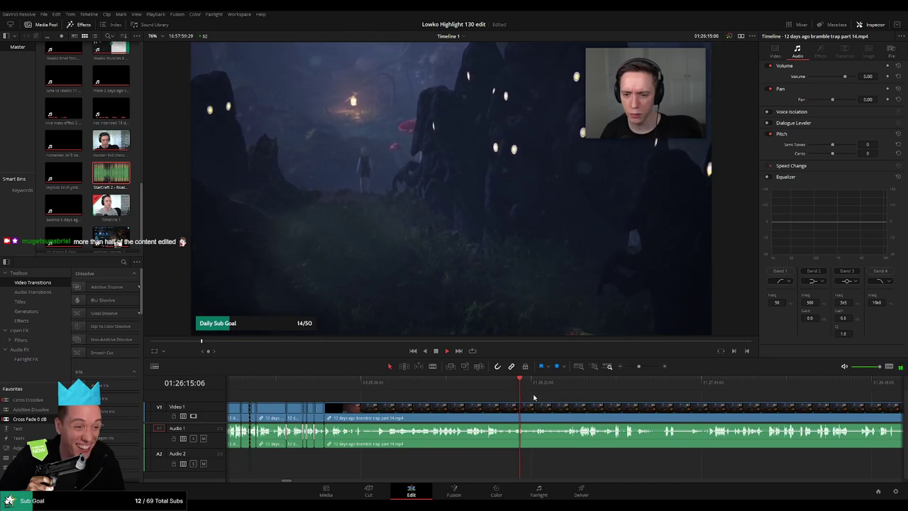
click(537, 384)
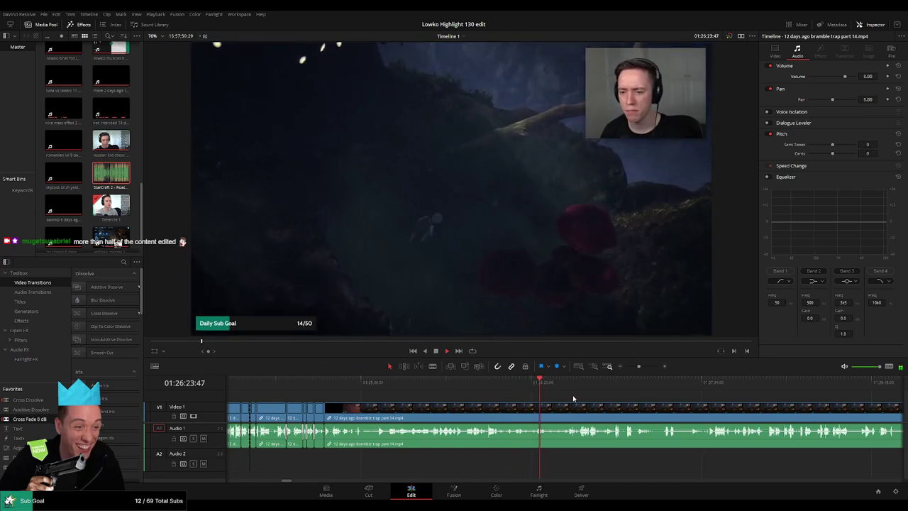
scroll(575, 398, up, 3)
click(602, 384)
click(623, 387)
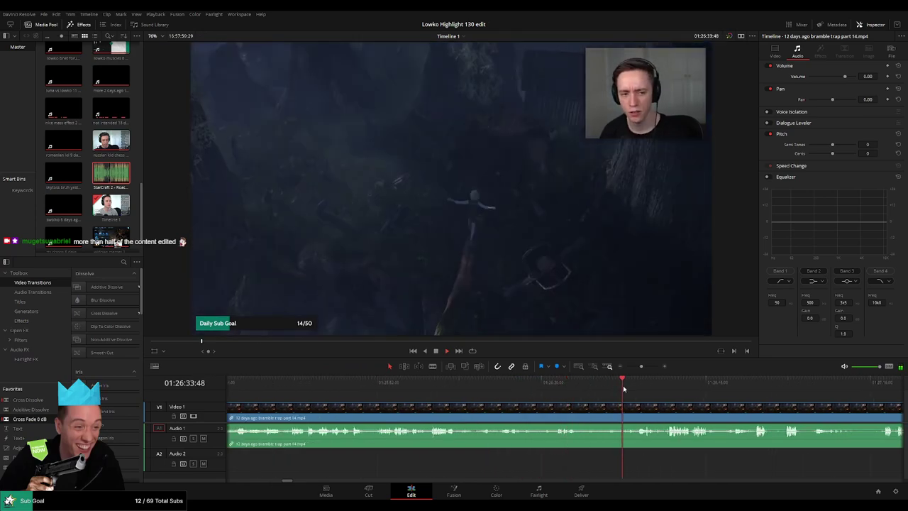
scroll(649, 405, up, 2)
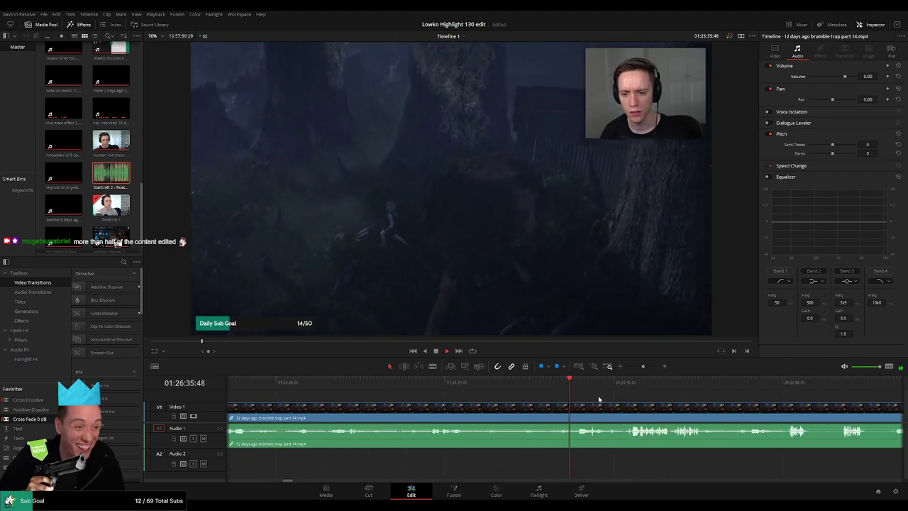
click(526, 387)
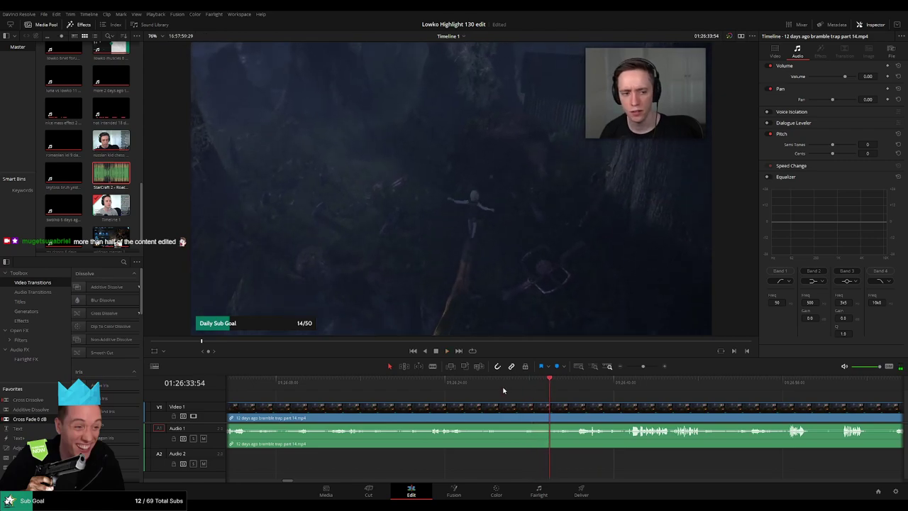
click(502, 387)
click(428, 386)
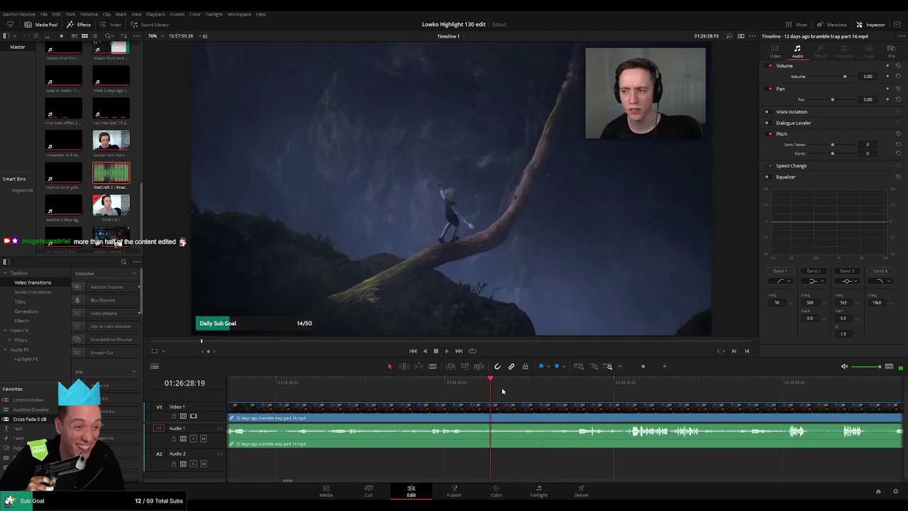
key(ctrl+b)
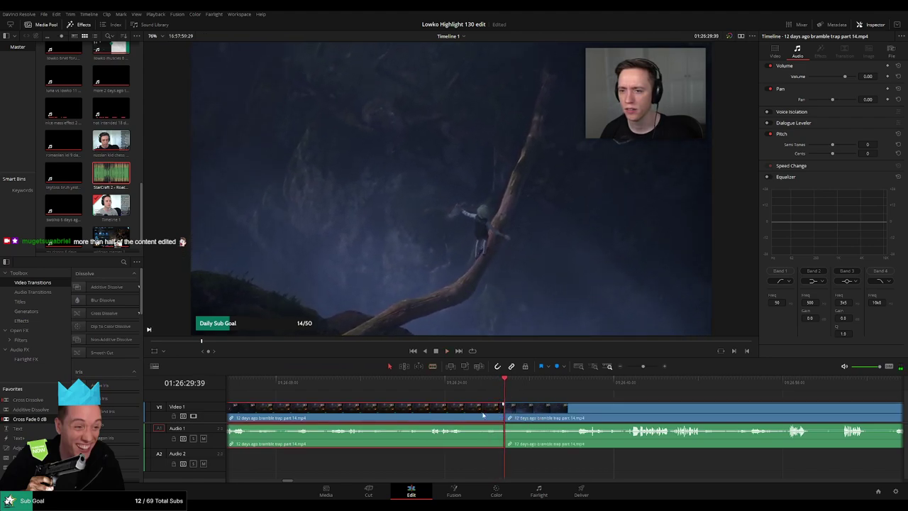
key(Delete)
- Split the bramble trap clip on both sides of the short word at about 01:24:58 and disable the isolated segment's audio
key(space)
drag(594, 408, 416, 407)
scroll(618, 416, down, 4)
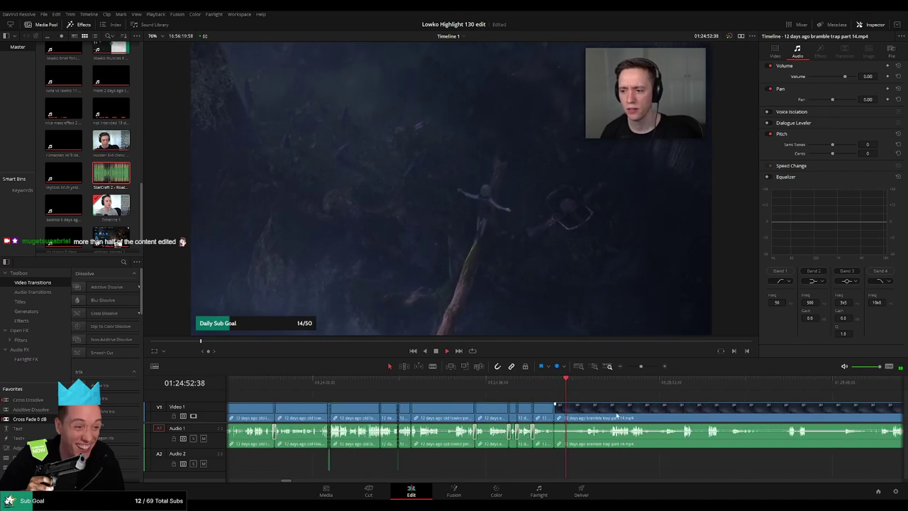
scroll(595, 412, up, 2)
scroll(595, 410, up, 4)
drag(721, 405, 449, 401)
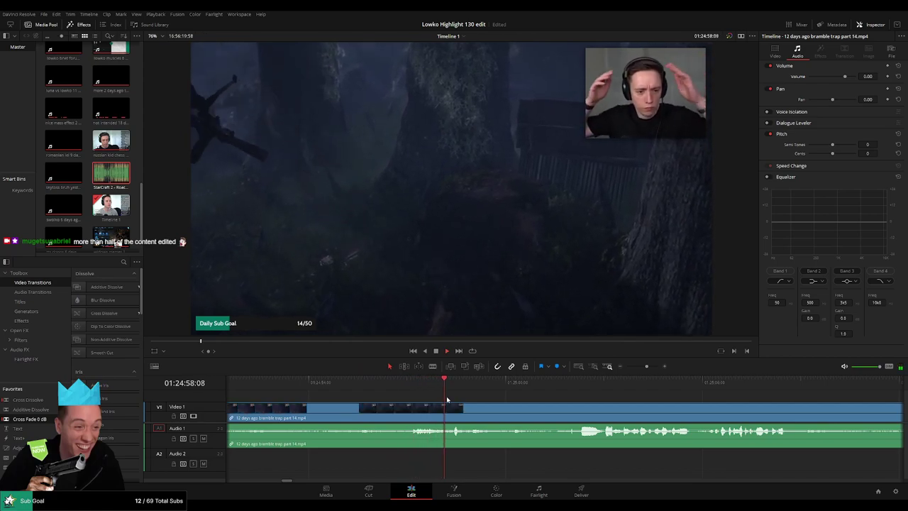
key(space)
key(space)
click(461, 412)
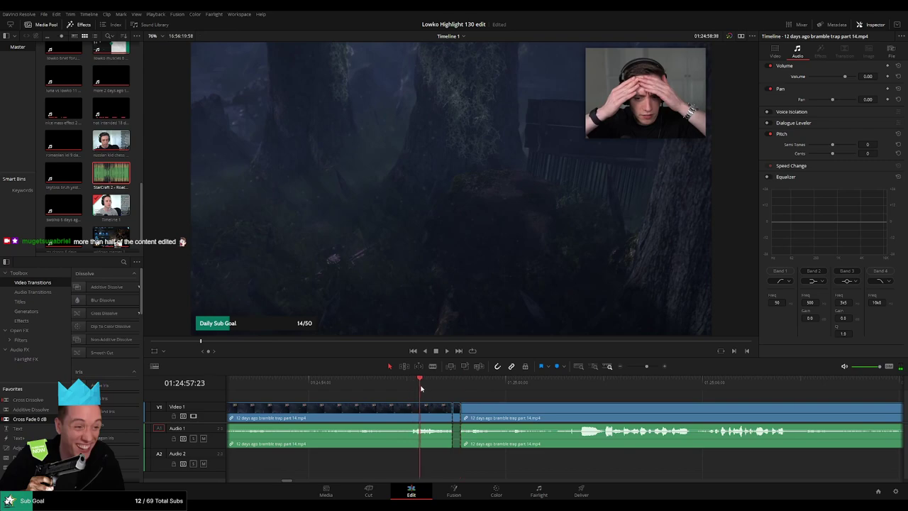
- Cover the silenced bramble trap segment with StarCraft 2 - Roach Quotes.mp3 on Audio 2, trimmed to match, at volume -29, and play it back
drag(421, 388, 422, 388)
click(393, 382)
key(space)
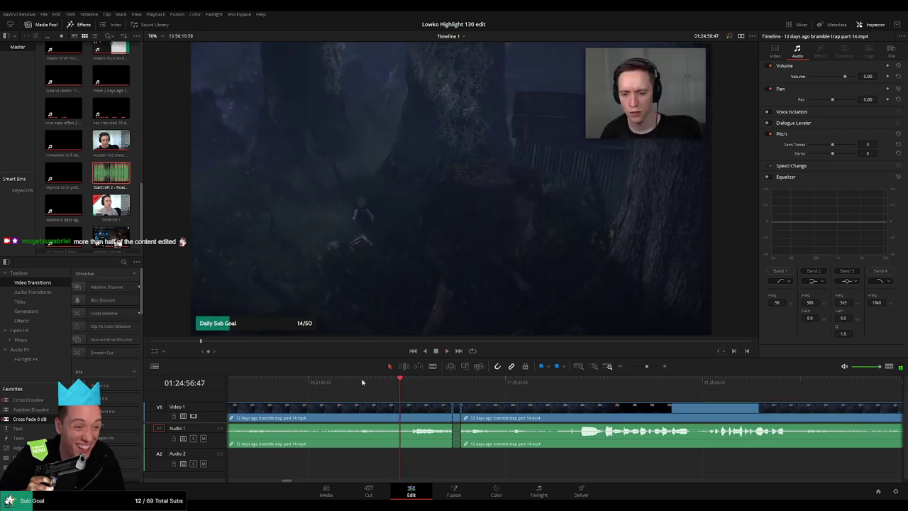
click(364, 382)
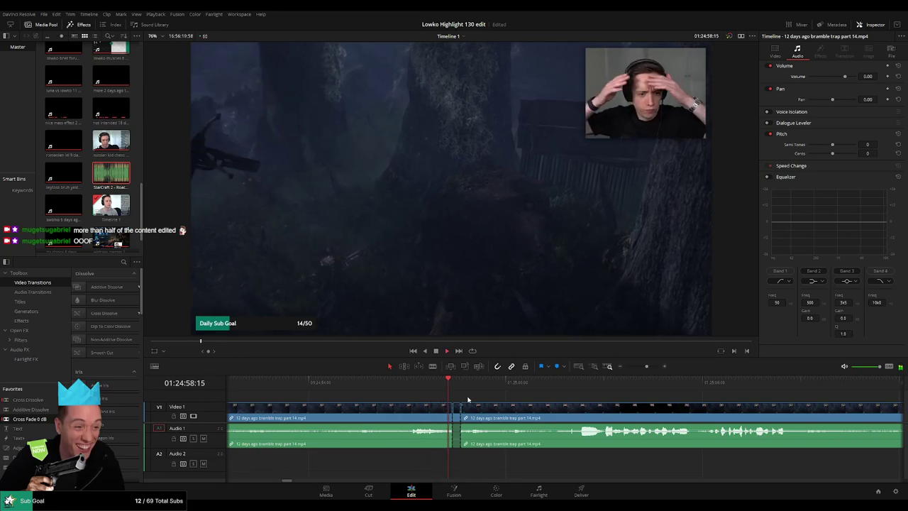
key(space)
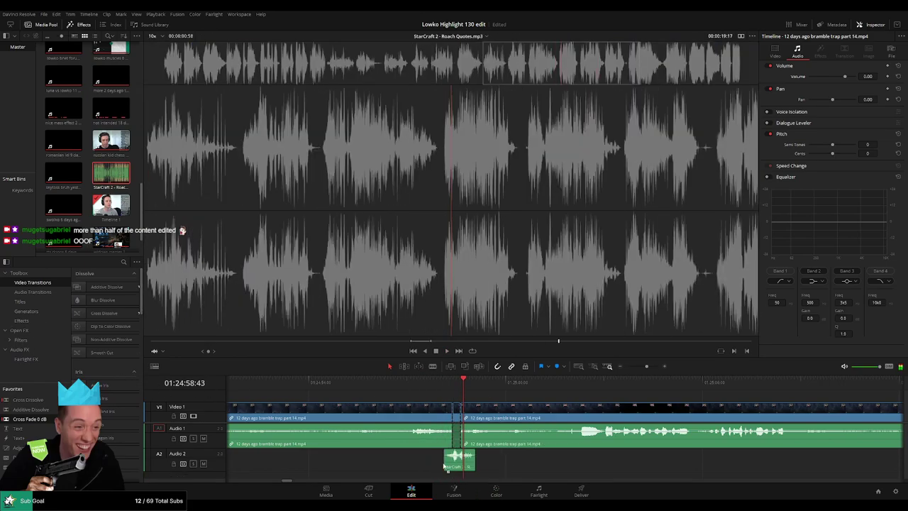
click(444, 466)
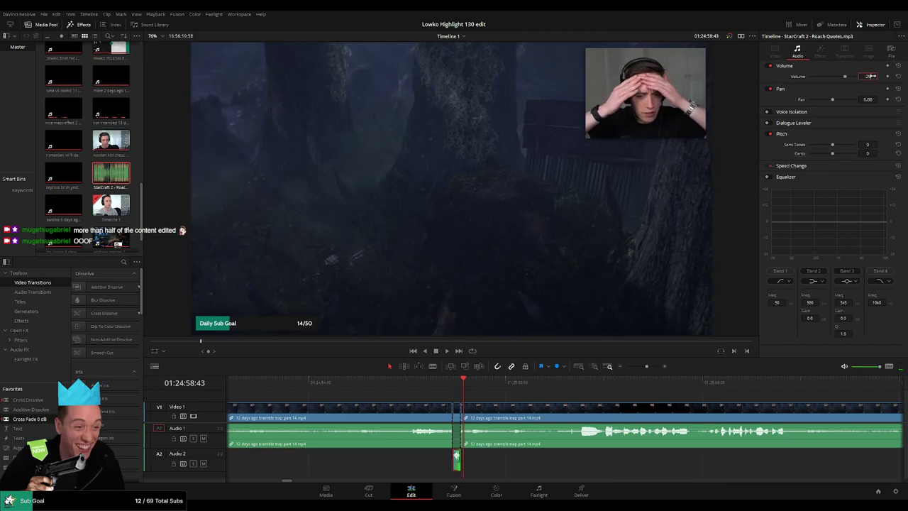
click(424, 383)
key(space)
click(478, 395)
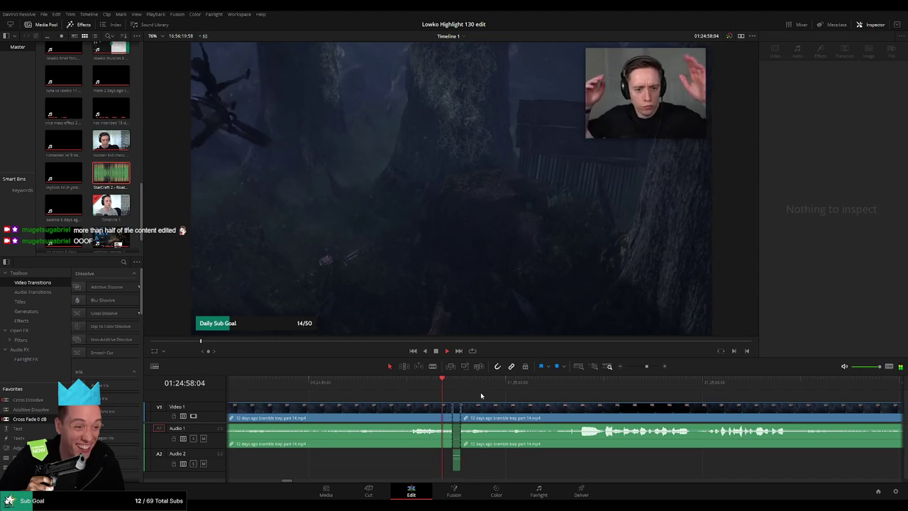
- Isolate the short segment just before the louder speech at about 01:25:02 in the bramble trap clip and ripple-delete it
scroll(527, 407, right, 2)
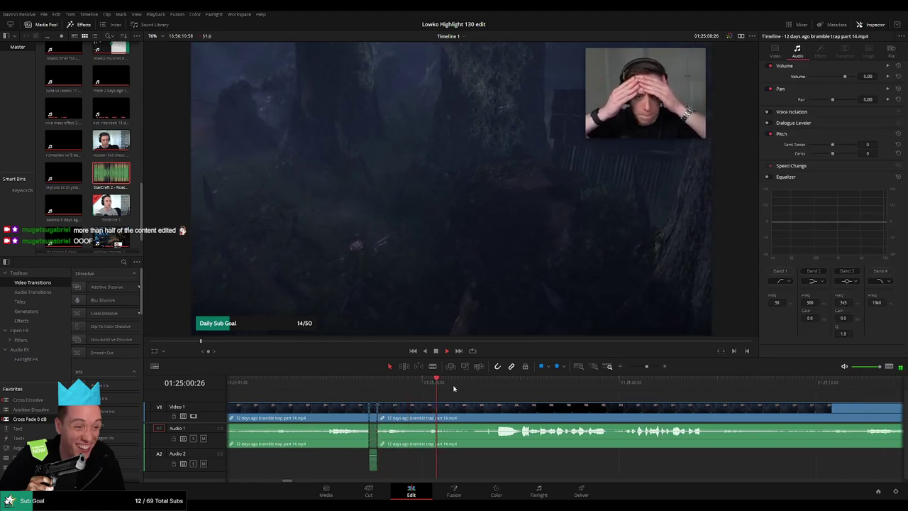
key(b)
click(486, 411)
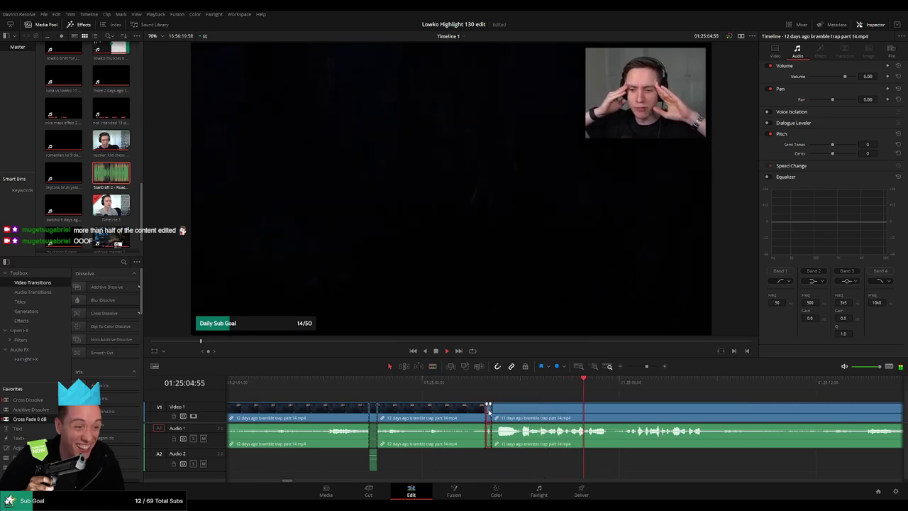
key(Delete)
scroll(610, 409, up, 2)
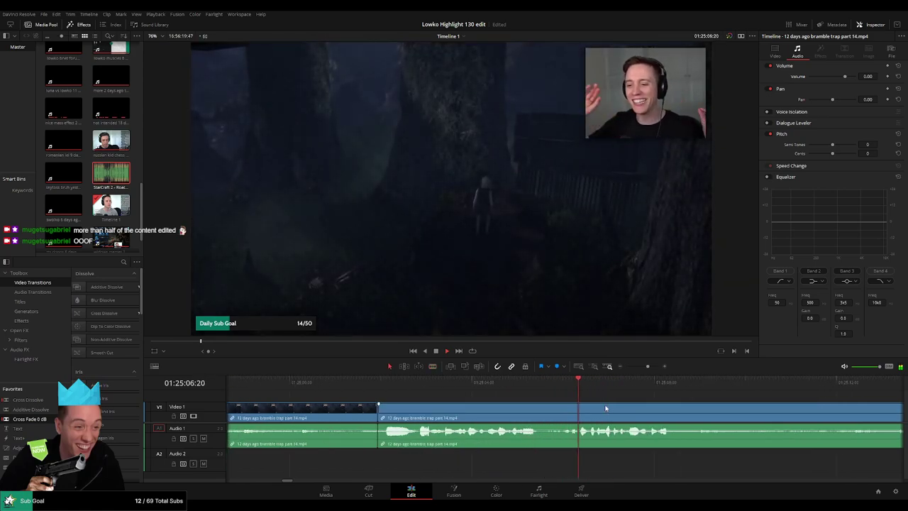
- Play on through the bramble trap clip, split it around the pause from about 01:25:19 to 01:25:22, and ripple-delete that pause
scroll(609, 406, down, 4)
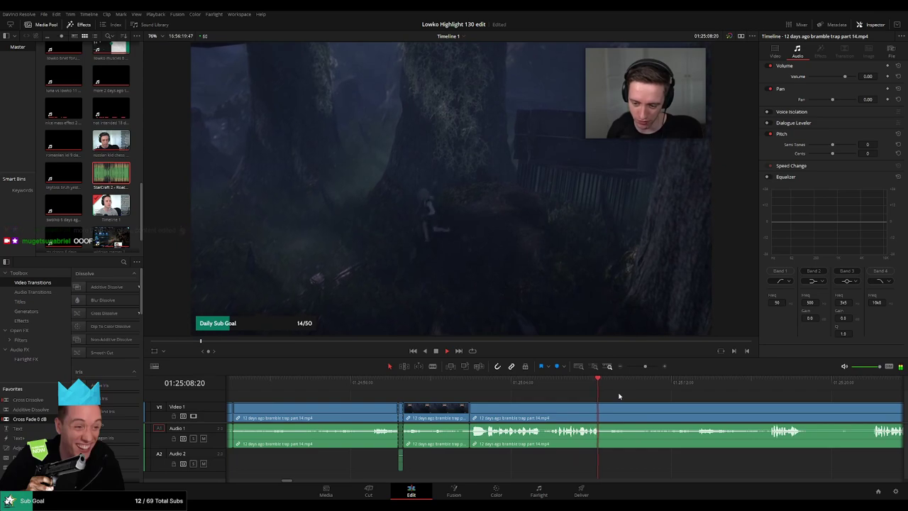
drag(644, 393, 500, 395)
scroll(499, 395, right, 2)
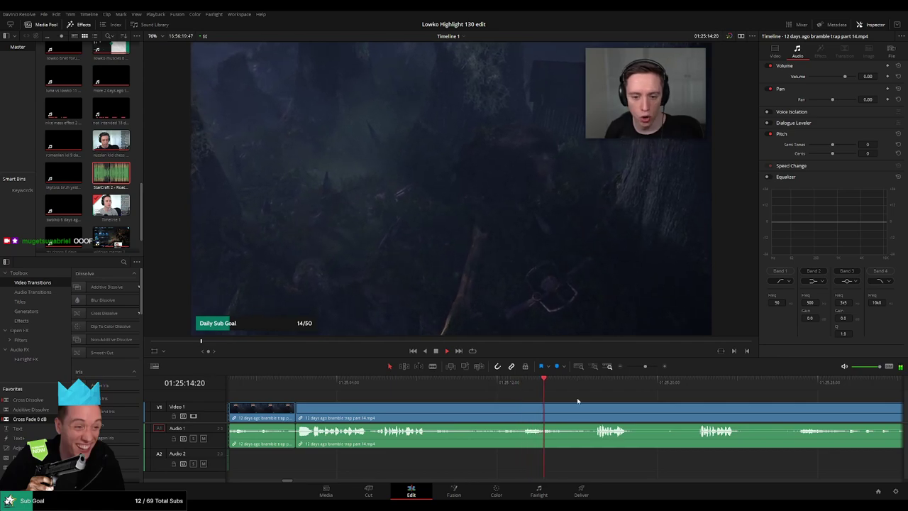
scroll(577, 401, right, 3)
scroll(492, 400, right, 2)
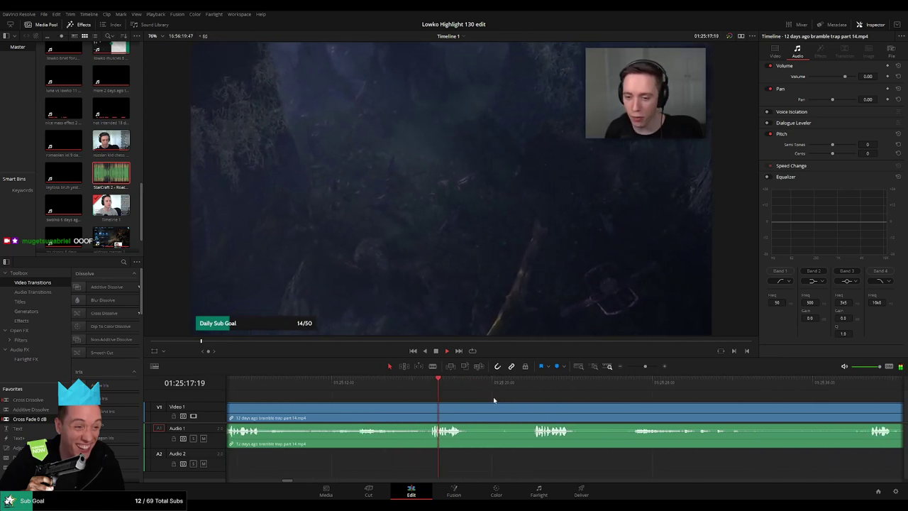
click(515, 383)
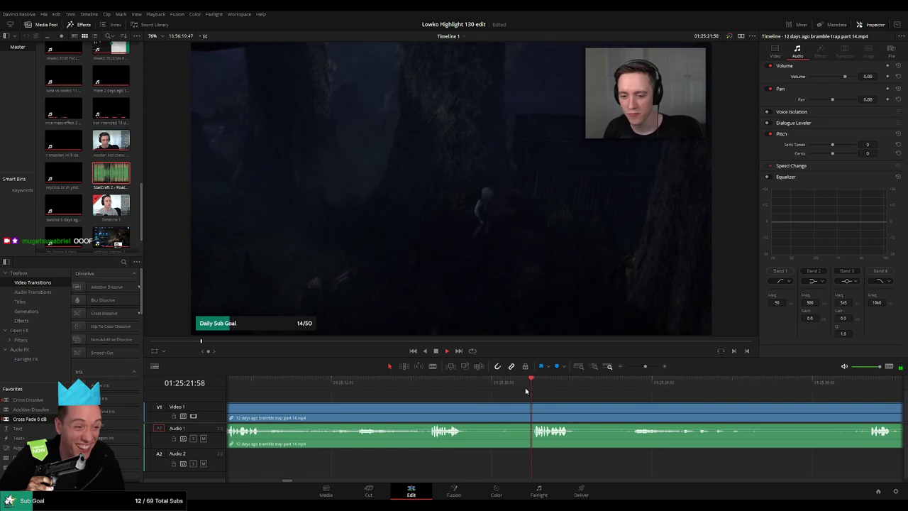
key(b)
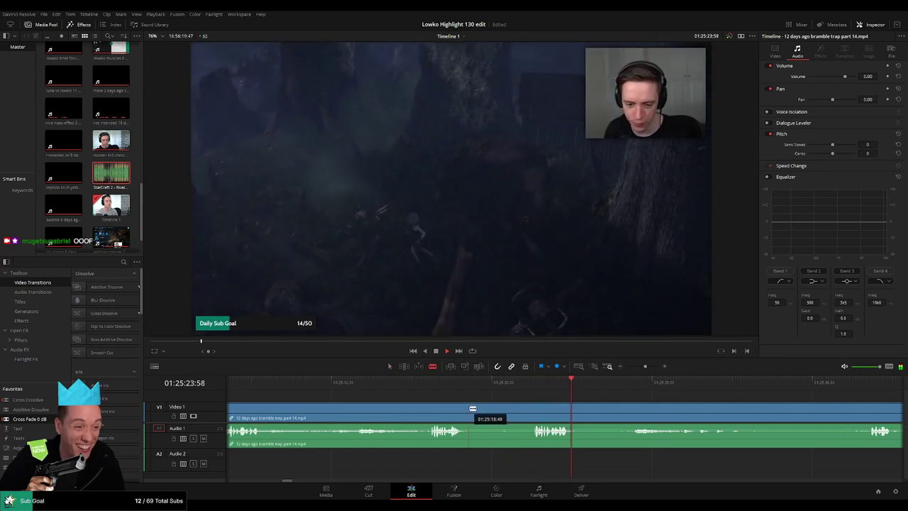
click(470, 411)
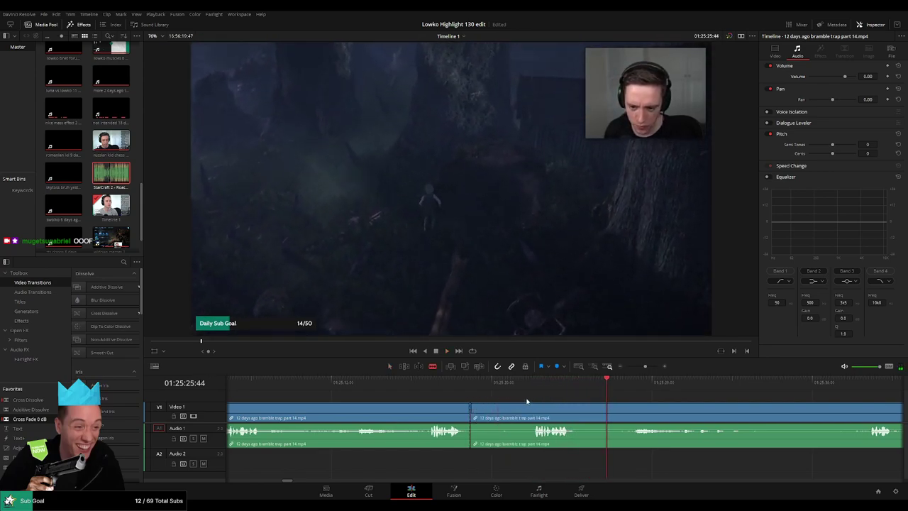
key(space)
click(537, 391)
scroll(561, 398, up, 5)
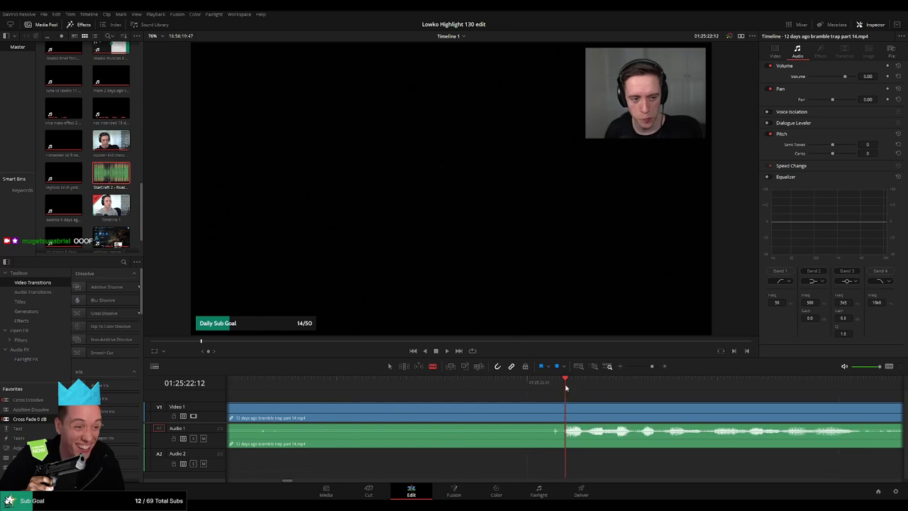
key(Delete)
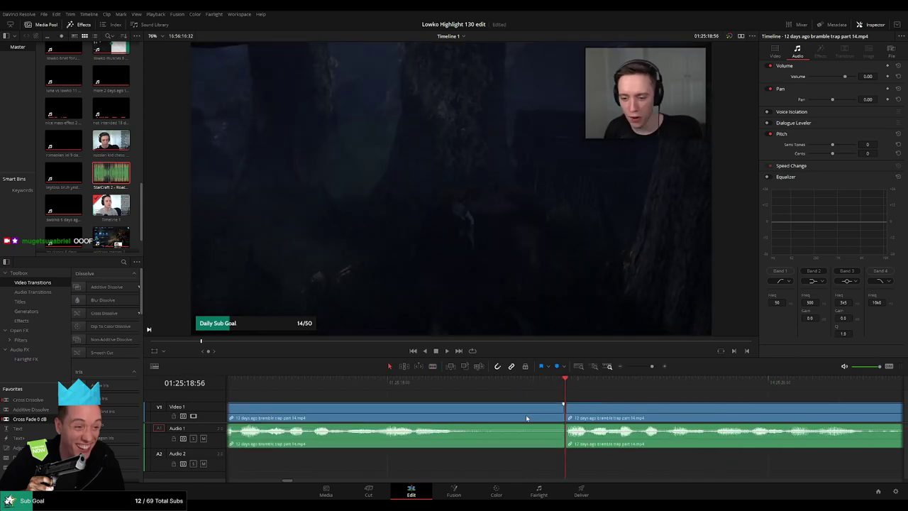
scroll(544, 409, down, 2)
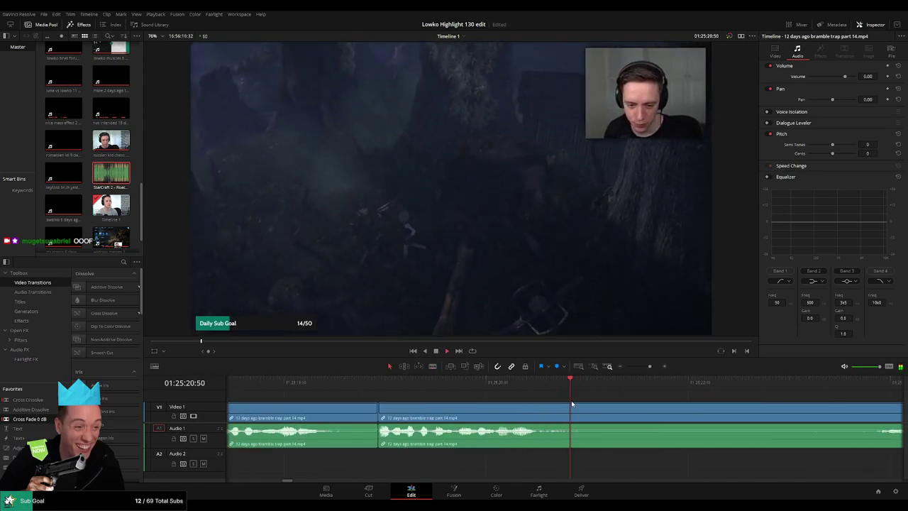
- Ripple-delete the quiet stretch between about 01:25:30 and 01:25:35 and add Cross Fade 0 dB to the audio at the cut
click(645, 367)
scroll(553, 394, right, 3)
click(475, 383)
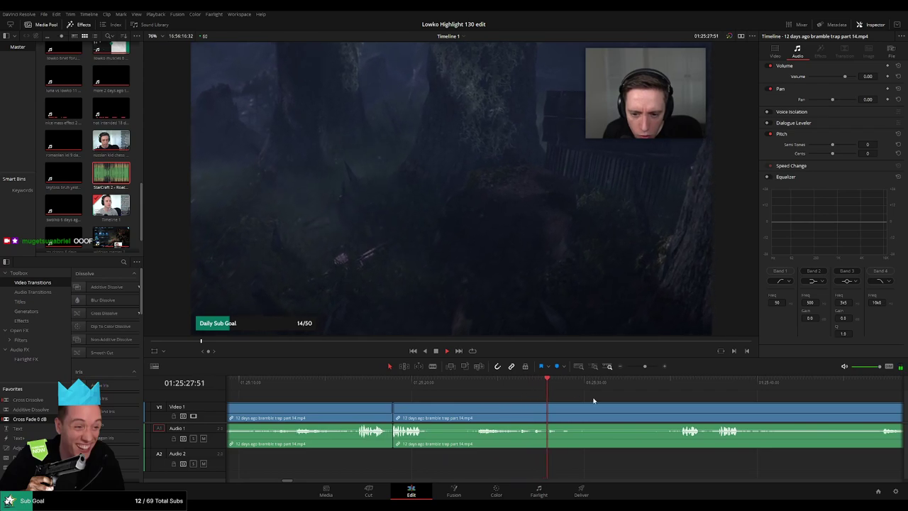
drag(607, 401, 463, 397)
click(523, 386)
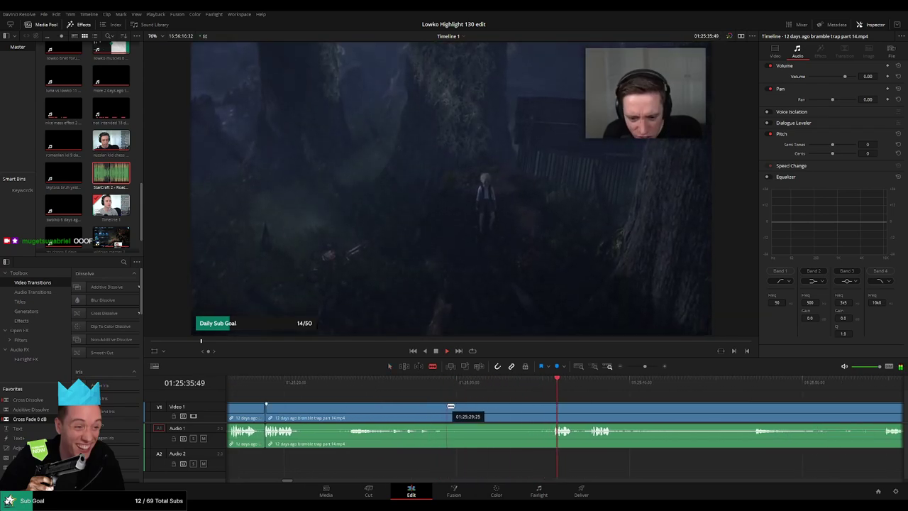
click(548, 406)
key(a)
click(522, 409)
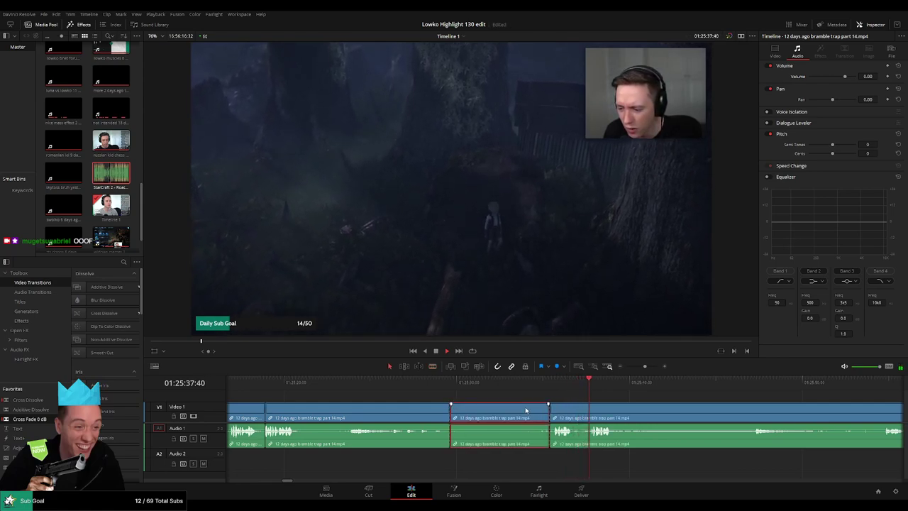
key(Delete)
drag(416, 417, 450, 433)
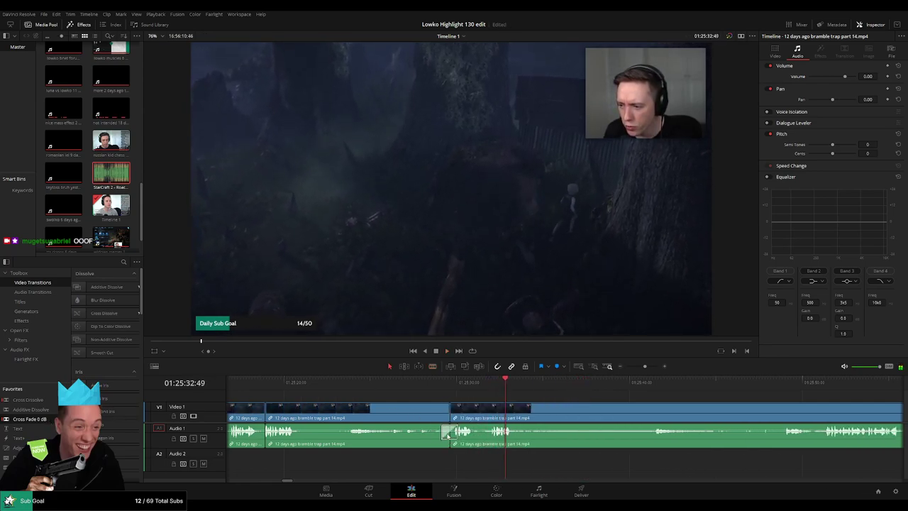
- Ripple-delete the pause between about 01:25:46 and 01:25:49, add Cross Fade 0 dB at the audio cut, and play it back
drag(585, 413, 510, 406)
click(492, 387)
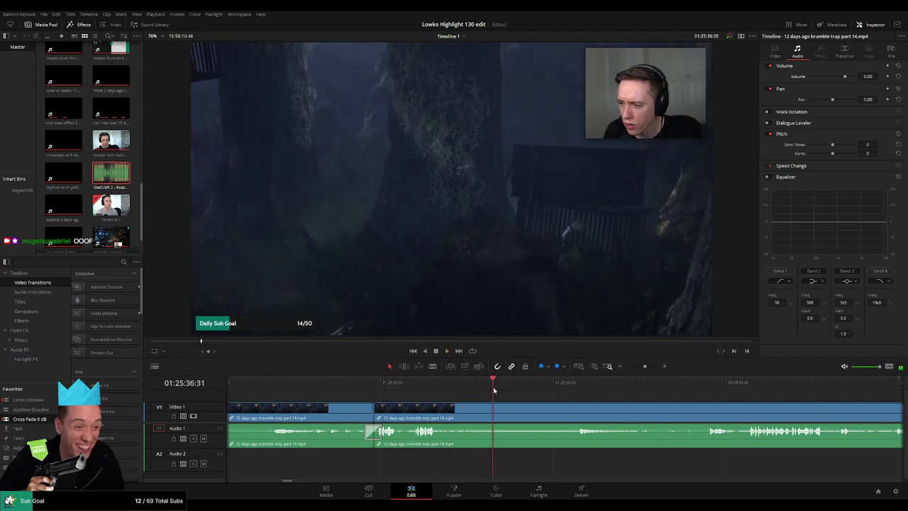
key(space)
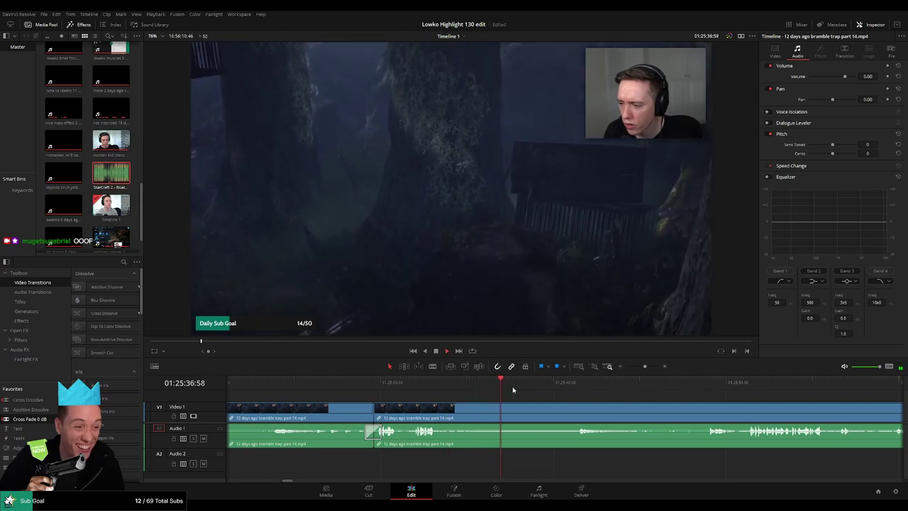
click(561, 389)
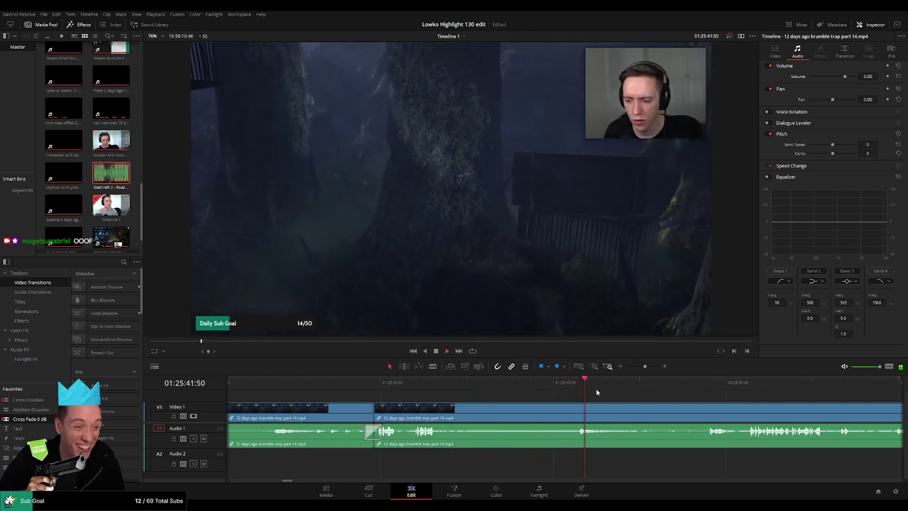
scroll(603, 395, right, 3)
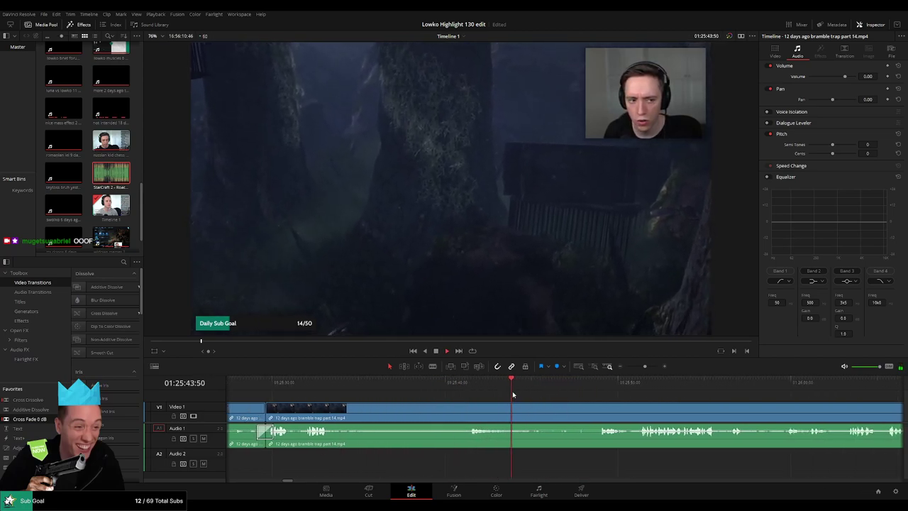
scroll(505, 417, right, 2)
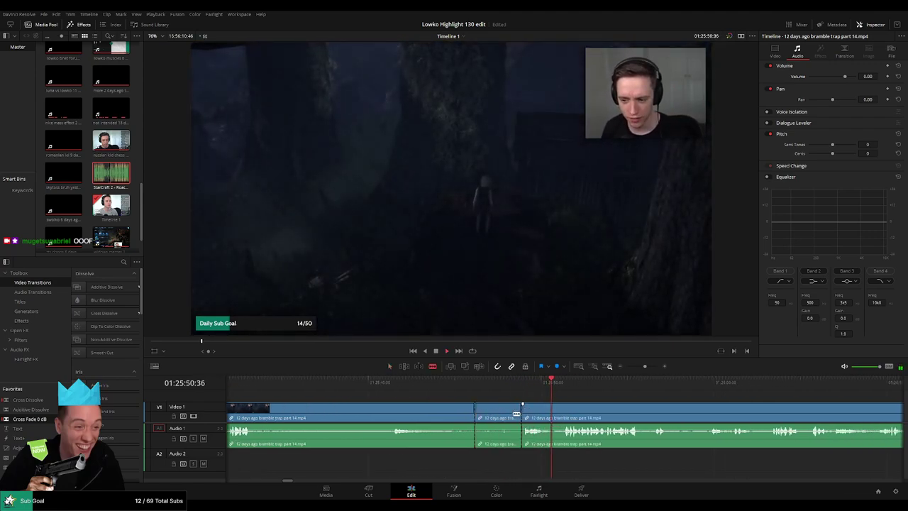
key(Delete)
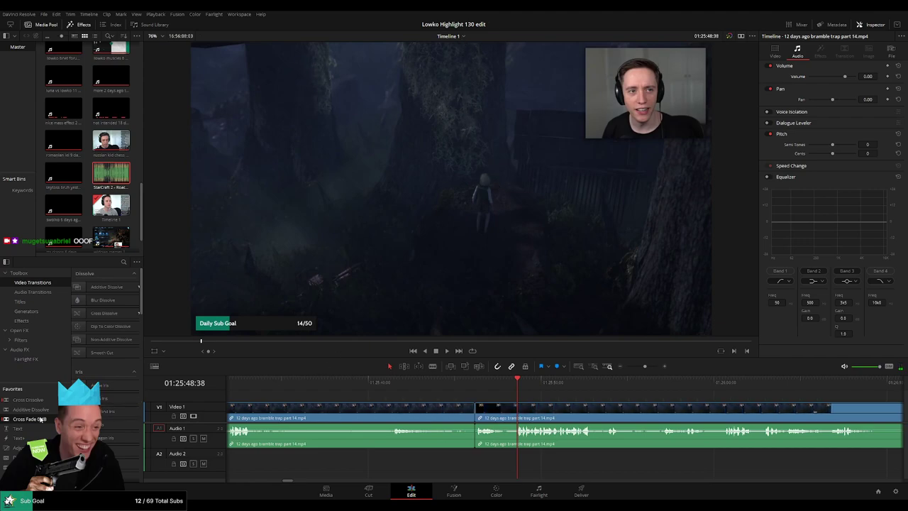
click(466, 384)
key(space)
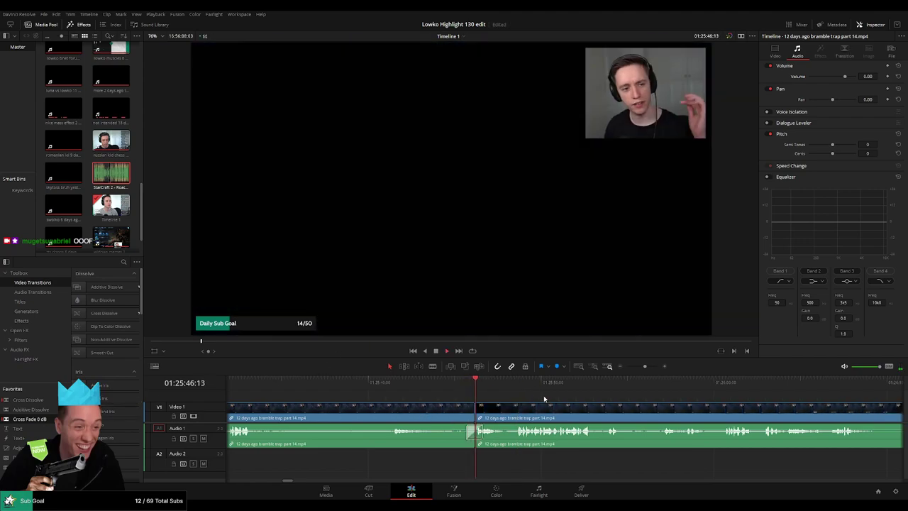
- Review the following footage, ripple-delete the pause between about 01:26:09 and 01:26:12, and add Cross Fade 0 dB to the audio cut
scroll(507, 401, right, 2)
click(467, 391)
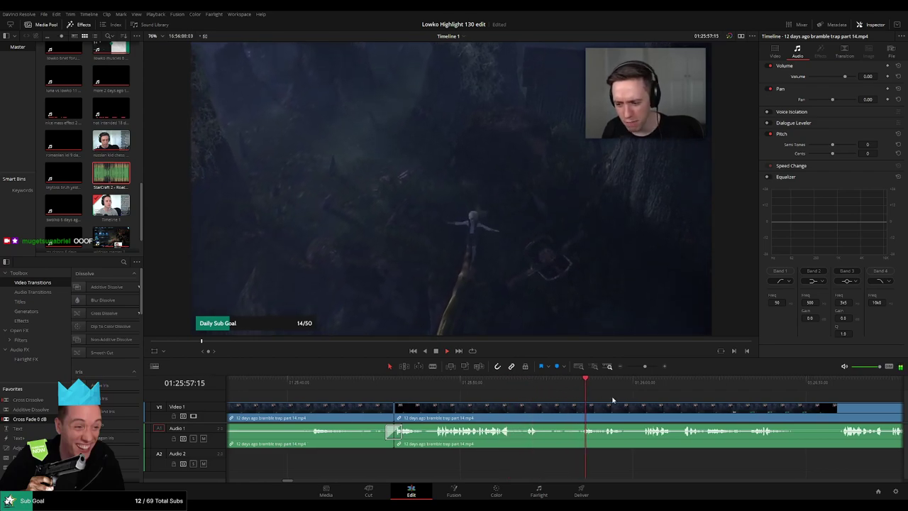
drag(615, 399, 531, 391)
click(542, 385)
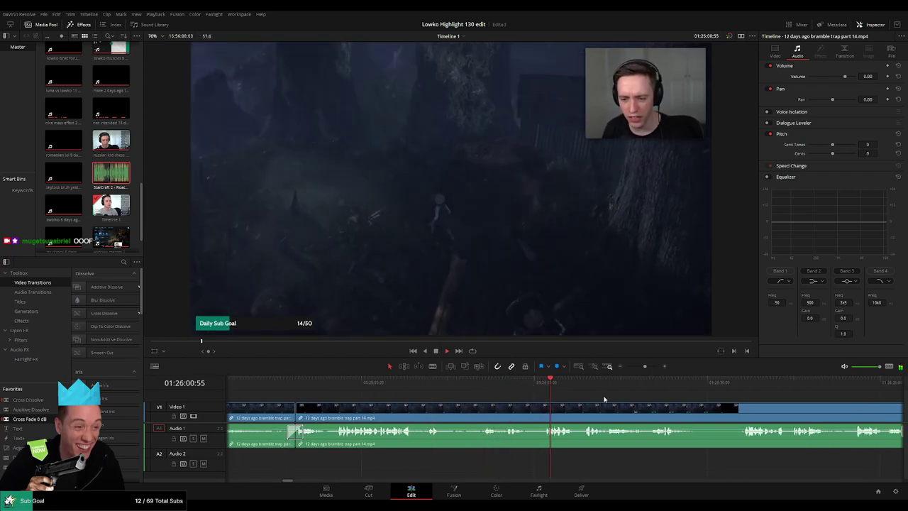
drag(605, 399, 540, 395)
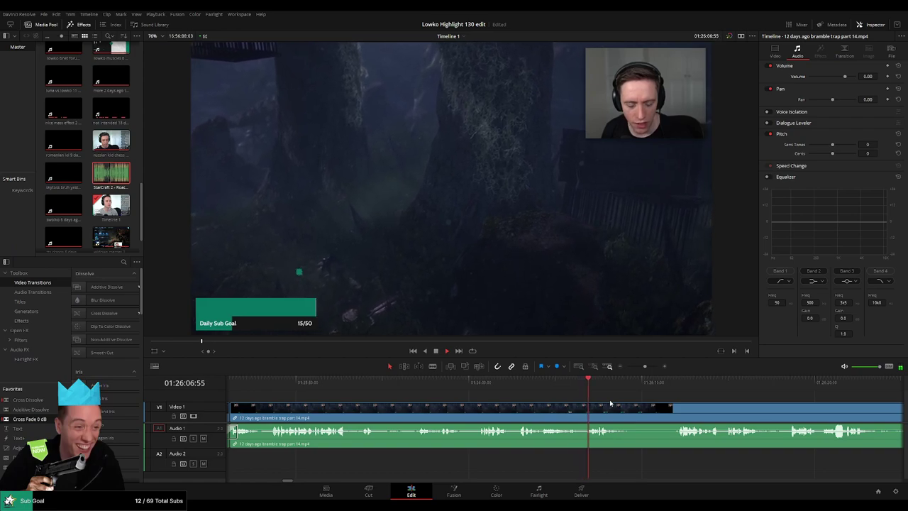
scroll(602, 402, right, 3)
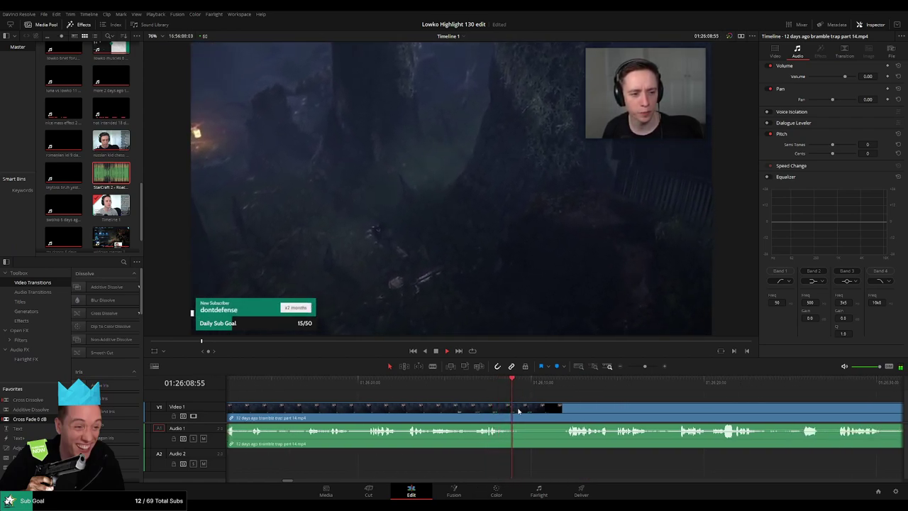
key(b)
click(516, 409)
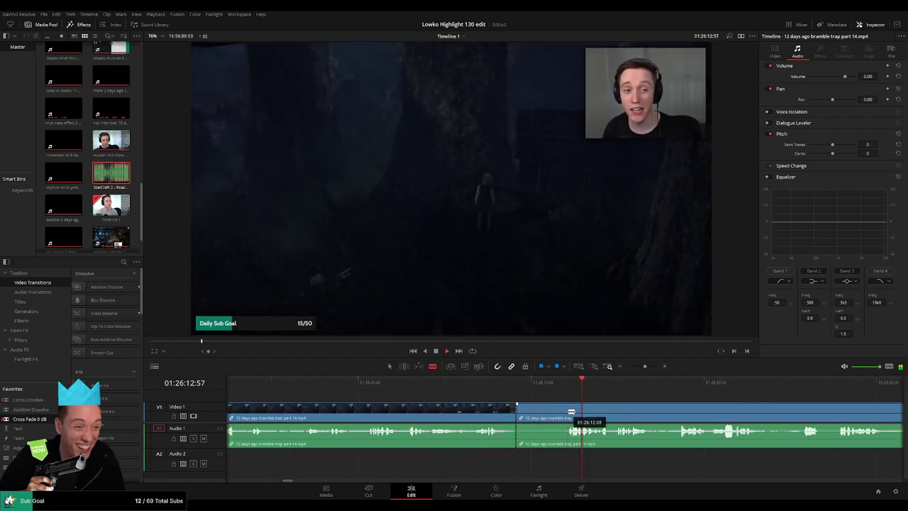
click(568, 411)
key(a)
click(560, 413)
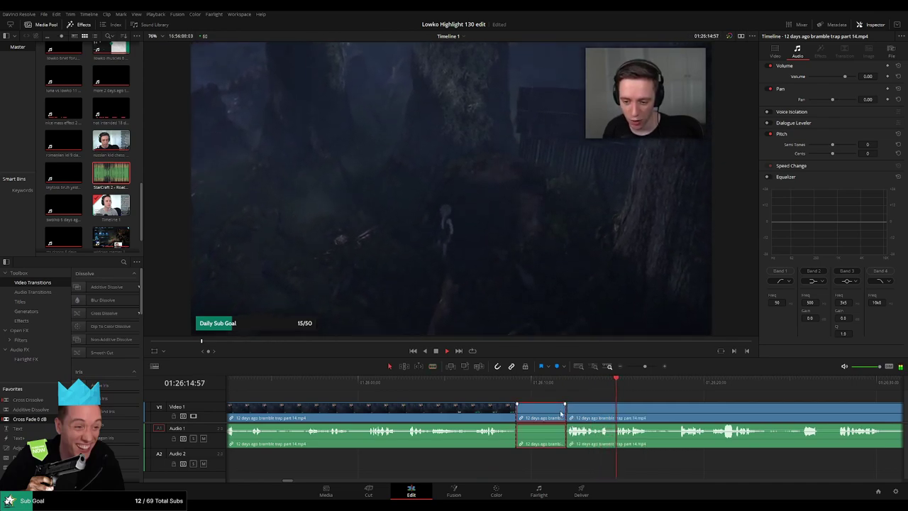
key(Delete)
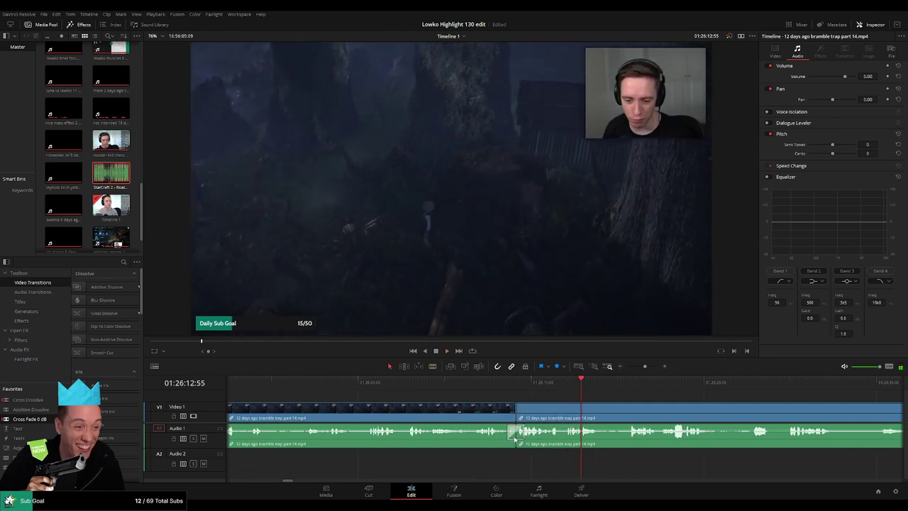
- Play on through the bramble trap clip, split it around the word at about 01:26:19, and silence that short audio segment
scroll(640, 413, right, 4)
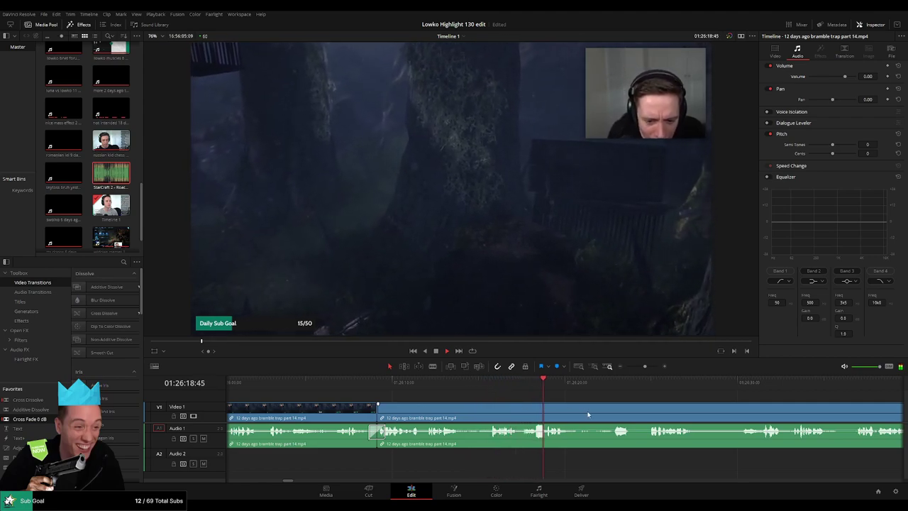
drag(588, 414, 518, 409)
click(468, 382)
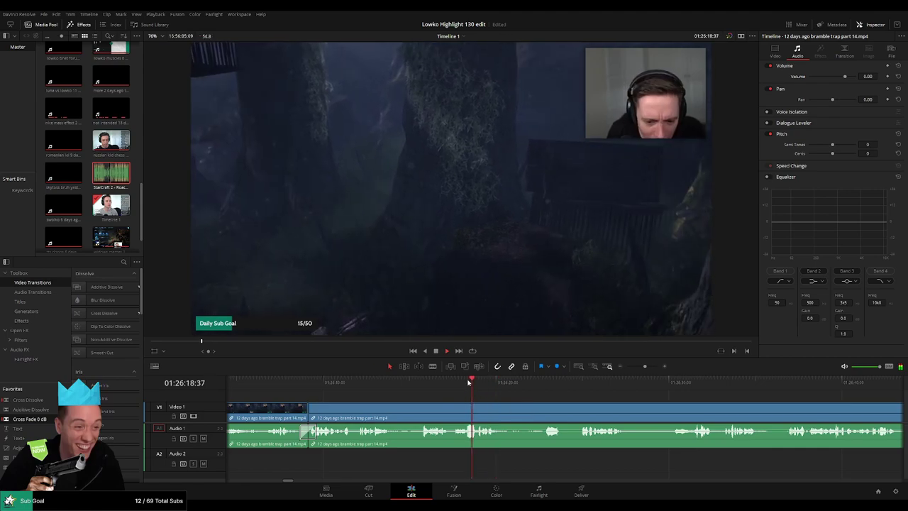
key(b)
click(478, 411)
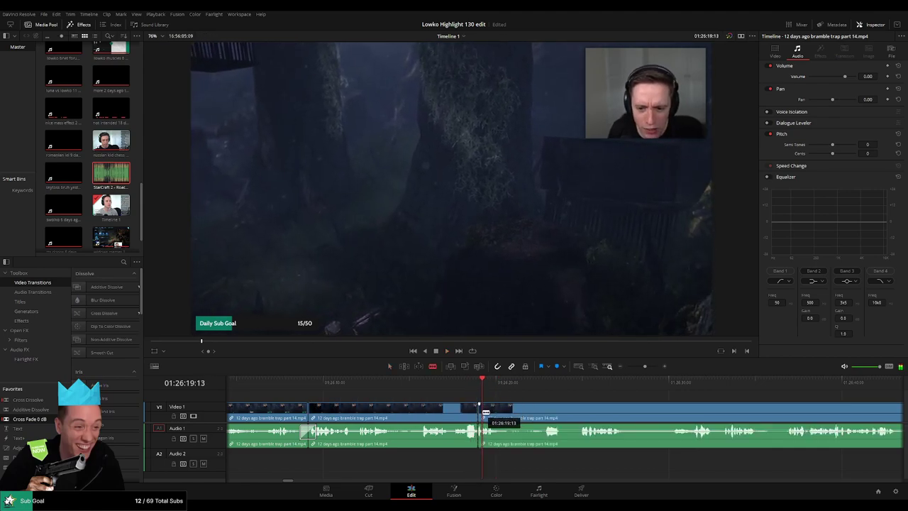
scroll(537, 403, down, 5)
scroll(665, 372, up, 5)
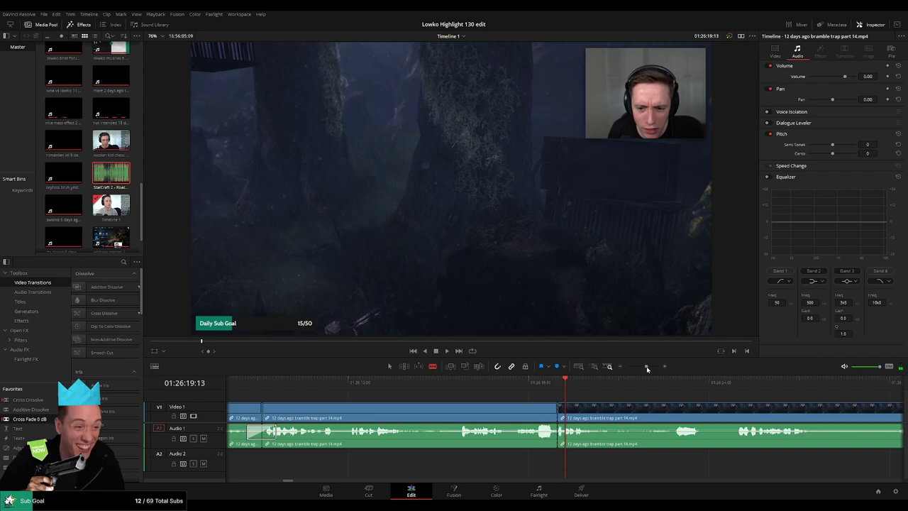
click(478, 385)
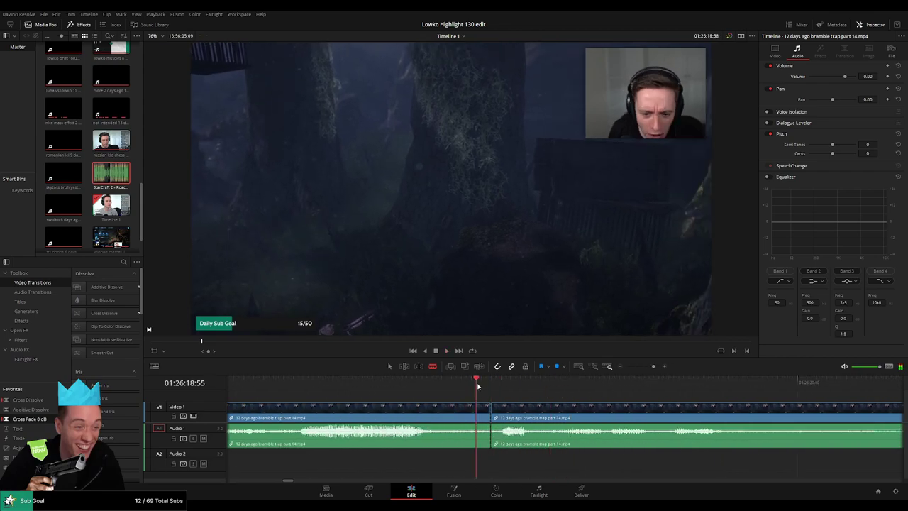
key(a)
drag(522, 431, 519, 451)
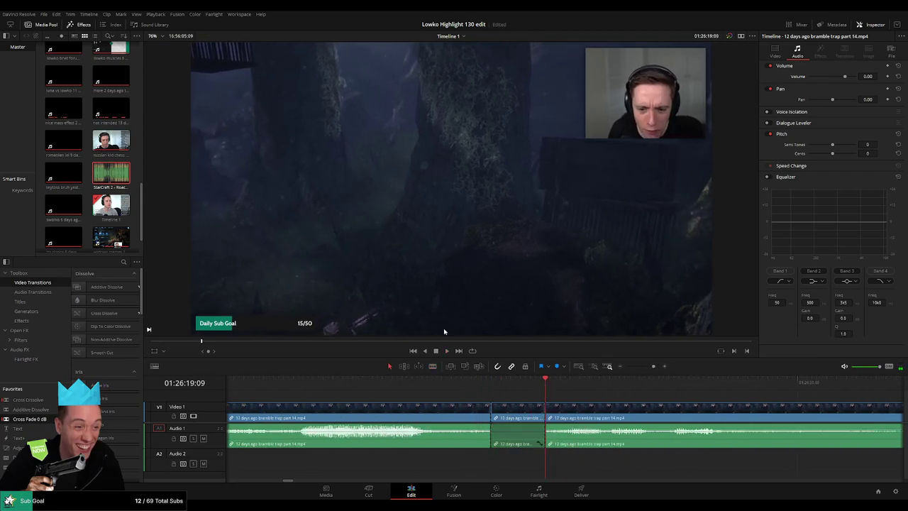
- Place StarCraft 2 - Roach Quotes.mp3 on Audio 2 under the silenced word, trim it to match, set its volume to -29.00, and play it back
drag(146, 189, 517, 466)
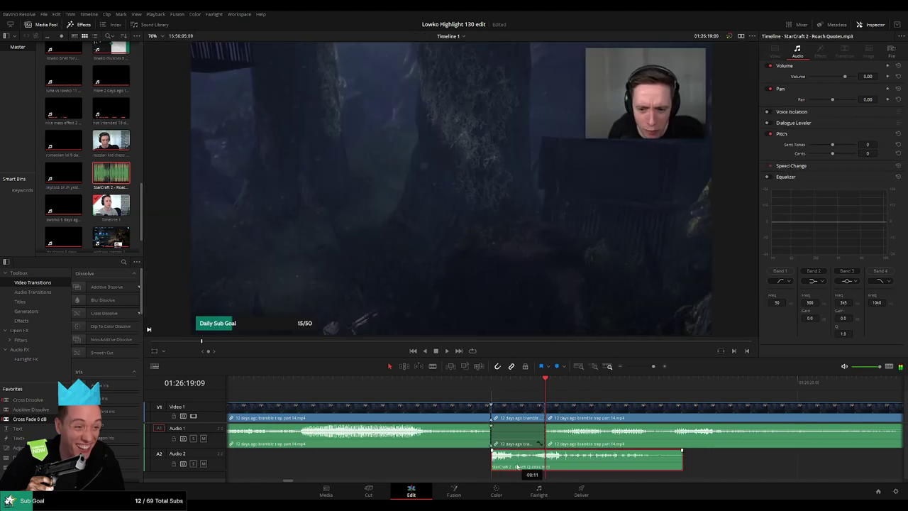
drag(683, 467, 545, 466)
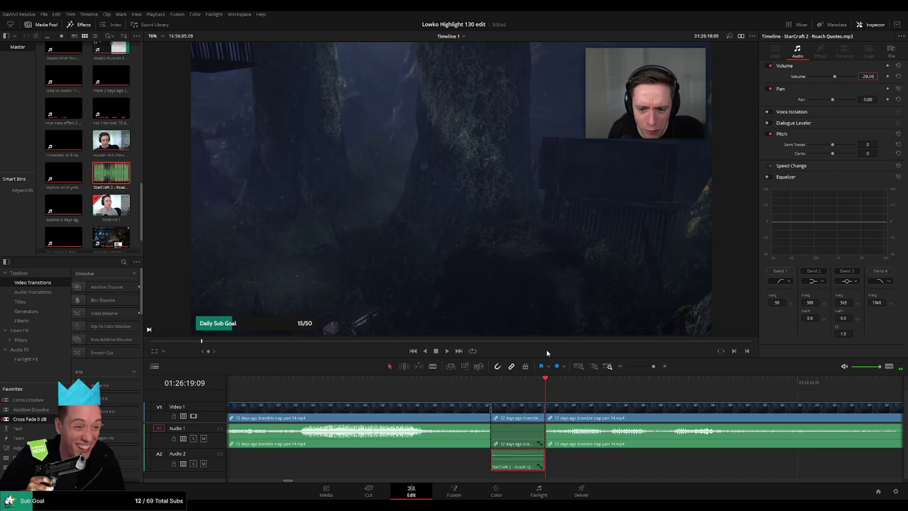
click(437, 381)
key(space)
click(641, 367)
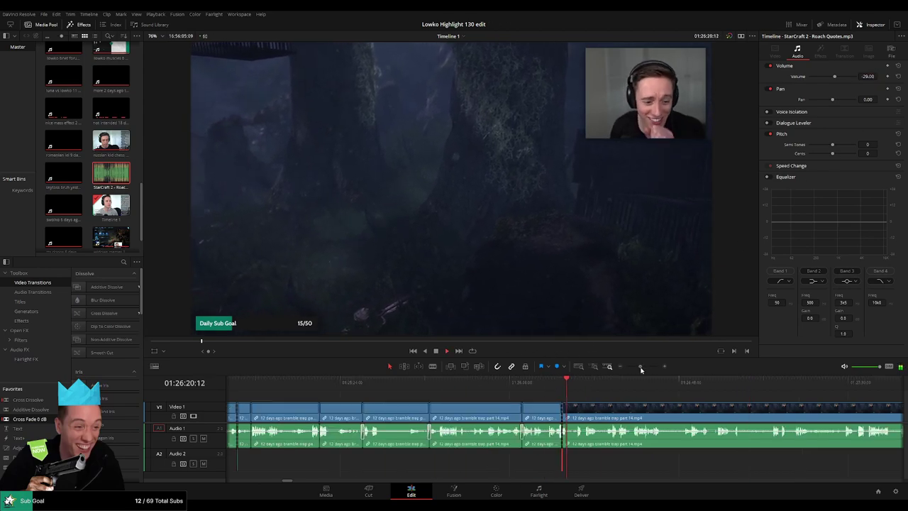
- Review the following footage, ripple-delete the pause between about 01:26:27 and 01:26:30, and add Cross Fade 0 dB at the audio cut
drag(640, 367, 644, 369)
click(582, 399)
scroll(581, 398, right, 3)
click(458, 388)
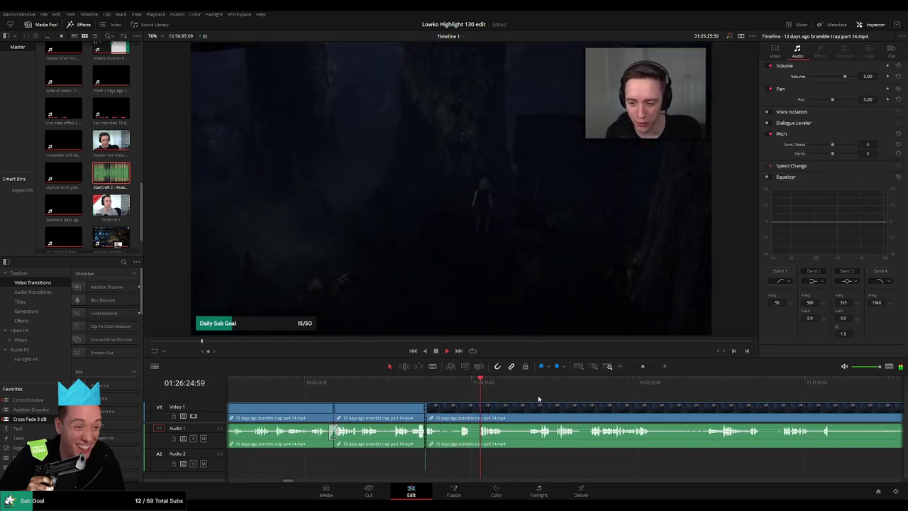
scroll(539, 400, right, 3)
key(b)
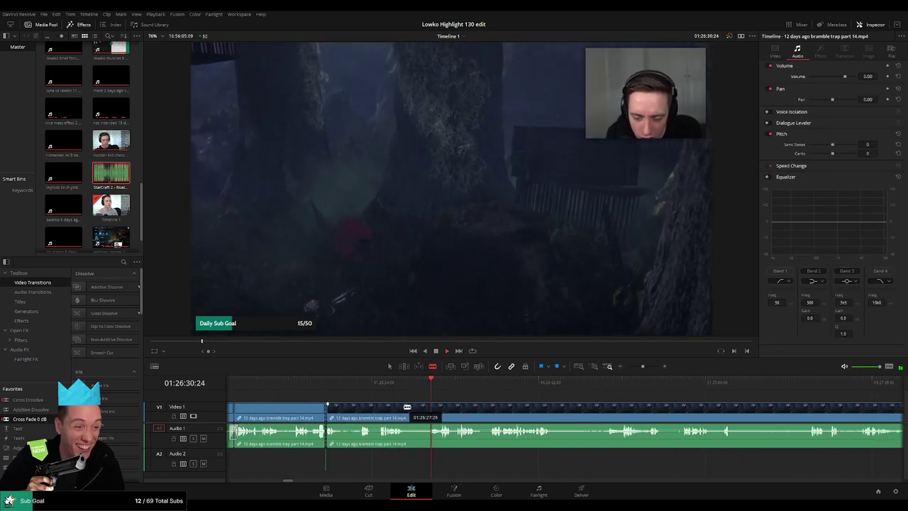
click(407, 407)
click(427, 407)
key(a)
click(421, 410)
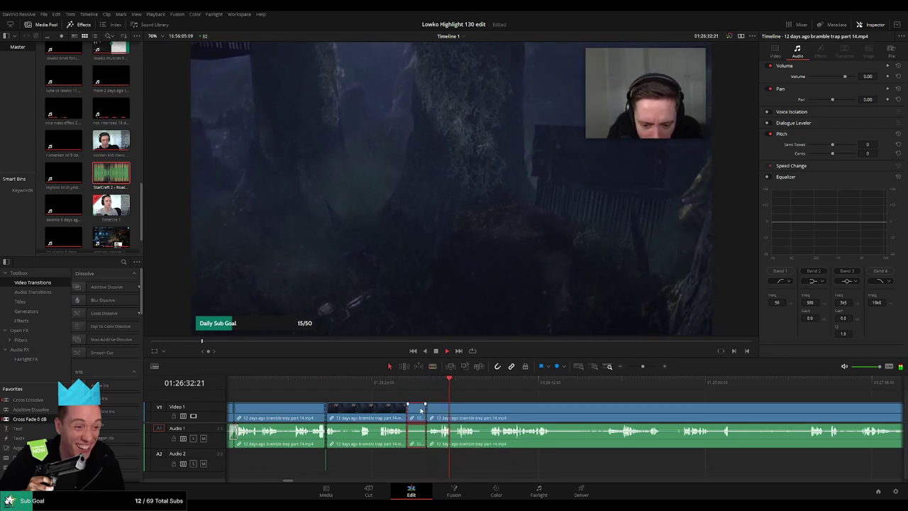
key(Delete)
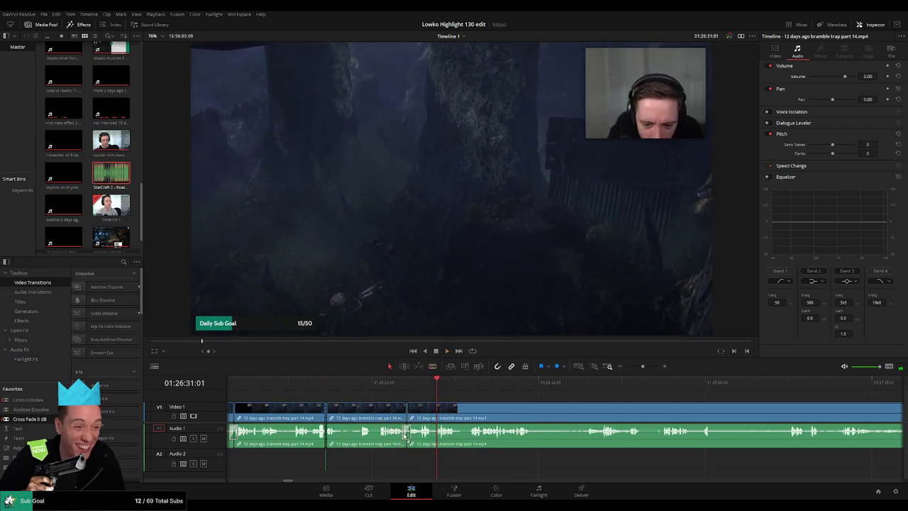
- Play on, ripple-delete the pause between about 01:26:53 and 01:26:55, add Cross Fade 0 dB at the audio cut, and resume playback
scroll(404, 426, right, 2)
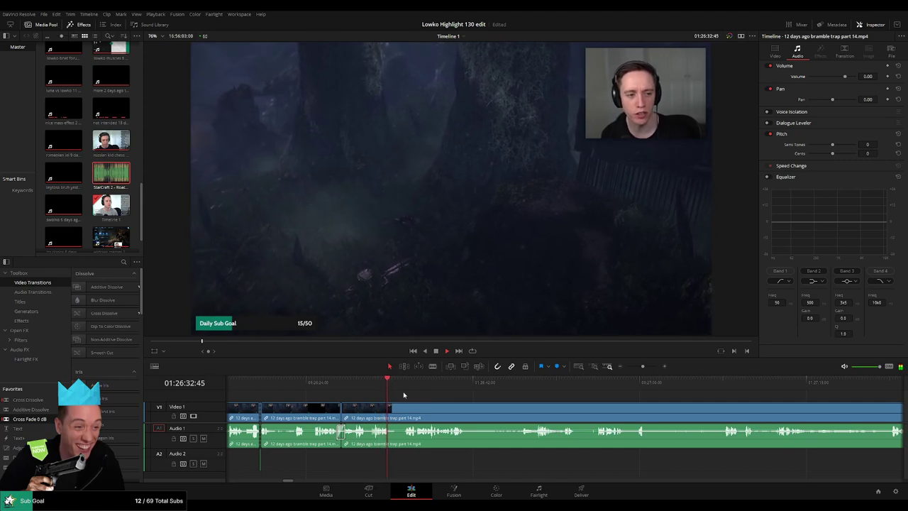
click(403, 388)
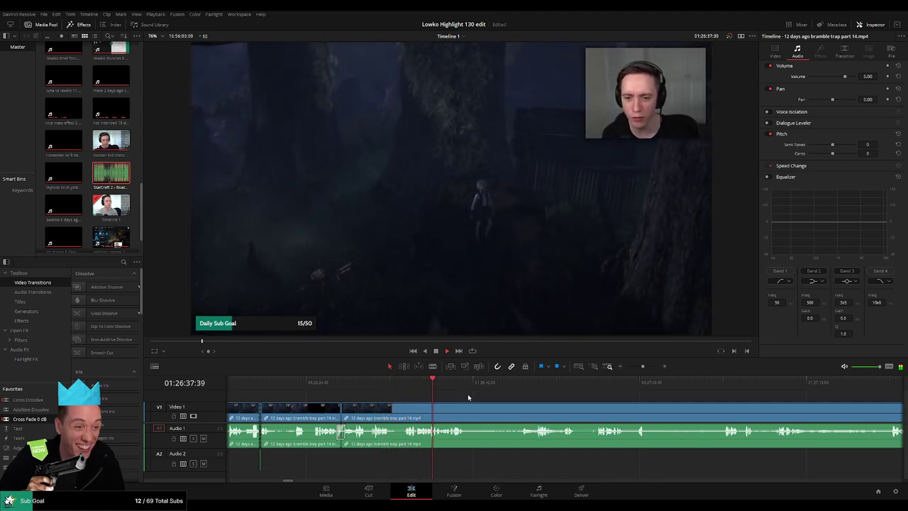
drag(468, 397, 424, 399)
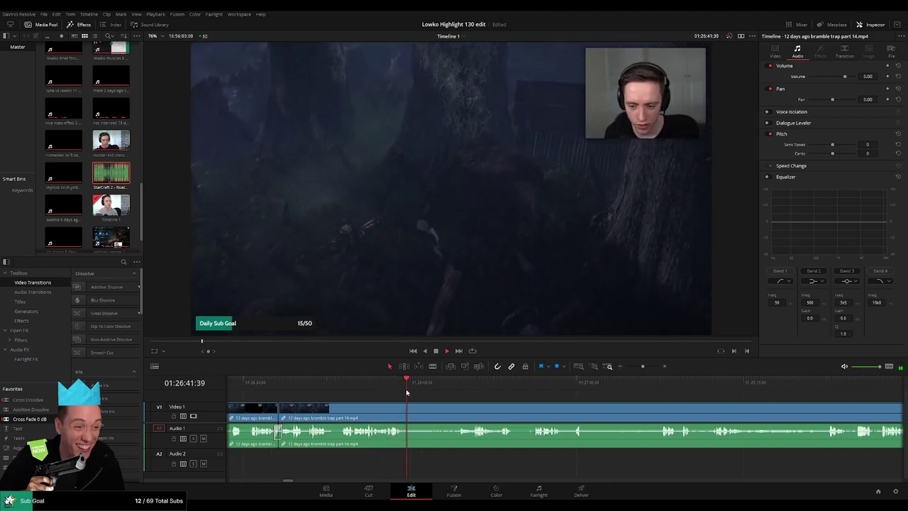
click(427, 383)
drag(427, 382, 467, 387)
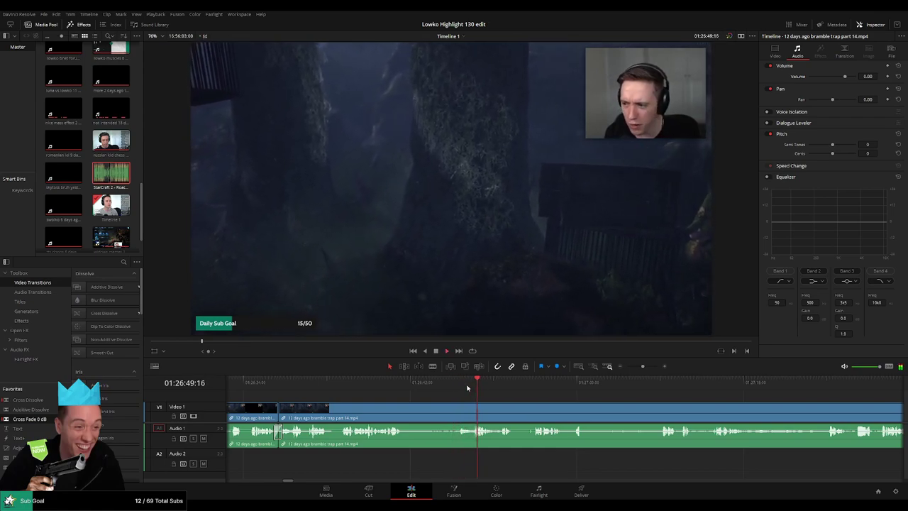
click(497, 387)
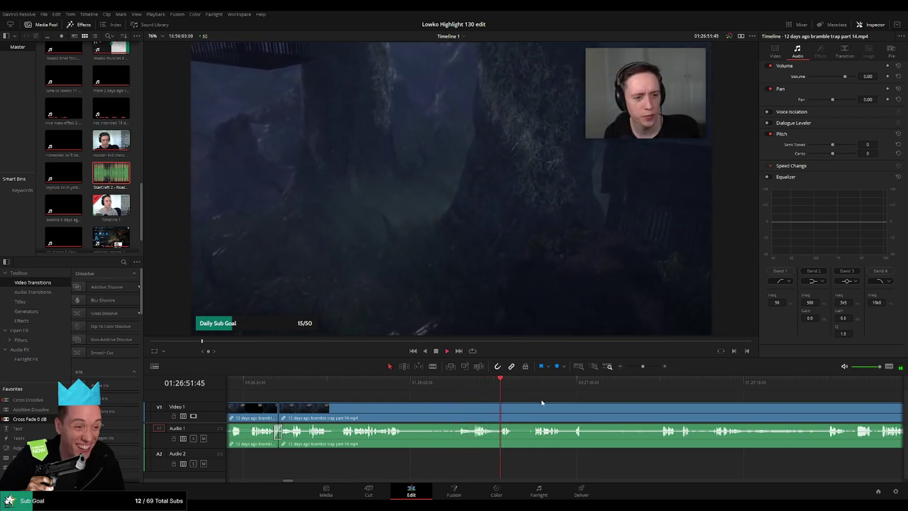
drag(544, 401, 463, 398)
key(b)
click(432, 410)
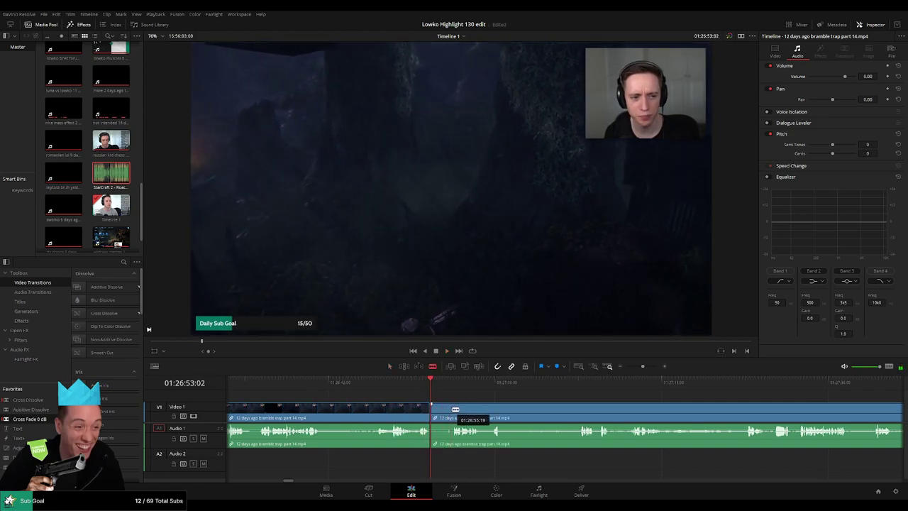
click(442, 413)
key(Delete)
key(space)
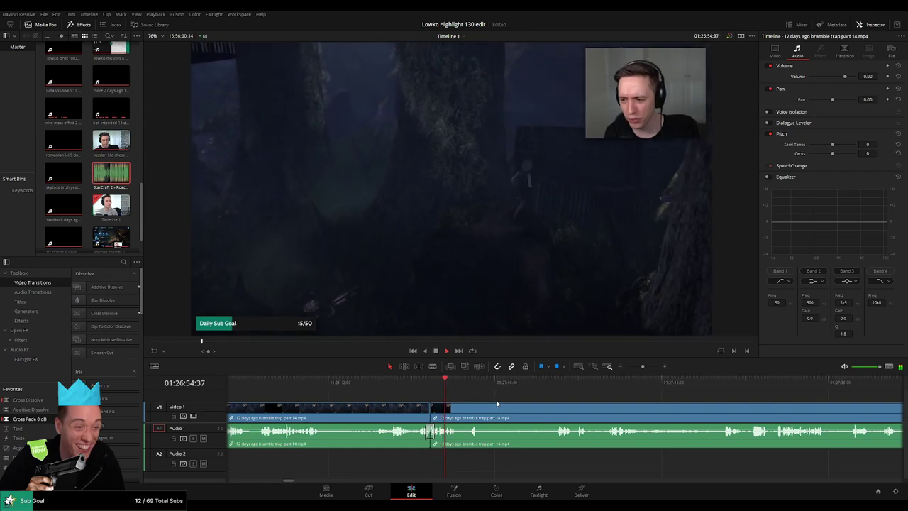
- Try to ripple-delete the quiet stretch between about 01:27:16 and 01:27:24, and undo the deletion and its splits
scroll(404, 399, right, 2)
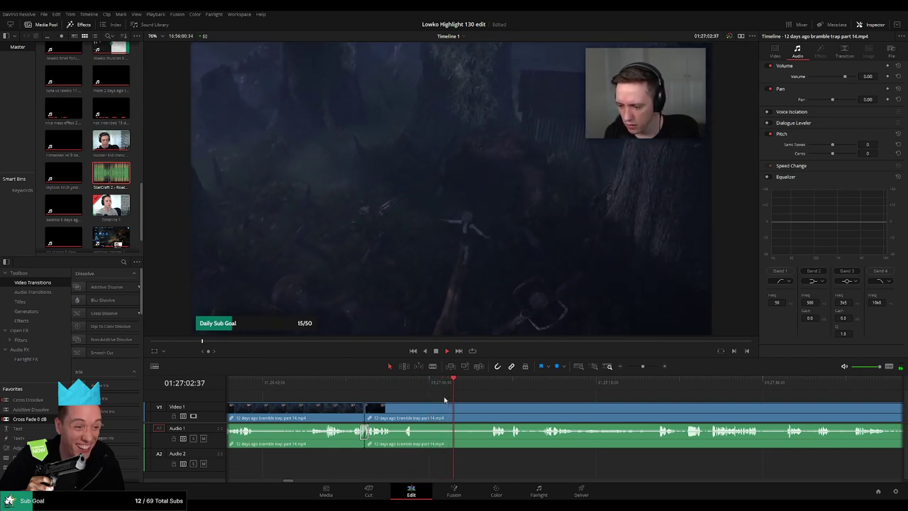
drag(479, 385, 489, 385)
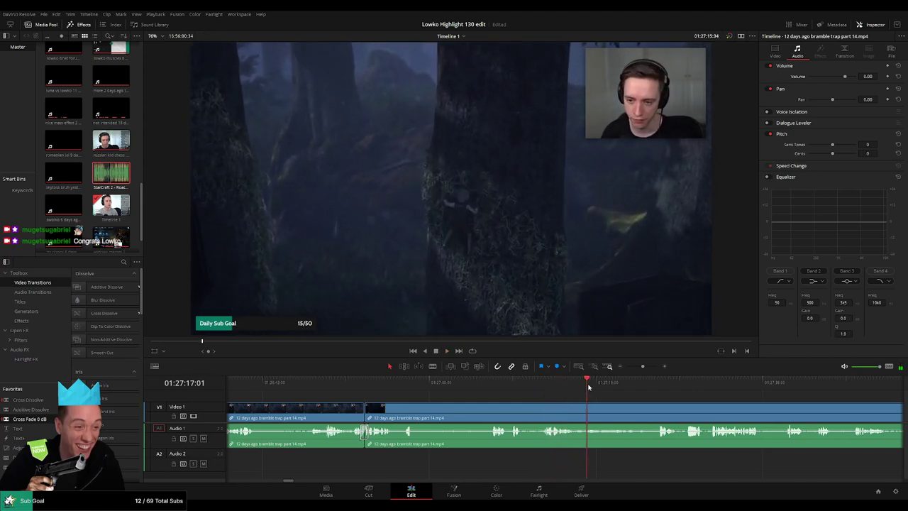
click(636, 389)
drag(616, 402, 513, 402)
key(b)
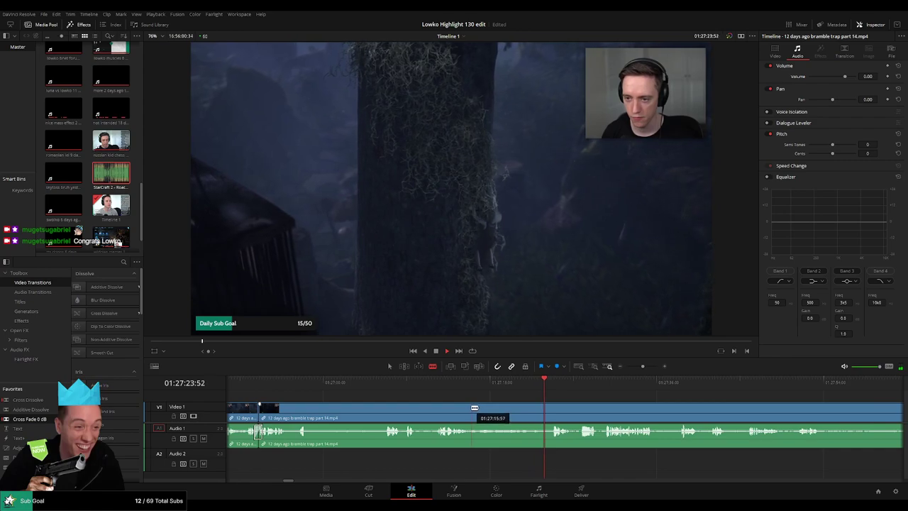
click(472, 404)
click(551, 407)
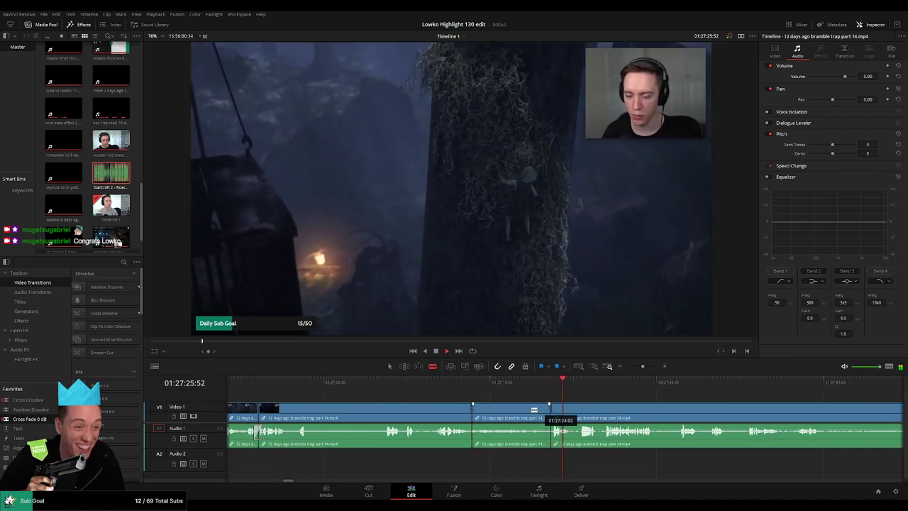
key(a)
click(529, 411)
key(Delete)
key(ctrl+z)
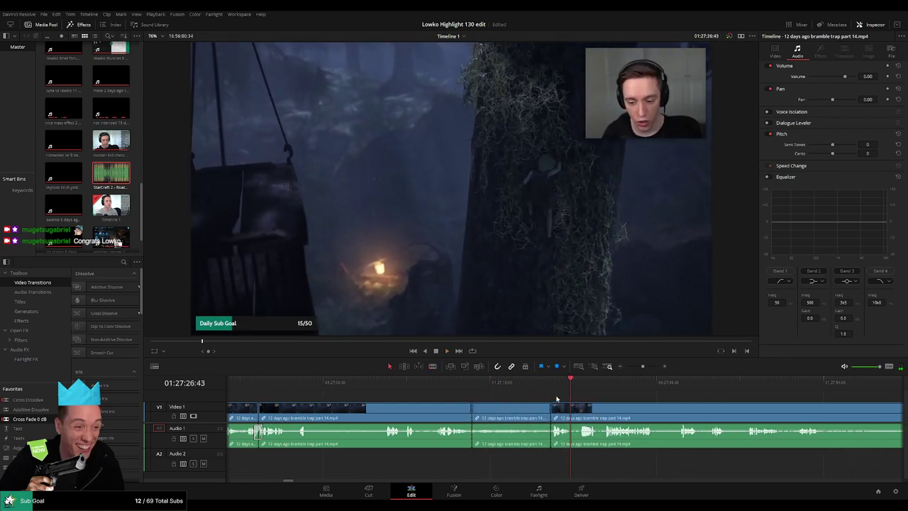
key(ctrl+z)
- Review the climbing footage from about 01:27:27 to 01:27:54 for stretches worth cutting
drag(602, 403, 506, 402)
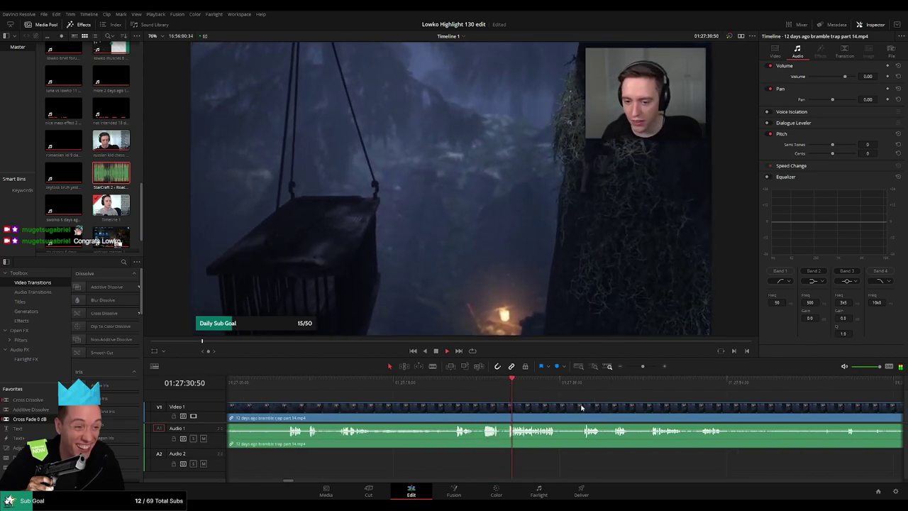
scroll(581, 407, right, 2)
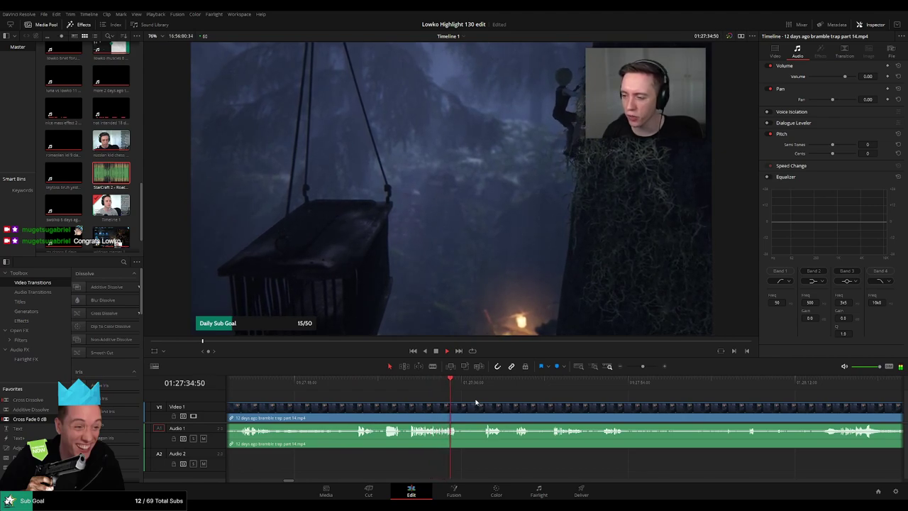
click(478, 388)
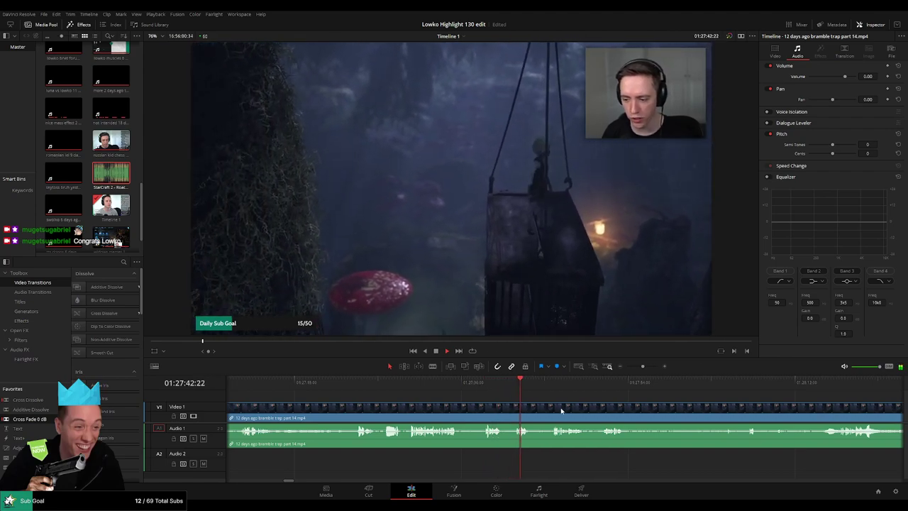
scroll(472, 404, right, 2)
click(467, 384)
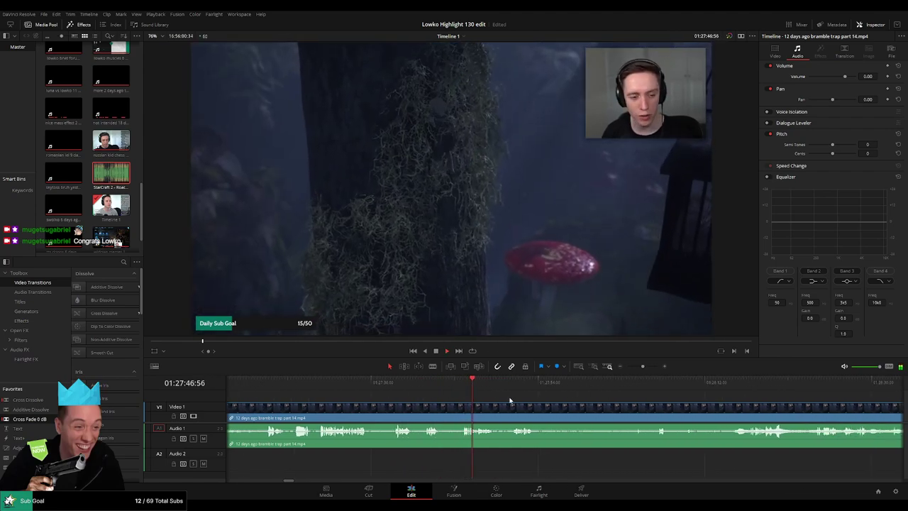
scroll(458, 402, right, 2)
click(447, 385)
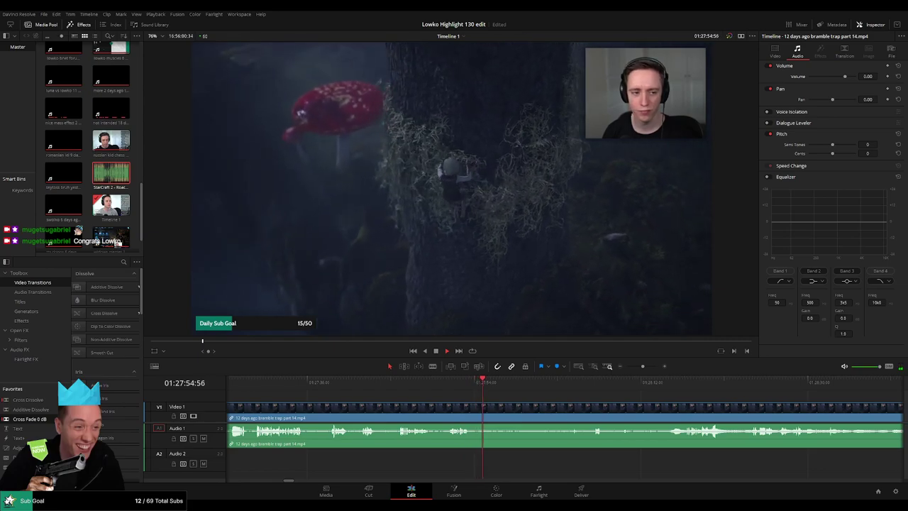
- Ripple-delete the quiet stretch between about 01:27:54 and 01:28:06 and add Cross Fade 0 dB to the audio at the cut
click(512, 384)
click(529, 384)
key(b)
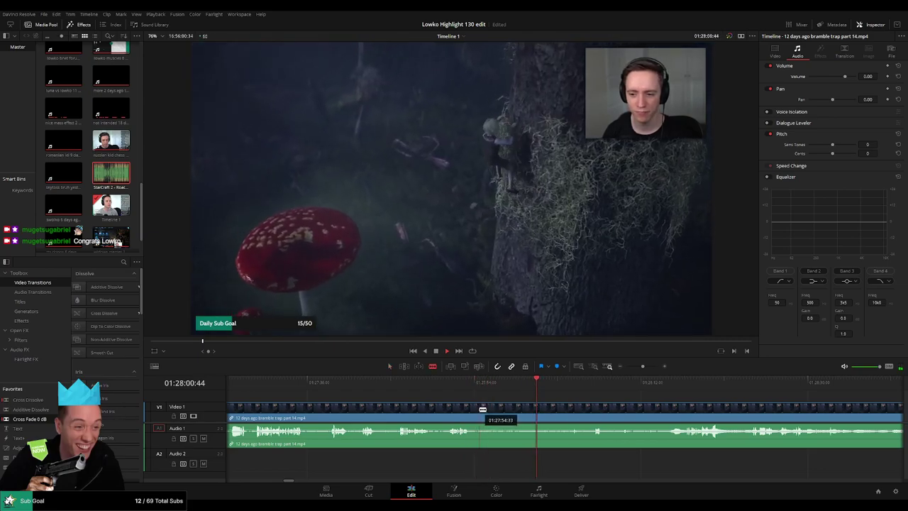
click(479, 410)
click(589, 383)
scroll(539, 397, right, 2)
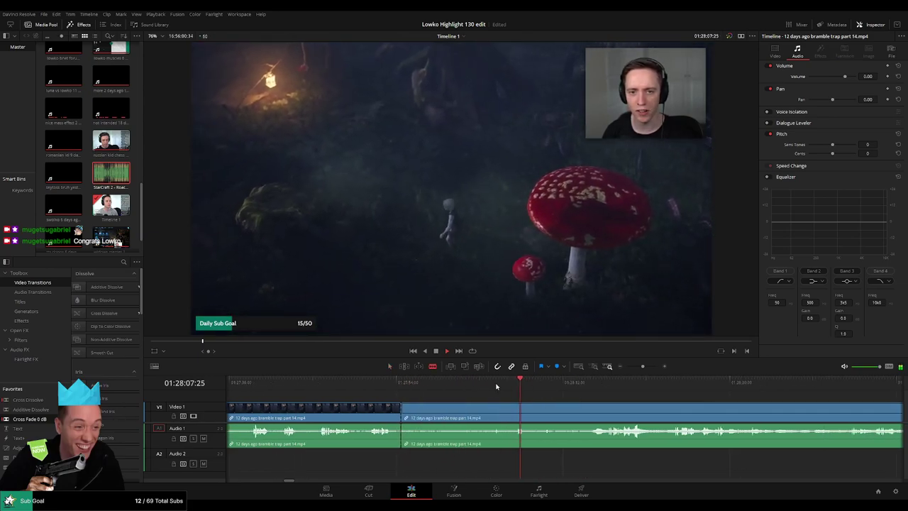
click(510, 419)
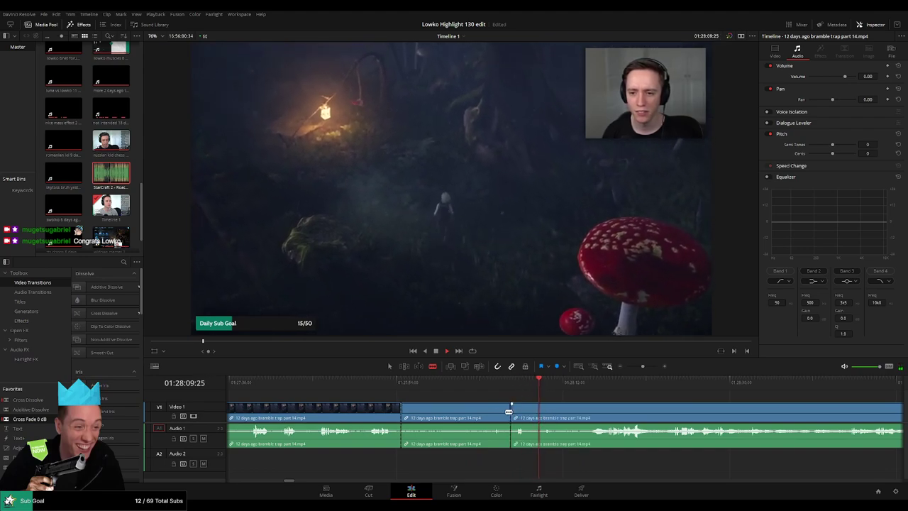
key(a)
click(492, 416)
key(Delete)
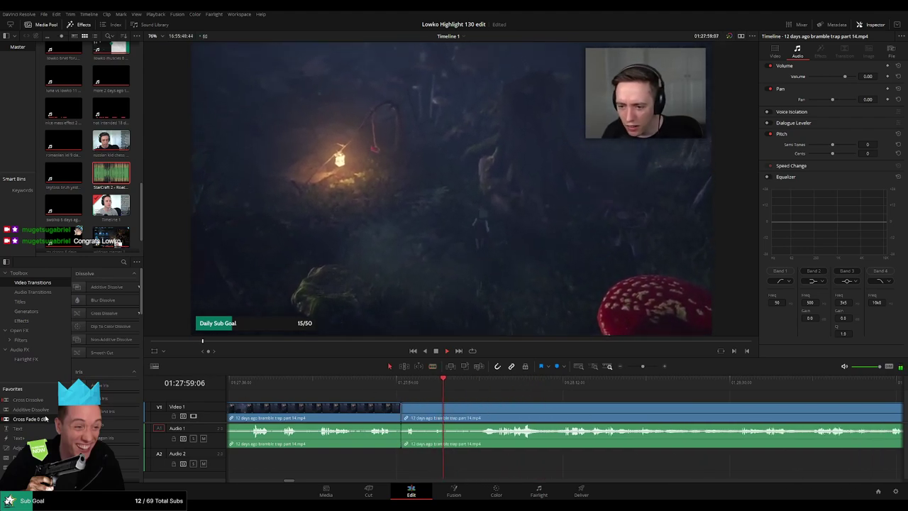
- Ripple-delete the pause between about 01:27:57 and 01:28:00, add Cross Fade 0 dB at the audio cut, and resume playback
key(b)
click(425, 415)
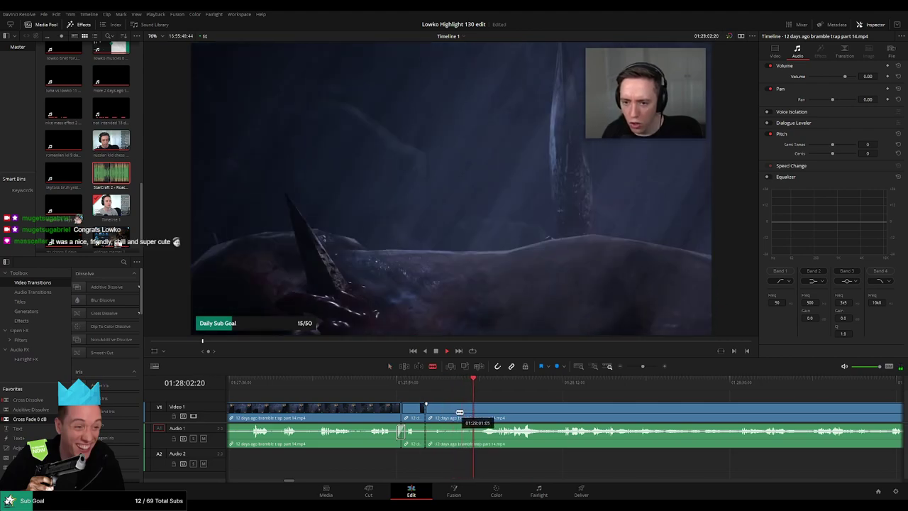
click(449, 412)
key(a)
click(435, 419)
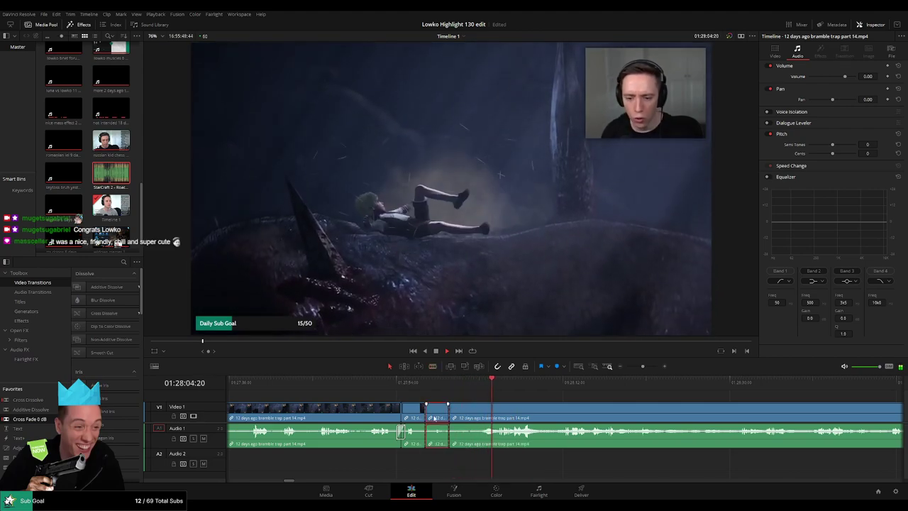
key(Delete)
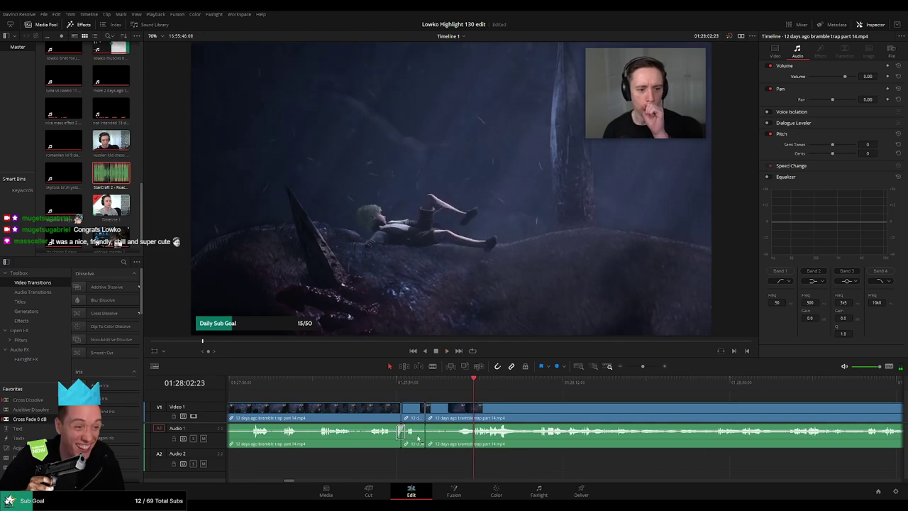
key(space)
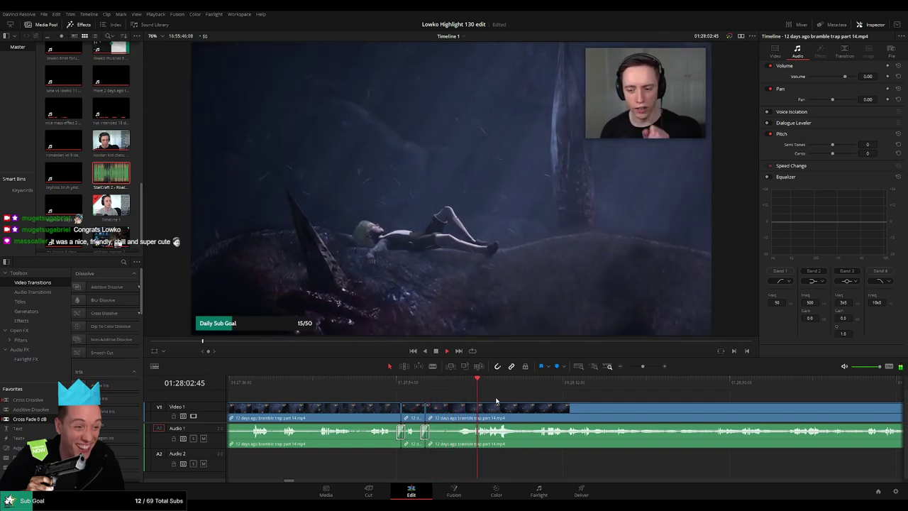
- Review the footage from about 01:28:02 to 01:29:00 for stretches worth cutting
drag(538, 402, 438, 394)
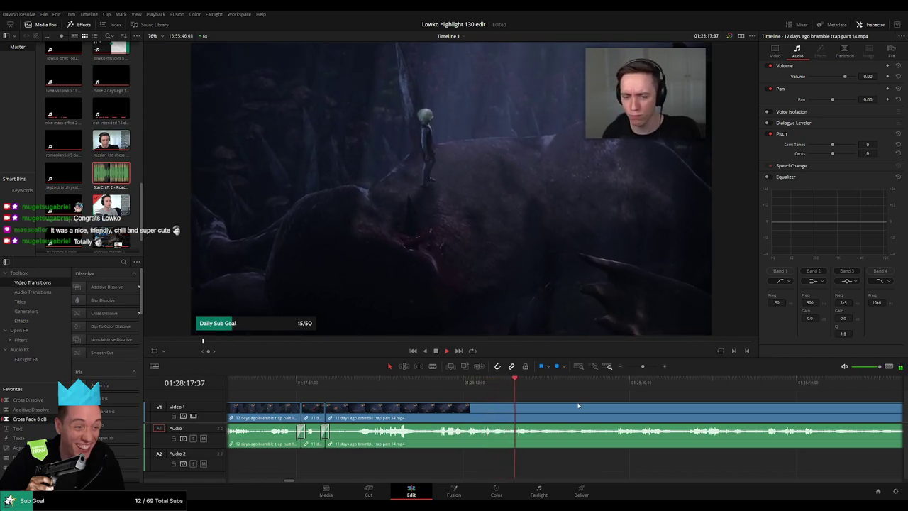
drag(578, 405, 449, 387)
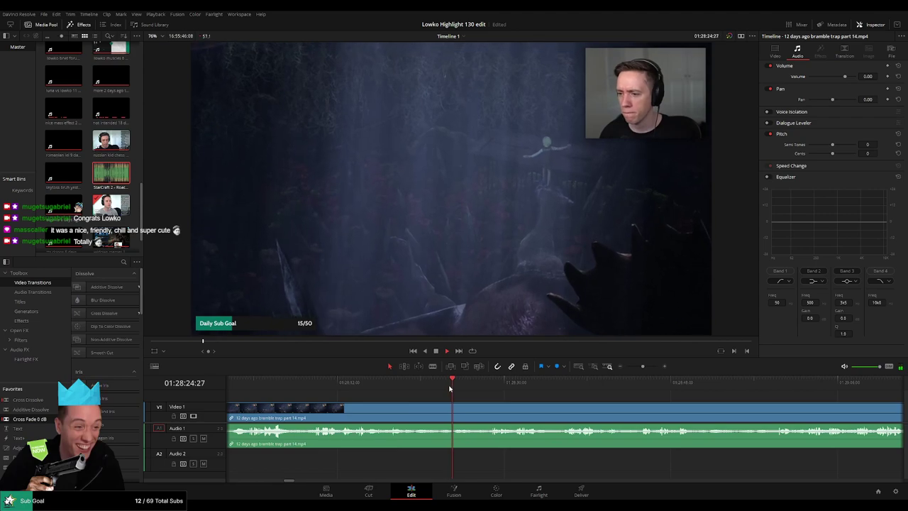
click(486, 385)
drag(527, 393, 413, 394)
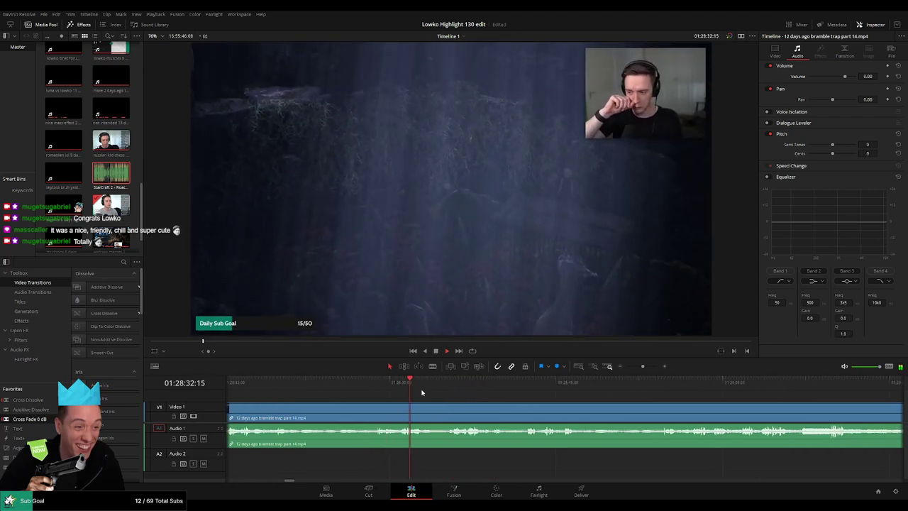
scroll(534, 410, right, 2)
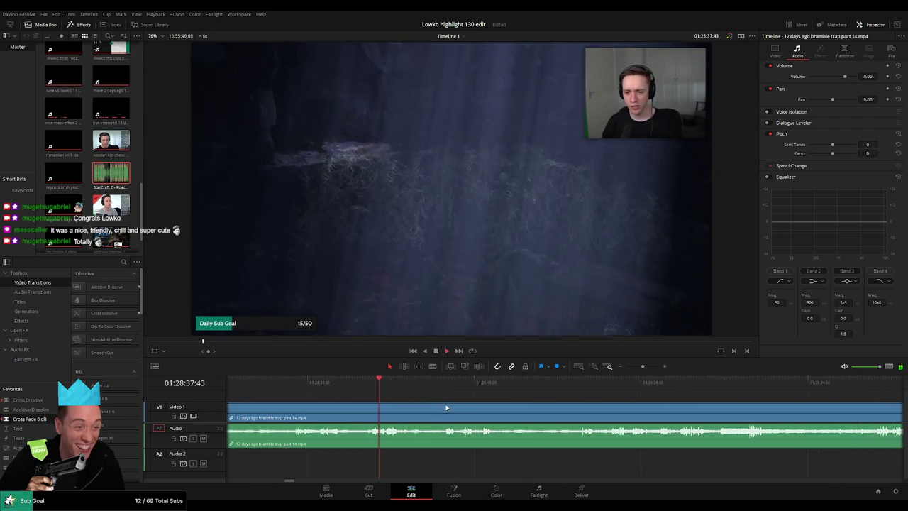
click(435, 394)
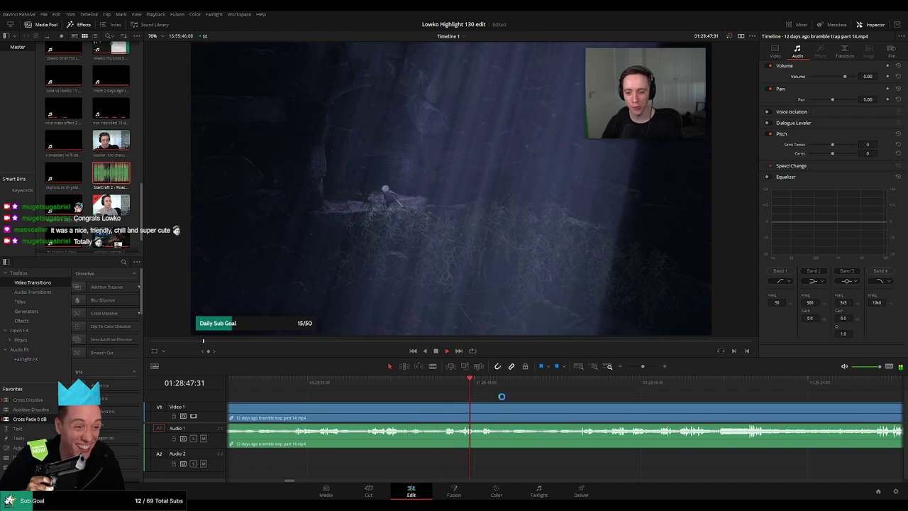
scroll(426, 399, right, 2)
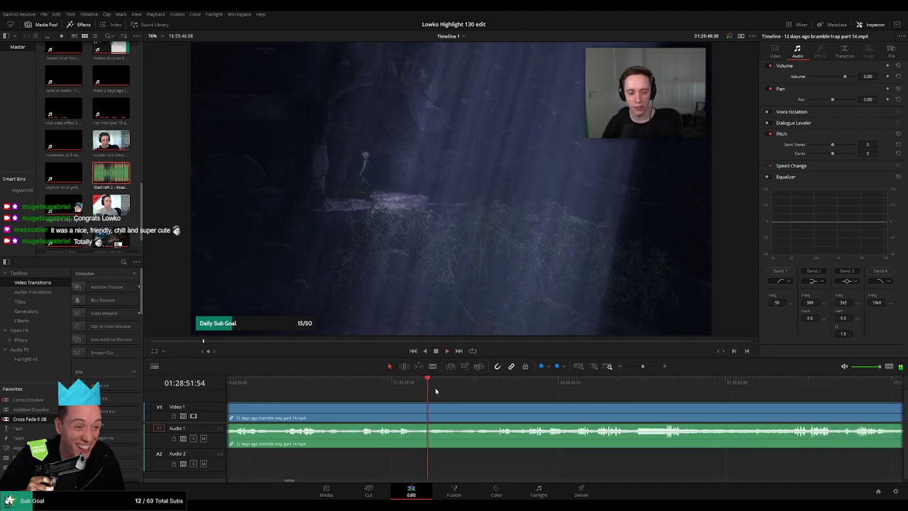
click(490, 391)
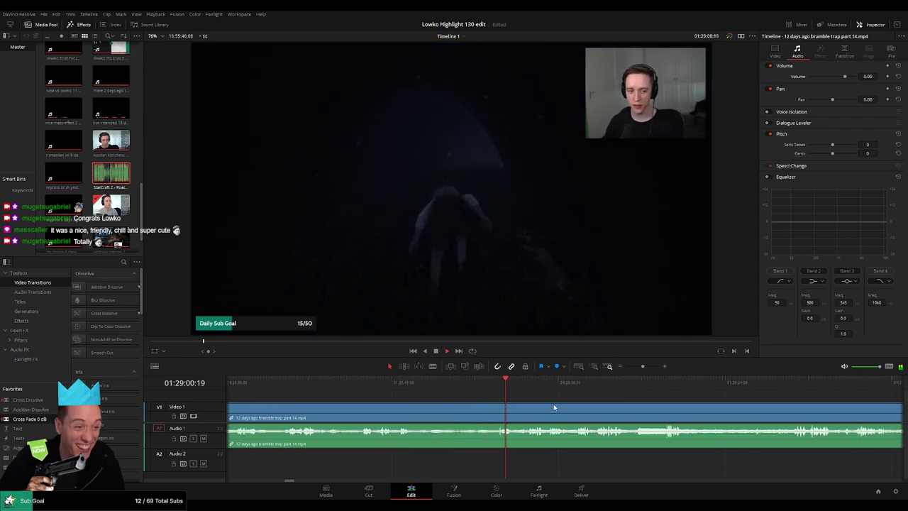
- Split out and ripple-delete the very short sliver at about 01:29:00, and resume playback
key(b)
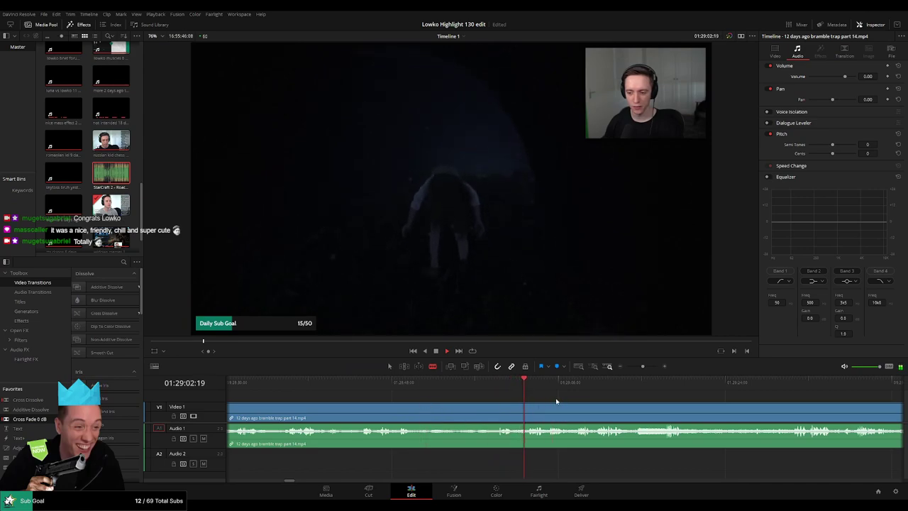
scroll(501, 409, up, 2)
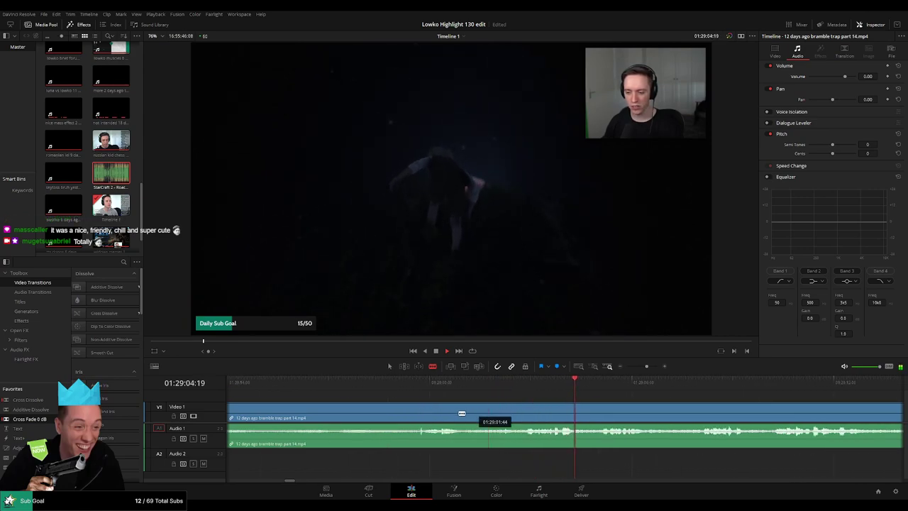
click(419, 412)
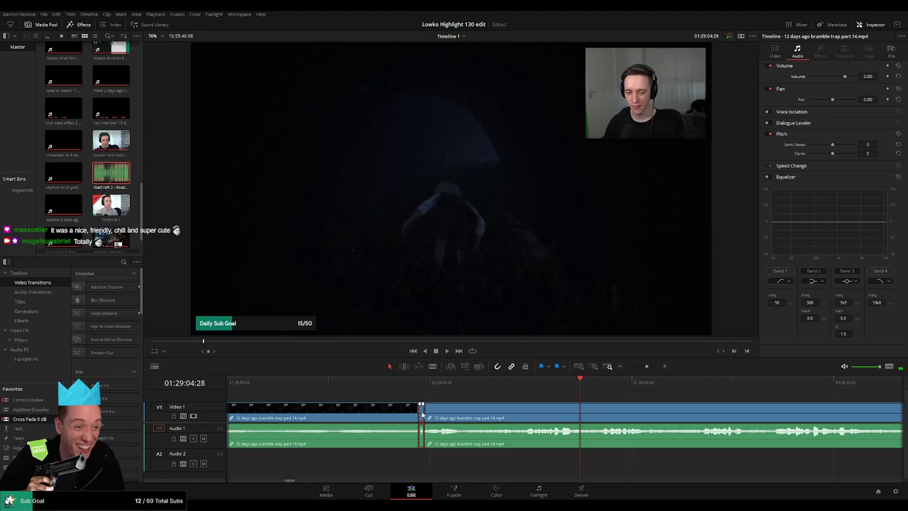
click(422, 414)
key(Delete)
key(space)
scroll(608, 403, down, 1)
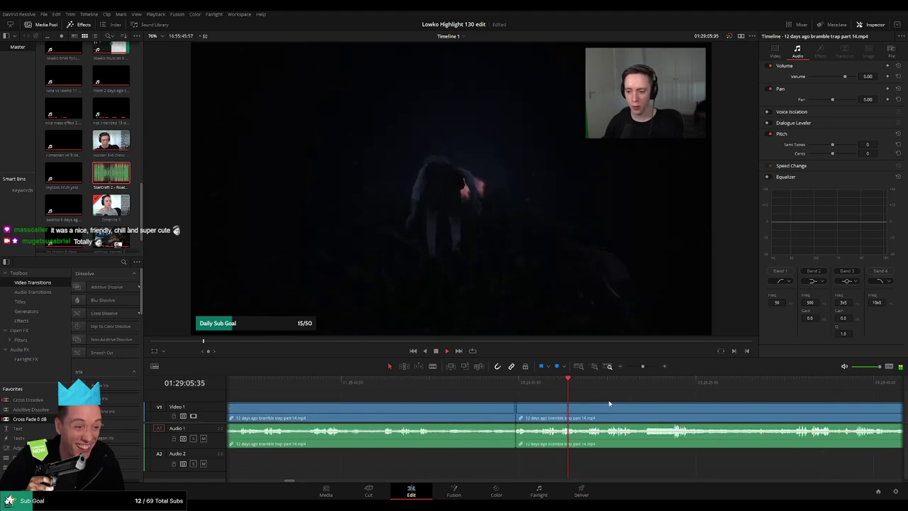
- Ripple-delete the stretch between about 01:29:37 and 01:29:52, add Cross Fade 0 dB at the audio cut, and resume playback
scroll(505, 404, right, 3)
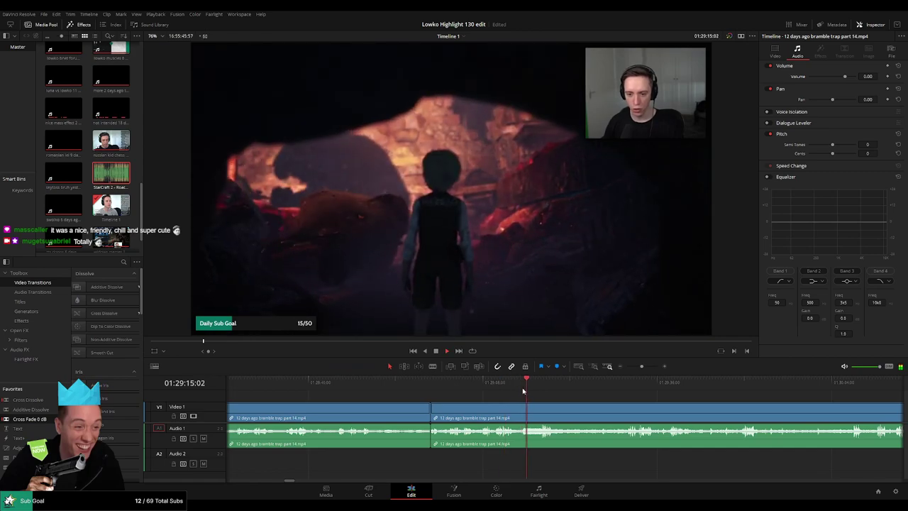
scroll(560, 403, right, 2)
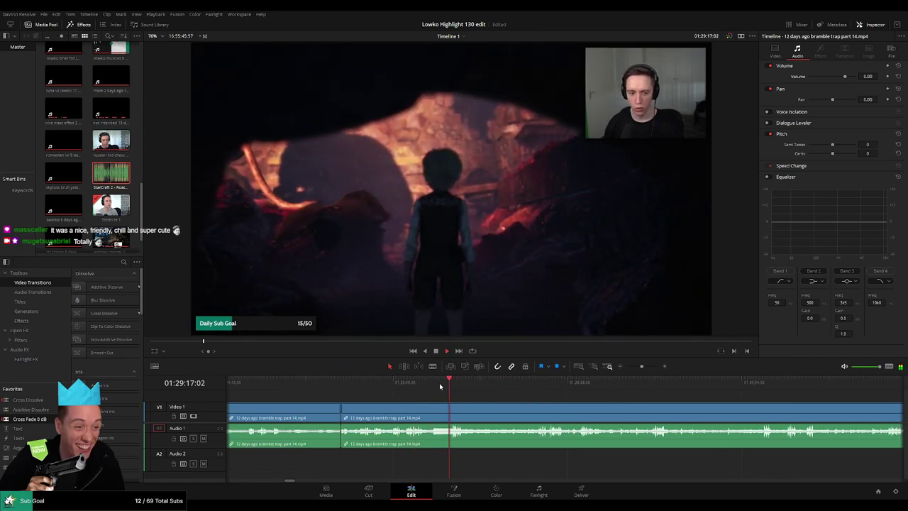
drag(471, 389, 537, 387)
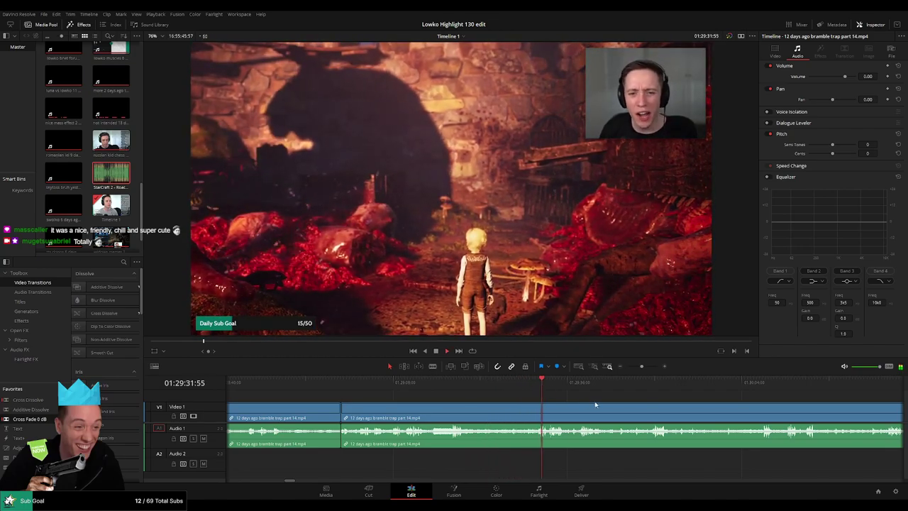
scroll(525, 400, right, 2)
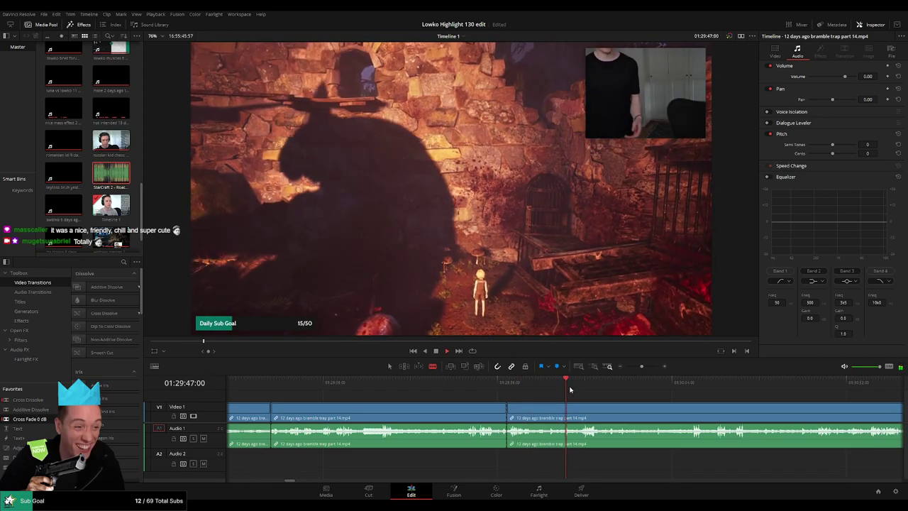
mouse_move(582, 386)
mouse_down()
mouse_move(612, 388)
mouse_move(600, 391)
mouse_up()
click(600, 414)
key(a)
click(575, 419)
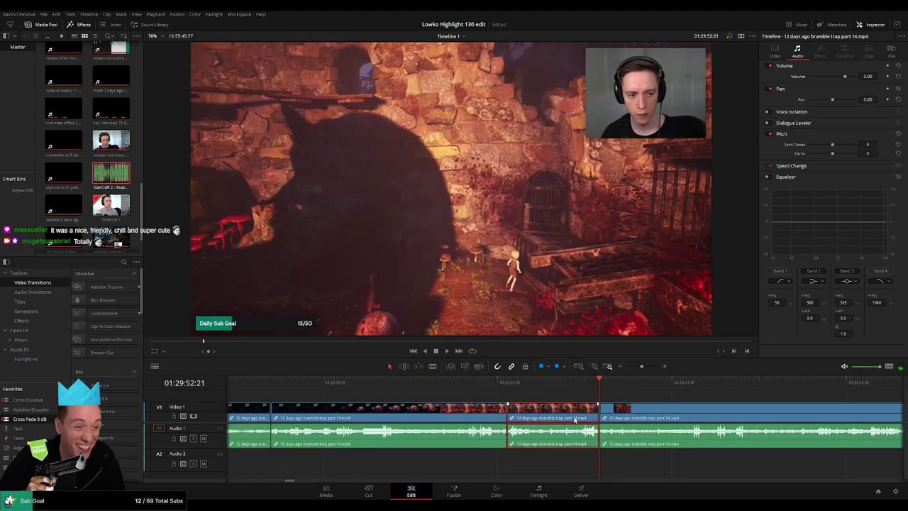
key(Delete)
drag(574, 418, 543, 419)
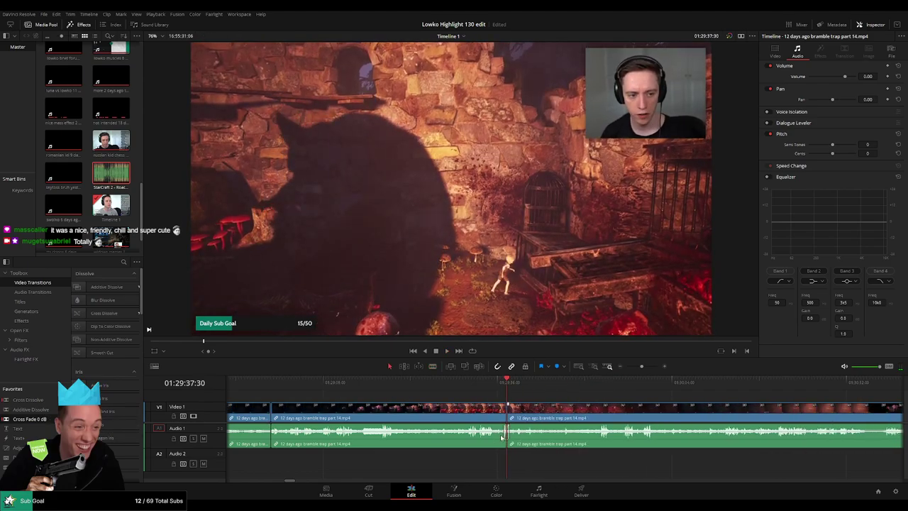
key(space)
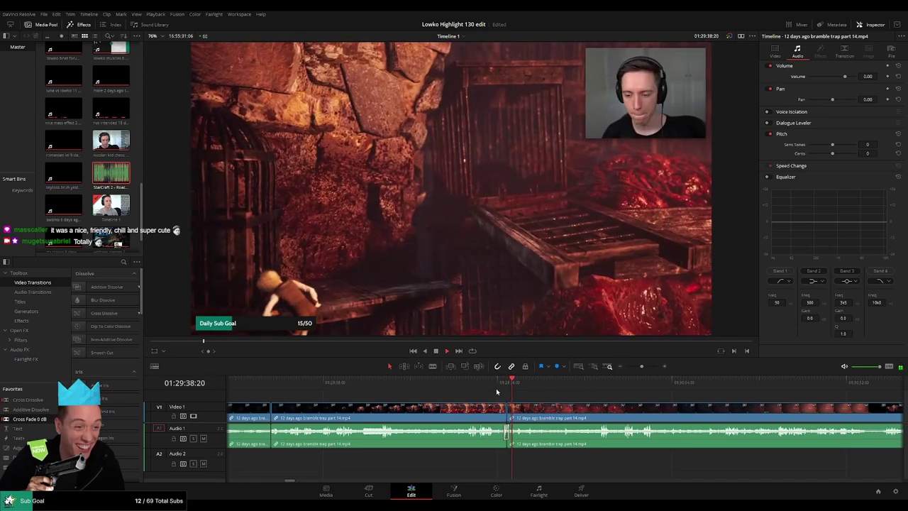
- Review the footage from about 01:29:38 to 01:31:12 for quiet stretches worth cutting
click(489, 388)
click(504, 388)
drag(575, 397, 491, 399)
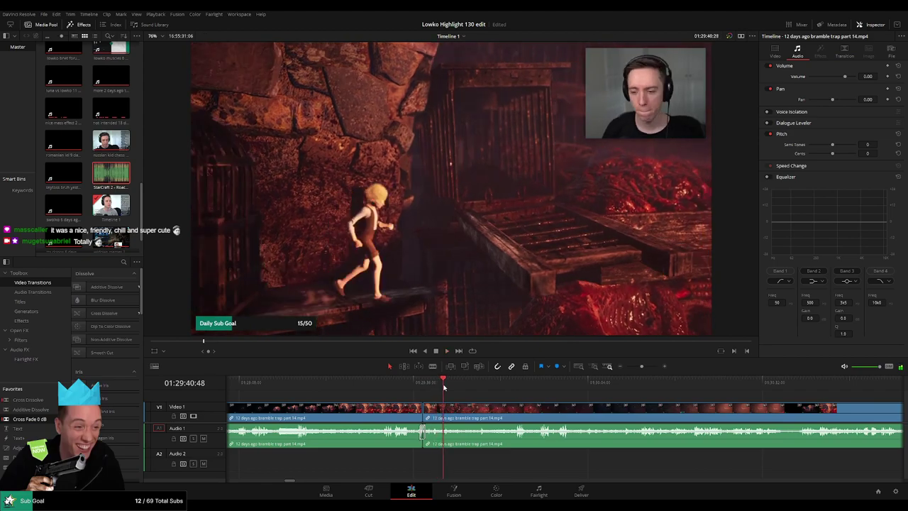
click(480, 387)
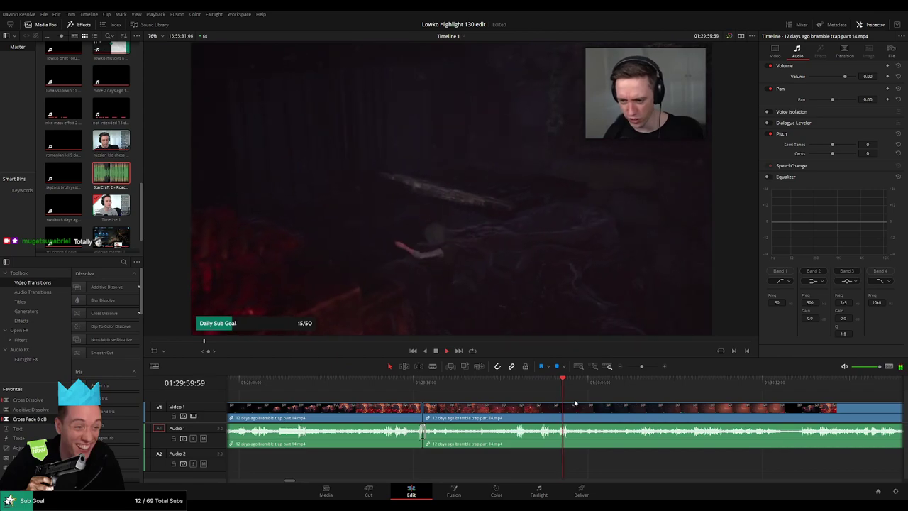
scroll(632, 411, right, 3)
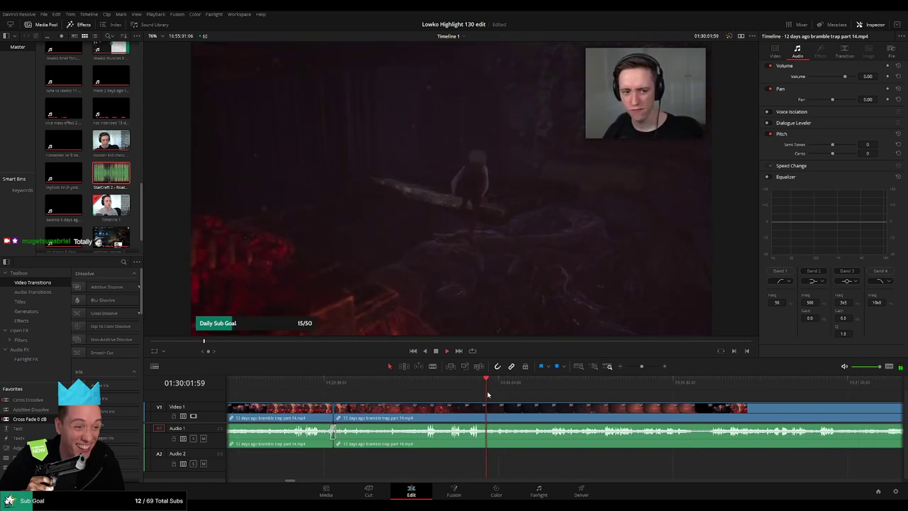
mouse_move(490, 385)
mouse_down()
mouse_move(546, 383)
mouse_move(490, 388)
mouse_up()
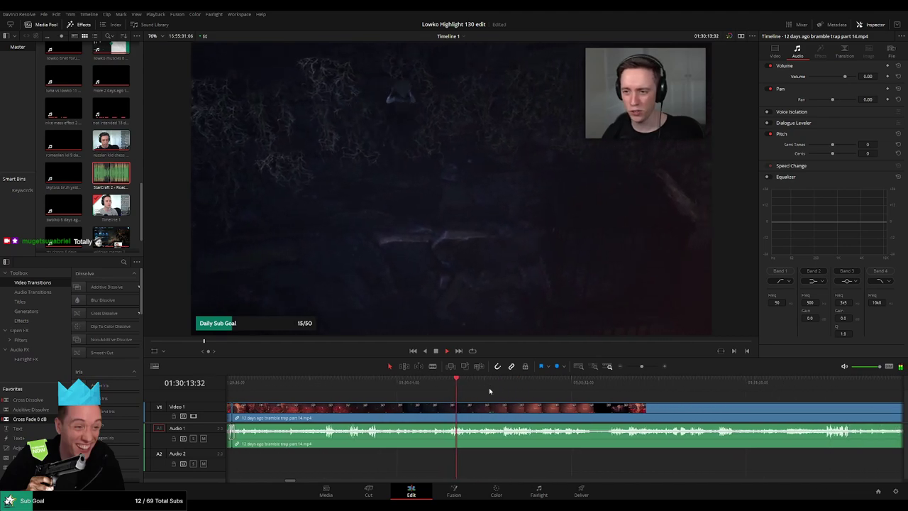
click(484, 383)
click(498, 383)
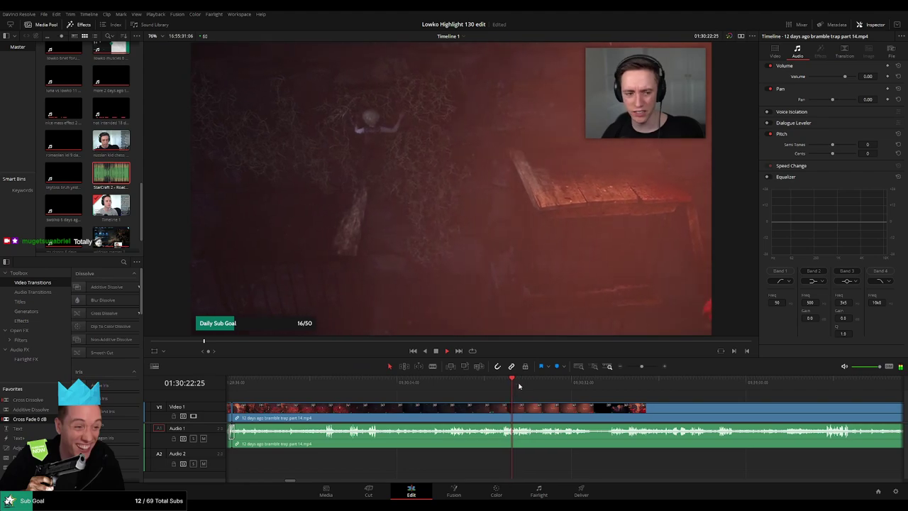
click(541, 383)
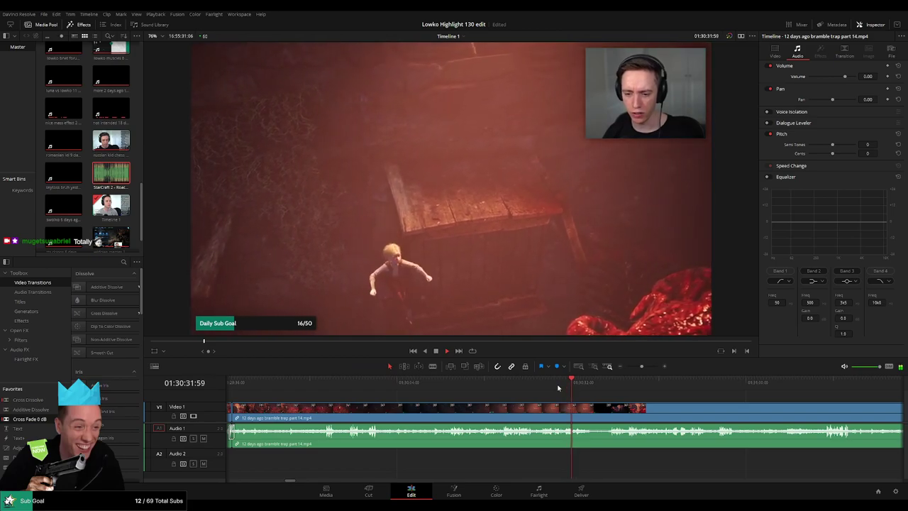
click(605, 388)
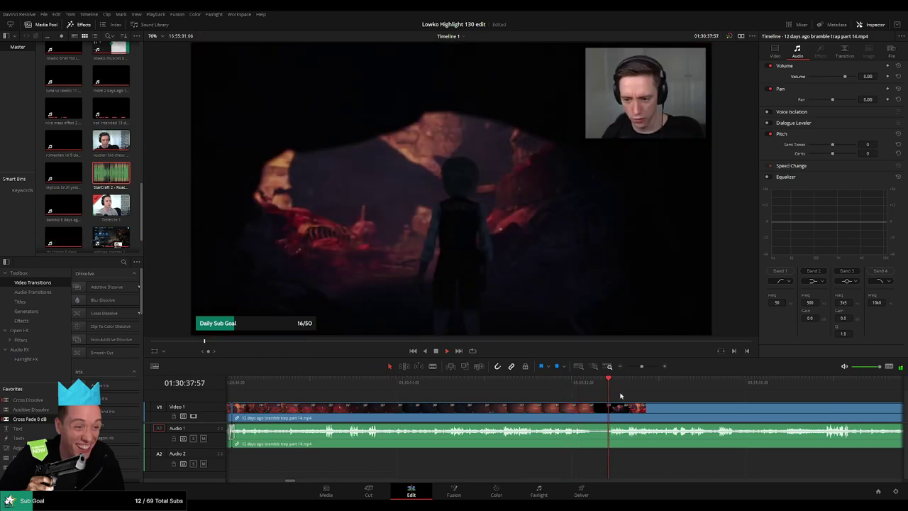
drag(638, 396, 471, 398)
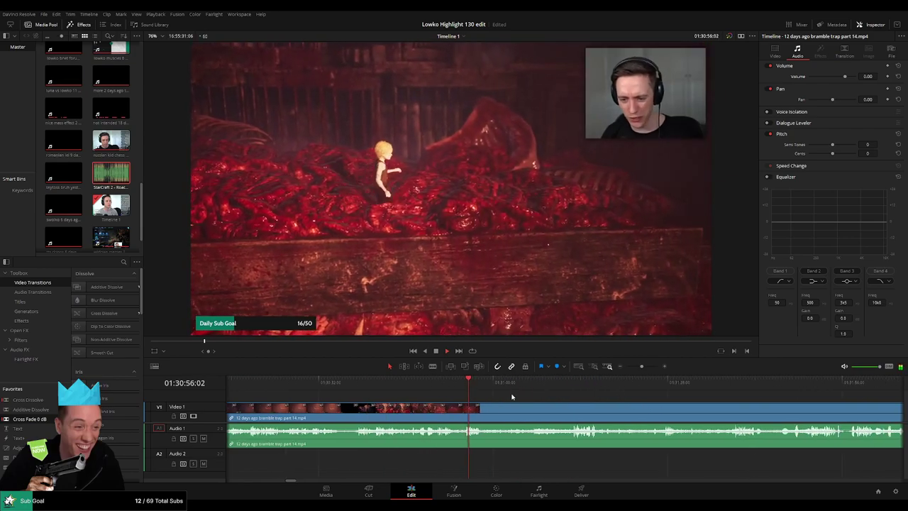
click(522, 389)
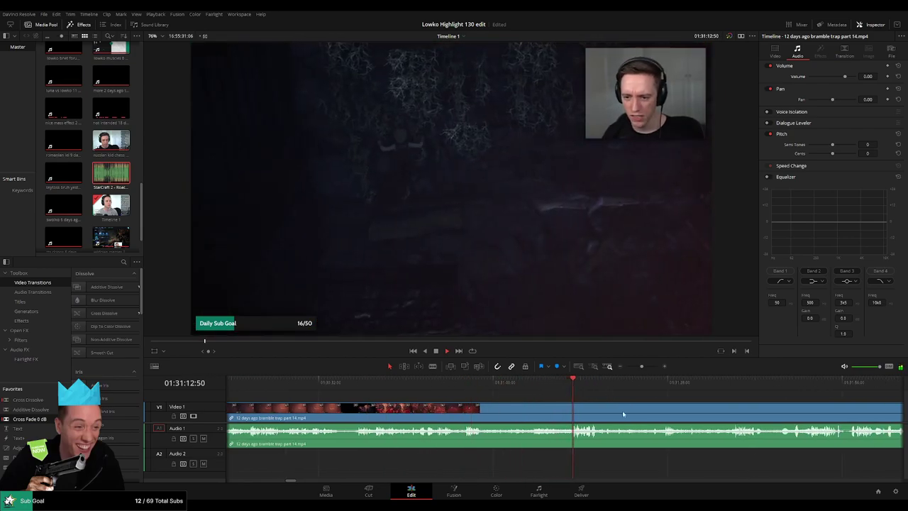
- Ripple-delete the quiet stretch between about 01:30:58 and 01:31:12 and add Cross Fade 0 dB to the audio at the cut
key(b)
click(425, 407)
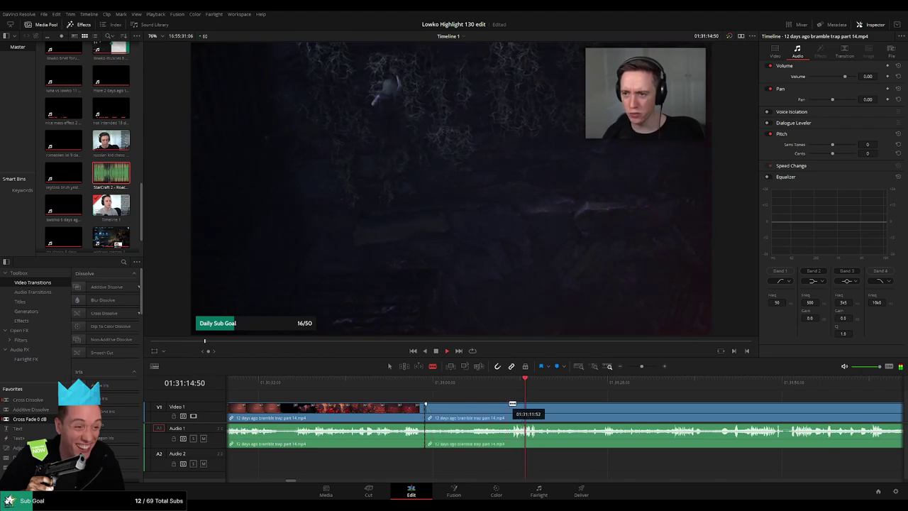
click(509, 407)
key(a)
click(489, 409)
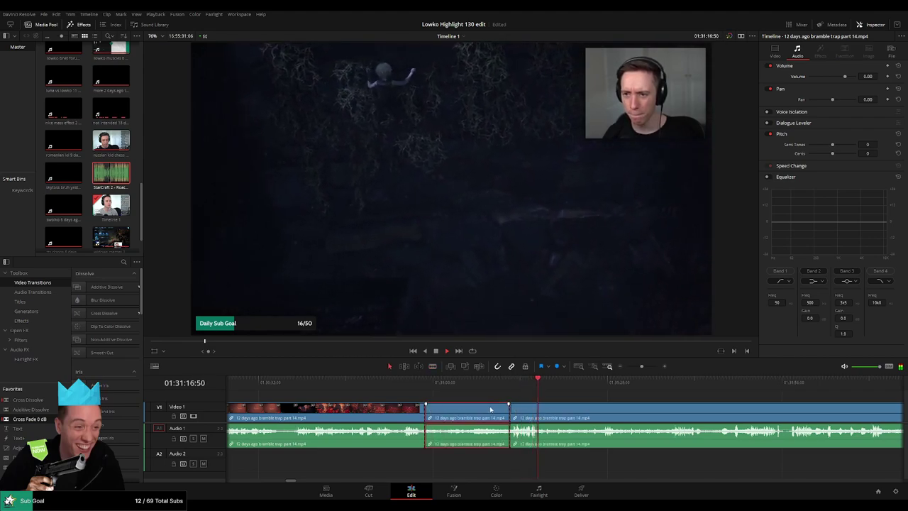
key(Delete)
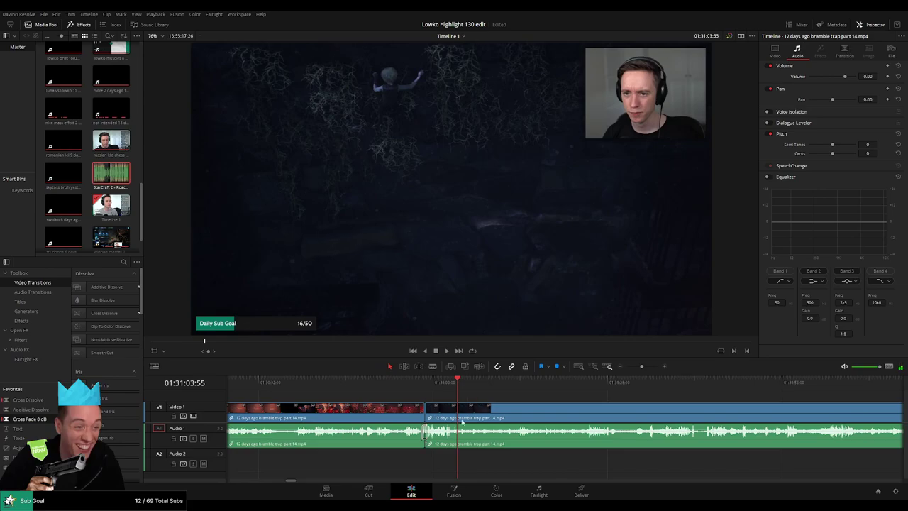
- Review the footage from about 01:31:04 to 01:33:03 for stretches worth cutting, and save the project
click(522, 383)
key(space)
click(584, 383)
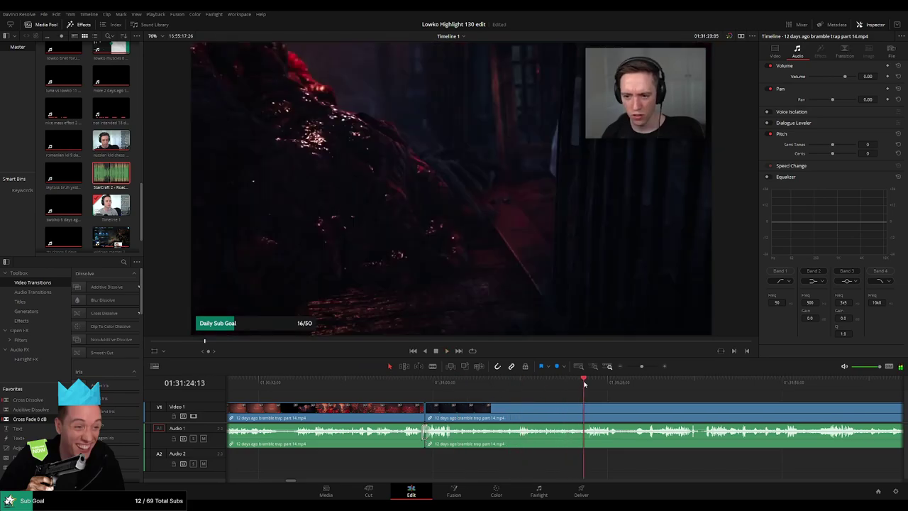
scroll(499, 393, right, 3)
scroll(499, 392, right, 1)
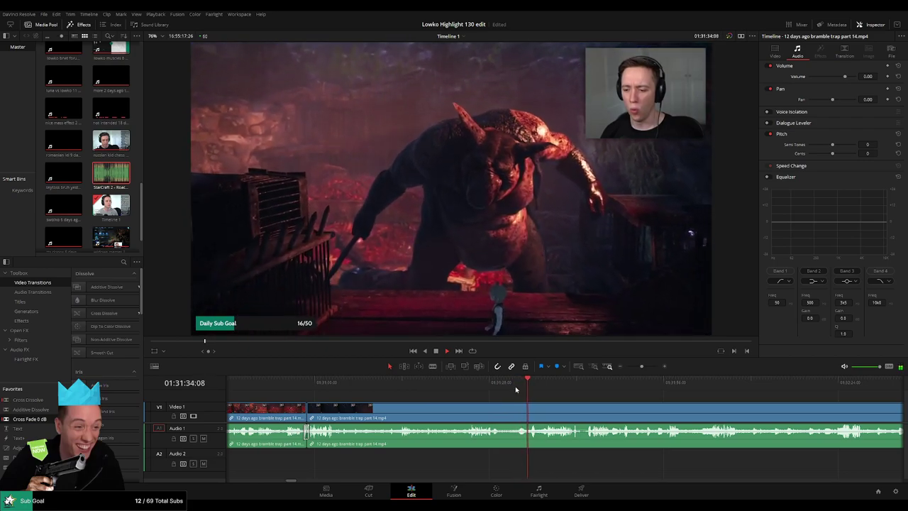
scroll(488, 398, right, 3)
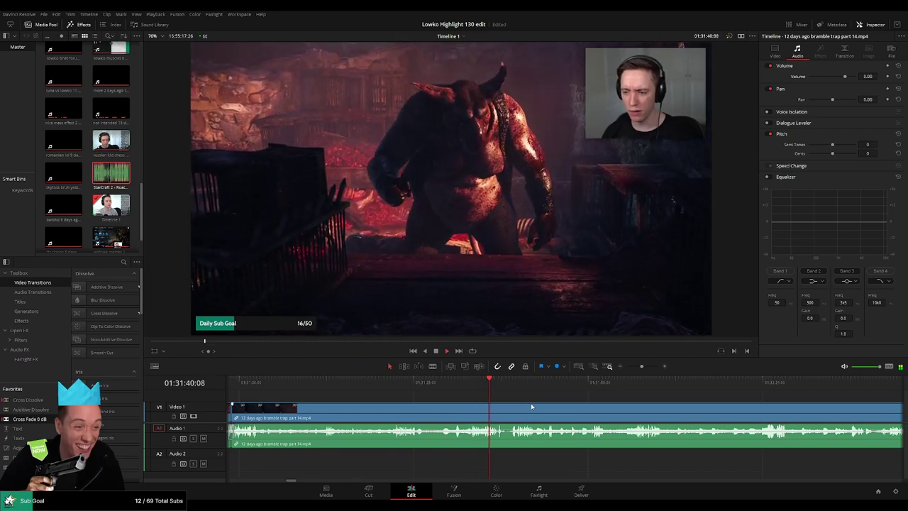
scroll(528, 404, right, 3)
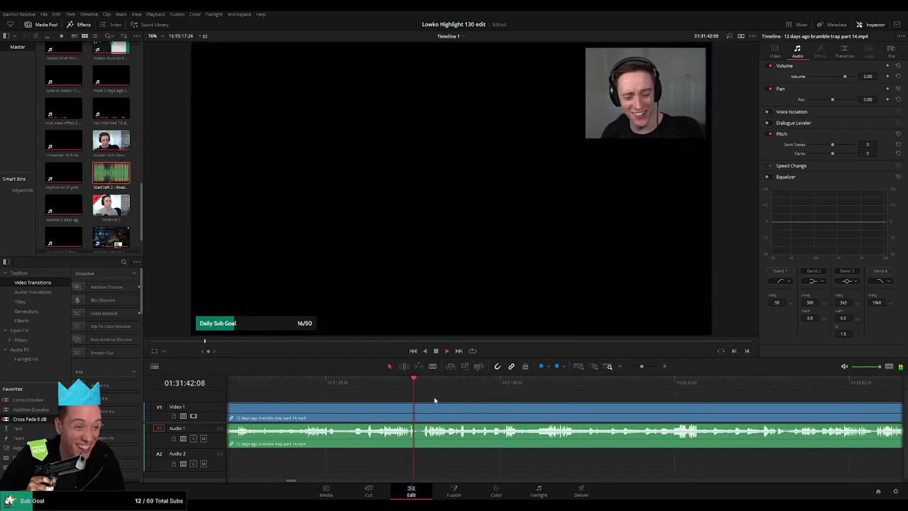
click(425, 387)
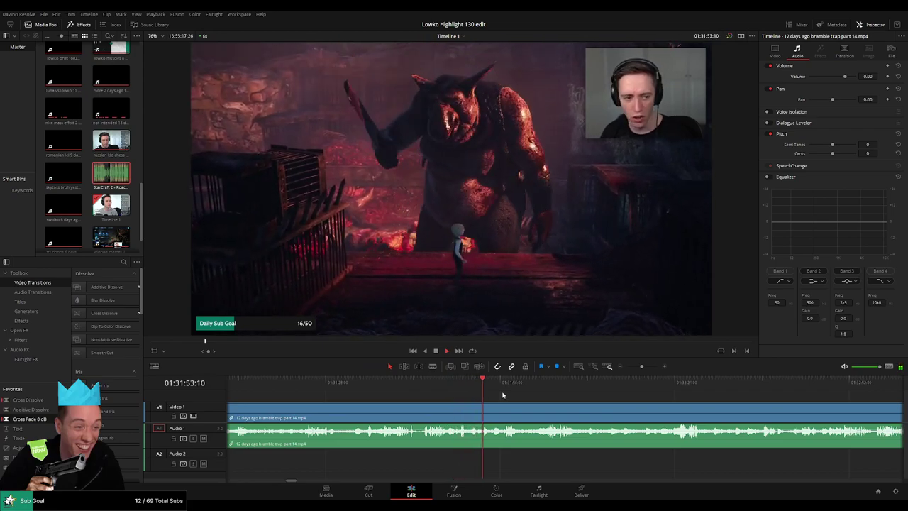
scroll(496, 397, right, 2)
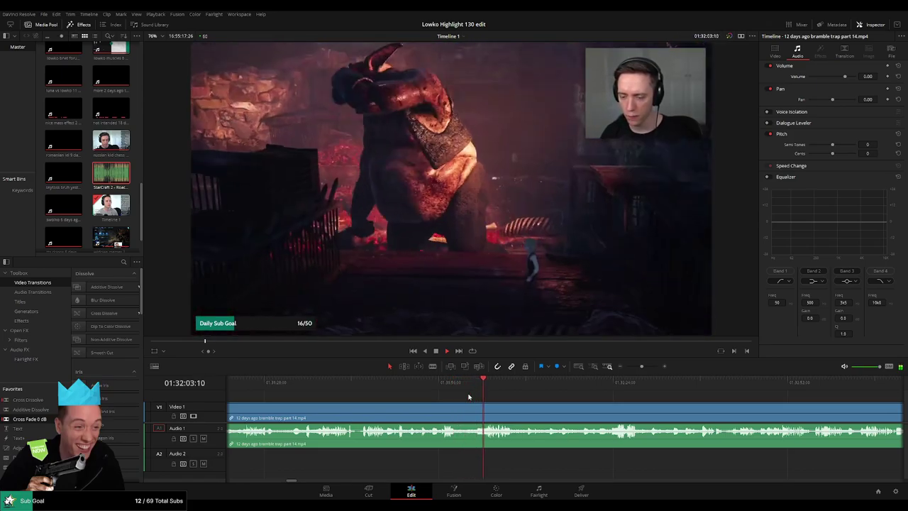
drag(534, 401, 449, 401)
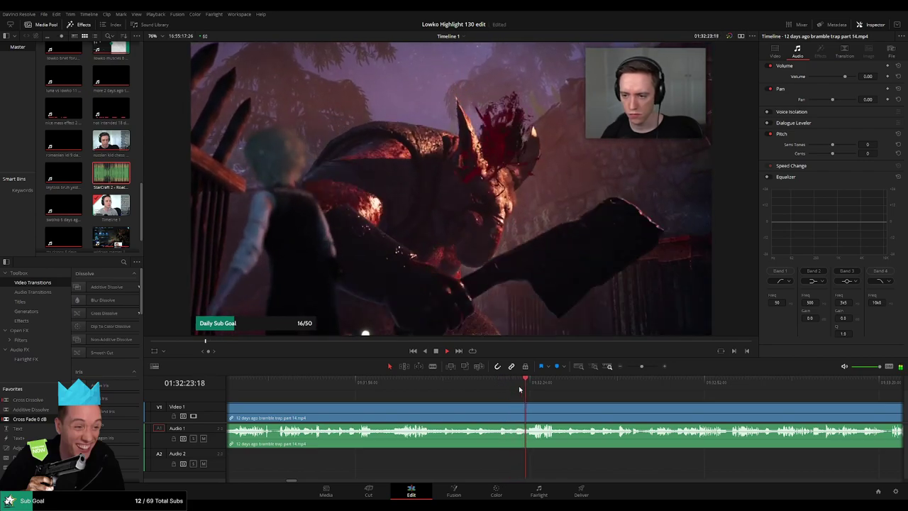
scroll(501, 401, right, 3)
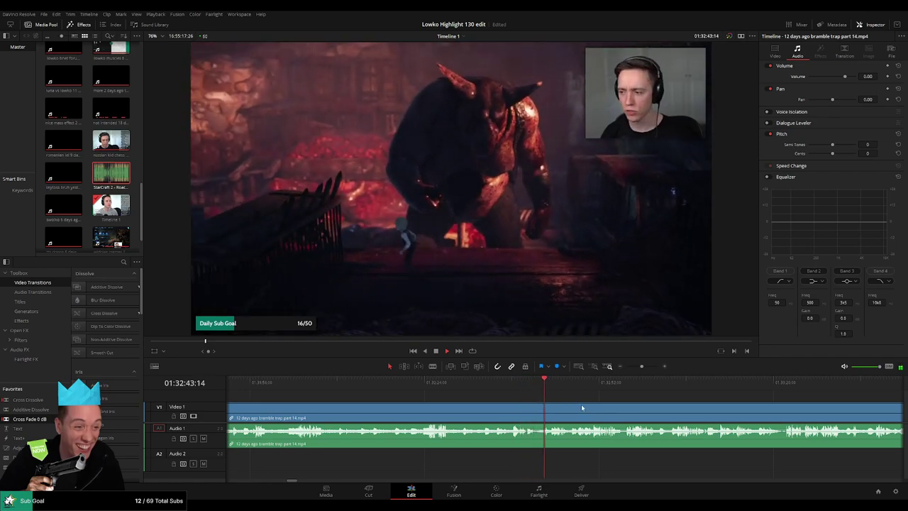
drag(581, 406, 448, 389)
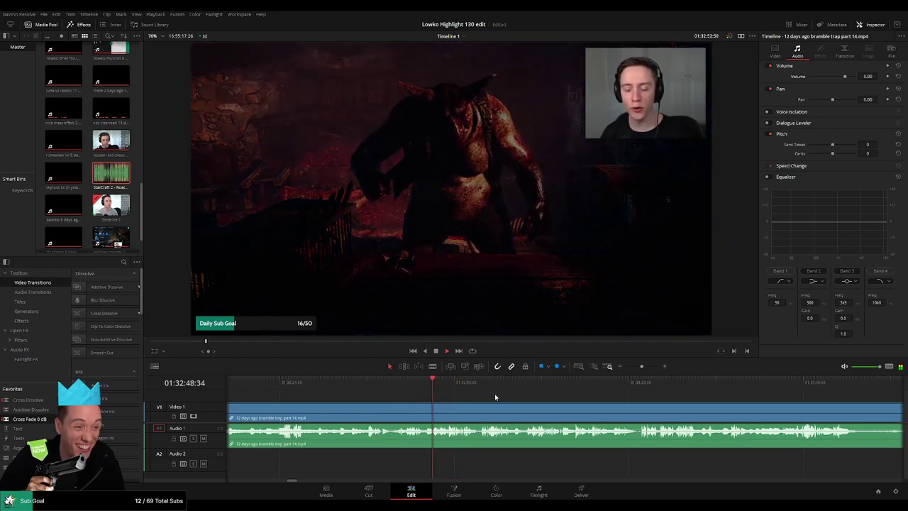
key(ctrl+s)
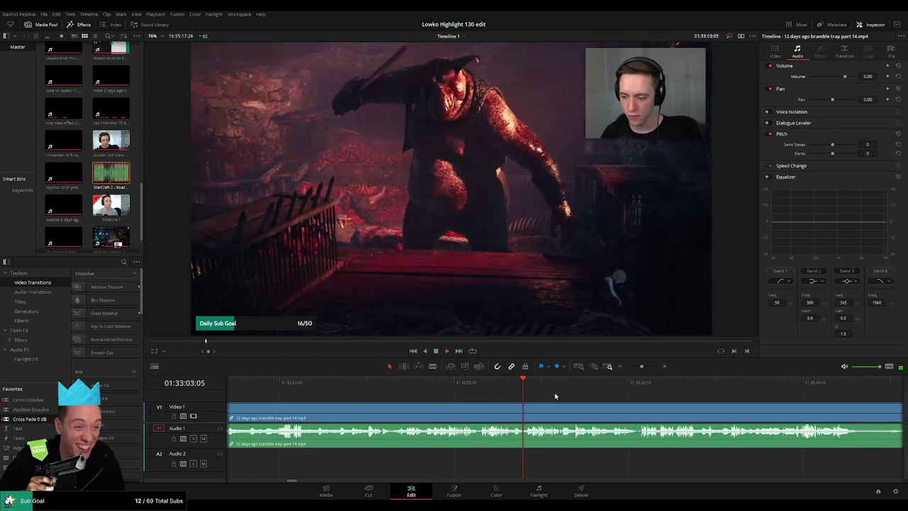
- Examine the monster scene from about 01:33:03 to 01:33:54 for a quiet stretch to cut
drag(555, 395, 427, 395)
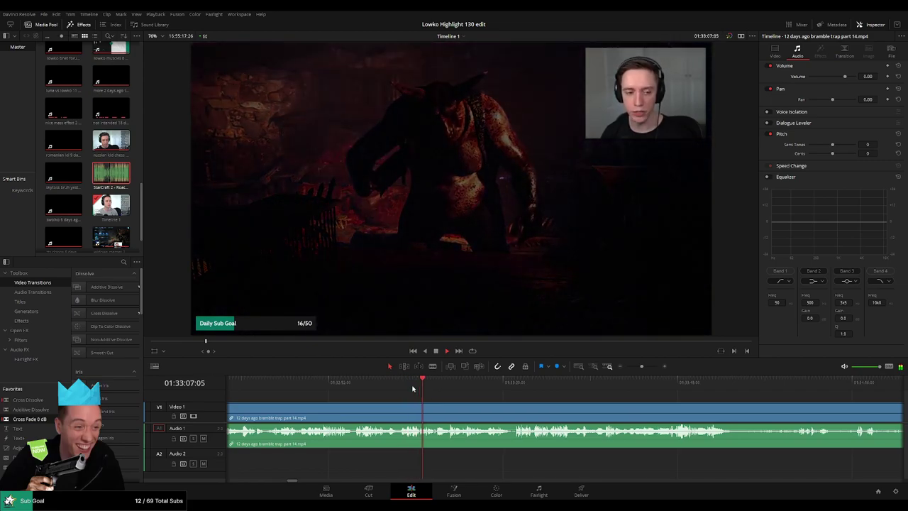
click(448, 382)
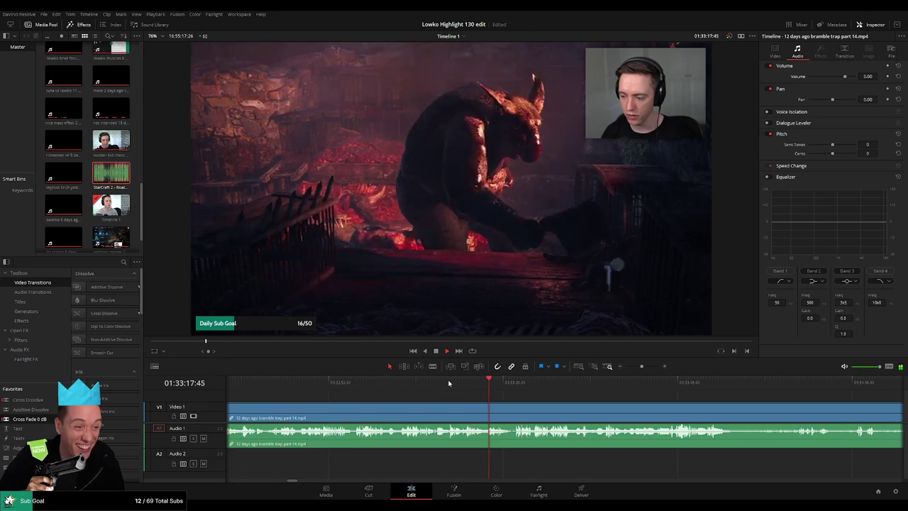
drag(506, 384, 517, 383)
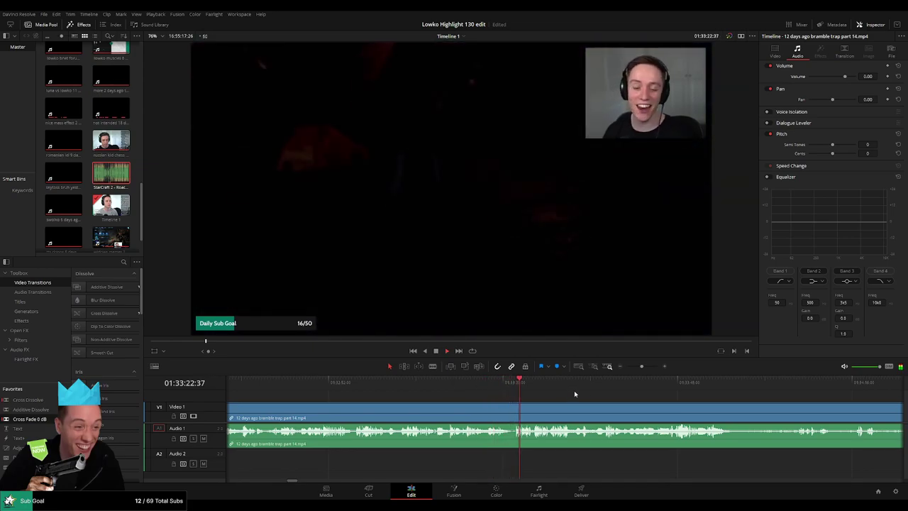
click(432, 383)
drag(440, 388, 460, 389)
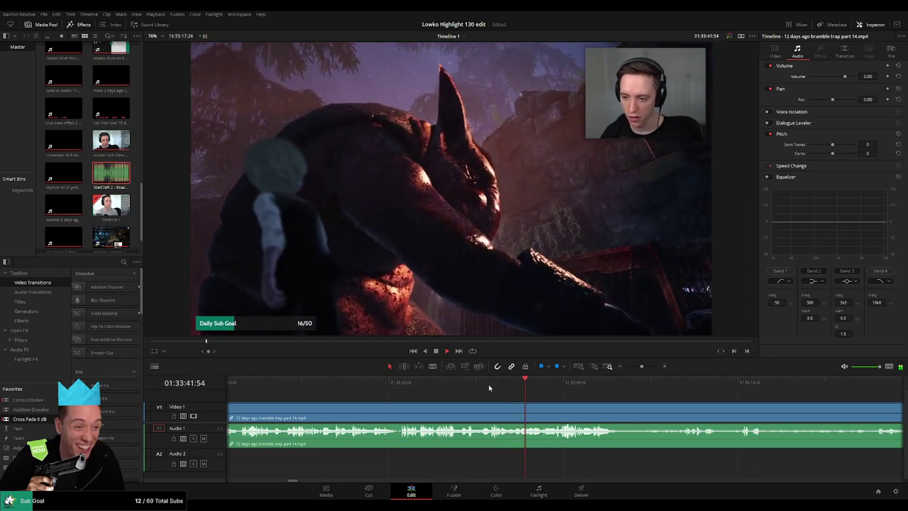
click(557, 383)
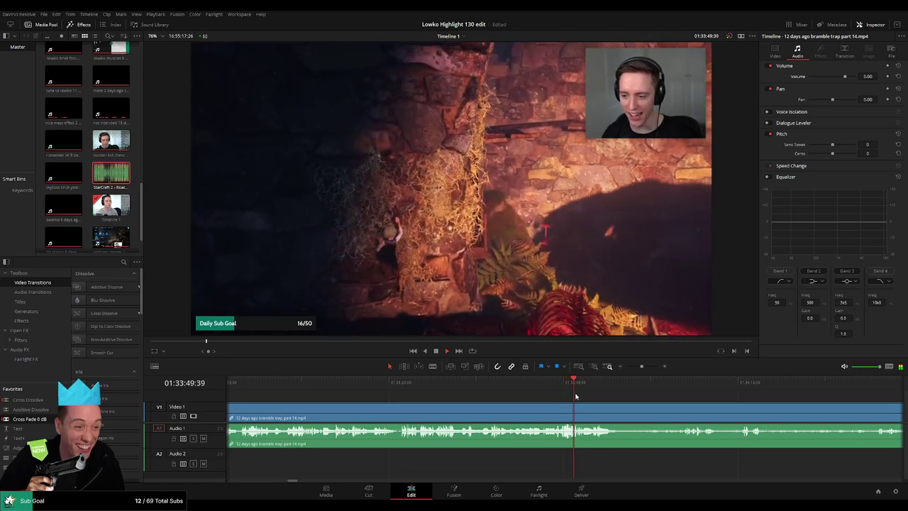
scroll(525, 395, right, 2)
click(495, 384)
click(503, 385)
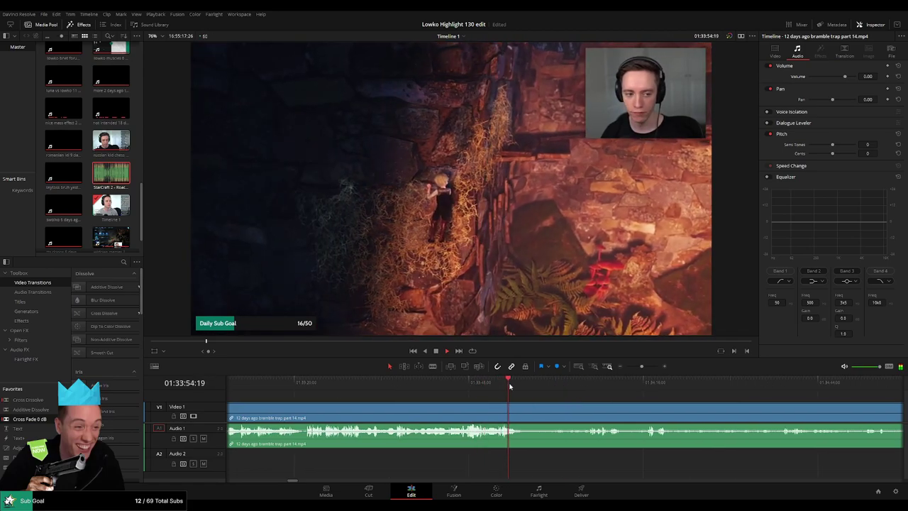
- Ripple-delete the quiet stretch between about 01:33:57 and 01:34:06 and add Cross Fade 0 dB to the audio at the cut
drag(520, 385, 587, 385)
key(b)
click(524, 408)
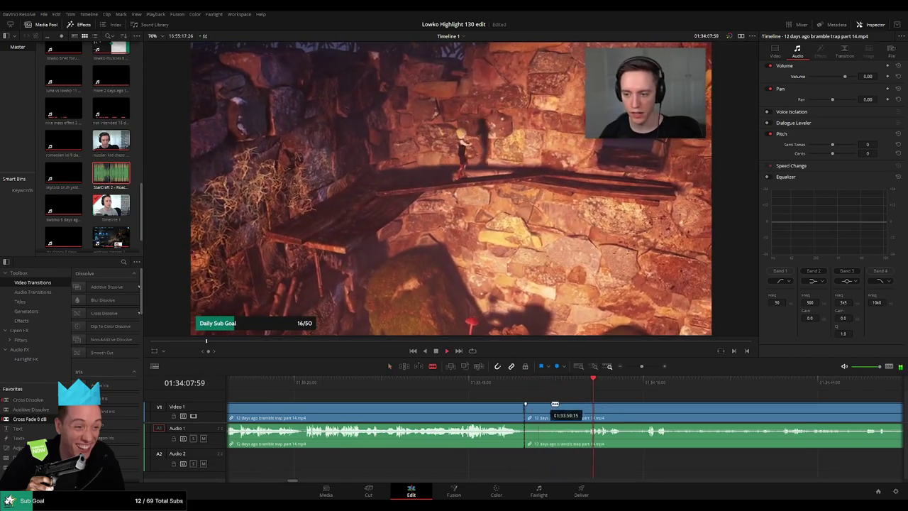
click(583, 410)
key(a)
click(576, 410)
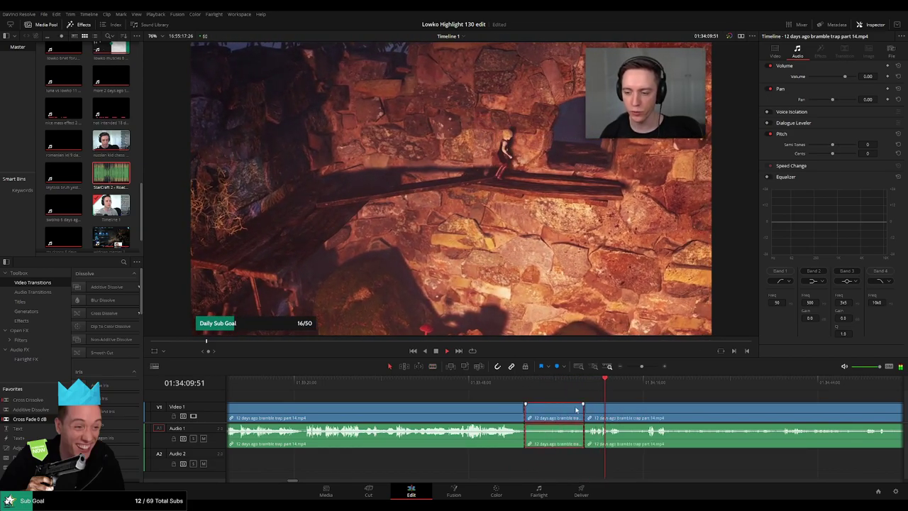
key(BackSpace)
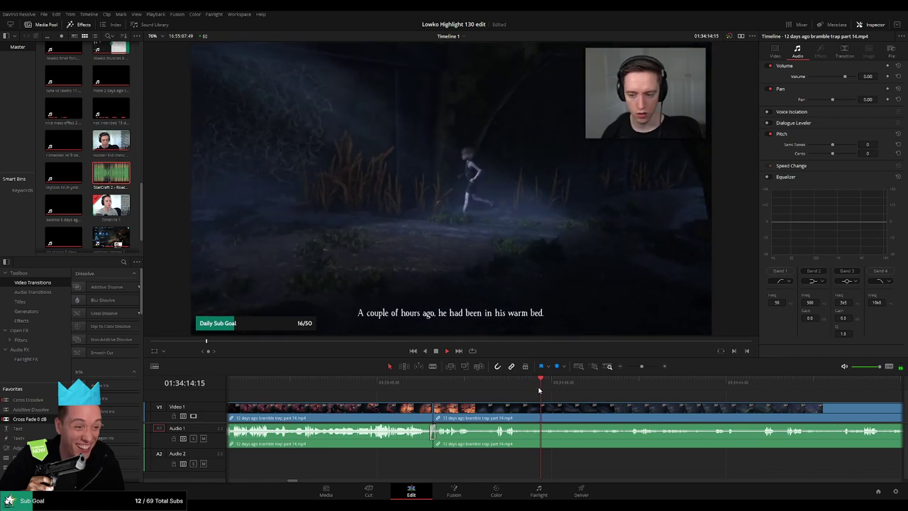
- Check the footage after the new cut and locate the scene change between about 01:34:02 and 01:34:04
click(595, 387)
click(631, 387)
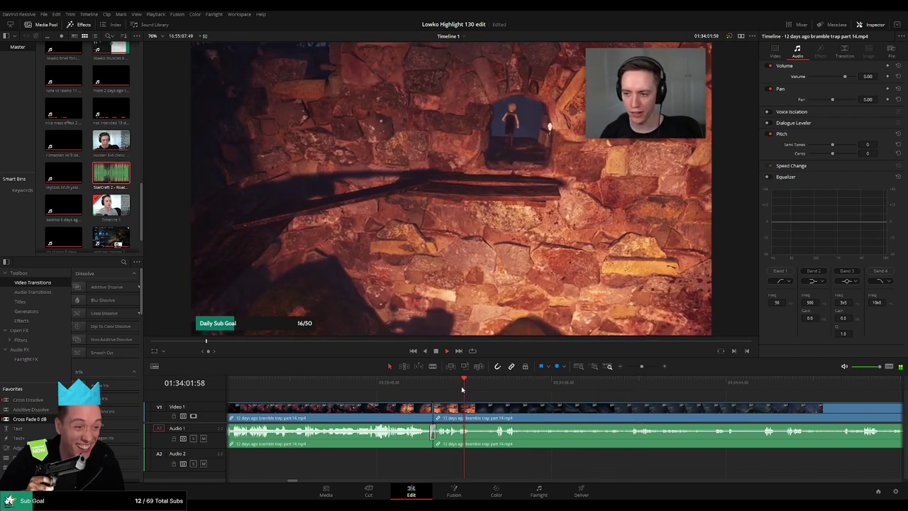
click(475, 387)
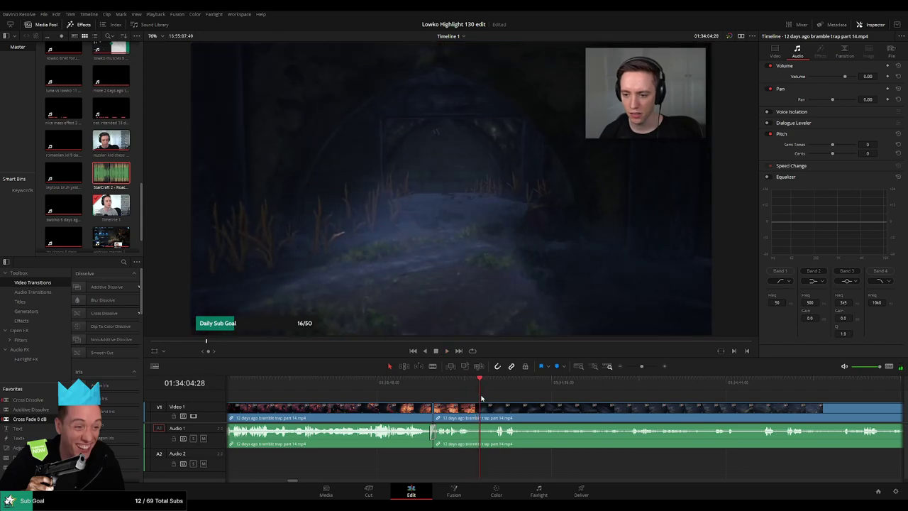
click(471, 386)
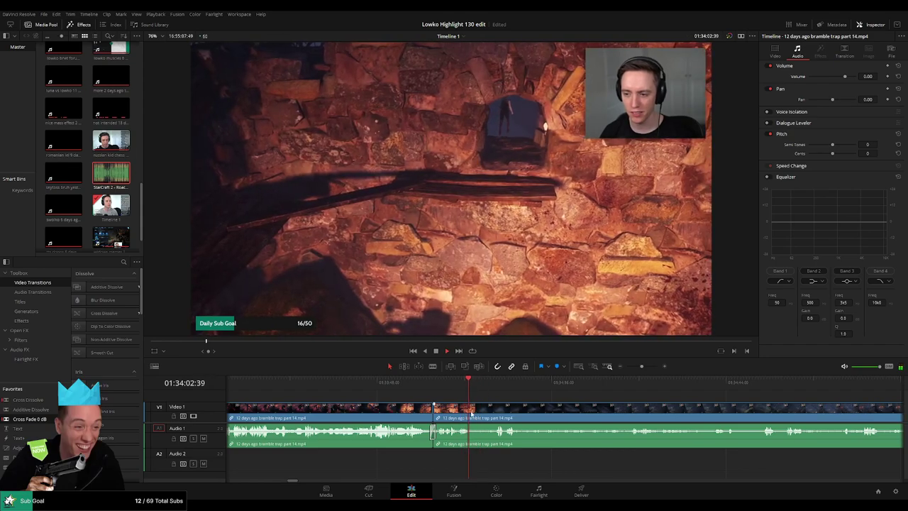
key(b)
click(474, 411)
click(633, 383)
key(space)
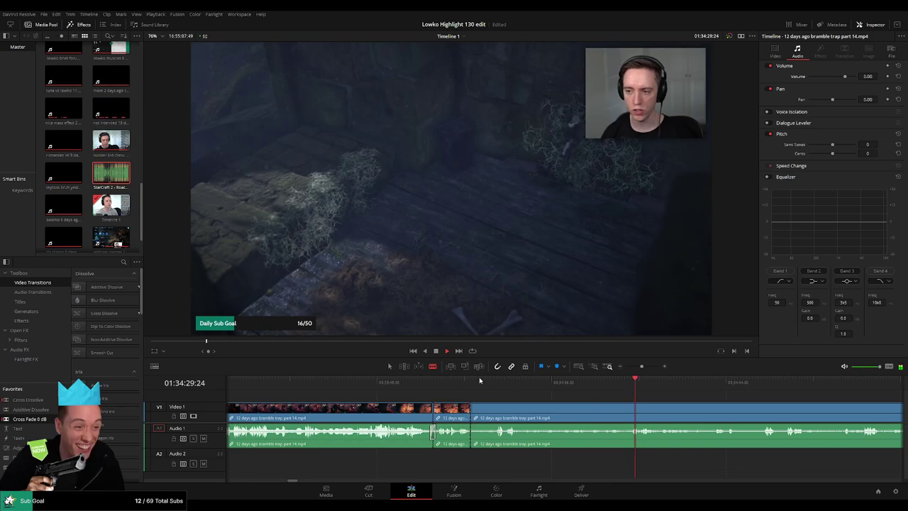
click(474, 381)
key(ctrl+z)
- Split the "12 days ago bramble trap part 14" clip at about 01:34:04 and again at about 01:35:02
click(478, 405)
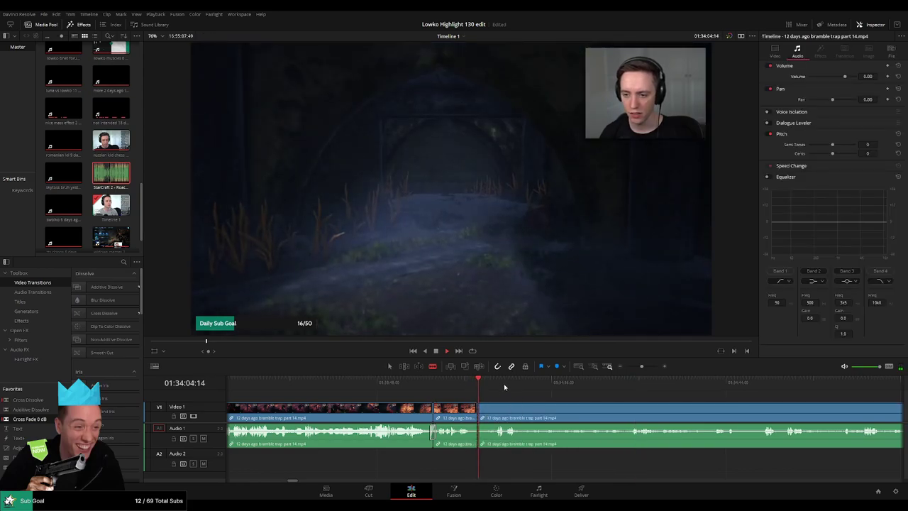
drag(687, 389, 716, 391)
scroll(744, 402, right, 3)
drag(618, 390, 652, 394)
click(574, 391)
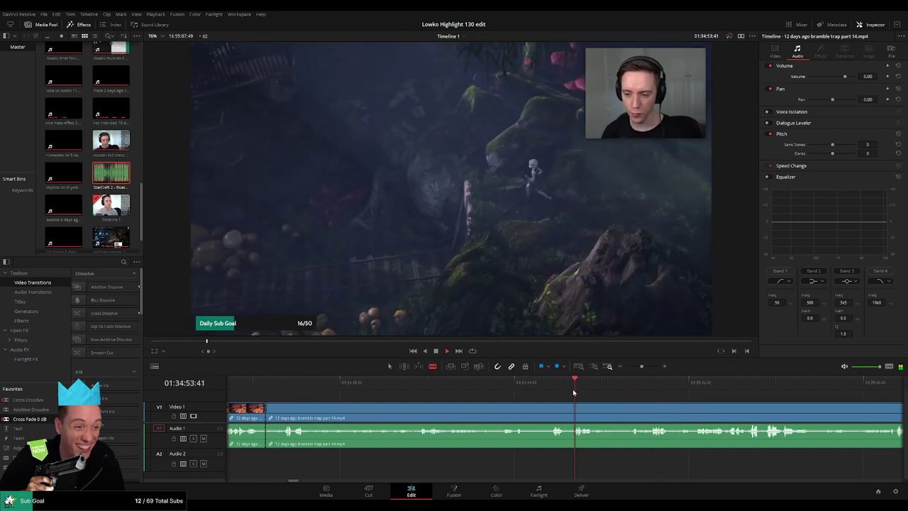
click(553, 389)
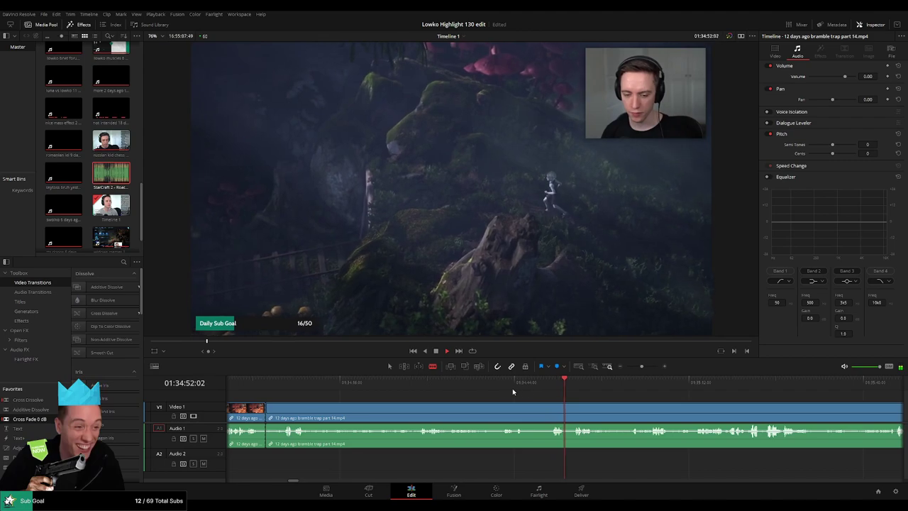
click(507, 390)
click(518, 389)
click(613, 390)
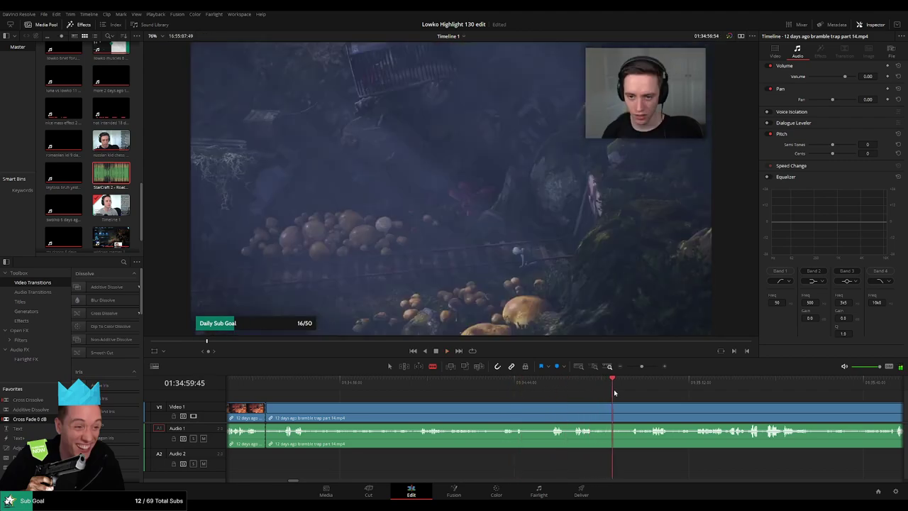
click(633, 391)
click(630, 409)
- Delete the part 14 section between the two new cuts and close the gap
key(a)
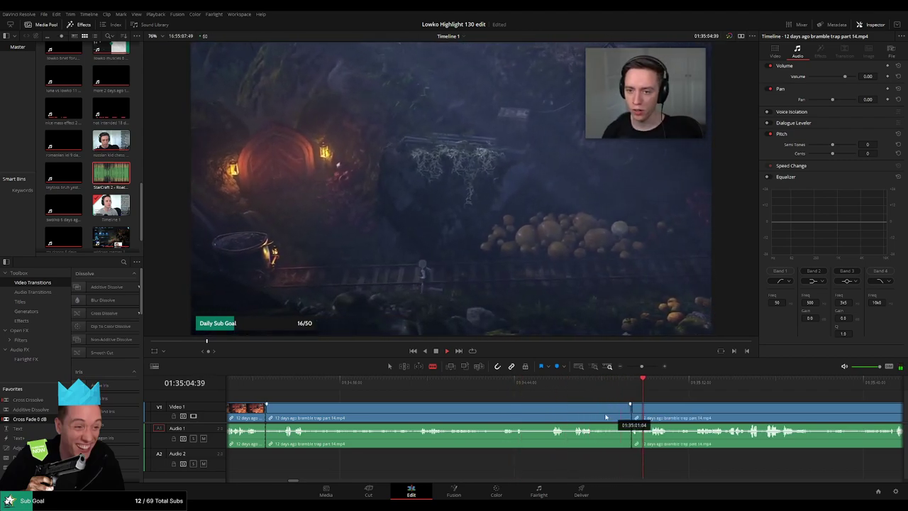
click(605, 417)
key(Delete)
key(Delete)
- Cut the part 14 clip at about 01:34:34 and 01:34:43 and ripple-delete the section in between
key(space)
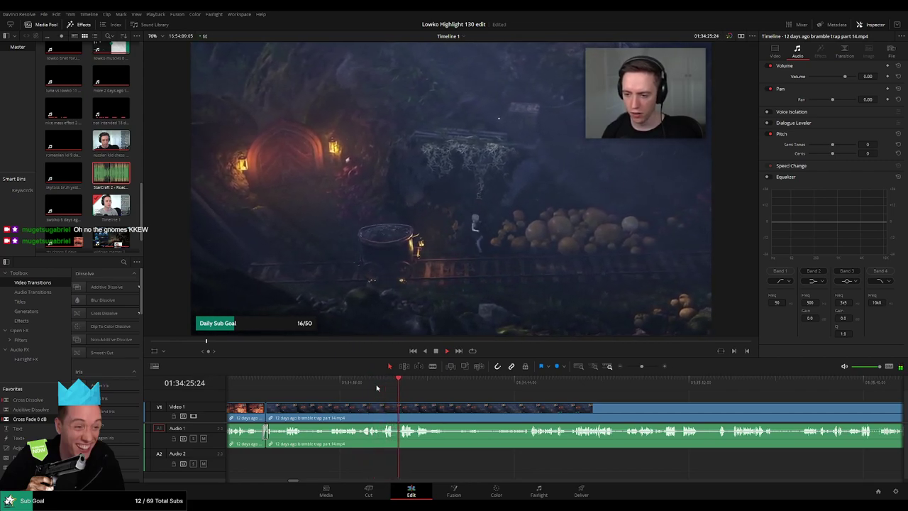
drag(413, 389, 462, 397)
key(space)
click(349, 407)
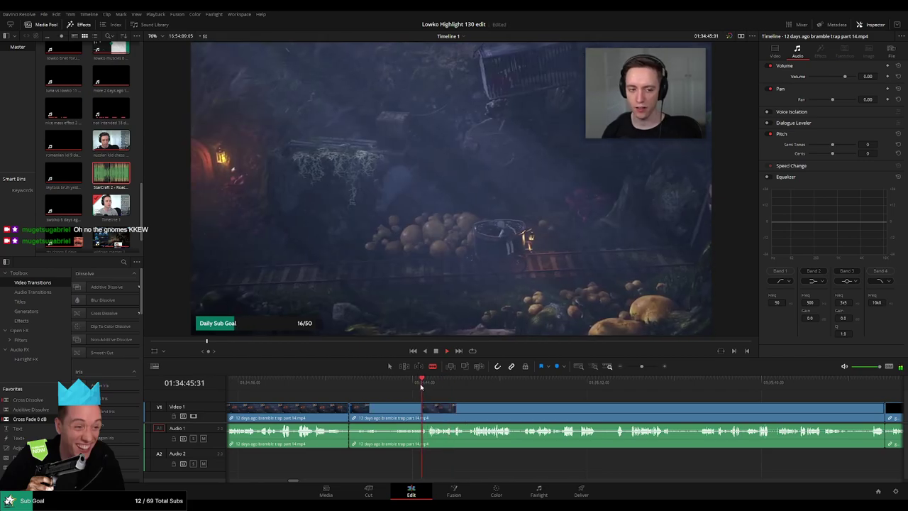
click(411, 407)
key(a)
click(401, 410)
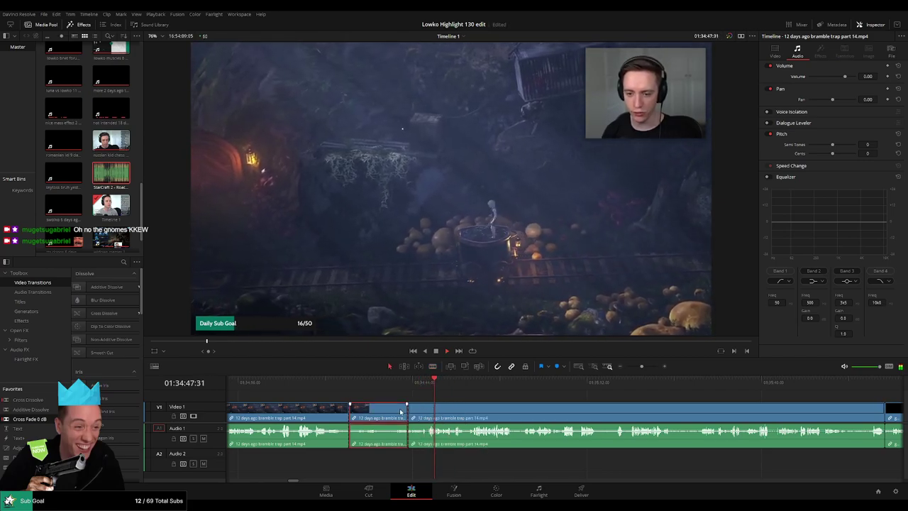
key(Delete)
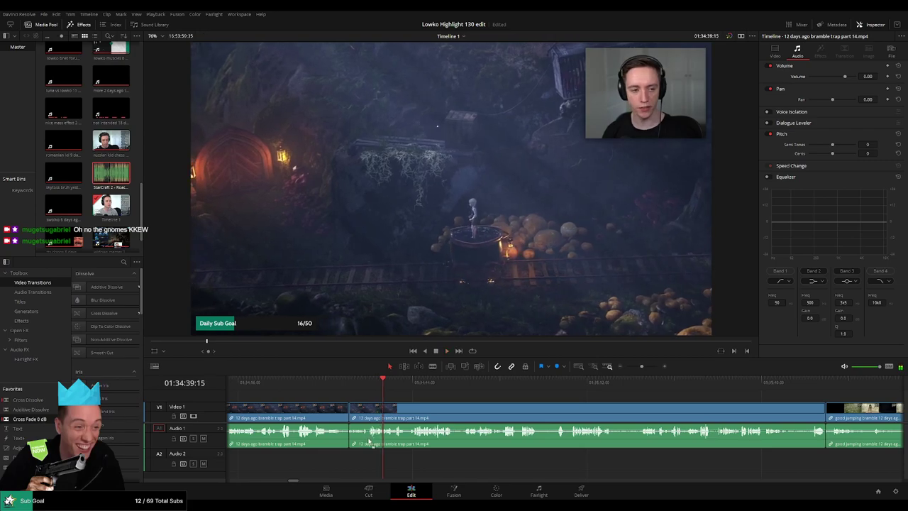
- Split the part 14 clip at about 01:35:16 and ripple-delete its remainder up to the part 15 clip
click(397, 387)
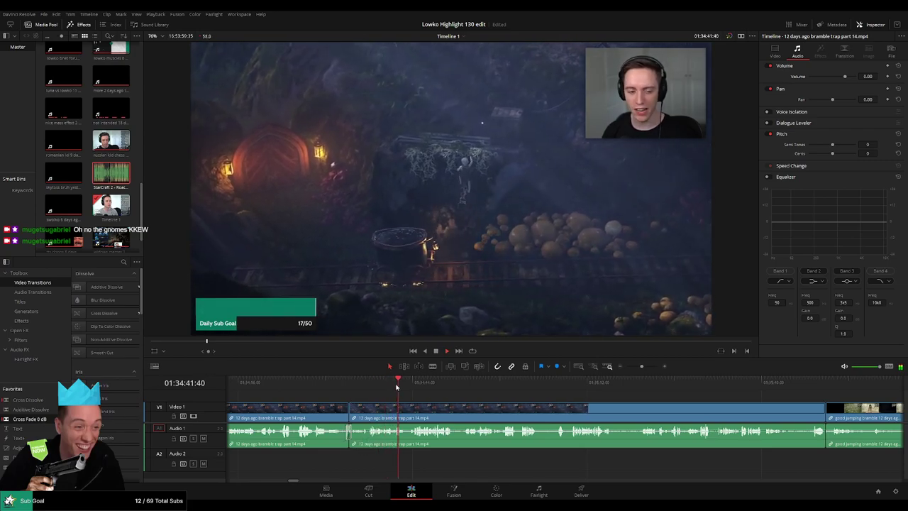
drag(423, 387, 428, 386)
click(471, 385)
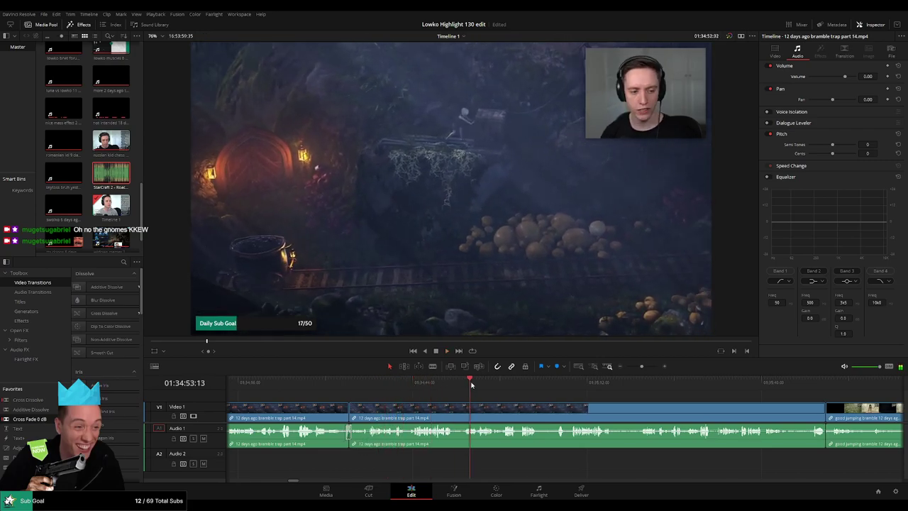
drag(520, 394, 413, 386)
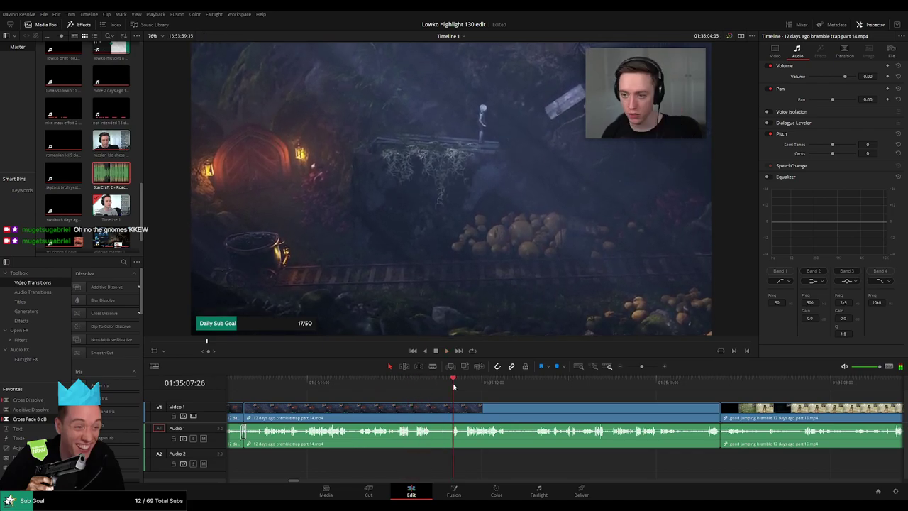
key(a)
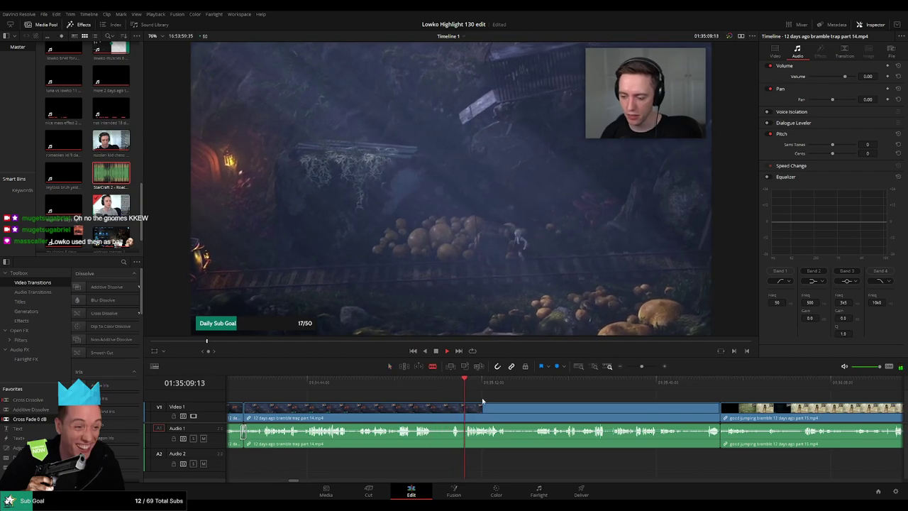
drag(486, 400, 411, 397)
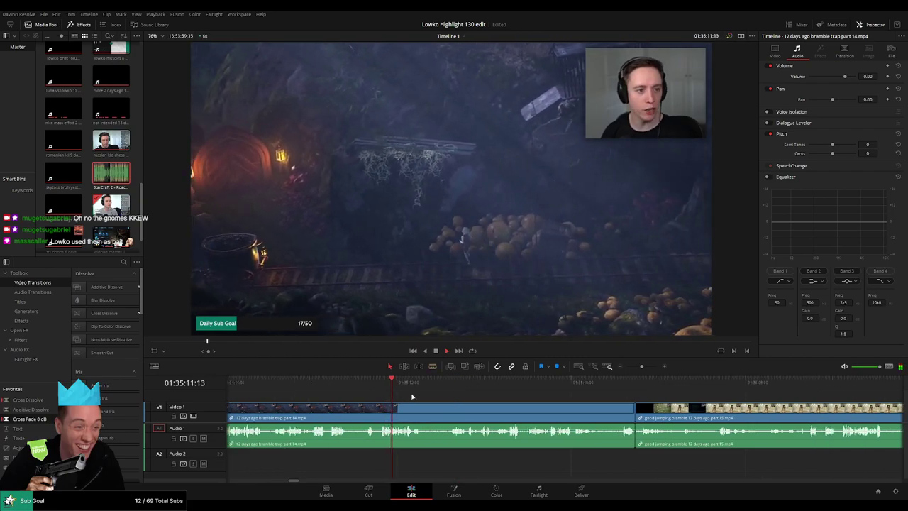
click(412, 387)
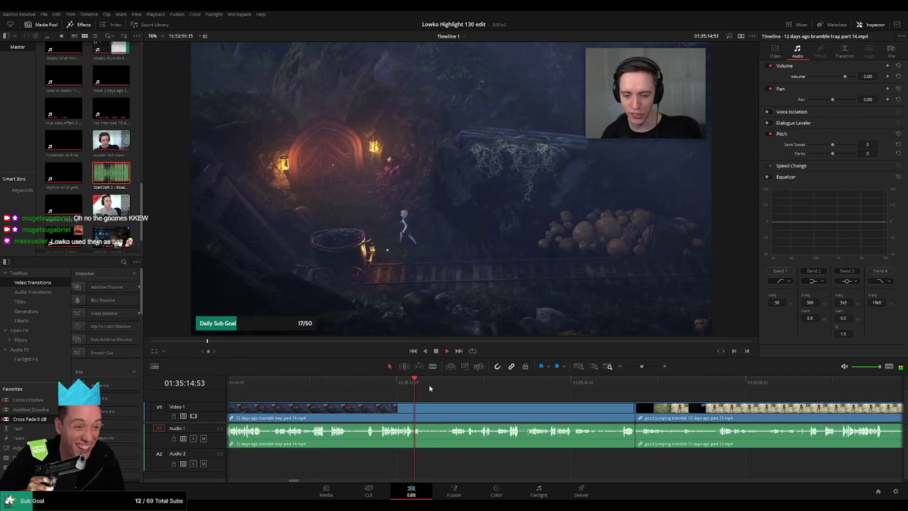
click(453, 388)
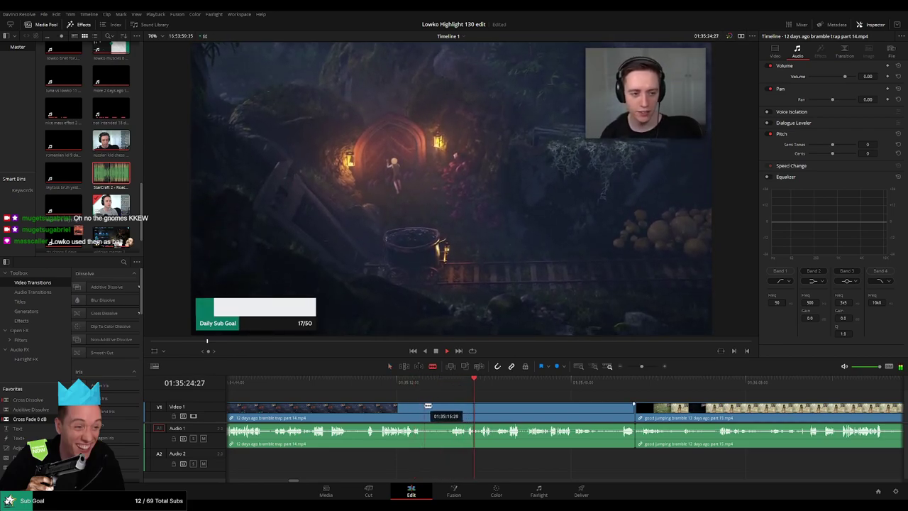
drag(512, 386, 679, 390)
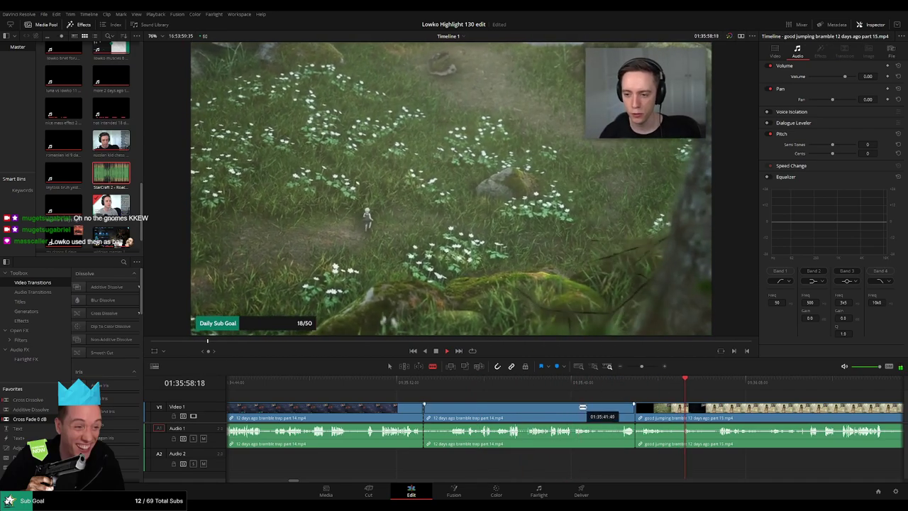
click(579, 411)
key(Delete)
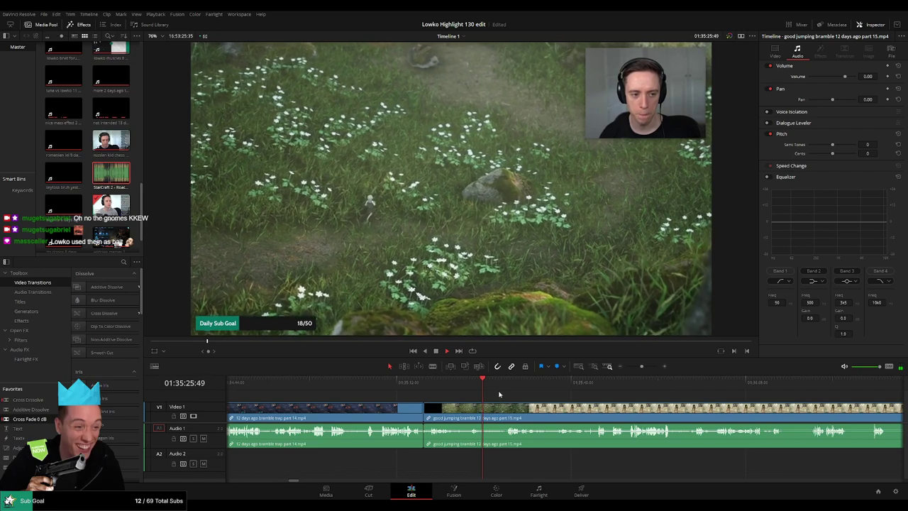
- Skim the opening of the "good jumping bramble 12 days ago part 15" clip and check the transition from part 14
click(699, 395)
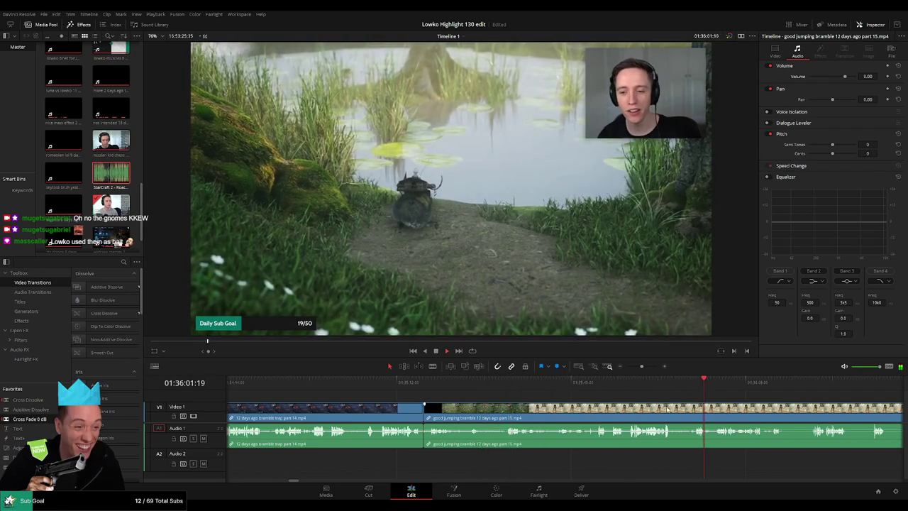
scroll(612, 400, down, 3)
scroll(602, 399, down, 3)
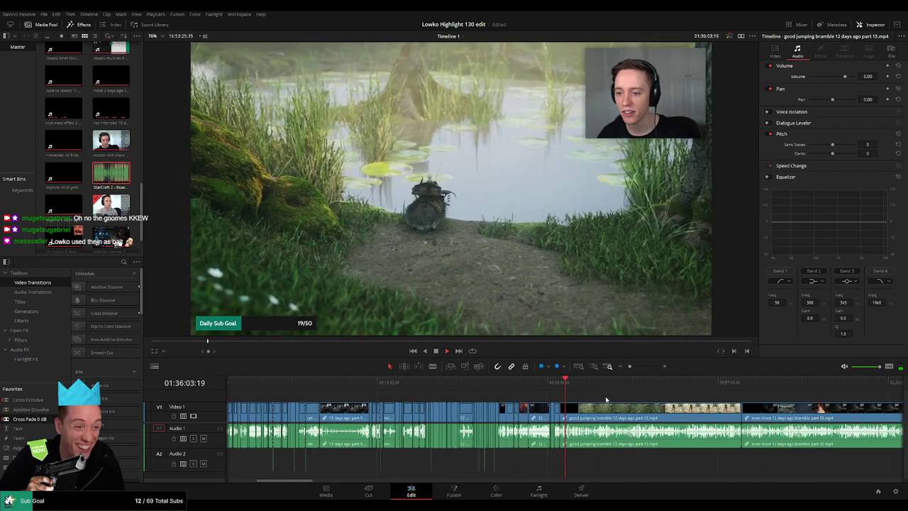
scroll(607, 399, up, 3)
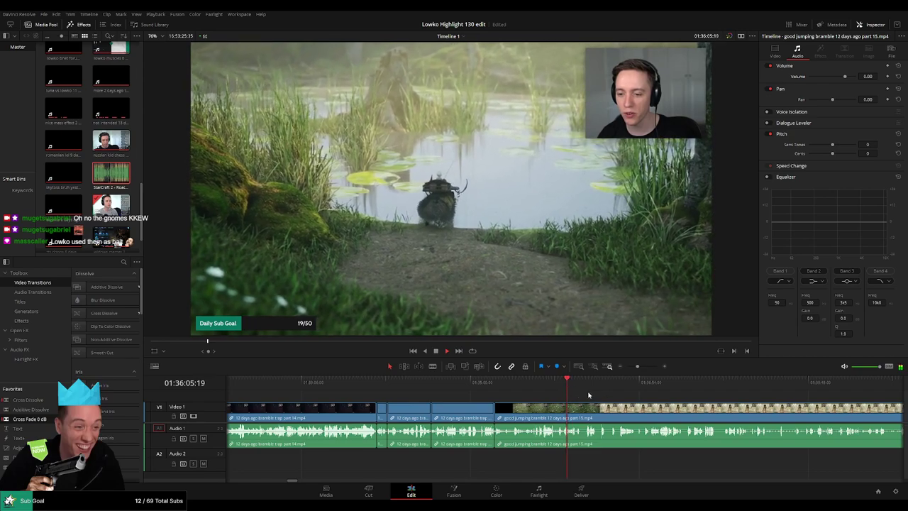
click(585, 390)
scroll(496, 395, right, 3)
click(454, 389)
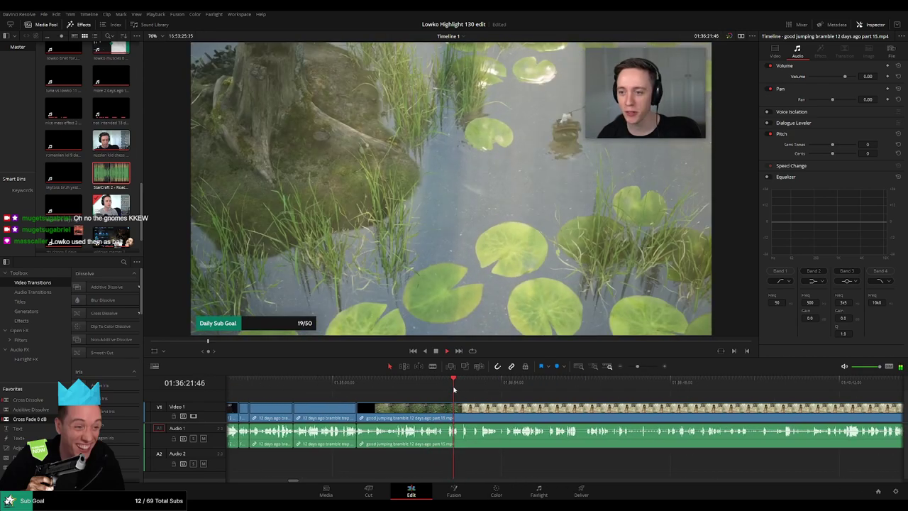
drag(465, 389, 598, 390)
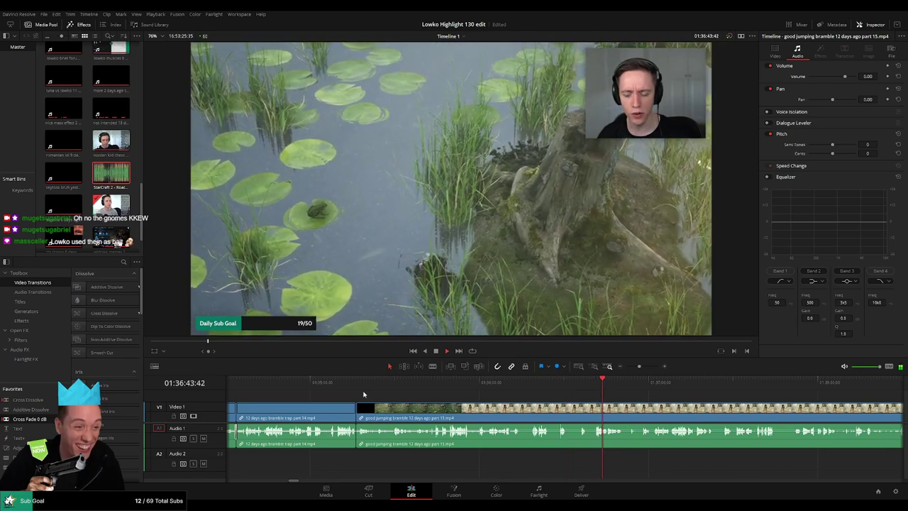
click(349, 389)
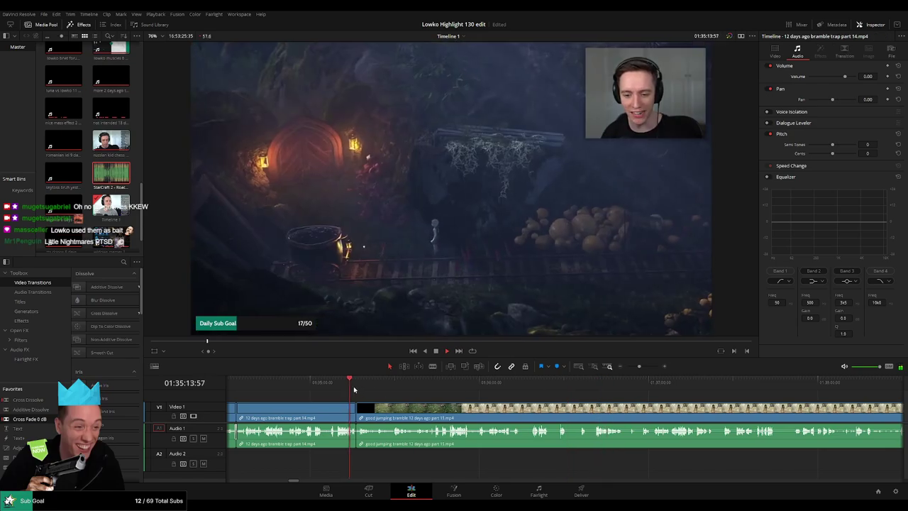
- Scrub onward through the part 15 clip to the dark cave footage around 01:44:00
drag(425, 388, 802, 380)
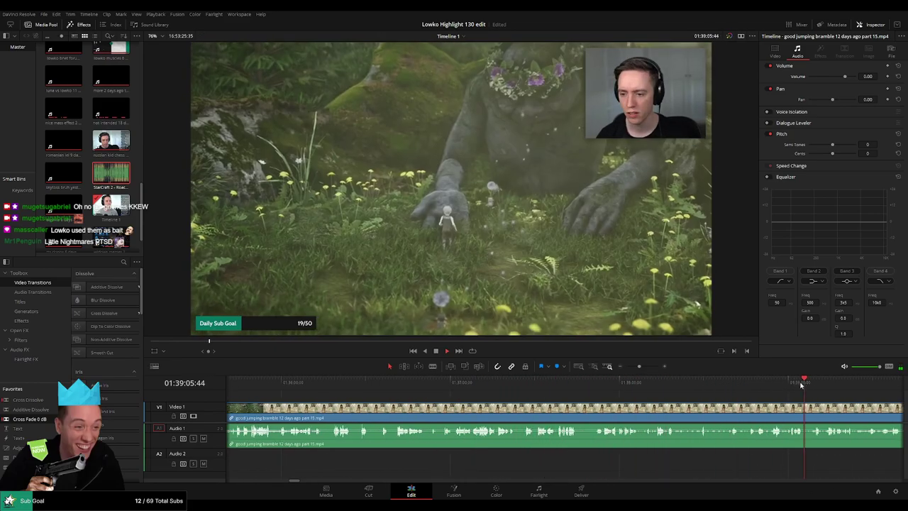
scroll(748, 390, down, 4)
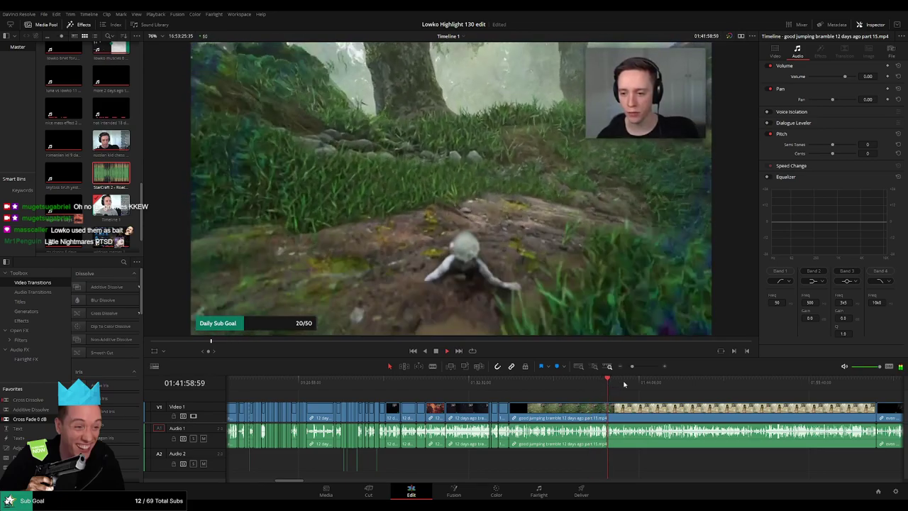
scroll(639, 388, up, 5)
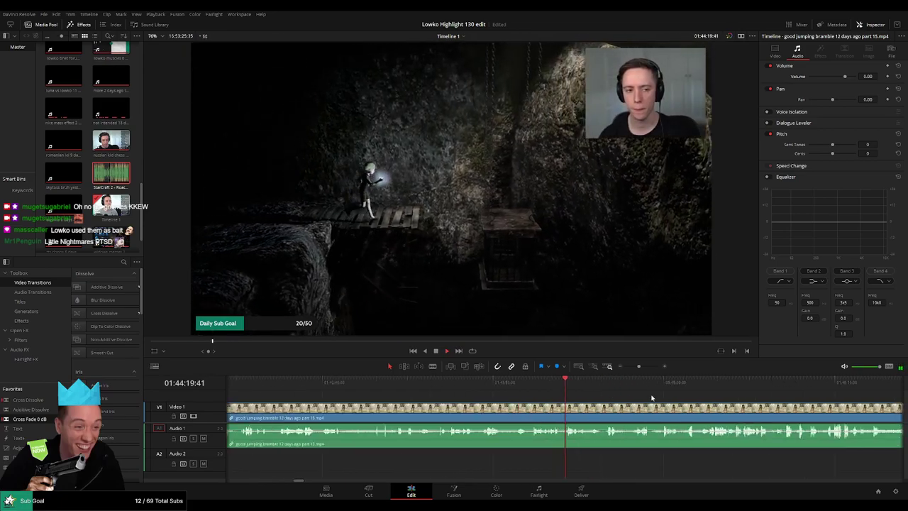
drag(439, 382, 372, 382)
scroll(419, 387, left, 3)
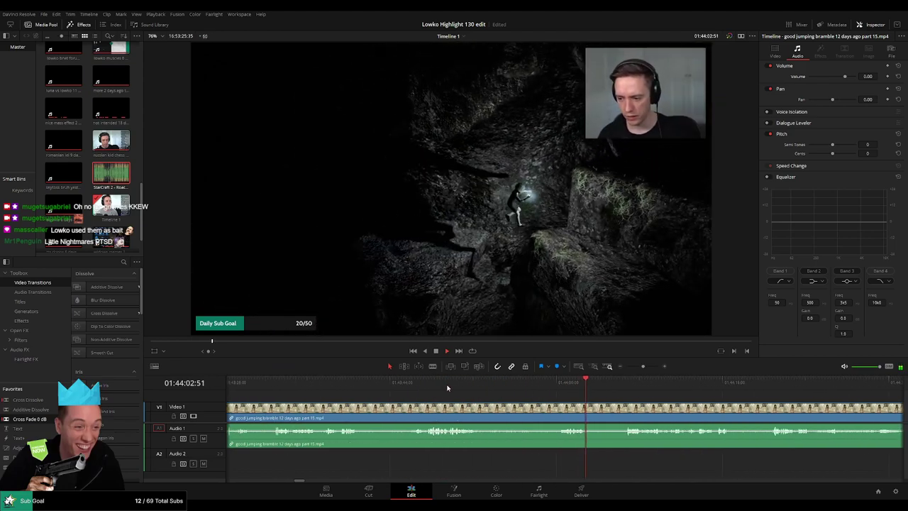
click(429, 387)
drag(384, 387, 341, 385)
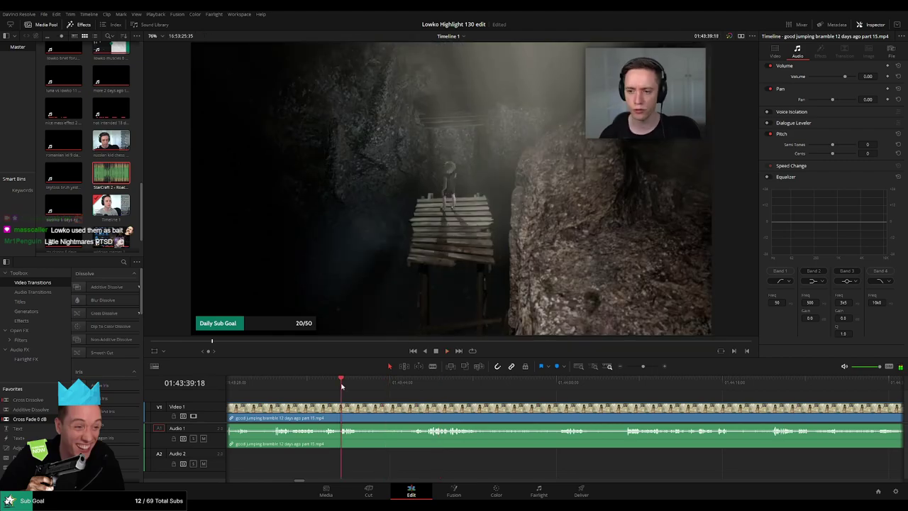
- Review the part 15 cave footage between about 01:42:07 and 01:43:33
scroll(439, 394, down, 3)
drag(454, 387, 486, 381)
key(space)
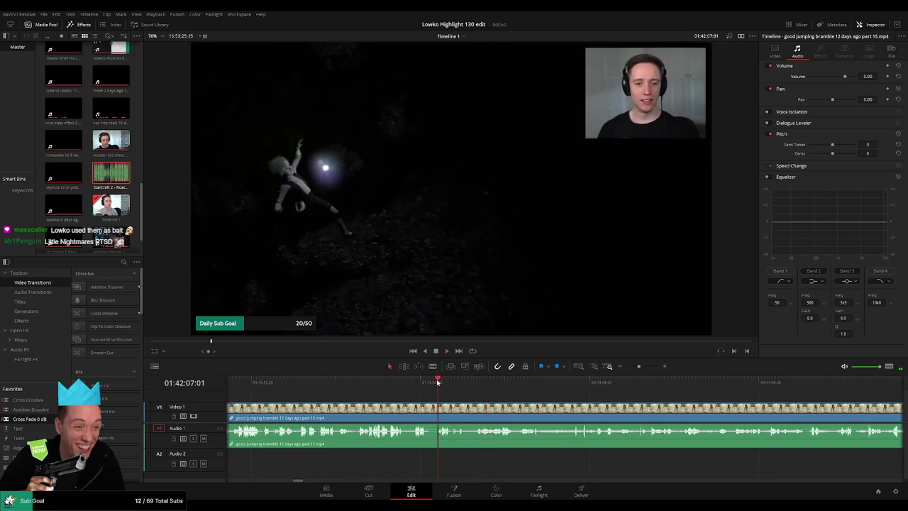
drag(384, 383, 571, 387)
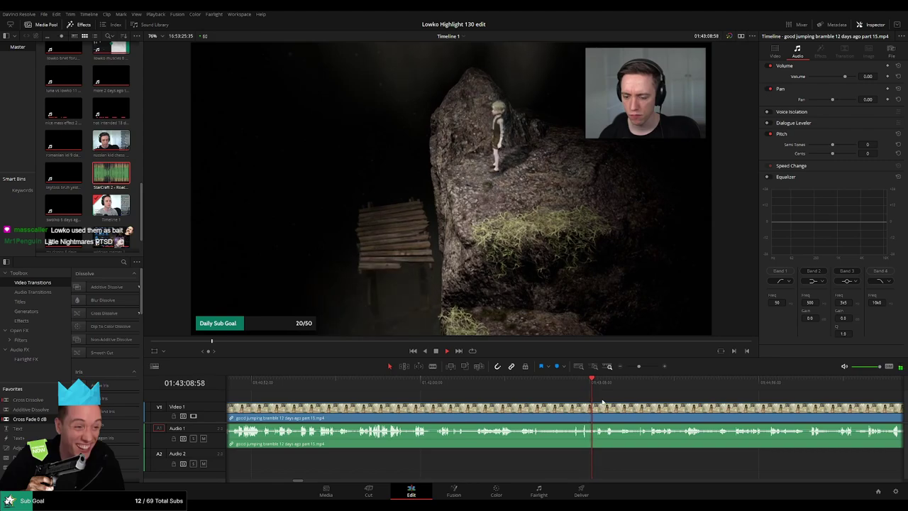
click(633, 383)
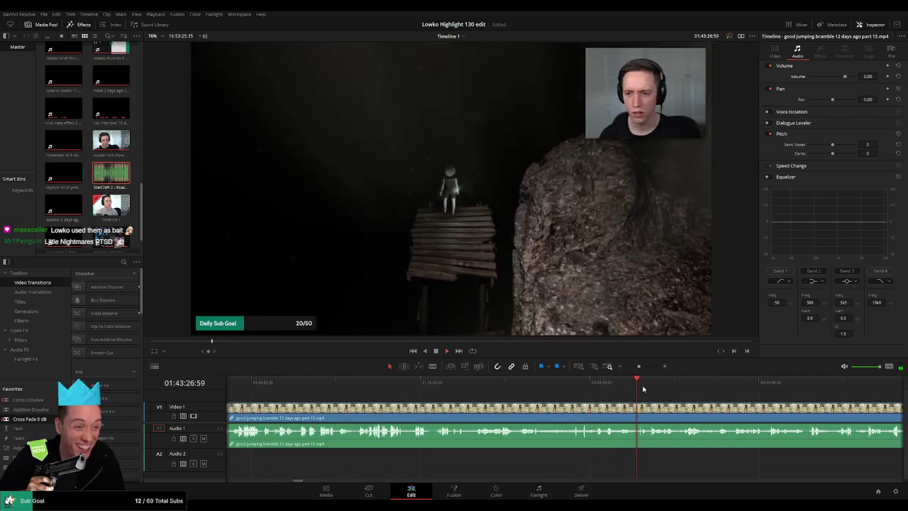
scroll(641, 390, down, 1)
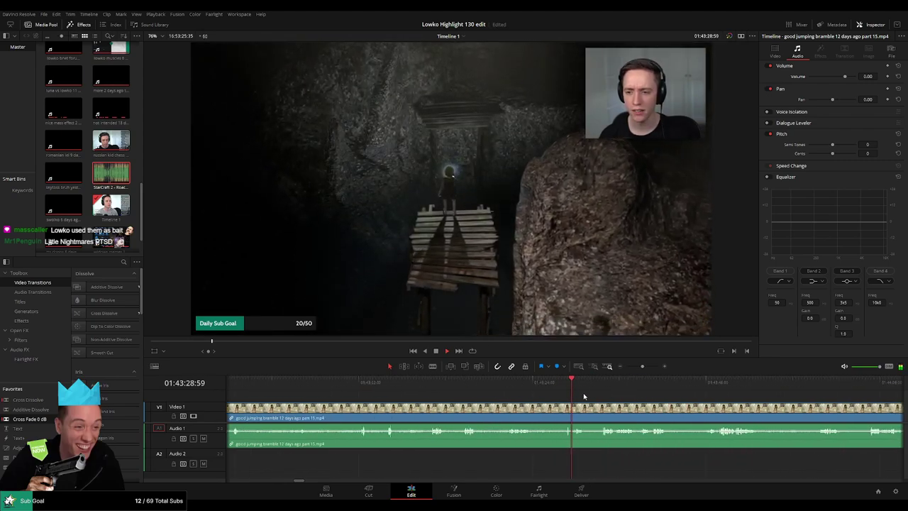
click(600, 387)
scroll(568, 394, right, 2)
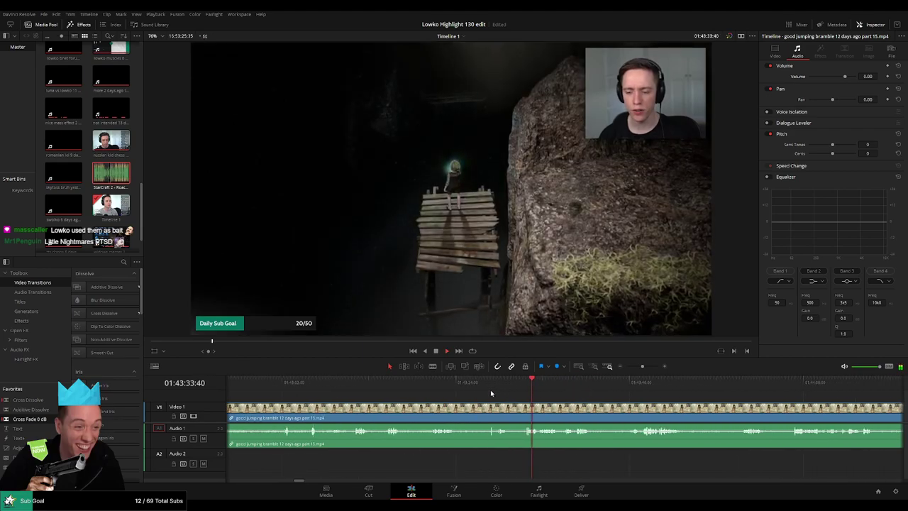
- Review the part 15 cave footage between about 01:43:45 and 01:45:09 for a suitable cut point
click(626, 389)
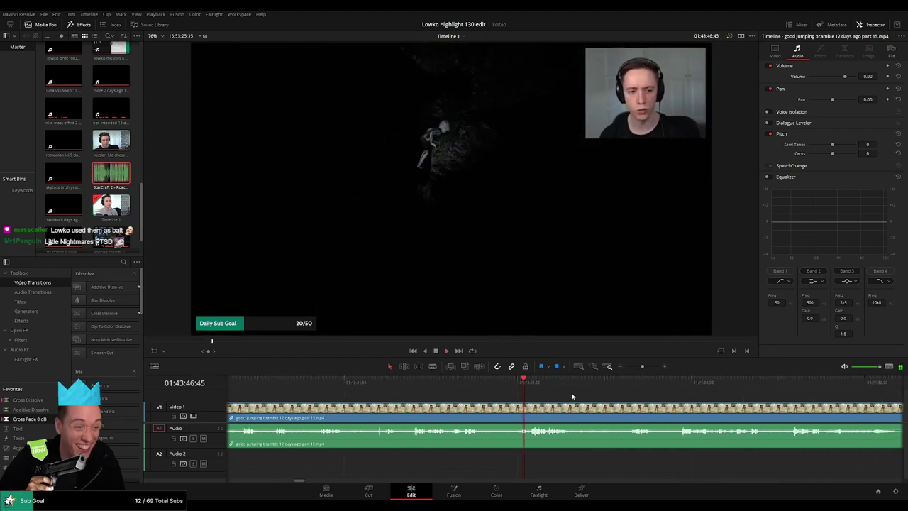
click(543, 389)
click(624, 389)
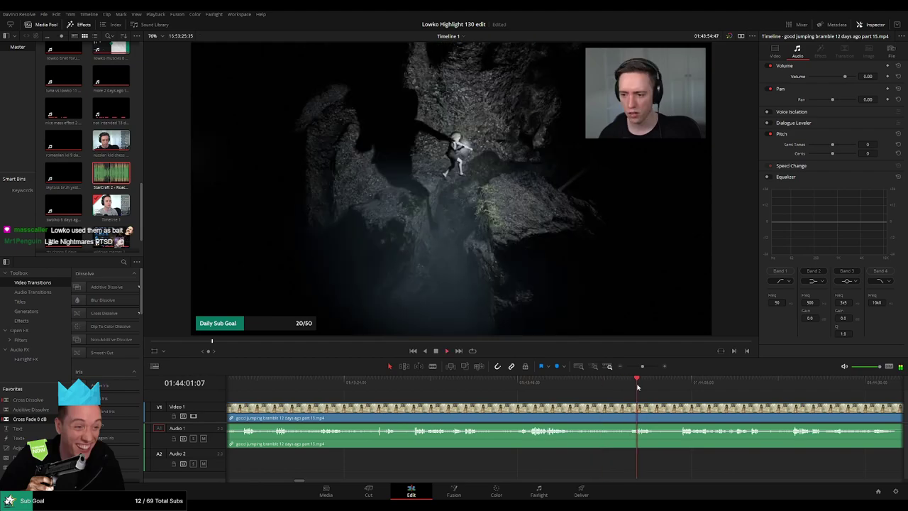
click(674, 392)
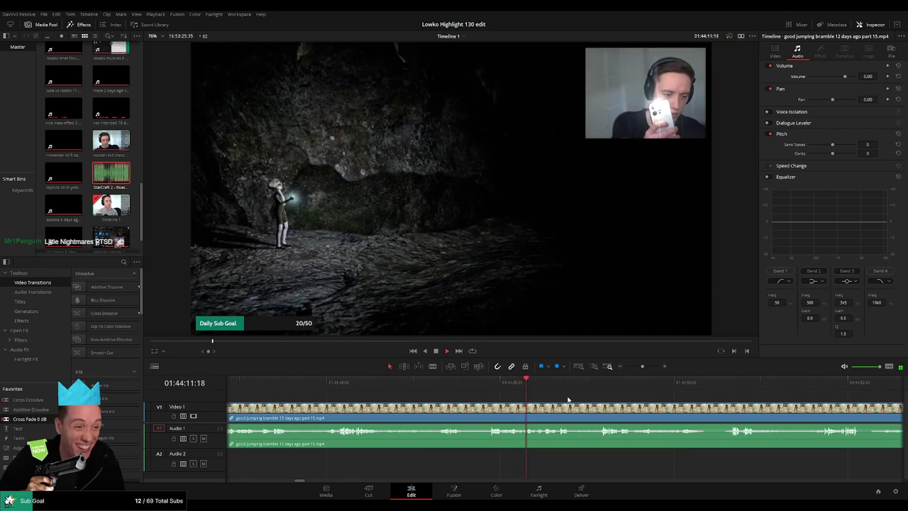
click(571, 391)
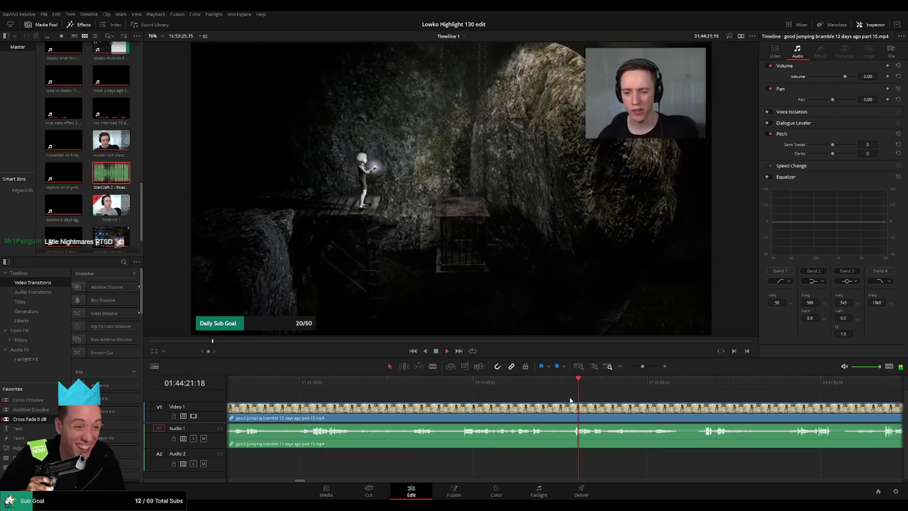
scroll(569, 400, right, 3)
click(602, 387)
scroll(560, 400, right, 2)
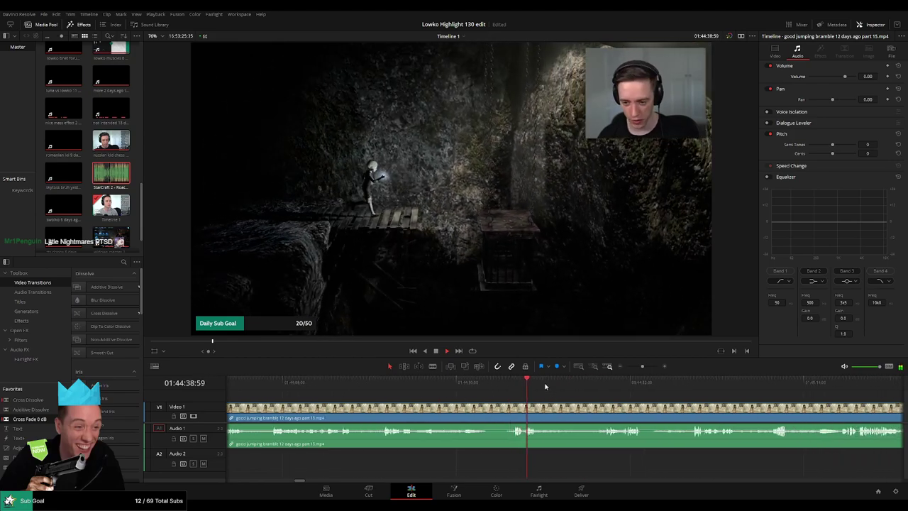
click(594, 389)
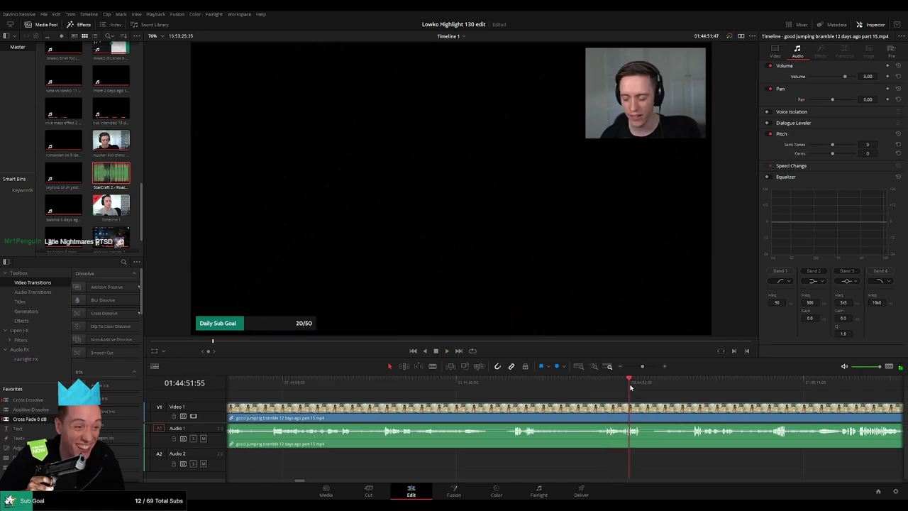
click(559, 384)
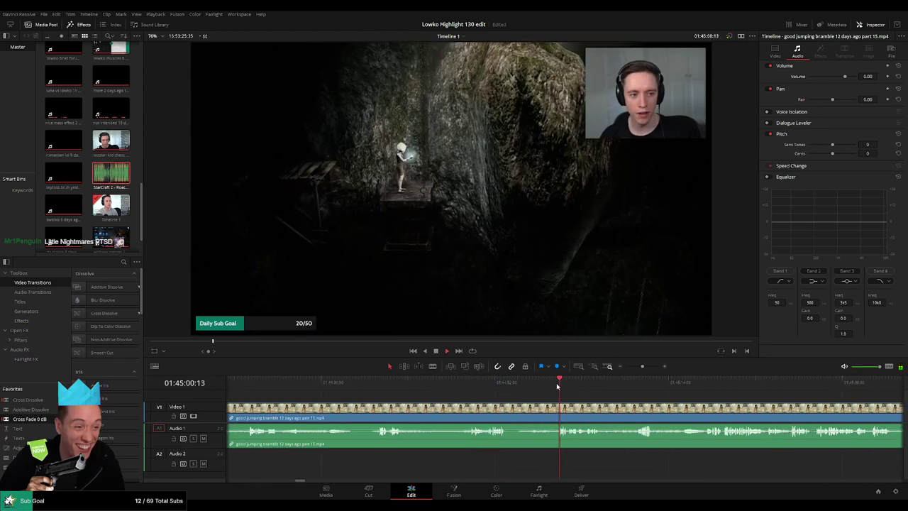
click(634, 386)
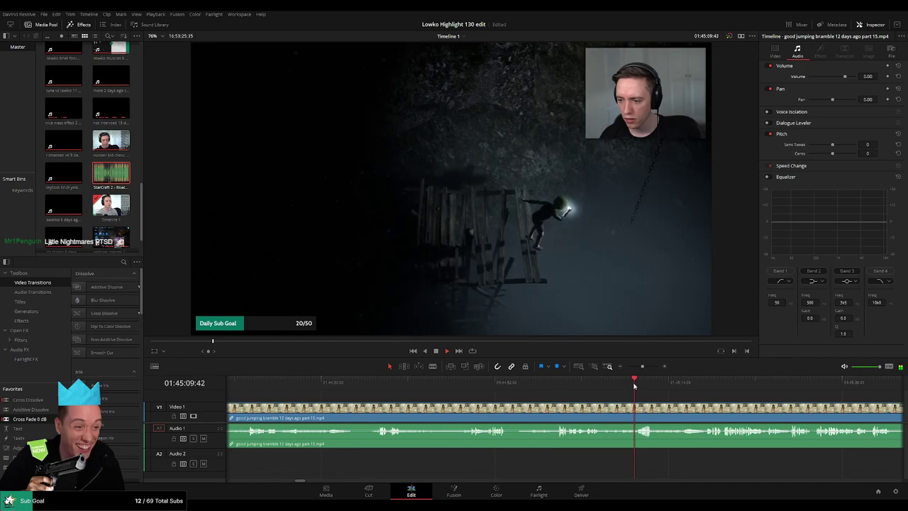
drag(667, 402, 567, 393)
- Split the part 15 clip at about 01:45:06 and ripple-delete its earlier section back to the part 14 clip
click(519, 387)
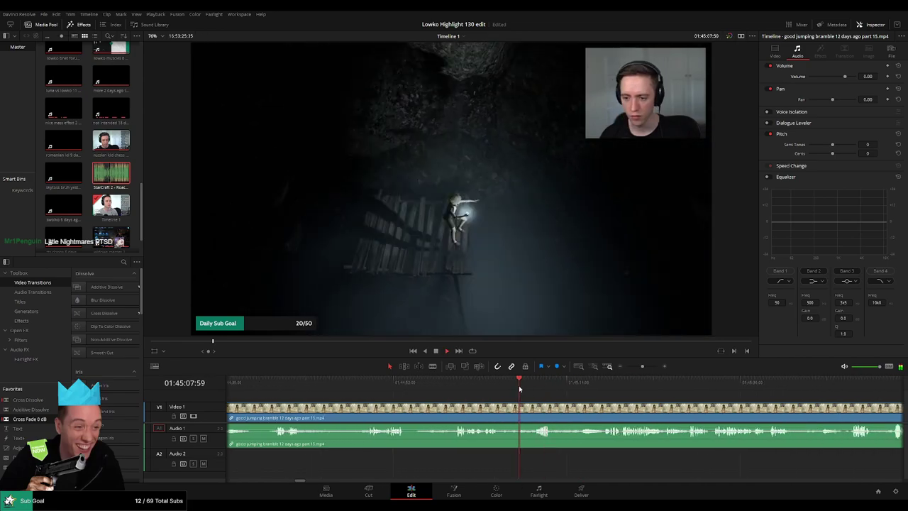
click(515, 389)
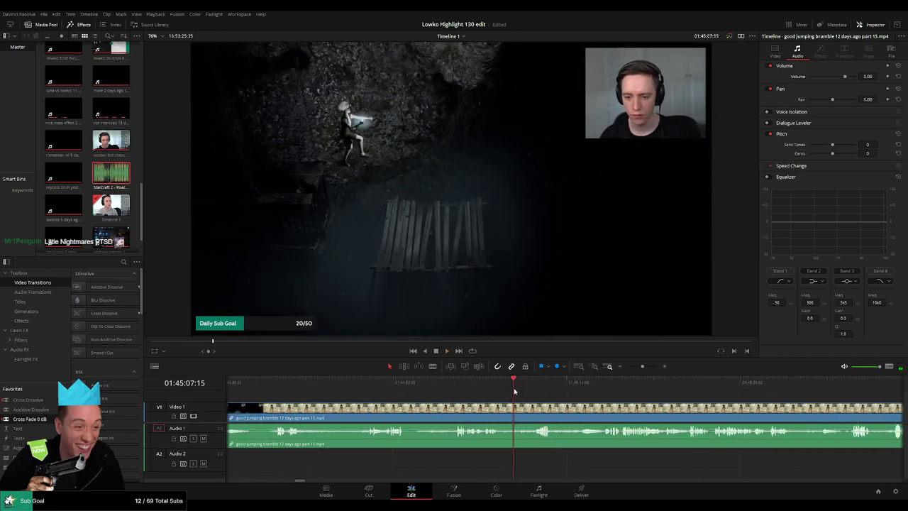
key(b)
click(509, 416)
click(480, 416)
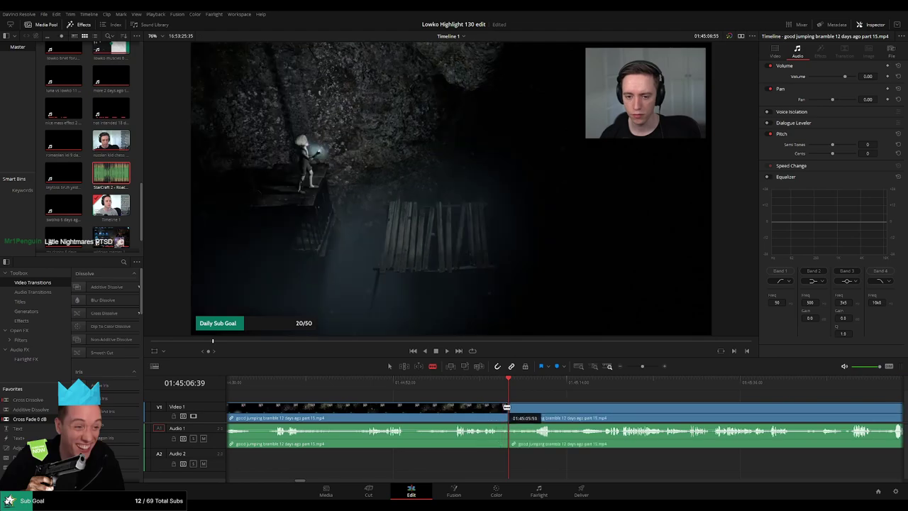
key(ctrl+z)
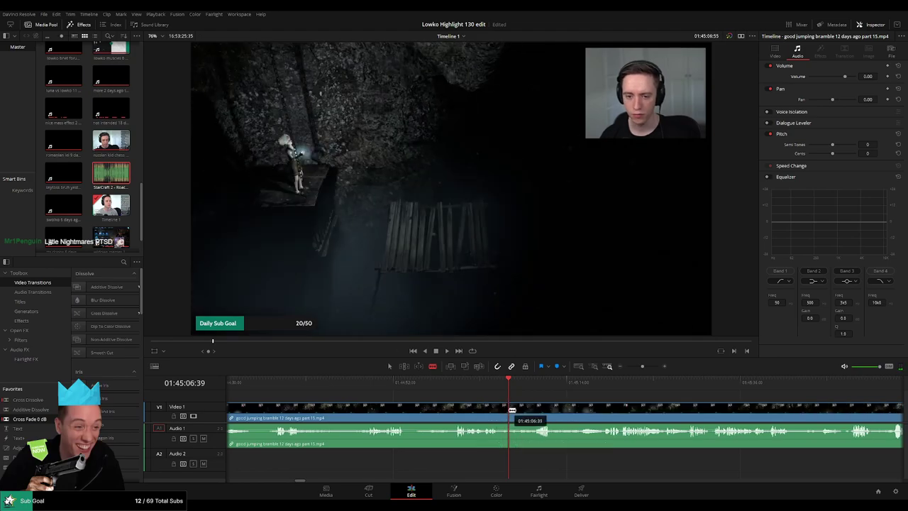
drag(512, 410, 512, 410)
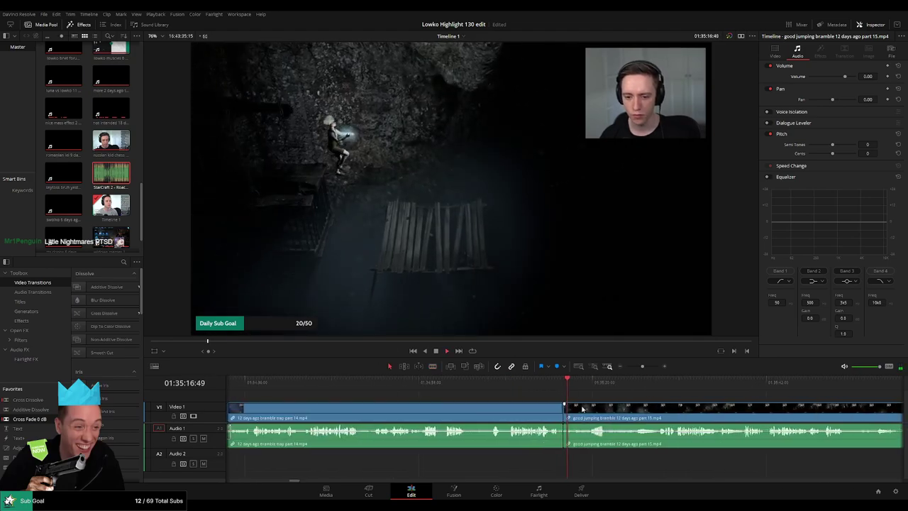
- Review the start of the trimmed part 15 clip between about 01:35:16 and 01:35:50
scroll(583, 409, right, 3)
click(389, 386)
click(430, 387)
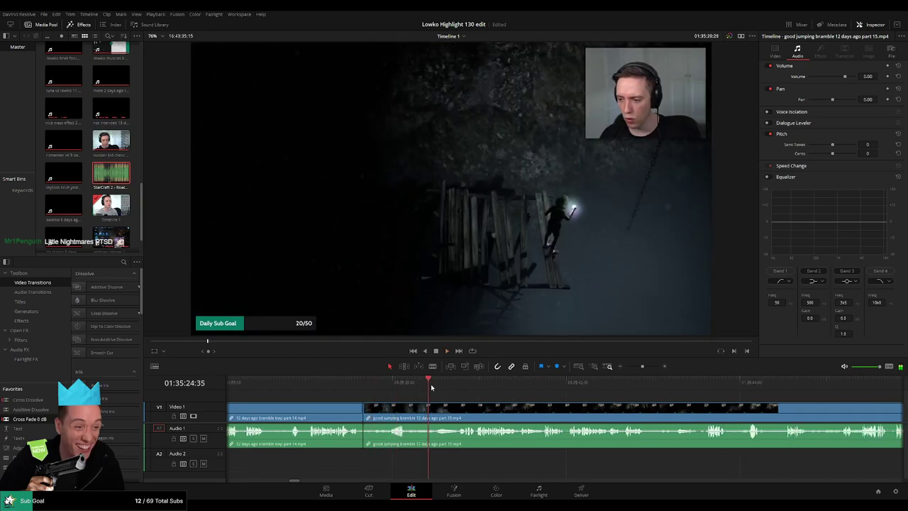
drag(431, 387, 444, 387)
click(457, 386)
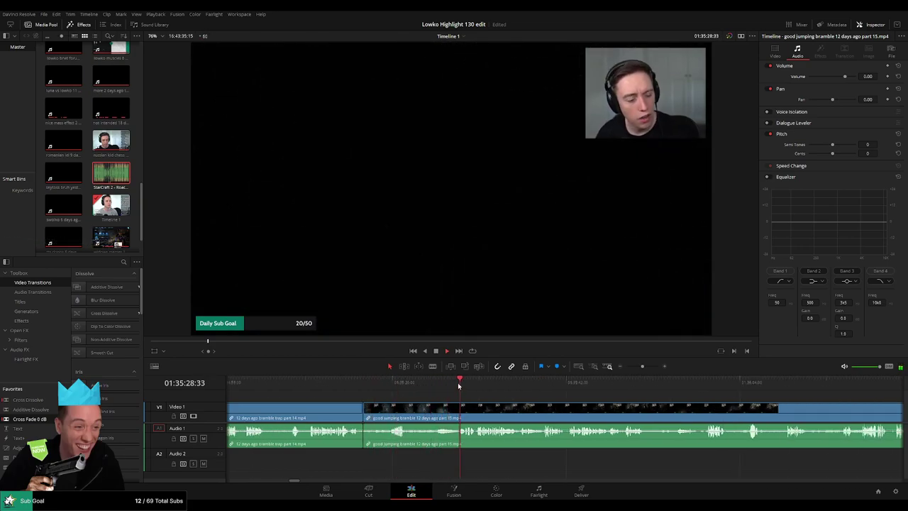
scroll(539, 402, right, 1)
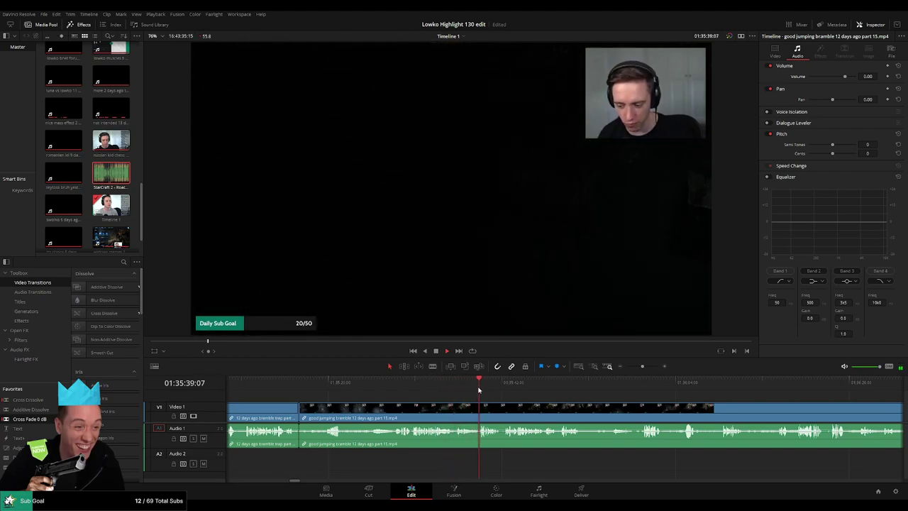
click(560, 383)
drag(615, 400, 461, 395)
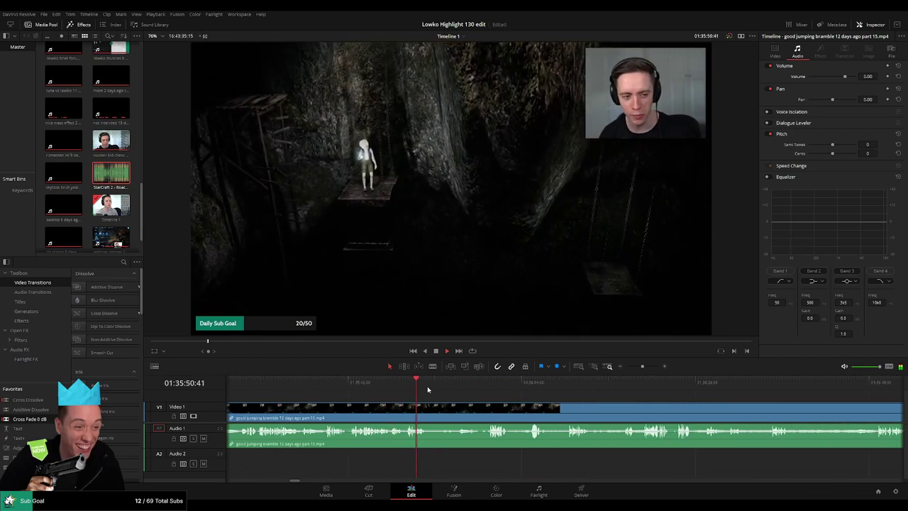
- Review the part 15 footage between about 01:35:54 and 01:36:23
click(463, 383)
click(448, 383)
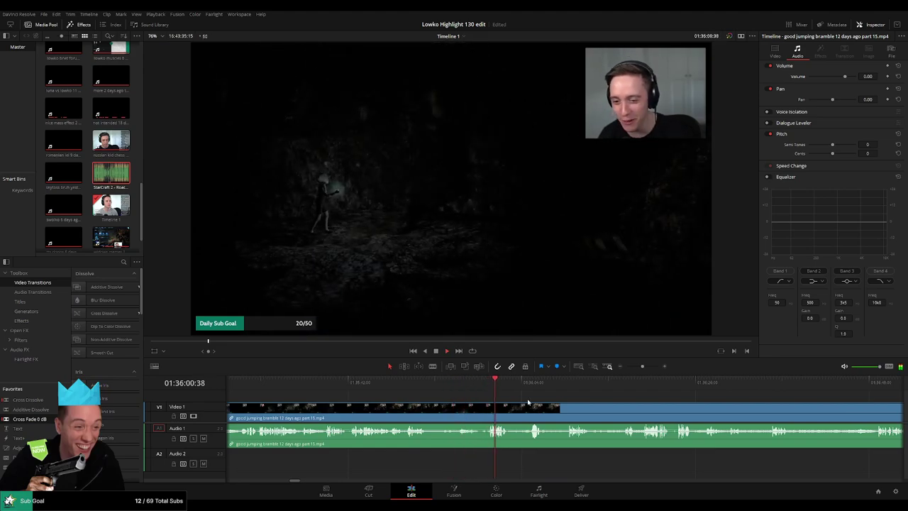
drag(533, 400, 452, 400)
click(429, 387)
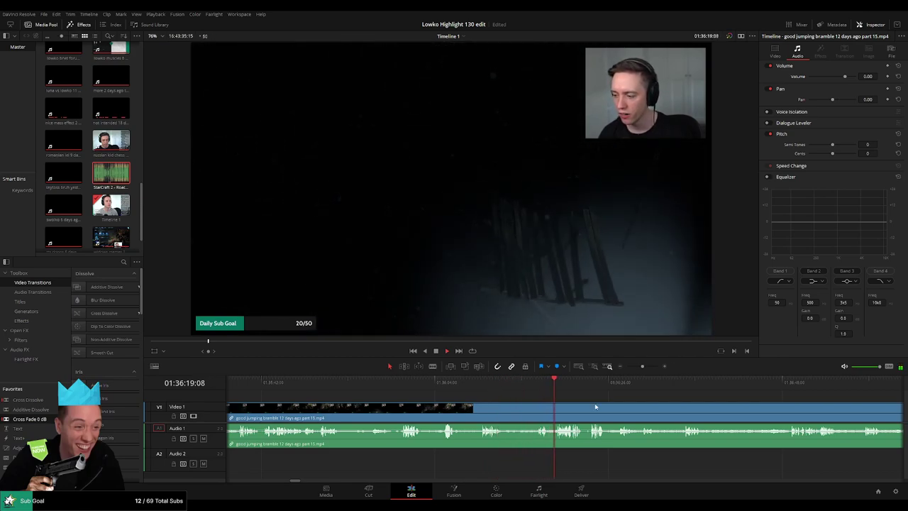
drag(599, 407, 452, 399)
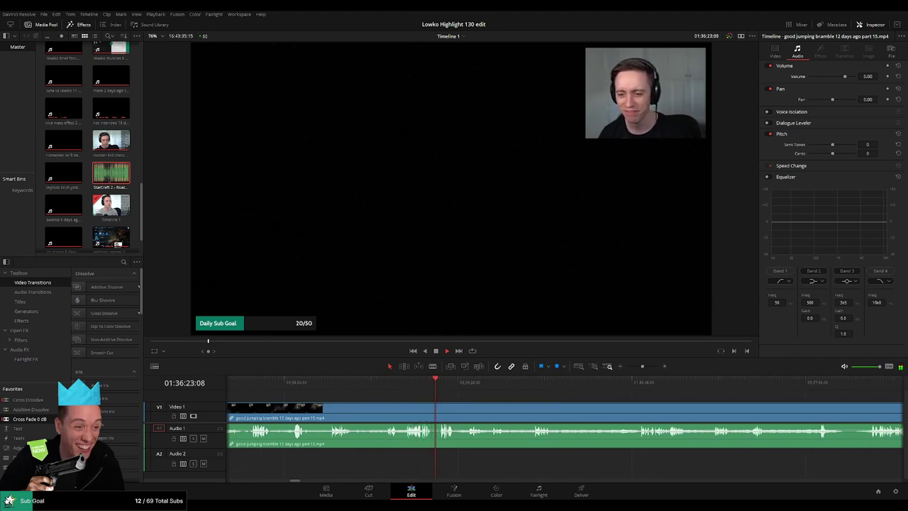
- Skim the repeated platform-jump attempts in the part 15 clip between about 01:36:28 and 01:37:00
click(476, 383)
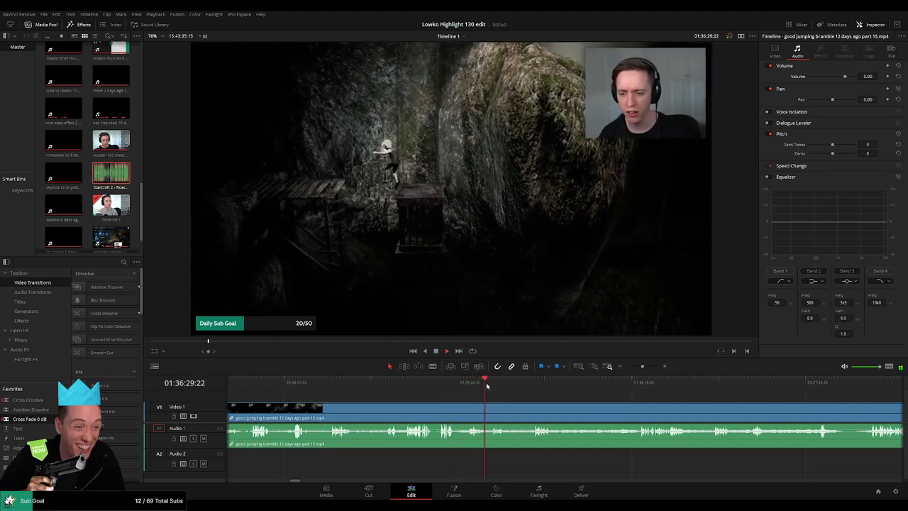
click(521, 383)
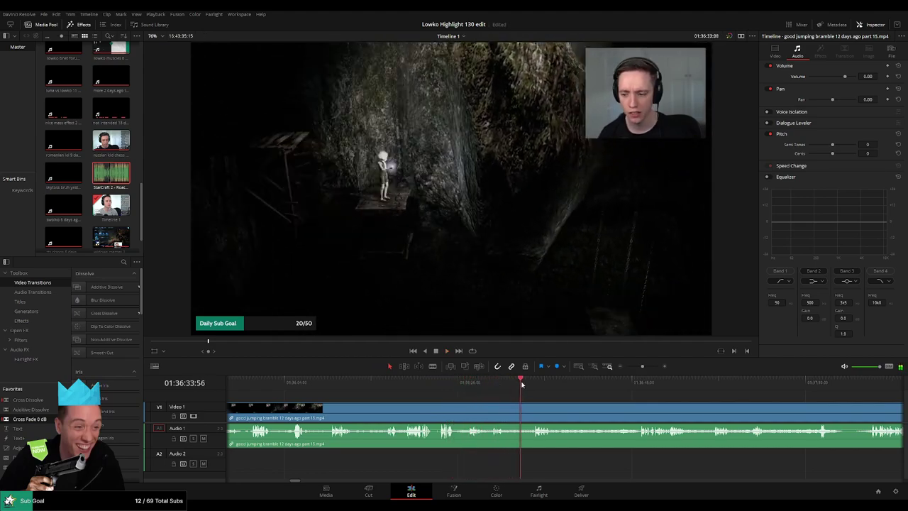
drag(521, 384, 530, 385)
scroll(553, 395, right, 2)
drag(467, 388, 557, 388)
drag(625, 406, 525, 402)
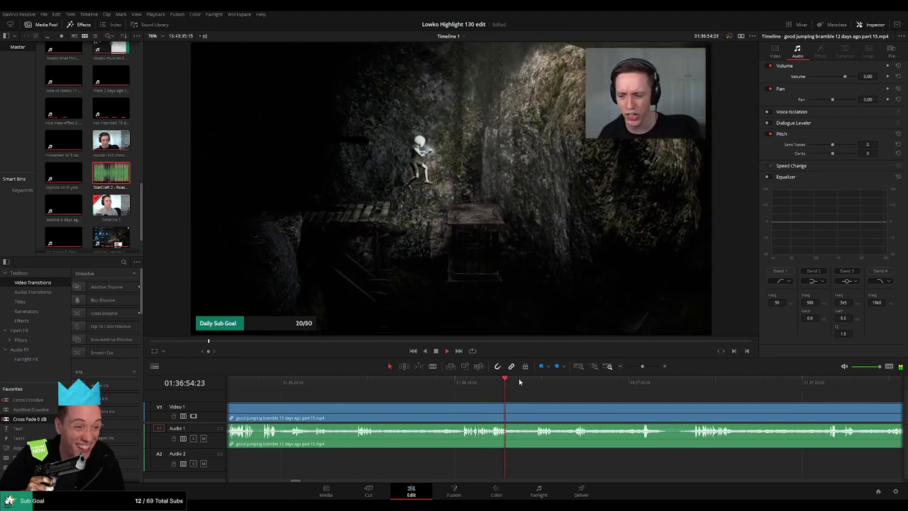
click(542, 382)
drag(604, 399, 509, 397)
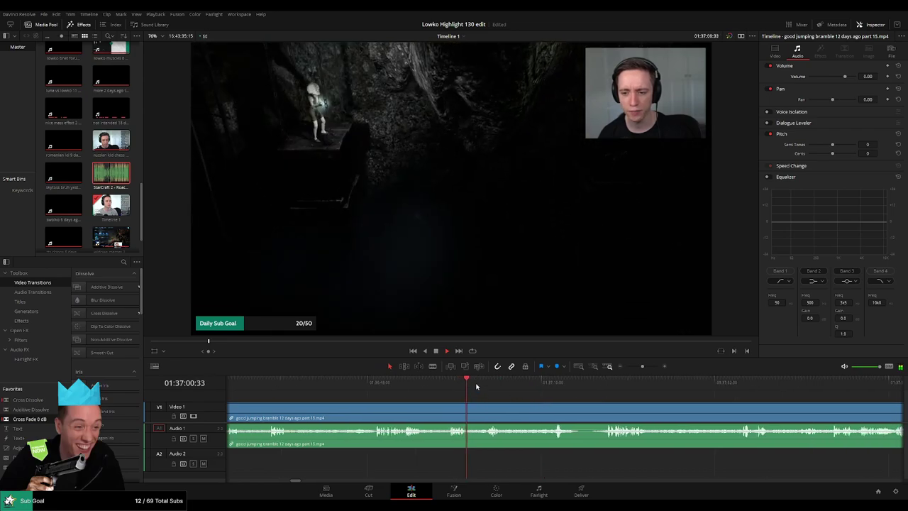
- Continue skimming the part 15 jump attempts between about 01:37:03 and 01:37:38
click(487, 384)
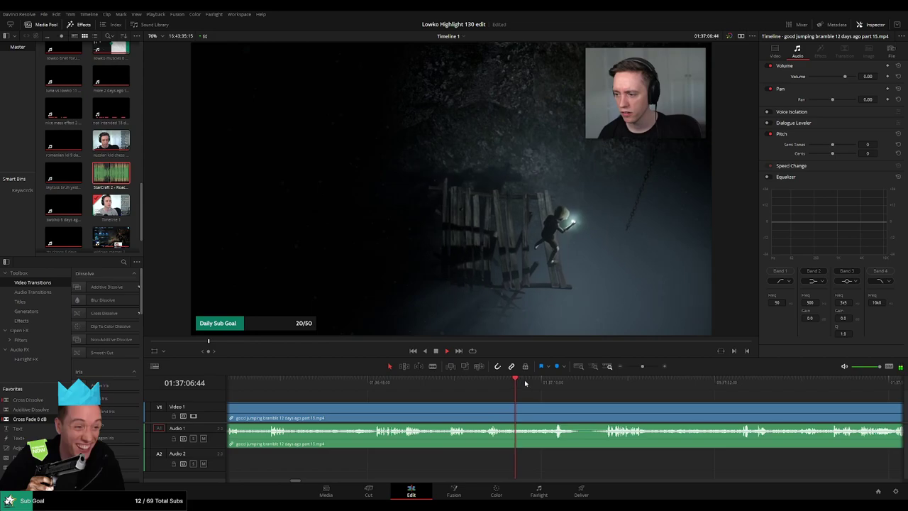
click(551, 382)
scroll(524, 390, right, 3)
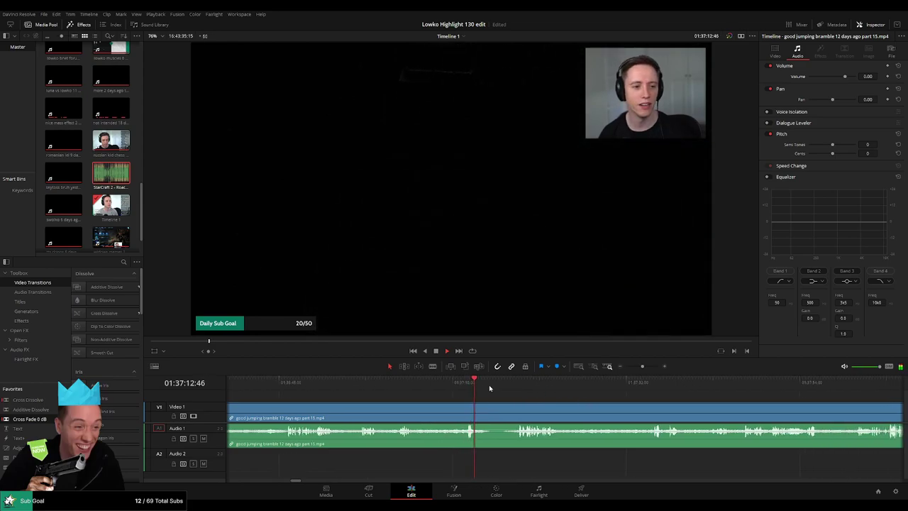
click(514, 383)
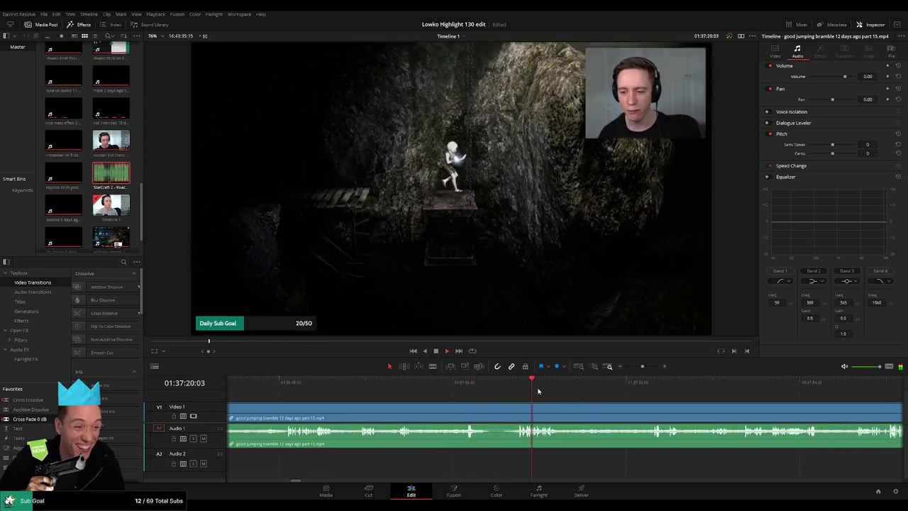
scroll(523, 397, right, 3)
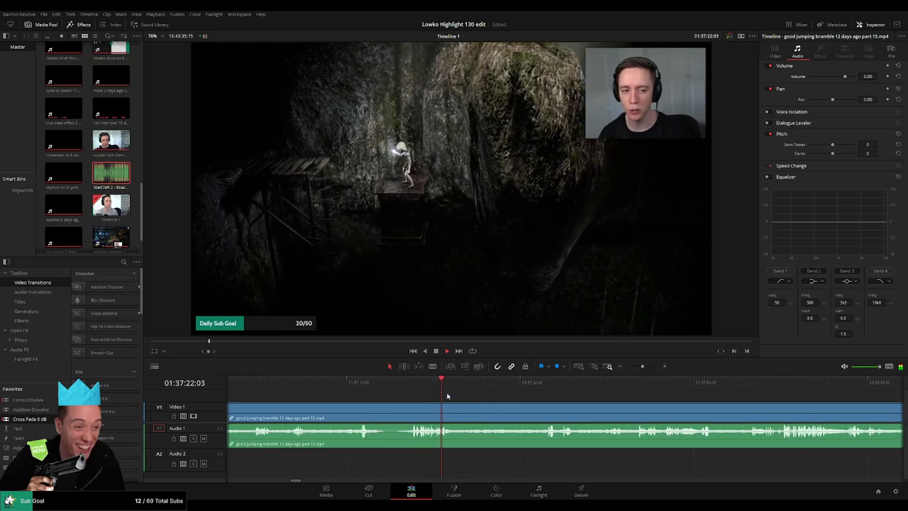
click(481, 384)
click(522, 383)
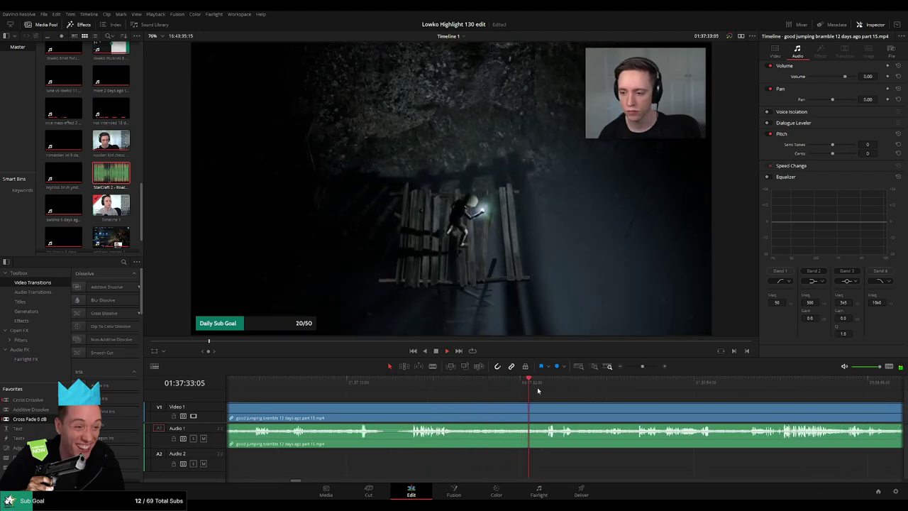
click(545, 386)
scroll(539, 400, right, 3)
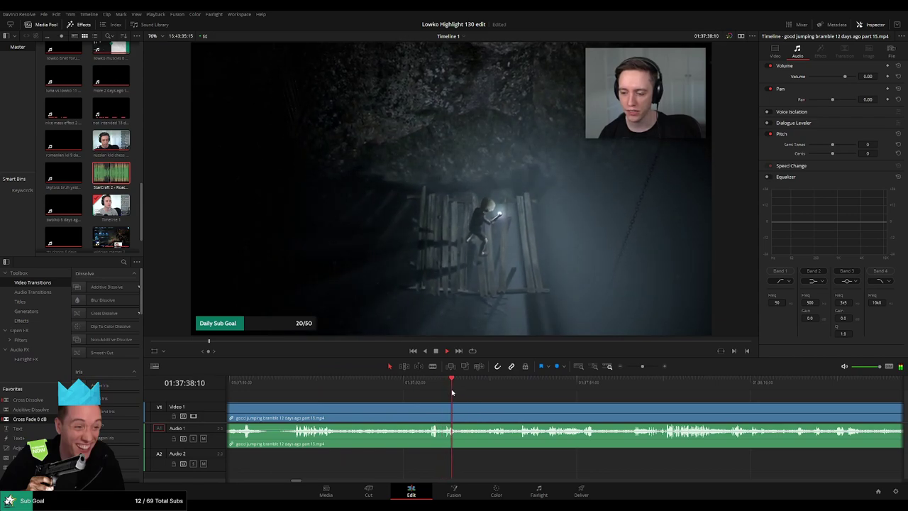
- Examine the second-platform jump and its reaction in the part 15 clip between about 01:37:42 and 01:38:09
drag(479, 389, 486, 389)
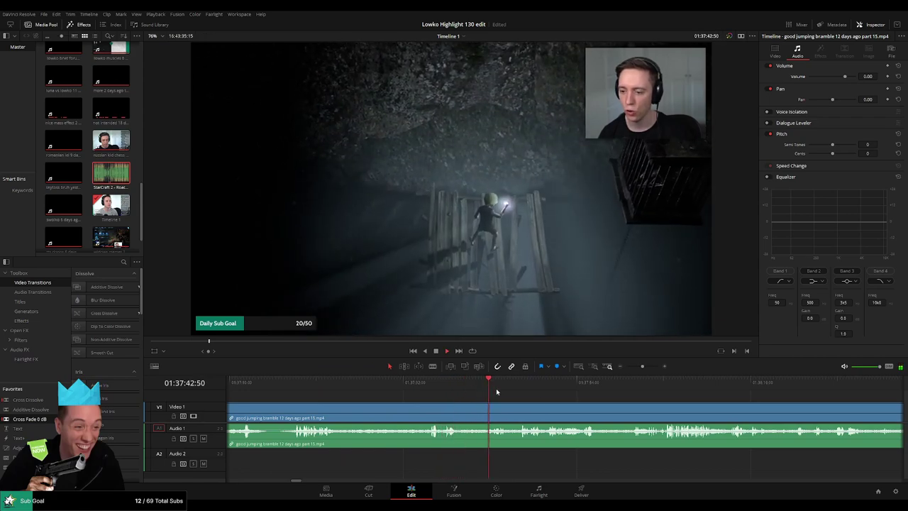
scroll(524, 401, right, 2)
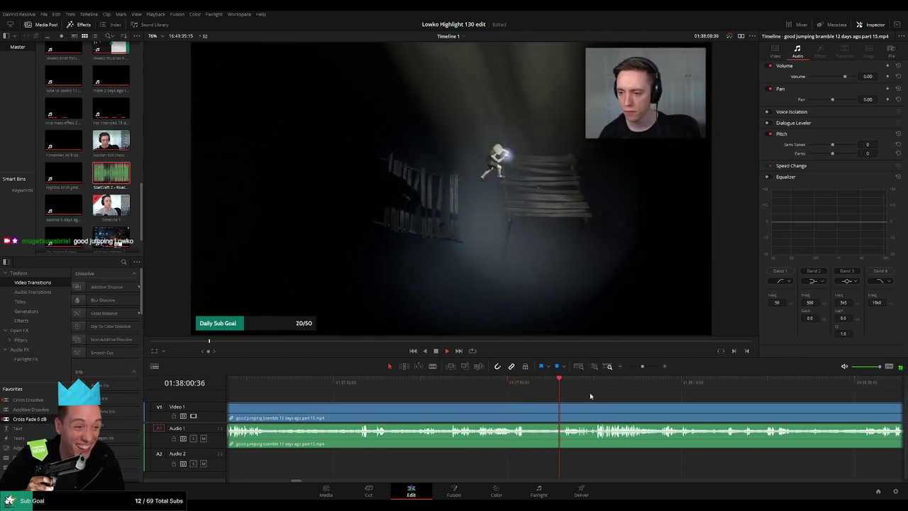
click(552, 386)
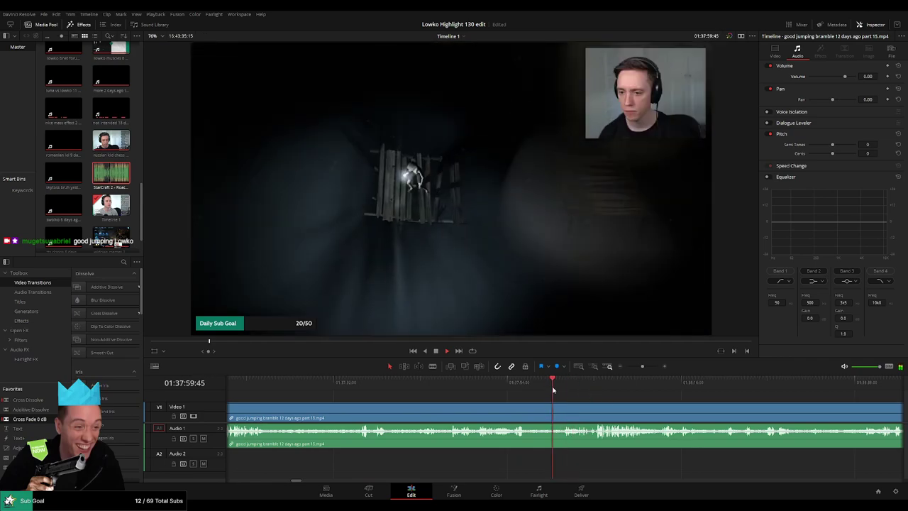
drag(608, 399, 461, 400)
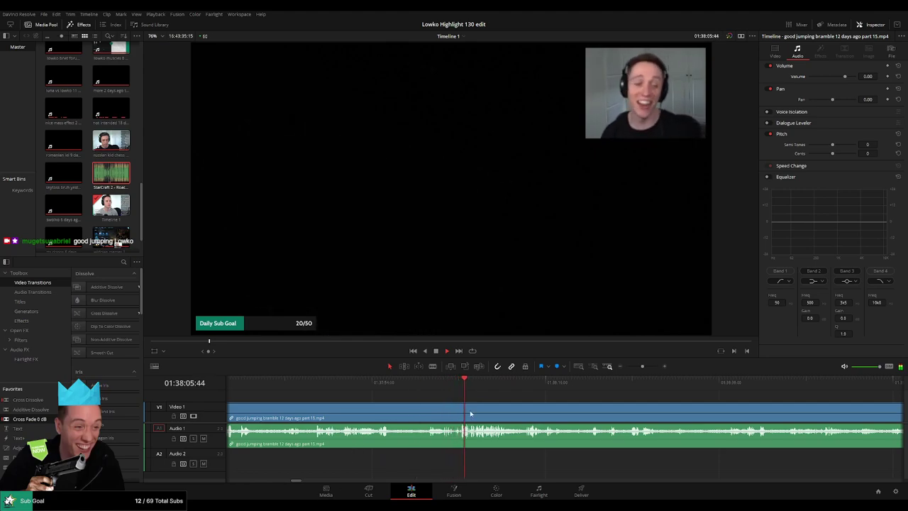
scroll(470, 398, right, 3)
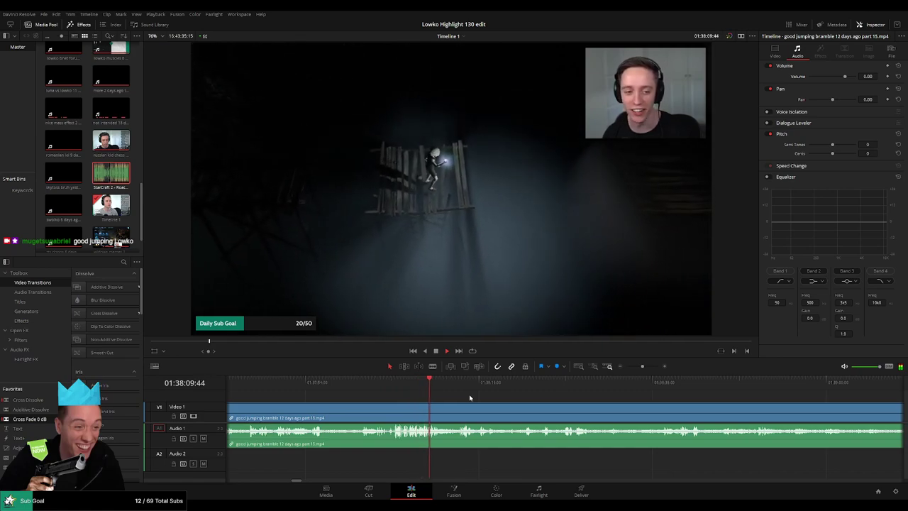
- Skim the floating-platform footage in the part 15 clip between about 01:38:09 and 01:39:08
click(461, 389)
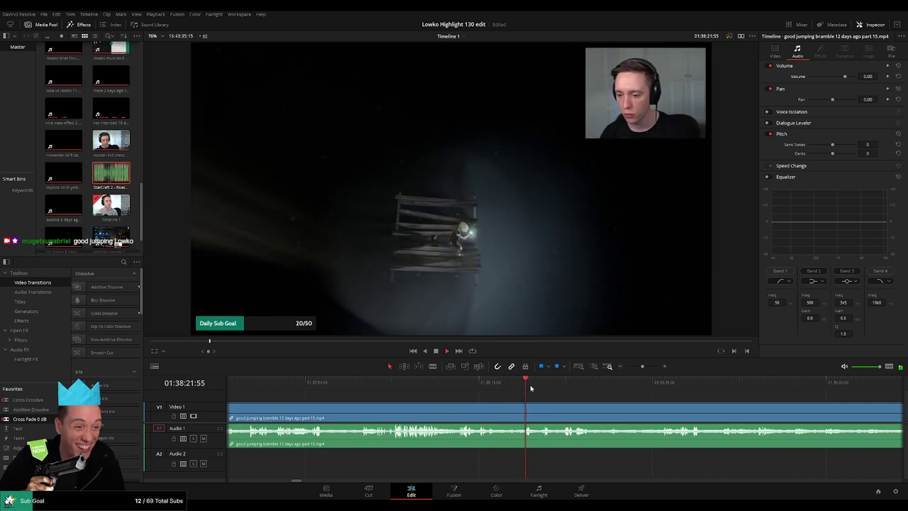
click(540, 388)
scroll(532, 398, right, 1)
click(516, 388)
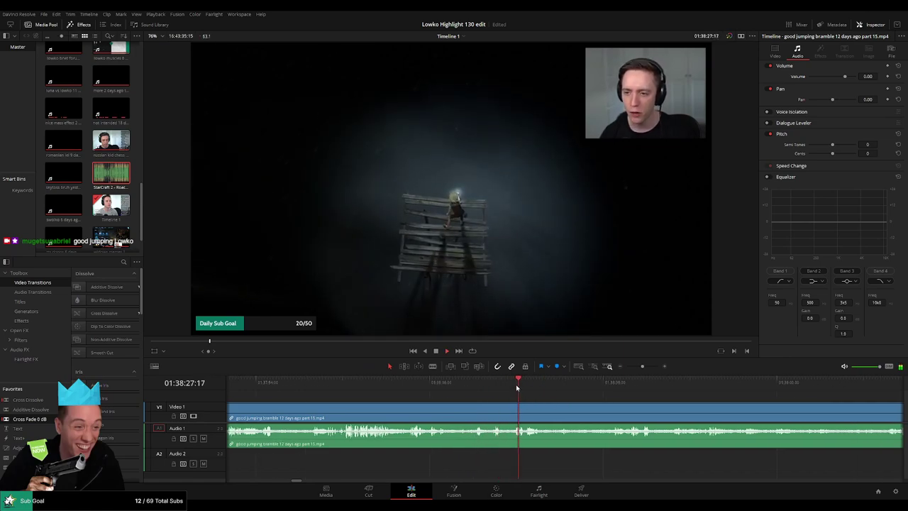
click(558, 385)
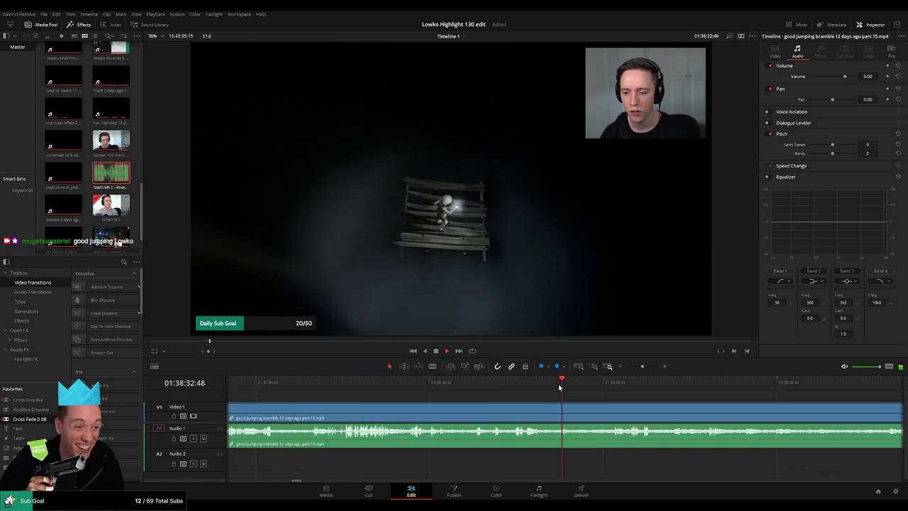
click(607, 386)
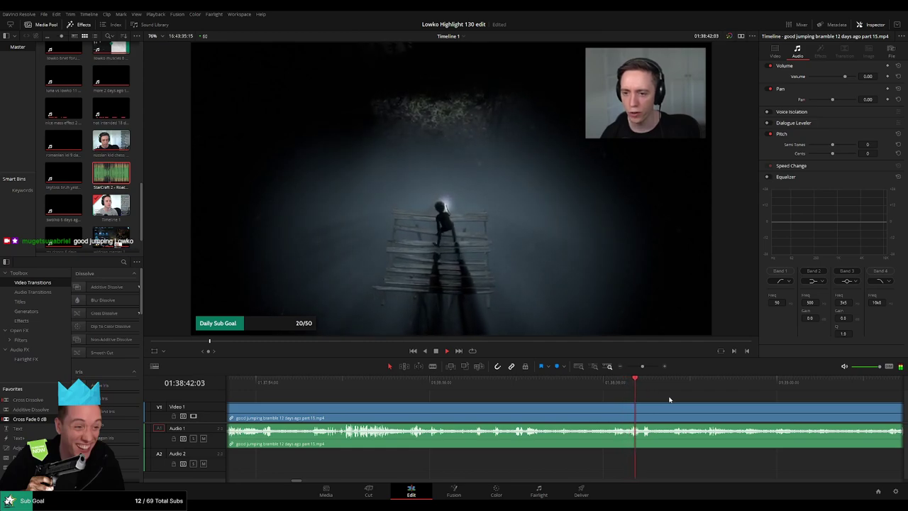
drag(669, 399, 528, 393)
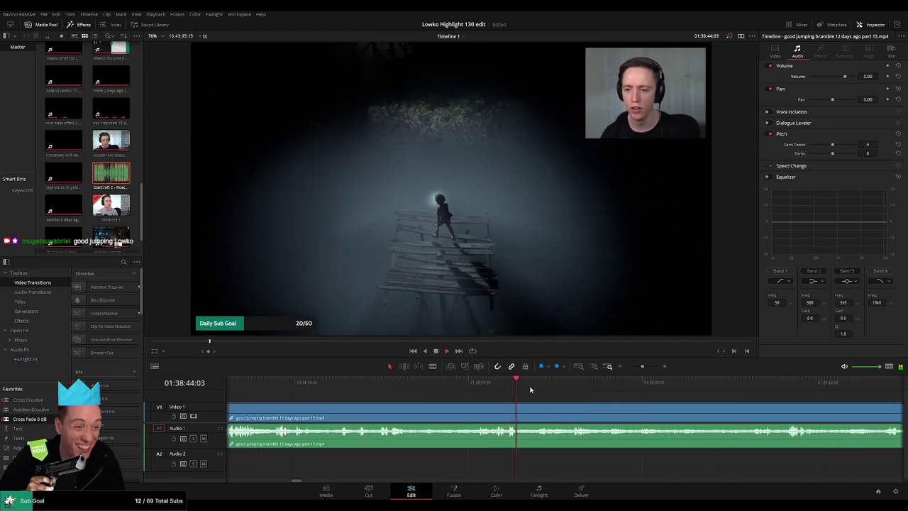
click(535, 388)
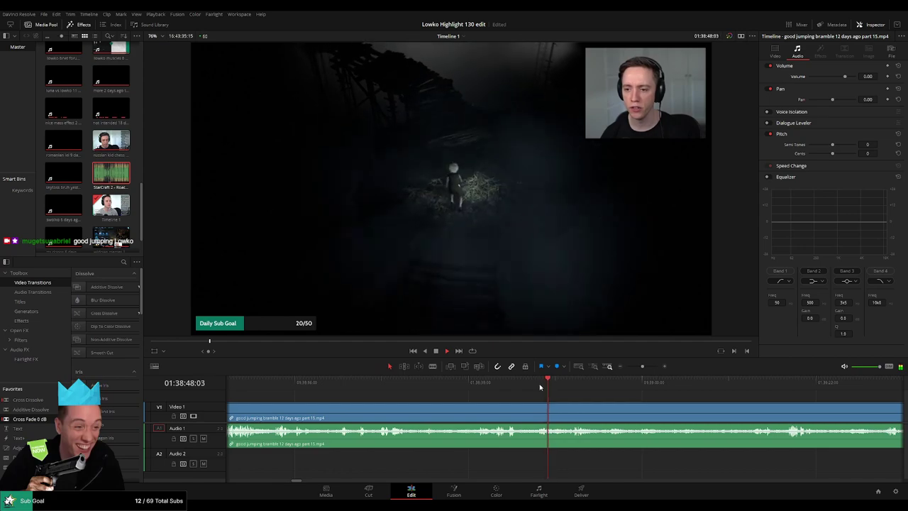
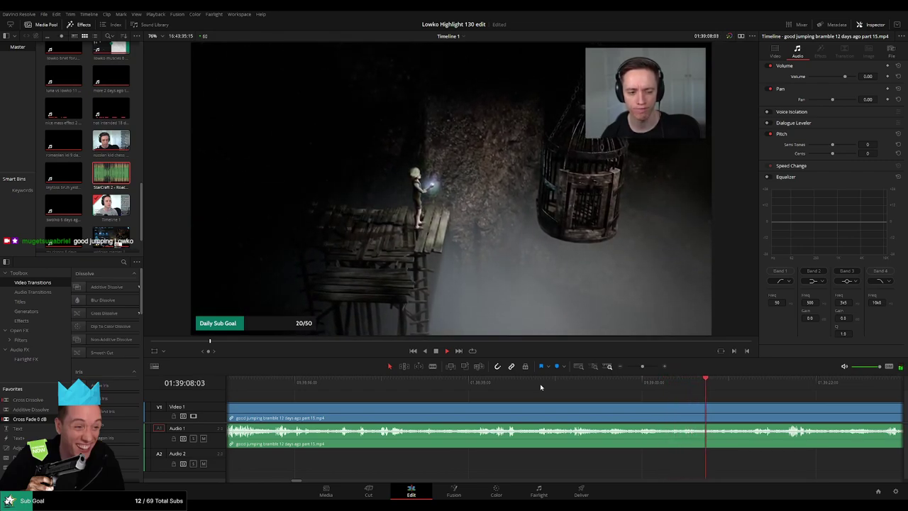
- Split the part 15 clip at about 01:39:08, where the character waits before the hanging cage
click(749, 381)
drag(773, 409, 547, 406)
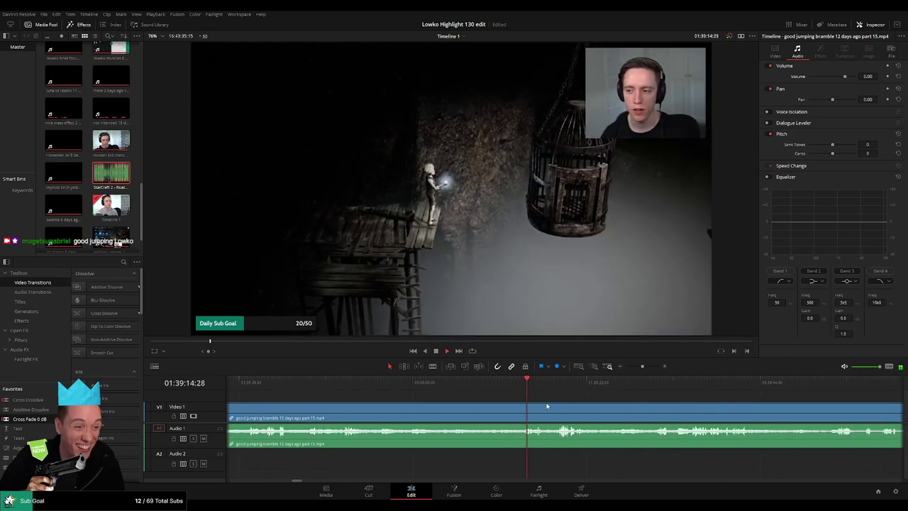
click(442, 388)
click(463, 388)
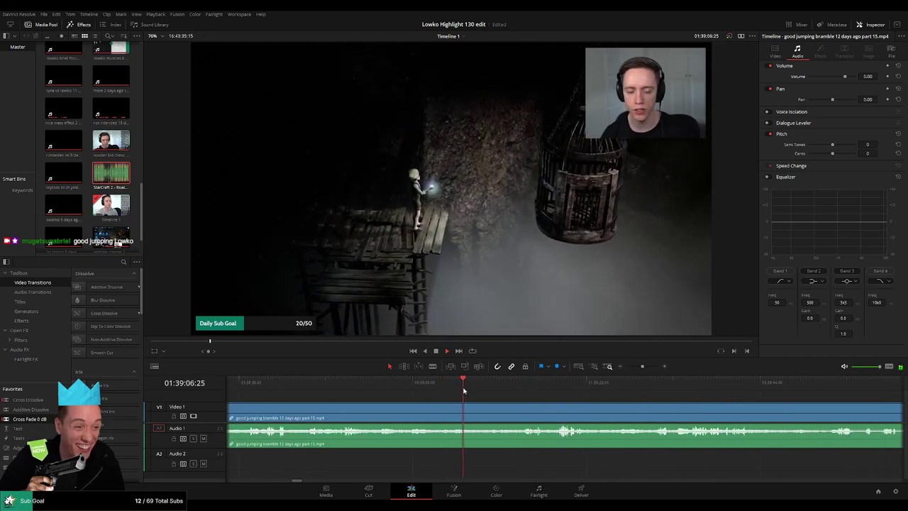
key(b)
click(481, 412)
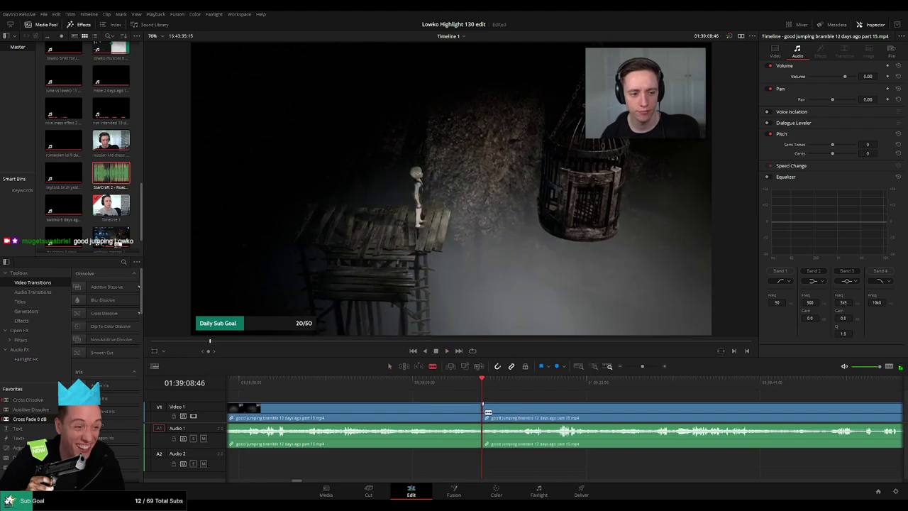
- Try to split the part 15 clip at about 01:39:30 and remove the section since the previous cut
click(554, 381)
scroll(567, 398, right, 2)
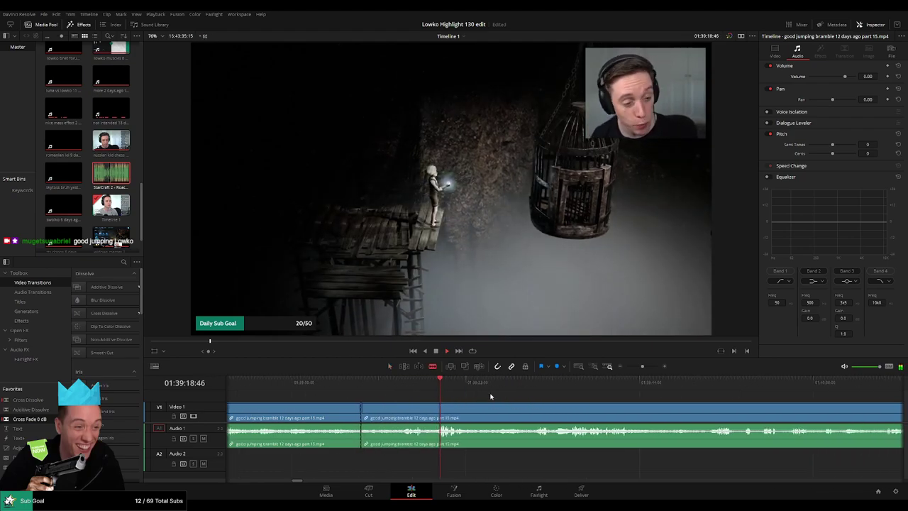
click(531, 380)
scroll(555, 403, right, 2)
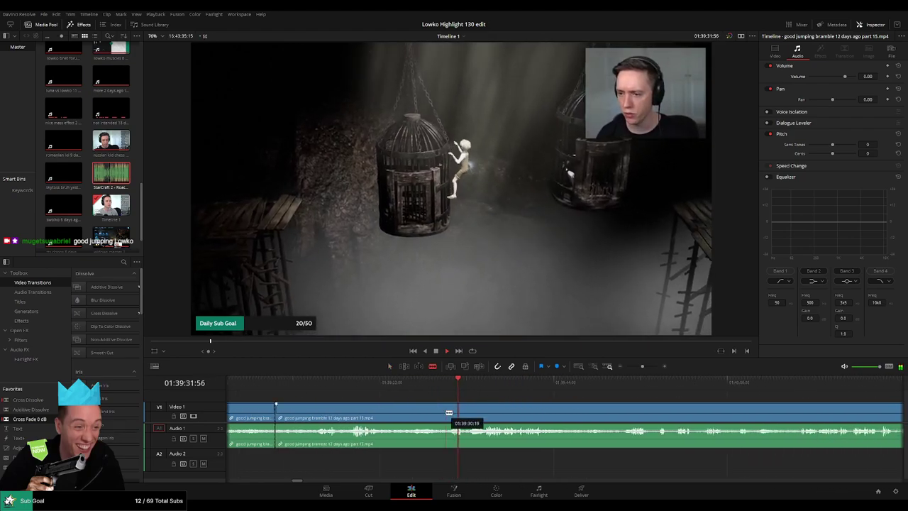
click(451, 411)
key(a)
click(430, 413)
click(414, 386)
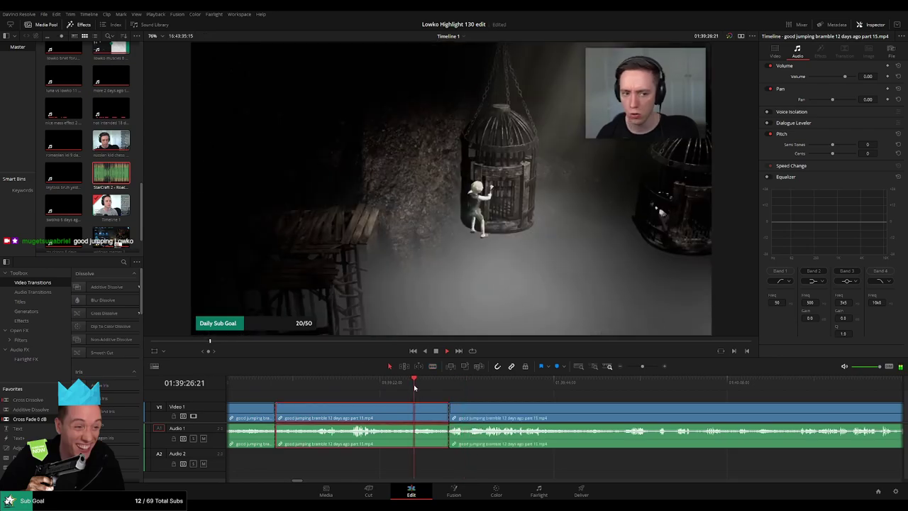
key(Delete)
click(407, 383)
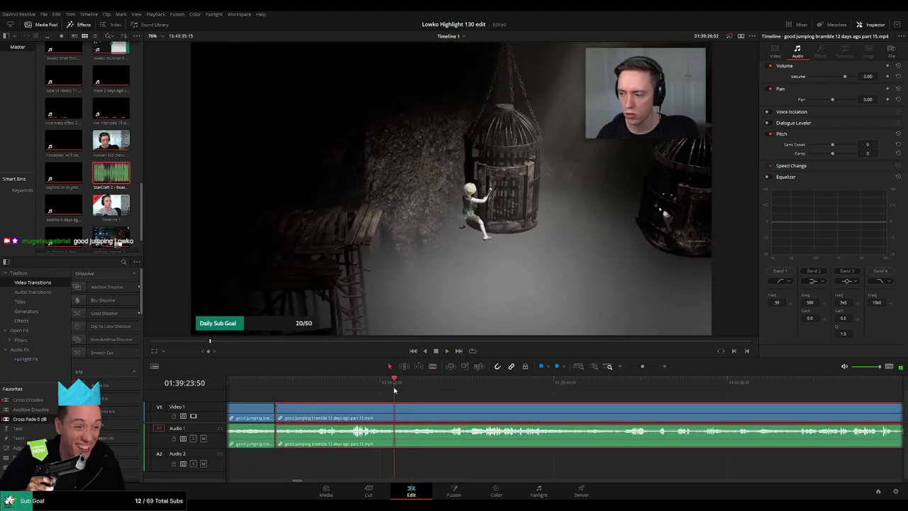
- Cut out the part 15 section between about 01:39:08 and 01:39:24 and add an audio cross fade at the join
key(space)
click(402, 410)
key(a)
click(384, 416)
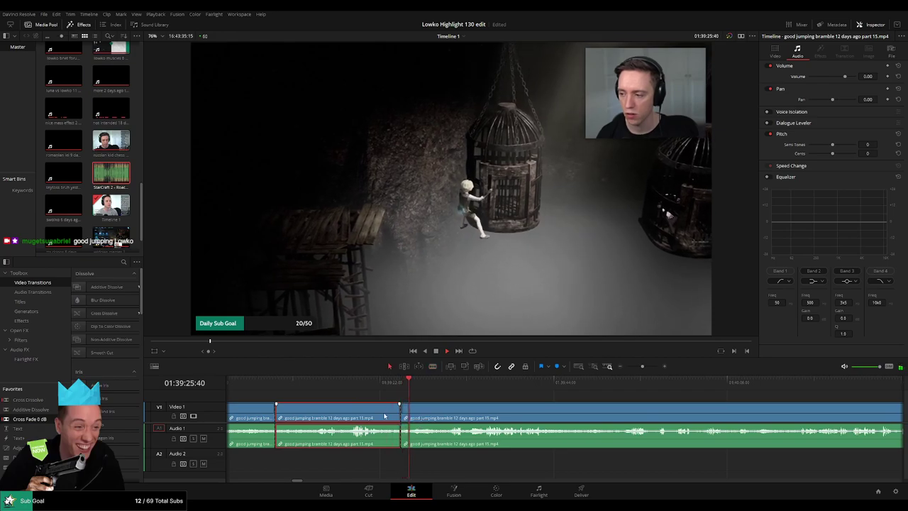
key(Delete)
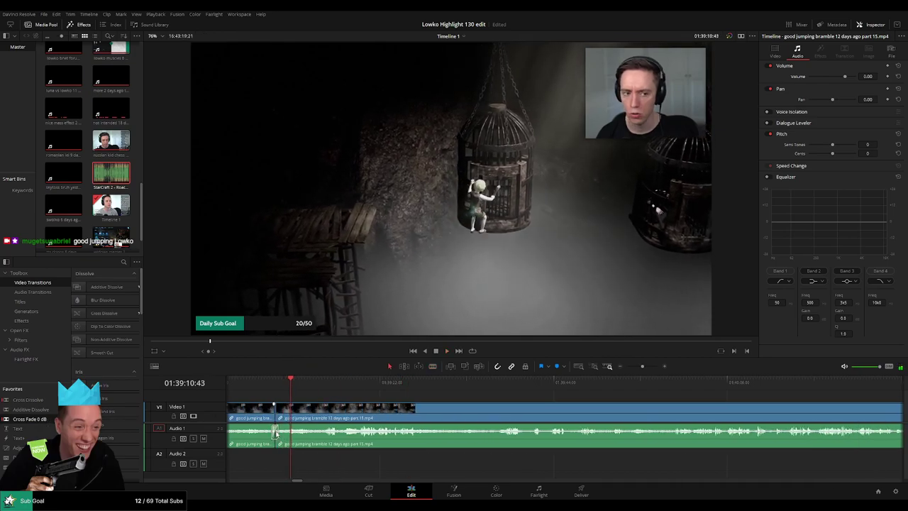
- Skim the remaining cage jumps and the dark cave walk between about 01:39:15 and 01:39:51
drag(323, 392, 378, 388)
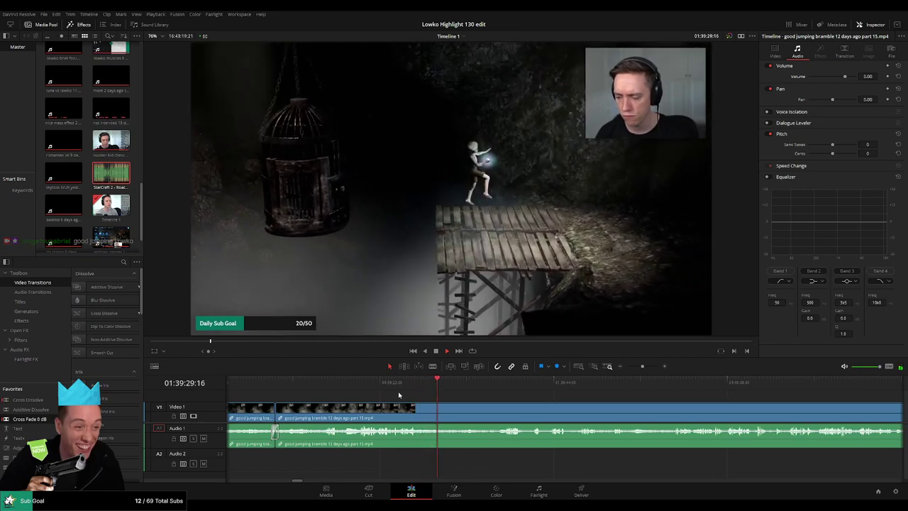
click(484, 383)
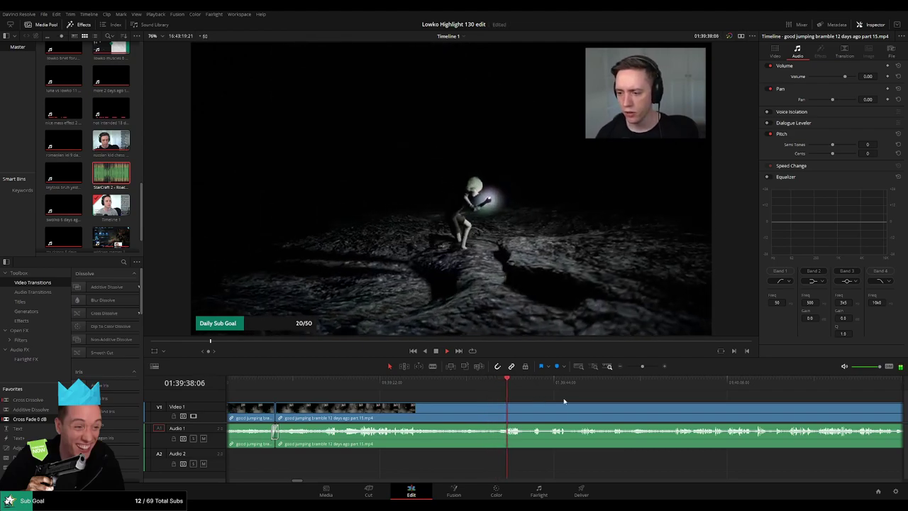
drag(563, 399, 445, 398)
click(413, 386)
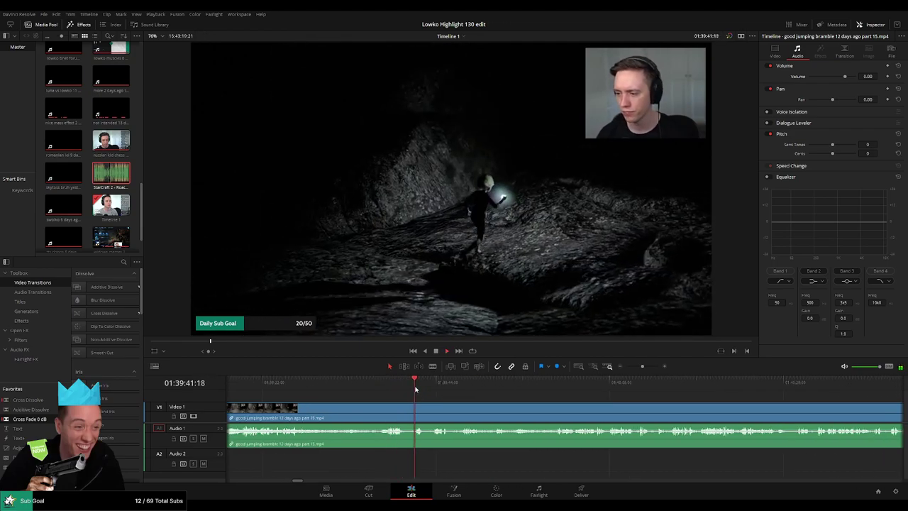
click(434, 388)
drag(497, 407, 388, 400)
click(384, 389)
click(382, 388)
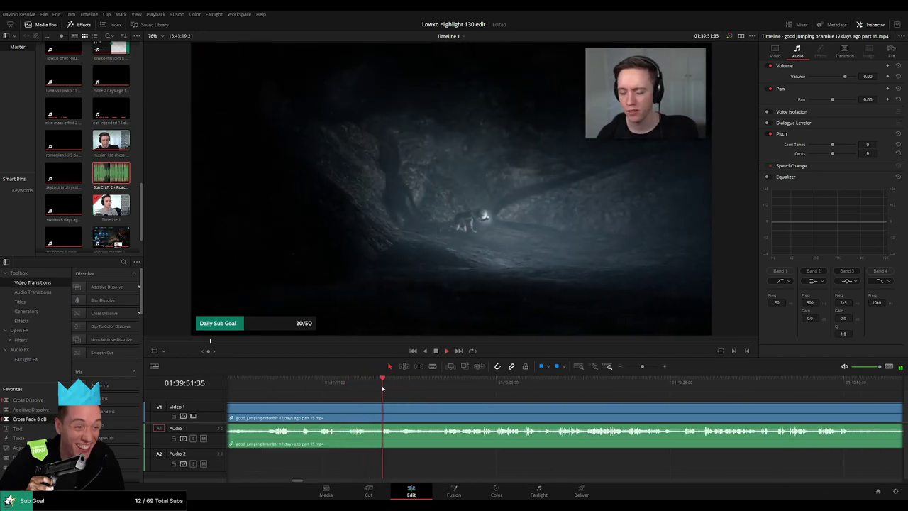
- Review the first red cave painting and its commentary between about 01:39:58 and 01:40:28
click(439, 388)
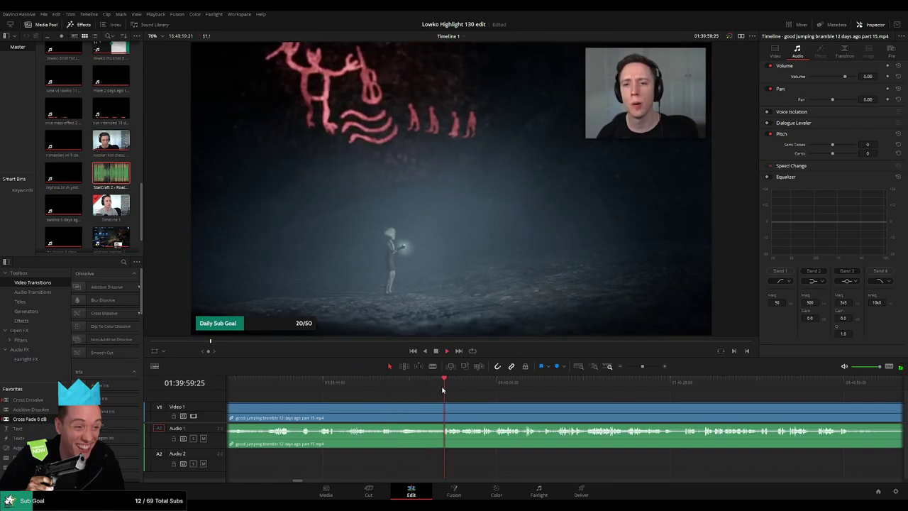
click(481, 391)
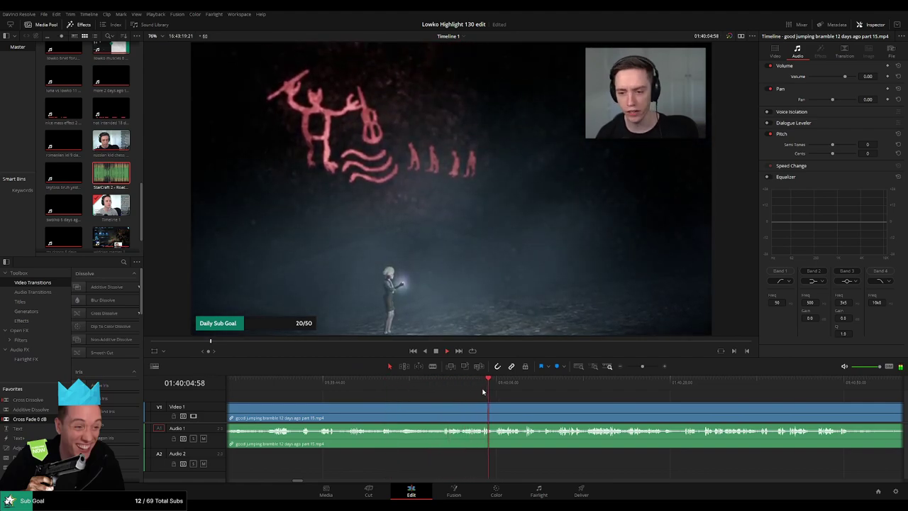
click(523, 390)
scroll(472, 404, right, 3)
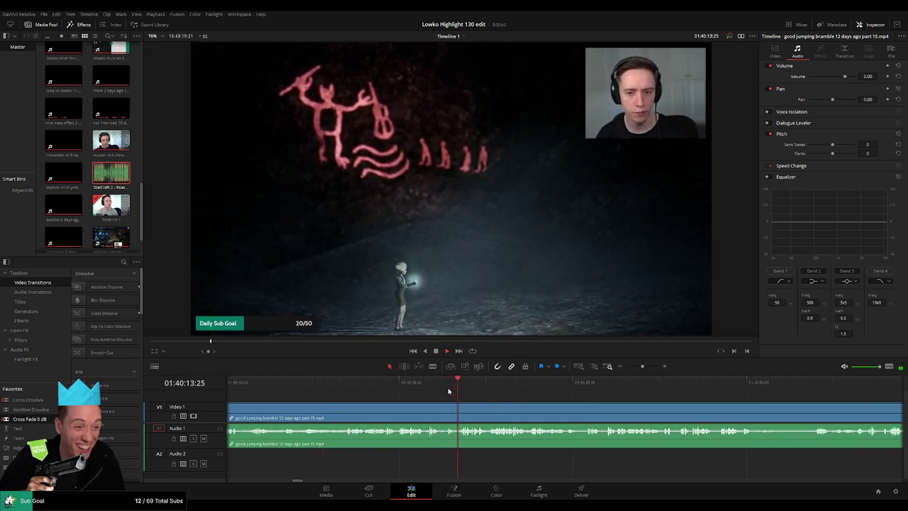
scroll(510, 397, right, 2)
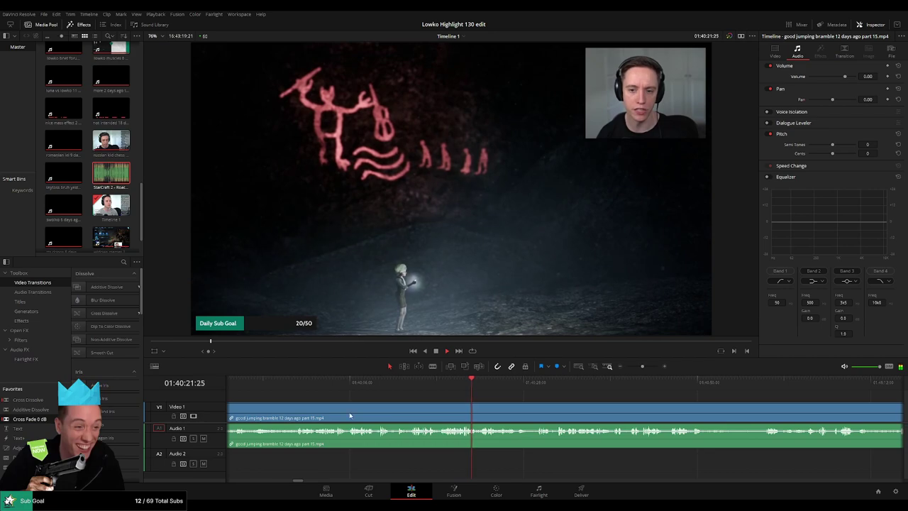
scroll(497, 397, right, 4)
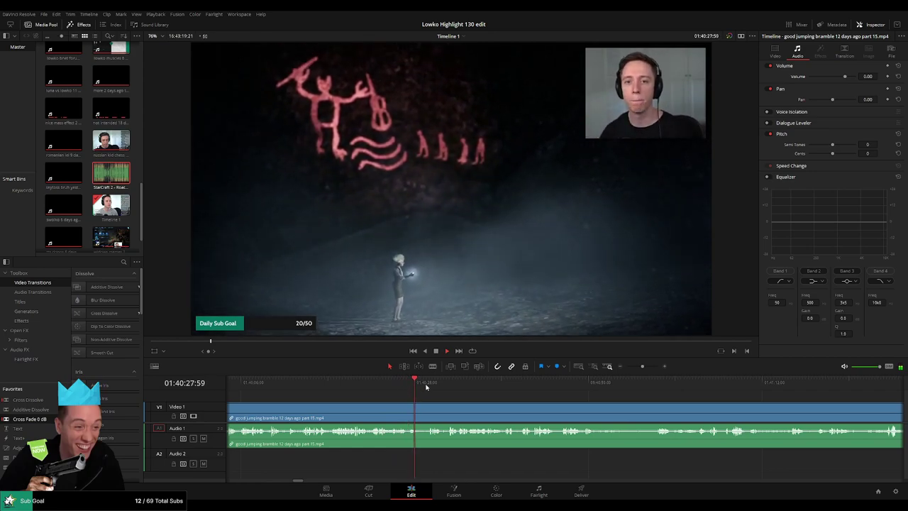
- Cut out the pause between about 01:40:27 and 01:40:30 and add an audio cross fade at the join
key(b)
click(407, 410)
click(426, 410)
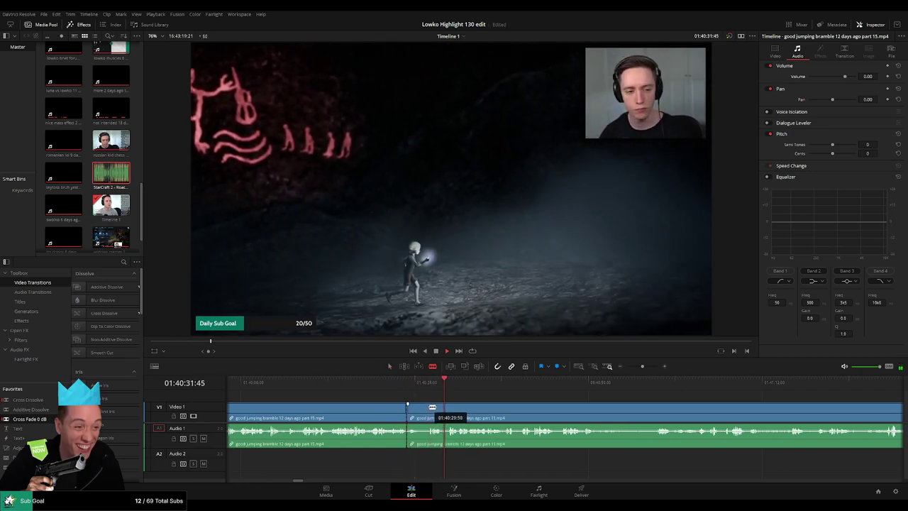
key(a)
click(421, 411)
key(BackSpace)
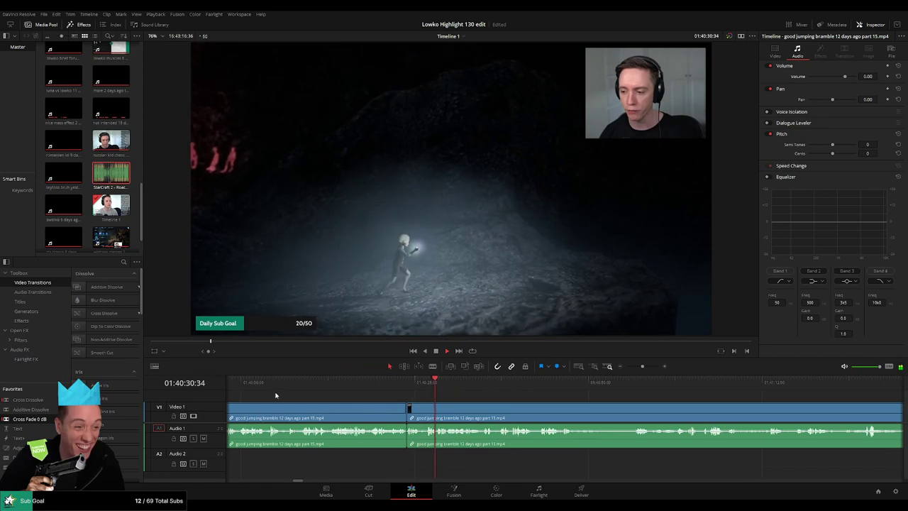
drag(408, 442, 408, 441)
key(space)
- Cut out the walk between the cave paintings from about 01:40:48 to 01:40:56 and add an audio cross fade at the join
scroll(470, 409, right, 3)
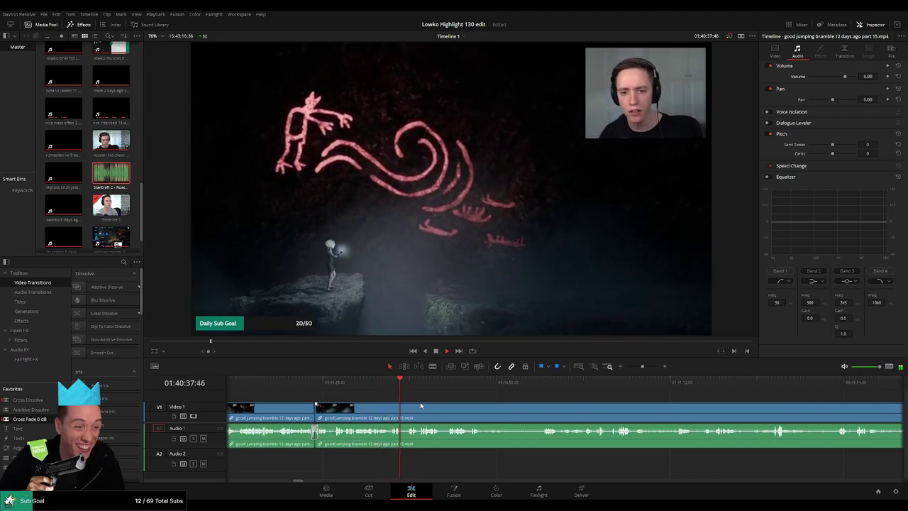
scroll(423, 405, right, 2)
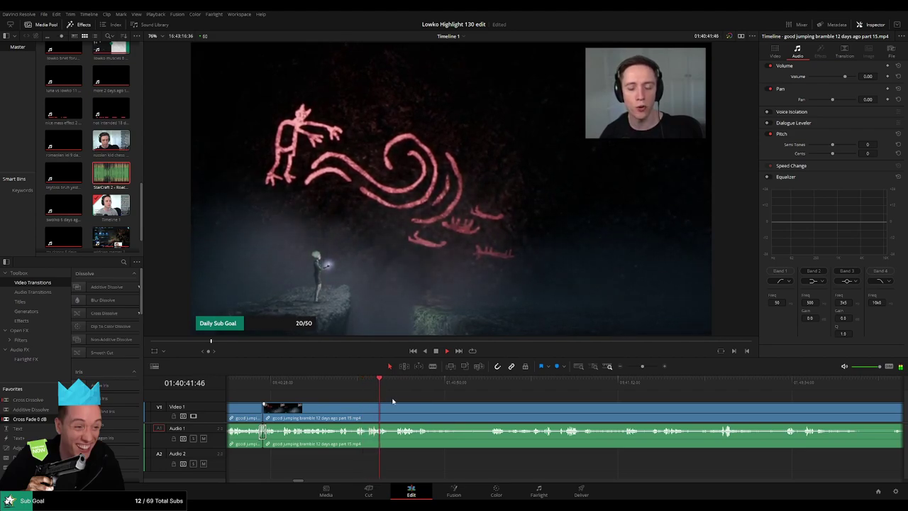
click(395, 389)
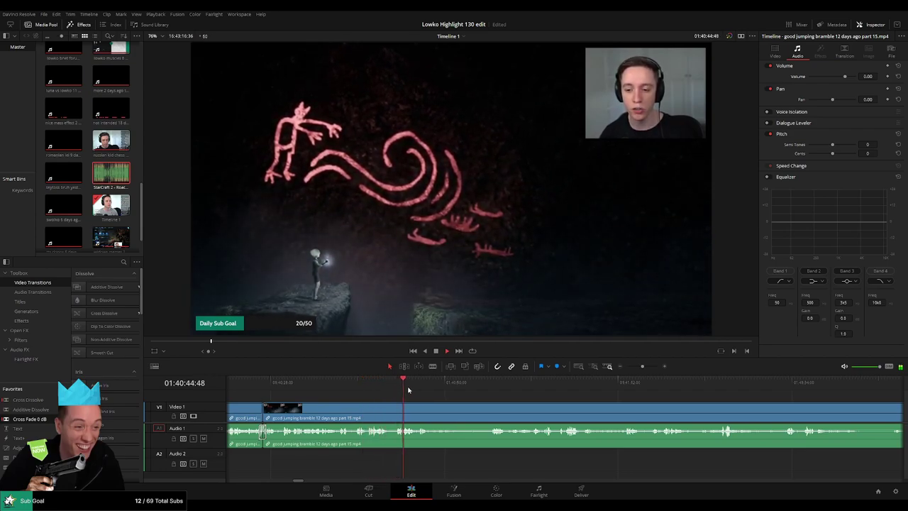
scroll(416, 395, right, 2)
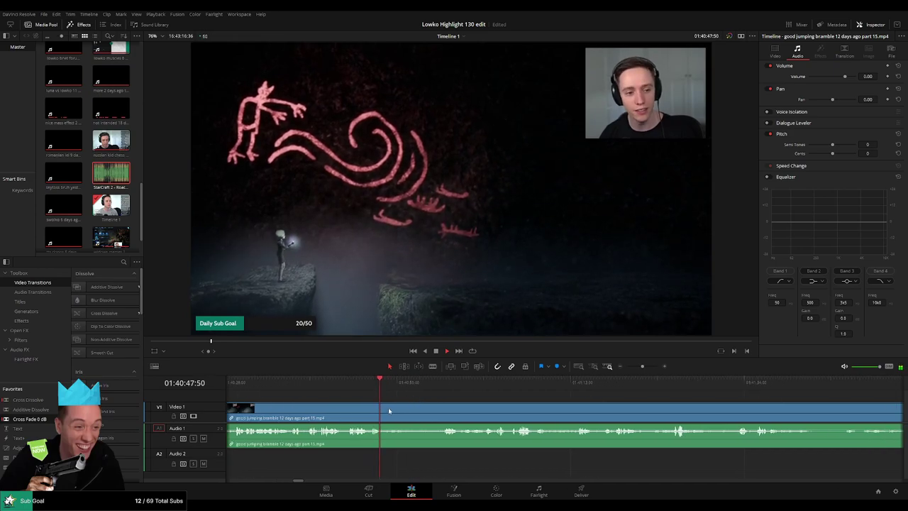
click(441, 387)
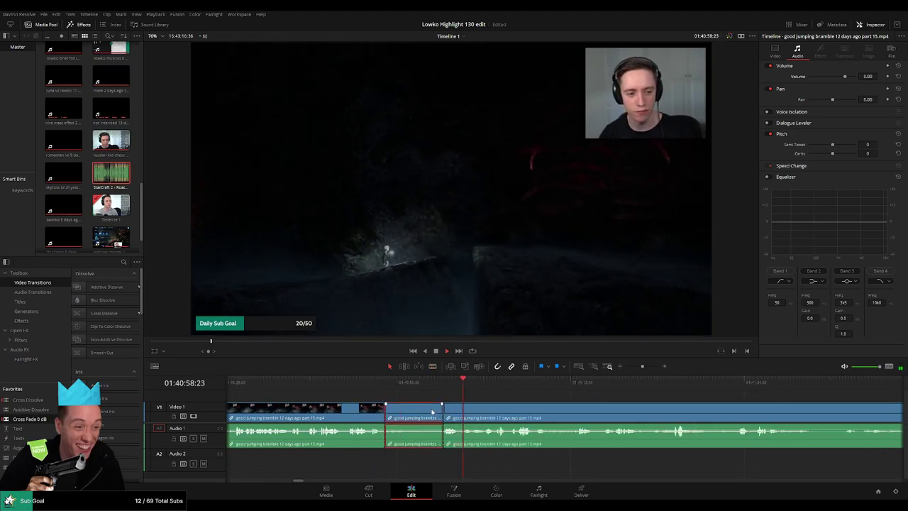
key(Delete)
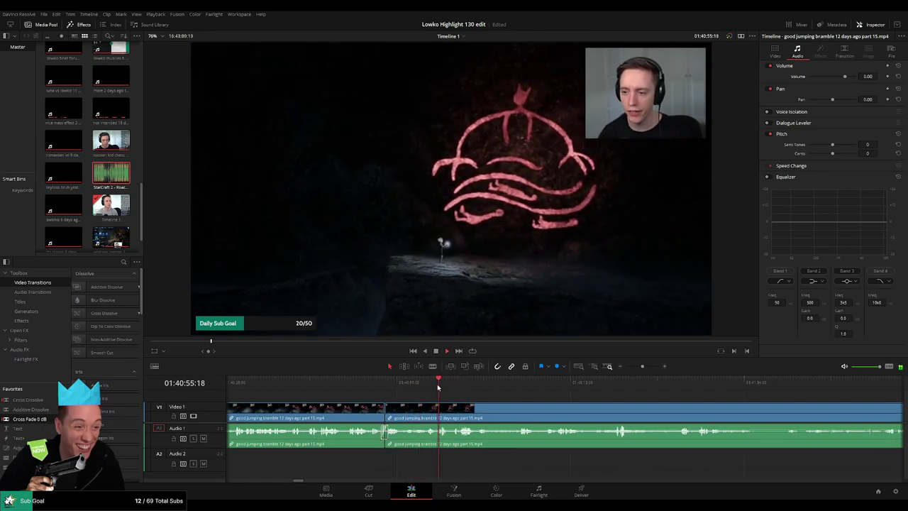
- Cut out the footage between about 01:41:02 and 01:41:05 beside the second cave painting and add an audio cross fade at the join
drag(479, 400, 405, 394)
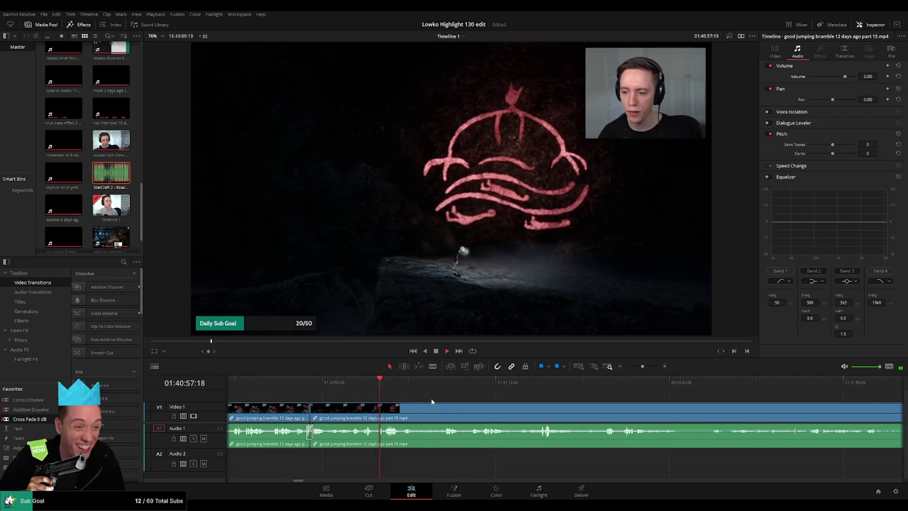
scroll(382, 393, right, 1)
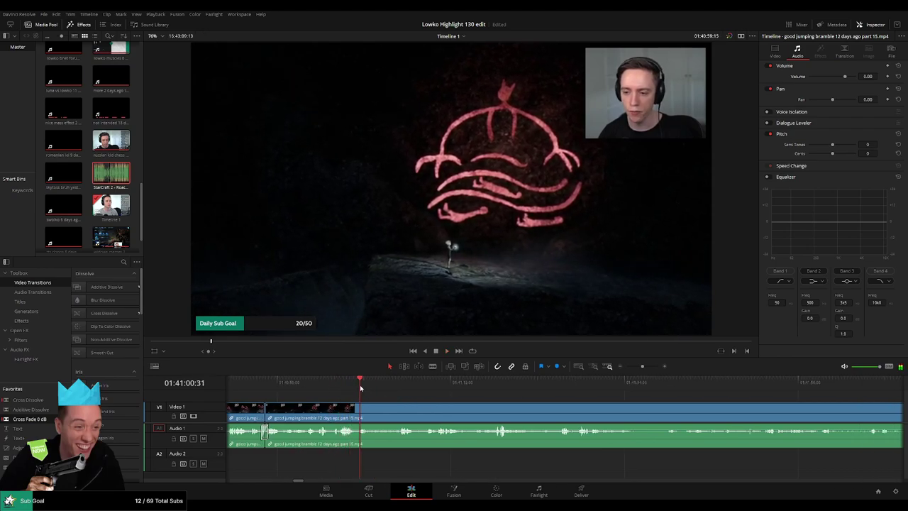
key(b)
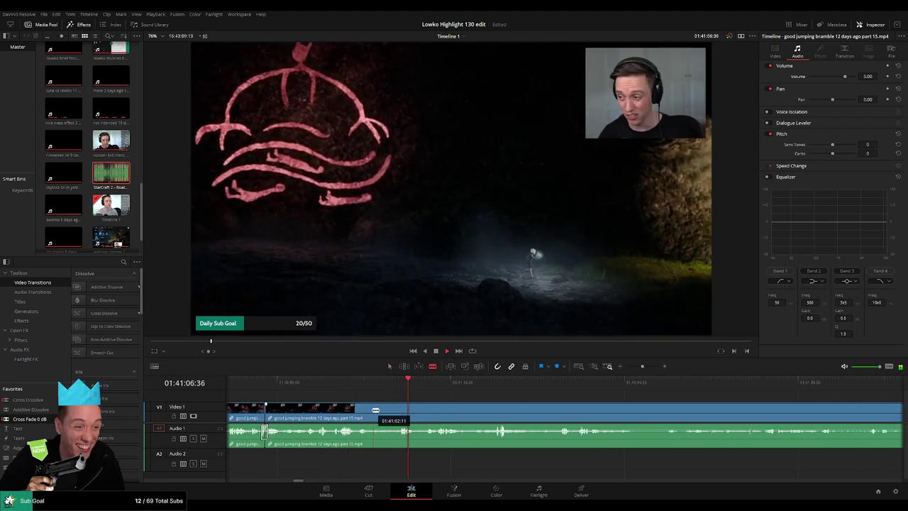
click(372, 410)
click(399, 409)
key(a)
click(389, 413)
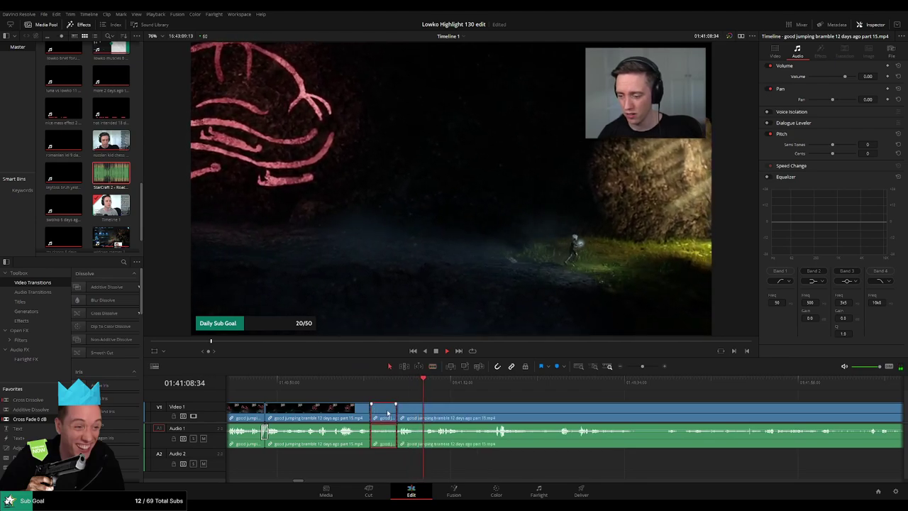
key(Delete)
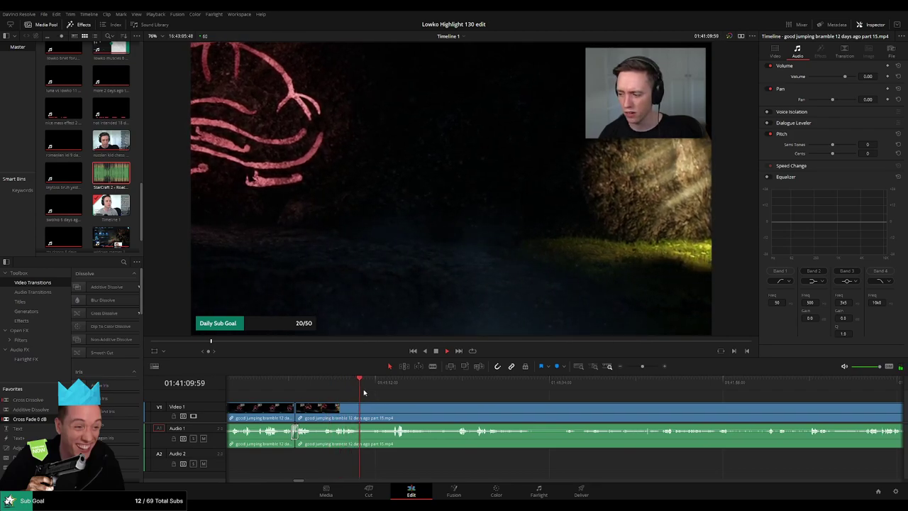
- Skim the walk out of the cave and the arrival at the pond between about 01:41:10 and 01:41:36
click(391, 389)
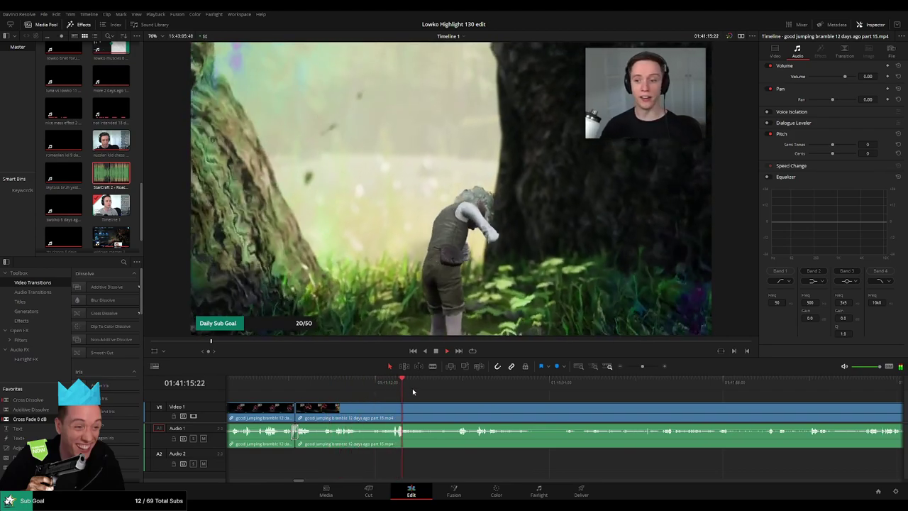
click(435, 389)
click(453, 390)
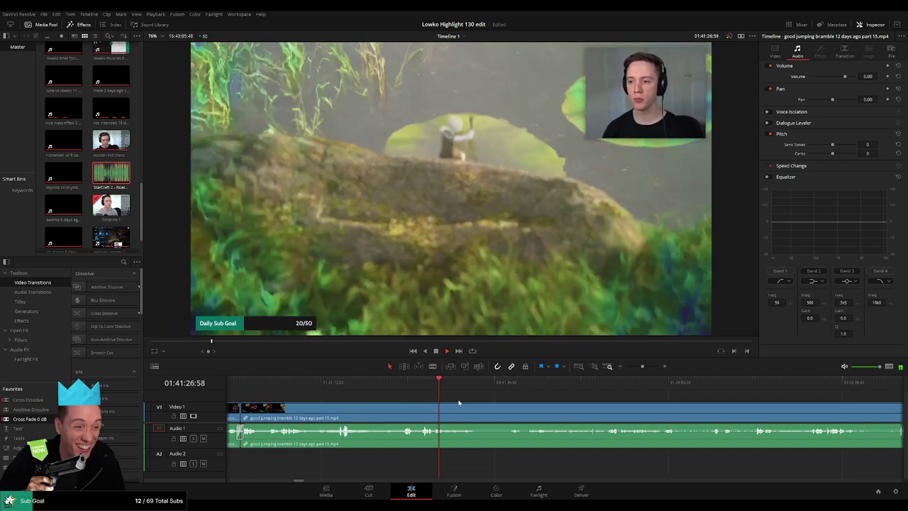
click(497, 389)
drag(549, 400, 460, 393)
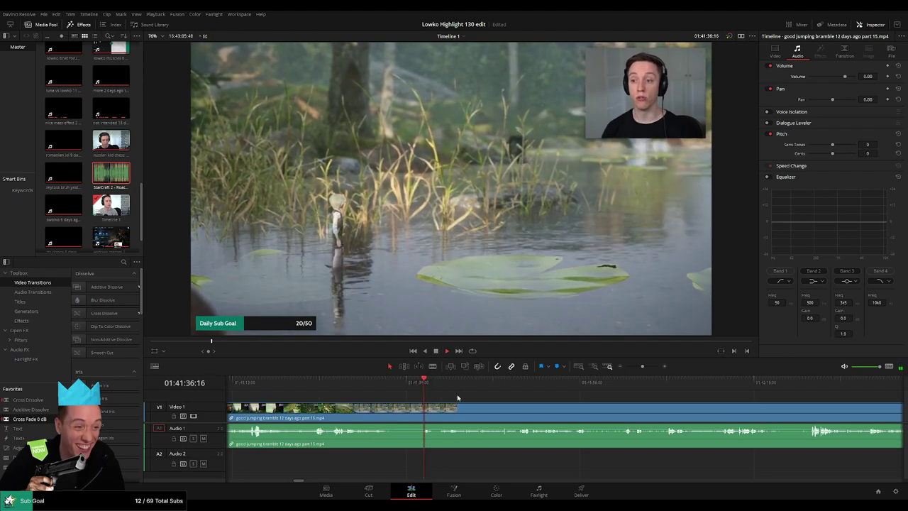
- Split the pond clip at about 01:41:36:23 and 01:41:36:57 and bring the audio volume of the section between fully down
scroll(607, 398, down, 8)
key(space)
scroll(545, 398, up, 3)
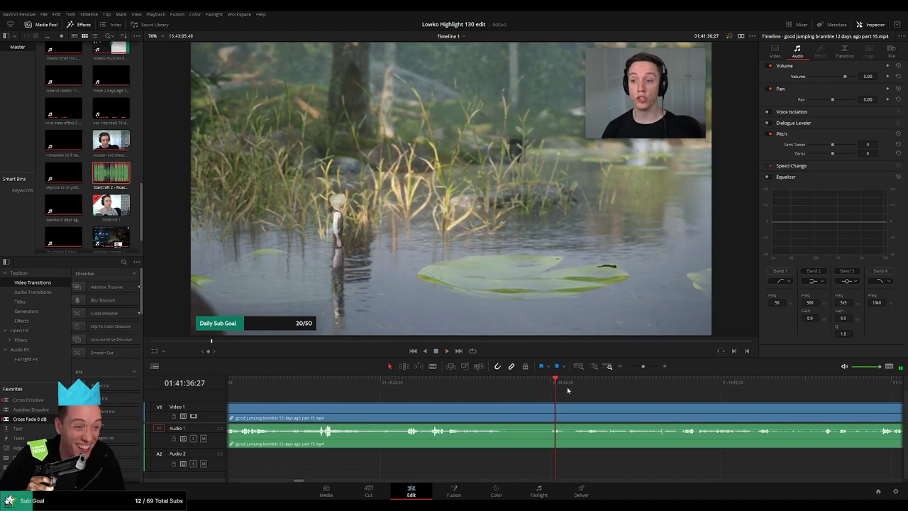
scroll(606, 399, up, 2)
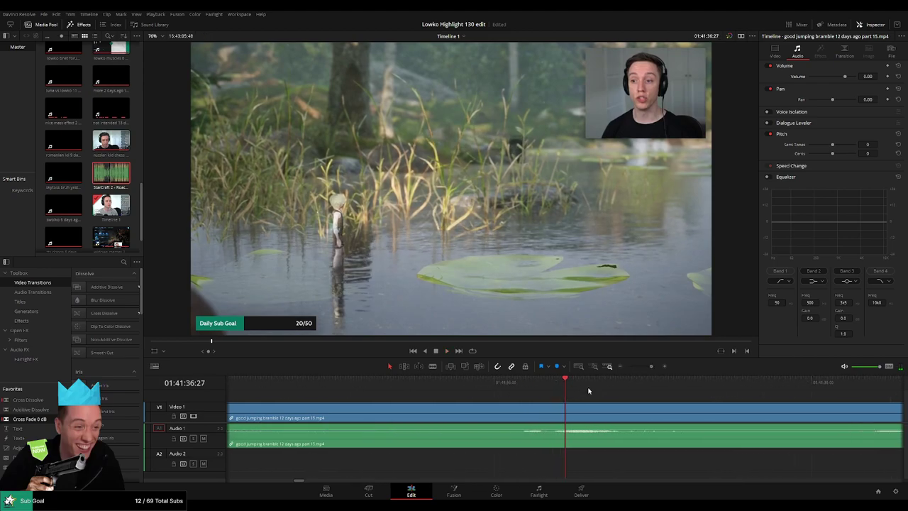
key(ctrl+b)
key(space)
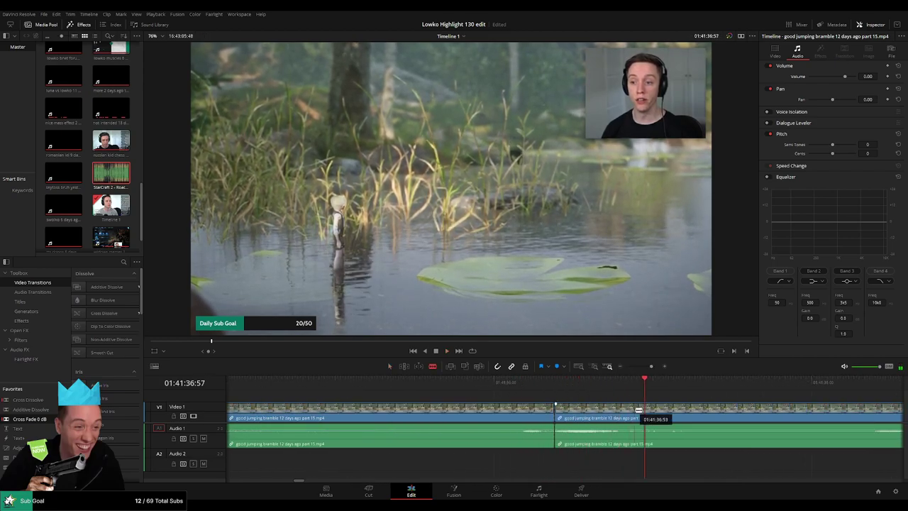
key(ctrl+b)
drag(617, 425, 617, 454)
- Place StarCraft 2 - Roach Quotes.mp3 on Audio 2 under the silenced section, trim its end to match, and set its volume to -29
drag(118, 177, 551, 460)
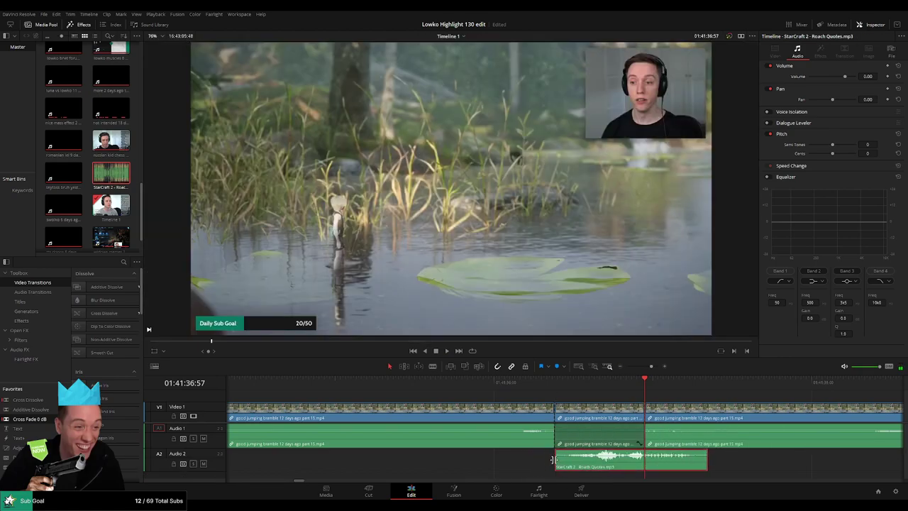
click(555, 459)
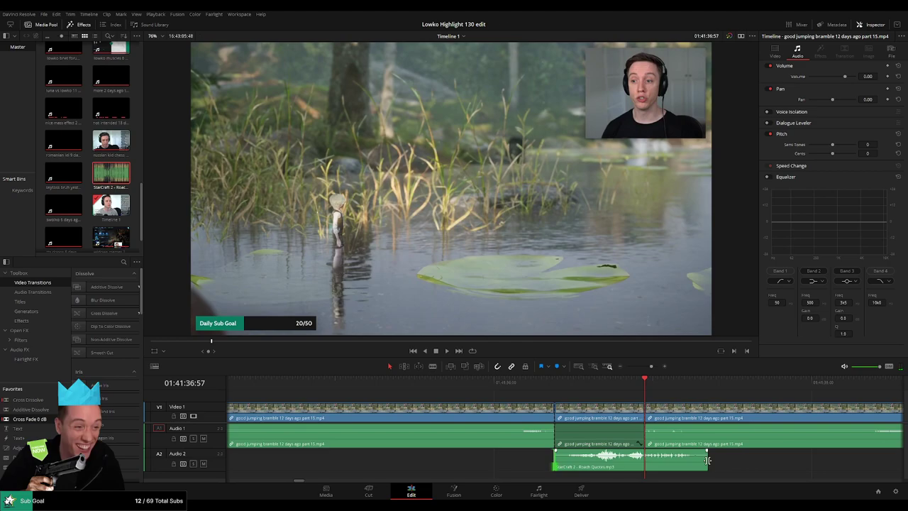
drag(707, 460, 642, 458)
click(626, 464)
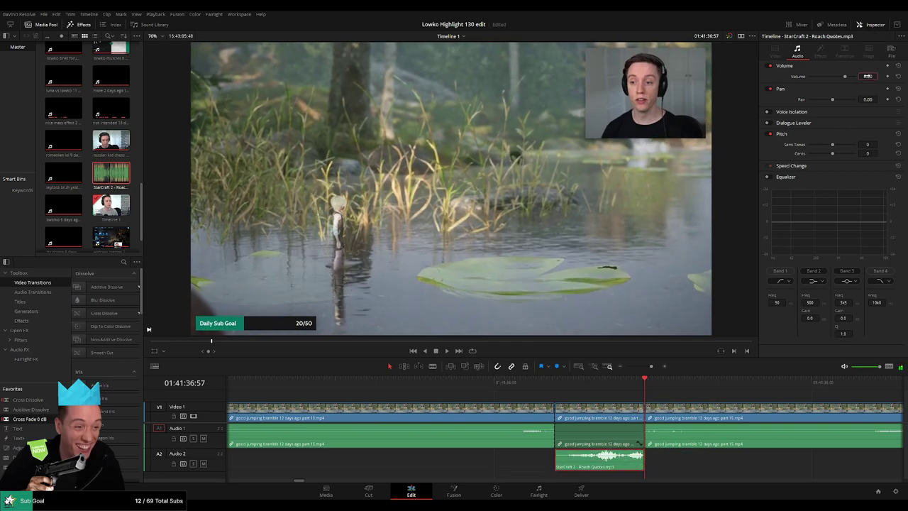
drag(867, 76, 864, 76)
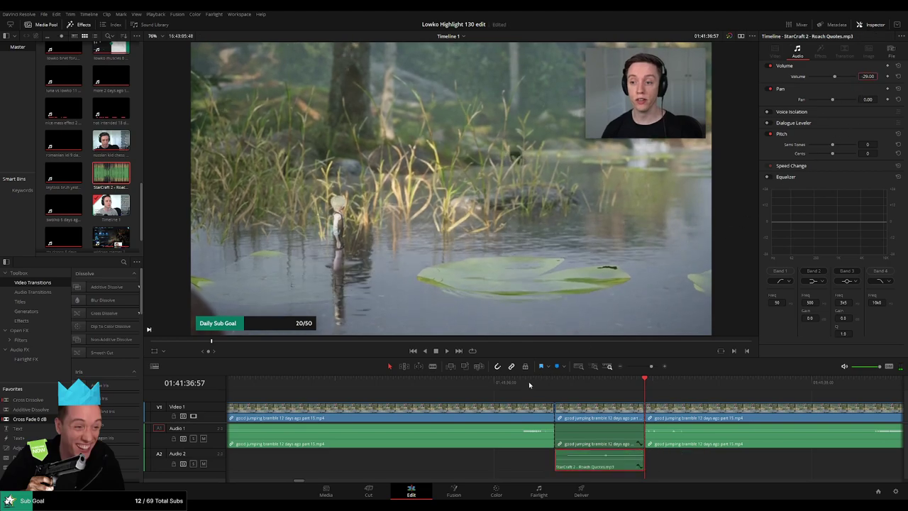
- Play back the pond footage following the sound effect, between about 01:41:37 and 01:41:49
drag(637, 366, 638, 367)
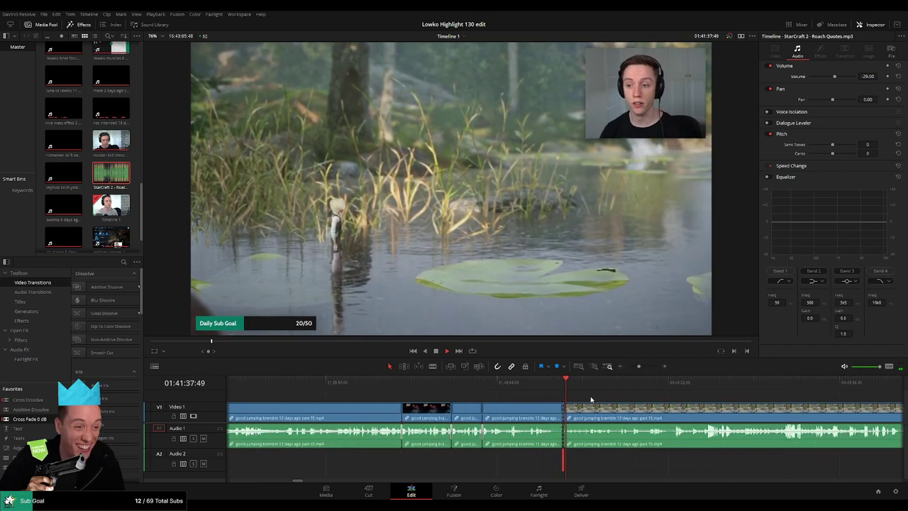
drag(572, 388, 576, 385)
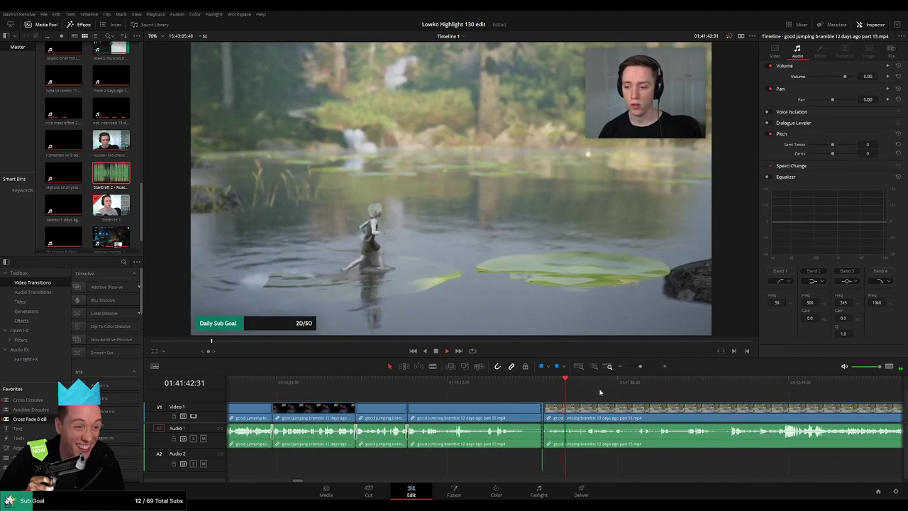
click(530, 384)
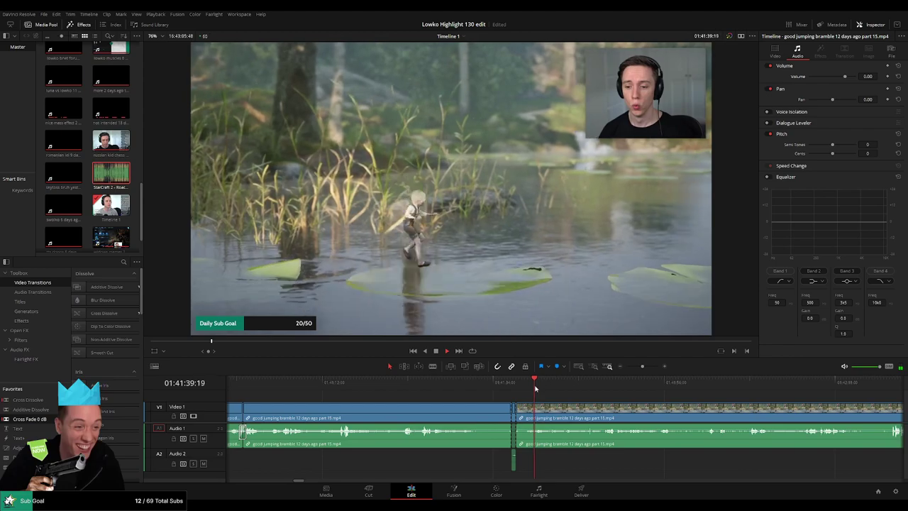
drag(594, 393, 460, 385)
click(474, 389)
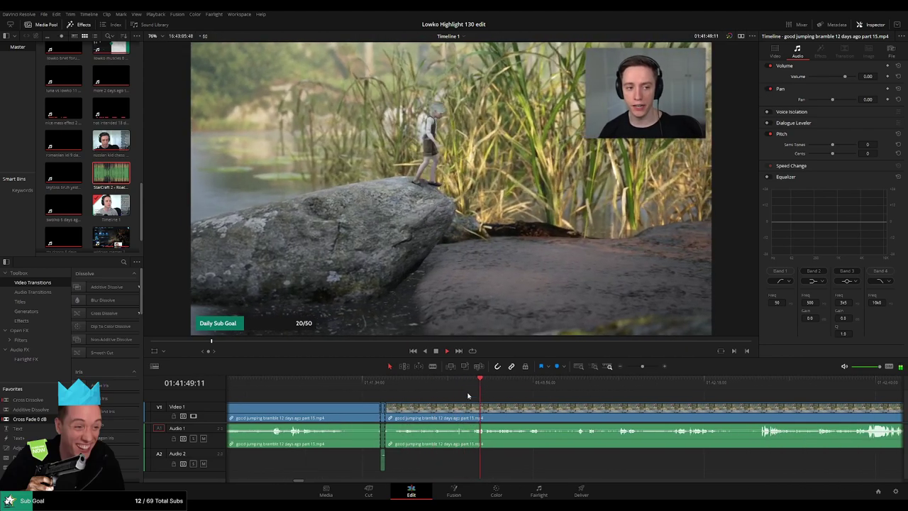
- Cut a very short section out of the part 15 clip at about 01:41:46
click(457, 387)
scroll(556, 407, up, 3)
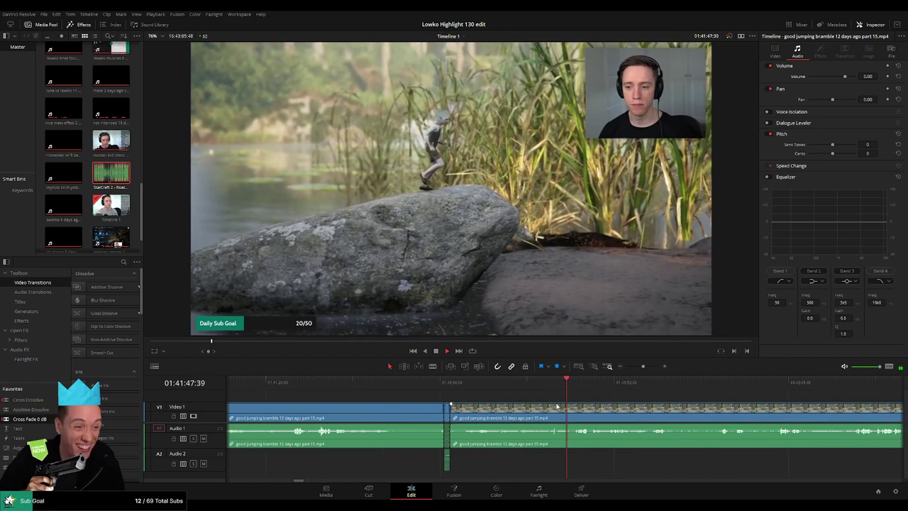
key(b)
click(537, 410)
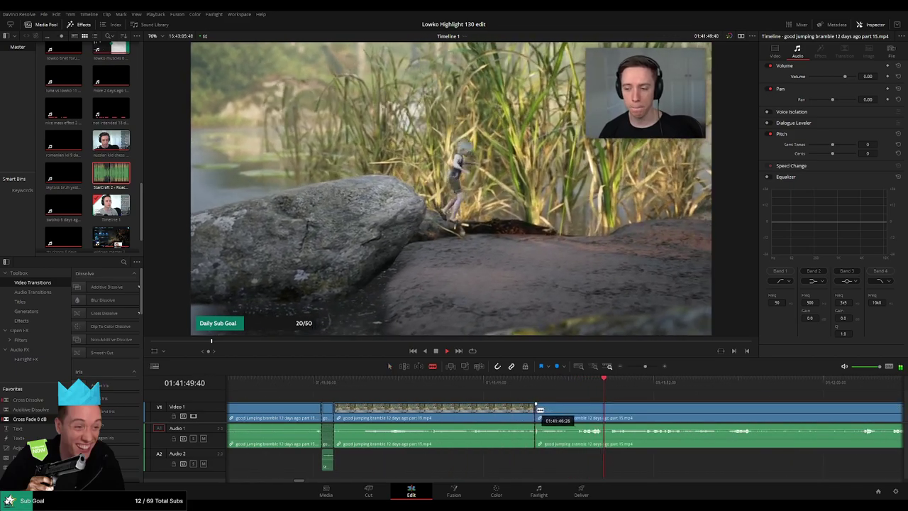
key(a)
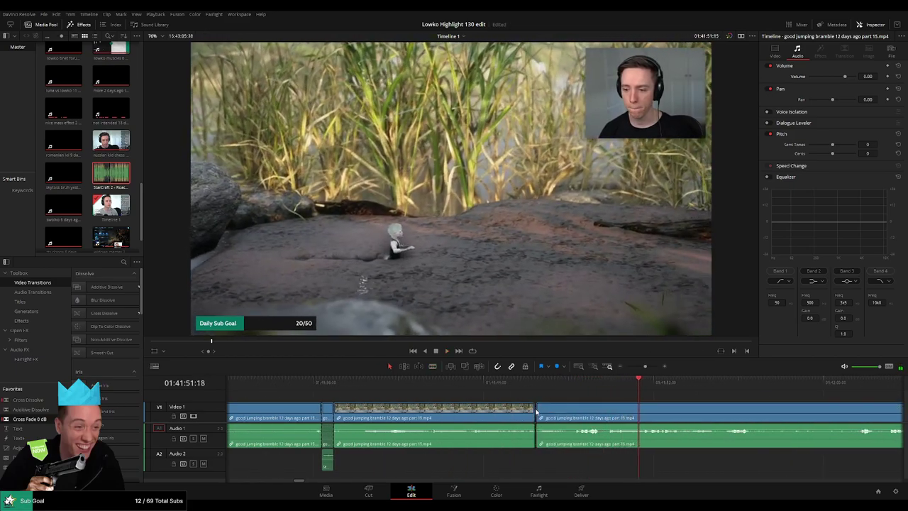
- Skim the mud crossing past the logs between about 01:41:51 and 01:42:16
click(723, 388)
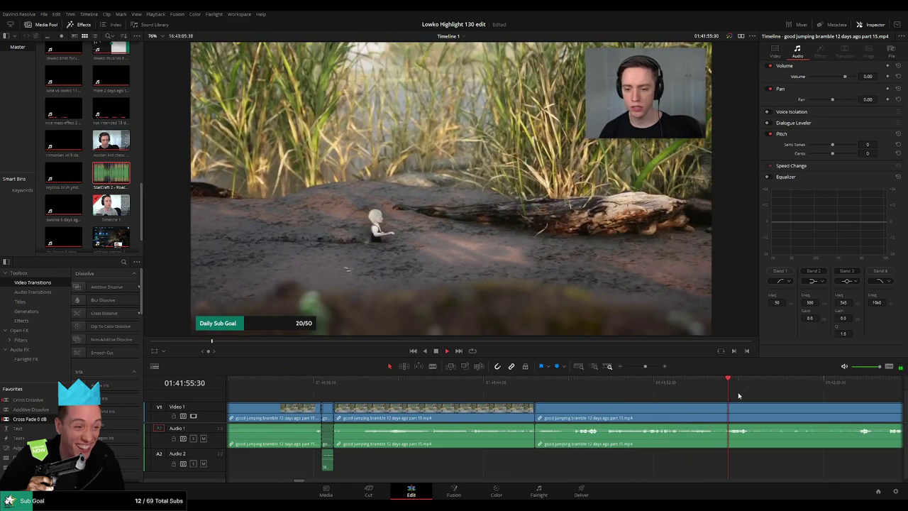
scroll(724, 400, down, 3)
click(610, 383)
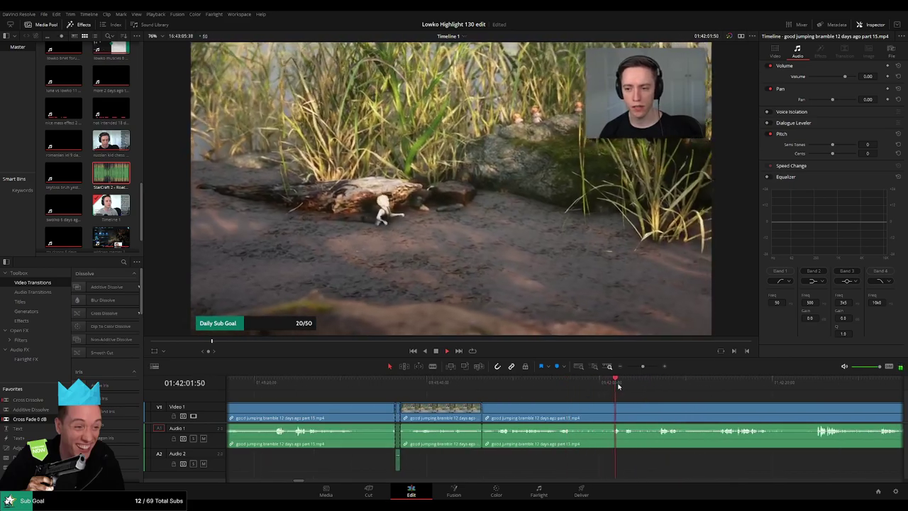
click(654, 388)
drag(709, 392, 510, 391)
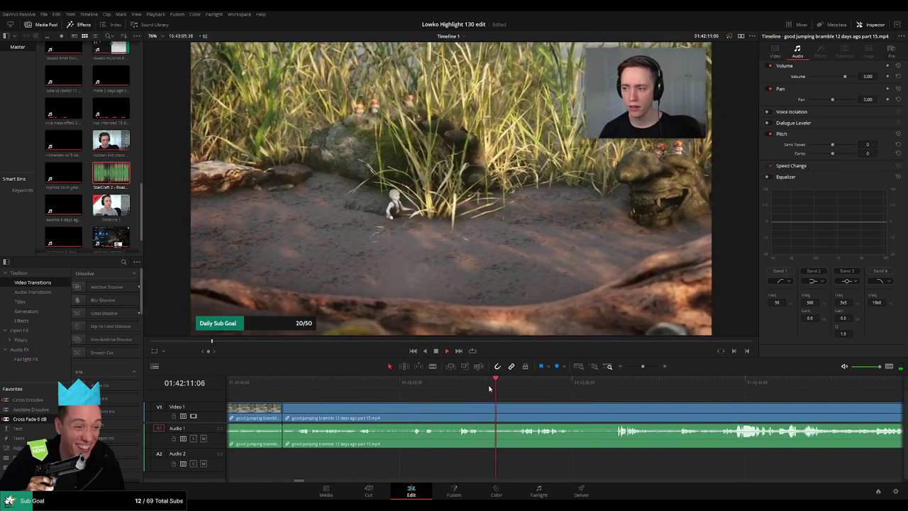
click(521, 388)
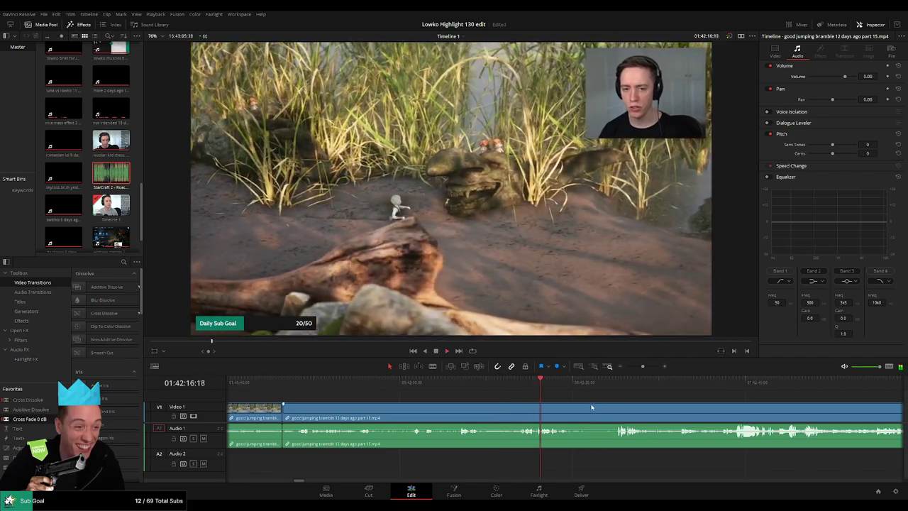
drag(590, 405, 507, 397)
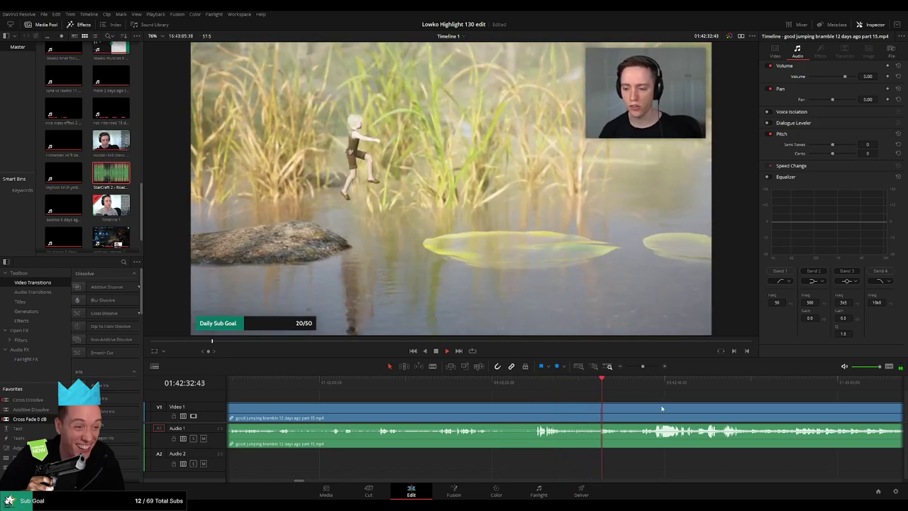
- Skim the lily pad jumps, the lake creature chase and the climb over the rocks between about 01:42:32 and 01:43:42
scroll(543, 400, right, 2)
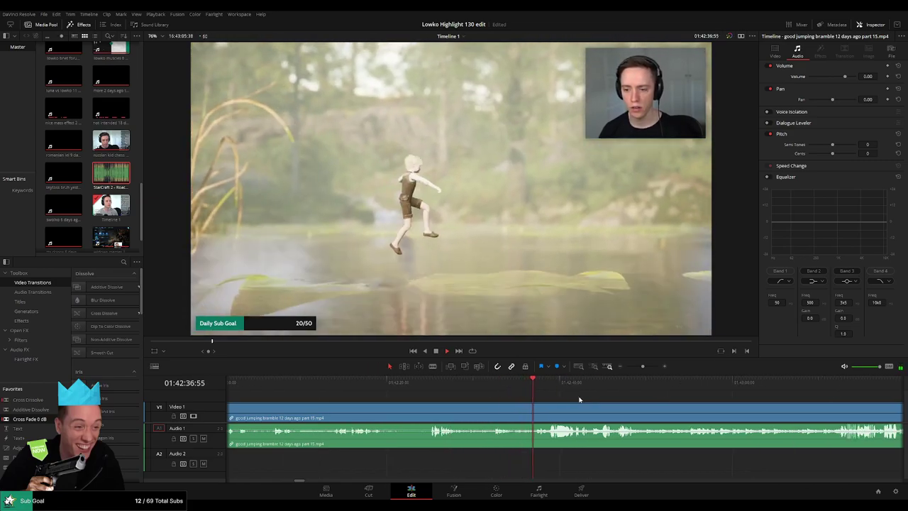
scroll(601, 401, right, 2)
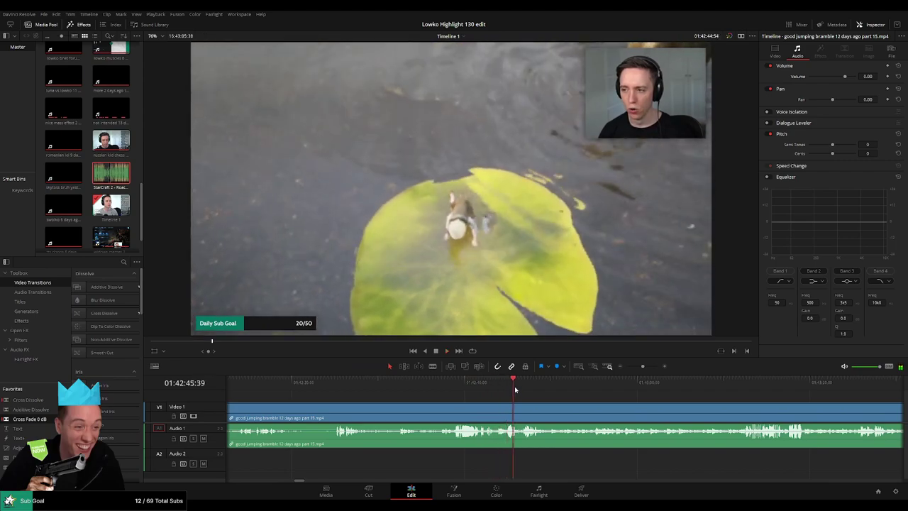
drag(554, 387, 577, 388)
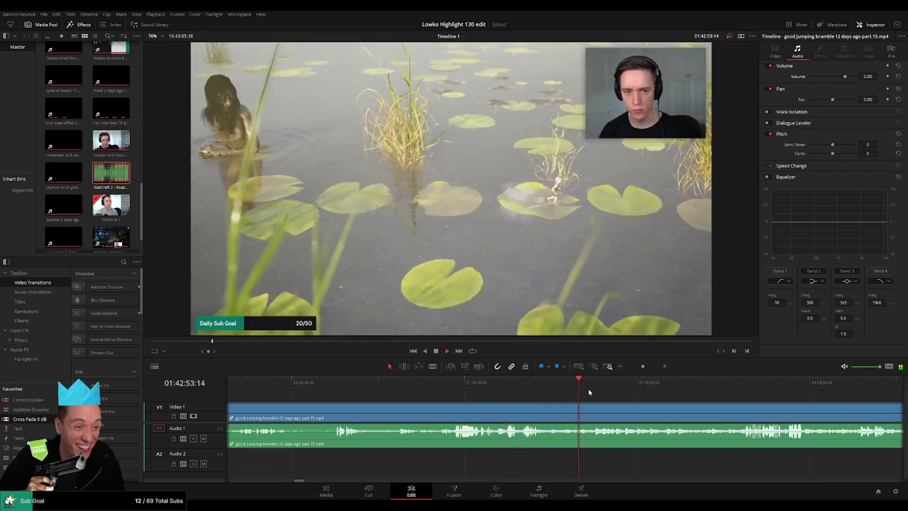
drag(626, 405, 542, 396)
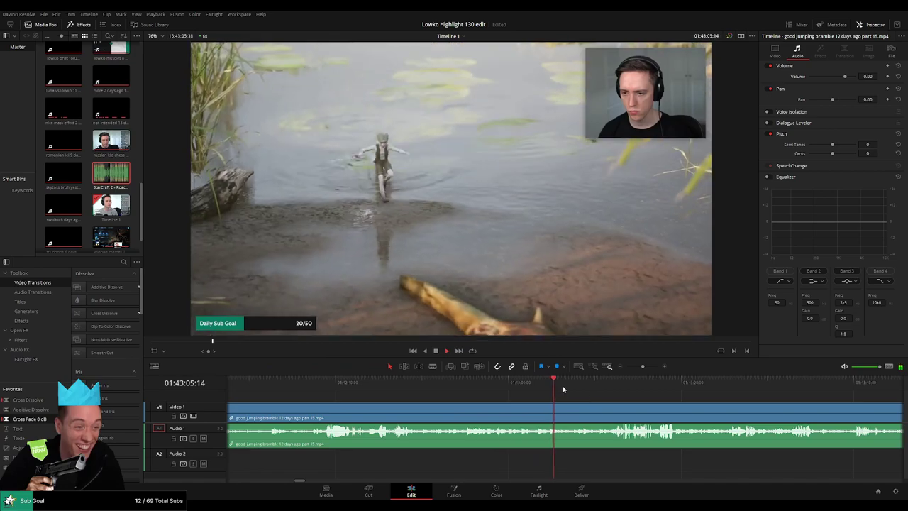
click(598, 383)
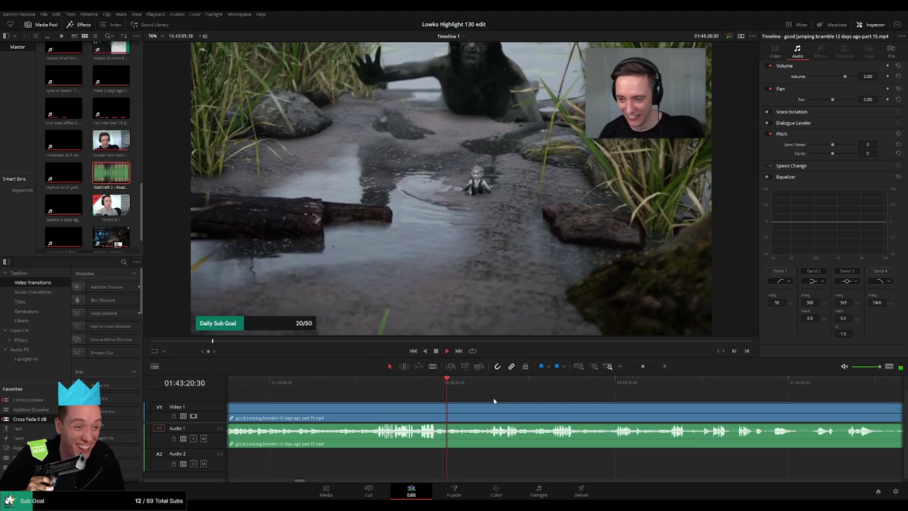
click(488, 389)
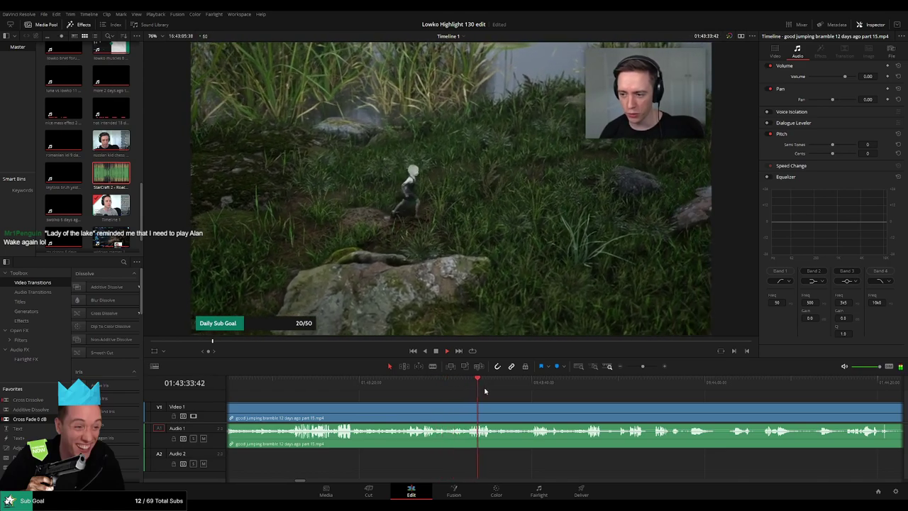
click(523, 388)
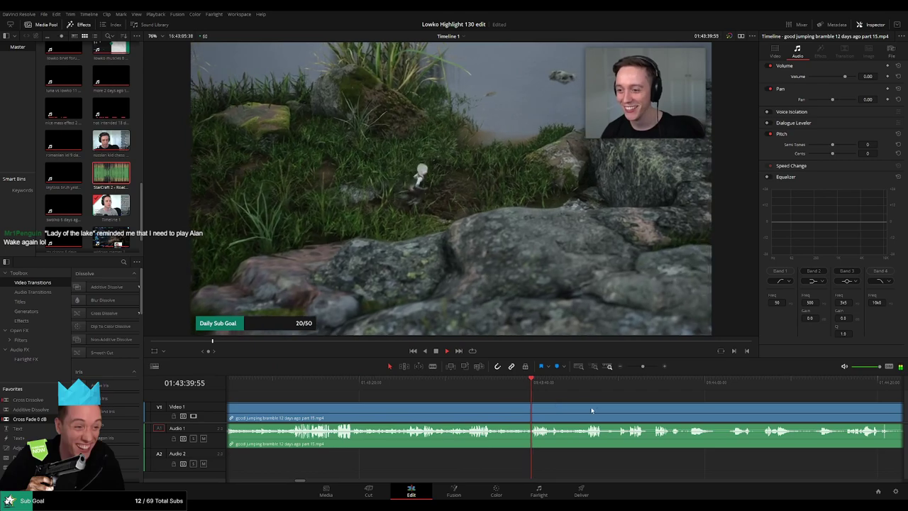
drag(594, 410, 494, 399)
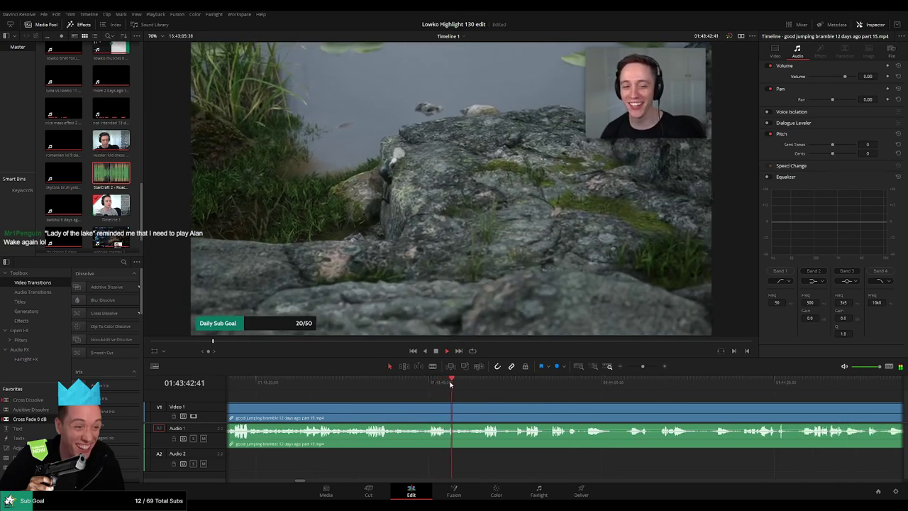
- Skim the rocky shore and stone ledge footage of the part 15 clip between about 01:43:42 and 01:44:52
drag(535, 393, 452, 393)
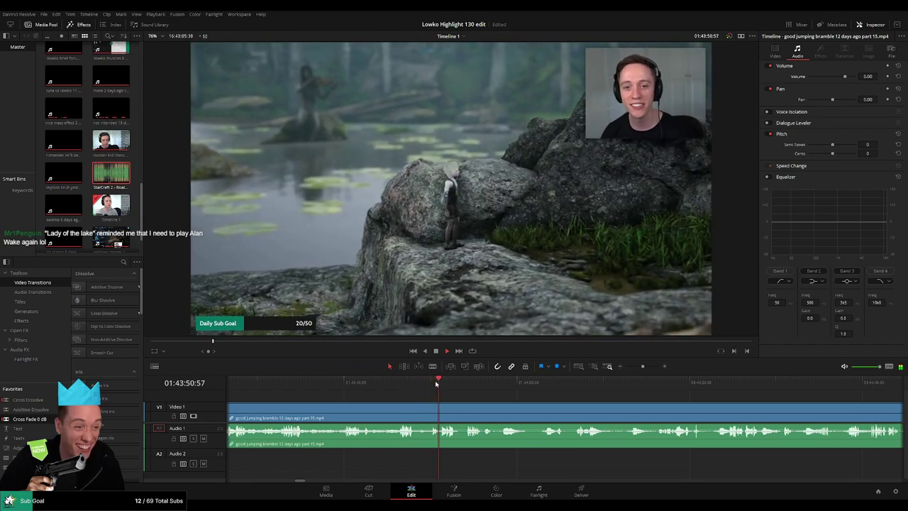
click(431, 383)
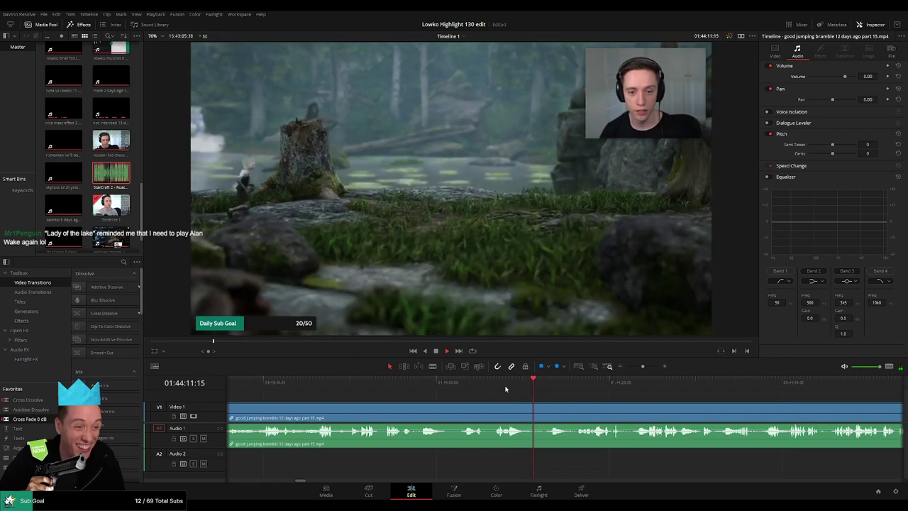
click(578, 390)
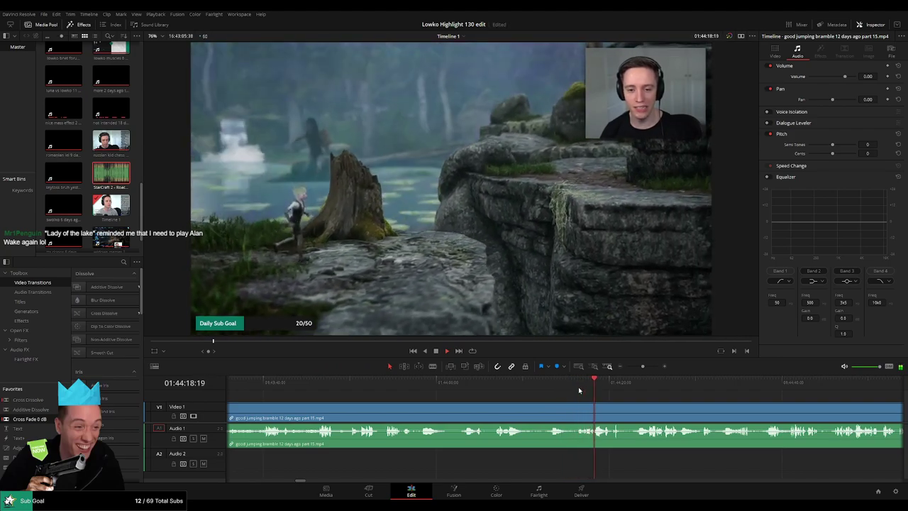
drag(637, 395, 540, 393)
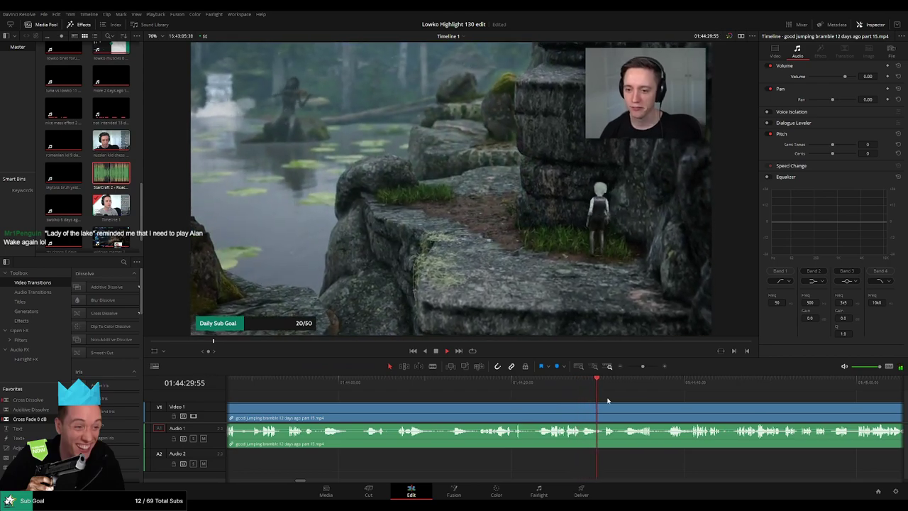
drag(647, 399, 497, 397)
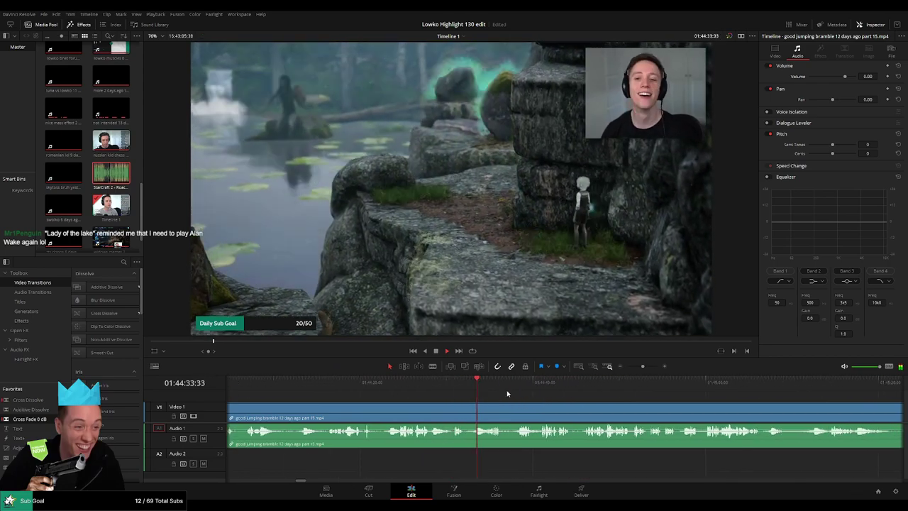
scroll(496, 392, right, 3)
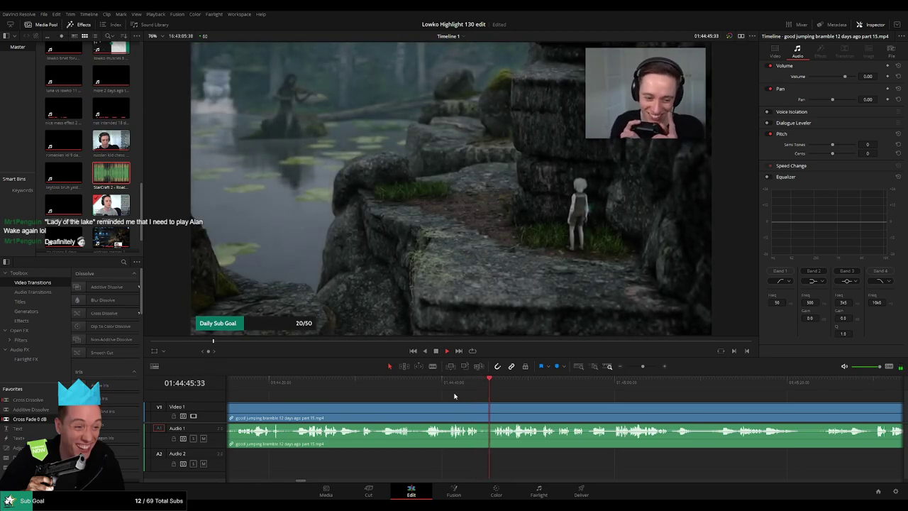
drag(530, 403, 391, 400)
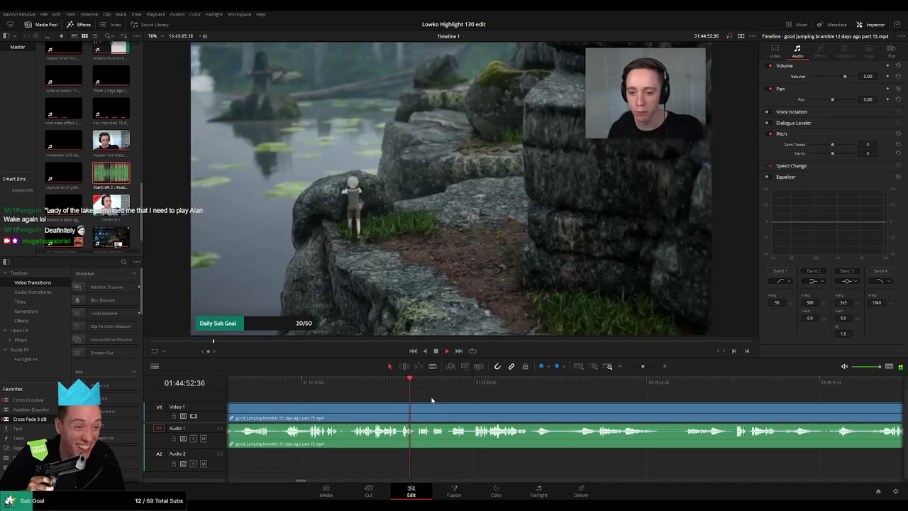
- Split the part 15 clip at about 01:44:53:36 and 01:44:53:55 to isolate the word spoken over the pause menu
scroll(569, 399, up, 5)
click(577, 386)
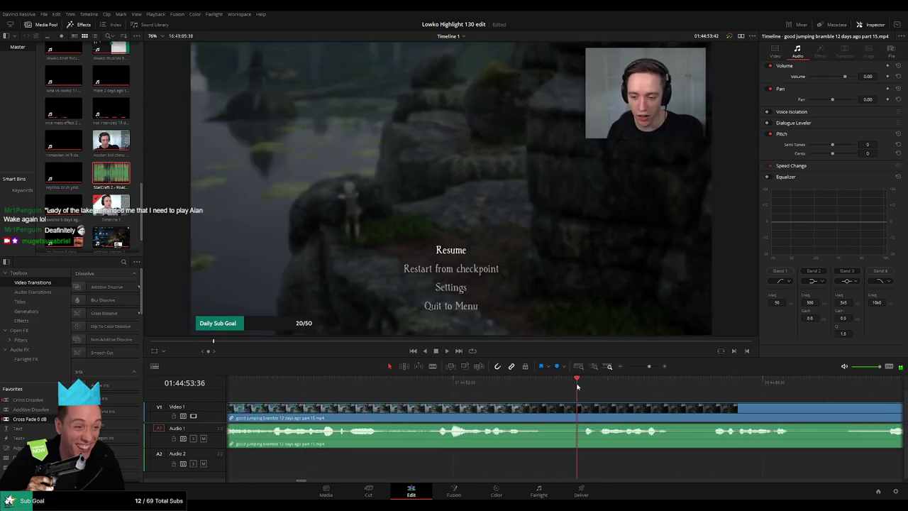
key(b)
click(578, 409)
click(603, 417)
key(a)
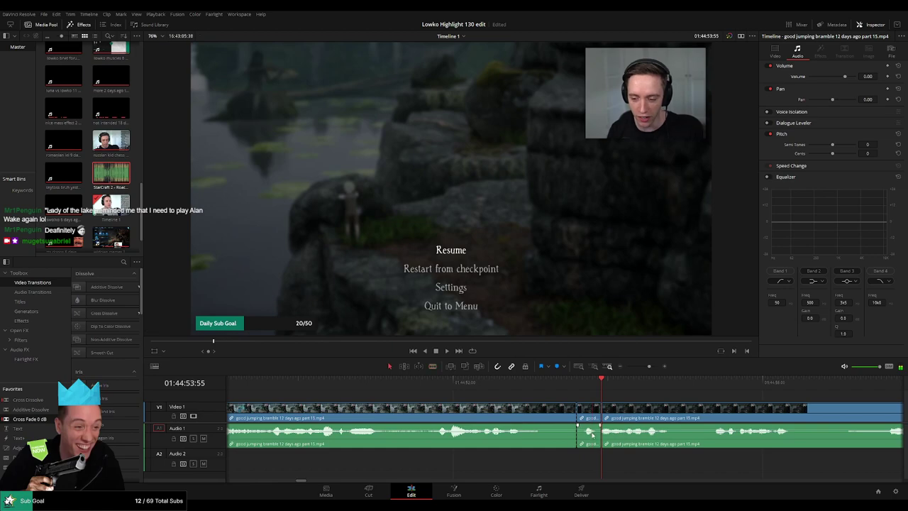
- Replace the isolated word's audio with StarCraft 2 - Roach Quotes.mp3 on Audio 2, trimmed to the same length at volume -29.00
drag(101, 183, 564, 466)
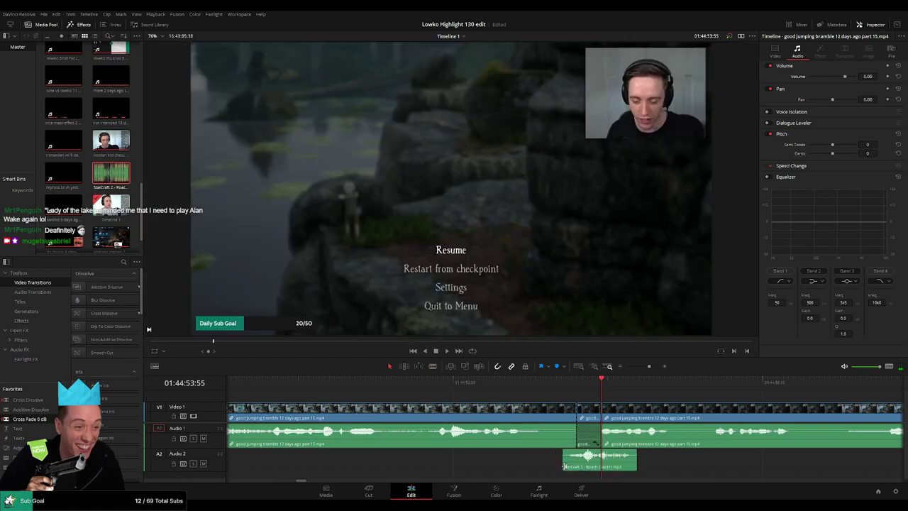
drag(648, 462, 600, 465)
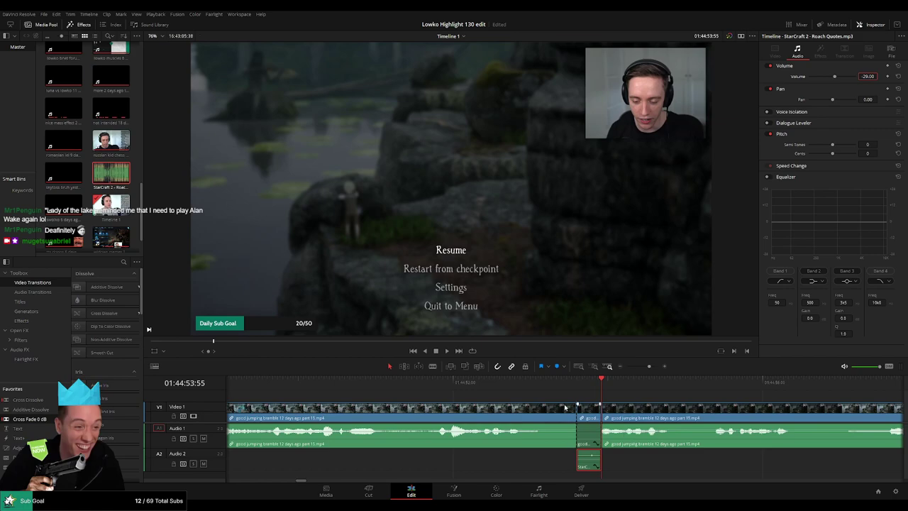
click(614, 399)
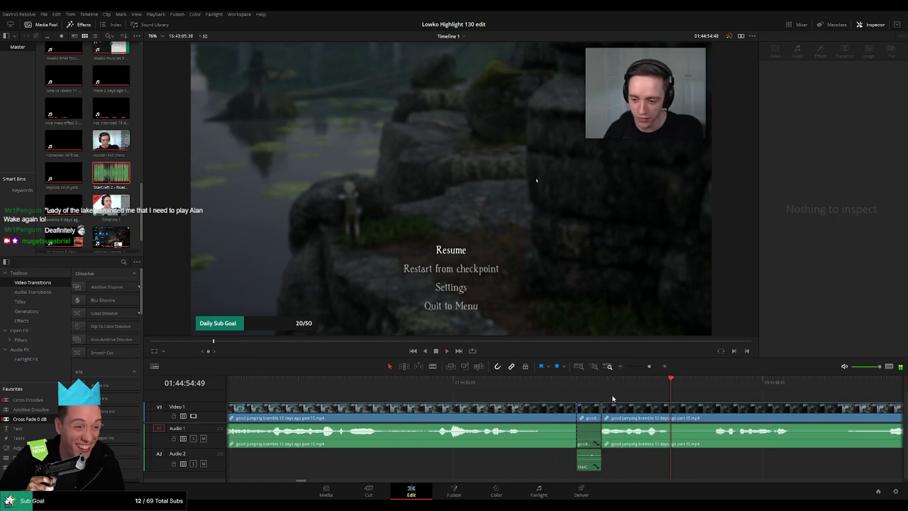
- Skim the footage following the sound effect, along the ledge and boulders, between about 01:44:54 and 01:46:07
scroll(614, 399, down, 10)
click(640, 366)
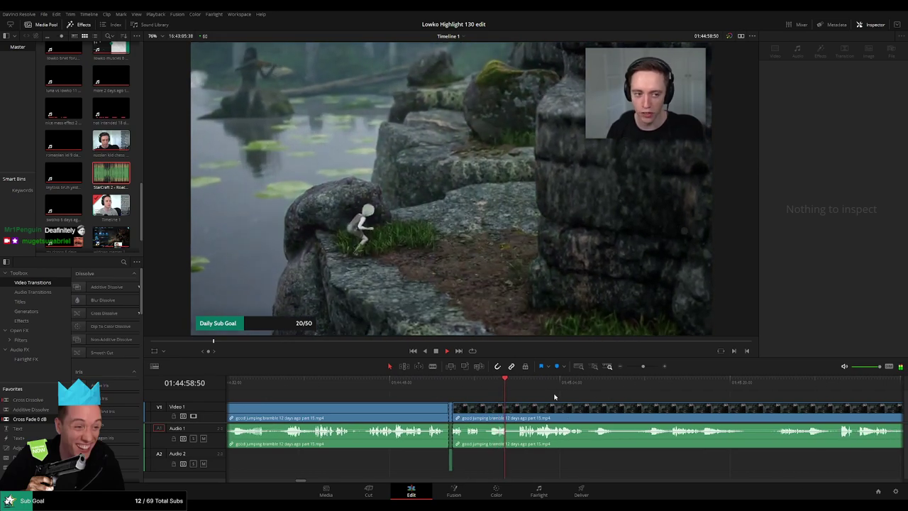
scroll(526, 394, right, 3)
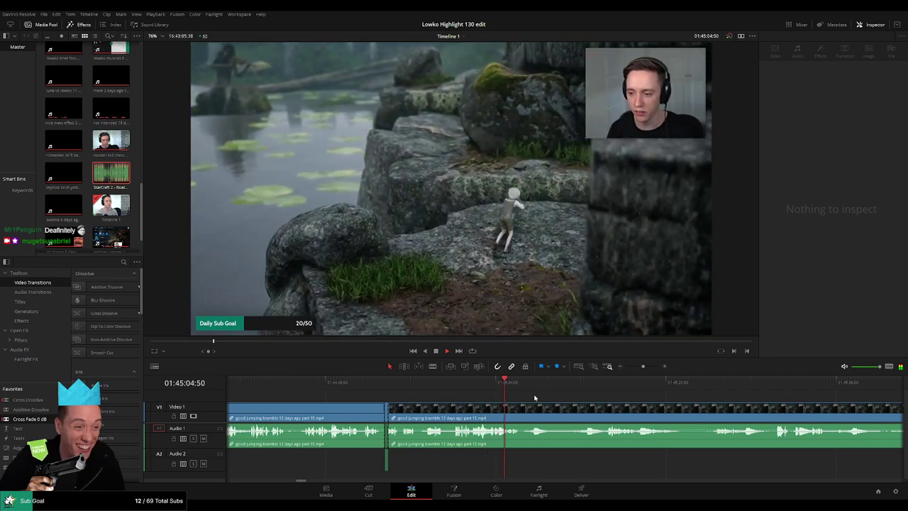
click(533, 385)
scroll(549, 398, right, 3)
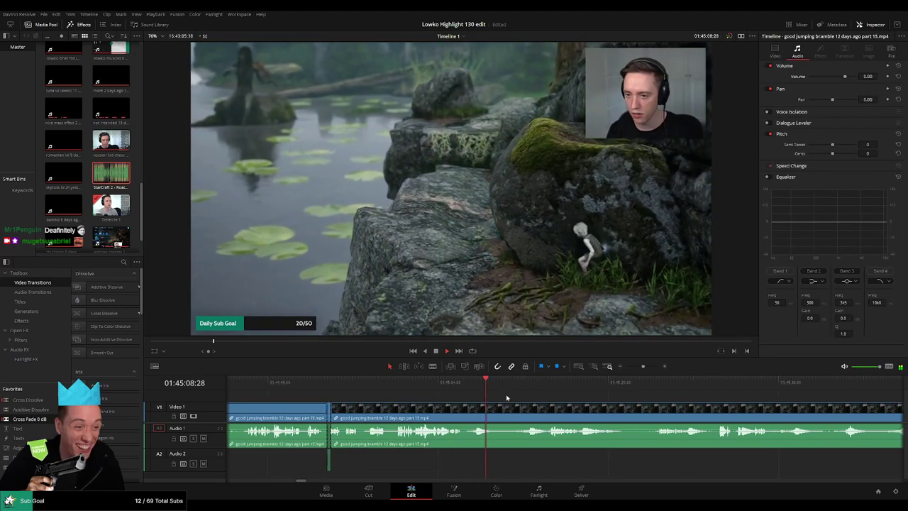
click(522, 385)
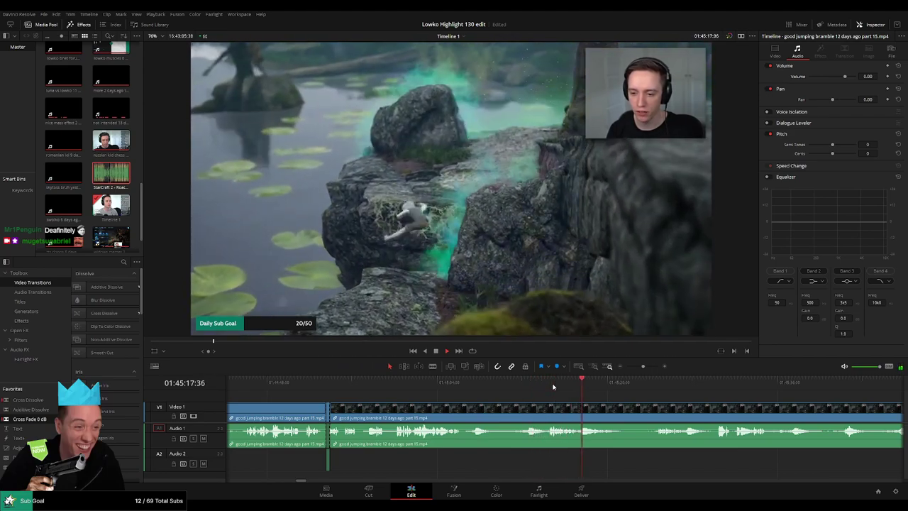
click(656, 385)
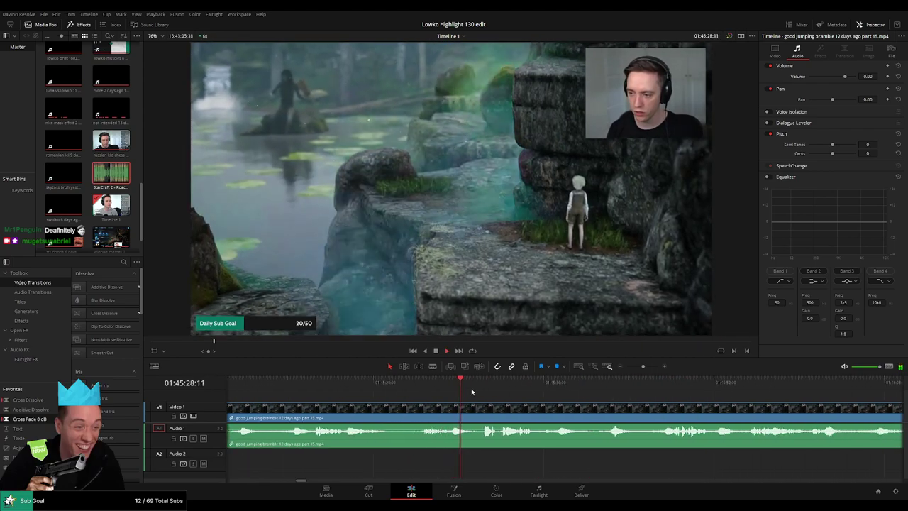
click(480, 391)
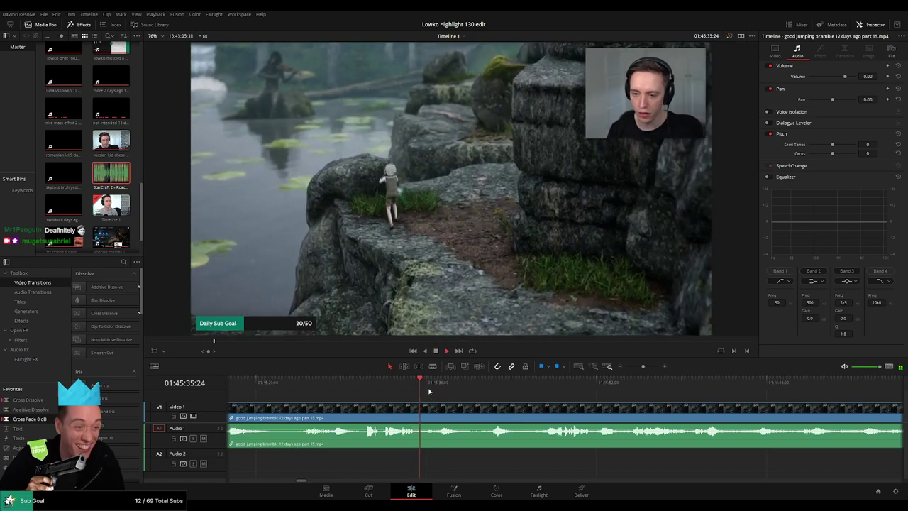
click(440, 387)
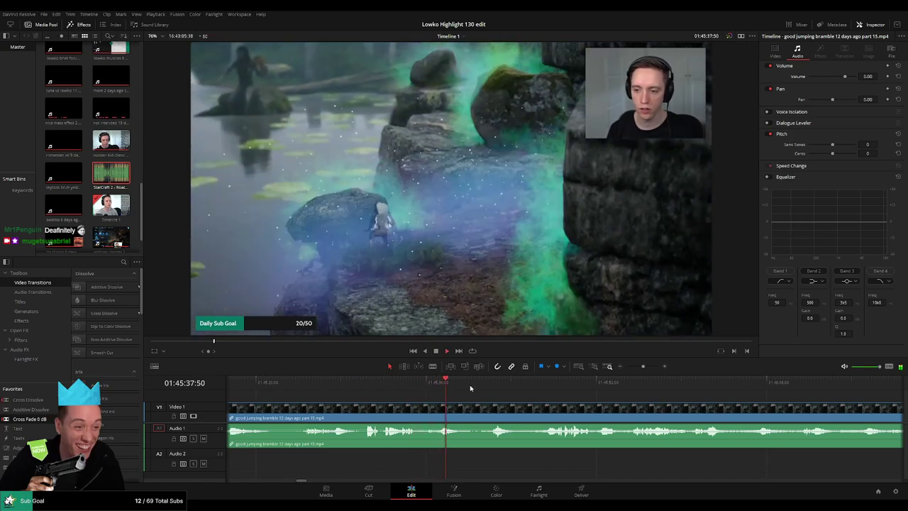
click(493, 385)
click(546, 387)
key(ctrl+b)
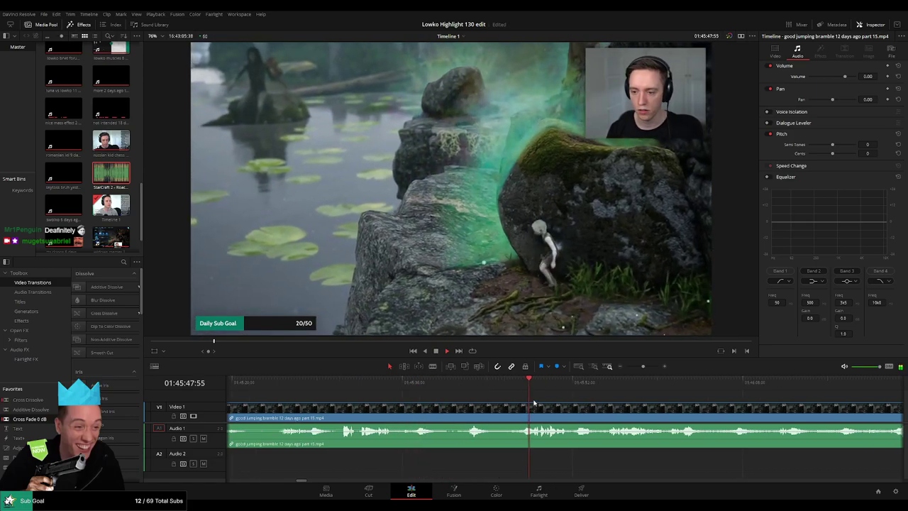
scroll(533, 403, right, 2)
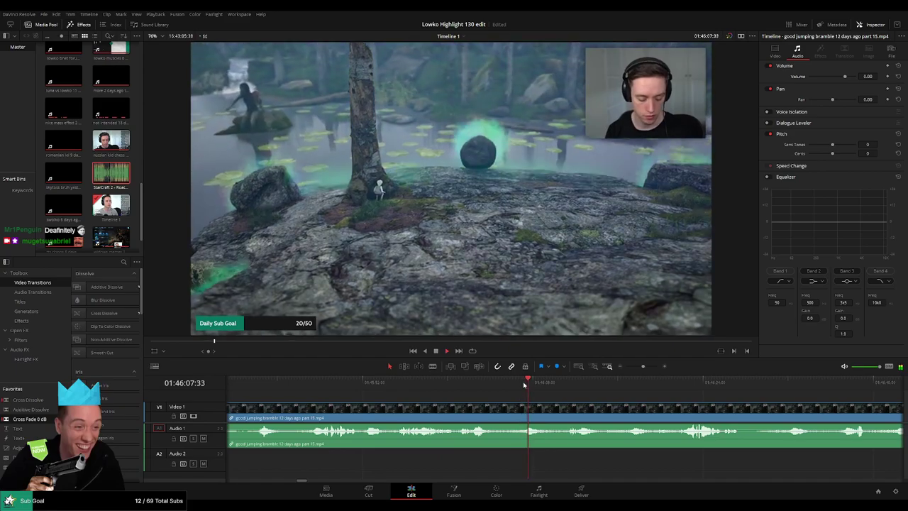
- Skim the glowing boulder area and the grassy gap beside the tree stump between about 01:46:07 and 01:47:24
drag(639, 405, 486, 396)
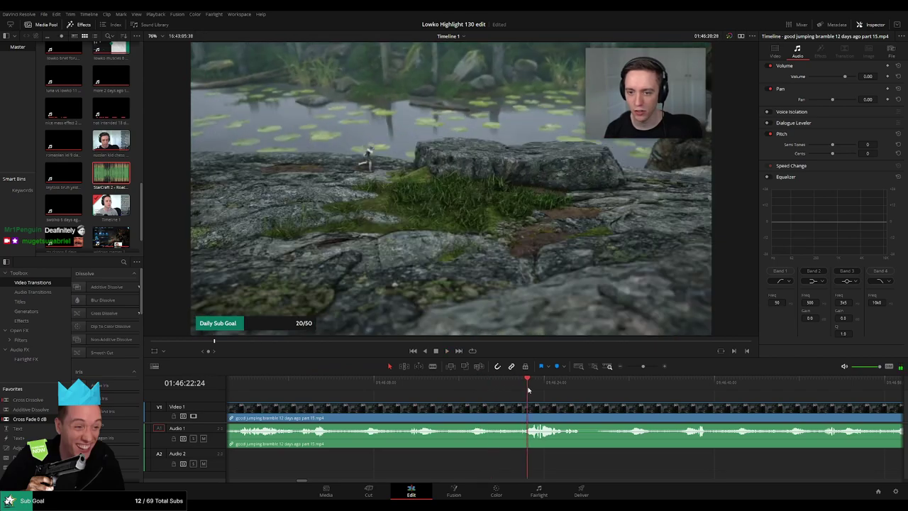
drag(593, 405, 442, 394)
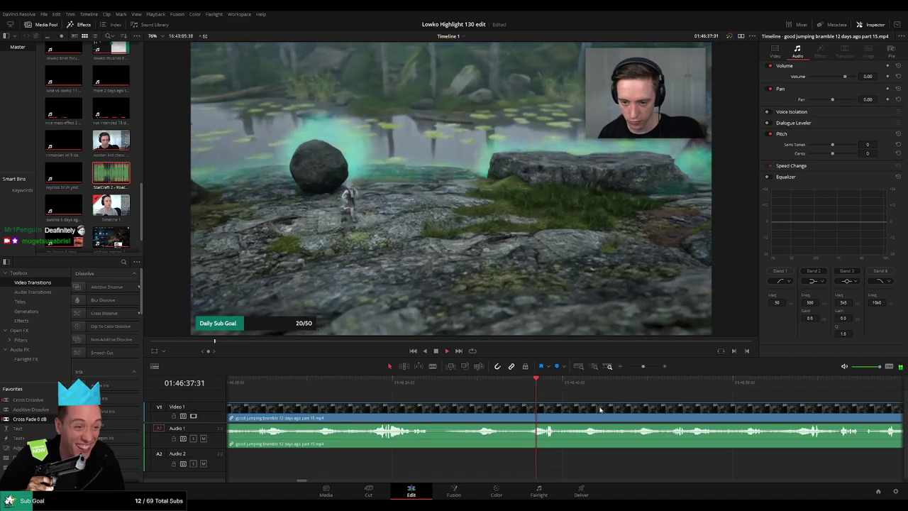
scroll(539, 405, right, 3)
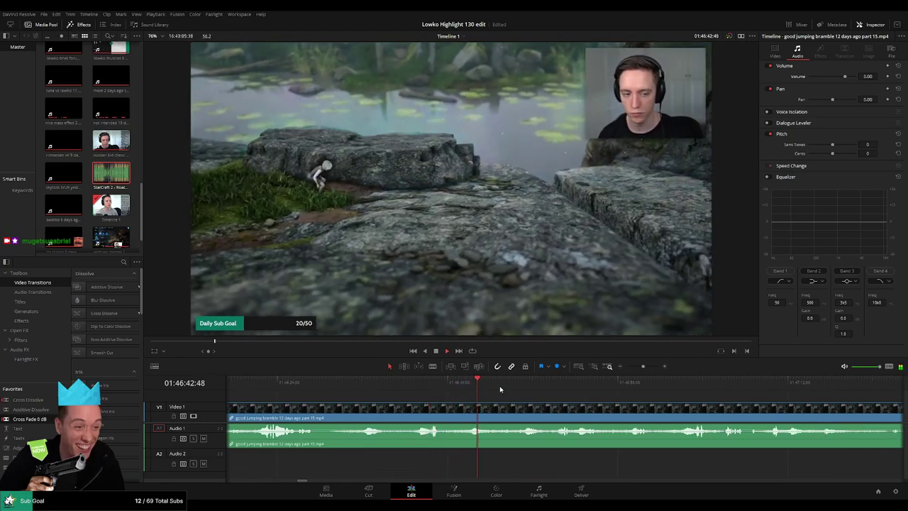
drag(593, 401, 462, 398)
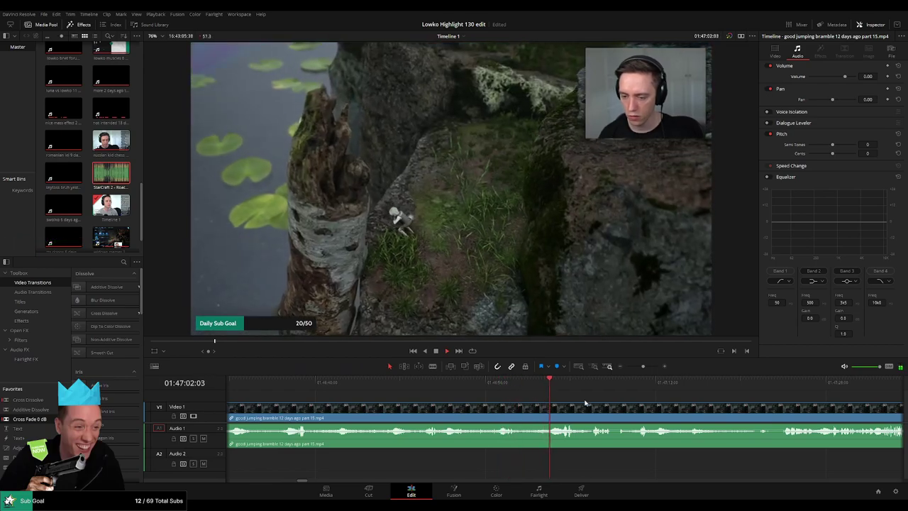
drag(590, 404, 422, 392)
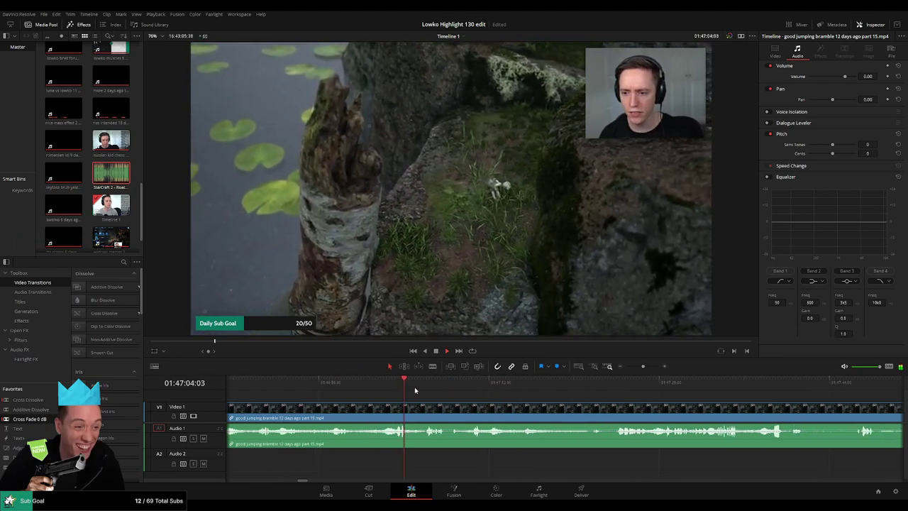
click(422, 389)
click(474, 389)
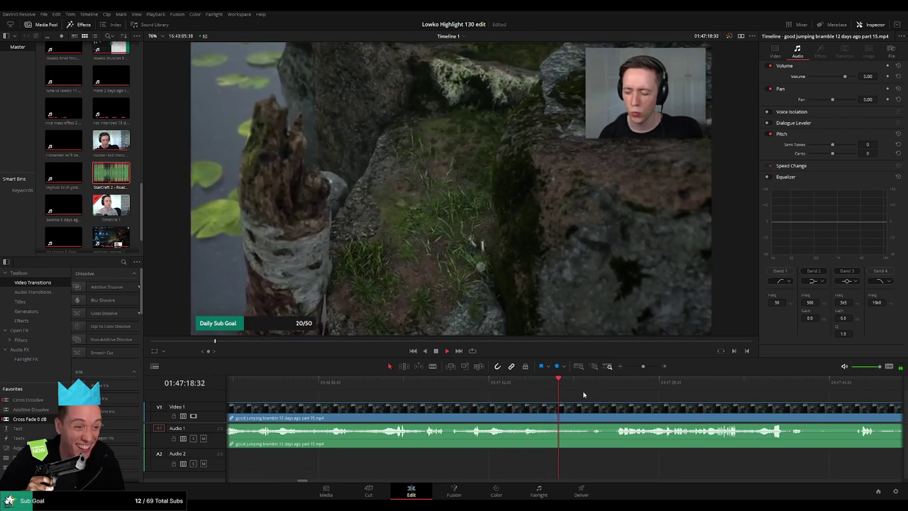
click(591, 383)
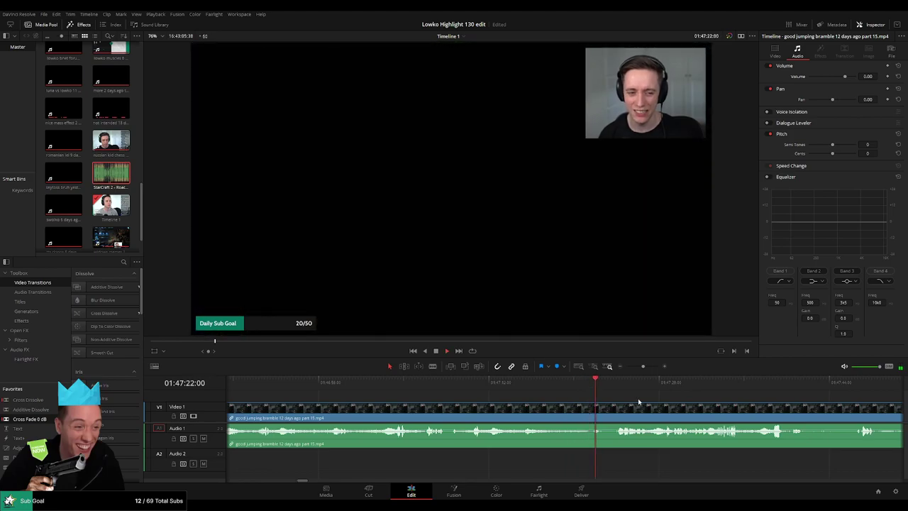
drag(640, 401, 487, 400)
click(463, 389)
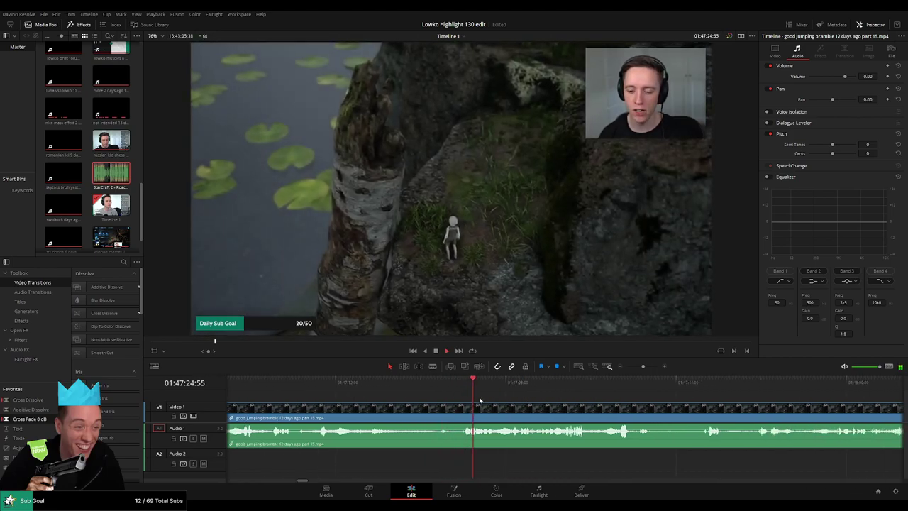
- Cut a few frames out of the part 15 clip at about 01:47:24
scroll(490, 403, up, 3)
key(b)
click(506, 410)
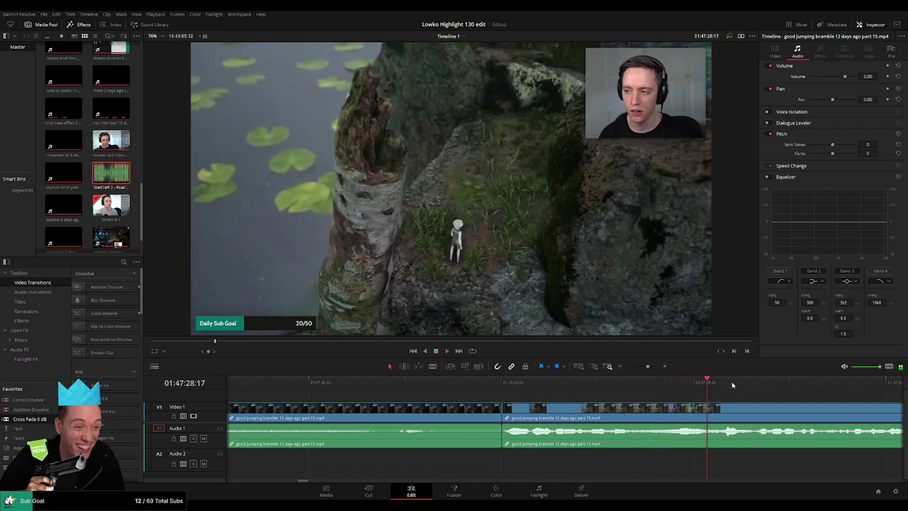
- Cut the section between about 01:47:41 and 01:47:46 out of the part 15 clip and cross-fade the audio at the join
scroll(733, 390, down, 1)
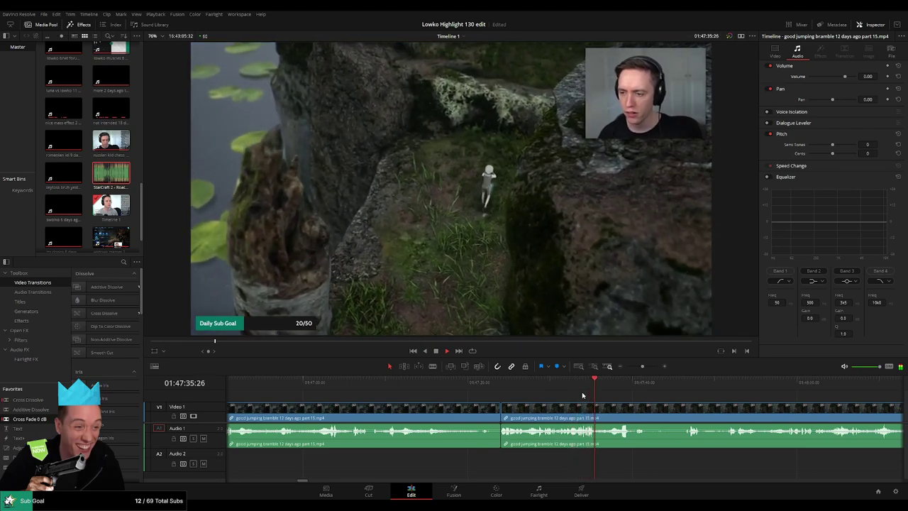
drag(643, 398, 578, 396)
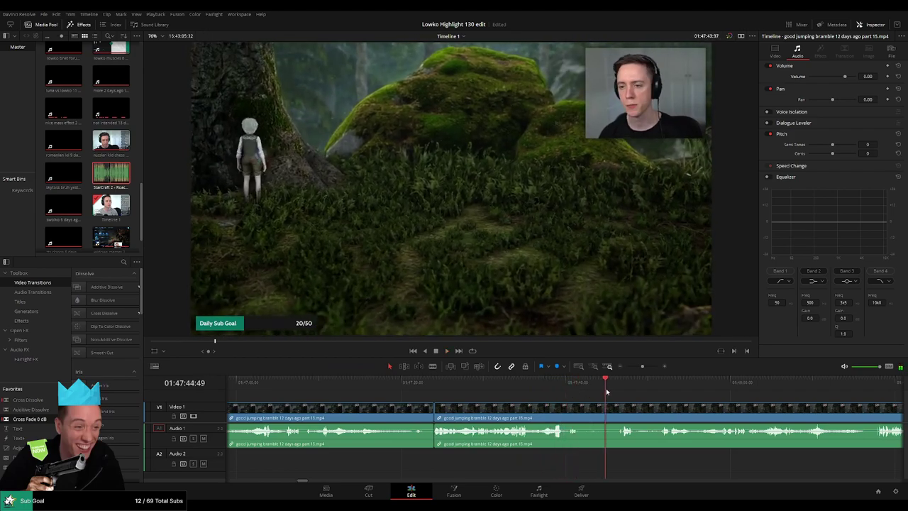
scroll(658, 406, down, 2)
key(b)
click(445, 410)
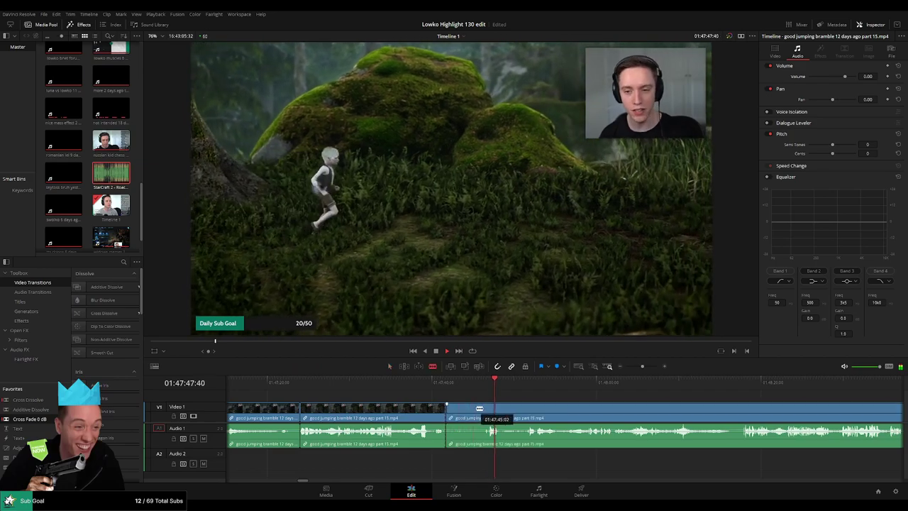
click(482, 410)
key(a)
click(472, 412)
key(Delete)
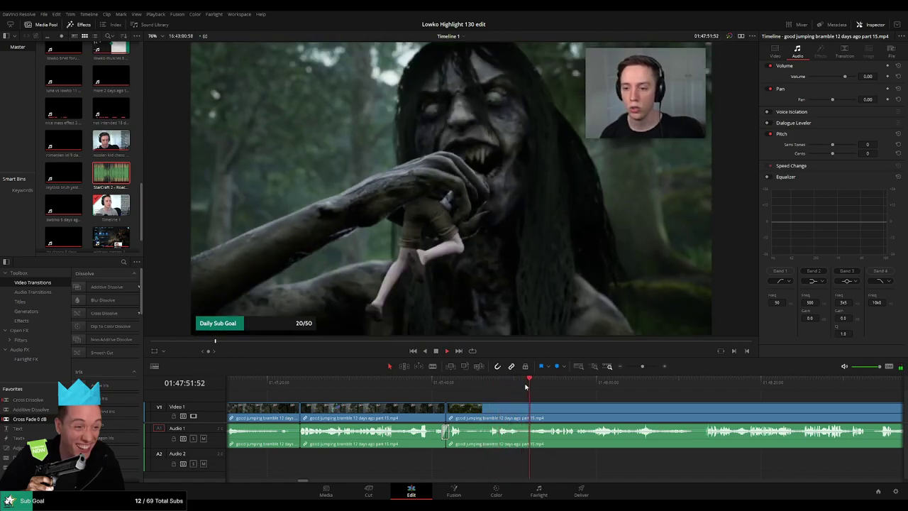
click(554, 383)
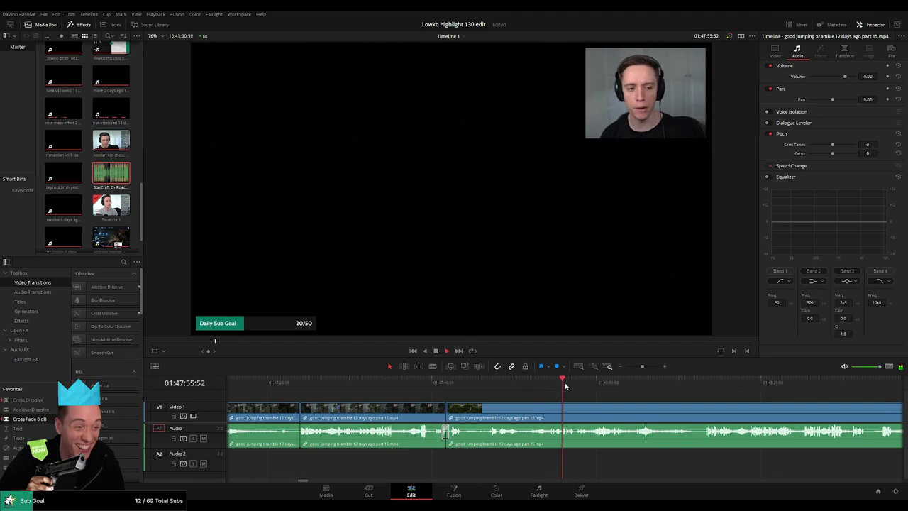
- Cut the roughly one-second section between about 01:48:12 and 01:48:13 out of the part 15 clip
click(596, 383)
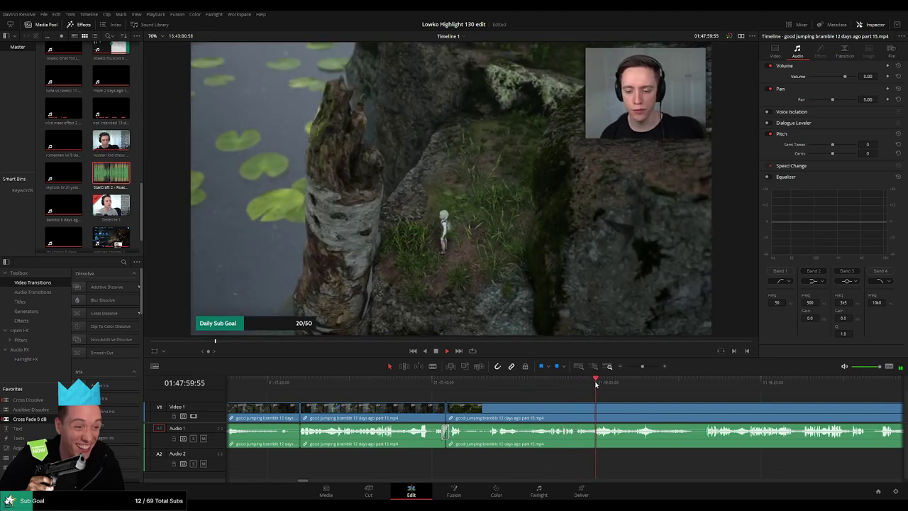
click(640, 383)
drag(695, 402, 551, 399)
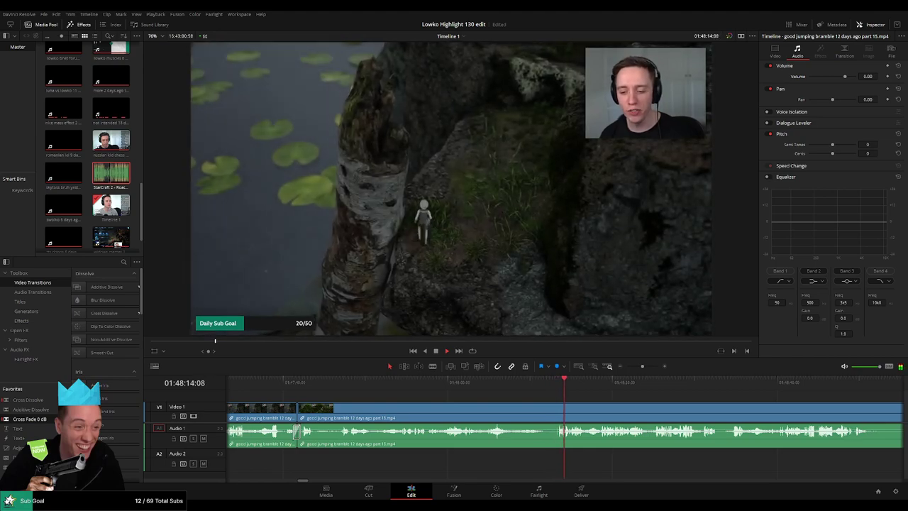
key(space)
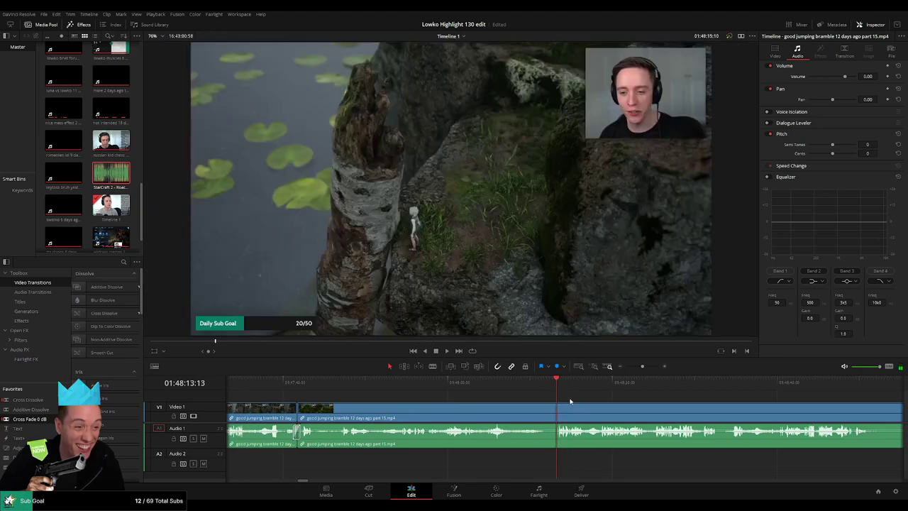
scroll(571, 403, up, 3)
key(space)
key(b)
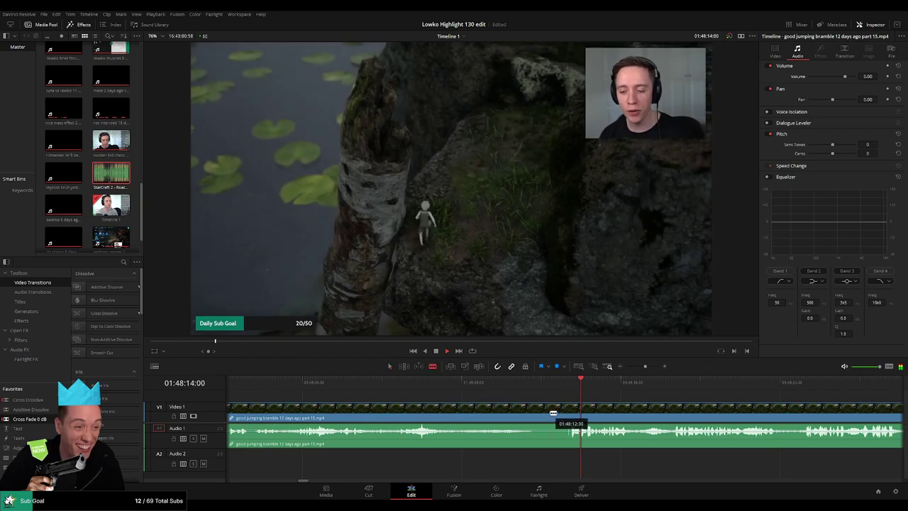
click(552, 413)
click(569, 412)
key(a)
click(561, 415)
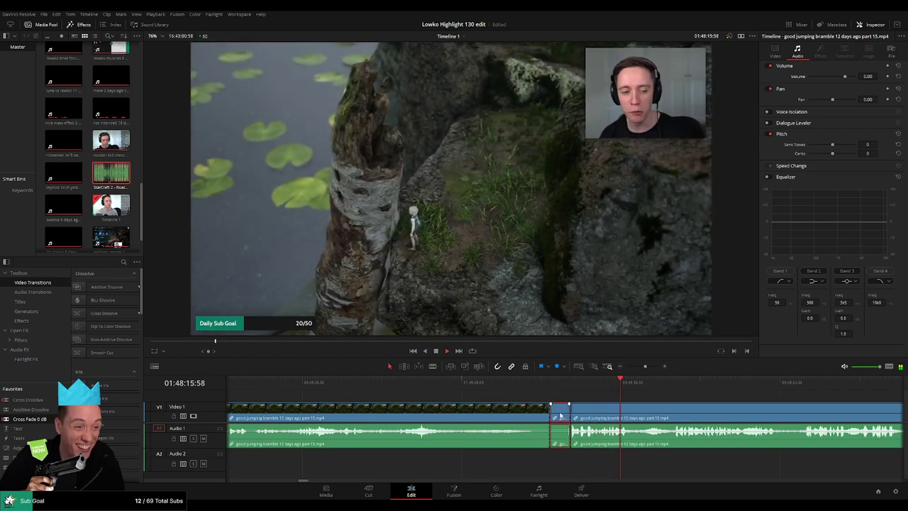
key(Delete)
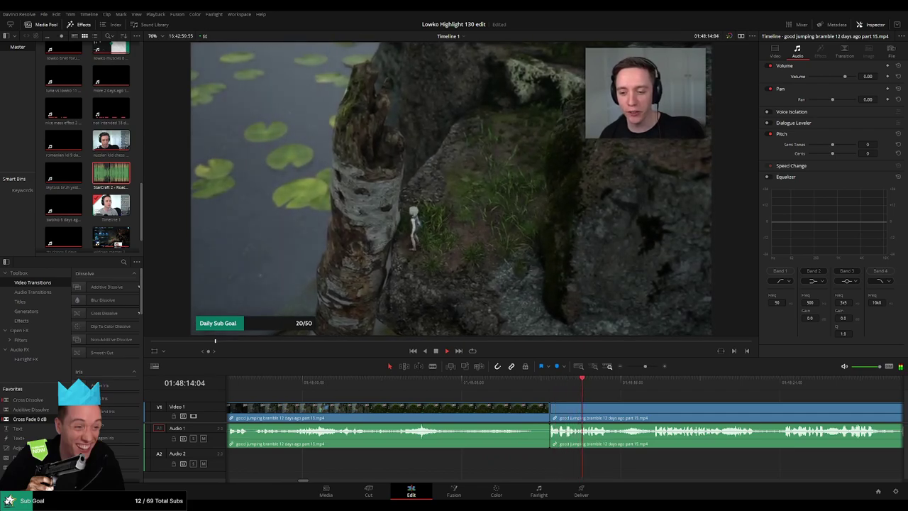
- Skim the part 15 footage of the rolling boulders and the grassy area between about 01:48:14 and 01:49:11
scroll(673, 403, right, 3)
click(476, 386)
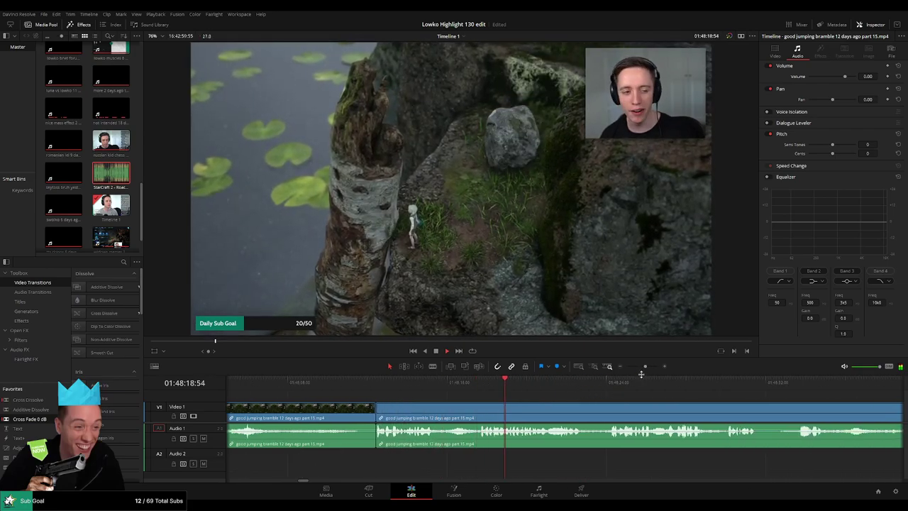
click(487, 385)
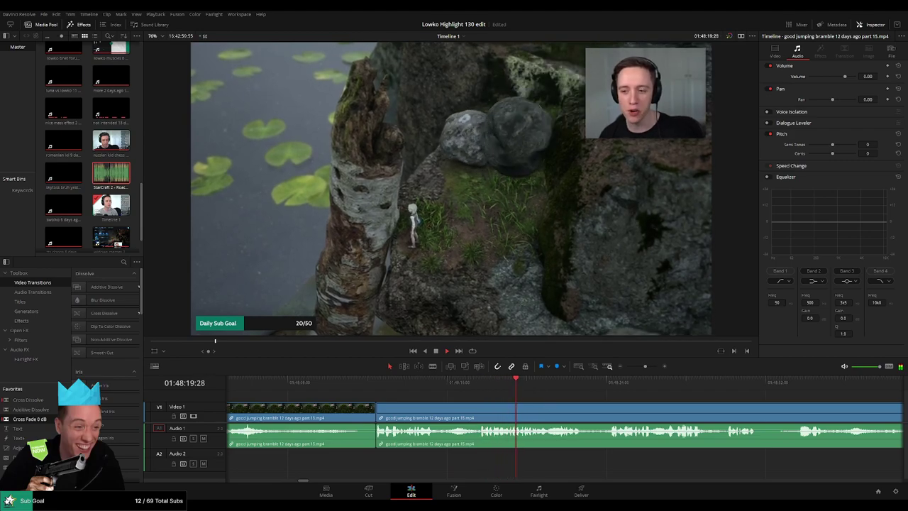
mouse_move(641, 366)
mouse_down()
mouse_move(622, 367)
mouse_move(641, 366)
mouse_up()
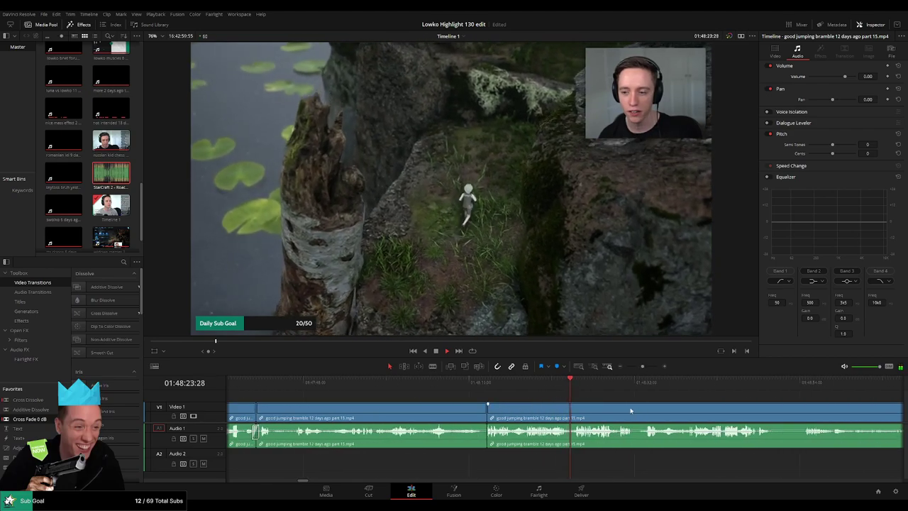
drag(630, 411, 442, 405)
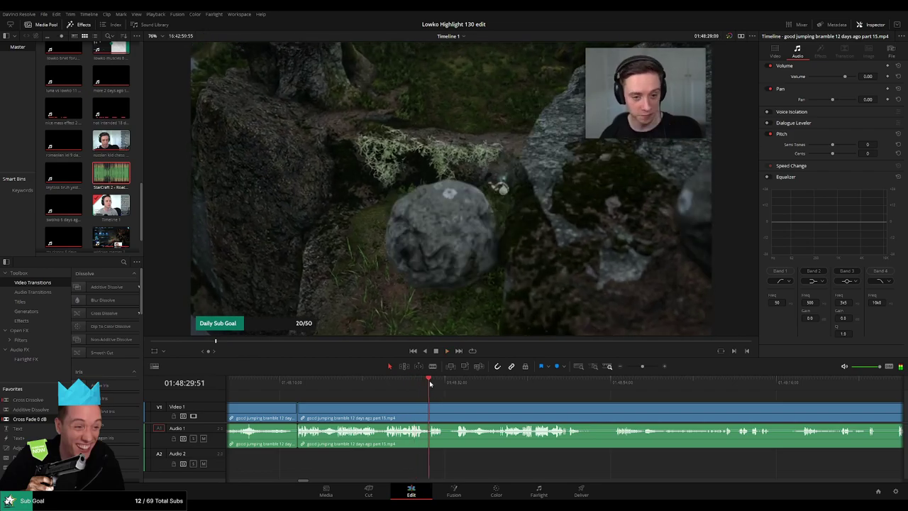
drag(429, 380, 500, 390)
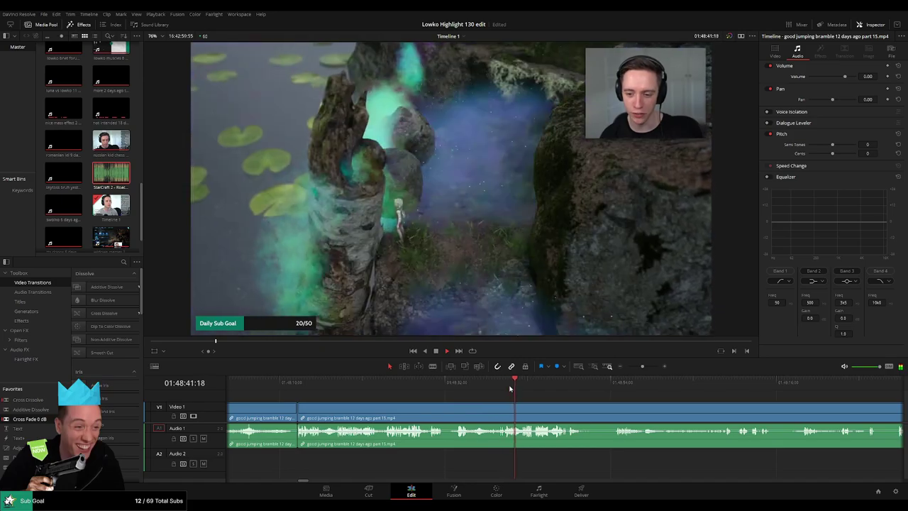
drag(514, 389, 491, 400)
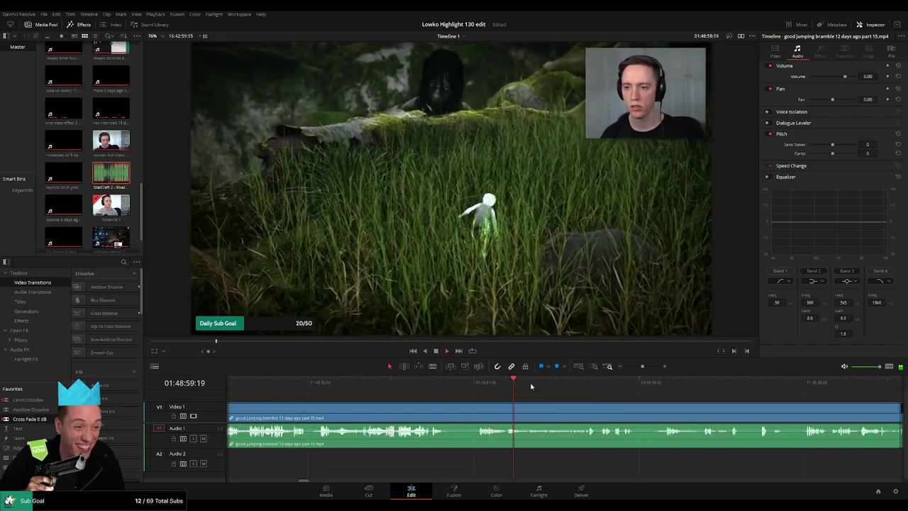
click(570, 386)
drag(570, 387, 591, 388)
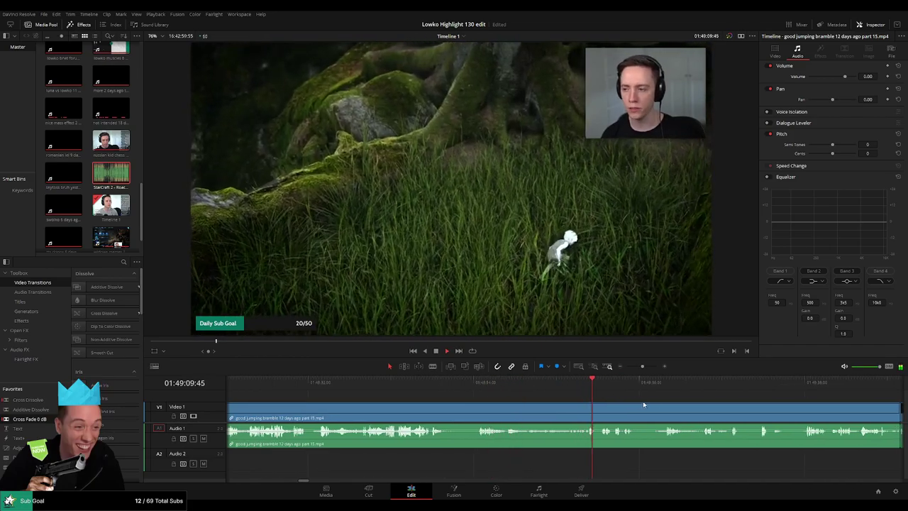
drag(644, 403, 487, 398)
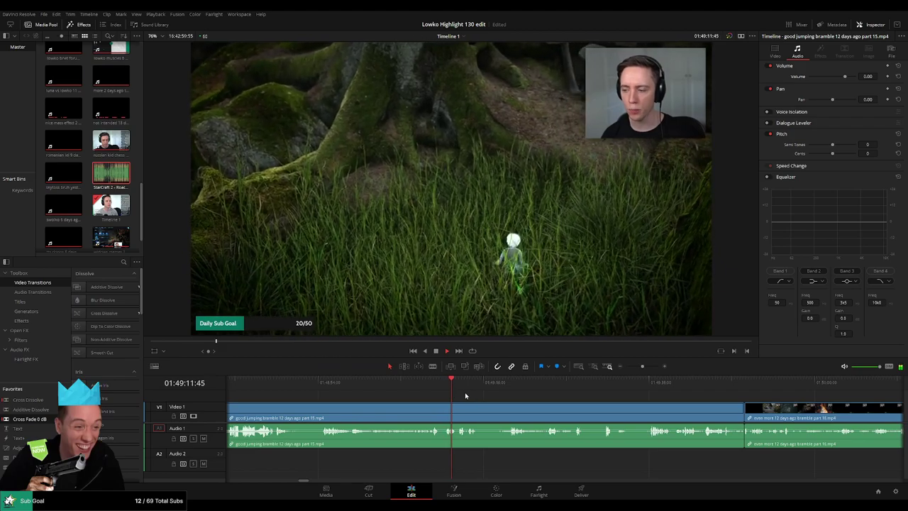
- Cut the section between about 01:49:15 and 01:49:19 out of the part 15 clip and cross-fade the audio at the join
scroll(446, 404, right, 3)
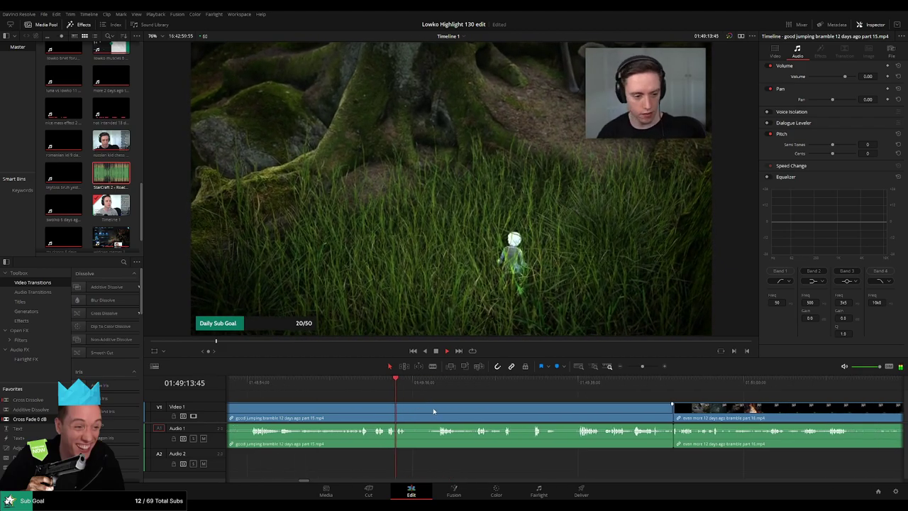
key(b)
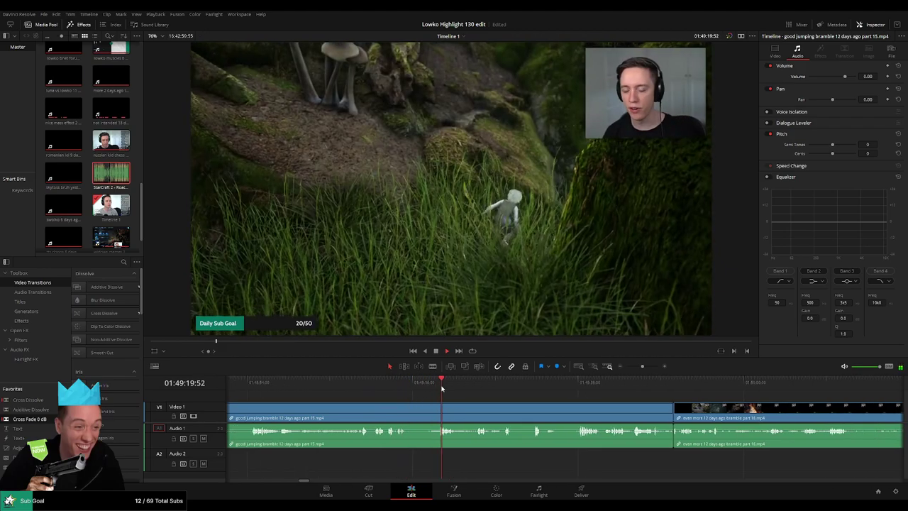
click(407, 412)
click(439, 408)
key(a)
click(427, 415)
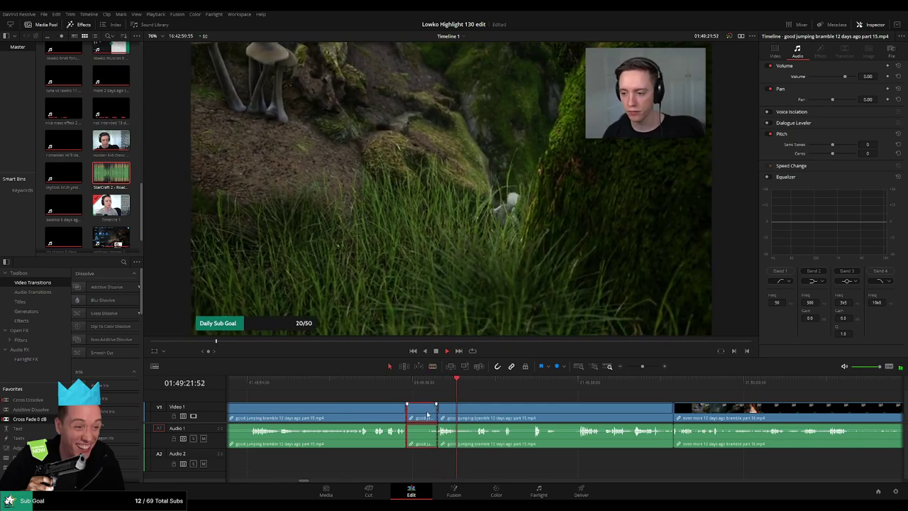
key(Delete)
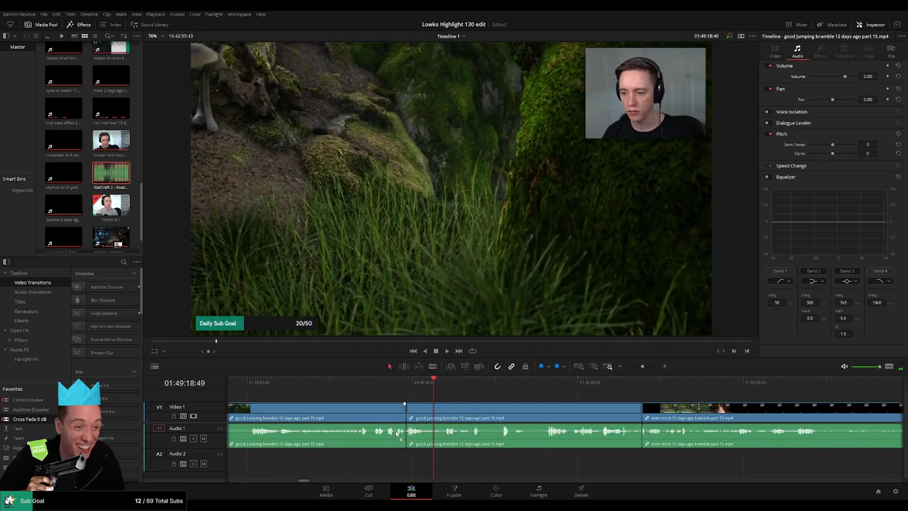
- Skim the rest of the part 15 clip and the opening of part 16 up to about 01:49:52
drag(480, 404, 461, 386)
click(429, 386)
drag(522, 387, 634, 386)
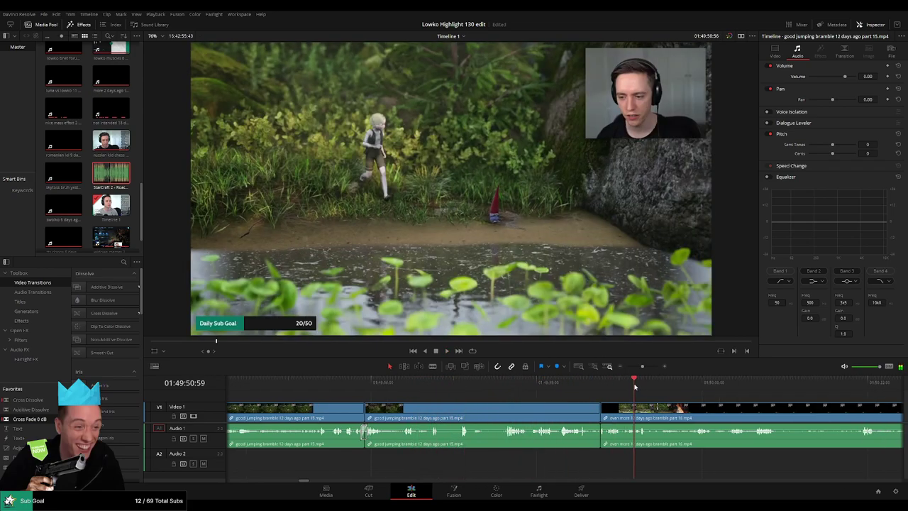
click(517, 412)
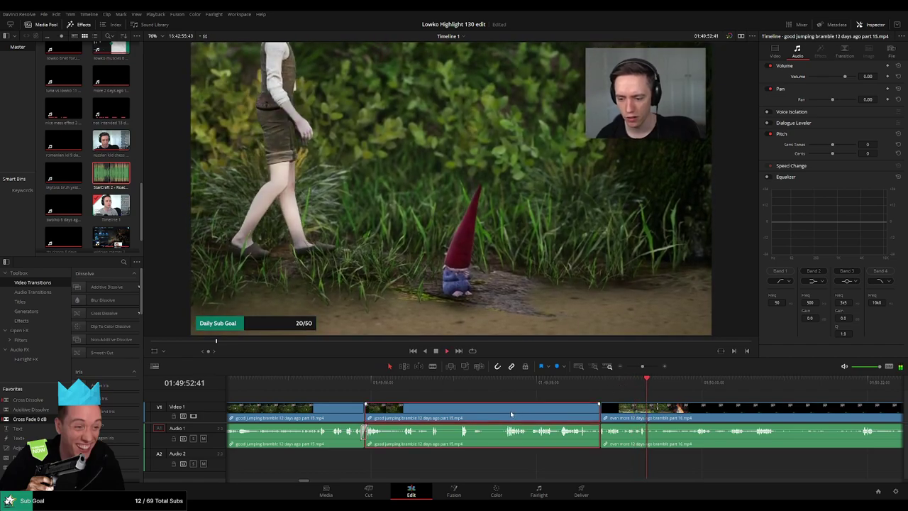
click(376, 383)
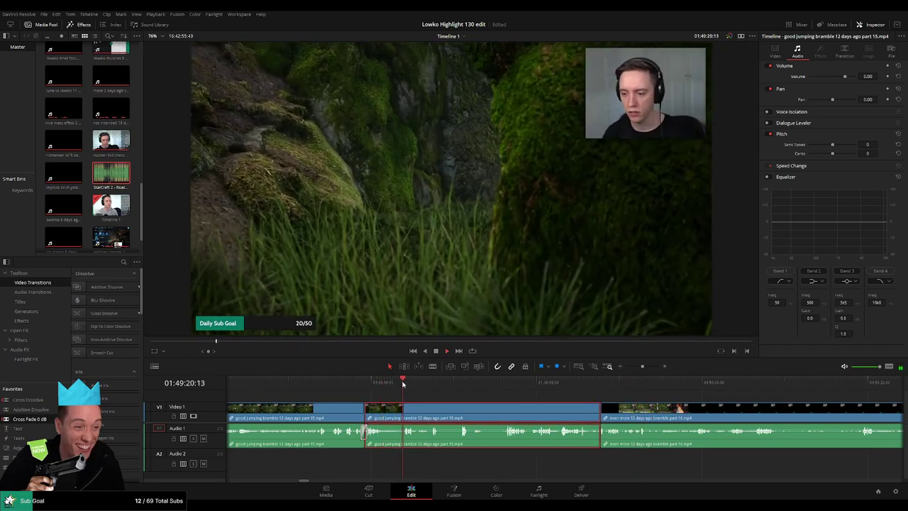
- Try to split the part 15 clip at about 01:49:17 and delete everything in it after that point
click(384, 410)
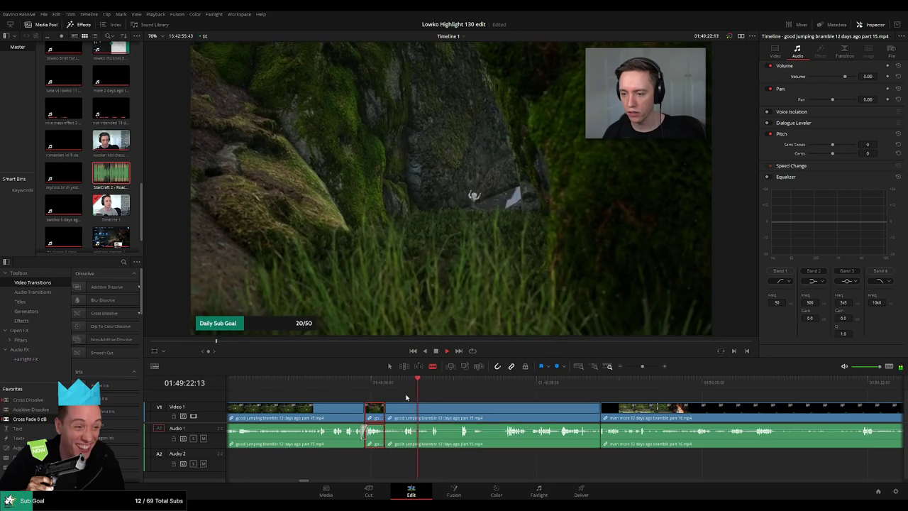
key(a)
click(489, 410)
key(BackSpace)
click(489, 409)
key(BackSpace)
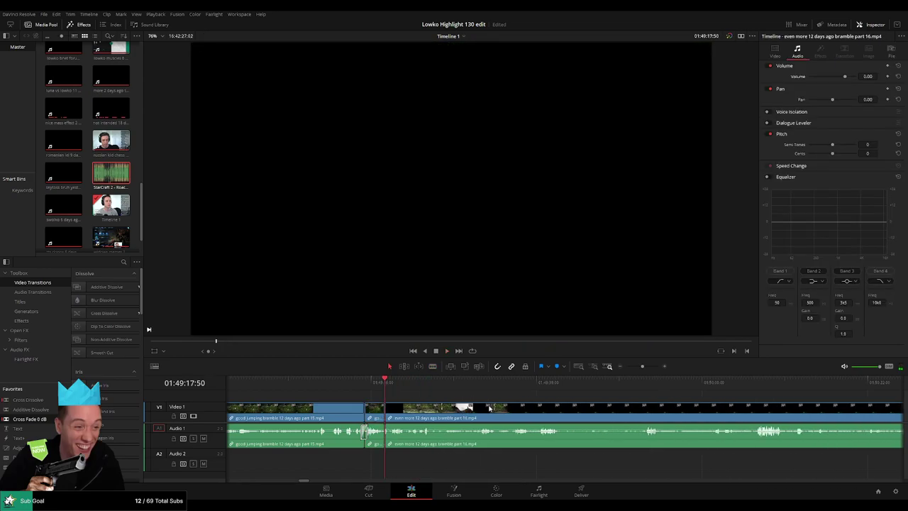
- Undo the split at about 01:49:17 and the removal of the rest of the part 15 clip
key(ctrl+z)
key(ctrl+z)
key(ctrl+z)
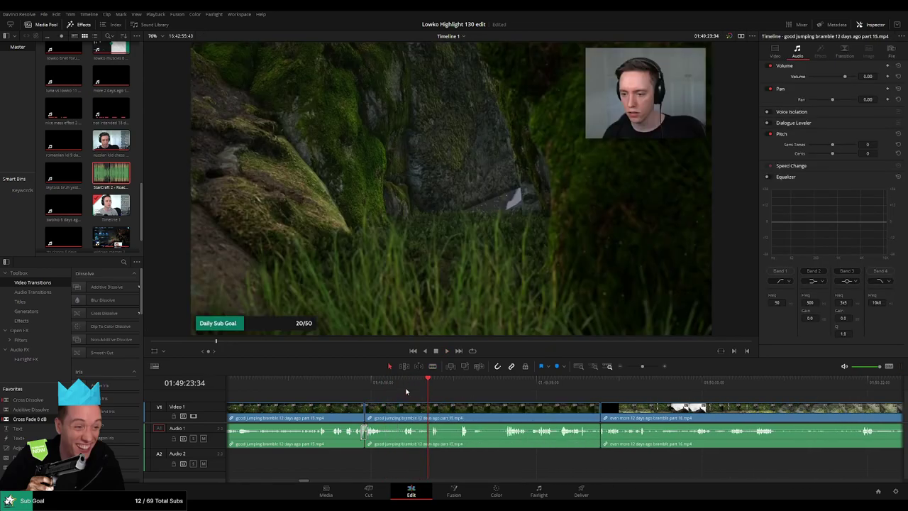
- Cut the section between about 01:49:18 and 01:49:20 out of the part 15 clip and cross-fade the audio at the join
key(b)
click(388, 410)
click(400, 410)
key(a)
click(393, 414)
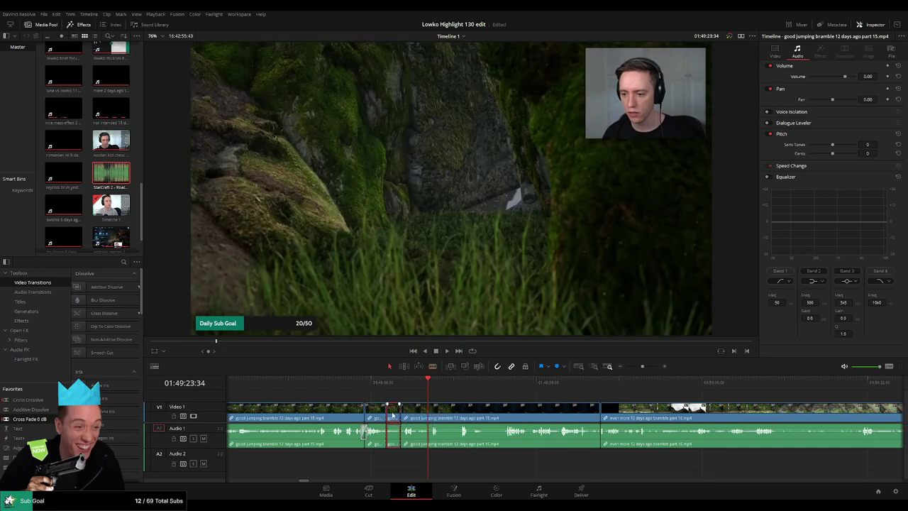
key(Delete)
key(space)
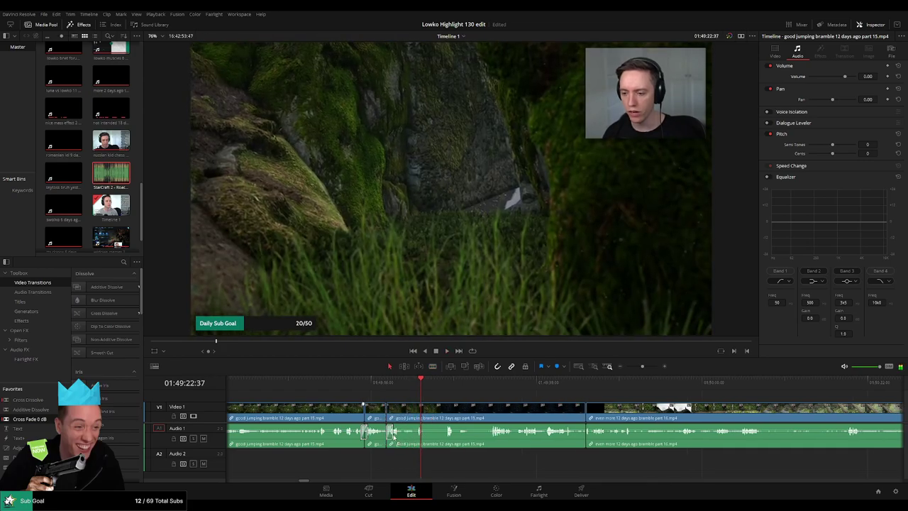
- Cut the section between about 01:49:23 and 01:49:26 out of the part 15 clip and cross-fade the audio at the join
drag(438, 387, 441, 388)
key(b)
click(426, 408)
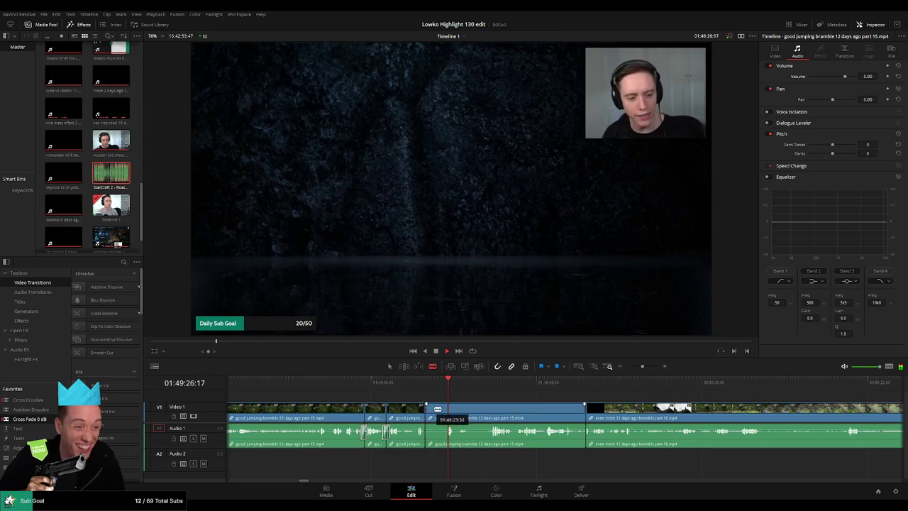
click(445, 408)
key(a)
click(434, 415)
key(Delete)
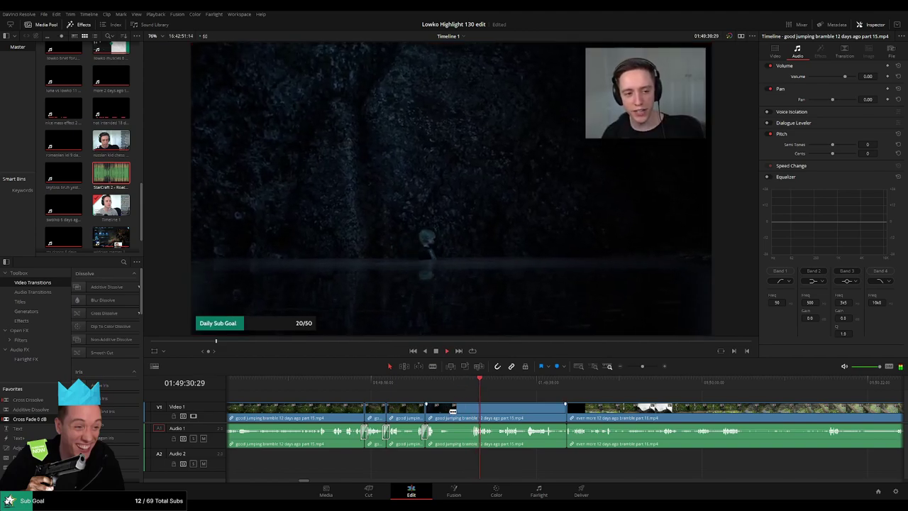
- Split the part 15 clip at about 01:49:28 and delete its remainder up to the start of part 16
key(b)
click(459, 411)
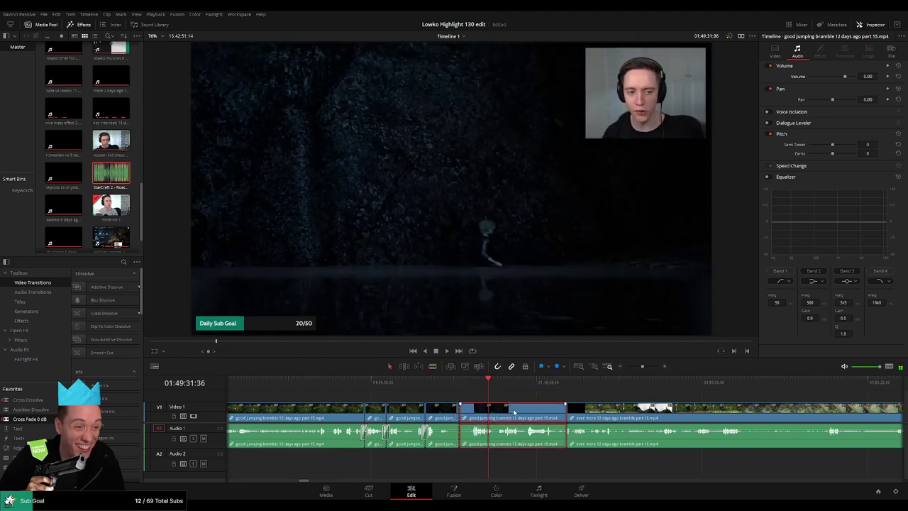
key(Delete)
- Skim the first part of the part 16 clip up to about 01:51:34
drag(628, 391, 519, 406)
click(596, 387)
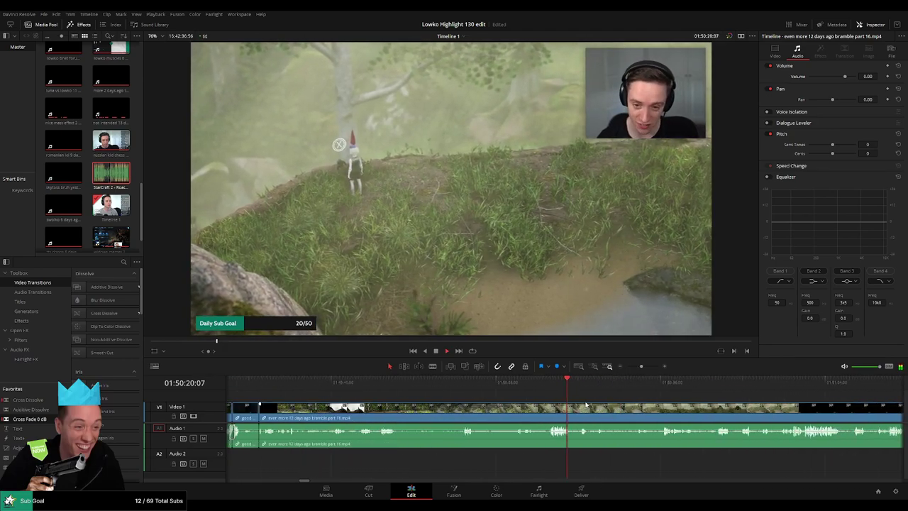
scroll(586, 404, down, 2)
scroll(586, 404, up, 1)
drag(640, 367, 637, 366)
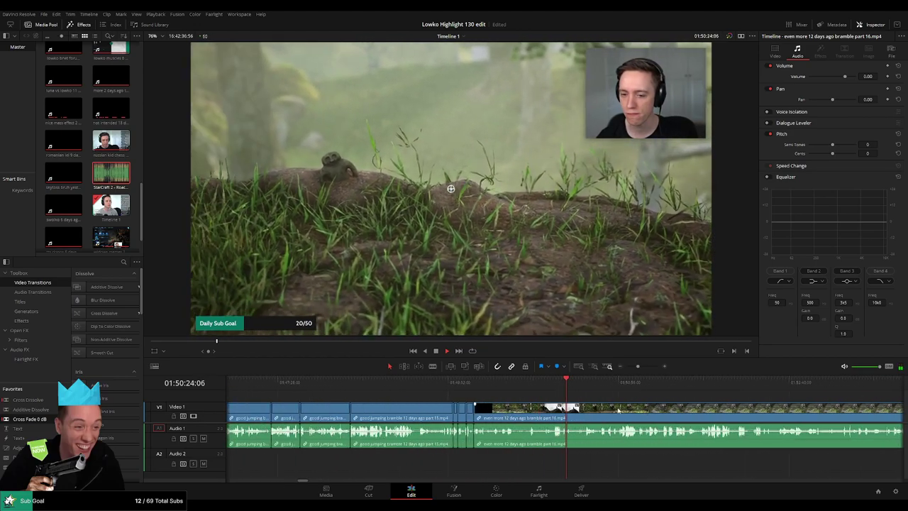
click(391, 387)
click(454, 389)
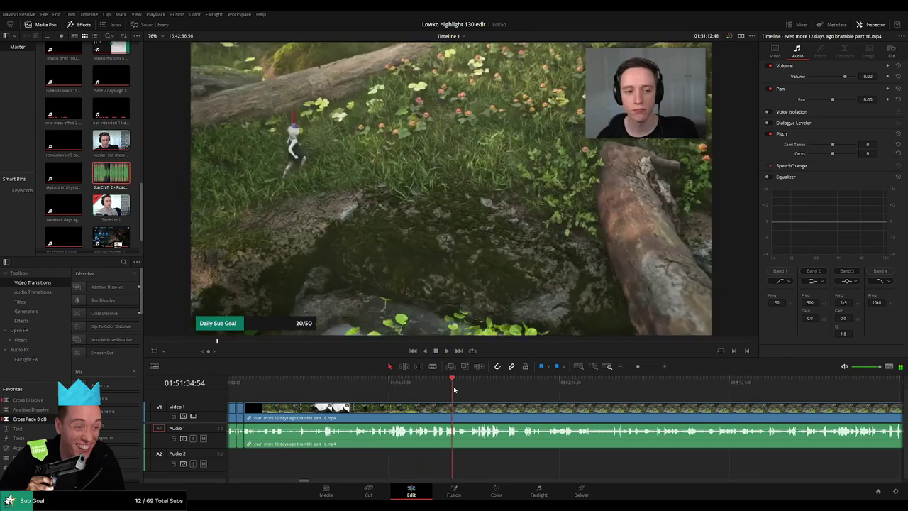
- Skim the part 16 clip from about 01:51:34 through to about 02:10, checking for sections worth keeping
drag(454, 390, 632, 367)
click(774, 386)
click(617, 387)
scroll(657, 409, down, 10)
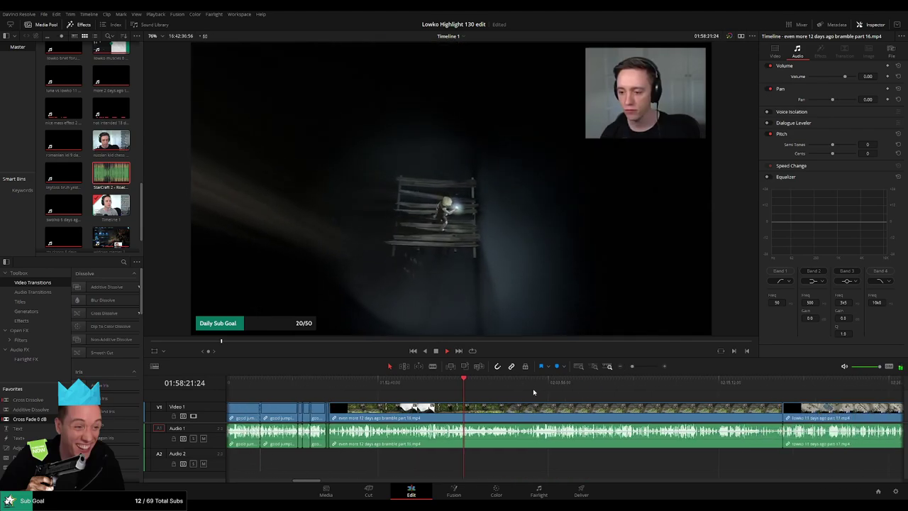
click(536, 386)
click(560, 387)
click(578, 386)
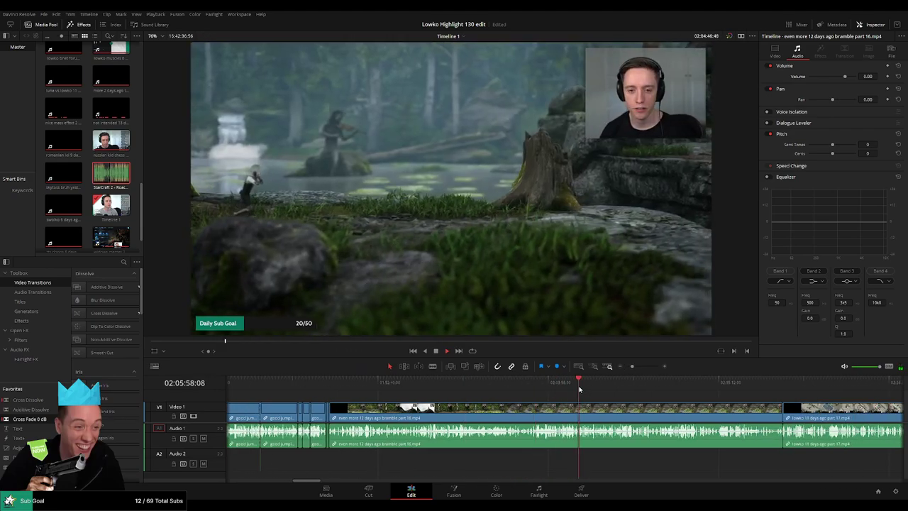
click(609, 386)
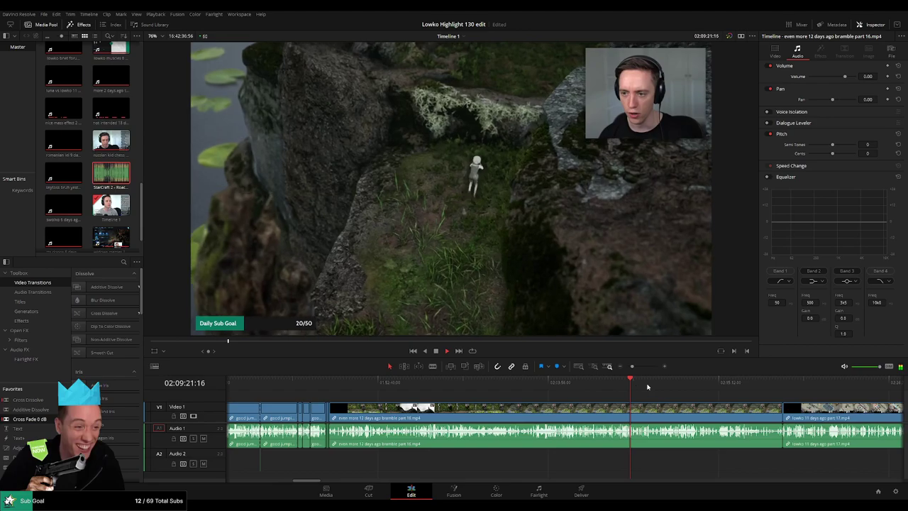
click(647, 387)
- Examine the part 16 clip more closely between about 02:09:50 and 02:11:20
scroll(654, 391, up, 5)
click(473, 385)
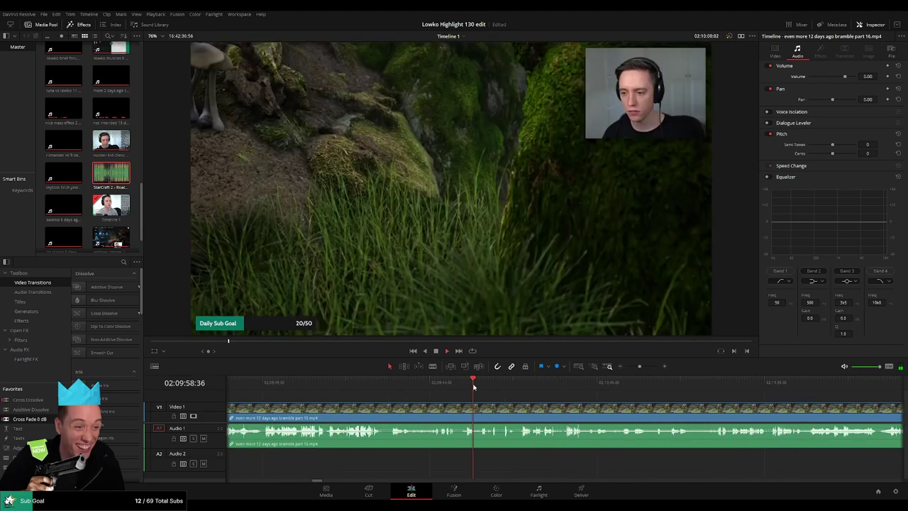
click(443, 385)
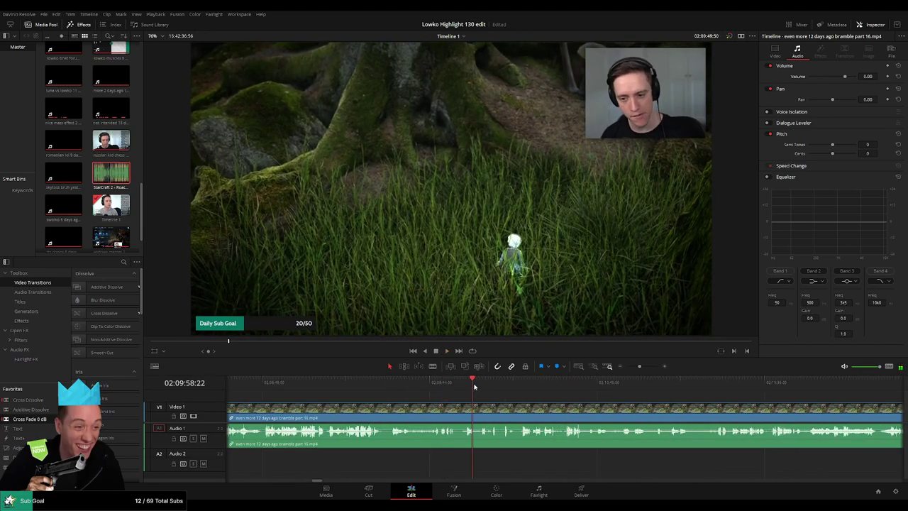
click(540, 387)
scroll(553, 397, up, 3)
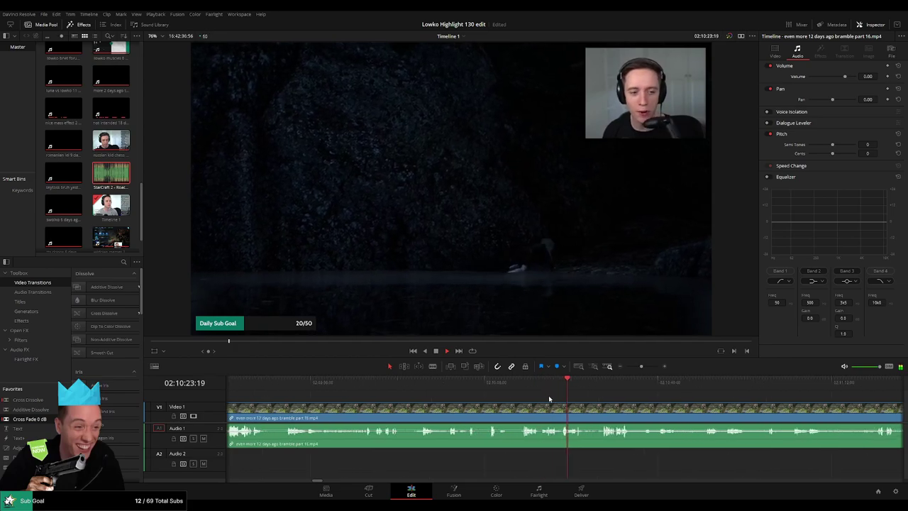
scroll(646, 410, down, 2)
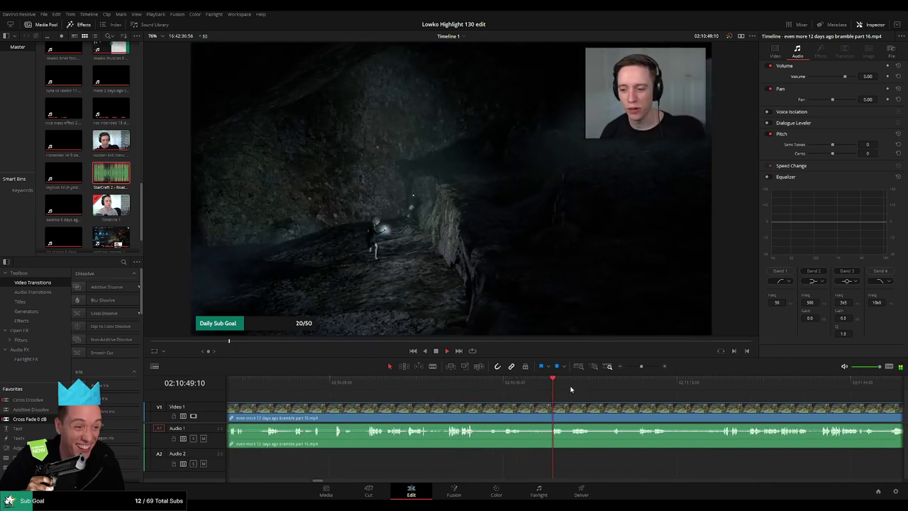
click(640, 387)
scroll(522, 390, down, 2)
click(573, 387)
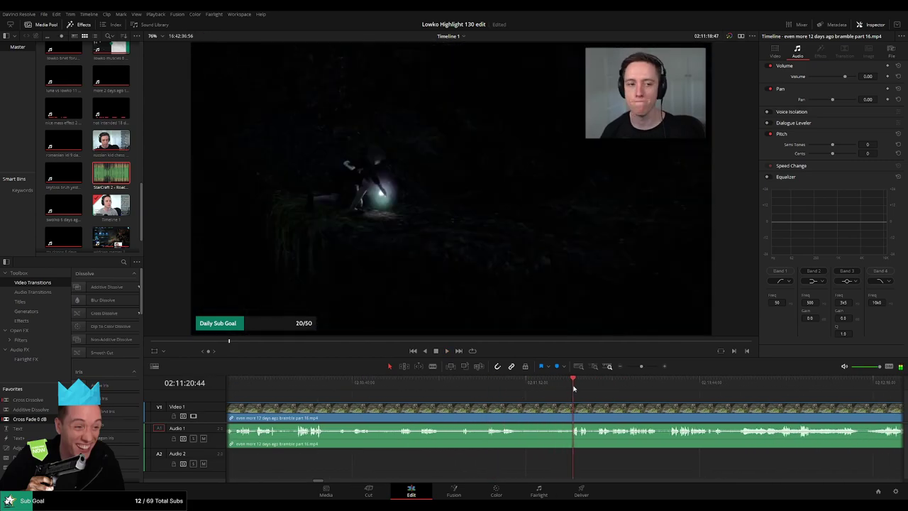
- Split the part 16 clip at about 02:11:50 and delete everything before it back to the end of part 15, closing the gap
scroll(489, 405, down, 2)
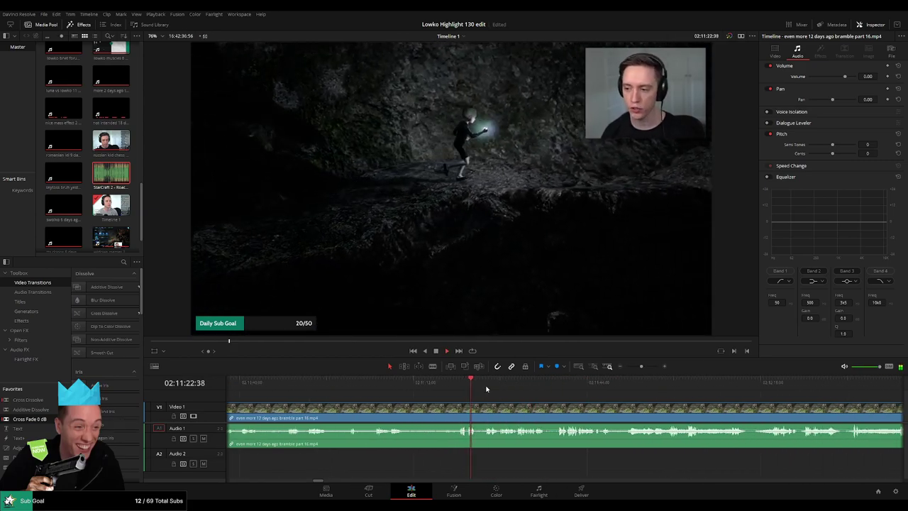
click(489, 387)
click(561, 386)
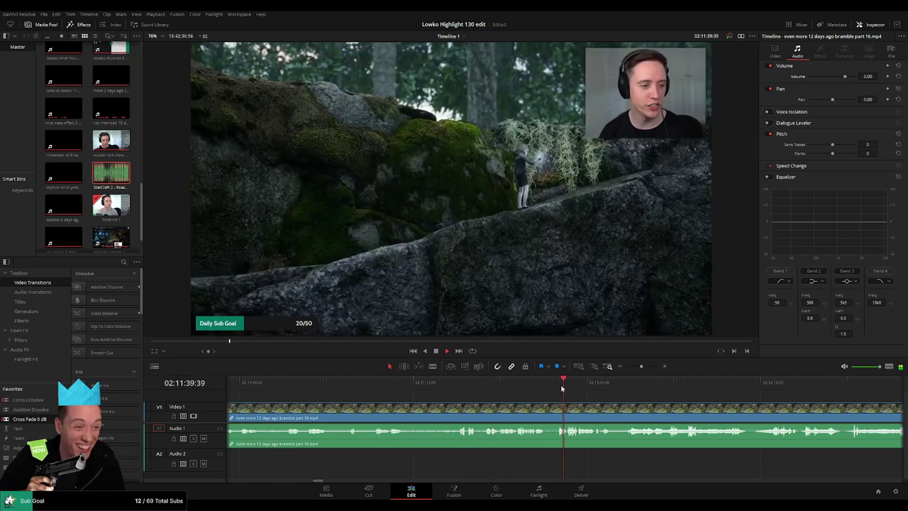
click(622, 386)
scroll(497, 408, down, 2)
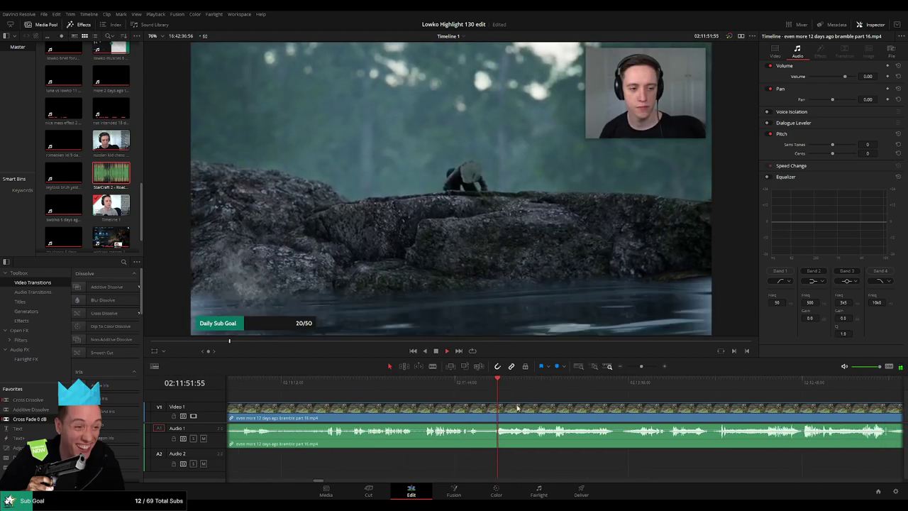
click(468, 387)
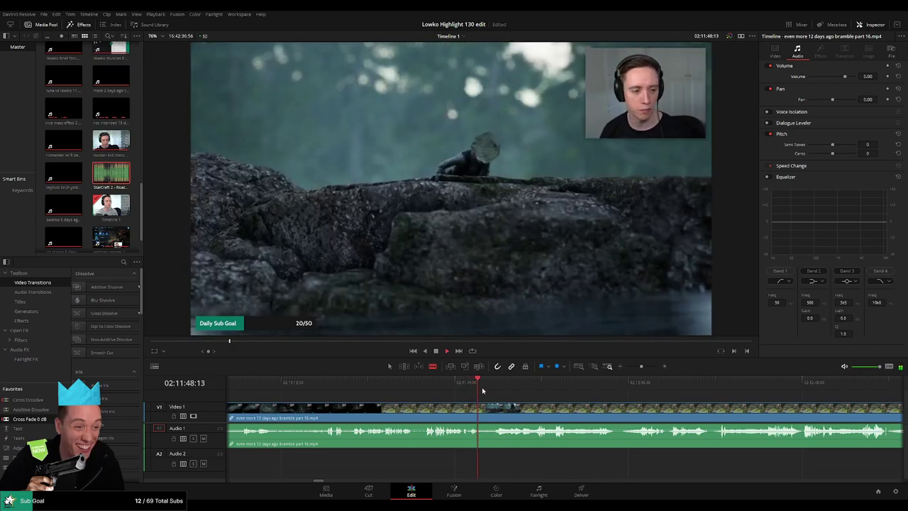
click(429, 389)
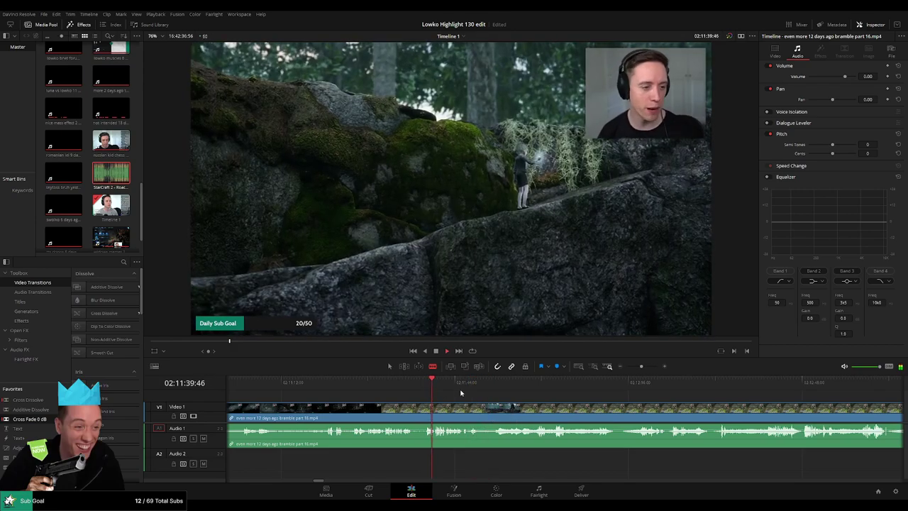
drag(491, 388, 487, 388)
click(488, 411)
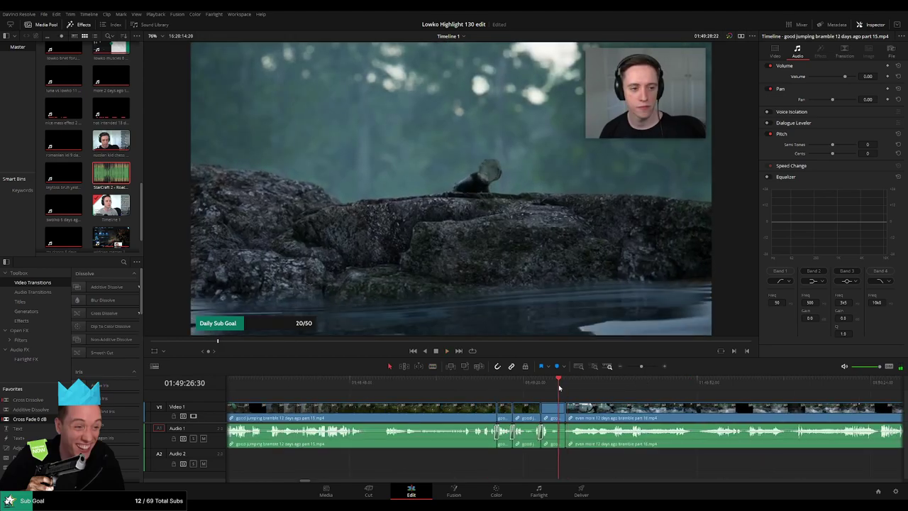
- Review the join into part 16 and the clip's opening from about 01:49:28 to 01:49:59
scroll(531, 405, right, 2)
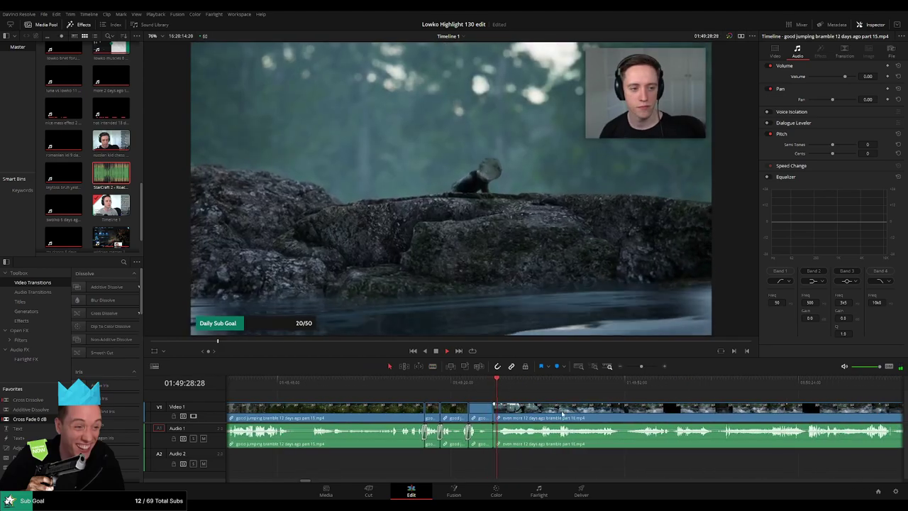
scroll(562, 411, right, 3)
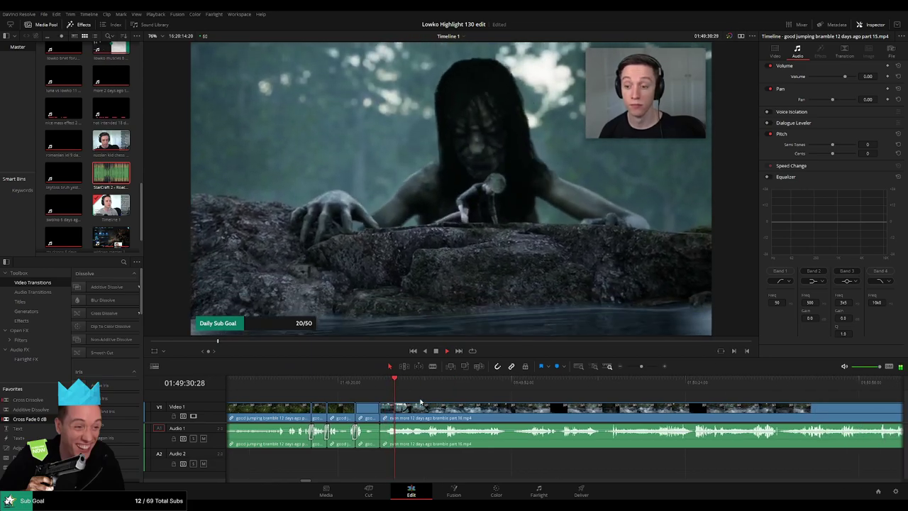
click(413, 392)
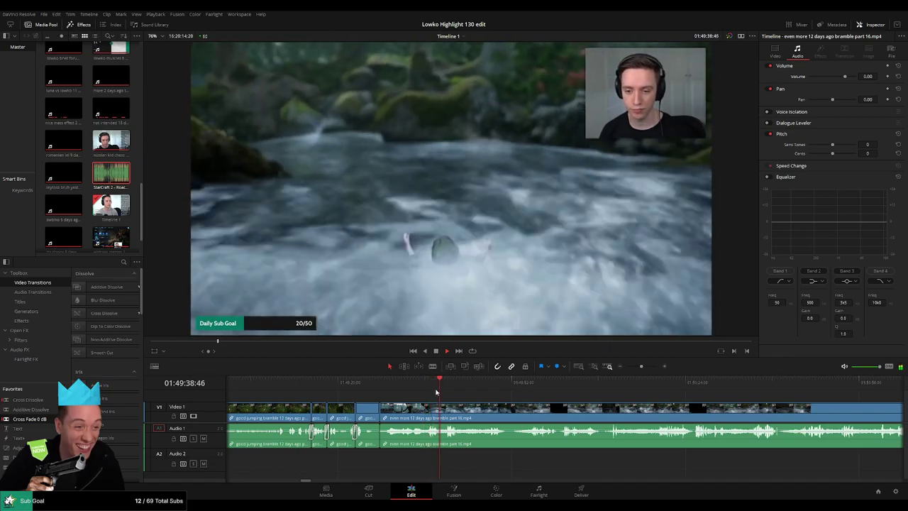
click(445, 388)
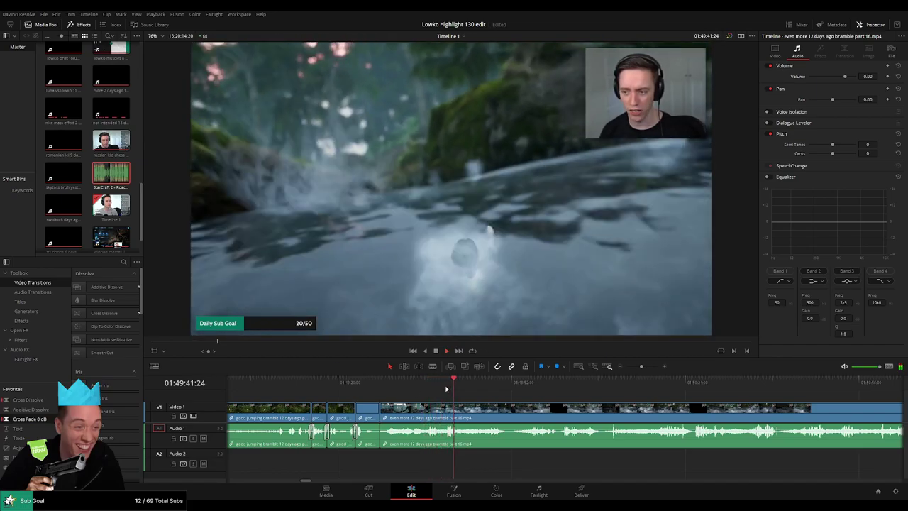
click(486, 384)
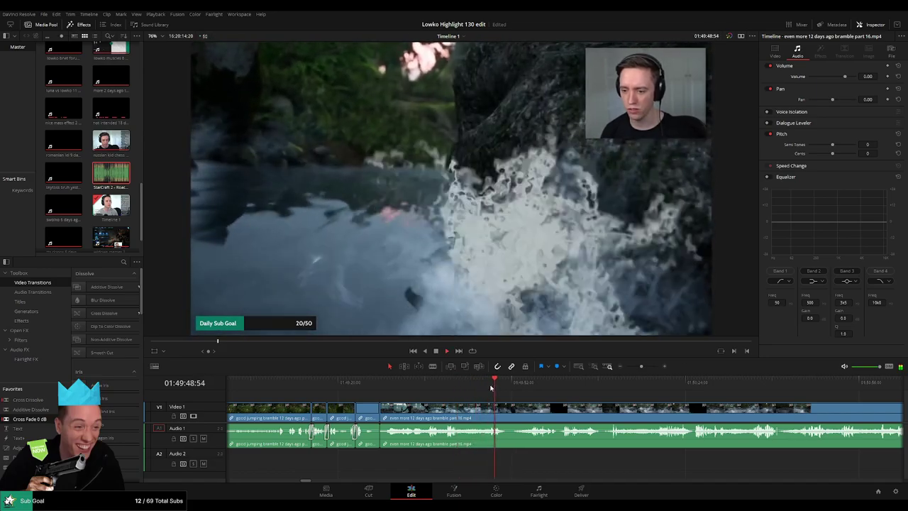
click(529, 387)
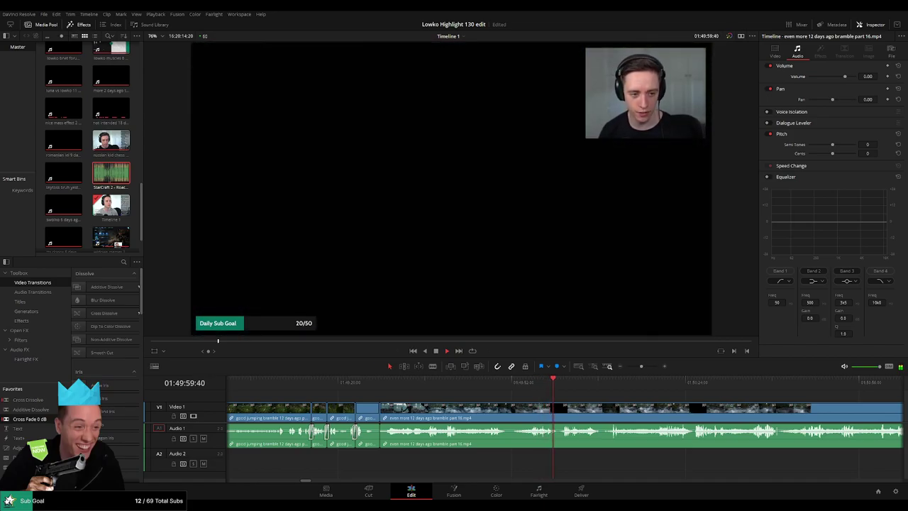
- Isolate a fraction of a second of the part 16 clip ending at 01:49:57:55 and mute its audio
click(524, 385)
scroll(567, 400, up, 3)
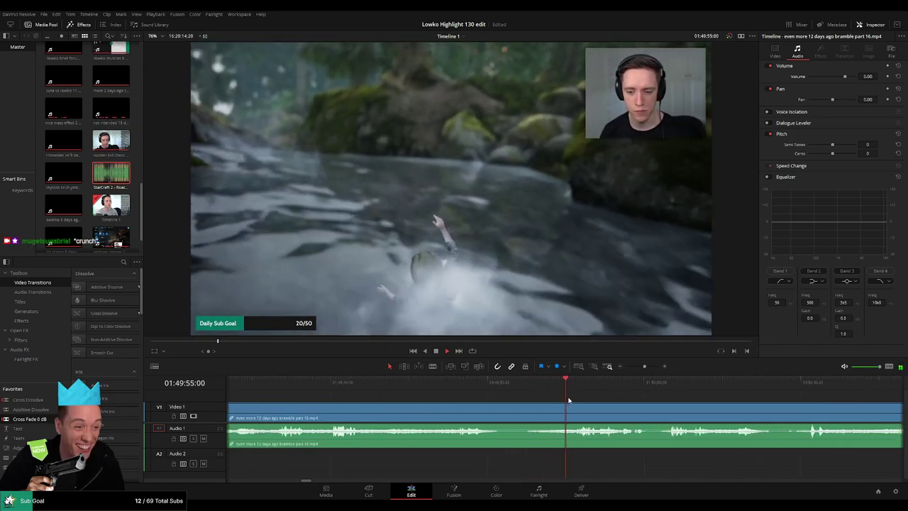
scroll(577, 400, down, 2)
scroll(576, 401, up, 3)
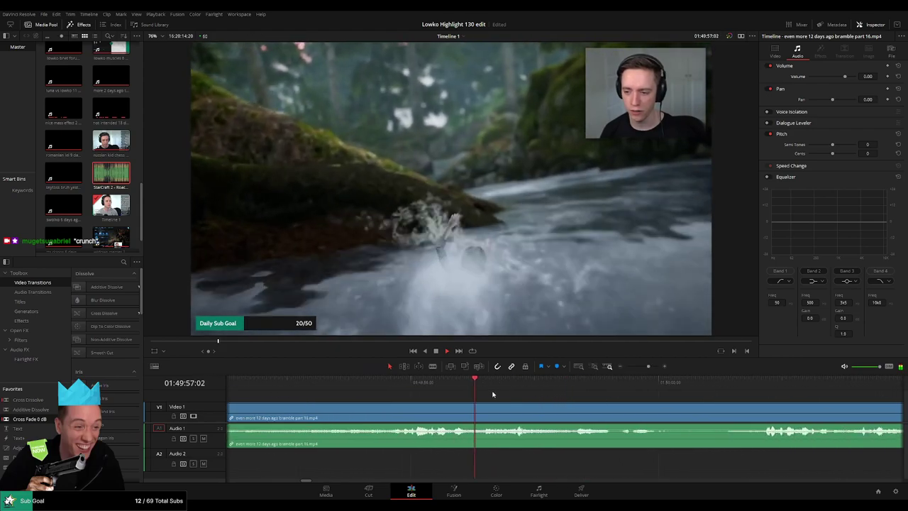
key(ctrl+b)
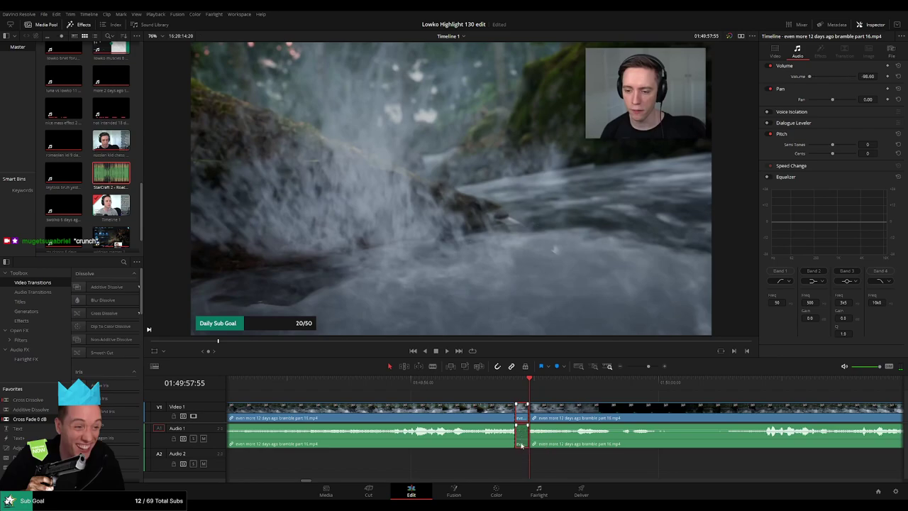
- Place a matching-length piece of the StarCraft 2 Roach Quotes sound on Audio 2 beneath the muted section with its volume at -29
drag(121, 175, 528, 463)
click(522, 461)
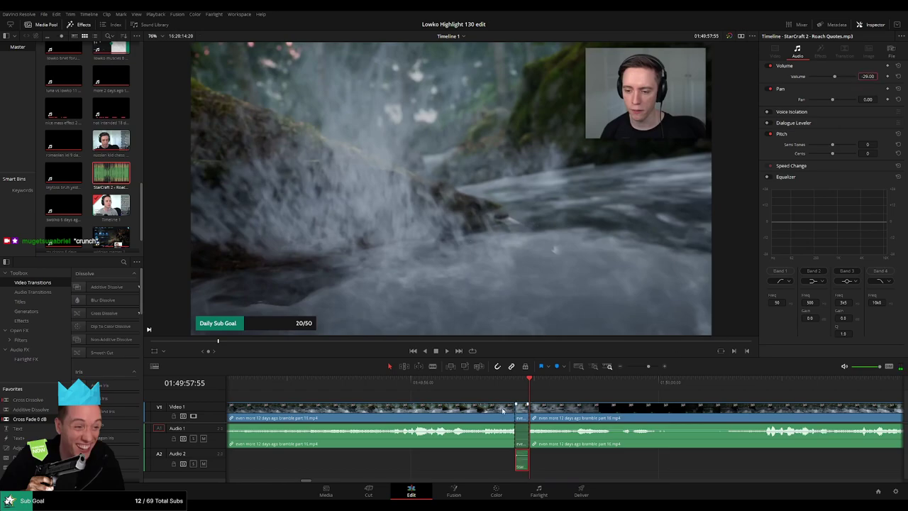
key(space)
- Review the part 16 clip from the censored moment at about 01:49:58 to about 01:50:25
click(599, 394)
drag(648, 366, 639, 366)
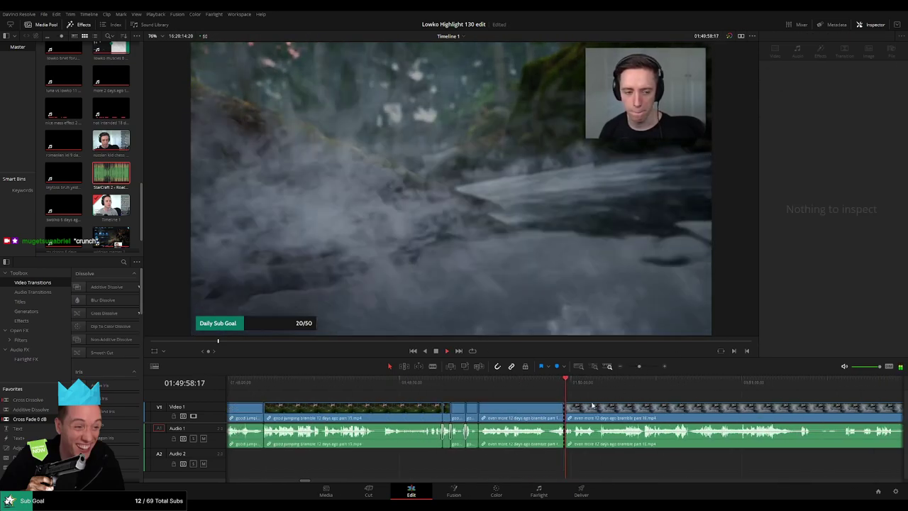
drag(606, 398, 398, 396)
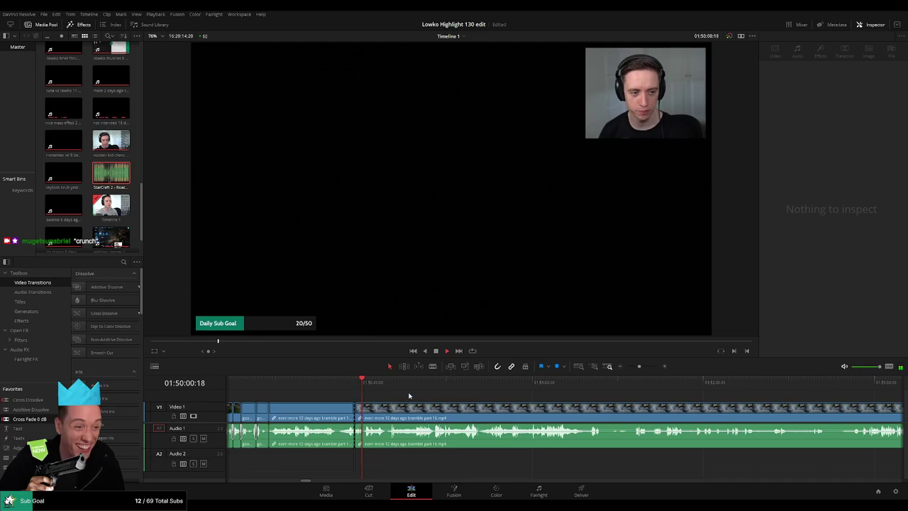
scroll(408, 396, up, 3)
drag(605, 399, 501, 399)
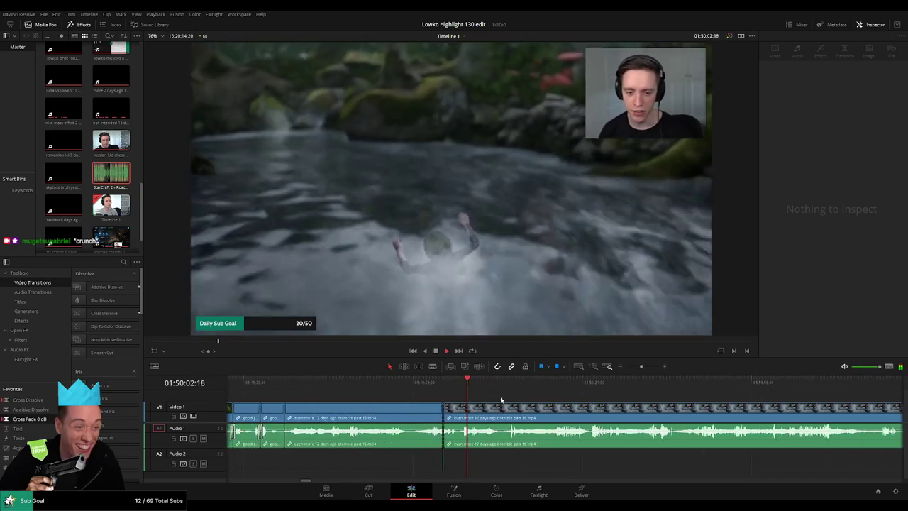
scroll(472, 399, right, 2)
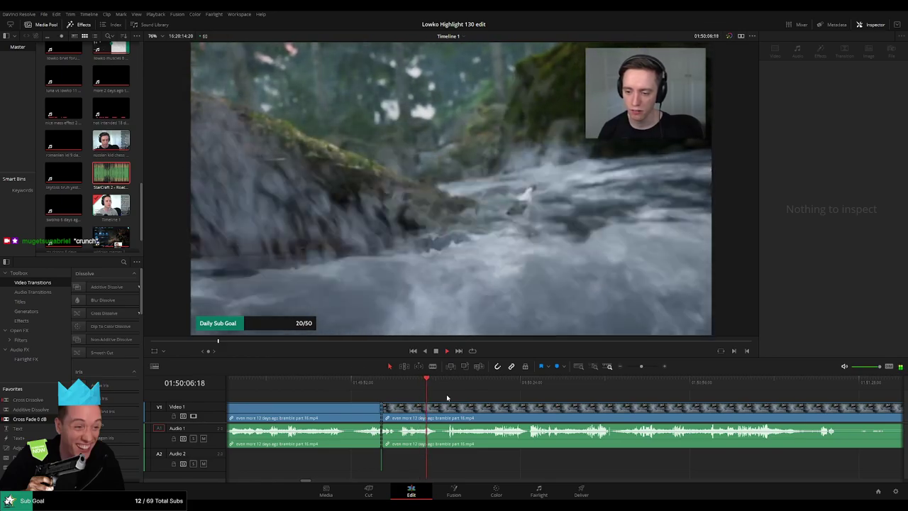
drag(440, 385, 446, 385)
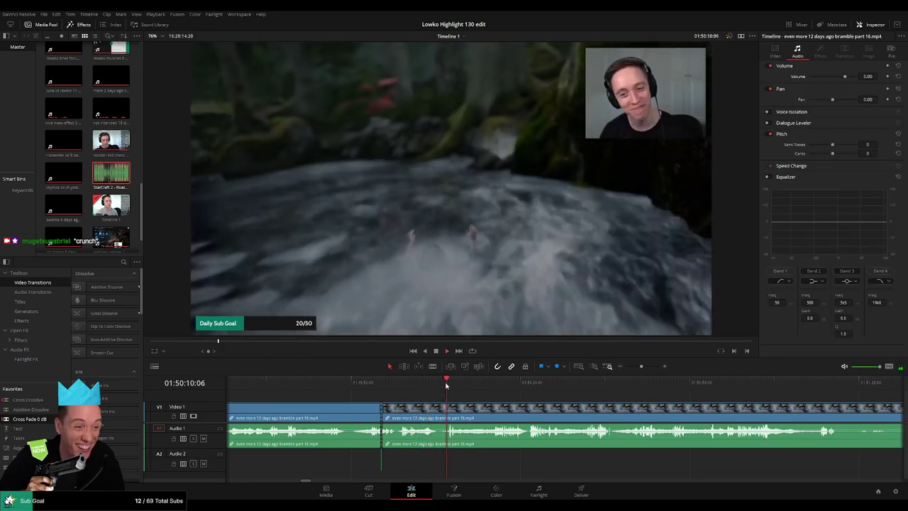
click(460, 386)
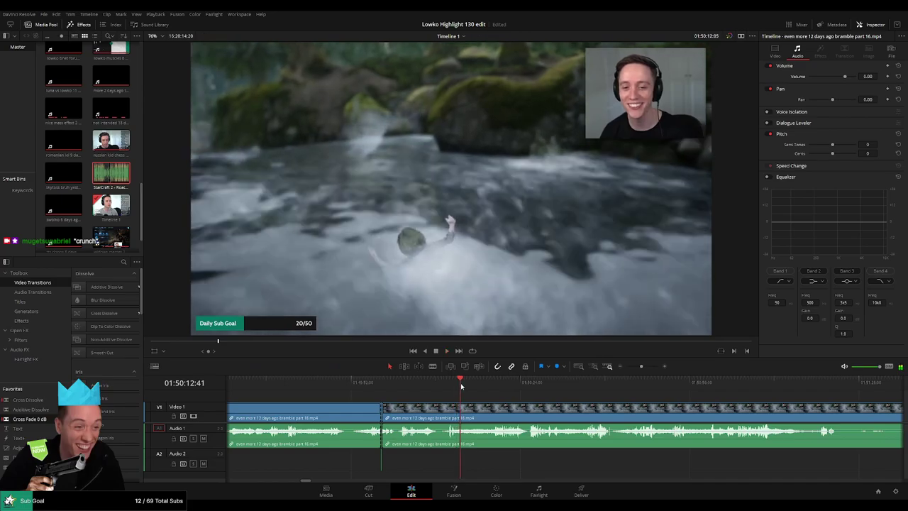
drag(478, 388, 487, 387)
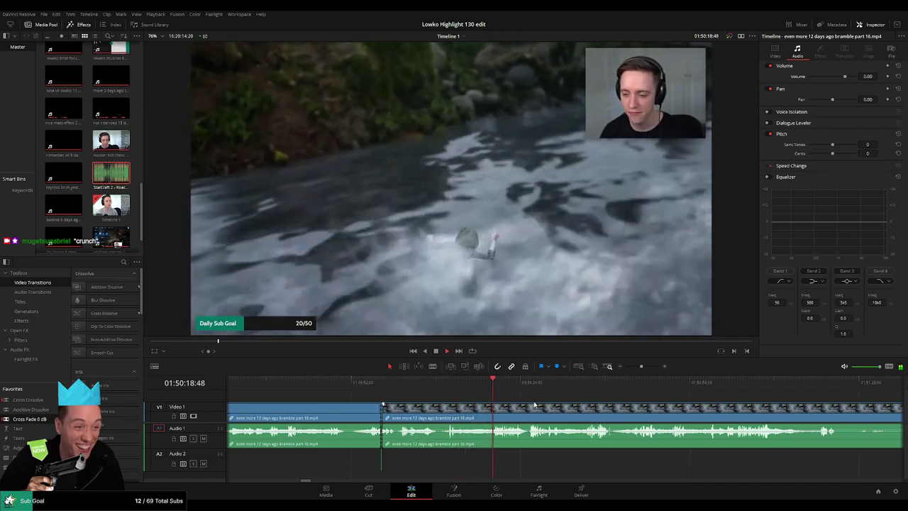
scroll(510, 402, right, 3)
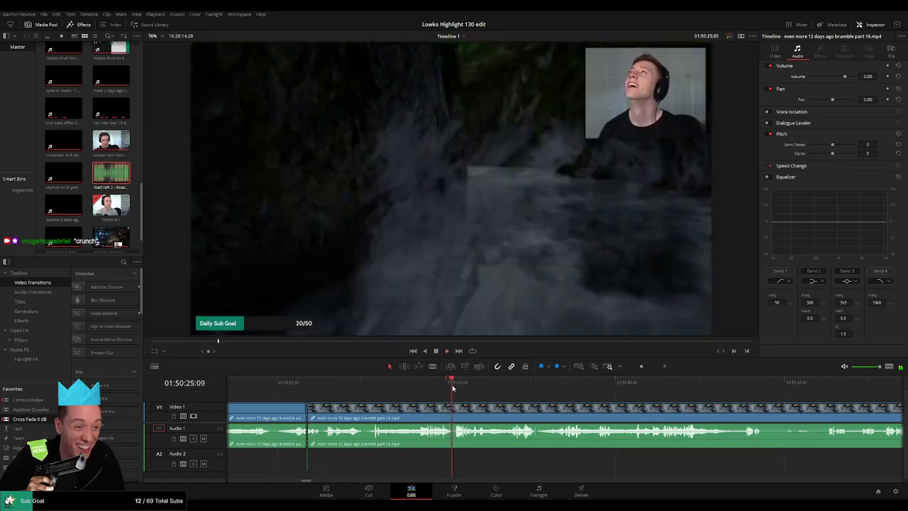
- Cut the short section at about 01:50:41 out of the part 16 clip and close the gap
scroll(426, 401, right, 3)
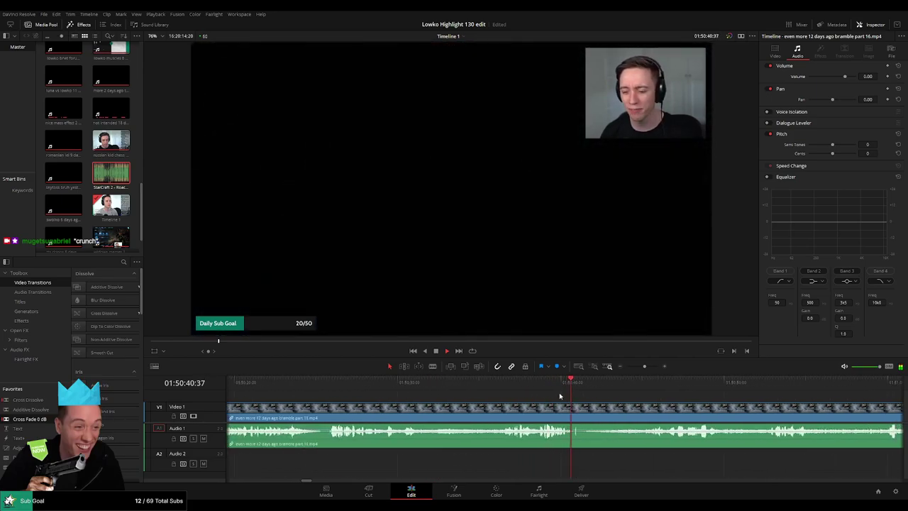
key(ctrl+b)
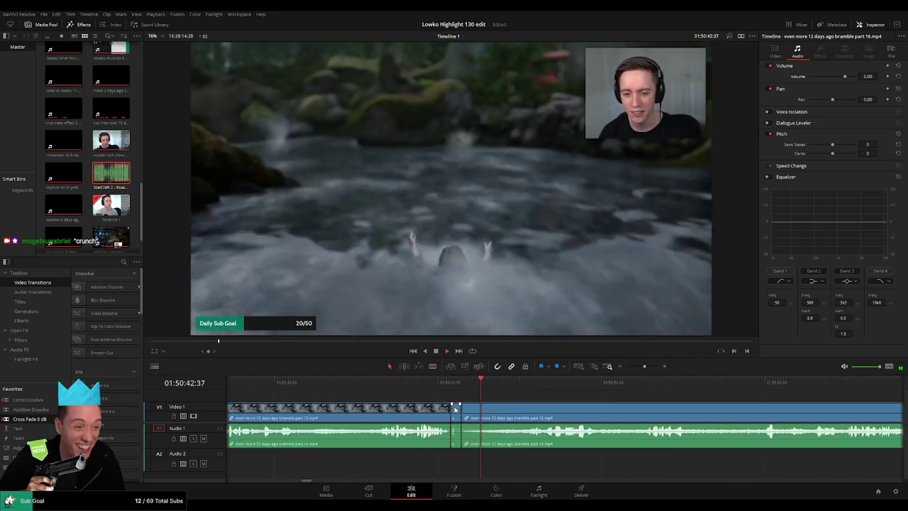
key(Delete)
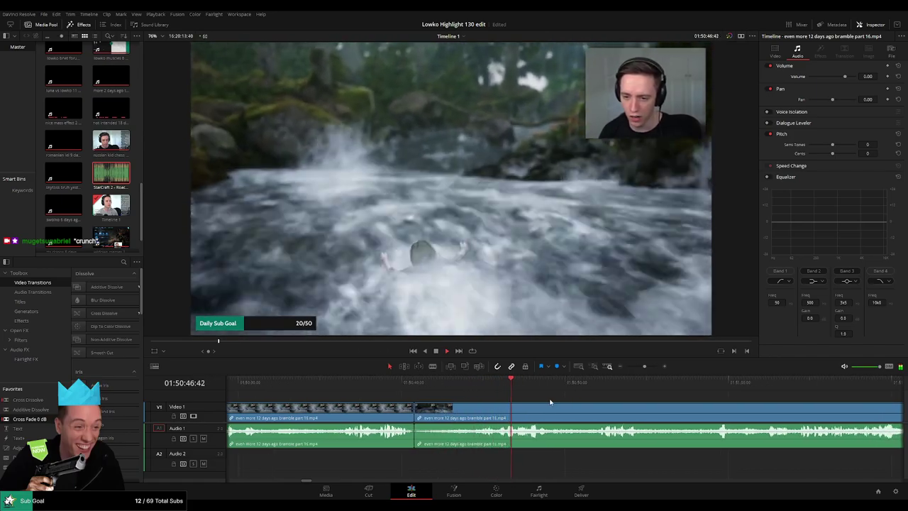
- Review the part 16 clip from the river scene at about 01:50:46 to the rain scene at about 01:51:47
drag(572, 383, 595, 383)
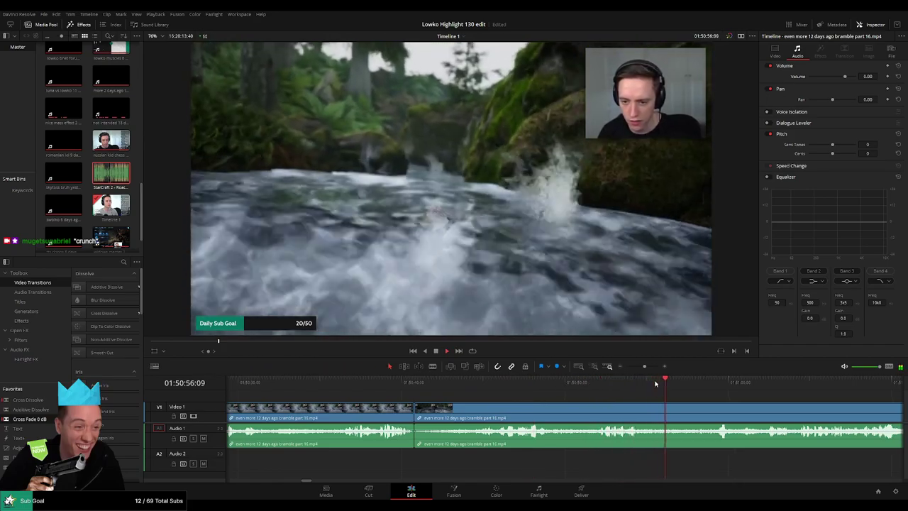
click(710, 383)
scroll(681, 390, down, 3)
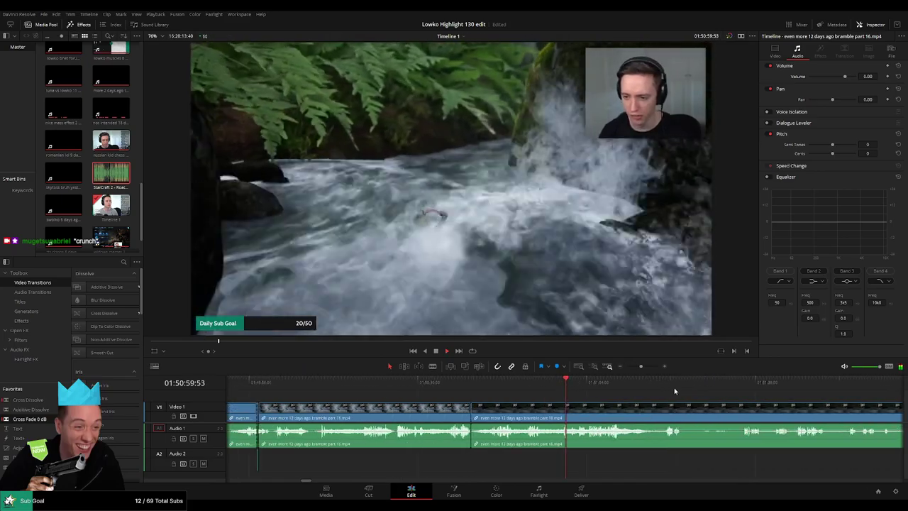
scroll(628, 394, right, 3)
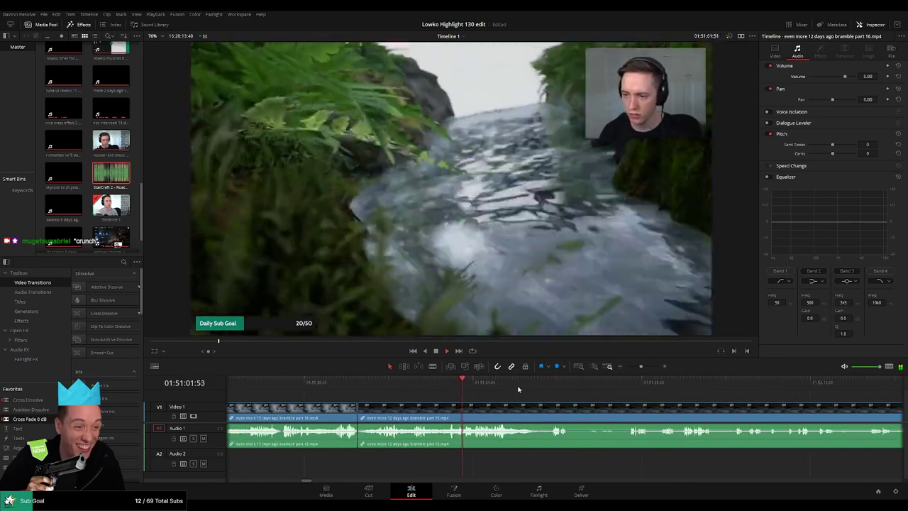
drag(475, 389, 480, 387)
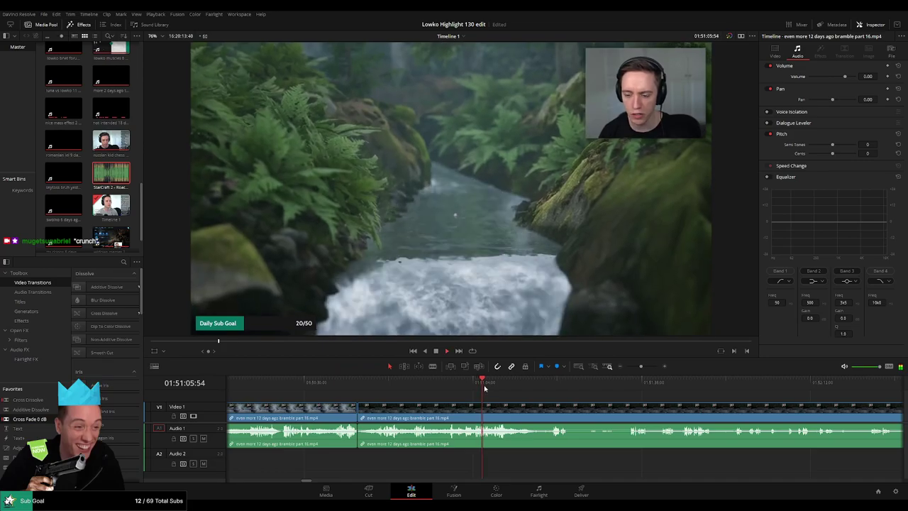
click(495, 387)
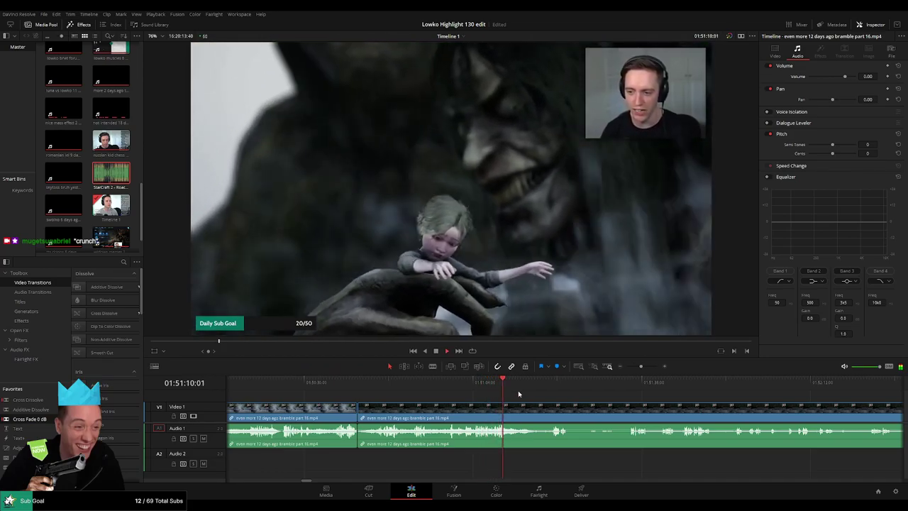
click(523, 387)
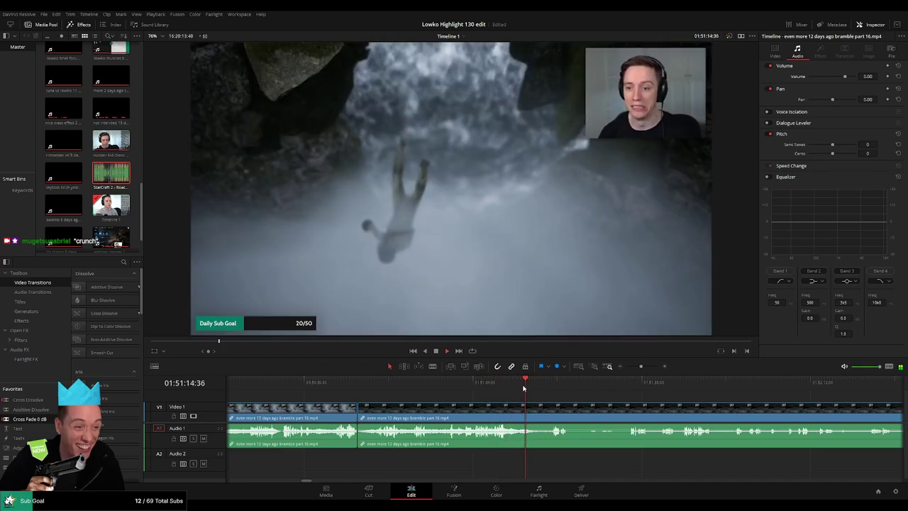
click(516, 388)
click(537, 387)
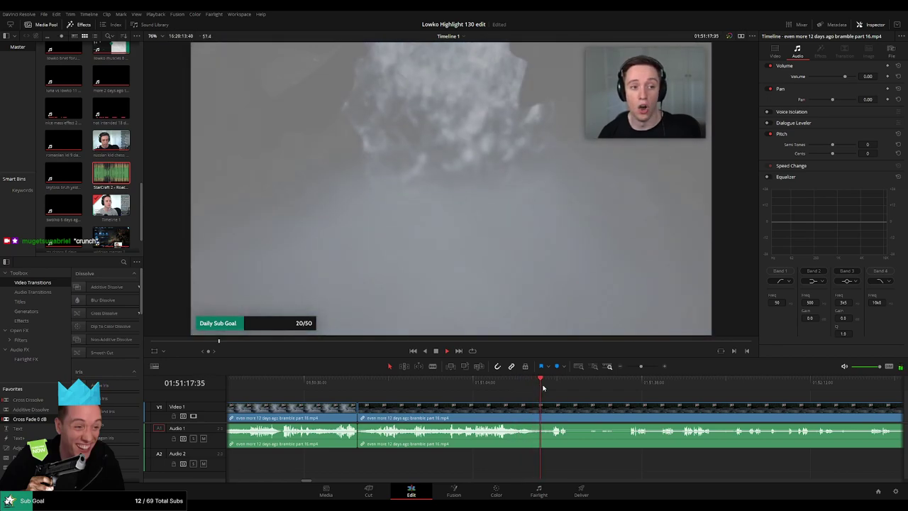
click(554, 388)
drag(604, 397, 548, 387)
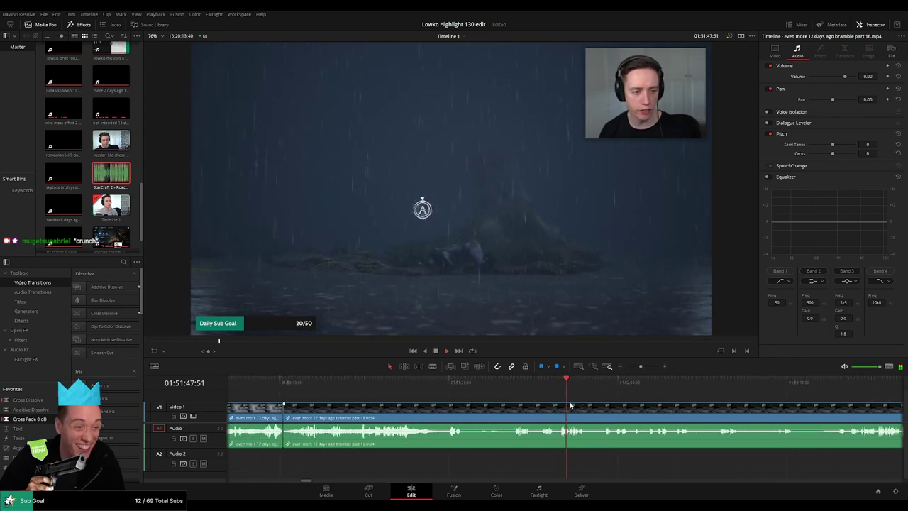
- Cut a fraction of a second out of the part 16 clip at about 01:51:46 and close the gap
click(520, 410)
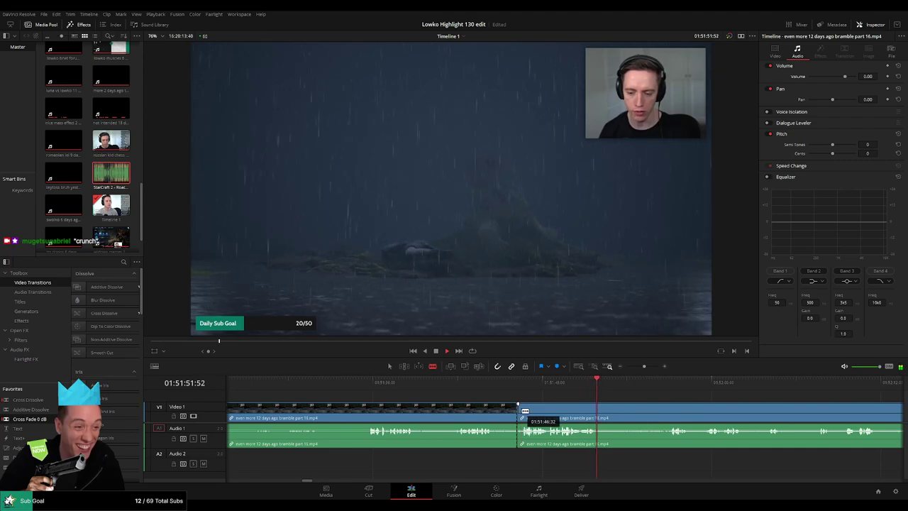
key(a)
key(BackSpace)
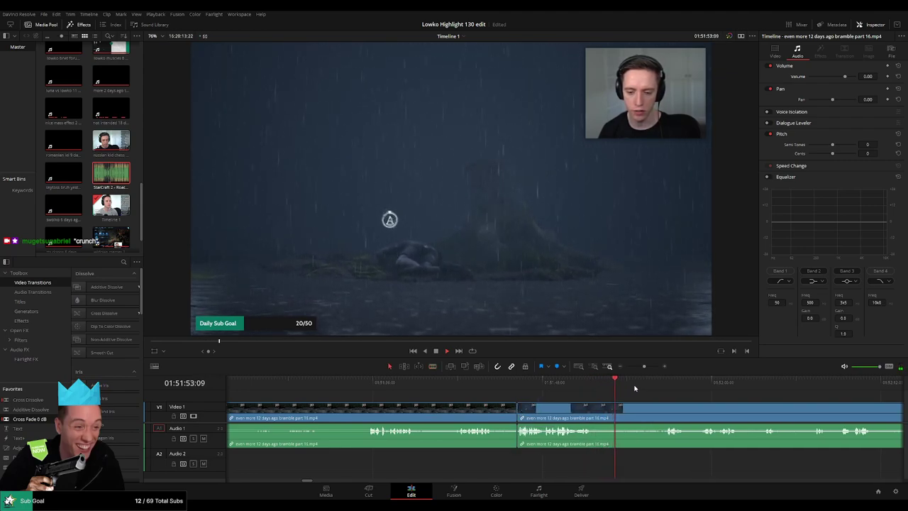
- Review the rain scene in the part 16 clip from about 01:51:53 to about 01:52:16
drag(709, 405, 526, 402)
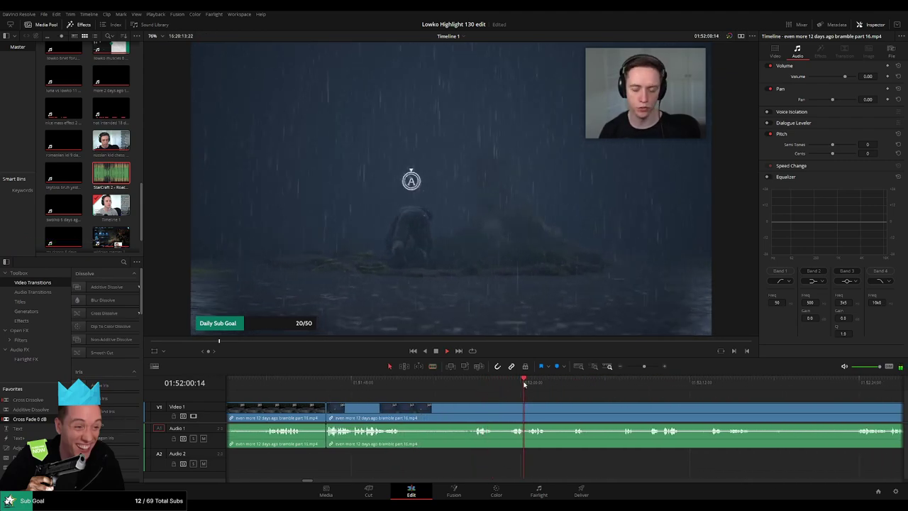
click(576, 387)
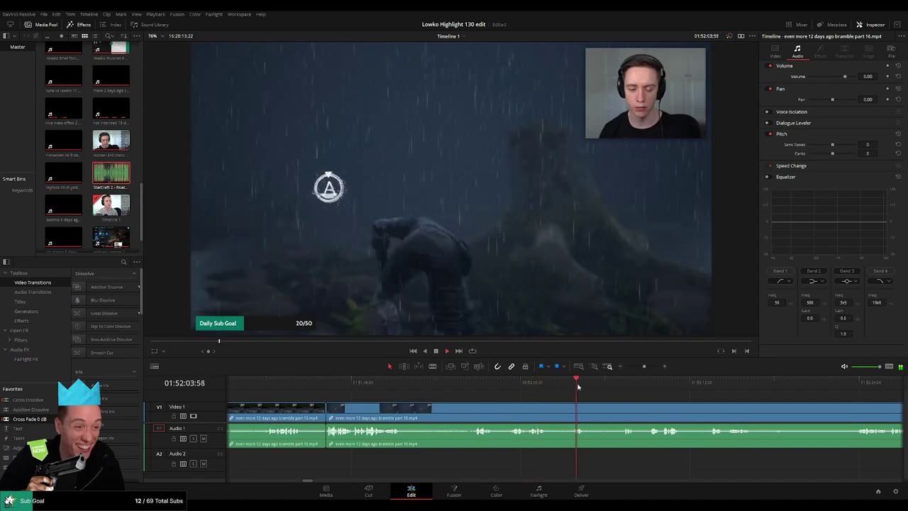
click(619, 385)
click(650, 387)
scroll(658, 395, down, 2)
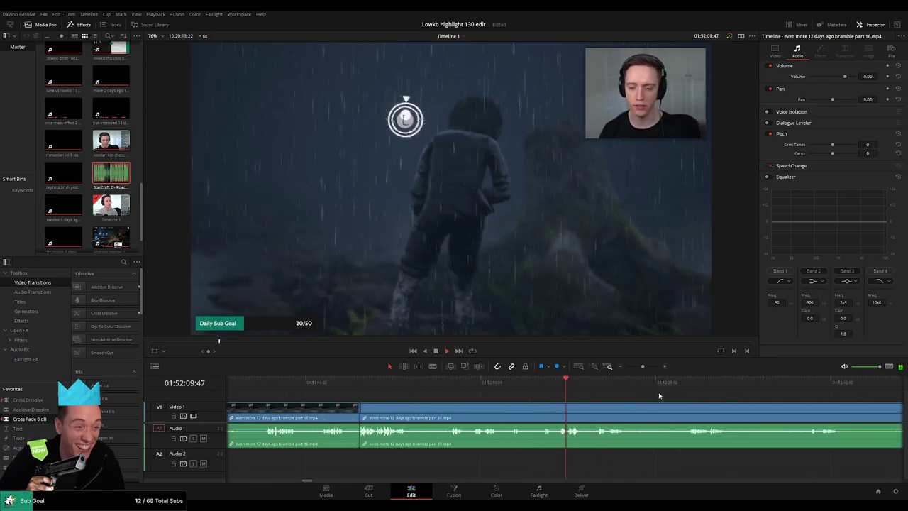
scroll(658, 396, down, 1)
drag(618, 400, 390, 400)
click(383, 388)
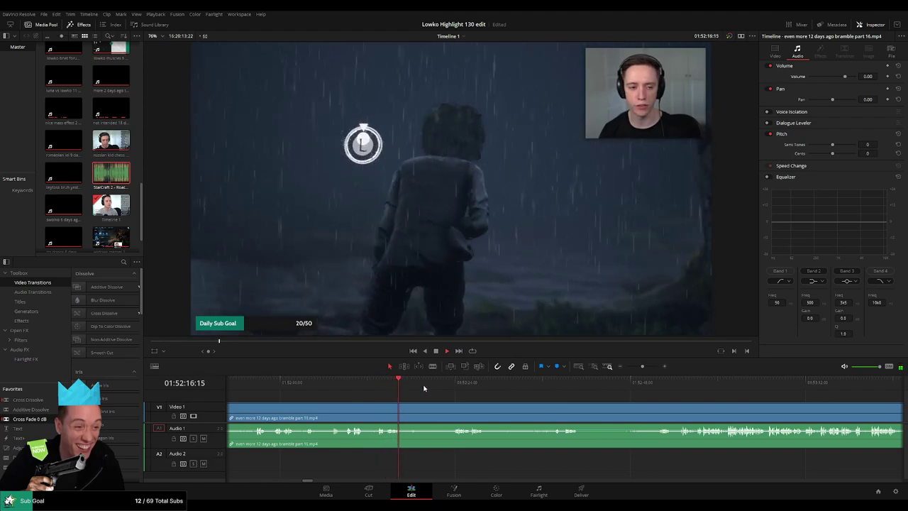
- Cut the section from about 01:52:16 to 01:52:23 out of the part 16 clip, with an audio cross fade at the join
click(451, 387)
key(b)
click(401, 405)
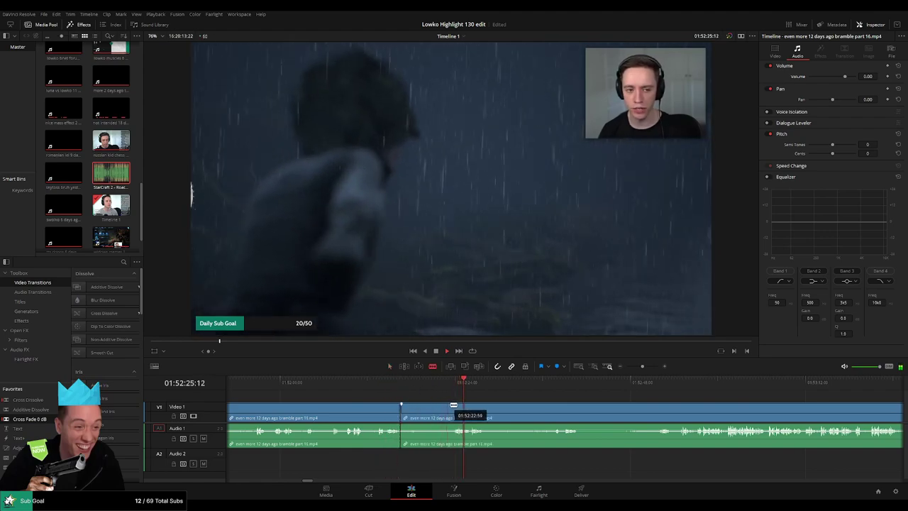
click(453, 405)
key(a)
click(439, 410)
key(Delete)
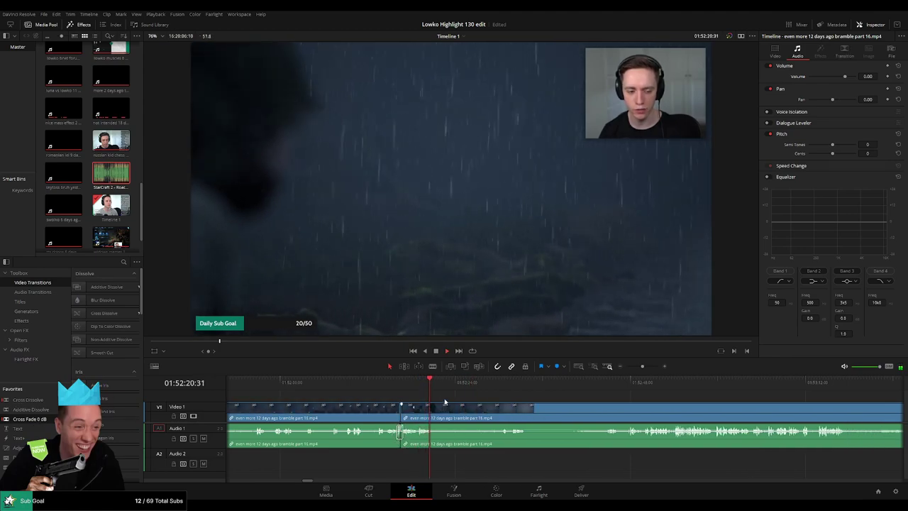
- Cut the section from about 01:52:21 to 01:52:30 out of the part 16 clip, with an audio cross fade at the join
drag(477, 390, 498, 388)
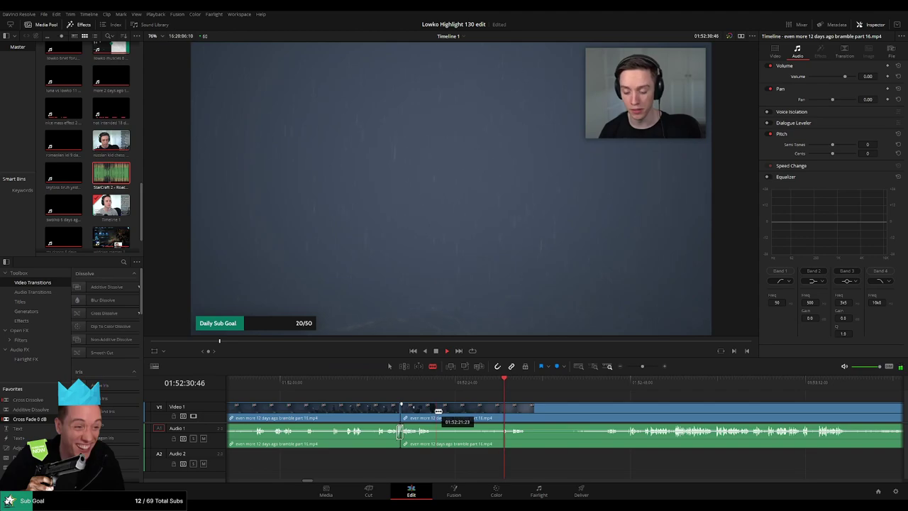
drag(438, 411, 502, 409)
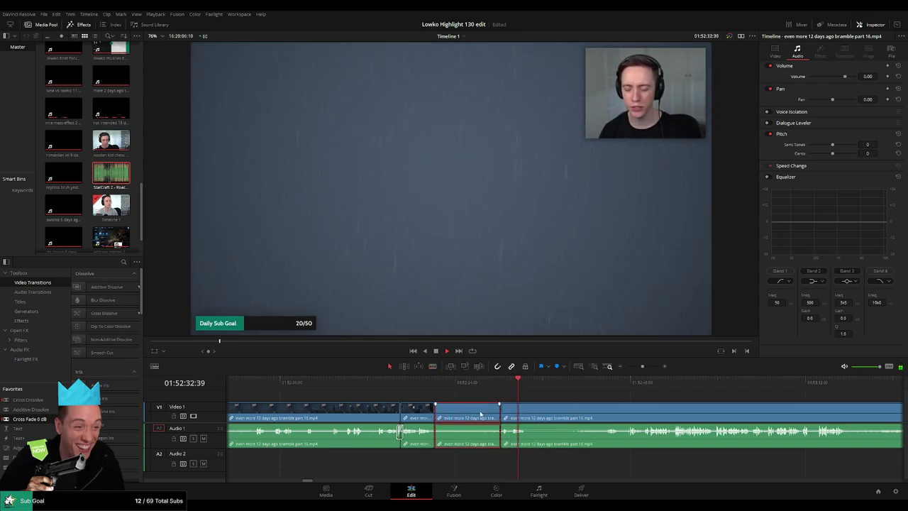
key(Delete)
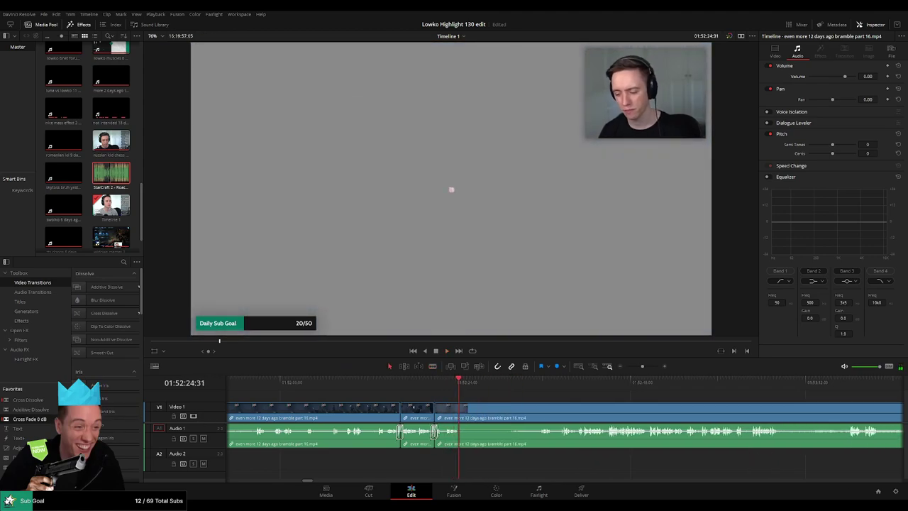
- Cut the section from about 01:52:25 to 01:52:35 out of the part 16 clip, with an audio cross fade at the join
key(b)
click(465, 412)
click(542, 381)
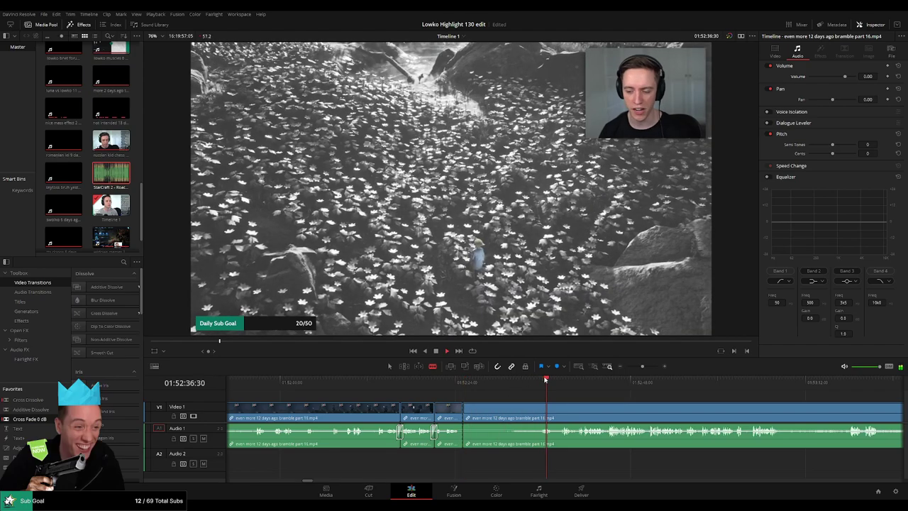
click(566, 381)
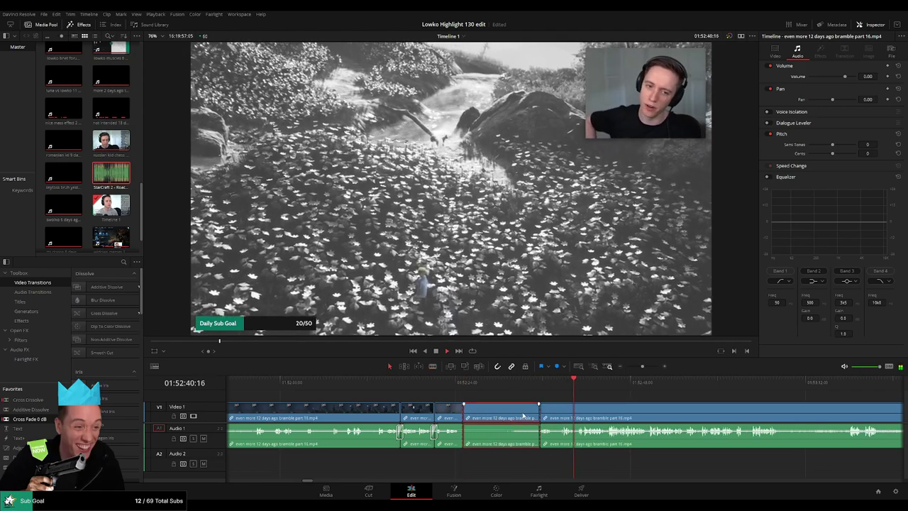
key(Delete)
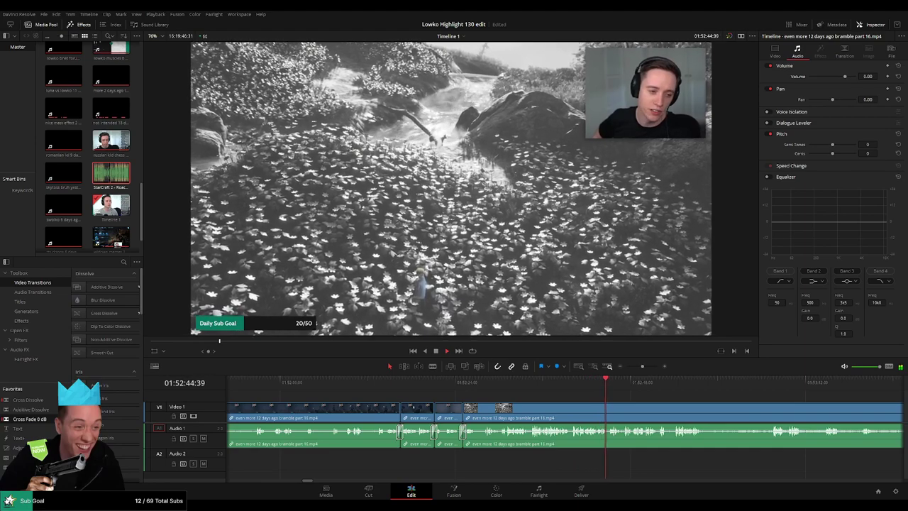
- Cut the quiet section from about 01:52:58 to 01:53:07 out of the flower field scene and close the gap
drag(668, 397, 358, 391)
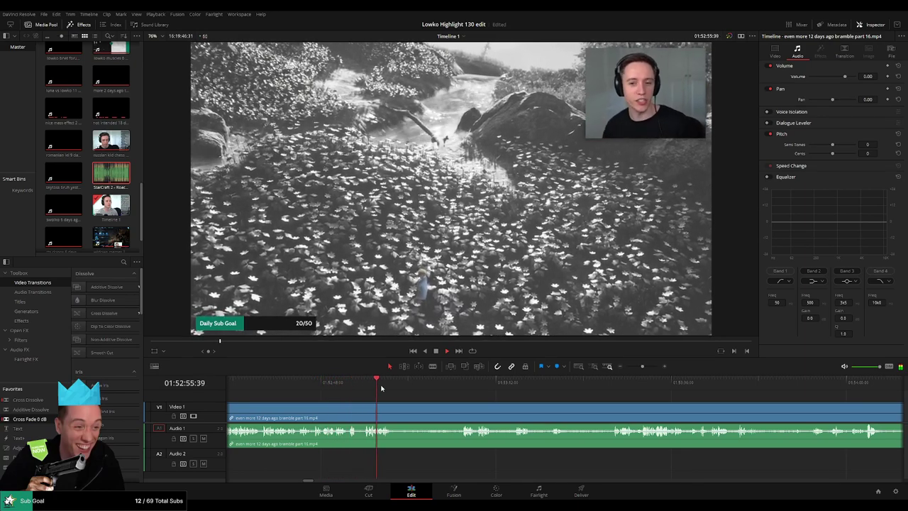
scroll(381, 387, right, 3)
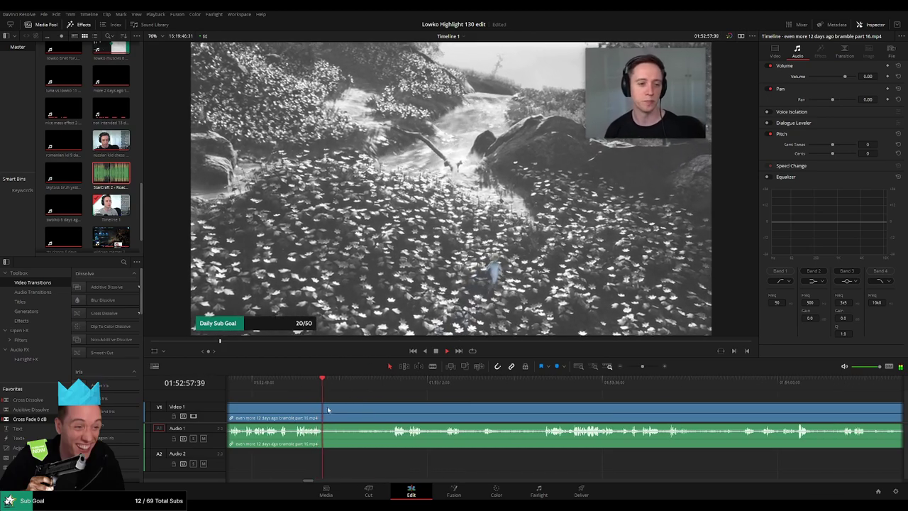
key(b)
click(325, 410)
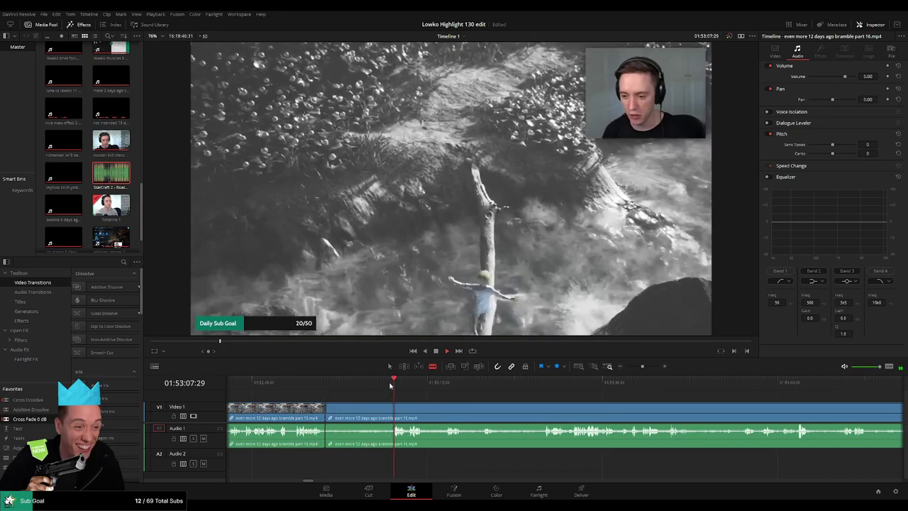
click(390, 412)
key(a)
click(368, 415)
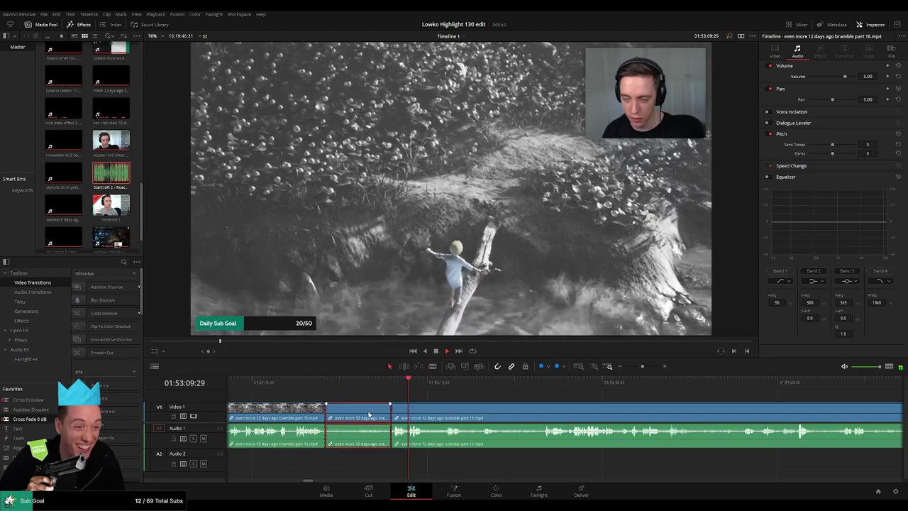
key(Delete)
- Remove the short quiet section from about 01:53:02 to 01:53:05 from the part 16 clip and close the gap
click(349, 383)
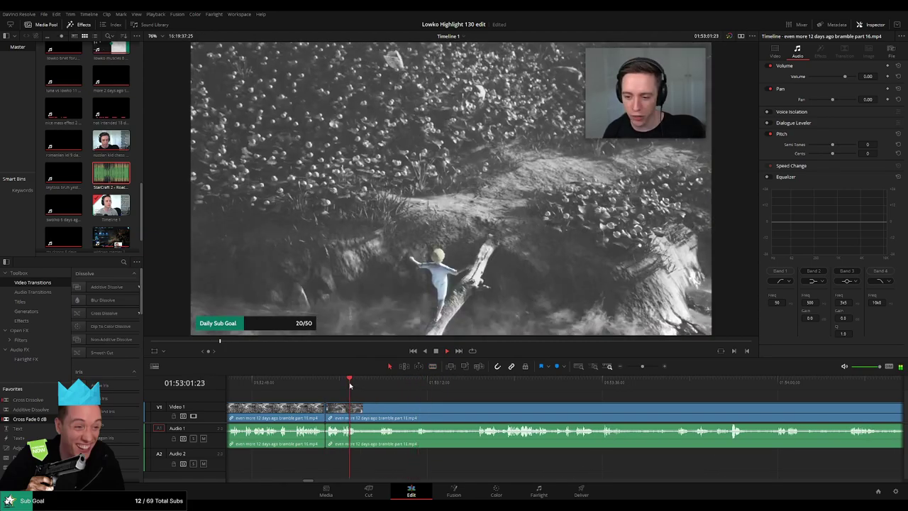
key(b)
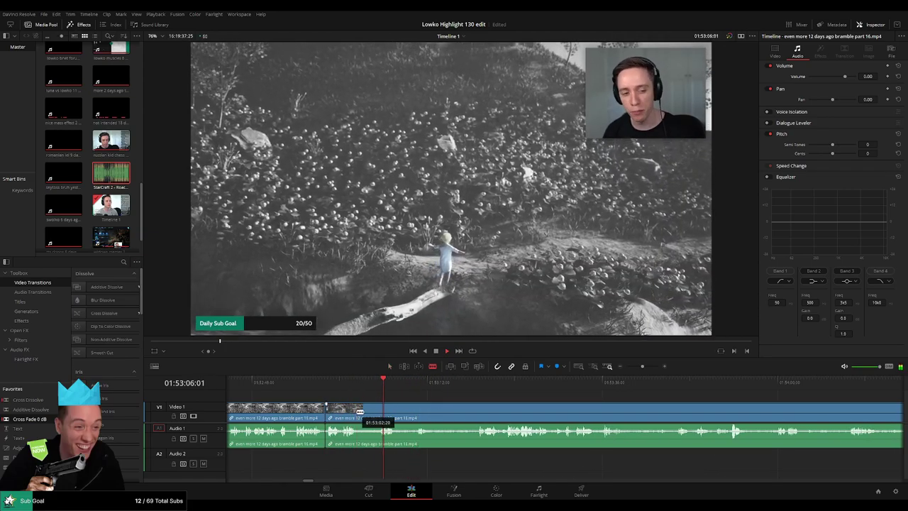
click(376, 412)
key(a)
click(368, 414)
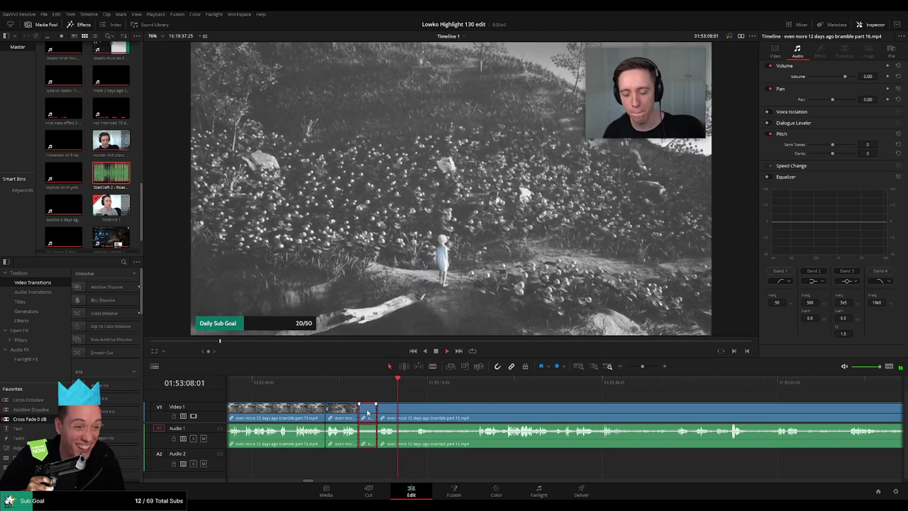
key(Delete)
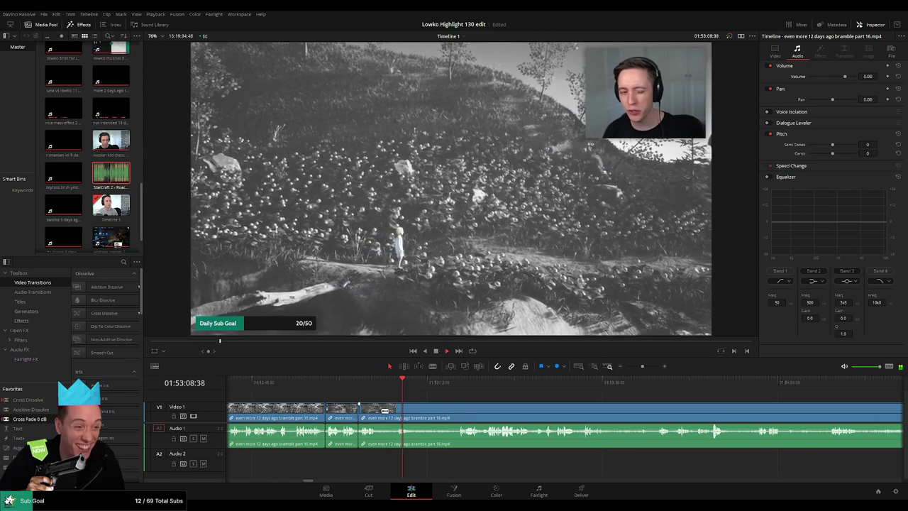
- Split the part 16 clip at about 01:53:05, 01:53:07 and 01:53:10, and delete the first short piece between the splits, closing the gap
key(b)
click(377, 412)
click(394, 412)
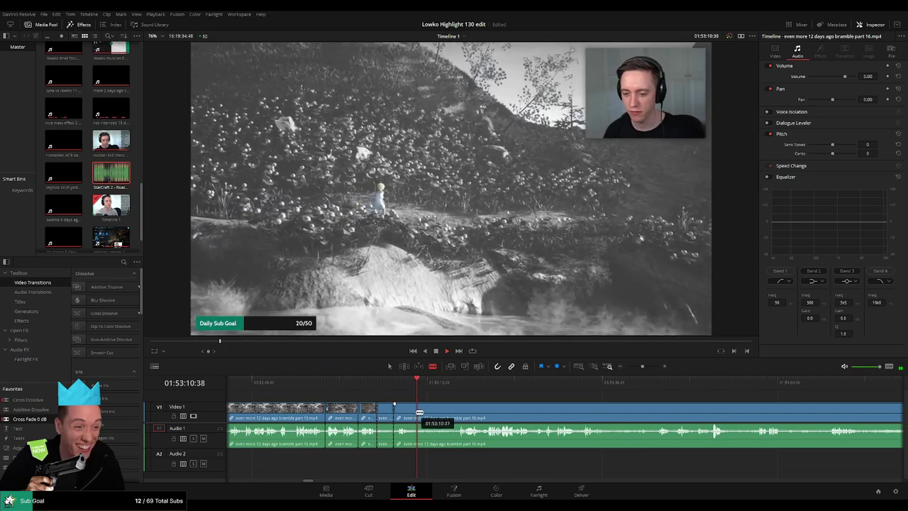
click(421, 412)
key(a)
click(385, 417)
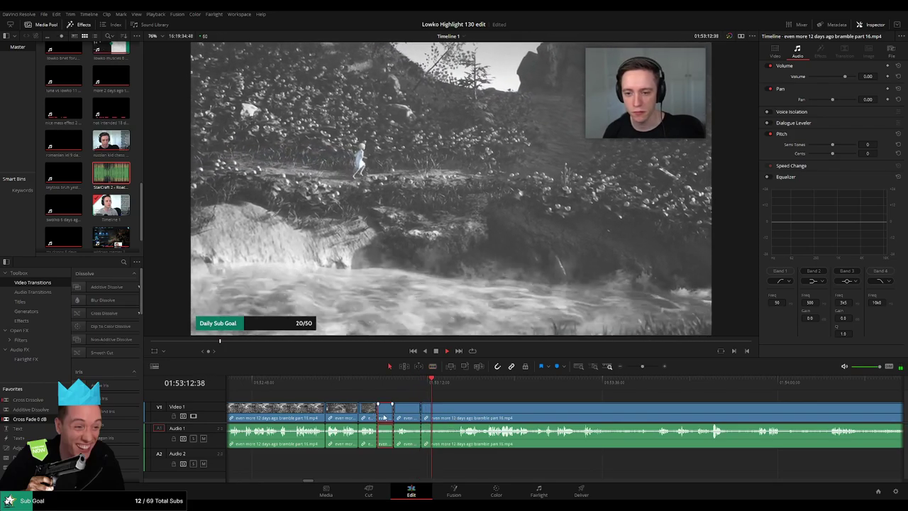
key(BackSpace)
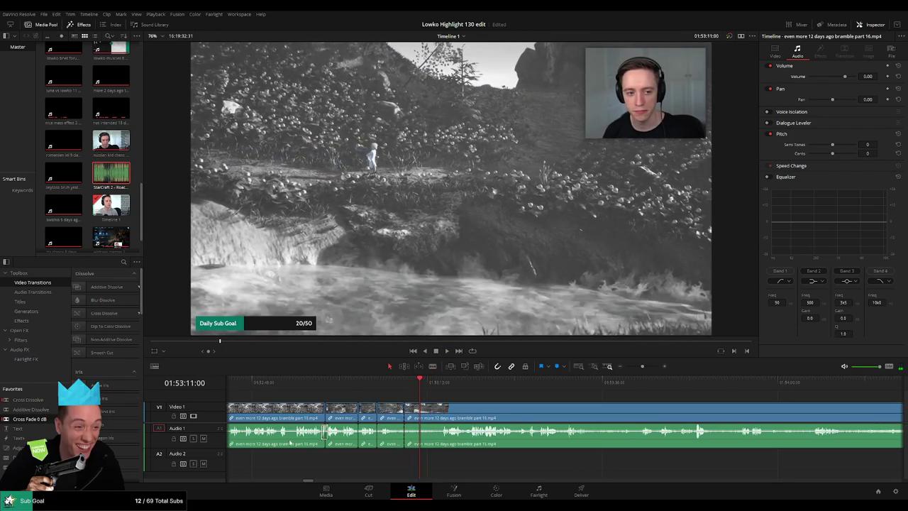
- Add Cross Fade 0 dB transitions to the audio joins between about 01:52:58 and 01:53:05, and resume playback near 01:53:14
drag(200, 418, 387, 446)
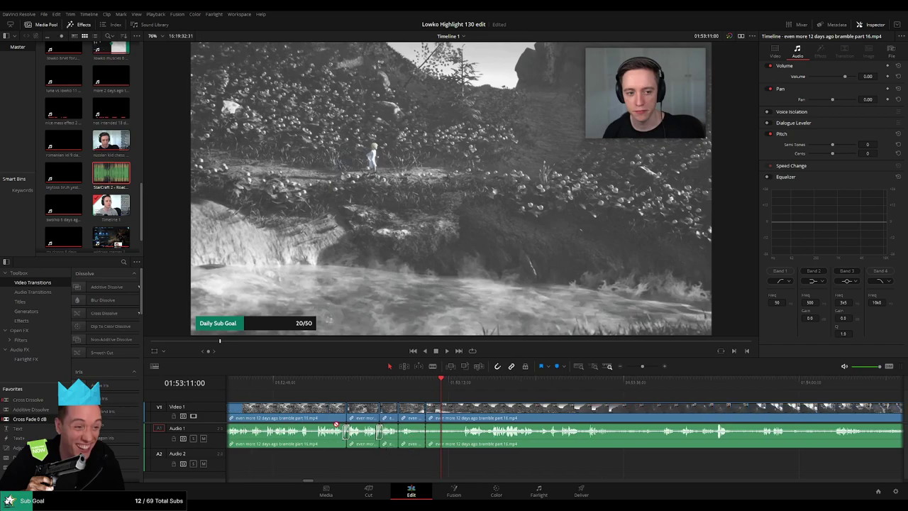
key(space)
click(465, 381)
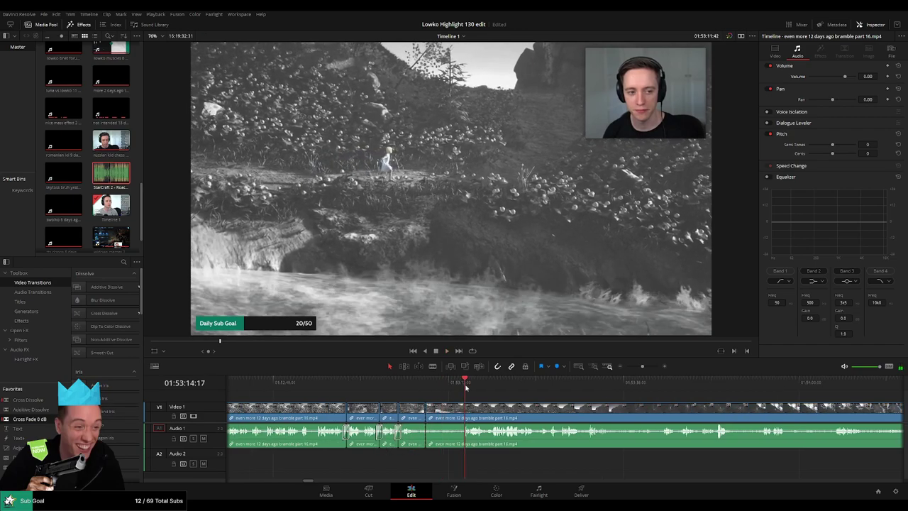
- Split the part 16 clip at about 01:53:14 and 01:53:35
scroll(373, 391, right, 3)
drag(372, 390, 551, 404)
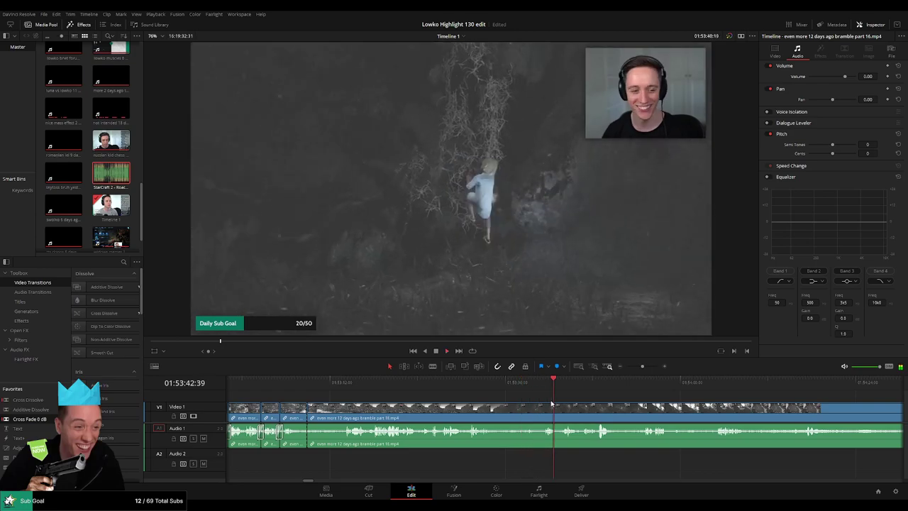
click(346, 416)
drag(434, 387, 465, 386)
click(500, 387)
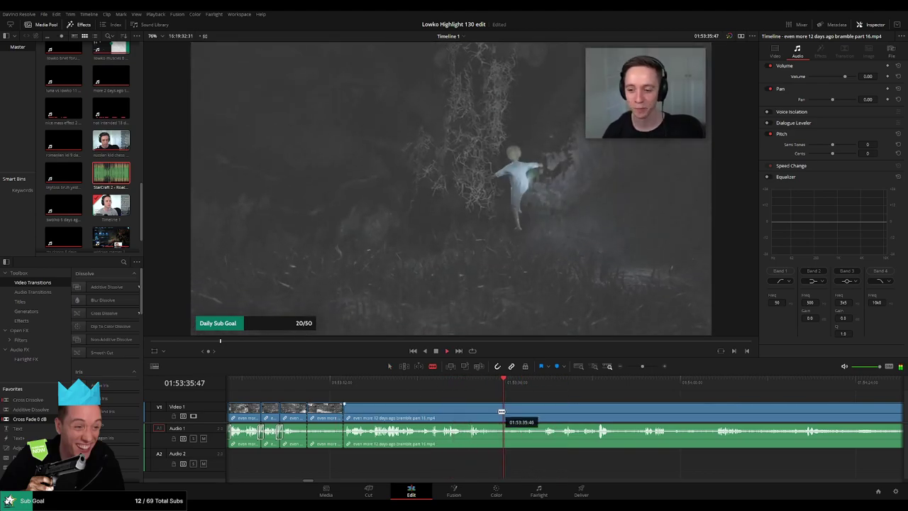
click(503, 411)
- Delete the short piece just before the 01:53:14 split, closing the gap, and add a Cross Fade 0 dB to that audio join
key(a)
click(331, 411)
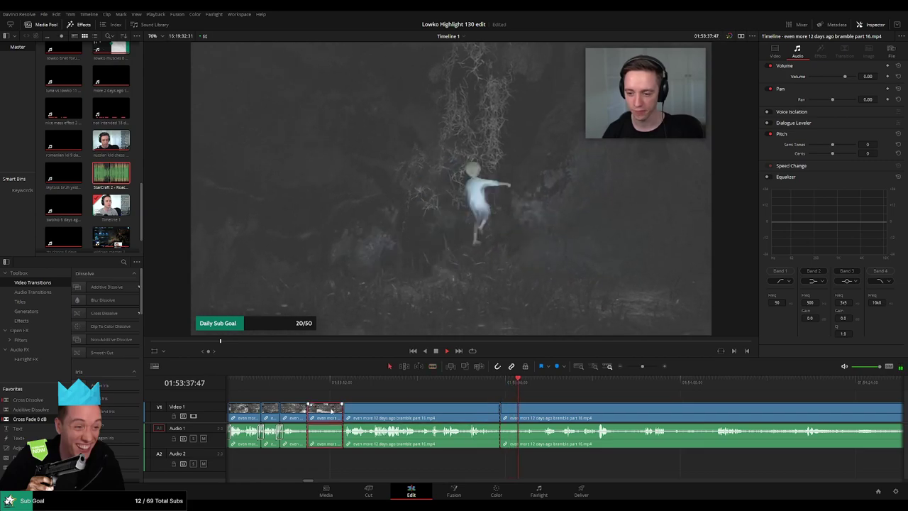
key(Delete)
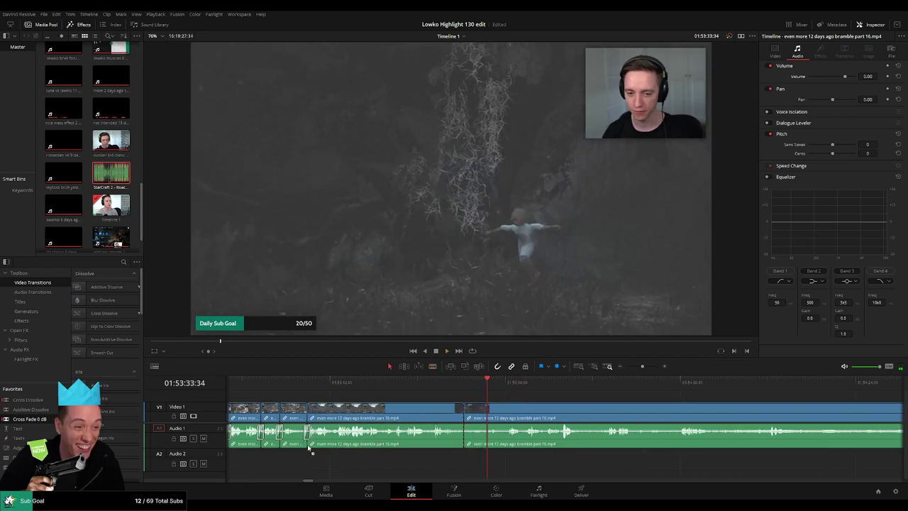
- Skim the rest of part 16, from the cliff climb to the scene with the glowing light near 01:56:08, for moments worth keeping
click(577, 389)
click(634, 390)
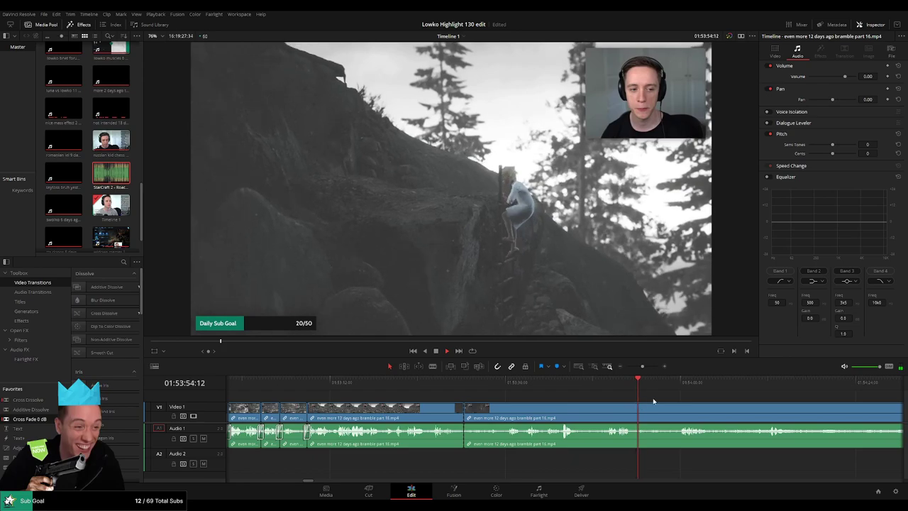
click(829, 394)
scroll(705, 418, down, 3)
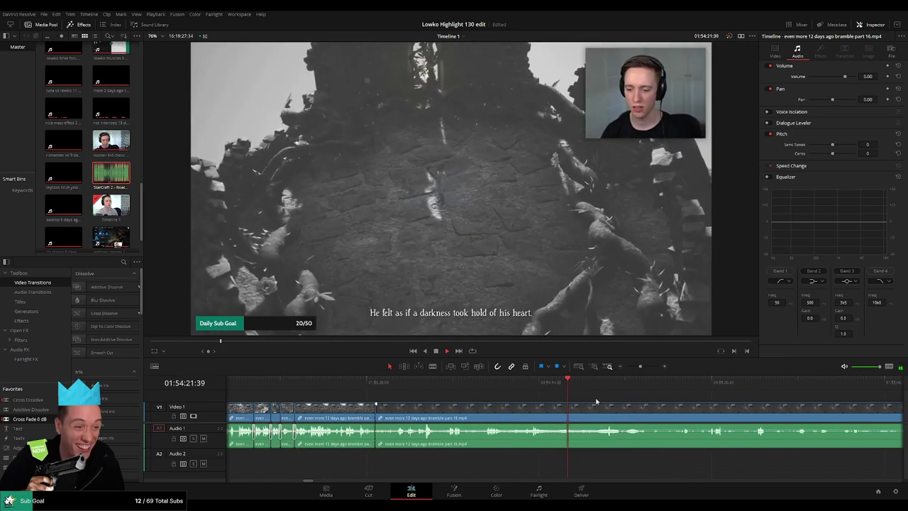
click(738, 386)
click(795, 386)
drag(770, 398, 557, 397)
click(546, 383)
key(ctrl+minus)
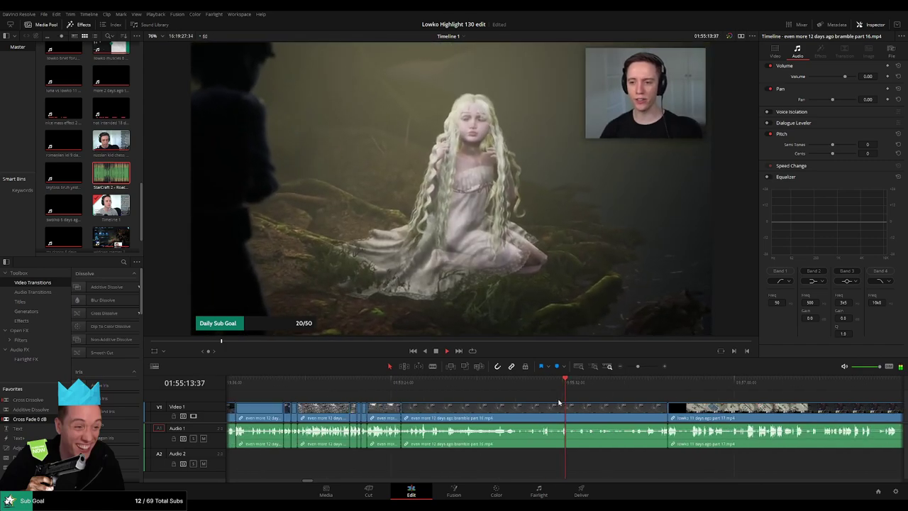
click(614, 382)
click(650, 383)
- Delete the remaining part 16 piece from about 01:53:30 to the start of part 17 and close the gap
click(565, 412)
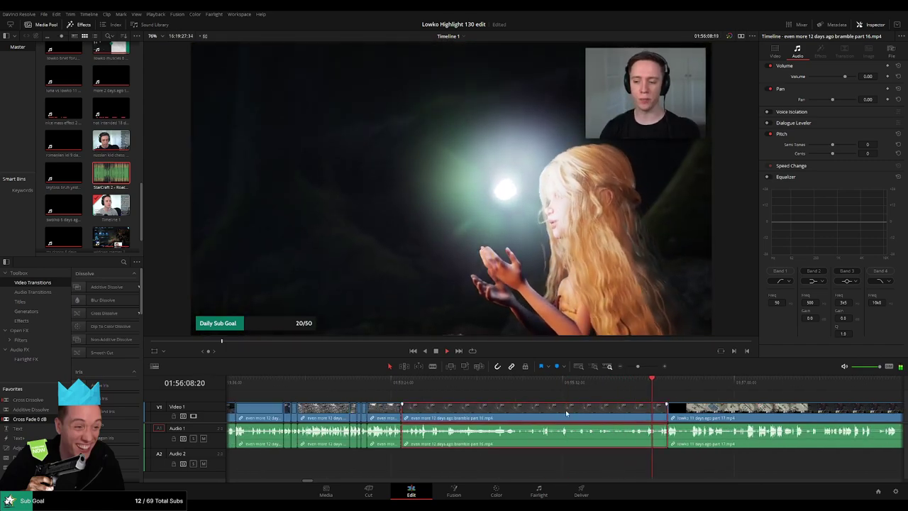
key(Delete)
click(433, 411)
key(Delete)
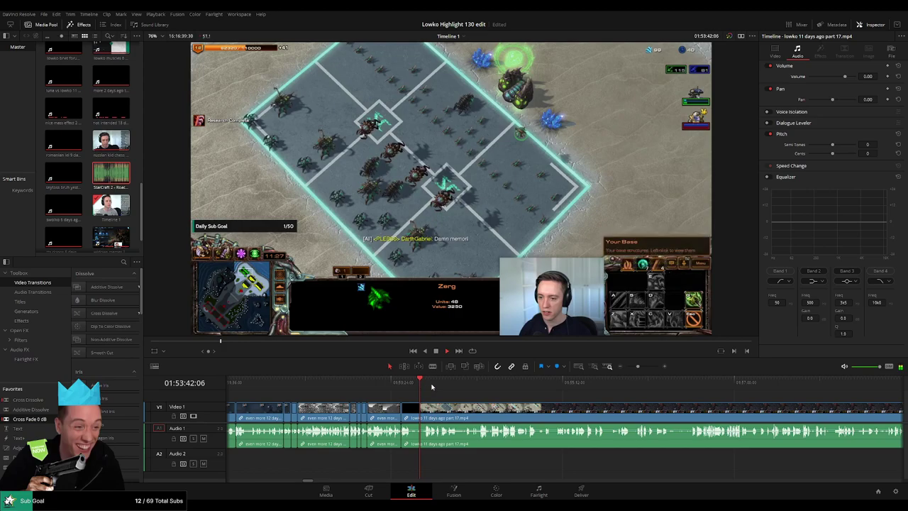
- Skim the StarCraft team game in part 17 from about 01:53:42 to 02:17:45 for highlight moments
drag(419, 387, 441, 387)
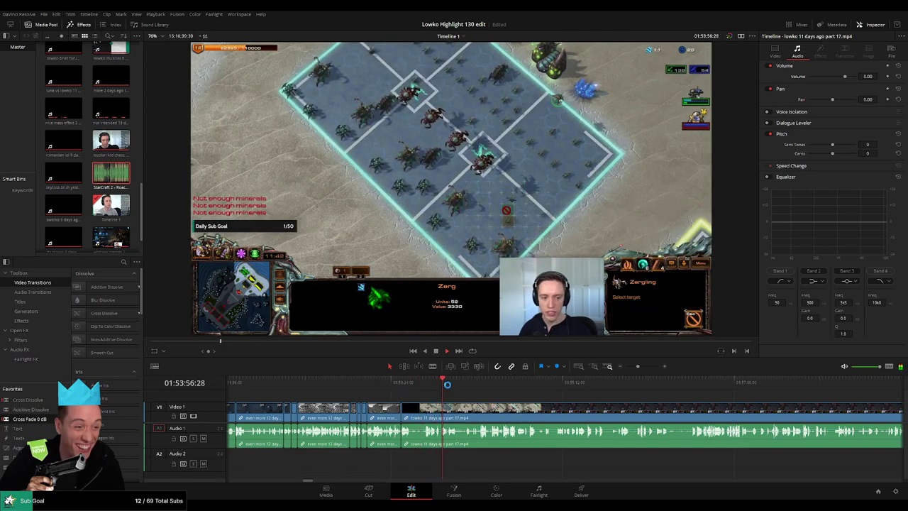
click(722, 386)
scroll(660, 411, down, 10)
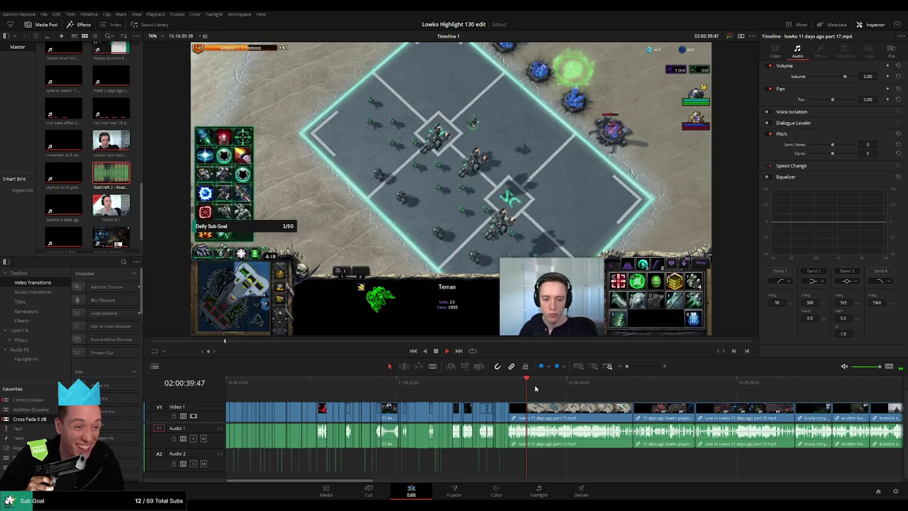
drag(549, 387, 568, 387)
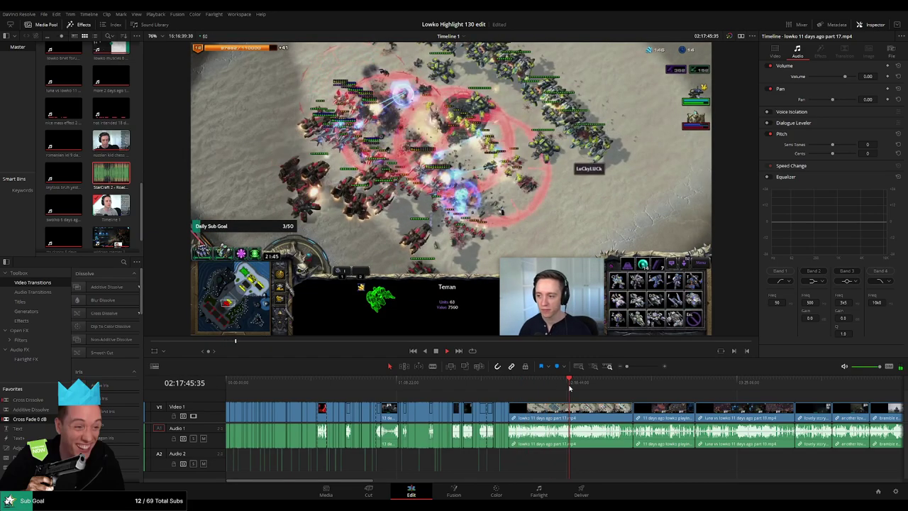
scroll(578, 397, up, 10)
- Check the big army battles and the end of the team game in part 17, from about 02:18:07 to 02:22:09
click(588, 386)
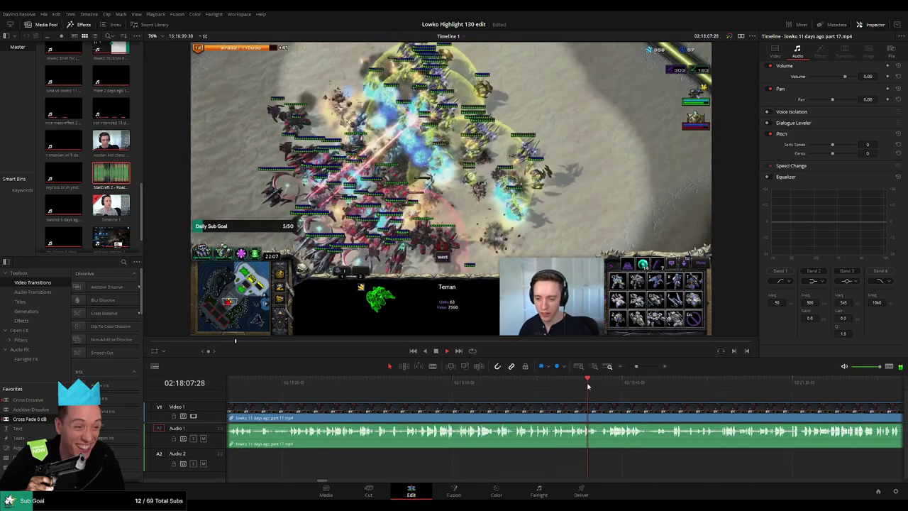
click(617, 384)
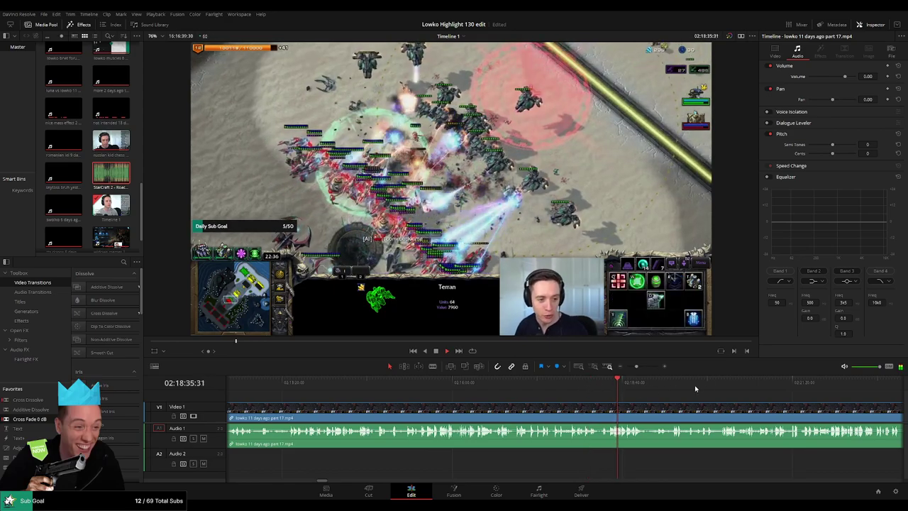
click(714, 387)
drag(759, 408, 501, 394)
click(483, 385)
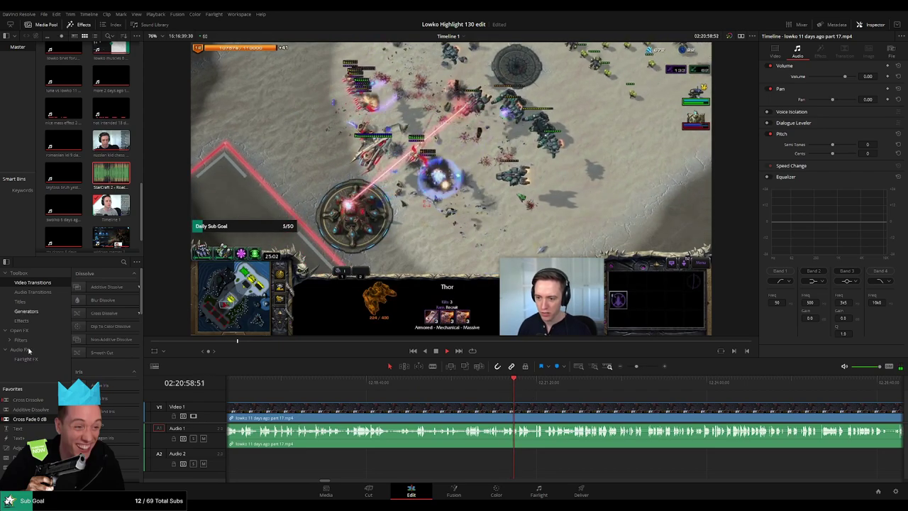
click(531, 384)
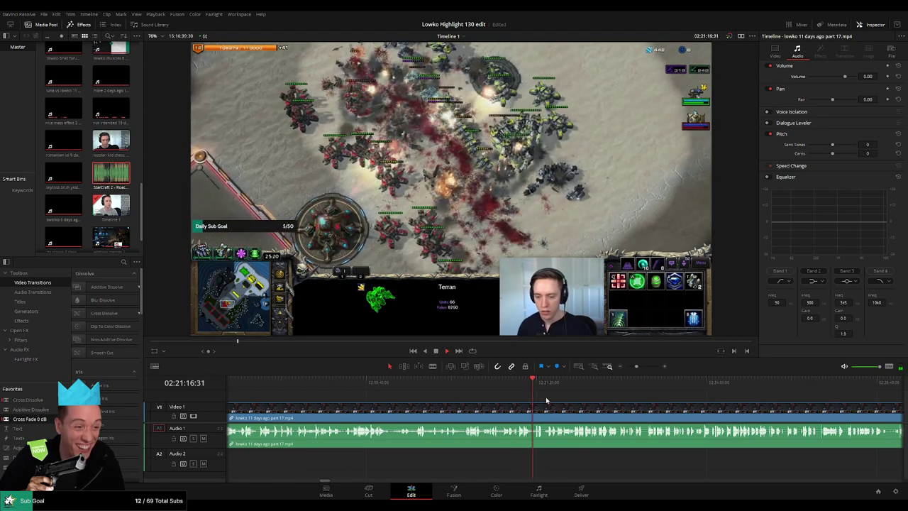
click(546, 386)
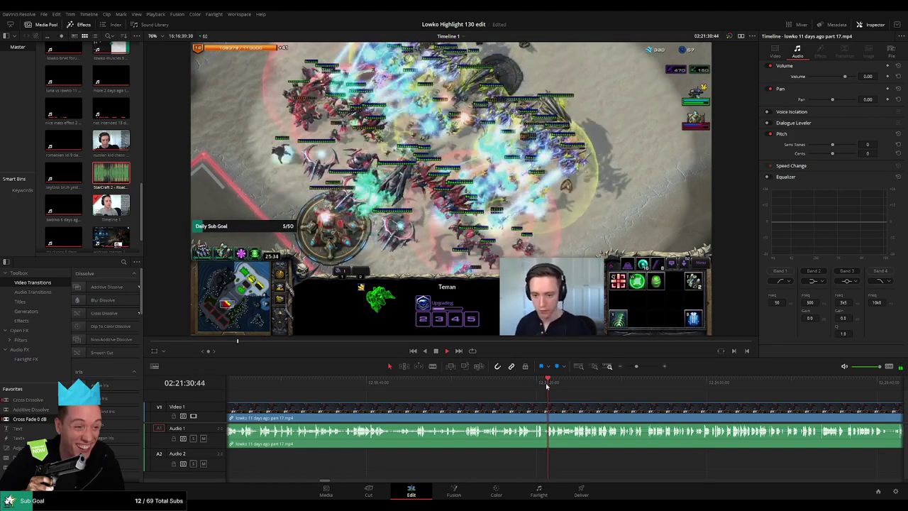
click(570, 384)
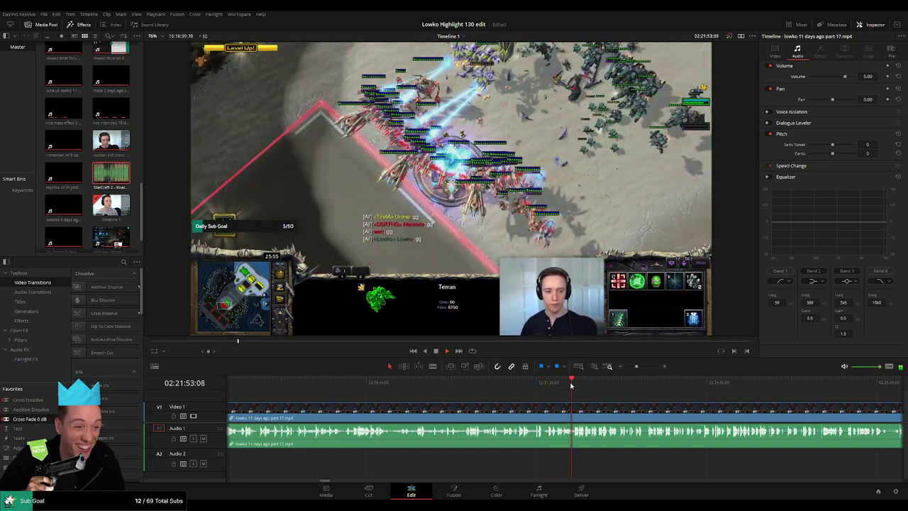
click(590, 383)
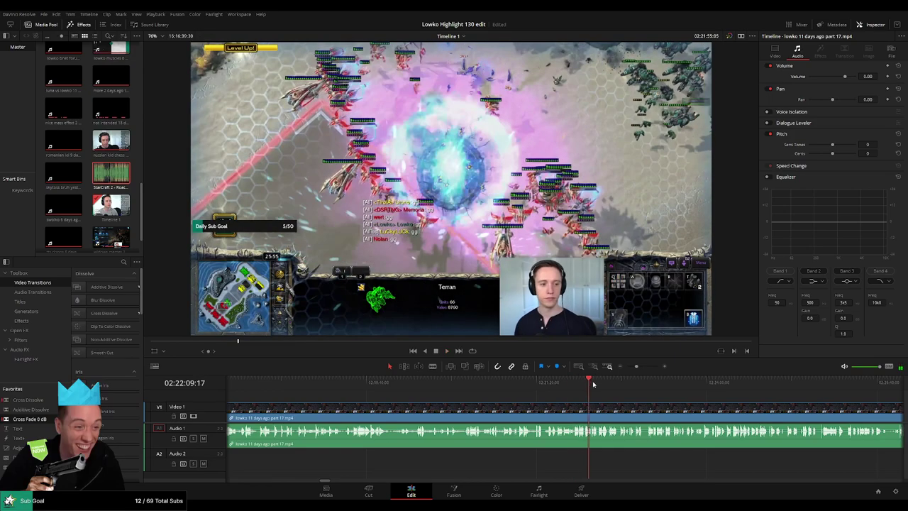
- Check the game menu and Reddit reading sections of part 17 between about 02:24:16 and 02:28:12
click(662, 384)
click(772, 386)
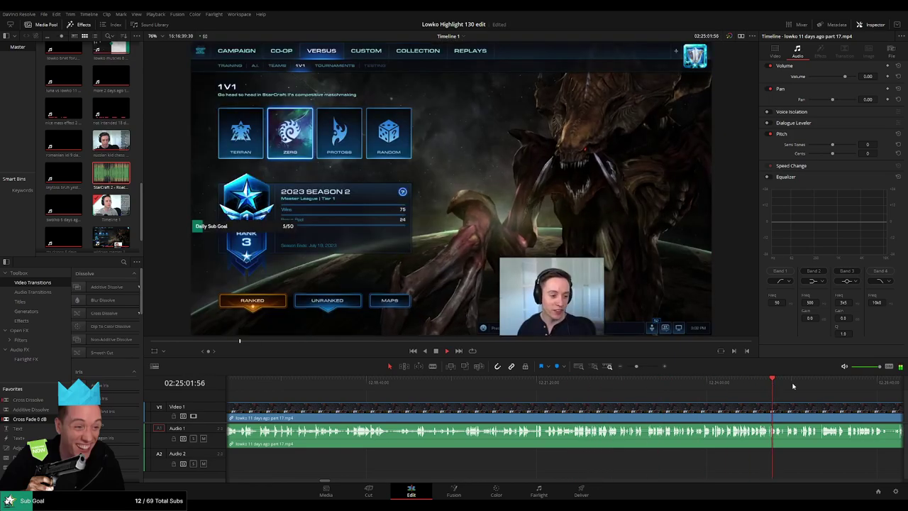
click(812, 387)
click(832, 387)
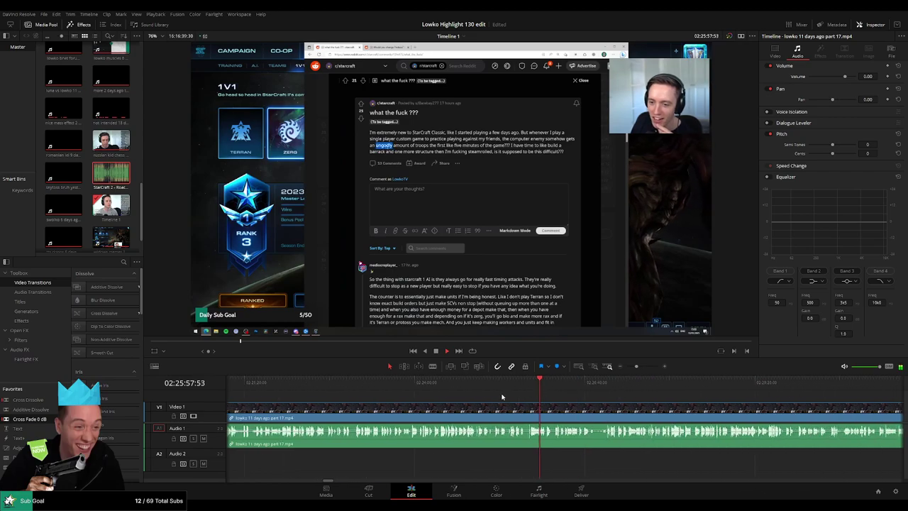
click(431, 386)
key(space)
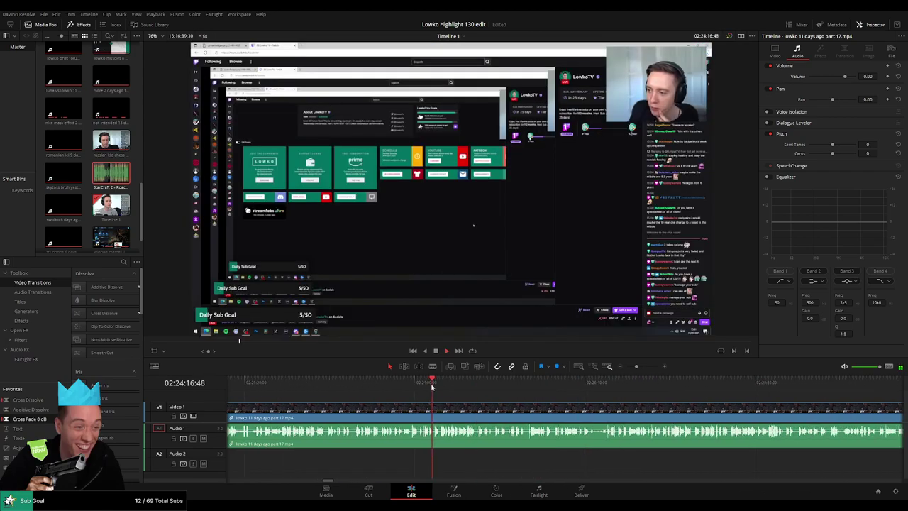
click(543, 387)
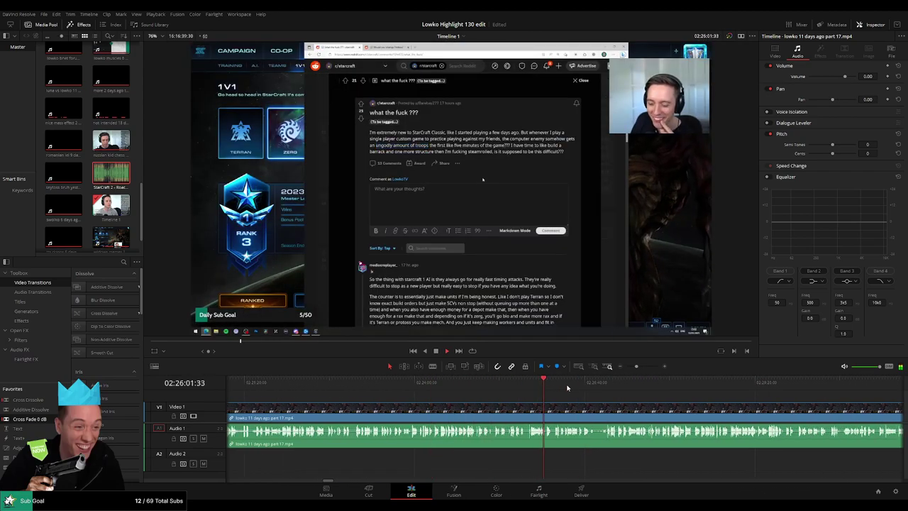
drag(566, 388, 625, 389)
click(684, 393)
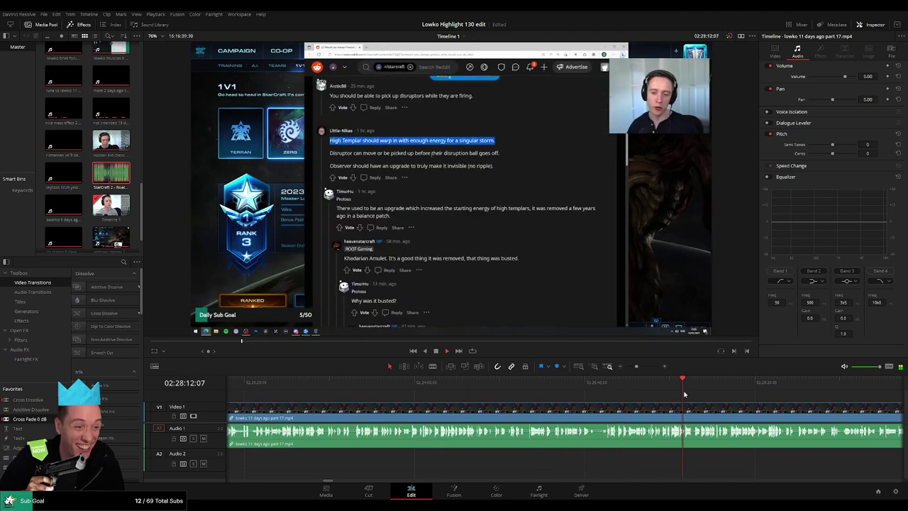
- Check the remainder of part 17, and delete the whole part 17 clip from the timeline, closing the gap
scroll(669, 402, down, 5)
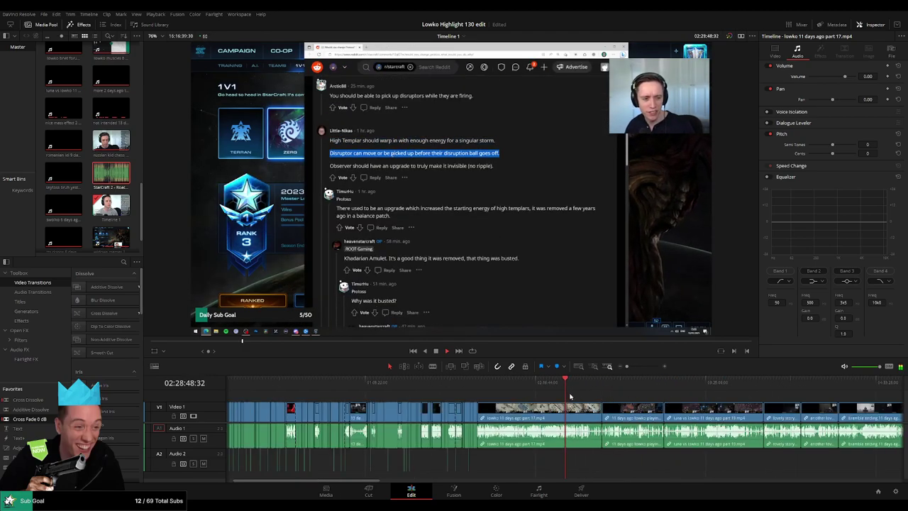
click(579, 381)
click(590, 381)
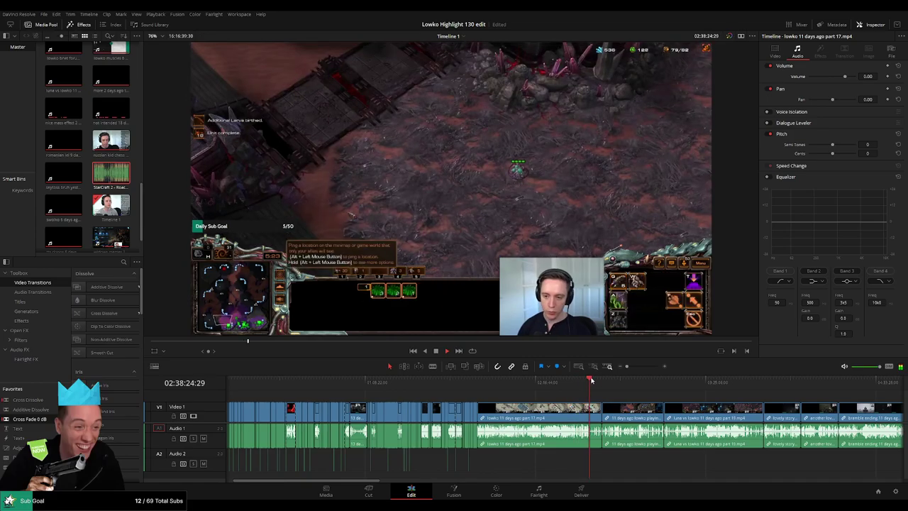
key(Down)
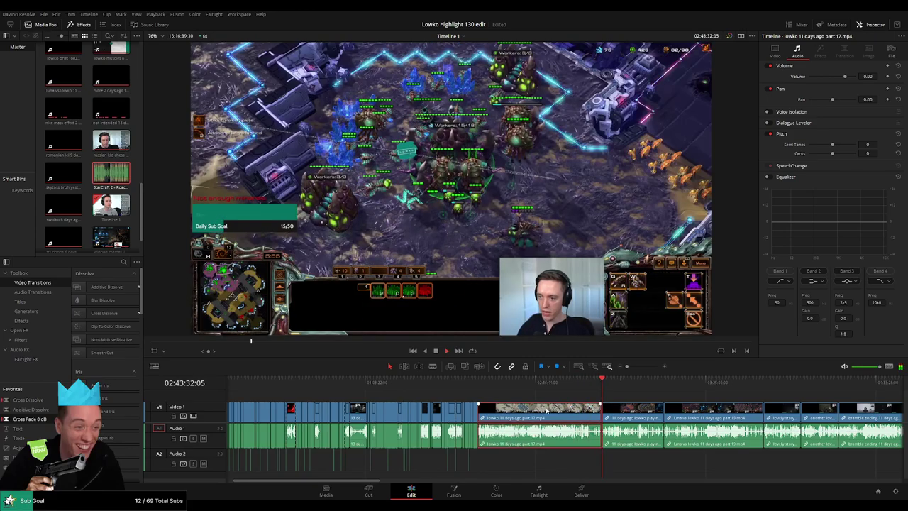
drag(503, 386, 486, 383)
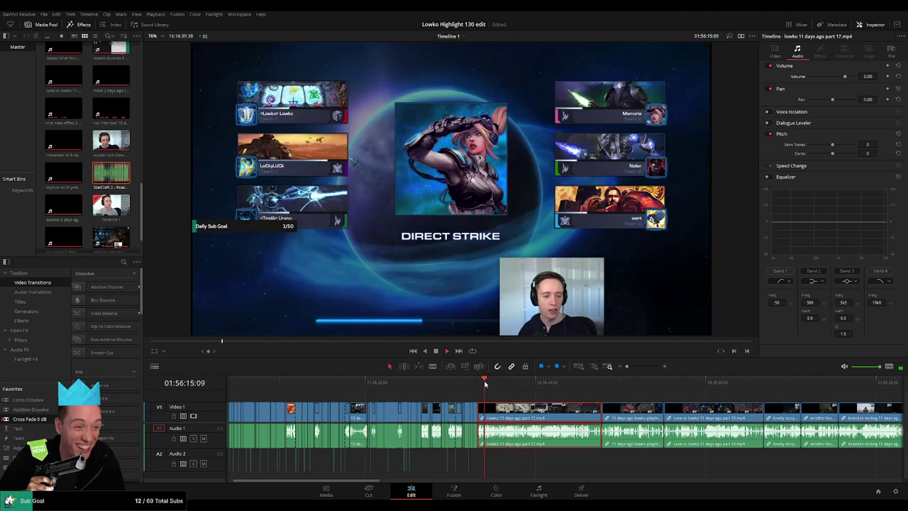
drag(512, 385, 614, 384)
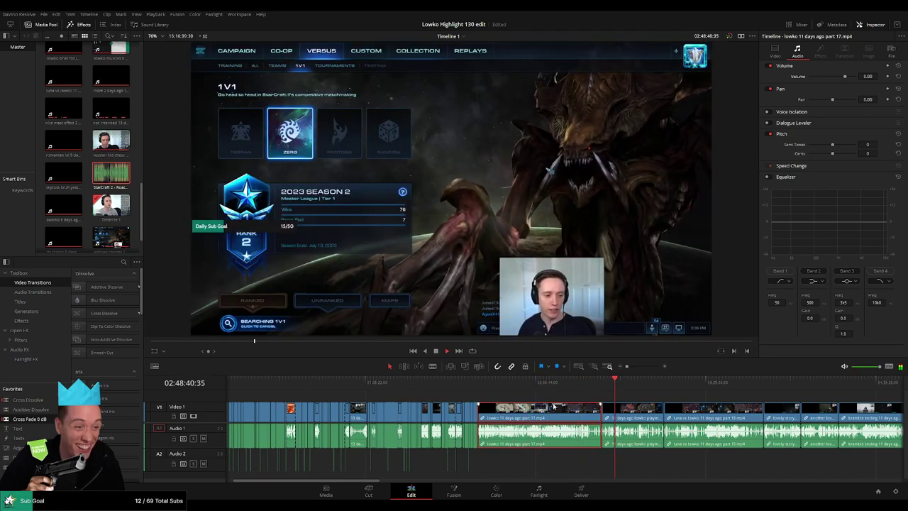
key(Delete)
- Skim the StarCraft match in part 18 from near its beginning to about 02:05:10 for highlight moments
scroll(536, 399, up, 6)
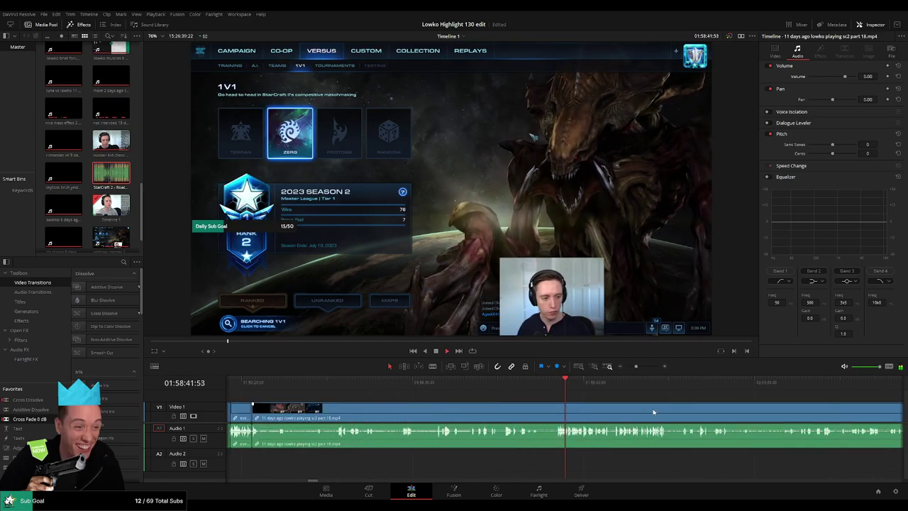
drag(279, 388, 537, 389)
key(space)
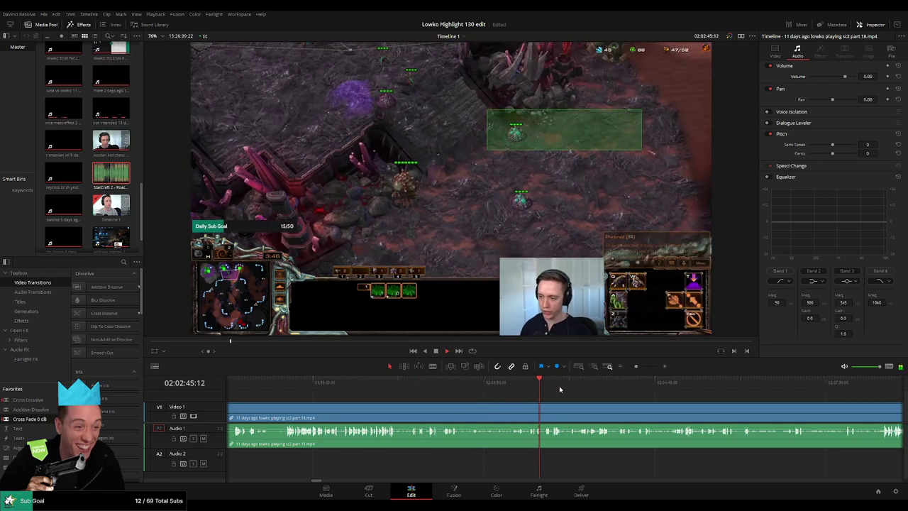
click(502, 383)
drag(503, 383, 609, 385)
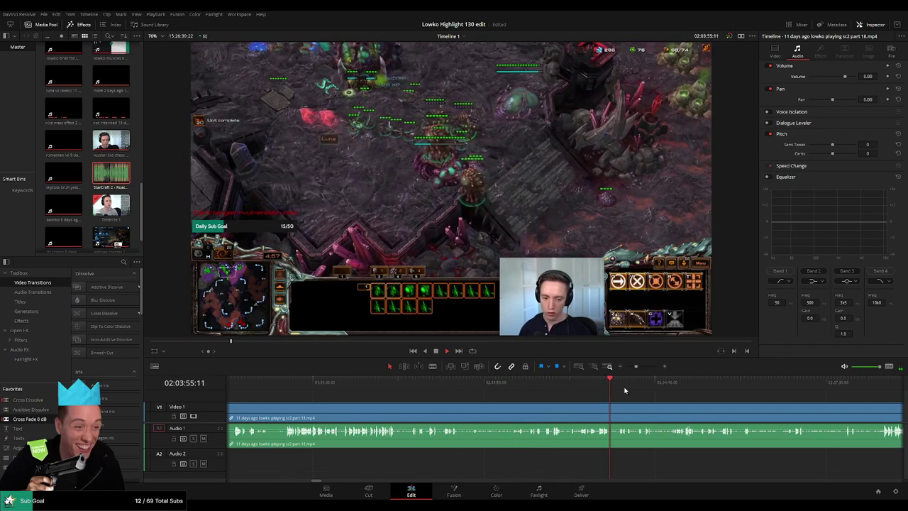
click(674, 386)
scroll(667, 403, down, 3)
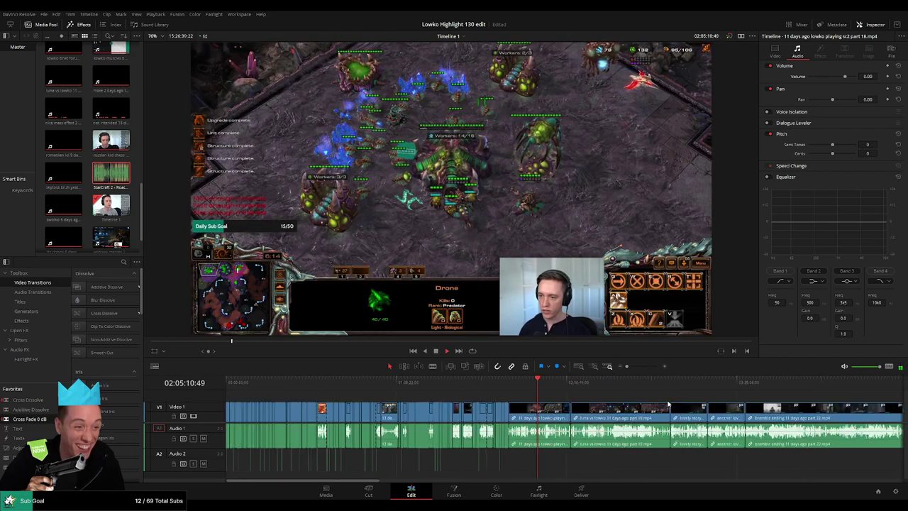
- Split part 18 just before the big battle at about 02:08:17 and delete its earlier footage, closing the gap
scroll(557, 398, up, 5)
drag(628, 380, 838, 387)
scroll(844, 397, right, 4)
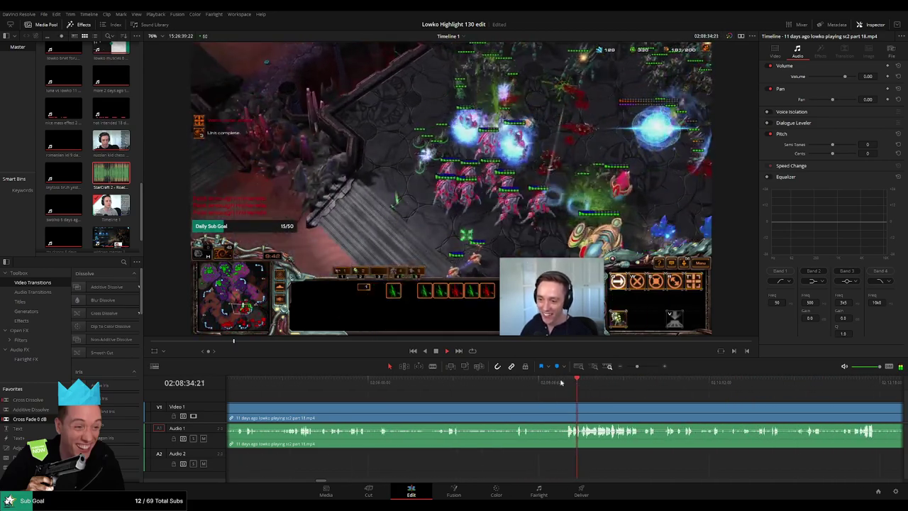
drag(560, 383, 564, 383)
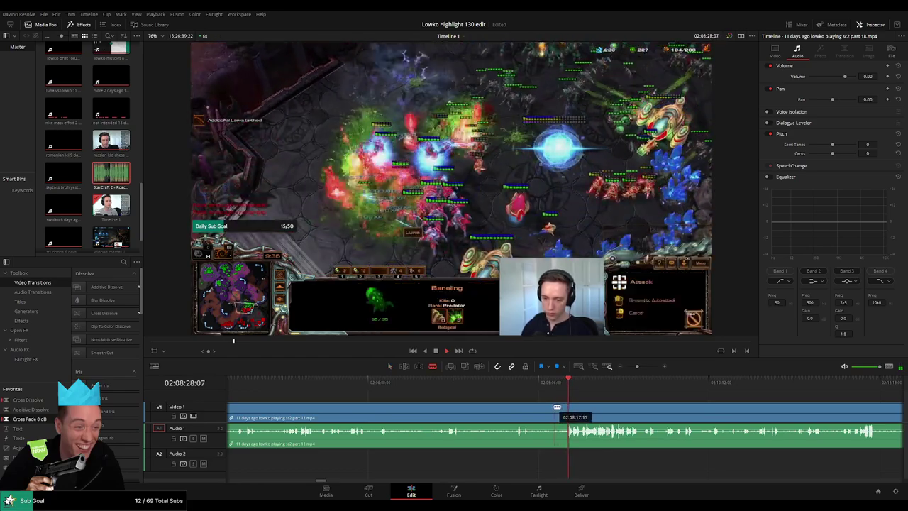
click(551, 406)
key(a)
click(524, 407)
key(Delete)
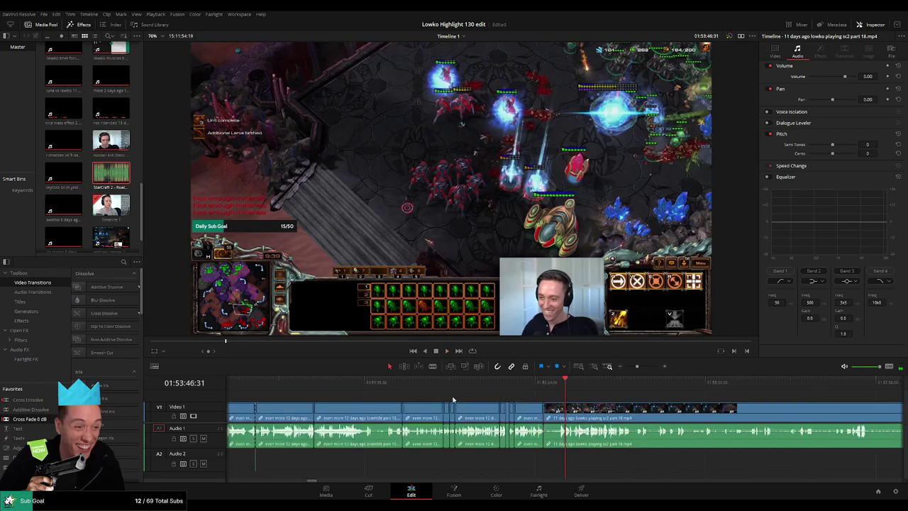
- Play through the battle's ending and reaction in part 18, and split the clip at about 01:54:34, where the 1v1 menu is on screen
key(space)
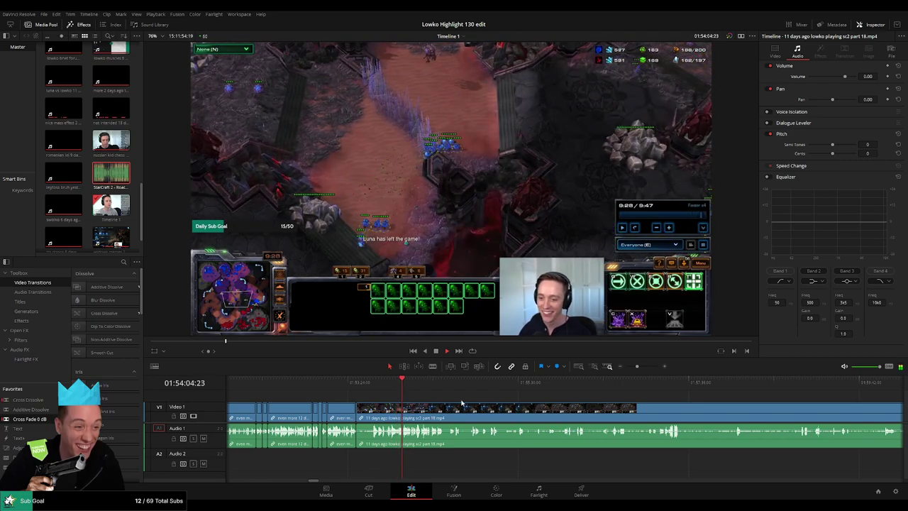
scroll(463, 402, up, 3)
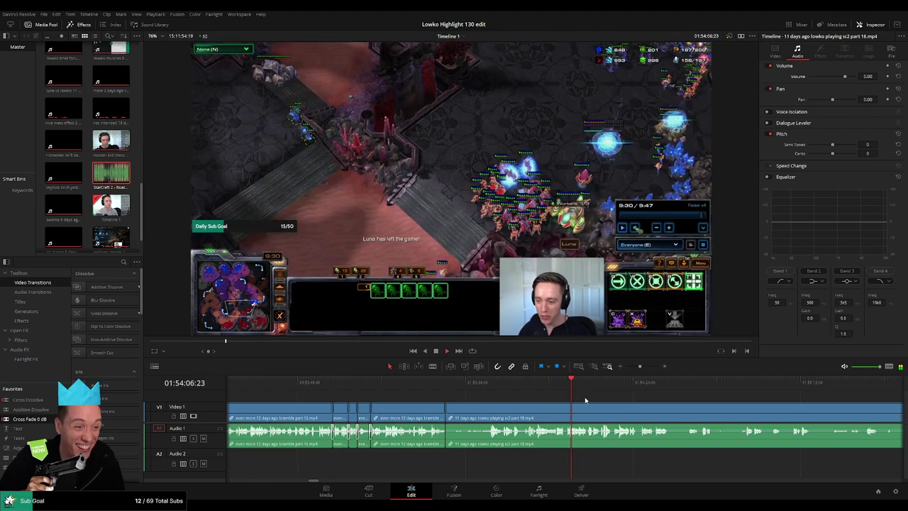
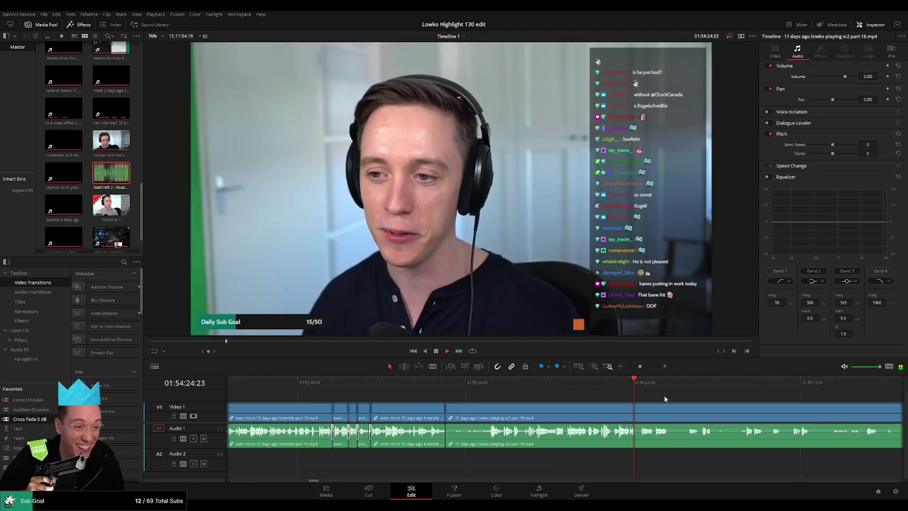
drag(666, 399, 464, 391)
click(465, 390)
click(454, 389)
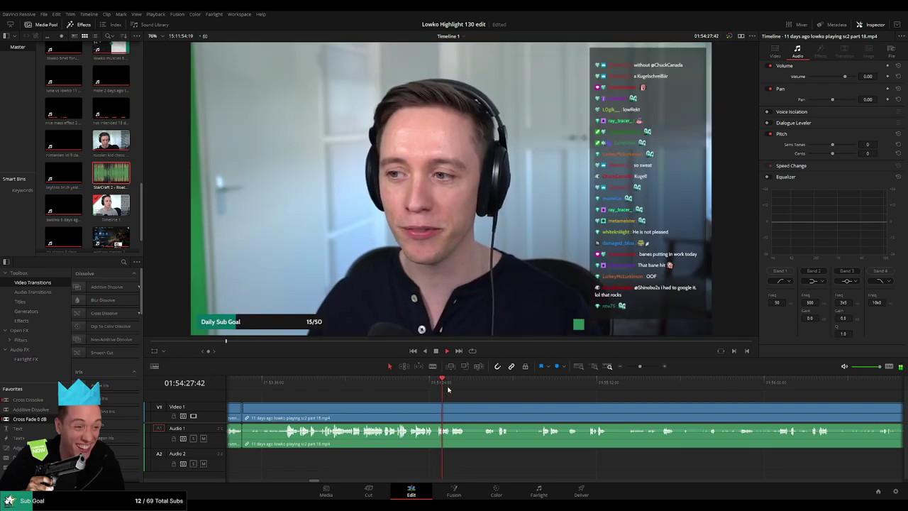
scroll(489, 400, up, 2)
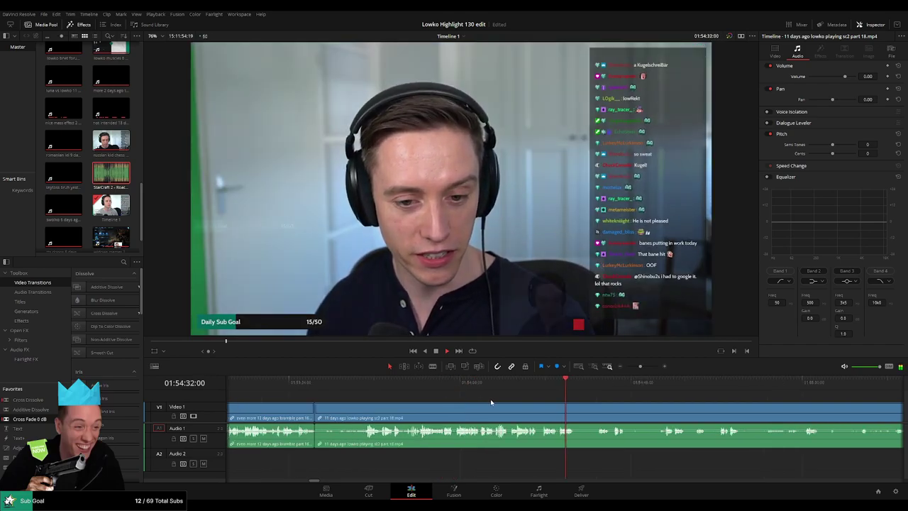
drag(549, 397, 407, 391)
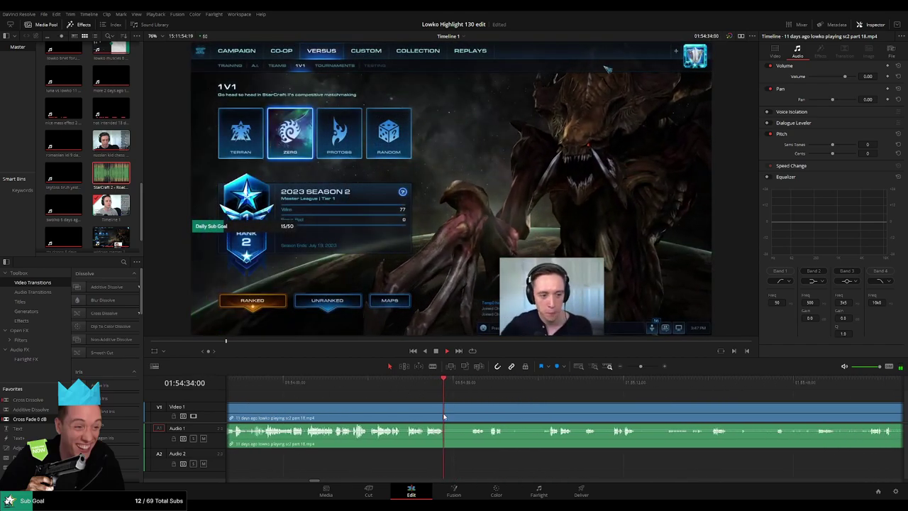
key(space)
key(b)
- Check the footage after the split, and delete the rest of part 18, closing the gap before part 19
click(472, 389)
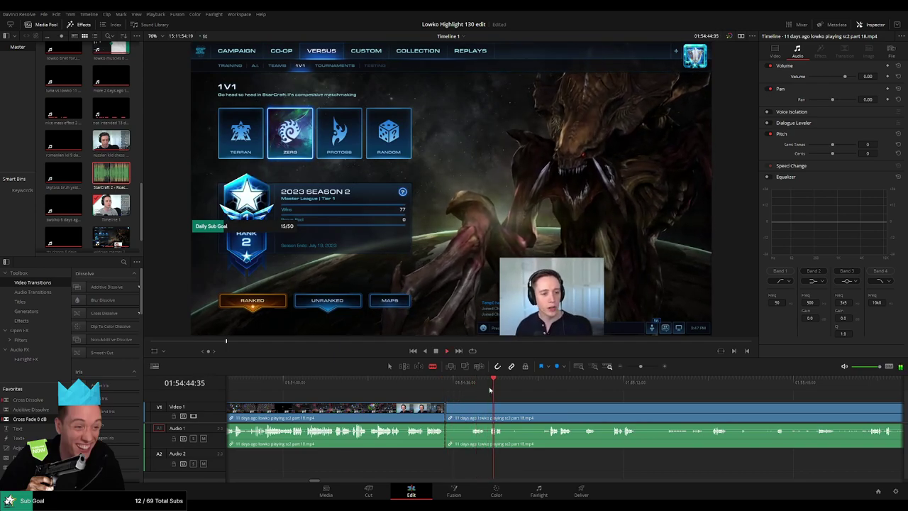
click(473, 389)
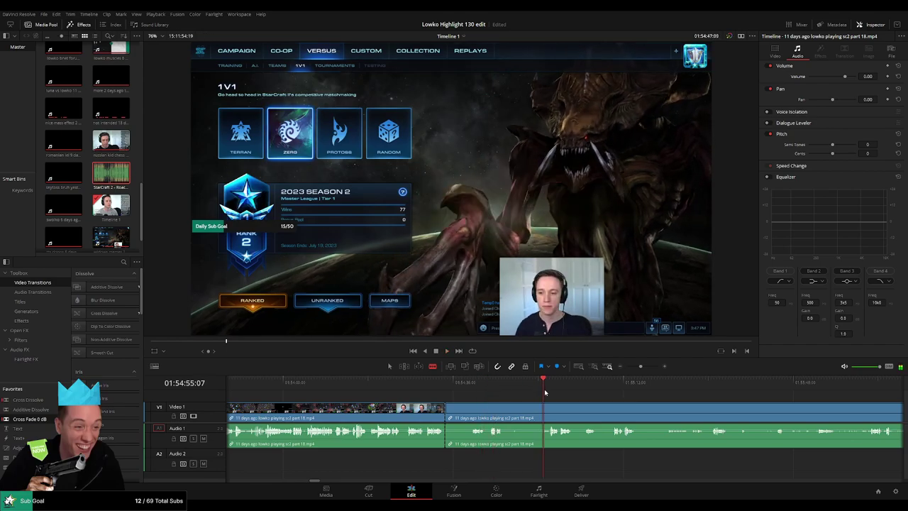
drag(545, 391, 550, 391)
scroll(557, 395, down, 8)
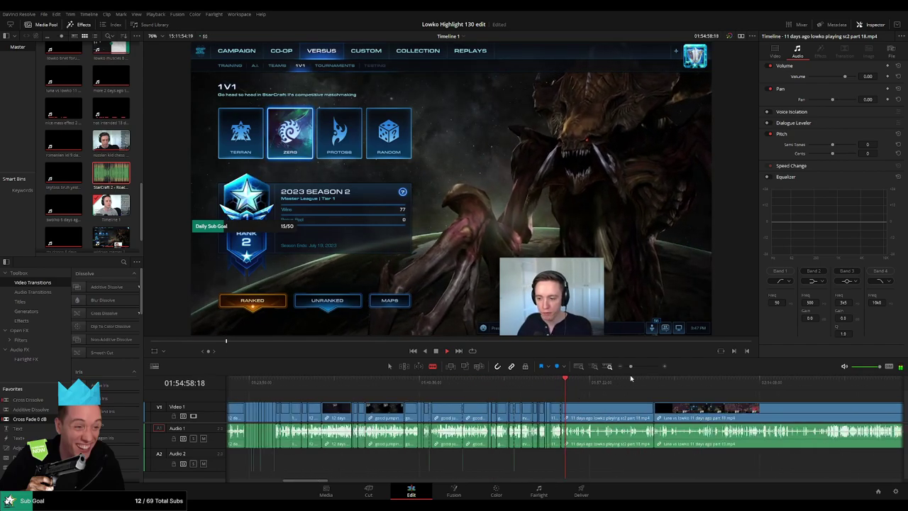
drag(576, 390, 632, 393)
click(654, 389)
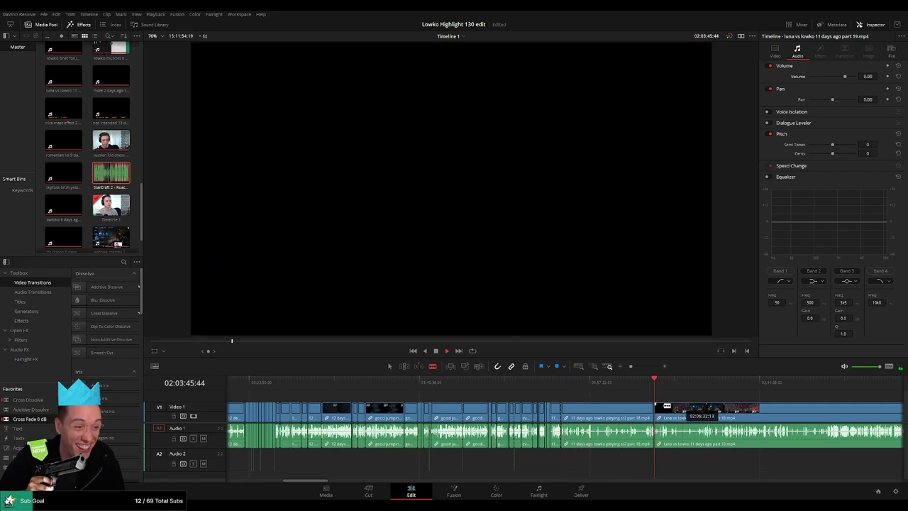
drag(679, 405, 508, 404)
key(BackSpace)
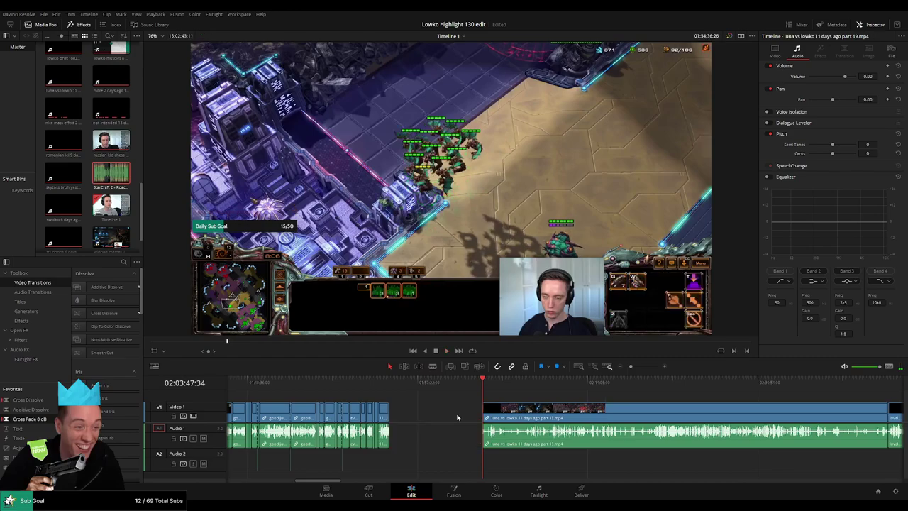
click(457, 418)
key(BackSpace)
- Skim part 19 for highlight moments, and find where the "hf i guess" and "tired of losing" chat exchange begins
click(407, 390)
click(434, 389)
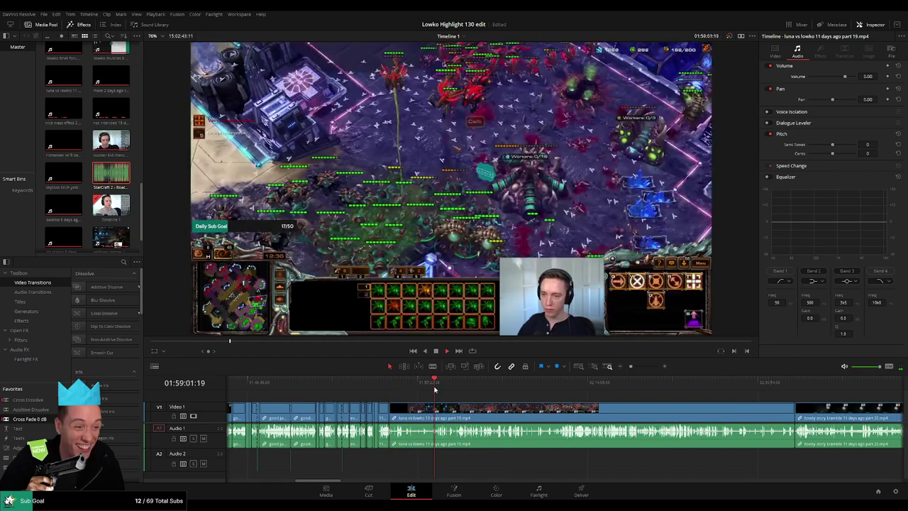
click(459, 389)
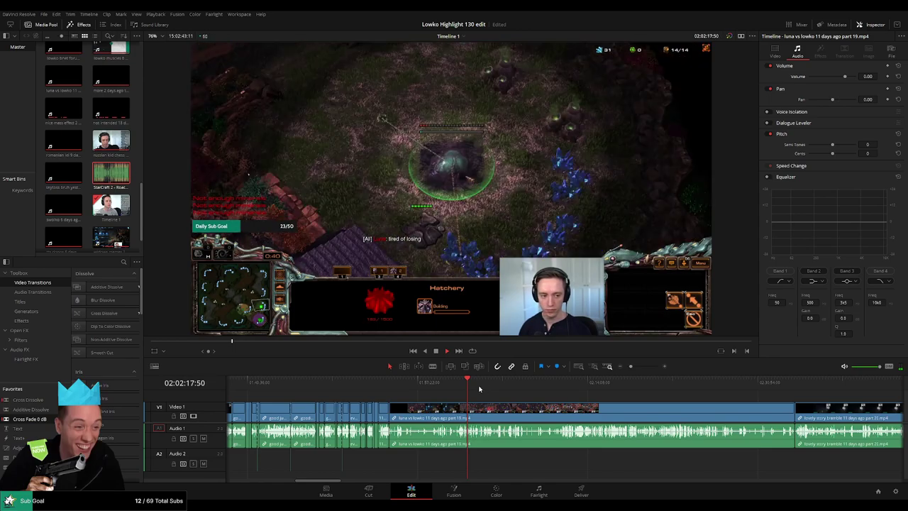
scroll(500, 405, up, 5)
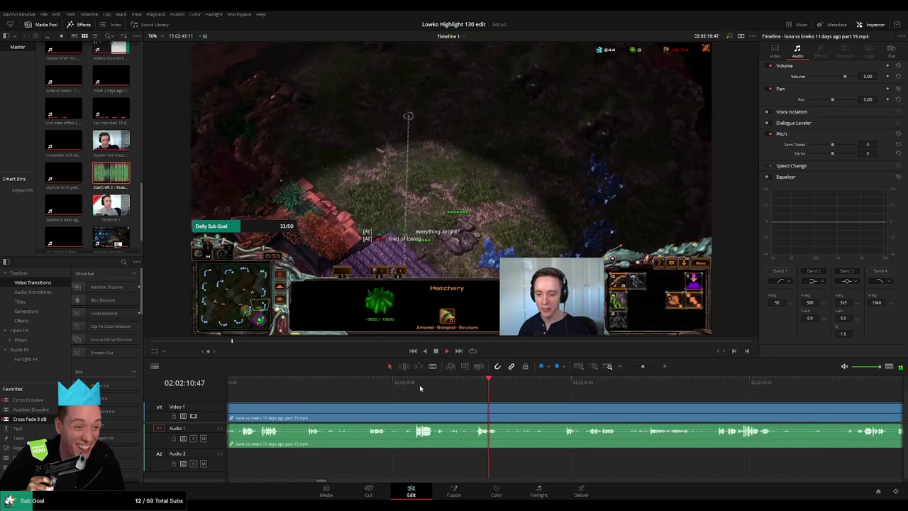
click(421, 384)
scroll(508, 405, left, 2)
click(486, 383)
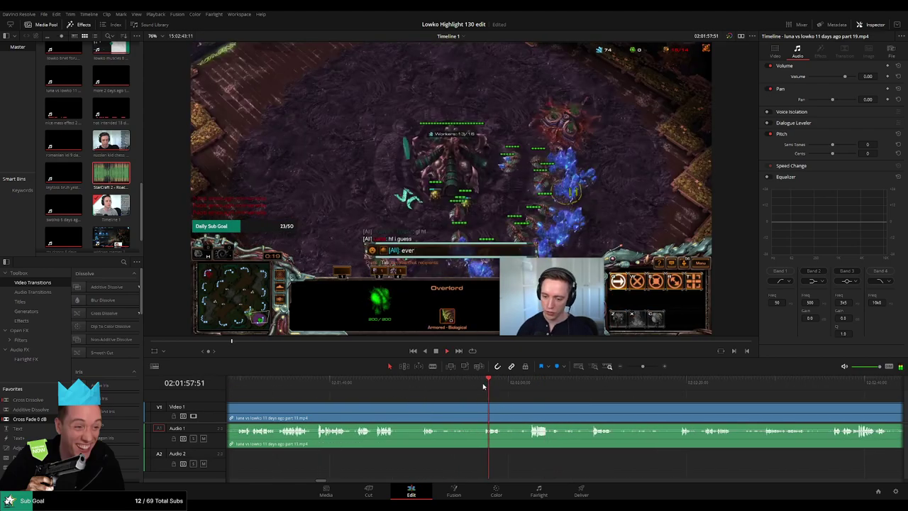
click(417, 384)
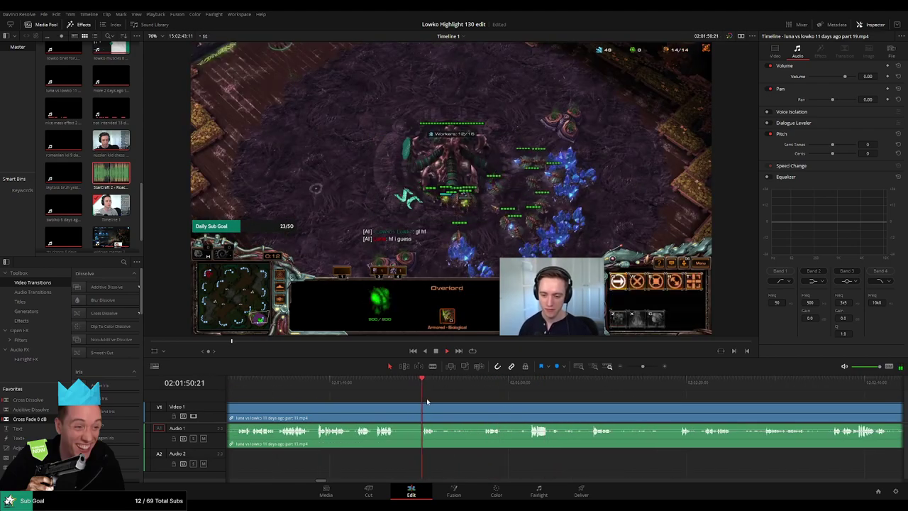
scroll(450, 390, left, 3)
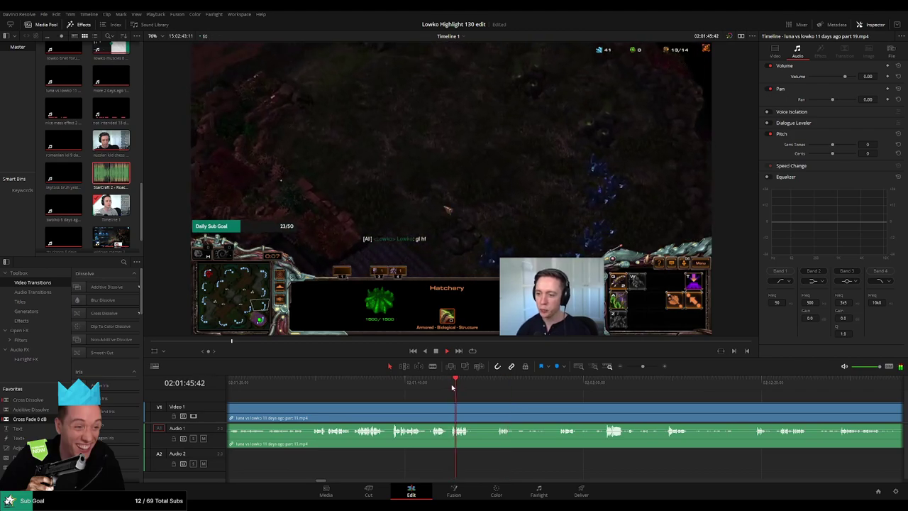
click(395, 383)
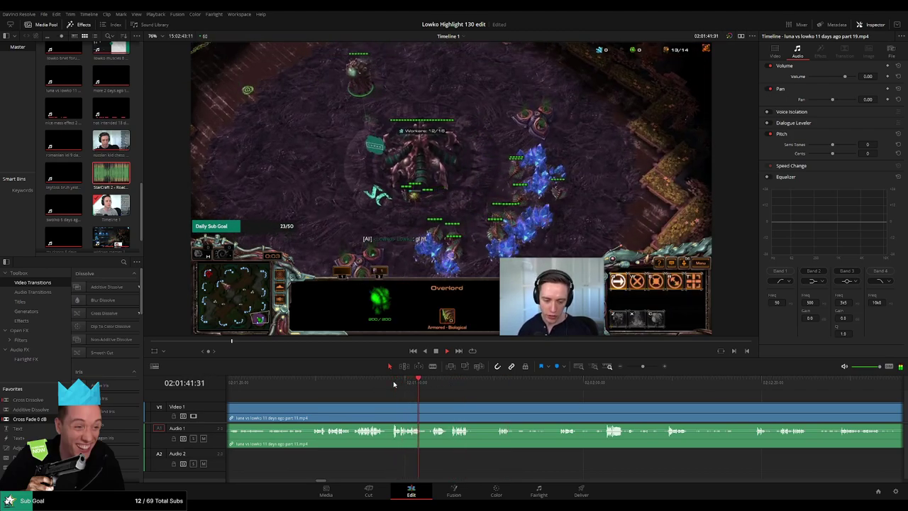
click(460, 384)
click(494, 384)
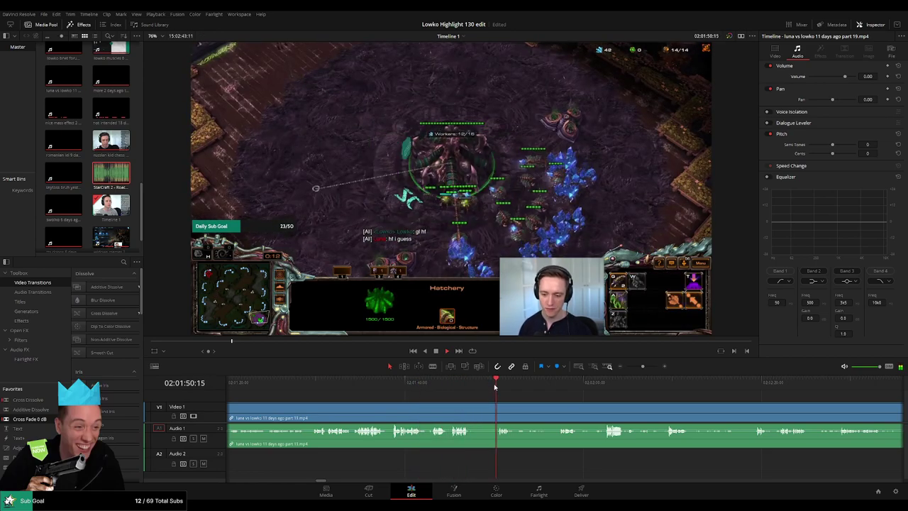
- Split part 19 at about 02:01:49 during the opening chat exchange, and delete everything before it, closing the gap
click(489, 413)
key(a)
click(475, 414)
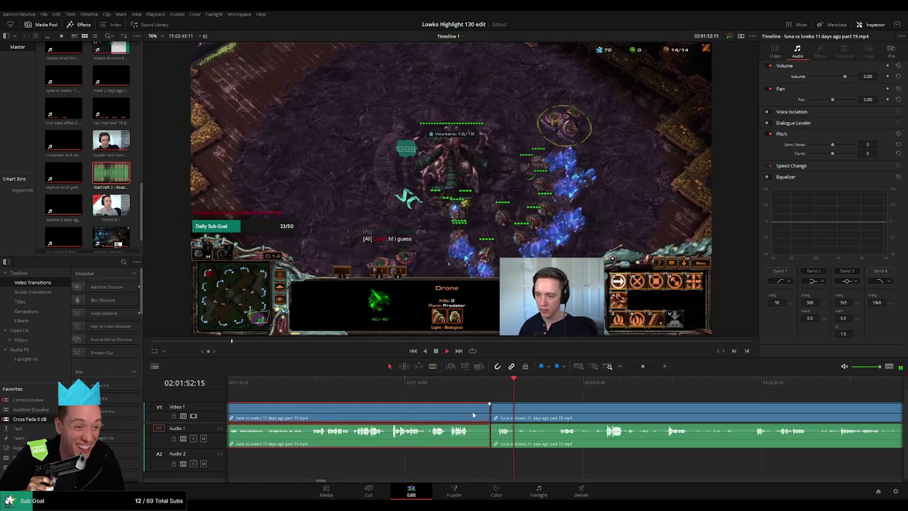
key(Delete)
key(space)
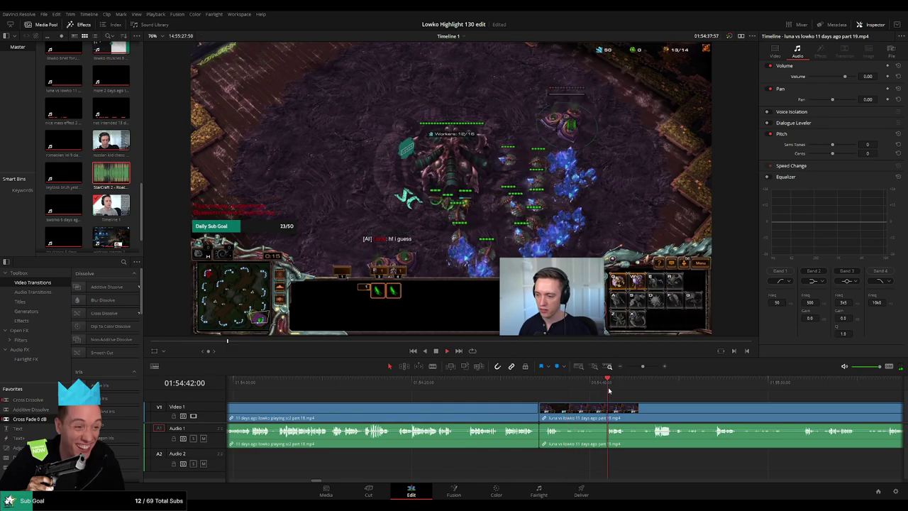
- Cut the quiet stretch after the "tired of losing" message, from about 01:54:57 to 01:55:04, and cross-fade the audio join
drag(608, 391, 472, 397)
click(509, 386)
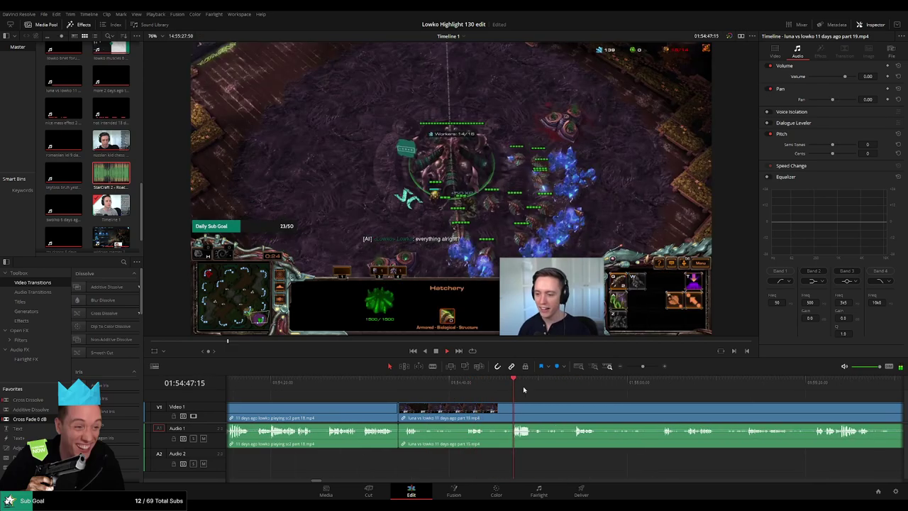
drag(572, 392, 456, 395)
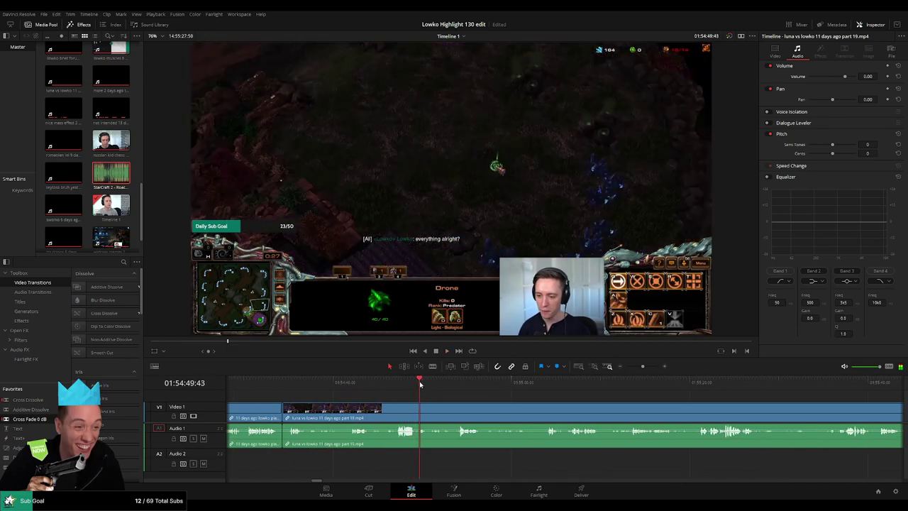
click(453, 388)
scroll(442, 399, right, 3)
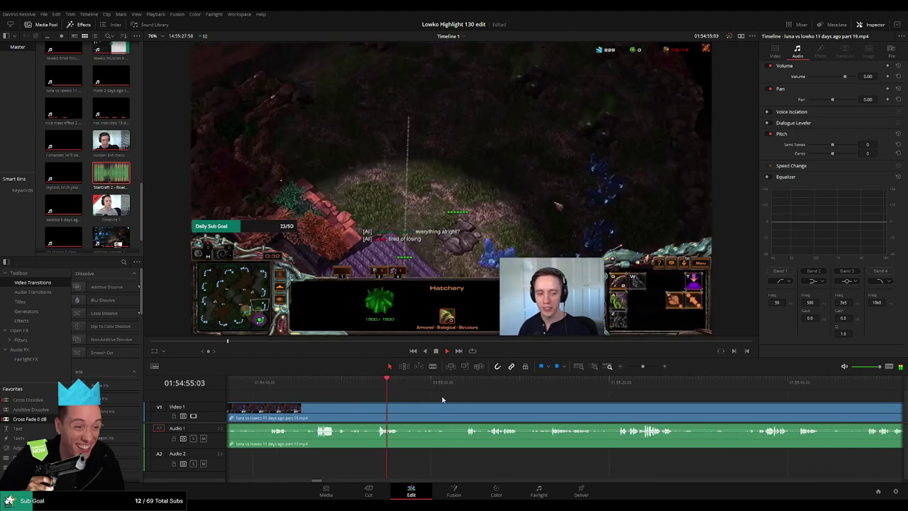
key(b)
click(403, 409)
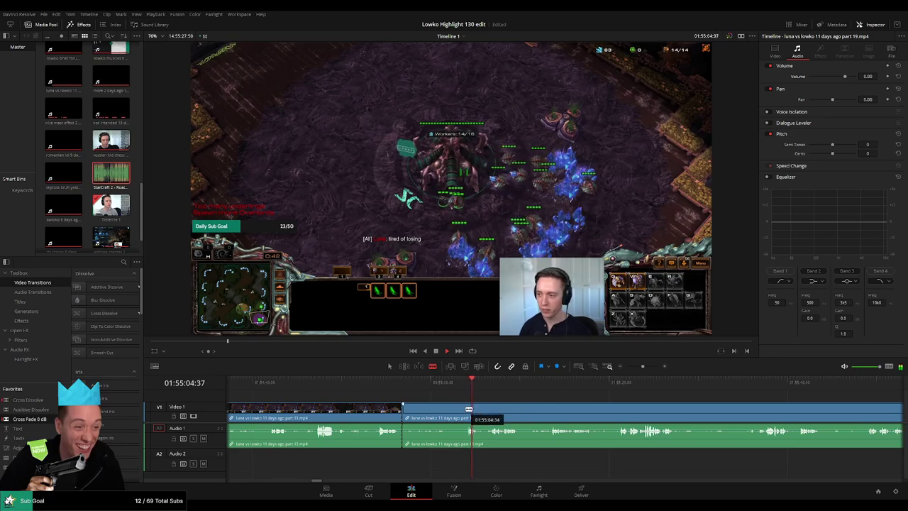
click(466, 409)
key(a)
click(441, 411)
key(Delete)
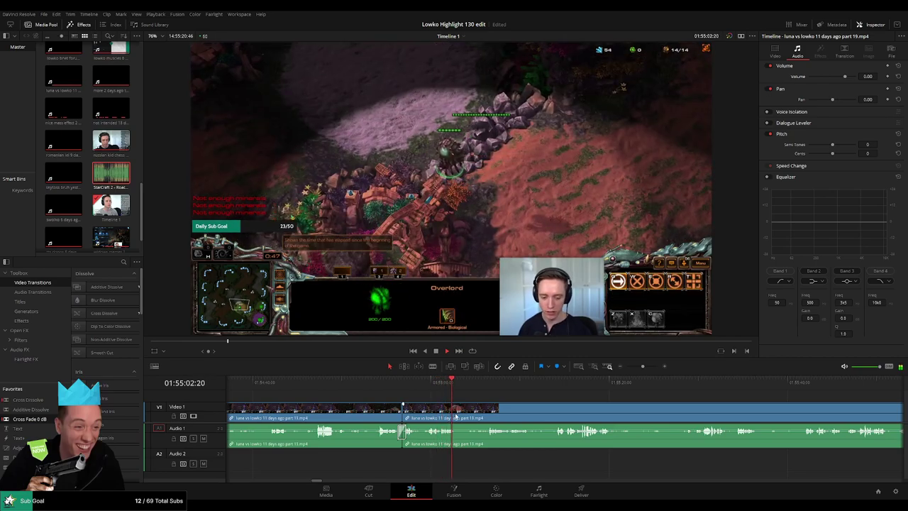
- Remove the short stretch of part 19 between about 01:55:03 and 01:55:06, closing the gap, and cross-fade the audio join
click(487, 386)
key(b)
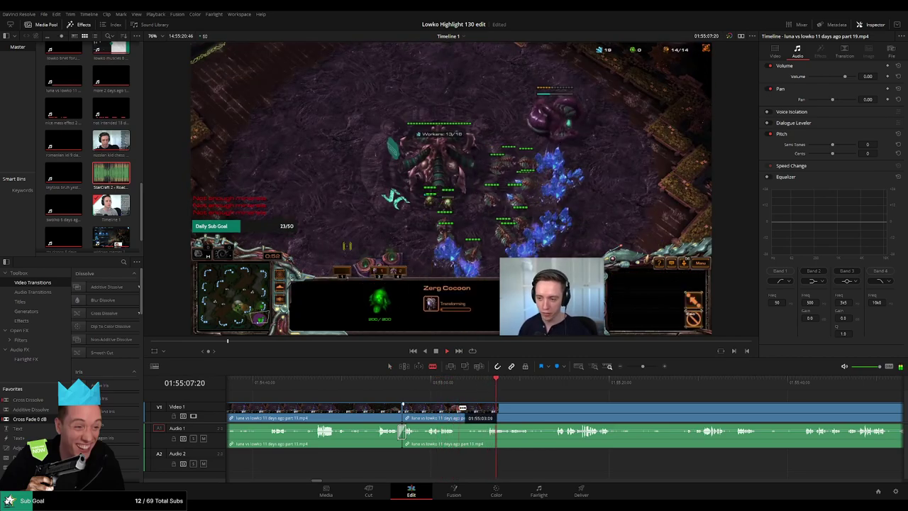
click(456, 408)
click(487, 408)
key(a)
click(472, 412)
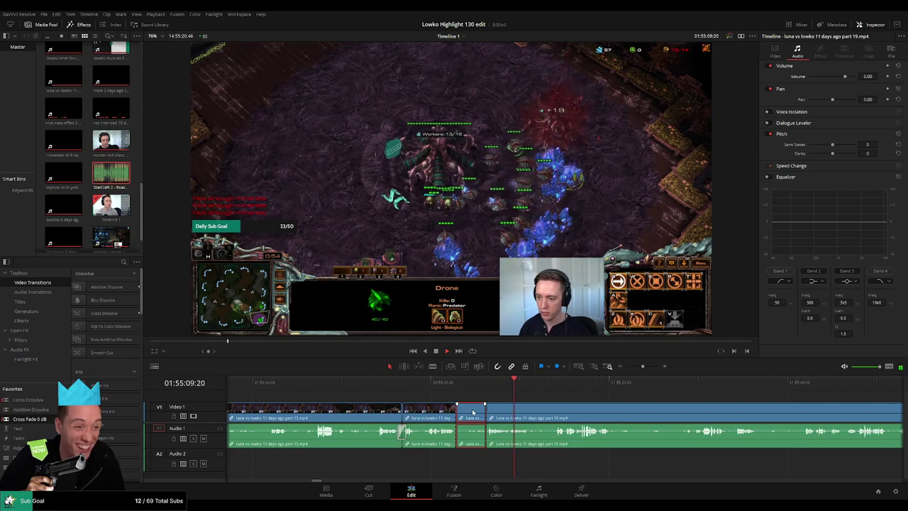
key(Delete)
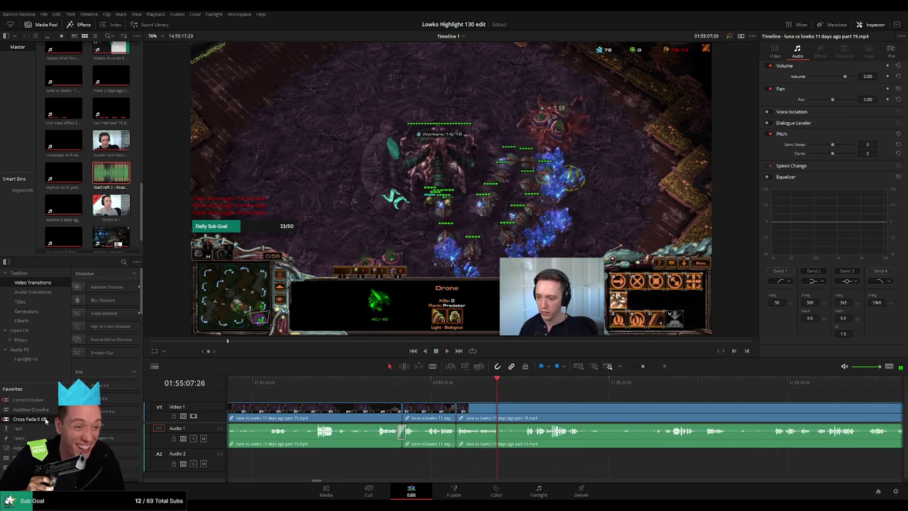
- Play part 19 on past the last audio join, and split it at about 01:55:17 after the laughing reaction
click(526, 385)
drag(604, 401, 522, 399)
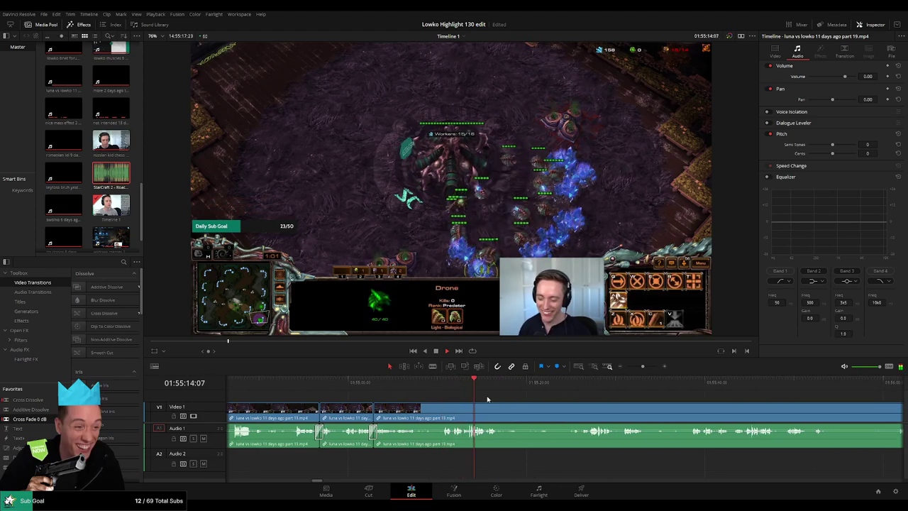
scroll(487, 399, right, 2)
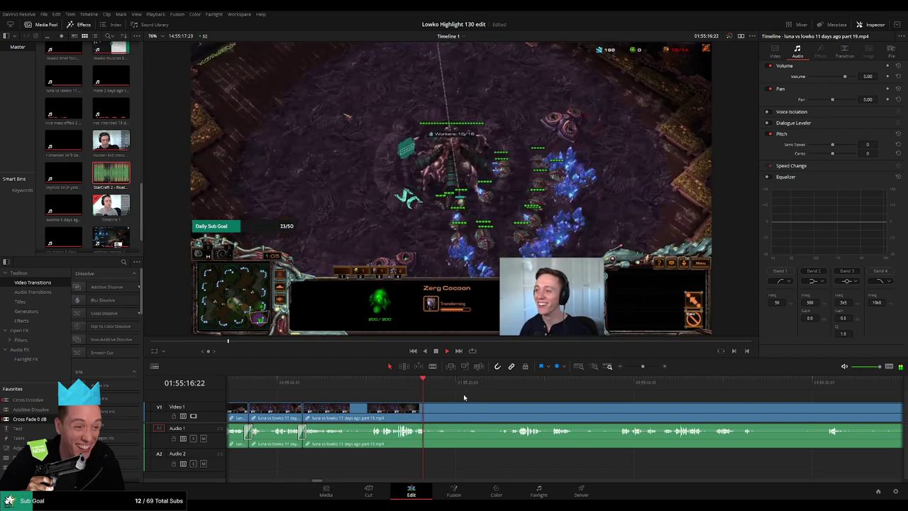
key(space)
key(b)
click(434, 410)
- Skim the rest of the part 19 match from the split to about 02:04:13, looking for the next highlight moment
click(517, 383)
key(space)
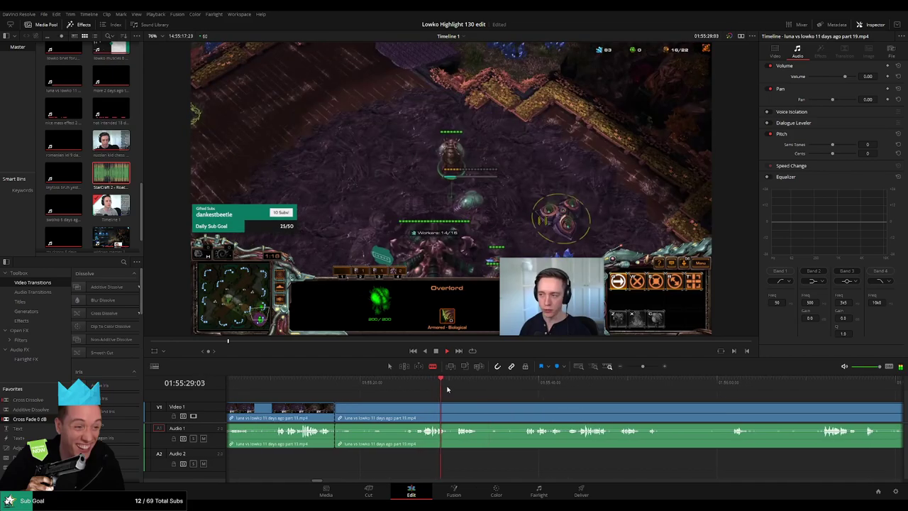
click(494, 384)
click(521, 387)
drag(528, 392, 438, 388)
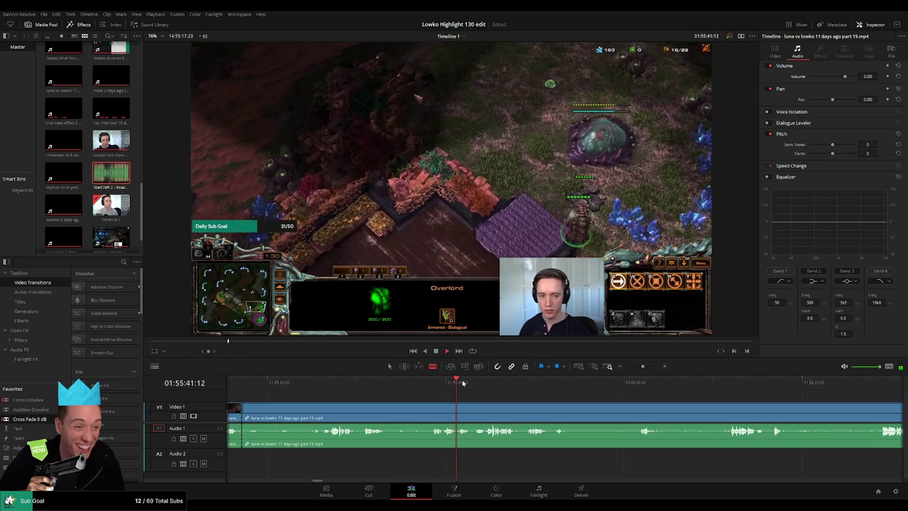
drag(476, 383, 730, 385)
scroll(674, 402, down, 6)
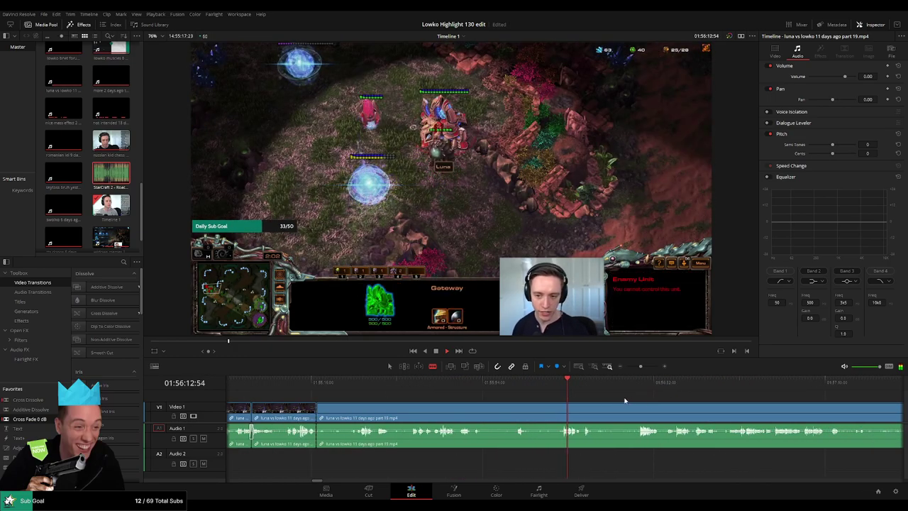
click(581, 381)
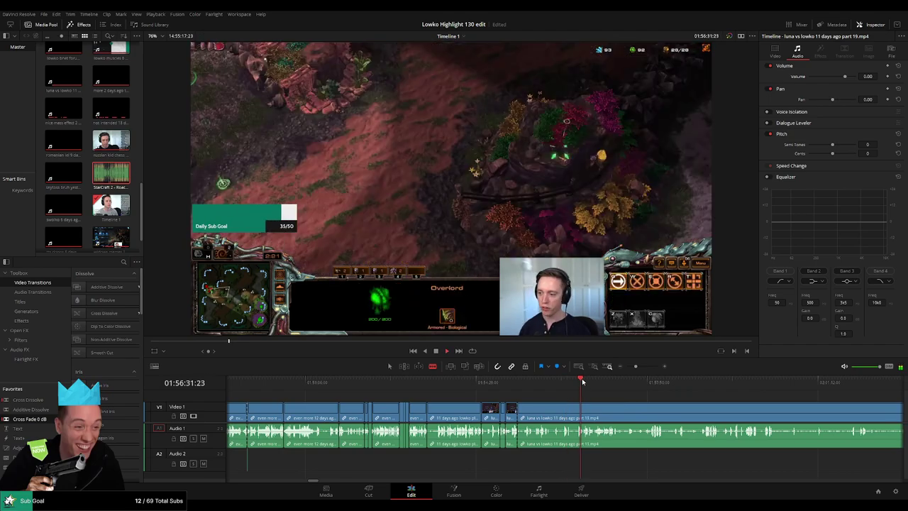
scroll(508, 391, right, 2)
drag(467, 386, 612, 388)
scroll(585, 400, down, 3)
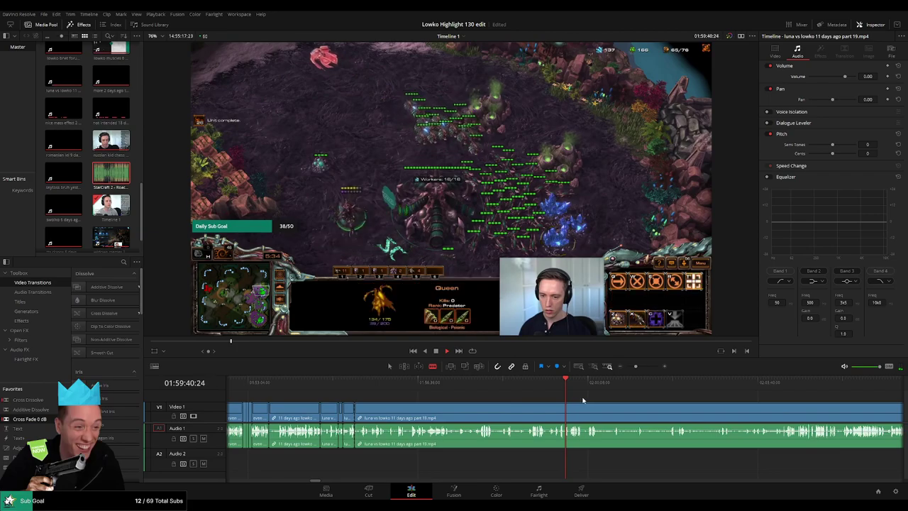
drag(589, 389, 677, 390)
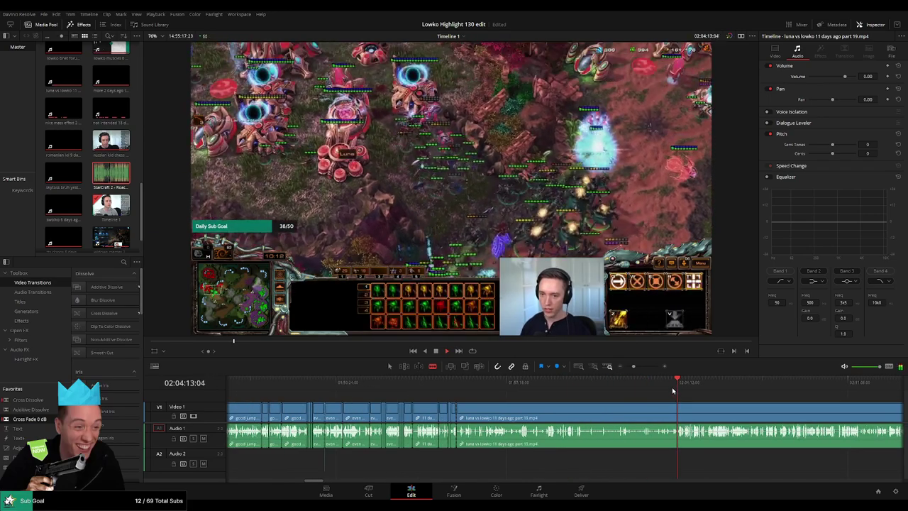
click(673, 391)
scroll(685, 404, up, 6)
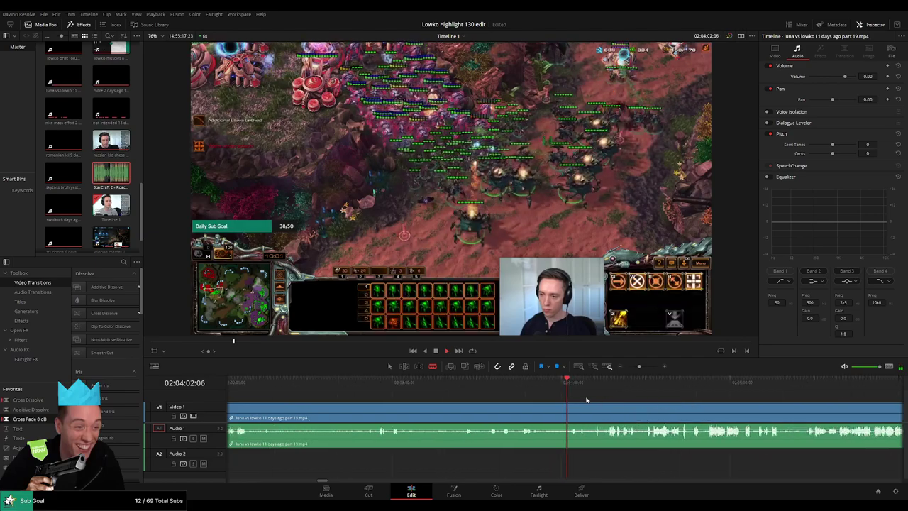
- Split part 19 at about 02:03:25, delete everything back to the 01:55:17 split, closing the gap, and cross-fade the audio join
click(488, 384)
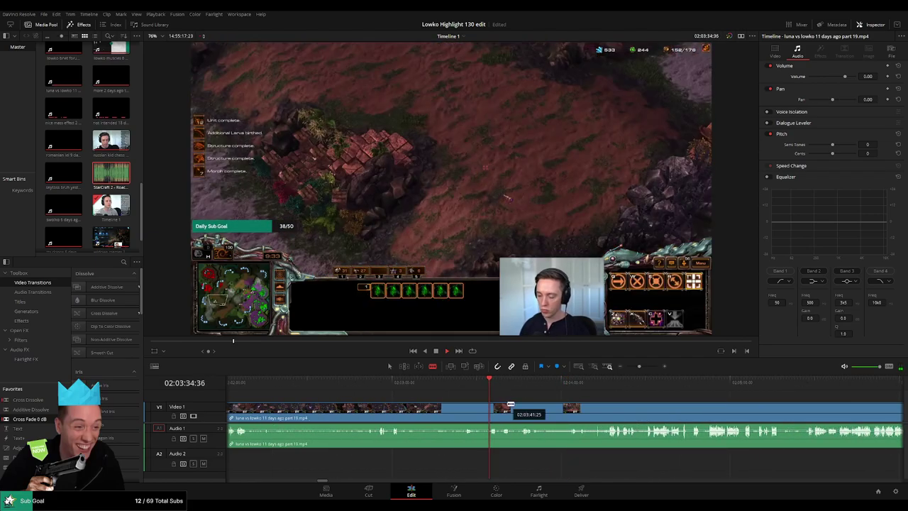
scroll(522, 402, up, 4)
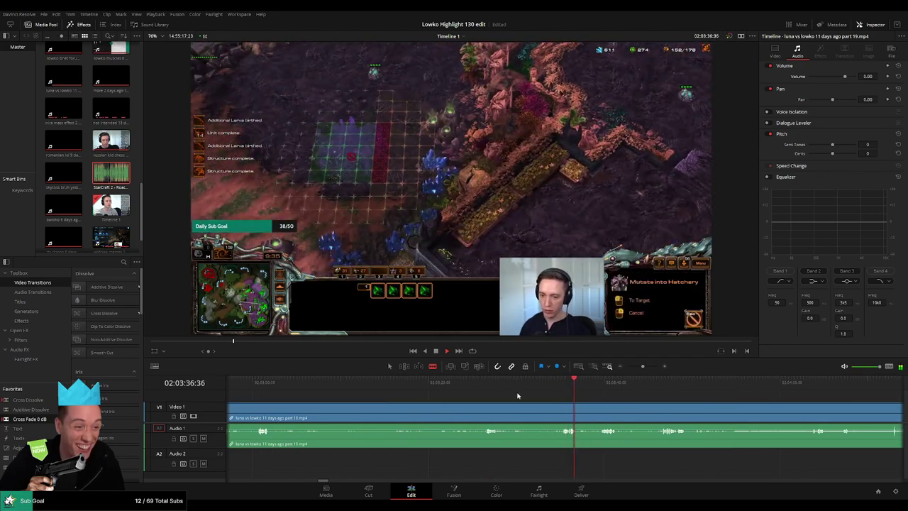
click(488, 387)
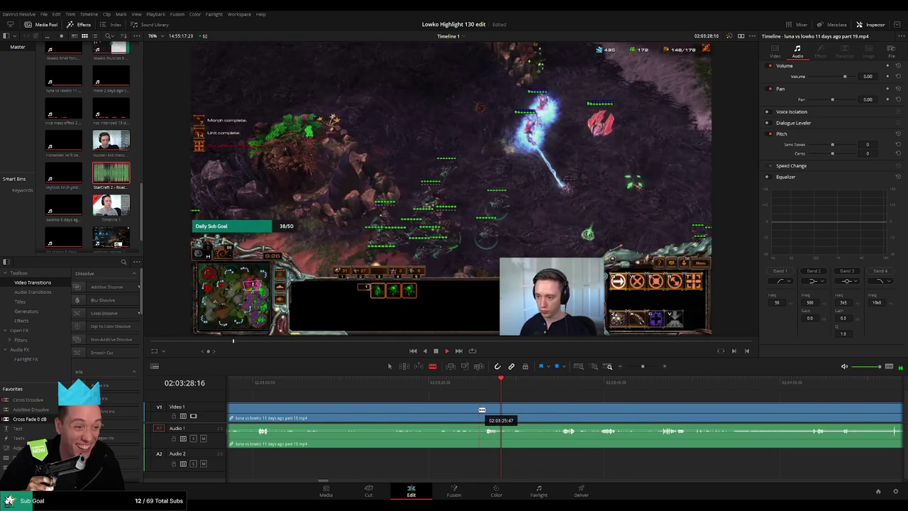
click(479, 410)
key(a)
click(455, 414)
key(Delete)
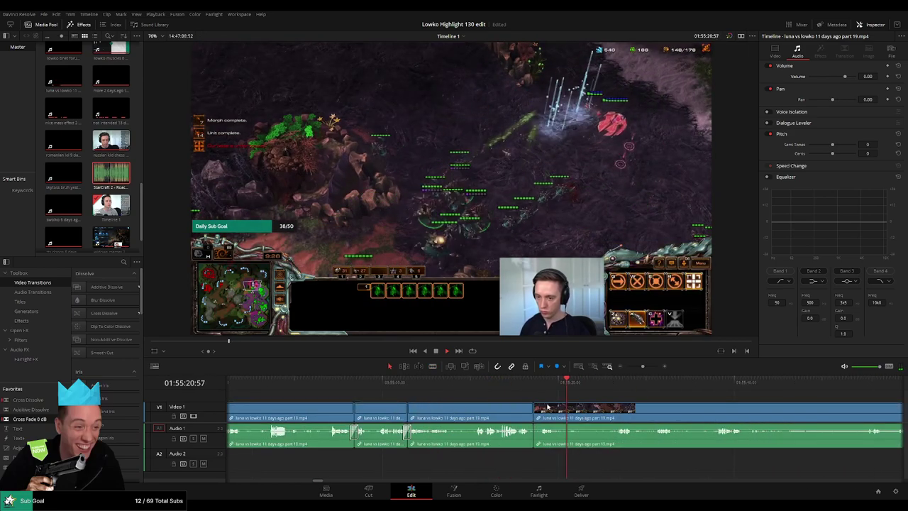
drag(606, 410, 492, 399)
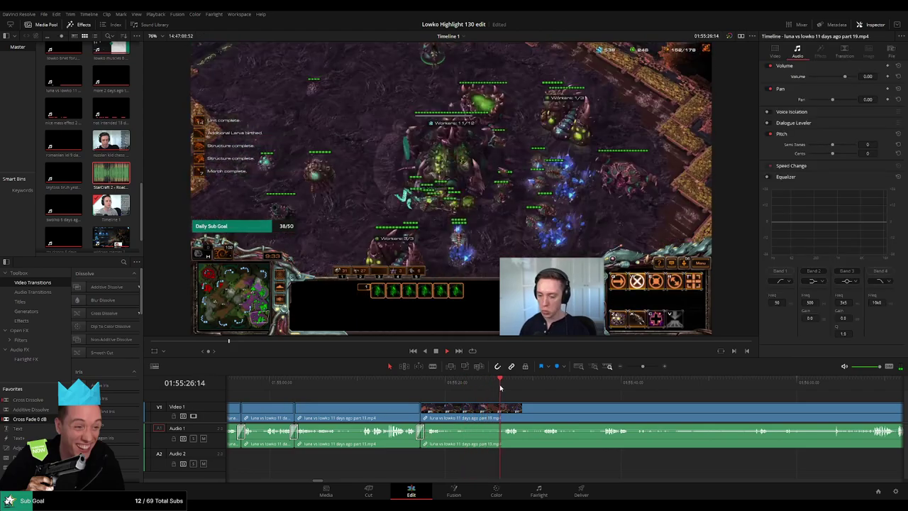
- Cut the quiet stretch of part 19 from about 01:55:21 to 01:55:26, closing the gap, and cross-fade the audio join
scroll(394, 399, right, 3)
key(b)
click(347, 411)
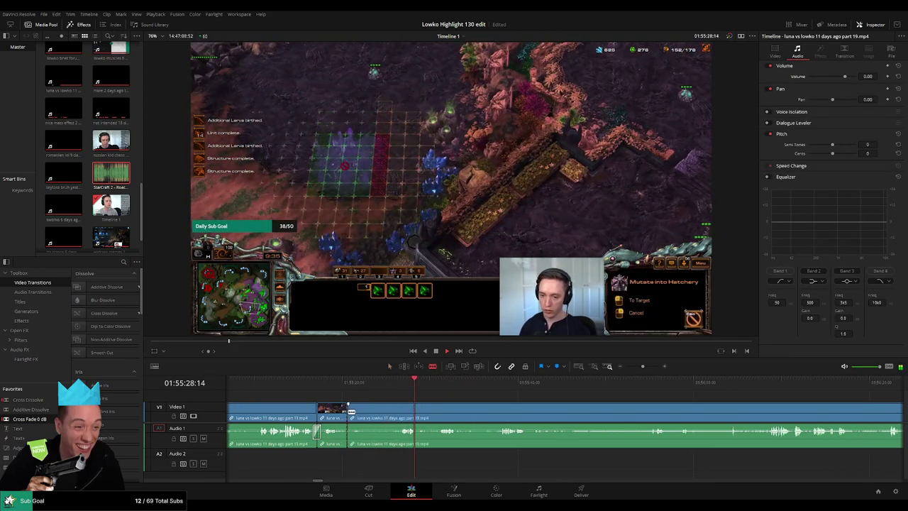
click(396, 412)
key(a)
click(381, 414)
key(Delete)
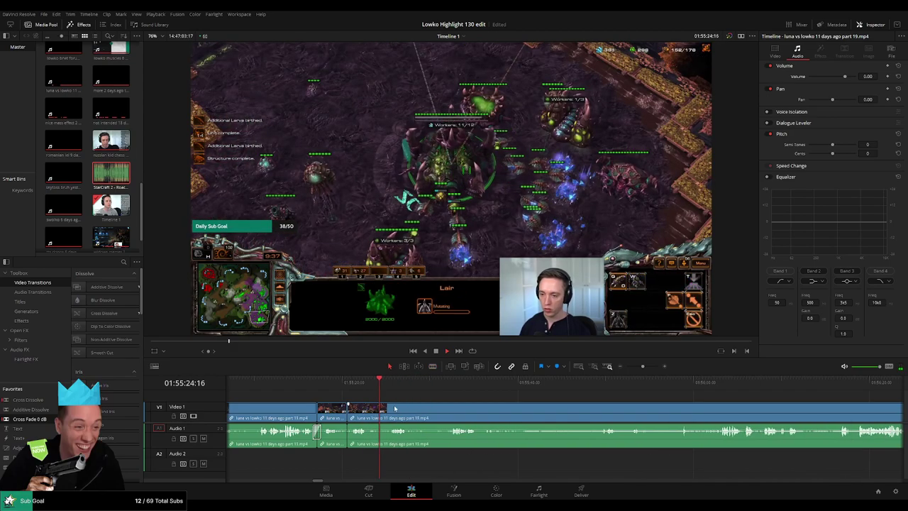
drag(353, 437, 349, 436)
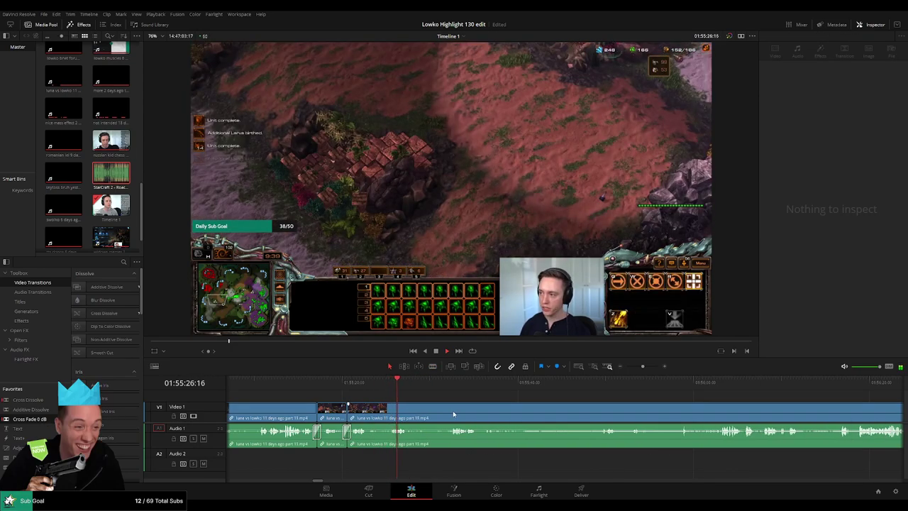
- Remove the stretches at about 01:55:27 to 01:55:32 and 01:55:23 to 01:55:25, closing the gaps, and cross-fade the audio joins
scroll(411, 407, right, 1)
click(420, 385)
key(b)
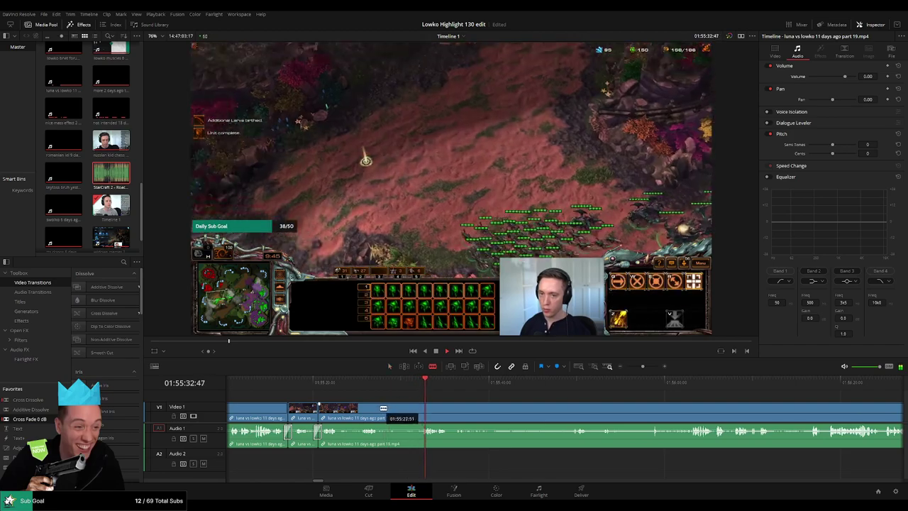
click(379, 408)
click(425, 408)
key(a)
click(411, 412)
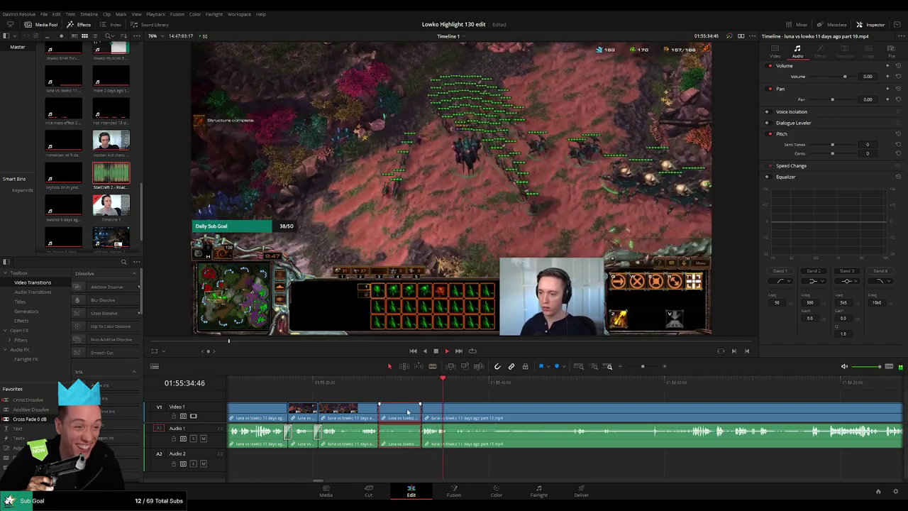
key(Delete)
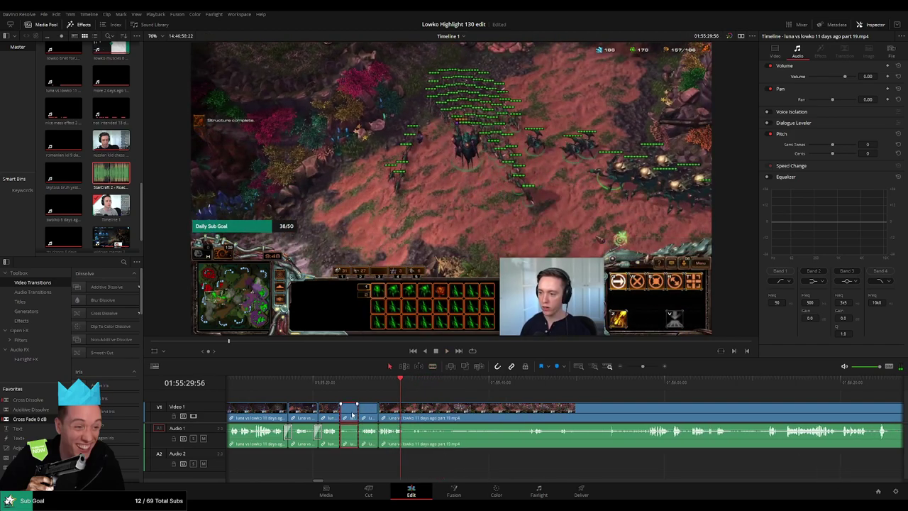
key(Delete)
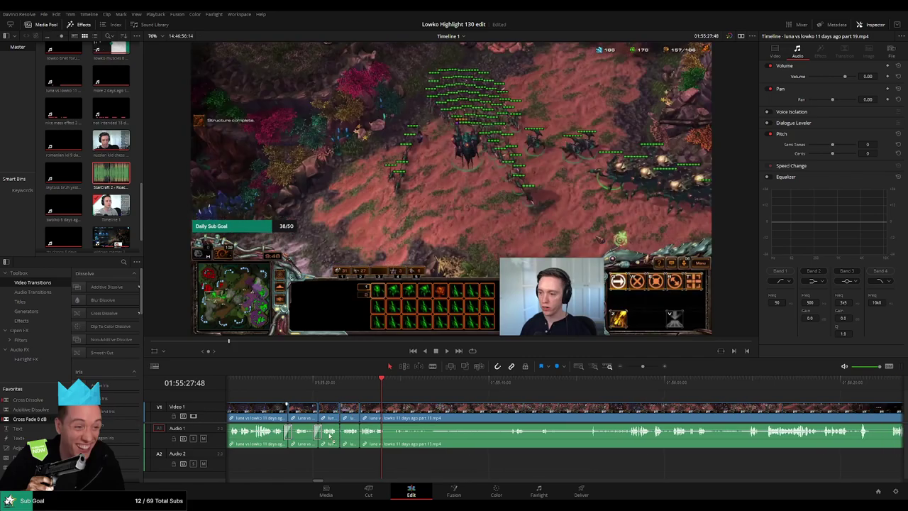
scroll(339, 427, left, 1)
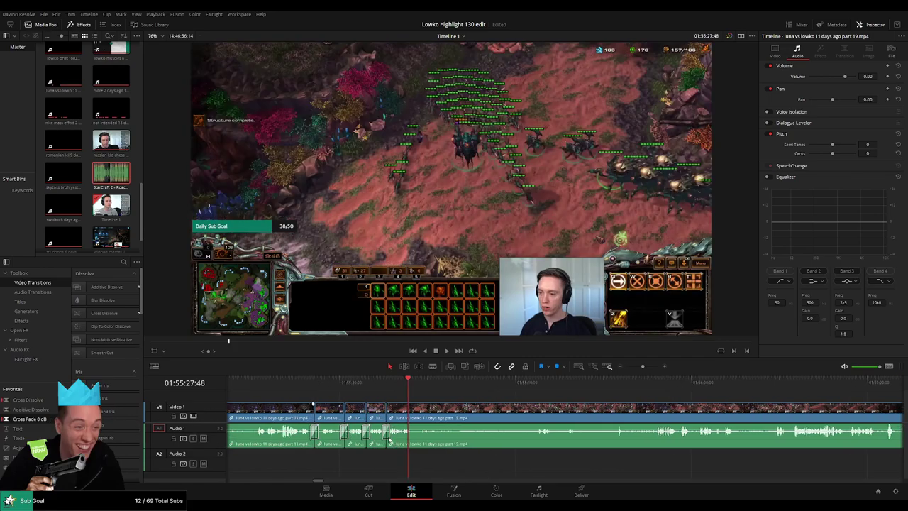
- Review the final army battle from about 01:55:28 through the opponent's defeat message and the streamer's reaction around 01:56:17
key(space)
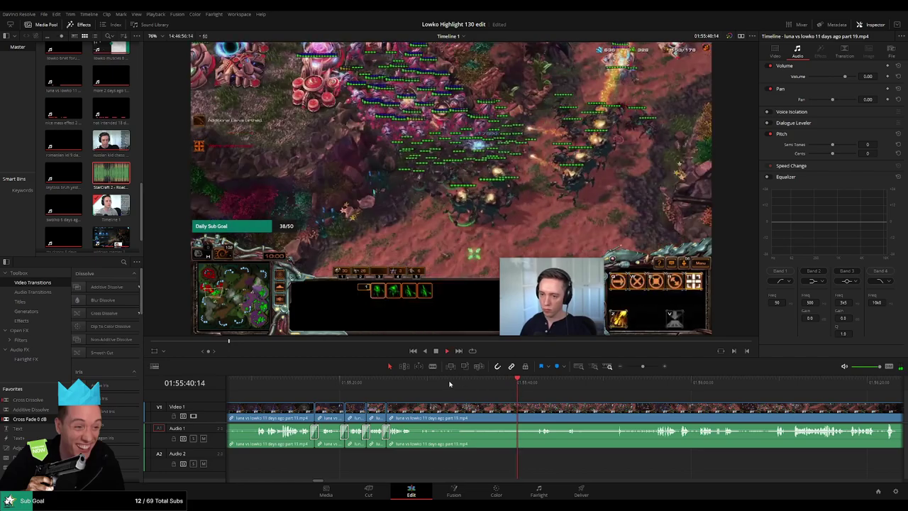
click(420, 383)
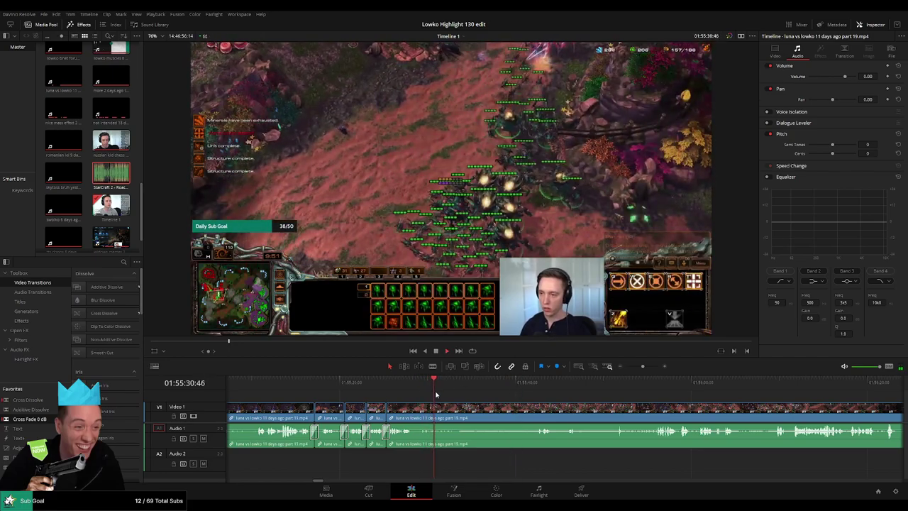
click(474, 383)
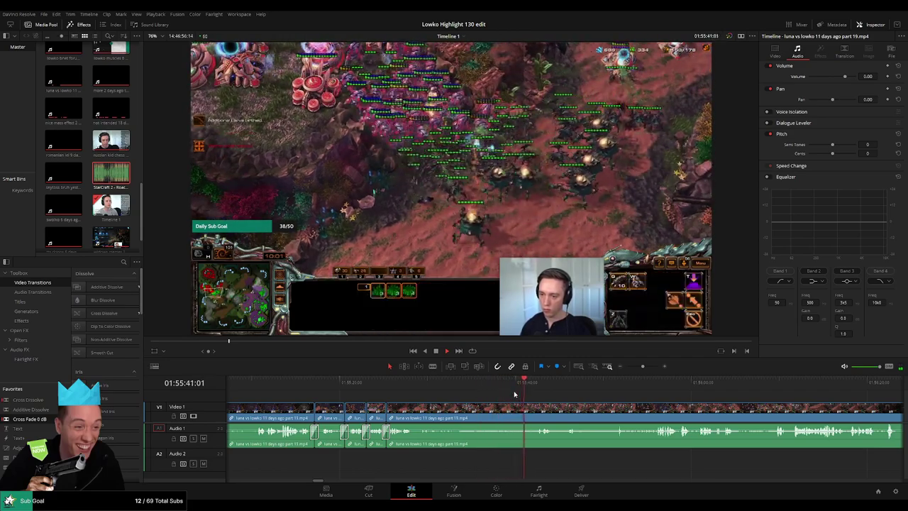
drag(595, 414, 488, 404)
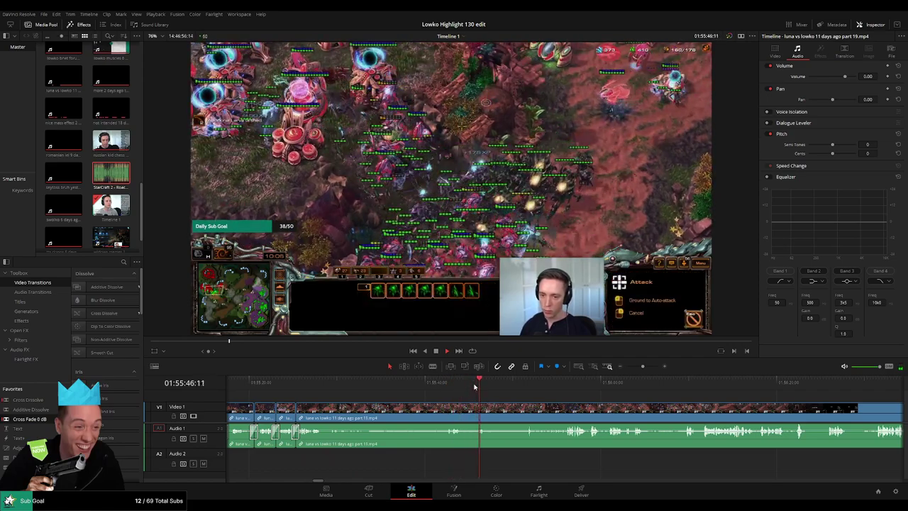
click(520, 387)
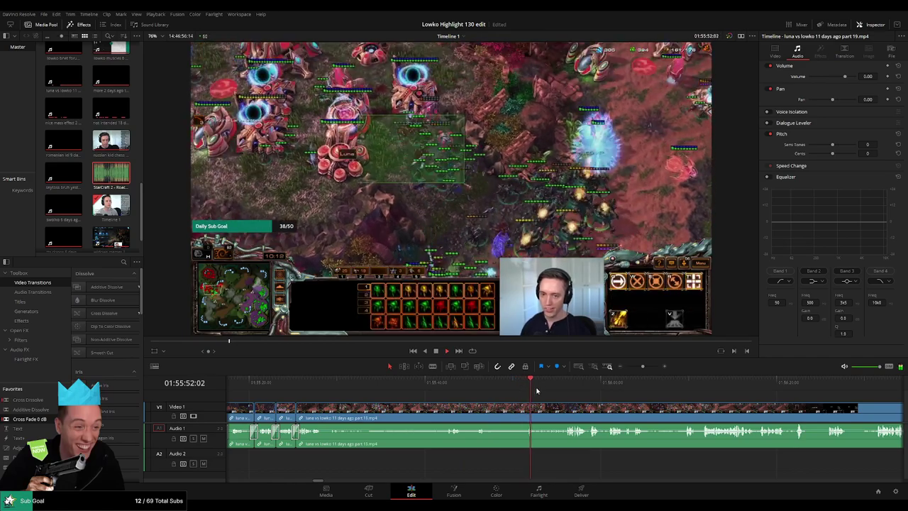
click(540, 388)
click(555, 388)
scroll(436, 398, right, 3)
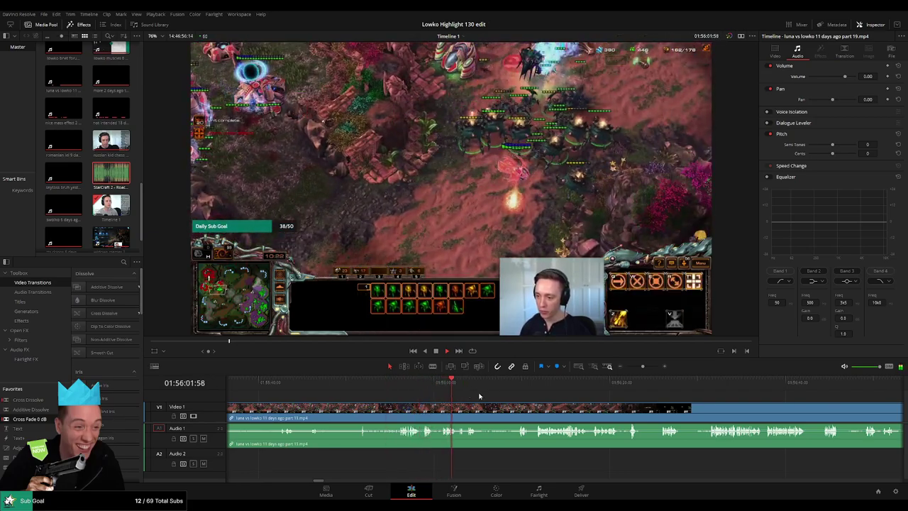
drag(478, 396, 412, 393)
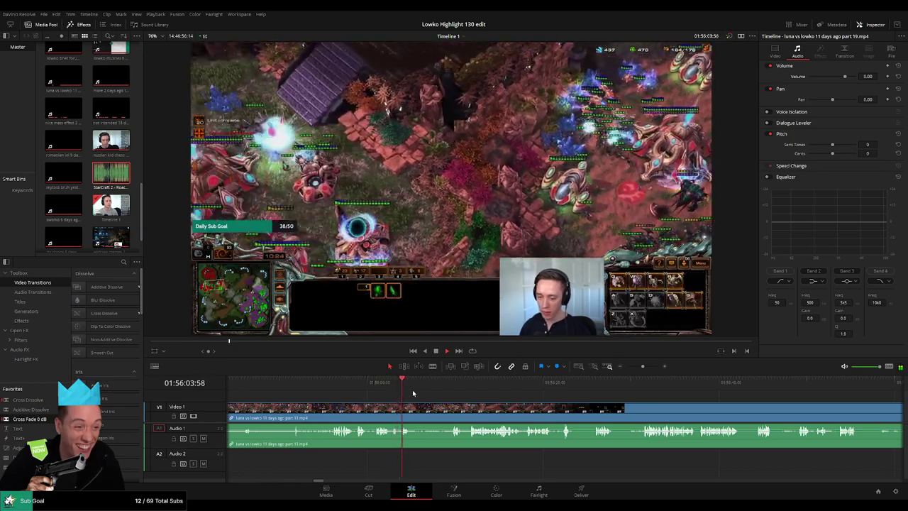
mouse_move(428, 388)
mouse_down()
mouse_move(446, 388)
mouse_move(410, 390)
mouse_move(441, 389)
mouse_up()
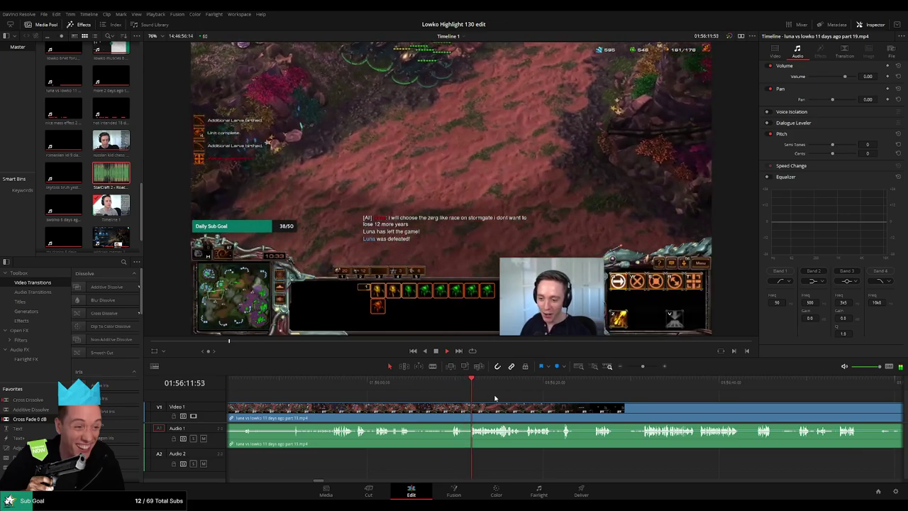
drag(545, 403, 462, 401)
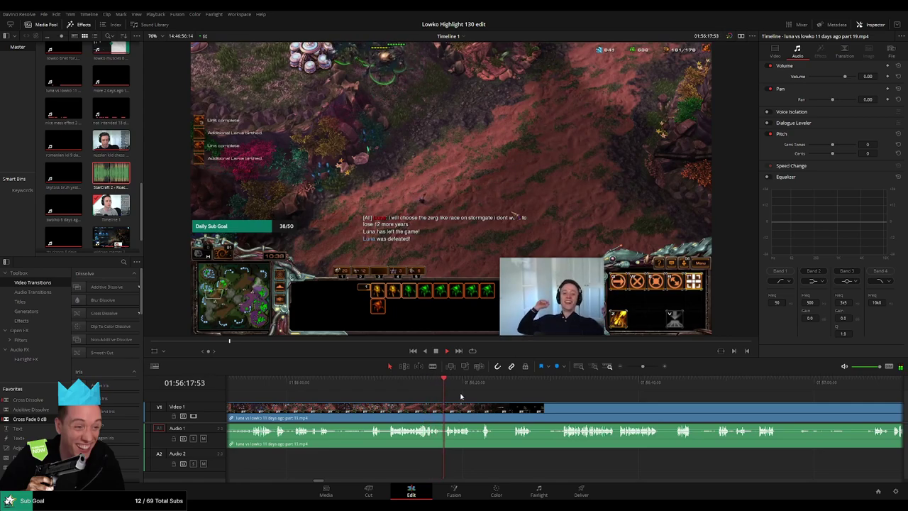
- Split part 19 at about 01:56:23, where the replay starts rewinding after the match ends
scroll(460, 397, right, 3)
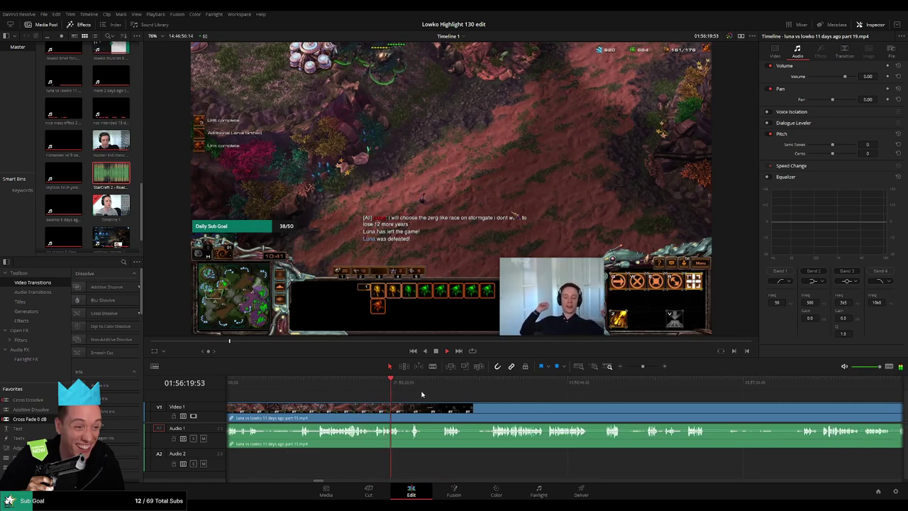
key(ctrl+b)
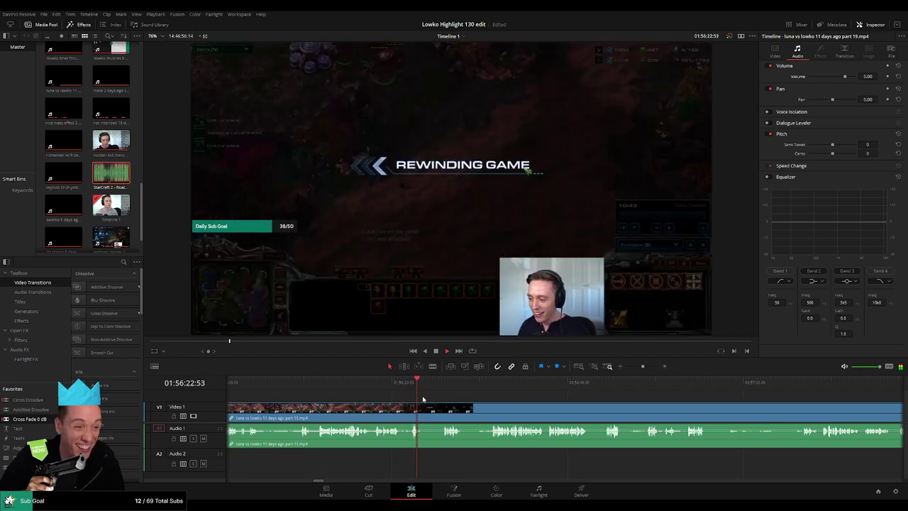
click(443, 385)
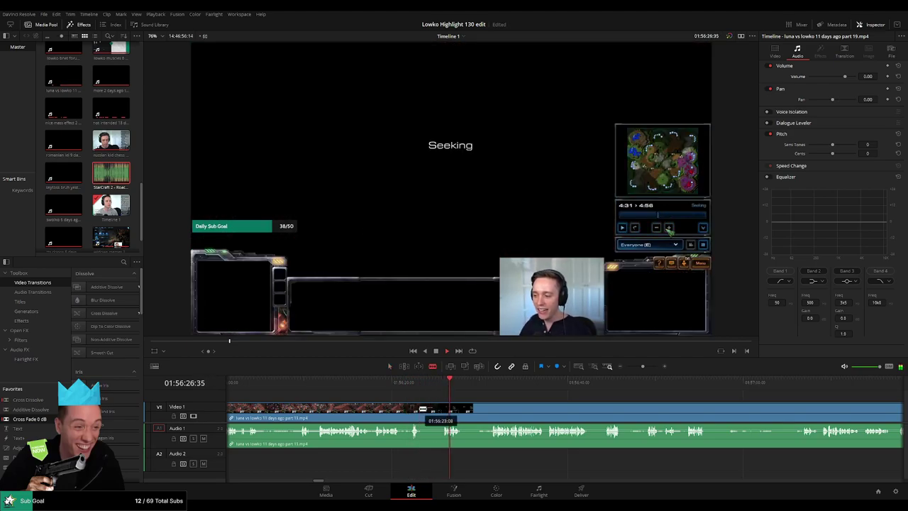
- Cut out the section from about 01:56:23 to 01:56:26, closing the gap, and place a Cross Fade 0 dB on the join
click(419, 409)
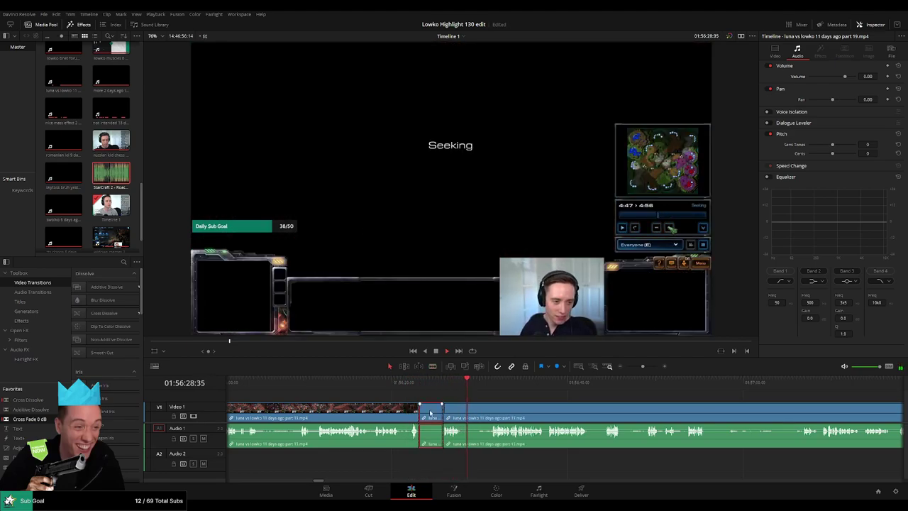
key(Delete)
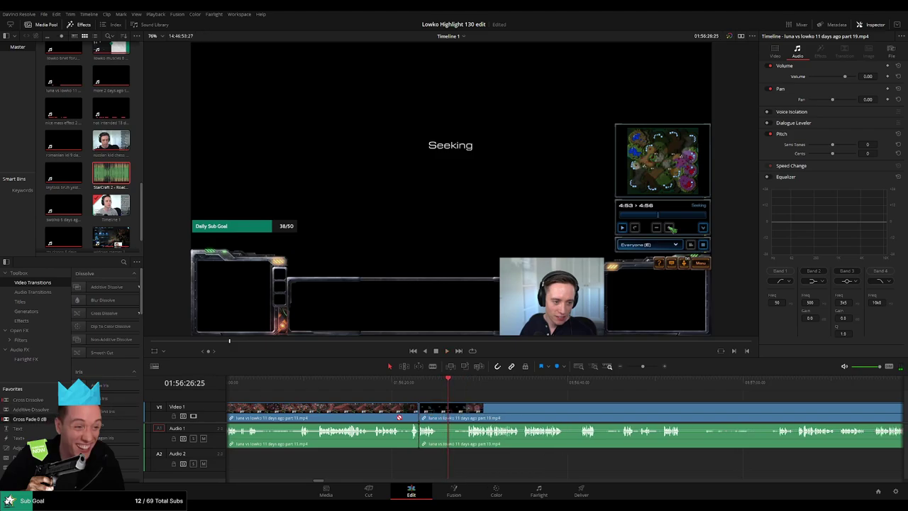
click(464, 385)
- Split the clip at about 01:56:25 and 01:56:28, ripple-delete the piece between, and cross-fade the audio at the join
key(b)
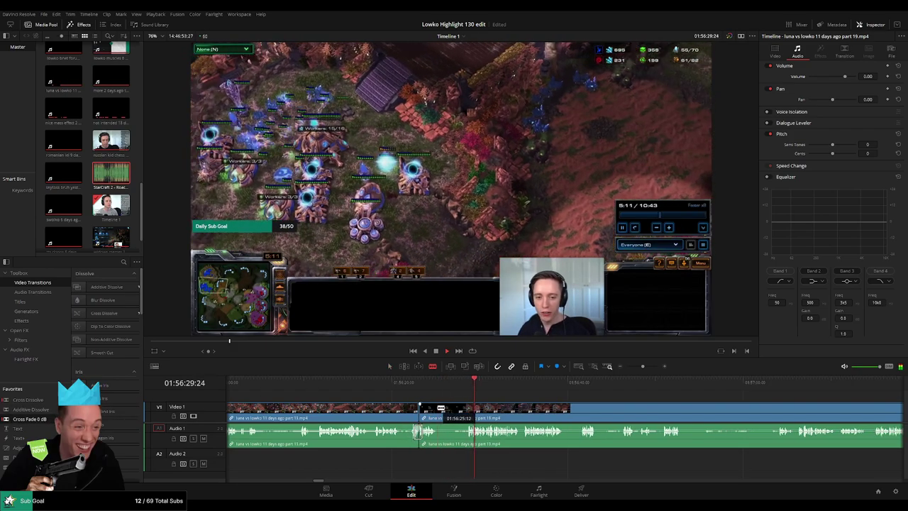
click(438, 407)
click(468, 406)
key(a)
click(452, 410)
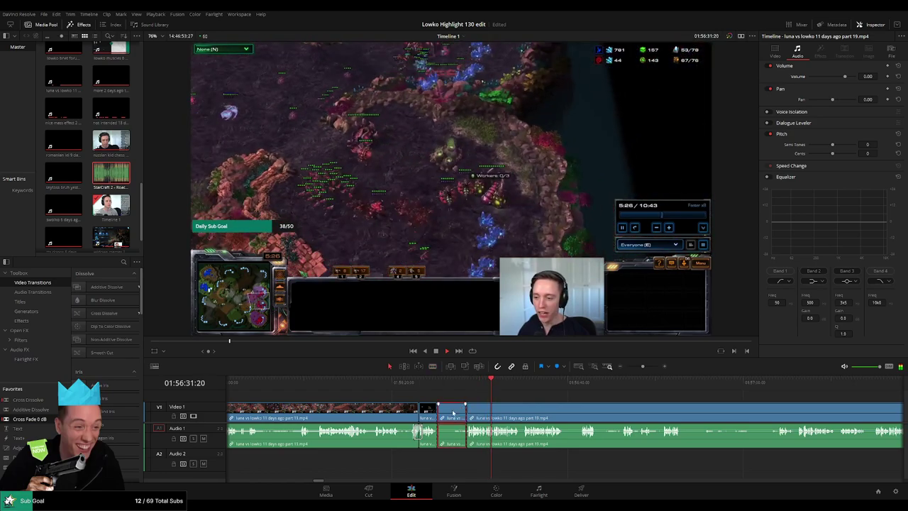
key(Delete)
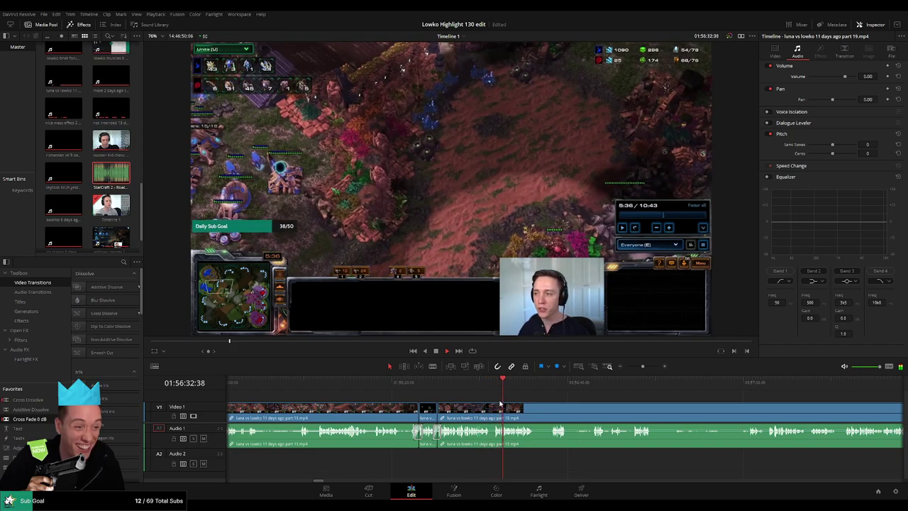
- Remove the quiet stretch from about 01:56:36 to 01:56:38, closing the gap, and add a Cross Fade 0 dB at the audio cut
drag(564, 408, 456, 401)
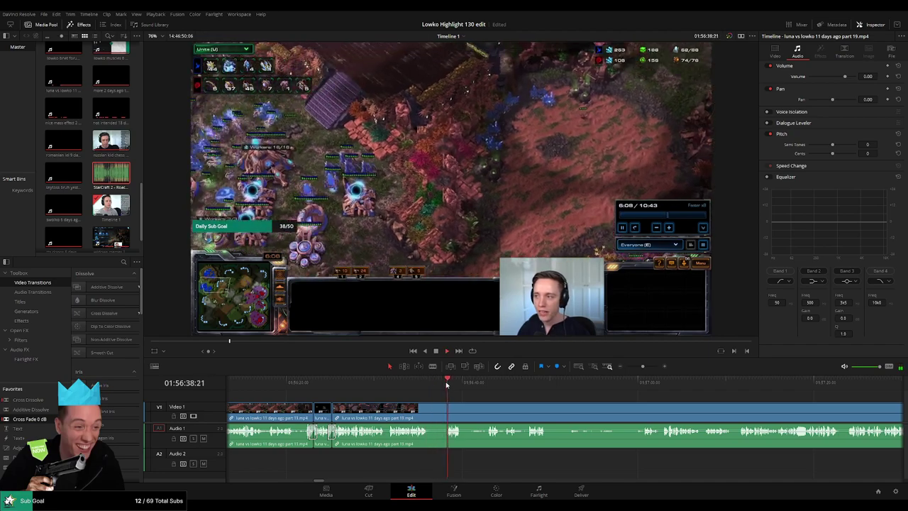
click(429, 404)
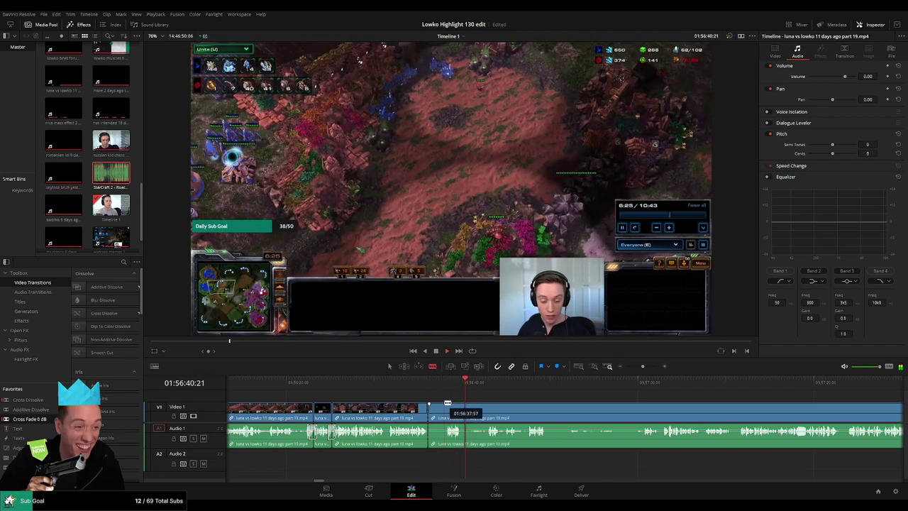
click(445, 402)
key(a)
click(430, 406)
drag(437, 412, 437, 411)
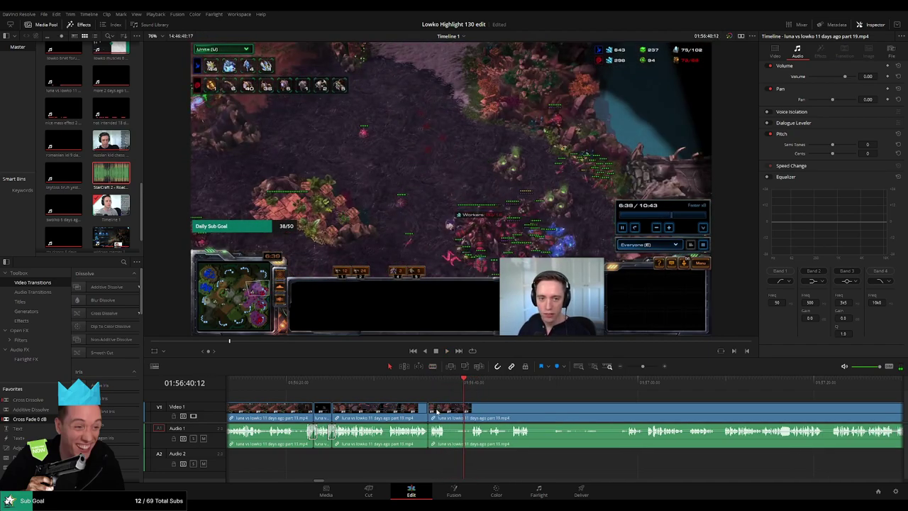
drag(53, 421, 427, 432)
click(489, 398)
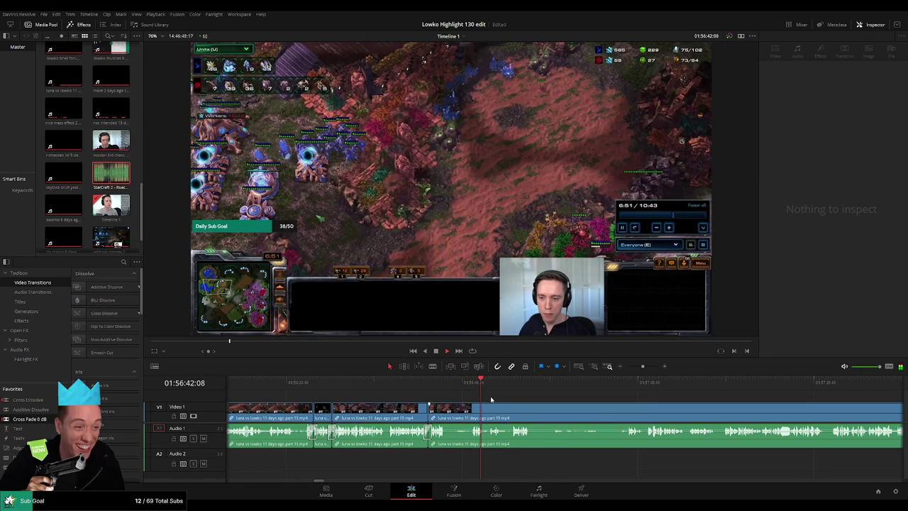
- Review the game replay footage from about 01:56:44 to 01:57:41, checking the commentary for pauses to cut
drag(498, 399, 441, 399)
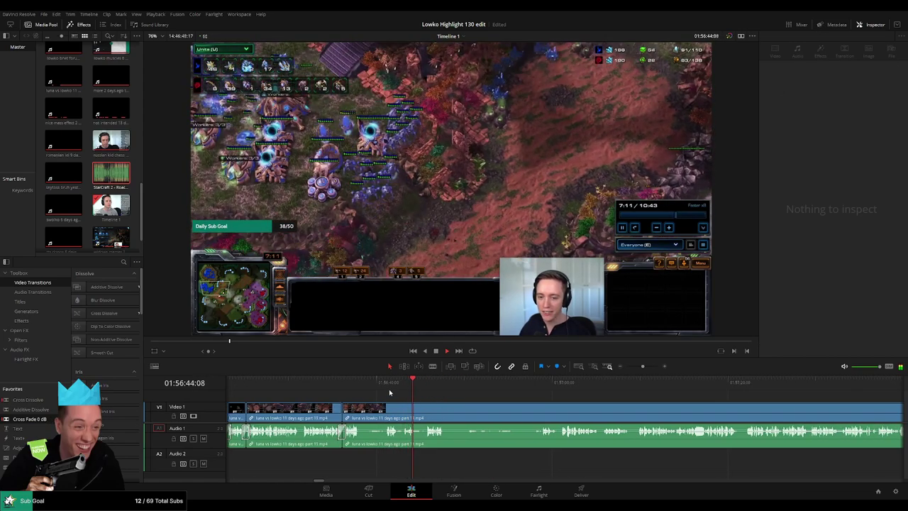
click(424, 387)
scroll(435, 399, down, 1)
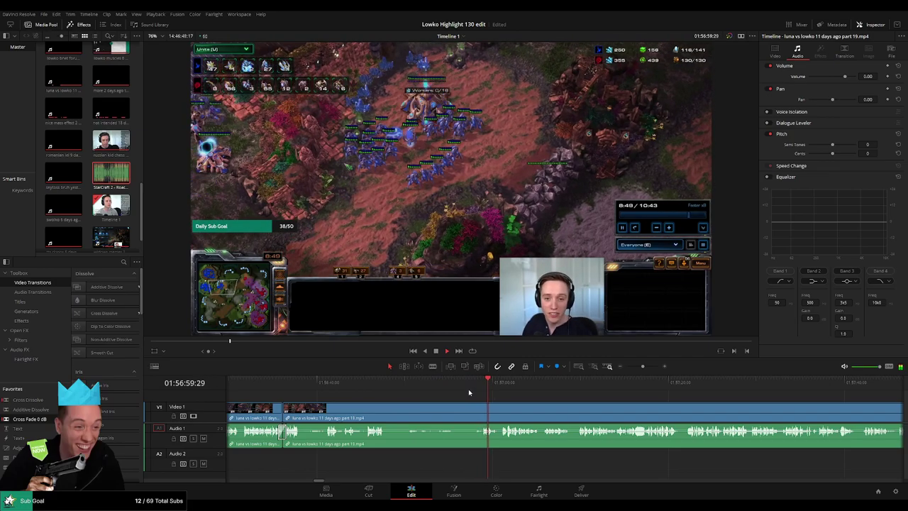
scroll(483, 401, right, 3)
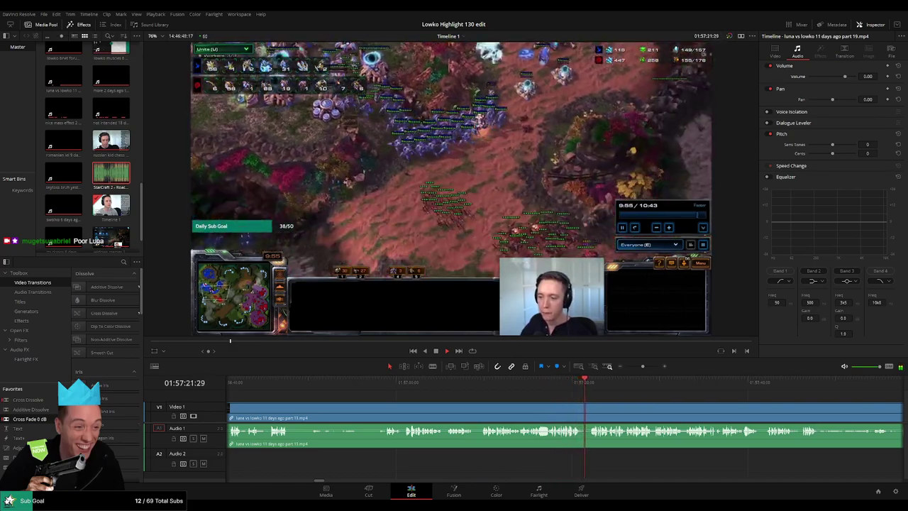
drag(637, 401, 419, 394)
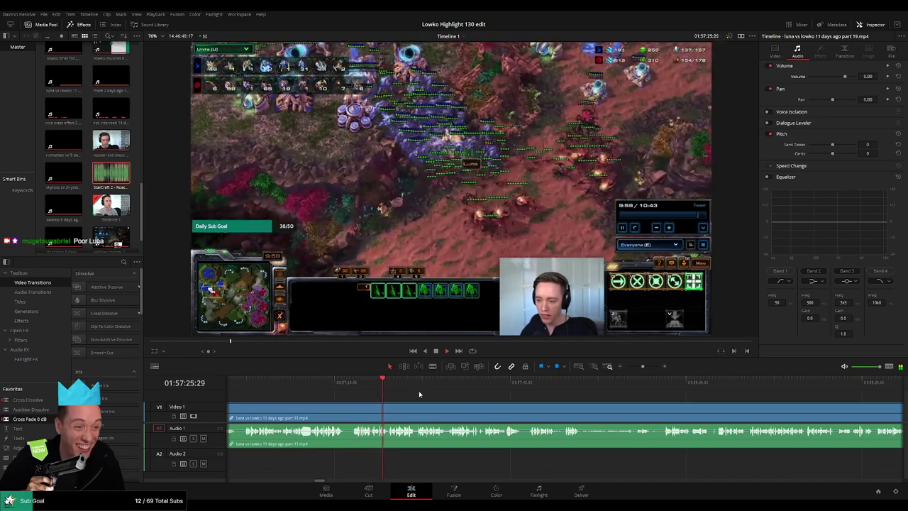
scroll(380, 389, right, 1)
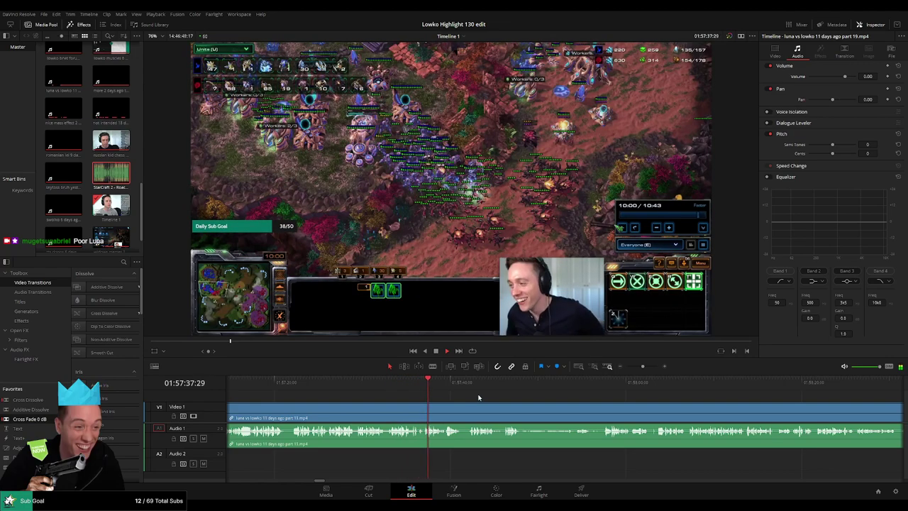
drag(492, 397, 423, 387)
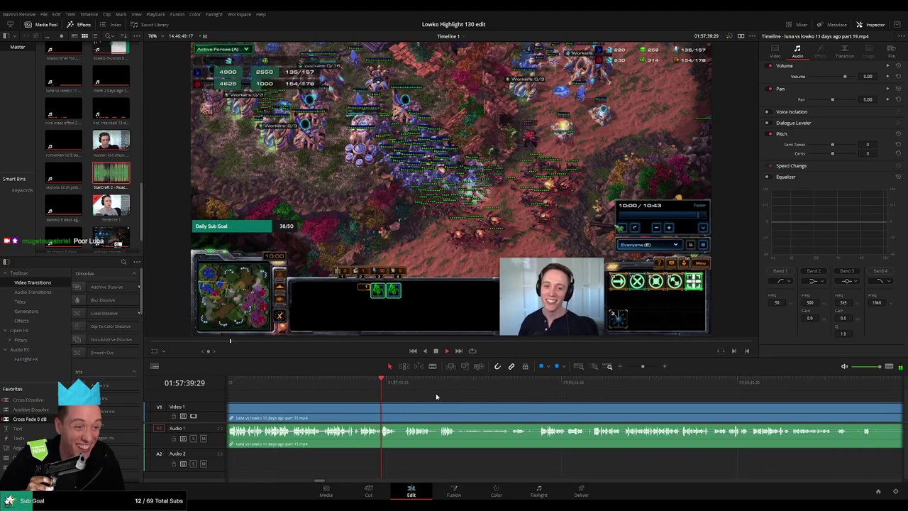
scroll(445, 402, down, 3)
scroll(579, 405, up, 4)
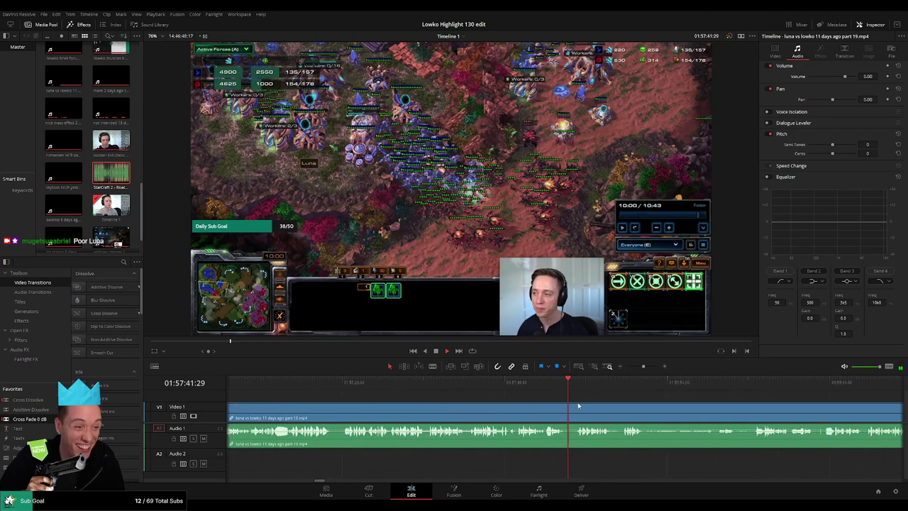
- Cut out the one-second pause at about 01:57:41 in the replay footage and close the gap
drag(578, 405, 431, 403)
key(b)
click(412, 410)
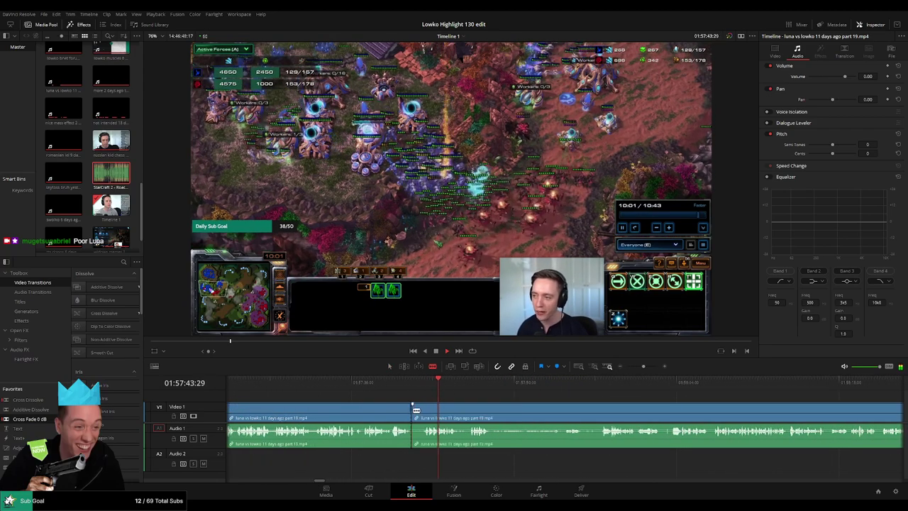
click(423, 410)
key(a)
click(414, 412)
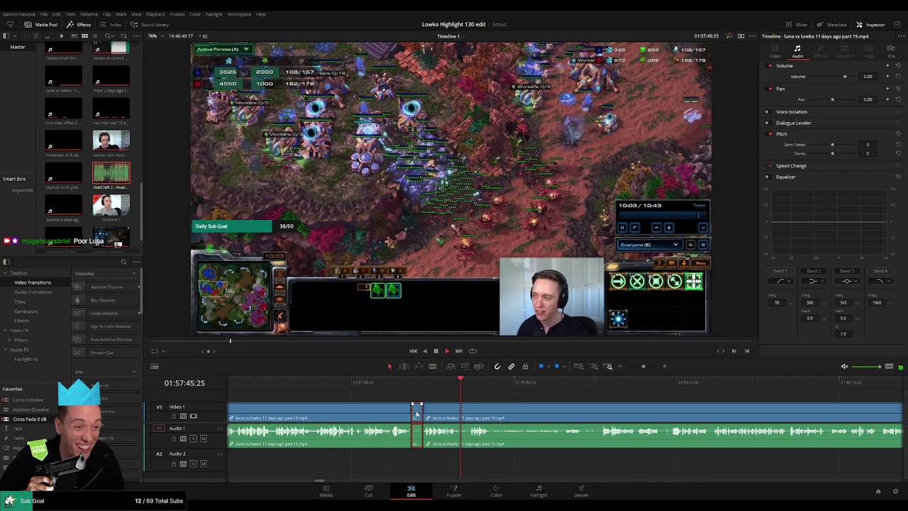
- Scrub the end of the battle and split the clip at about 01:57:47, where the commentary goes quiet
scroll(417, 406, right, 3)
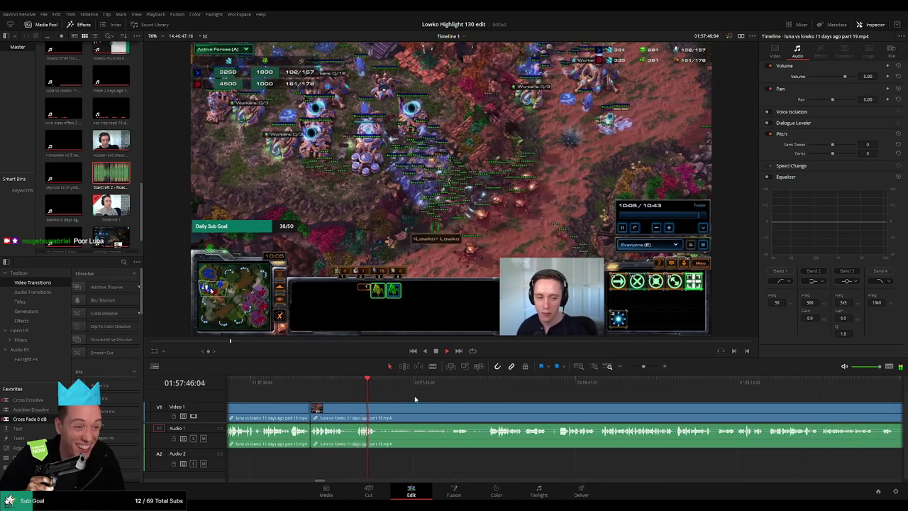
click(439, 388)
drag(439, 388, 489, 389)
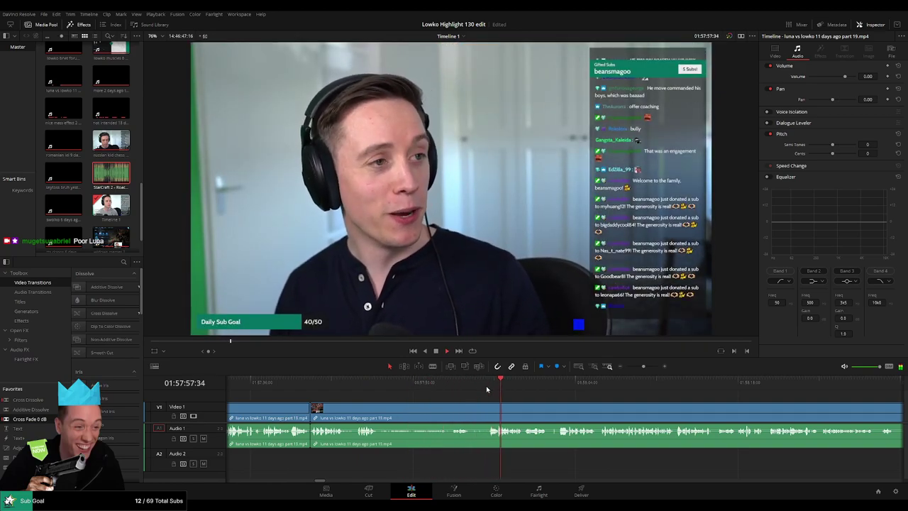
click(419, 386)
drag(418, 387, 366, 385)
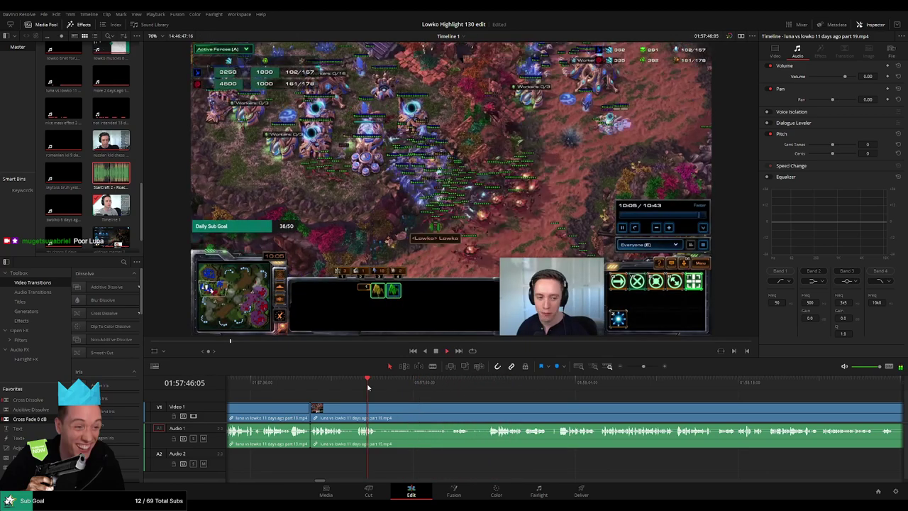
key(b)
click(381, 416)
- Examine the footage after the split up to about 01:59:25 to locate where the profile and match history segment begins
click(434, 386)
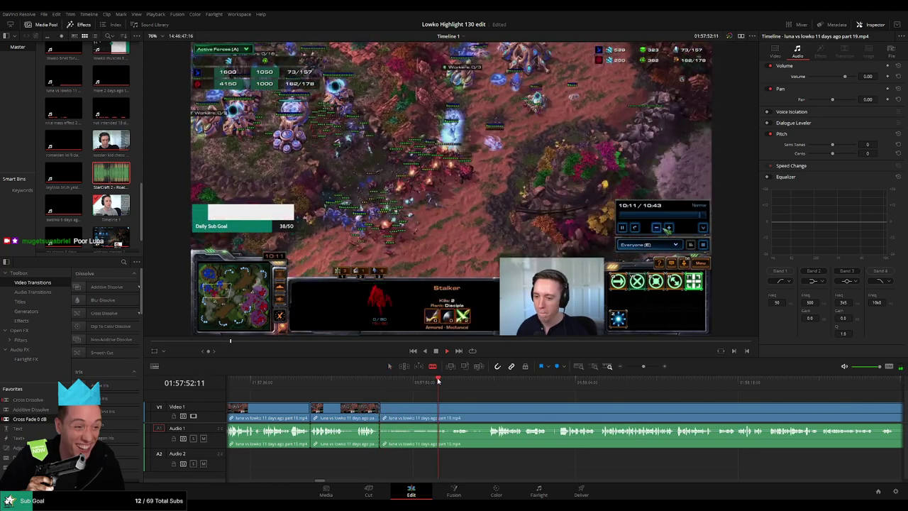
drag(471, 382, 801, 390)
scroll(752, 394, down, 2)
click(616, 387)
drag(617, 387, 673, 385)
drag(724, 407, 573, 390)
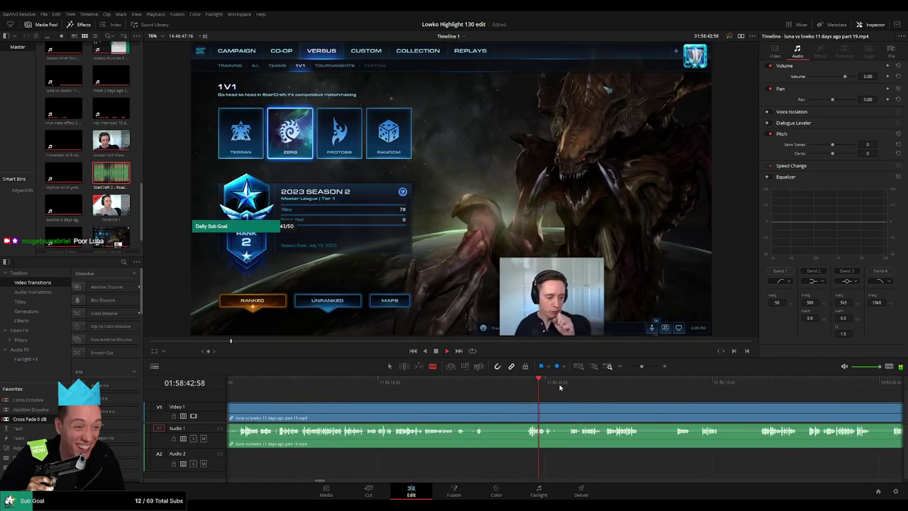
click(570, 383)
click(474, 392)
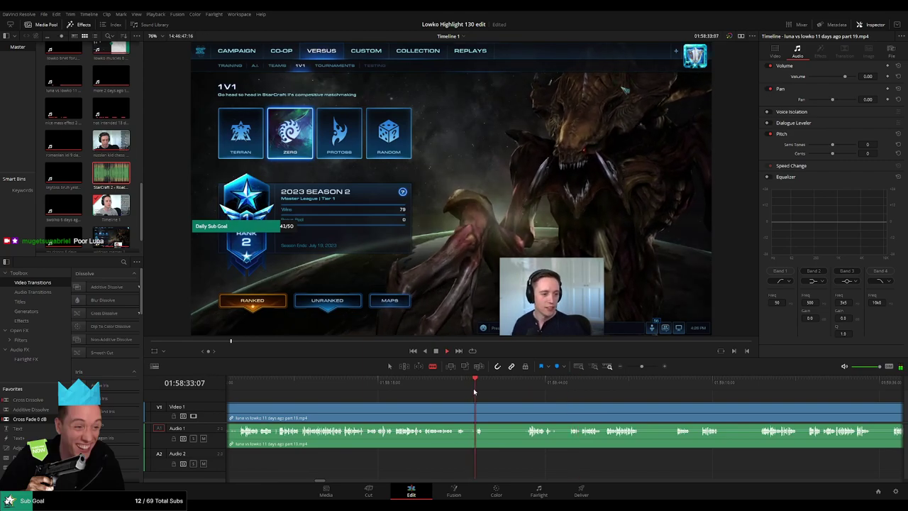
drag(478, 391, 810, 392)
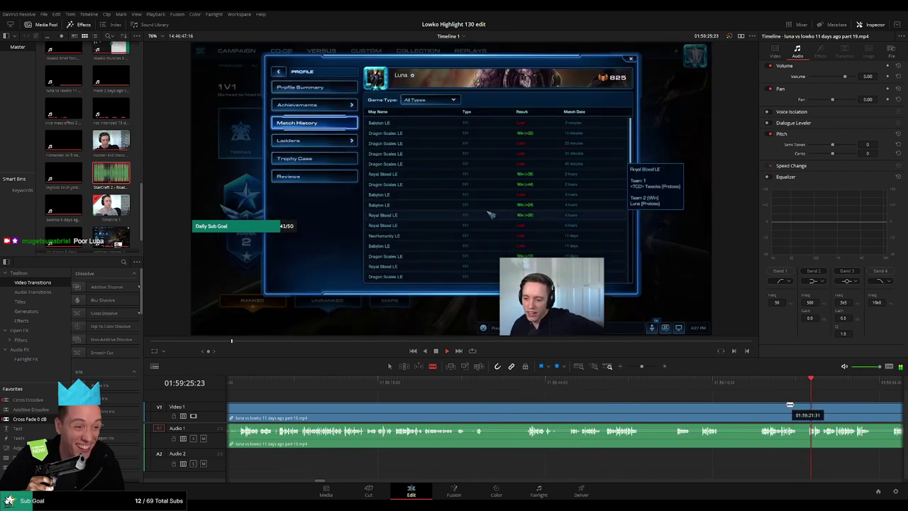
scroll(780, 402, right, 5)
scroll(593, 397, down, 1)
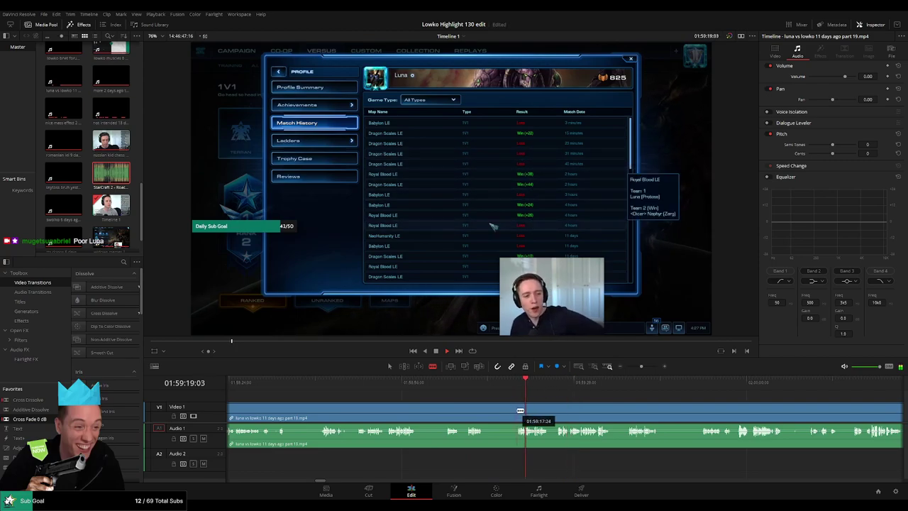
click(444, 385)
click(403, 384)
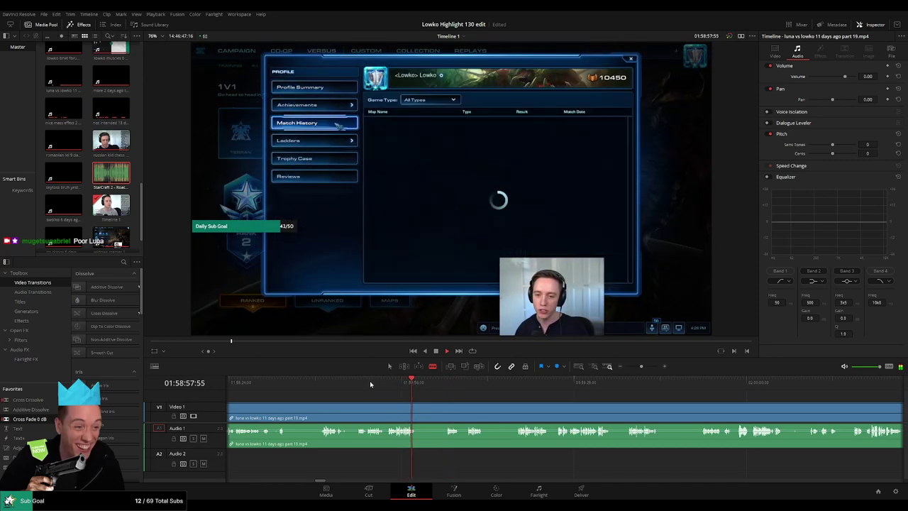
click(388, 384)
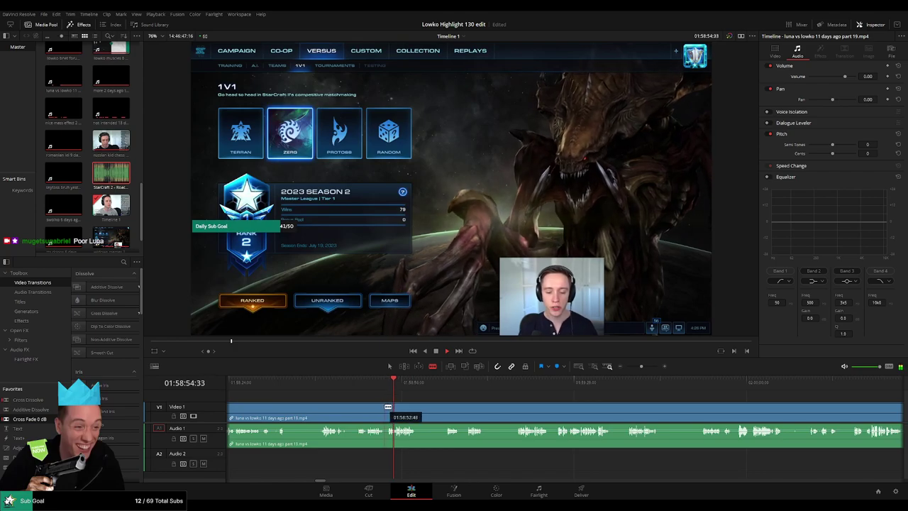
- Split at about 01:58:53, ripple-delete the section back to the previous cut, and add a Cross Fade 0 dB at the join
click(390, 408)
key(a)
click(366, 415)
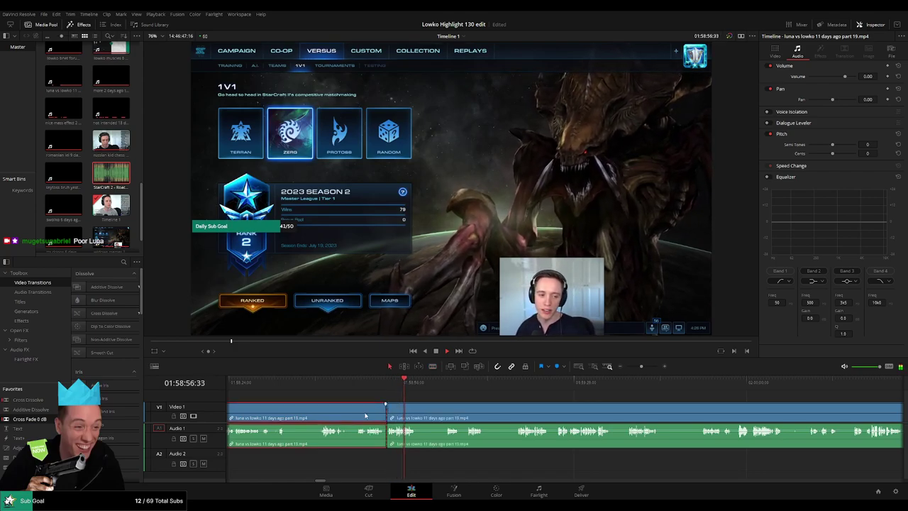
key(Delete)
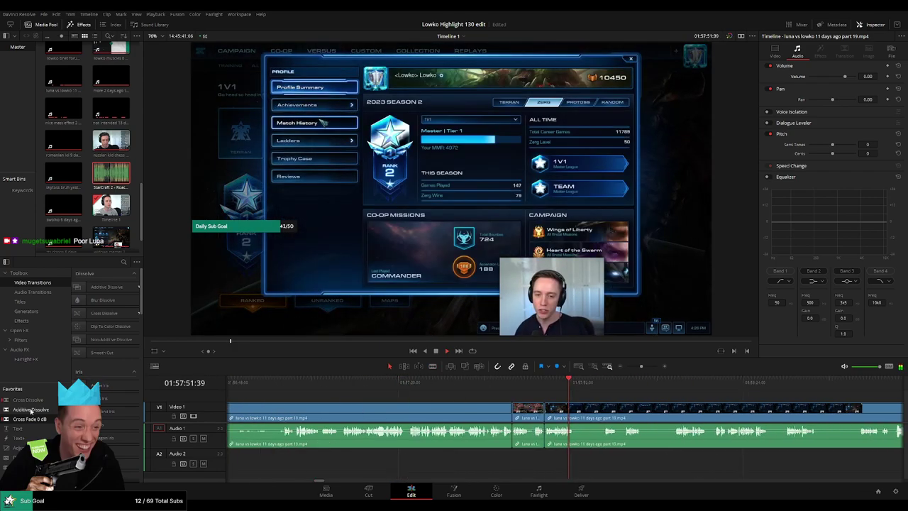
drag(29, 419, 506, 417)
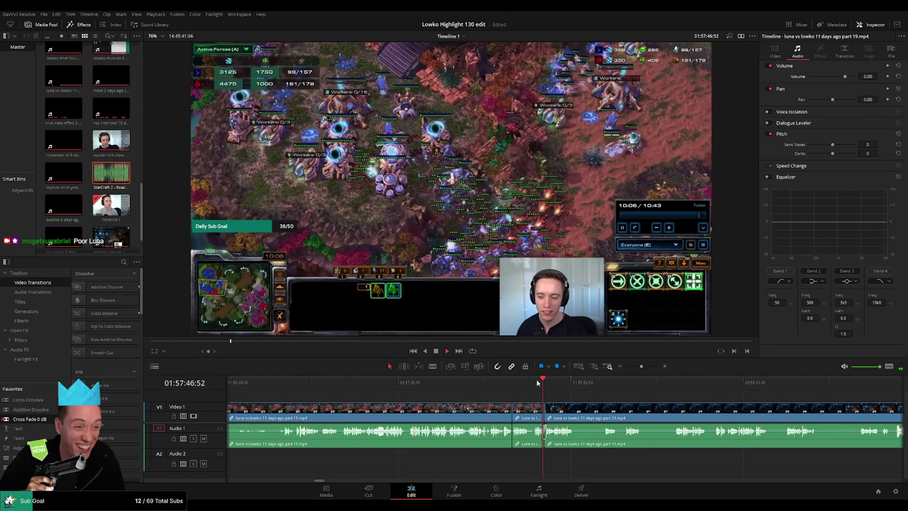
- Ripple-delete the match history pause from about 01:57:53 to 01:57:58, cross-fade the audio at the join, and play the transition back
scroll(510, 401, right, 3)
click(424, 390)
drag(426, 390, 458, 391)
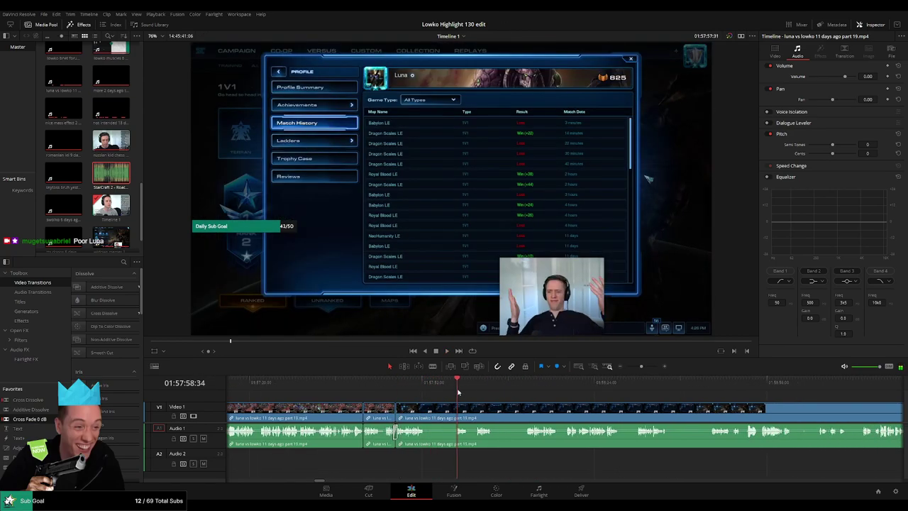
click(427, 407)
click(456, 407)
key(a)
click(443, 410)
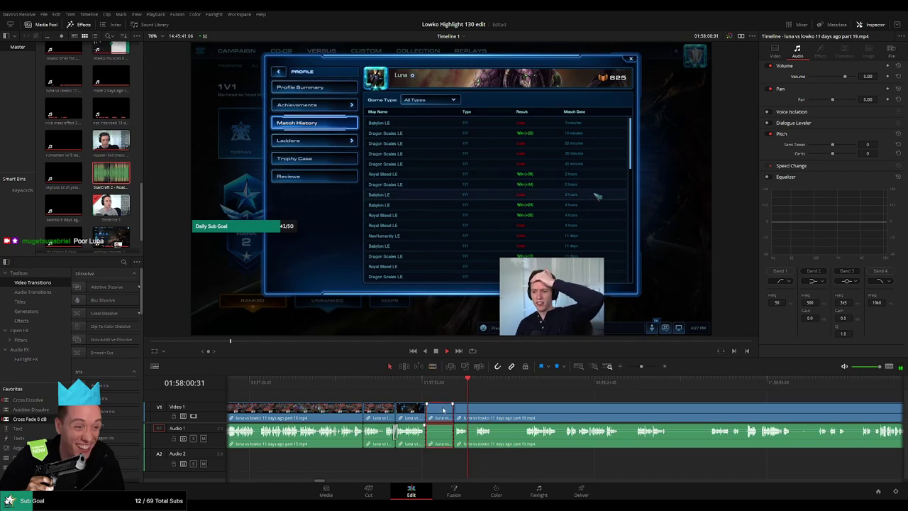
key(Delete)
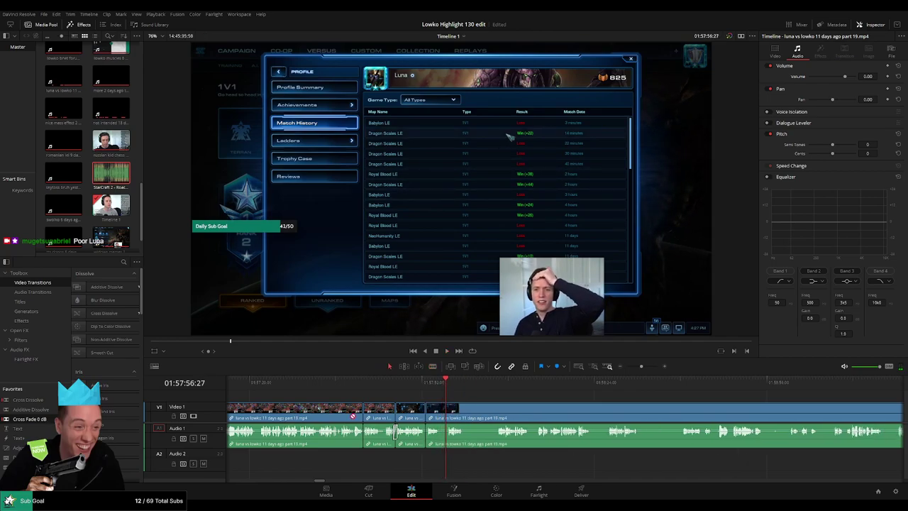
click(420, 385)
key(space)
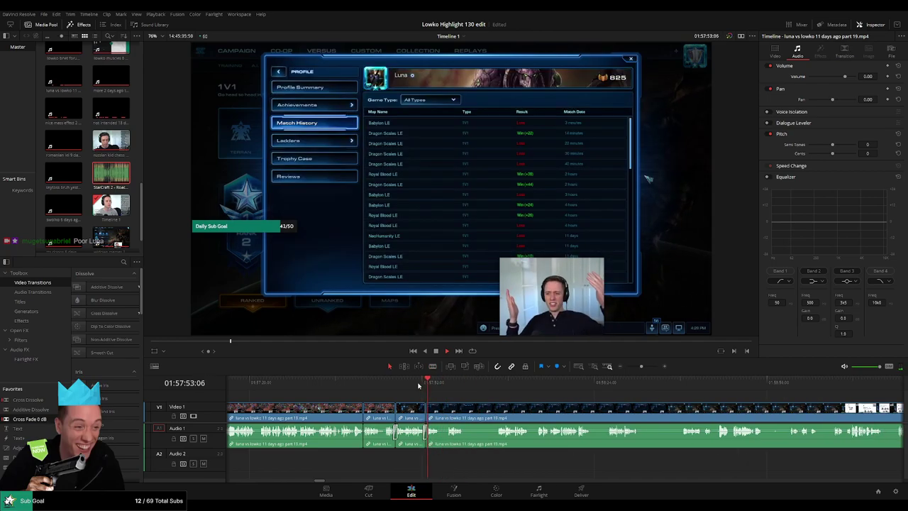
- Undo the cross fade, ripple deletion and splits made in the match history footage around 01:57:53 to 01:57:58
key(ctrl+z)
key(ctrl+z)
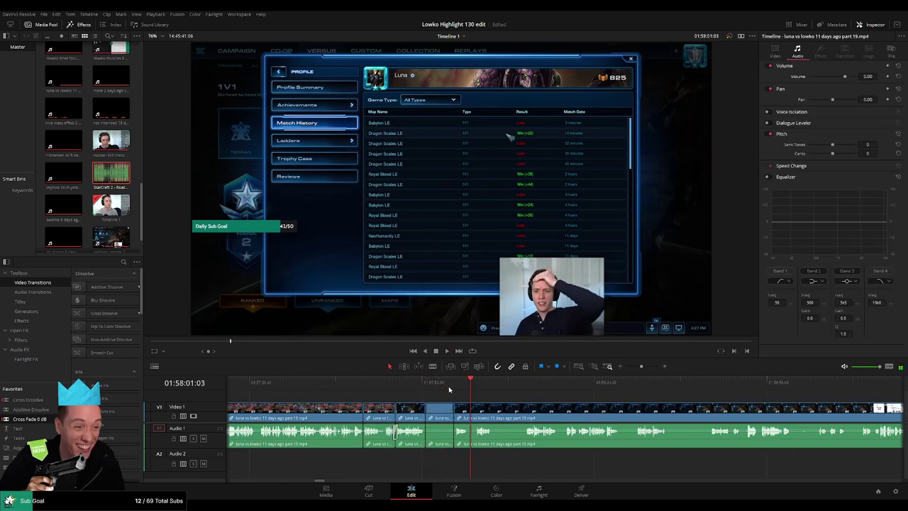
key(ctrl+z)
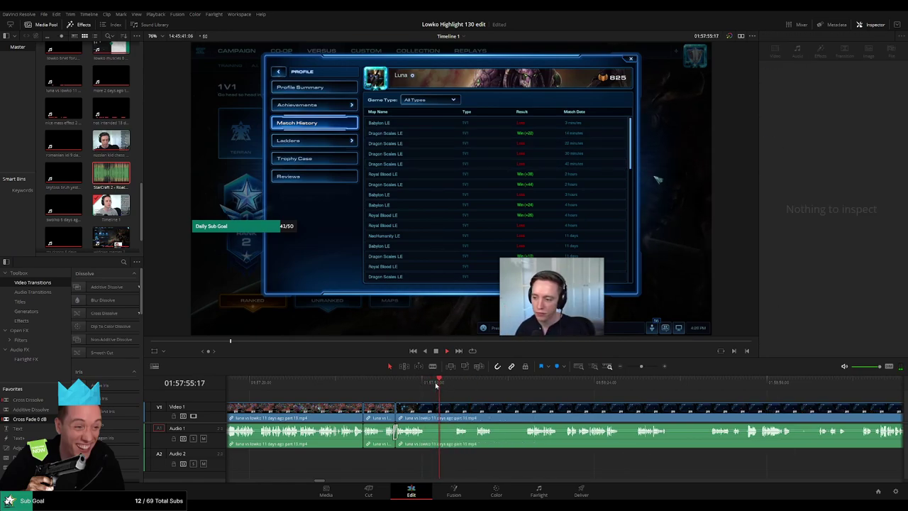
- Ripple-delete the match history section from about 01:58:05 to 01:58:11 and add a Cross Fade 0 dB at the join
drag(440, 385, 456, 387)
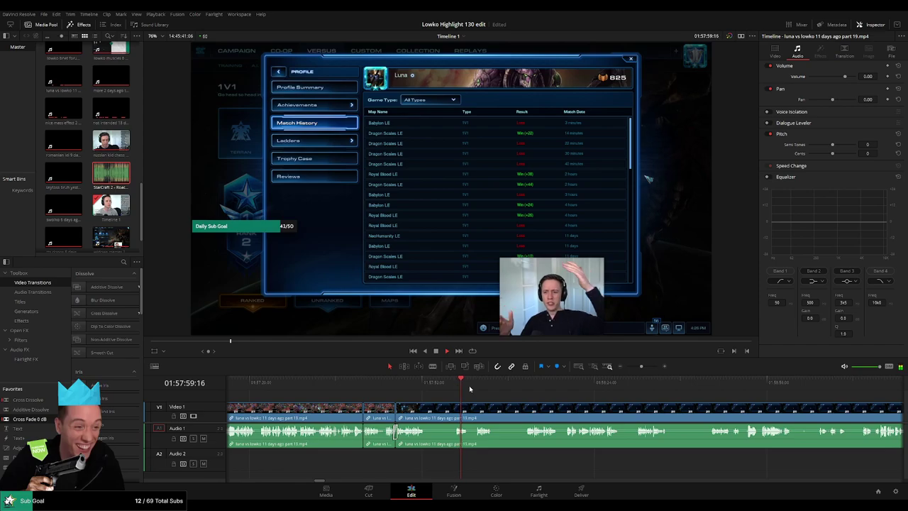
click(476, 389)
drag(506, 397, 395, 401)
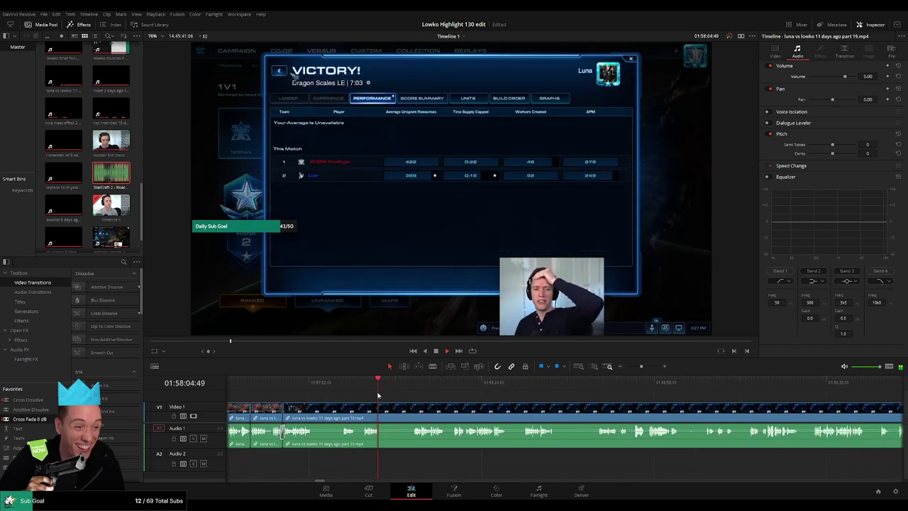
key(b)
click(382, 409)
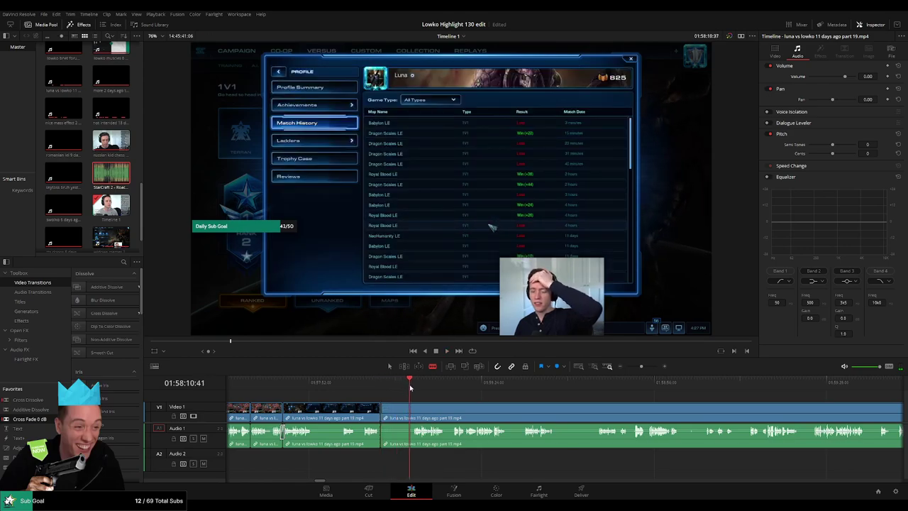
click(413, 403)
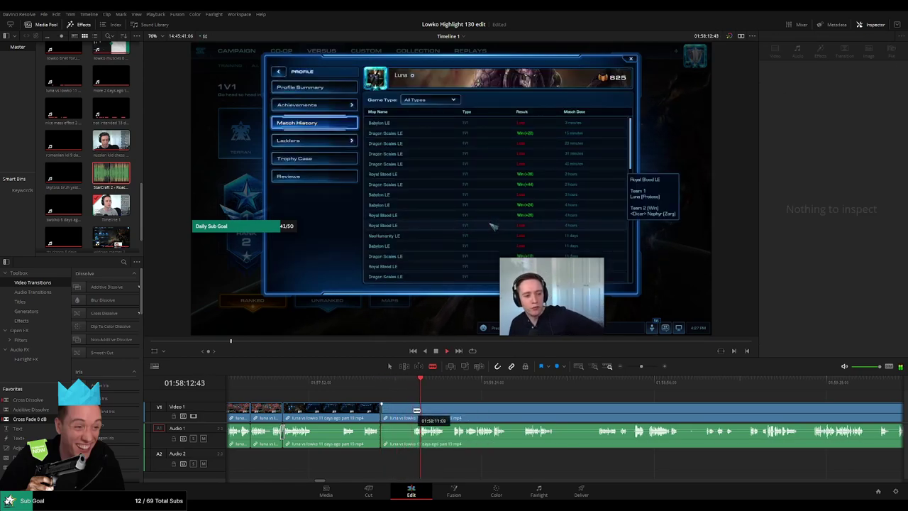
click(416, 410)
key(a)
click(407, 414)
key(Delete)
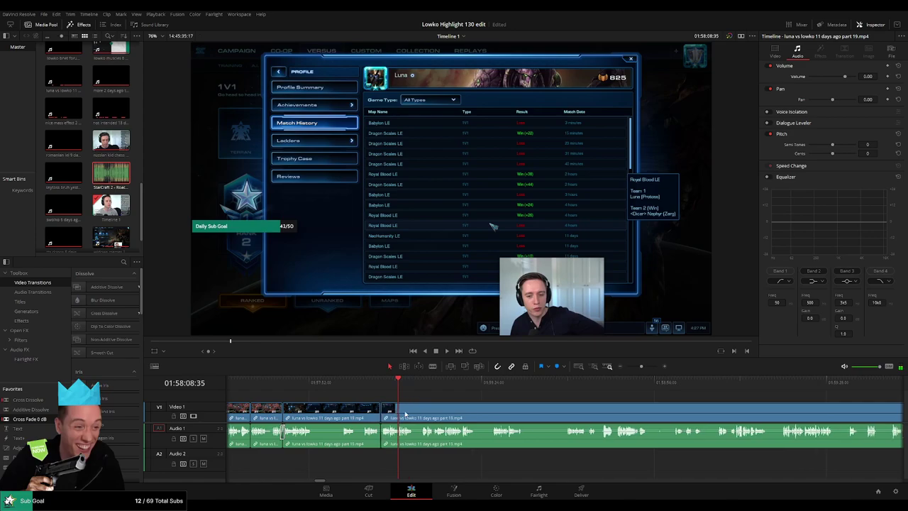
drag(388, 435, 386, 435)
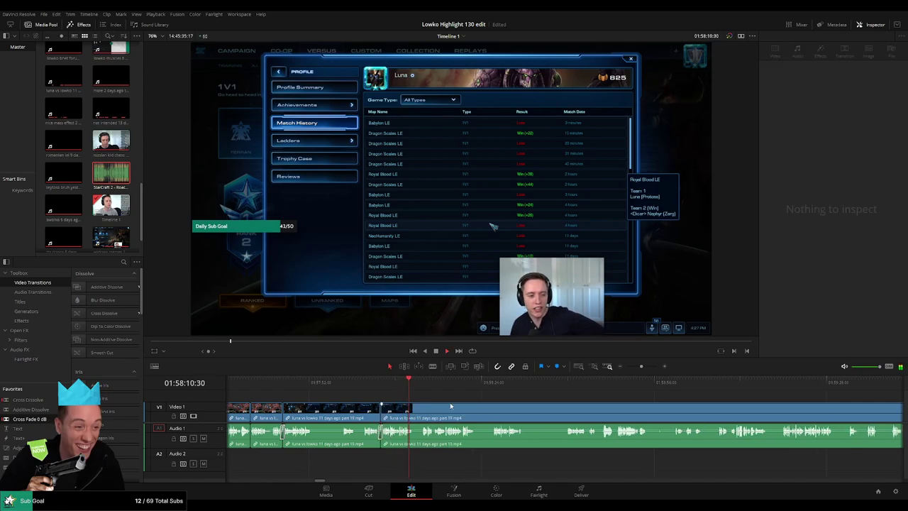
- Cut out the short pause from about 01:58:11 to 01:58:13, close the gap and cross-fade the audio at the join
scroll(454, 405, up, 2)
drag(557, 401, 416, 398)
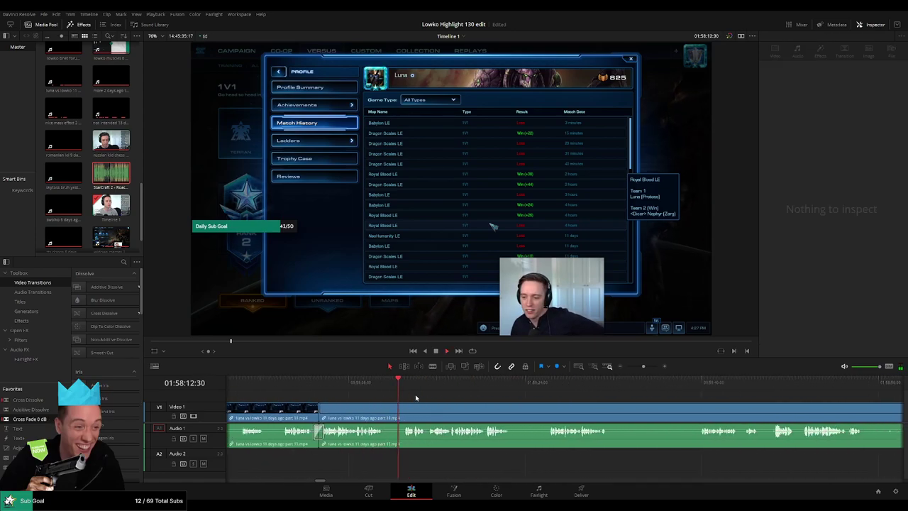
key(b)
click(384, 408)
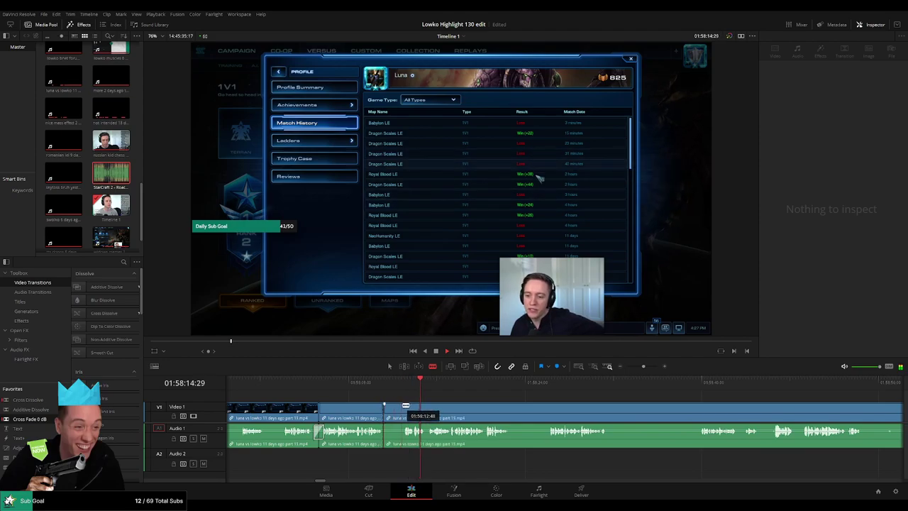
click(403, 407)
key(a)
click(393, 409)
key(Delete)
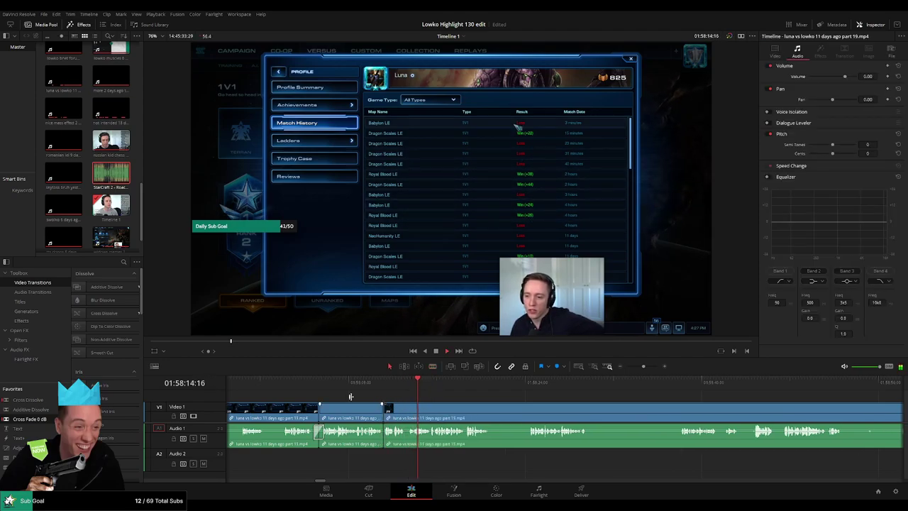
drag(384, 447, 385, 445)
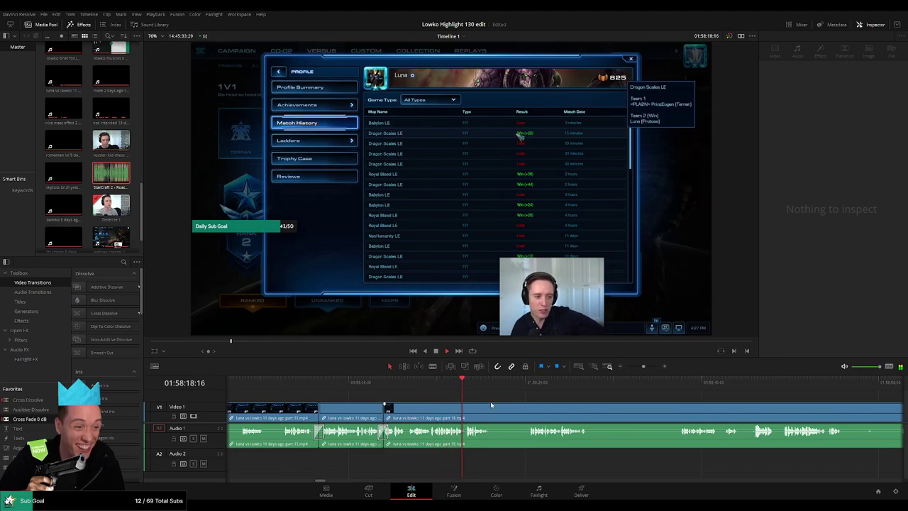
- Split the luna vs lowko clip at about 01:58:21, just after the burst of commentary ends
drag(497, 405, 411, 395)
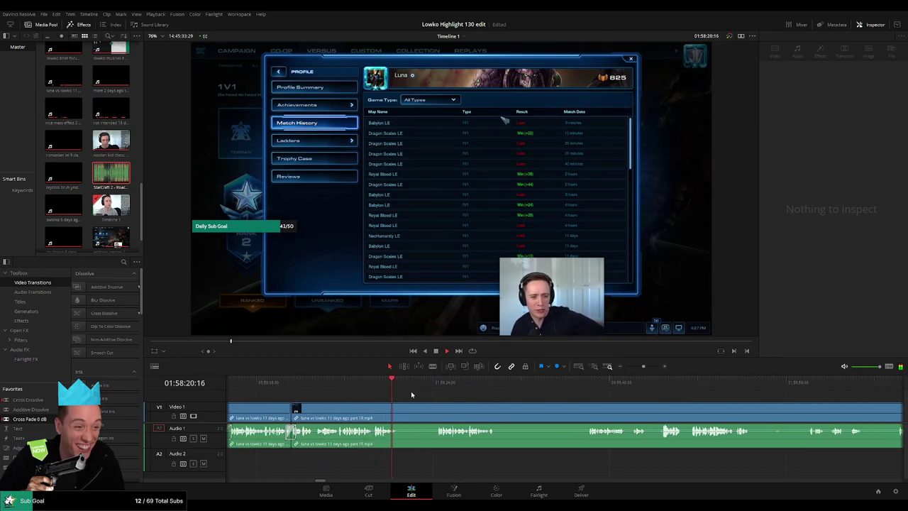
click(435, 383)
click(400, 407)
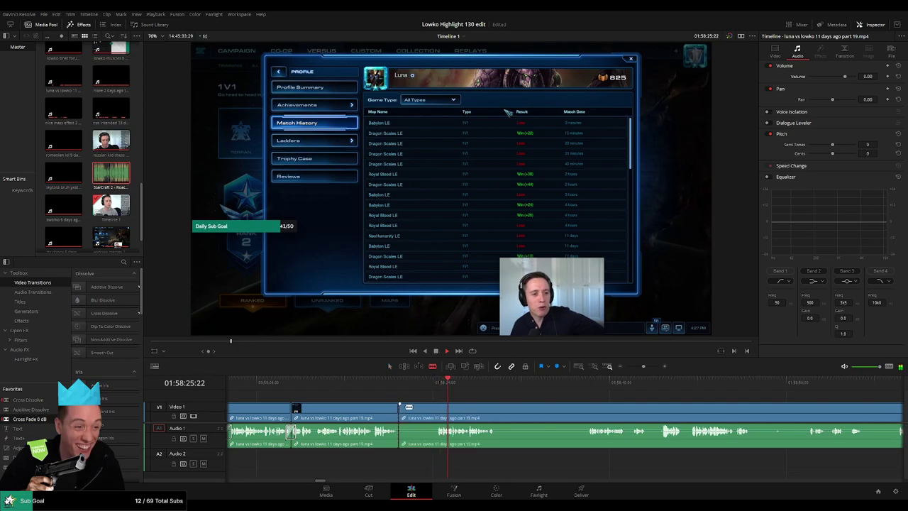
key(ctrl+z)
click(402, 407)
key(a)
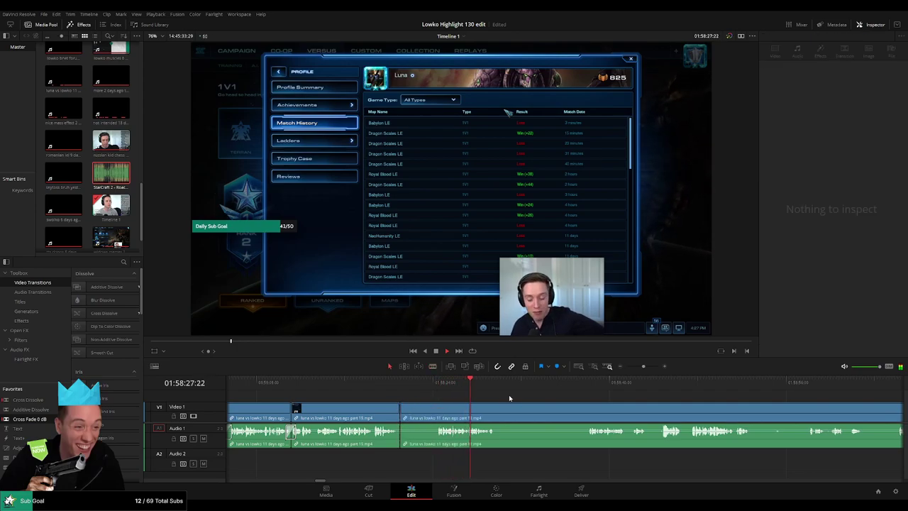
- Skim the footage after the split from about 01:58:38 to past 02:03:00 for moments worth keeping
click(589, 383)
drag(646, 390, 501, 387)
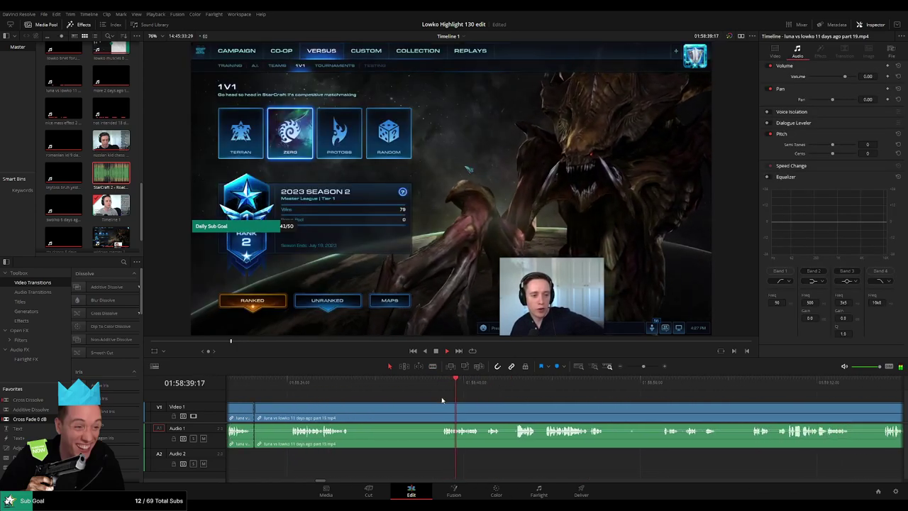
key(b)
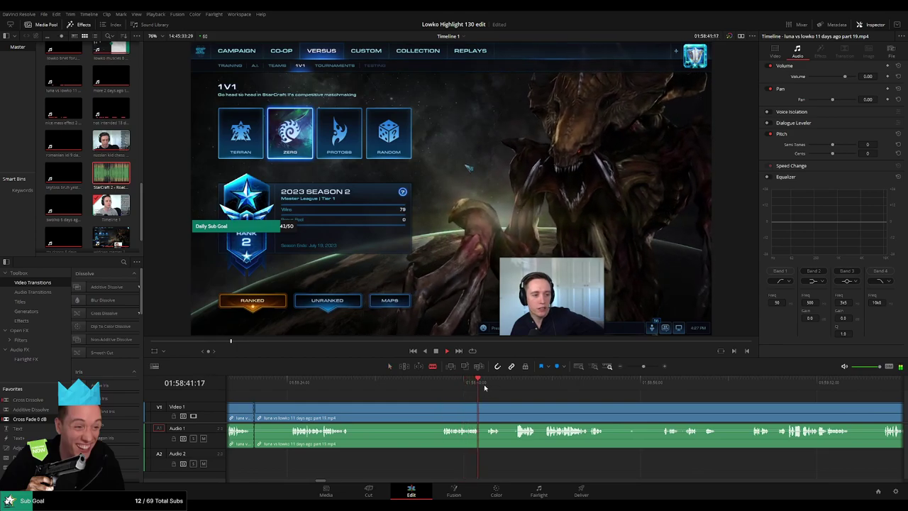
click(512, 388)
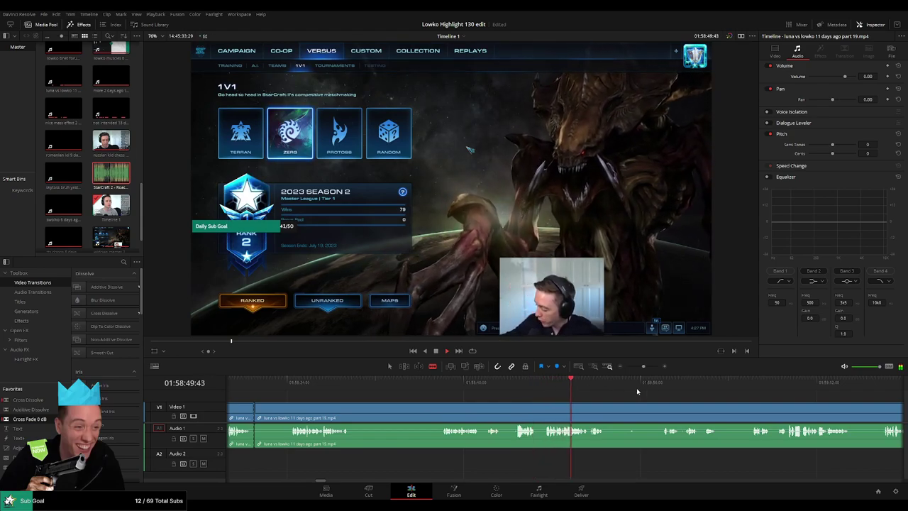
scroll(628, 394, down, 3)
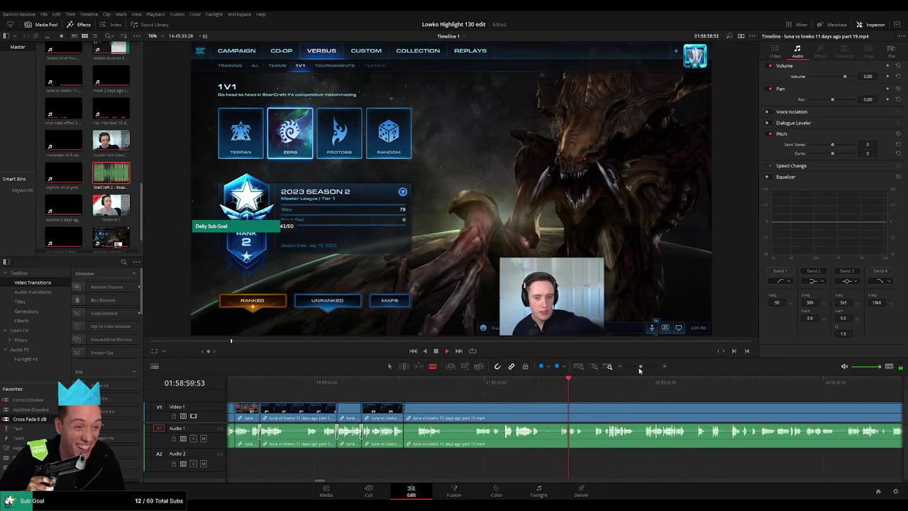
drag(639, 370, 636, 369)
scroll(619, 406, right, 3)
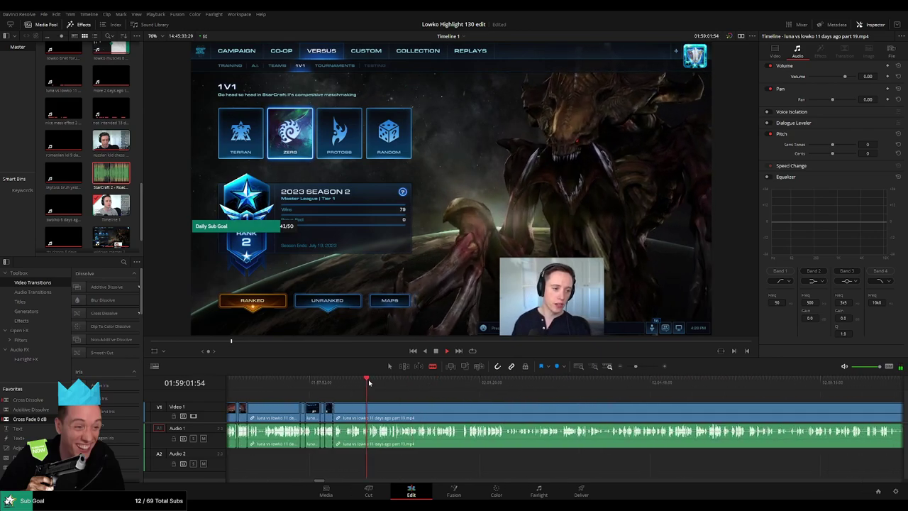
click(440, 385)
click(503, 388)
click(560, 387)
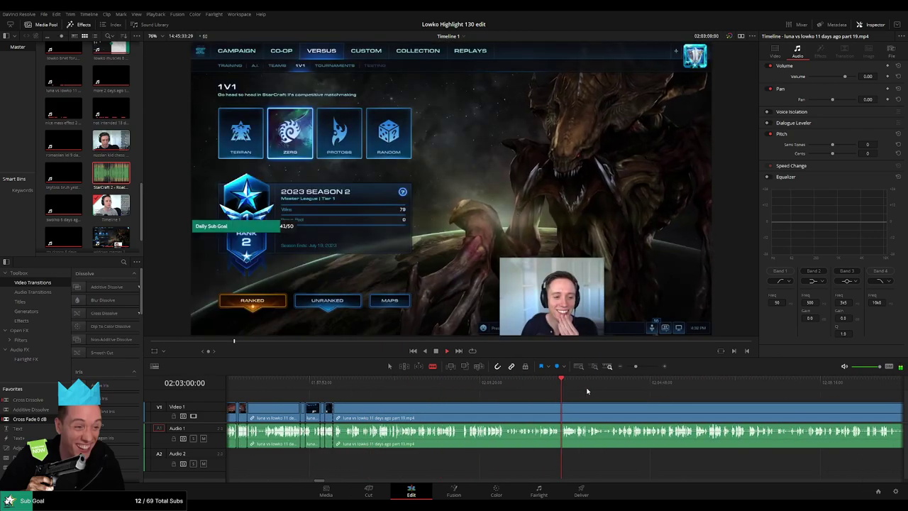
click(540, 387)
drag(542, 387, 773, 387)
- Ripple-delete the whole remainder of the luna vs lowko part 19 clip after the last split, up to the next clip
drag(636, 367, 630, 367)
click(572, 388)
click(590, 388)
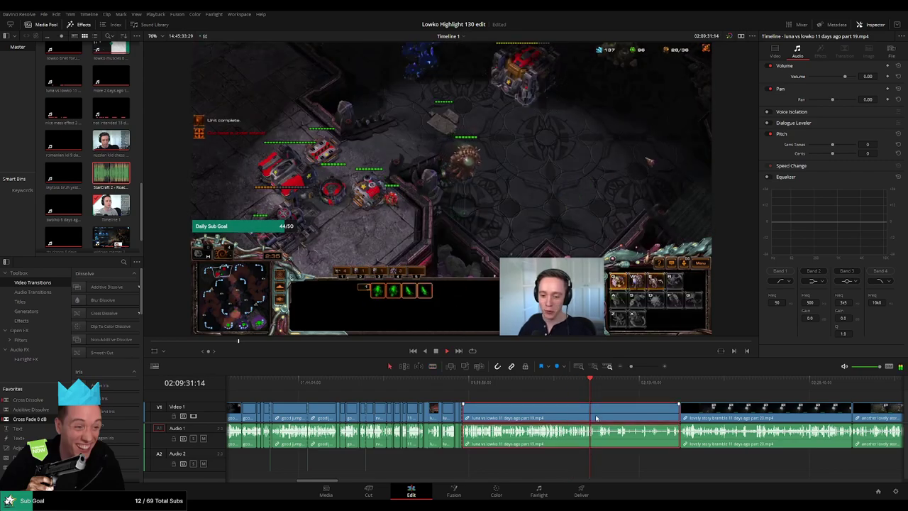
key(Delete)
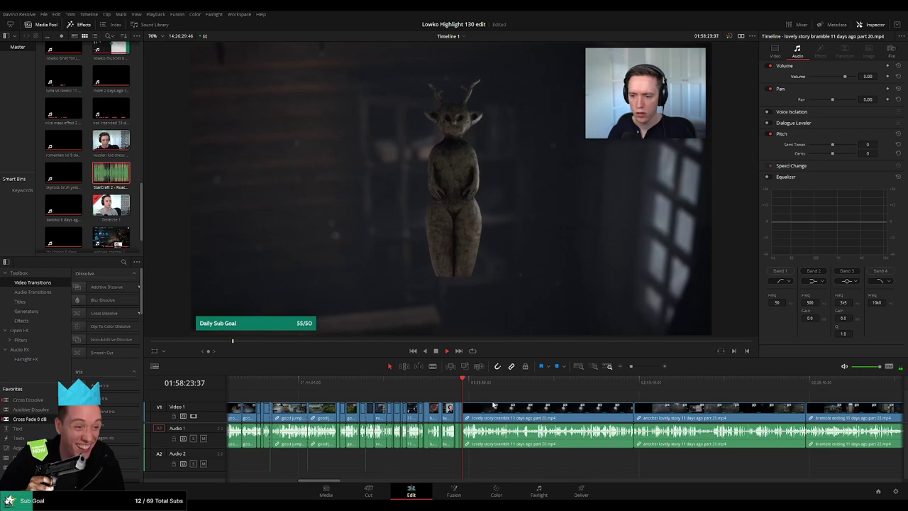
- Examine the opening of the lovely story bramble part 20 clip up to about 01:59:23 for usable moments
scroll(594, 408, up, 5)
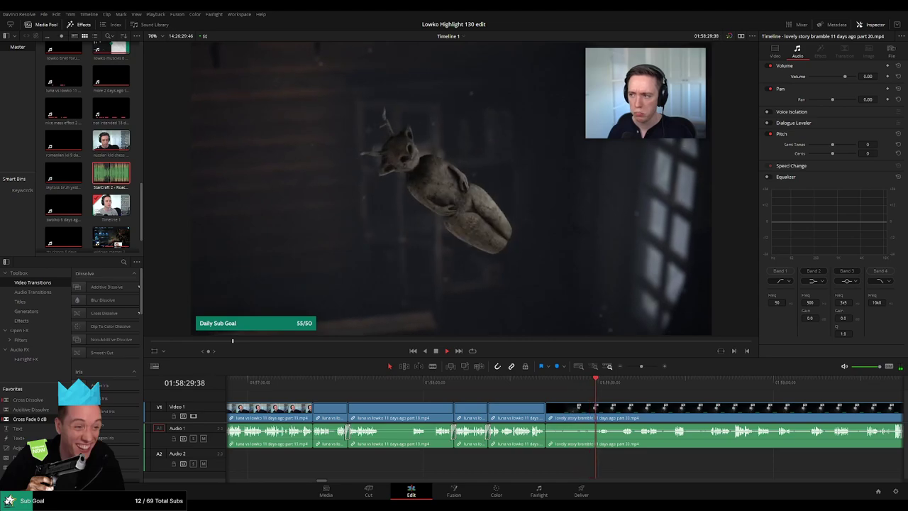
click(619, 385)
drag(671, 393, 446, 393)
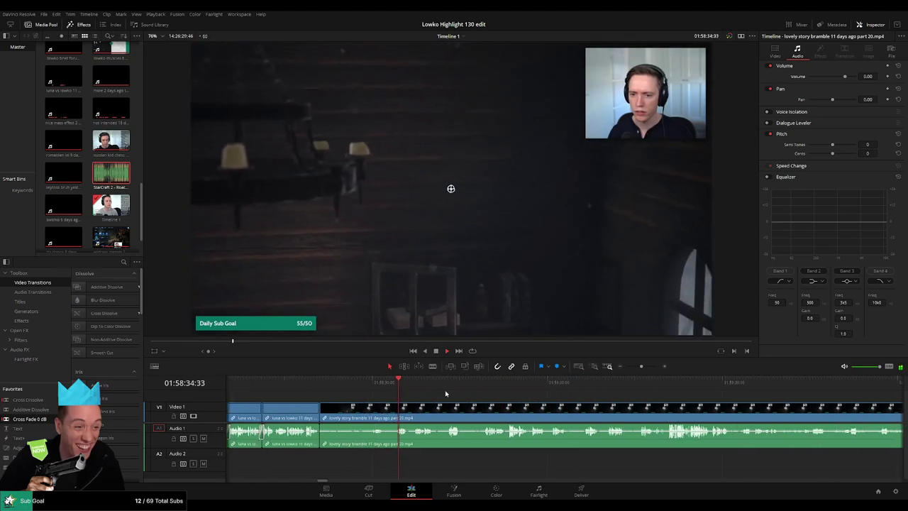
click(455, 383)
click(480, 384)
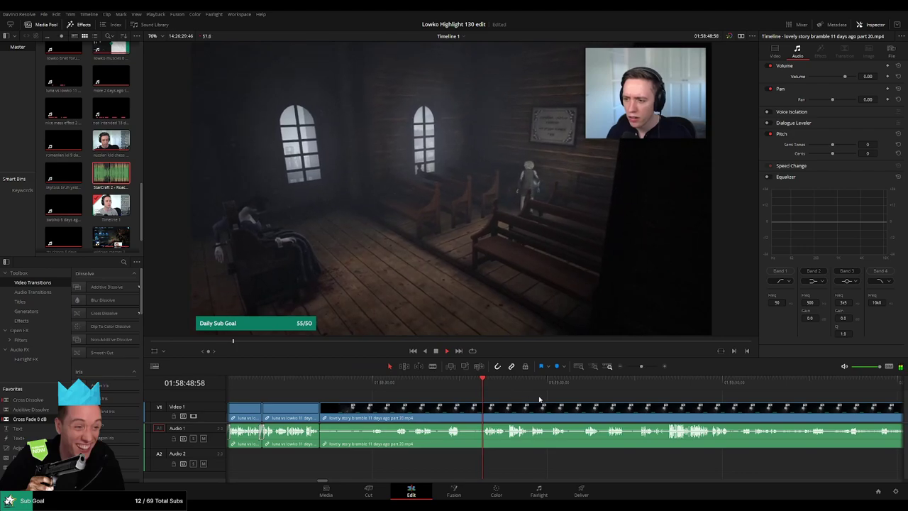
click(597, 387)
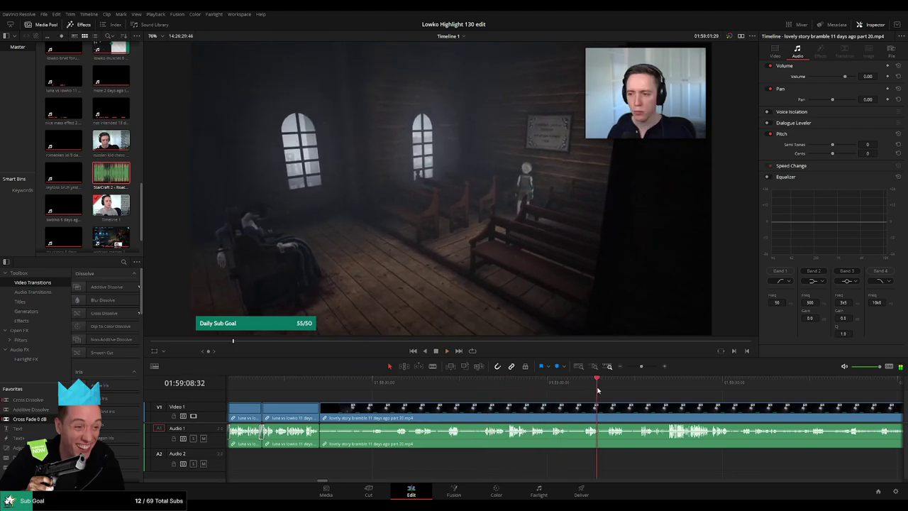
click(609, 386)
click(682, 384)
drag(646, 398, 617, 398)
scroll(616, 399, right, 6)
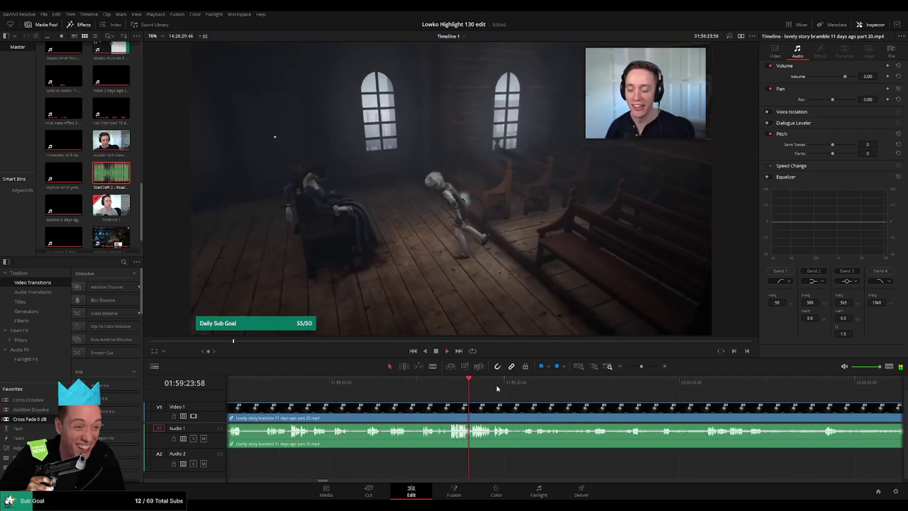
- Examine the bramble footage from about 01:59:30 to 02:02:28 and recheck the section around 02:02:14 to 02:02:20
drag(494, 385, 627, 391)
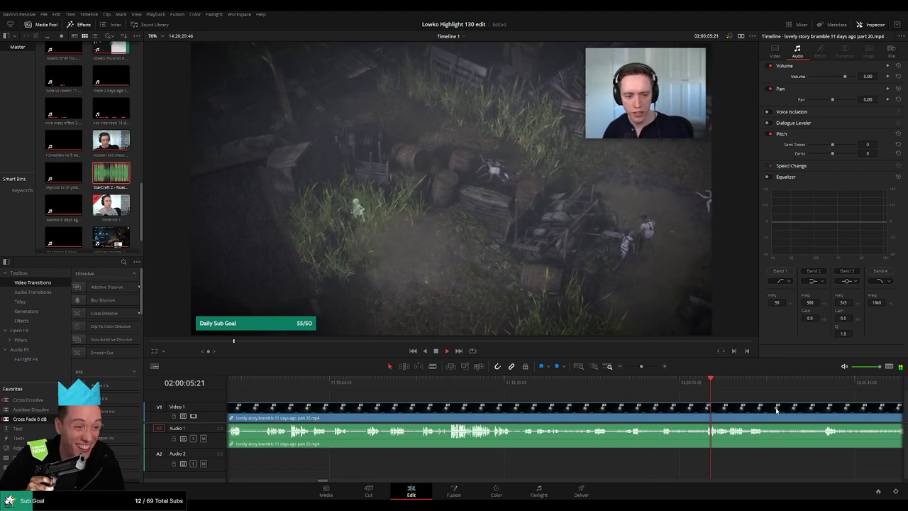
scroll(537, 395, right, 4)
drag(558, 384, 759, 391)
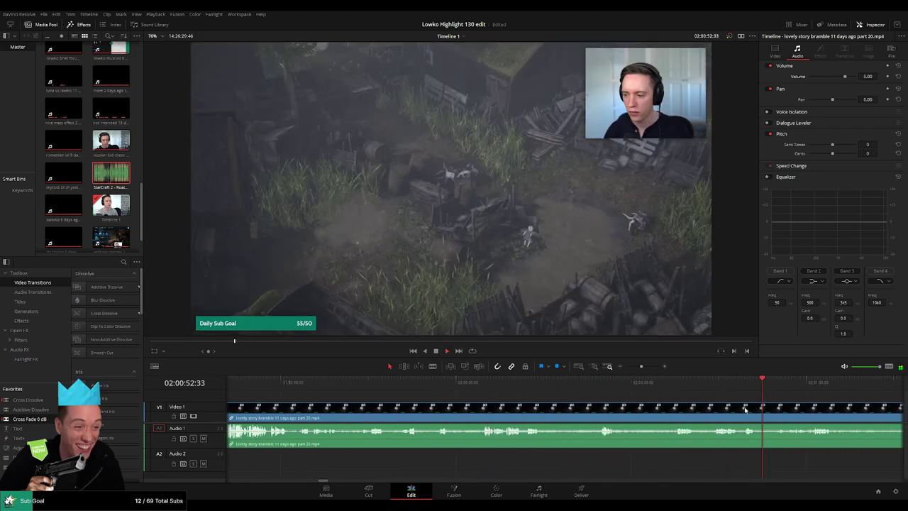
scroll(730, 410, down, 3)
click(651, 383)
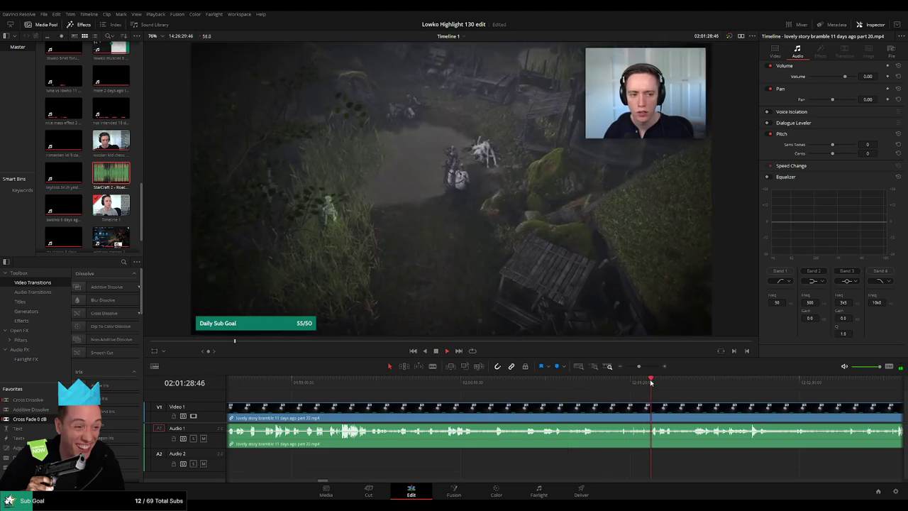
click(733, 384)
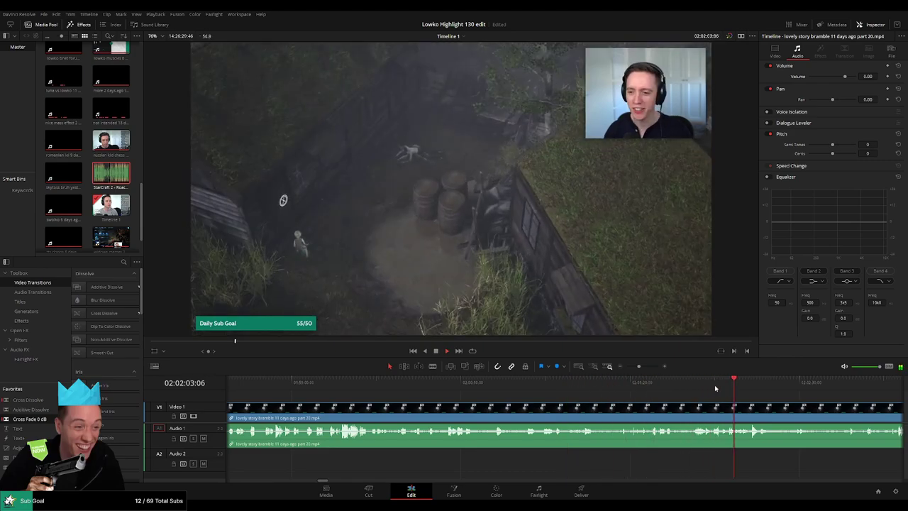
click(846, 389)
key(space)
click(793, 390)
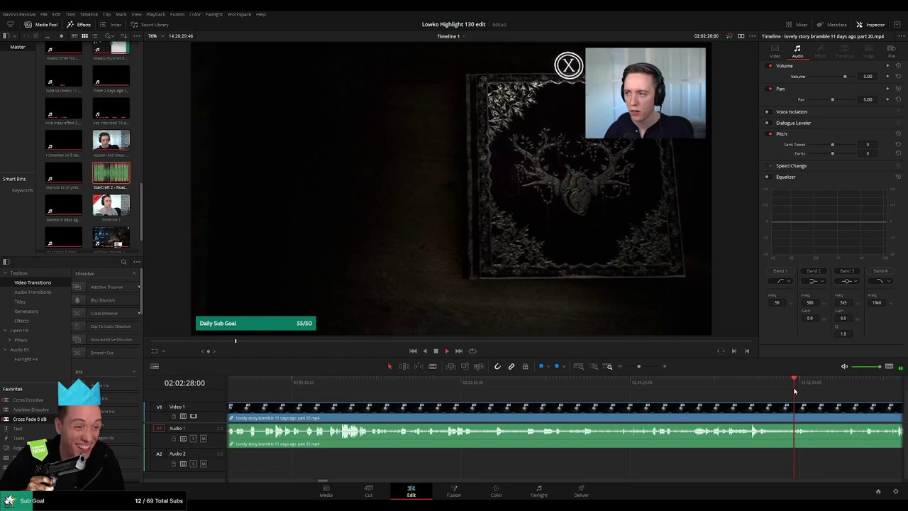
drag(789, 403, 532, 403)
click(495, 390)
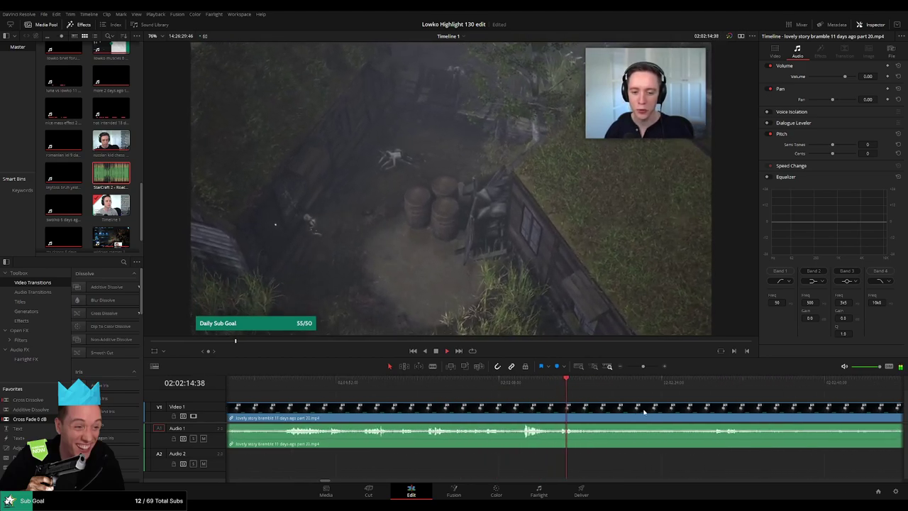
click(615, 388)
key(space)
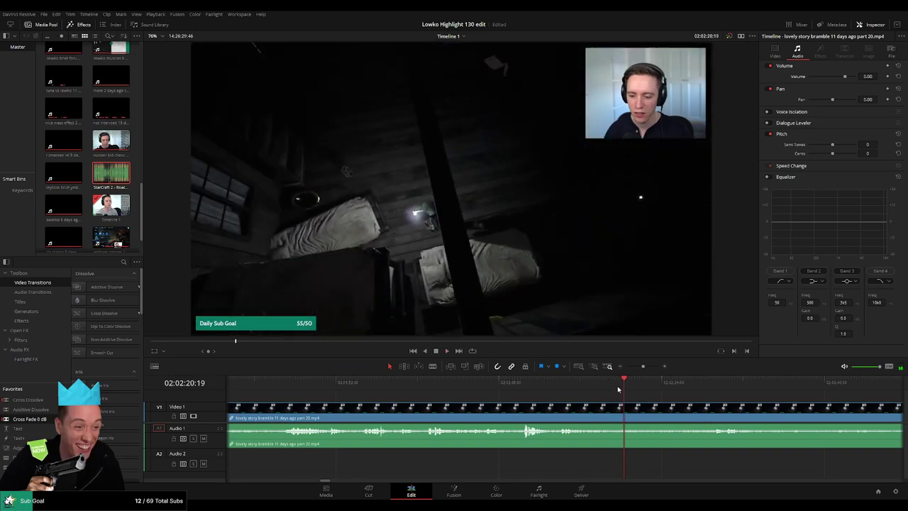
- Split the lovely story bramble part 20 clip at about 02:02:20 and ripple-delete everything in it before the split
key(b)
click(625, 411)
key(a)
click(598, 412)
key(Delete)
key(space)
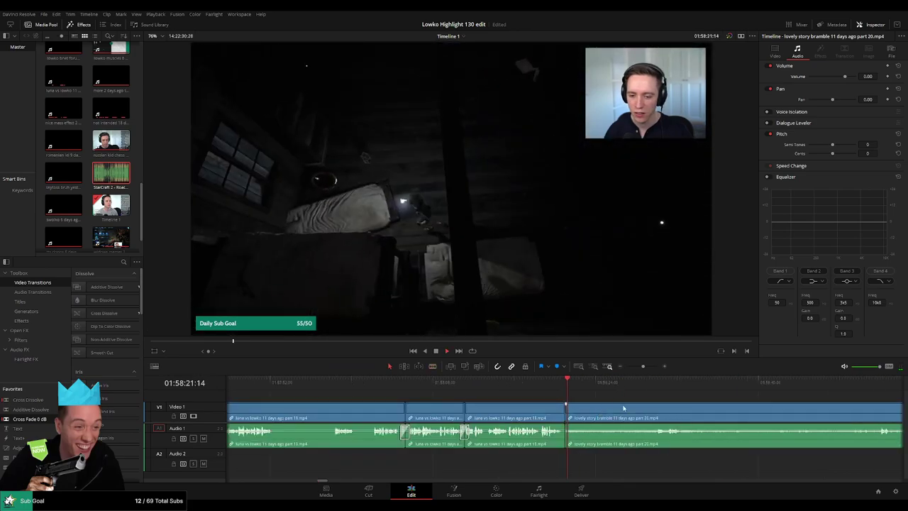
- Split the bramble clip again at about 01:58:26 and ripple-delete the short piece at its start
click(596, 391)
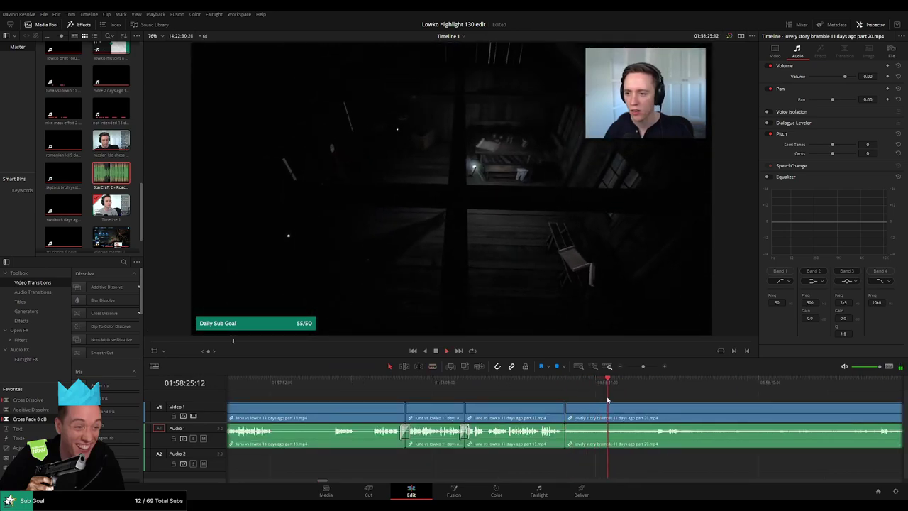
key(b)
click(615, 413)
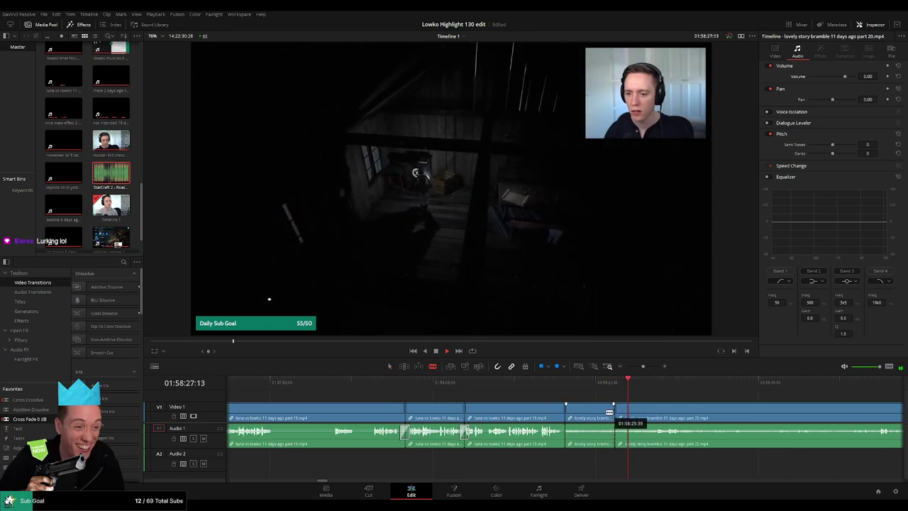
key(a)
click(605, 414)
key(Delete)
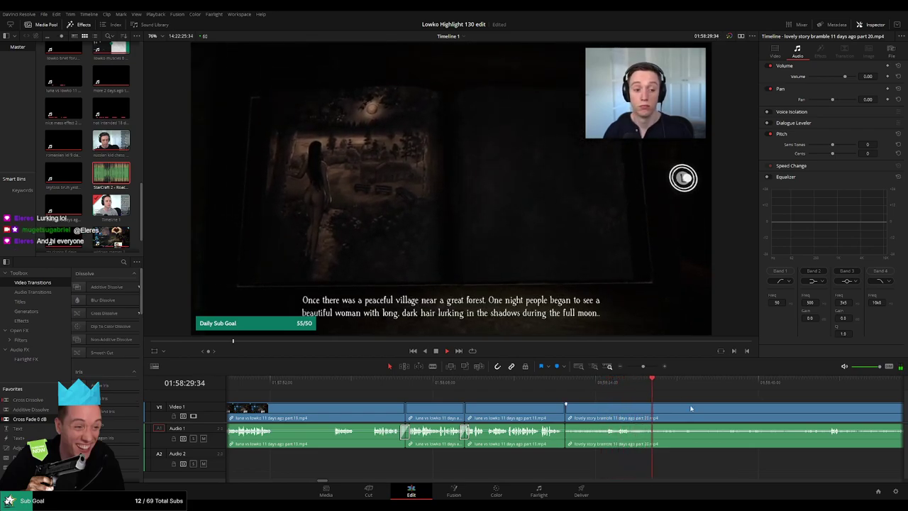
- Review the storybook footage from about 01:58:29 to 02:00:43 for moments worth keeping
scroll(493, 394, up, 4)
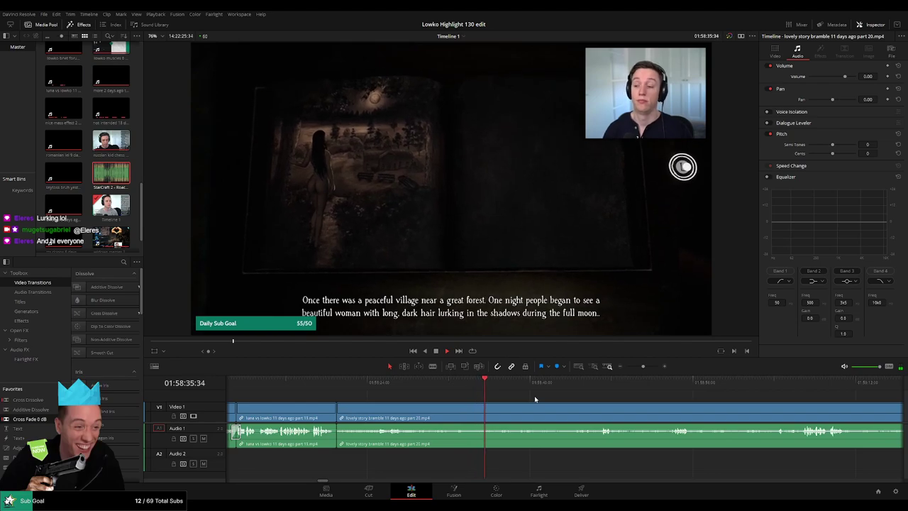
scroll(470, 402, right, 4)
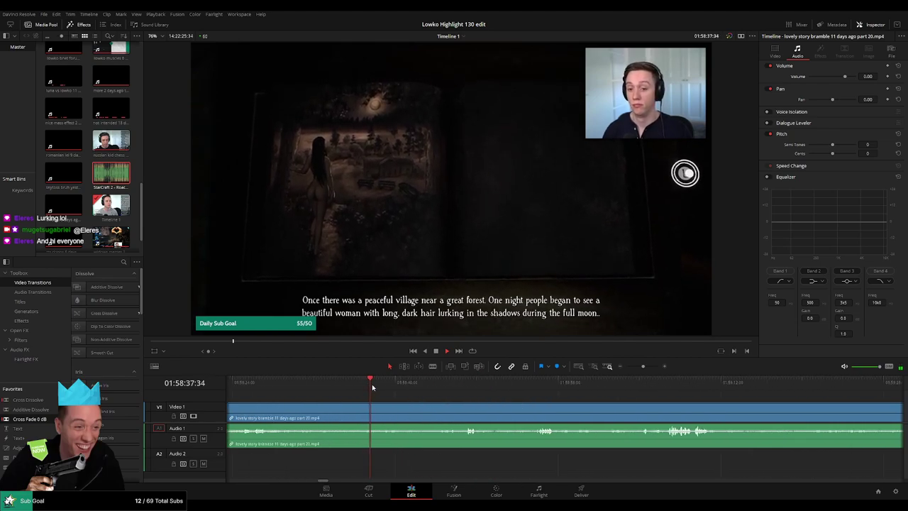
mouse_move(642, 366)
mouse_down()
mouse_move(626, 370)
mouse_move(641, 369)
mouse_up()
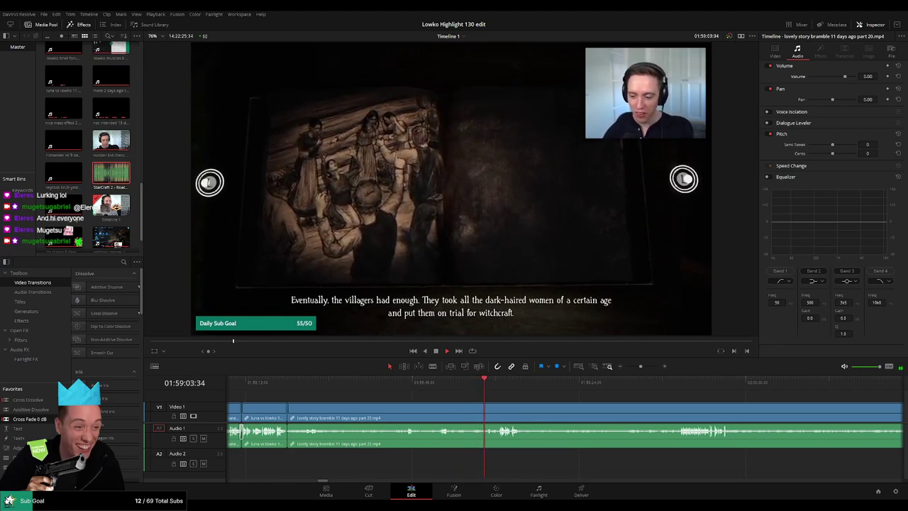
drag(531, 399, 373, 394)
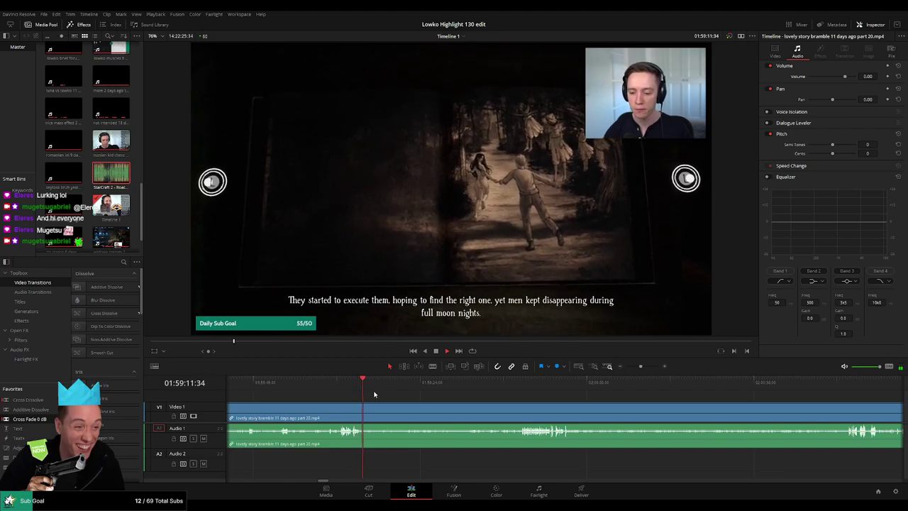
scroll(402, 400, right, 3)
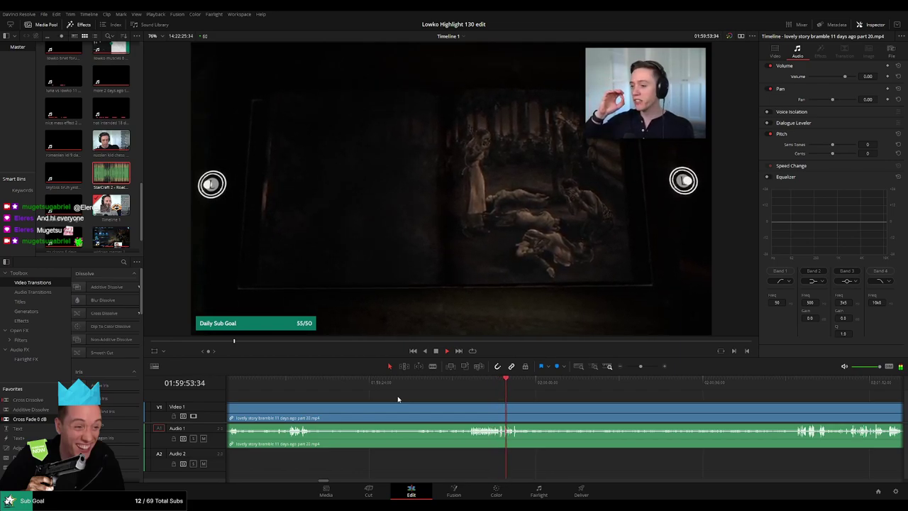
drag(508, 396, 352, 386)
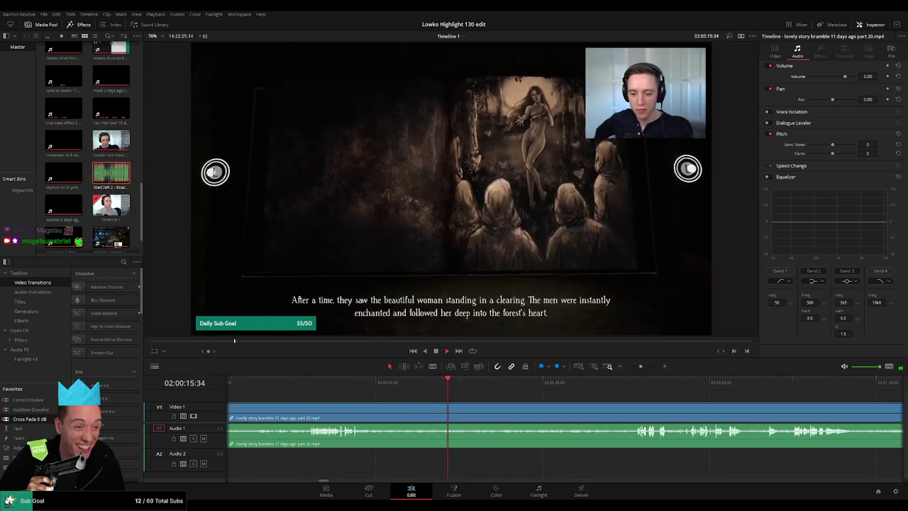
drag(474, 399, 405, 399)
scroll(406, 400, right, 1)
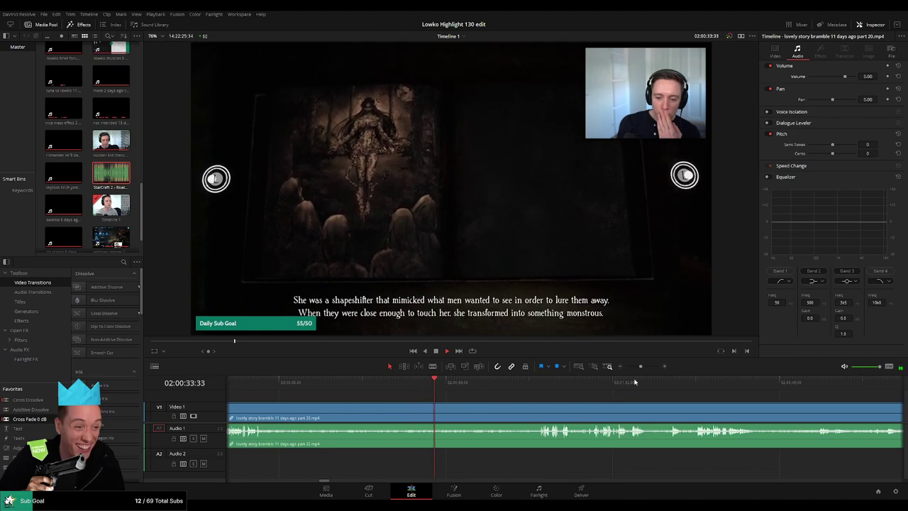
mouse_move(641, 366)
mouse_down()
mouse_move(624, 367)
mouse_move(636, 369)
mouse_up()
drag(616, 401, 523, 395)
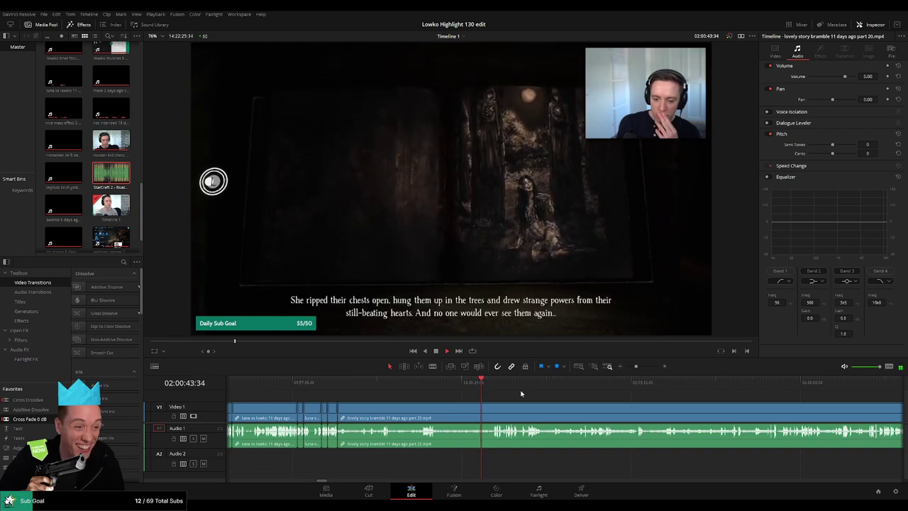
- Review the bramble footage from the last storybook page at about 02:00:43 through the wall drawing at about 02:01:14
scroll(529, 393, up, 3)
drag(585, 395, 497, 398)
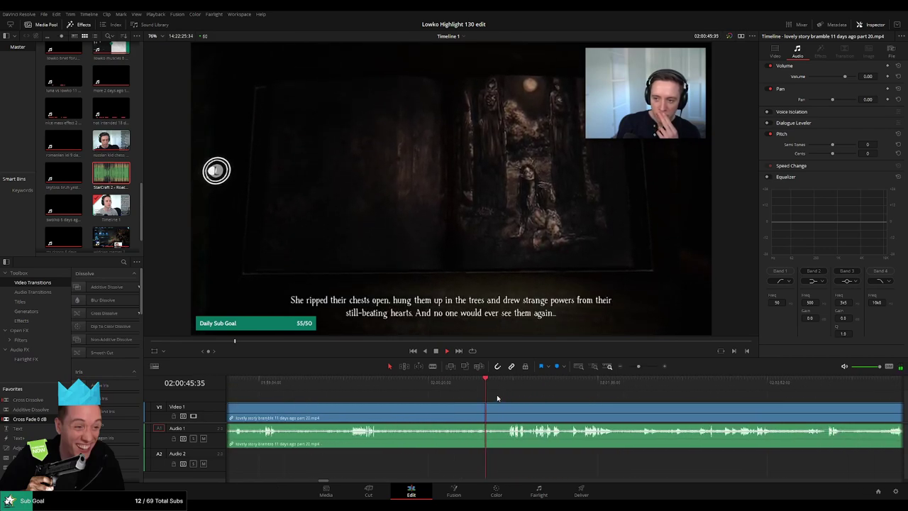
scroll(497, 398, right, 1)
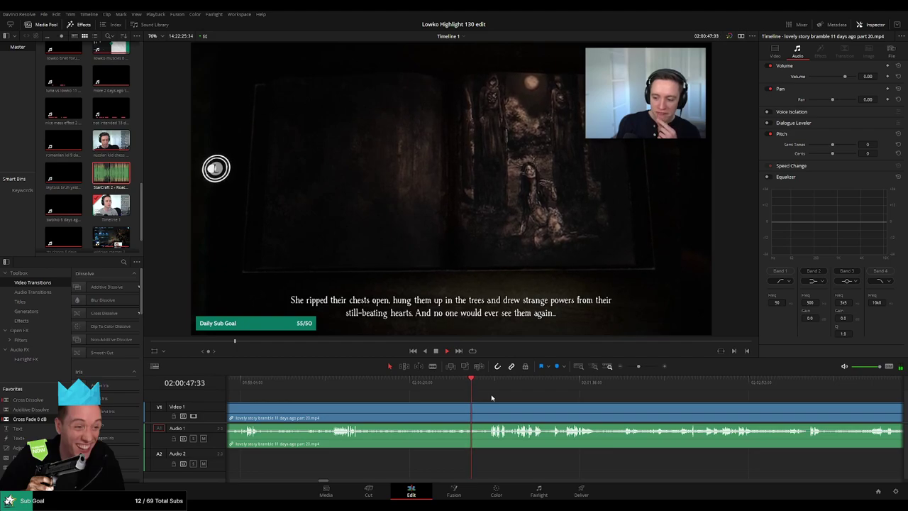
scroll(500, 394, left, 5)
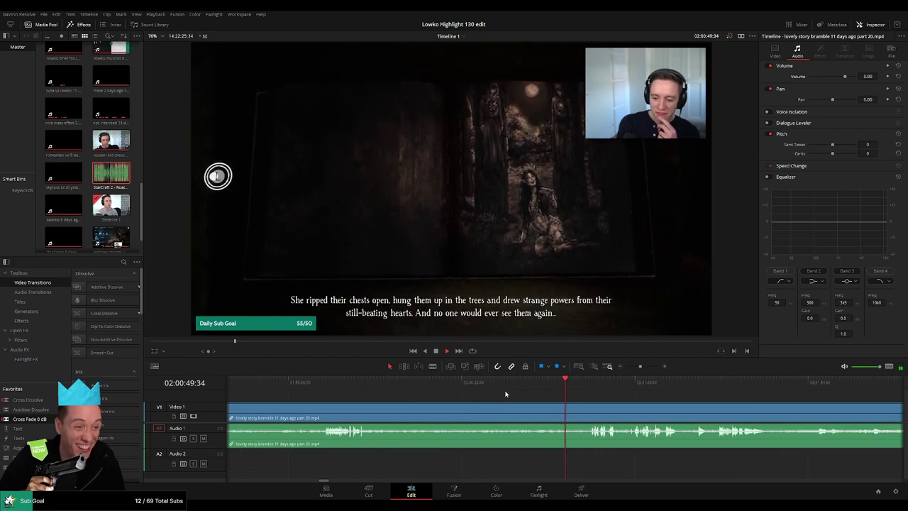
scroll(539, 400, right, 5)
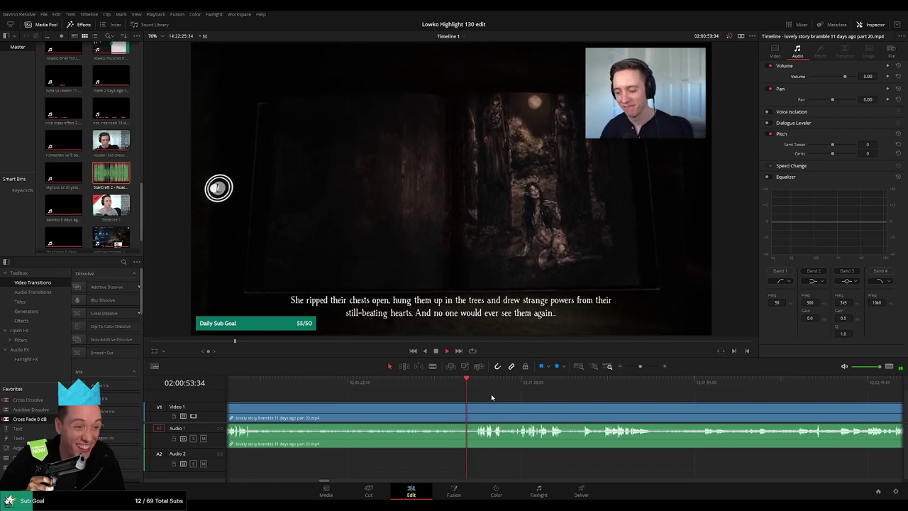
scroll(491, 394, left, 5)
scroll(476, 397, right, 6)
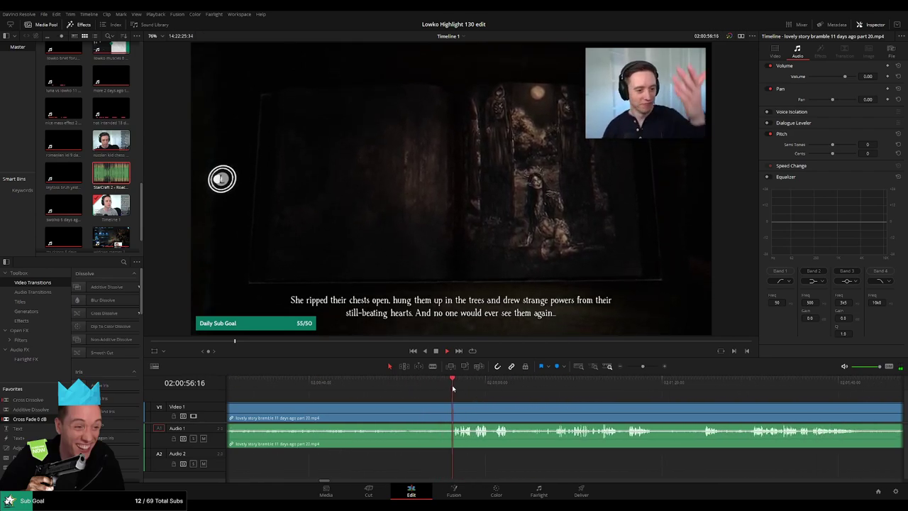
scroll(482, 395, right, 2)
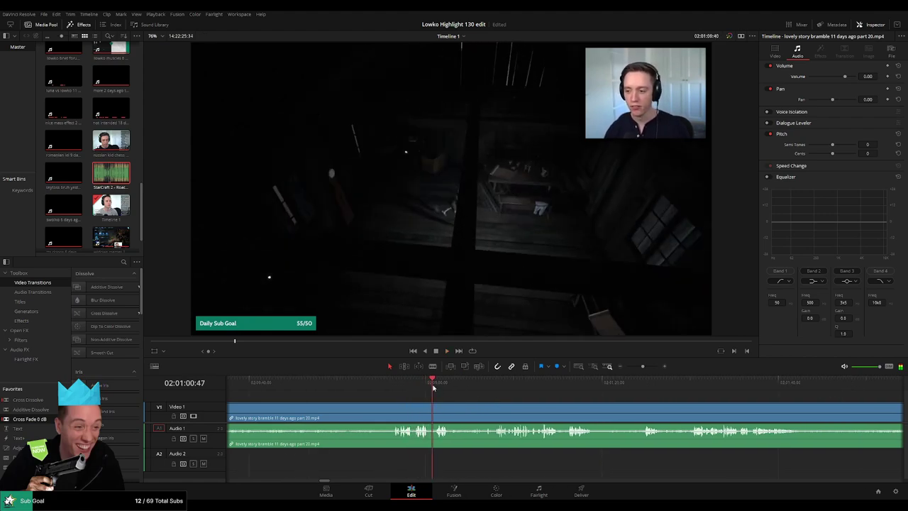
scroll(436, 394, right, 2)
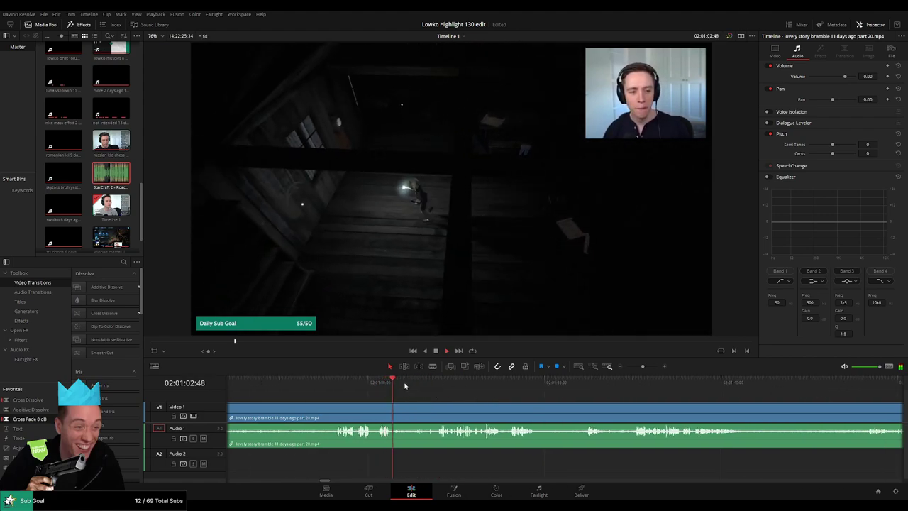
click(427, 383)
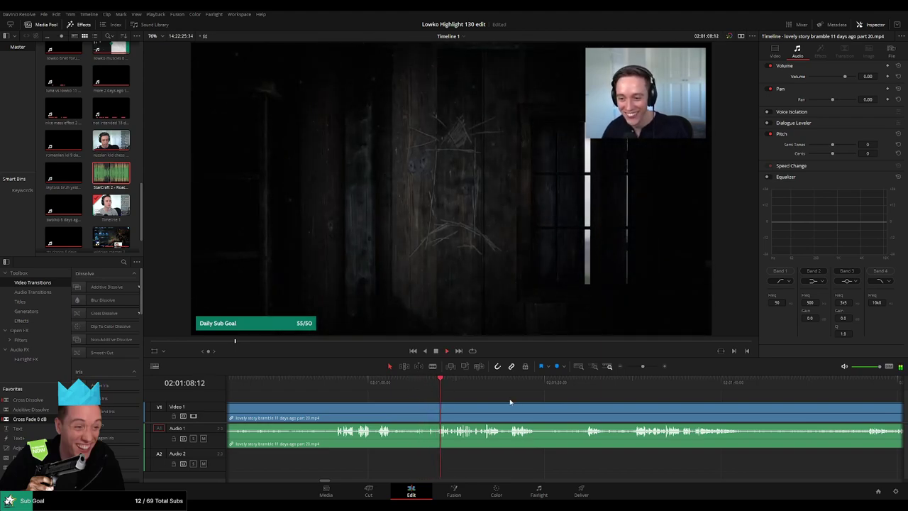
scroll(445, 391, right, 2)
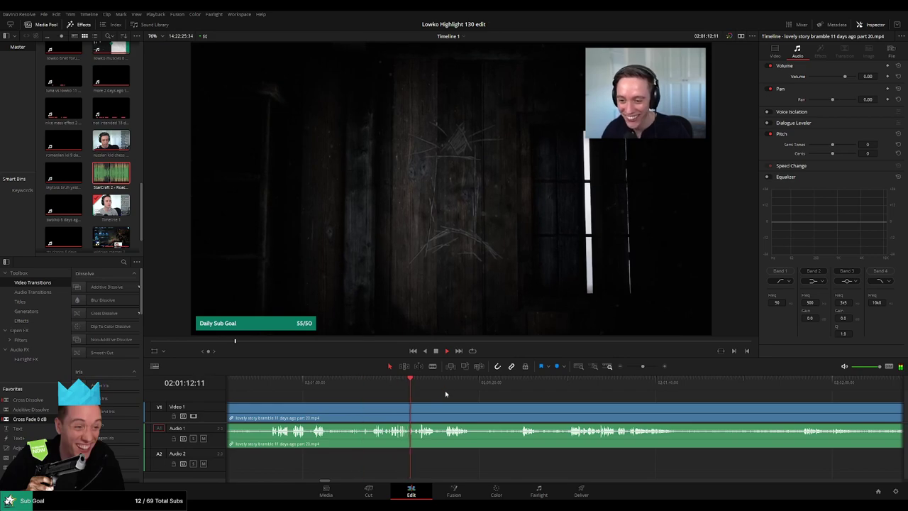
drag(458, 394, 419, 394)
scroll(418, 391, right, 2)
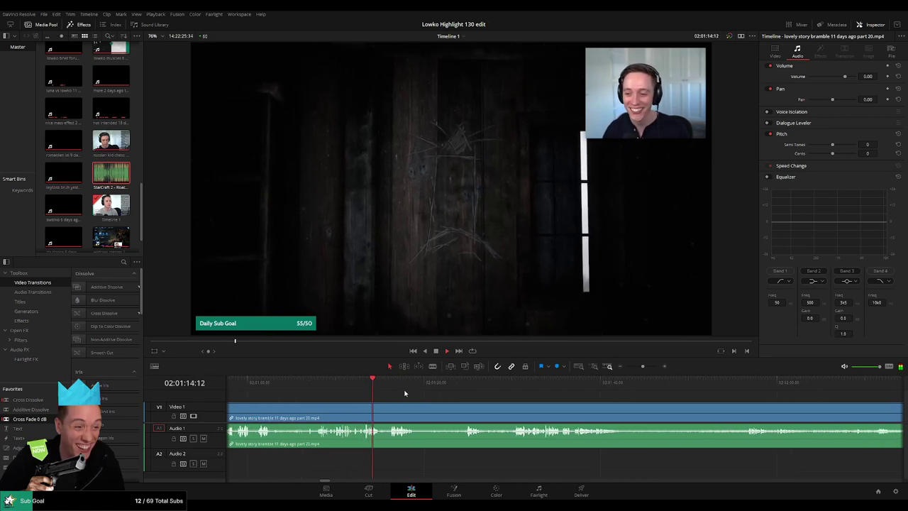
- Split the bramble clip at about 02:01:19 and 02:01:29 and ripple-delete the section between the two splits
click(391, 387)
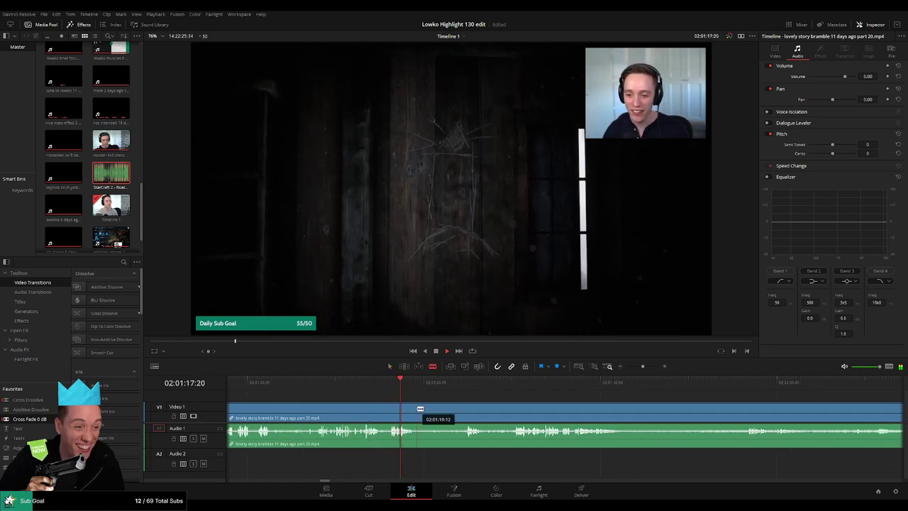
click(419, 409)
click(468, 382)
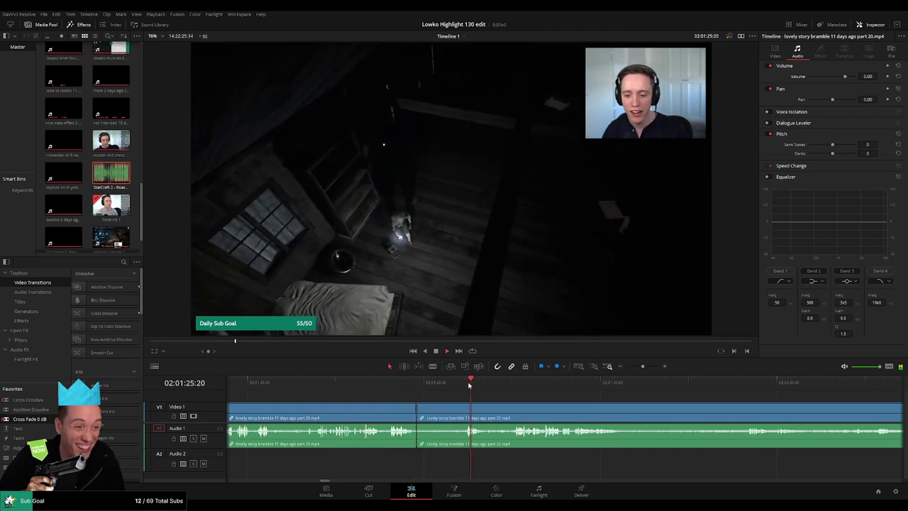
key(b)
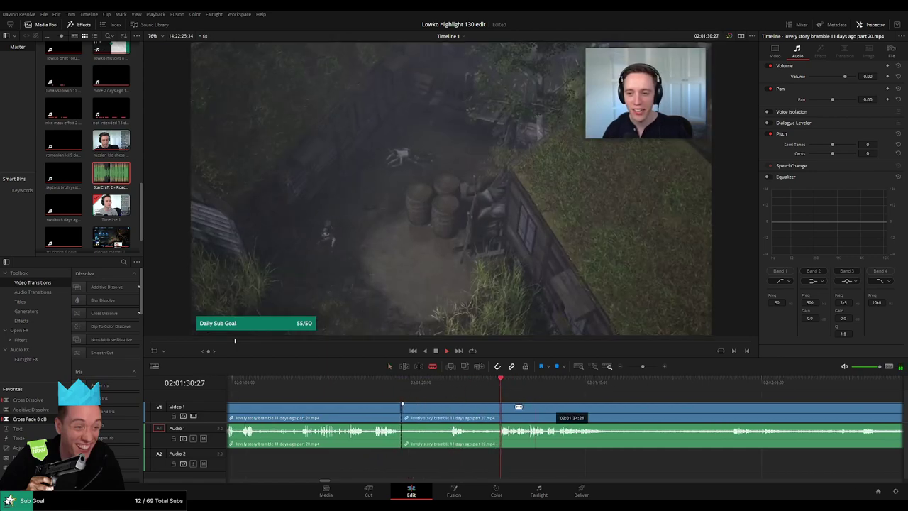
click(457, 413)
key(a)
click(441, 417)
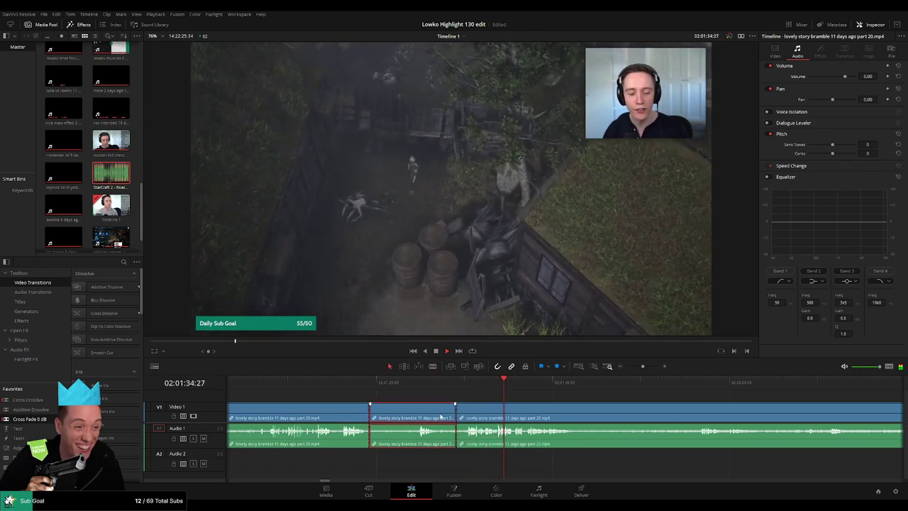
key(Delete)
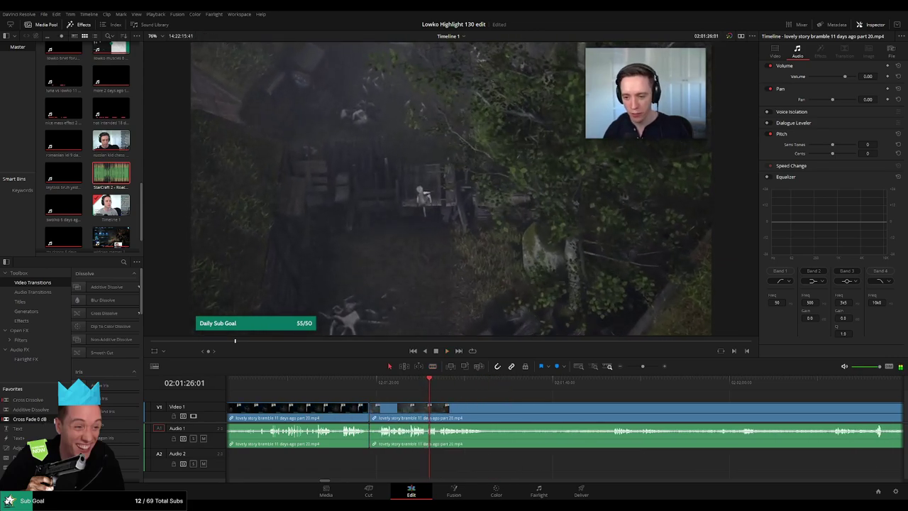
- Split the bramble part 20 clip at about 02:01:33 and ripple-delete its remainder up to the another lovely story part 21 clip
drag(515, 407, 450, 406)
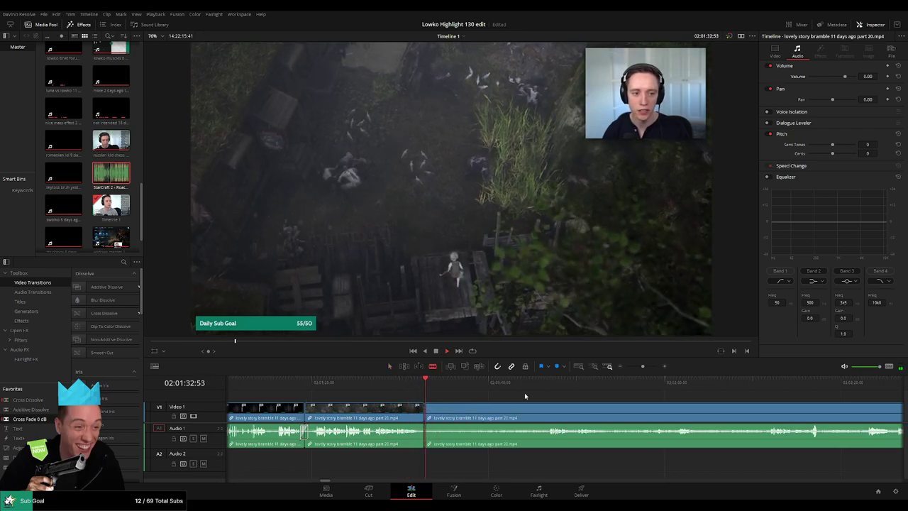
click(552, 383)
drag(580, 386, 773, 387)
drag(642, 366, 632, 369)
drag(572, 389, 685, 390)
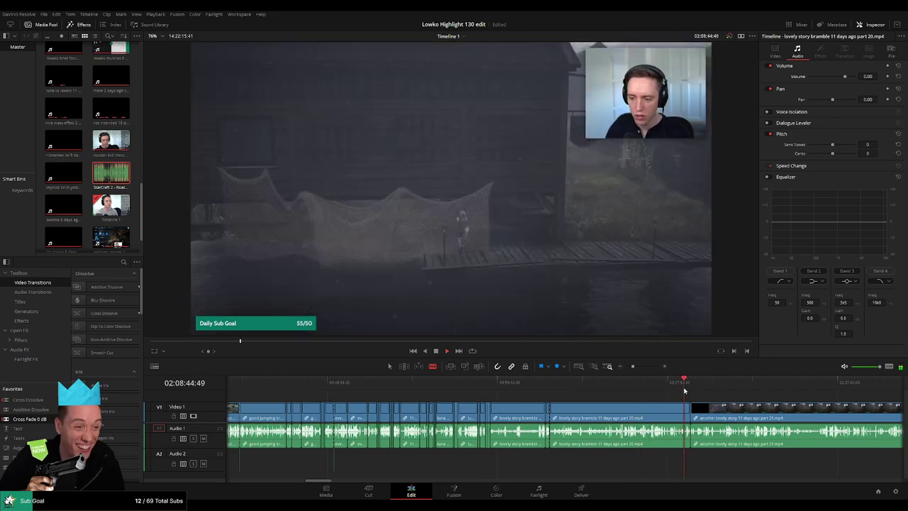
click(653, 417)
key(Delete)
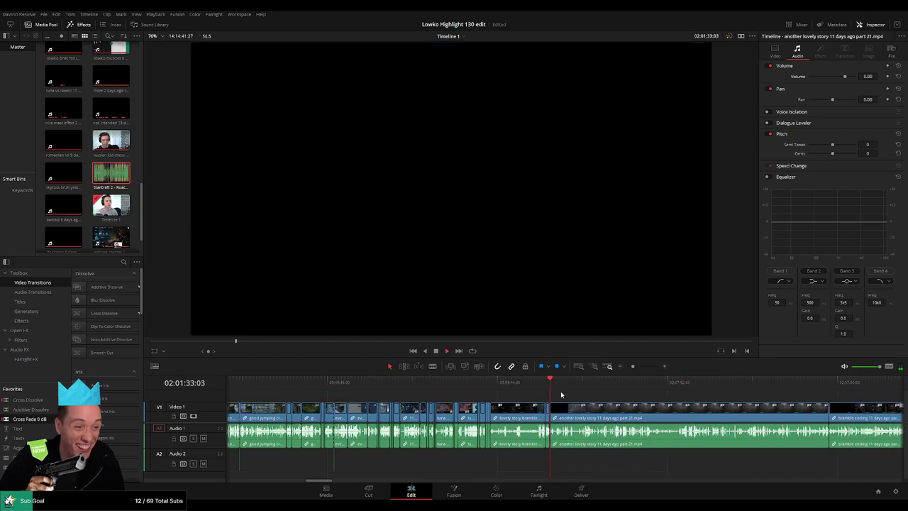
- Examine the another lovely story part 21 clip from its start to about 02:06:26 for a usable moment
drag(560, 390, 615, 388)
click(588, 385)
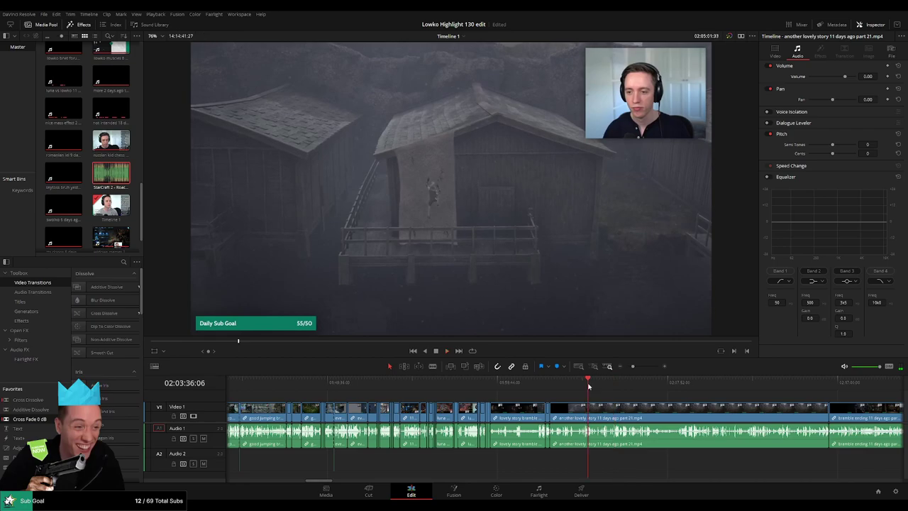
scroll(594, 398, down, 3)
scroll(577, 406, up, 3)
scroll(578, 406, up, 2)
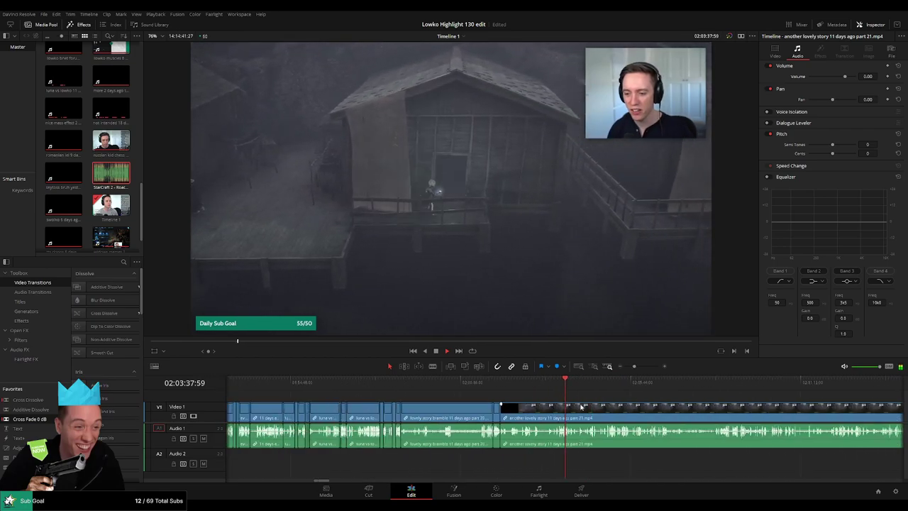
click(555, 385)
drag(556, 385, 600, 383)
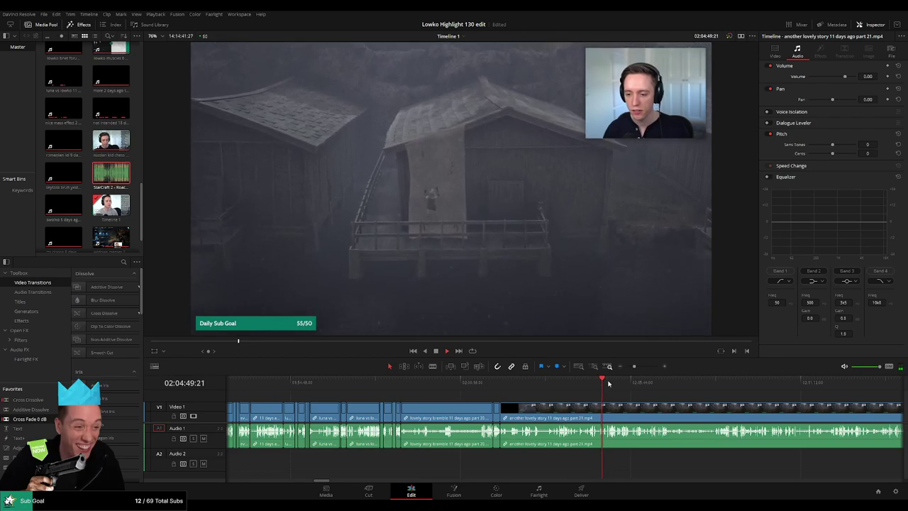
mouse_move(608, 383)
mouse_down()
mouse_move(561, 383)
mouse_move(646, 383)
mouse_move(565, 383)
mouse_move(609, 383)
mouse_move(587, 381)
mouse_move(622, 396)
mouse_move(546, 397)
mouse_move(592, 390)
mouse_up()
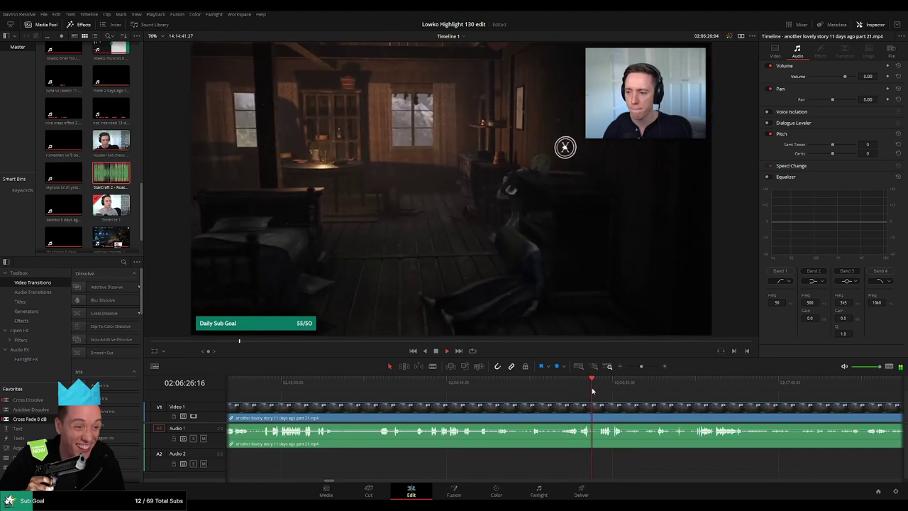
- Split the another lovely story part 21 clip at about 02:06:30 and ripple-delete everything in it before the split
key(b)
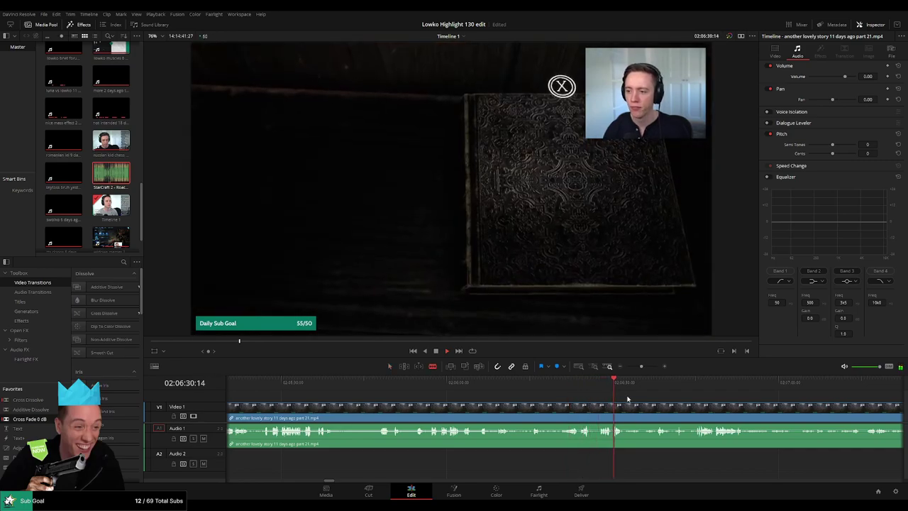
drag(628, 399, 563, 399)
click(548, 406)
key(a)
click(525, 411)
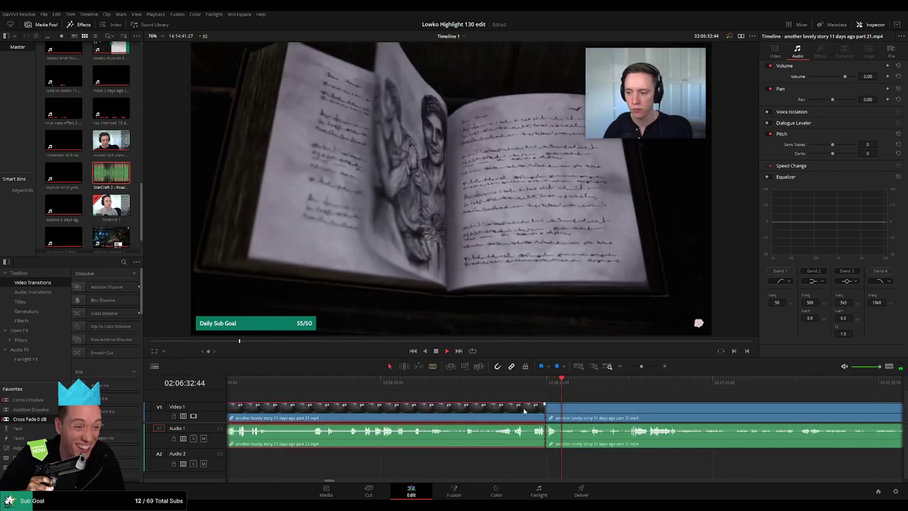
key(Delete)
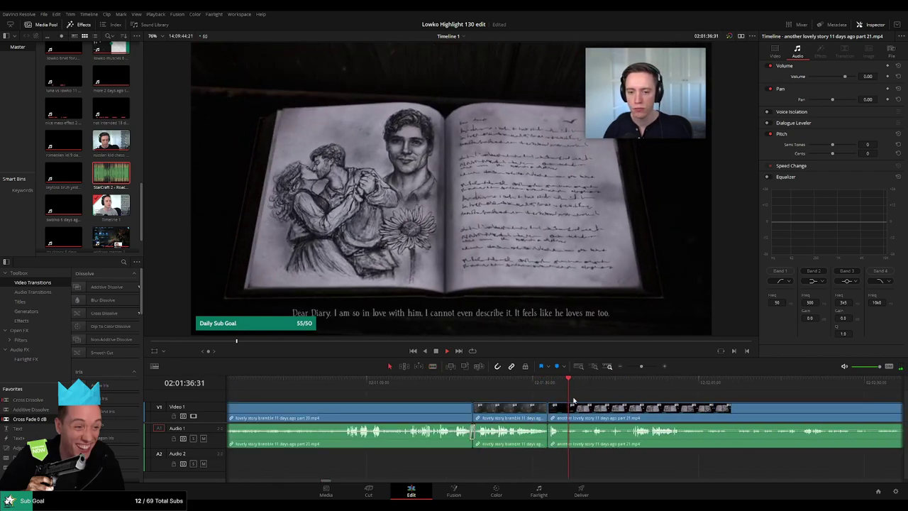
- Review the diary pages from about 02:01:36 to 02:03:30 in the part 21 clip and save the project
scroll(588, 403, right, 2)
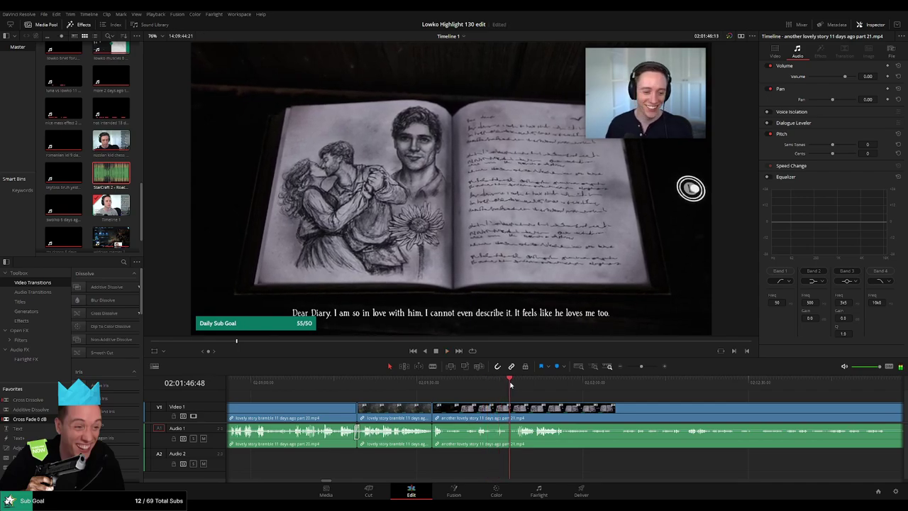
scroll(576, 402, right, 2)
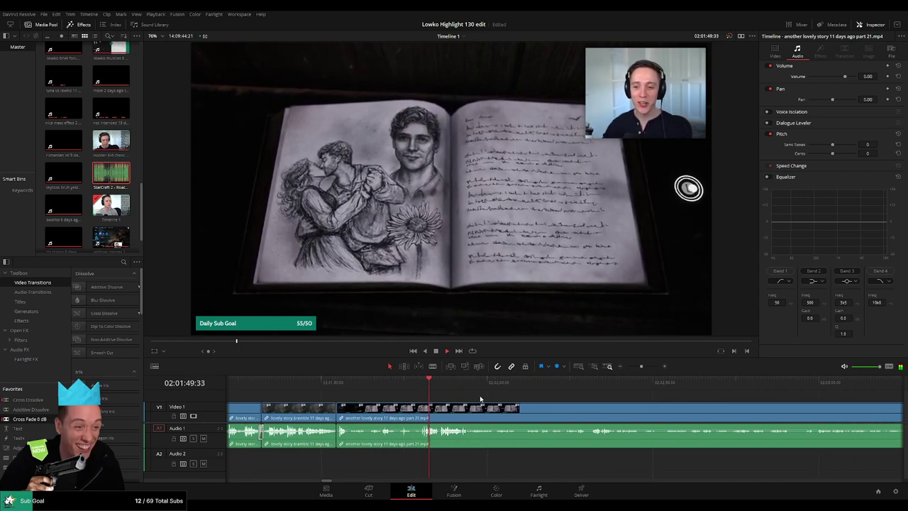
key(ctrl+s)
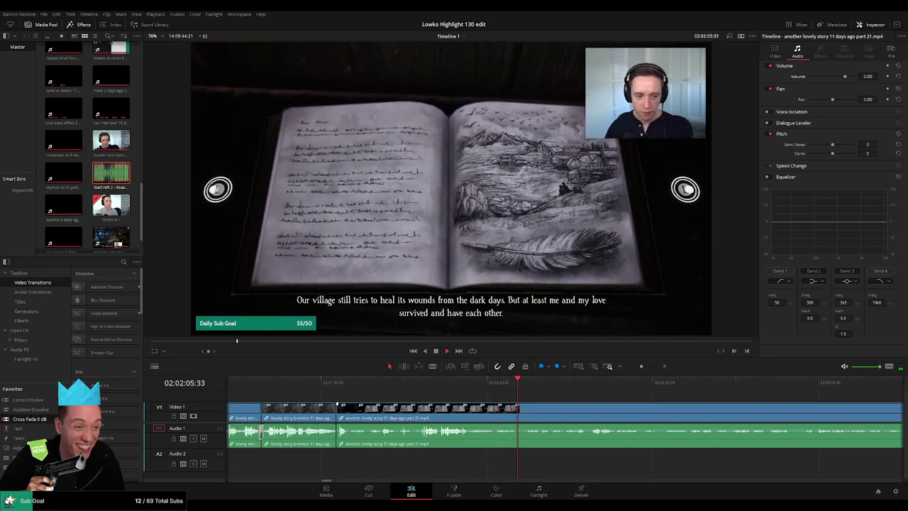
drag(562, 401, 343, 397)
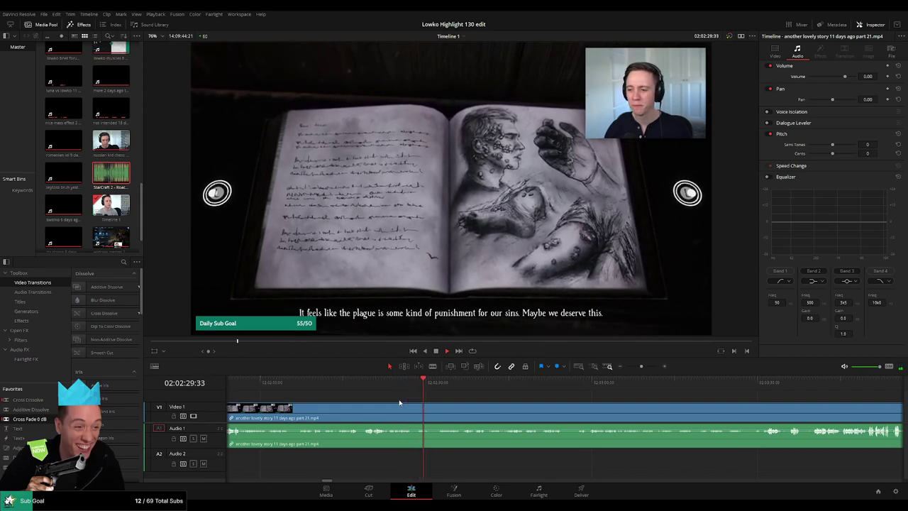
scroll(470, 410, right, 3)
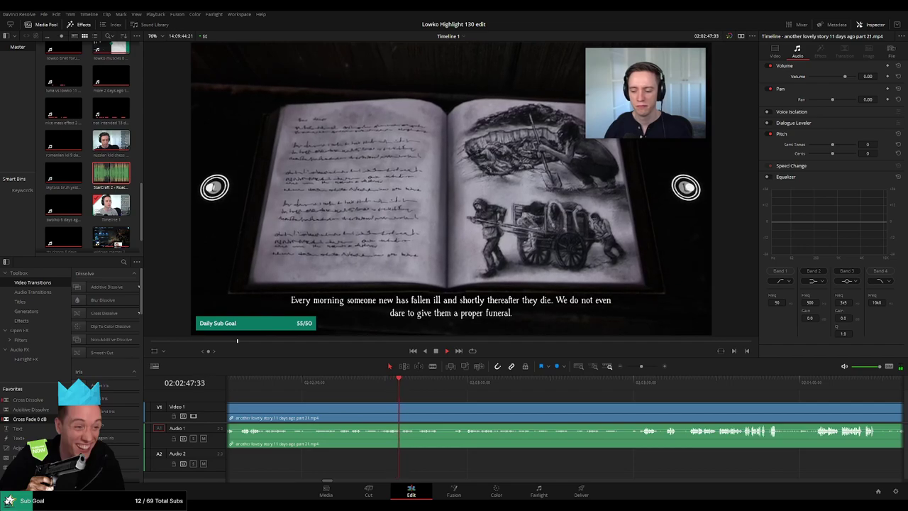
drag(452, 400, 402, 396)
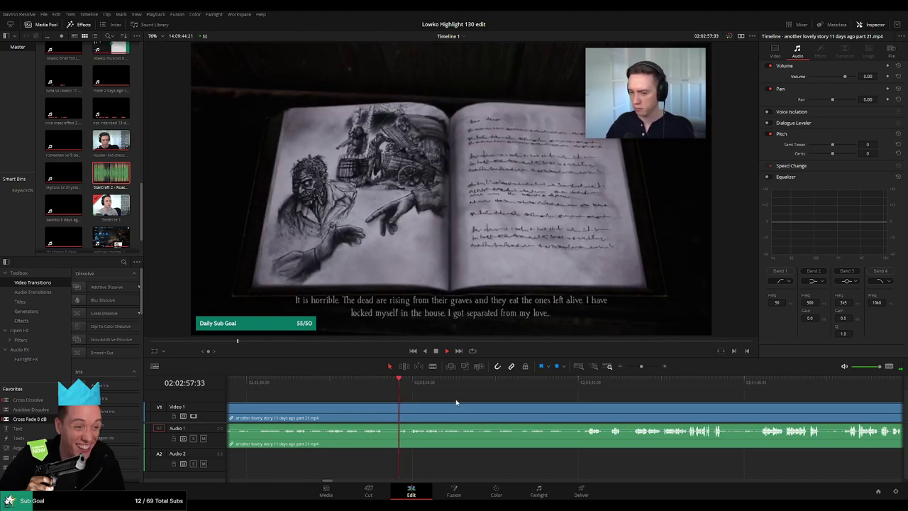
drag(457, 401, 433, 400)
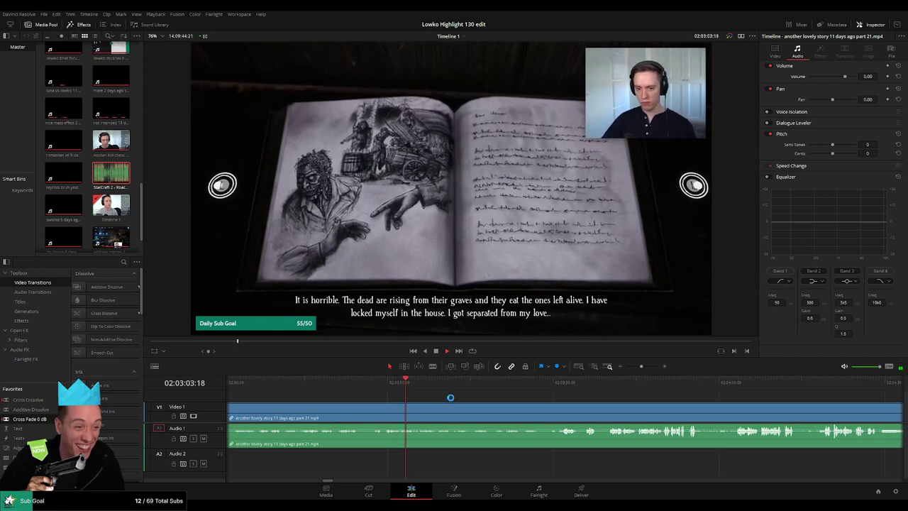
drag(460, 400, 400, 402)
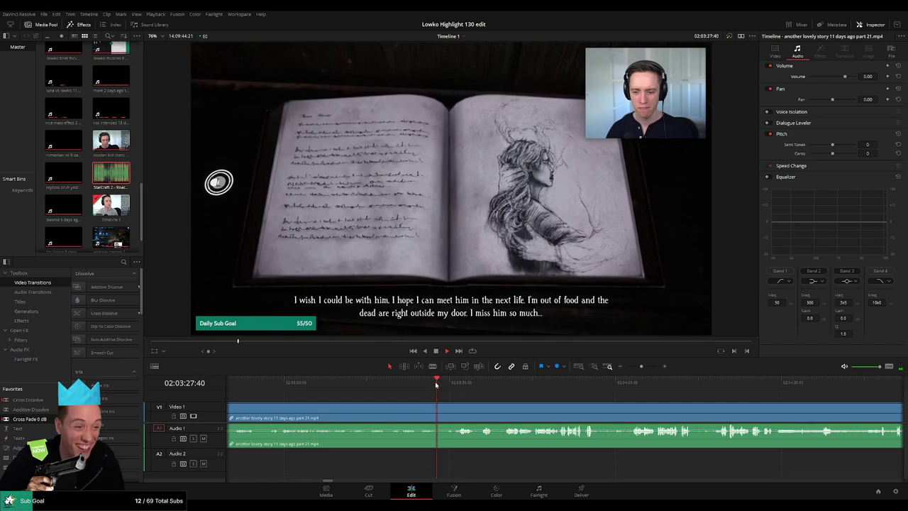
click(447, 383)
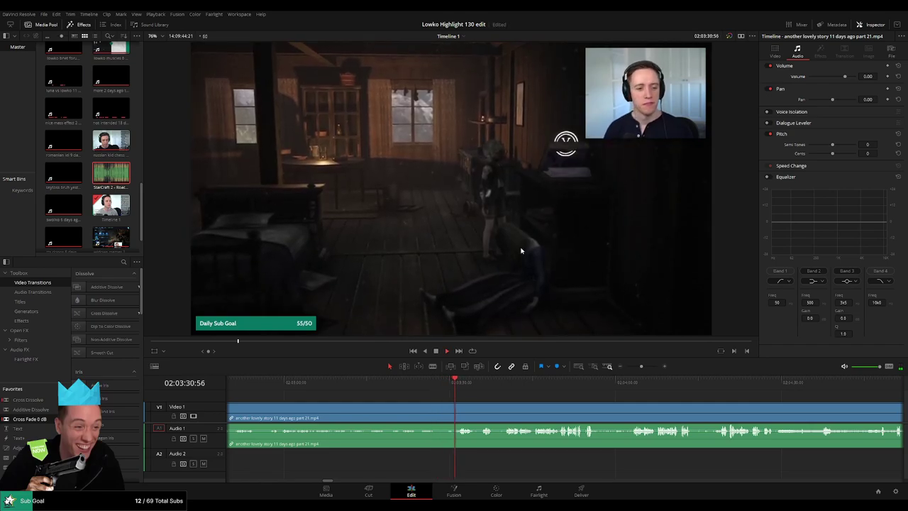
- Split part 21 at about 02:03:38 and 02:03:40, ripple-delete the section between, and add Cross Fade 0 dB at the audio cut
scroll(546, 395, up, 4)
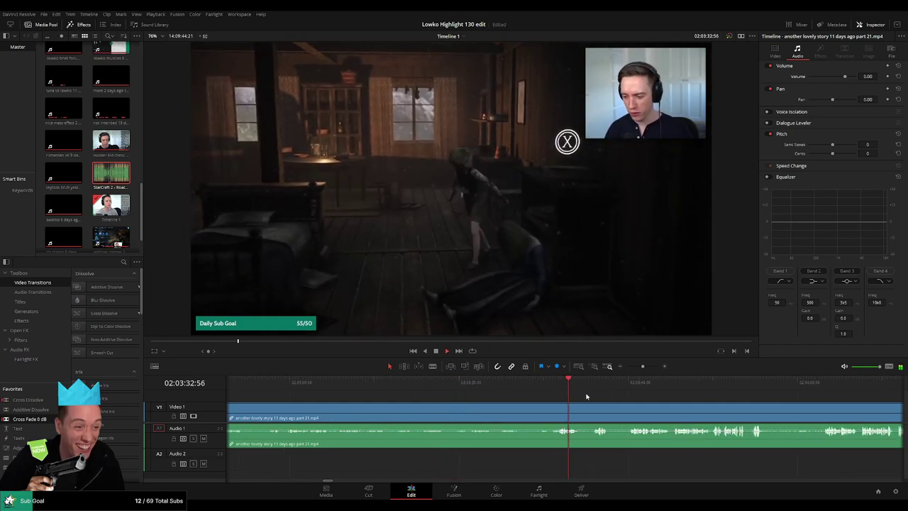
scroll(568, 395, right, 4)
click(495, 383)
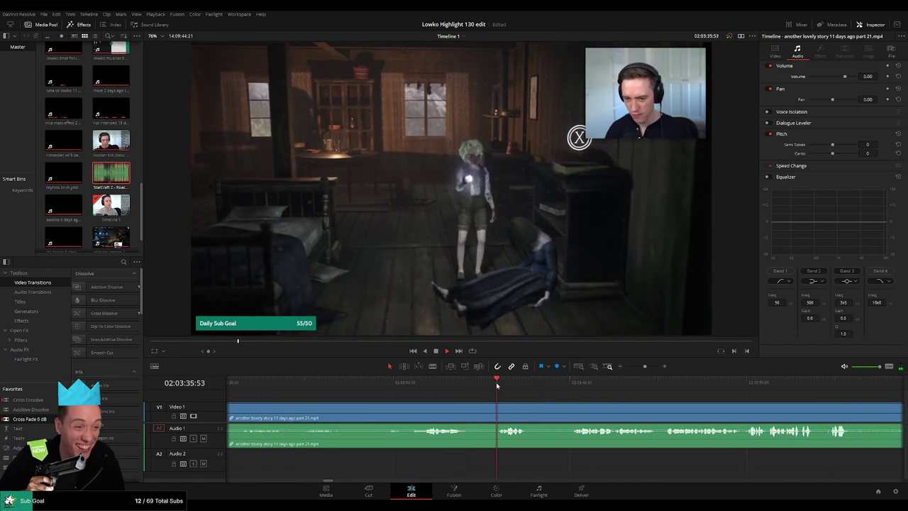
scroll(483, 392, right, 3)
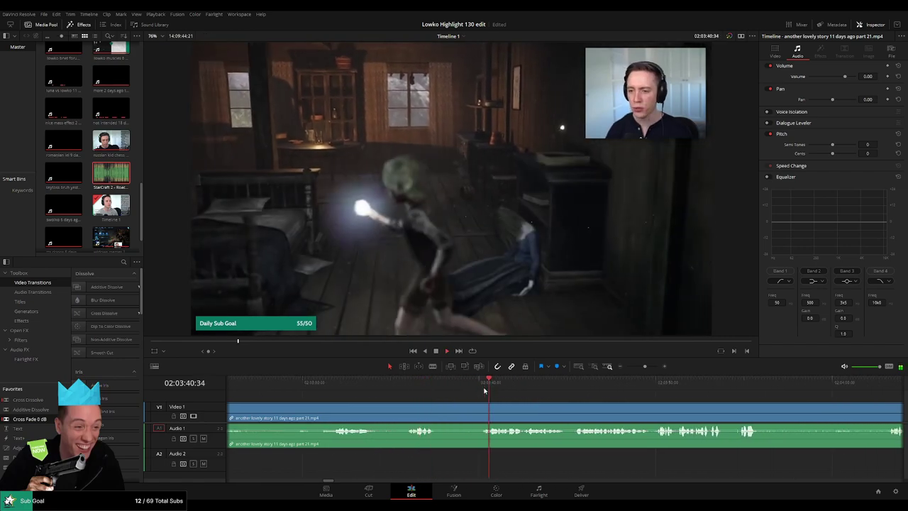
key(b)
click(438, 410)
click(483, 407)
key(a)
click(459, 410)
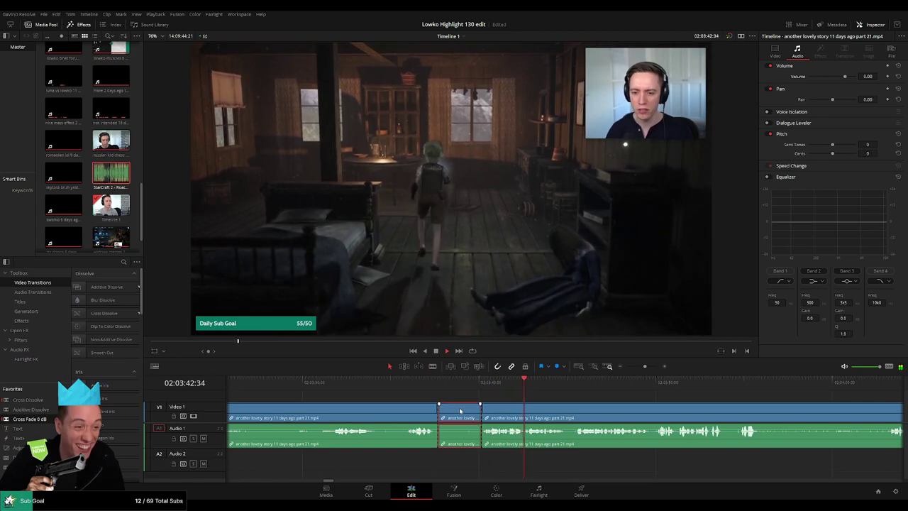
key(Delete)
drag(39, 419, 438, 439)
- Split the part 21 clip at about 02:03:51 and 02:03:52 and ripple-delete the short pause between the splits
drag(591, 399, 456, 396)
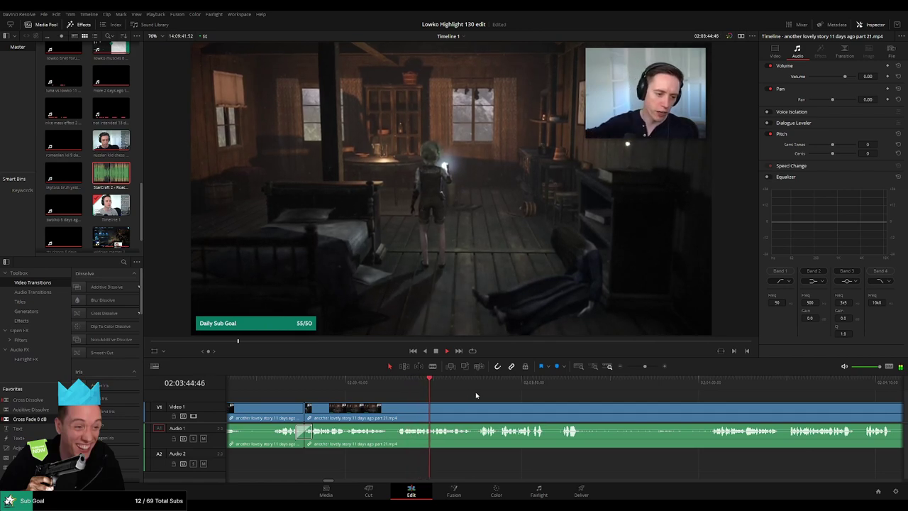
scroll(459, 401, down, 2)
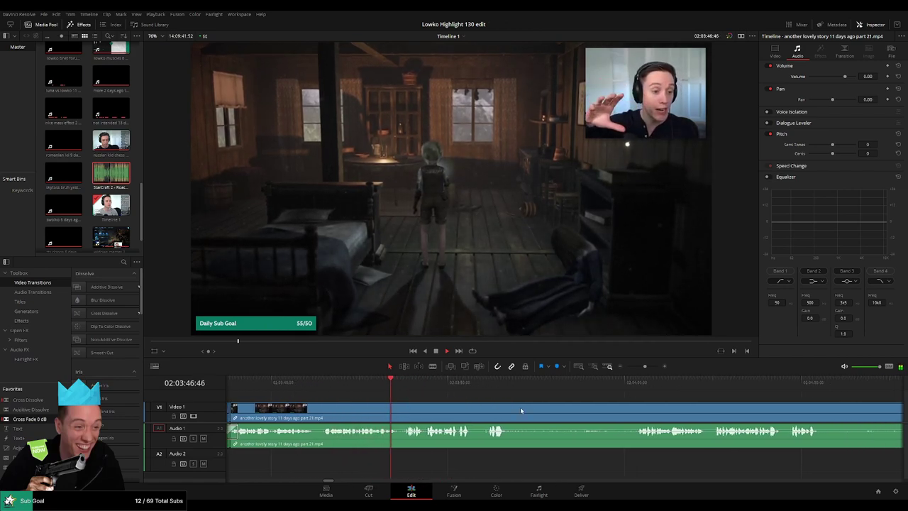
scroll(520, 407, down, 1)
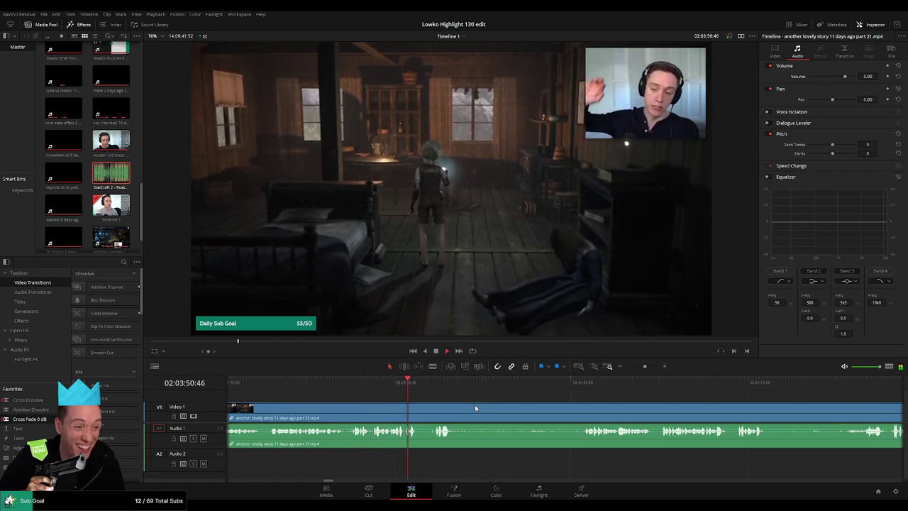
scroll(434, 402, down, 1)
key(b)
click(375, 415)
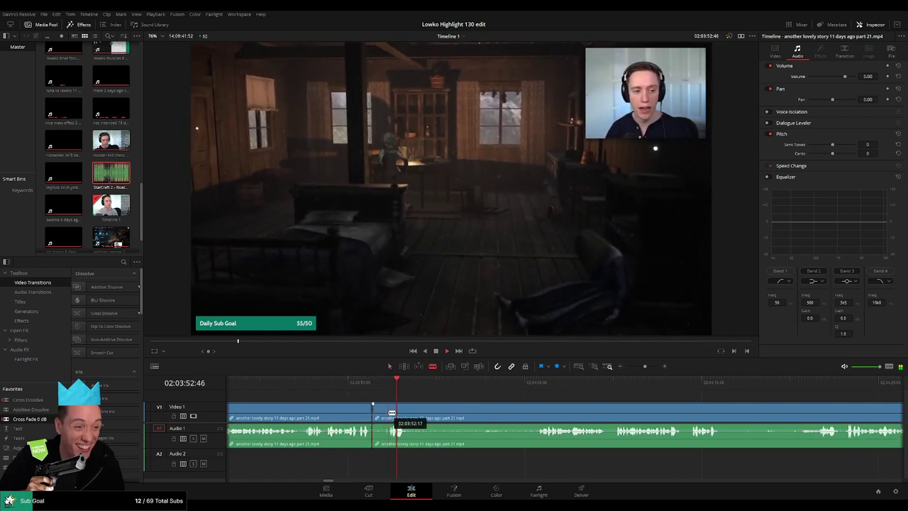
click(389, 415)
key(a)
click(383, 415)
key(Delete)
click(383, 415)
key(BackSpace)
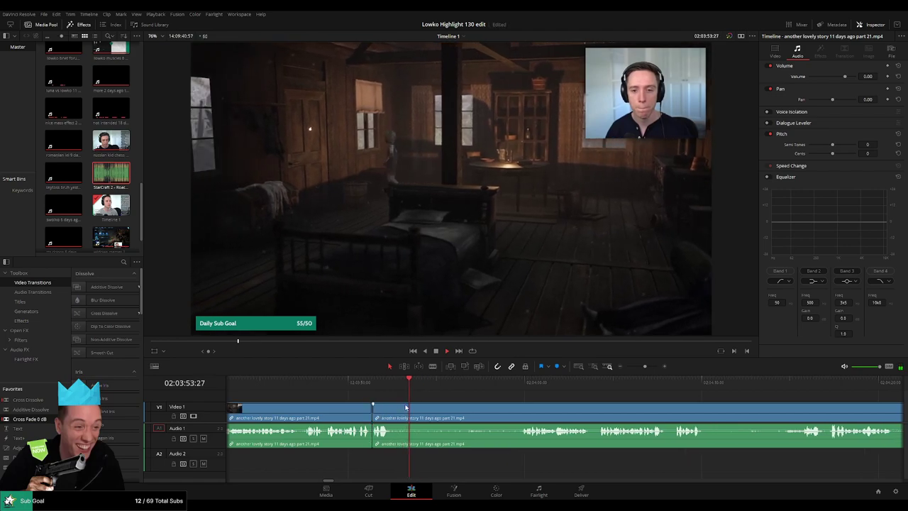
- Cut out part 21 from about 02:03:53 to 02:04:00 with ripple delete and add Cross Fade 0 dB at the audio cut
key(b)
click(399, 408)
click(516, 384)
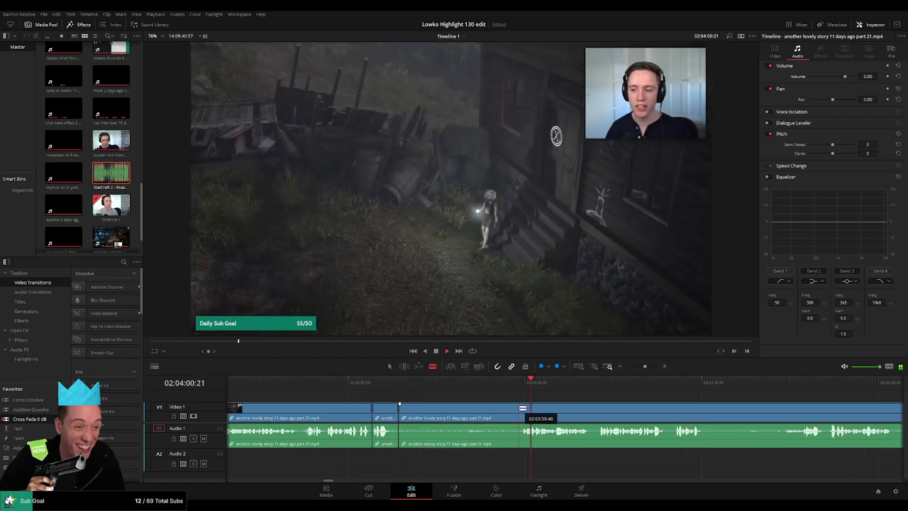
click(521, 408)
key(a)
click(498, 413)
key(Delete)
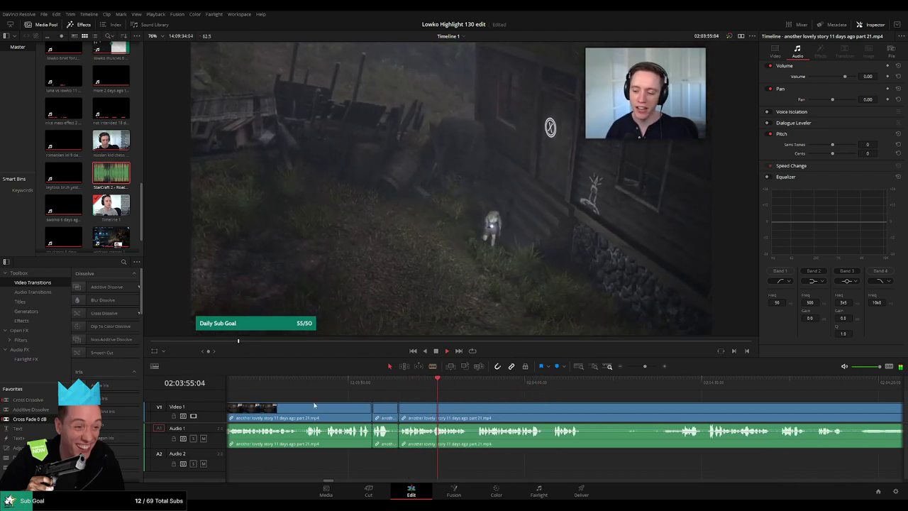
drag(399, 445, 398, 429)
drag(26, 420, 426, 437)
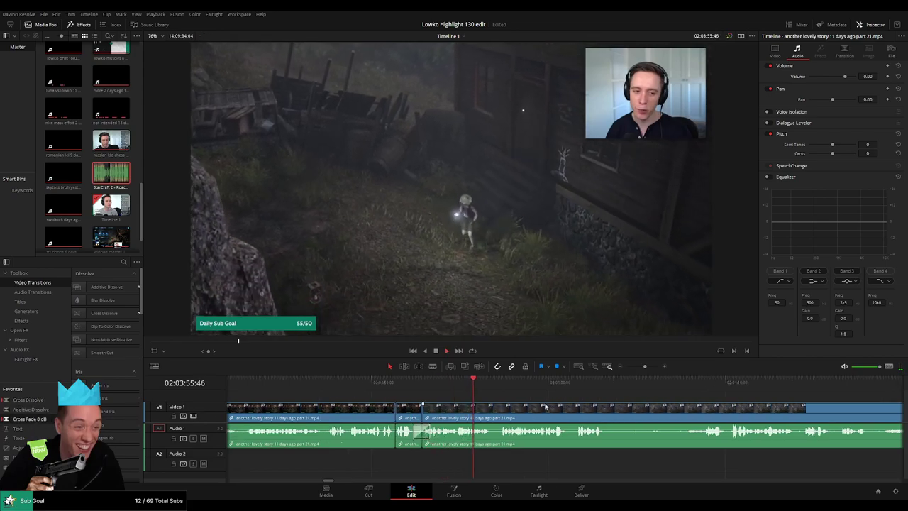
- Cut out part 21 from about 02:04:03 to 02:04:08 with ripple delete and add Cross Fade 0 dB at the audio cut
scroll(415, 391, right, 4)
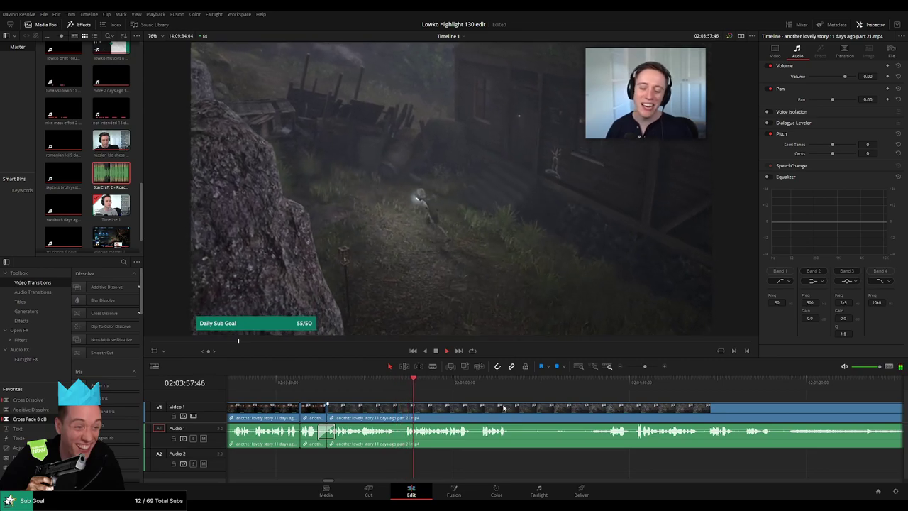
scroll(414, 397, right, 3)
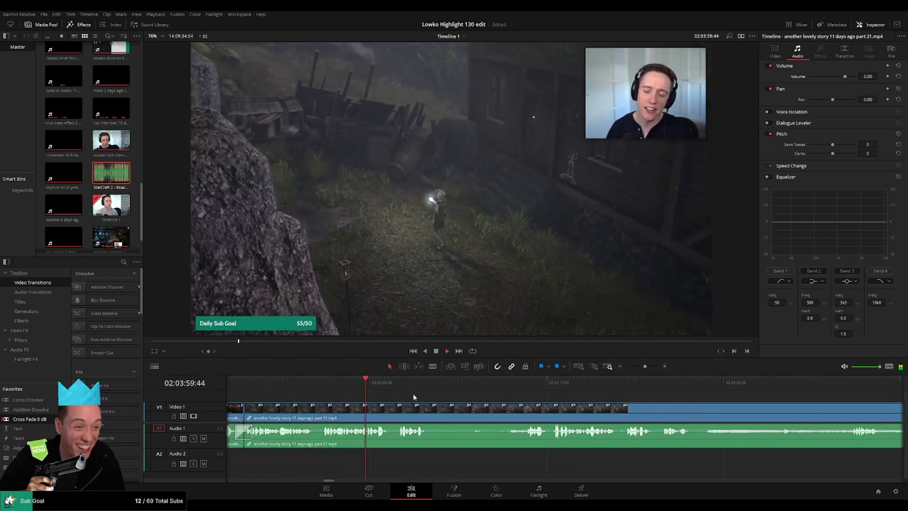
scroll(415, 397, right, 3)
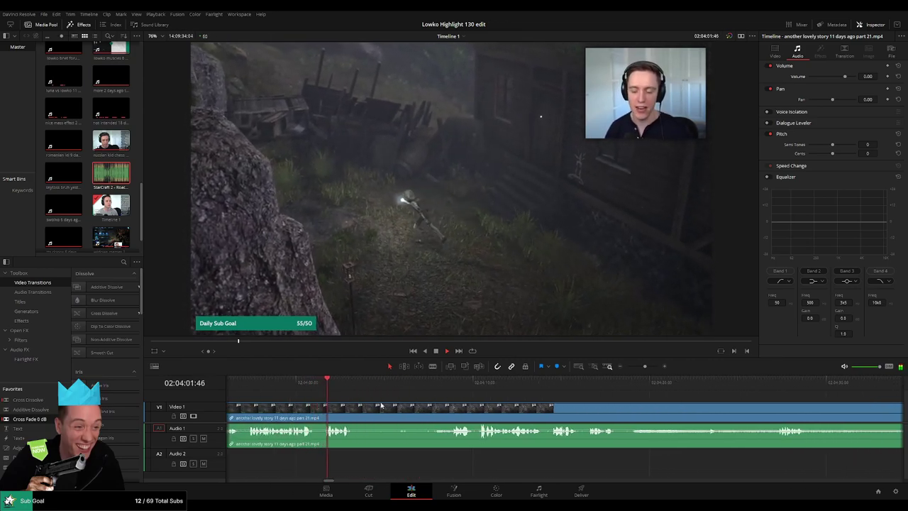
key(b)
click(357, 410)
key(a)
click(447, 385)
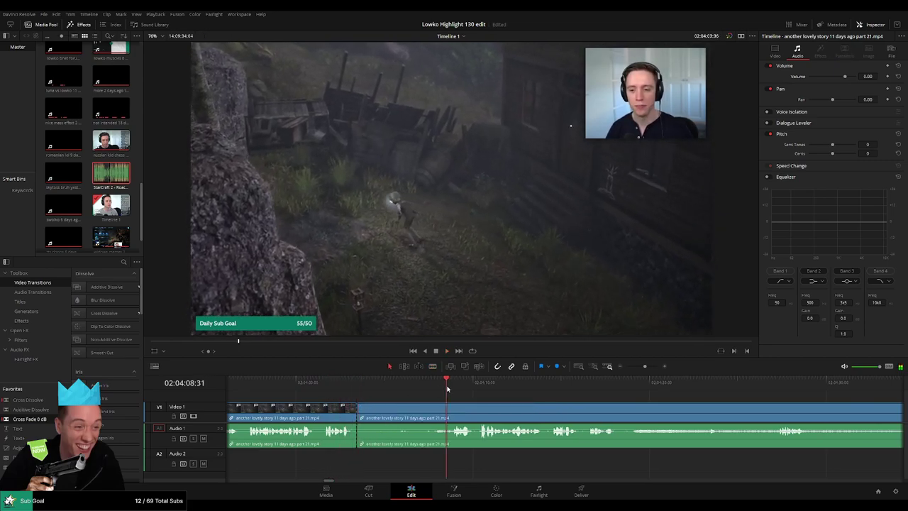
key(b)
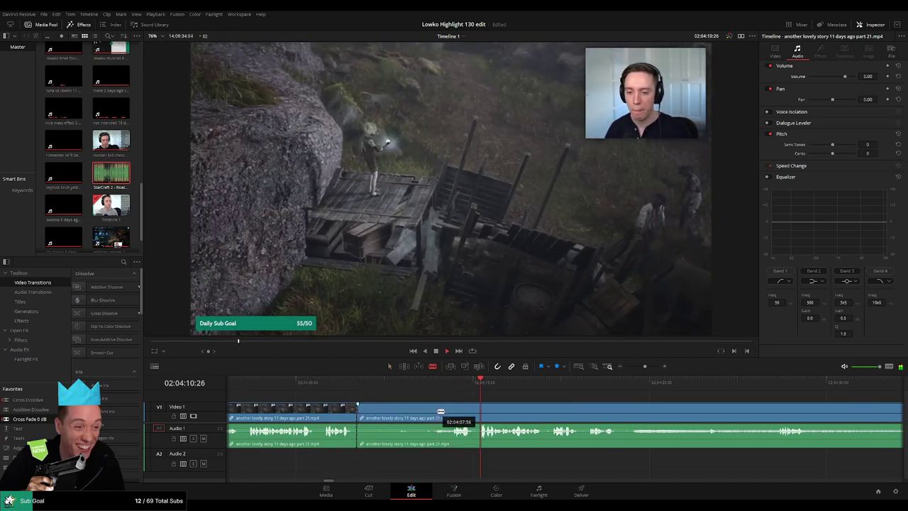
click(436, 411)
key(a)
click(413, 413)
key(Delete)
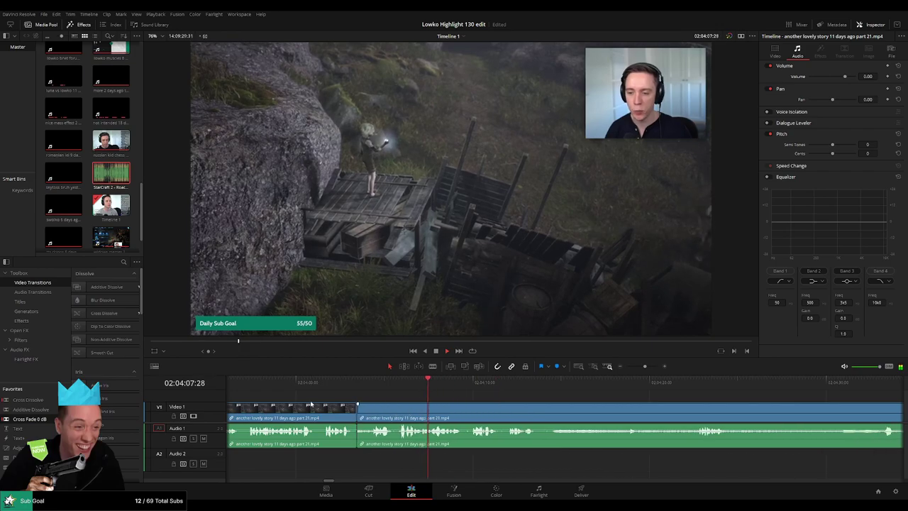
drag(364, 447, 357, 434)
- Play on past the new cross fade and split the part 21 clip at about 02:04:14
key(space)
drag(500, 409, 390, 401)
click(364, 388)
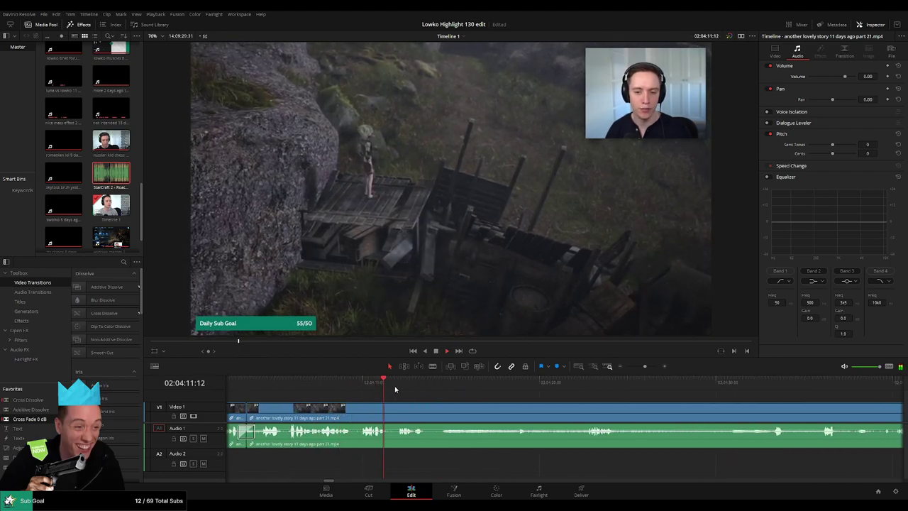
scroll(411, 400, right, 2)
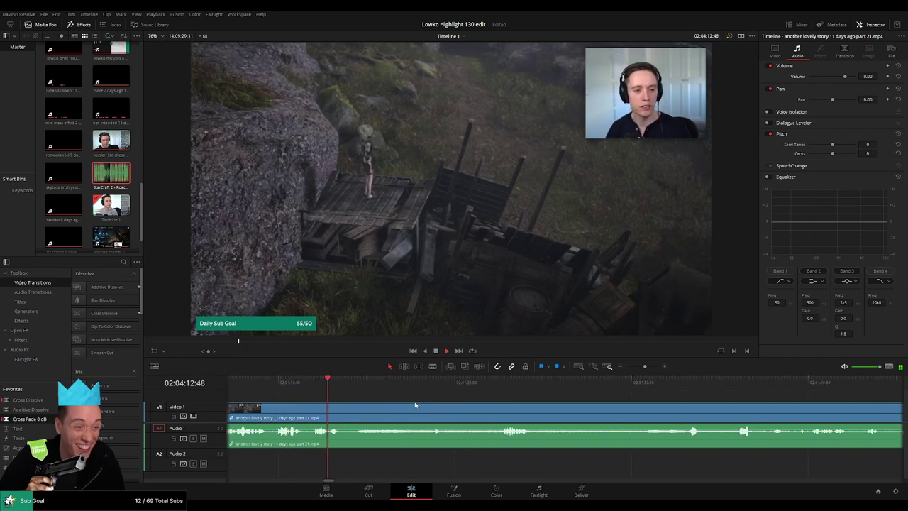
key(b)
click(346, 413)
- Scrub through the part 21 clip from about 02:04:23 to 02:05:48 to look for footage worth keeping
click(505, 389)
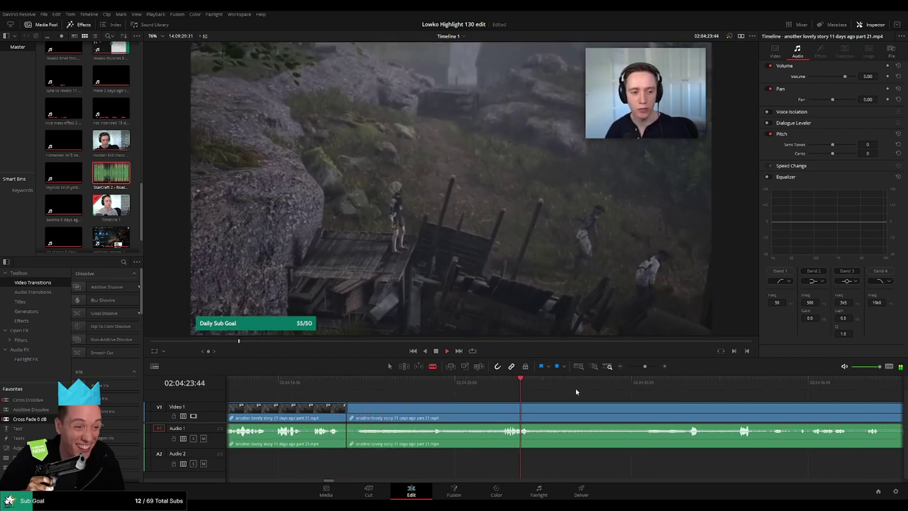
drag(647, 389, 673, 390)
scroll(654, 392, down, 2)
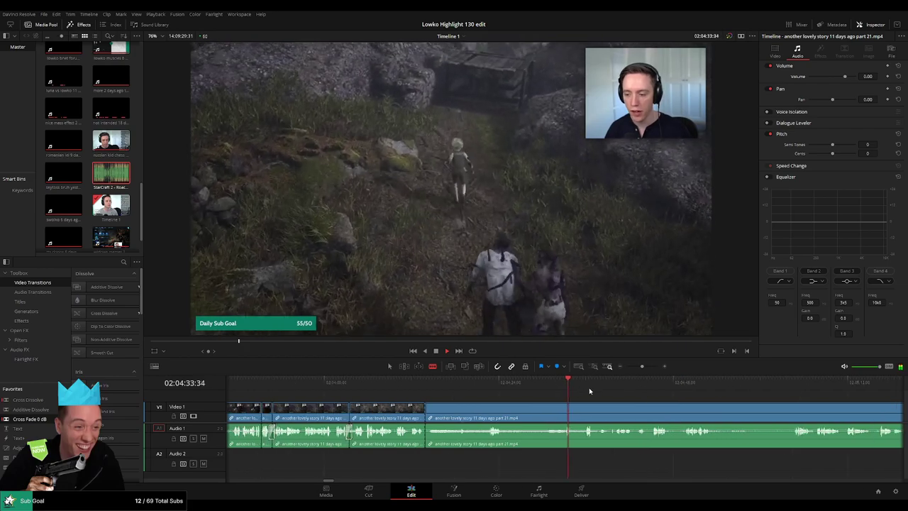
click(581, 387)
click(681, 385)
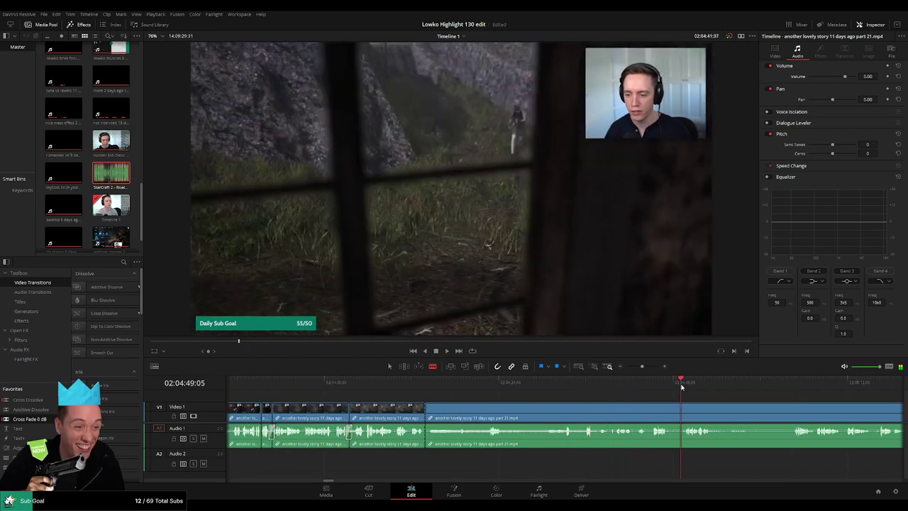
drag(679, 387, 504, 392)
drag(567, 390, 658, 390)
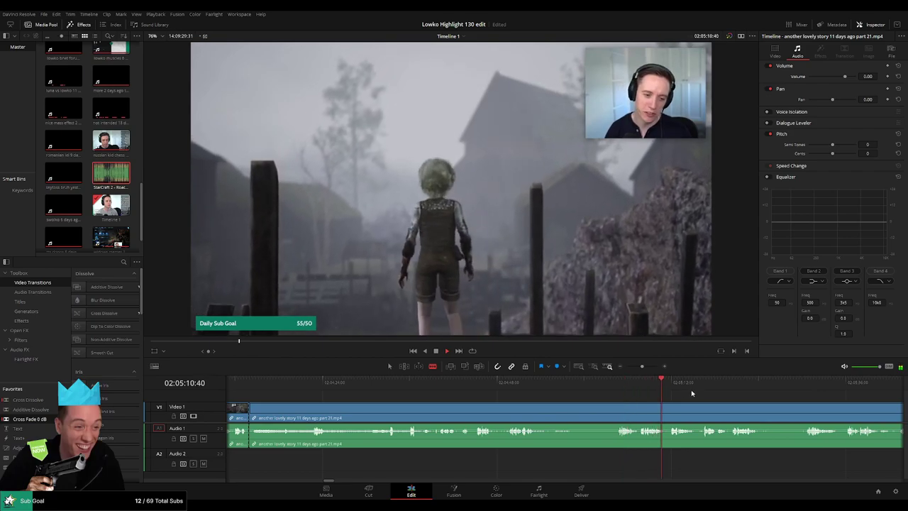
drag(736, 406, 528, 395)
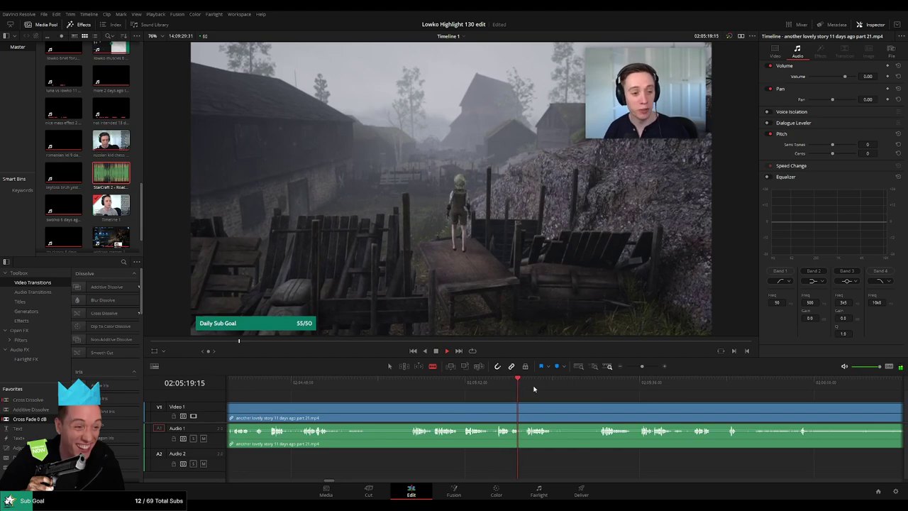
drag(581, 390, 738, 403)
scroll(683, 401, down, 4)
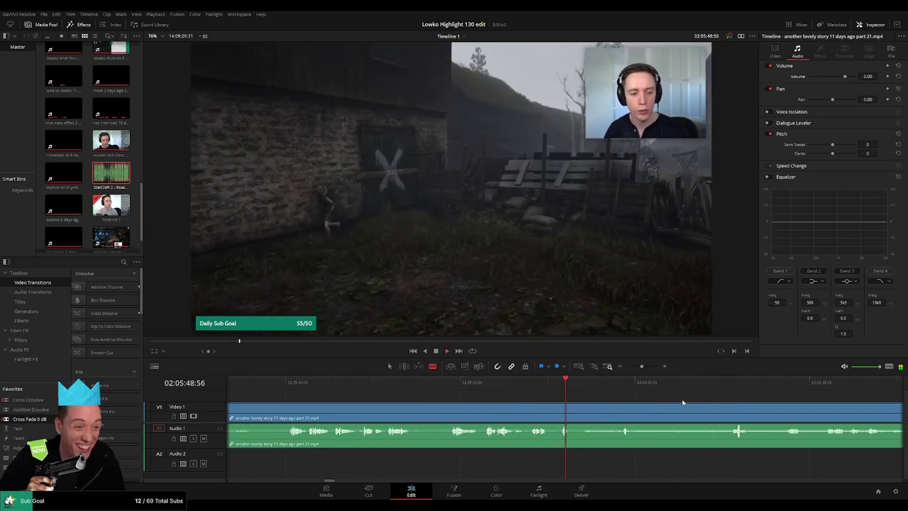
- Check the dark barn section of part 21 from about 02:05:50 to 02:08:25 for moments worth keeping
drag(641, 368, 634, 369)
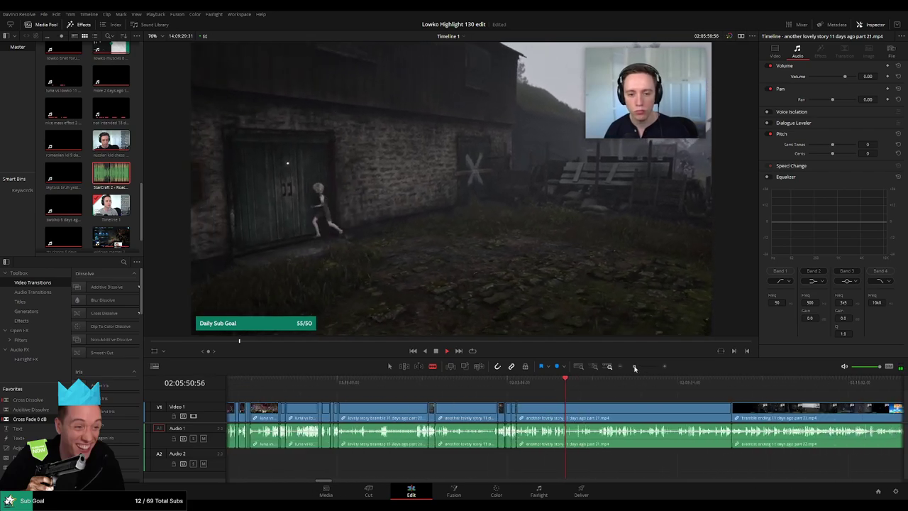
click(578, 393)
click(594, 392)
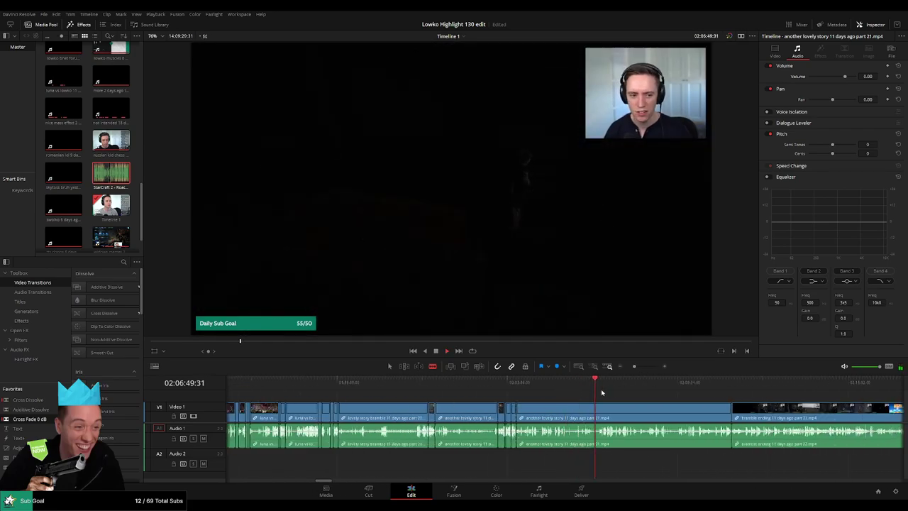
scroll(601, 393, up, 2)
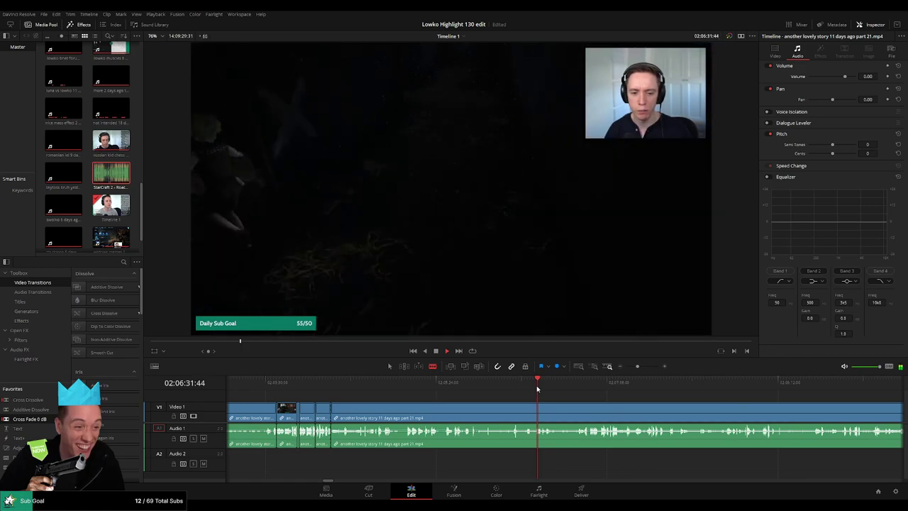
click(530, 388)
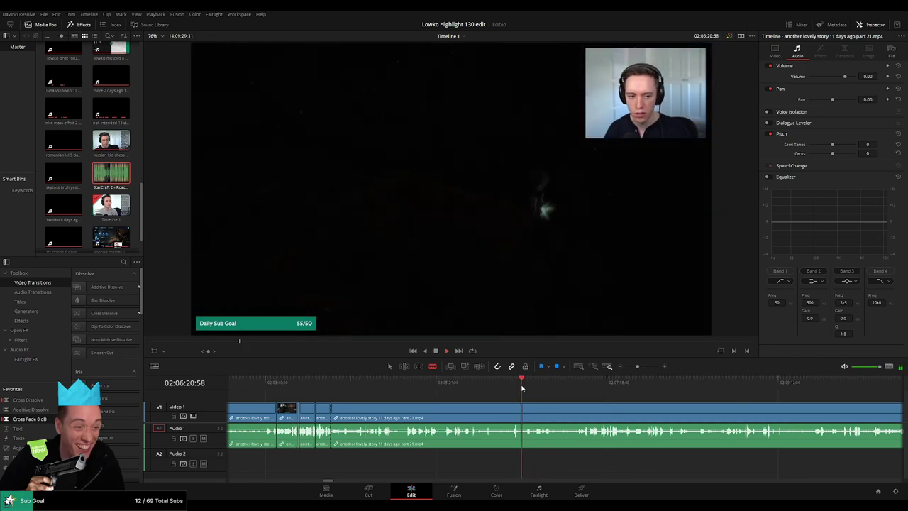
click(512, 390)
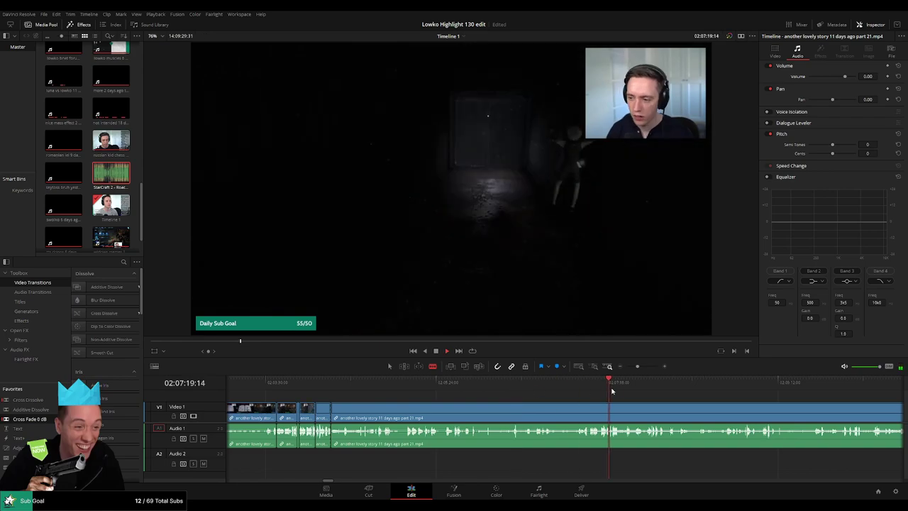
drag(625, 390, 671, 392)
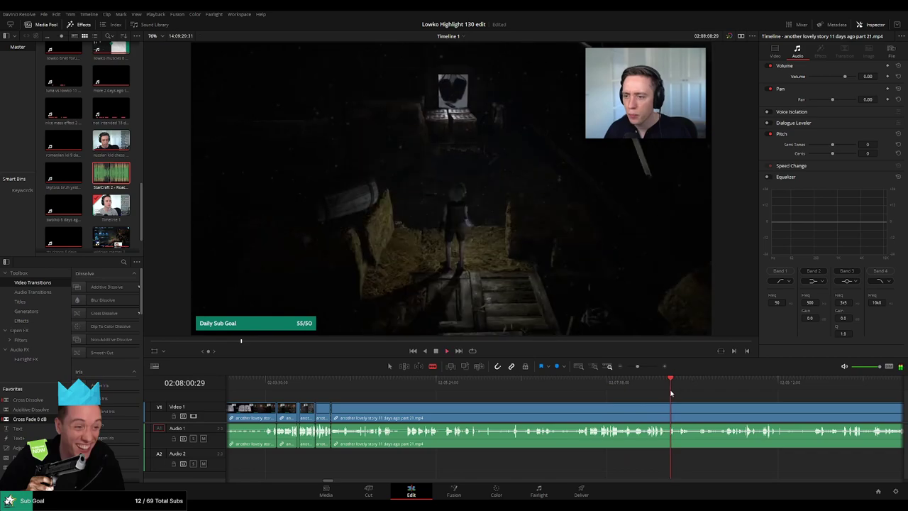
click(689, 390)
click(708, 391)
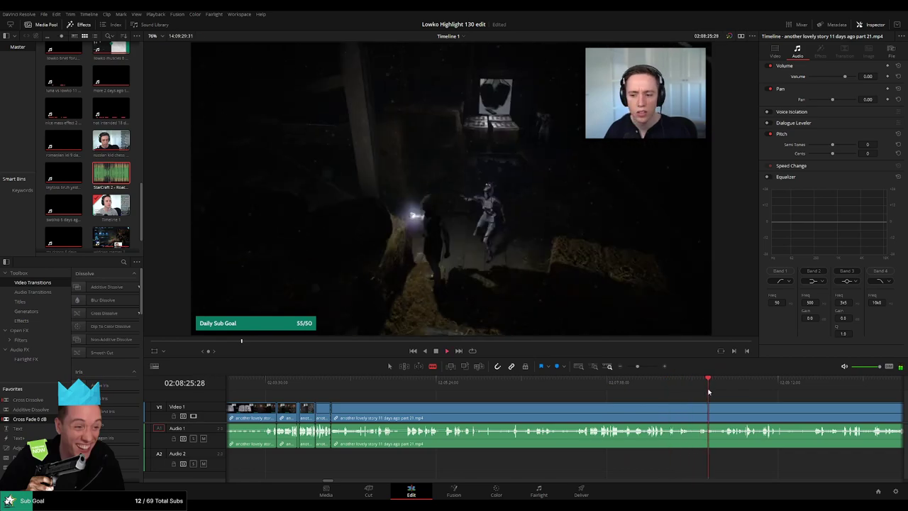
- Scrub to the end of part 21 and ripple-delete the whole remainder of the clip after the split at about 02:04:14
click(558, 383)
drag(558, 383, 715, 392)
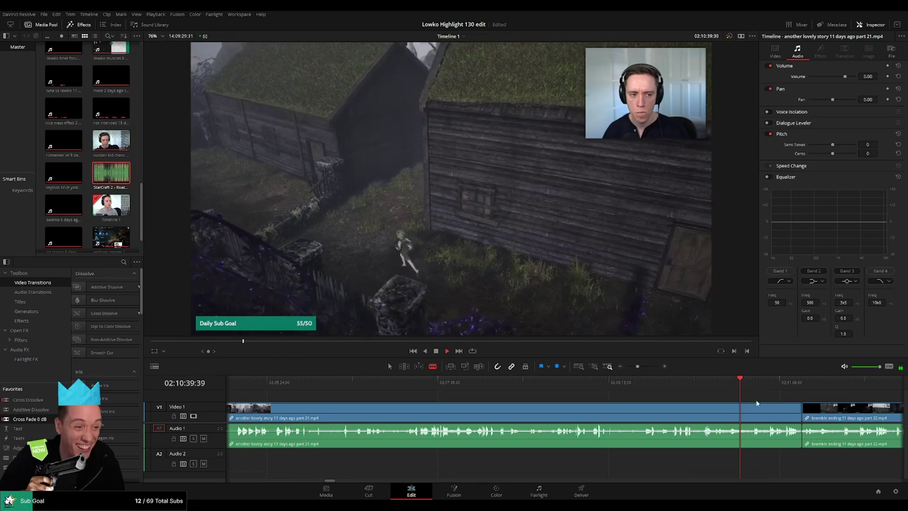
click(724, 415)
key(Delete)
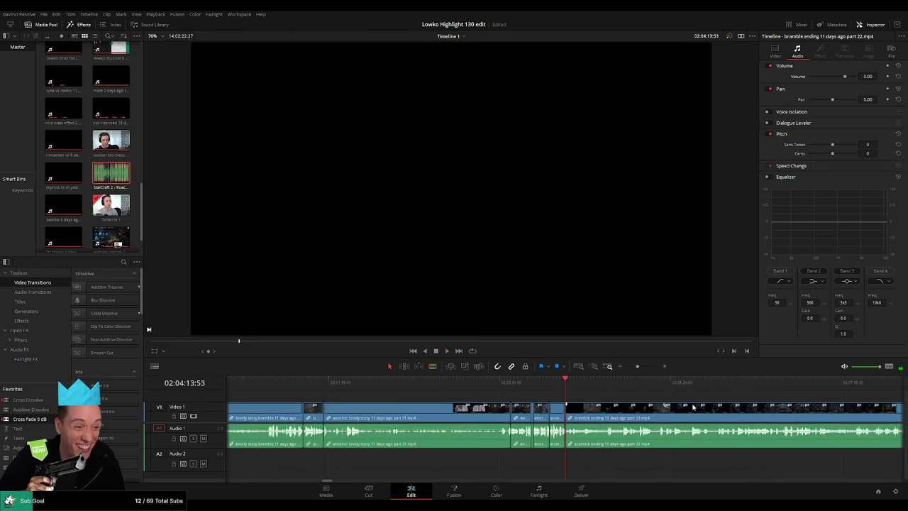
- Scrub through the start of the part 22 clip and ripple-delete its opening up to where the character reaches the hut door
click(595, 391)
click(610, 390)
scroll(531, 392, right, 6)
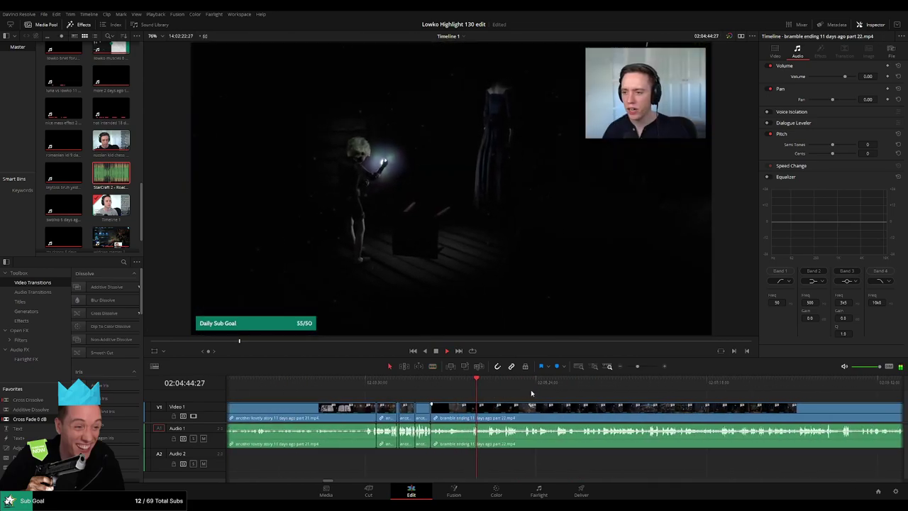
scroll(486, 389, up, 2)
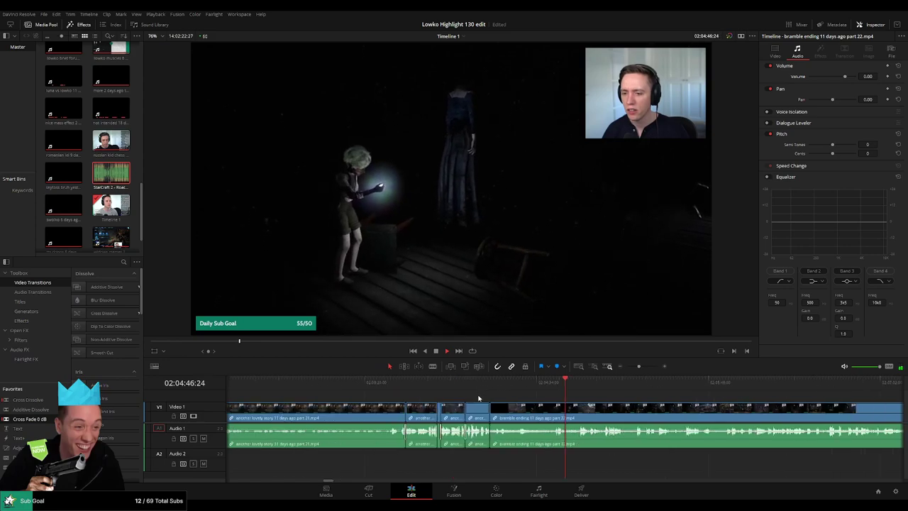
click(507, 387)
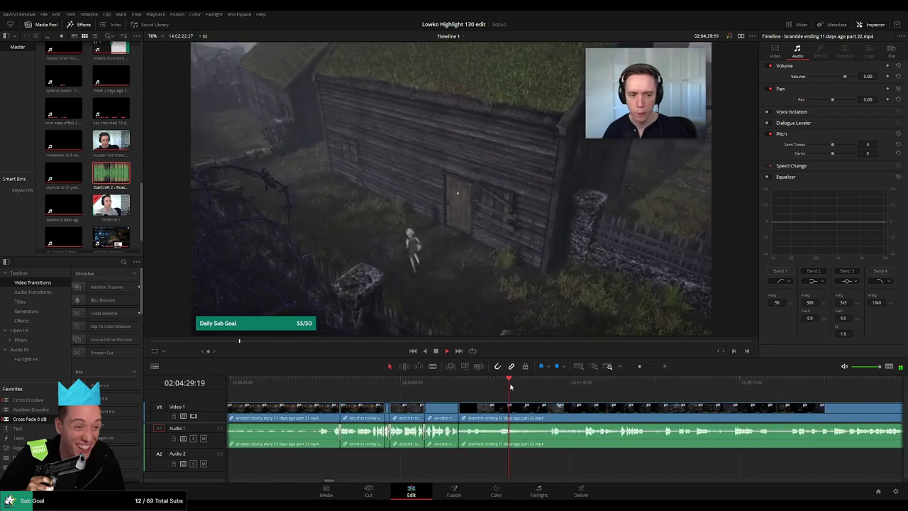
click(502, 386)
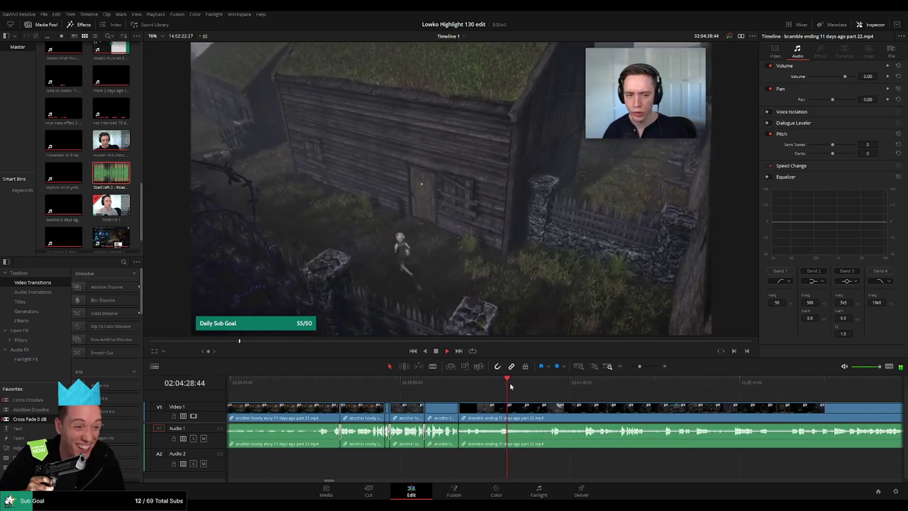
click(531, 387)
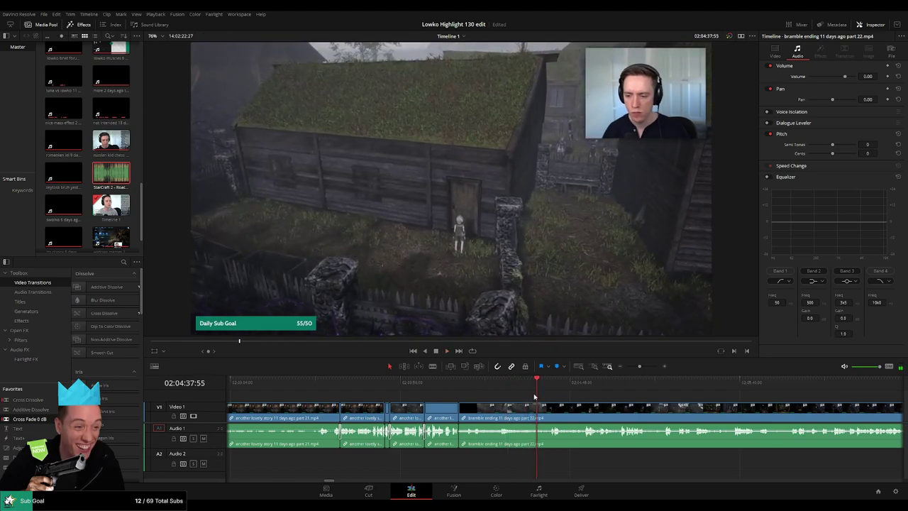
key(Up)
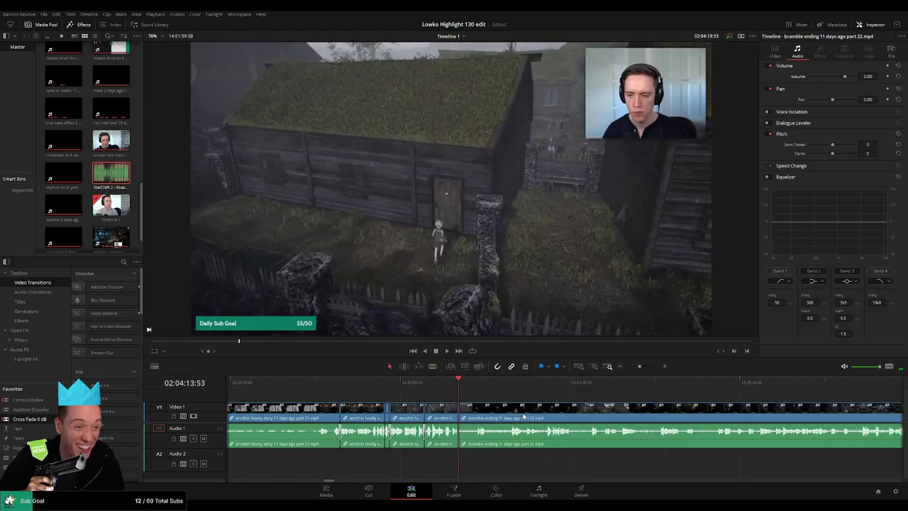
- Play part 22 from its new start and ripple-delete a short piece at about 02:04:34
key(space)
click(474, 386)
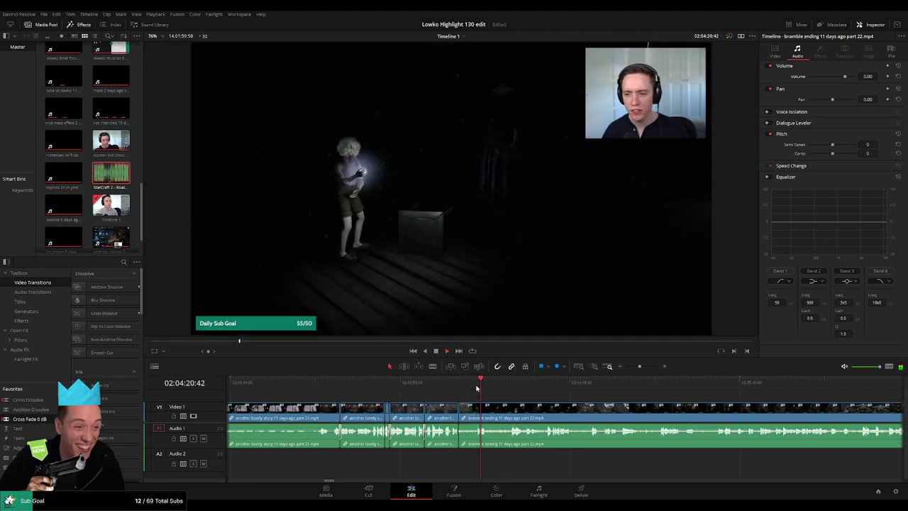
scroll(537, 409, up, 3)
drag(600, 407, 527, 399)
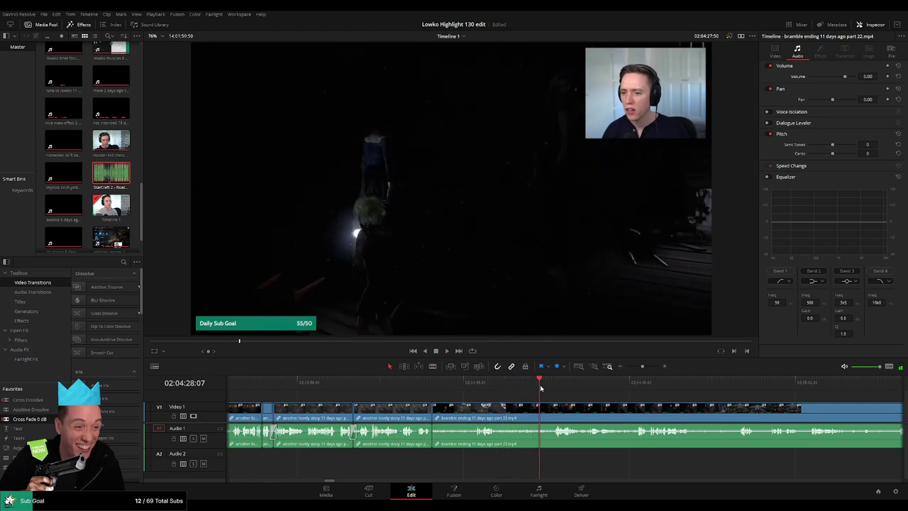
scroll(498, 393, right, 3)
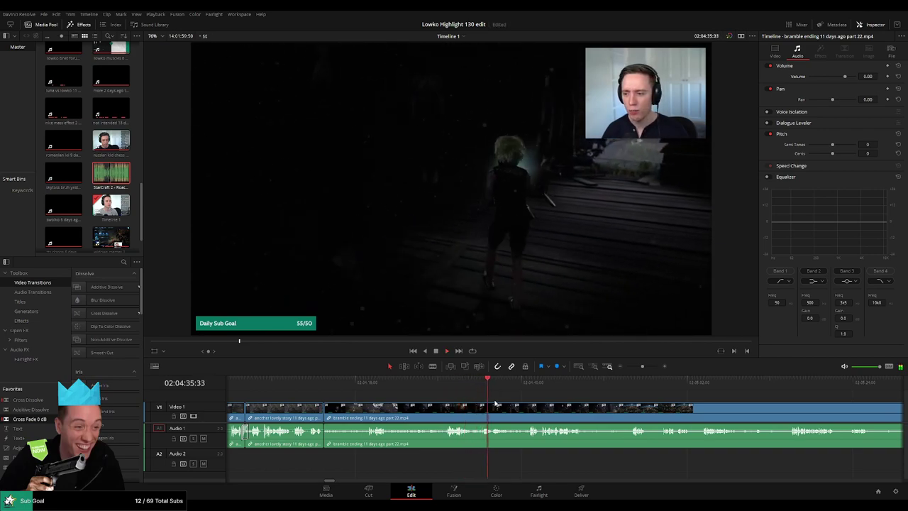
scroll(563, 415, left, 2)
drag(644, 366, 646, 368)
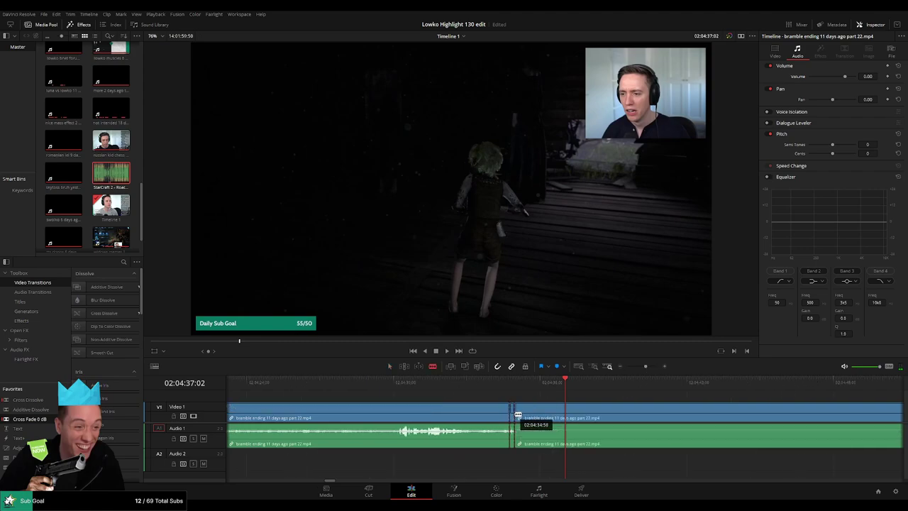
key(Delete)
key(space)
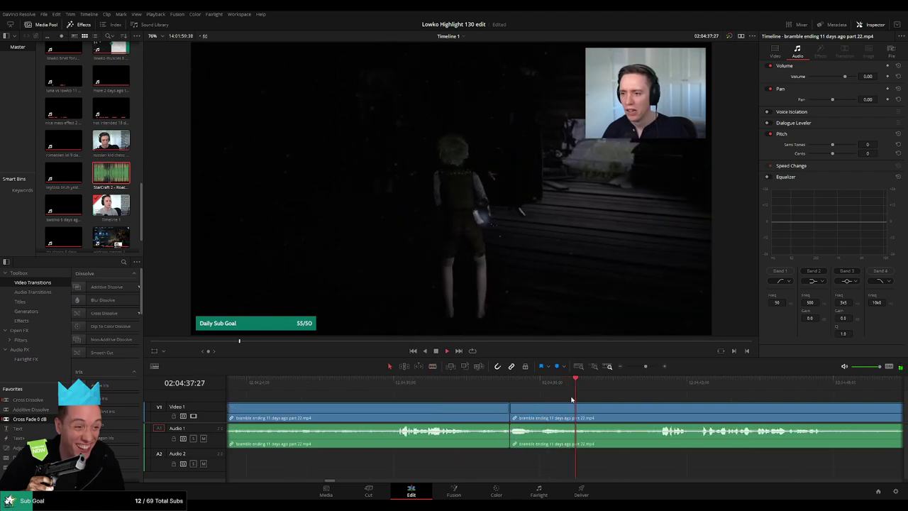
- Split part 22 at about 02:04:47:10 and 02:04:47:42 and place StarCraft 2 - Roach Quotes.mp3 at volume -29.00 on Audio 2 between the splits
scroll(647, 393, down, 3)
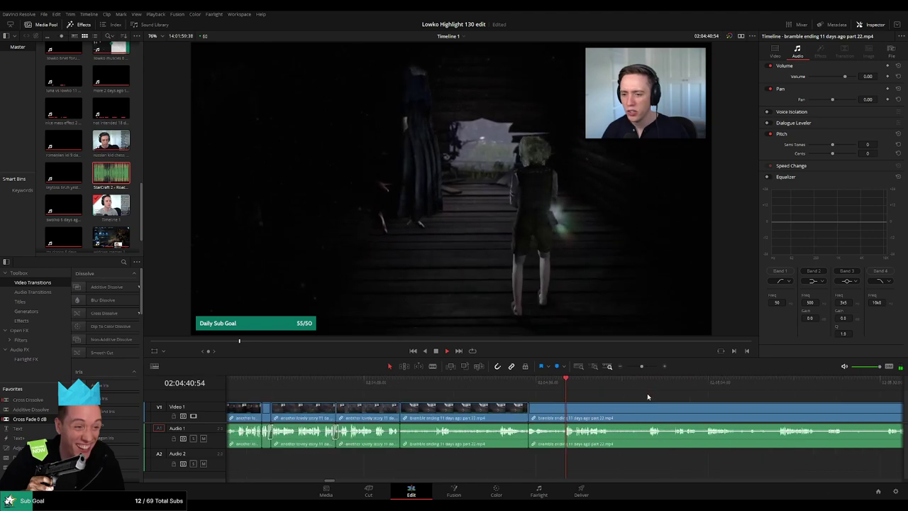
drag(590, 405, 505, 399)
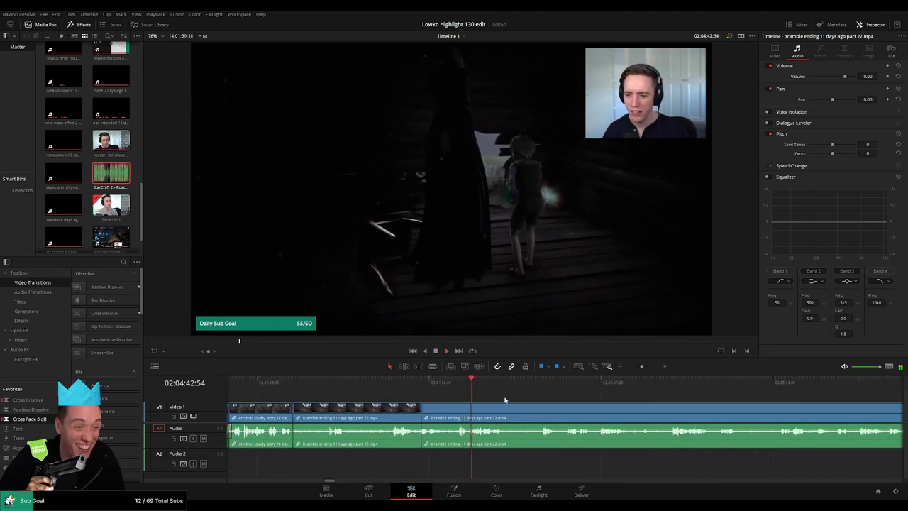
scroll(500, 401, right, 1)
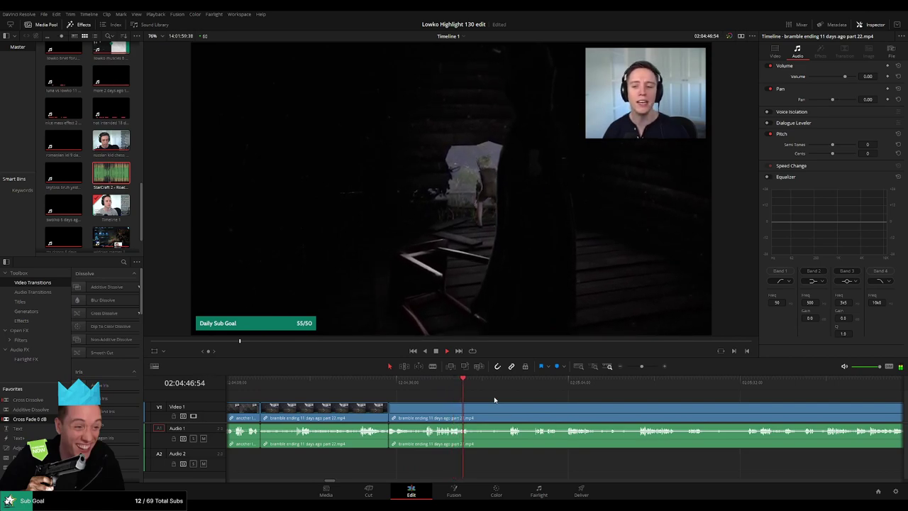
drag(641, 366, 648, 366)
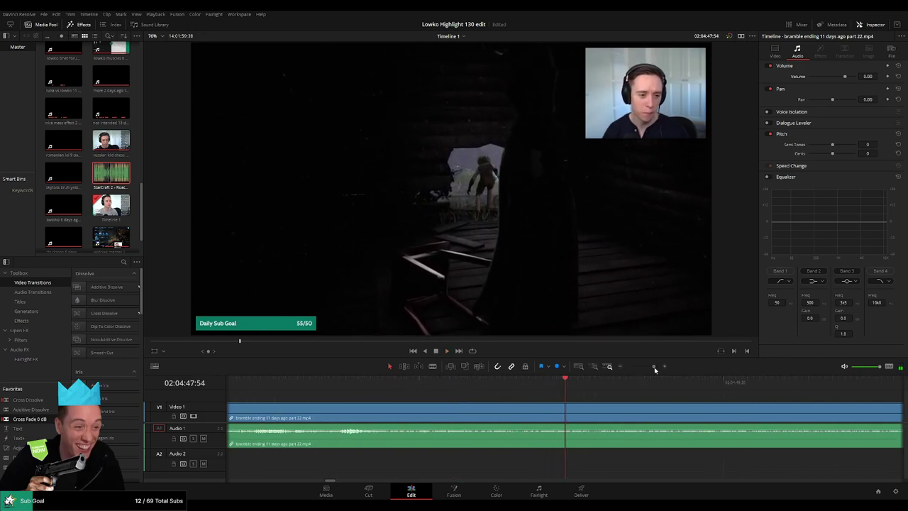
click(442, 383)
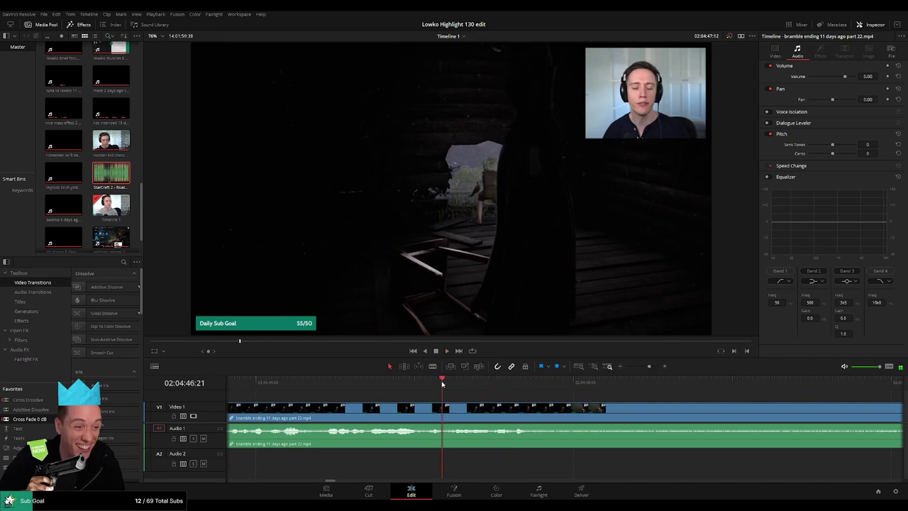
key(b)
click(508, 407)
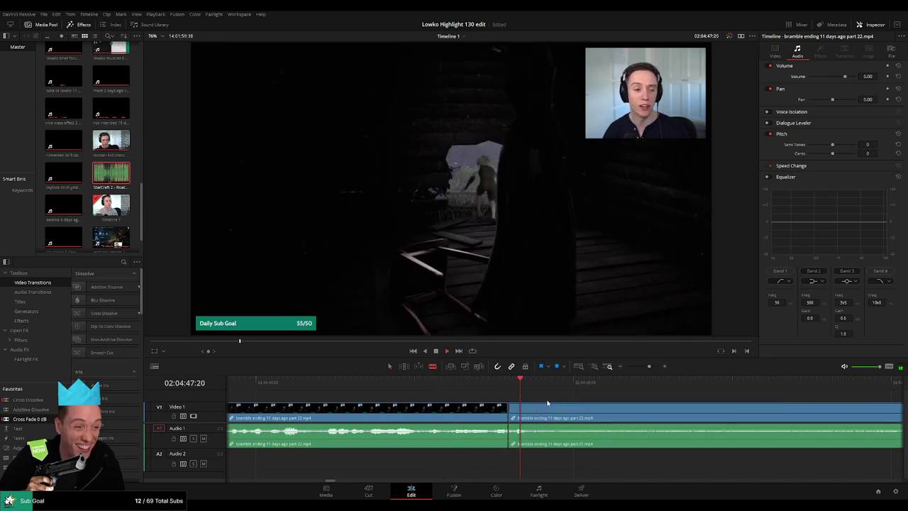
drag(538, 429, 547, 468)
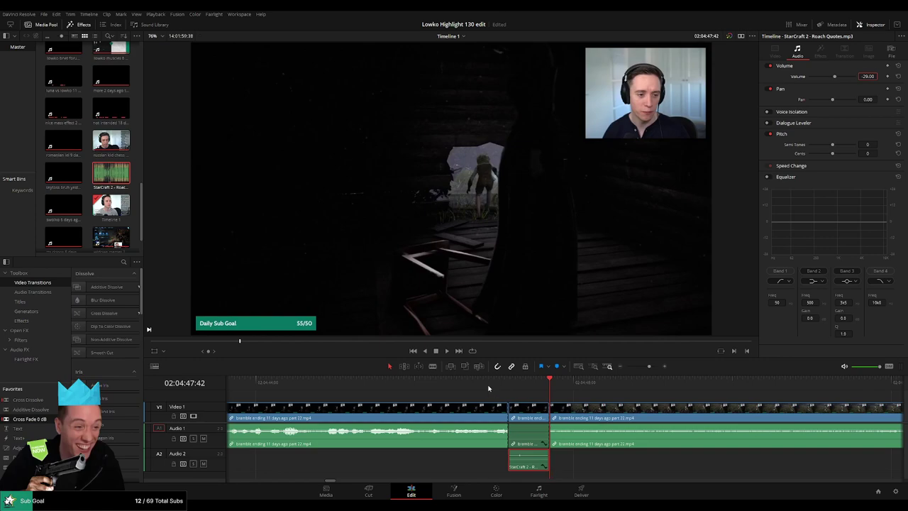
- Play past the Roach Quotes insert, split part 22 at about 02:04:50 and 02:04:54, and ripple-delete the walking stretch between the splits
click(632, 396)
drag(648, 367, 644, 367)
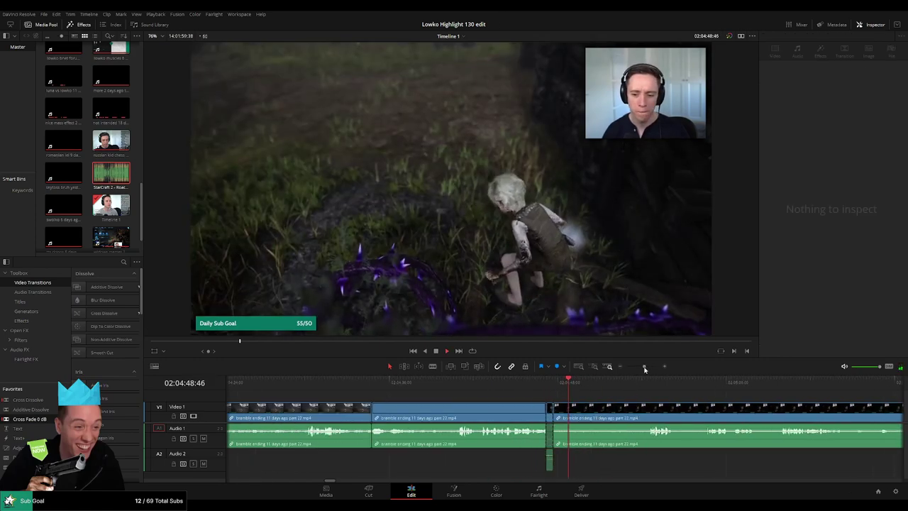
drag(614, 398, 485, 391)
click(511, 383)
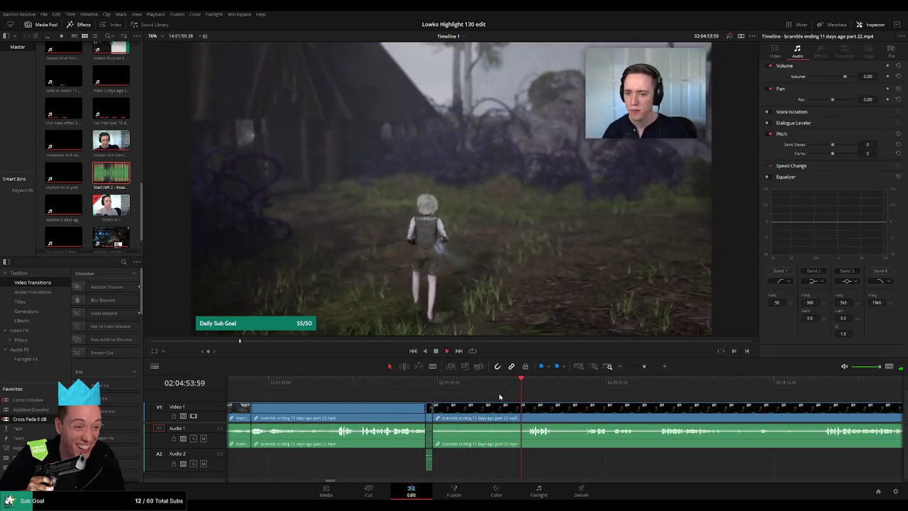
key(b)
click(467, 407)
click(527, 407)
key(a)
click(508, 412)
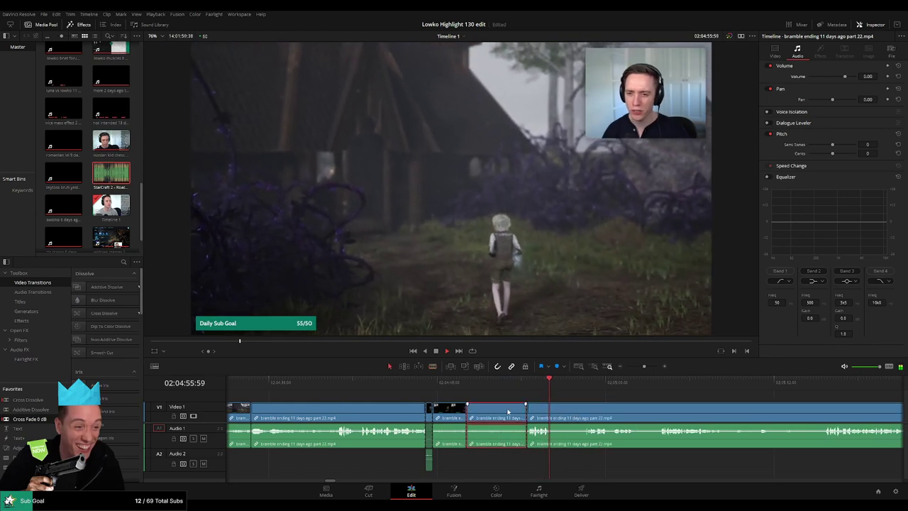
key(Delete)
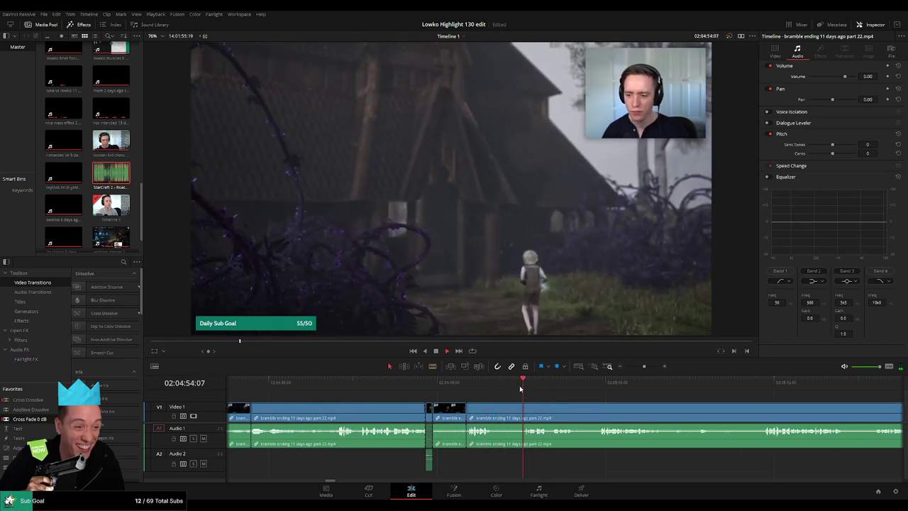
- Add a Cross Fade 0 dB to the Audio 1 cut at about 02:04:50
key(b)
key(a)
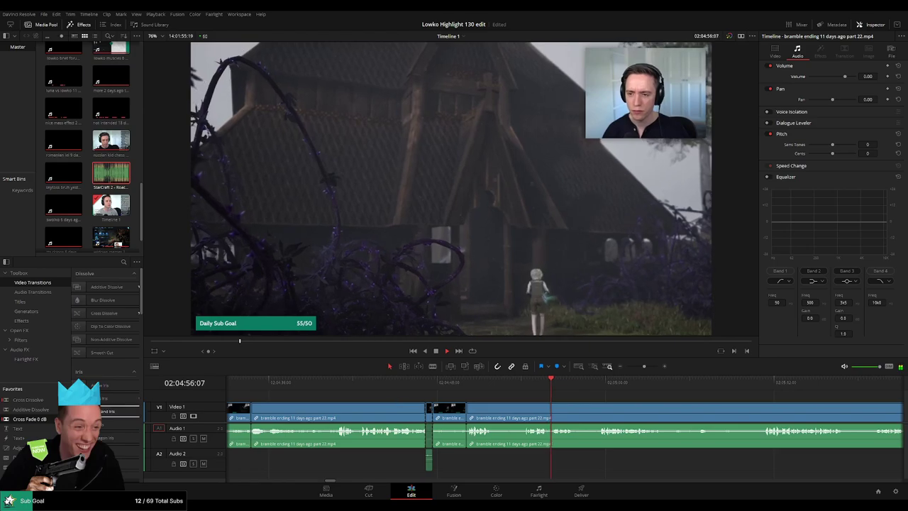
drag(463, 438, 467, 437)
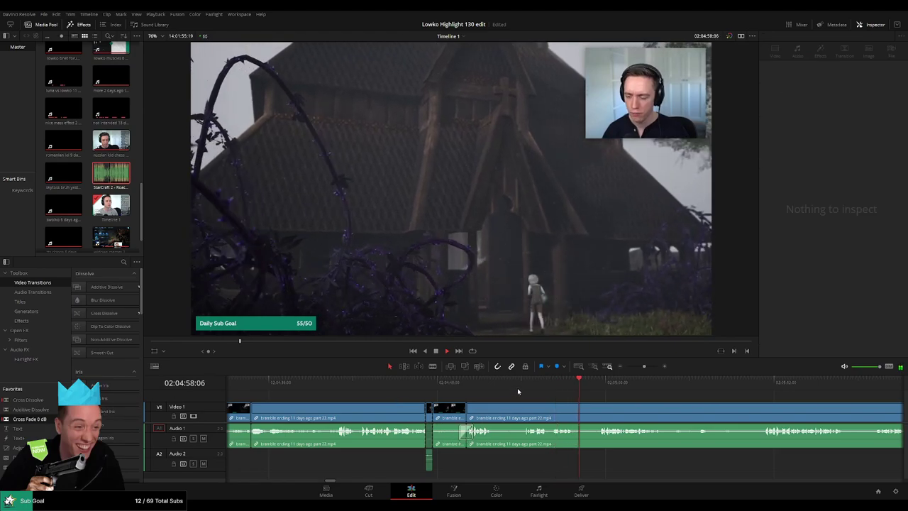
- Split part 22 at about 02:04:51 and 02:04:54 and ripple-delete the quiet piece in between
click(518, 388)
scroll(560, 409, up, 5)
key(b)
click(409, 412)
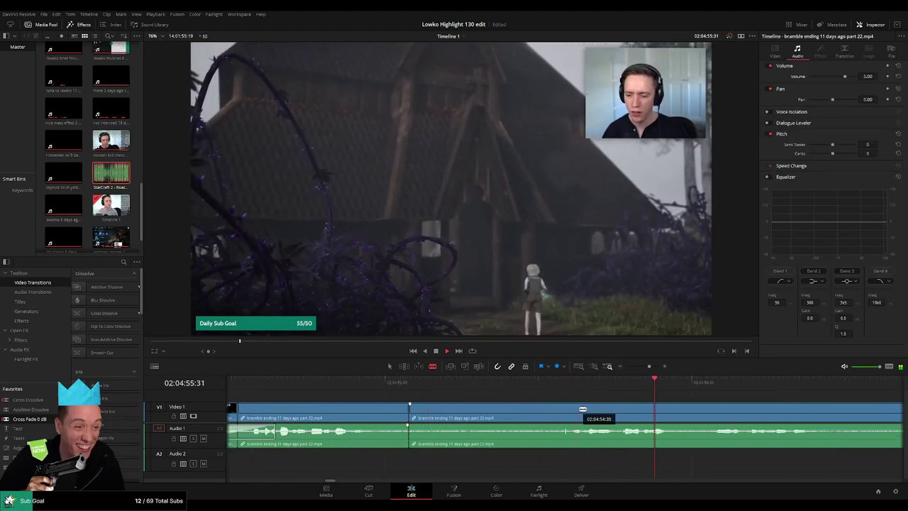
click(571, 408)
key(a)
click(530, 417)
key(Delete)
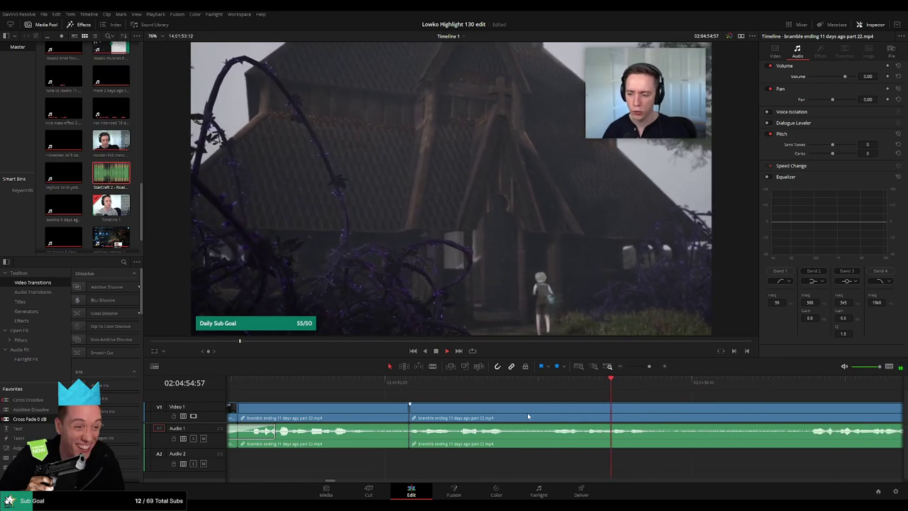
- Play part 22 through the church entrance and split it at about 02:05:19, where the candles are shown
scroll(671, 405, down, 5)
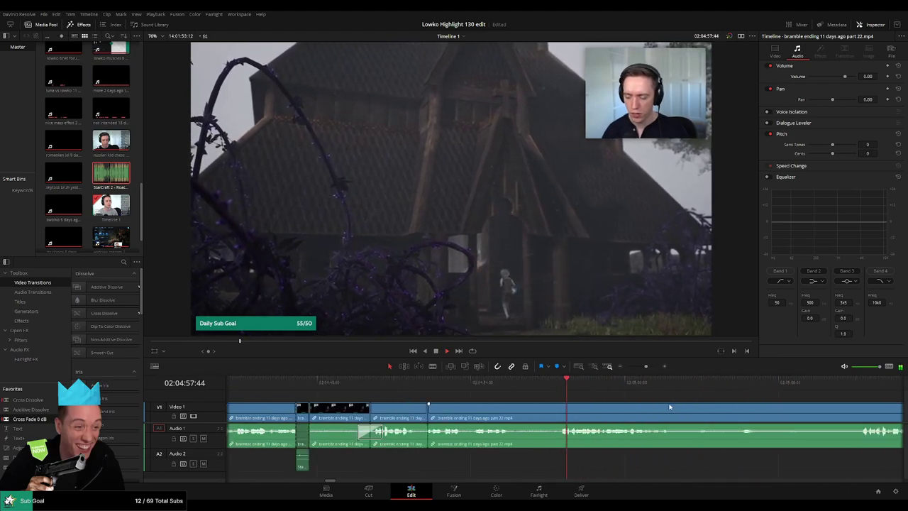
drag(667, 403, 455, 400)
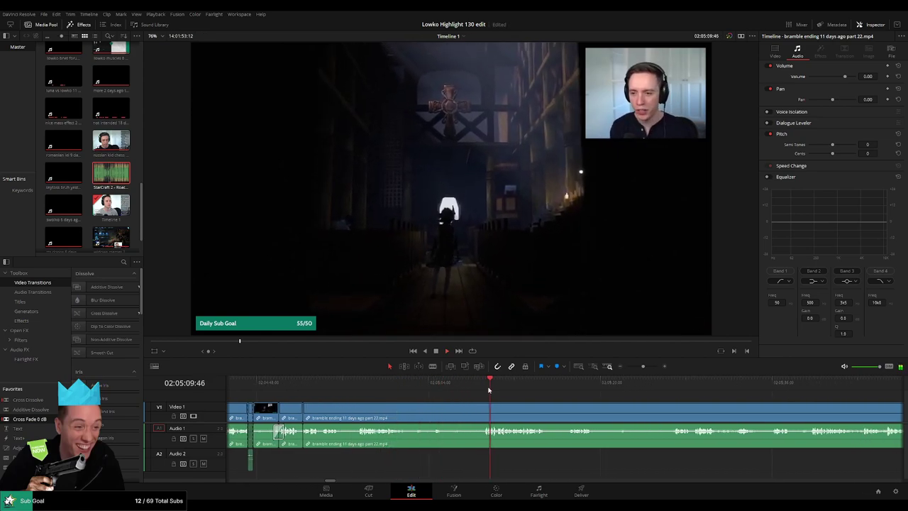
scroll(489, 394, right, 4)
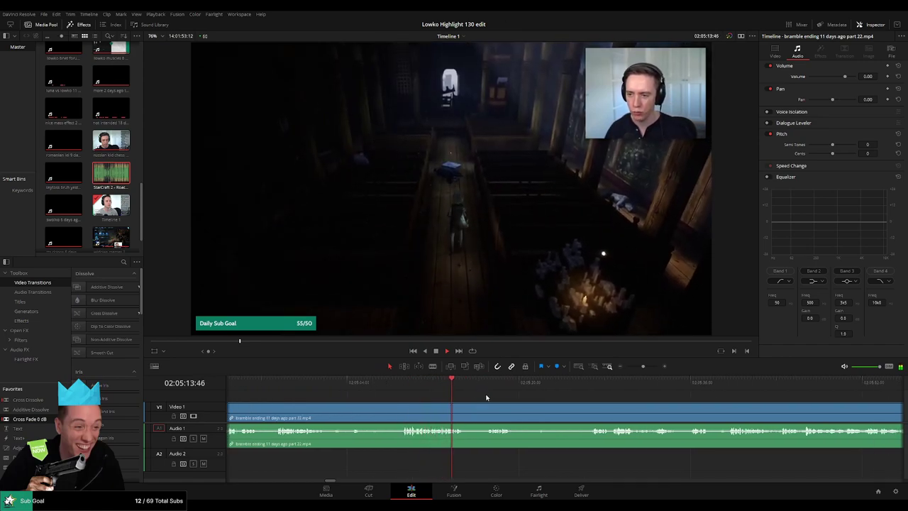
scroll(500, 404, right, 4)
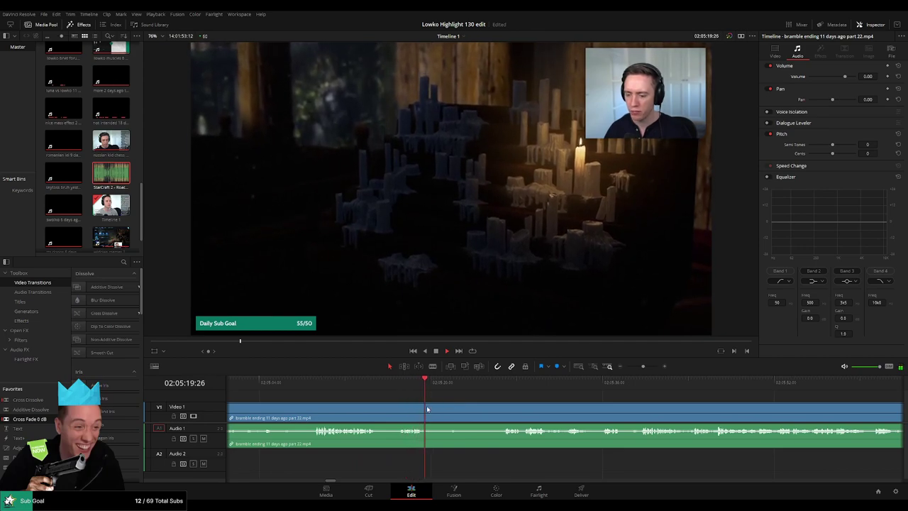
key(b)
click(428, 410)
- Scrub through part 22 after the candle split, from the church through the graveyard, tower climb and face sequence, to look for the next usable moment
click(501, 384)
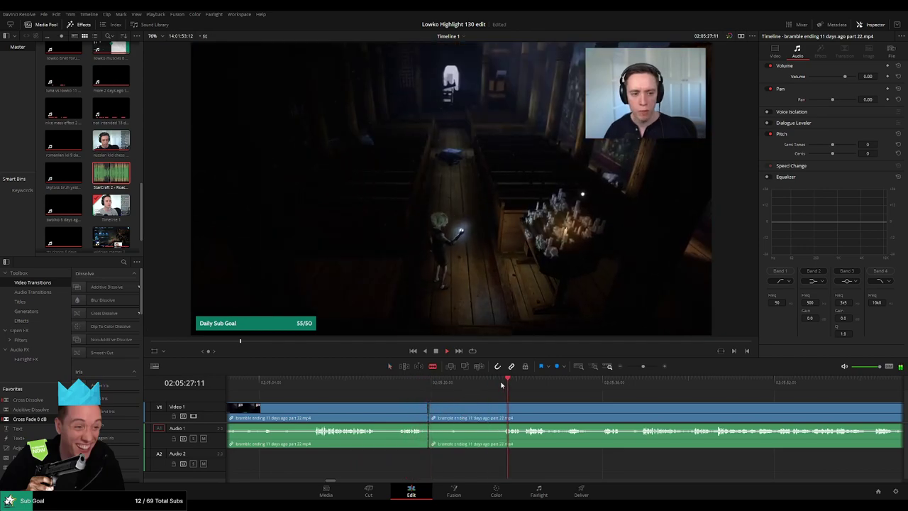
click(606, 383)
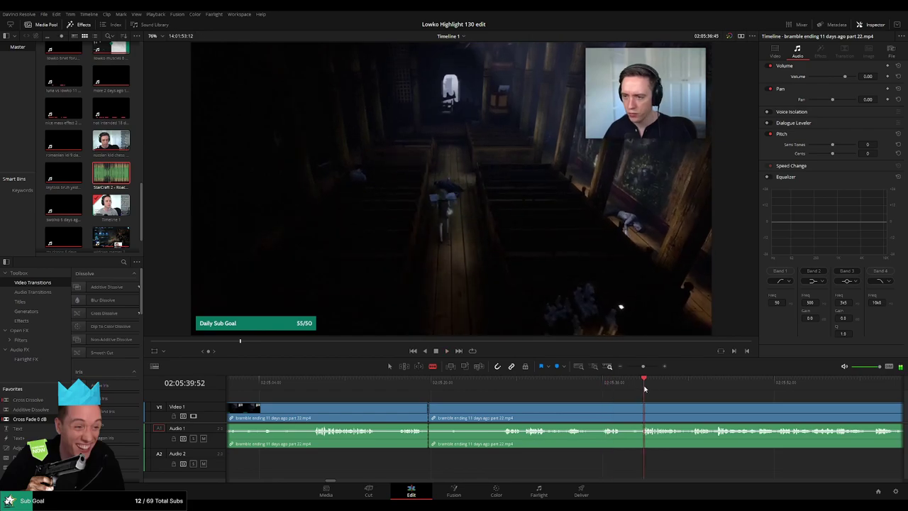
scroll(632, 402, down, 3)
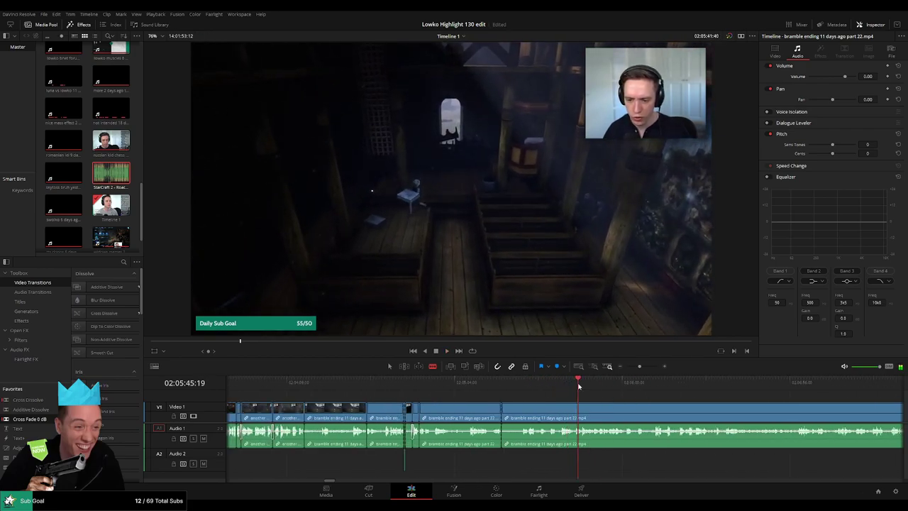
drag(607, 385, 636, 387)
scroll(534, 392, right, 4)
drag(514, 388, 716, 391)
click(730, 391)
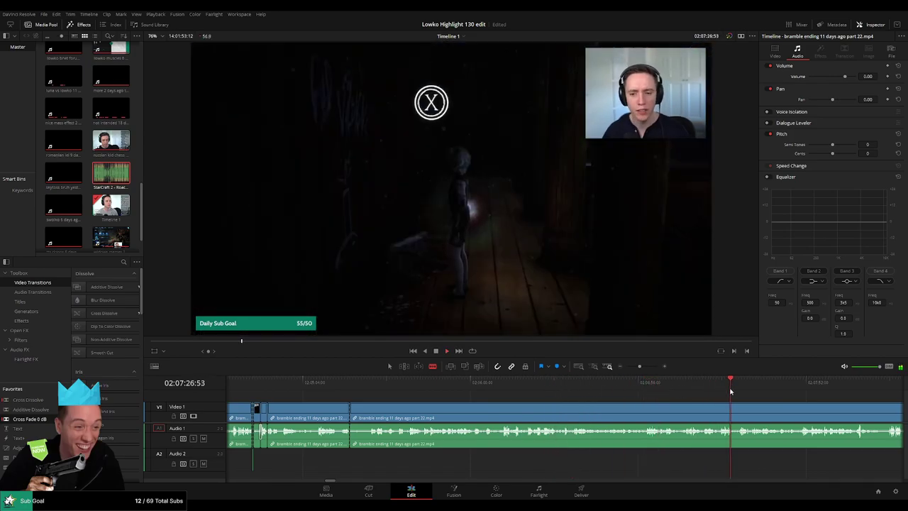
click(632, 366)
click(634, 383)
click(600, 384)
click(609, 387)
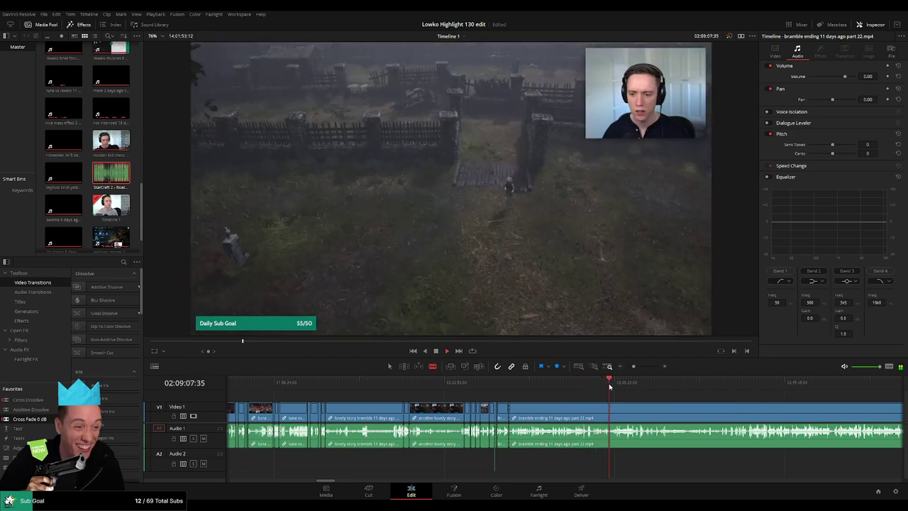
click(624, 387)
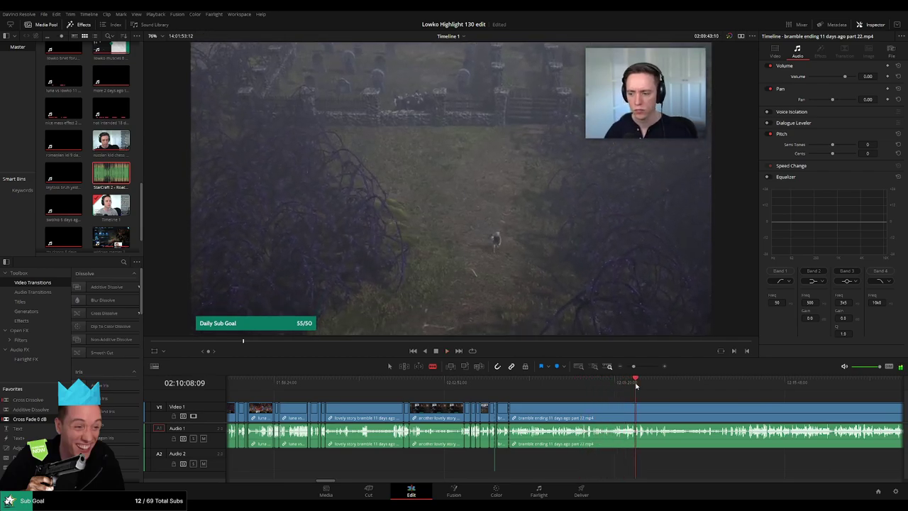
click(650, 383)
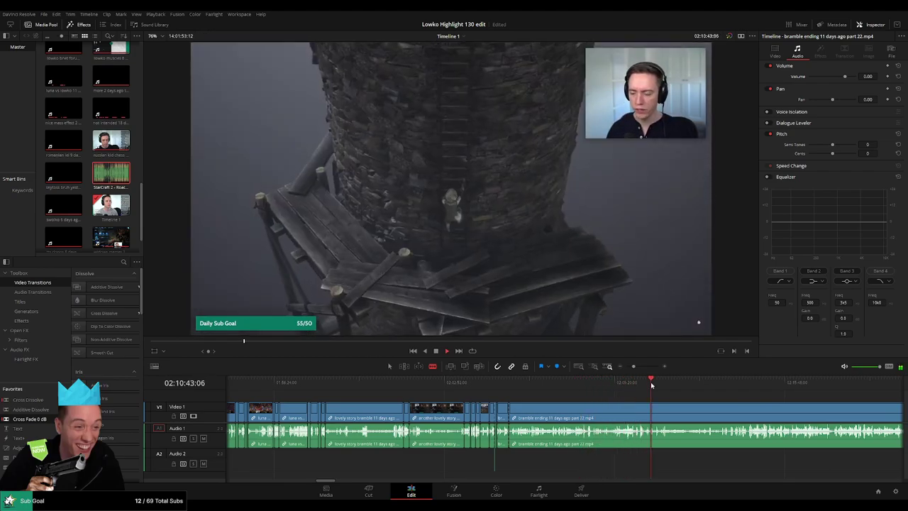
click(659, 383)
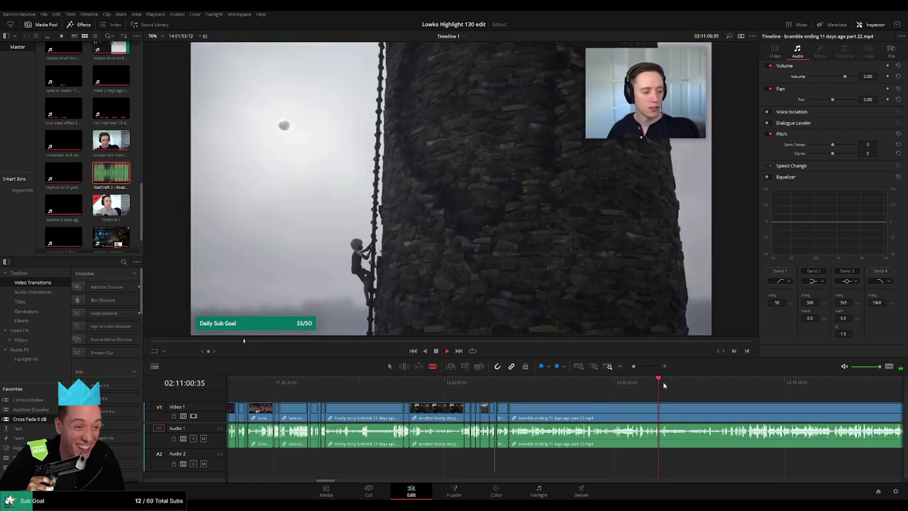
click(667, 384)
key(space)
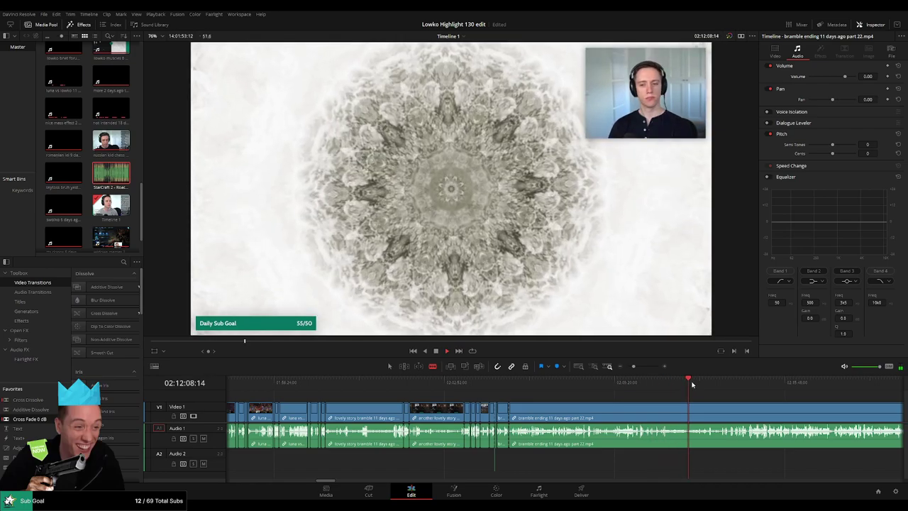
click(698, 384)
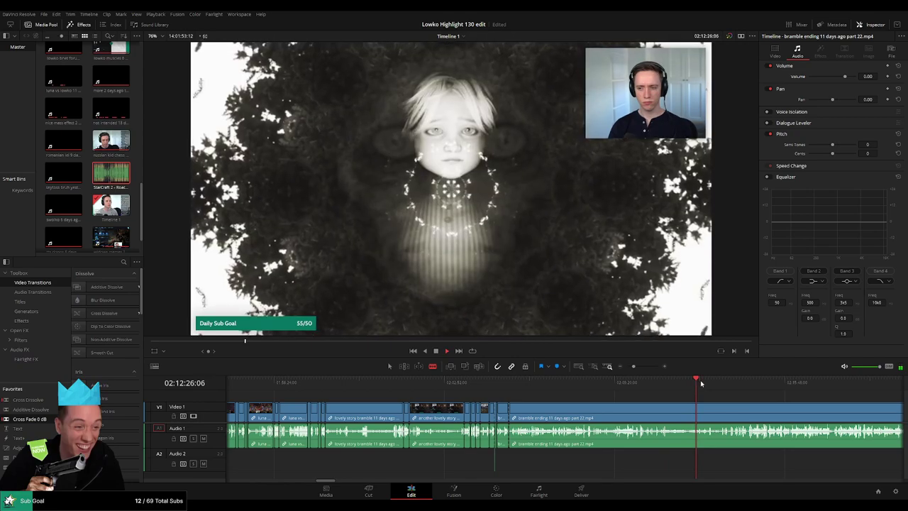
click(707, 384)
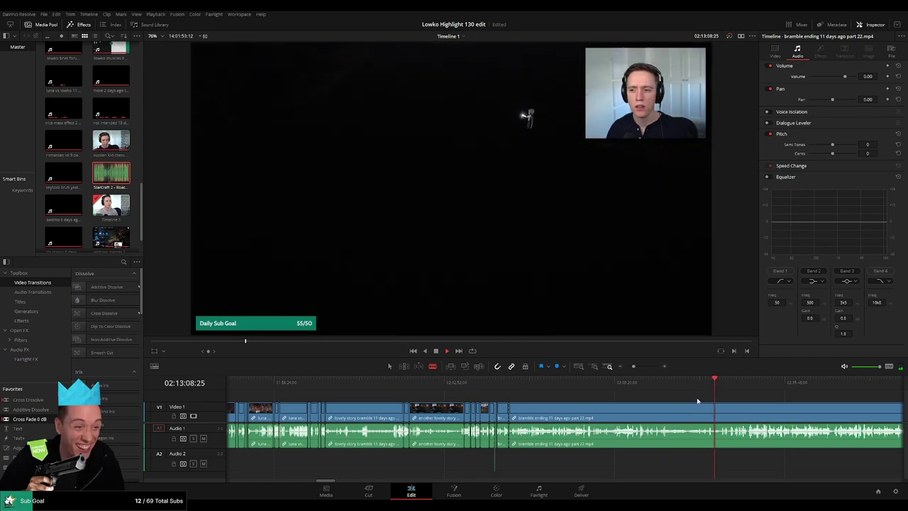
- Review the lakeshore scene, split part 22 at about 02:13:21, and ripple-delete everything from the candle split up to there
scroll(697, 400, up, 4)
click(545, 381)
scroll(582, 401, up, 1)
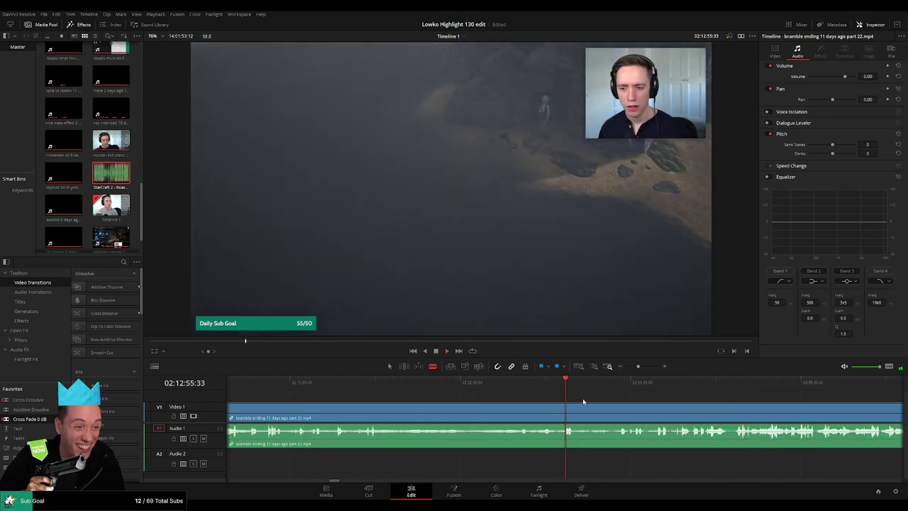
scroll(586, 401, up, 3)
scroll(553, 398, right, 2)
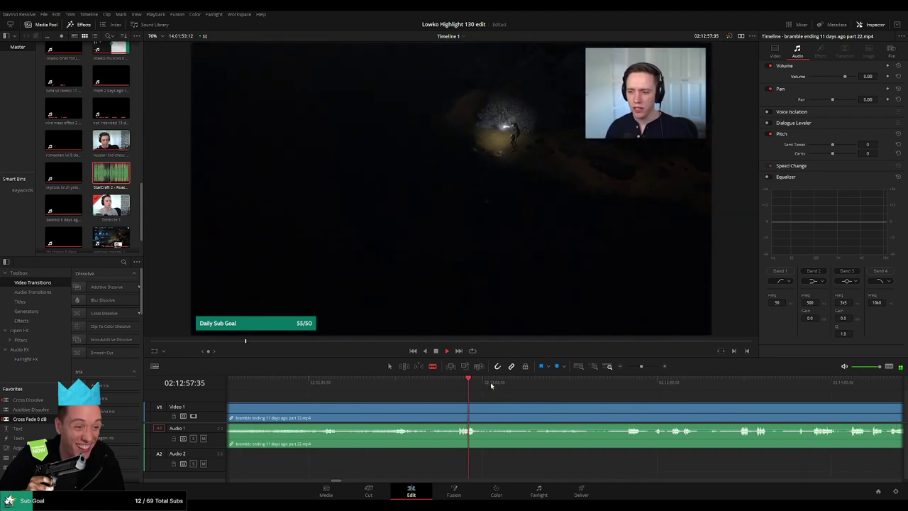
click(596, 383)
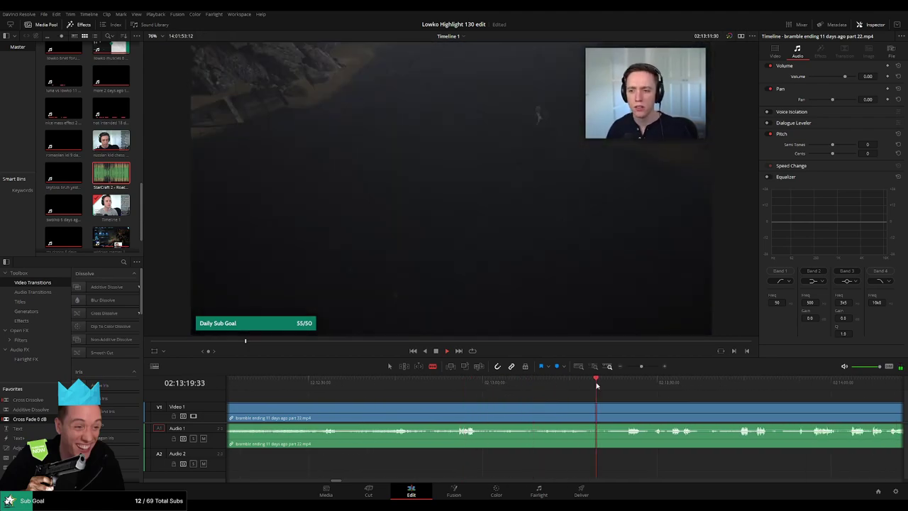
click(627, 385)
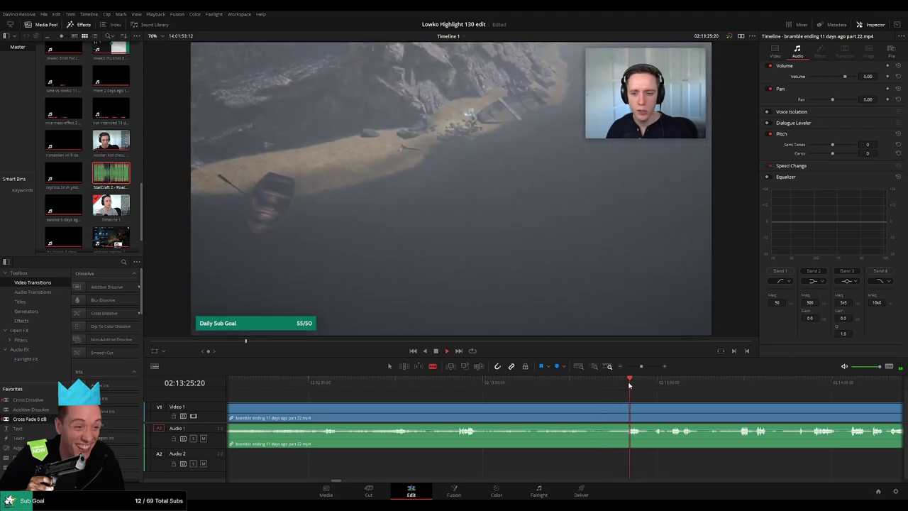
drag(663, 405, 494, 393)
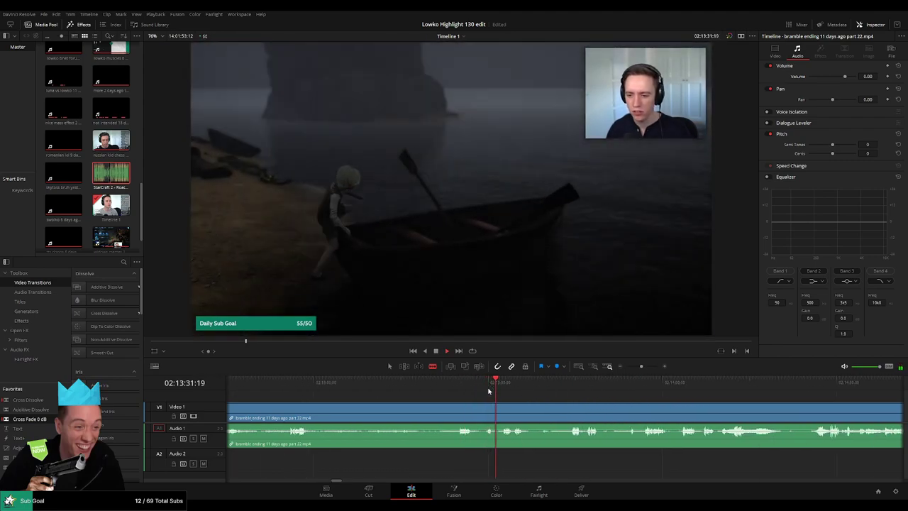
click(468, 384)
click(476, 385)
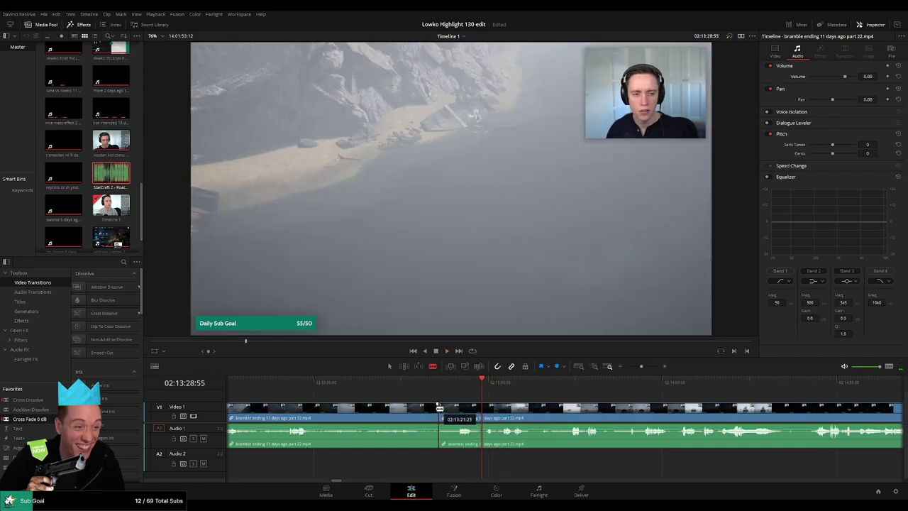
click(438, 410)
key(a)
click(418, 411)
key(Delete)
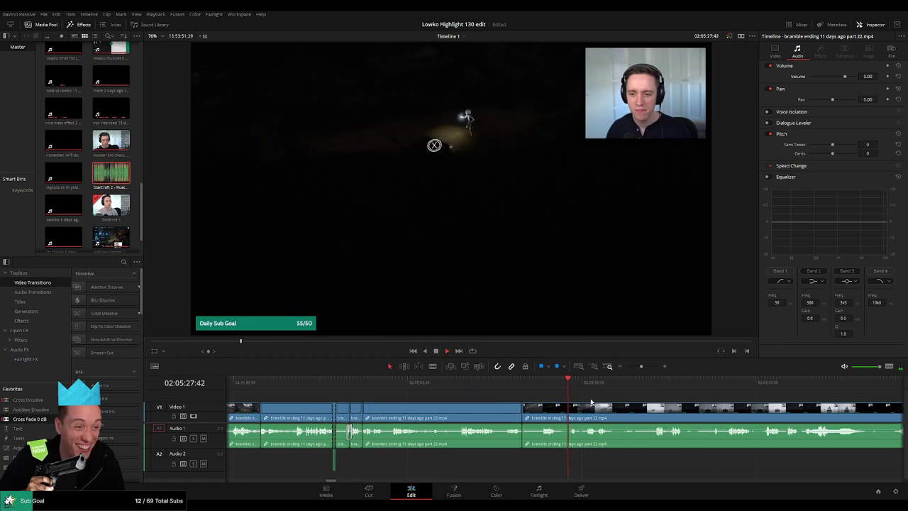
- Play part 22 from the lakeshore through the rowing boat scene to the dark scene with the giant faces, checking for sections to cut
drag(591, 402, 544, 387)
click(407, 385)
click(417, 384)
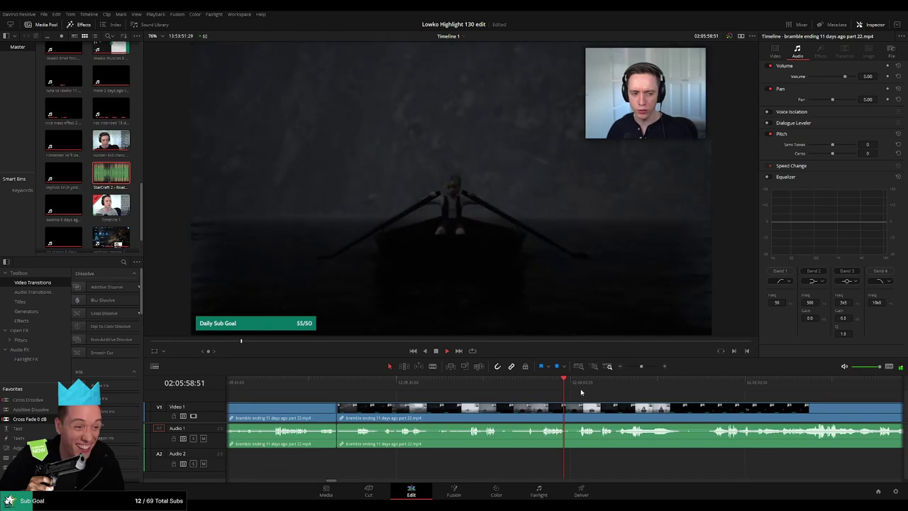
drag(581, 392, 512, 404)
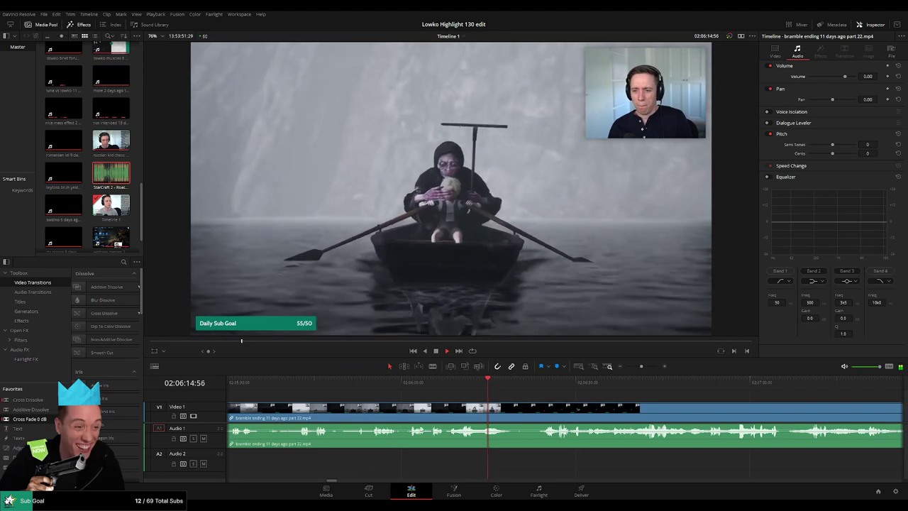
mouse_move(644, 370)
mouse_down()
mouse_move(625, 372)
mouse_move(642, 372)
mouse_up()
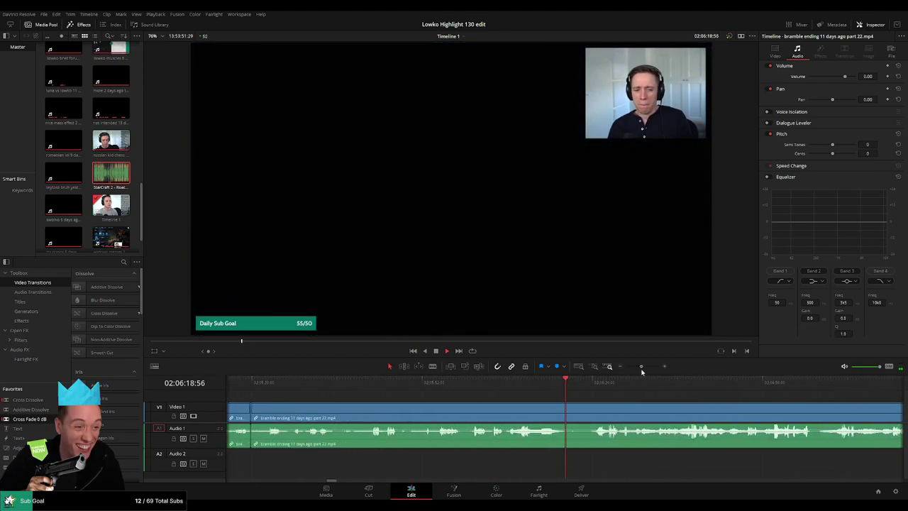
scroll(610, 403, right, 5)
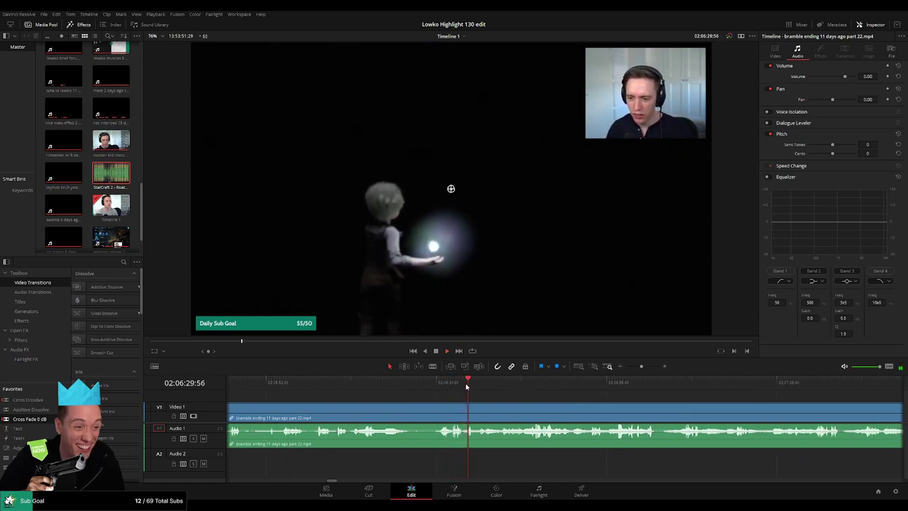
drag(479, 383, 501, 387)
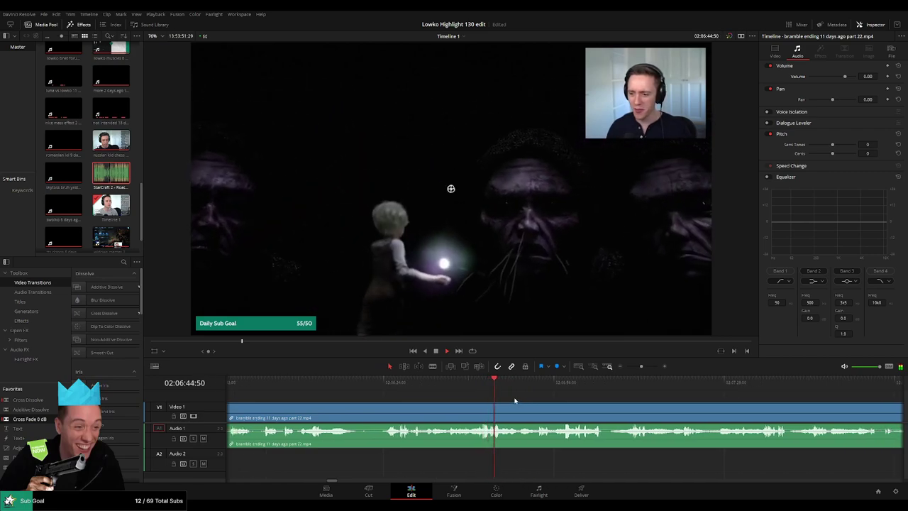
- Split part 22 around the short exclamation in the giant faces scene, at about 02:06:44 and 02:06:45:54
key(space)
scroll(533, 401, up, 5)
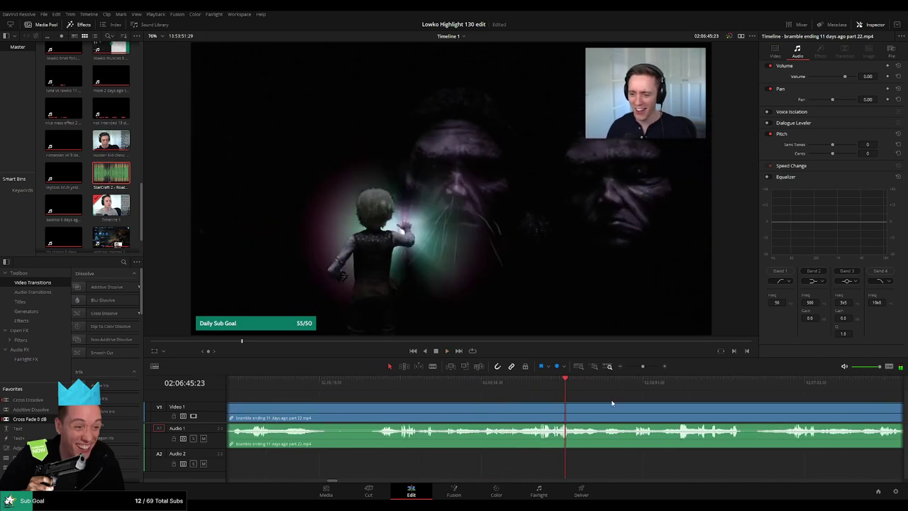
scroll(612, 403, up, 3)
key(space)
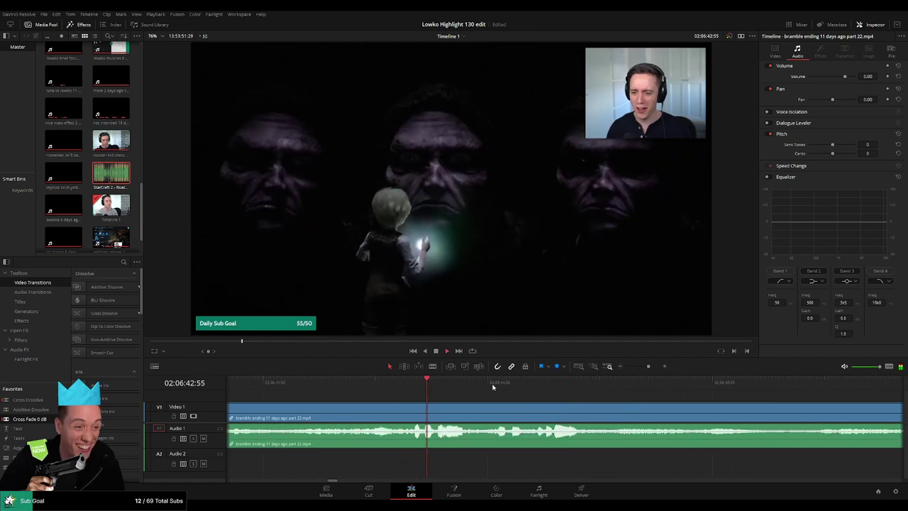
key(ctrl+b)
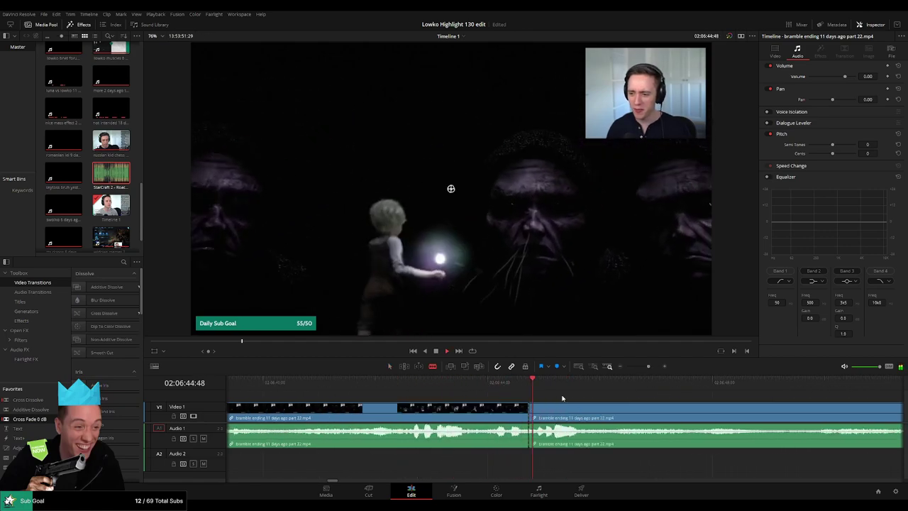
key(ctrl+b)
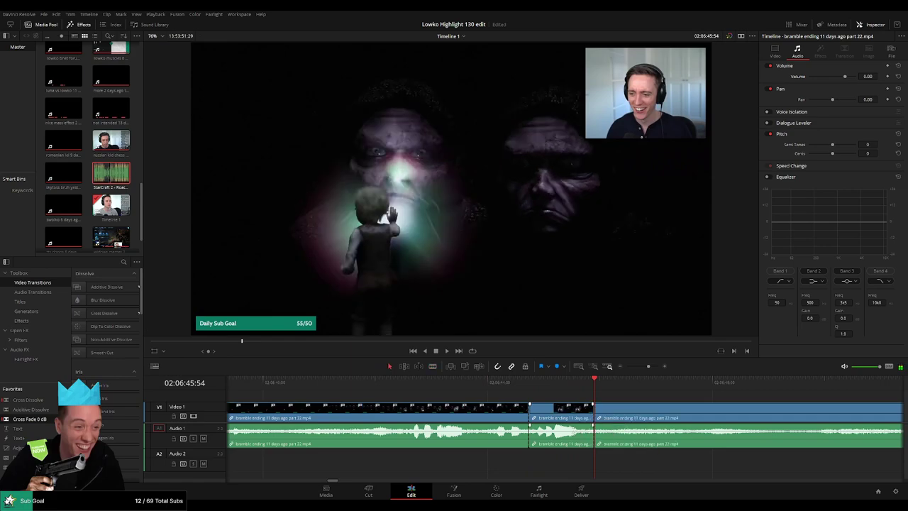
- Silence the isolated segment's audio and place a StarCraft 2 - Roach Quotes excerpt beneath it on Audio 2 at volume -29.00
alt+click(574, 442)
key(d)
drag(118, 173, 572, 468)
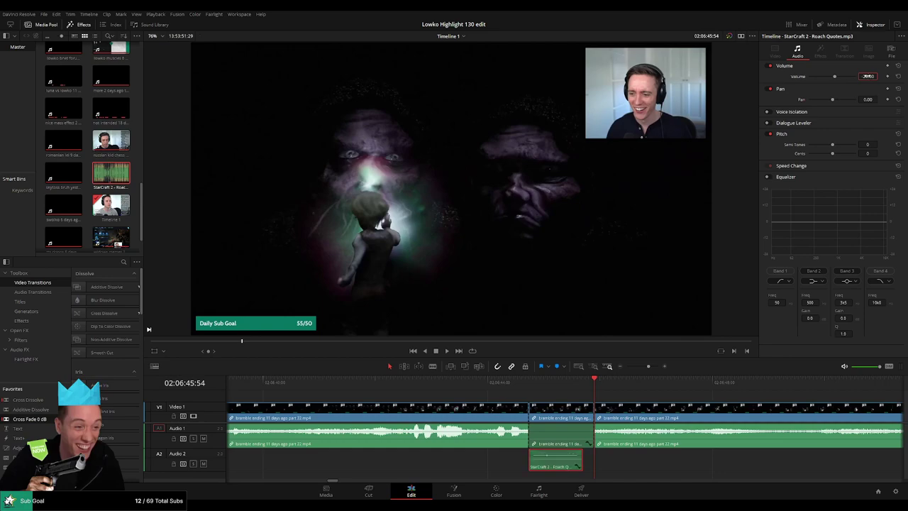
click(505, 388)
key(space)
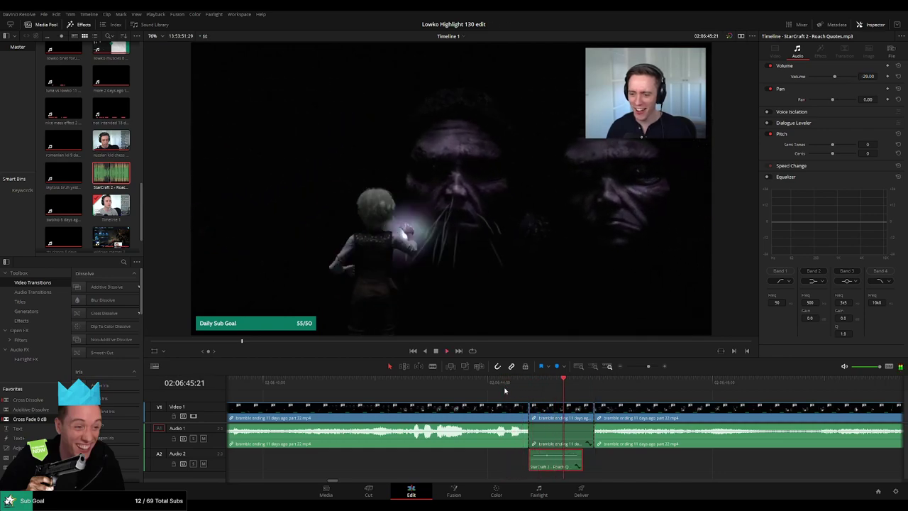
- Isolate the next exclamation in part 22 between about 02:07:00 and 02:07:01:12 and silence that segment's audio
click(637, 399)
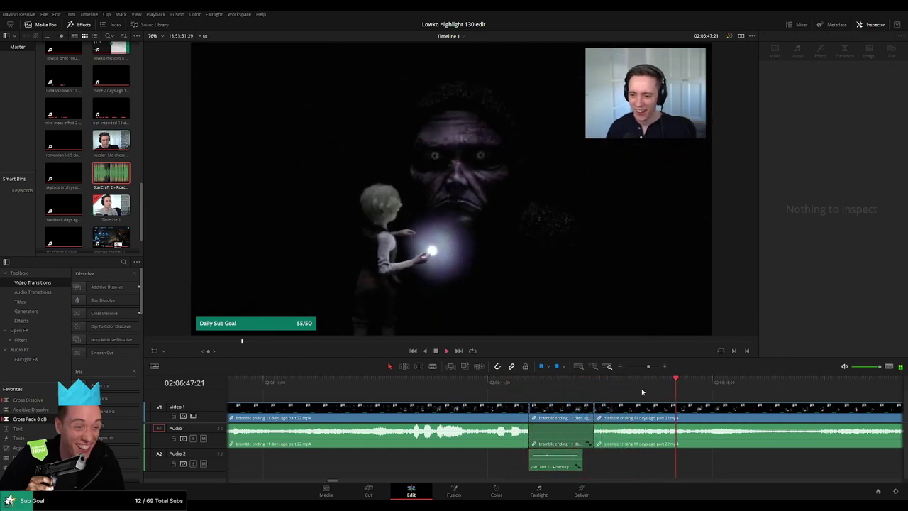
drag(648, 367, 639, 371)
drag(573, 392, 580, 390)
scroll(607, 402, up, 3)
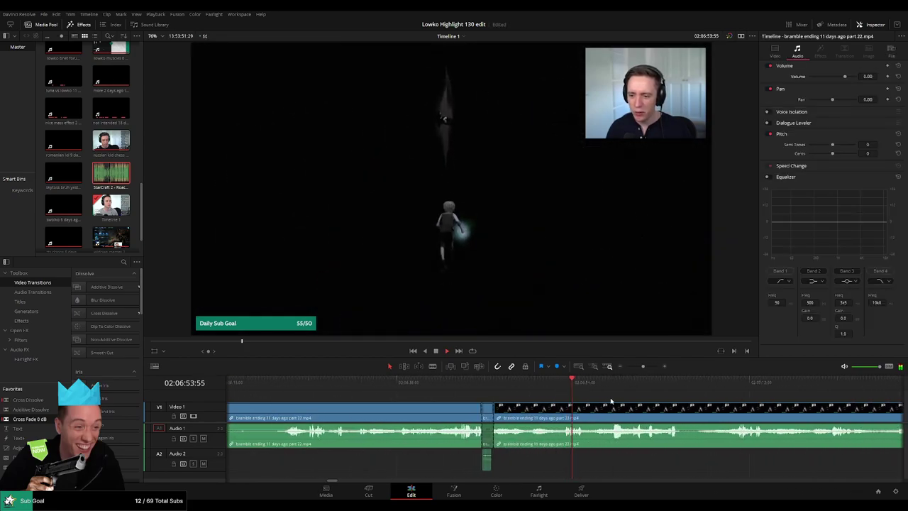
scroll(611, 391, right, 2)
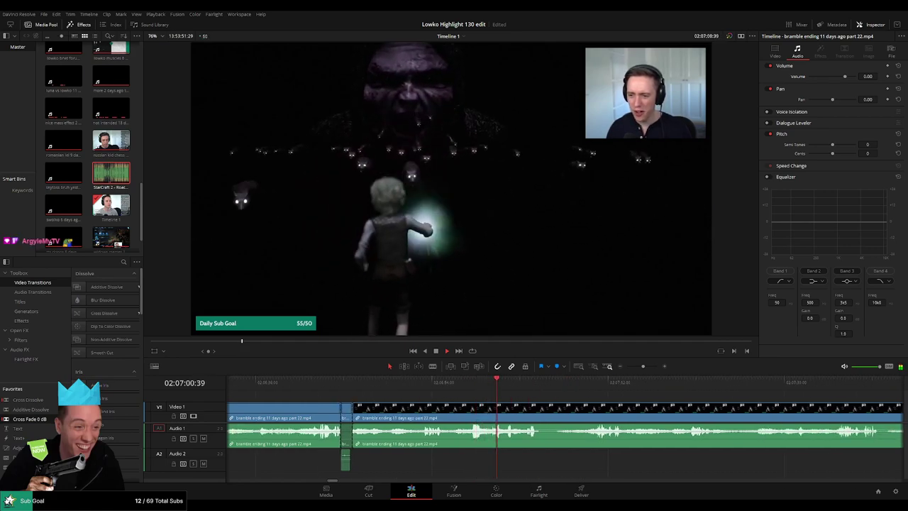
click(491, 390)
key(space)
key(b)
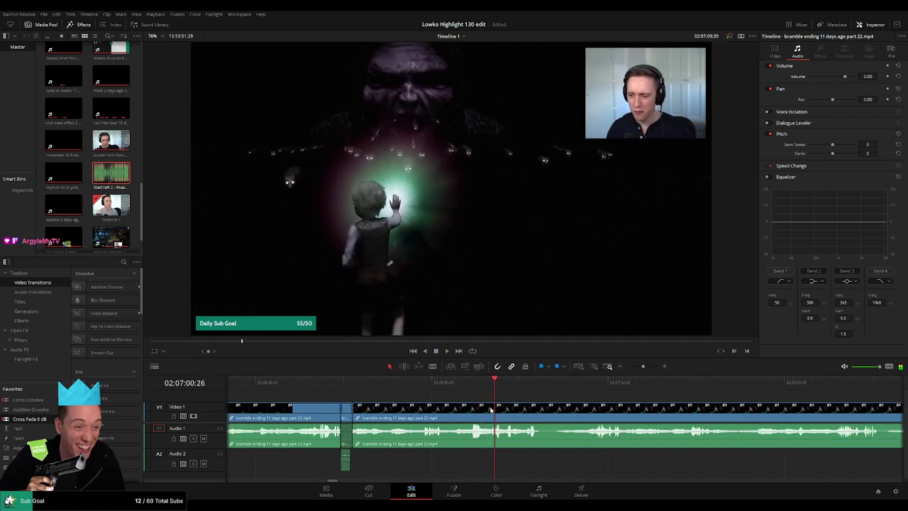
click(495, 409)
key(space)
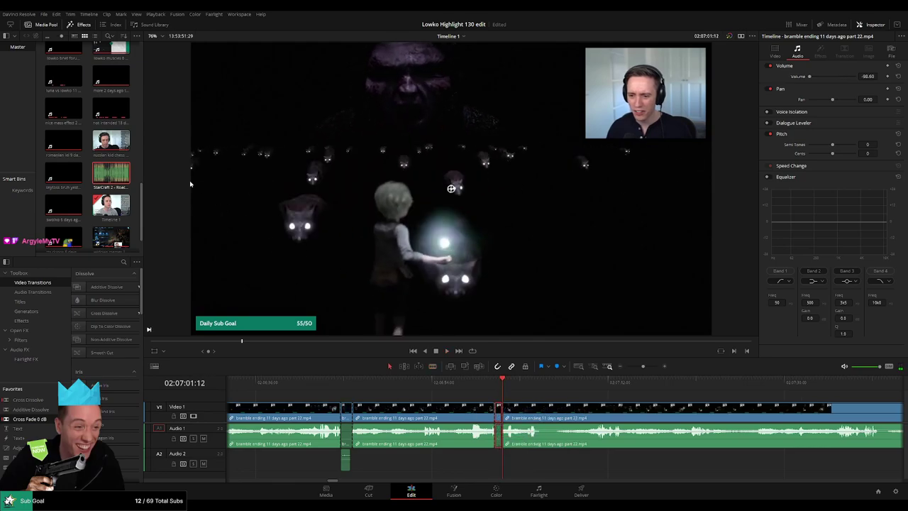
- Place a StarCraft 2 - Roach Quotes excerpt on Audio 2 beneath the second silenced segment, lower its volume and play it back
drag(122, 175, 532, 450)
key(q)
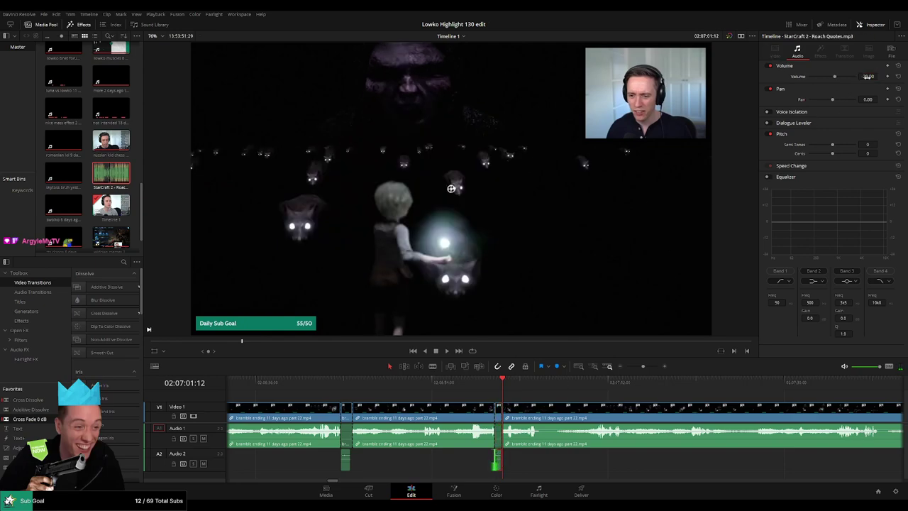
drag(544, 385, 508, 385)
key(space)
click(555, 398)
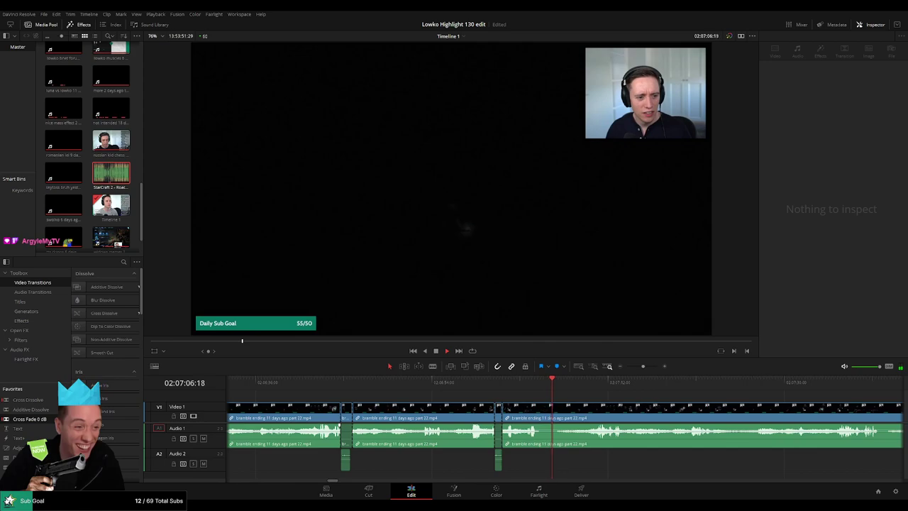
- Review part 22 from about 02:07:06 to 02:08:17 through the giant faces scene for sections to cut
click(593, 390)
drag(658, 398, 532, 391)
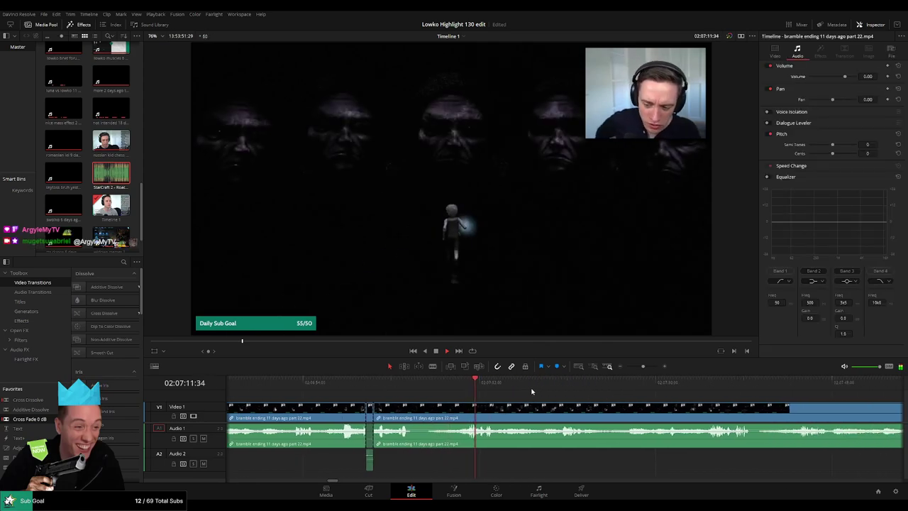
click(532, 391)
click(513, 388)
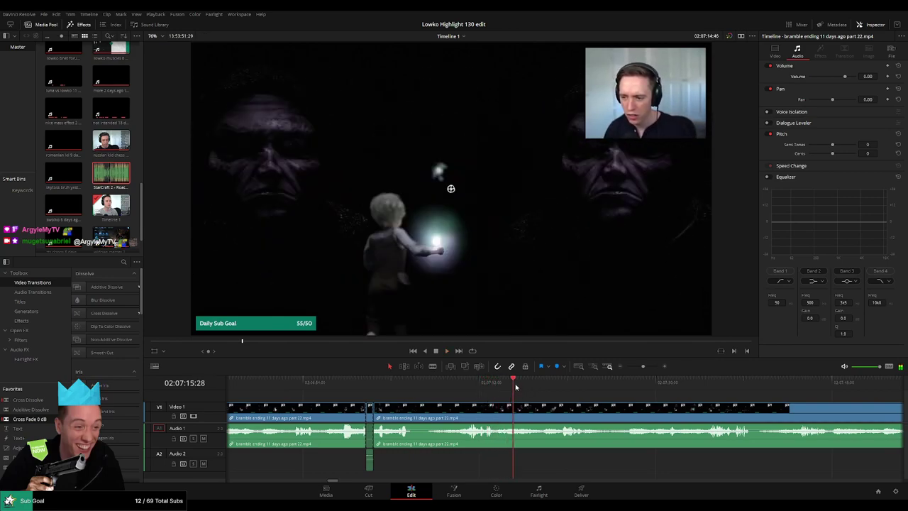
click(540, 386)
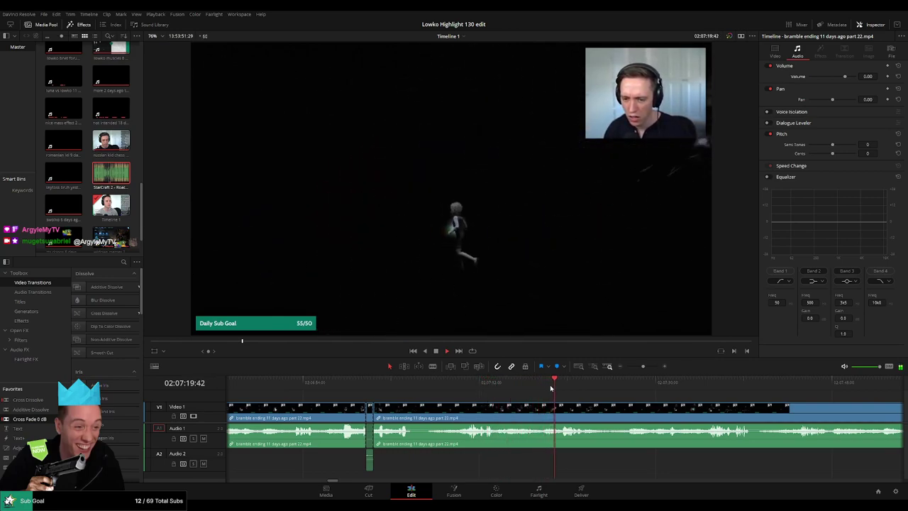
click(563, 388)
drag(594, 401, 446, 394)
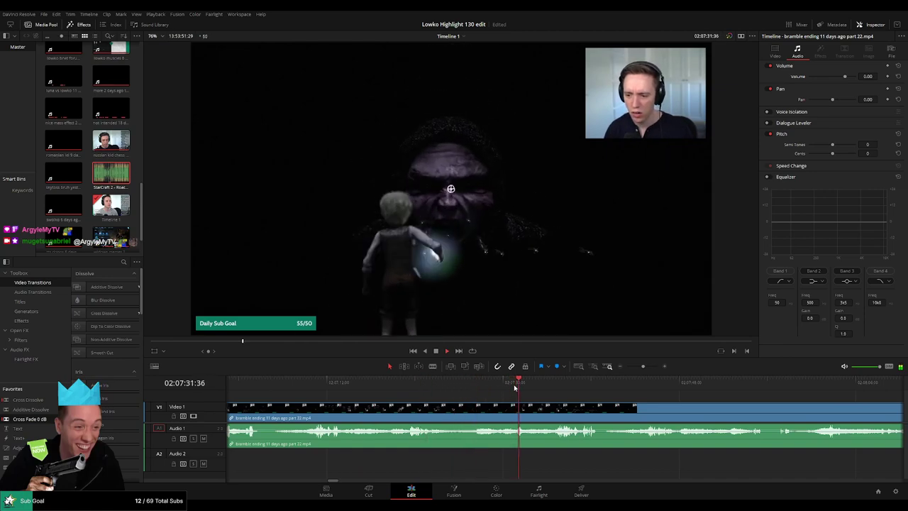
scroll(503, 398, right, 3)
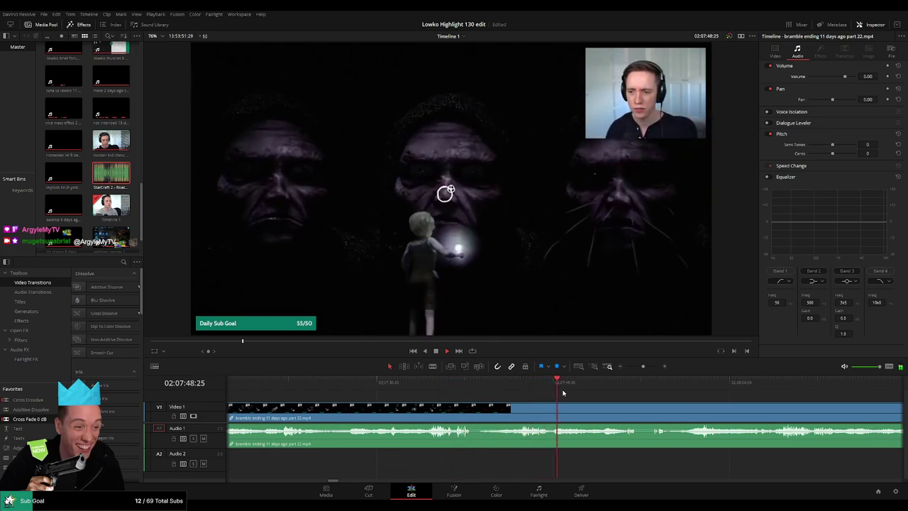
drag(563, 392, 496, 401)
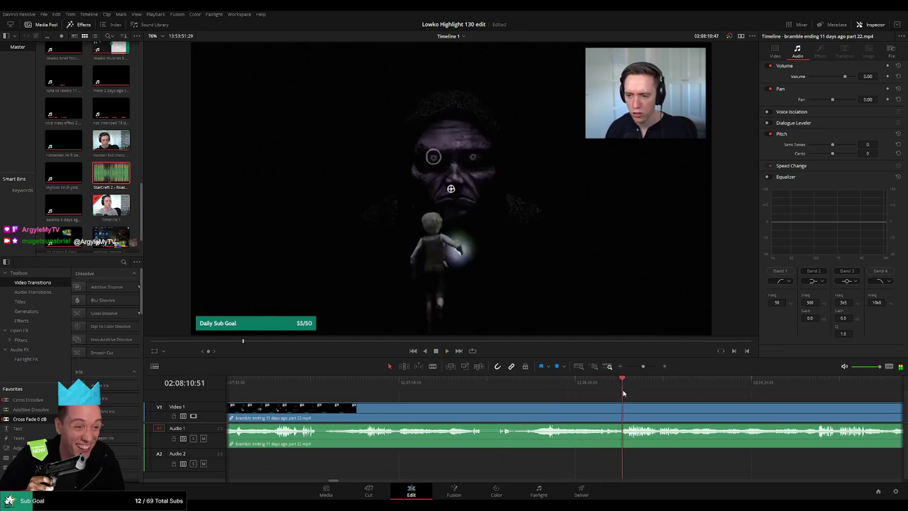
scroll(510, 405, down, 3)
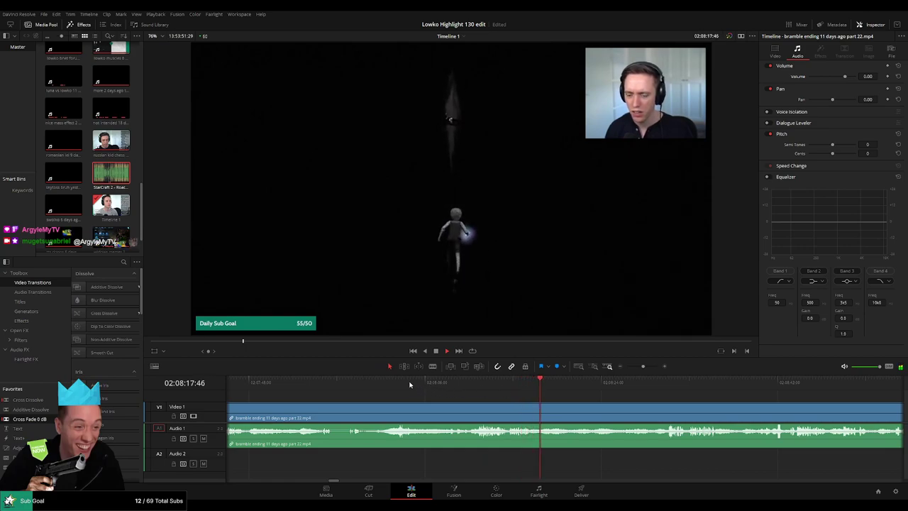
- Try splitting part 22 at about 02:08:10 and undo the split after checking the footage that follows
drag(435, 385, 459, 386)
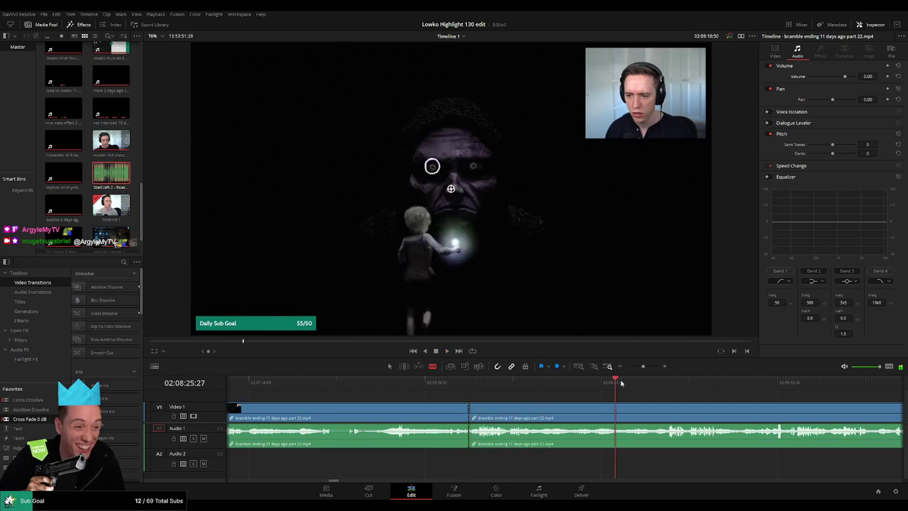
drag(621, 383, 581, 397)
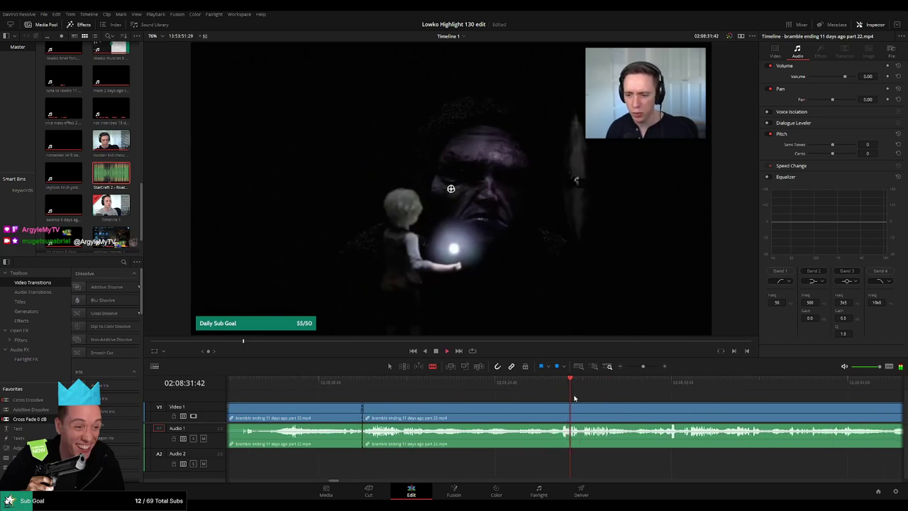
click(635, 383)
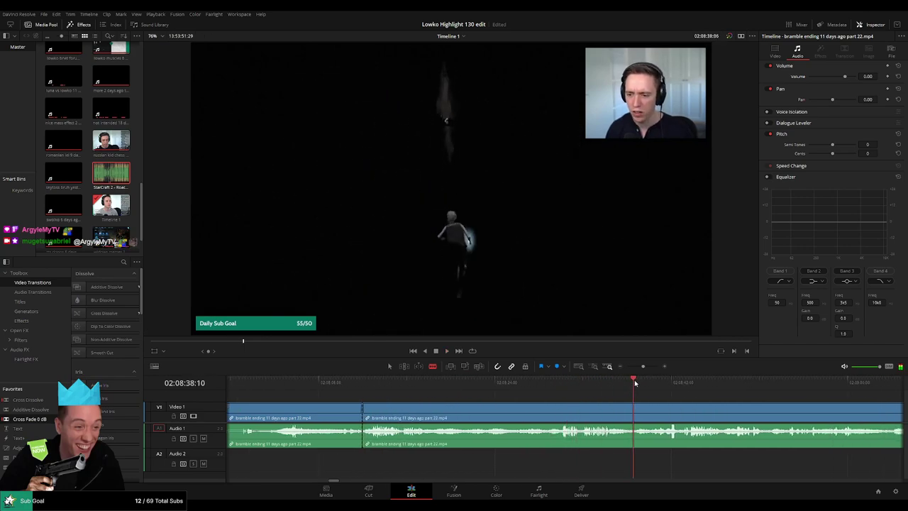
click(670, 387)
key(ctrl+z)
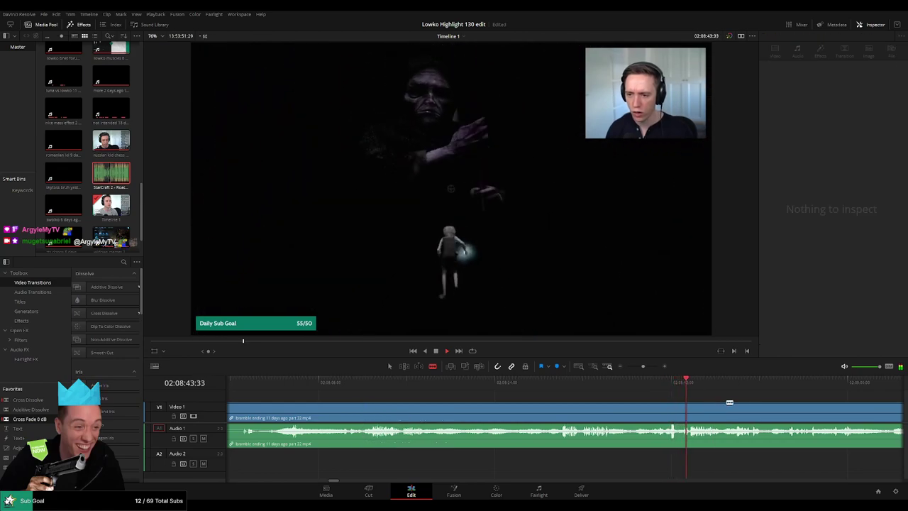
- Review the rest of the giant faces attempt and split part 22 in the rowing boat scene at about 02:09:28
drag(729, 402, 552, 398)
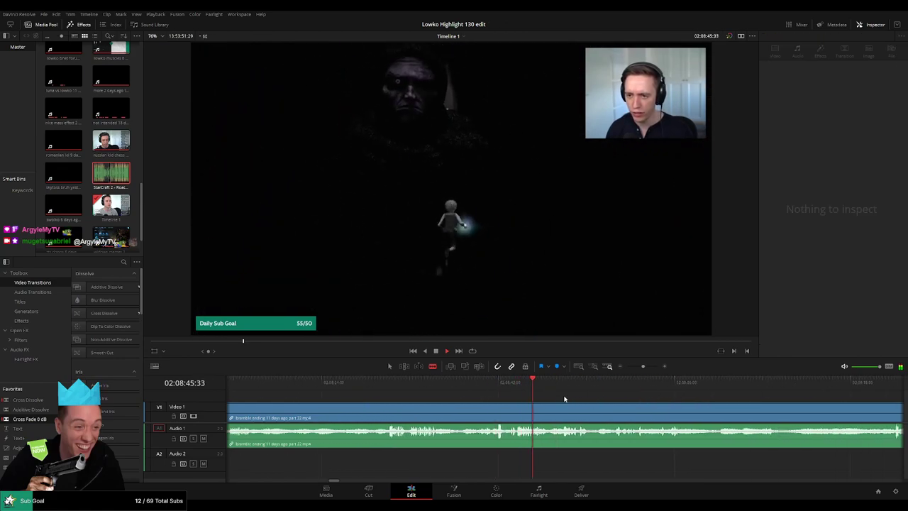
click(560, 385)
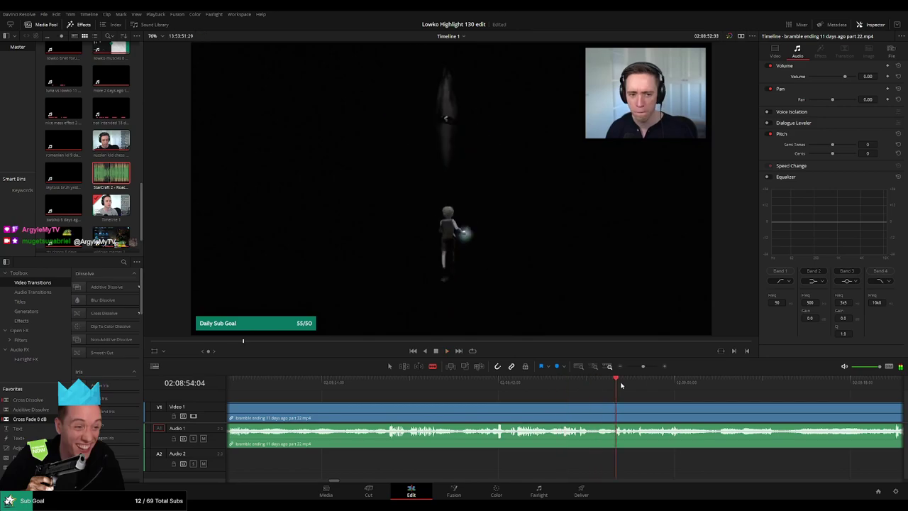
click(721, 388)
key(space)
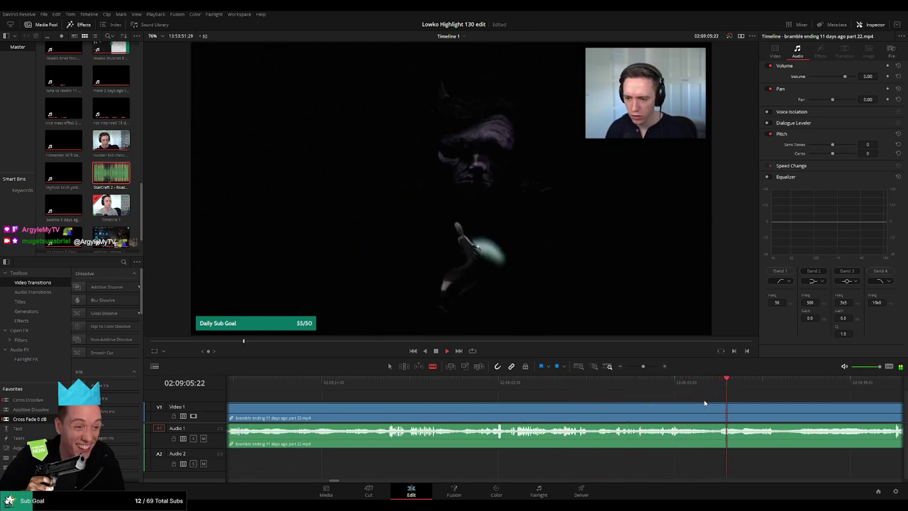
scroll(603, 403, down, 3)
drag(581, 387, 513, 389)
click(516, 416)
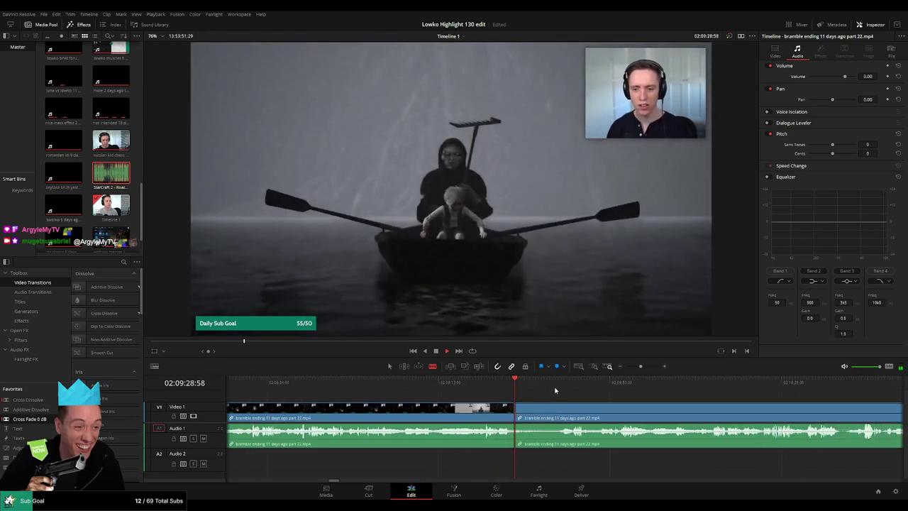
- Ripple-delete part 22 from the rowing boat split to about 02:09:41 and add an audio cross fade over the cut
click(561, 387)
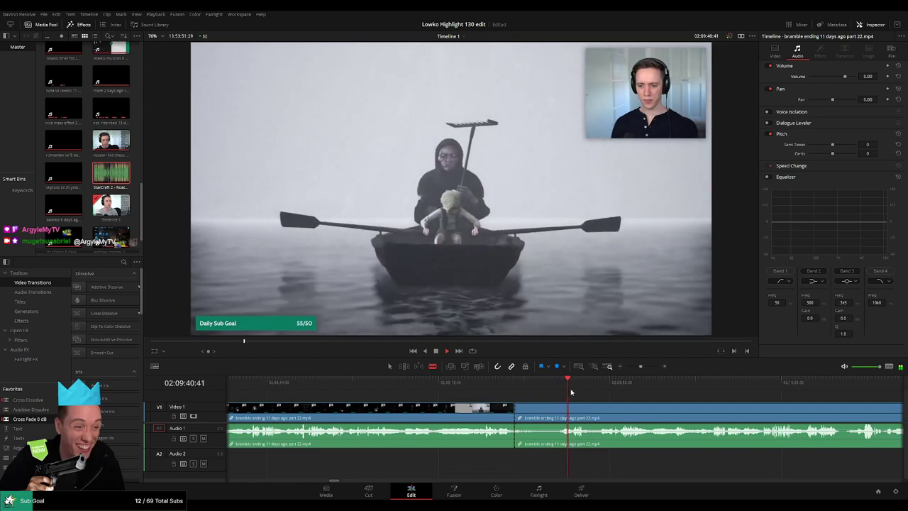
key(ctrl+b)
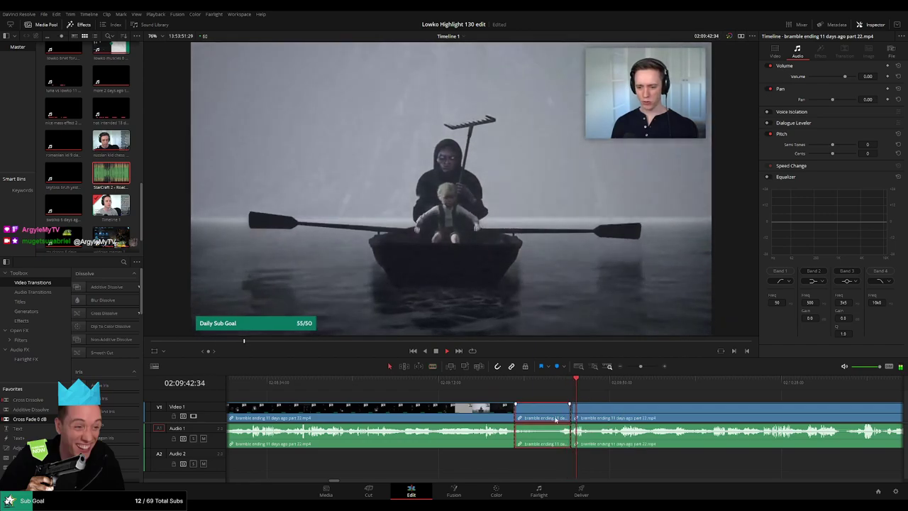
key(Delete)
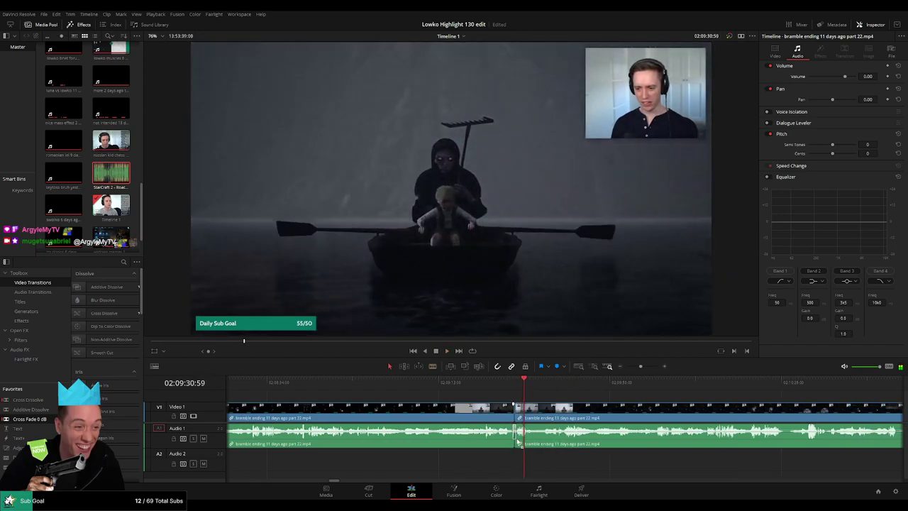
drag(518, 441, 517, 440)
- Isolate the short stretch of part 22 ending at 02:10:02:04 with two splits and disable its audio
drag(527, 389, 563, 388)
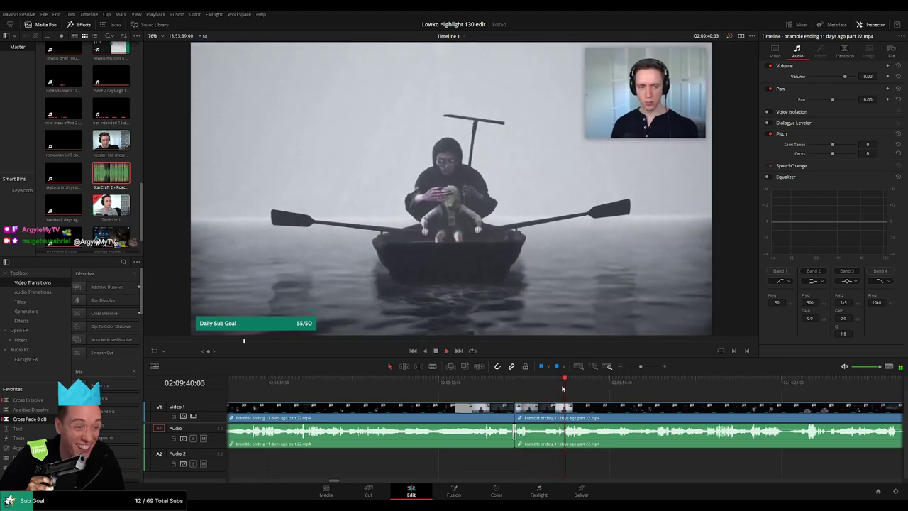
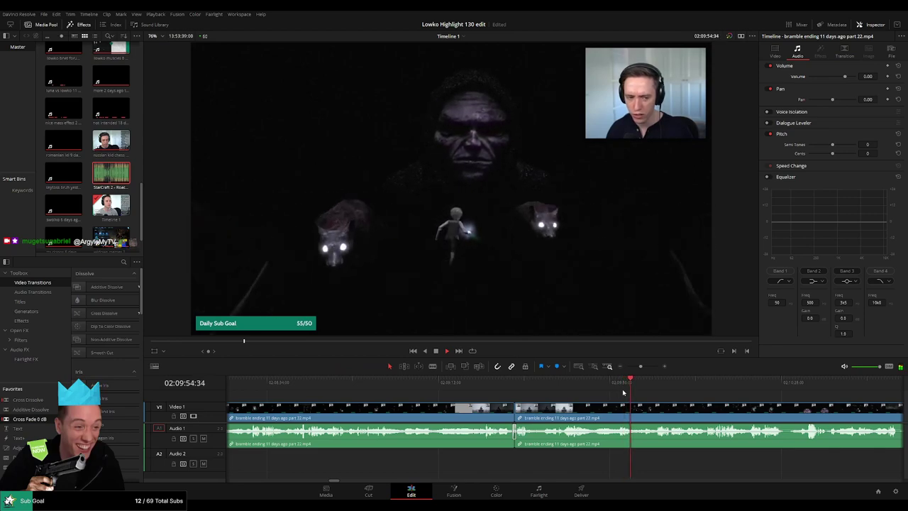
click(653, 391)
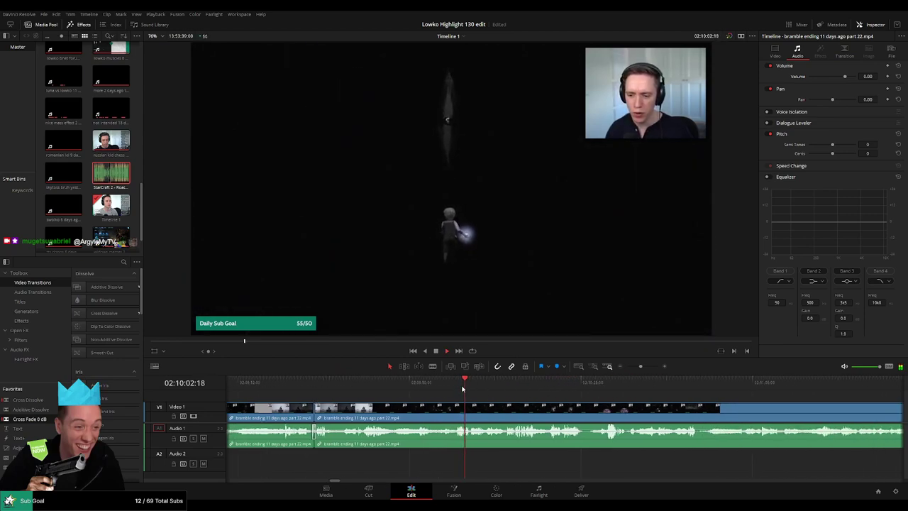
scroll(632, 405, up, 5)
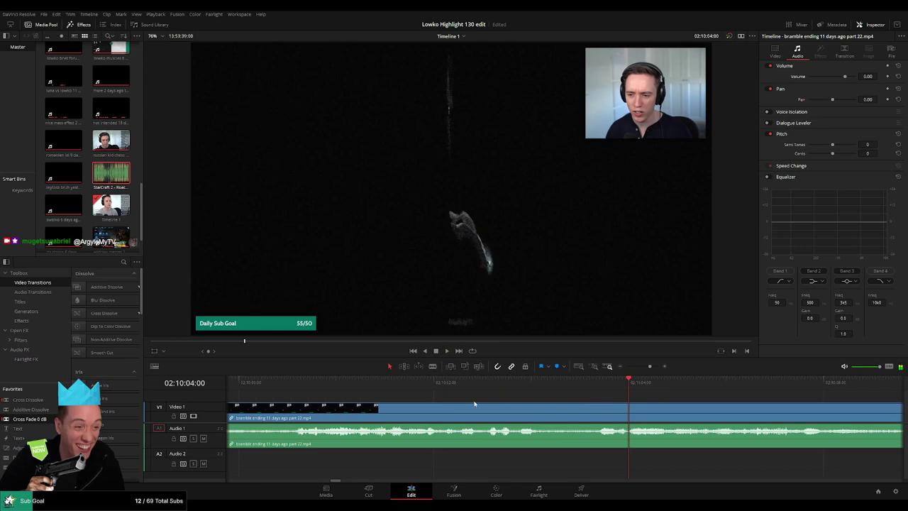
click(284, 376)
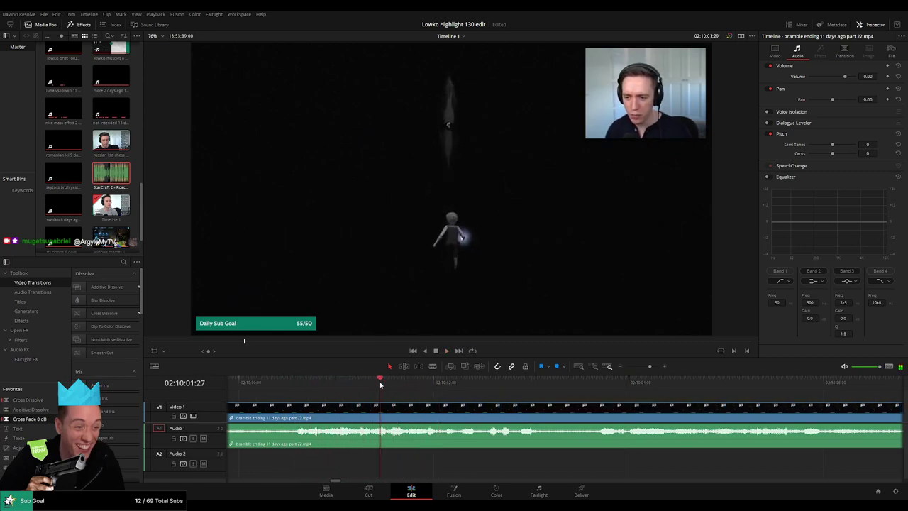
key(b)
click(417, 417)
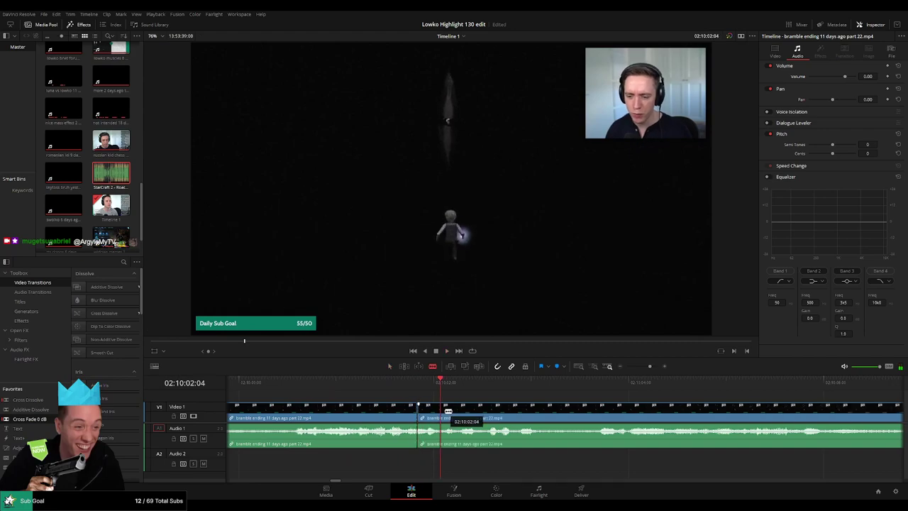
- Place StarCraft 2 Roach Quotes.mp3 on Audio 2 under the muted stretch before 02:10:02:04, trimmed to its length, with volume -29.00
drag(125, 179, 425, 457)
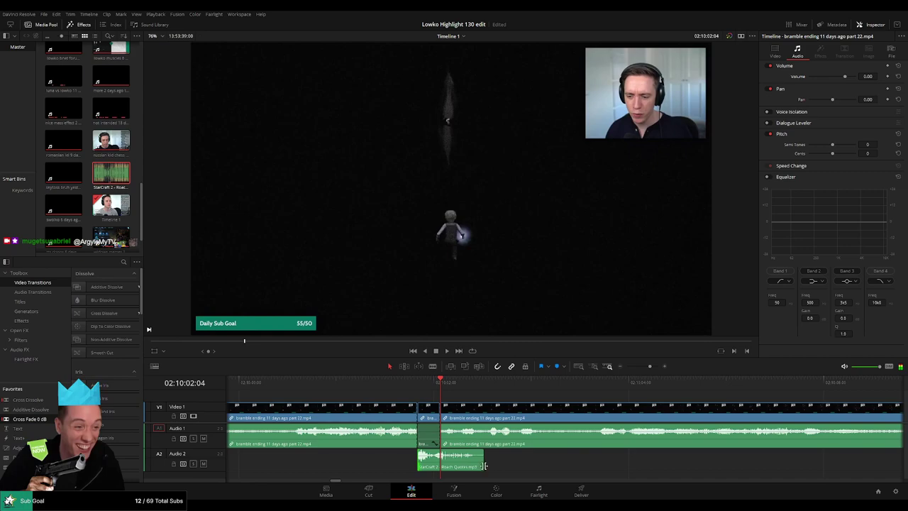
drag(482, 466, 439, 466)
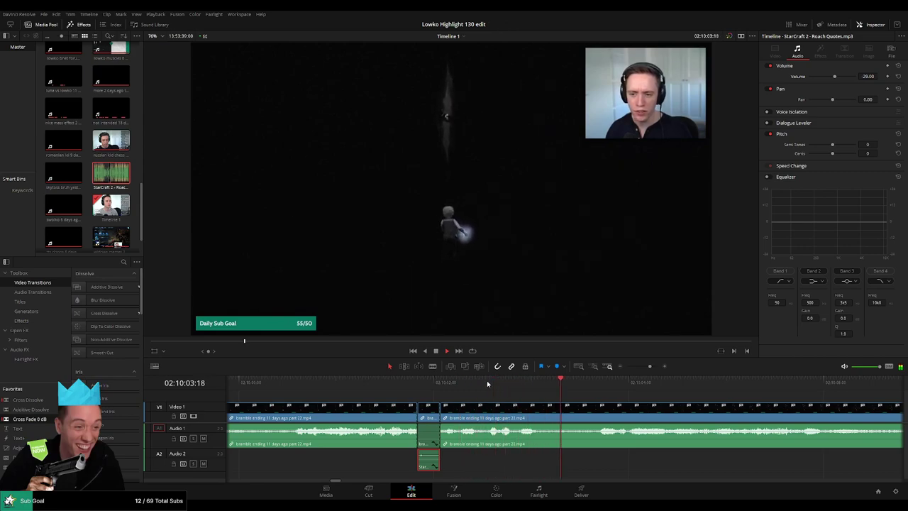
- Review part 22 from about 02:10:03 to 02:10:17 for the next piece of speech to cover
drag(649, 367, 646, 367)
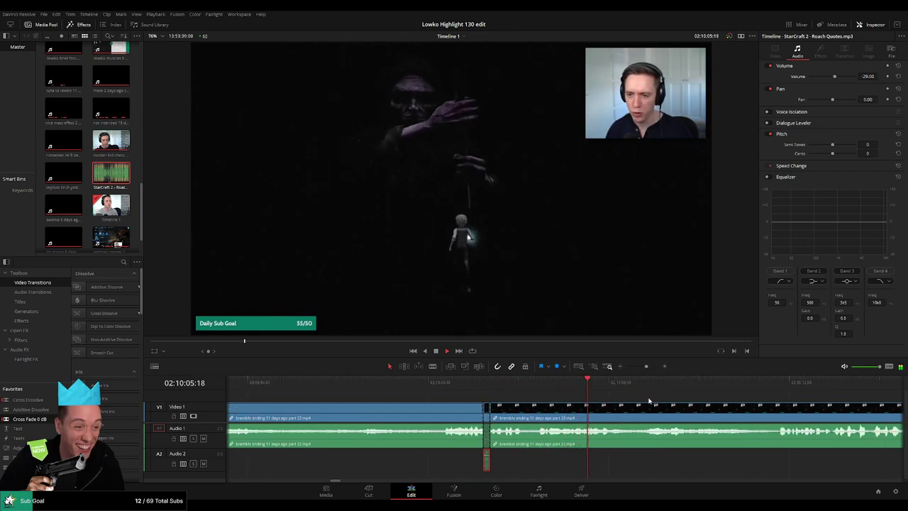
click(651, 398)
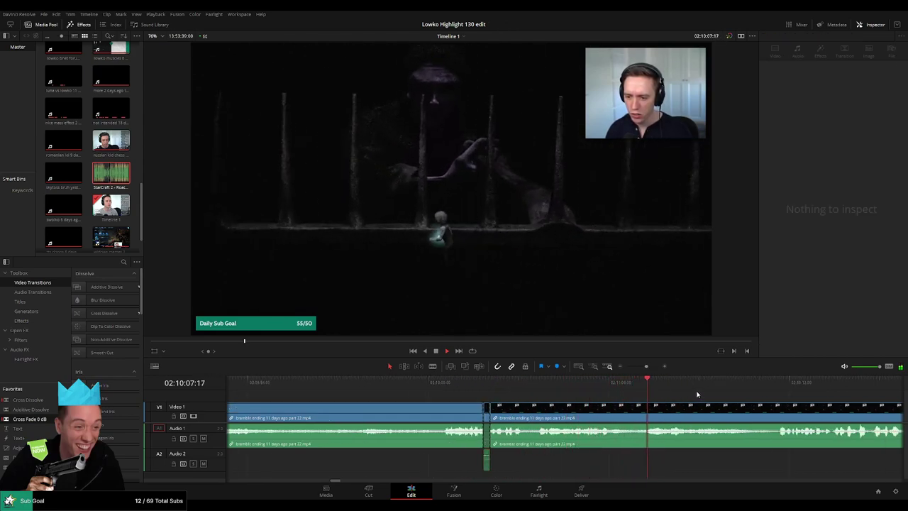
scroll(586, 403, right, 3)
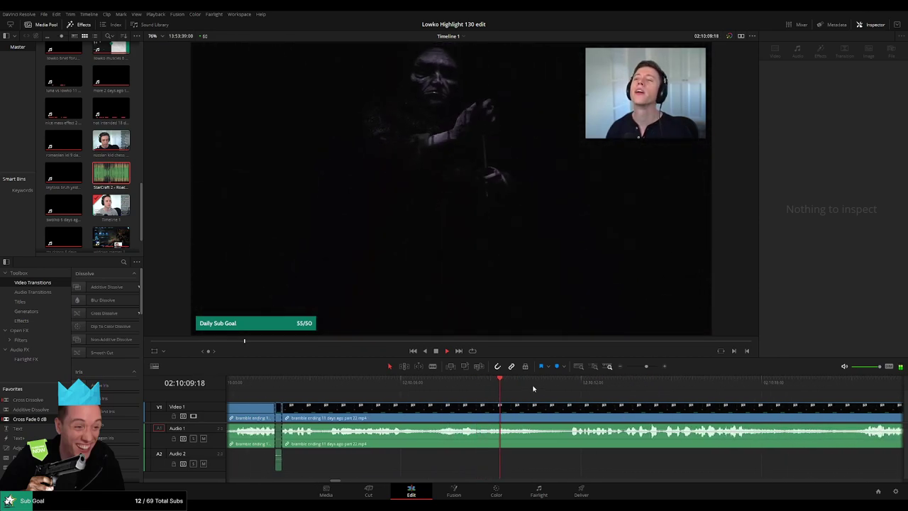
click(581, 387)
scroll(646, 409, down, 3)
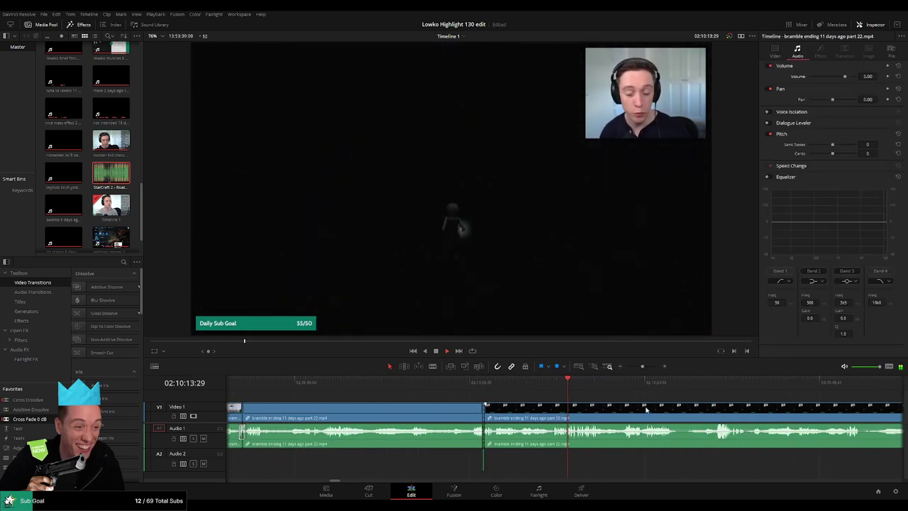
scroll(537, 400, right, 2)
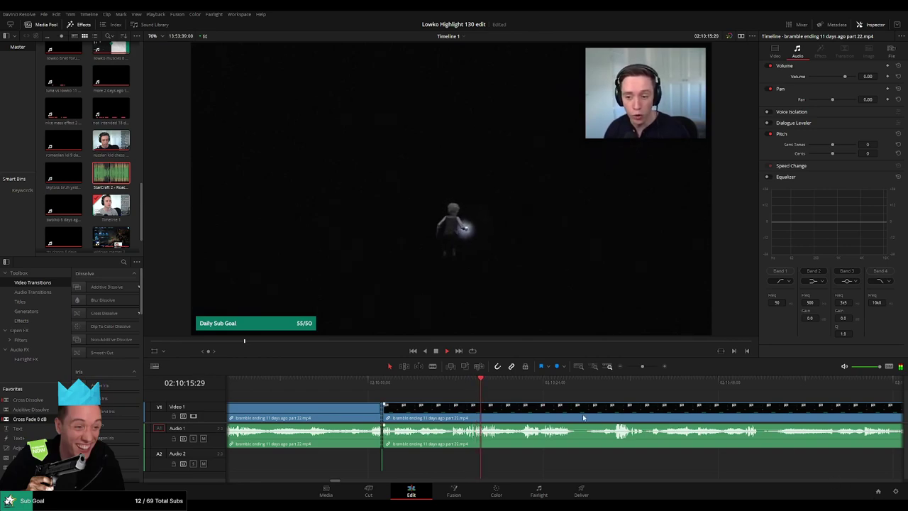
scroll(583, 407, up, 5)
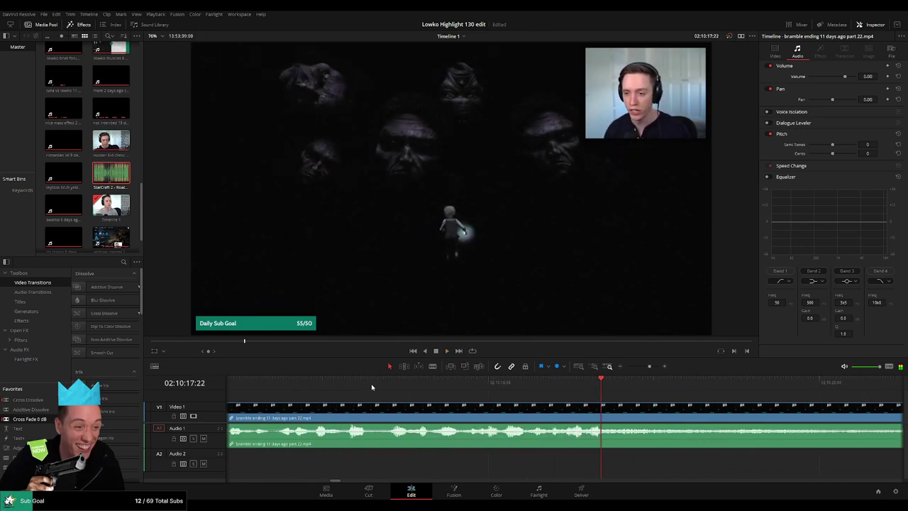
- Isolate the short stretch of part 22 ending at 02:10:15:18 with two splits and disable its audio
click(318, 383)
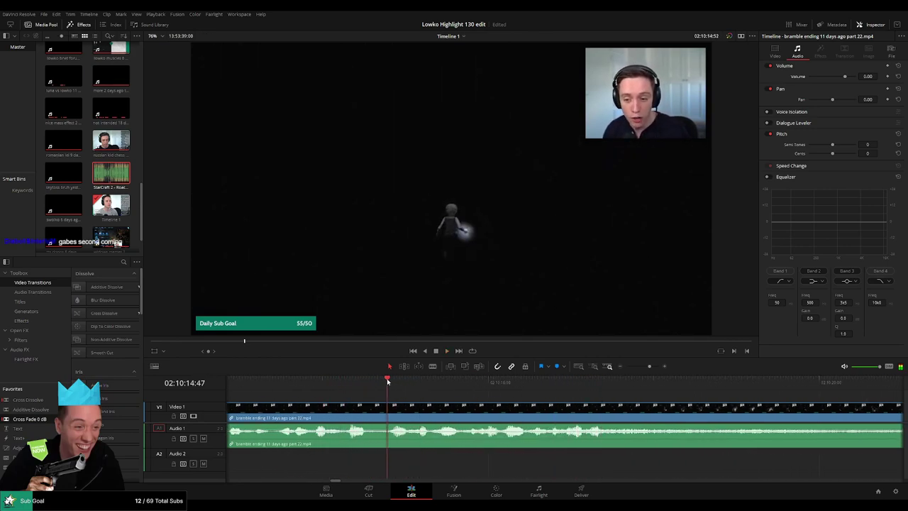
key(b)
click(412, 409)
key(space)
key(space)
click(431, 409)
key(a)
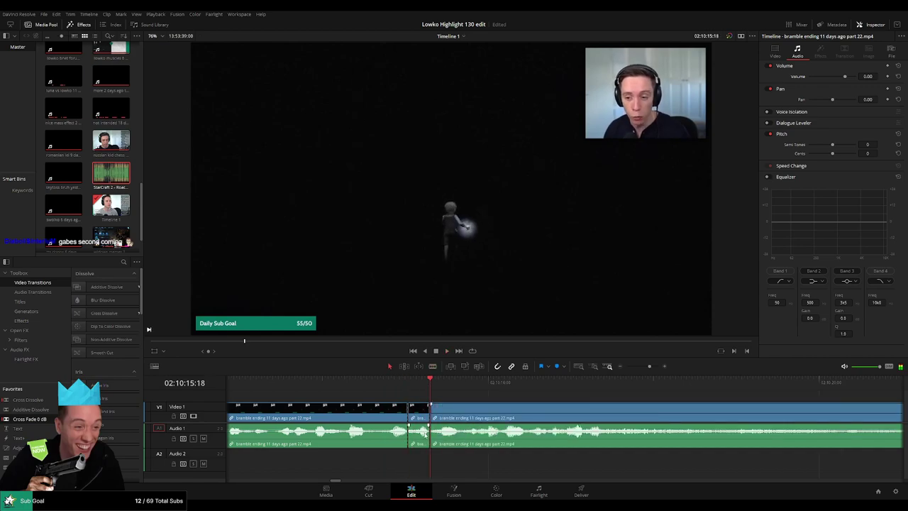
drag(422, 428, 439, 453)
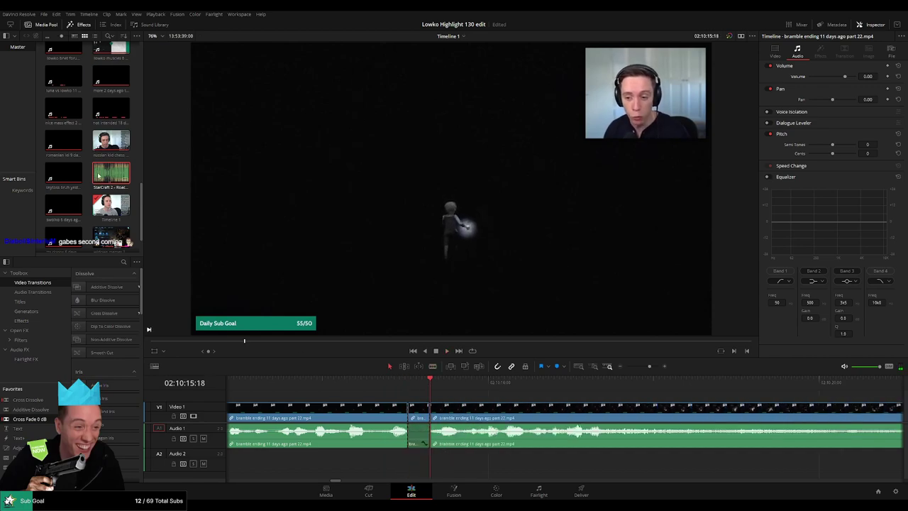
- Add the Roach Quotes sound to Audio 2 under the muted stretch before 02:10:15:18, trim it to fit and set its volume to -29.00
drag(98, 174, 394, 463)
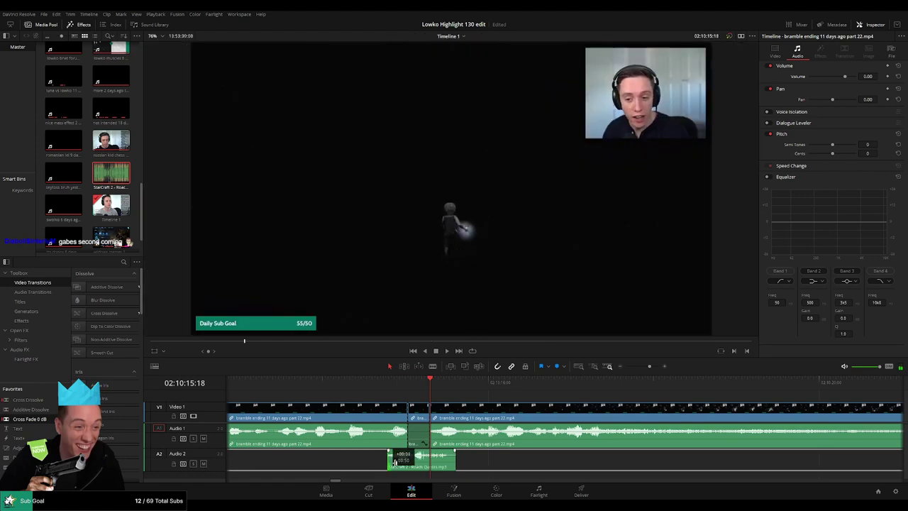
drag(454, 465, 429, 465)
click(422, 466)
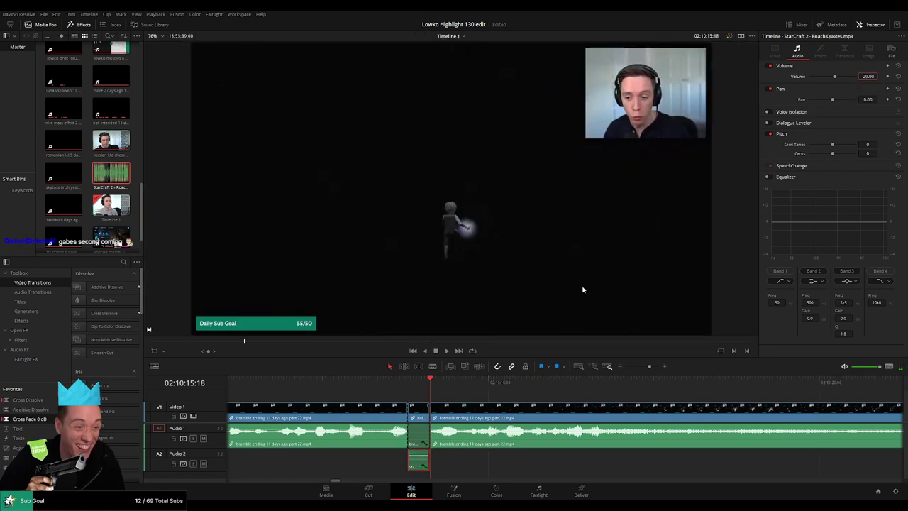
- Isolate a short stretch of part 22 at about 02:10:26:30, where the boy lies on the ground, and disable its audio
drag(625, 368, 639, 367)
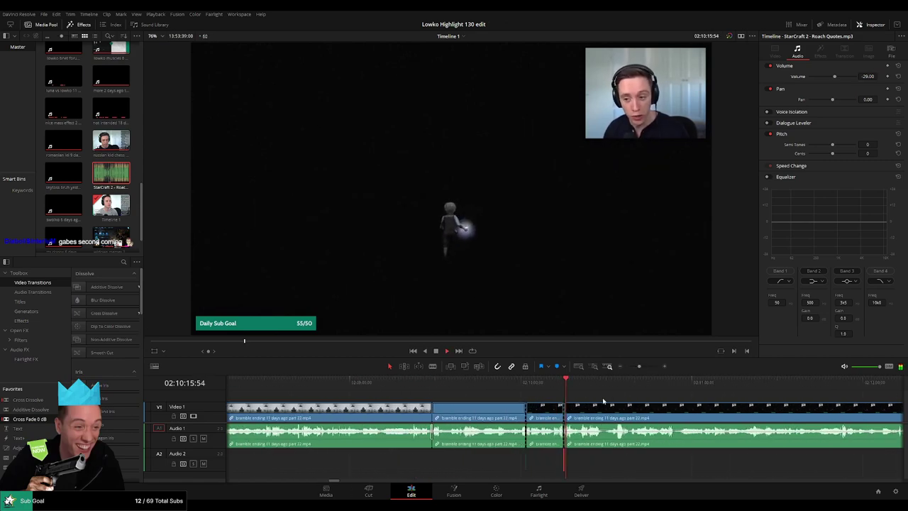
click(594, 399)
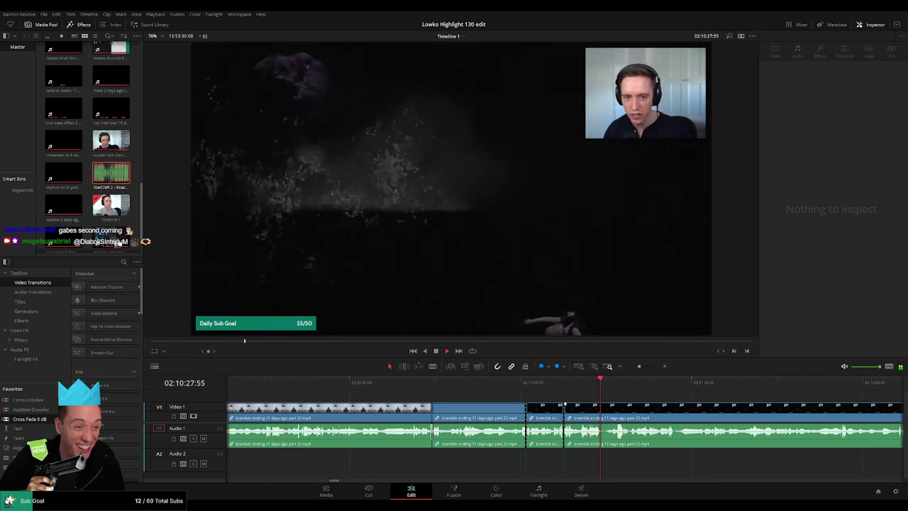
click(592, 381)
drag(639, 366, 649, 370)
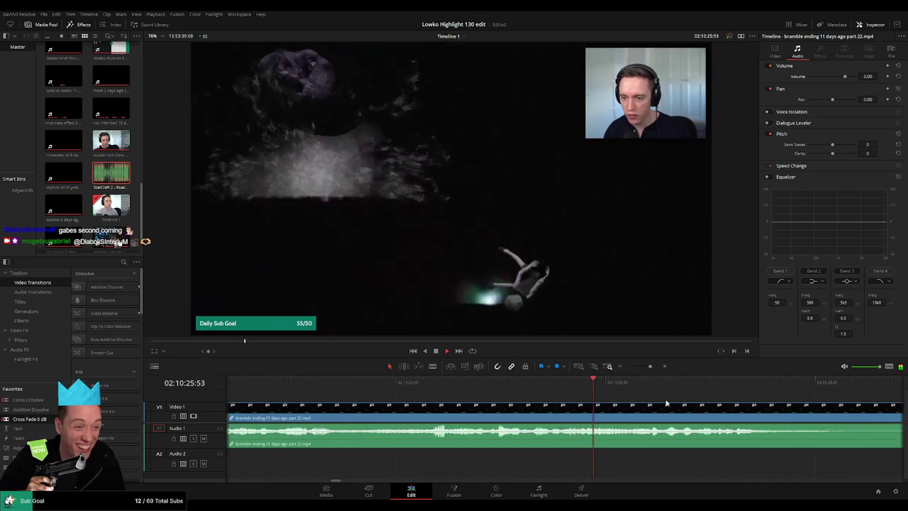
drag(666, 401, 501, 397)
click(473, 389)
key(ctrl+b)
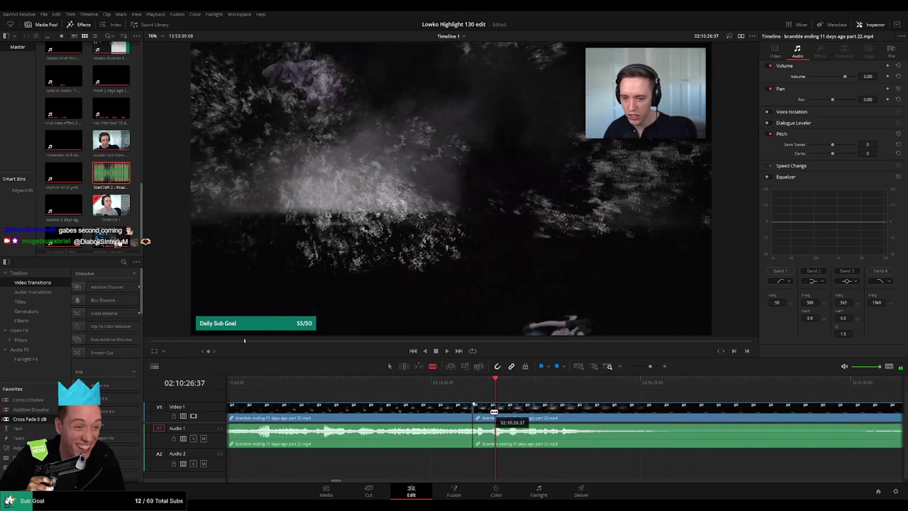
key(ctrl+b)
alt+click(479, 435)
key(d)
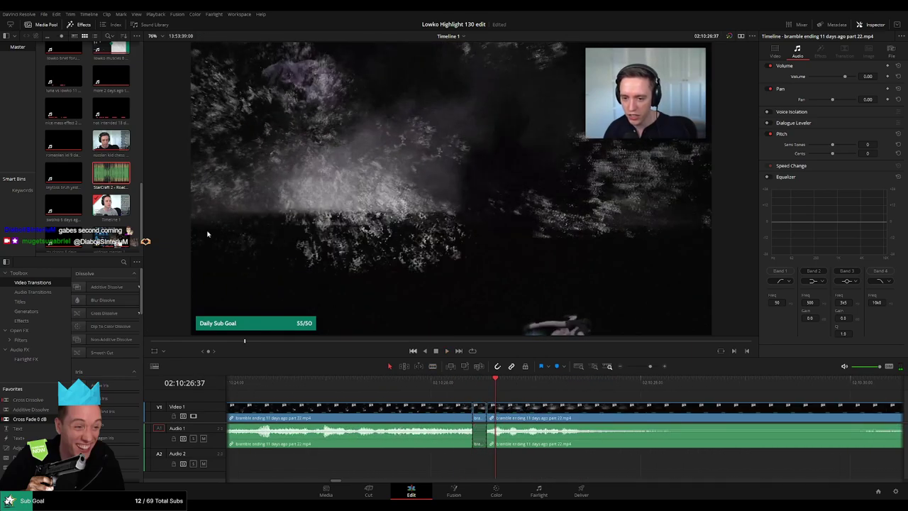
- Cover the muted stretch at about 02:10:26:30 with the Roach Quotes sound on Audio 2, trimmed to fit, at volume -29.00
drag(104, 175, 475, 465)
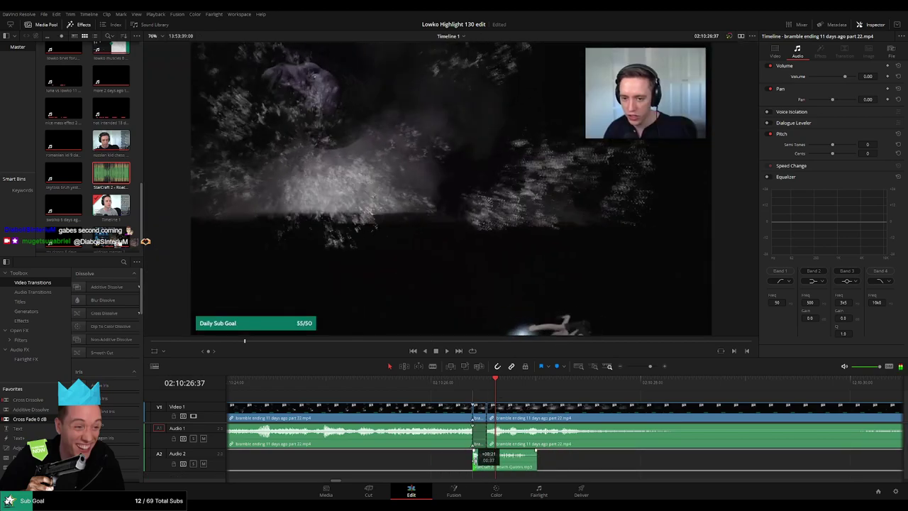
drag(536, 461, 483, 466)
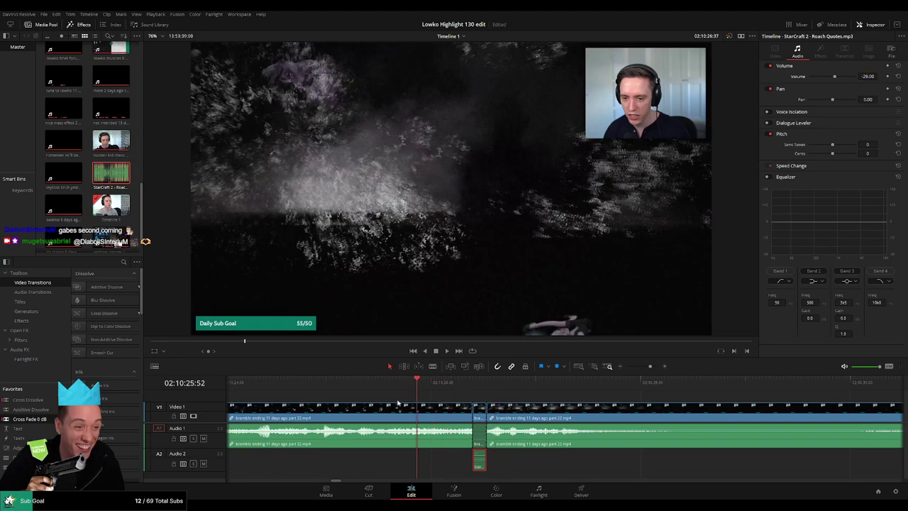
drag(398, 403, 391, 401)
- Review the giant faces scene in part 22 up to about 02:10:51 and scan ahead to the lake scene at about 02:19:53
drag(648, 366, 630, 368)
key(space)
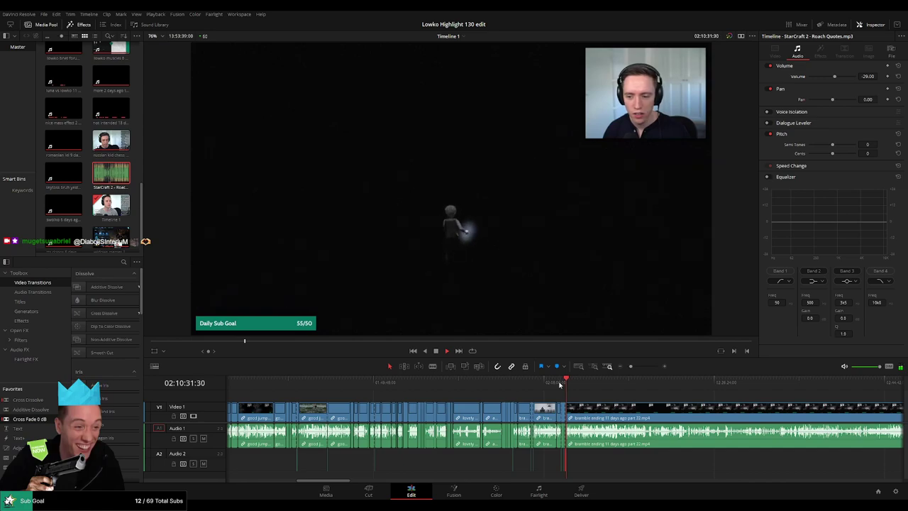
drag(646, 367, 640, 368)
key(space)
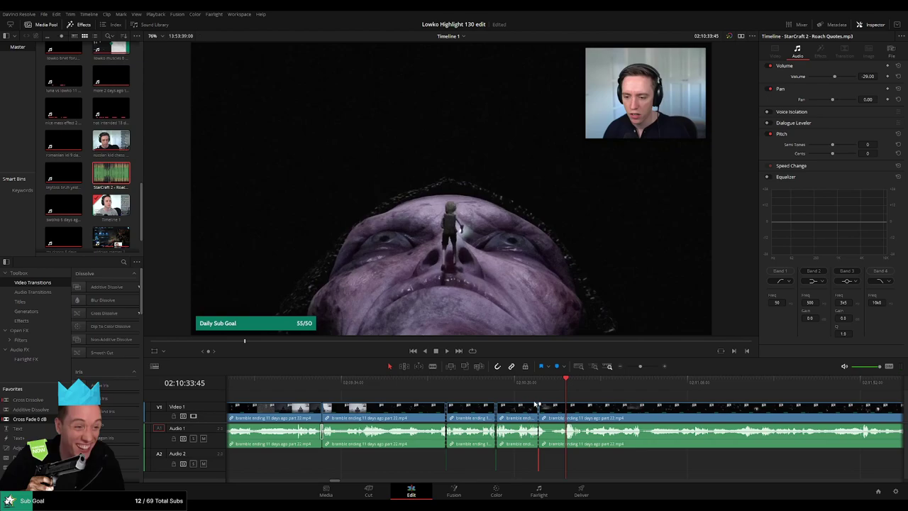
click(568, 385)
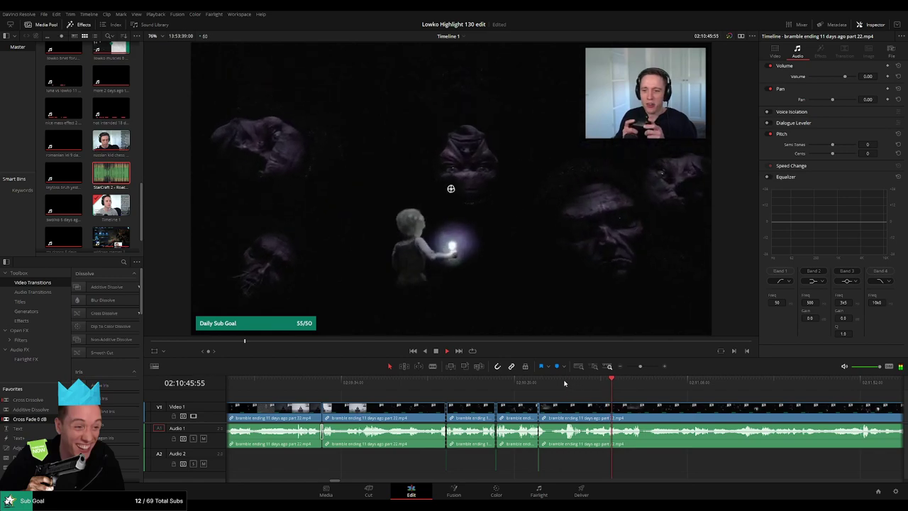
click(561, 383)
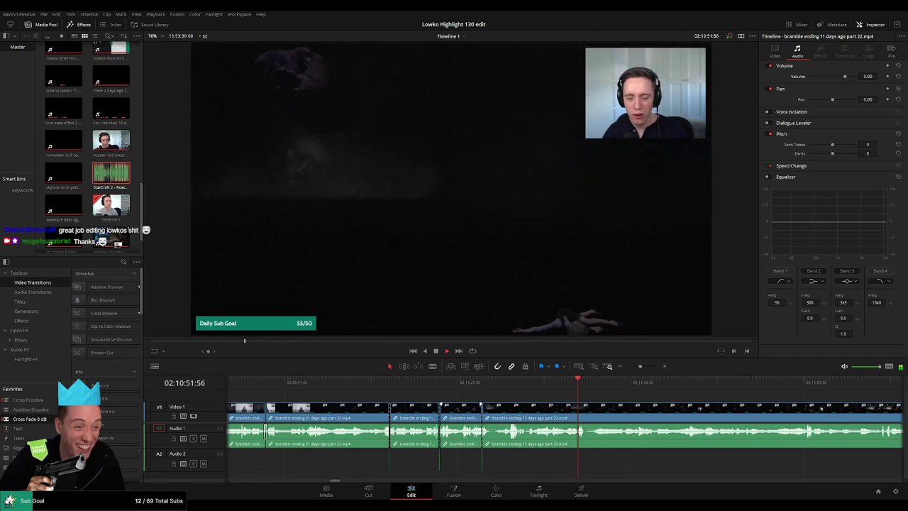
drag(597, 399, 807, 389)
scroll(806, 390, right, 6)
click(574, 382)
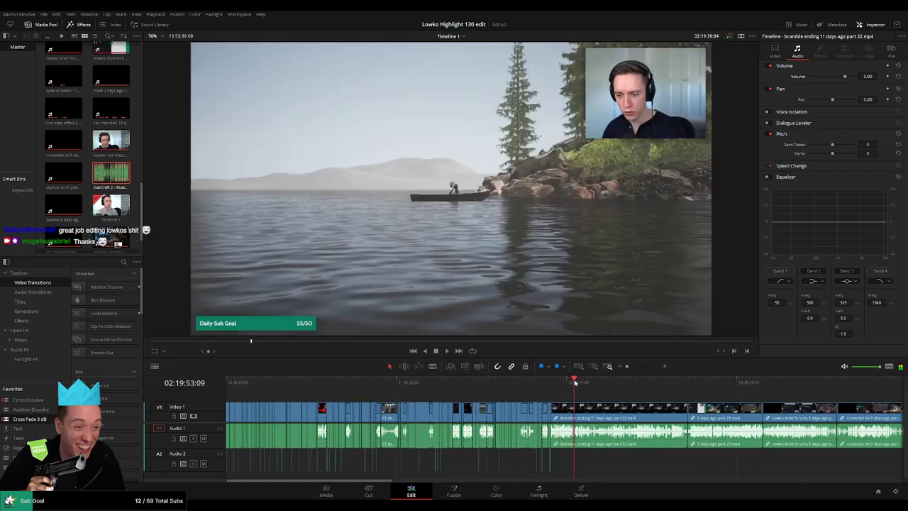
- Examine part 22 from the white screen at about 02:18:56 to the lake scene at about 02:19:36 for a cut point
scroll(588, 392, up, 5)
click(525, 382)
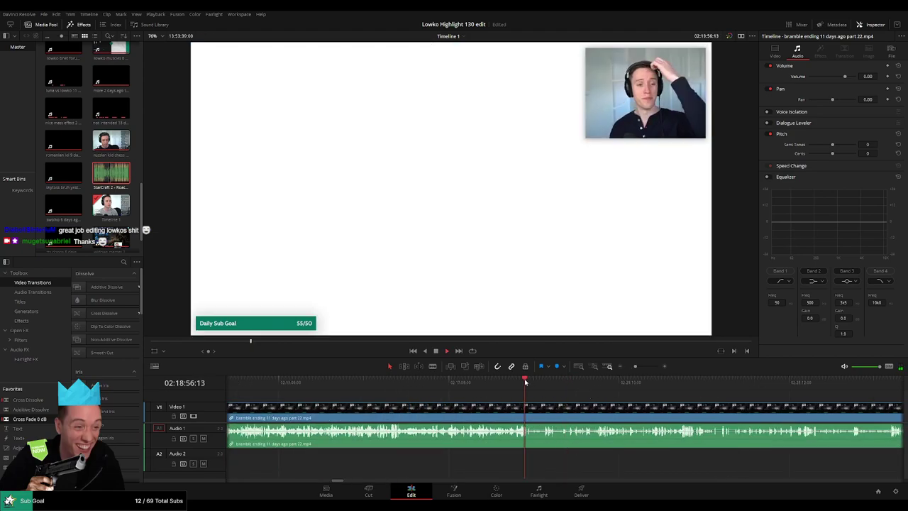
scroll(593, 401, down, 5)
scroll(596, 401, up, 6)
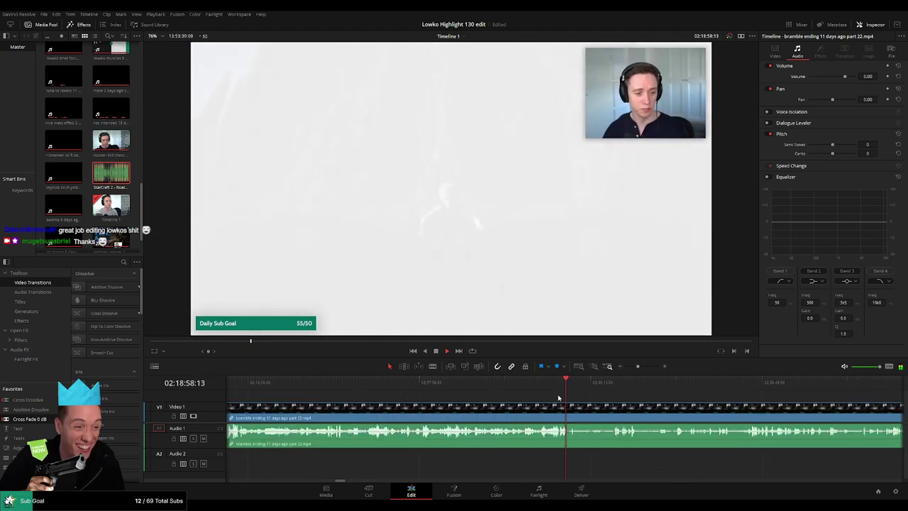
click(543, 387)
drag(552, 390, 617, 387)
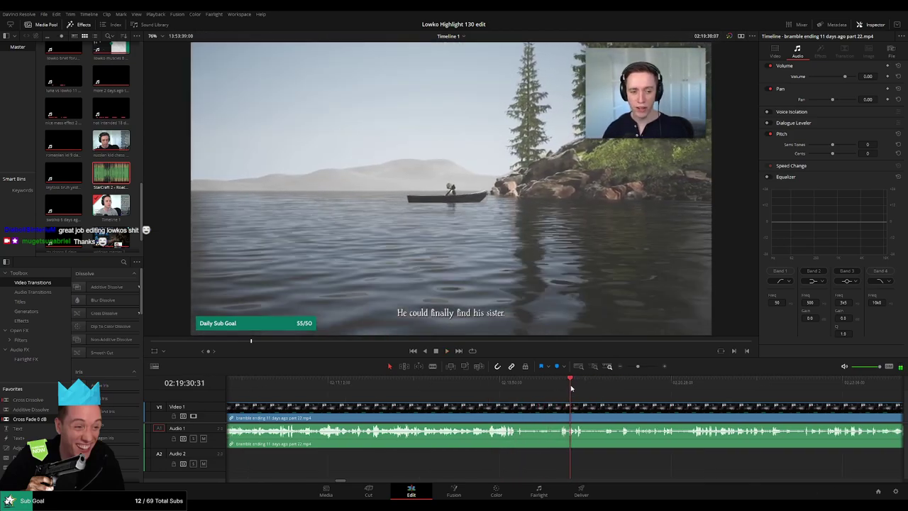
drag(571, 388, 578, 389)
scroll(611, 402, up, 3)
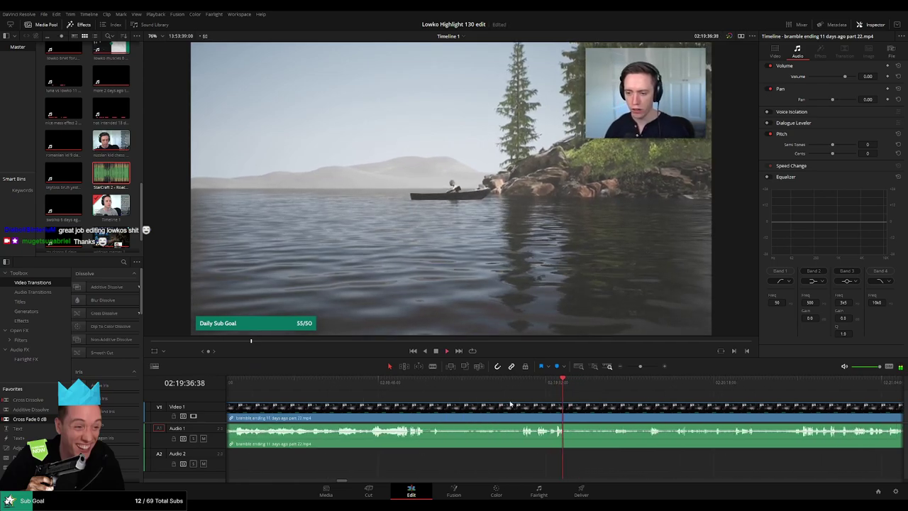
- Remove the stretch of part 22 from about 02:19:35 to 02:19:50, close the gap and smooth the audio cut with a Cross Fade 0 dB
scroll(510, 403, right, 2)
drag(492, 389, 563, 389)
key(b)
click(484, 408)
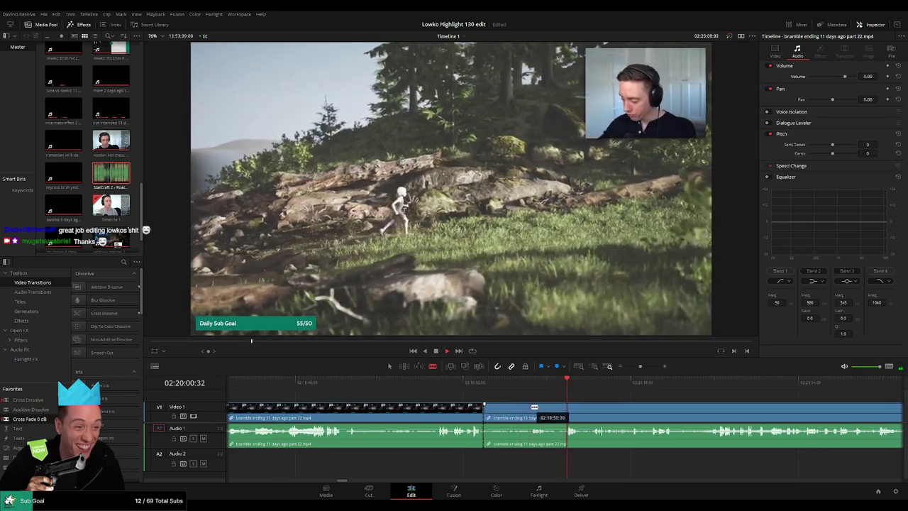
click(532, 408)
key(a)
click(516, 410)
key(Delete)
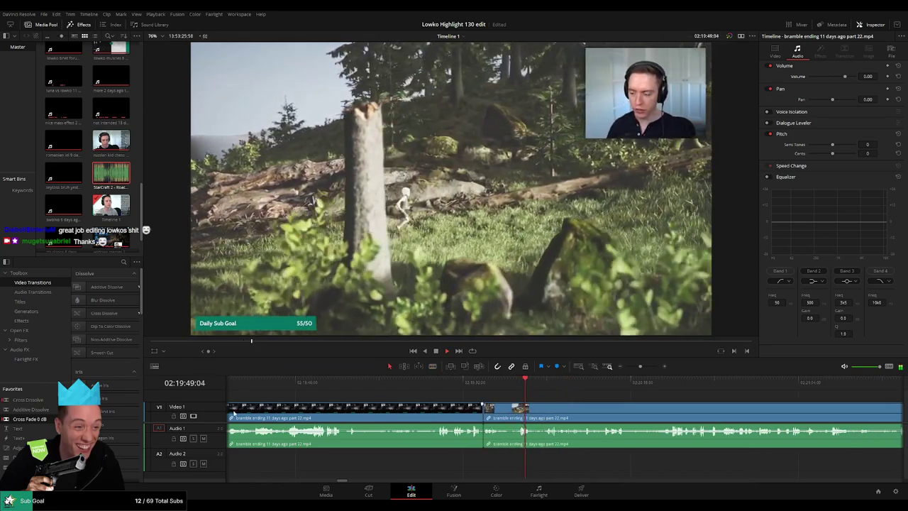
key(space)
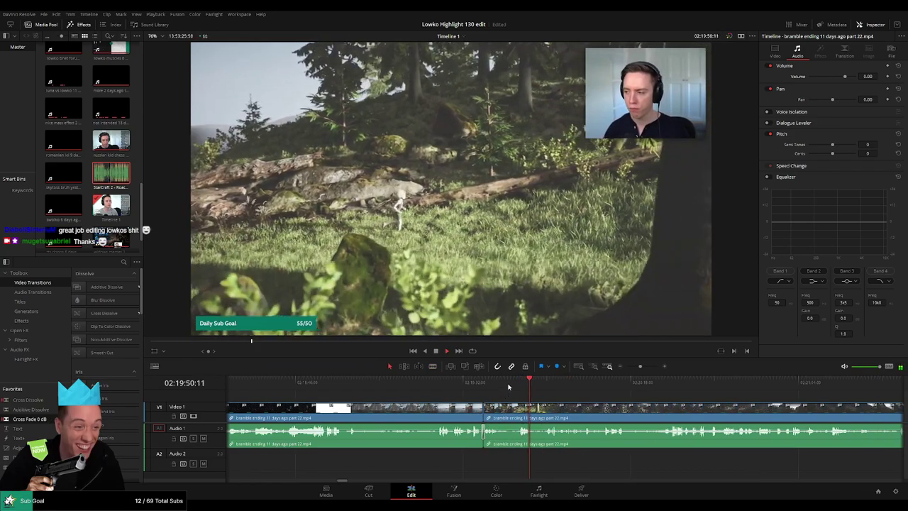
- Review the black-and-white forest path scene in part 22 from about 02:19:50 to 02:21:06
drag(537, 385, 548, 387)
scroll(561, 407, up, 2)
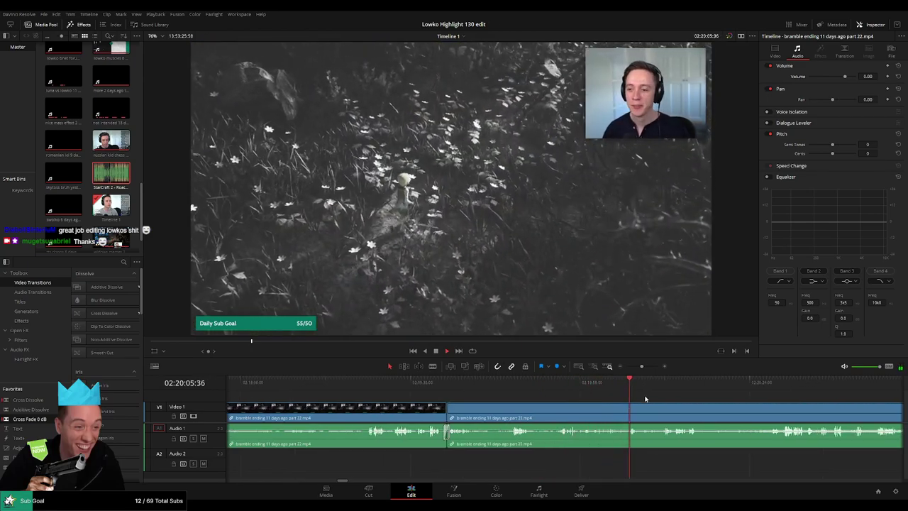
scroll(534, 403, right, 5)
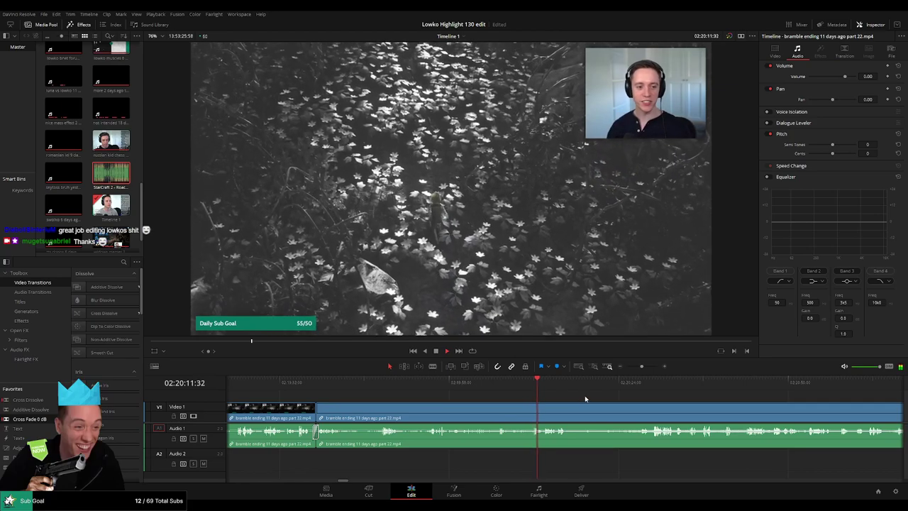
drag(560, 386, 652, 389)
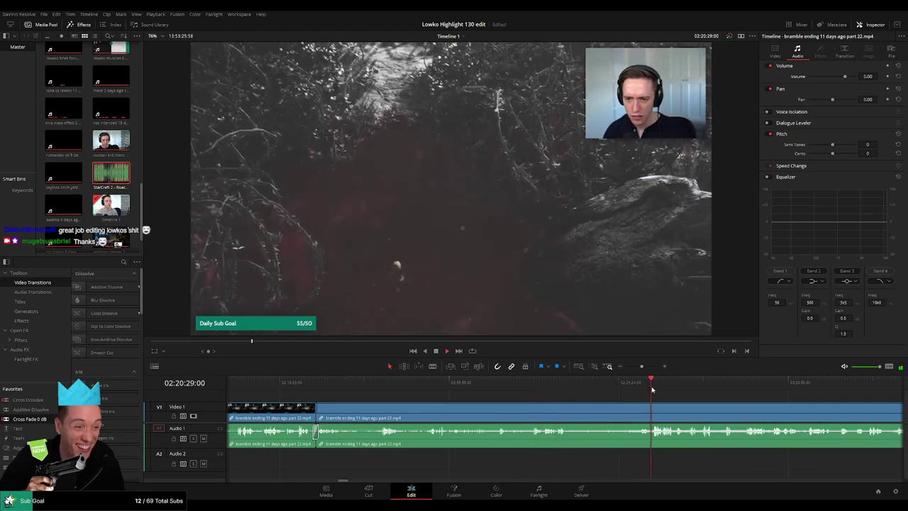
scroll(538, 399, right, 6)
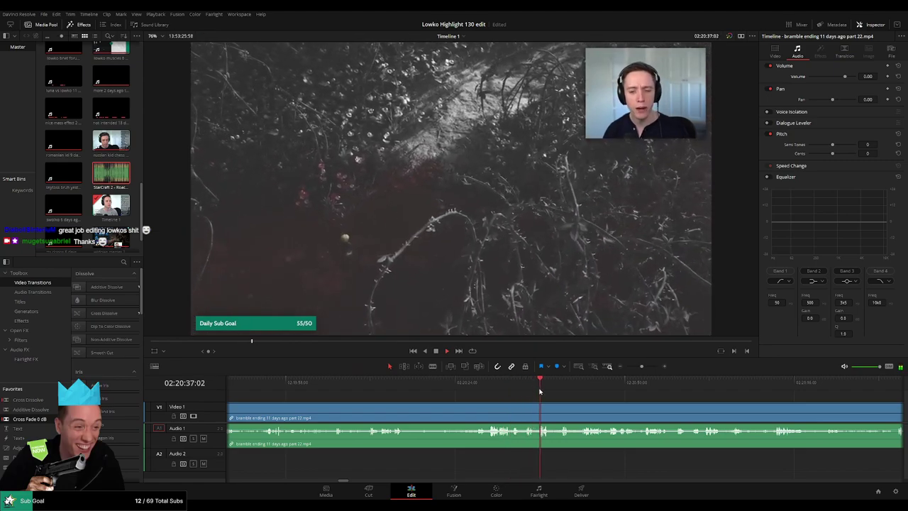
drag(539, 391, 558, 390)
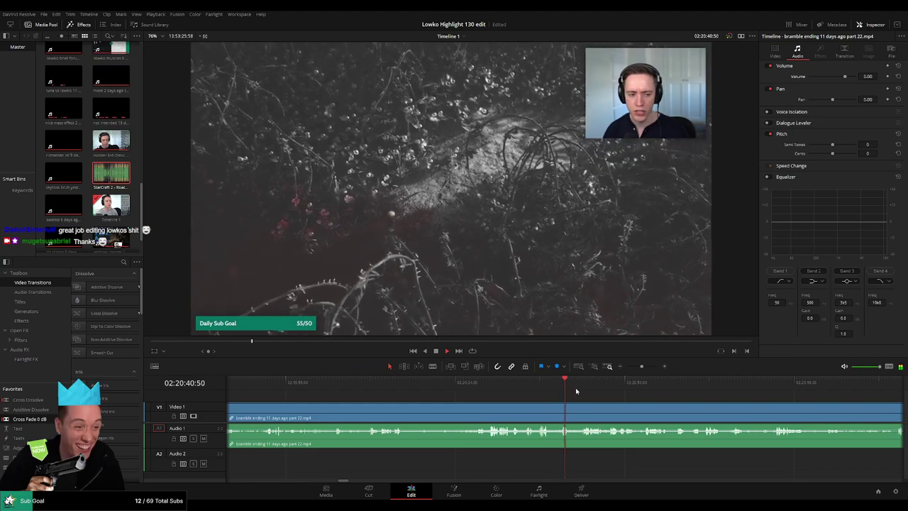
scroll(529, 398, right, 4)
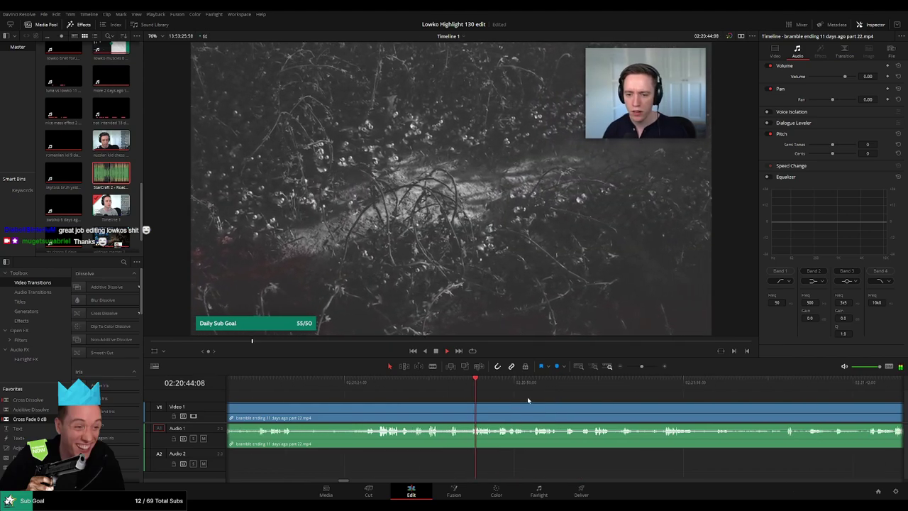
click(499, 386)
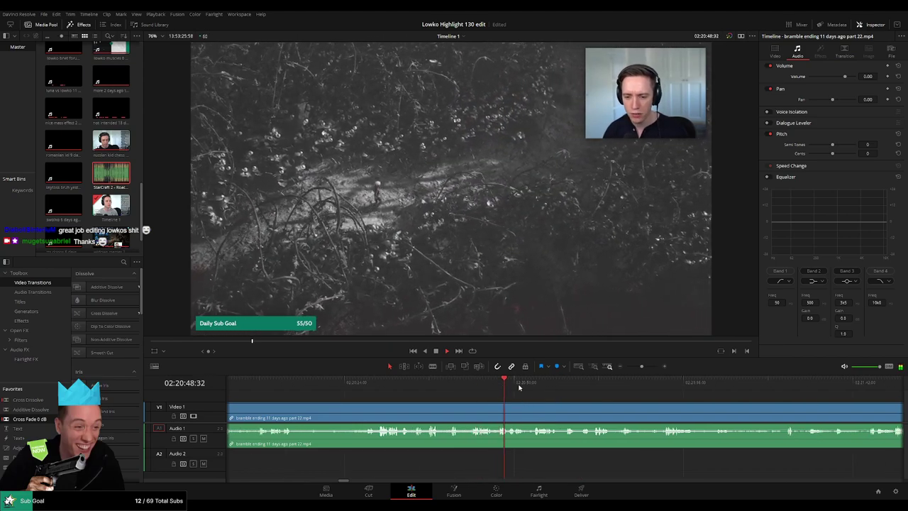
drag(534, 388, 575, 388)
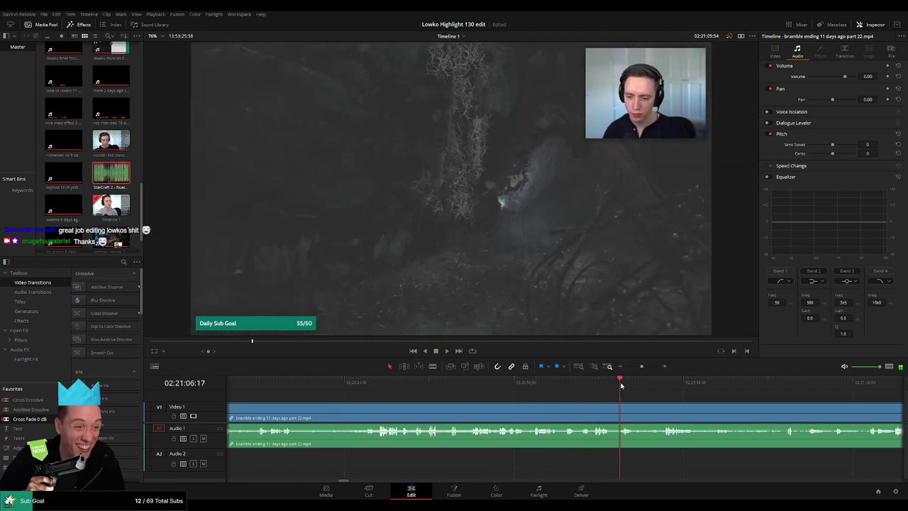
- Examine part 22 from the climb at about 02:21:13 through the regret narration to the black screen at about 02:22:42
scroll(569, 390, right, 5)
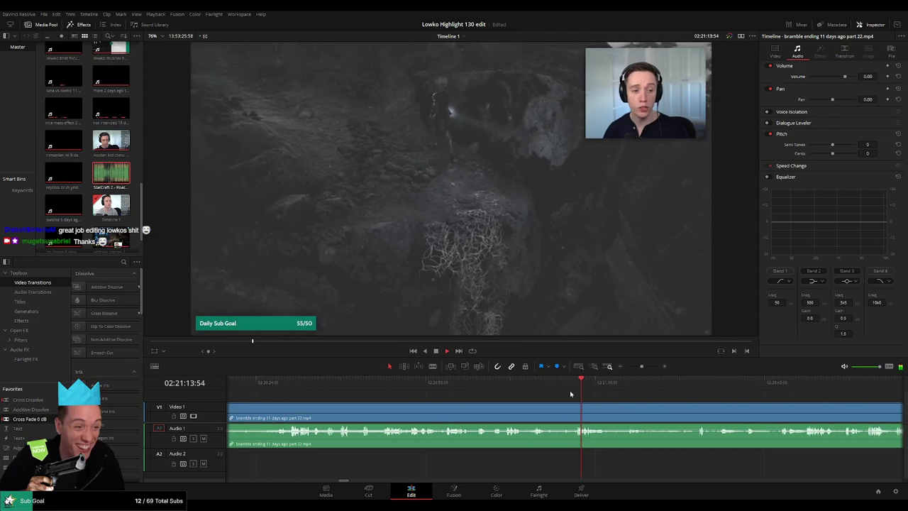
drag(549, 388, 558, 388)
drag(612, 401, 533, 385)
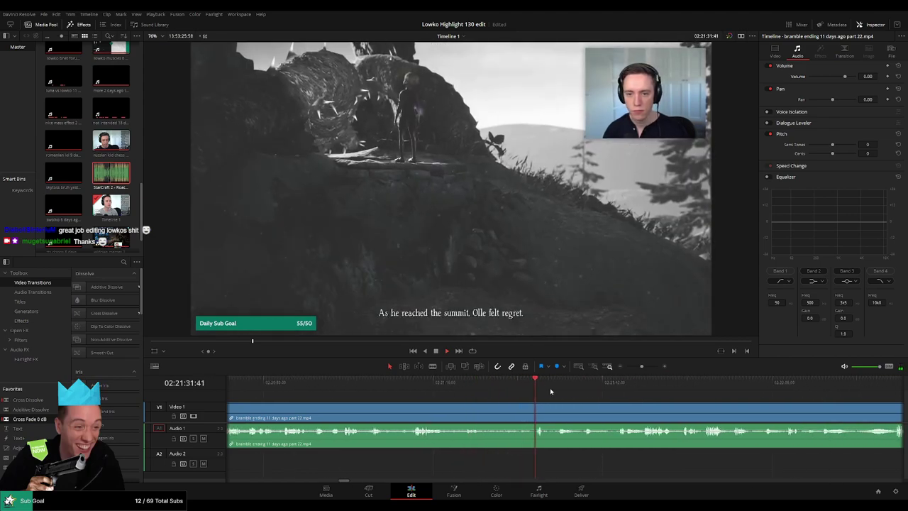
scroll(497, 395, right, 3)
click(485, 388)
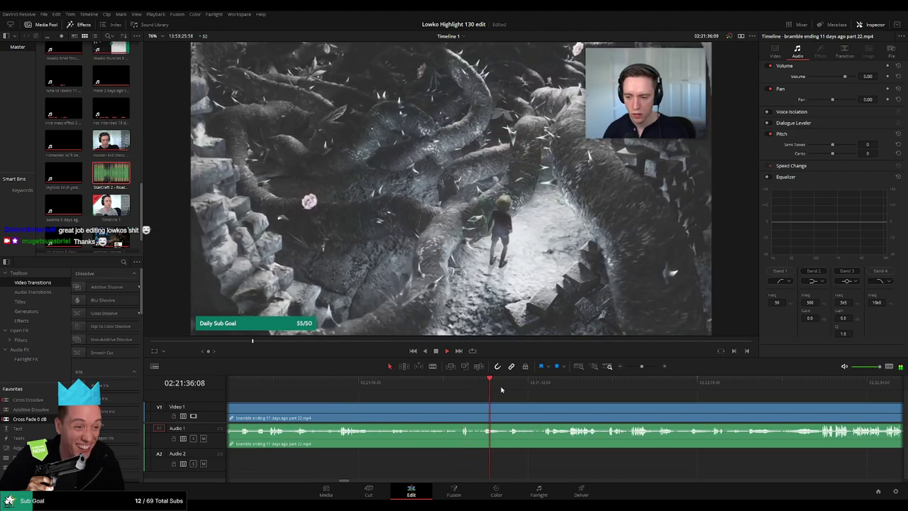
click(514, 388)
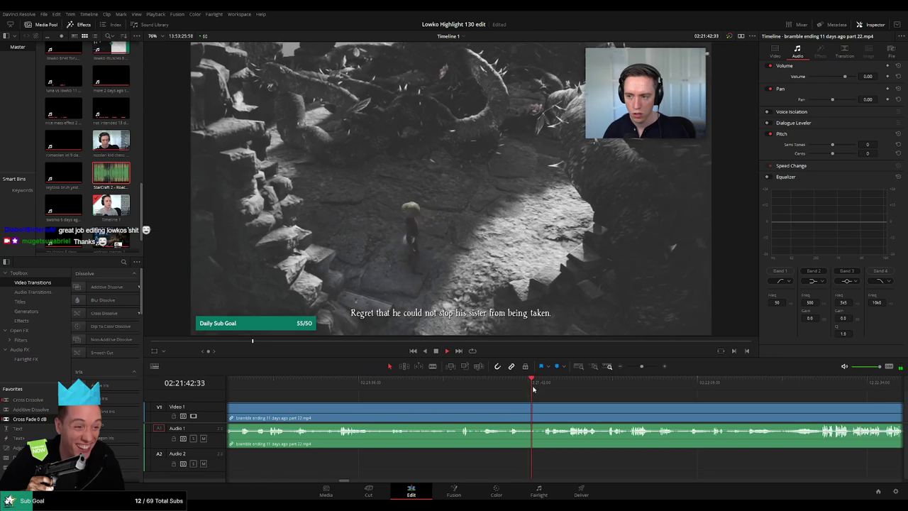
click(544, 386)
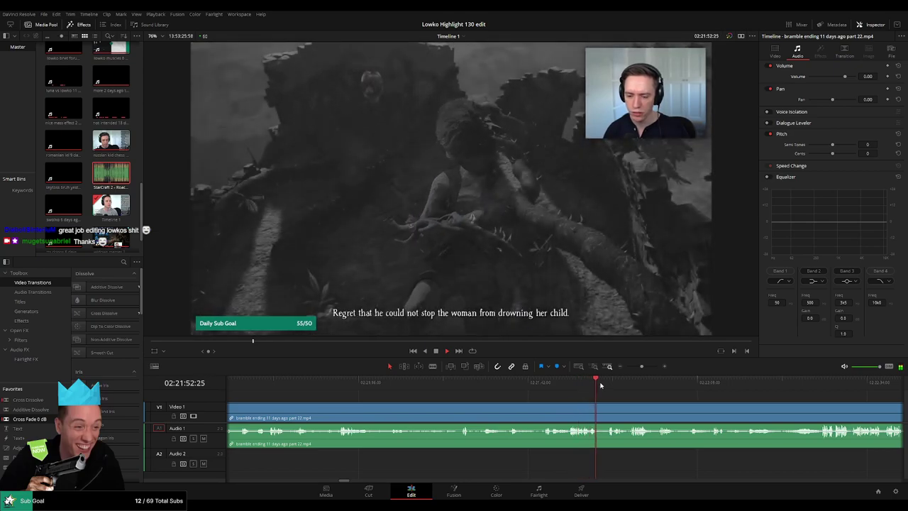
click(605, 385)
drag(619, 400, 492, 399)
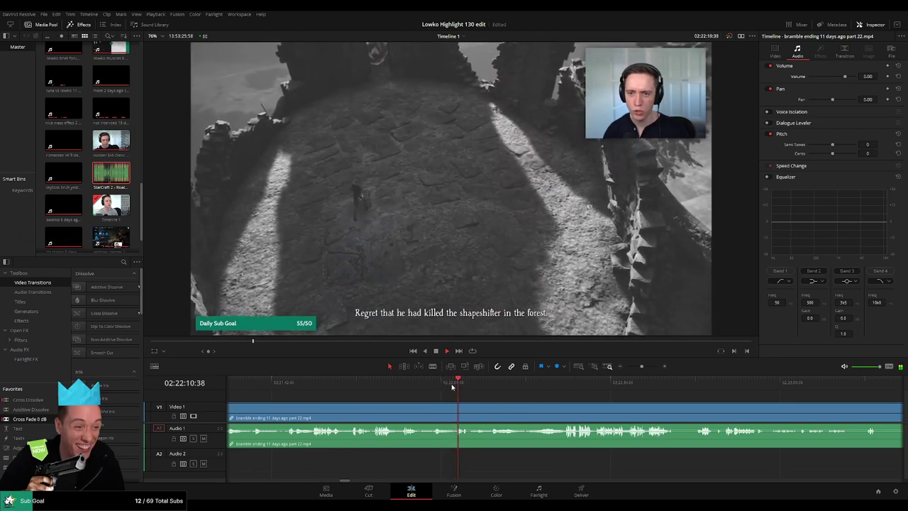
drag(466, 383, 419, 397)
click(529, 385)
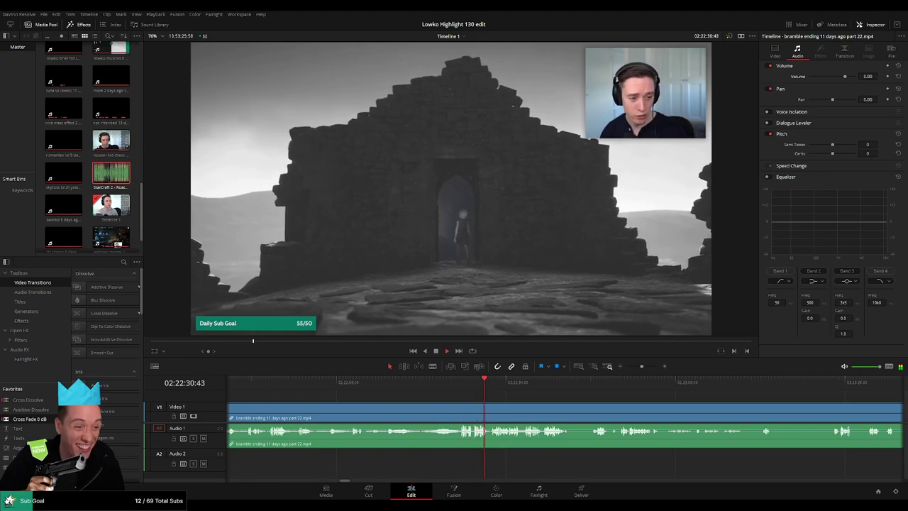
mouse_move(643, 367)
mouse_down()
mouse_move(627, 368)
mouse_move(642, 368)
mouse_up()
scroll(550, 399, right, 6)
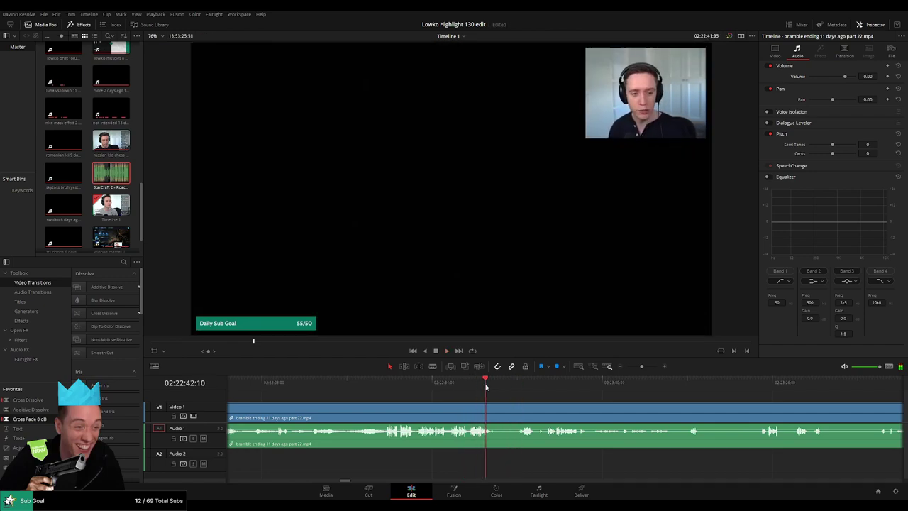
- Isolate and mute part 22 from 02:22:42:38 to 02:22:43:01, and cover it with a fitted Roach Quotes sound on Audio 2 at volume -29.00
scroll(513, 395, up, 5)
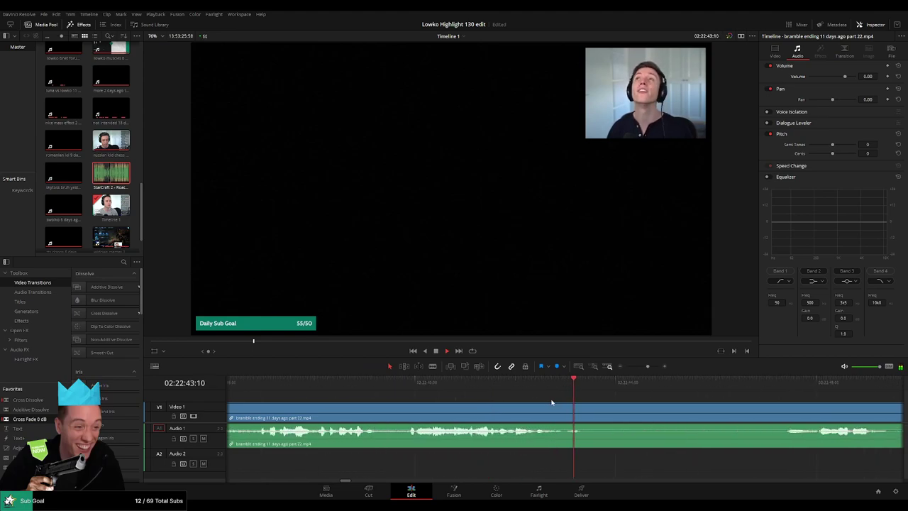
drag(518, 388, 546, 402)
key(b)
click(547, 409)
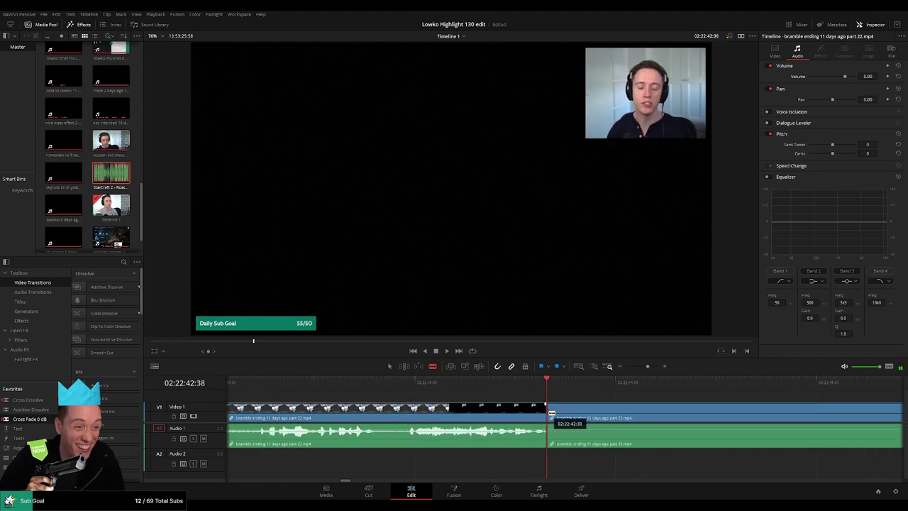
click(566, 409)
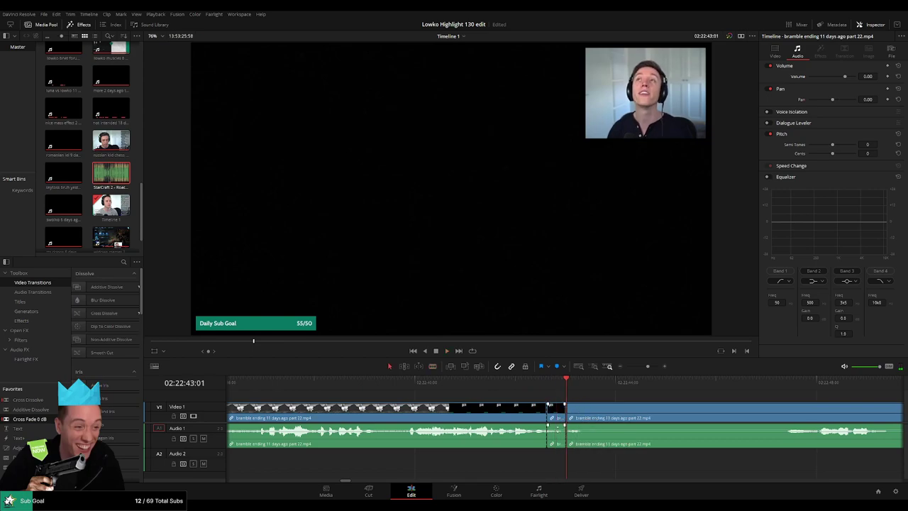
drag(126, 171, 558, 467)
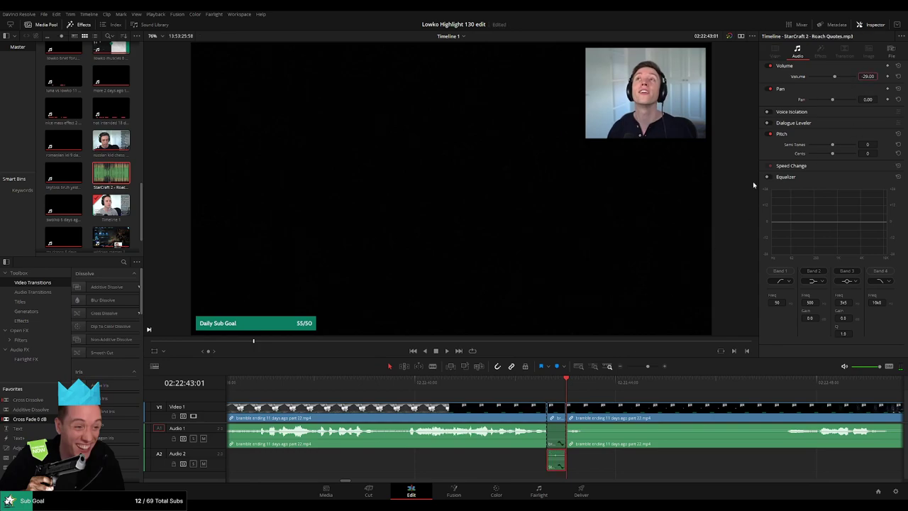
- Scan the dark hall scene in part 22 from about 02:22:46 to the king painting at about 02:23:23 for a quiet stretch
click(755, 384)
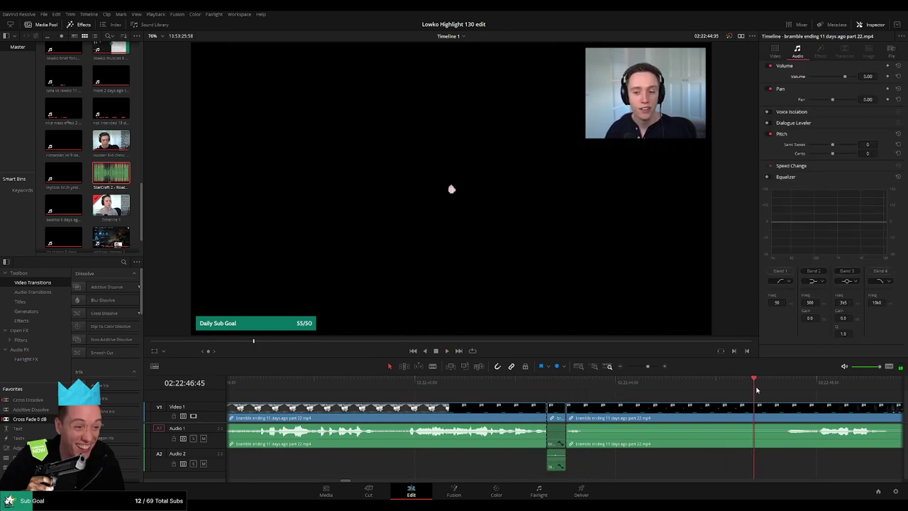
scroll(698, 399, down, 5)
scroll(619, 401, up, 3)
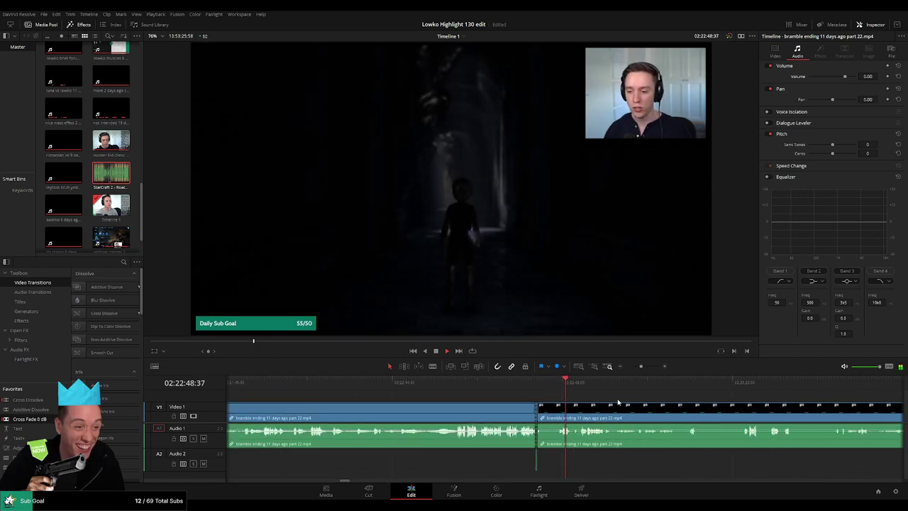
drag(619, 400, 472, 388)
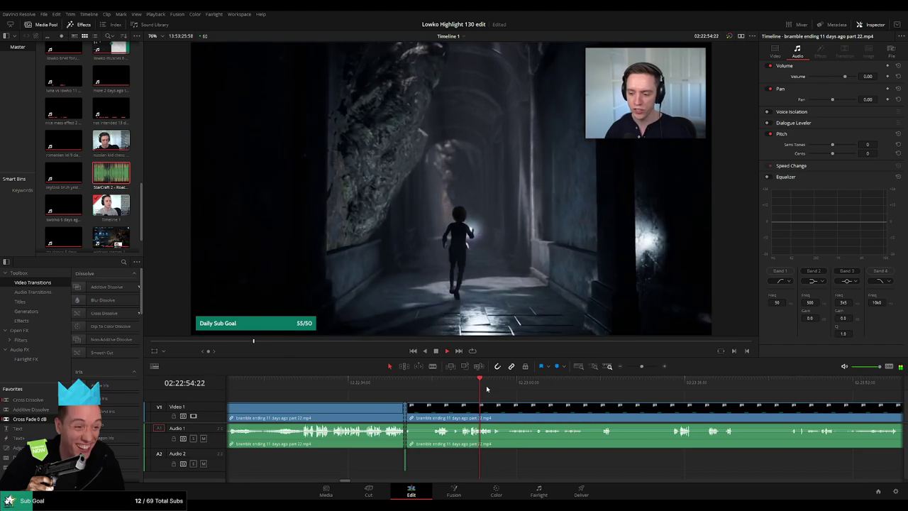
scroll(584, 411, up, 3)
drag(596, 410, 494, 405)
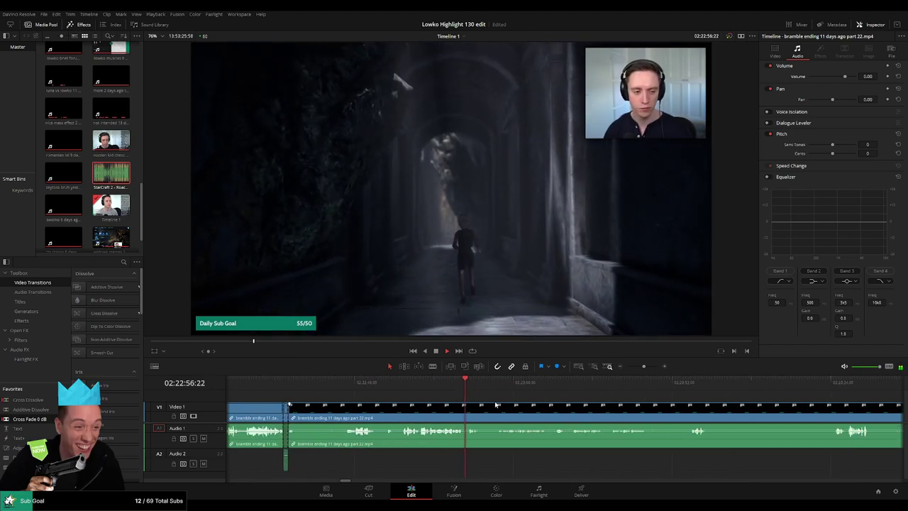
click(507, 388)
click(542, 389)
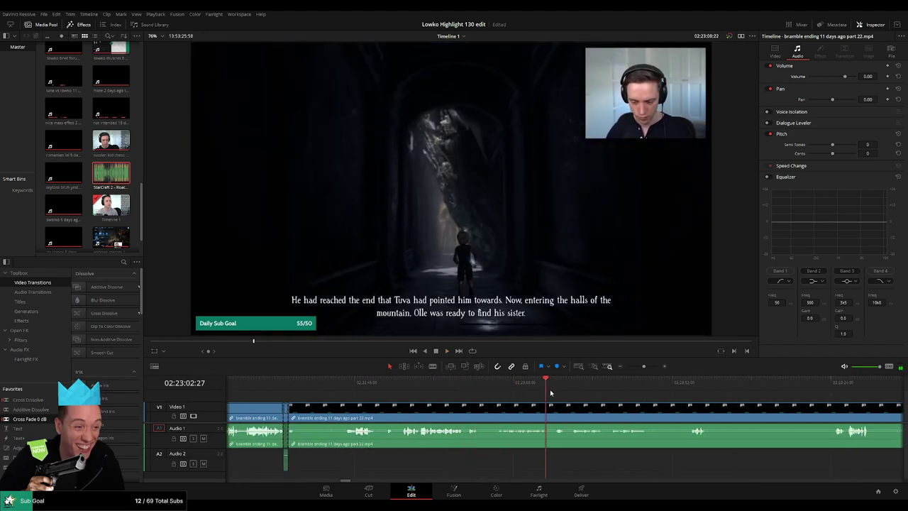
click(637, 390)
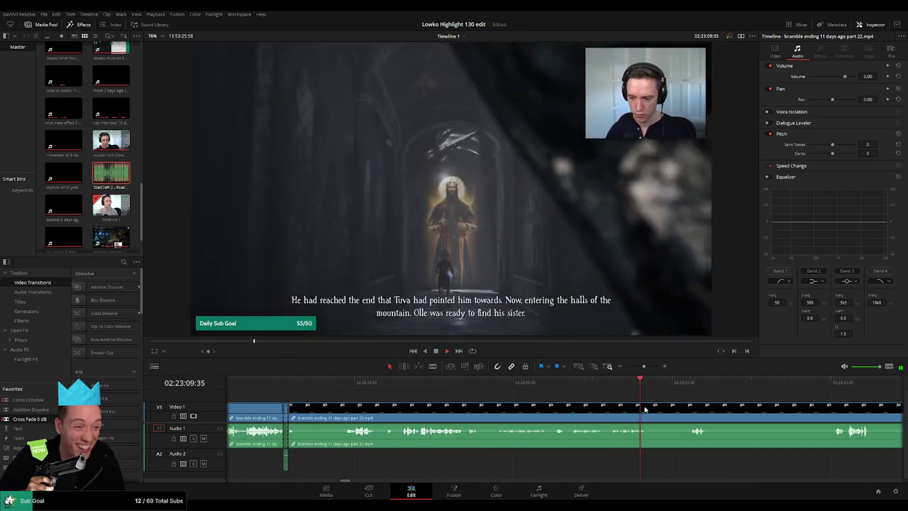
click(694, 391)
drag(759, 407, 526, 401)
click(570, 390)
click(589, 390)
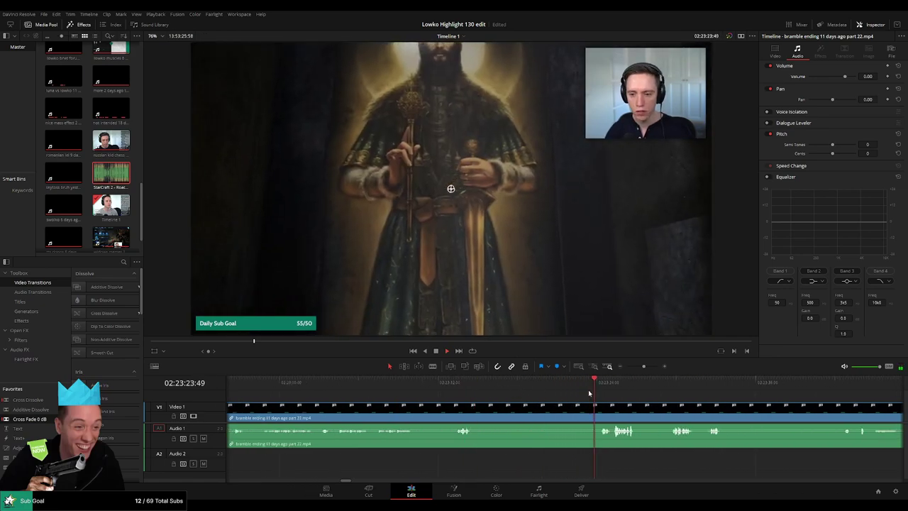
- Remove the quiet stretch at the king painting from about 02:23:15 to 02:23:24, close the gap and smooth the audio cut with Cross Fade 0 dB
key(b)
click(476, 406)
click(600, 407)
key(a)
click(571, 411)
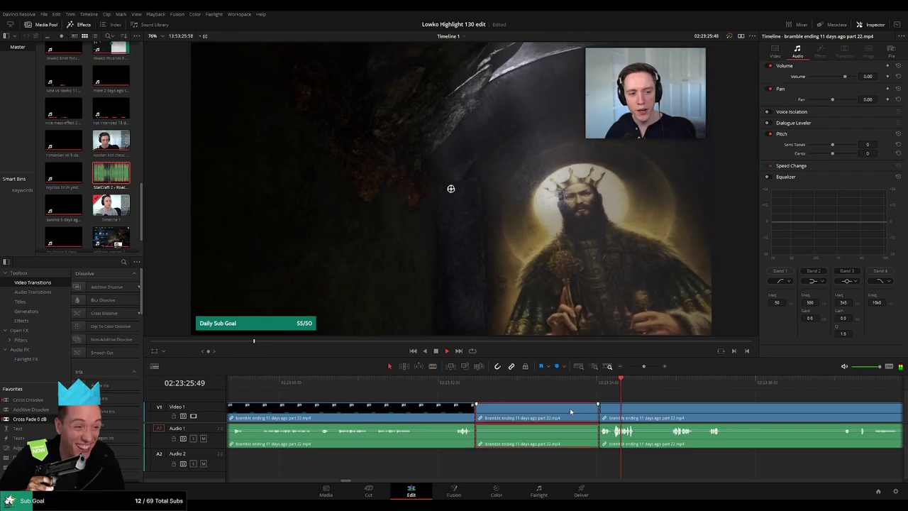
key(Delete)
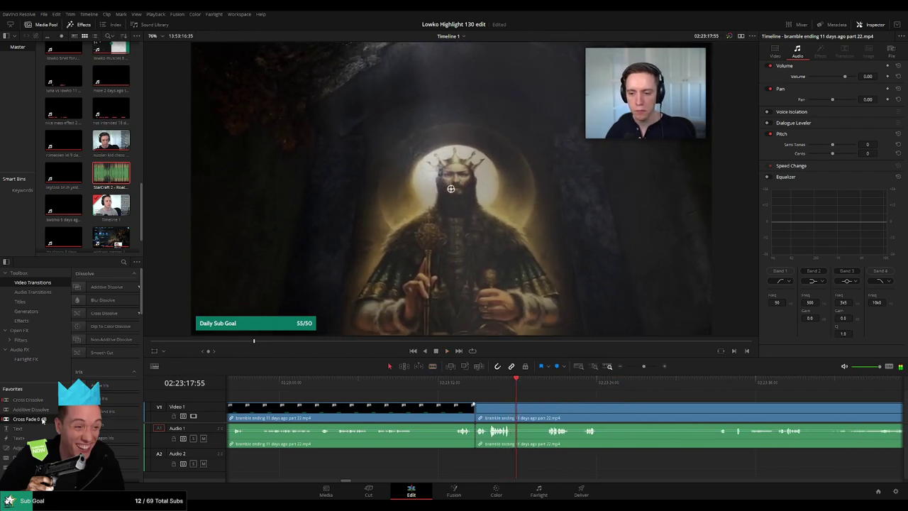
- Remove the short pause in part 22 from about 02:23:18 to 02:23:20 and close the gap
scroll(426, 418, right, 3)
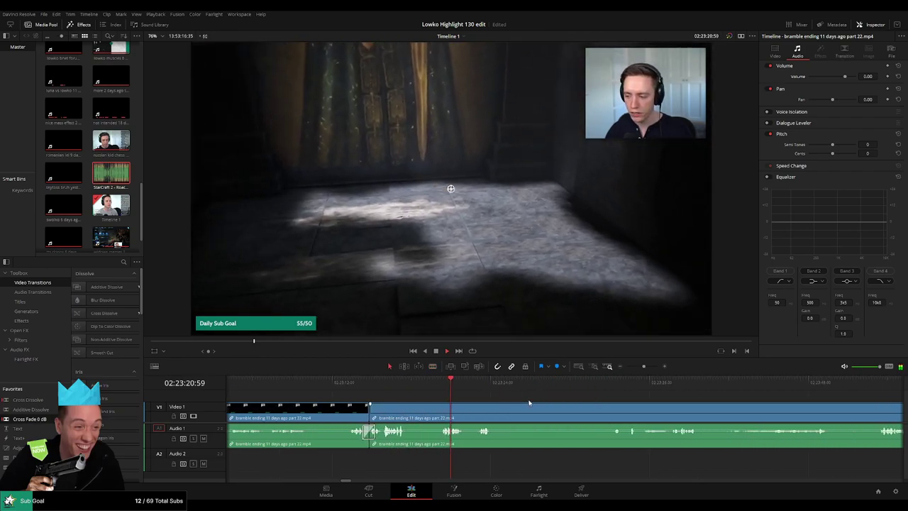
key(b)
click(410, 409)
click(437, 408)
key(a)
click(426, 410)
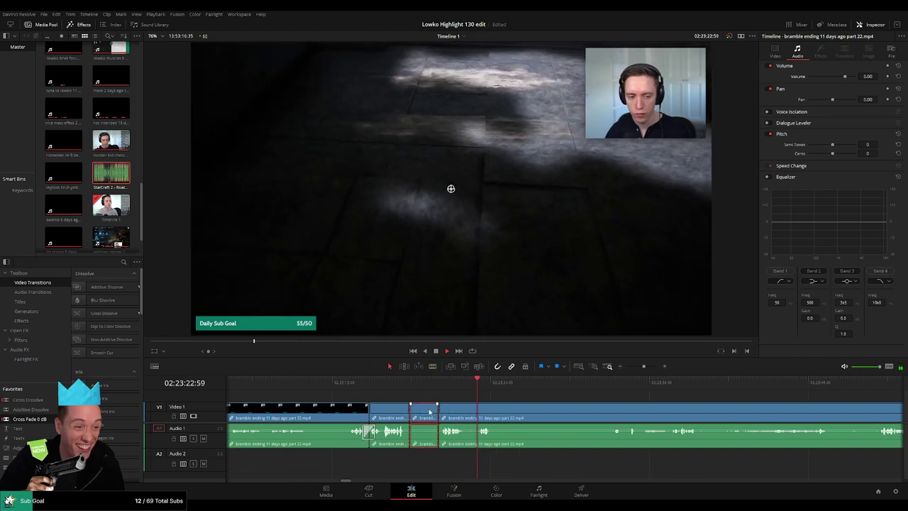
key(Delete)
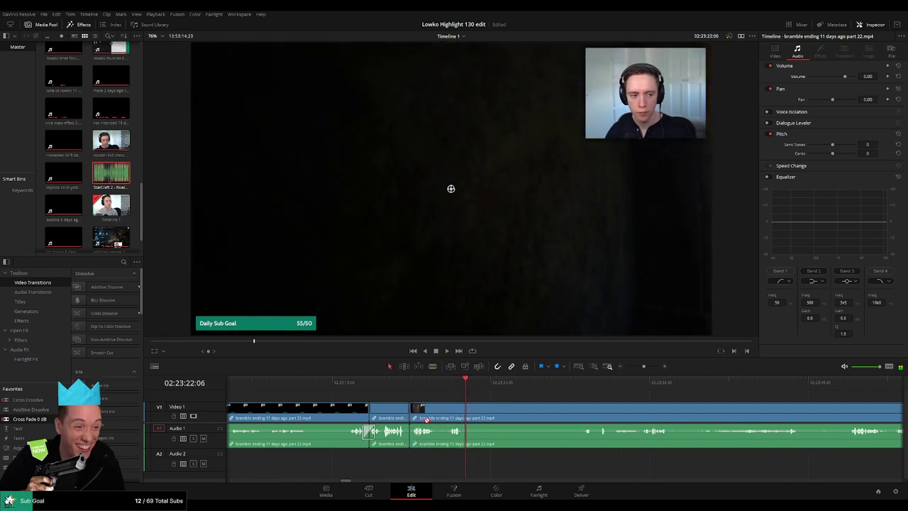
- Remove the quiet stretch in part 22 from about 02:23:22 to 02:23:30, close the gap and smooth the audio cut with Cross Fade 0 dB
drag(501, 384, 635, 393)
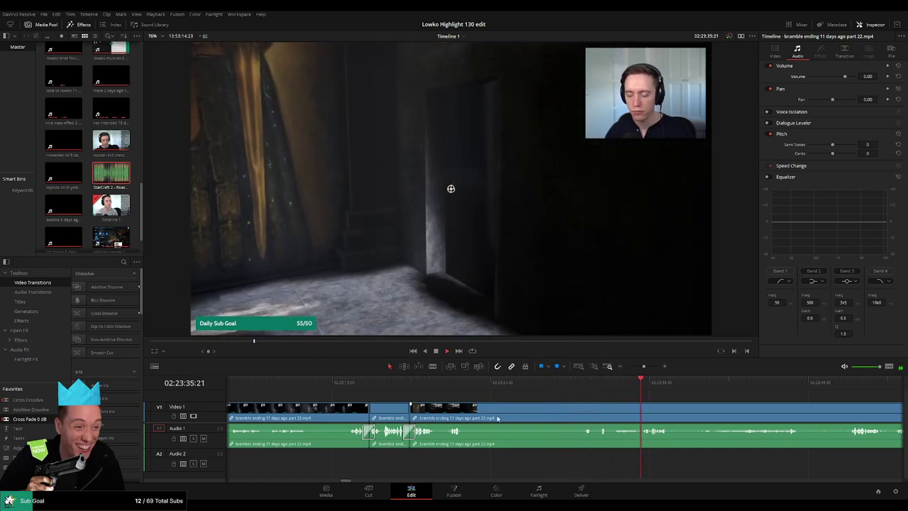
key(b)
click(468, 411)
click(571, 413)
key(a)
click(536, 417)
key(Delete)
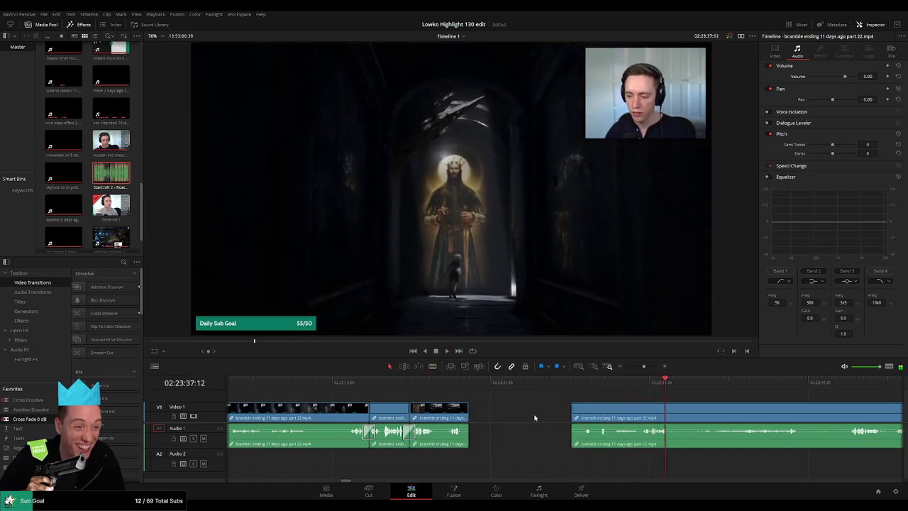
key(ctrl+z)
drag(478, 444, 470, 441)
key(space)
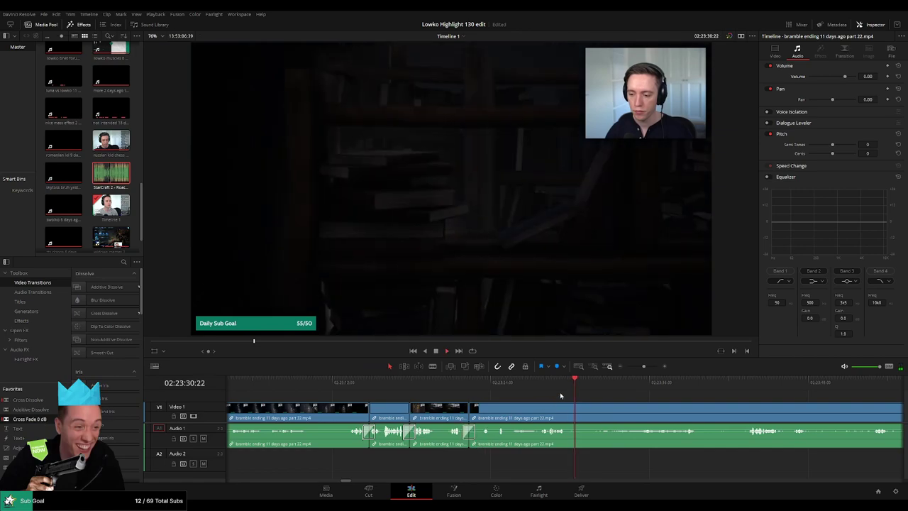
- Scan the dark bookshelf scene in part 22 from about 02:23:30 to the study room at about 02:24:01
click(619, 387)
click(683, 388)
scroll(698, 391, right, 3)
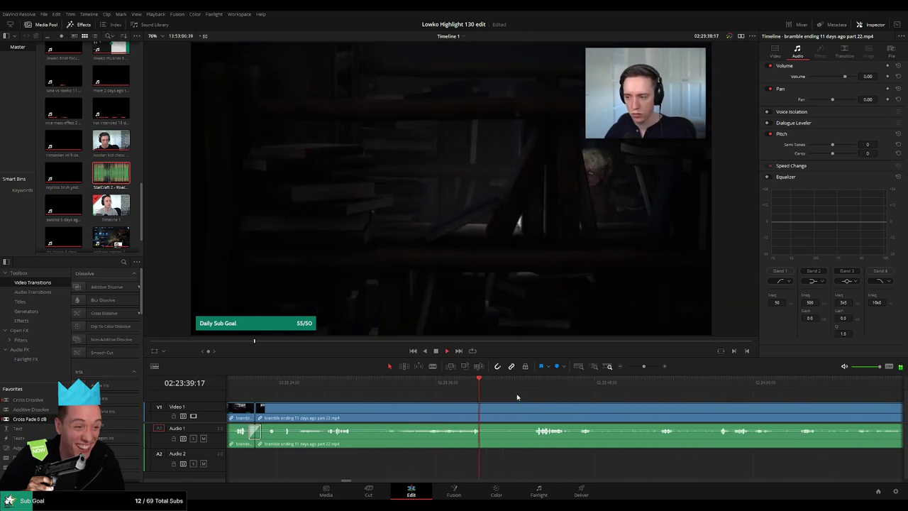
click(539, 390)
click(602, 388)
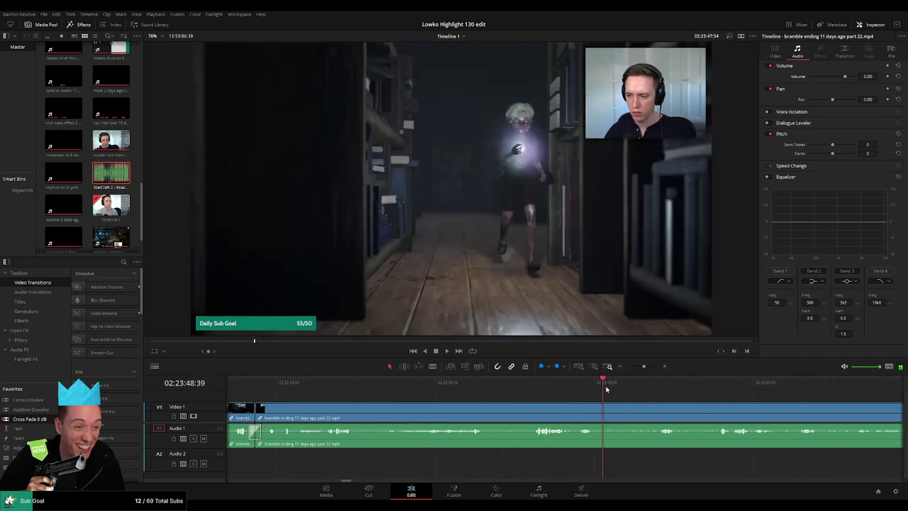
click(654, 390)
scroll(707, 417, right, 3)
click(511, 389)
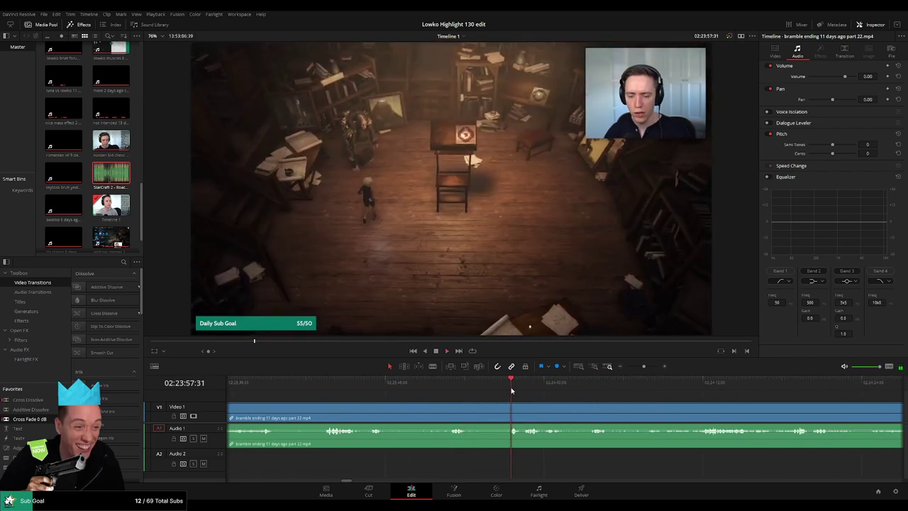
scroll(560, 402, right, 1)
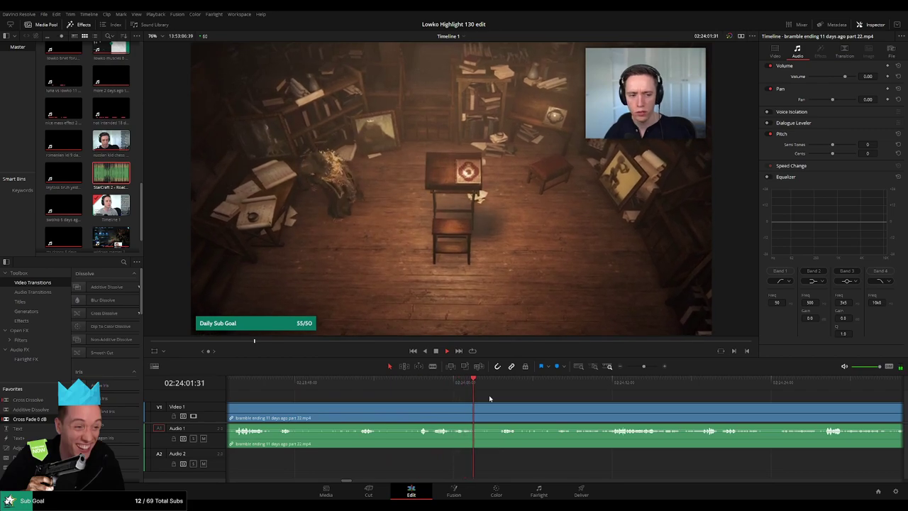
- Review the first storybook's pages and the following study room talk in part 22, from about 02:24:04 to 02:25:18
click(502, 392)
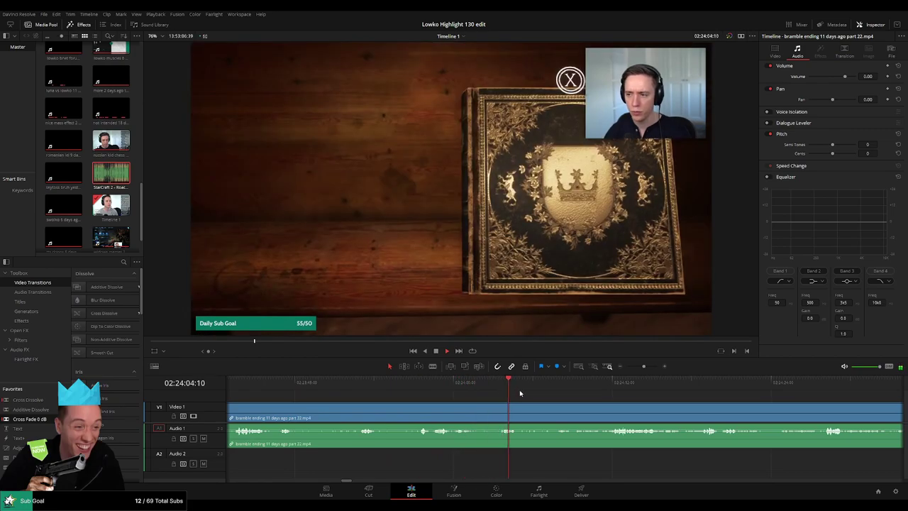
click(590, 392)
scroll(618, 402, right, 3)
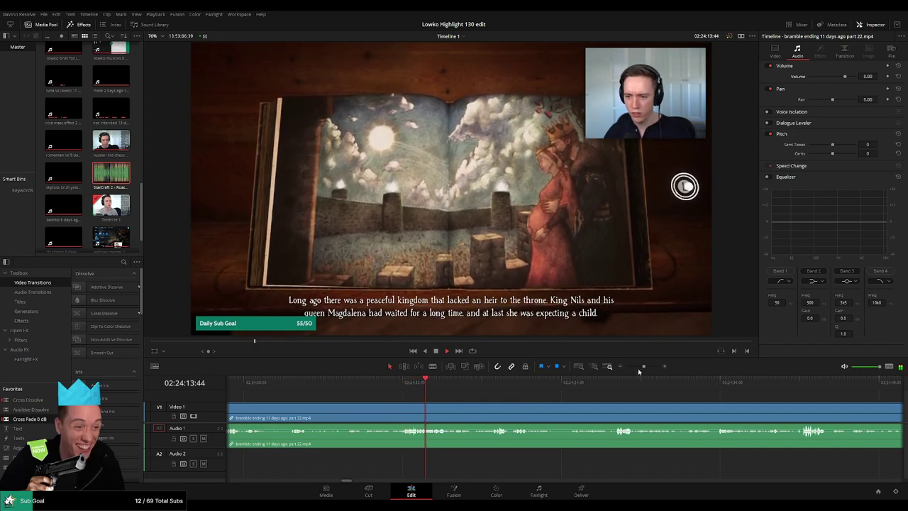
click(489, 387)
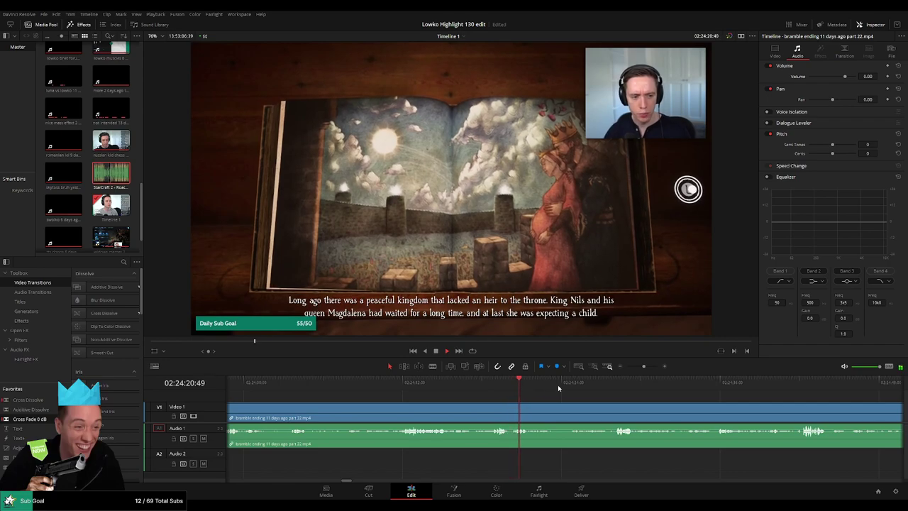
click(584, 389)
drag(662, 408, 429, 392)
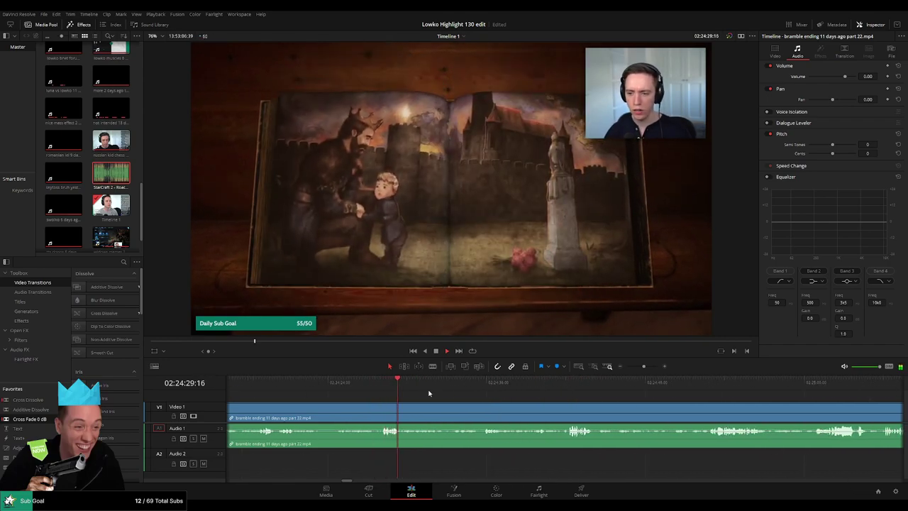
click(448, 388)
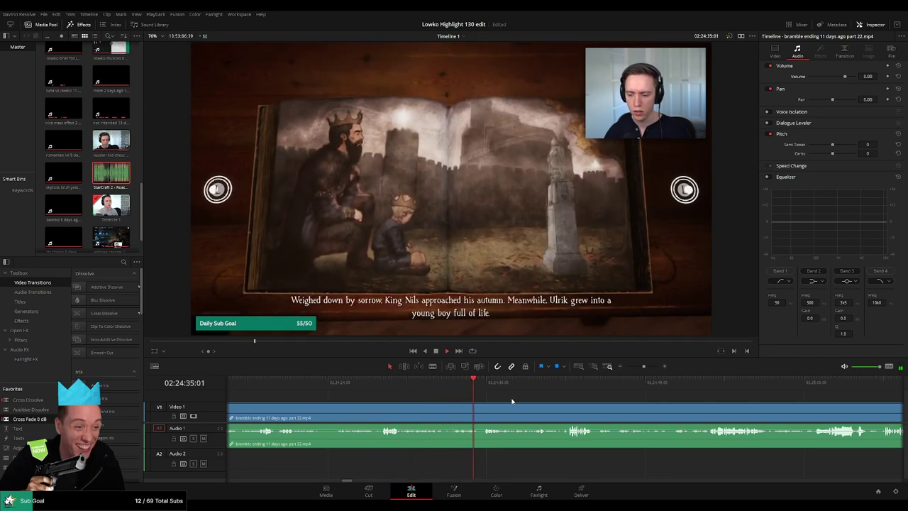
drag(512, 400, 417, 394)
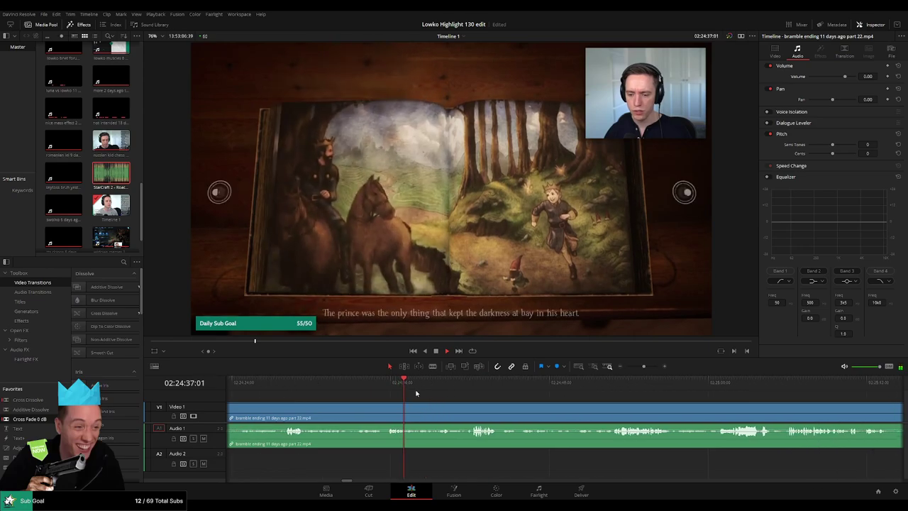
click(446, 390)
drag(475, 389, 570, 391)
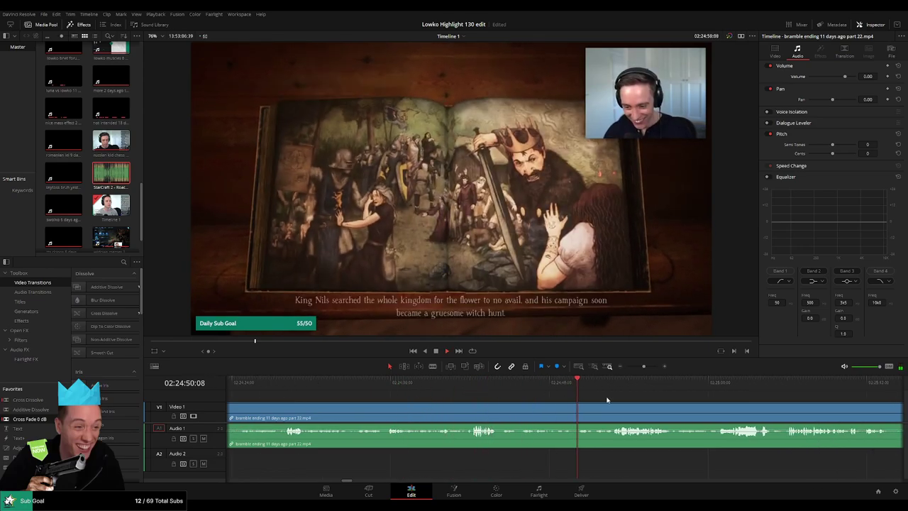
scroll(470, 391, right, 3)
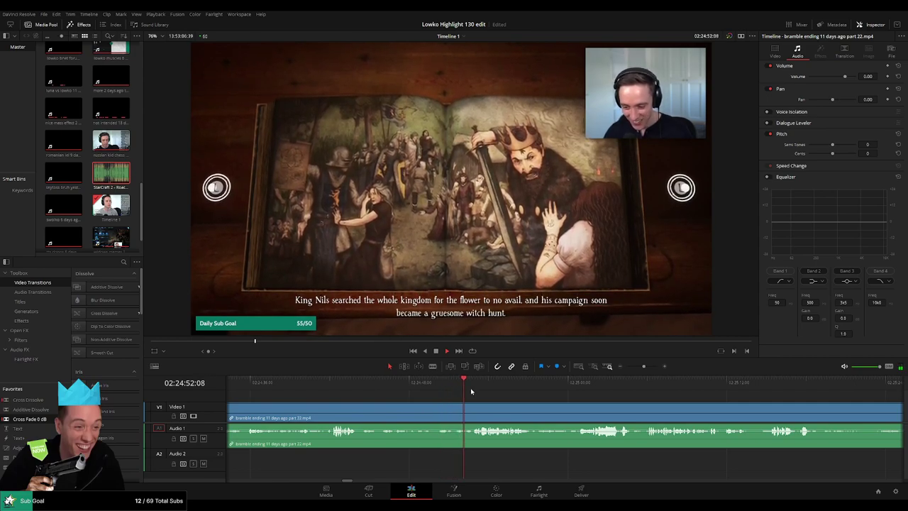
scroll(462, 391, right, 2)
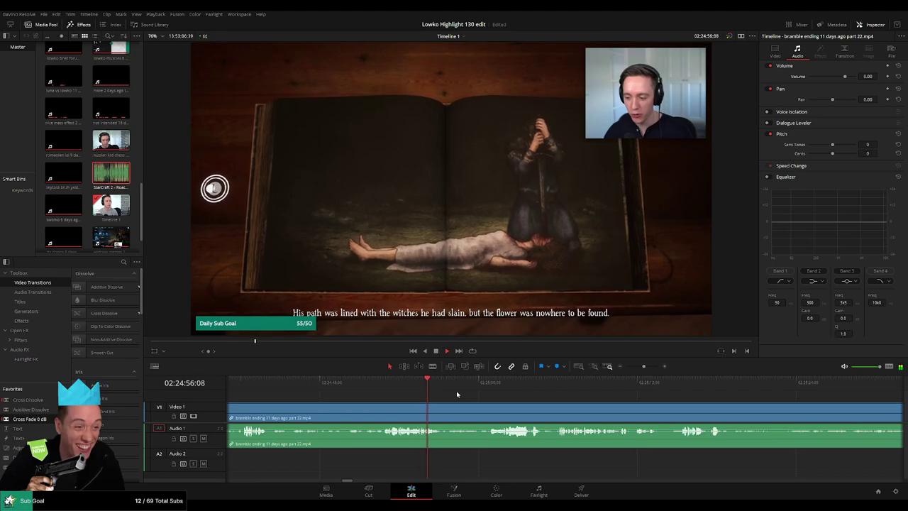
scroll(496, 396, right, 4)
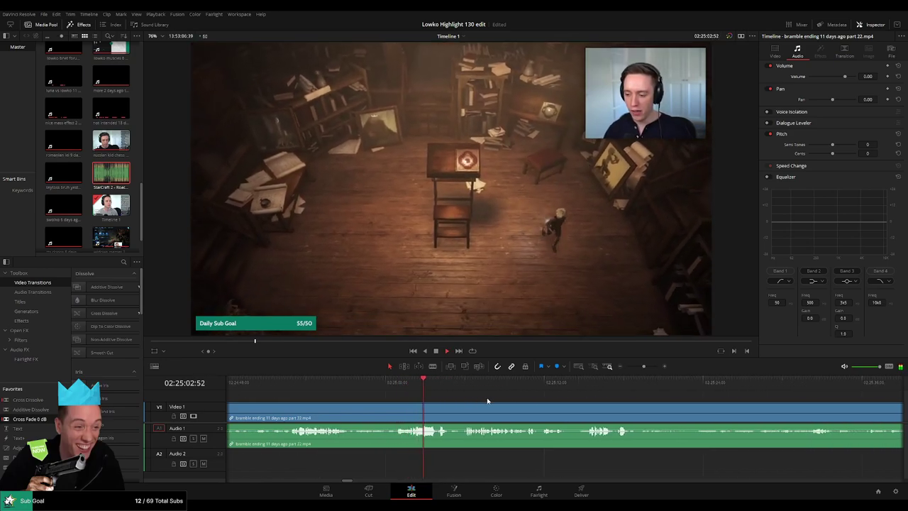
key(space)
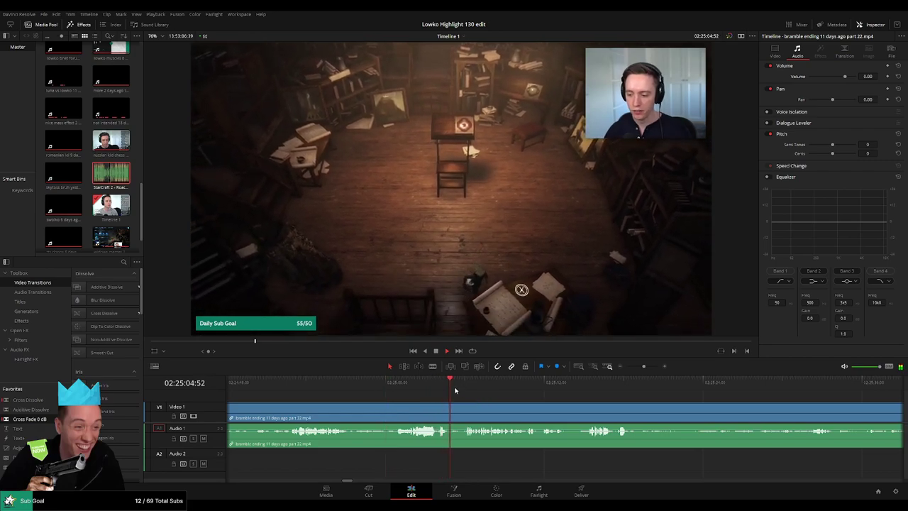
scroll(497, 397, right, 3)
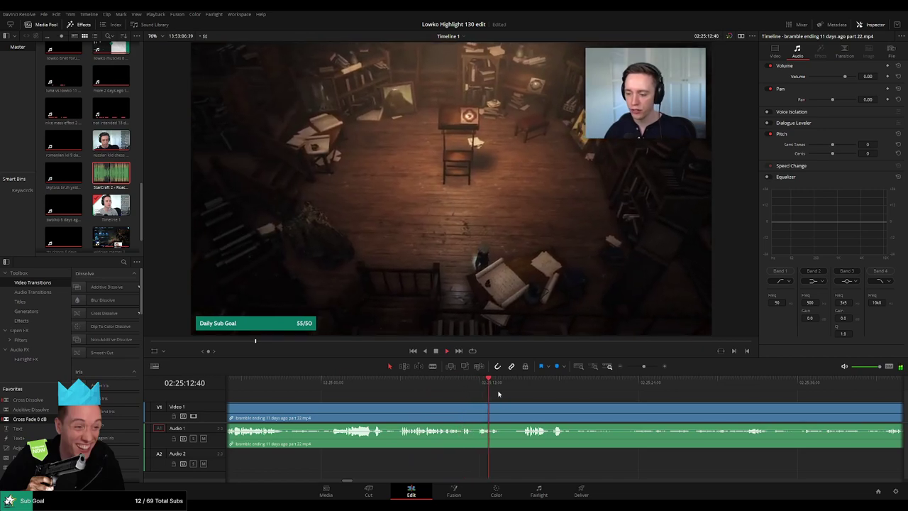
scroll(578, 395, right, 4)
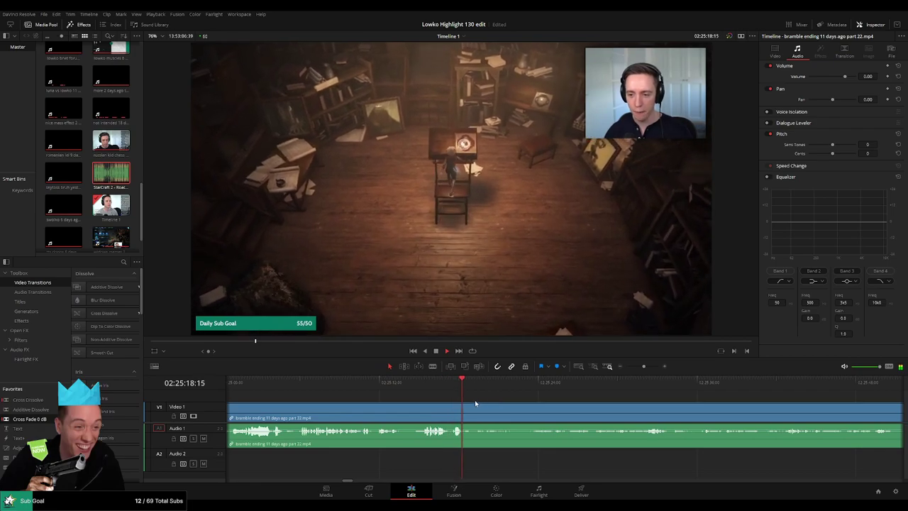
- Try to split part 22 at about 02:25:19, just before the red book's close-up
key(space)
key(b)
click(472, 412)
key(space)
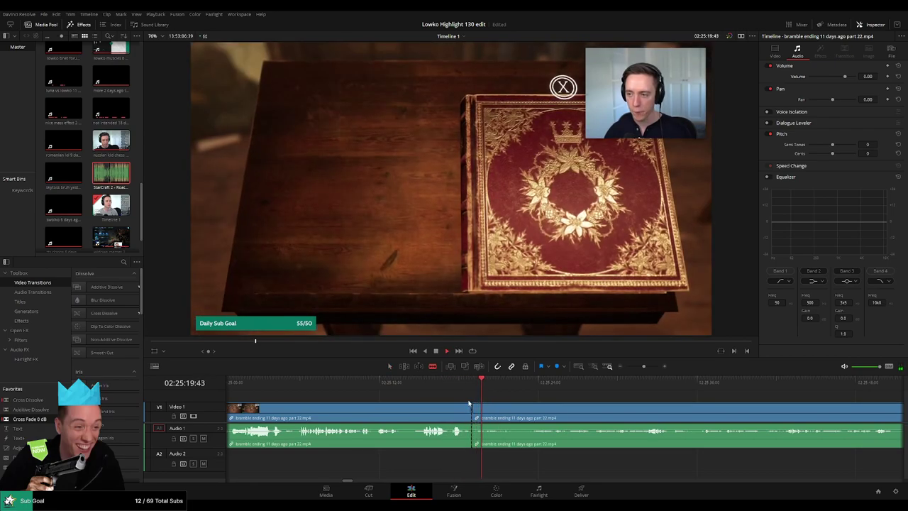
drag(471, 405, 465, 405)
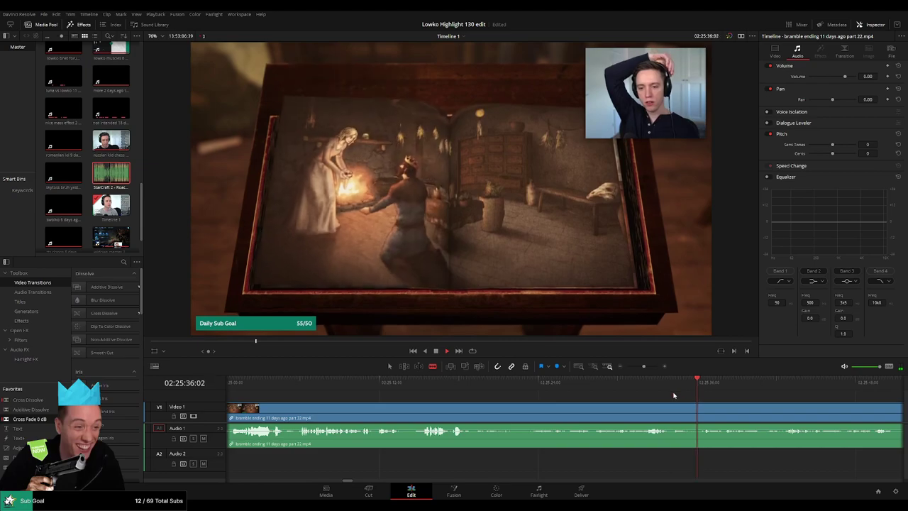
- Review the red storybook scene in part 22 up to about 02:27:13 and save the project
scroll(653, 399, down, 3)
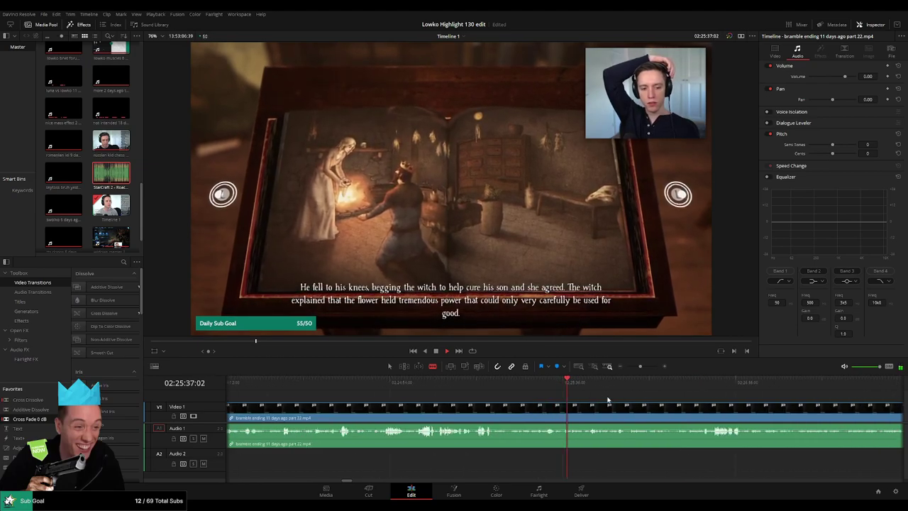
drag(598, 385, 704, 388)
scroll(499, 395, right, 6)
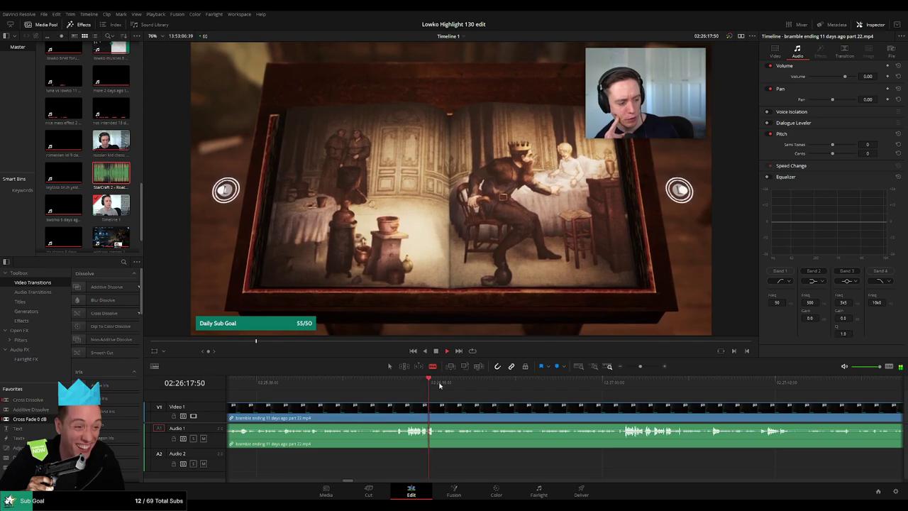
drag(439, 383, 507, 386)
click(485, 387)
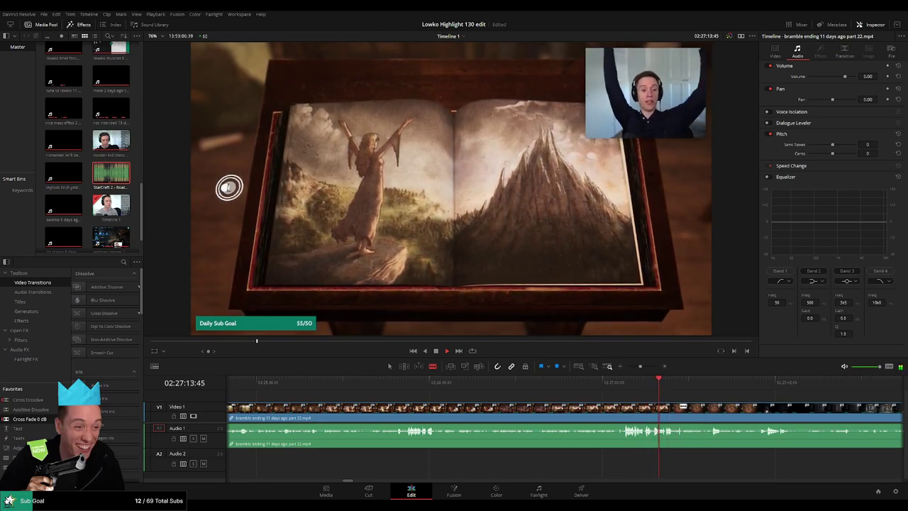
key(ctrl+s)
- Split part 22 at about 02:27:45, in the dark library after the study room scene
drag(686, 394, 471, 387)
scroll(574, 392, up, 4)
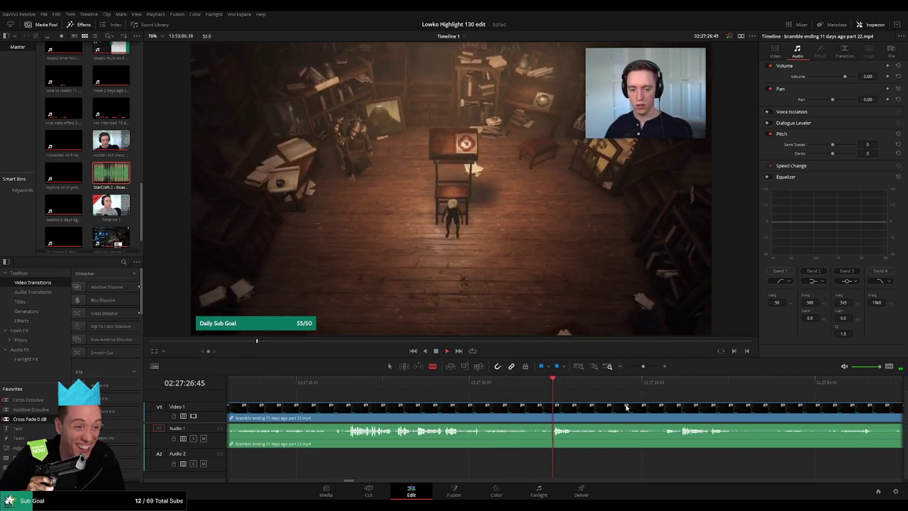
click(498, 388)
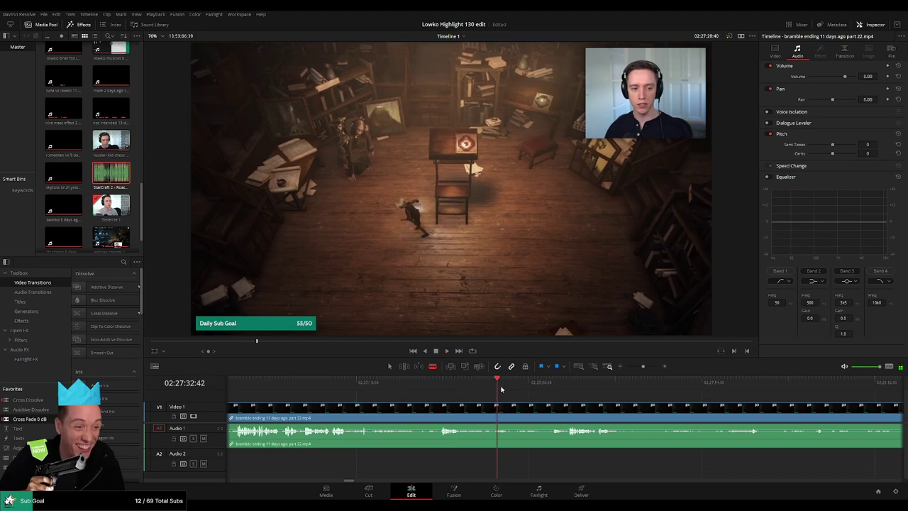
click(554, 389)
drag(613, 400, 497, 395)
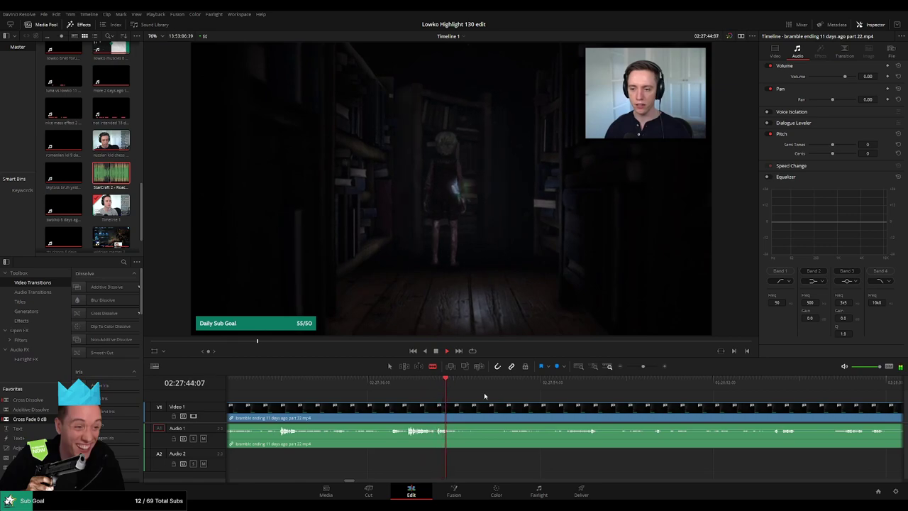
key(ctrl+b)
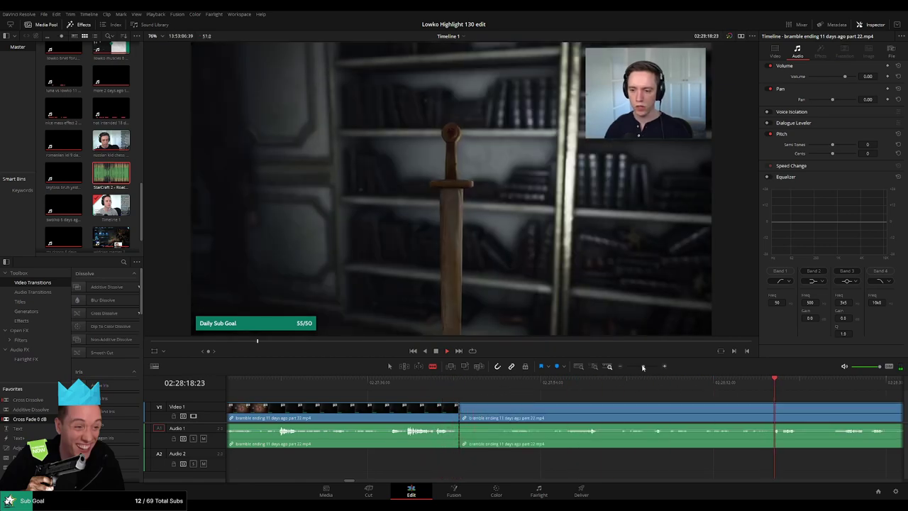
- Skim the remainder of part 22 from about 02:28:18 to 02:47:45 for moments worth keeping
drag(643, 366, 633, 366)
click(583, 385)
click(622, 387)
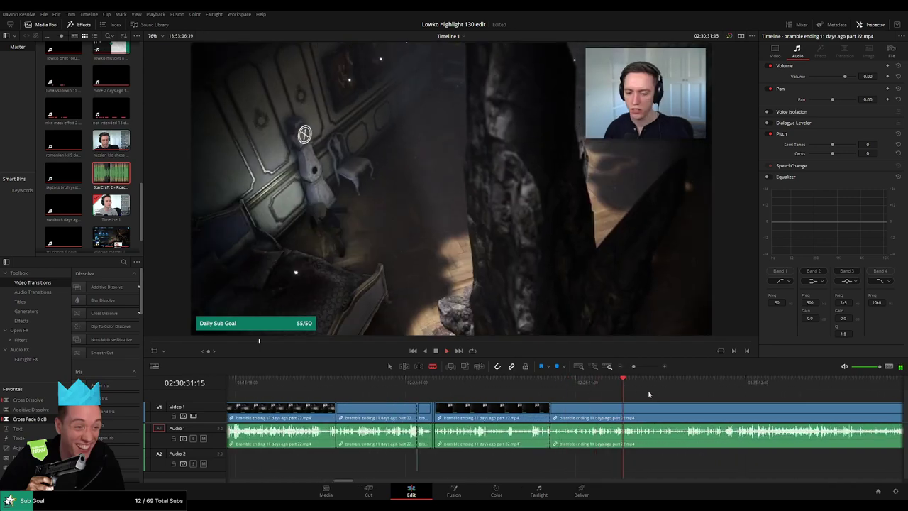
drag(647, 393, 511, 387)
click(513, 385)
click(541, 385)
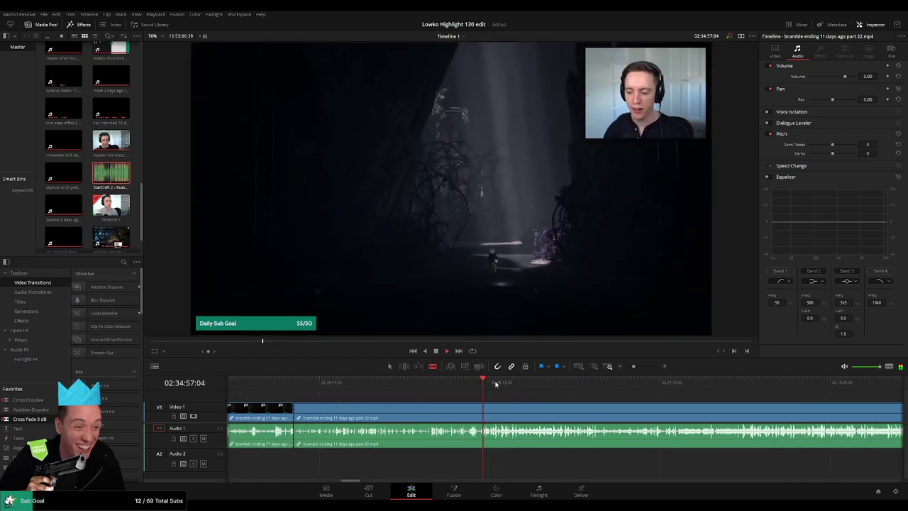
click(495, 383)
click(493, 384)
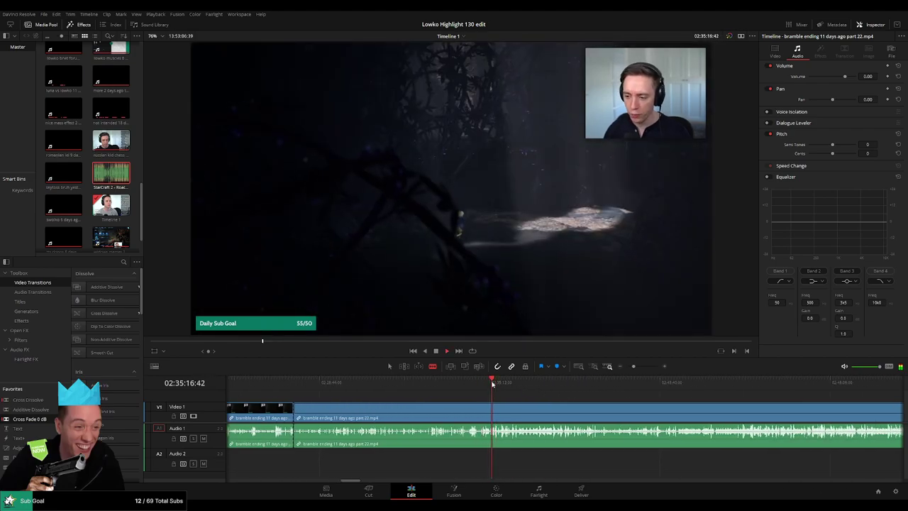
drag(493, 383, 671, 390)
key(space)
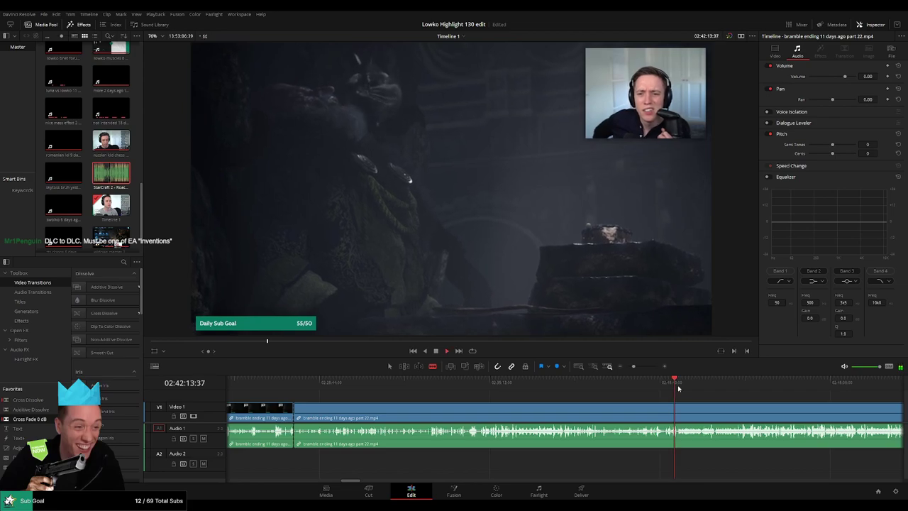
drag(677, 388, 821, 386)
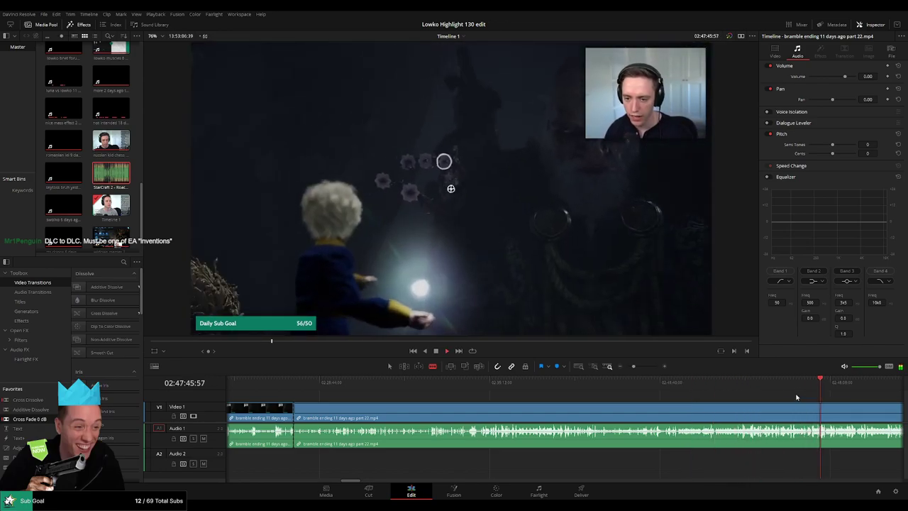
- Skim part 22's ending from about 02:57:45 to 03:02:41, covering the Bramble title screen and the closing talk
scroll(766, 398, down, 5)
drag(566, 387, 601, 387)
key(space)
scroll(616, 393, up, 6)
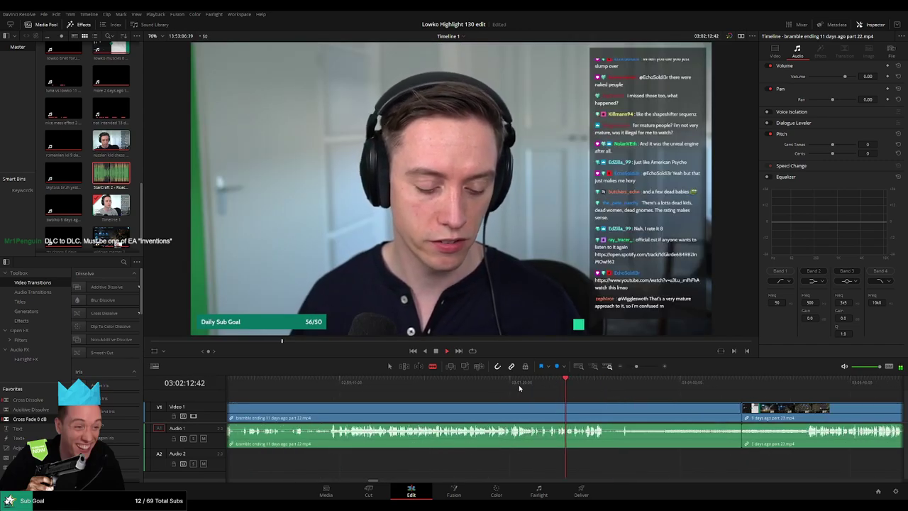
click(468, 388)
drag(468, 388, 279, 388)
scroll(310, 408, left, 3)
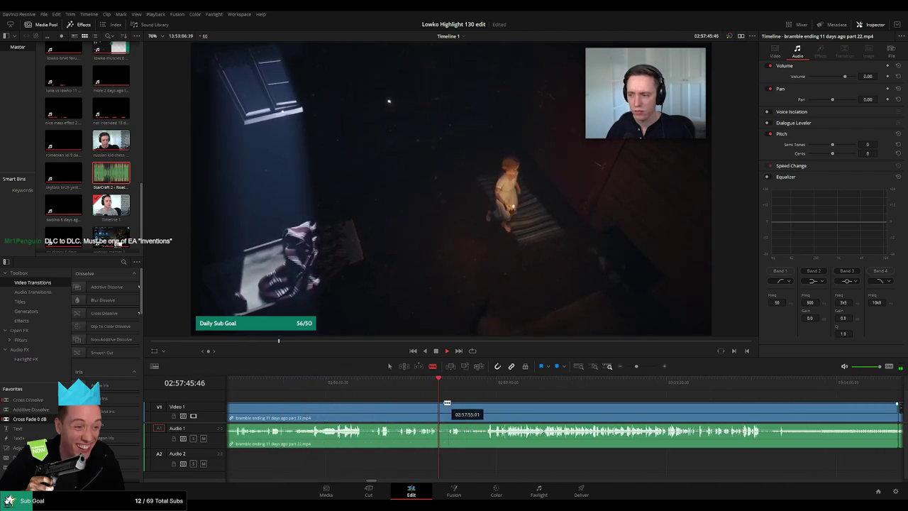
click(447, 391)
click(455, 391)
drag(456, 390, 489, 390)
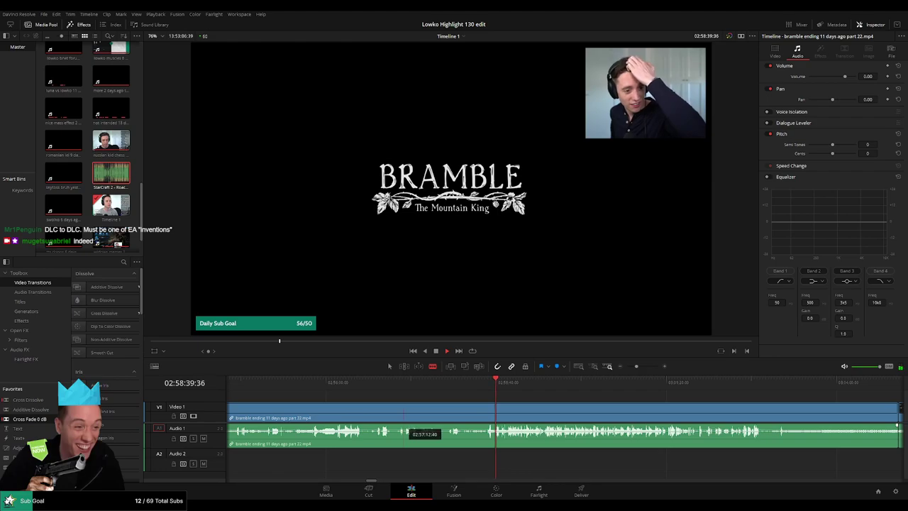
drag(516, 387, 753, 382)
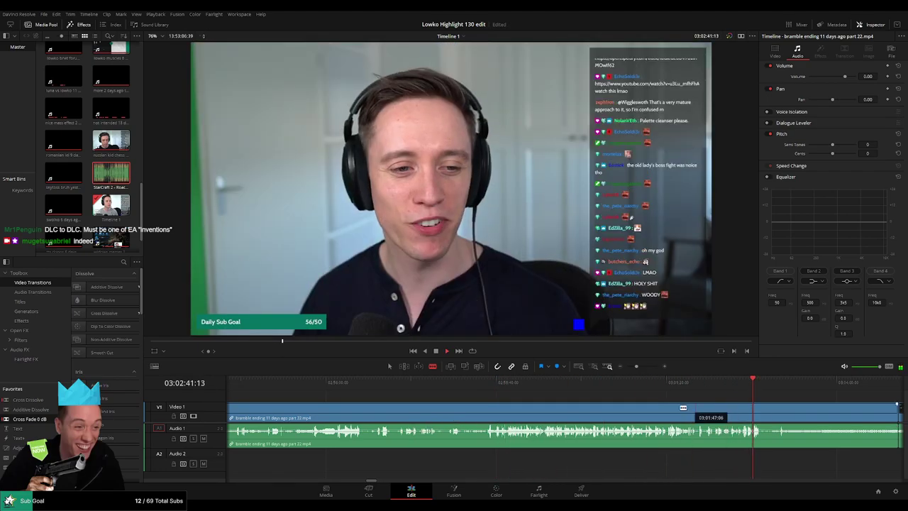
- Ripple delete the rest of part 22 after the split at about 02:27:45
scroll(681, 408, down, 6)
key(a)
click(537, 413)
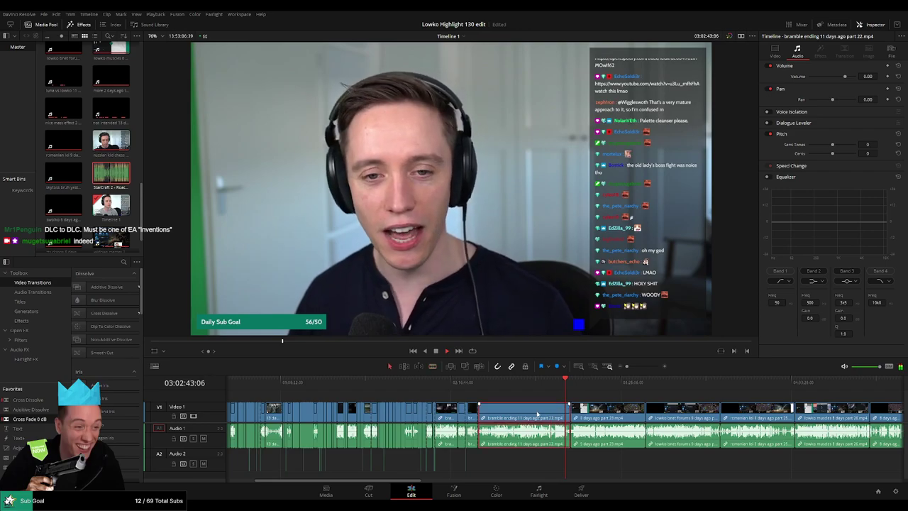
key(Delete)
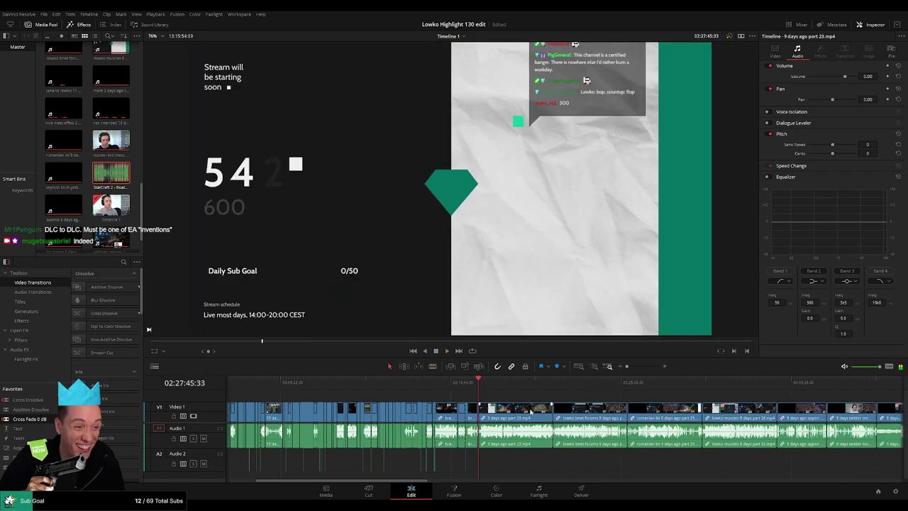
- Look at part 23's opening near 02:31:35 and check the end of the timeline after the last clip
click(487, 383)
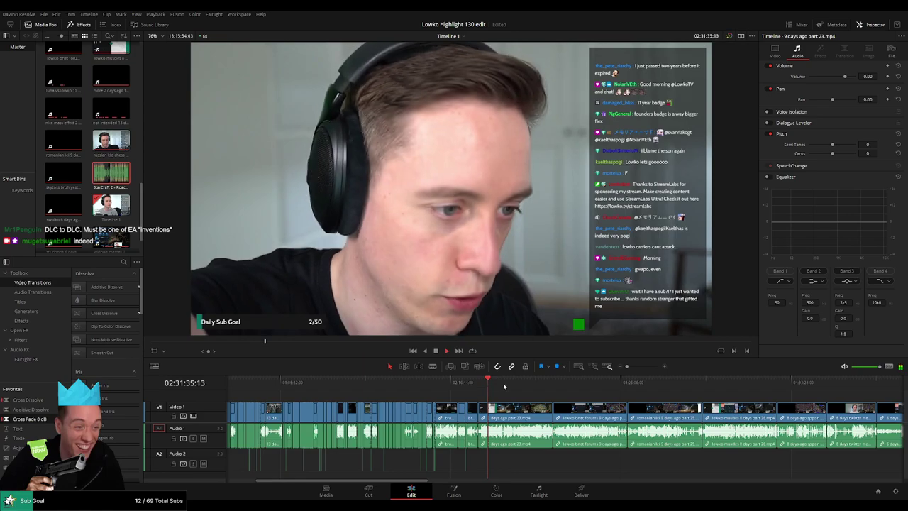
click(622, 366)
key(space)
scroll(624, 402, right, 4)
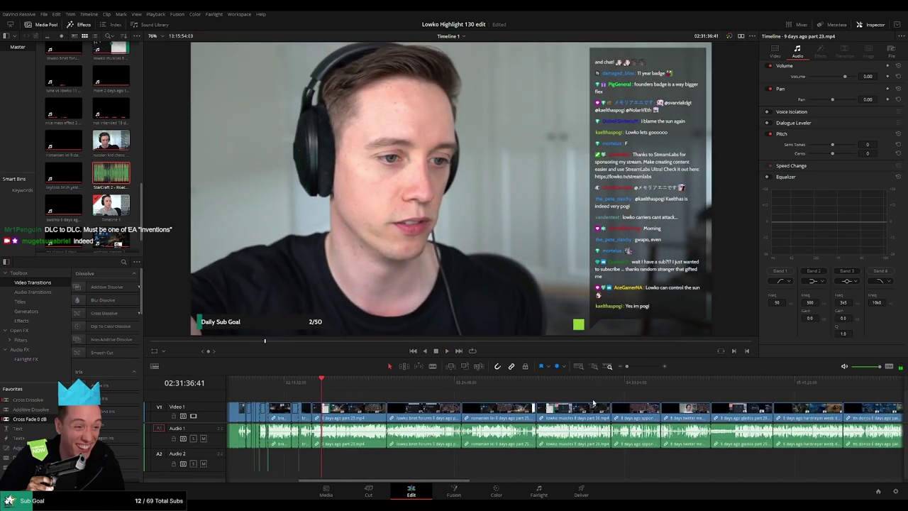
scroll(593, 402, right, 15)
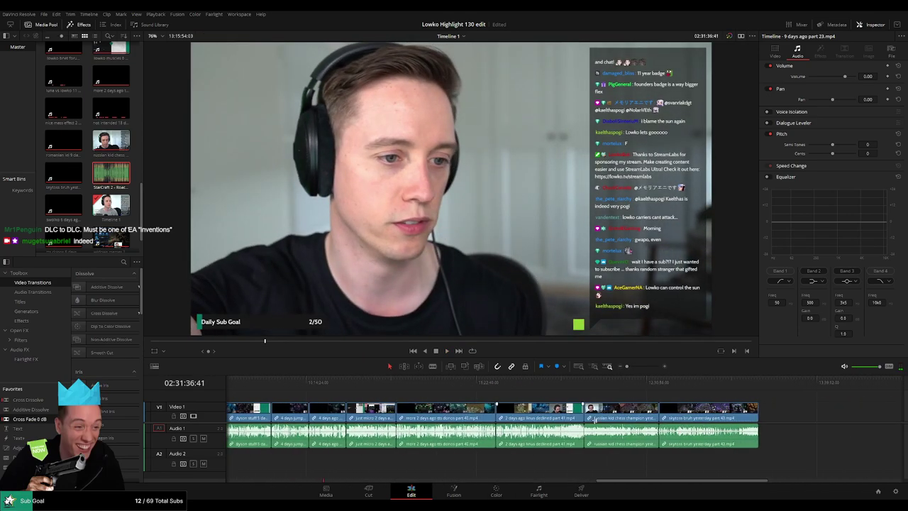
click(757, 385)
scroll(540, 410, left, 15)
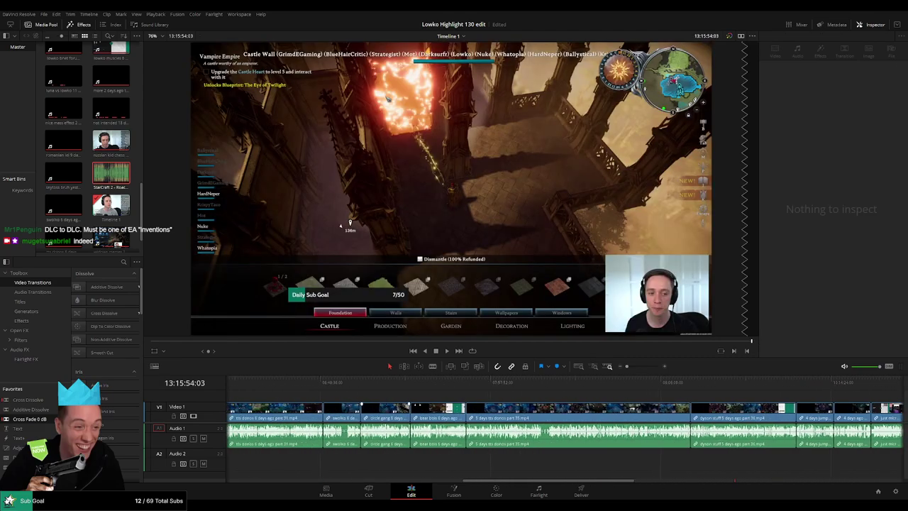
- Skim the early talk in part 23 from about 02:31:03 to 02:32:55
drag(485, 390, 494, 391)
key(space)
click(636, 367)
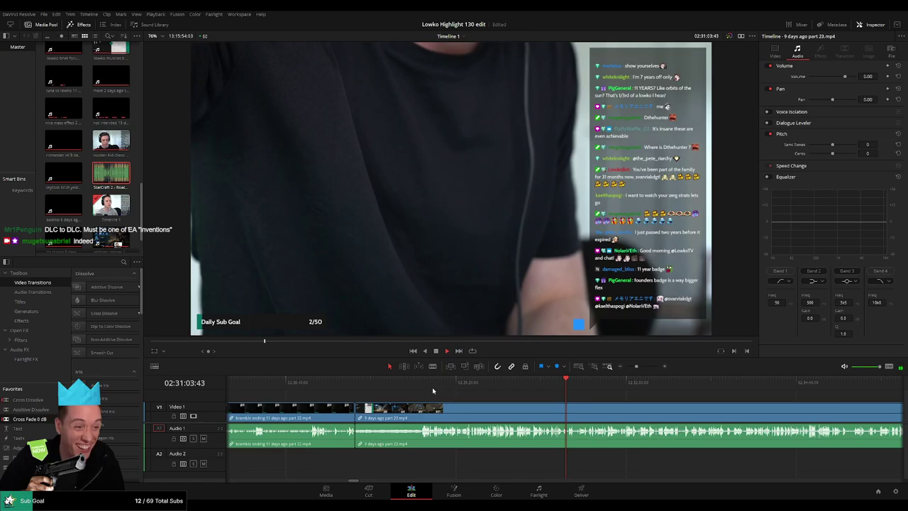
drag(432, 390, 576, 394)
click(622, 386)
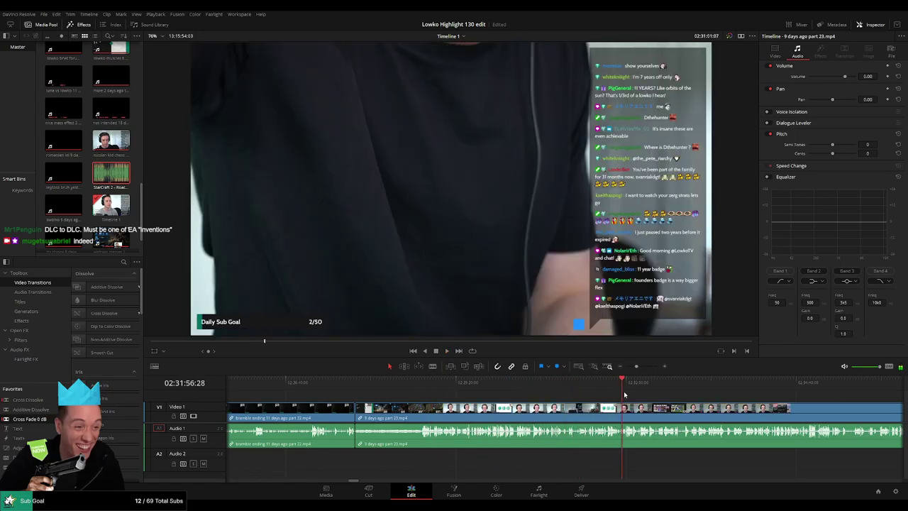
key(space)
click(670, 387)
click(685, 389)
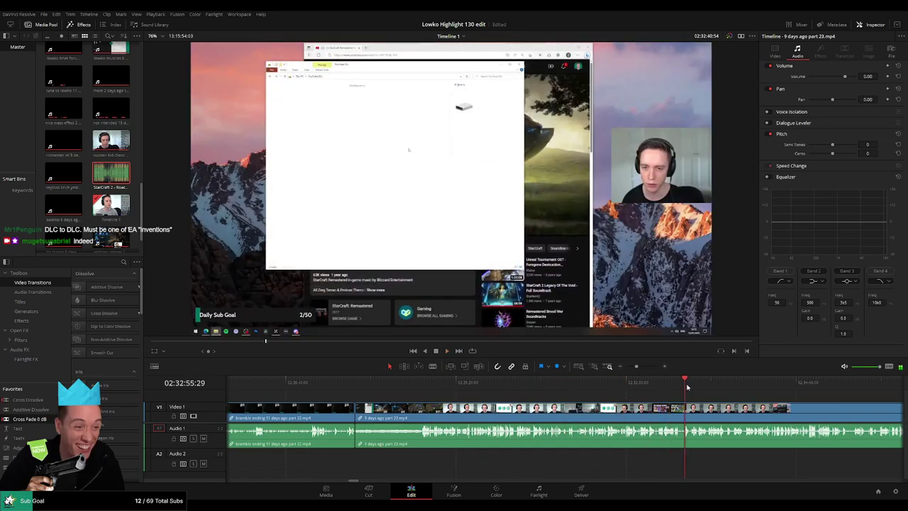
- Skim the chat talk and Reddit browsing in part 23 up to about 02:40:06
scroll(506, 391, right, 3)
click(541, 390)
click(628, 386)
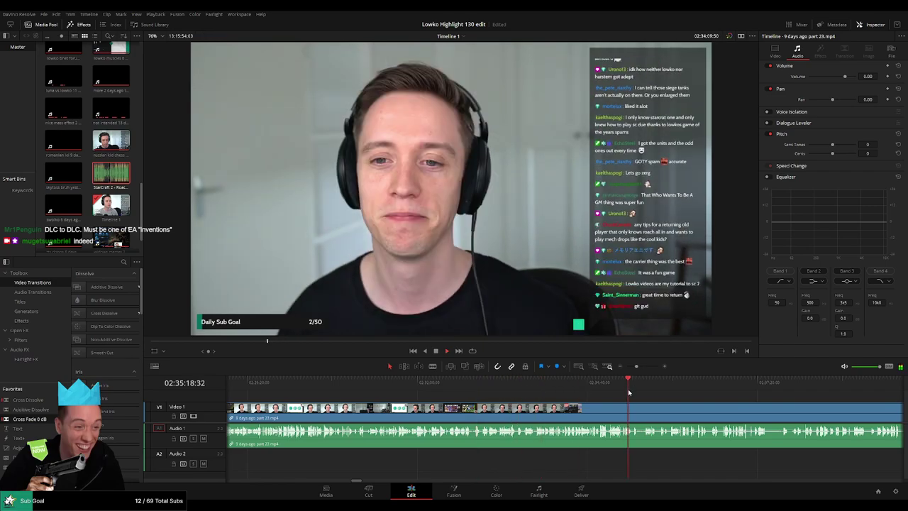
scroll(489, 386, right, 3)
click(544, 386)
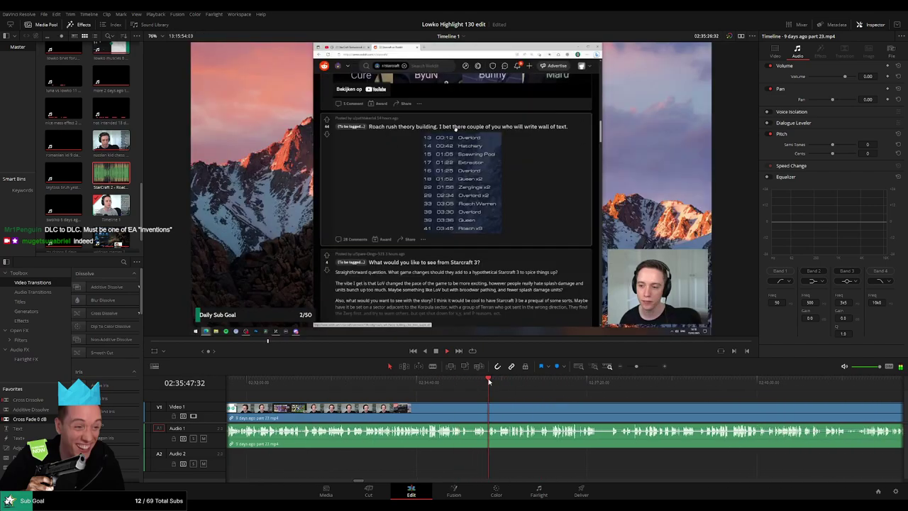
click(565, 383)
click(722, 383)
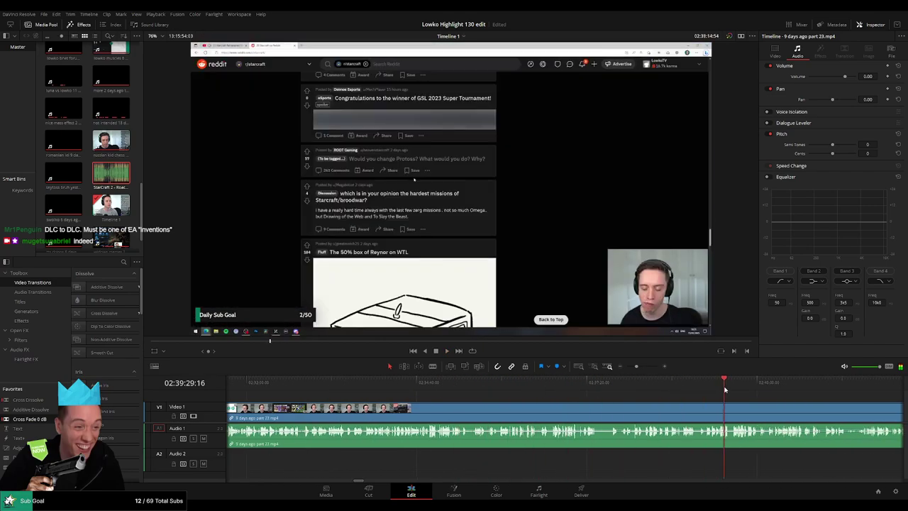
click(724, 383)
click(765, 383)
scroll(731, 408, right, 3)
scroll(615, 400, down, 2)
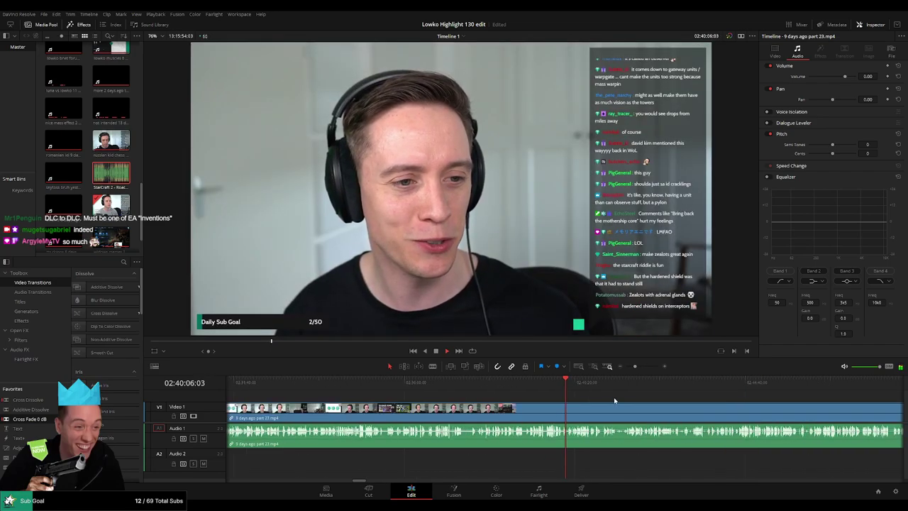
- Review the rest of part 23 up to about 02:56:46 and ripple delete the whole clip
scroll(471, 405, right, 3)
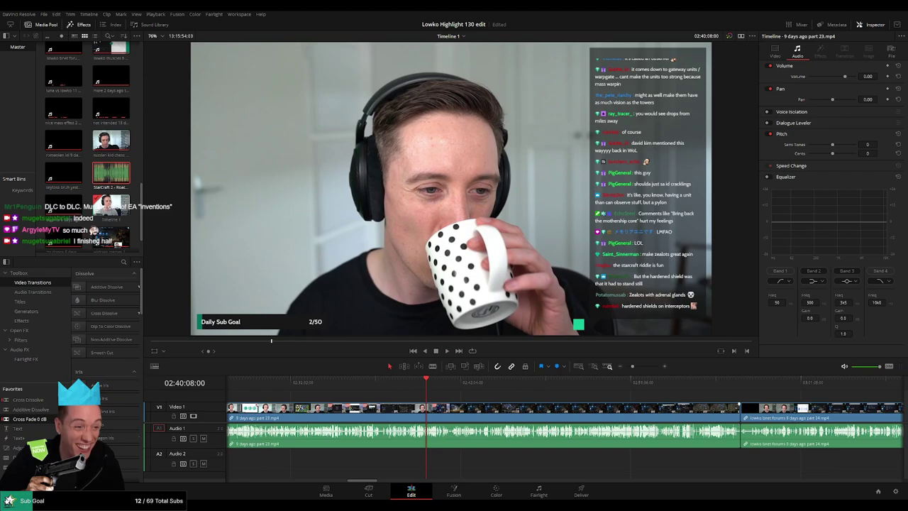
key(space)
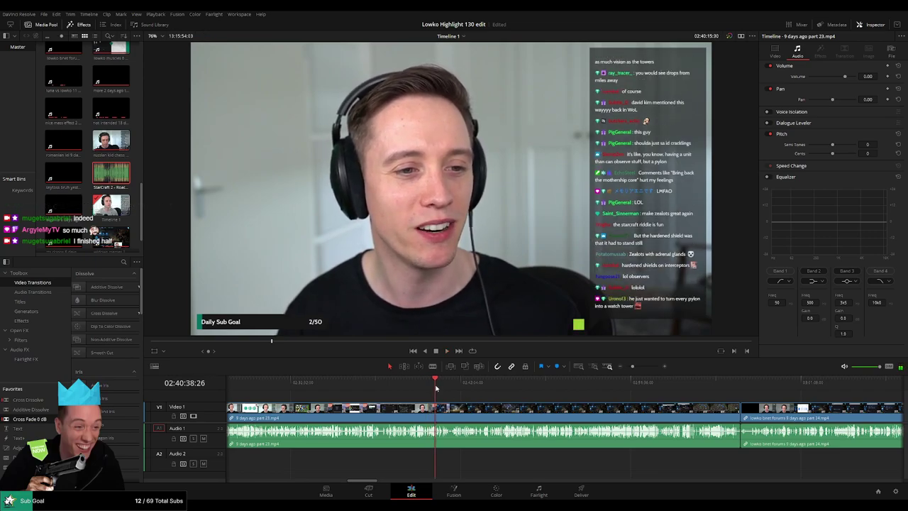
drag(436, 387, 517, 387)
key(space)
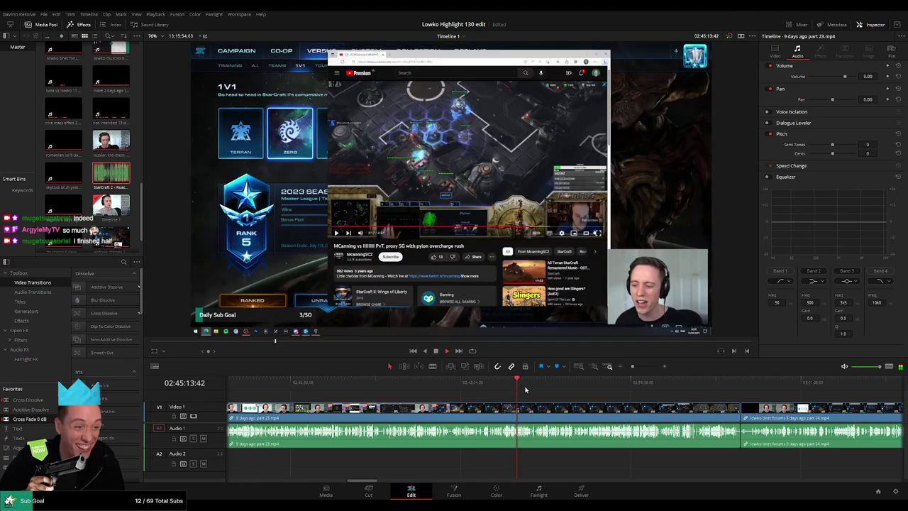
click(528, 383)
click(561, 383)
click(596, 383)
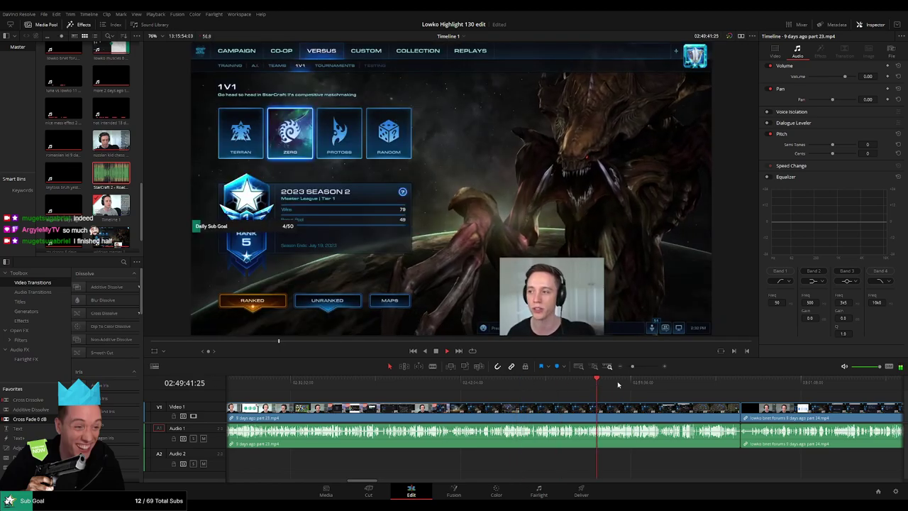
drag(617, 384, 723, 386)
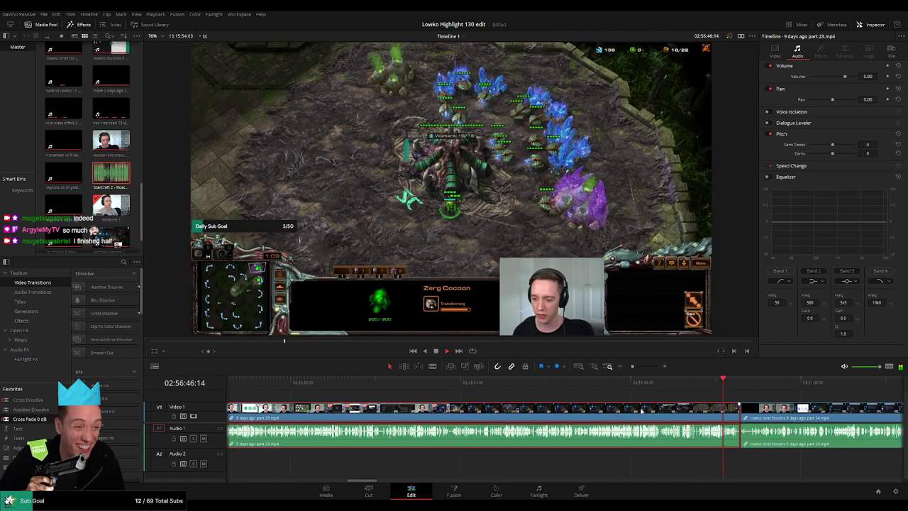
key(Delete)
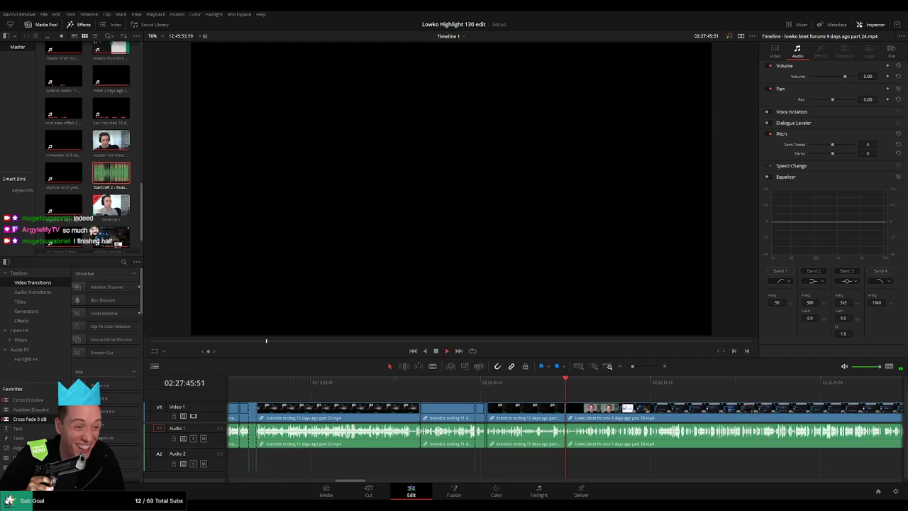
- Recheck the storybook scene in part 22 and ripple delete that clip, starting at about 02:23:23
scroll(447, 401, right, 2)
click(376, 383)
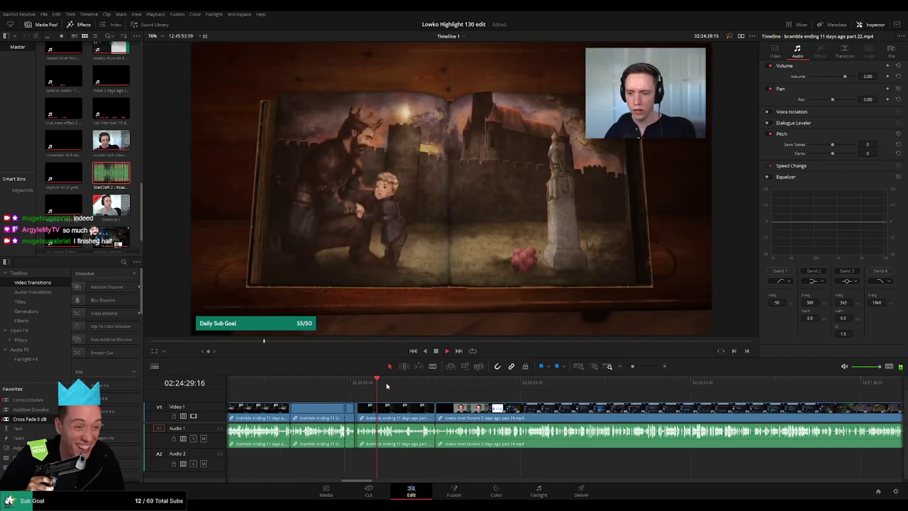
click(369, 385)
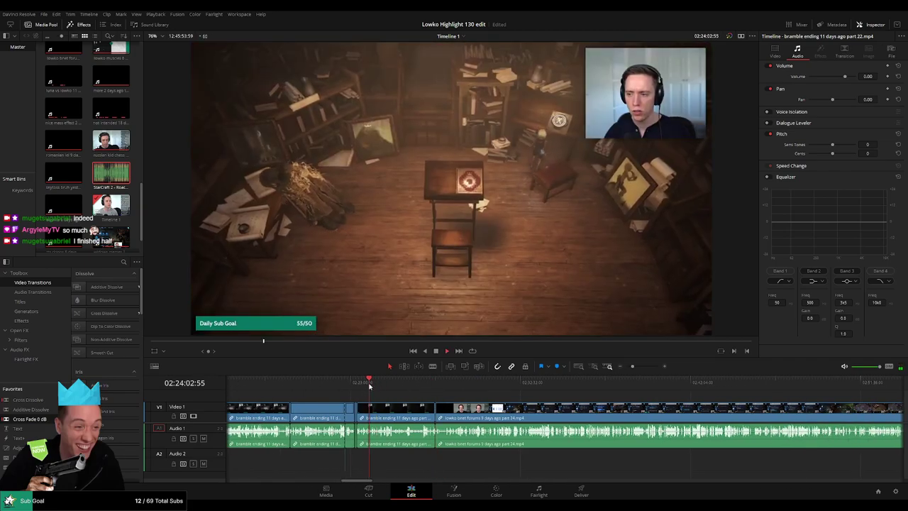
drag(369, 386, 427, 385)
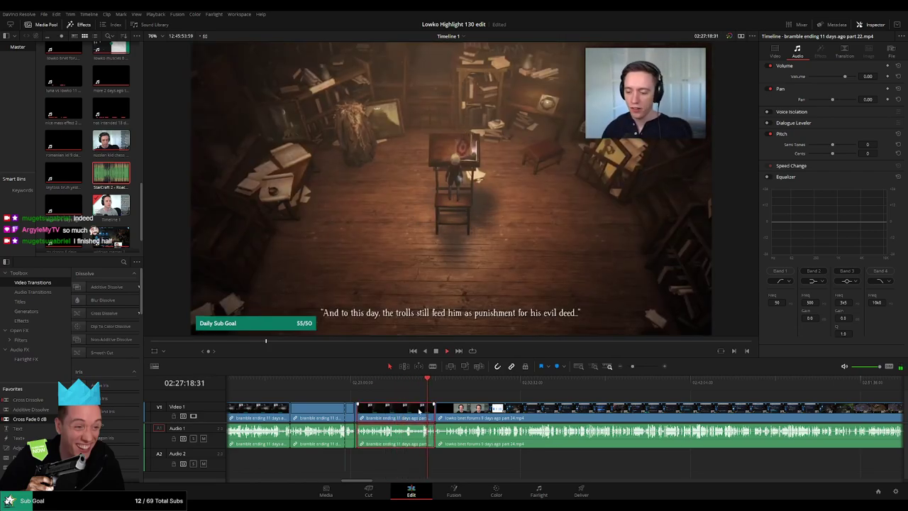
key(Up)
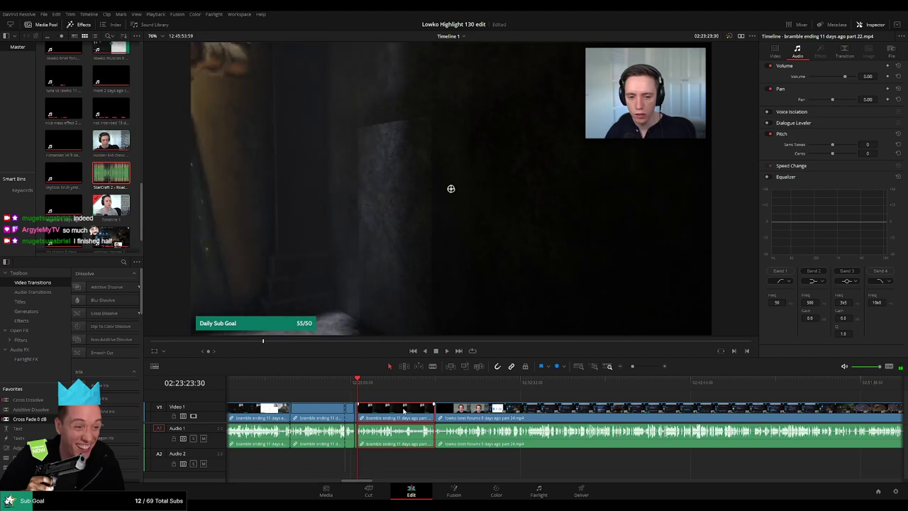
key(shift+BackSpace)
- Place the playhead at the start of part 24, at about 02:23:22, and save the project
click(371, 383)
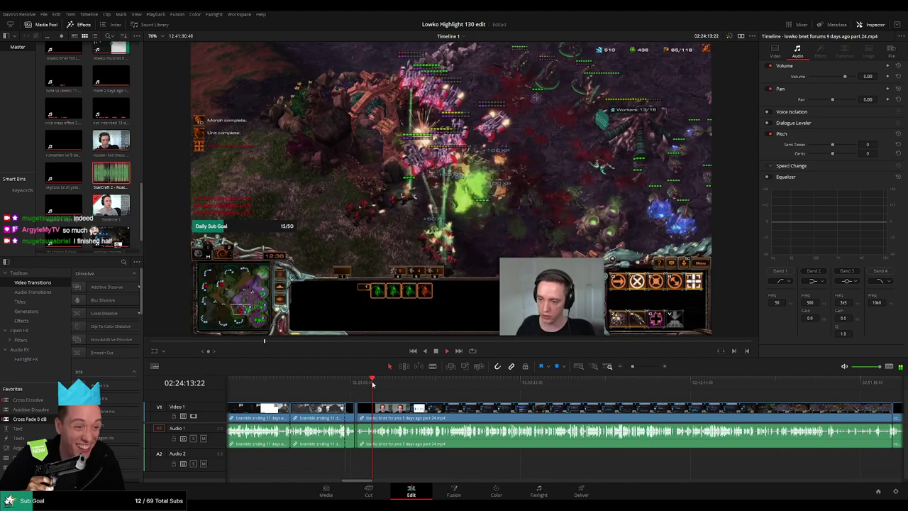
key(space)
drag(633, 367, 628, 367)
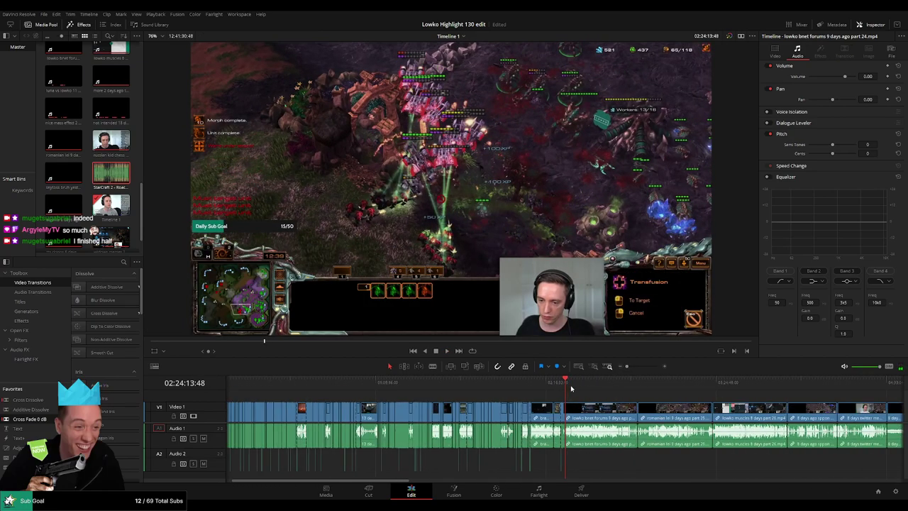
scroll(419, 393, right, 5)
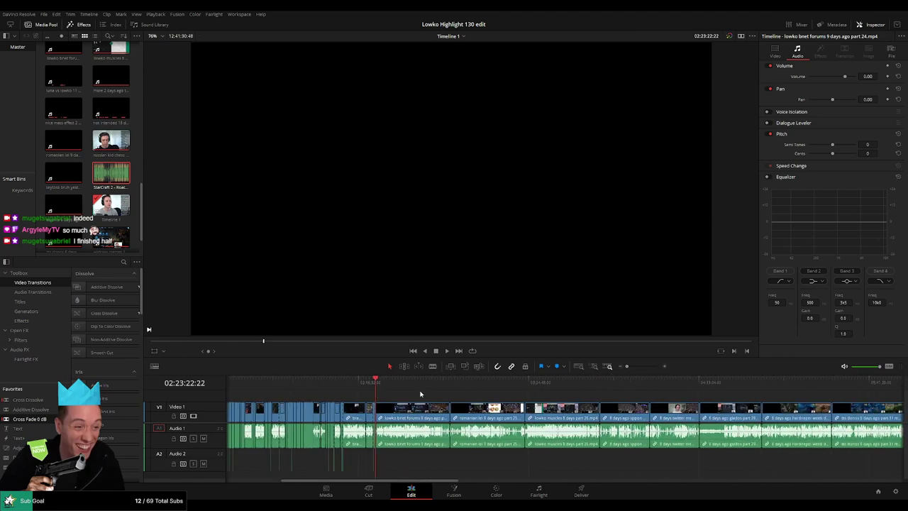
- Look over the remaining unedited clips from part 24 to the end of the timeline
scroll(611, 408, right, 15)
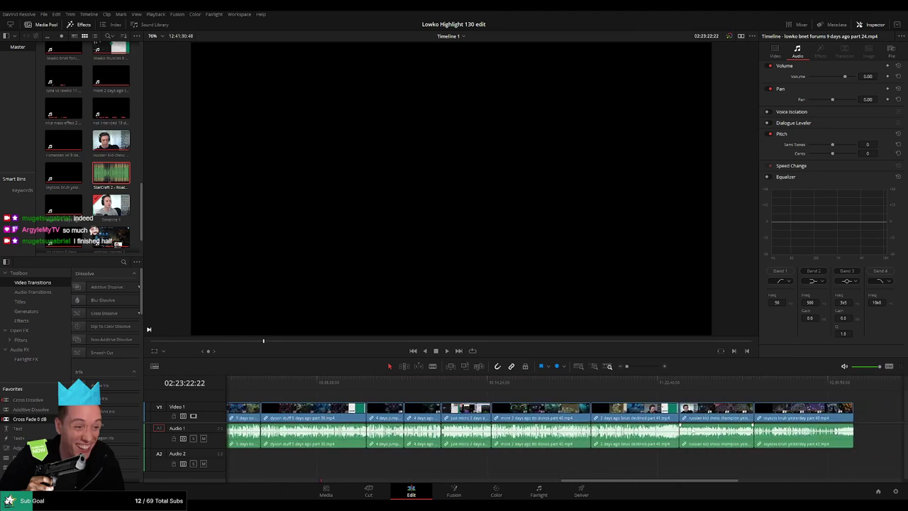
scroll(565, 424, left, 15)
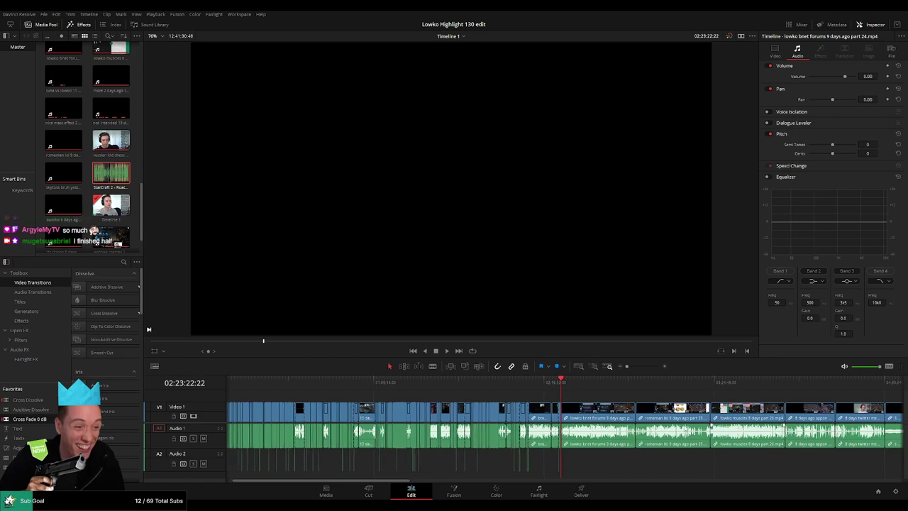
scroll(714, 434, right, 8)
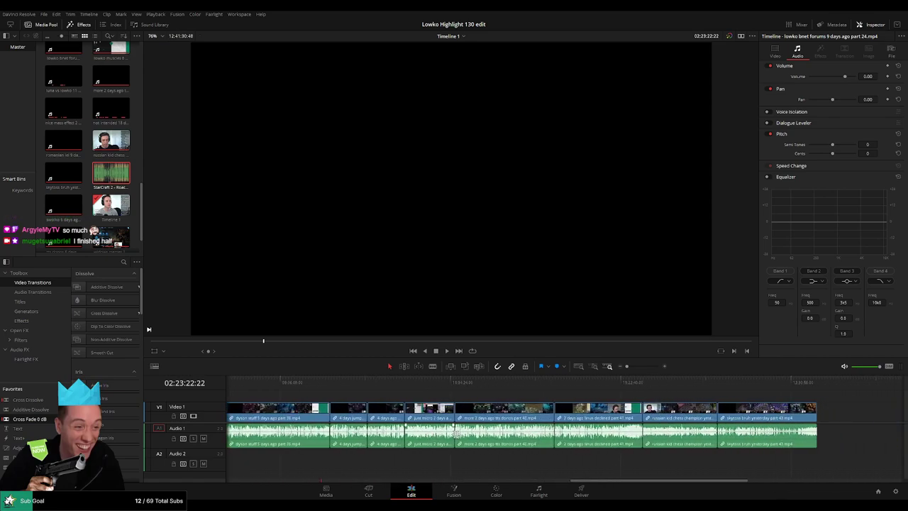
scroll(714, 434, left, 10)
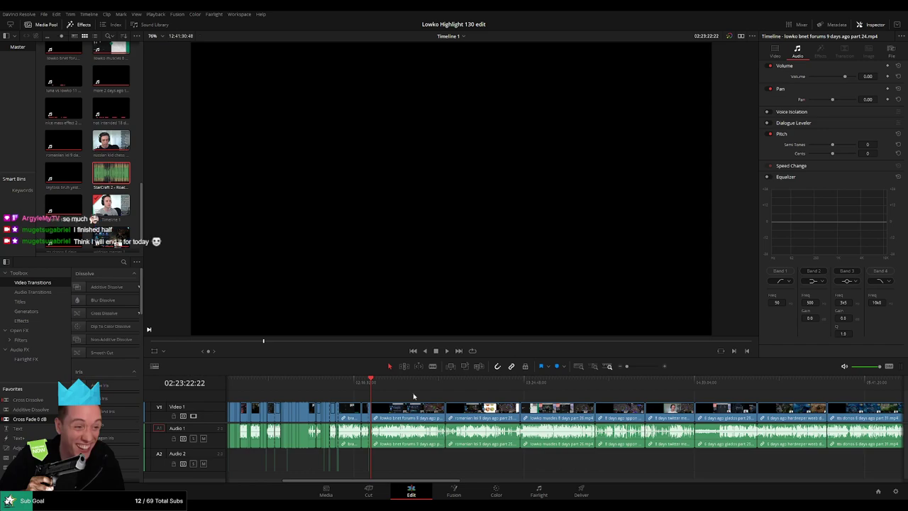
click(627, 367)
scroll(537, 409, left, 1)
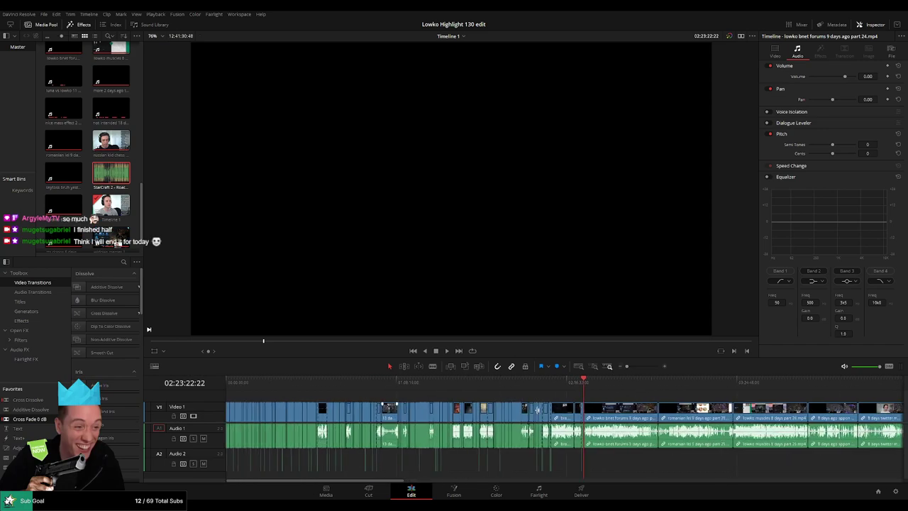